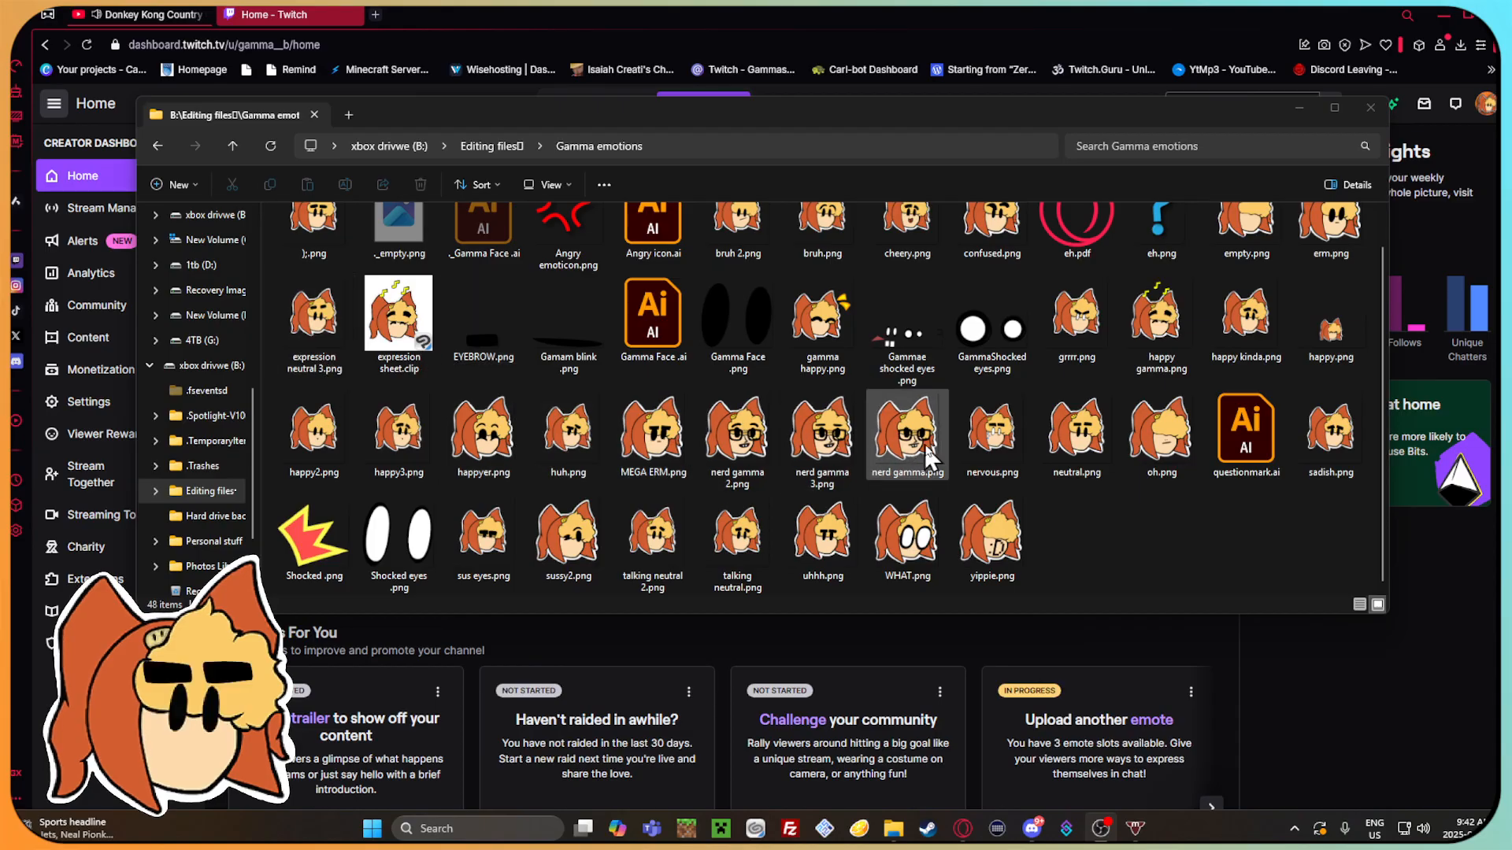
Preview empty.png from the Gamma emotions folder, close the preview, and enlarge the folder window to show all files.
scroll(905, 444, up, 1)
click(1243, 277)
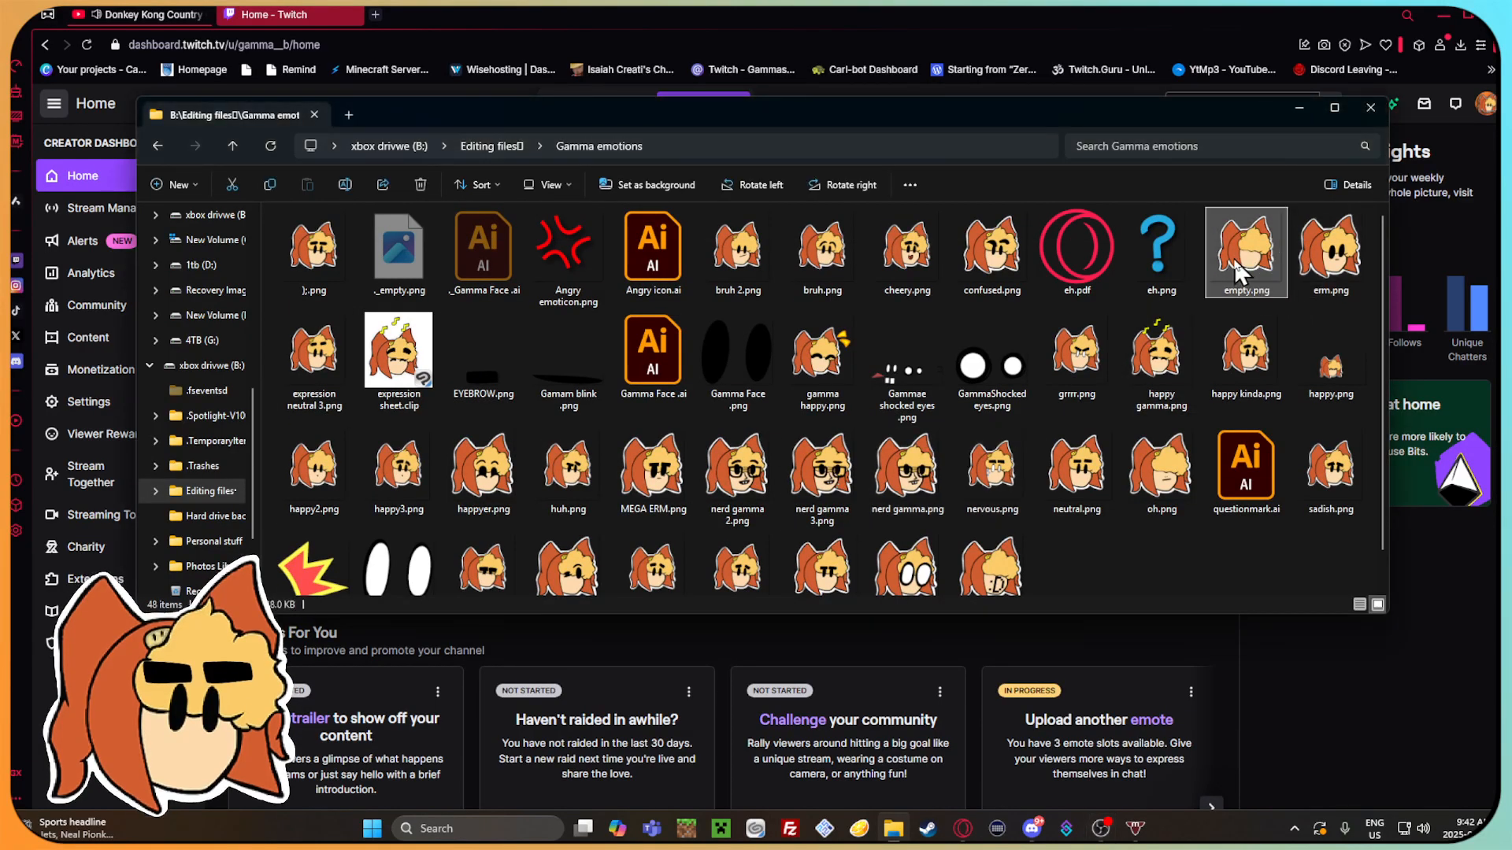
double_click(1242, 277)
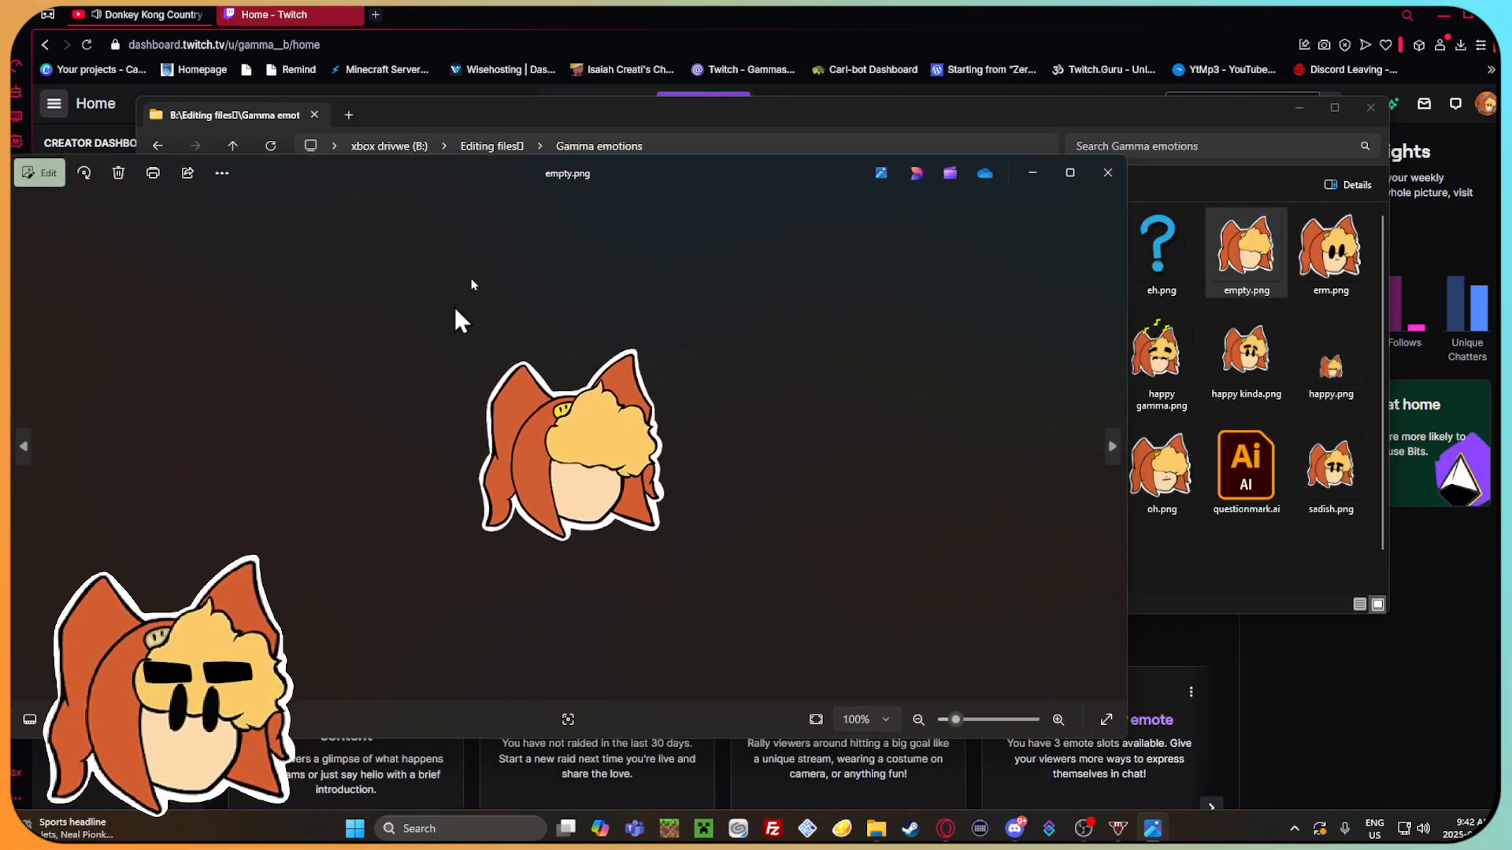
drag(803, 170, 959, 142)
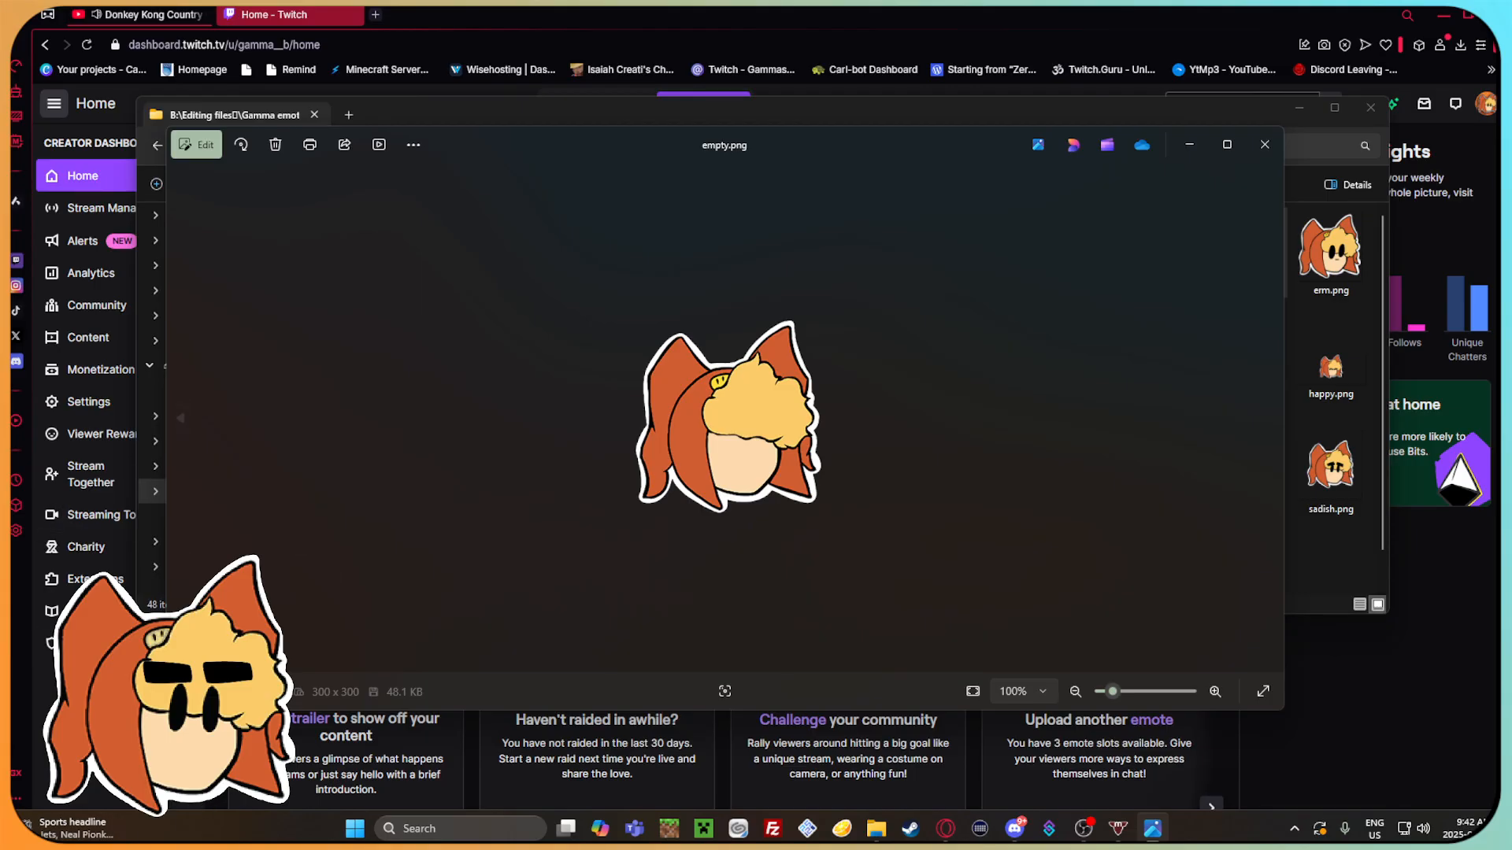
click(1264, 144)
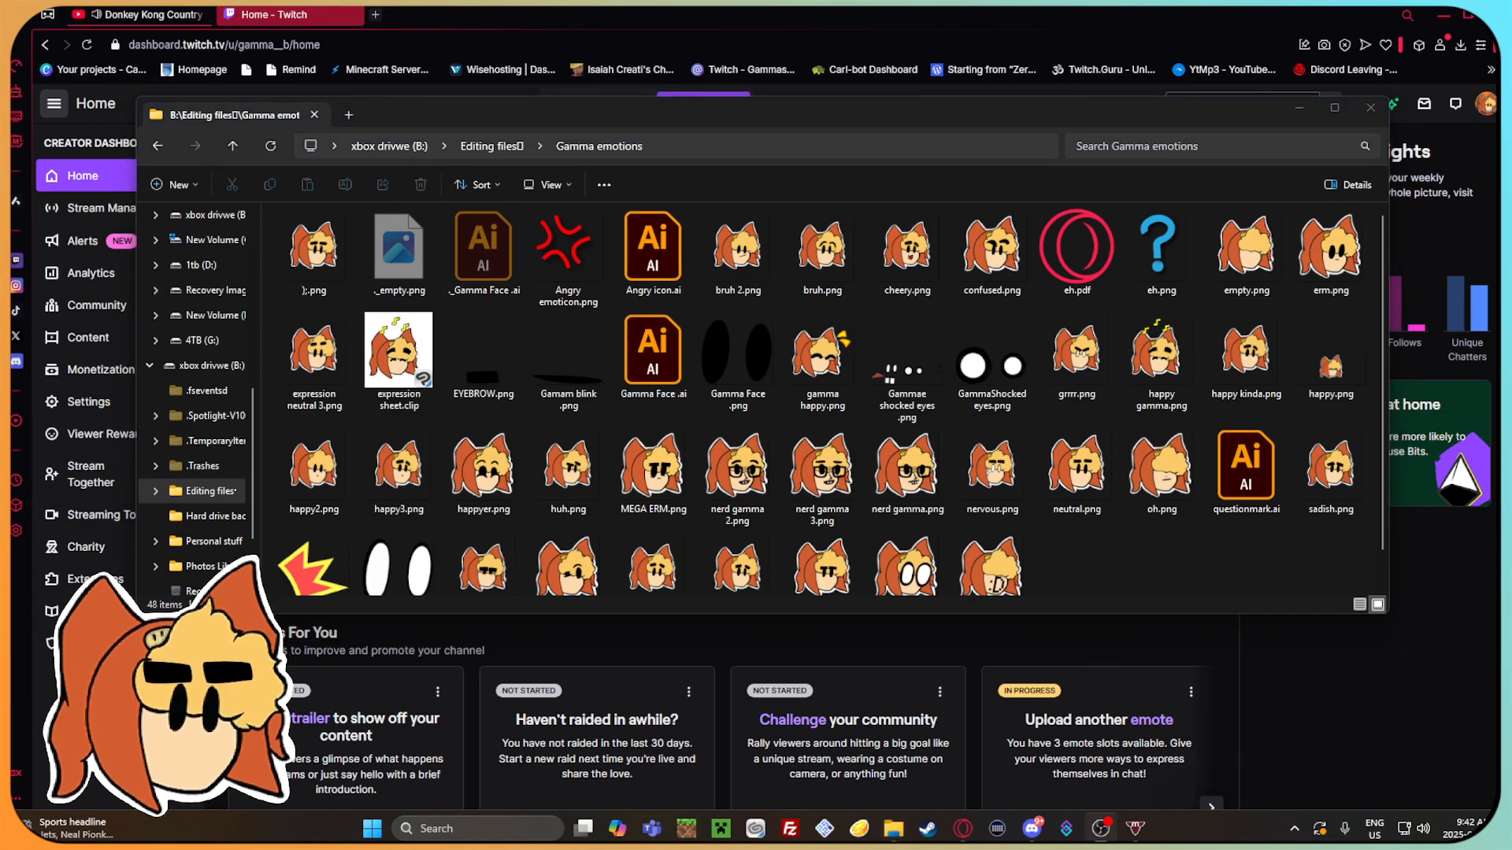
click(1127, 529)
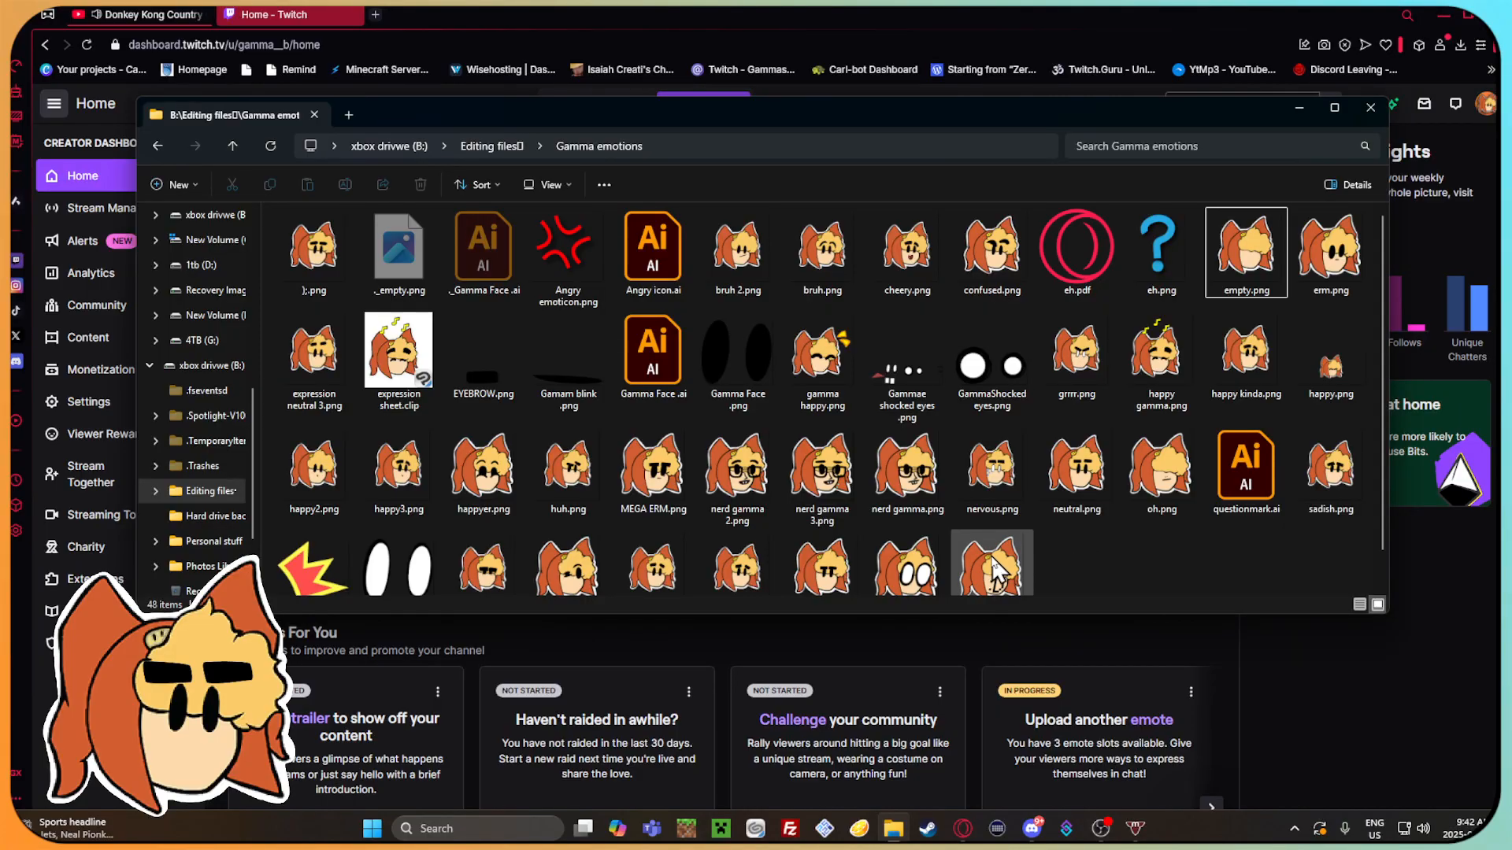
drag(1085, 616, 1079, 690)
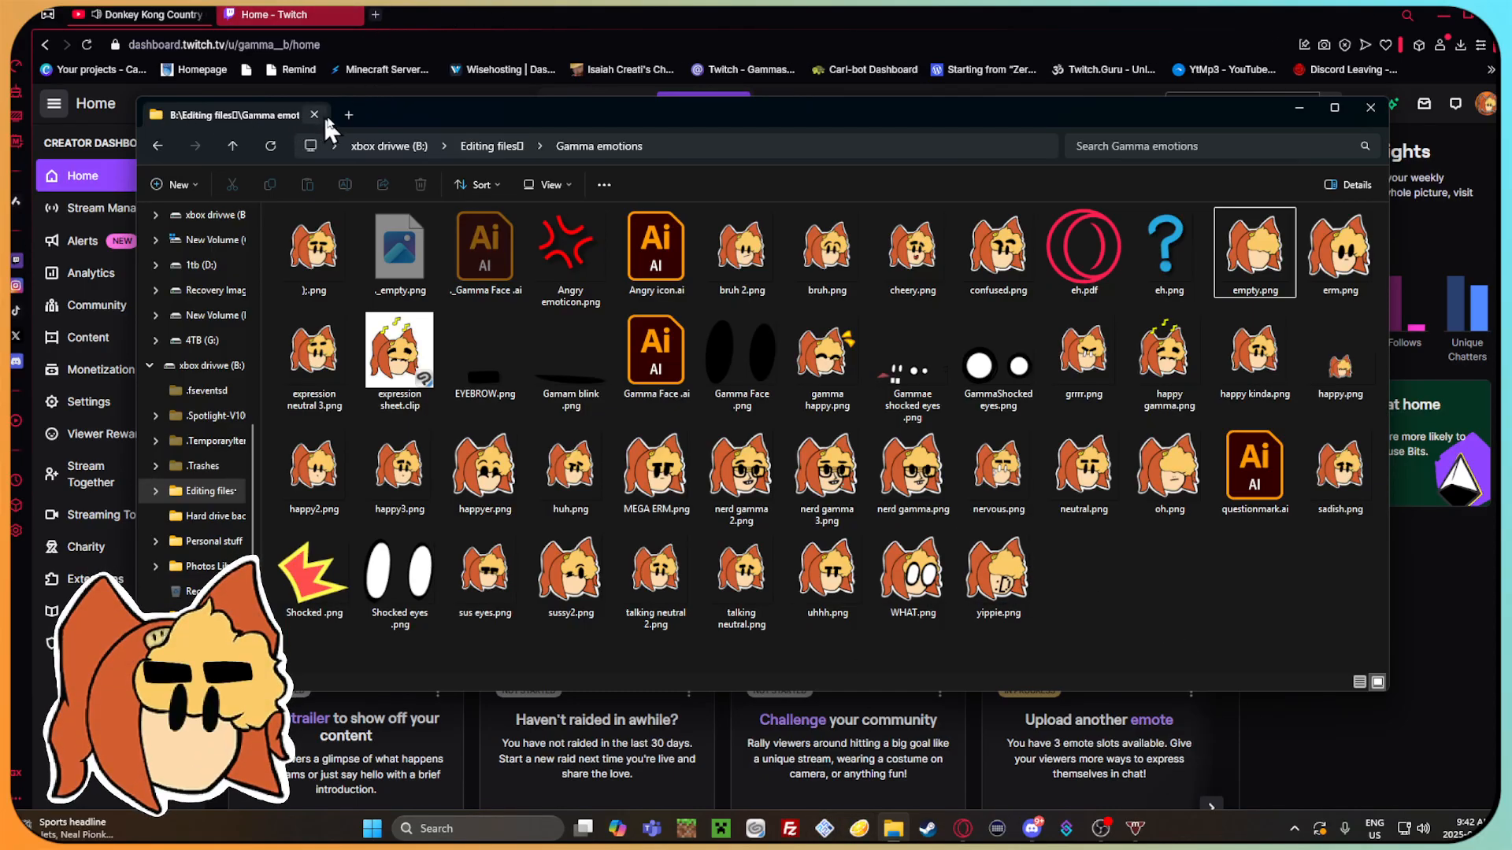
Open the Projects folder inside video editing files on drive B in a new tab and show it as large icons.
click(348, 115)
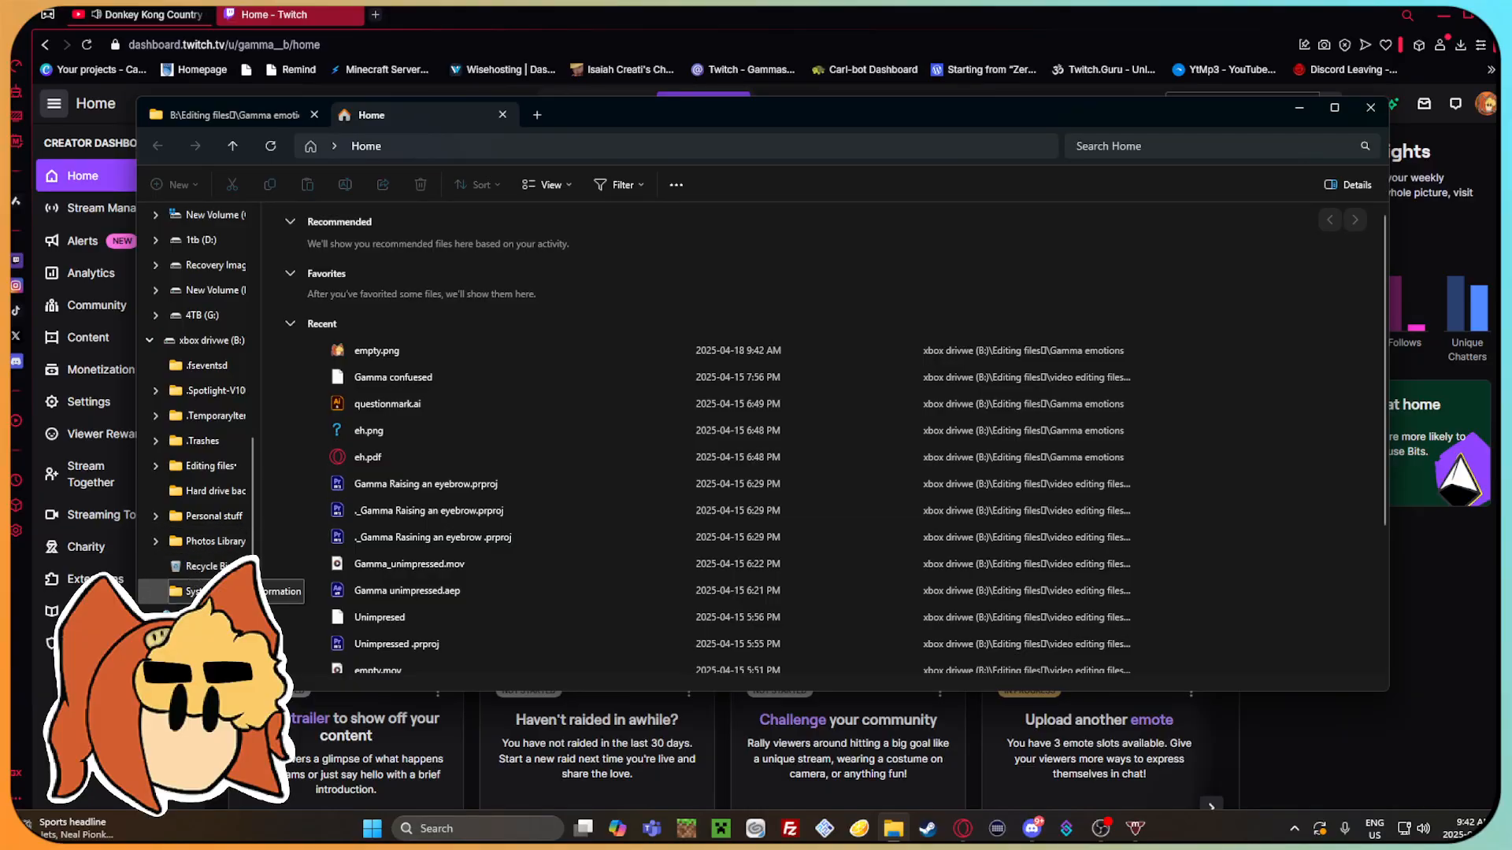
click(211, 341)
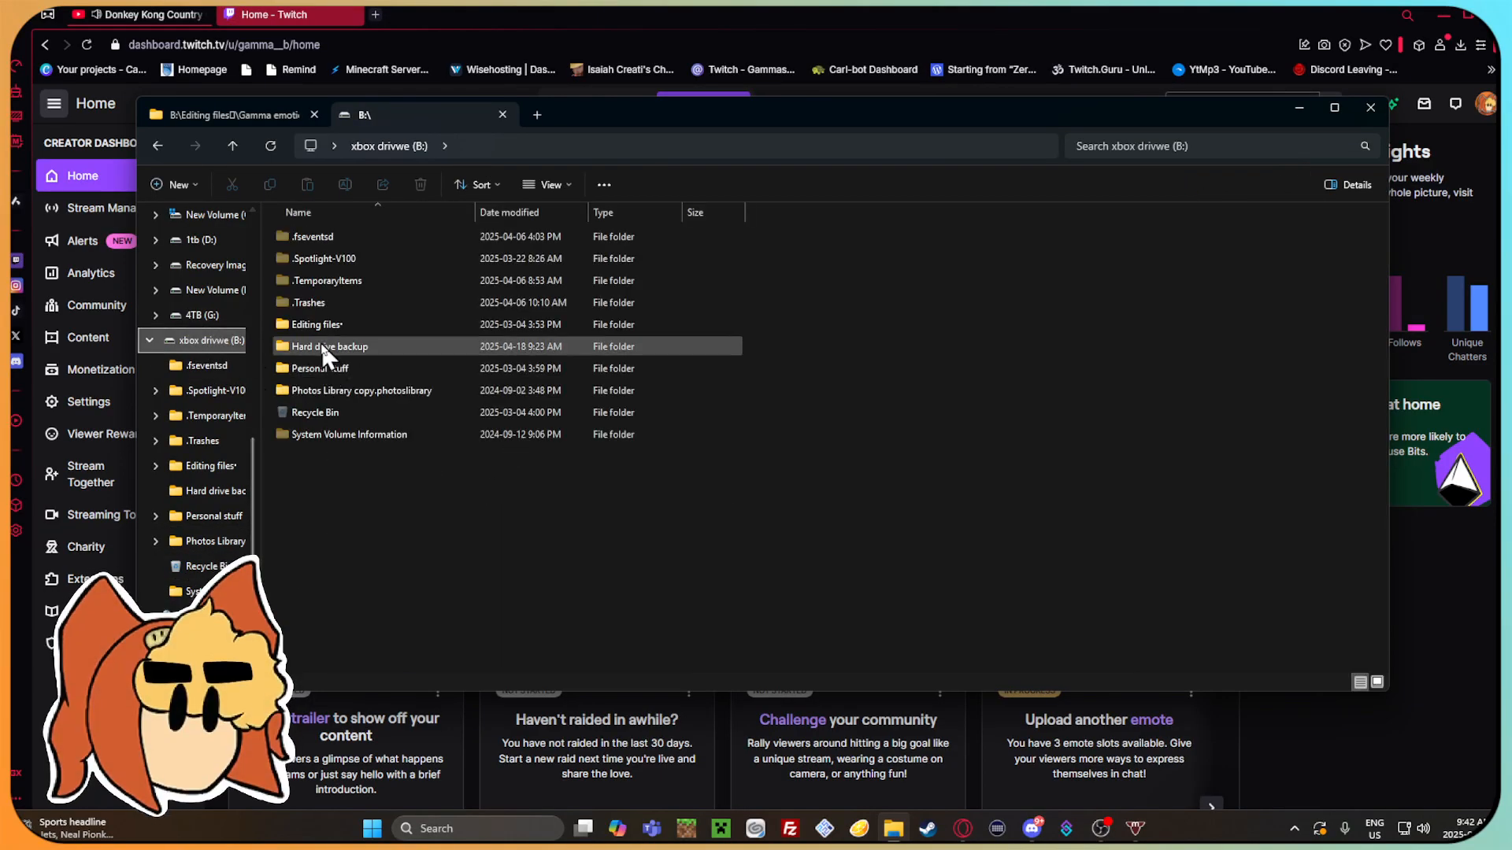
double_click(340, 324)
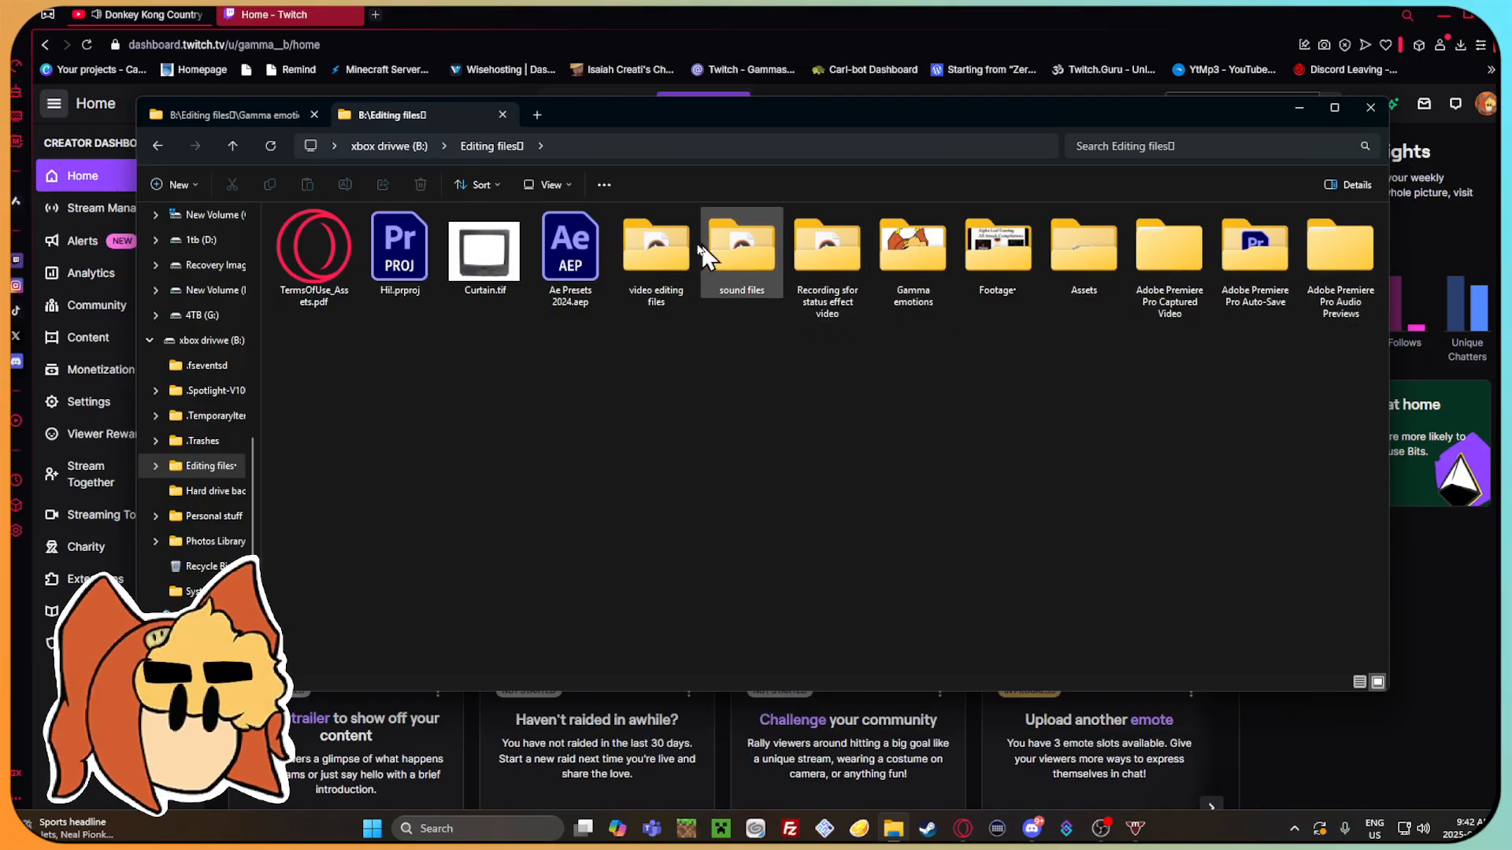
double_click(656, 246)
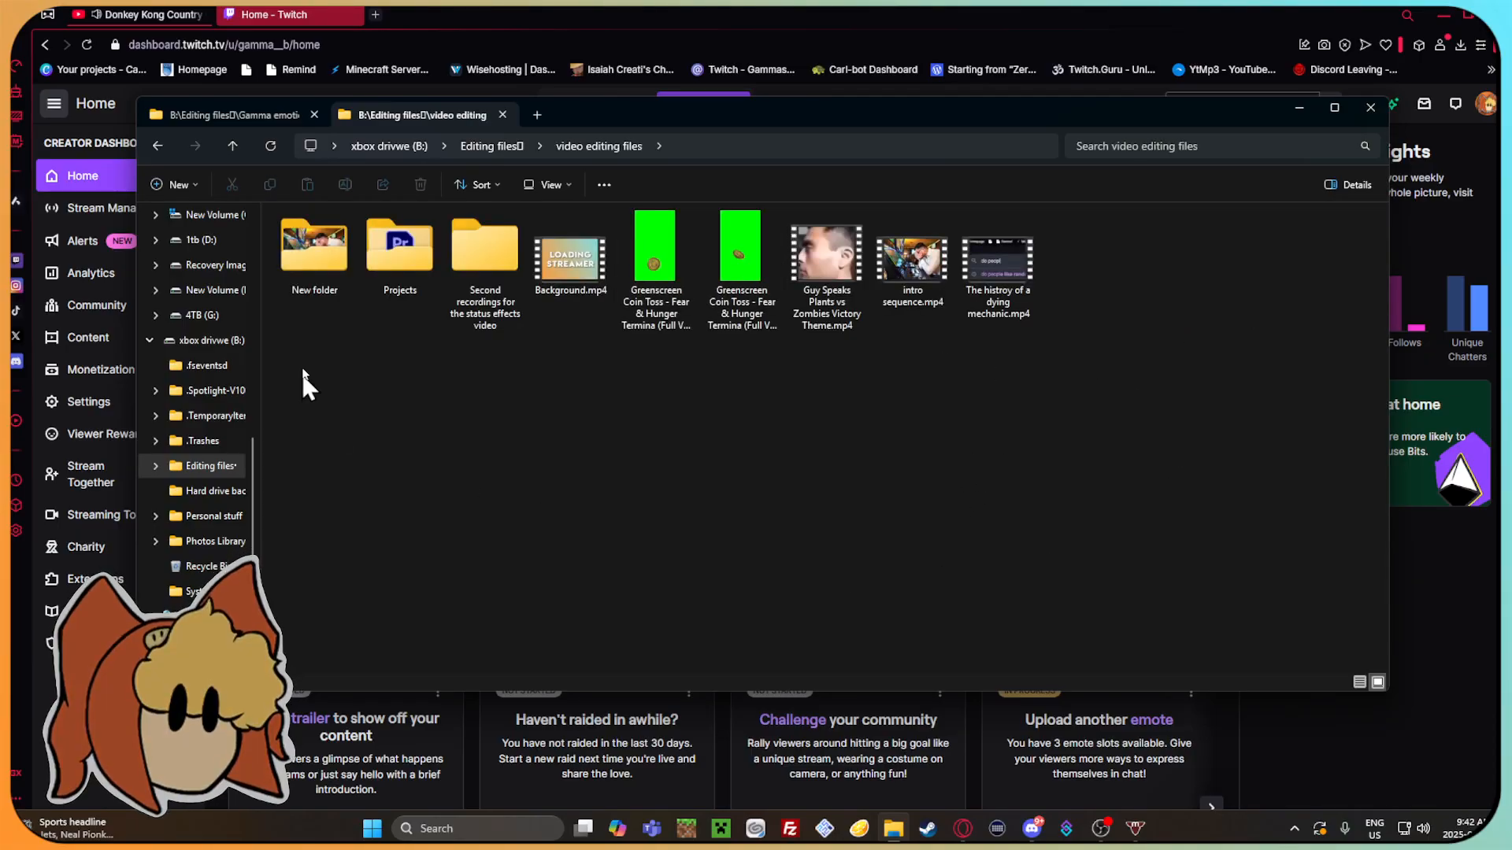
double_click(403, 262)
click(549, 187)
click(516, 249)
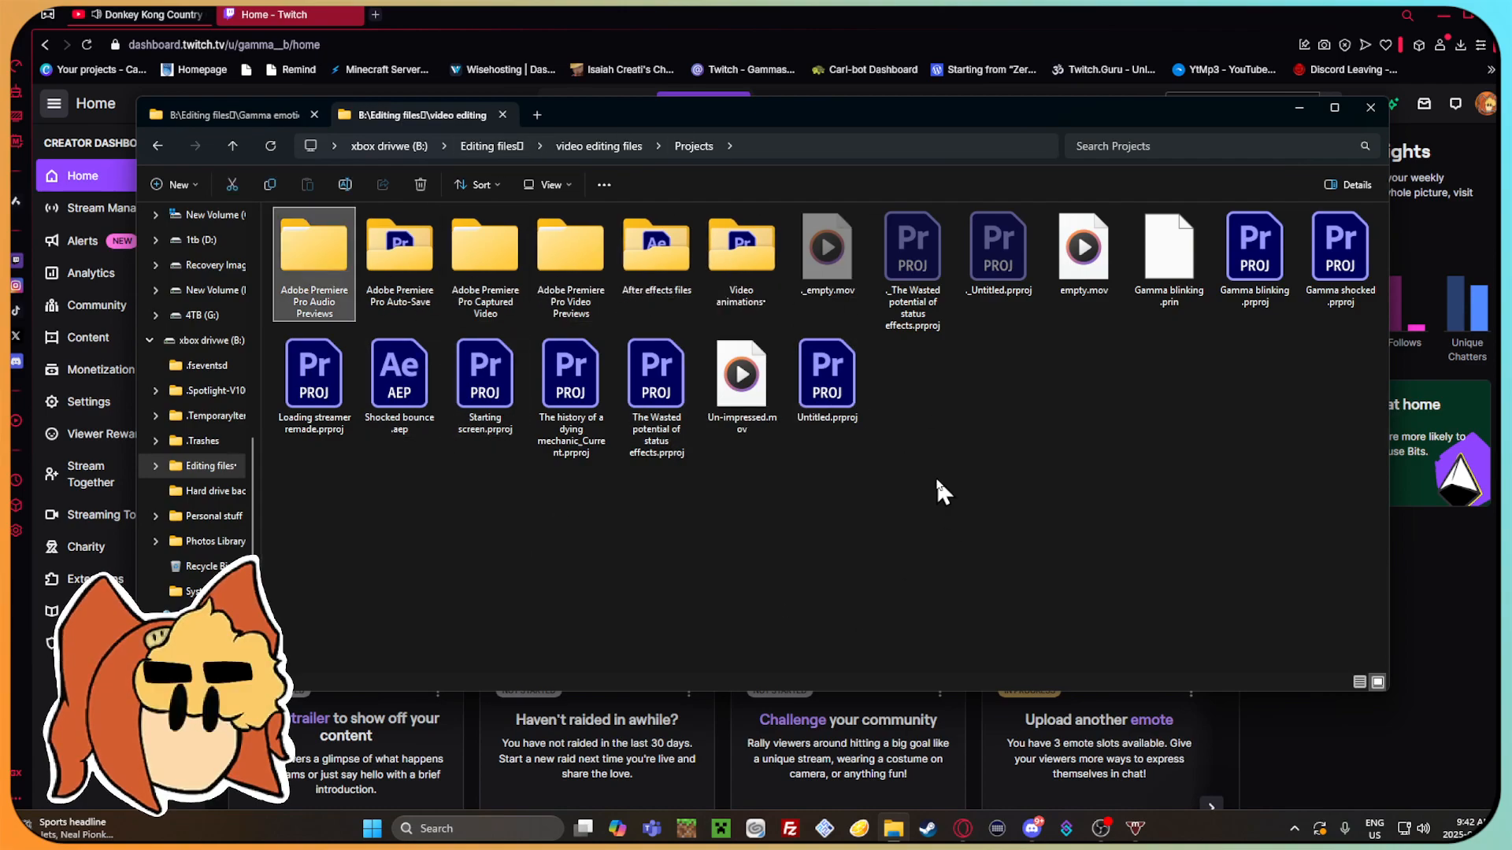
Open the Video animations folder, check its Finished files subfolder, and display Video animations as large icons.
double_click(712, 248)
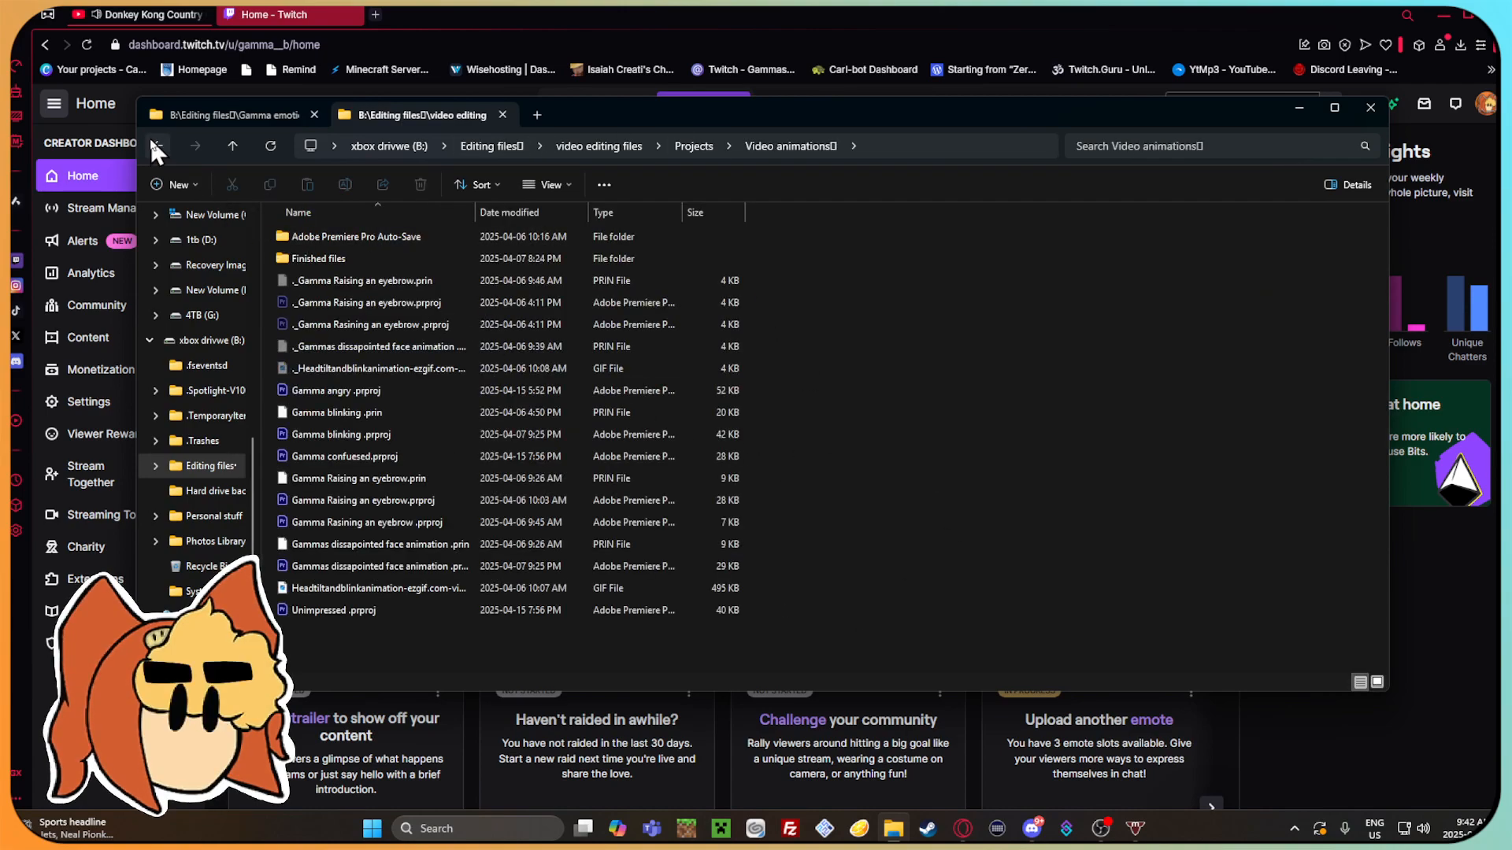
double_click(356, 254)
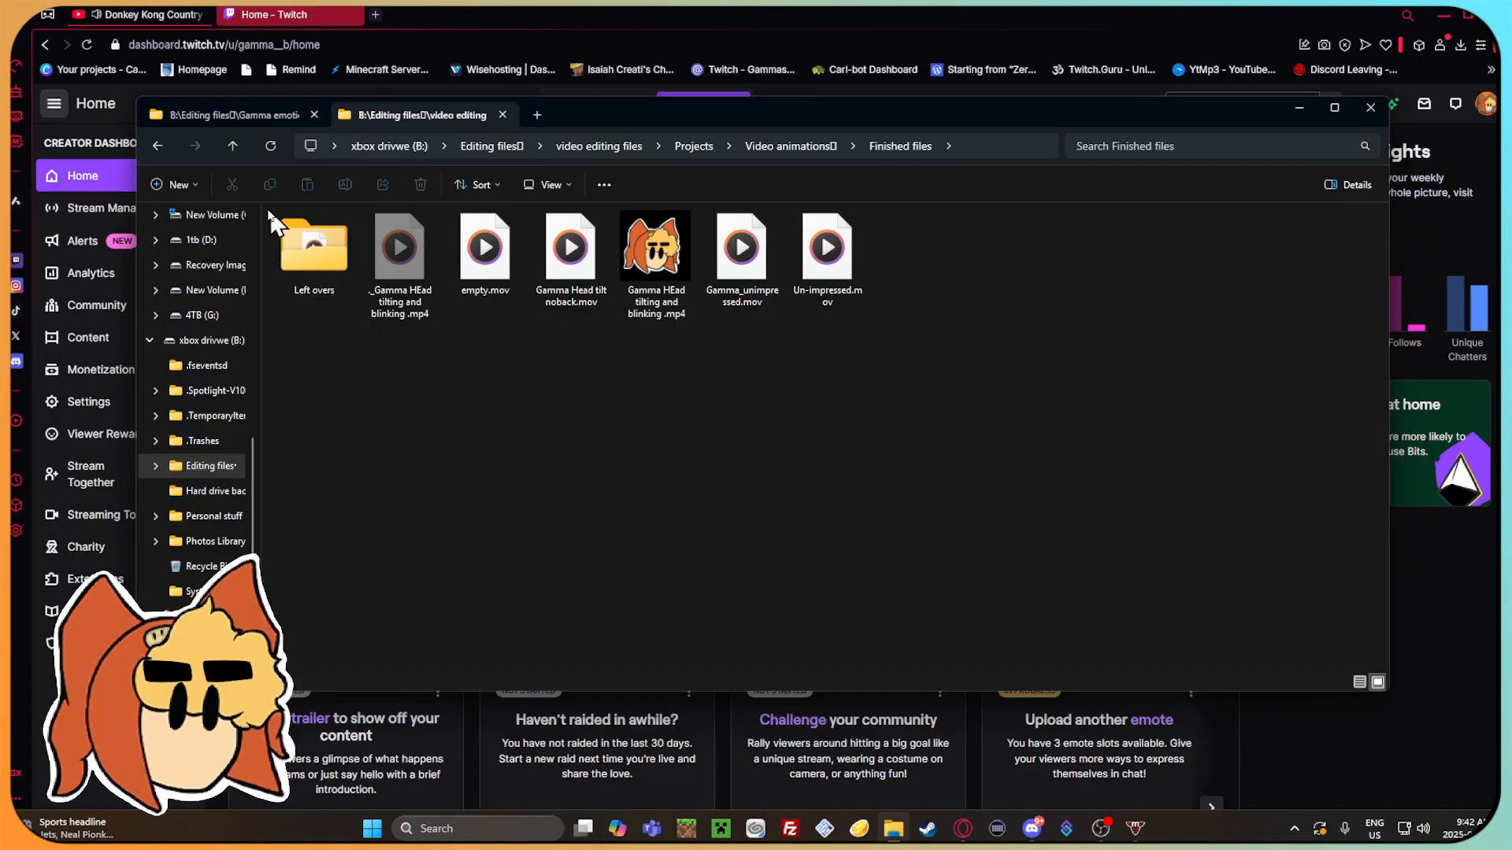
click(158, 146)
click(536, 187)
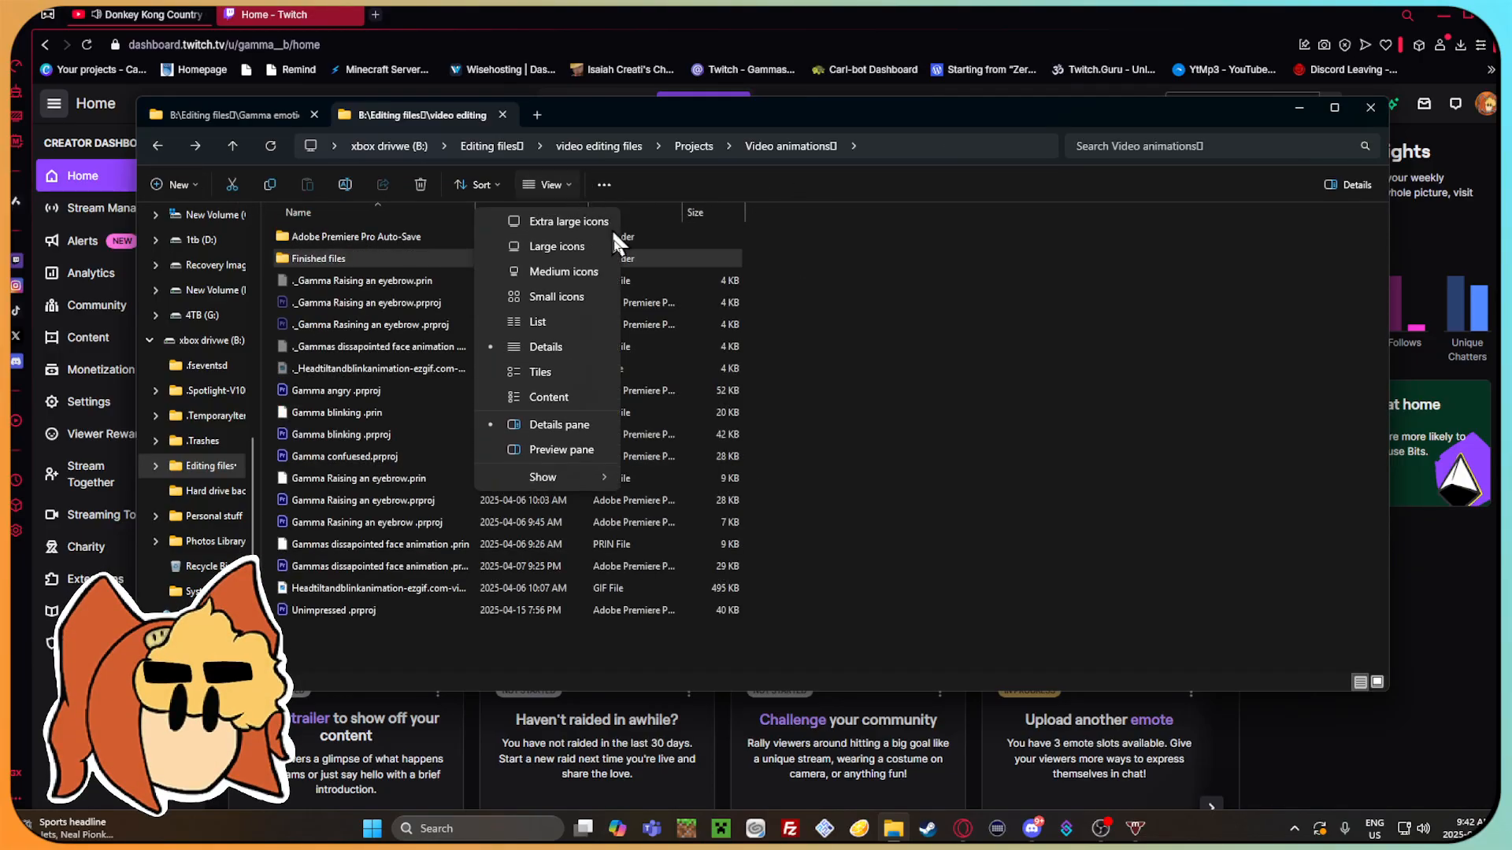
click(584, 245)
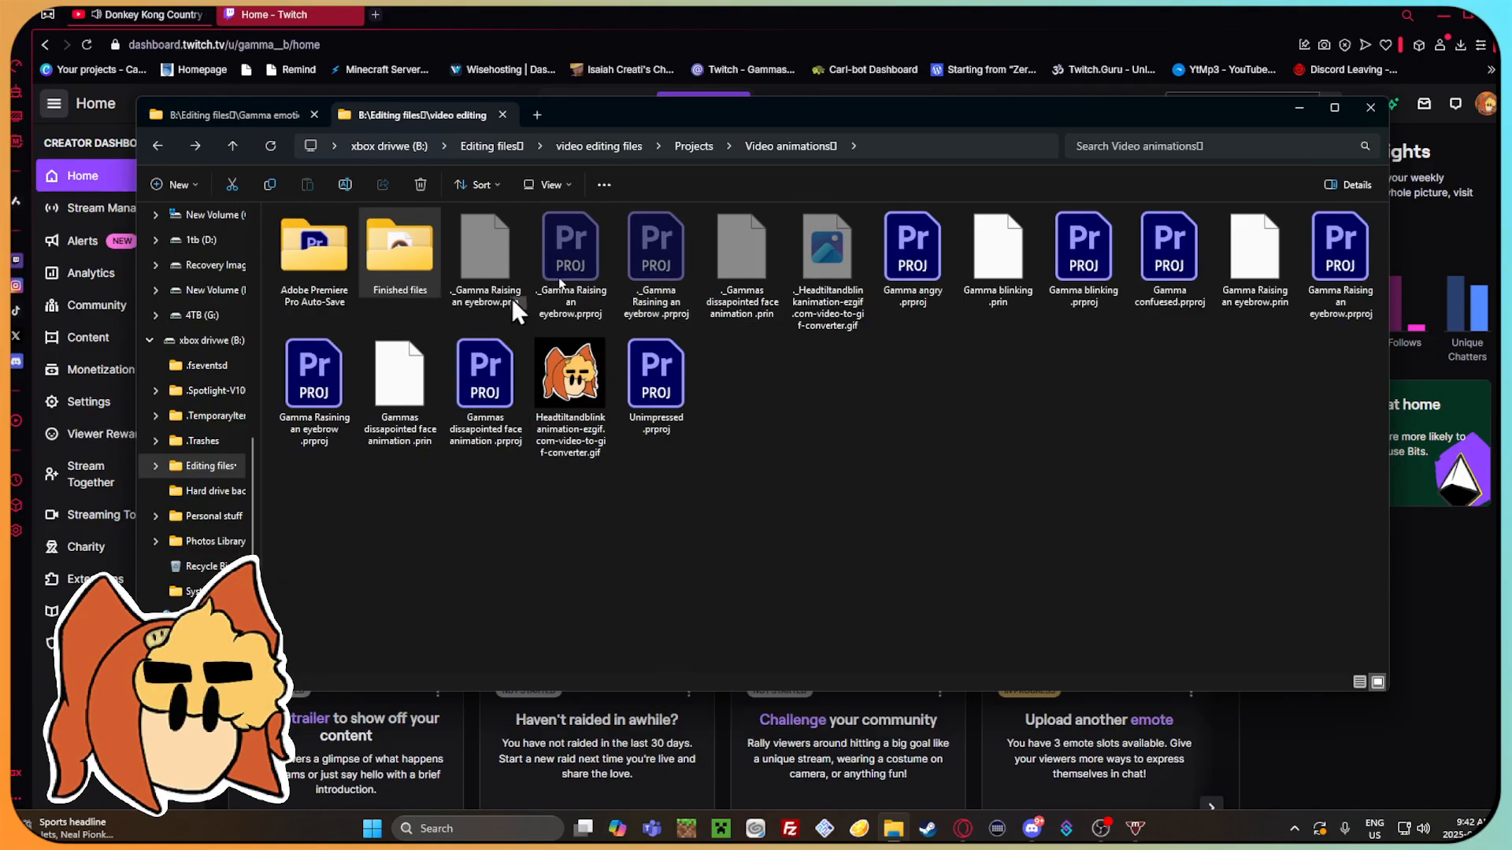
click(157, 146)
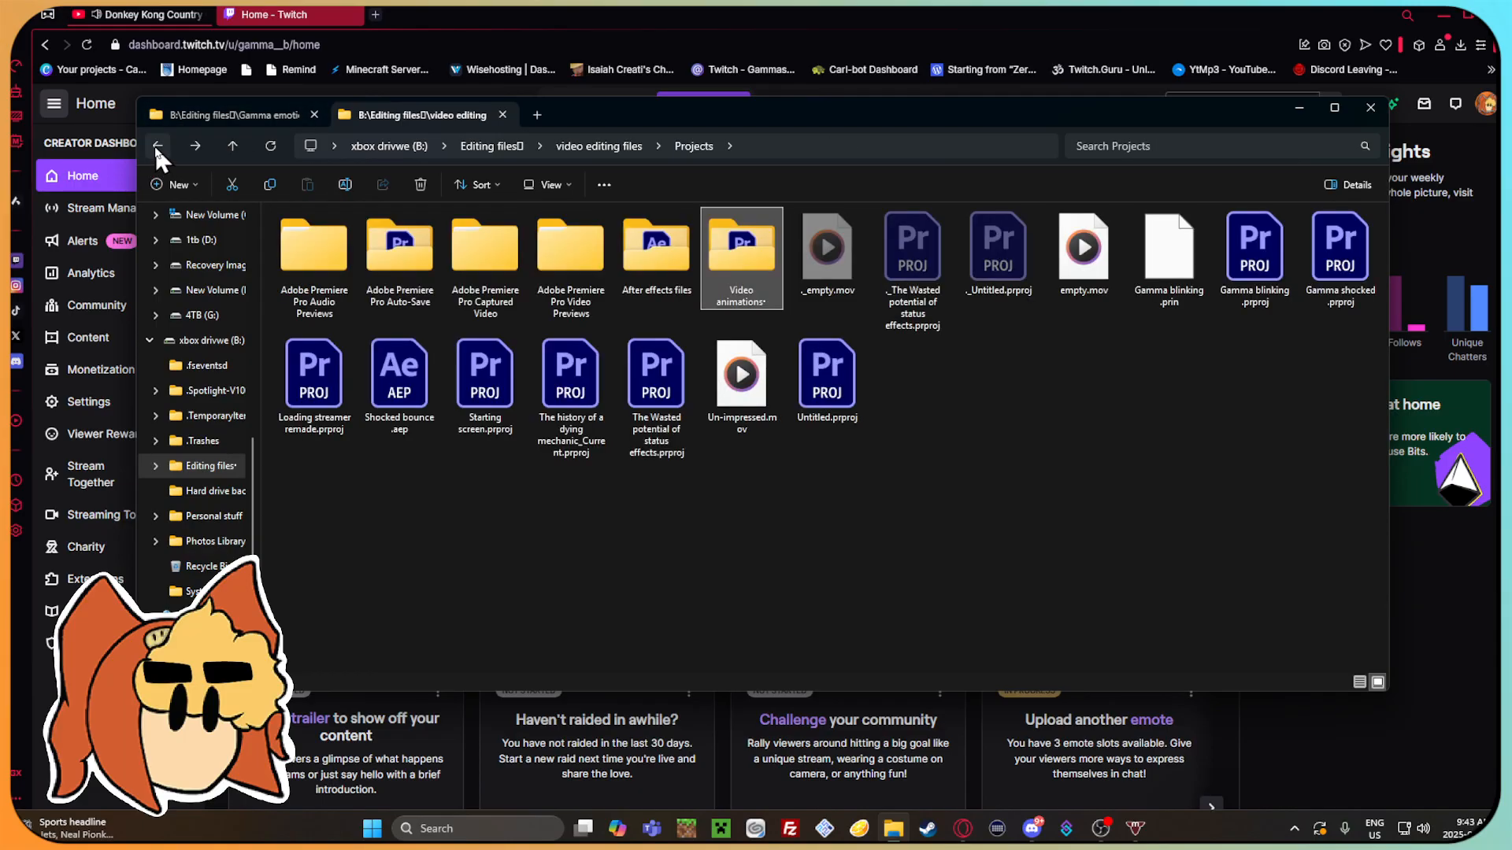
click(157, 146)
click(193, 147)
click(193, 146)
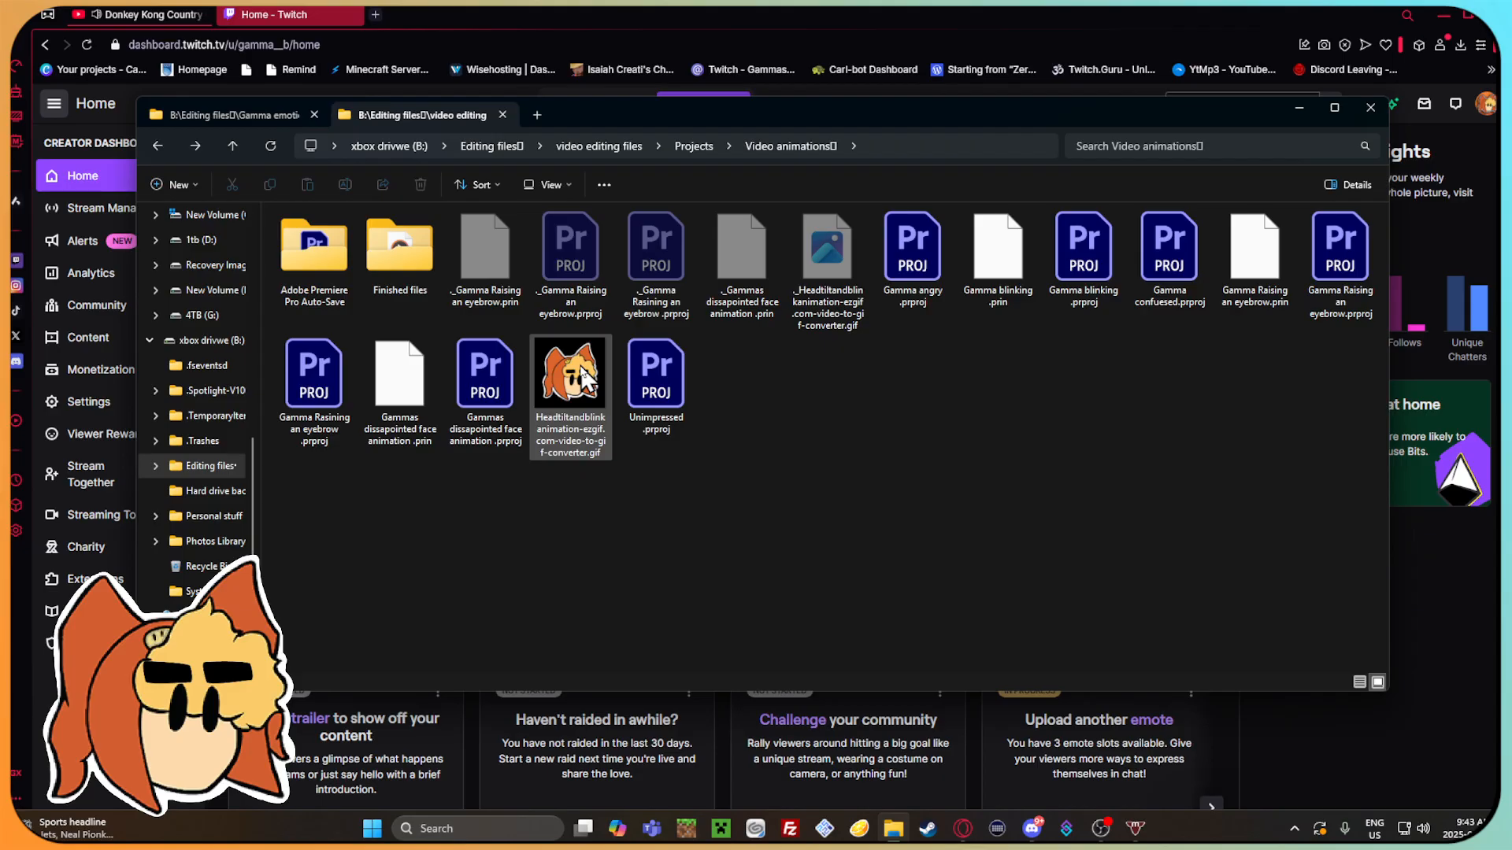
Preview the head tilt and blink animation GIF, close it, and open the Finished files folder.
click(597, 389)
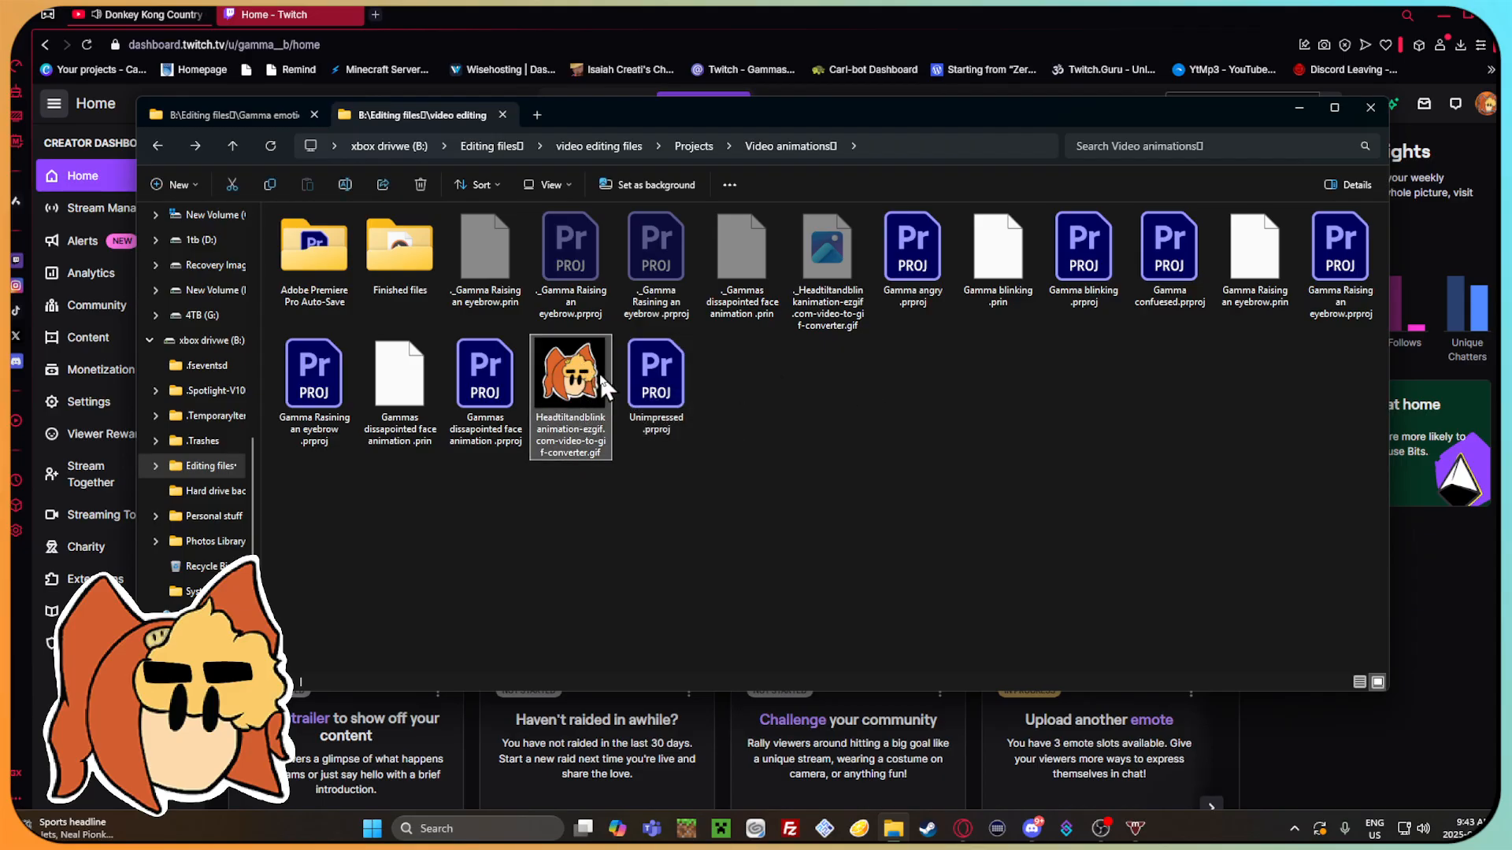
double_click(603, 386)
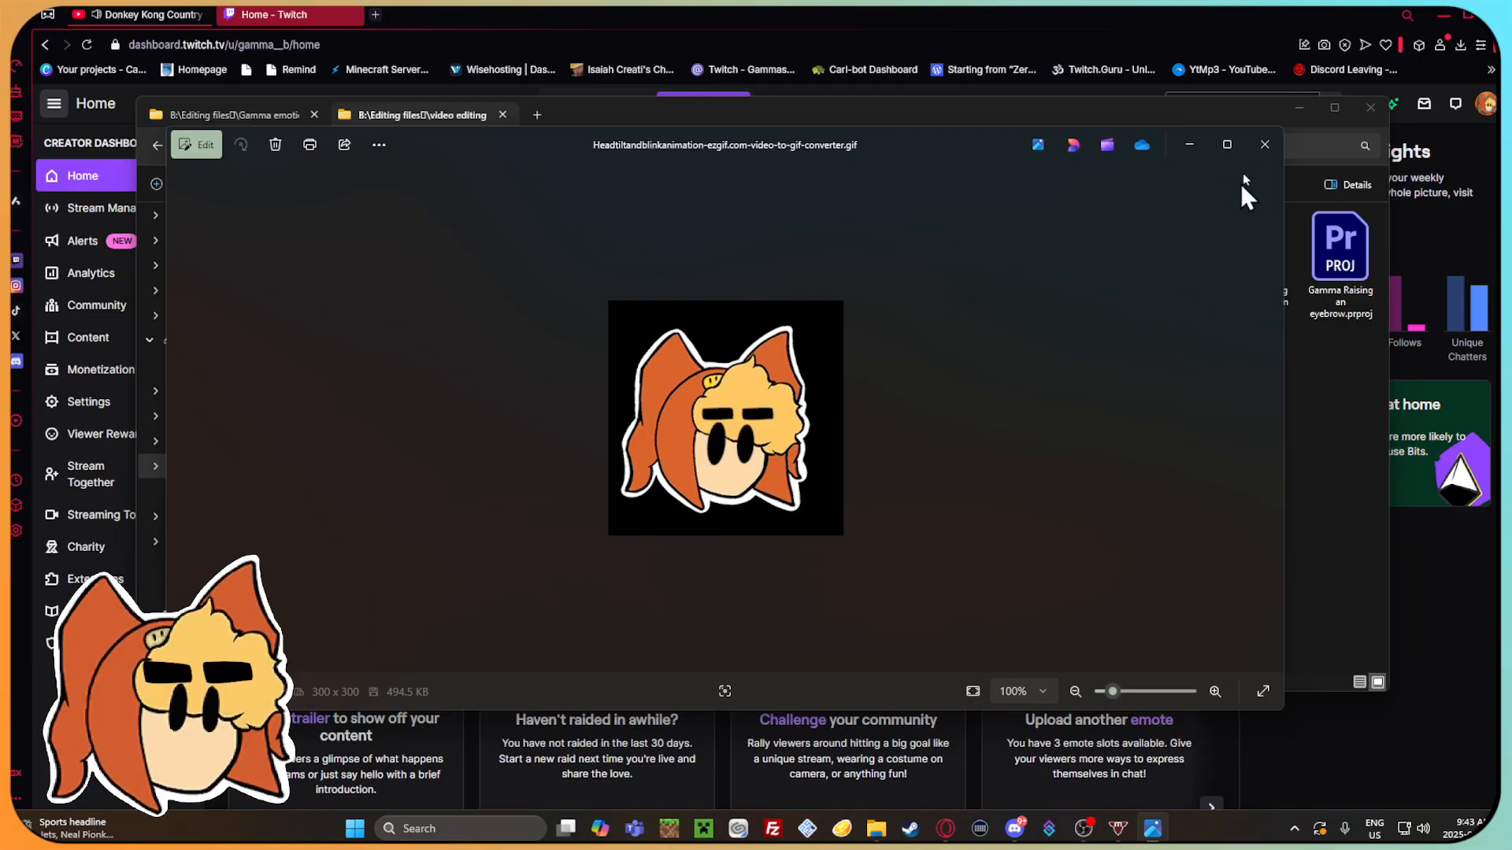
click(1263, 144)
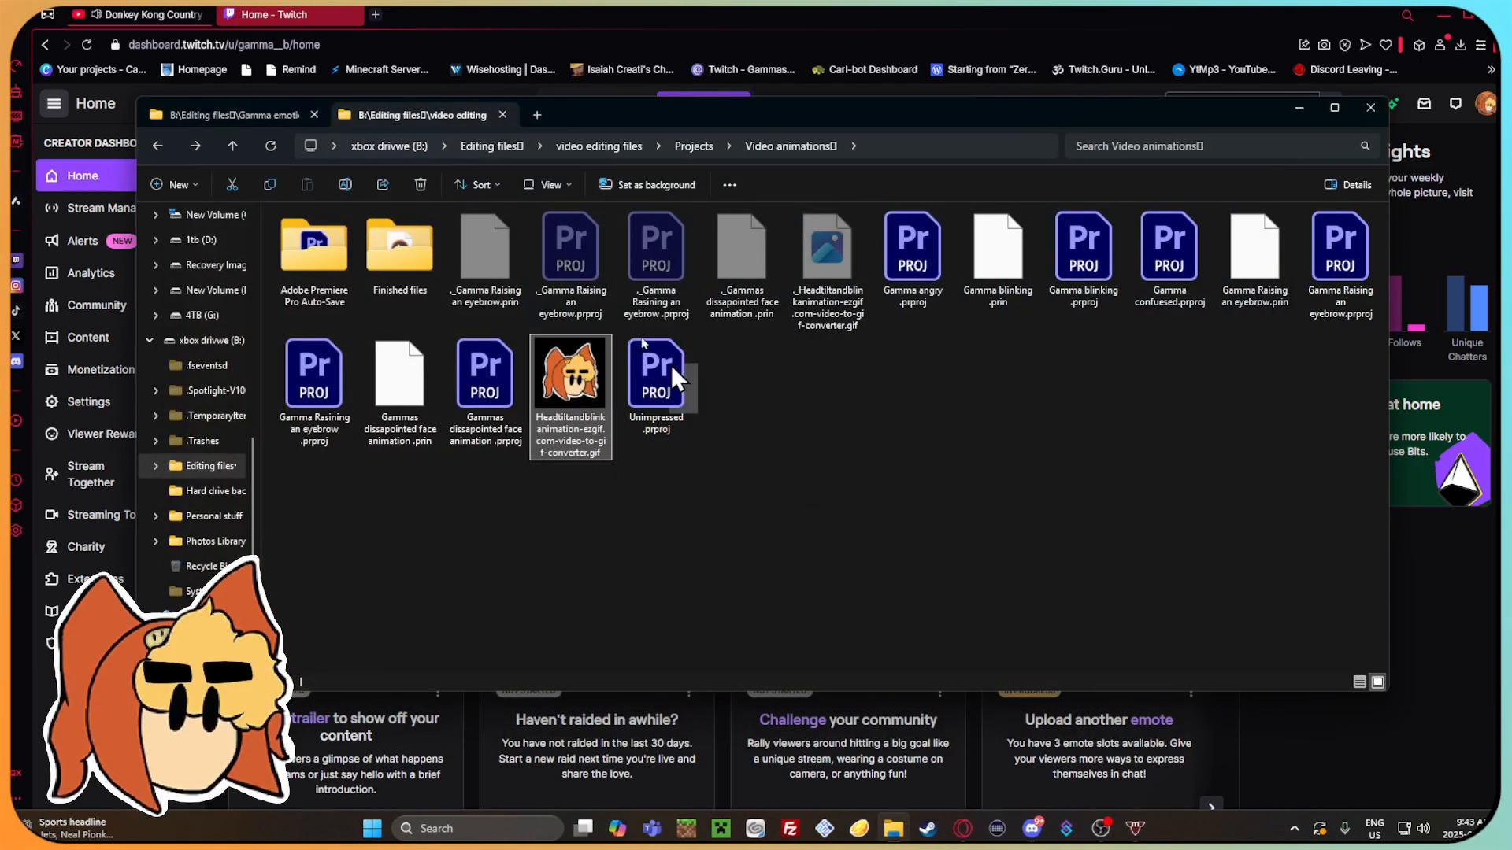
double_click(417, 286)
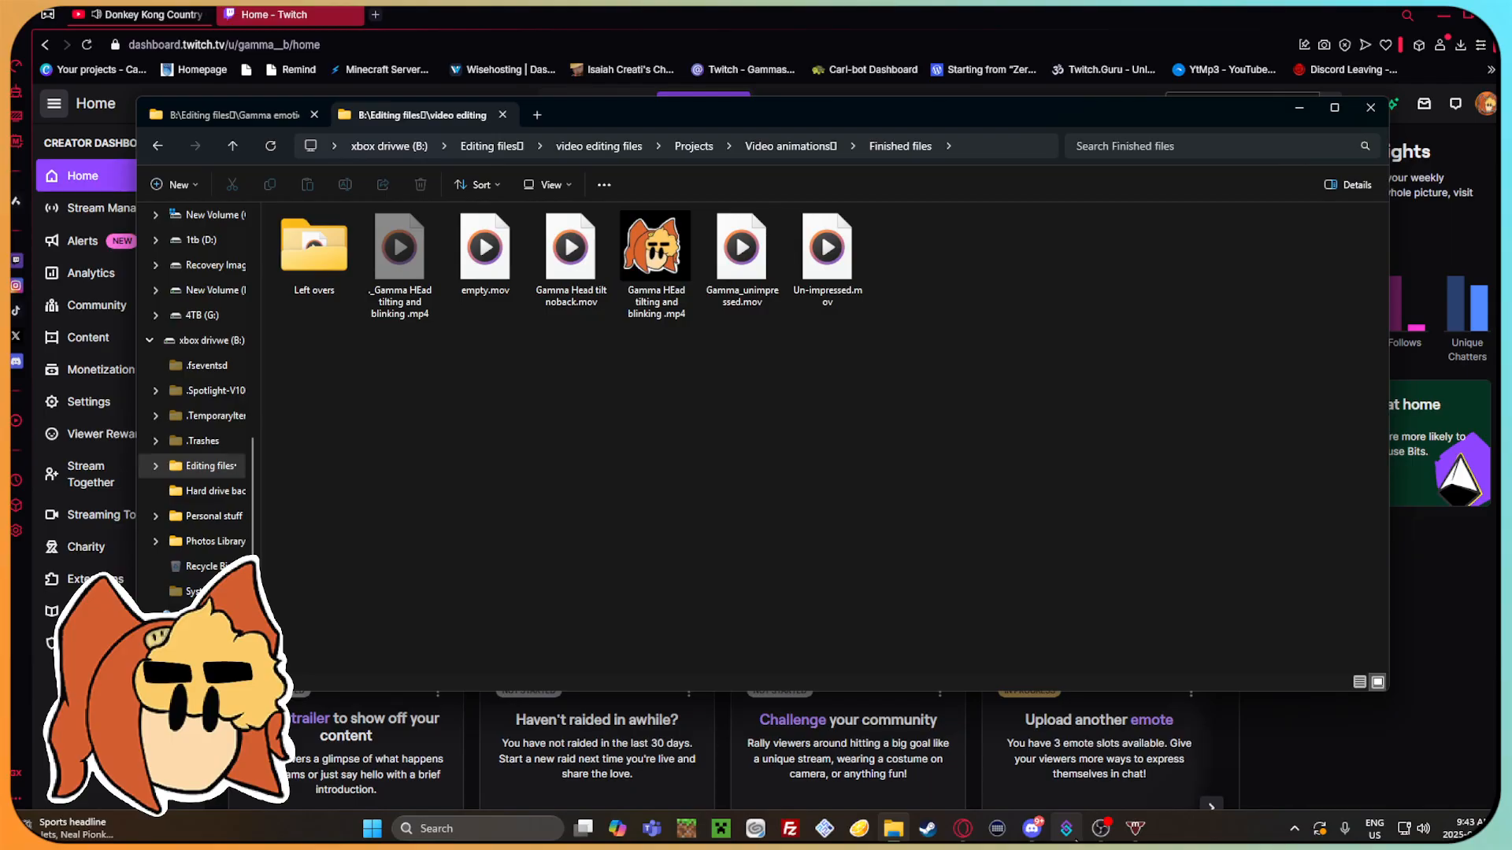
Launch Adobe Premiere Pro 2025 and open the recent project Unimpressed.
click(504, 827)
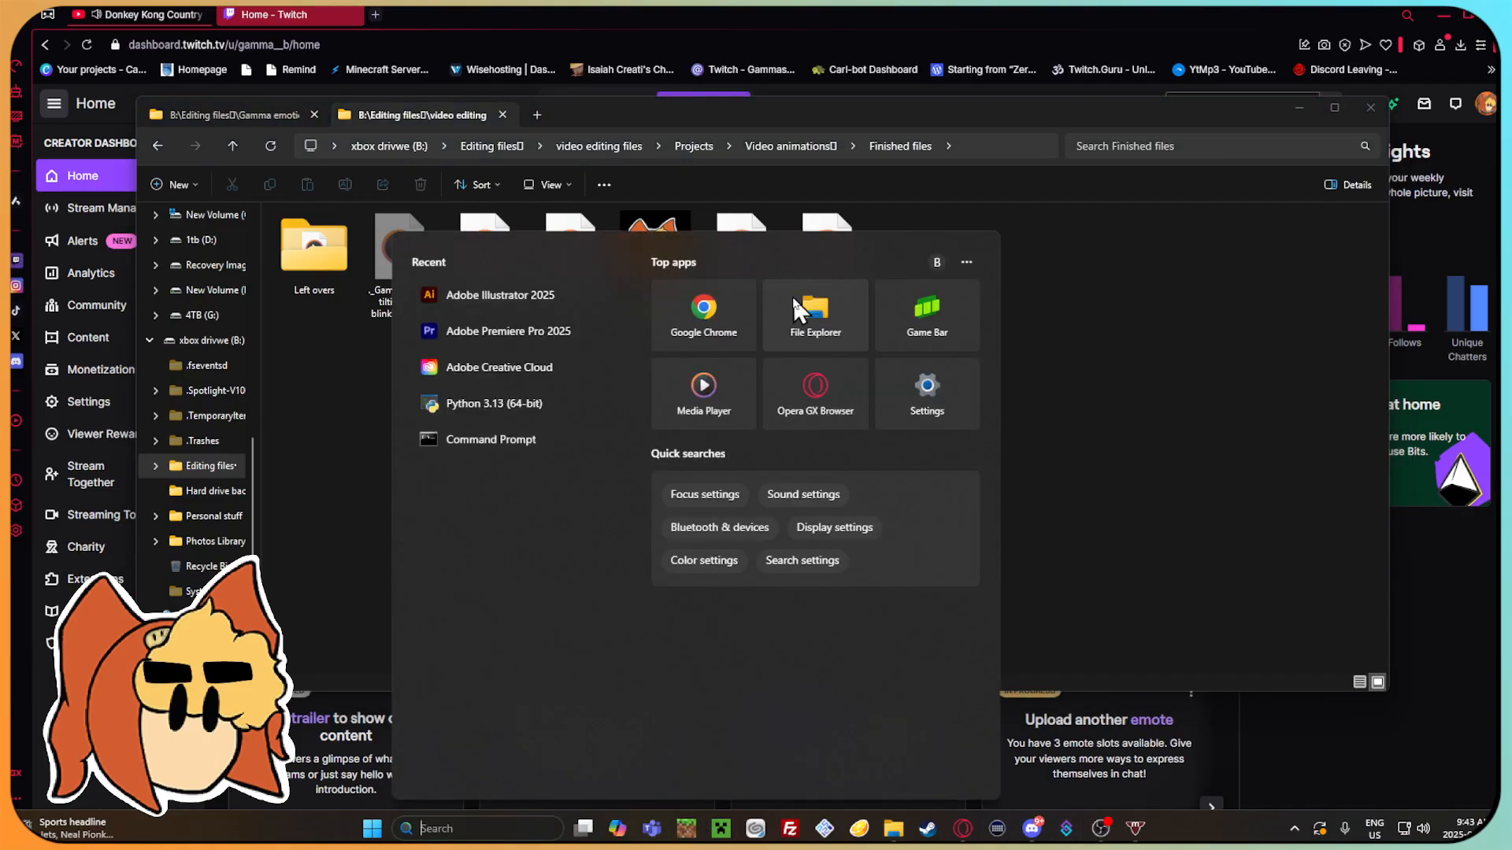
click(498, 328)
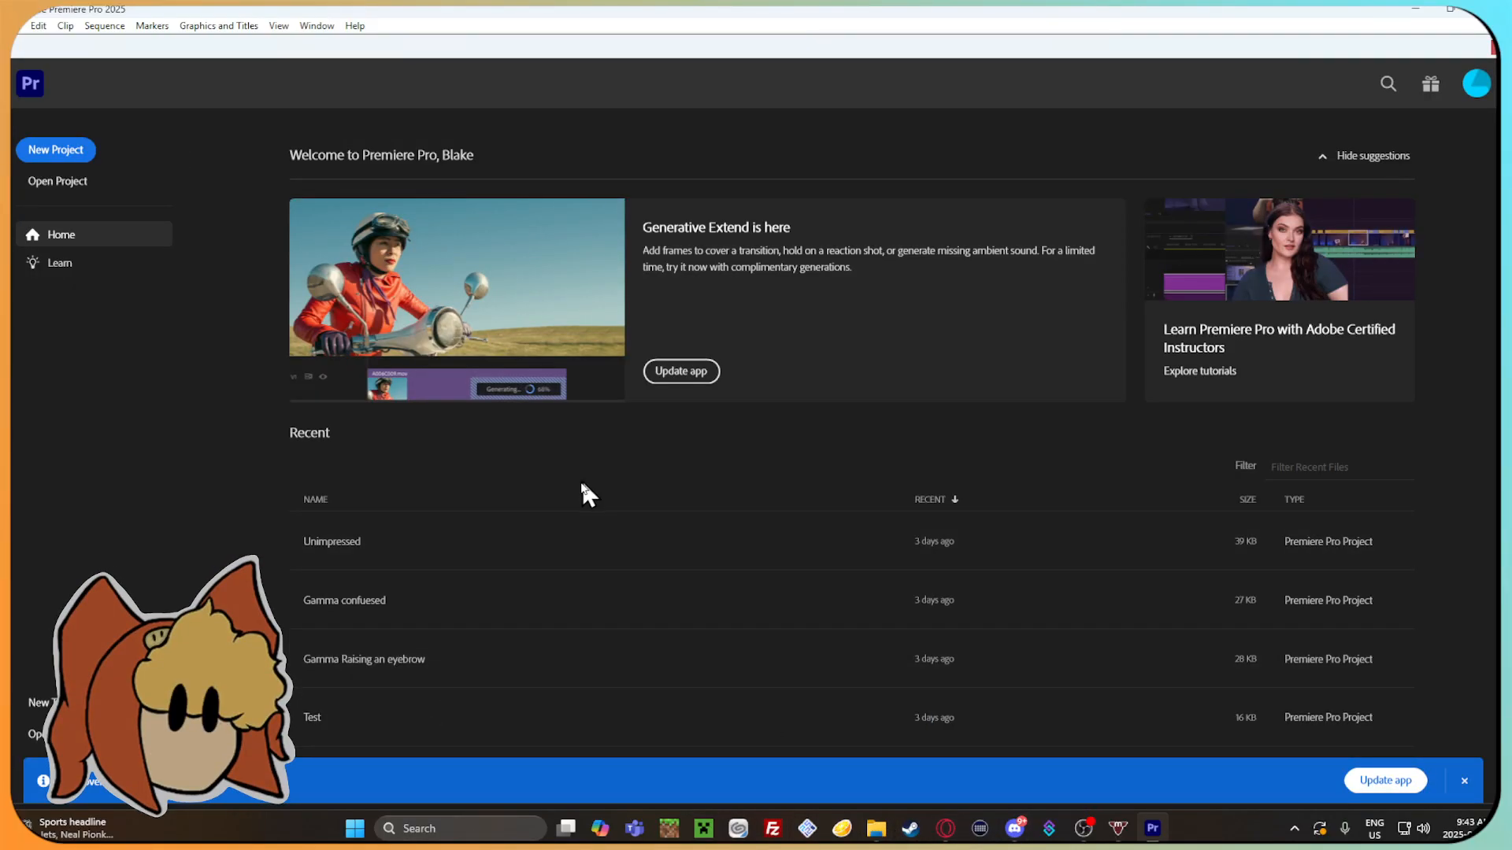
scroll(583, 488, down, 2)
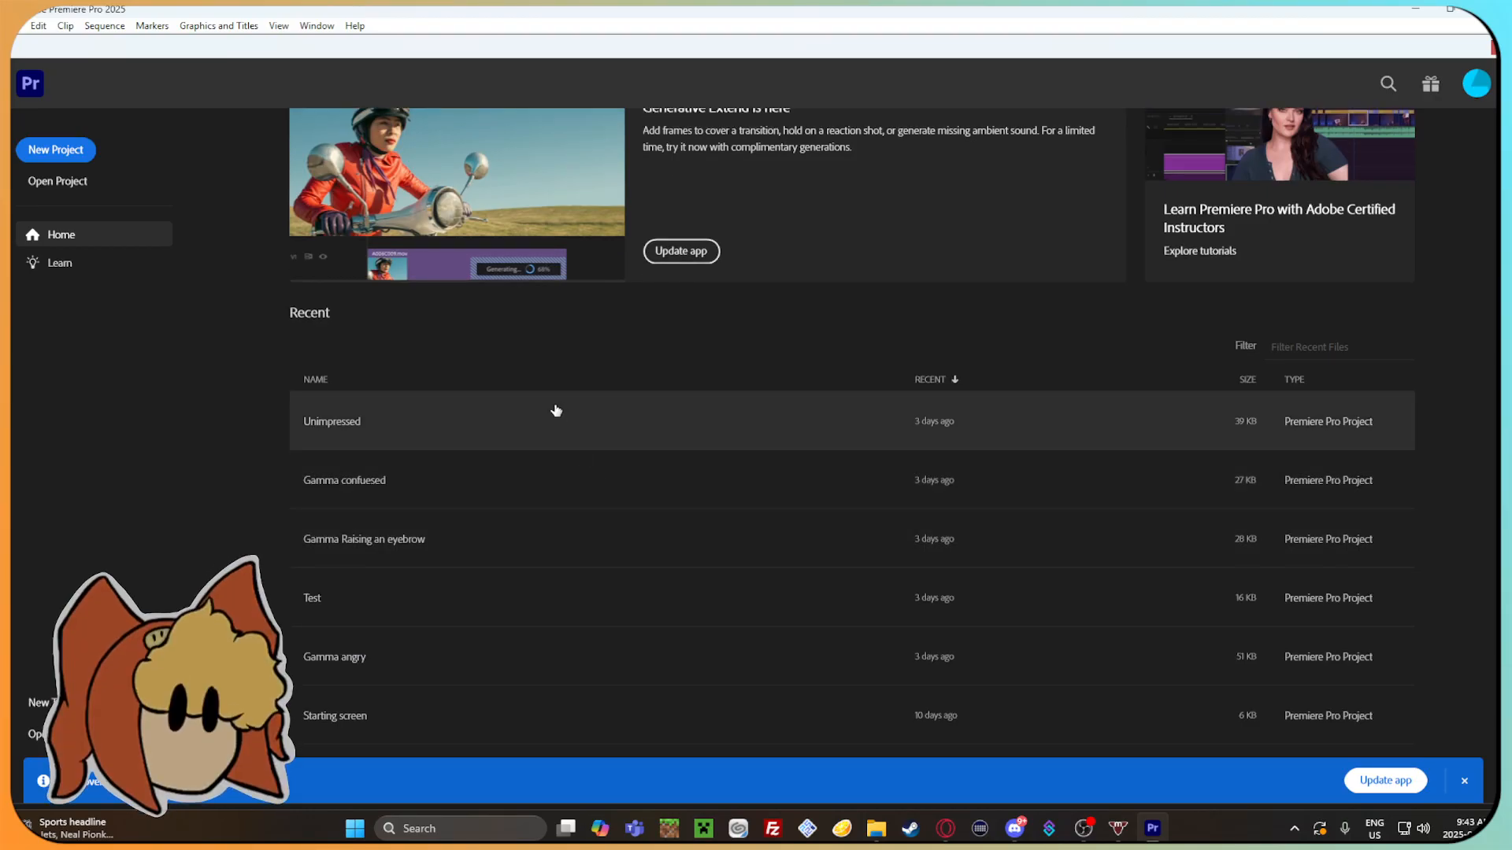
click(556, 410)
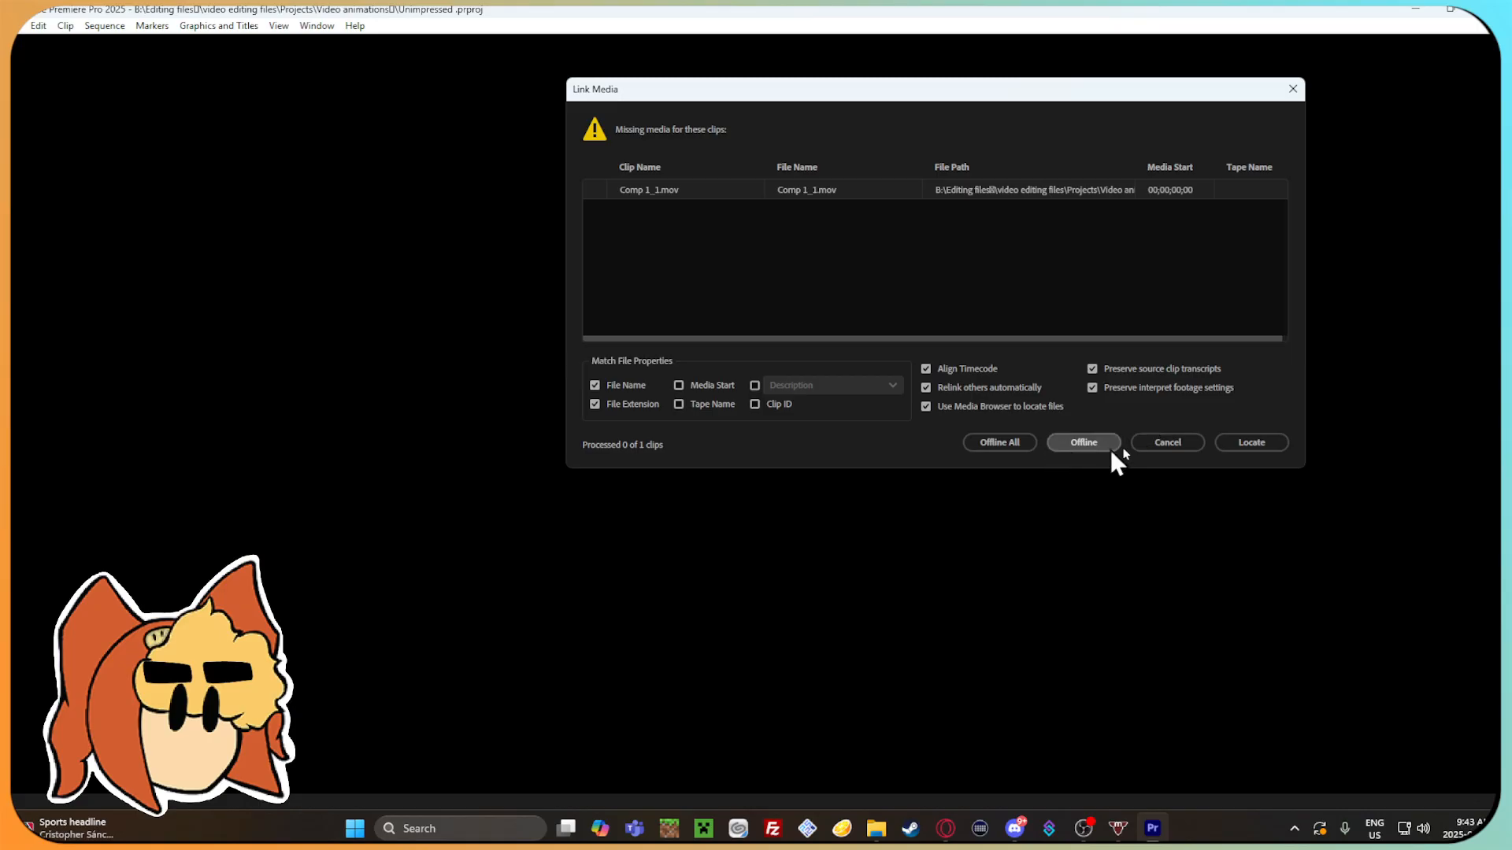
Try to relink the missing Comp 1_1.mov by searching Finished files and the local drives, using the copy in the Leftovers folder.
click(1240, 443)
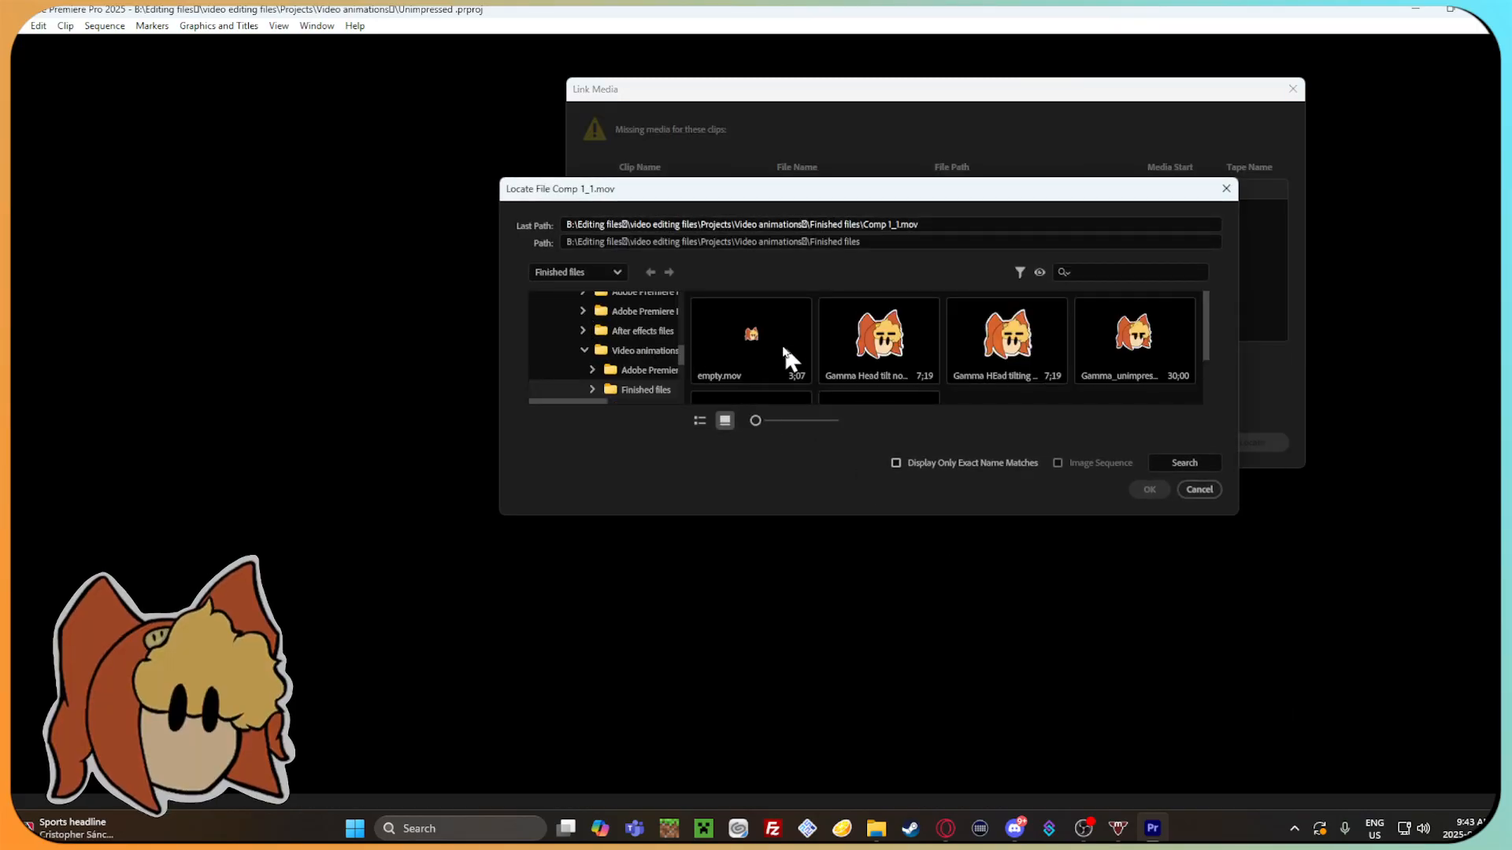
click(1185, 465)
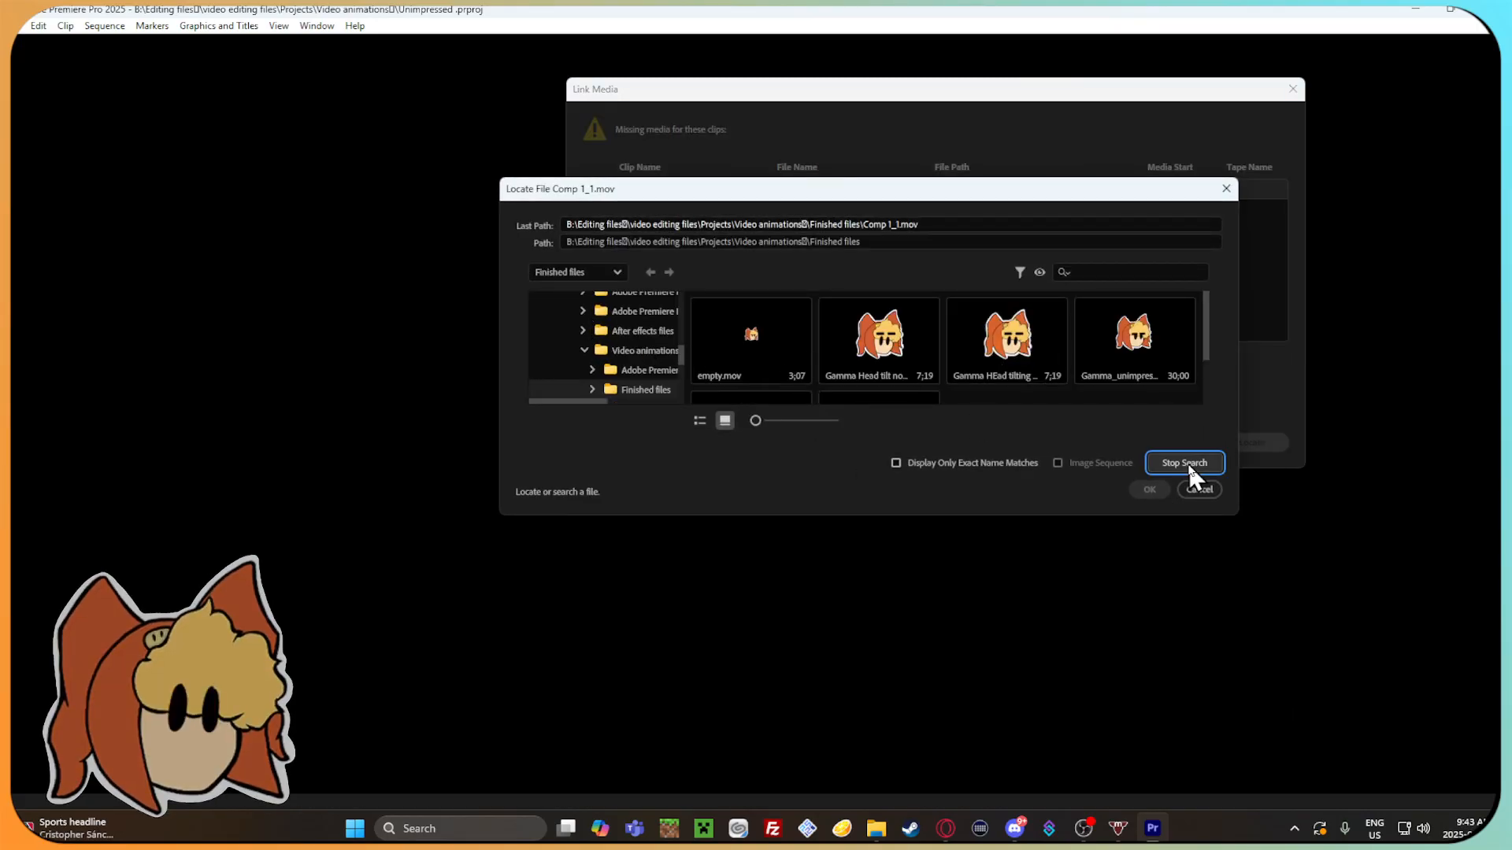
scroll(615, 355, up, 6)
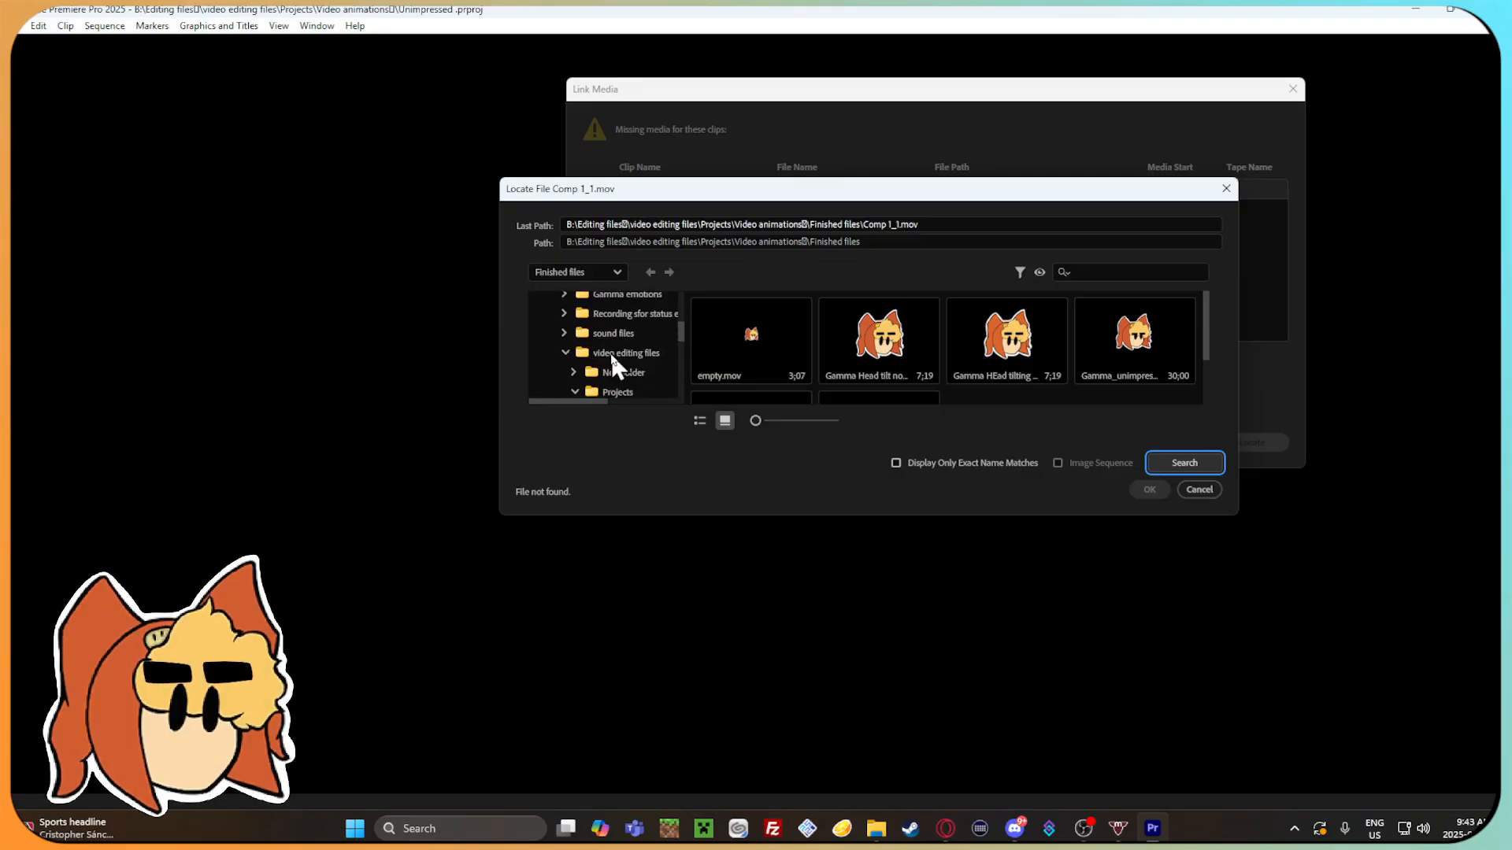
scroll(611, 353, up, 1)
click(634, 327)
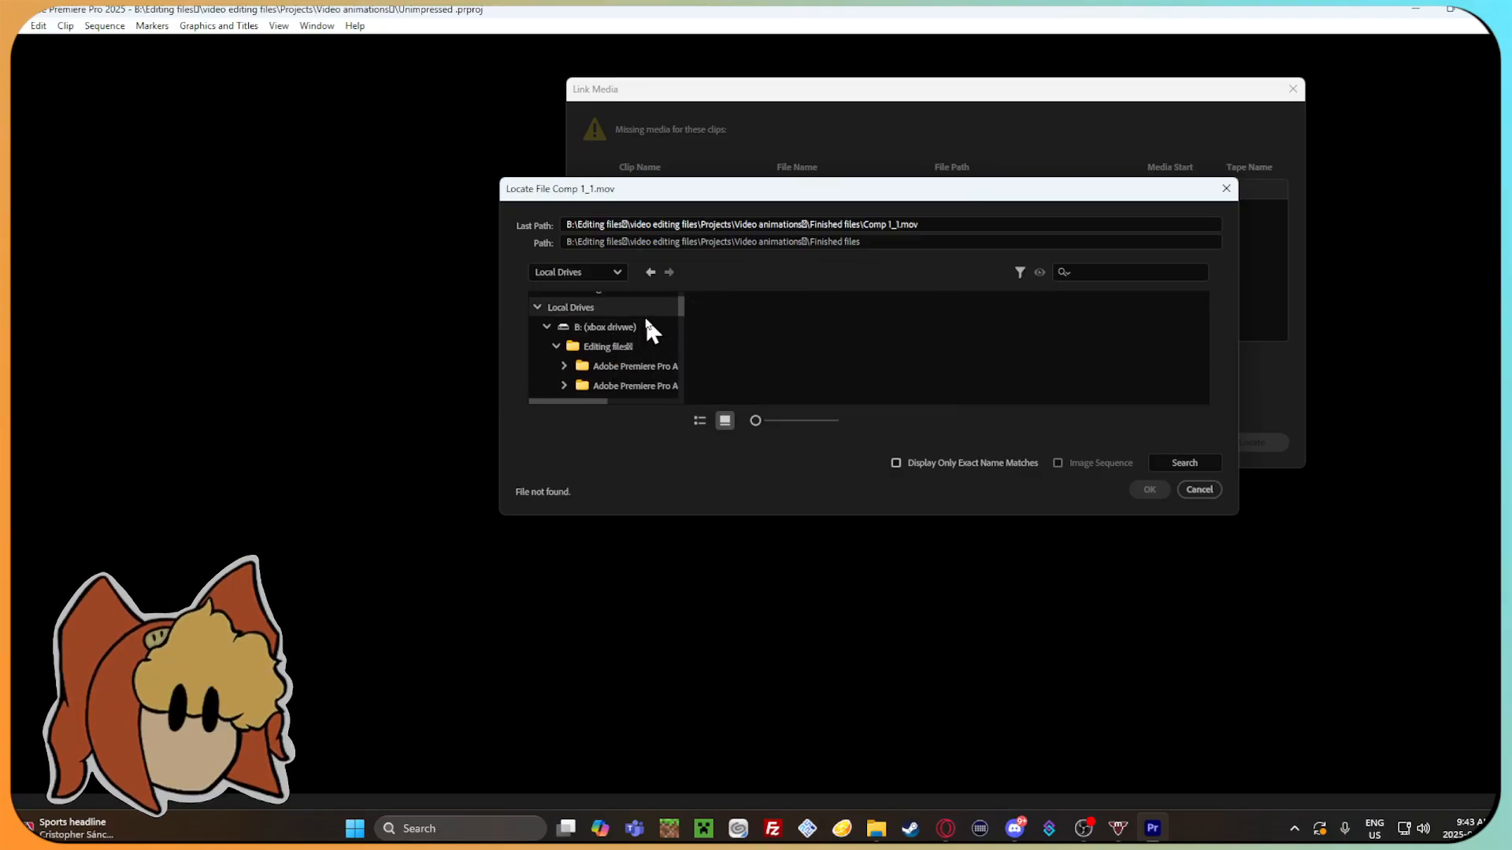
click(1158, 463)
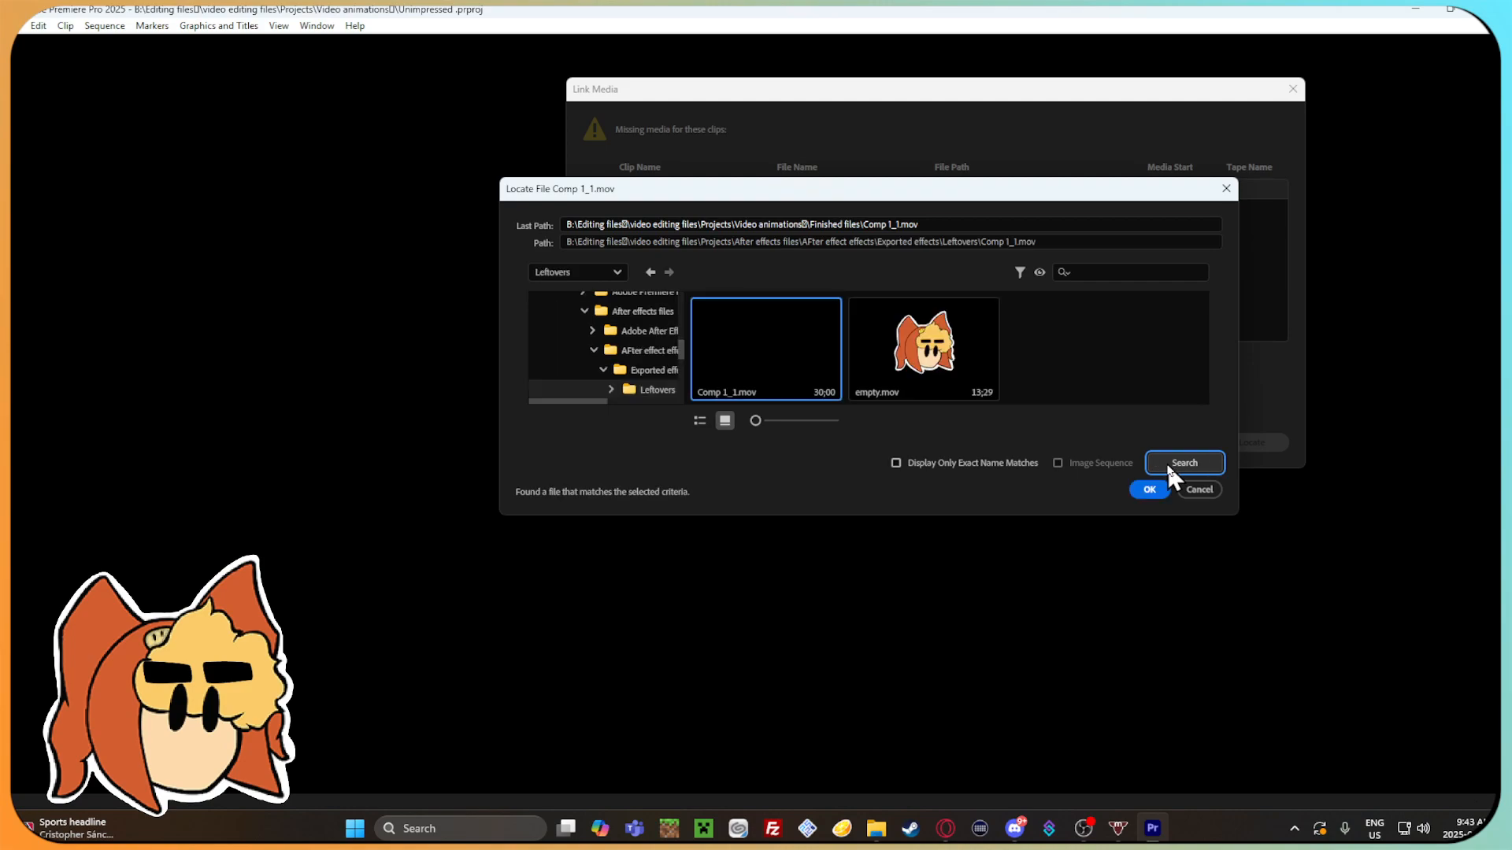
click(1149, 489)
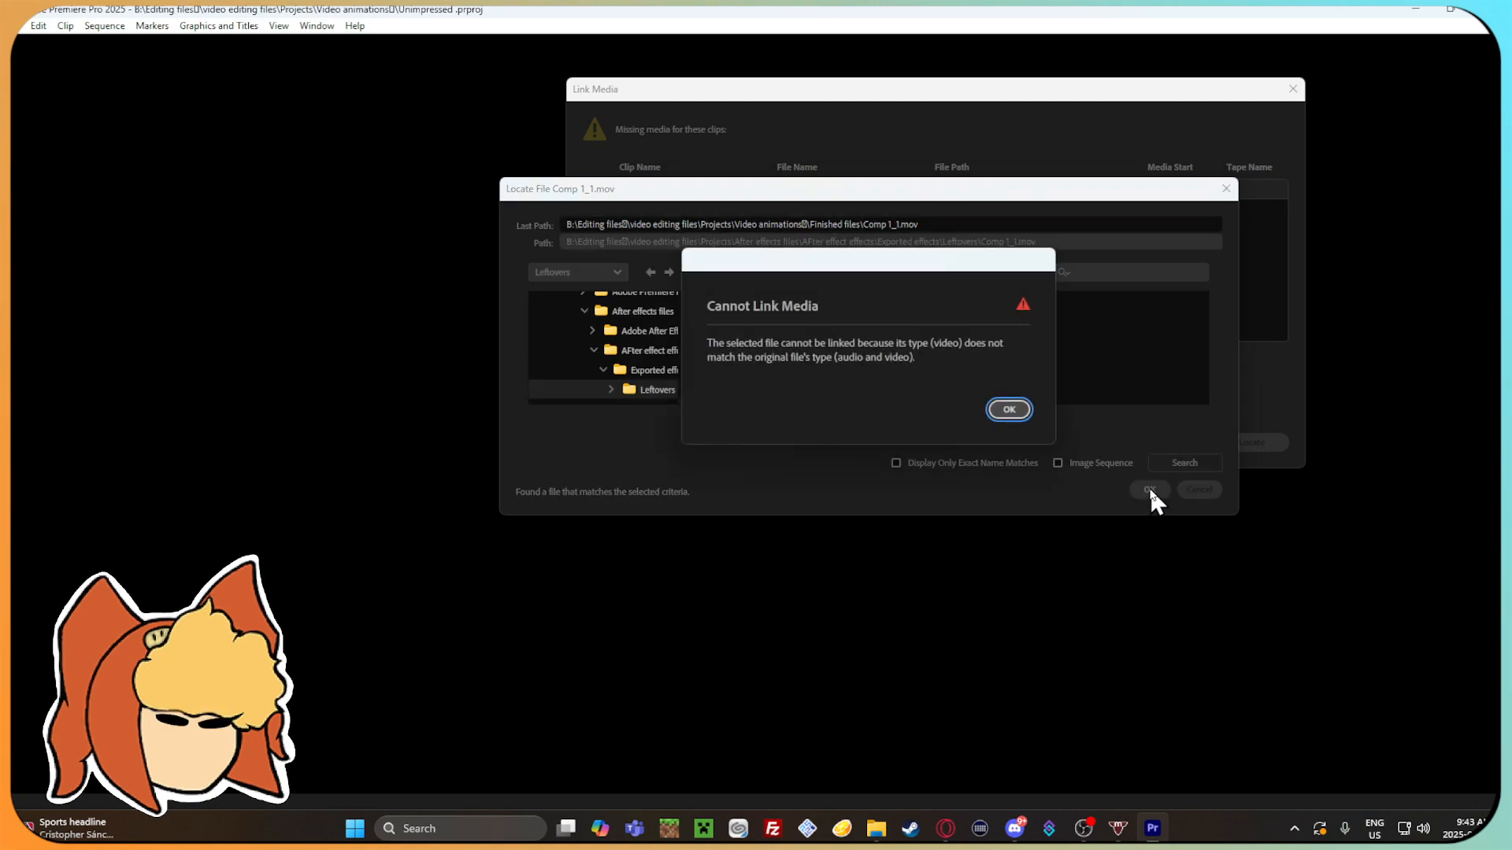
click(1022, 409)
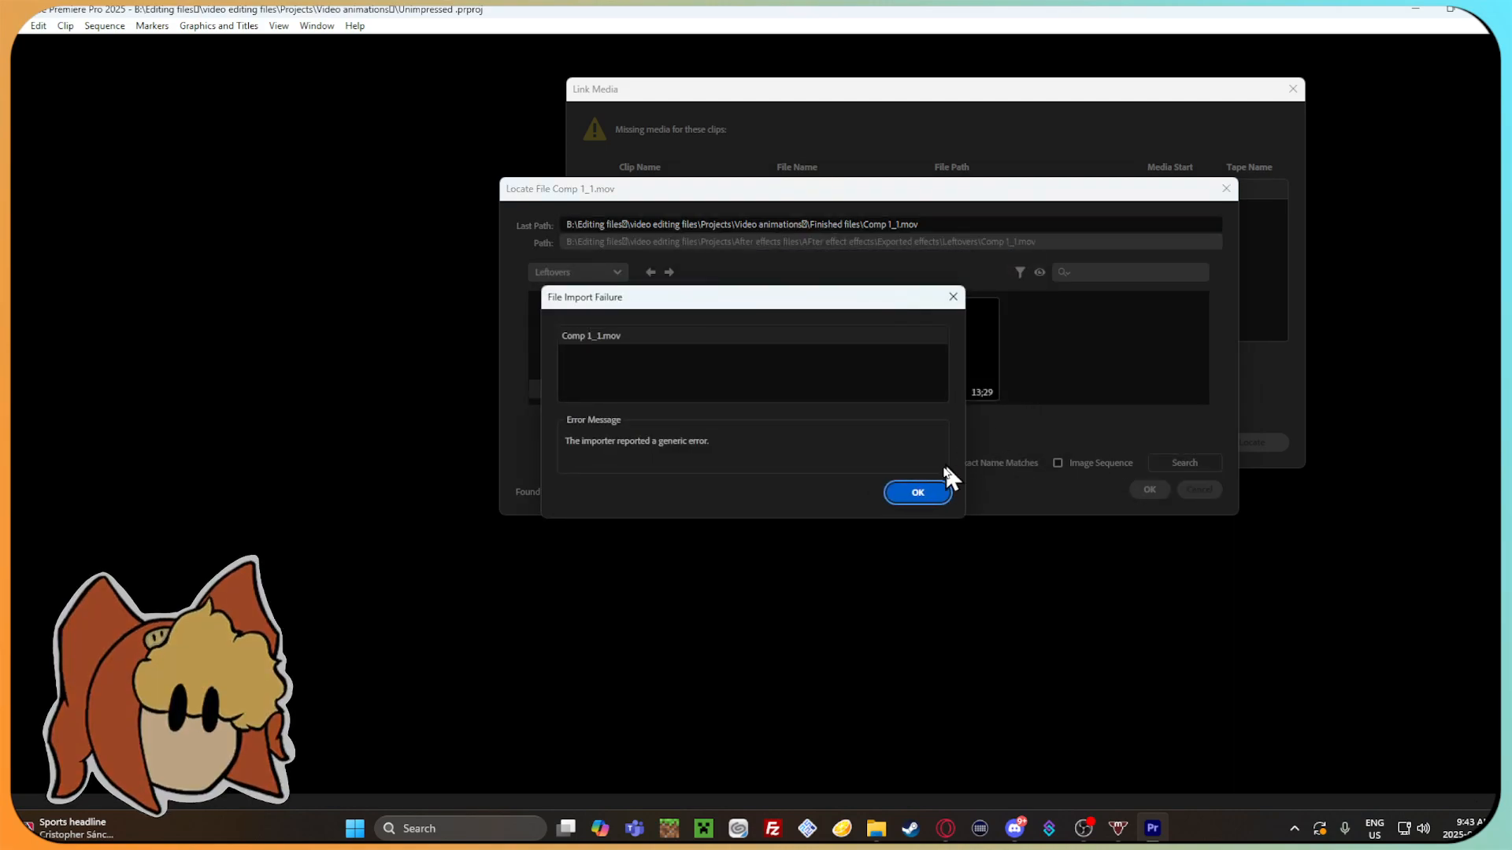
click(905, 490)
click(1192, 488)
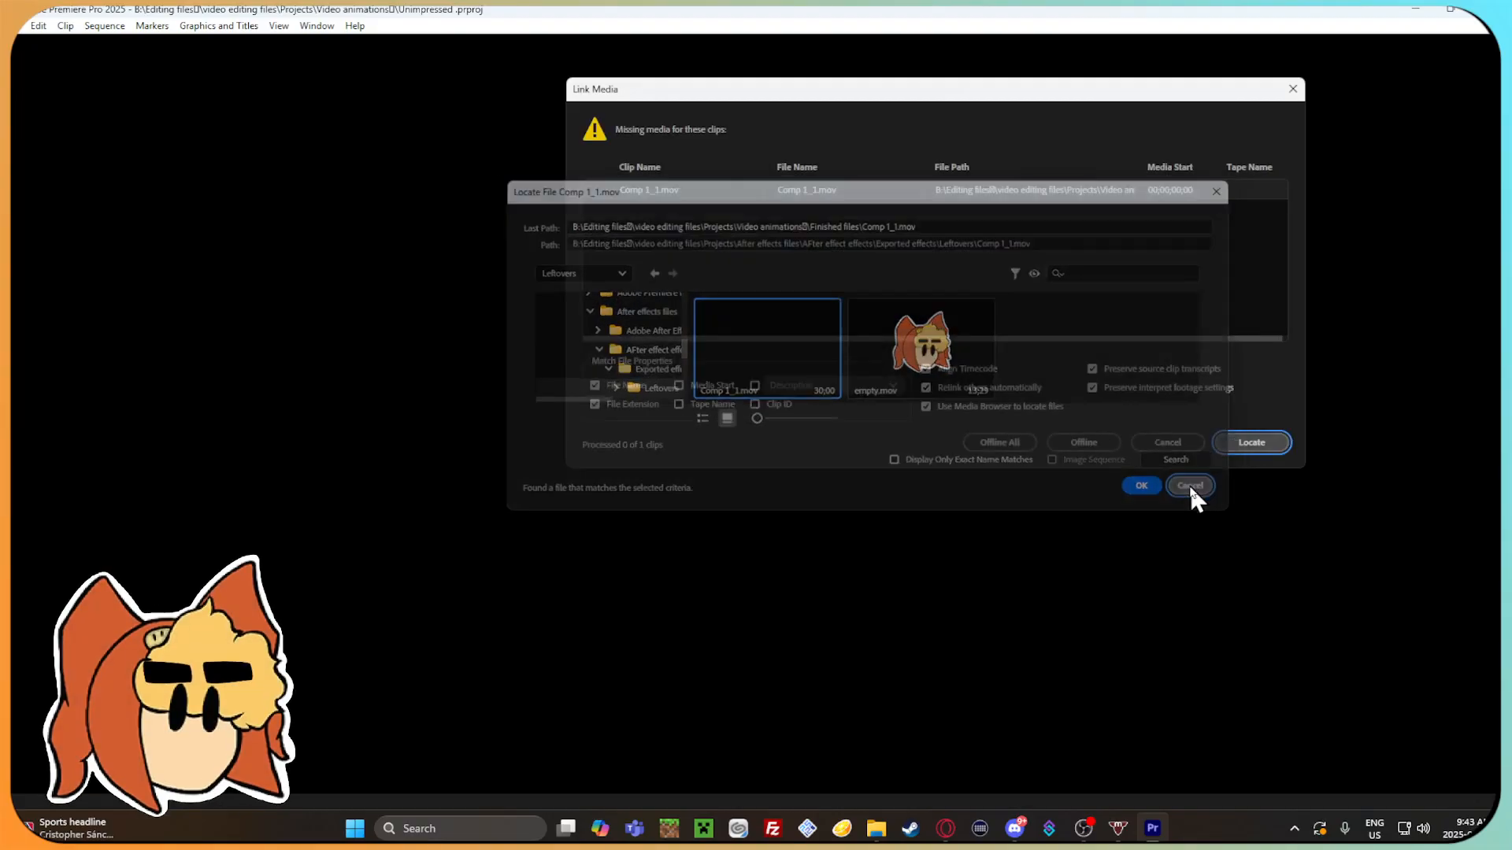
Load the project with the missing clip offline and move the Un-impressed sequence's playhead to 00;00;01;14.
click(1111, 439)
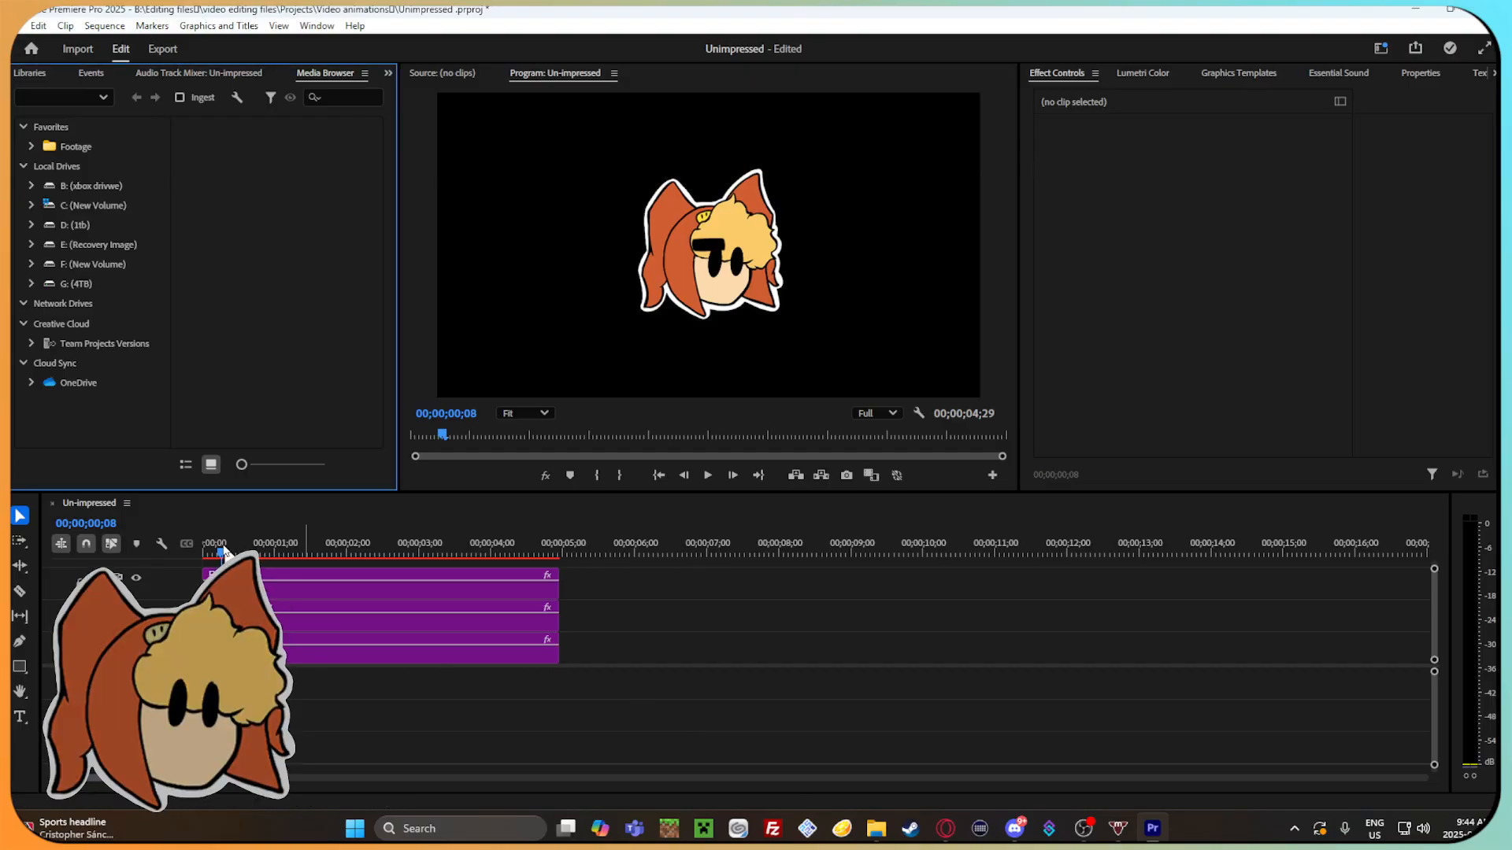
drag(255, 554, 308, 543)
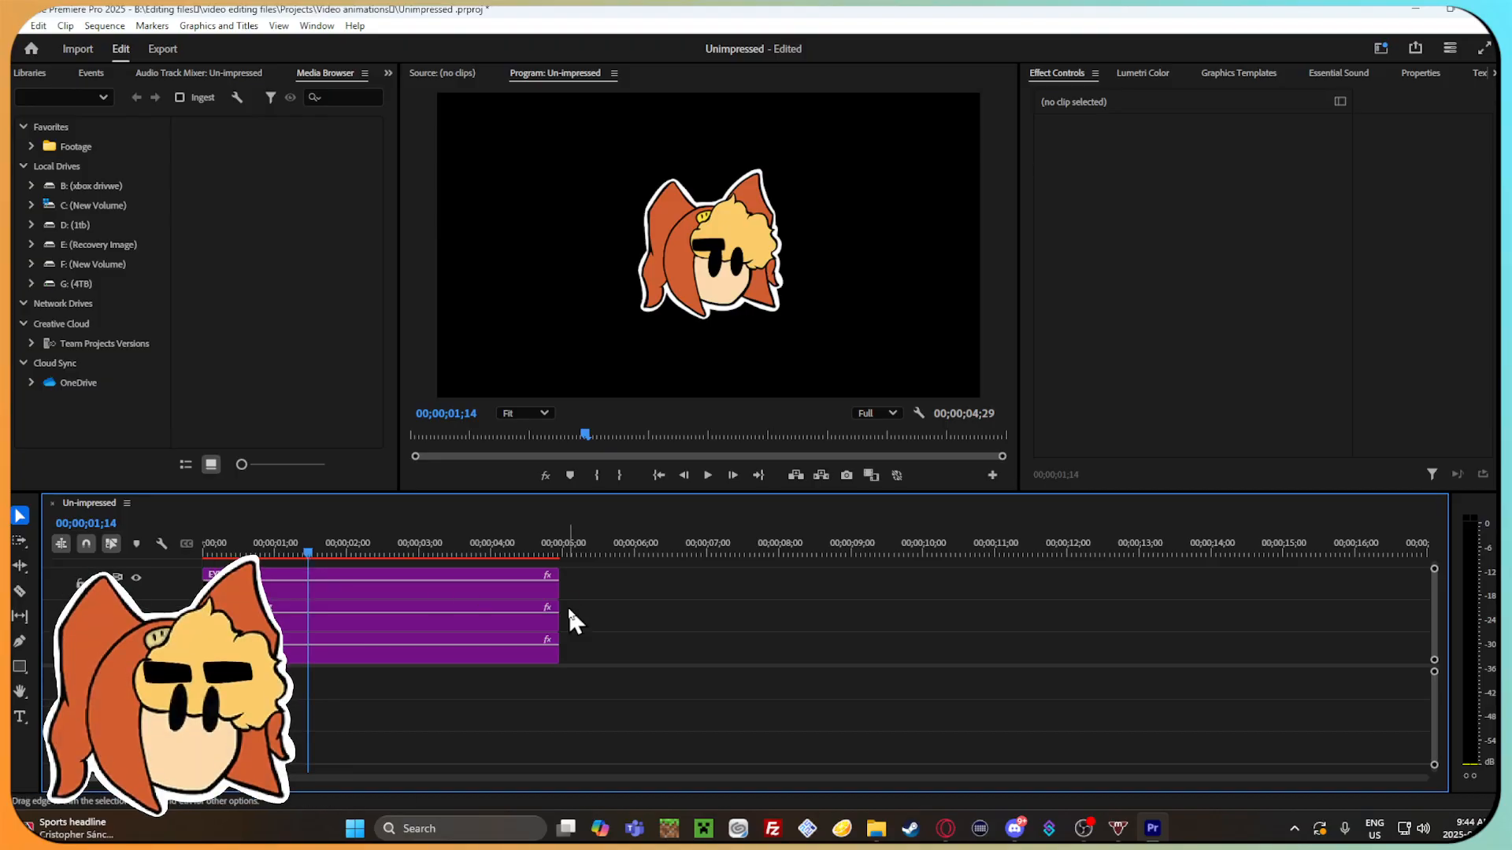
Switch to File Explorer, preview Gamma Head tilt noback.mov from Finished files, and check the Left overs folder.
scroll(569, 622, down, 2)
scroll(571, 642, up, 2)
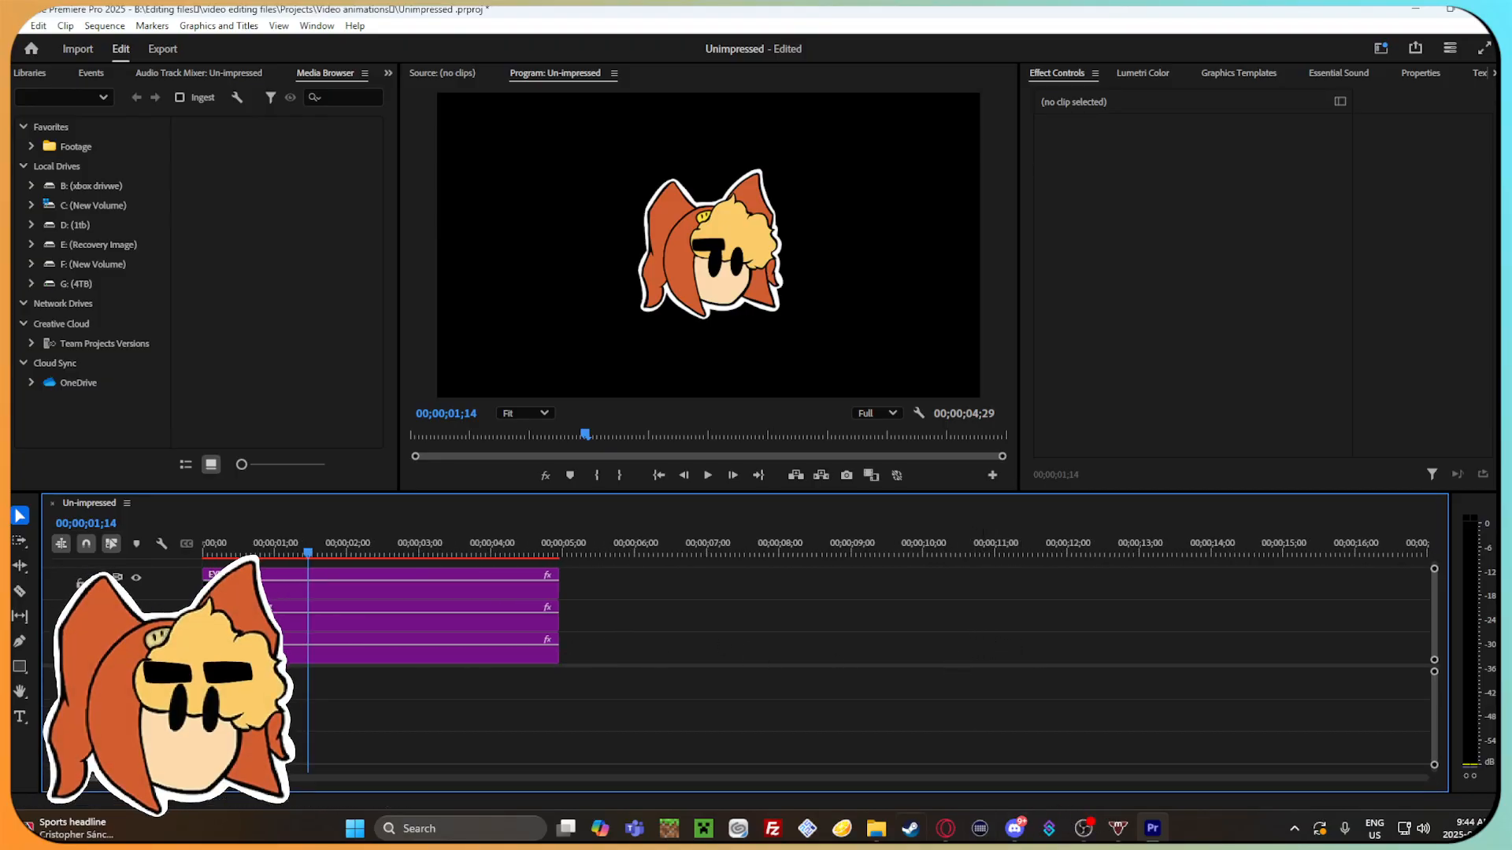
click(876, 829)
drag(752, 116, 730, 73)
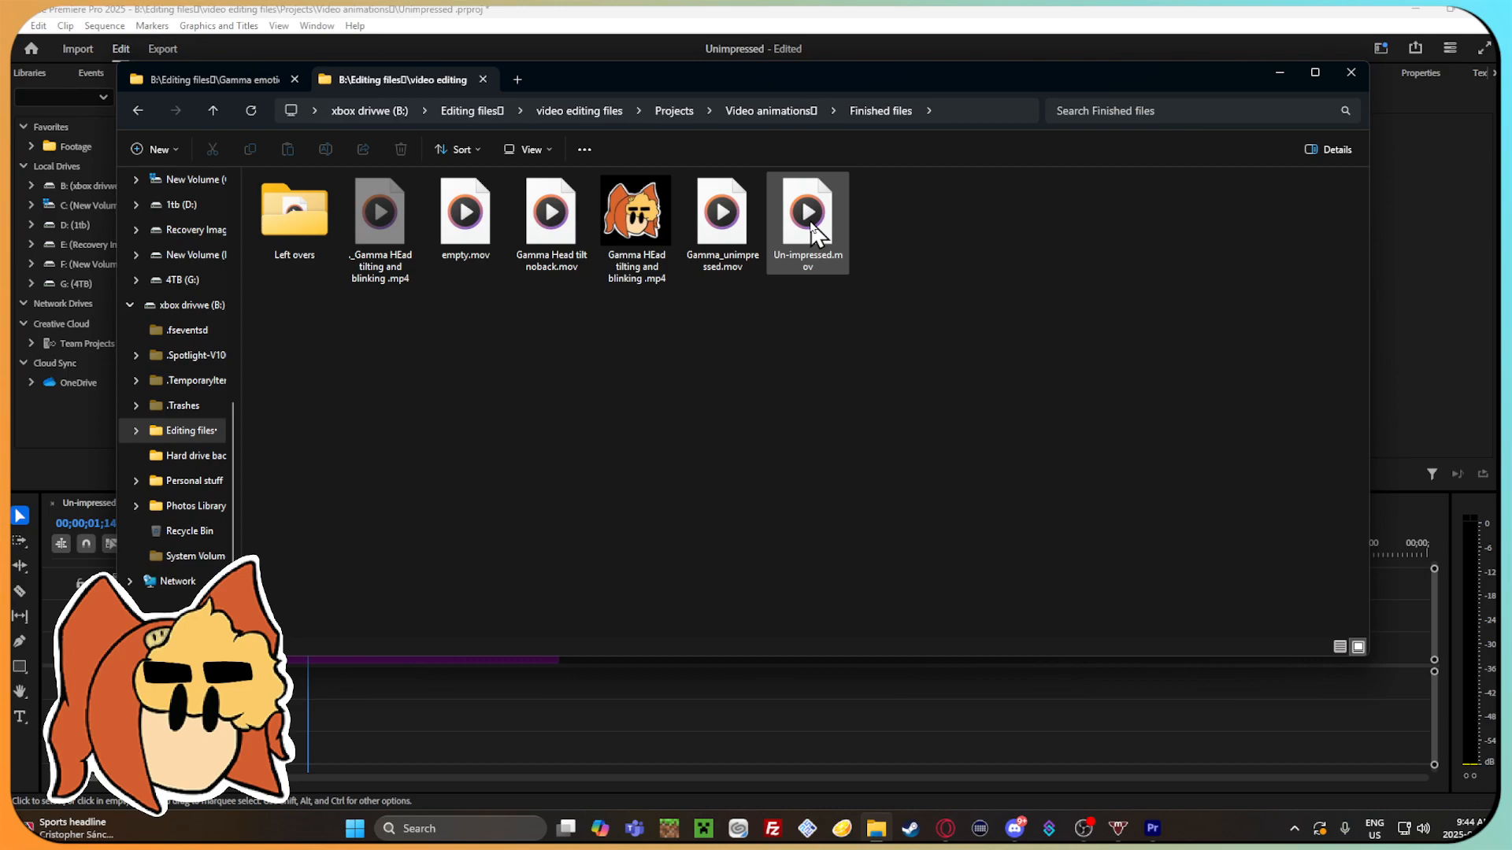
double_click(544, 228)
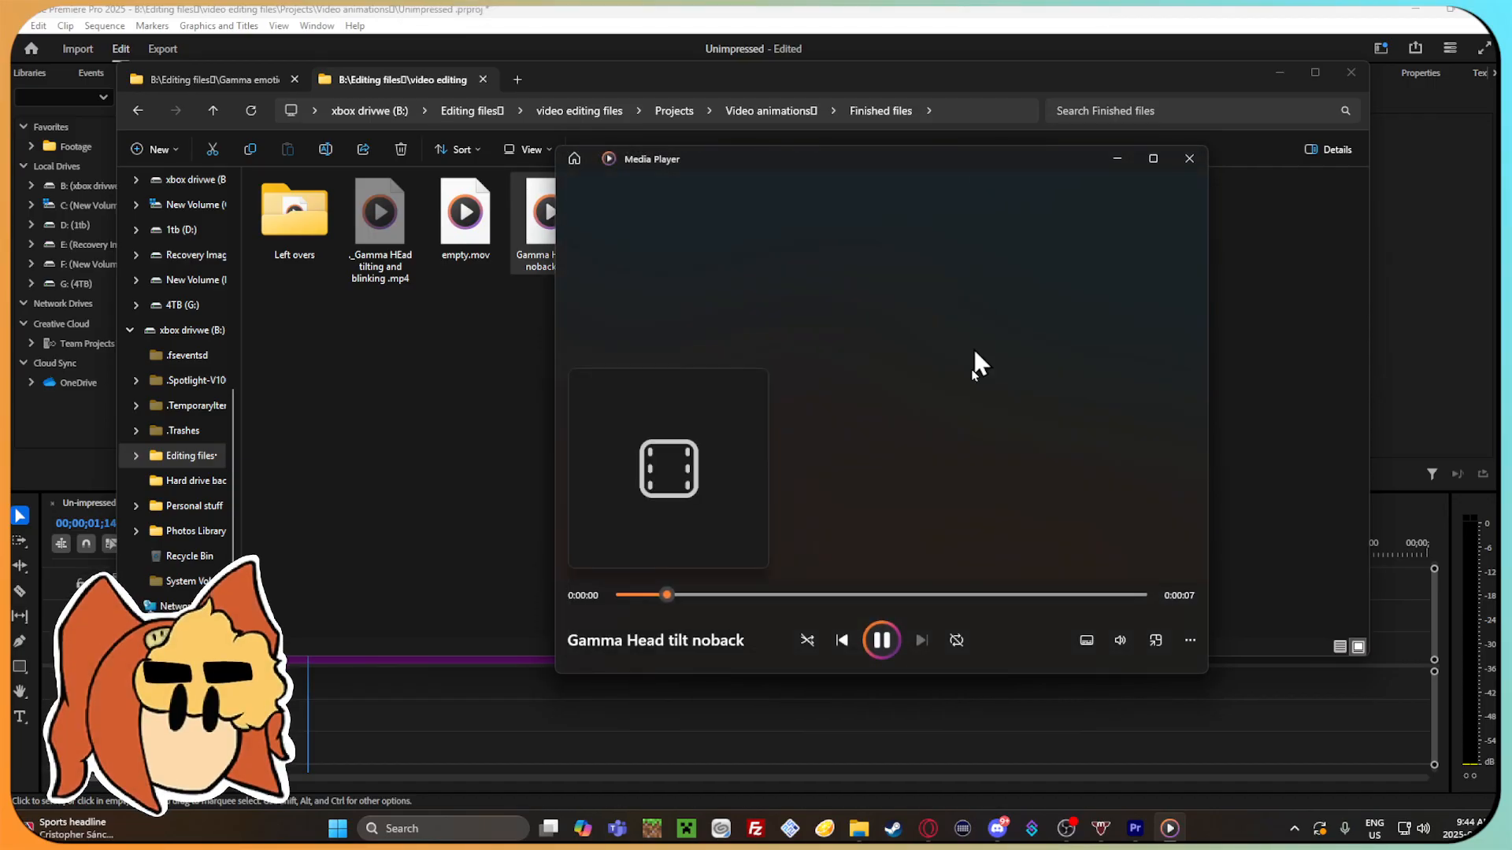
click(1187, 159)
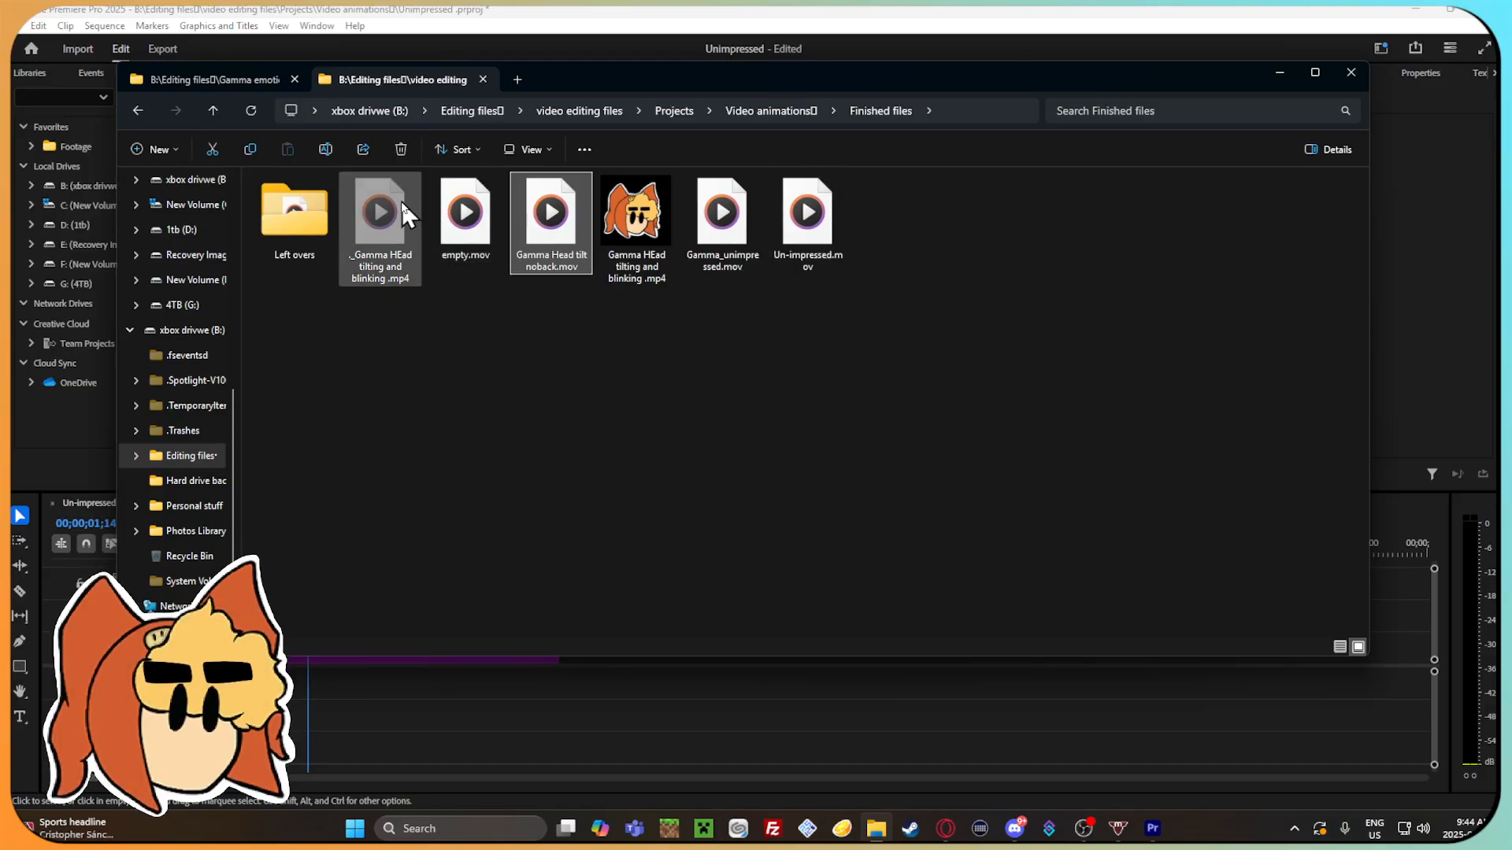
double_click(294, 211)
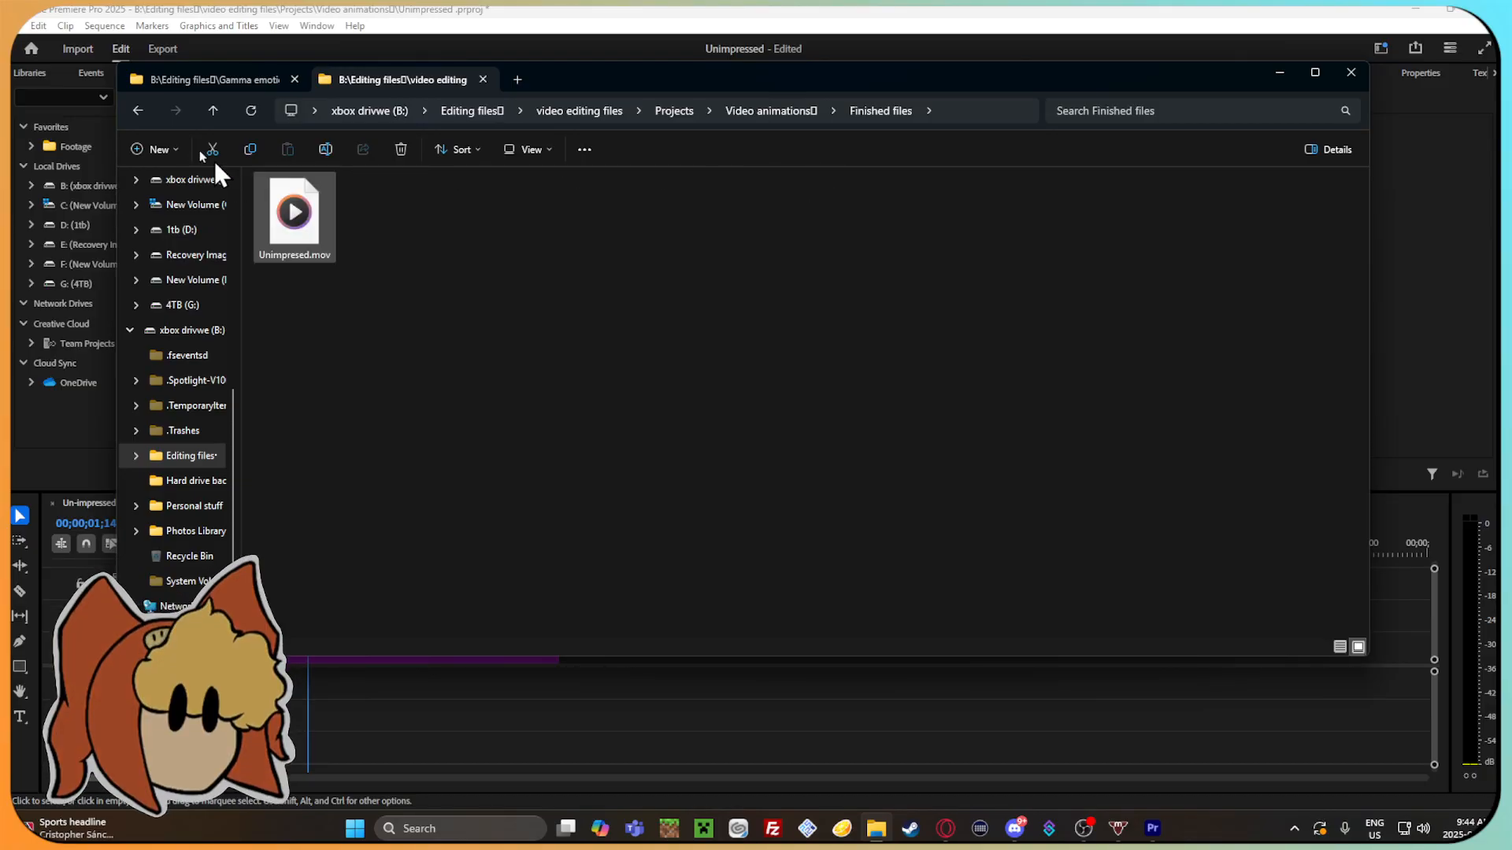
click(136, 111)
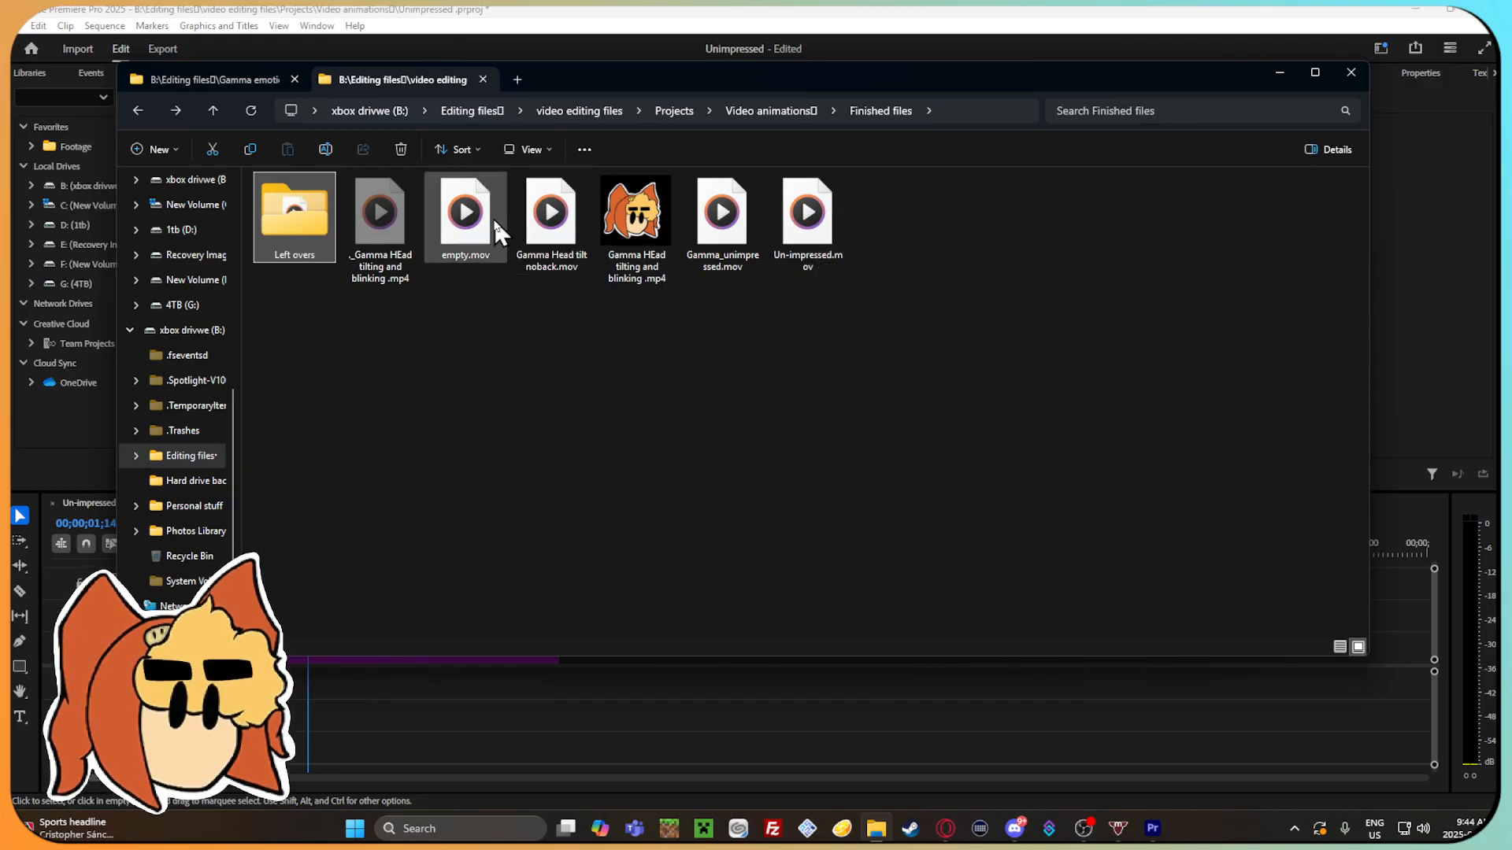
Move the After effects files folder from Projects into Video animations, and open Video animations.
click(138, 111)
click(174, 110)
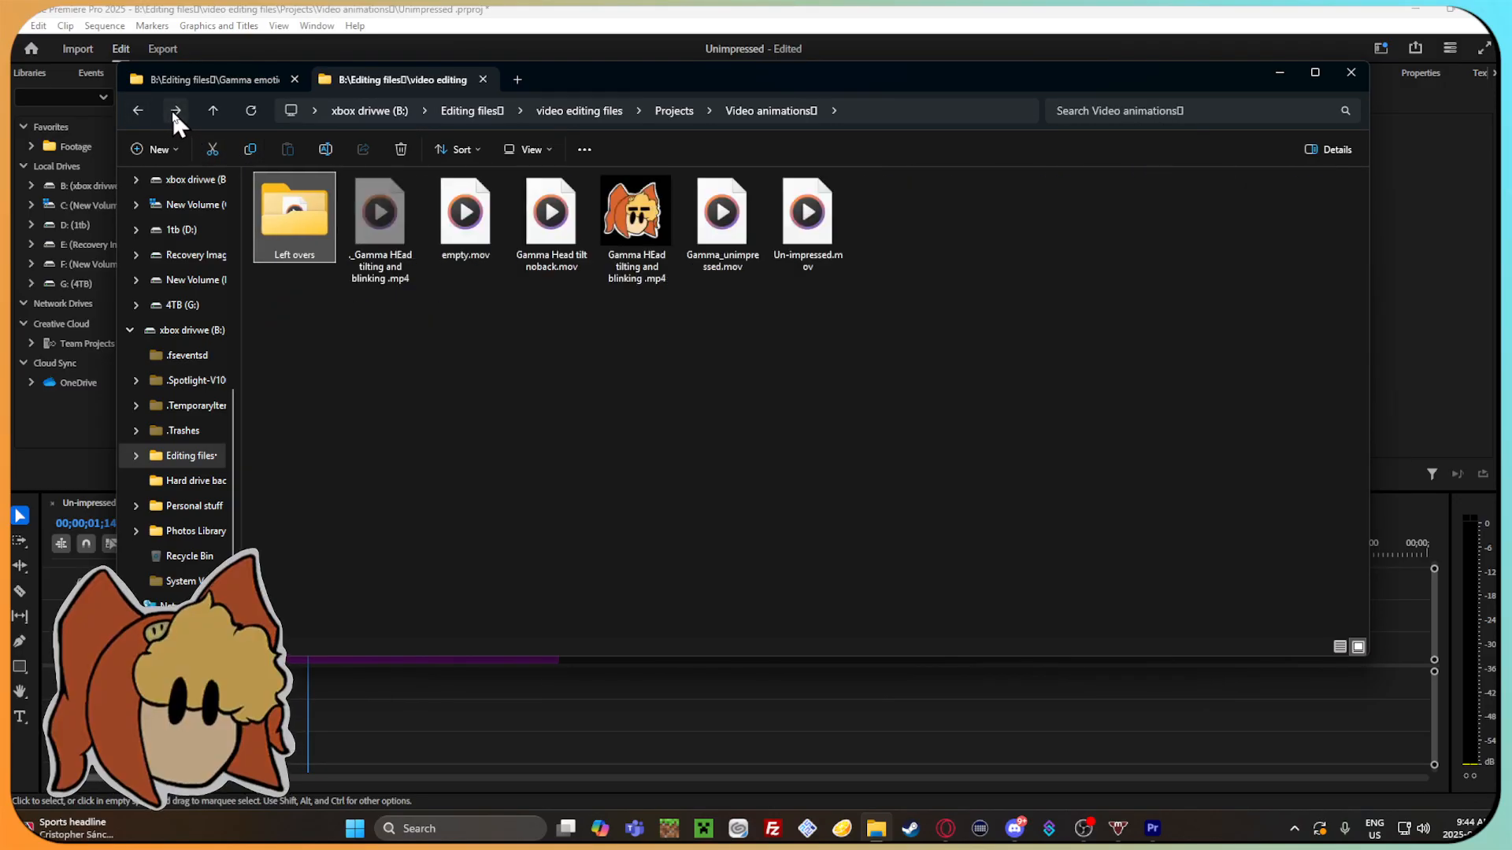
click(137, 110)
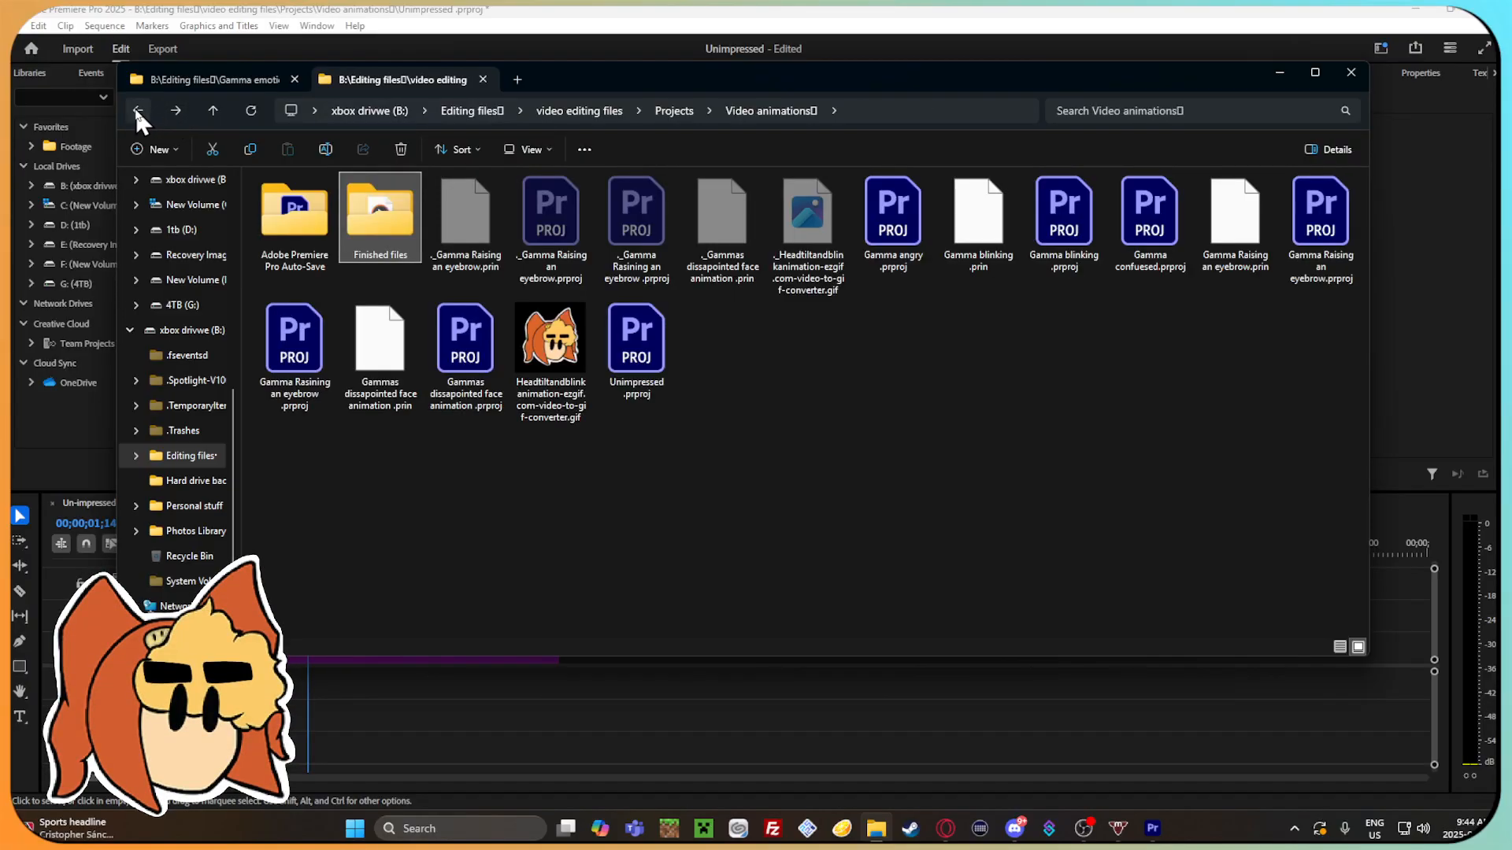
click(137, 110)
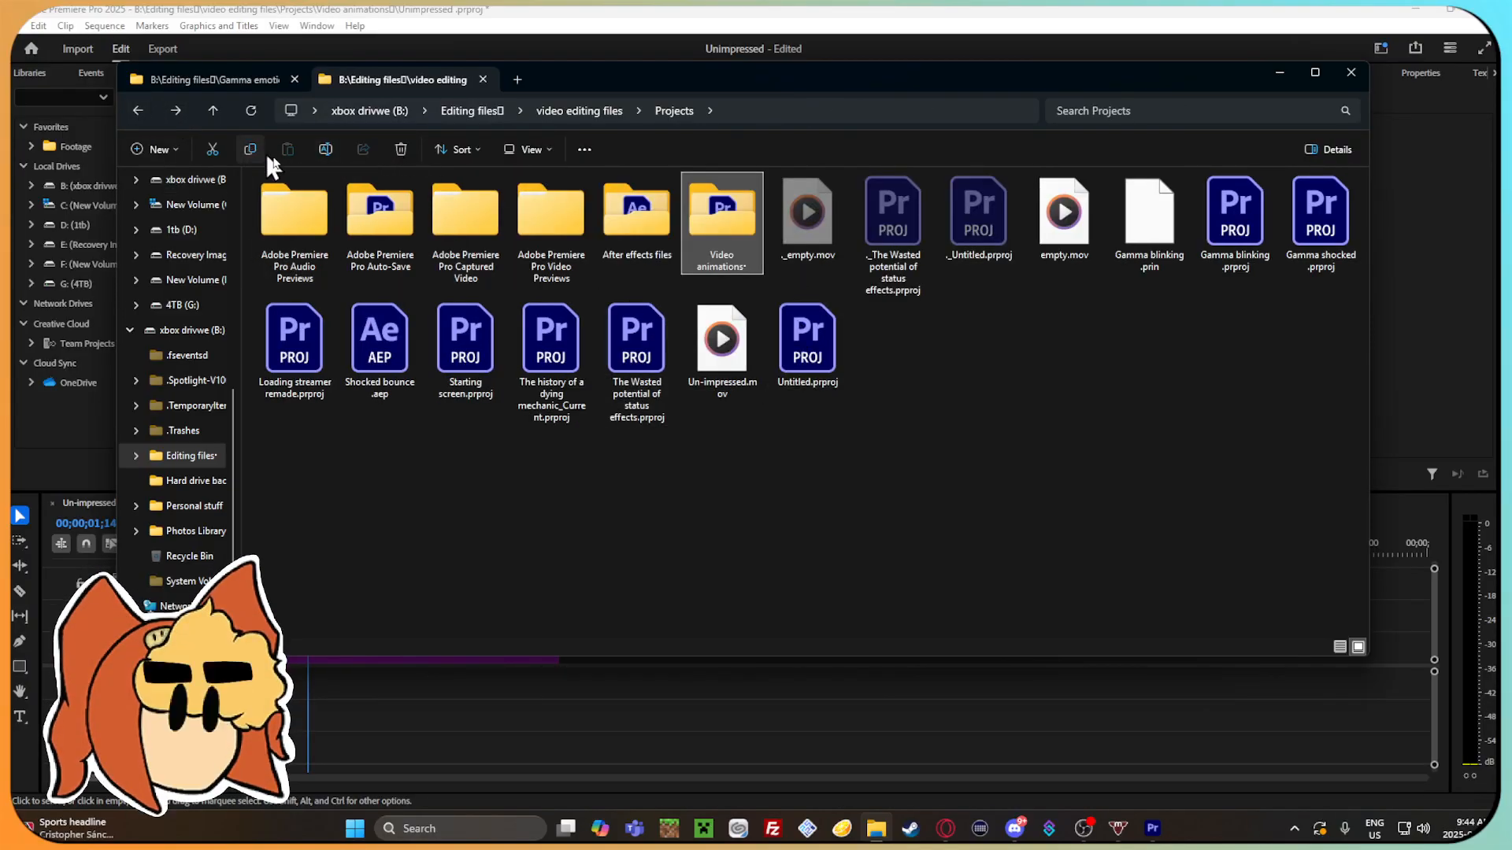
double_click(630, 206)
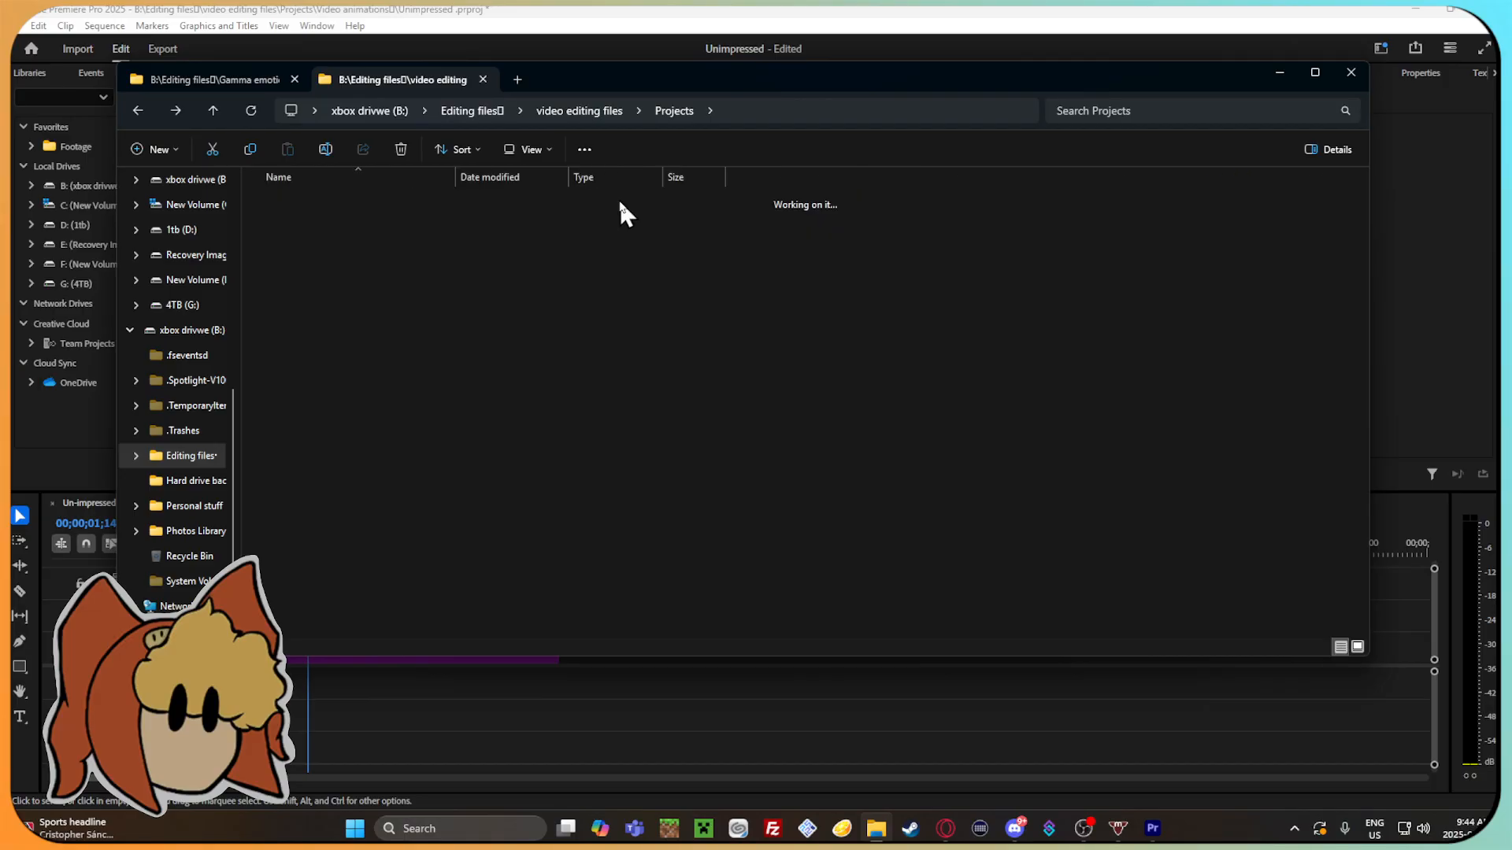
drag(706, 319, 725, 240)
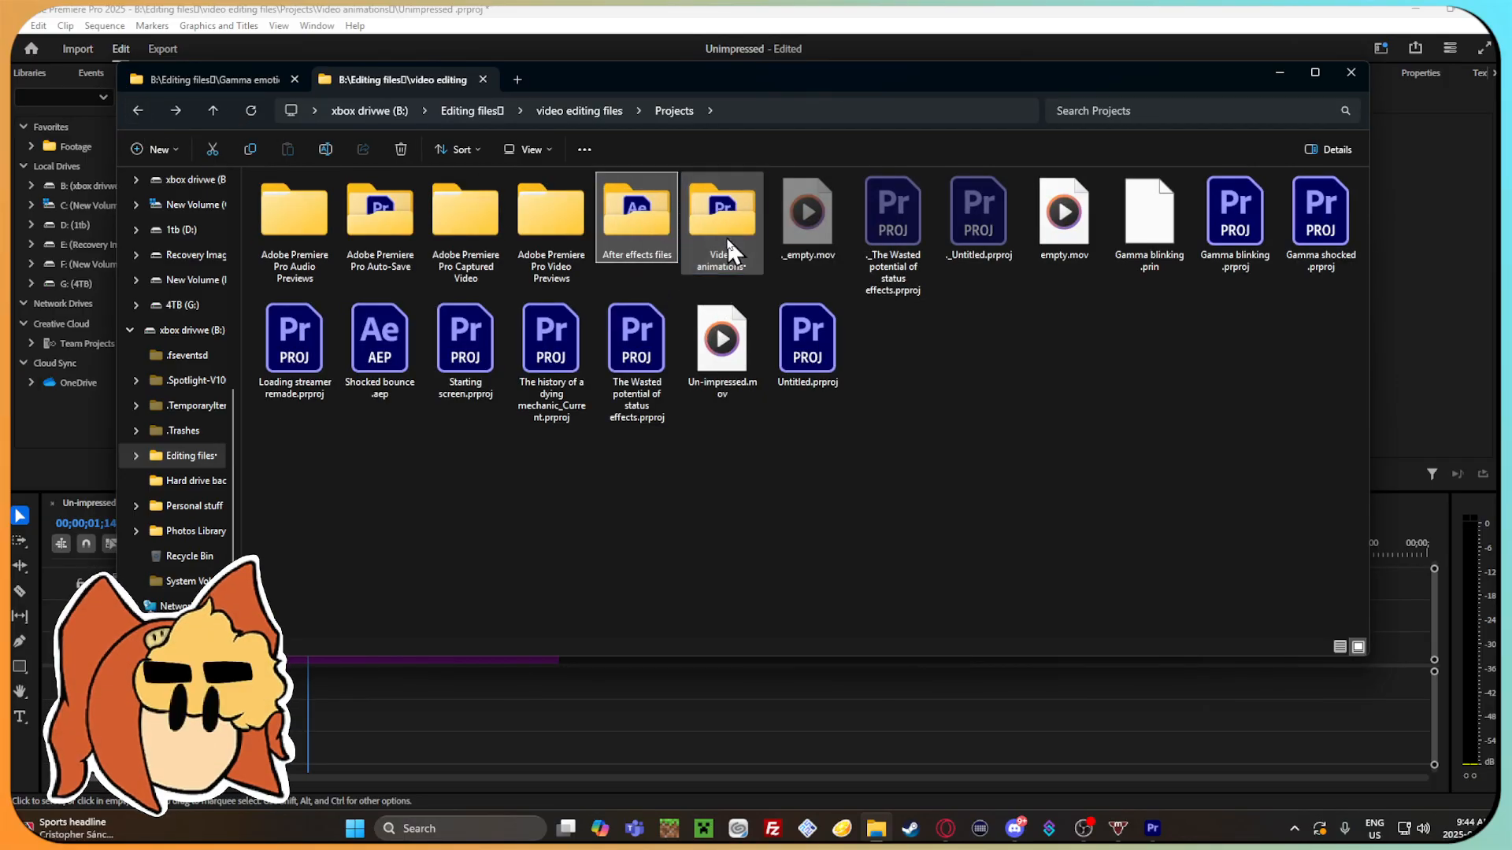
double_click(636, 227)
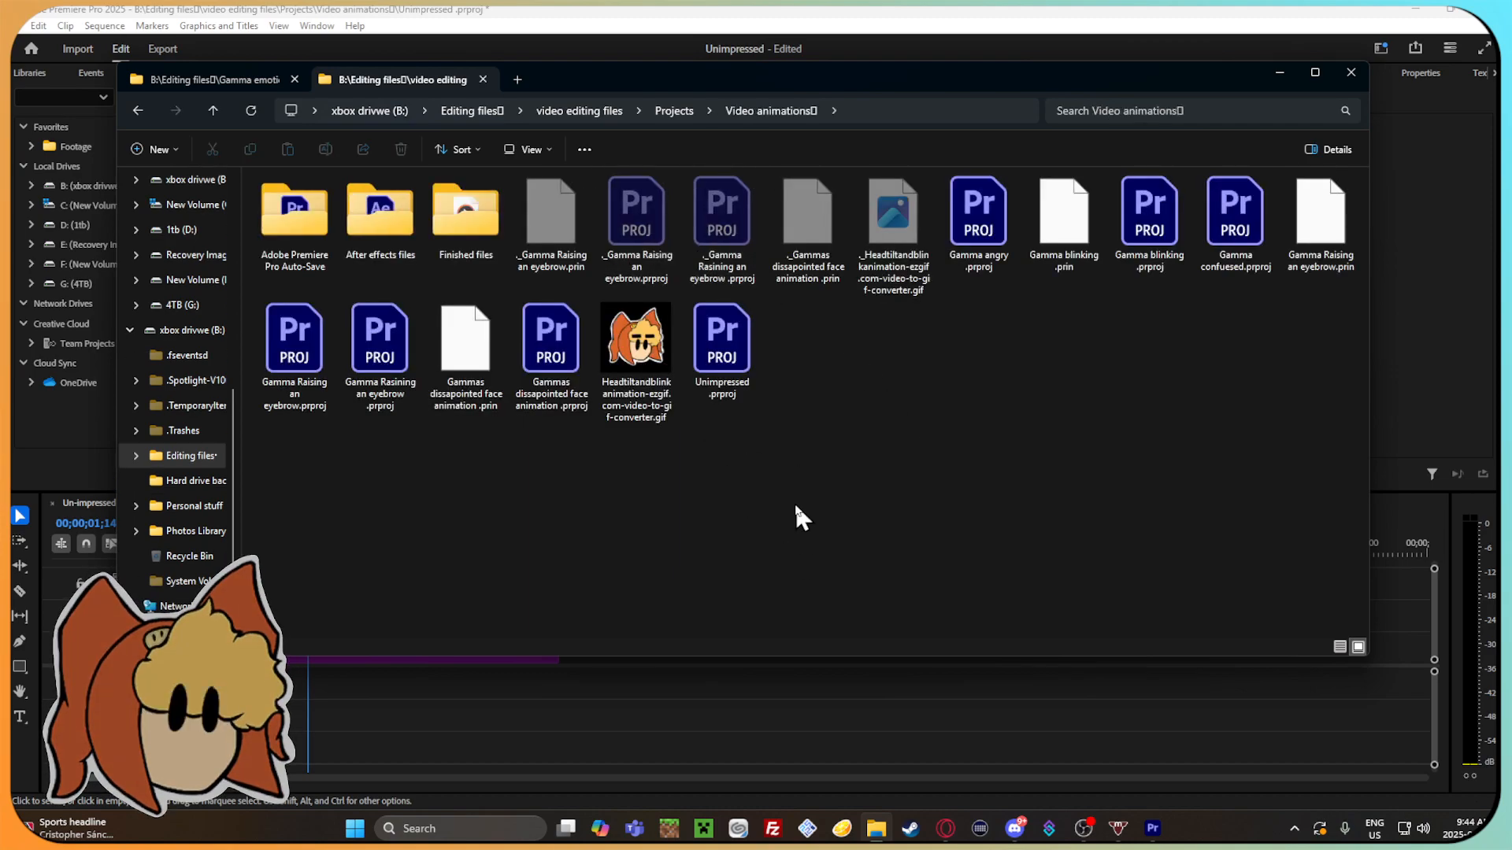
Move the After effects files folder into Finished files and open it there.
click(384, 226)
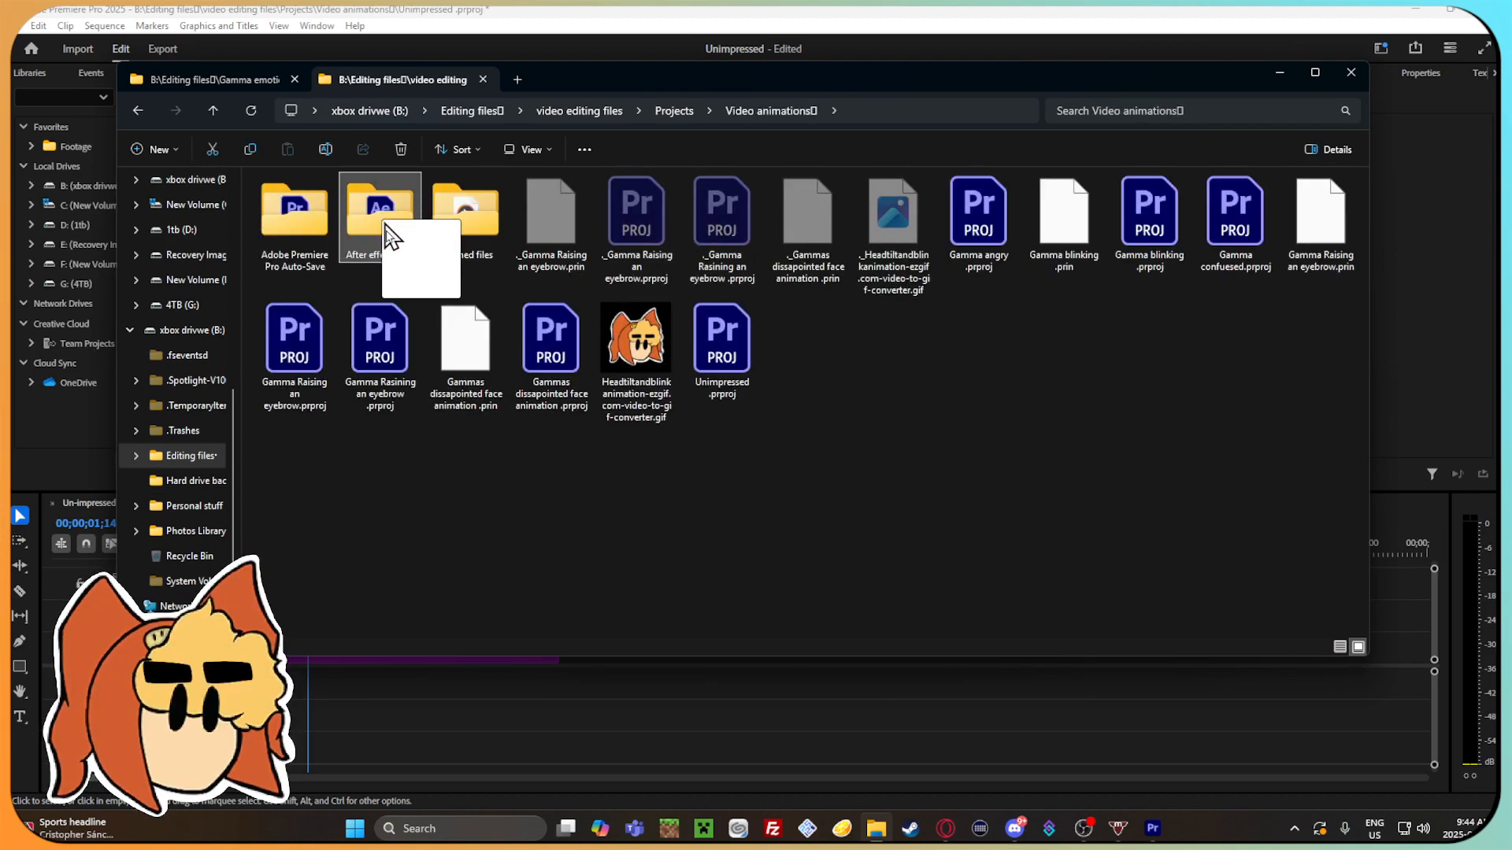
drag(384, 227, 467, 220)
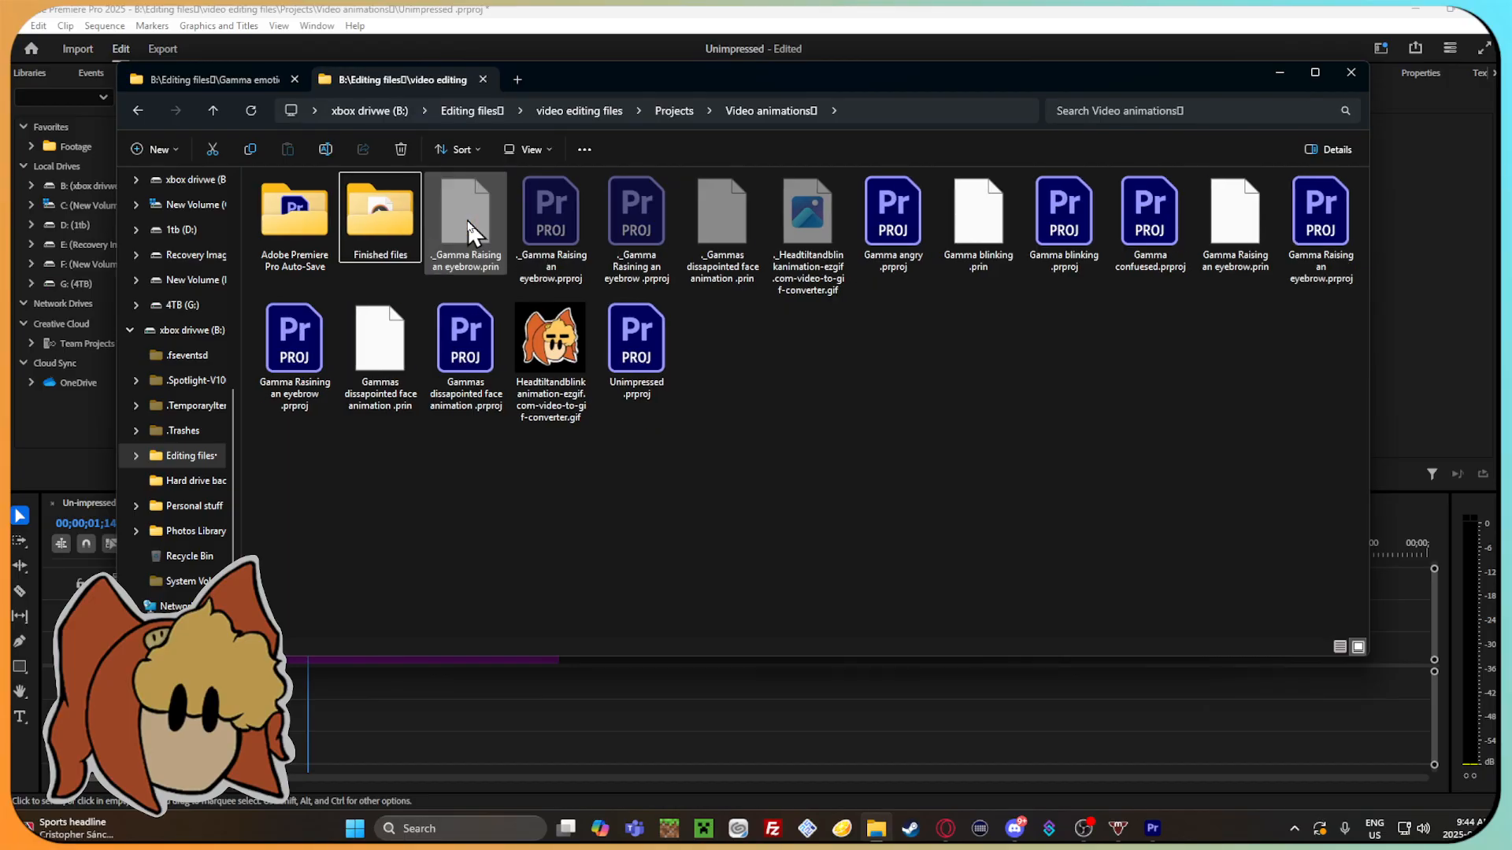
double_click(404, 222)
double_click(311, 211)
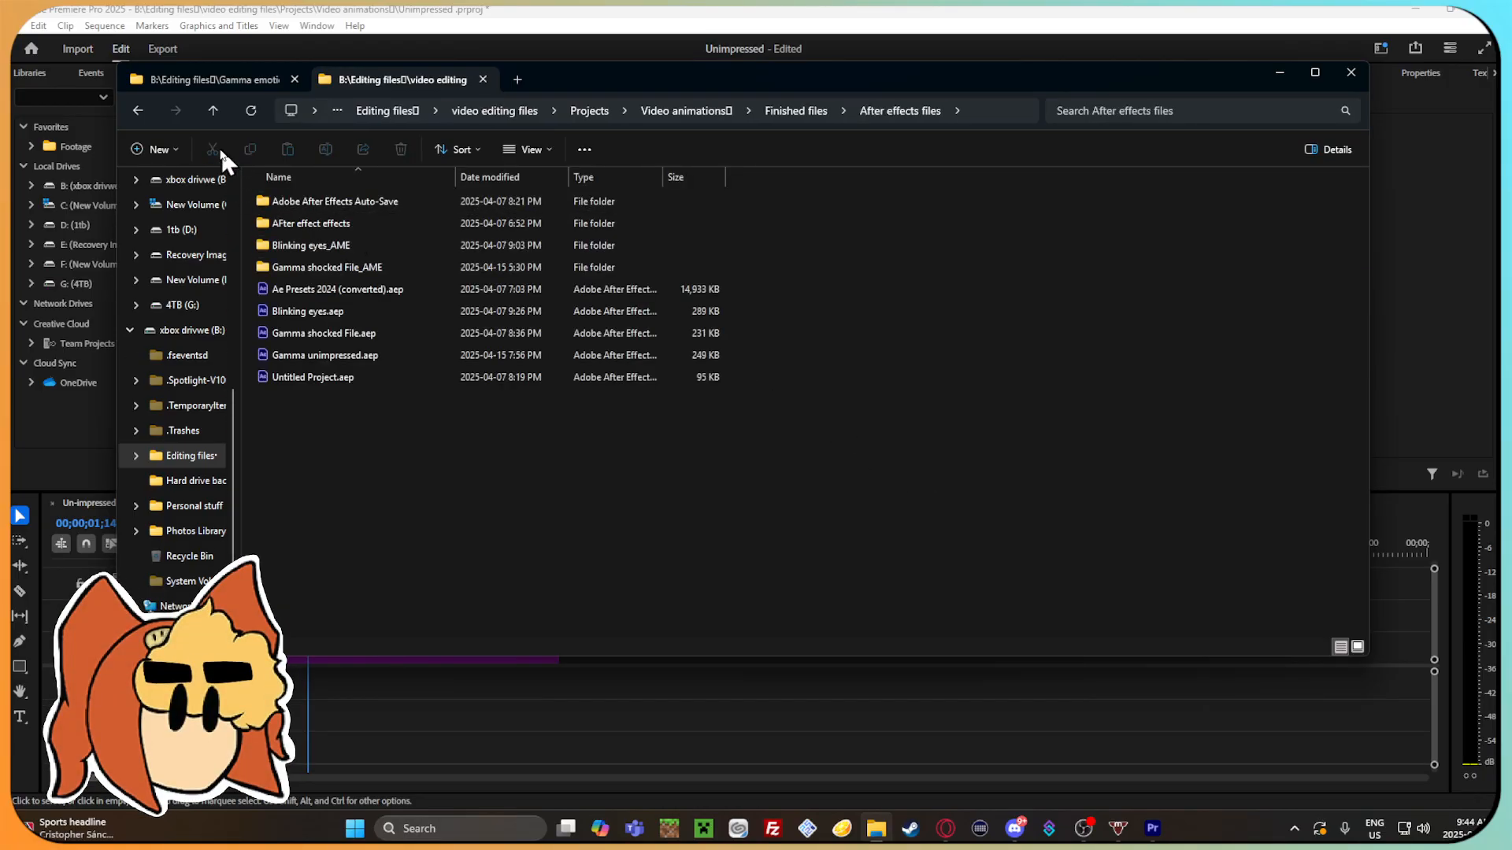
Look inside Gamma shocked File_AME, and open the Exported effects folder within AFter effect effects.
double_click(370, 267)
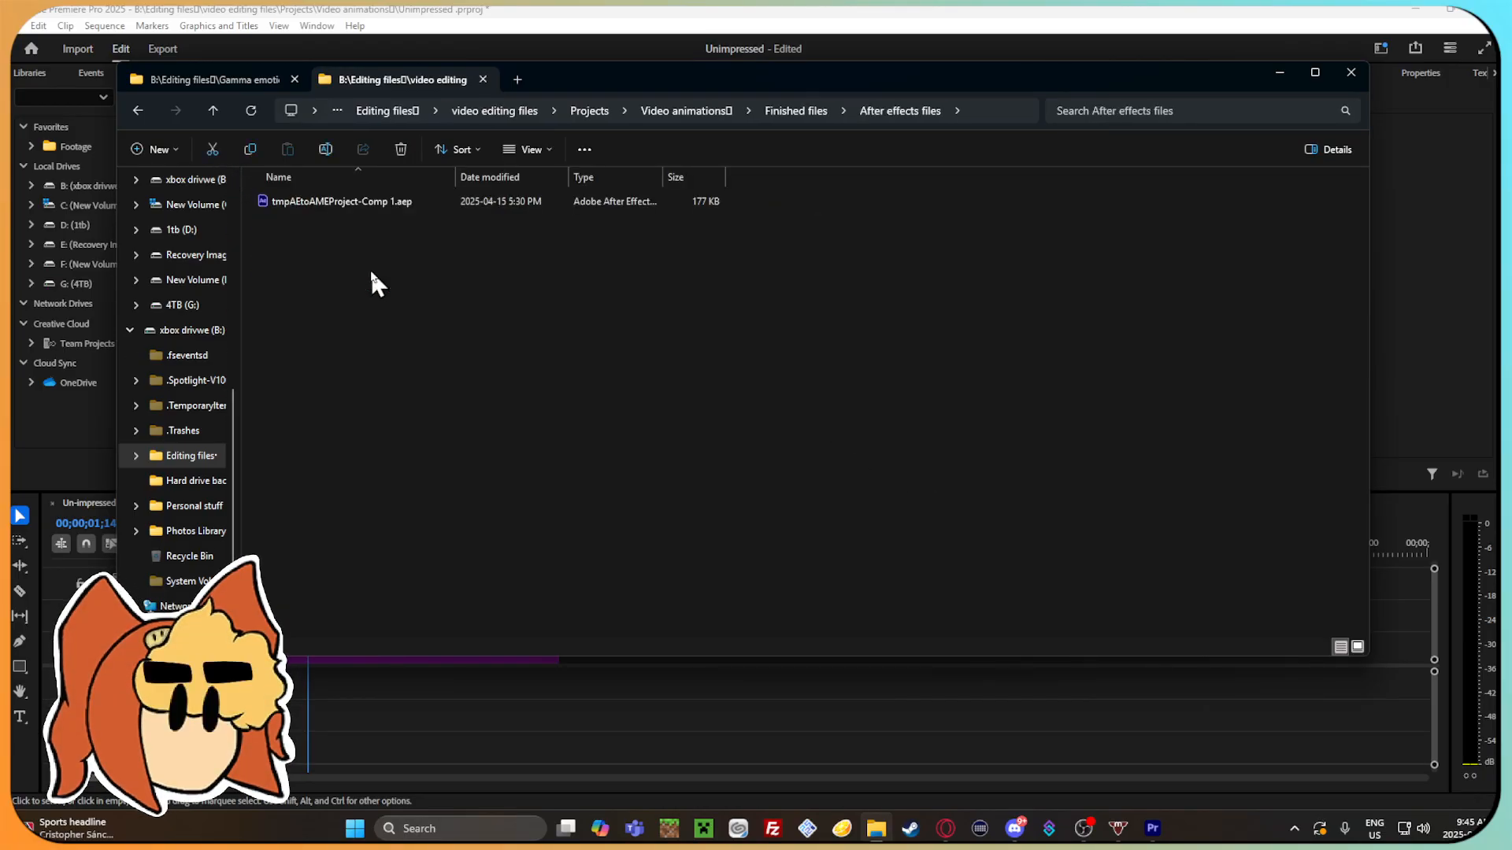
click(137, 111)
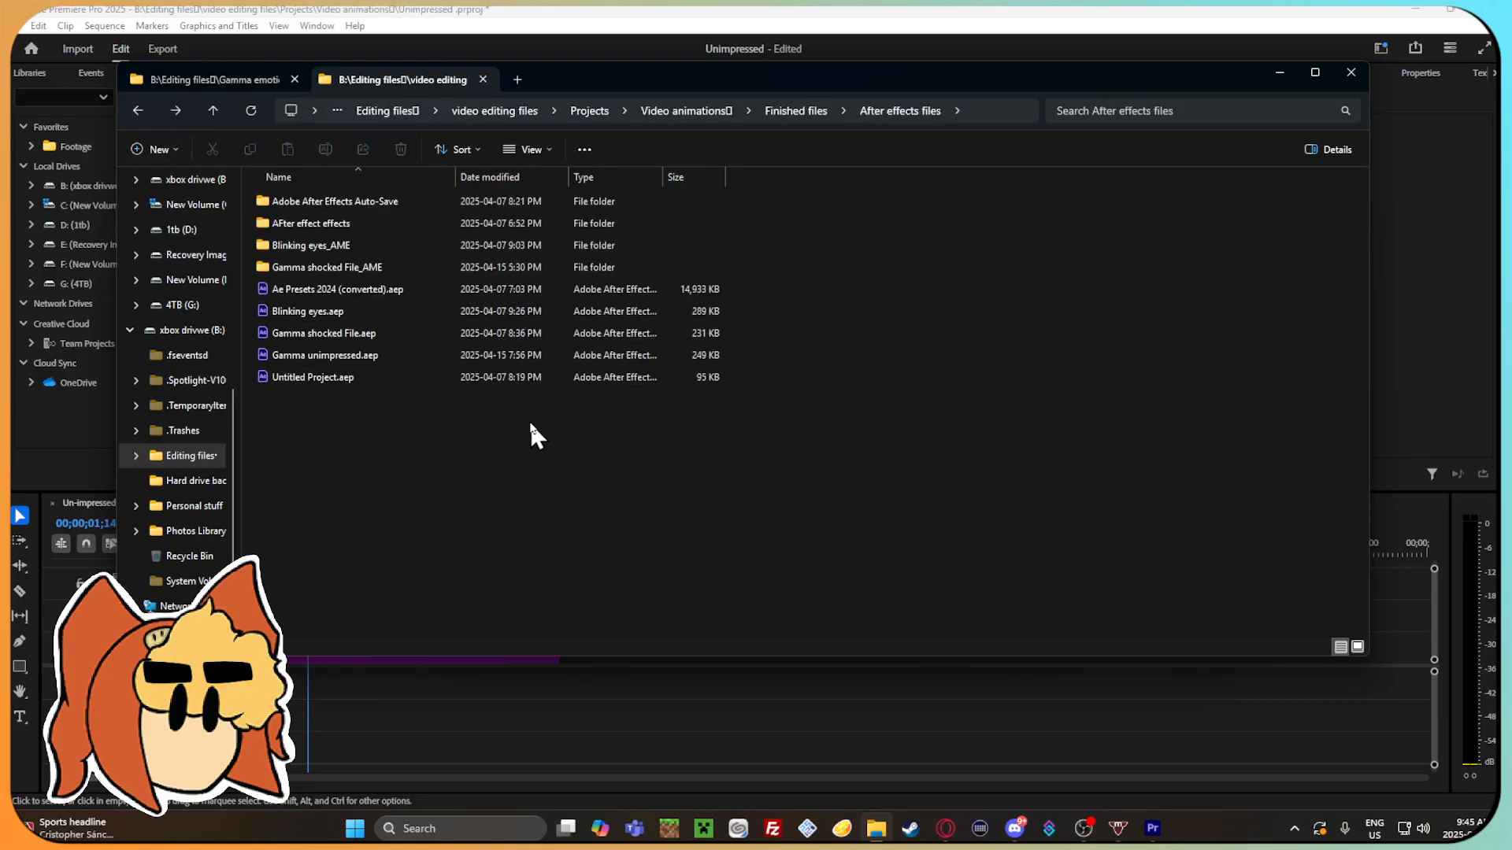
double_click(376, 223)
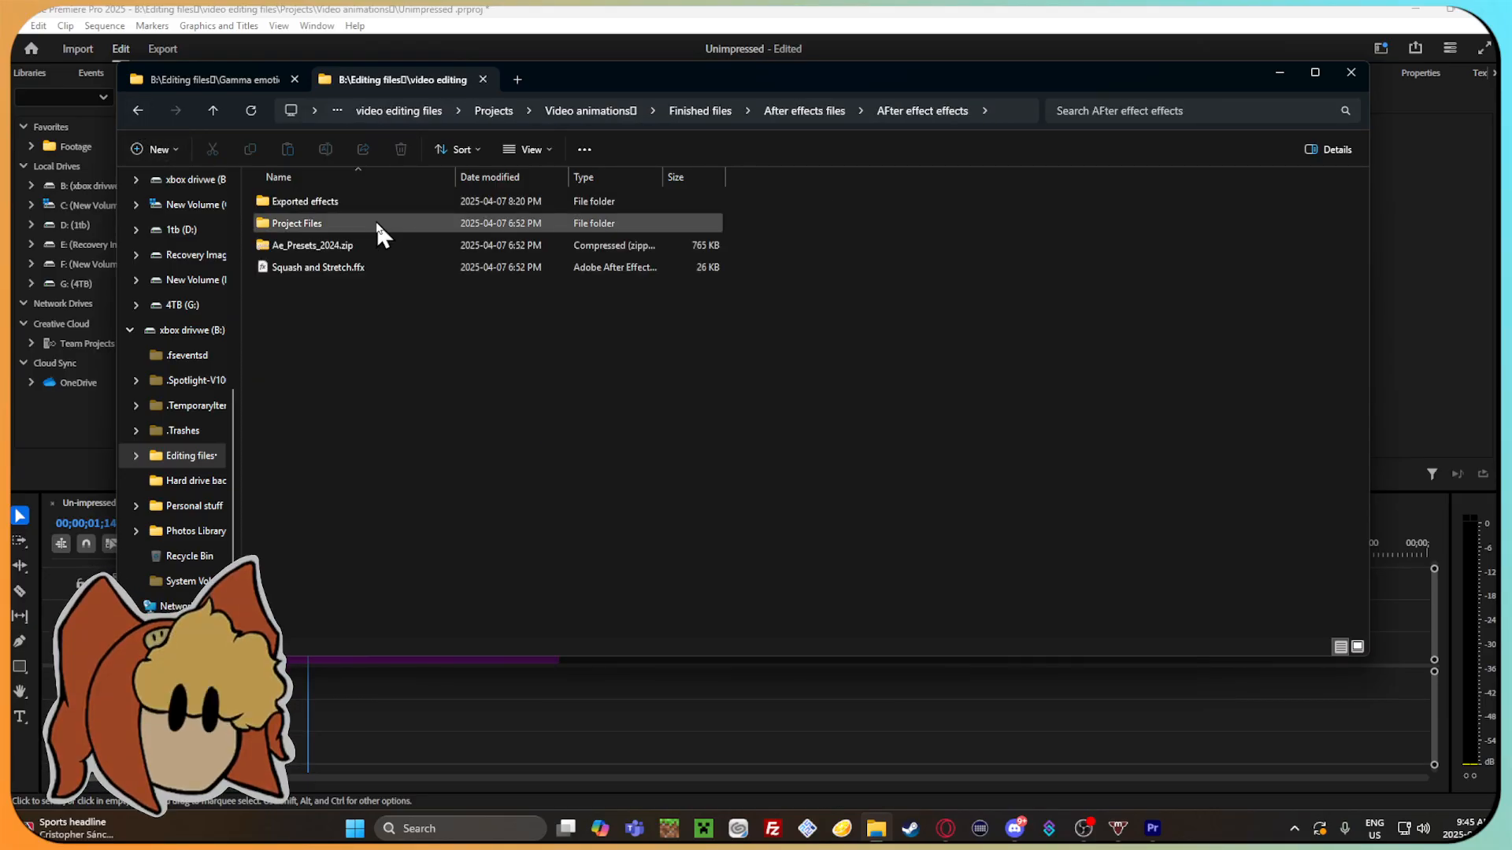
double_click(362, 197)
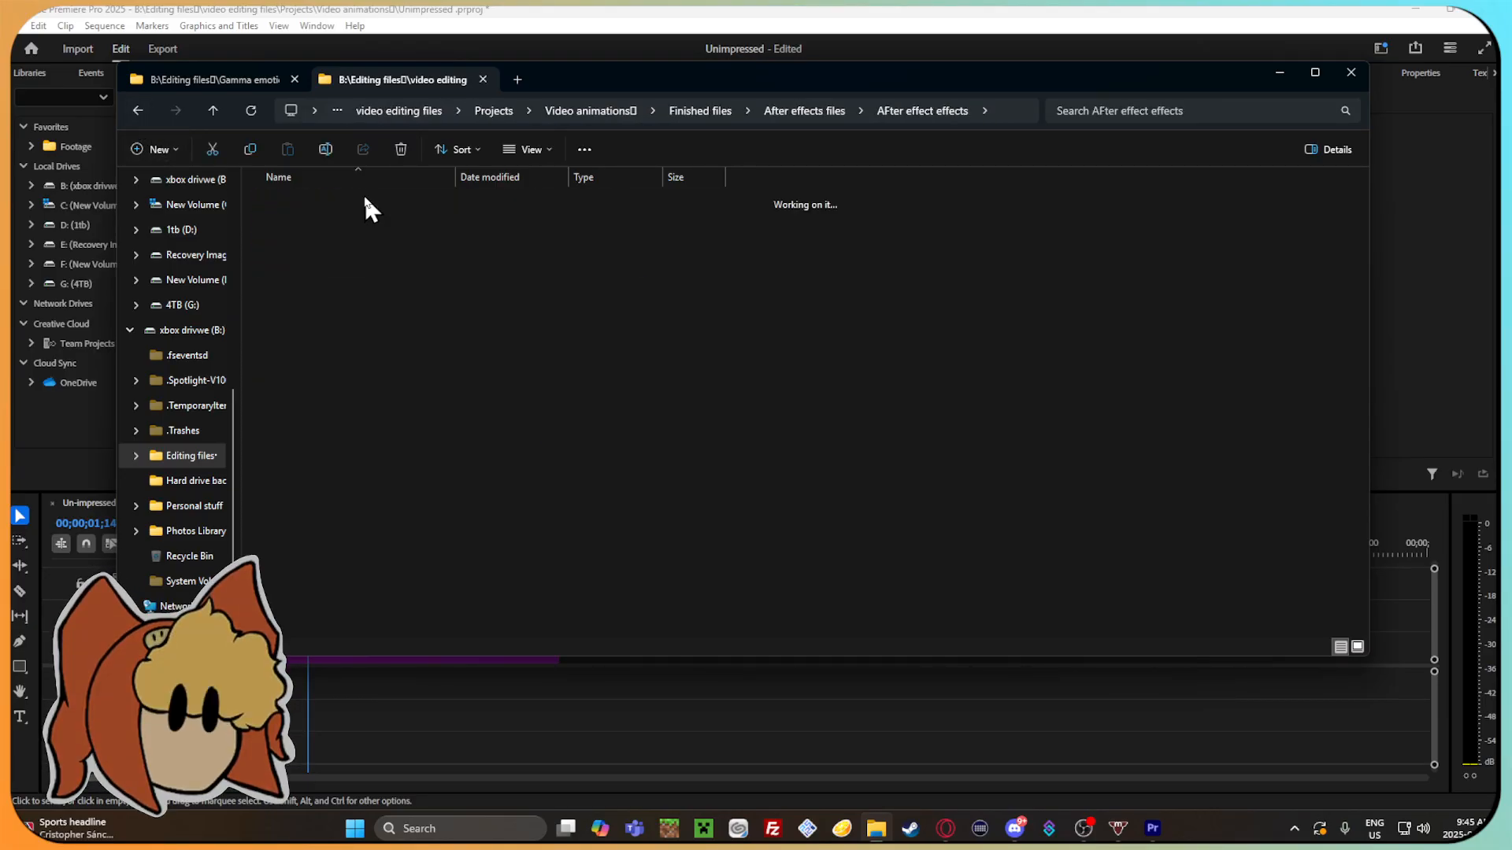
Move the Exported effects folder from AFter effect effects up into Finished files, and open it.
click(139, 110)
drag(139, 110, 386, 246)
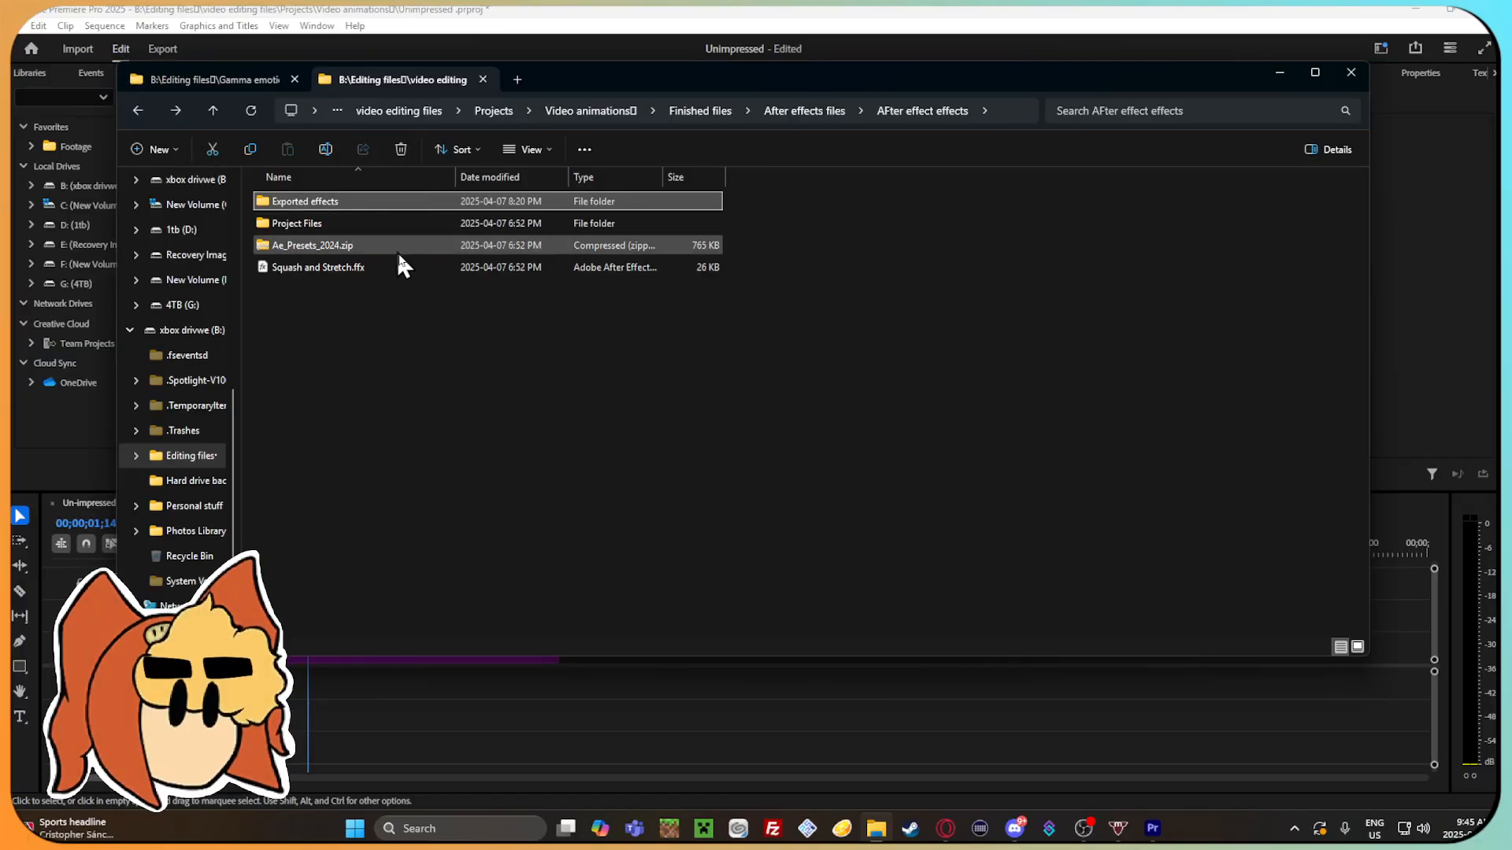
click(139, 110)
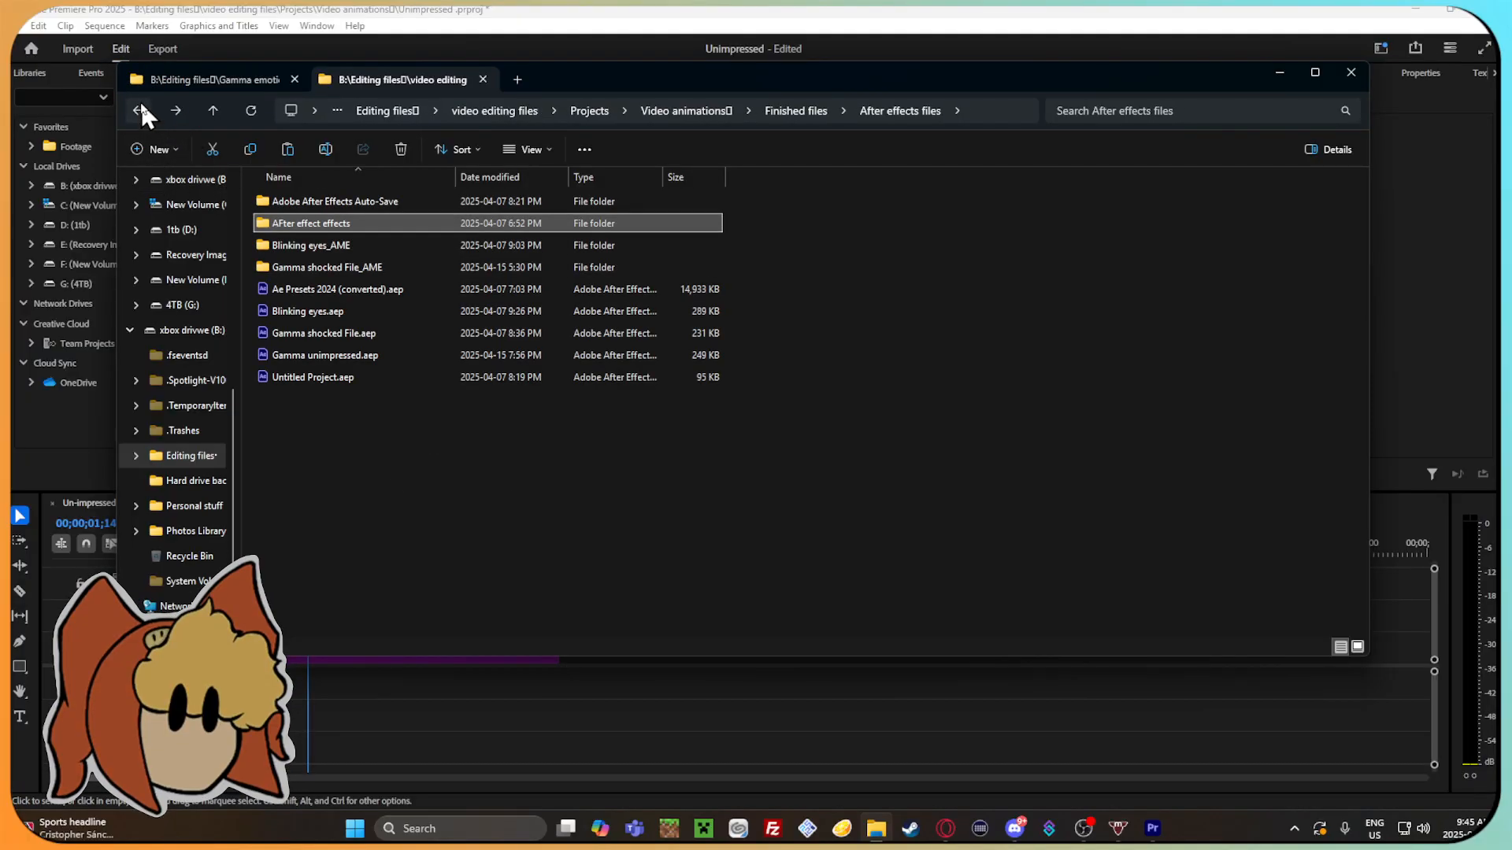
click(140, 111)
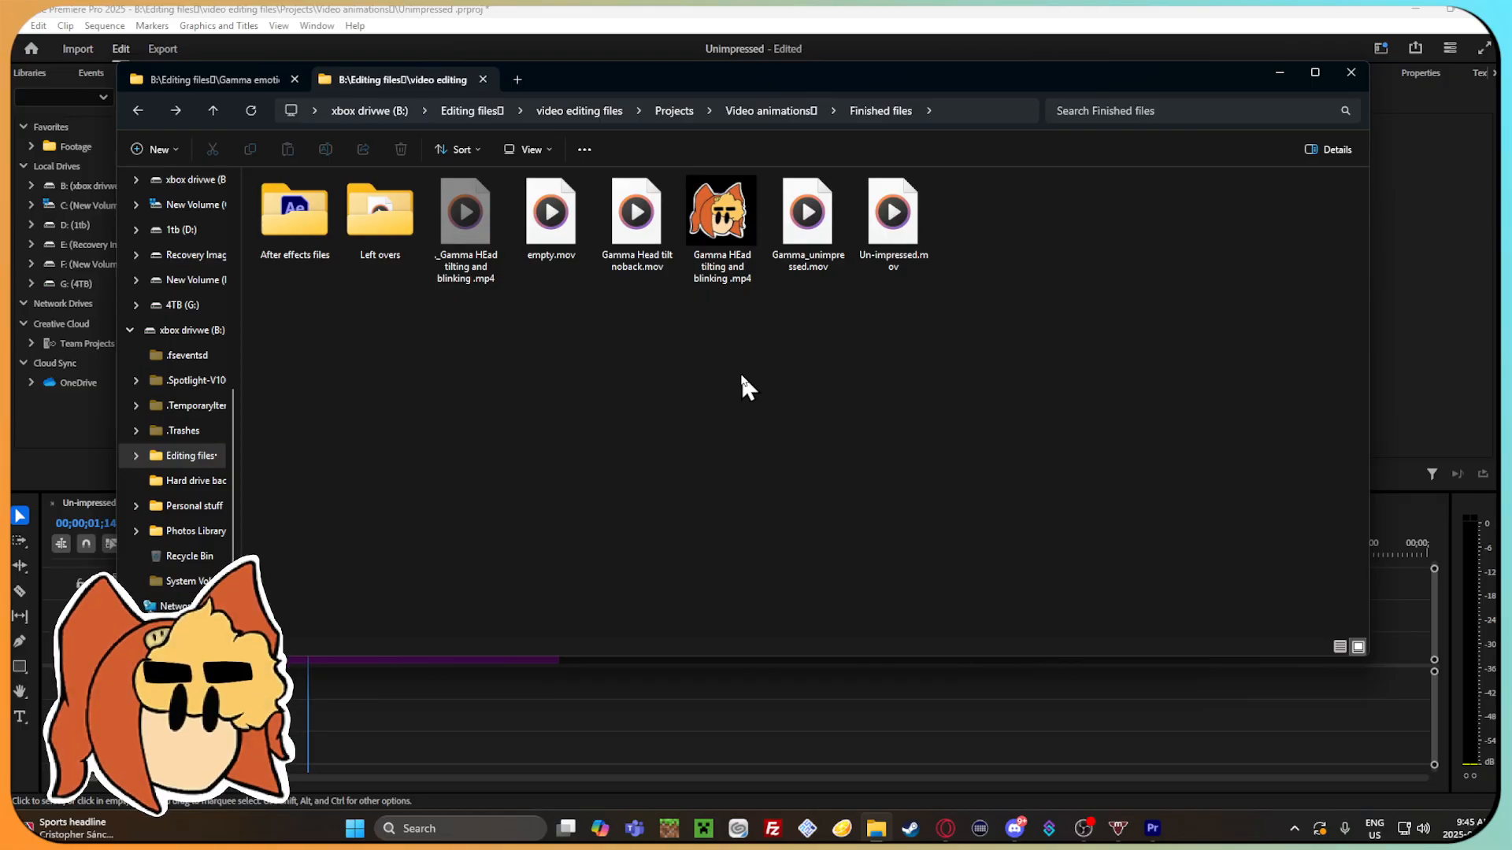
double_click(980, 211)
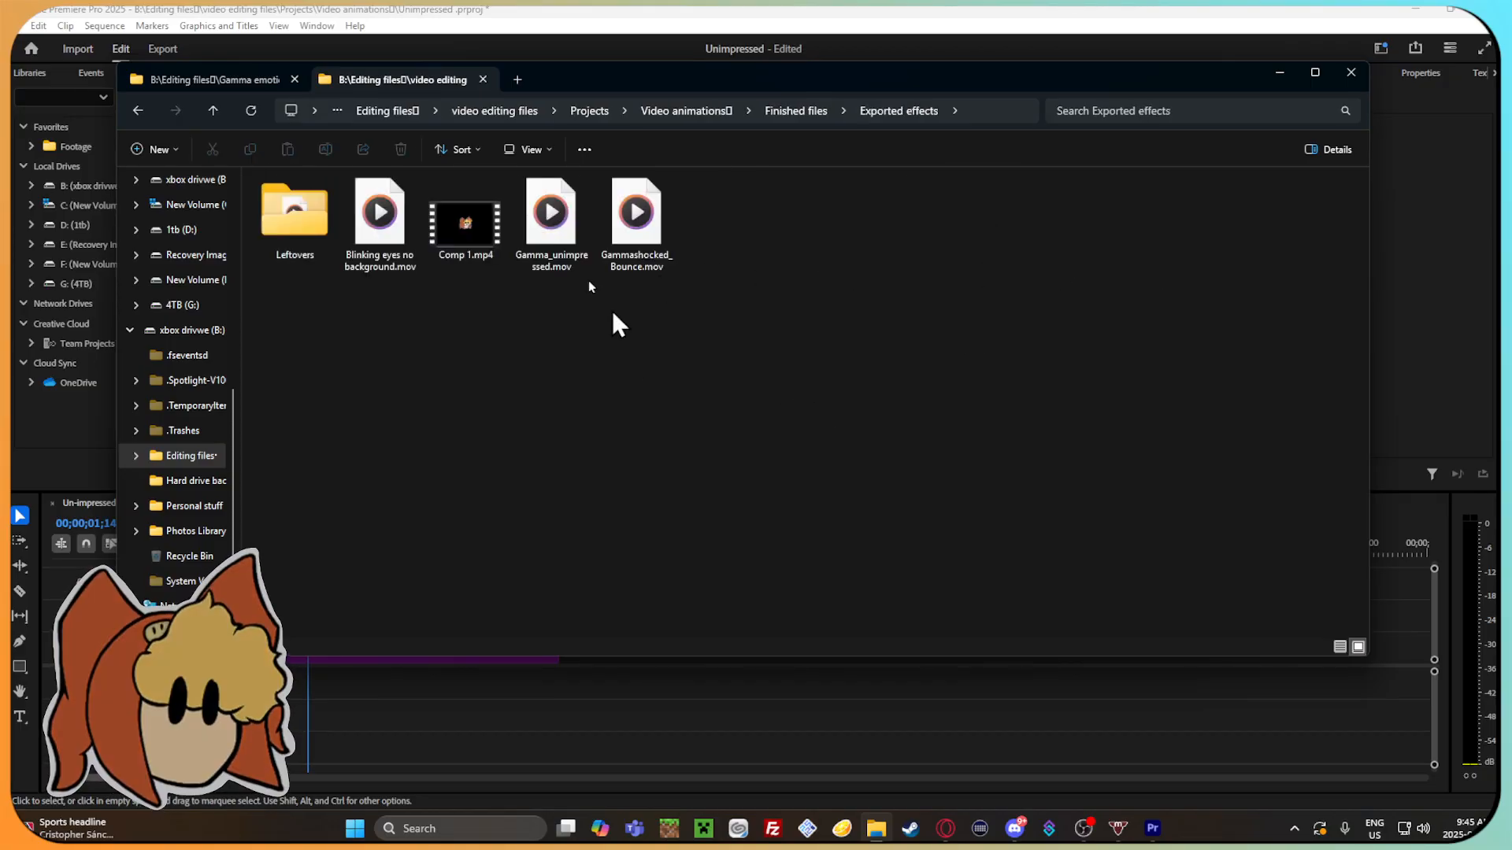
Play and scrub through the Comp 1.mp4 animation in Exported effects, replay it, and close the player.
double_click(485, 210)
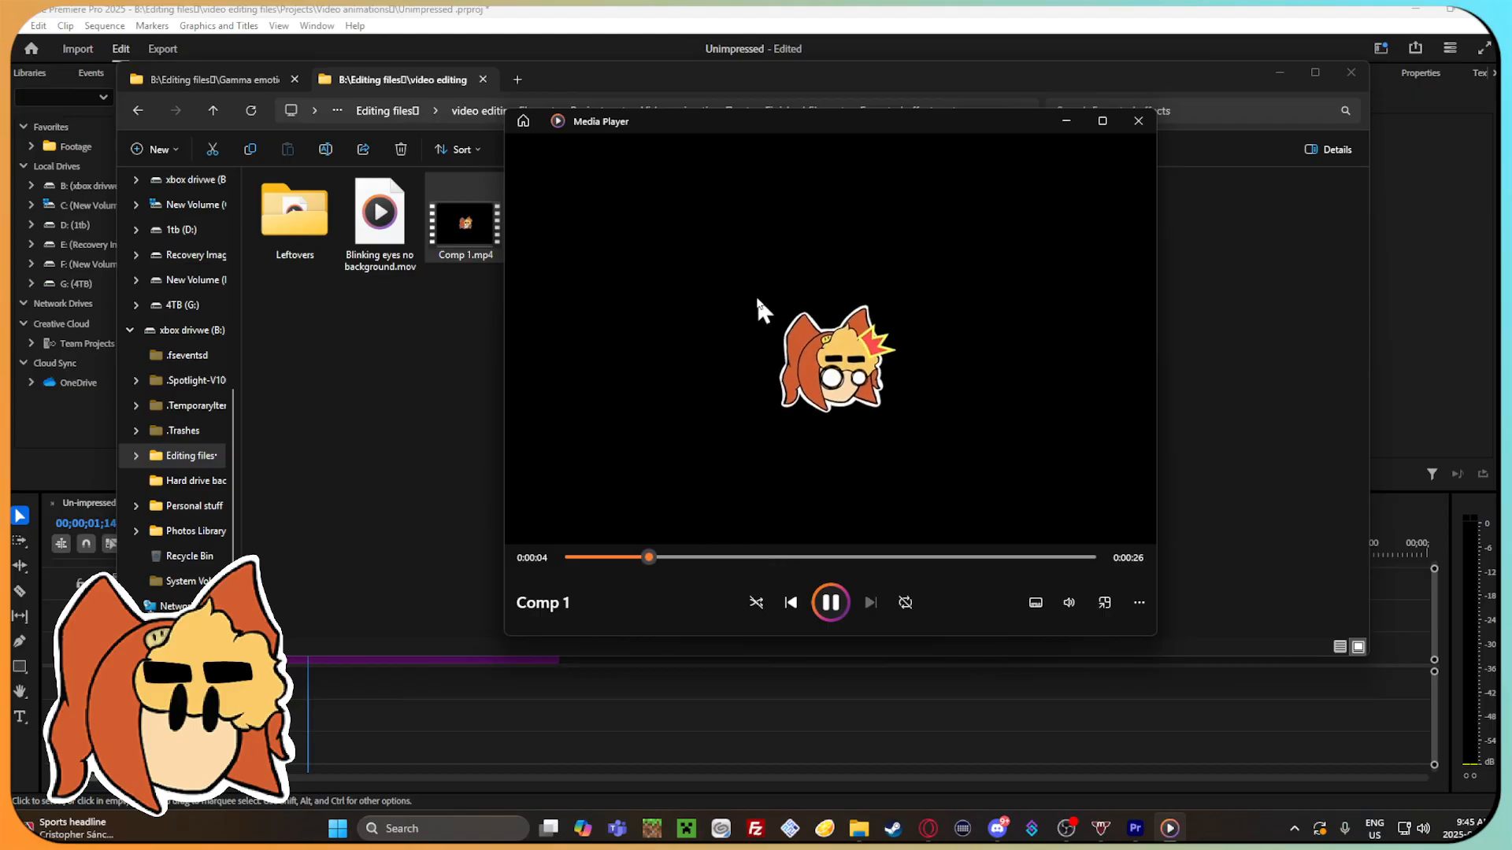
drag(666, 556, 637, 557)
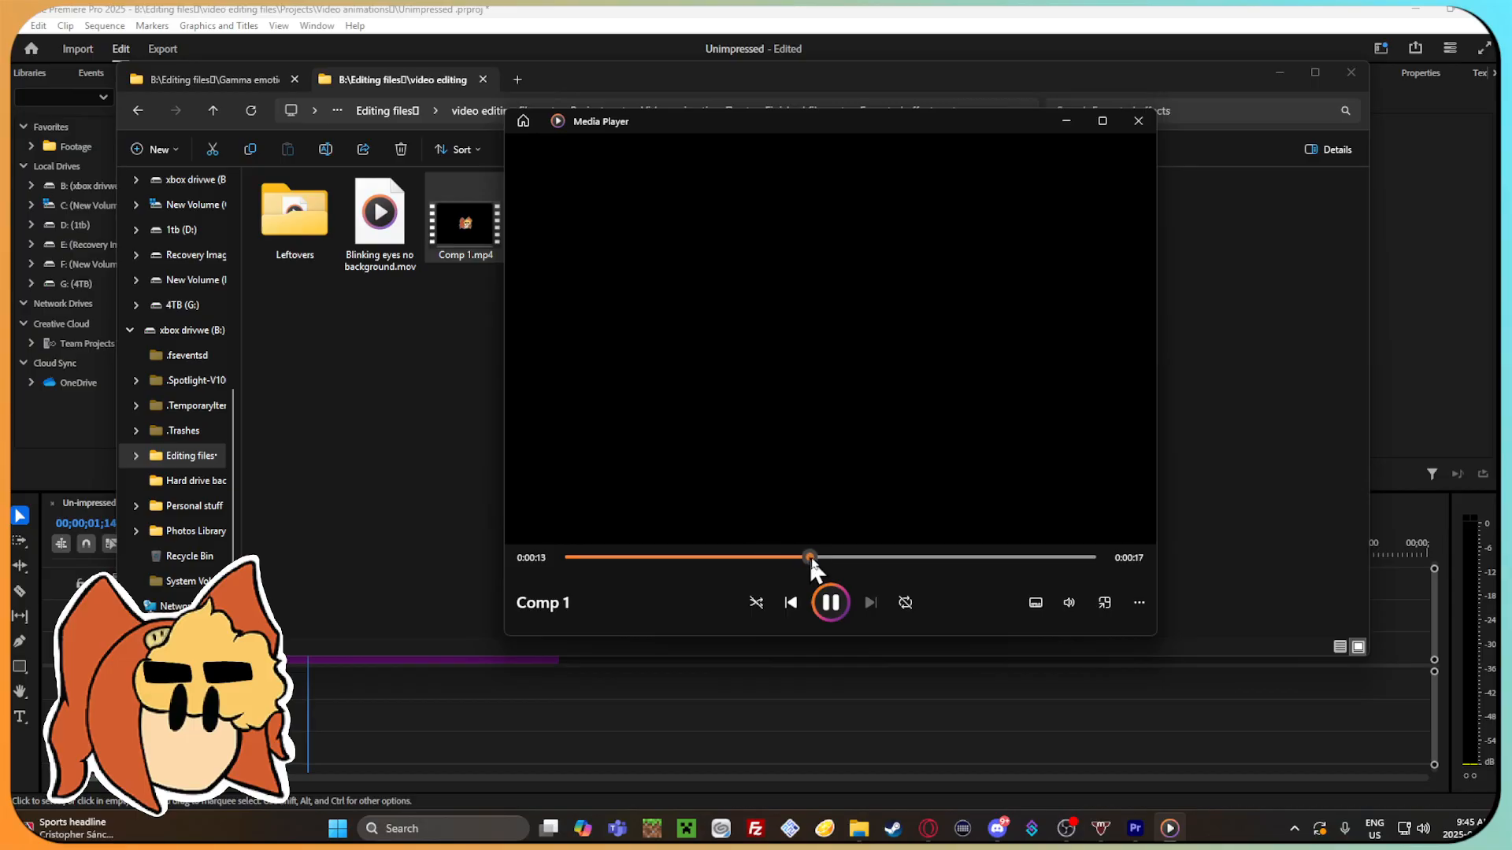
click(1138, 120)
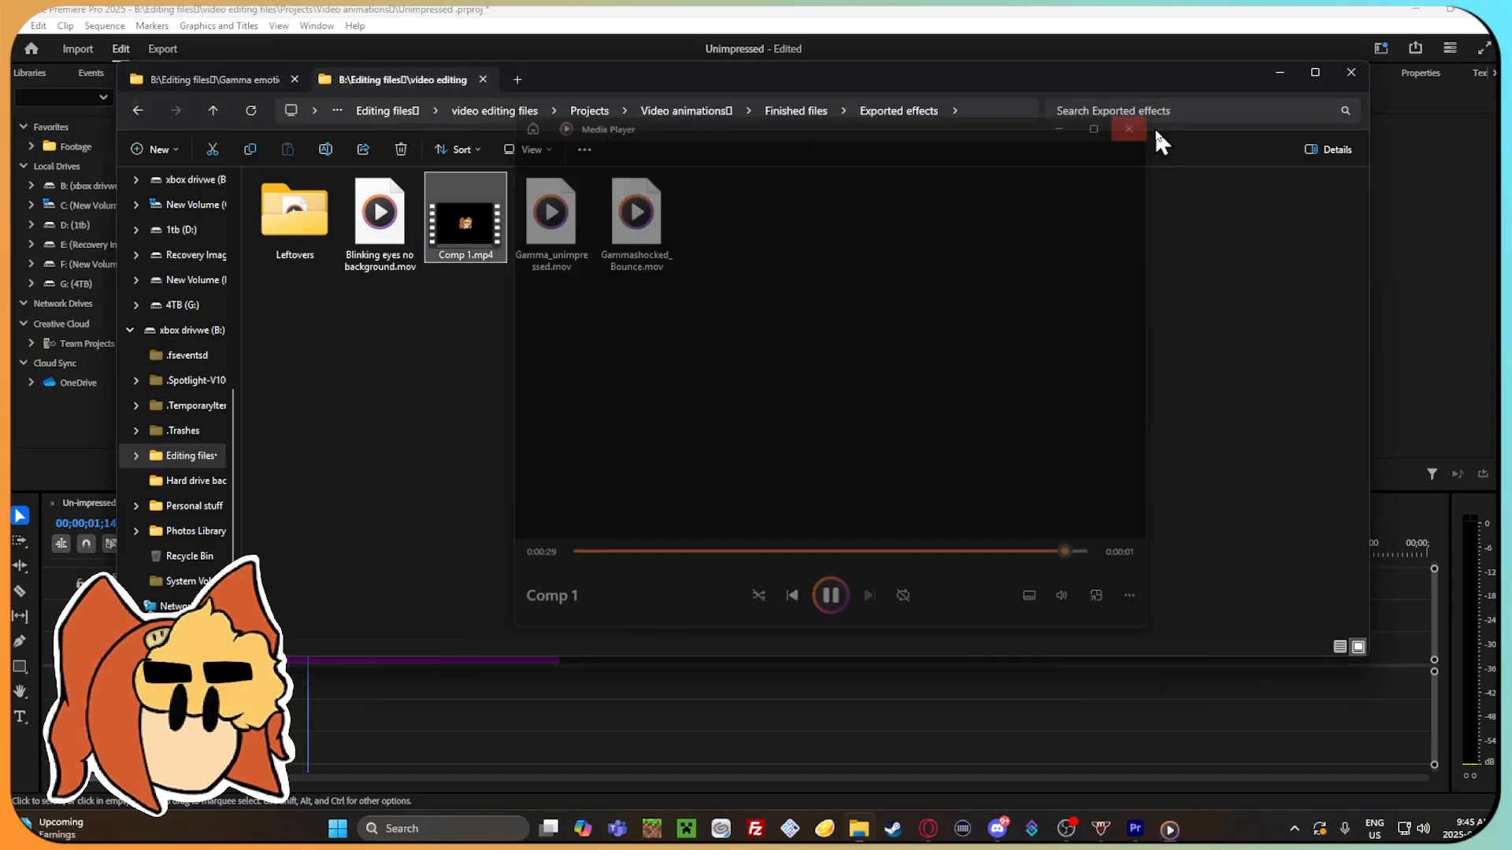
double_click(465, 221)
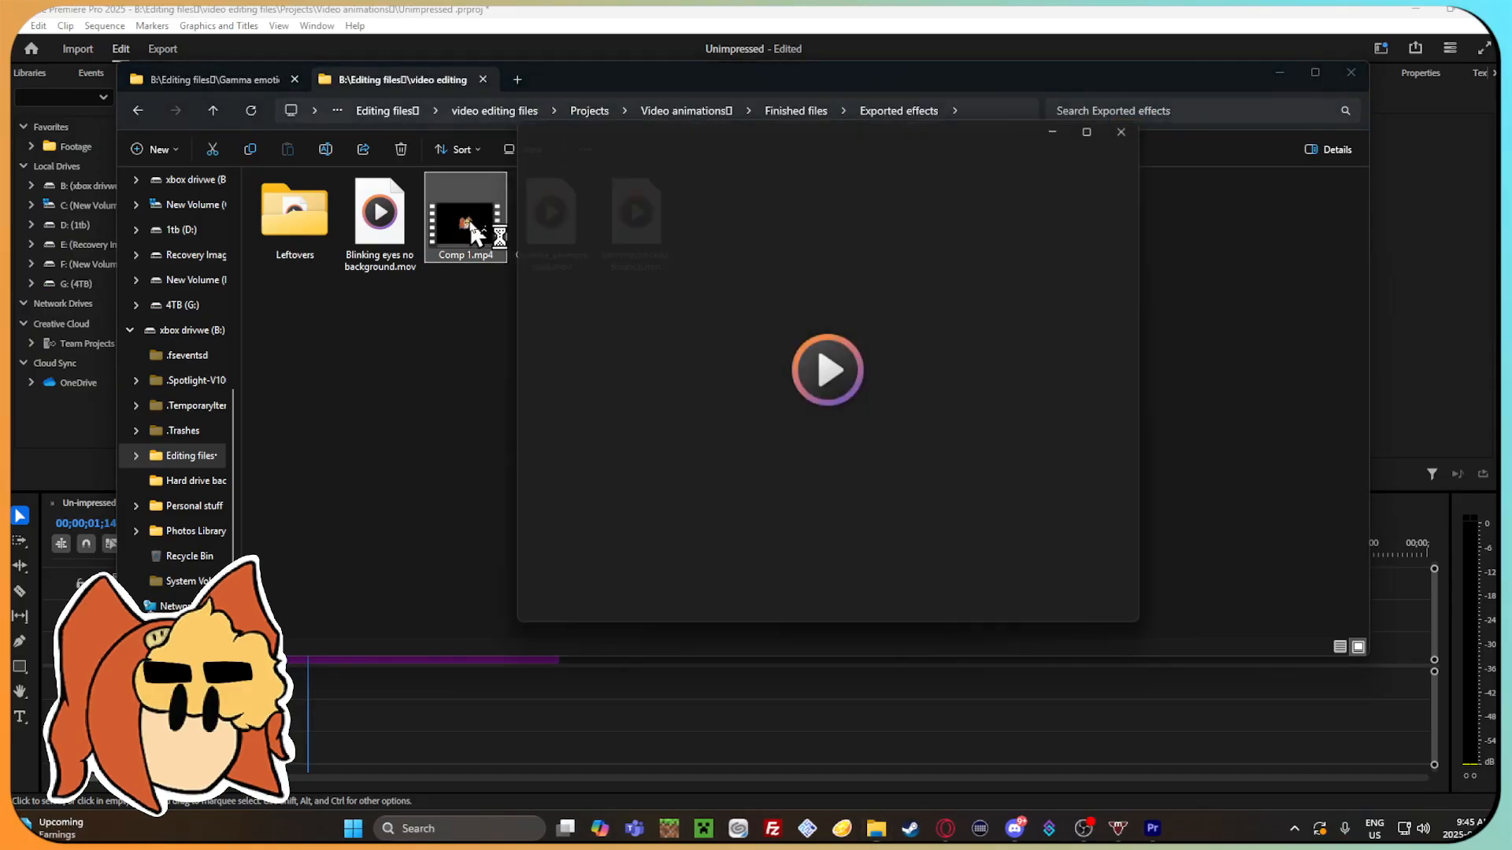
click(1138, 120)
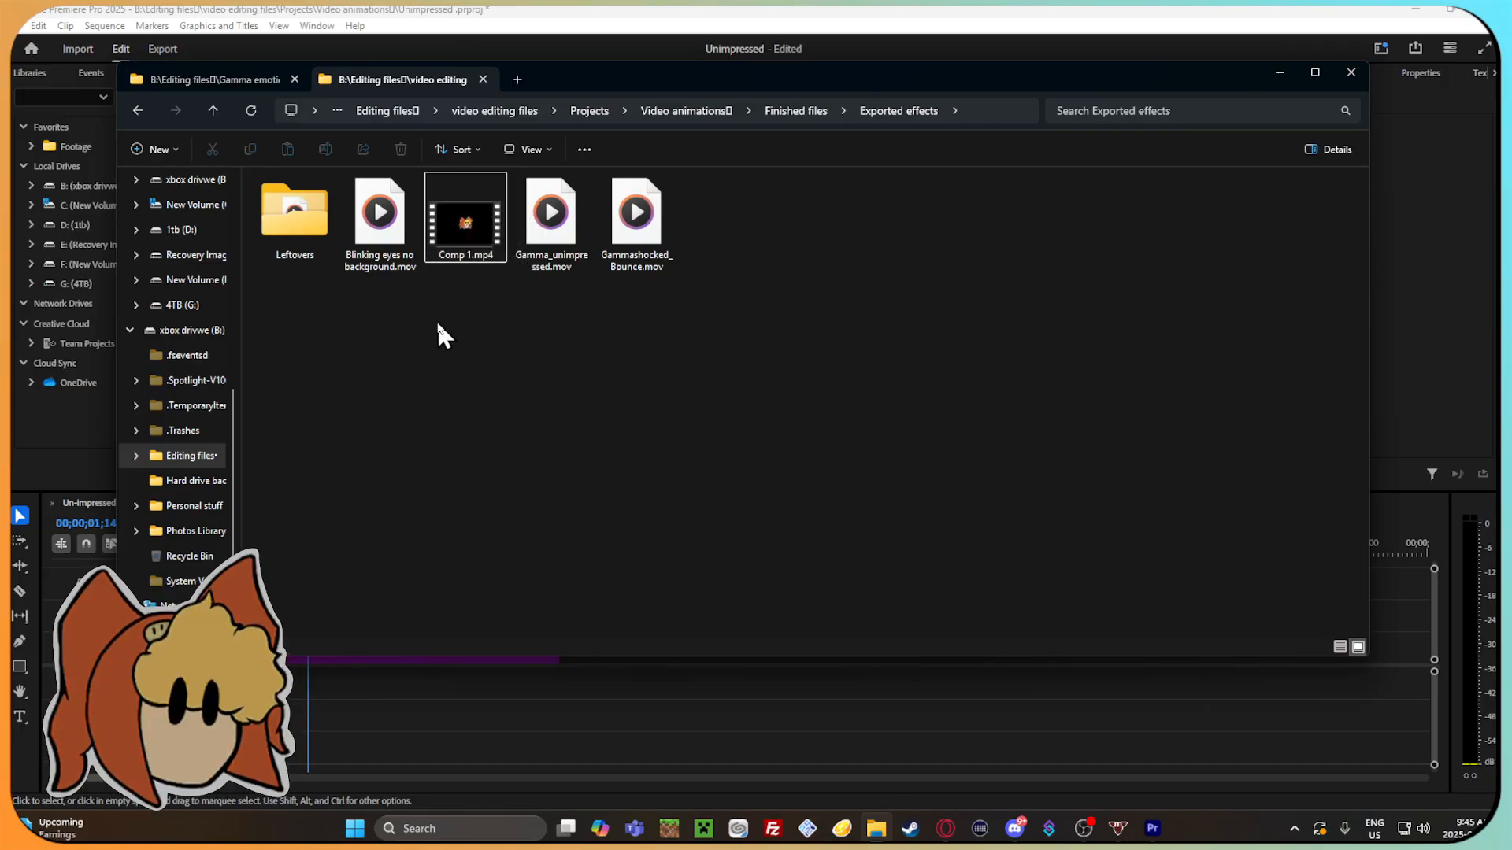
Place Blinking eyes no background.mov after the existing clips in Premiere Pro's Un-impressed timeline and scrub it to 00;00;15;05.
drag(679, 71, 638, 37)
drag(365, 178, 769, 654)
click(1463, 547)
drag(721, 551, 921, 626)
click(920, 649)
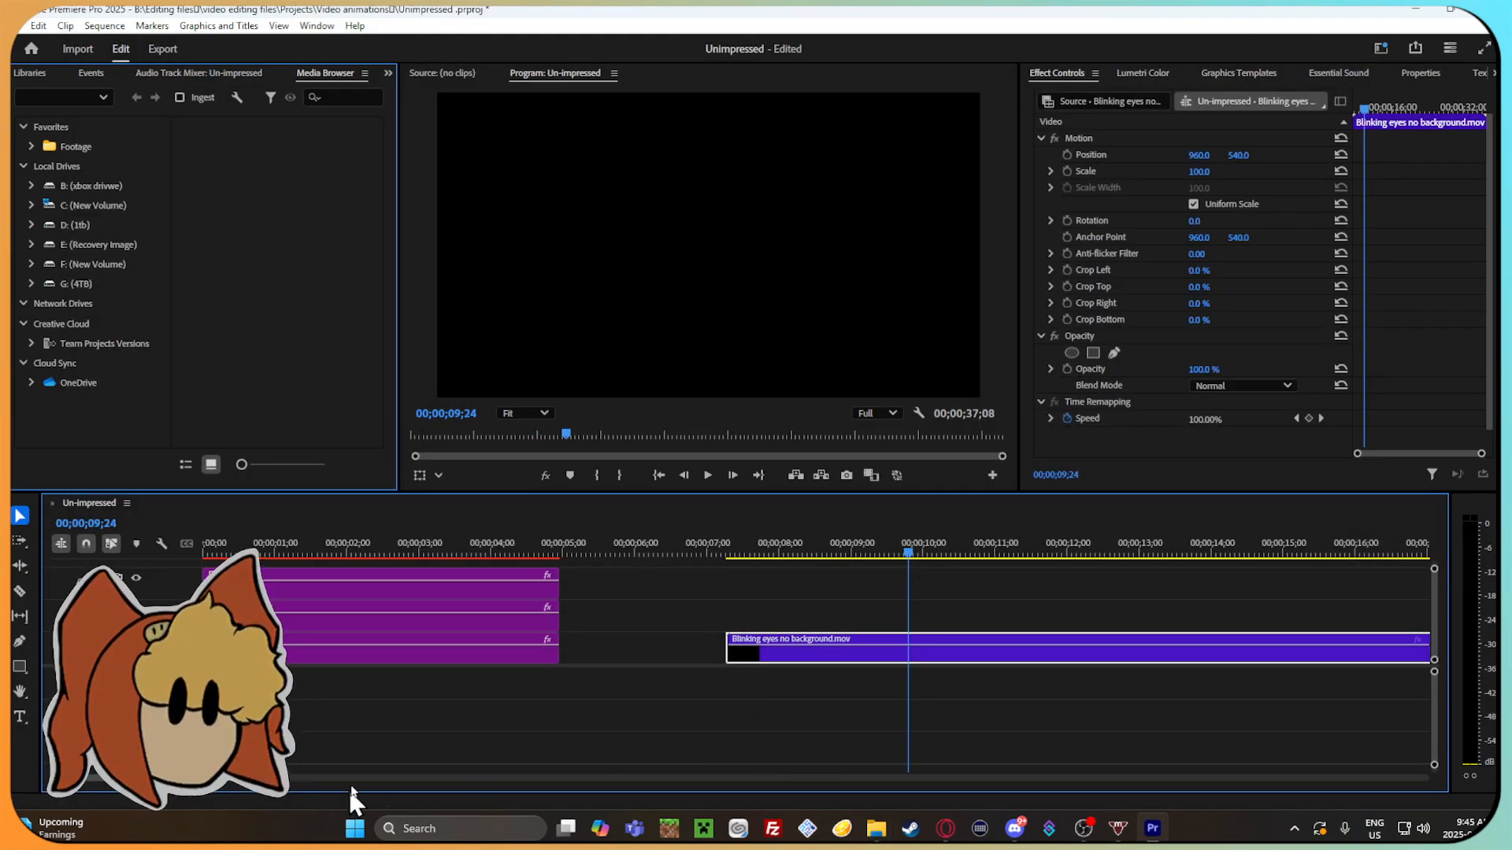
drag(150, 778, 364, 778)
drag(378, 556, 464, 556)
Check the blinking clip's frame hold options without applying them, fit the clip to frame, and scrub to 00;00;16;00.
right_click(569, 645)
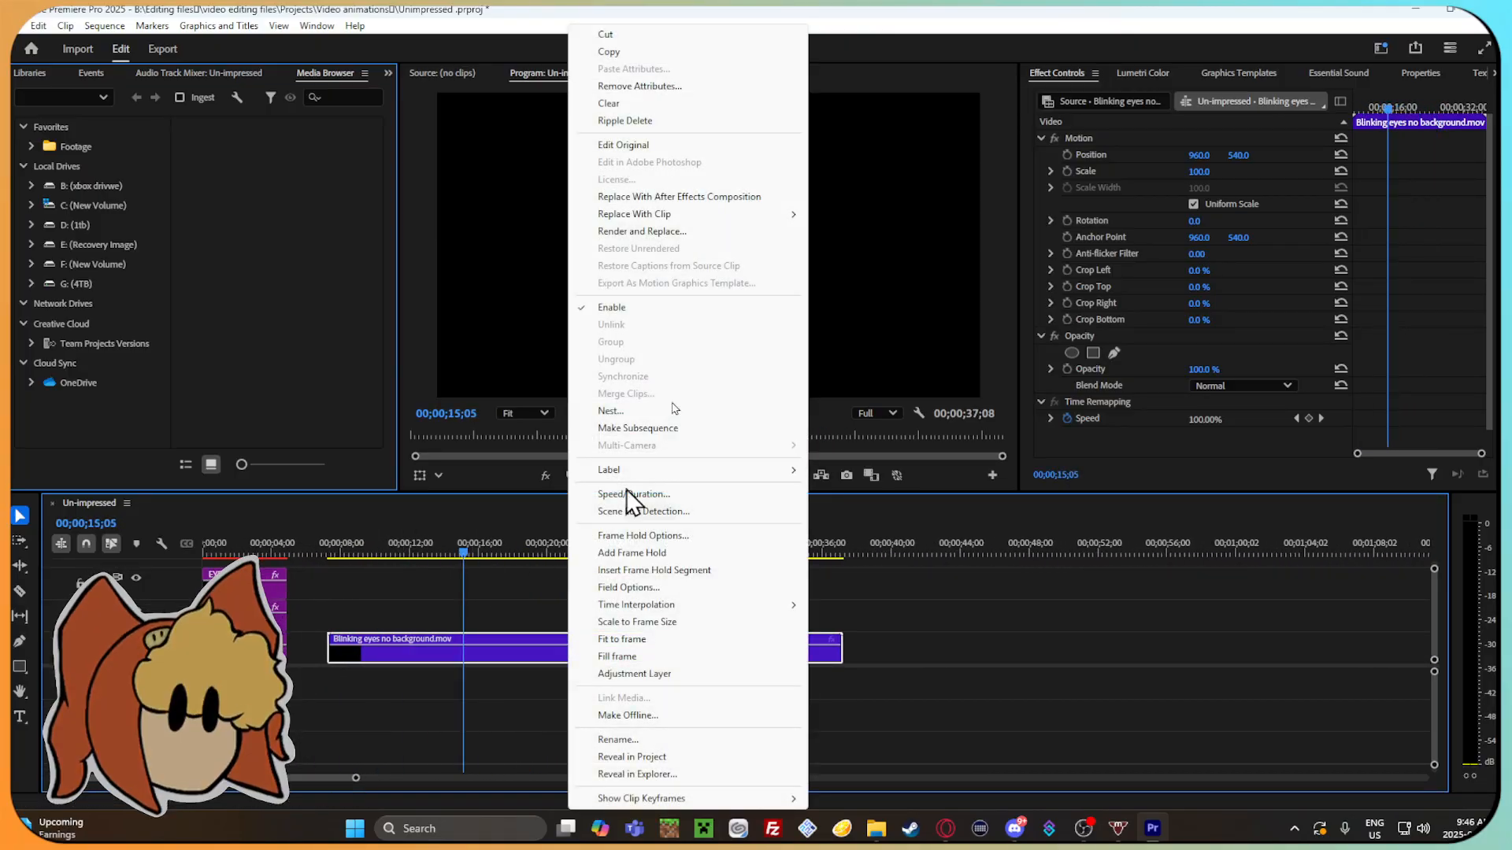
click(698, 535)
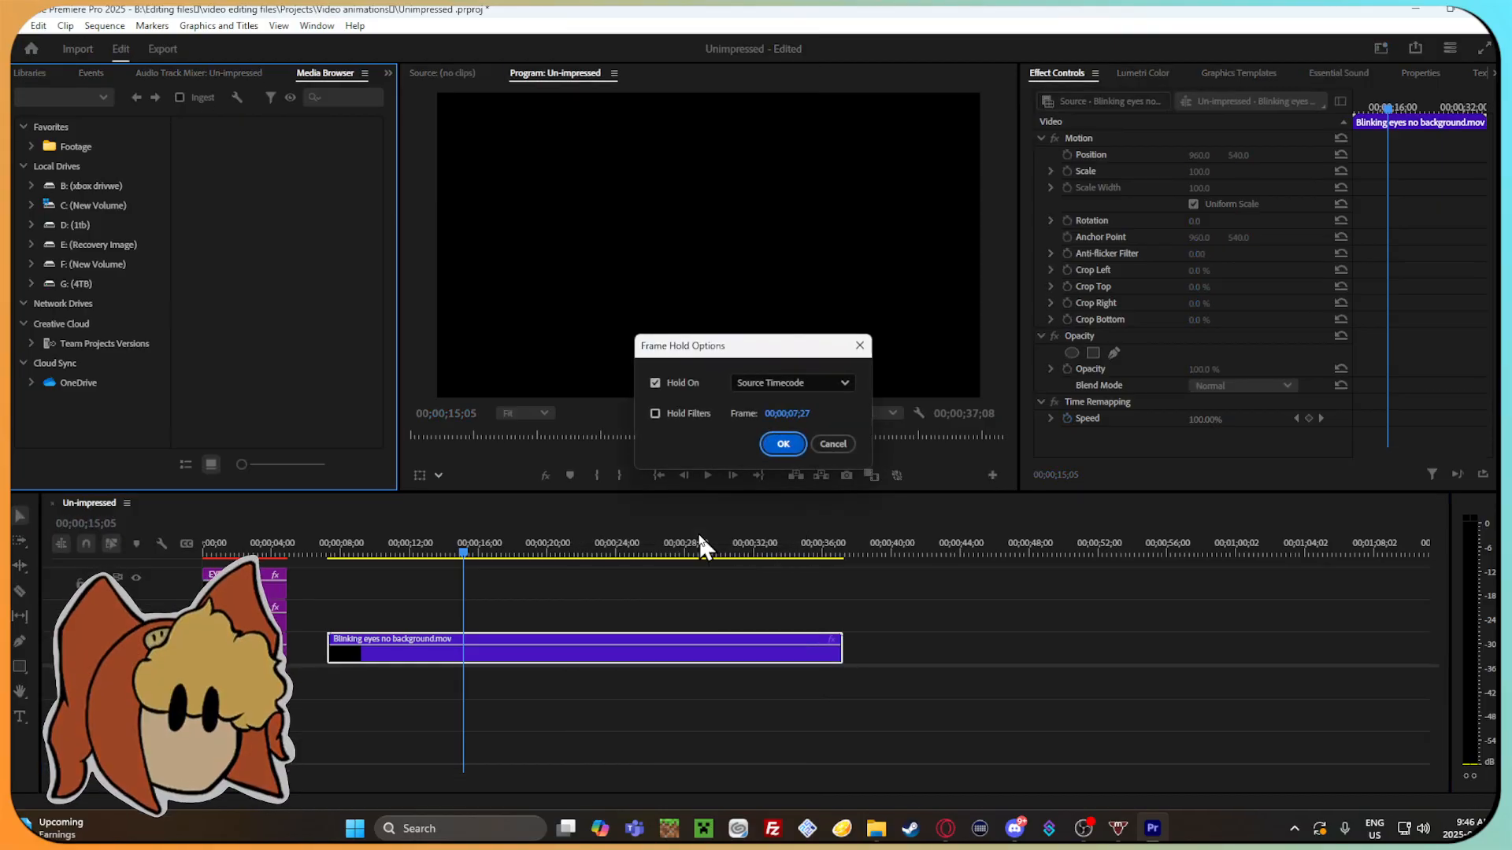
click(849, 441)
right_click(454, 647)
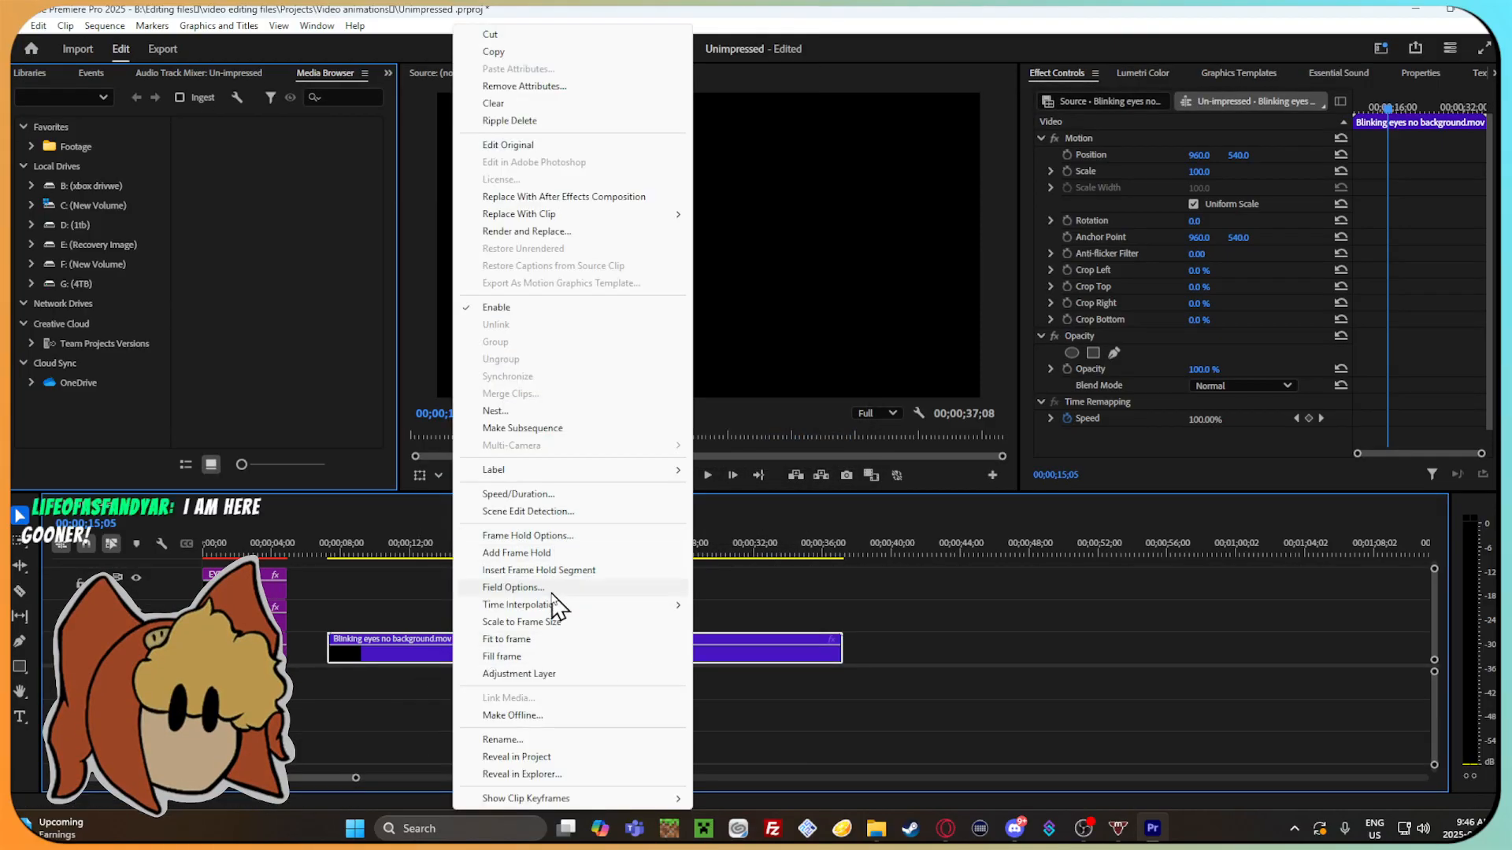
click(550, 641)
mouse_move(463, 552)
mouse_down()
mouse_move(386, 551)
mouse_move(381, 572)
mouse_move(477, 578)
mouse_up()
Cut the Blinking eyes no background.mov clip from the timeline and return to the Exported effects folder in File Explorer.
right_click(442, 644)
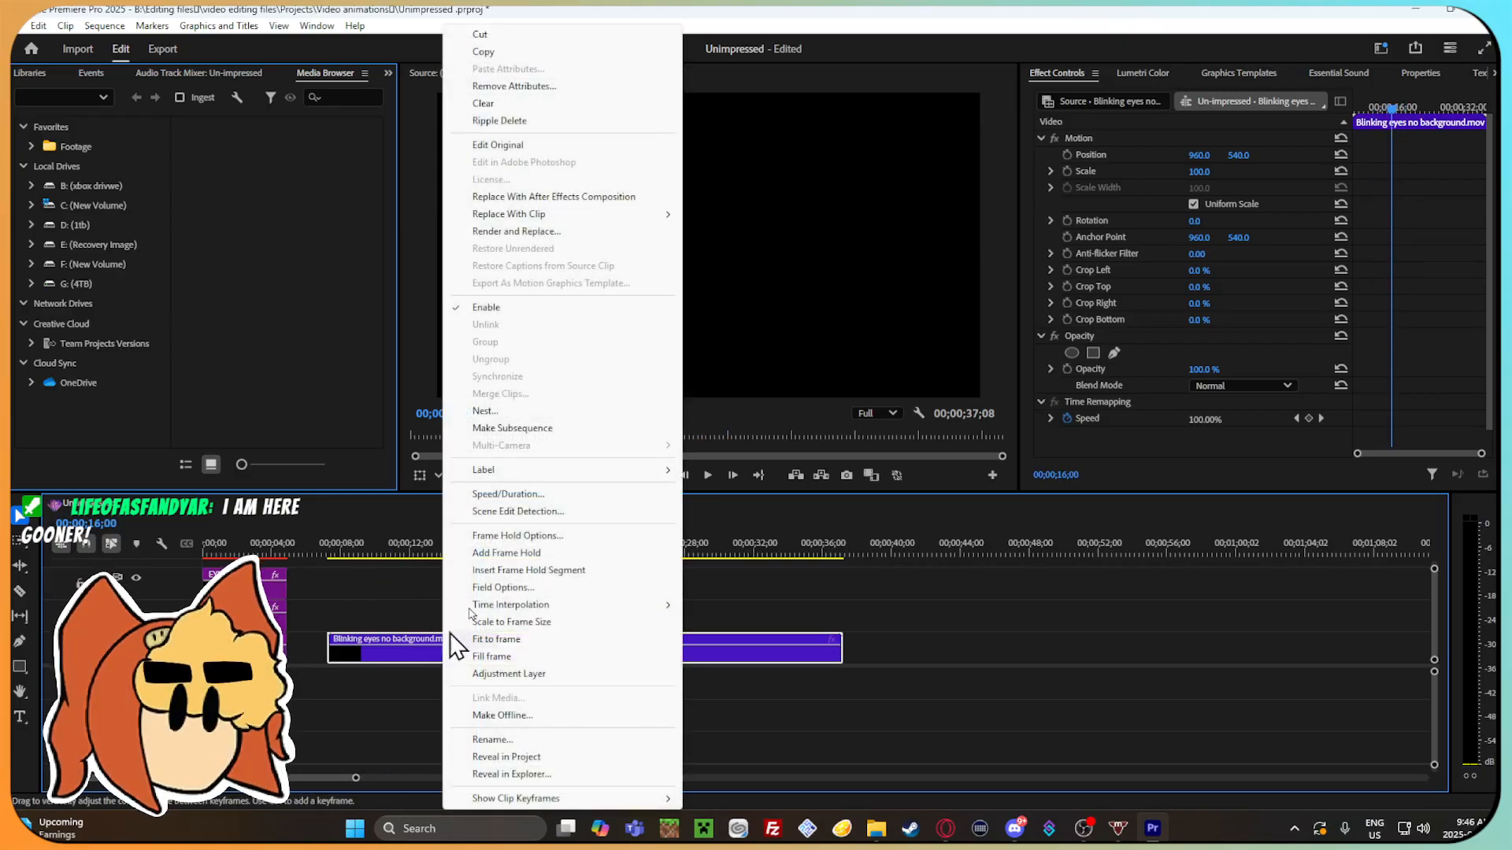
click(601, 36)
click(876, 828)
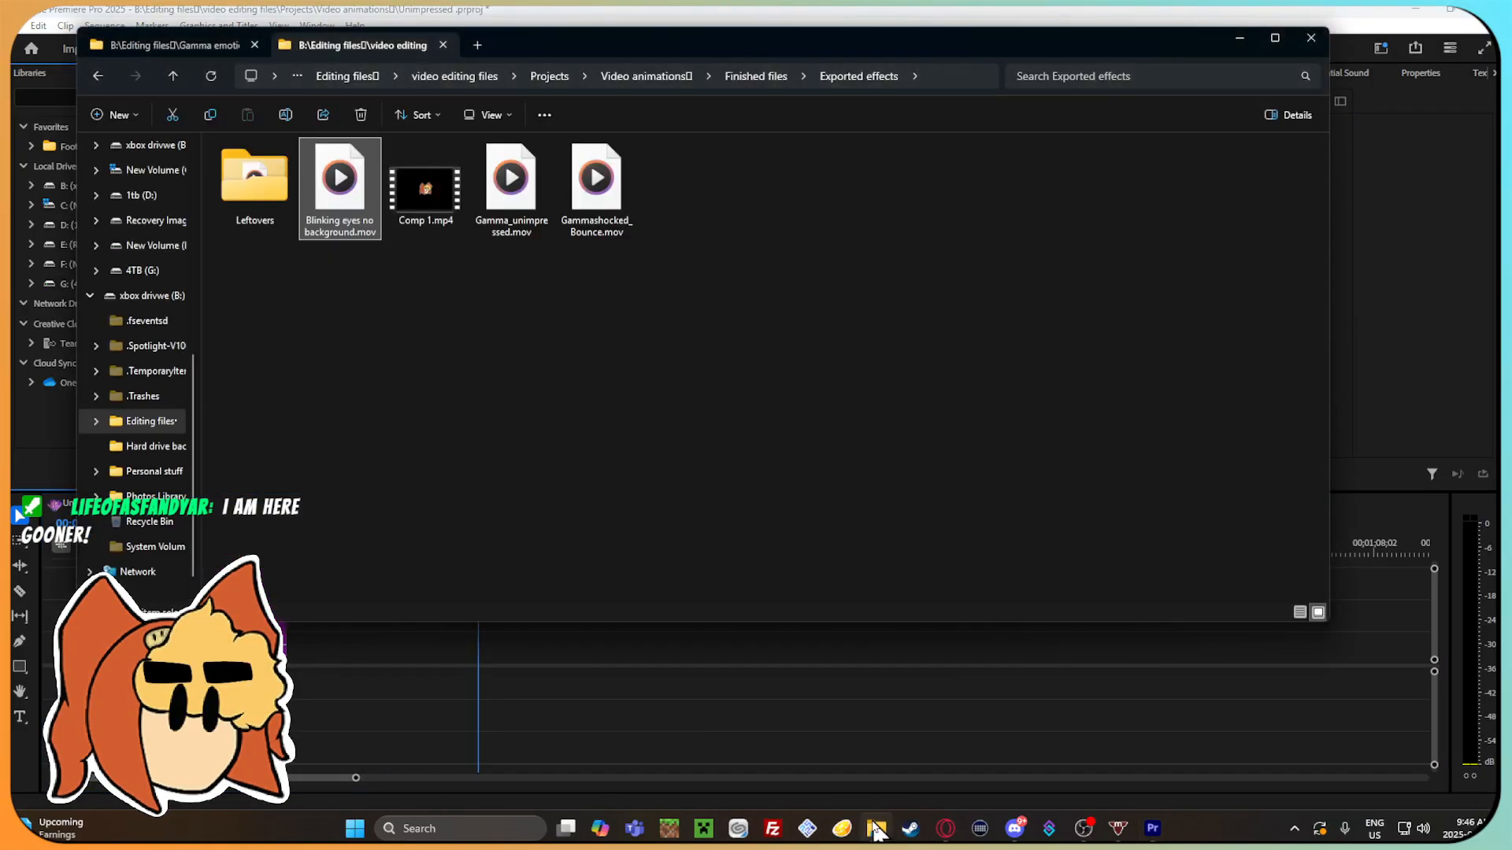
click(950, 292)
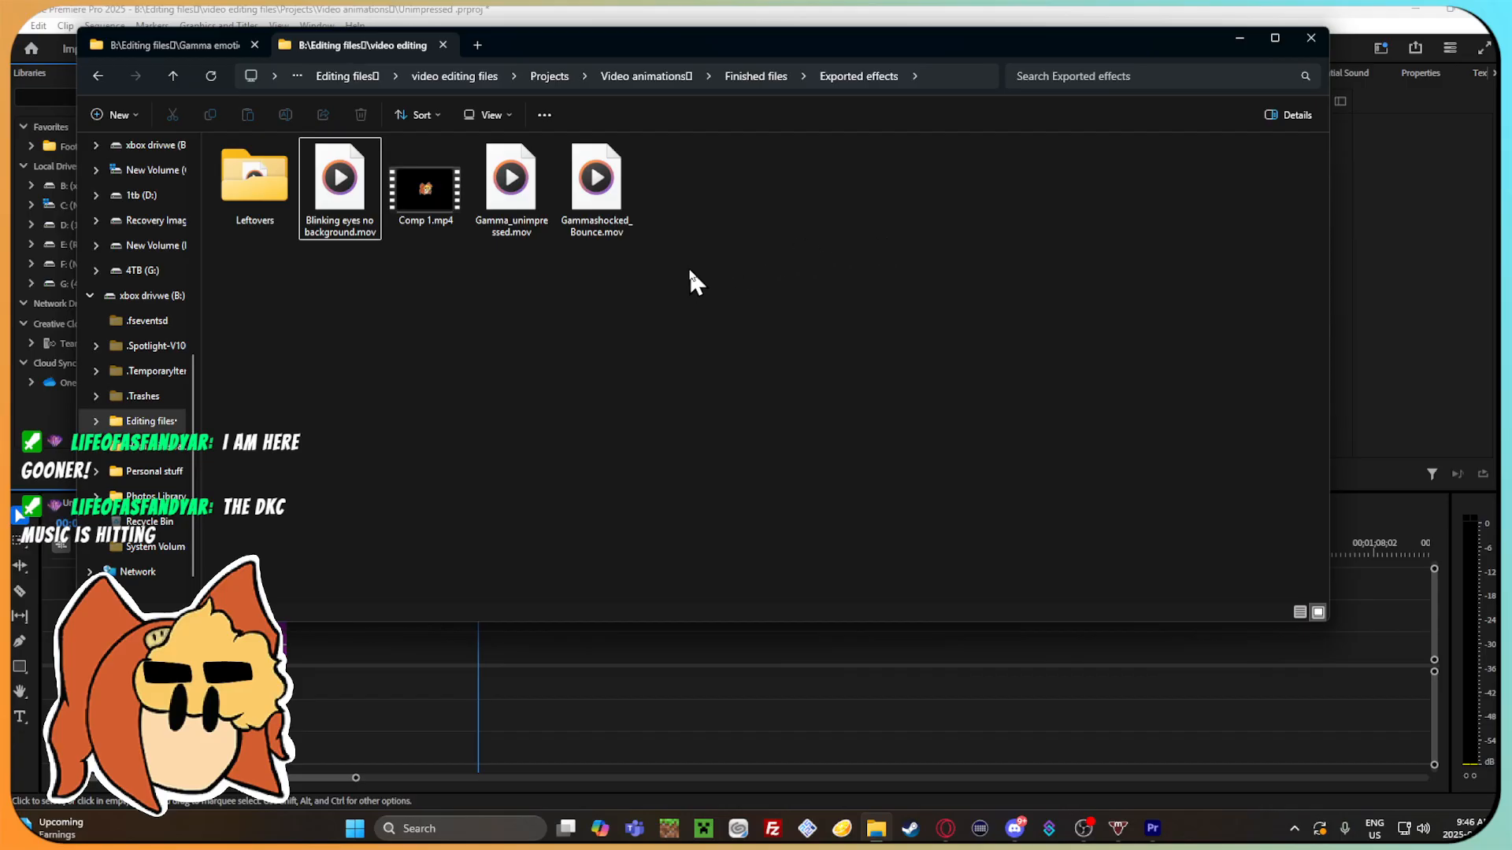
Place Gamma_unimpressed.mov after the existing clips in the Un-impressed timeline, play it, and scrub to 00;00;29;16.
drag(512, 178, 524, 654)
click(1112, 660)
mouse_move(520, 545)
mouse_down()
mouse_move(640, 561)
mouse_move(521, 544)
mouse_up()
key(space)
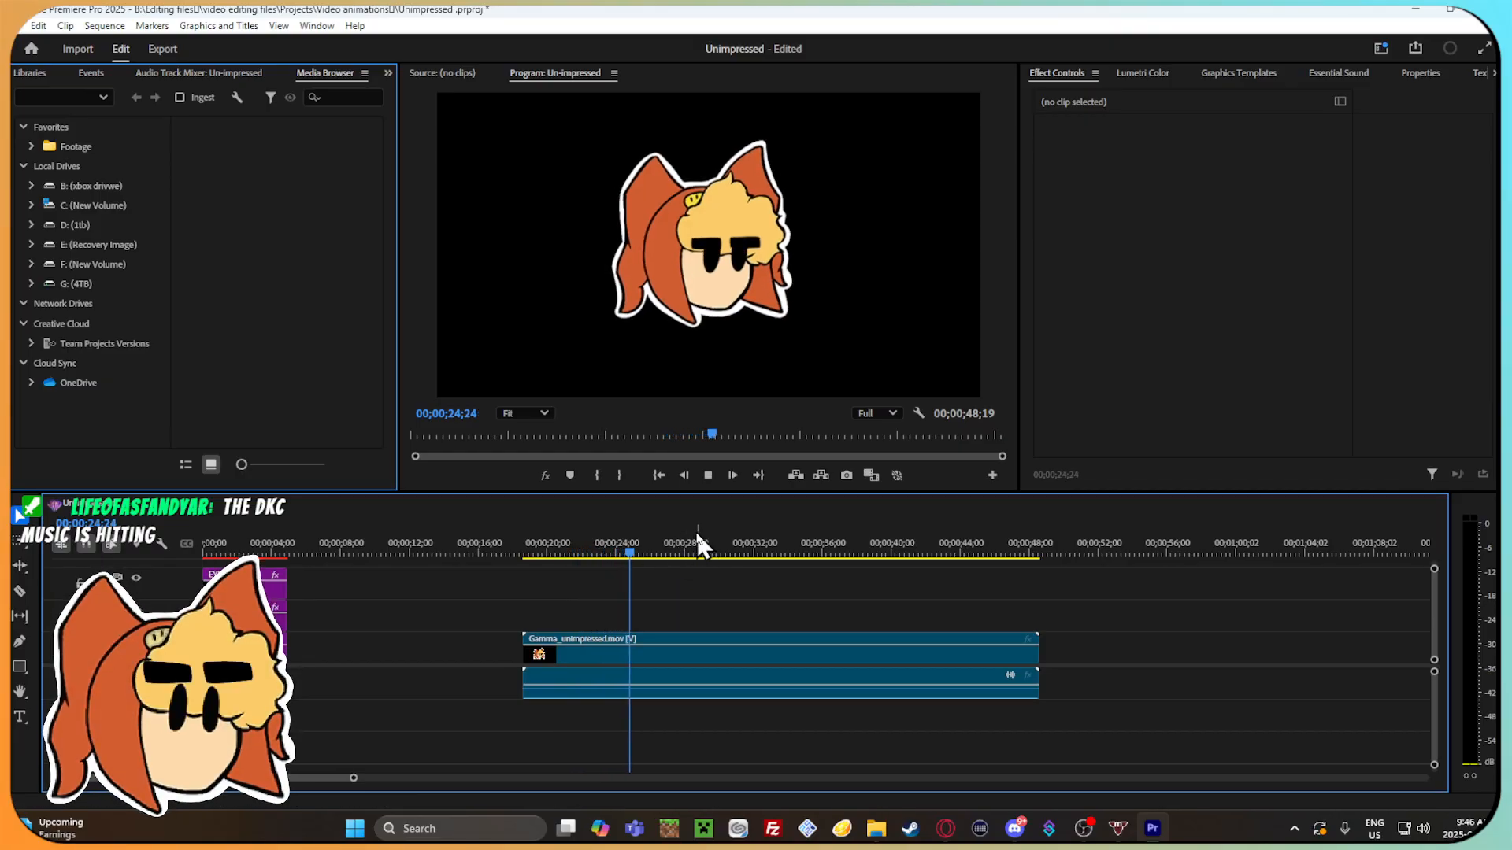
mouse_move(651, 551)
mouse_down()
mouse_move(564, 554)
mouse_move(625, 551)
mouse_move(580, 552)
mouse_move(637, 568)
mouse_up()
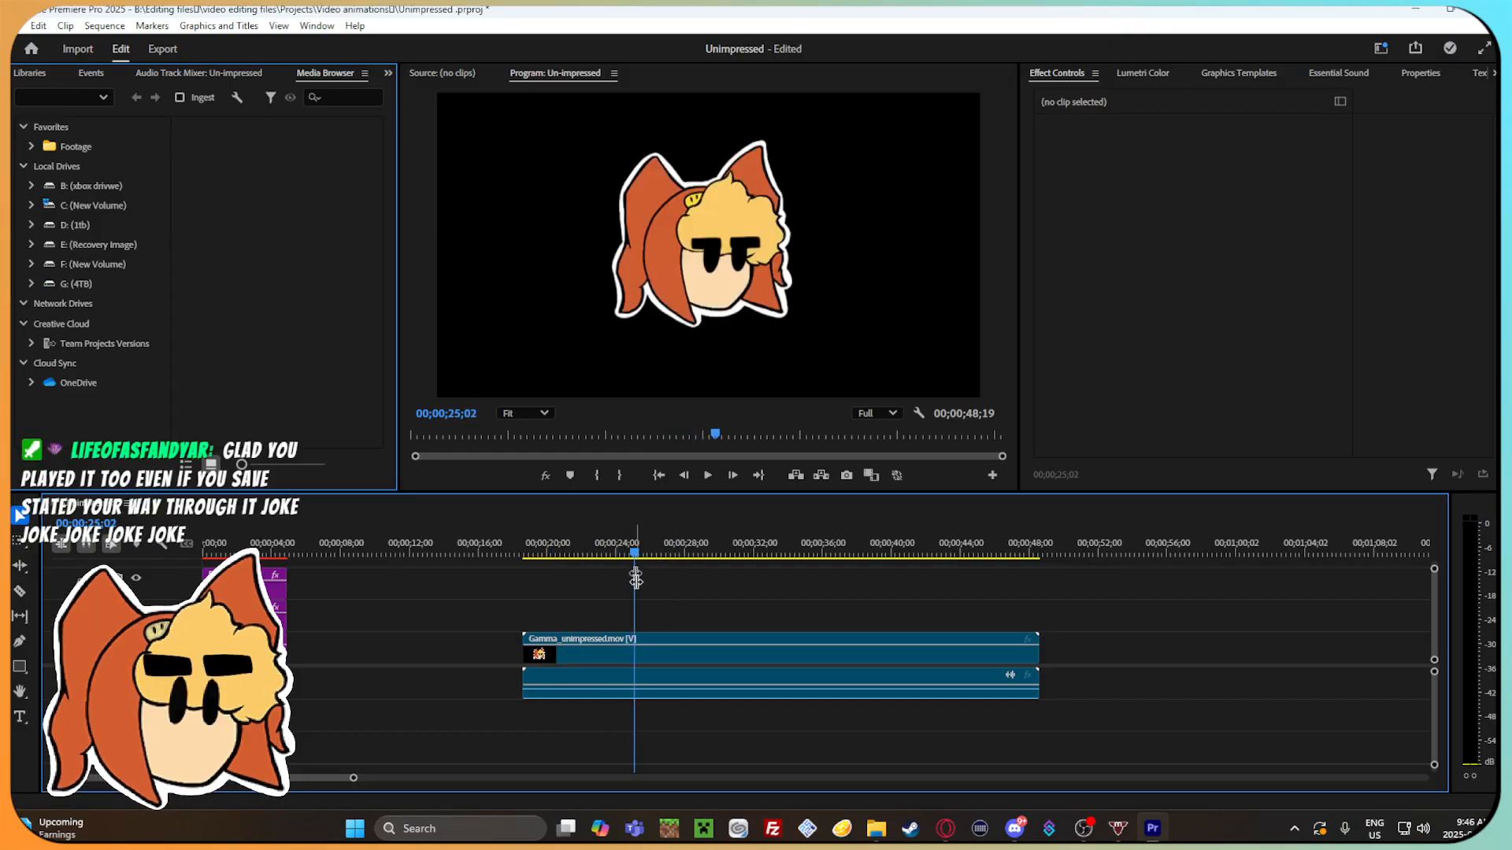
click(644, 657)
drag(625, 551, 711, 589)
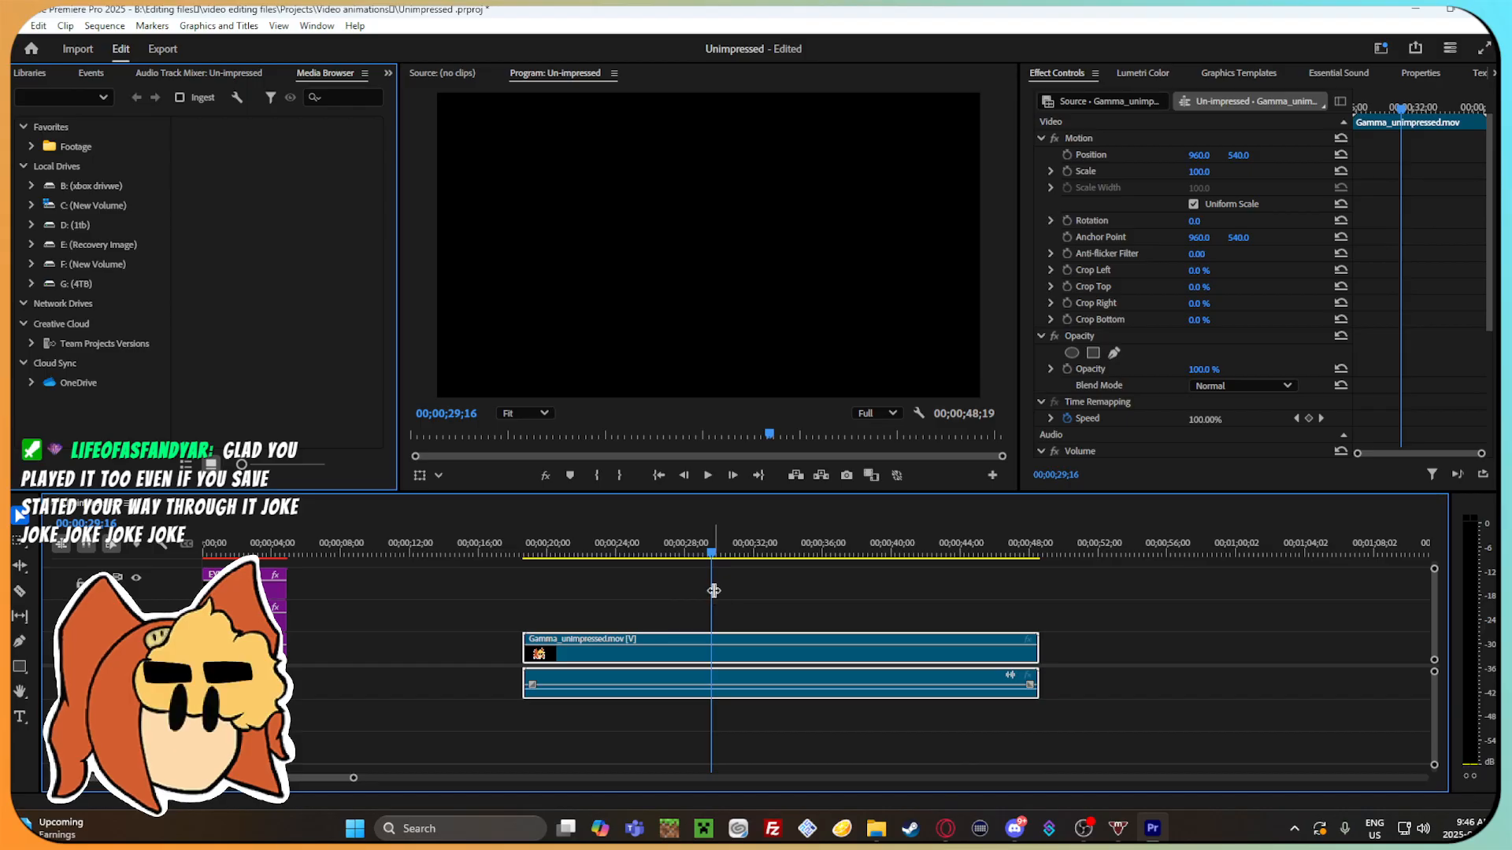
Cut the Gamma_unimpressed.mov clip from the timeline and return to the Exported effects folder in File Explorer.
click(1115, 666)
click(865, 639)
right_click(865, 640)
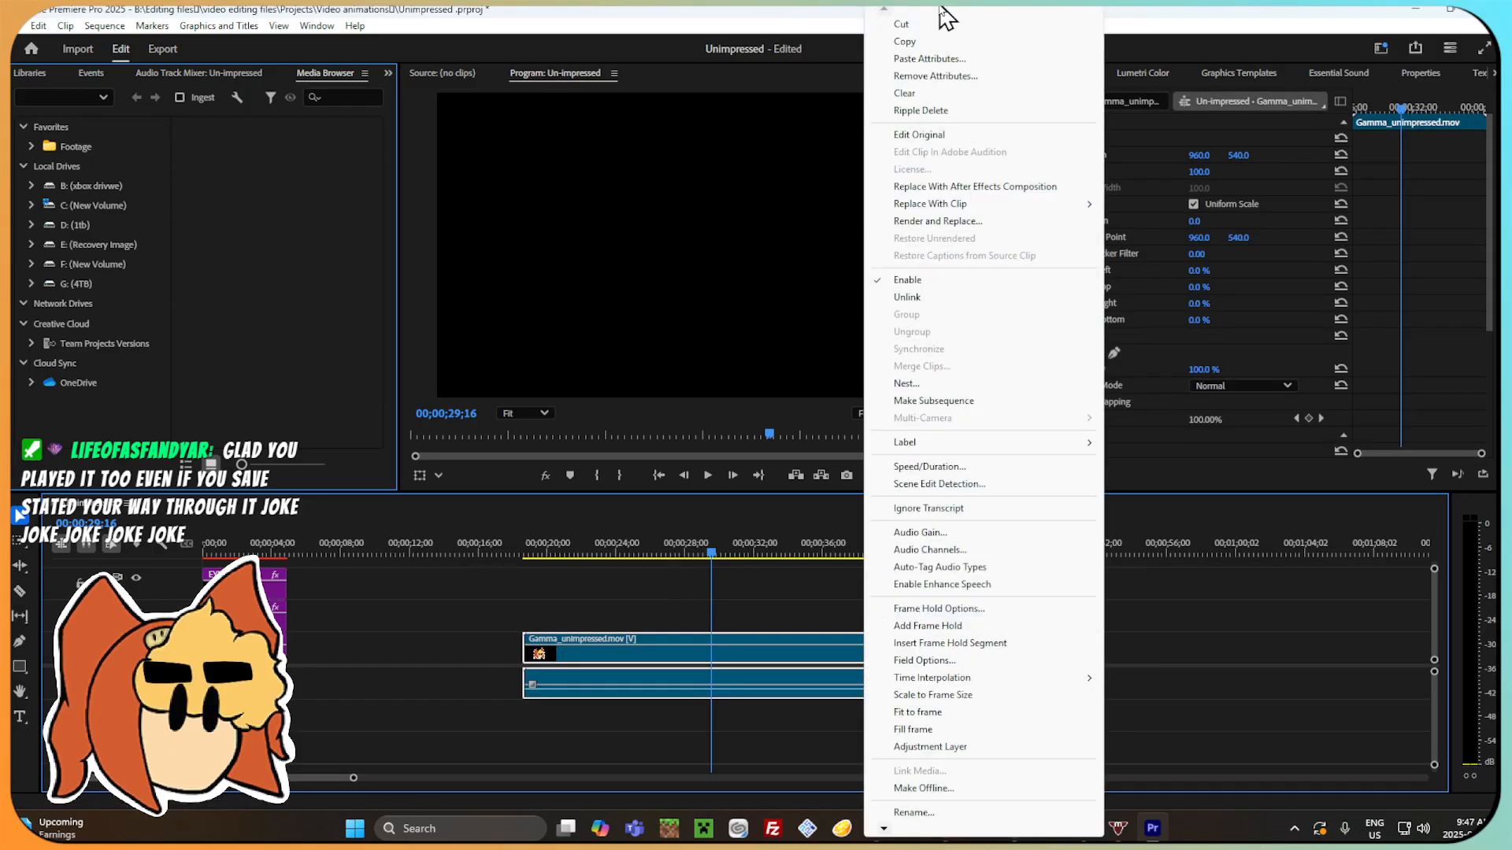
click(921, 24)
click(876, 828)
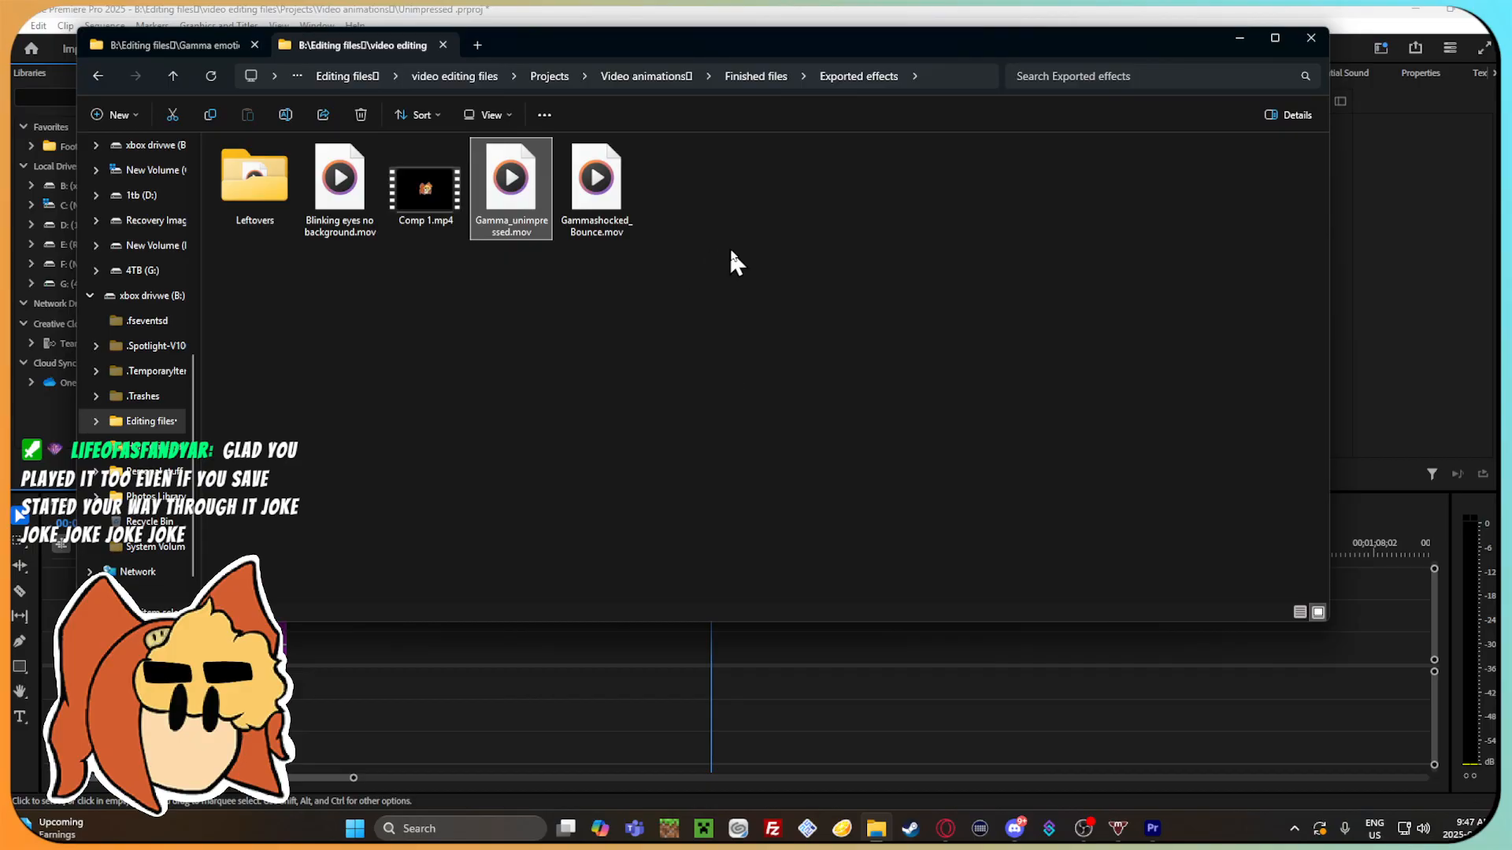
Delete Blinking eyes no background.mov from the Exported effects folder.
drag(341, 180, 389, 205)
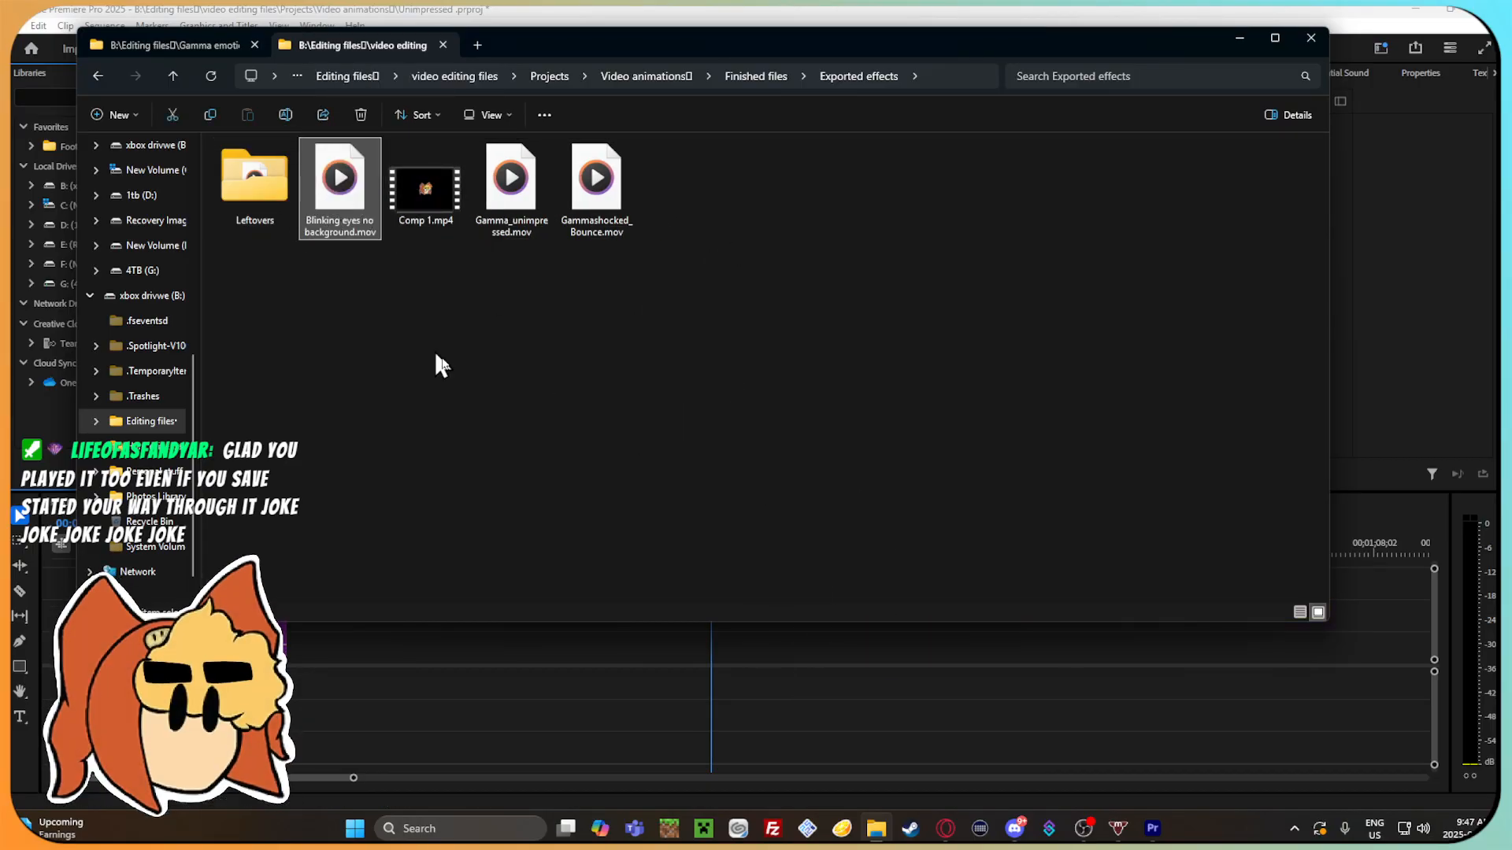
right_click(301, 169)
click(360, 114)
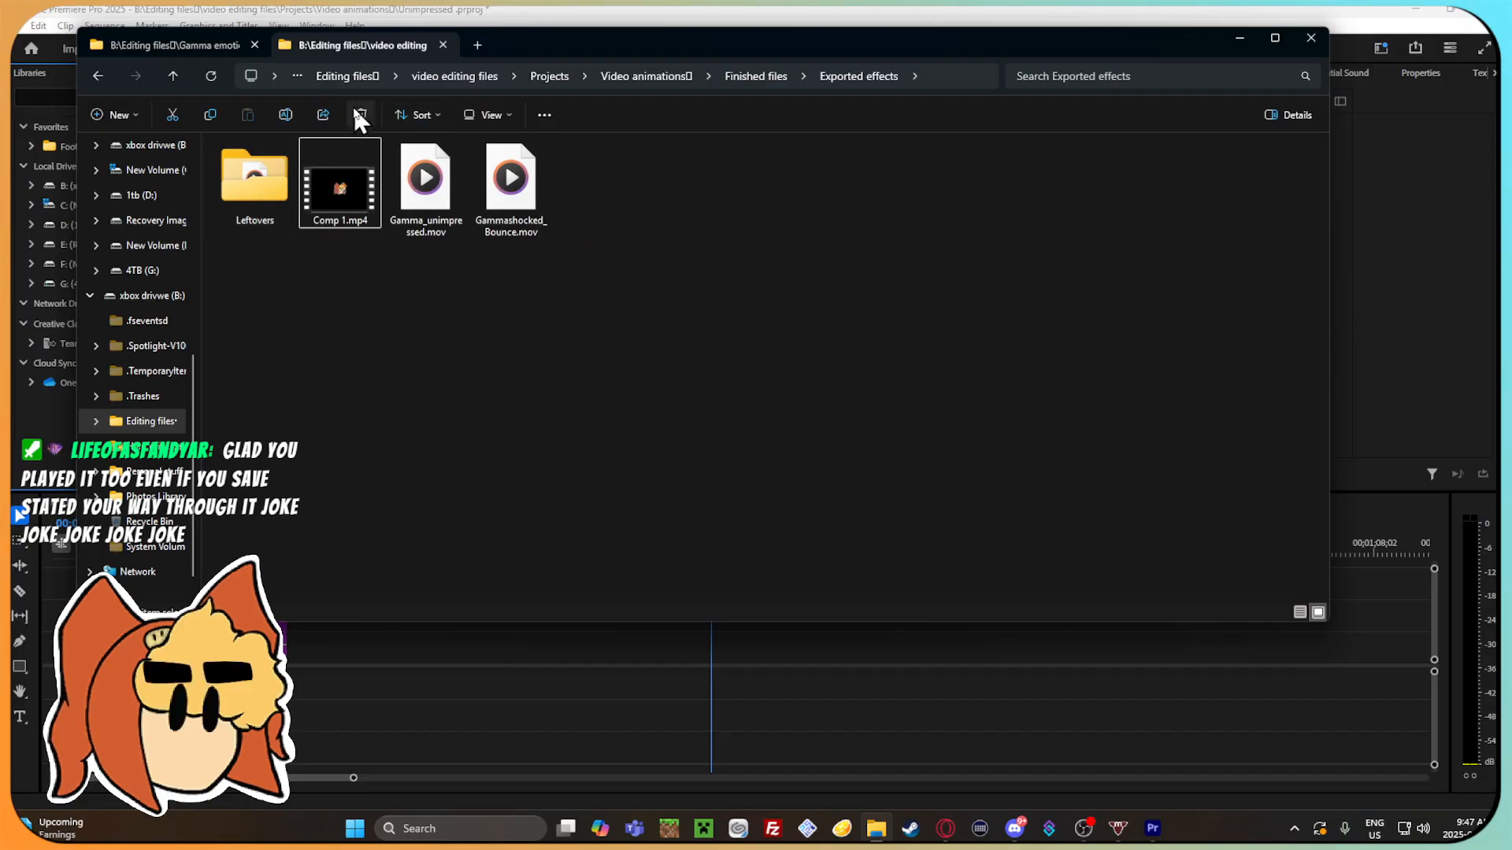
Place Comp 1_1.mov from the Leftovers folder on Premiere Pro's timeline, dismiss the missing media dialog, and scrub to 00;00;37;17.
double_click(254, 185)
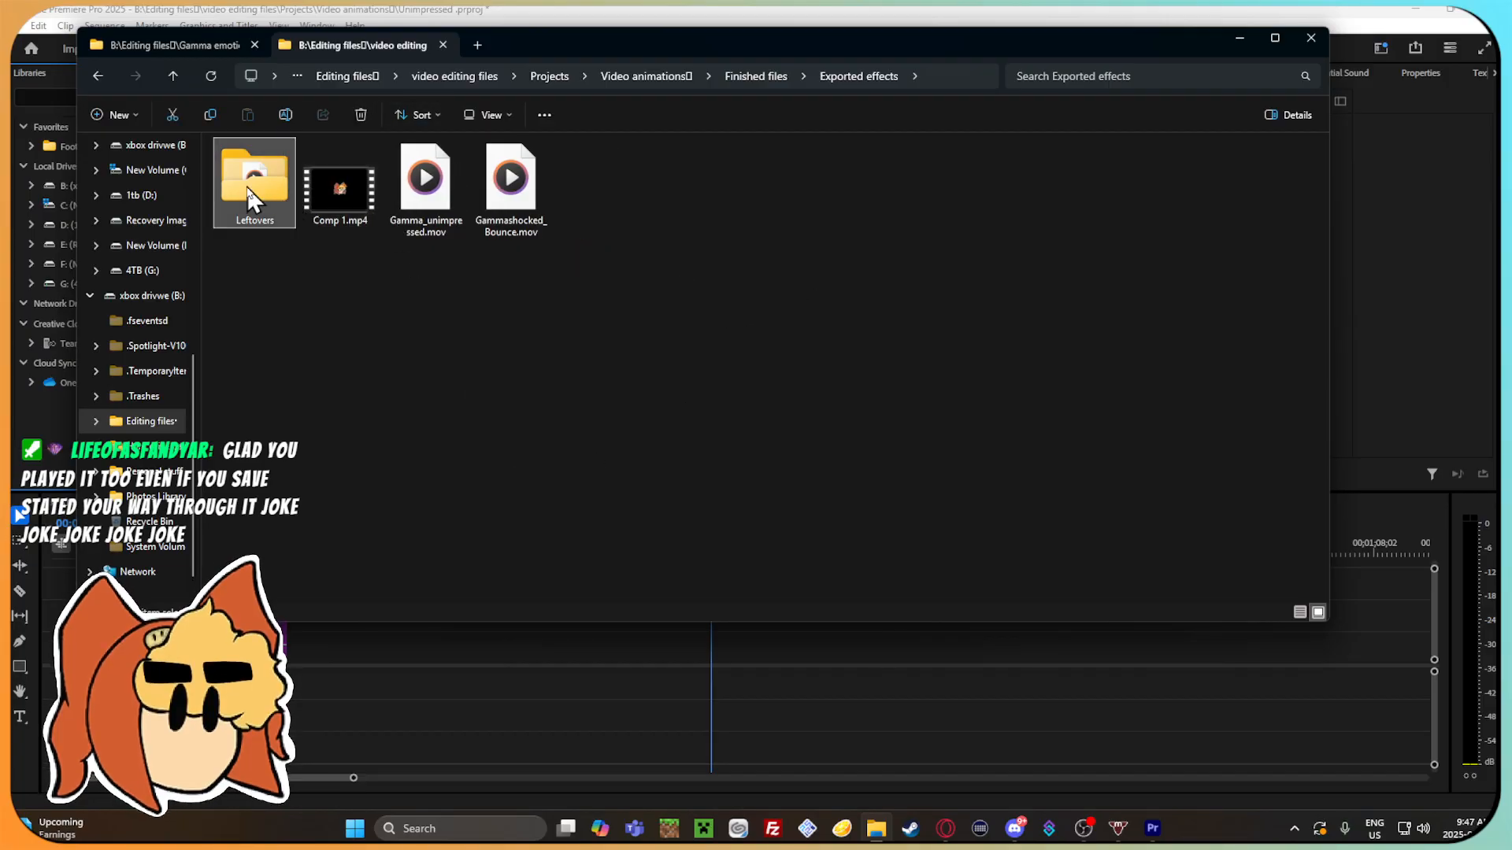
drag(253, 181, 765, 647)
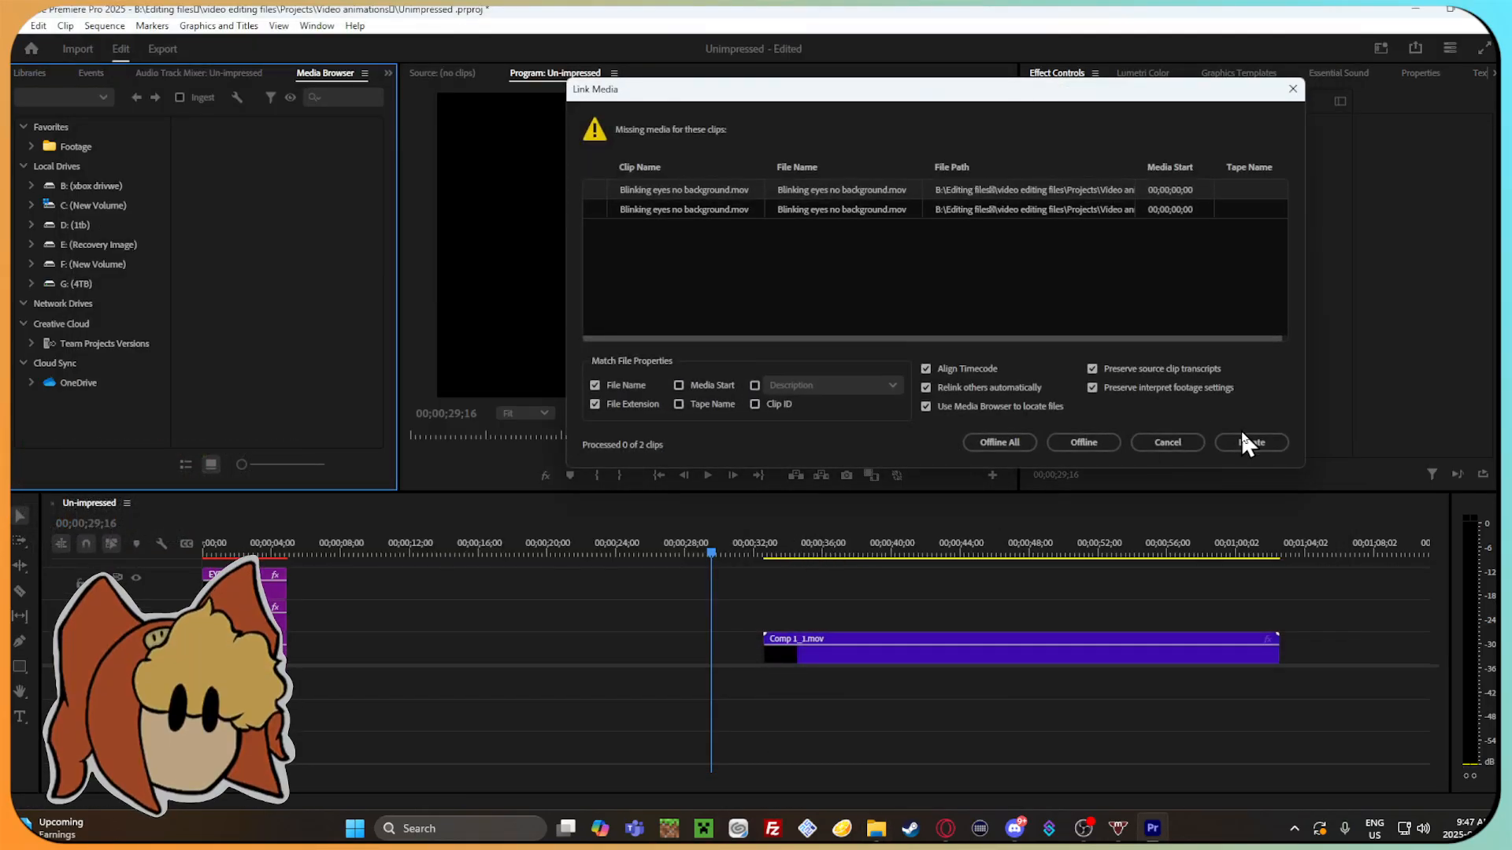
click(1173, 442)
drag(871, 551, 849, 551)
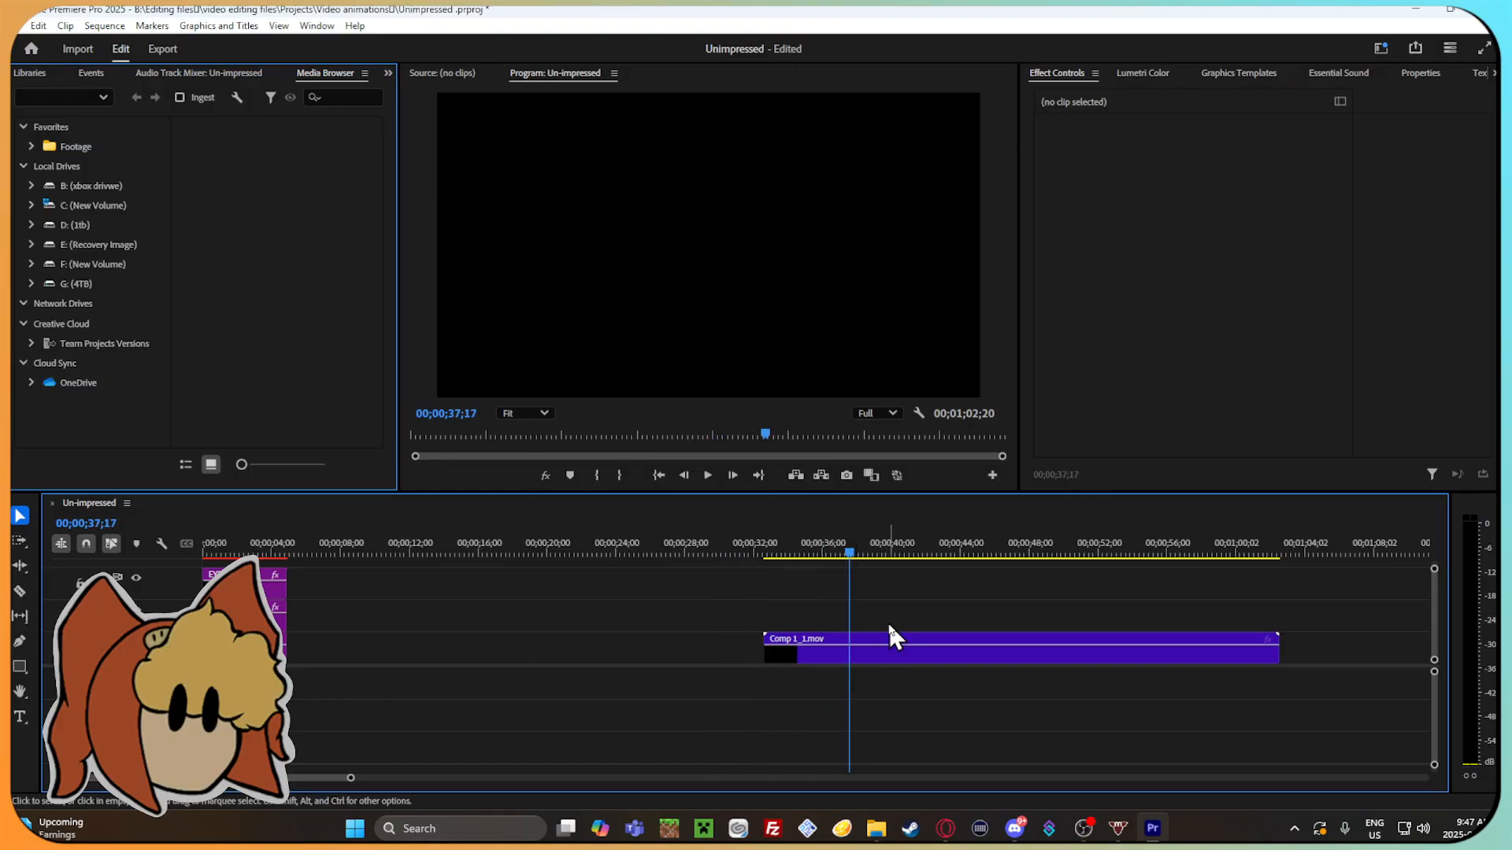
Delete the Comp 1_1.mov clip from the timeline and go back to the Finished files folder in File Explorer.
click(885, 634)
key(Delete)
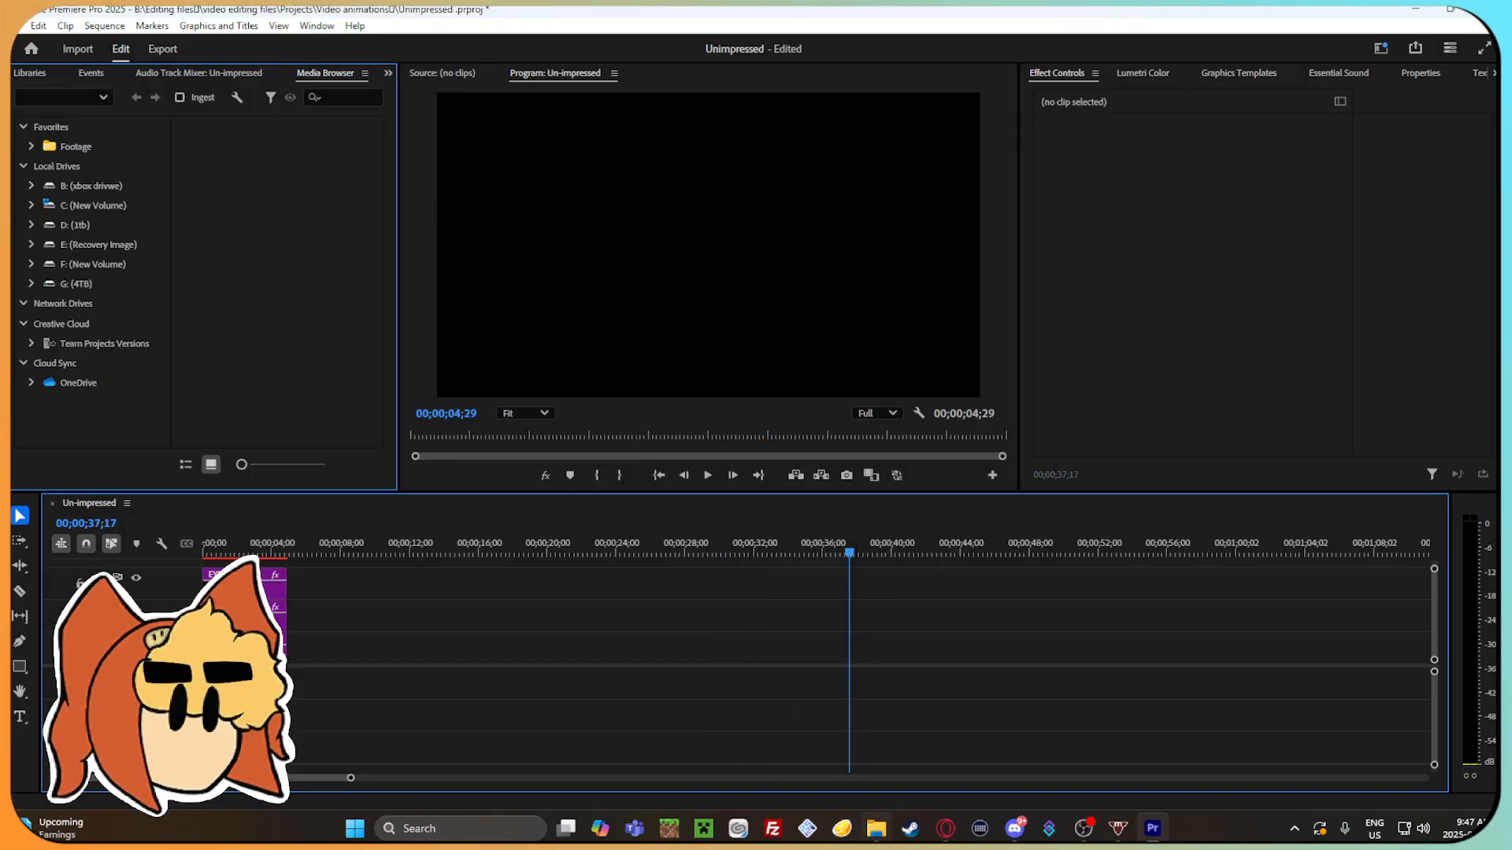
key(alt+Tab)
click(99, 76)
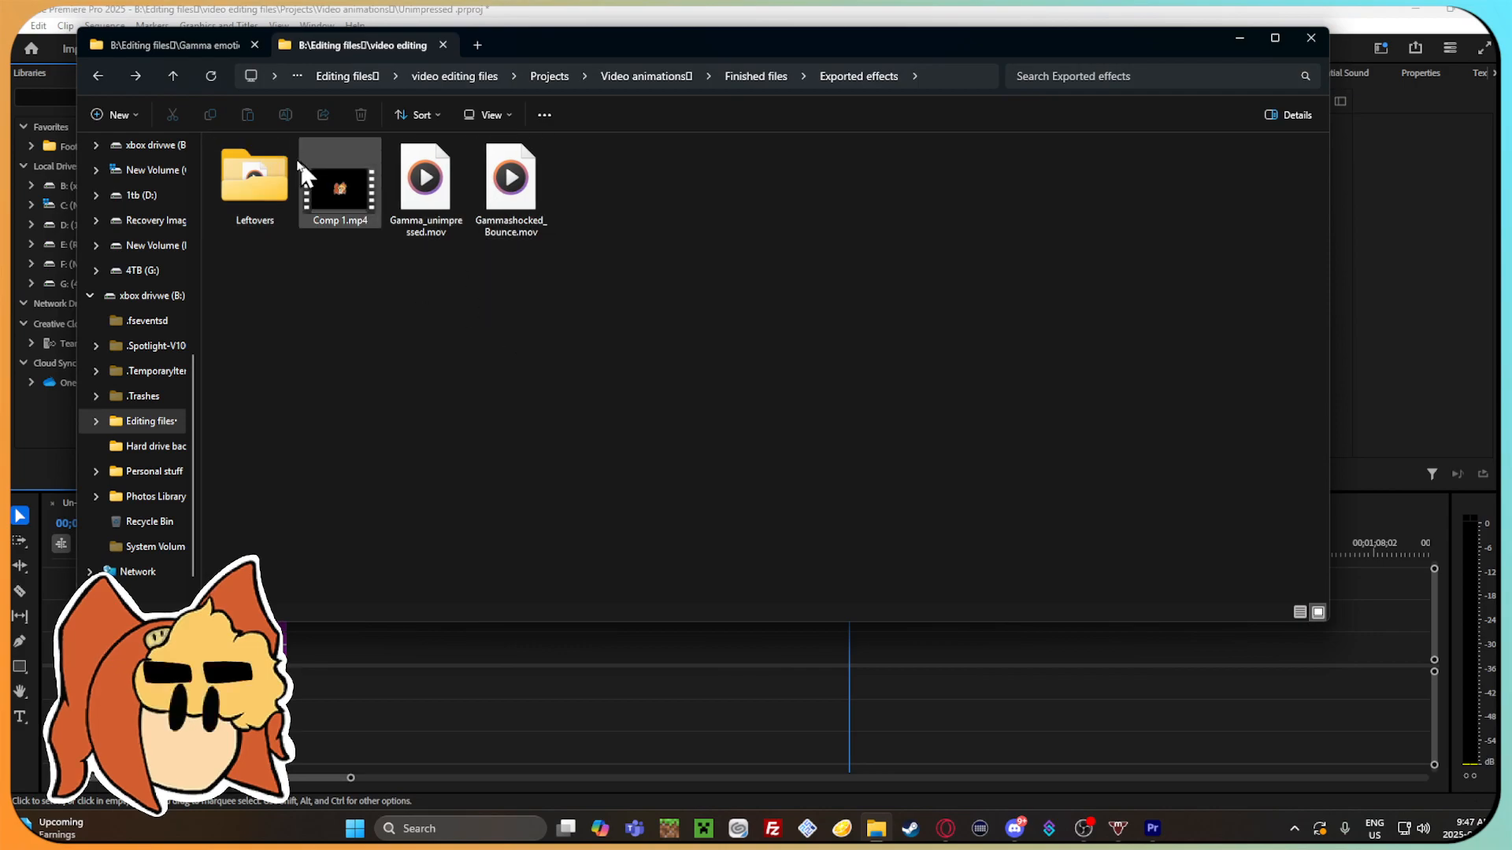
click(97, 76)
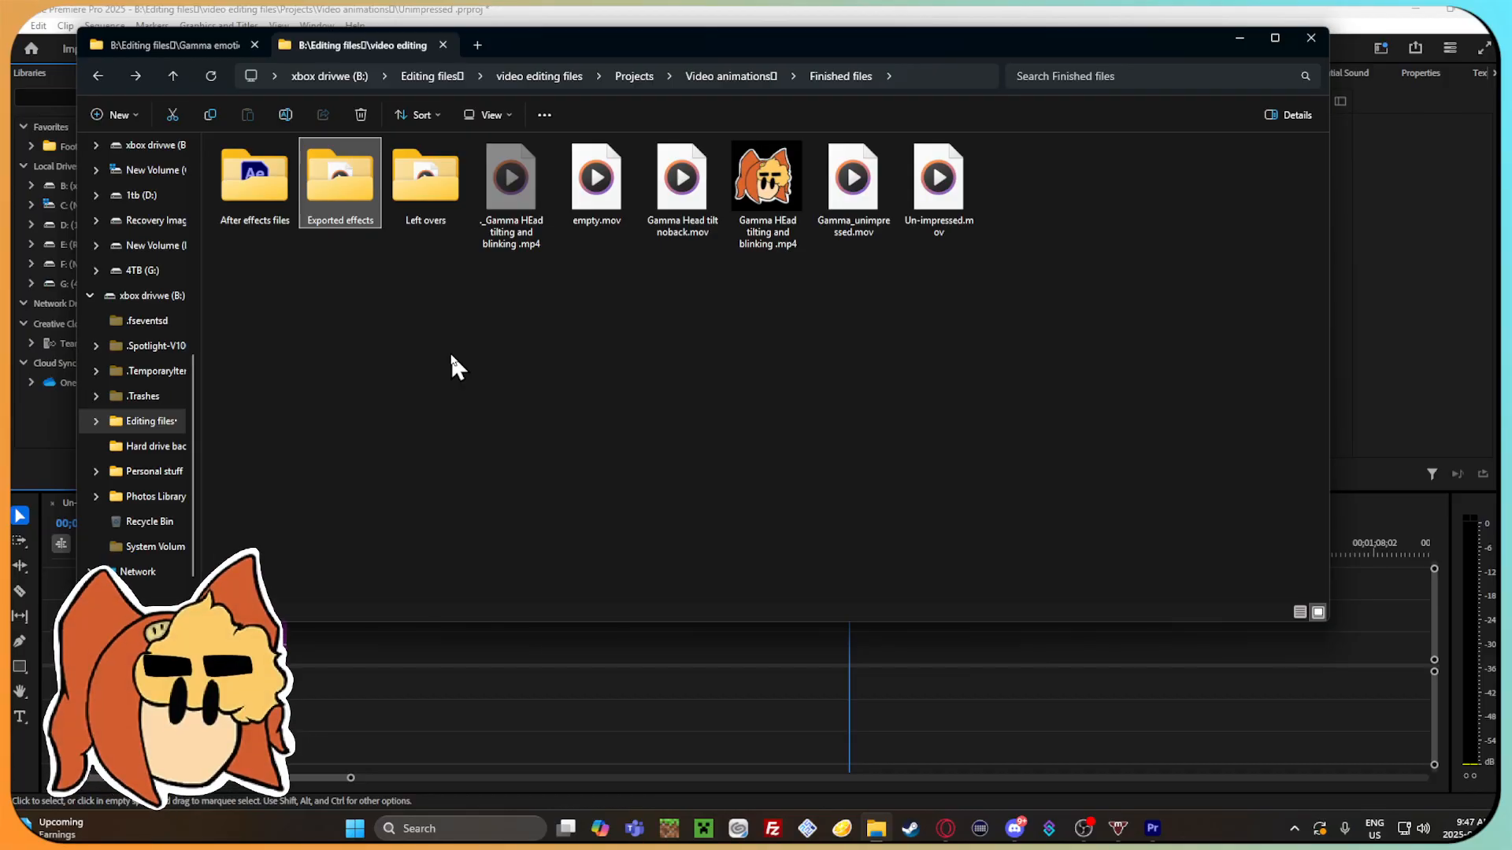
click(468, 289)
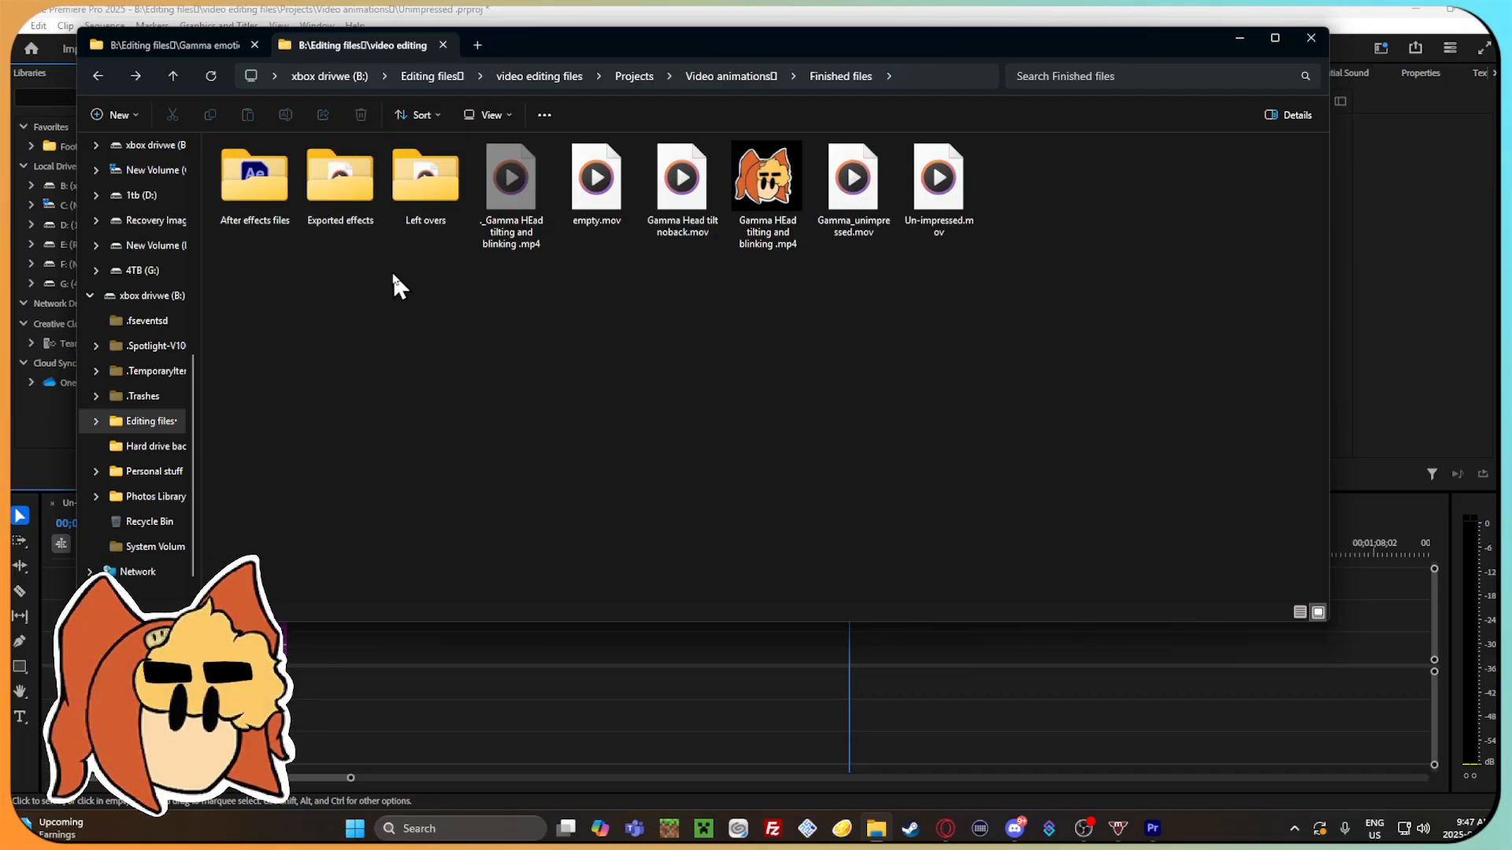
Look through the Video animations folder and Gamma shocked File_AME inside After effects files, and return to Finished files.
click(96, 74)
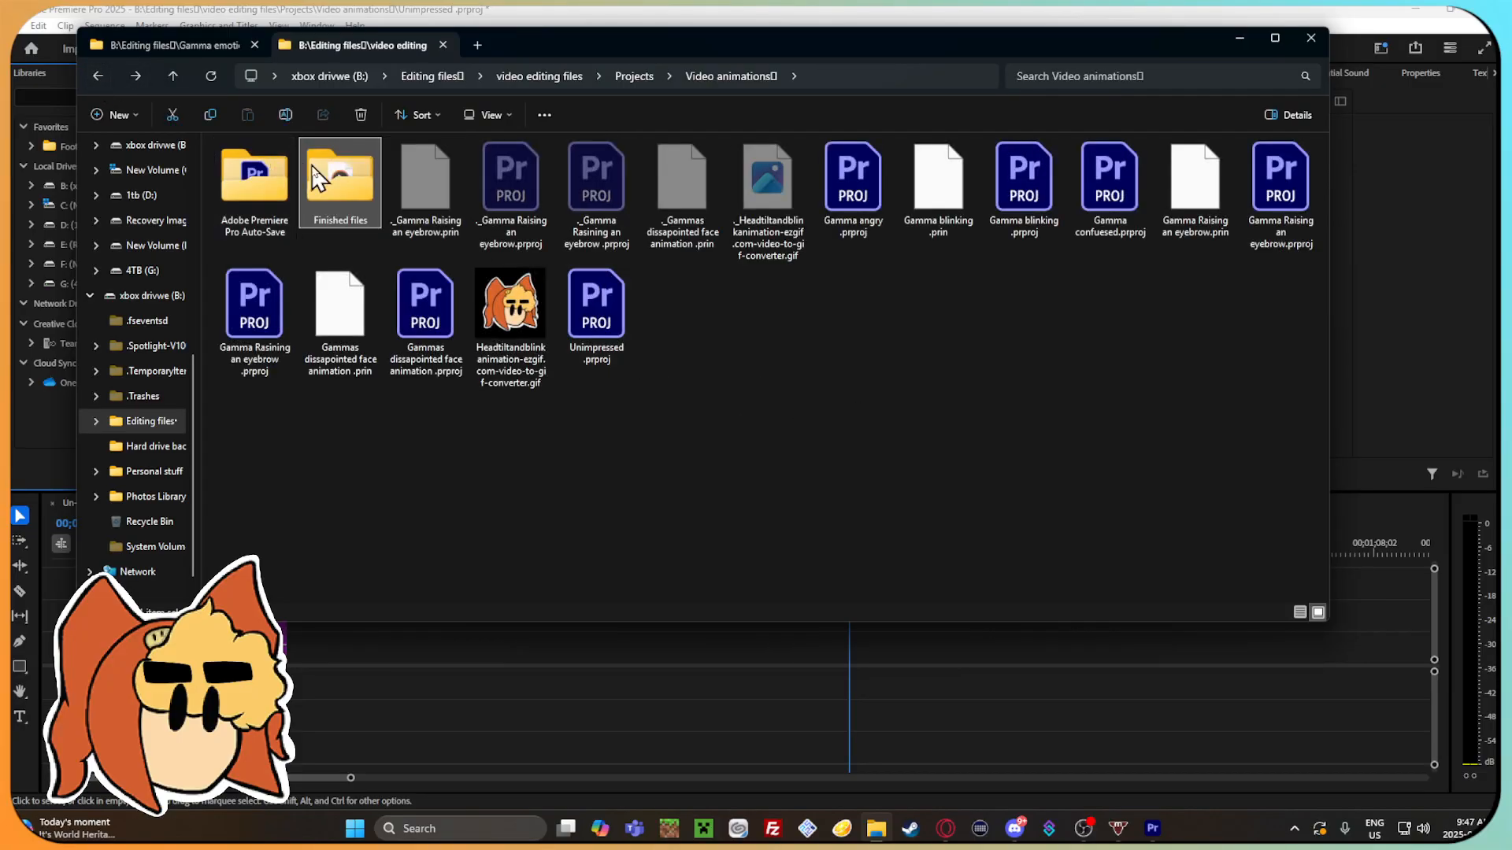
double_click(340, 177)
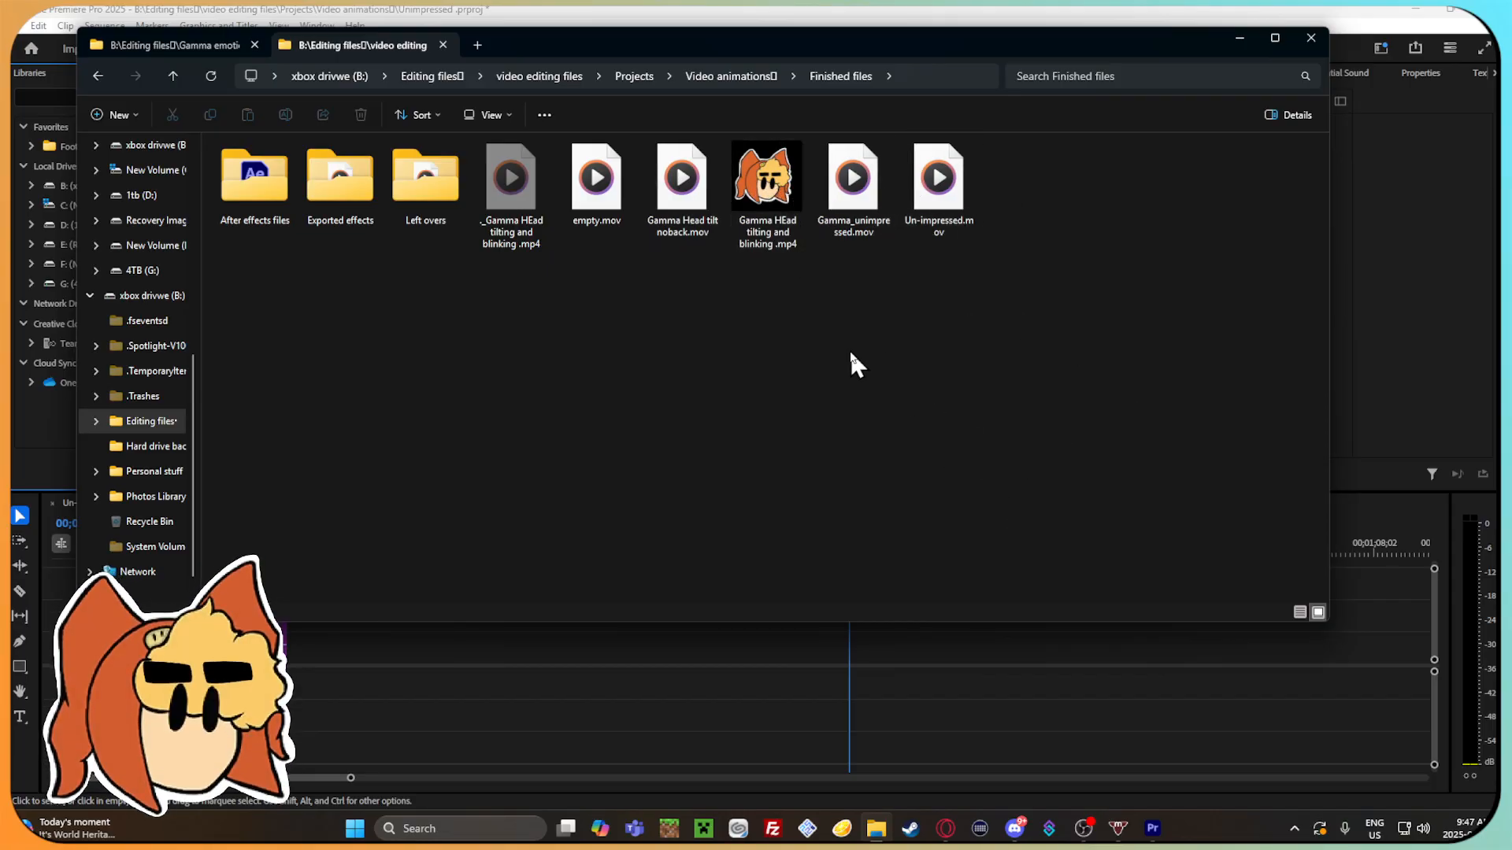
double_click(262, 216)
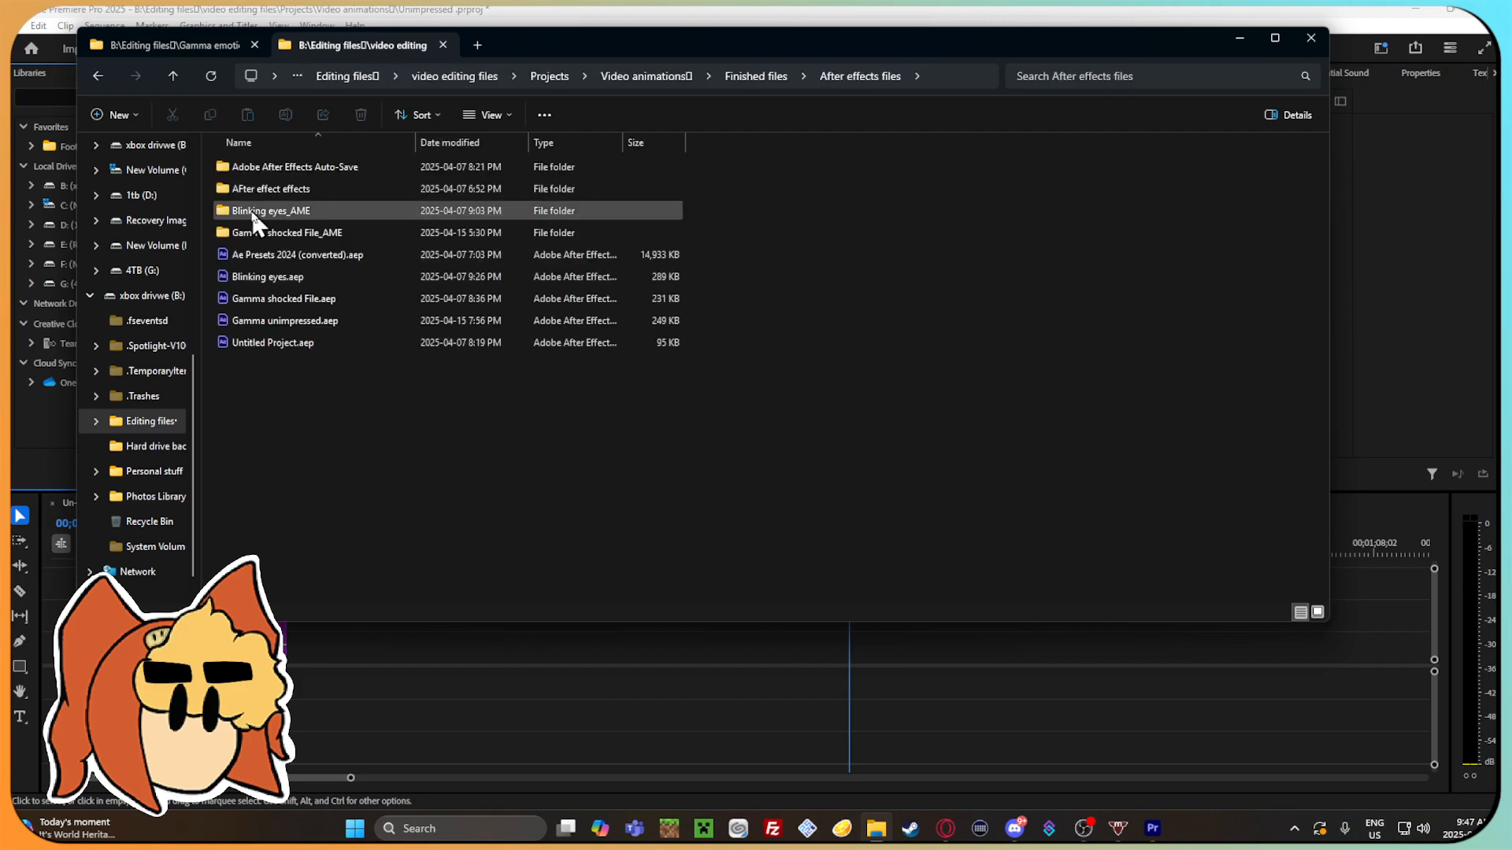
double_click(314, 232)
click(100, 74)
click(100, 74)
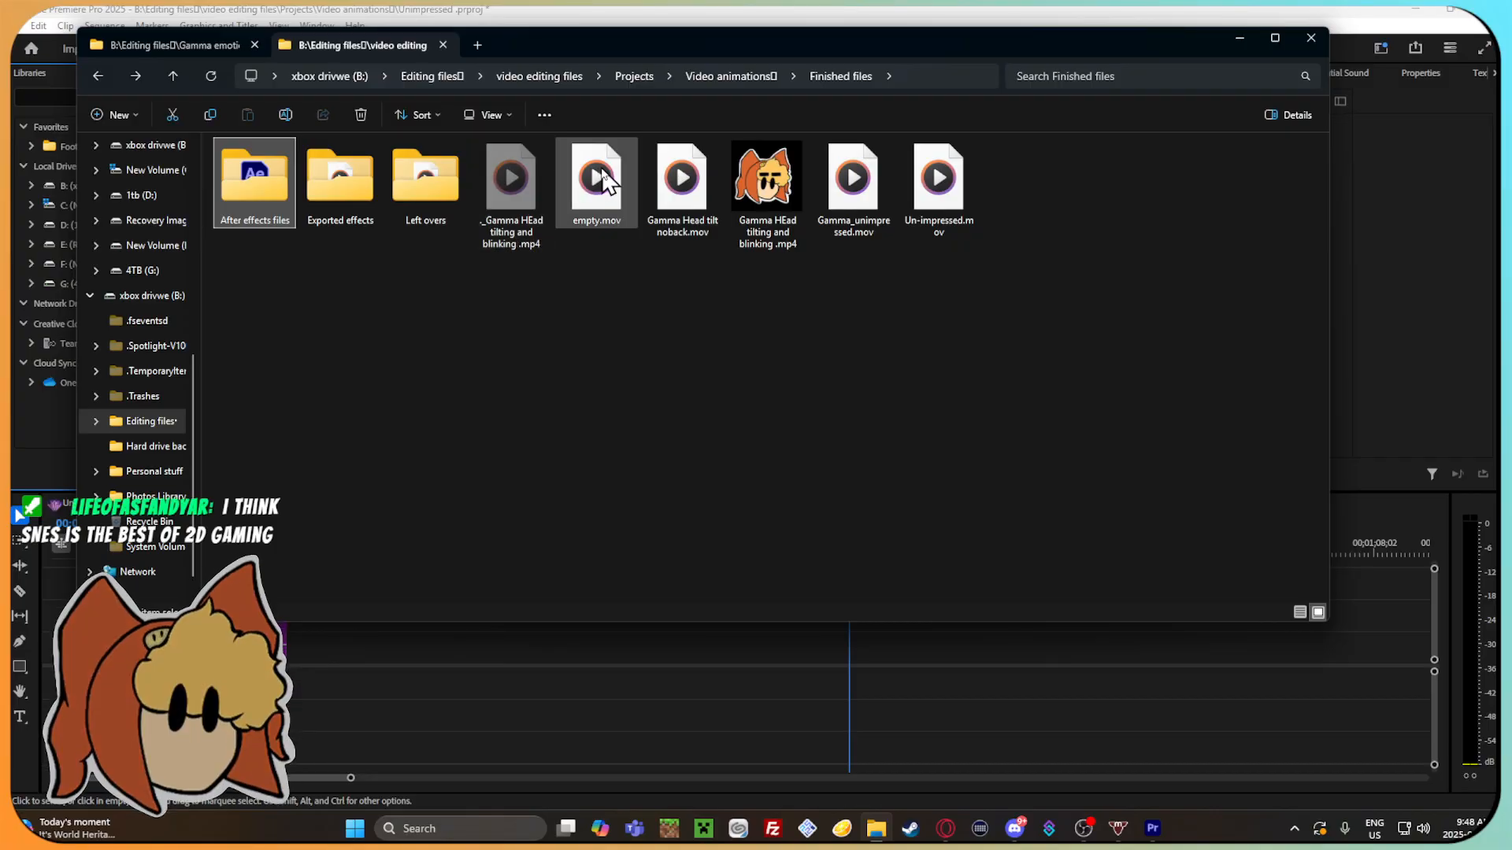
Preview empty.mov in Premiere Pro's timeline at 00;00;40;22, cut the clip, and return to Finished files in File Explorer.
drag(602, 181, 901, 659)
mouse_move(871, 548)
mouse_down()
mouse_move(918, 561)
mouse_move(862, 562)
mouse_move(881, 560)
mouse_up()
right_click(910, 653)
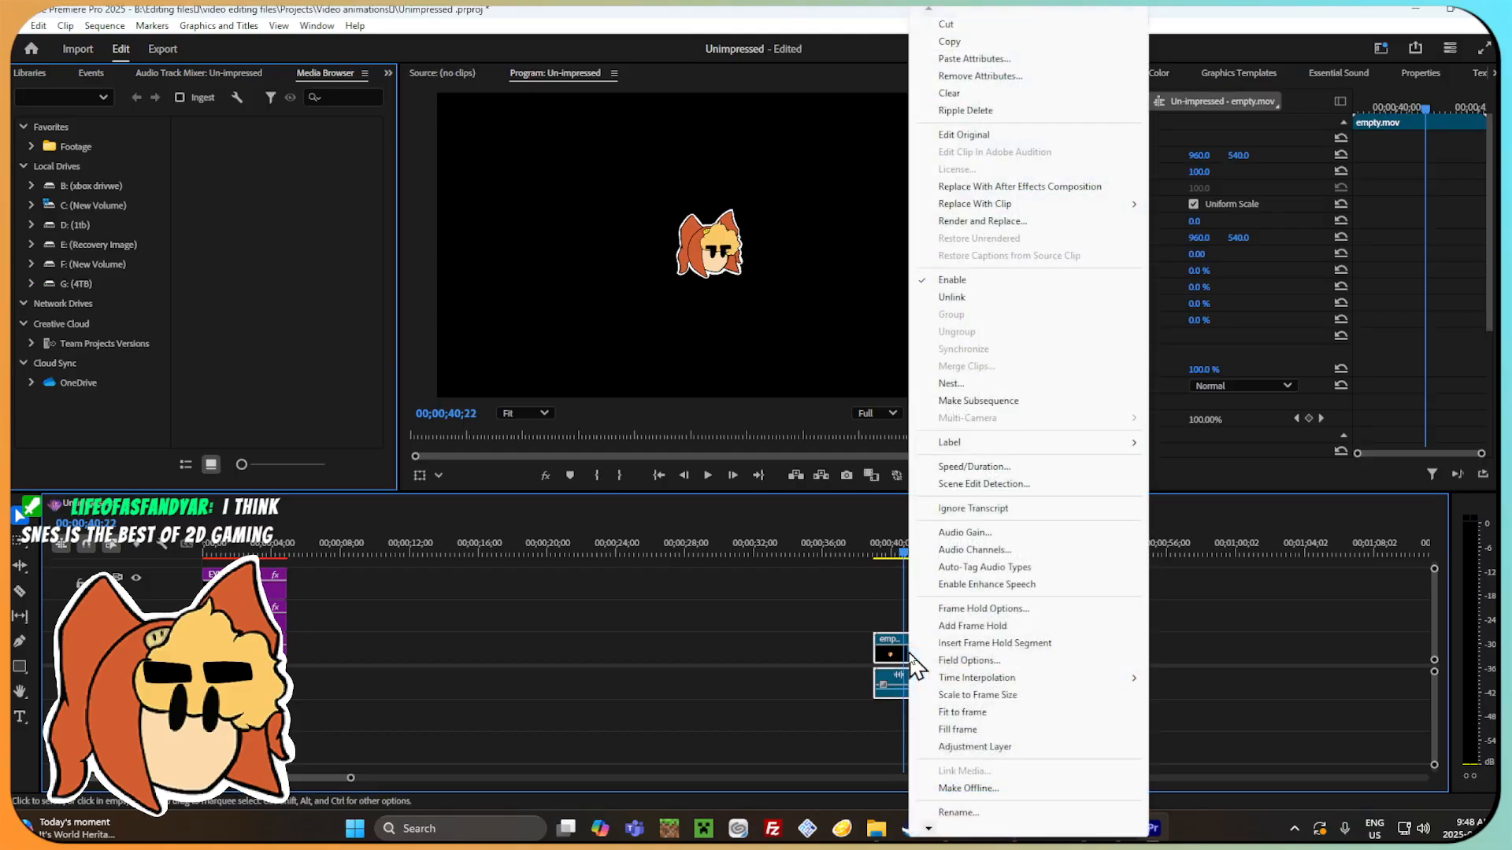
click(1008, 24)
click(883, 827)
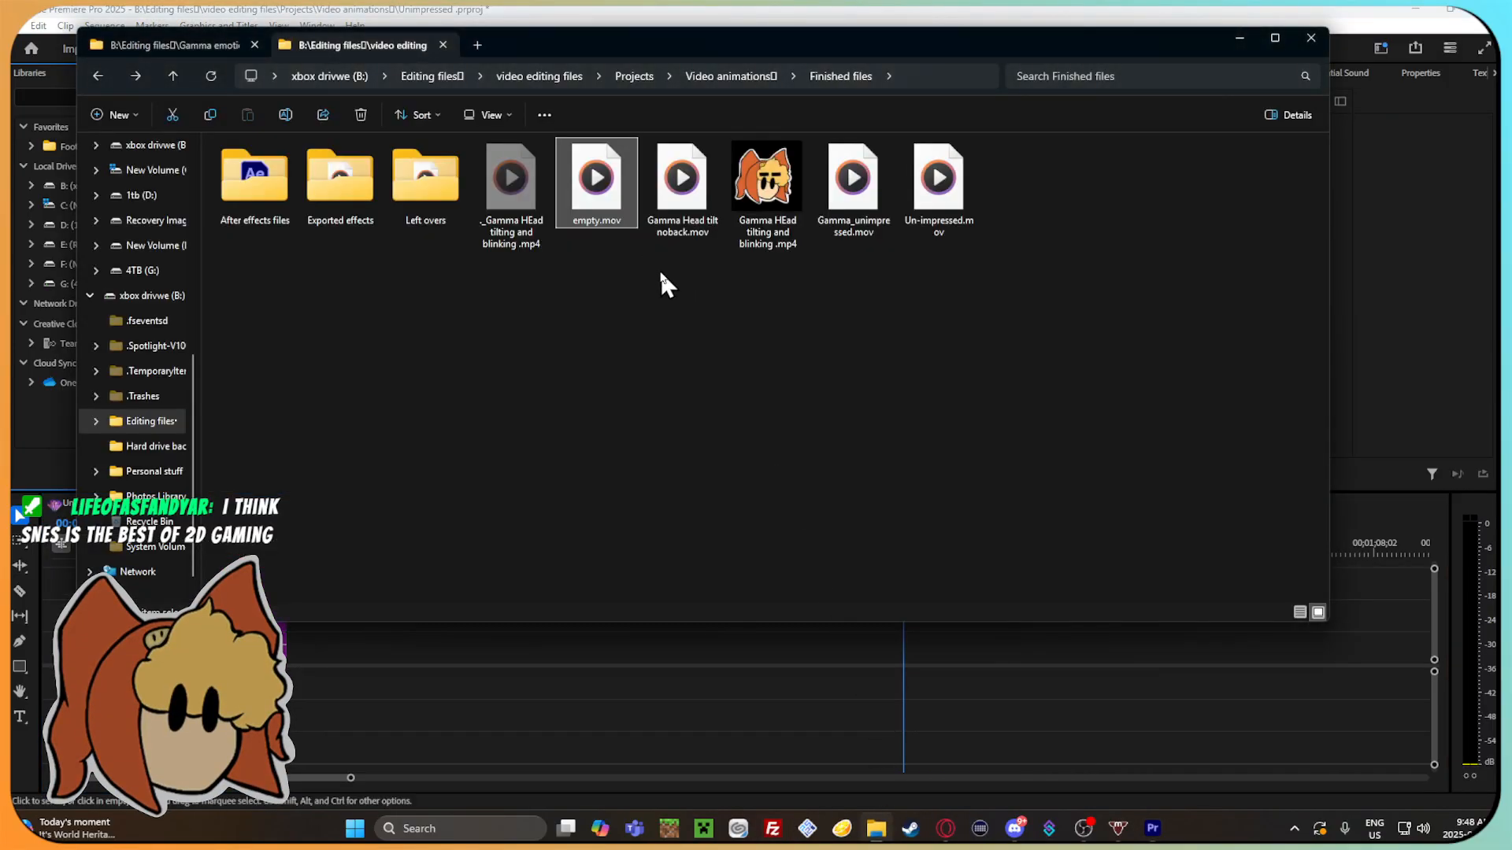
Create a folder named Animations before effects in Finished files and move empty.mov into it.
right_click(558, 360)
mouse_move(636, 483)
click(871, 481)
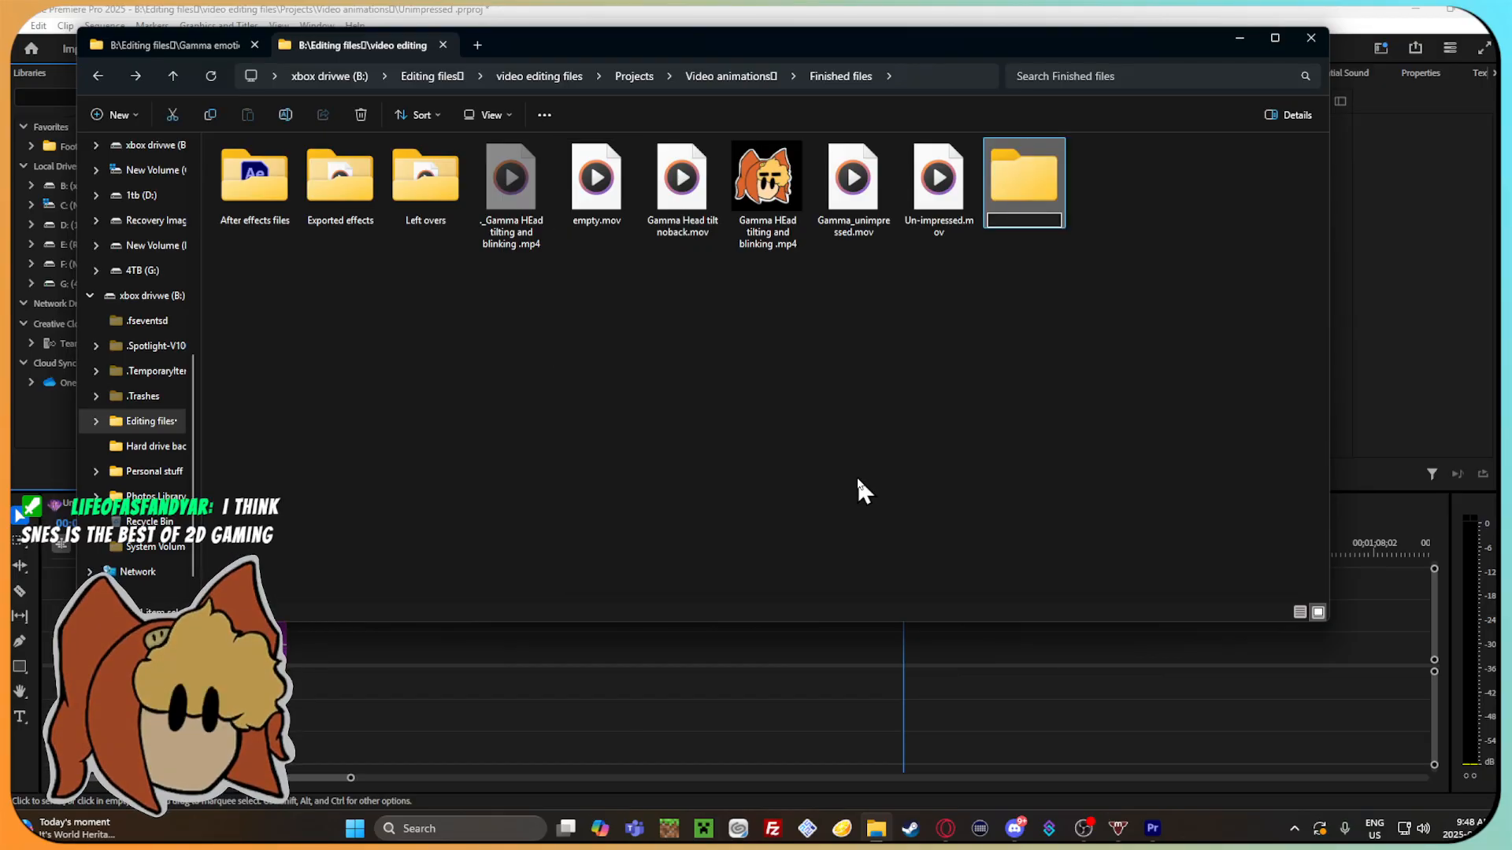
text(Animations befor)
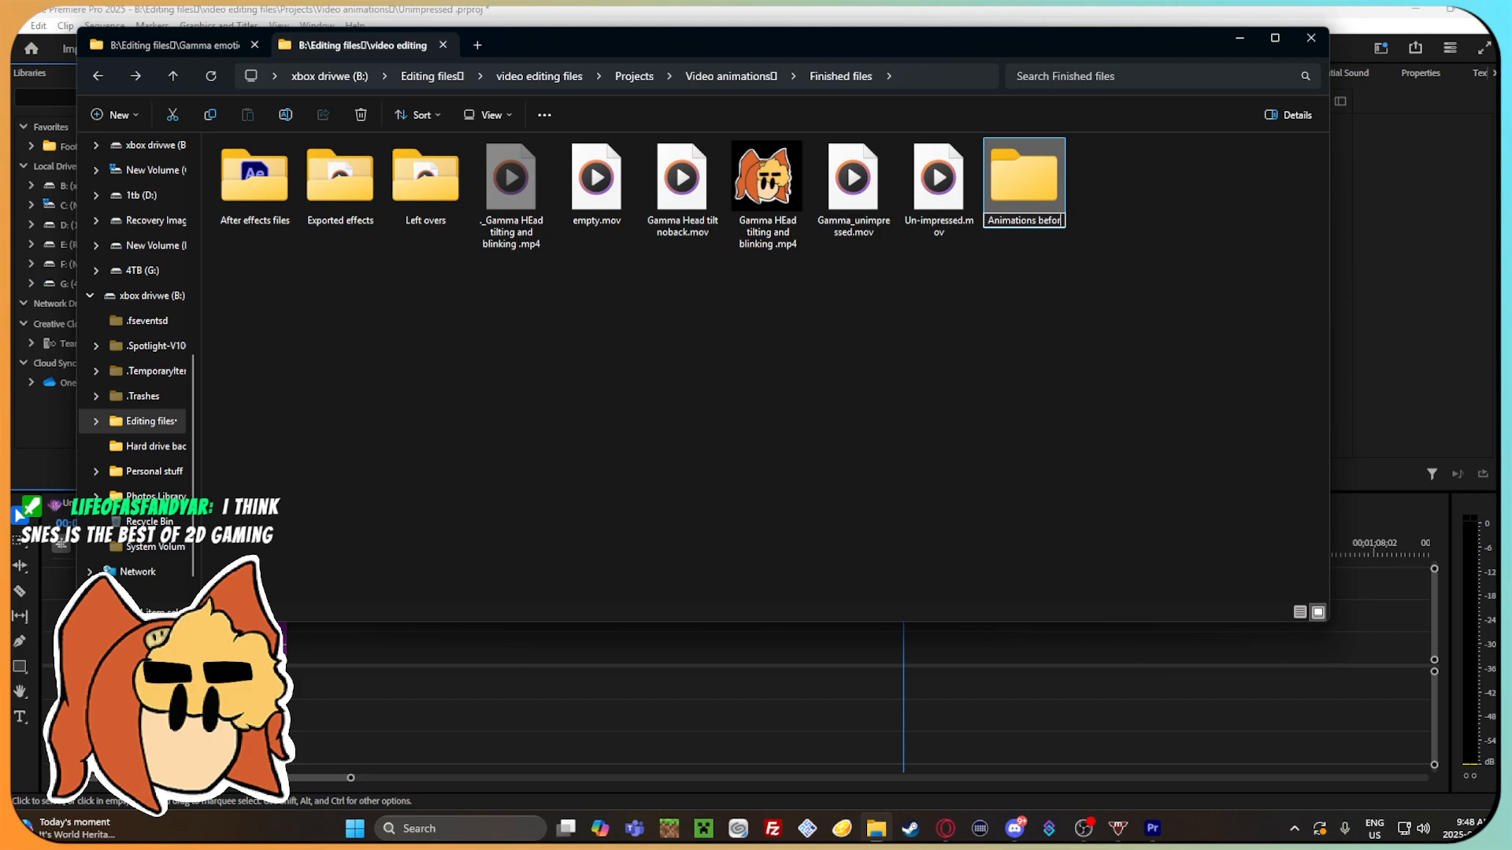
text(e effects)
key(Return)
drag(596, 182, 1039, 245)
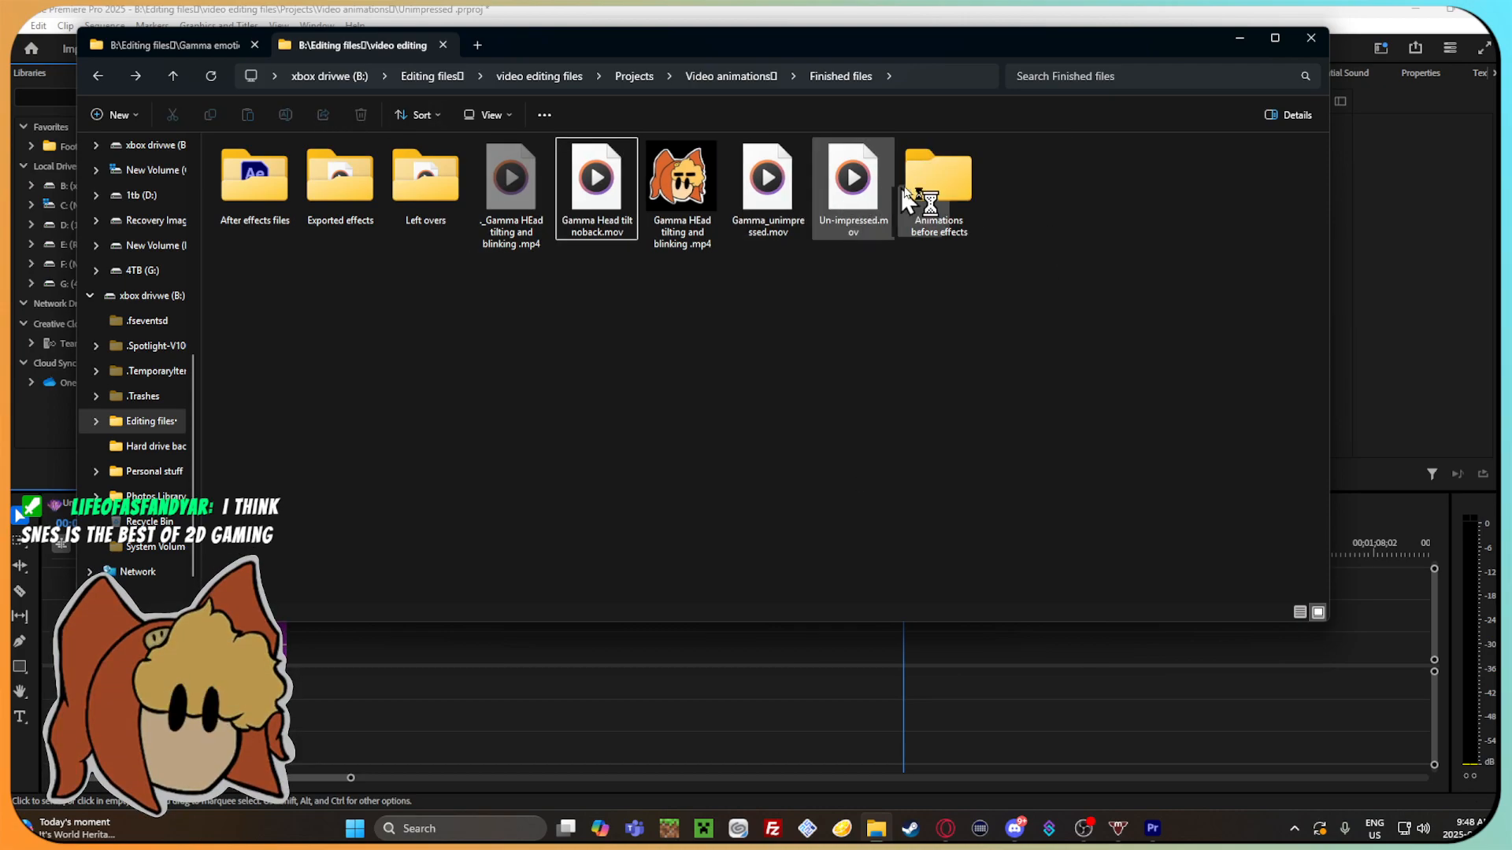
Rename empty.mov in Animations before effects as Blink un-imppressed.mov through its properties and return to Finished files.
double_click(1028, 193)
right_click(256, 181)
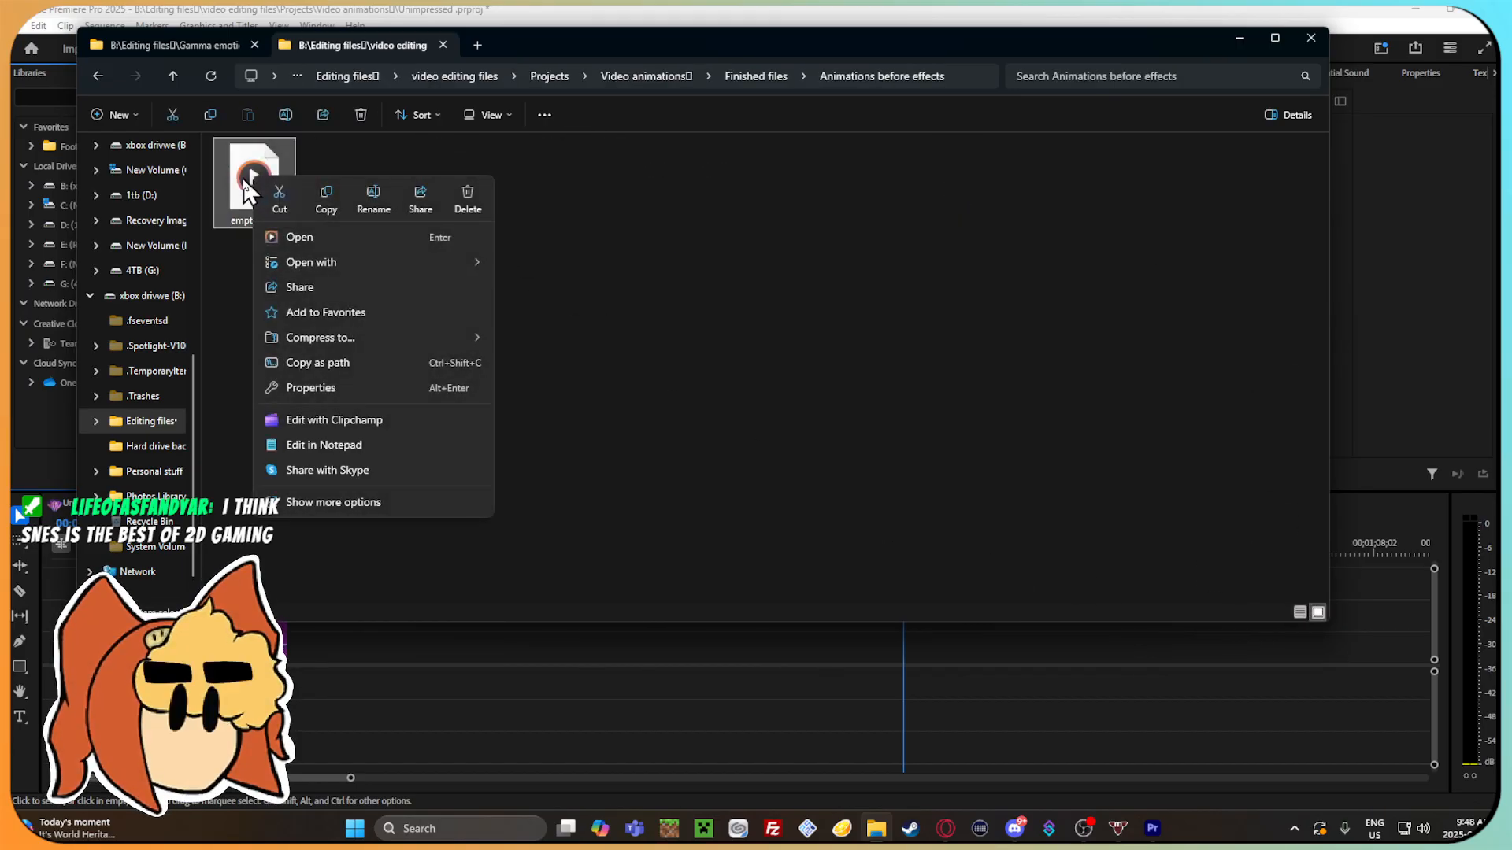
click(352, 388)
click(359, 245)
key(BackSpace)
key(BackSpace)
key(BackSpace)
text(Bk)
text(ink)
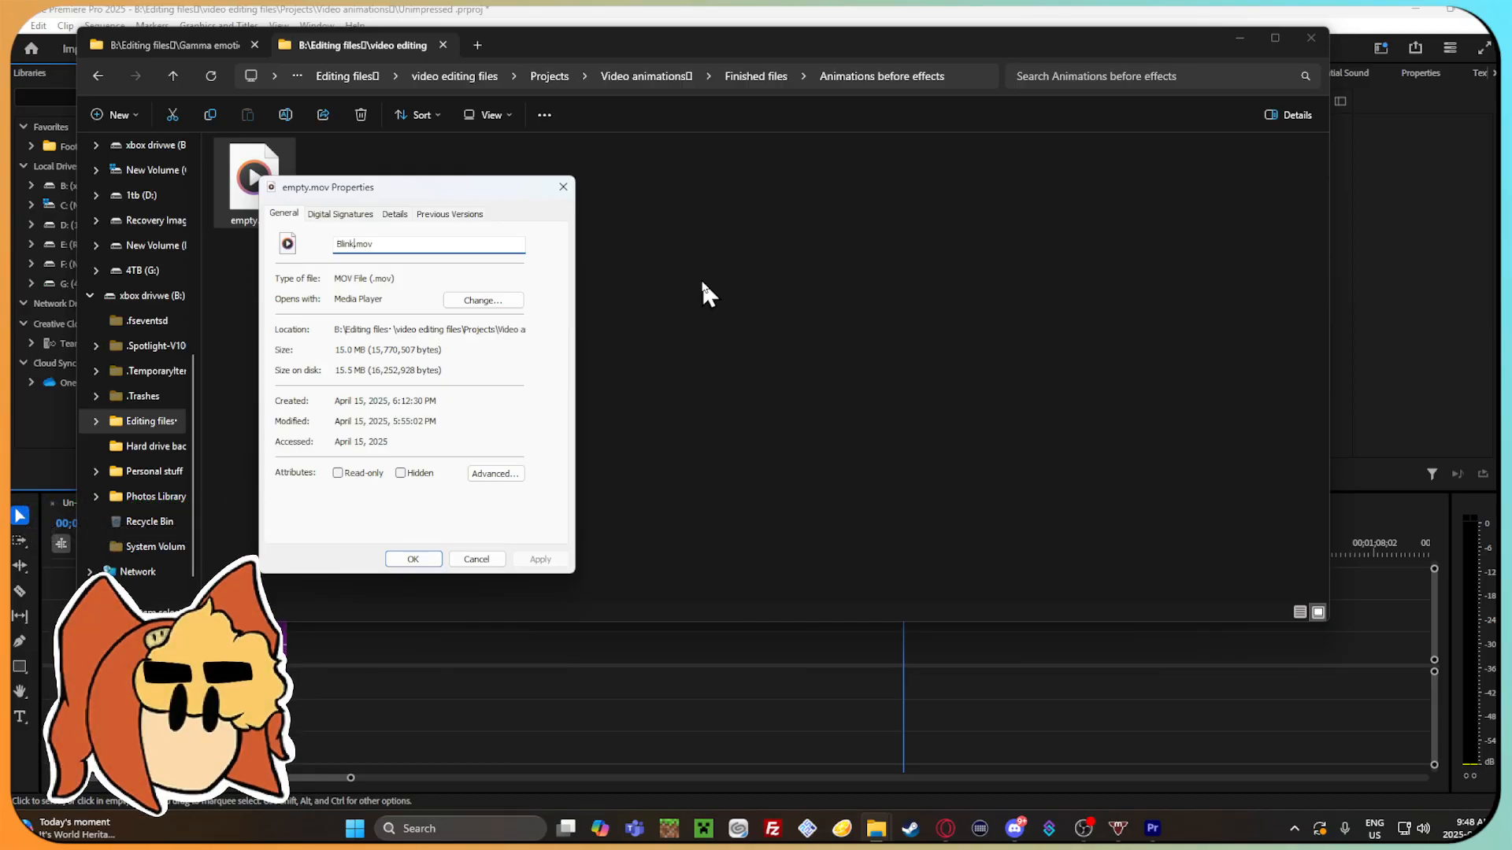
text( un-imp)
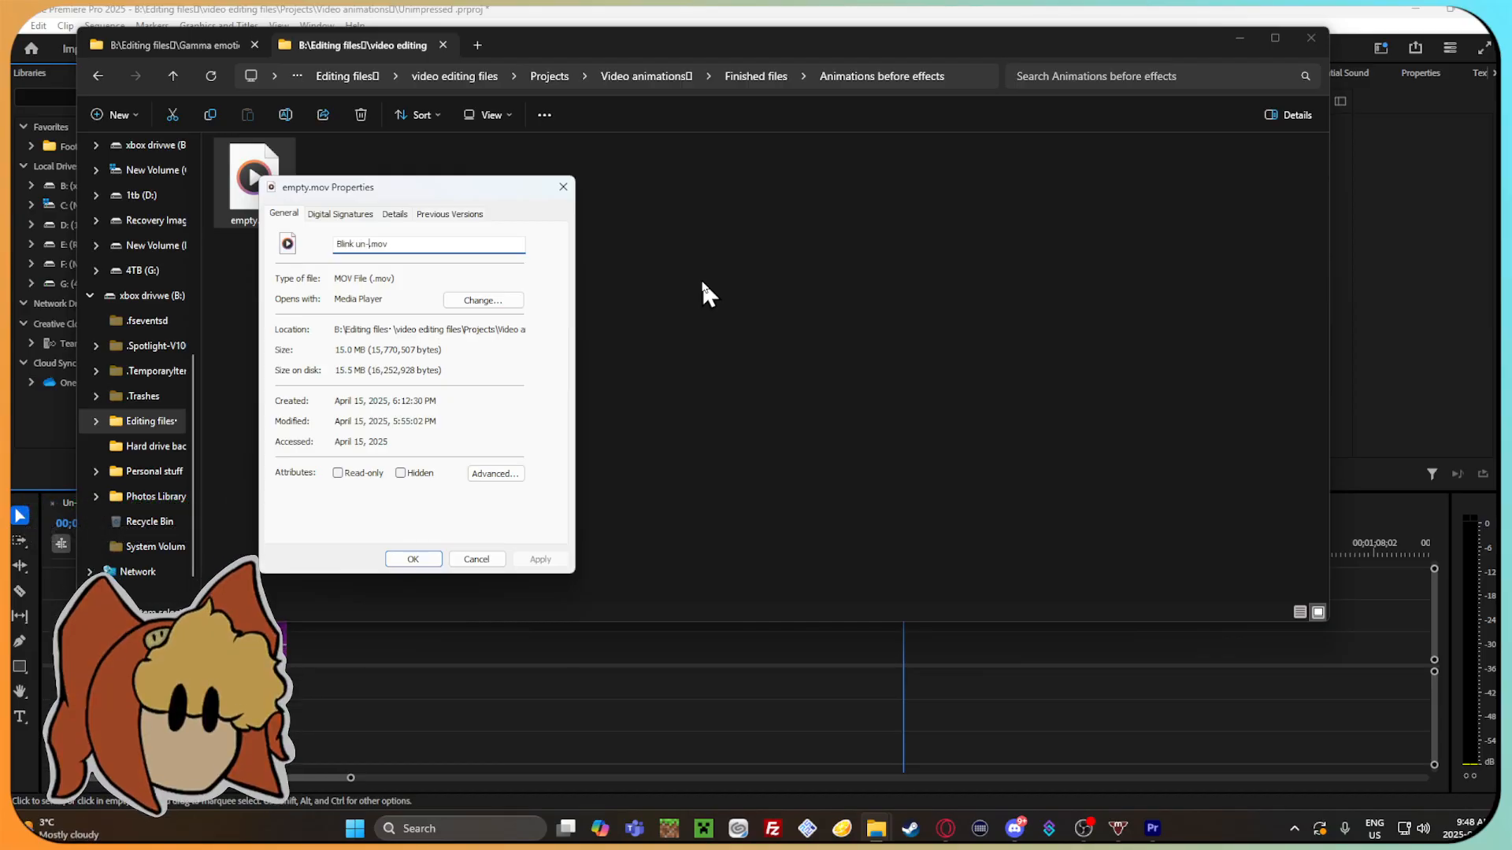
text(ressed)
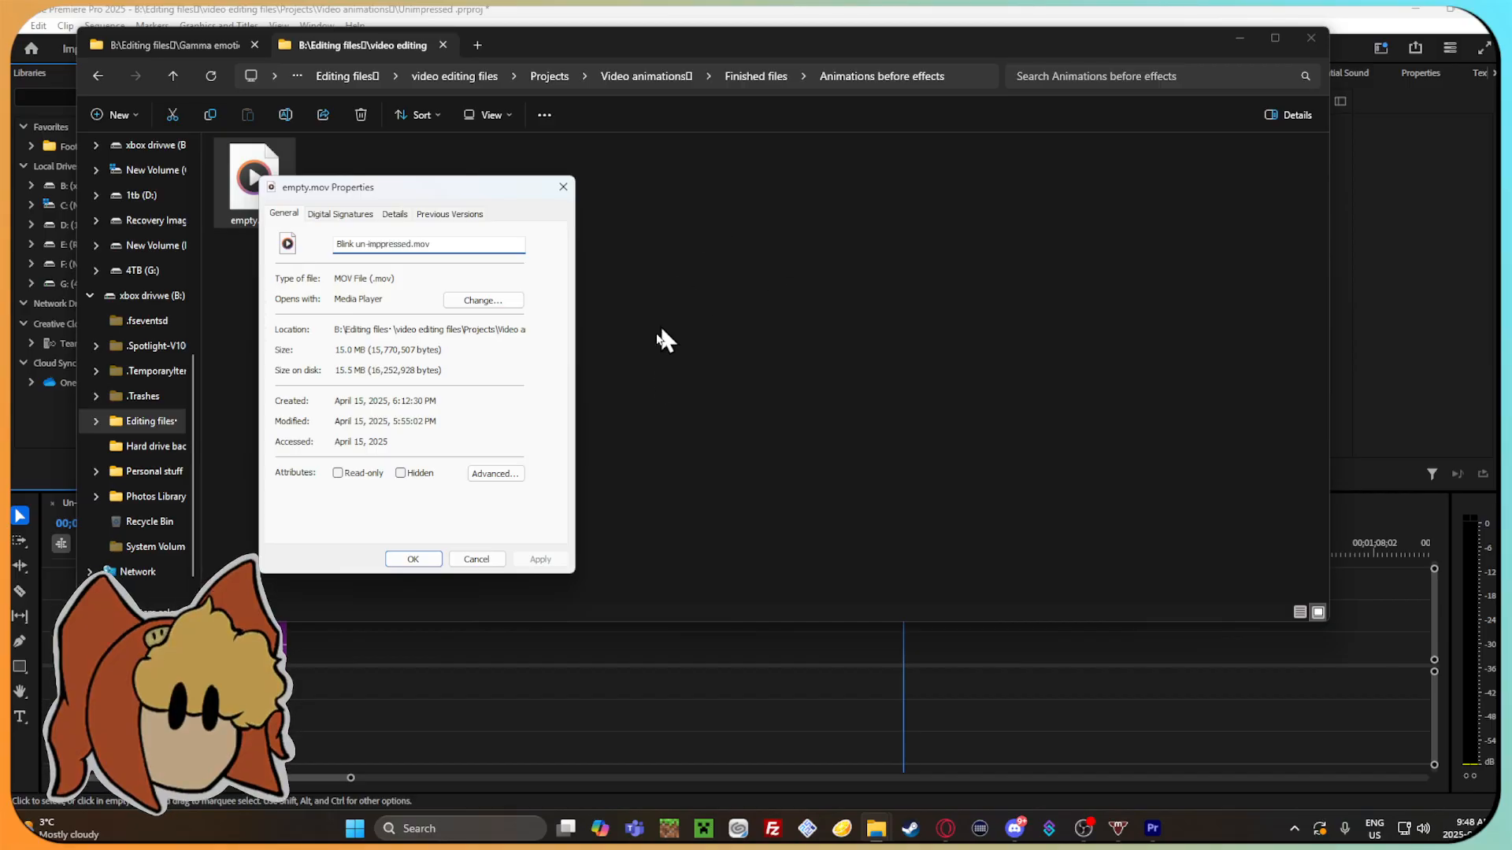
click(410, 561)
click(99, 75)
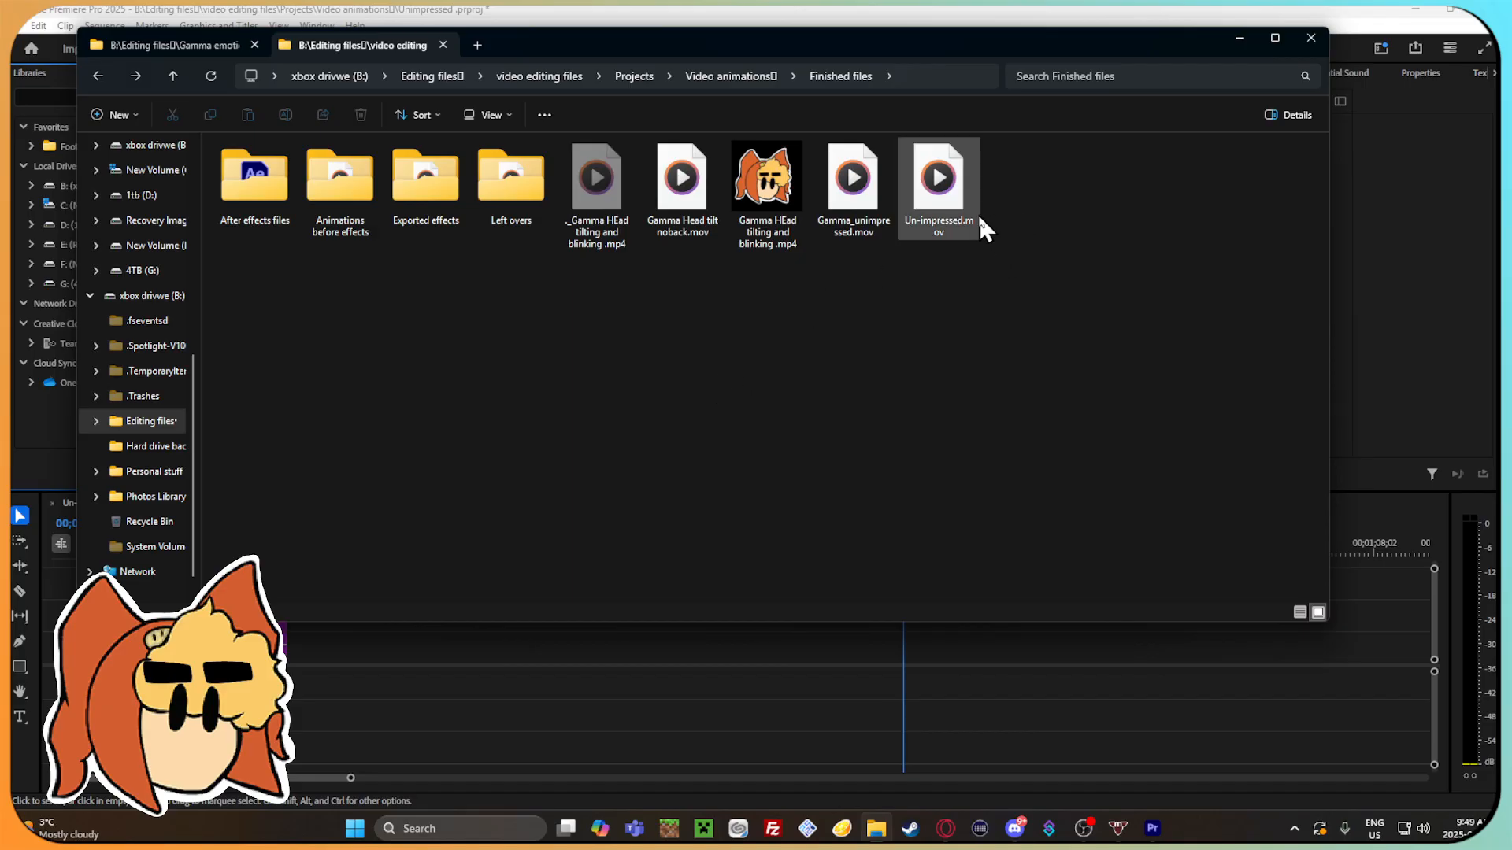
Place Un-impressed.mov from Finished files after the existing clips in Premiere Pro's timeline, scrub to 00;00;46;21, and select the clip.
click(926, 193)
drag(927, 198, 937, 662)
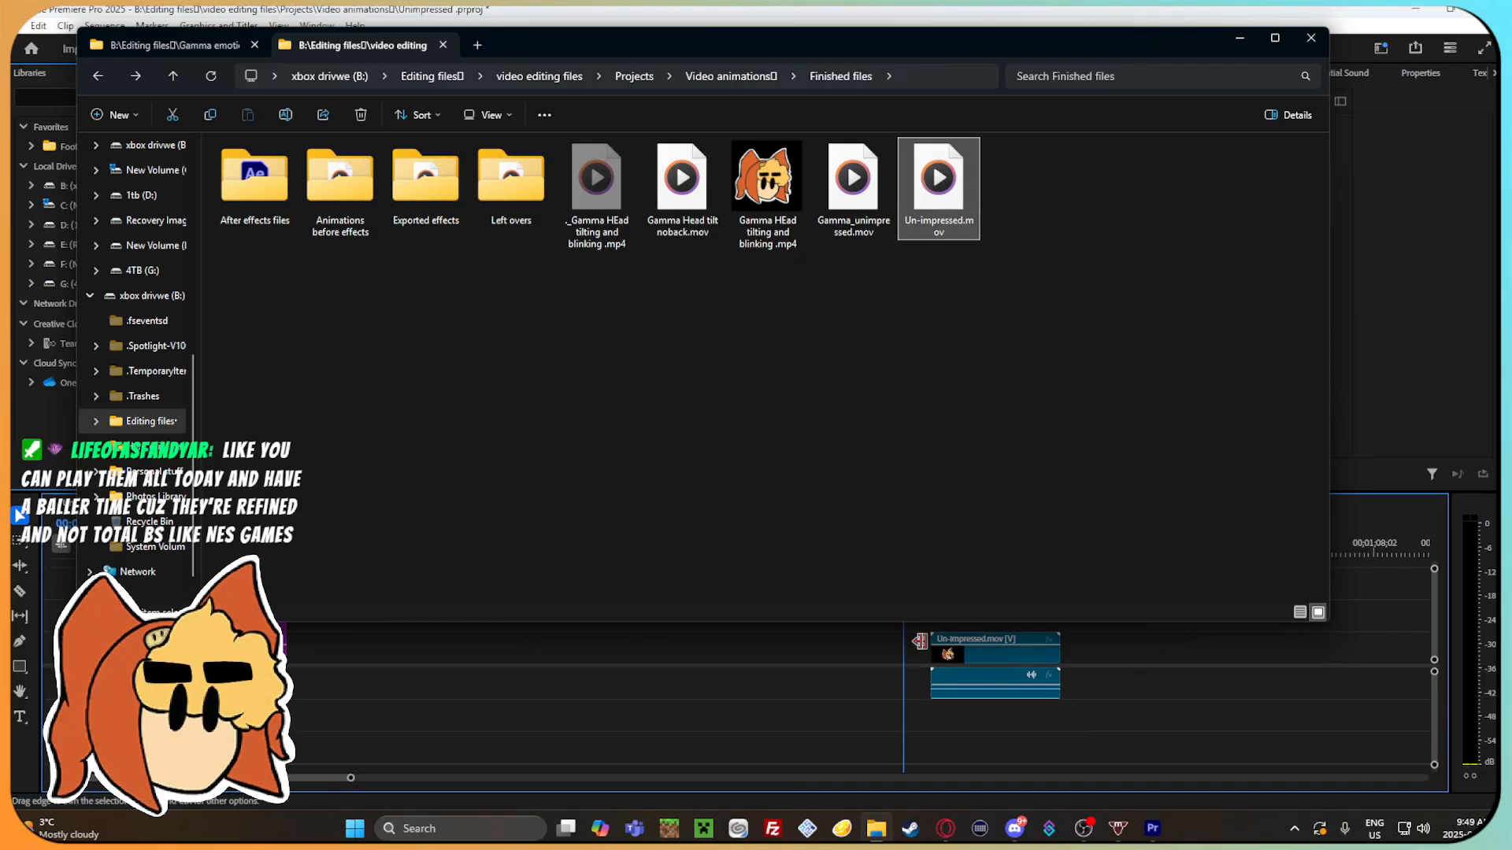
mouse_move(945, 551)
mouse_down()
mouse_move(1007, 539)
mouse_move(931, 520)
mouse_move(1060, 551)
mouse_move(947, 558)
mouse_up()
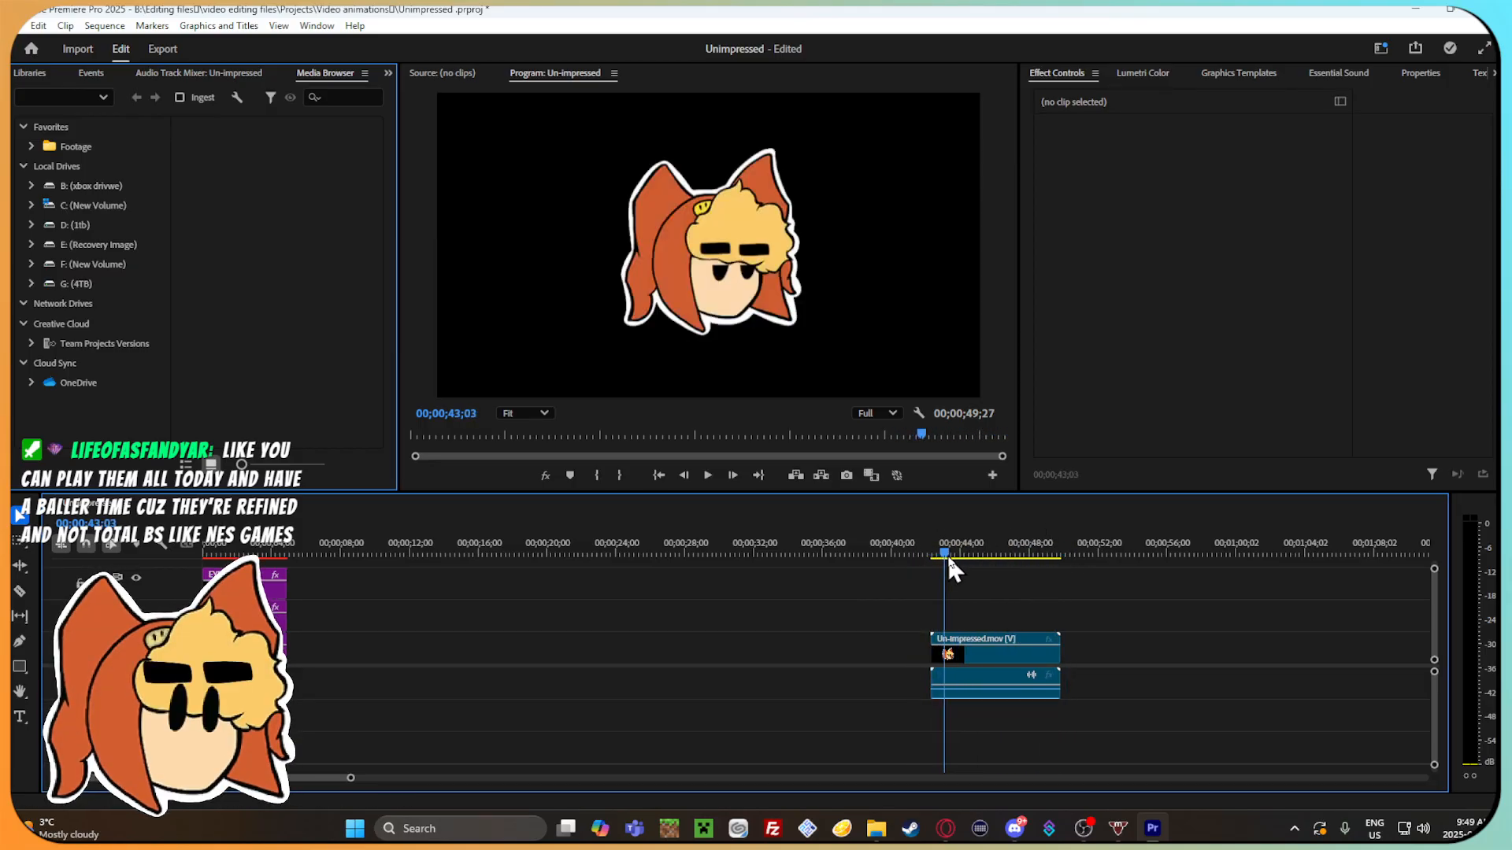
mouse_move(1034, 578)
mouse_down()
mouse_move(1061, 583)
mouse_move(1008, 589)
mouse_up()
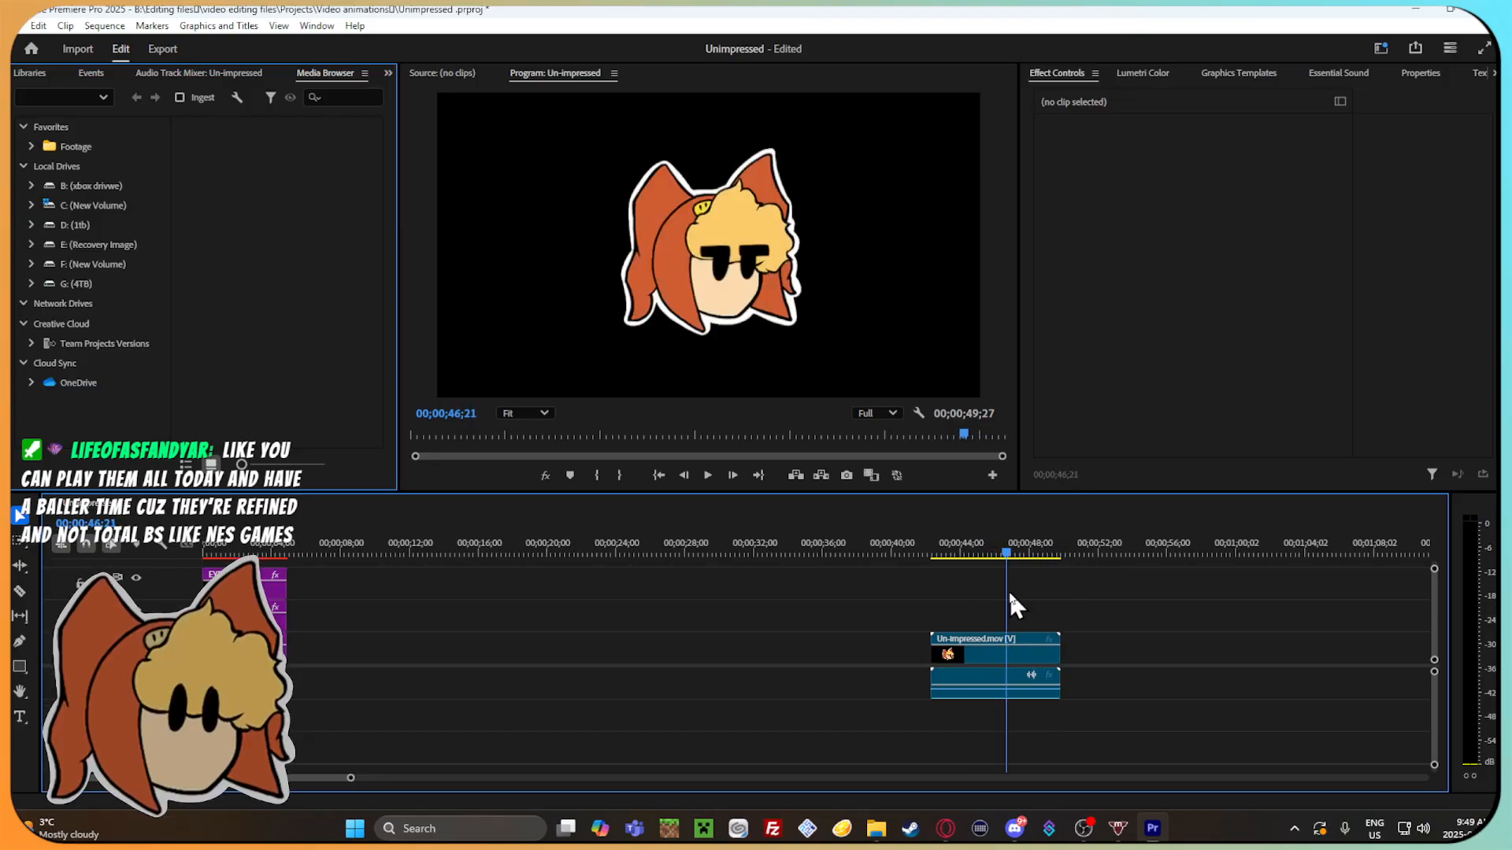
click(876, 828)
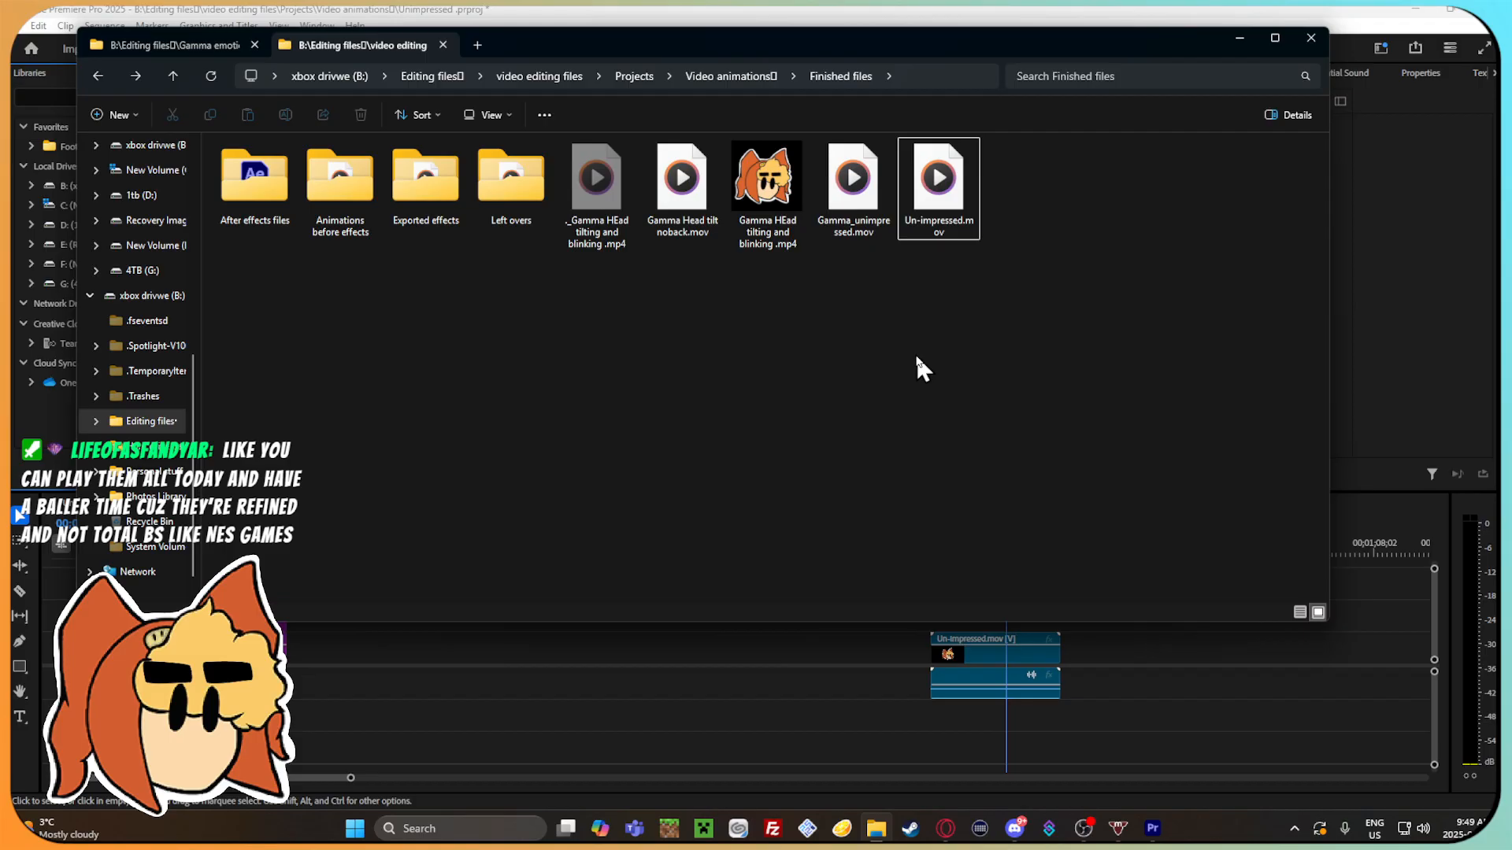
click(1093, 636)
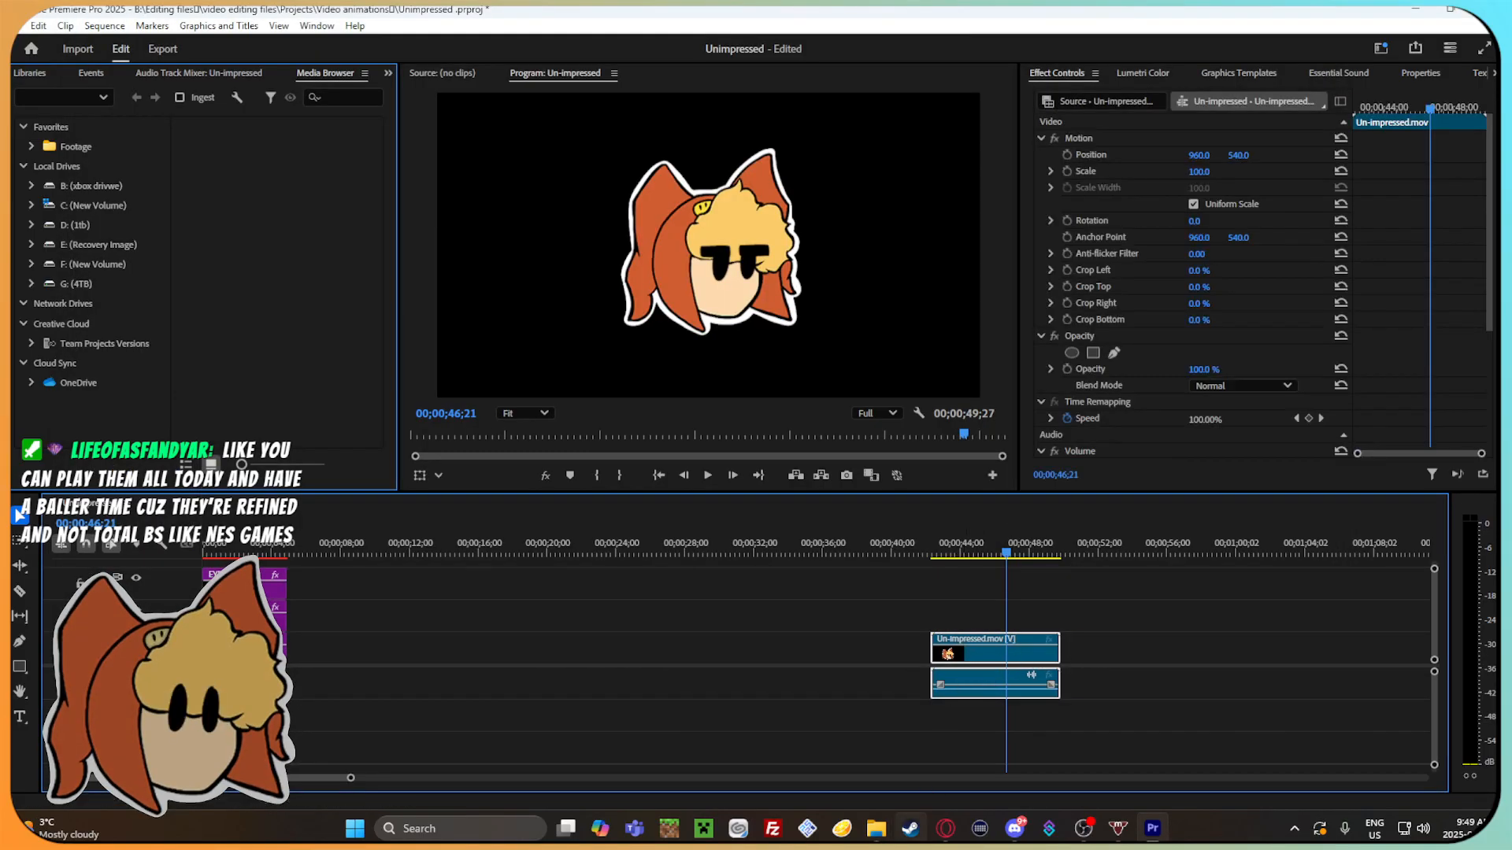
Look through the AFter effect effects folder inside After effects files and return to Finished files in File Explorer.
click(876, 828)
click(251, 183)
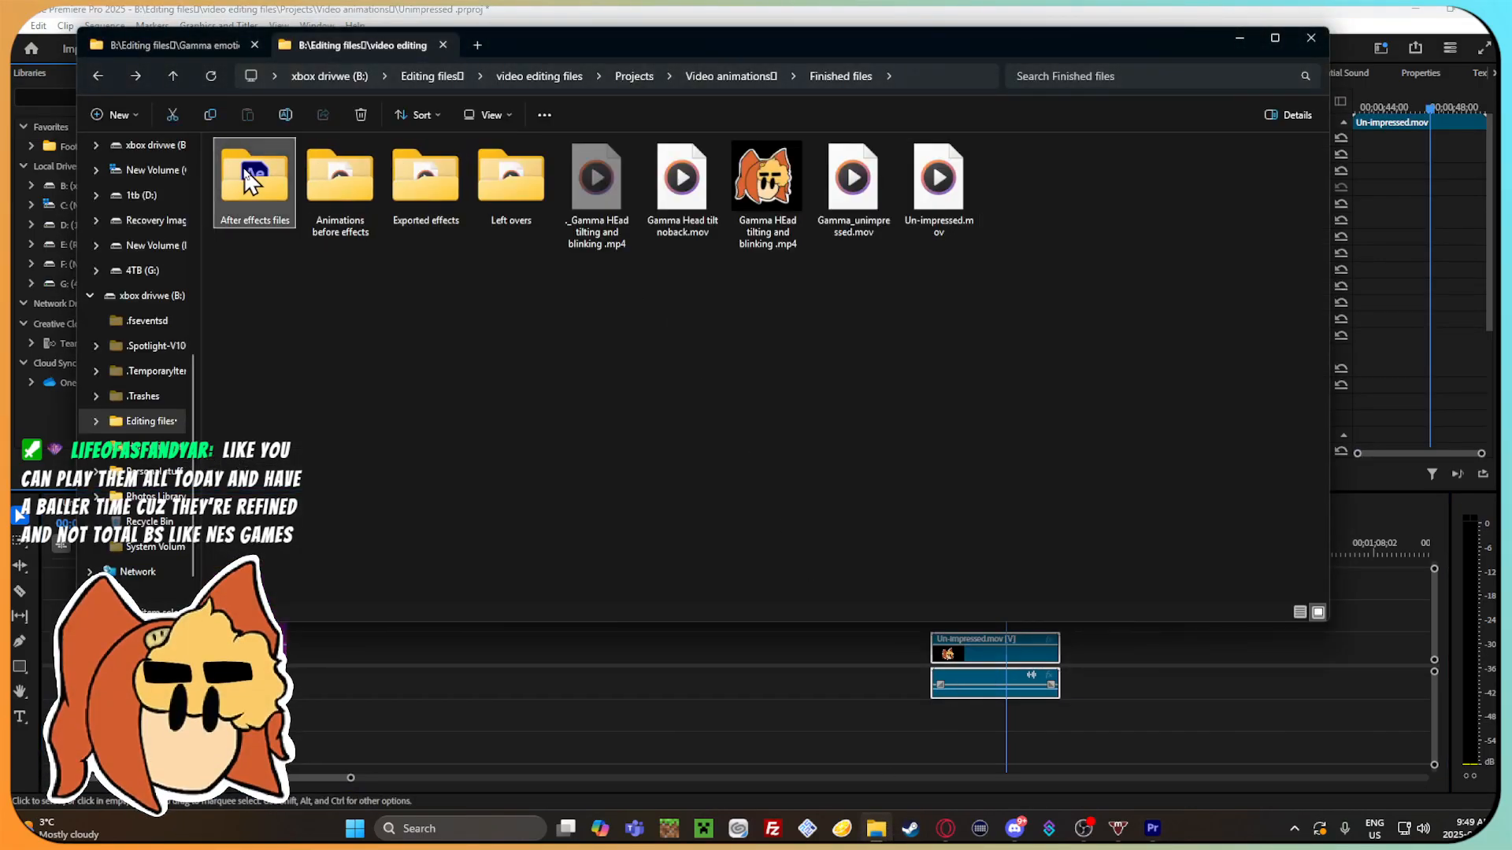
double_click(250, 183)
double_click(311, 187)
double_click(311, 167)
click(99, 74)
click(99, 74)
click(99, 74)
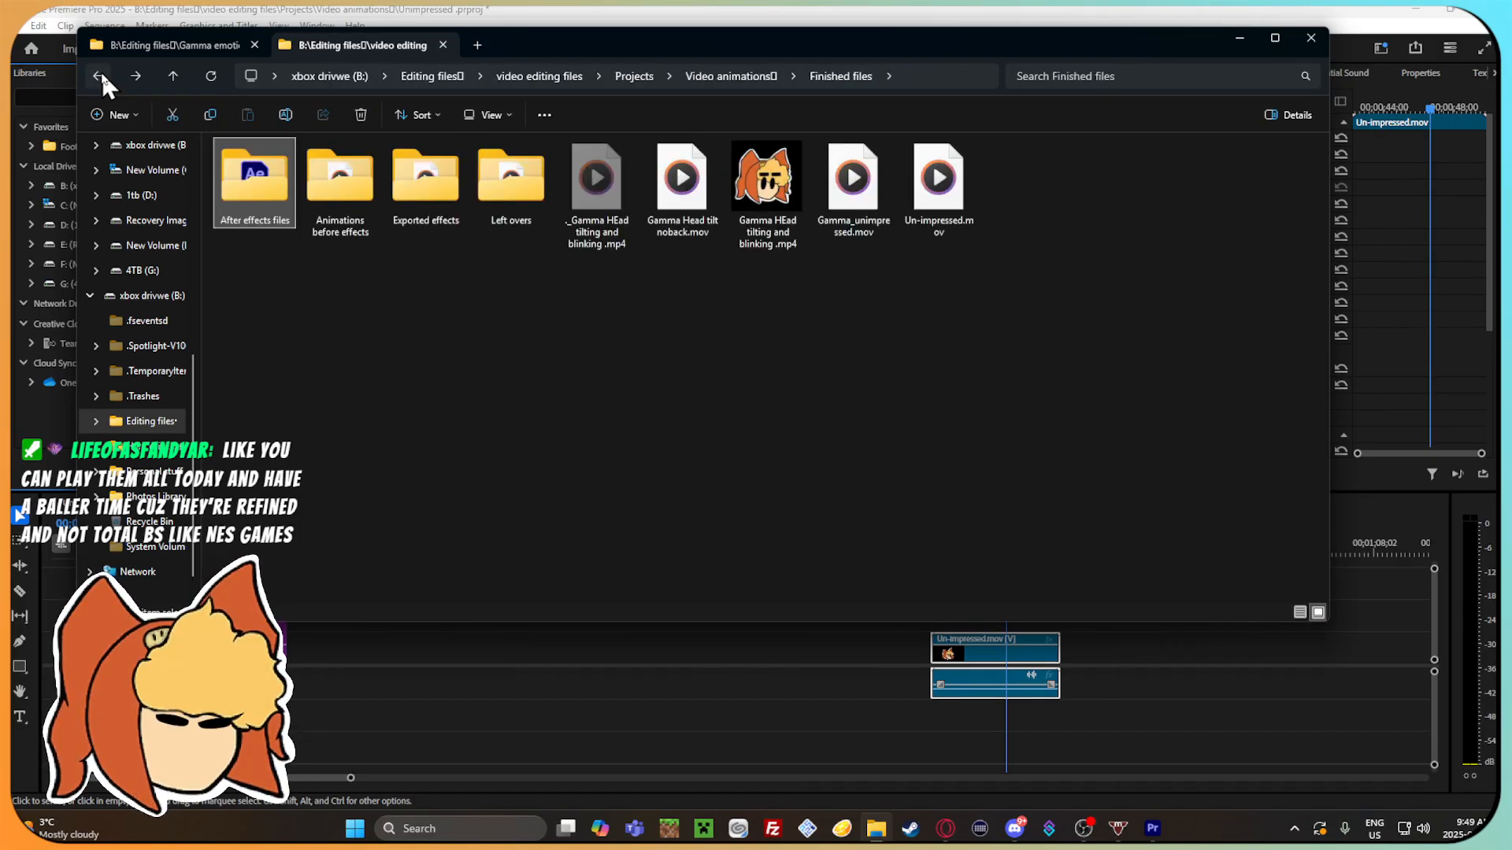
Place Gamma_unimpressed.mov from the Exported effects folder on Premiere Pro's timeline and scrub through it to 00;00;29;27.
click(415, 189)
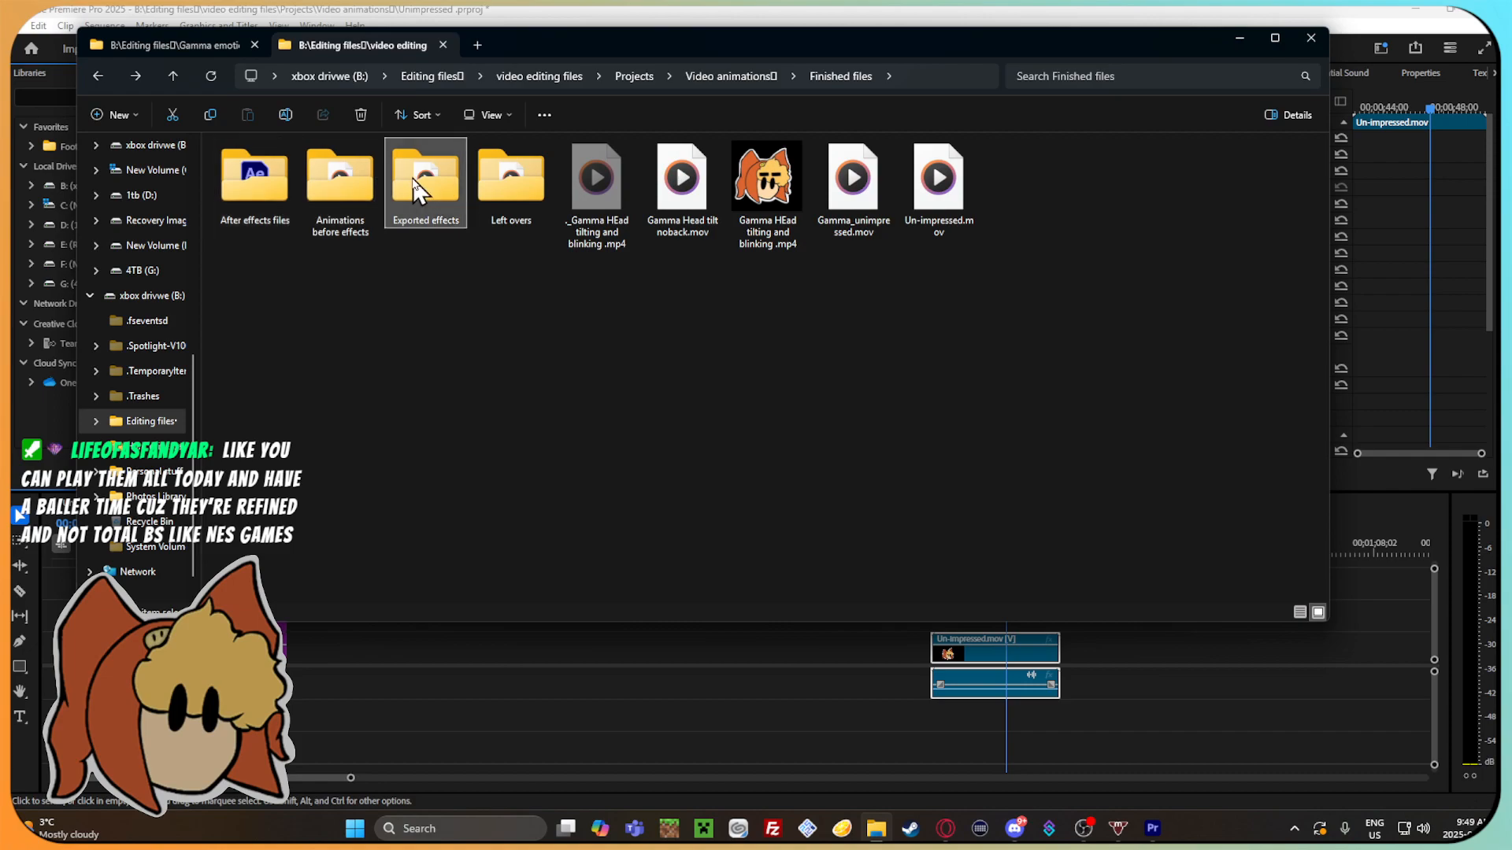
double_click(415, 189)
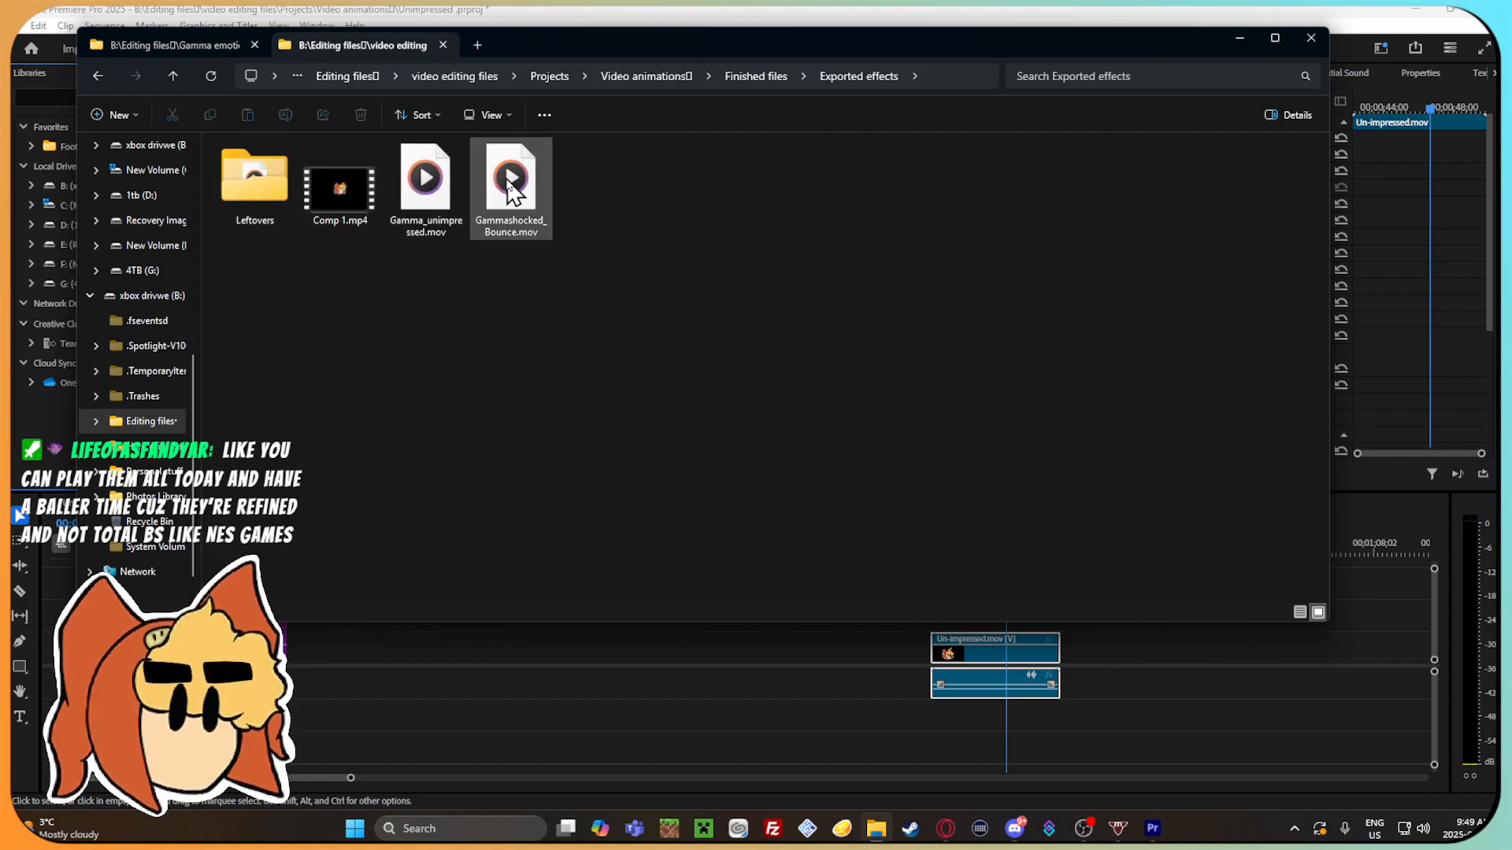
drag(453, 189, 614, 732)
click(664, 549)
drag(664, 549, 716, 578)
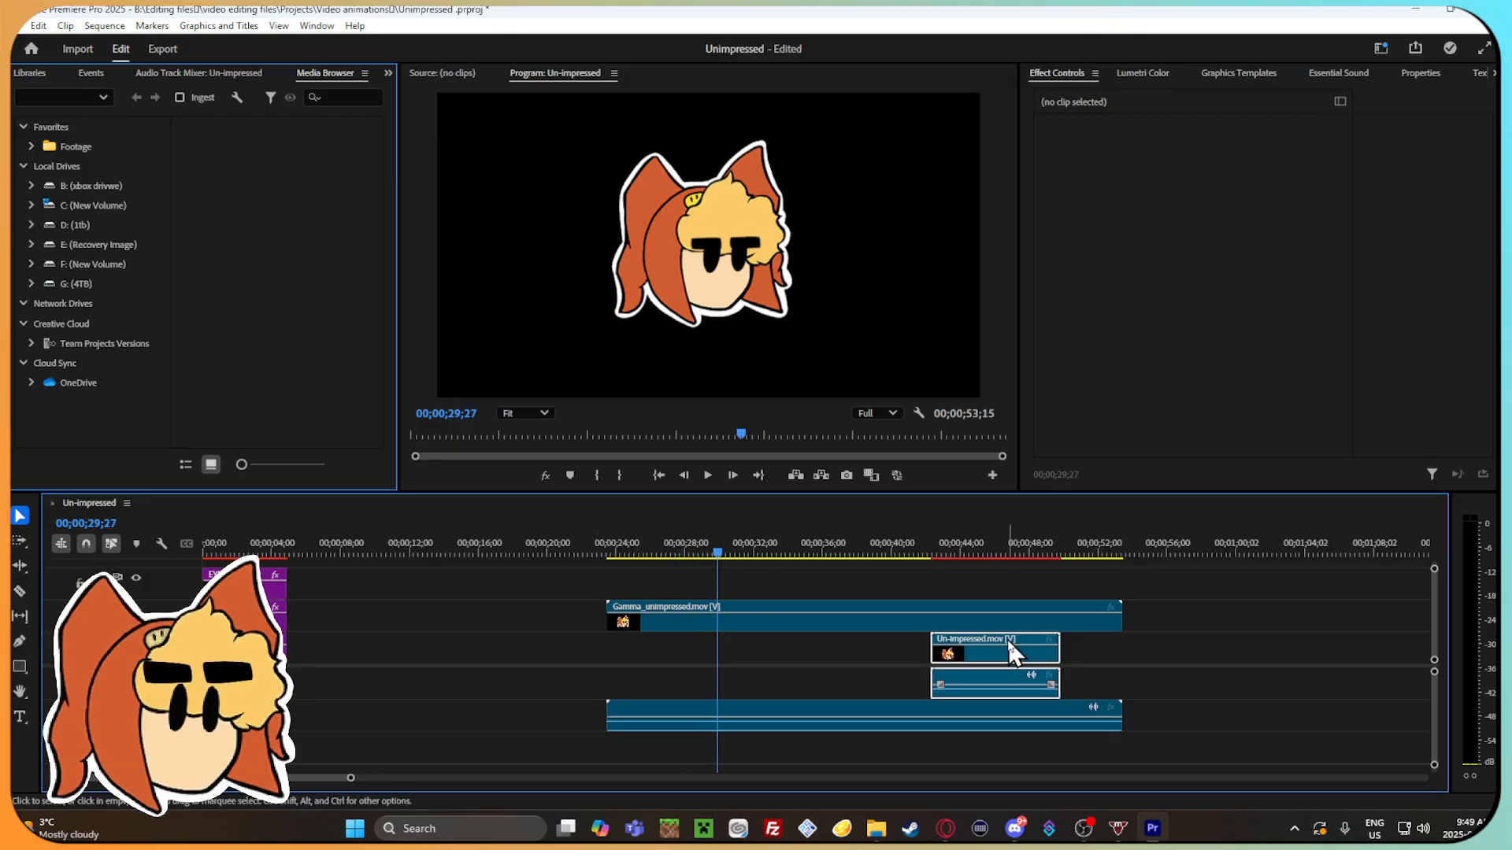
Cut the Un-impressed.mov clip from the timeline and move Gamma_unimpressed.mov's video and audio to the tracks it occupied.
right_click(1013, 648)
click(1010, 35)
drag(754, 616, 786, 648)
drag(746, 729, 764, 697)
click(1237, 694)
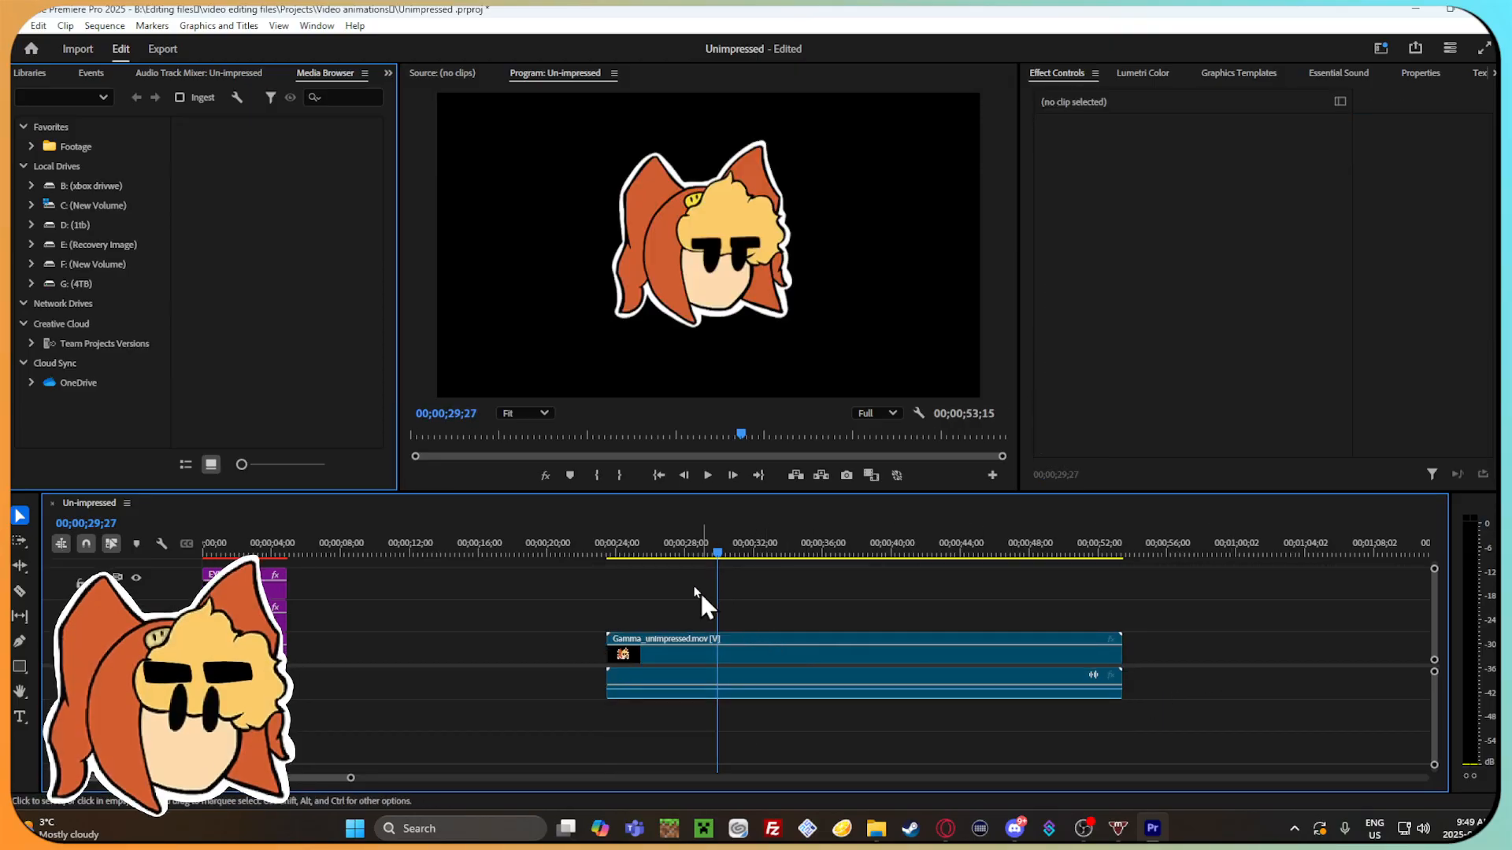
Preview Gamma_unimpressed.mov at 00;00;25;20 and cut the clip from the timeline.
drag(616, 555, 645, 555)
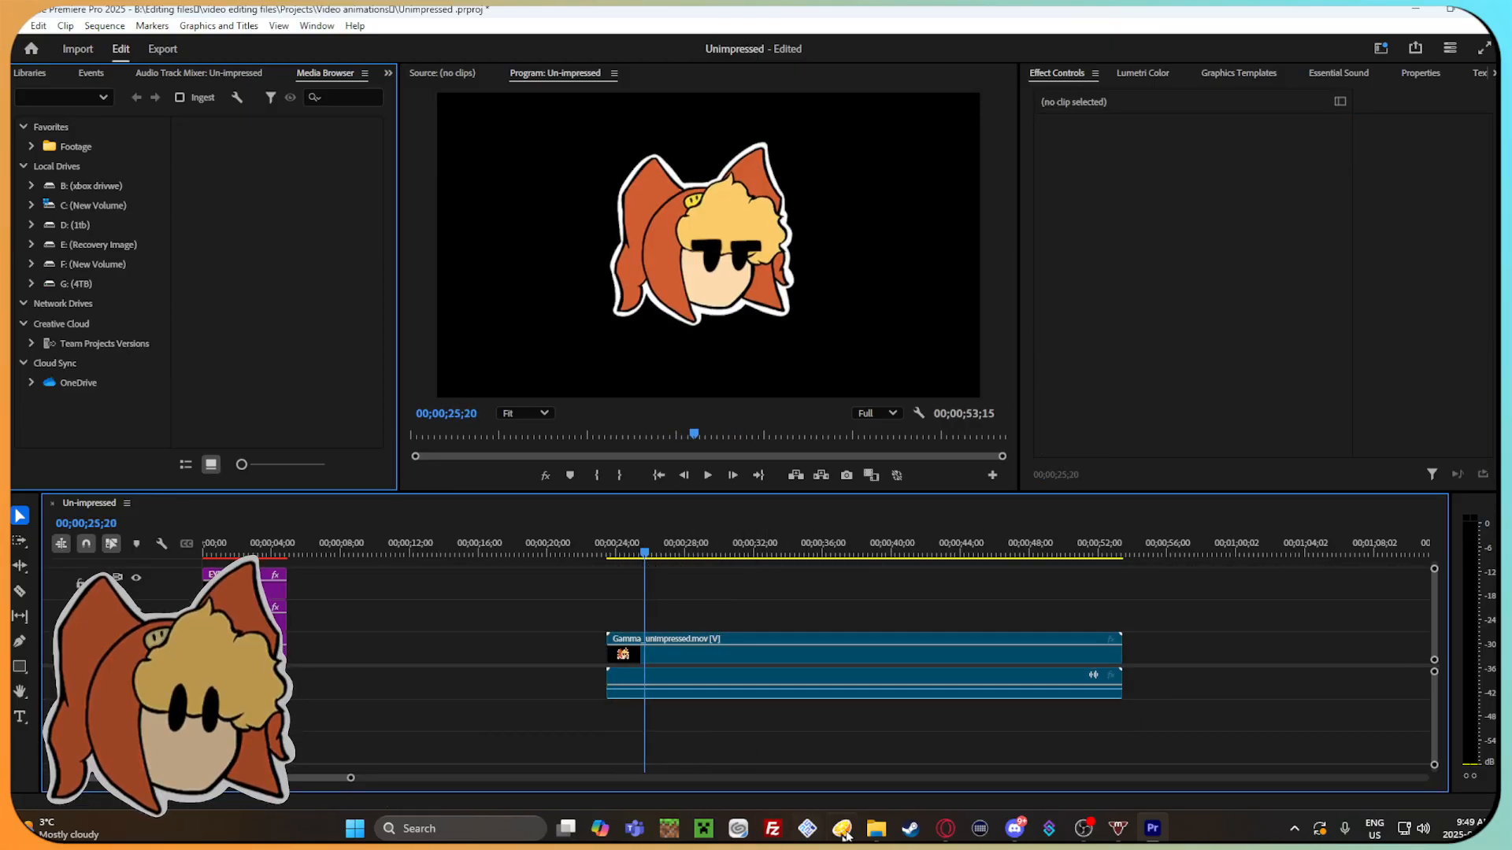
click(837, 636)
right_click(774, 627)
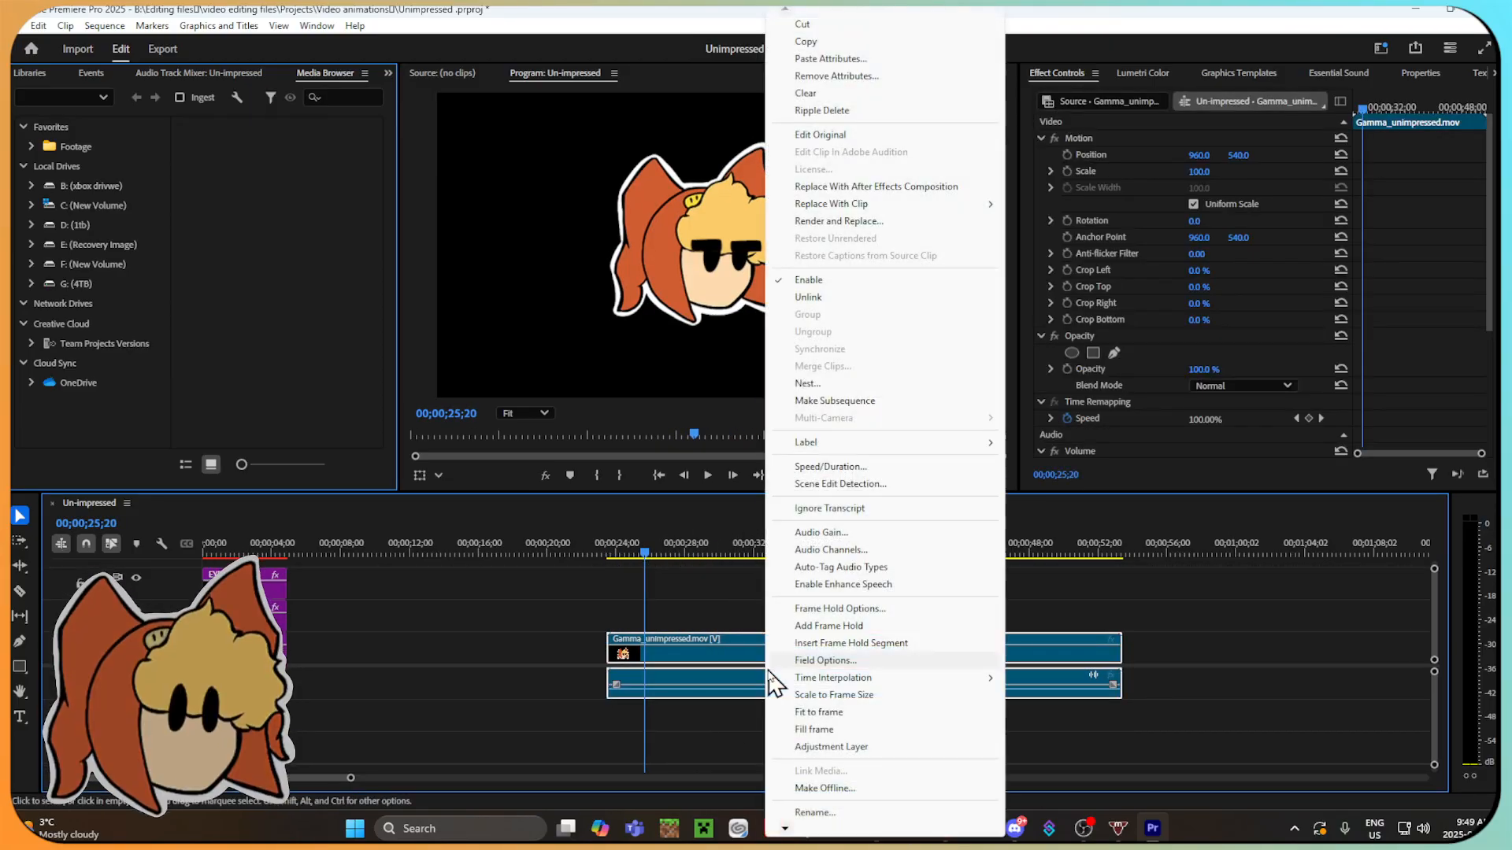
click(842, 23)
Switch to File Explorer, return to Finished files and rename the Exported effects folder as Finished effects through its properties.
click(875, 829)
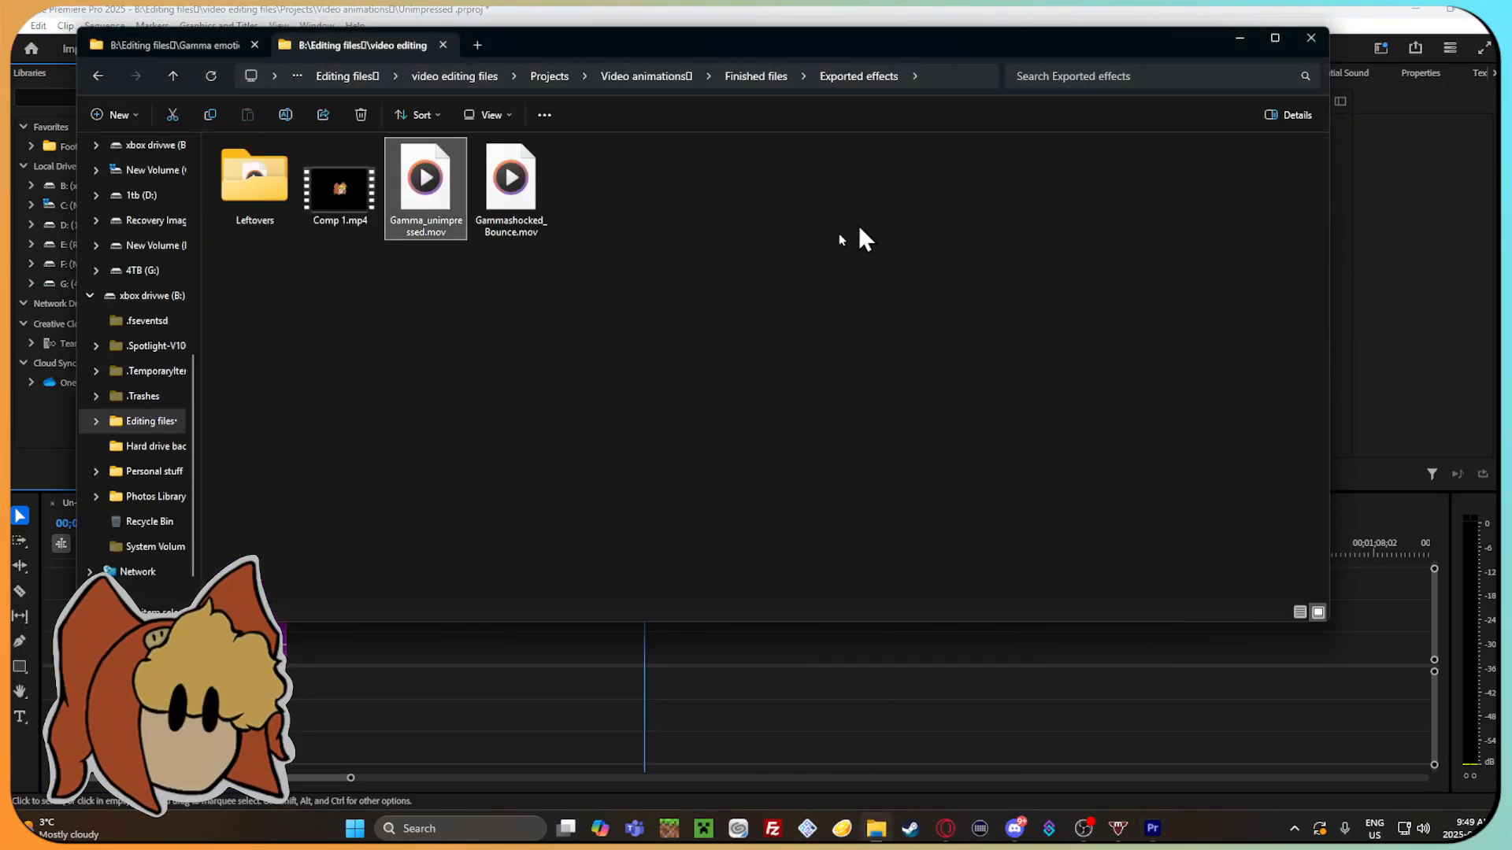
click(97, 75)
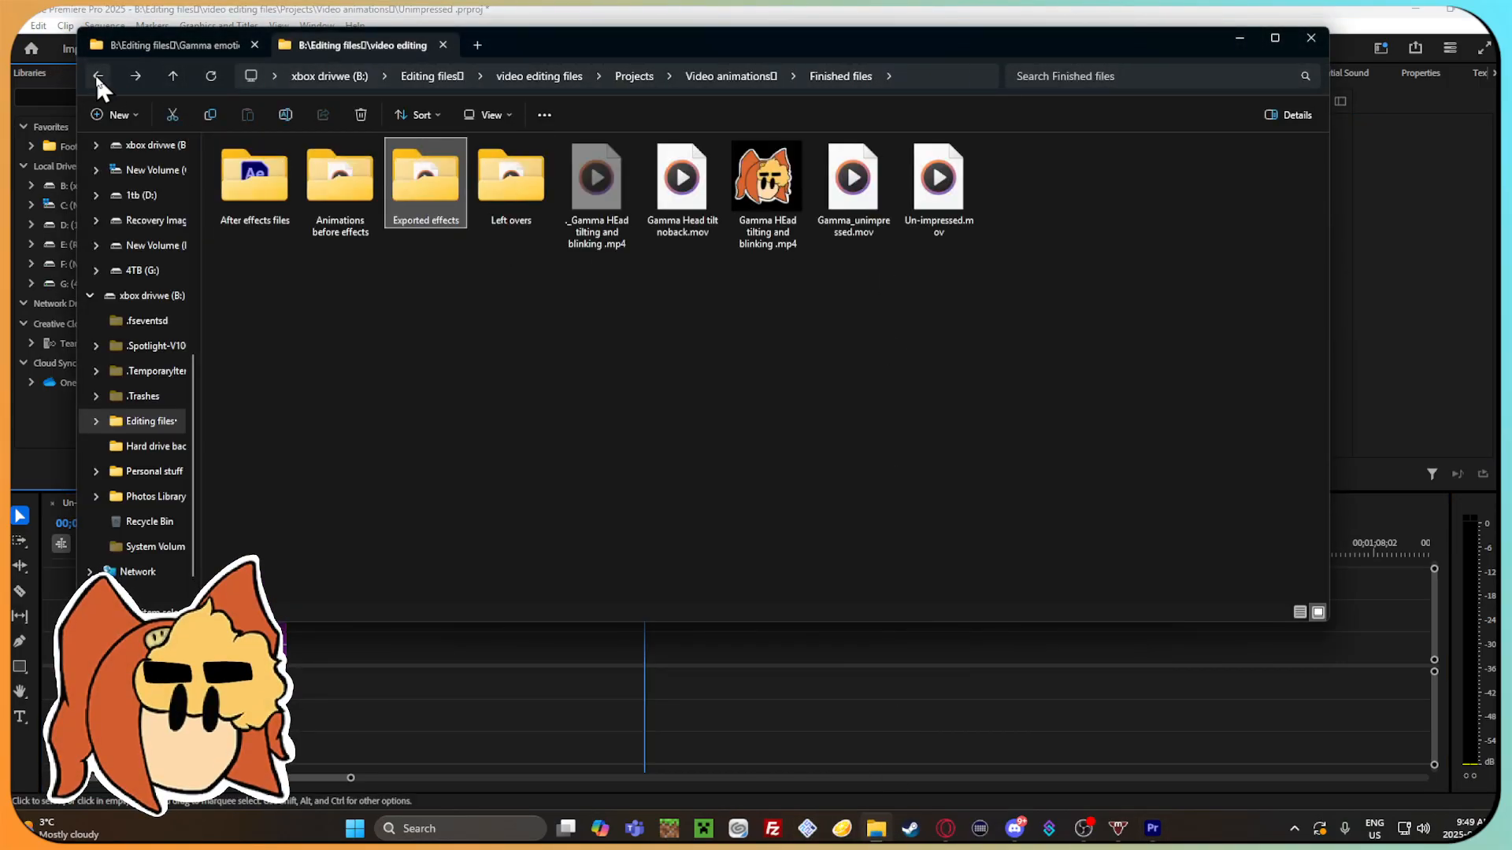
right_click(443, 198)
click(559, 422)
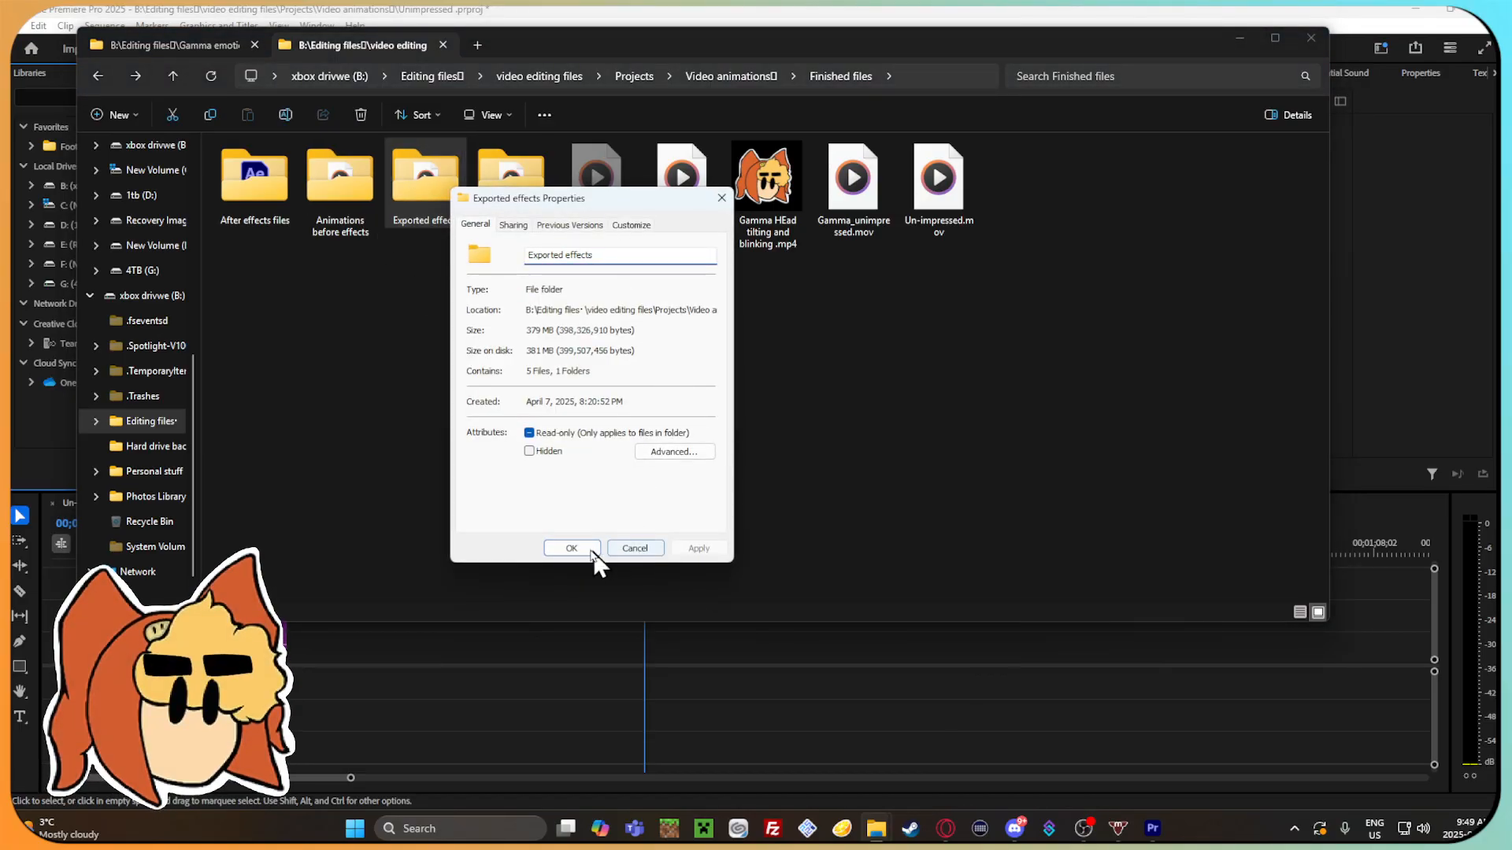
text(Finished)
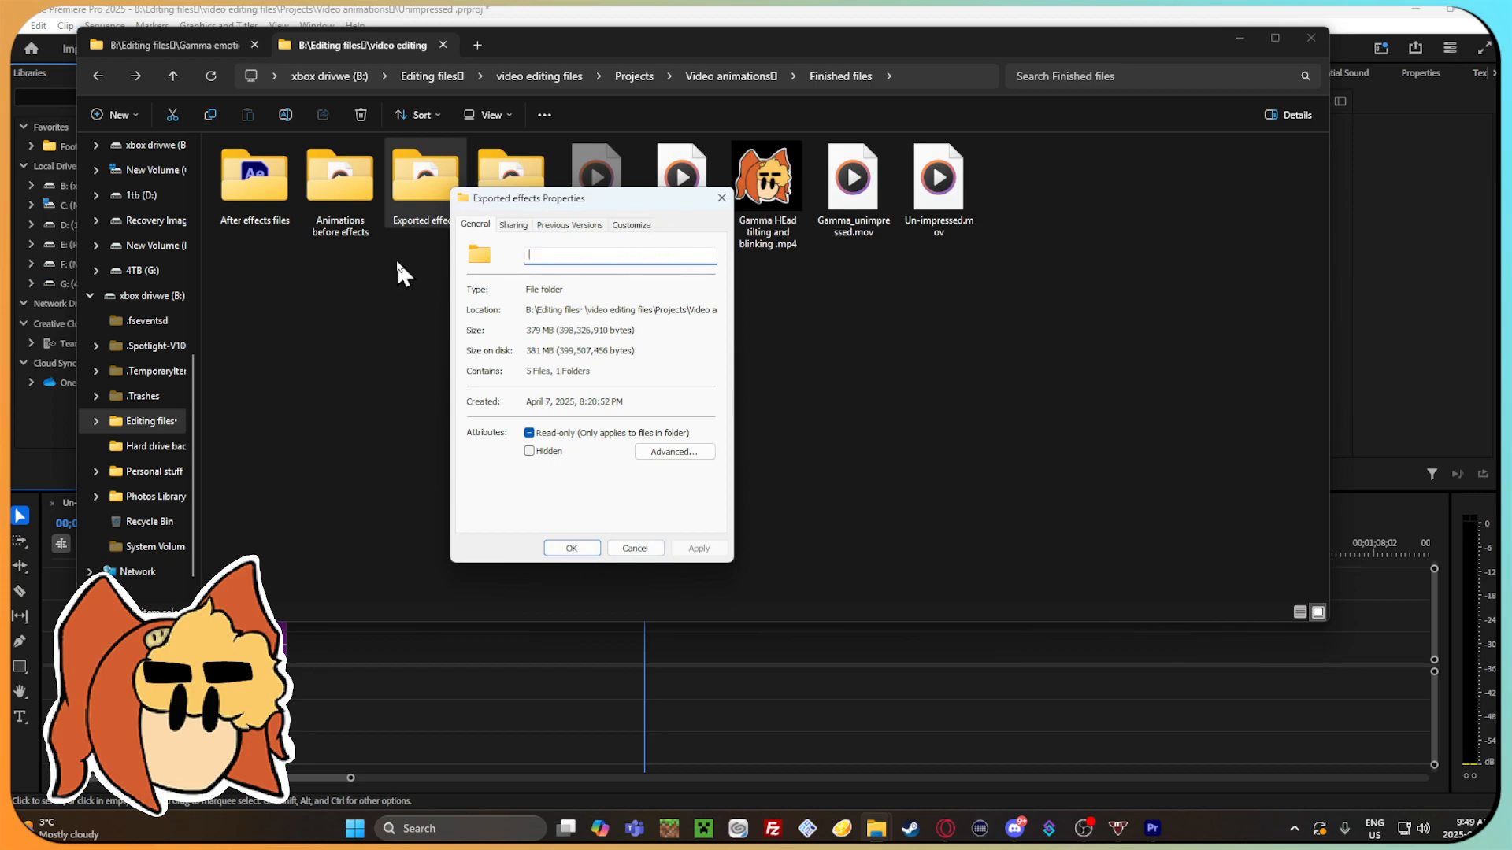
text( effects)
click(578, 550)
click(698, 701)
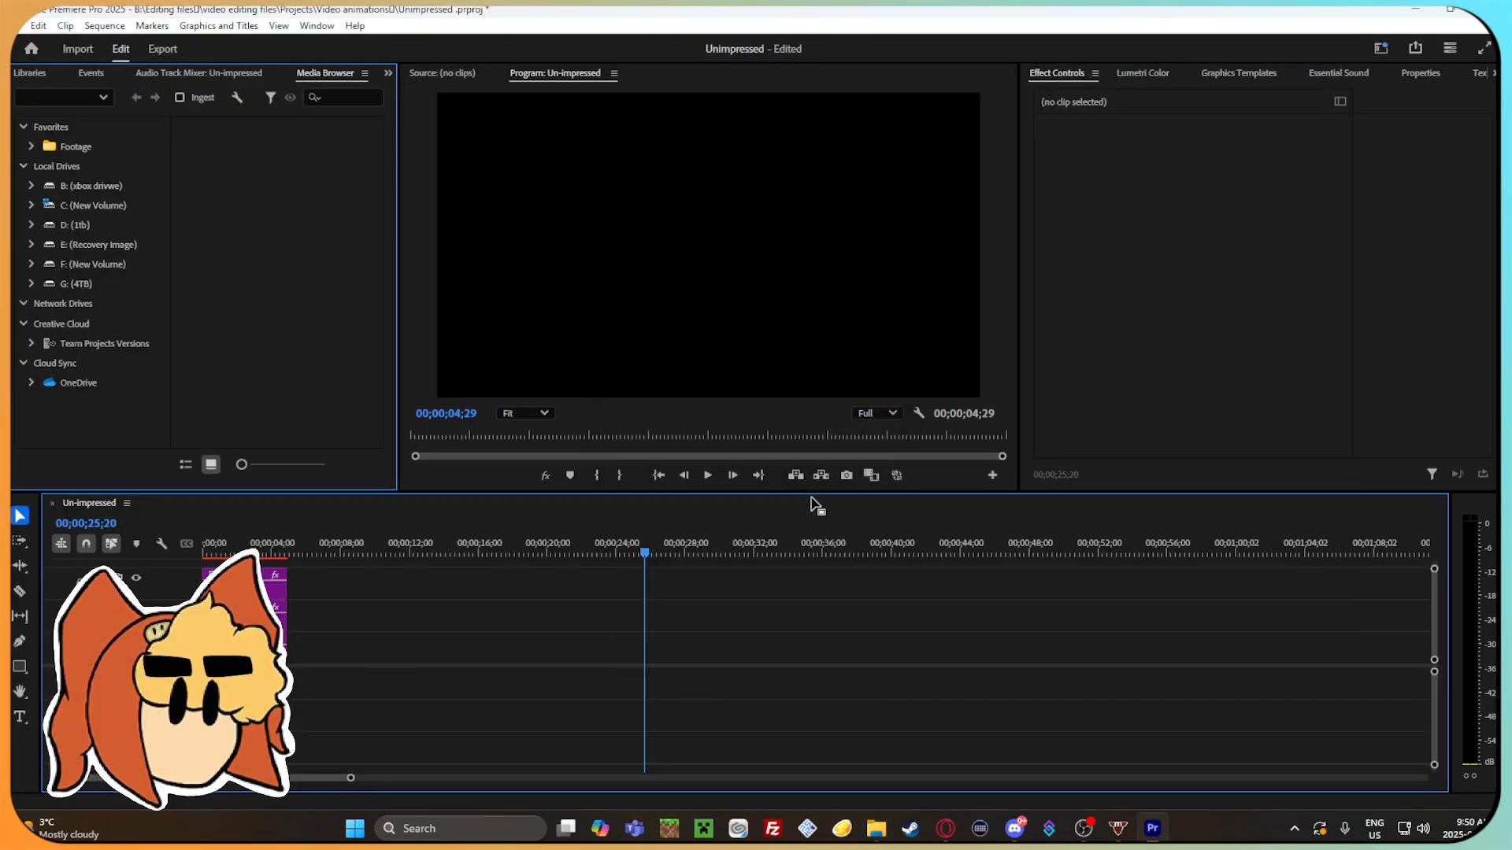
Scrub the Premiere Pro timeline to 00;00;02;14 and review the project's General, Color and Scratch Disks settings.
mouse_move(417, 550)
mouse_down()
mouse_move(226, 549)
mouse_move(248, 545)
mouse_up()
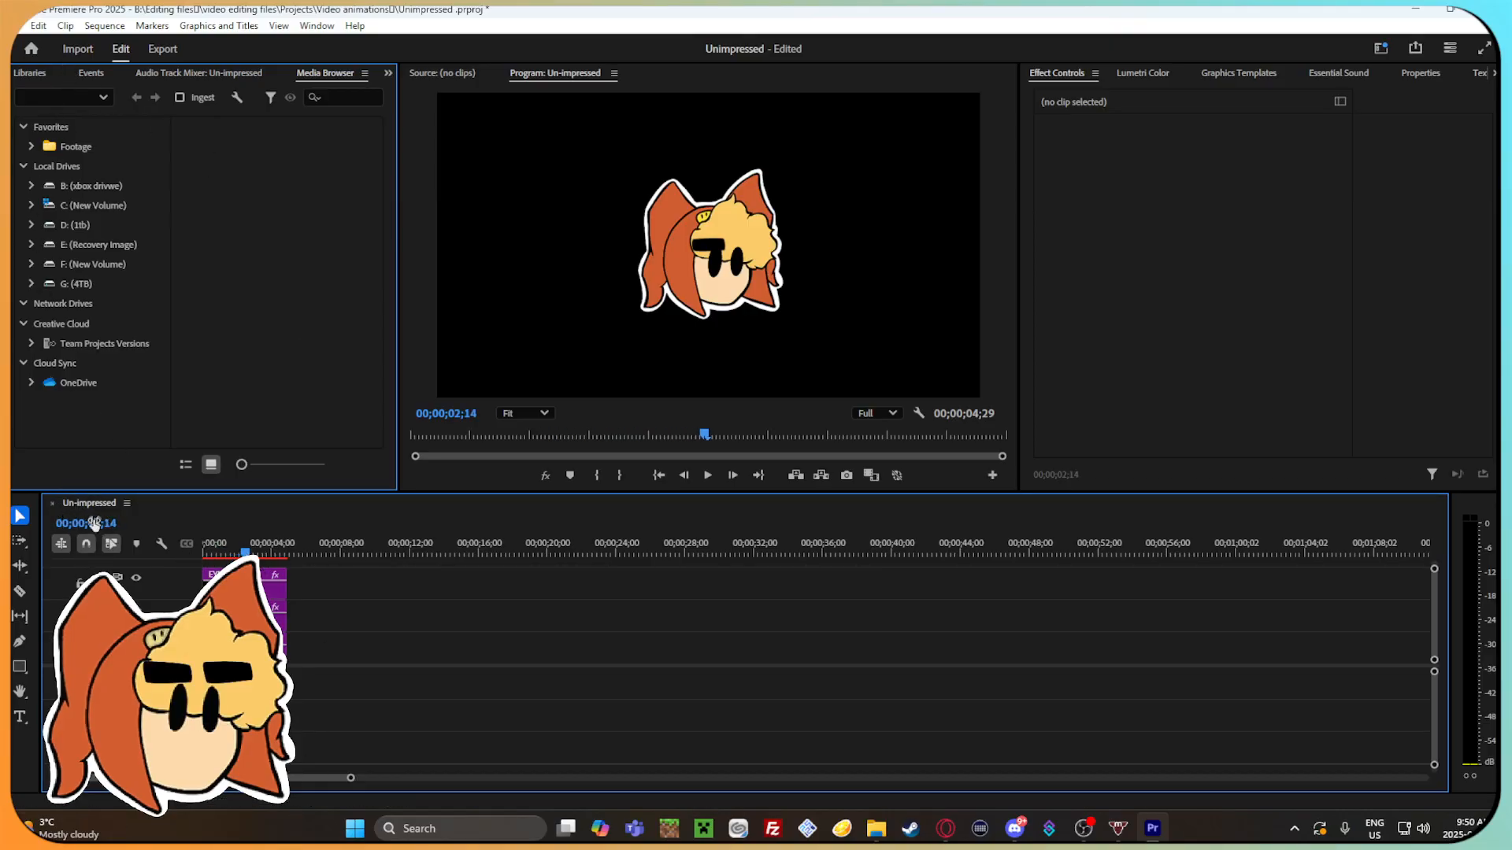
click(17, 25)
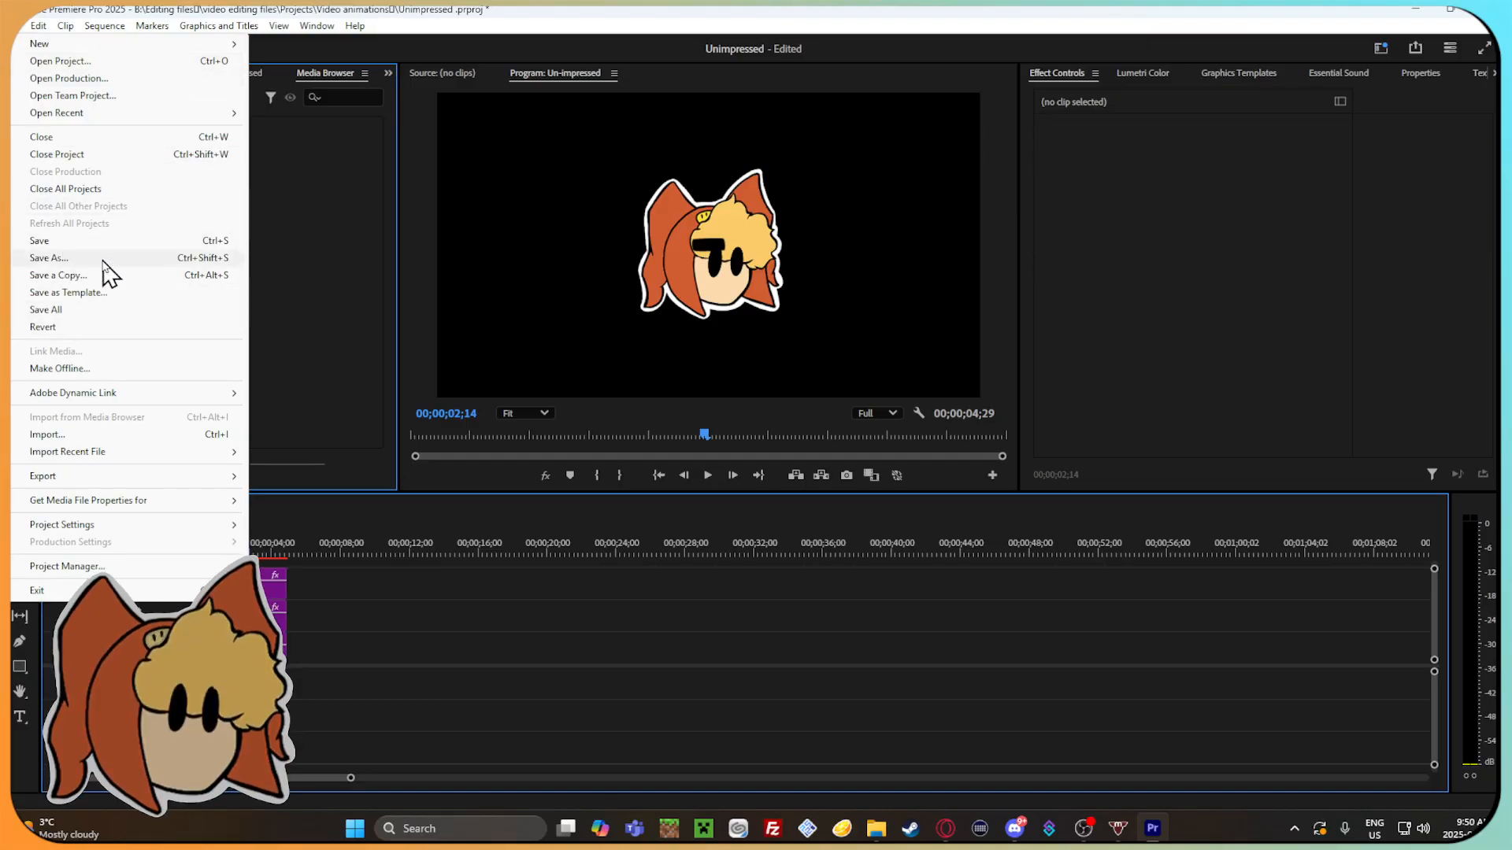
mouse_move(165, 525)
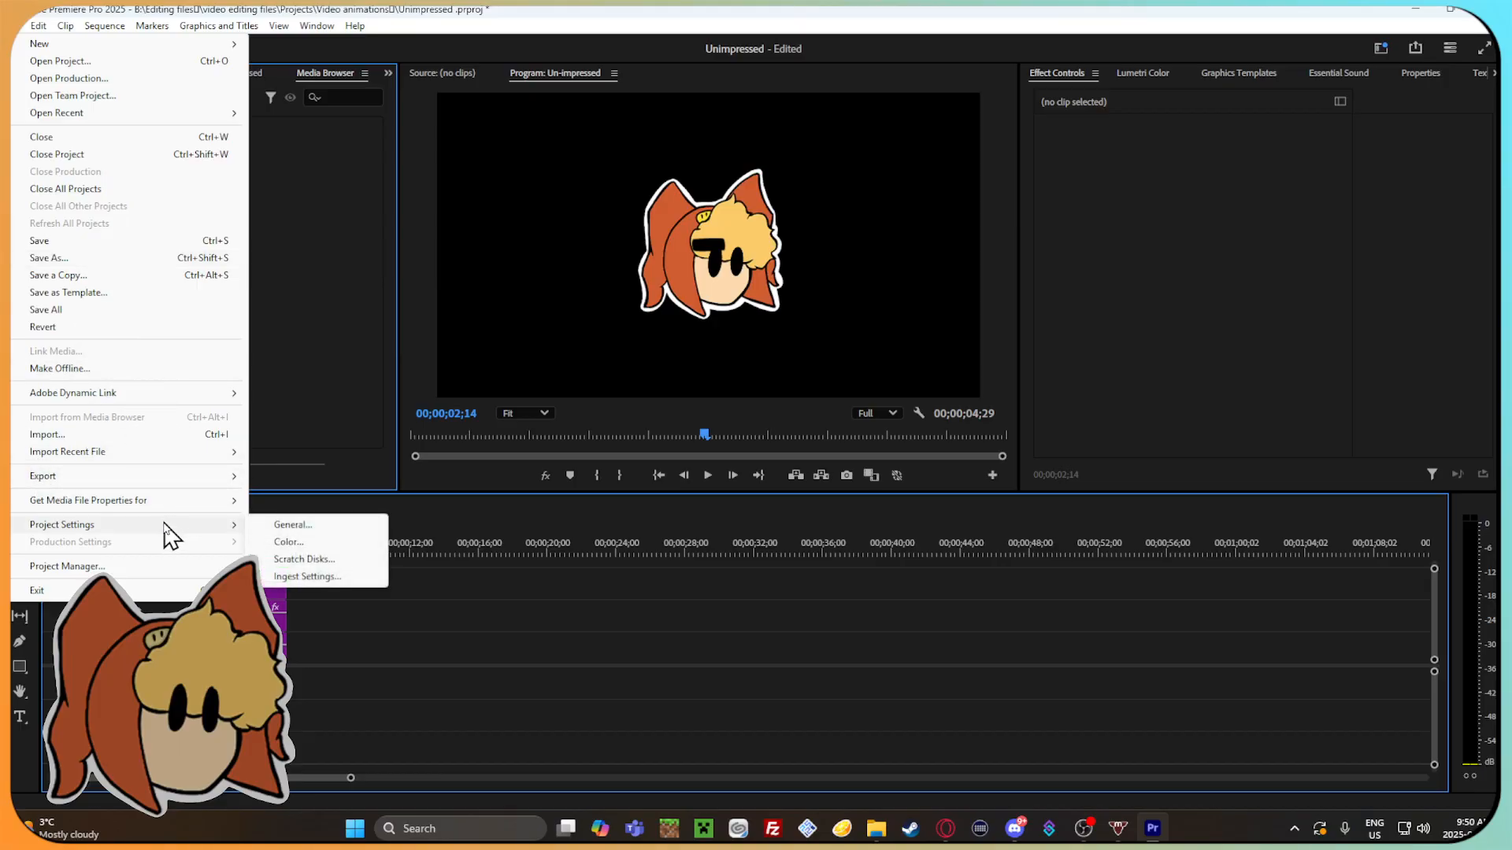
click(327, 524)
click(652, 164)
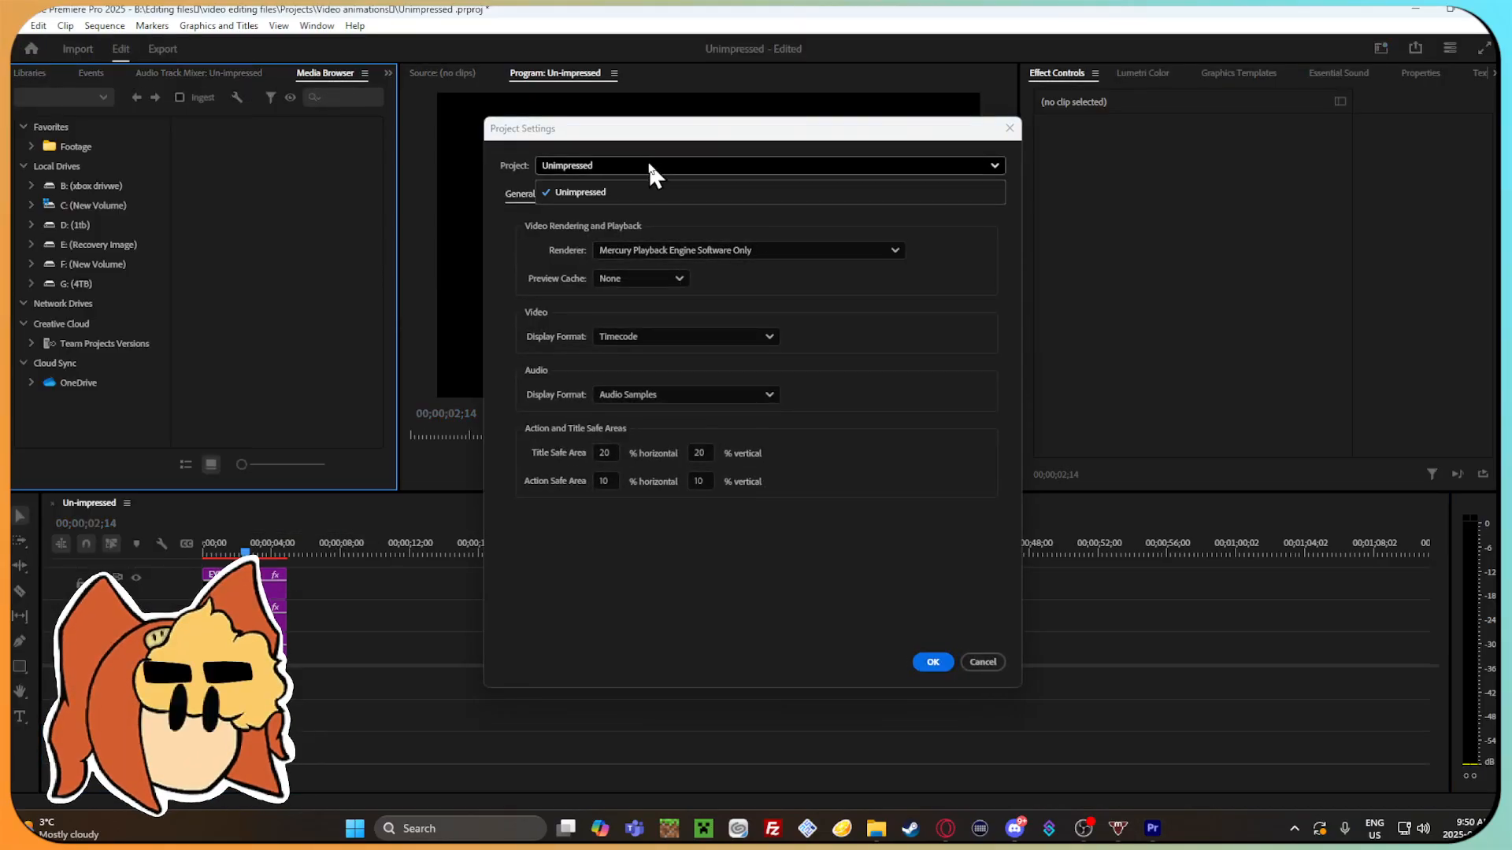
click(889, 248)
click(940, 241)
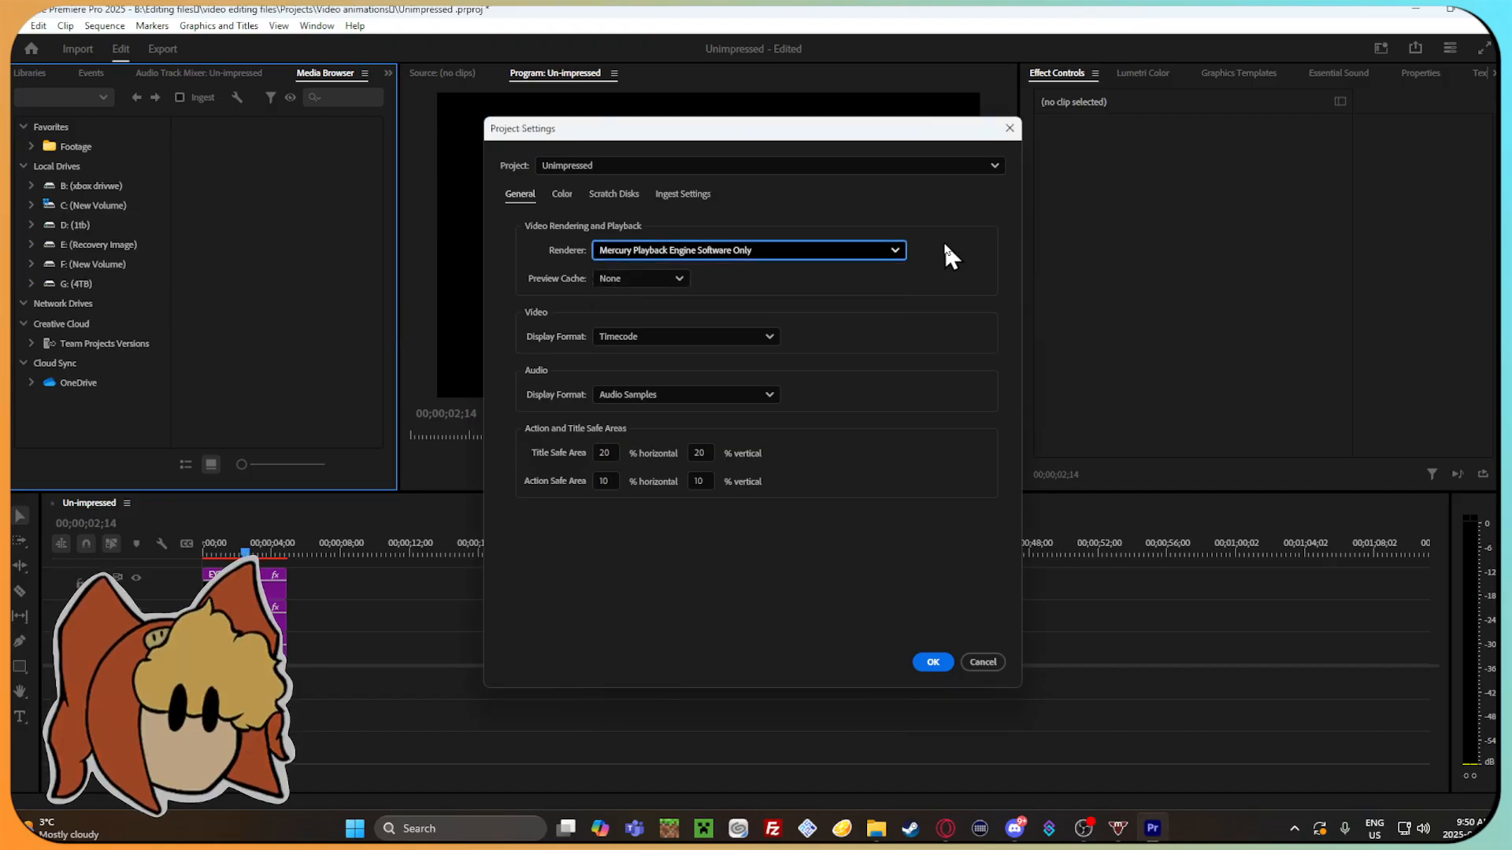
click(562, 194)
click(626, 193)
click(521, 195)
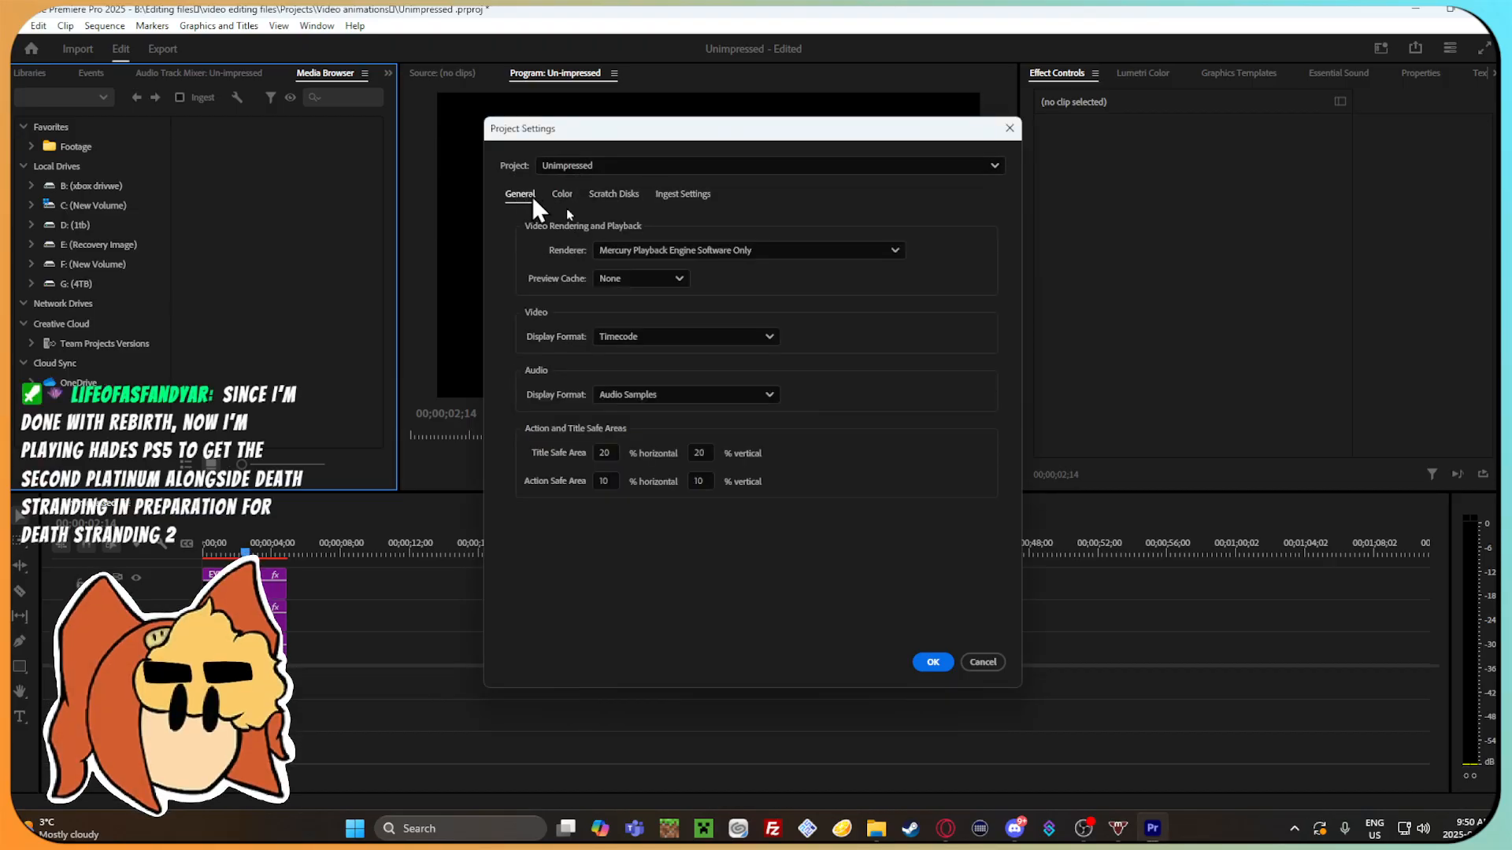
click(949, 664)
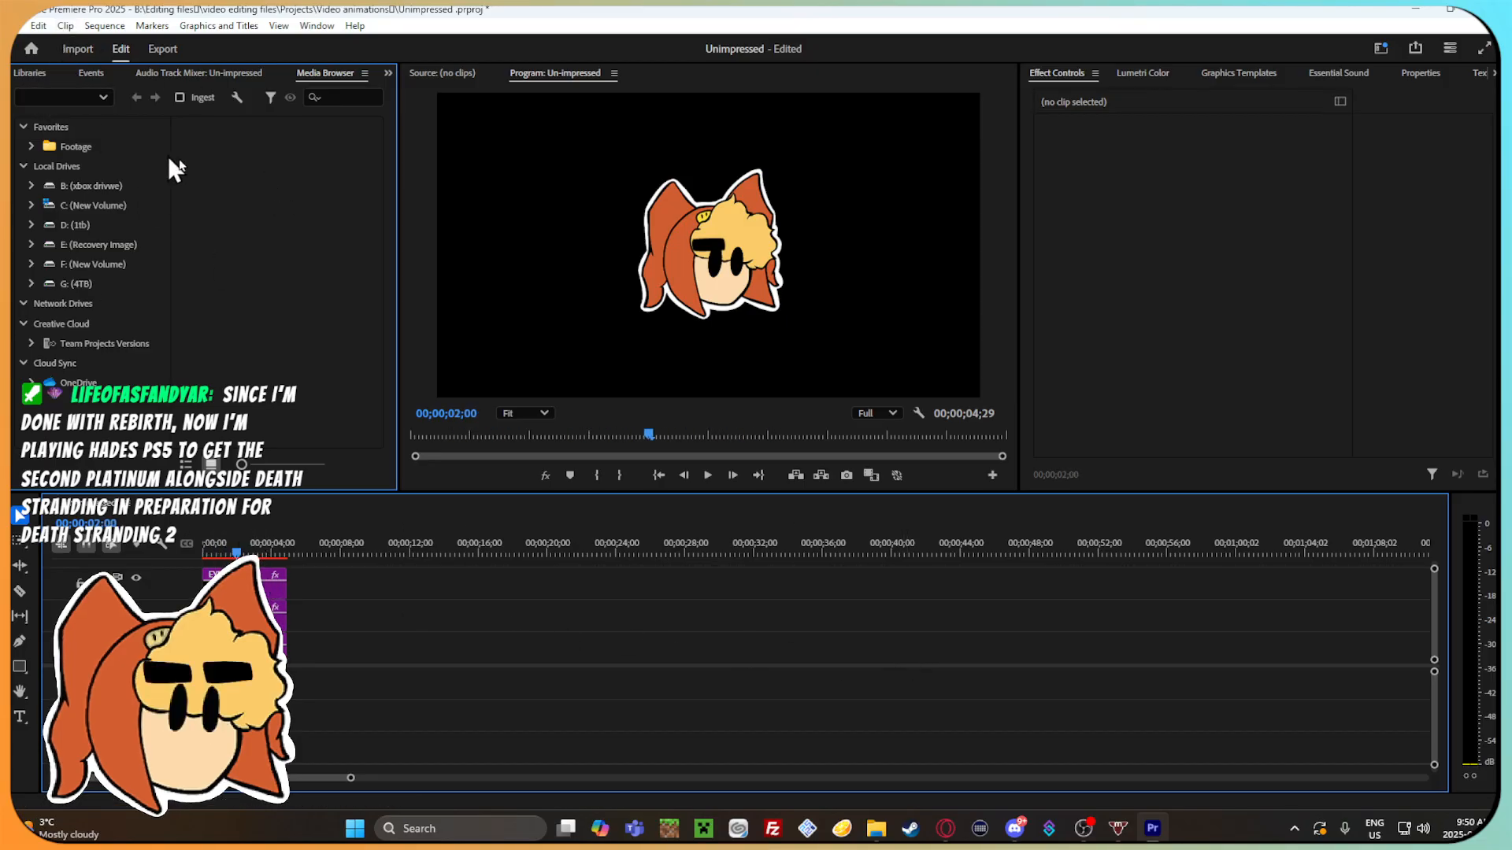
Check the Source and Program monitors and place the playhead at 00;00;01;27.
click(438, 74)
click(551, 74)
click(234, 553)
key(Right)
key(Right)
Look through the Un-impressed timeline's options and the project's file commands for a way to rename the project.
click(125, 510)
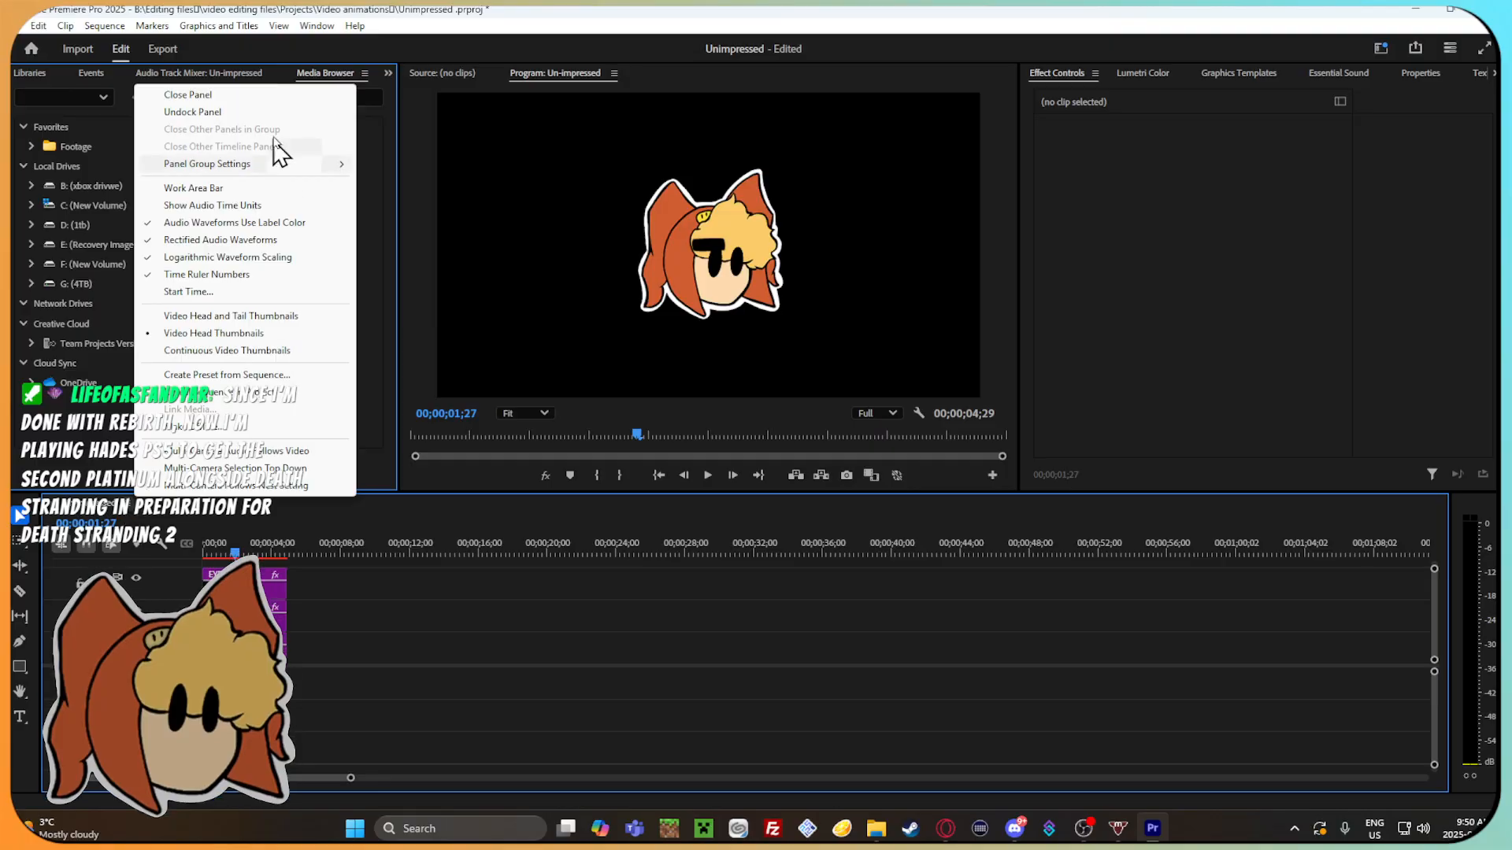
click(338, 600)
click(127, 510)
click(486, 603)
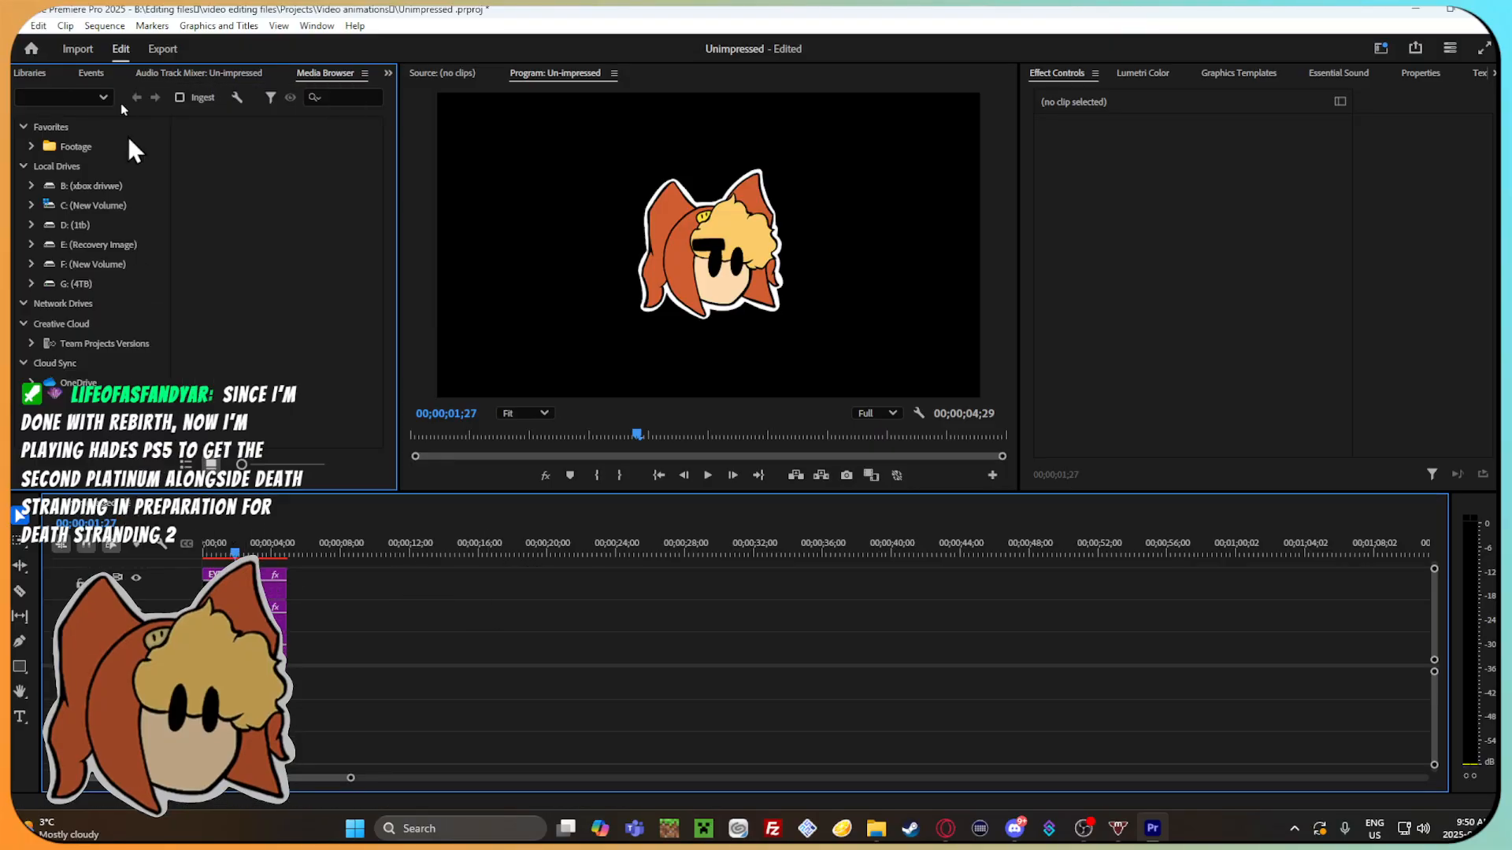
click(17, 25)
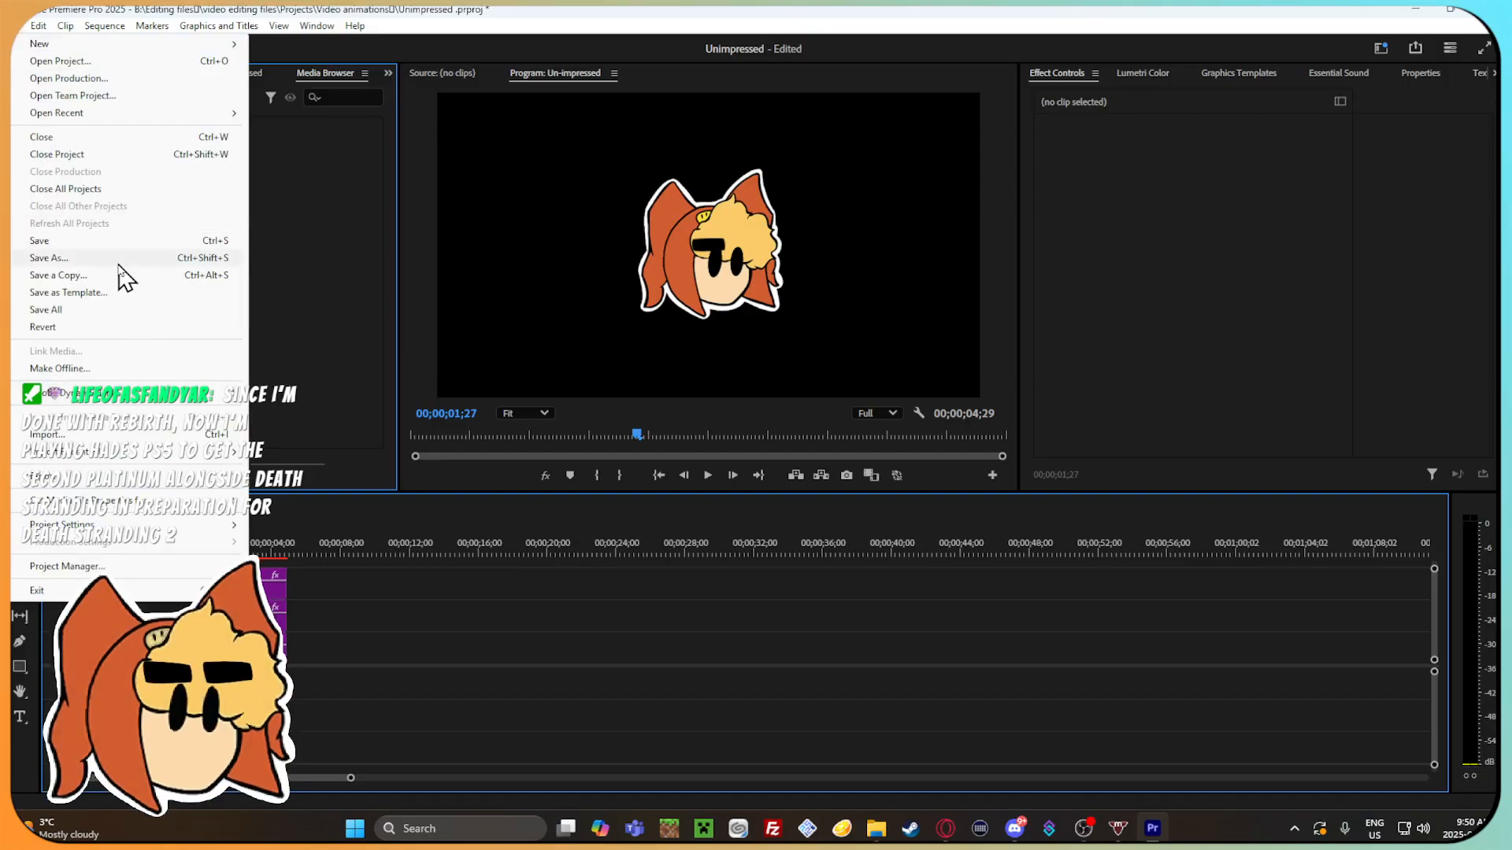
click(500, 572)
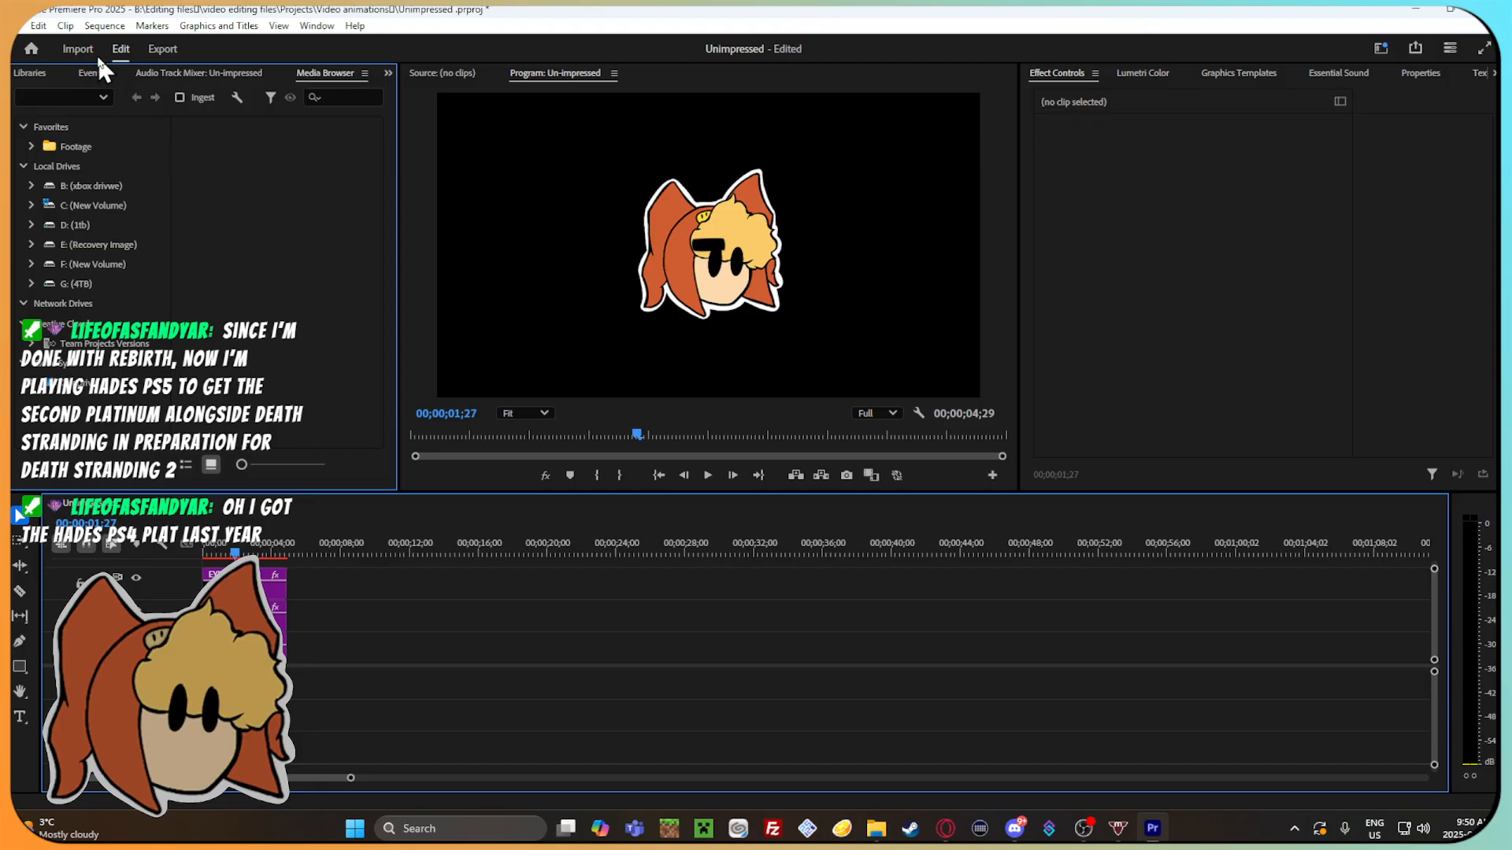
click(17, 25)
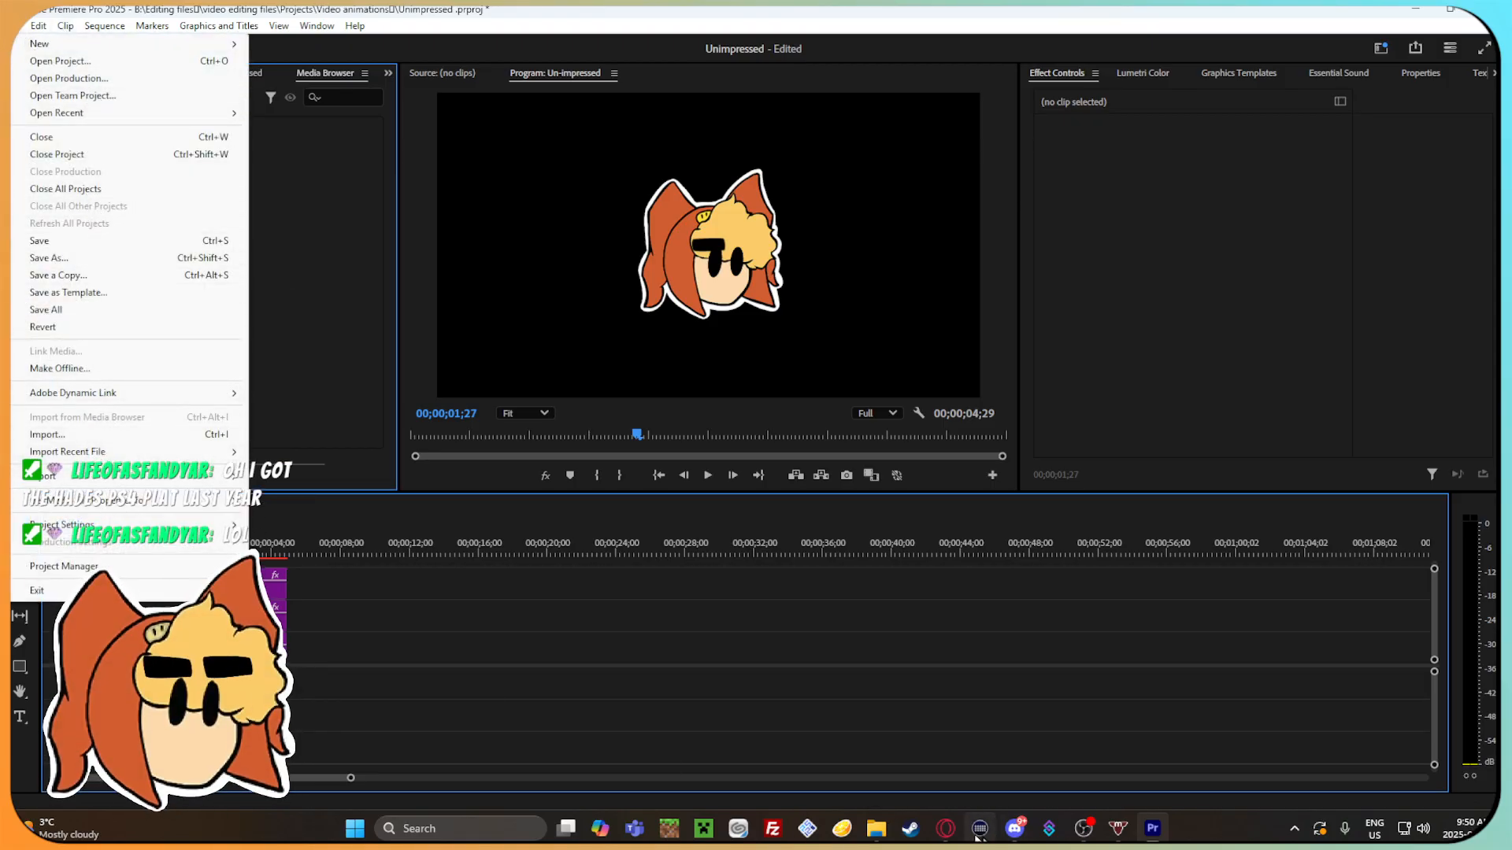
Switch to the browser, search Google for "premirepro how to change name of opened file" and read the answer about renaming a file.
key(alt+Tab)
click(376, 14)
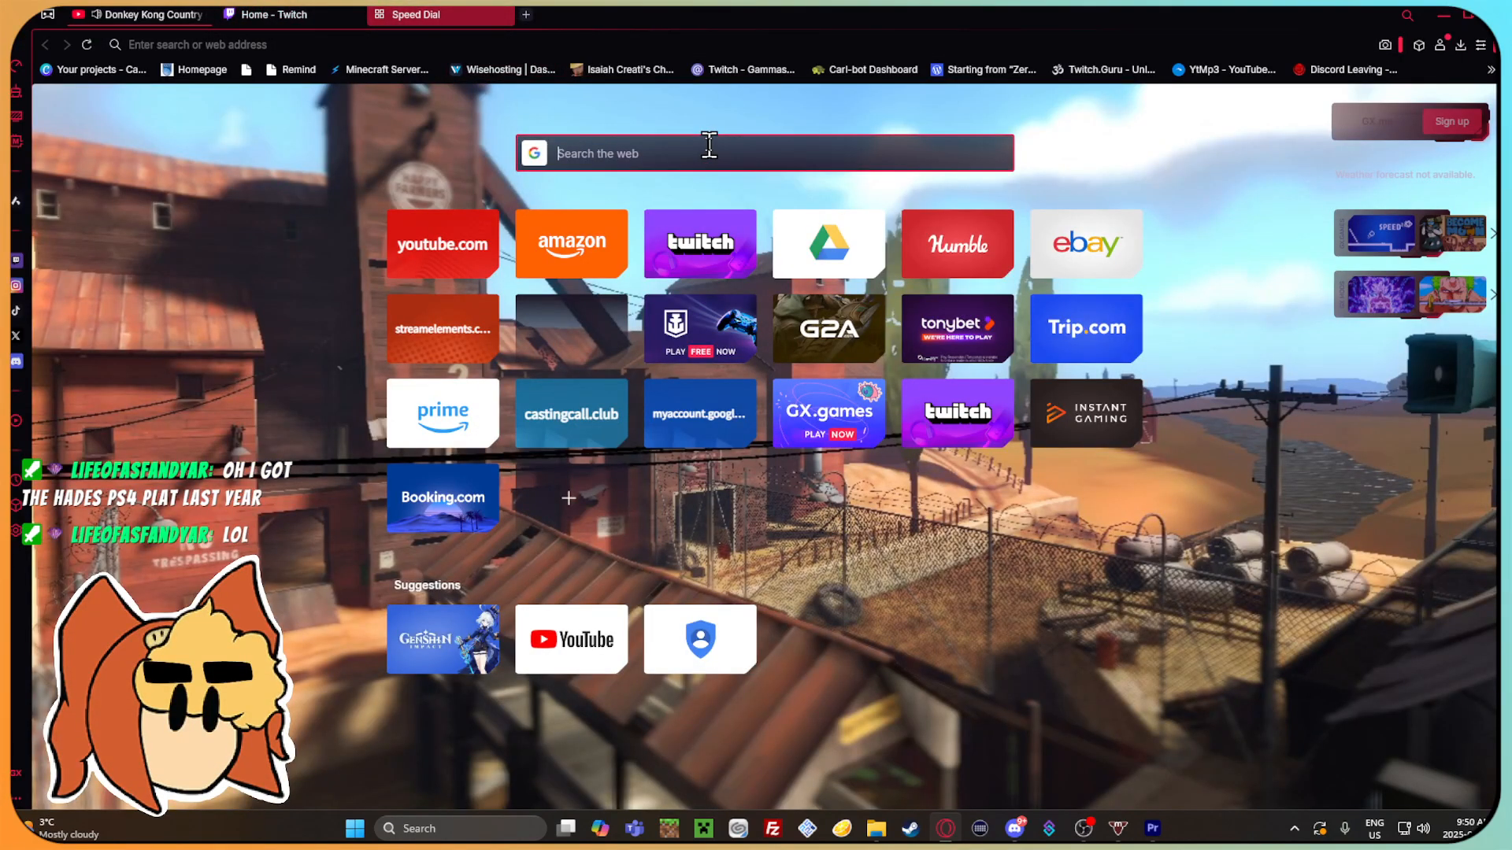
text(premirepro how to change )
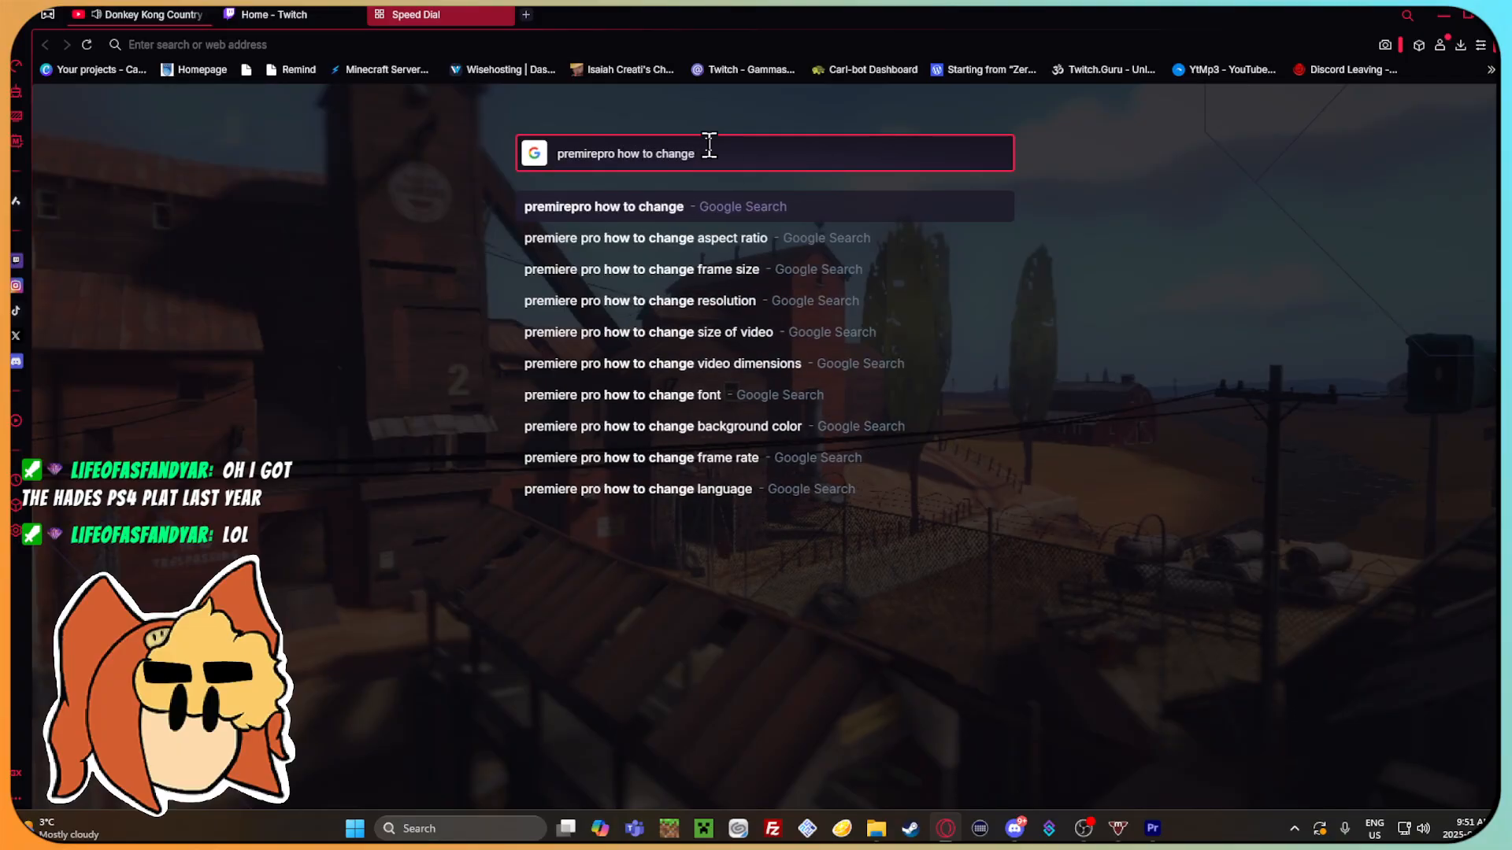
text(name of opened file)
key(Return)
click(661, 542)
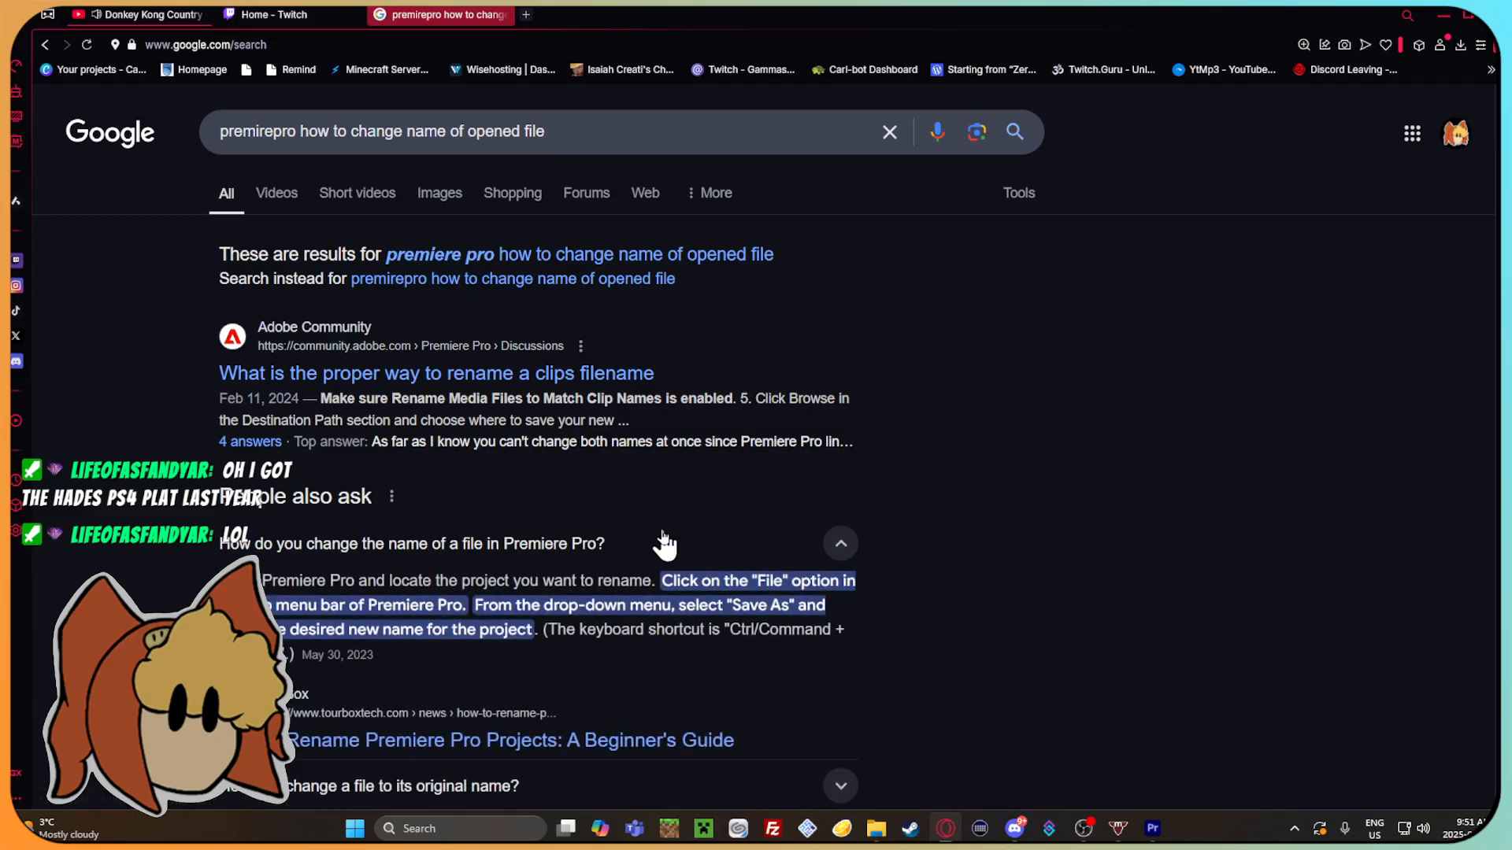
scroll(664, 541, down, 2)
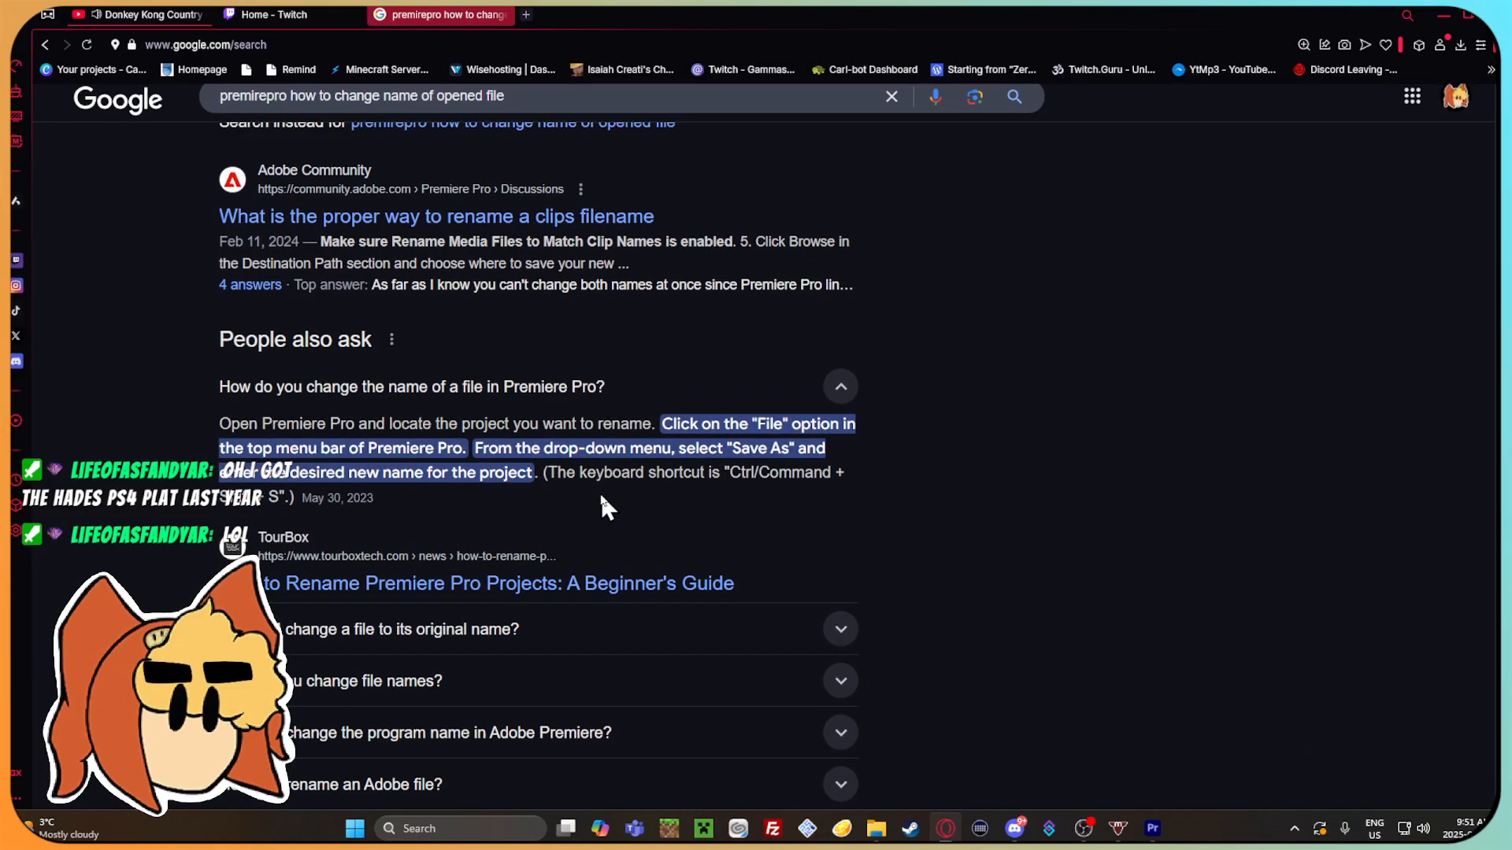
Switch back to Premiere Pro and bring its window back to full-screen size.
click(1152, 827)
click(13, 11)
click(17, 30)
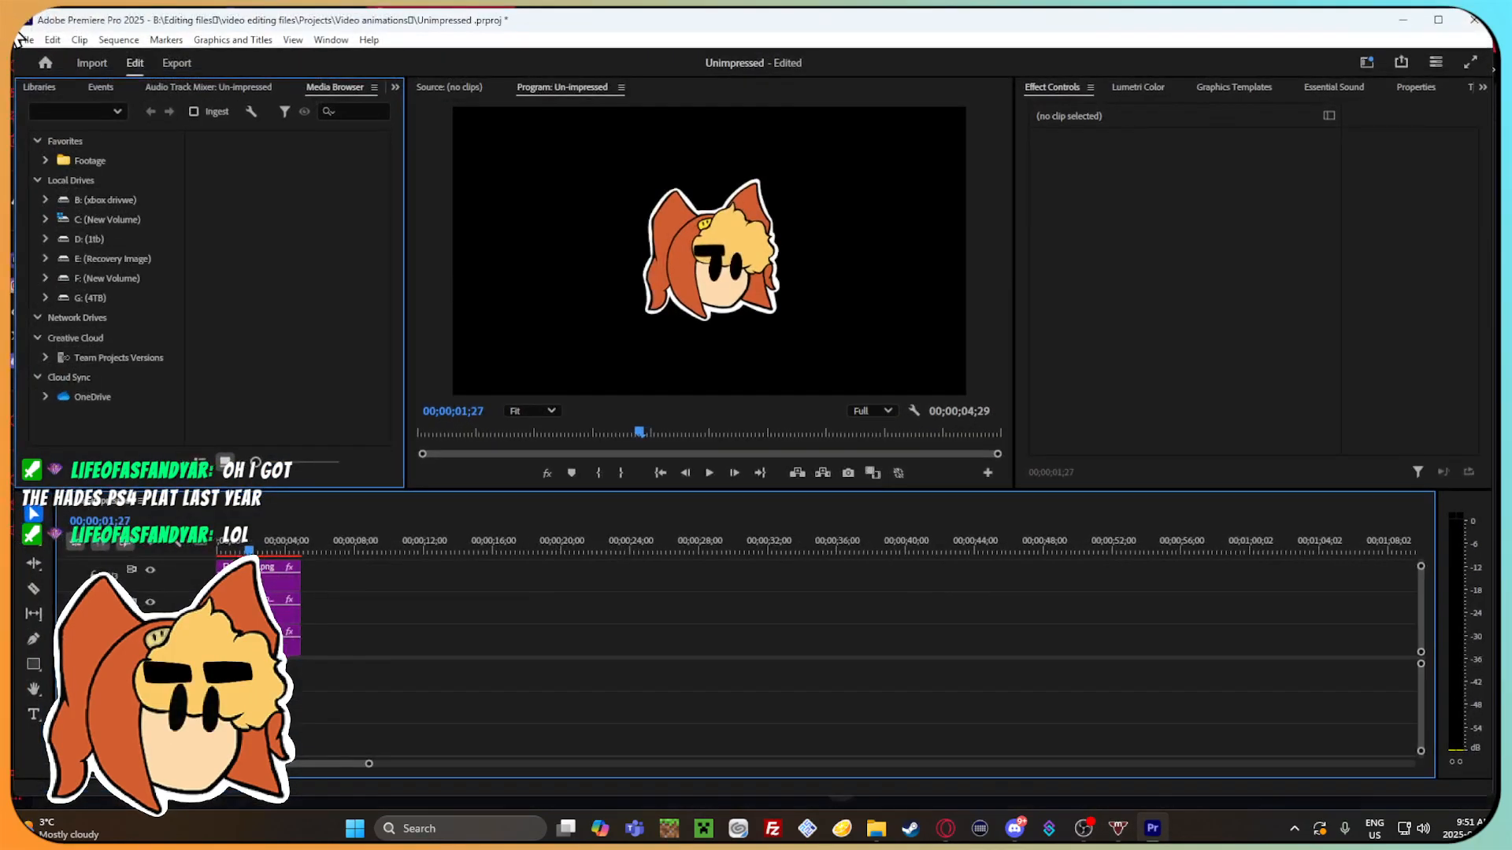
drag(109, 23, 331, 162)
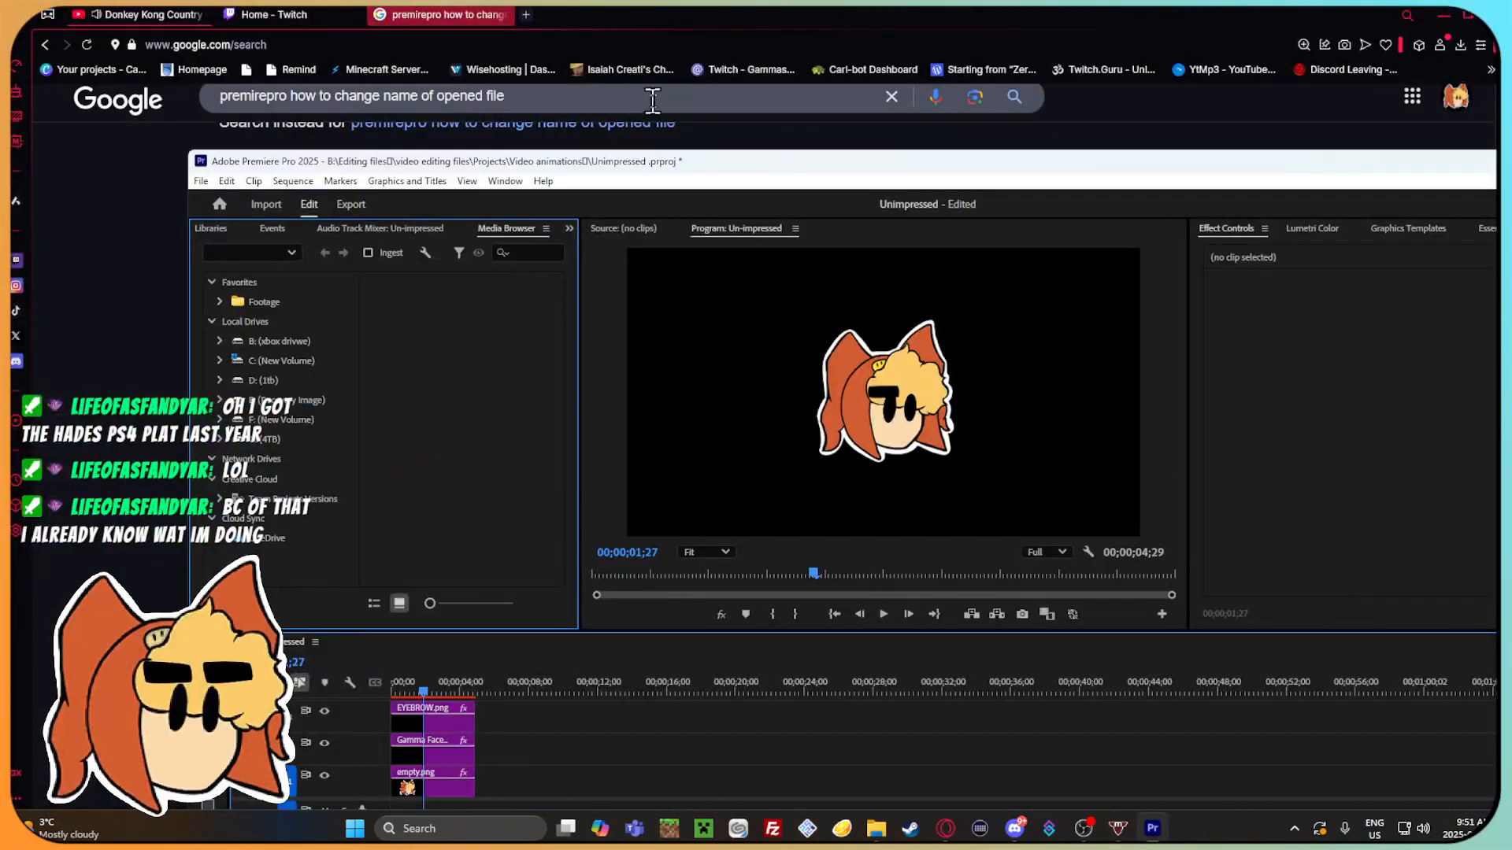
drag(1008, 168, 768, 108)
click(1367, 98)
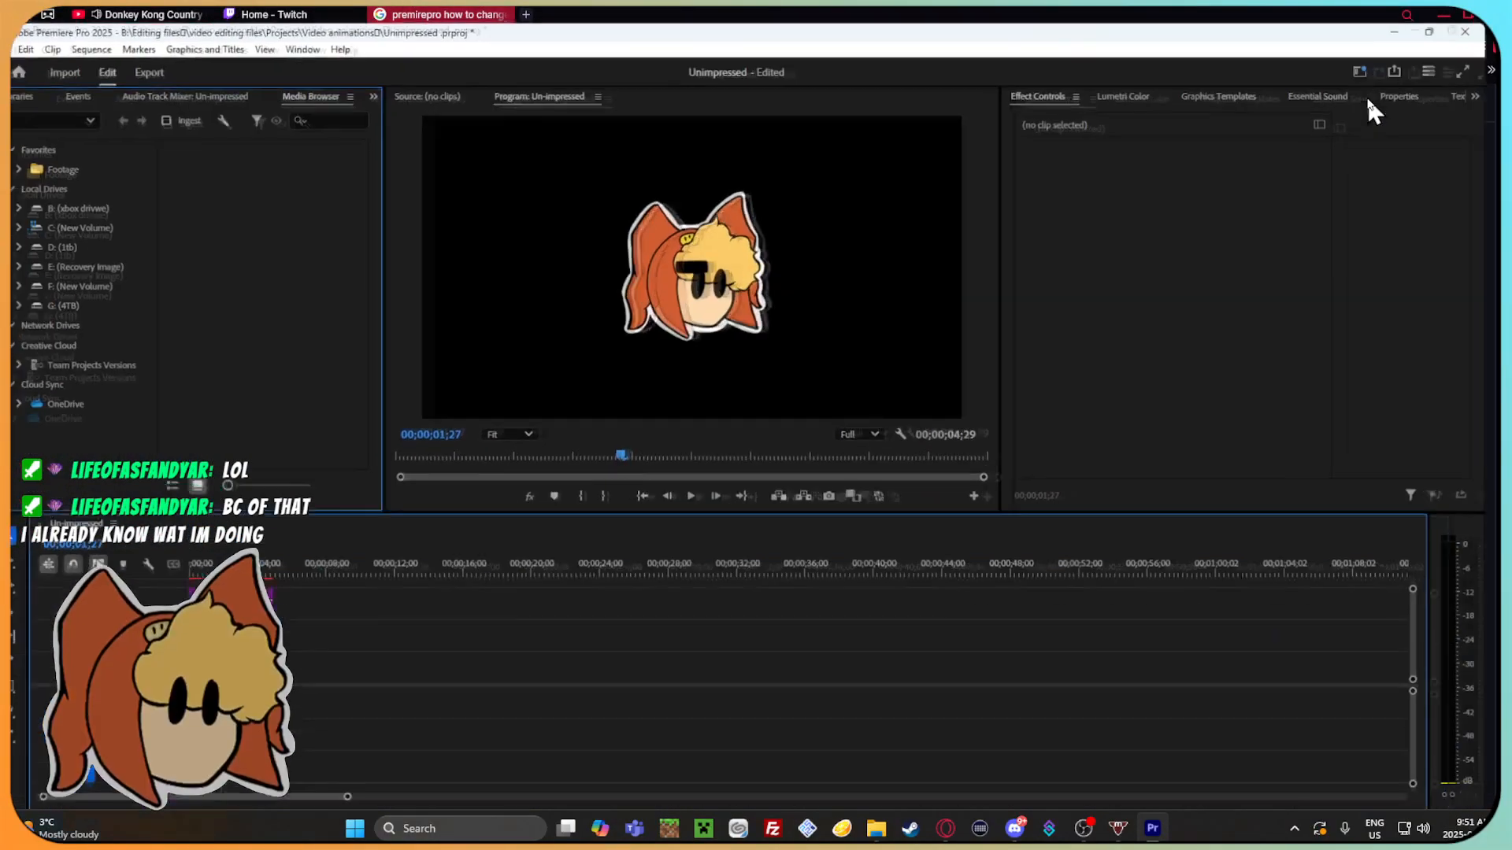
Save the Unimpressed project under the new name Confused in the Video animations folder.
click(38, 26)
mouse_move(17, 30)
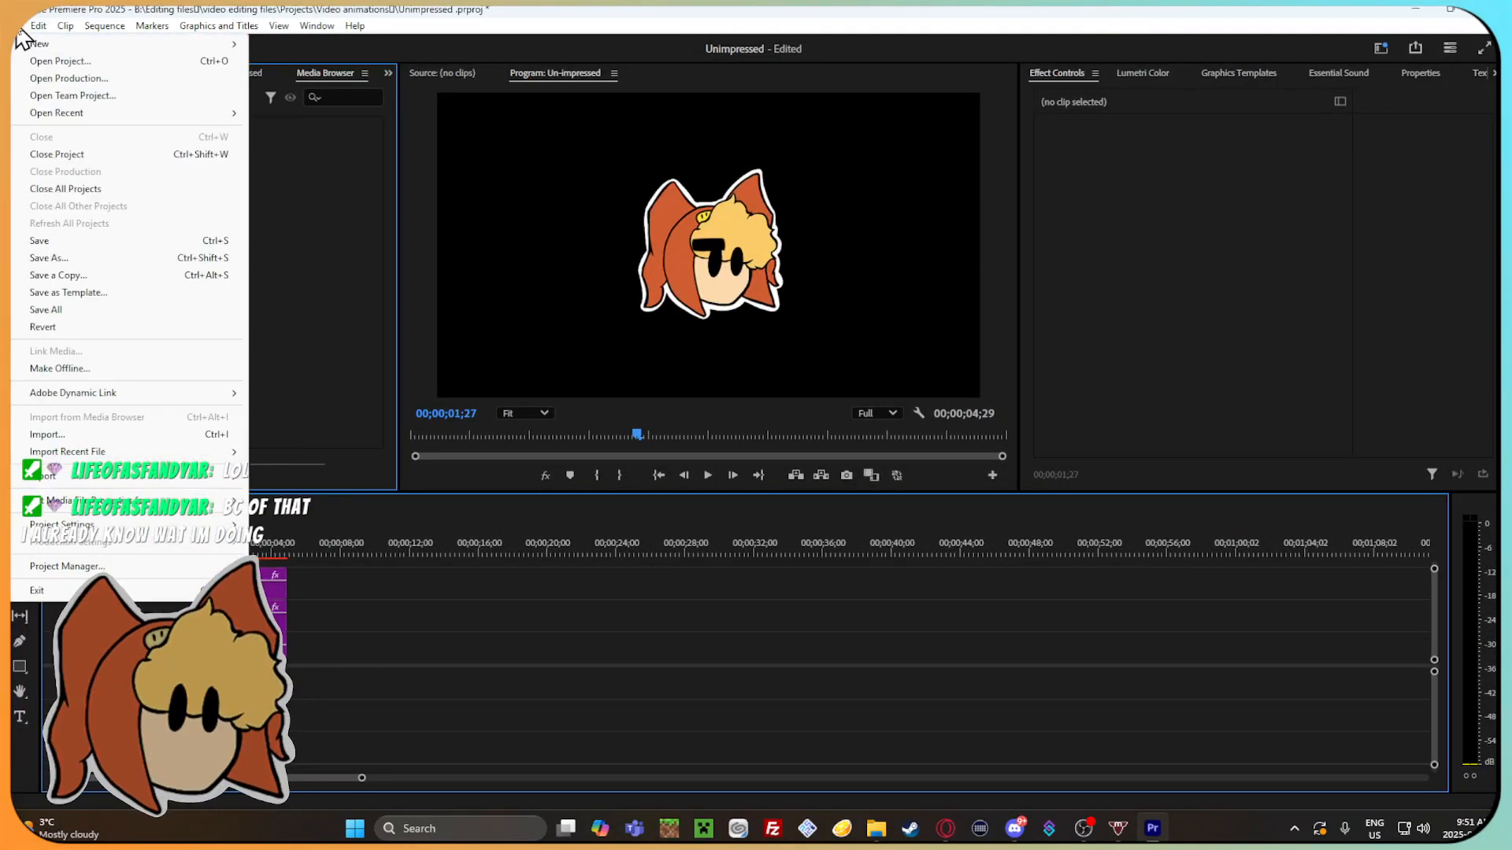
click(81, 274)
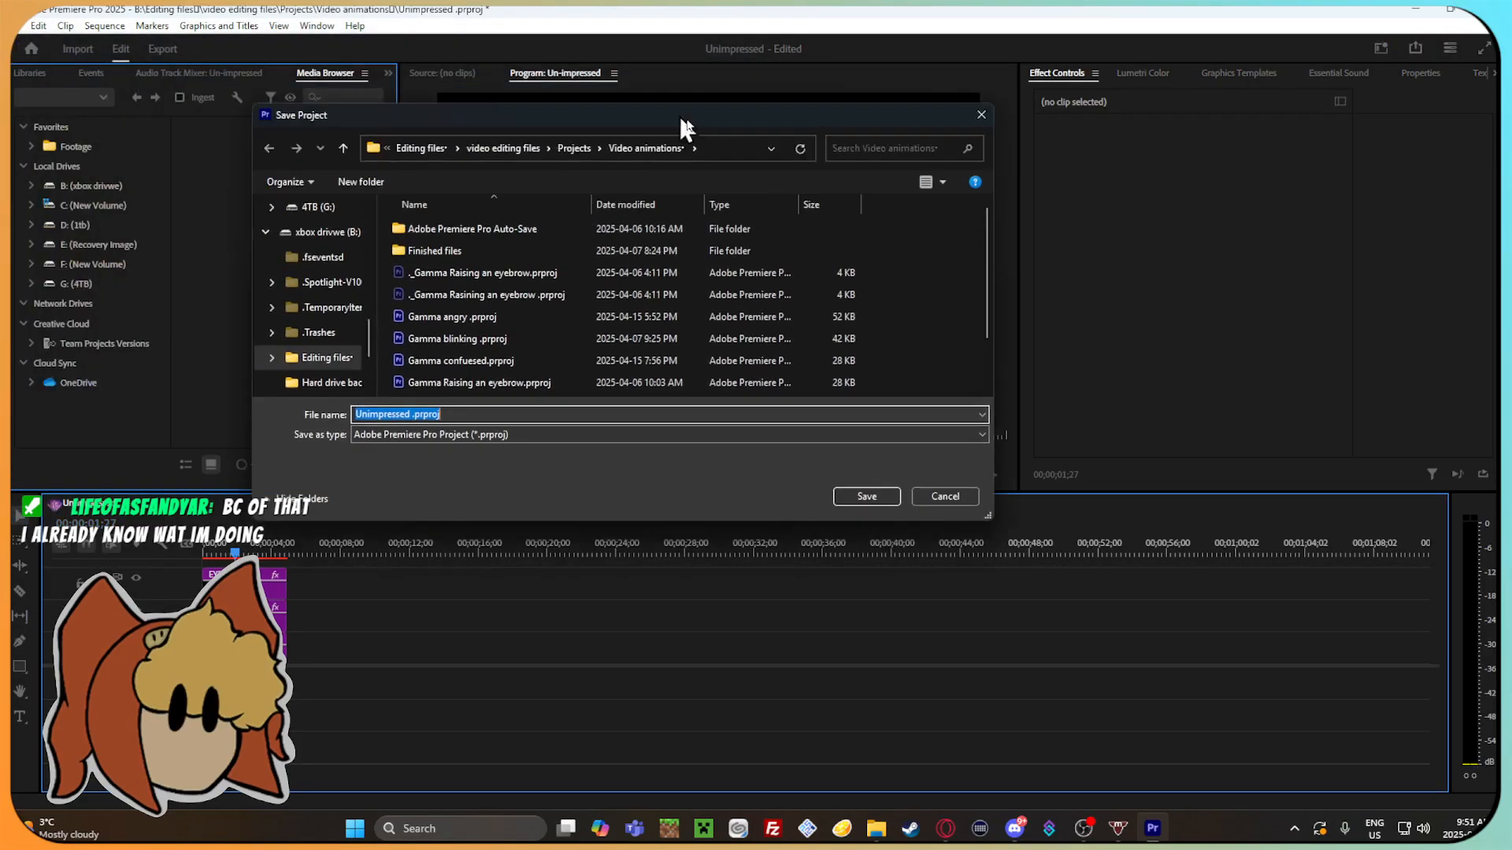
scroll(607, 343, down, 1)
scroll(608, 343, up, 1)
scroll(592, 338, down, 1)
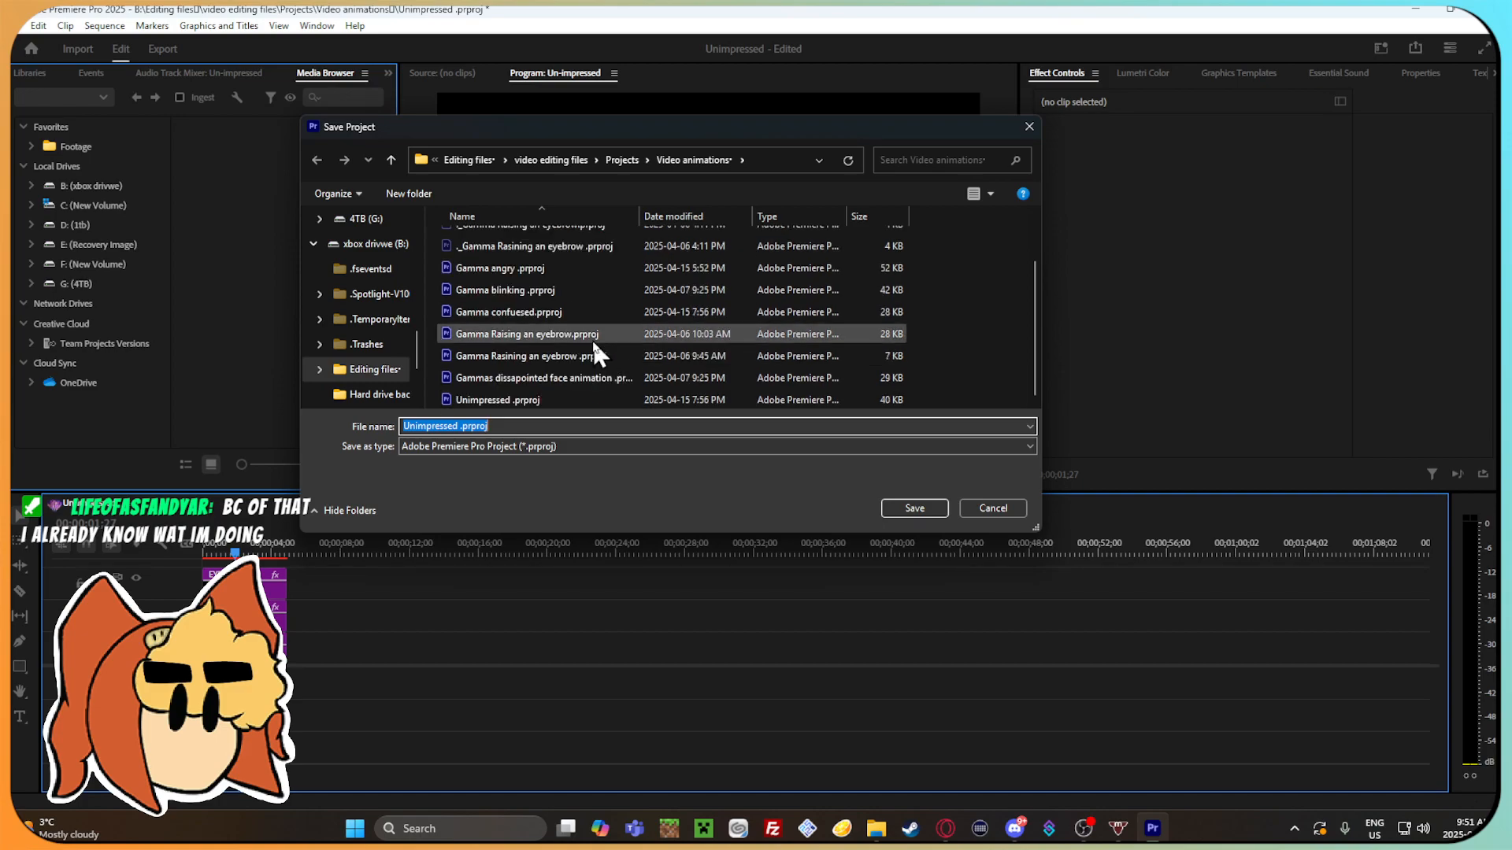
key(BackSpace)
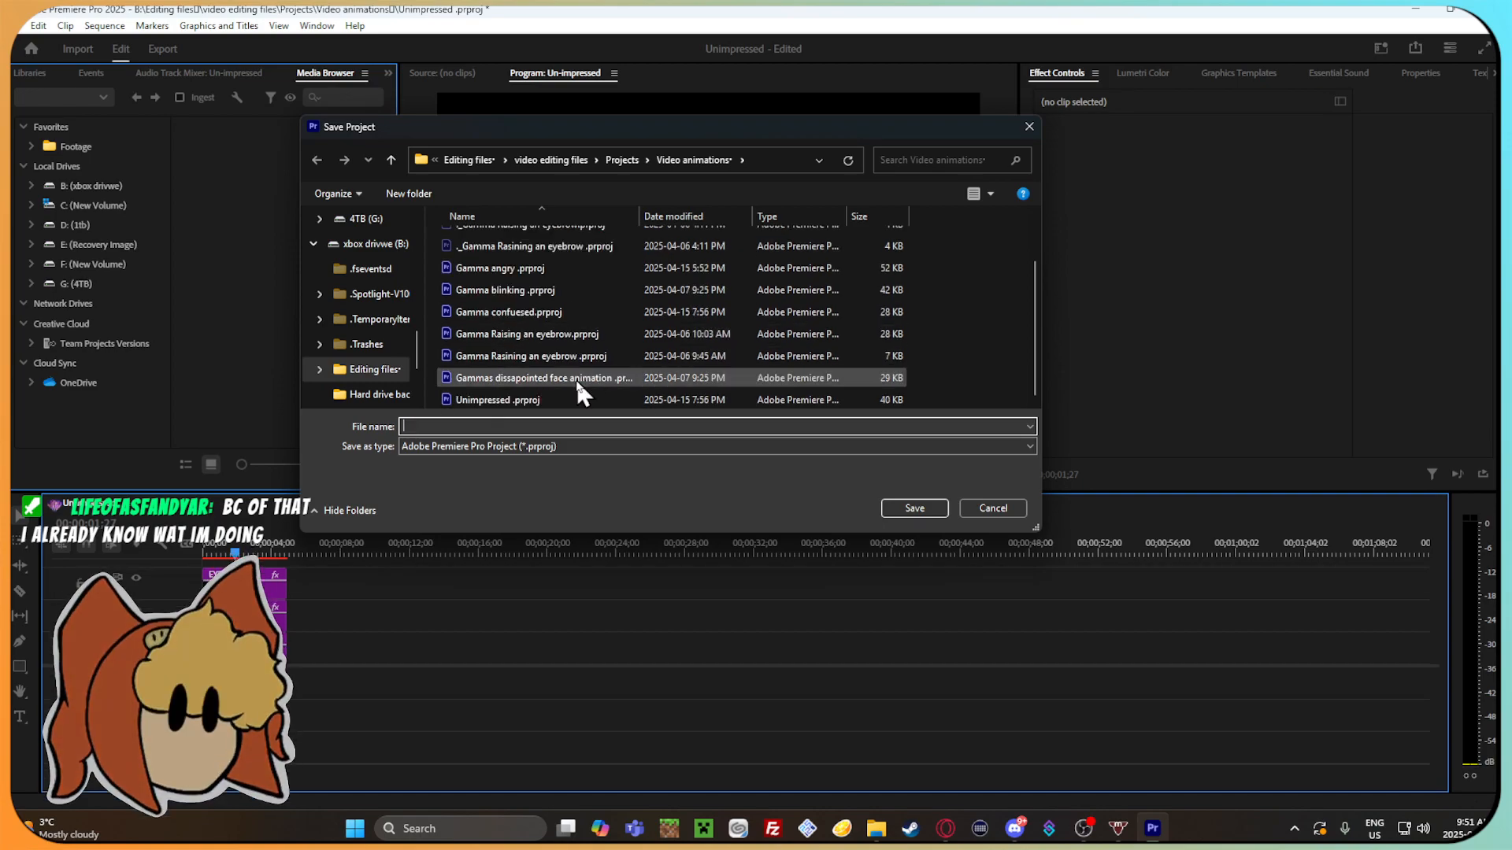
text(Gamma)
key(BackSpace)
key(BackSpace)
key(BackSpace)
key(BackSpace)
key(BackSpace)
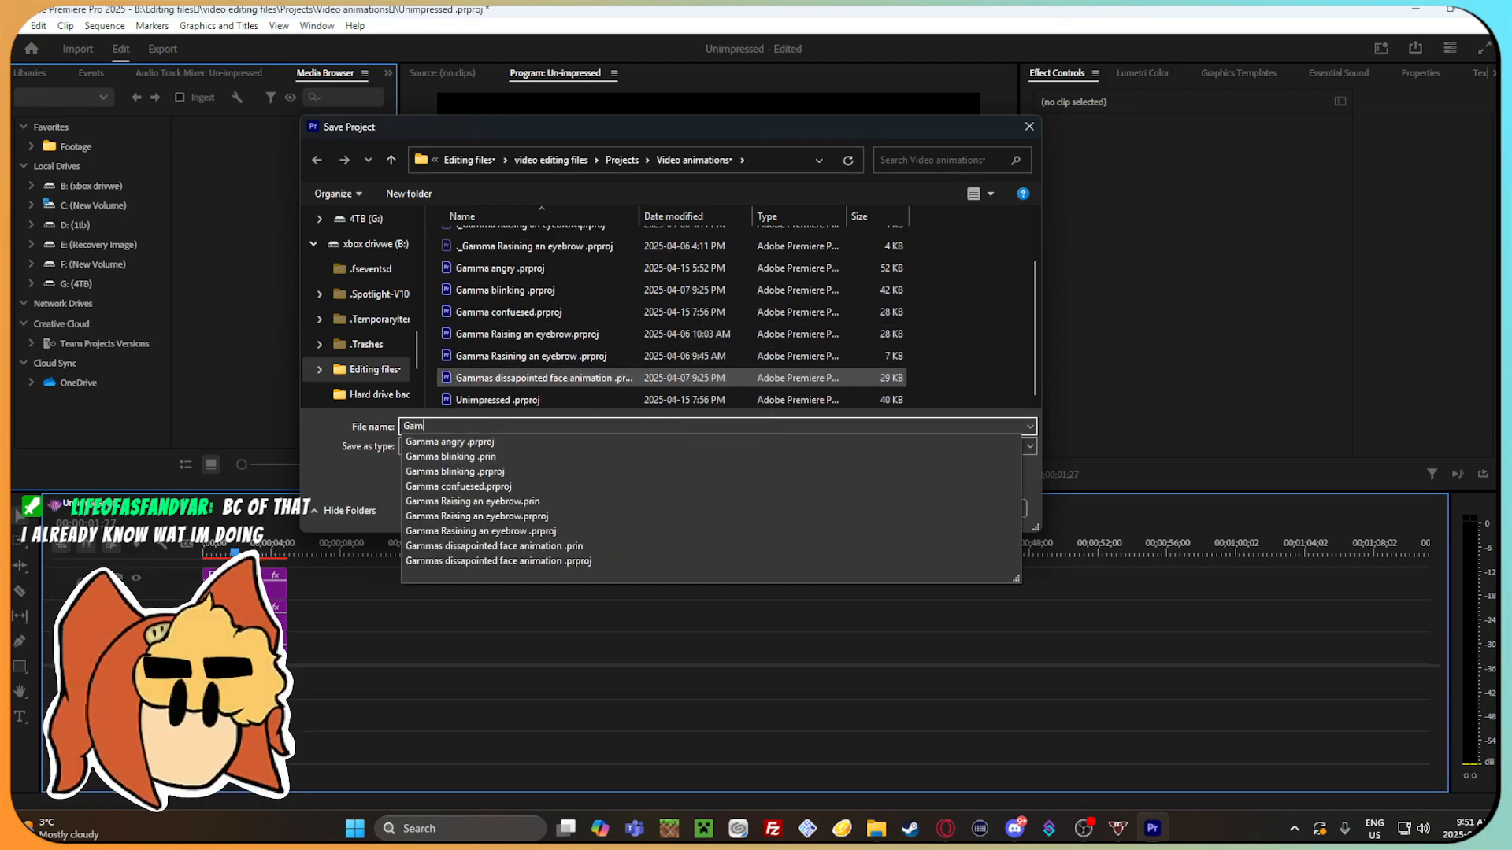
text(Confused)
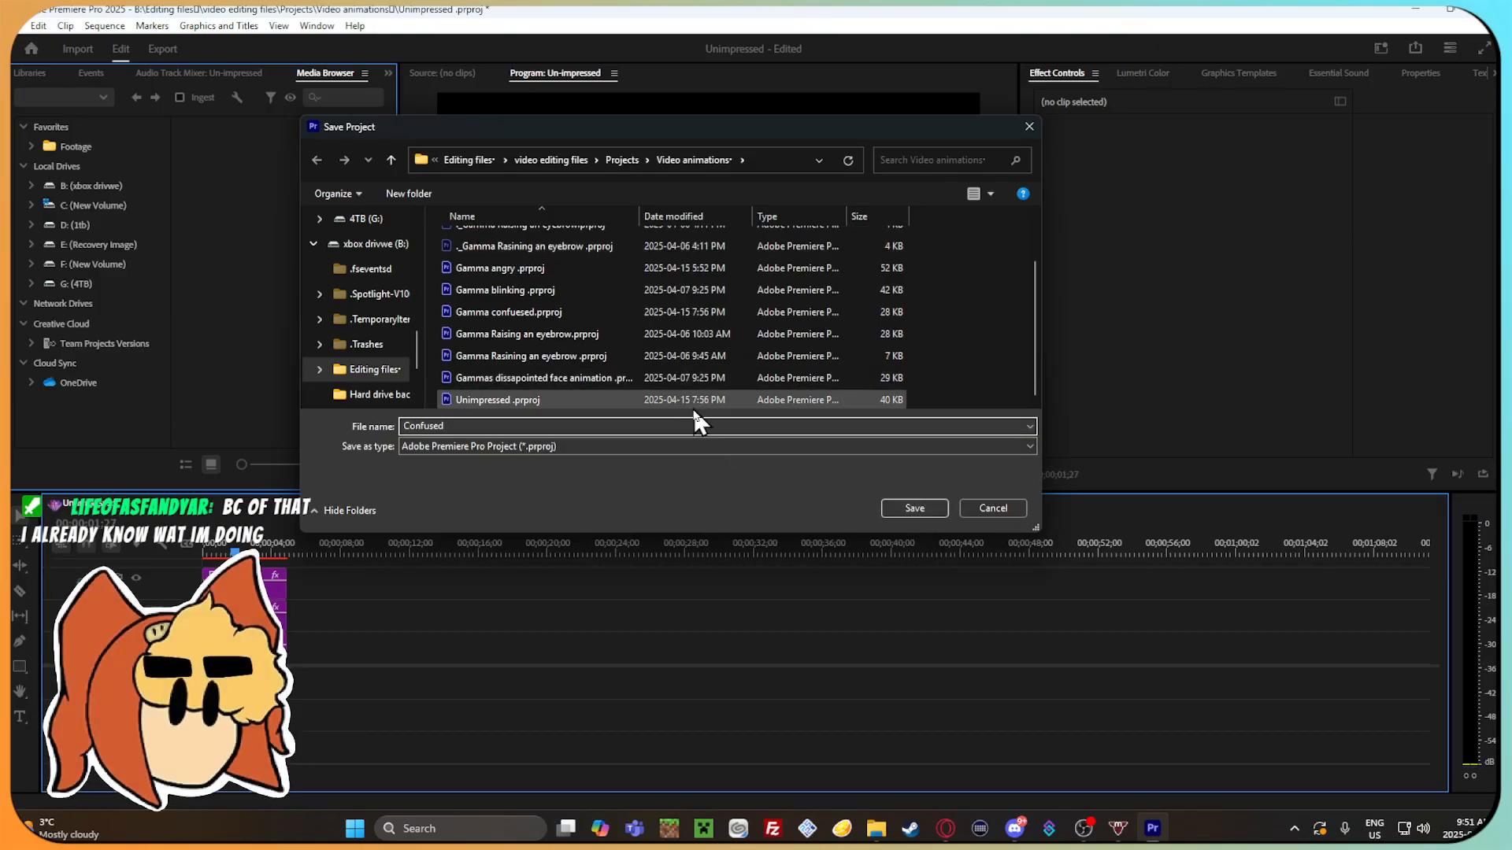
click(913, 510)
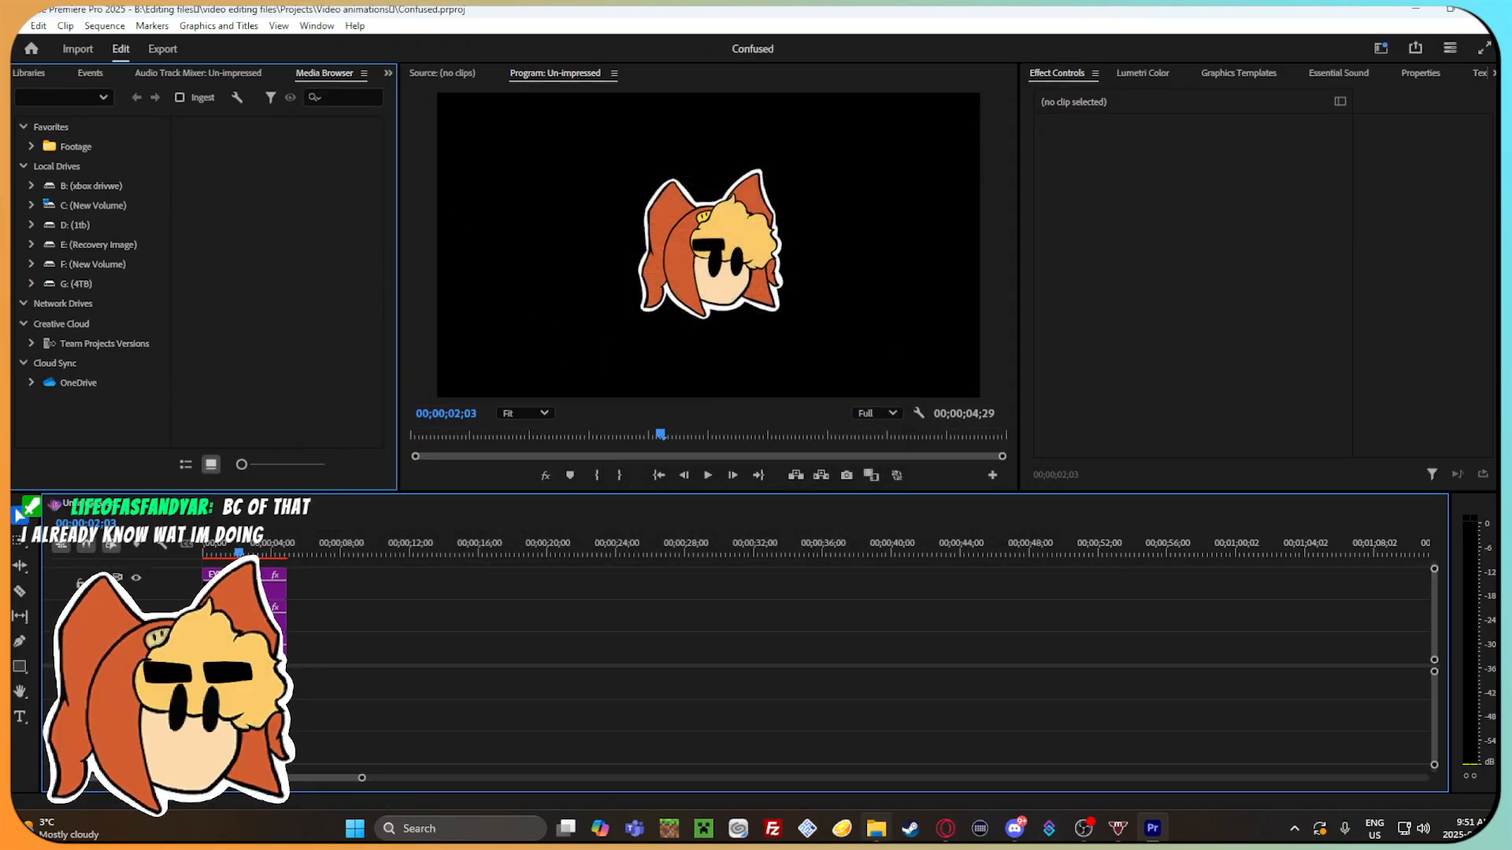
Switch to File Explorer and look through the Projects and video editing files folders for the question mark artwork.
click(876, 828)
drag(787, 42, 847, 228)
click(160, 264)
drag(653, 223, 631, 117)
click(137, 158)
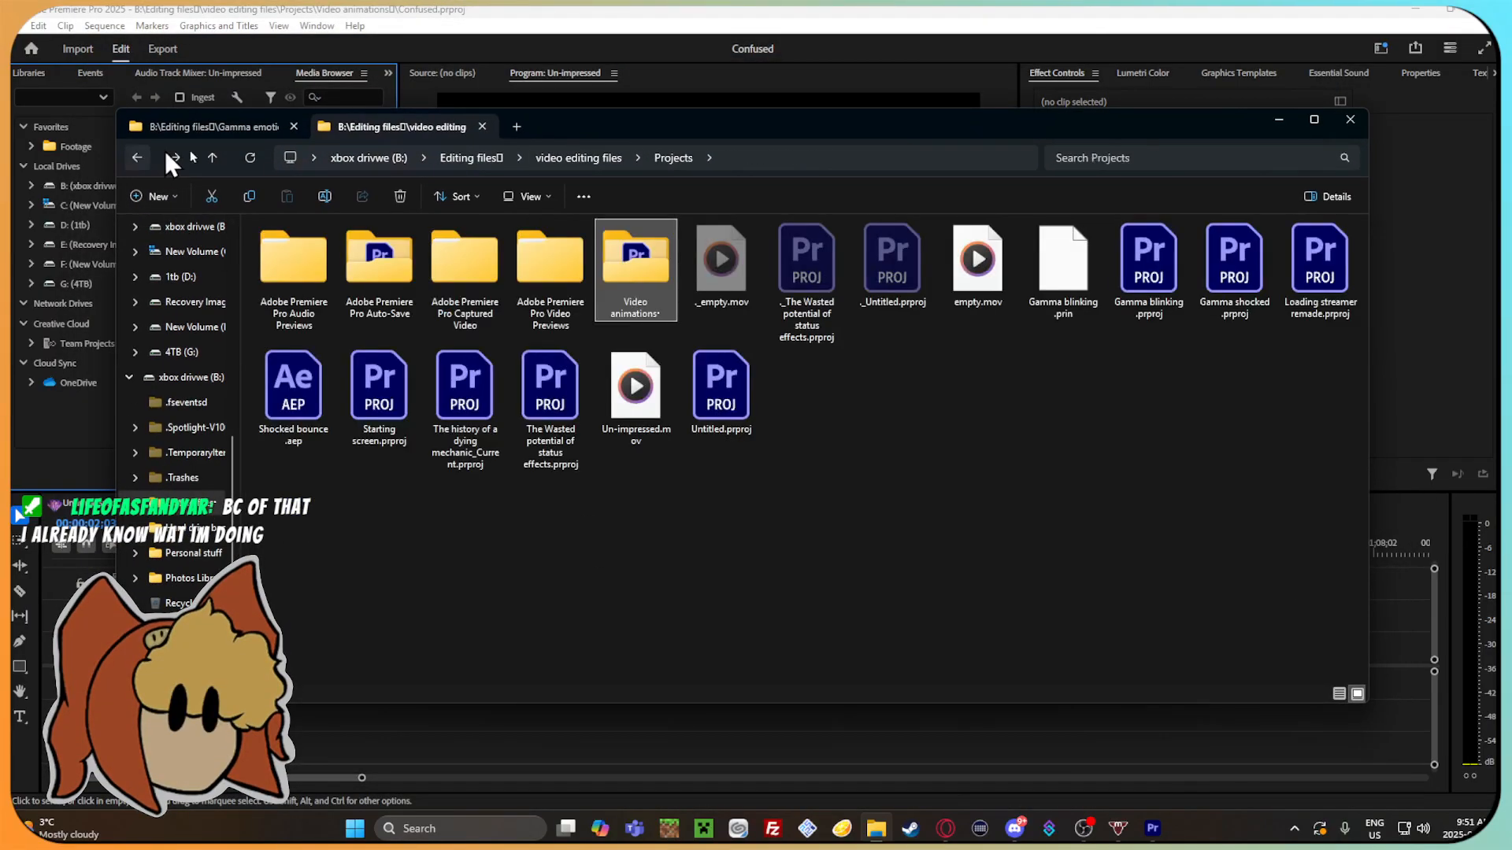
click(138, 155)
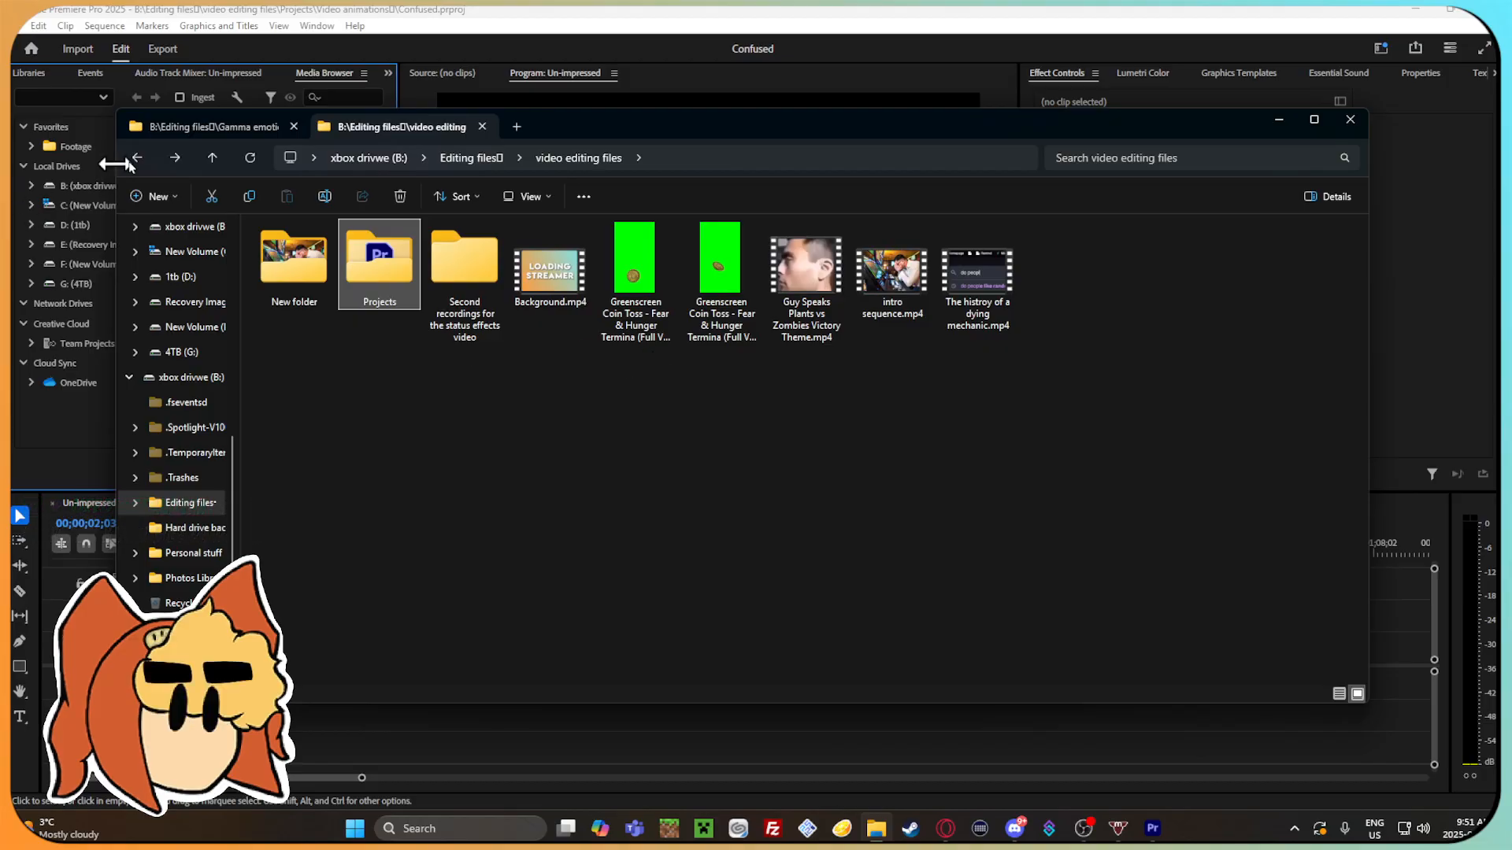
double_click(402, 262)
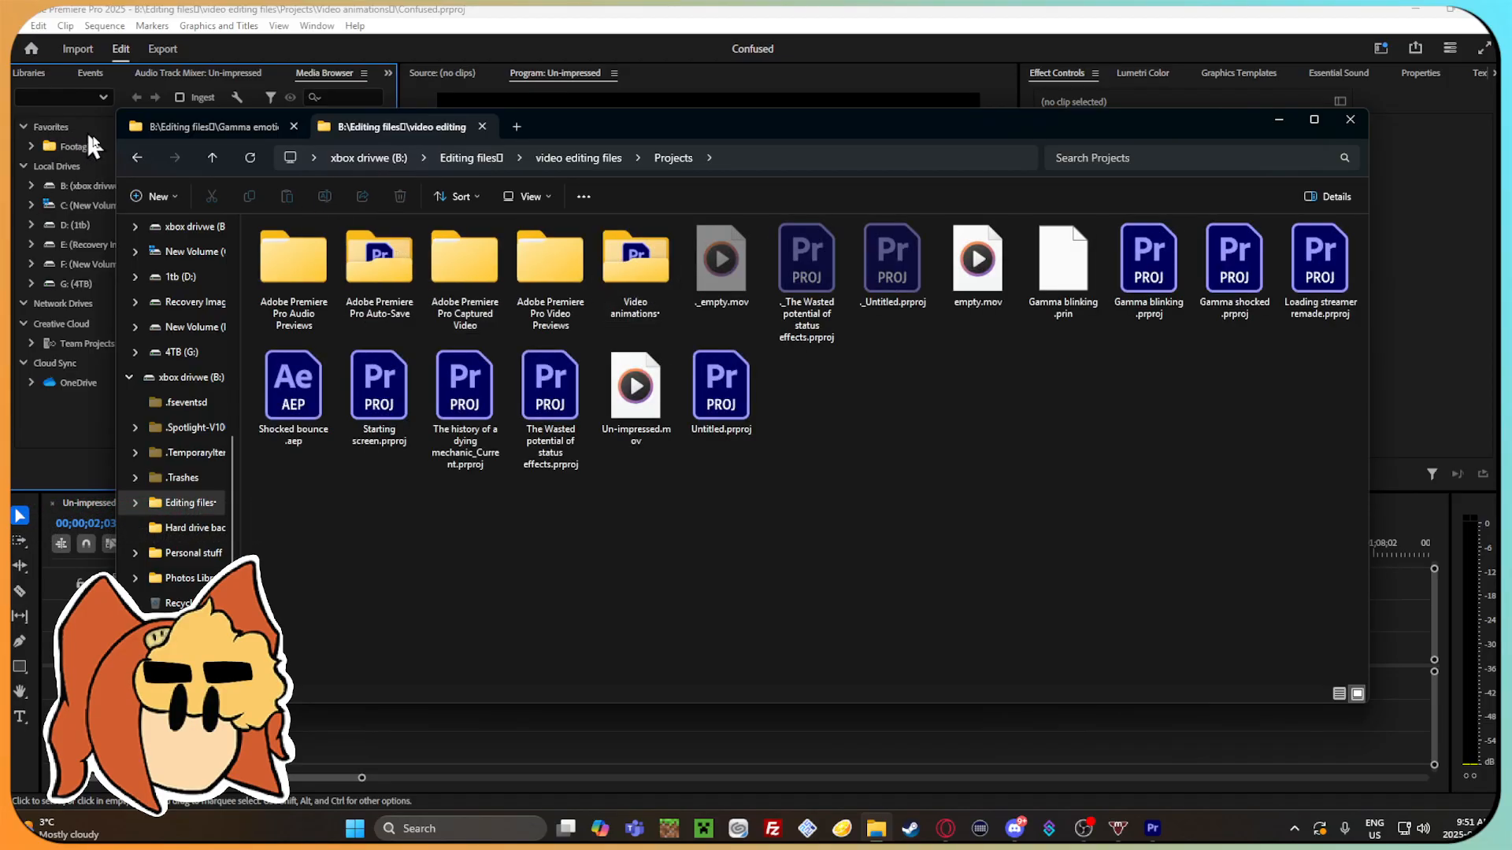
click(137, 158)
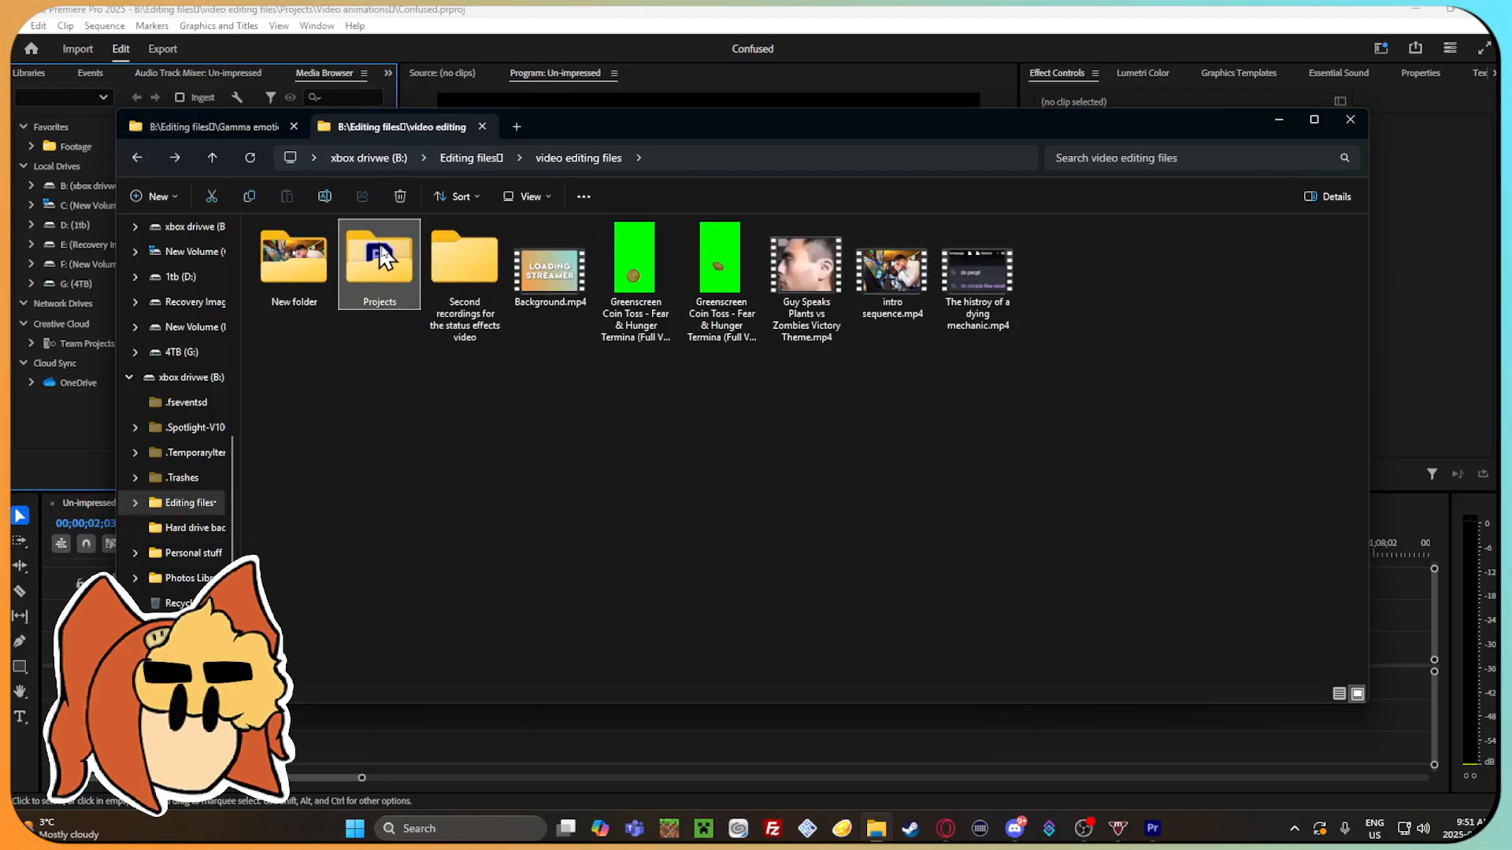
Search the other folders under Editing files for the question mark artwork and preview the eh.png image.
double_click(463, 260)
click(139, 156)
double_click(296, 258)
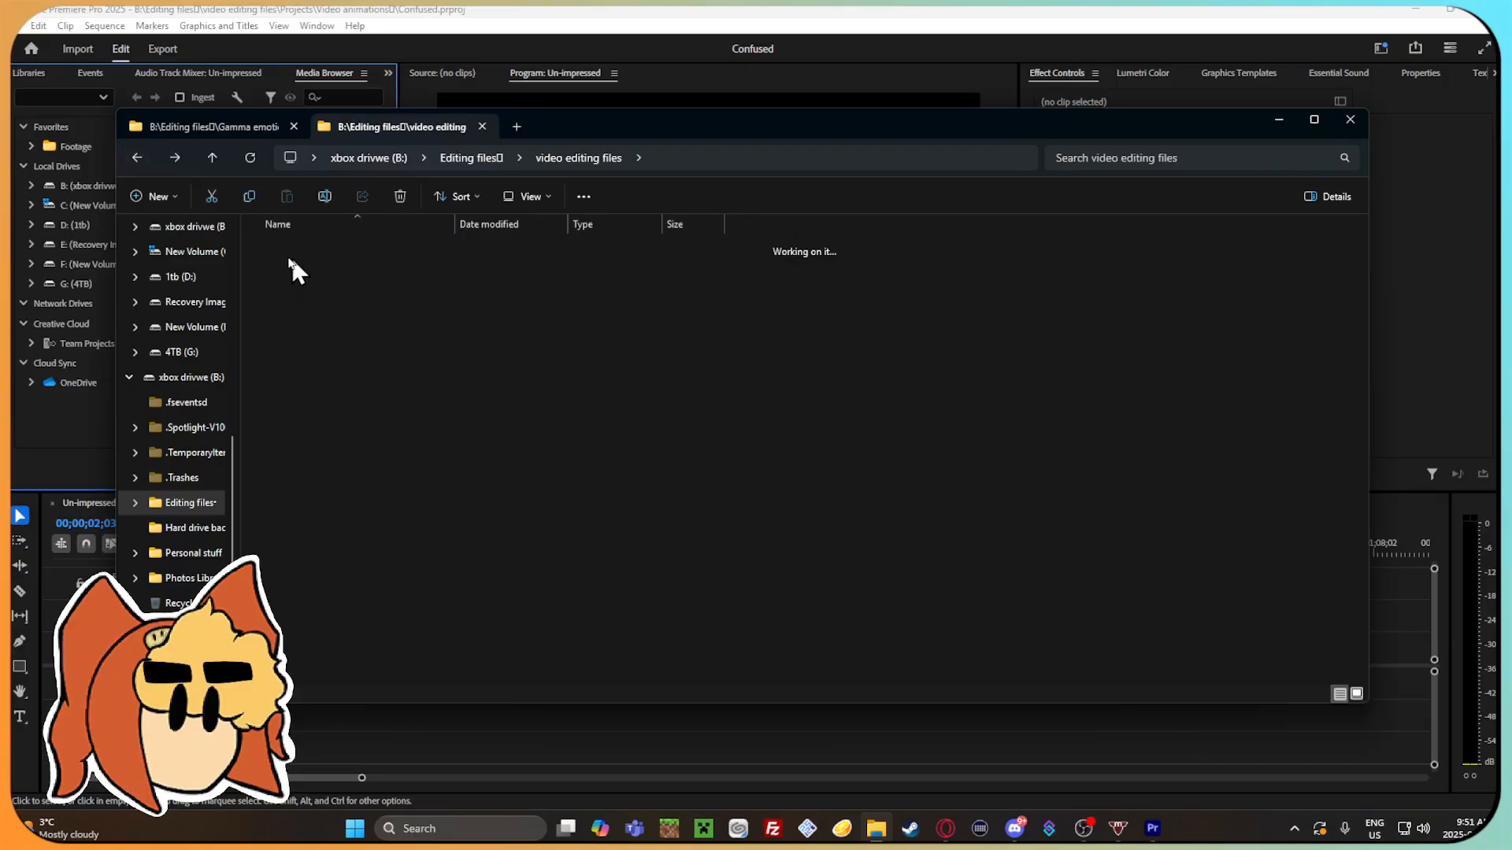
click(139, 154)
double_click(381, 268)
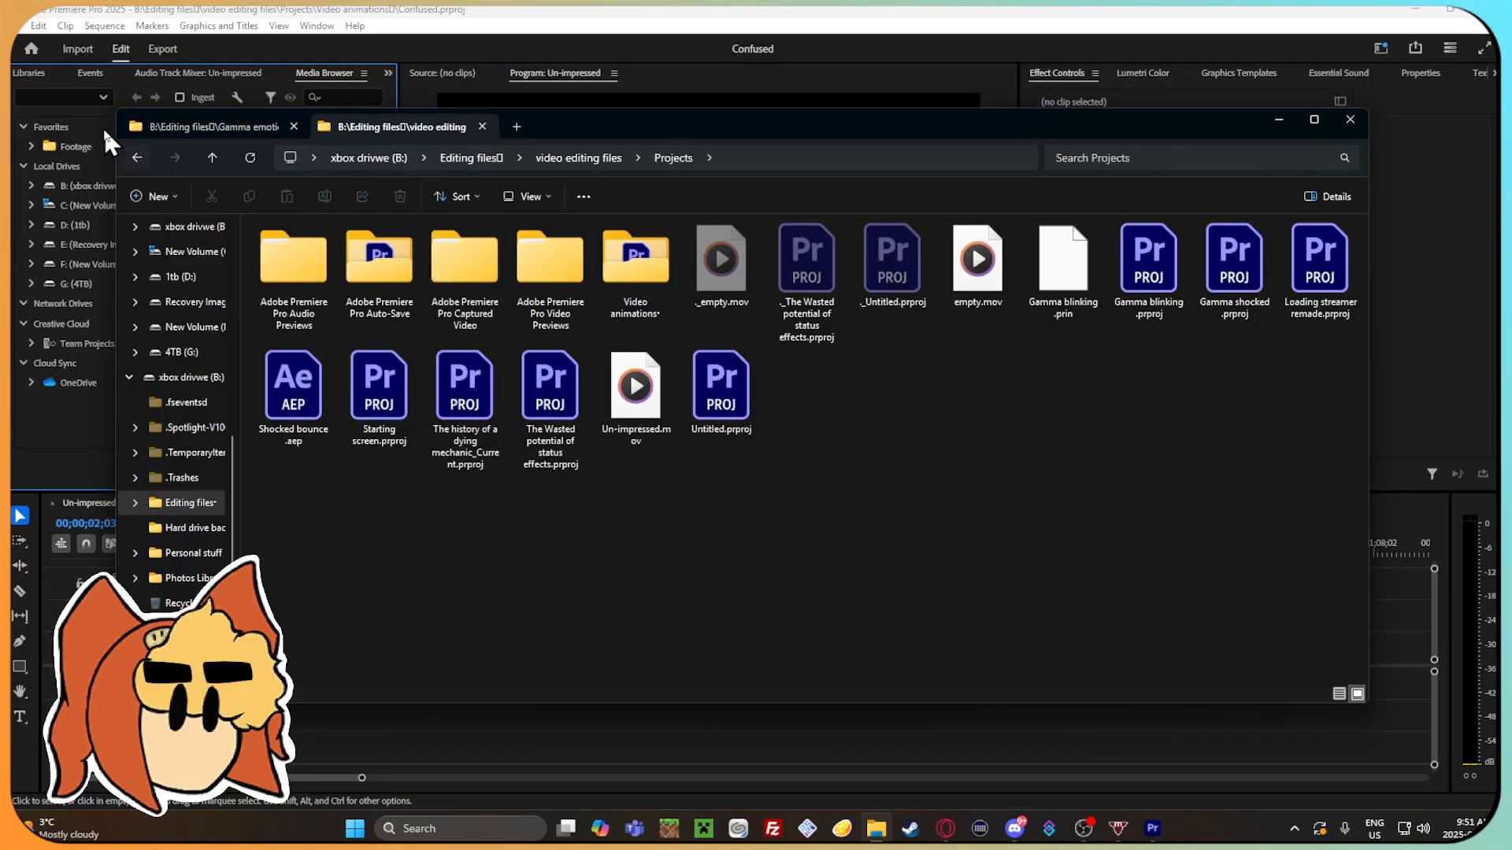
click(136, 159)
click(136, 159)
double_click(909, 315)
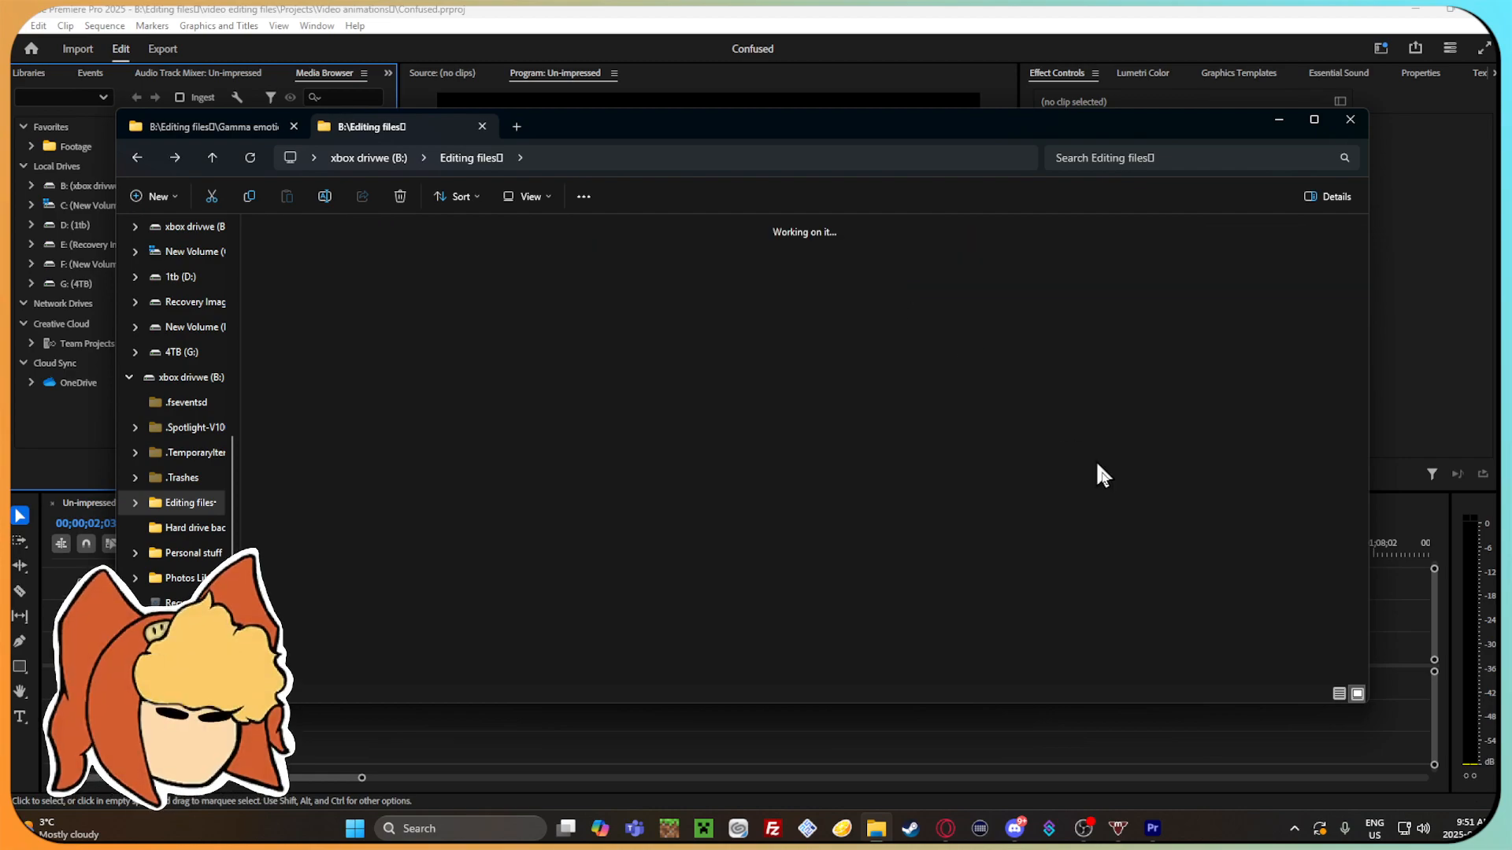
double_click(1145, 263)
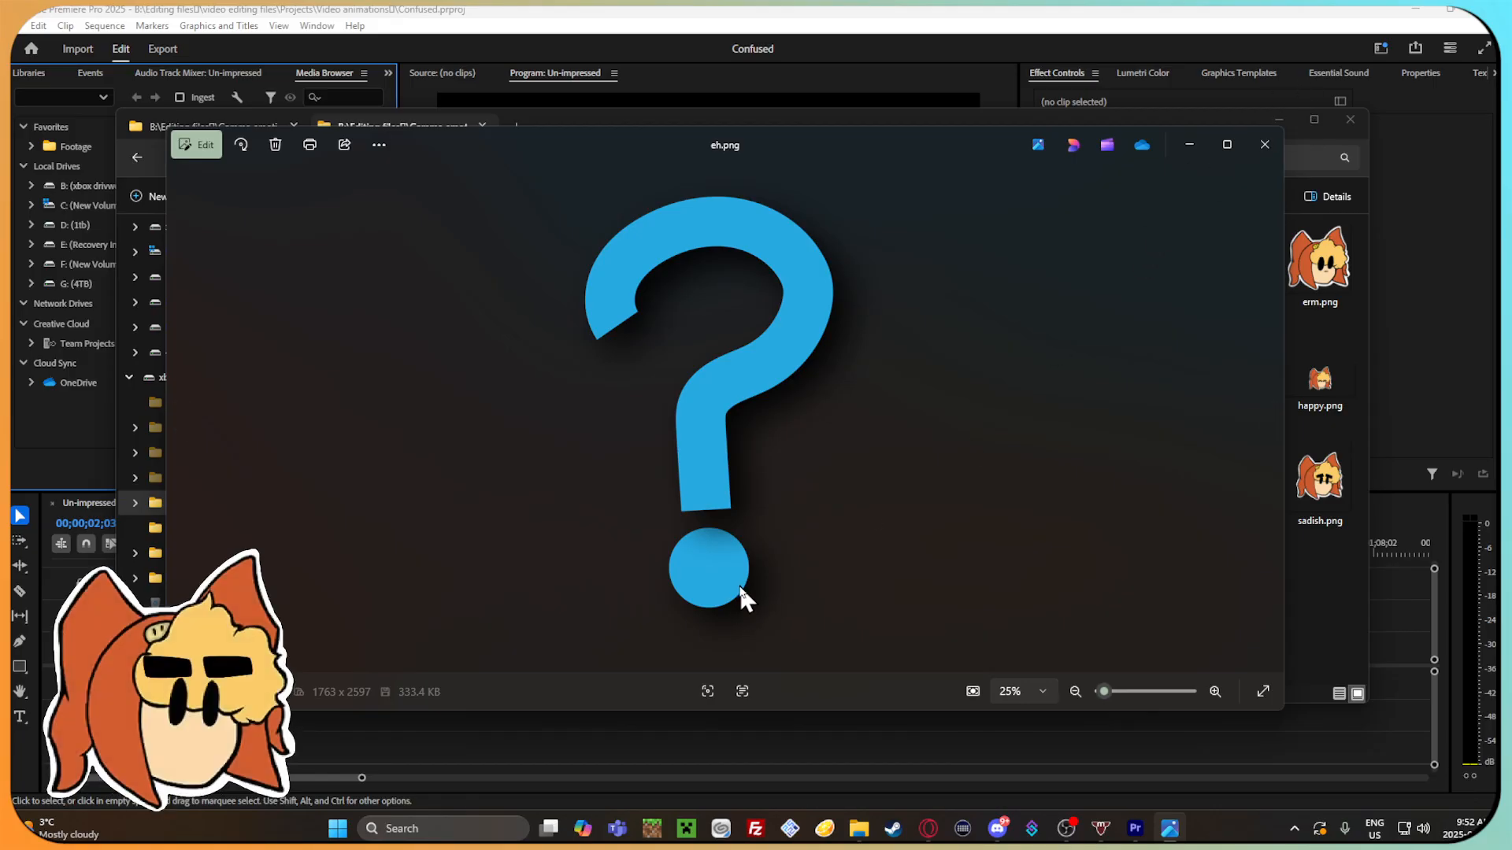
click(1265, 145)
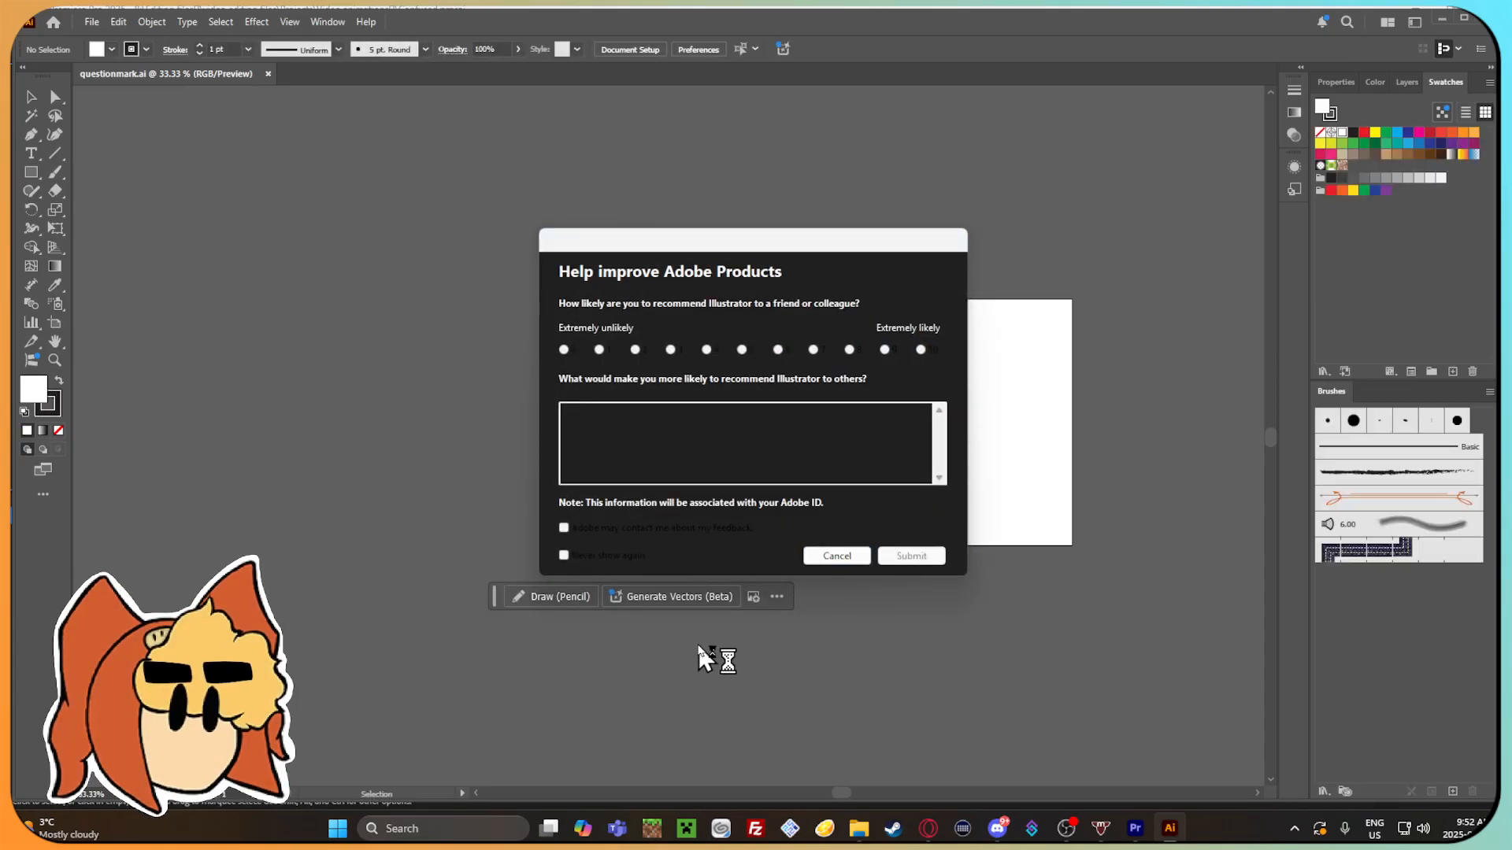
Dismiss the Illustrator feedback survey and expand the question mark group under Layer 1 in questionmark.ai.
click(836, 556)
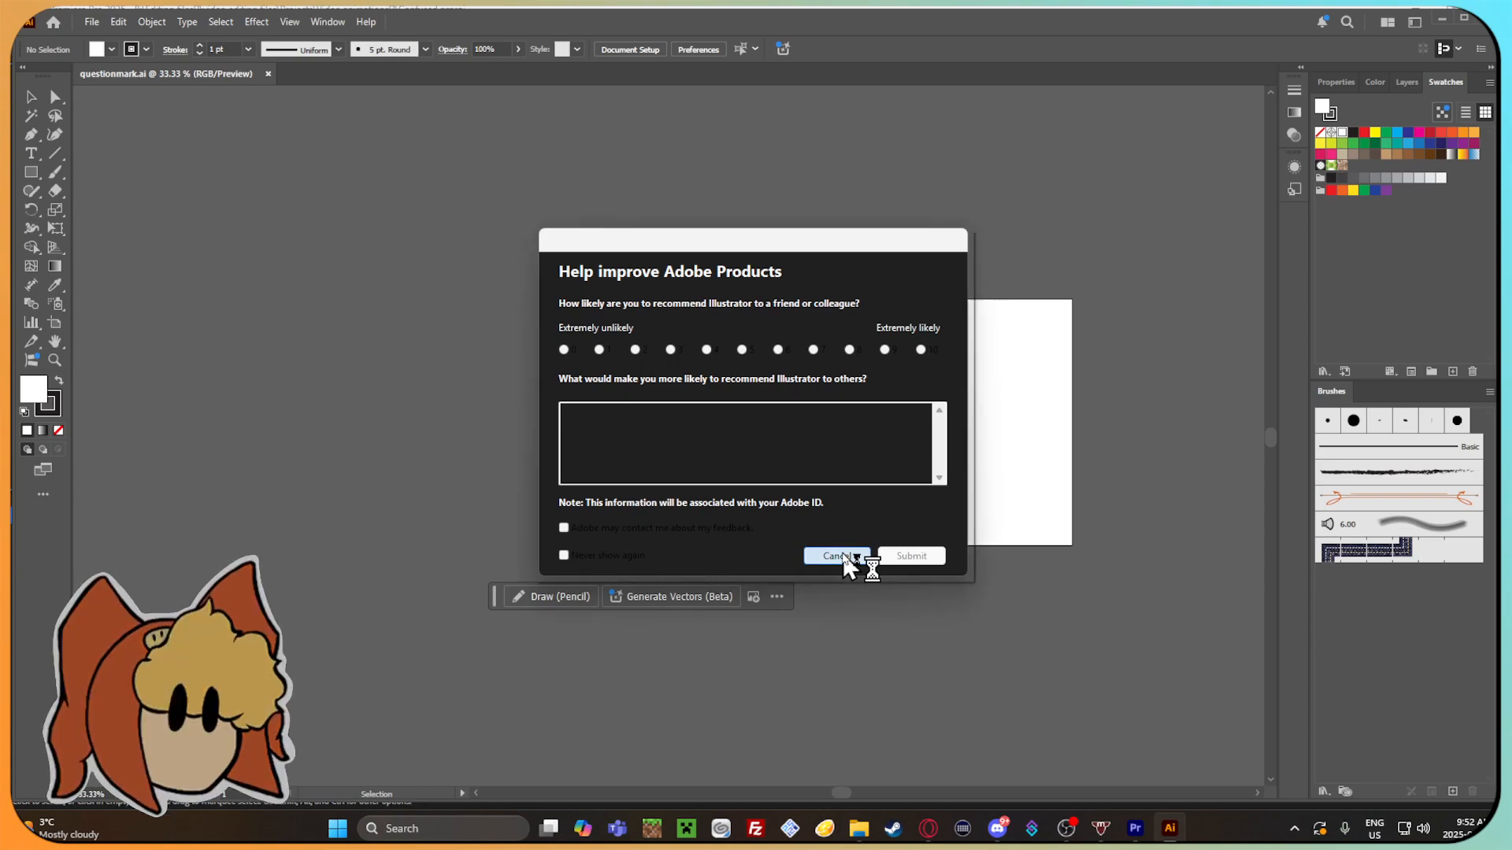
drag(1131, 441, 1016, 435)
drag(859, 413, 800, 497)
scroll(653, 442, up, 4)
scroll(730, 587, down, 2)
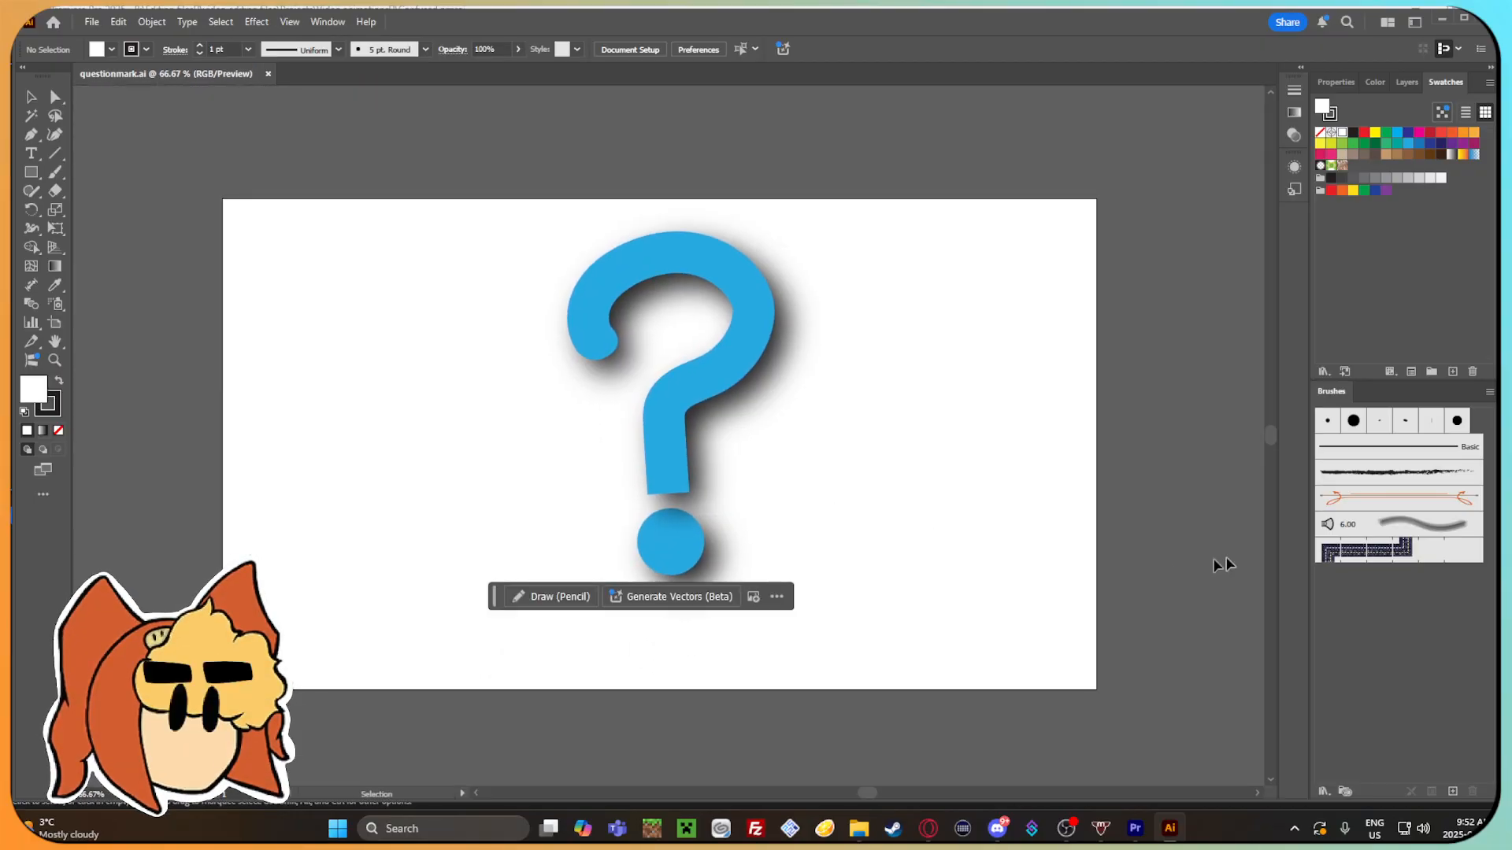
click(1407, 85)
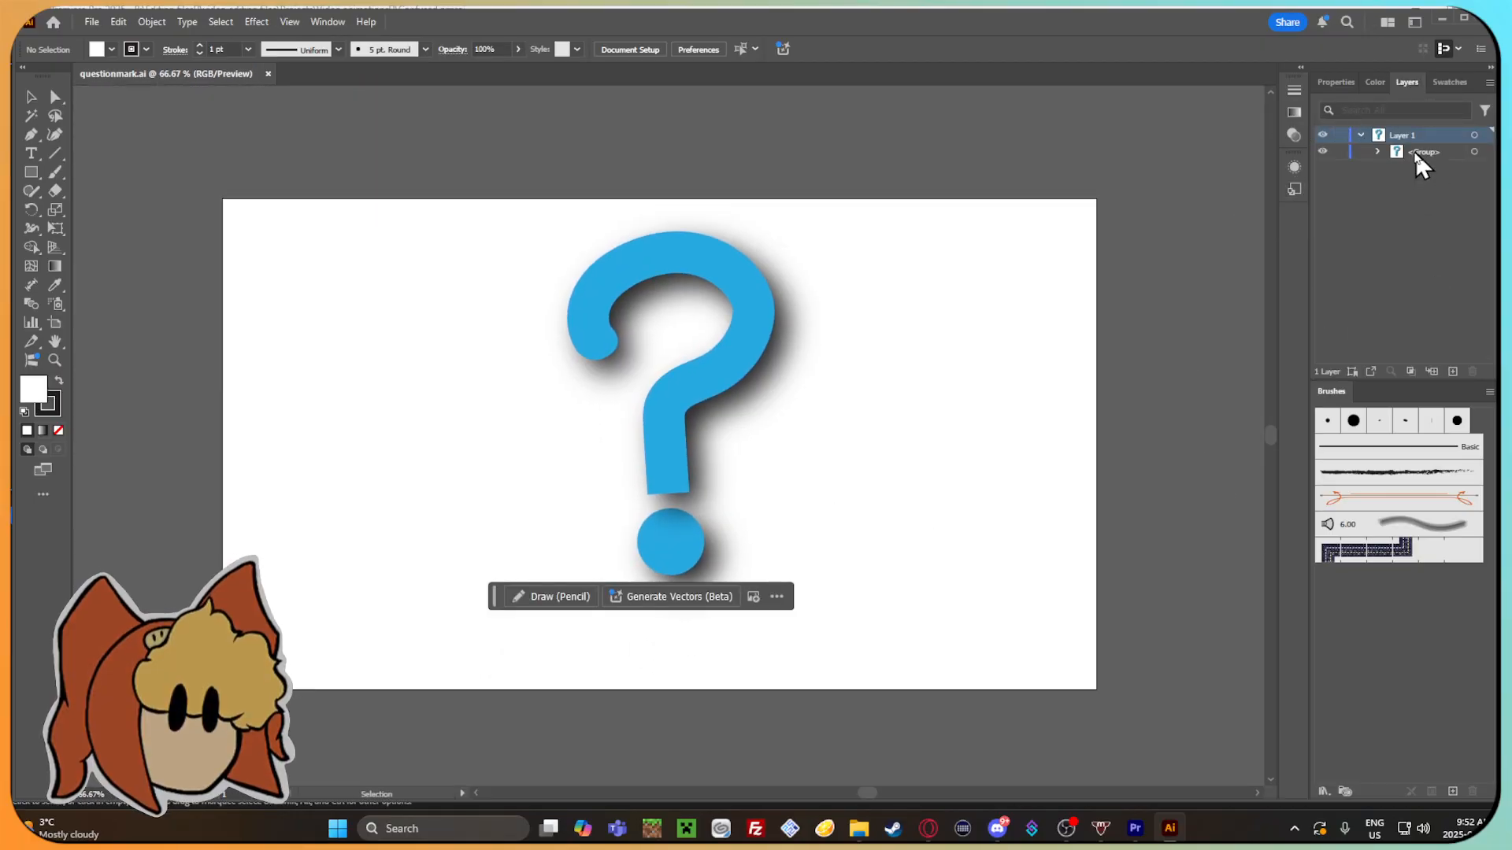
drag(1441, 193, 1436, 164)
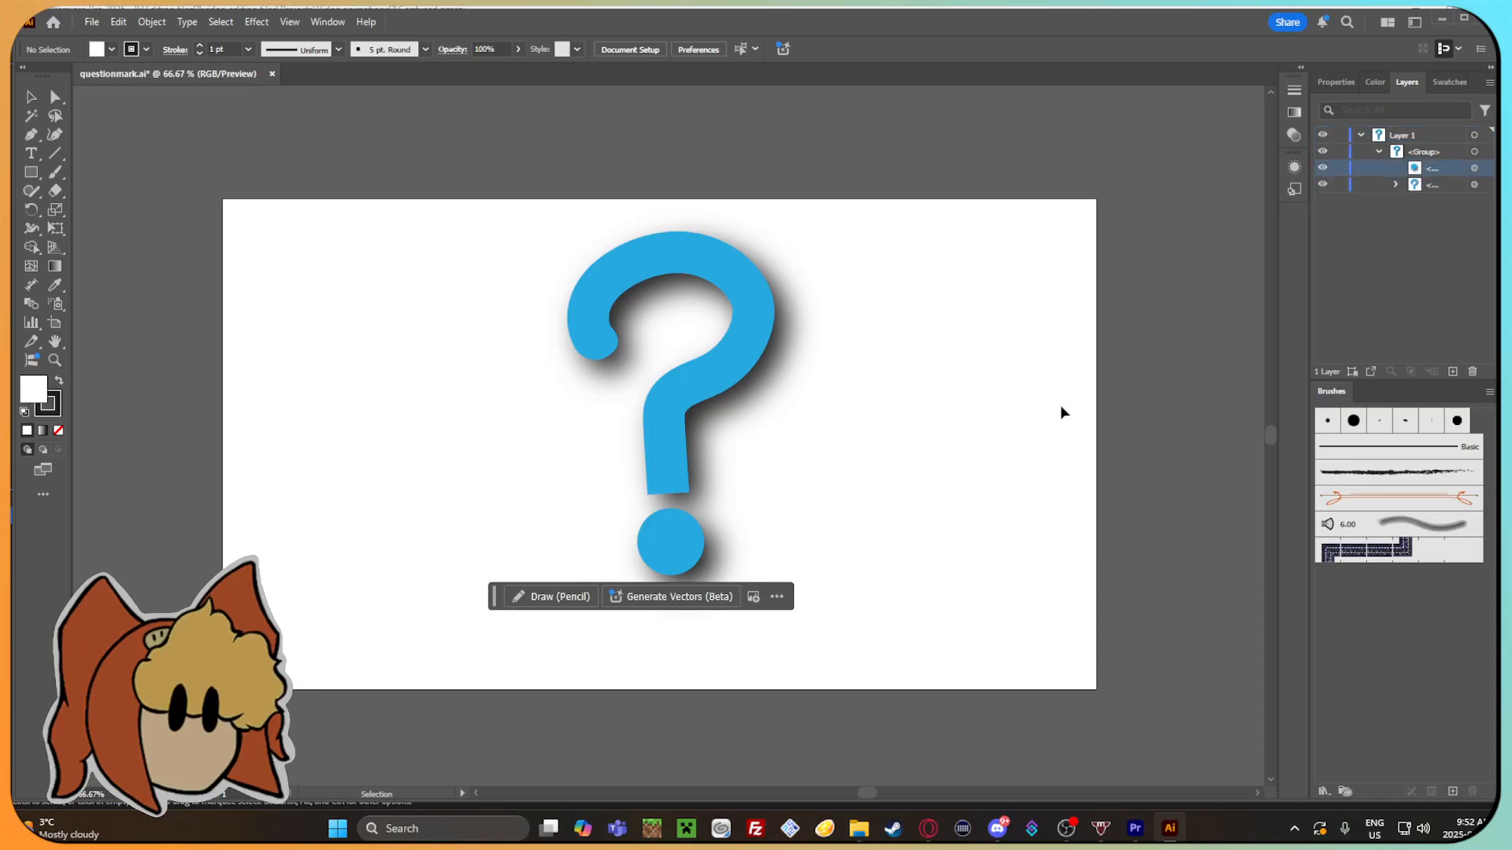
key(ctrl+a)
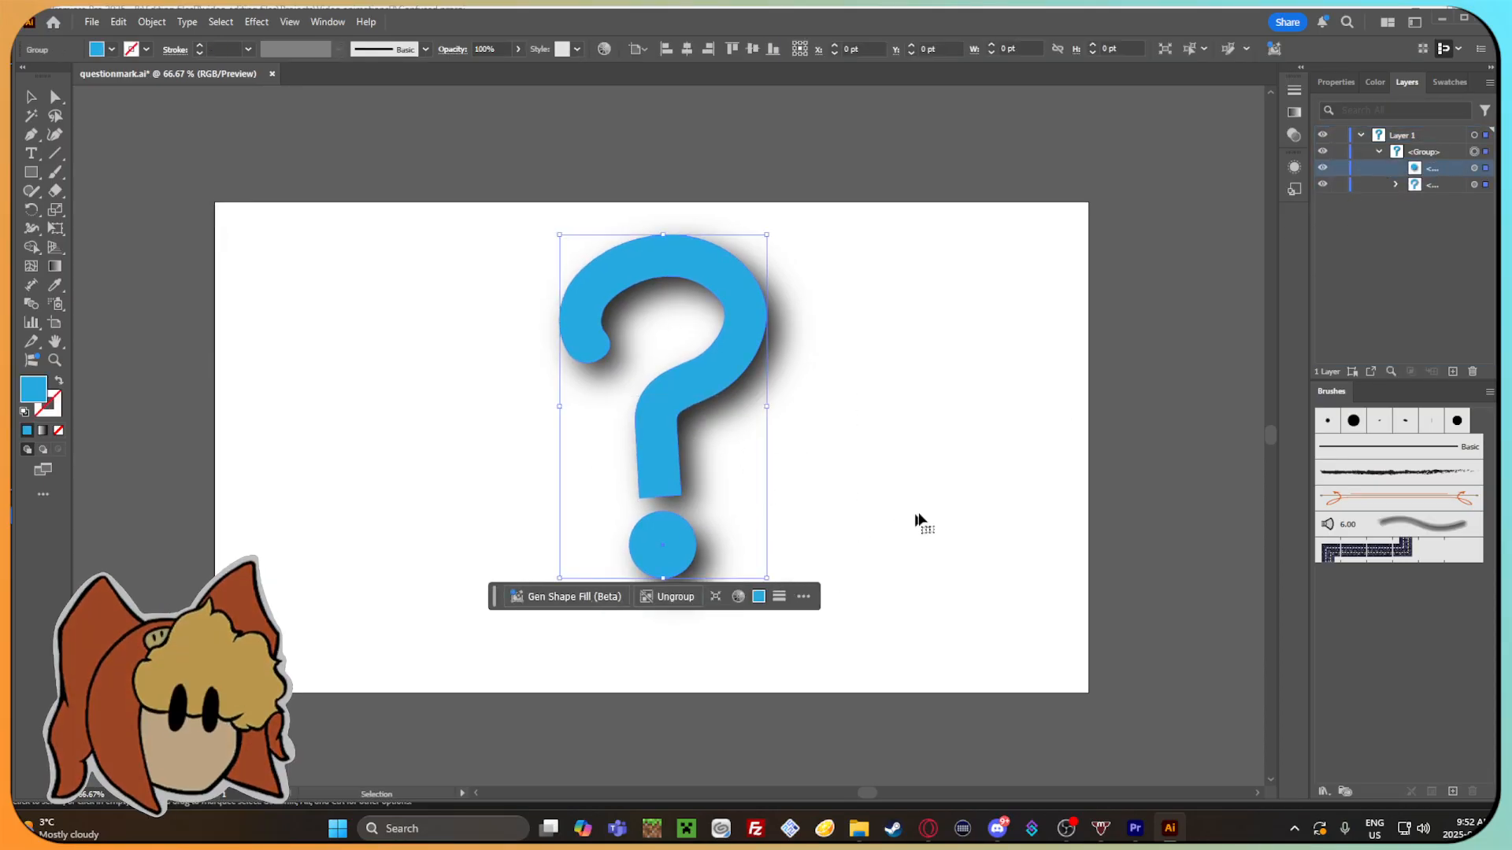
click(257, 22)
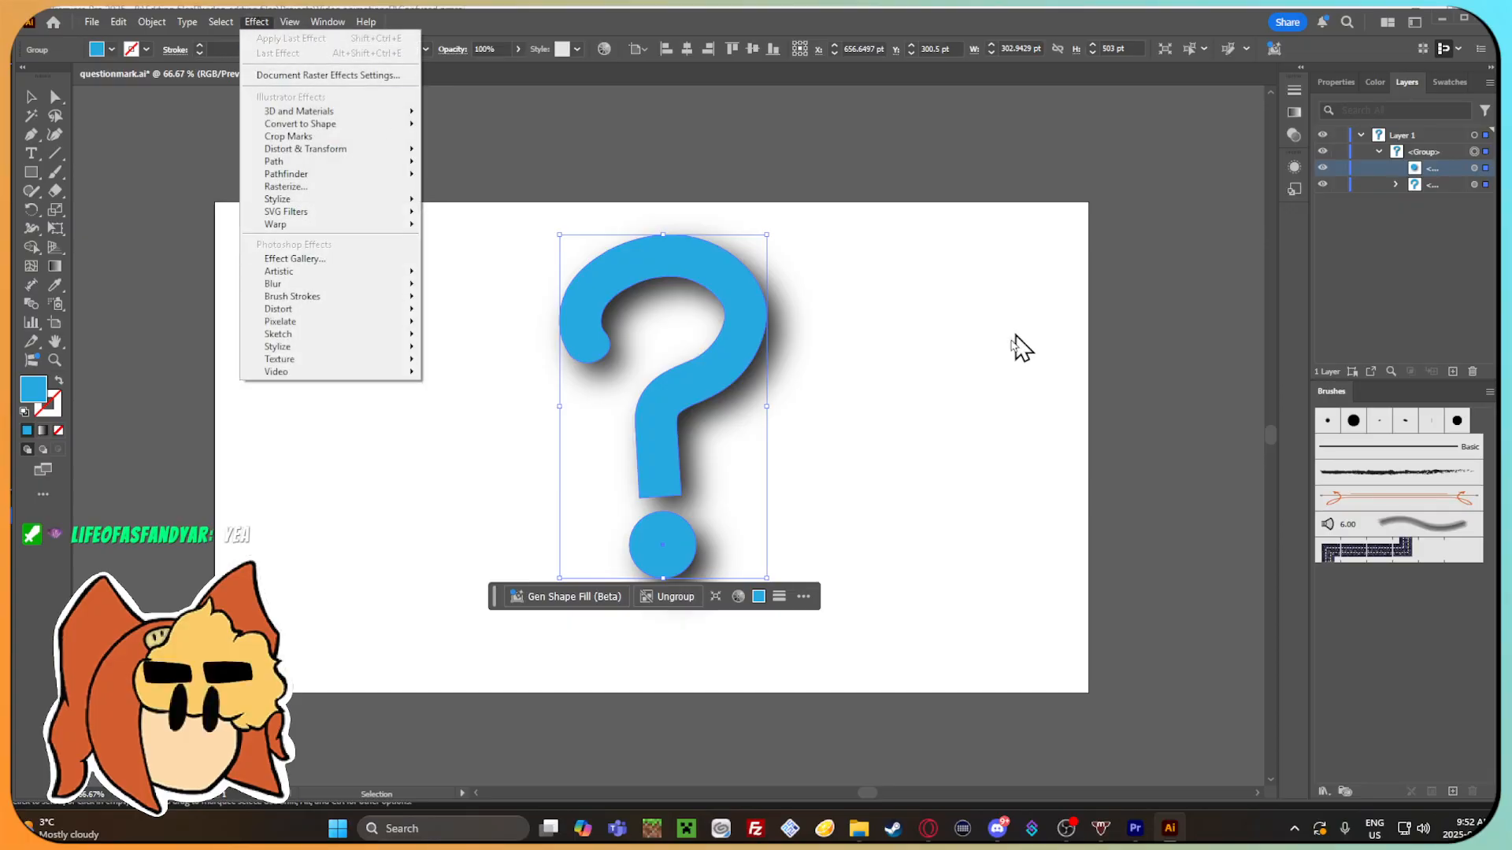
mouse_move(422, 201)
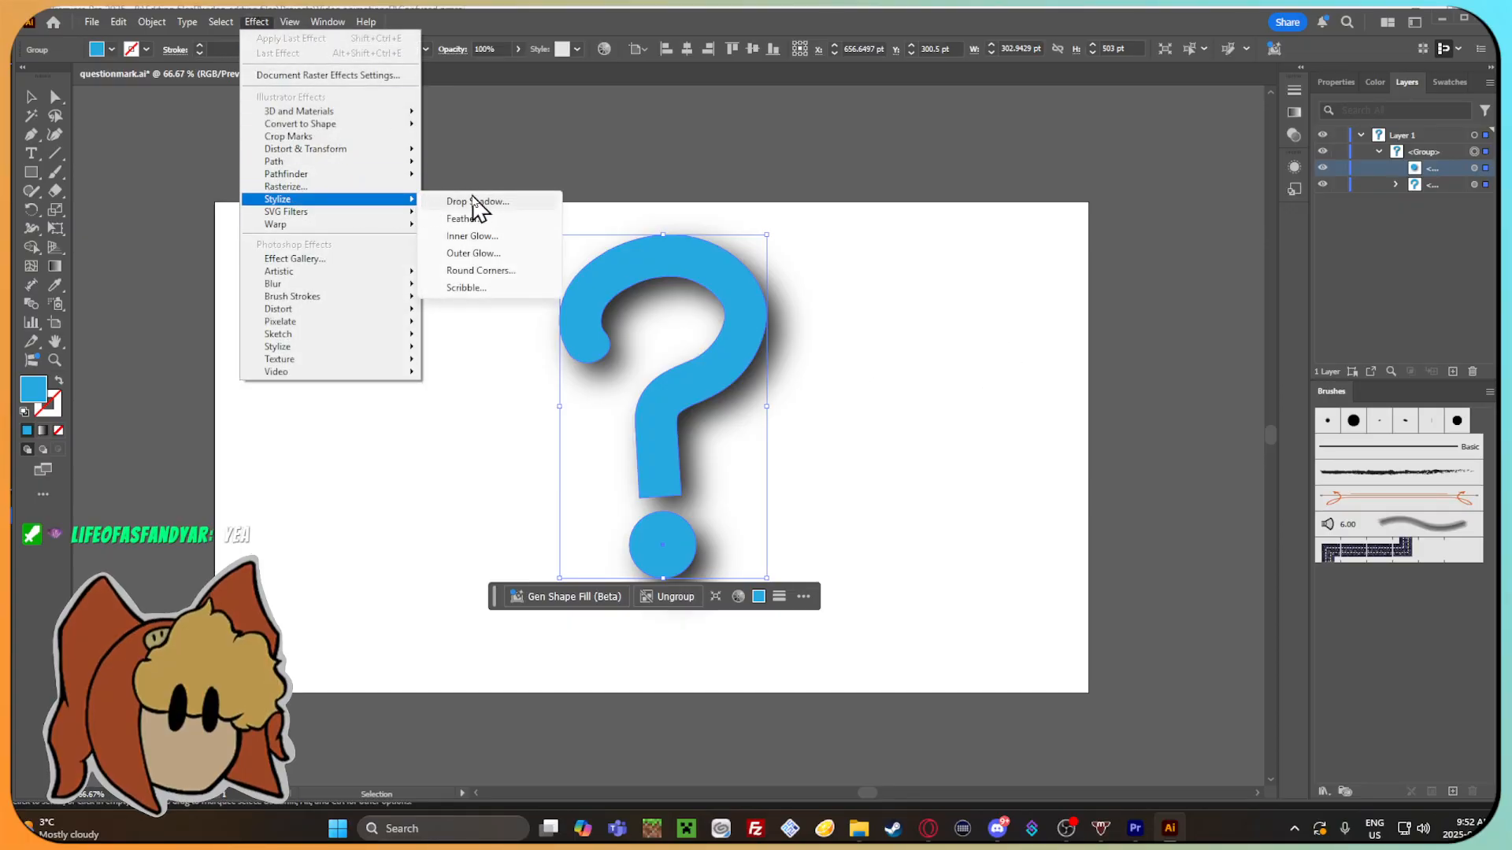
click(471, 201)
click(1227, 412)
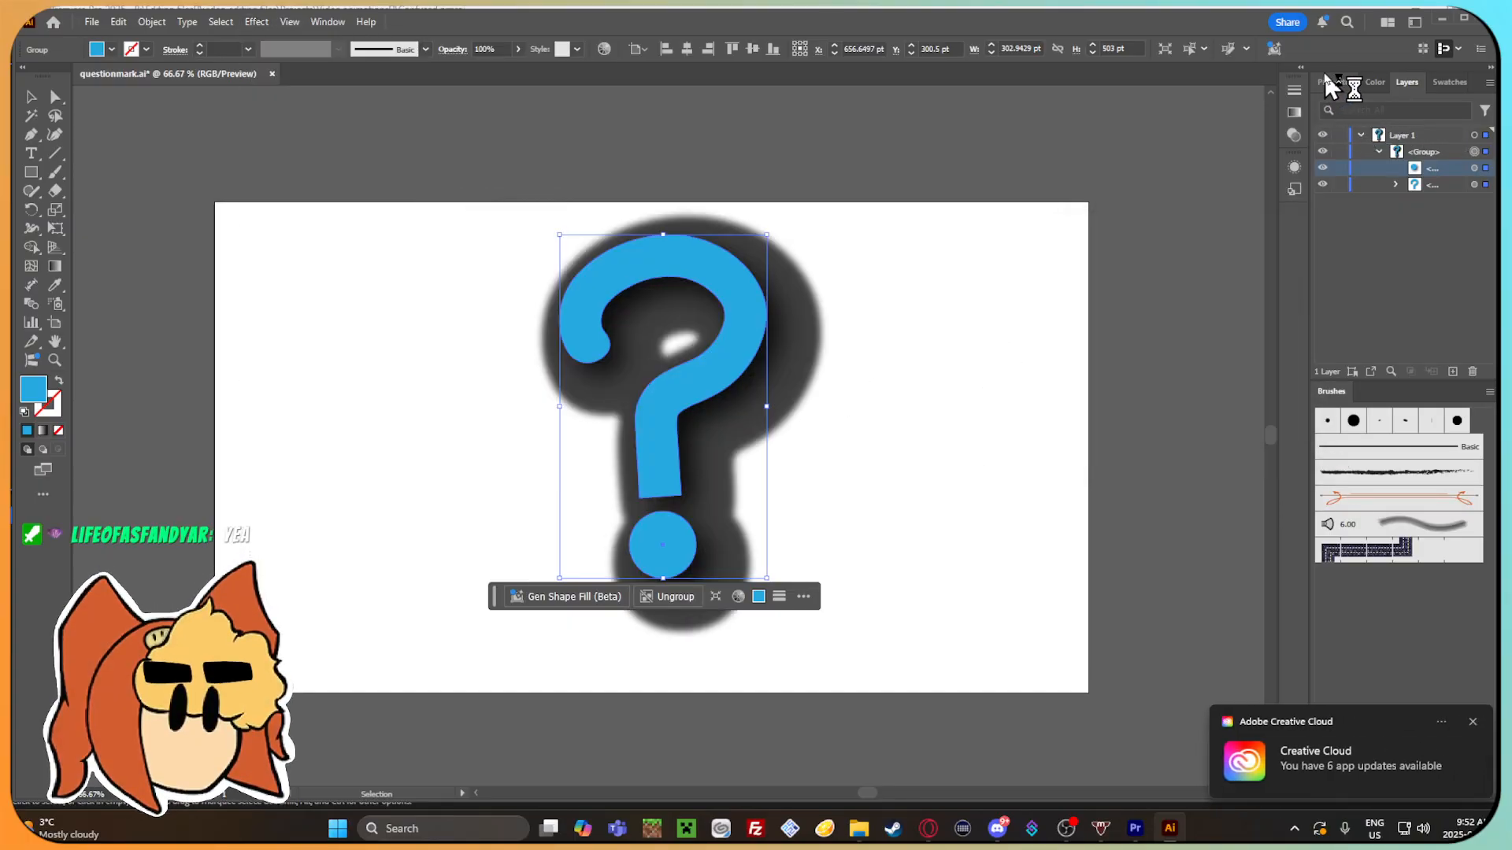
Check the question mark group's properties and Appearance details for an applied drop shadow, and deselect the artwork.
click(1343, 83)
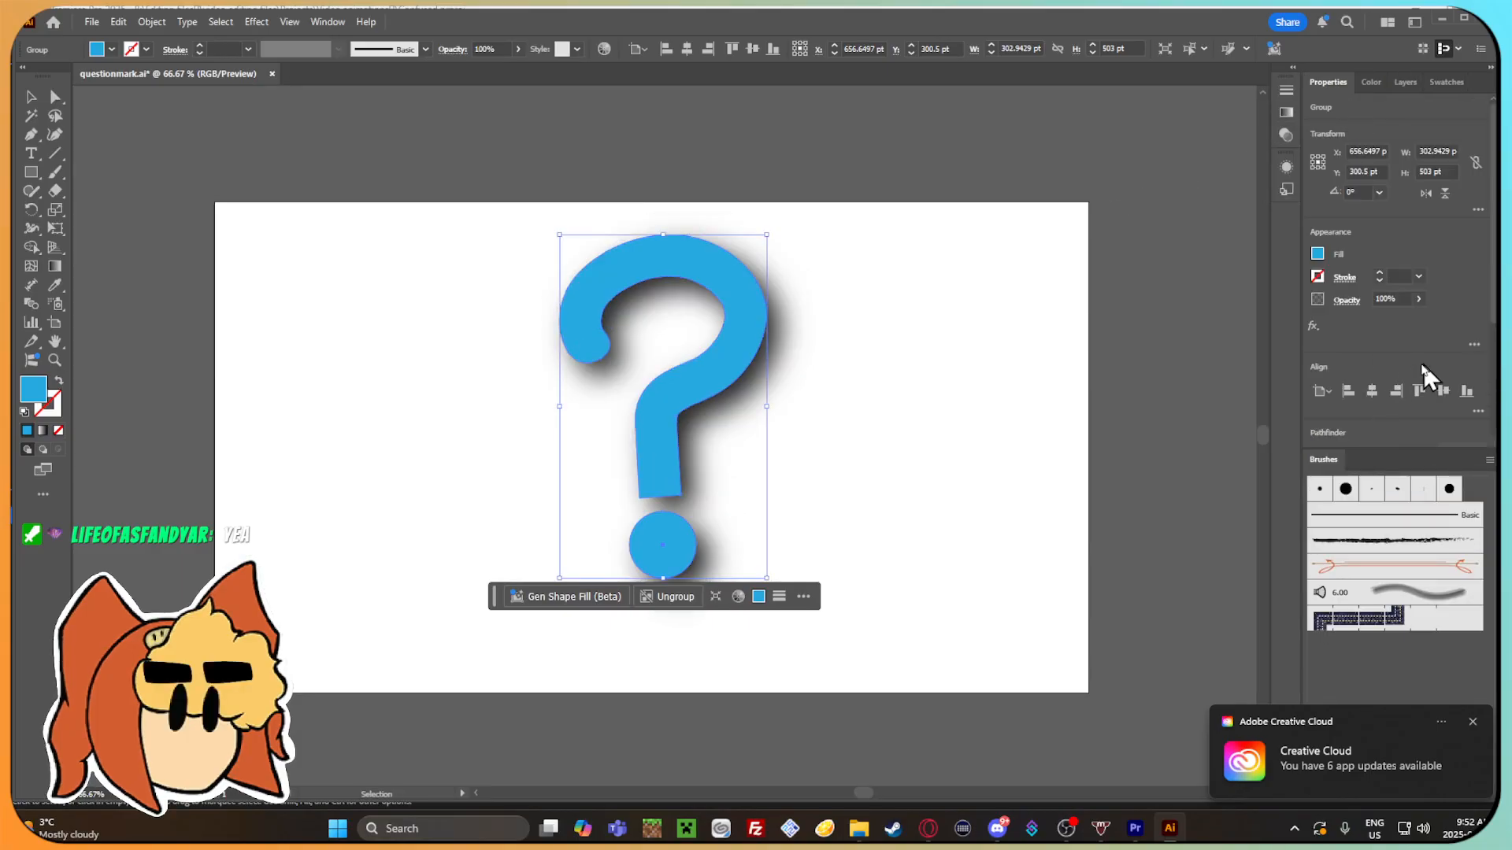
click(1313, 327)
click(1311, 328)
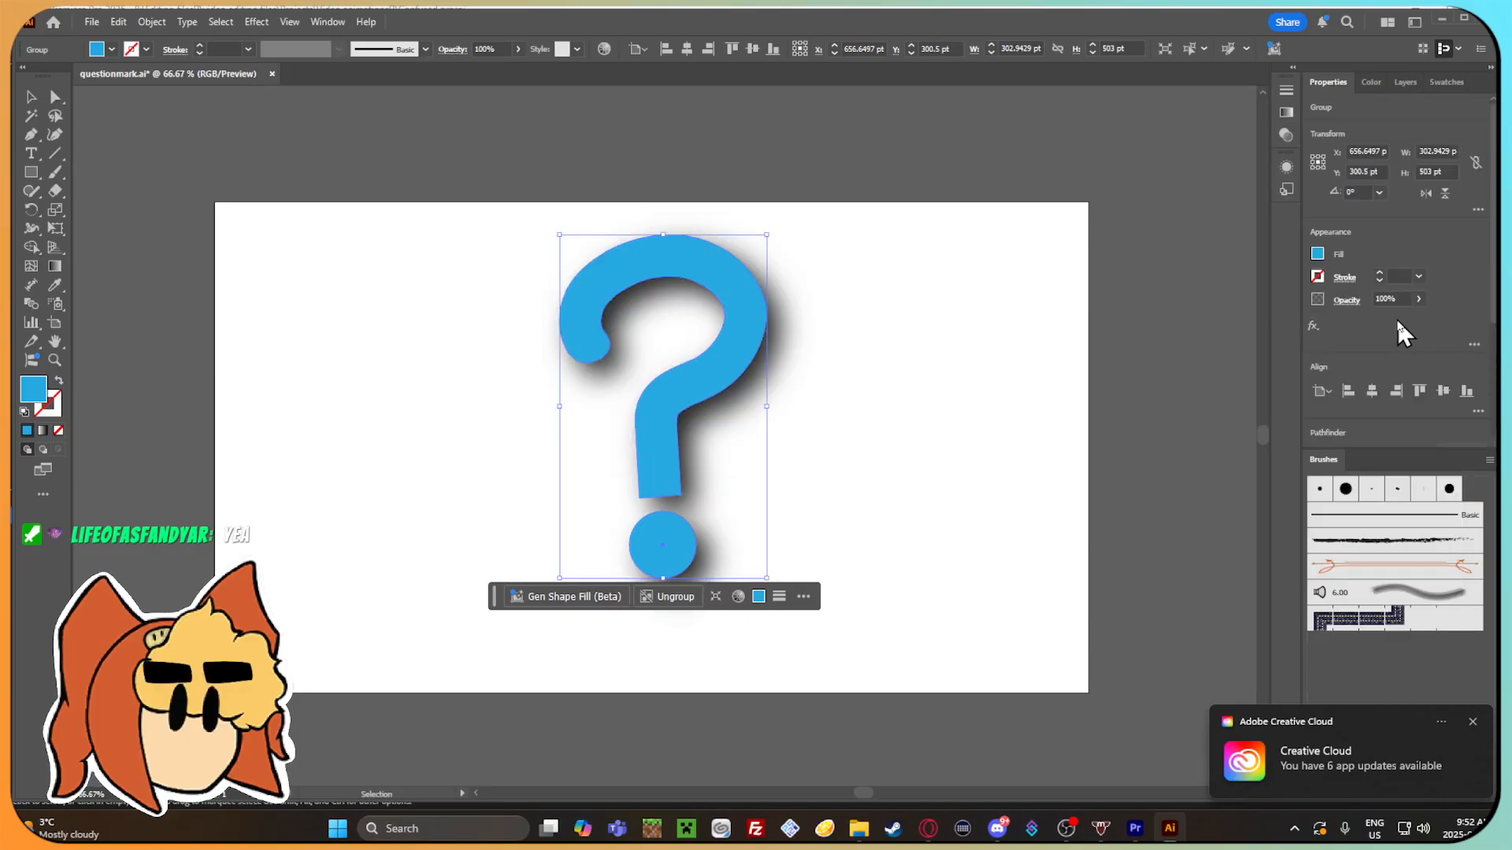
click(1474, 344)
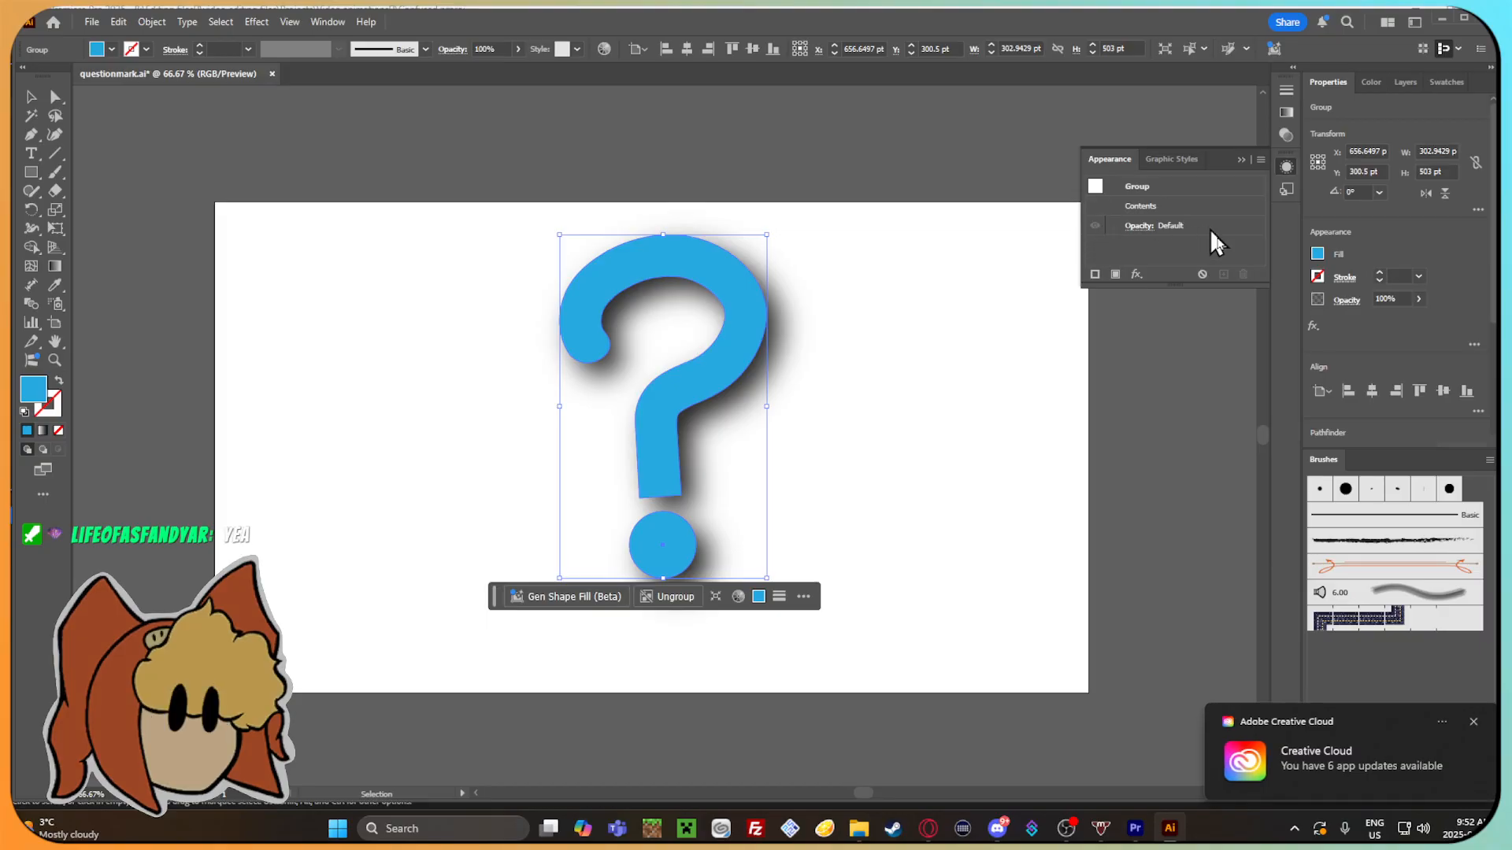
click(861, 388)
click(740, 341)
click(848, 446)
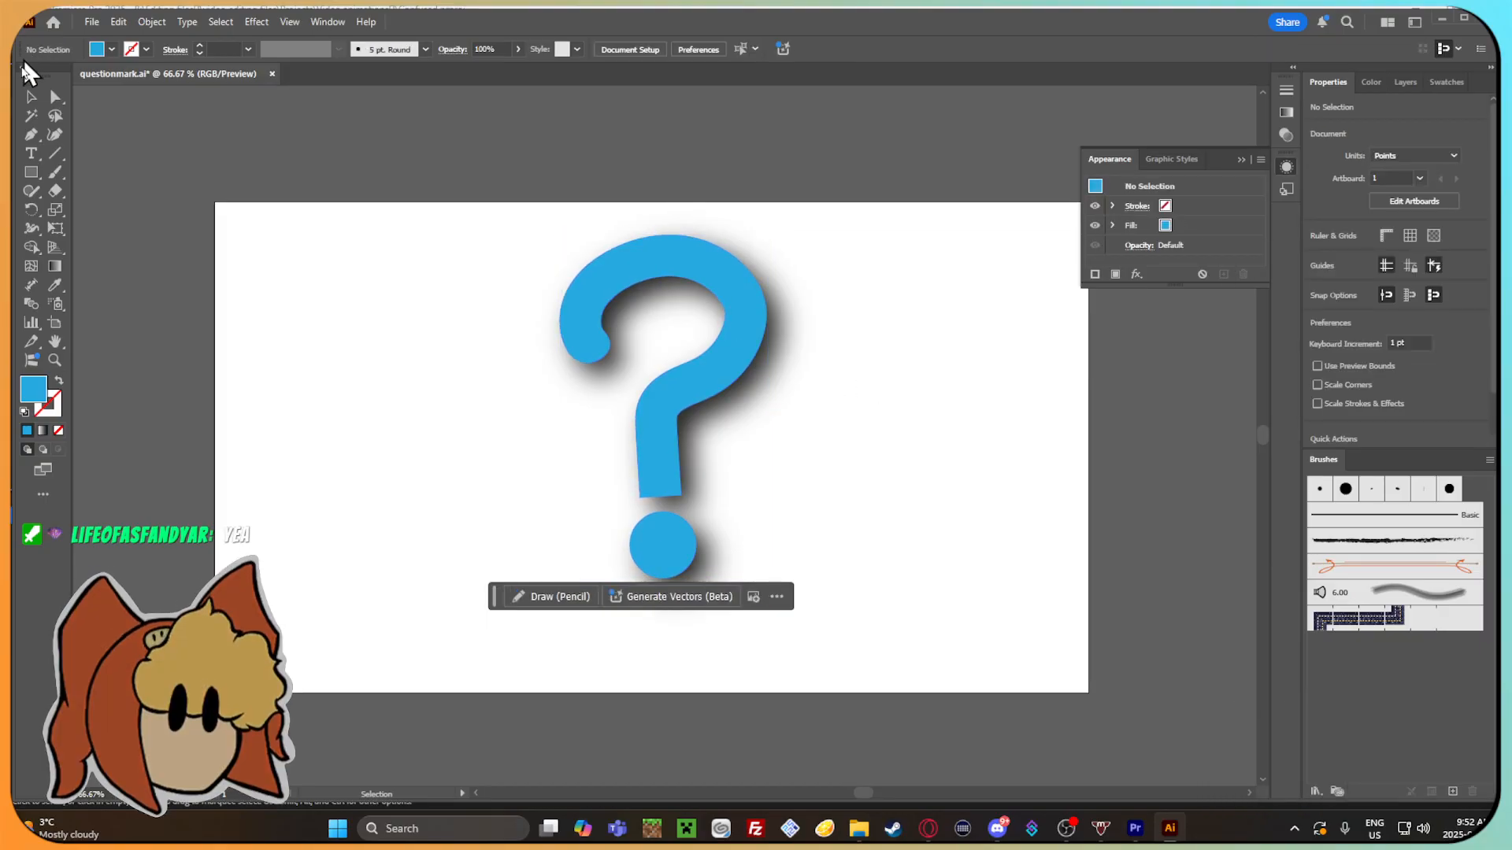
Use Direct Selection to pick the question mark's curved upper part and remove its drop shadow.
click(55, 96)
click(735, 304)
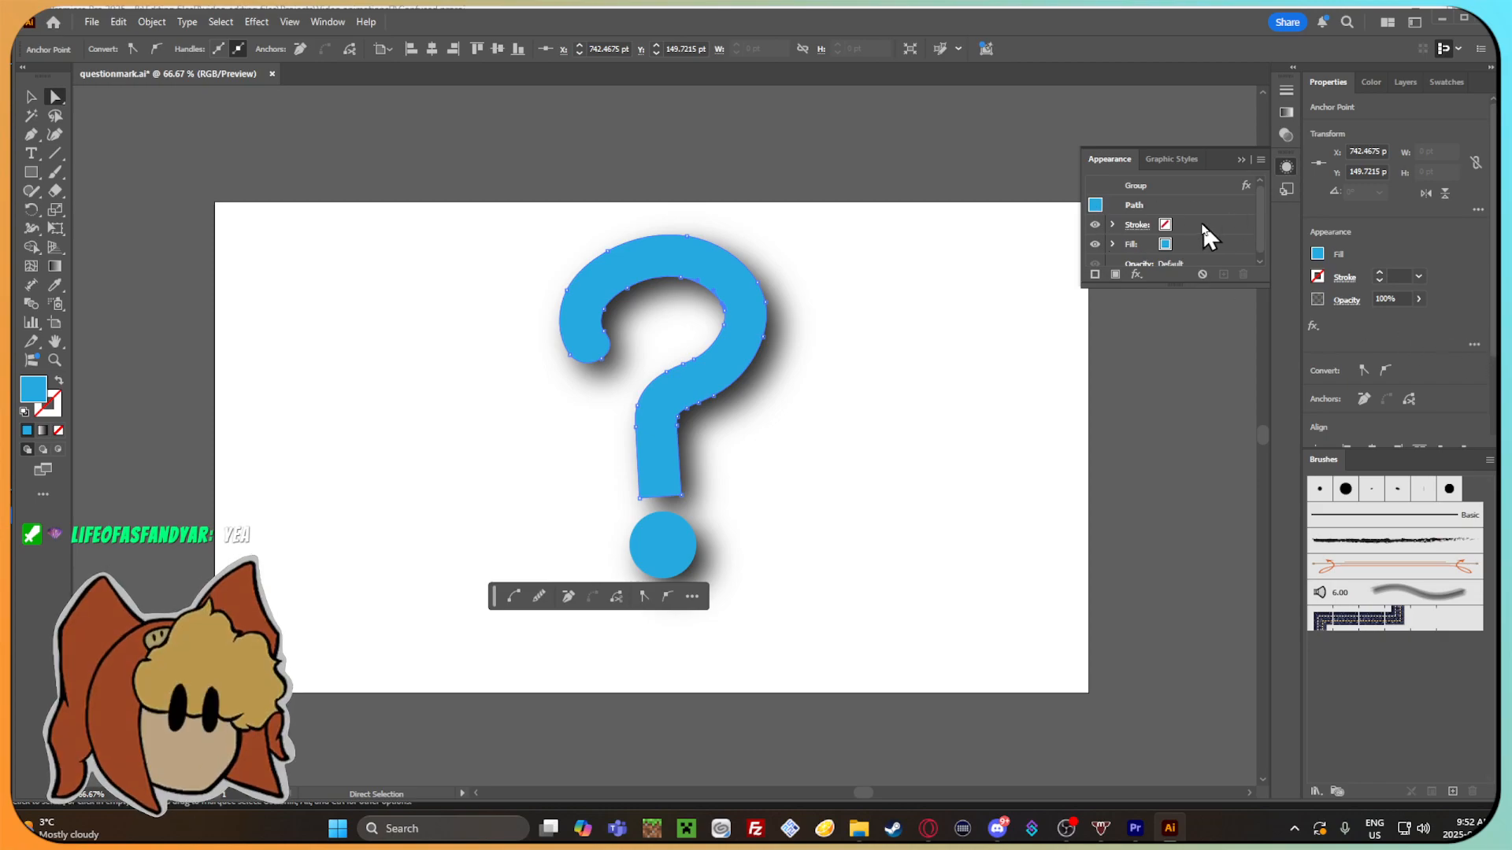
click(925, 348)
drag(736, 332, 495, 317)
key(ctrl+z)
click(1072, 474)
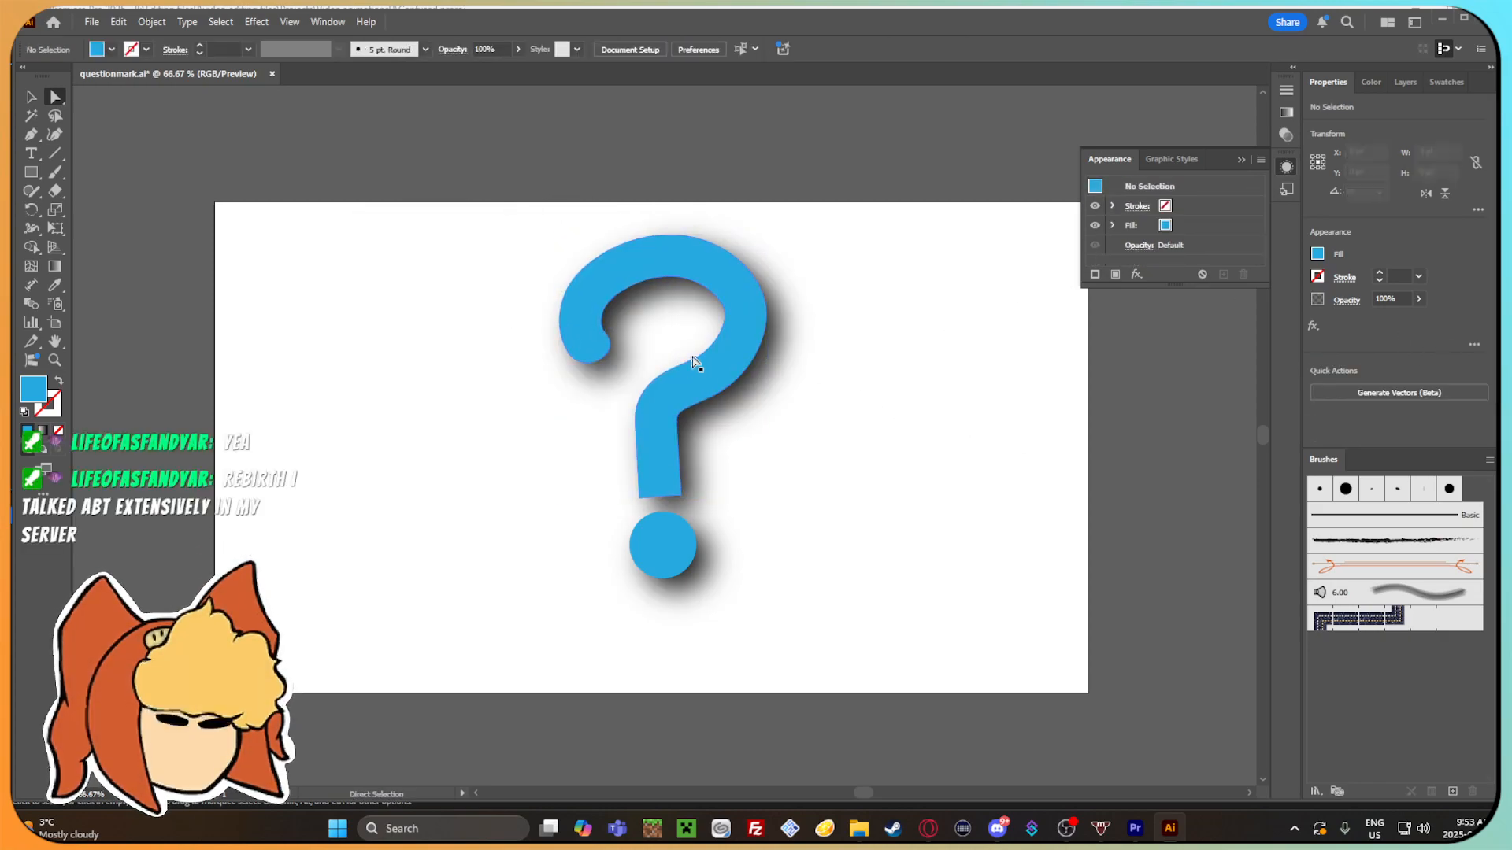
click(759, 304)
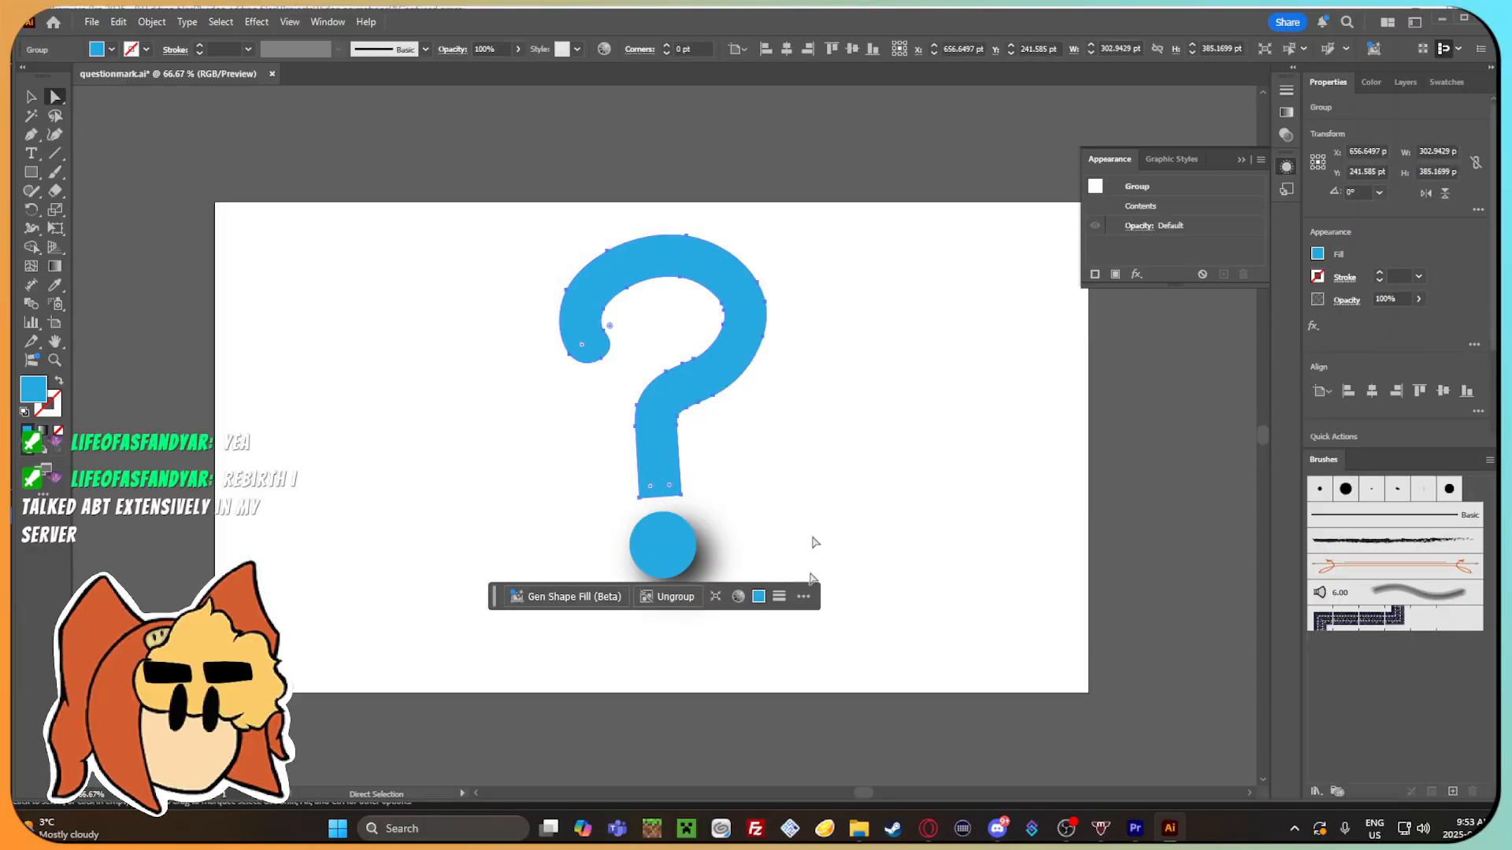
Select the dot of the question mark and delete its Drop Shadow effect.
click(665, 550)
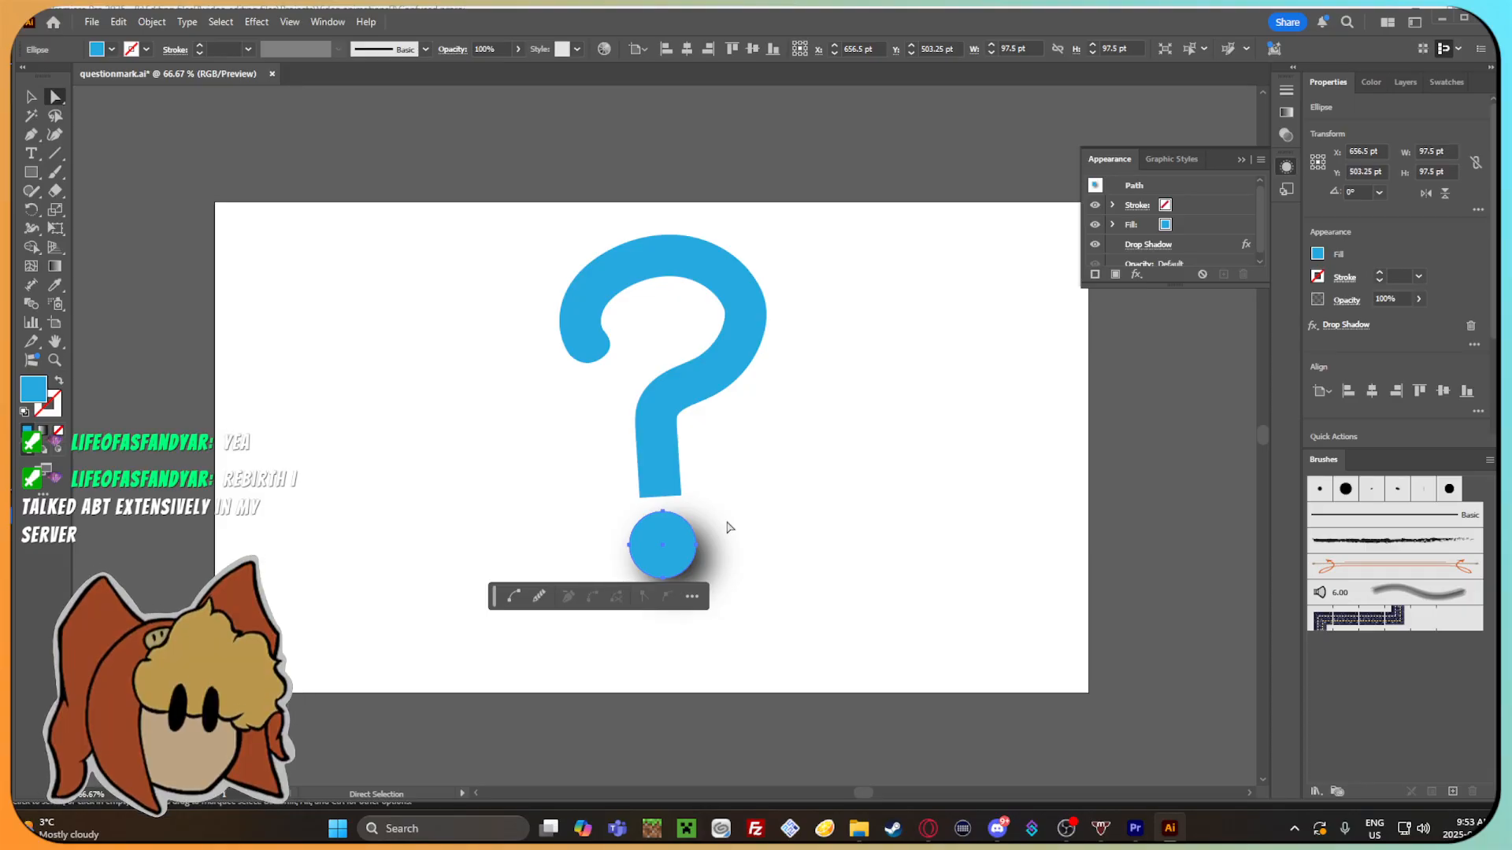
click(834, 510)
click(682, 544)
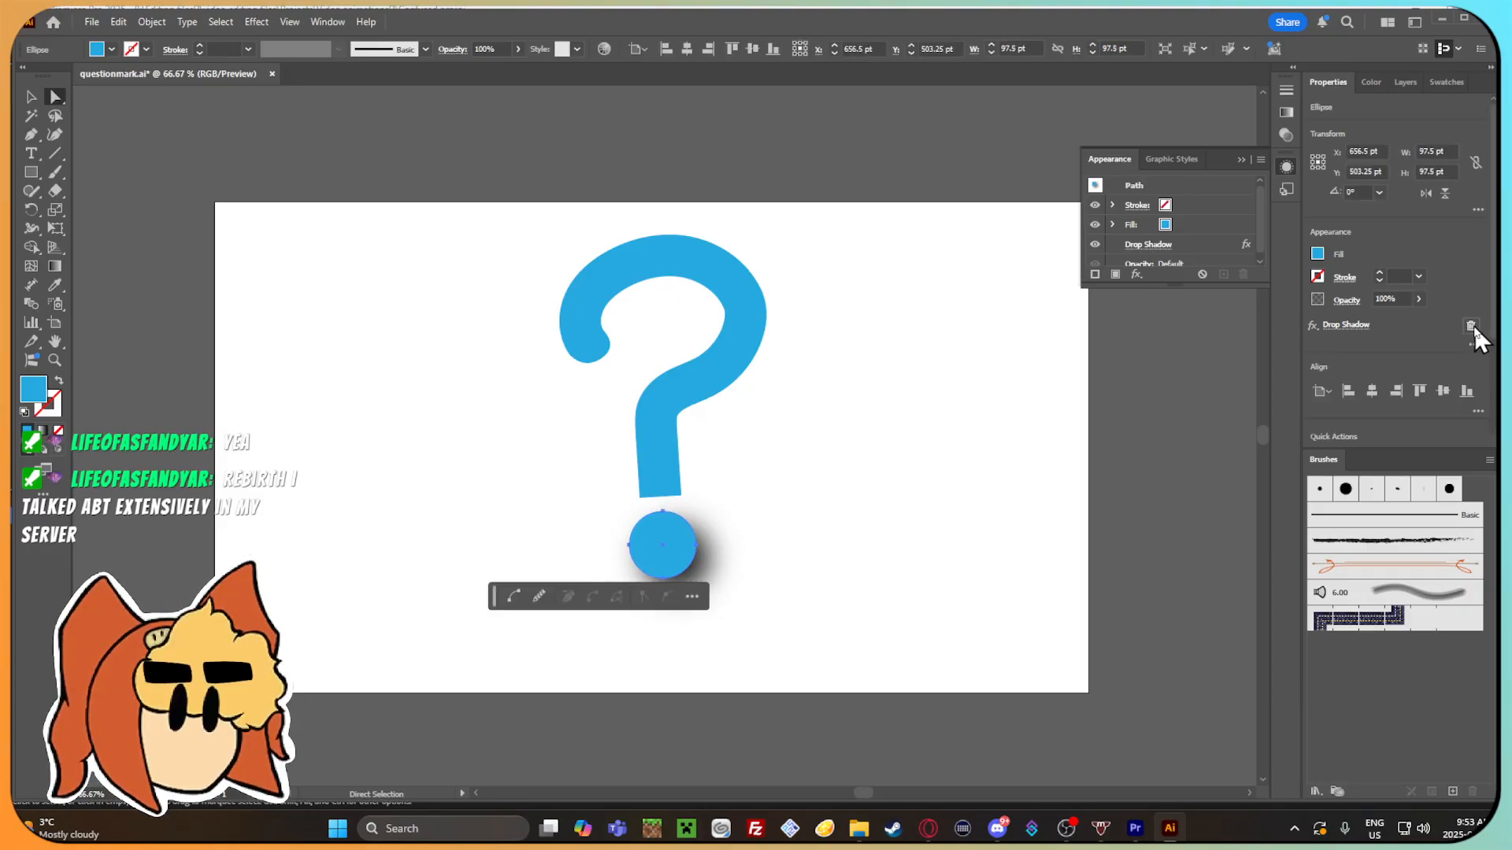
click(1470, 326)
Deselect the dot and inspect the edges of the whole question mark up close and at full artboard view.
click(888, 547)
drag(887, 547, 885, 583)
drag(715, 381, 747, 412)
scroll(622, 391, up, 2)
scroll(626, 391, up, 2)
scroll(448, 326, down, 1)
click(33, 97)
drag(640, 460, 469, 328)
scroll(470, 327, down, 4)
drag(675, 332, 805, 432)
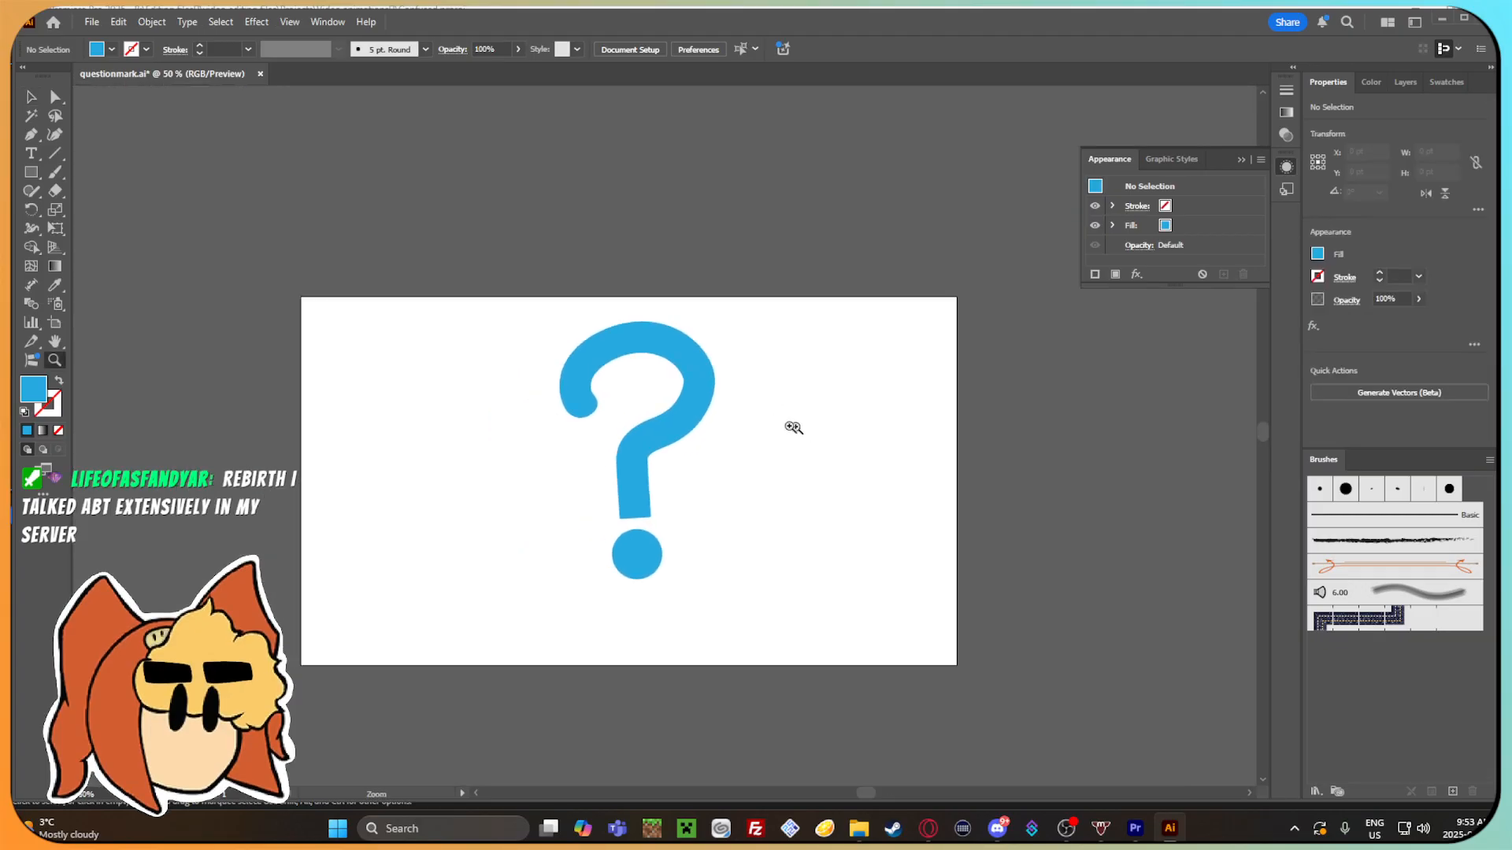
scroll(675, 493, up, 2)
drag(675, 493, 760, 445)
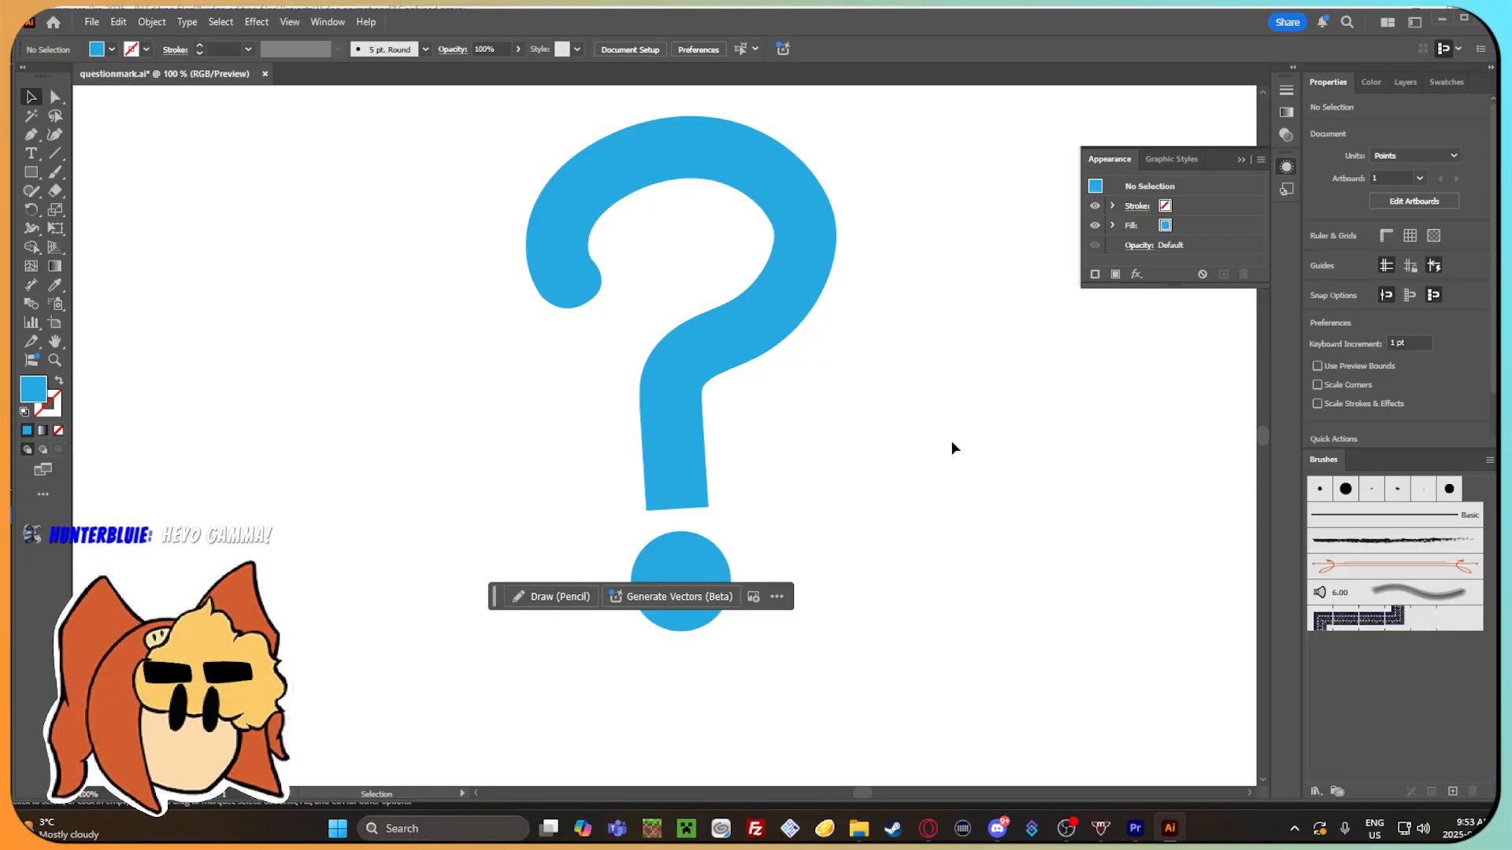
Examine the rounded end of the question mark's hook and its lower anchor point with Direct Selection.
click(566, 262)
scroll(587, 287, left, 1)
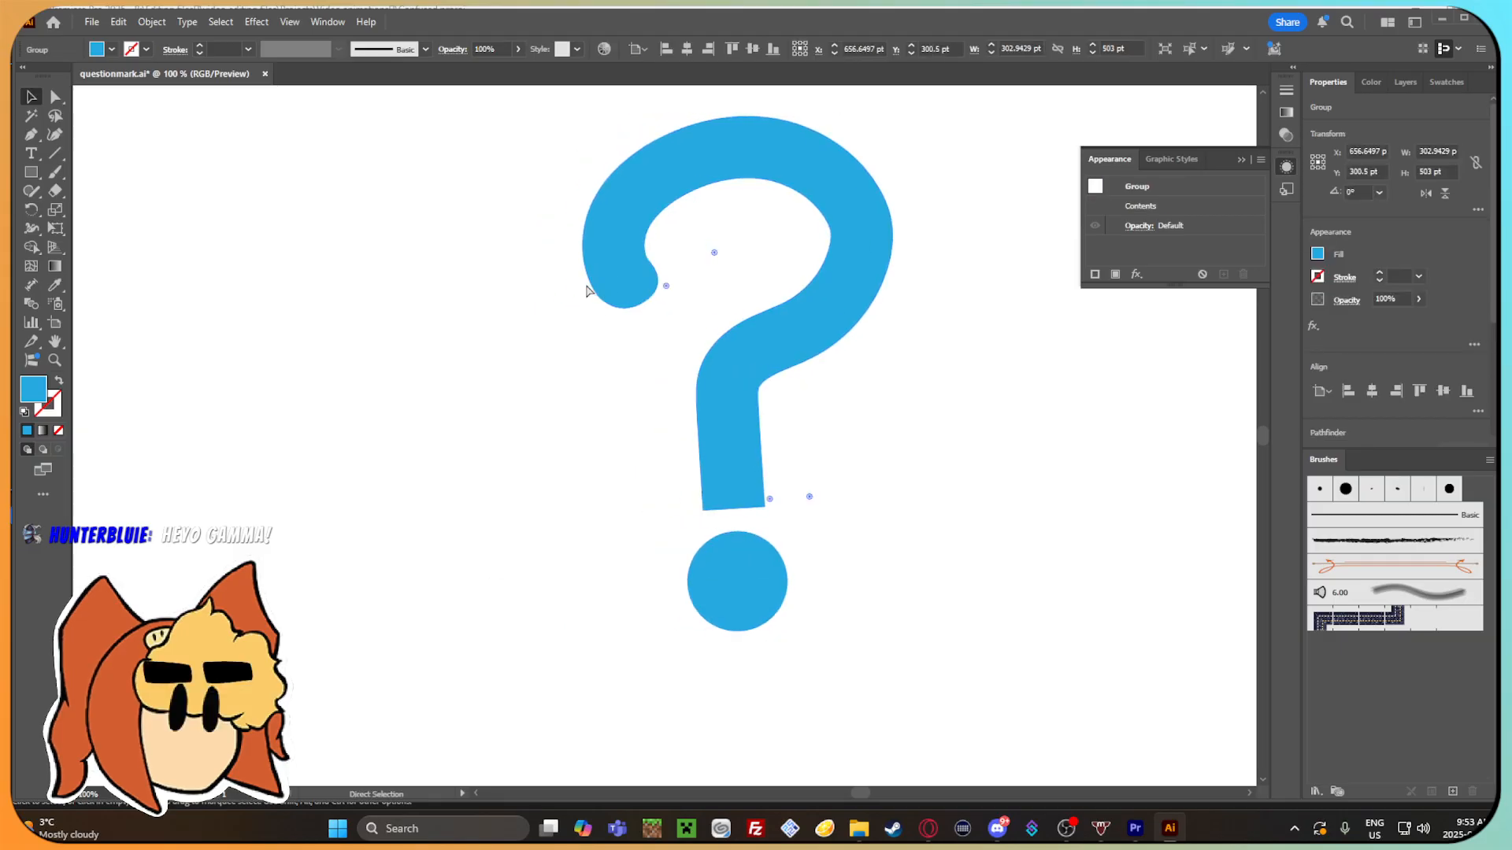
scroll(652, 296, up, 3)
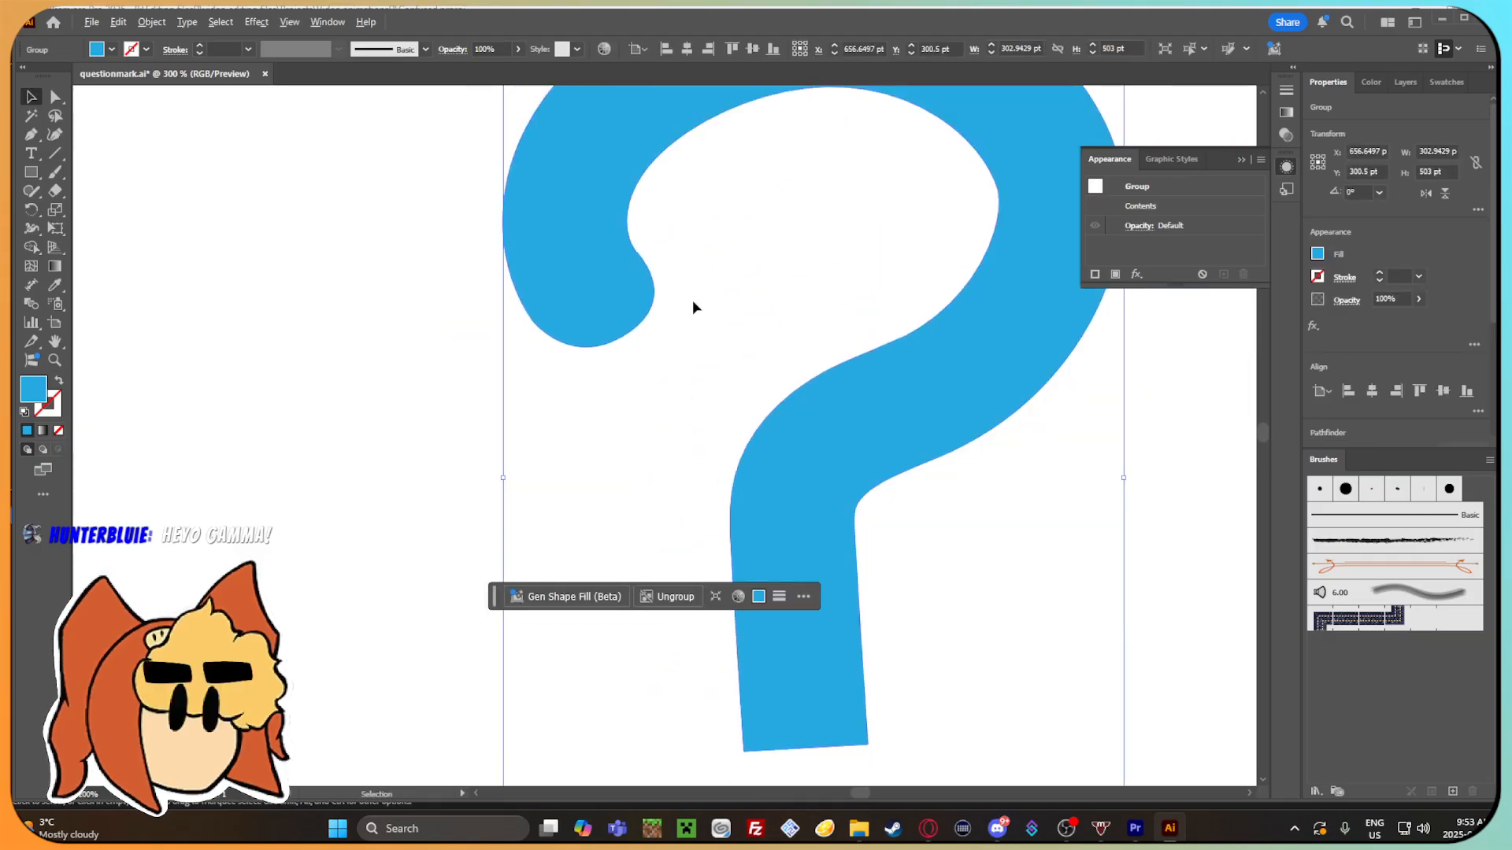
scroll(691, 308, down, 1)
click(287, 352)
click(51, 96)
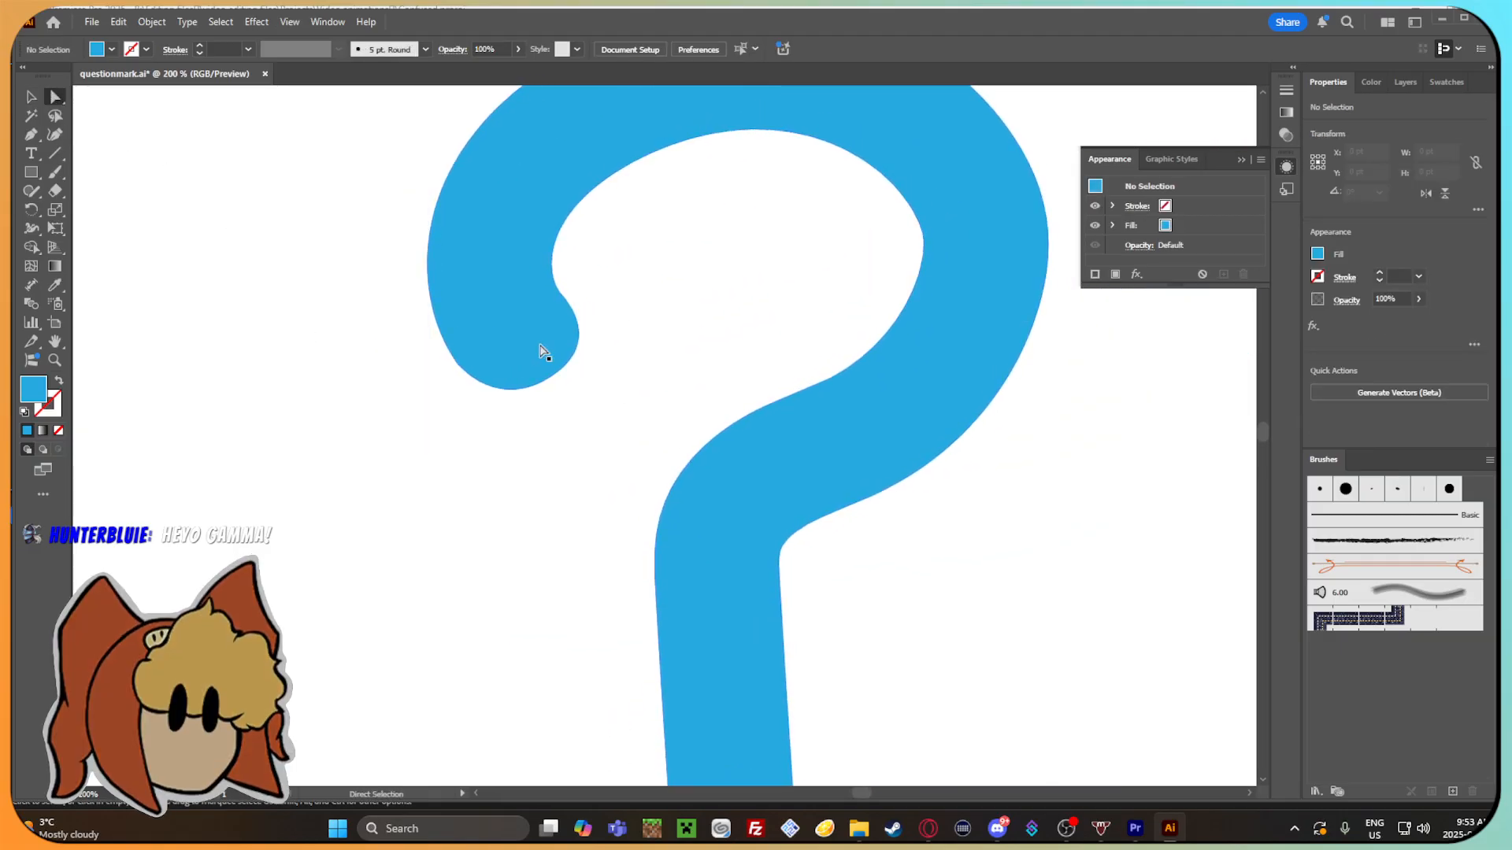
scroll(543, 353, up, 3)
click(532, 399)
drag(530, 396, 496, 410)
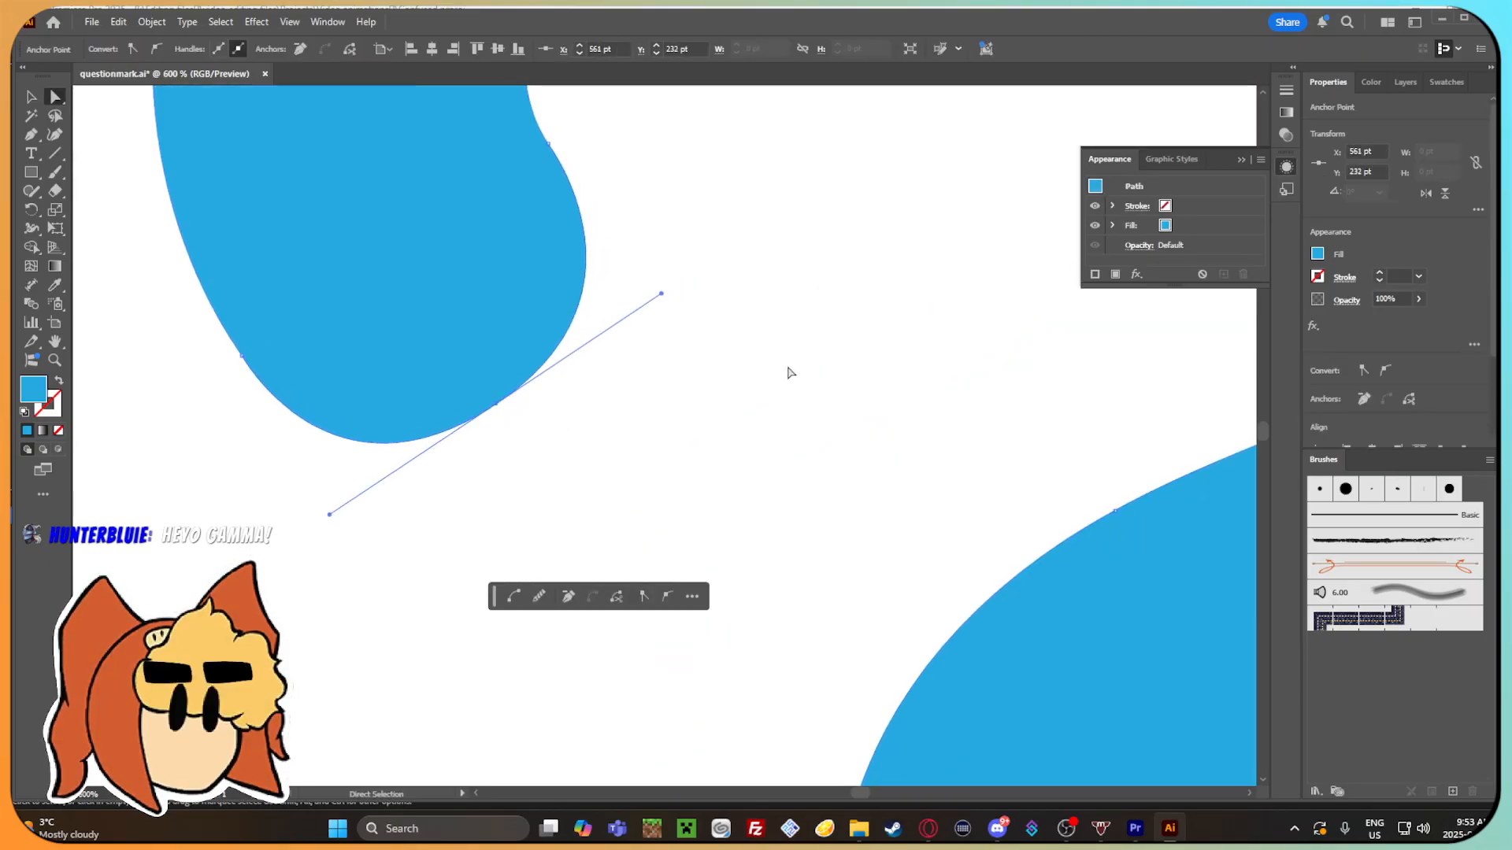
click(791, 369)
scroll(793, 362, down, 3)
drag(840, 344, 634, 385)
scroll(640, 378, down, 3)
scroll(634, 385, up, 3)
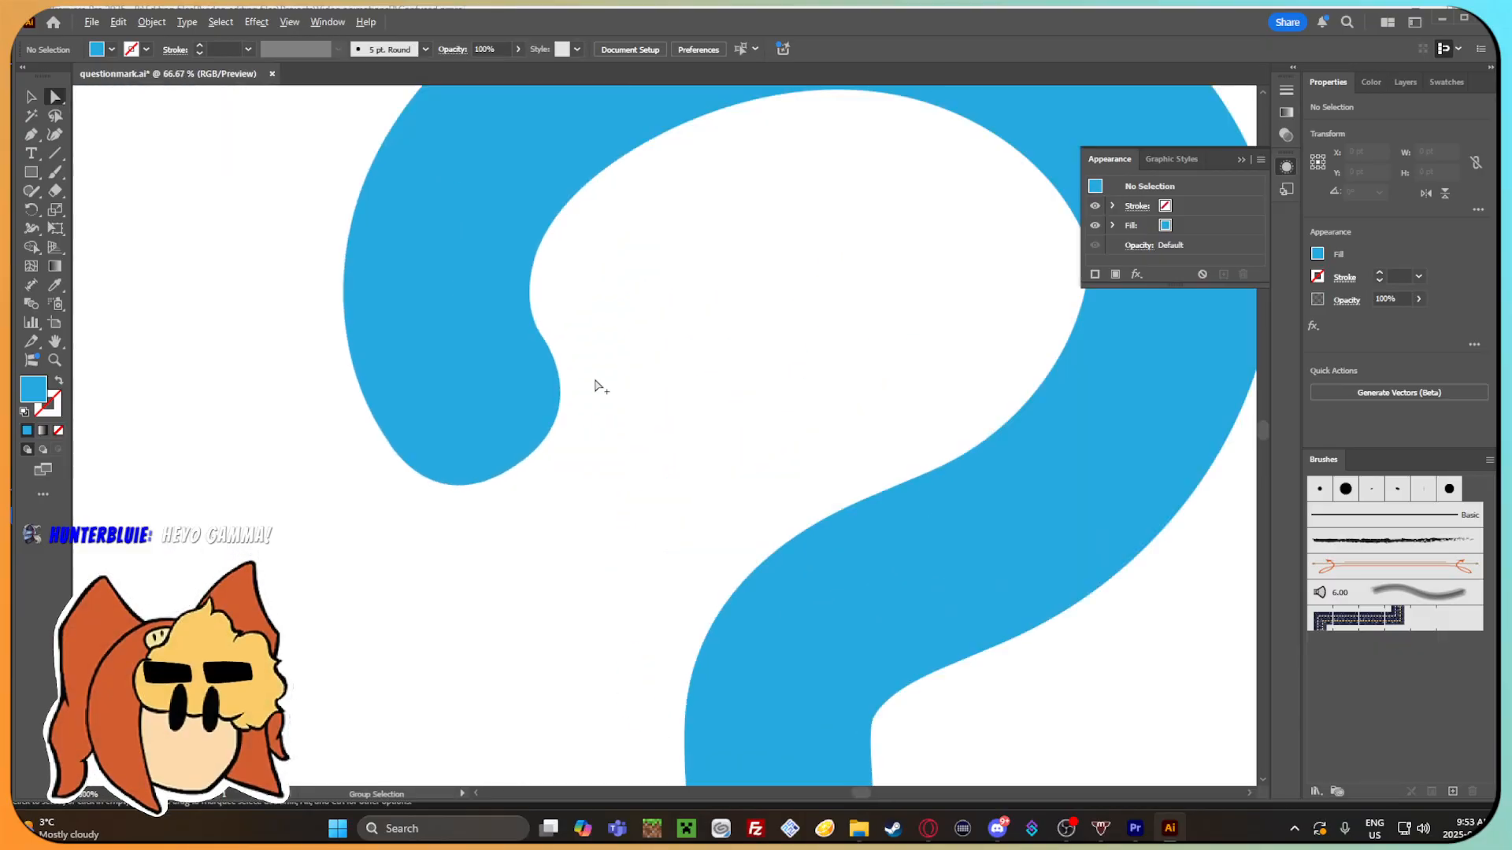
Inspect the anchor points where the hook's rounded end meets its inner curve.
click(503, 388)
scroll(619, 267, up, 2)
click(592, 260)
scroll(592, 260, down, 3)
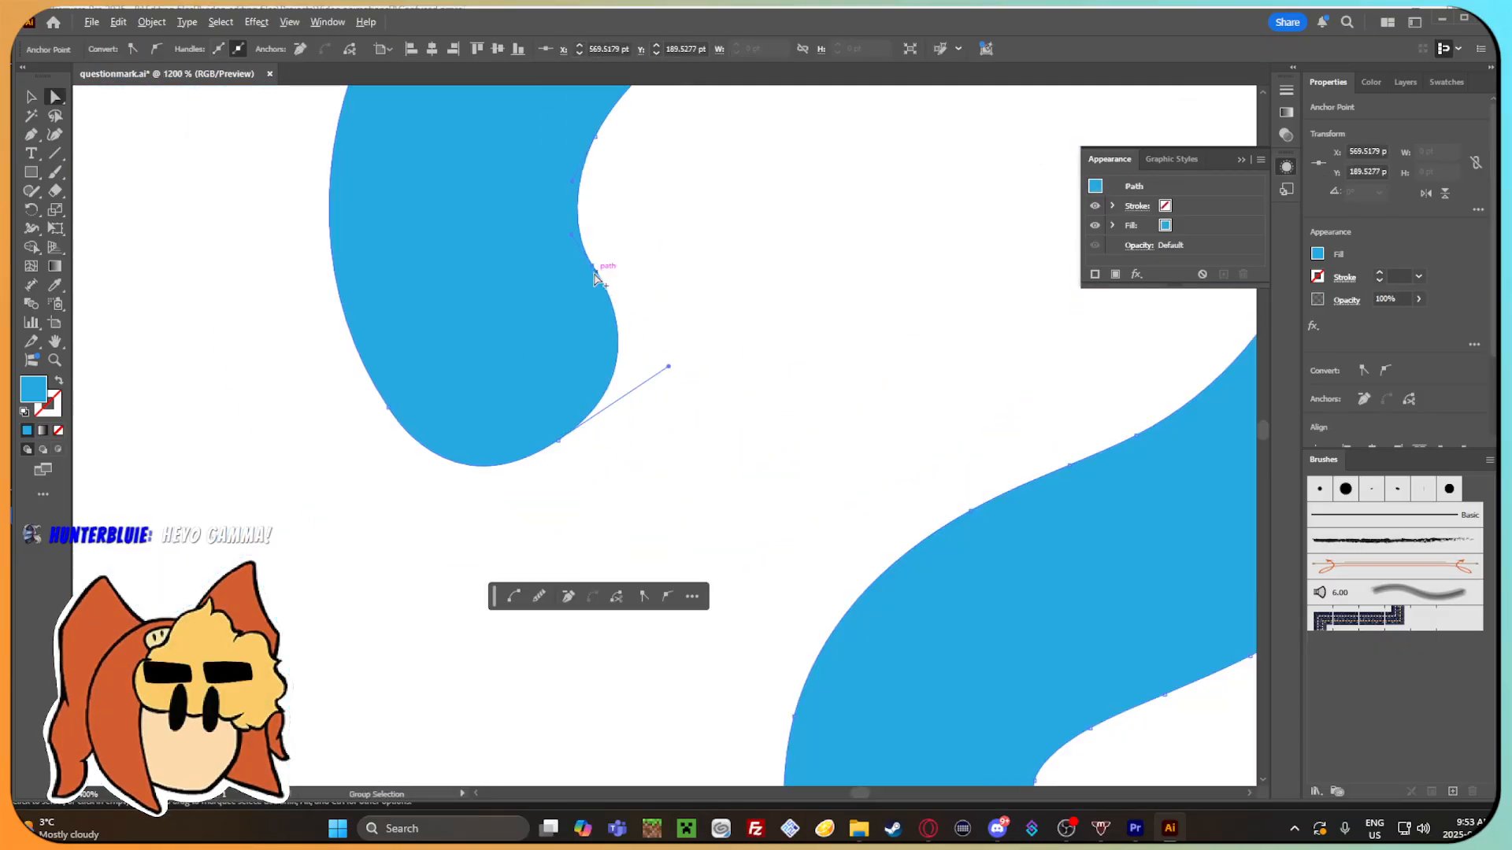
click(736, 256)
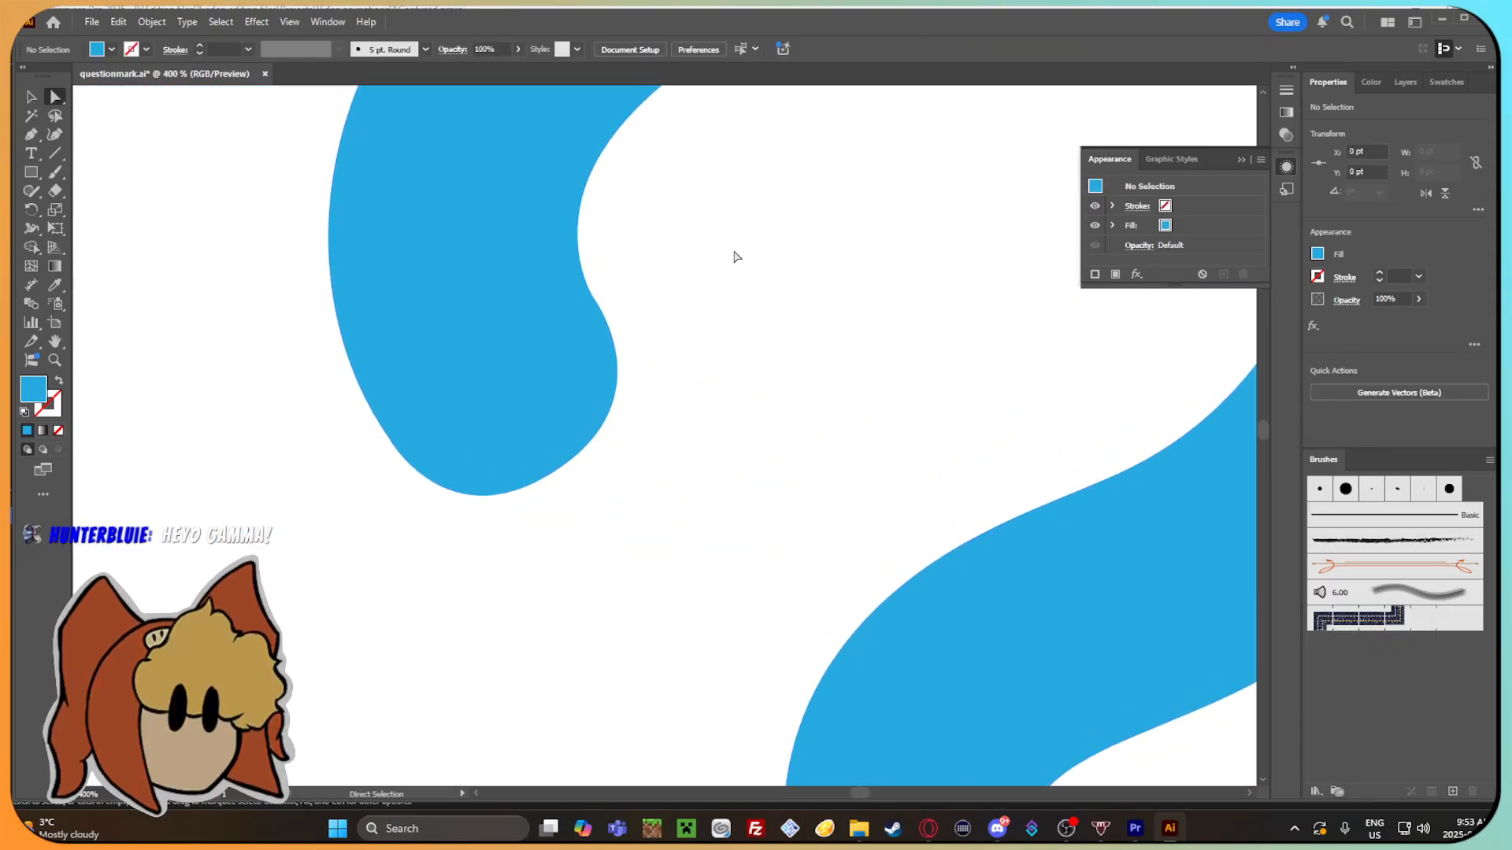
click(587, 307)
click(682, 321)
drag(682, 321, 699, 300)
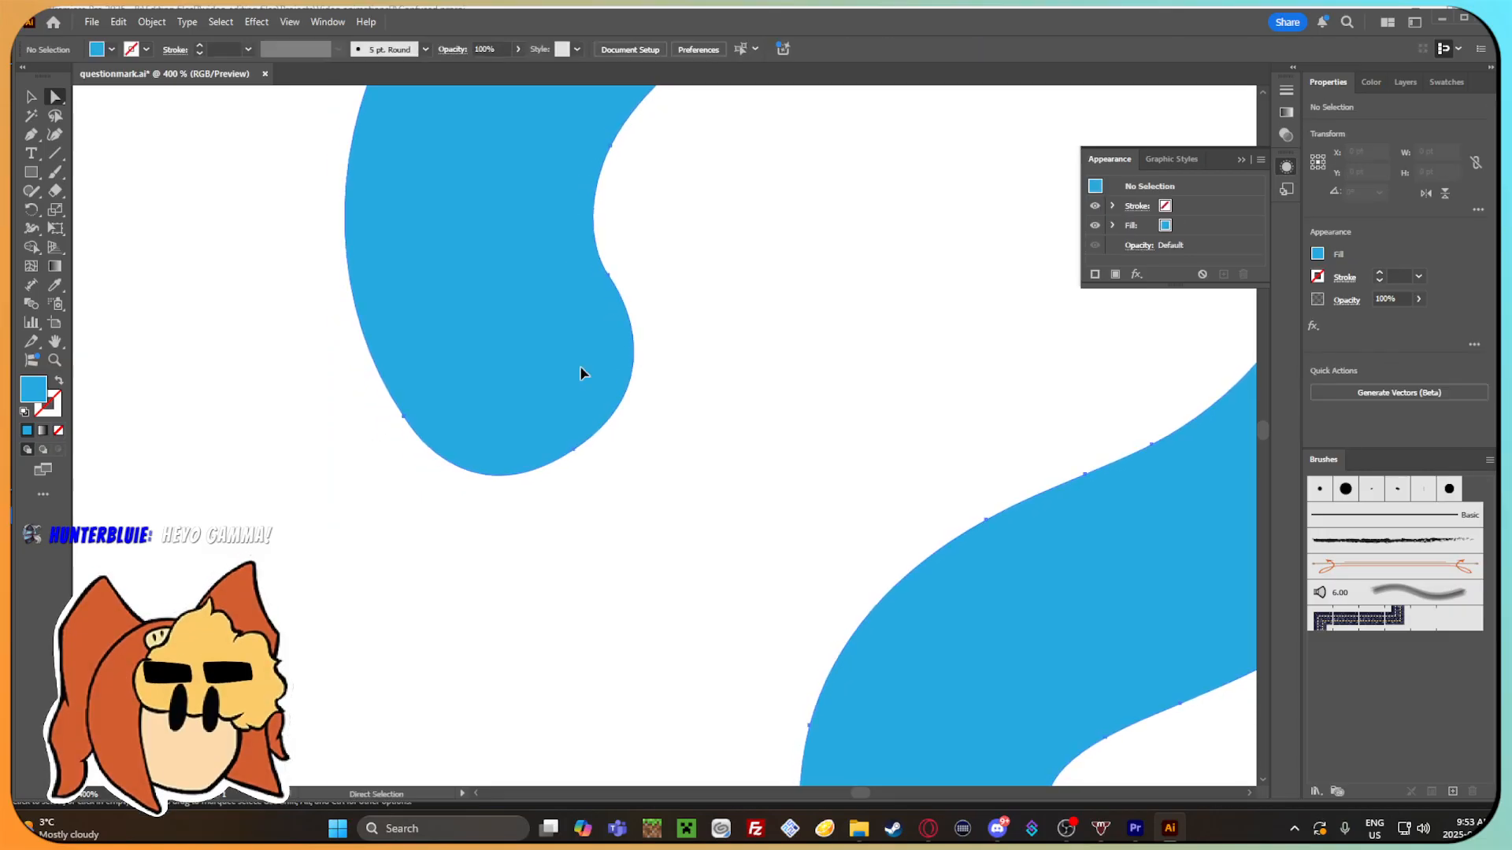
Try to reshape the lower anchor point of the hook's end with the Anchor Point tool.
click(581, 378)
click(574, 450)
click(31, 135)
click(81, 181)
click(33, 140)
click(66, 193)
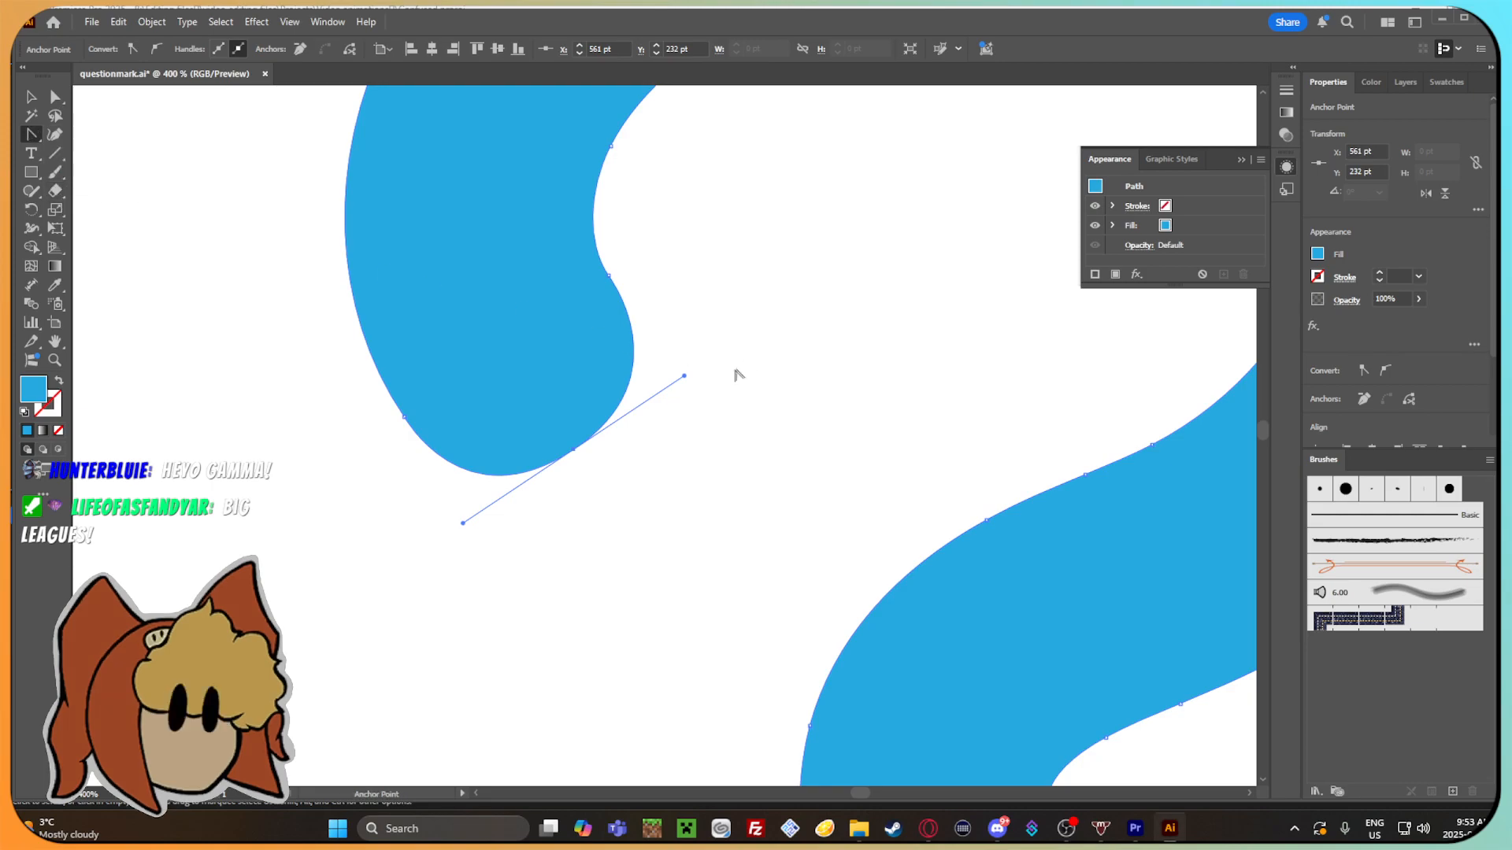
drag(701, 380, 668, 409)
scroll(667, 410, down, 3)
key(ctrl+z)
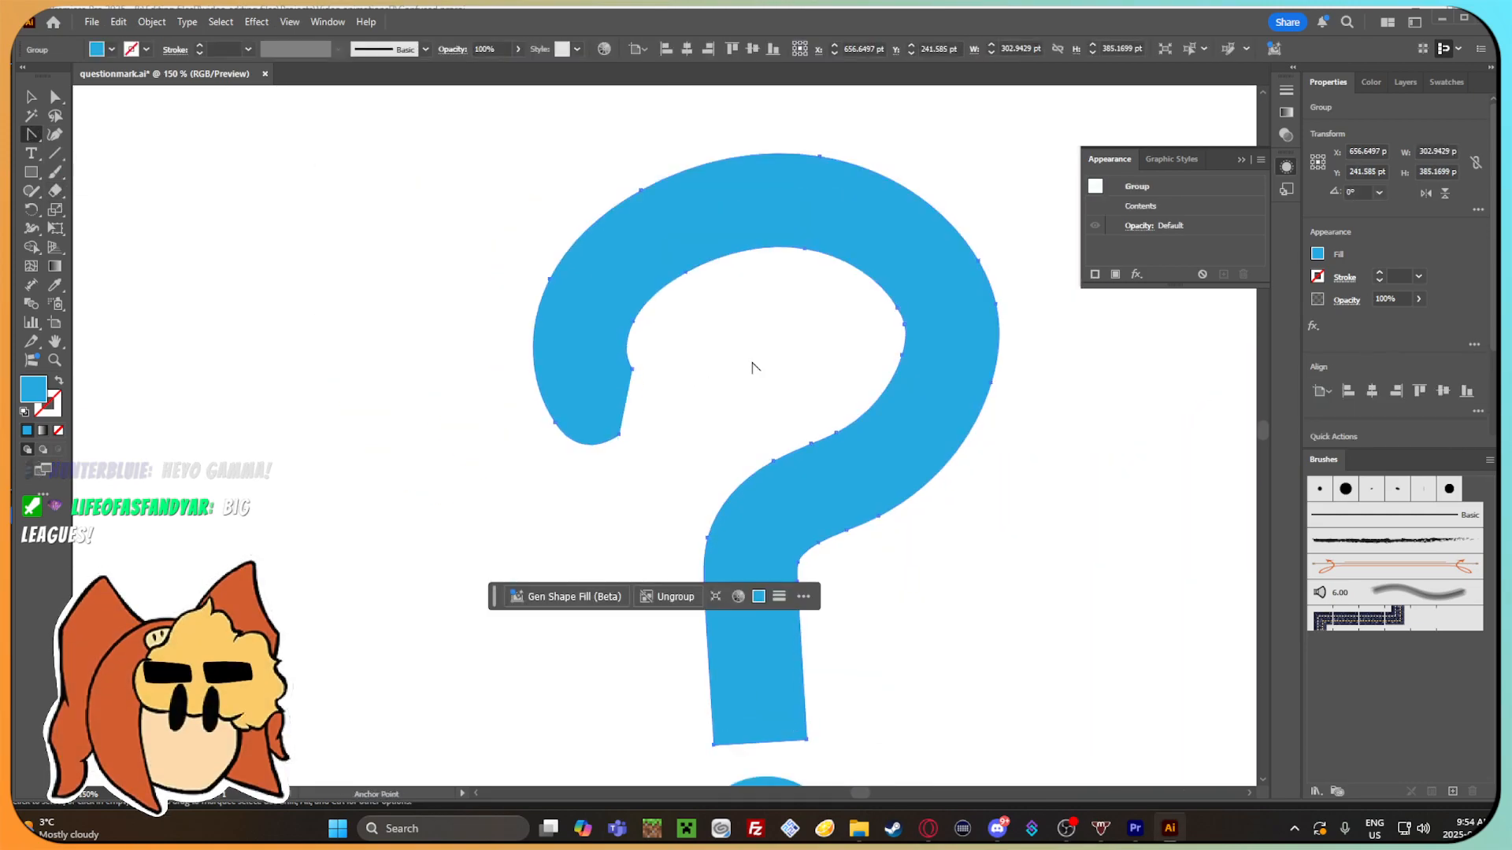
key(ctrl+shift+z)
drag(733, 362, 673, 353)
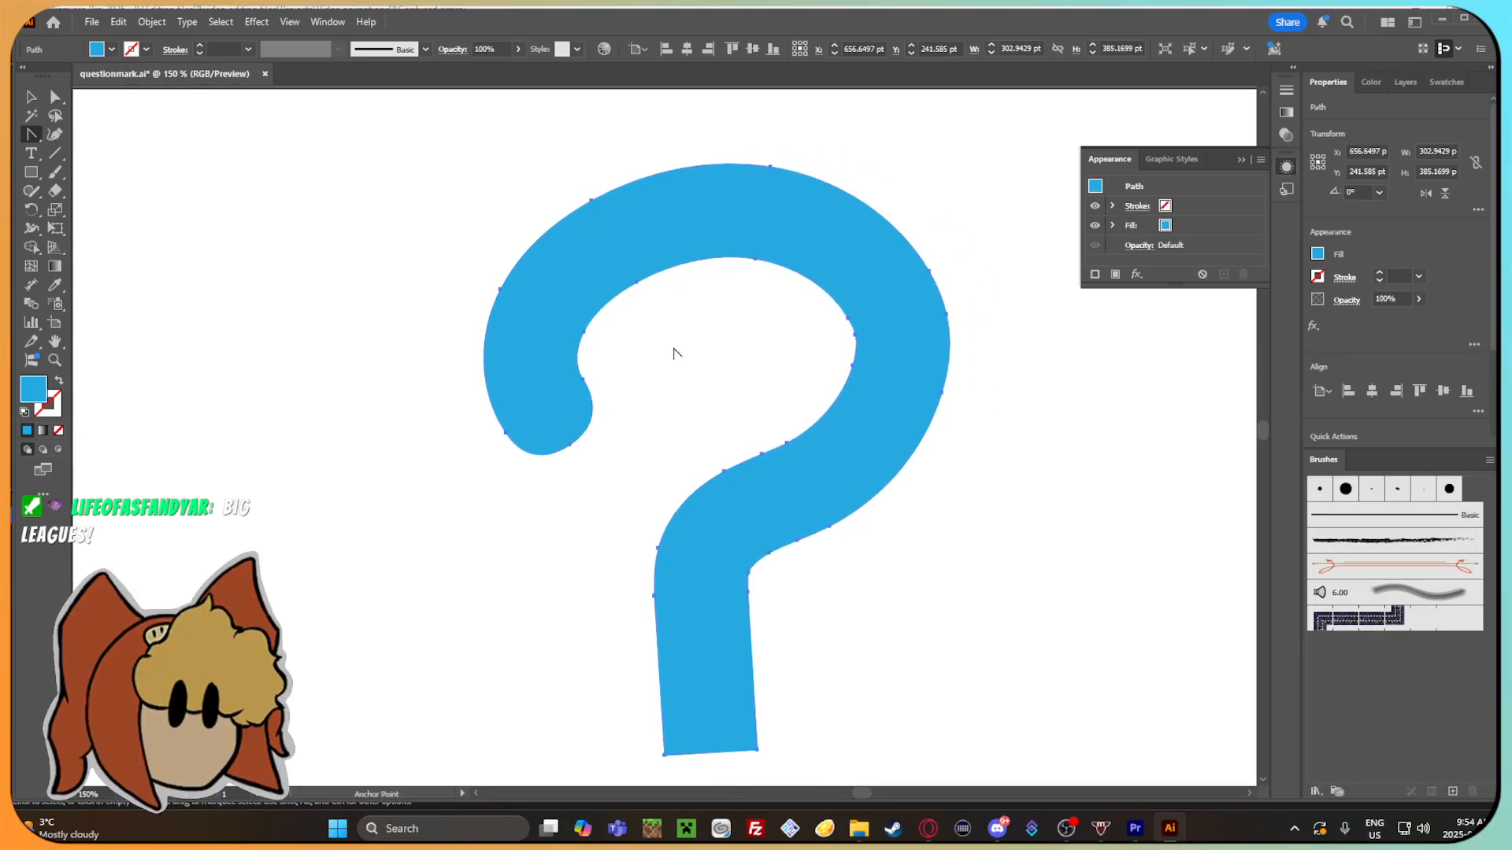
Slightly round both bottom corners of the question mark's stem using the live corner handles, and deselect it.
click(31, 96)
click(378, 414)
mouse_move(686, 434)
mouse_down()
mouse_move(645, 413)
mouse_move(563, 319)
mouse_up()
mouse_move(675, 516)
mouse_down()
mouse_move(628, 297)
mouse_move(870, 804)
mouse_move(753, 348)
mouse_move(658, 304)
mouse_up()
drag(599, 435, 651, 452)
scroll(614, 435, up, 3)
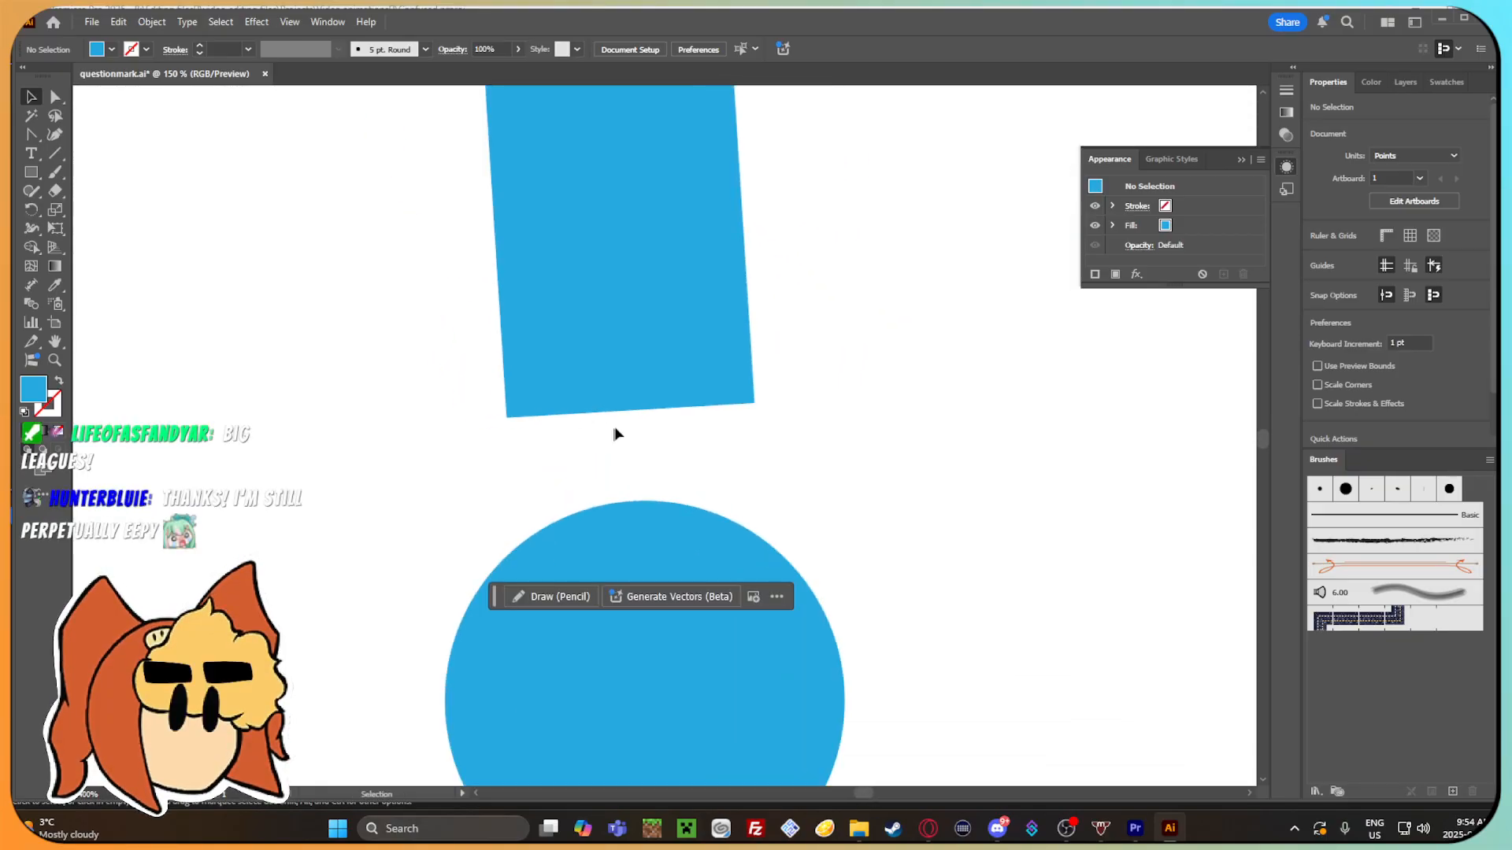
click(59, 101)
click(636, 346)
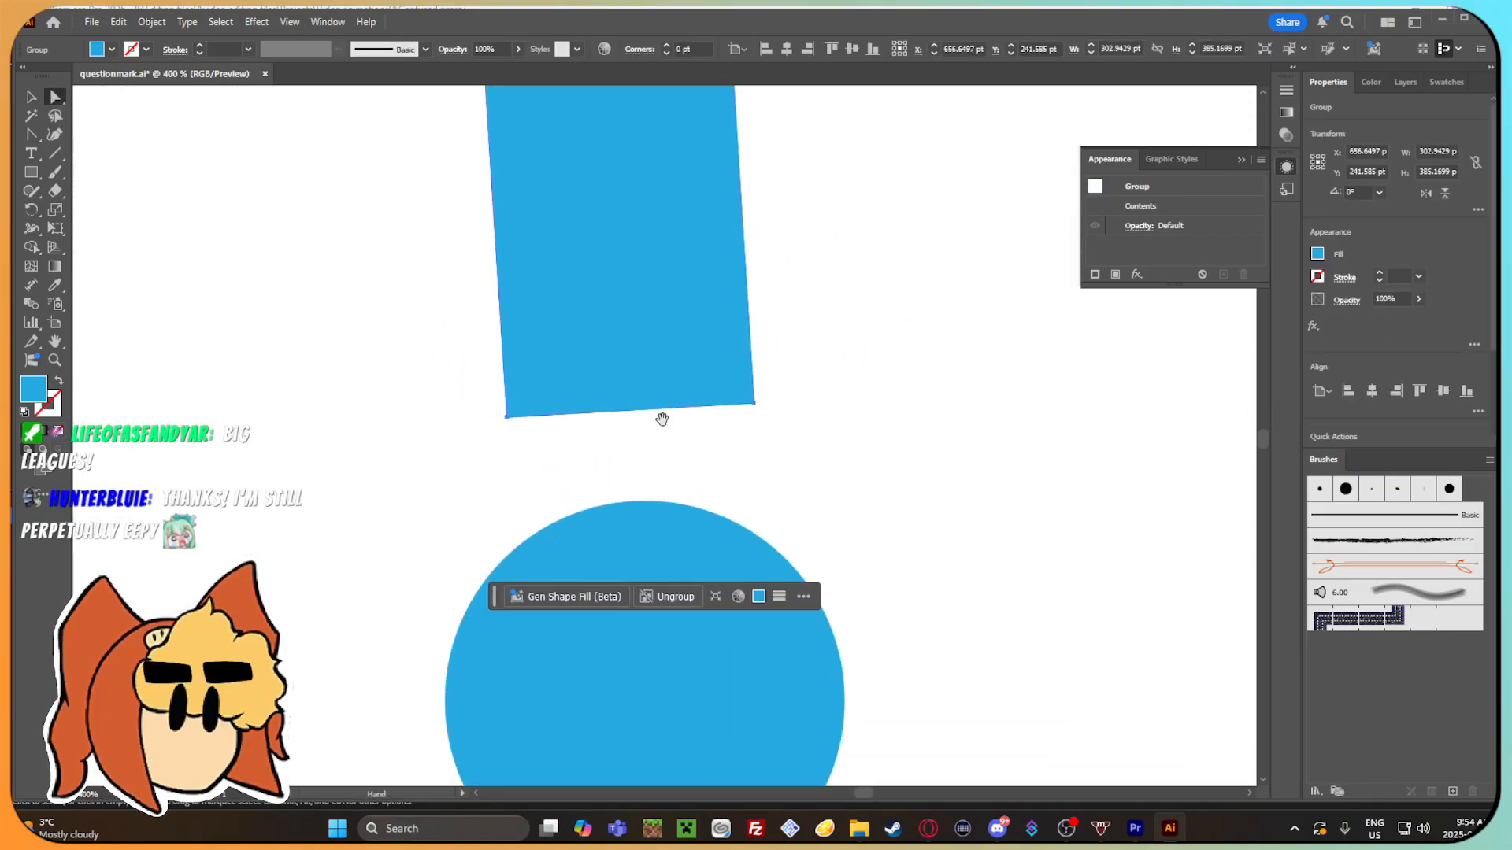
drag(663, 419, 666, 376)
mouse_move(520, 365)
mouse_down()
mouse_move(546, 337)
mouse_move(512, 364)
mouse_up()
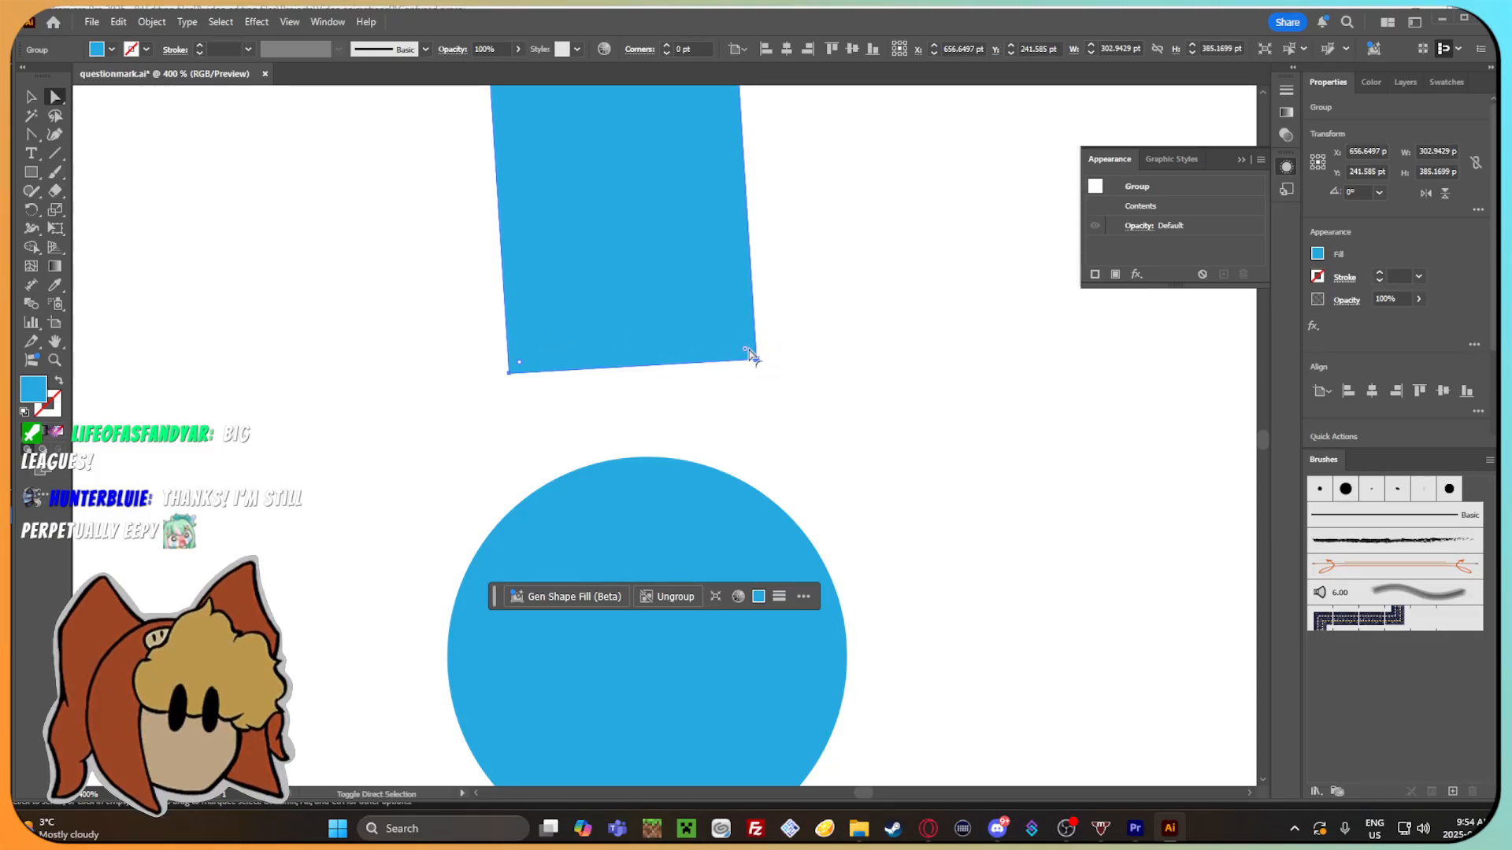
drag(746, 349, 718, 326)
click(866, 334)
Review the rounded stem, the dot and the whole question mark at several magnifications.
scroll(867, 307, right, 1)
scroll(868, 308, down, 4)
drag(868, 313, 722, 371)
scroll(722, 445, down, 3)
scroll(725, 465, up, 4)
scroll(693, 382, down, 1)
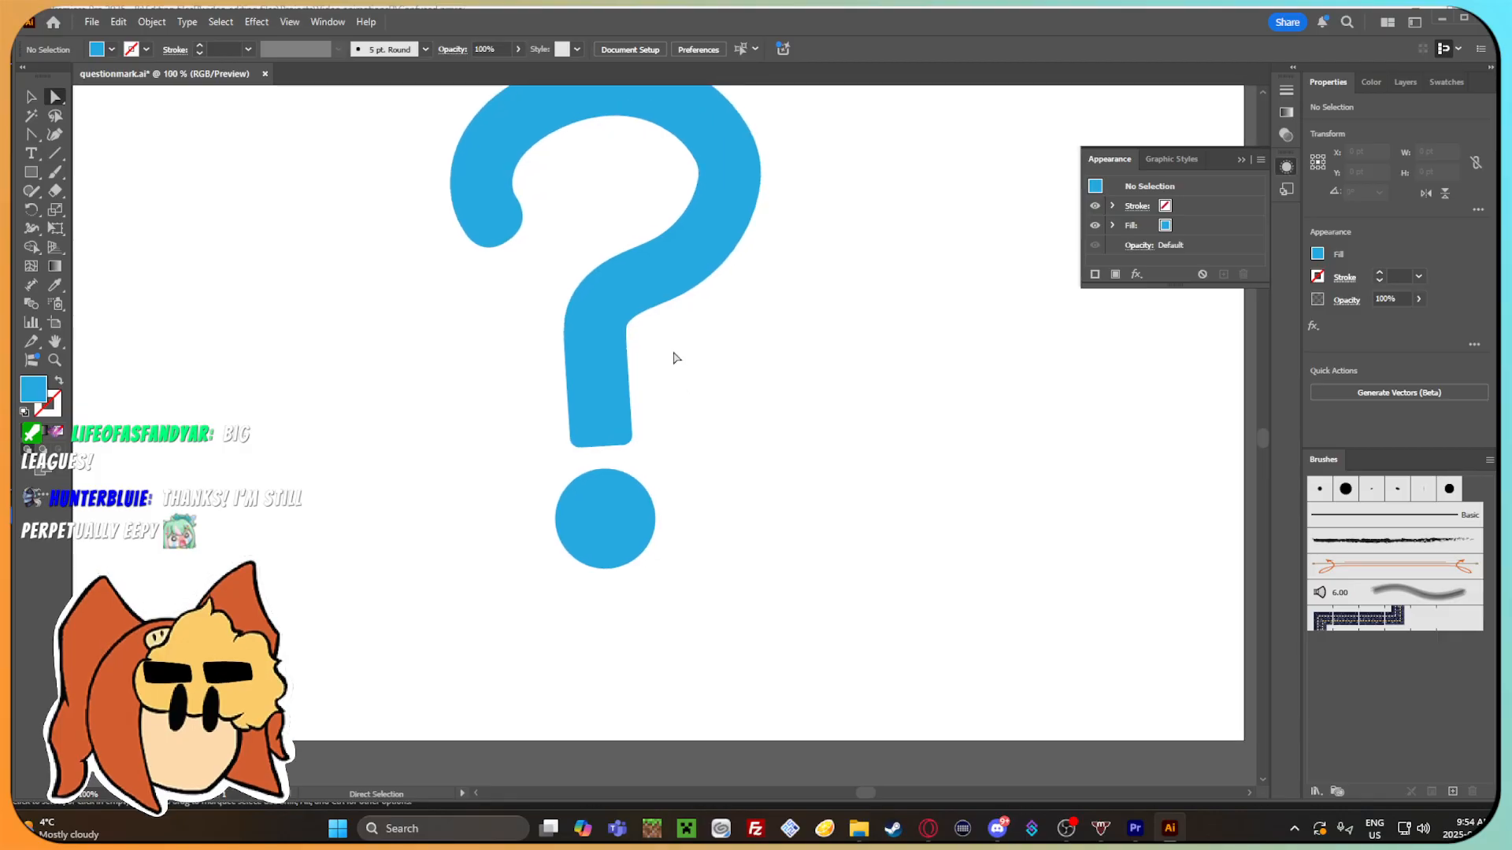
drag(845, 469, 825, 521)
click(32, 96)
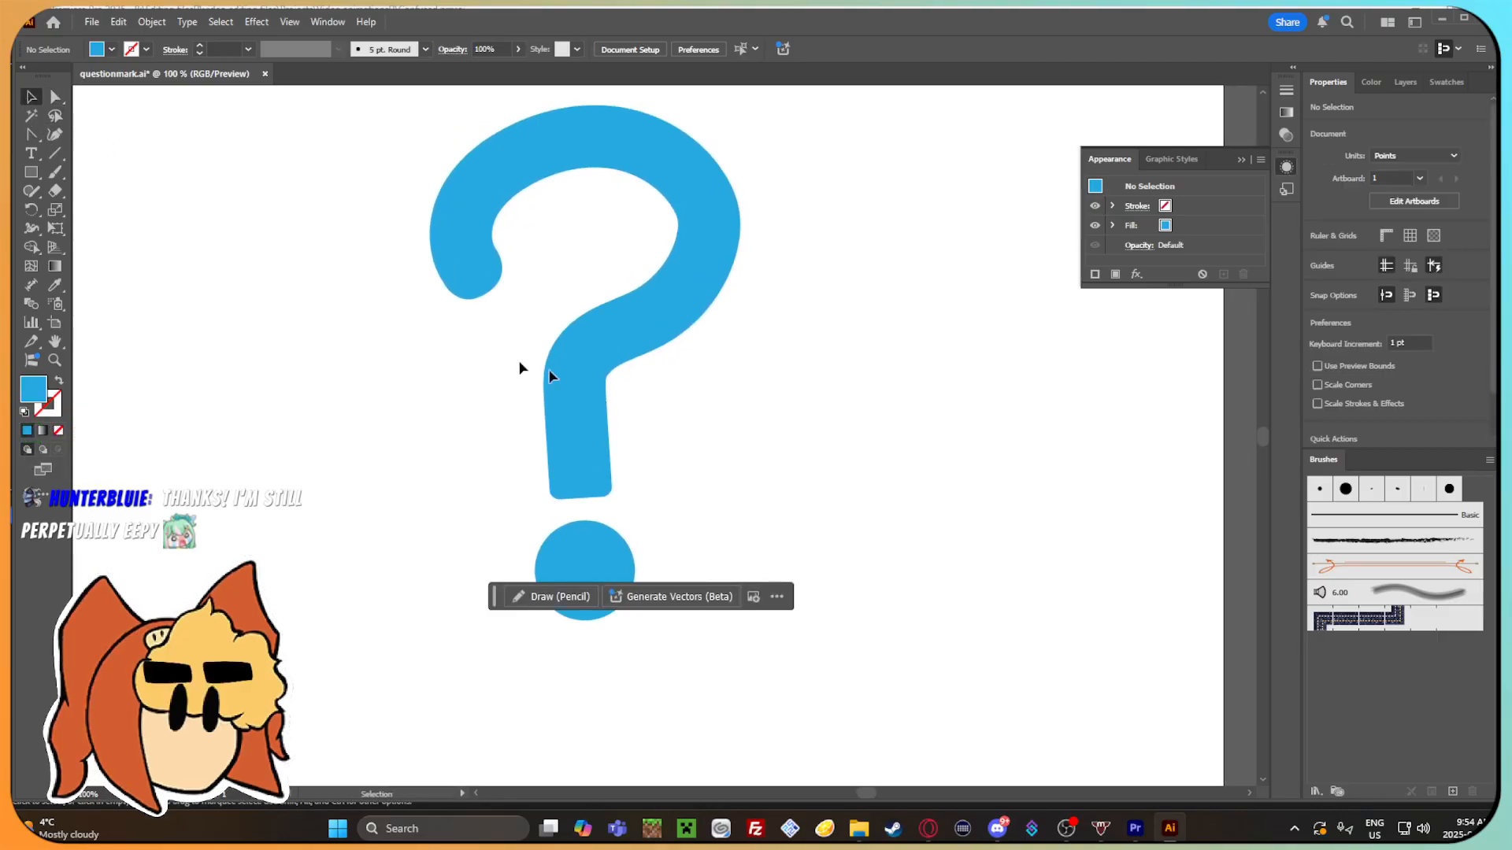
drag(879, 452, 880, 426)
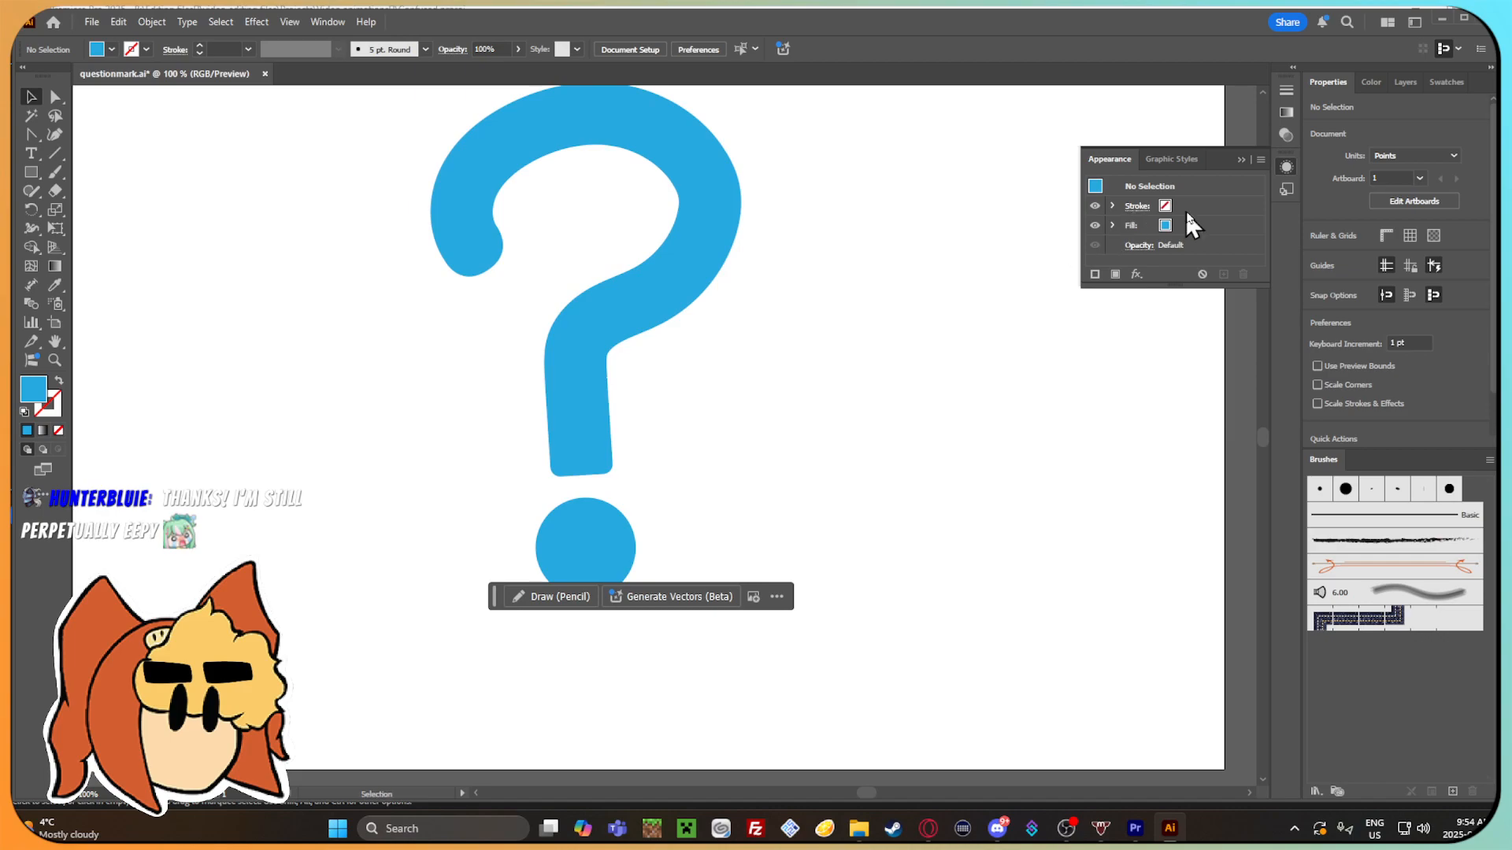
Collapse the Appearance details and save the question mark document.
click(1238, 159)
drag(898, 327, 856, 344)
click(91, 22)
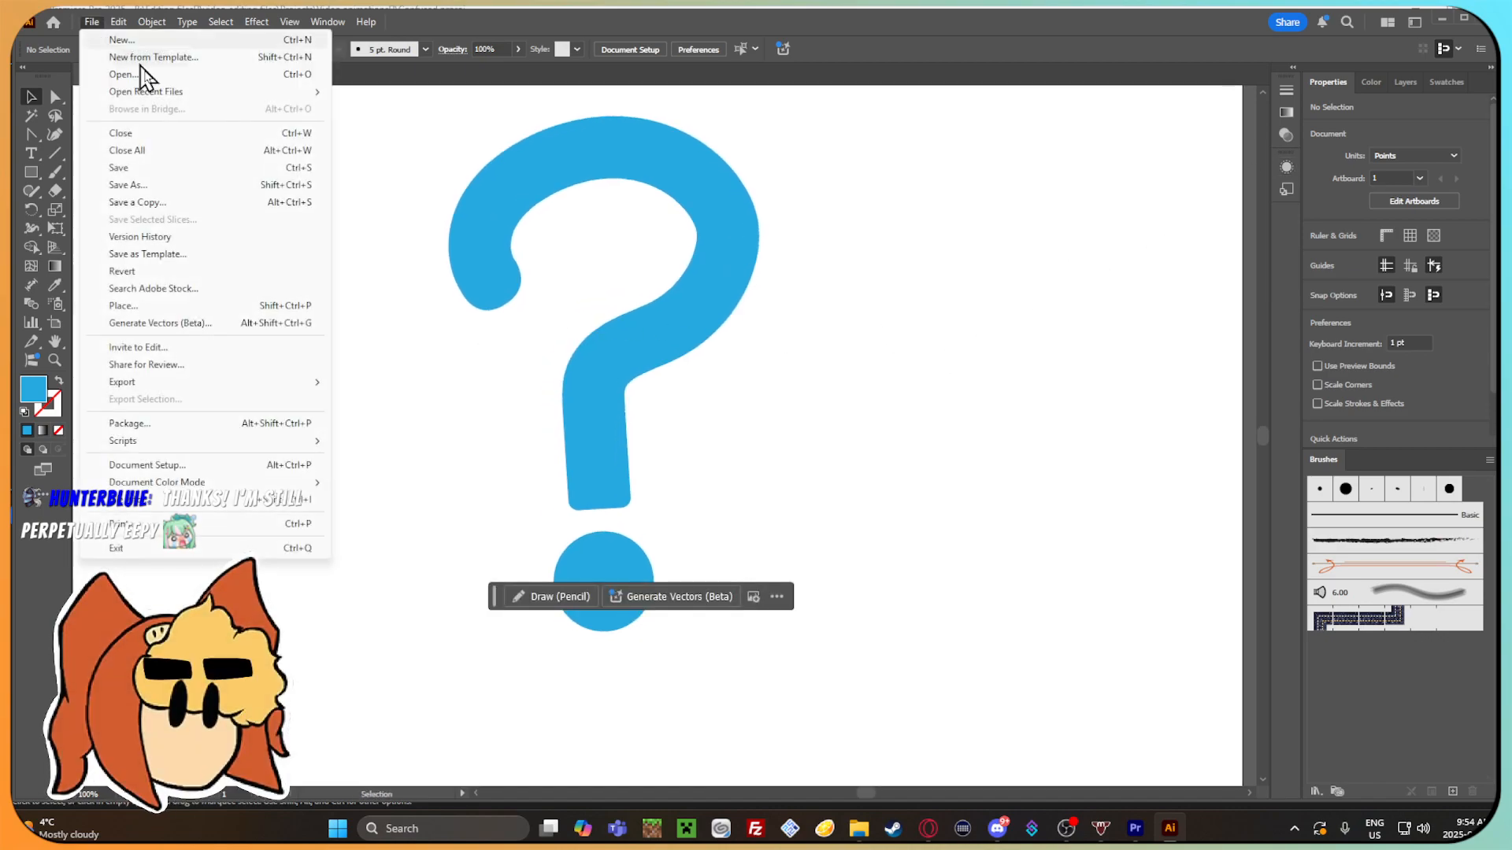
click(840, 344)
click(92, 22)
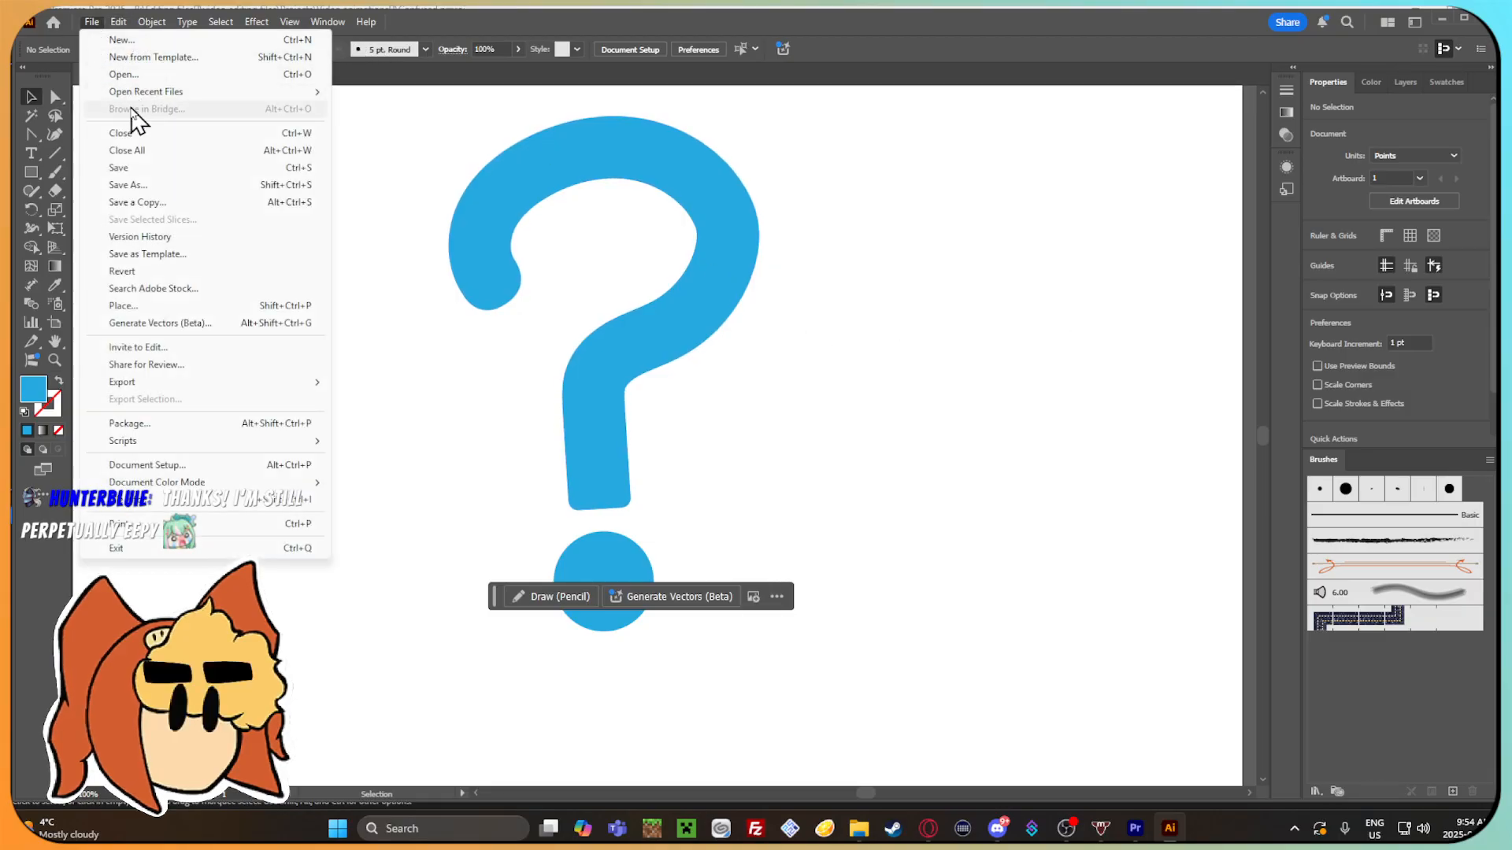
click(111, 167)
Export the artwork to the Gamma emotions folder as PNG Question_Mark_noShadow, at High (300 ppi) with a transparent background.
click(92, 22)
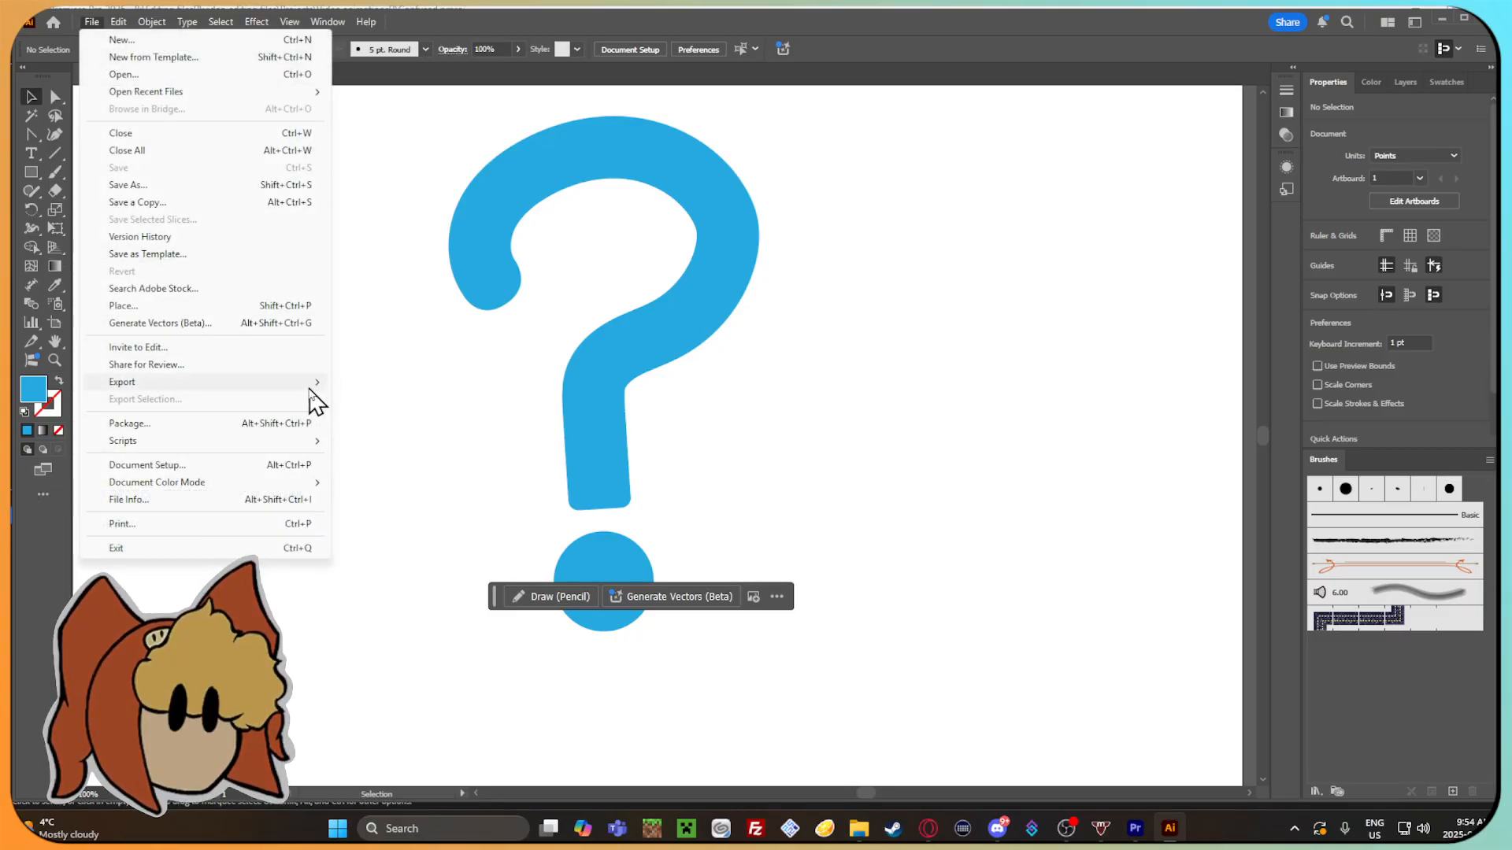
click(854, 428)
scroll(876, 435, down, 4)
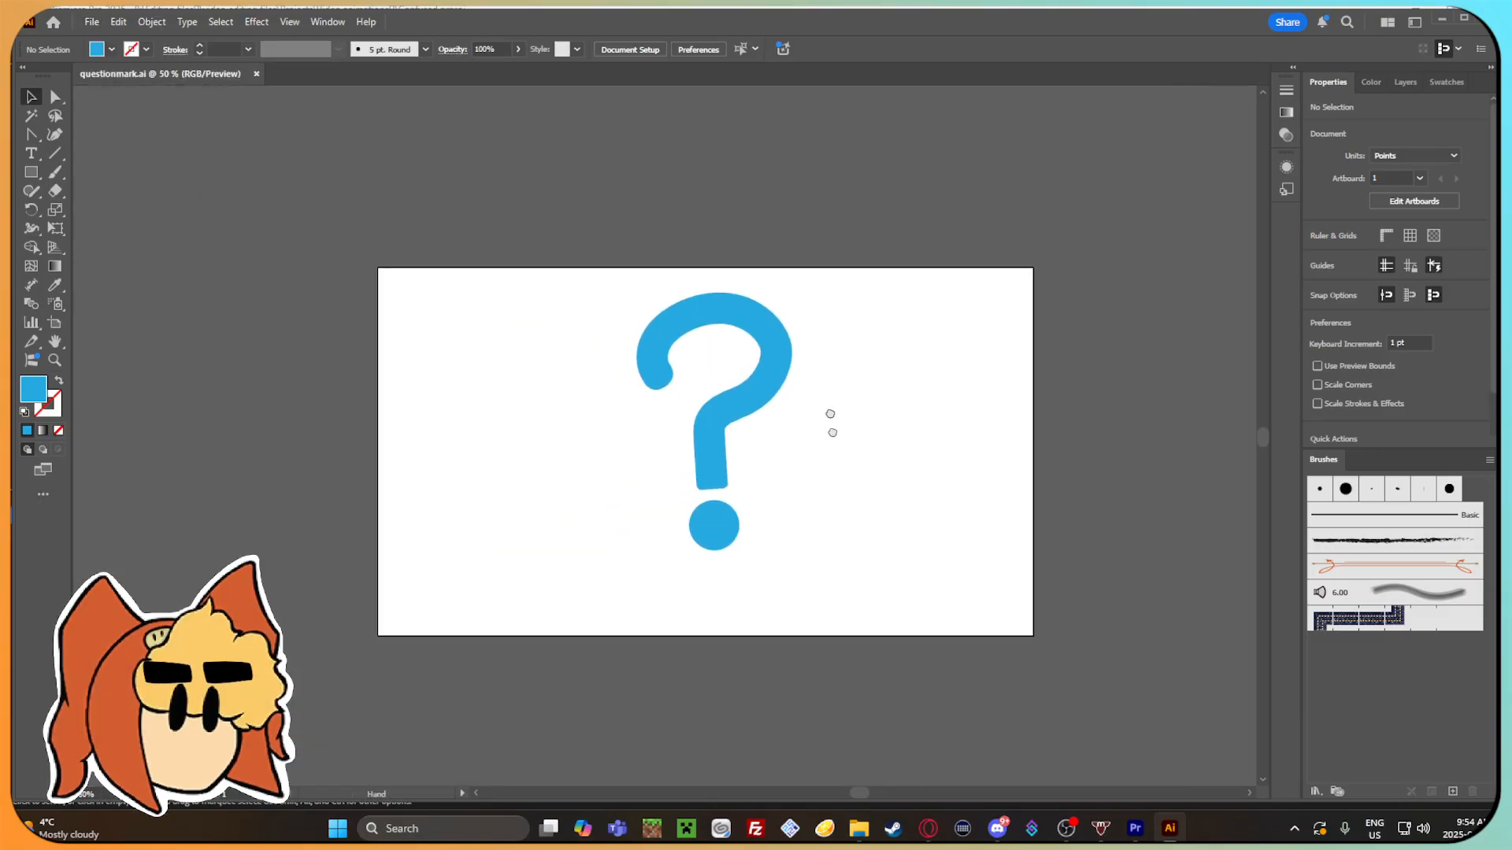
scroll(825, 401, up, 4)
click(93, 22)
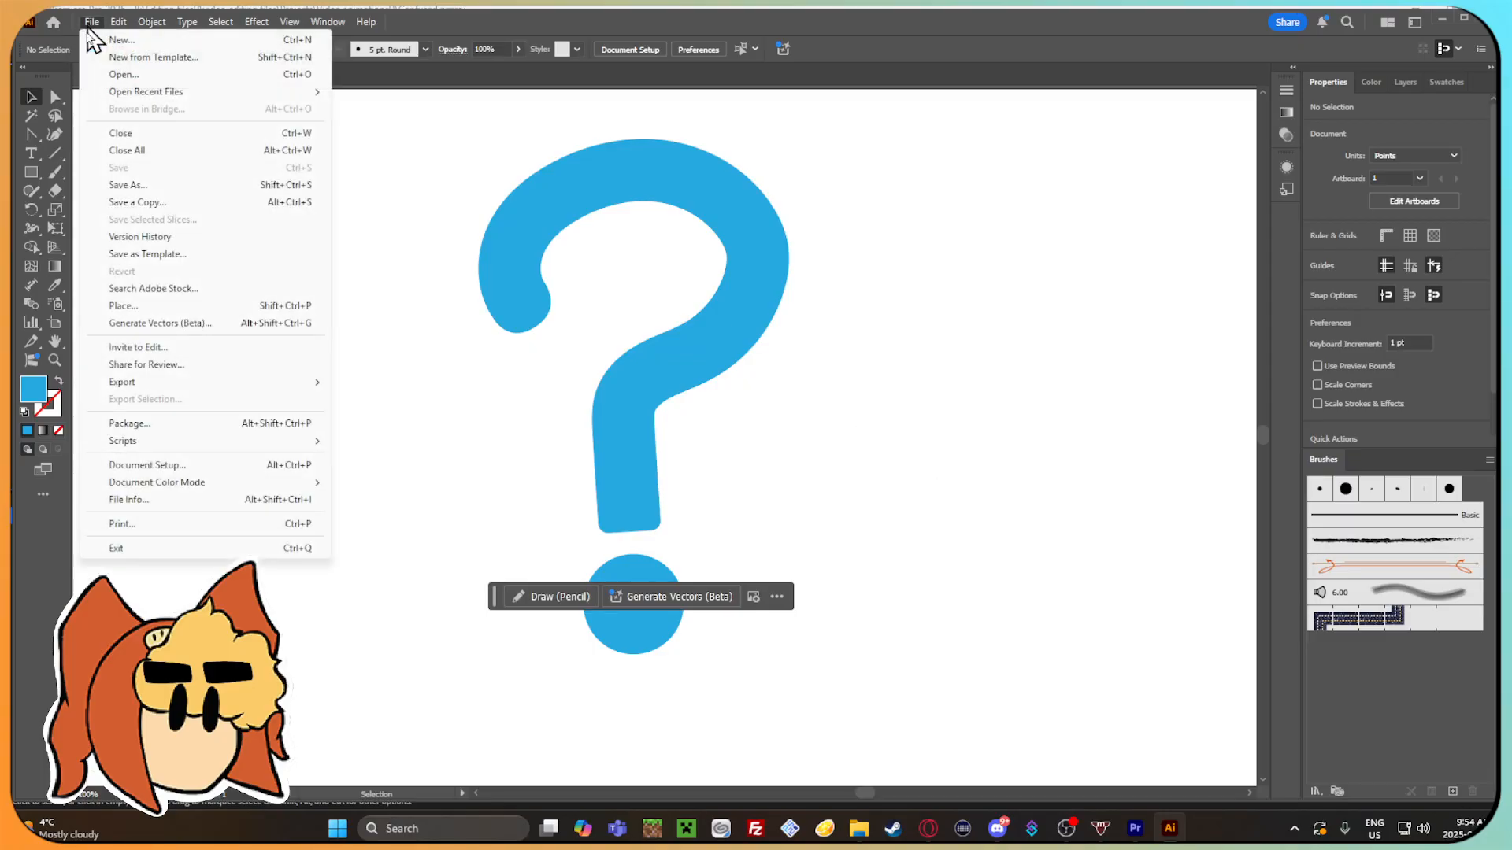
mouse_move(157, 383)
click(453, 401)
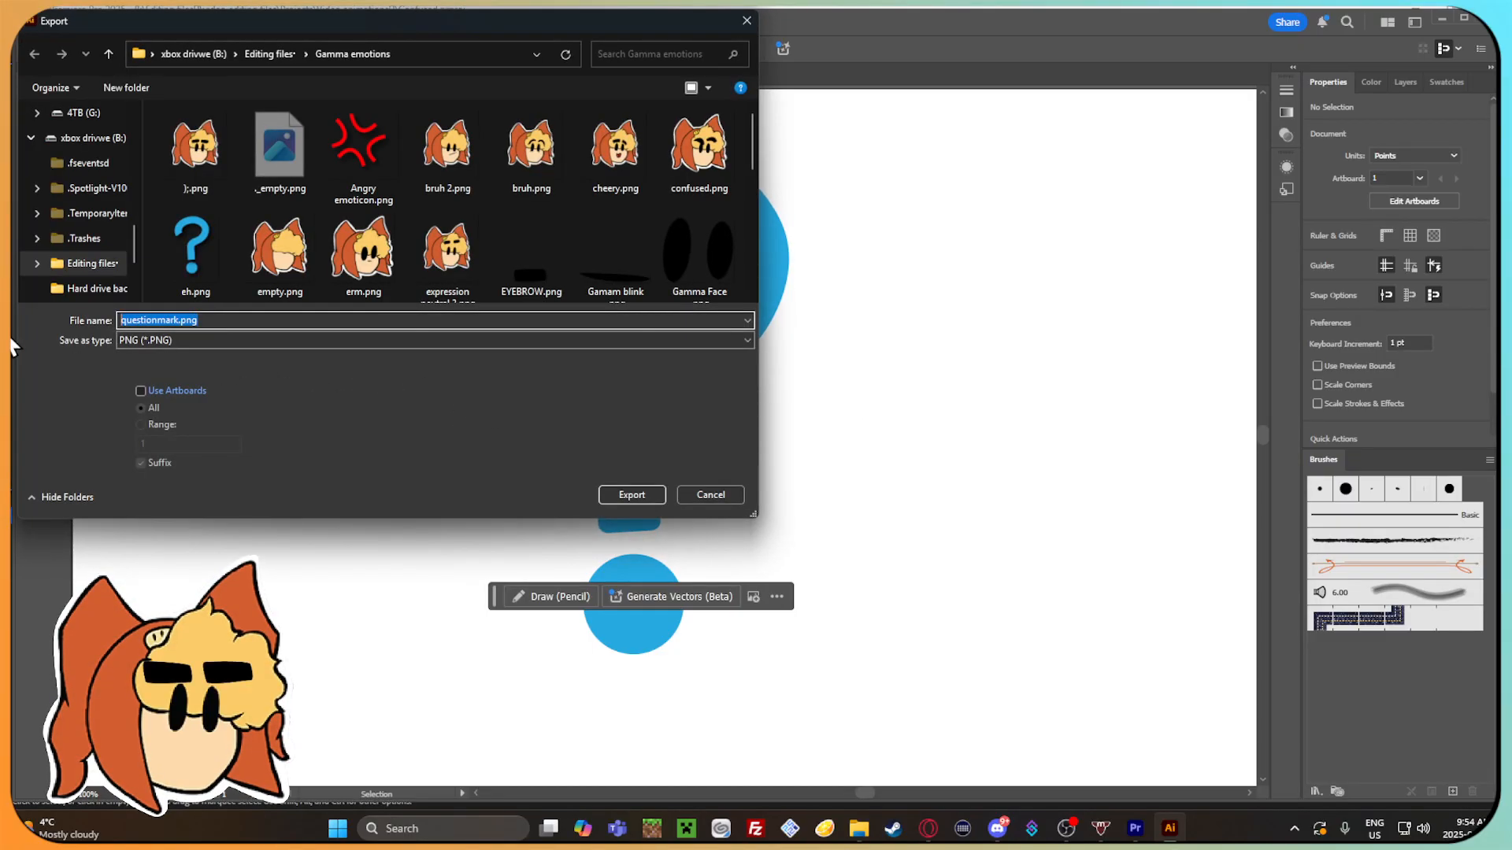
text(Question)
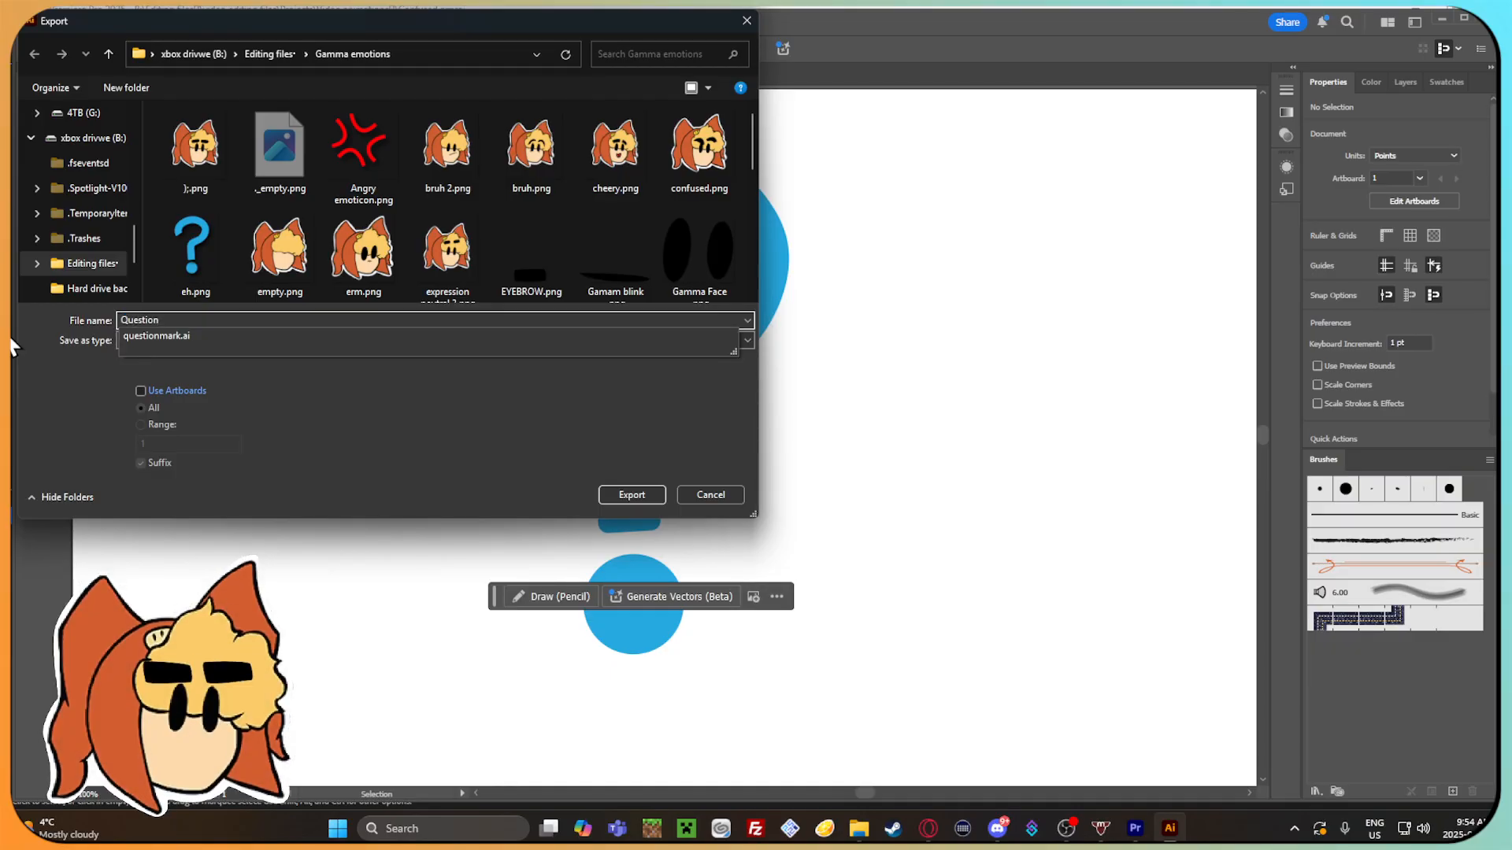
text(_Mark_noShadow)
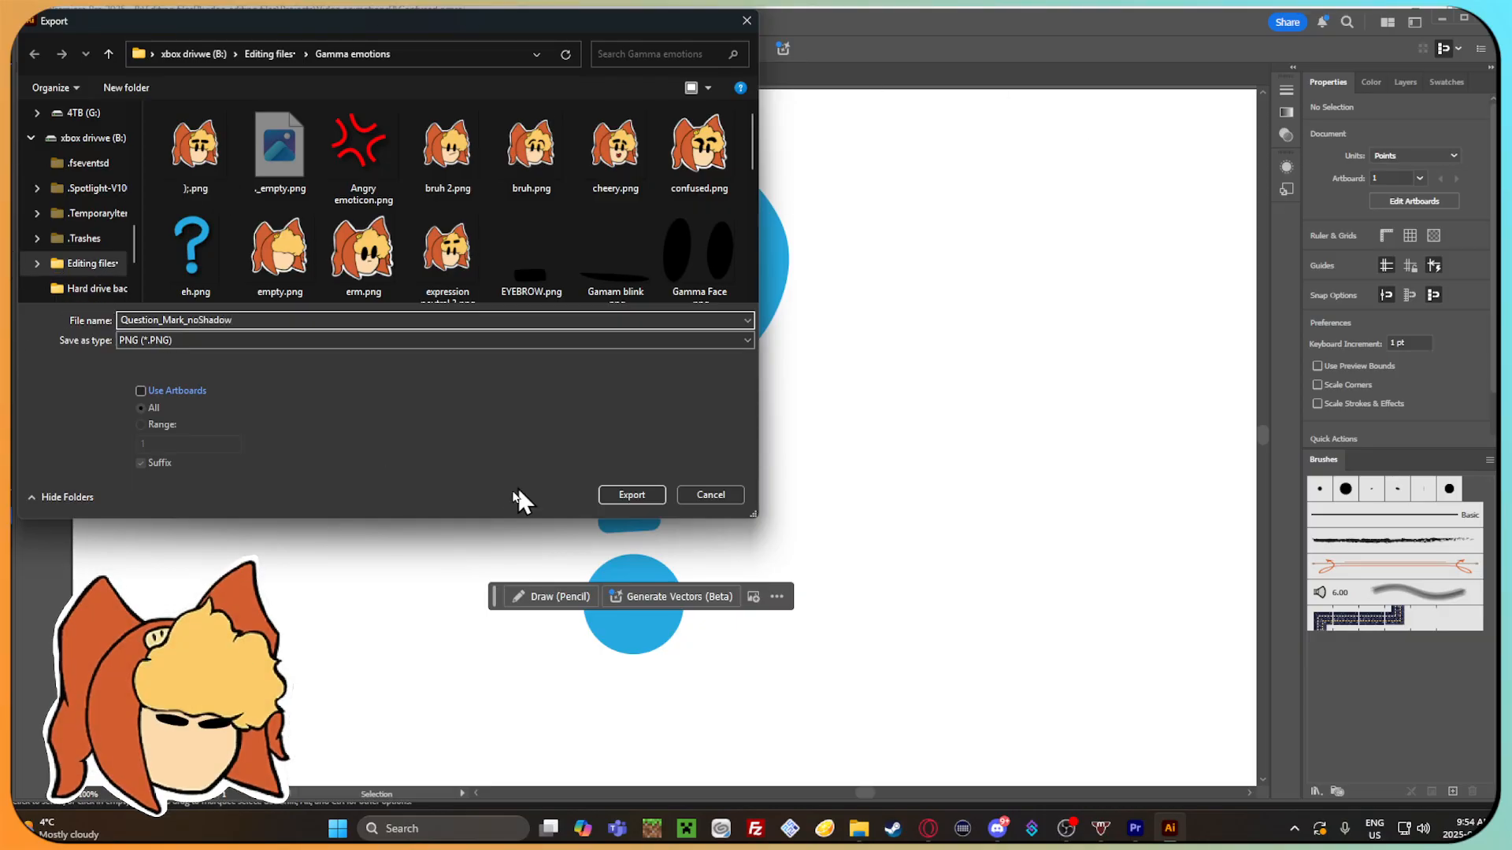
click(624, 499)
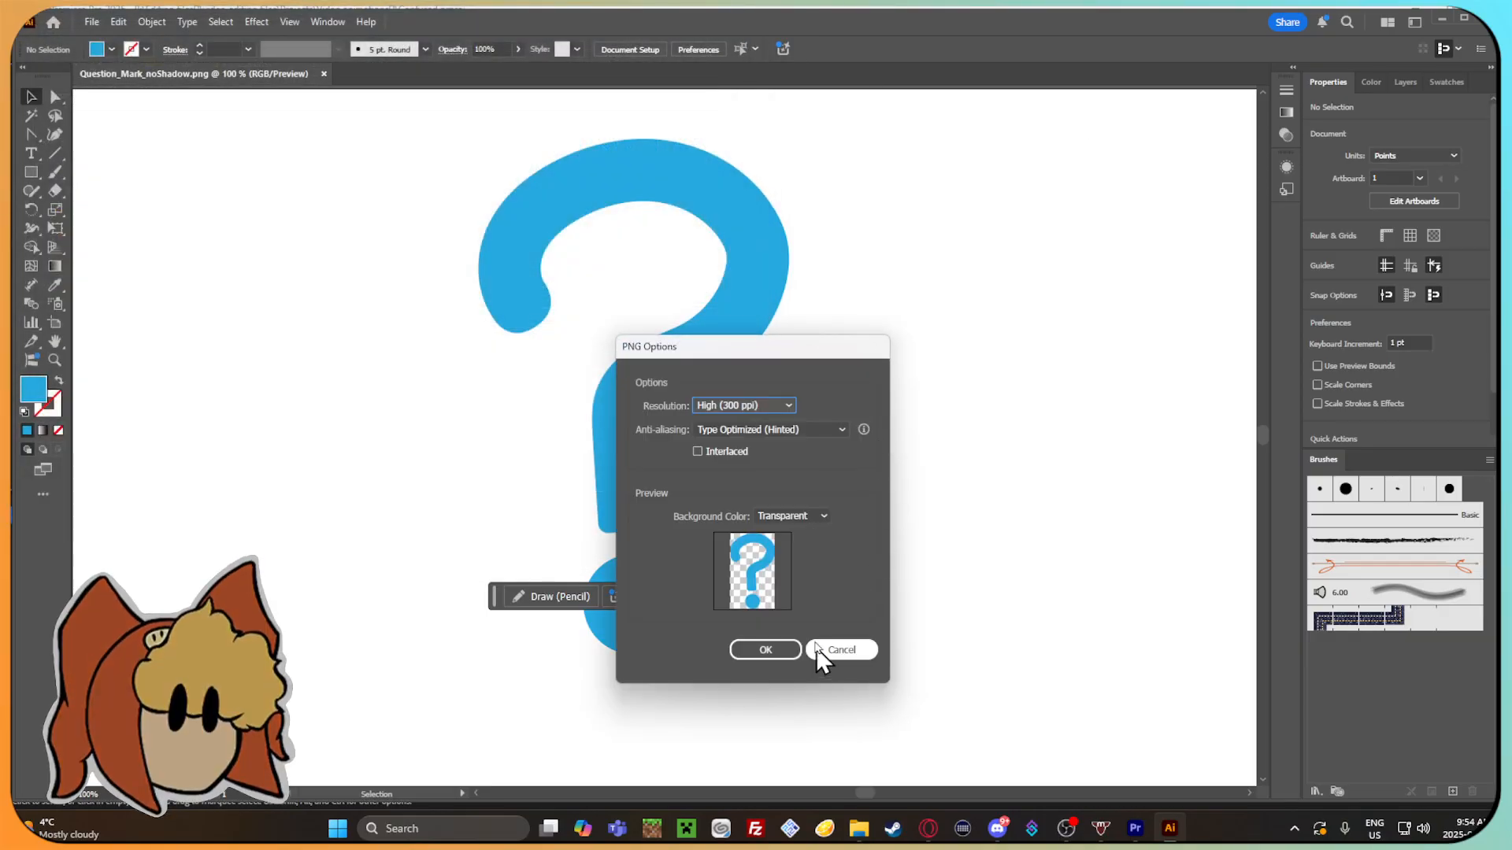
click(790, 652)
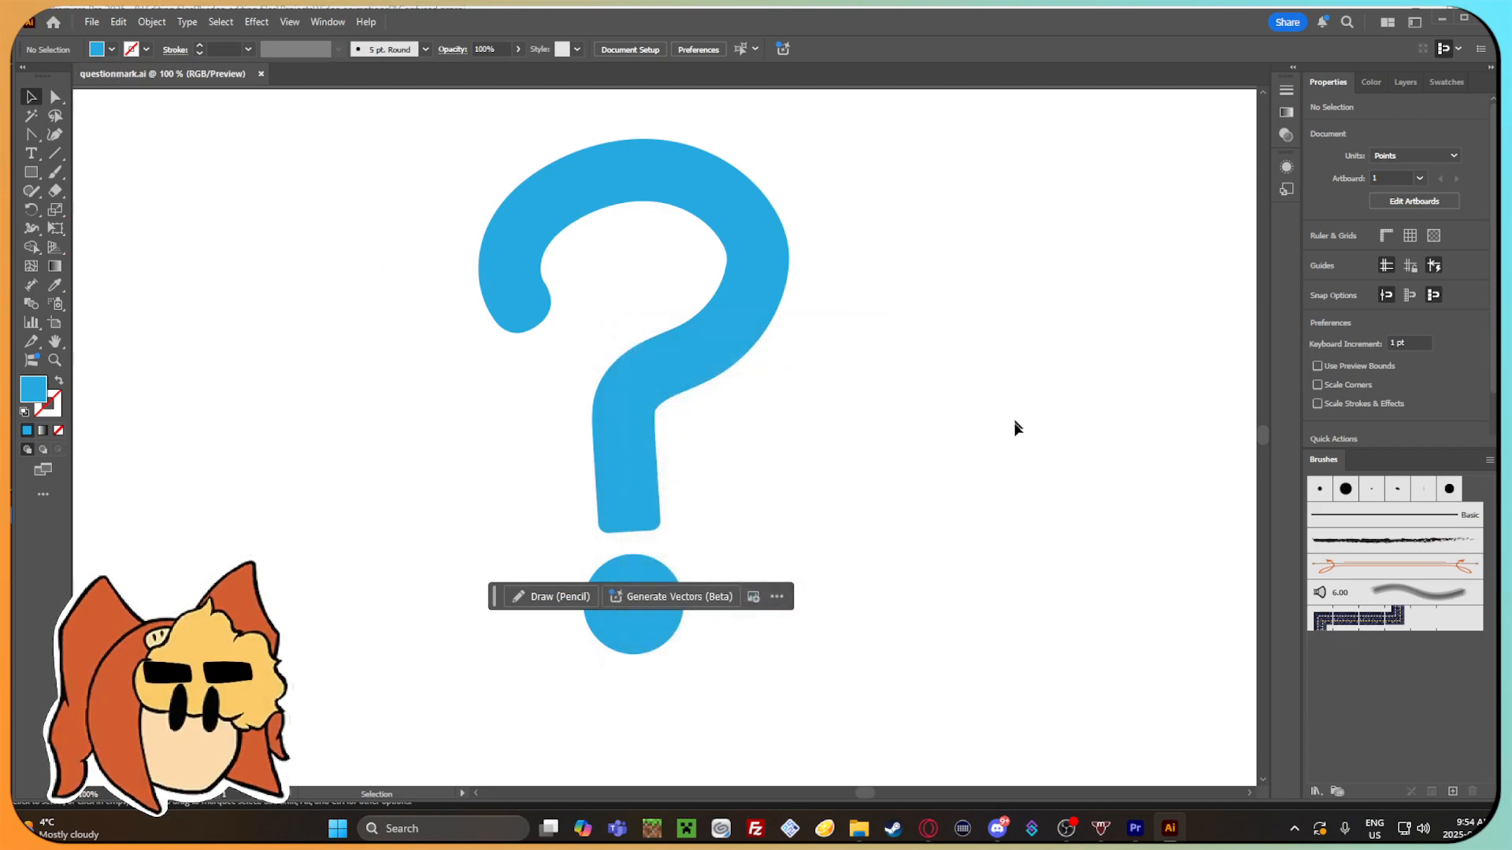
Show the document's layers and review the question mark on its artboard from far and near.
mouse_move(1013, 425)
mouse_down()
mouse_move(898, 485)
mouse_move(1017, 425)
mouse_up()
drag(884, 294, 783, 345)
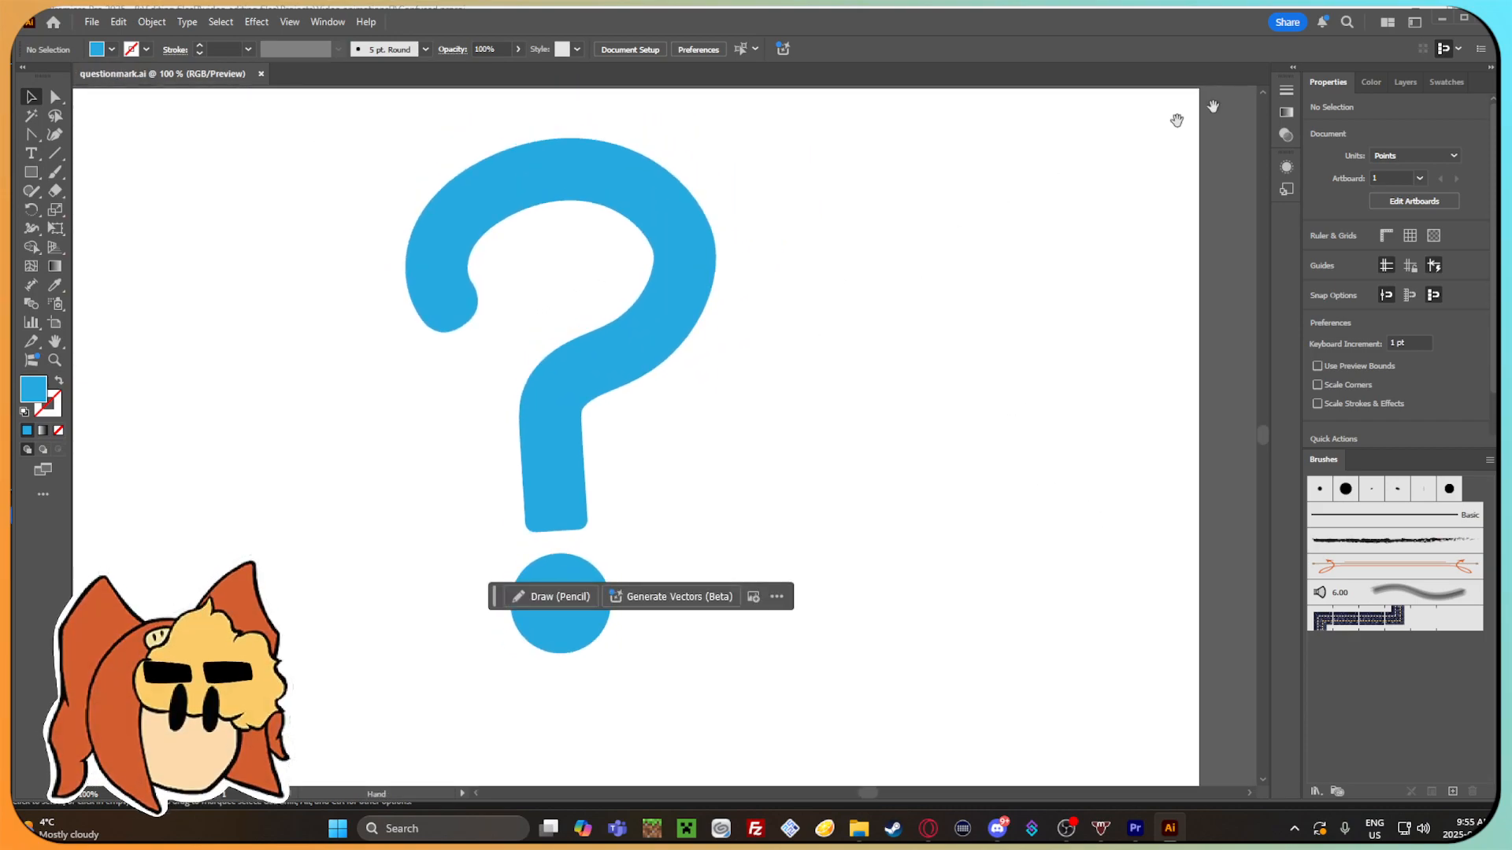
click(1420, 82)
drag(961, 358, 971, 245)
scroll(769, 280, down, 7)
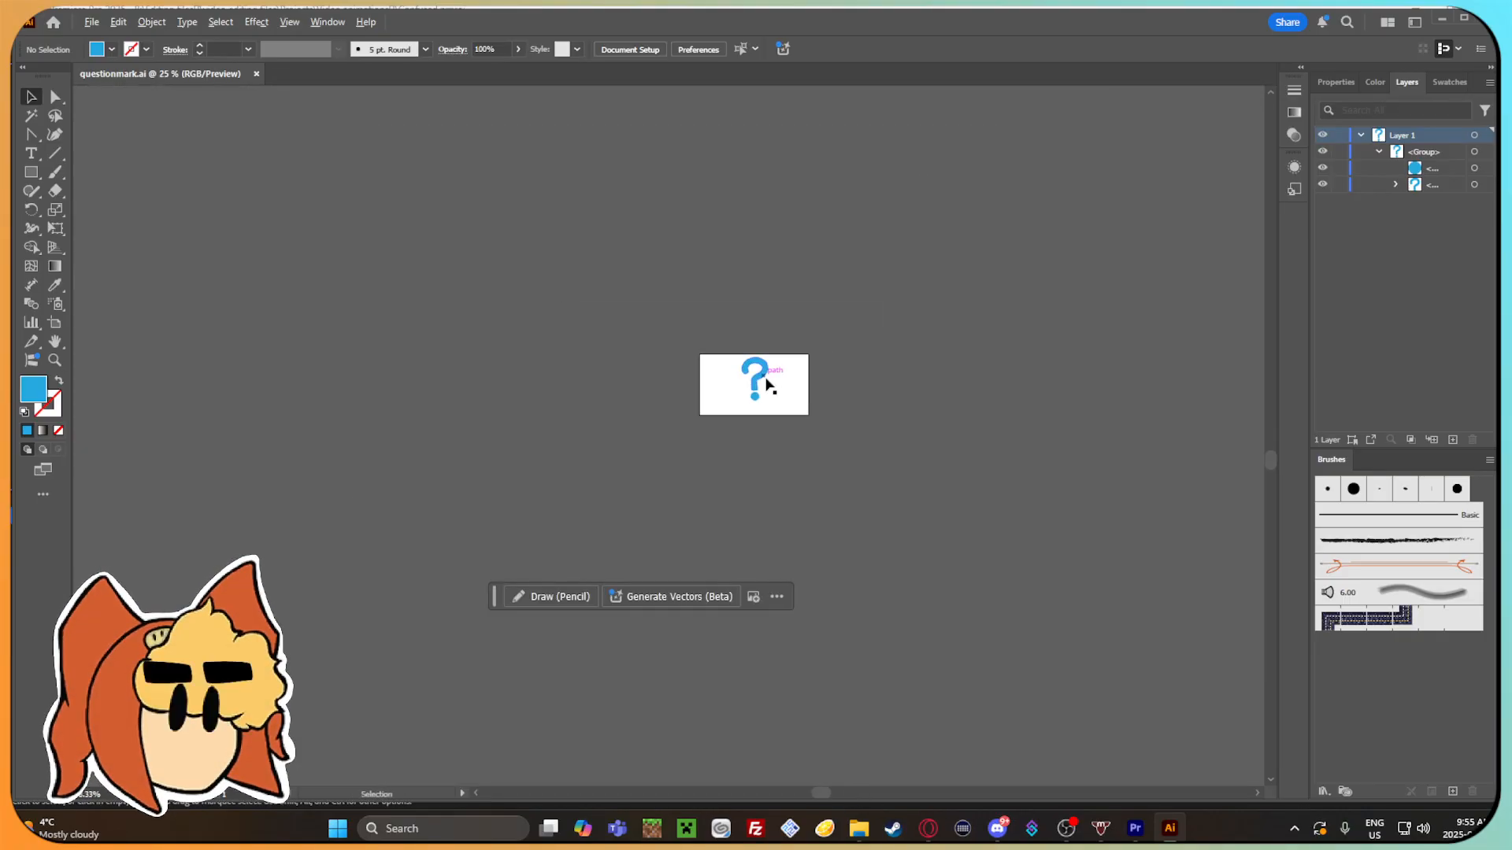
scroll(764, 410, up, 3)
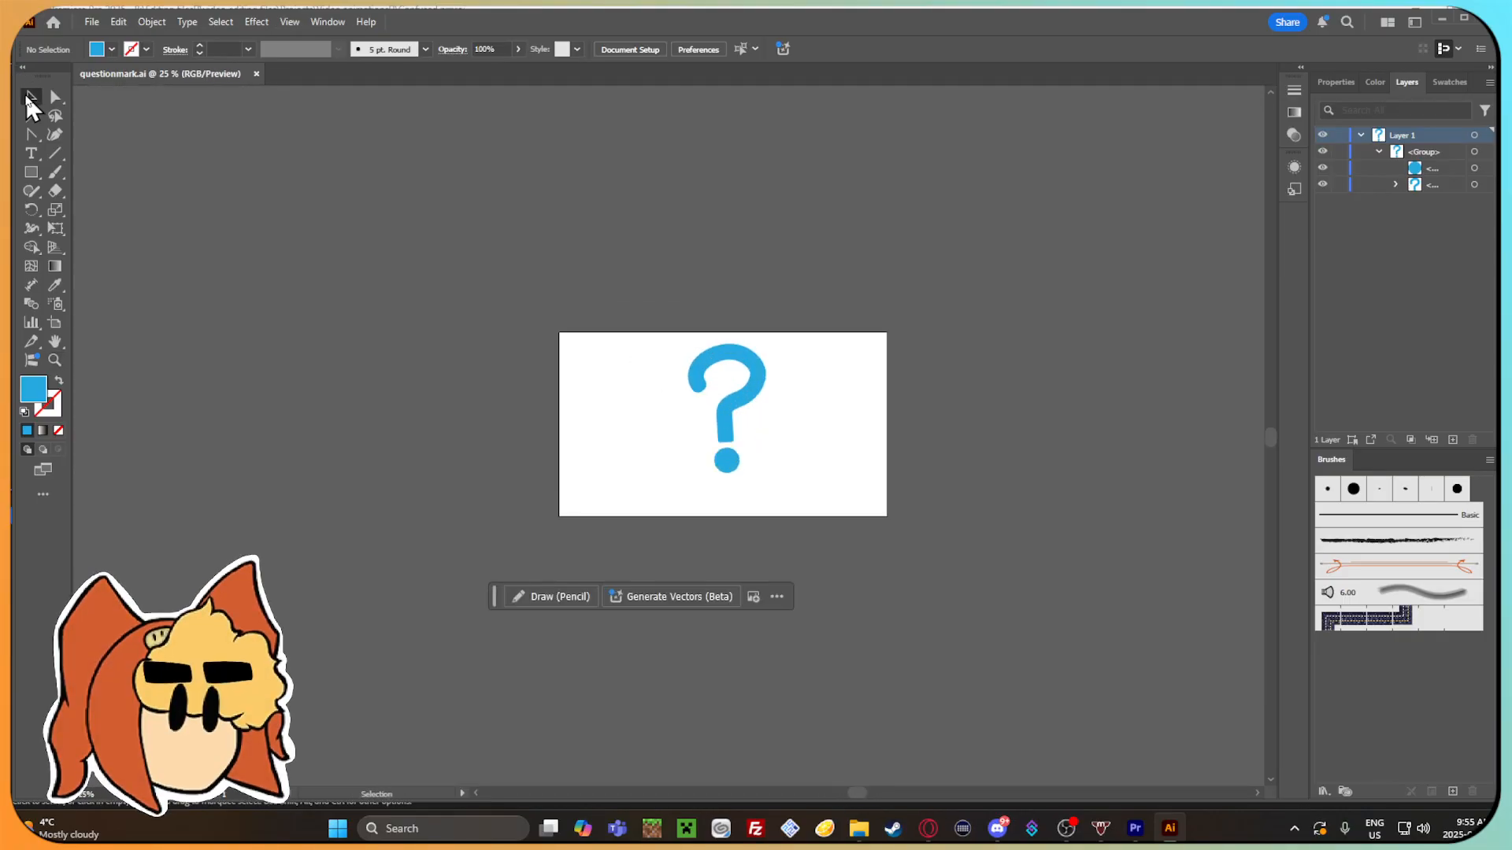
scroll(819, 461, up, 3)
scroll(813, 459, up, 3)
scroll(861, 404, down, 1)
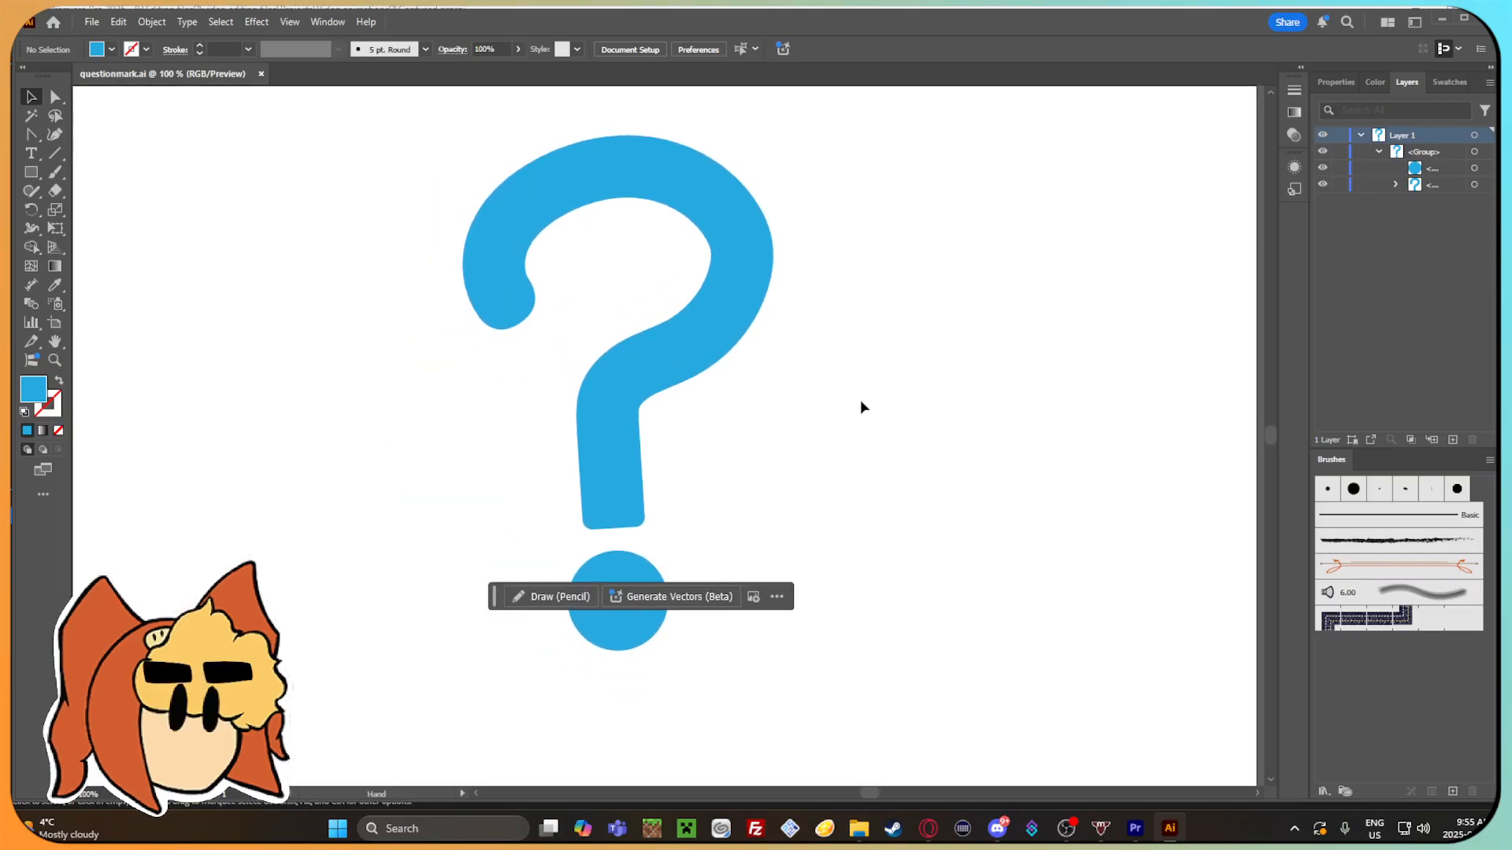
Place the Gamma head image oh.png from File Explorer on the artboard beside the question mark.
click(859, 829)
drag(803, 138, 723, 106)
drag(844, 94, 847, 296)
drag(1073, 655, 422, 356)
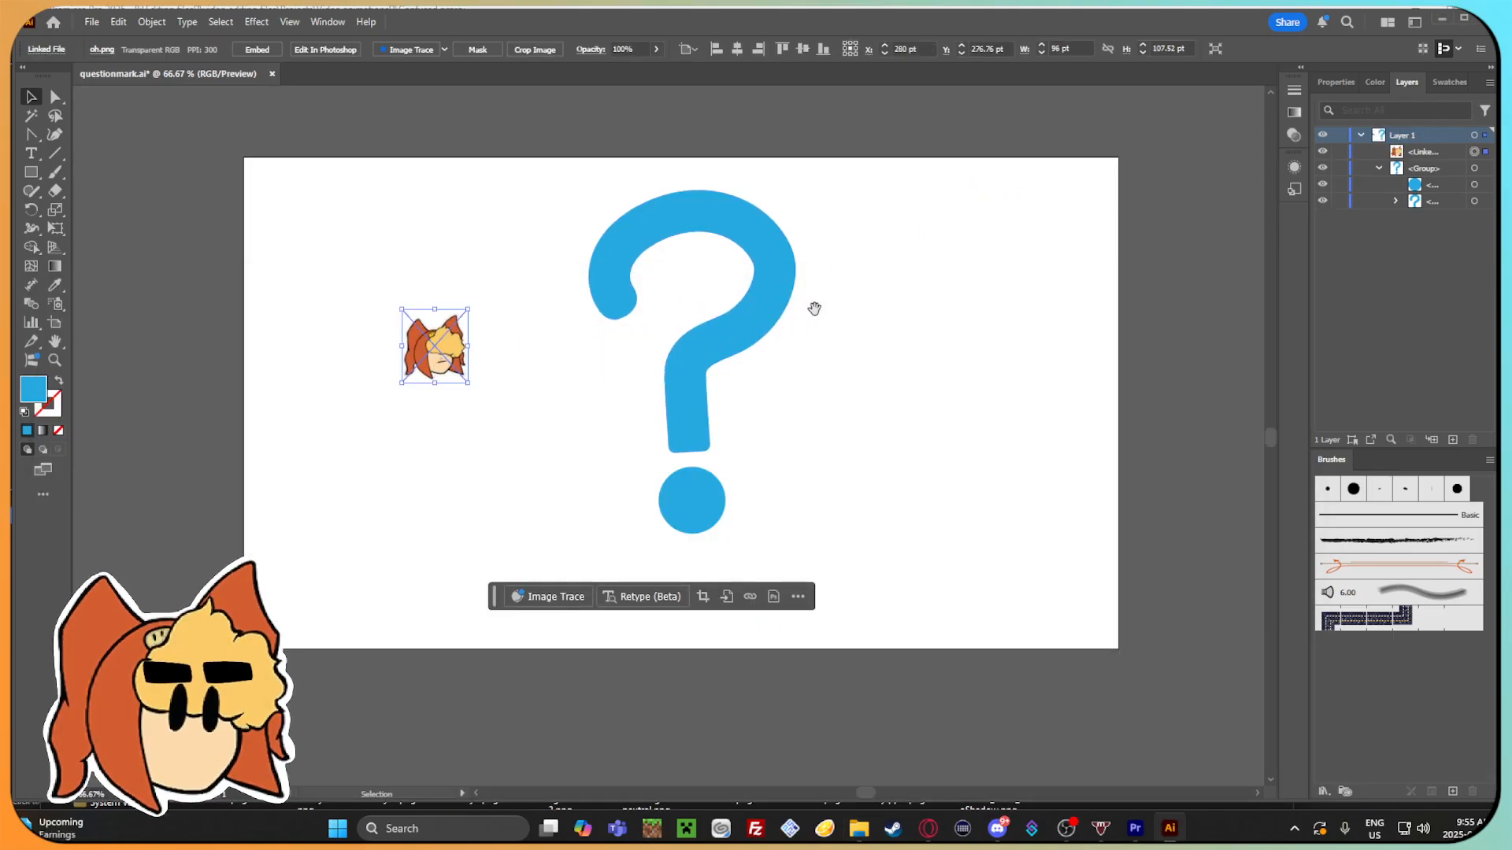
drag(813, 310, 841, 370)
drag(617, 401, 698, 315)
Enlarge the placed Gamma head image and position it beside the question mark, close to it in scale.
scroll(787, 382, up, 4)
scroll(699, 315, down, 2)
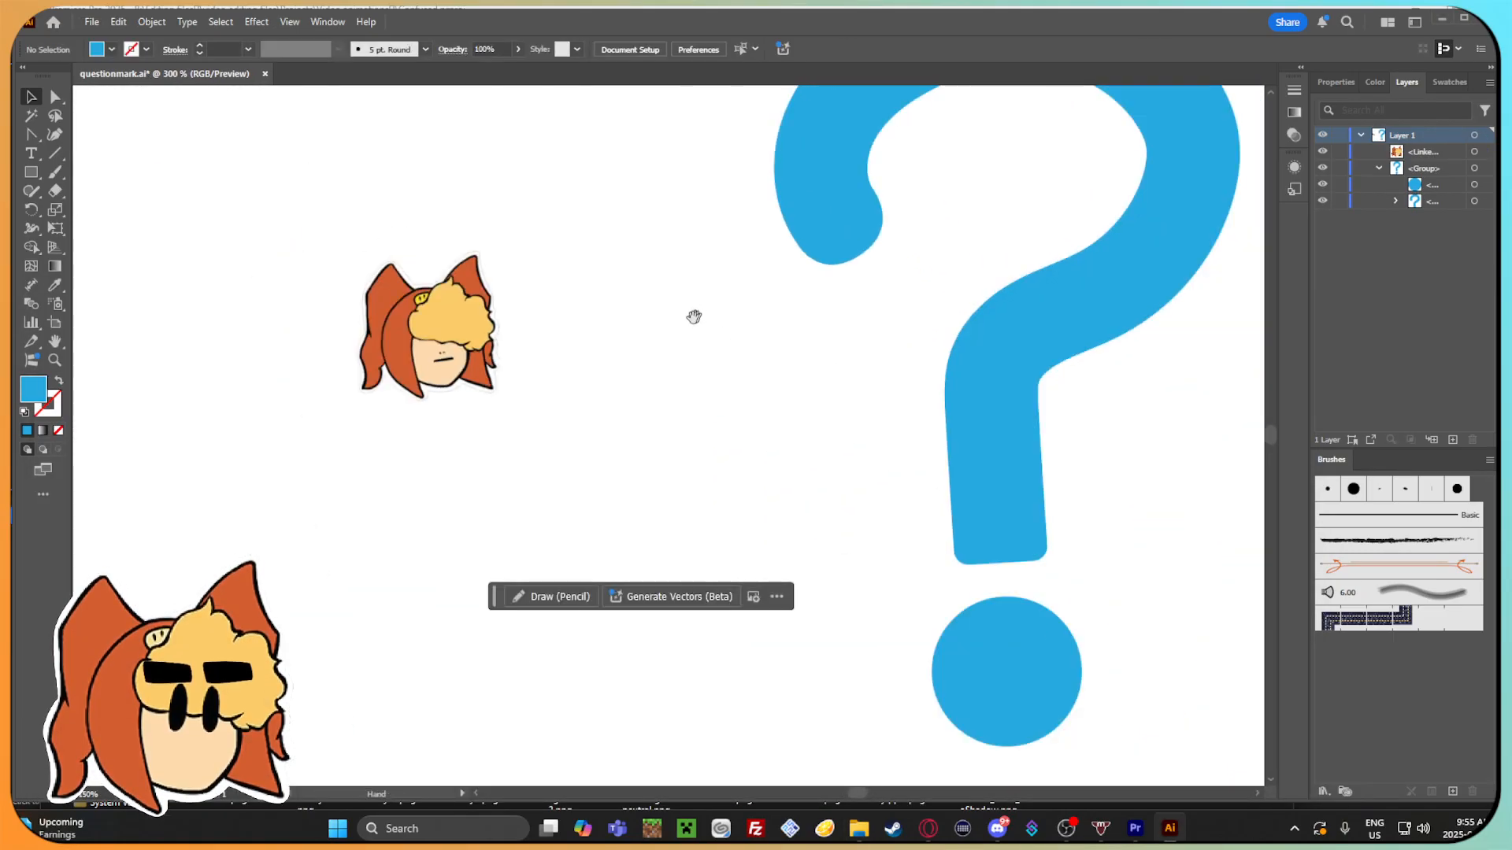
drag(472, 270, 667, 124)
drag(706, 201, 528, 318)
click(568, 248)
scroll(557, 260, down, 1)
scroll(578, 251, down, 3)
click(455, 352)
drag(455, 354, 525, 460)
drag(575, 402, 581, 375)
click(539, 367)
scroll(515, 357, up, 2)
Delete all unused swatches from the document and collapse the Brushes panel into the icon dock.
click(1448, 82)
click(912, 211)
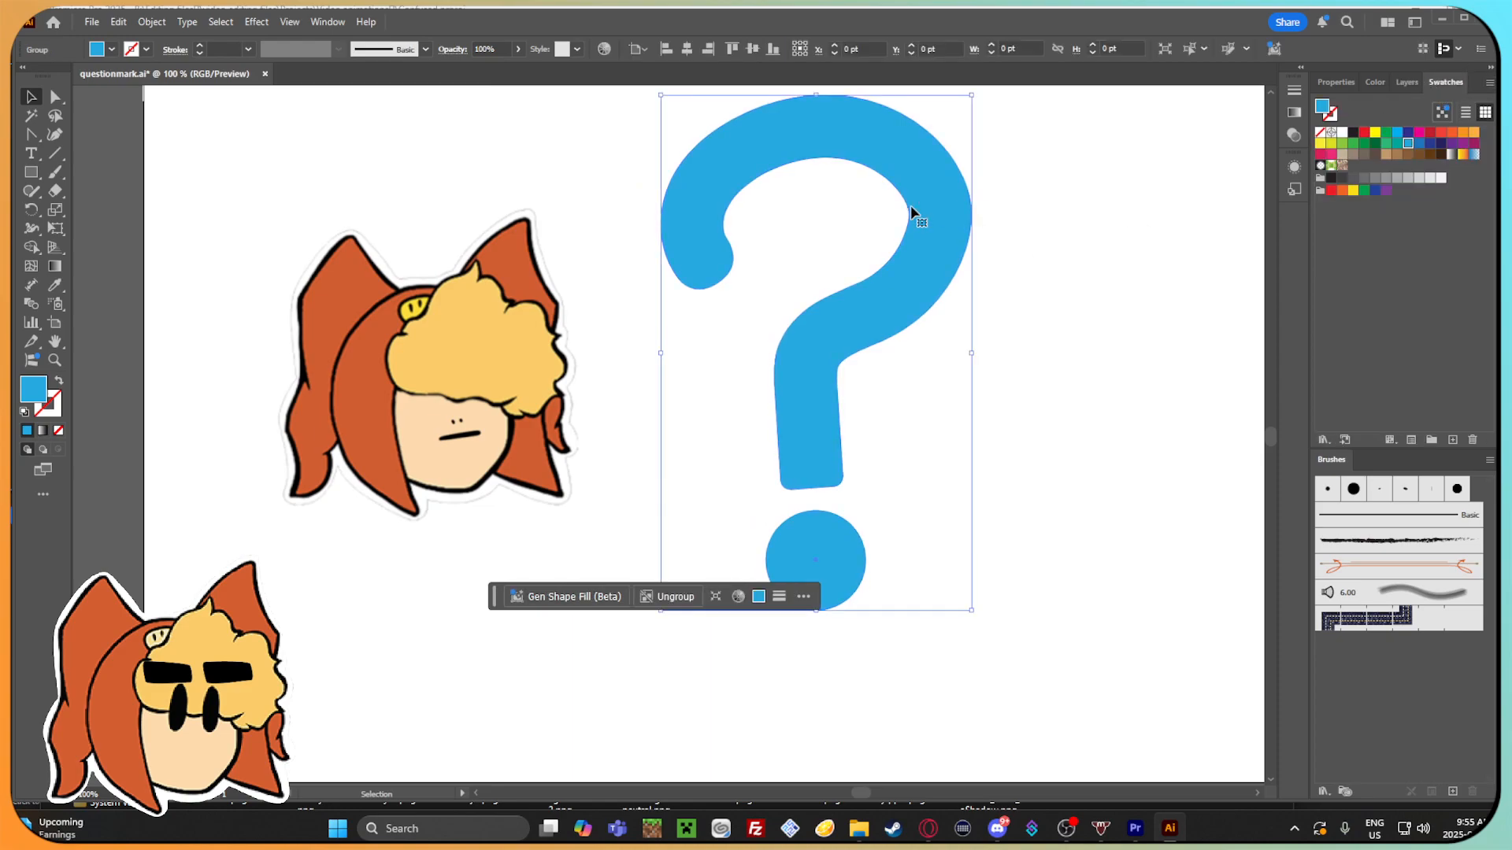
click(1489, 82)
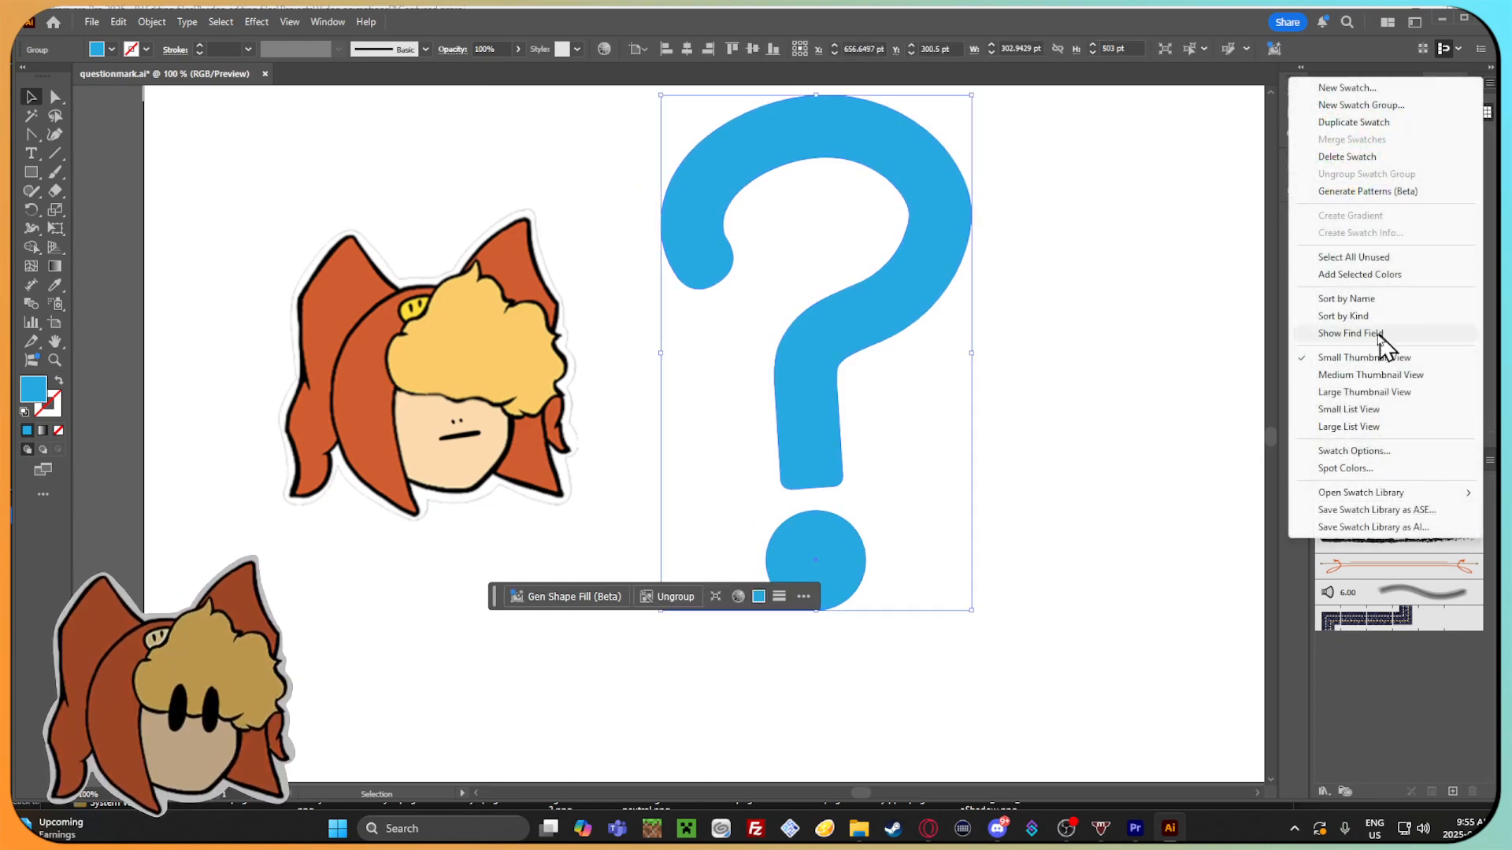
click(1375, 258)
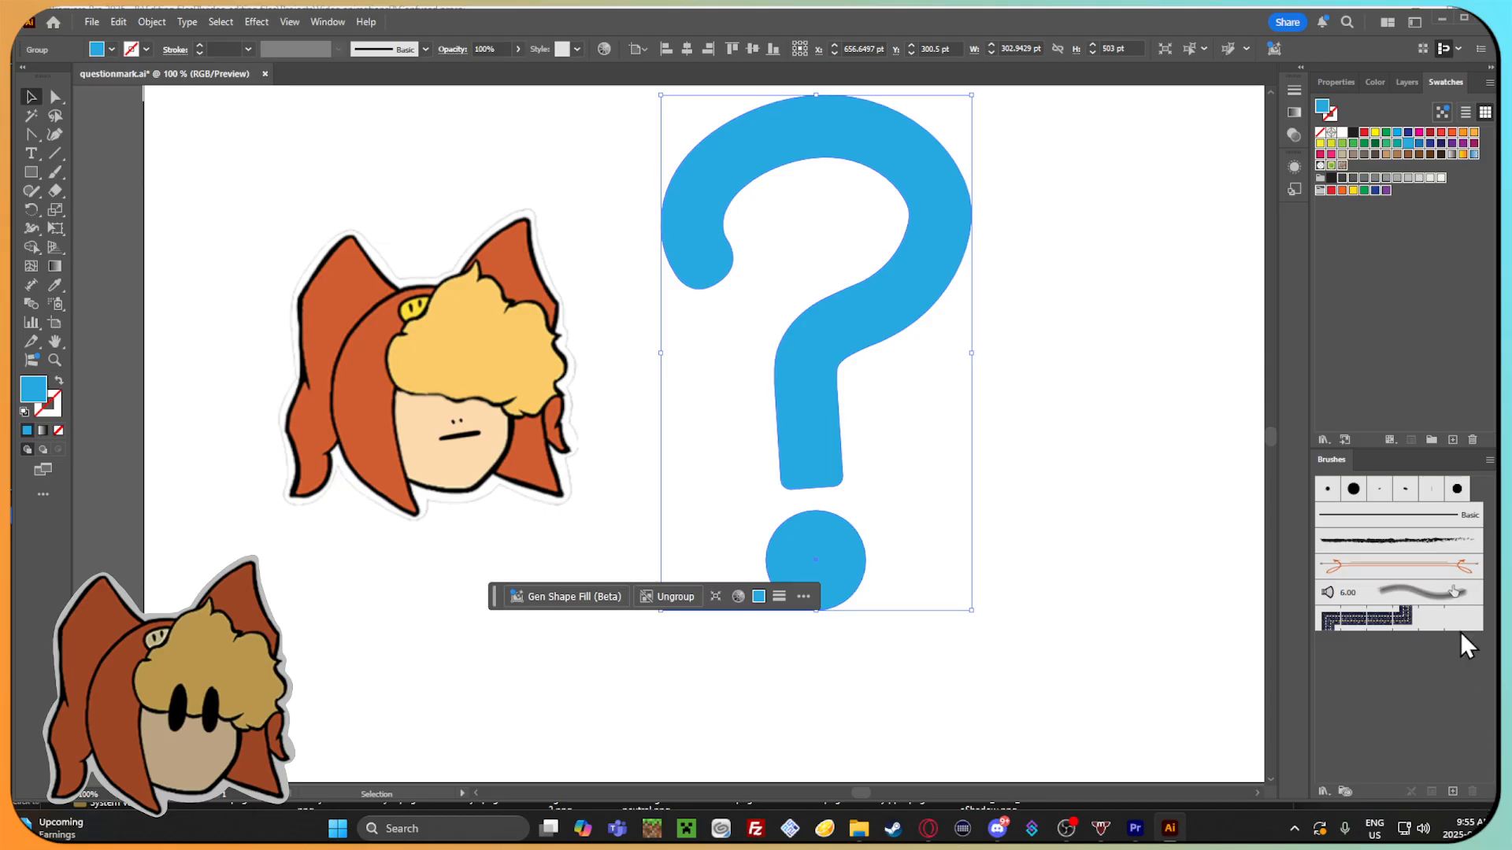
click(1405, 329)
click(1143, 306)
click(1489, 82)
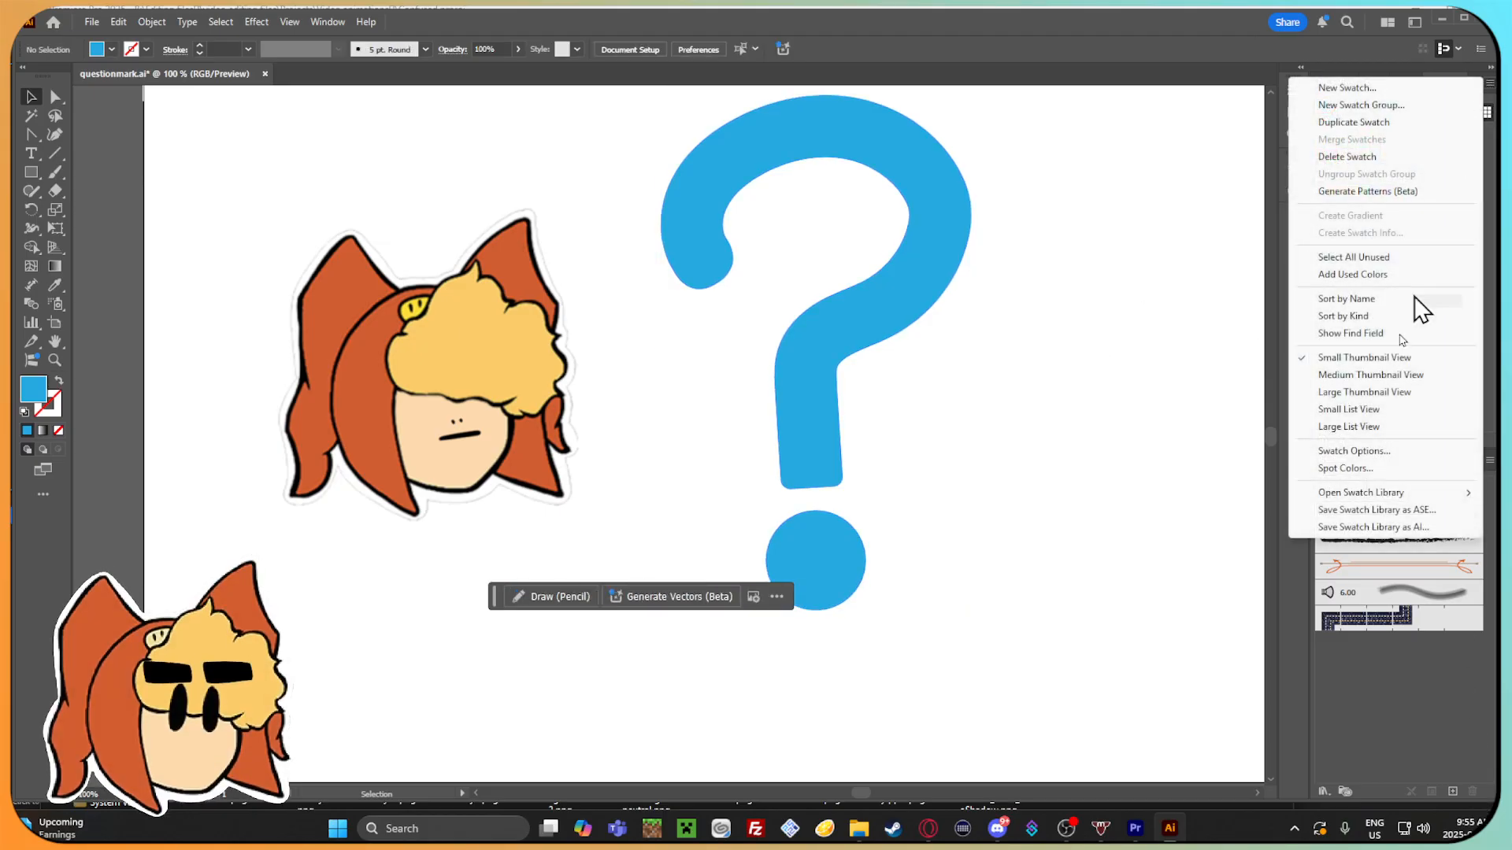
click(1388, 258)
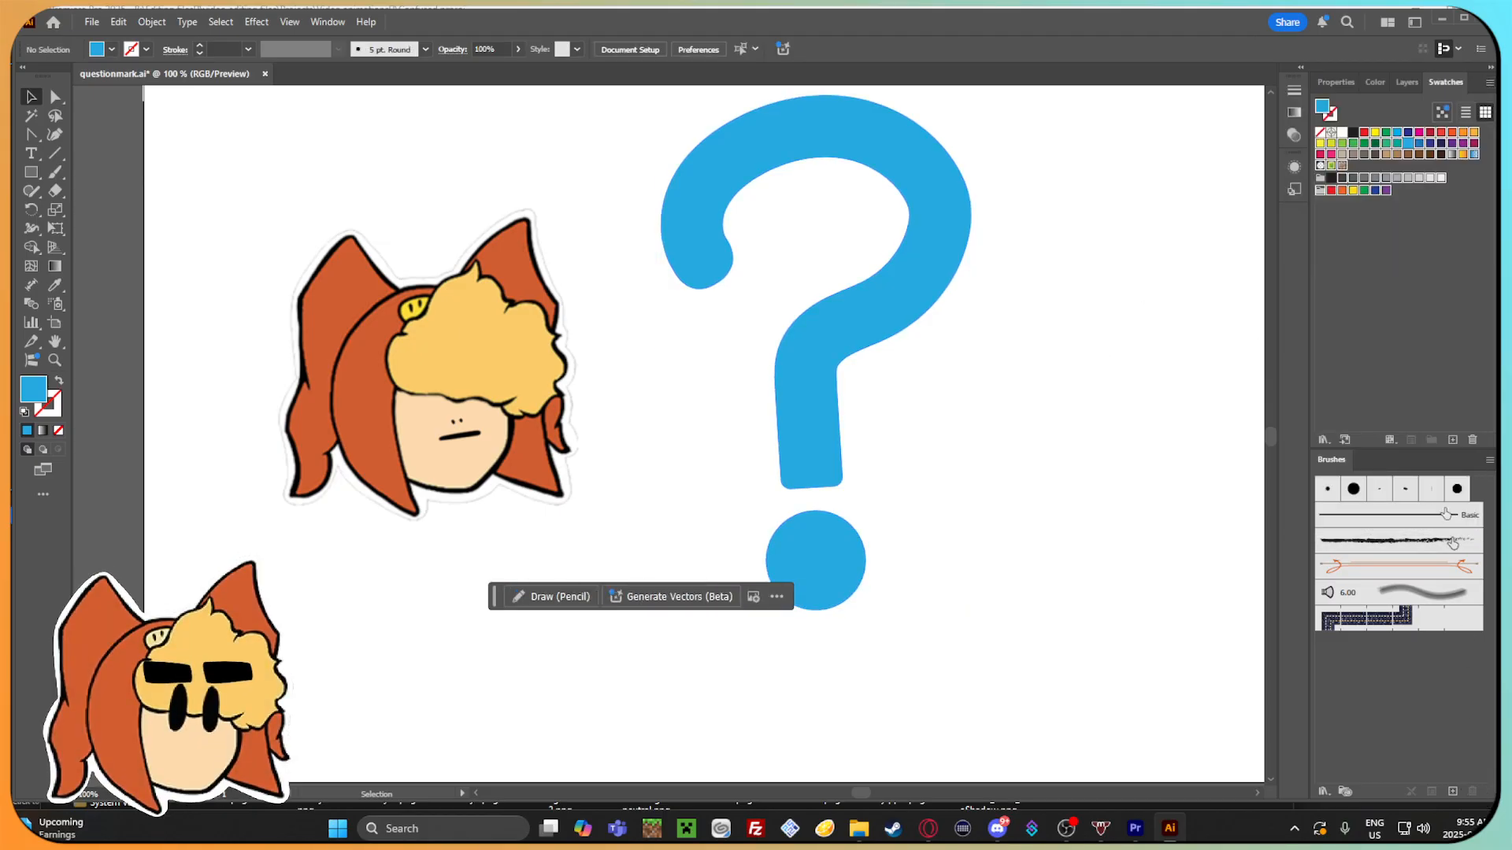
click(1474, 440)
click(741, 435)
mouse_move(1441, 466)
mouse_down()
mouse_move(1312, 167)
mouse_move(1283, 210)
mouse_move(1292, 240)
mouse_up()
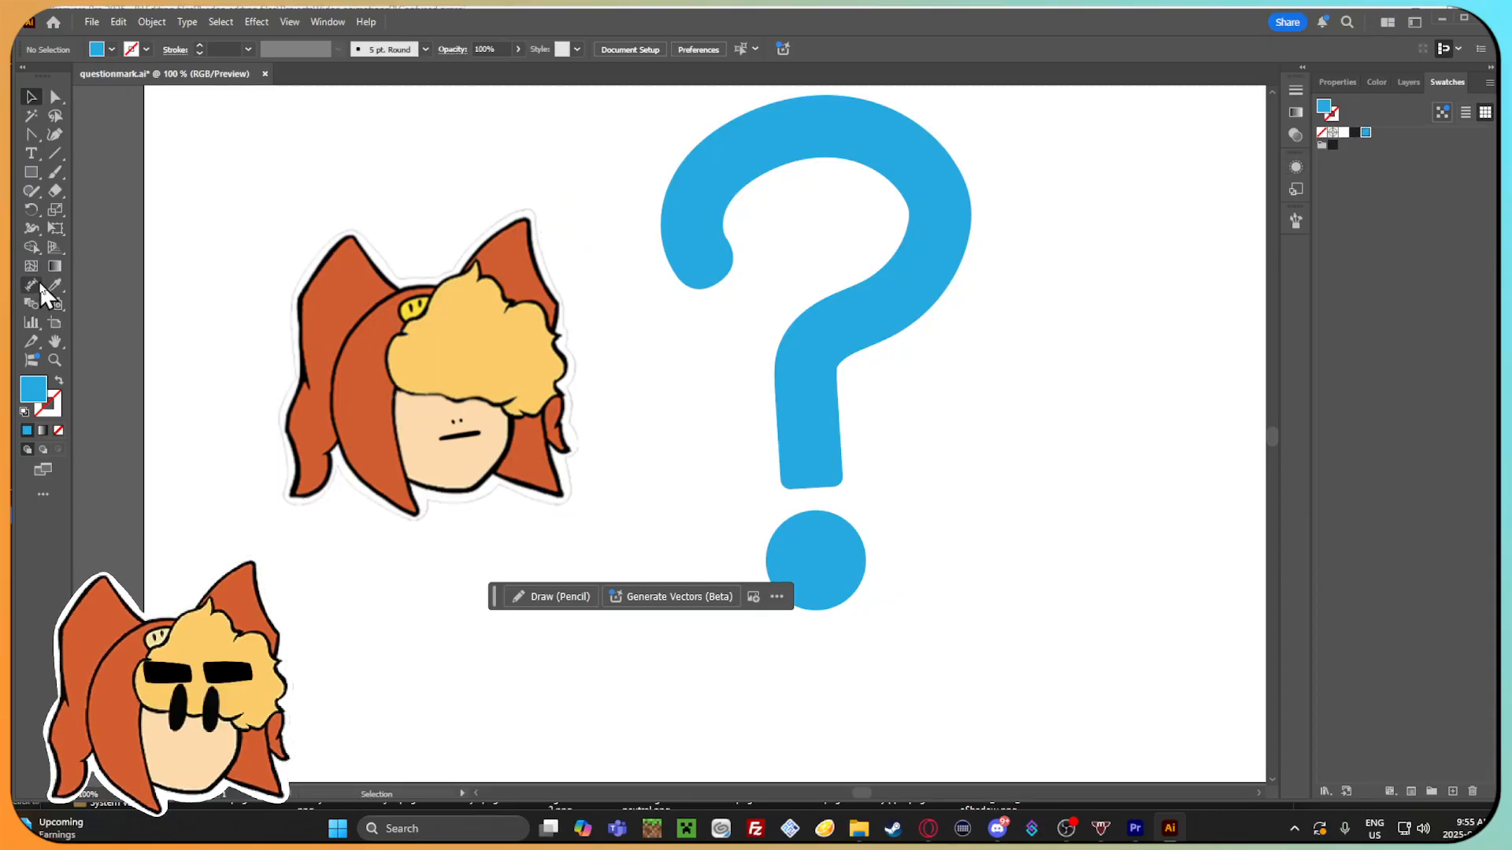
Sample the orange of the Gamma head's hair with the Eyedropper and save it as a new global RGB swatch, R=208 G=93 B=48.
click(55, 285)
click(331, 320)
click(31, 98)
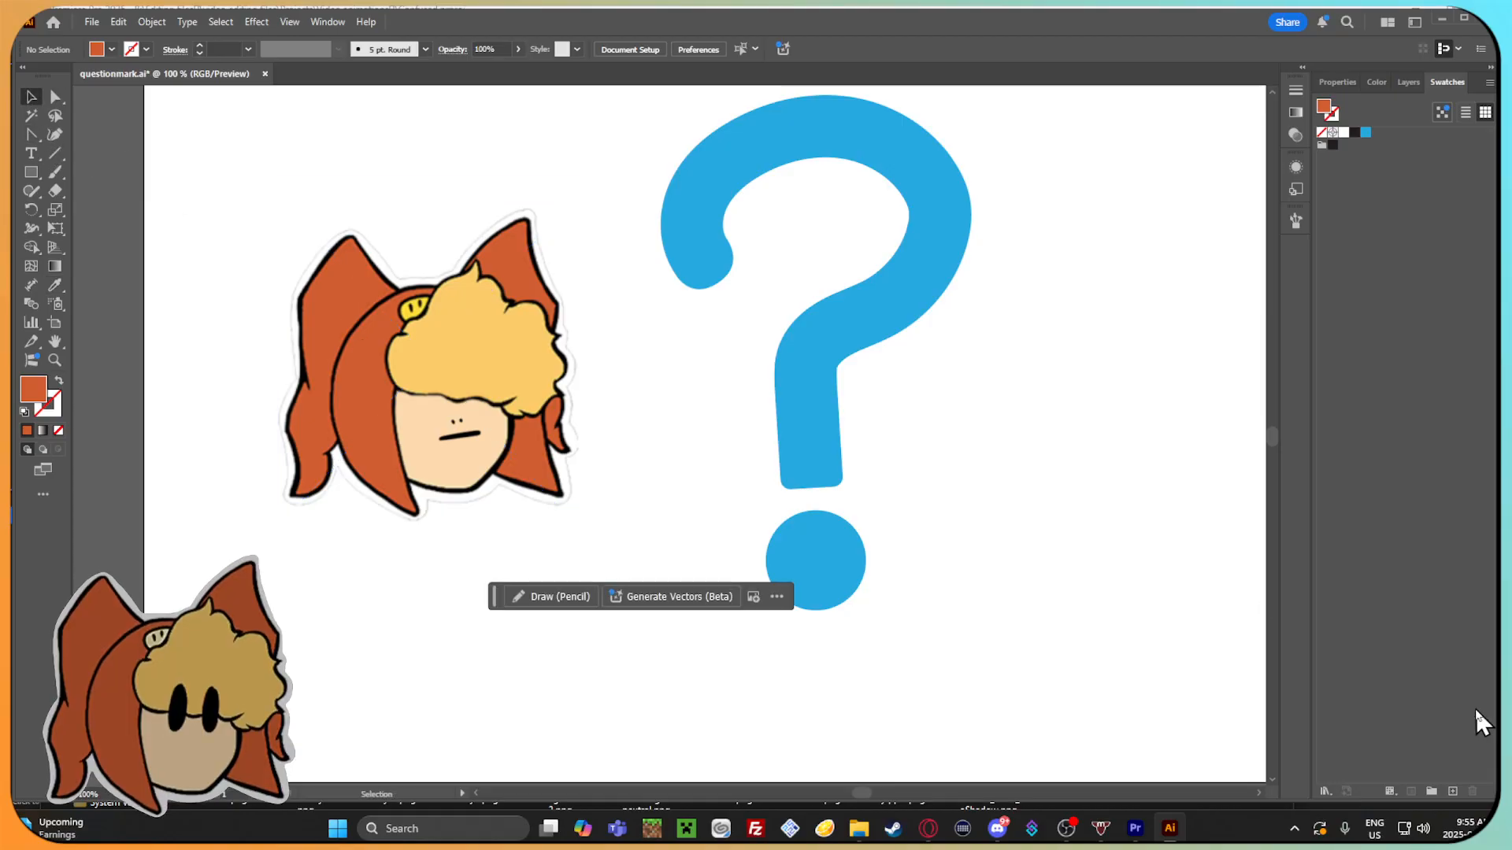
click(1453, 792)
click(832, 535)
click(1453, 791)
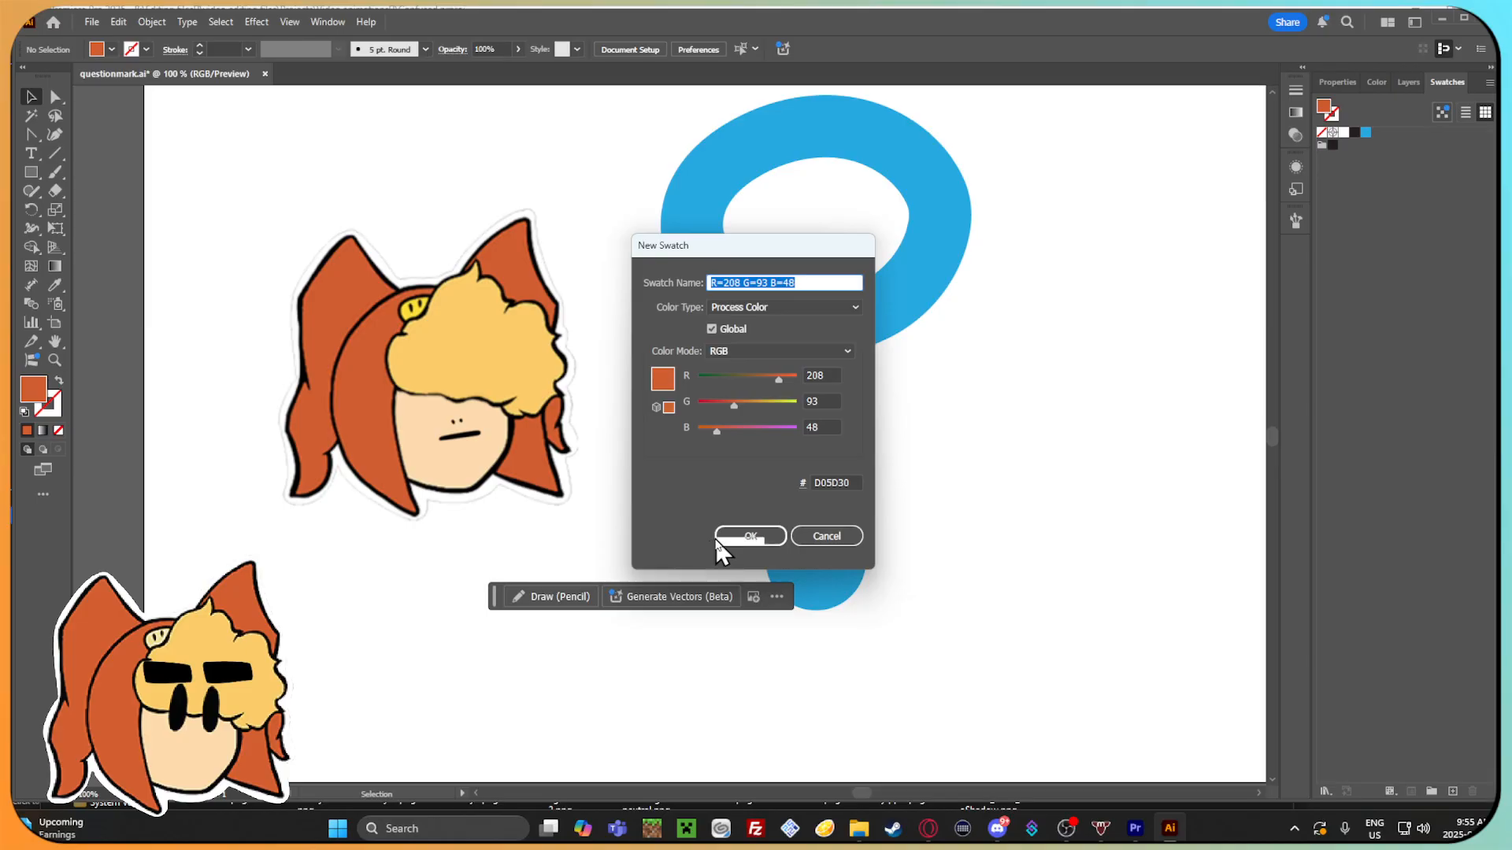
click(755, 535)
Draw a rectangle filled with the sampled orange on the empty artboard area to the right of the question mark.
drag(1124, 370, 719, 373)
click(34, 172)
drag(1013, 497, 878, 417)
mouse_move(623, 286)
mouse_down()
mouse_move(703, 385)
mouse_move(844, 452)
mouse_up()
click(35, 96)
drag(743, 313, 600, 483)
click(813, 270)
scroll(678, 418, up, 1)
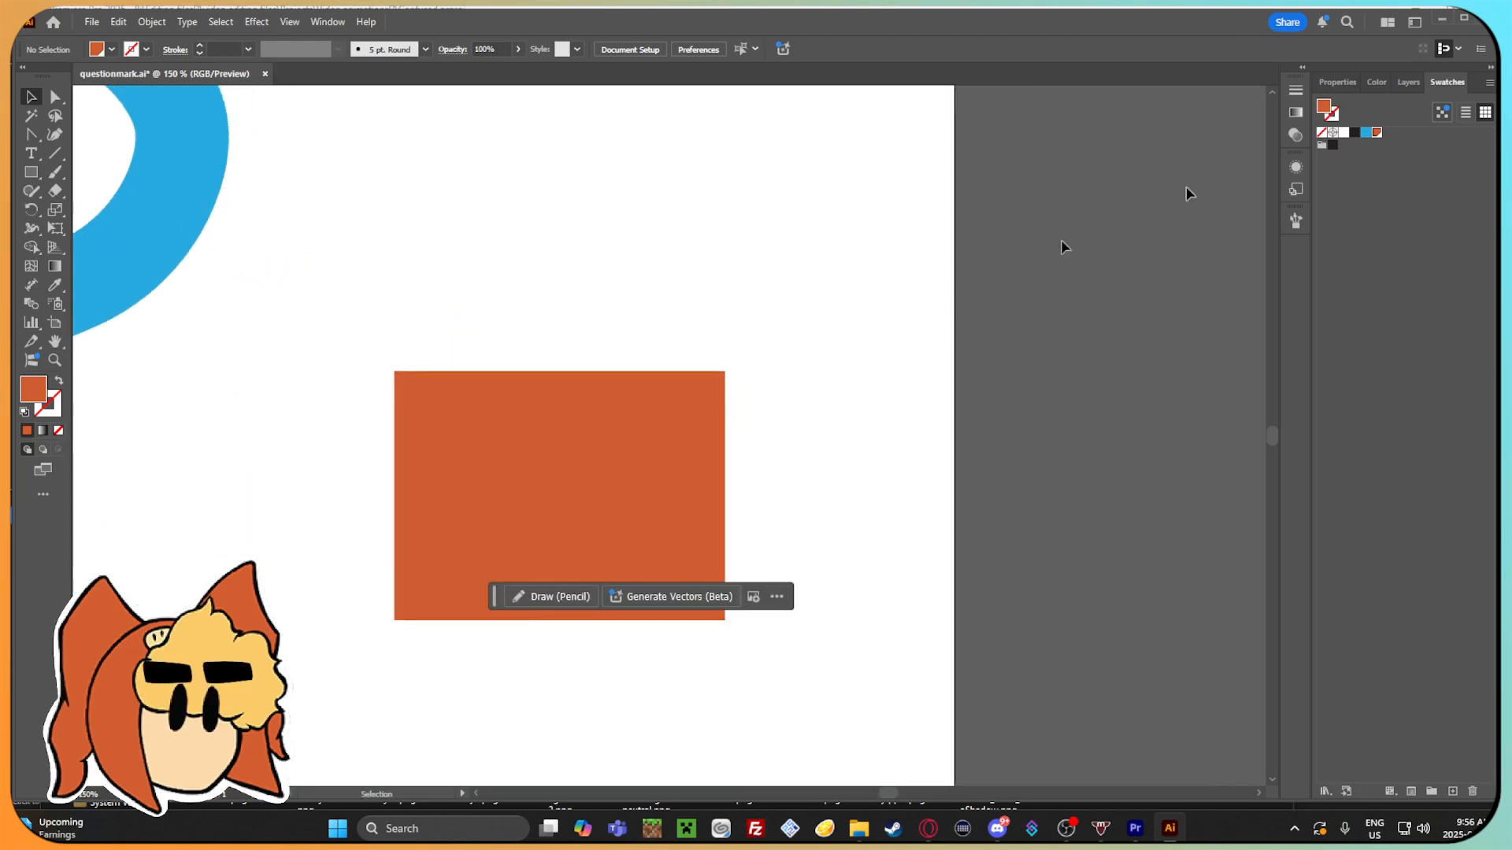
Draw a rectangle of about 209 by 211 pt in the question mark's blue, overlapping the orange rectangle.
click(32, 172)
drag(467, 161, 788, 485)
click(32, 94)
drag(433, 305, 725, 322)
scroll(630, 325, down, 2)
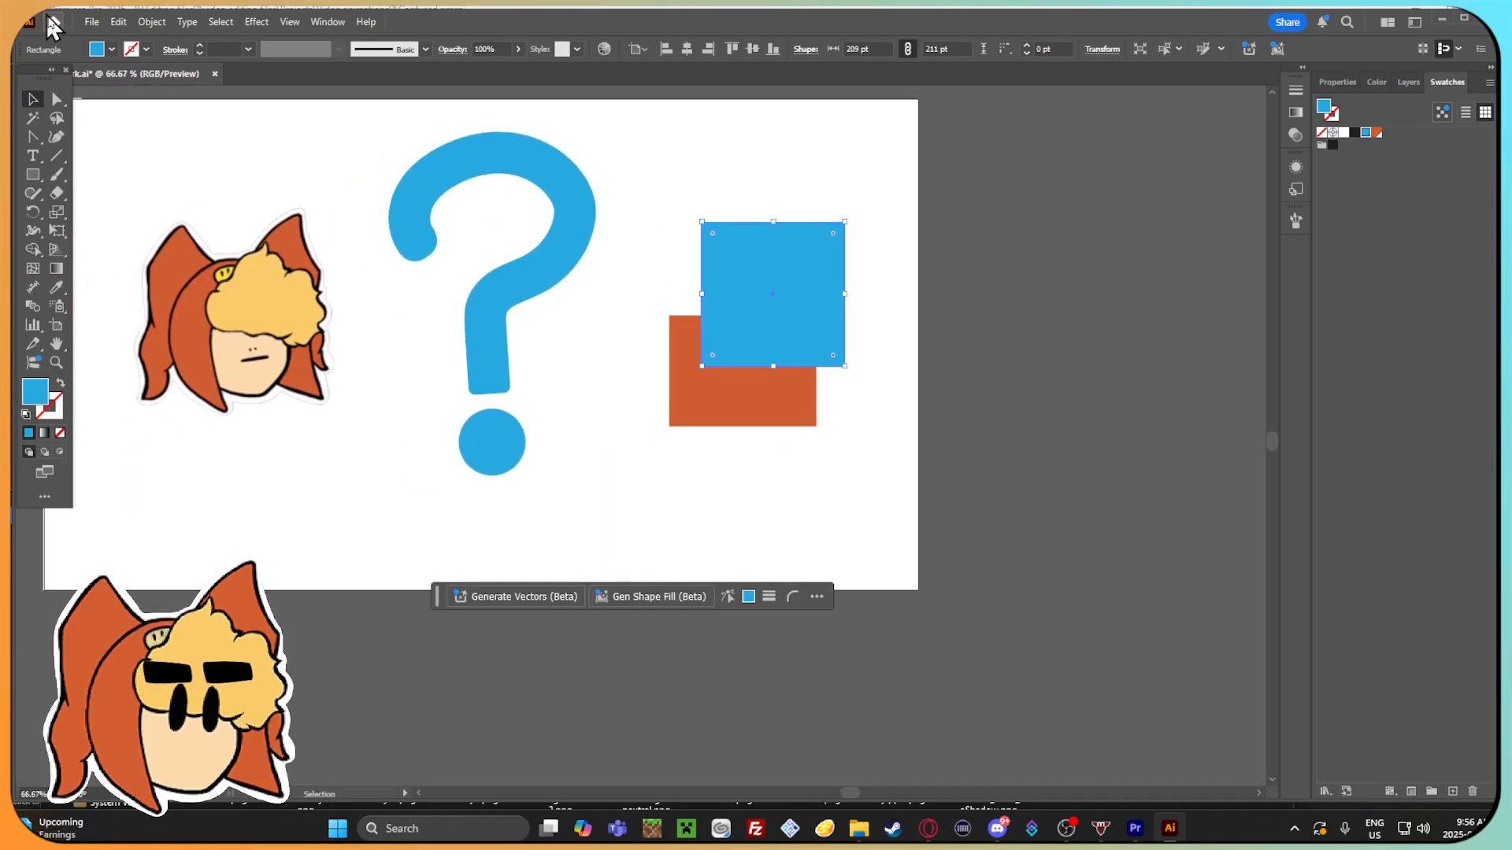
Dock the floating tools panel again and deselect the blue rectangle.
click(1464, 18)
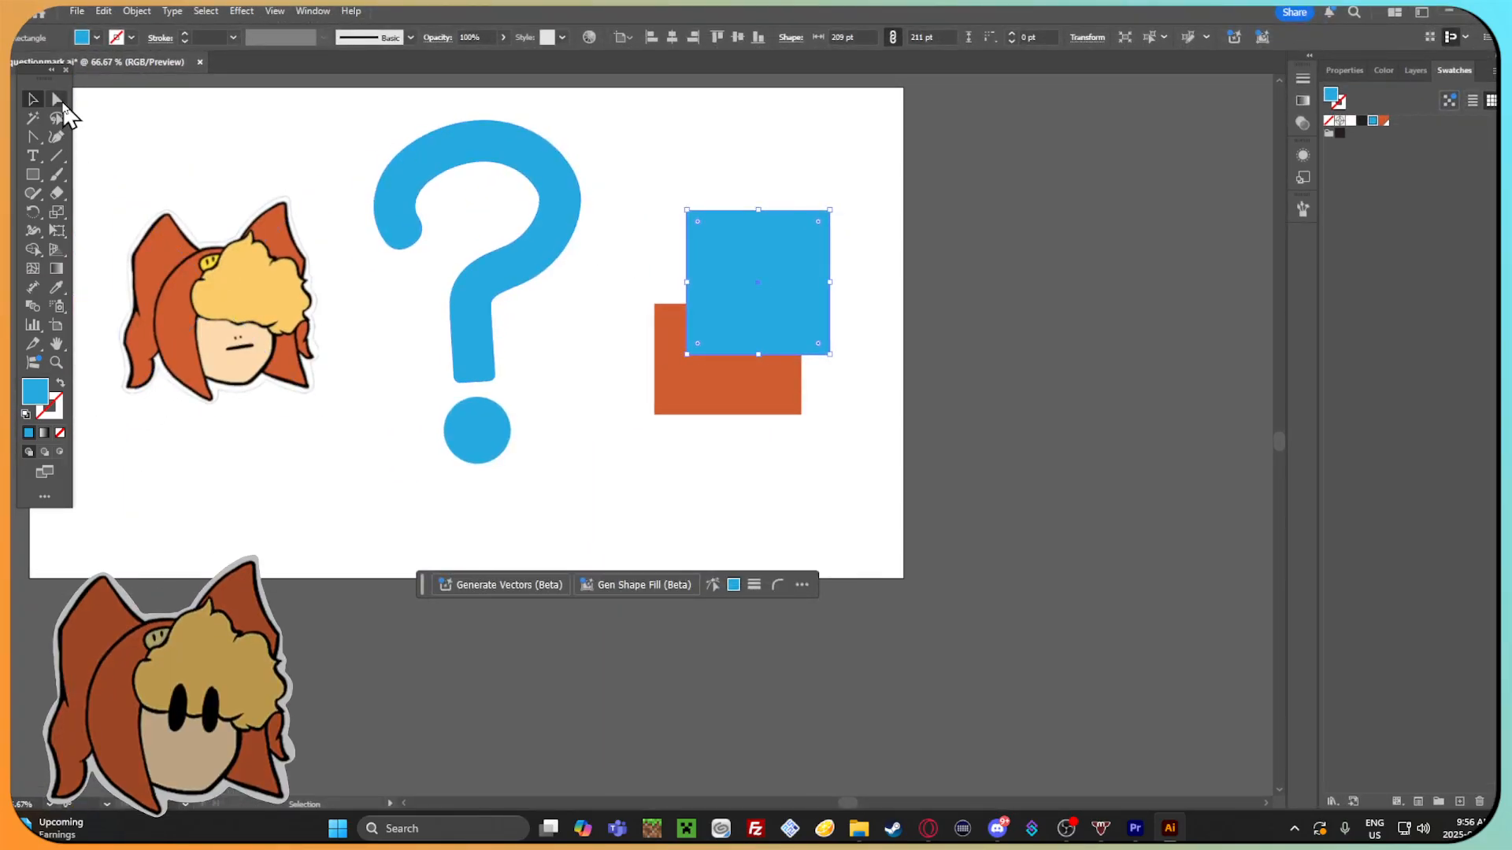
drag(46, 81, 10, 148)
drag(371, 314, 484, 324)
click(543, 371)
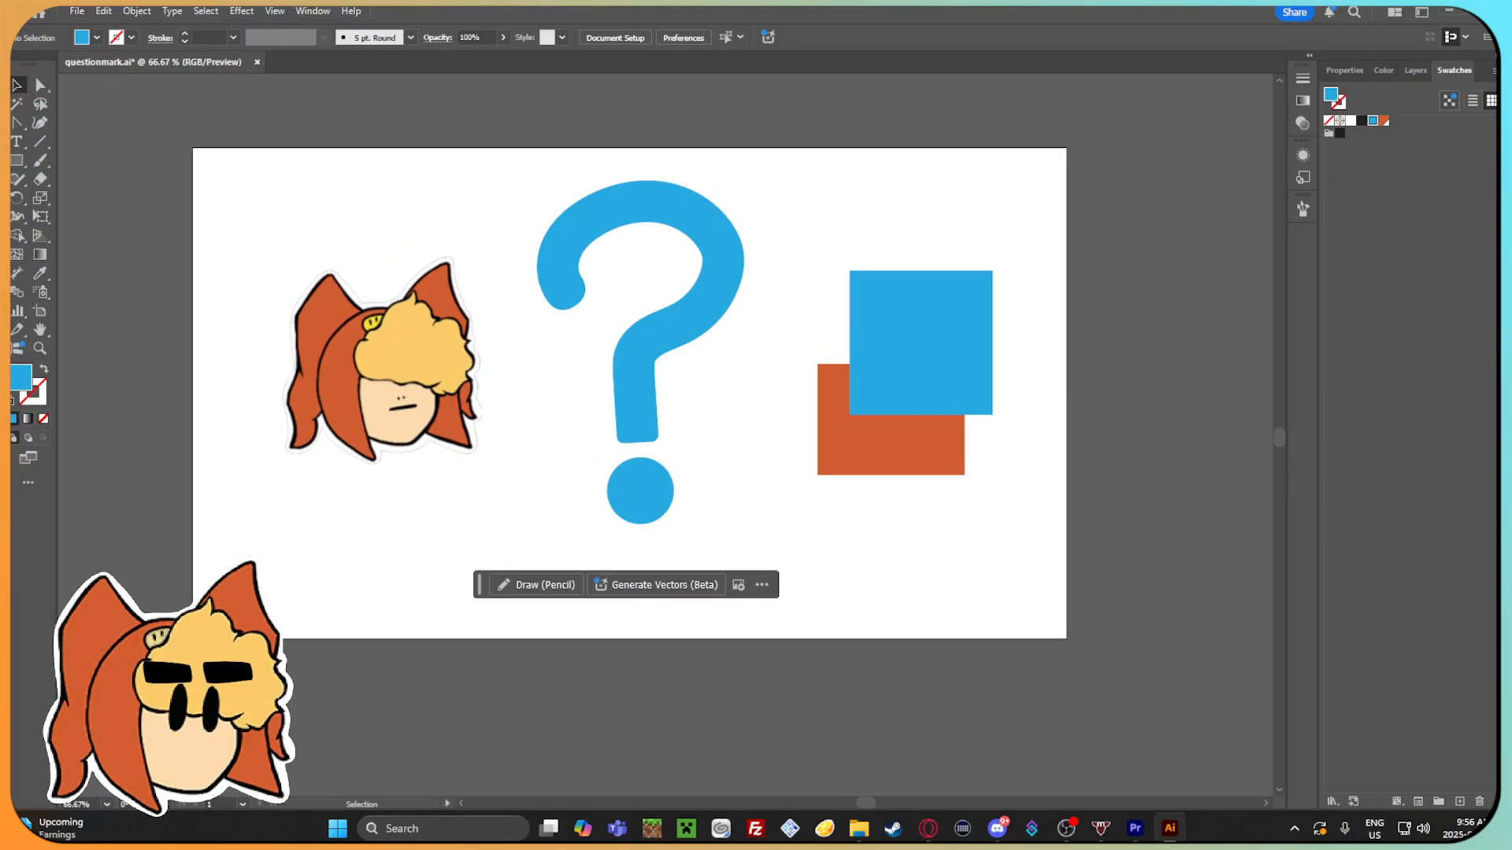
Switch to File Explorer, examine the expression images in the Gamma emotions folder, and return to Illustrator.
click(858, 838)
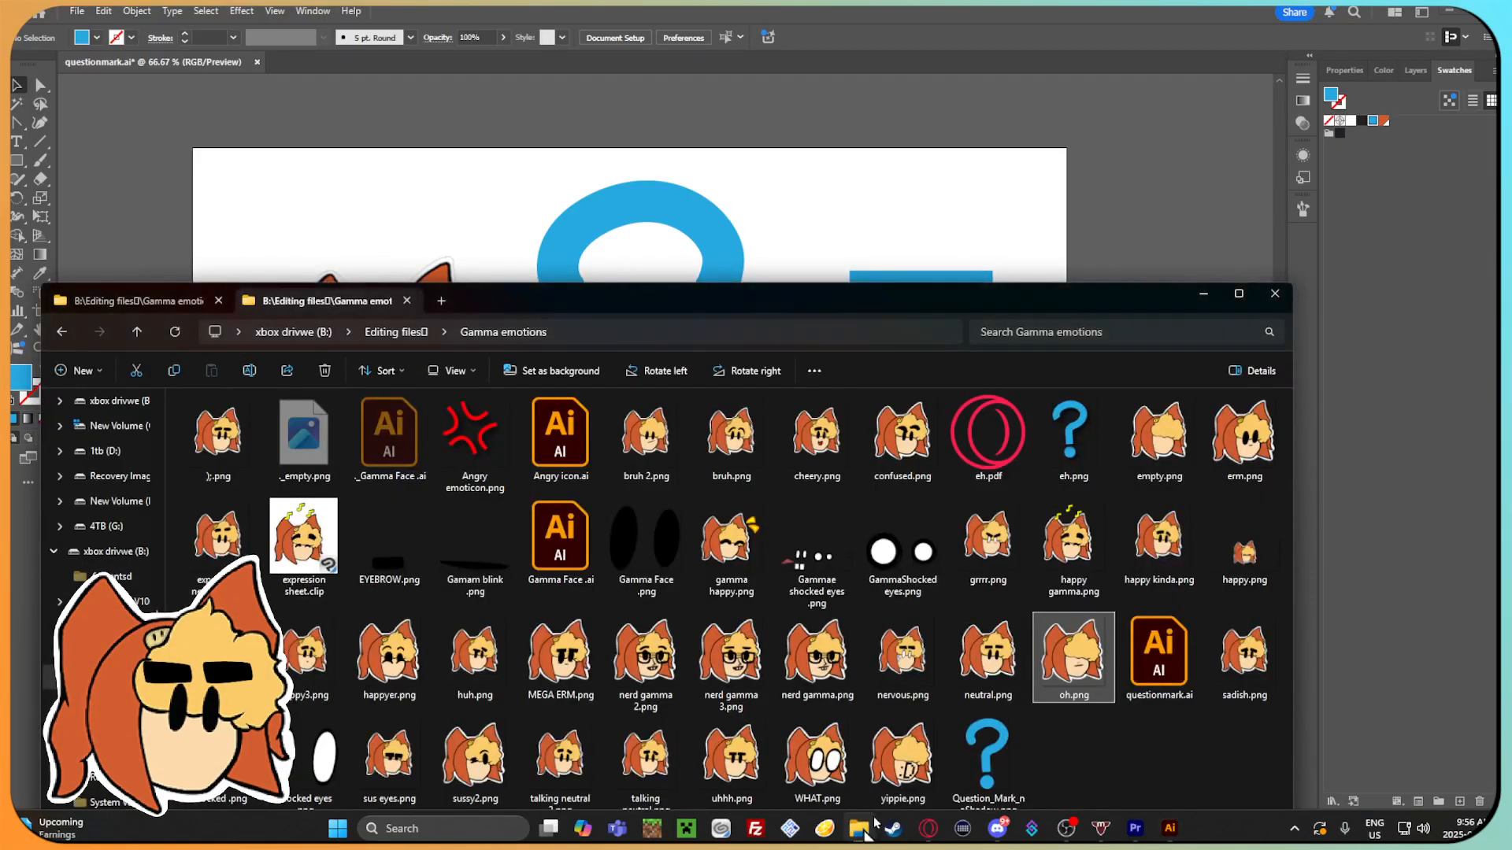
drag(790, 314, 814, 128)
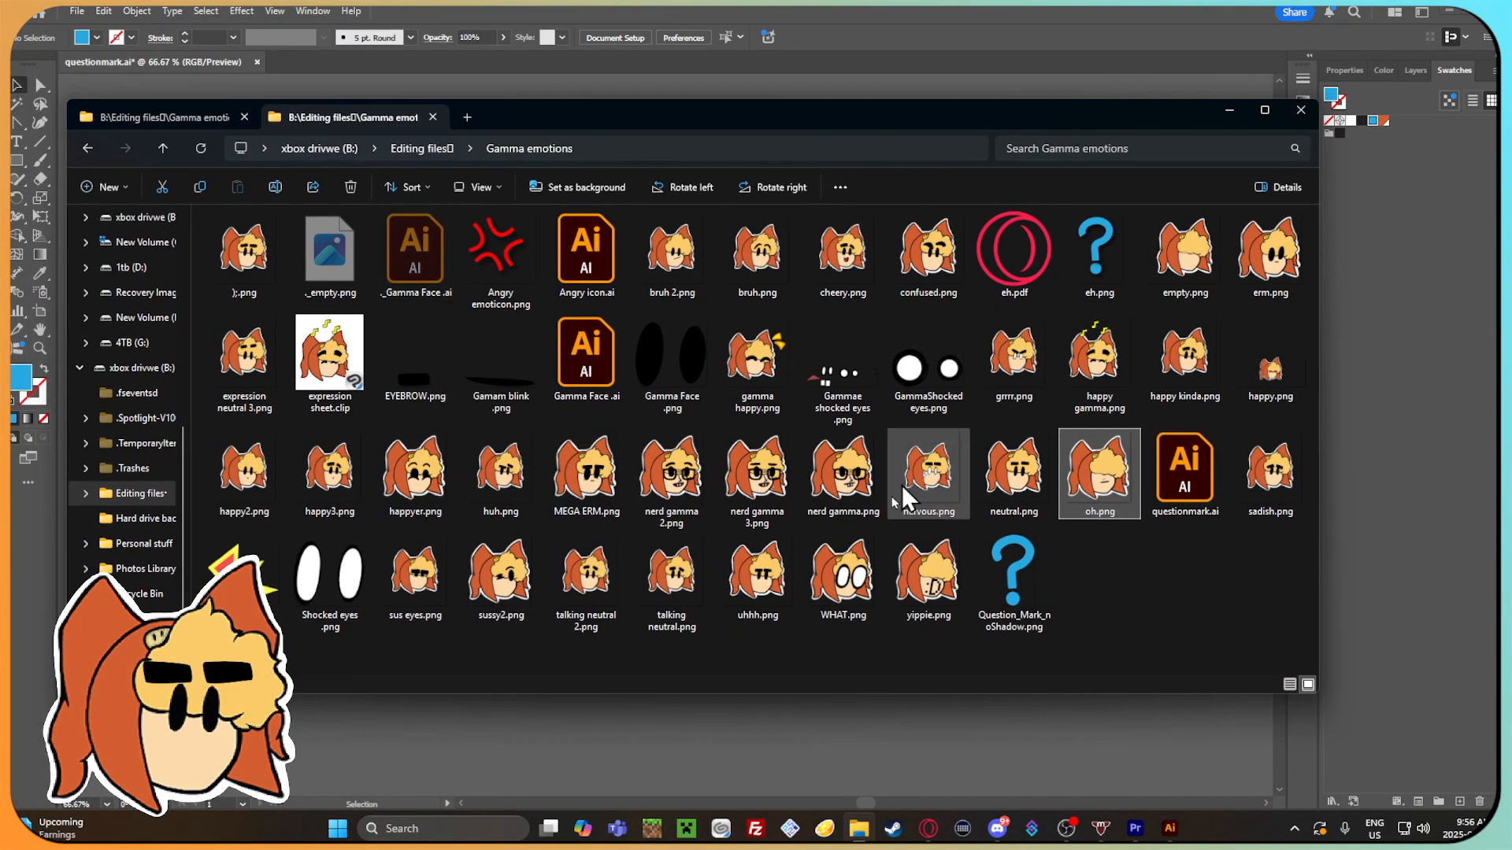
click(1159, 606)
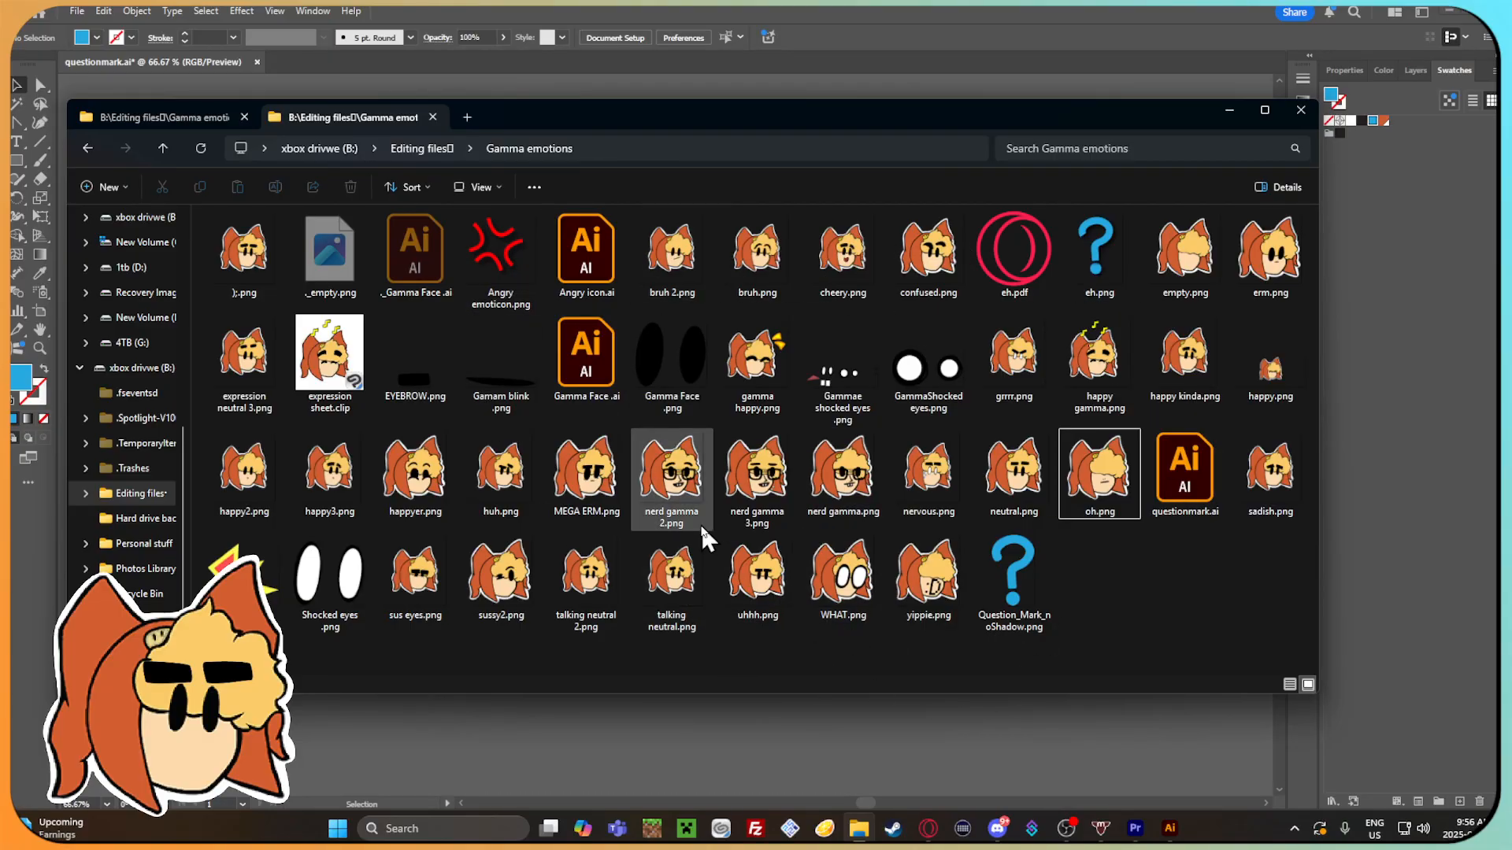
click(1422, 543)
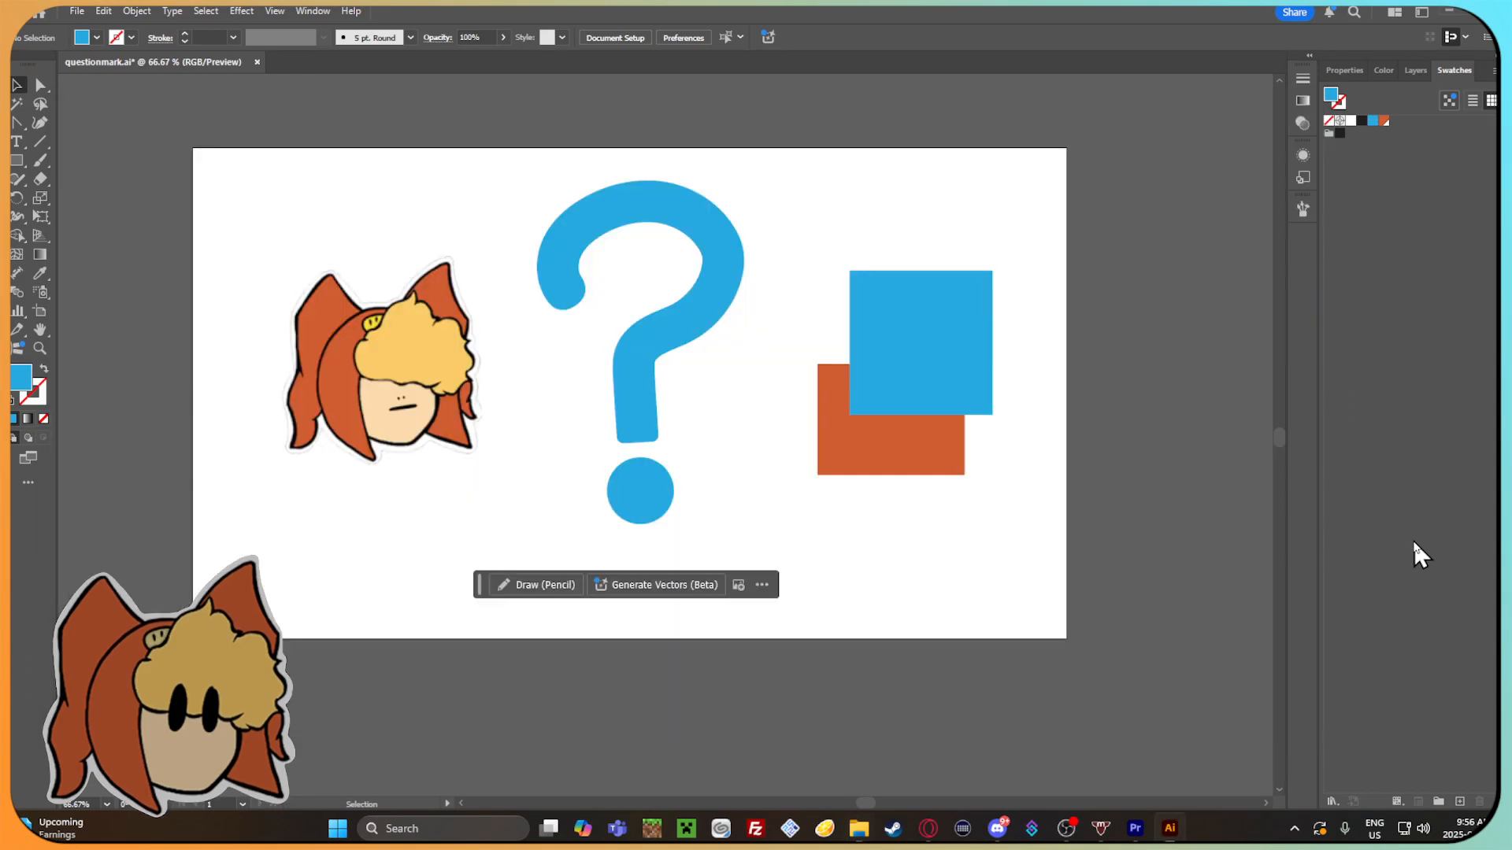
Move the blue rectangle directly above the orange one so the two no longer overlap.
scroll(984, 431, up, 3)
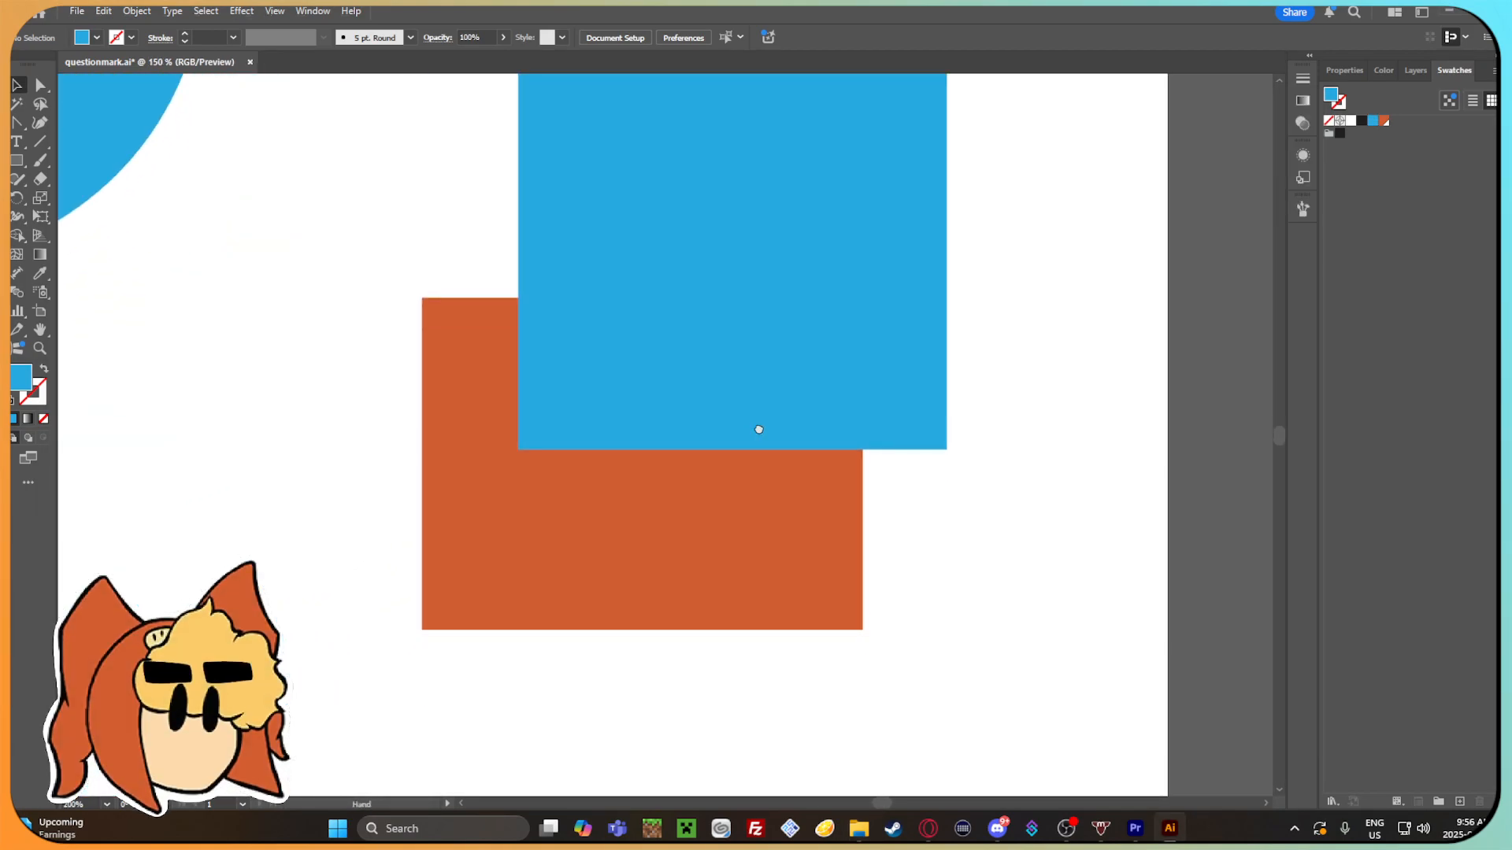
scroll(756, 429, down, 1)
click(764, 426)
drag(763, 425, 800, 295)
scroll(766, 317, up, 1)
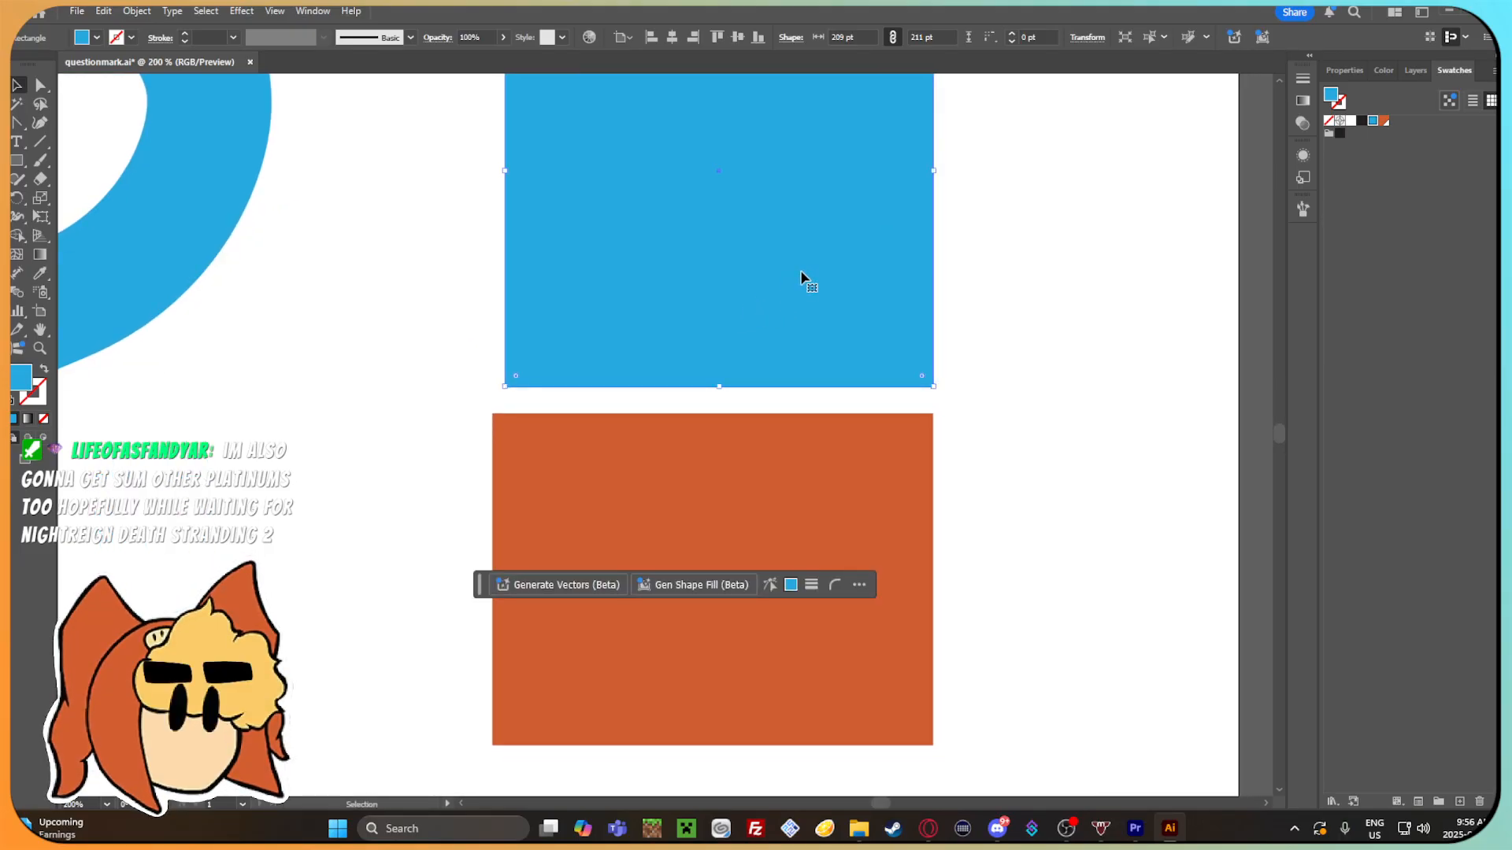
scroll(802, 275, down, 1)
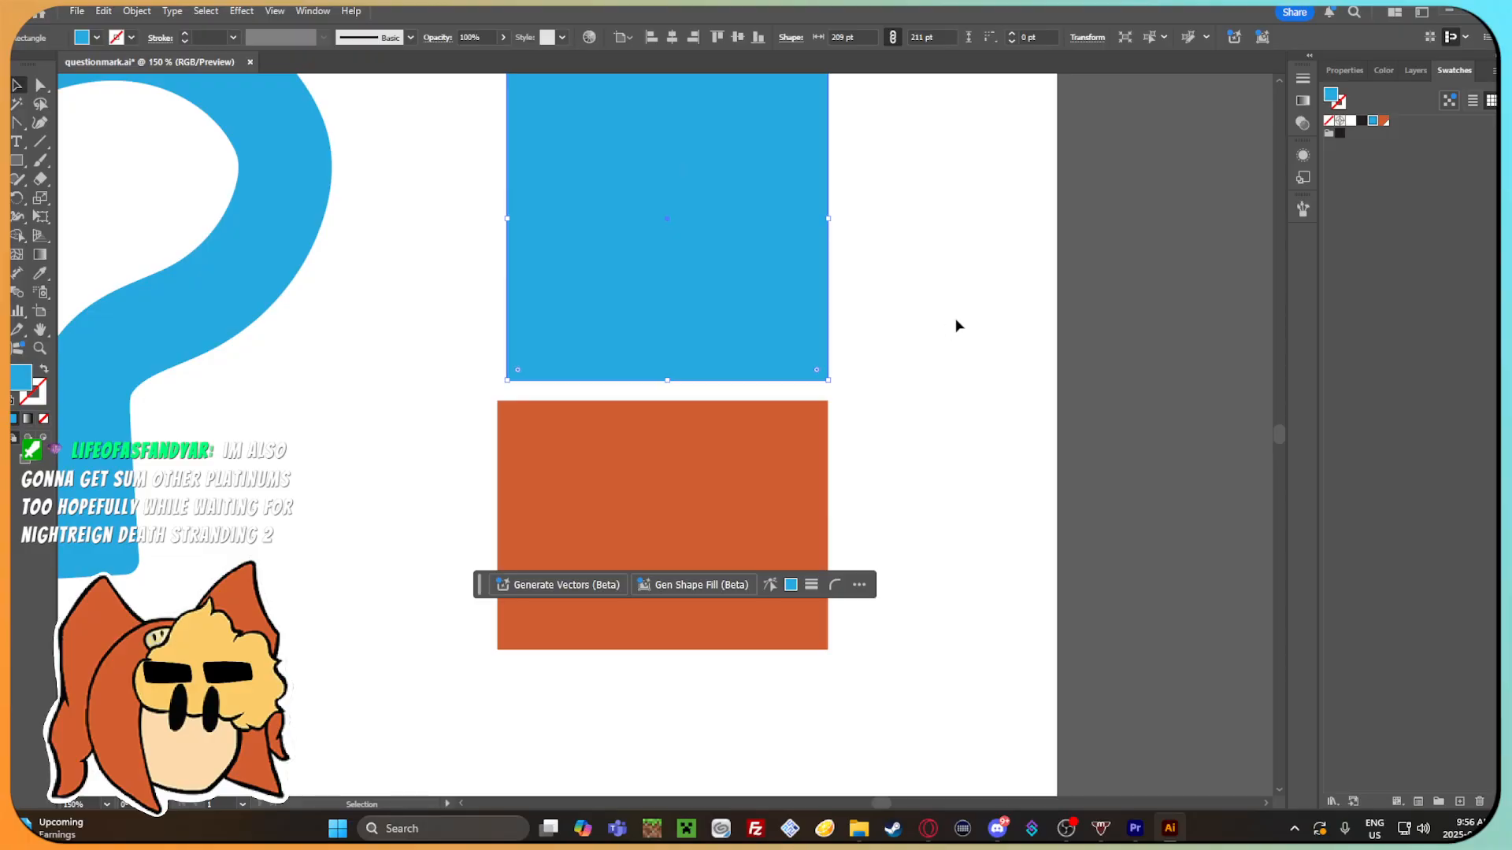
key(ctrl+shift+a)
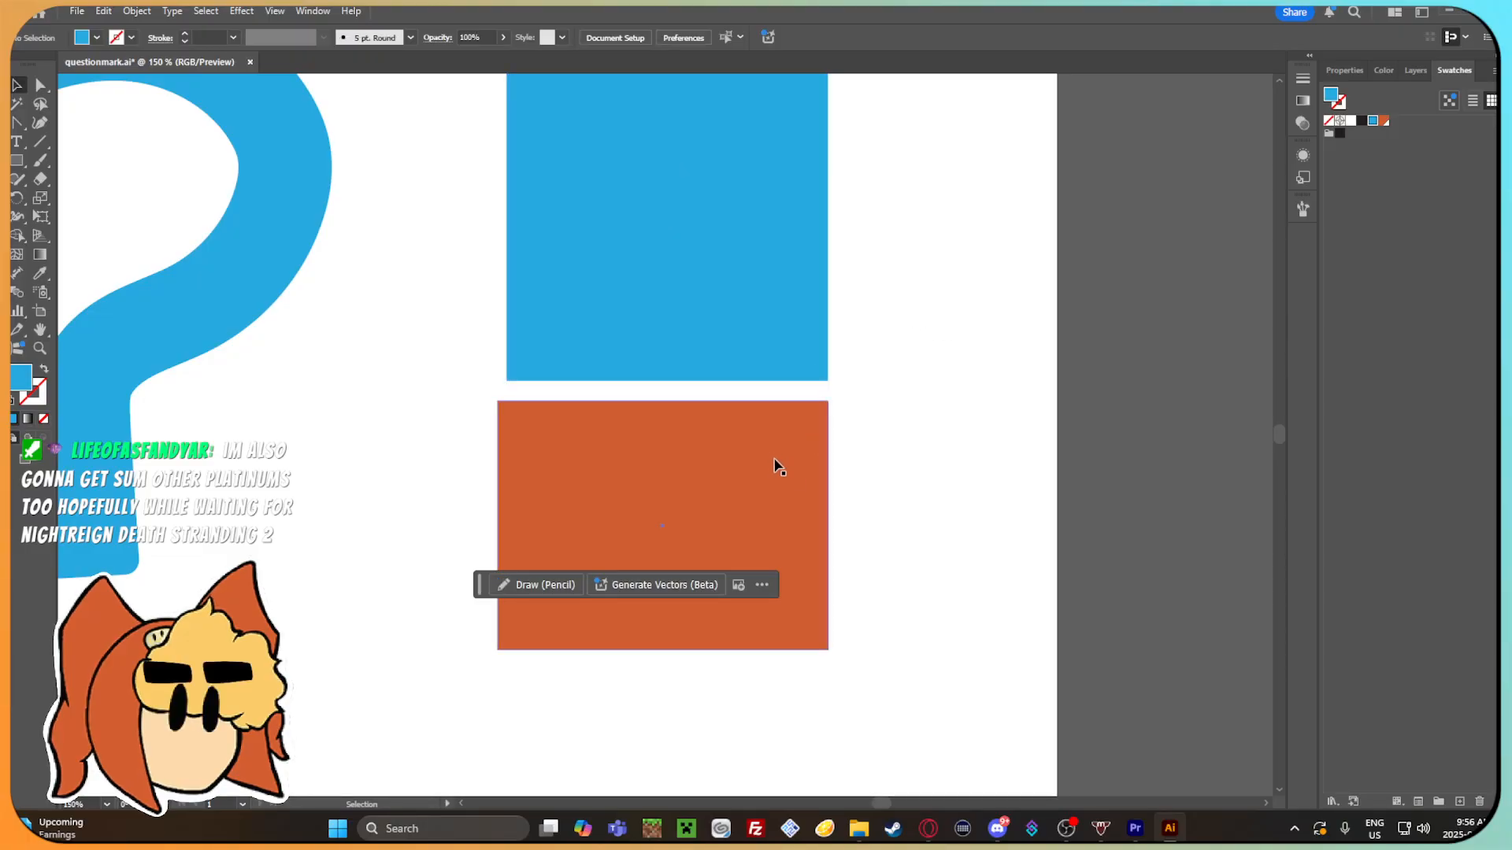
Try other linked hue pairs on both rectangles with Recolor Artwork's color wheel, and undo the recoloring.
click(775, 463)
shift+click(643, 162)
click(589, 36)
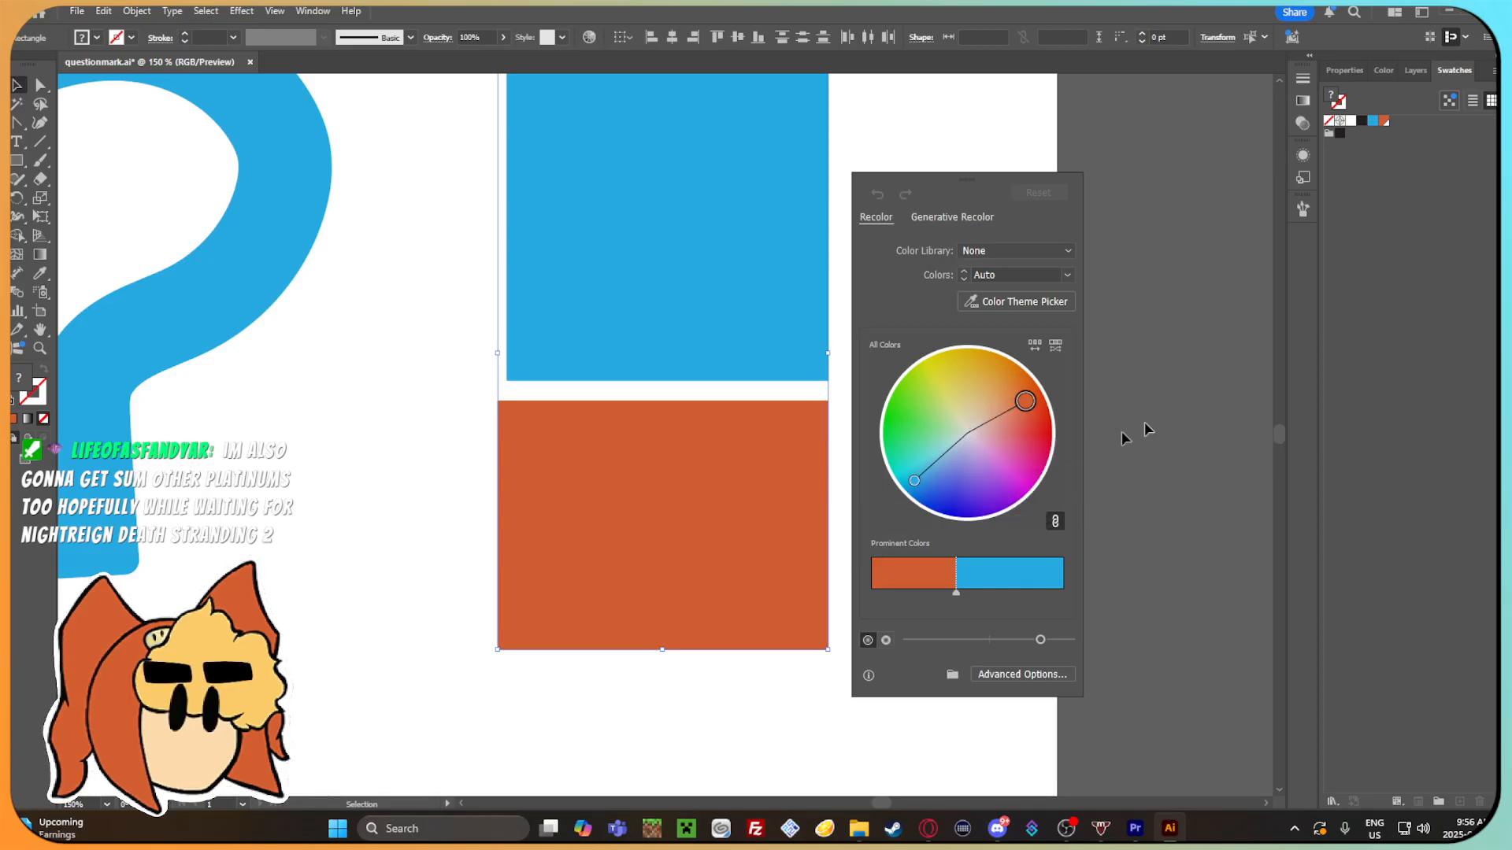
drag(1025, 402, 1003, 382)
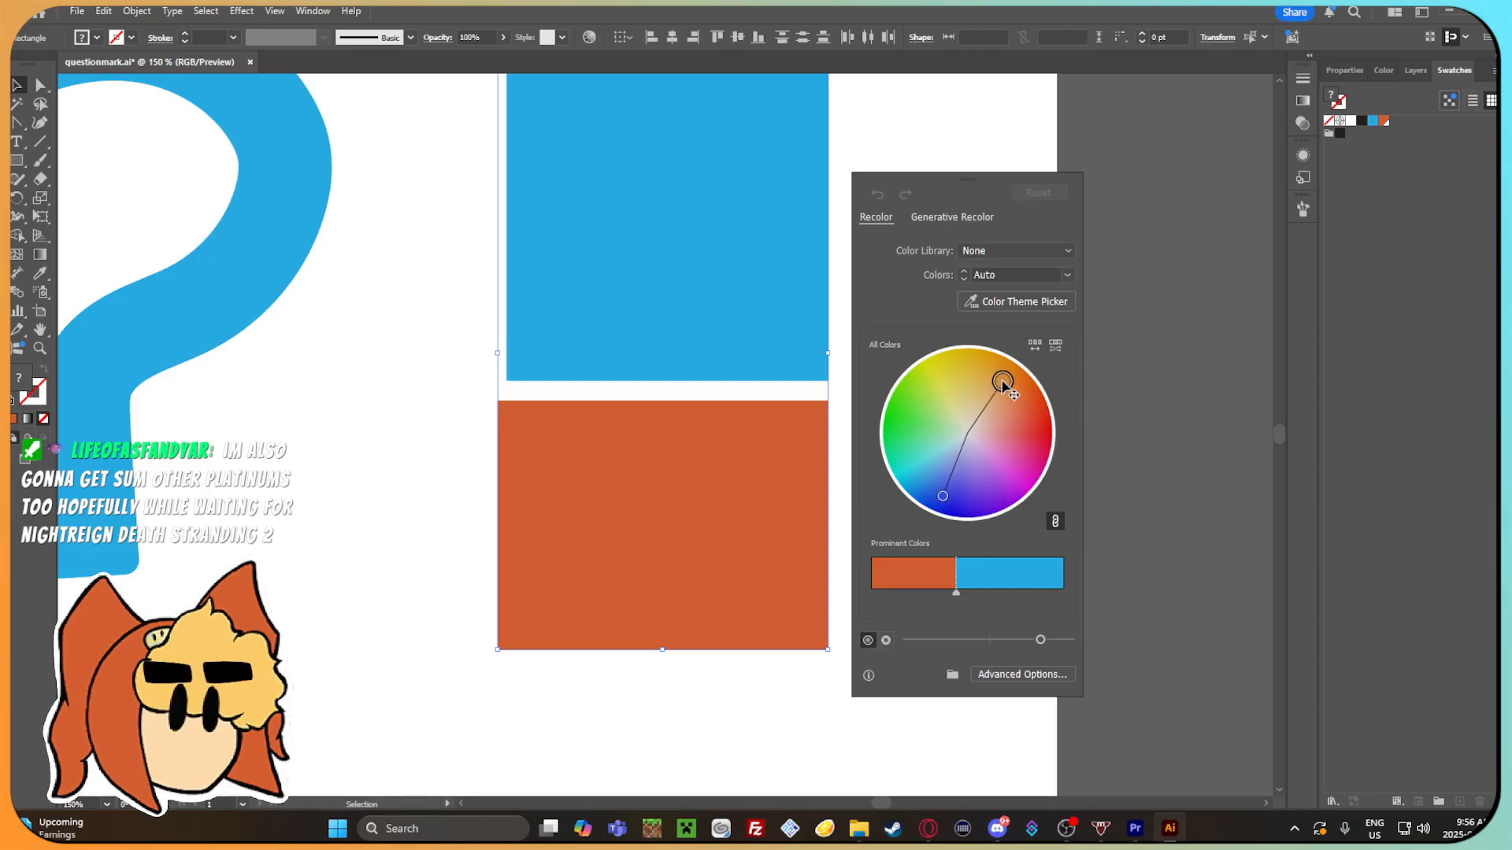
key(ctrl+z)
key(v)
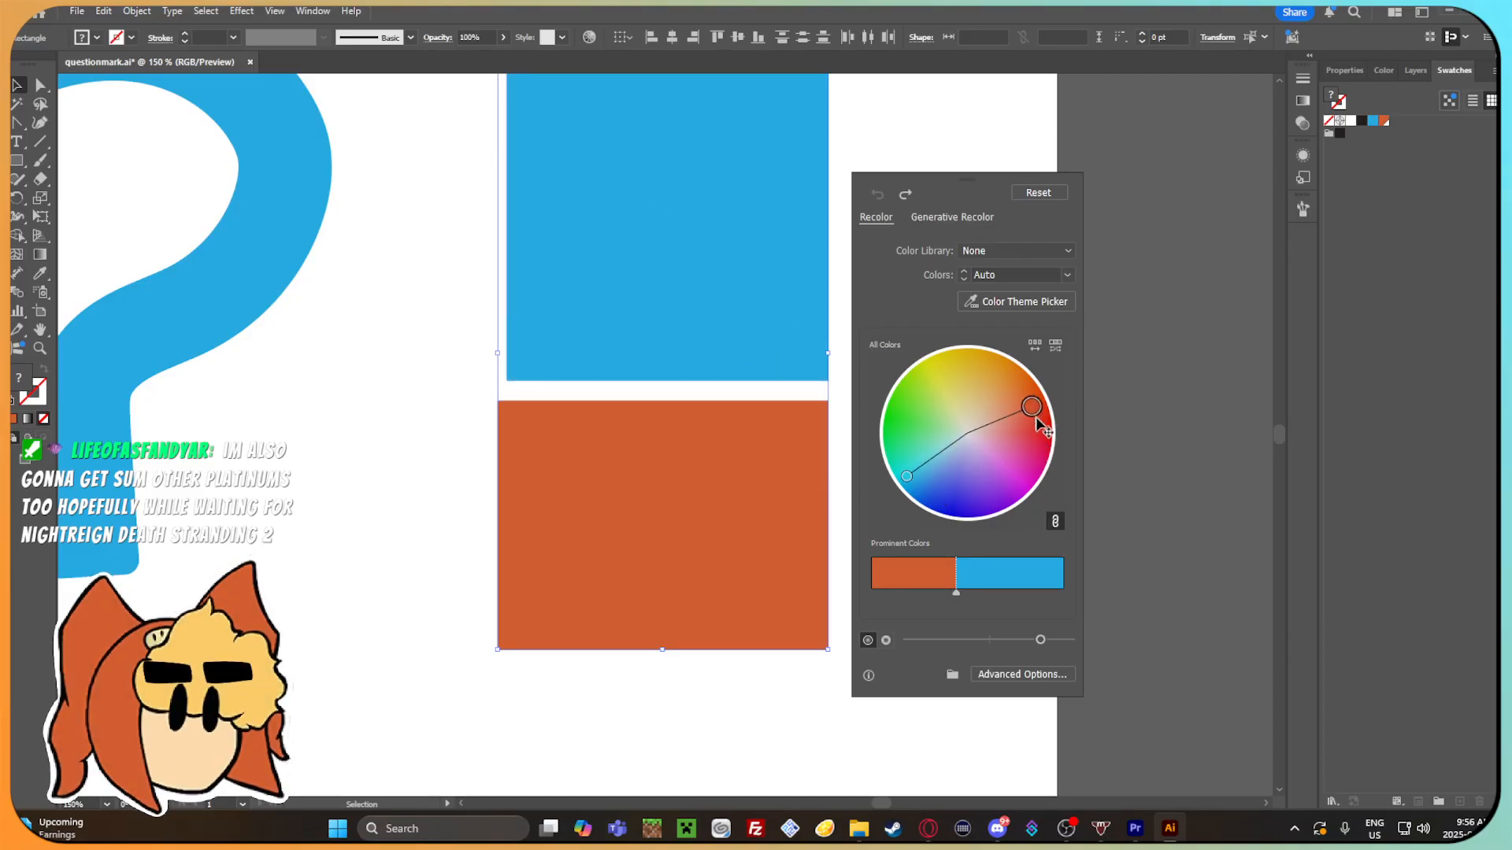
drag(935, 533, 1040, 397)
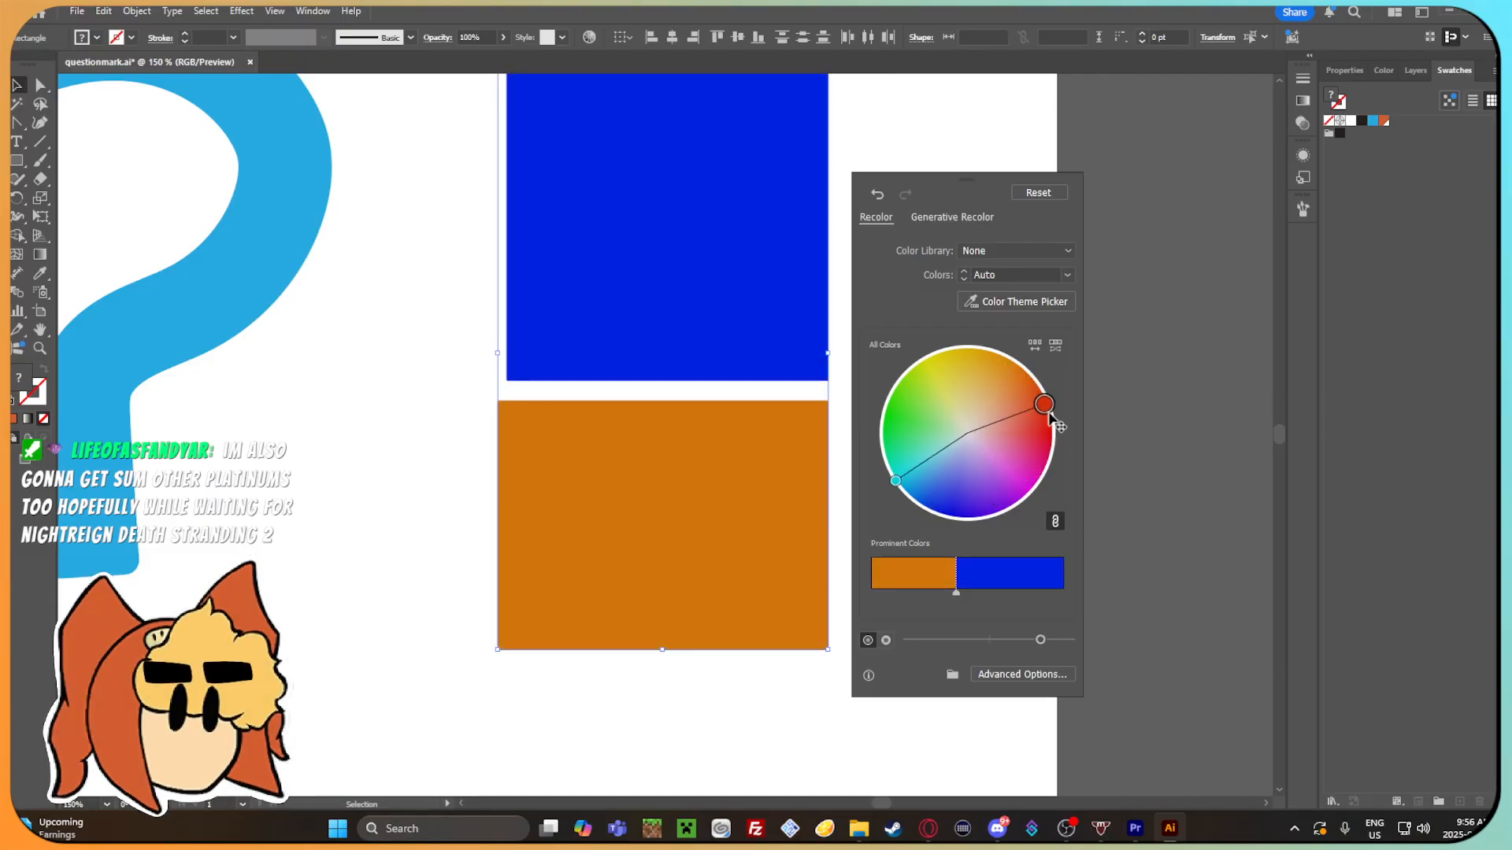
drag(980, 521, 886, 443)
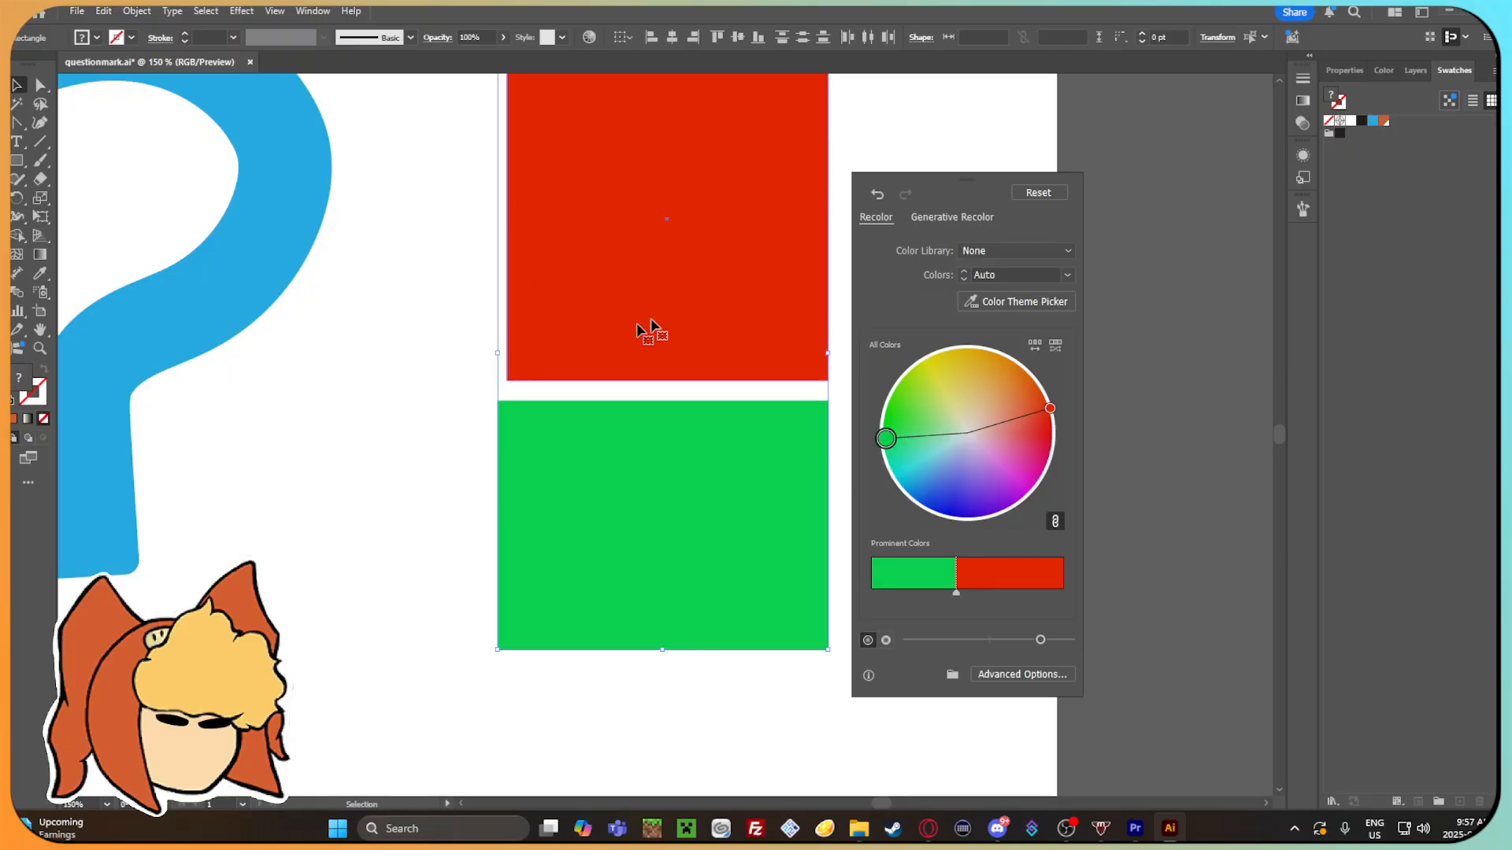
drag(886, 406, 1038, 401)
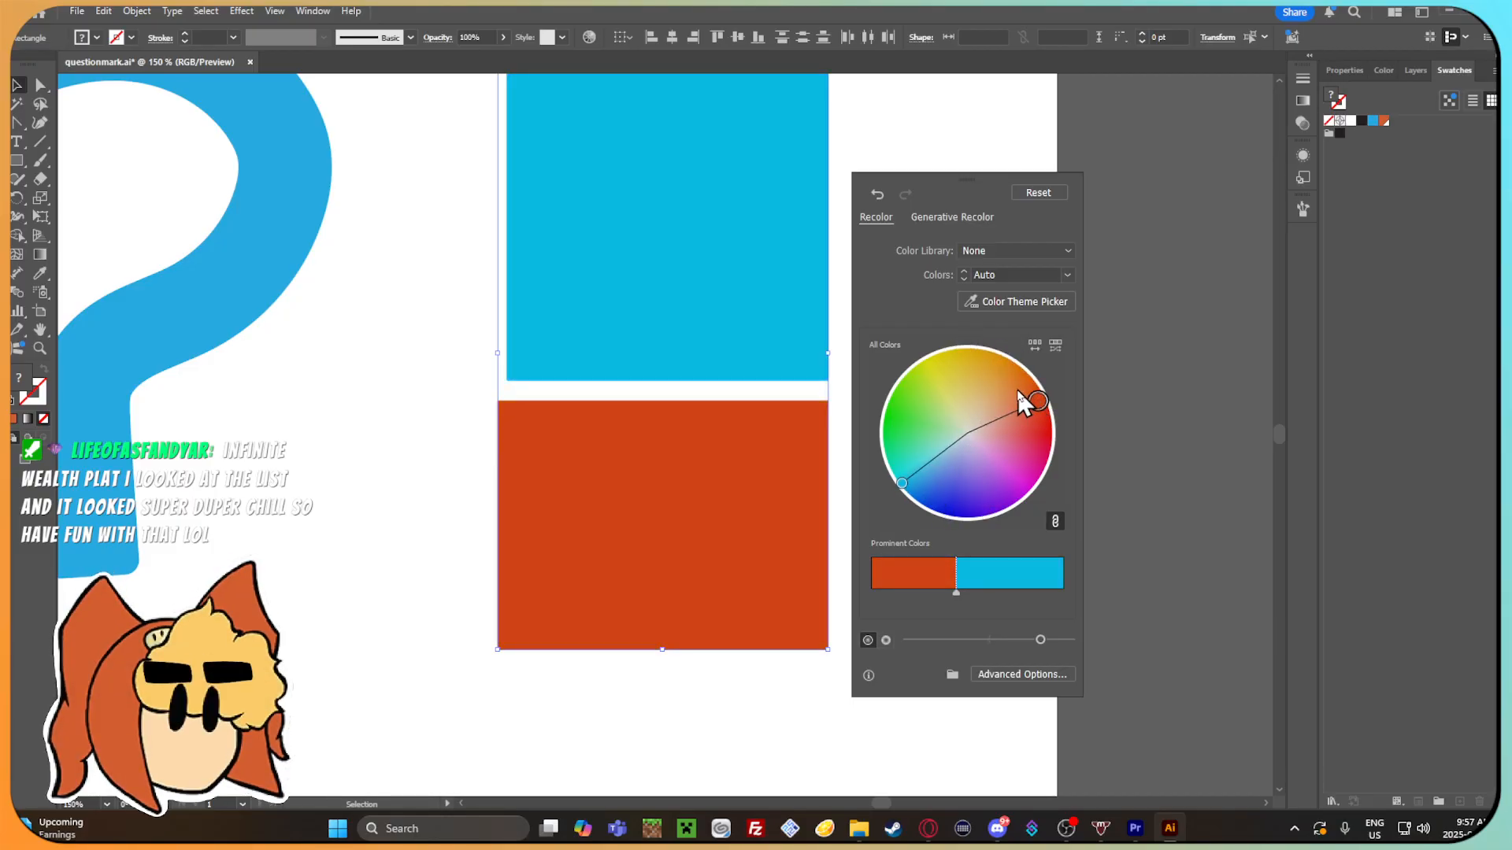
click(319, 384)
key(ctrl+z)
click(948, 323)
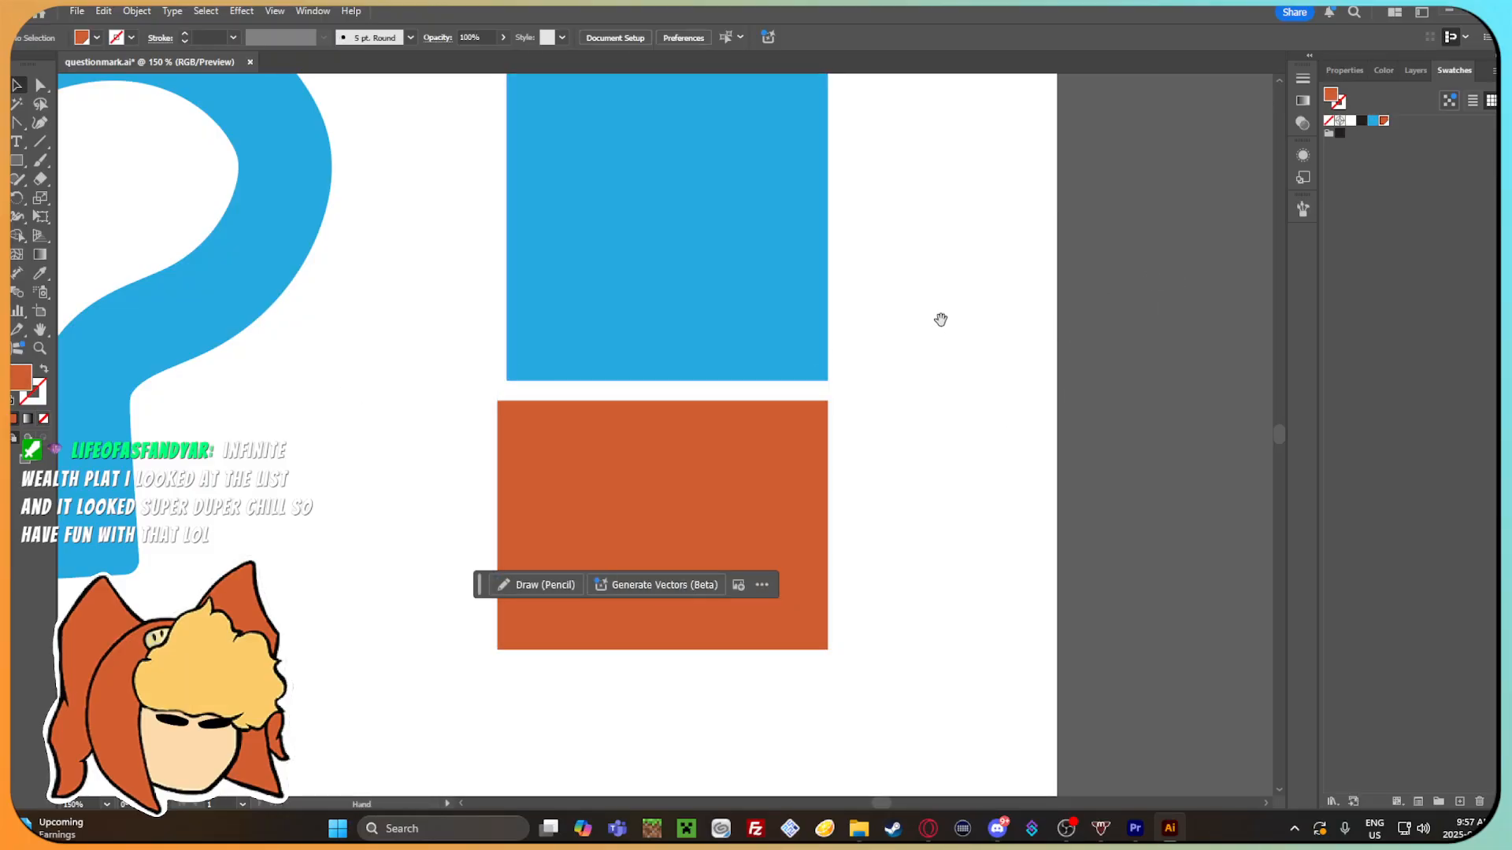
Compare the two color rectangles with the question mark and the Gamma head from far and near.
drag(941, 320, 979, 368)
scroll(979, 367, down, 2)
scroll(979, 370, down, 1)
drag(830, 431, 791, 403)
scroll(905, 359, up, 1)
scroll(800, 398, up, 1)
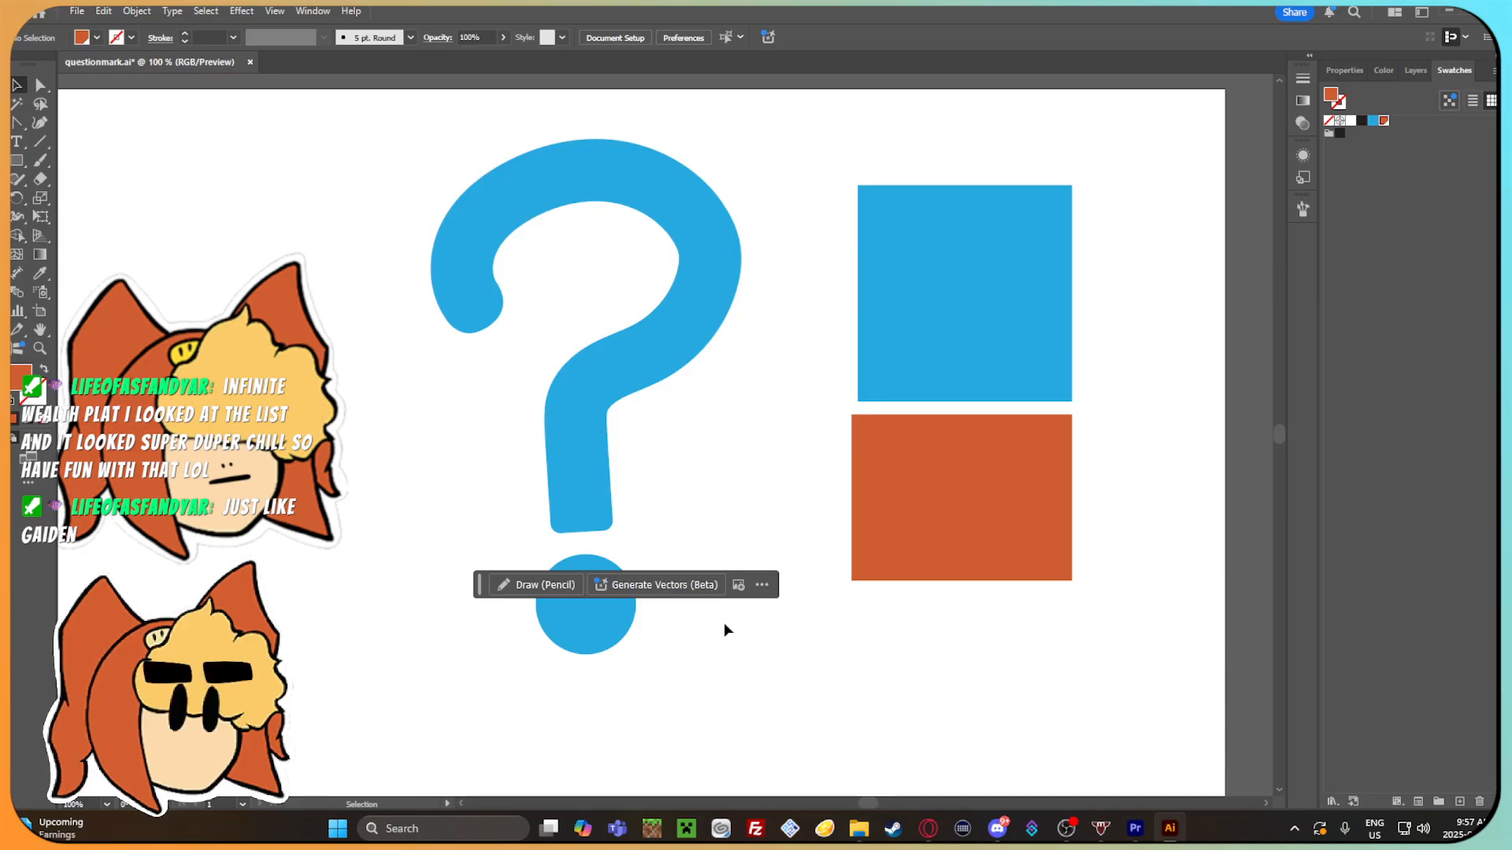
key(ctrl+minus)
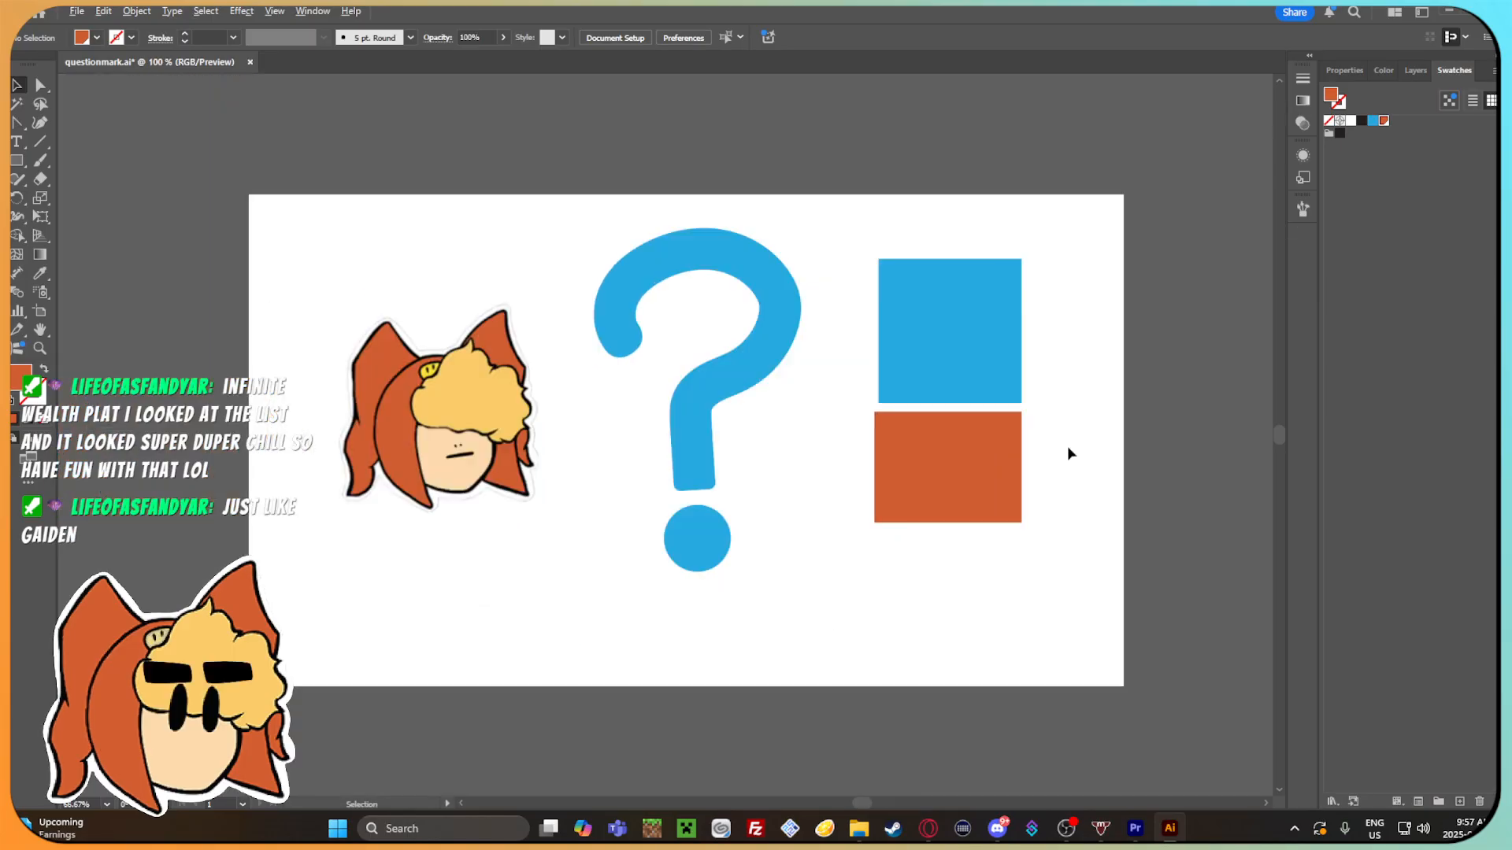
drag(1029, 483, 1033, 439)
scroll(980, 463, up, 1)
drag(654, 449, 777, 462)
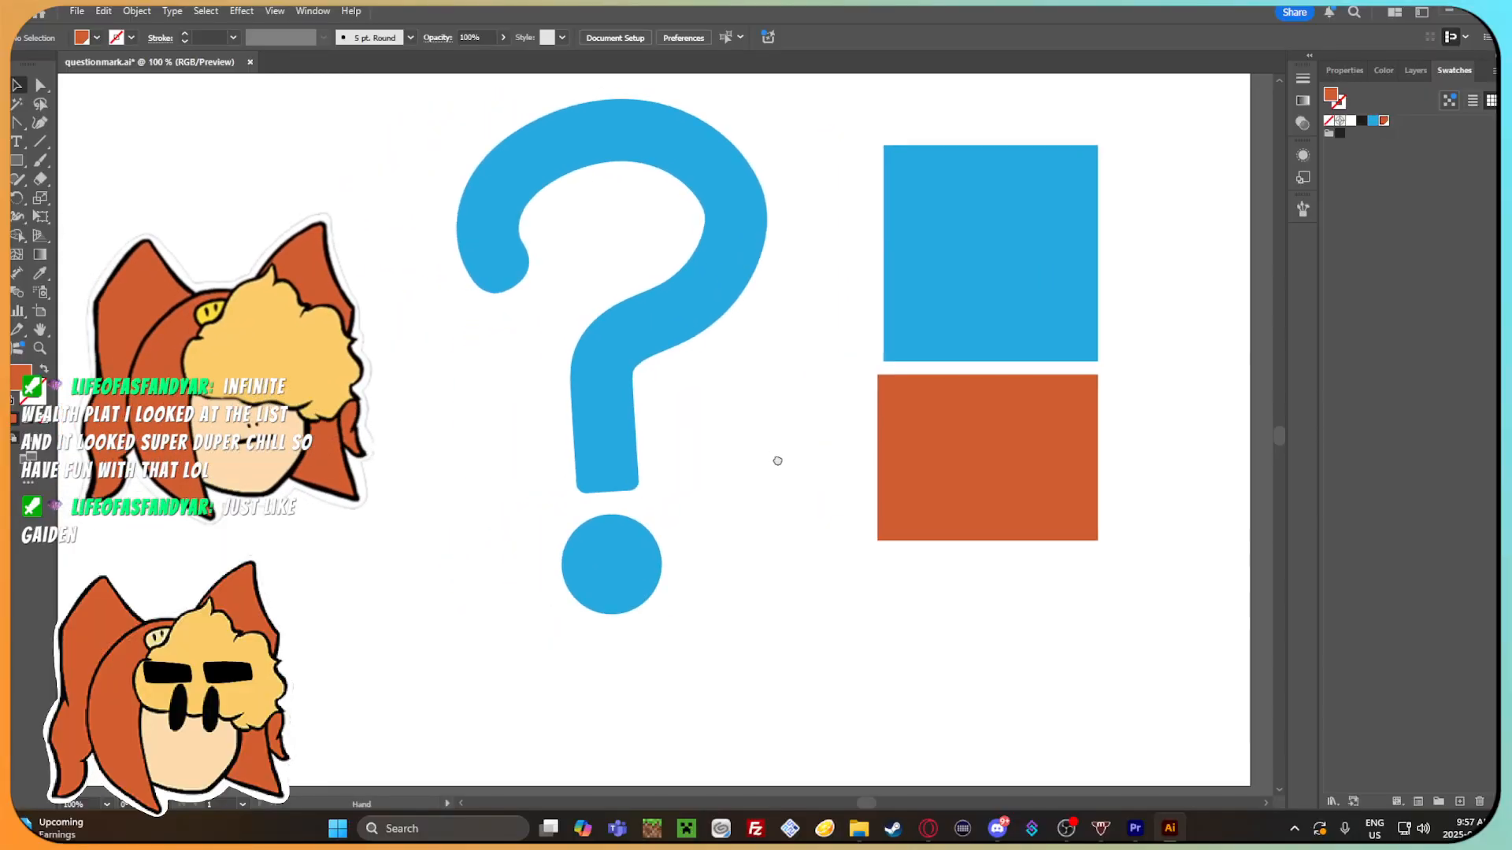
Create a new layer and send the blue and orange rectangles to it.
drag(1030, 242, 1024, 229)
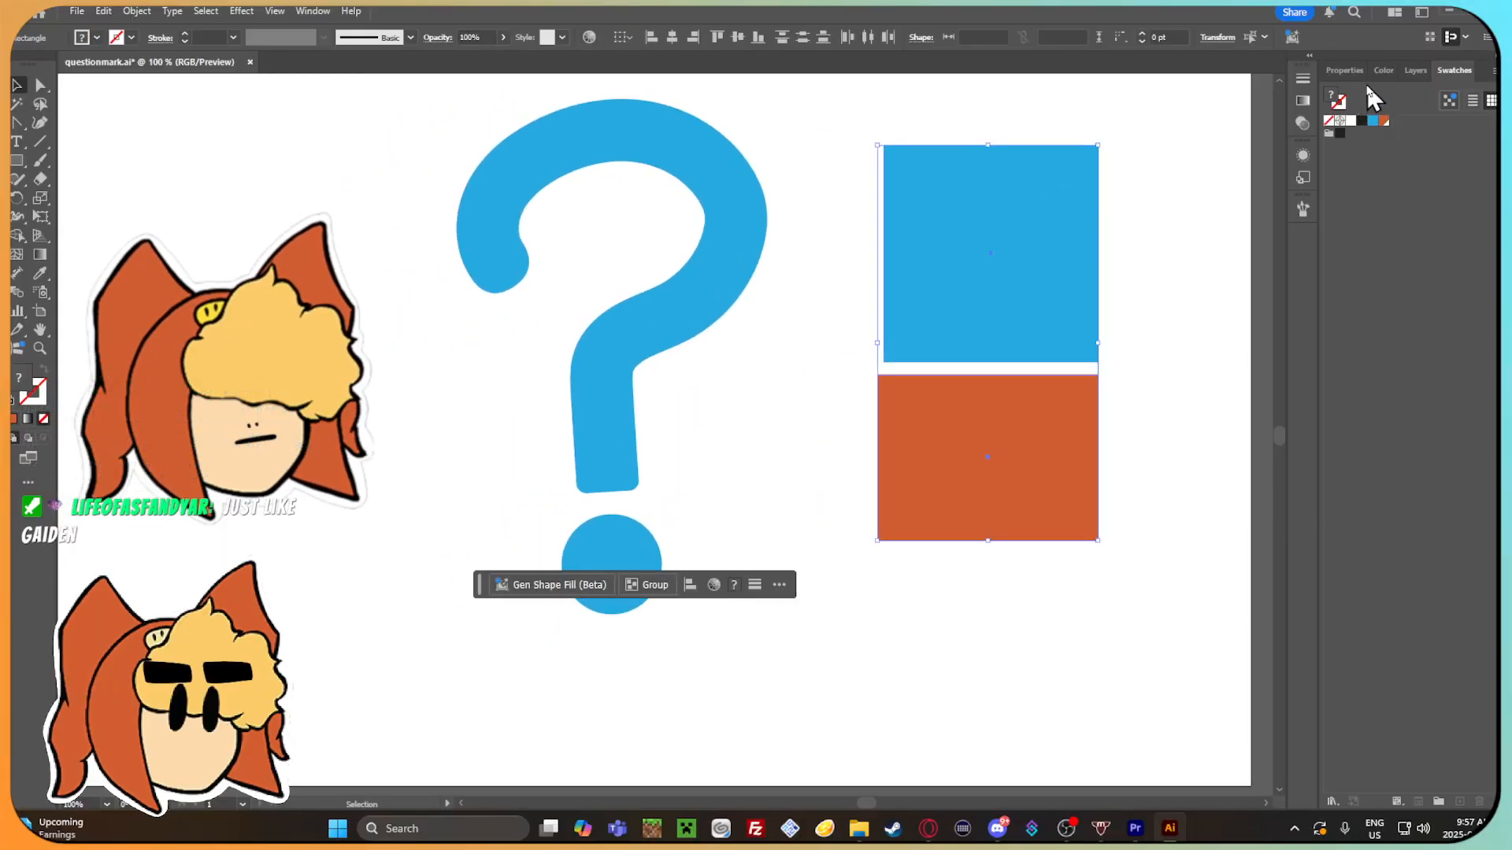
click(1415, 71)
click(1460, 800)
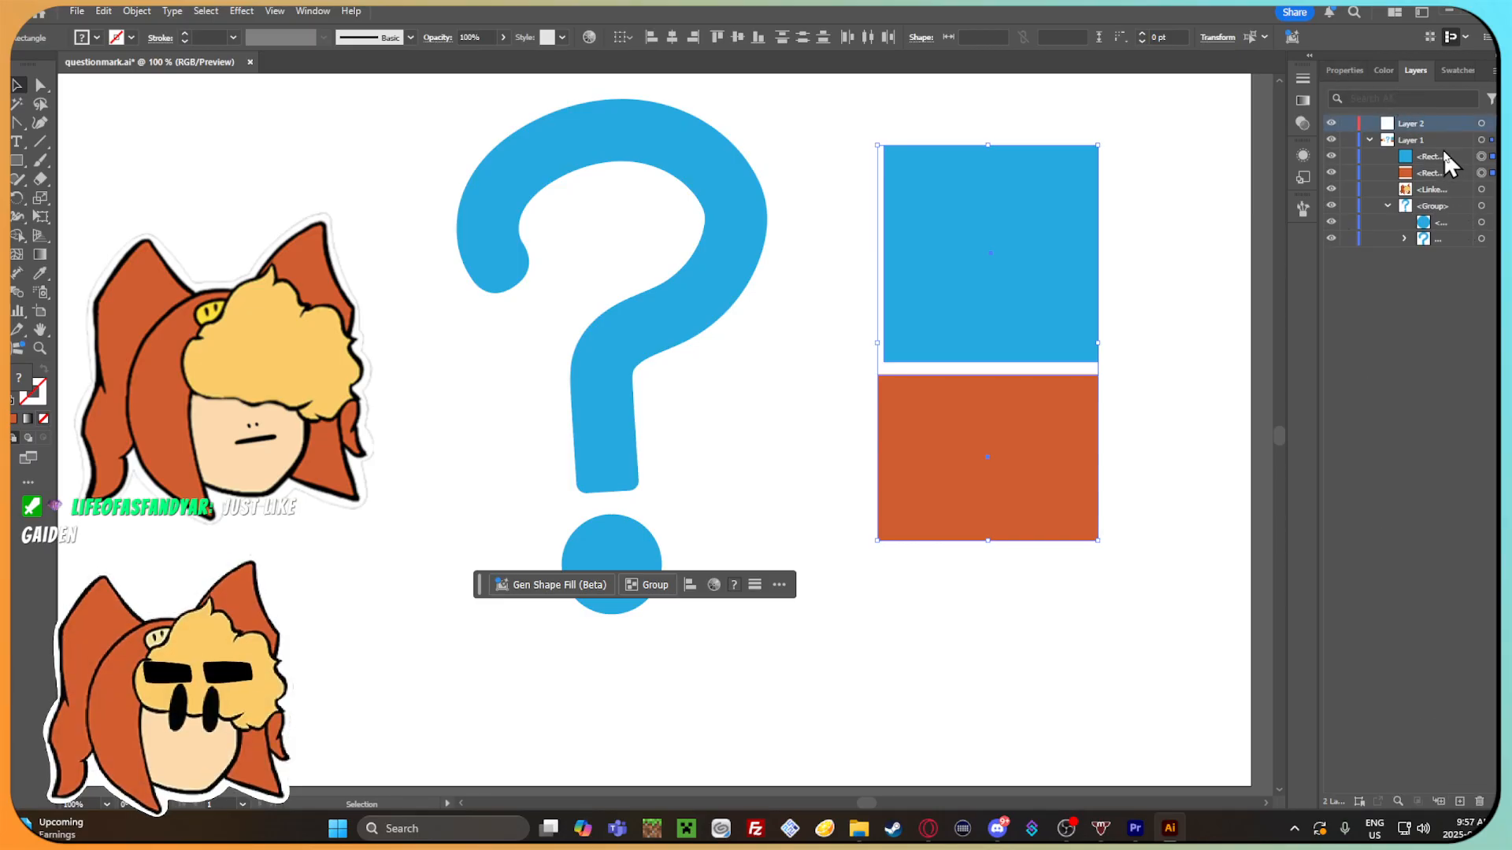
right_click(913, 277)
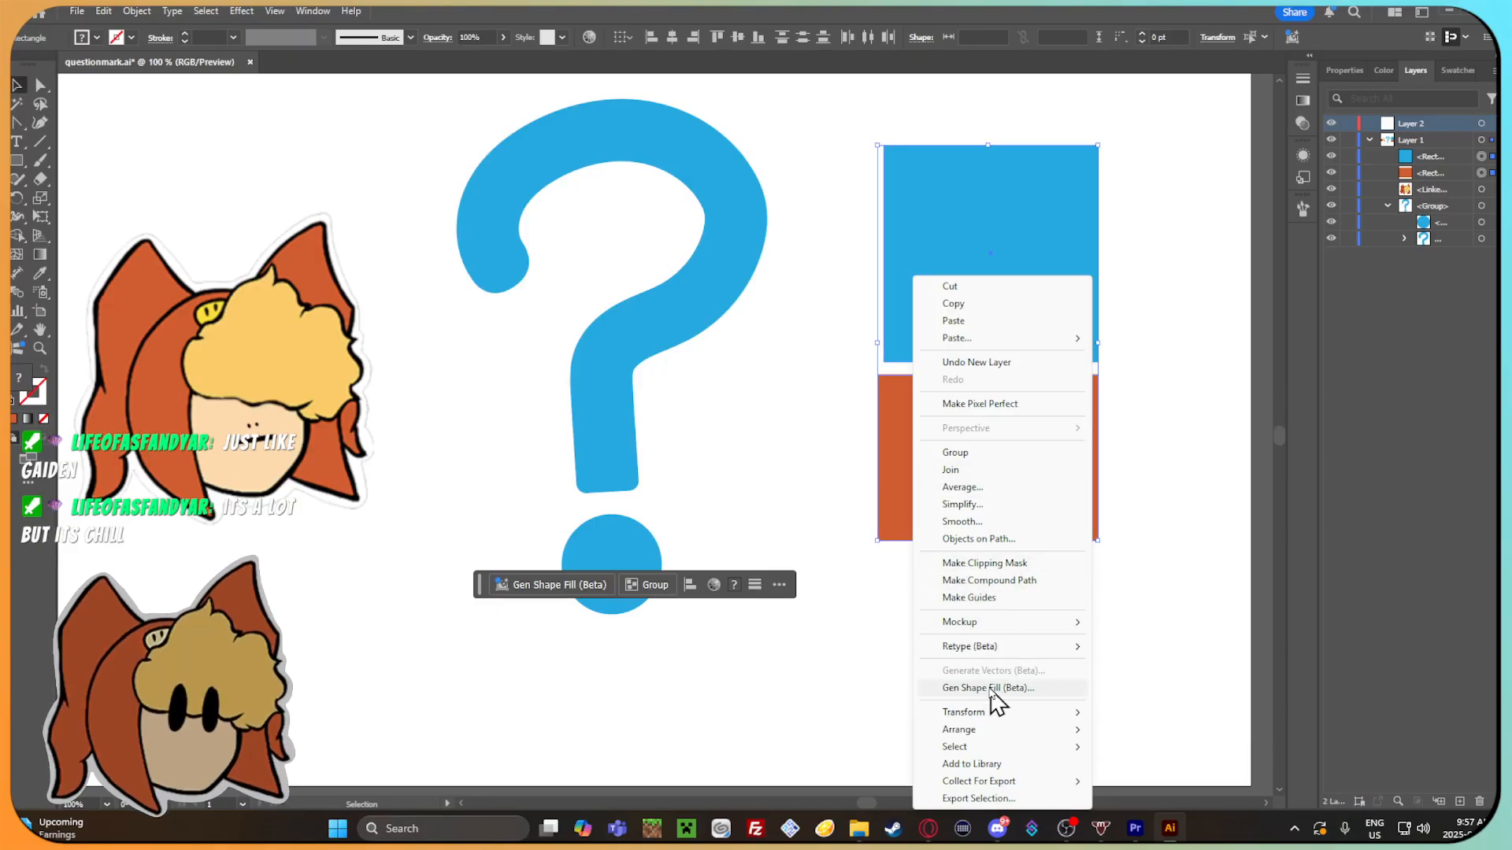
mouse_move(994, 731)
click(1173, 807)
click(1189, 614)
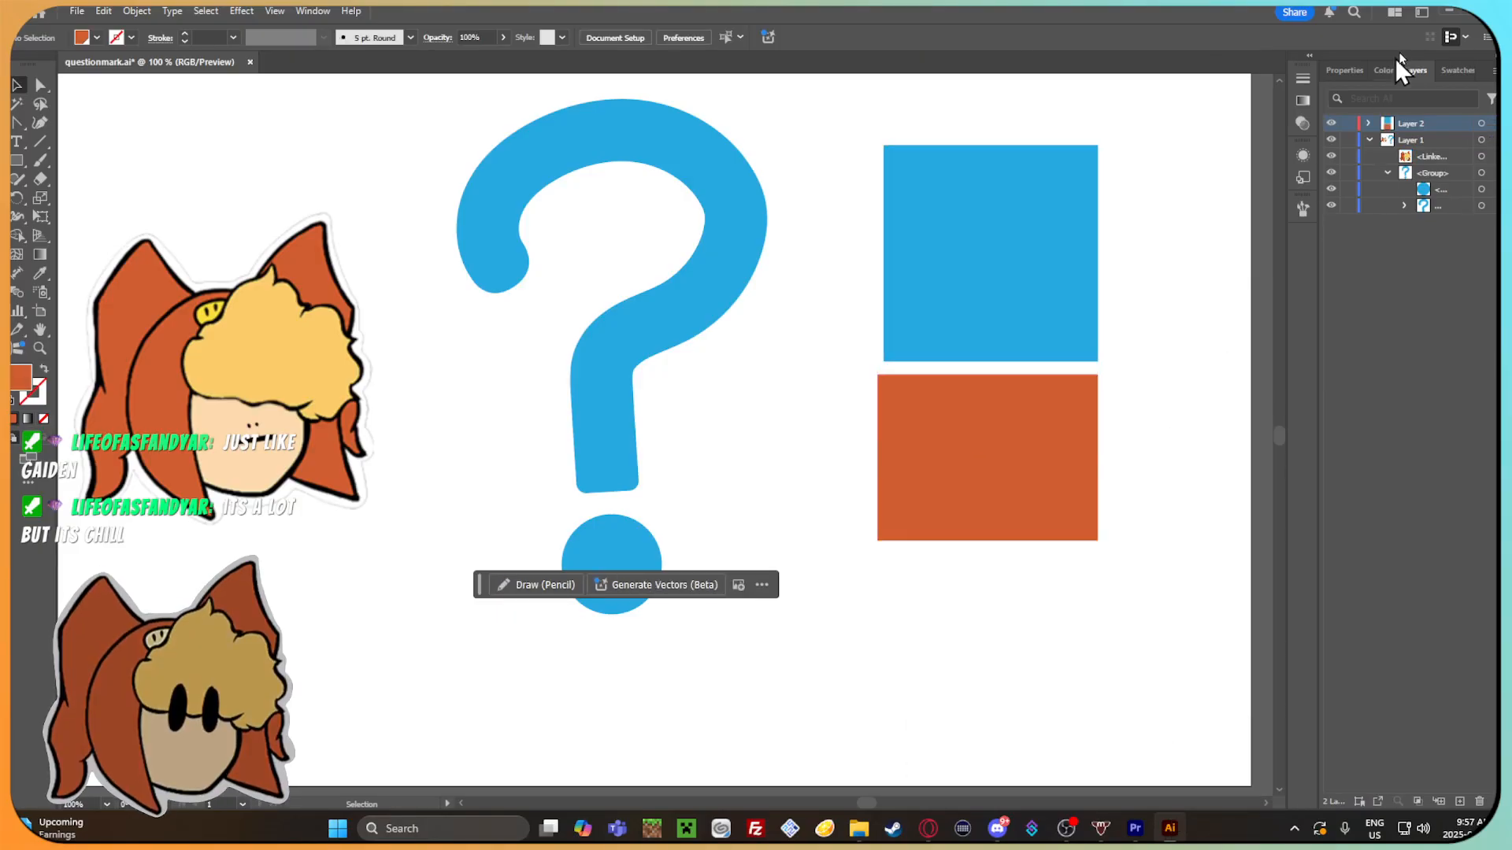
Send the linked Gamma head image to Layer 2, then hide Layer 2 so only the question mark shows.
click(277, 384)
click(1409, 123)
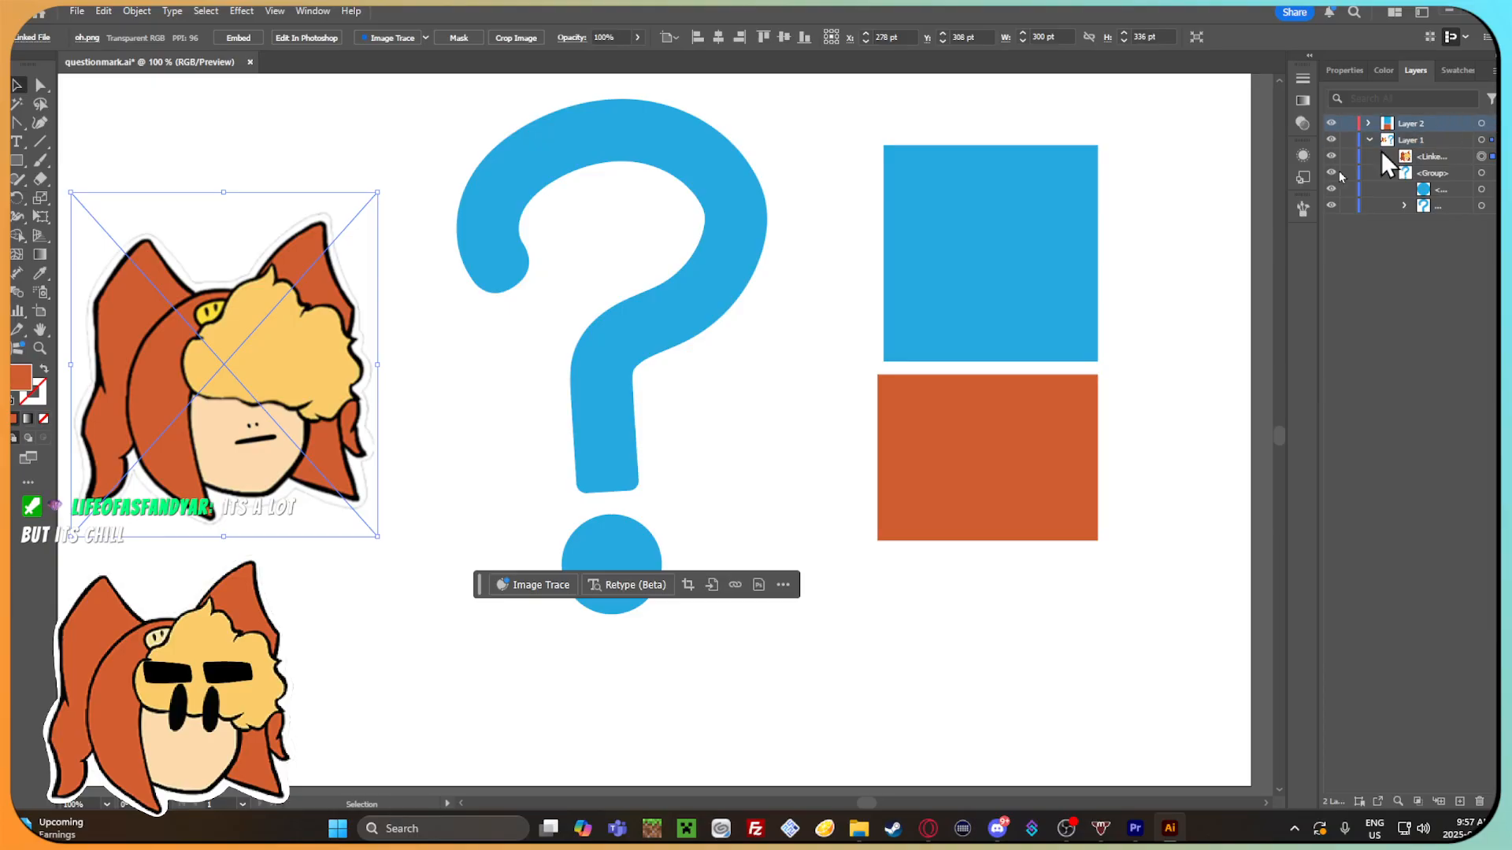
right_click(871, 255)
mouse_move(1114, 550)
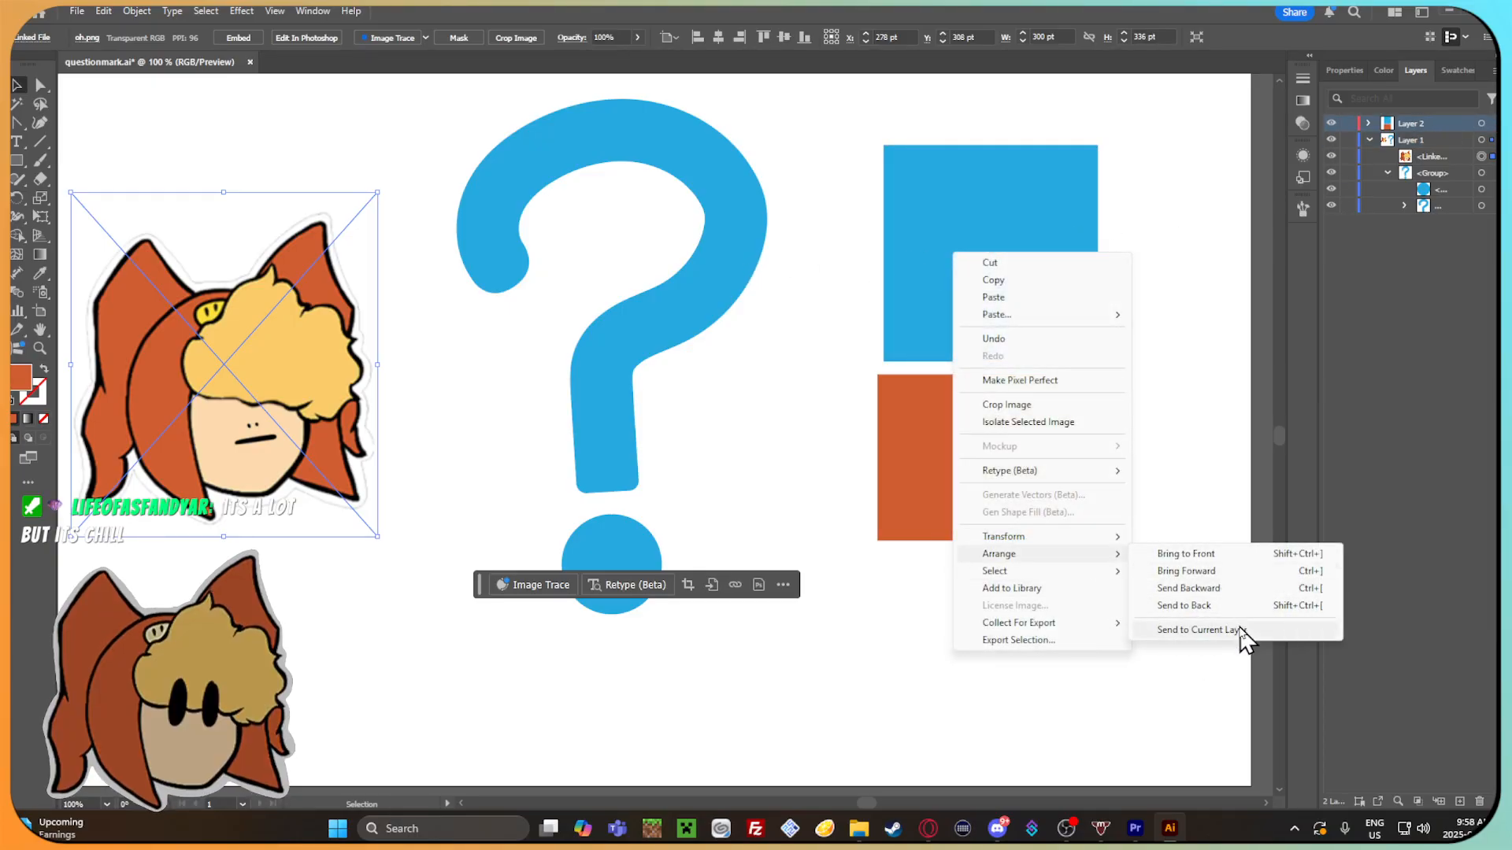
click(1201, 629)
click(1157, 428)
click(1331, 124)
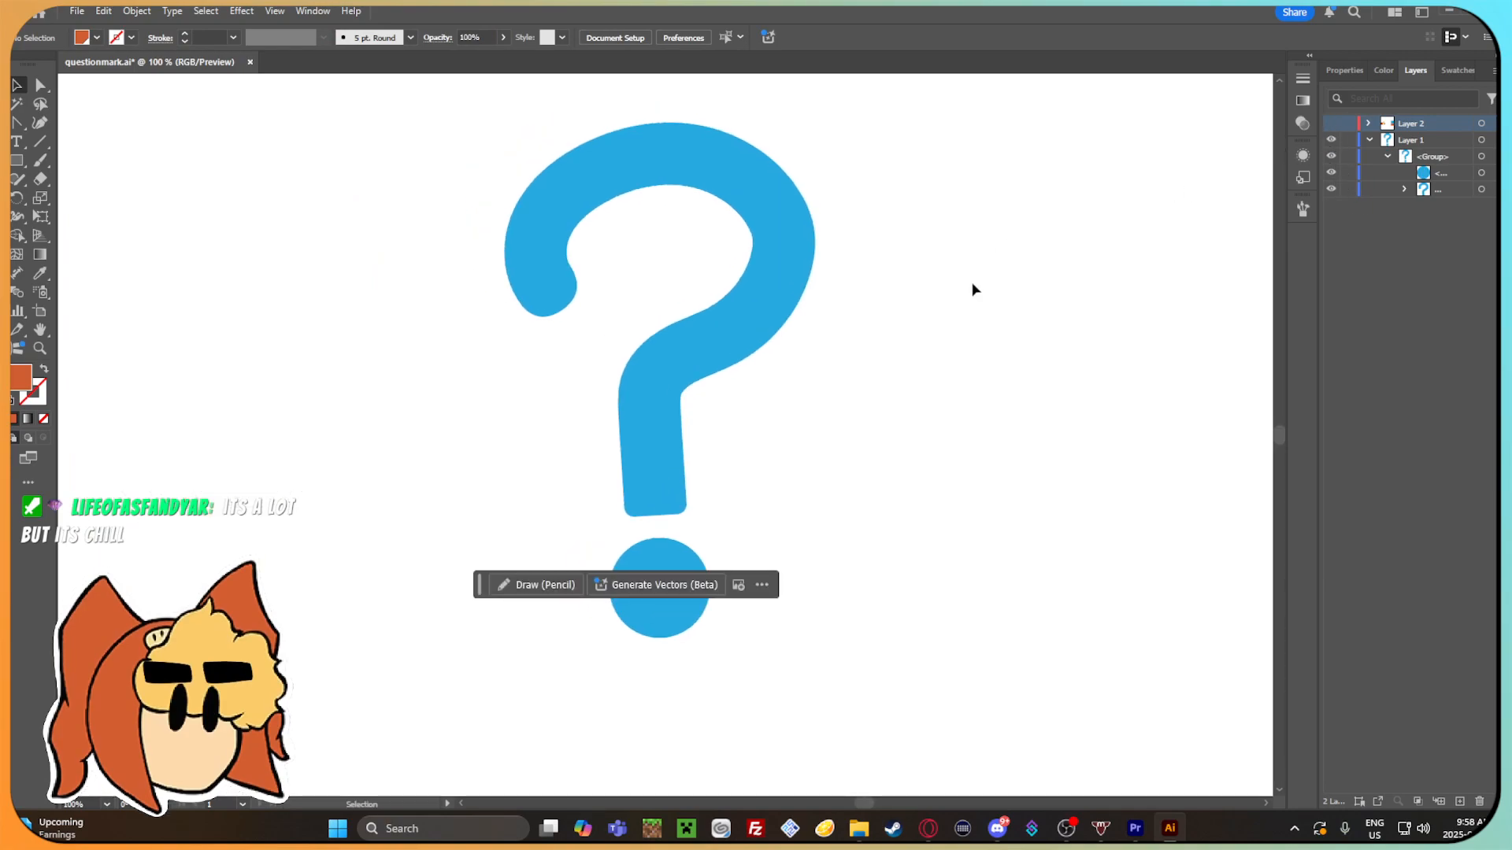
Examine the blue question mark on the artboard from far and near.
scroll(960, 307, down, 1)
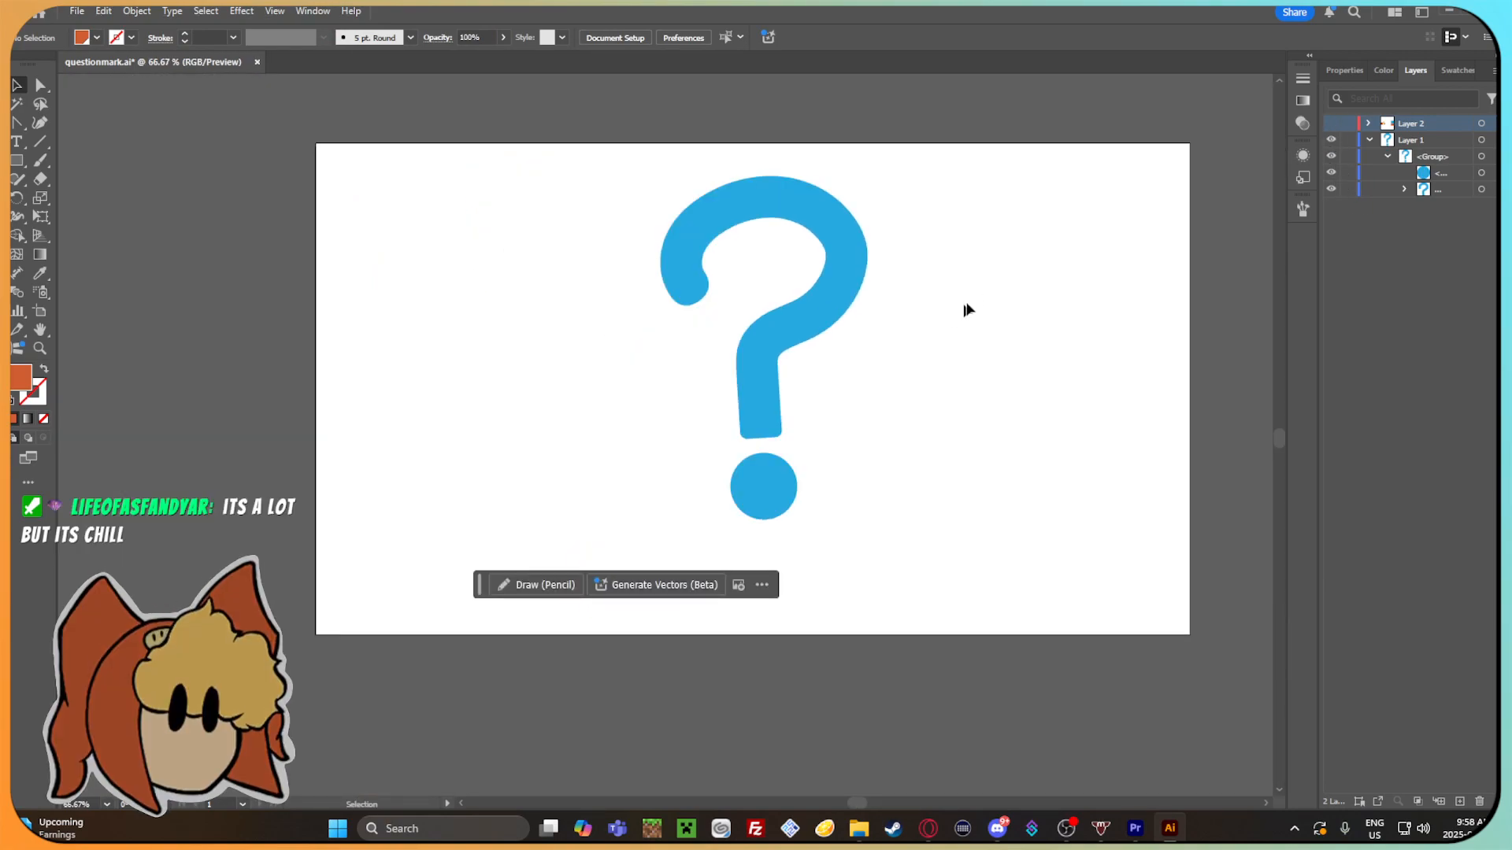
drag(889, 321, 843, 352)
scroll(811, 349, up, 1)
scroll(794, 363, down, 1)
mouse_move(807, 358)
mouse_down()
mouse_move(793, 362)
mouse_move(826, 374)
mouse_up()
drag(927, 564, 904, 513)
drag(887, 533, 701, 323)
drag(792, 233, 796, 258)
click(841, 271)
click(83, 18)
click(837, 280)
Minimize Illustrator and switch to the Confused project in Premiere Pro.
click(857, 828)
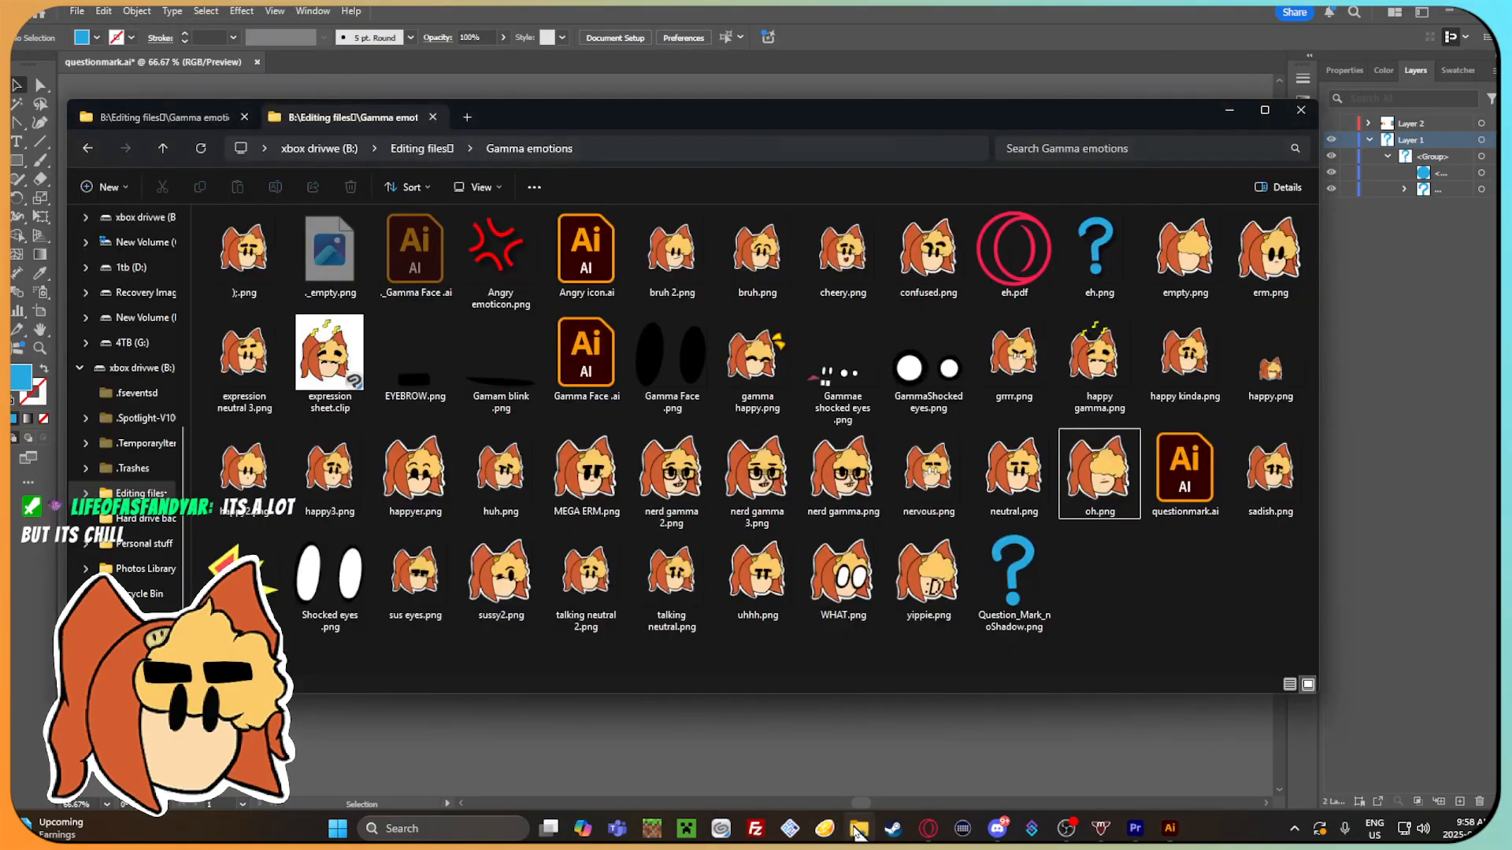
click(1427, 518)
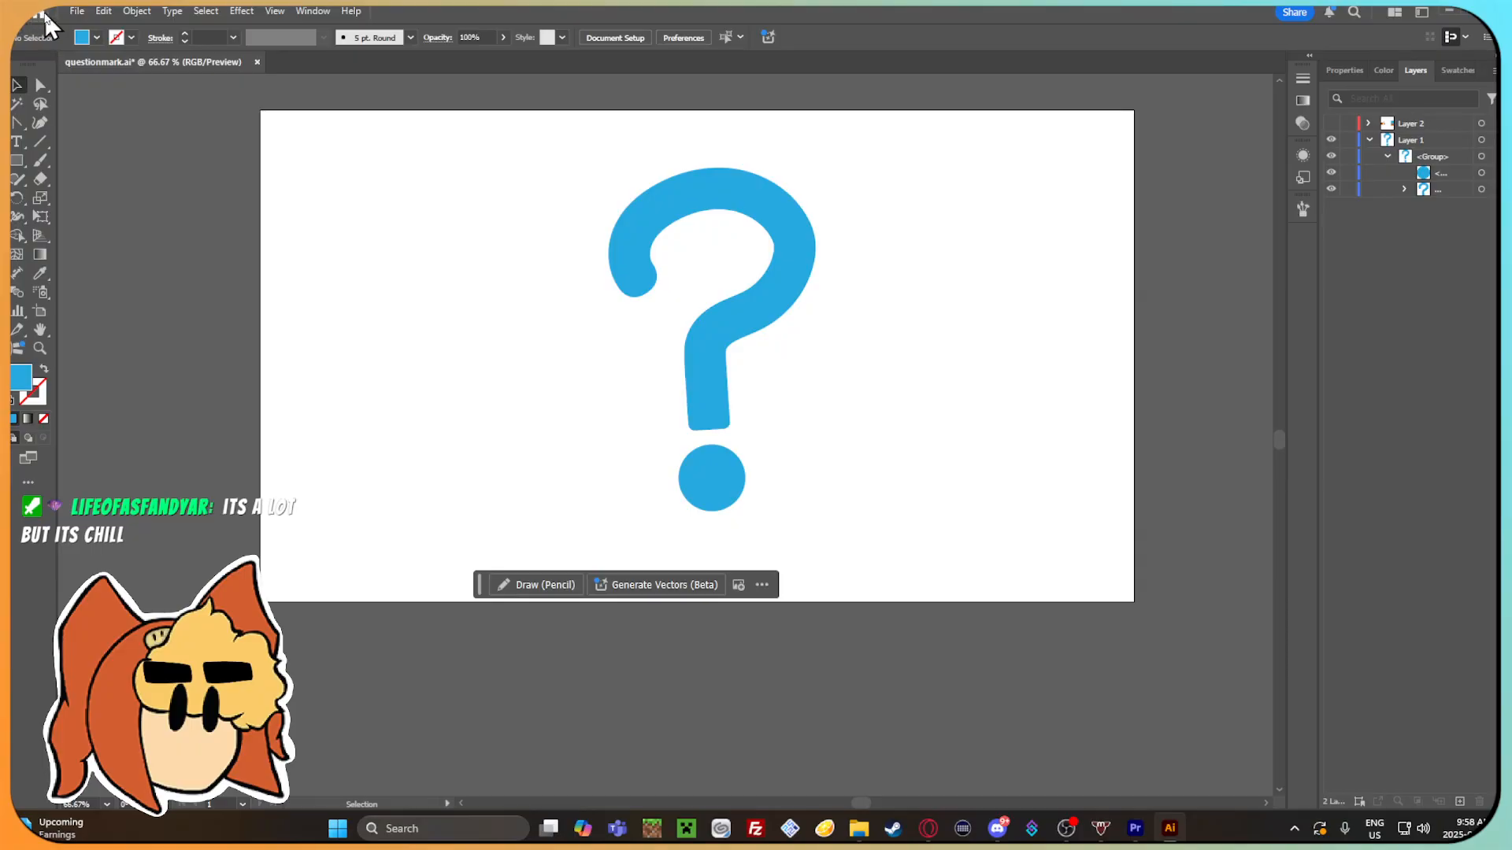
click(1447, 12)
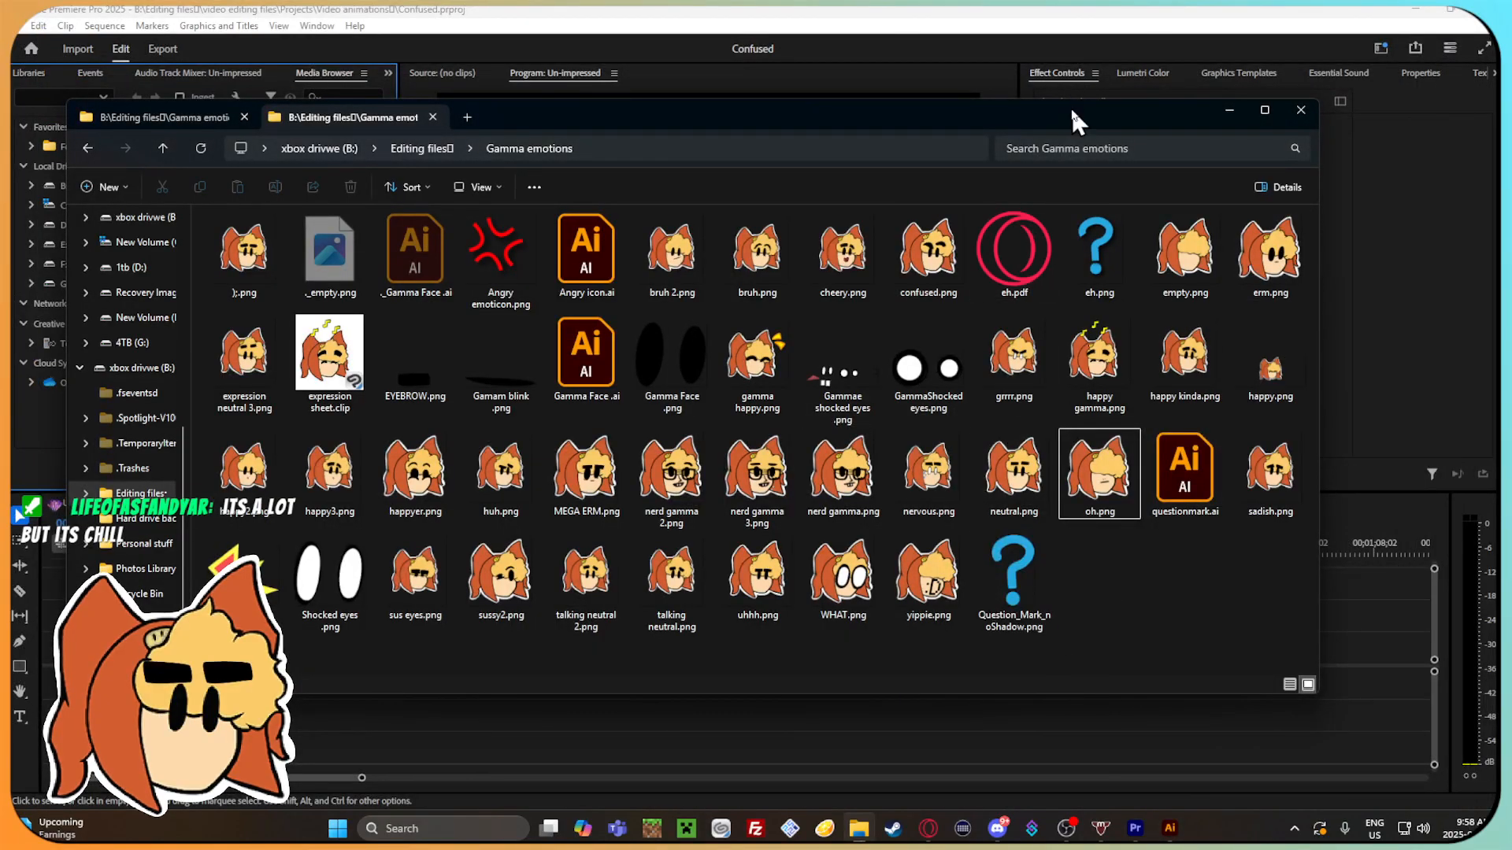
drag(1071, 114, 1121, 77)
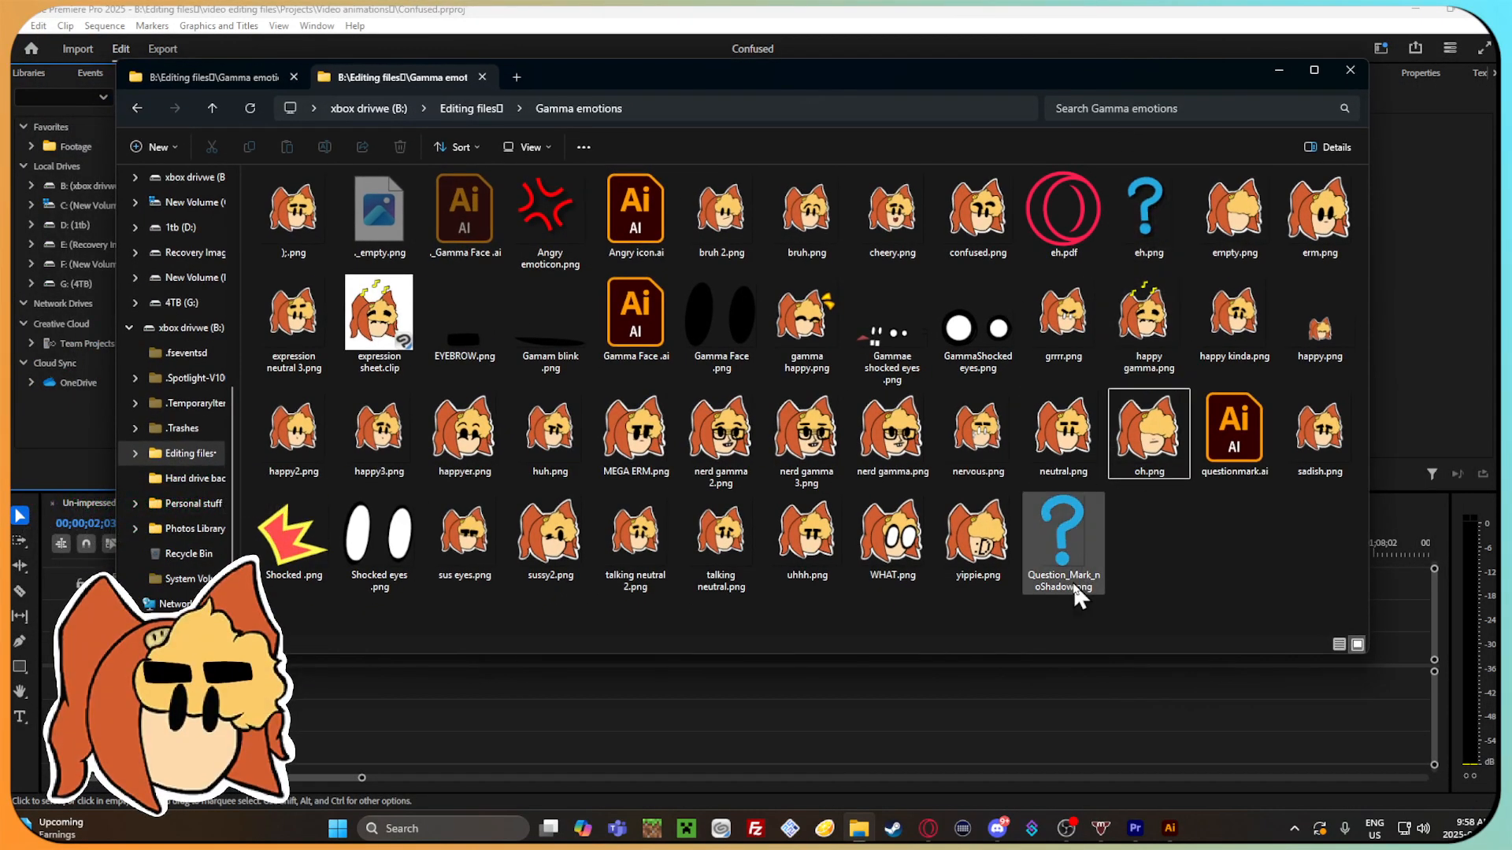
click(1131, 701)
Inspect the Un-impressed sequence's clips at several timeline magnifications with the playhead at 00;00;01;06.
drag(236, 552, 226, 554)
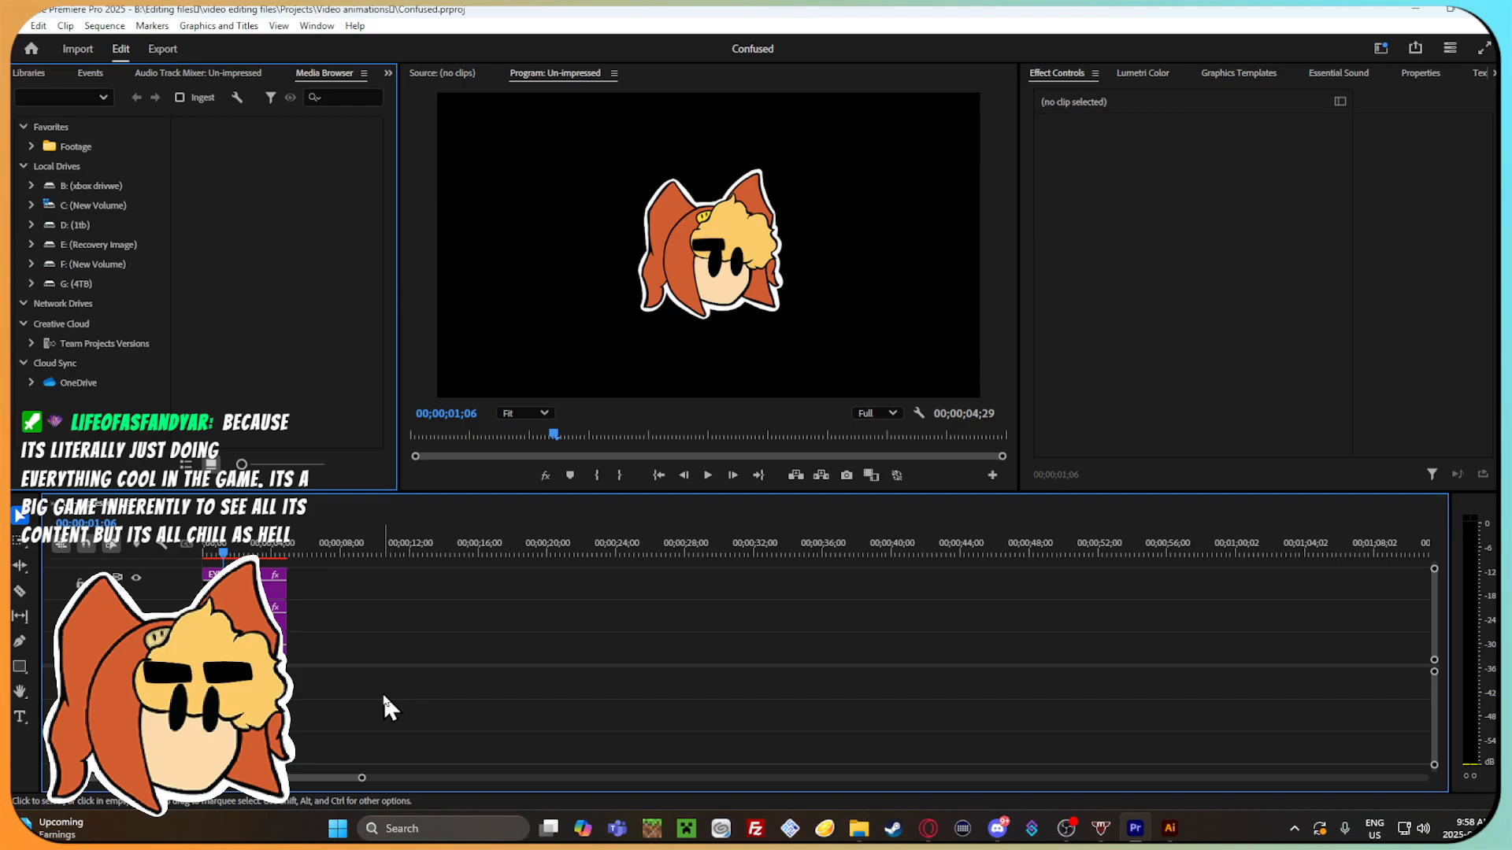
drag(362, 778, 331, 761)
scroll(306, 637, up, 2)
scroll(306, 636, down, 1)
scroll(307, 635, up, 1)
scroll(364, 623, up, 1)
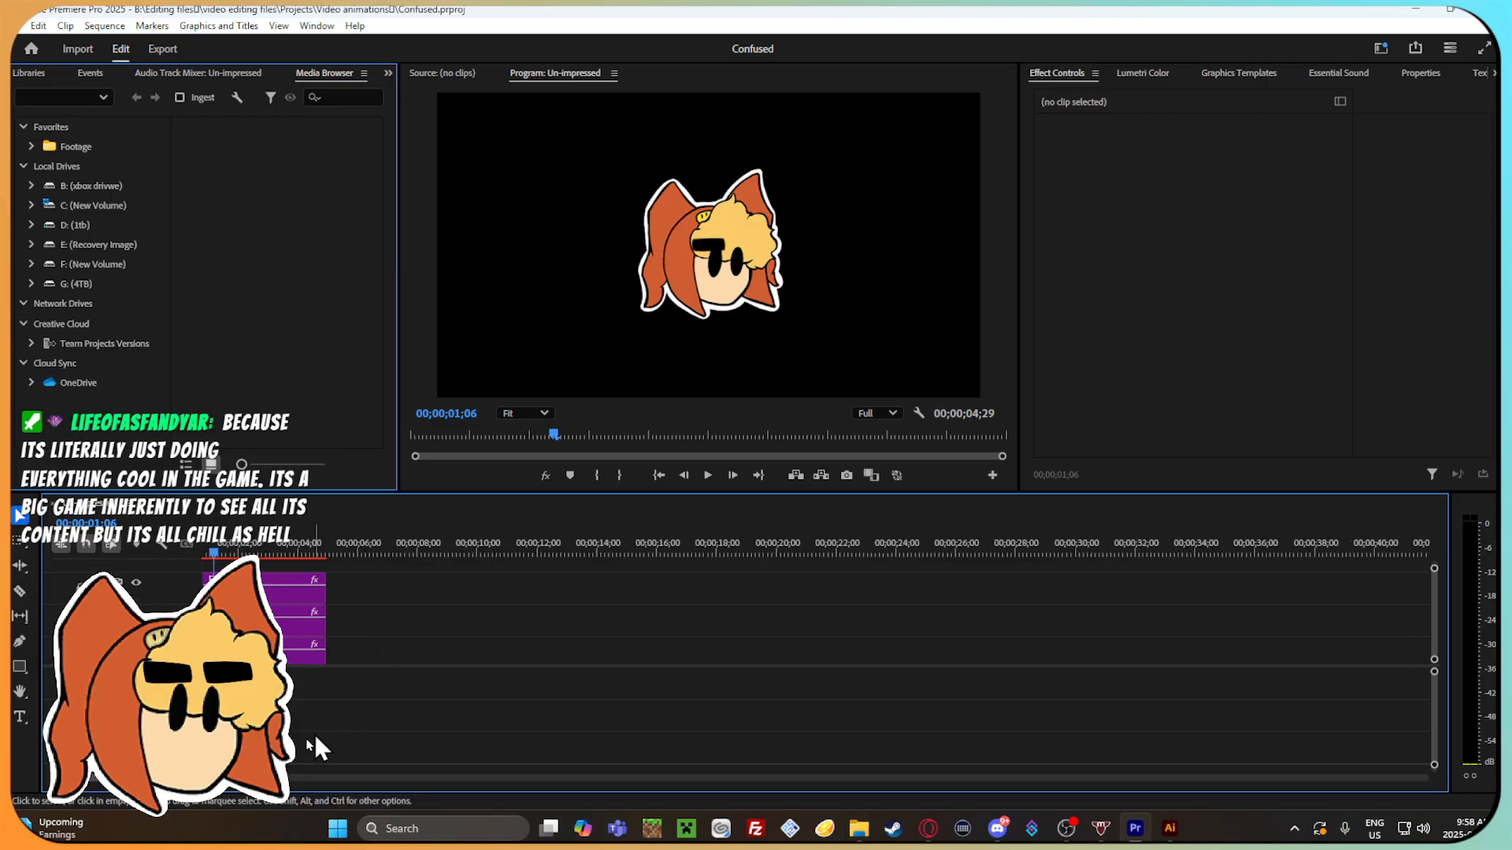
mouse_move(282, 777)
mouse_down()
mouse_move(250, 777)
mouse_move(314, 781)
mouse_move(295, 782)
mouse_up()
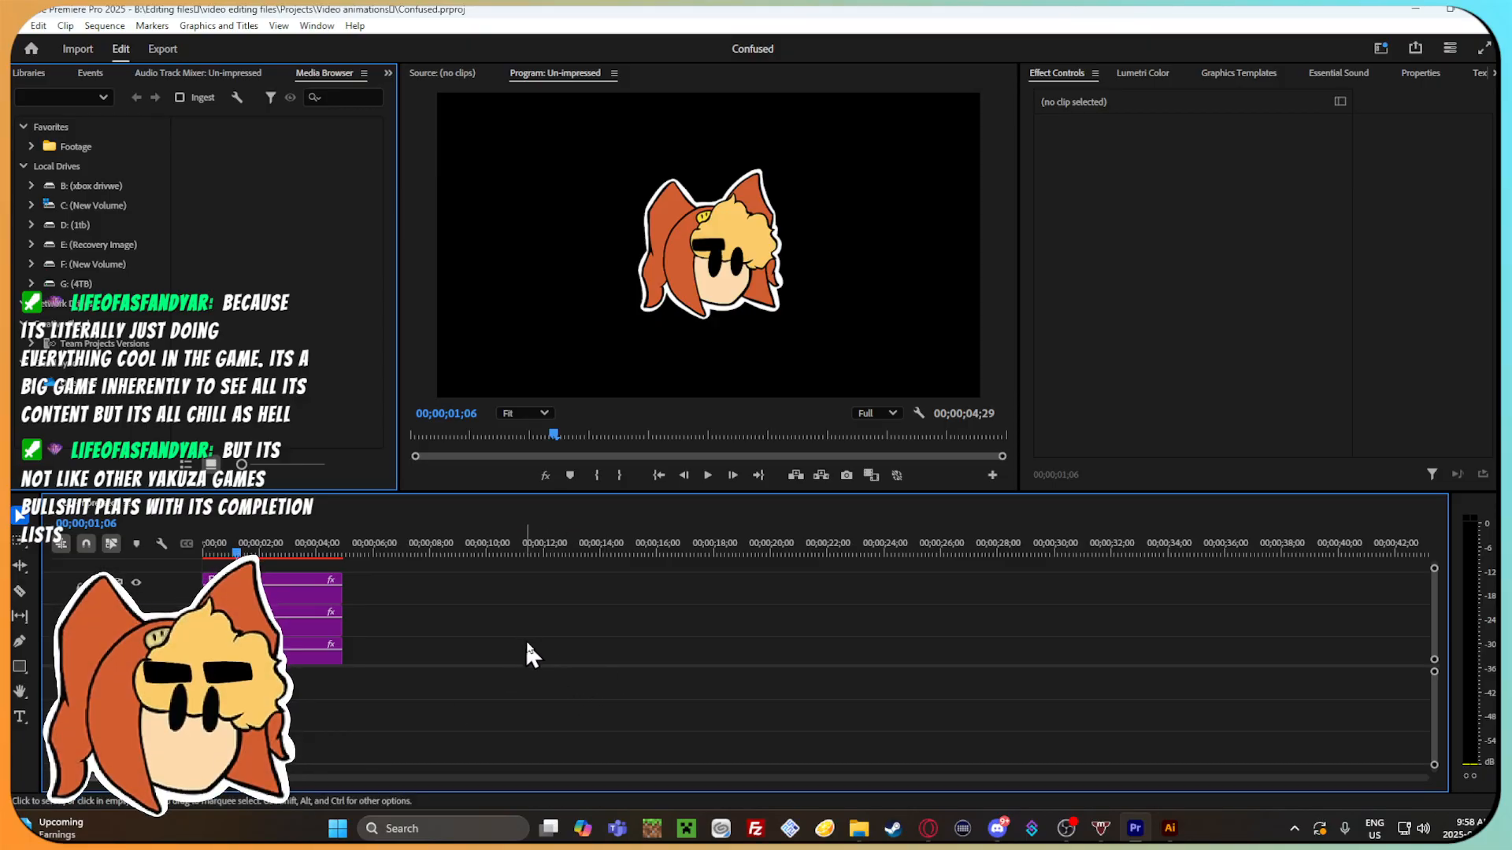
scroll(355, 612, up, 1)
scroll(356, 612, down, 1)
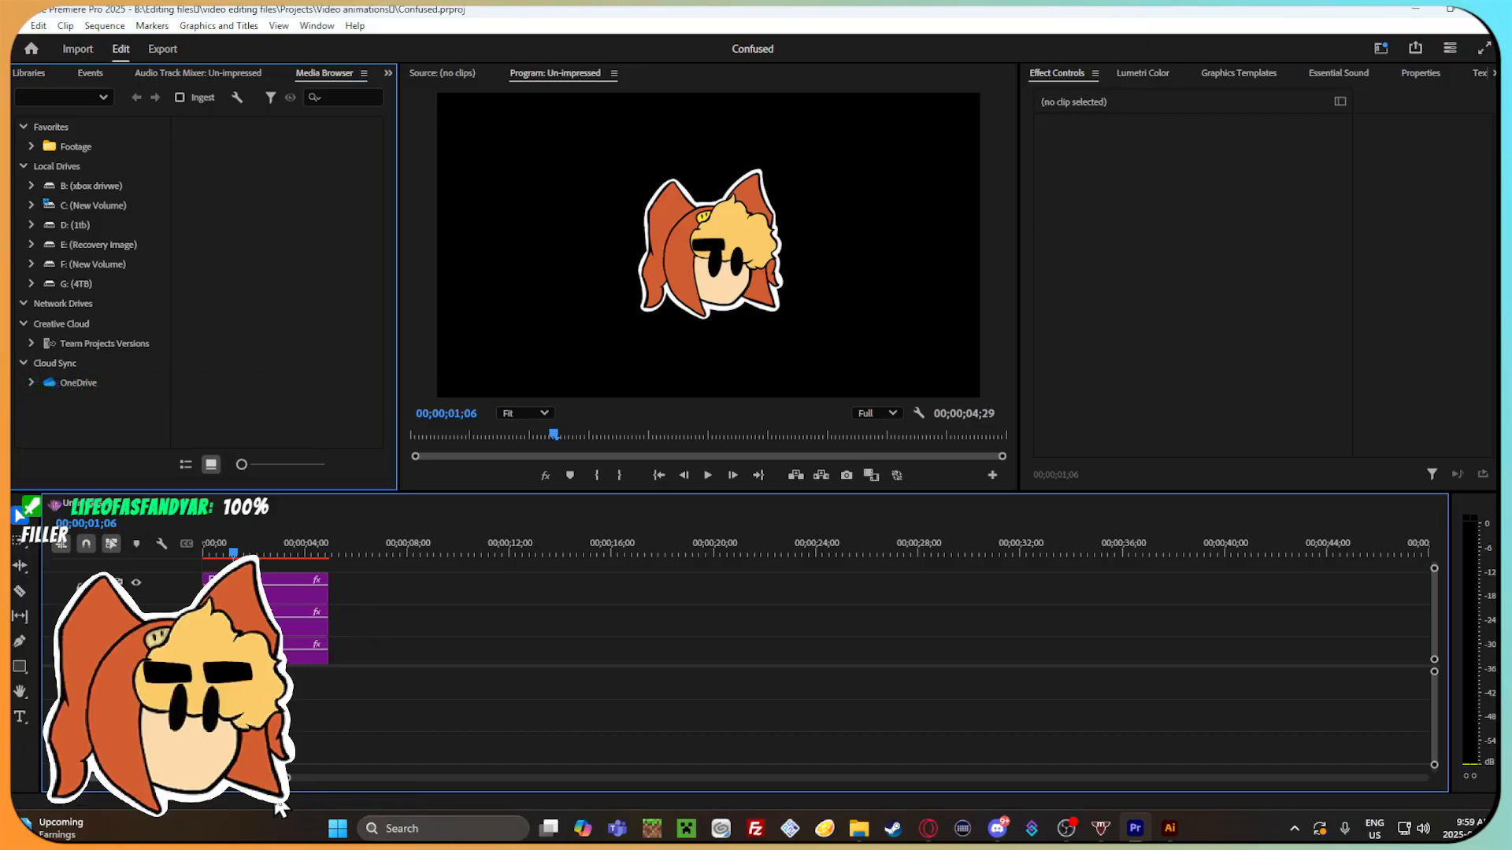
drag(289, 777, 279, 774)
scroll(433, 616, down, 2)
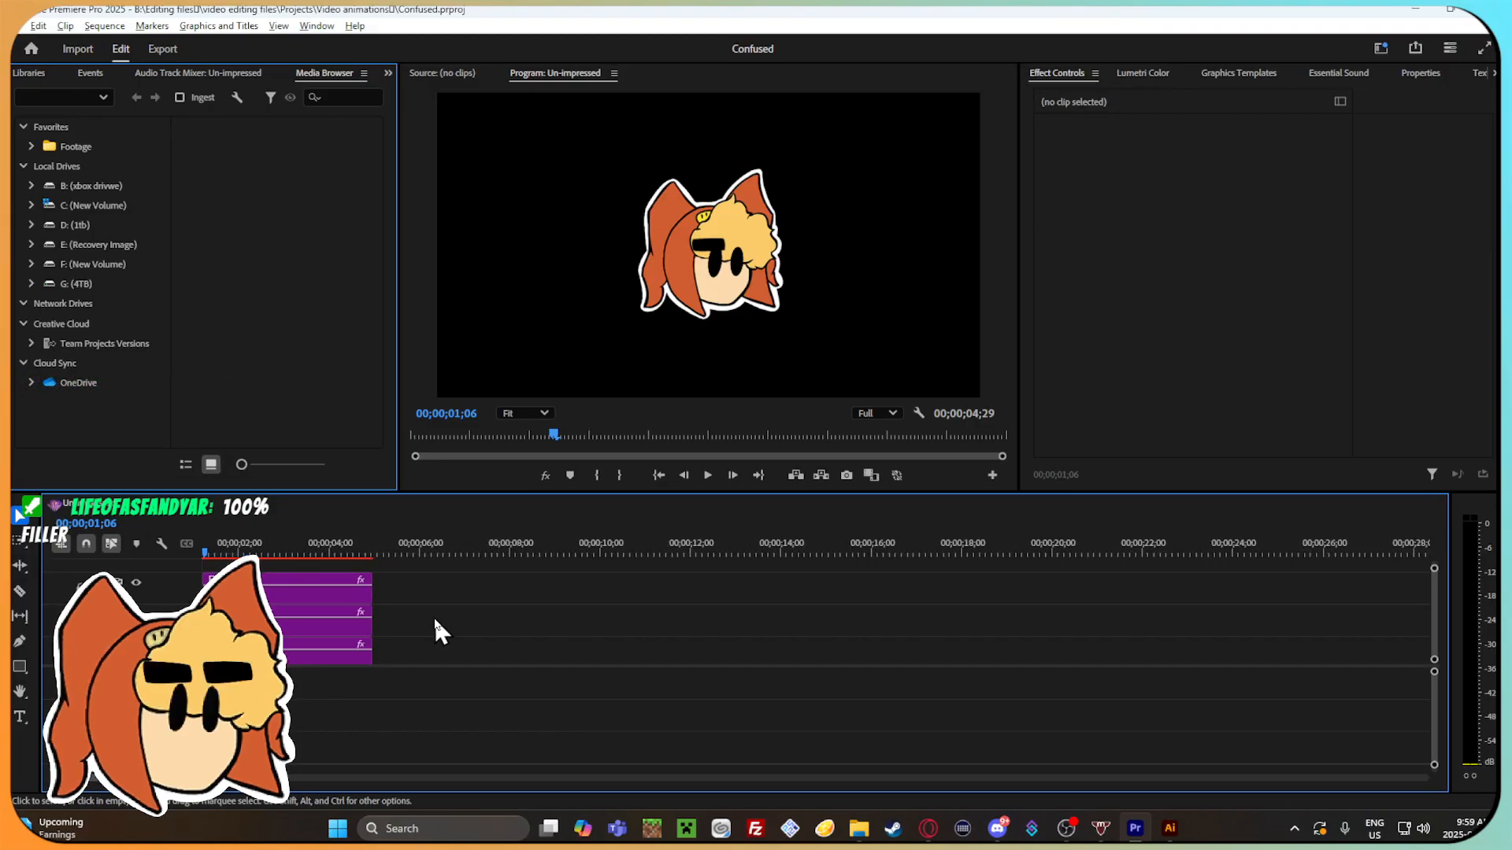
Duplicate the EYEBROW.png clip onto a new video track above and move the playhead to 00;00;00;16.
click(347, 589)
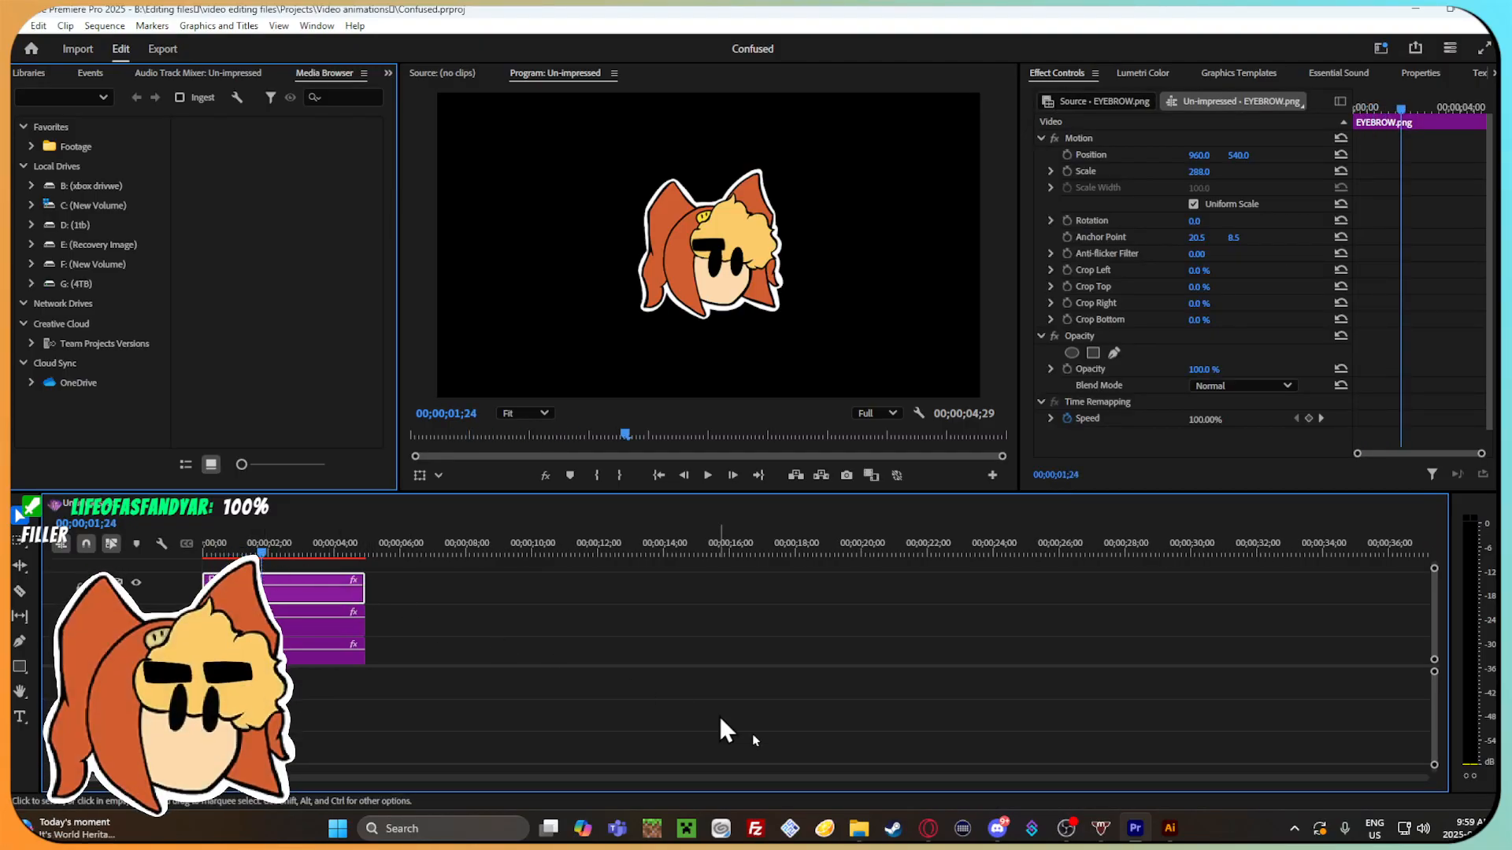
click(858, 828)
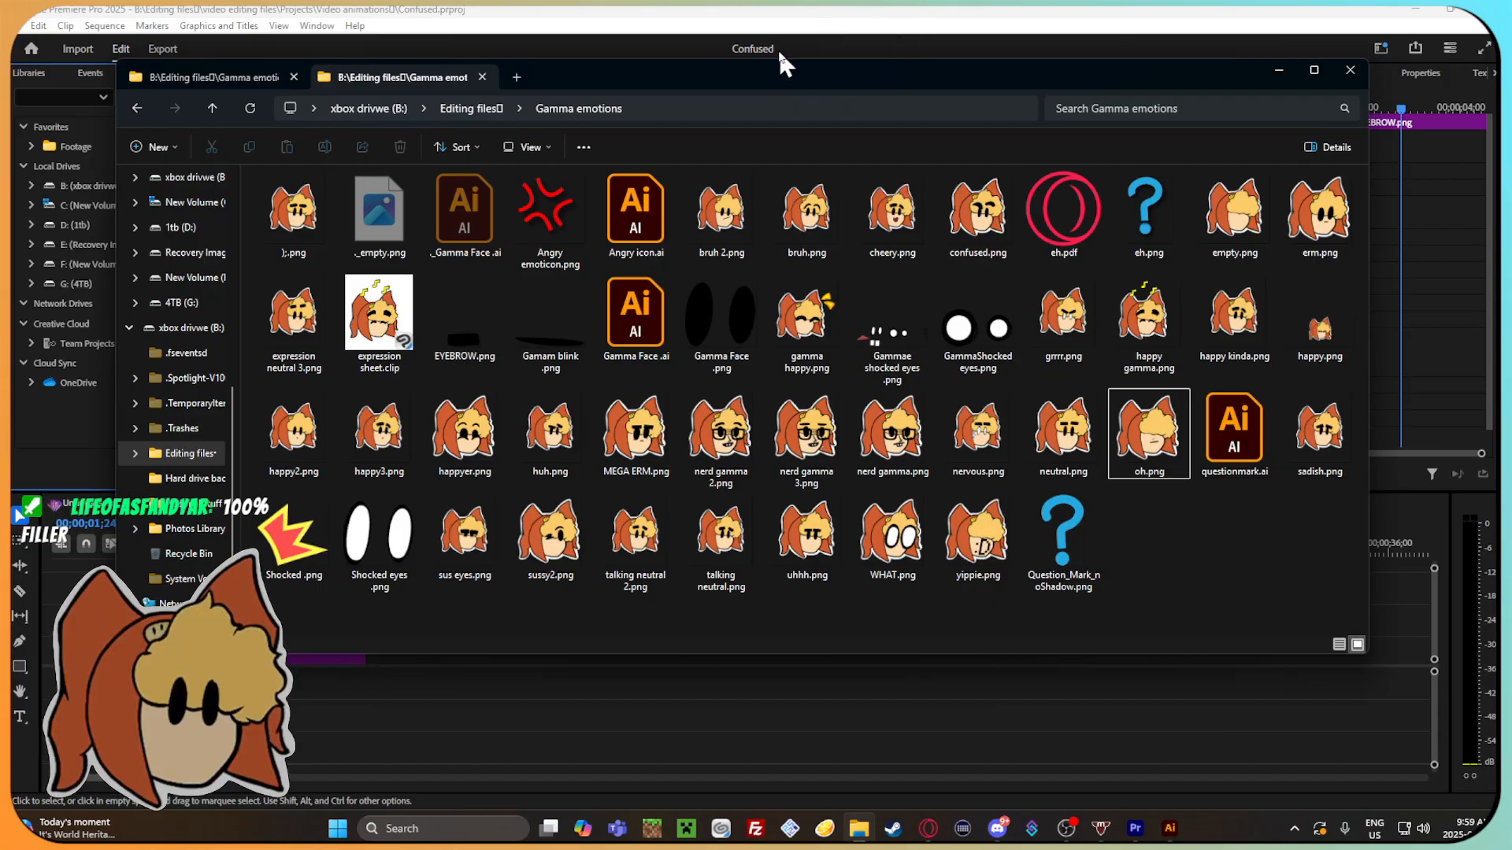
click(859, 829)
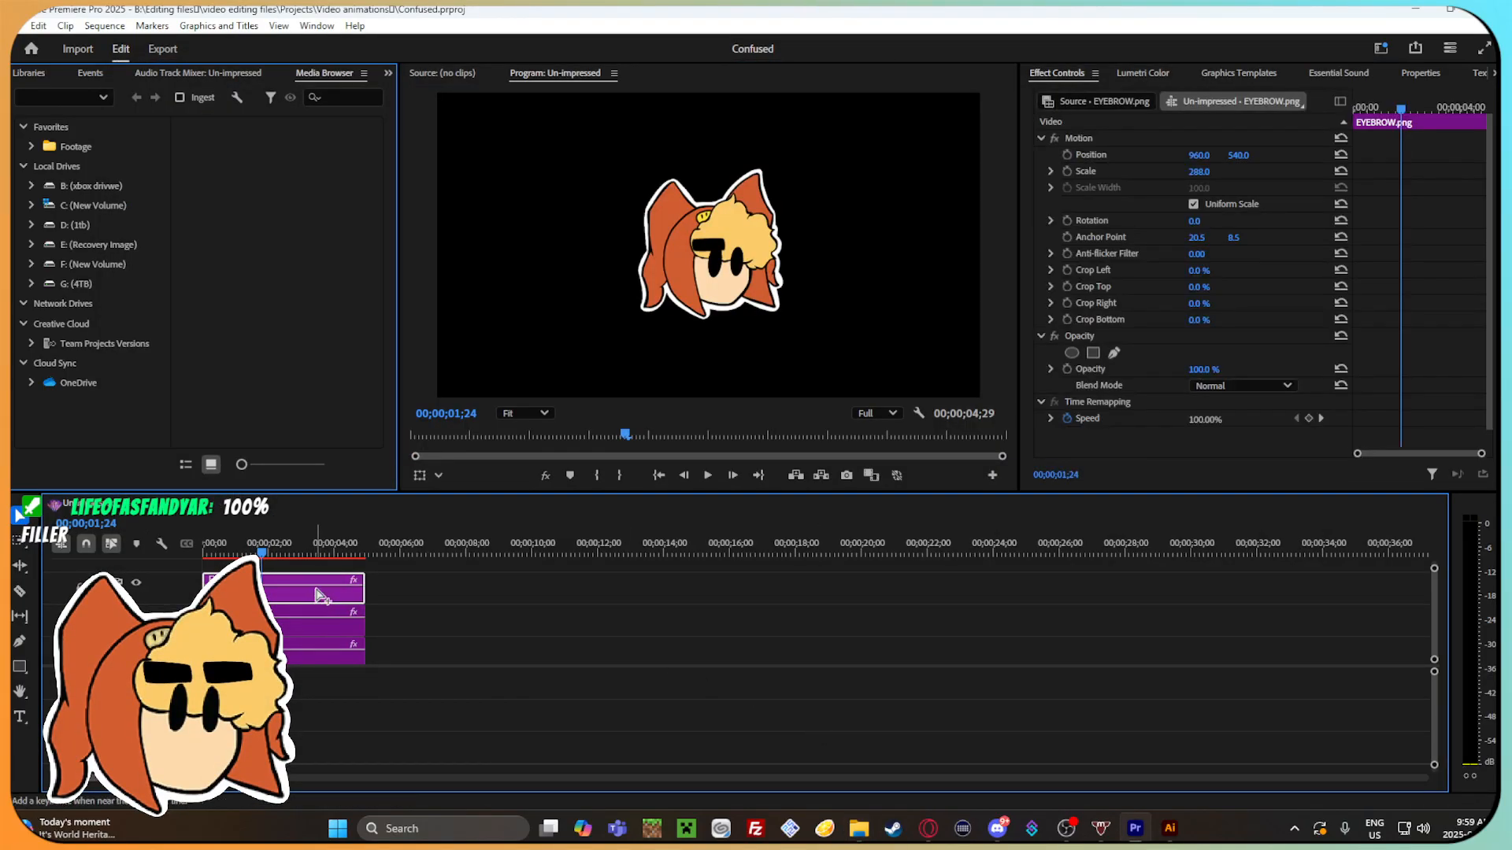
drag(365, 589, 411, 589)
key(ctrl+z)
mouse_move(274, 548)
mouse_down()
mouse_move(397, 553)
mouse_move(442, 580)
mouse_move(265, 566)
mouse_up()
key(ctrl+v)
drag(278, 548, 220, 548)
scroll(401, 595, up, 1)
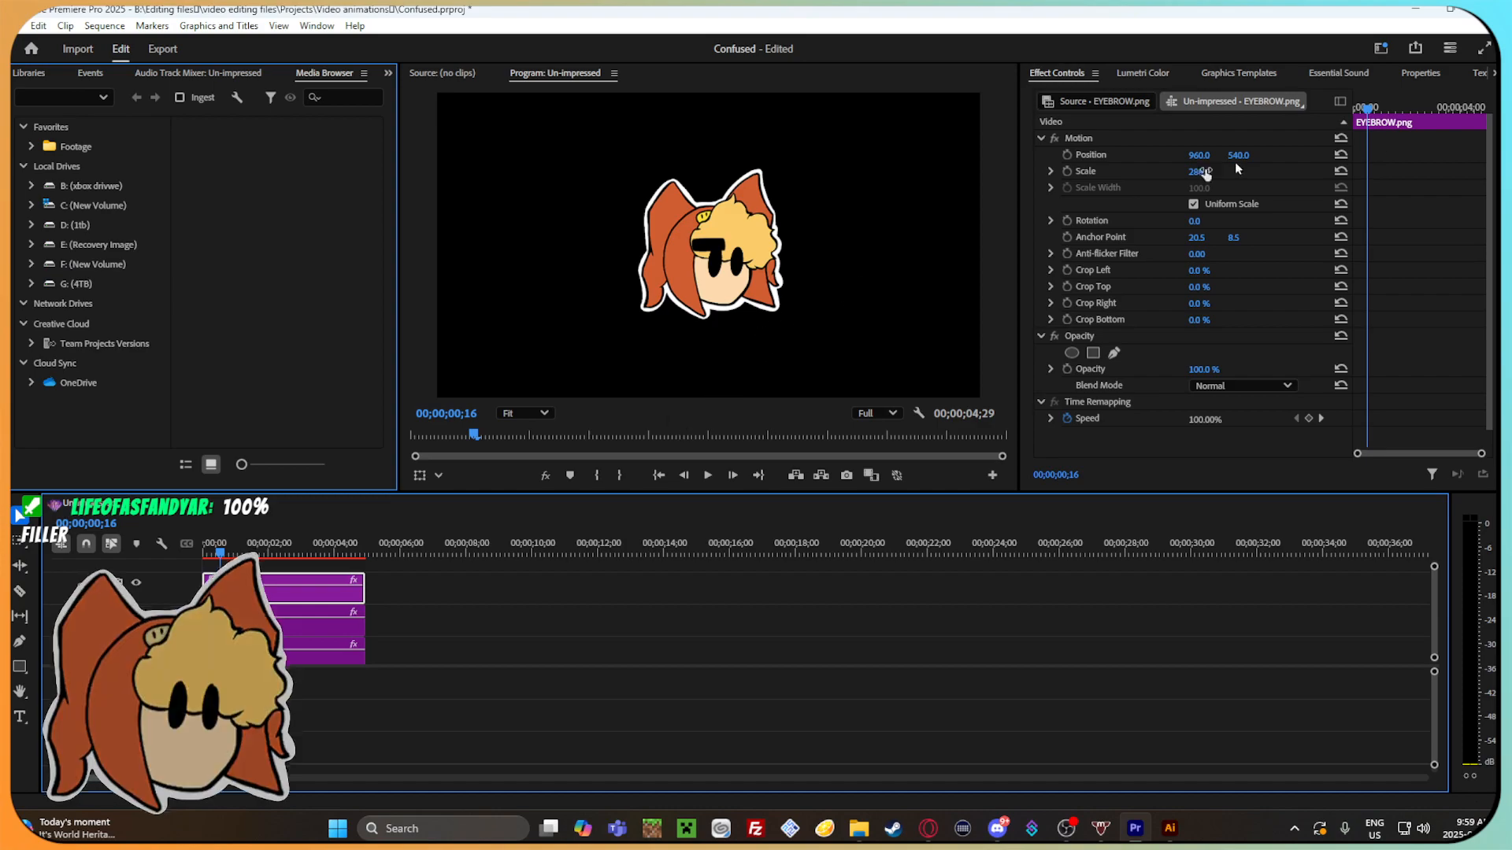
Position the duplicated eyebrow at 1091.0, 542.0 and rotate it 7.0° so it sits above the other eye.
mouse_move(1198, 155)
mouse_down()
mouse_move(1252, 154)
mouse_move(1226, 155)
mouse_up()
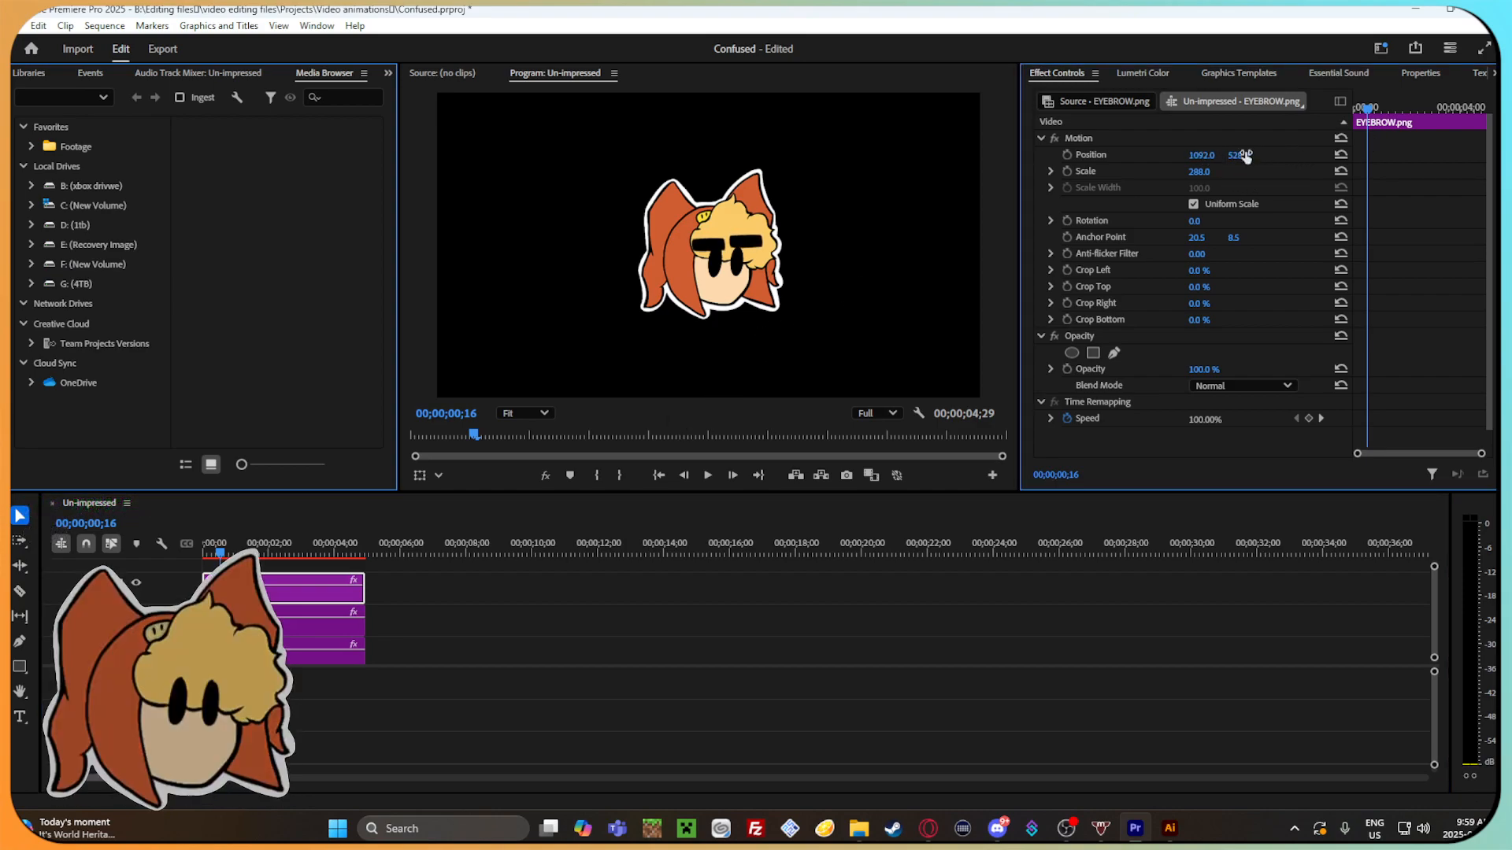
drag(1203, 222, 1208, 222)
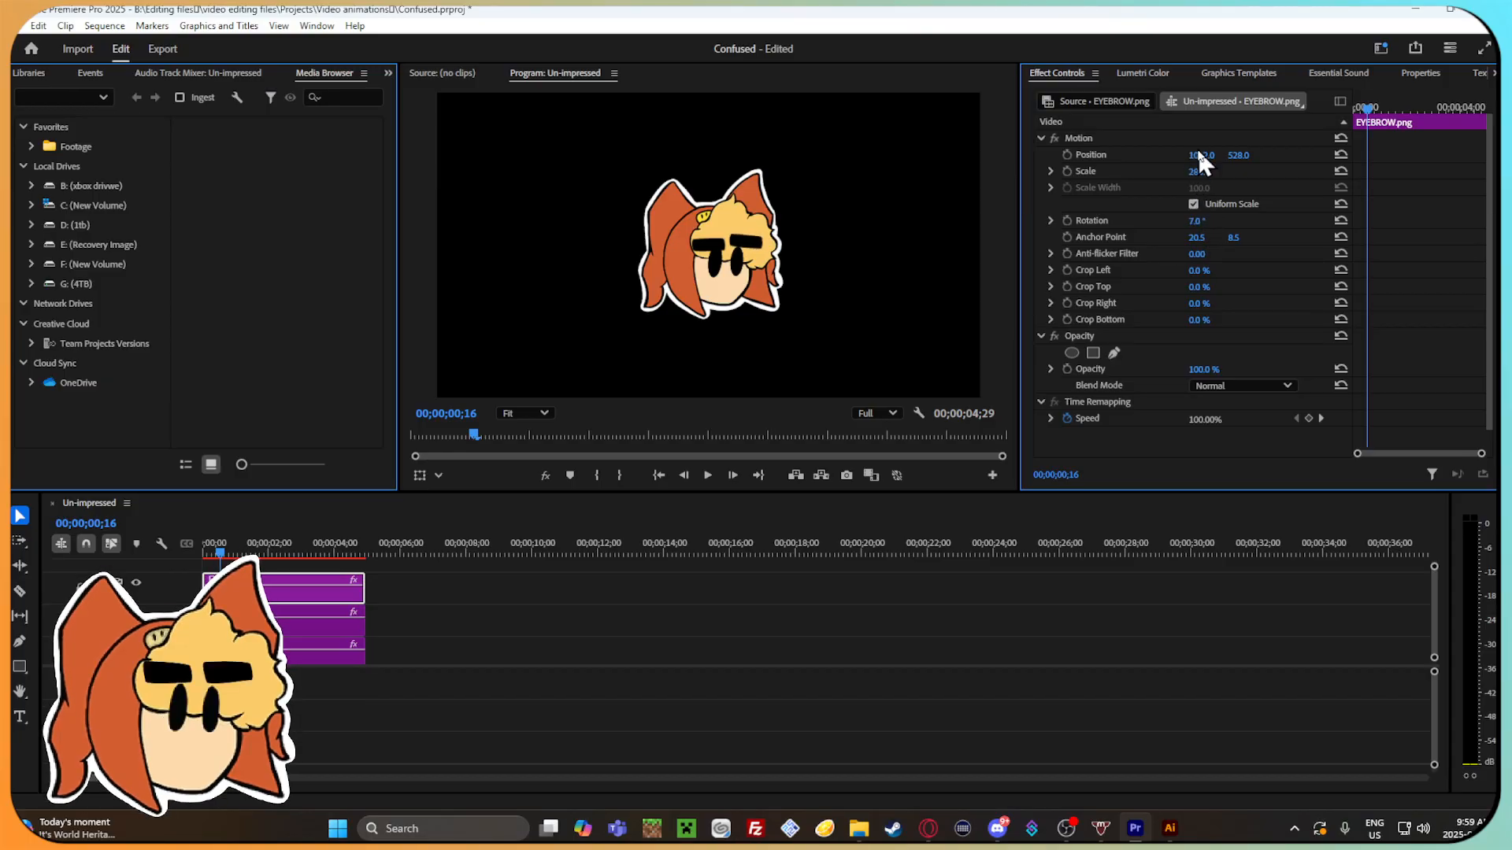
drag(1201, 155, 1199, 155)
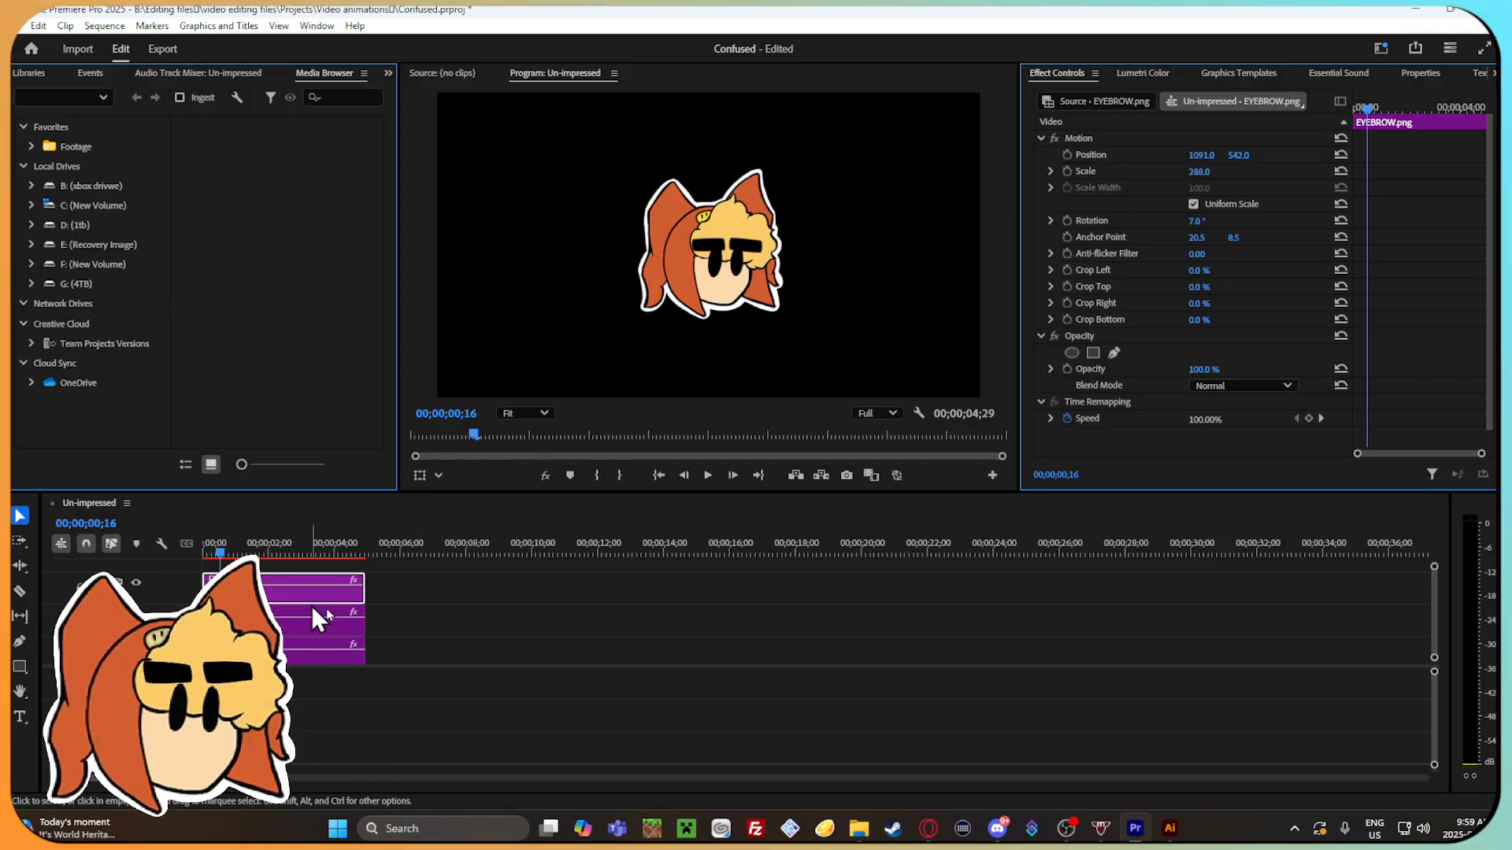
Deselect the duplicated eyebrow clip and move the playhead to 00;00;01;00.
scroll(380, 613, up, 2)
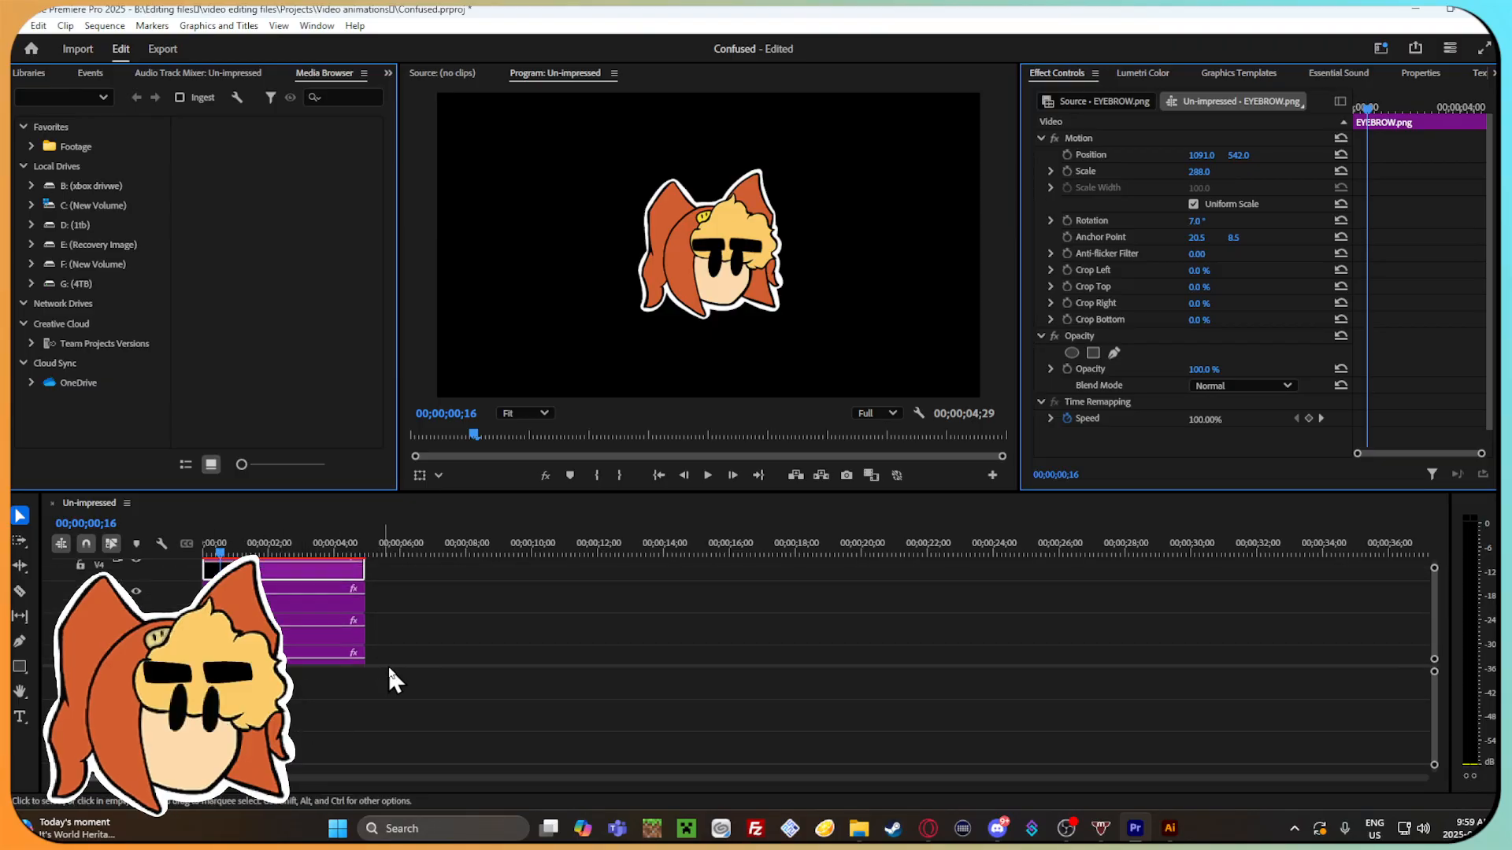
scroll(400, 622, up, 5)
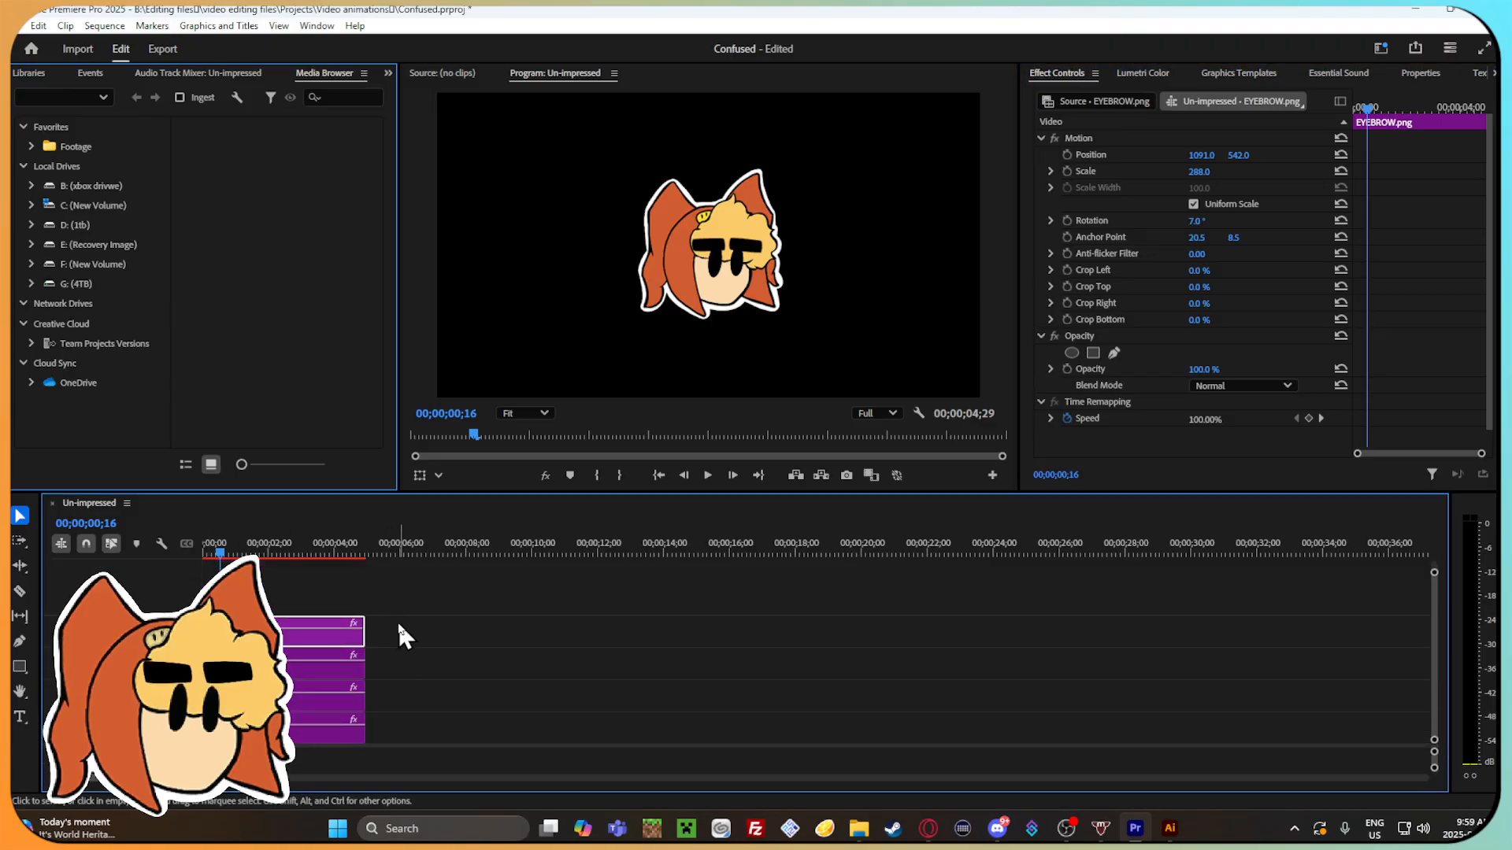
click(520, 658)
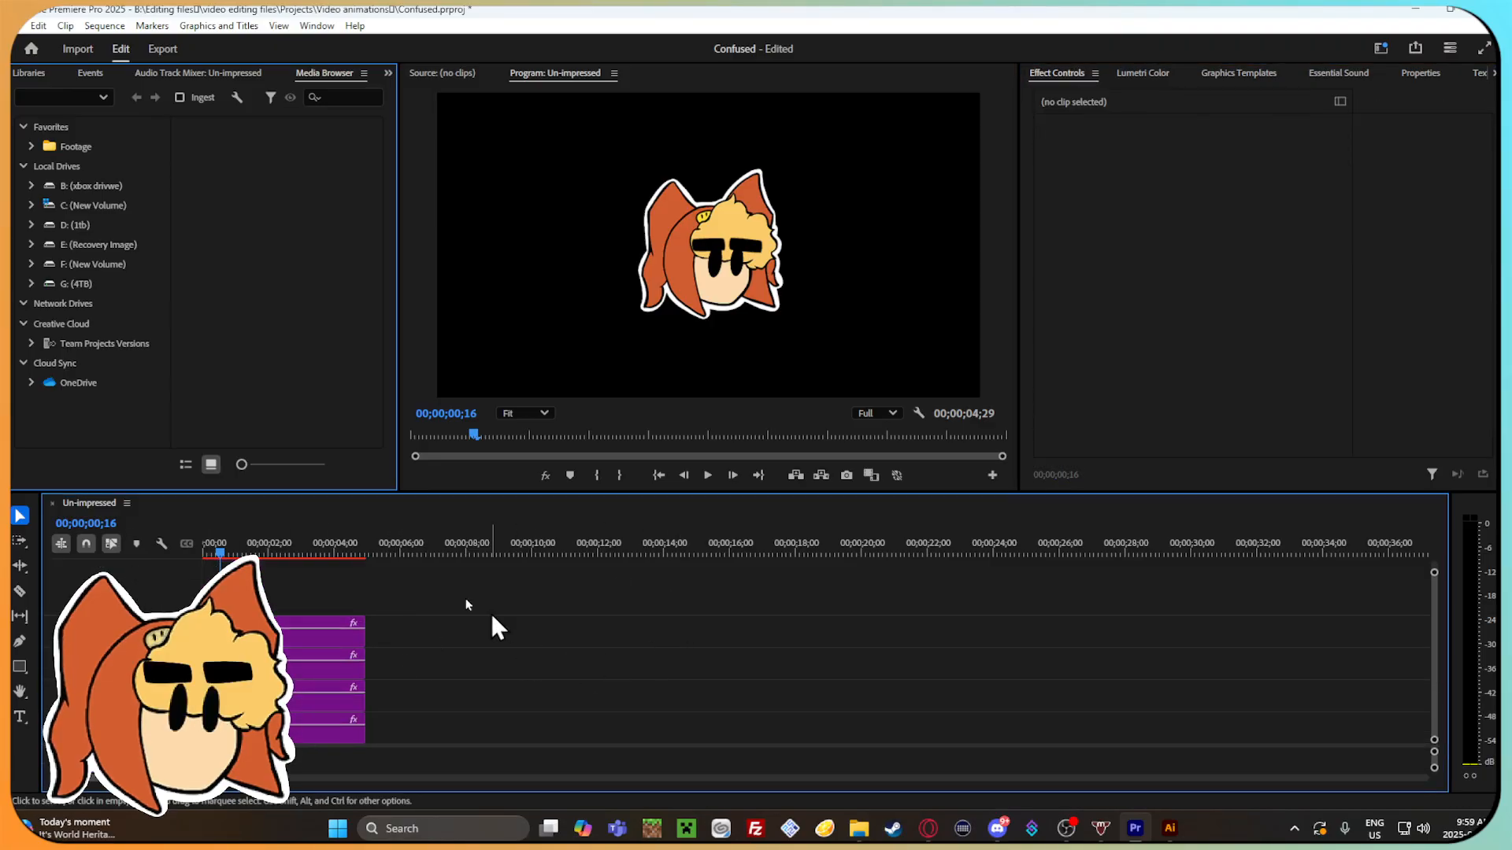
mouse_move(260, 552)
mouse_down()
mouse_move(320, 551)
mouse_move(234, 551)
mouse_up()
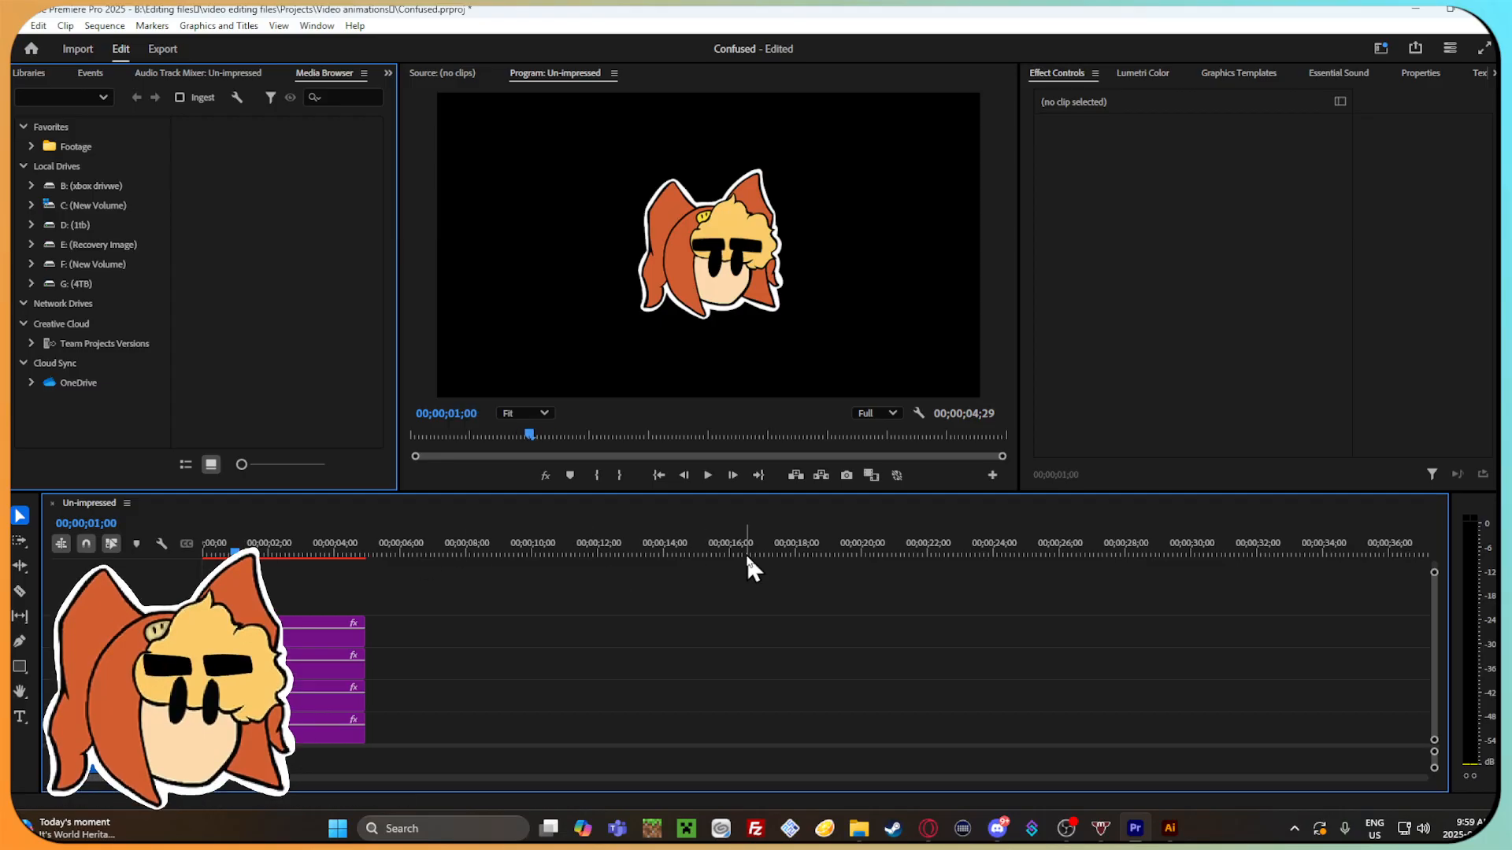
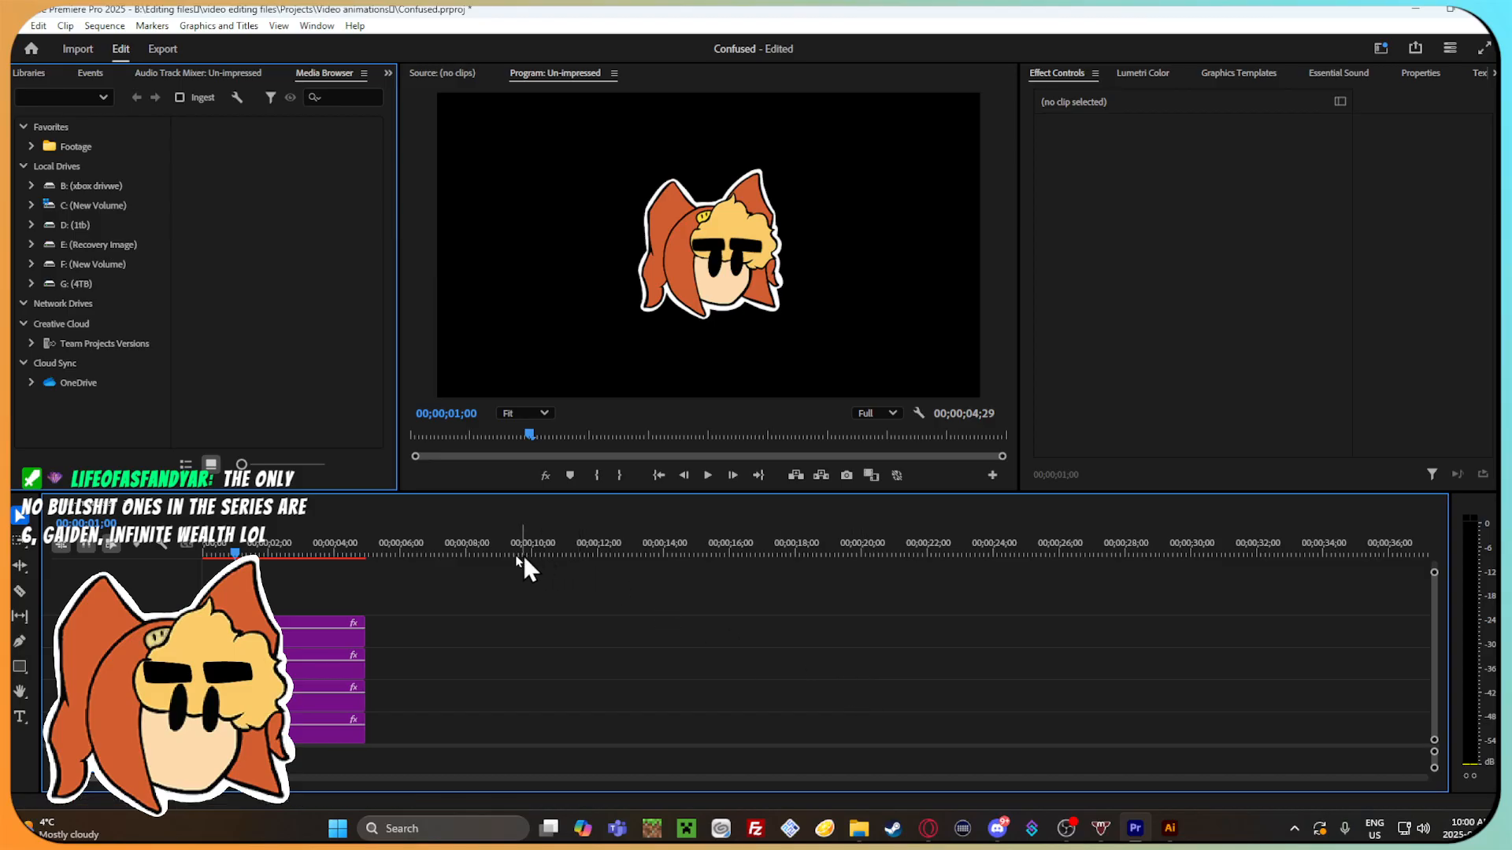
Scrub the sequence to 00;00;03;29 and look through the expression images in the Gamma emotions folder in File Explorer.
drag(253, 551, 333, 551)
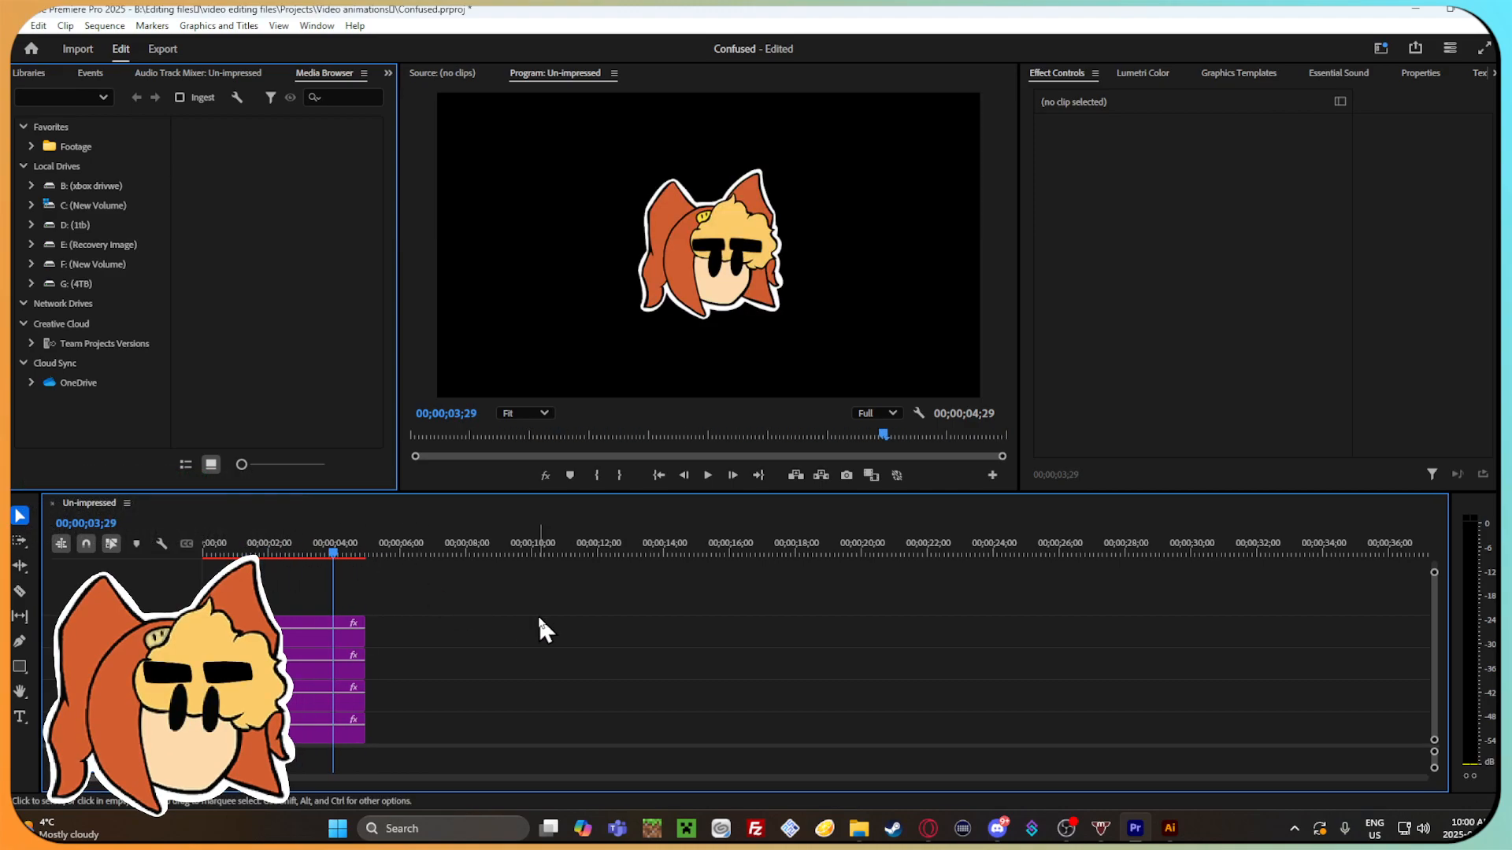
click(858, 828)
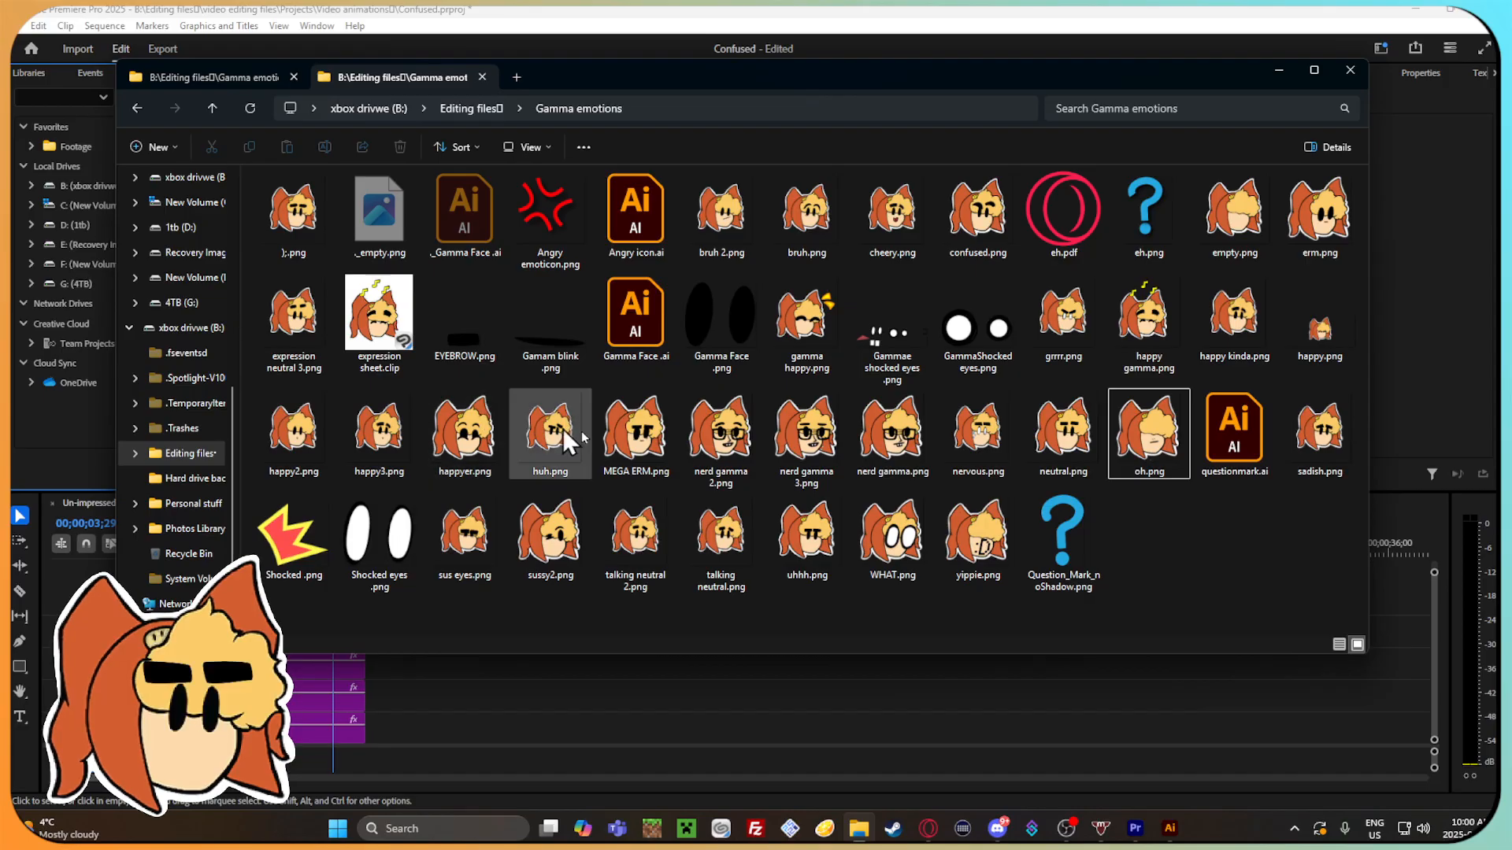
click(953, 699)
At 00;00;01;09, set the duplicated eyebrow to position 1091.0, 522.0 and rotation -1.0°, and rotate the original eyebrow 4.0°.
drag(330, 550, 258, 554)
click(323, 640)
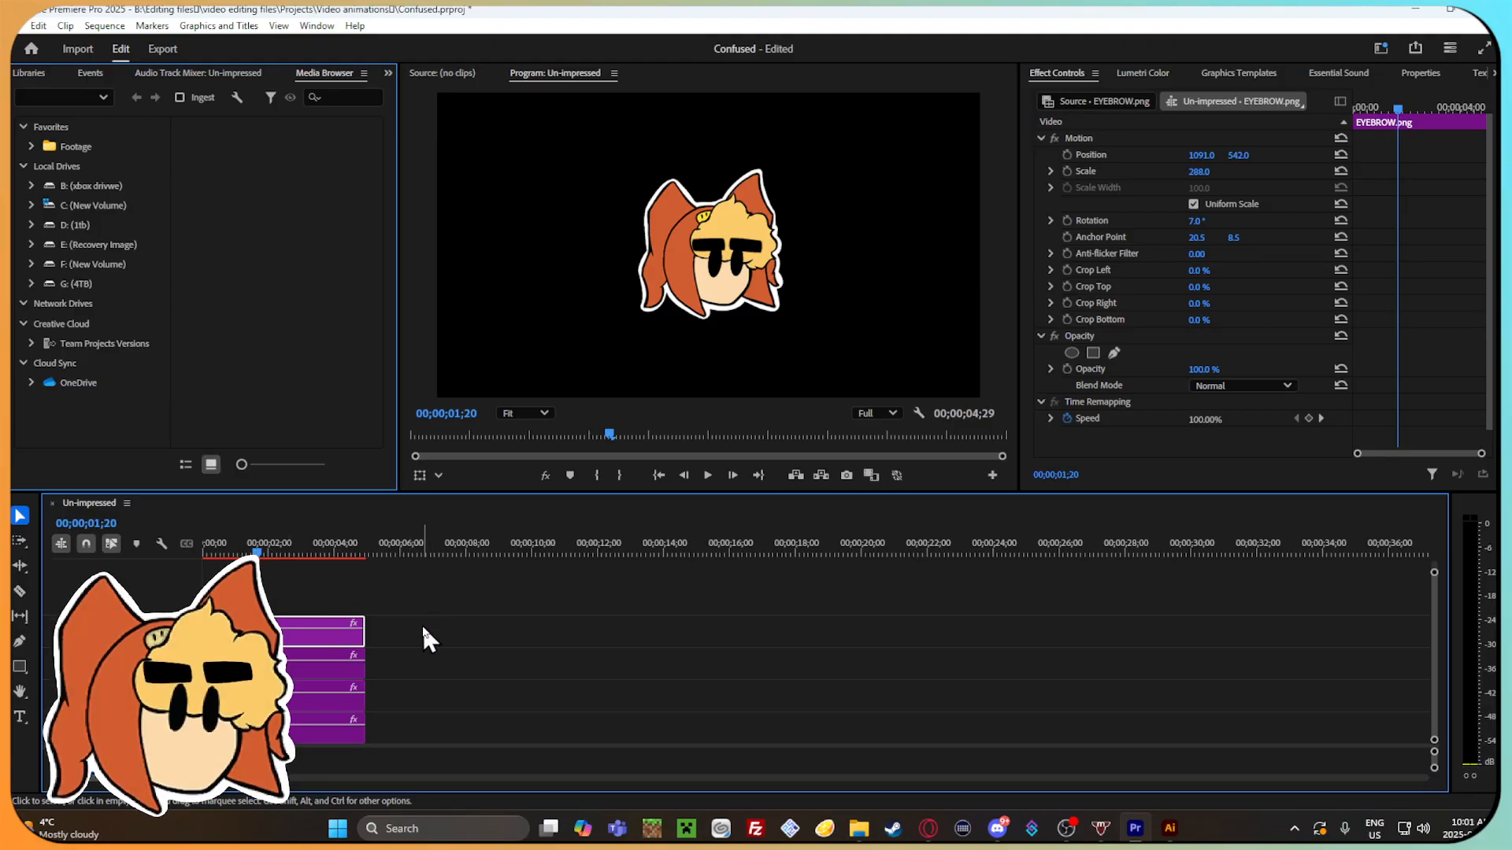
mouse_move(257, 561)
mouse_down()
mouse_move(230, 561)
mouse_move(277, 562)
mouse_move(246, 561)
mouse_up()
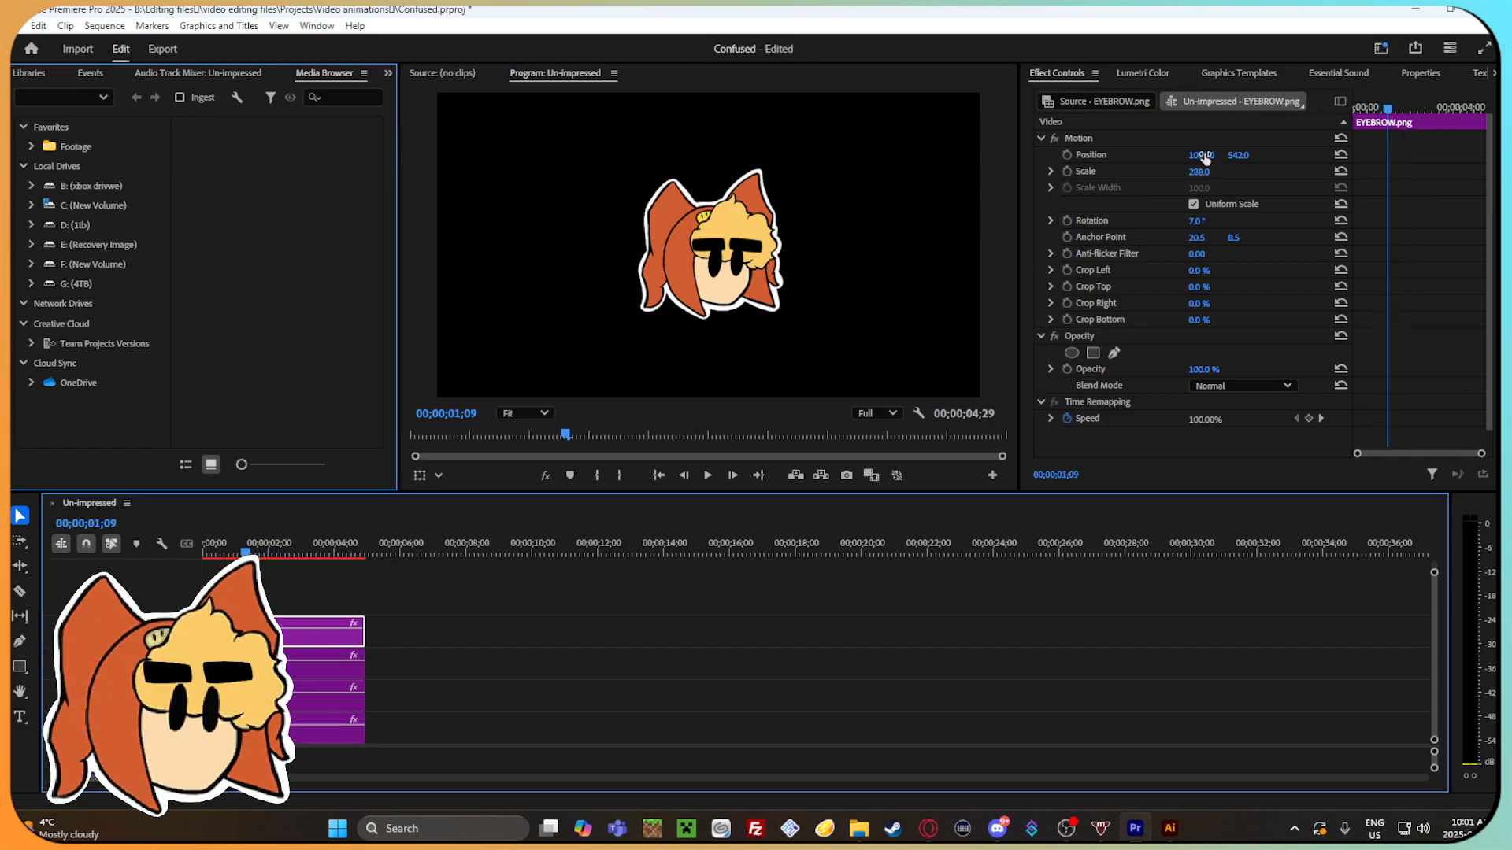
drag(1204, 156, 1244, 156)
click(322, 669)
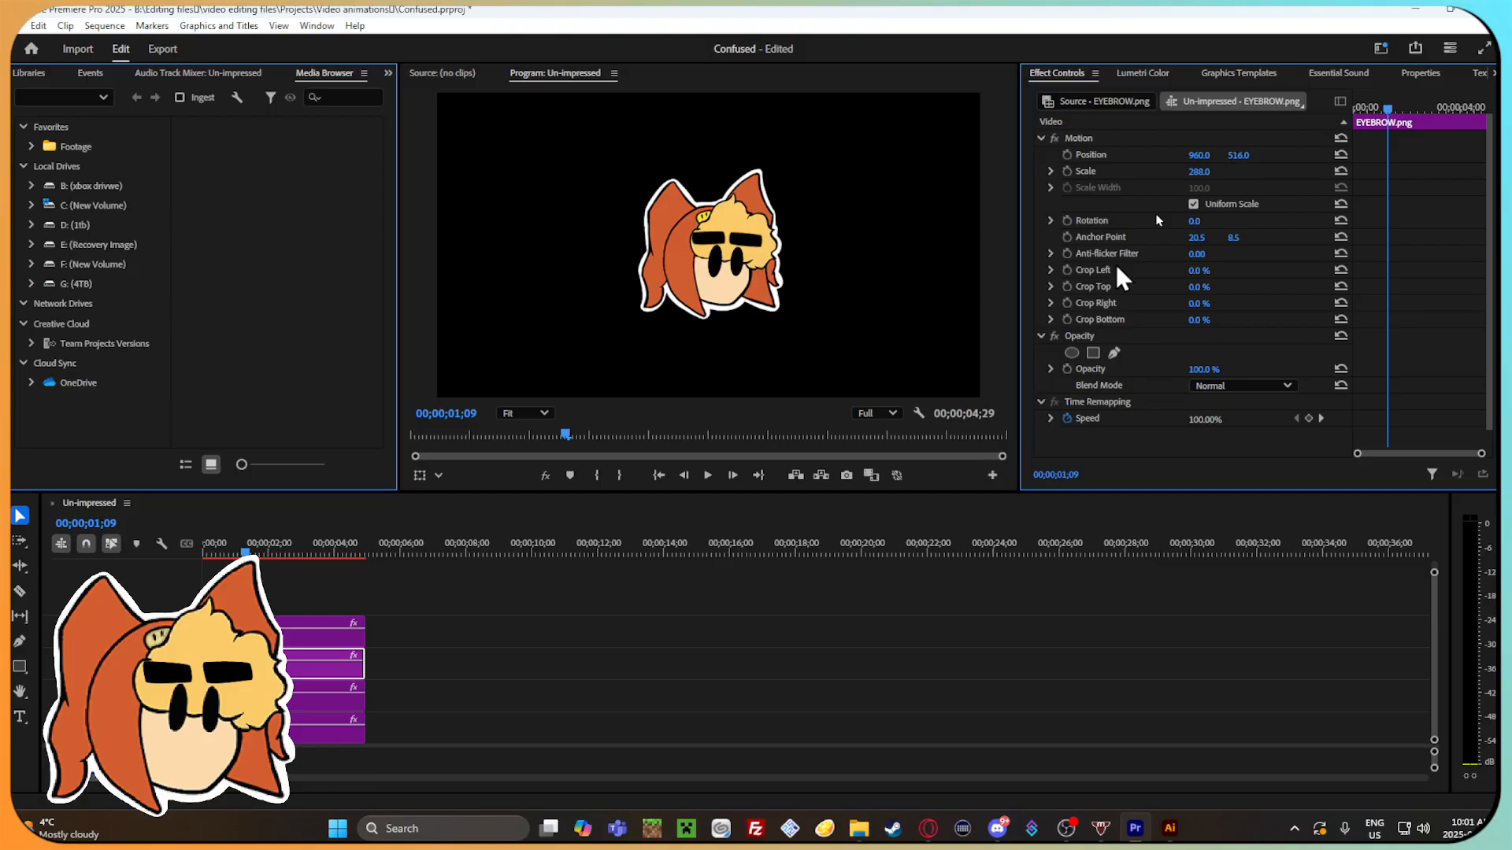
click(339, 631)
drag(1207, 223, 1206, 223)
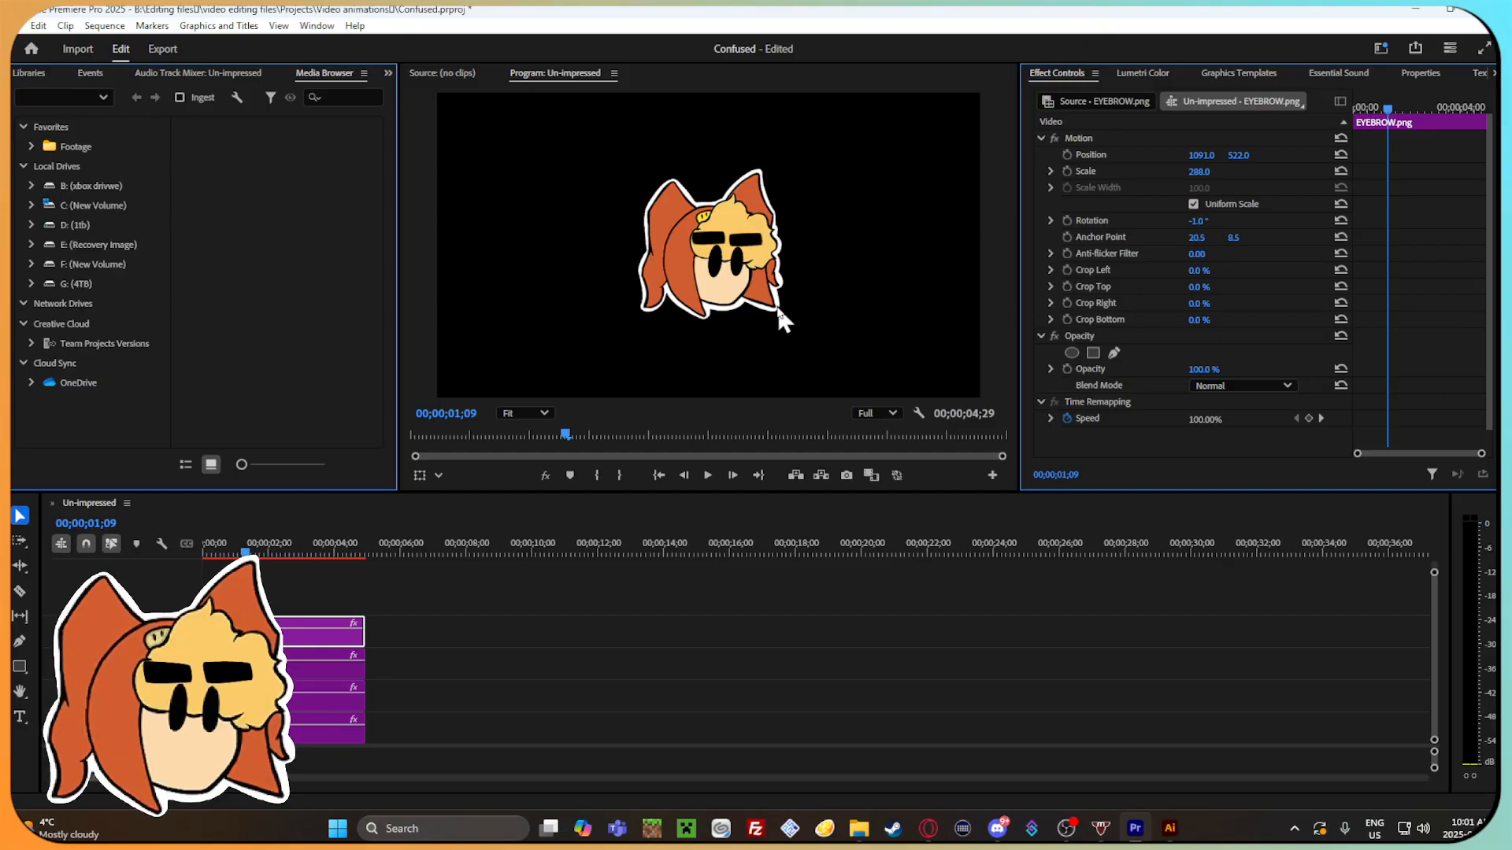
click(338, 663)
drag(1198, 226, 1207, 223)
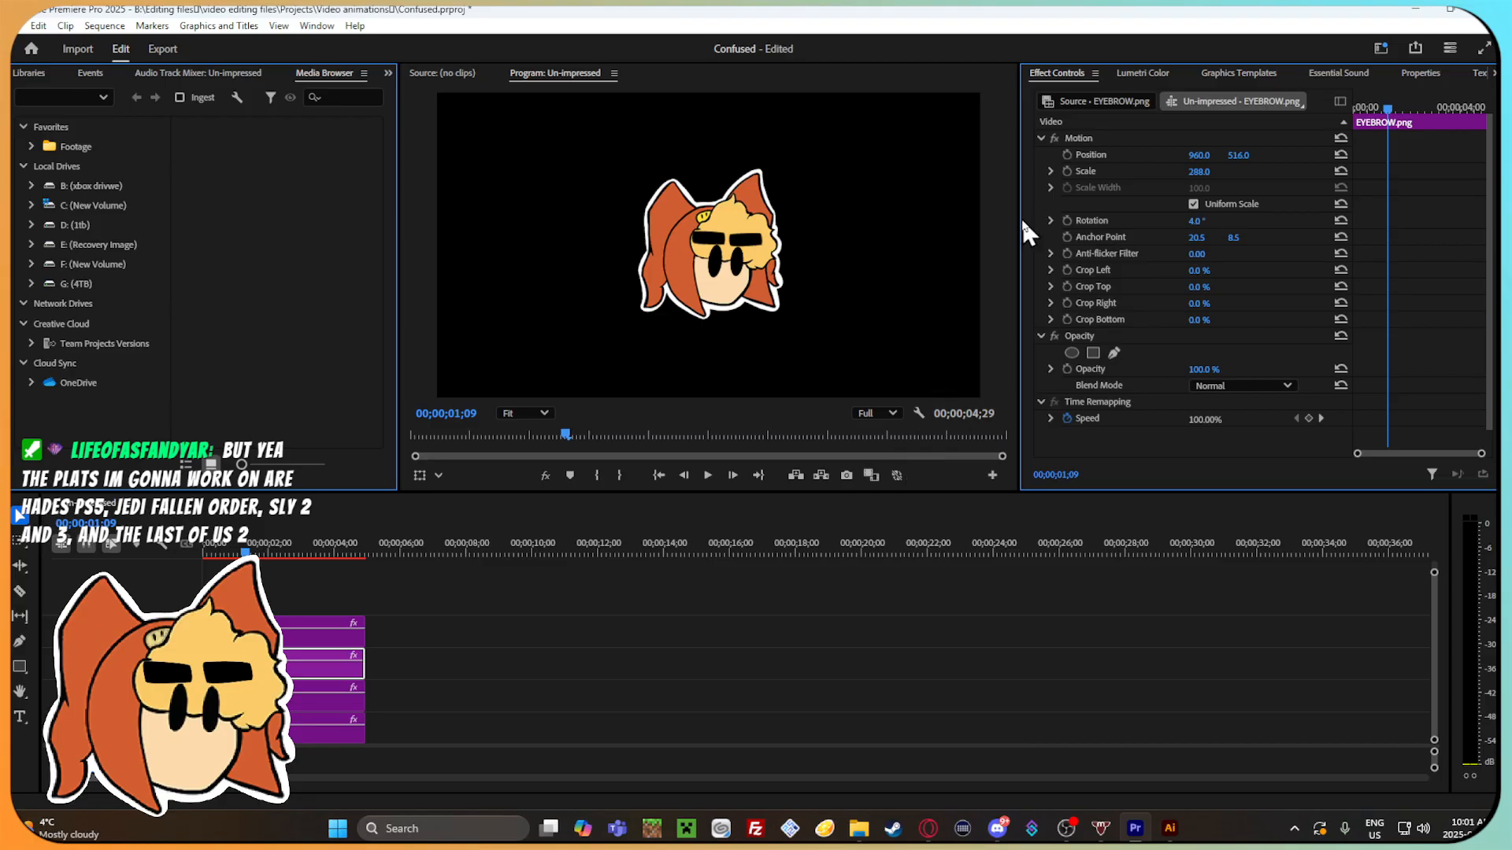
Keyframe the duplicated eyebrow's position from 1091.0, 522.0 at the clip start to 1091.0, 551.0 at about 00;00;00;15.
click(338, 632)
drag(1199, 156, 1220, 154)
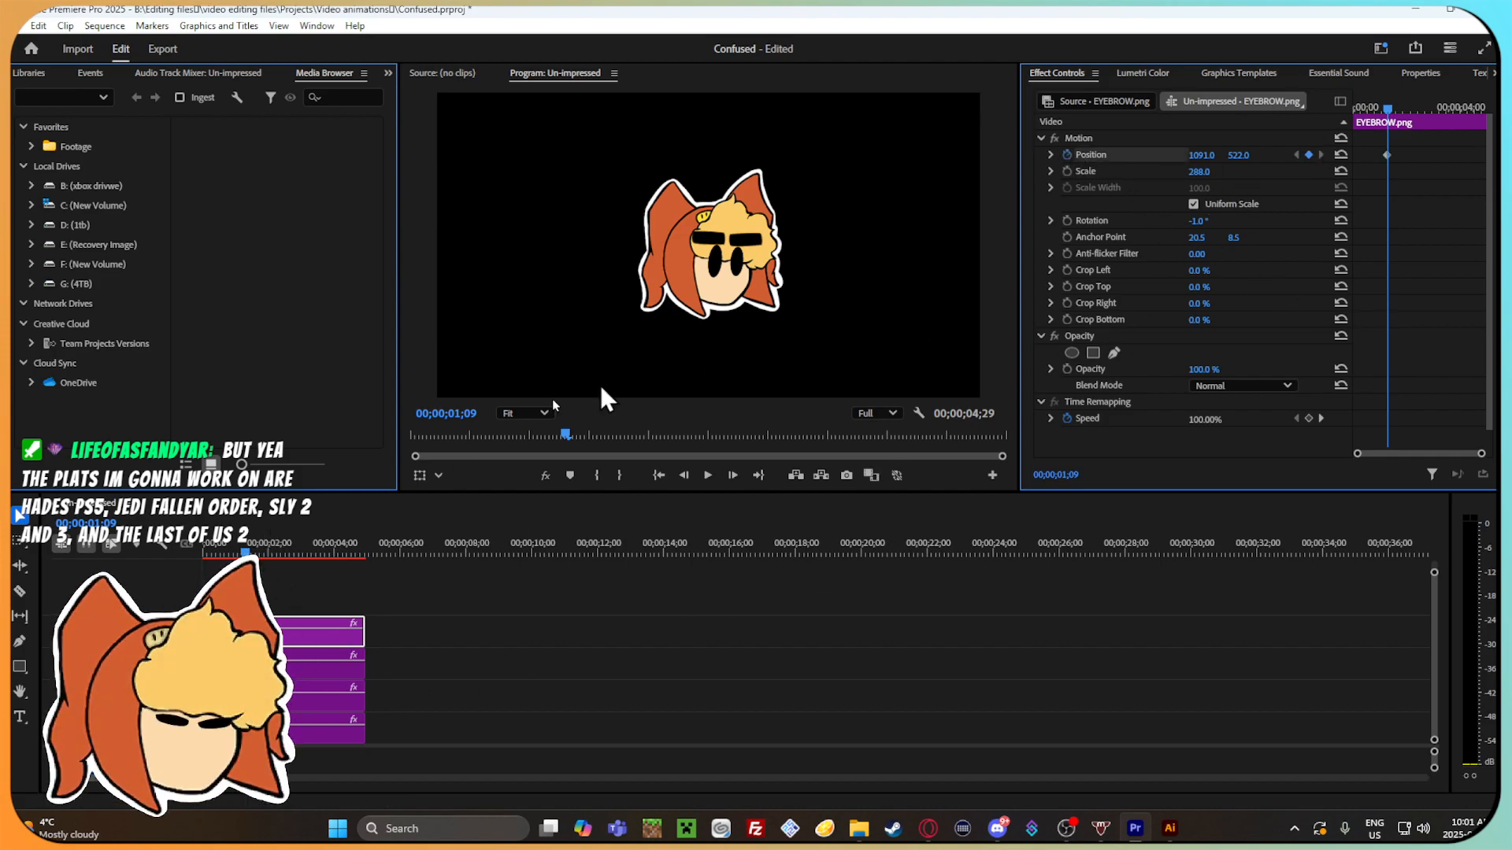
drag(1367, 107, 1355, 110)
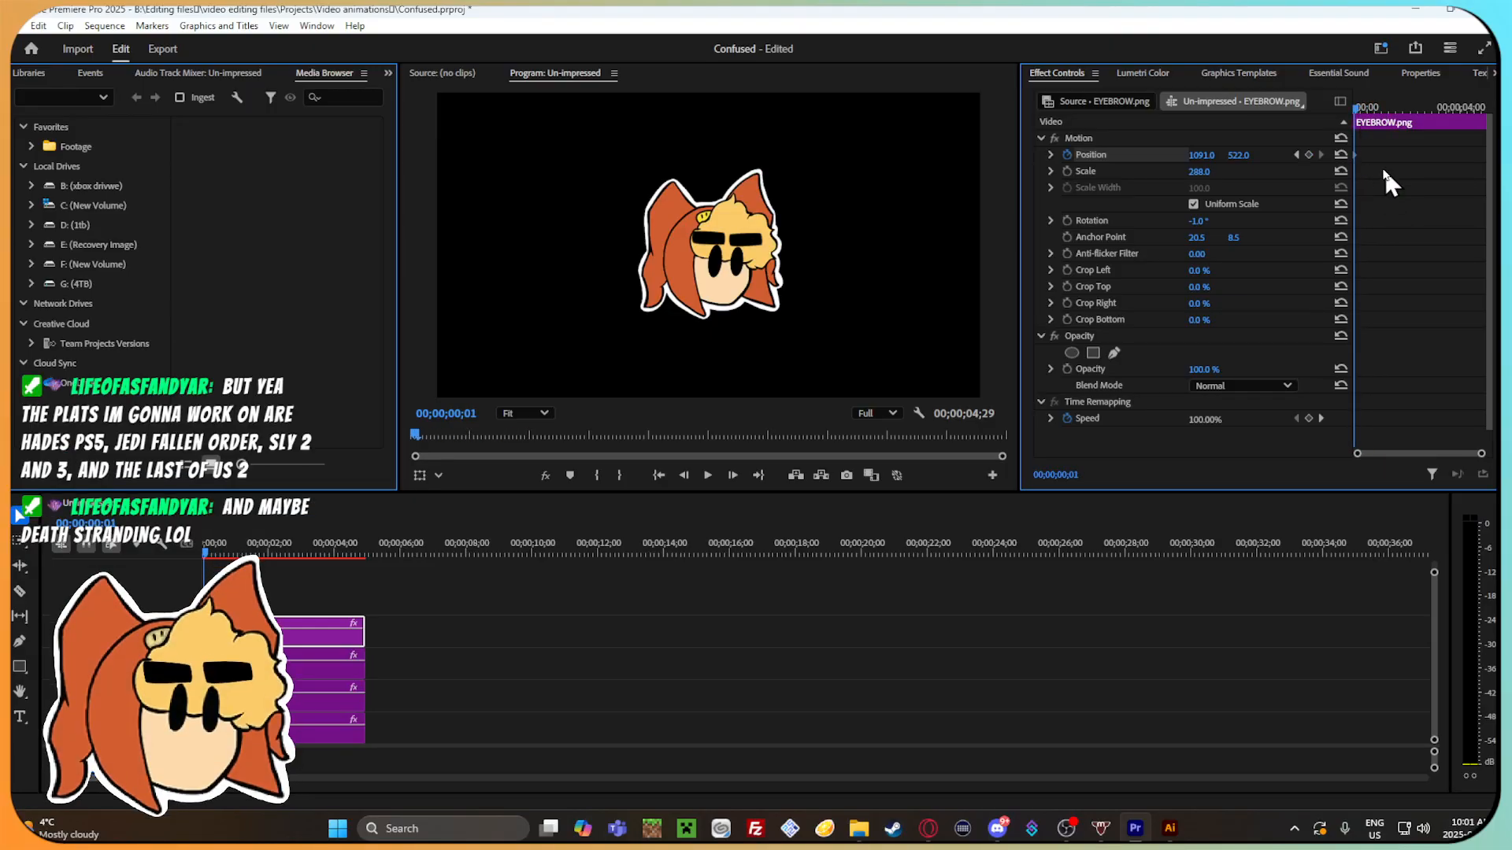
click(1351, 111)
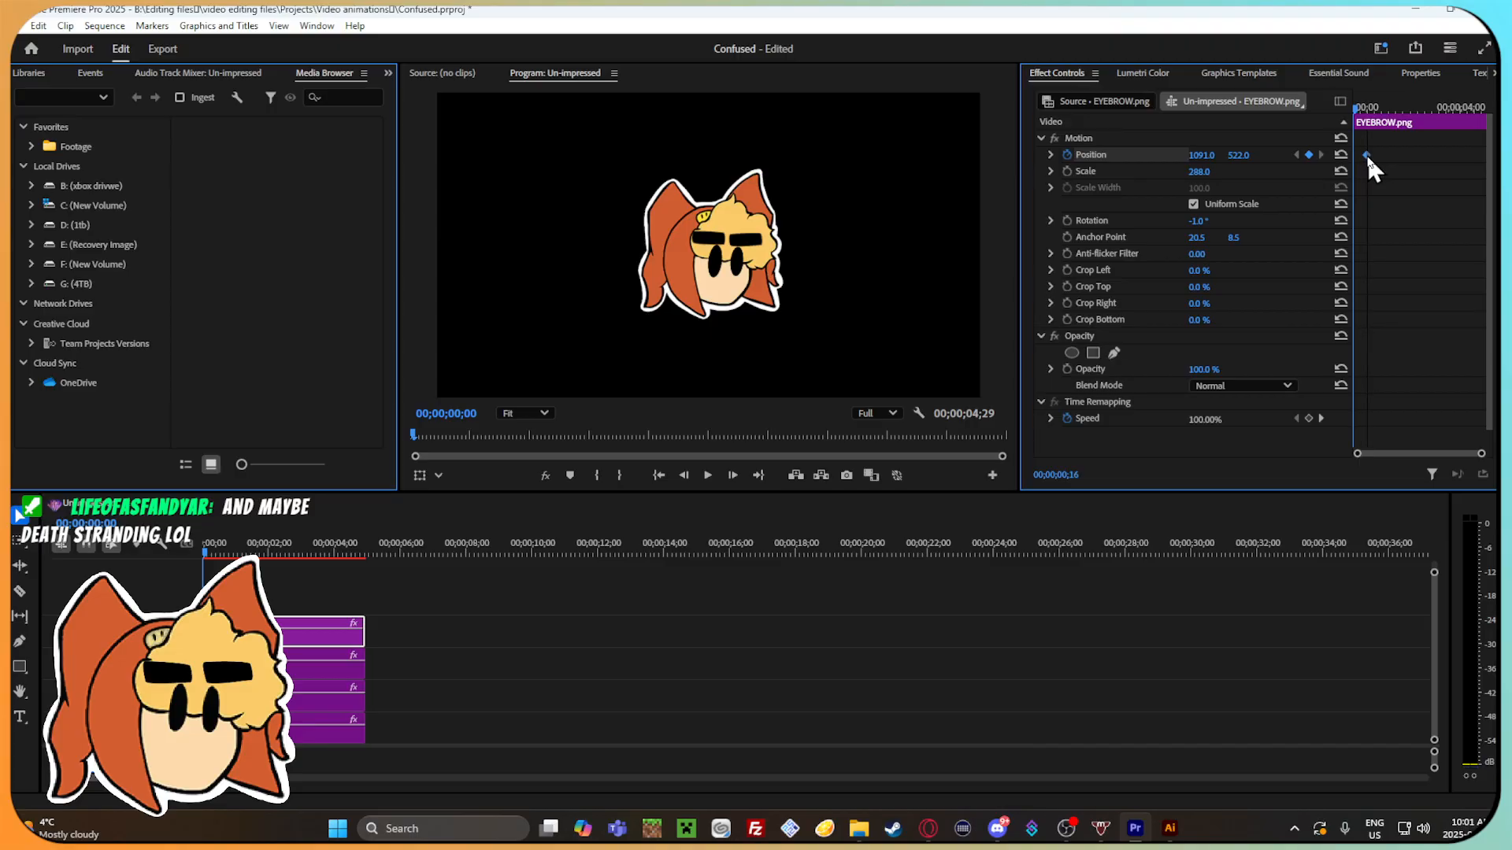
drag(1354, 107, 1386, 122)
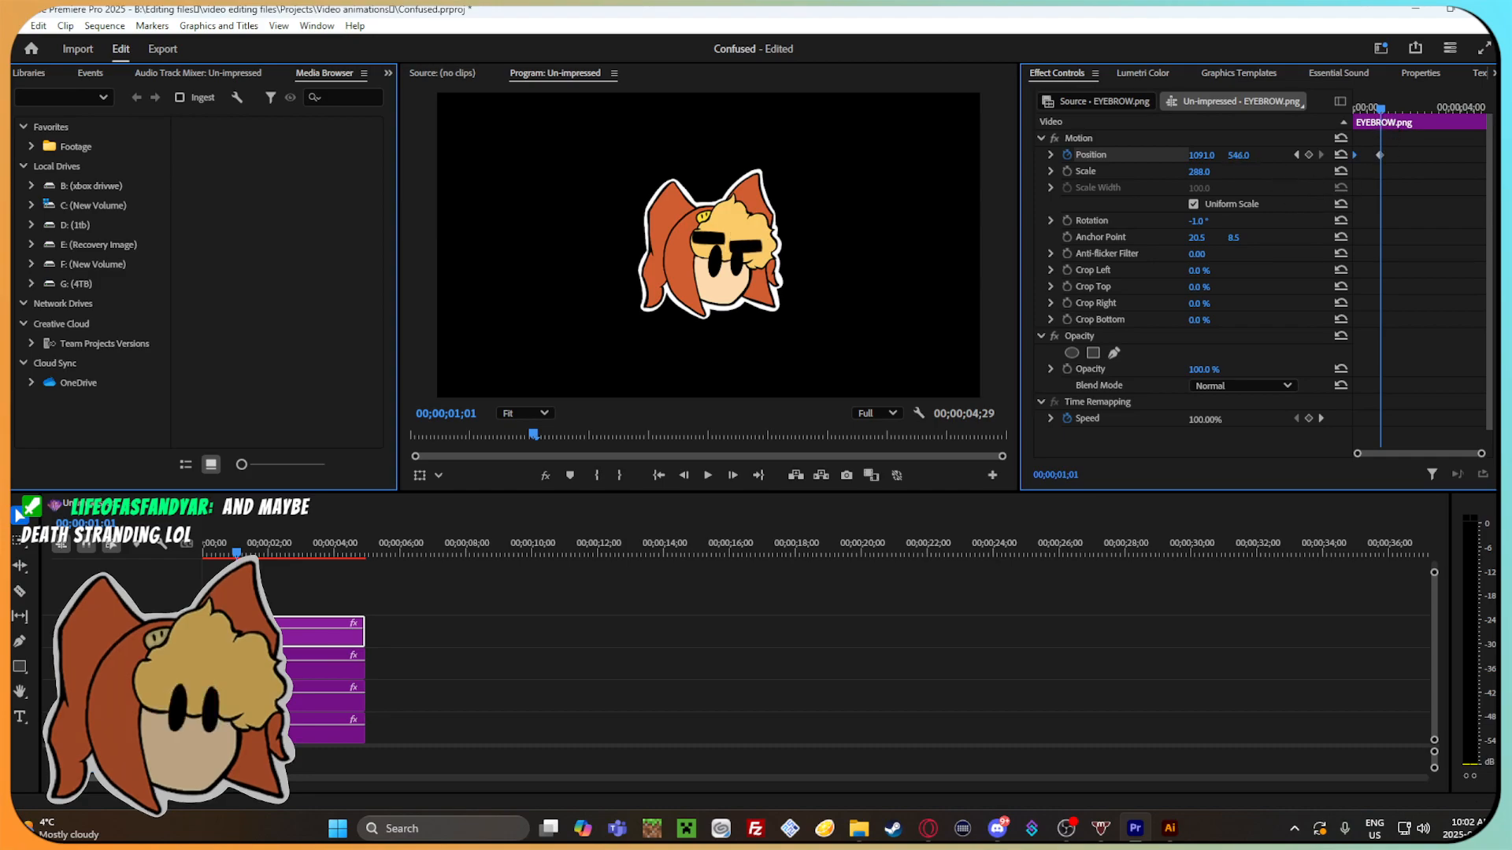
drag(1239, 156, 1246, 156)
drag(1383, 108, 1339, 115)
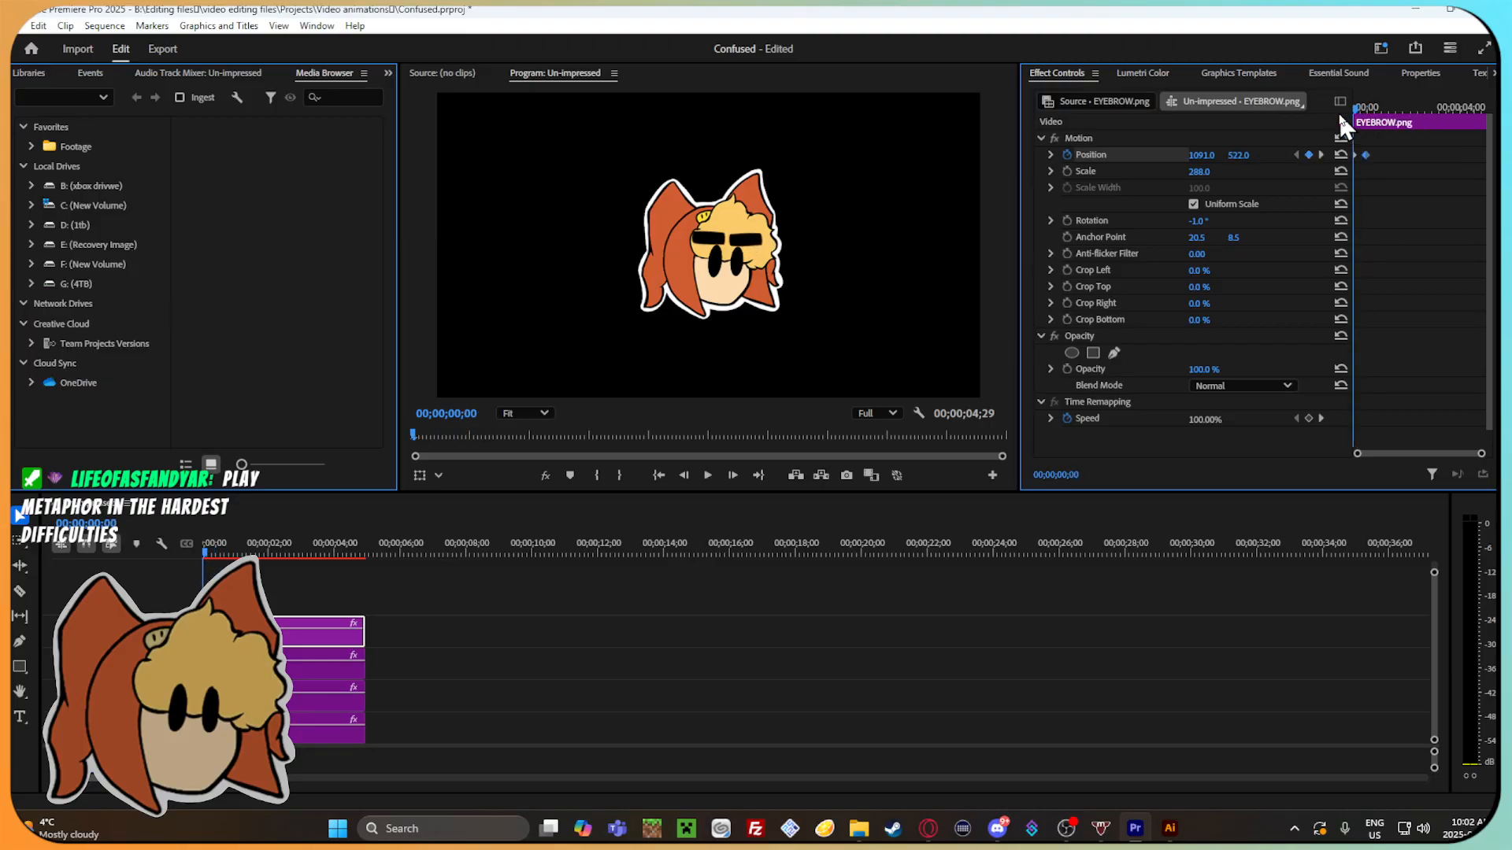
Apply Ease In and Ease Out temporal interpolation to the duplicated eyebrow's position keyframes.
click(1081, 155)
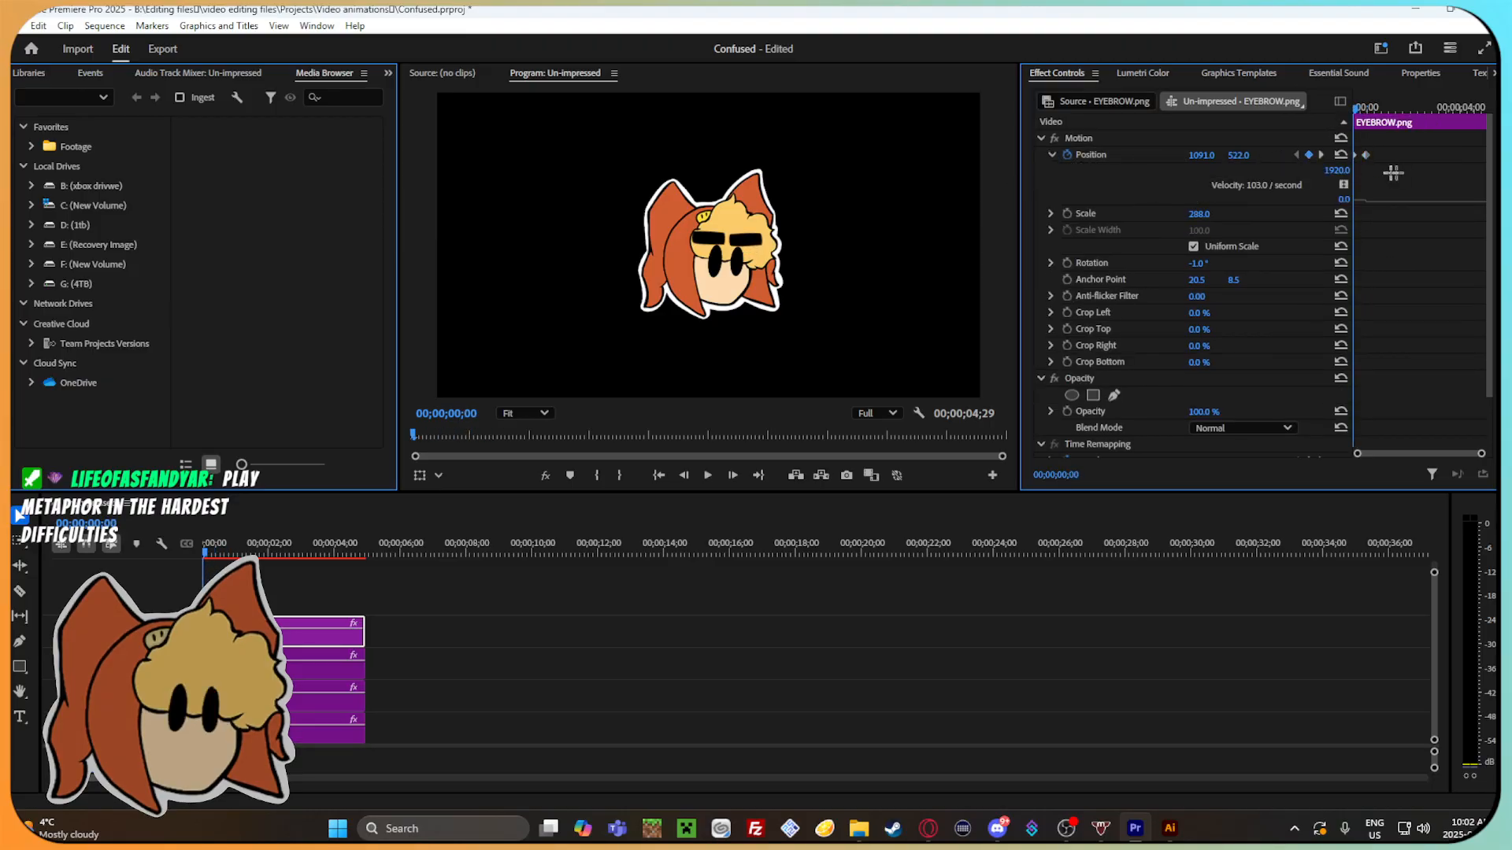
right_click(1367, 156)
mouse_move(1417, 293)
click(1304, 389)
right_click(1368, 152)
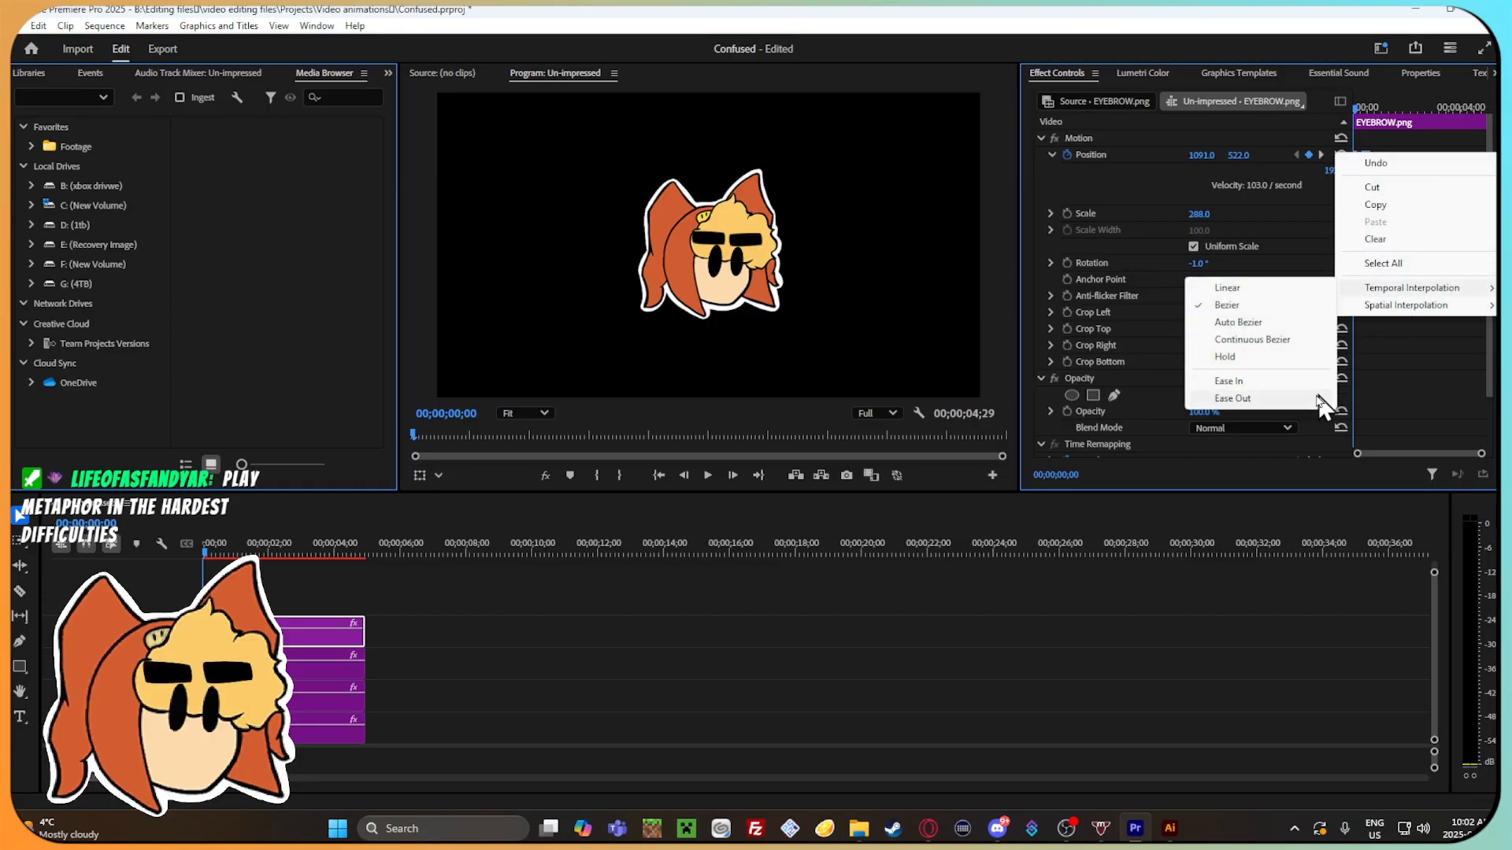
click(1319, 398)
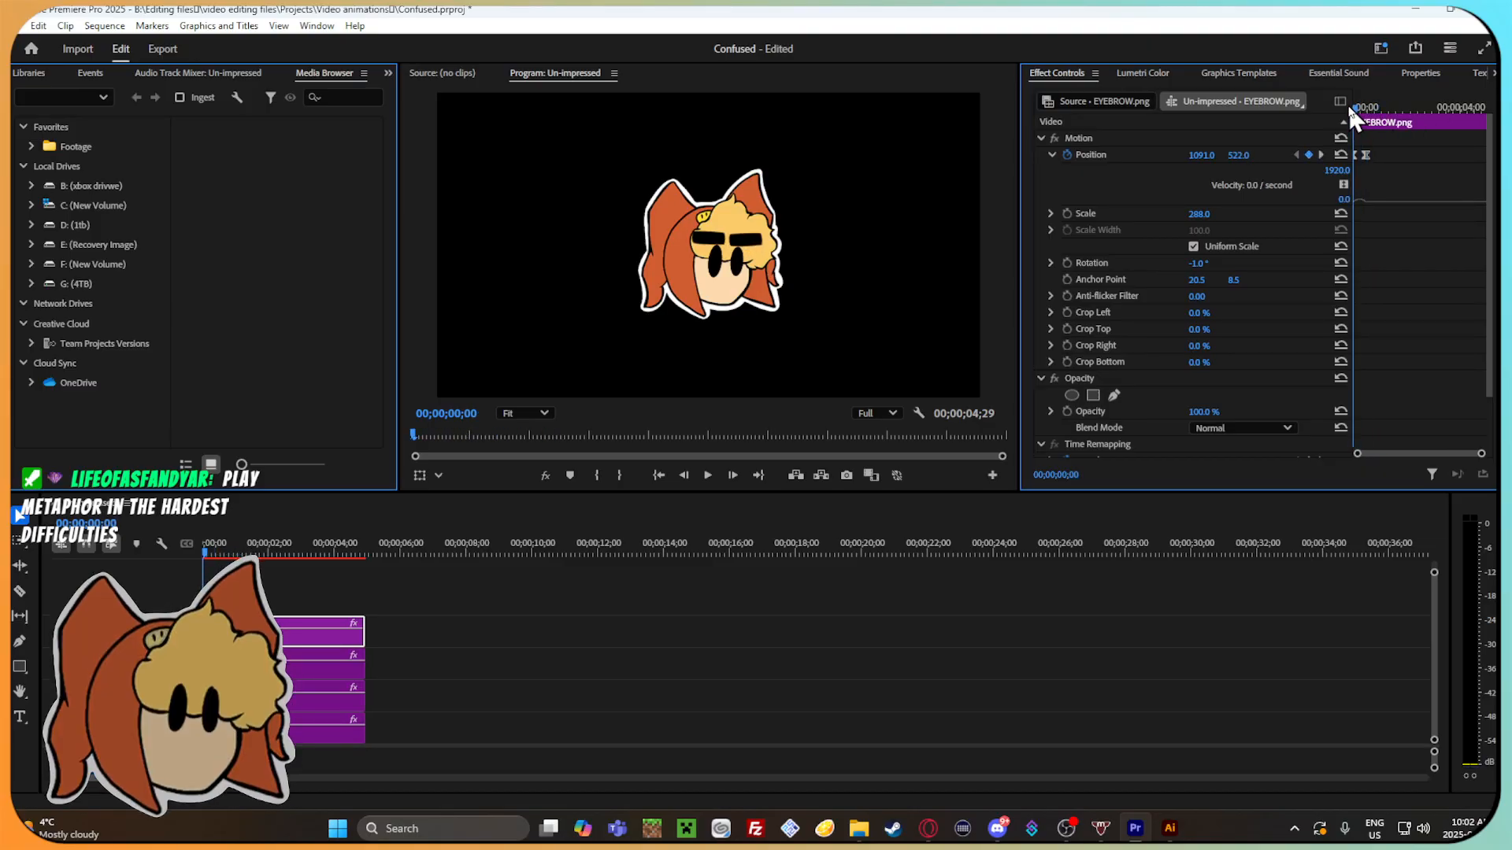
Select both position keyframes and reshape the velocity curve into a sharper peak between them.
mouse_move(1481, 454)
mouse_down()
mouse_move(1404, 459)
mouse_move(1417, 456)
mouse_up()
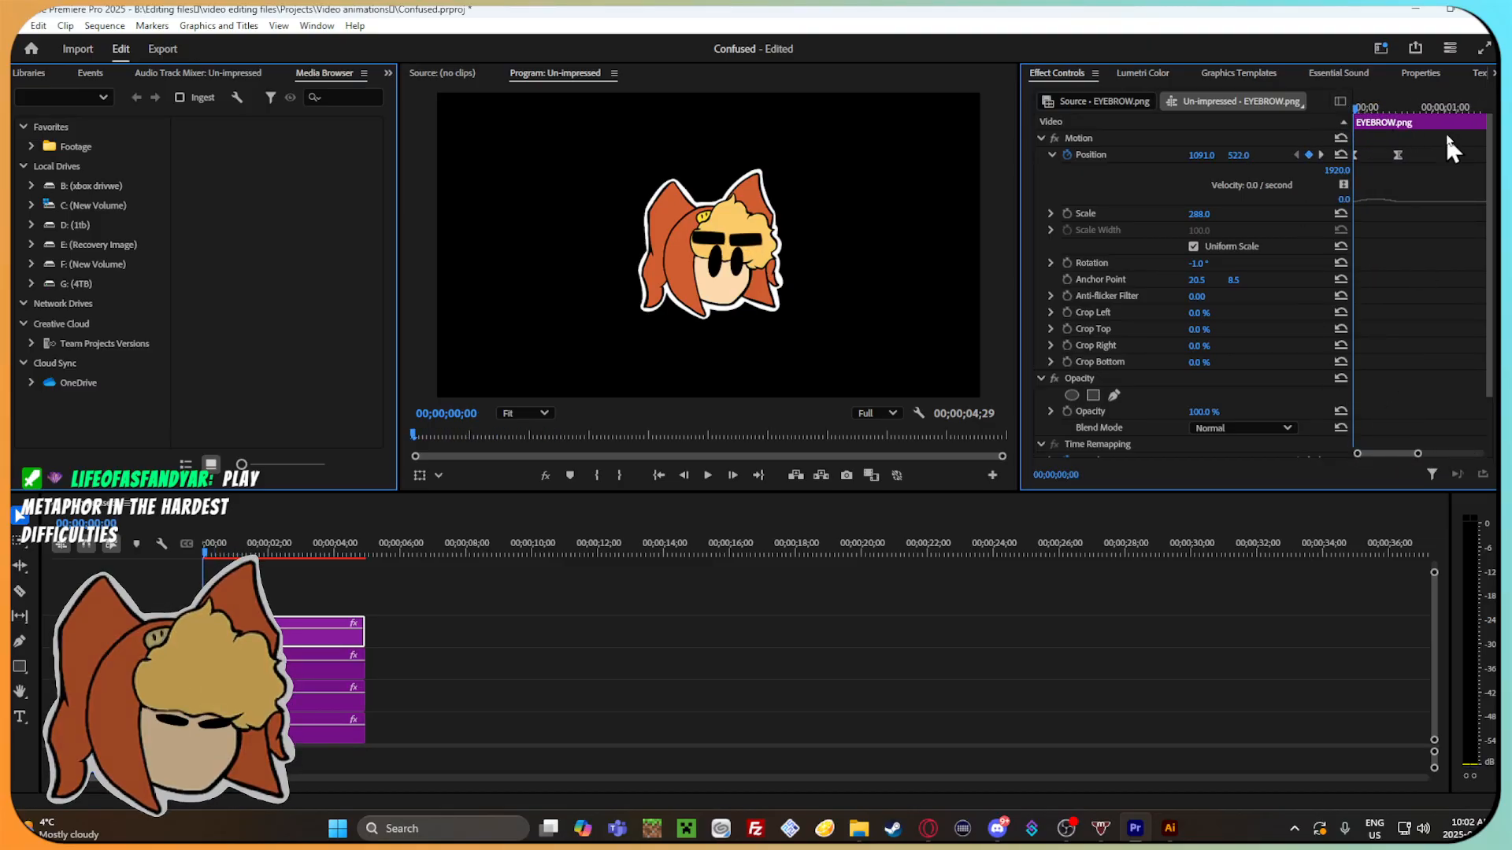
drag(1430, 180, 1300, 138)
drag(1390, 204, 1368, 206)
Play the eyebrow movement repeatedly from the sequence start, then deselect the clip and examine the preview at different magnifications.
key(space)
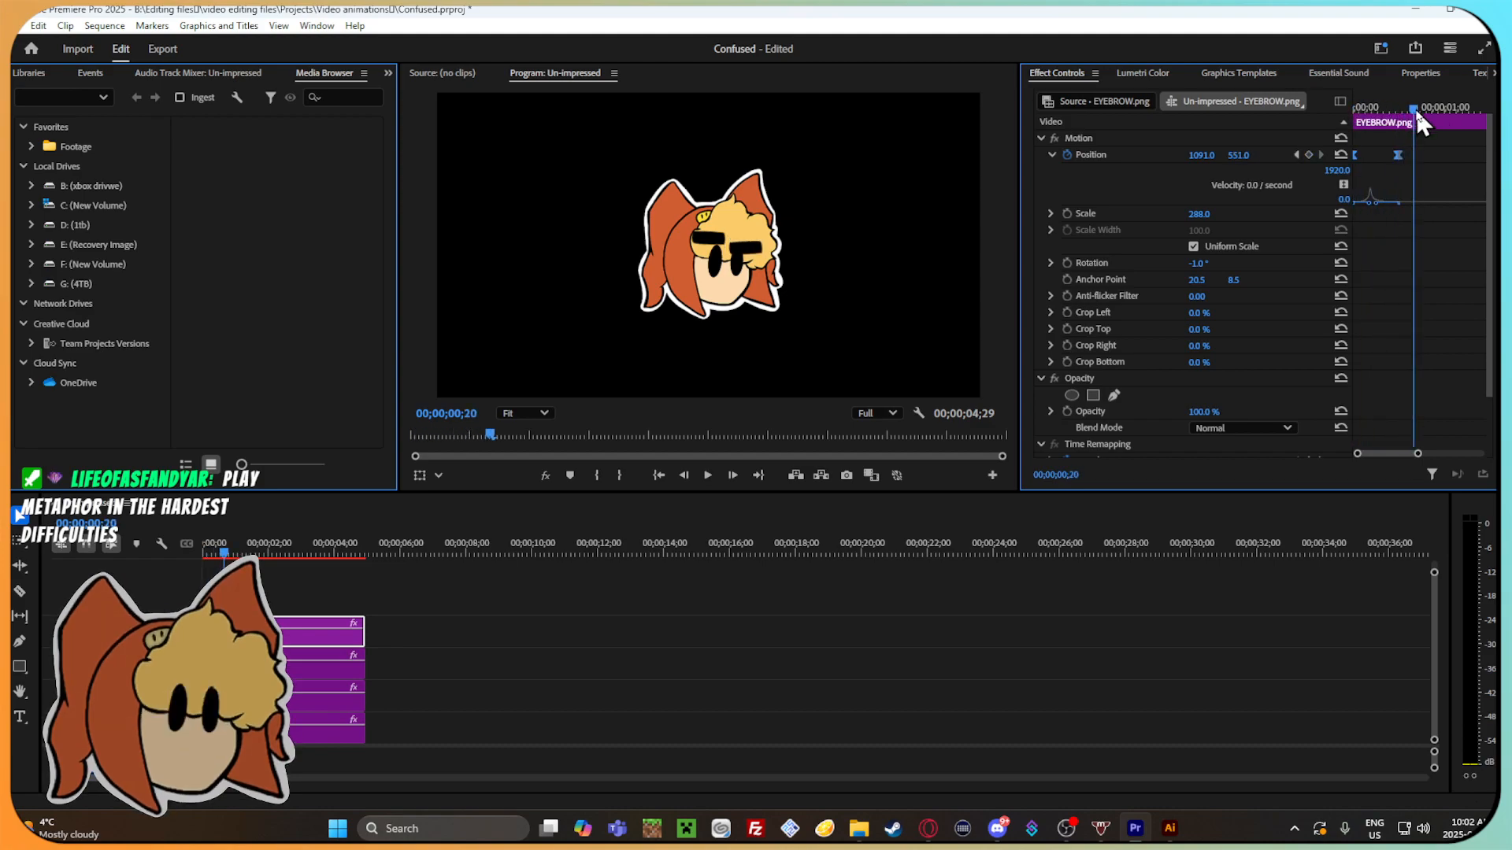
key(space)
drag(1382, 106, 1349, 103)
key(space)
key(space)
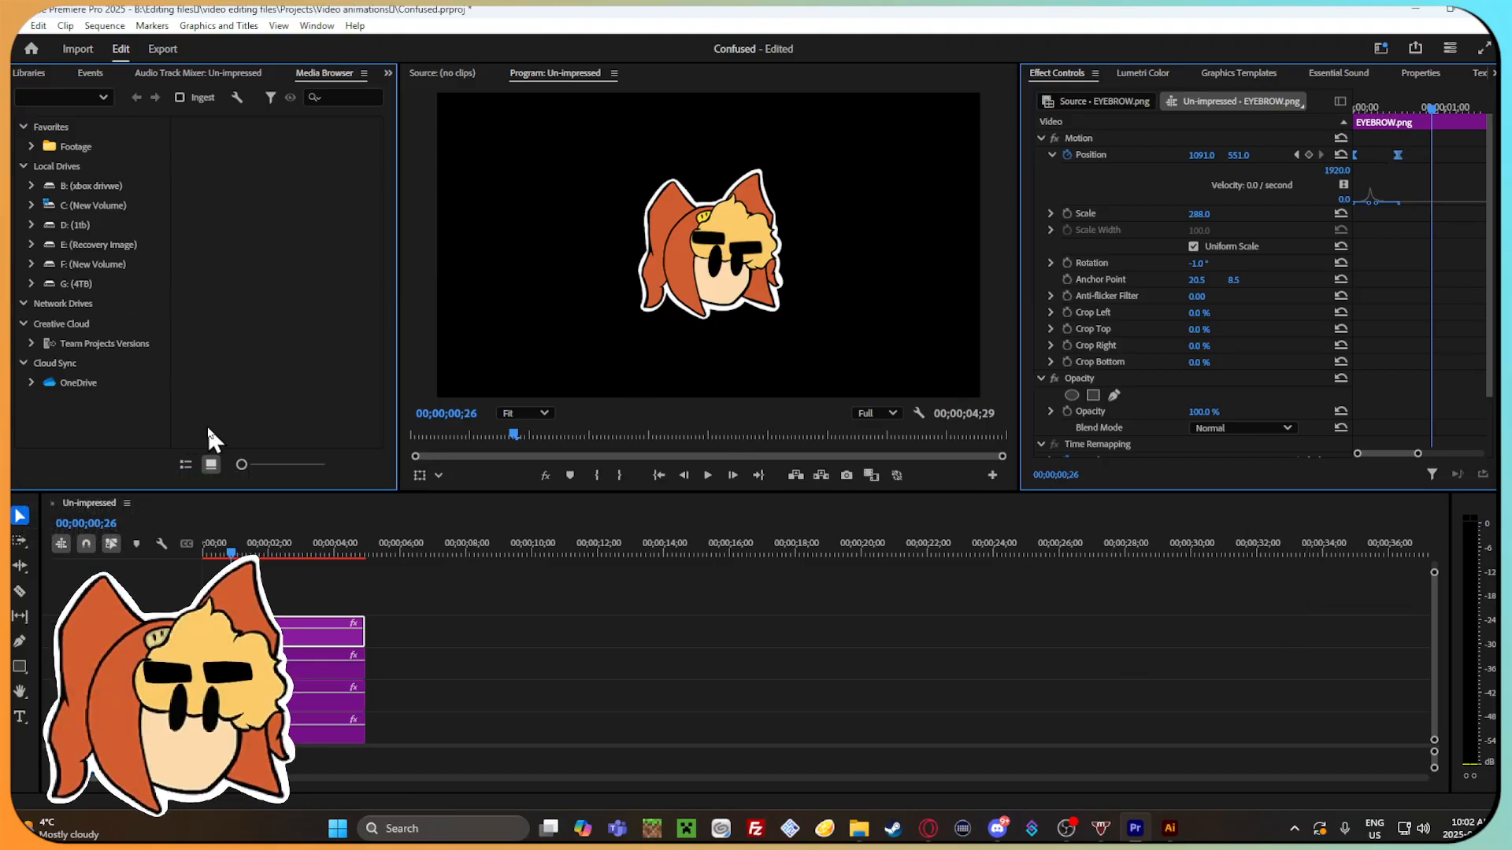
drag(231, 556, 200, 553)
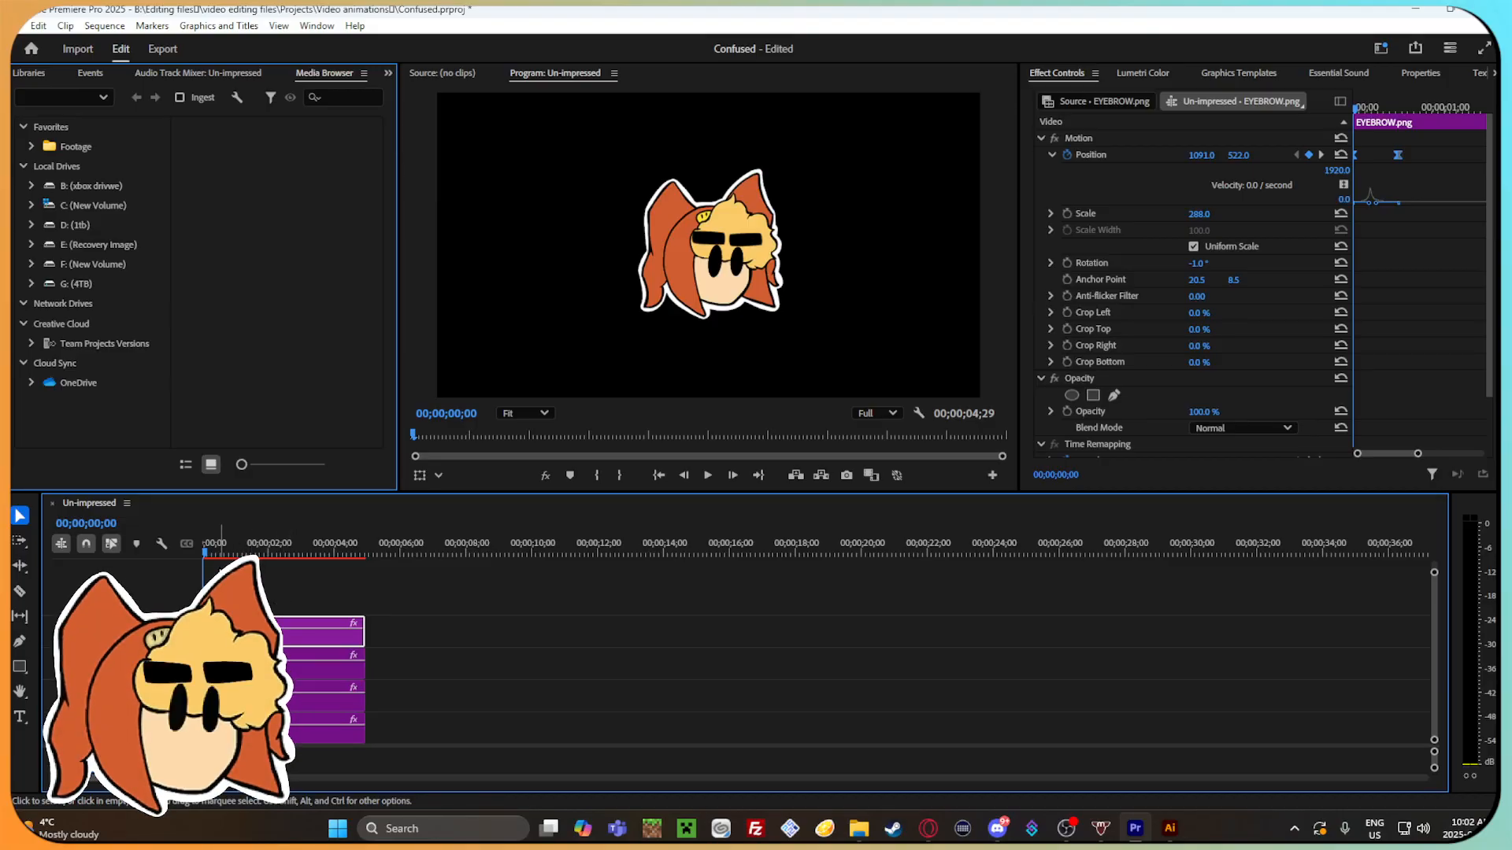
mouse_move(221, 556)
mouse_down()
mouse_move(236, 558)
mouse_move(204, 556)
mouse_up()
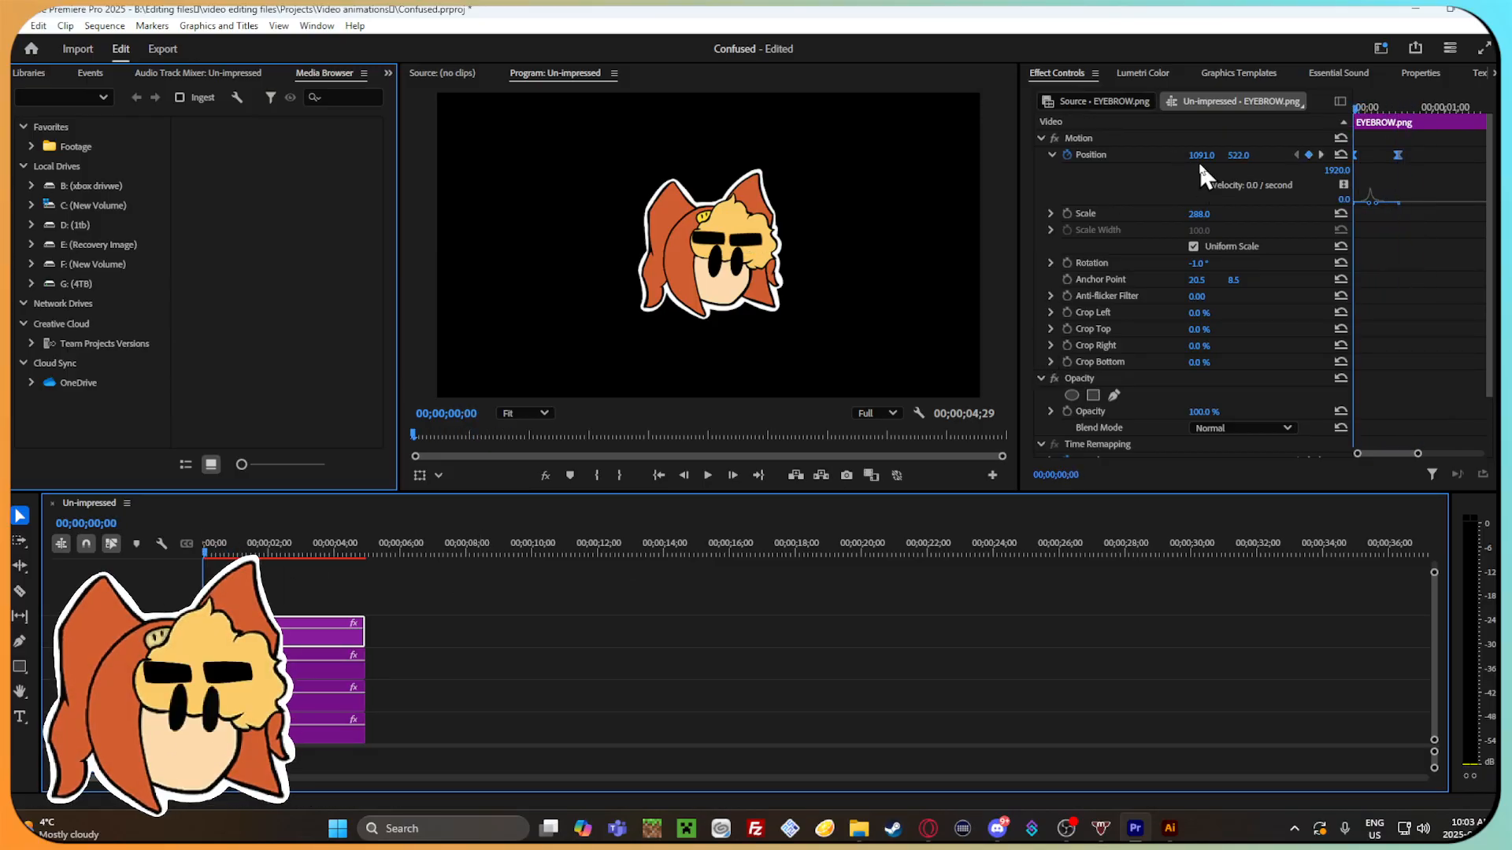
click(414, 677)
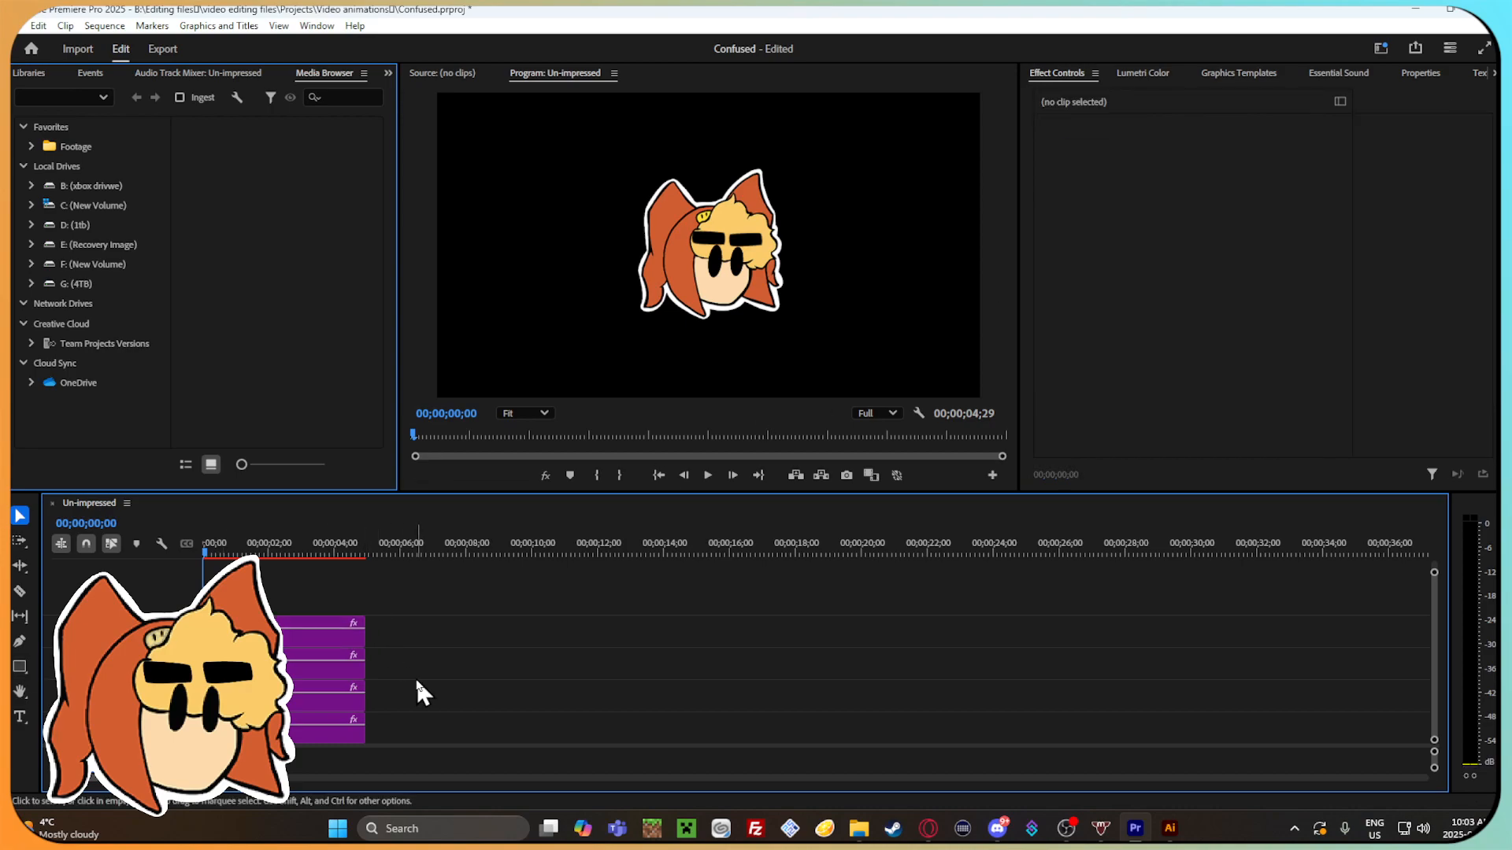
scroll(744, 332, down, 1)
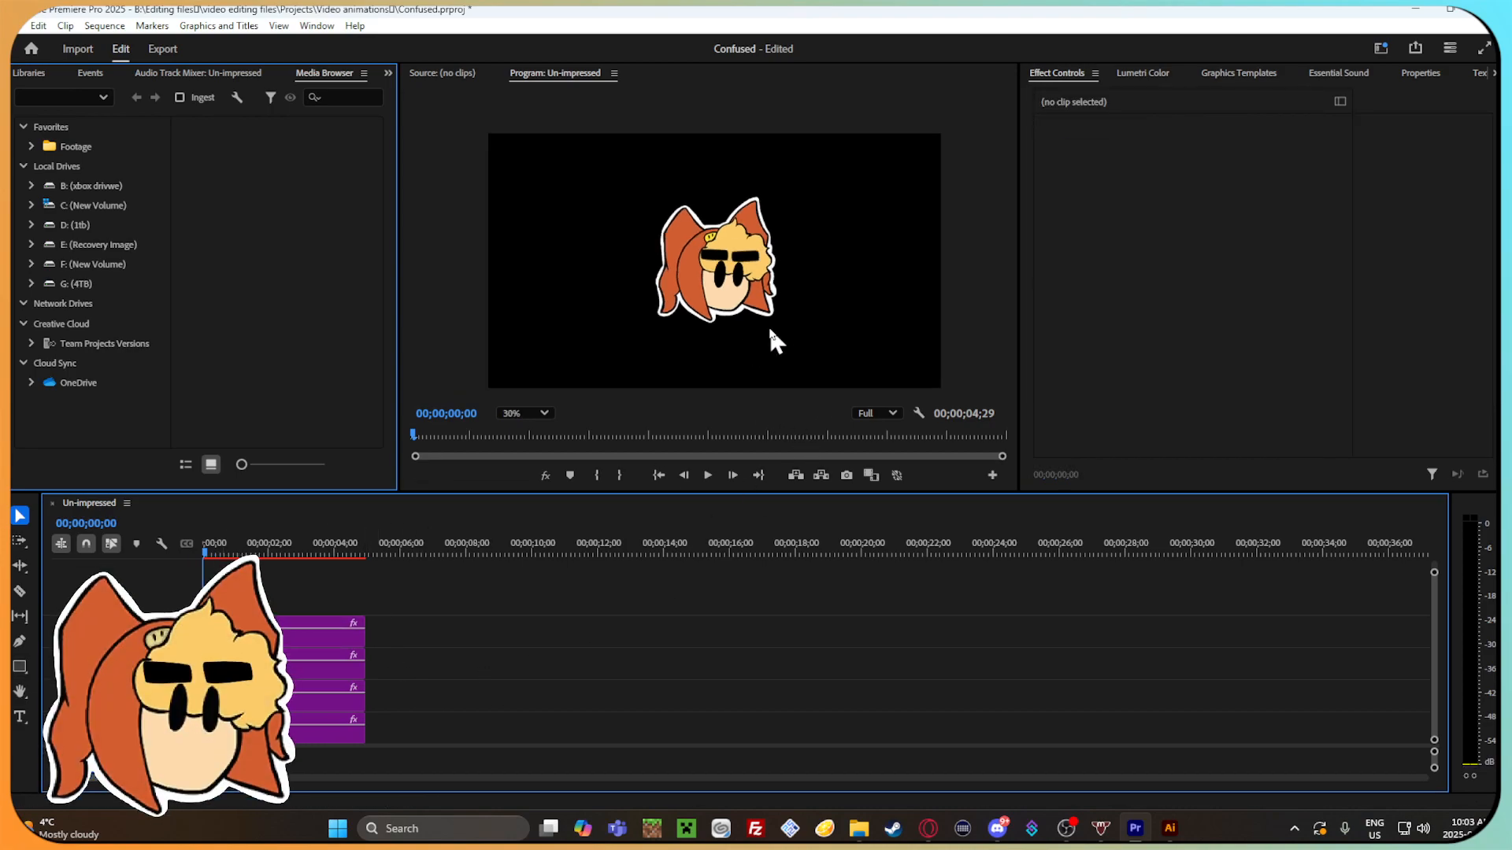
scroll(744, 318, up, 1)
scroll(551, 648, down, 2)
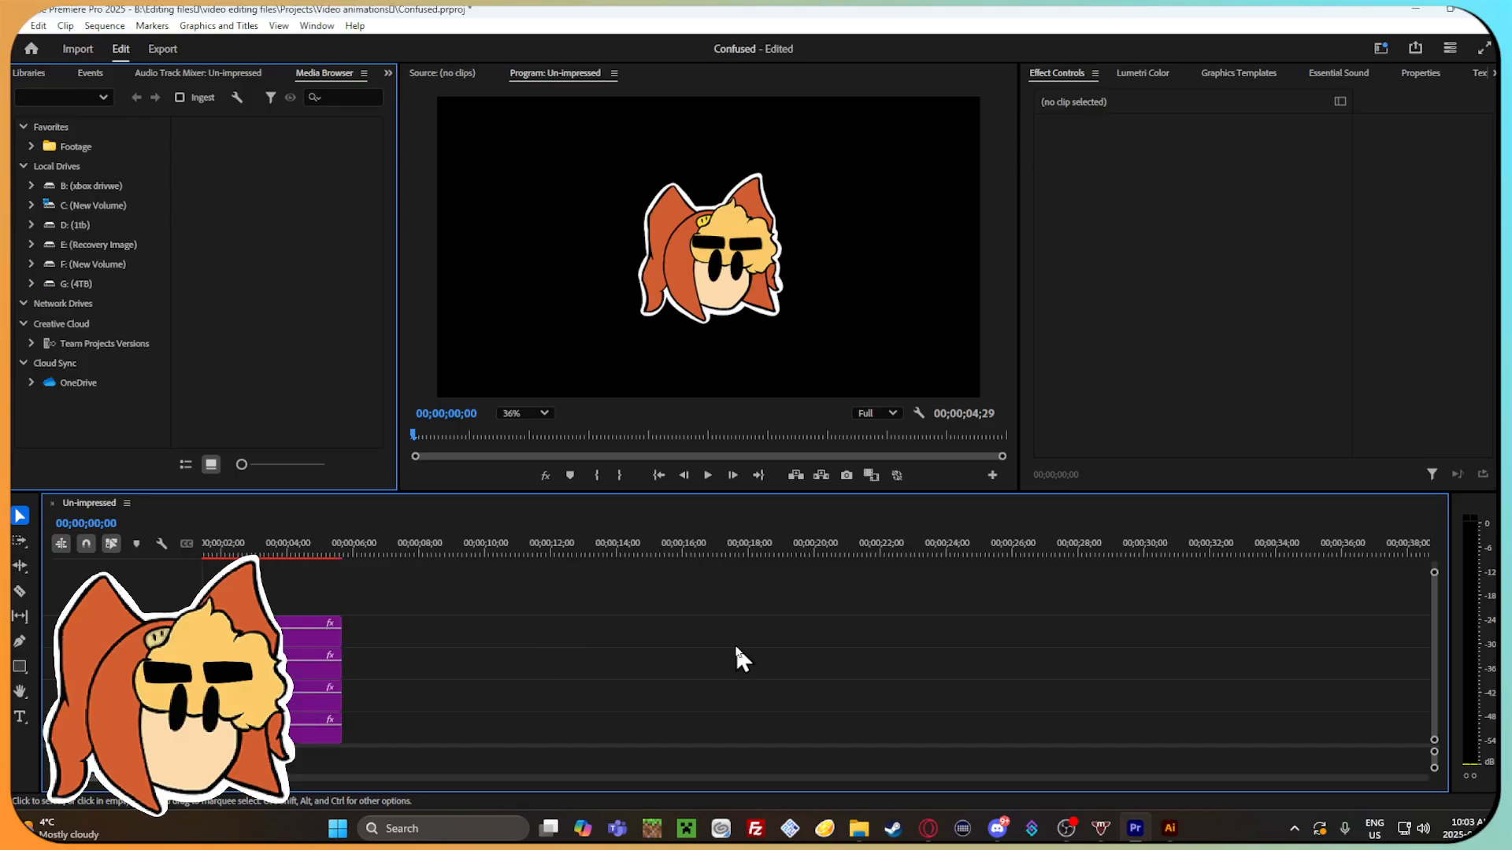
Shift the duplicated eyebrow's two position keyframes to about 00;00;01;15 and 00;00;02;00, and play back the new timing.
click(319, 632)
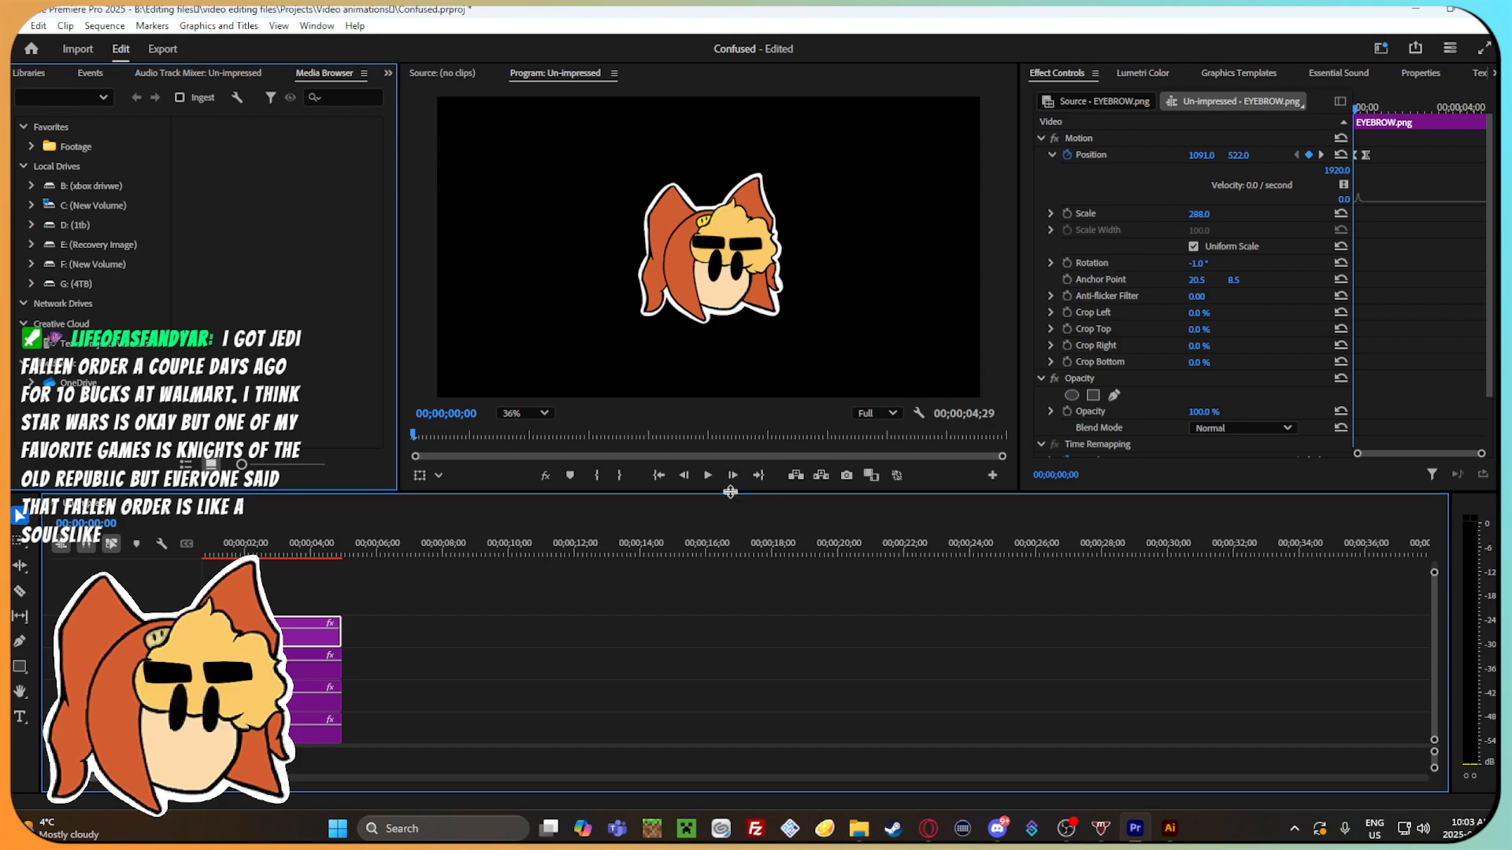
mouse_move(197, 549)
mouse_down()
mouse_move(272, 561)
mouse_move(187, 549)
mouse_move(224, 559)
mouse_move(212, 551)
mouse_up()
click(1382, 188)
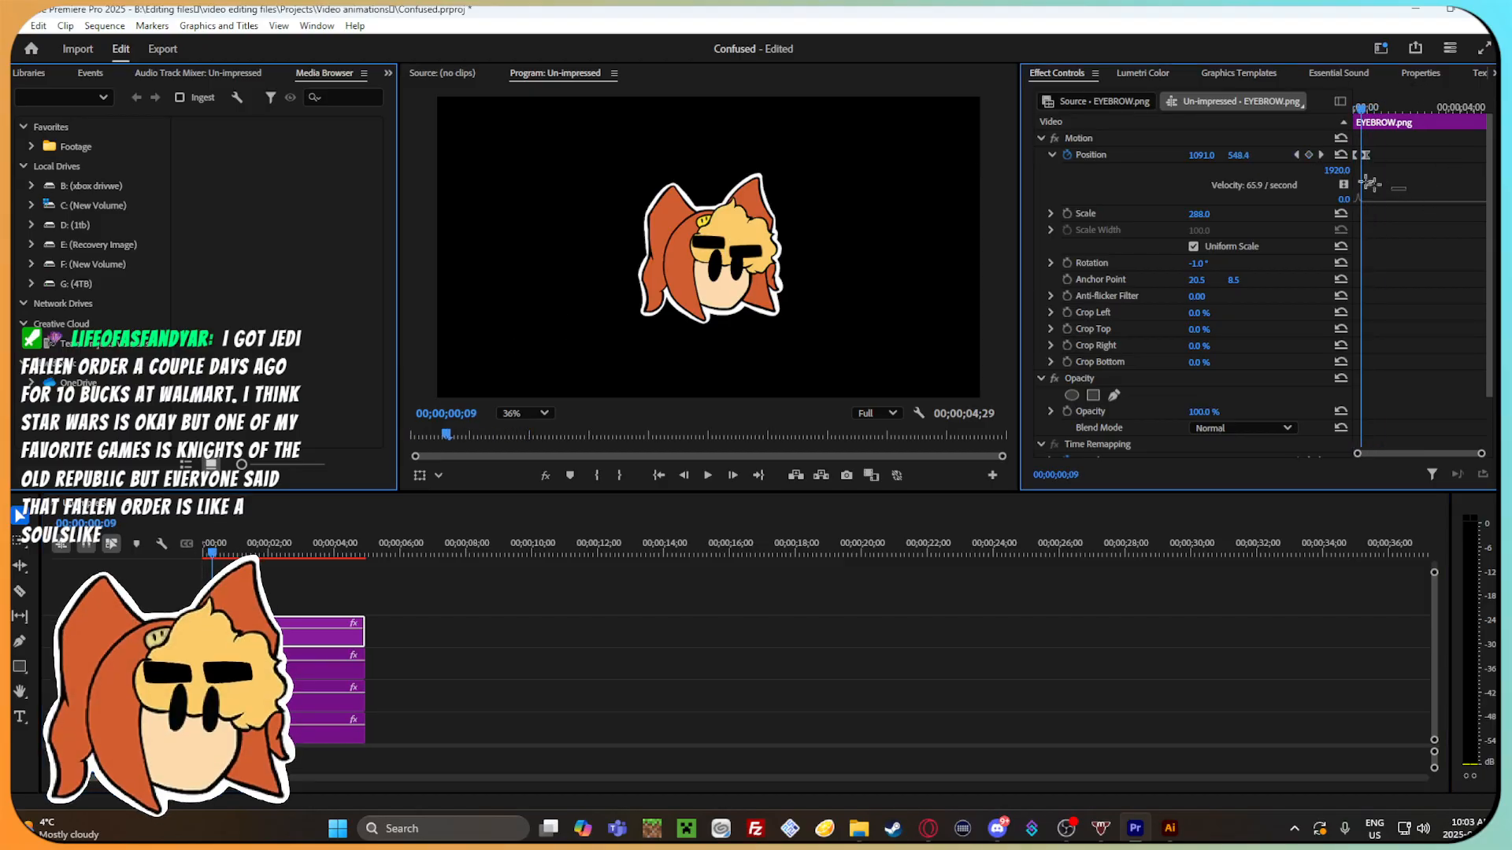
drag(1356, 158, 1351, 116)
key(space)
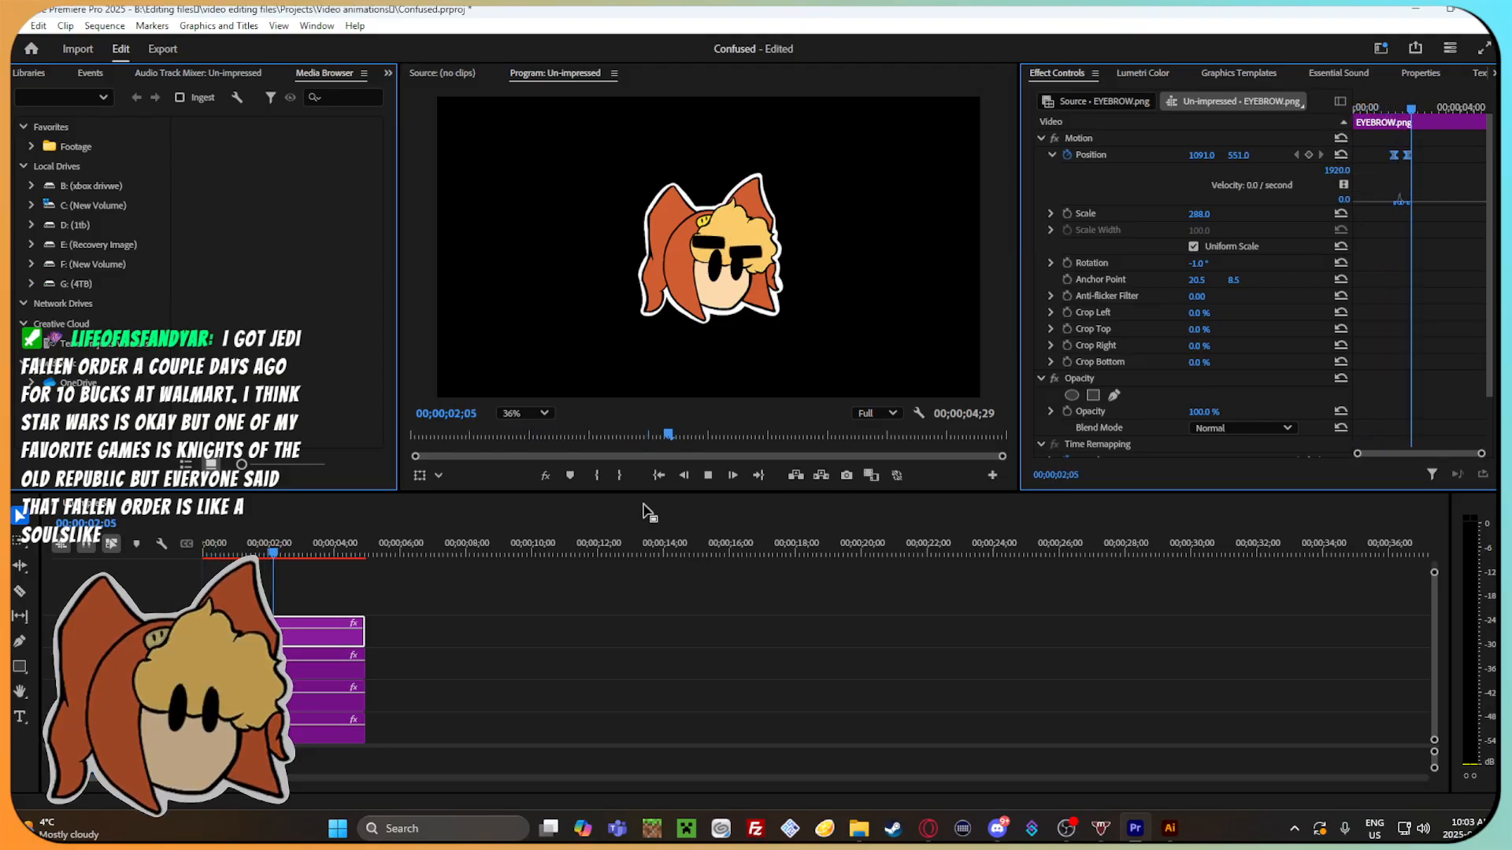
key(space)
Move the playhead to 00;00;00;28, check the empty.png clip's motion settings, and select all four clips together.
drag(296, 546, 233, 549)
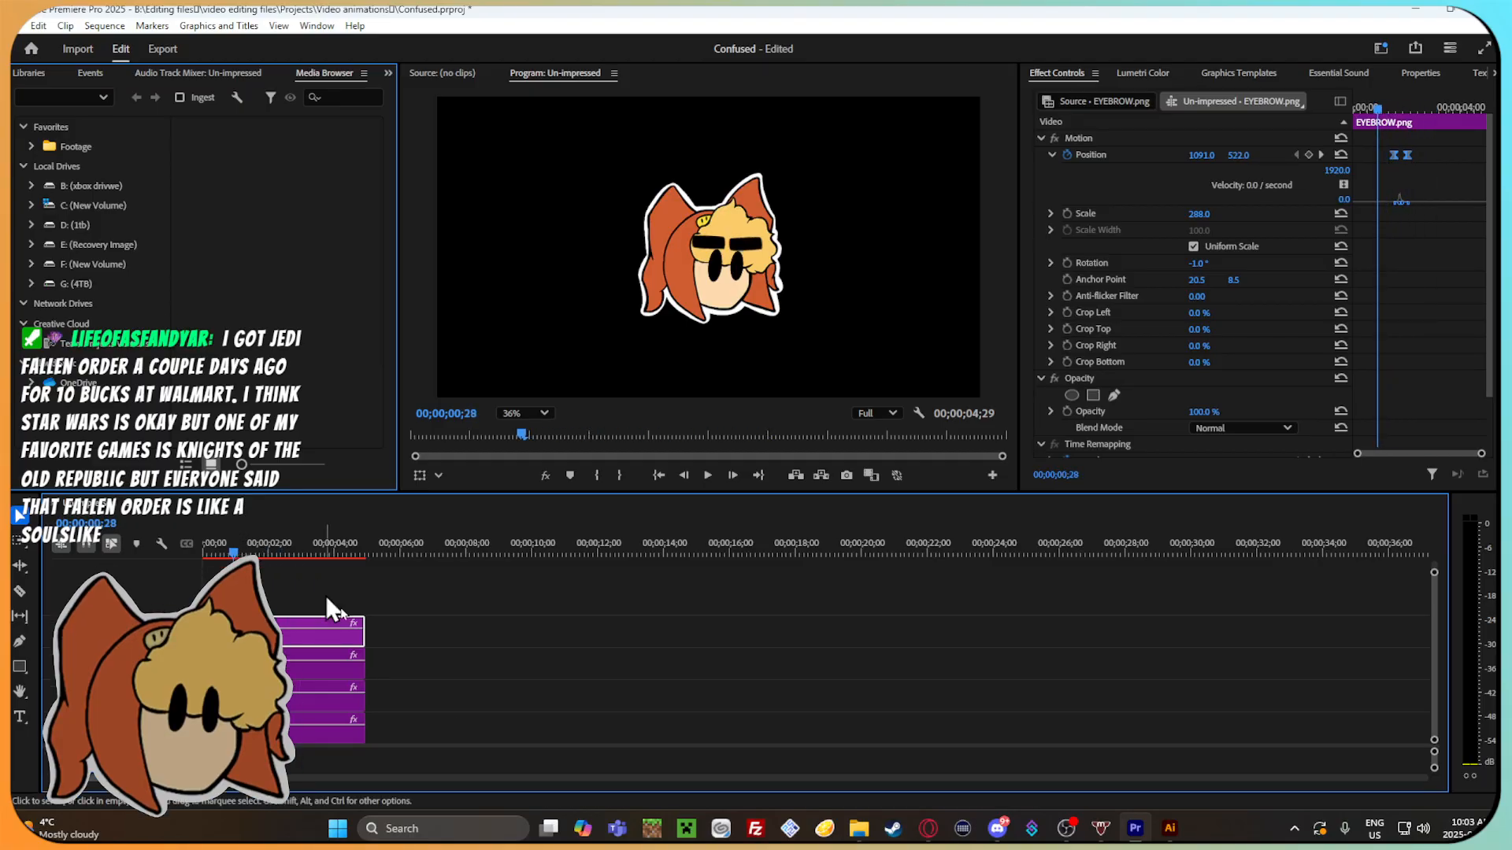
click(412, 702)
click(320, 732)
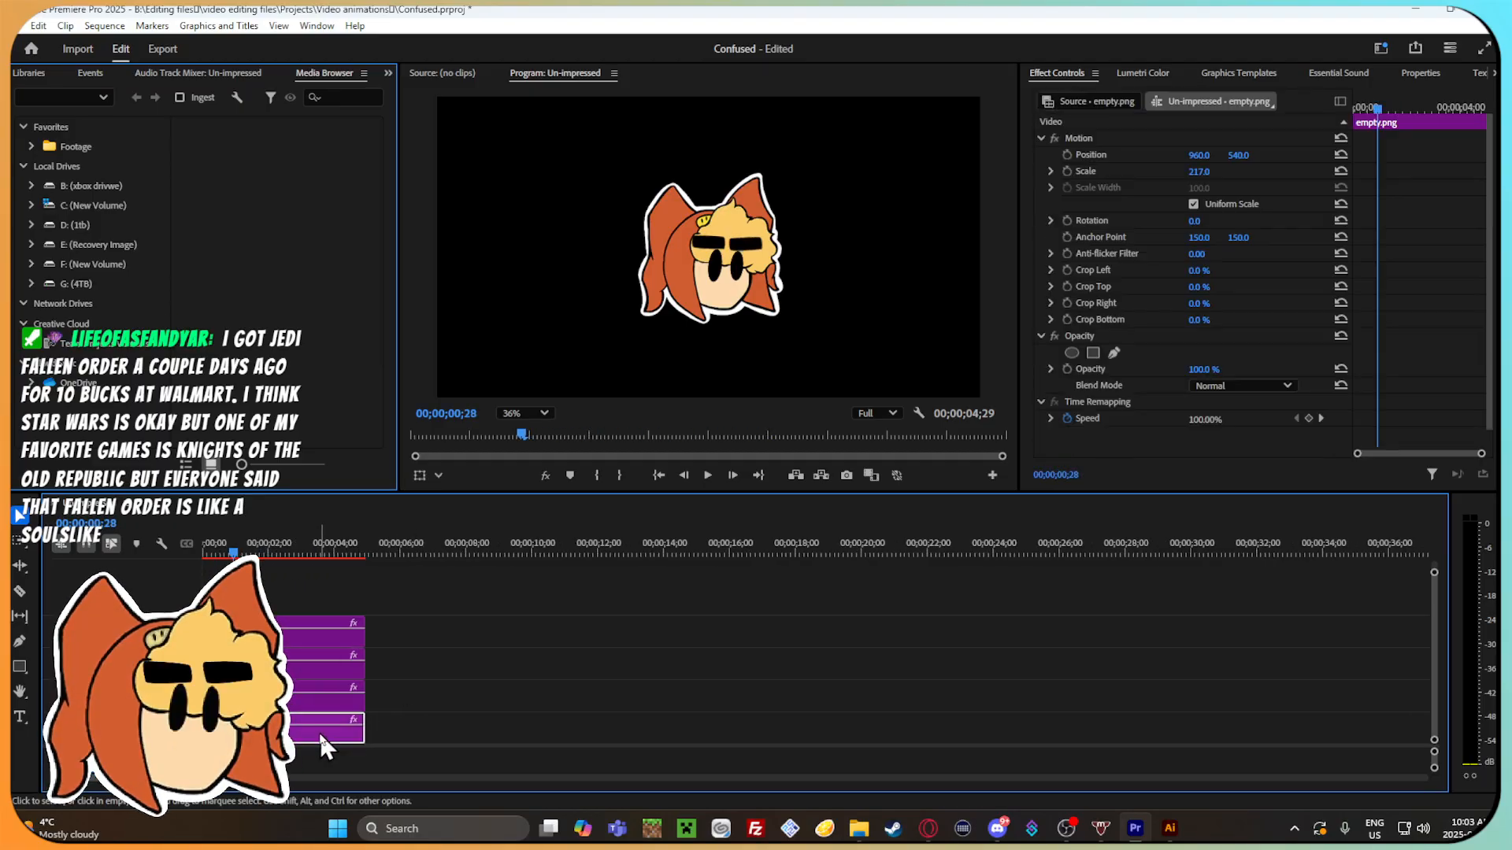
click(388, 721)
click(347, 726)
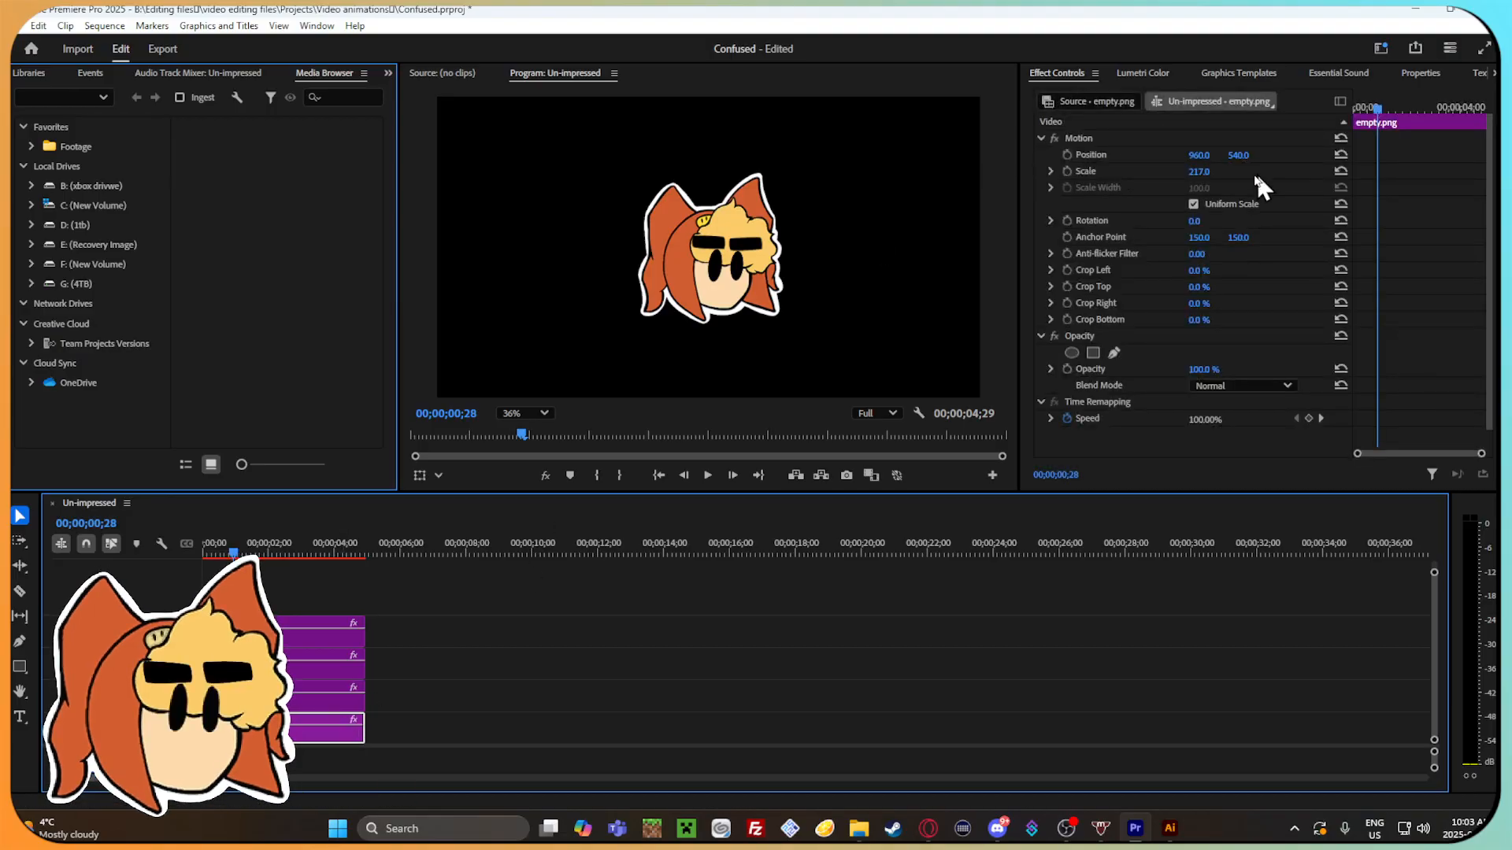
shift+click(259, 632)
shift+click(335, 666)
shift+click(326, 699)
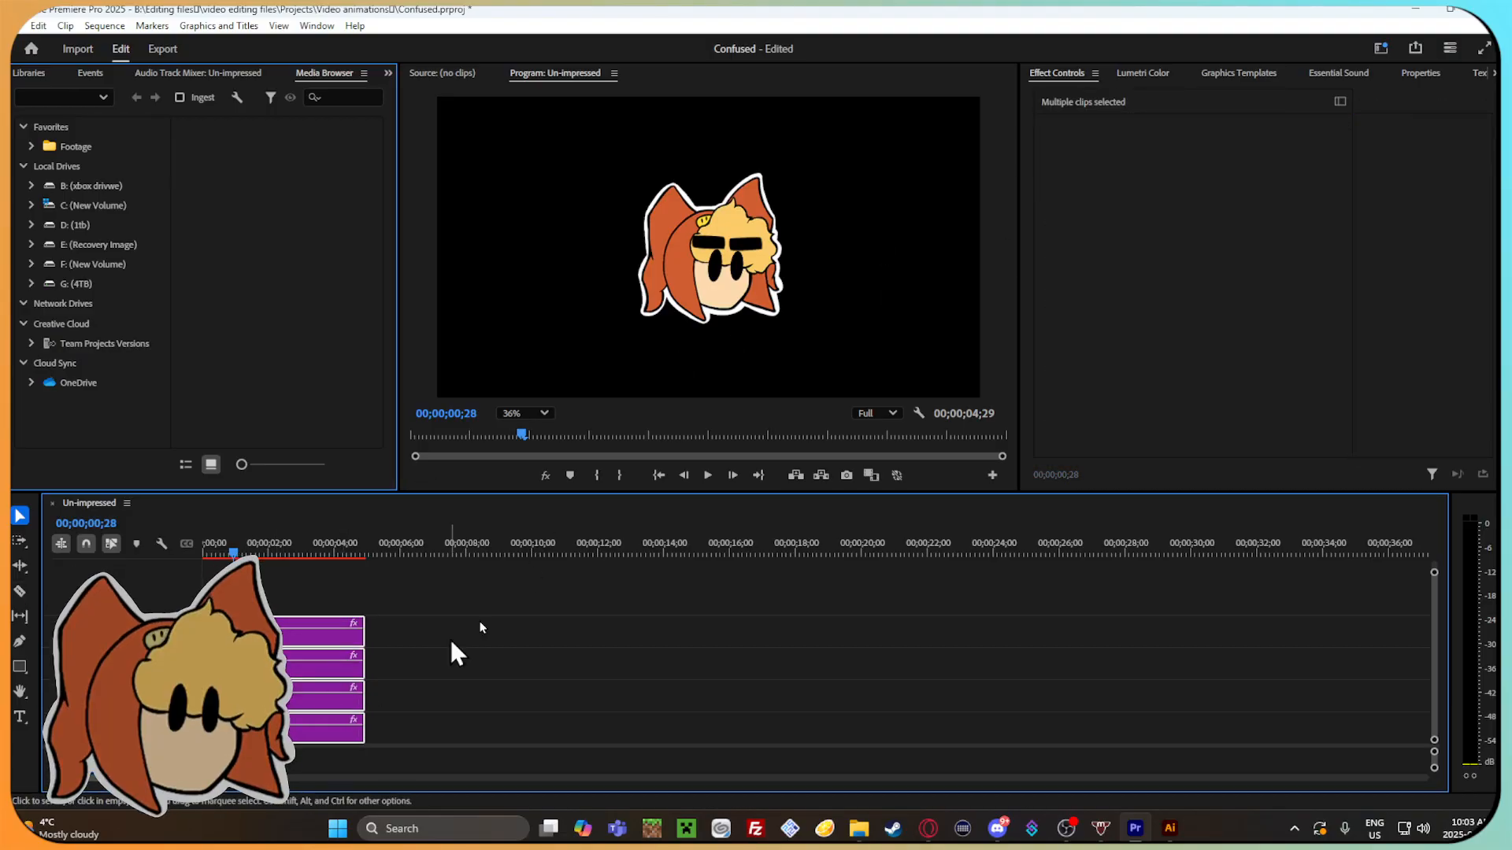
Switch to the web browser, search Google for "Premire pro can you move multiple assets at once?", and skim the results and related question.
click(929, 828)
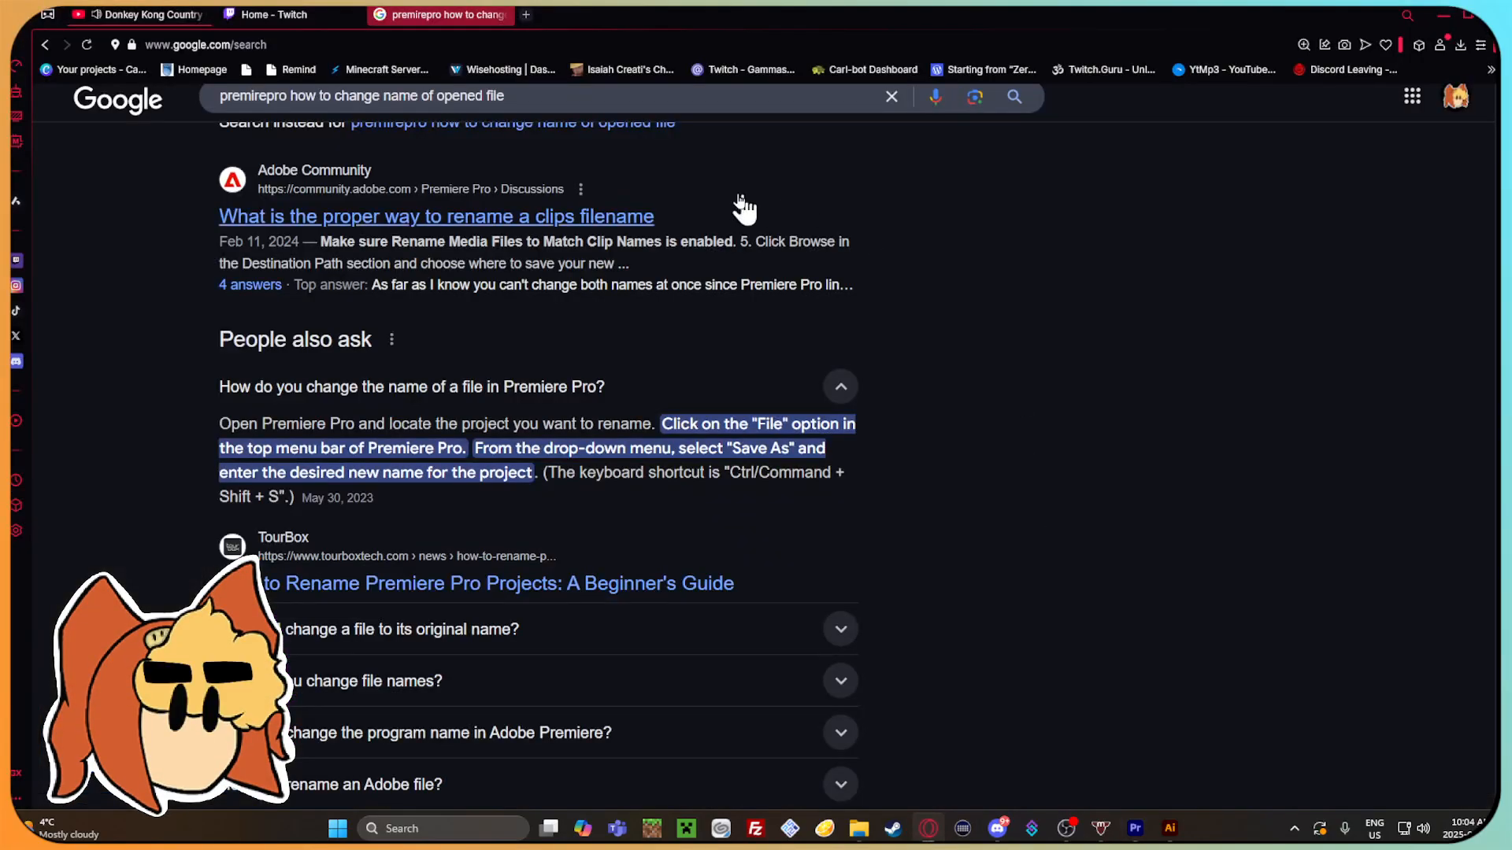
click(888, 96)
text(P)
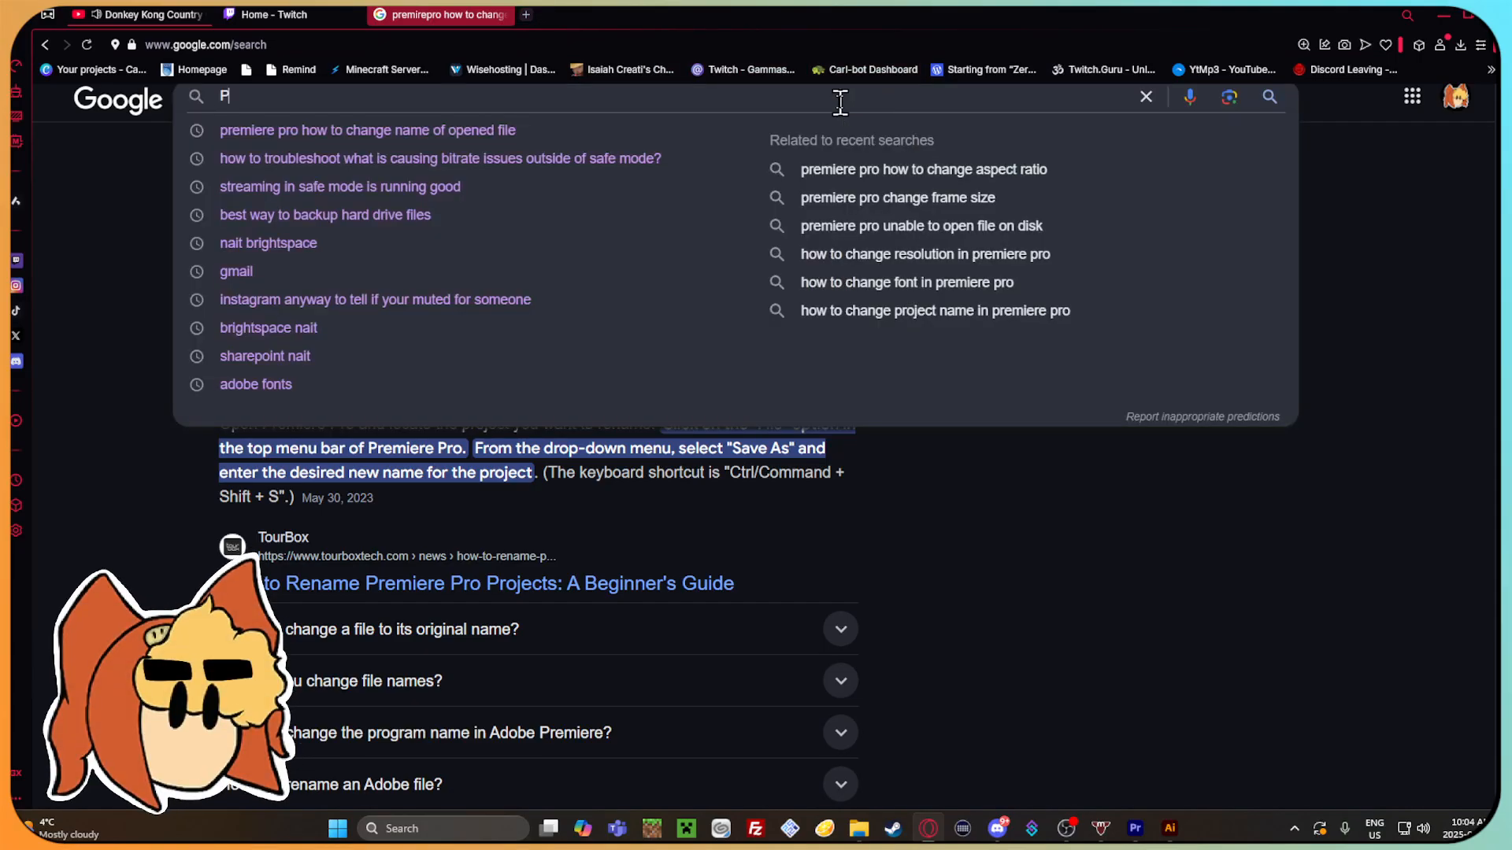
text(remire pro can you )
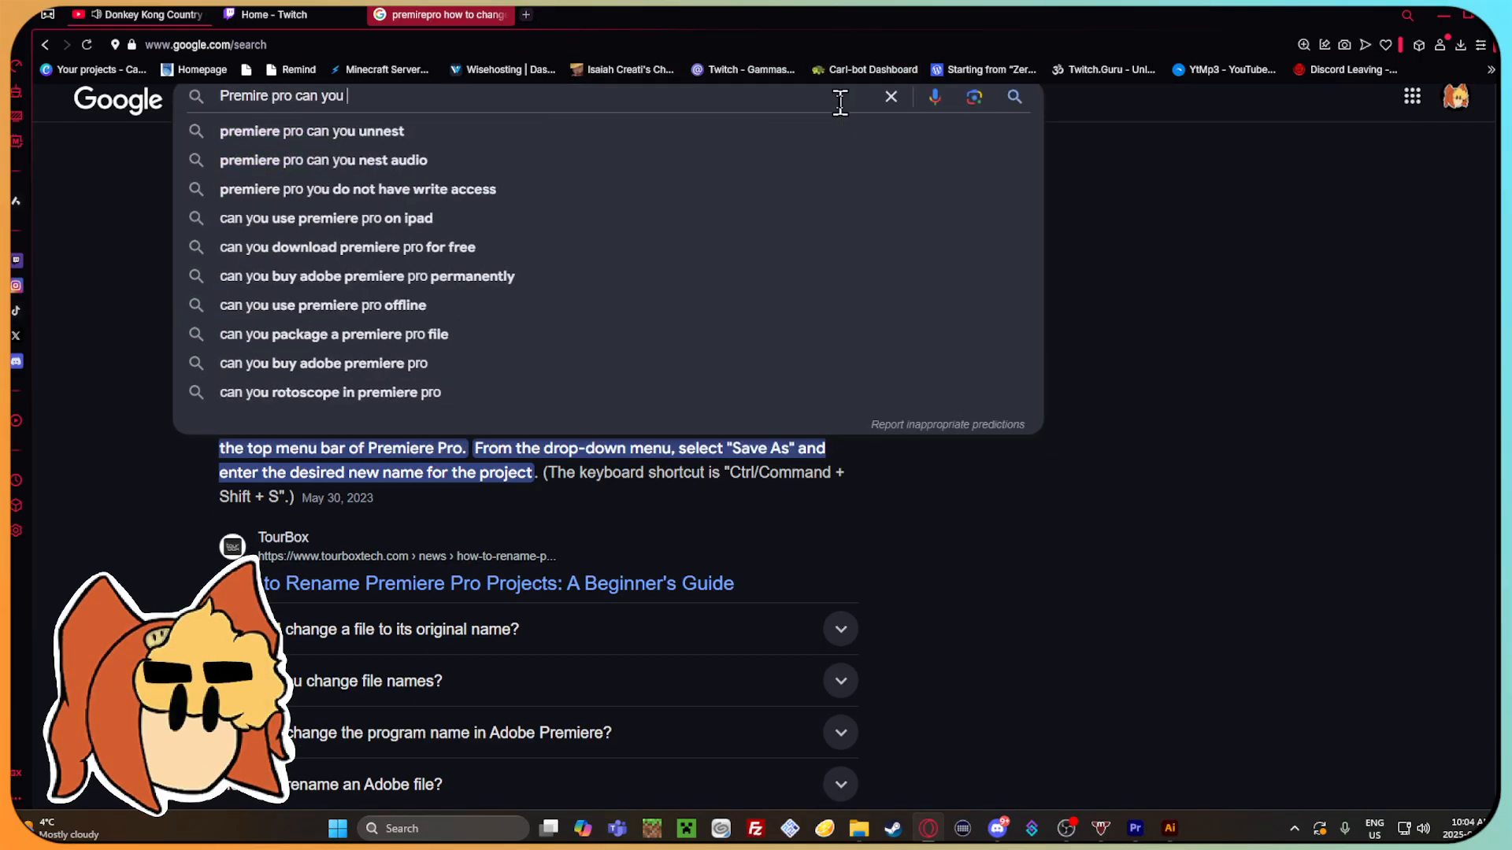
text(move multiple a)
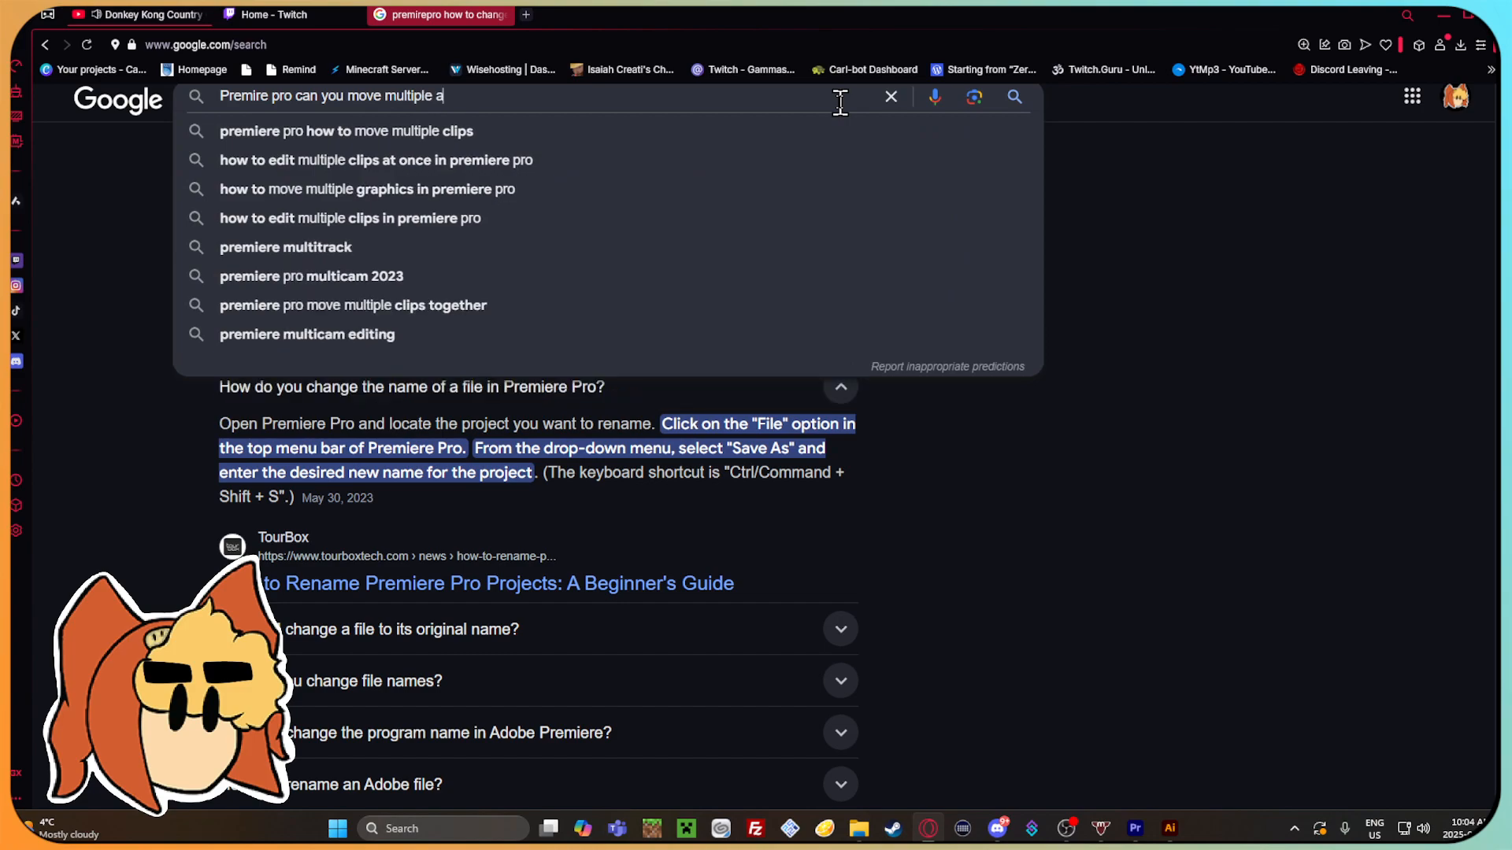
text(ssets at once?)
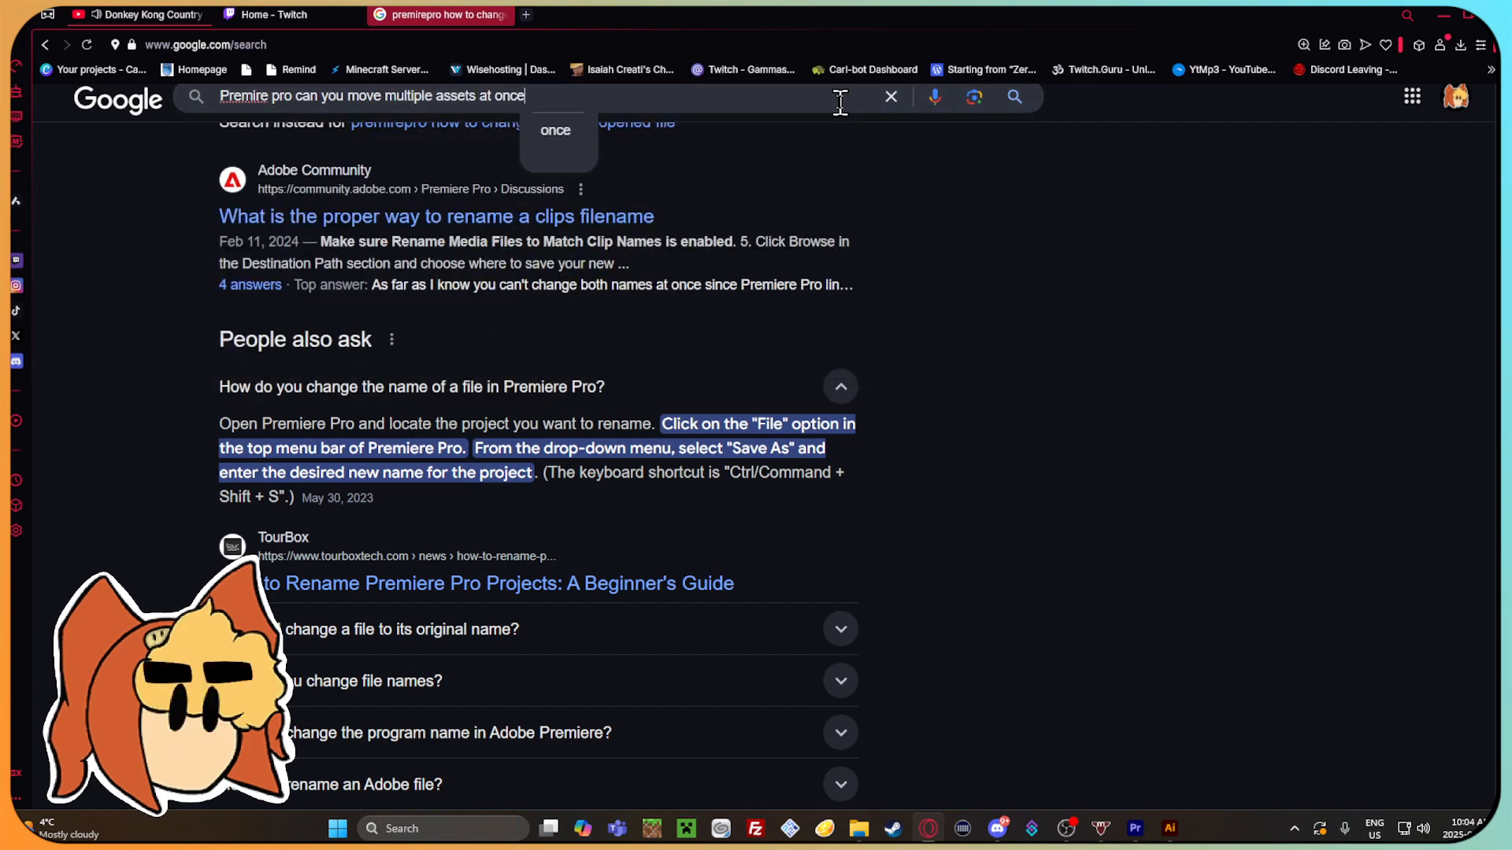
key(shift+Return)
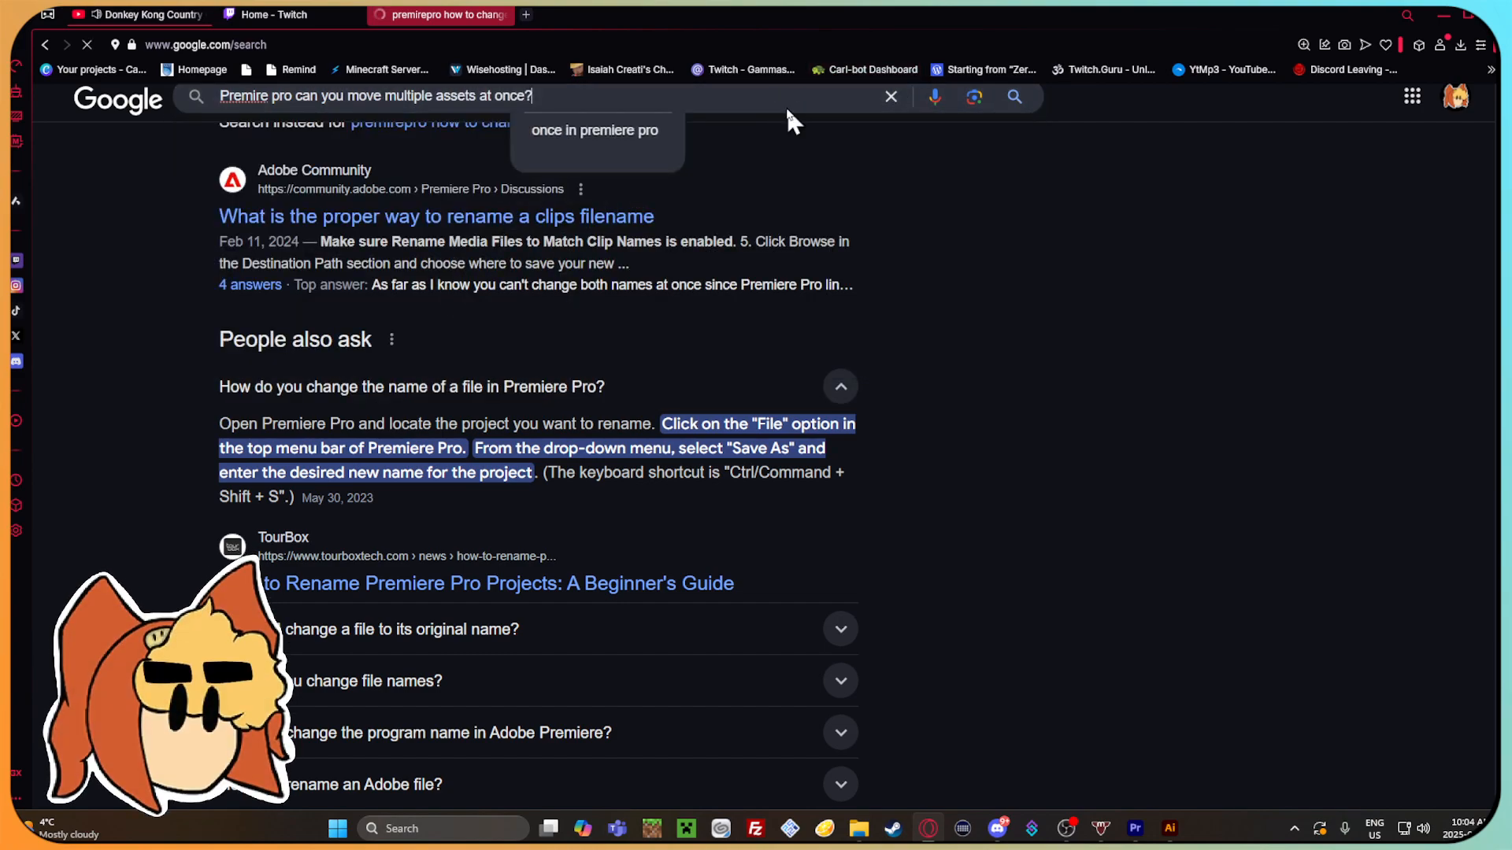
key(Return)
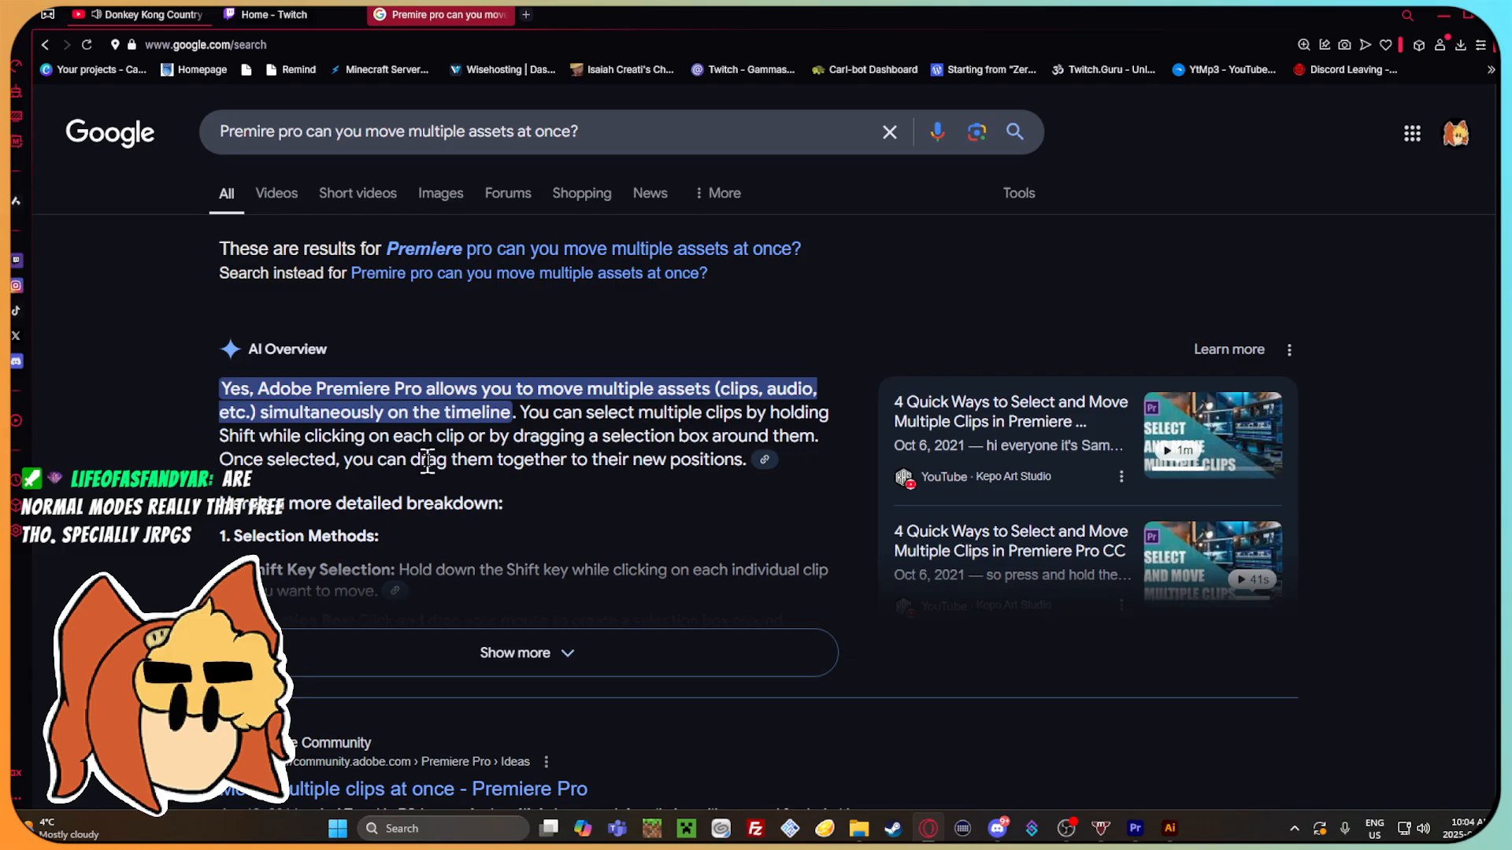
scroll(440, 464, down, 4)
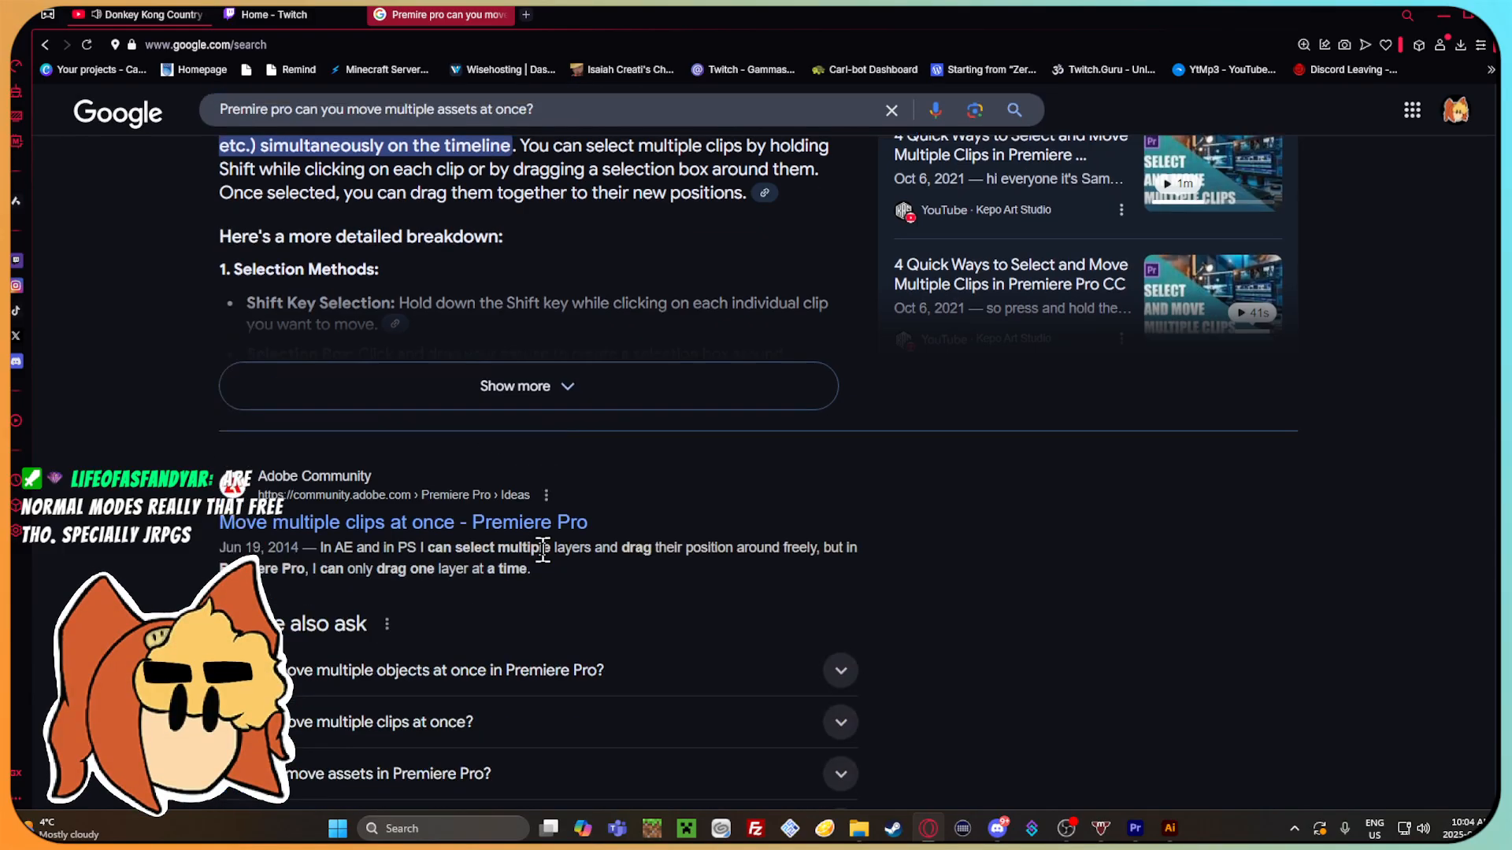
click(841, 624)
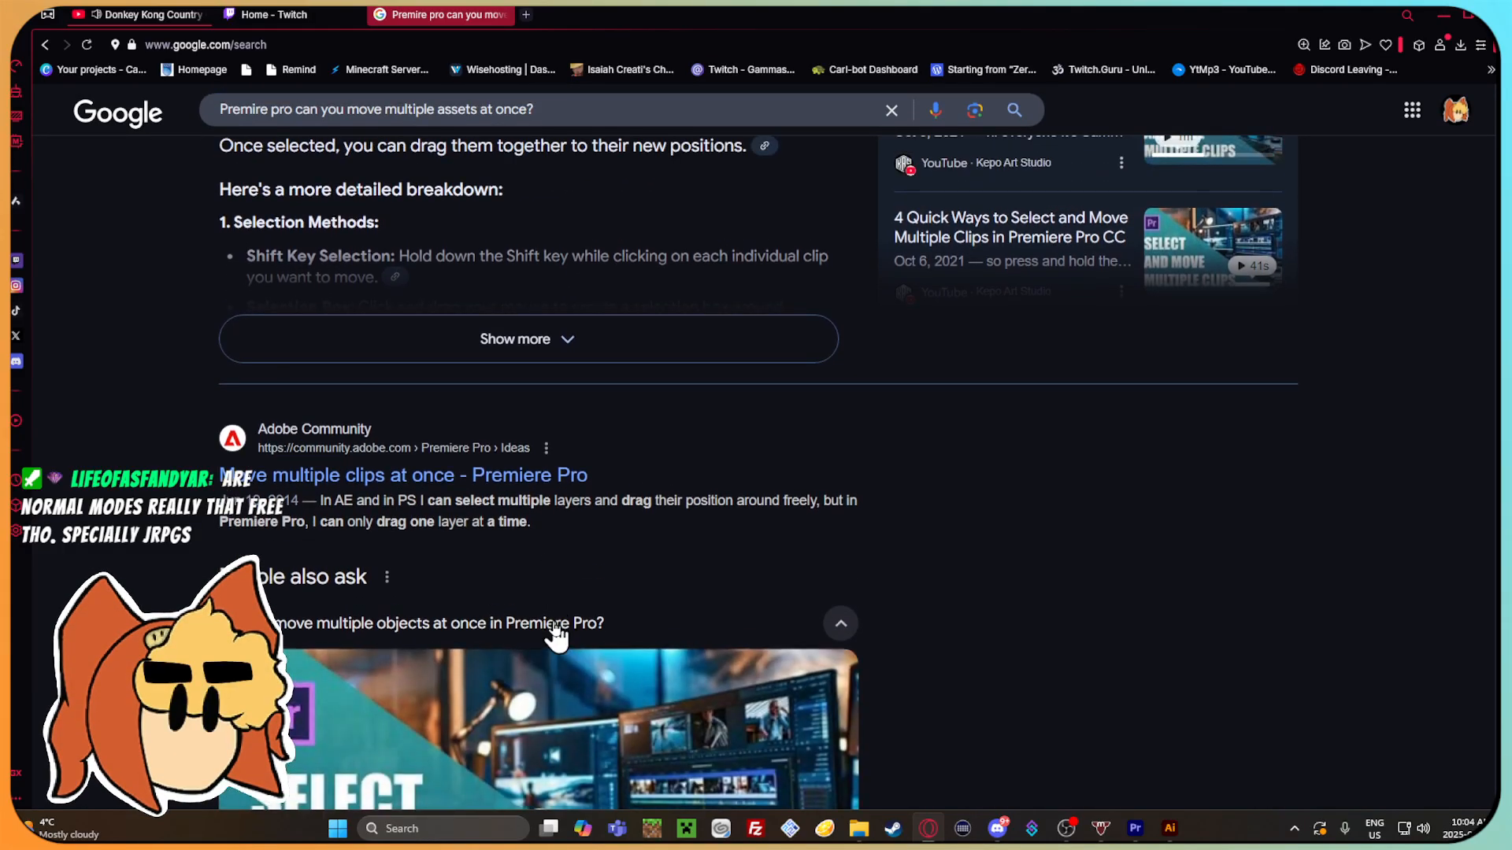
click(841, 623)
scroll(692, 601, up, 4)
Refine the search to "Premire pro can you move multiple assets at once in the frame?" and read the full AI overview.
click(692, 134)
key(BackSpace)
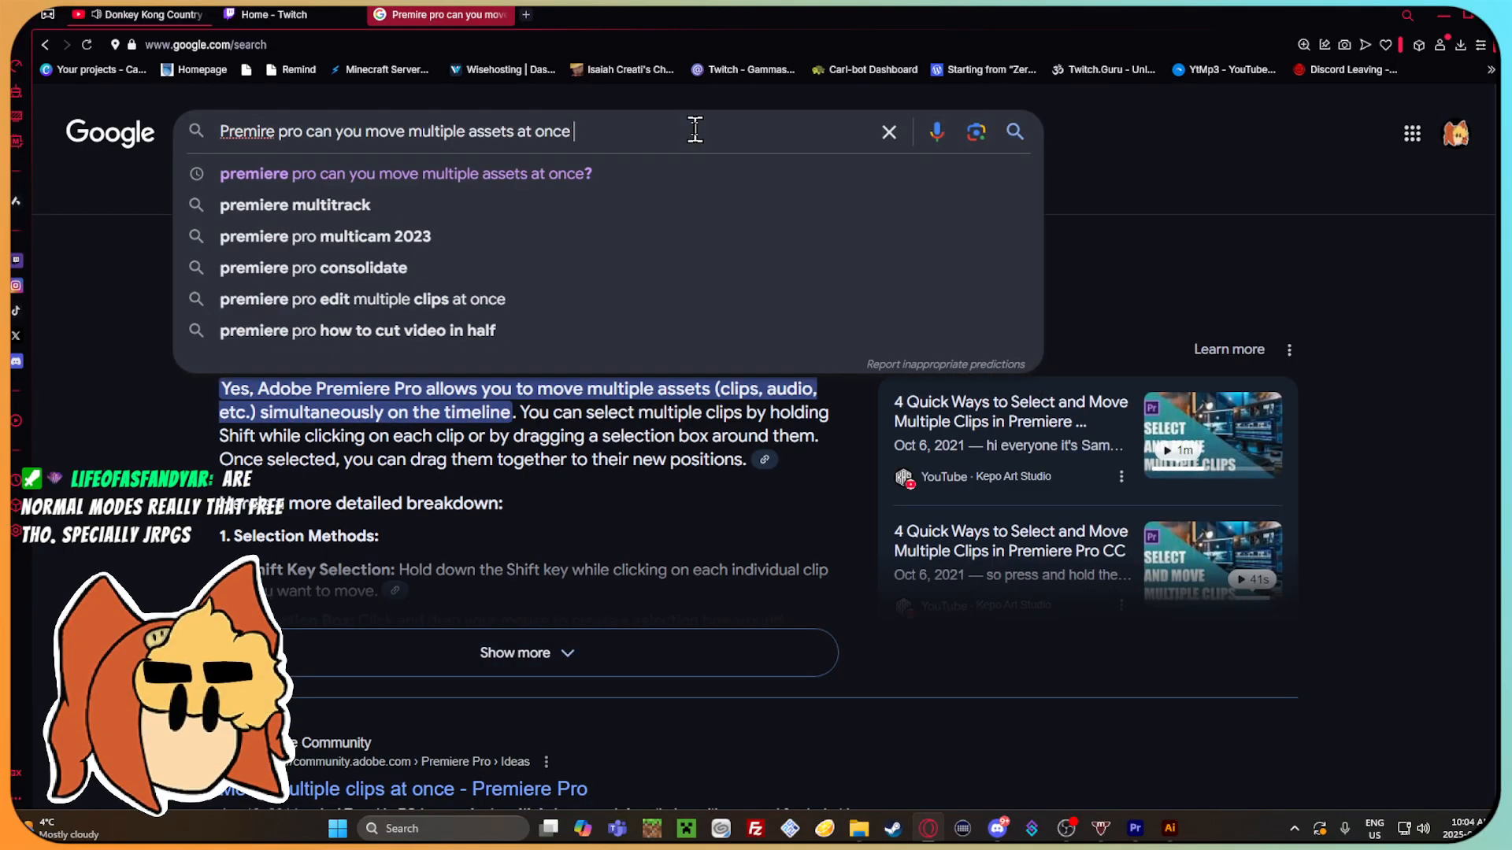
text(i)
text(n th)
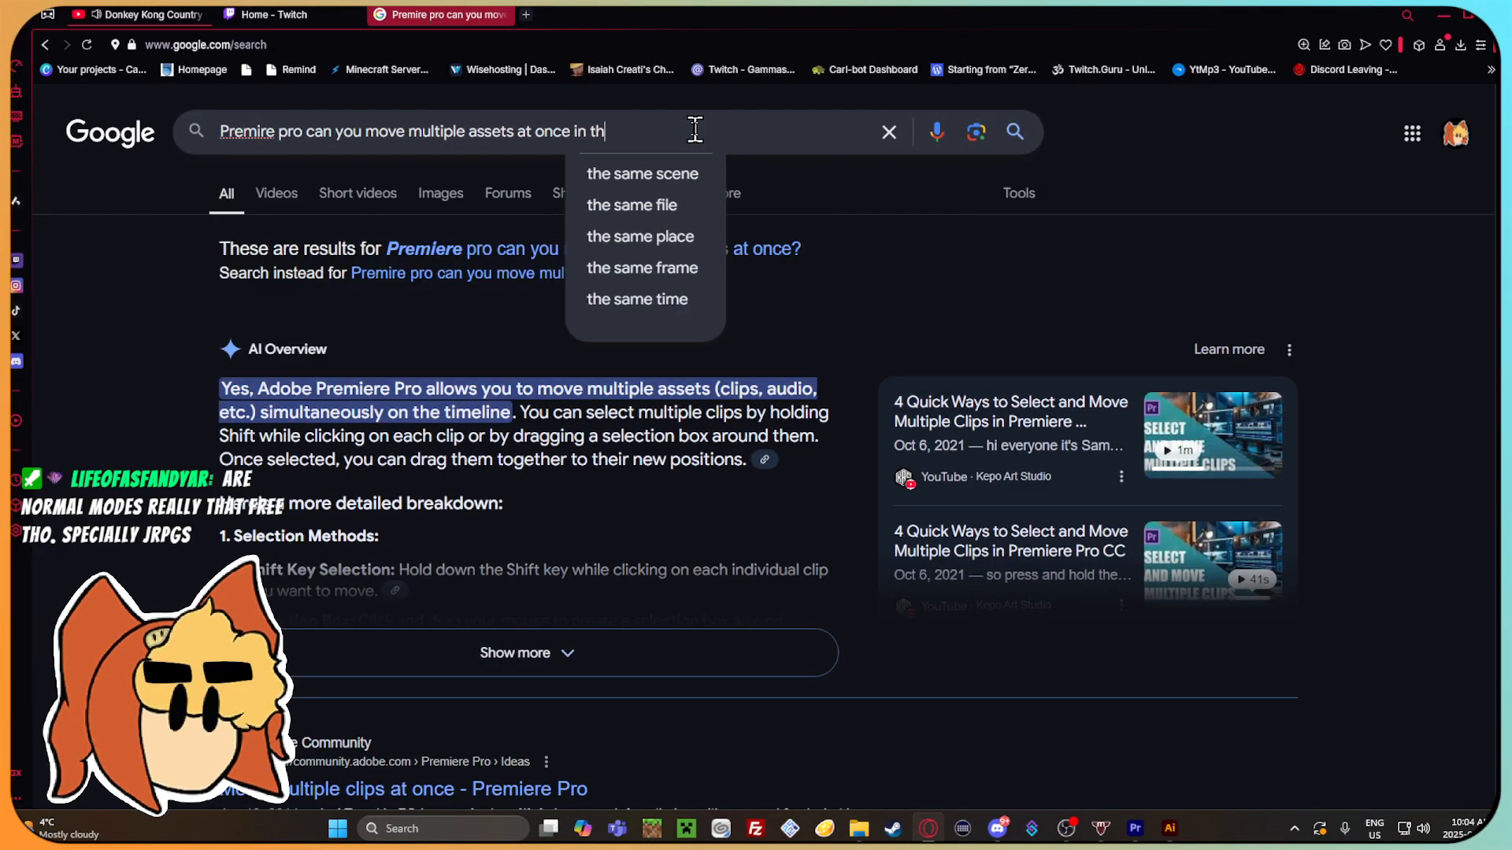
text(e frame?)
key(Return)
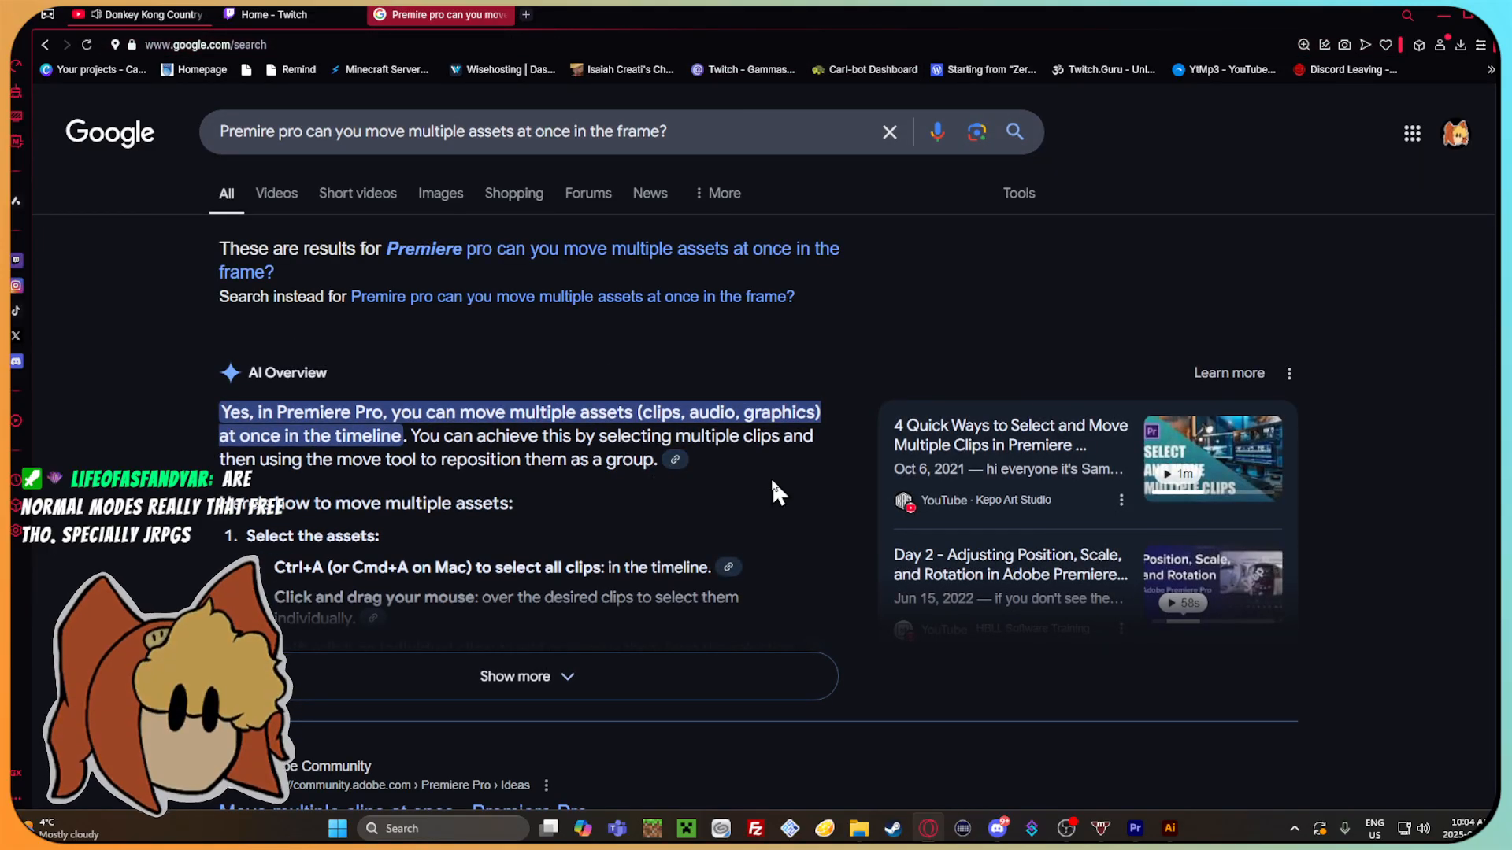
click(664, 670)
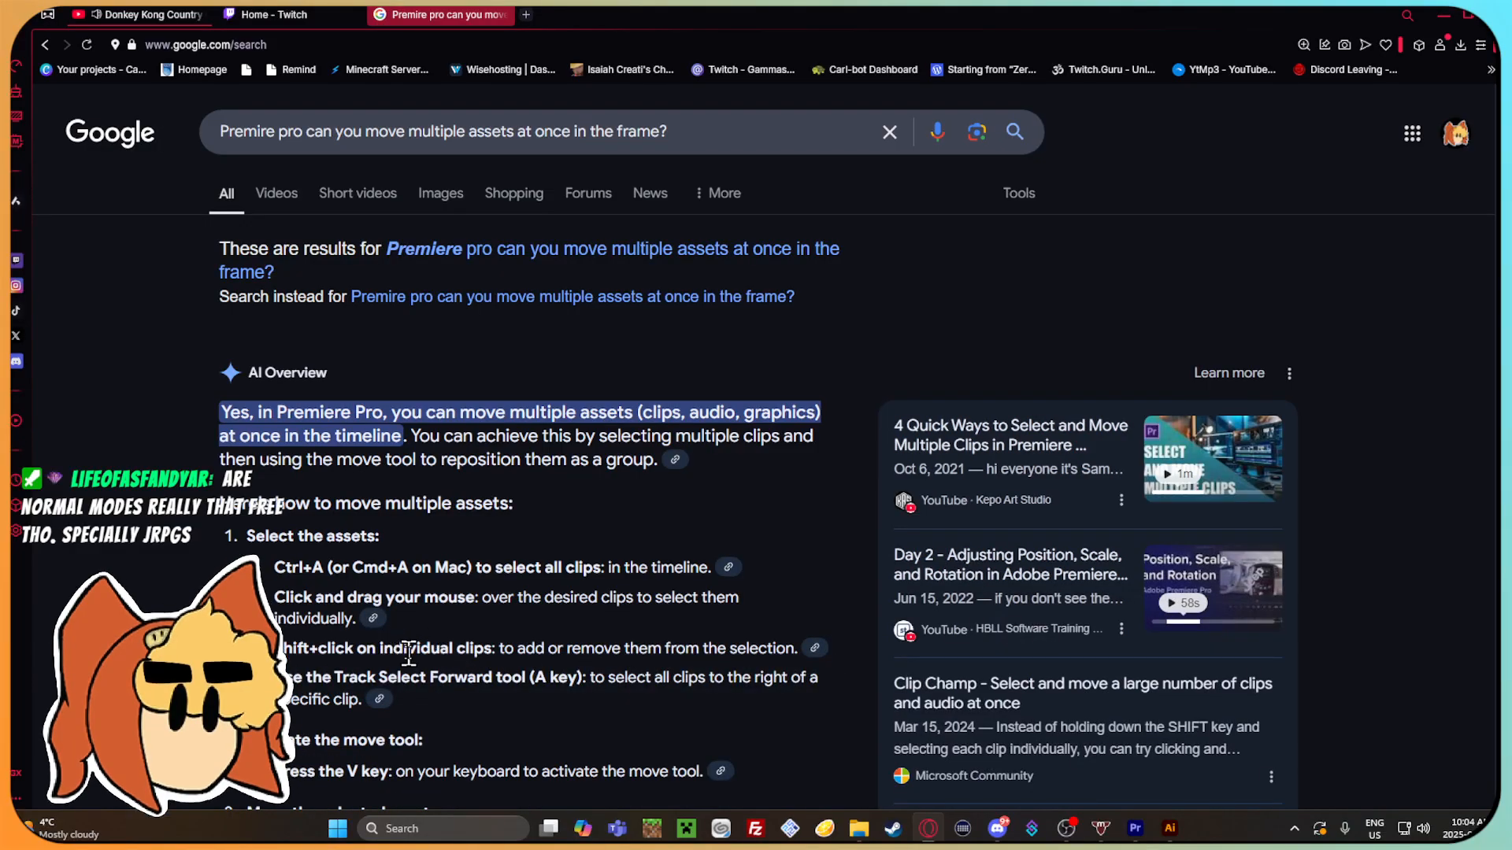
scroll(408, 653, down, 1)
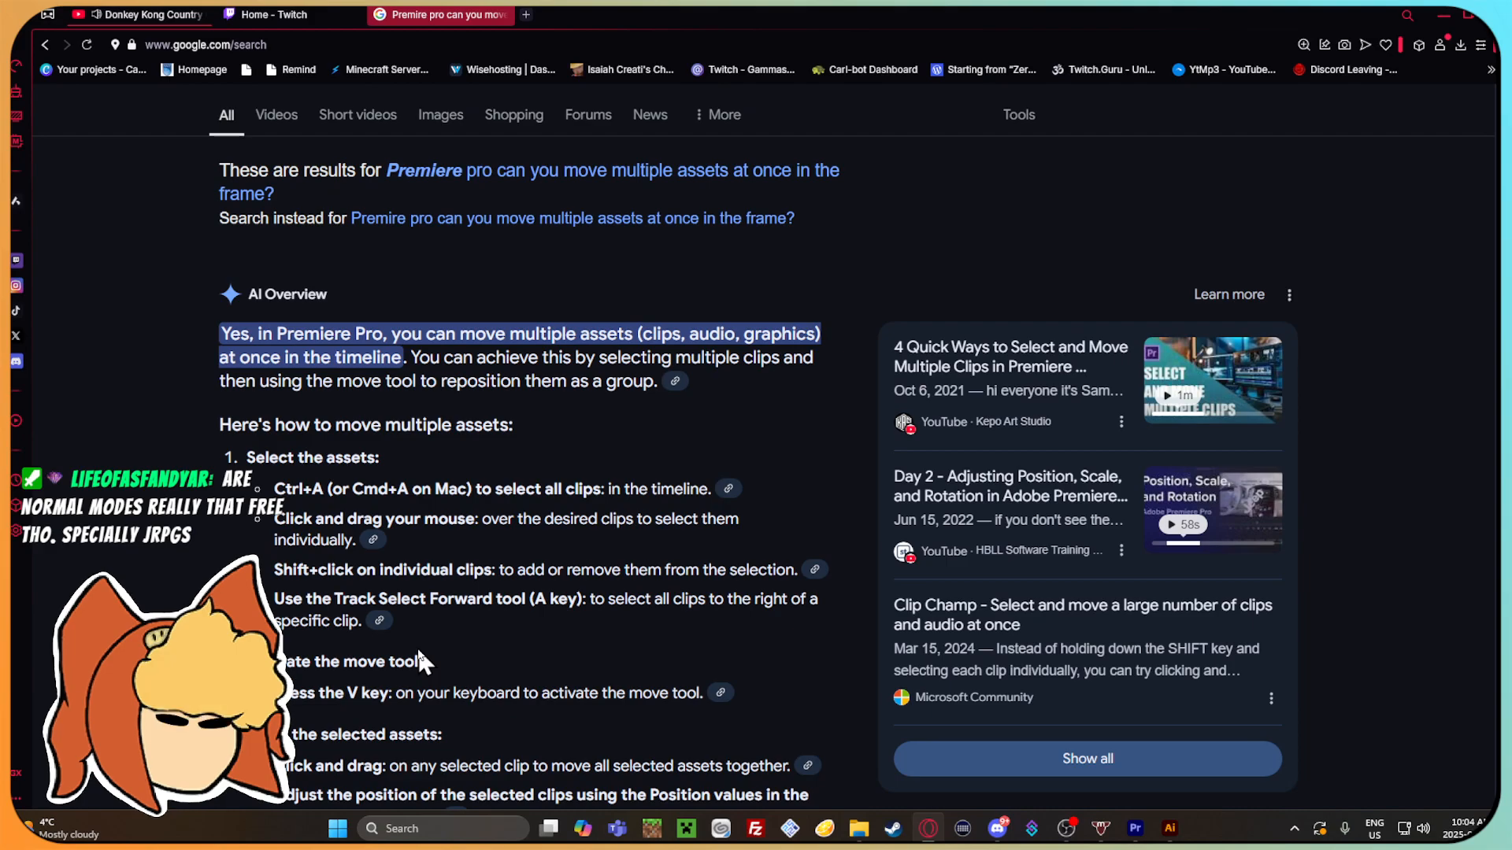
scroll(418, 651, down, 2)
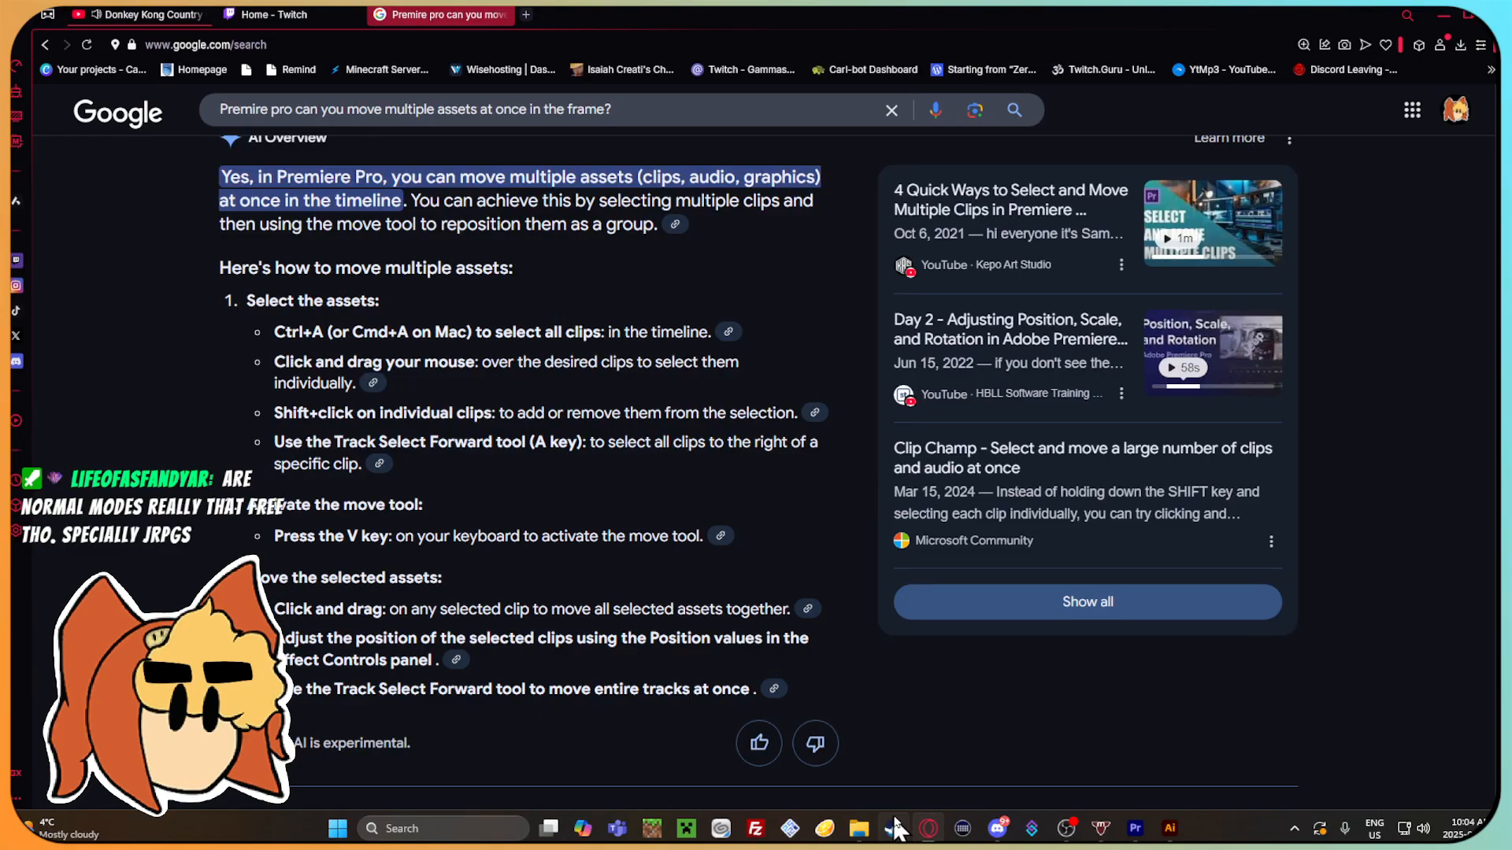
Switch back to Premiere Pro, select all four timeline clips, and try to move them together in the preview.
click(1135, 828)
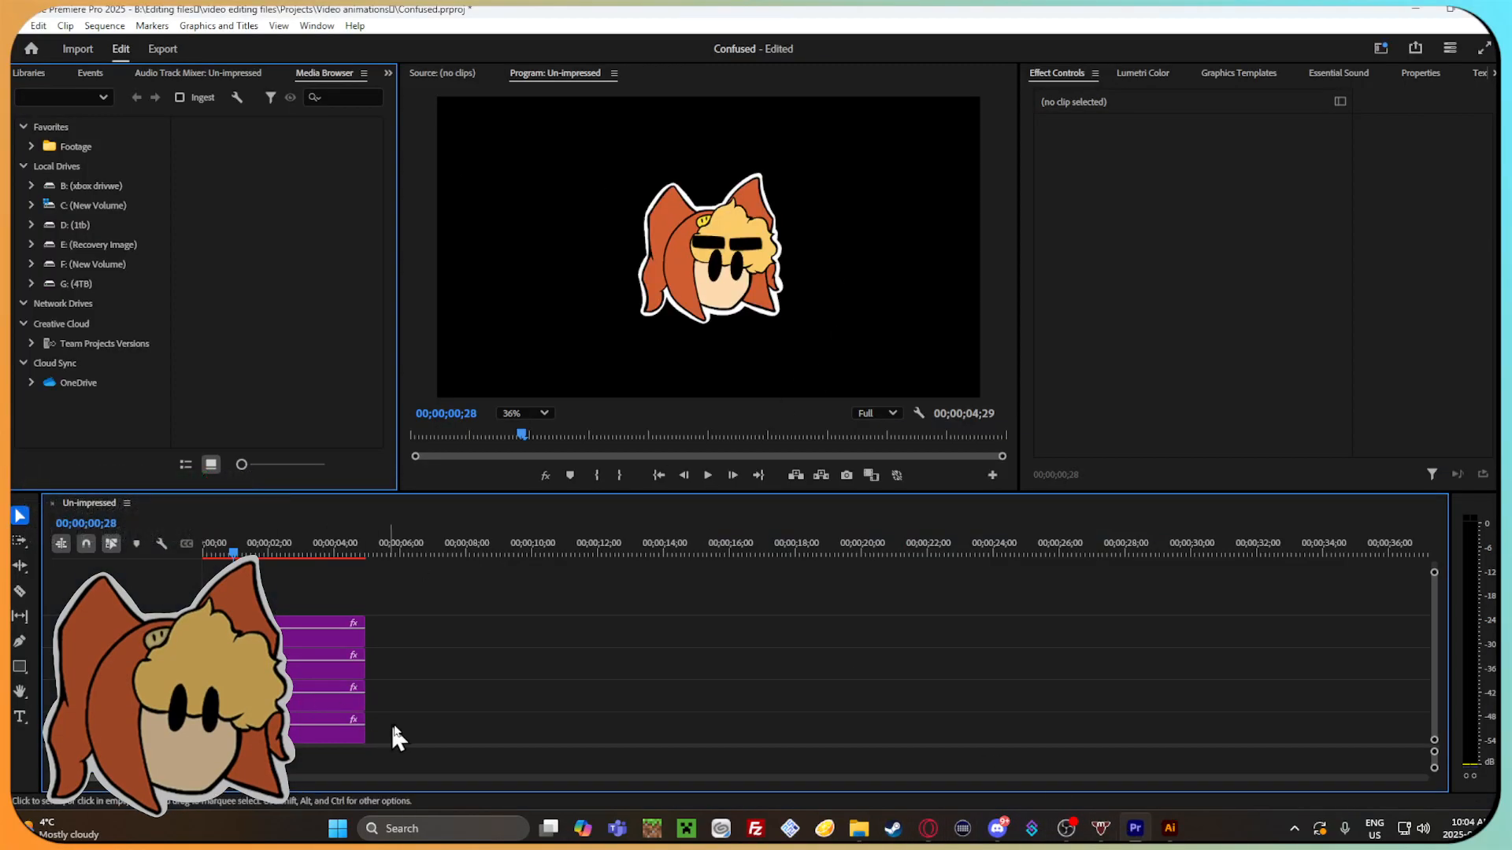
shift+click(317, 632)
shift+click(303, 668)
shift+click(299, 700)
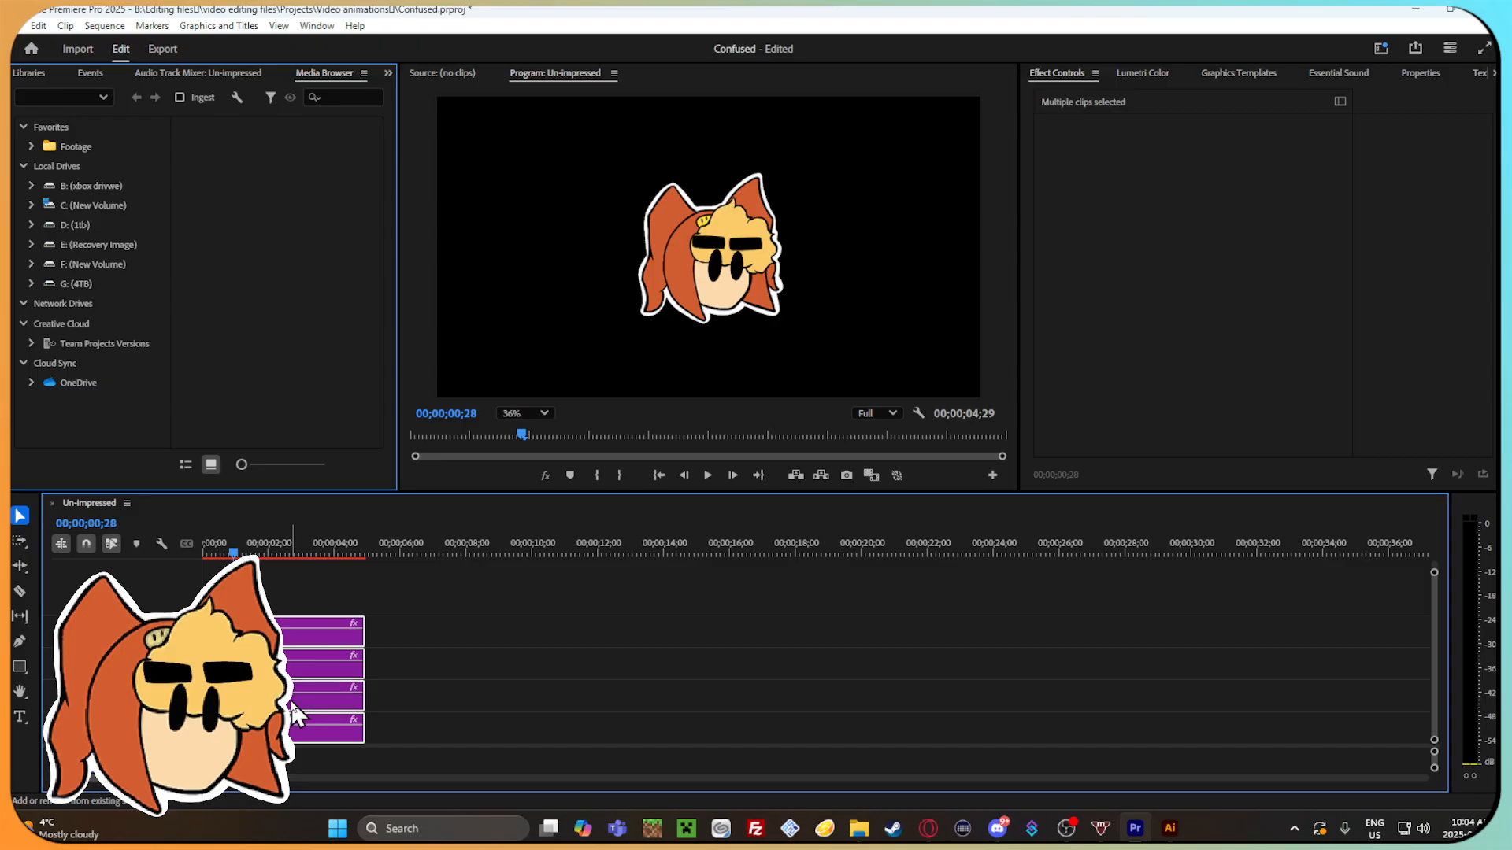
key(Down)
key(Up)
click(733, 264)
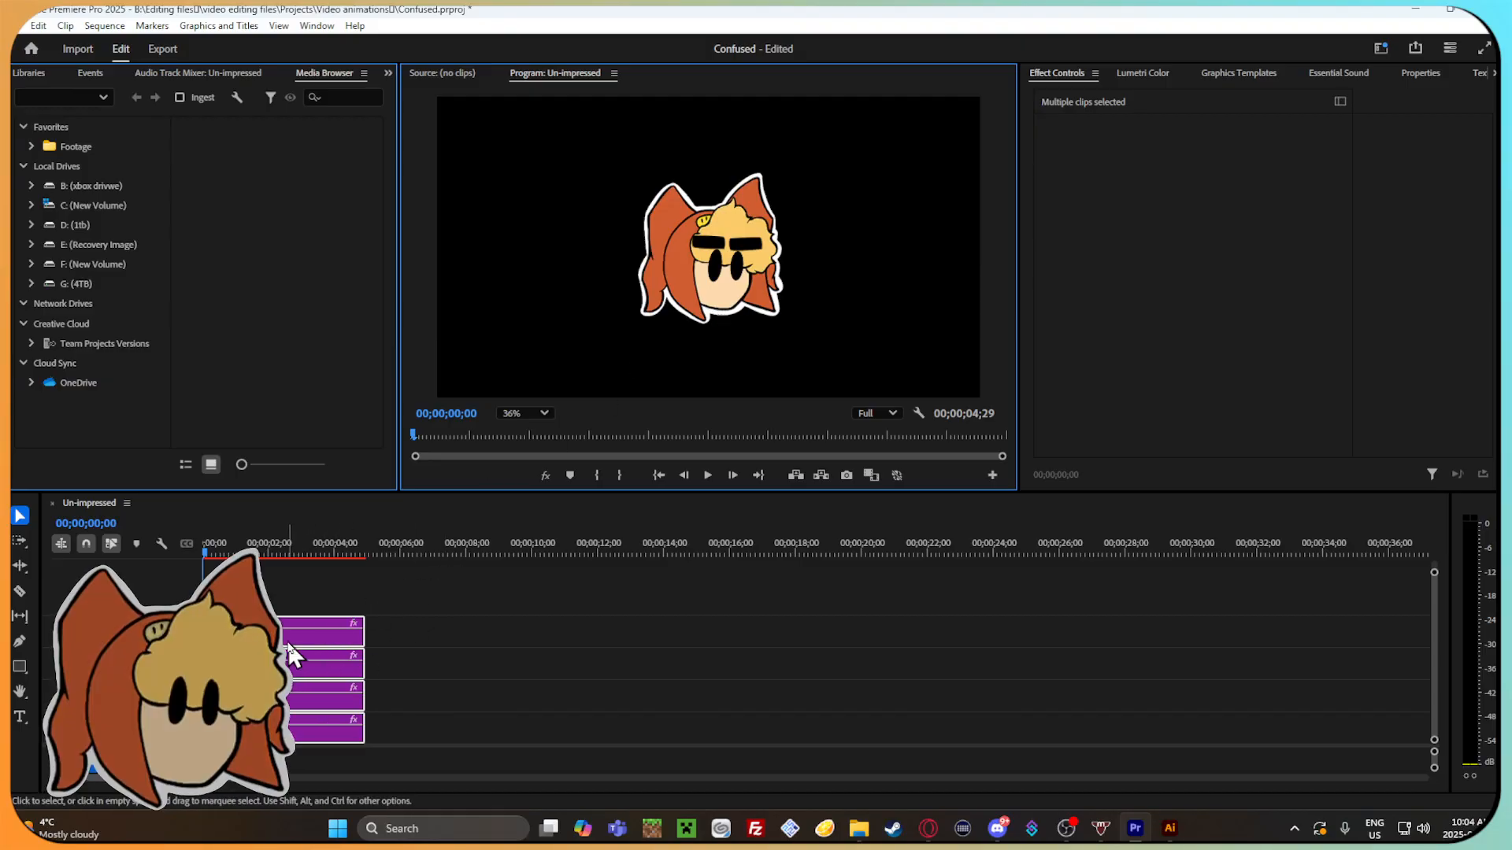
Group the four selected clips, try to shift the group downward in the preview, and undo the last change.
right_click(291, 670)
click(389, 366)
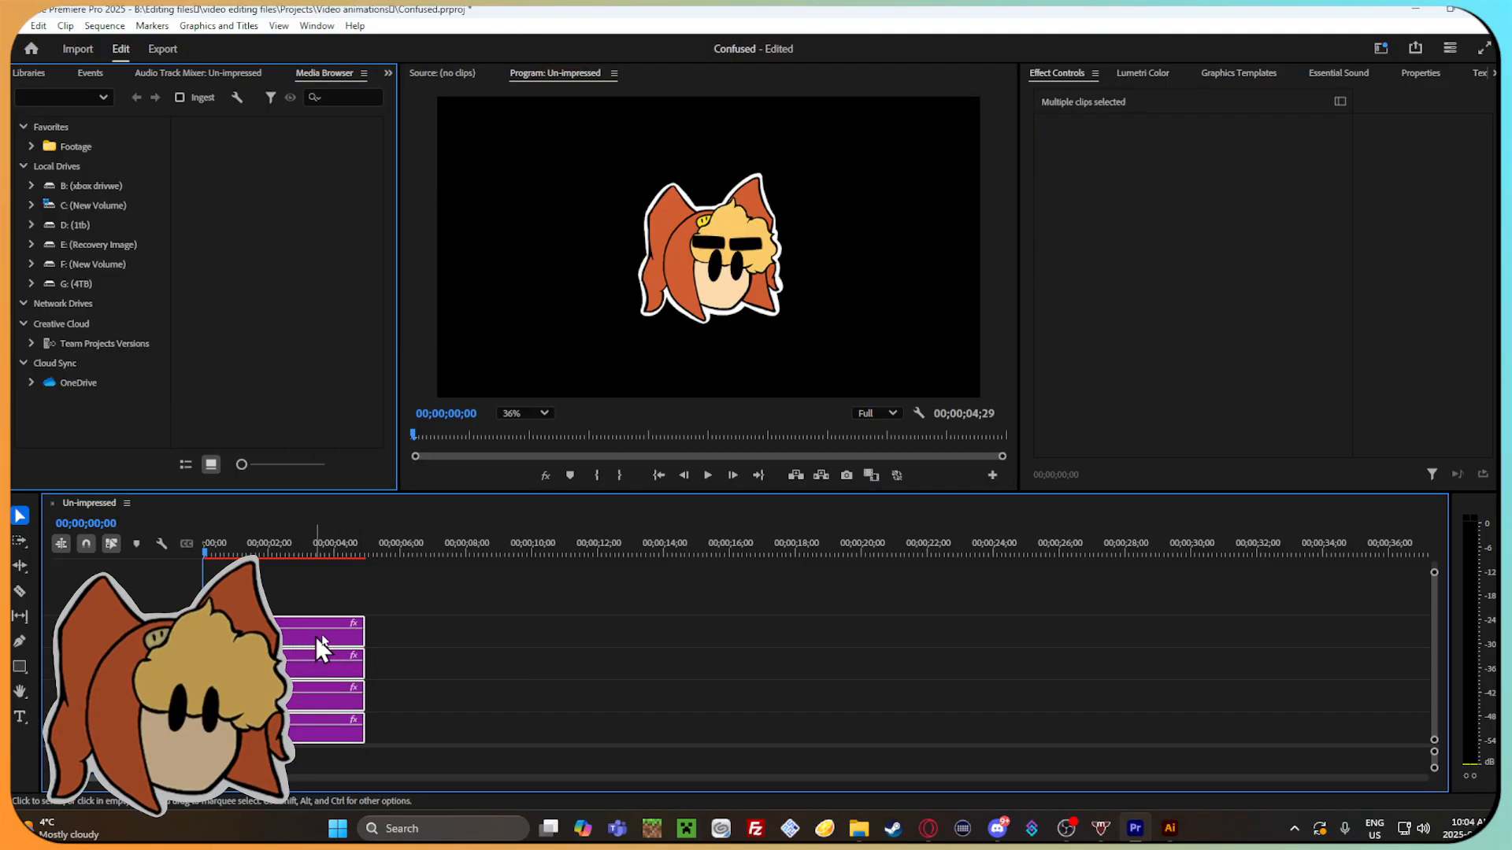
drag(709, 293, 717, 354)
key(ctrl+z)
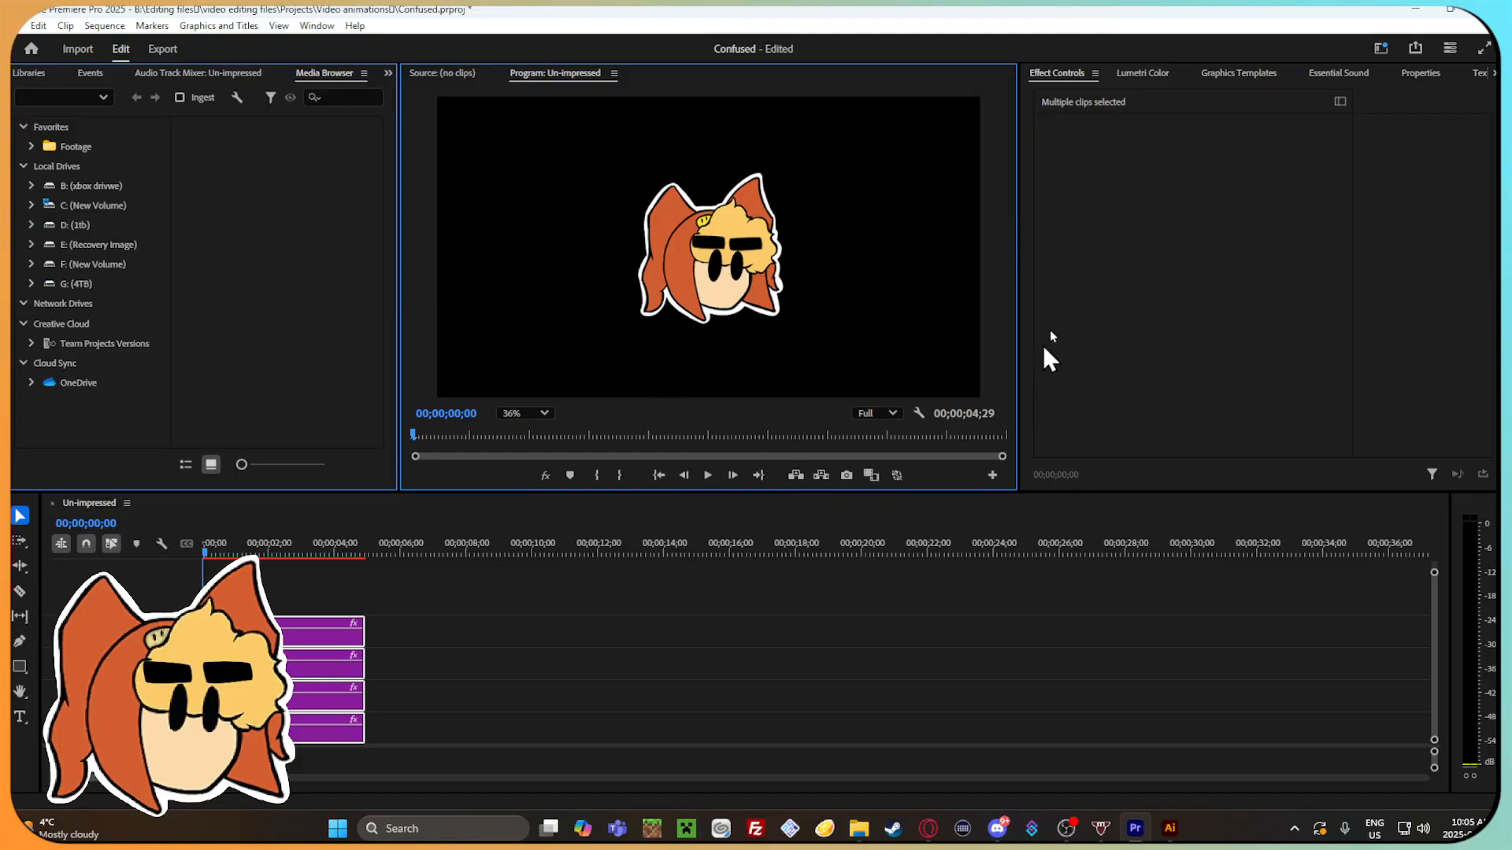
click(1378, 236)
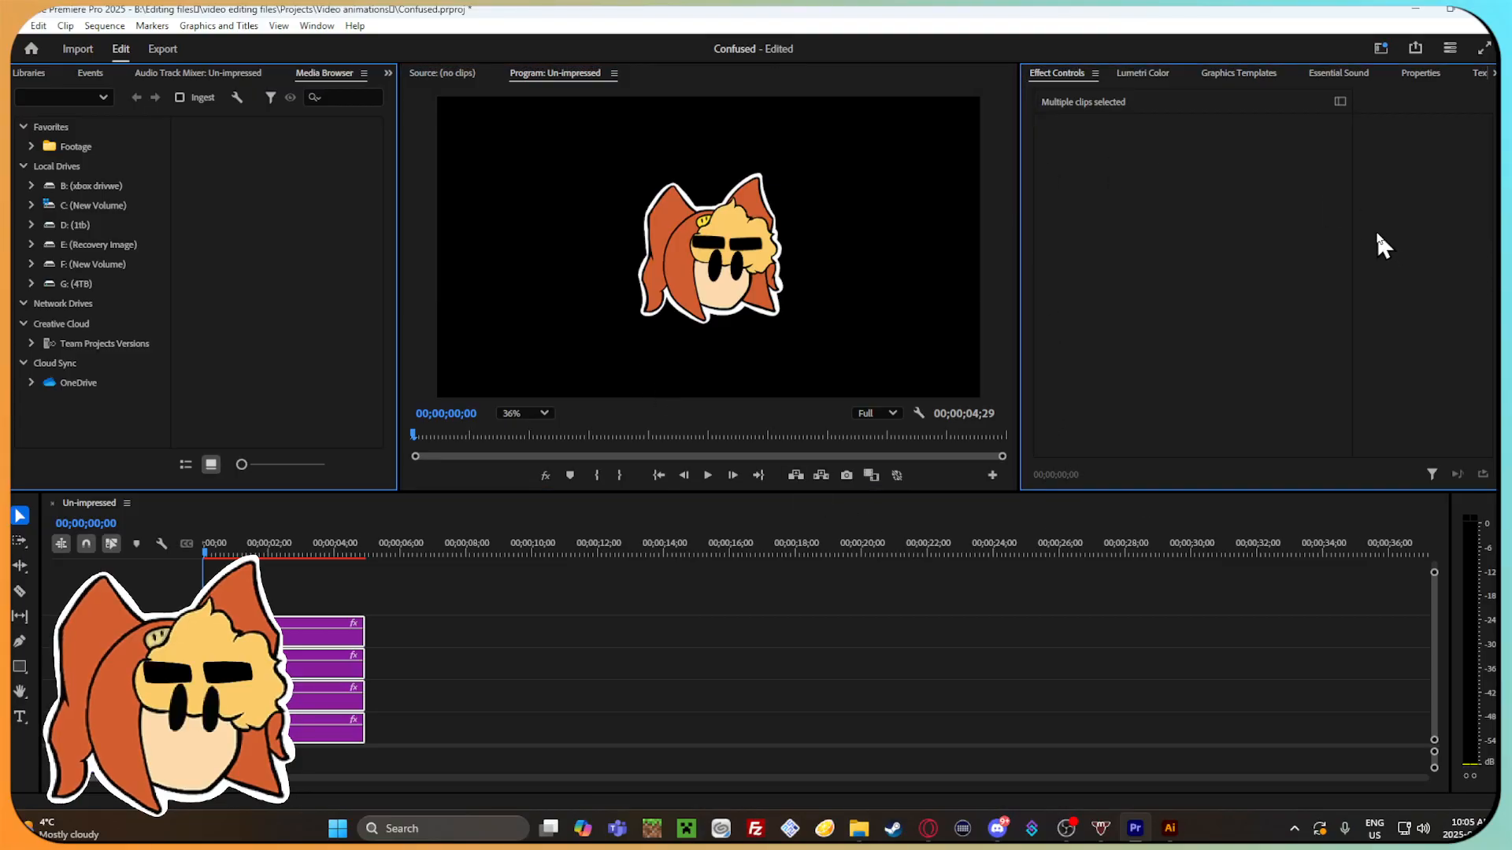
click(307, 214)
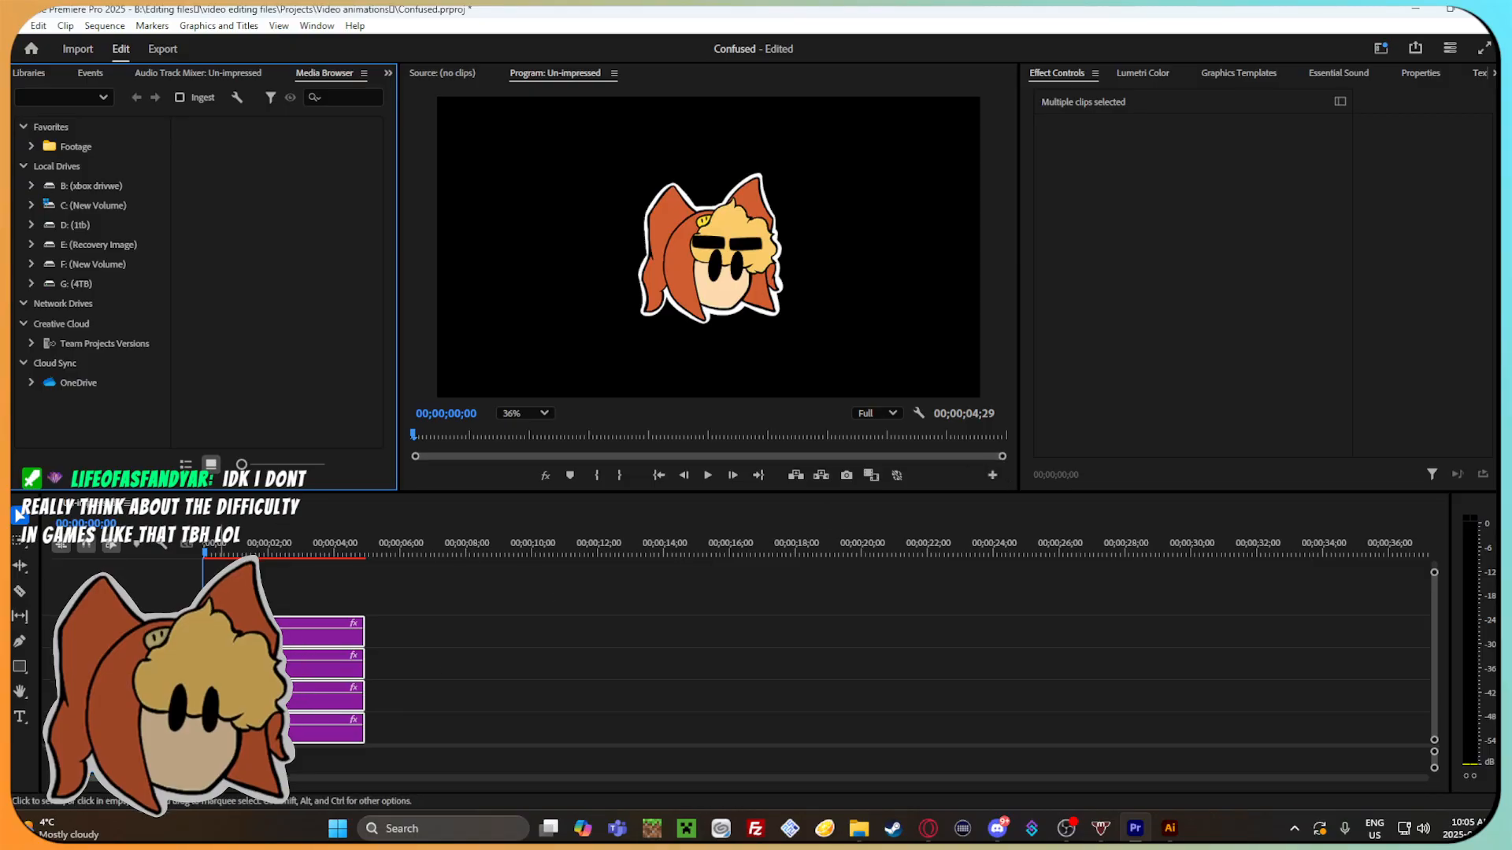
Move the playhead to 00;00;01;07 and synchronize the grouped clips by Clip Start.
mouse_move(215, 554)
mouse_down()
mouse_move(351, 597)
mouse_move(295, 566)
mouse_move(277, 560)
mouse_move(351, 602)
mouse_move(196, 550)
mouse_move(242, 563)
mouse_up()
click(409, 594)
click(296, 639)
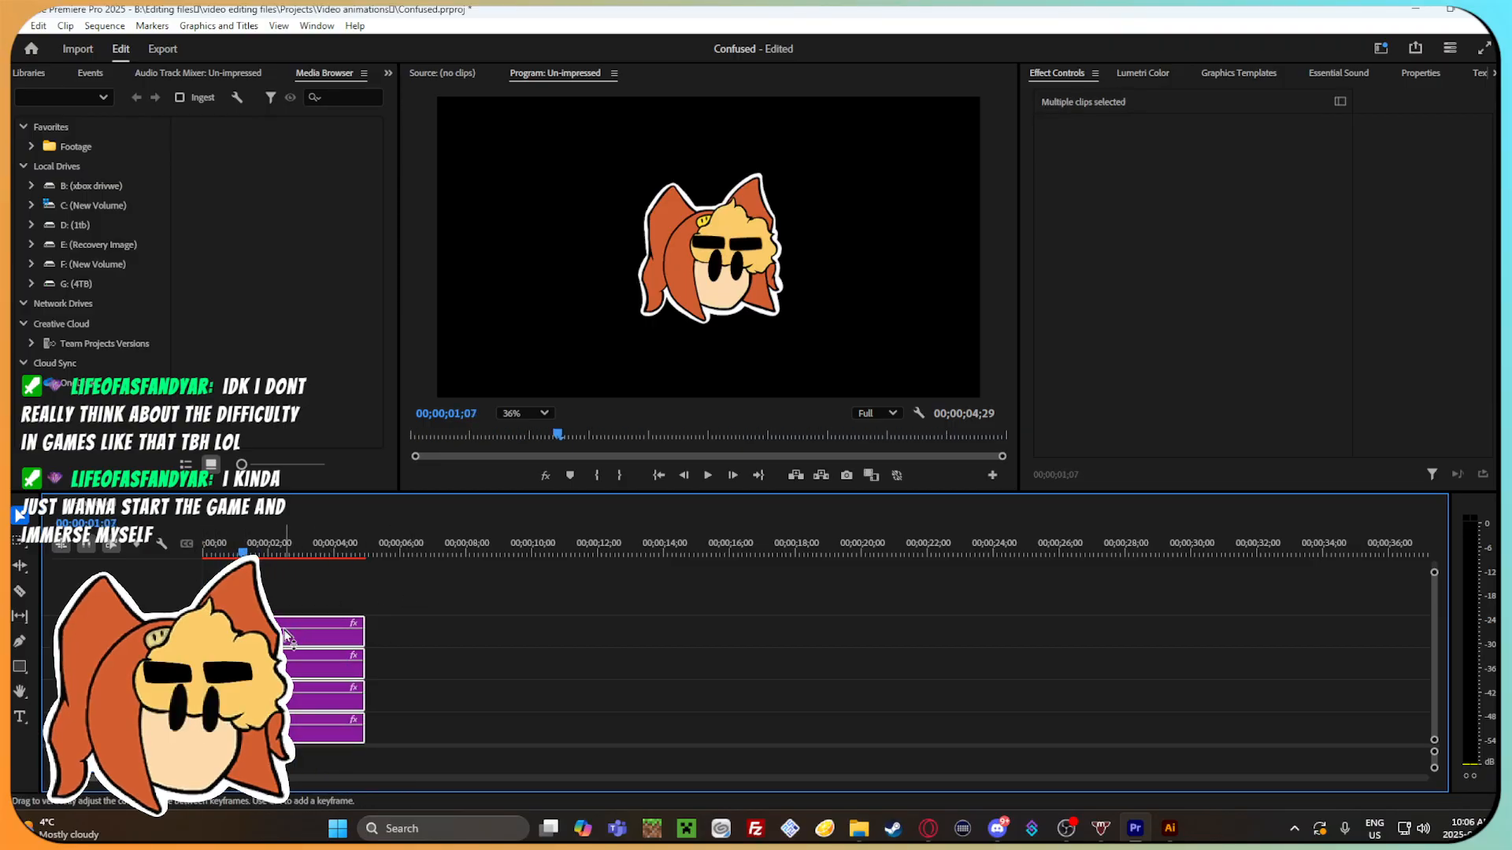
right_click(288, 638)
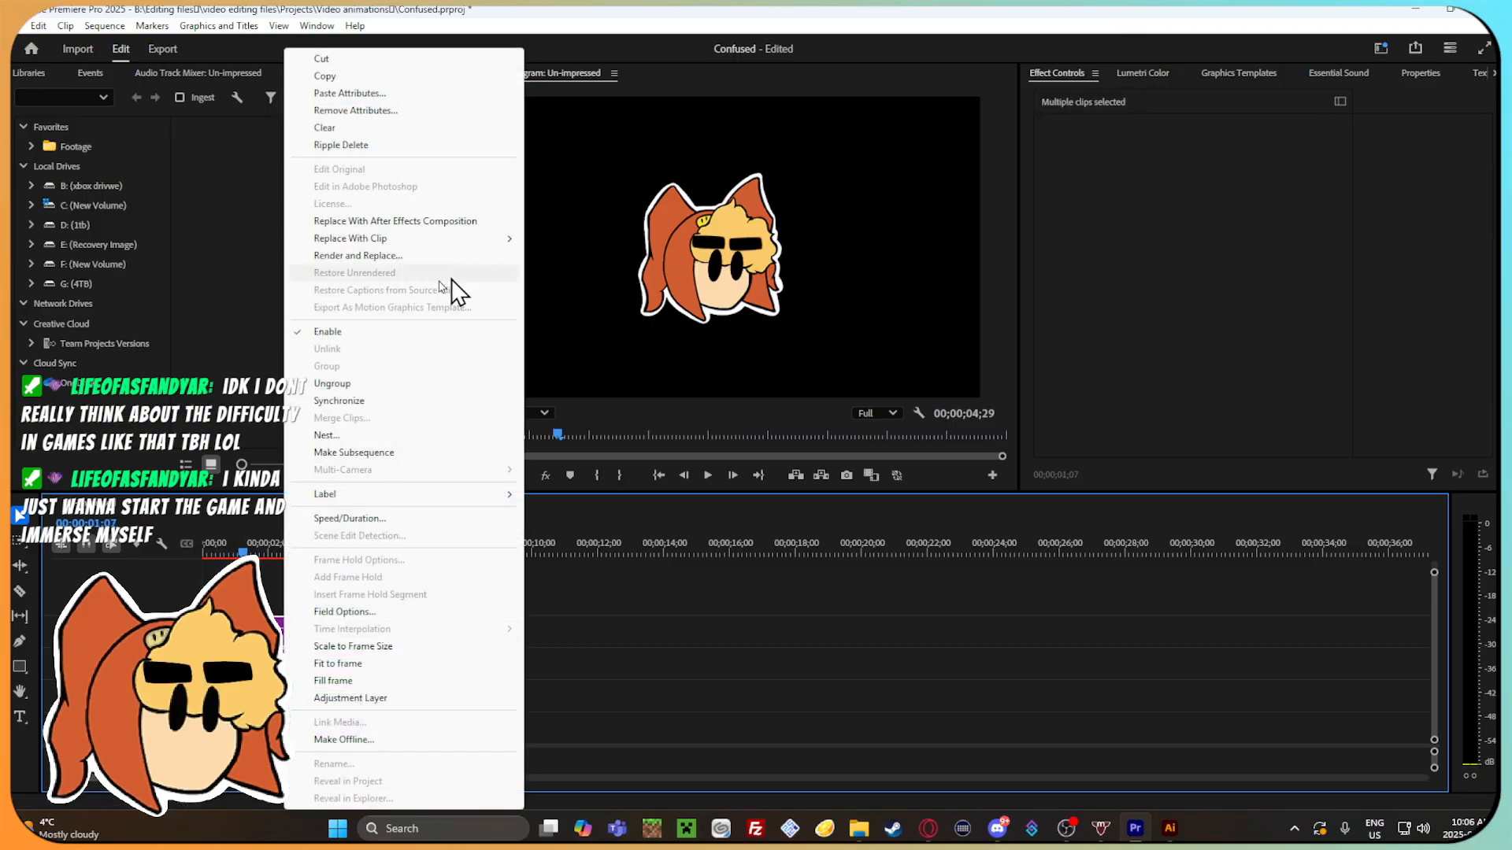
click(405, 402)
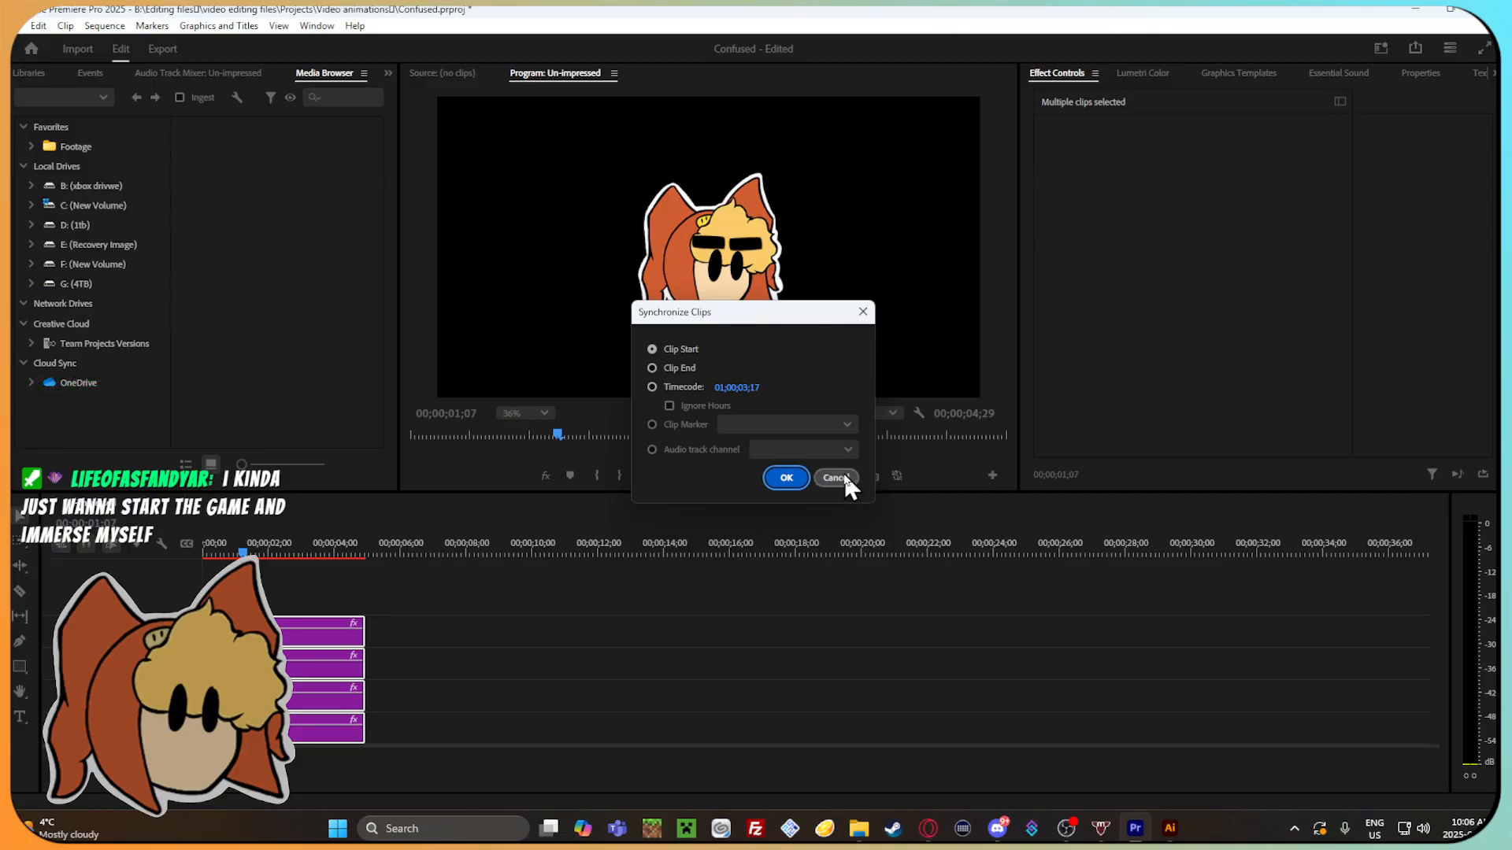
click(786, 478)
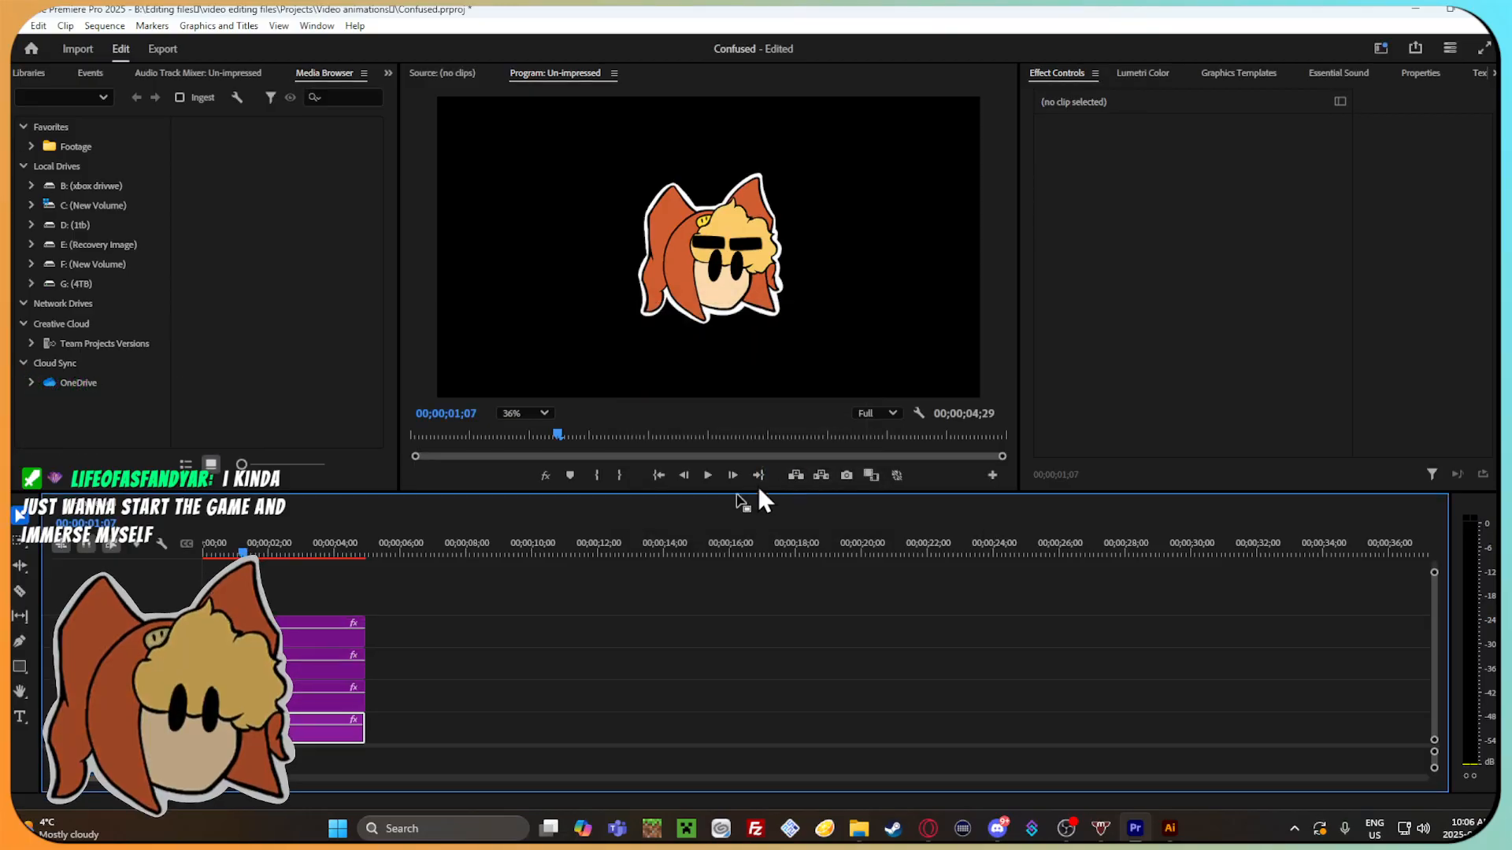
Ungroup the four clips and select only the EYEBROW.png clip on the uppermost track.
right_click(288, 640)
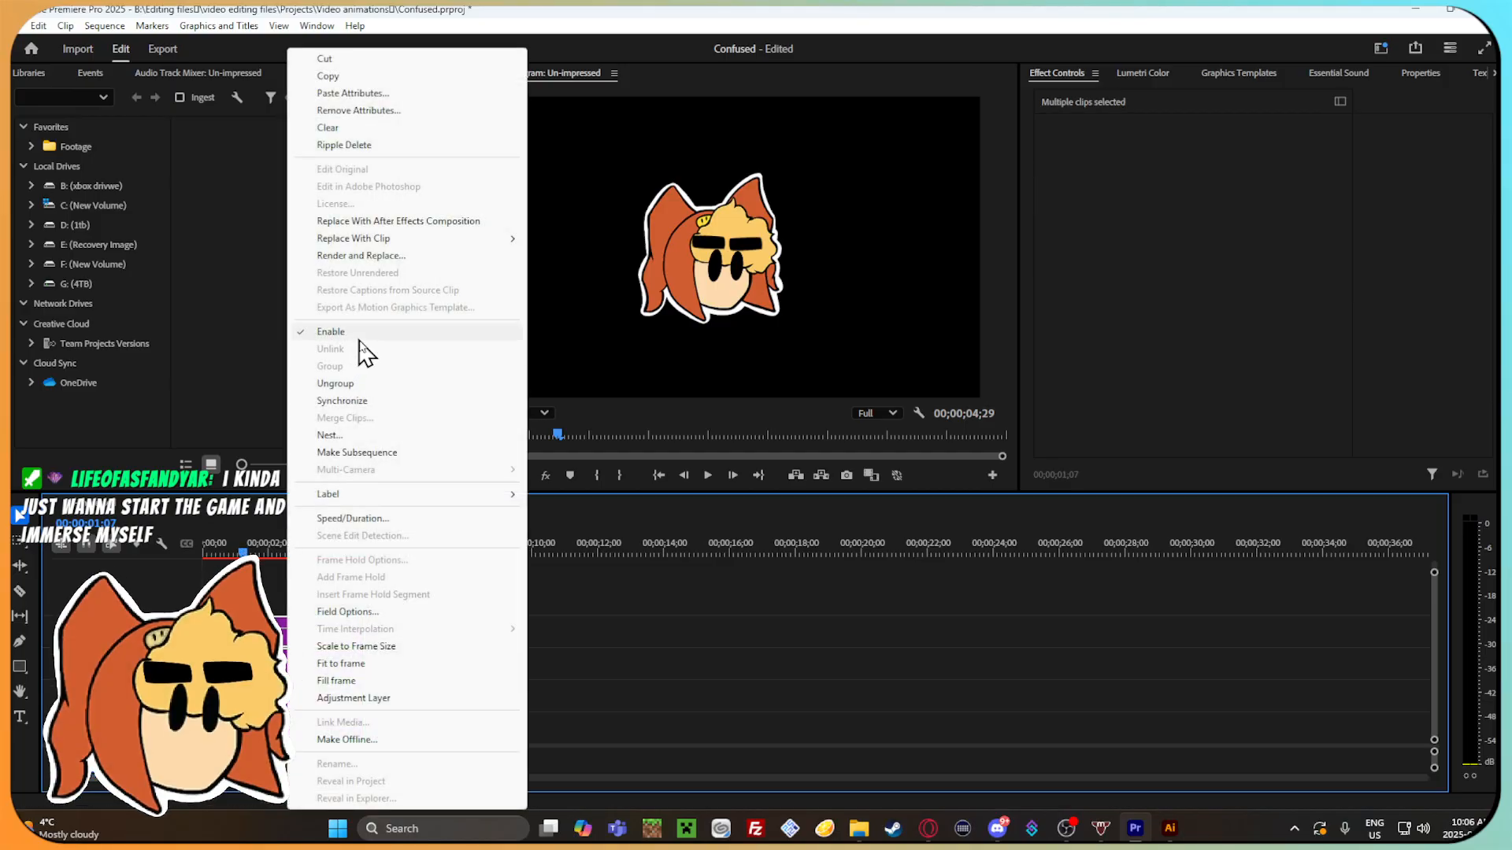
click(369, 383)
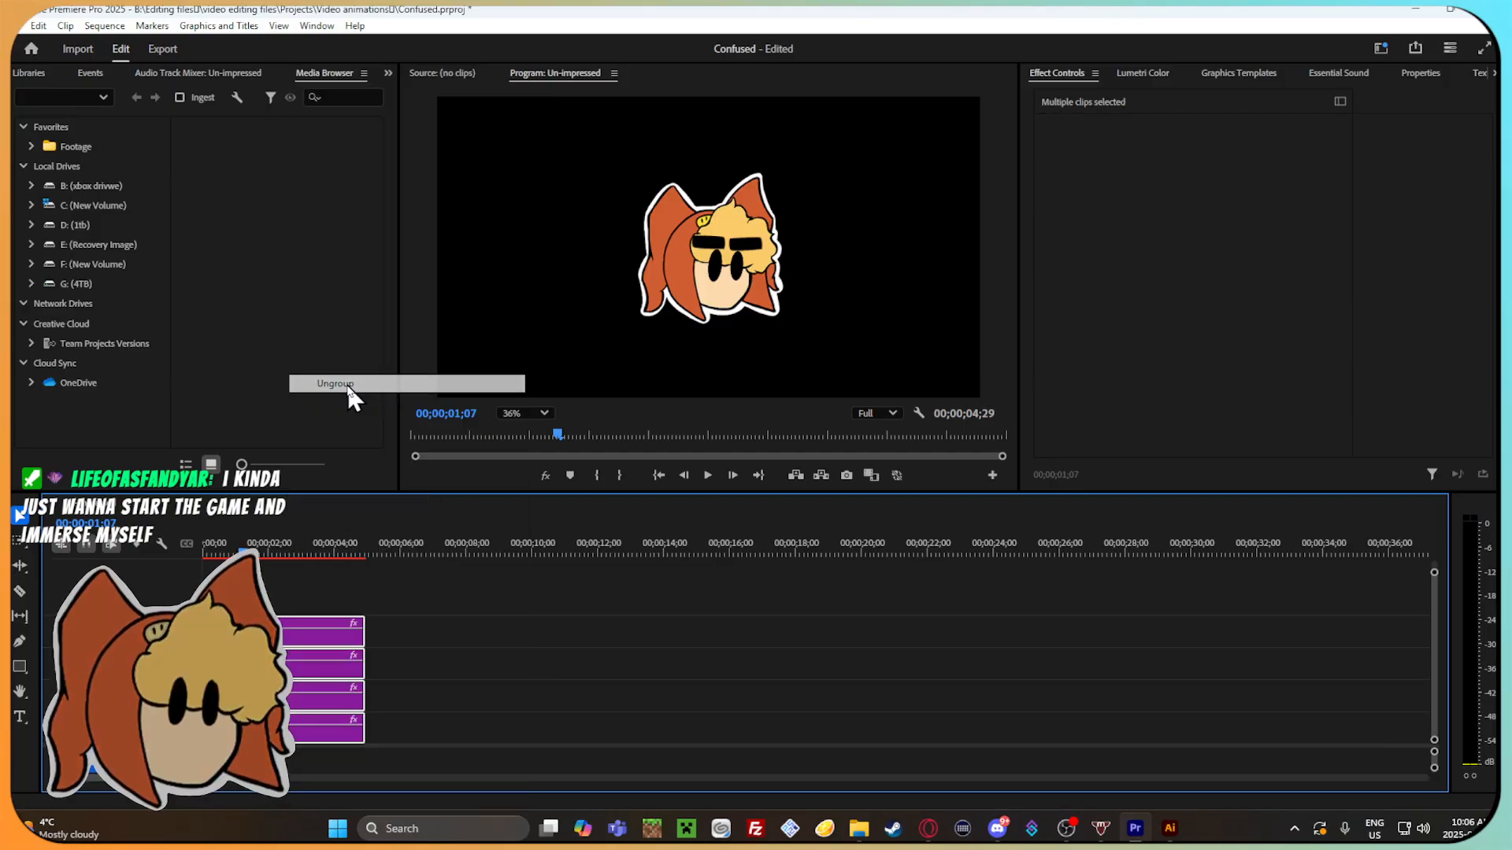
click(323, 632)
click(885, 337)
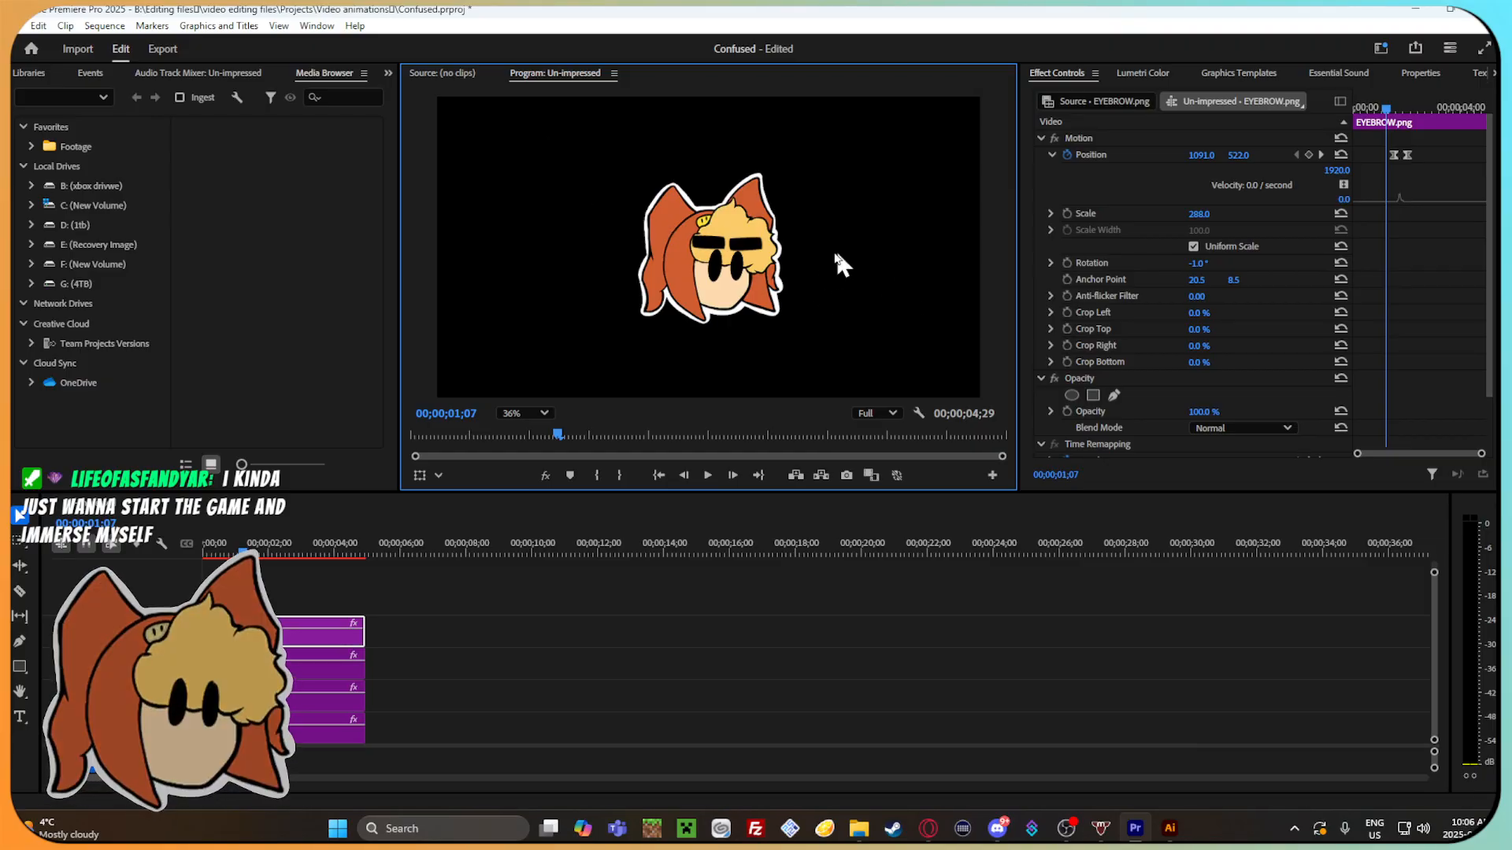
click(54, 301)
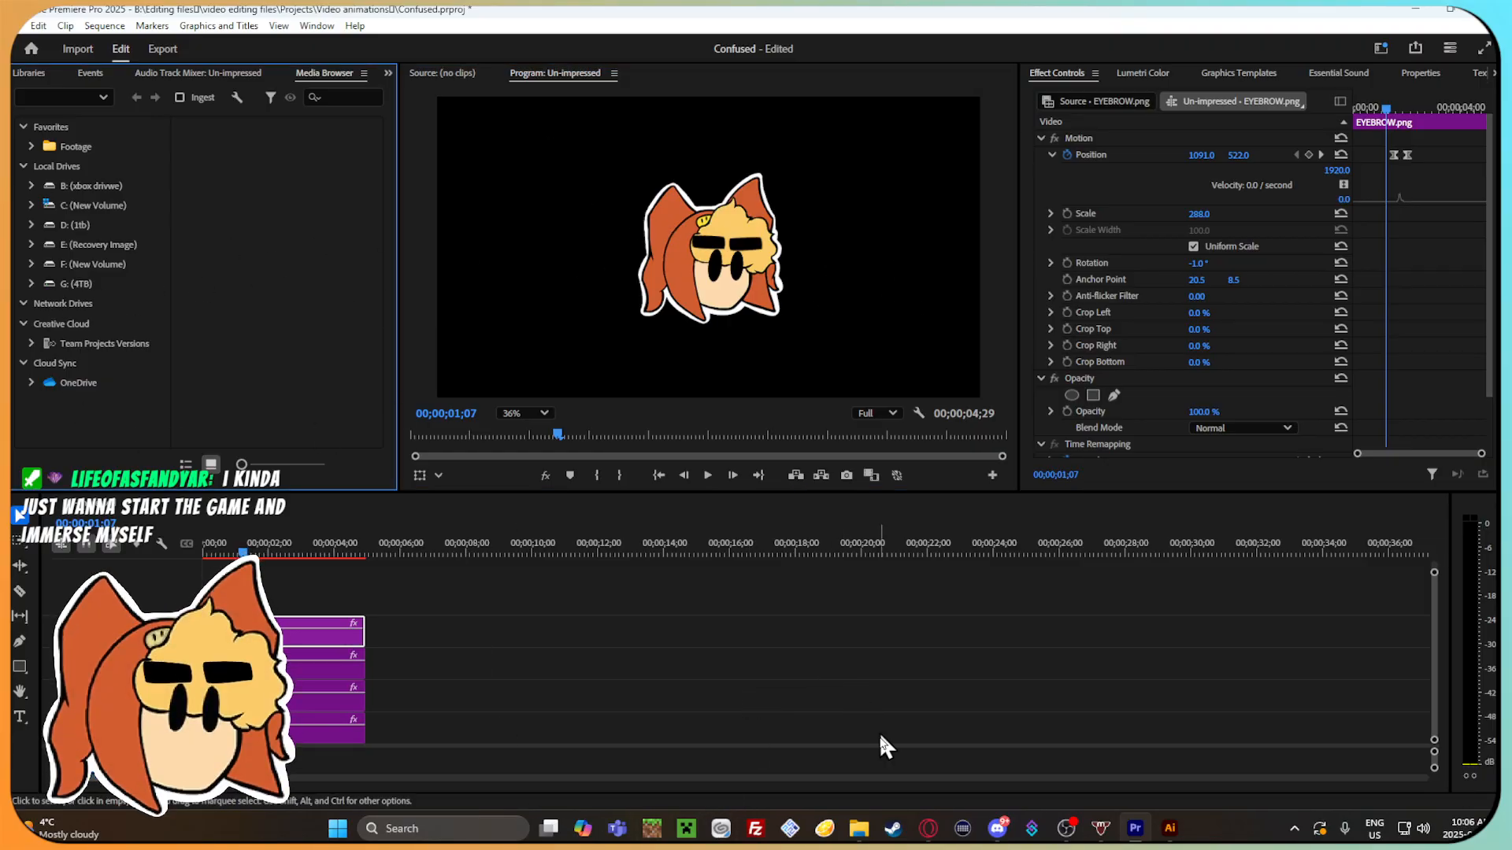
Return to the web browser and examine the search results and related questions about moving multiple objects and clips in Premiere Pro.
click(929, 829)
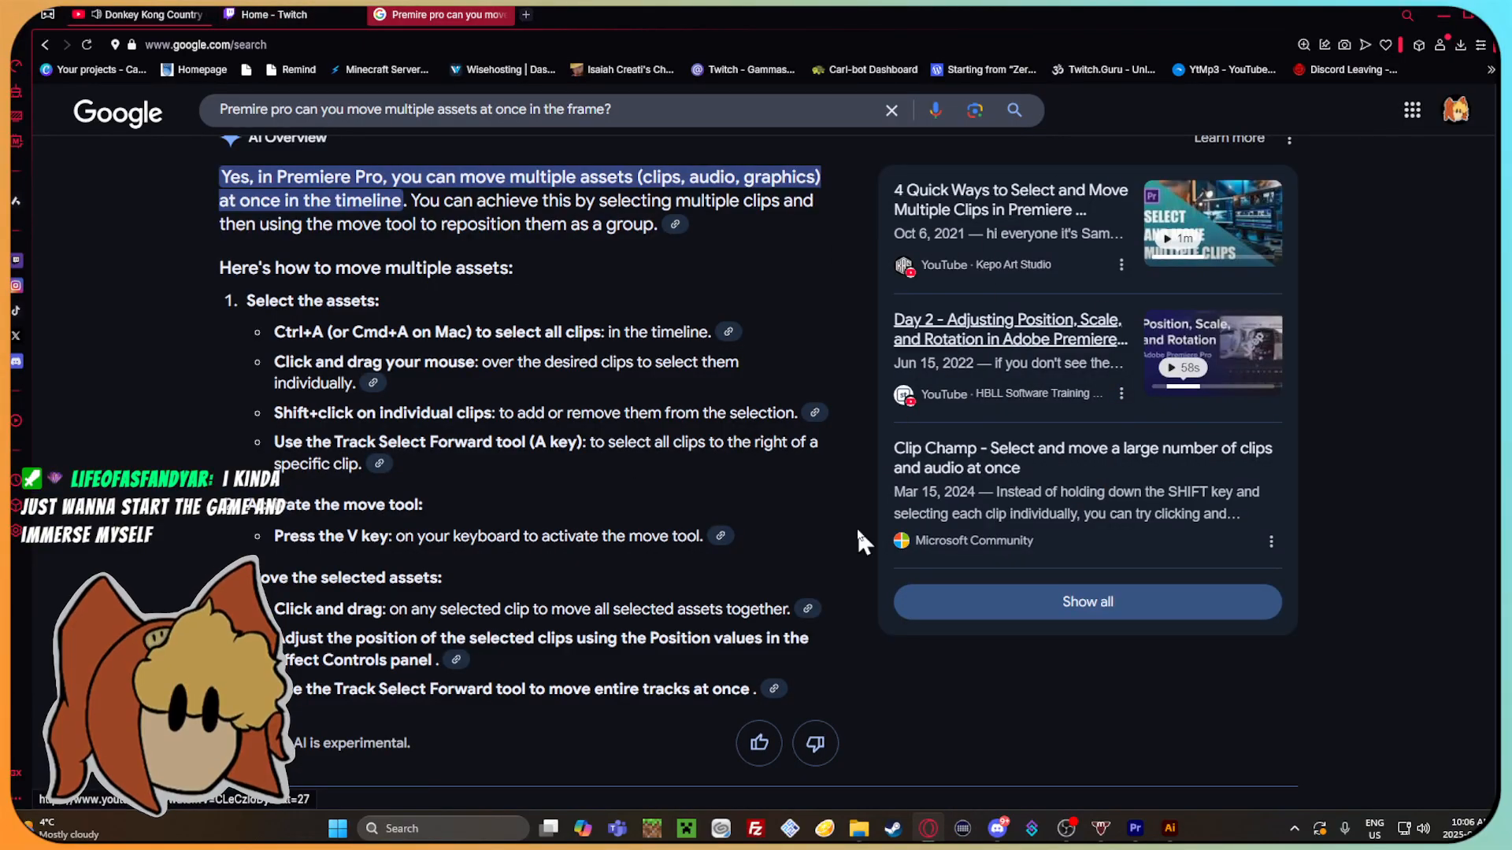
scroll(709, 545, down, 4)
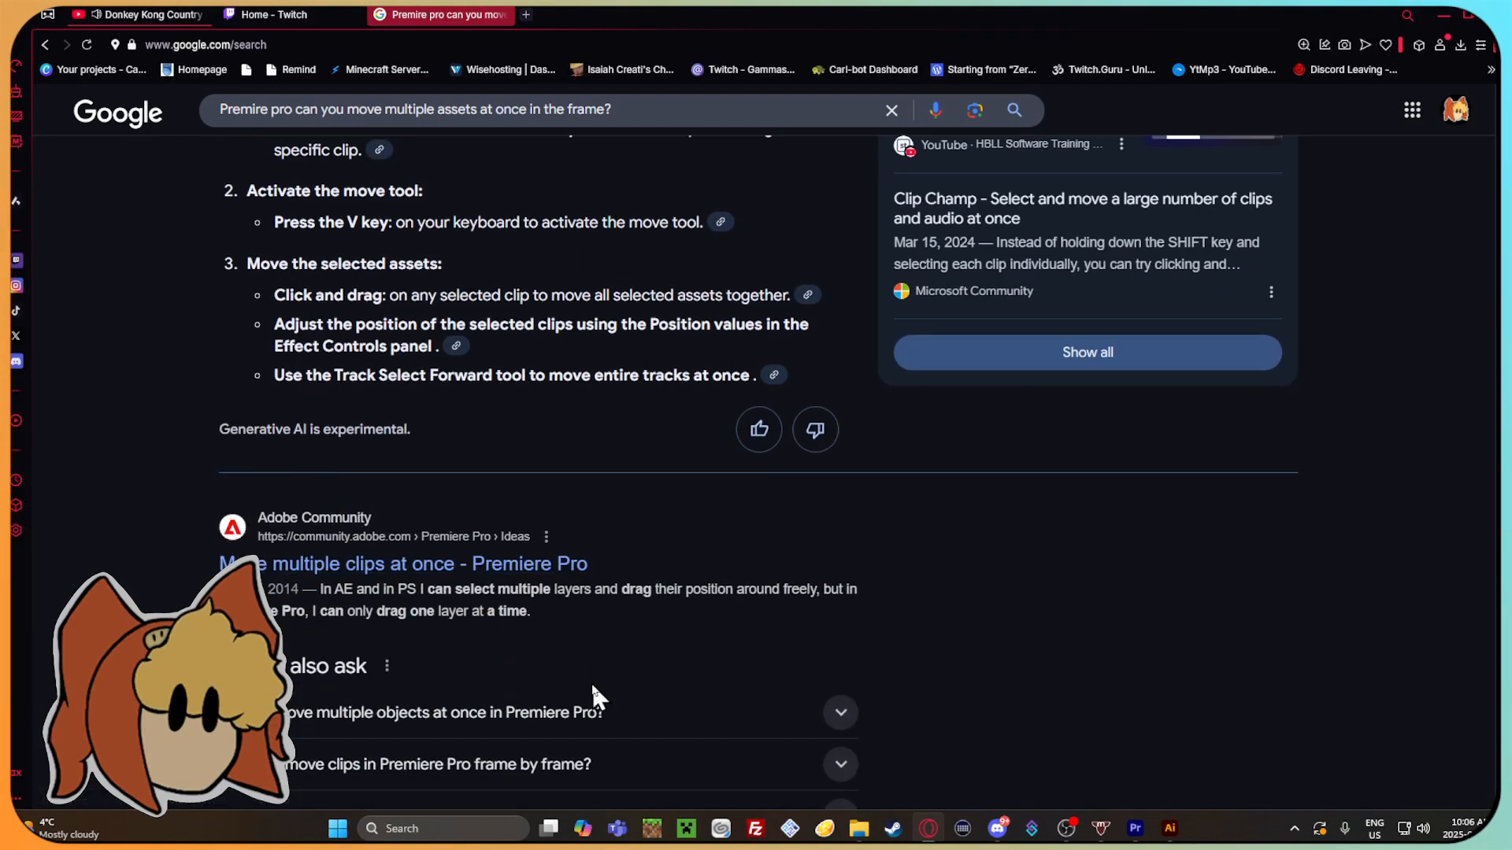
click(592, 683)
scroll(733, 640, down, 5)
scroll(732, 639, down, 6)
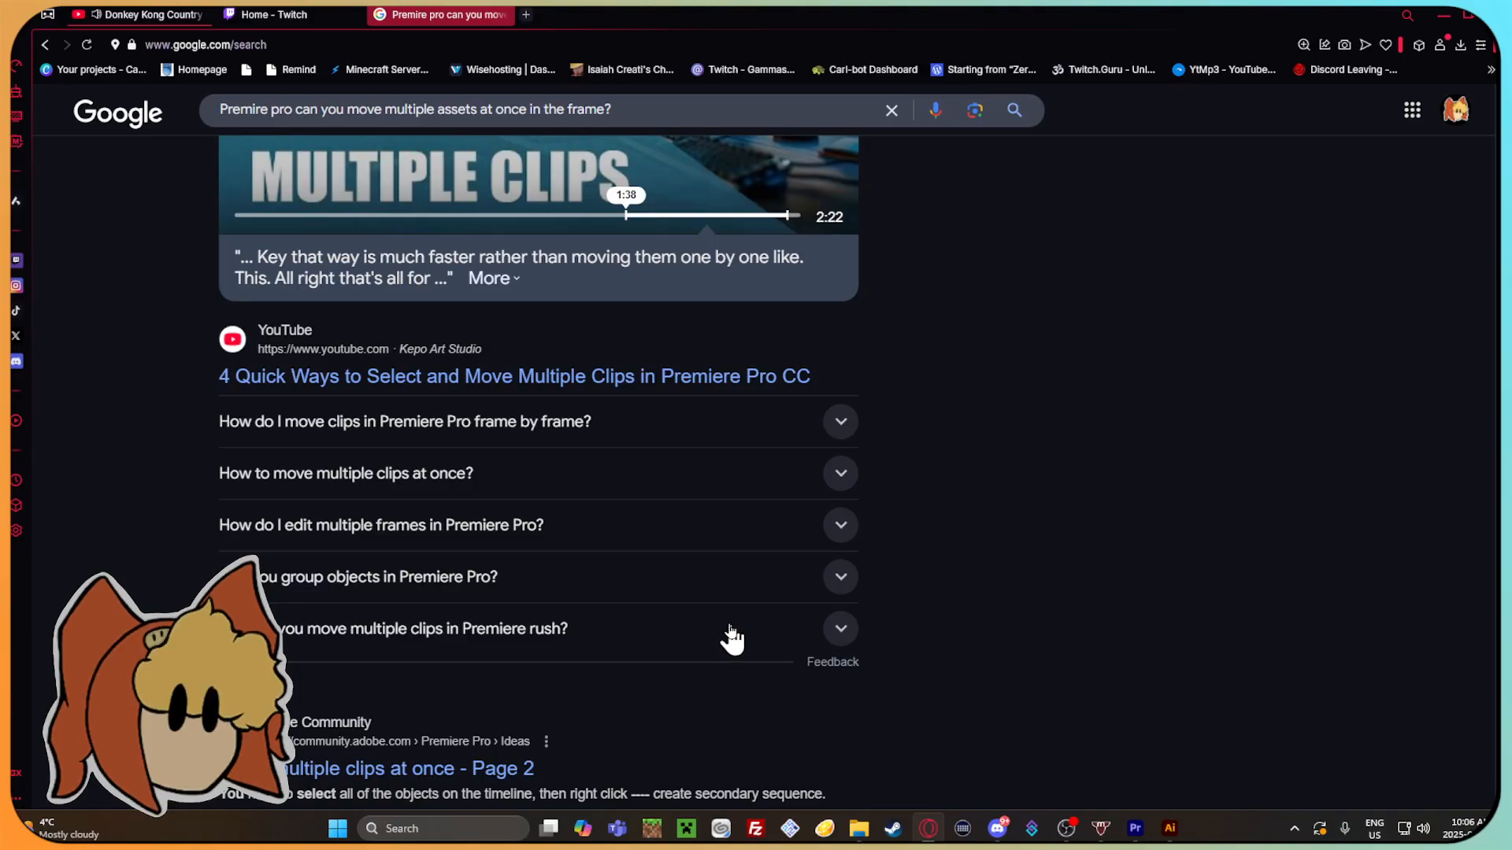
click(722, 434)
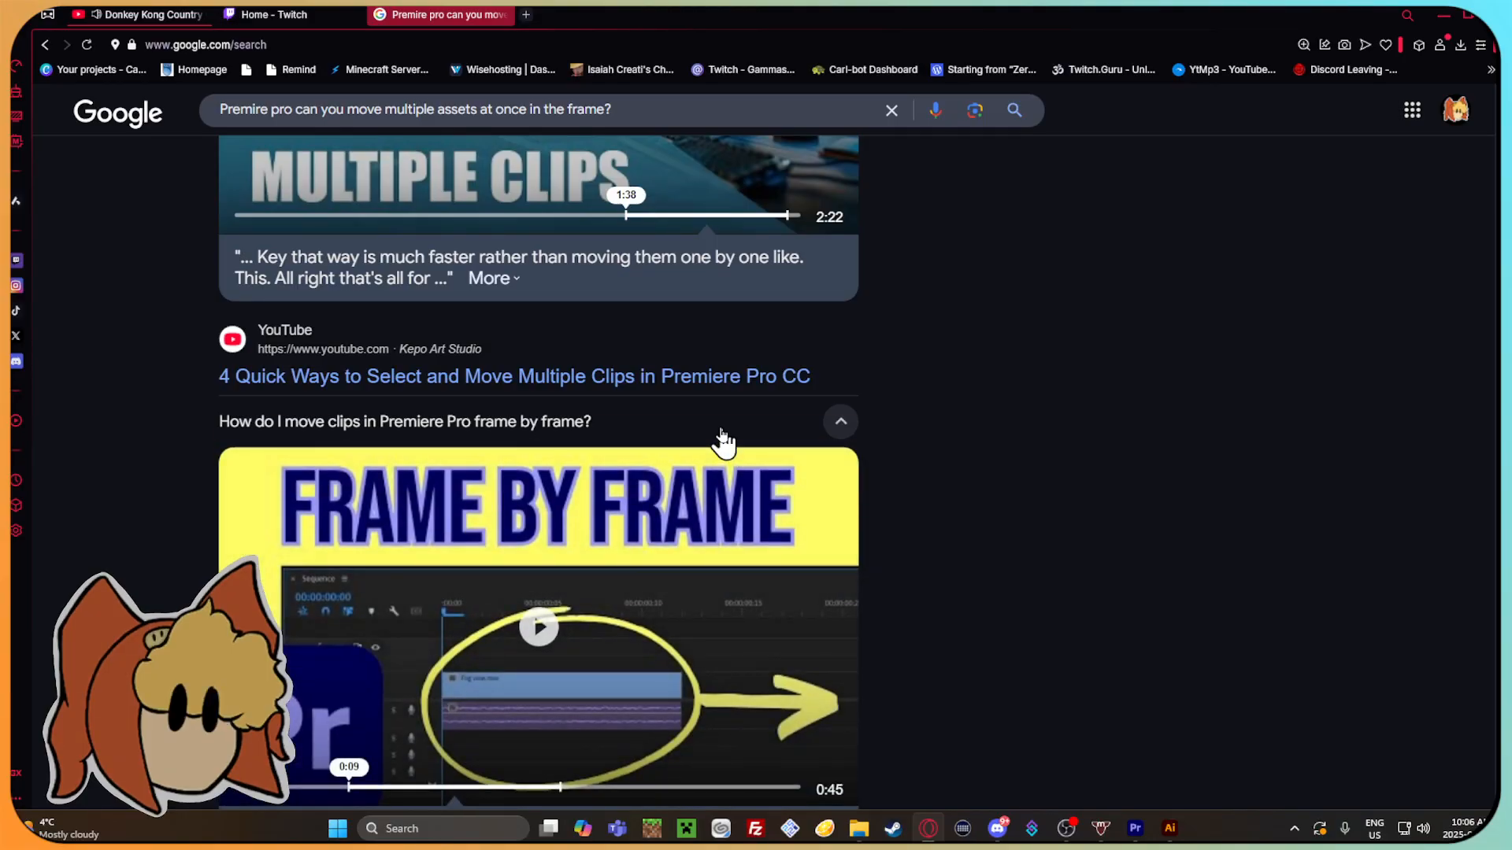
scroll(722, 441, down, 20)
scroll(751, 477, up, 20)
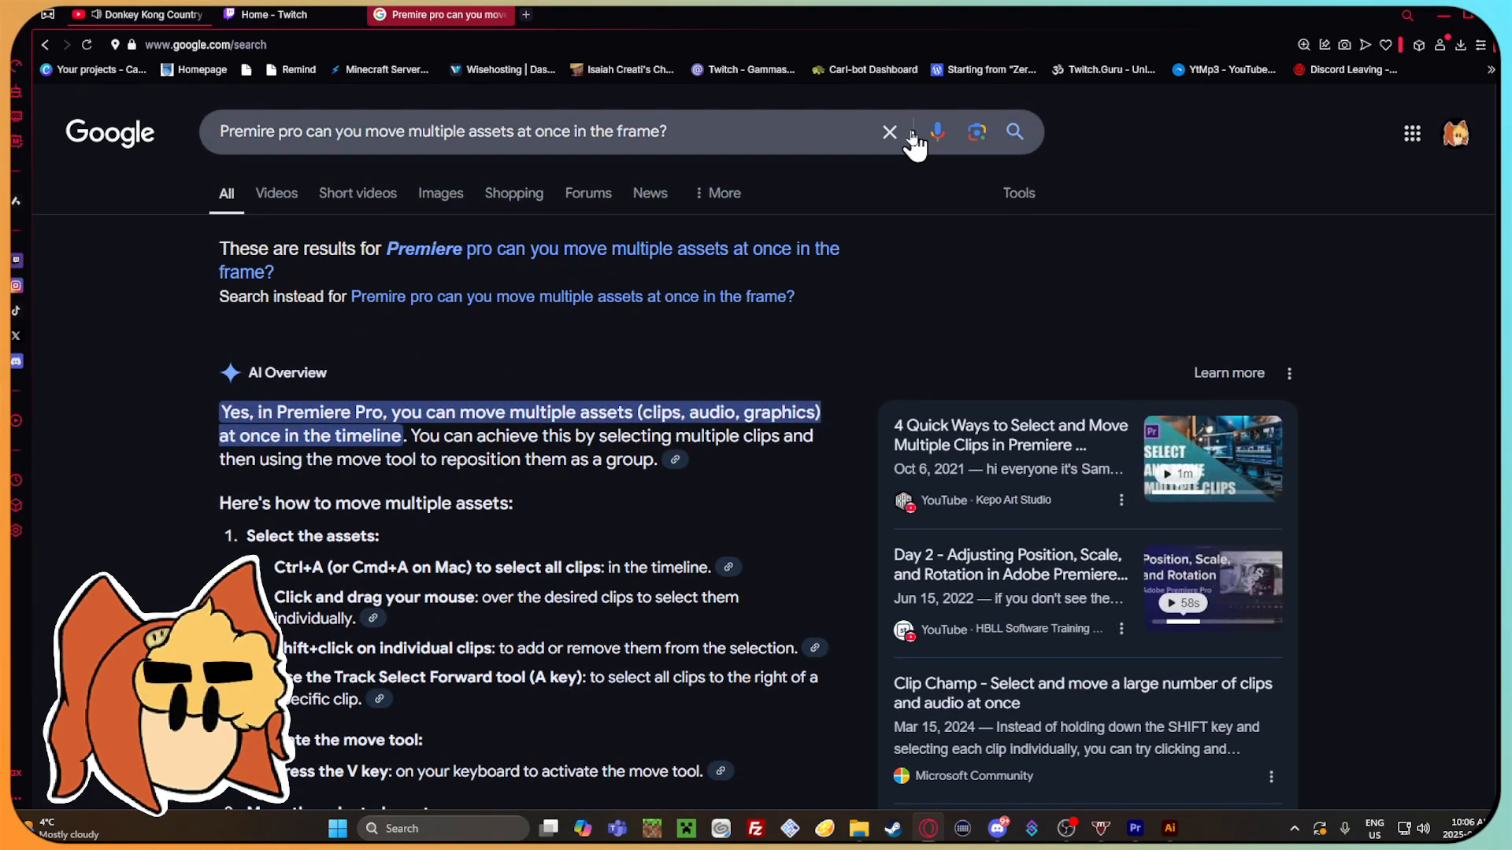
Clear the Google search query and switch back to Premiere Pro.
click(890, 132)
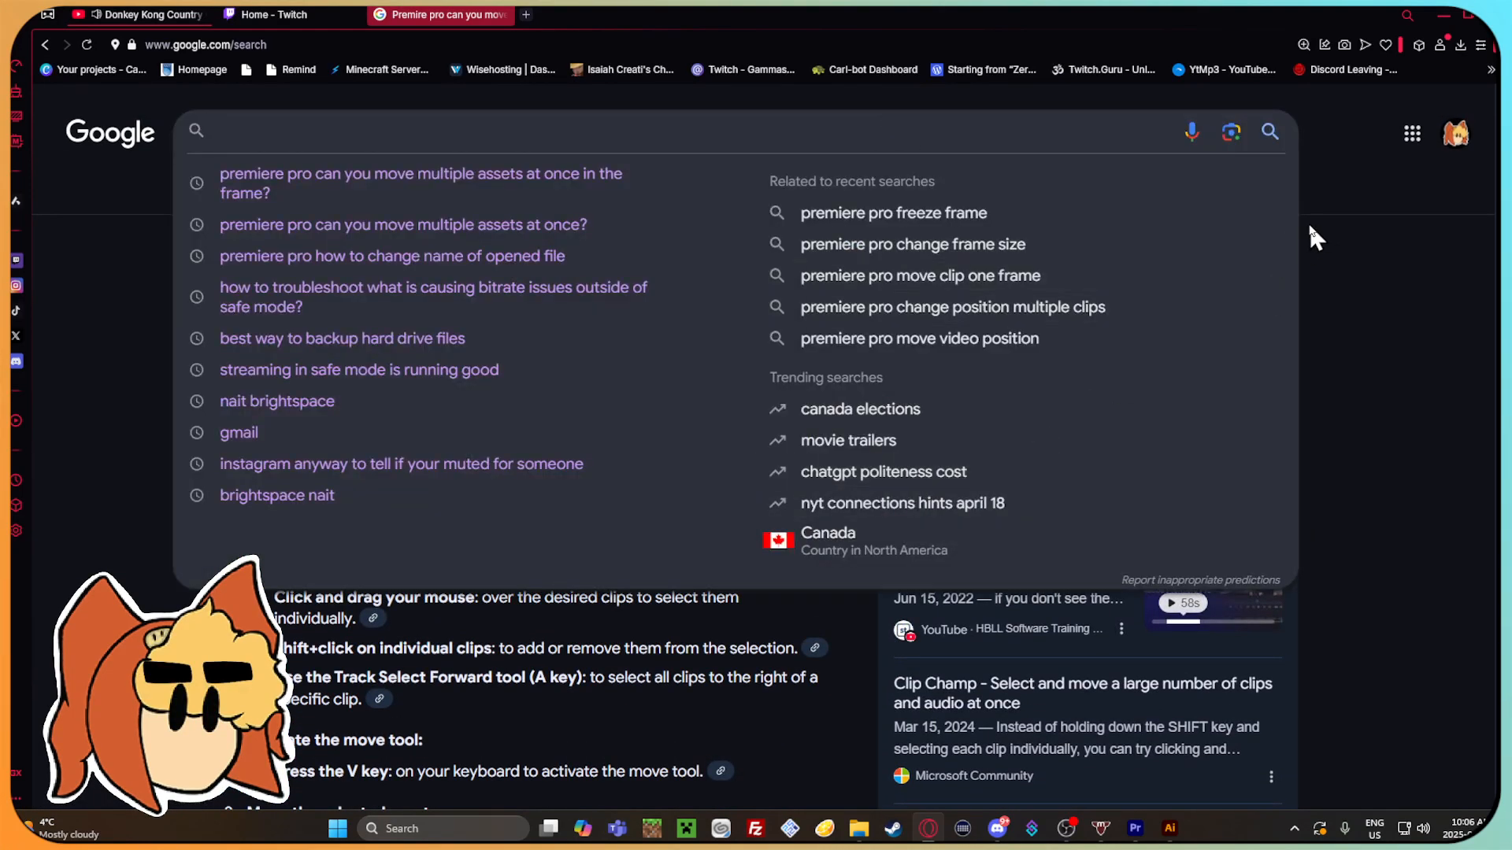
click(1135, 829)
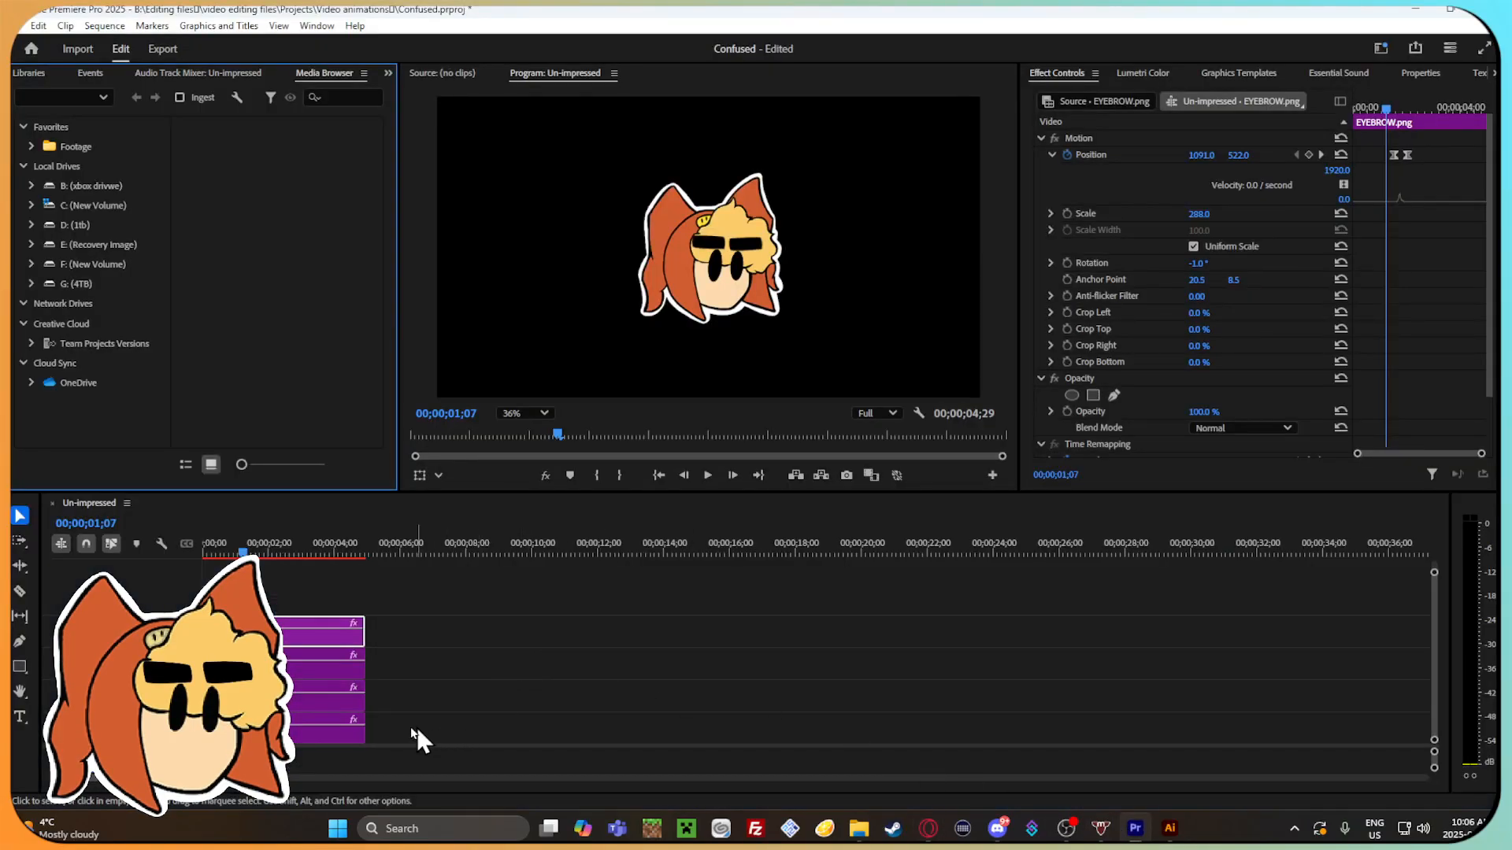
Try to move the stacked image clips along the timeline, and undo the move.
click(310, 729)
shift+click(312, 696)
shift+click(312, 664)
shift+click(313, 624)
drag(313, 624, 526, 633)
key(ctrl+z)
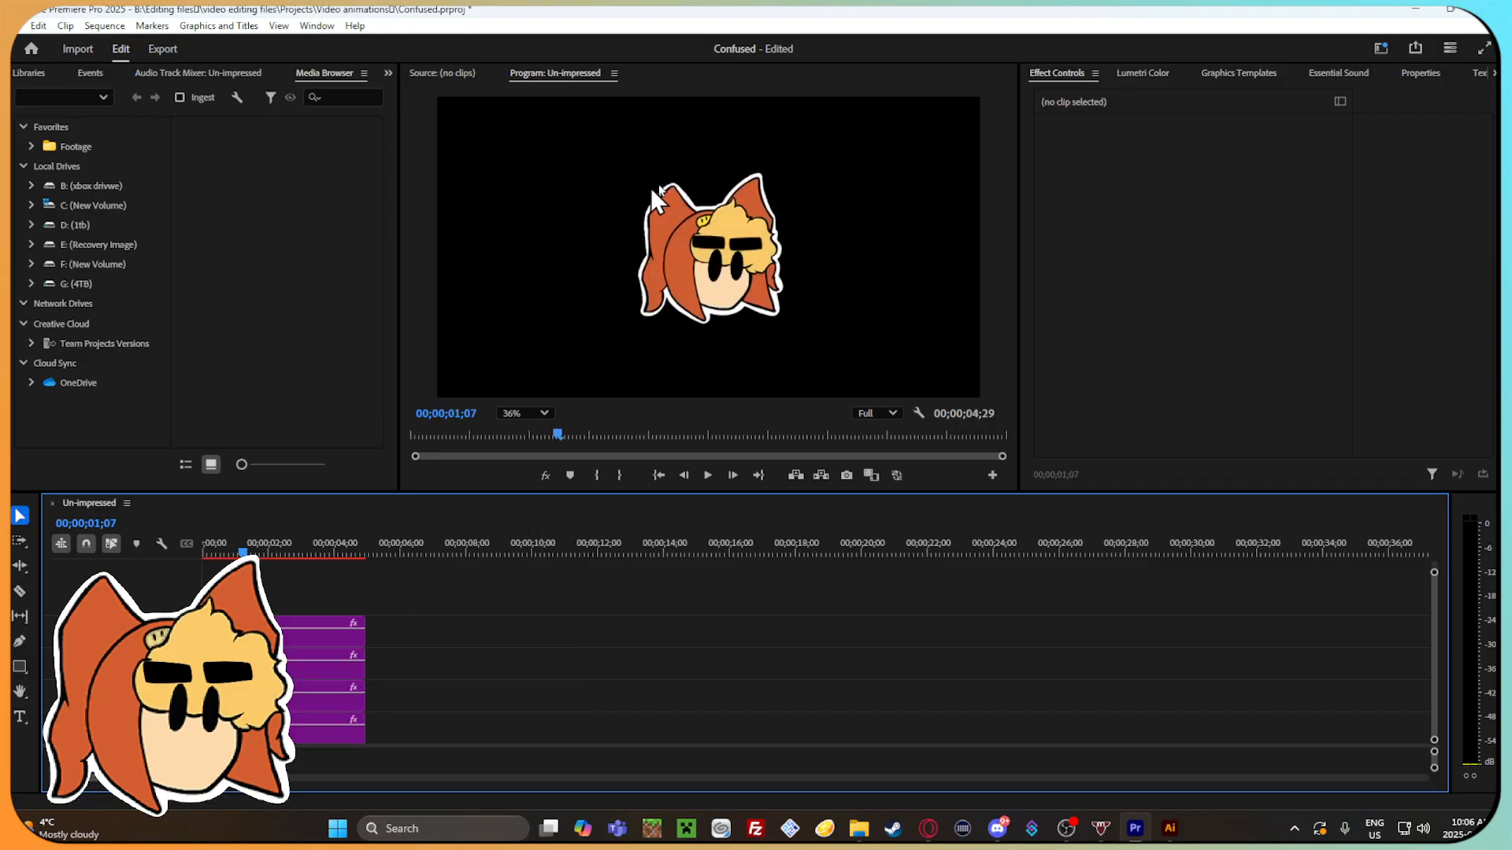
Inspect the EYEBROW.png clip's effect settings and scrub back to the start of the sequence.
click(291, 630)
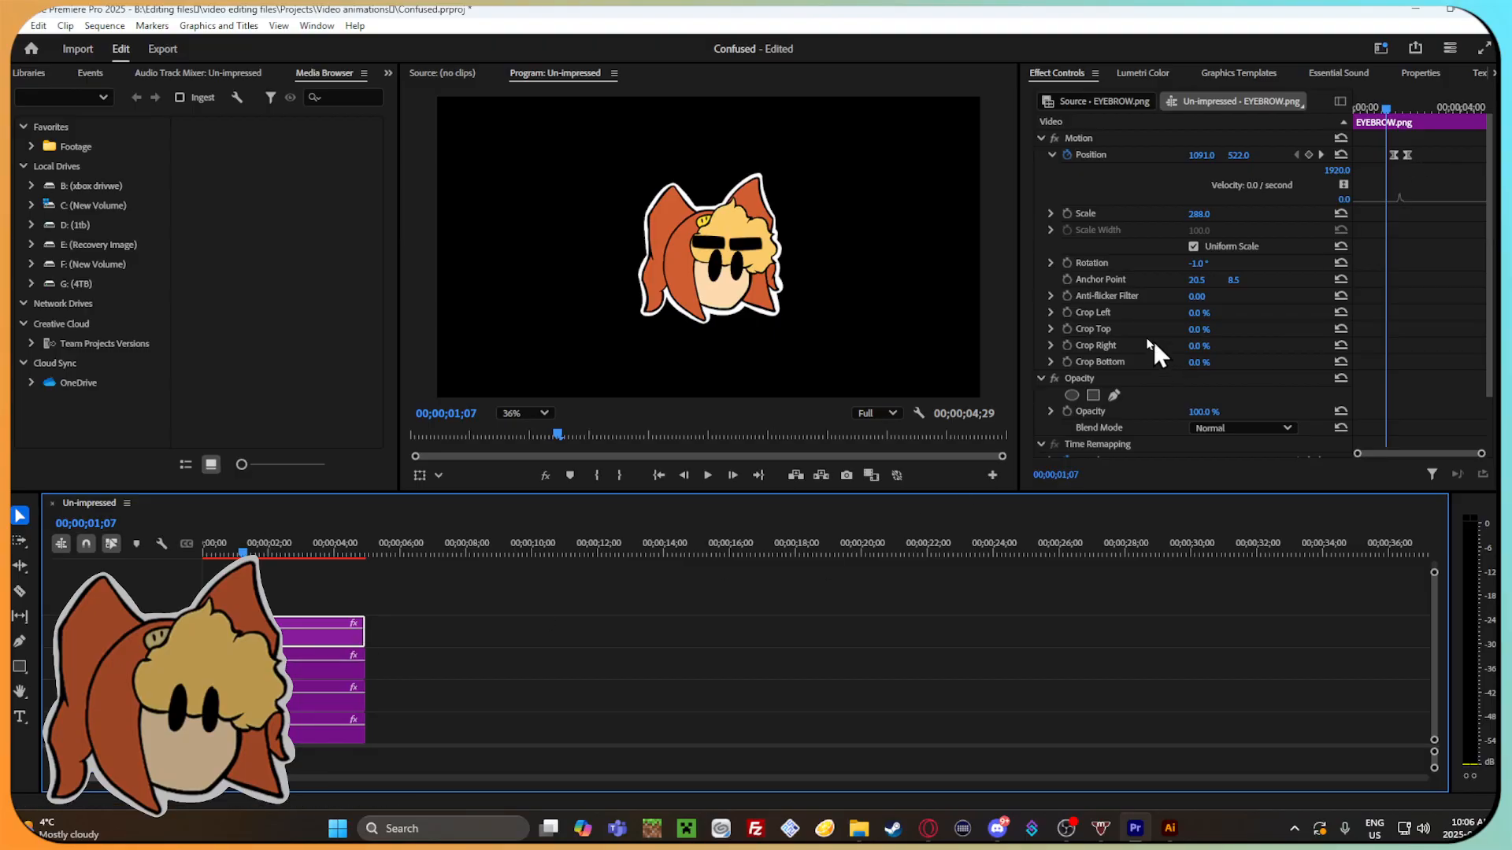
scroll(1121, 229, down, 2)
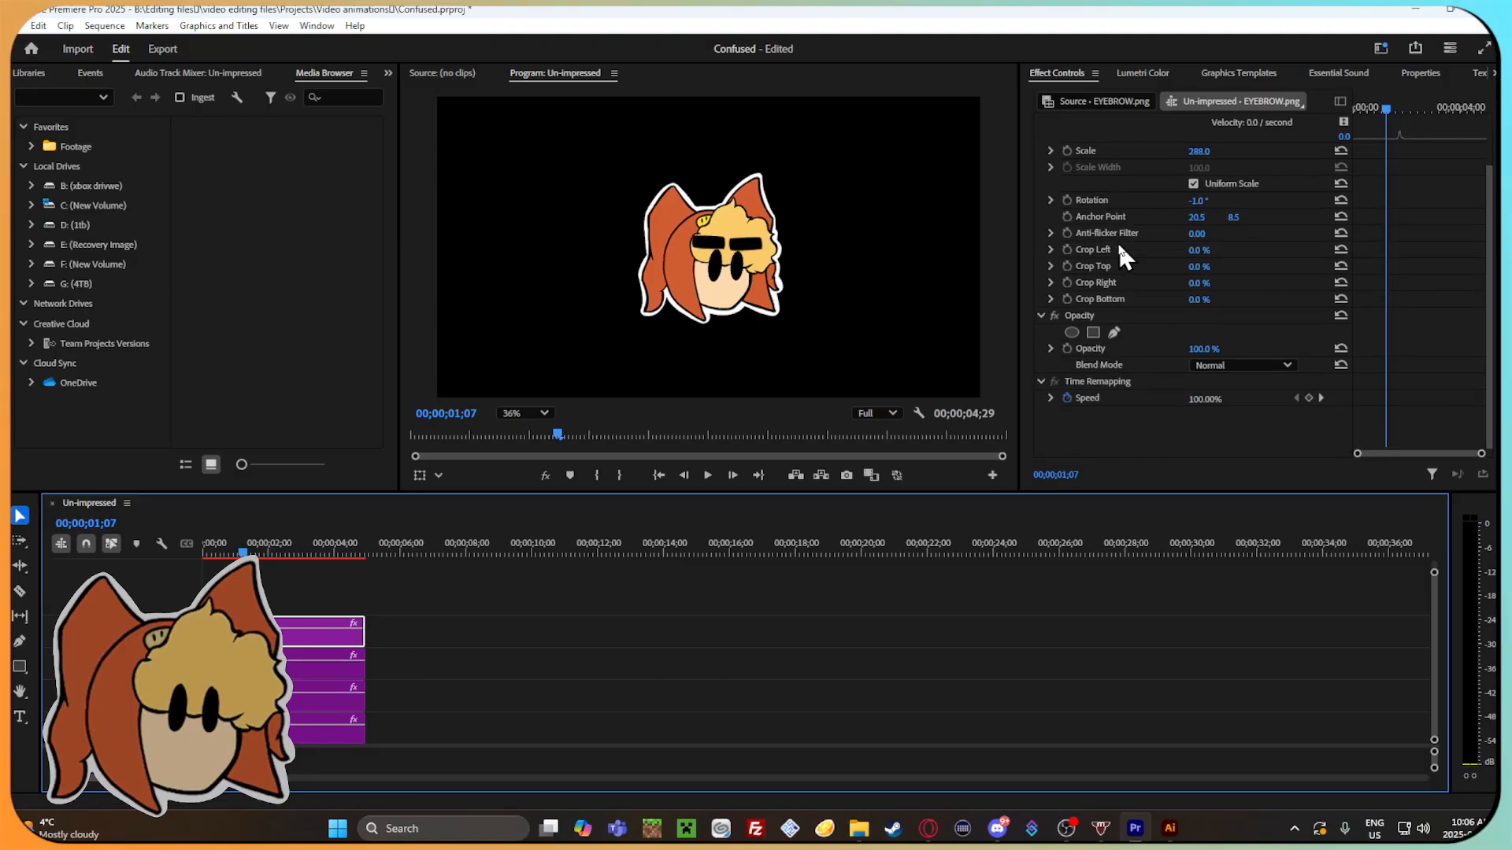
scroll(1117, 249, up, 2)
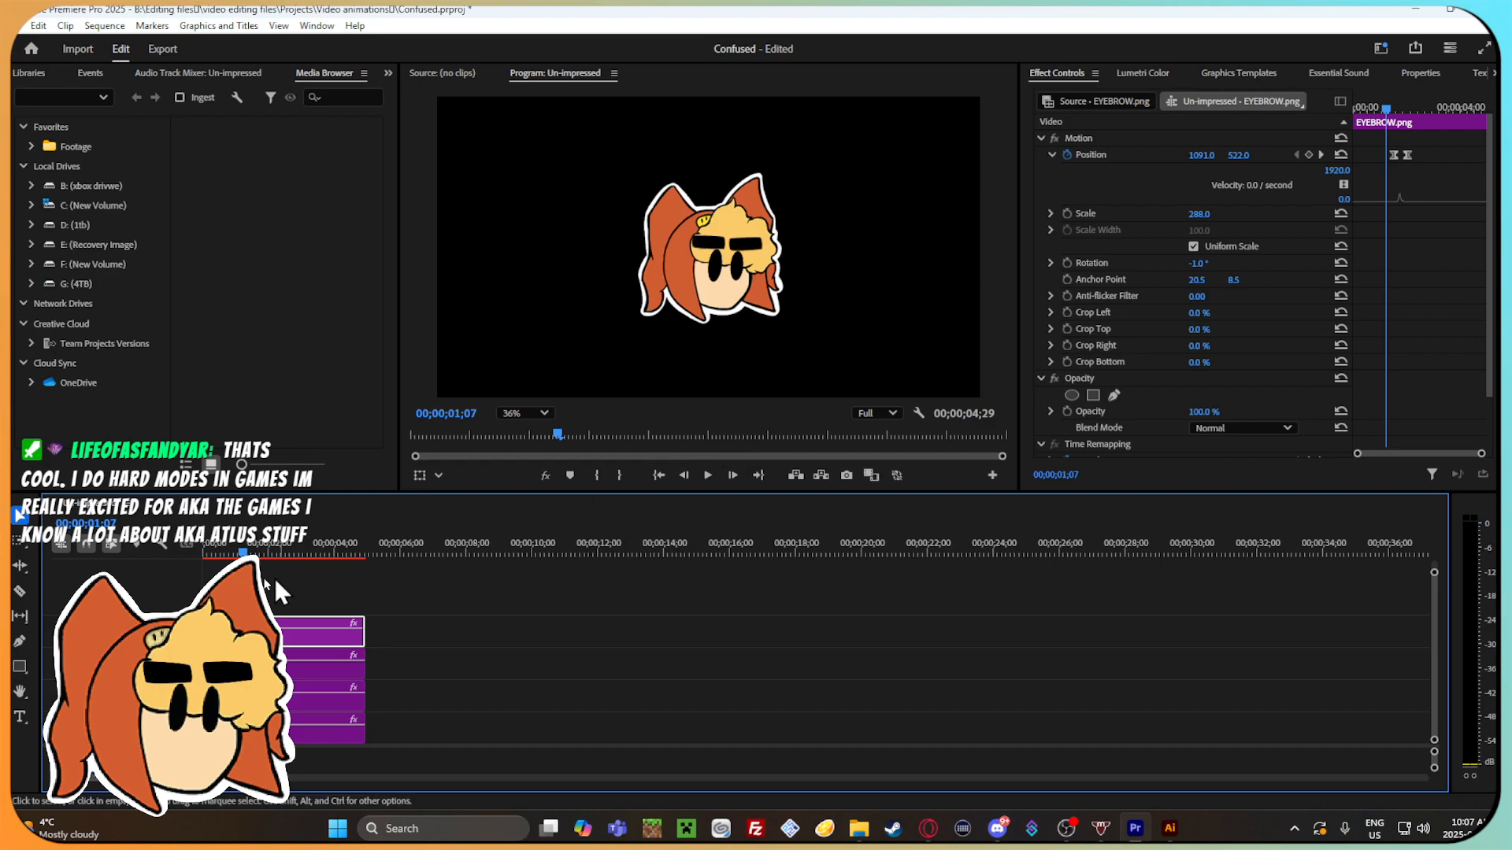
mouse_move(243, 552)
mouse_down()
mouse_move(216, 552)
mouse_move(258, 552)
mouse_move(239, 554)
mouse_up()
click(411, 580)
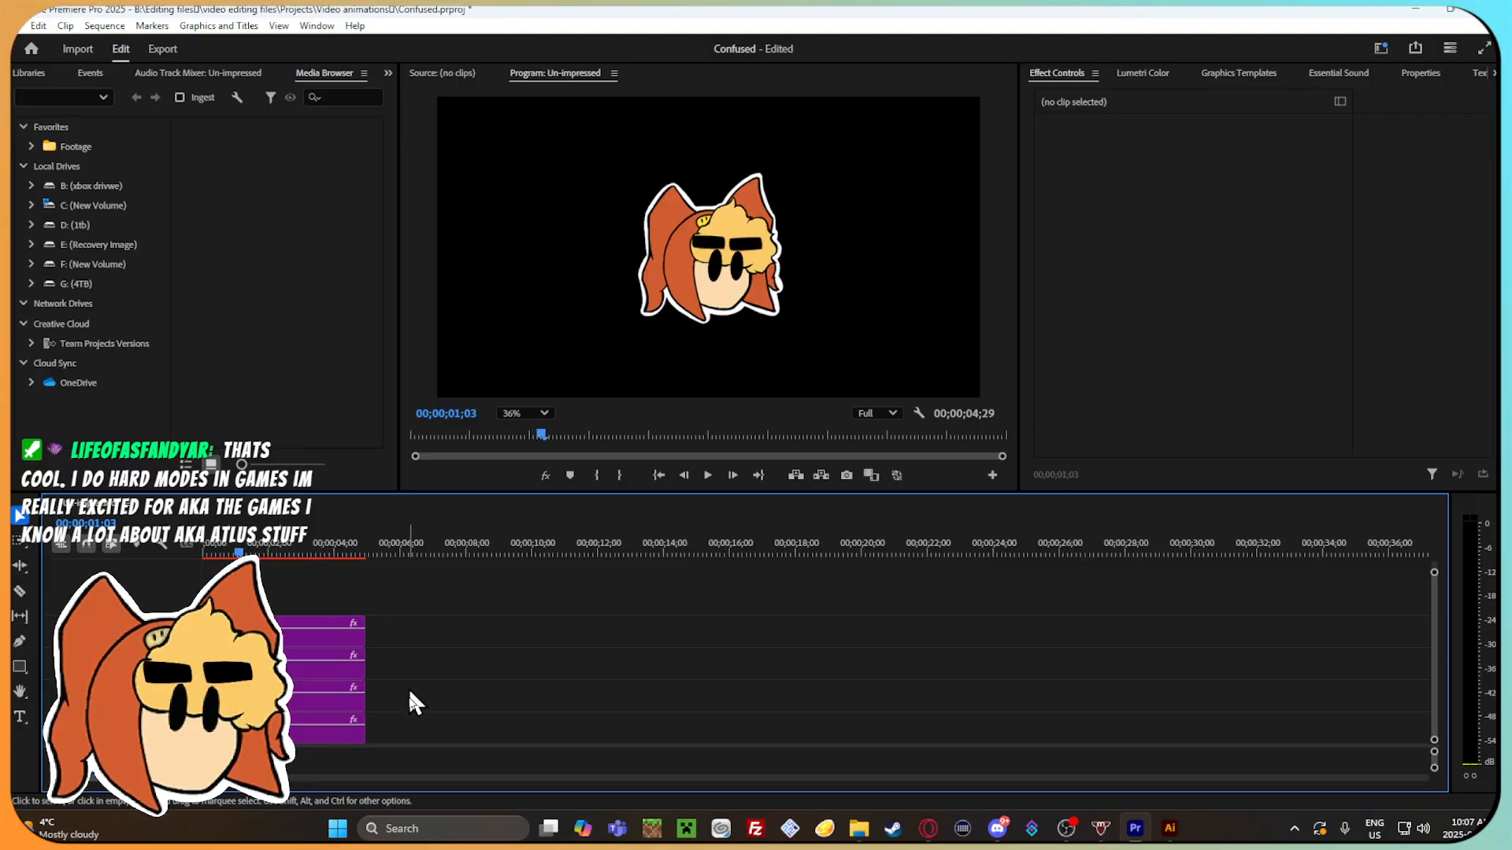
click(272, 630)
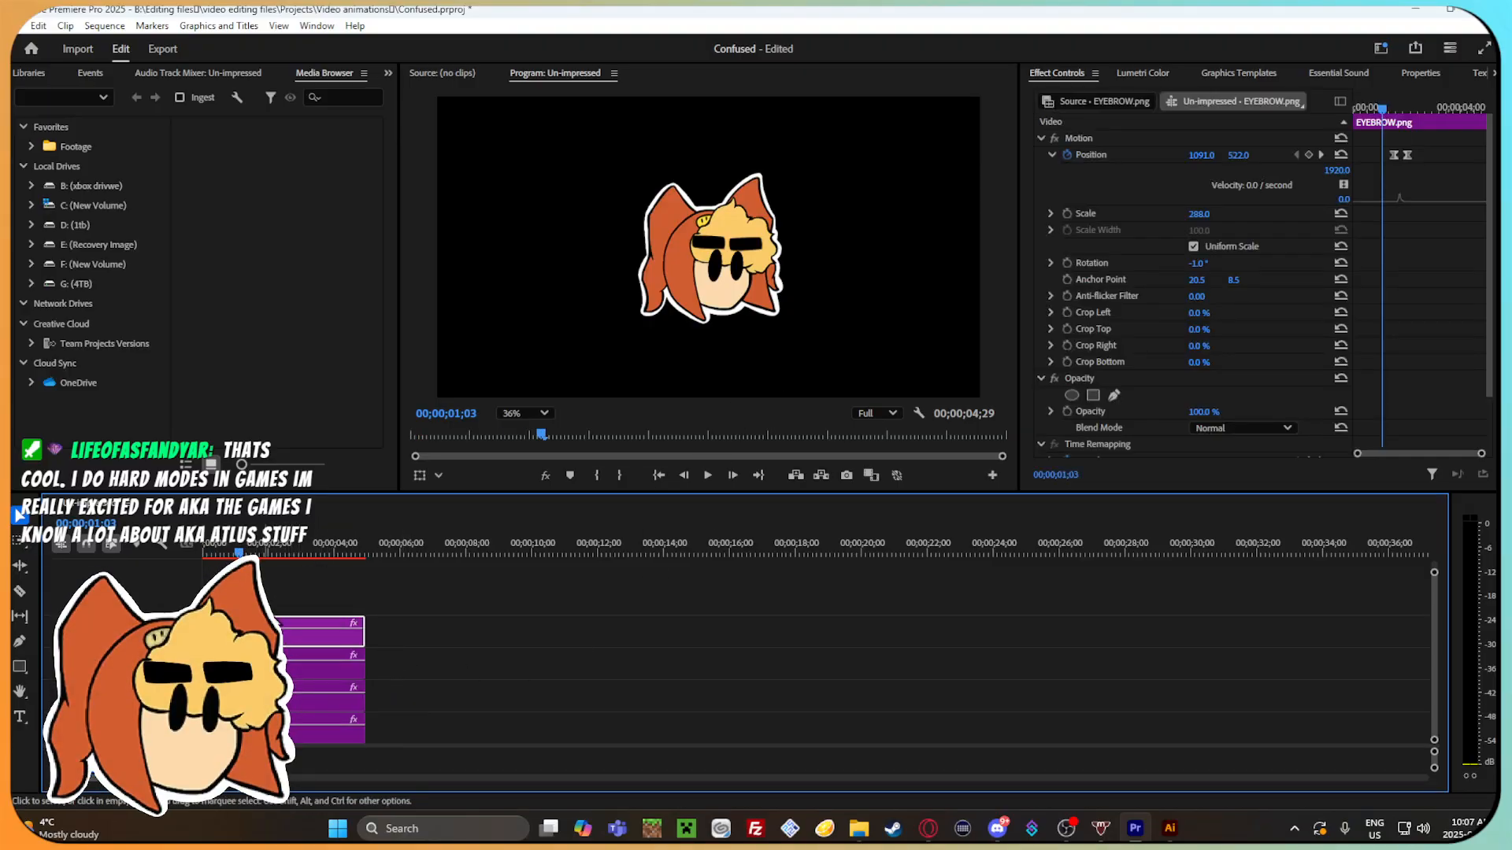
drag(239, 553, 204, 559)
click(535, 587)
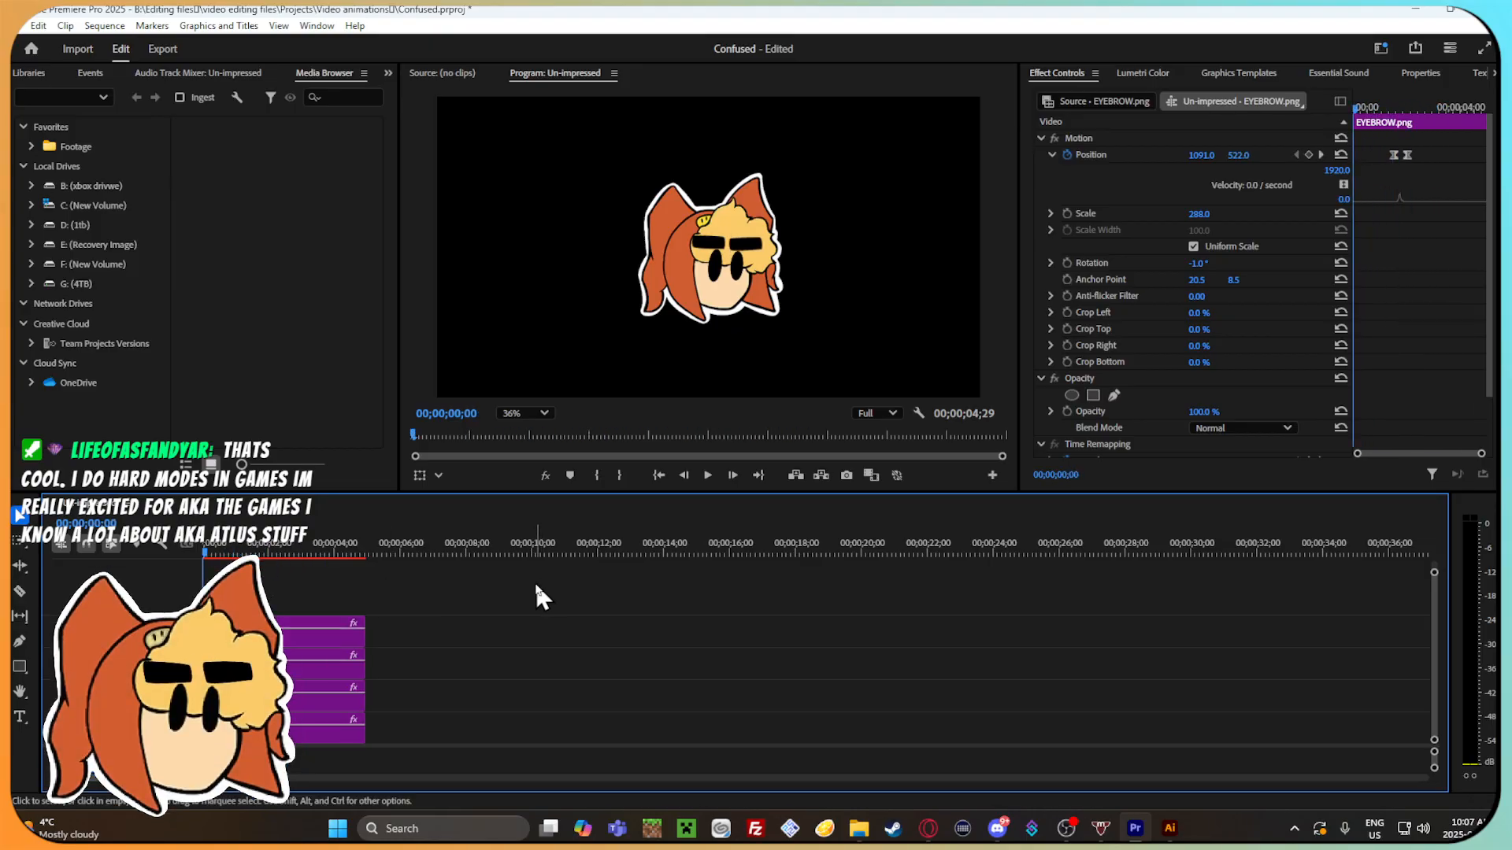
Place Question_Mark_noShadow.png from the file browser on the track directly above the eyebrow clip.
click(858, 828)
drag(1070, 529, 275, 598)
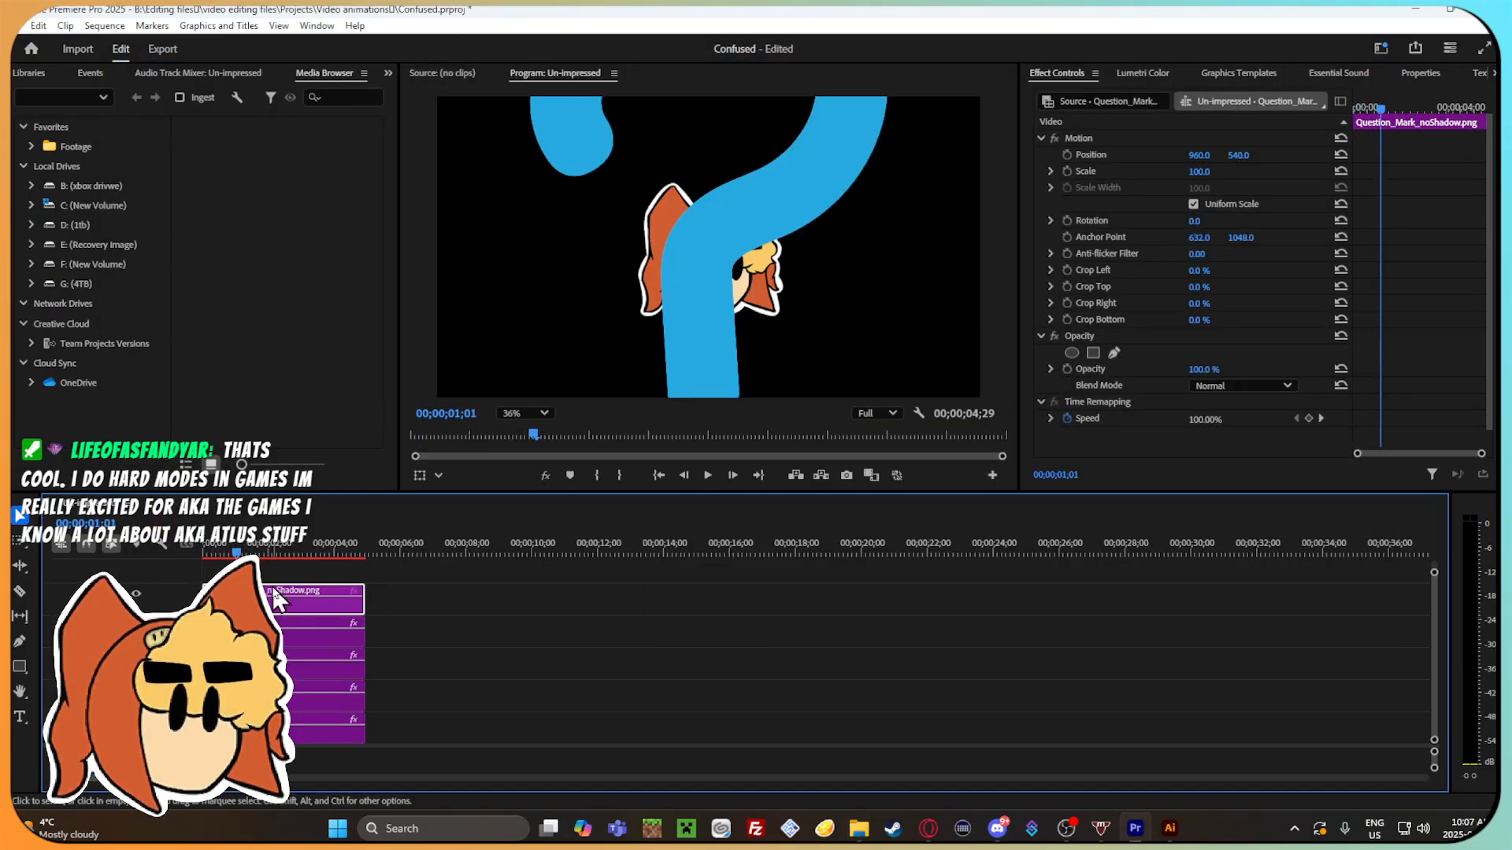
Set the question mark's position to 794, 312, its scale to 12, and its rotation to -19° beside the character's head.
drag(1198, 172, 1083, 156)
drag(1237, 156, 1002, 156)
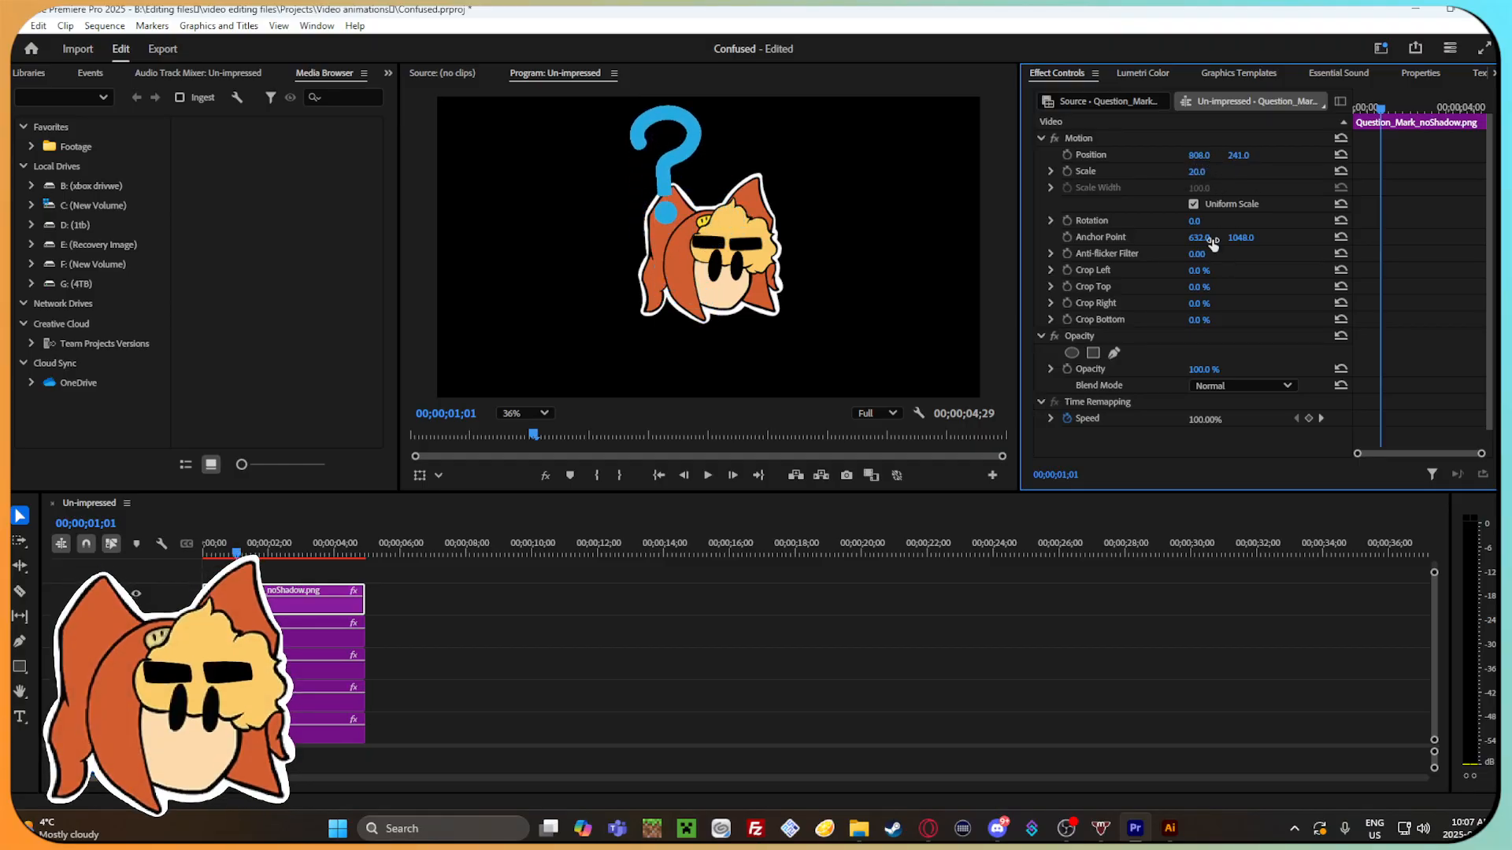
drag(1196, 223, 1181, 223)
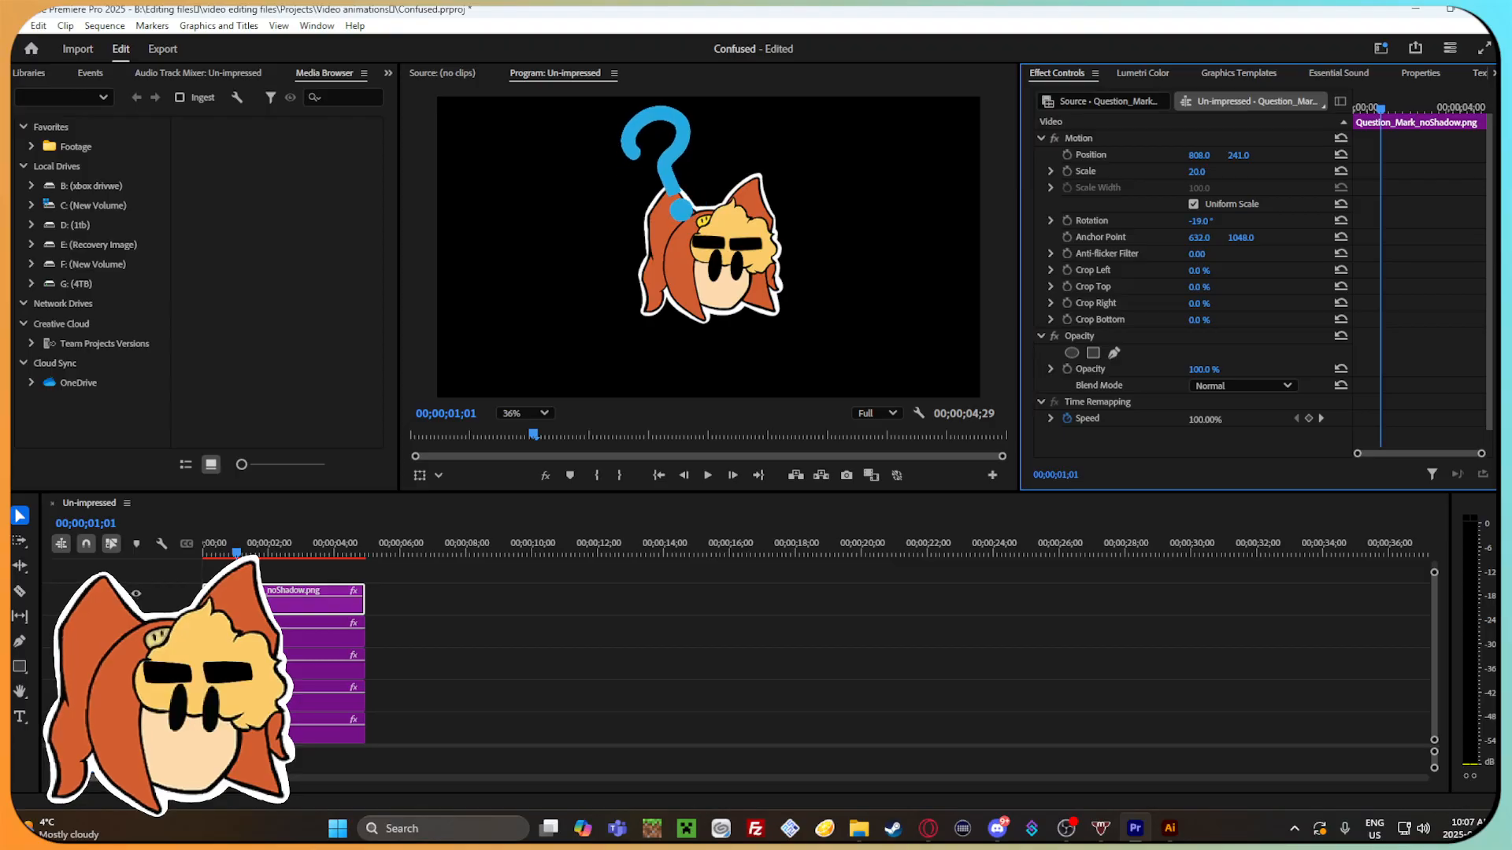
drag(1195, 172, 1245, 158)
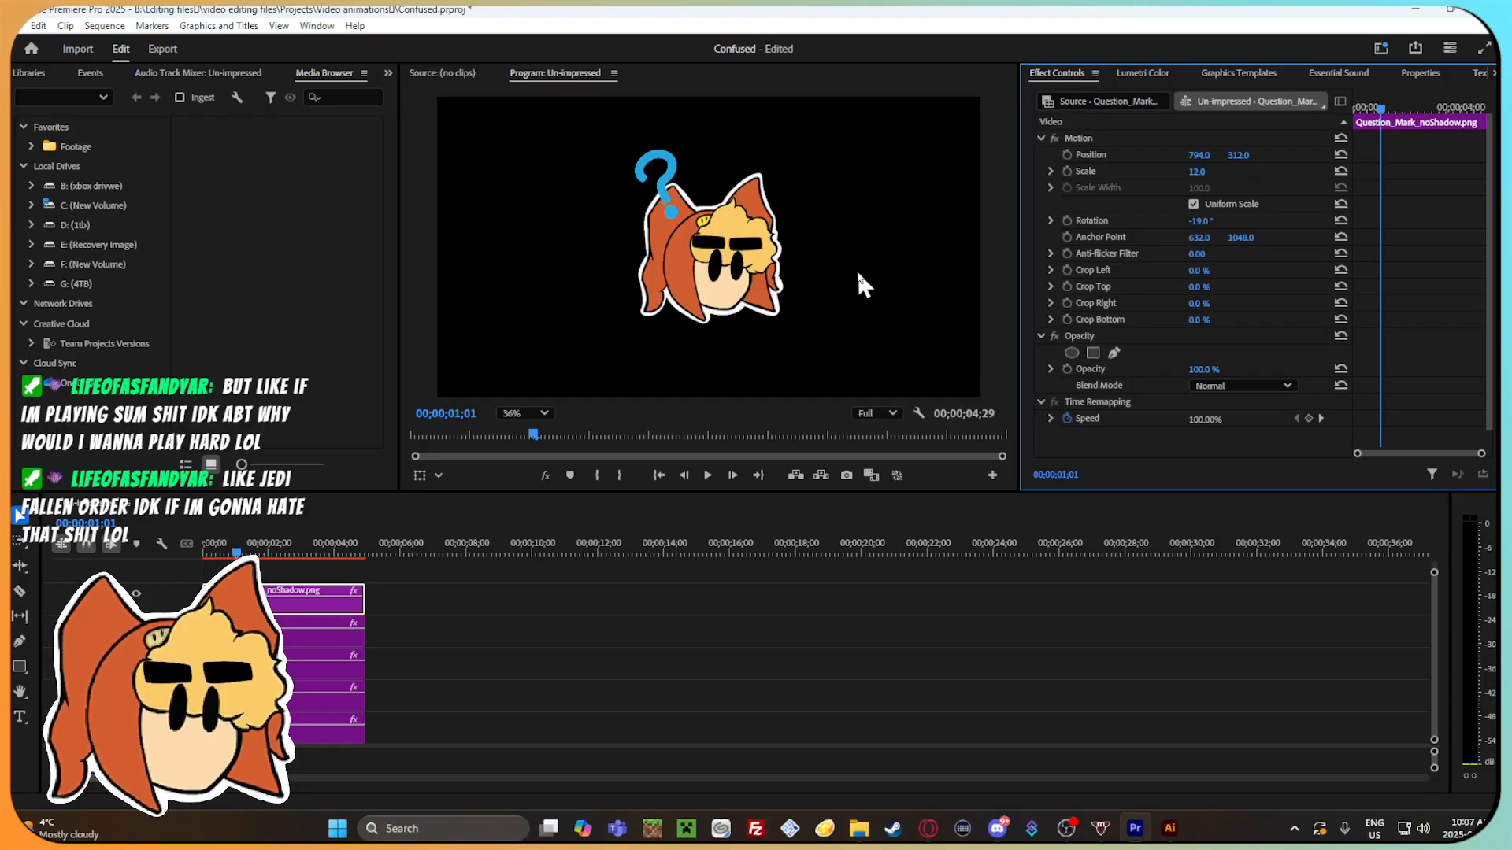
Review the frames between 00;00;00;22 and 00;00;01;04 with the question mark in place.
click(238, 552)
drag(243, 549, 227, 590)
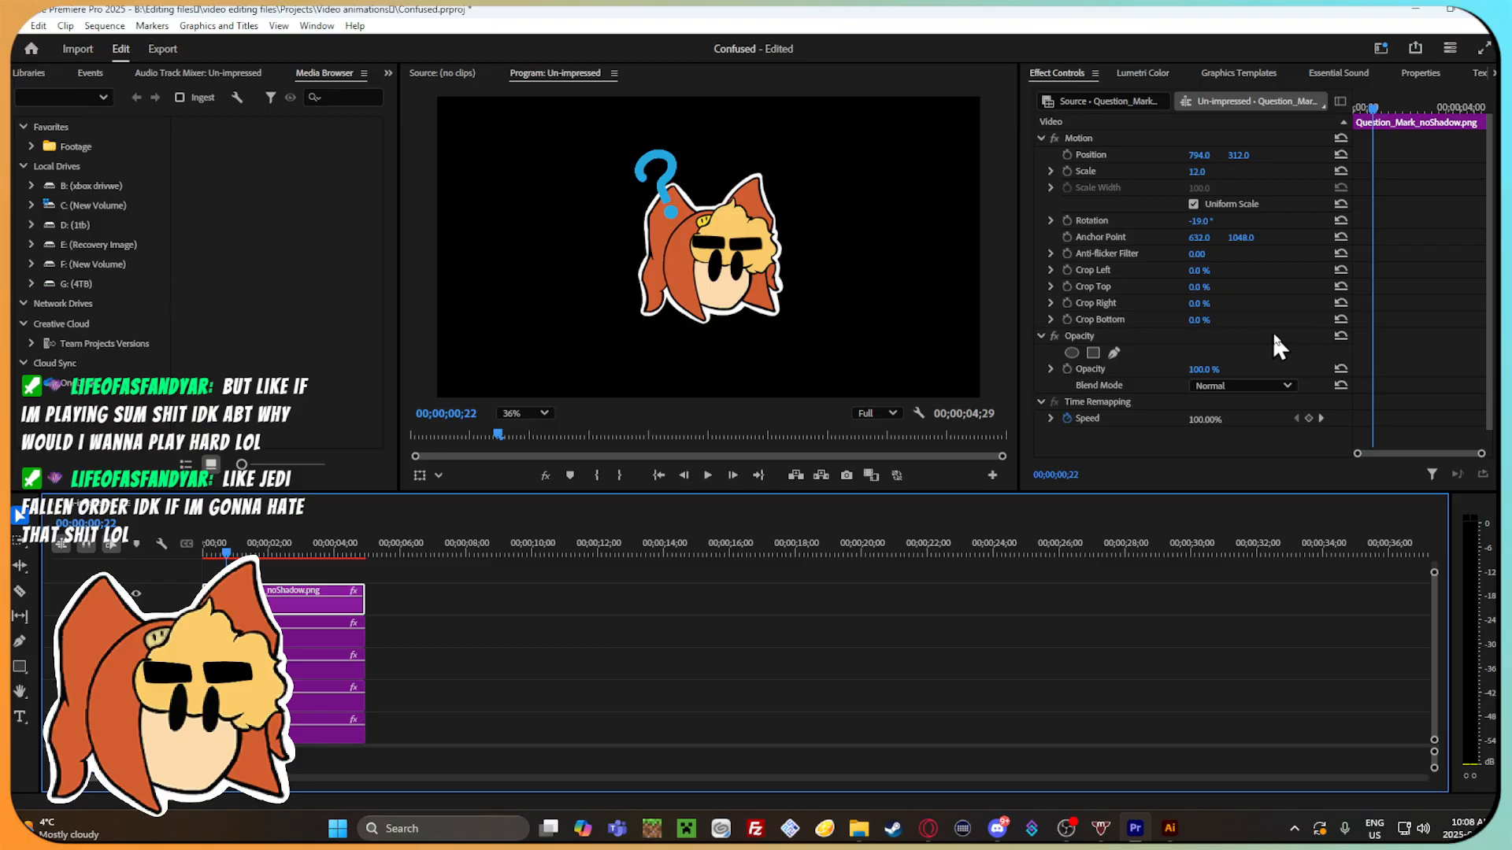
click(1254, 441)
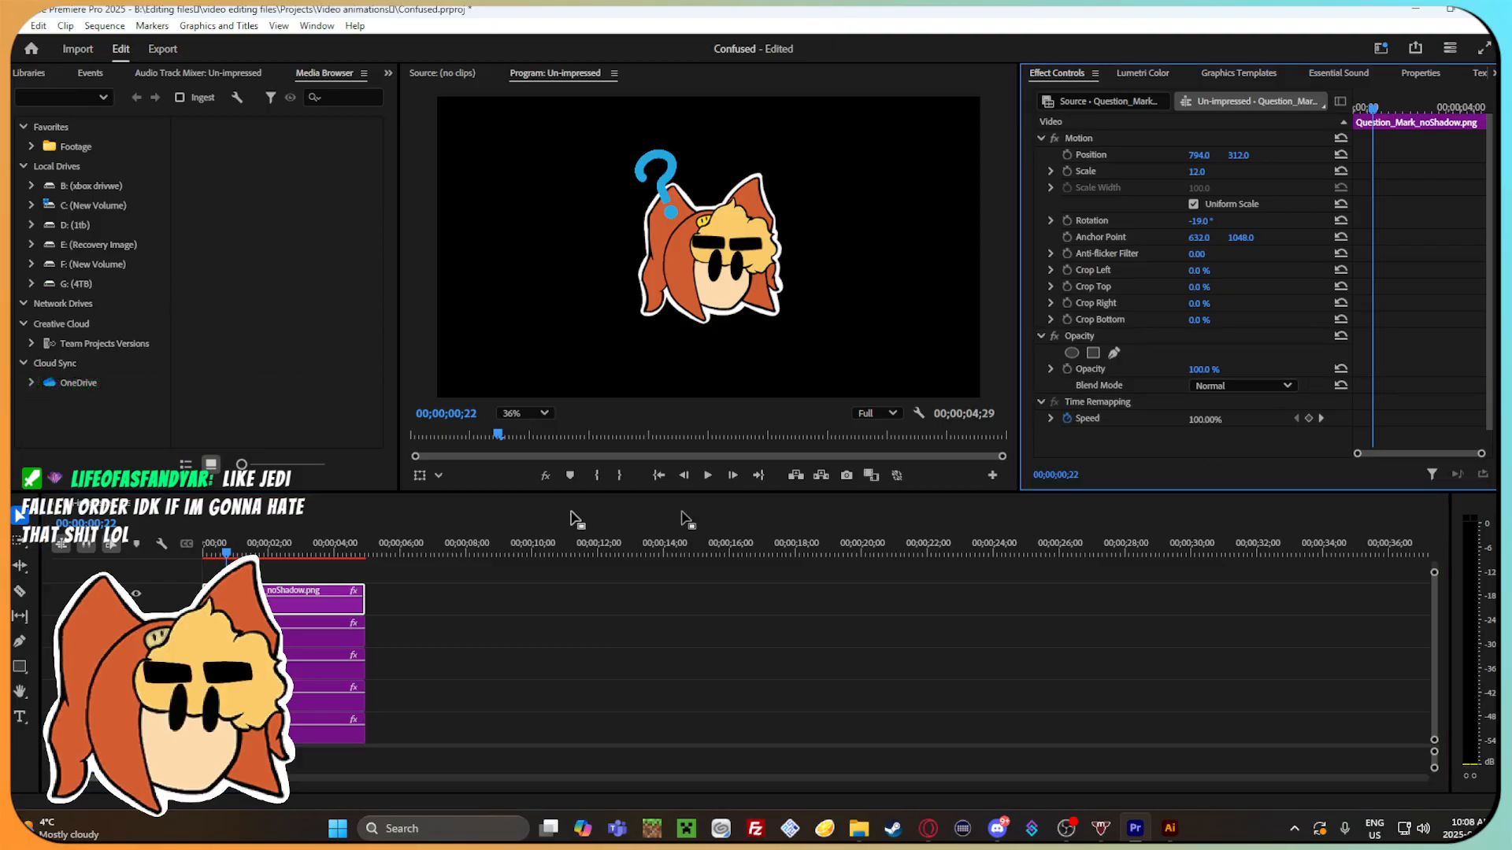
mouse_move(241, 548)
mouse_down()
mouse_move(348, 542)
mouse_move(220, 563)
mouse_move(301, 537)
mouse_move(207, 543)
mouse_move(313, 549)
mouse_move(235, 540)
mouse_move(239, 515)
mouse_move(219, 522)
mouse_move(329, 560)
mouse_move(240, 560)
mouse_up()
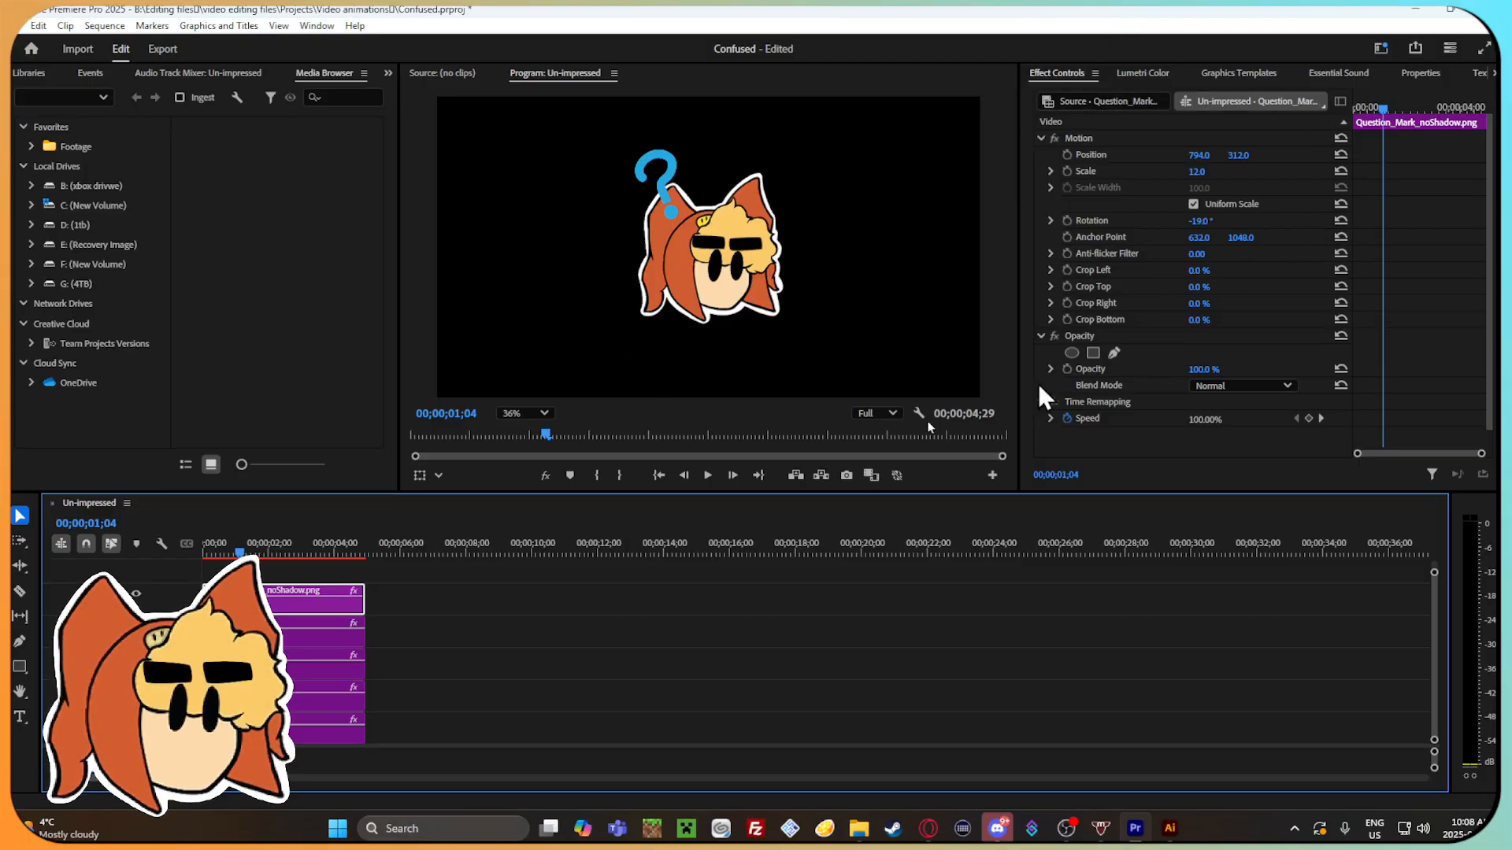
Switch to the web browser and search Google for "Persona 4 confused".
key(alt+Tab)
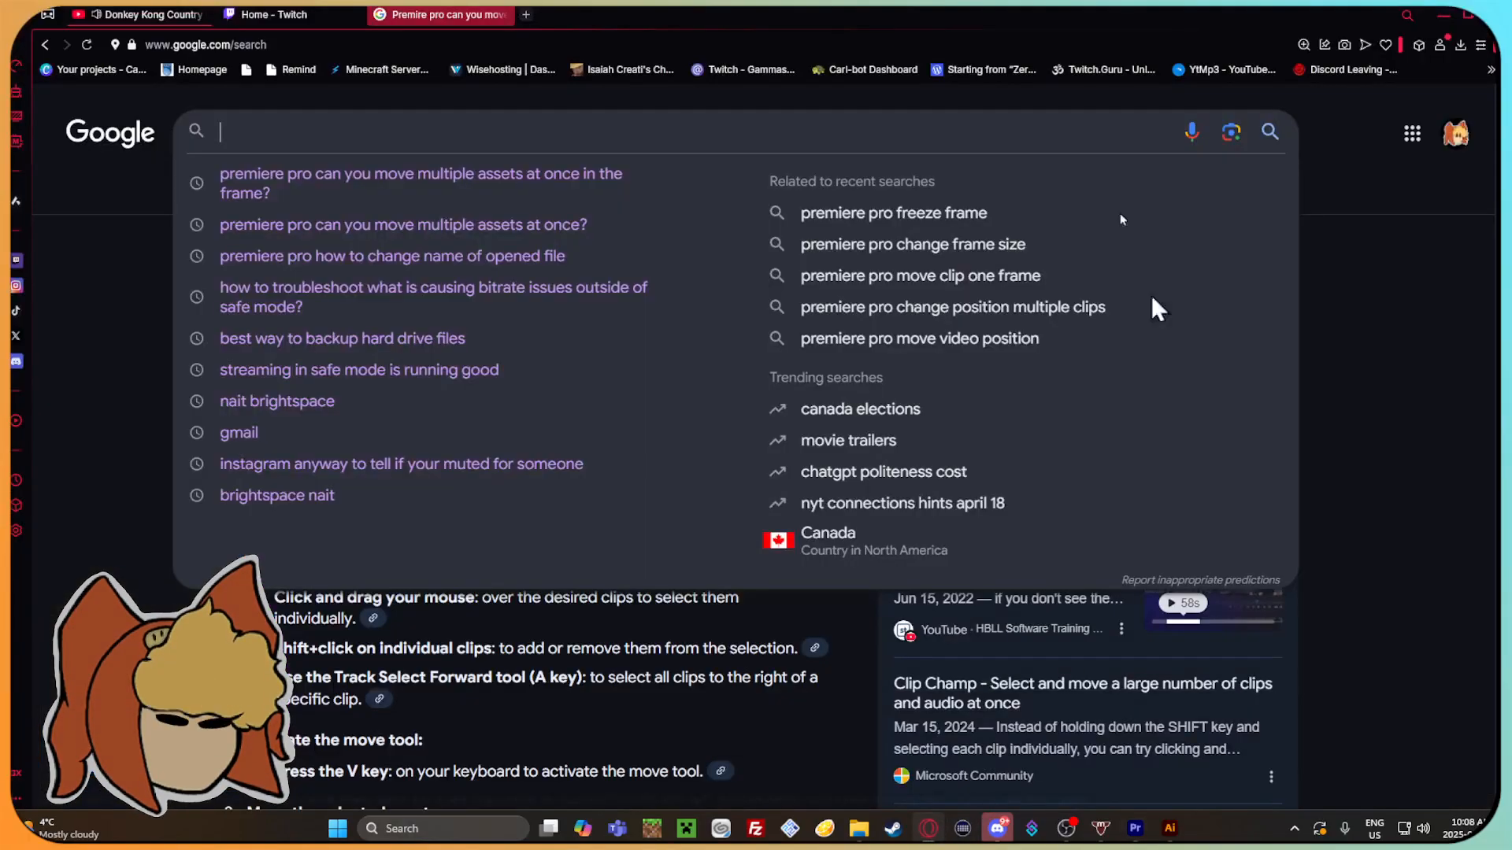
text(Pe)
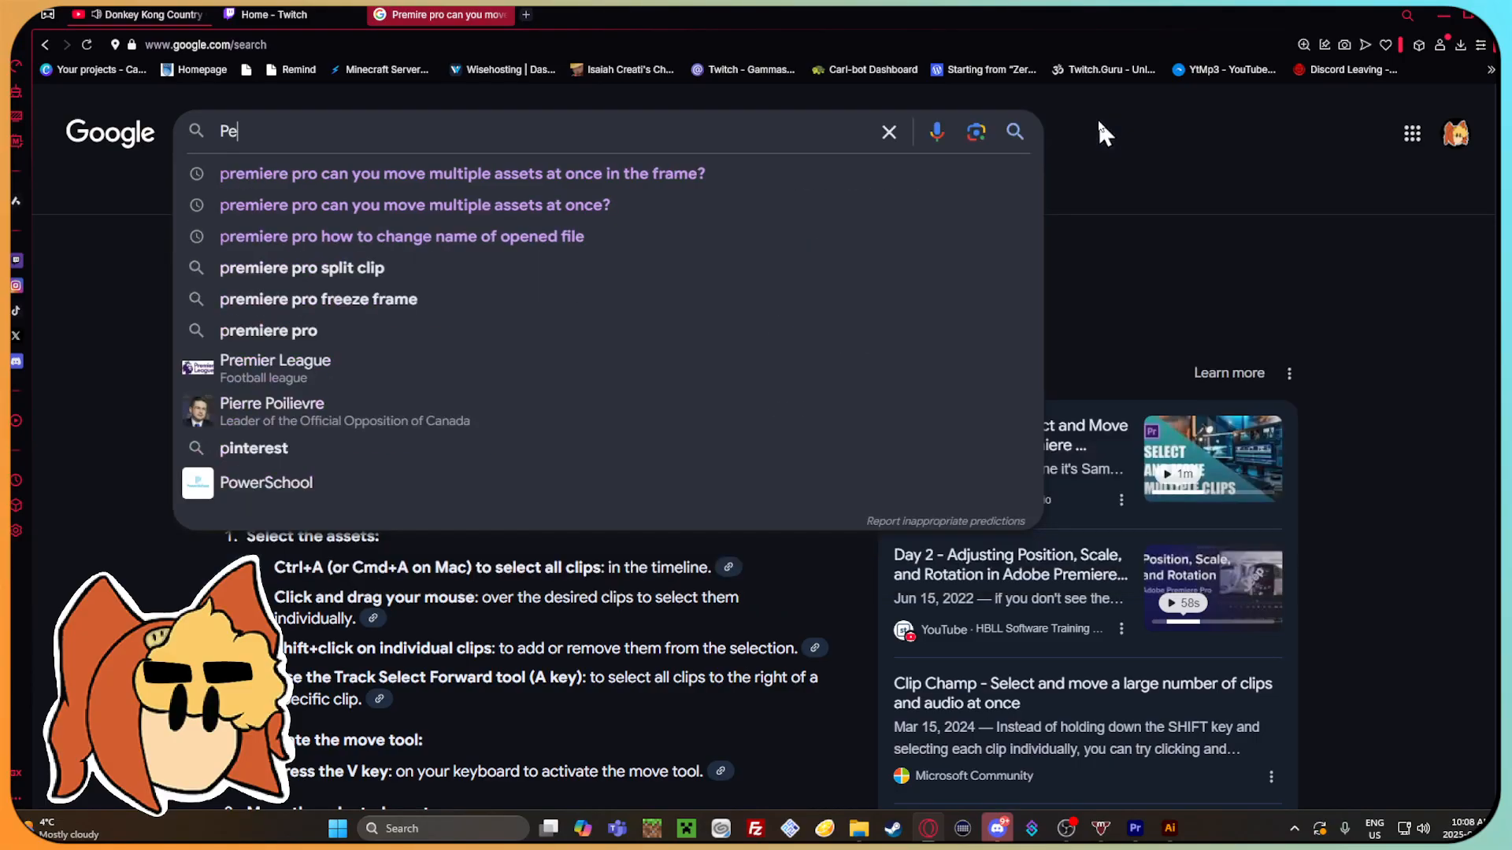
text(rsona 4 confused)
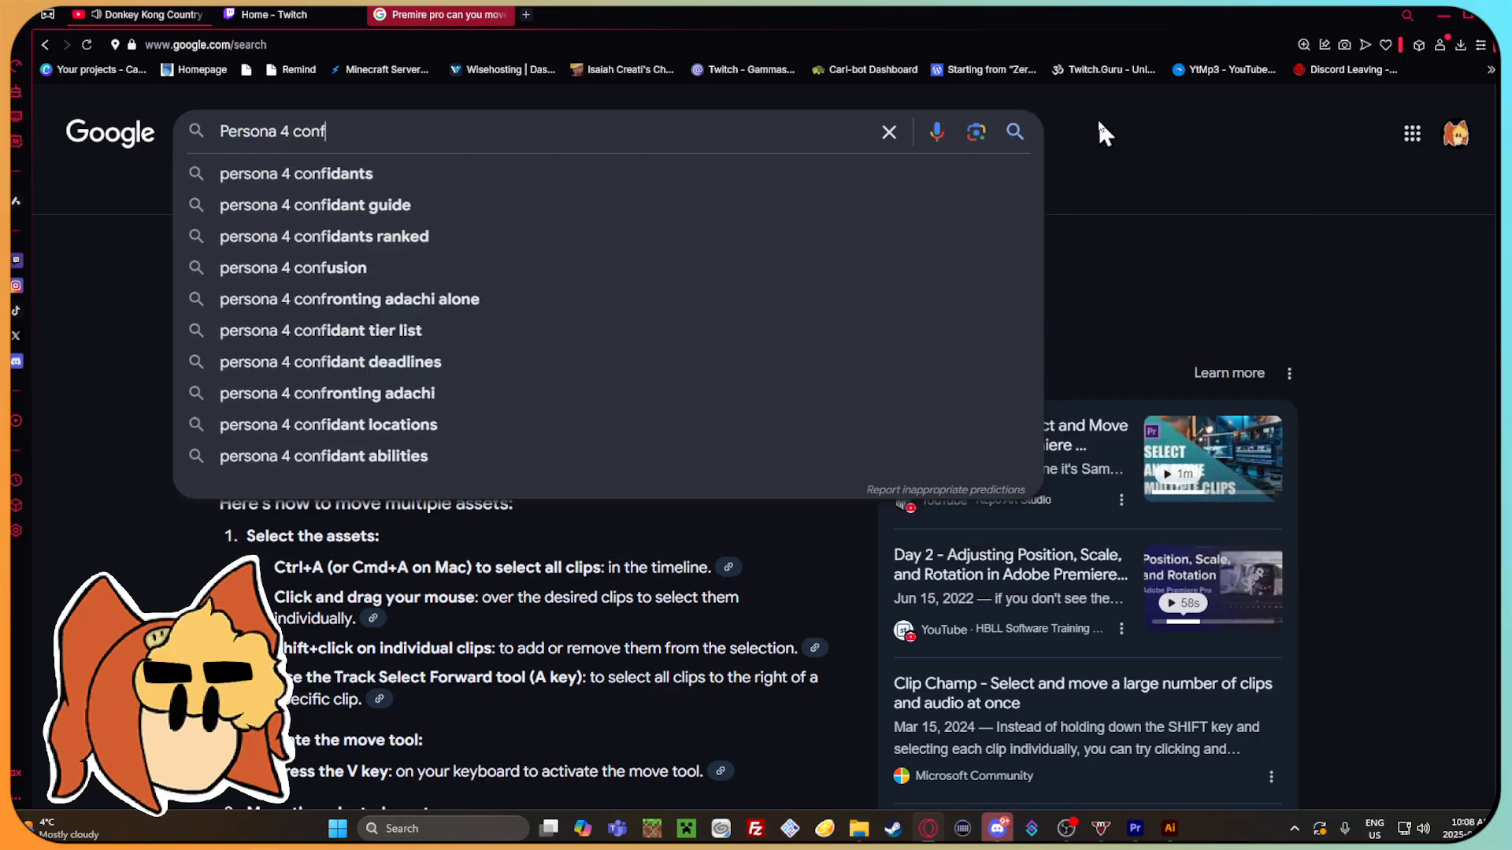
key(Return)
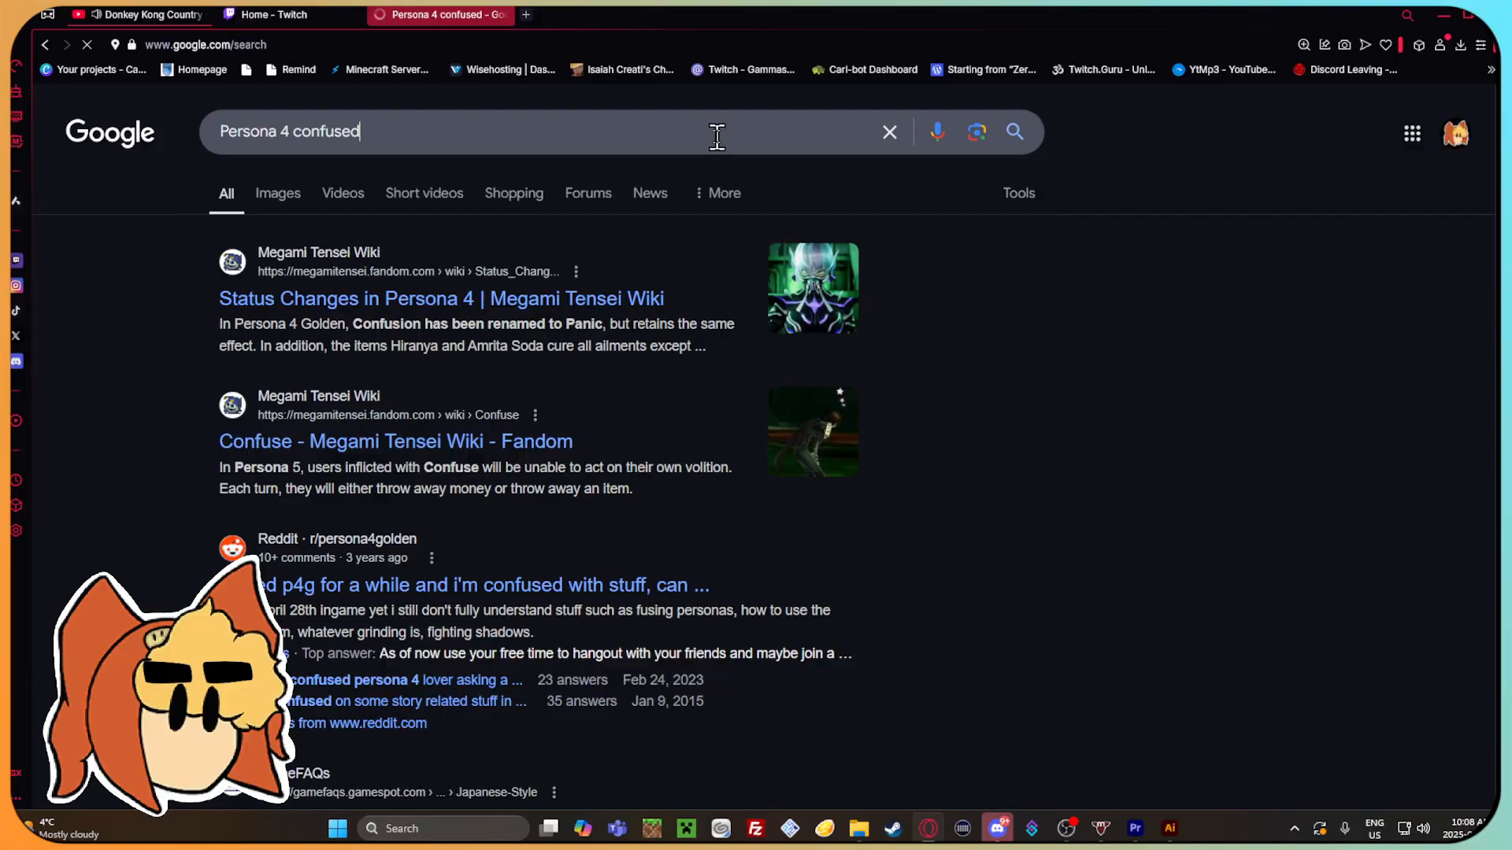
click(716, 134)
click(1268, 415)
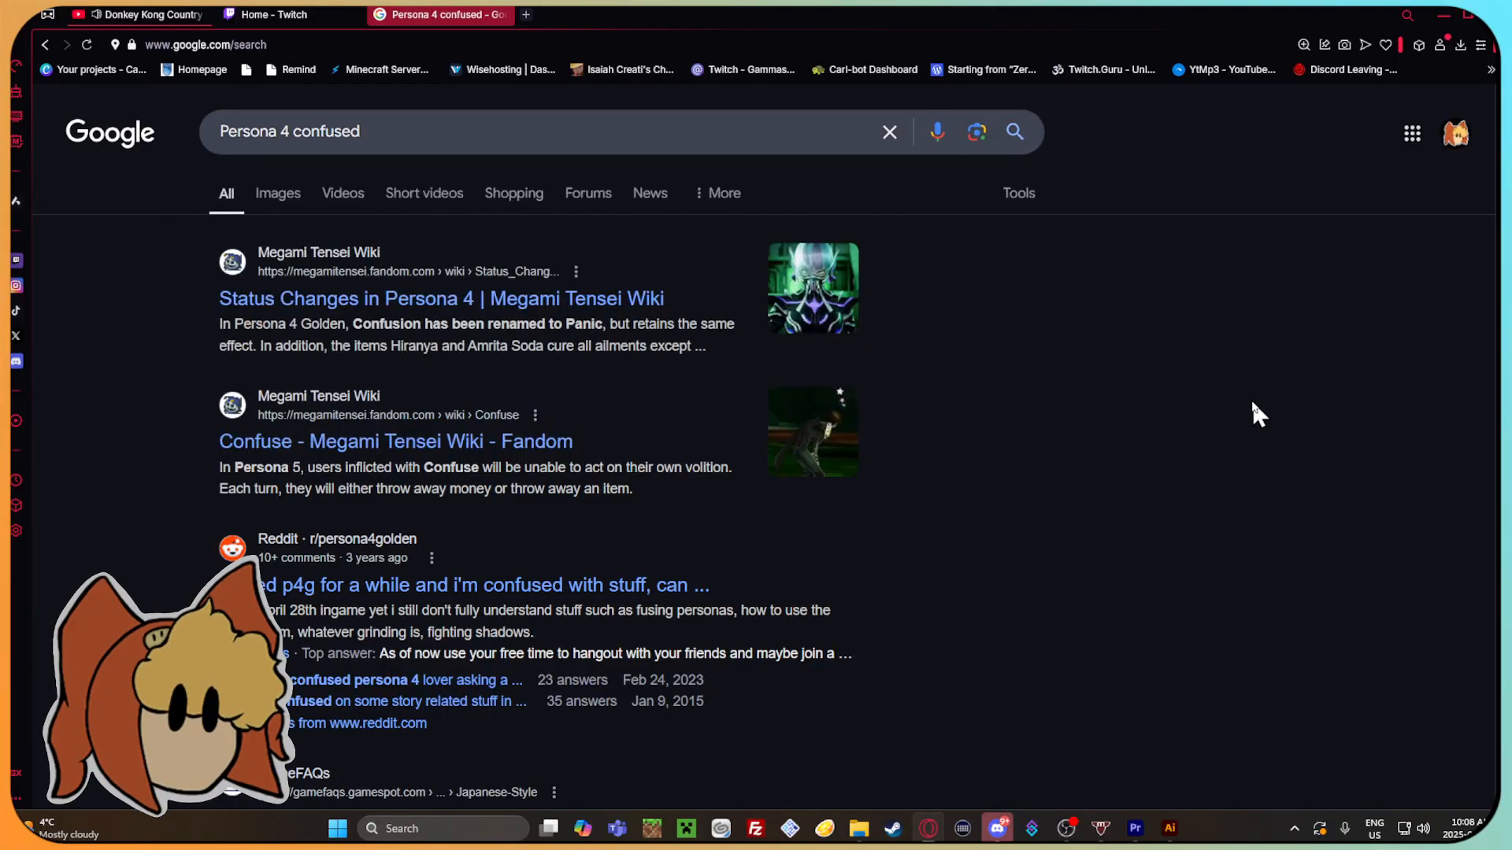
Examine the web results and video results for a reference of a confused Persona 4 reaction.
scroll(506, 607, down, 5)
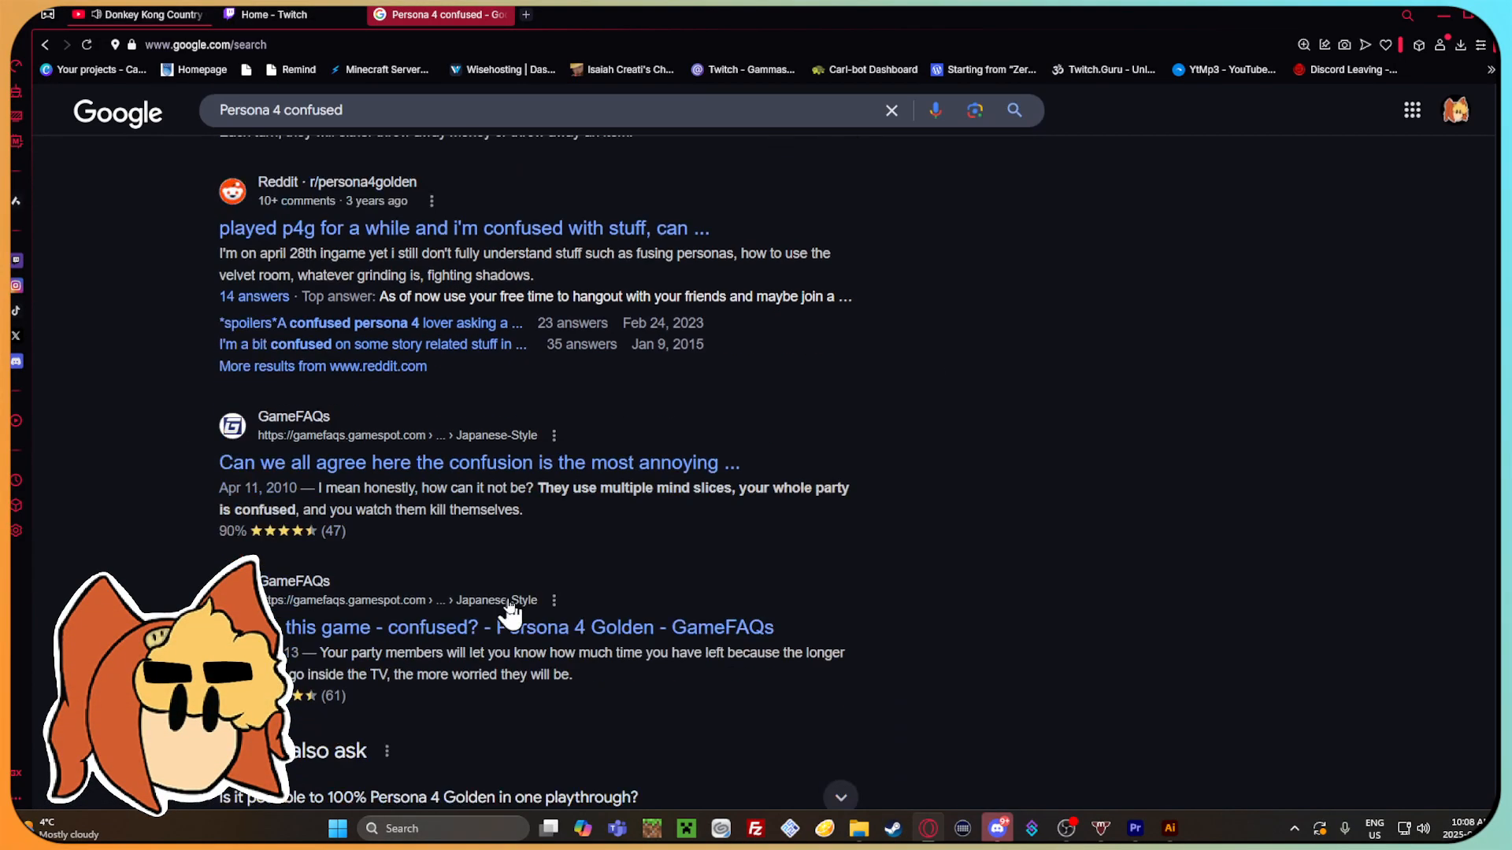
scroll(514, 614, up, 5)
click(341, 195)
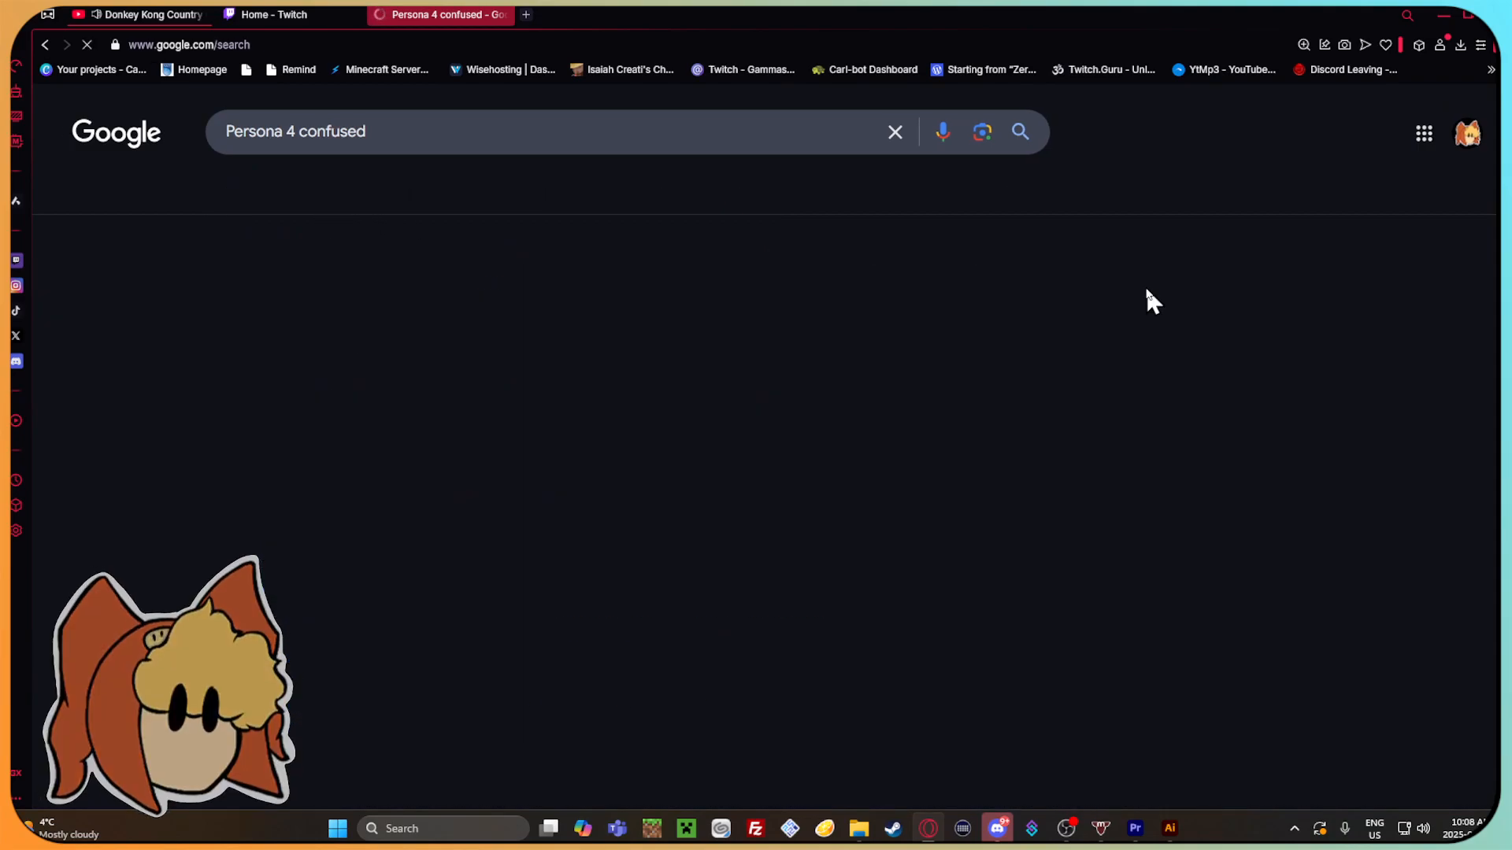
scroll(749, 571, down, 6)
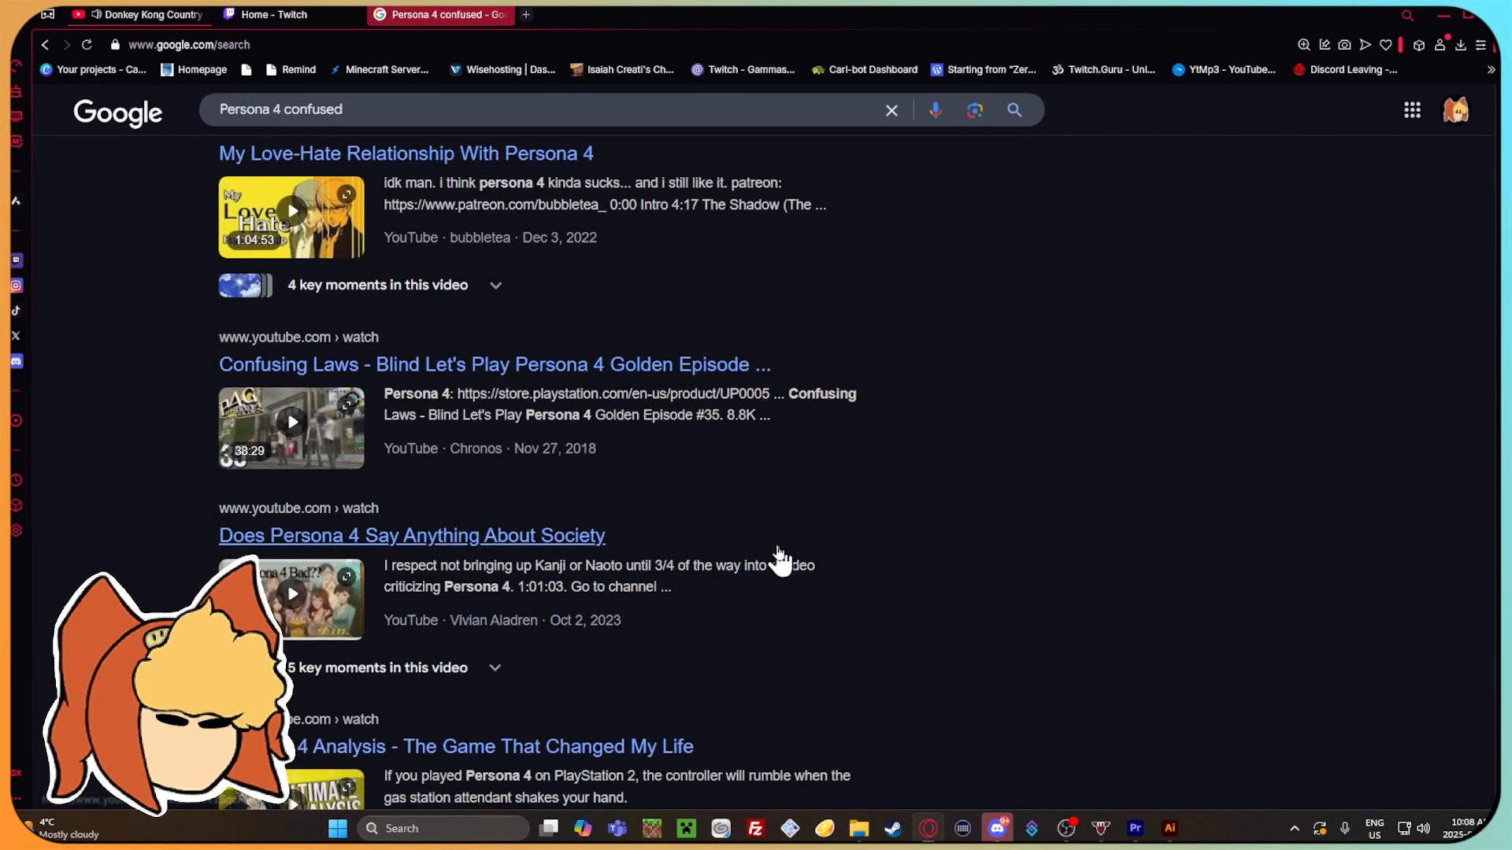
scroll(769, 561, down, 6)
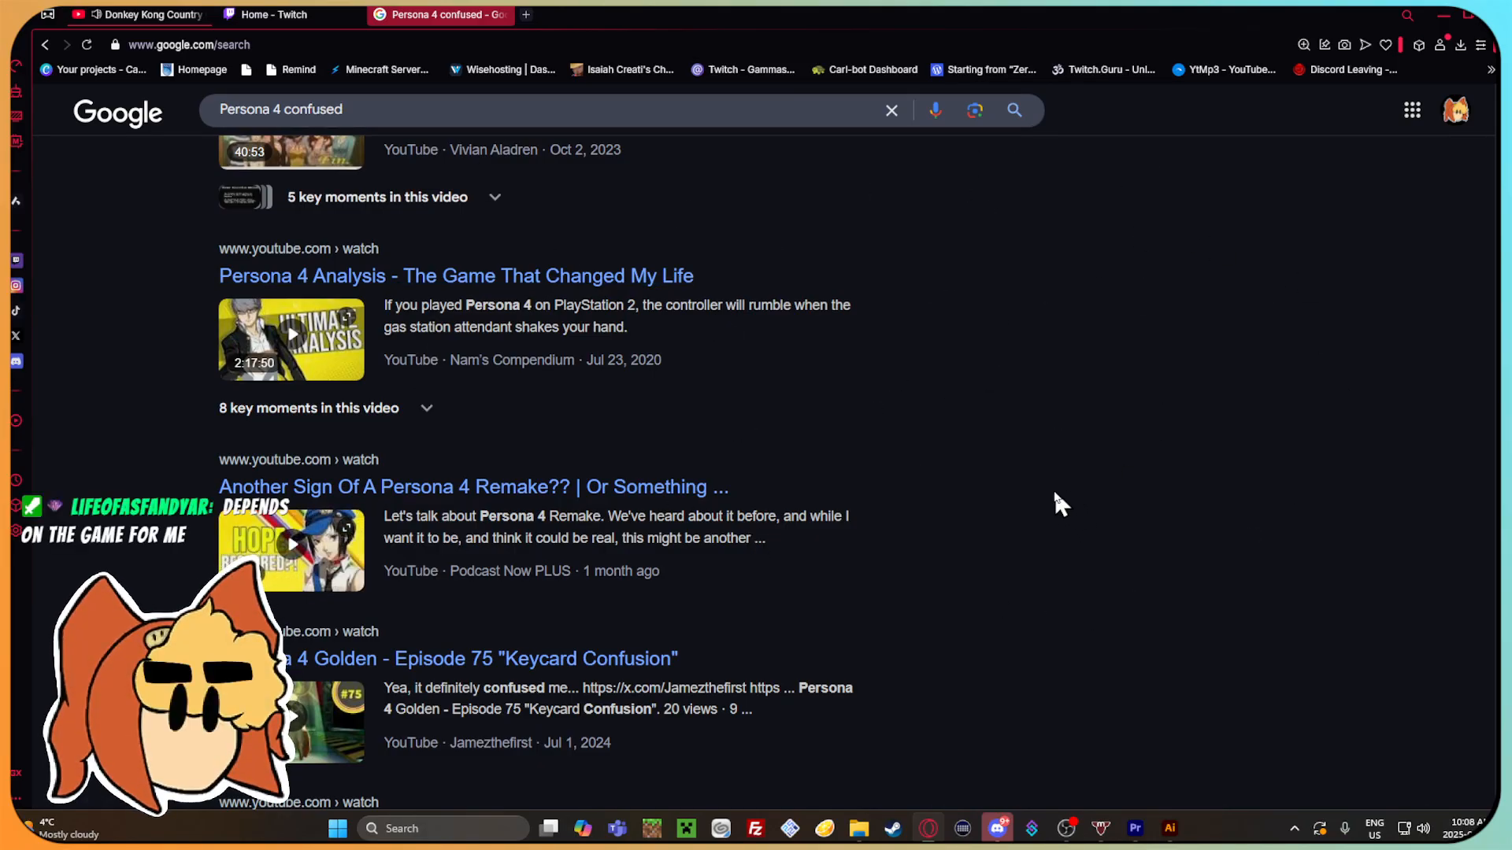
scroll(1054, 504, up, 12)
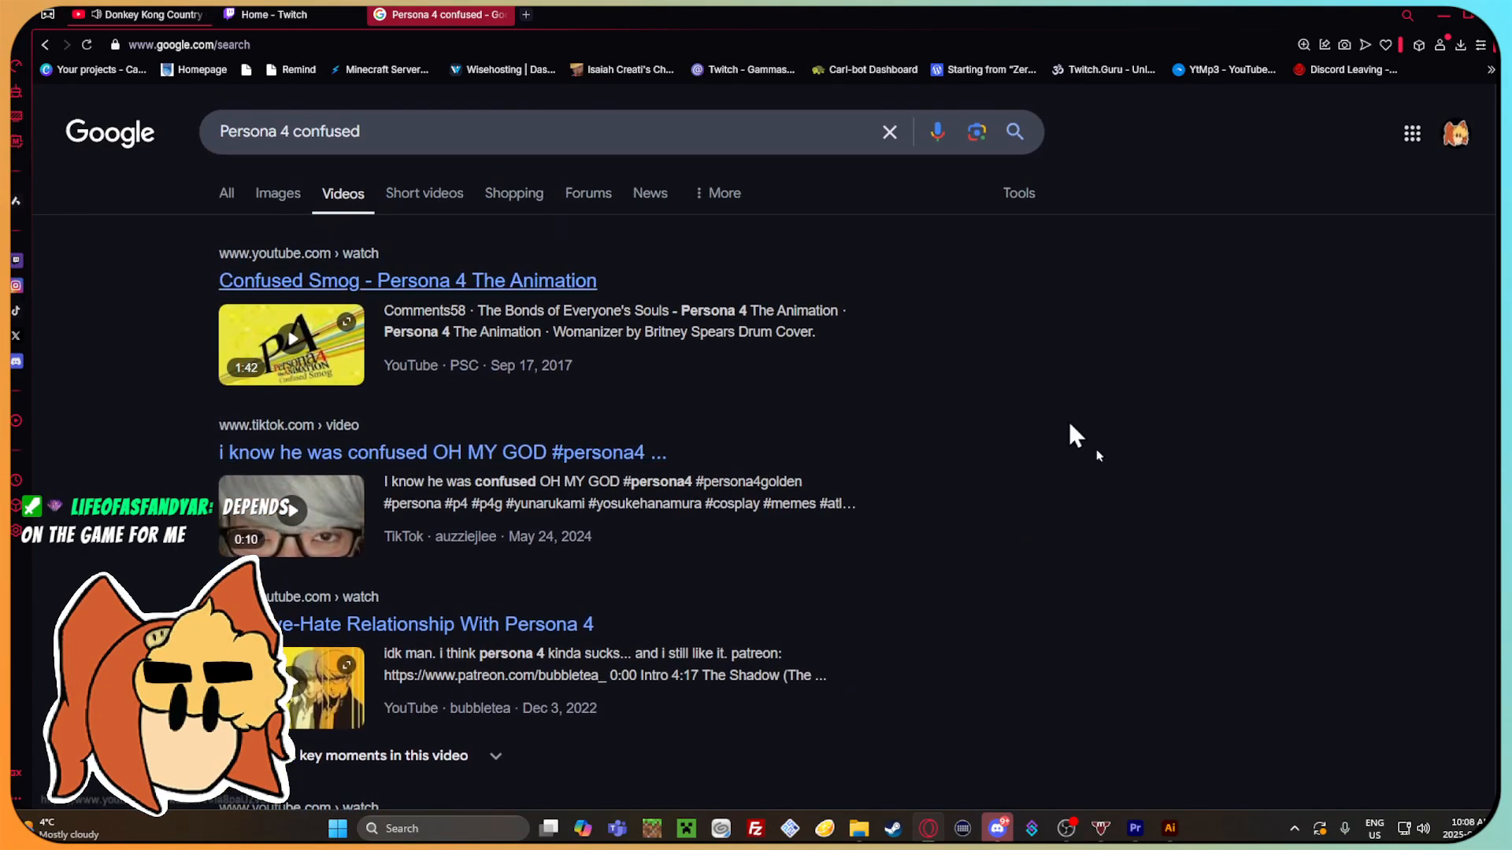
Search for "Persona 4 all diolouge reactions?" and look through the video results for a reaction reference.
click(889, 131)
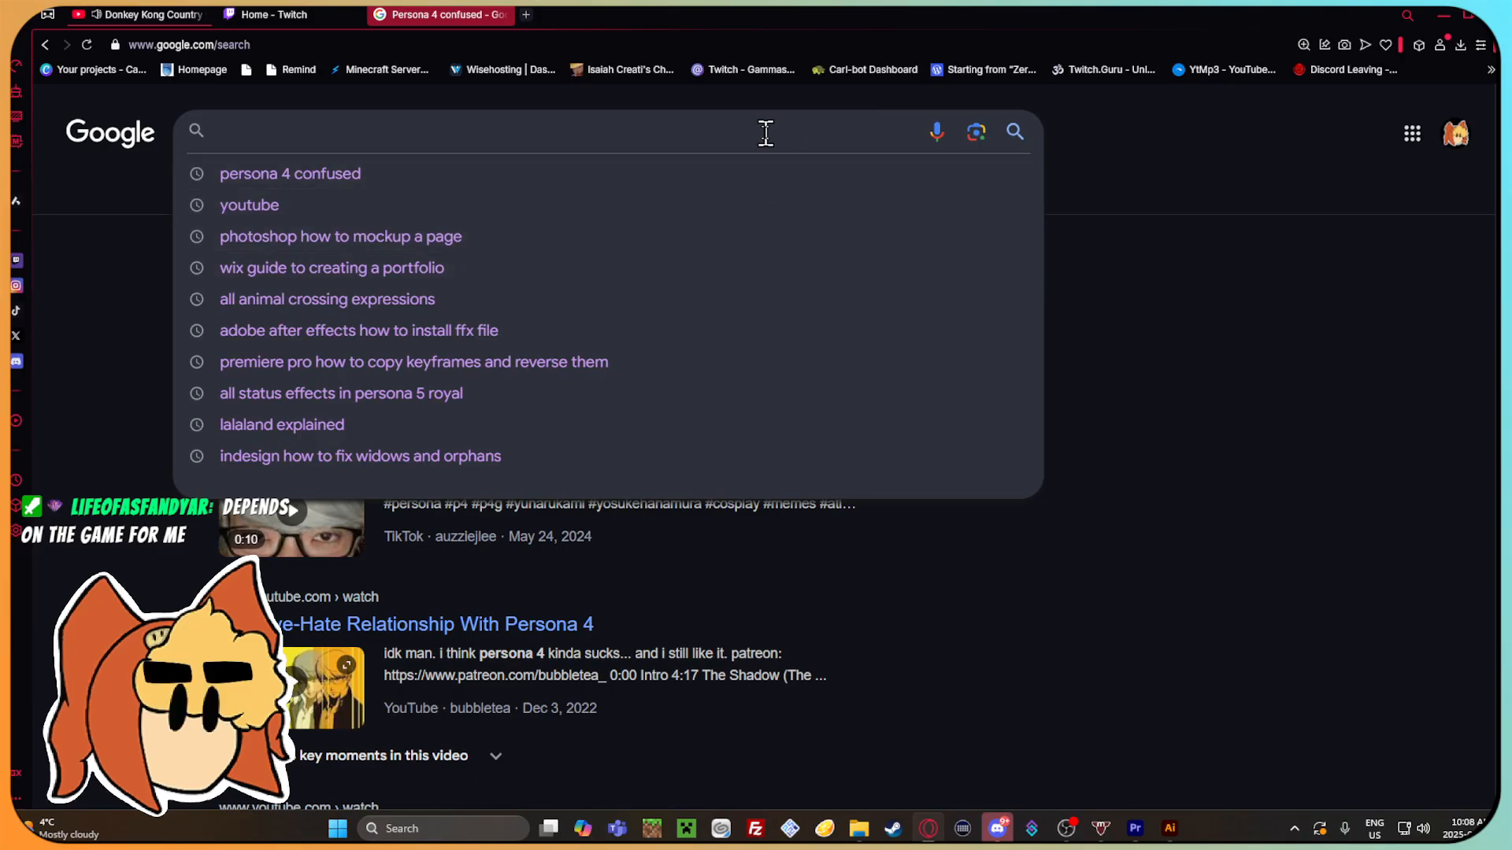
text(Persona 4 all diolouge reactions?)
key(Return)
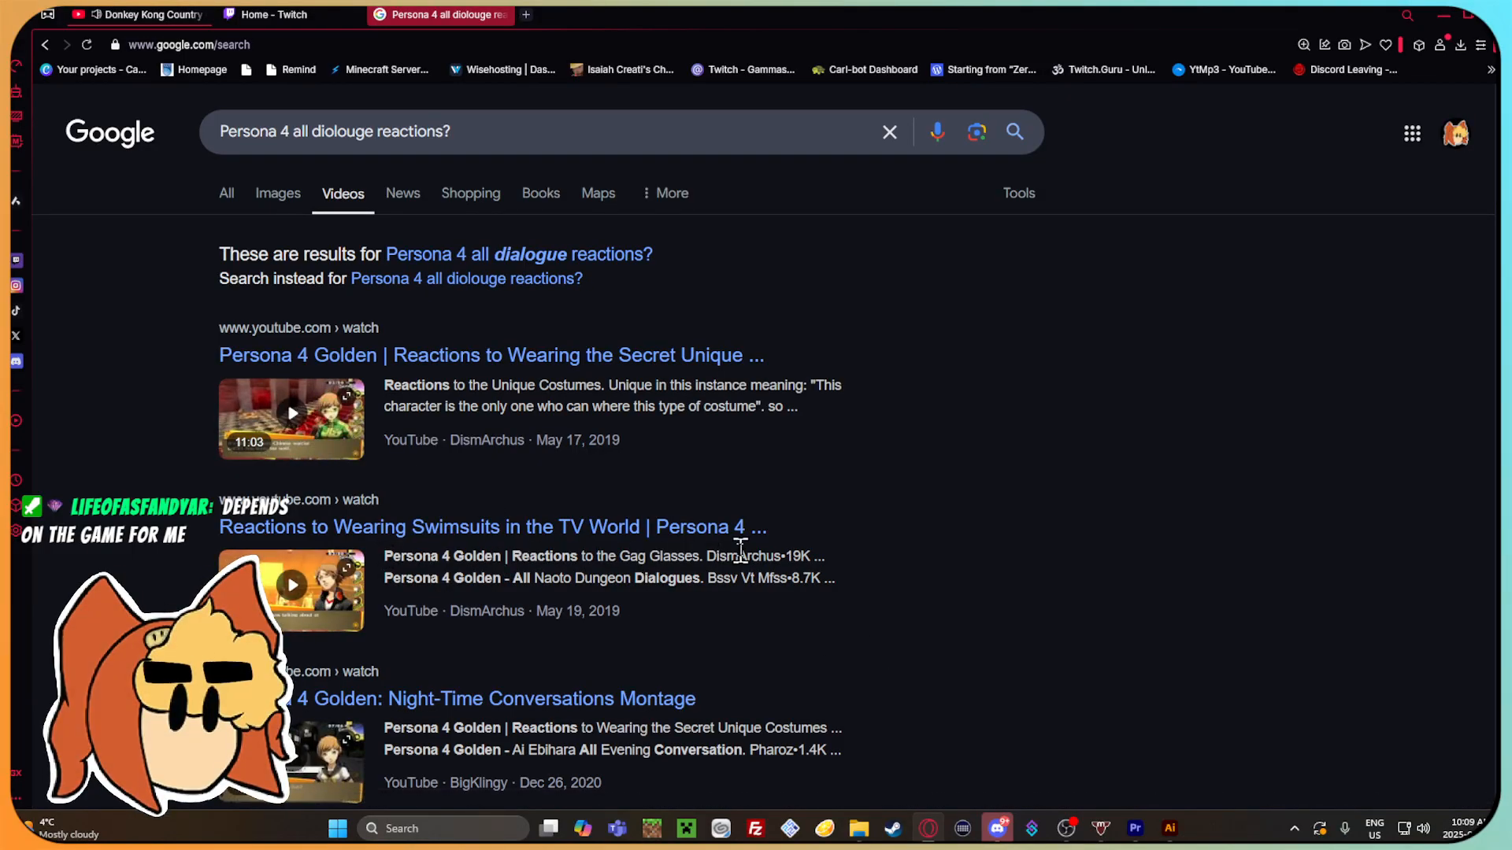
scroll(740, 561, down, 4)
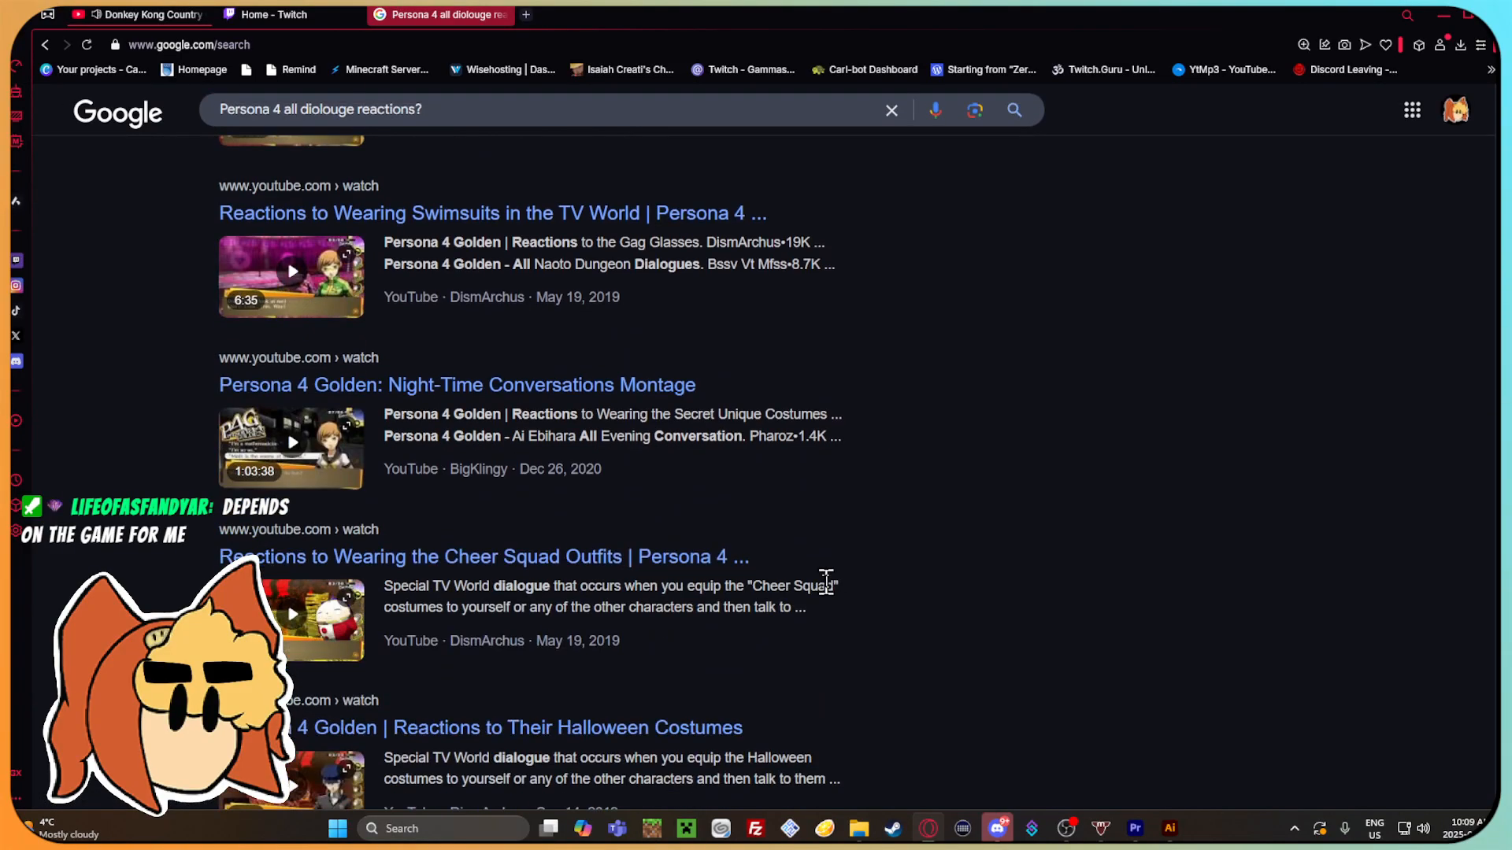
scroll(827, 583, down, 8)
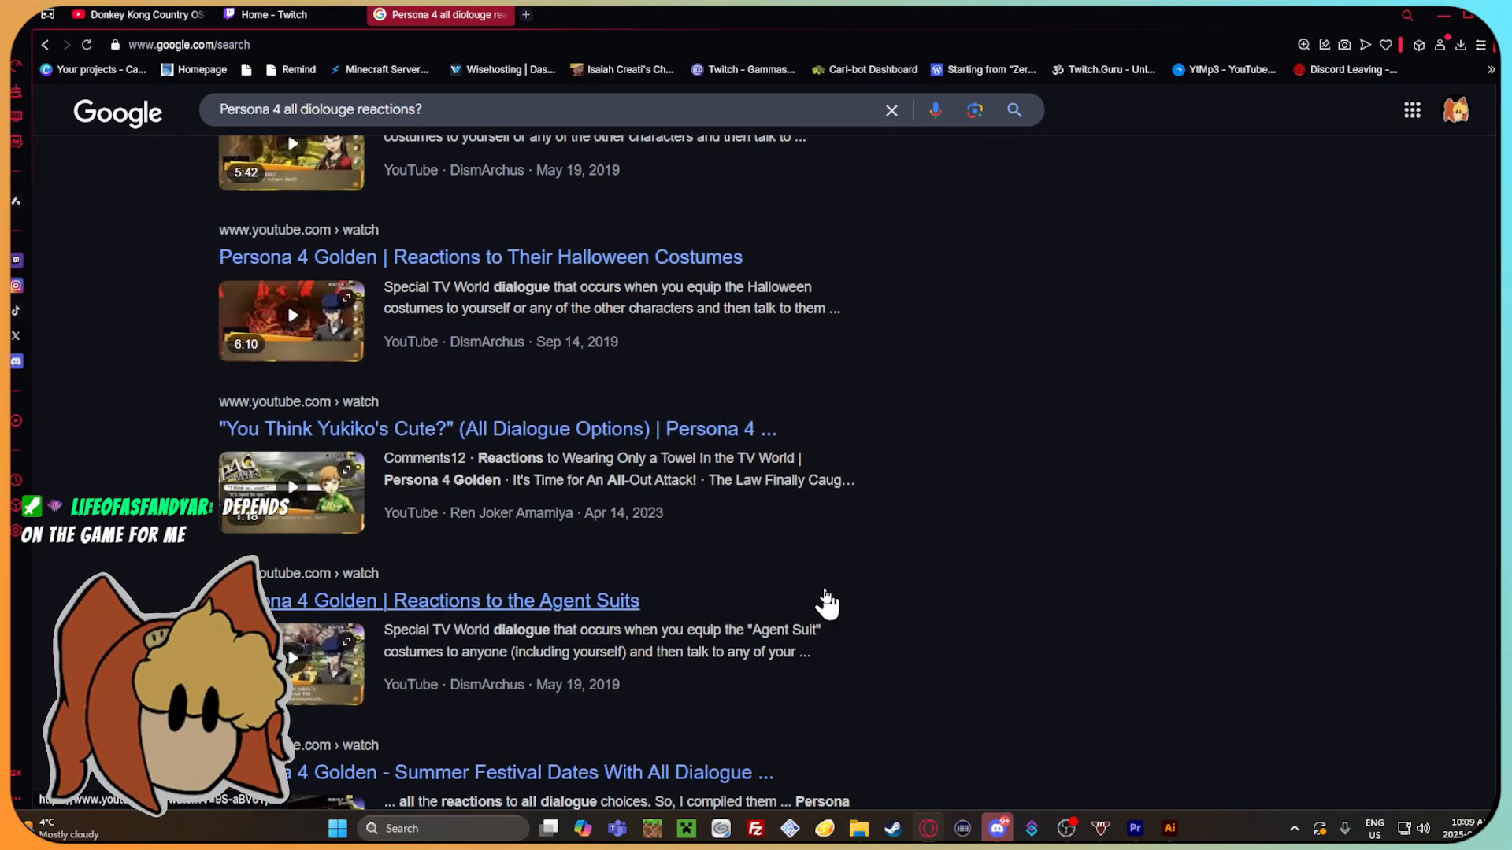
scroll(838, 597, down, 3)
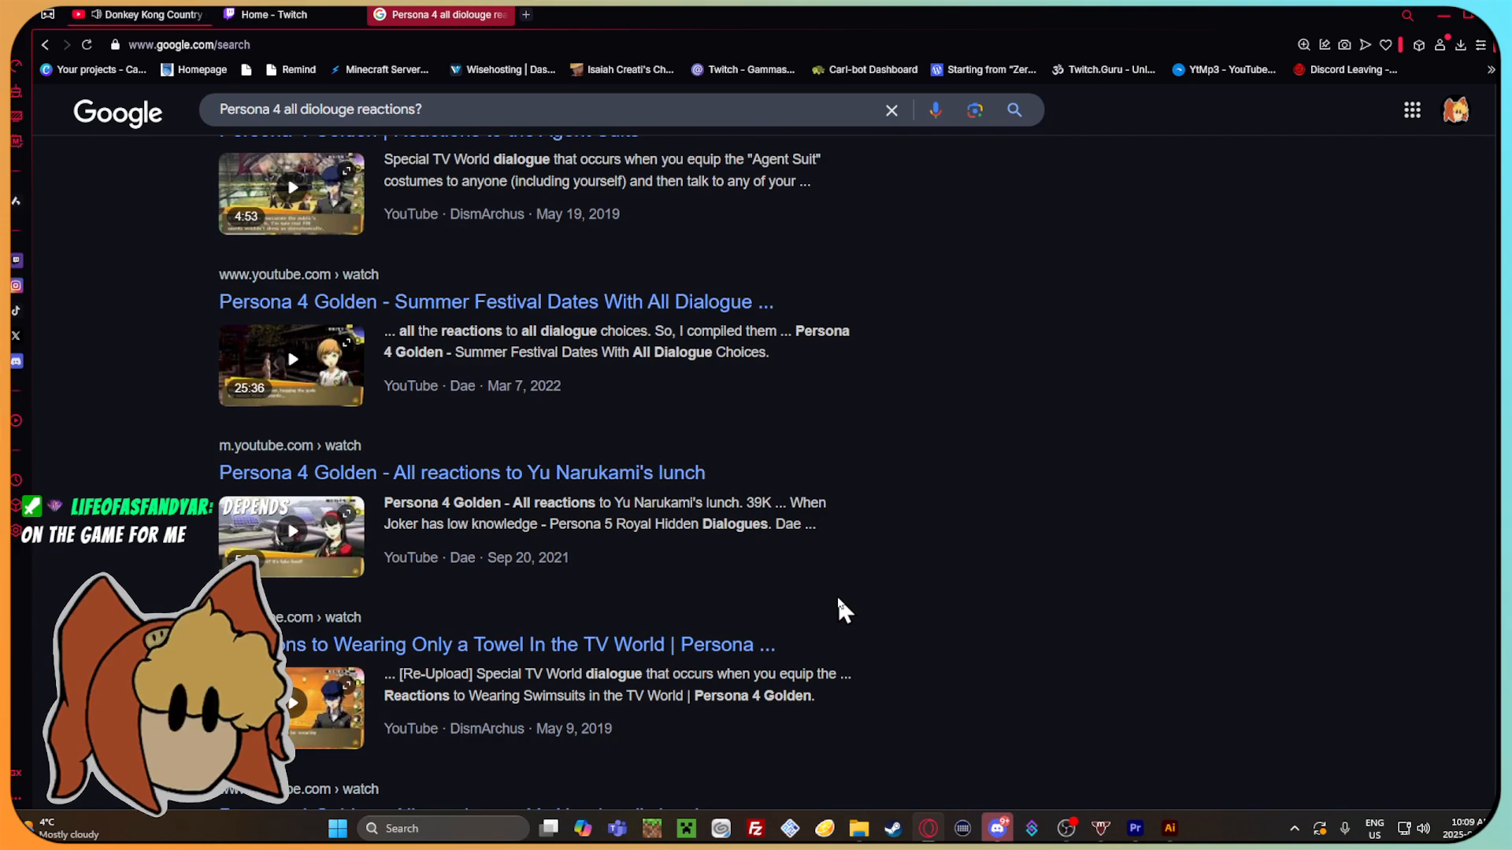
scroll(838, 599, down, 5)
scroll(837, 622, down, 6)
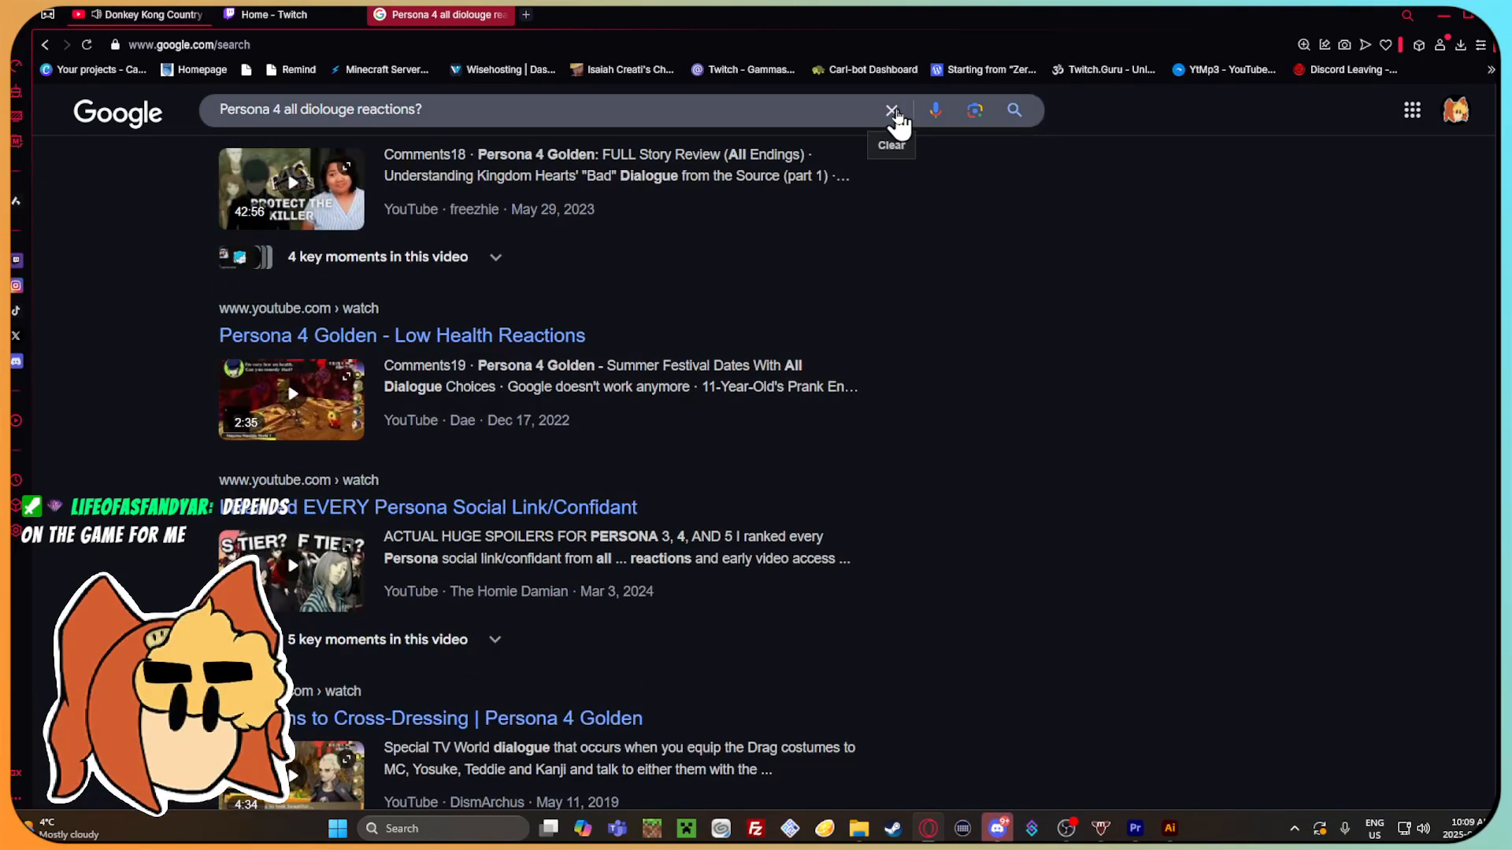
Return to Premiere Pro and move the playhead to the start of the sequence at 00;00;00;00.
click(1447, 14)
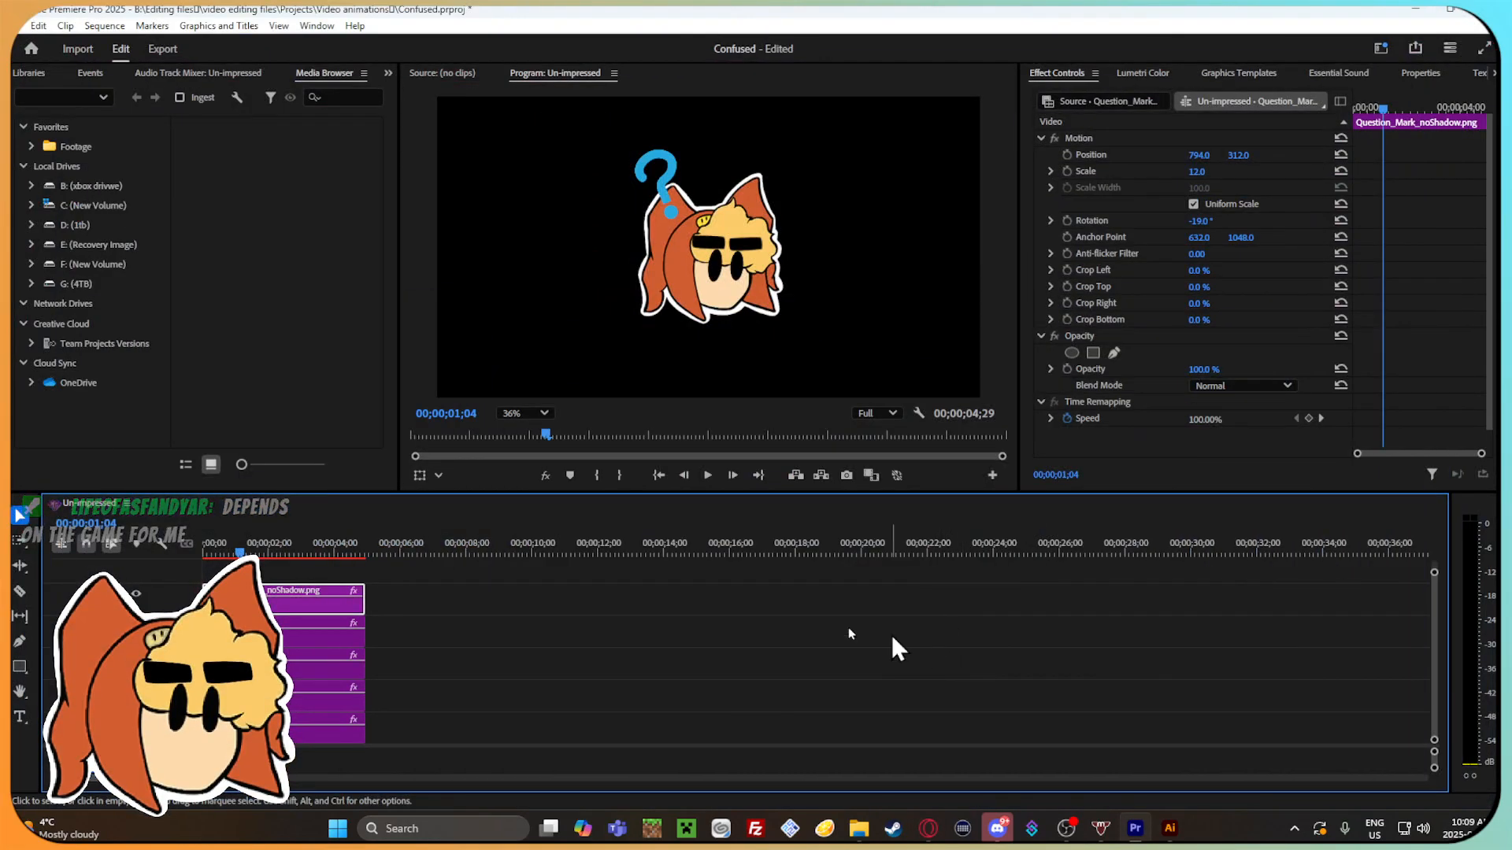
click(229, 550)
mouse_move(229, 550)
mouse_down()
mouse_move(285, 556)
mouse_move(218, 551)
mouse_move(232, 549)
mouse_up()
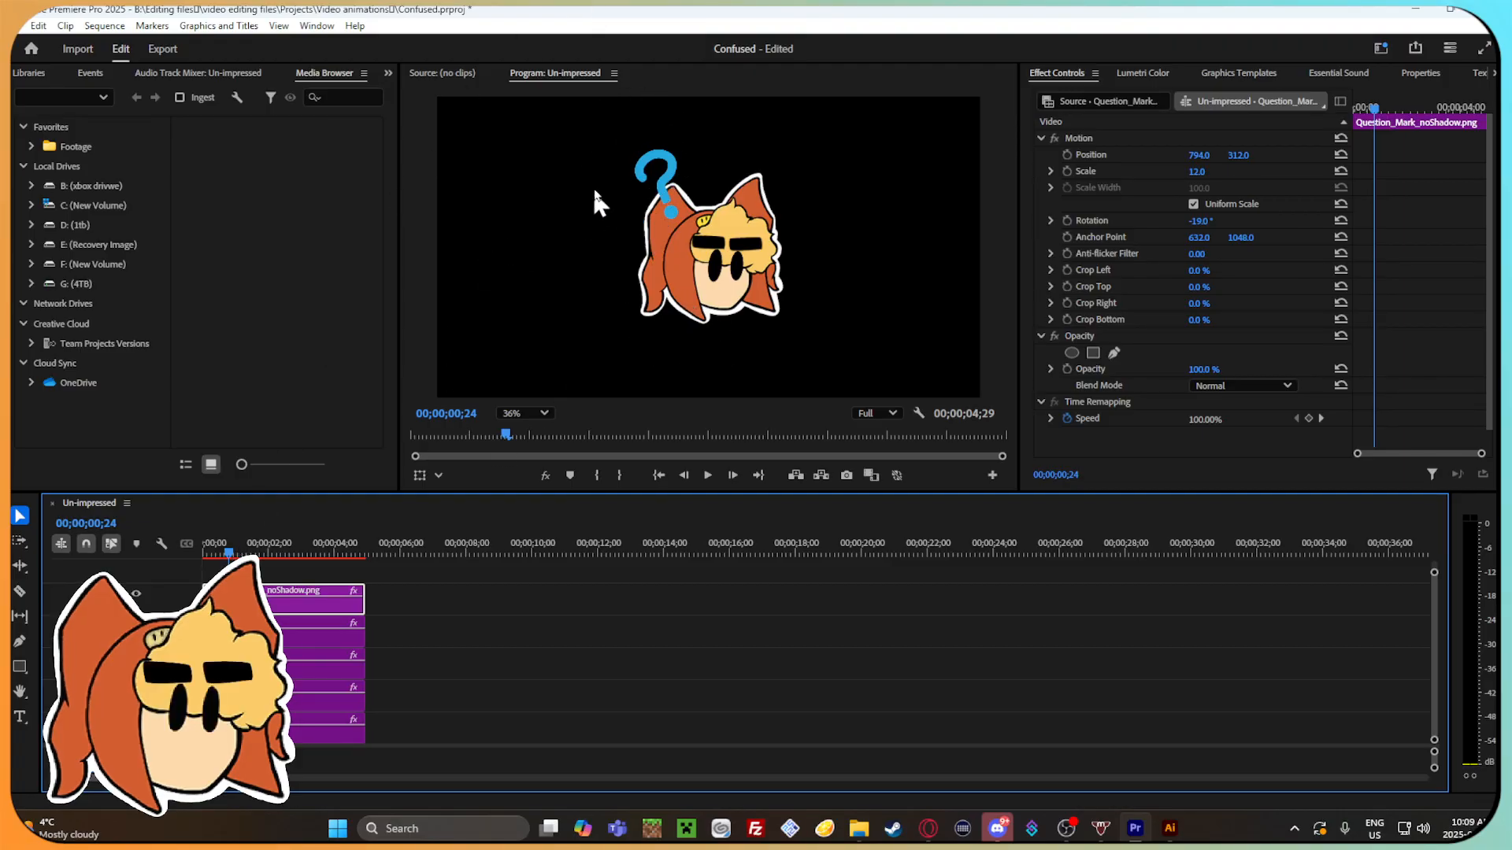
click(209, 551)
drag(211, 551, 203, 552)
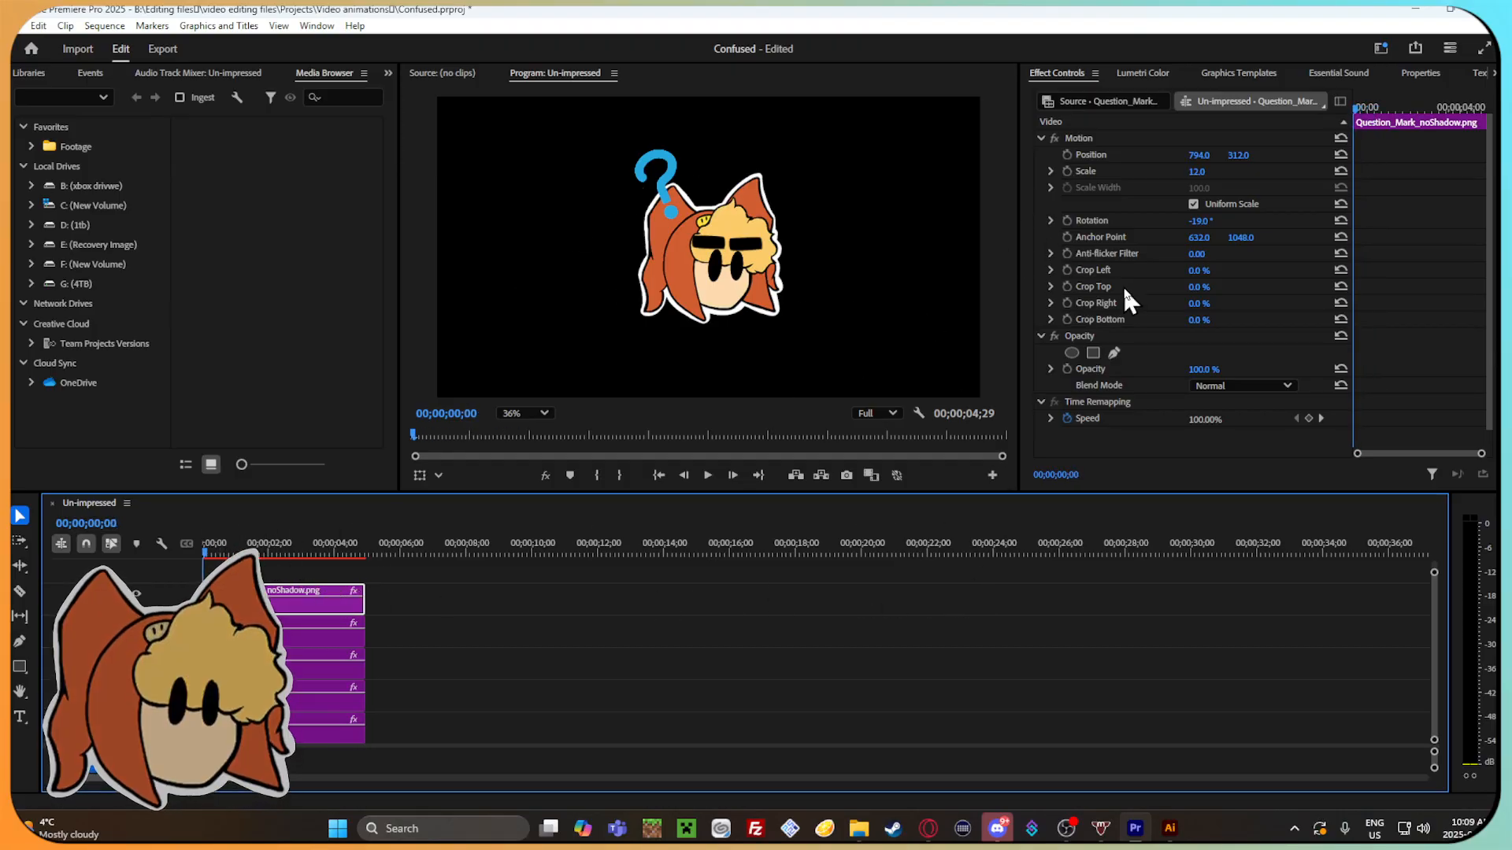
Try lower opacity values on the question mark clip, then restore its opacity to 100%.
scroll(1123, 283, down, 1)
mouse_move(1204, 348)
mouse_down()
mouse_move(1141, 348)
mouse_move(1204, 348)
mouse_up()
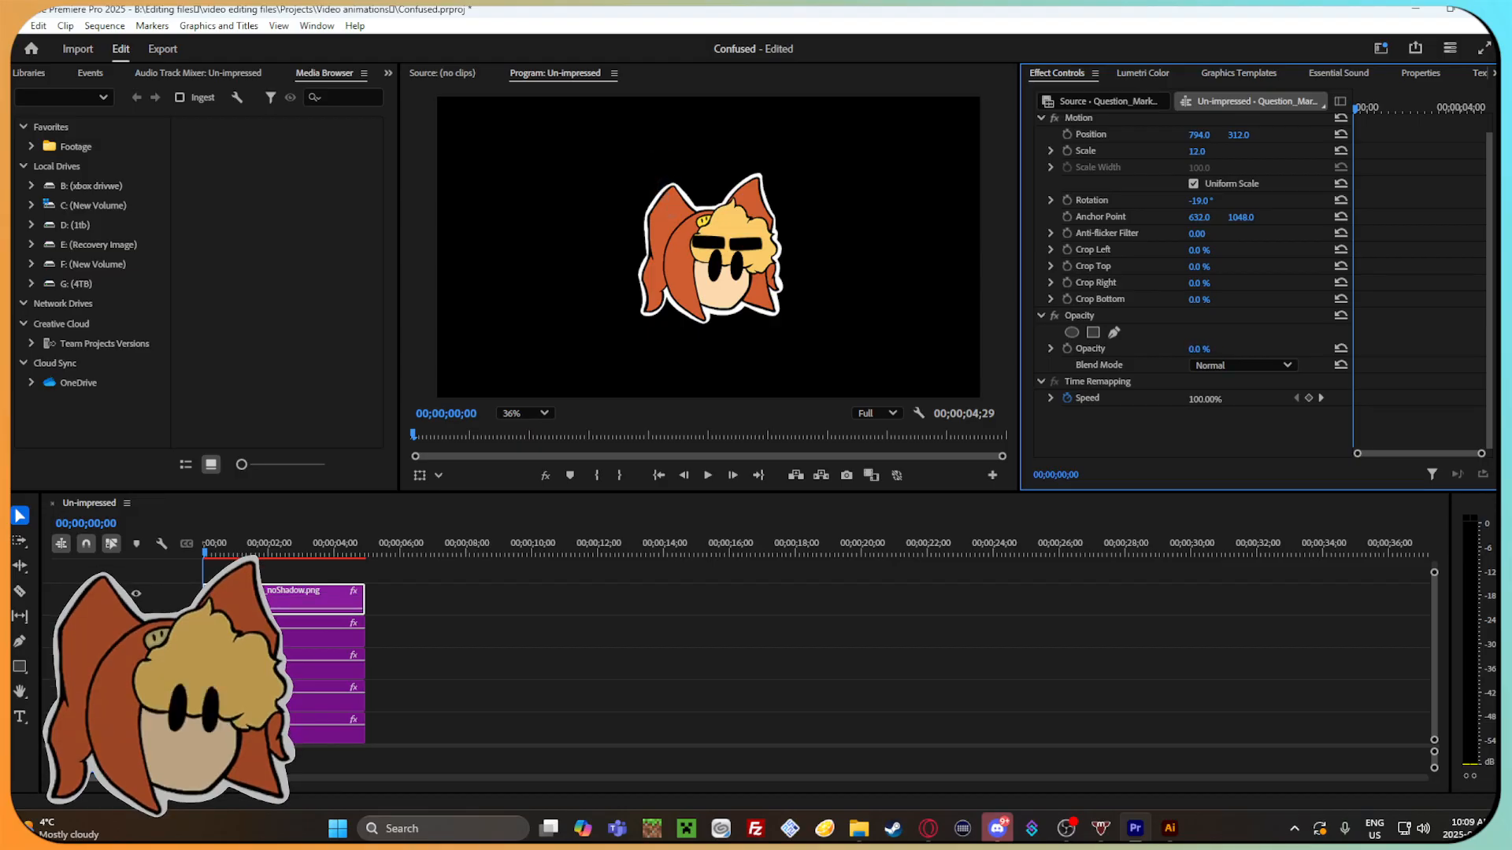
mouse_move(1202, 349)
mouse_down()
mouse_move(1161, 349)
mouse_move(1240, 349)
mouse_move(1165, 349)
mouse_move(1239, 349)
mouse_move(1208, 348)
mouse_up()
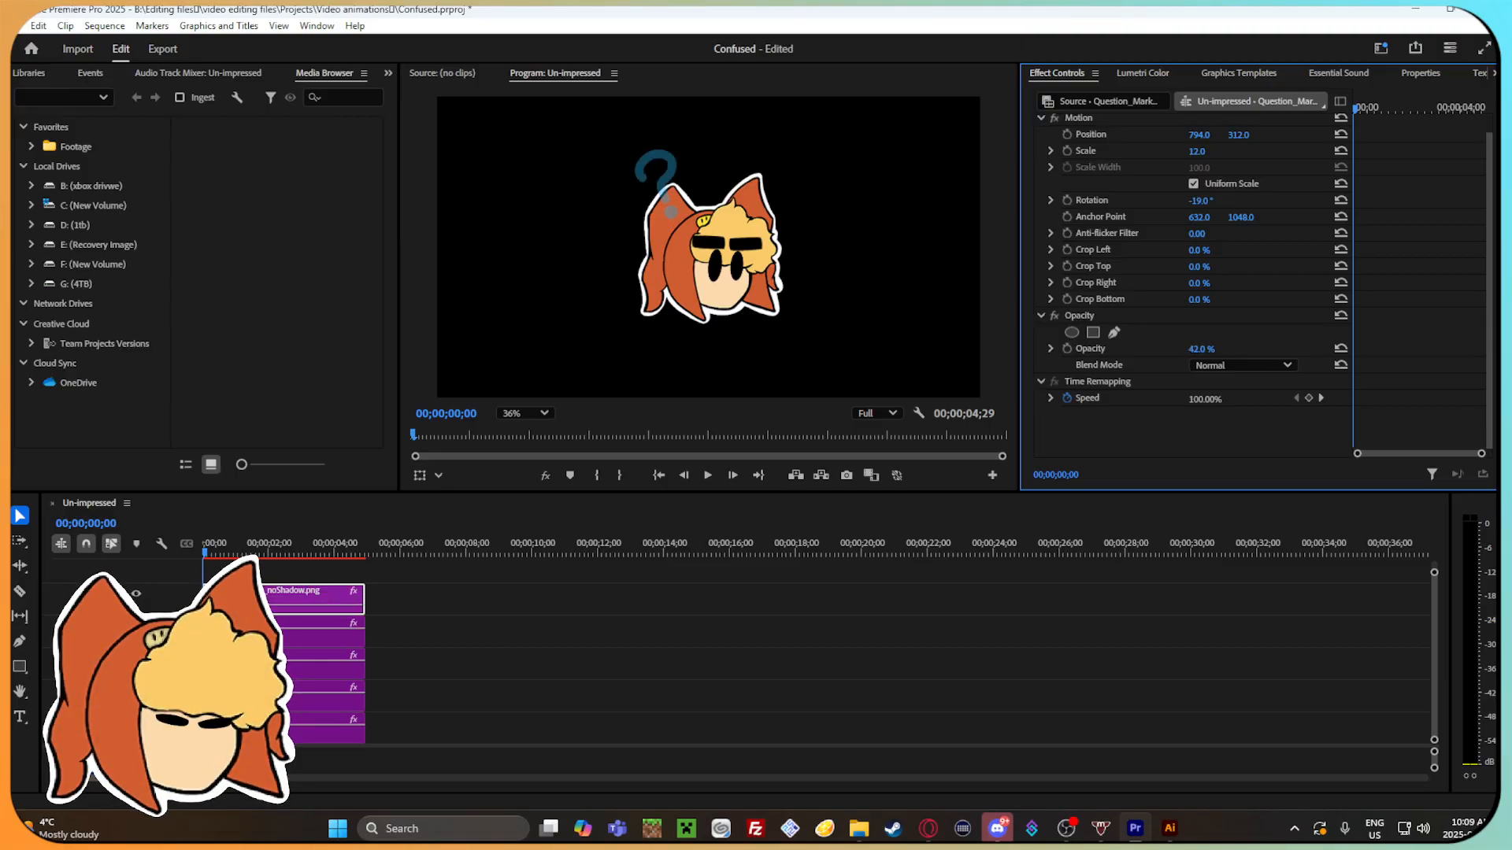
click(208, 553)
mouse_move(209, 550)
mouse_down()
mouse_move(245, 551)
mouse_move(208, 550)
mouse_up()
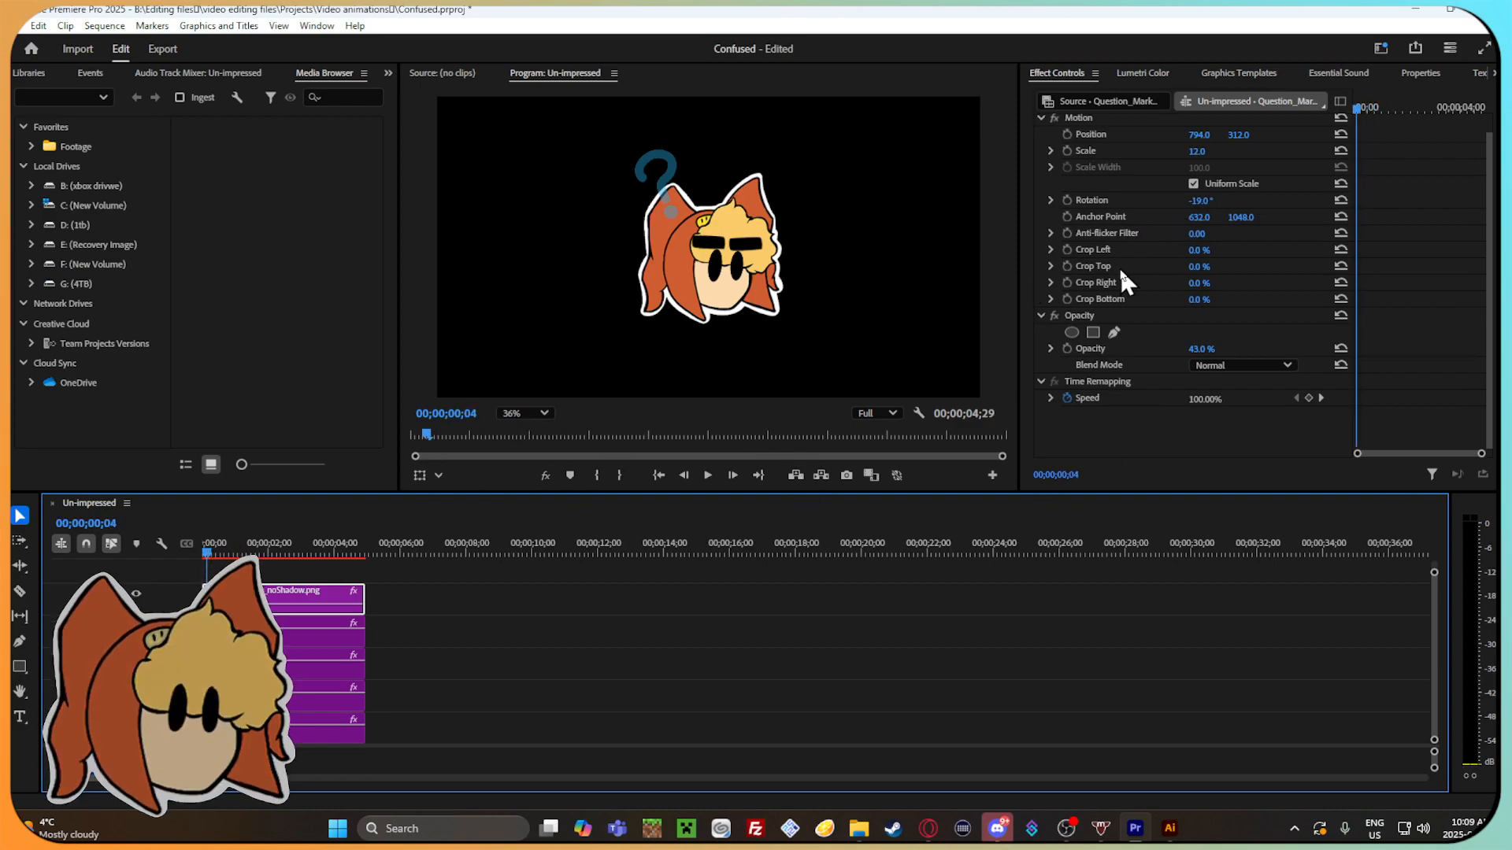
scroll(1121, 271, up, 1)
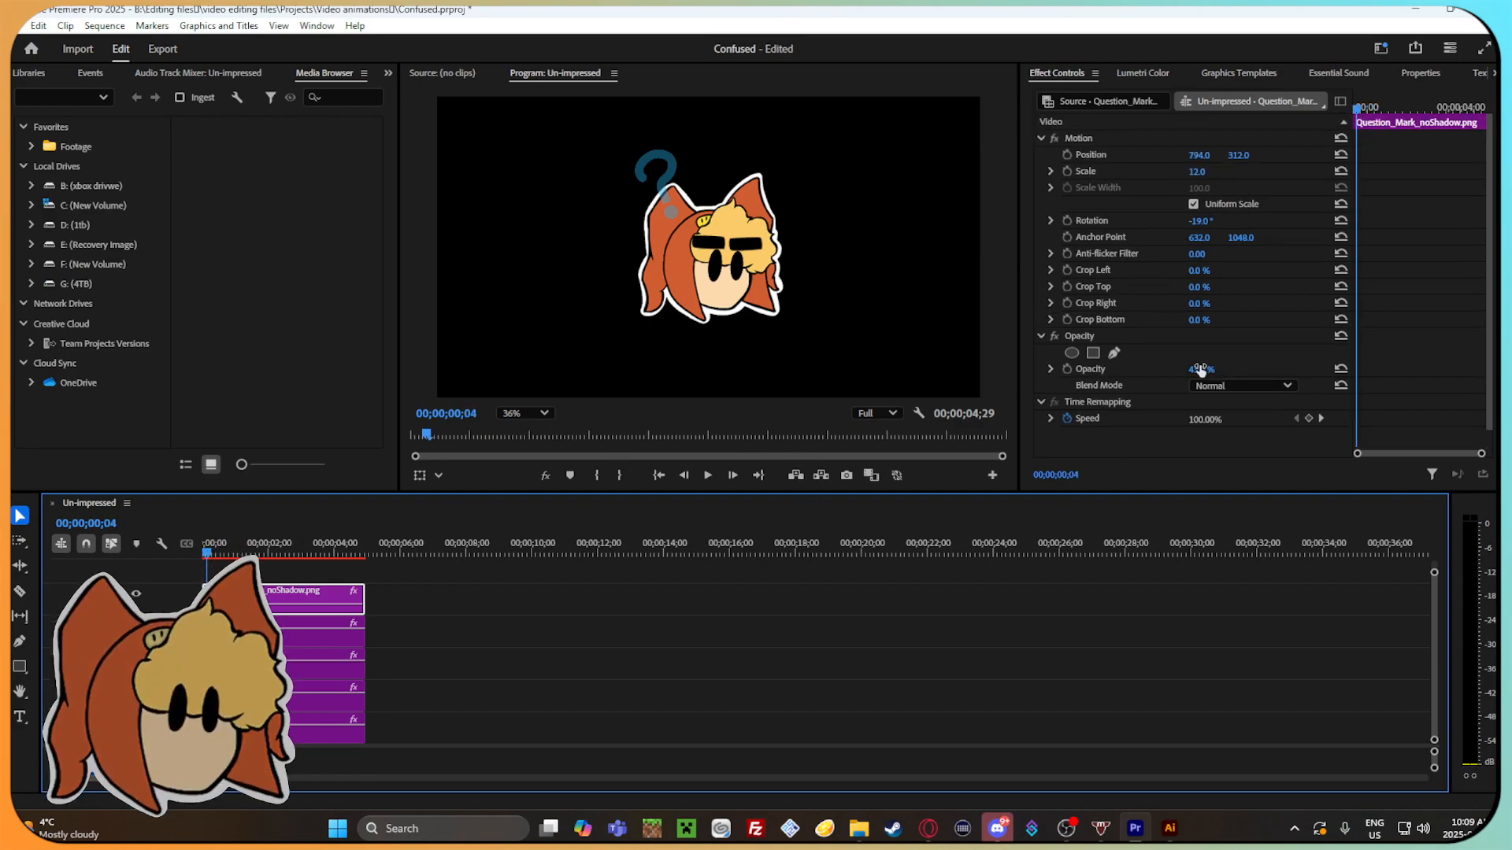
drag(1200, 370, 1212, 307)
Set the question mark's position to 761, 314, its scale to 10 and its rotation to -25°.
mouse_move(1197, 163)
mouse_down()
mouse_move(1219, 155)
mouse_move(1220, 173)
mouse_up()
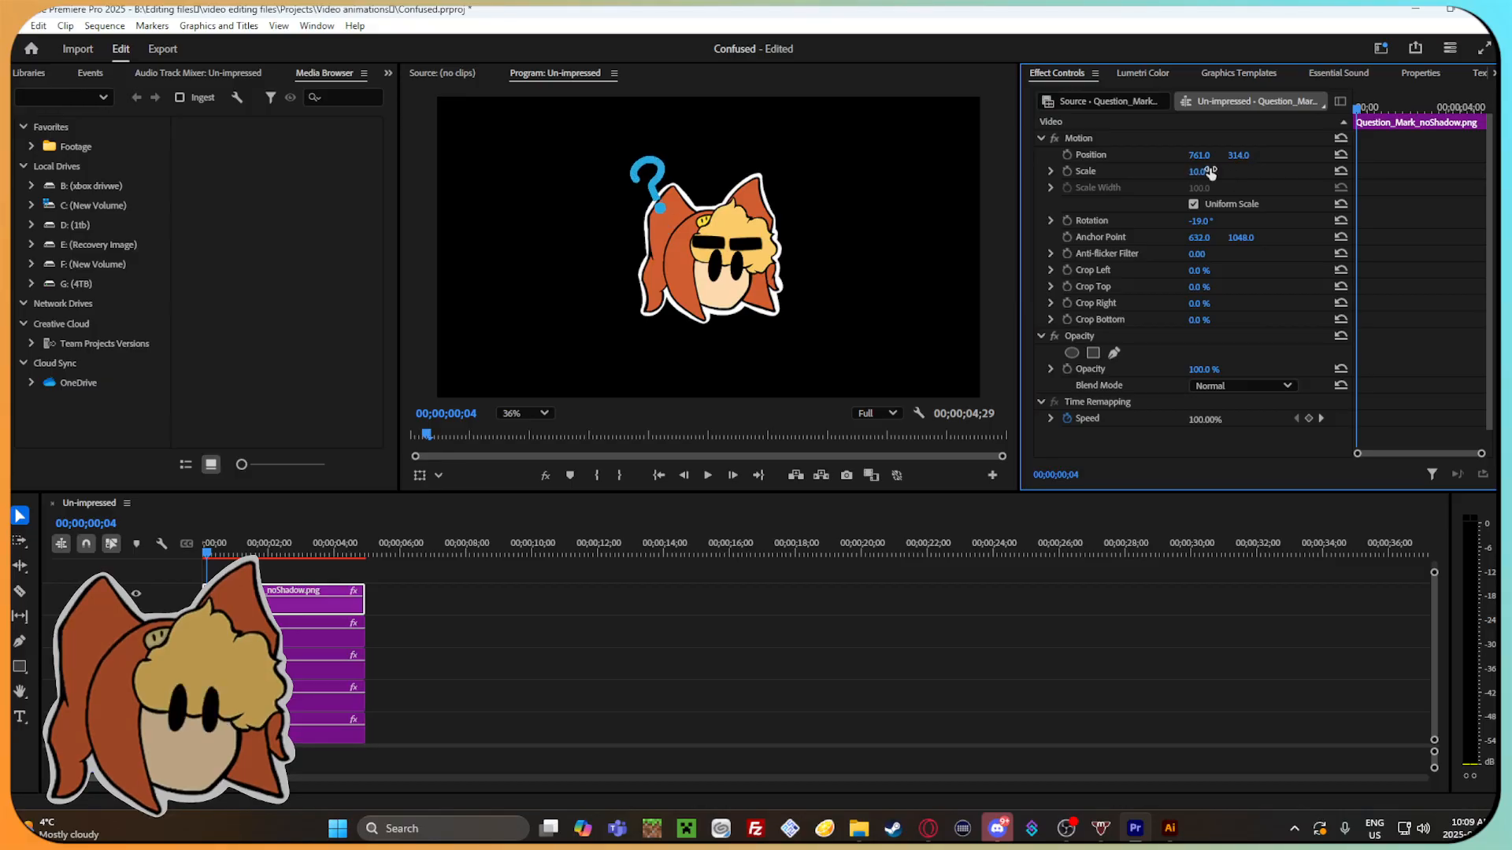
drag(1200, 221, 1195, 220)
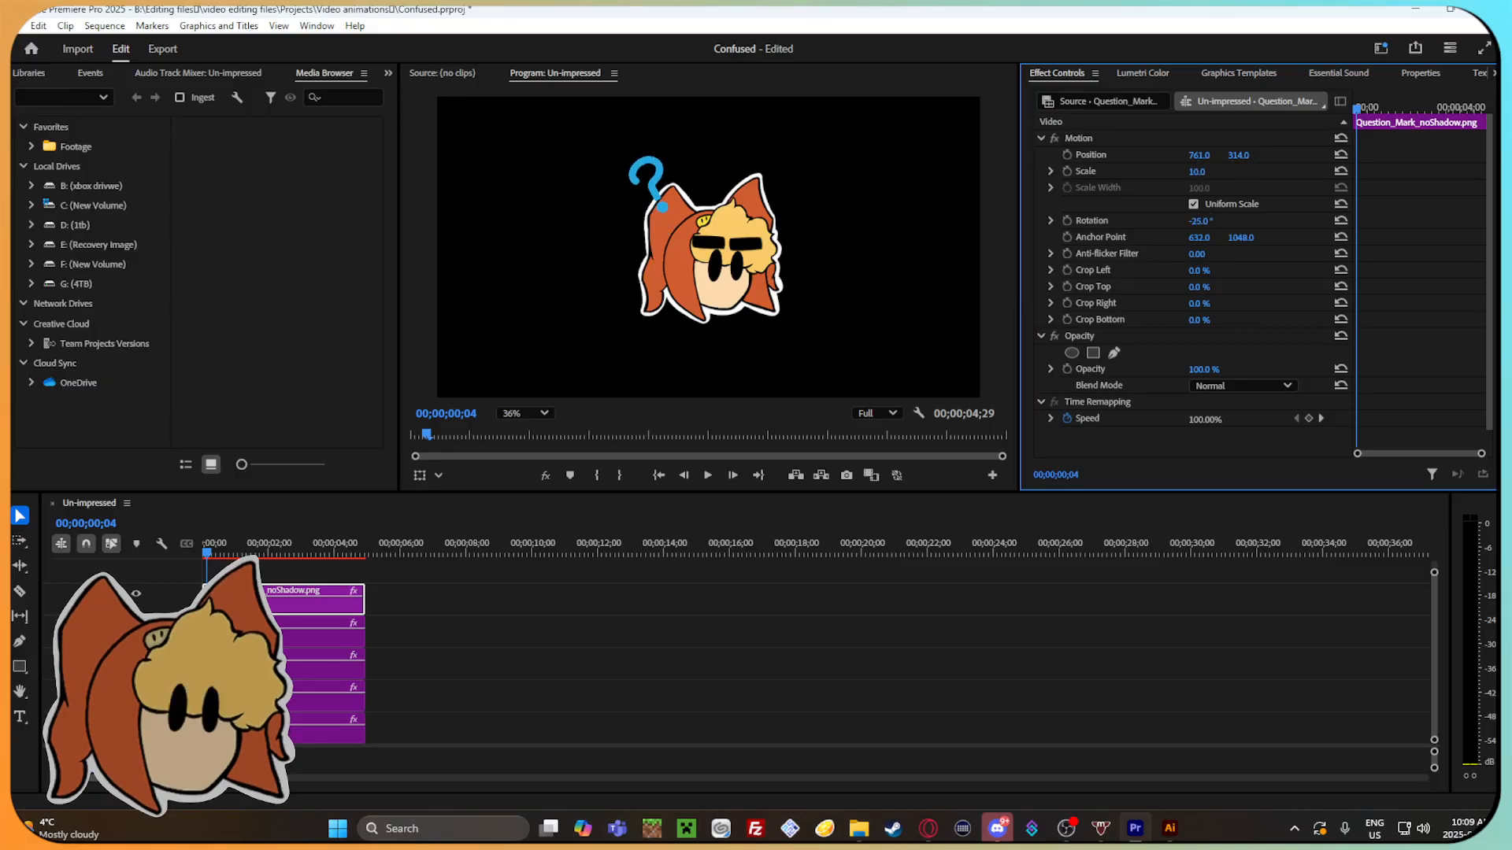
Keyframe the question mark's rotation from -25° at 00;00;01;15 to 28° at 00;00;02;16.
click(1067, 219)
drag(1354, 107, 1424, 112)
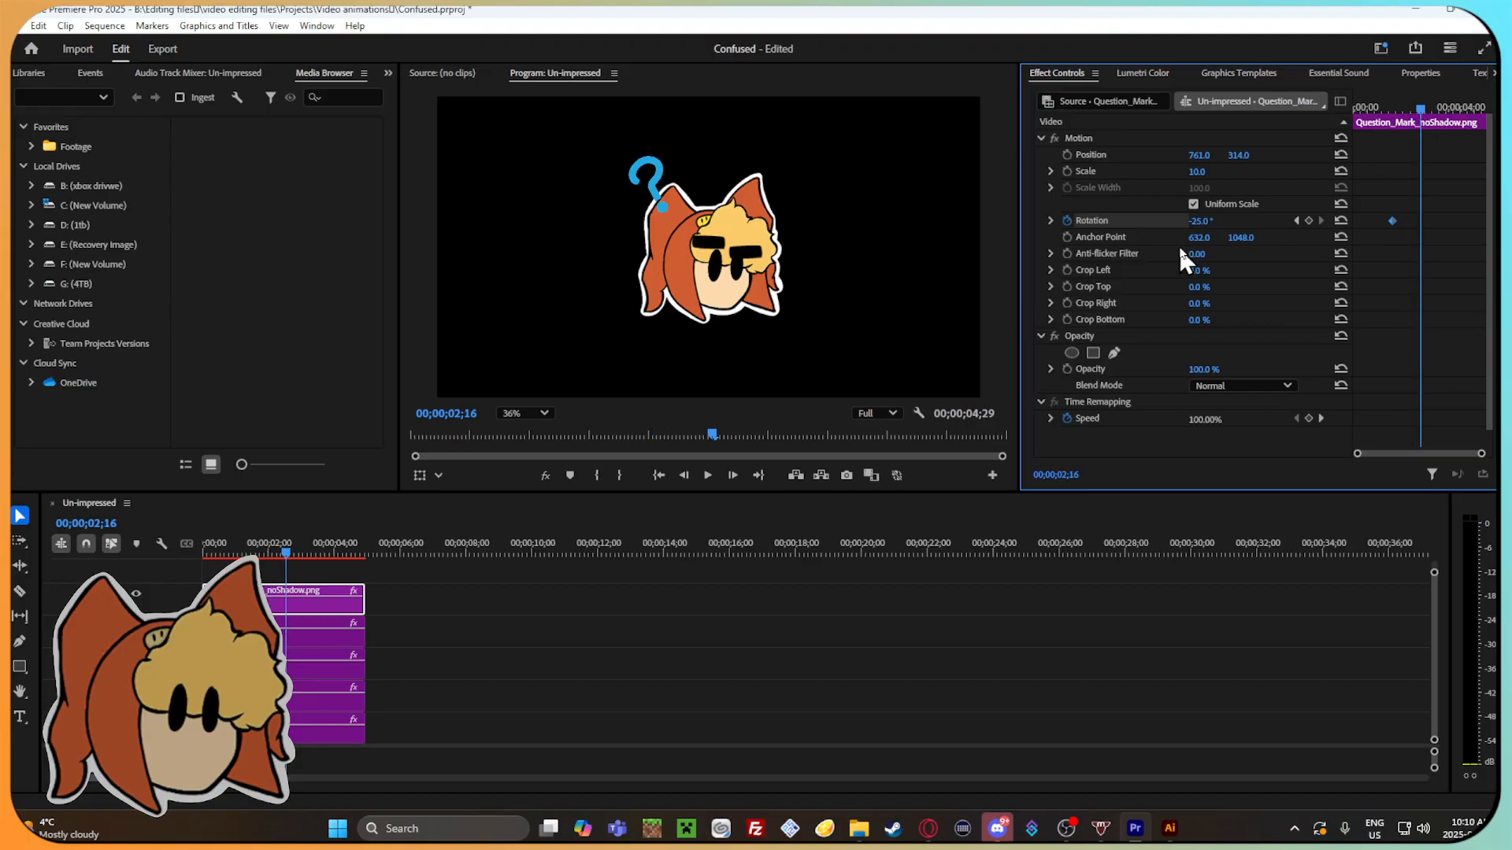
drag(1200, 221, 1229, 221)
Keyframe the question mark's horizontal position from 761 at 00;00;01;15 to 1222 at 00;00;02;16.
drag(1425, 112, 1397, 145)
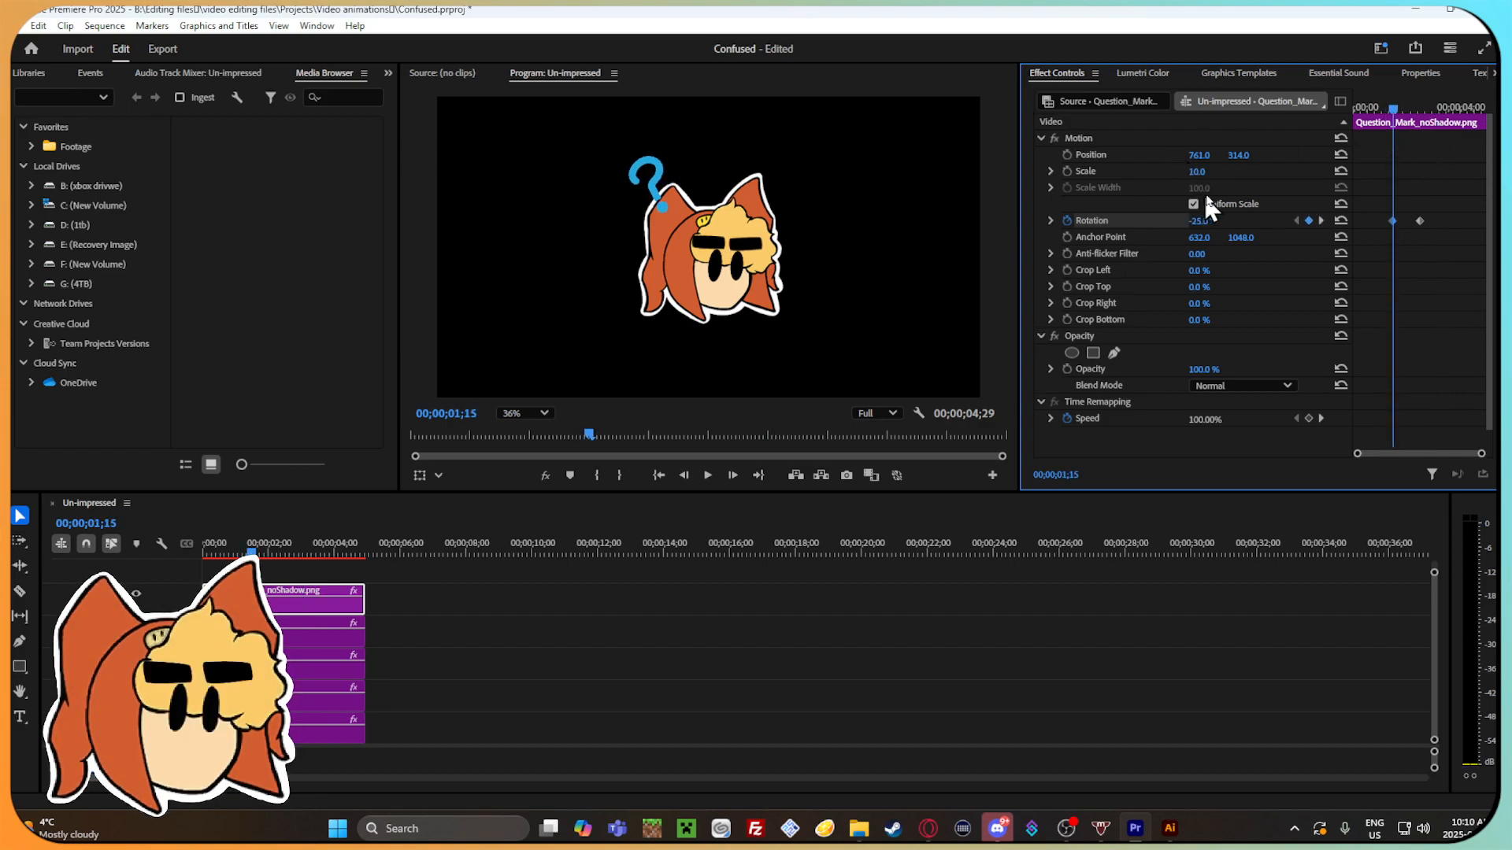
click(1068, 154)
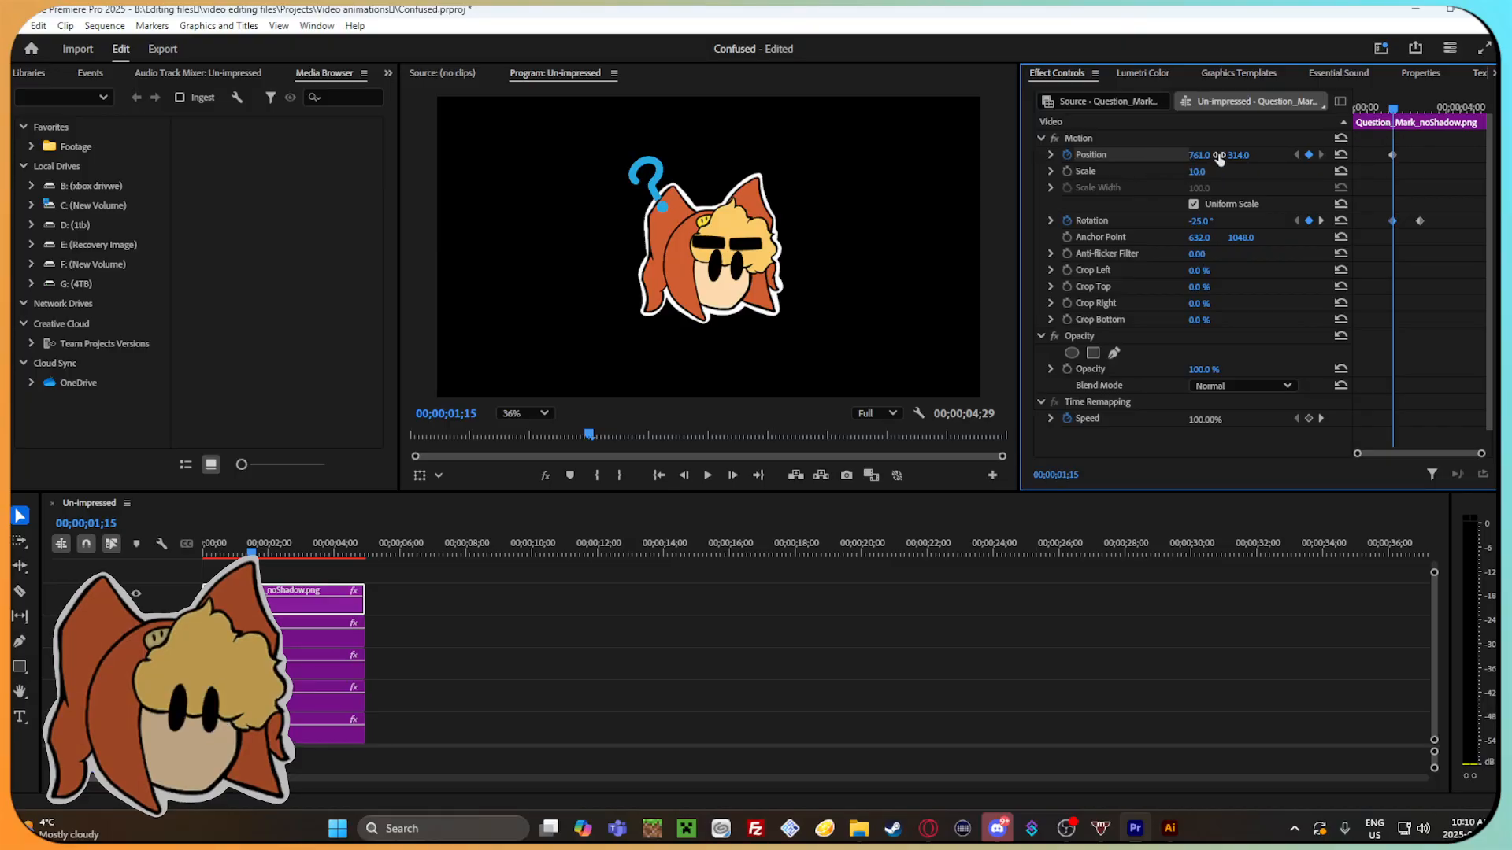
drag(1199, 155, 1437, 155)
drag(1201, 155, 852, 155)
drag(1393, 108, 1422, 115)
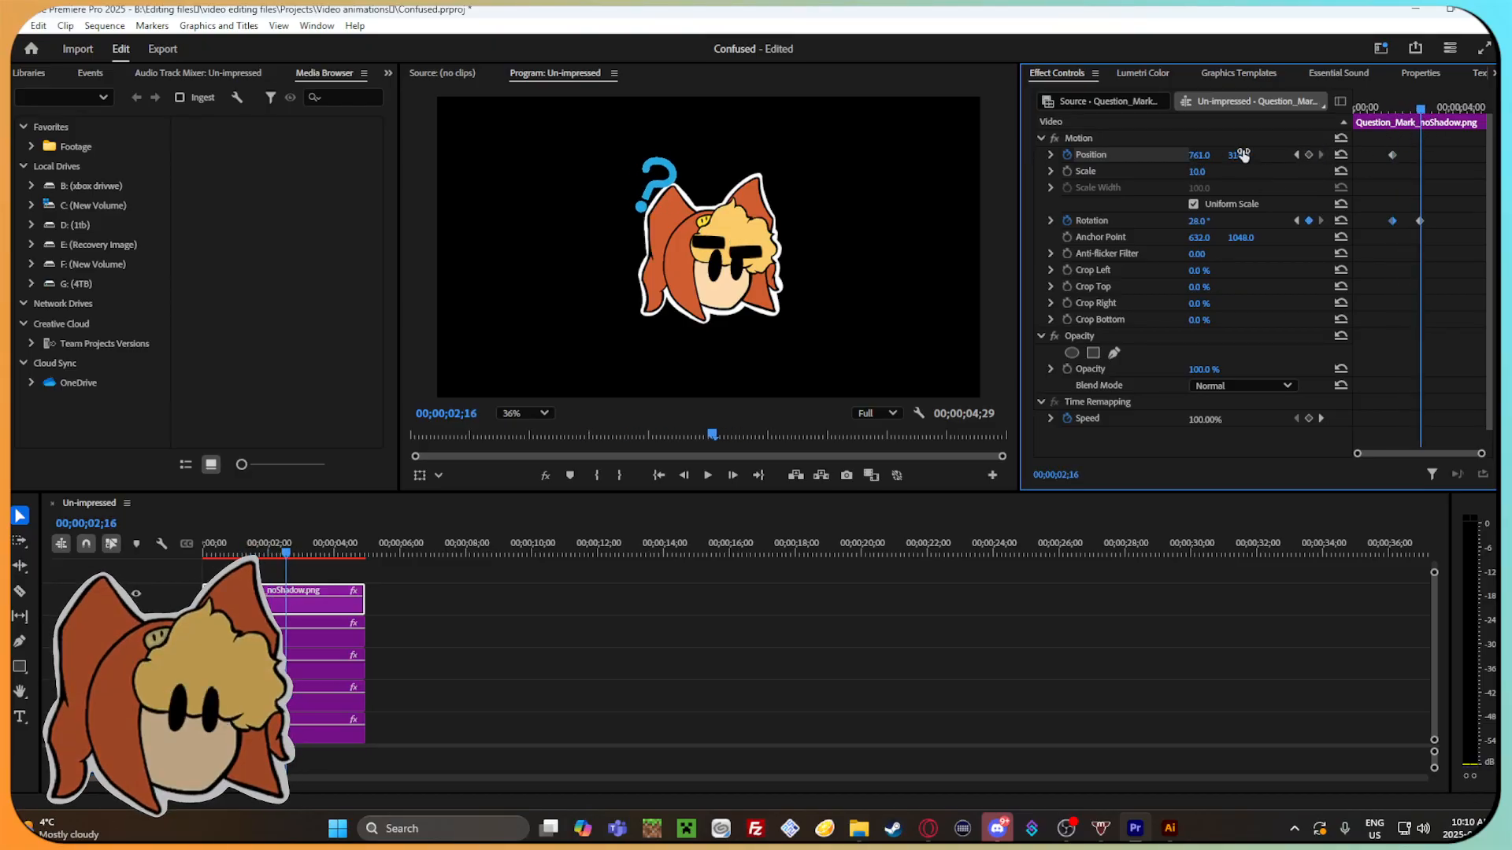
drag(1202, 157, 1487, 157)
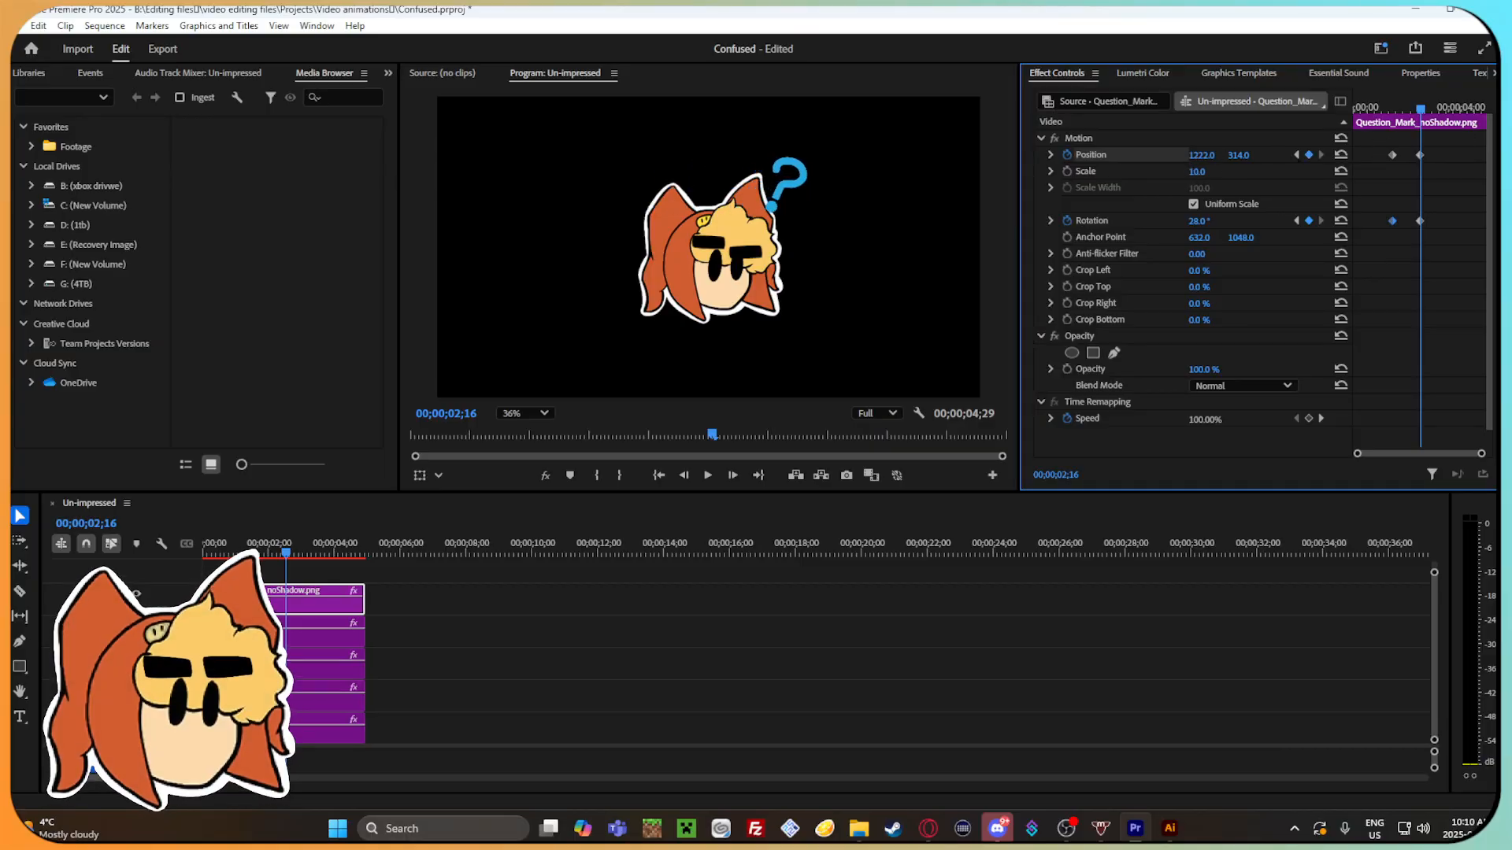
Keyframe the question mark's scale at 10 at 00;00;01;14, 18 at 00;00;02;00 and 10 at 00;00;02;16.
drag(1424, 110, 1389, 144)
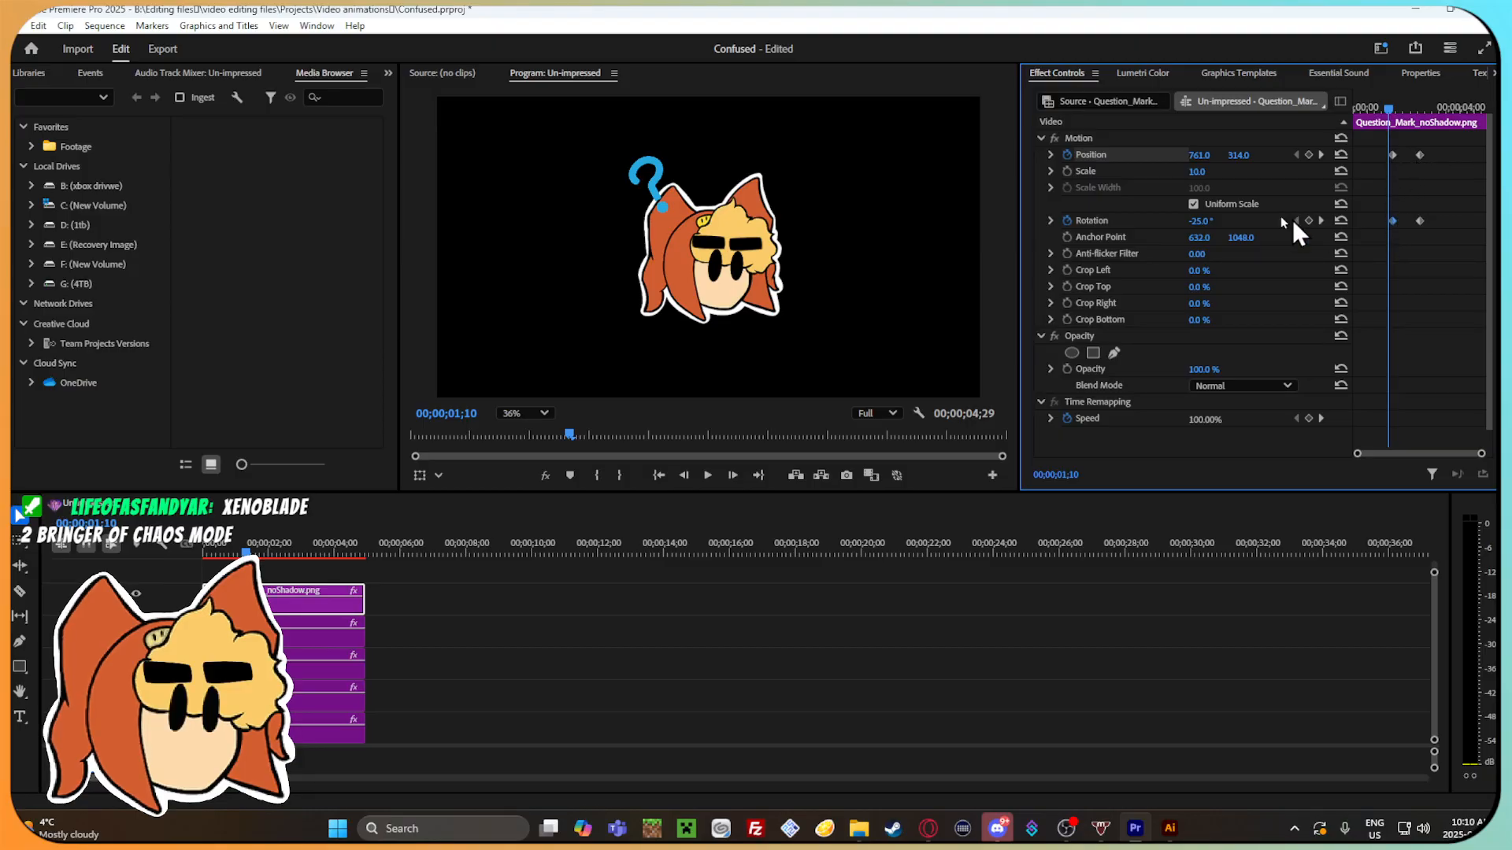
drag(1391, 105, 1395, 107)
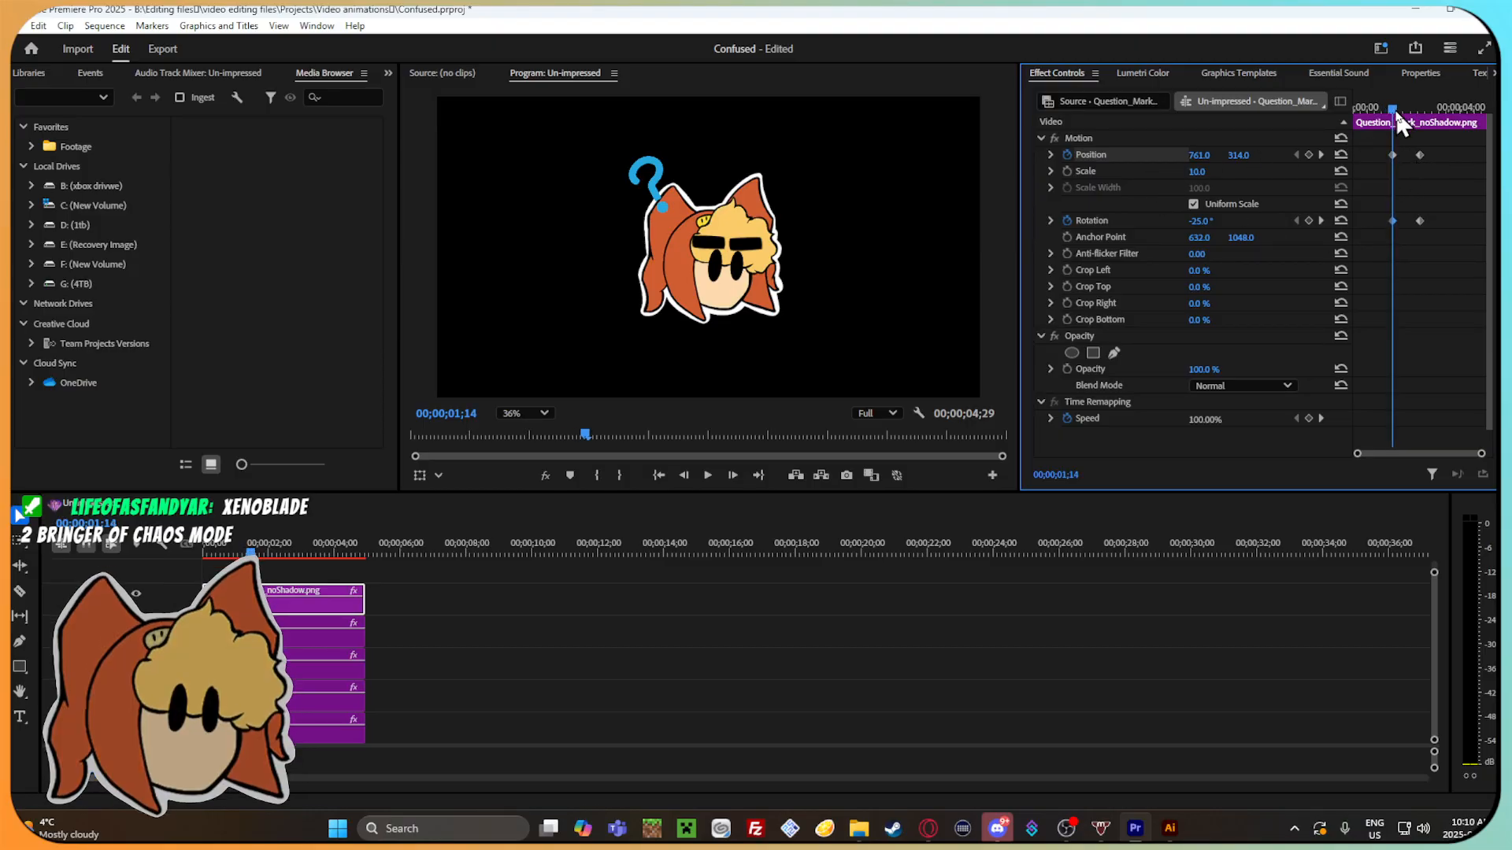
click(1067, 171)
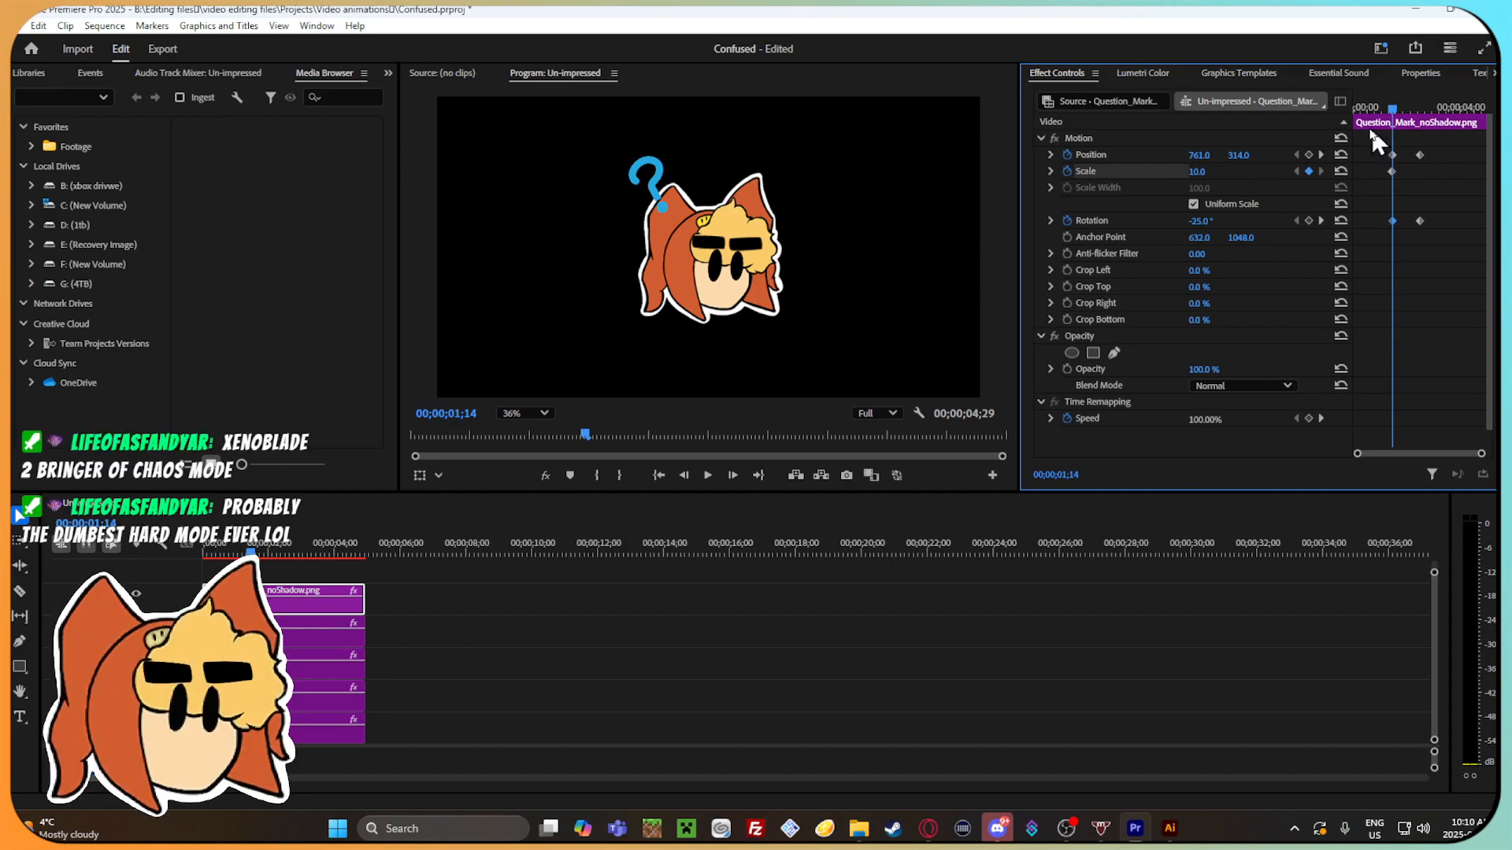
drag(1389, 109, 1407, 114)
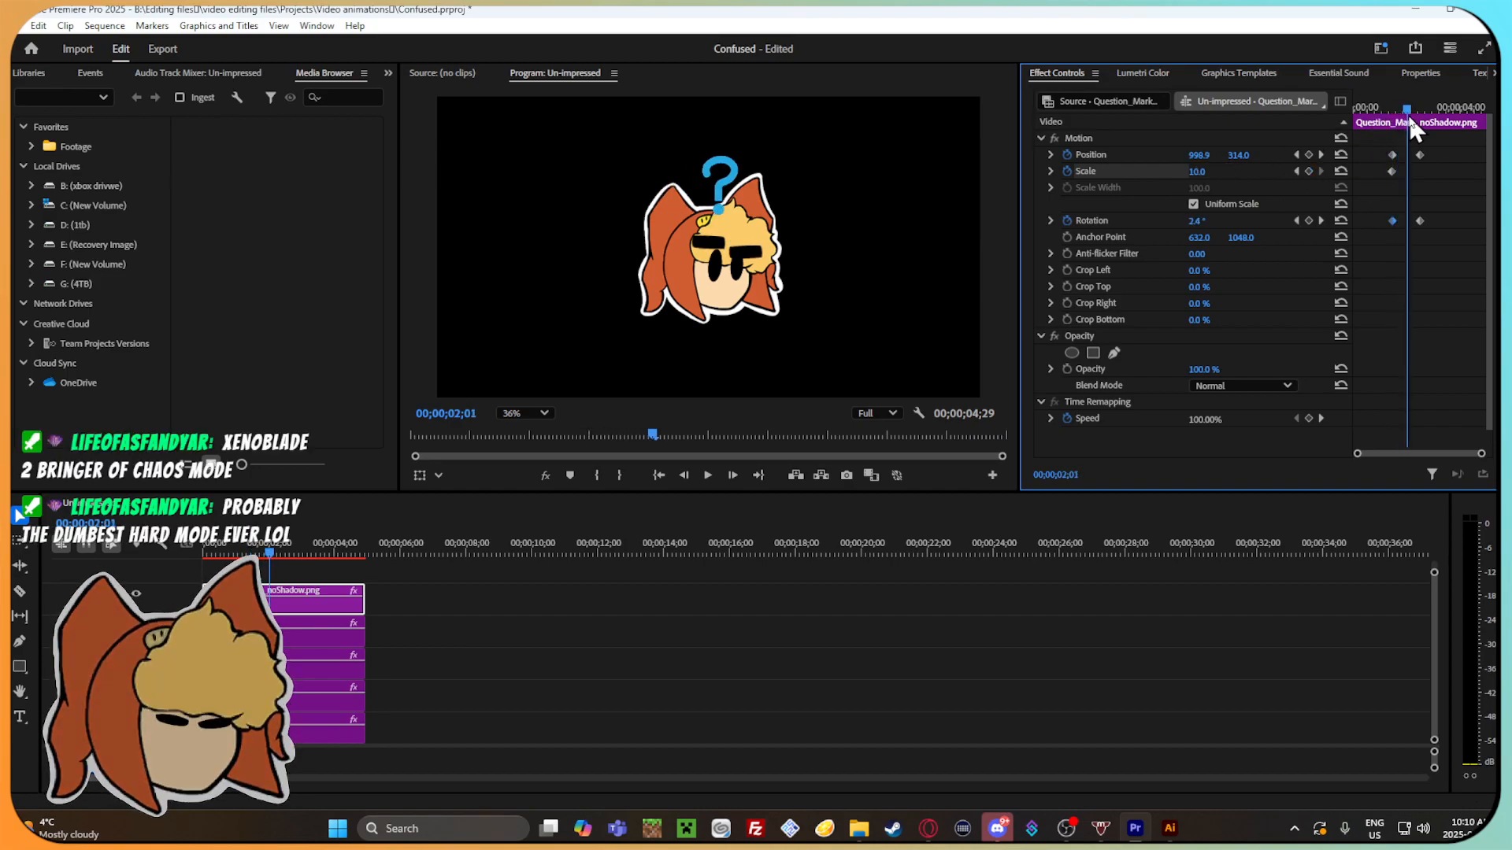
mouse_move(1198, 170)
mouse_down()
mouse_move(1217, 171)
mouse_move(1204, 171)
mouse_up()
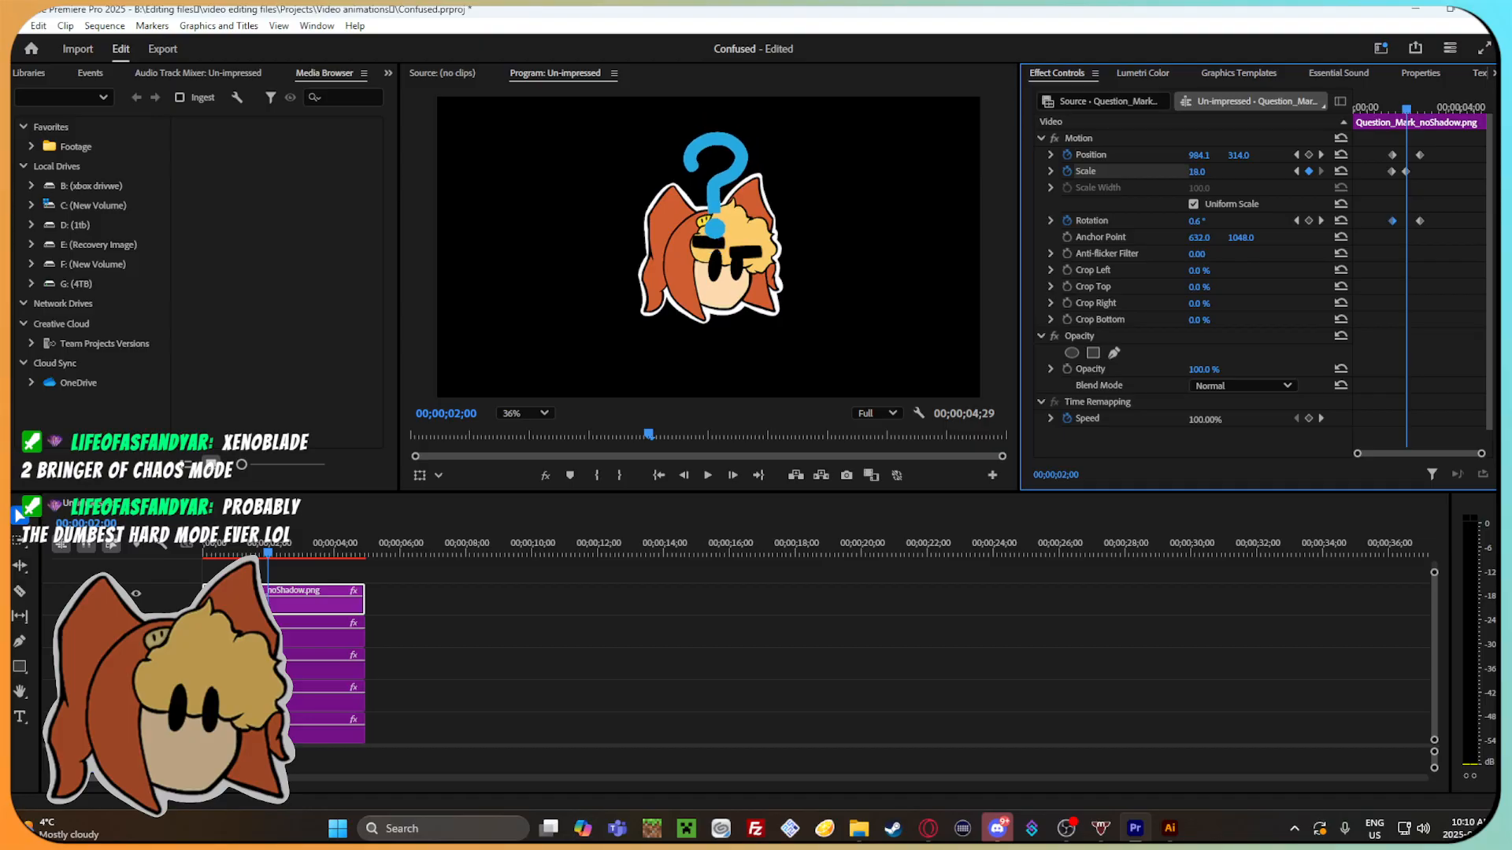
drag(1411, 113, 1424, 113)
click(1209, 170)
text(10)
key(Return)
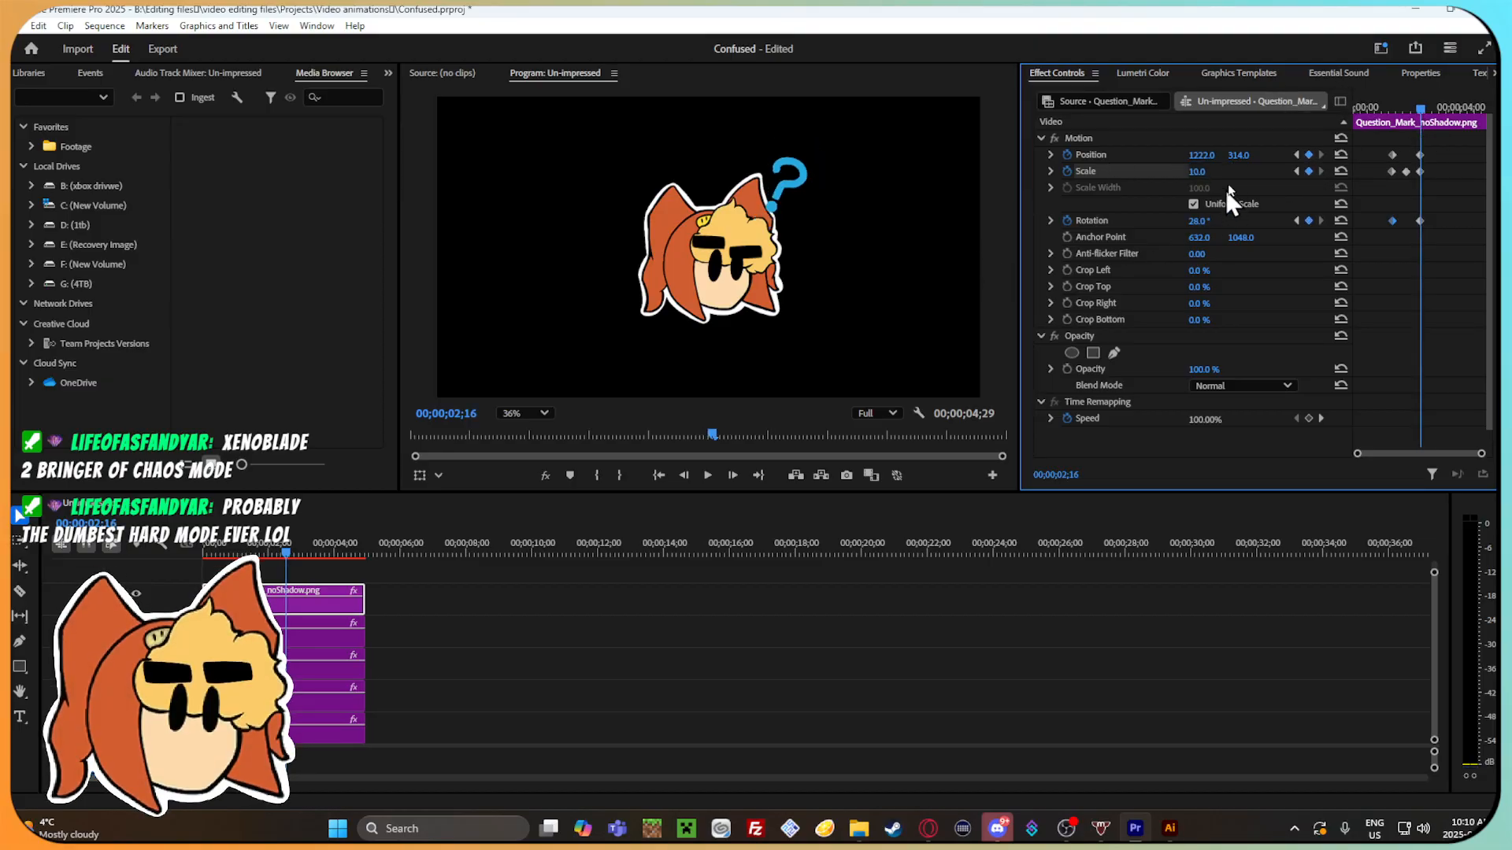
Raise the question mark to a vertical position of 215 at 00;00;02;01 and scrub through the motion.
mouse_move(1430, 108)
mouse_down()
mouse_move(1382, 110)
mouse_move(1428, 120)
mouse_move(1392, 114)
mouse_move(1411, 113)
mouse_up()
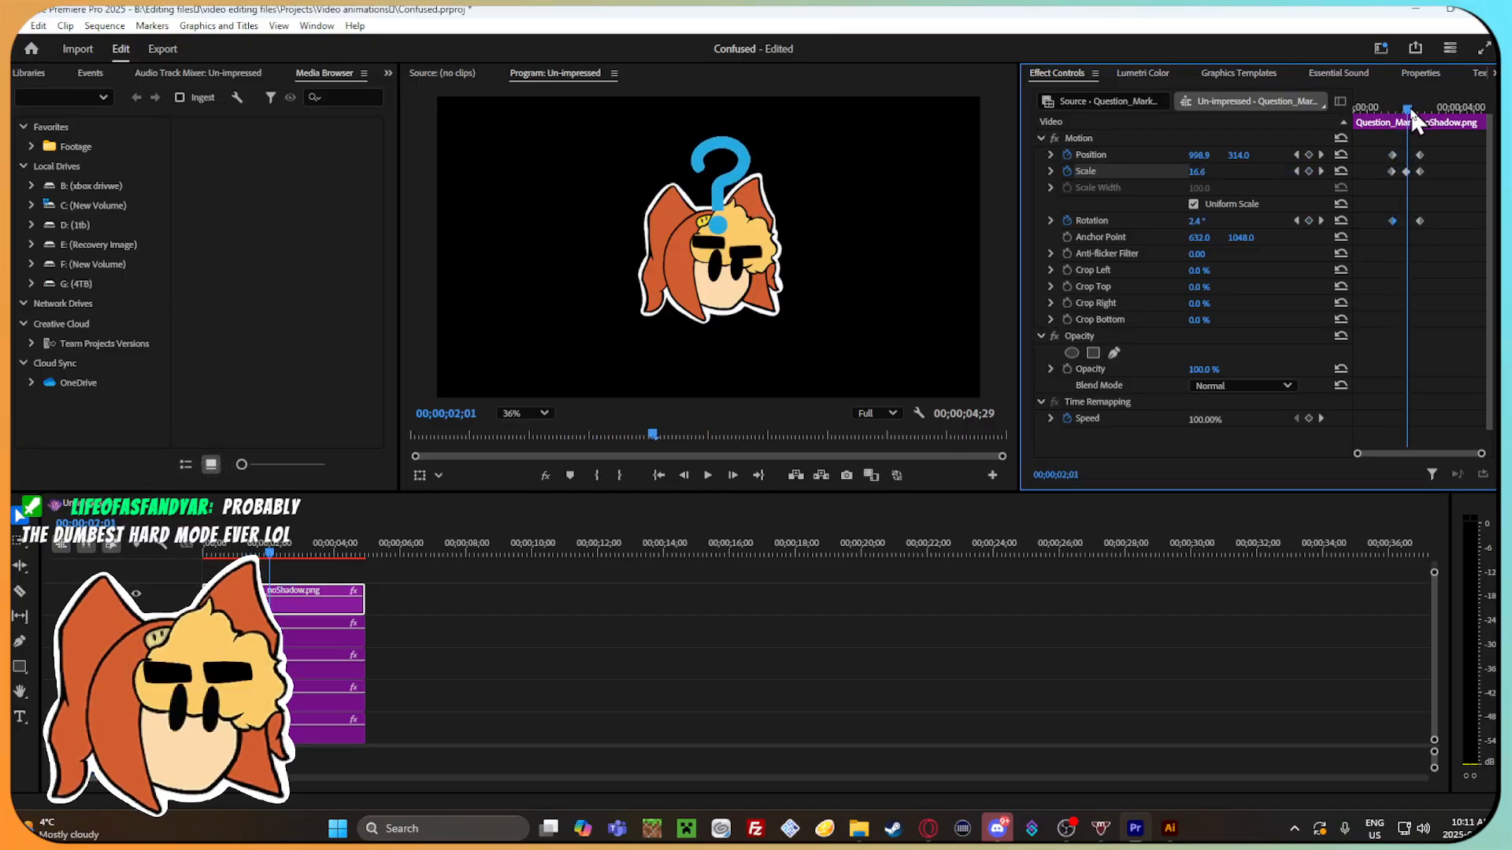
drag(1239, 155, 1168, 155)
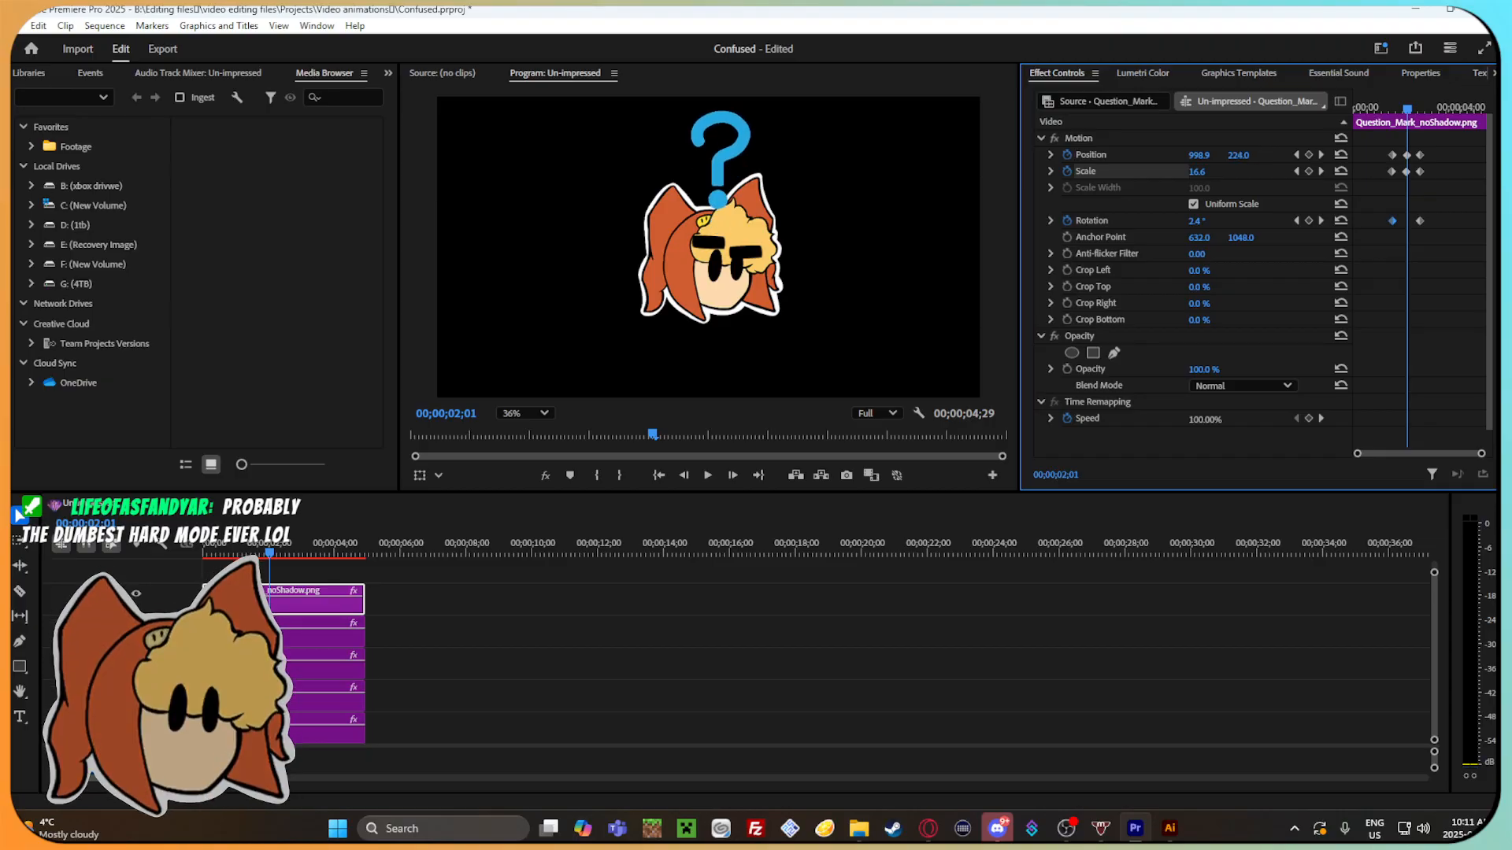
drag(1446, 115, 1389, 144)
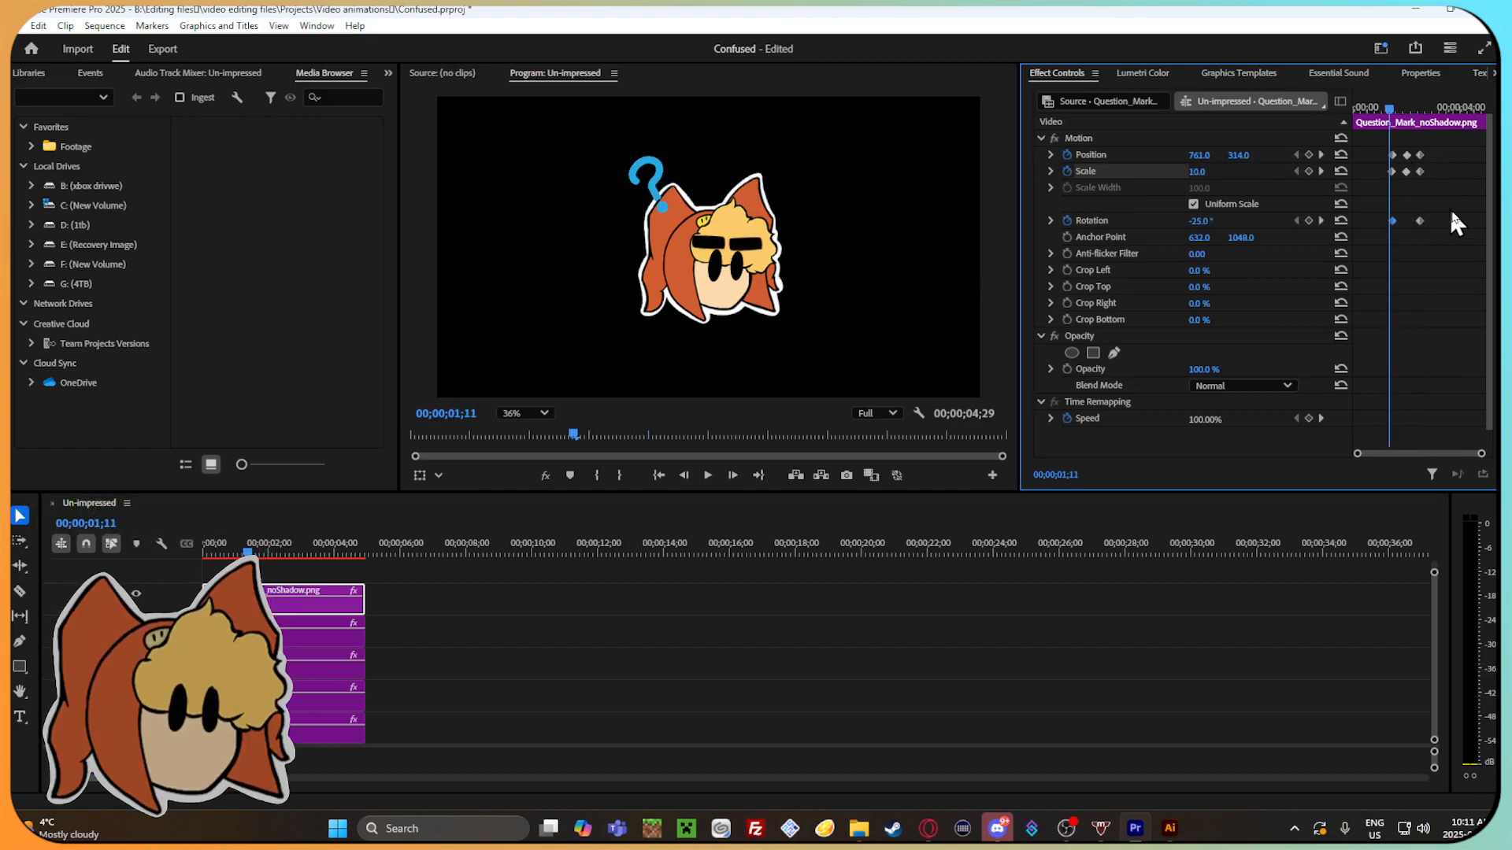
Apply Ease In and Ease Out temporal interpolation to the question mark's Position and Scale keyframes.
right_click(1407, 171)
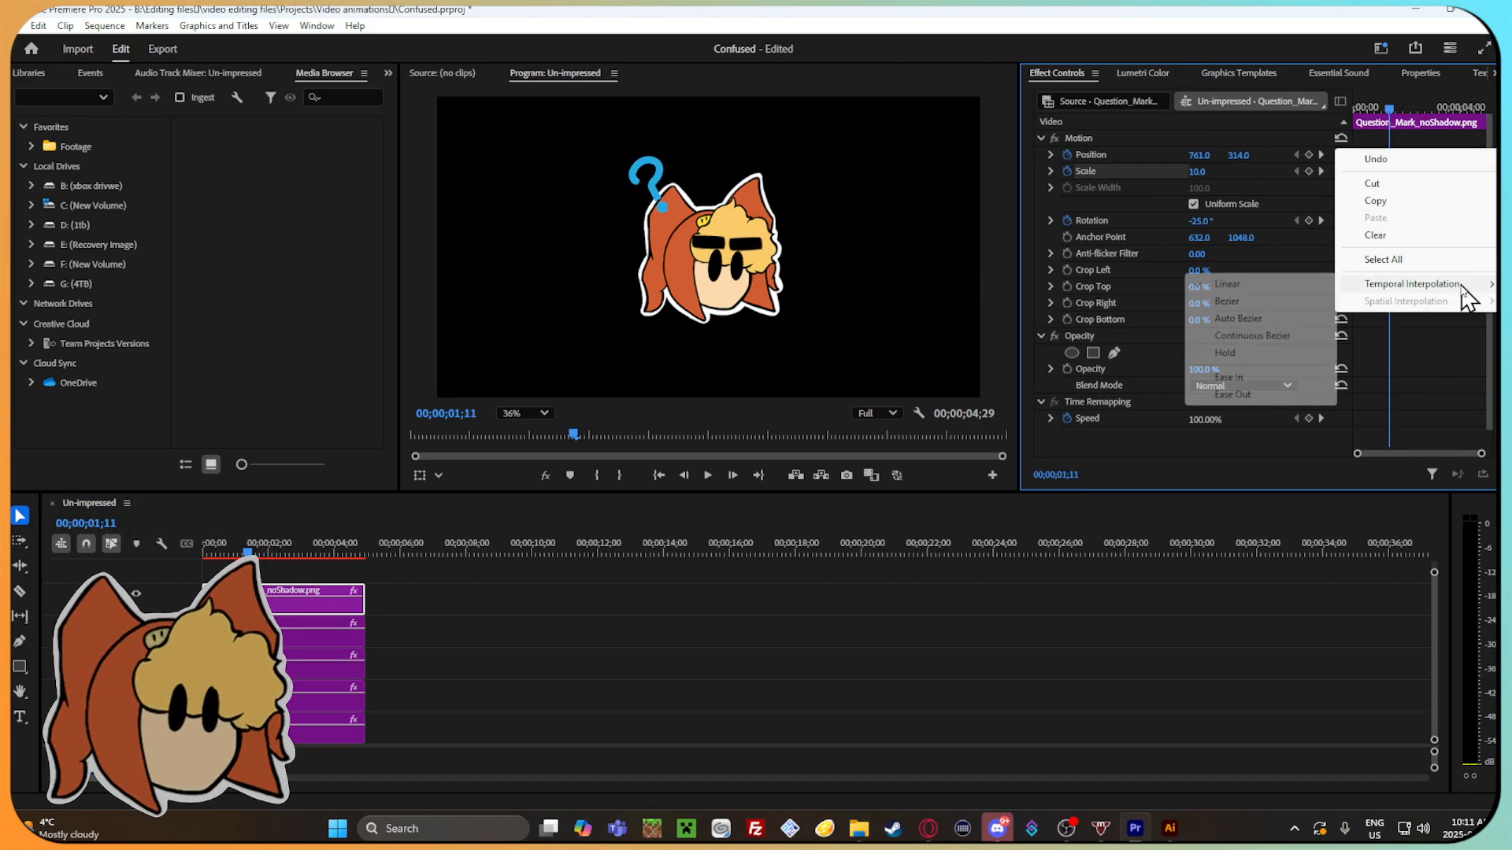
click(1303, 381)
right_click(1409, 171)
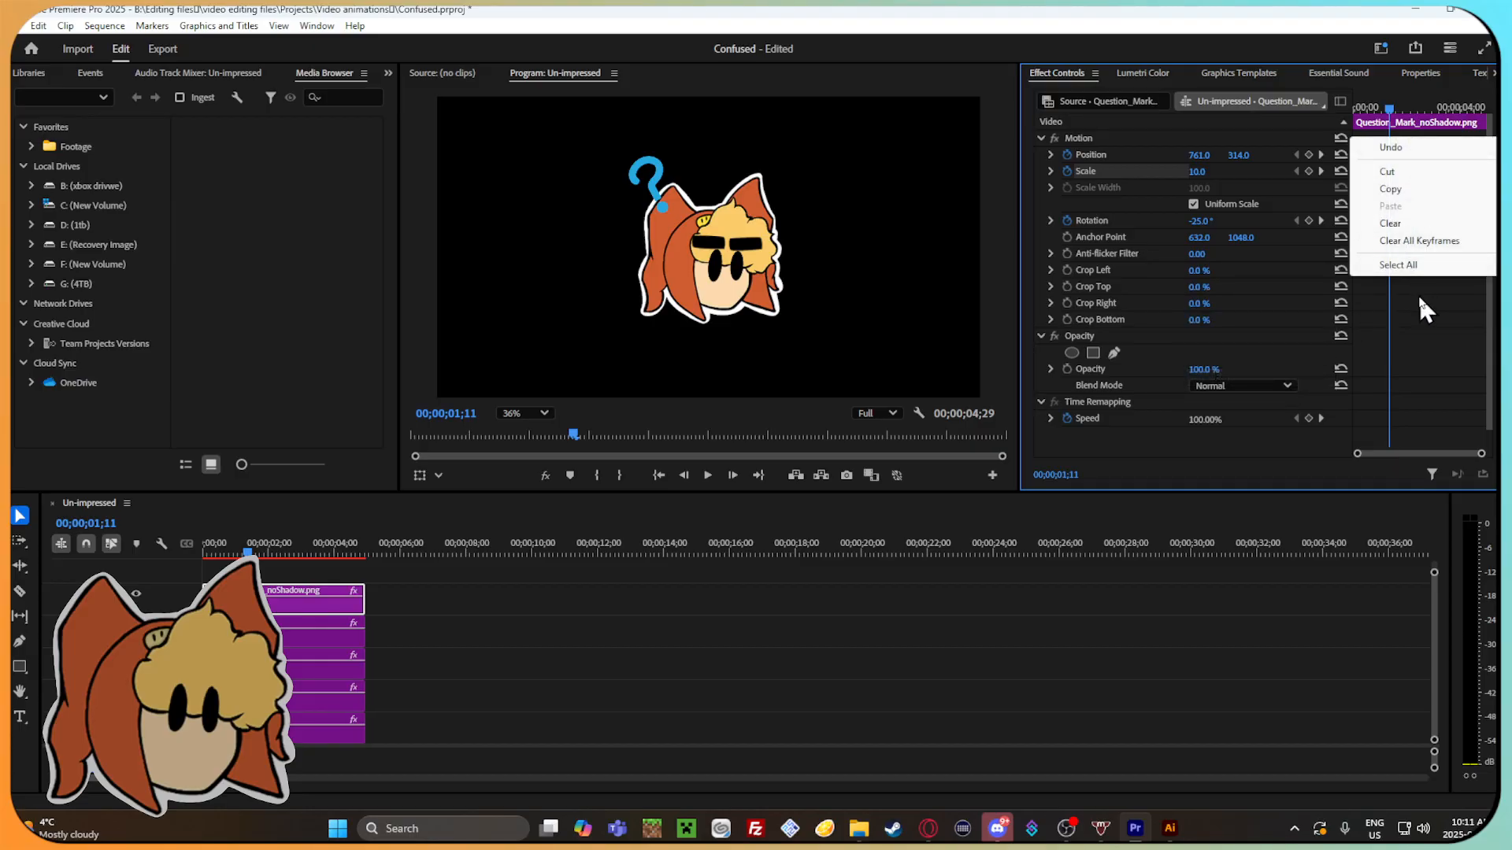
click(1419, 295)
drag(1362, 145, 1412, 178)
right_click(1412, 163)
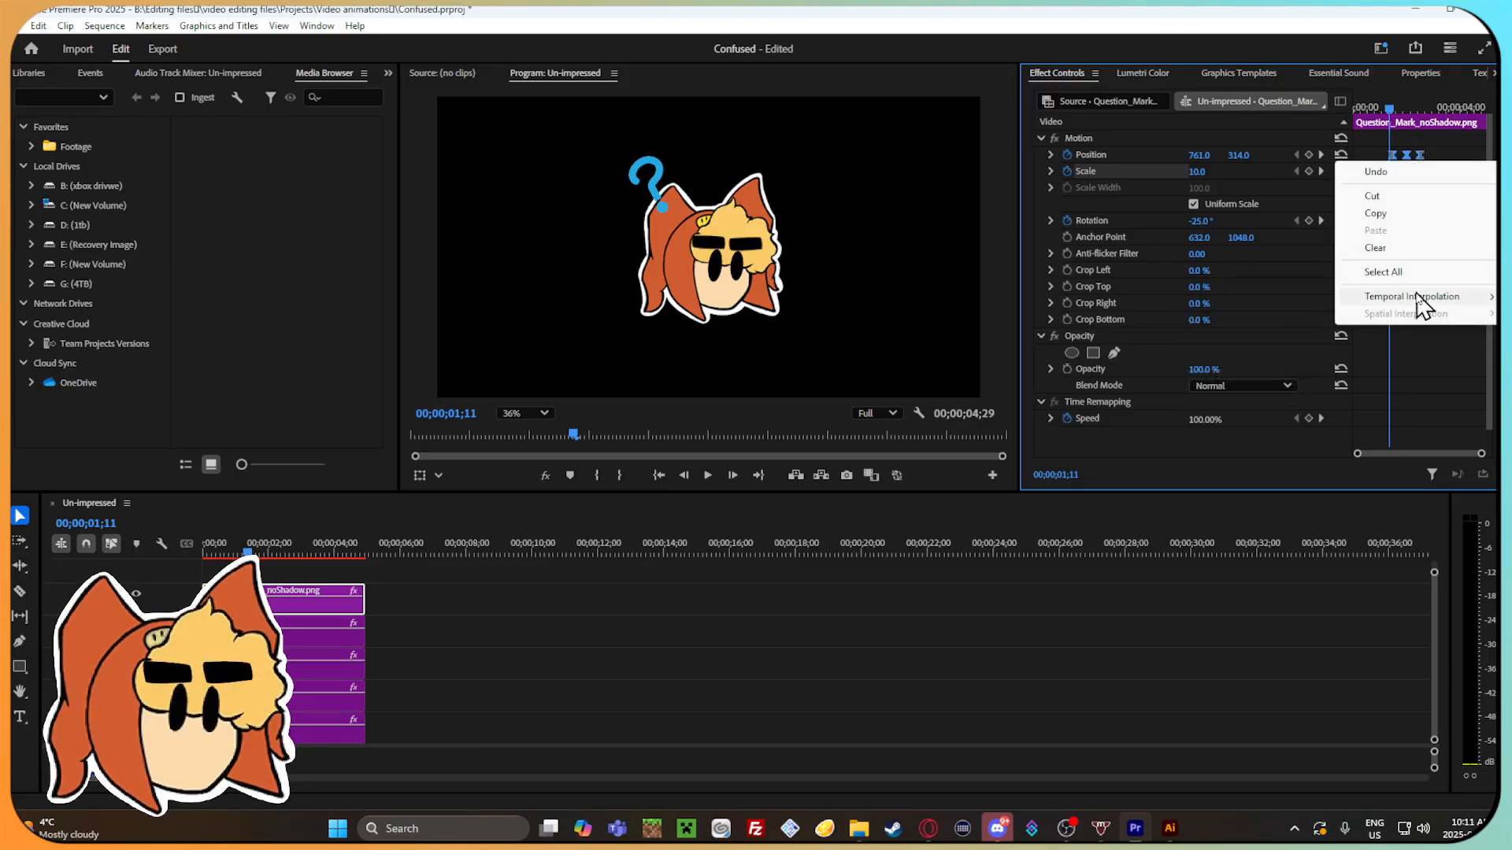
mouse_move(1418, 298)
click(1282, 409)
Expand the Position velocity graph and enlarge the keyframe area around the question mark's three Position keyframes.
click(1398, 108)
drag(1400, 107, 1381, 141)
click(1050, 155)
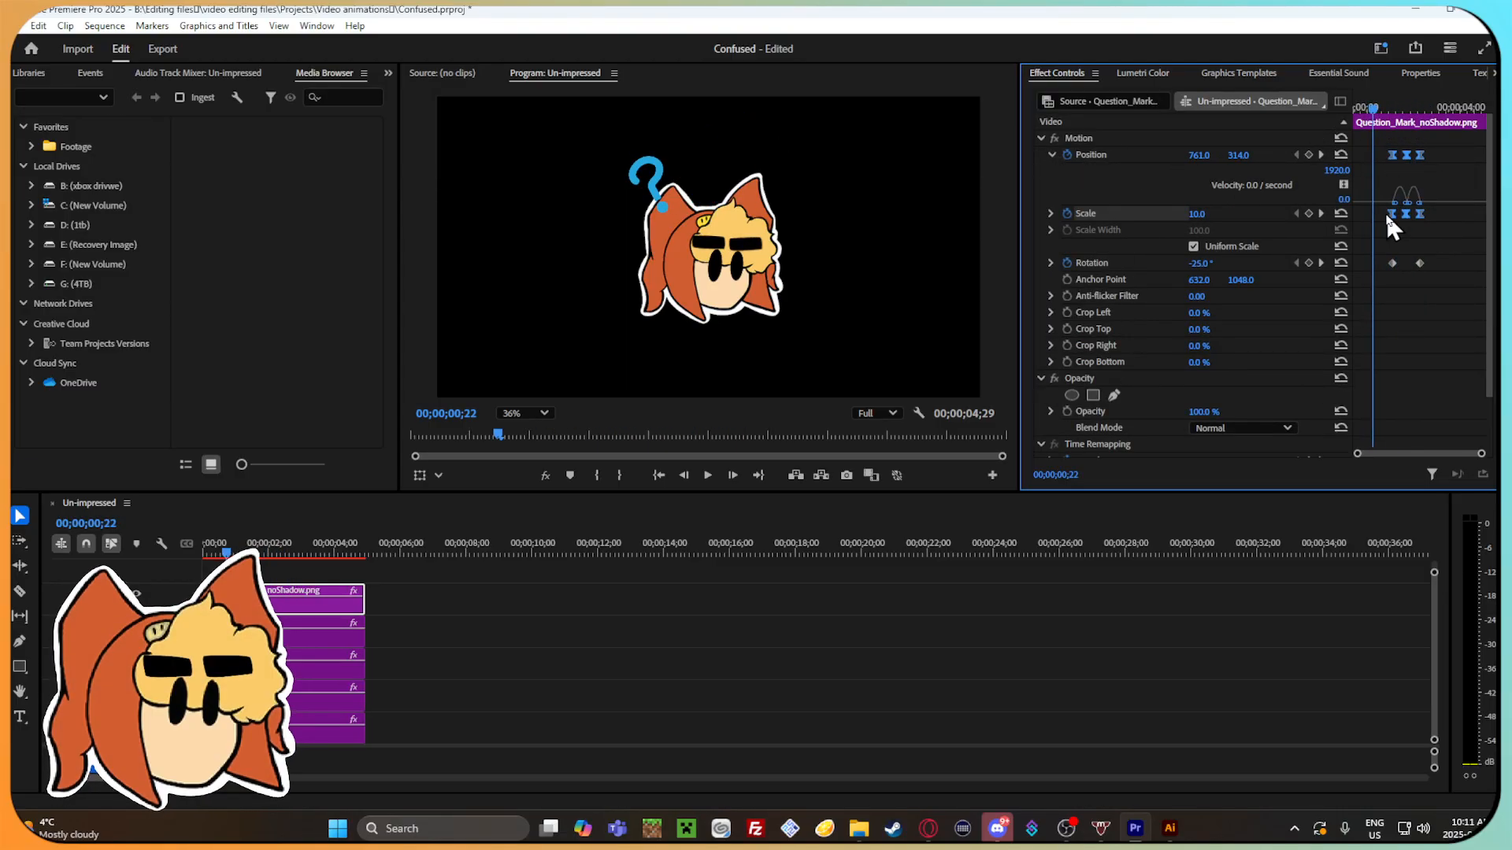
drag(1485, 453, 1425, 455)
drag(1415, 110, 1364, 126)
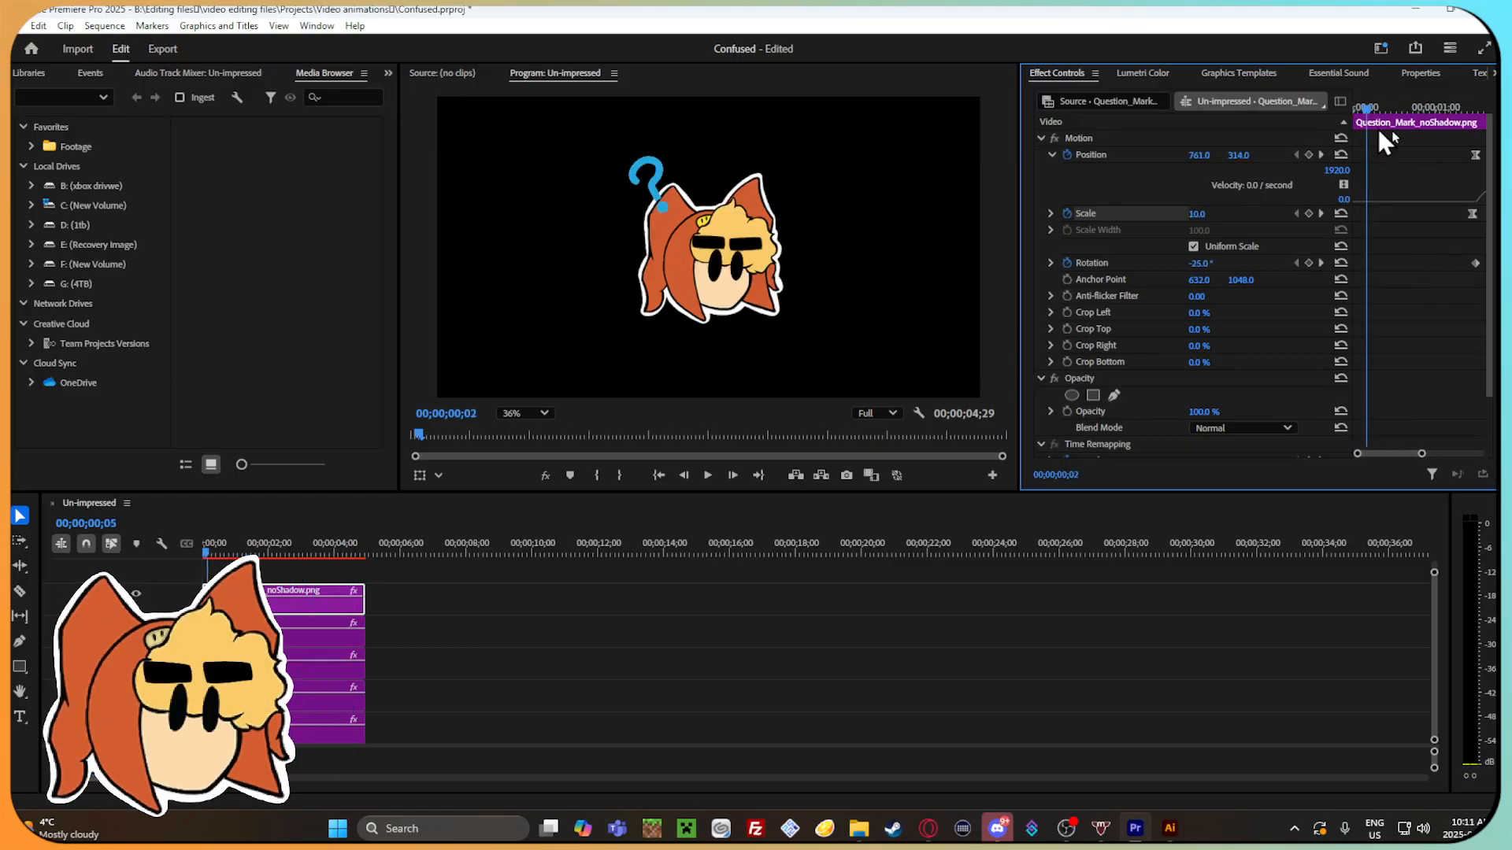
drag(1405, 451, 1425, 457)
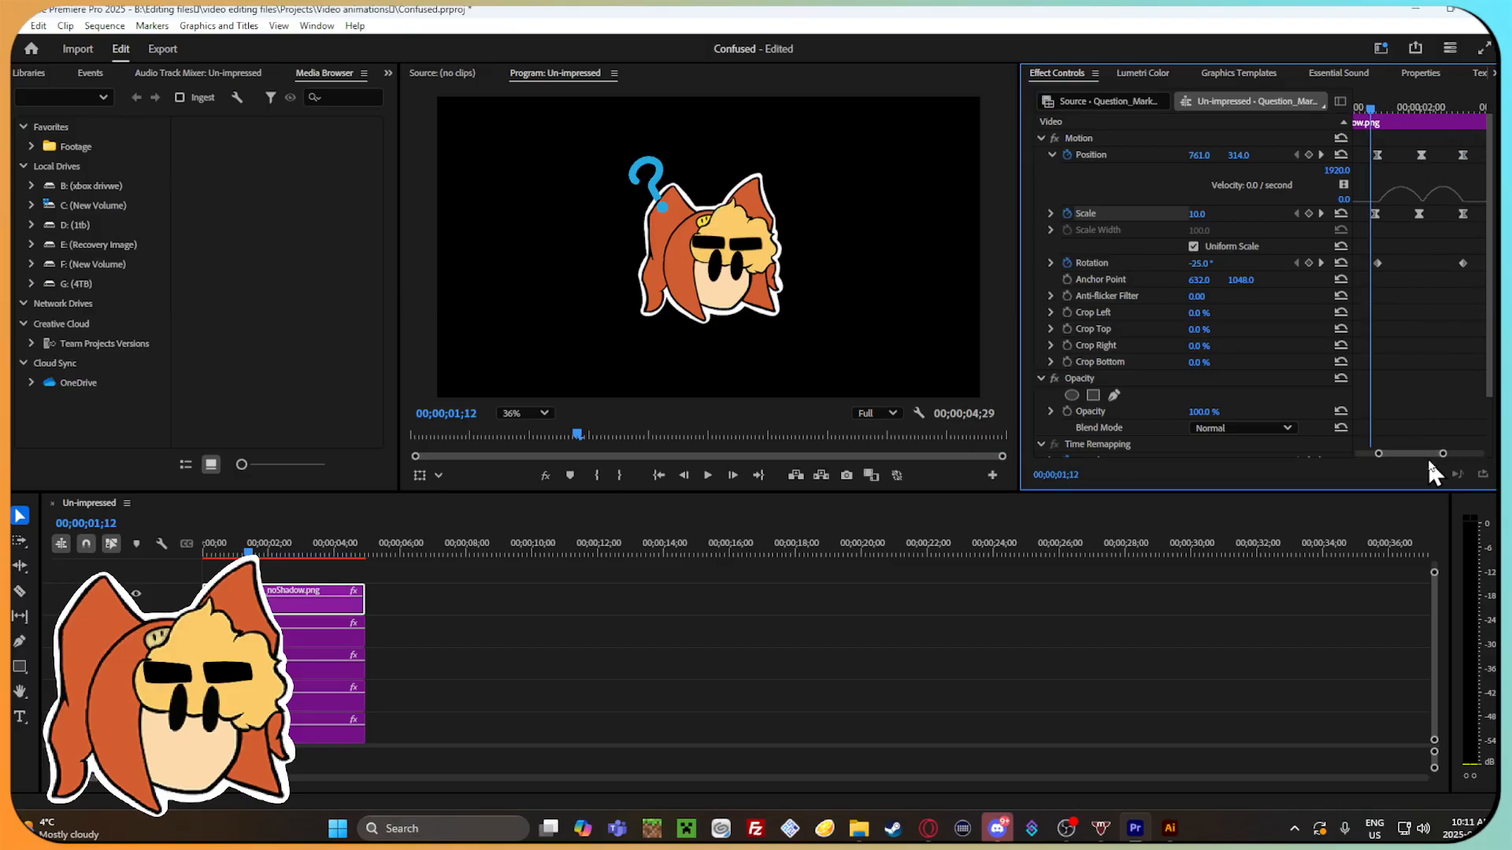
Try a sharper Position velocity peak between the first and middle keyframes and play back the motion.
click(1373, 156)
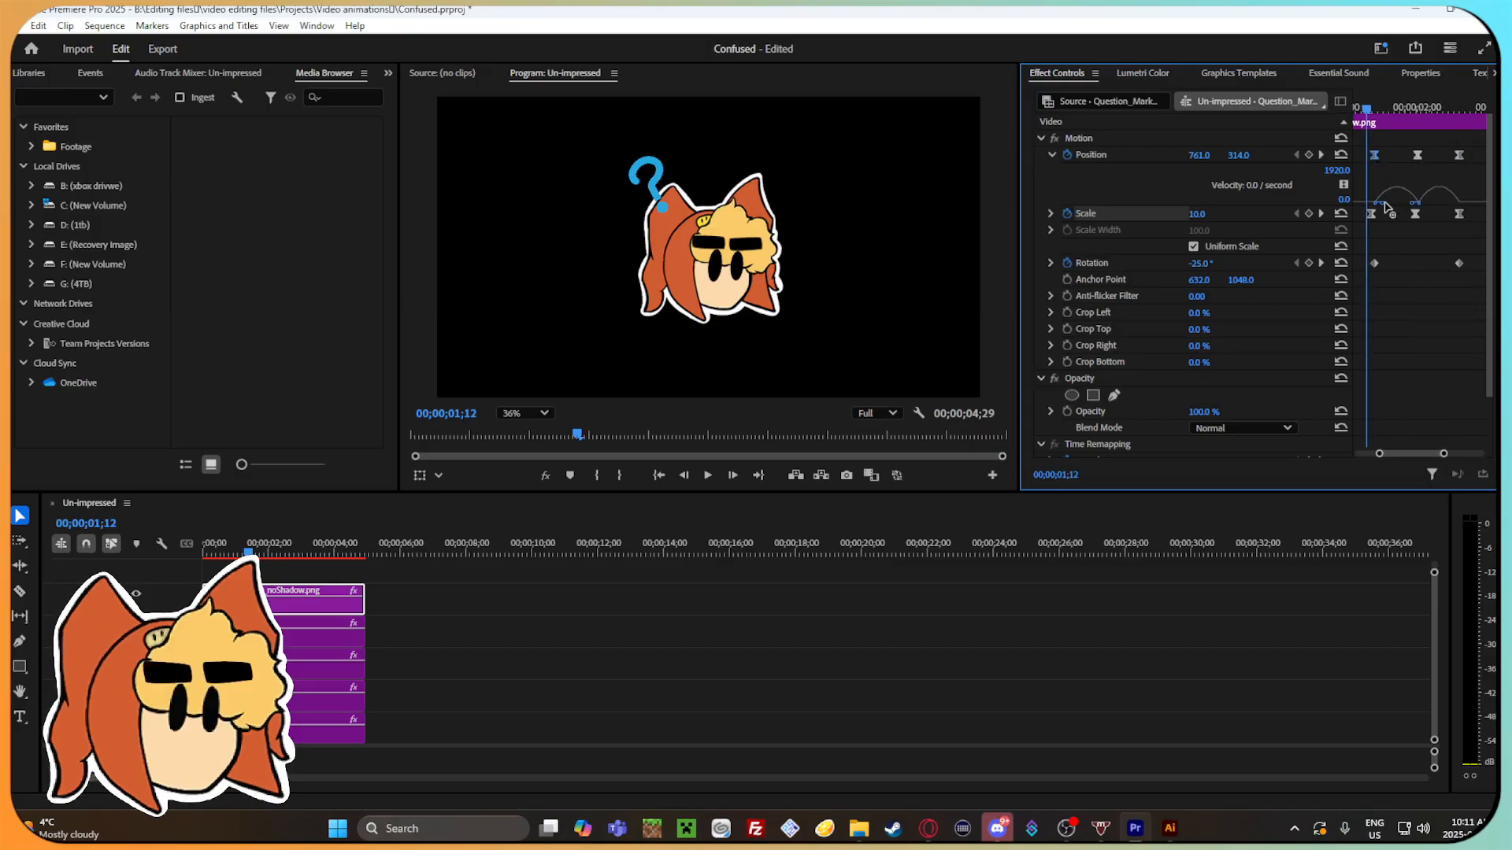
click(1413, 207)
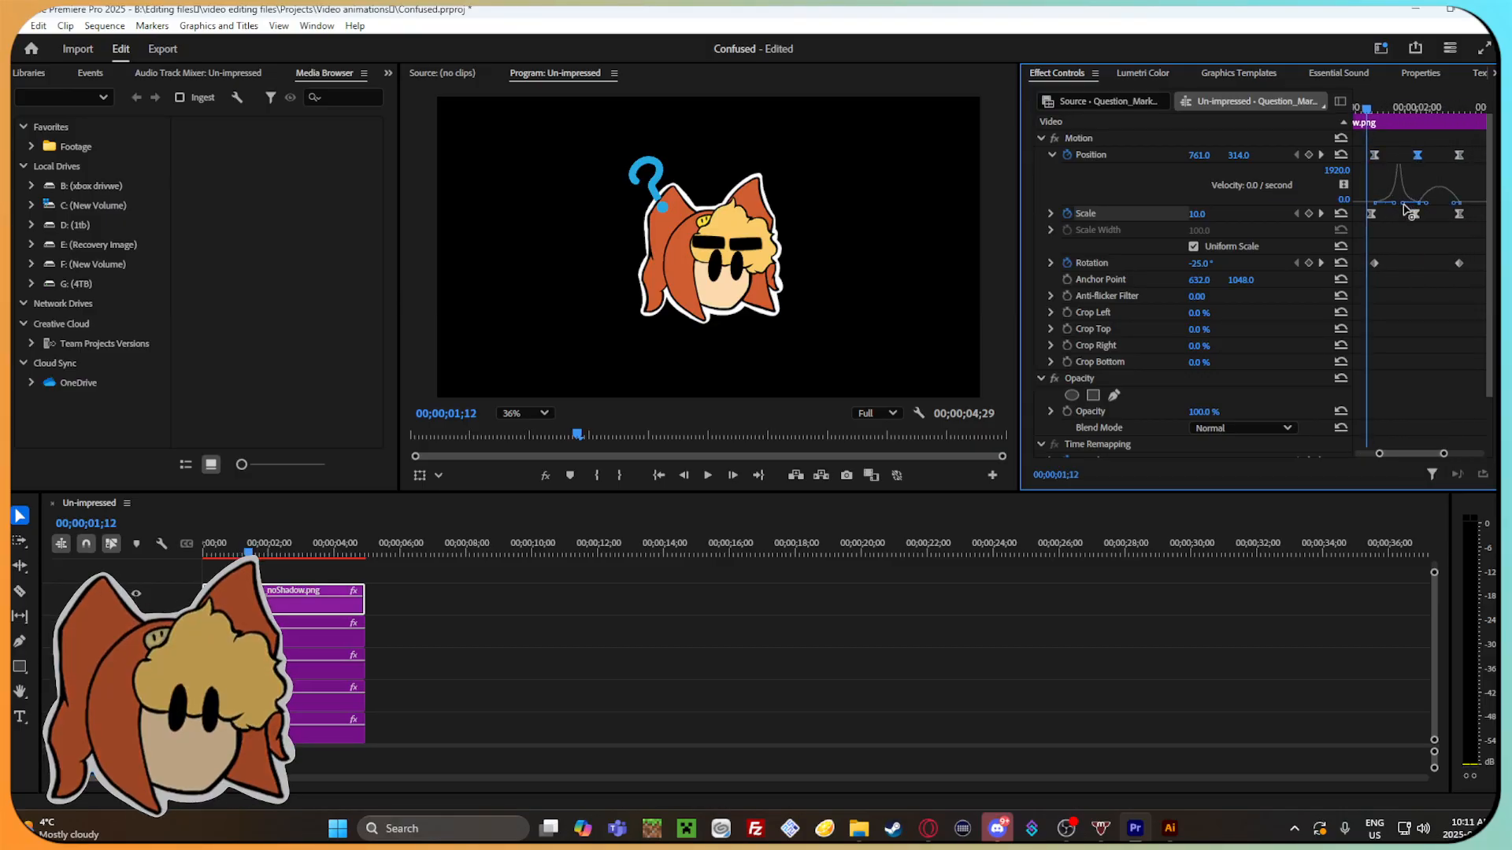
mouse_move(1366, 115)
mouse_down()
mouse_move(1448, 133)
mouse_move(1364, 129)
mouse_up()
key(space)
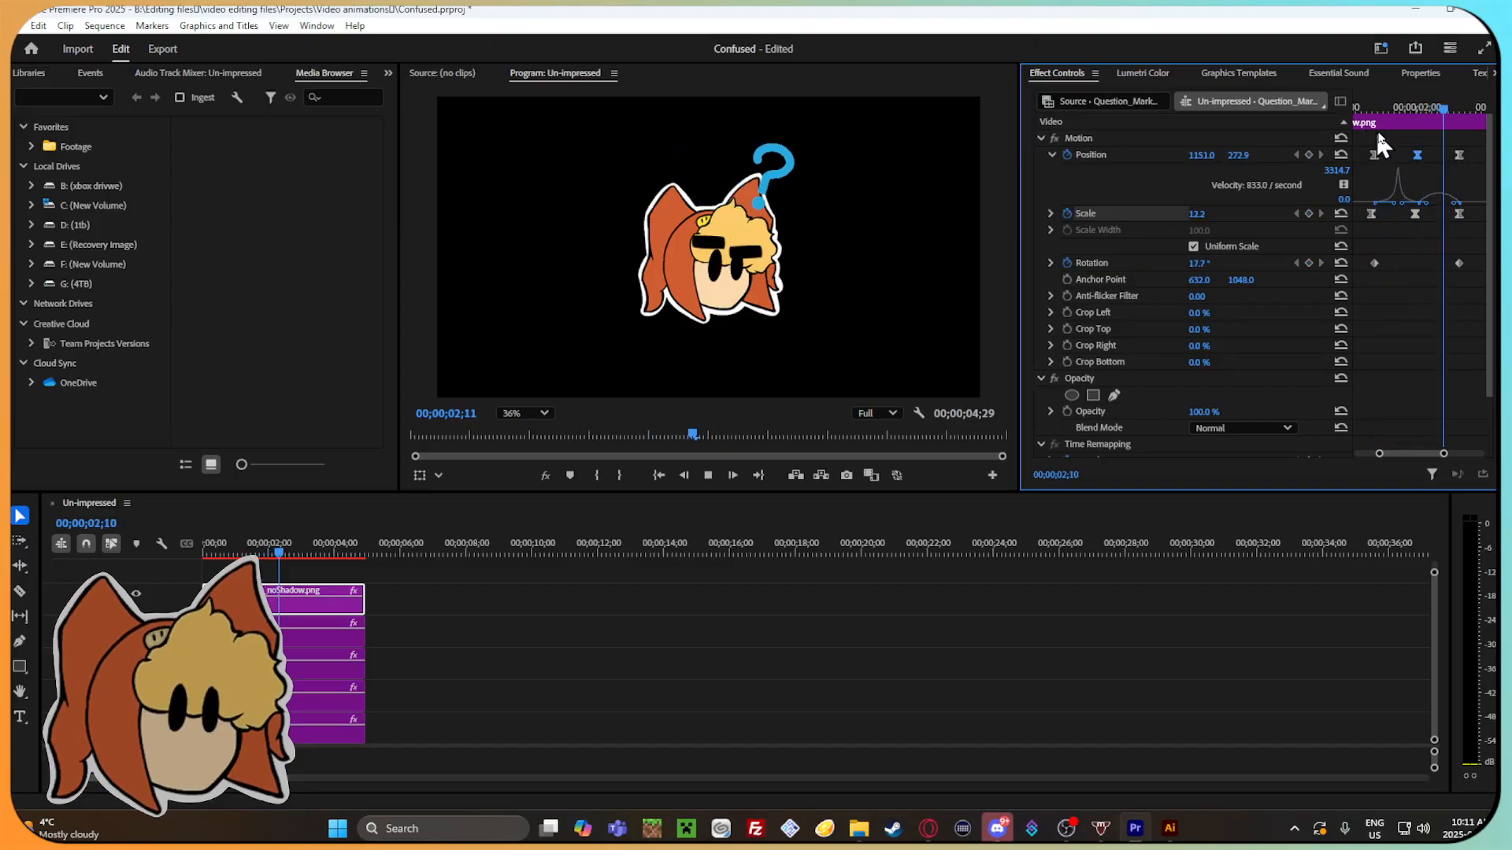
Raise the Position velocity at the middle keyframe at 00;00;02;01 so the movement peaks there, and scrub through it.
drag(1485, 111, 1417, 115)
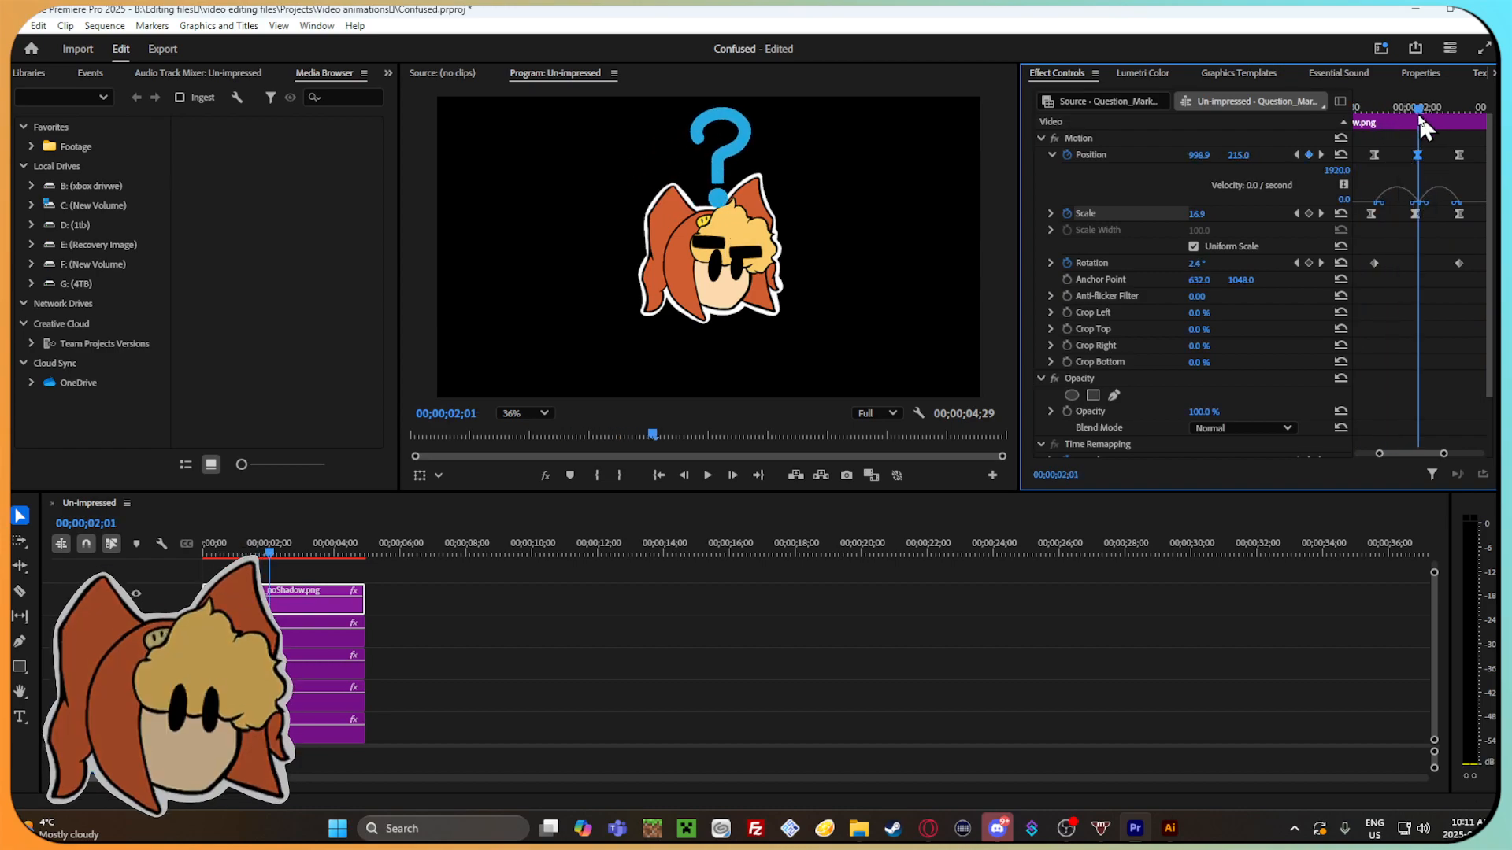
drag(1415, 203, 1415, 169)
drag(1419, 110, 1396, 143)
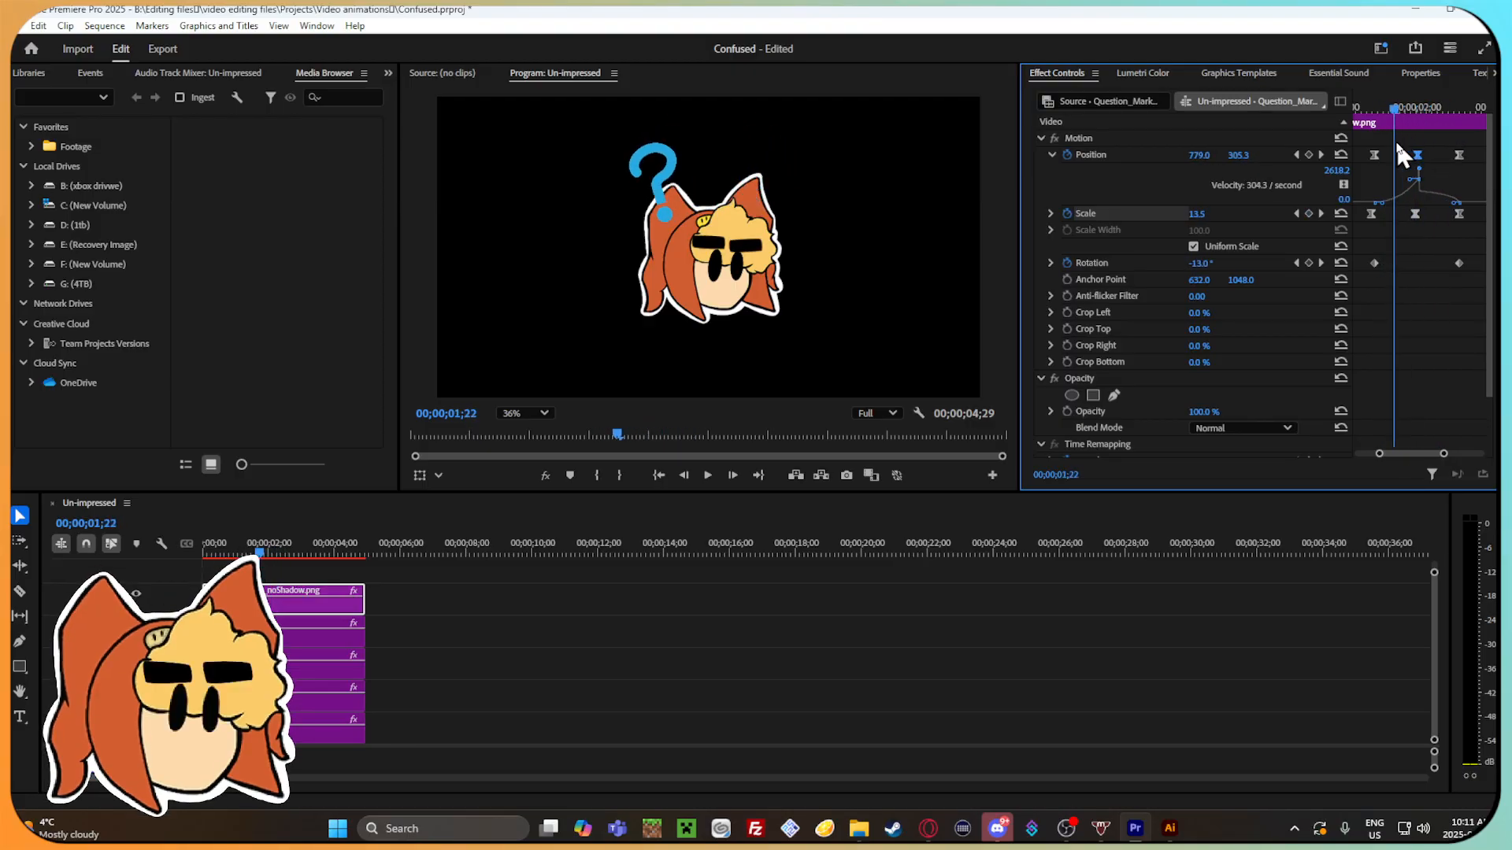
Expand the Scale graphs and steepen the velocity curve between its three keyframes, then scrub through the animation.
click(1061, 214)
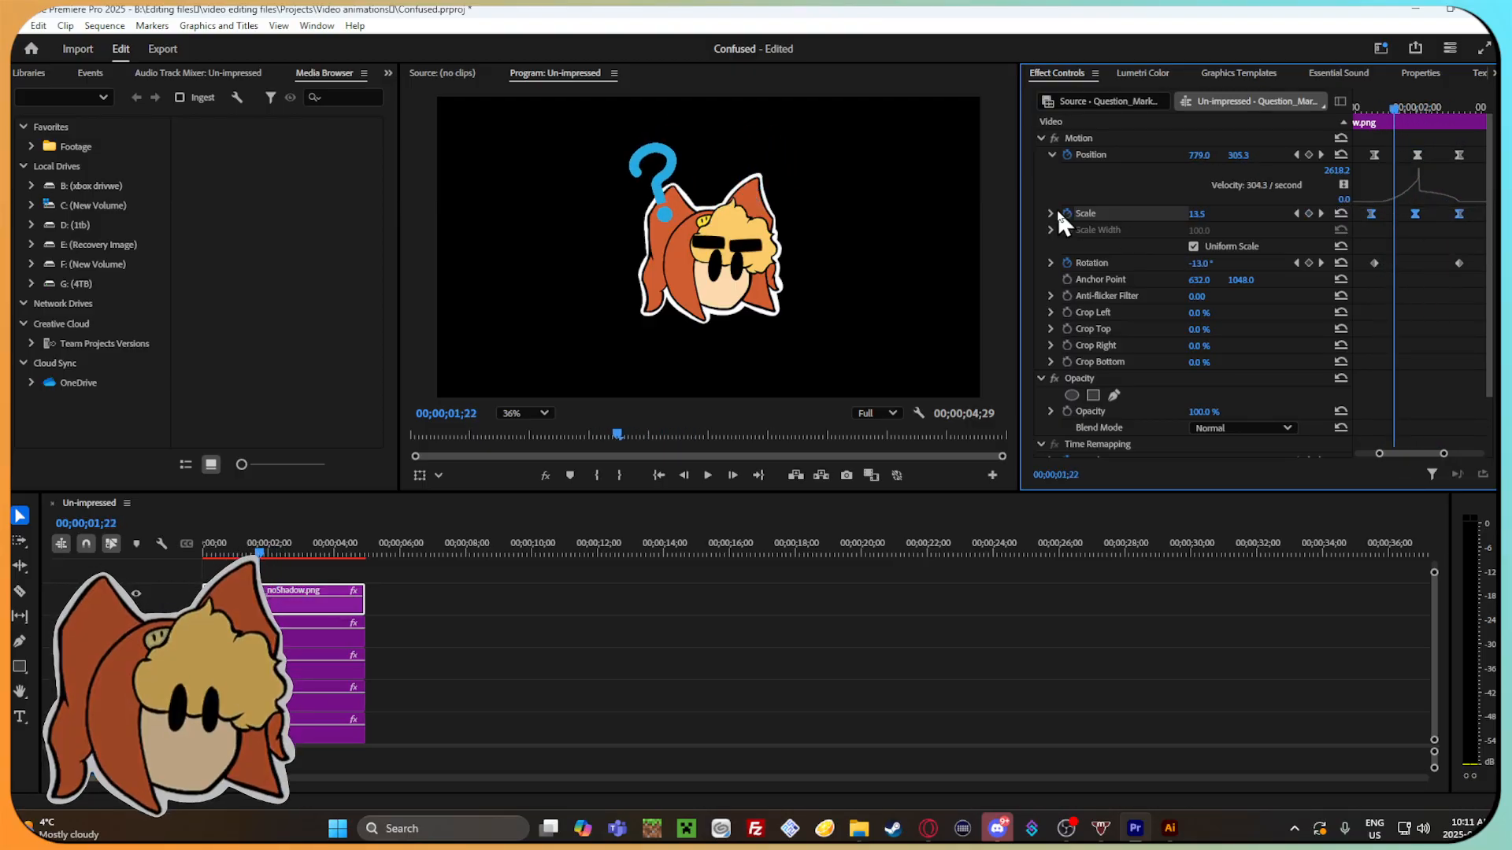
click(1050, 214)
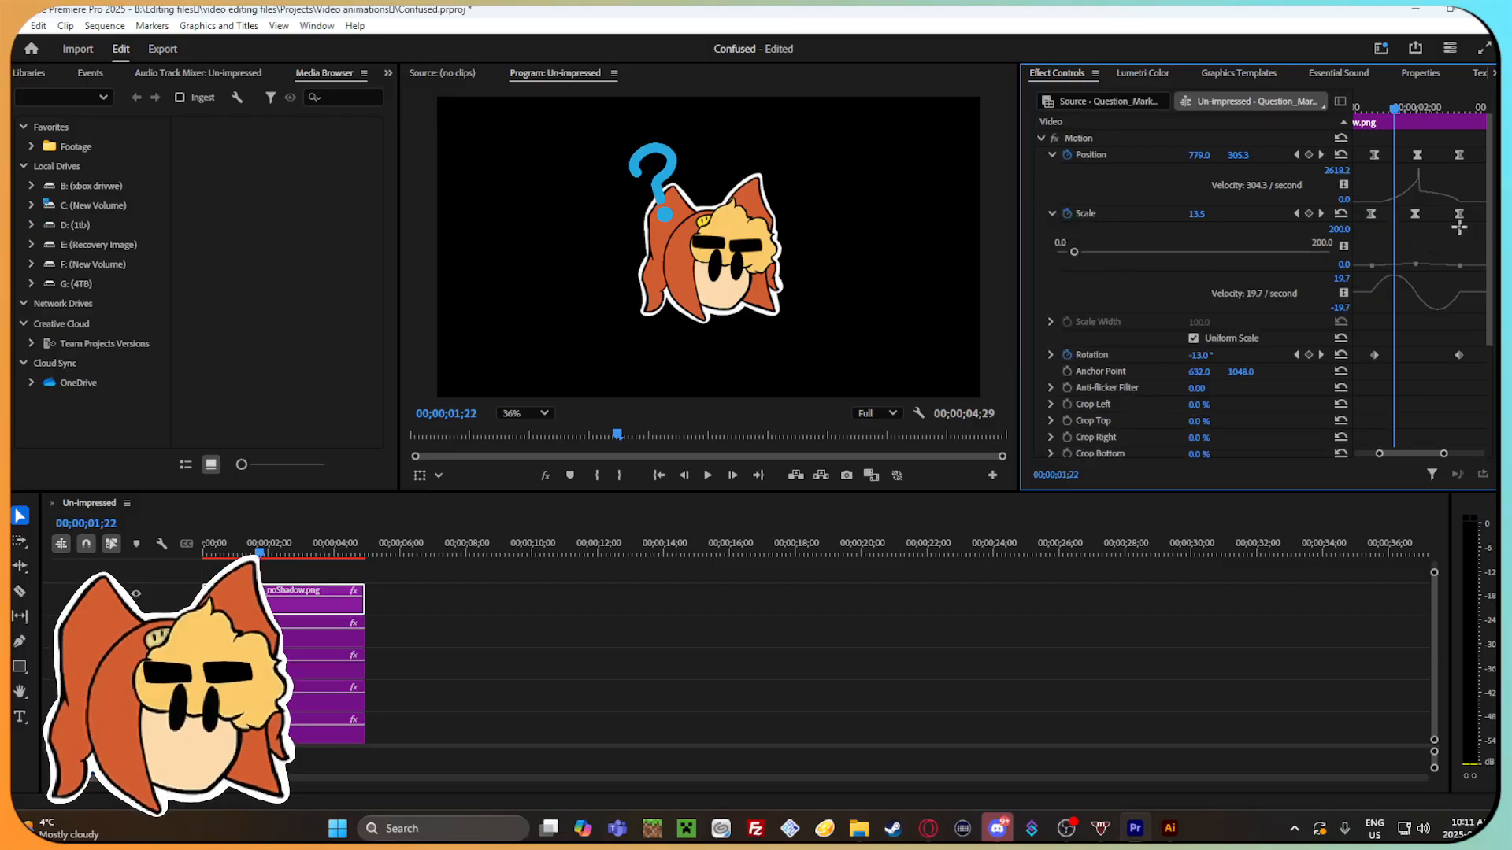
drag(1386, 296, 1391, 300)
drag(1393, 105, 1397, 168)
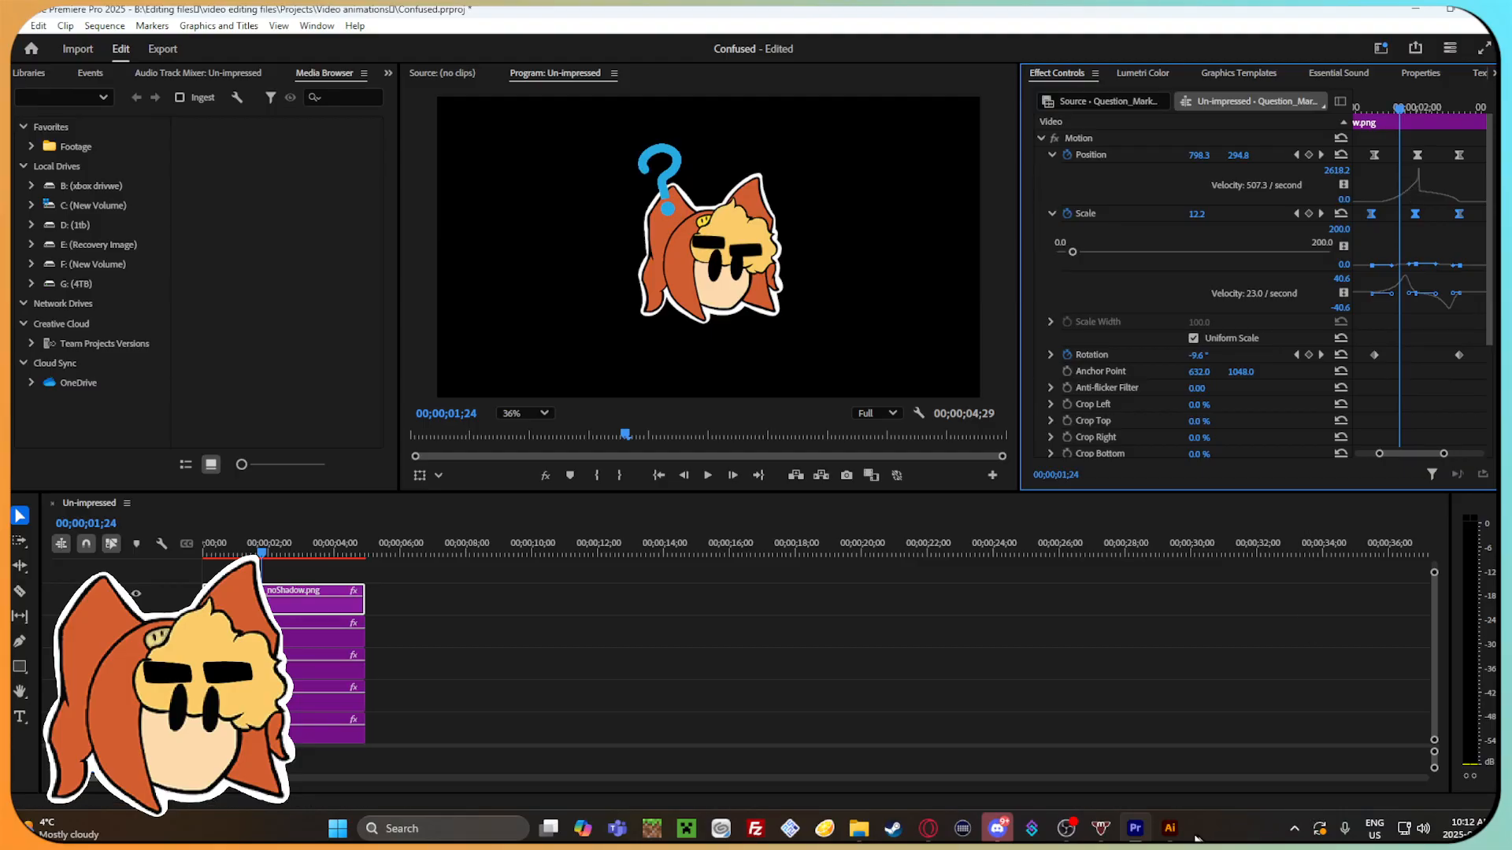
Switch to Illustrator and select the blue question mark group in questionmark.ai.
click(1170, 828)
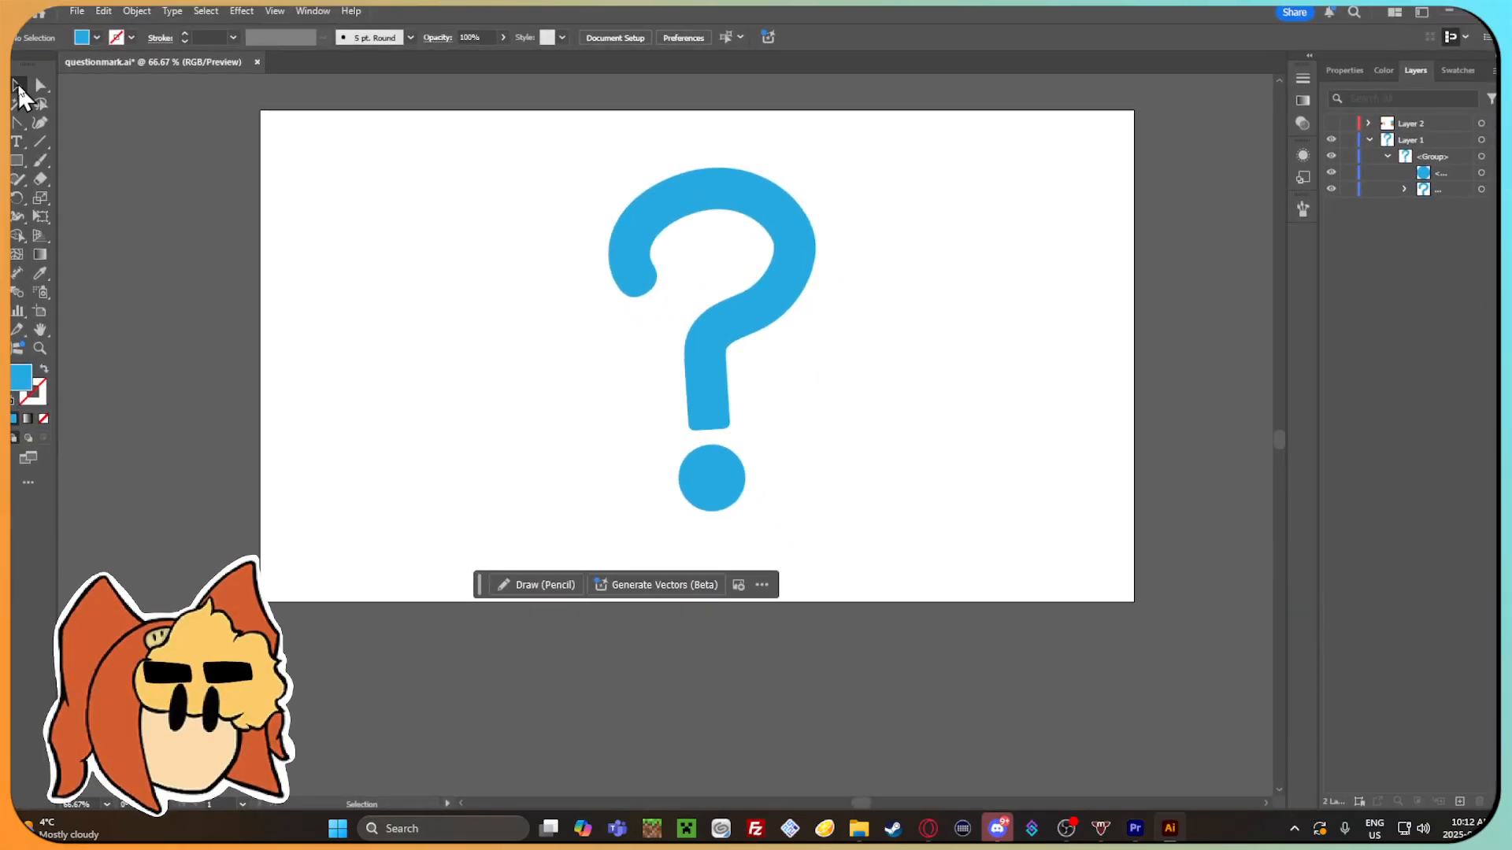
click(715, 398)
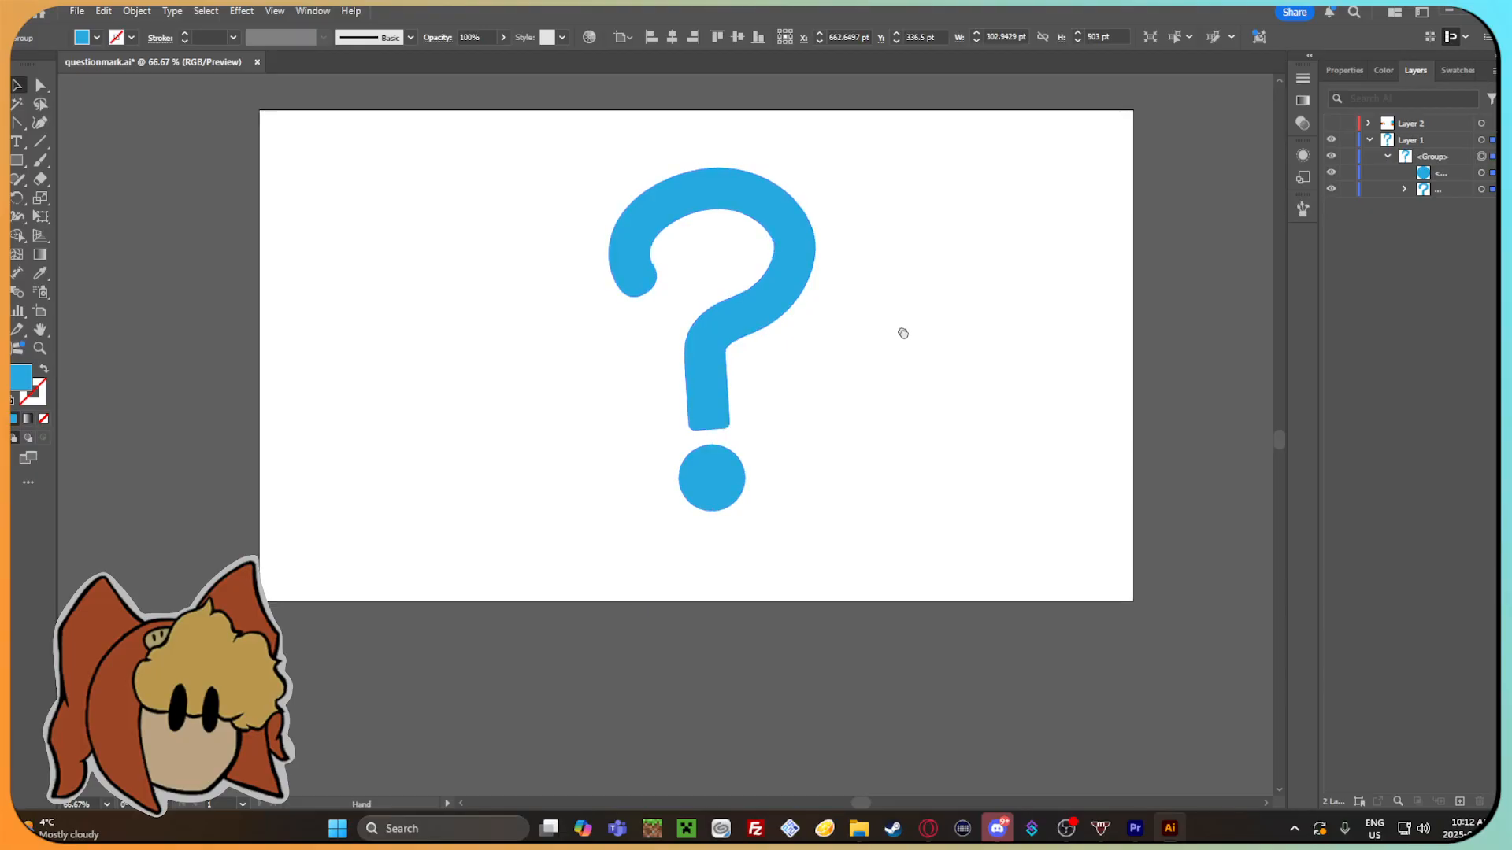
drag(898, 328, 918, 360)
click(898, 427)
drag(900, 430, 872, 444)
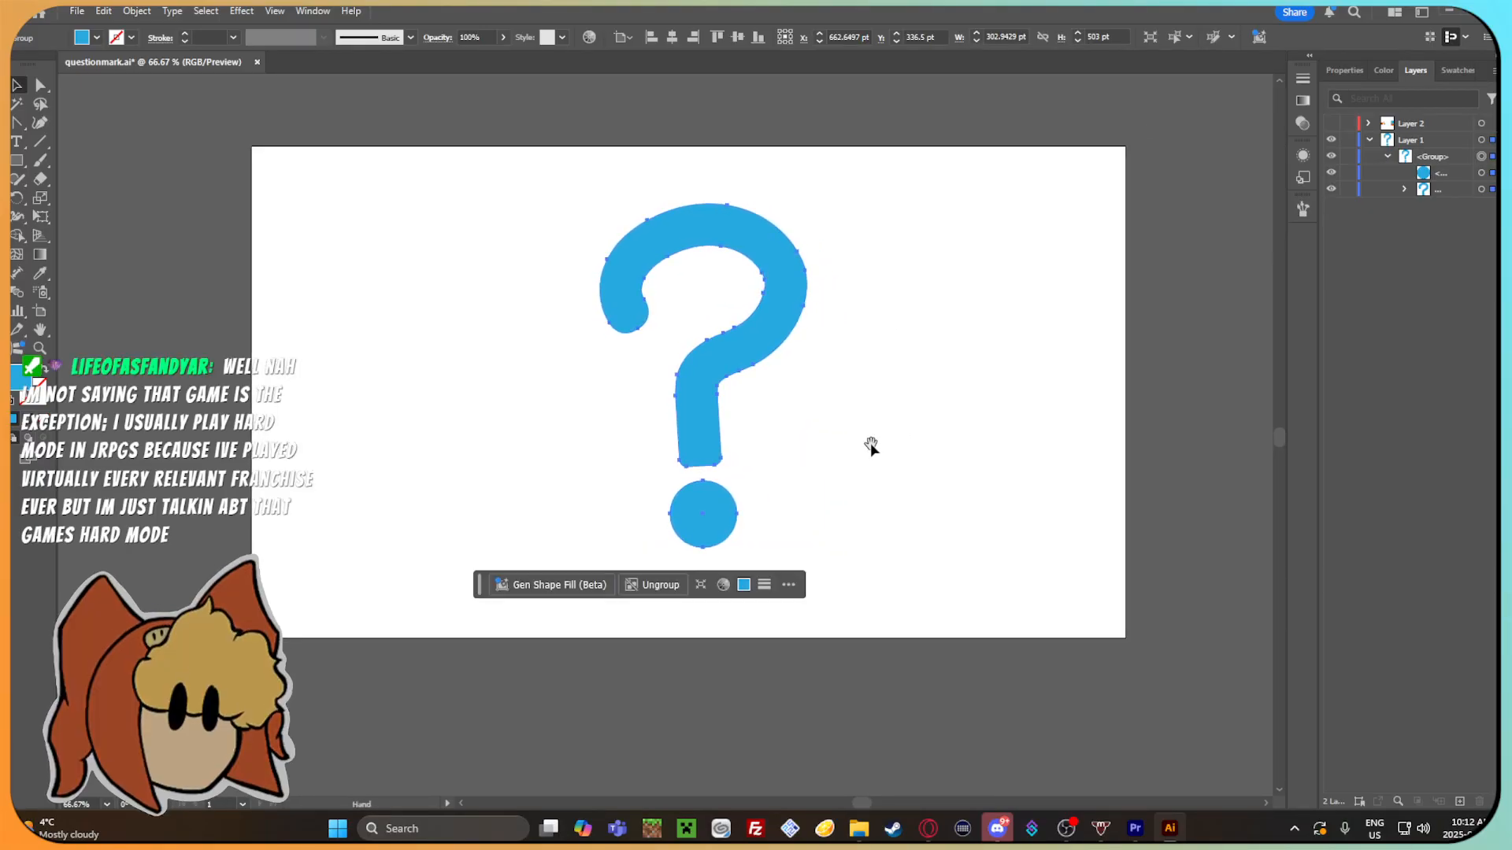
Draw a rectangle about 898 × 697 pt over the question mark and fill it with pink FF0080.
click(1343, 71)
mouse_move(388, 145)
mouse_down()
mouse_move(901, 496)
mouse_move(1001, 622)
mouse_up()
double_click(24, 378)
drag(770, 398, 768, 350)
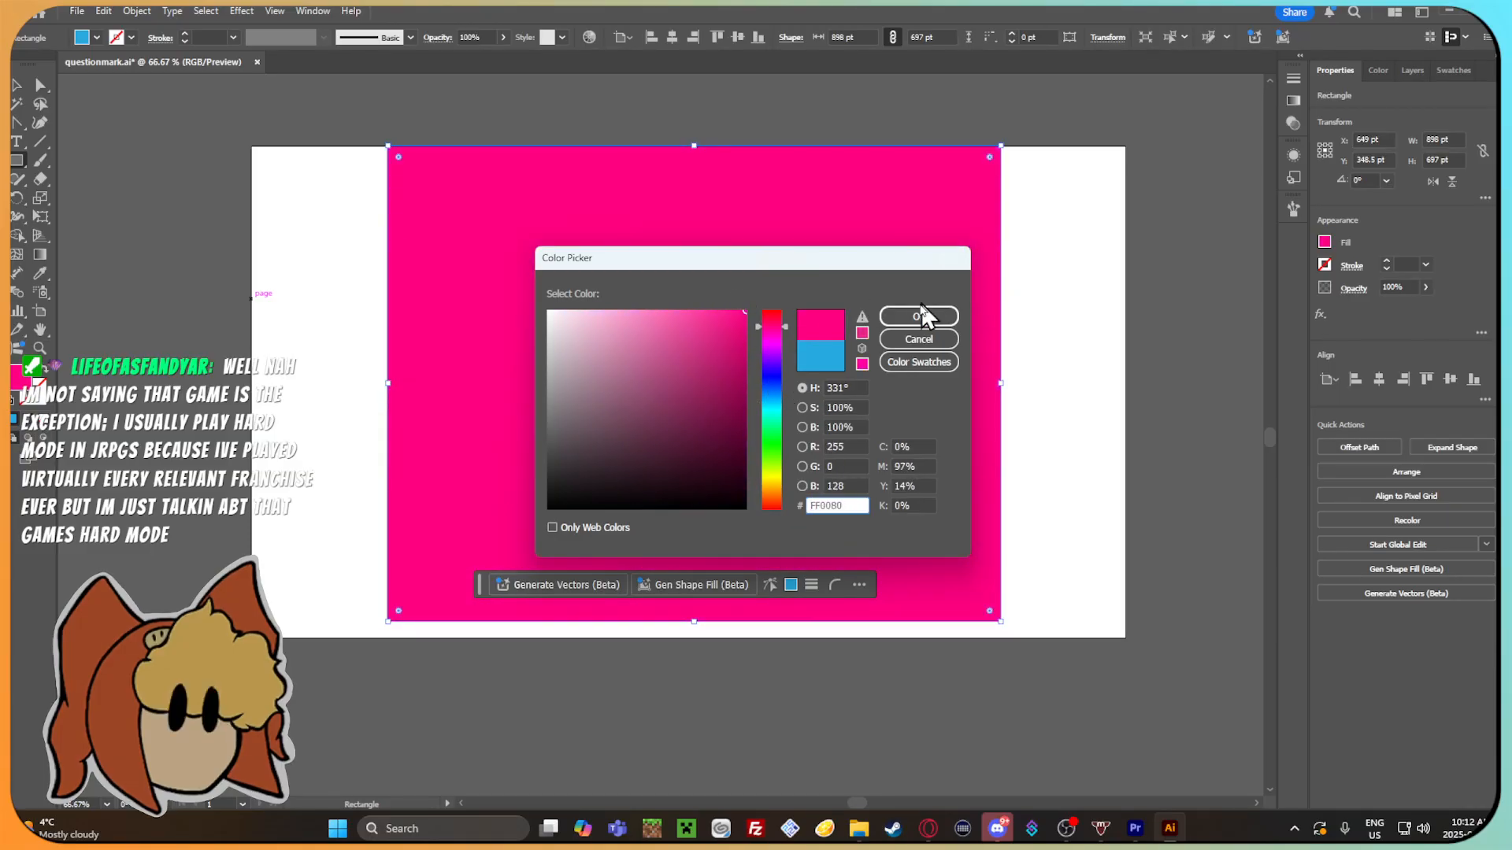
click(919, 316)
Send the pink rectangle behind the question mark.
right_click(646, 316)
mouse_move(700, 733)
click(846, 780)
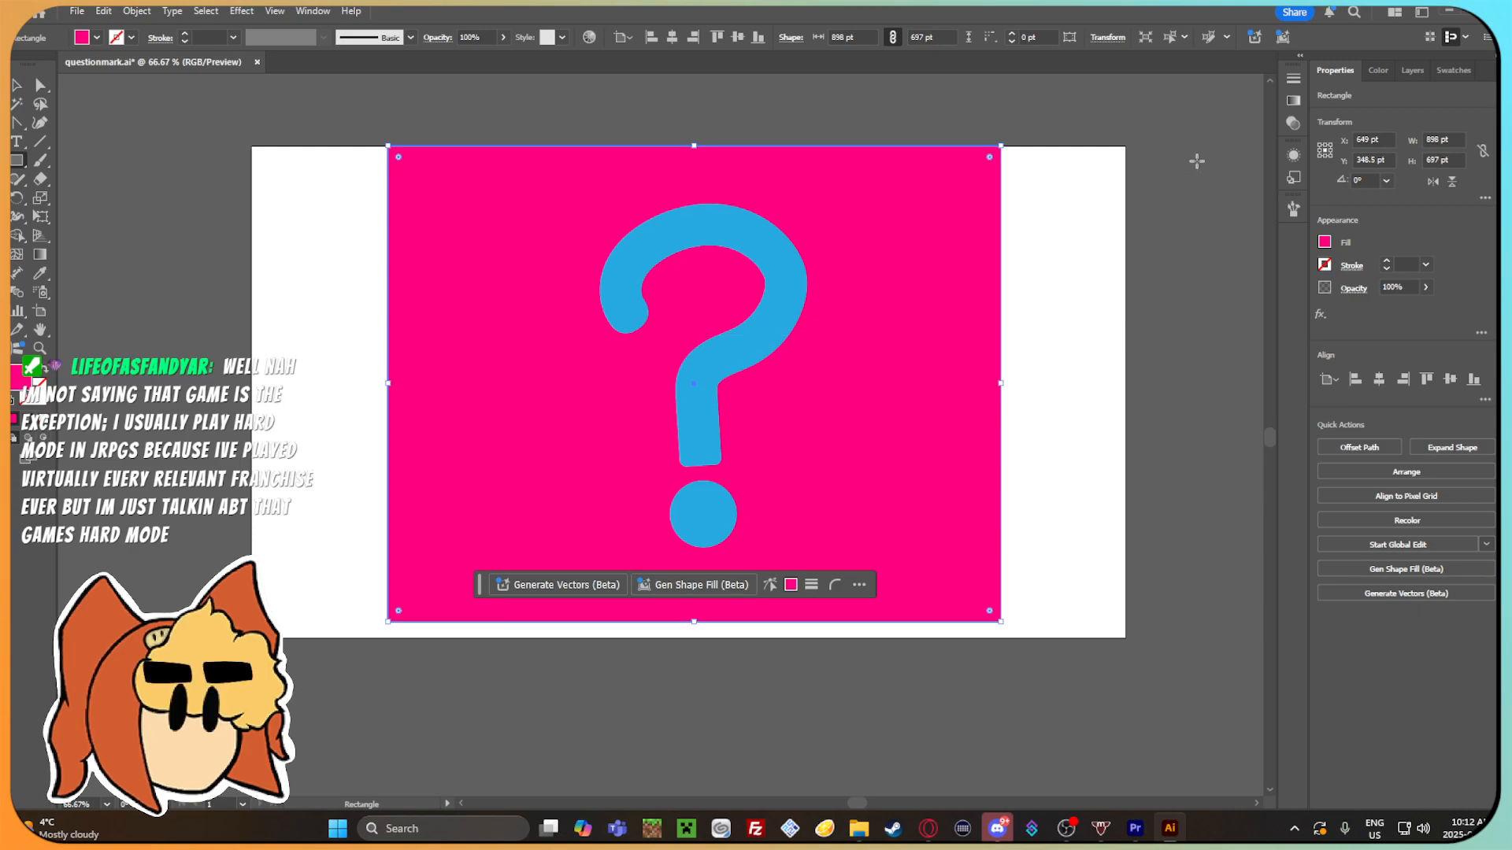
Examine the question mark's edges, stem and dot against the pink backdrop.
click(18, 85)
click(1063, 323)
click(757, 351)
click(1081, 432)
scroll(690, 460, left, 1)
scroll(721, 448, up, 4)
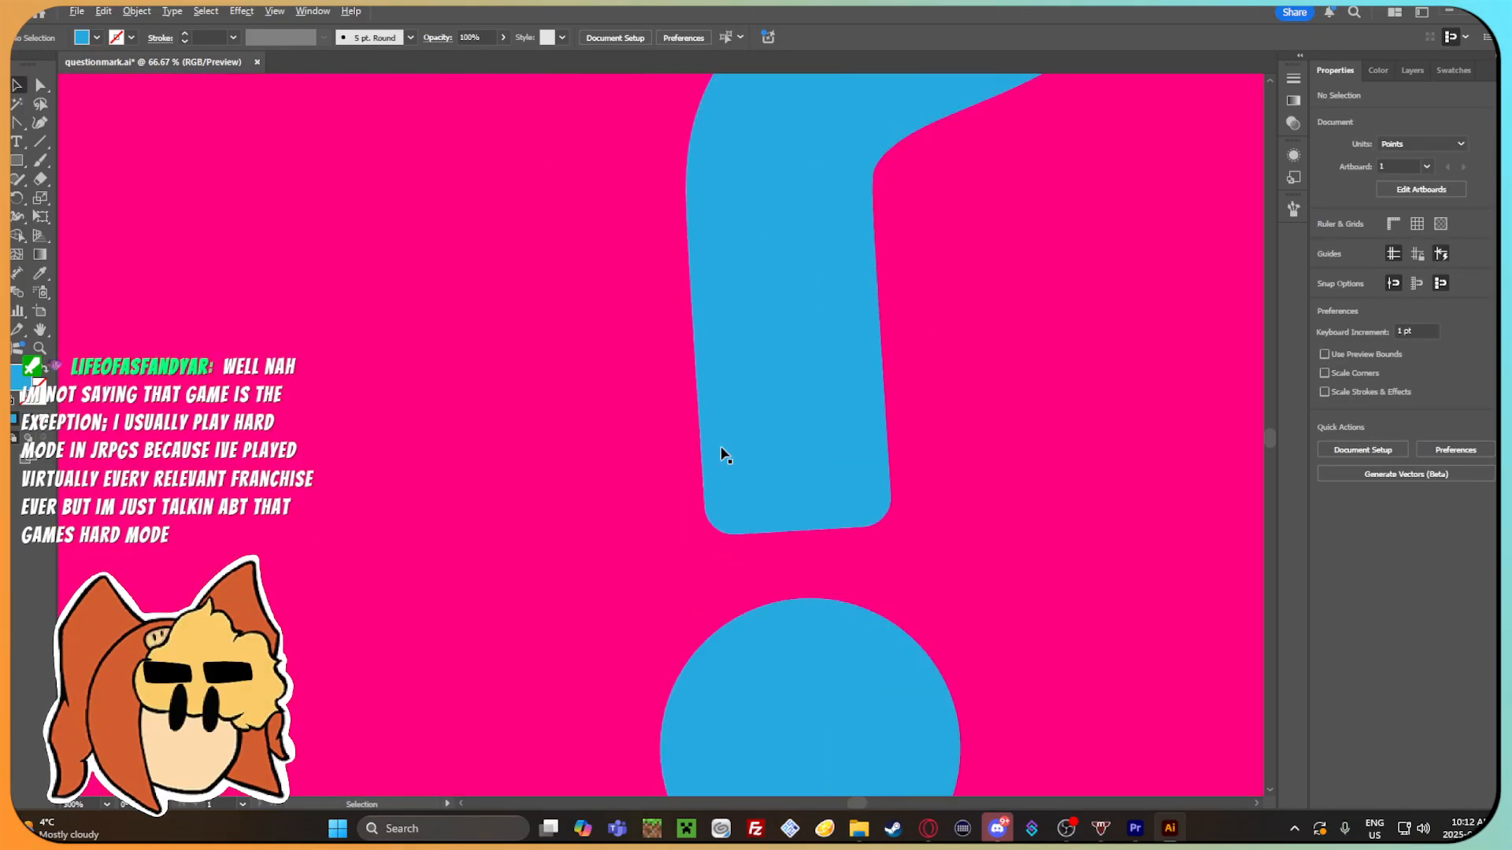
scroll(785, 438, down, 4)
click(729, 381)
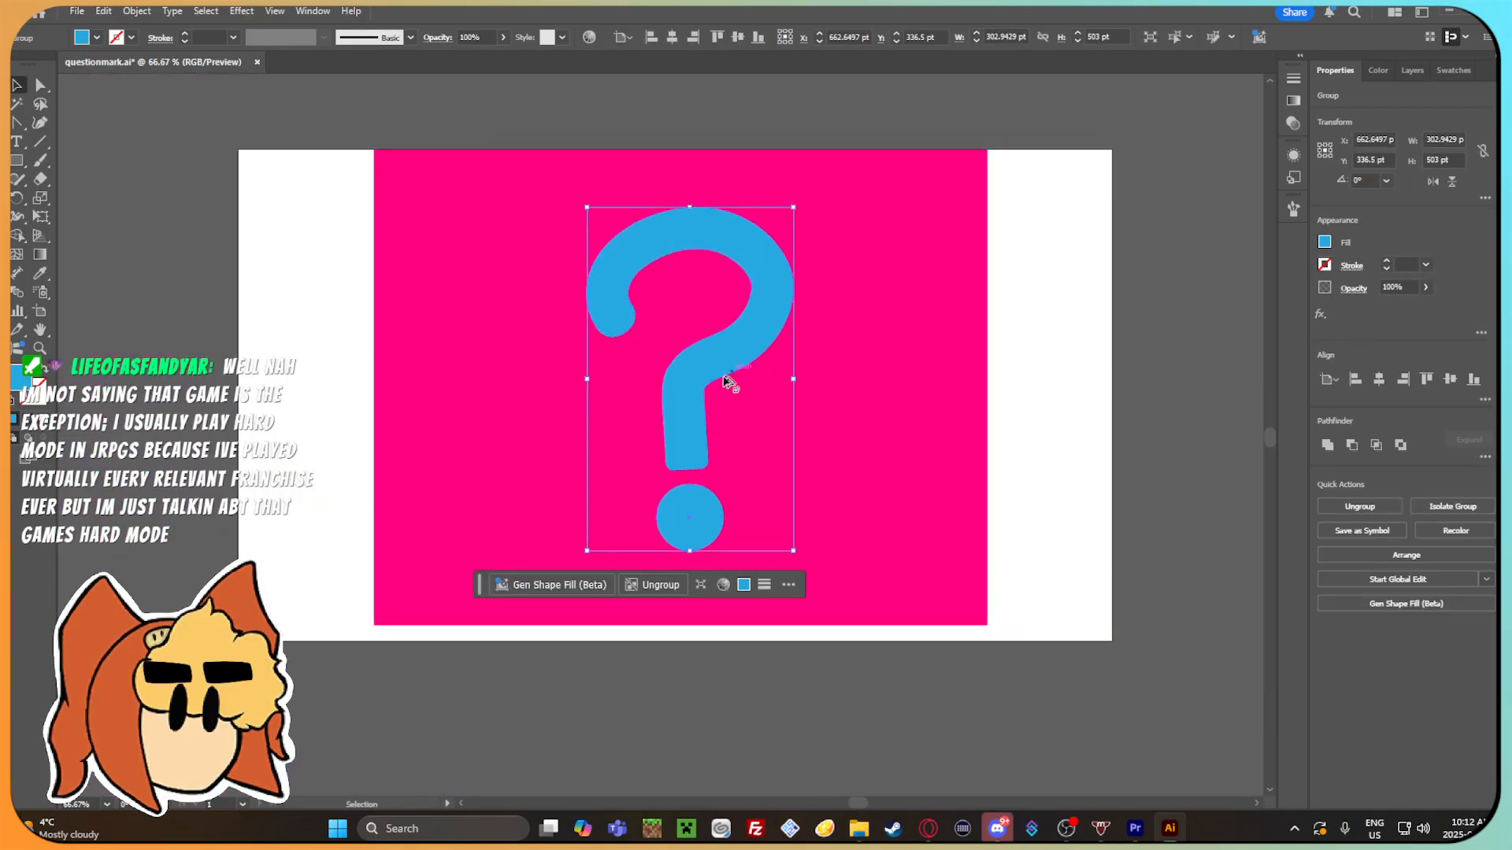
scroll(747, 376, up, 3)
scroll(737, 367, down, 3)
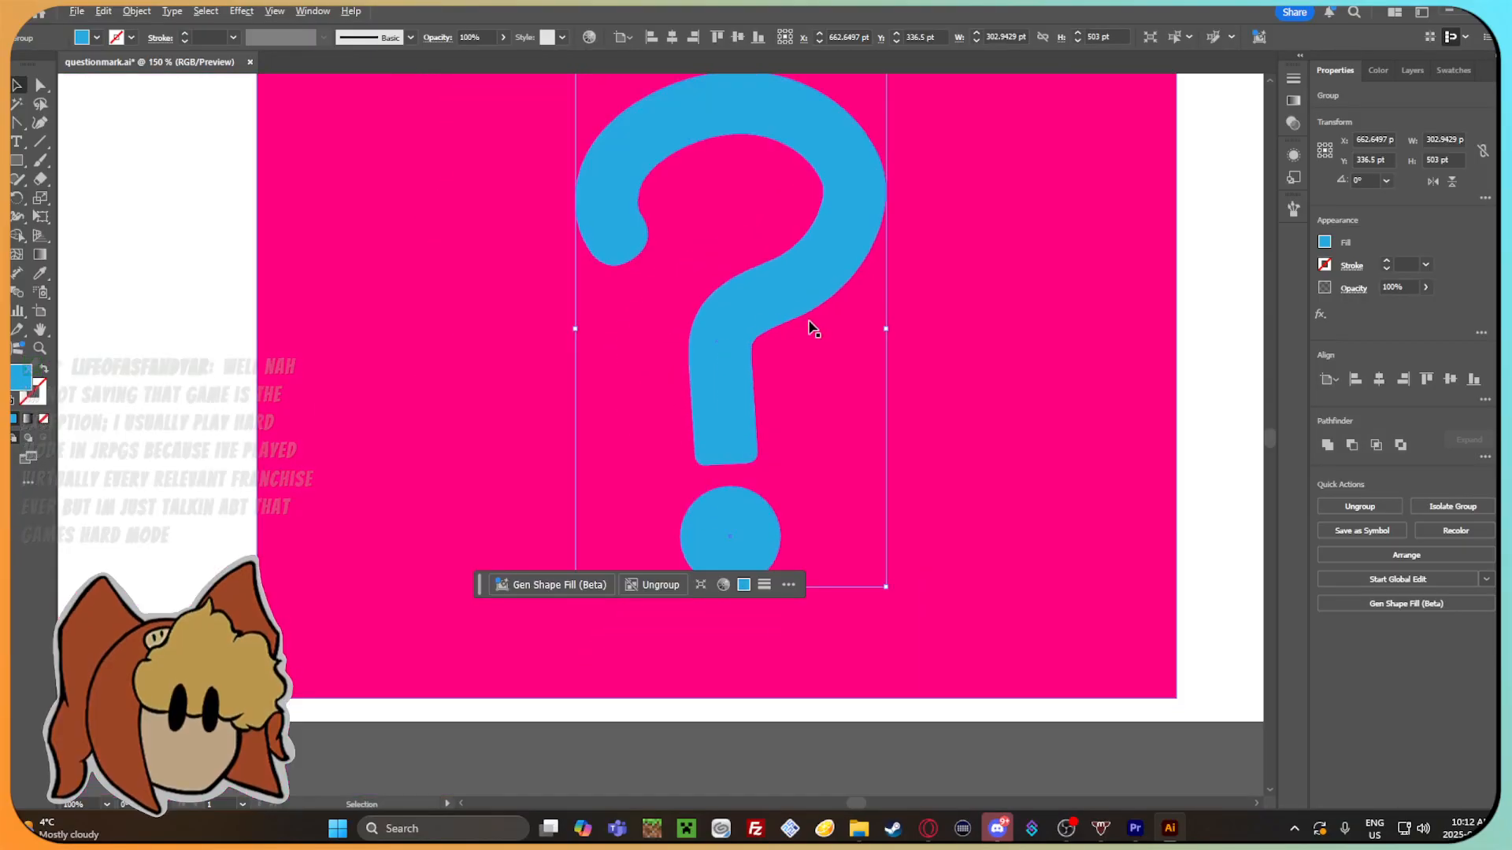
scroll(754, 374, down, 1)
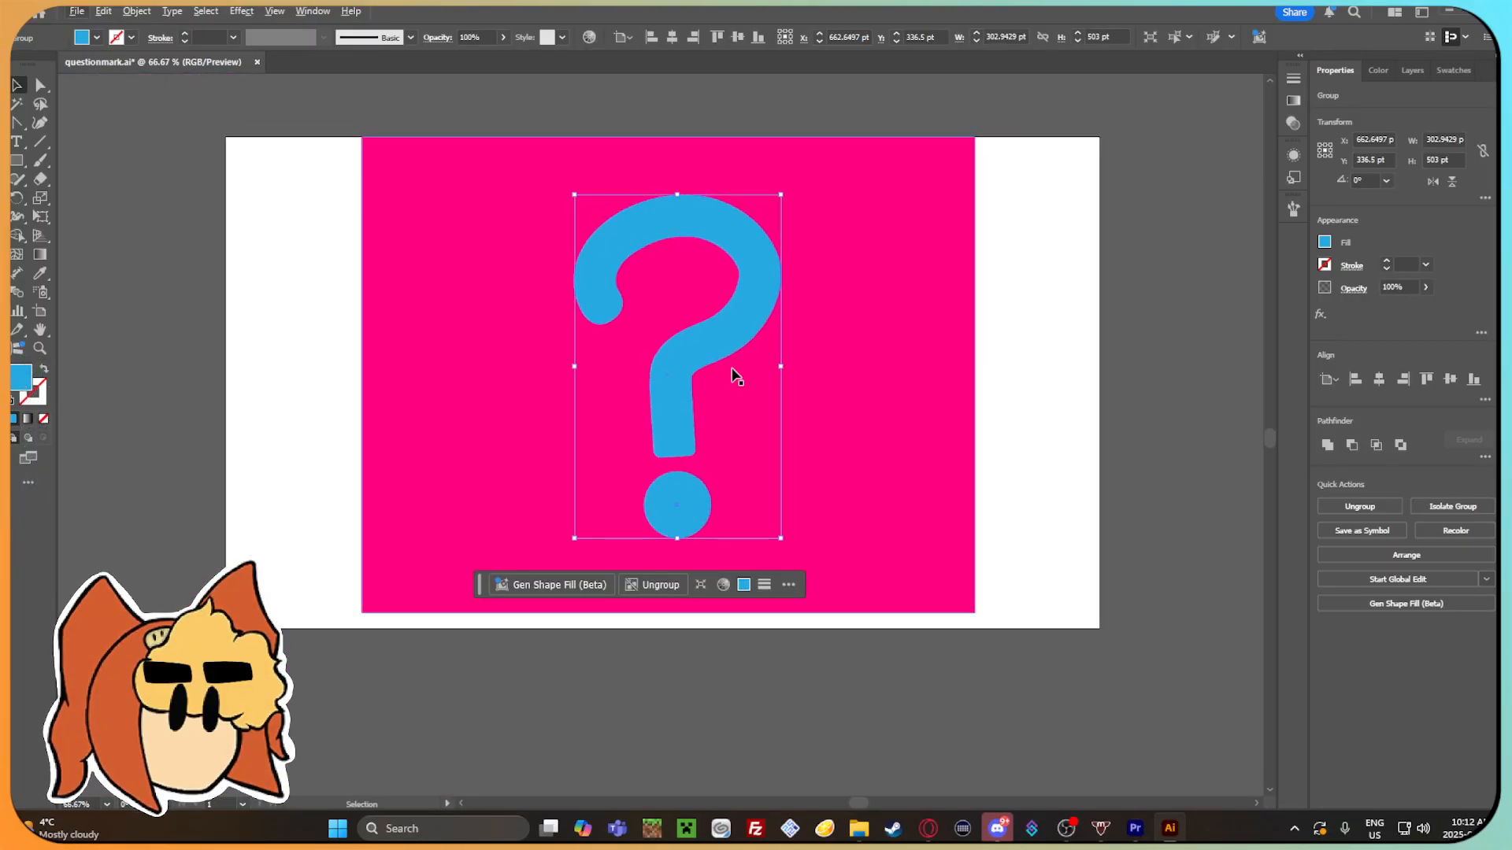
Apply Offset Path to the question mark group with a 10 pt offset, Miter joins and a miter limit of 4.
click(965, 398)
click(678, 351)
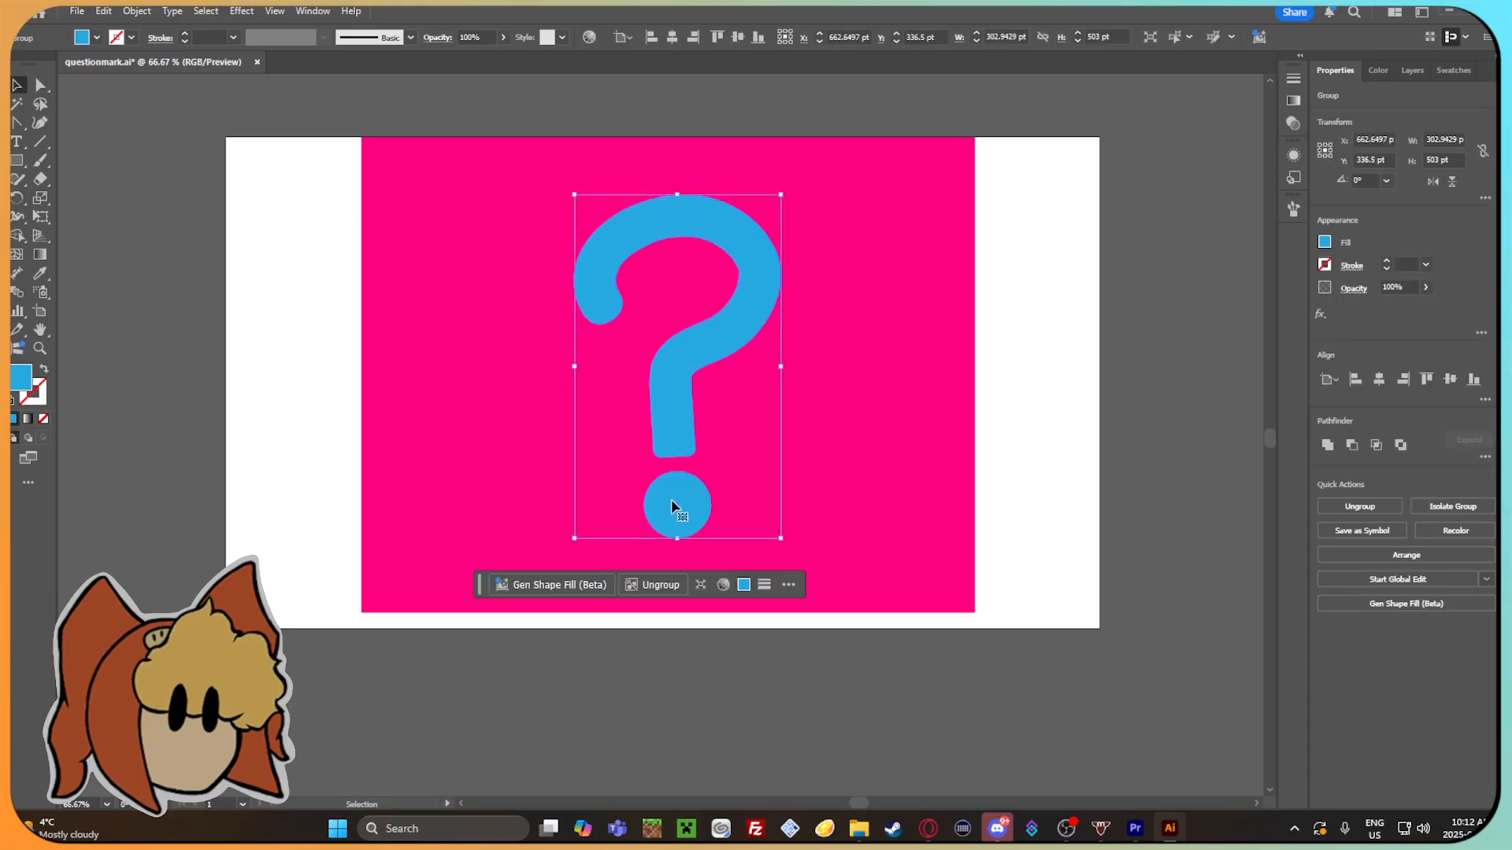
click(136, 11)
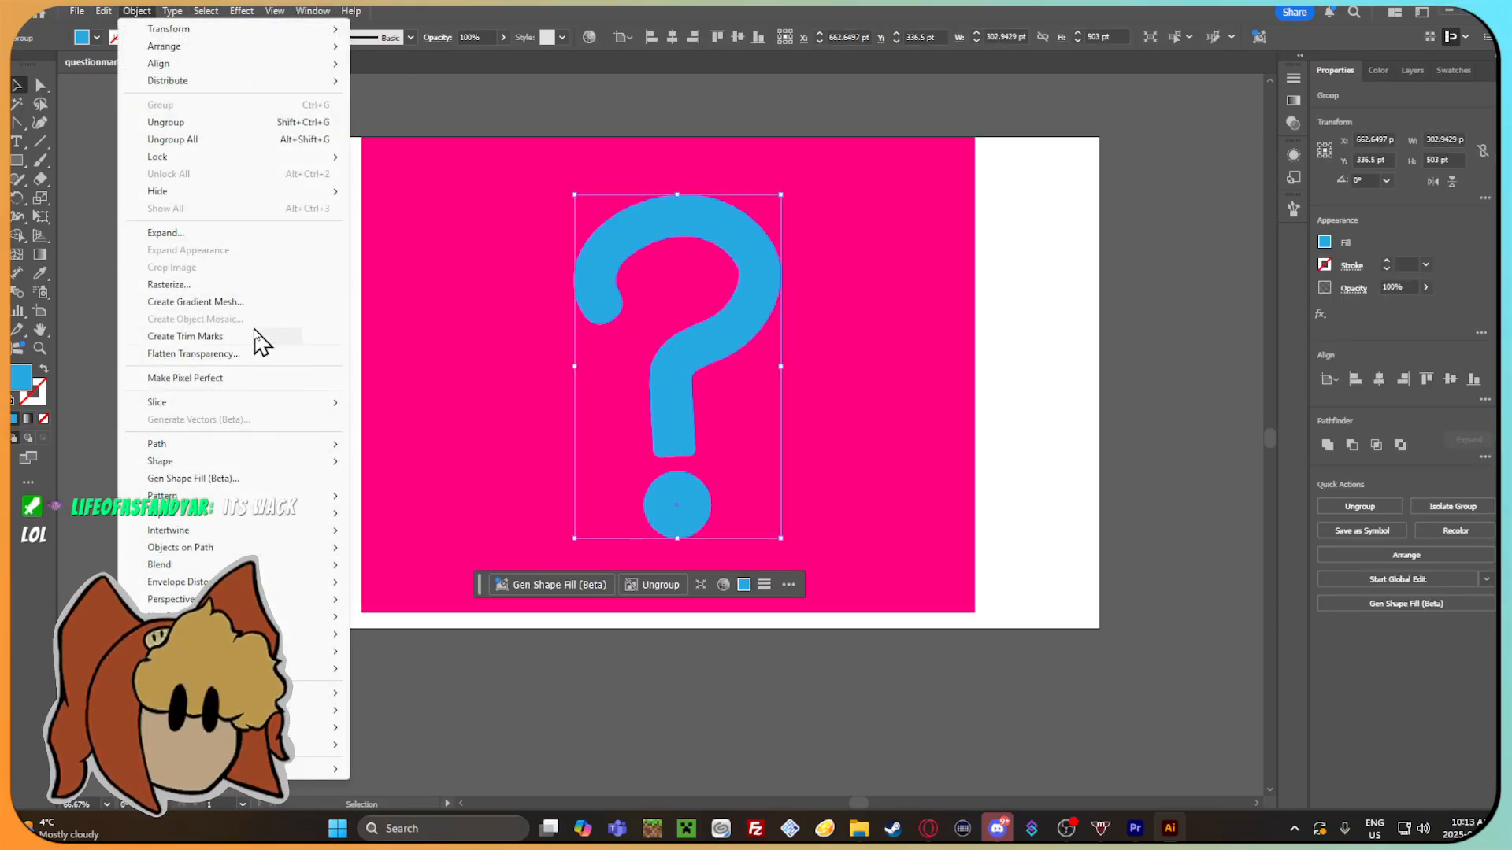
mouse_move(201, 445)
click(488, 499)
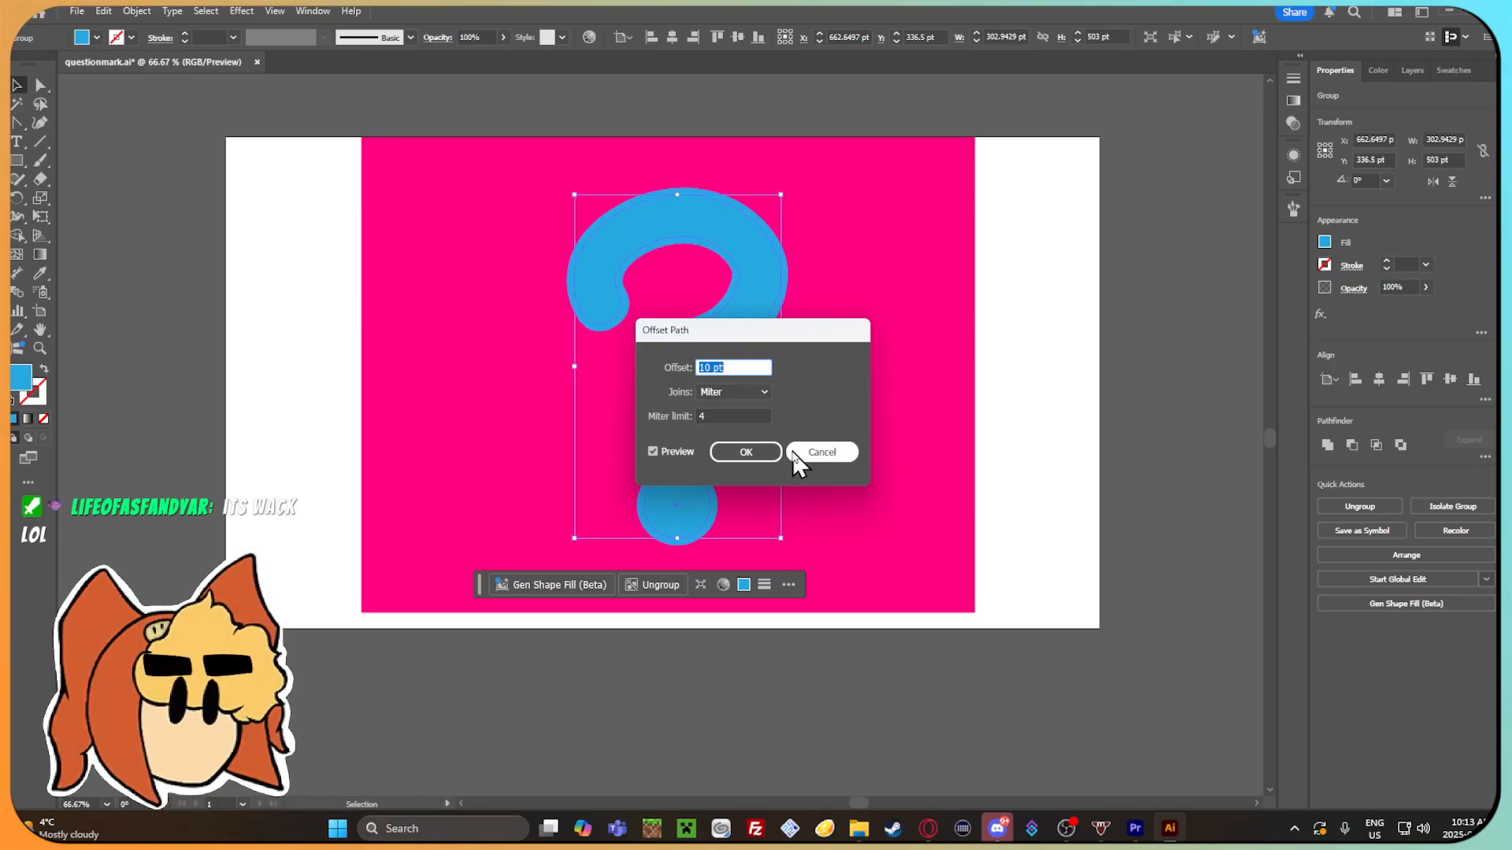
click(773, 453)
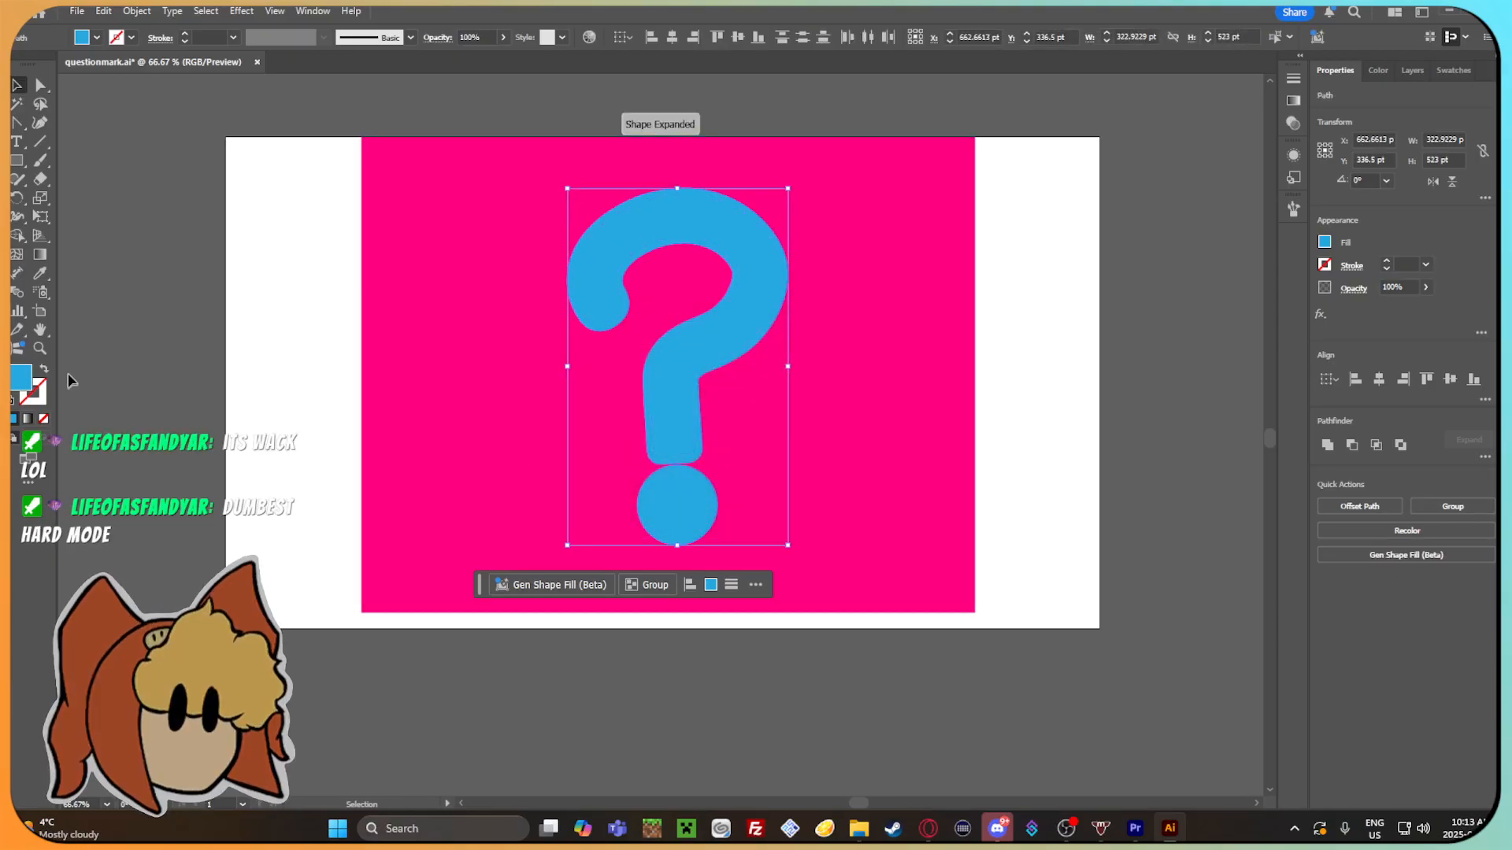
Fill the offset question mark shape with white FFFFFF to form an outline.
double_click(17, 380)
text(ffffff)
click(918, 317)
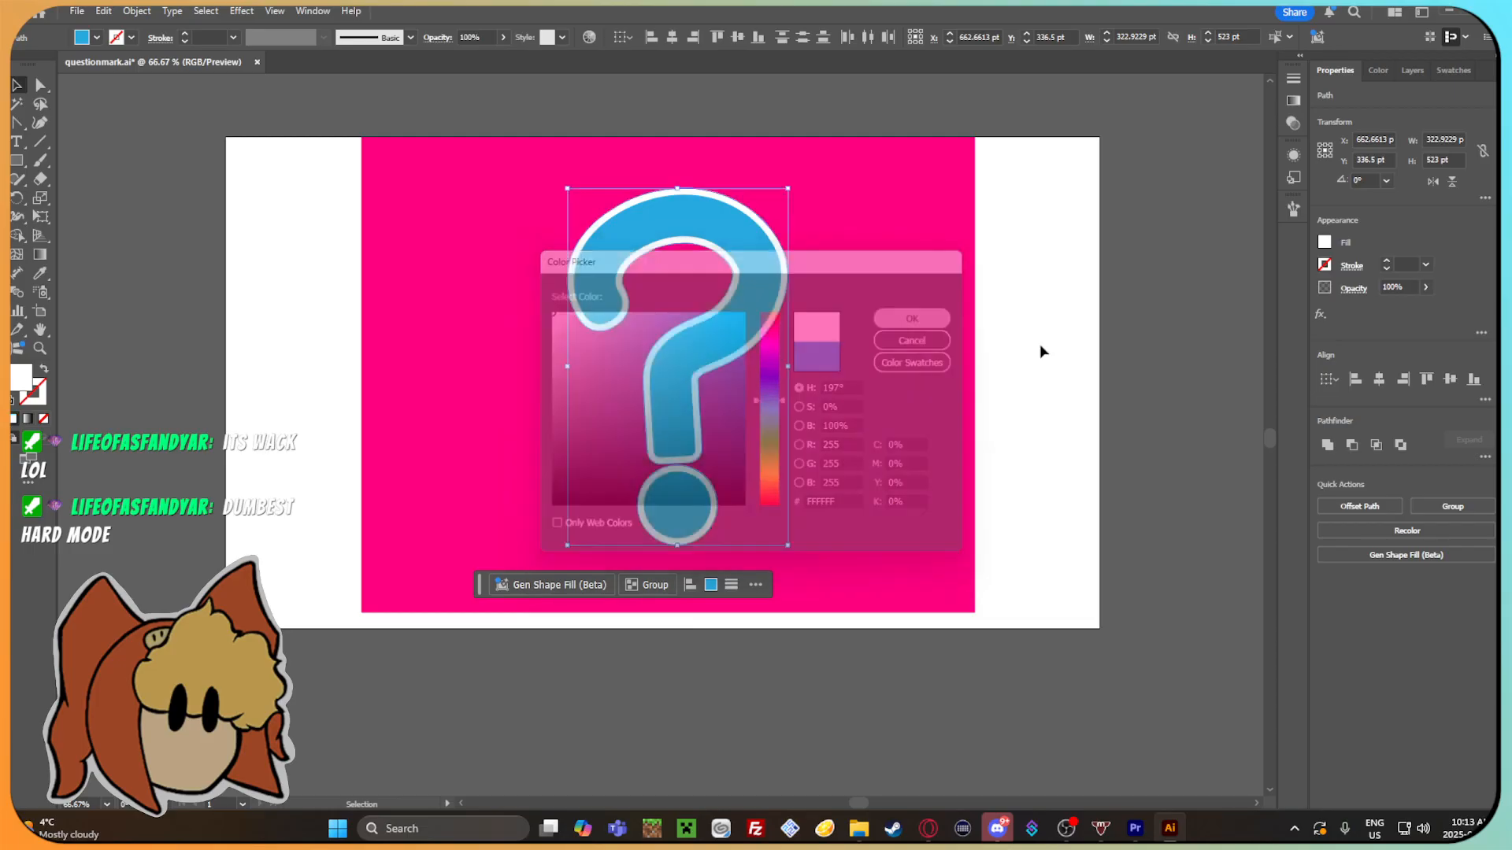
Shift the pink backdrop rectangle slightly to the left and down behind the outlined question mark.
click(1036, 358)
key(space)
drag(1032, 366, 1070, 360)
mouse_move(933, 370)
mouse_down()
mouse_move(399, 395)
mouse_move(952, 377)
mouse_move(925, 380)
mouse_up()
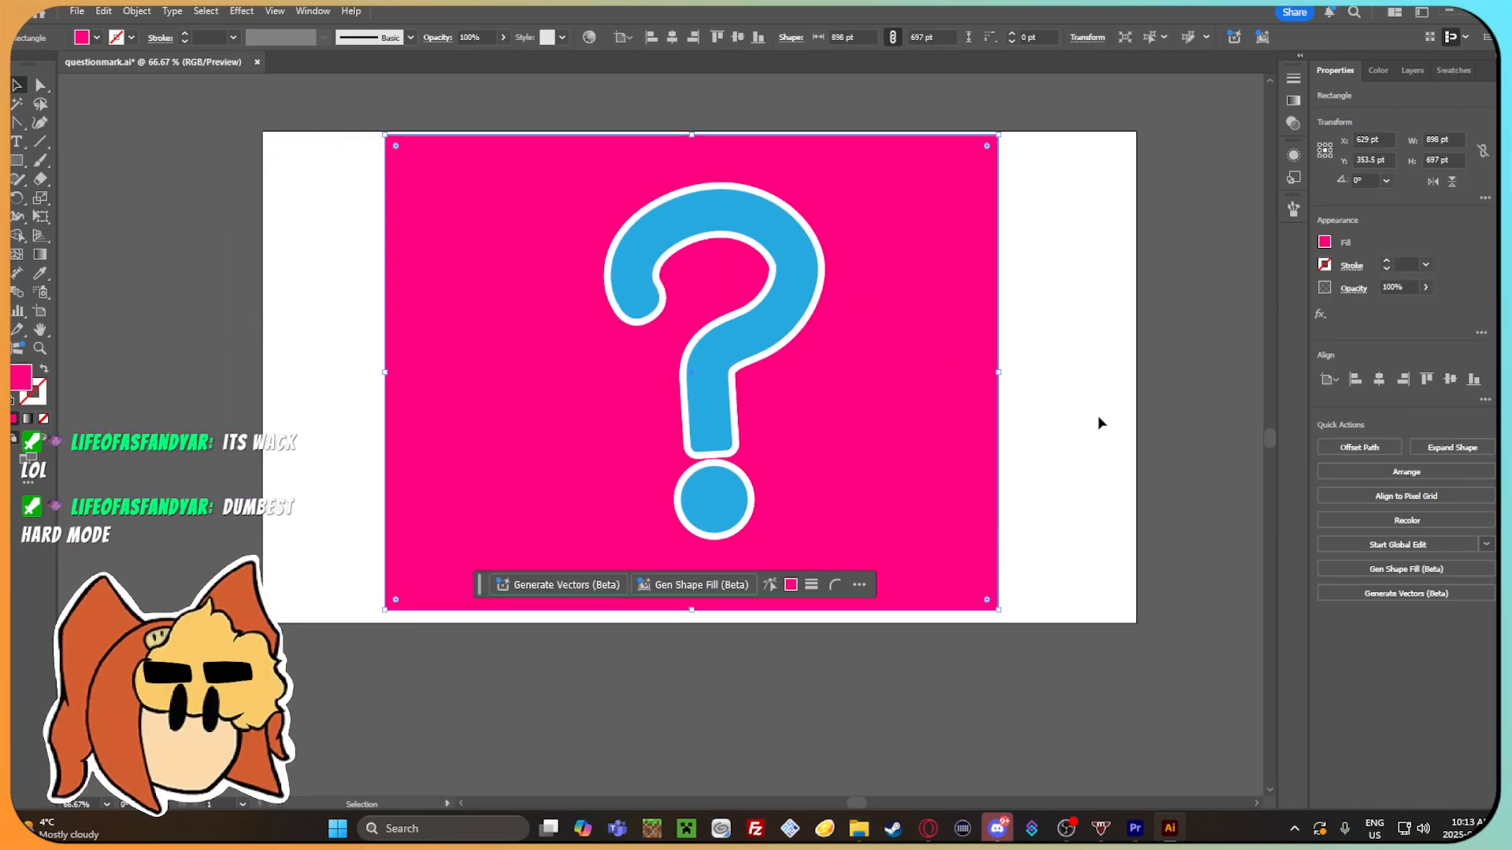
click(1008, 436)
Examine the white outline around the question mark's dot and the lower end of its stem.
click(718, 518)
click(41, 85)
click(382, 438)
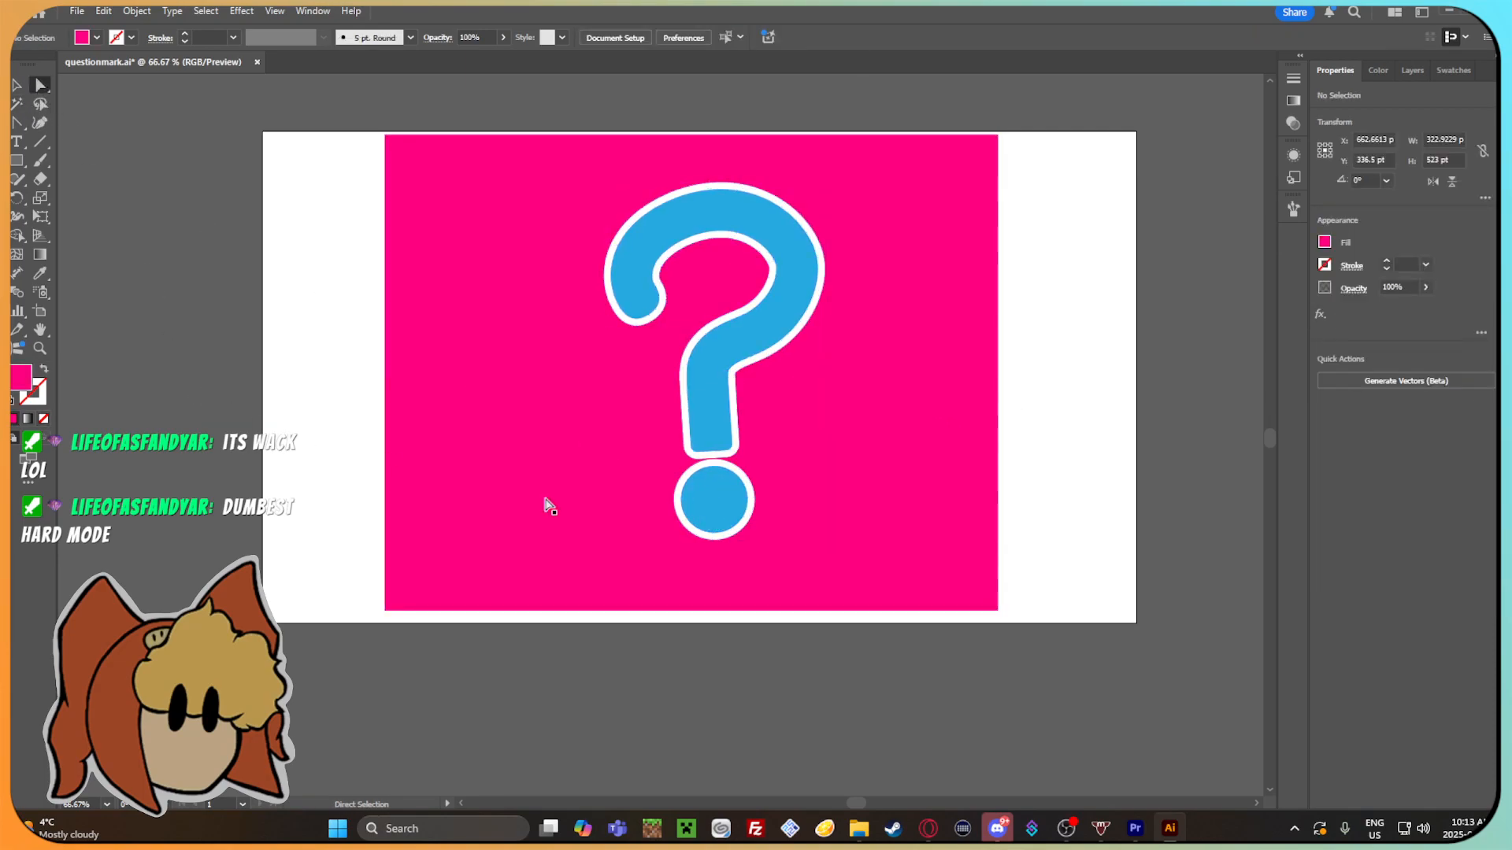
scroll(796, 507, up, 3)
click(594, 382)
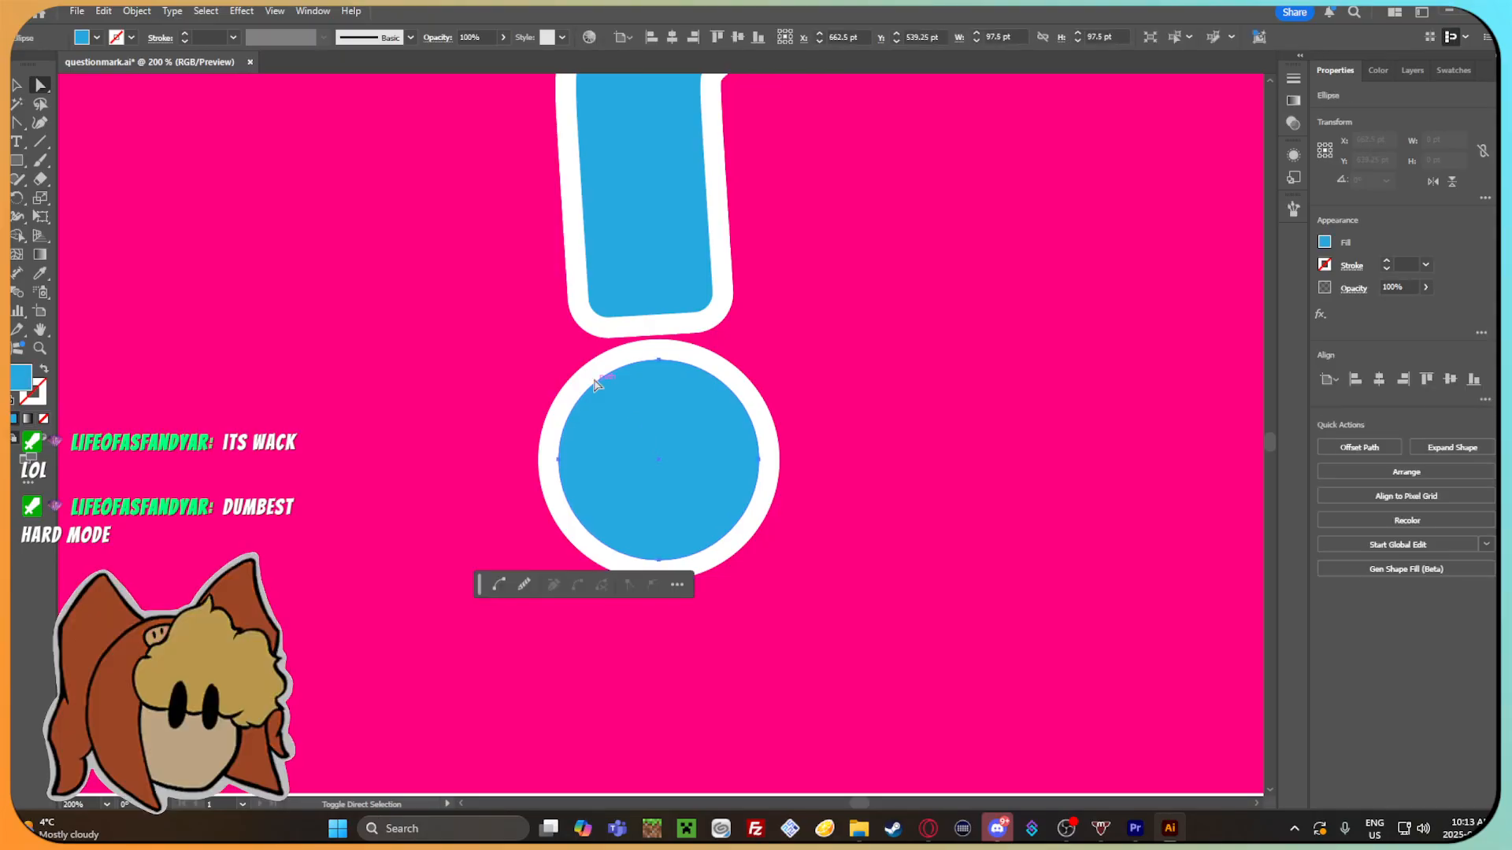
drag(617, 388, 648, 443)
scroll(845, 450, down, 4)
drag(996, 381, 906, 470)
click(895, 414)
scroll(769, 455, up, 1)
mouse_move(770, 455)
mouse_down()
mouse_move(756, 469)
mouse_move(851, 442)
mouse_move(758, 430)
mouse_up()
scroll(796, 439, up, 1)
scroll(767, 430, down, 1)
Change the backdrop rectangle's fill to black and check the white outline against it.
click(852, 446)
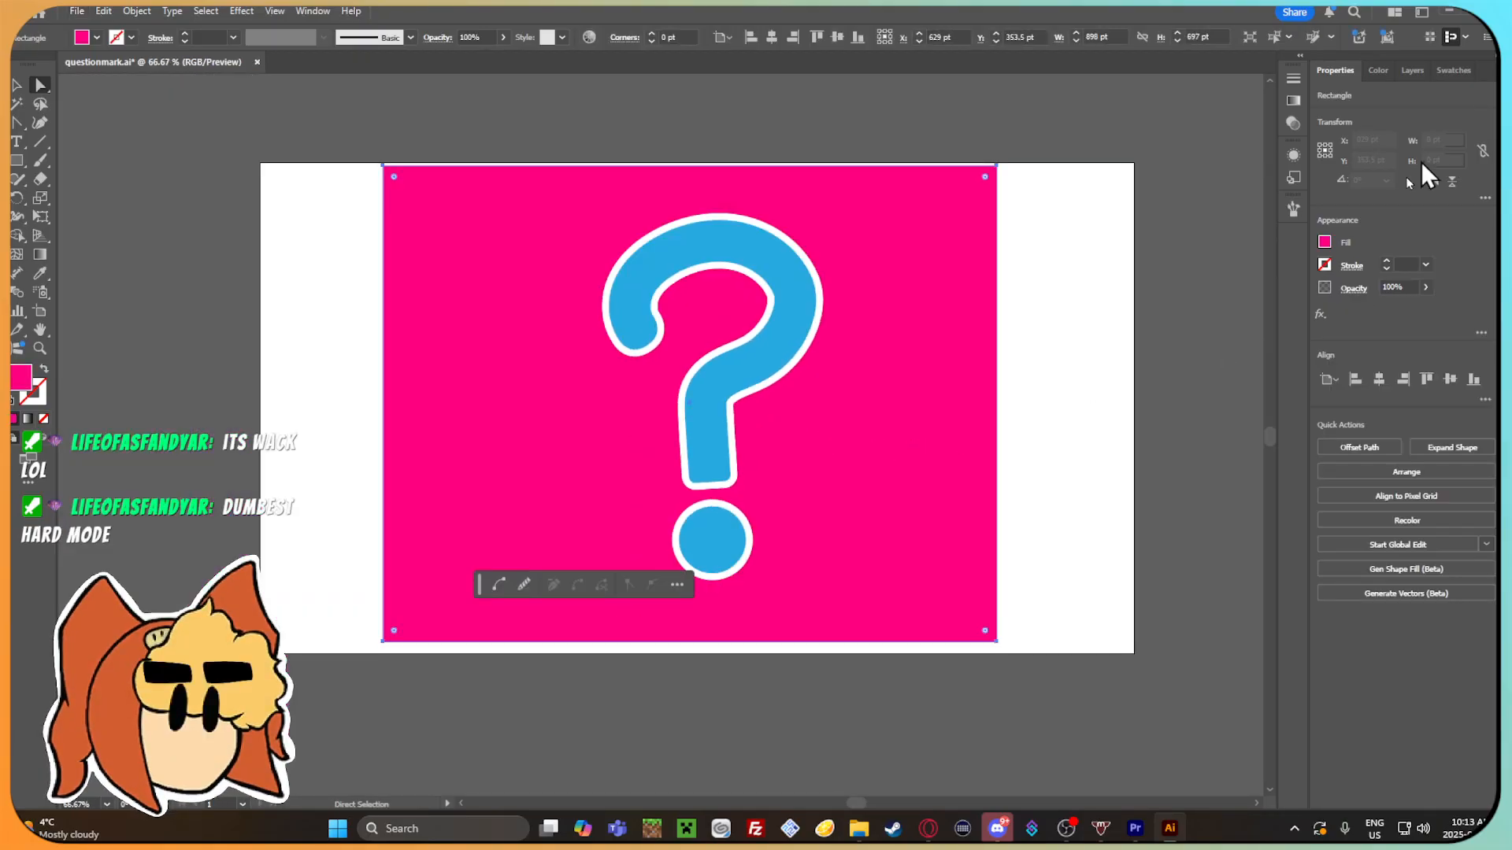
click(1324, 242)
click(1187, 298)
drag(1006, 323, 996, 314)
scroll(835, 329, up, 1)
scroll(796, 385, down, 1)
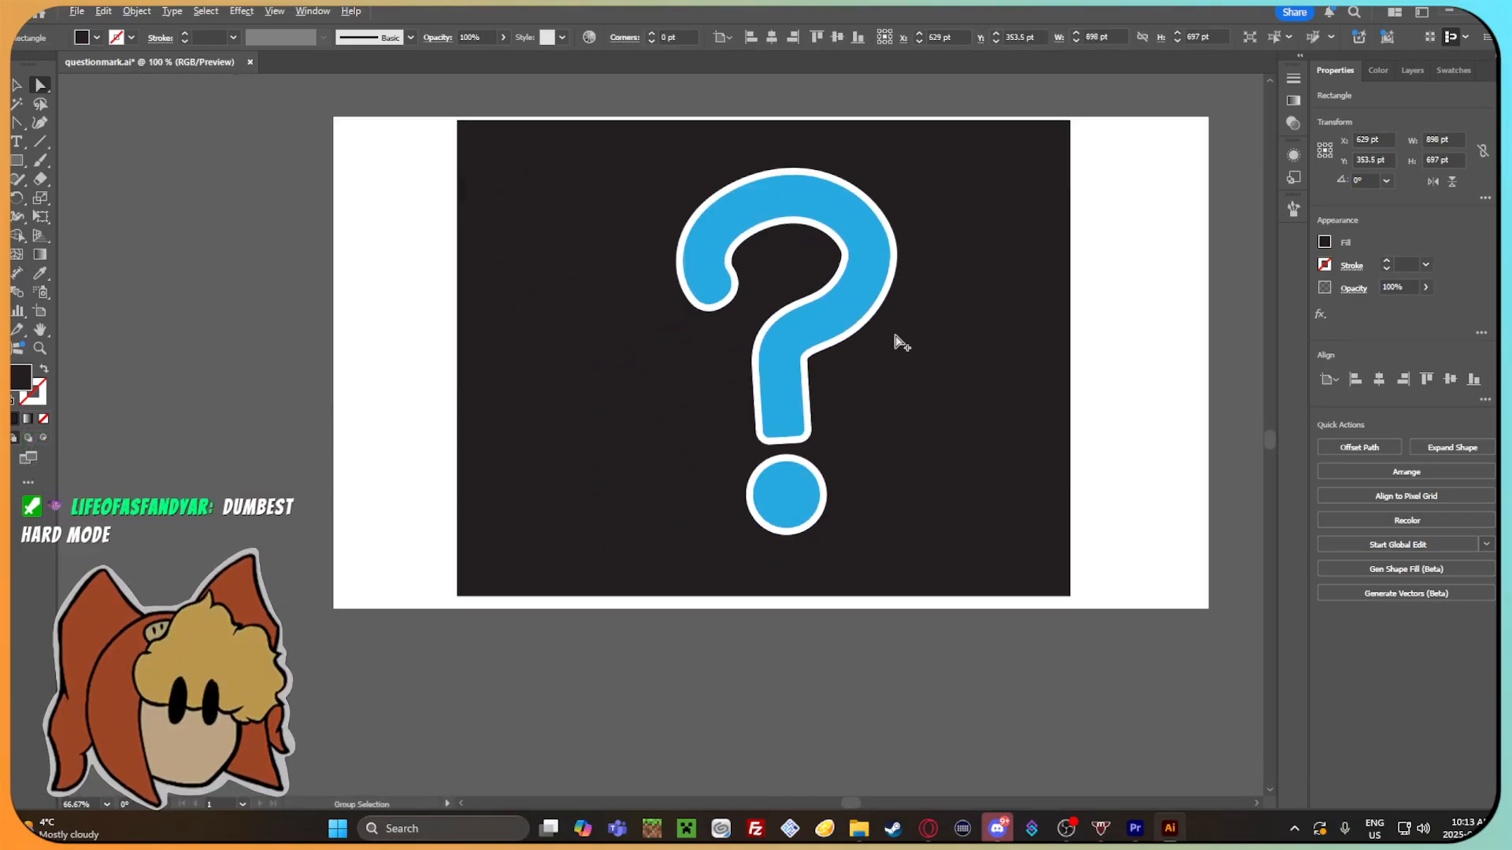
drag(900, 338, 833, 361)
click(1080, 362)
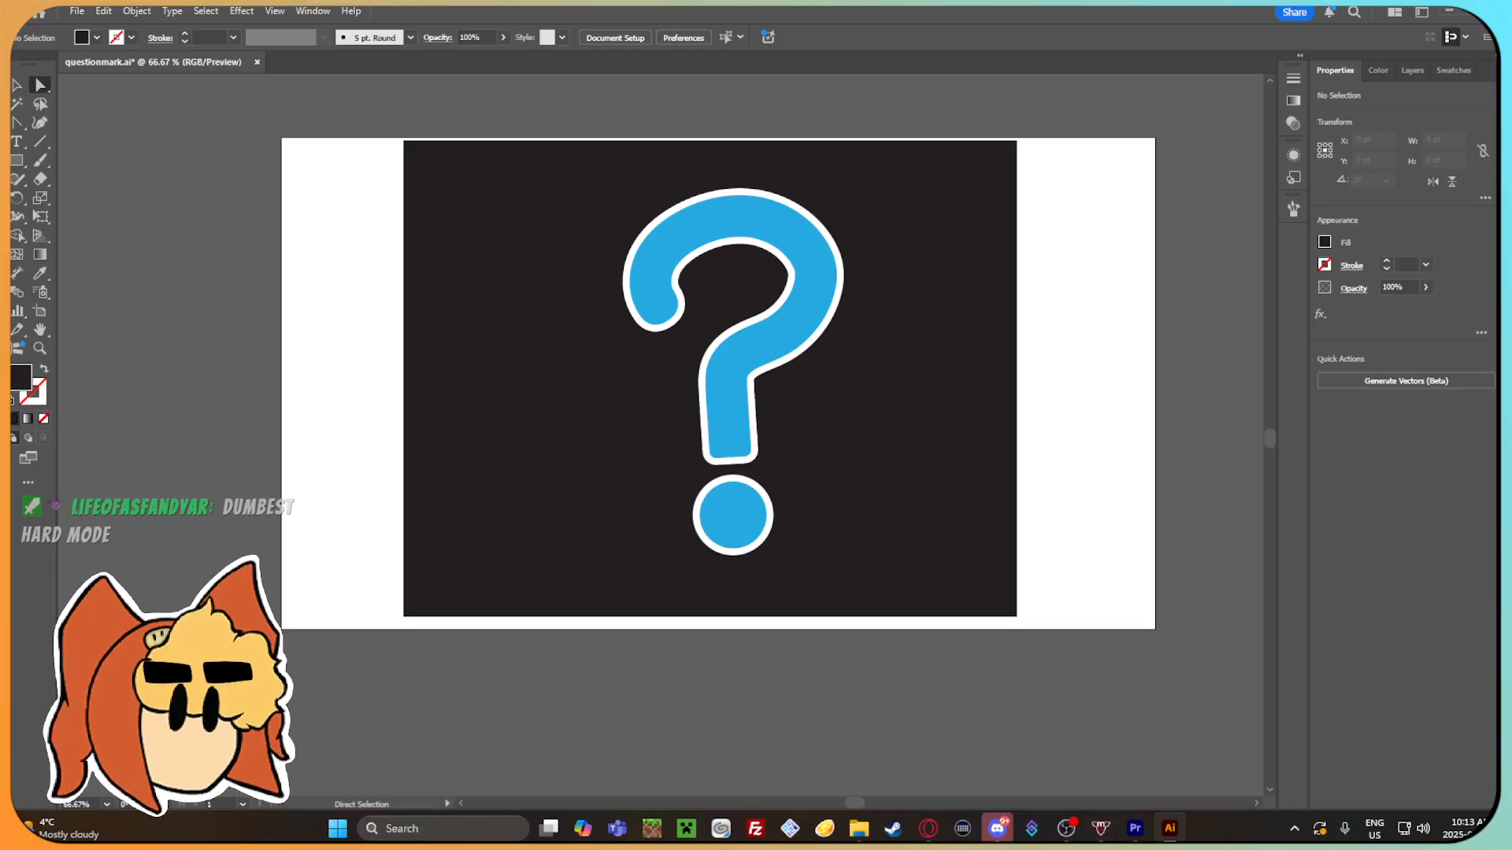
Check the outlined question mark once more and delete the black backdrop rectangle.
key(space)
drag(1046, 362, 1034, 367)
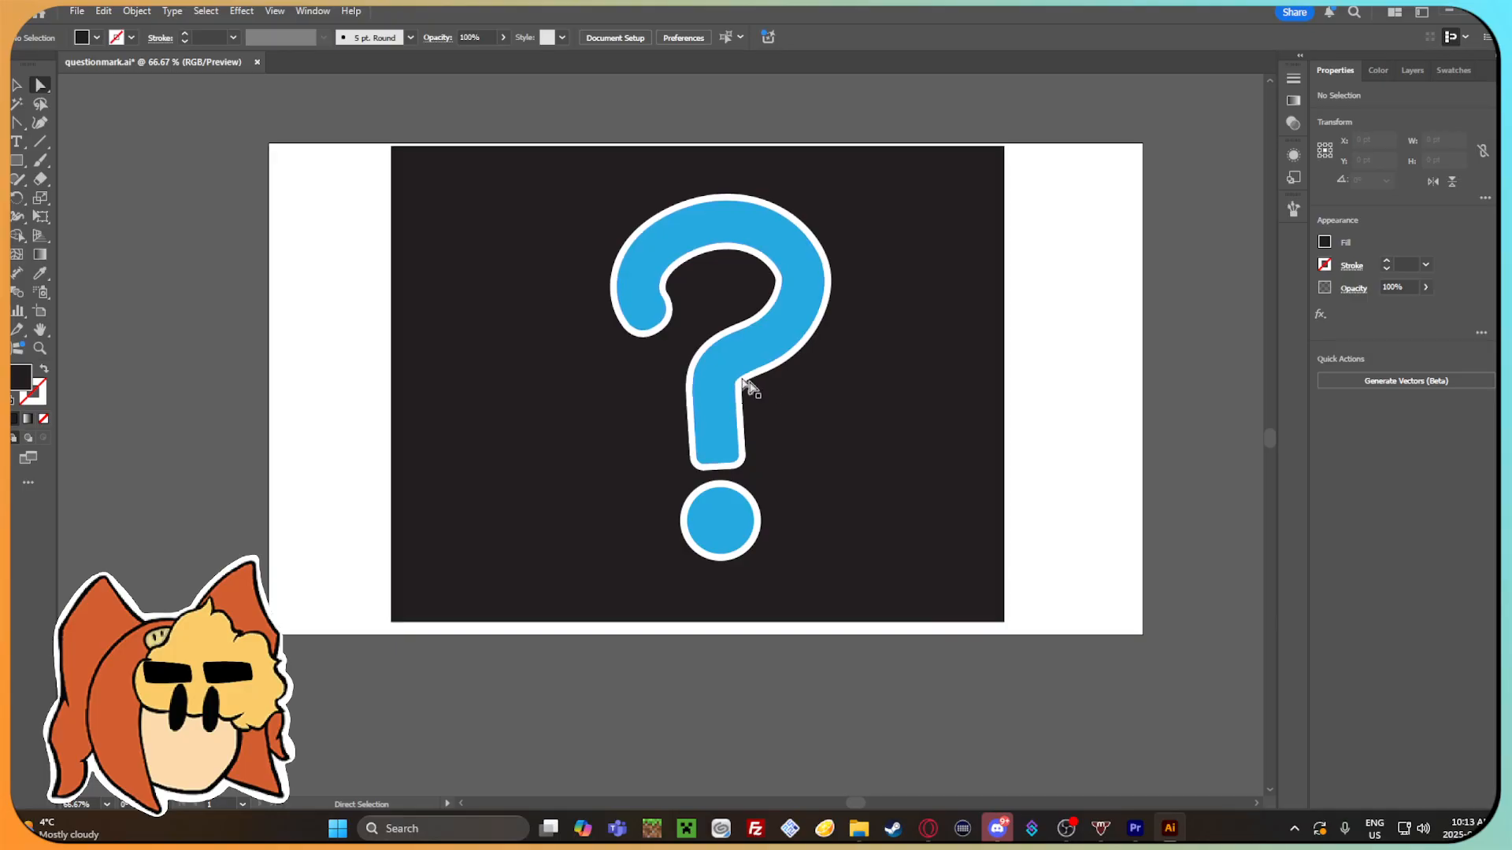
scroll(766, 386, up, 1)
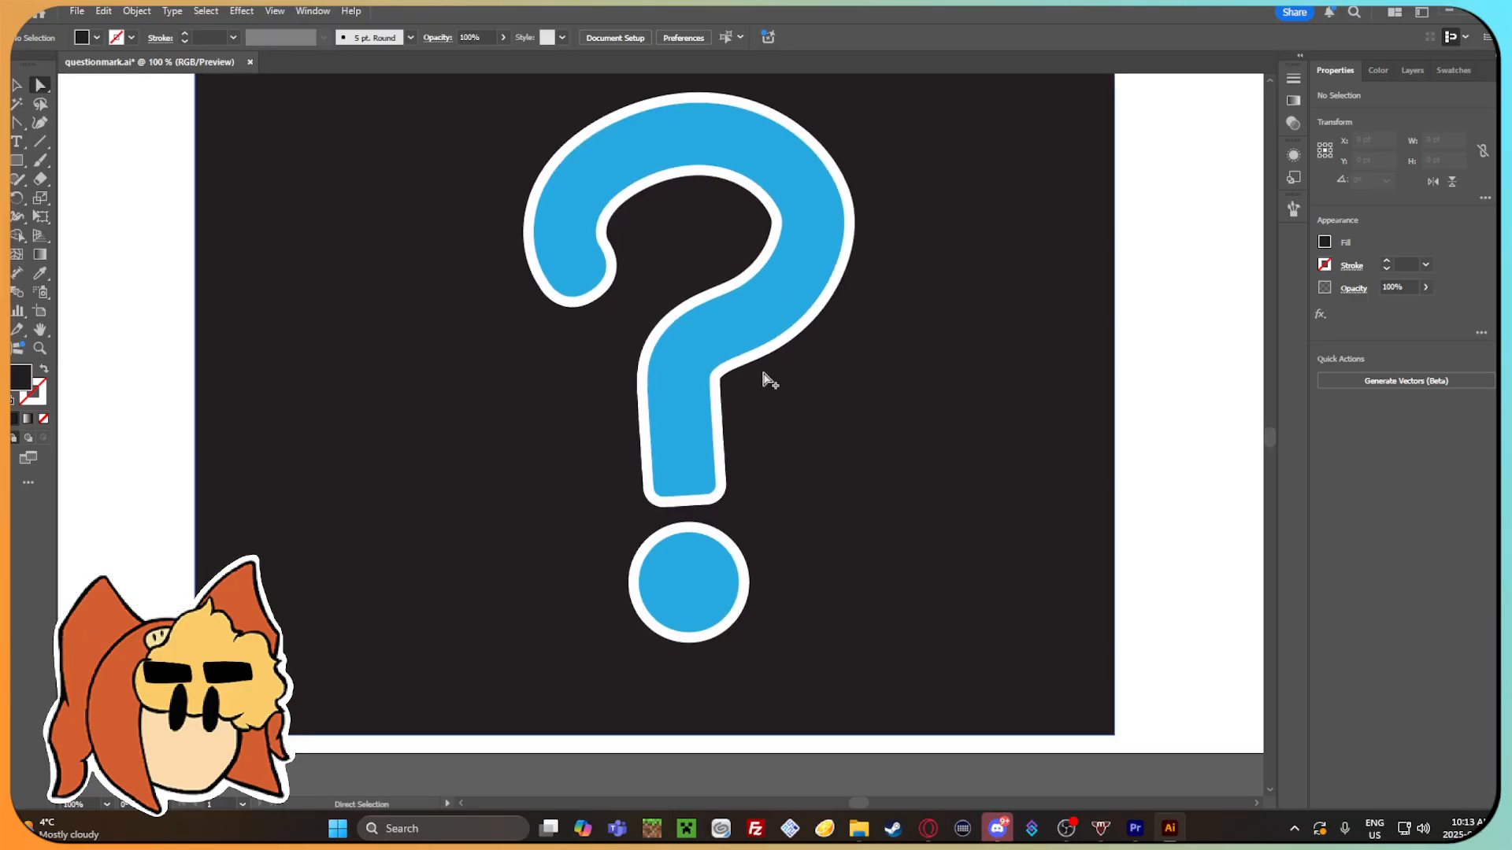
scroll(769, 385, down, 1)
click(1000, 457)
key(Delete)
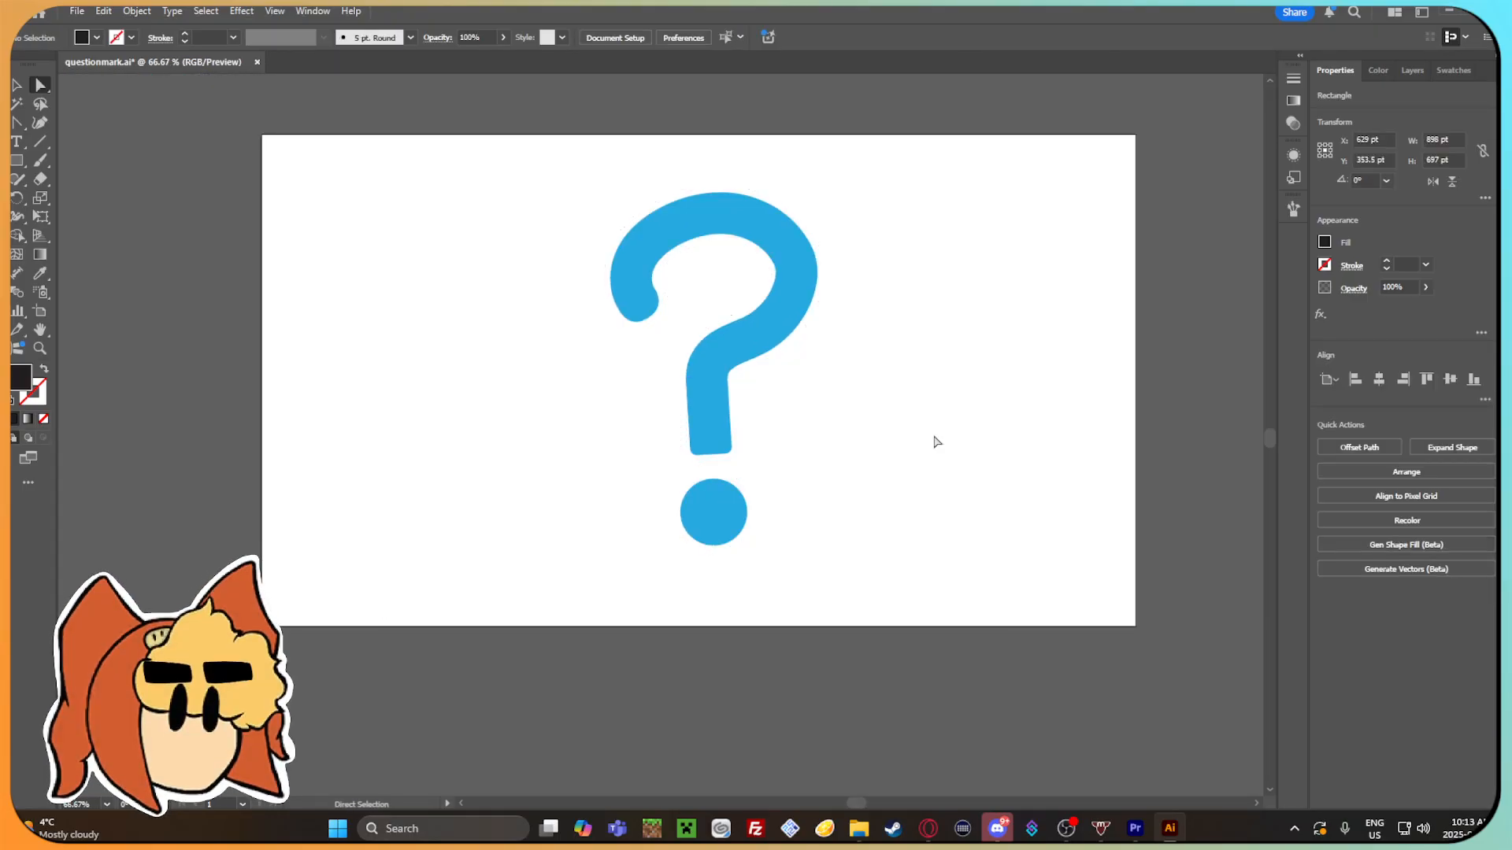
Export the artwork as a PNG named Question_Mark_Outlined in the Gamma emotions folder.
click(77, 11)
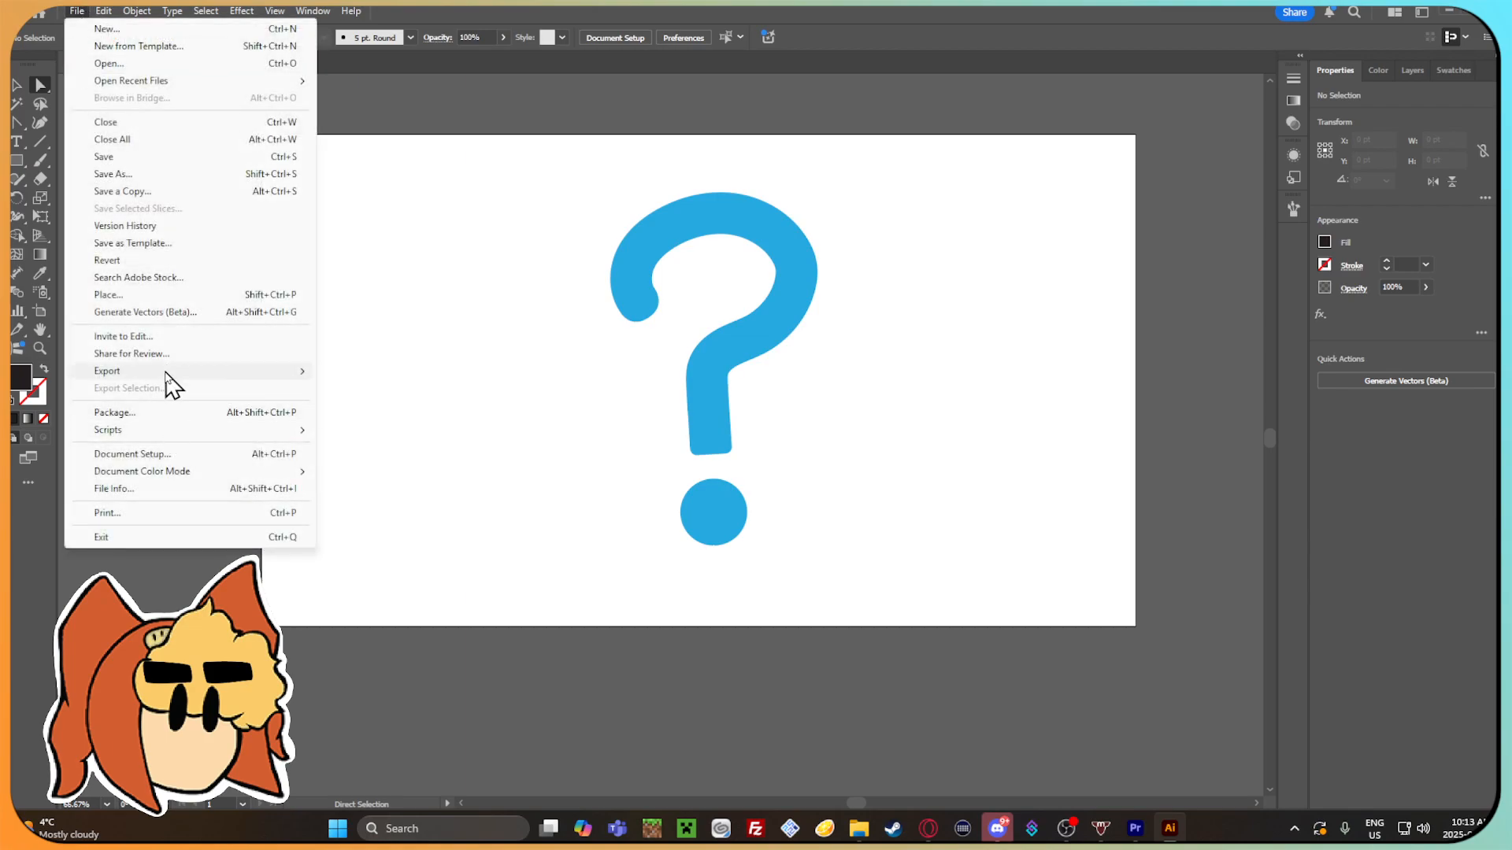
click(429, 389)
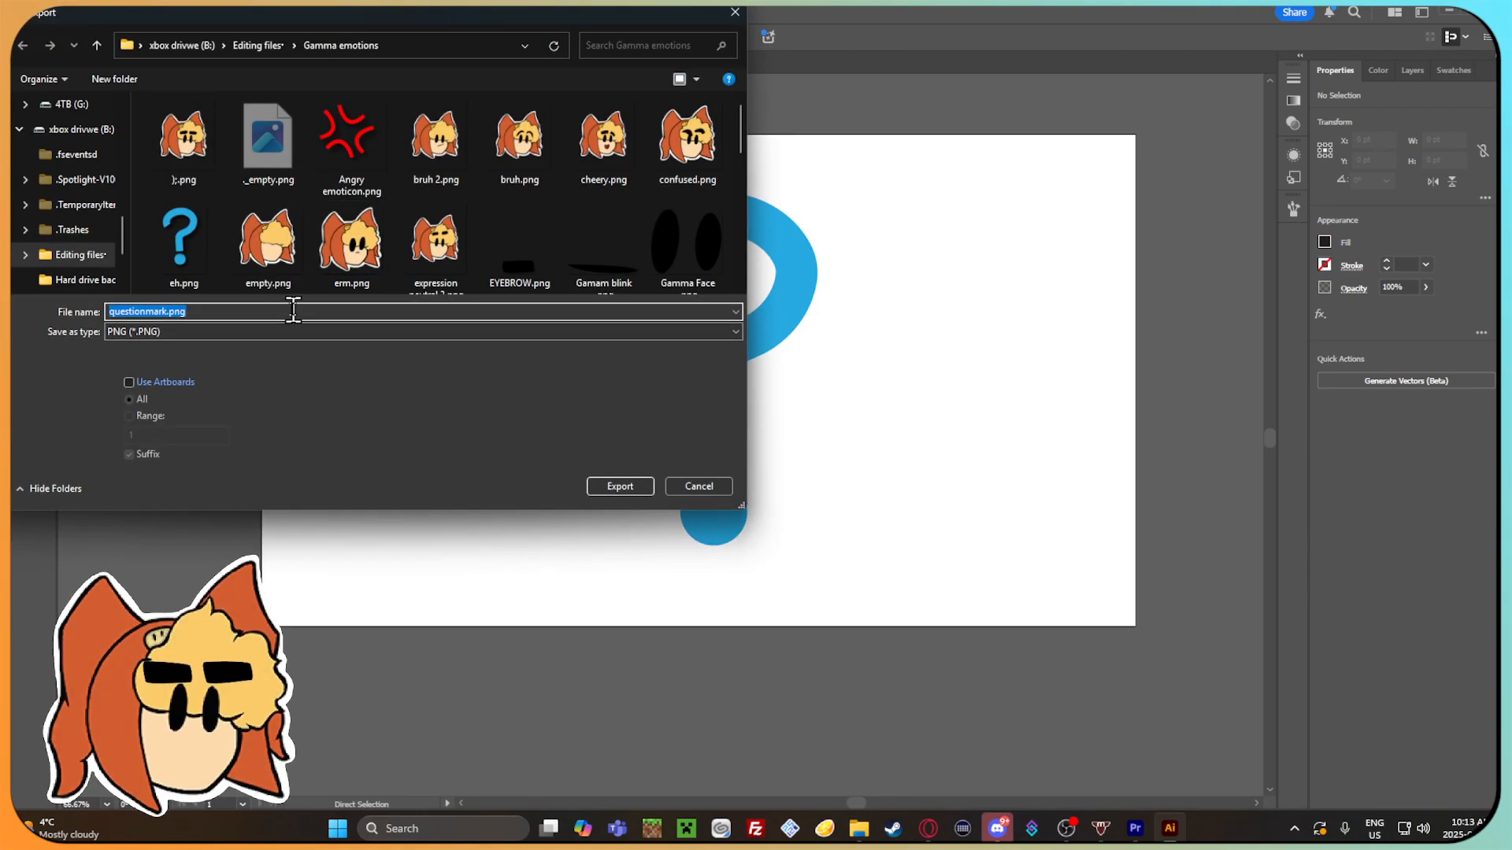
text(Questionmark)
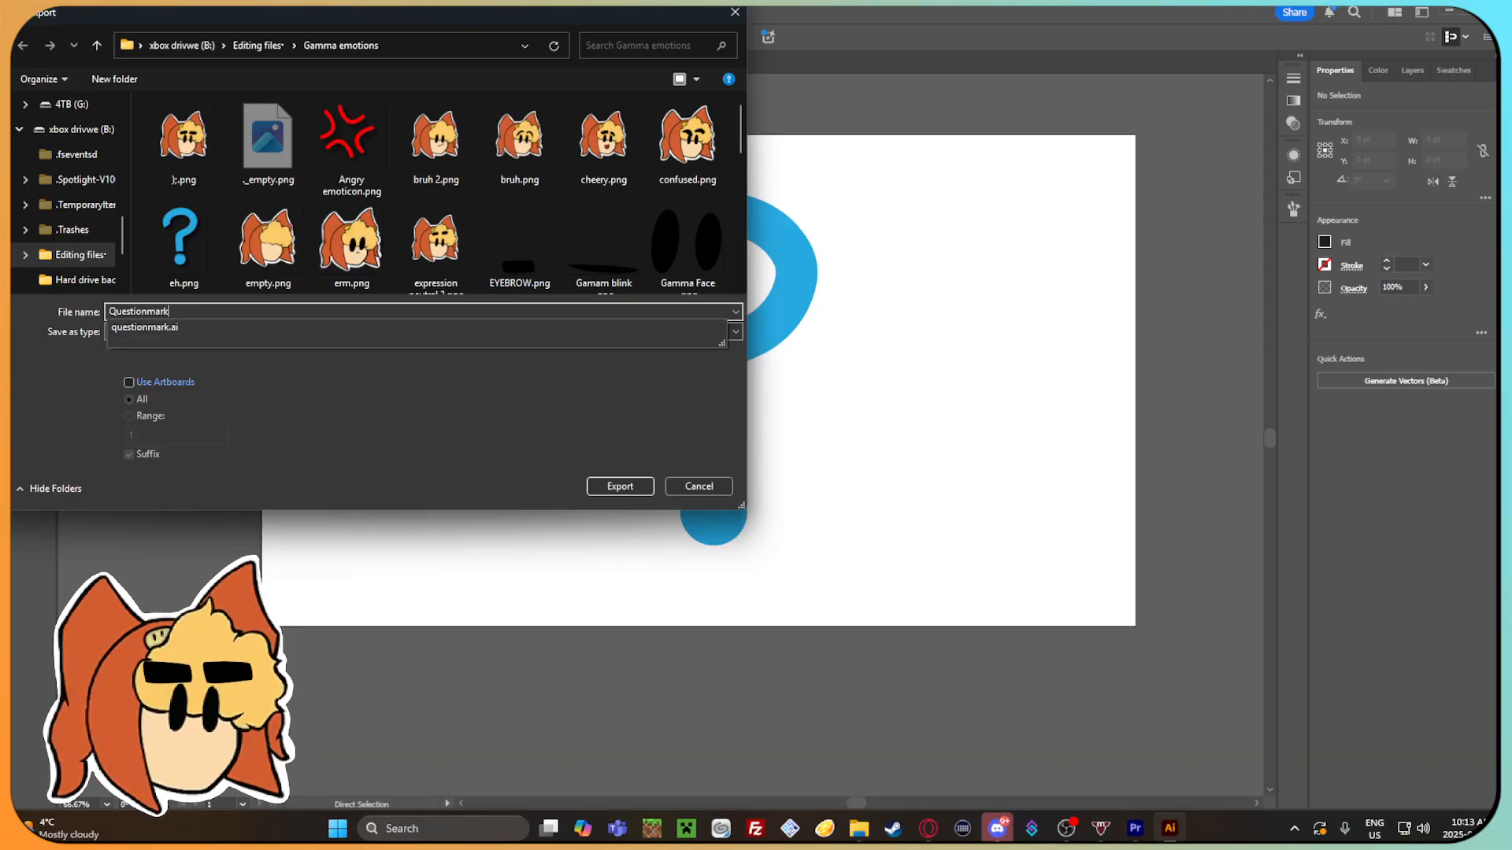
key(BackSpace)
key(BackSpace)
key(BackSpace)
key(BackSpace)
text(_Mark)
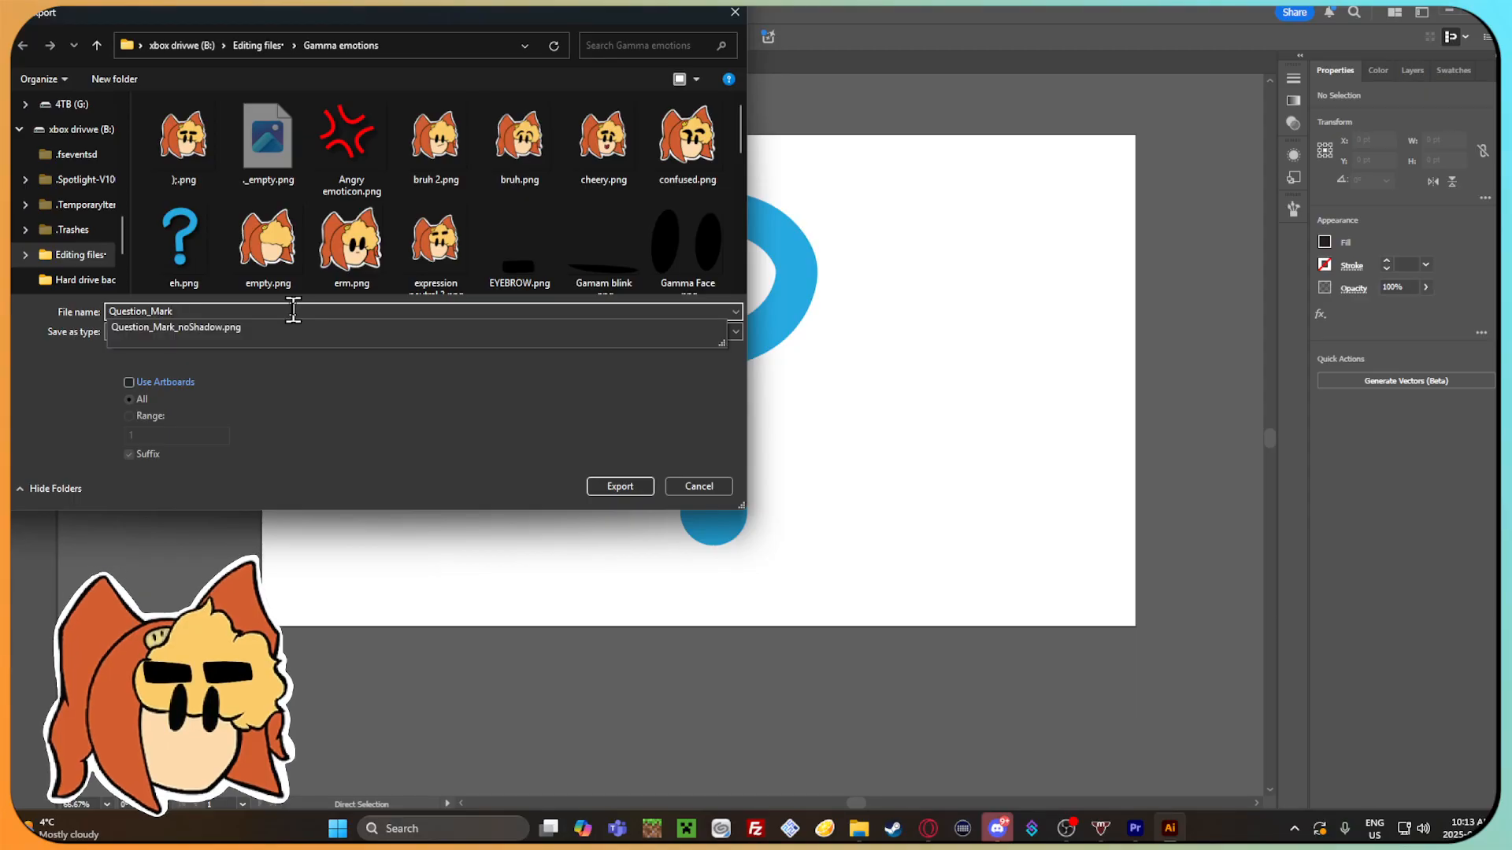
text(_Outlined)
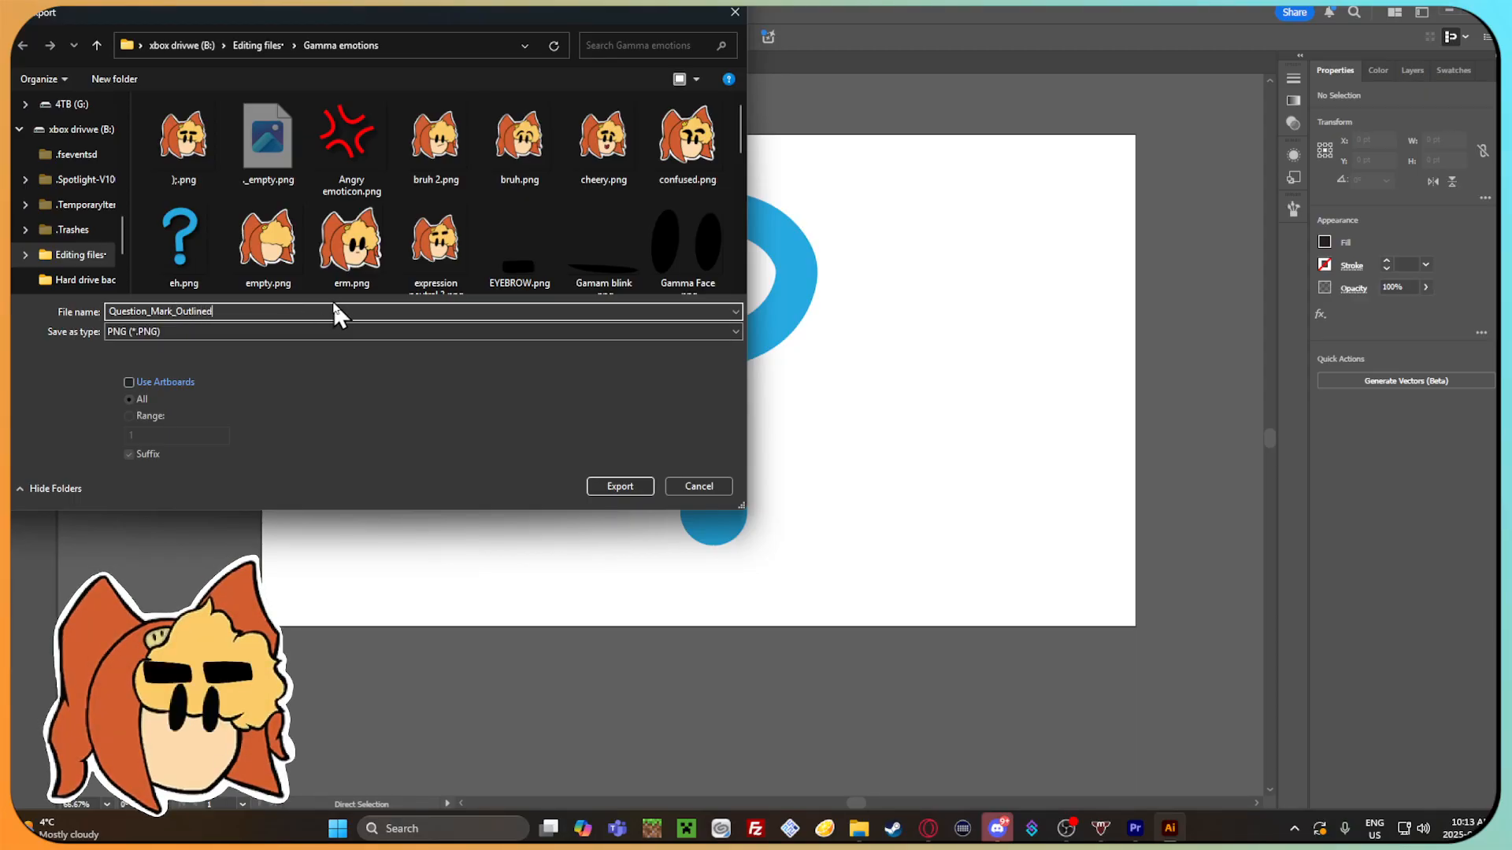
click(607, 487)
Switch the PNG resolution to the custom Other option and complete the export.
click(768, 406)
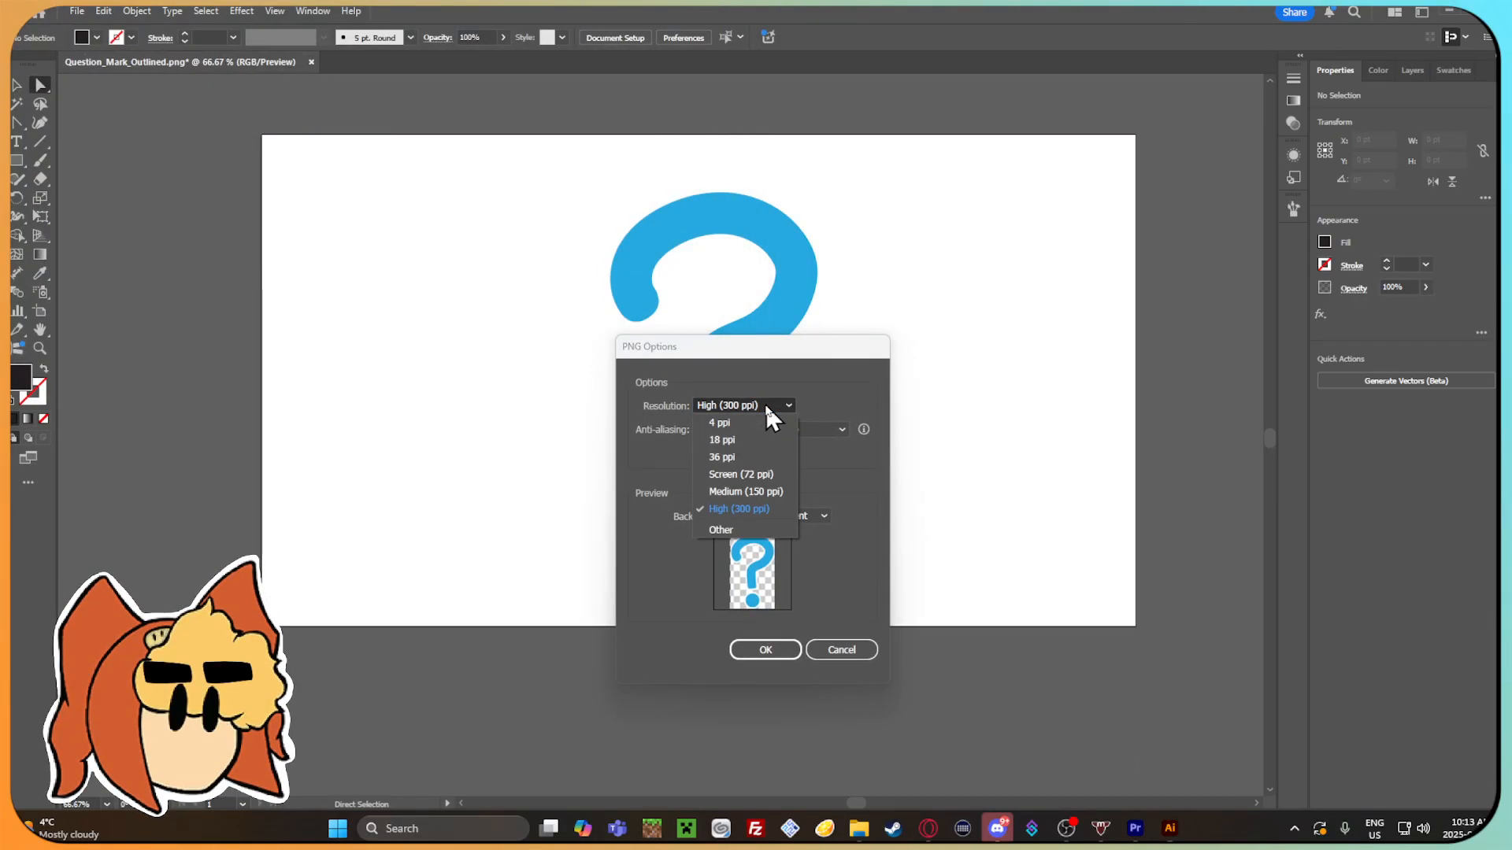
click(778, 529)
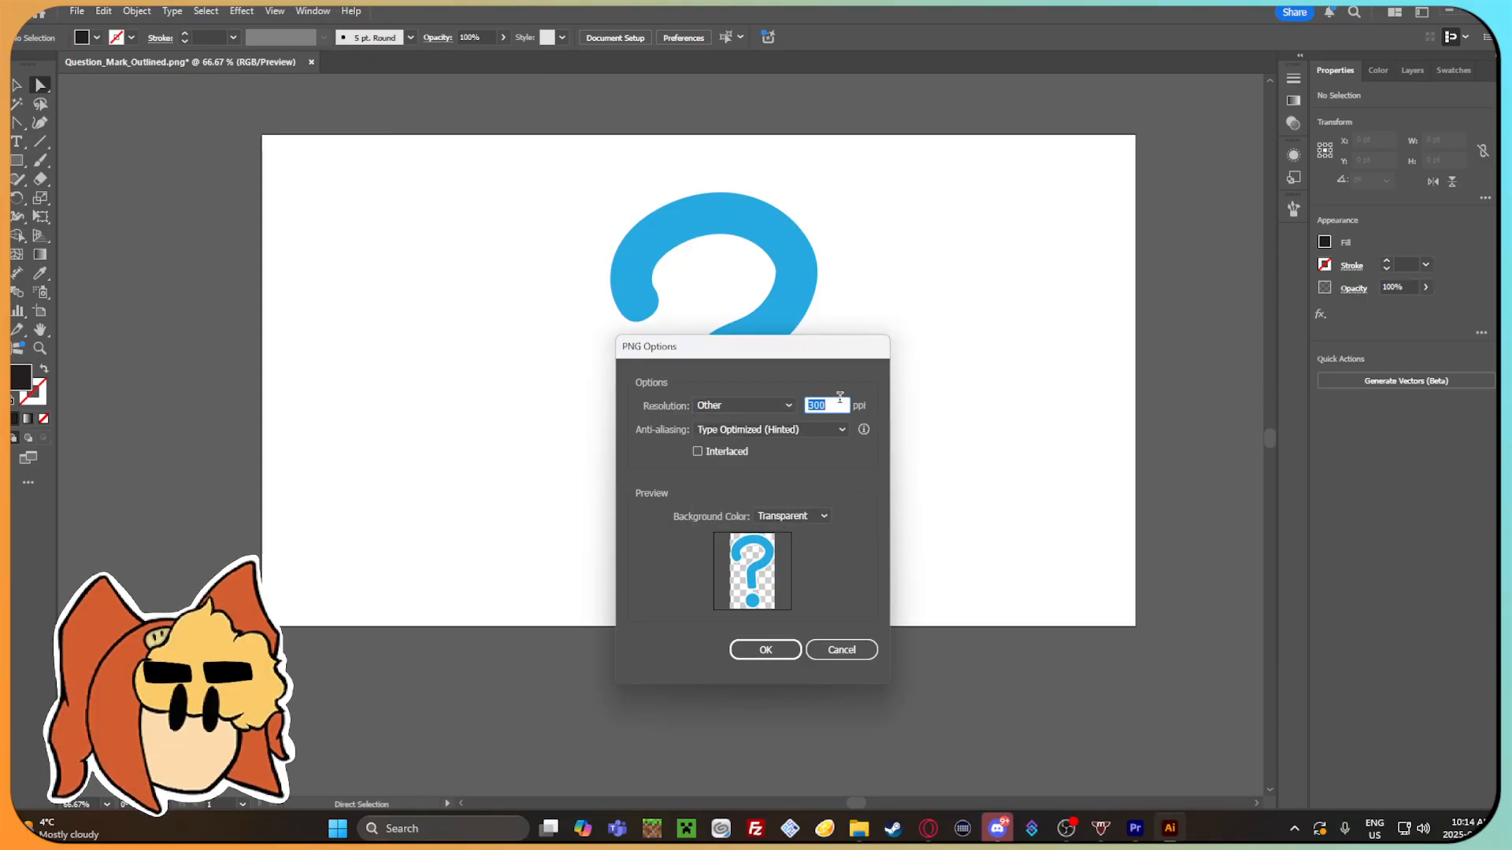
click(787, 651)
Preview Question_Mark_Outlined.png and Question_Mark_noShadow.png from File Explorer, and switch back to Premiere Pro.
click(861, 828)
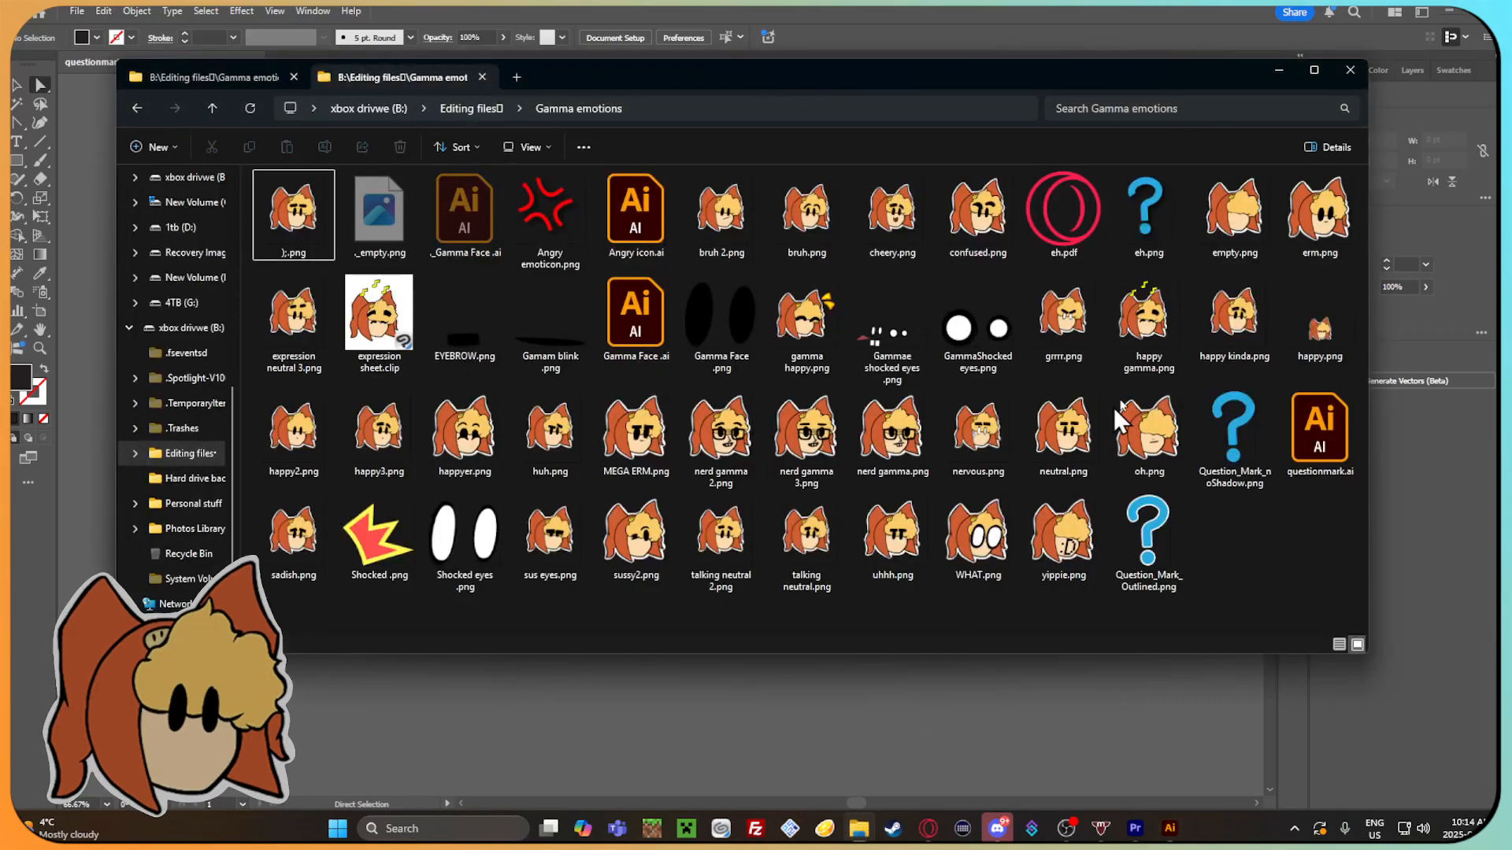
double_click(1150, 544)
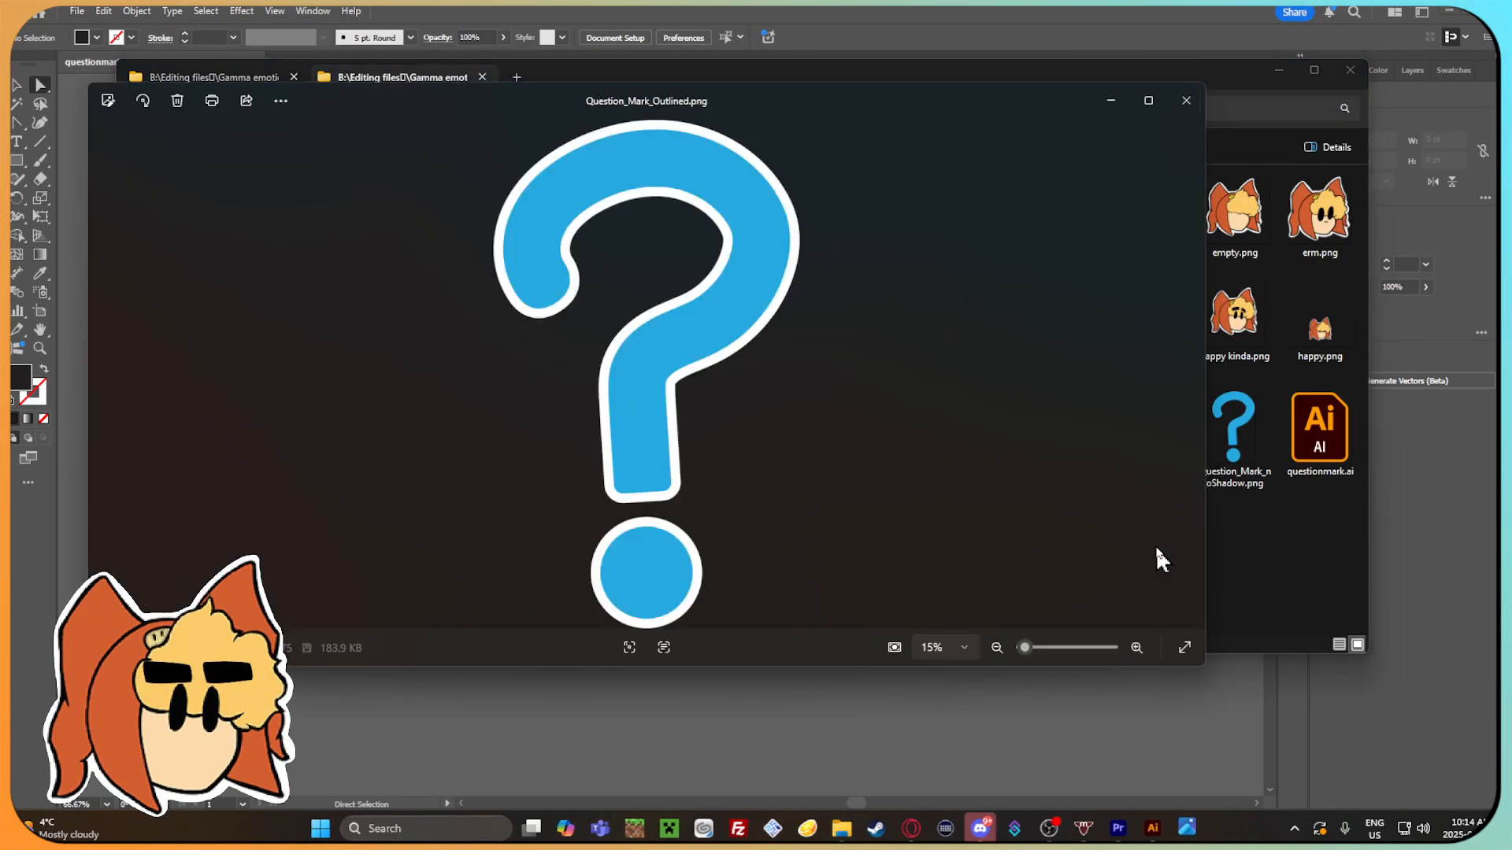
click(1186, 100)
double_click(1233, 409)
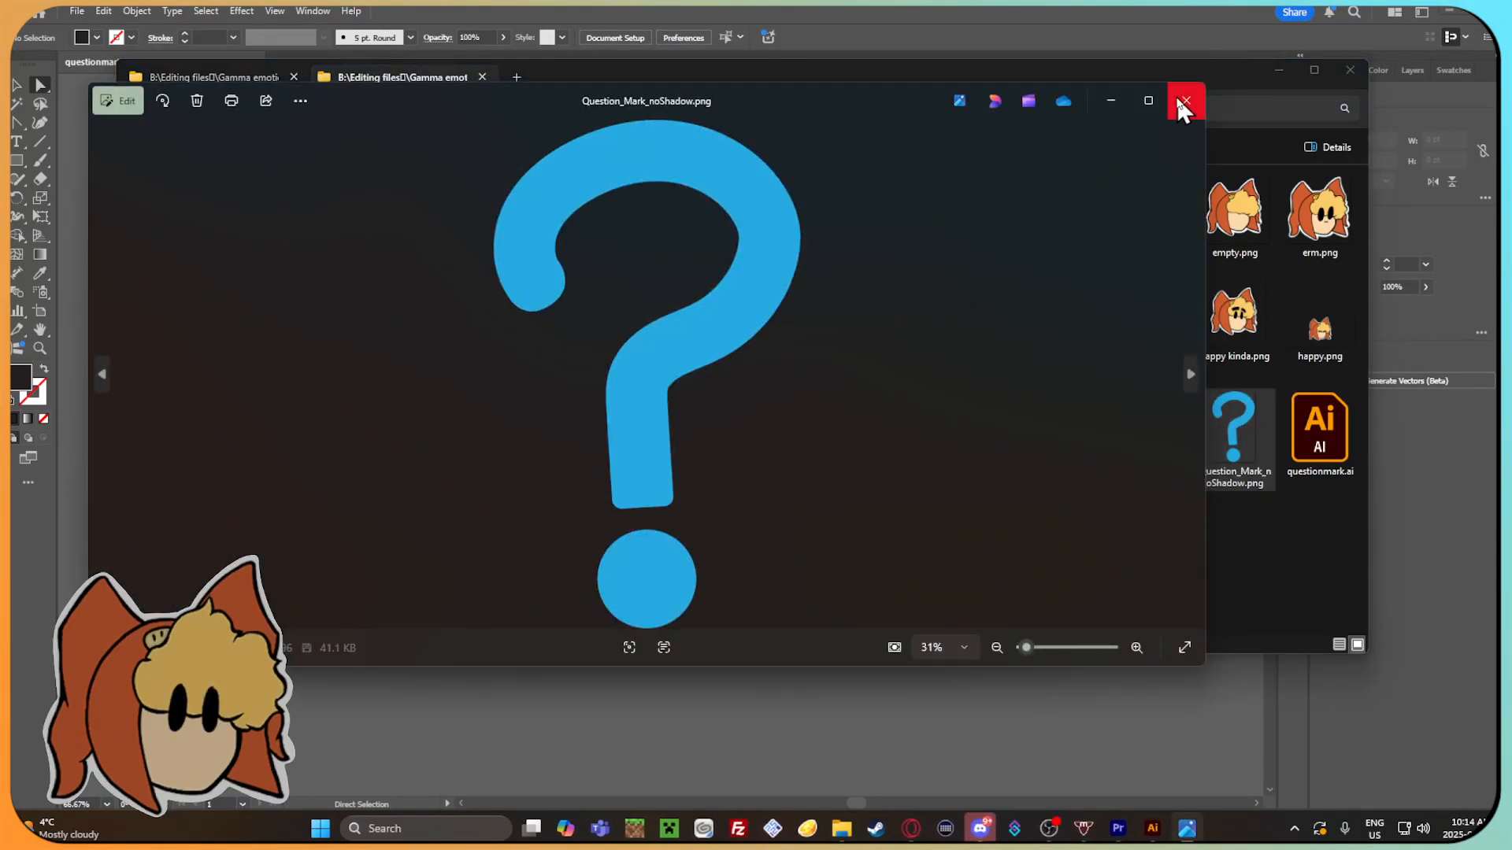
click(1181, 100)
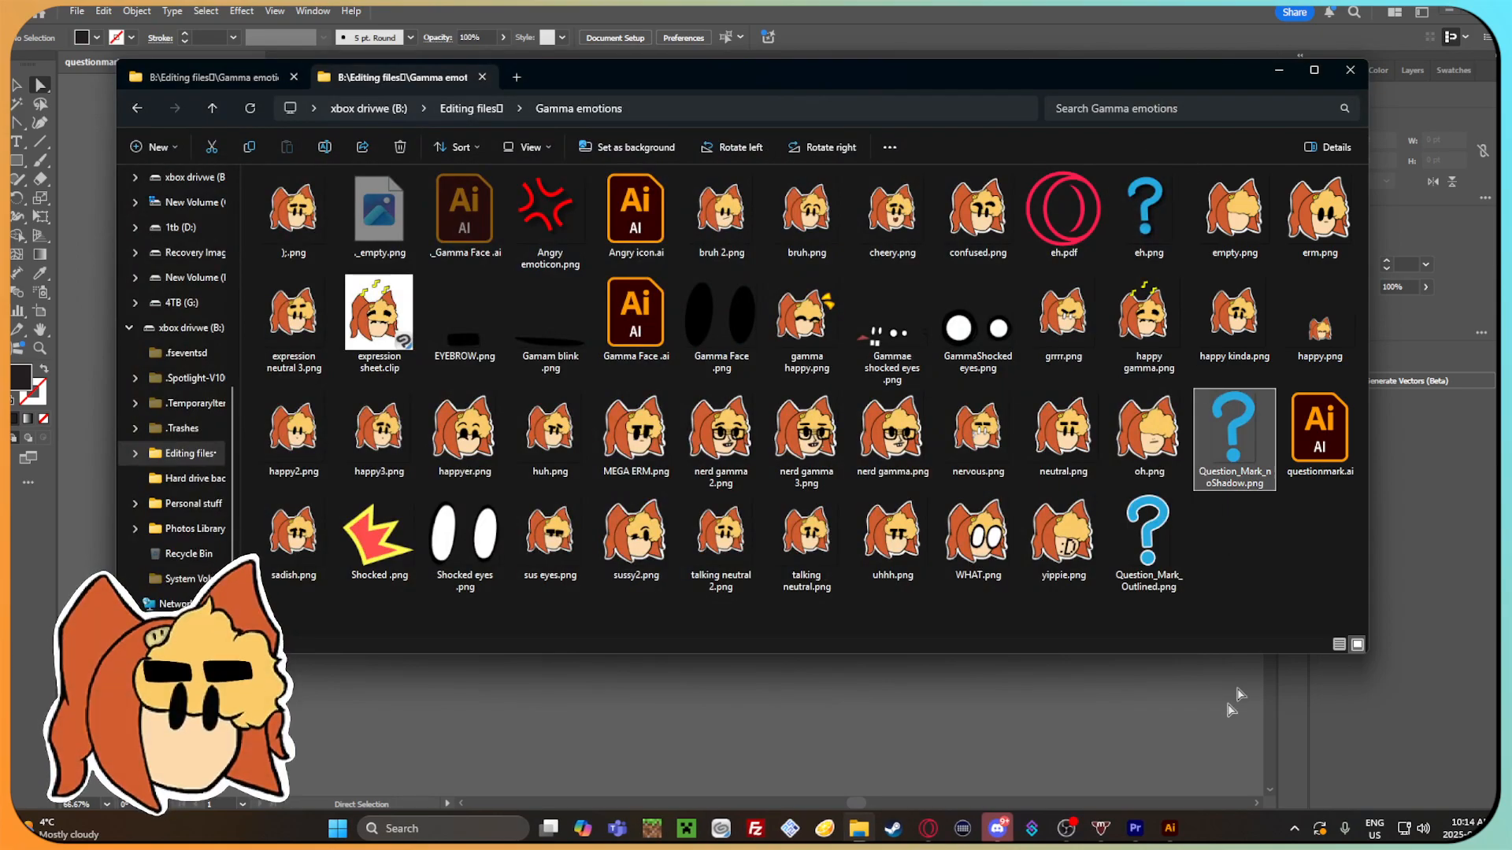
click(1169, 828)
click(1135, 828)
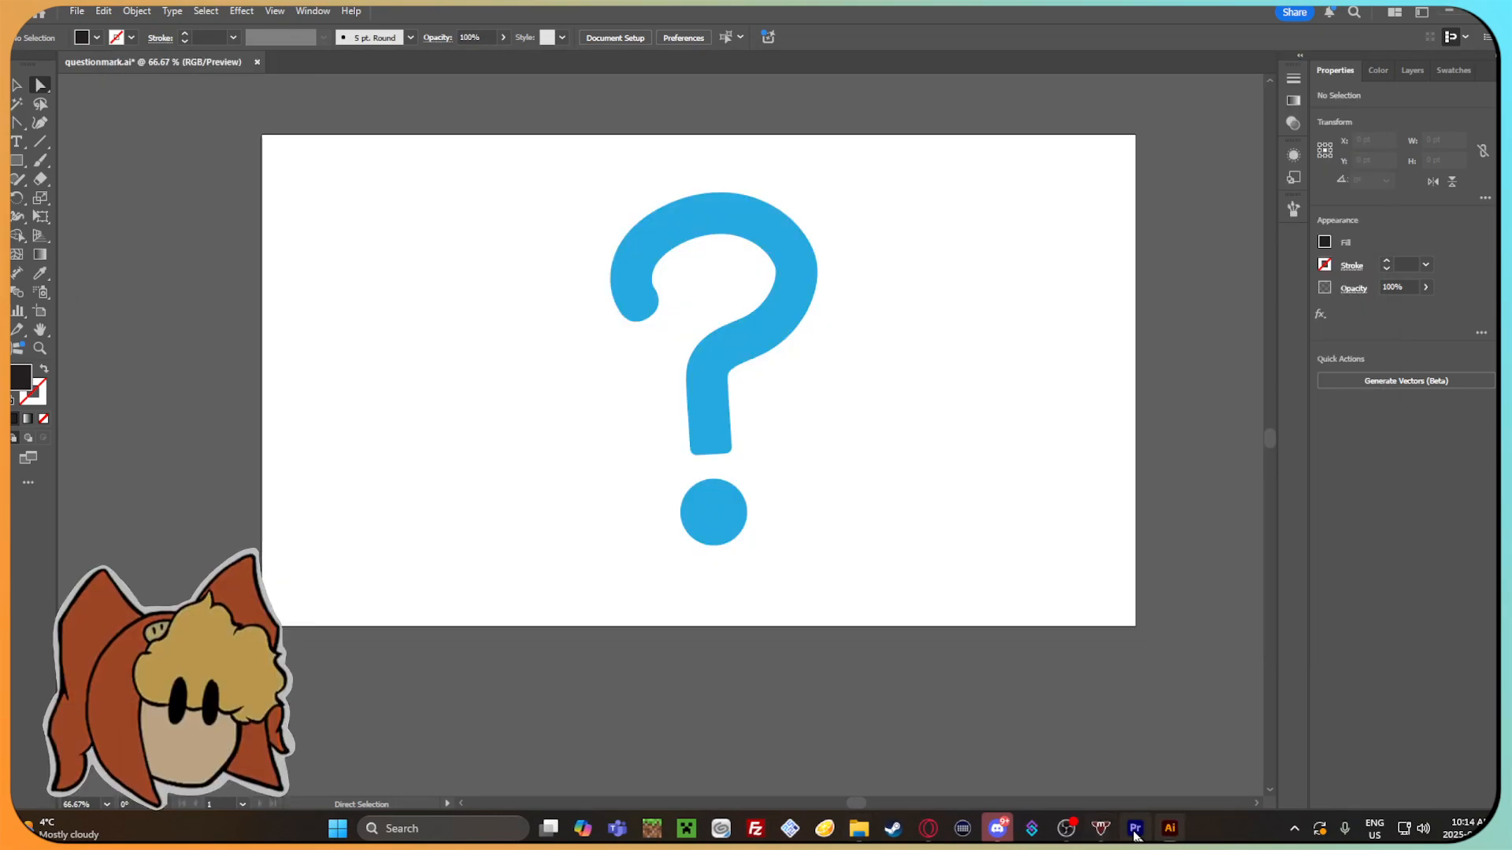
right_click(306, 606)
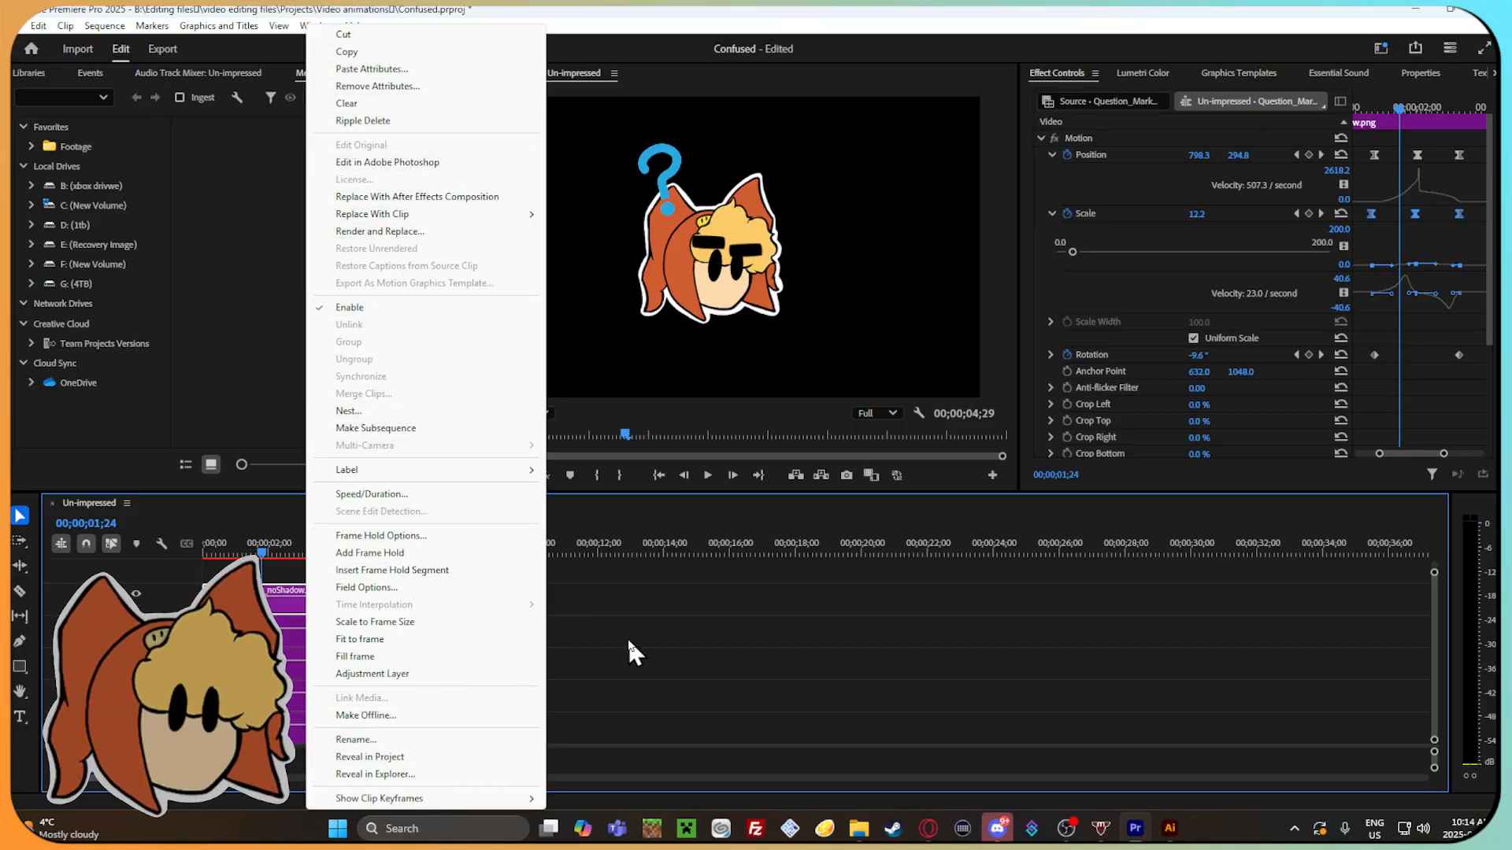
click(574, 584)
click(275, 614)
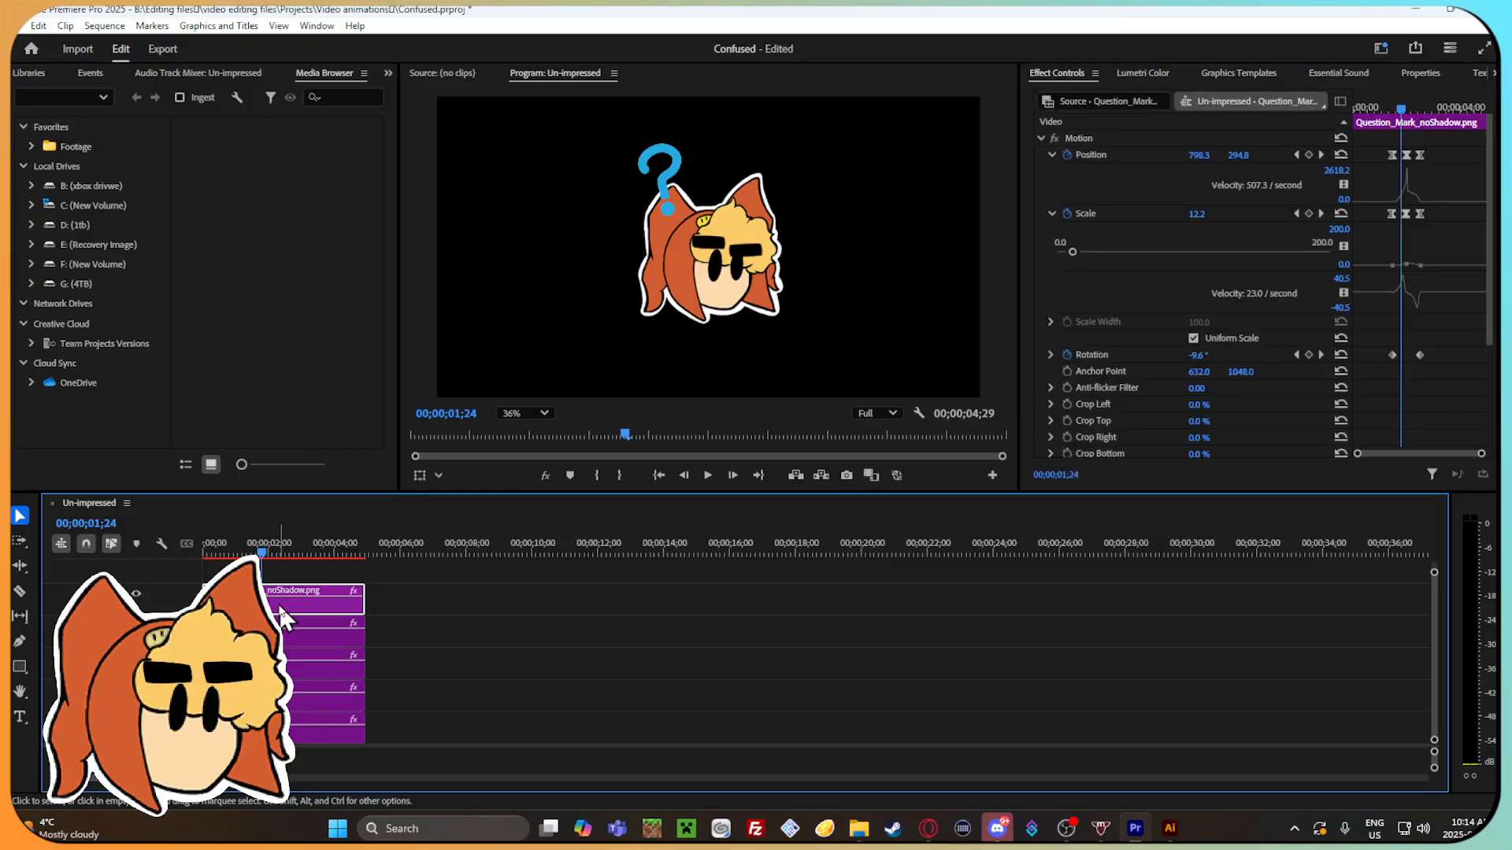
right_click(281, 618)
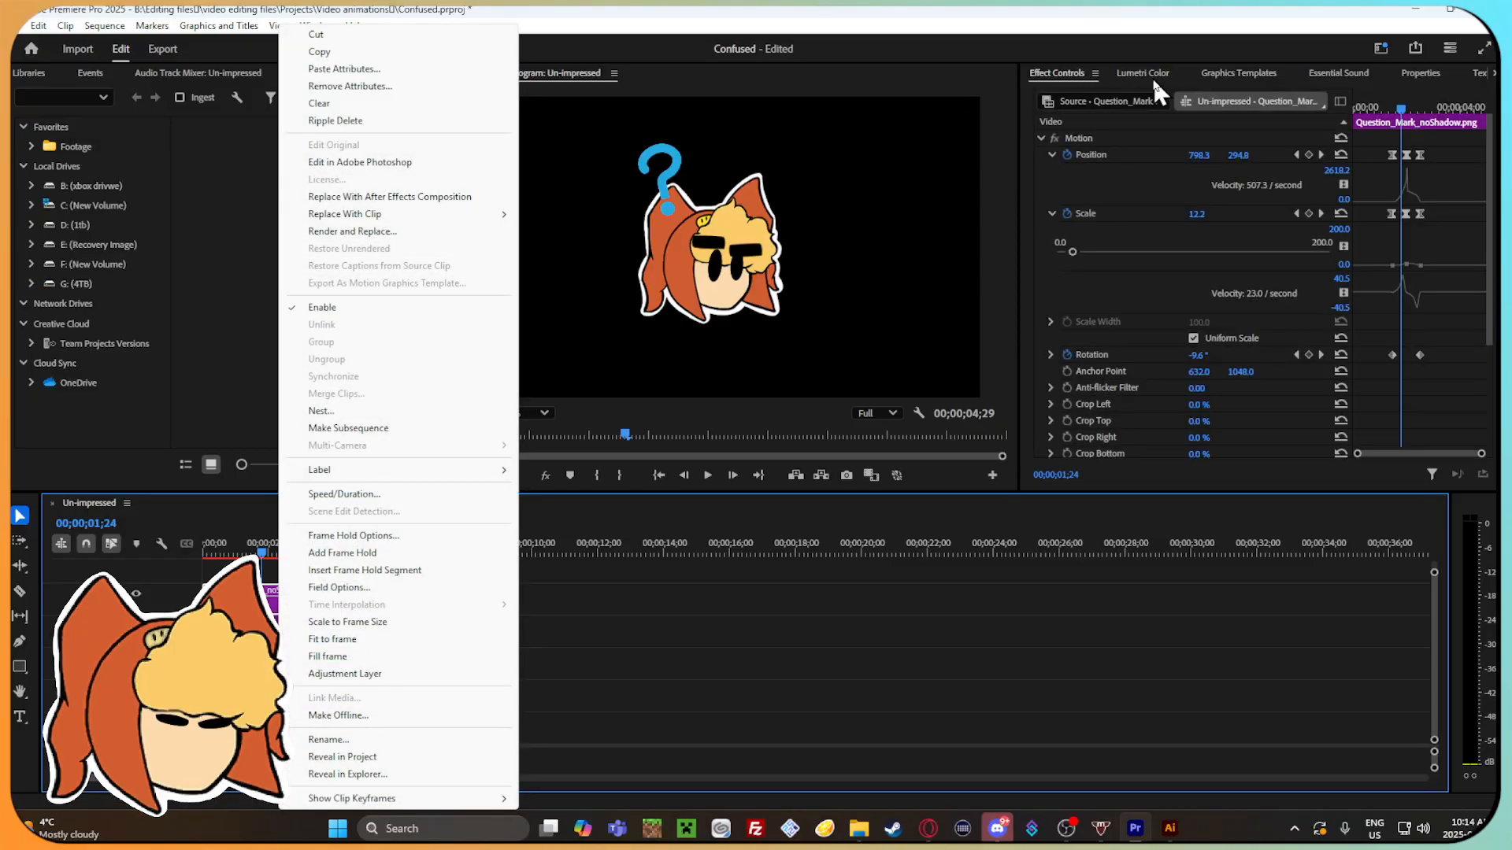
click(1154, 100)
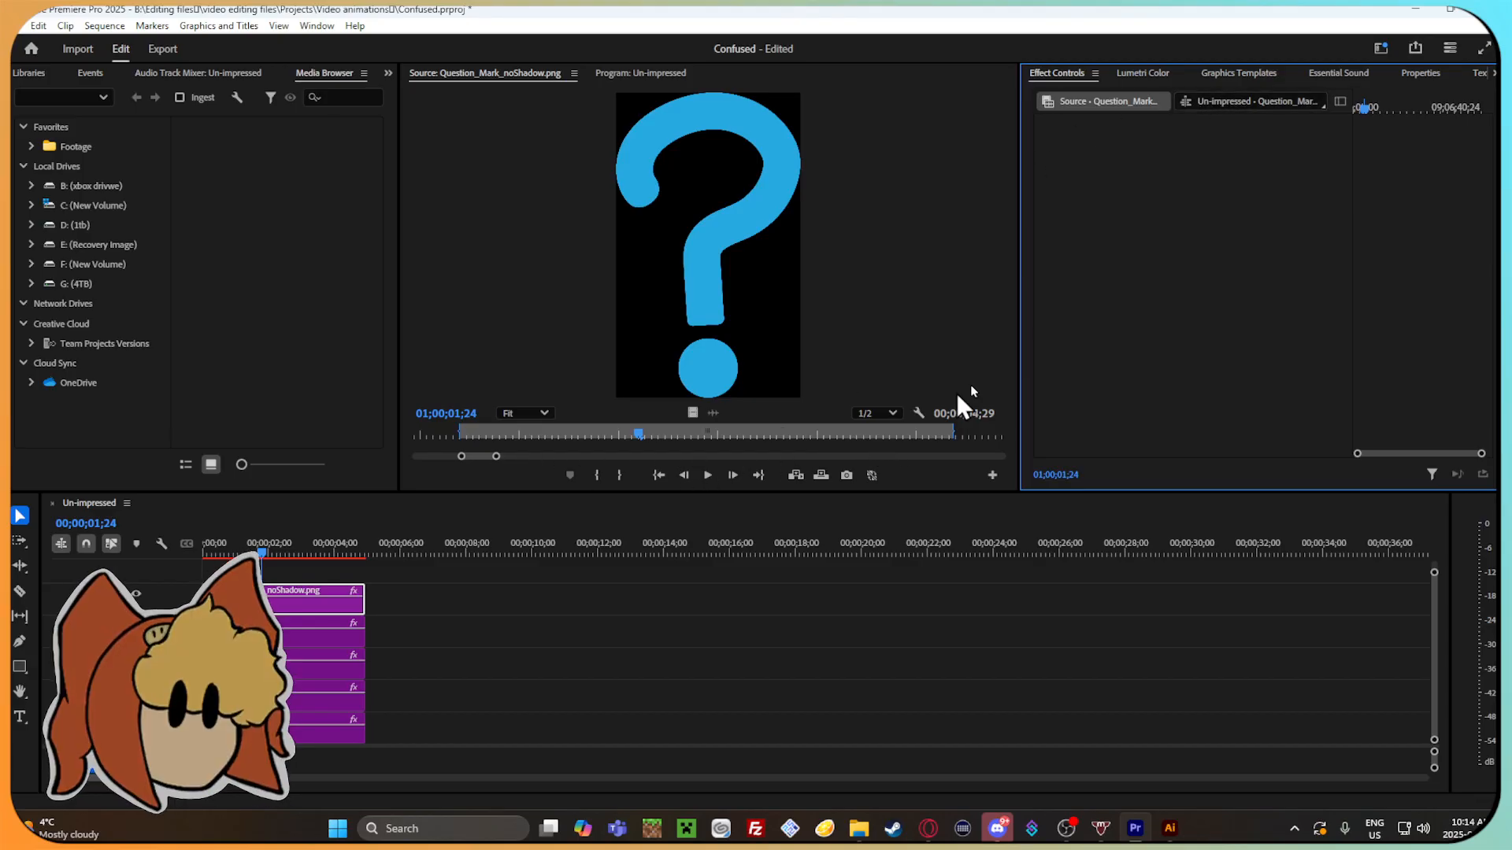
click(1260, 102)
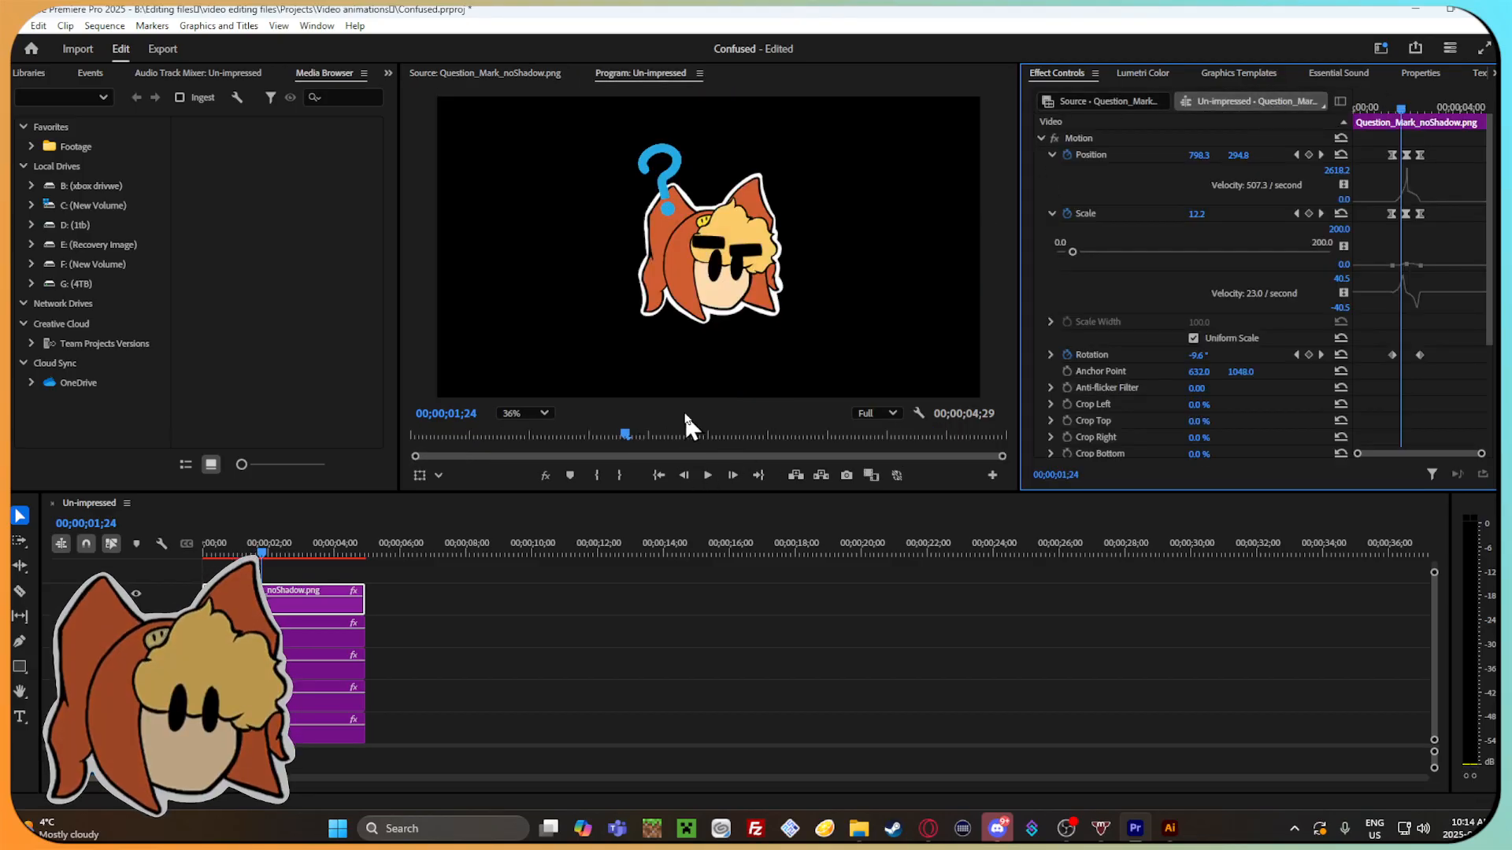
right_click(271, 600)
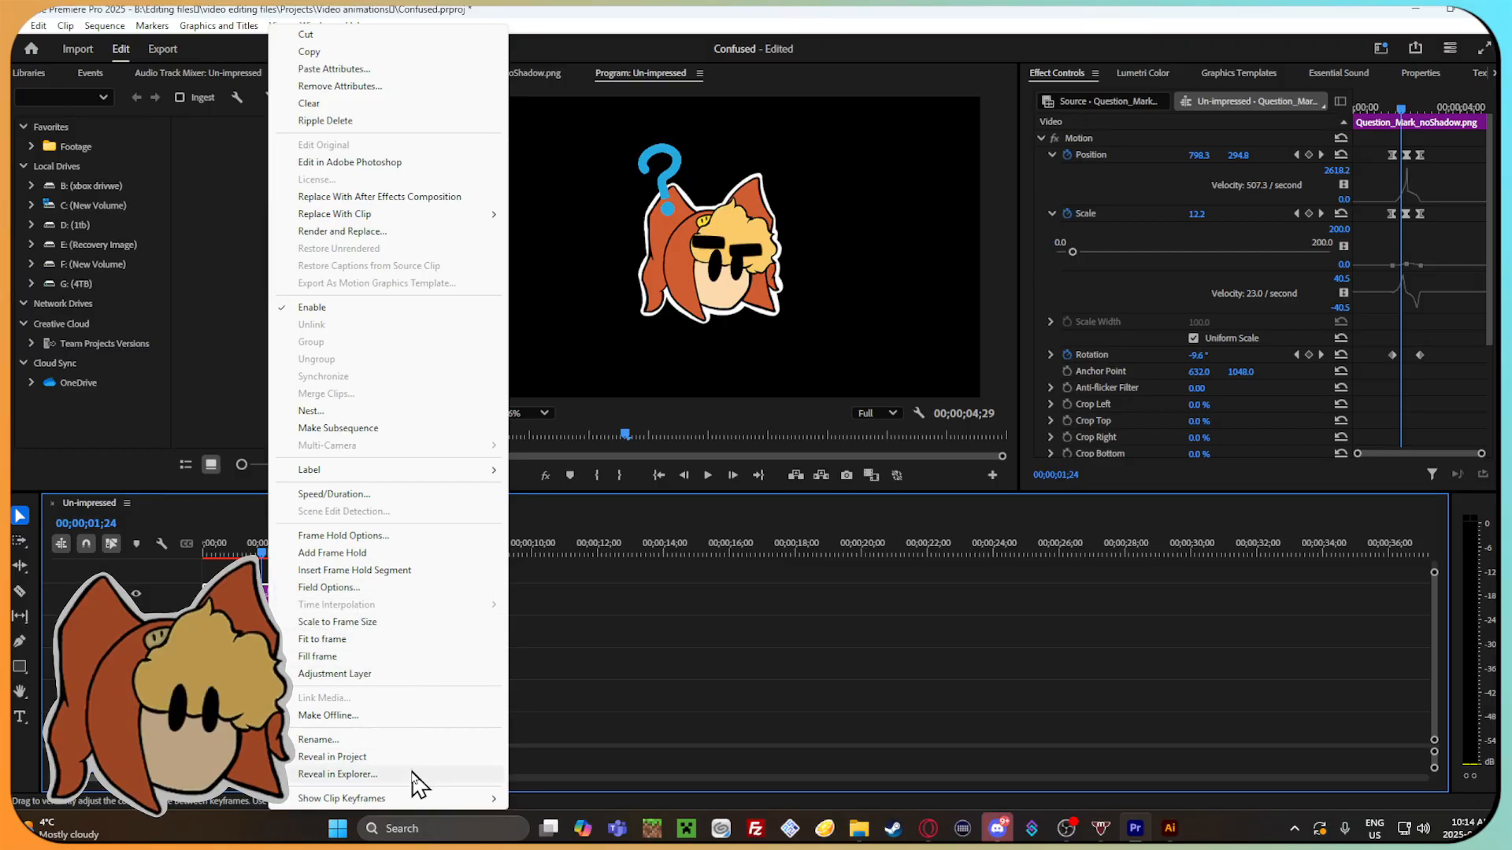
click(699, 628)
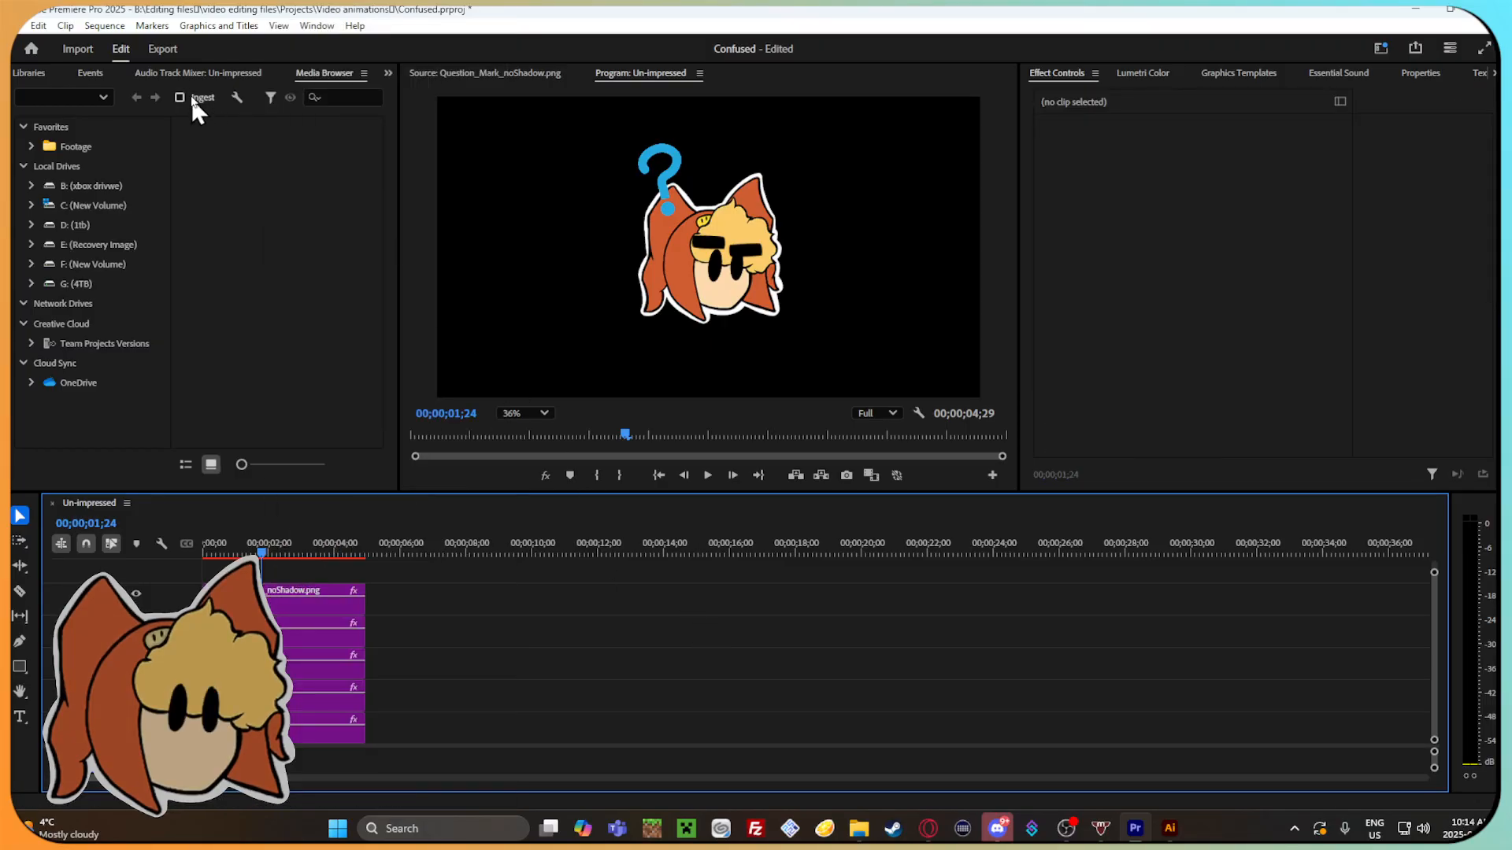
Bring up the Confused project's media items and locate the question mark image.
click(201, 73)
click(29, 73)
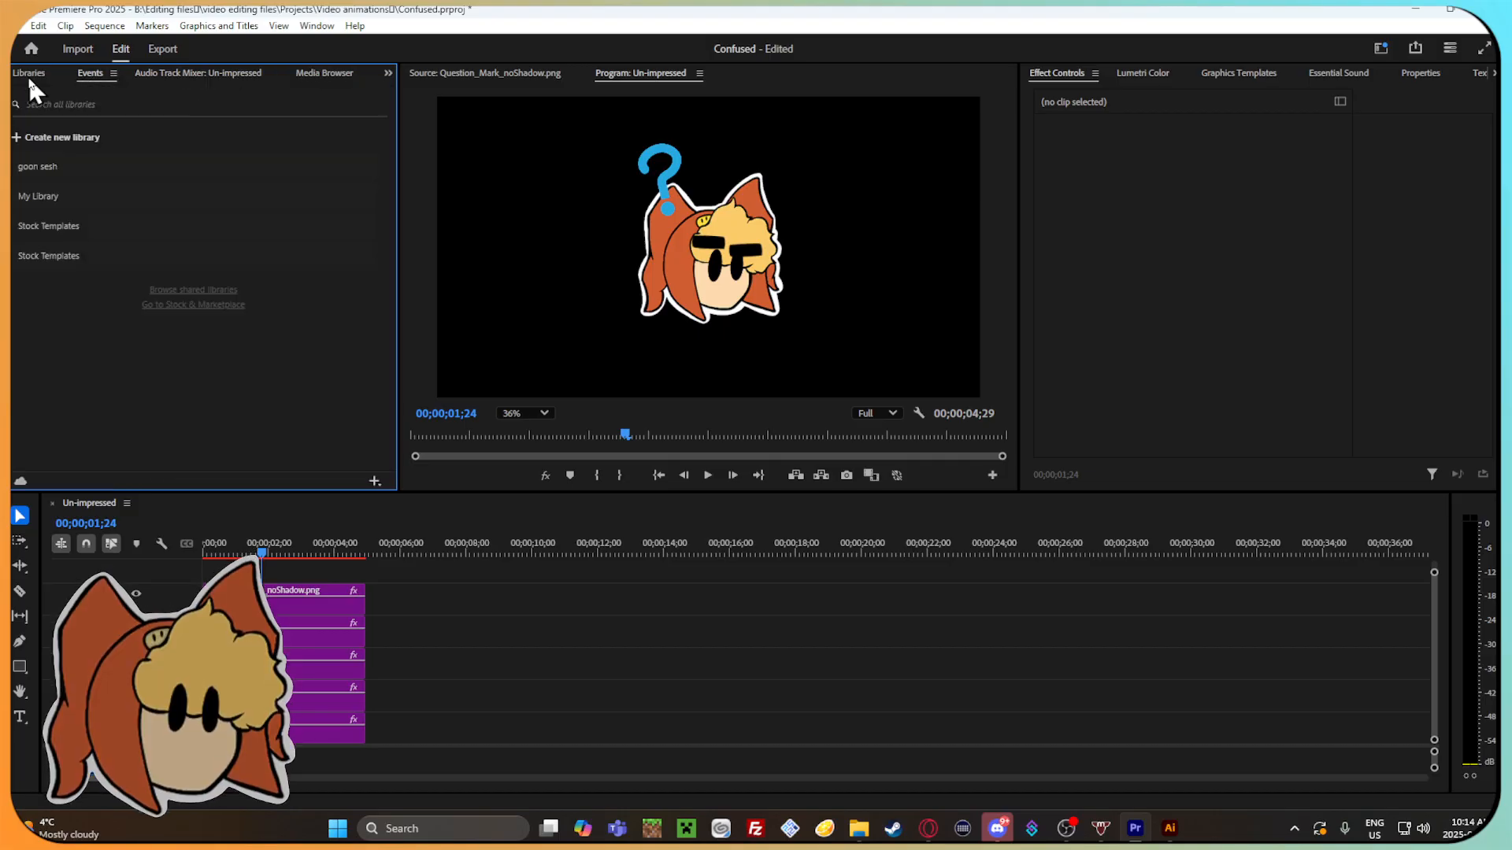
scroll(18, 73, up, 2)
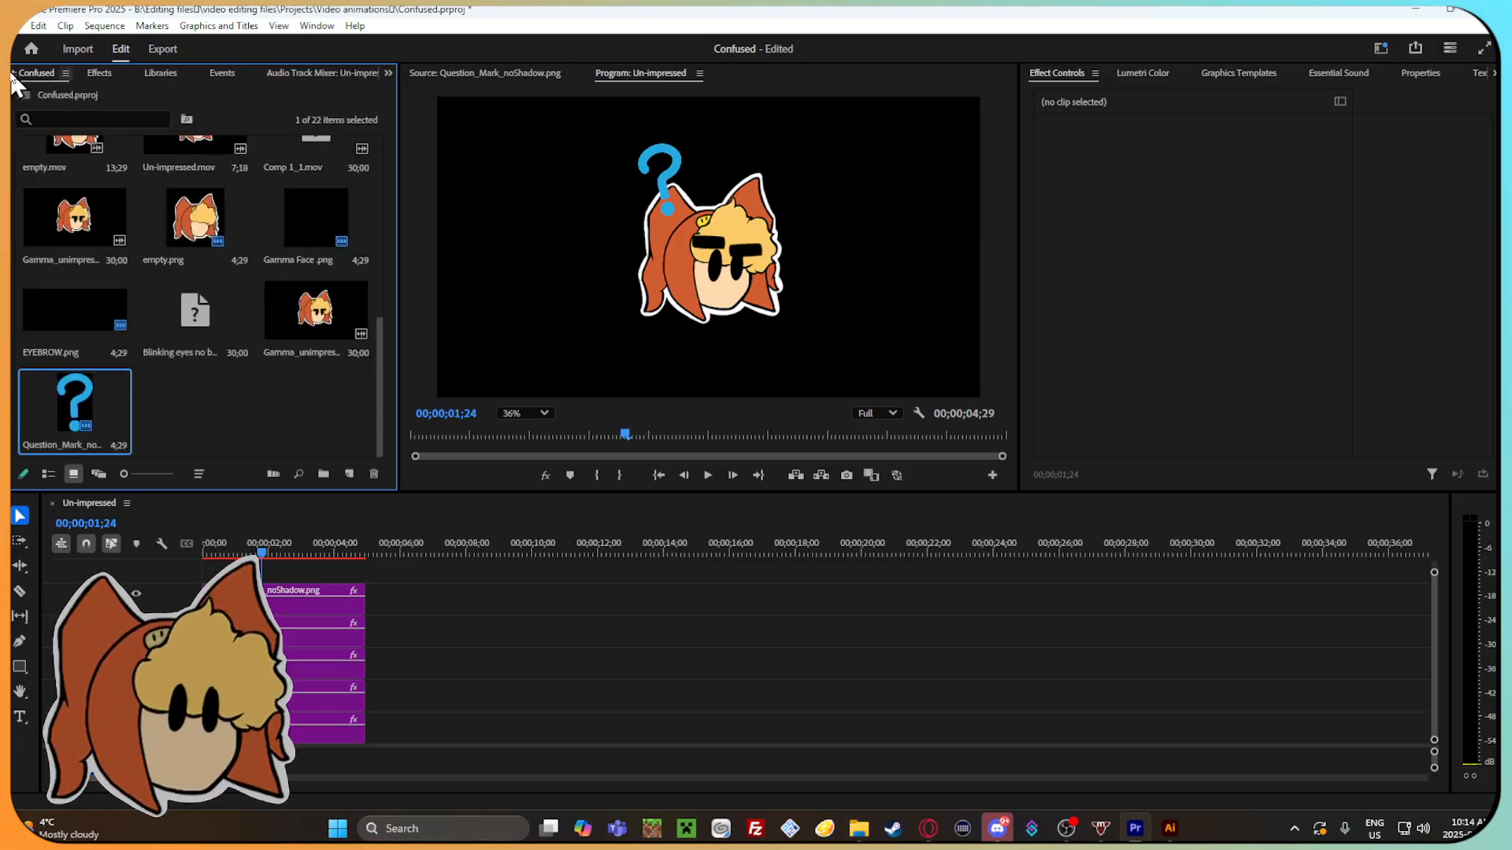
click(323, 474)
key(Return)
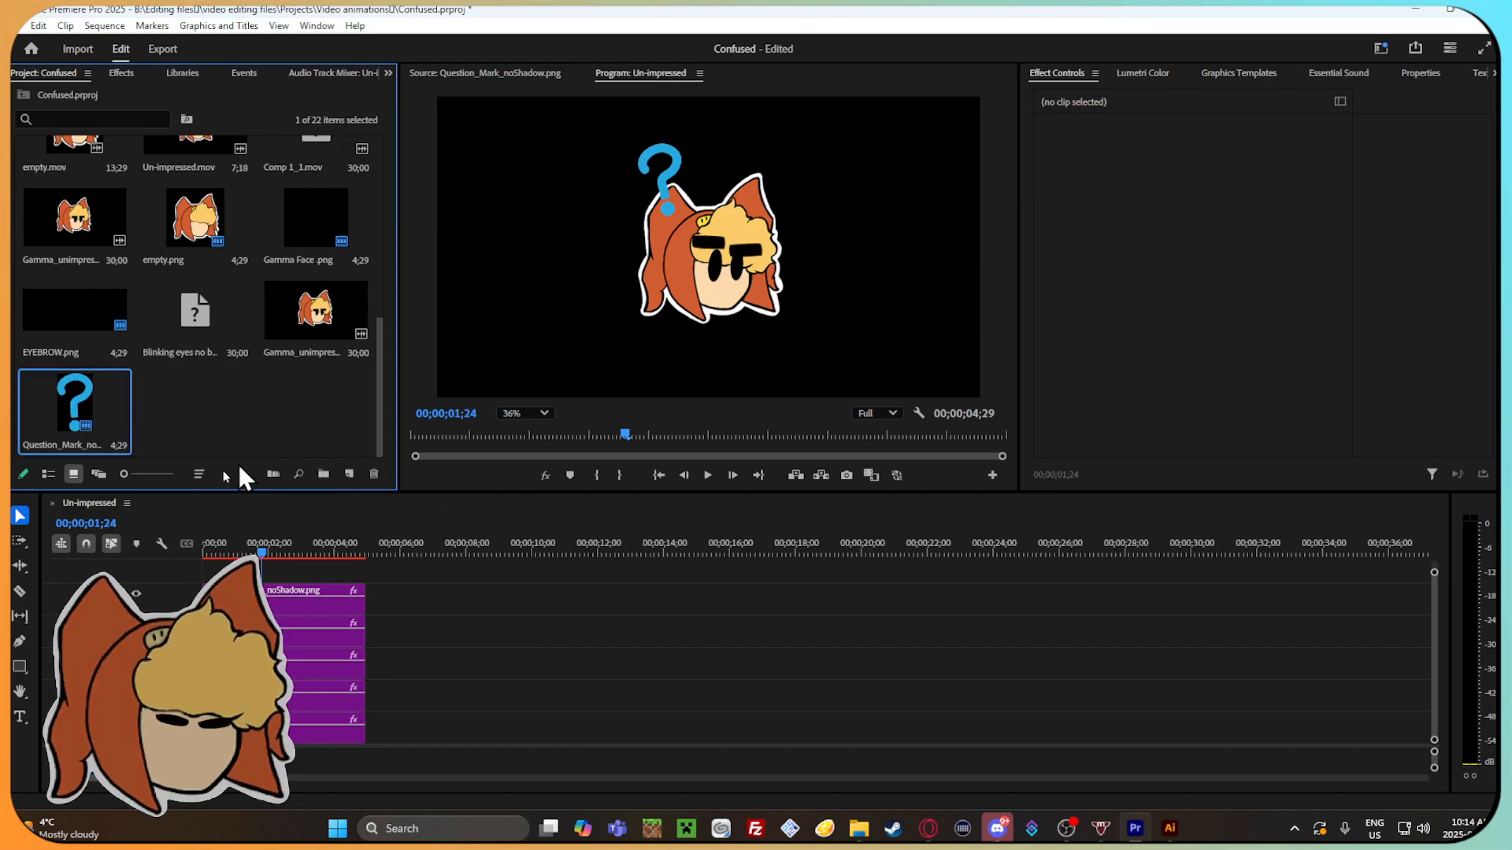
click(274, 473)
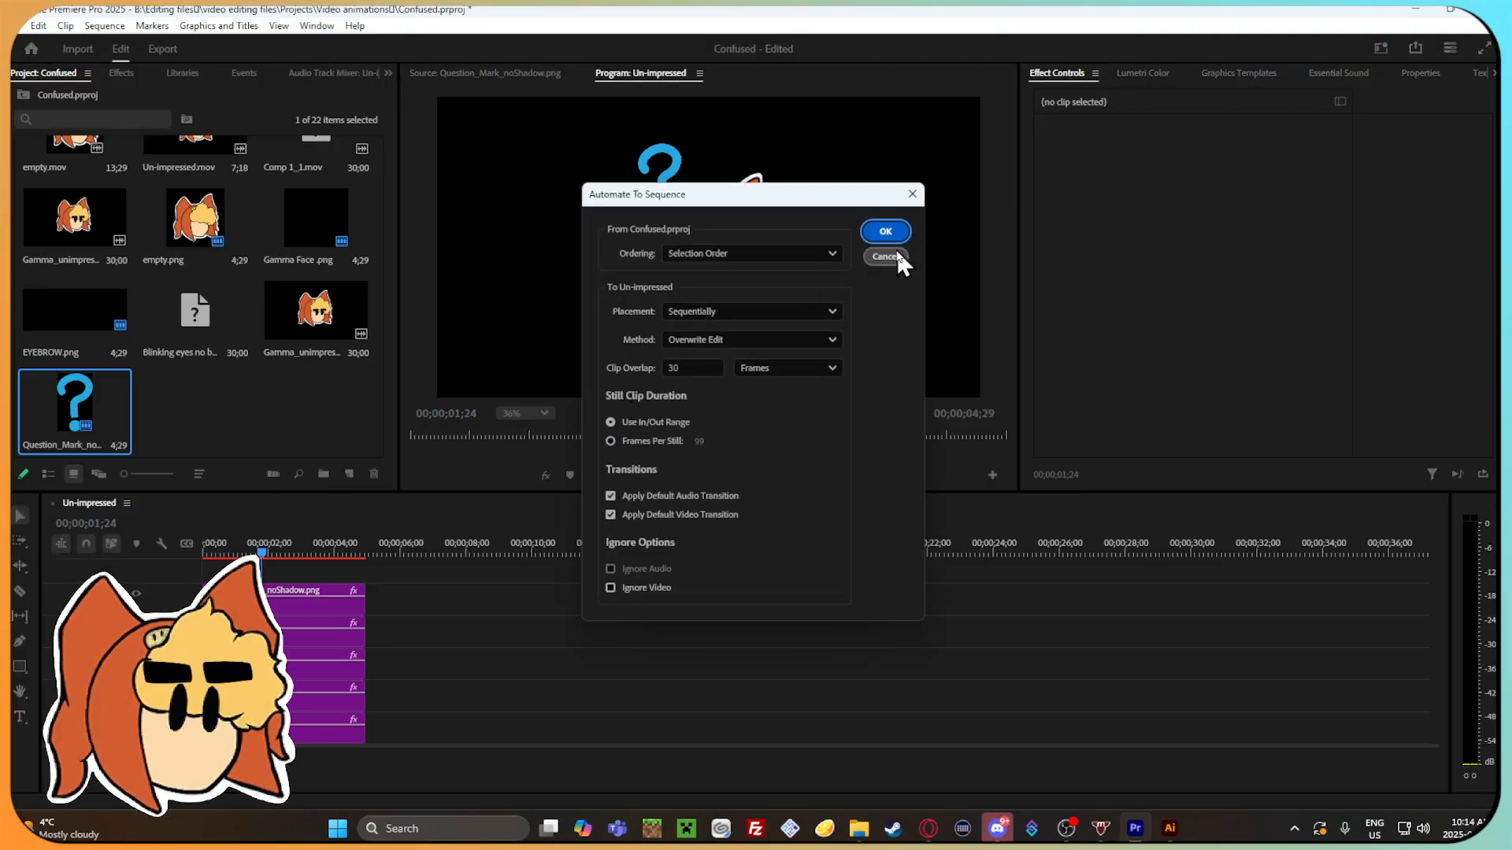
click(897, 253)
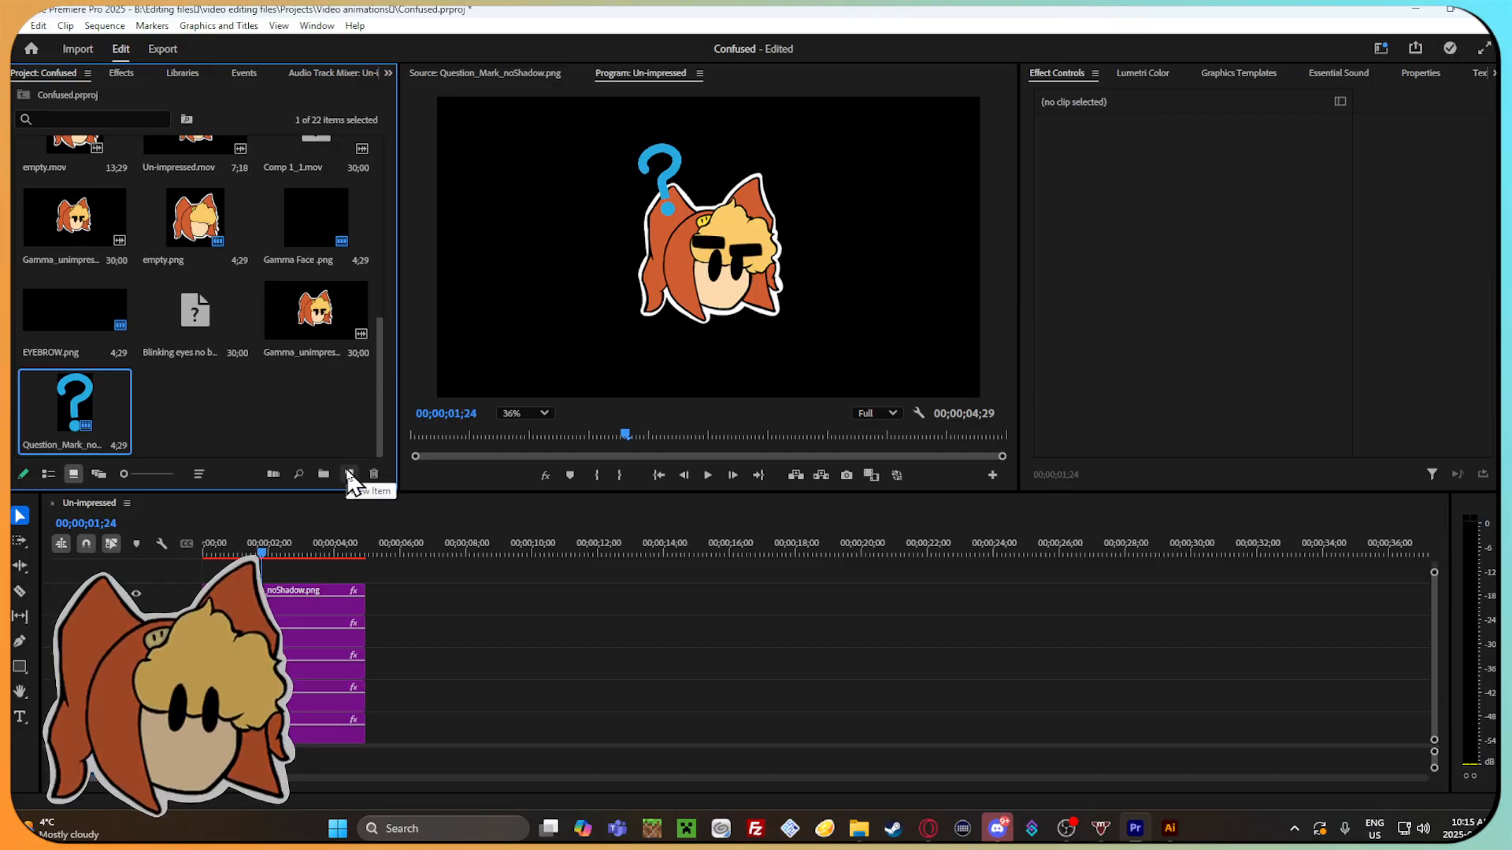
Replace the question mark footage in the project with Question_Mark_Outlined.png.
right_click(86, 400)
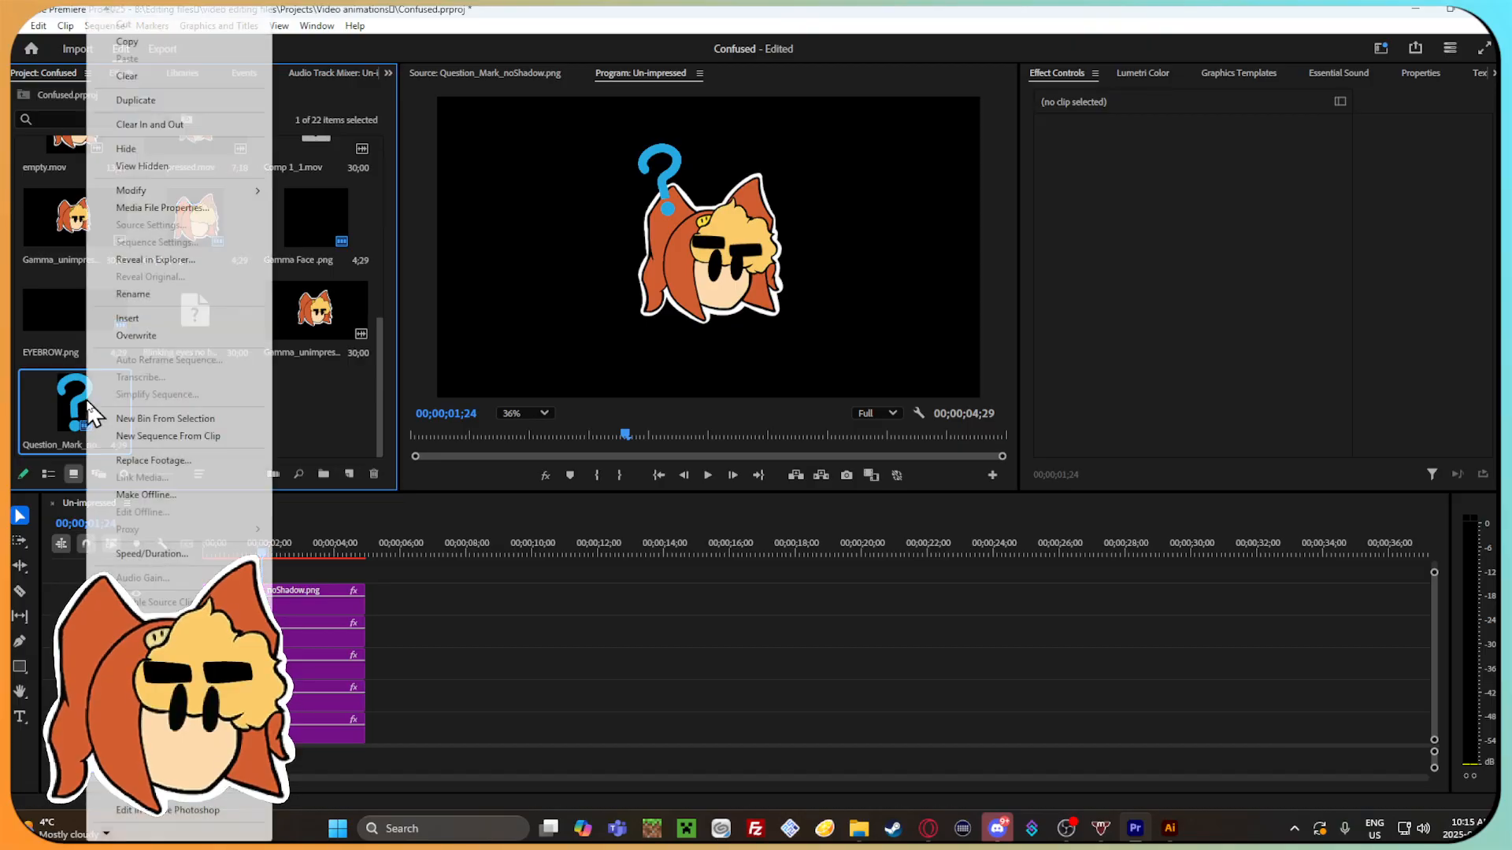
click(150, 461)
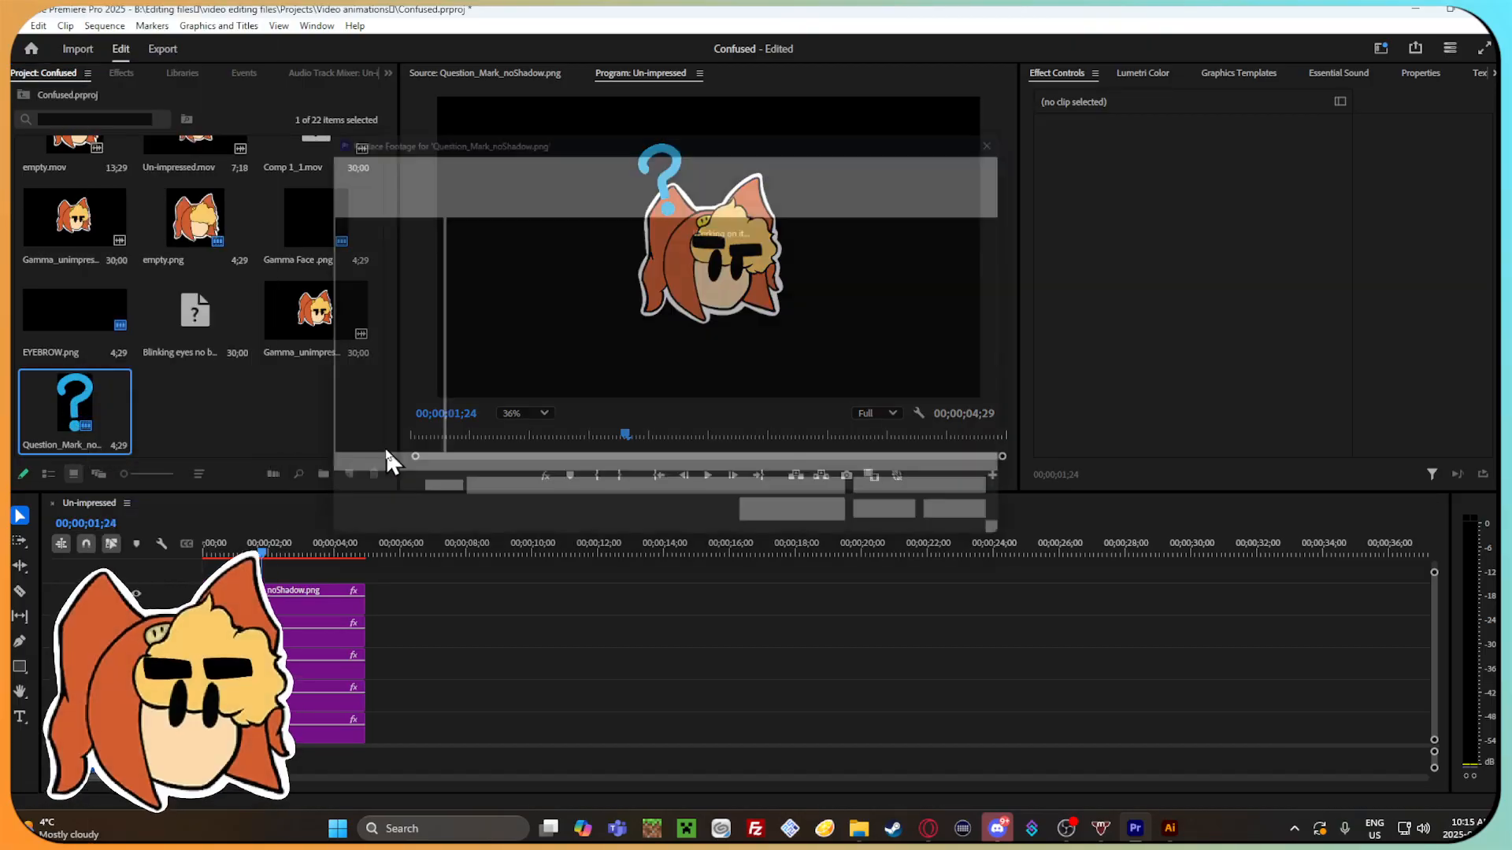
click(560, 307)
click(925, 532)
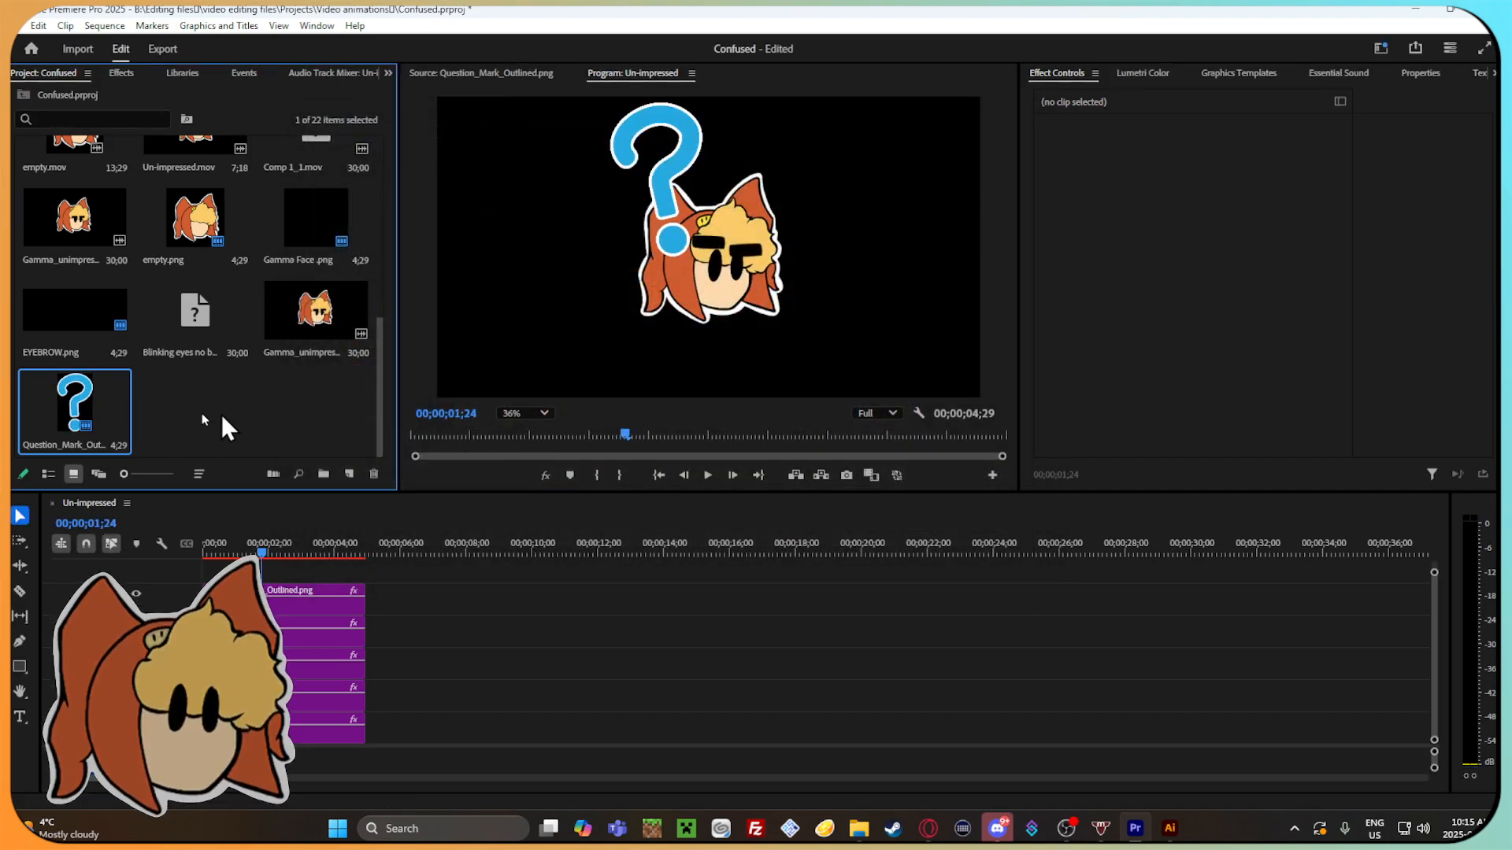
Set the outlined question mark's scale to 5 at its starting keyframe, 00;00;01;14.
mouse_move(264, 553)
mouse_down()
mouse_move(238, 551)
mouse_move(320, 551)
mouse_move(259, 553)
mouse_up()
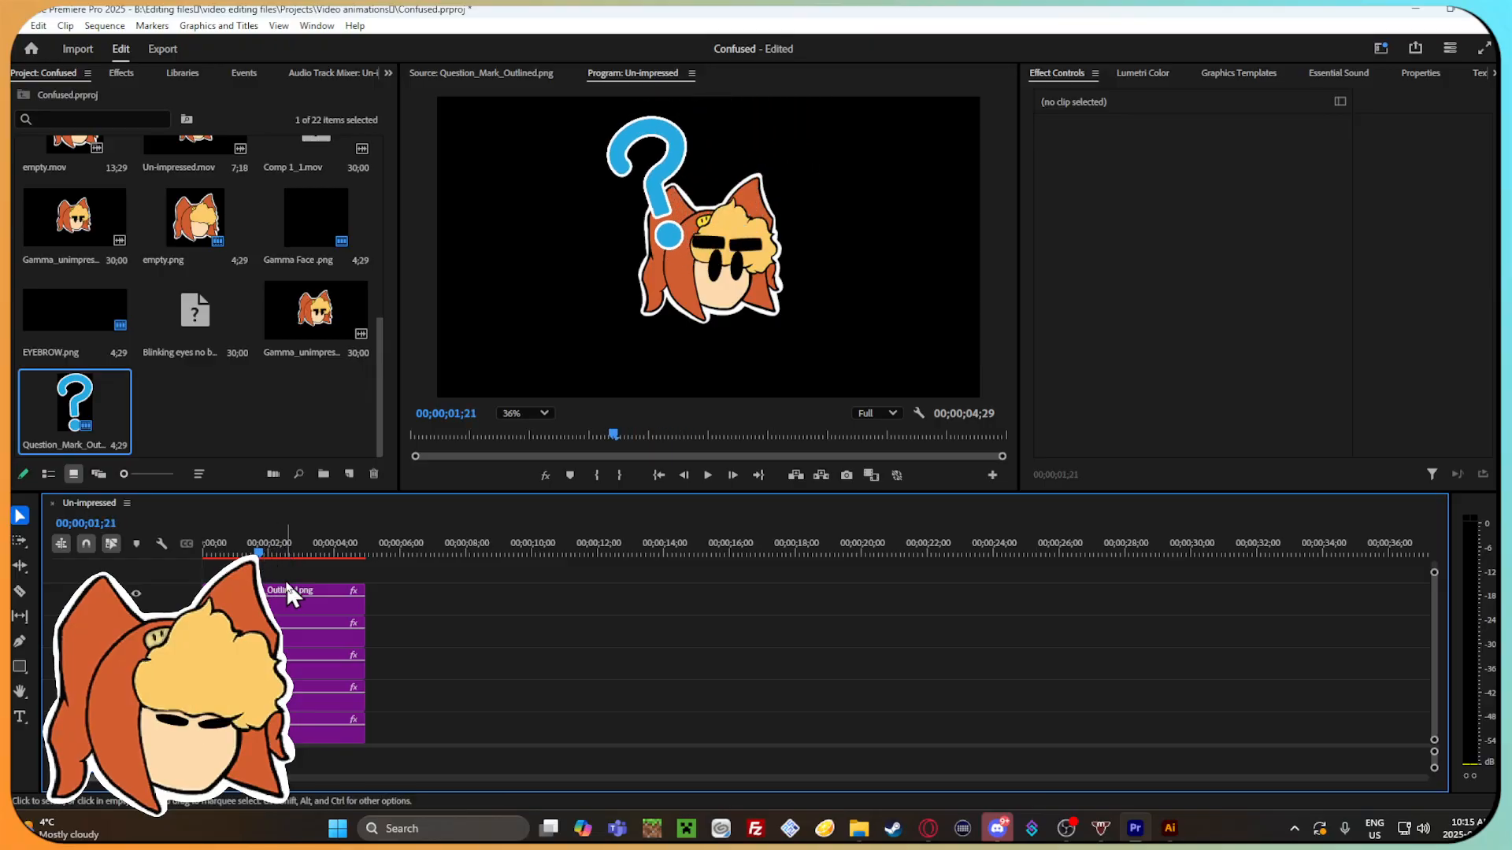
click(285, 589)
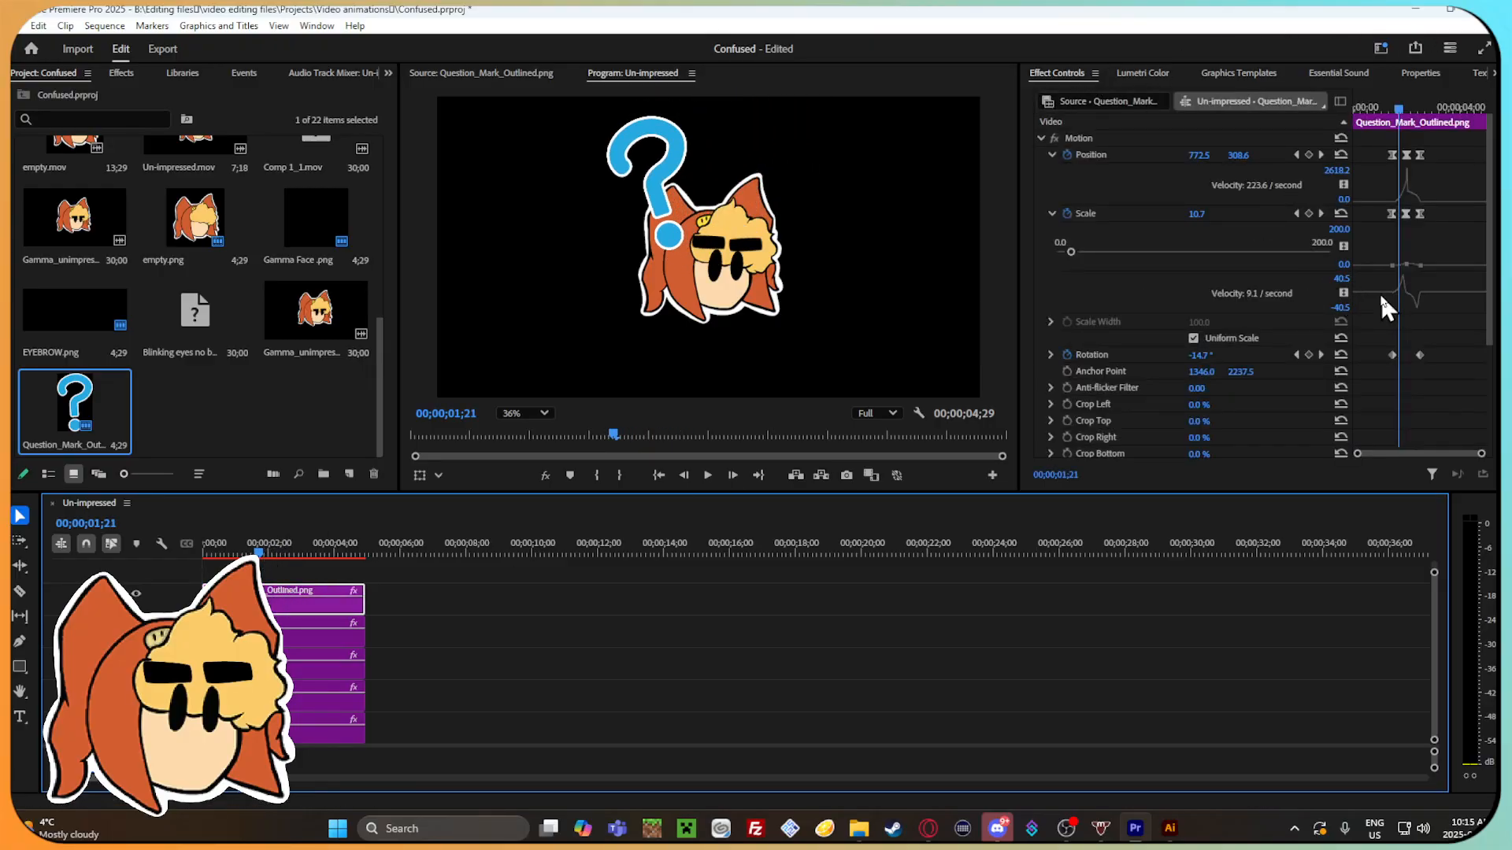
click(1391, 106)
drag(1392, 106, 1391, 109)
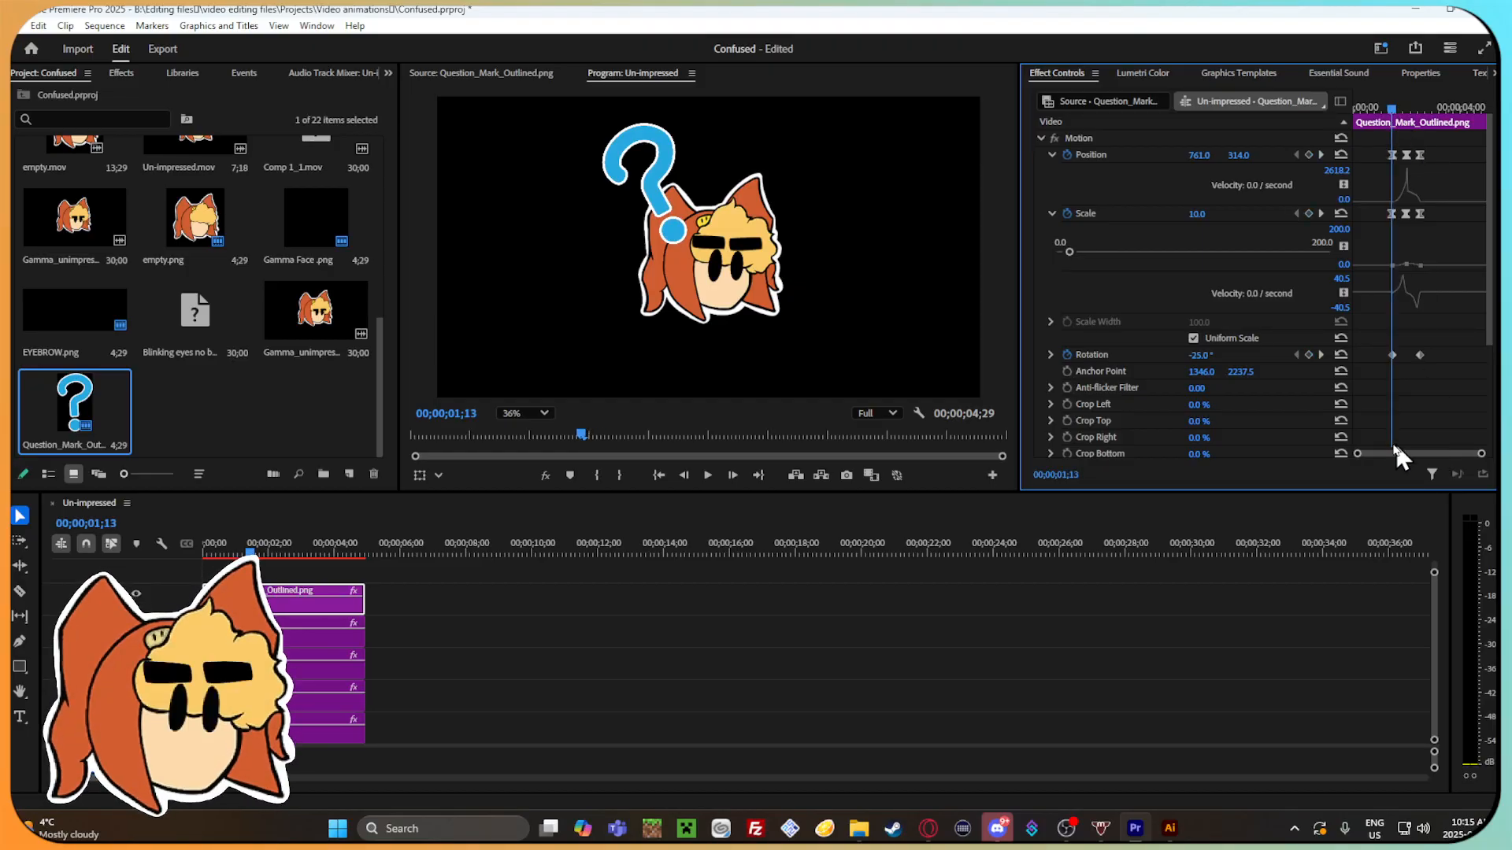
drag(1355, 455, 1397, 429)
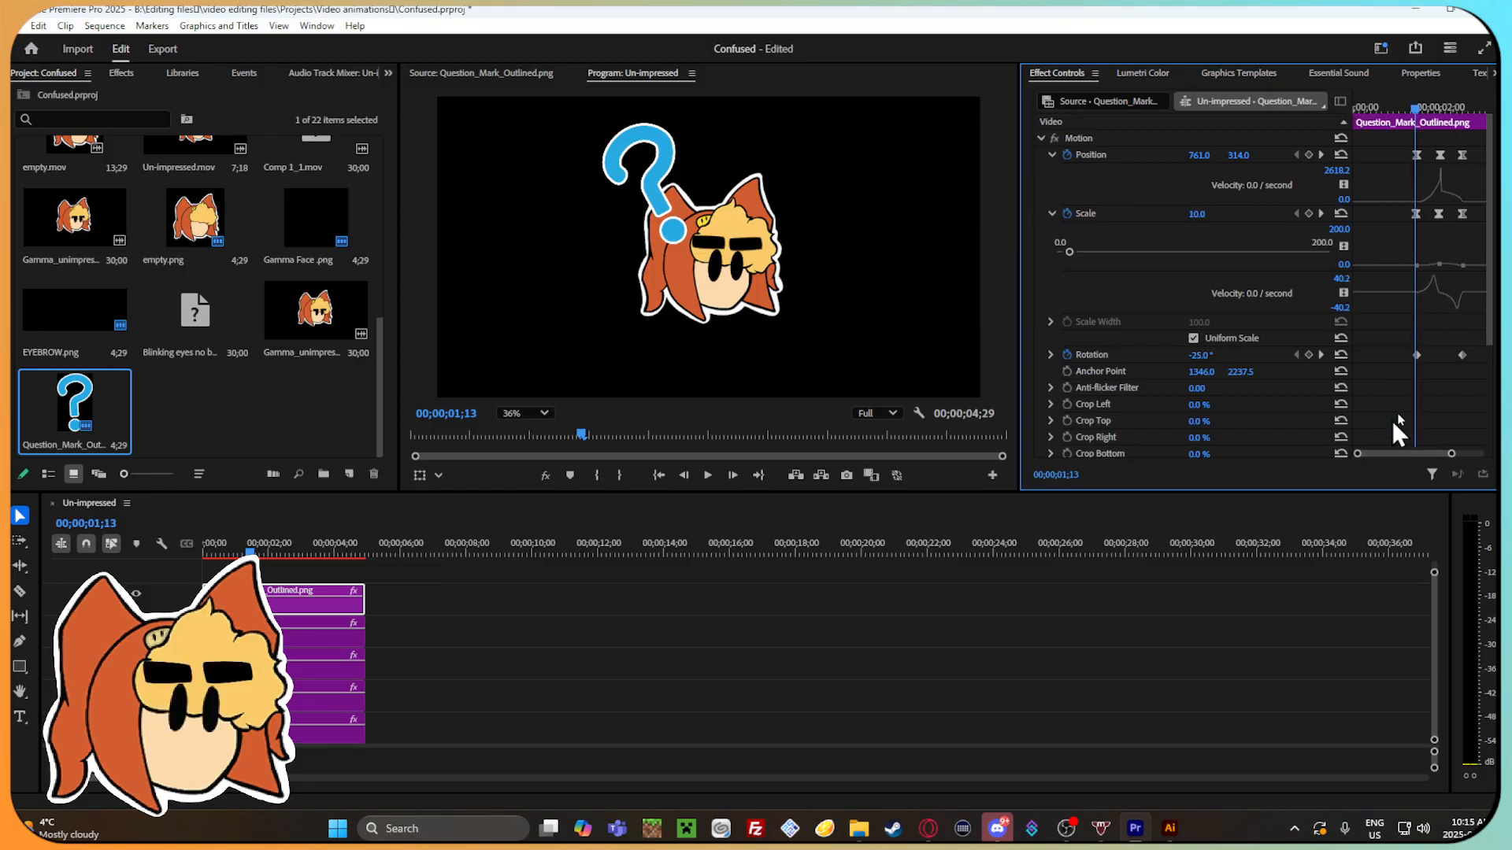
click(1414, 354)
mouse_move(1412, 115)
mouse_down()
mouse_move(1397, 113)
mouse_move(1419, 111)
mouse_up()
drag(1197, 215, 1196, 214)
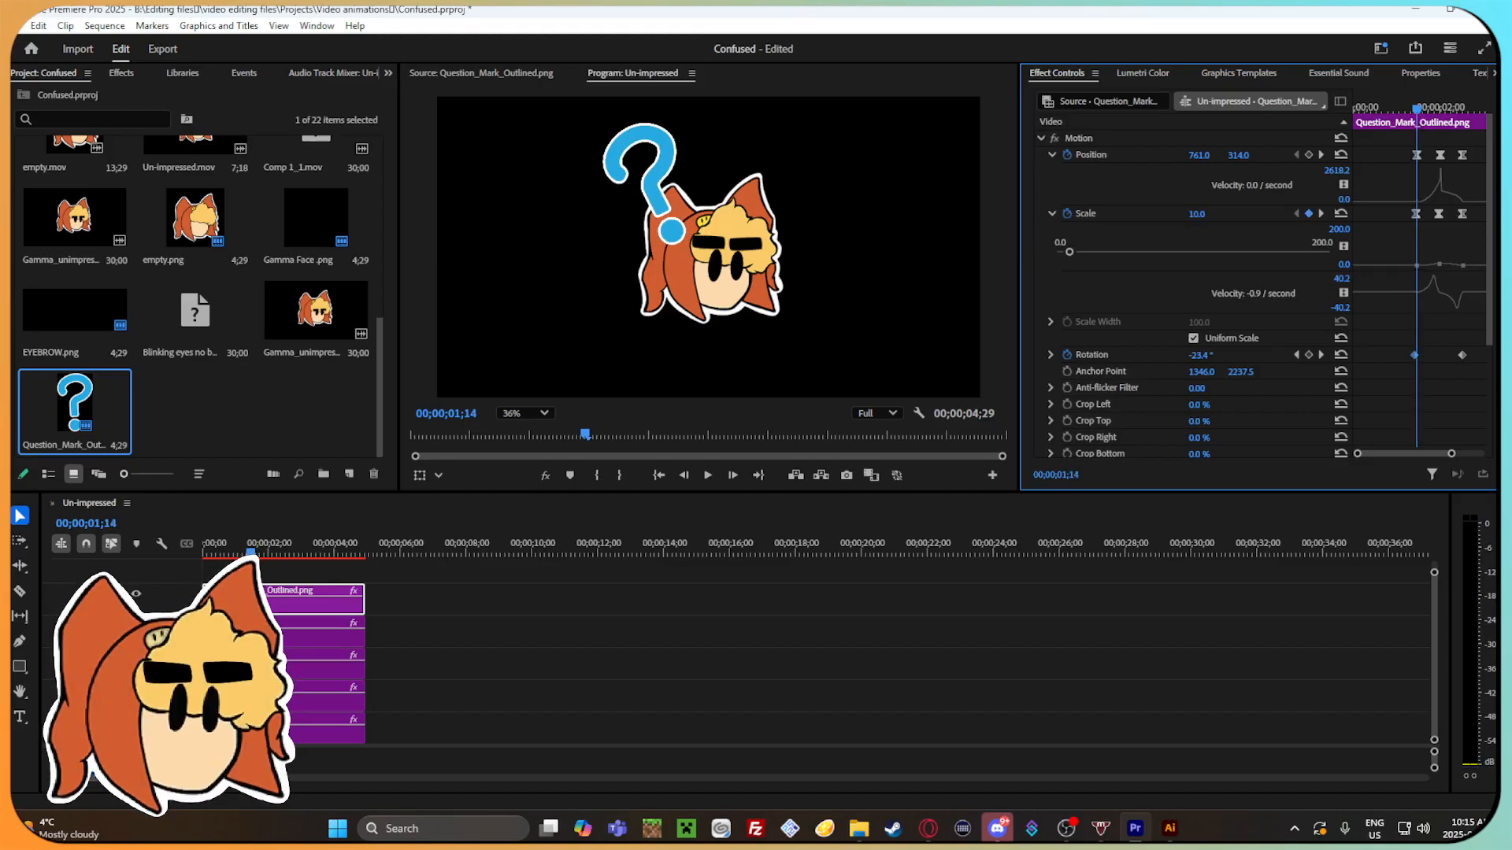
text(5)
key(Return)
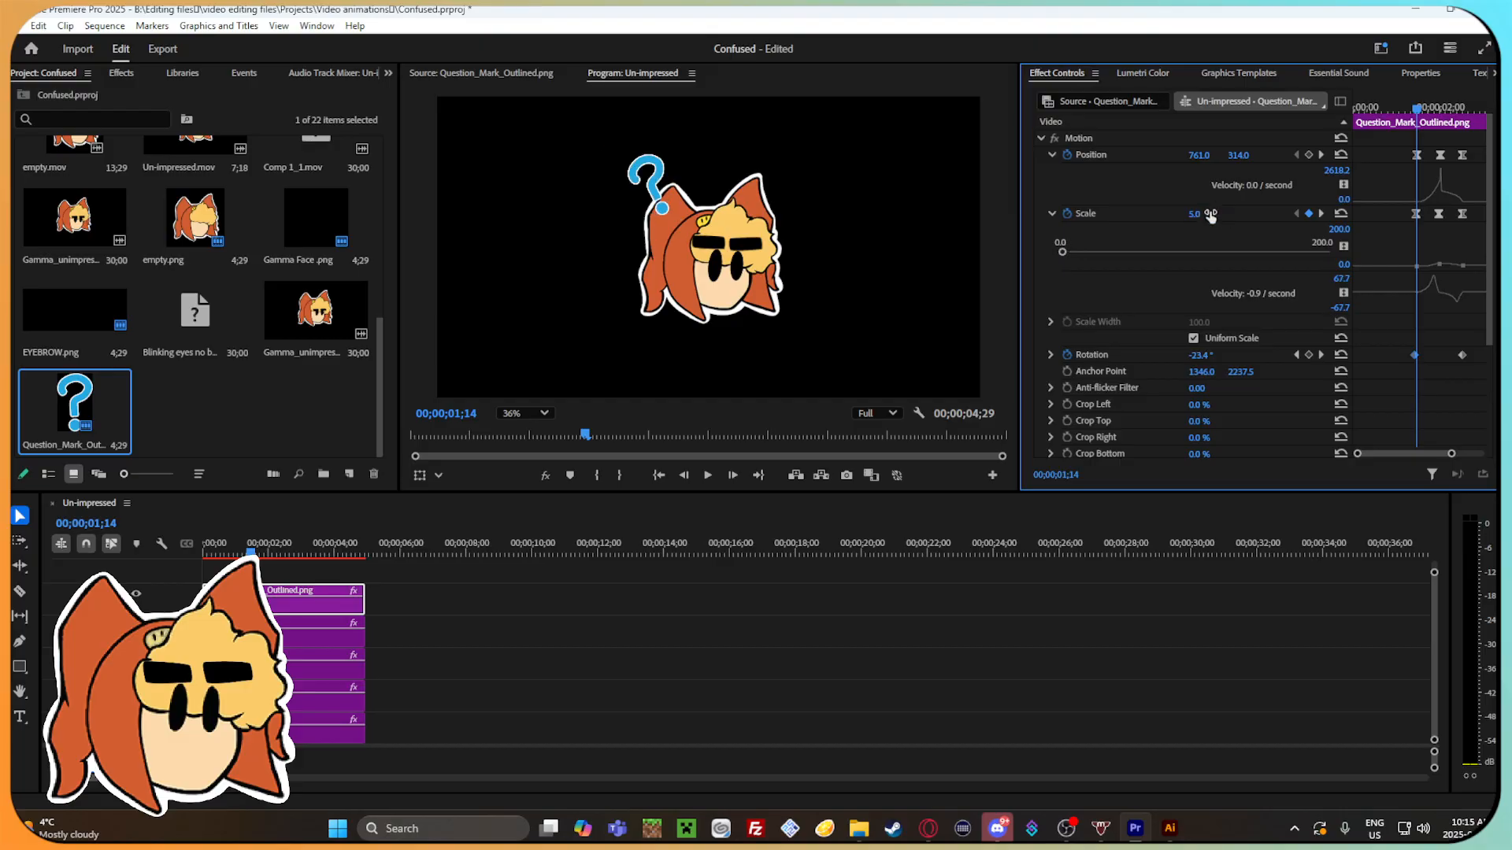
Set the question mark's scale to 10 at its middle keyframe, 00;00;02;00.
drag(1419, 111, 1441, 124)
drag(1213, 214, 1205, 213)
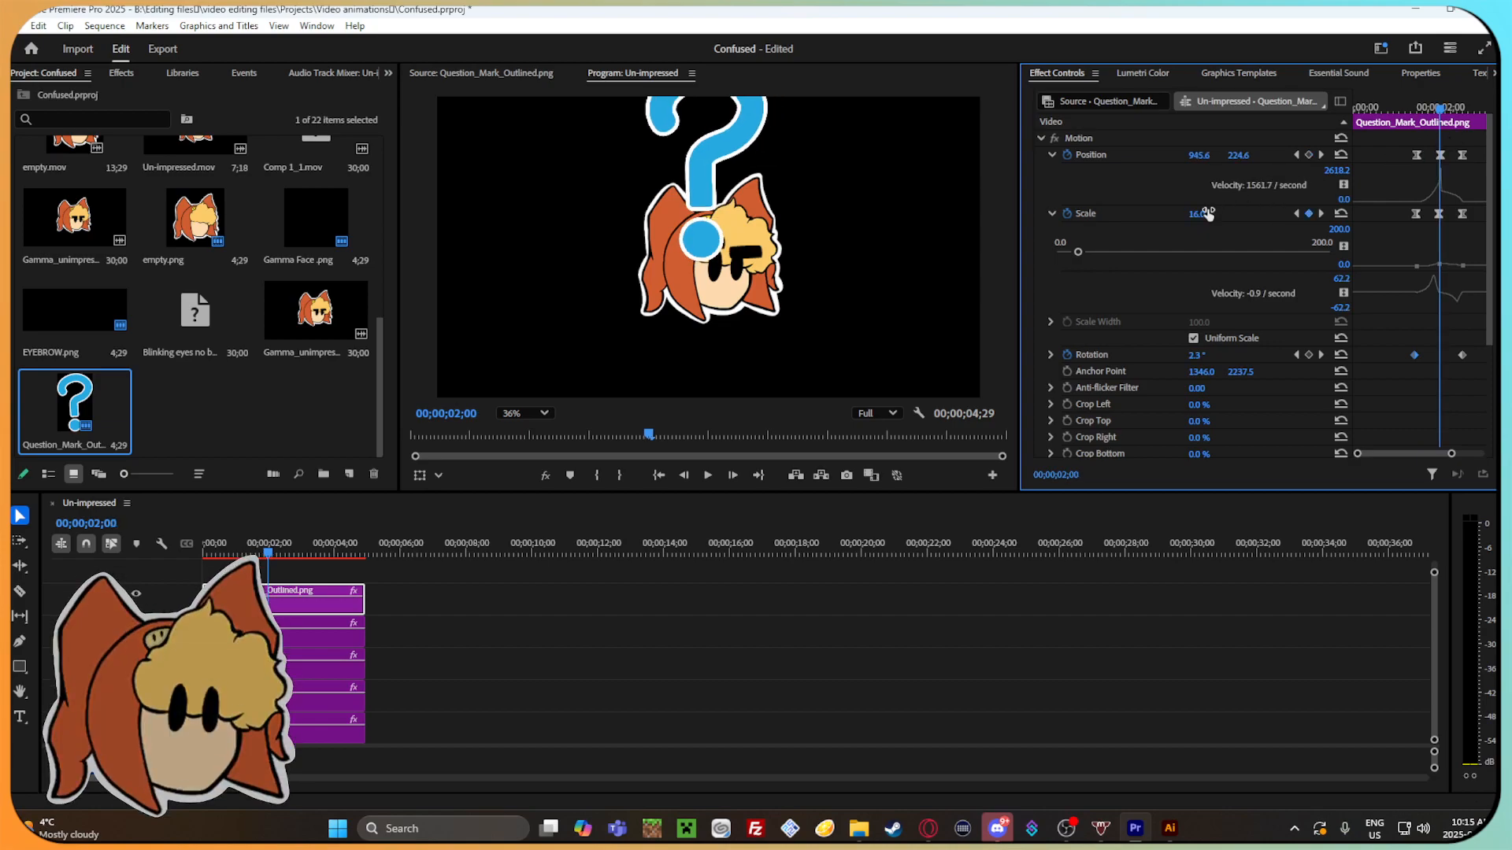
click(1207, 212)
text(10)
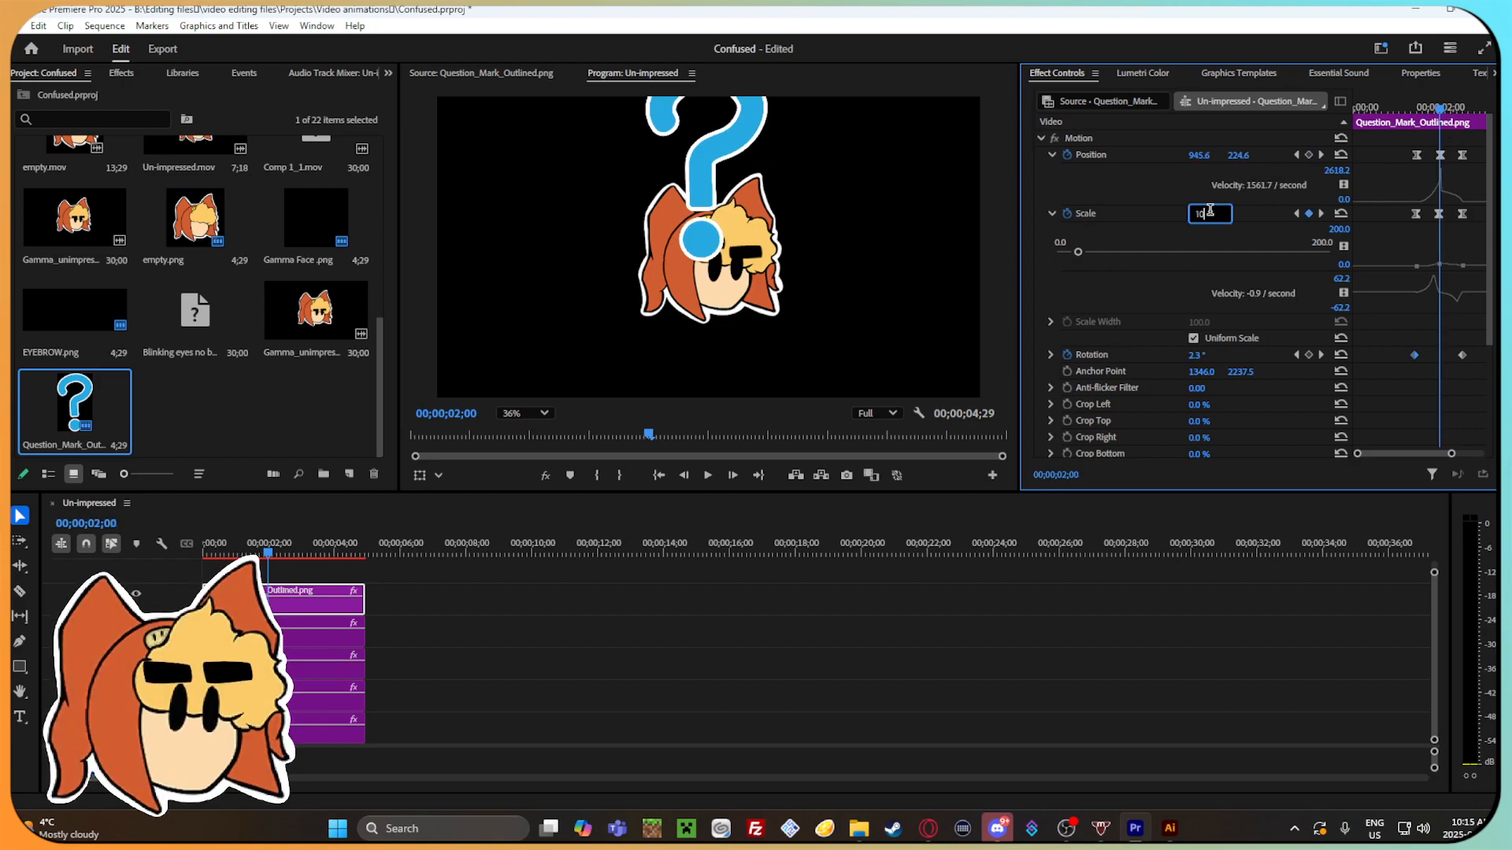
key(Return)
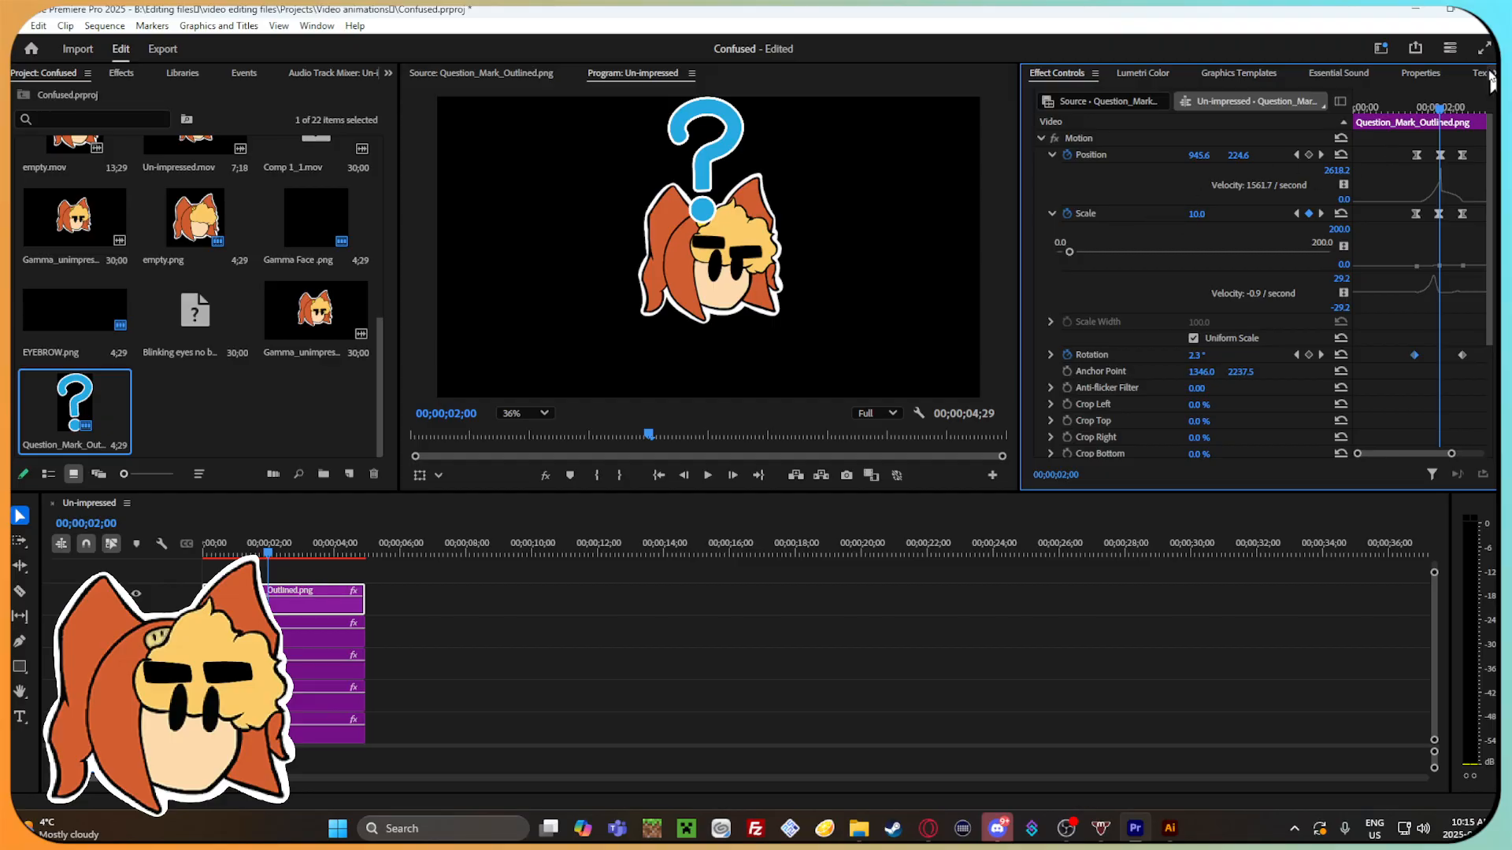
Move the question mark outward to position 1287, 318 at its last keyframe, 00;00;02;16.
drag(1446, 112, 1467, 157)
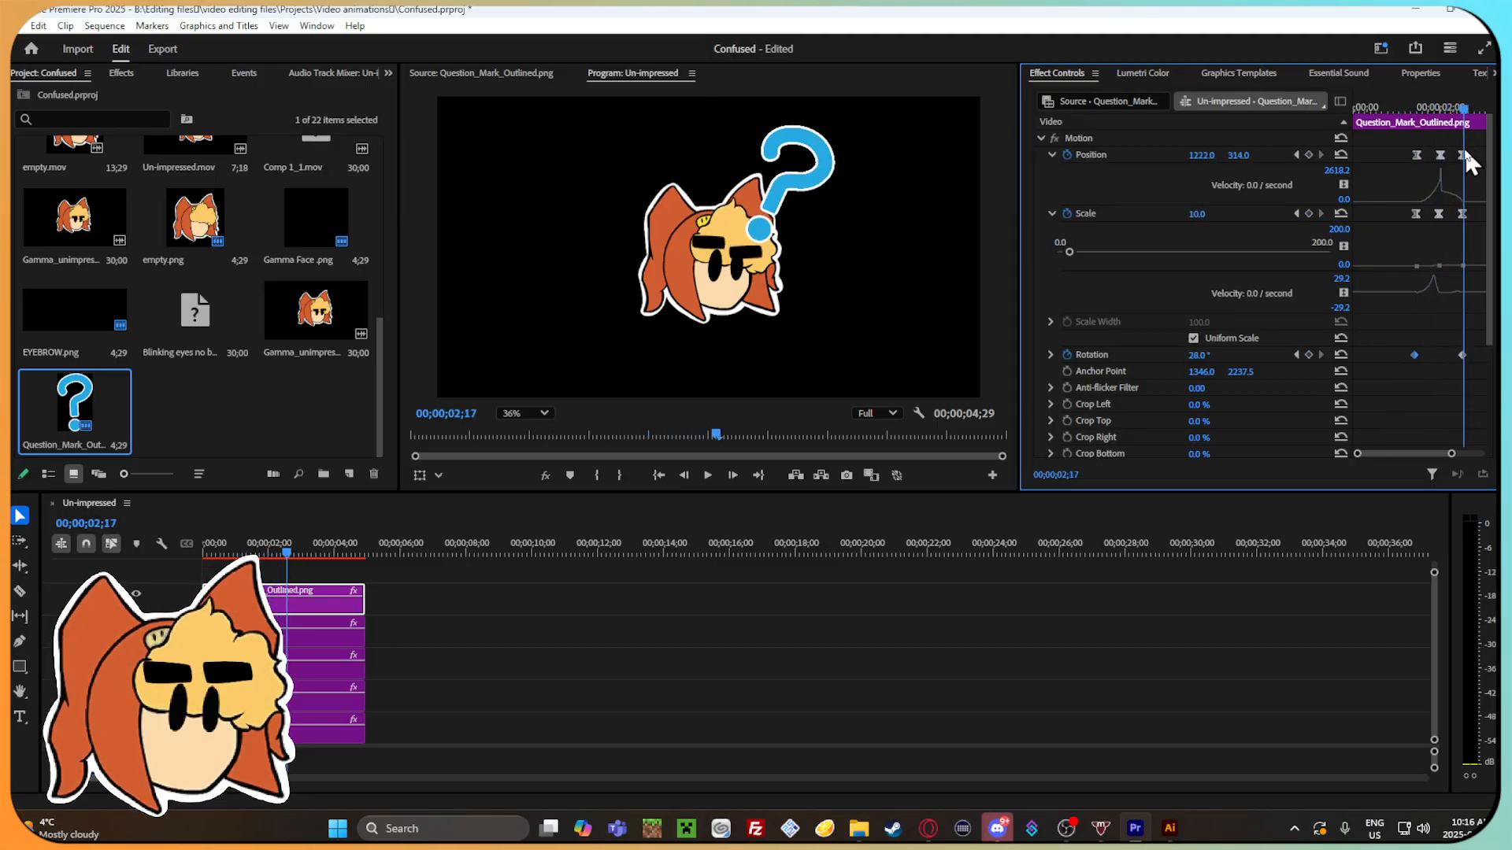
key(Left)
drag(1240, 155, 1211, 162)
mouse_move(1466, 110)
mouse_down()
mouse_move(1421, 108)
mouse_move(1466, 120)
mouse_up()
drag(1201, 155, 1361, 131)
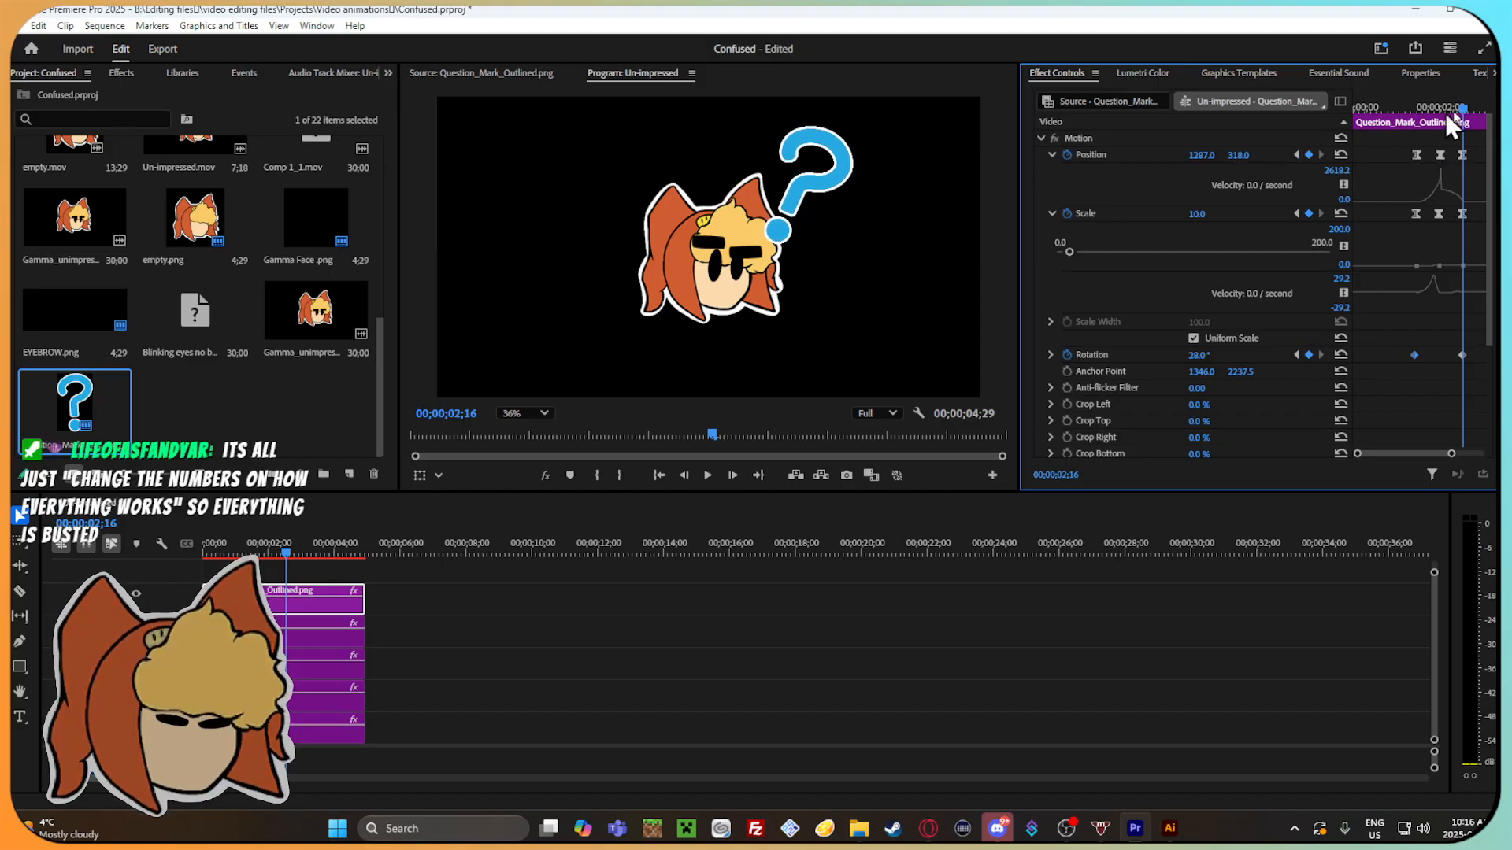
Scrub back through the question mark's swing to 00;00;01;14 to check the adjusted position and scale.
mouse_move(1463, 118)
mouse_down()
mouse_move(1427, 119)
mouse_move(1469, 119)
mouse_move(1441, 124)
mouse_move(1457, 130)
mouse_up()
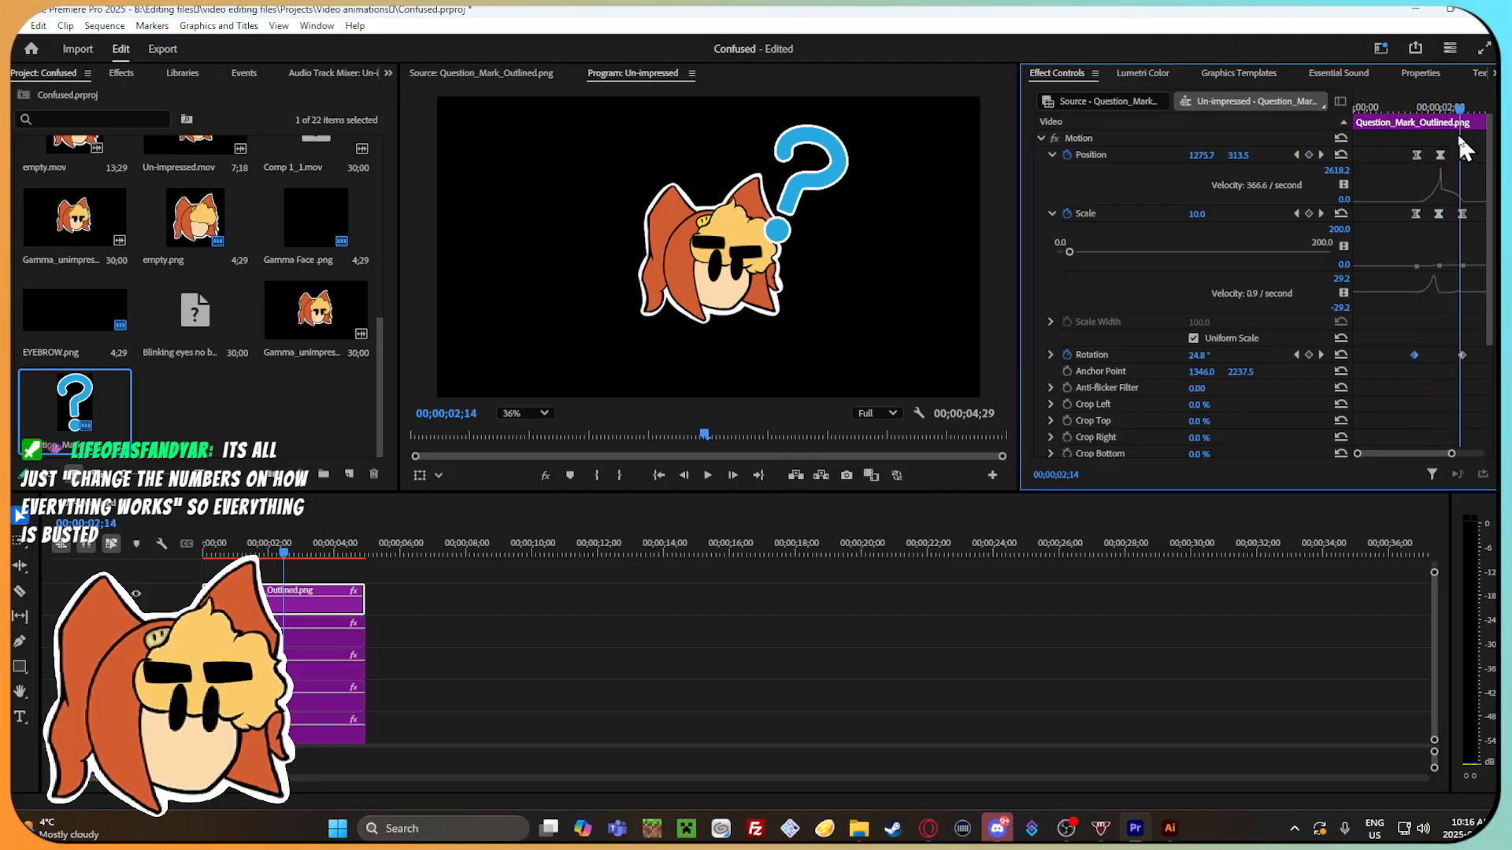
drag(704, 492, 706, 496)
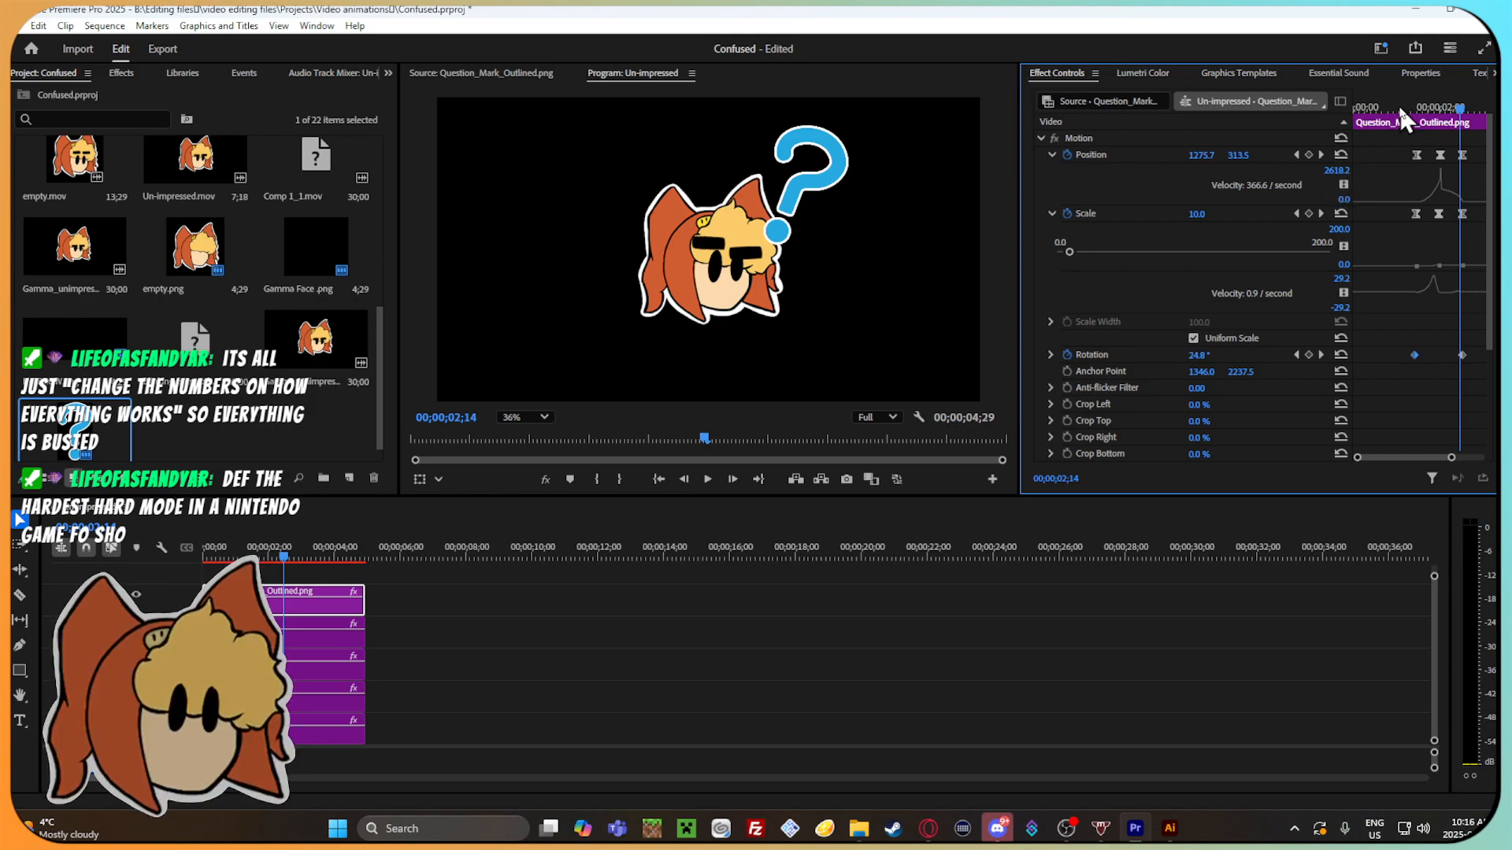
drag(1457, 112, 1427, 122)
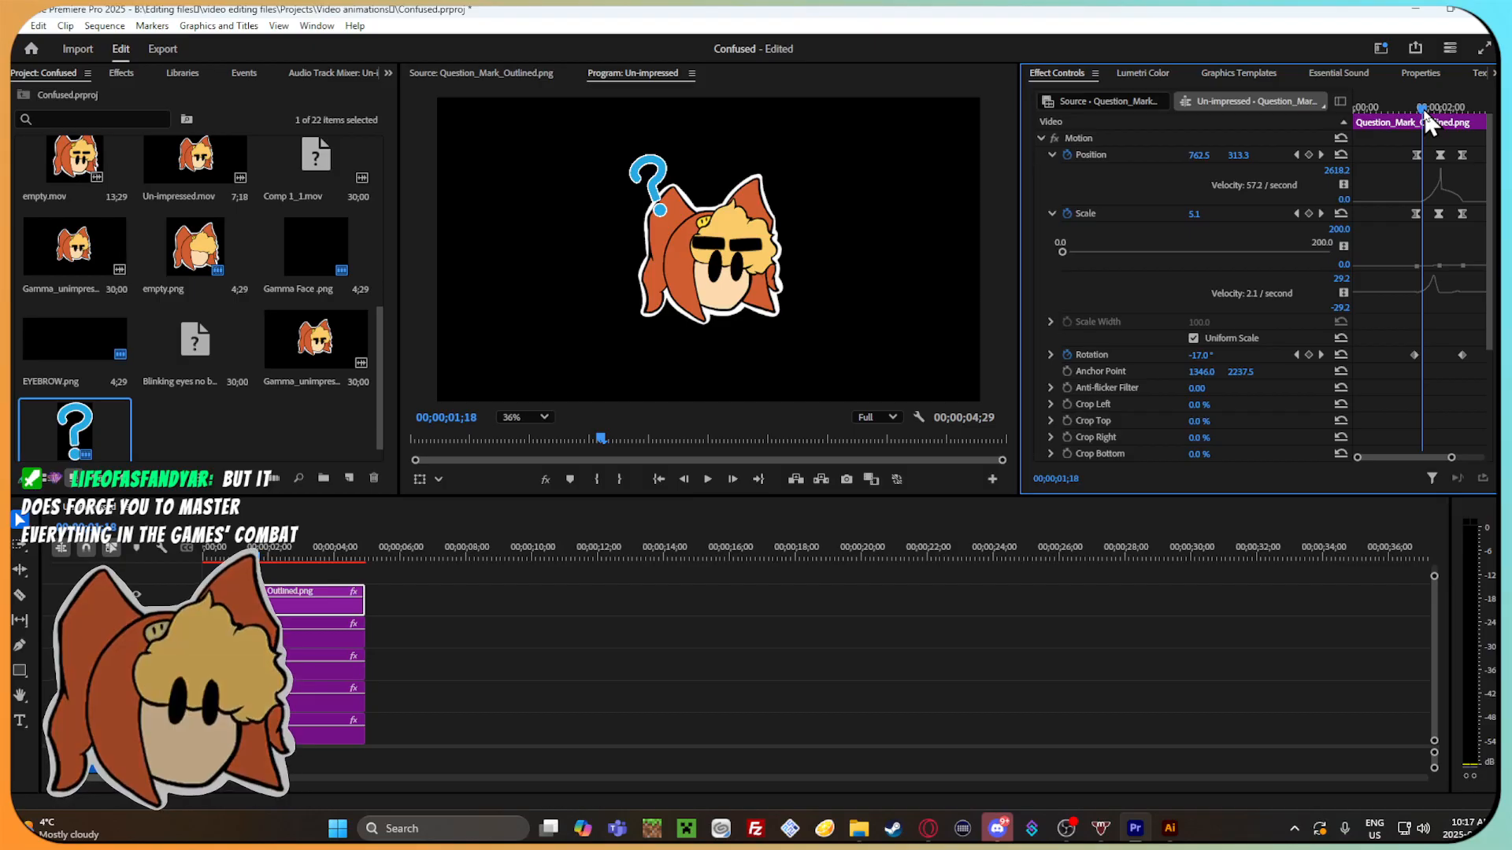
mouse_move(1427, 118)
mouse_down()
mouse_move(1463, 114)
mouse_move(1405, 108)
mouse_move(1419, 114)
mouse_up()
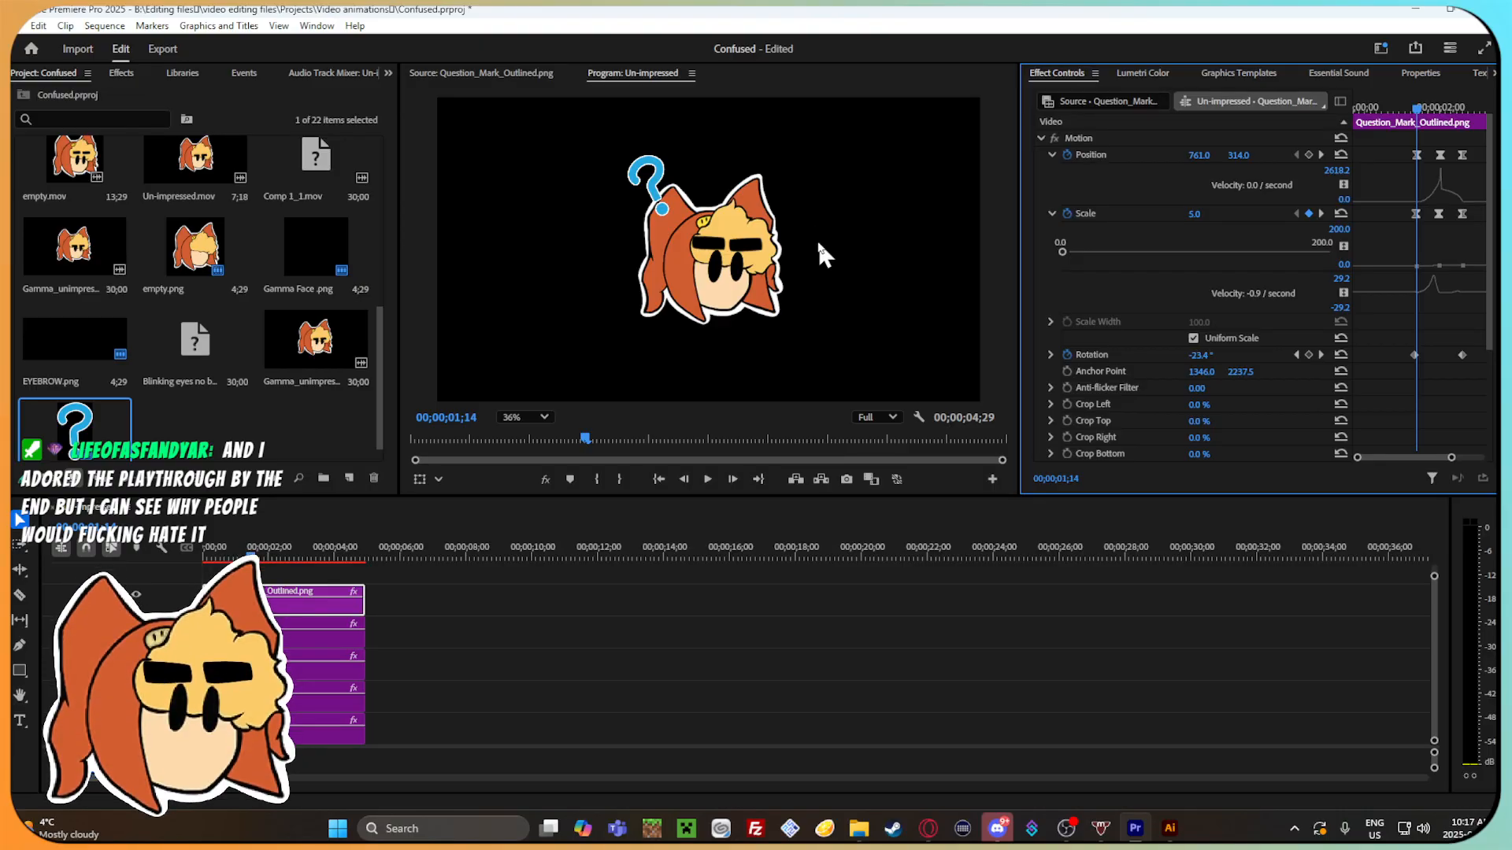
Group the four character clips beneath the outlined question mark in the timeline.
click(404, 600)
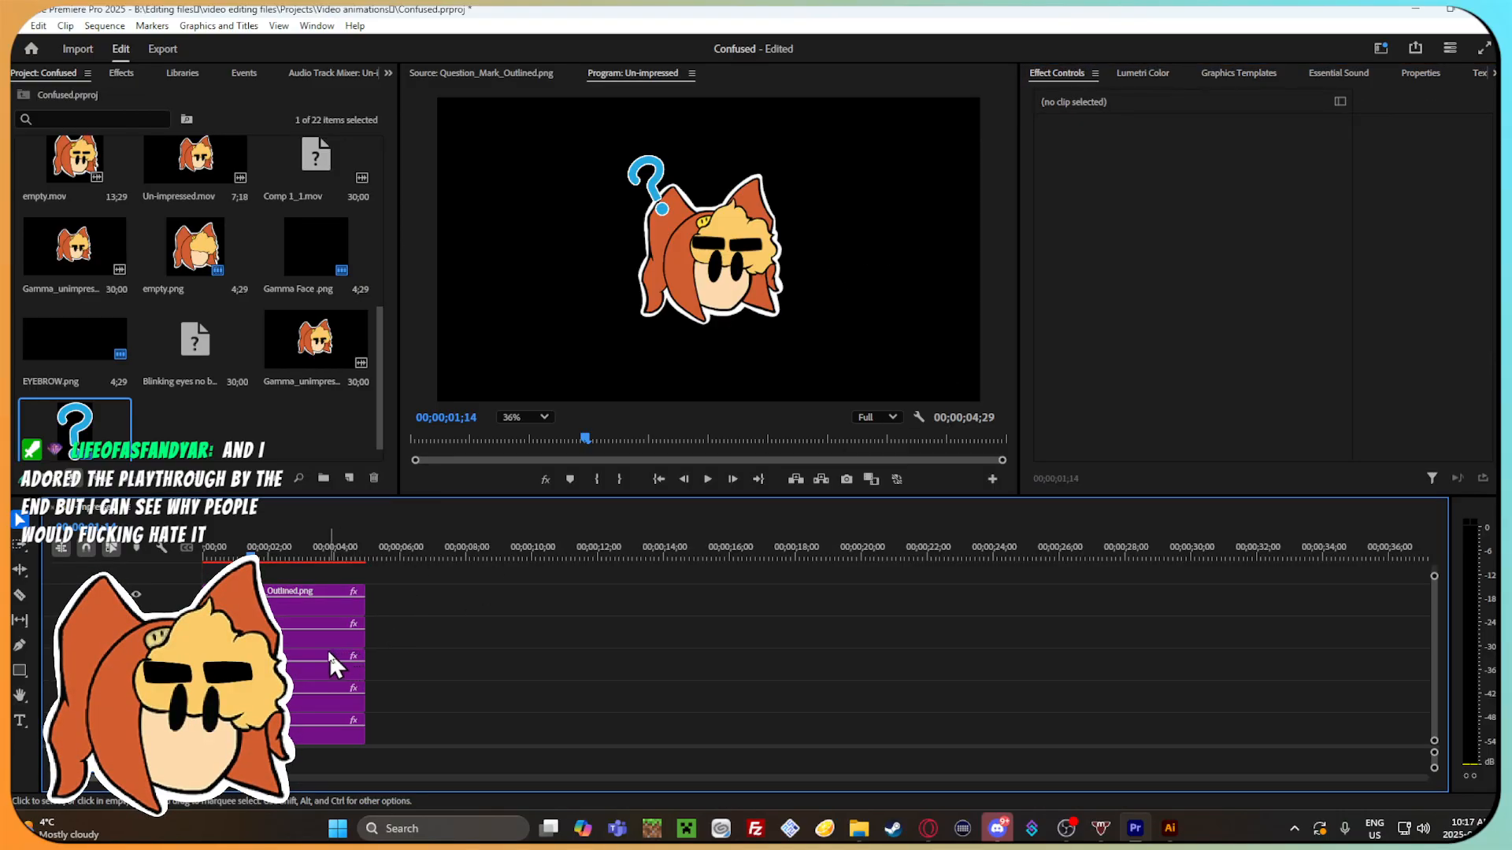
click(311, 642)
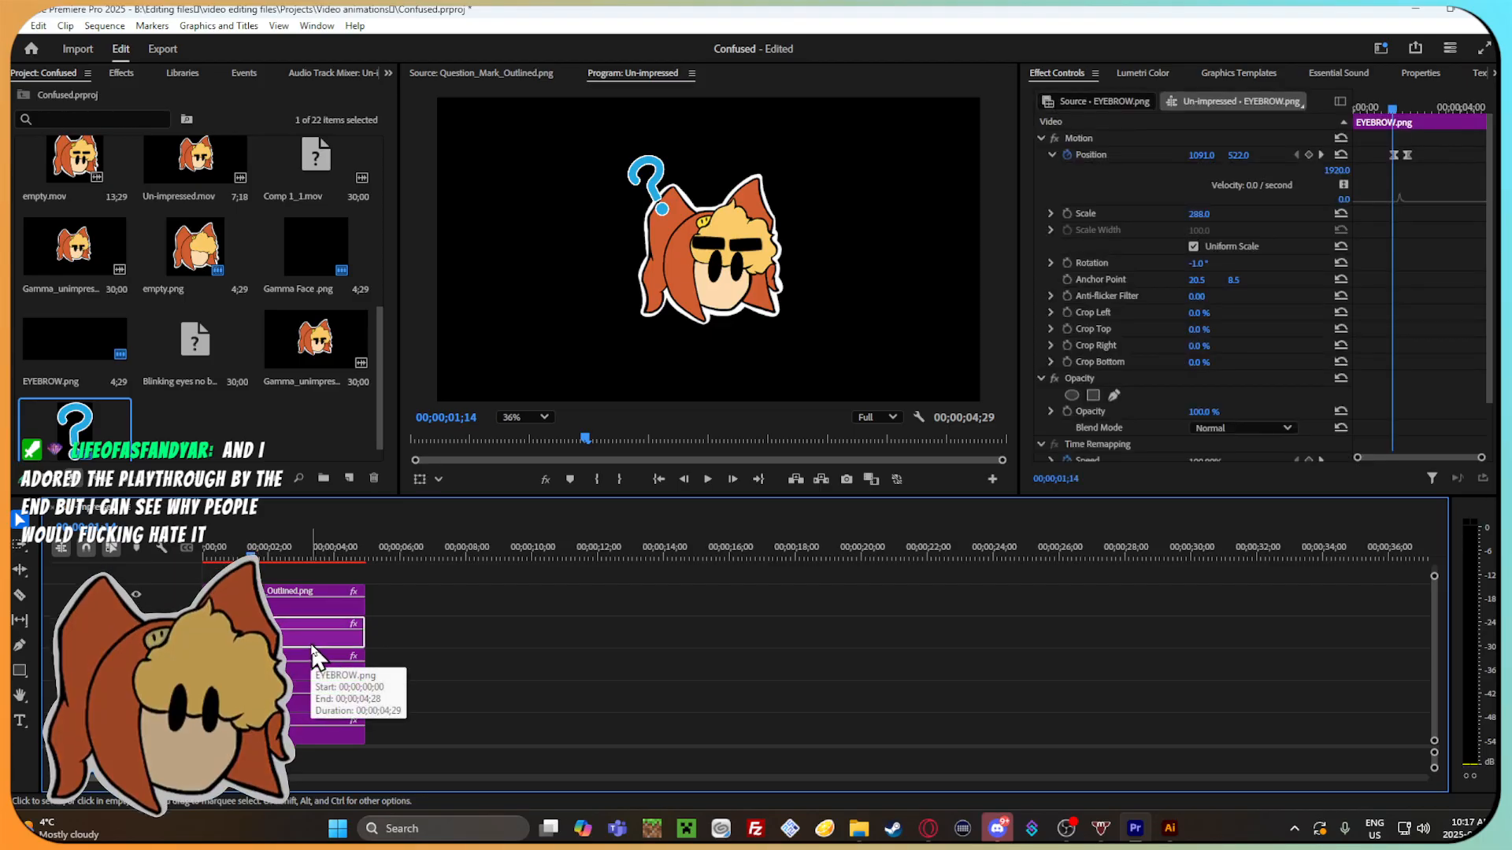
click(438, 643)
click(306, 635)
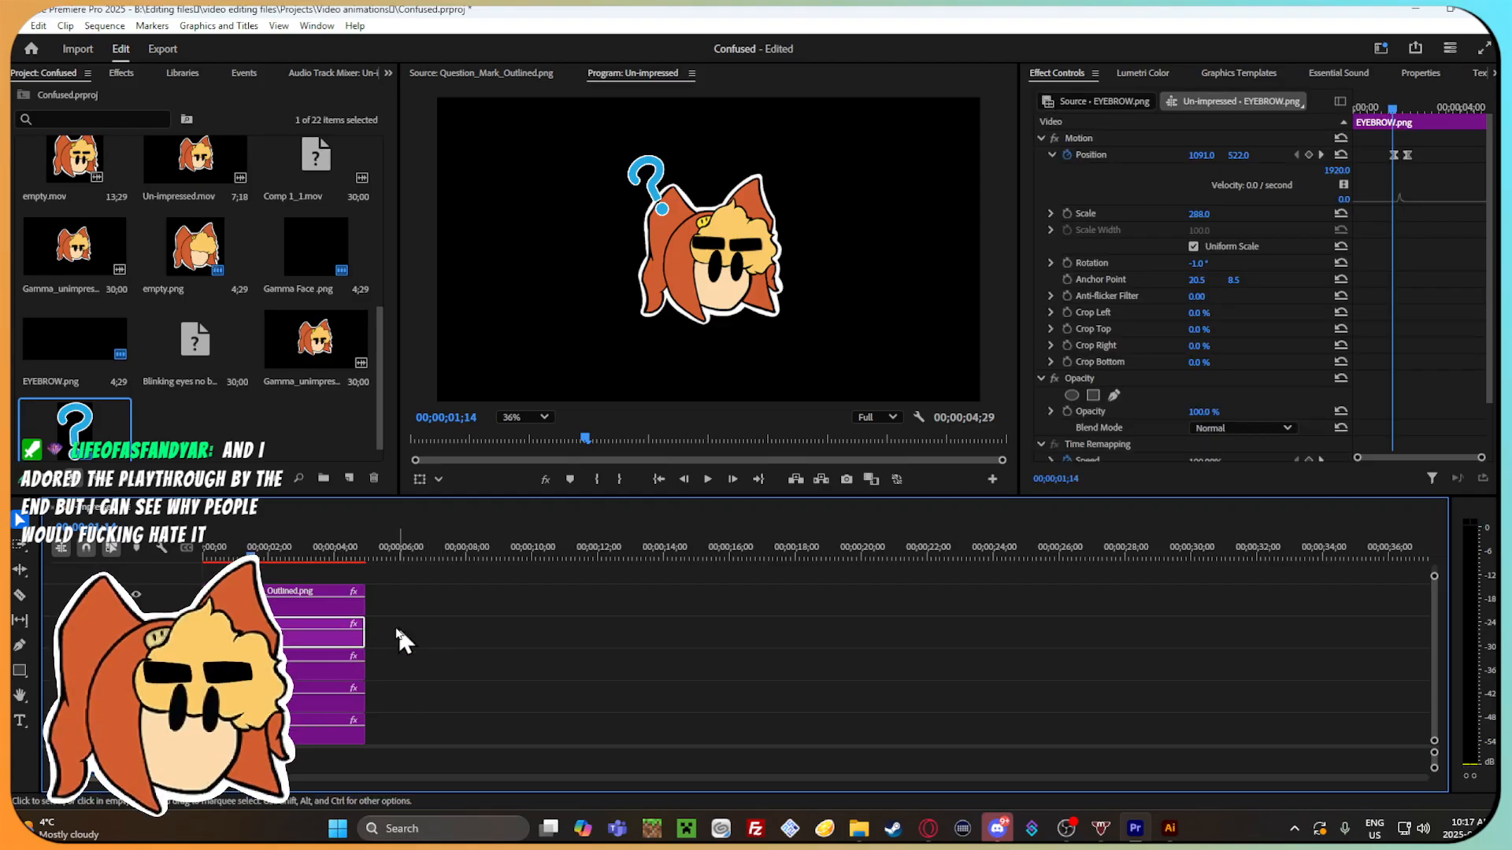
shift+click(293, 724)
shift+click(292, 697)
shift+click(296, 665)
right_click(296, 653)
click(377, 366)
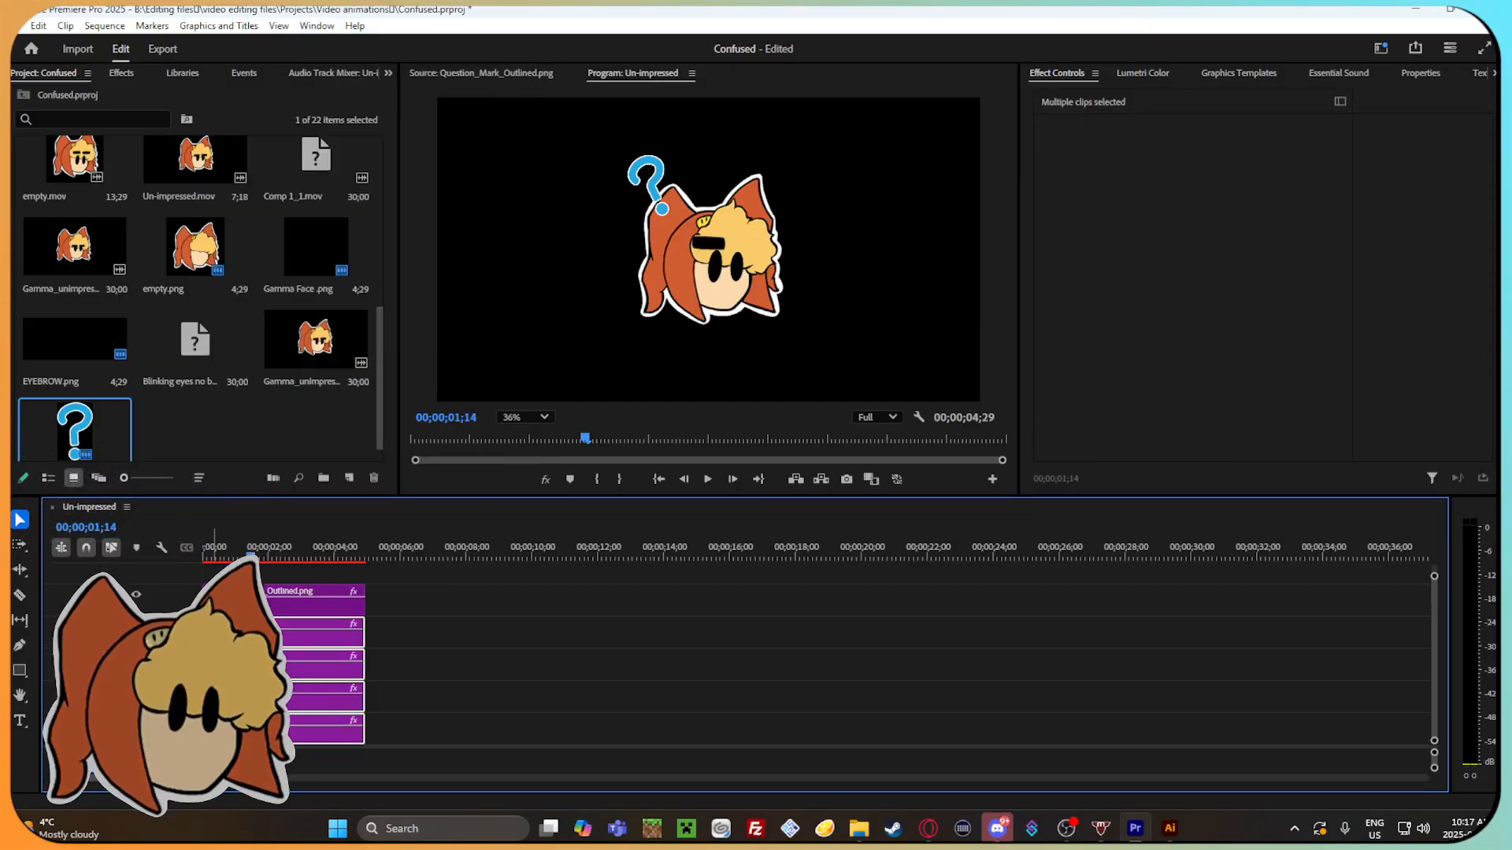
scroll(285, 650, down, 3)
scroll(285, 650, up, 3)
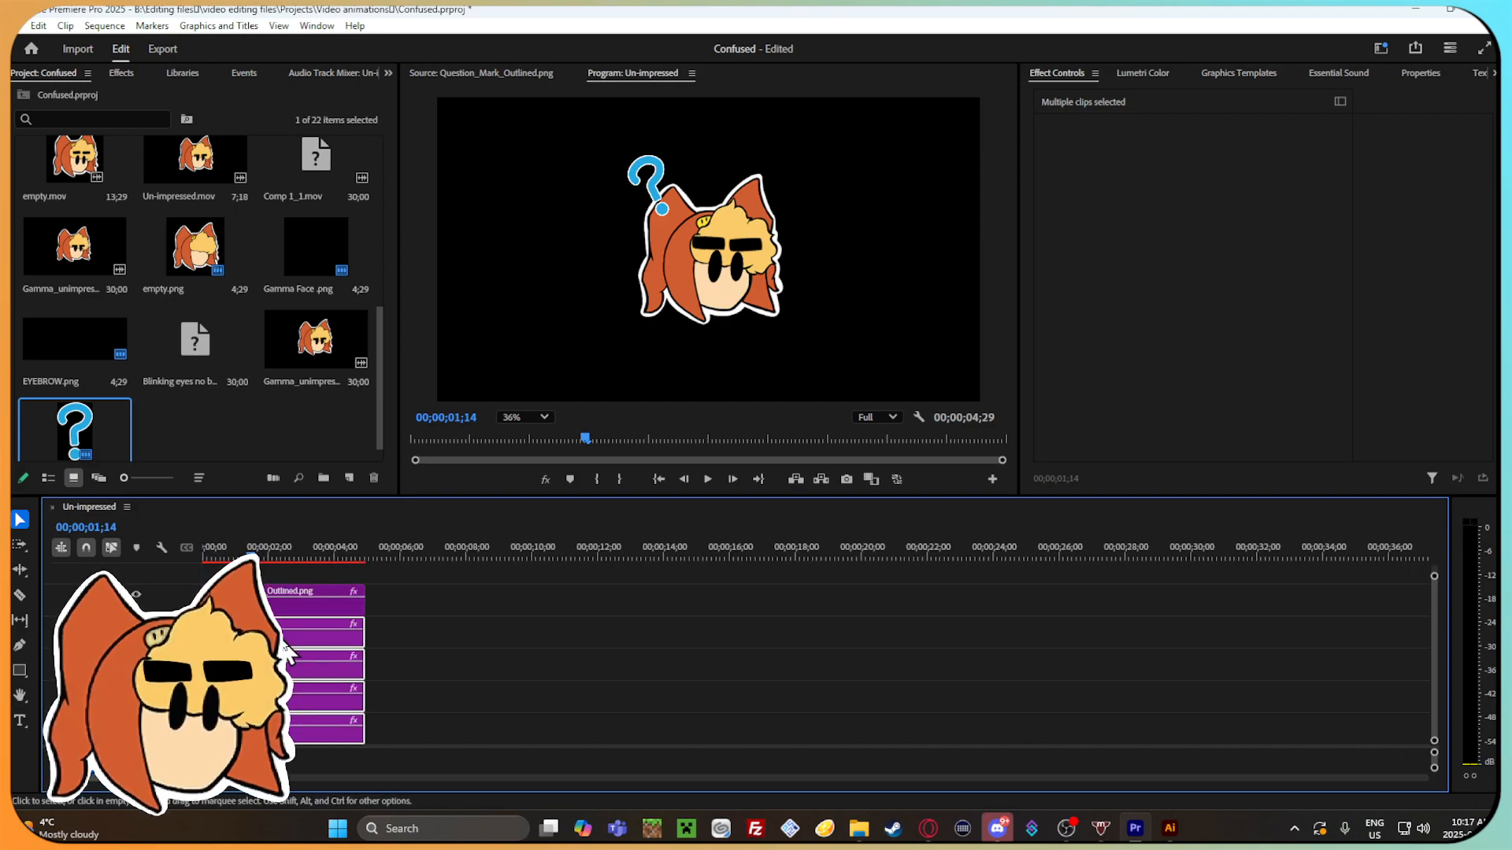
right_click(290, 702)
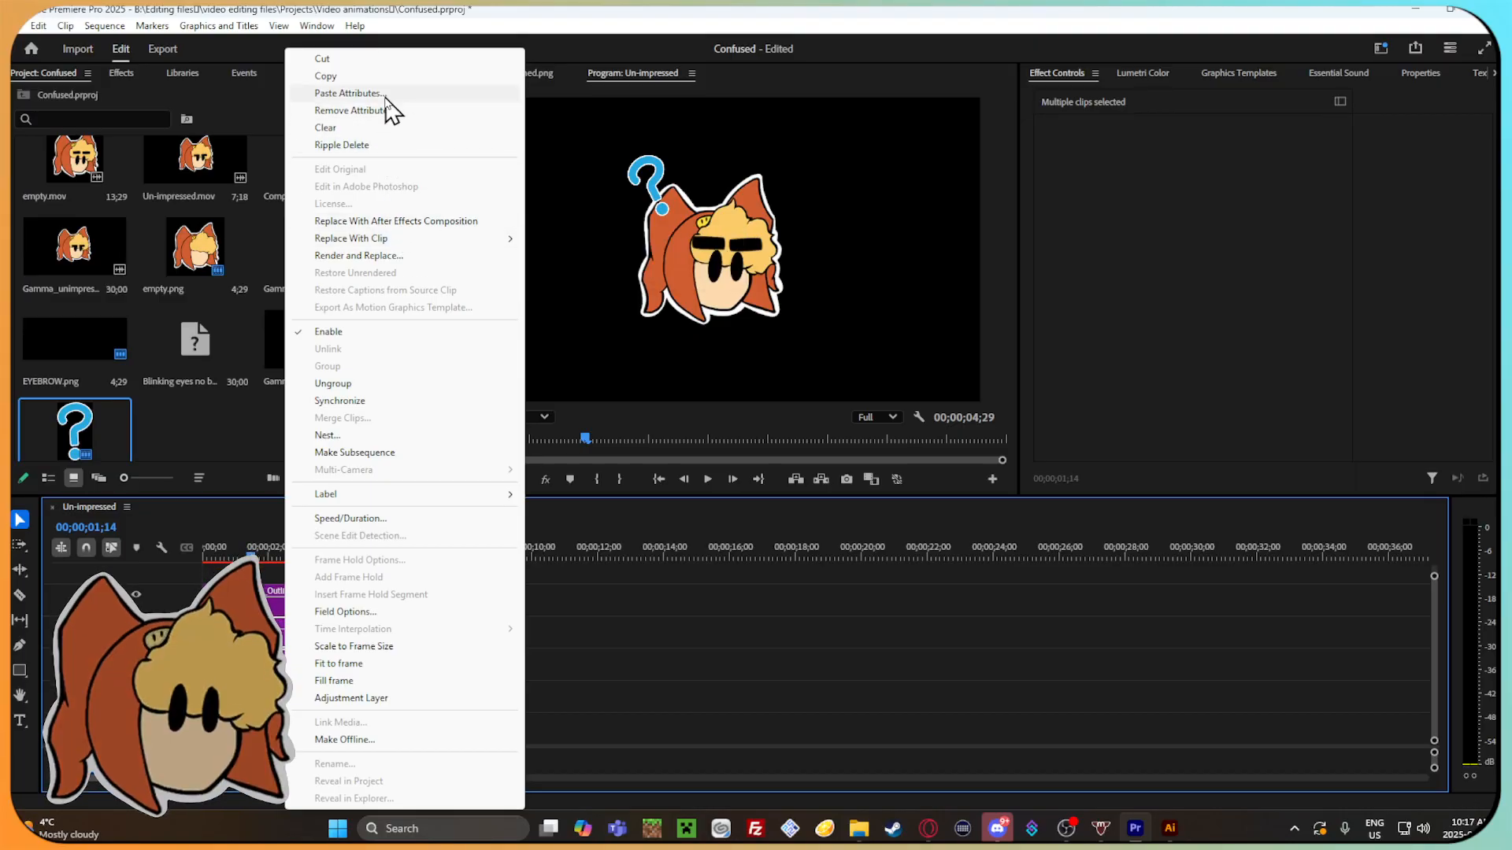
click(687, 683)
Smooth the outlined question mark's two rotation keyframes with Bezier easing, applying Ease Out to the starting one.
mouse_move(258, 565)
mouse_down()
mouse_move(300, 562)
mouse_move(285, 561)
mouse_up()
click(293, 606)
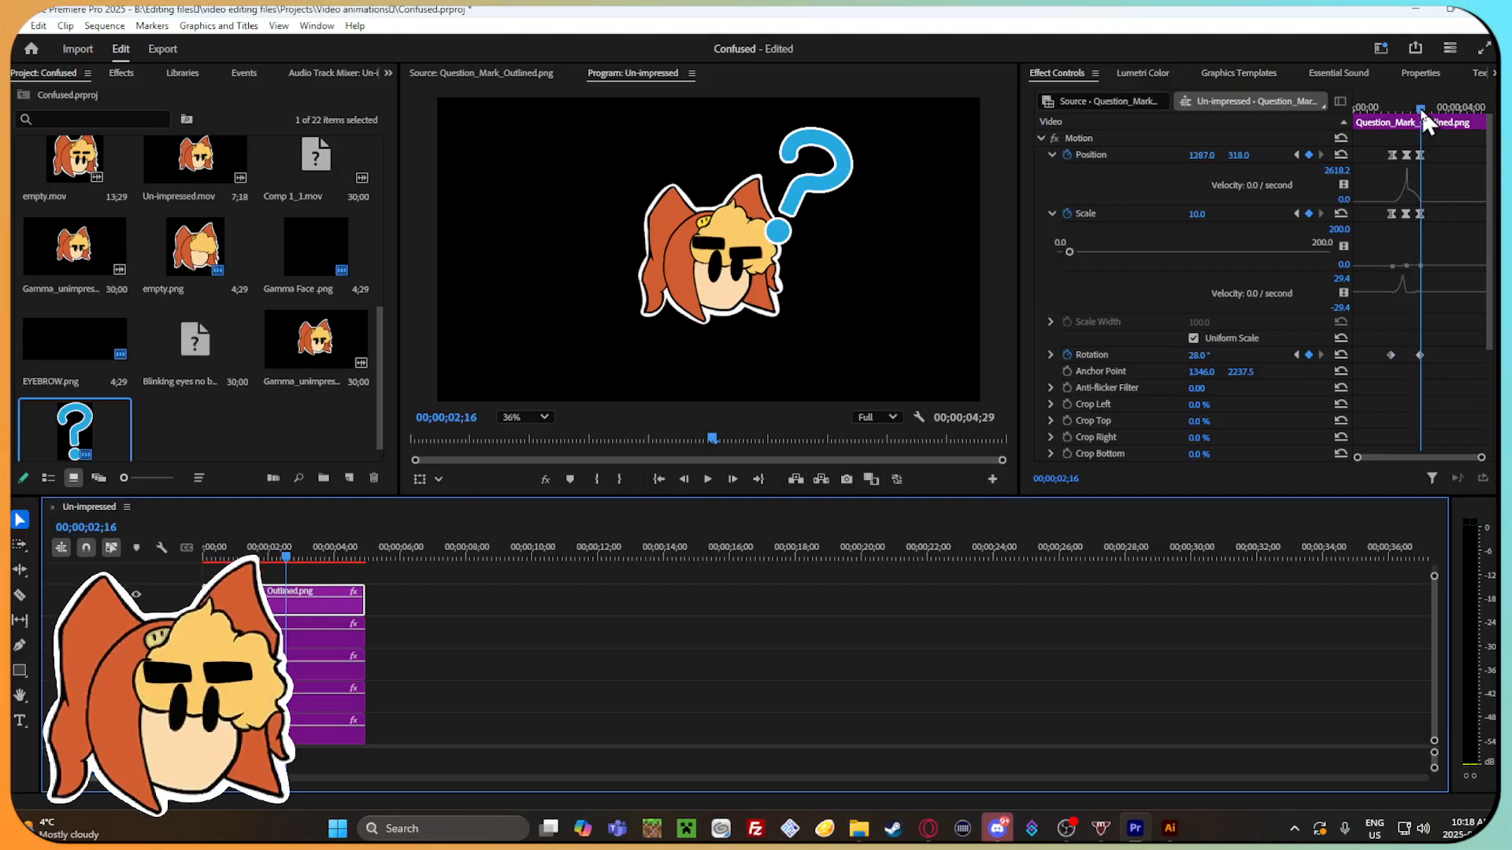
drag(1423, 113, 1407, 110)
right_click(1391, 353)
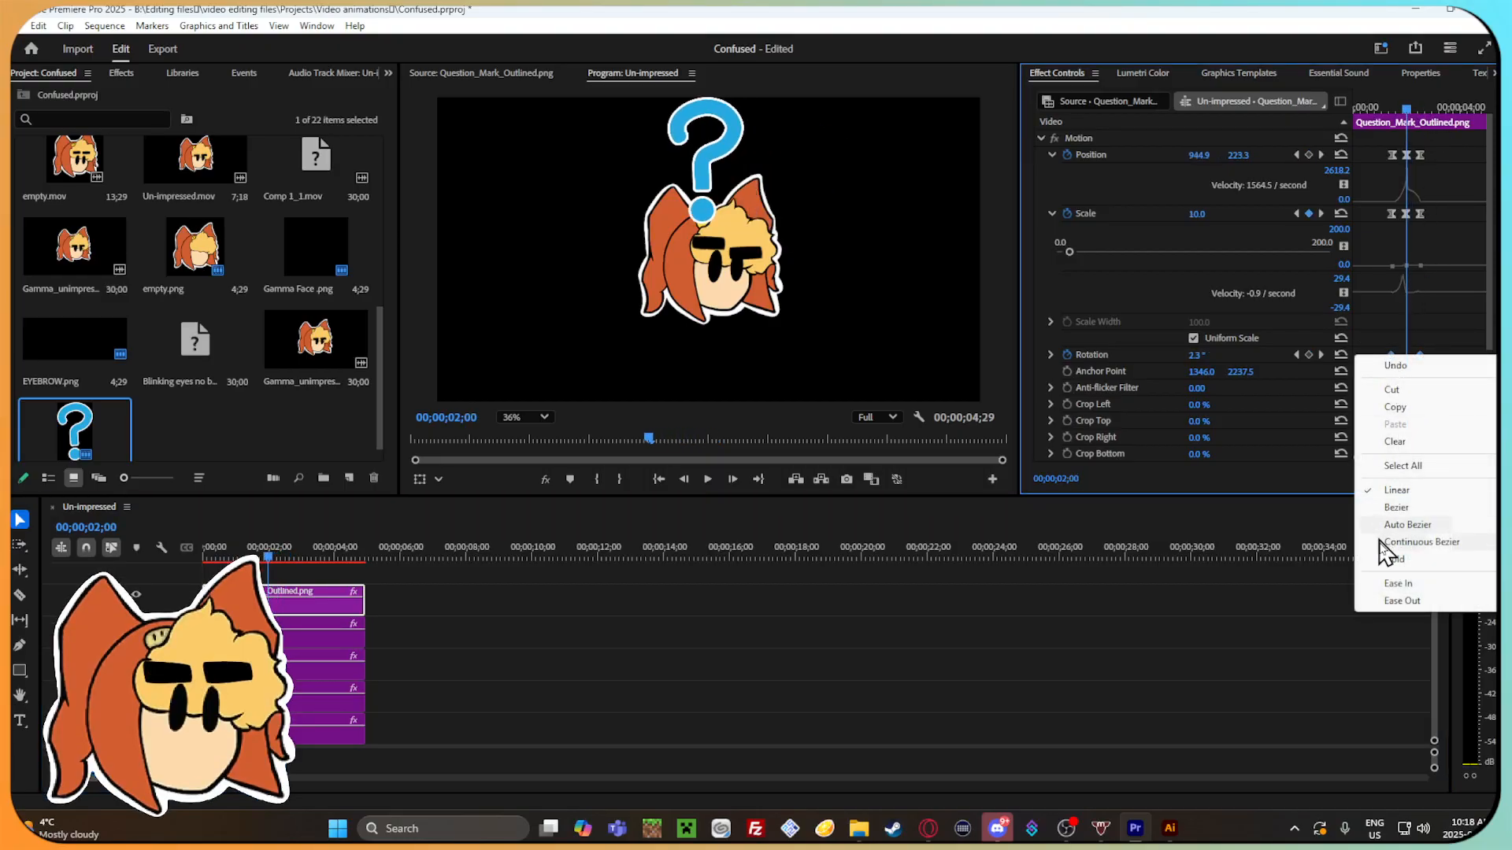
click(1398, 530)
right_click(1391, 347)
click(1407, 493)
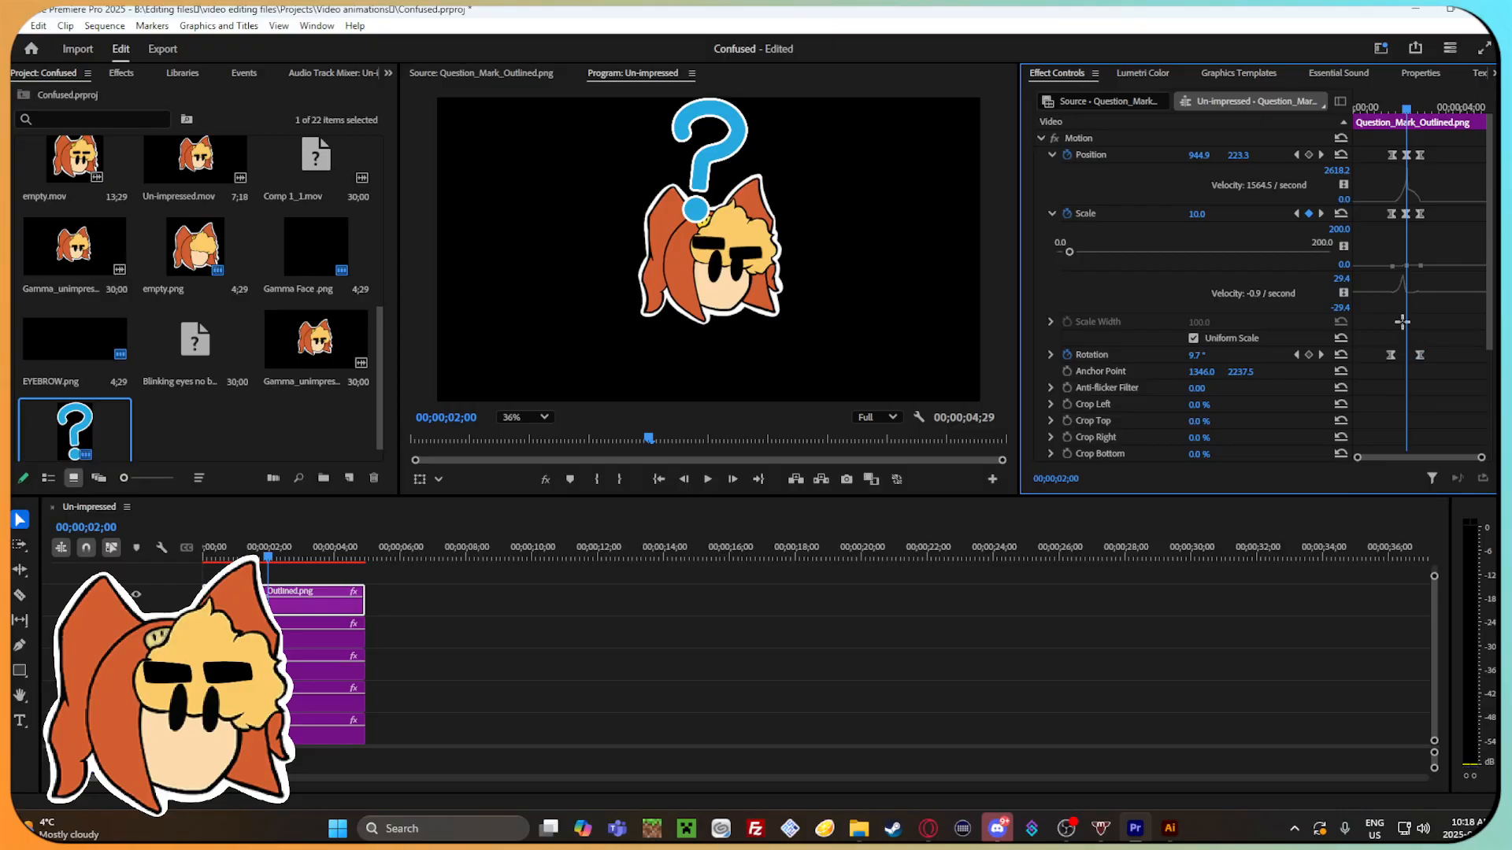
right_click(1391, 352)
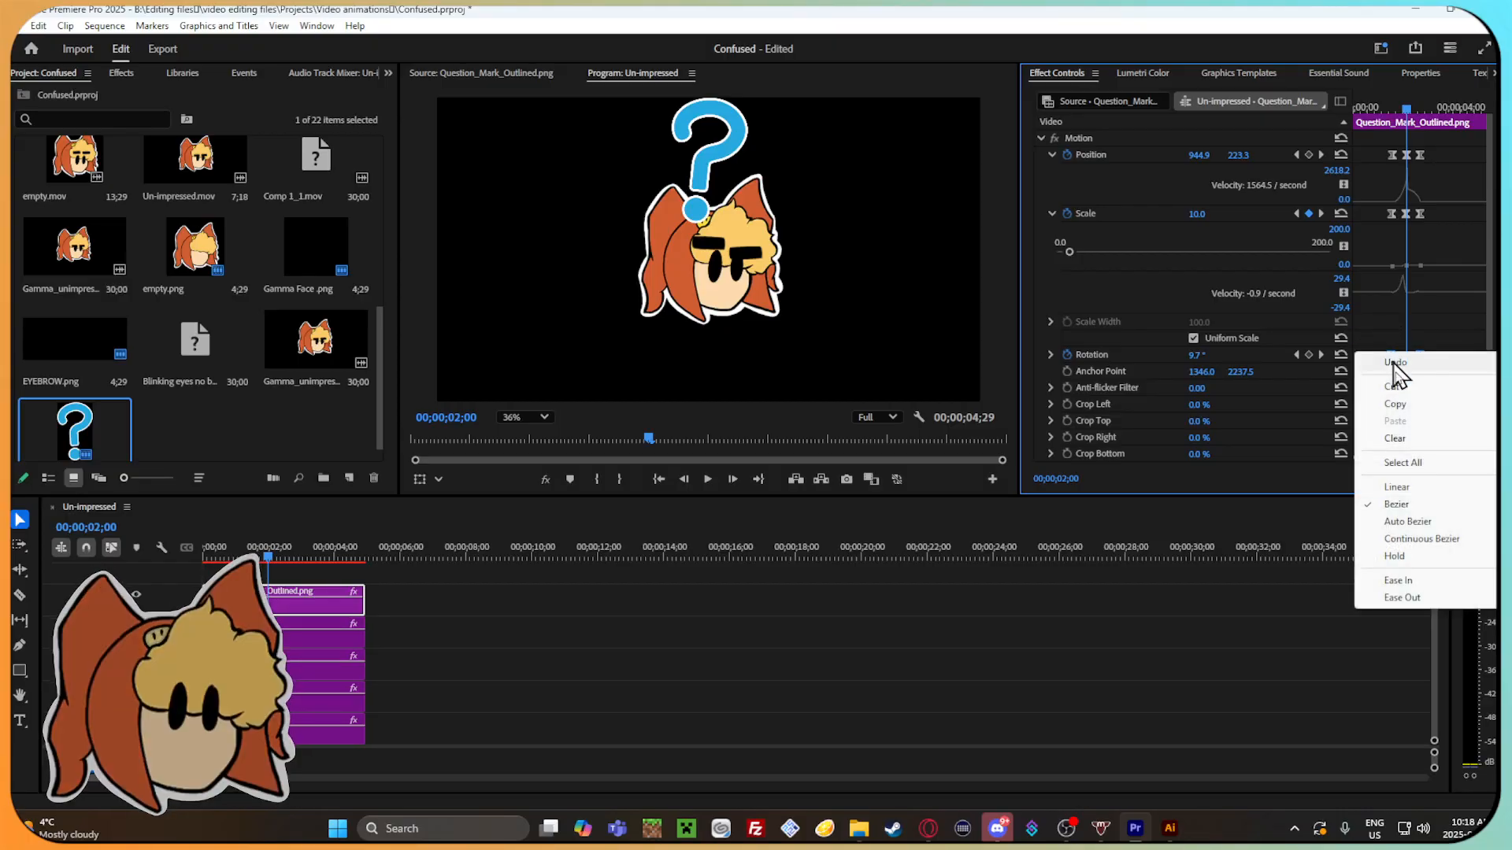
click(1403, 598)
Try raising the velocity handle of the question mark's last position keyframe at 00;00;02;16 and replay the swing.
drag(1406, 110, 1419, 121)
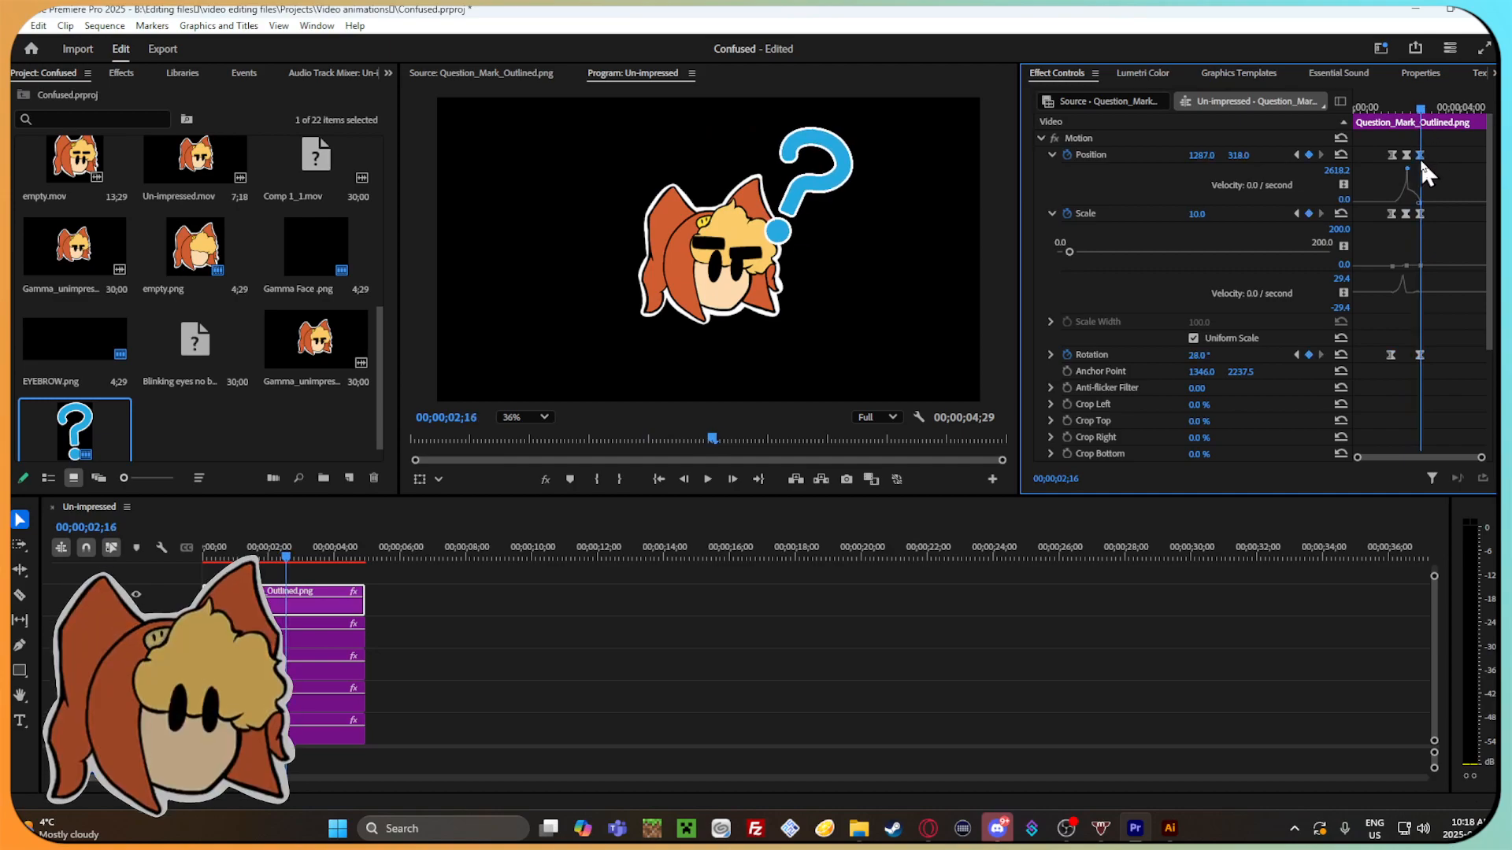
drag(1481, 456, 1438, 453)
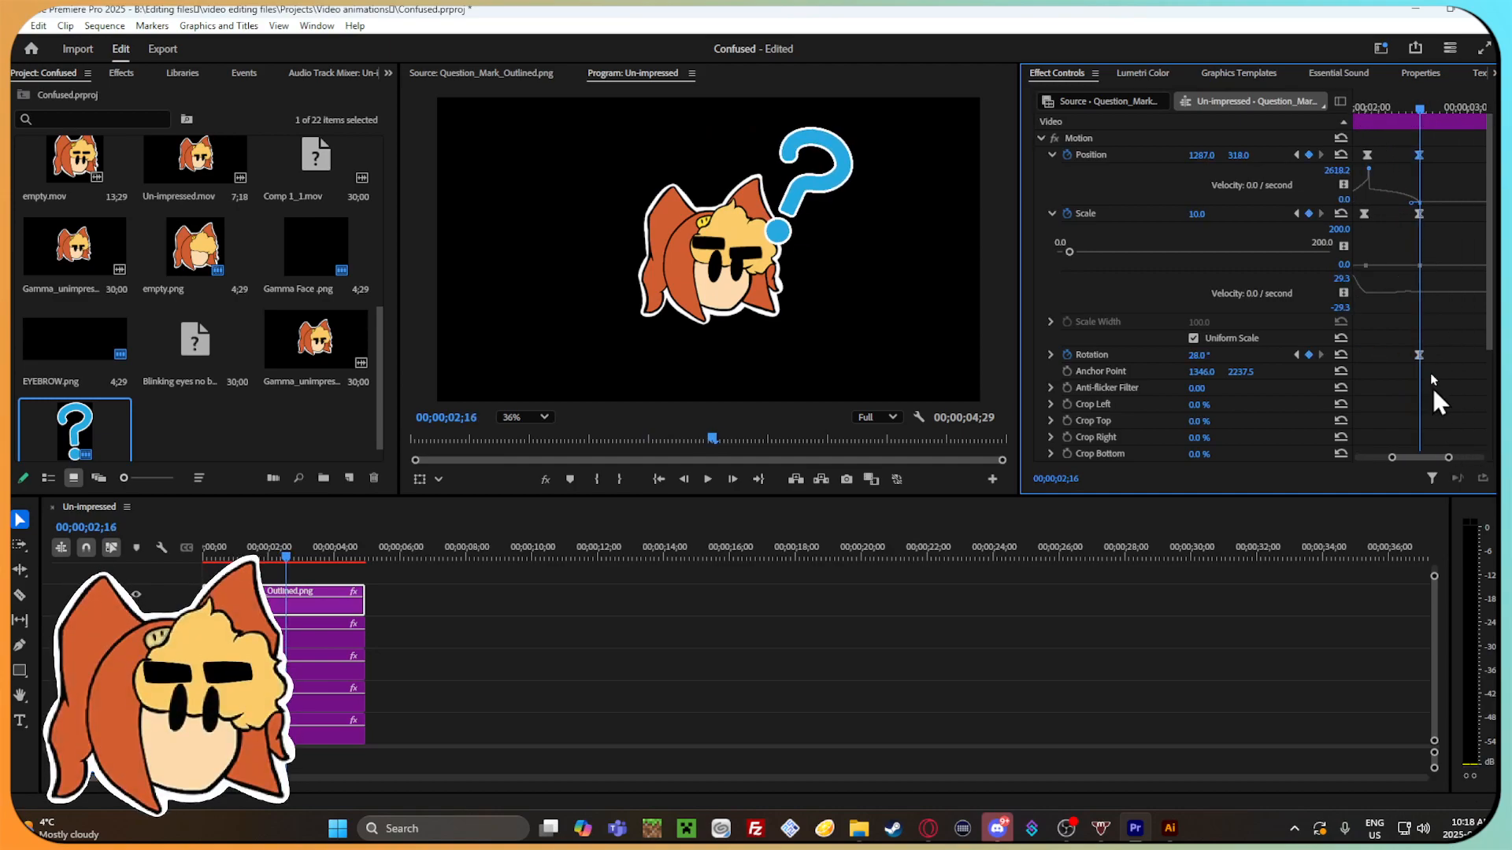
drag(1411, 202, 1401, 192)
mouse_move(1422, 110)
mouse_down()
mouse_move(1359, 108)
mouse_move(1431, 116)
mouse_up()
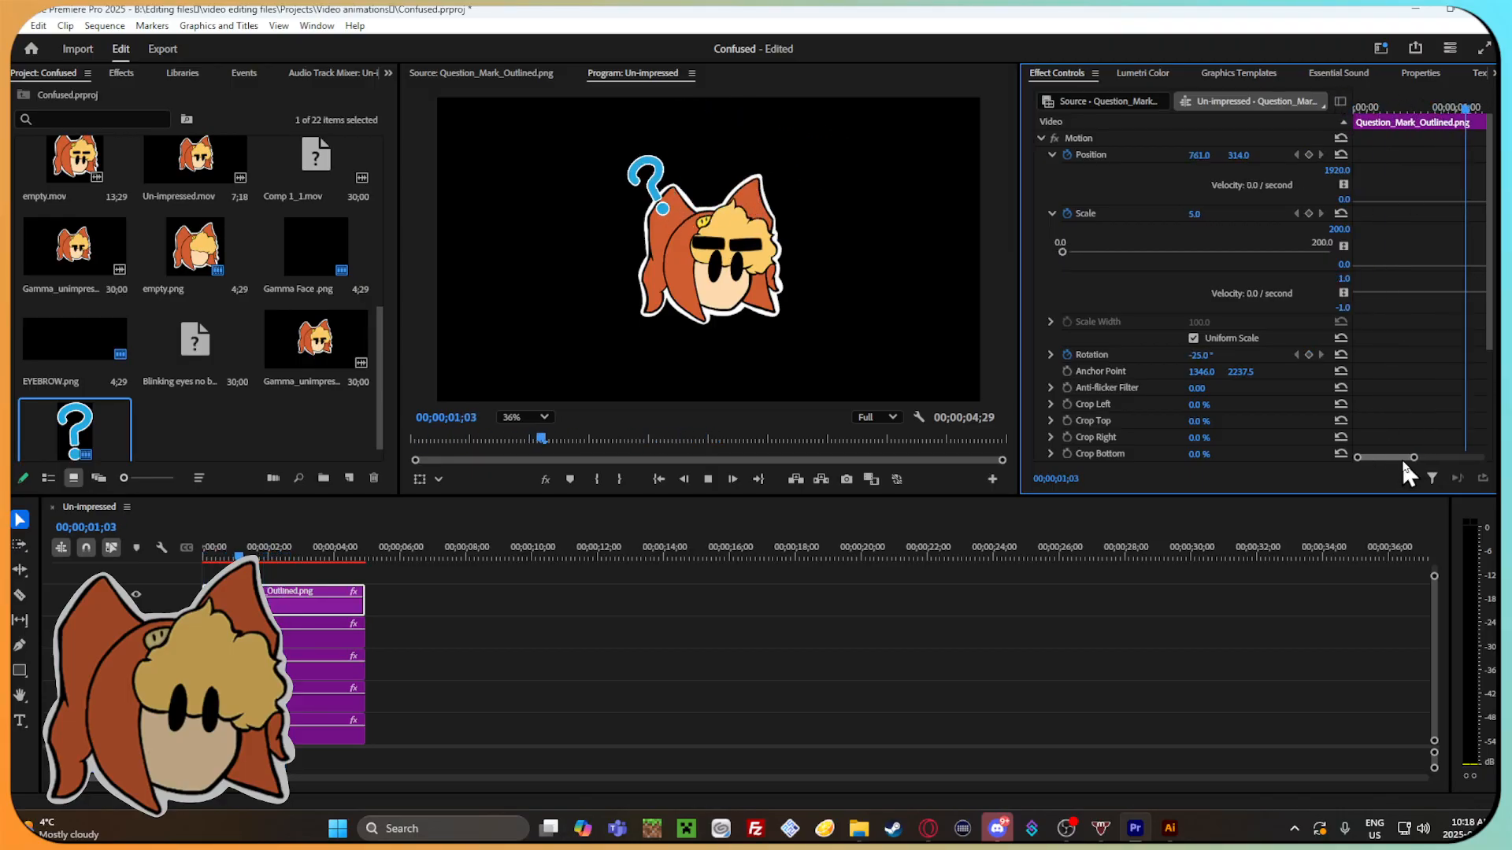
drag(1414, 458, 1459, 457)
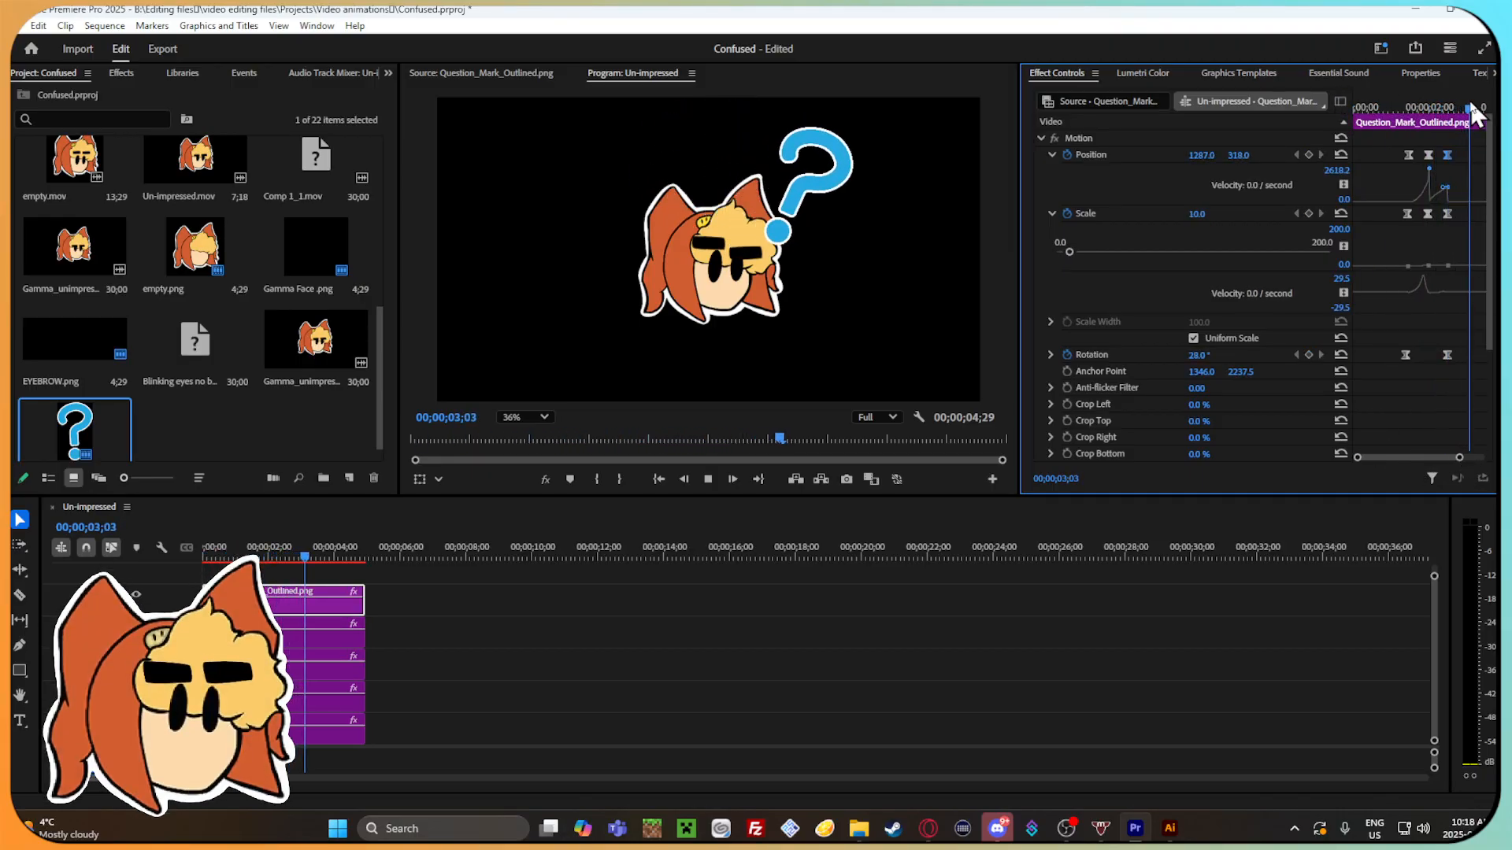
drag(1471, 107, 1440, 118)
Extend the outgoing velocity handle of the question mark's middle position keyframe to soften the second half of the swing.
drag(1459, 457, 1439, 458)
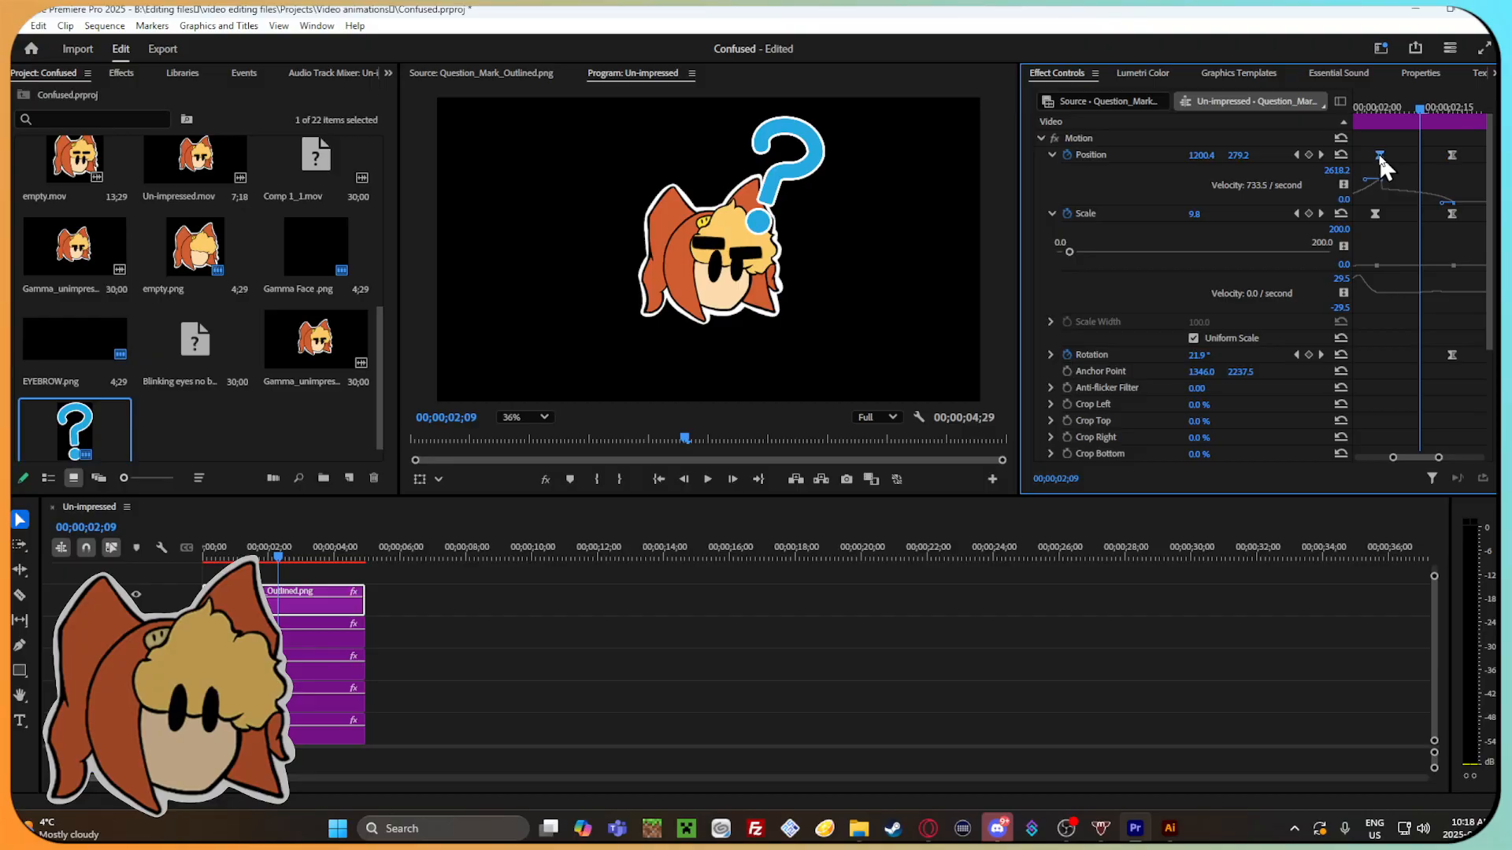
drag(1386, 170, 1398, 185)
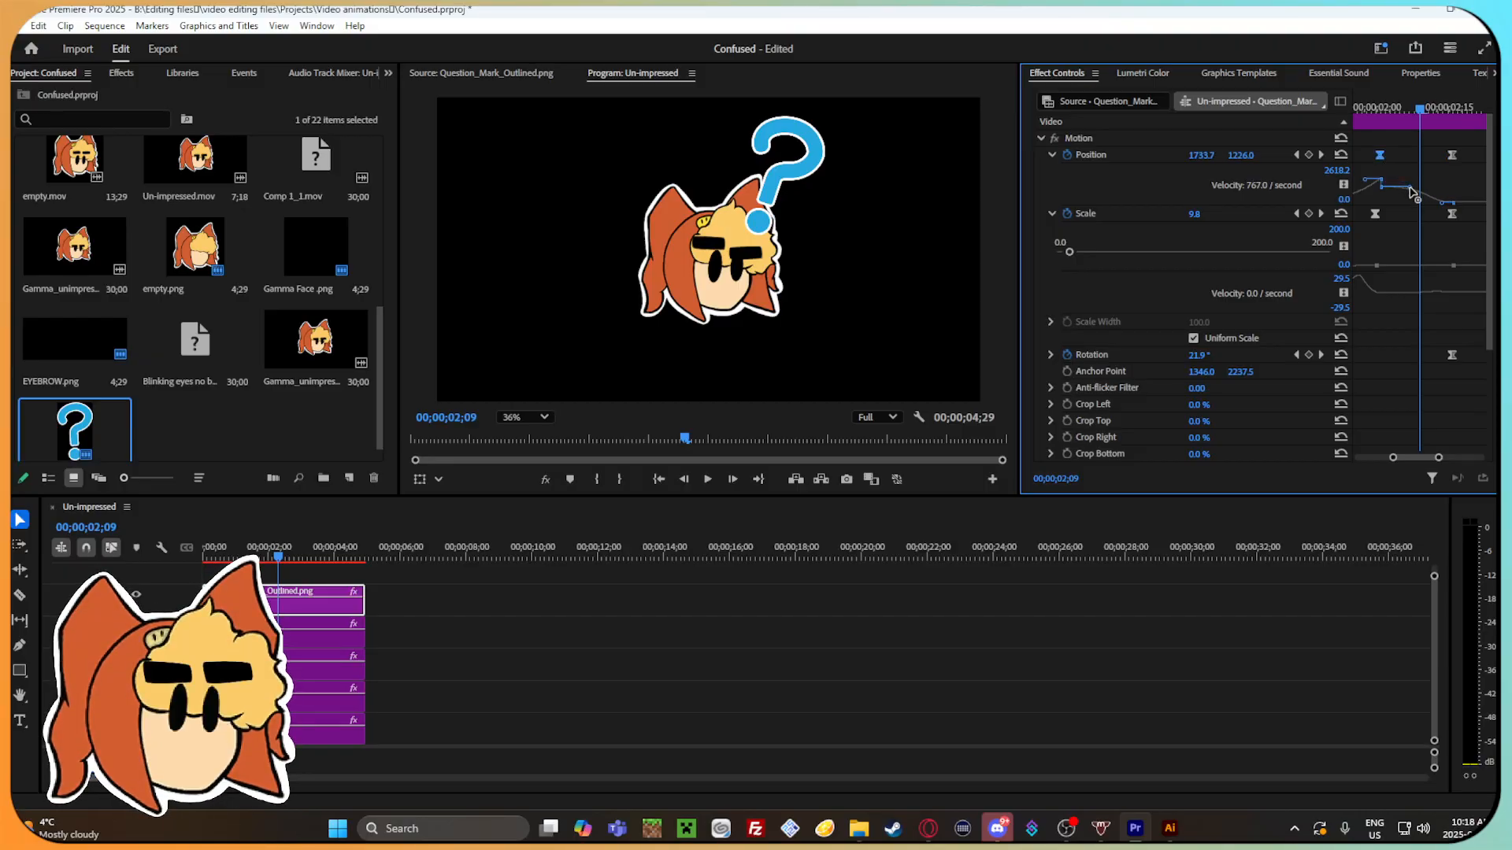
mouse_move(1417, 112)
mouse_down()
mouse_move(1372, 97)
mouse_move(1448, 145)
mouse_move(1375, 120)
mouse_move(1390, 118)
mouse_up()
key(space)
Play and scrub the question mark's swing between 00;00;01;13 and 00;00;02;17 to check the reshaped motion.
key(space)
drag(1386, 460, 1367, 458)
mouse_move(1422, 101)
mouse_down()
mouse_move(1379, 94)
mouse_move(1442, 111)
mouse_move(1392, 102)
mouse_up()
key(space)
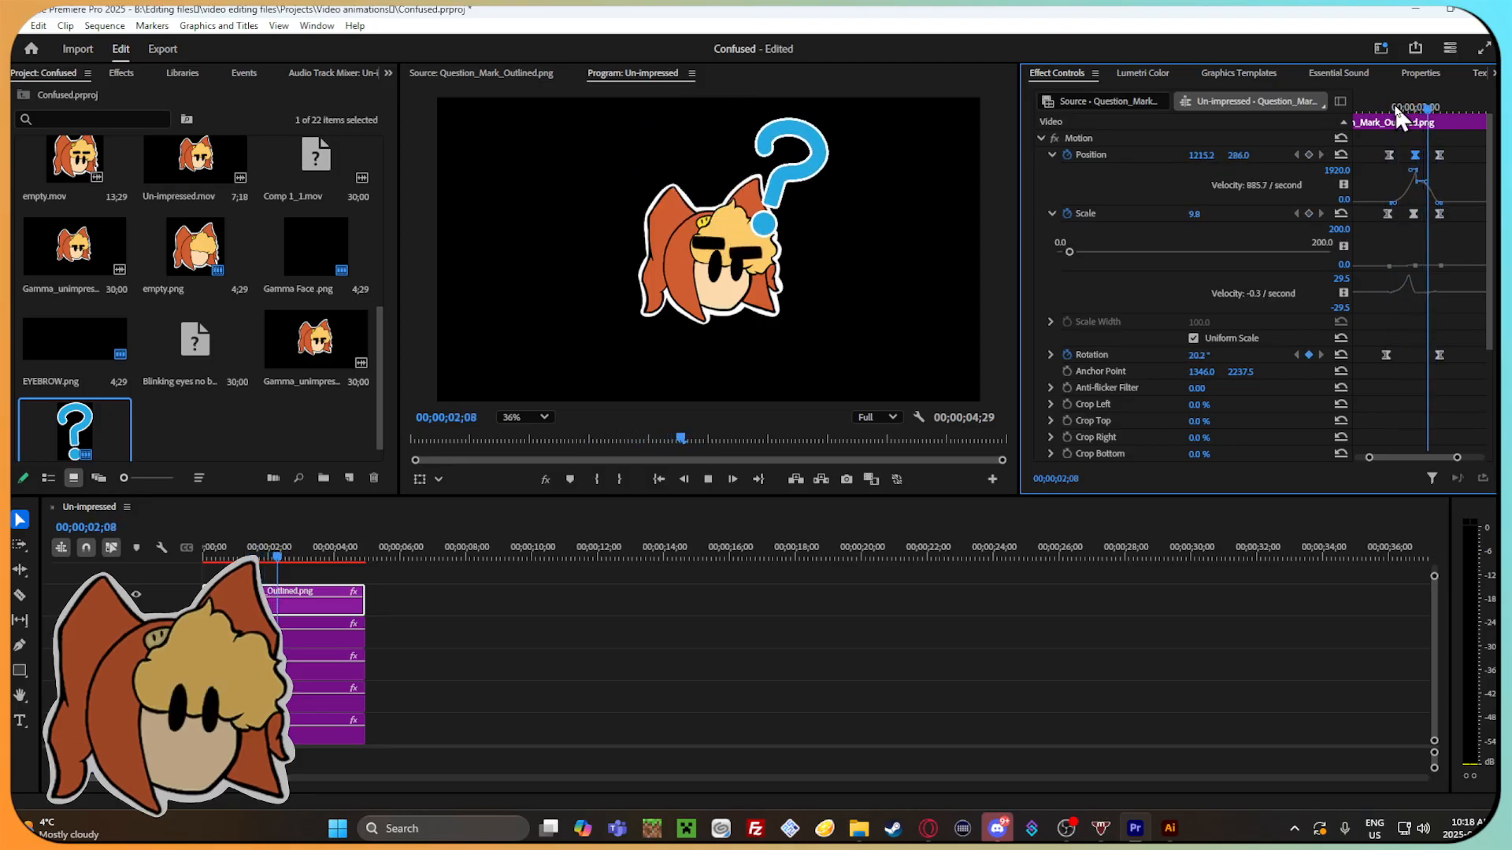
click(1377, 105)
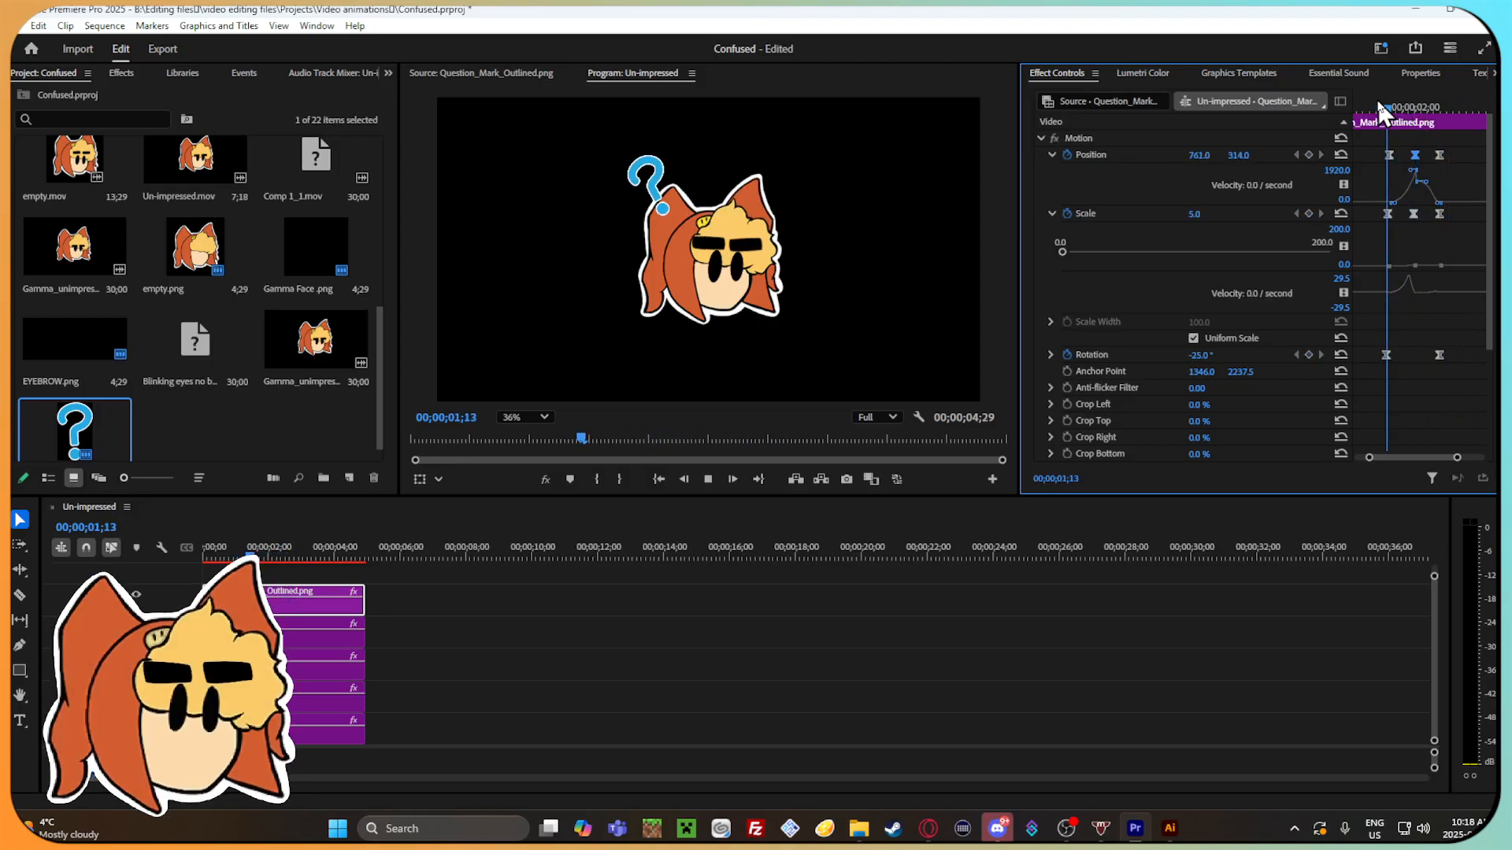
click(1388, 102)
drag(1390, 104, 1444, 104)
key(space)
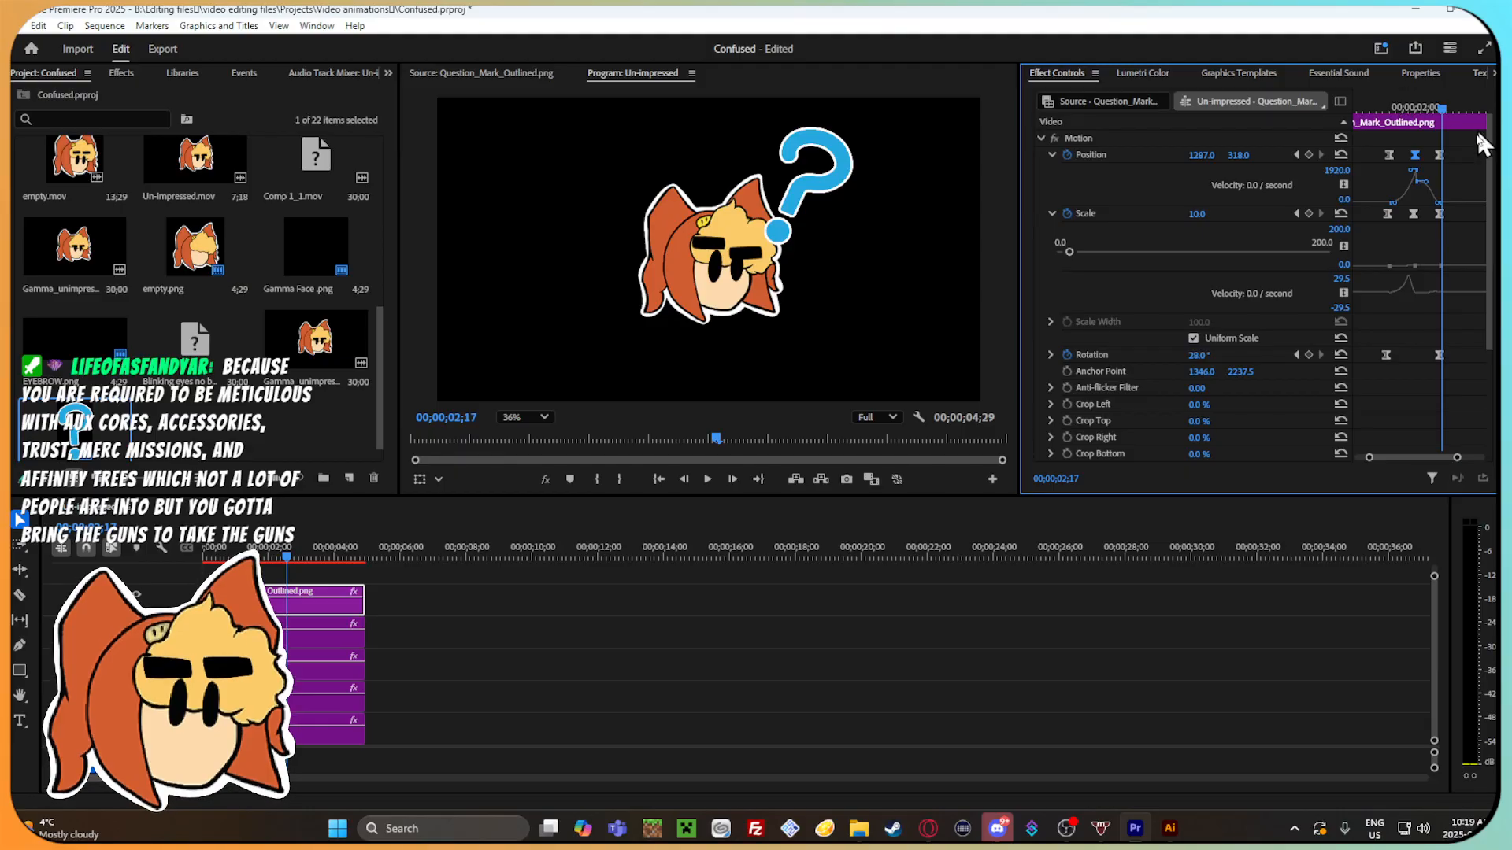
Move the question mark farther up and outward to position 1372, 285 at its last keyframe, 00;00;02;16.
click(1441, 108)
drag(1238, 156, 1215, 155)
drag(1430, 106, 1417, 115)
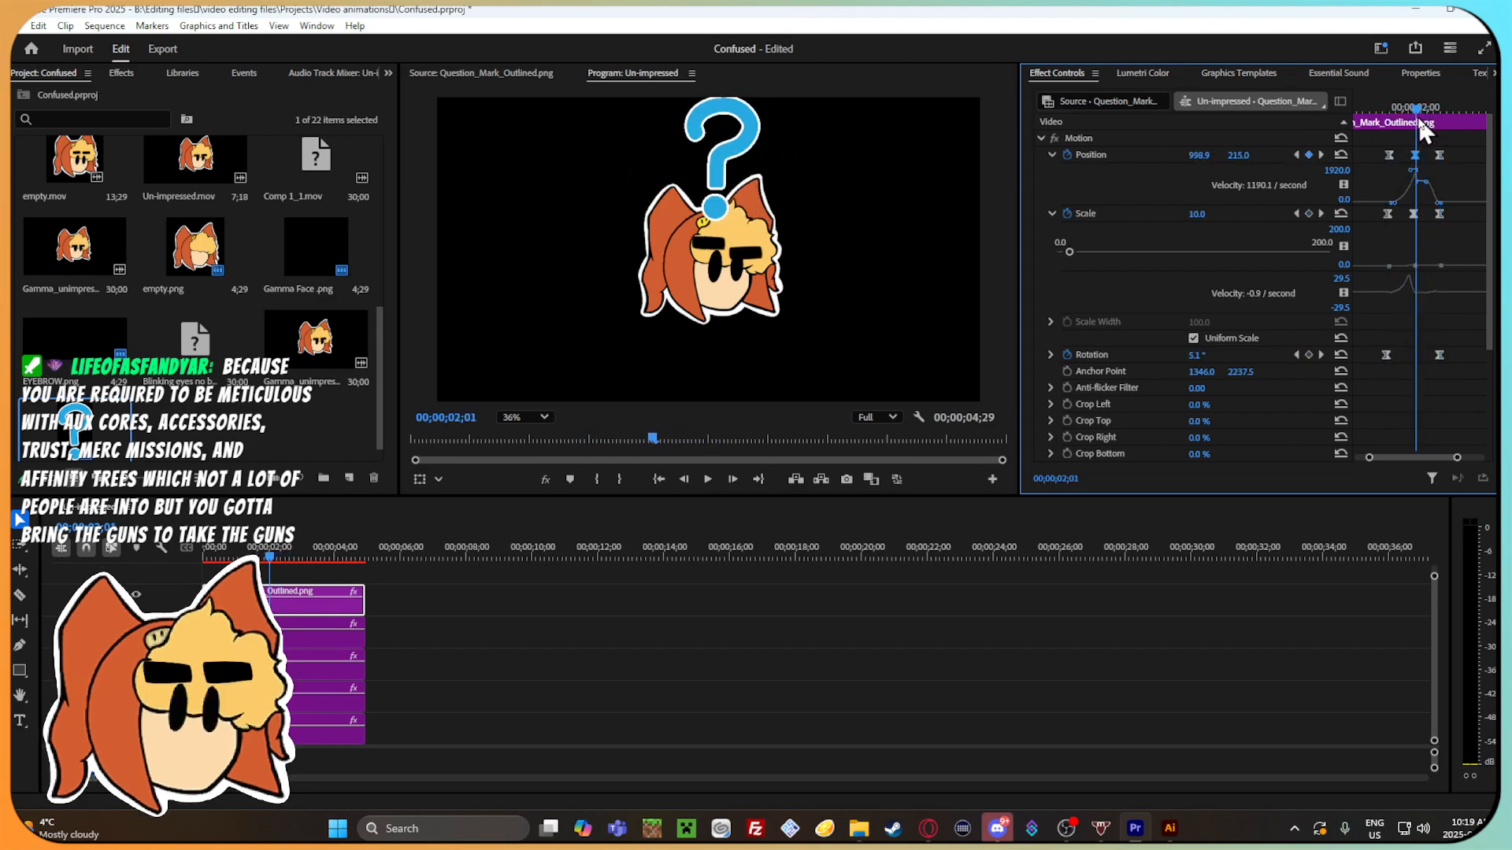
drag(1202, 155, 1245, 155)
drag(1427, 113, 1402, 396)
Turn on opacity keyframing for the question mark at 00;00;01;21.
scroll(1425, 324, down, 2)
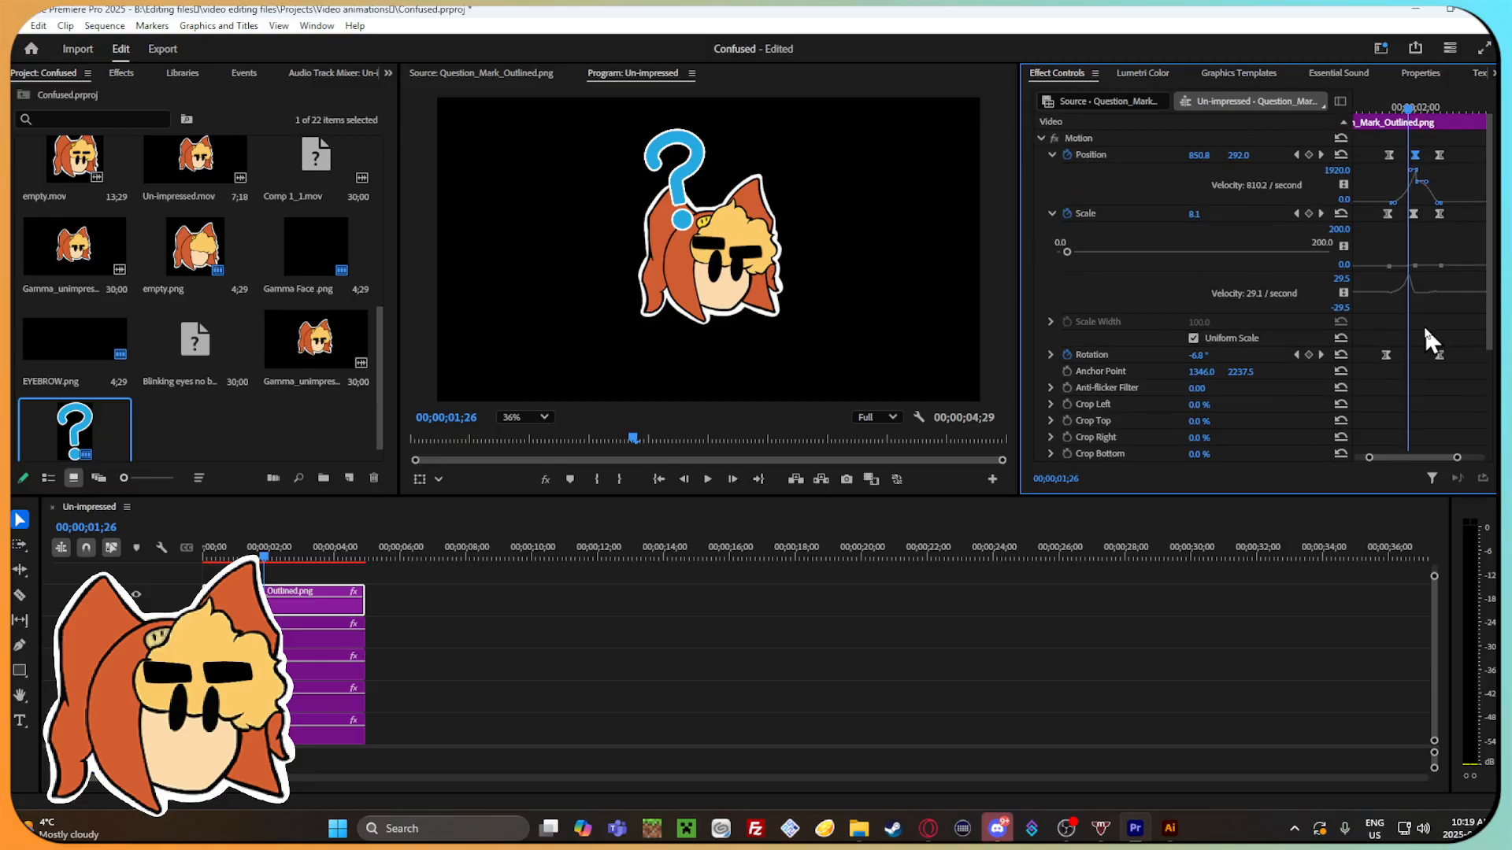
scroll(1114, 303, down, 3)
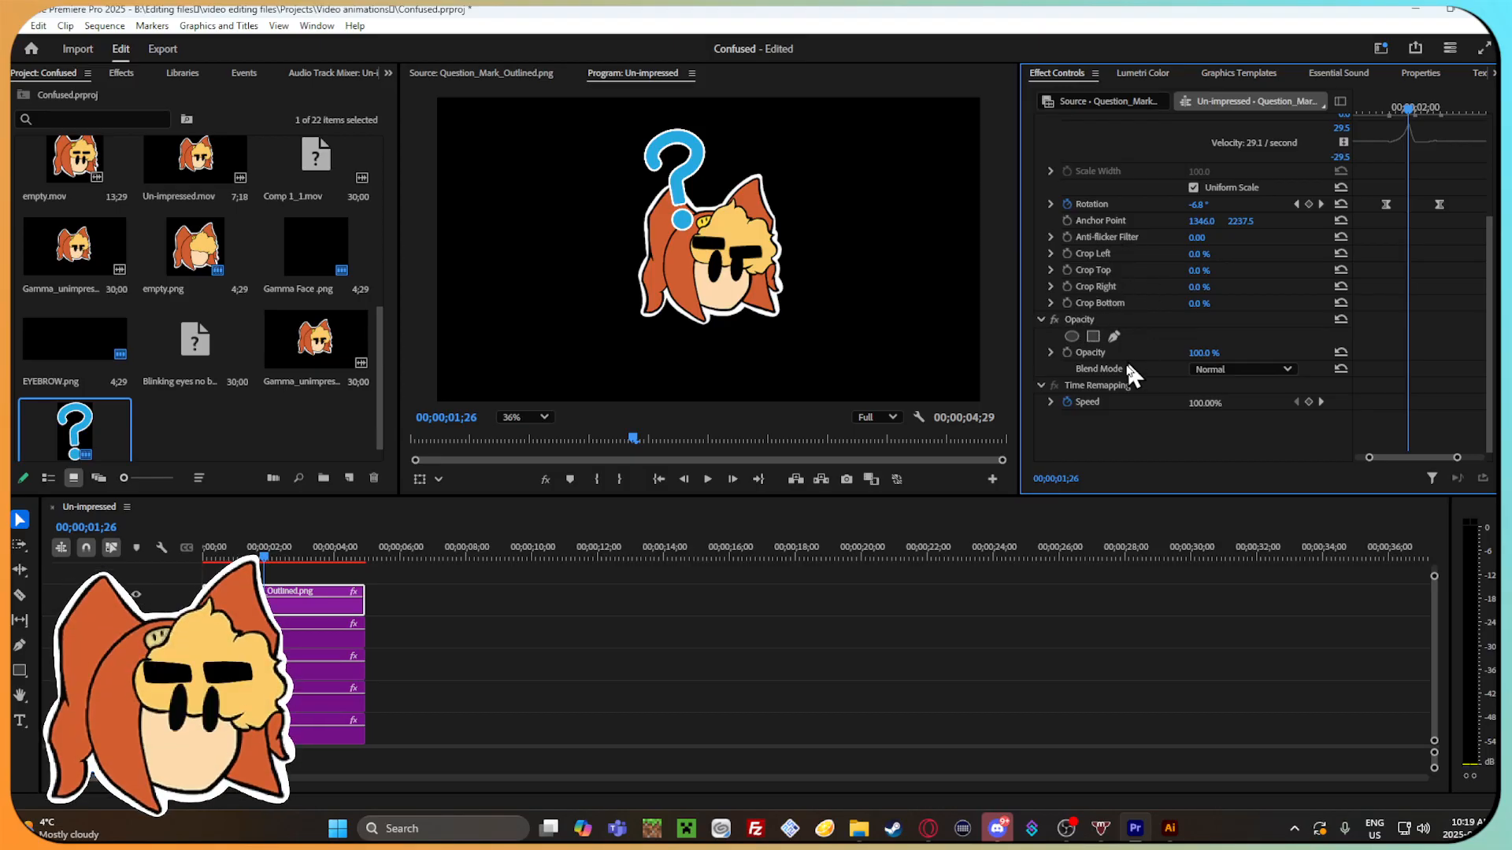
click(1399, 111)
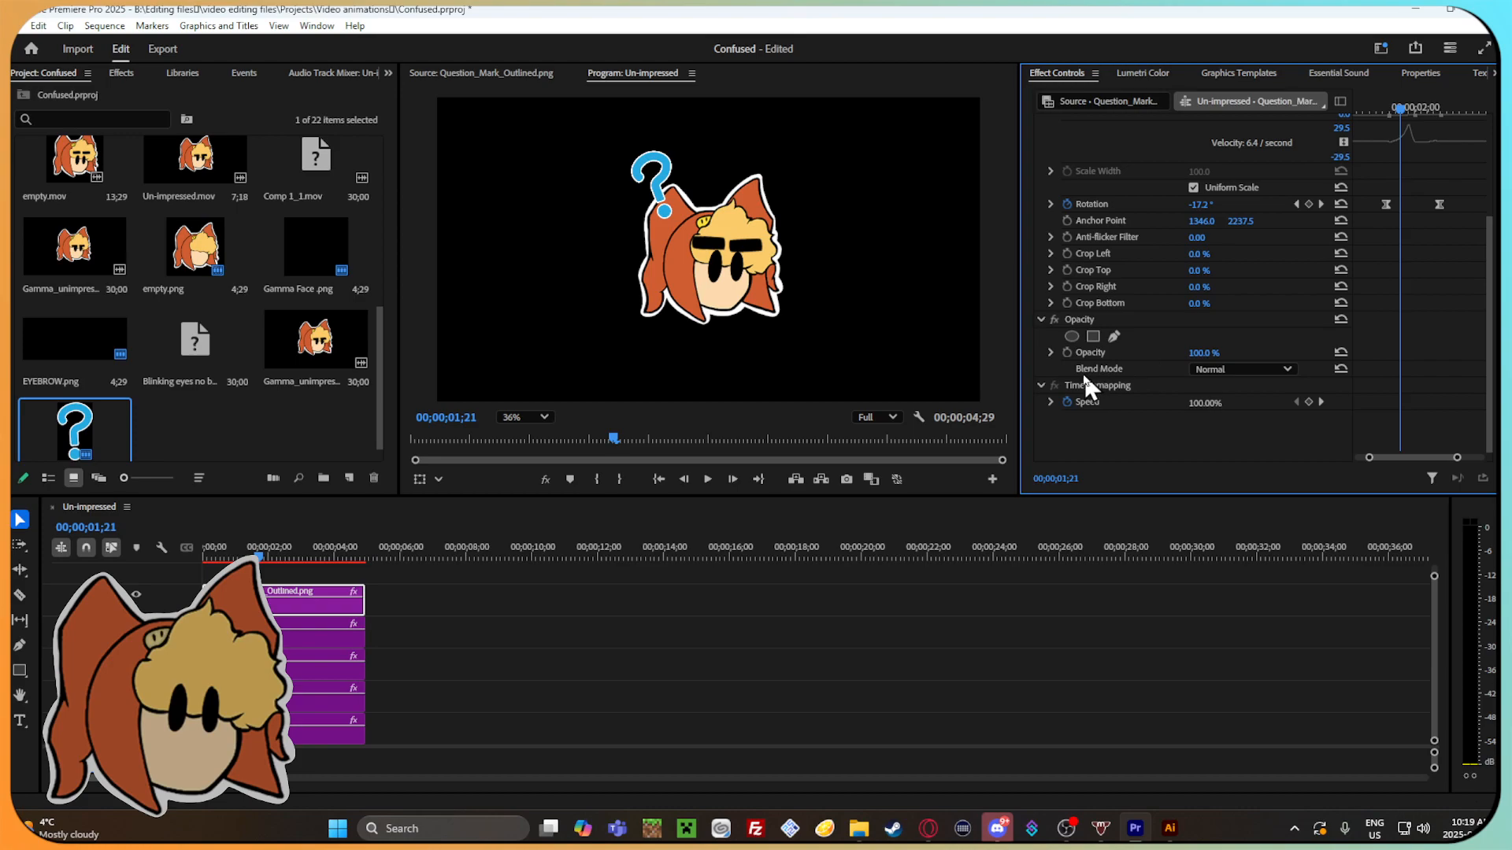
click(1067, 352)
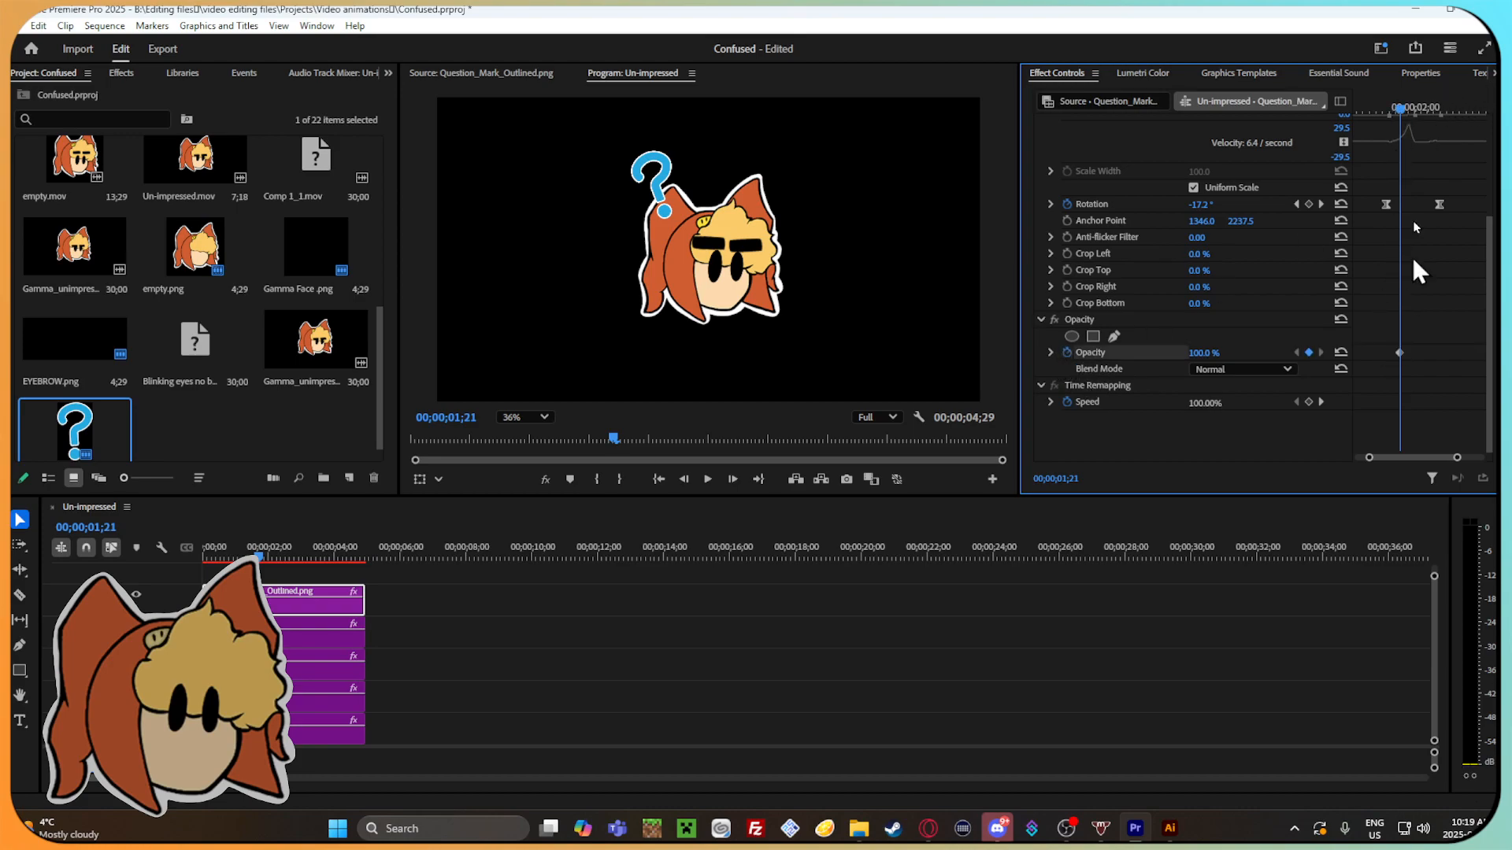
Set the question mark's opacity to 0% at the 00;00;01;21 keyframe.
click(1394, 107)
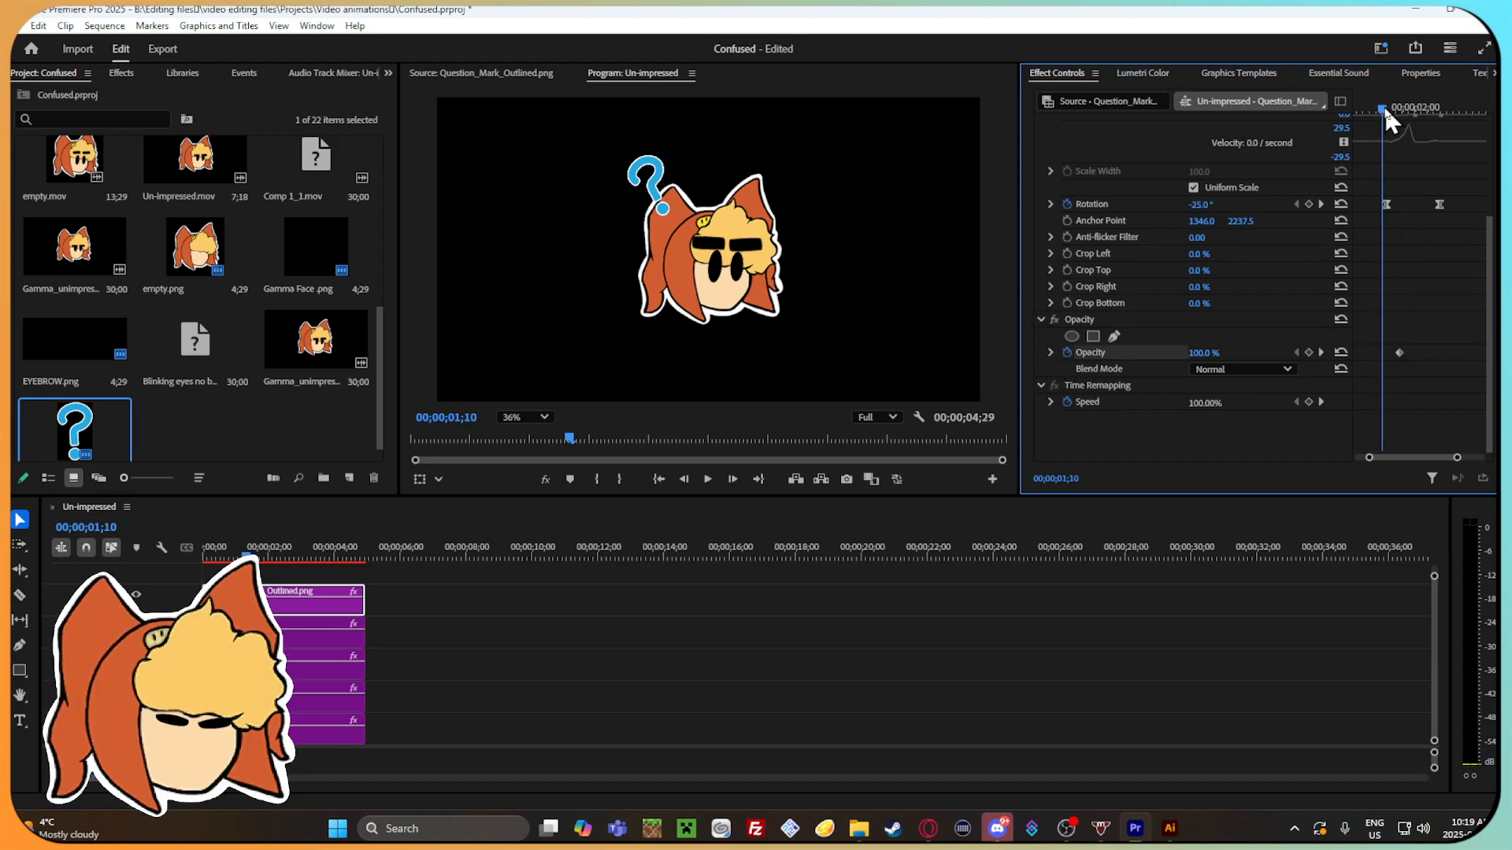
click(1400, 352)
key(Right)
key(Right)
key(Right)
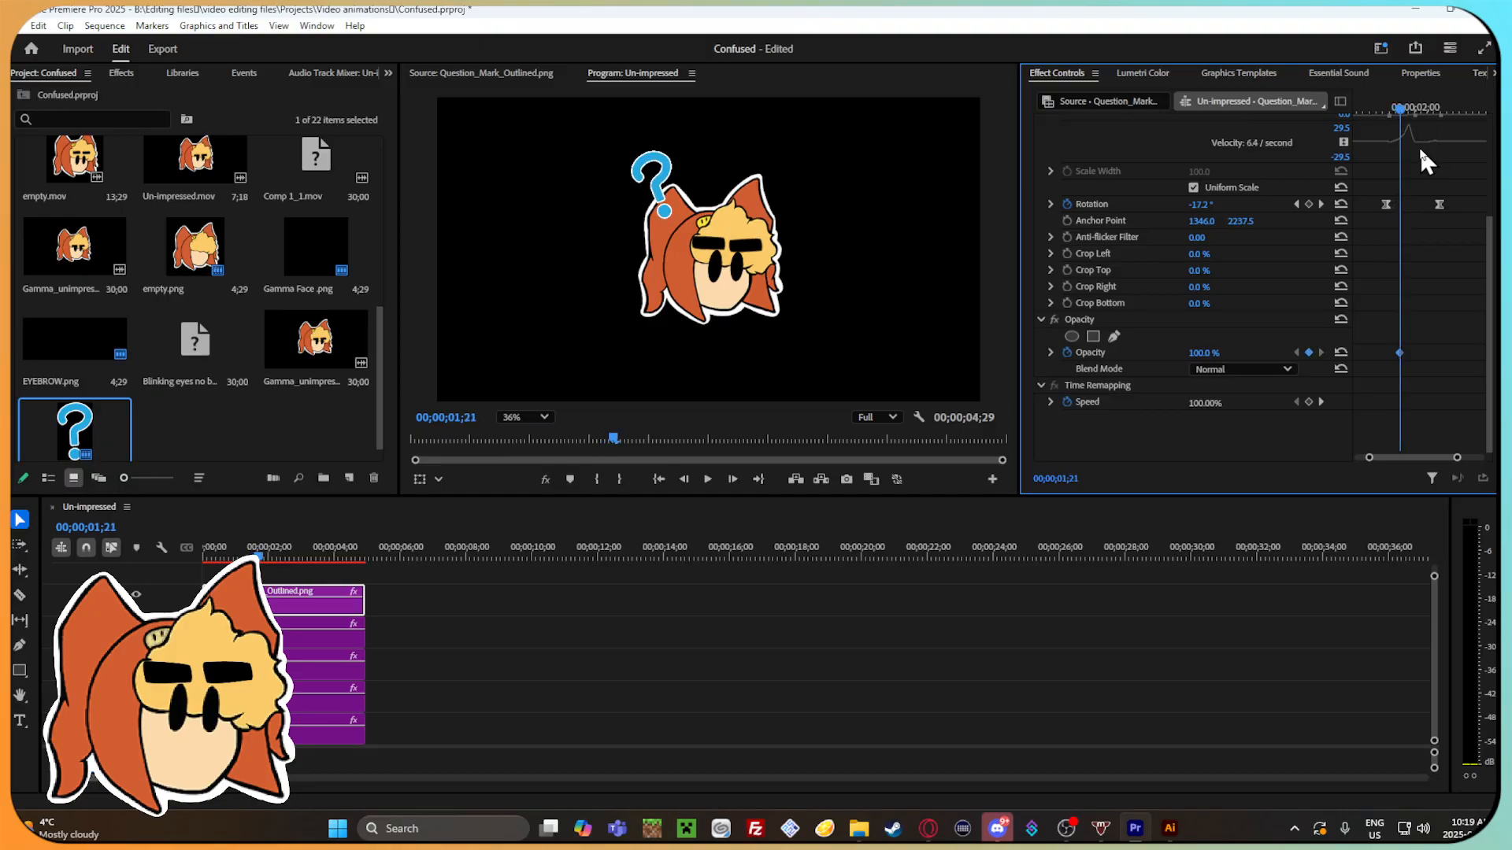
drag(1202, 353, 1268, 352)
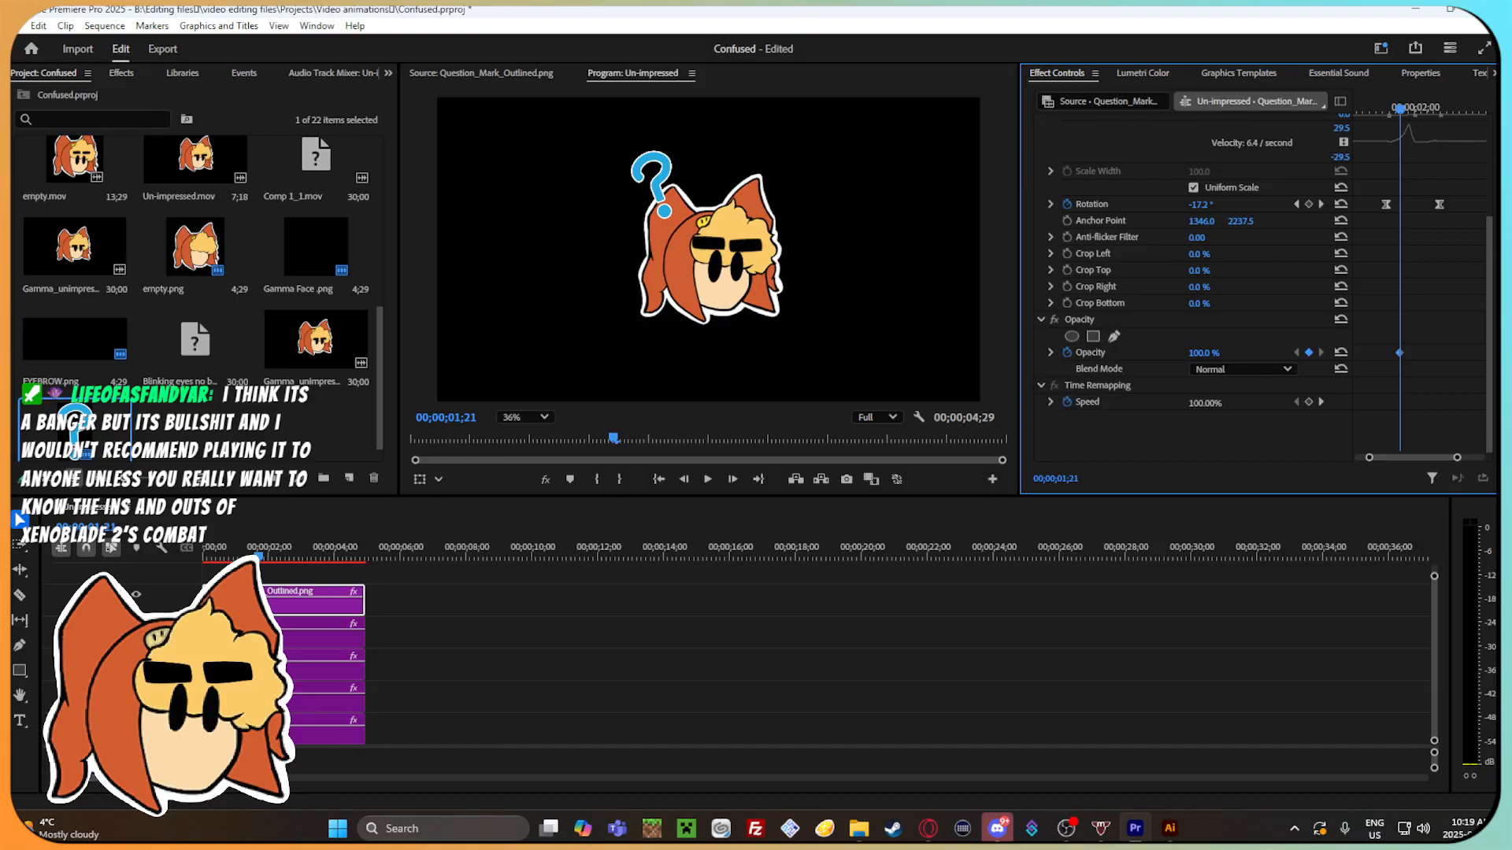
text(0)
key(Return)
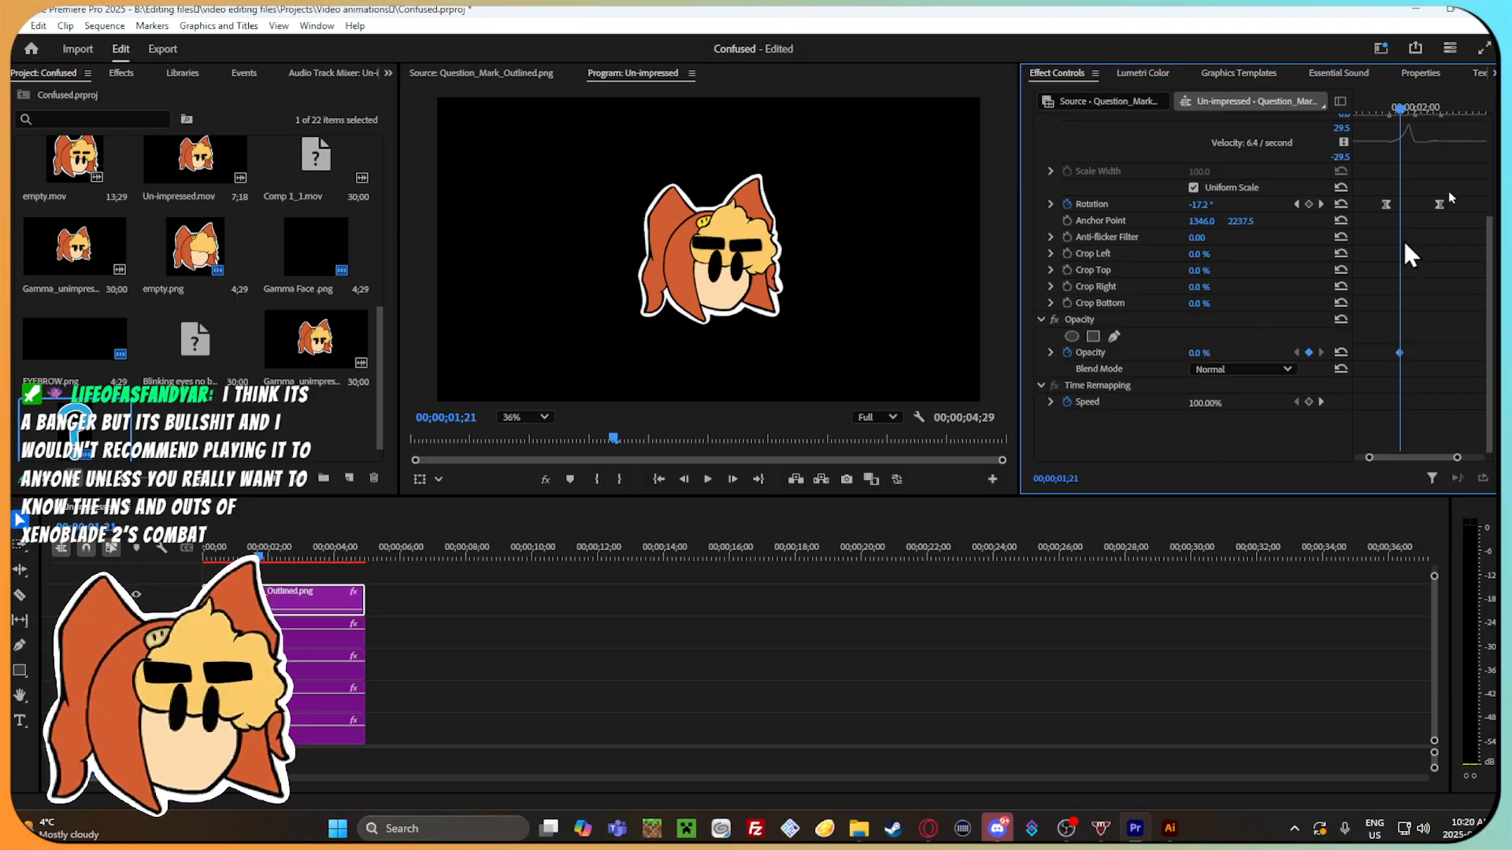
Set the question mark's opacity to 100% at 00;00;02;16 so that it fades in.
drag(1399, 115, 1438, 111)
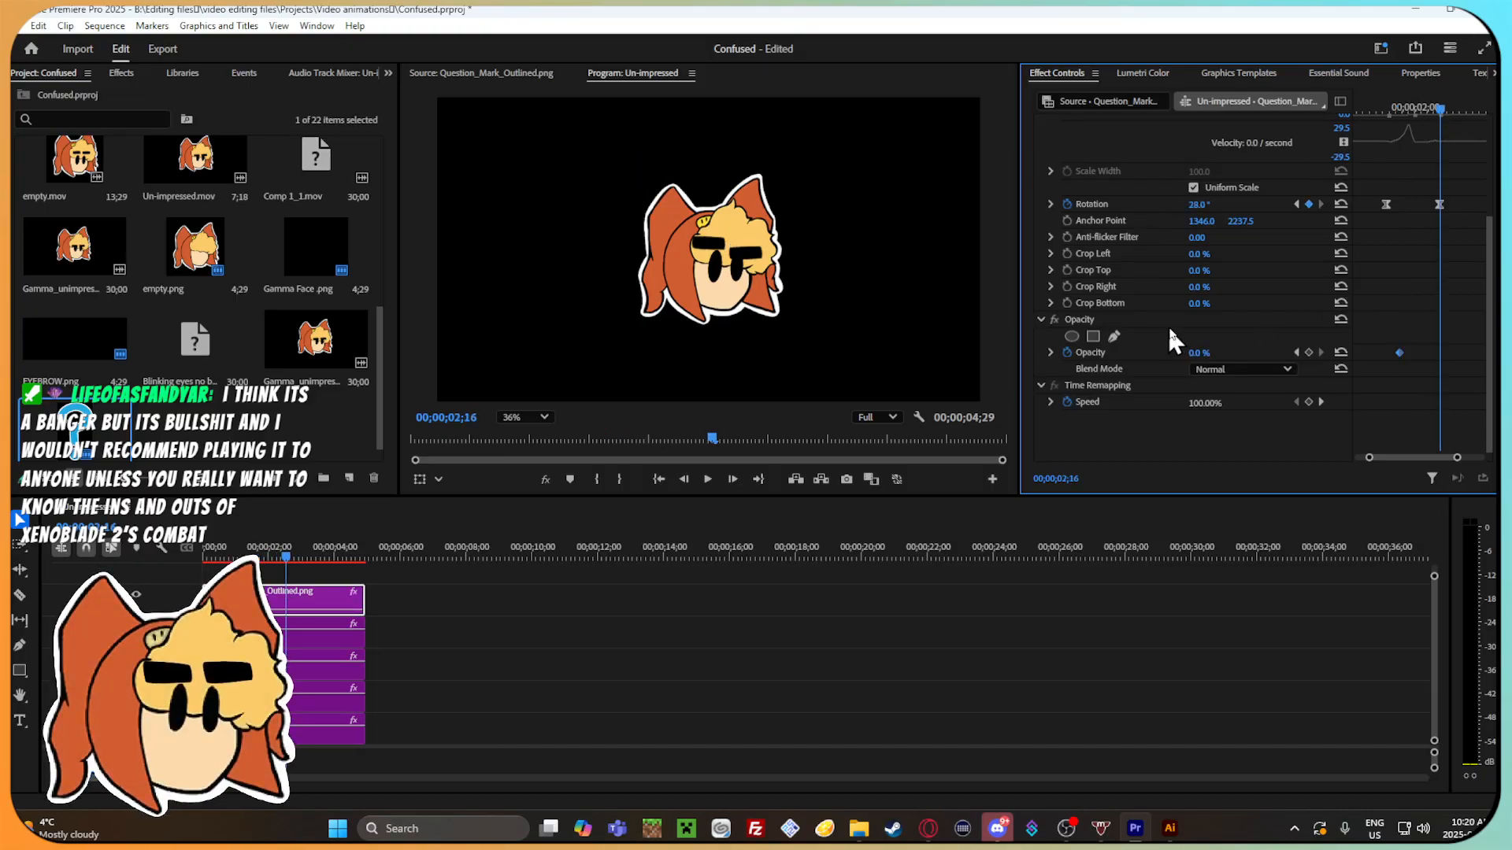
click(1208, 352)
text(100)
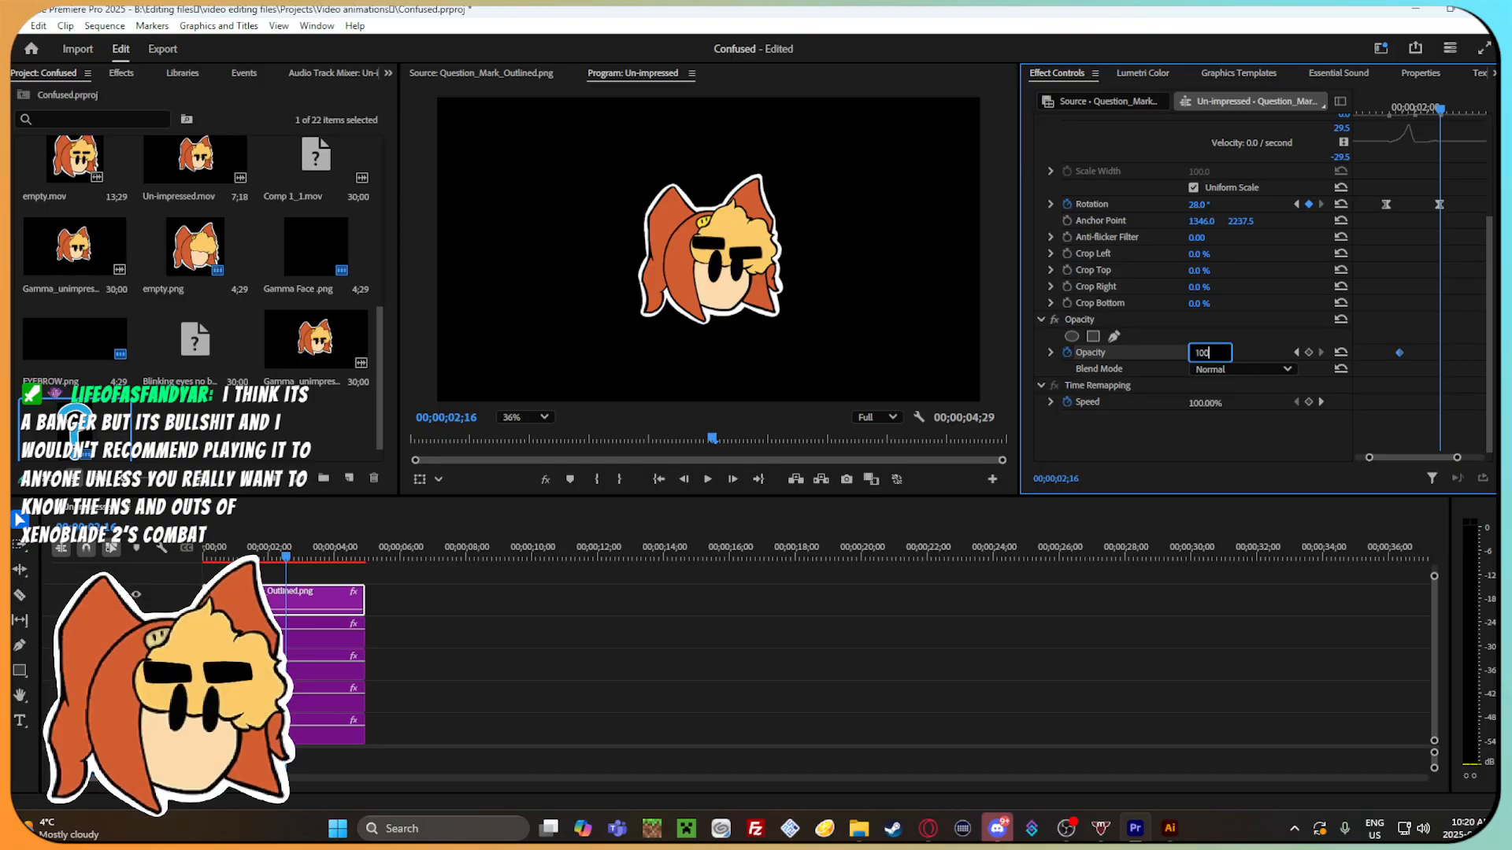
key(Return)
Scrub and play the question mark's swing to check its fade-in.
drag(1415, 117, 1457, 134)
key(space)
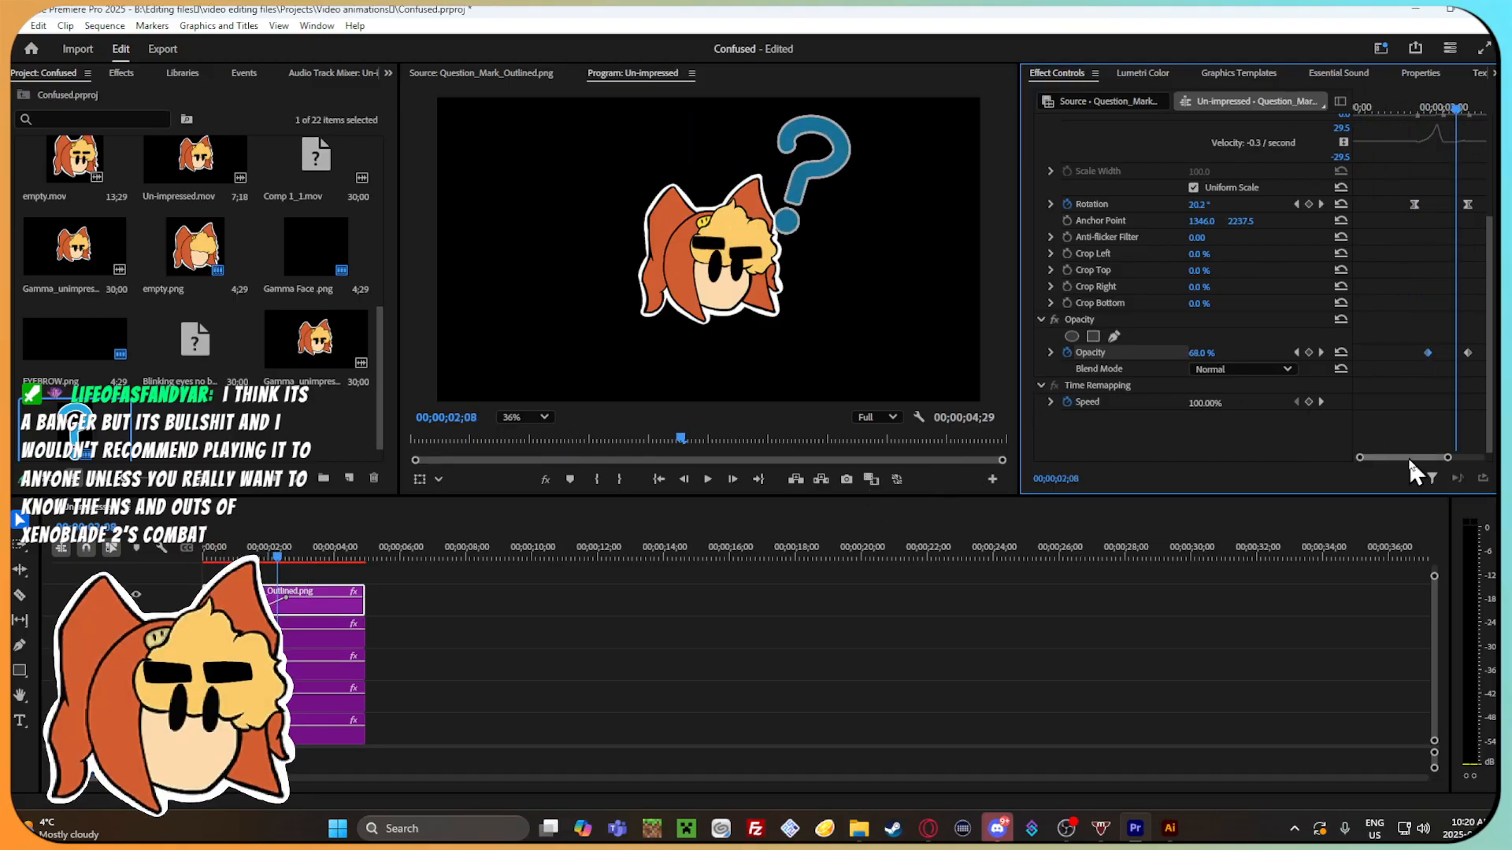
drag(1448, 457, 1482, 457)
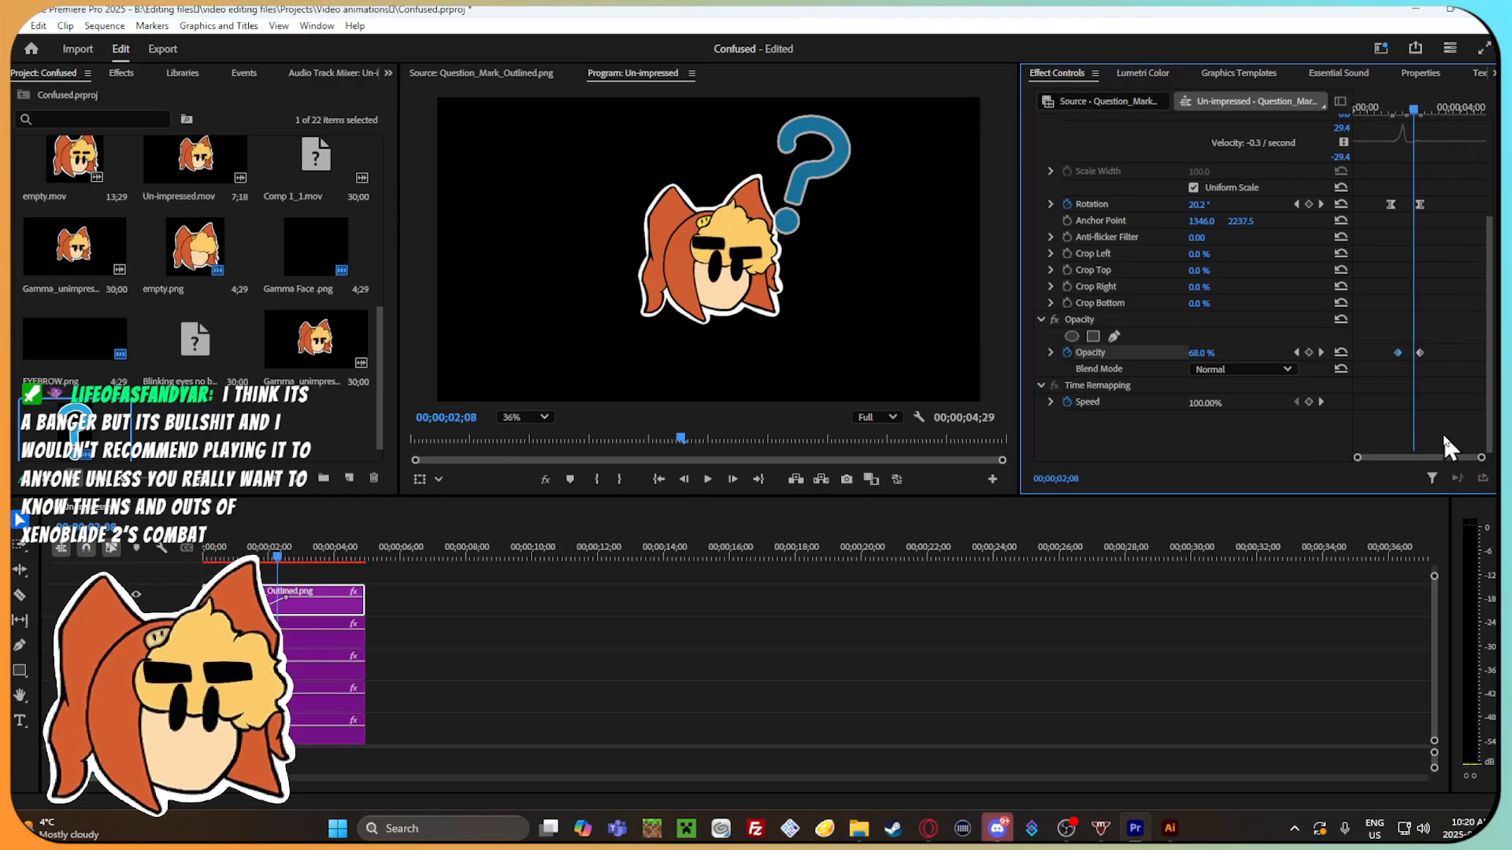
mouse_move(1412, 106)
mouse_down()
mouse_move(1419, 115)
mouse_move(1400, 111)
mouse_move(1419, 116)
mouse_move(1387, 102)
mouse_move(1436, 116)
mouse_up()
key(space)
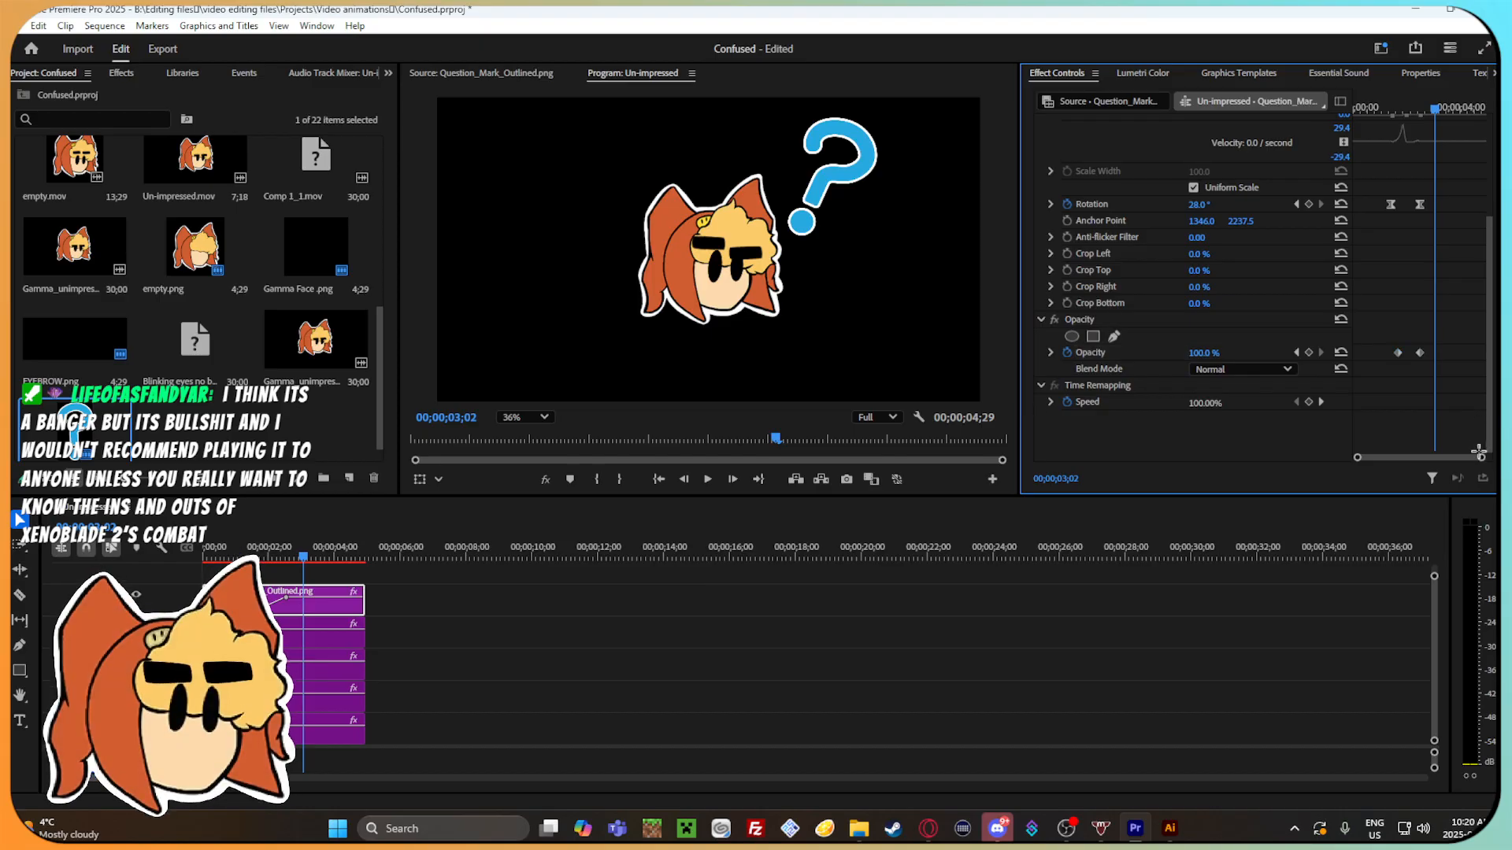
Set the question mark's opacity to 2% at 00;00;03;11 so that it fades out, and play back the fade.
drag(1481, 458, 1466, 460)
scroll(1413, 324, up, 3)
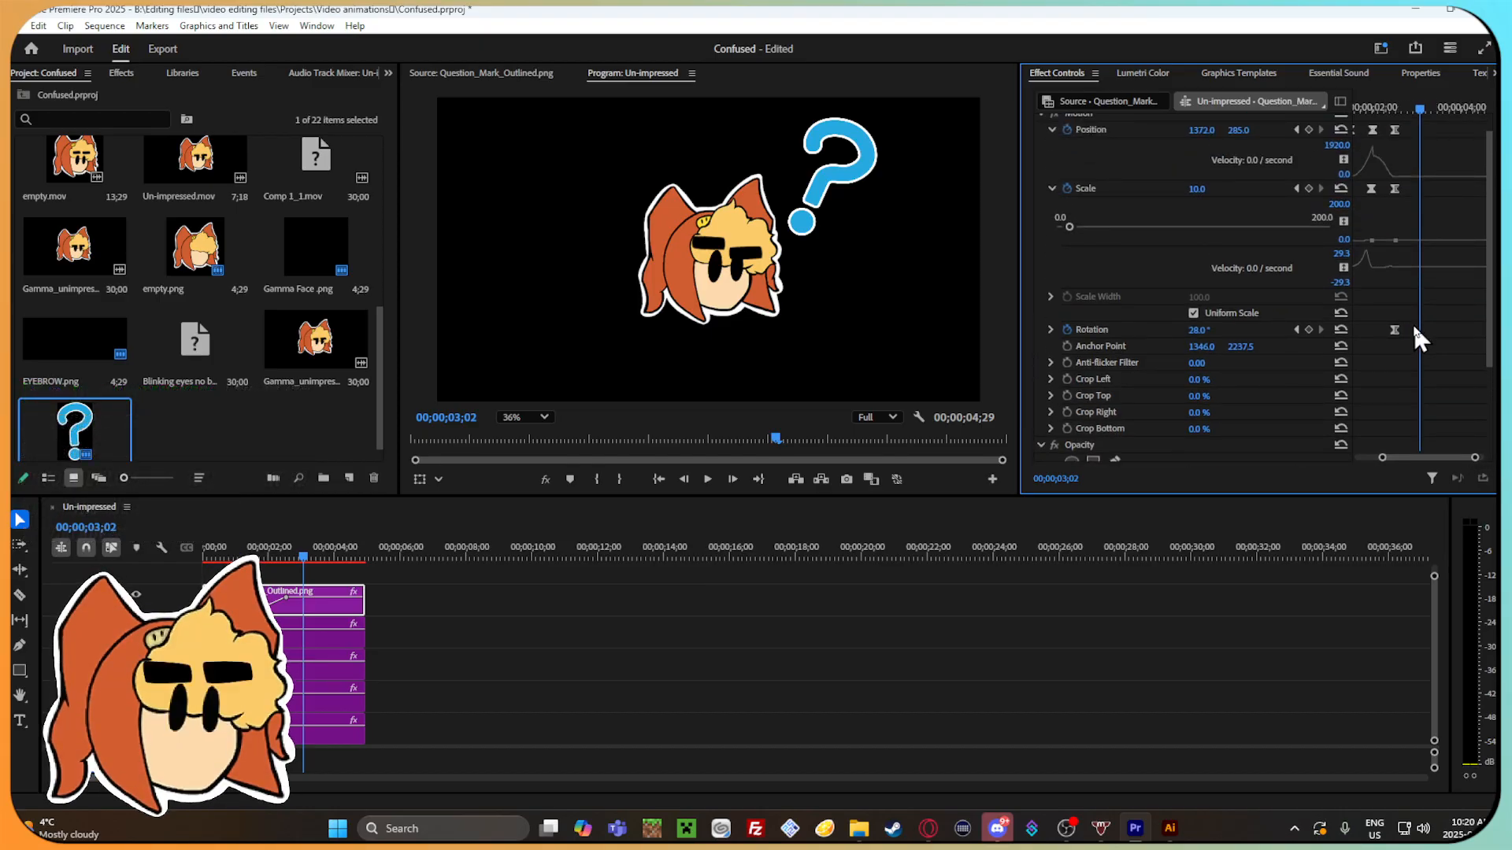
scroll(1415, 331, down, 3)
click(1433, 108)
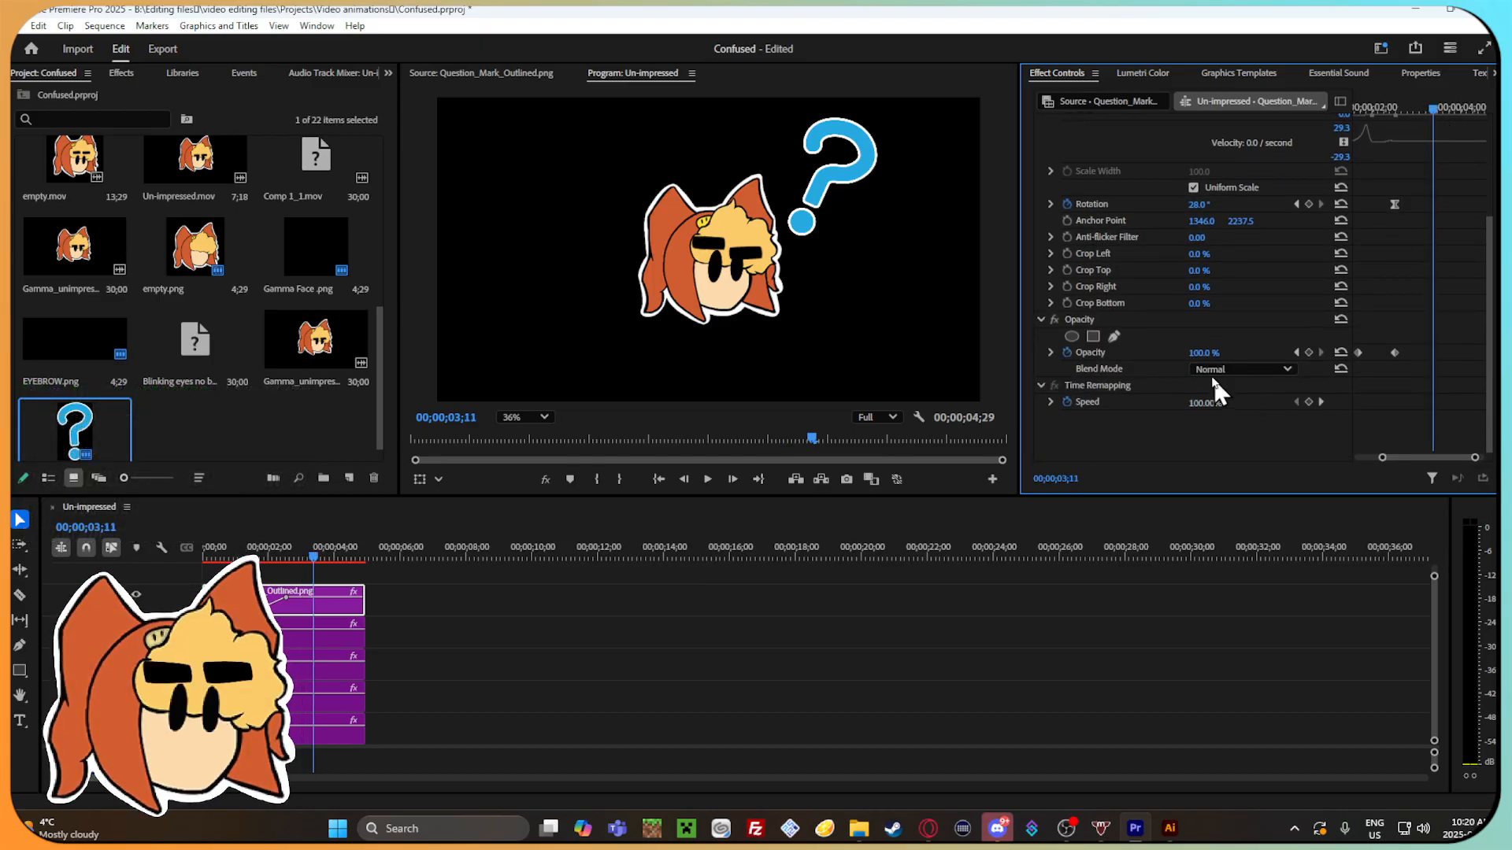
drag(1204, 353, 1102, 353)
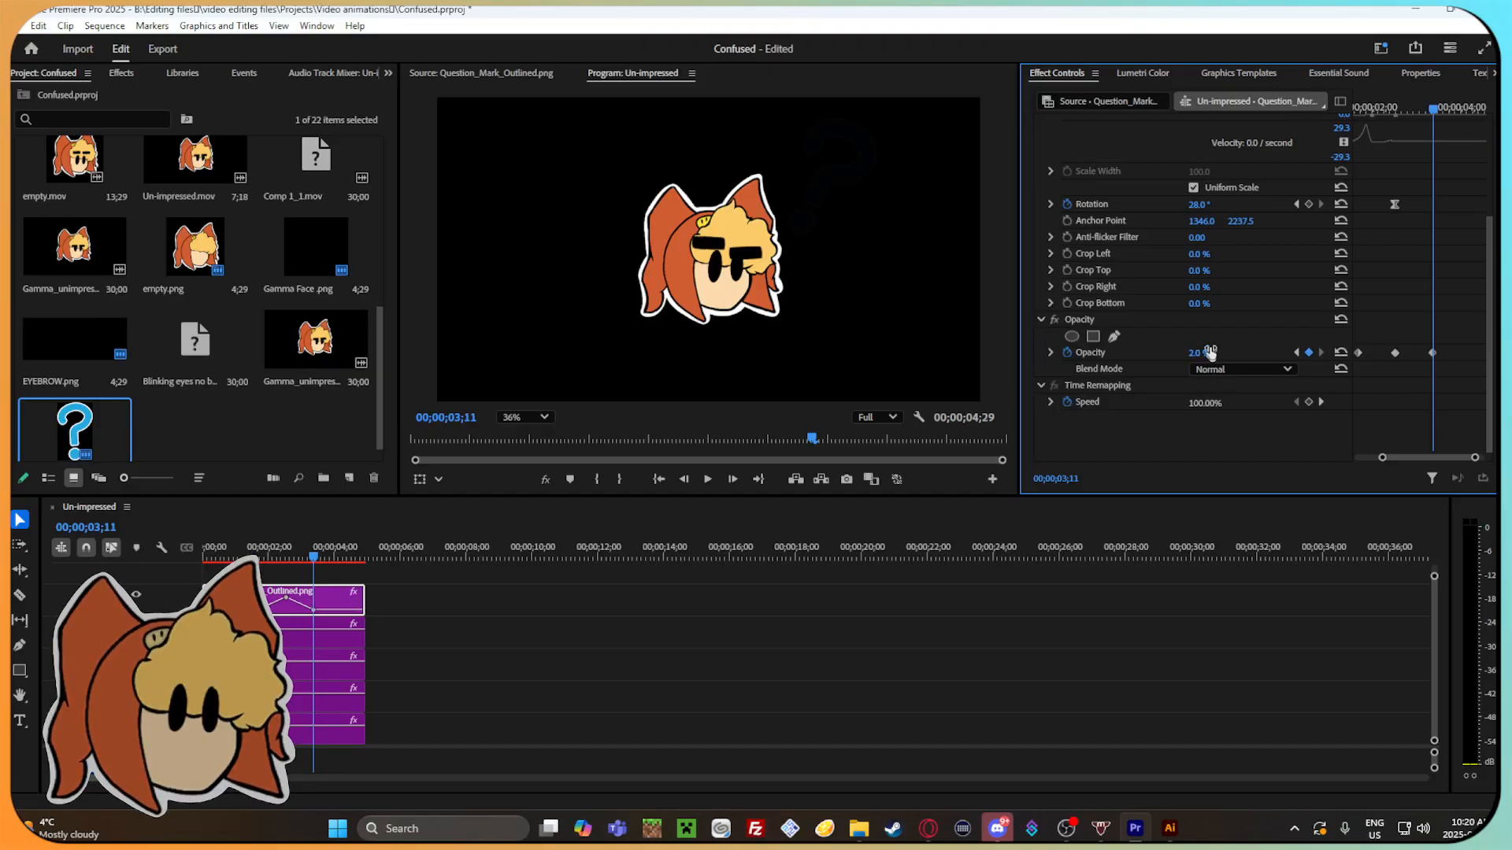
drag(1438, 104, 1357, 110)
key(space)
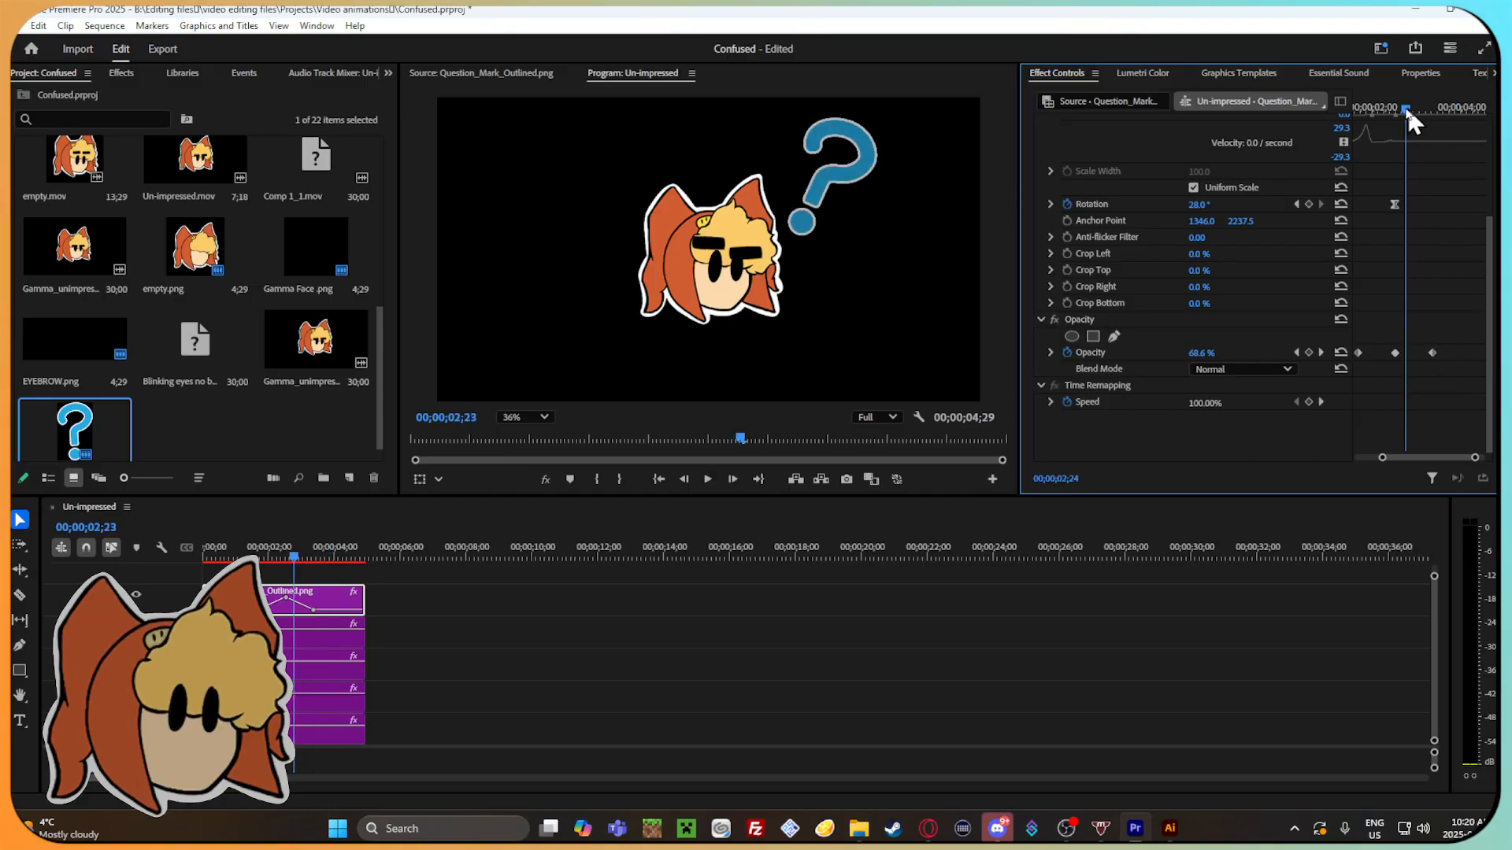
drag(1410, 107, 1367, 111)
key(space)
Apply Ease In and Ease Out to all three of the question mark's opacity keyframes and play back the fade.
drag(1451, 374, 1356, 330)
right_click(1394, 352)
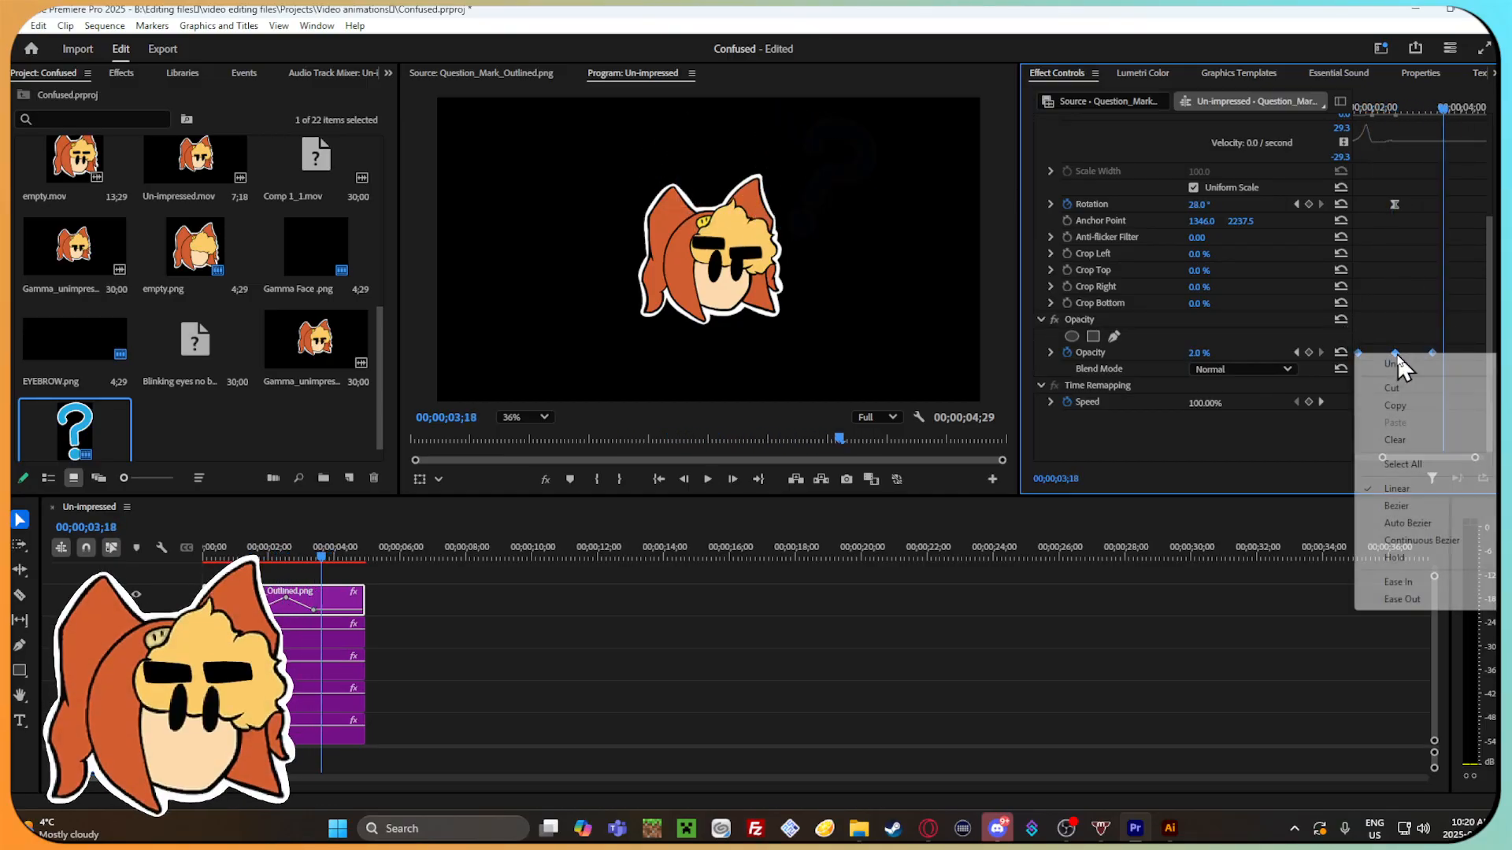
click(1430, 581)
right_click(1395, 352)
click(1402, 596)
drag(1443, 107, 1342, 101)
key(space)
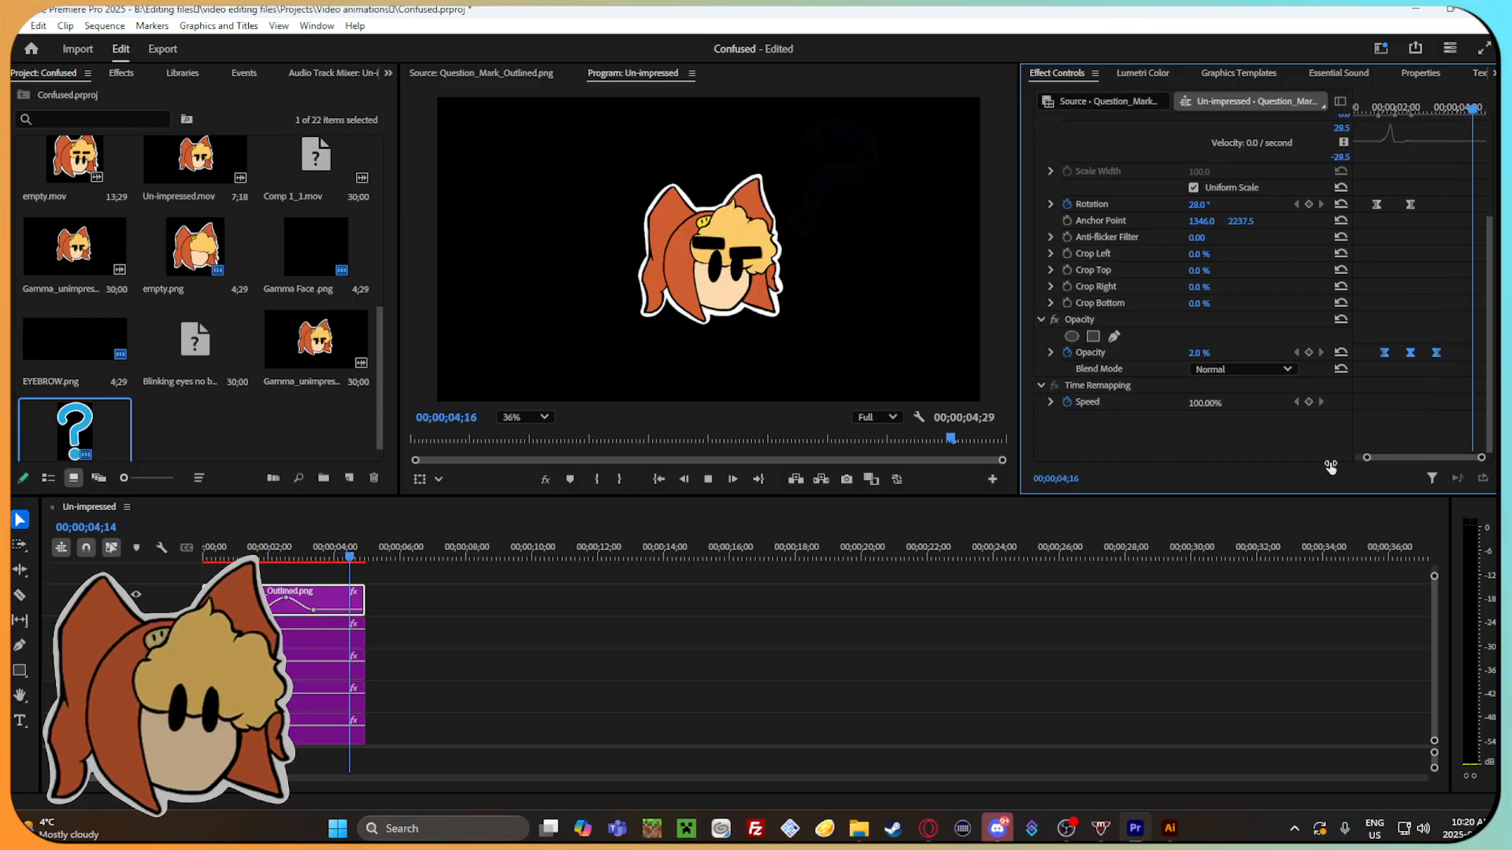
click(1441, 108)
click(1391, 110)
key(space)
click(1415, 110)
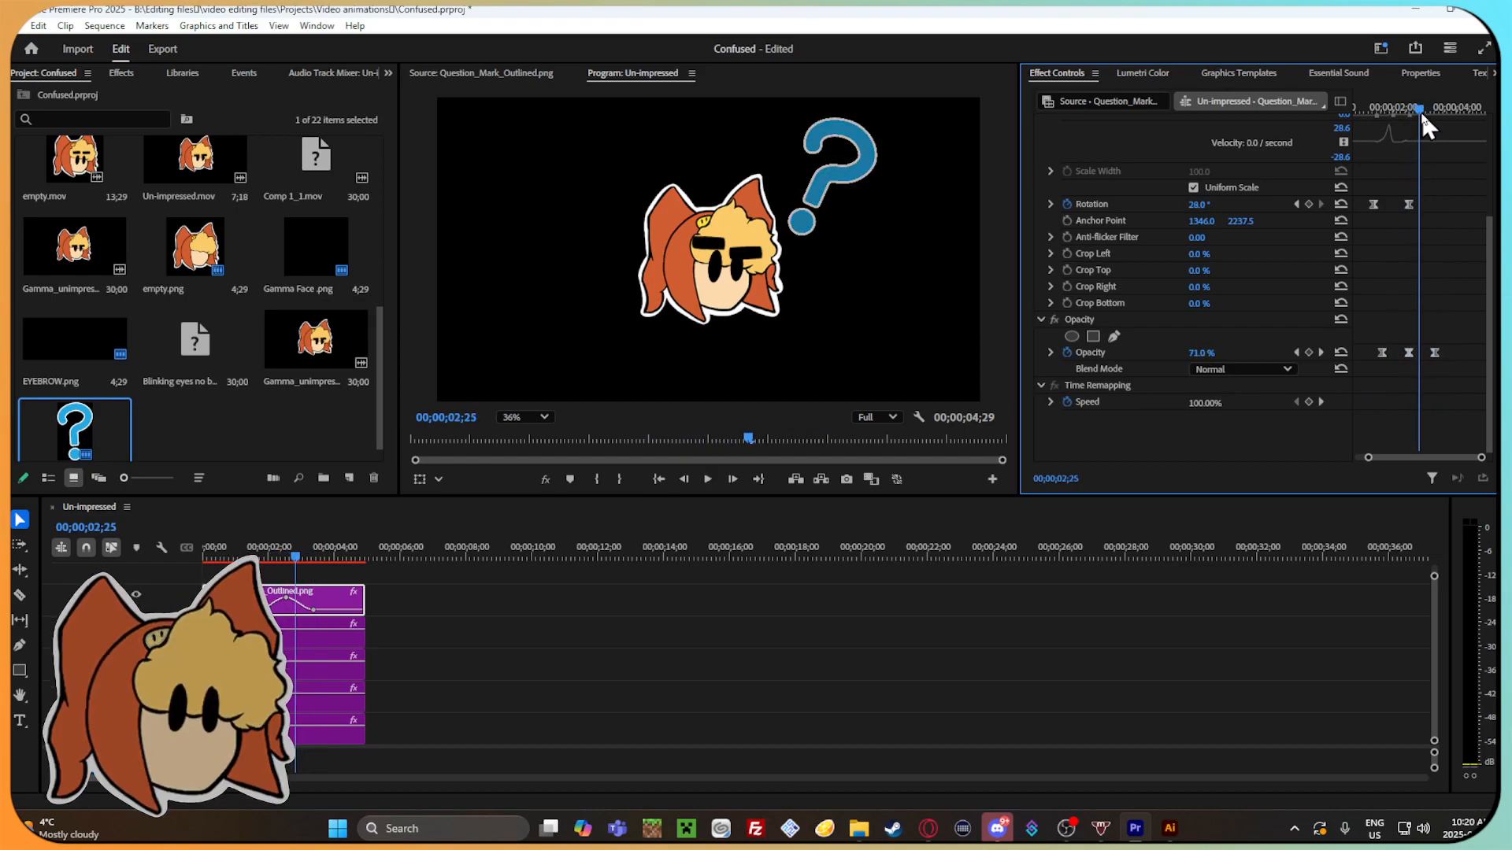
Move the question mark's last opacity keyframe further along the timeline to lengthen the fade-out, and review it.
drag(1441, 353, 1448, 353)
mouse_move(1418, 105)
mouse_down()
mouse_move(1387, 107)
mouse_move(1447, 129)
mouse_move(1396, 106)
mouse_up()
key(space)
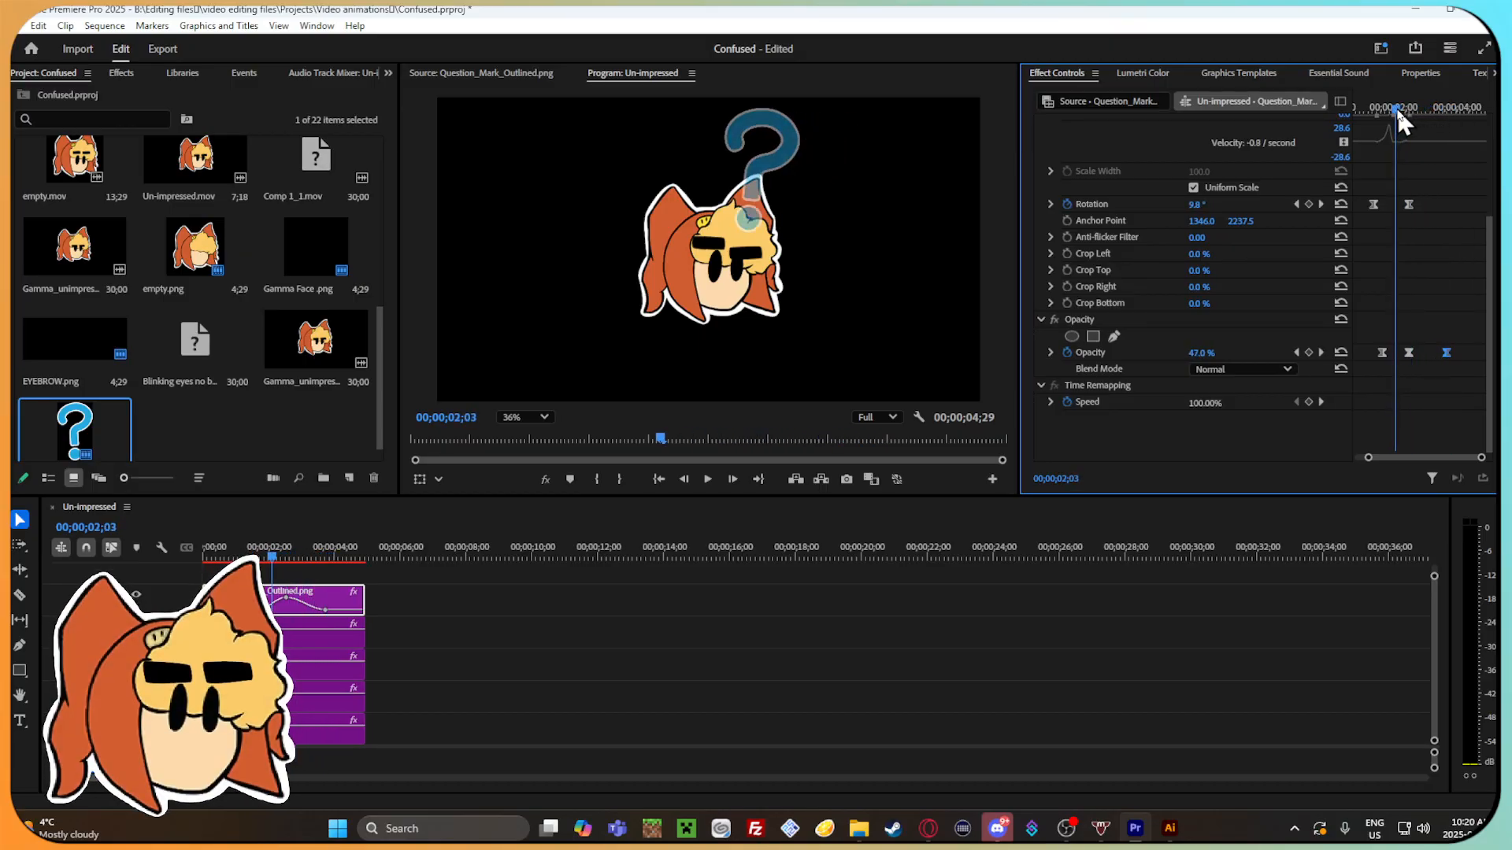
mouse_move(1397, 110)
mouse_down()
mouse_move(1363, 108)
mouse_move(1420, 98)
mouse_move(1408, 94)
mouse_up()
key(space)
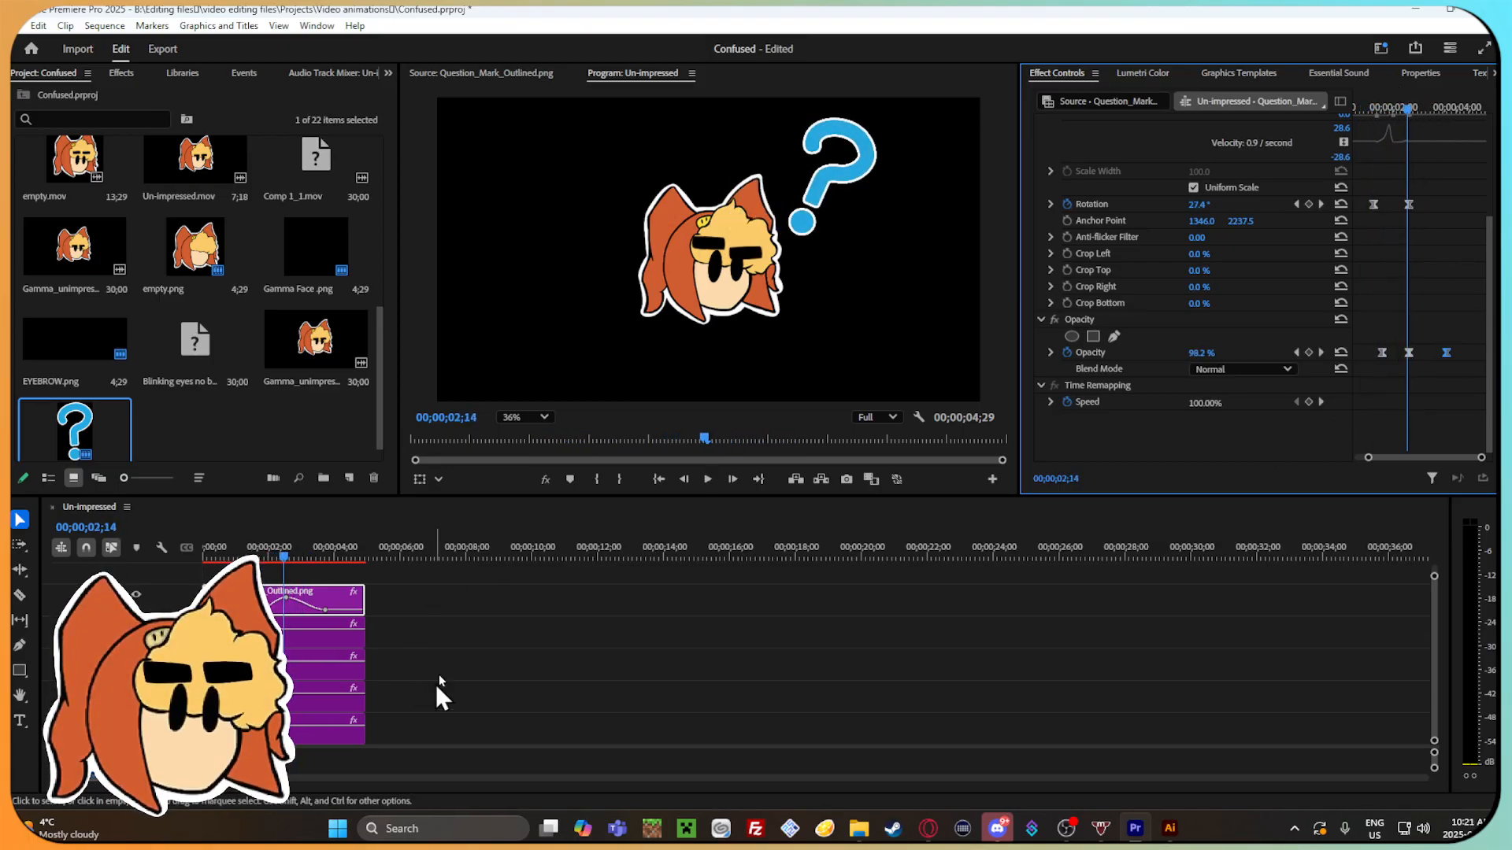
Ungroup the character clips beneath the question mark in the sequence.
click(292, 668)
right_click(283, 665)
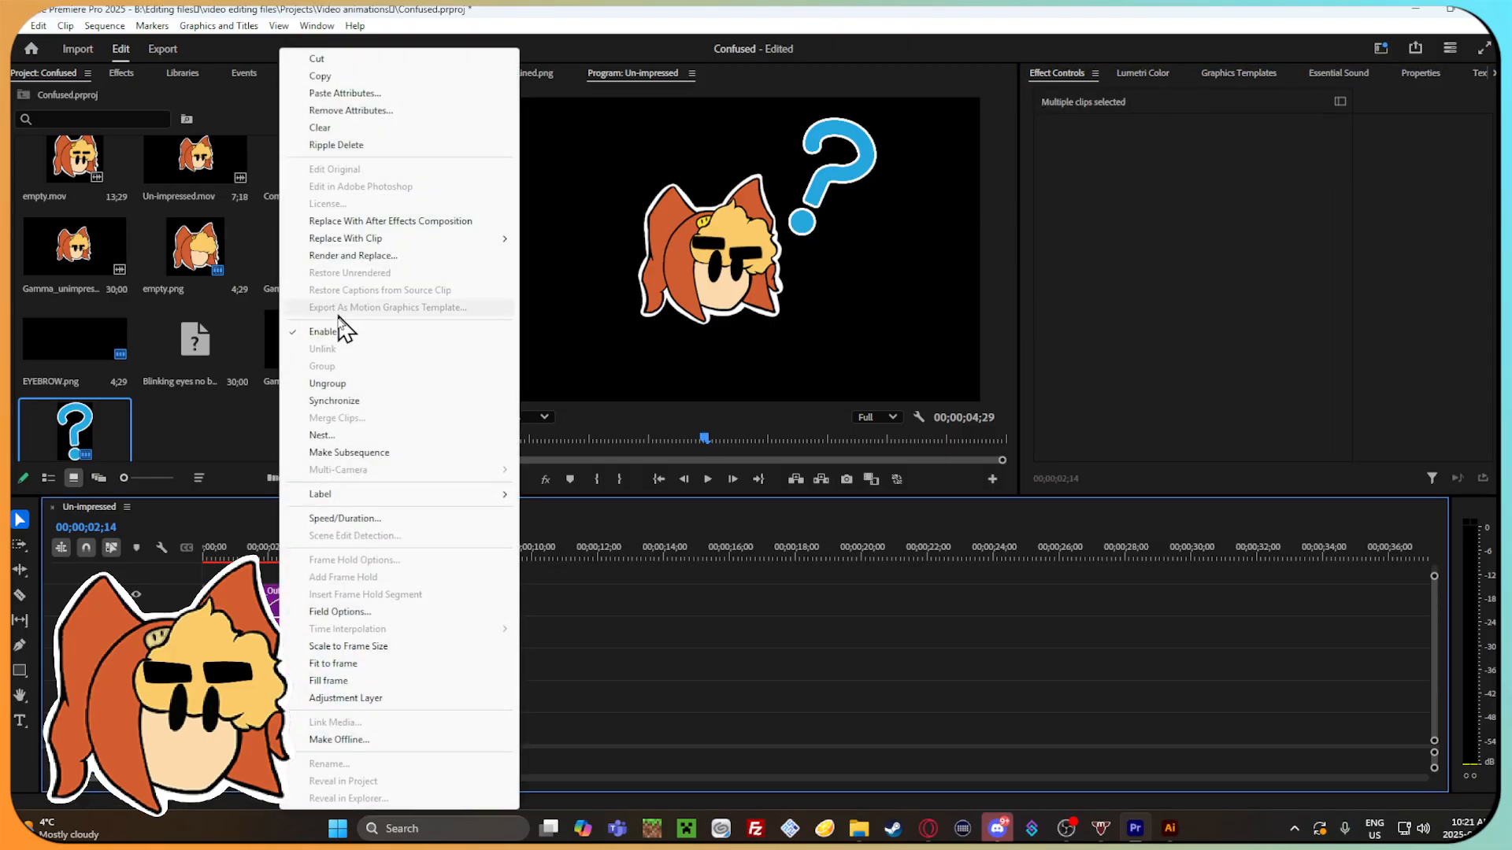
click(337, 384)
Add a position keyframe to the EYEBROW.png clip at X 1091, ahead of its existing eyebrow-drop keyframes.
click(321, 630)
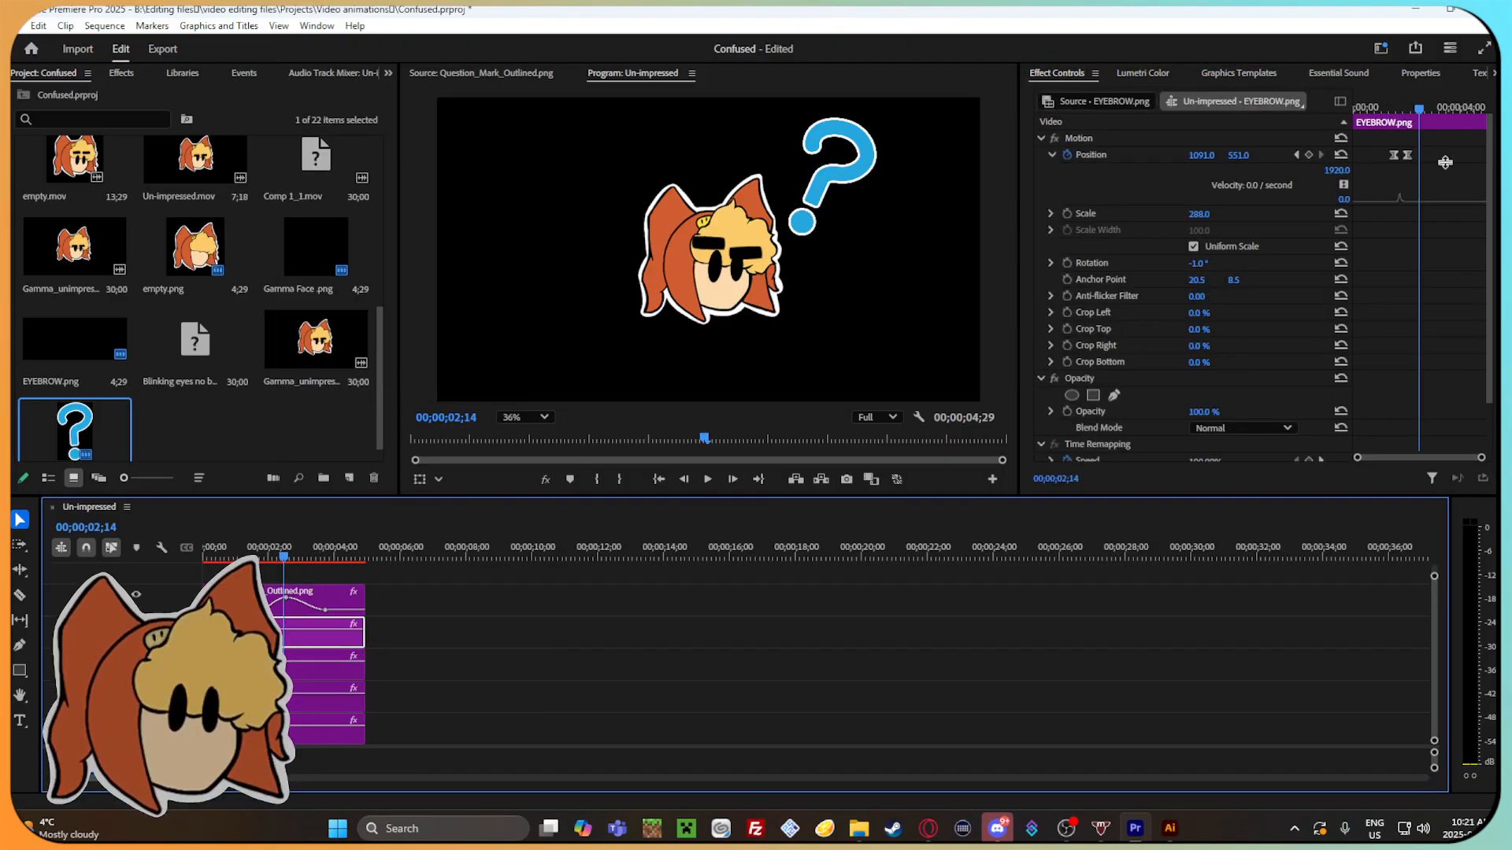
drag(1439, 111, 1406, 96)
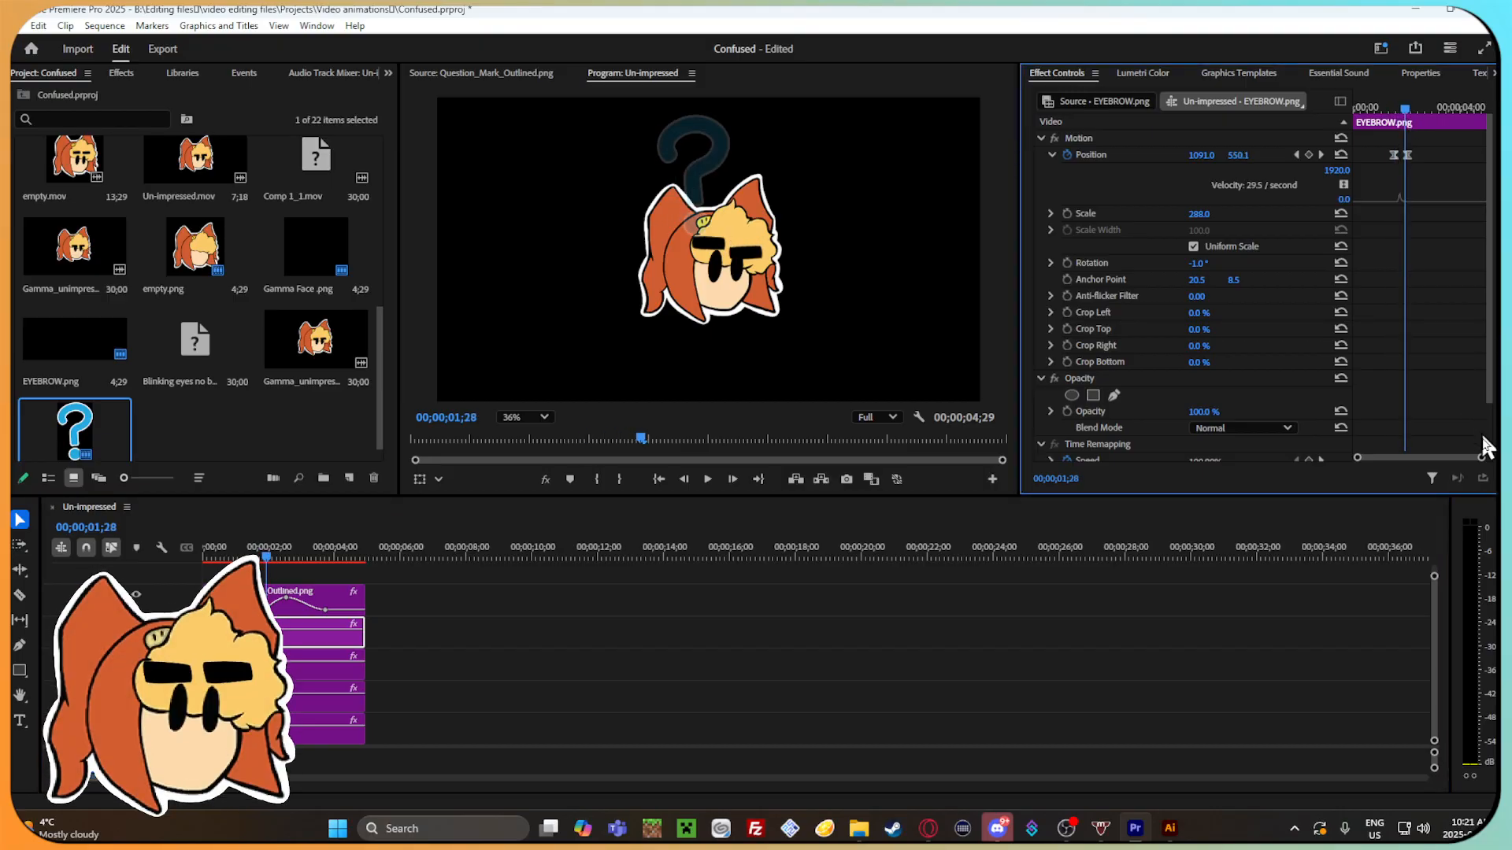
drag(1481, 458, 1458, 458)
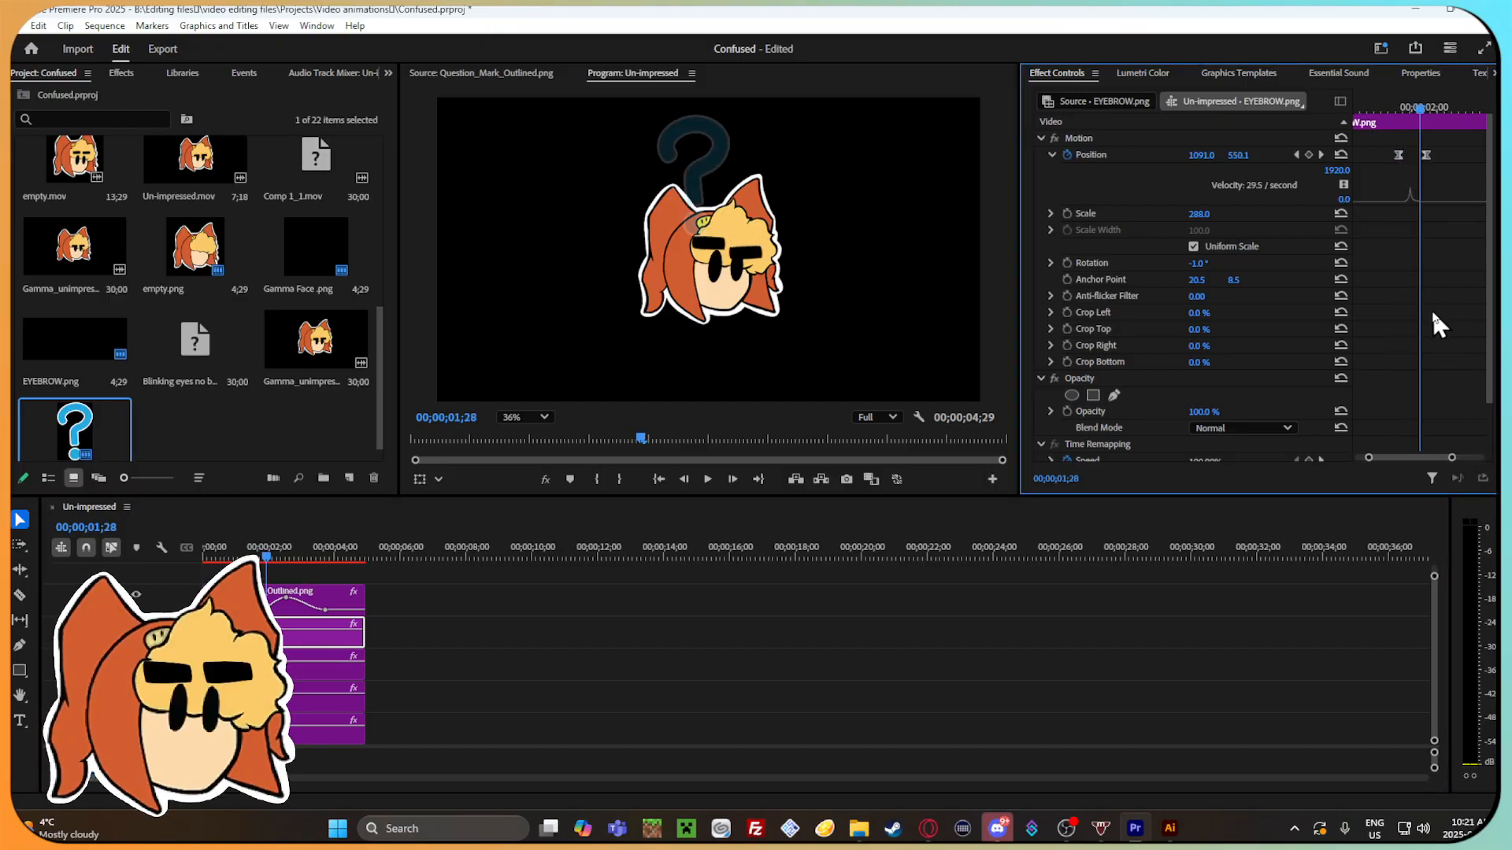
drag(1417, 109, 1389, 112)
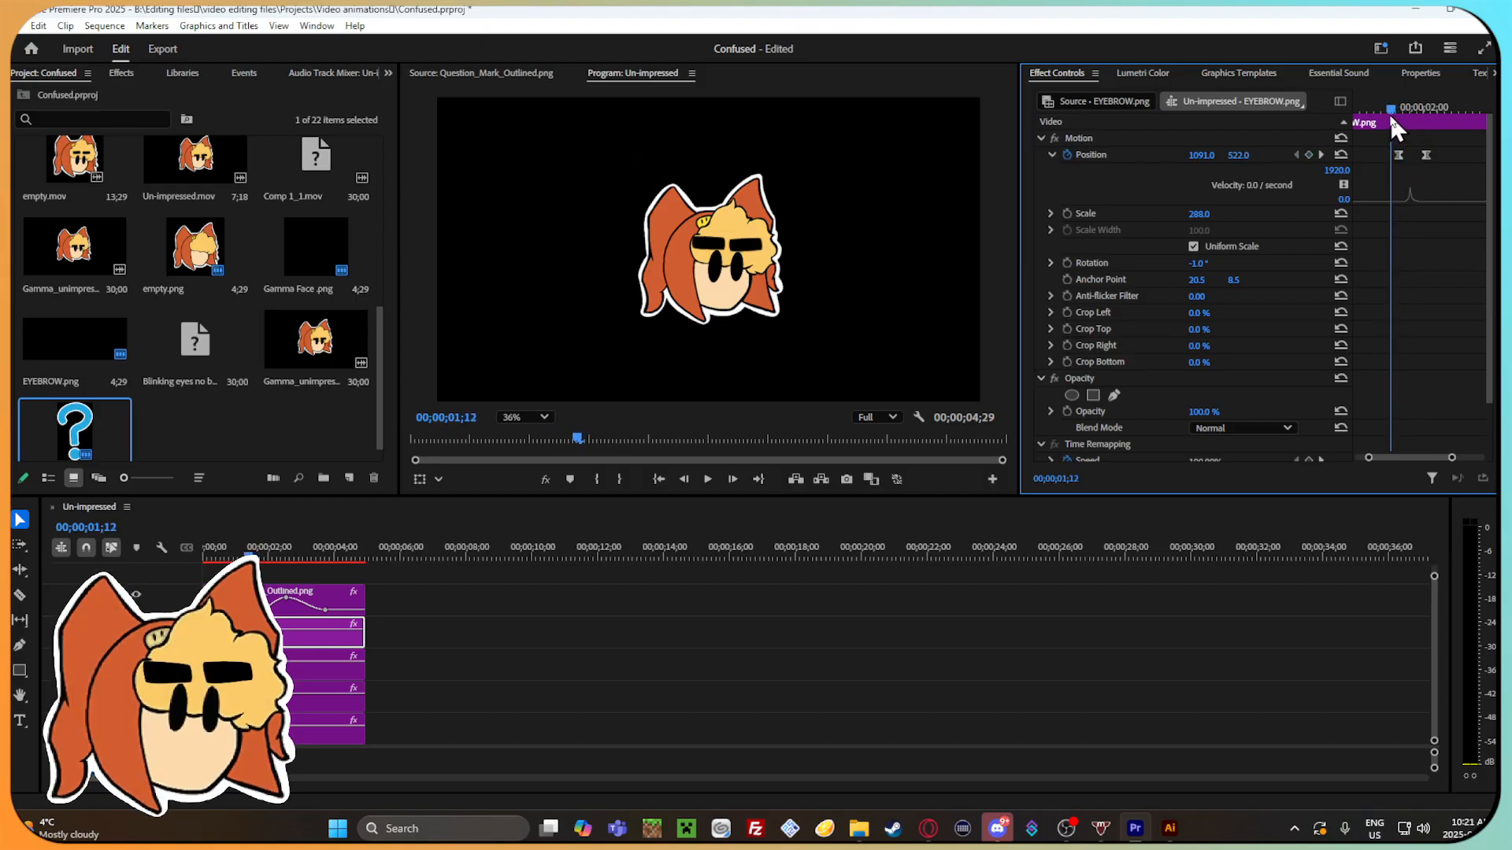
drag(1243, 156, 1239, 157)
mouse_move(1388, 101)
mouse_down()
mouse_move(1442, 116)
mouse_move(1382, 100)
mouse_up()
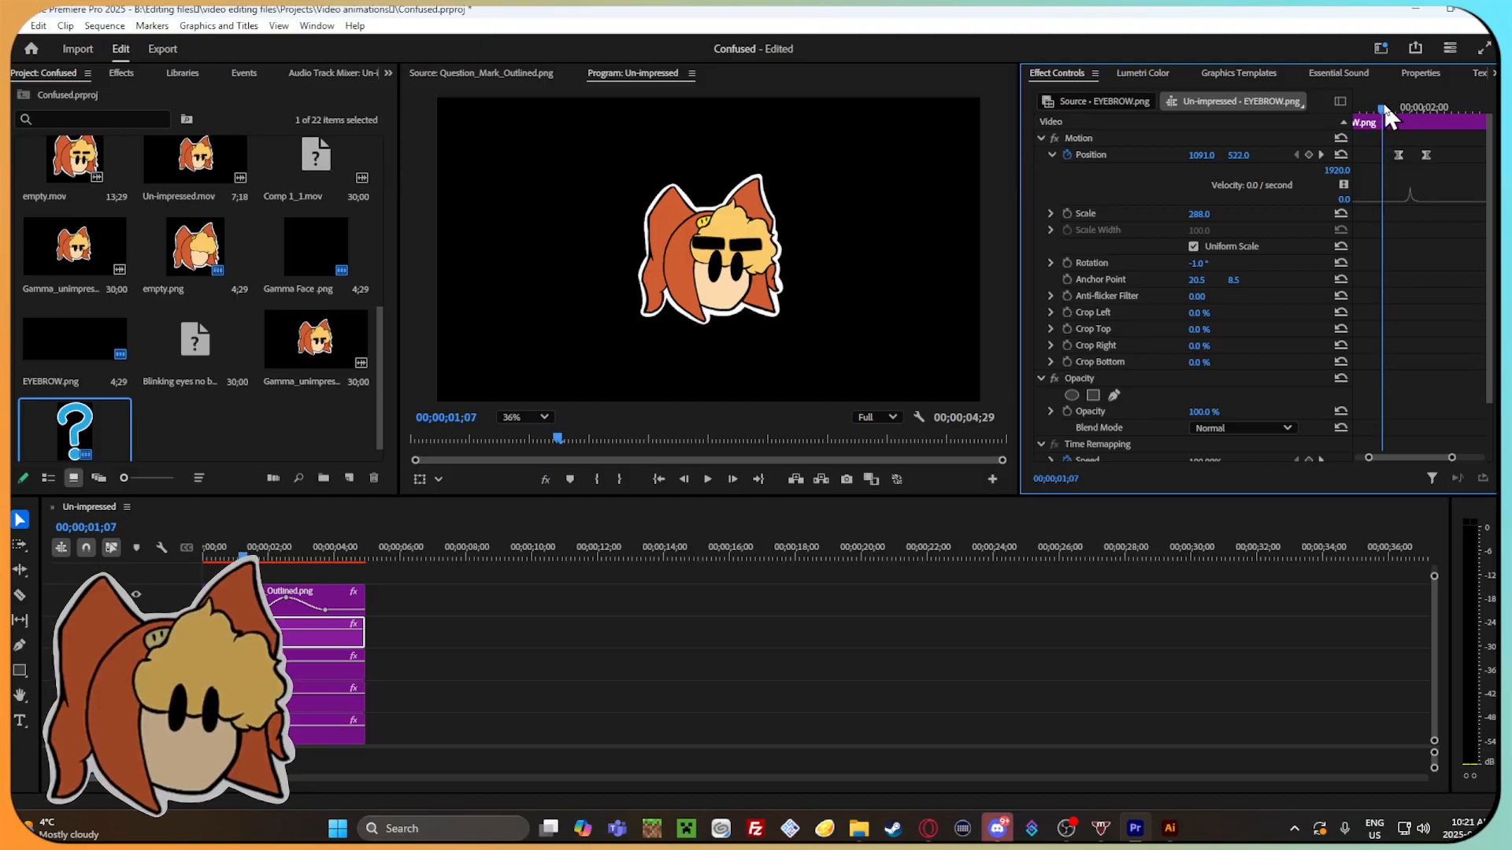
drag(1378, 126, 1389, 106)
click(1308, 154)
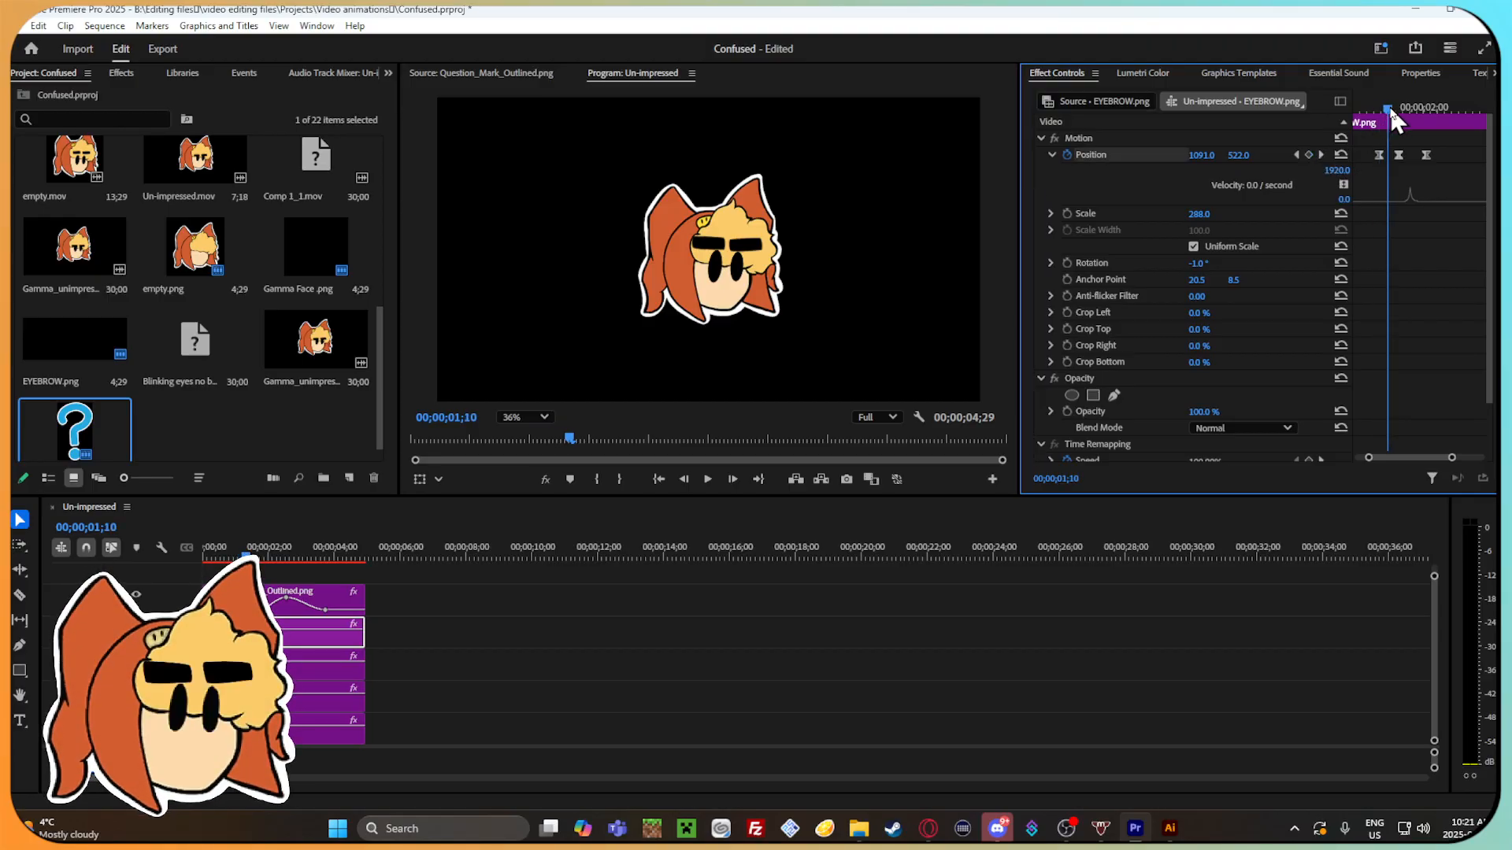
Raise the eyebrow with a new position keyframe at 00;00;01;10 and play back the motion.
drag(1252, 155, 1239, 155)
mouse_move(1390, 111)
mouse_down()
mouse_move(1409, 119)
mouse_move(1374, 120)
mouse_move(1374, 106)
mouse_move(1423, 111)
mouse_move(1385, 109)
mouse_up()
key(space)
Steepen the velocity curve at the eyebrow's raised position keyframe and scrub through the result.
drag(1452, 170, 1352, 132)
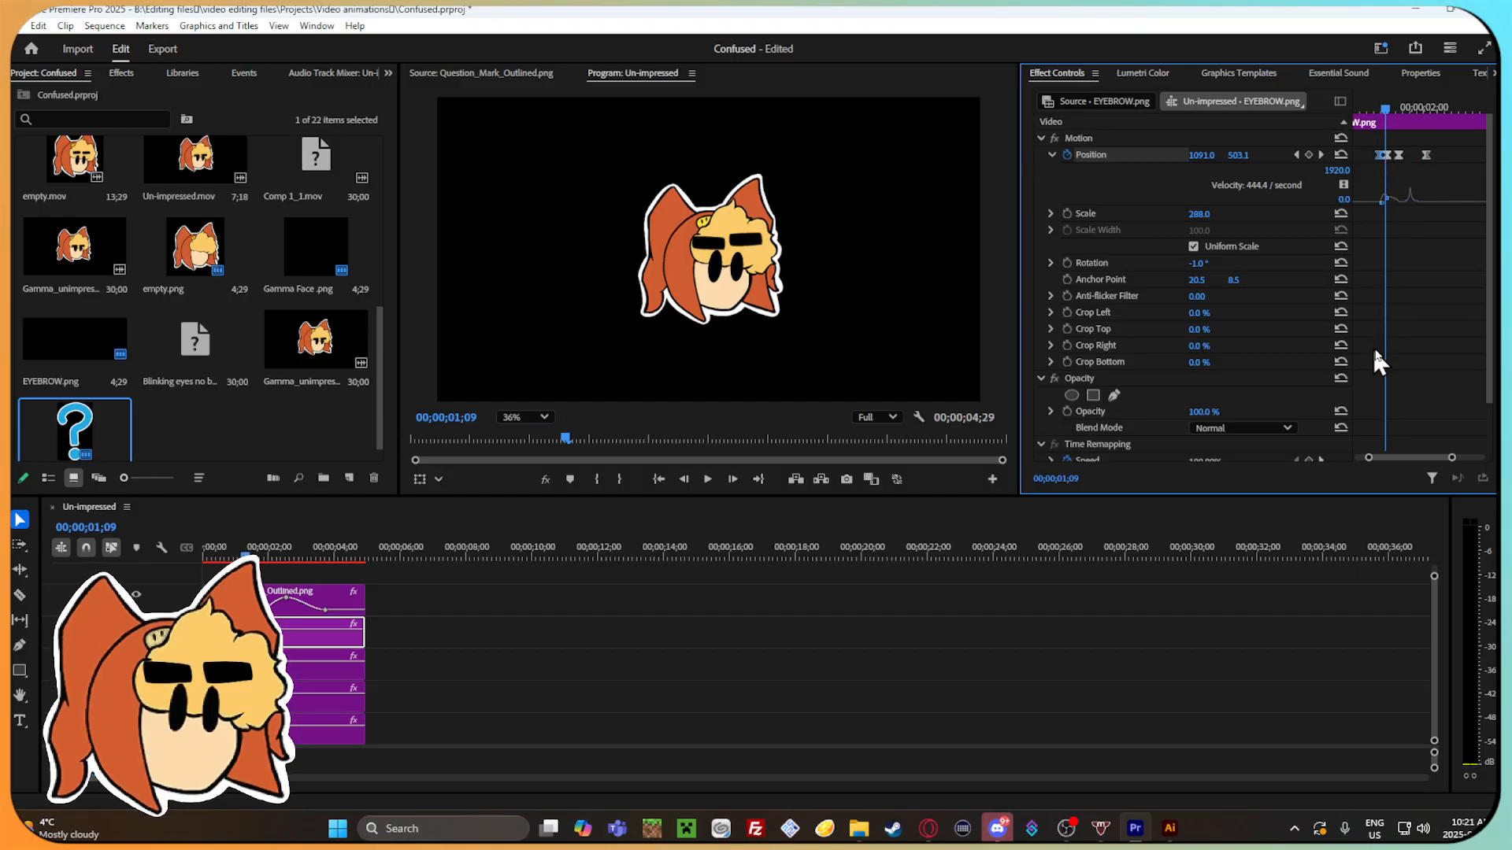
drag(1452, 457, 1415, 458)
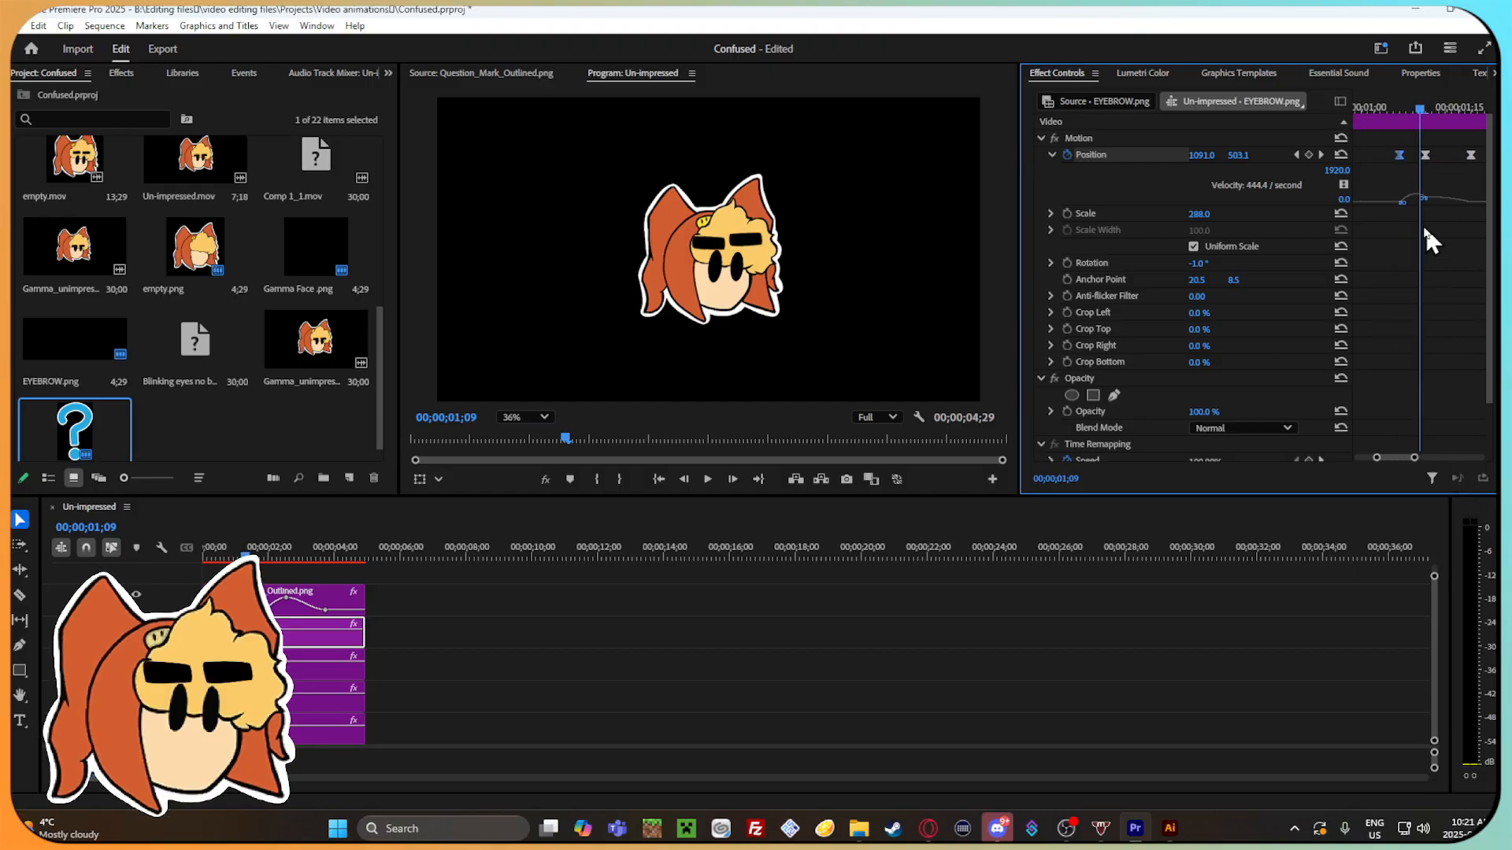
drag(1423, 204, 1424, 179)
drag(1421, 104, 1485, 143)
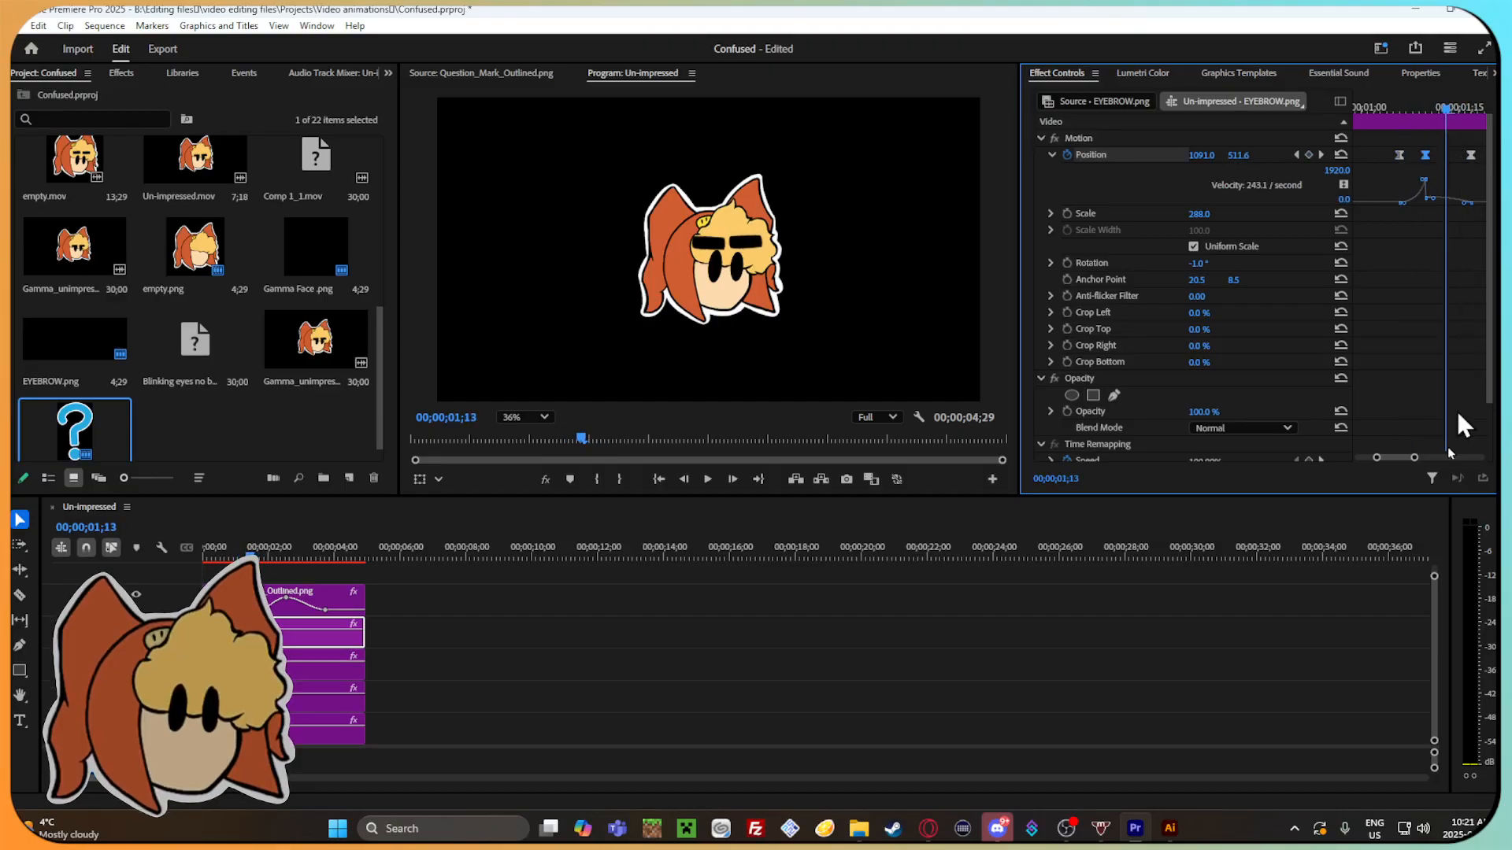
drag(1415, 457, 1427, 460)
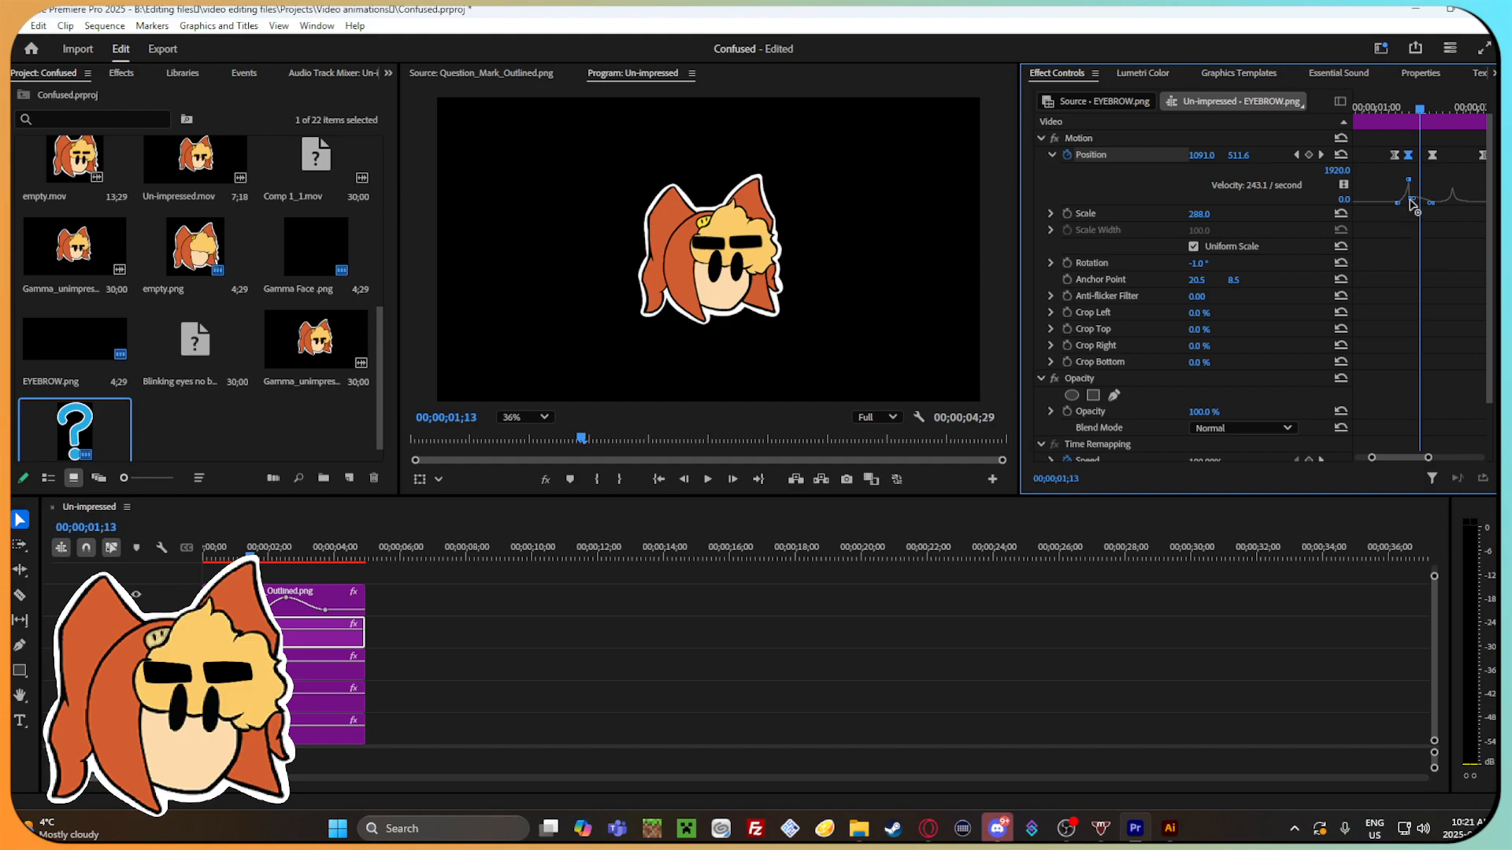
mouse_move(1436, 115)
mouse_down()
mouse_move(1401, 109)
mouse_move(1477, 114)
mouse_move(1438, 128)
mouse_up()
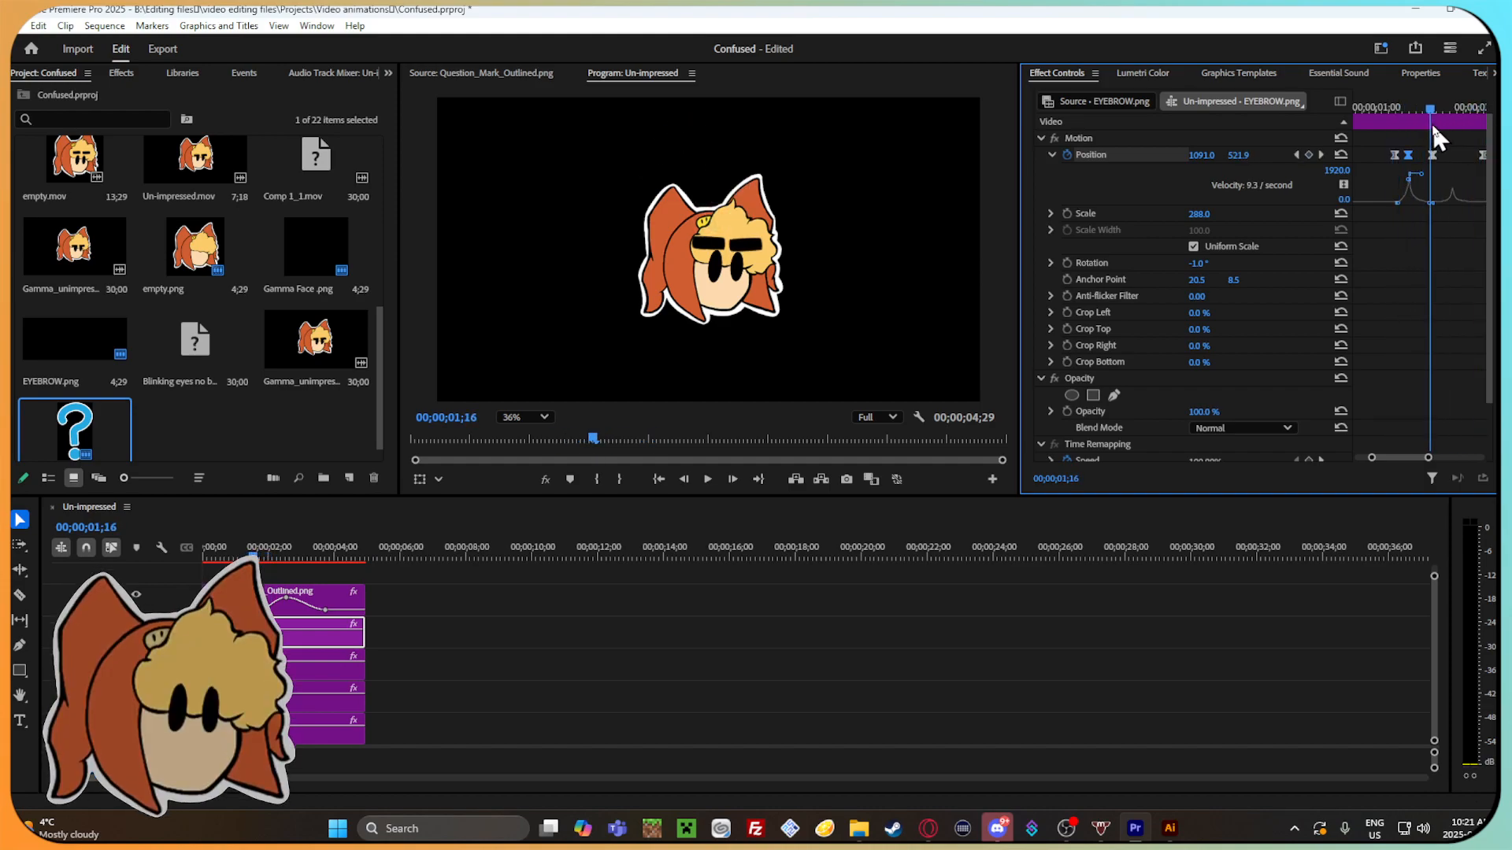
Cut the eyebrow's position keyframe at 00;00;01;17 and play back the movement.
right_click(1435, 152)
click(1426, 188)
drag(1433, 109, 1435, 156)
key(space)
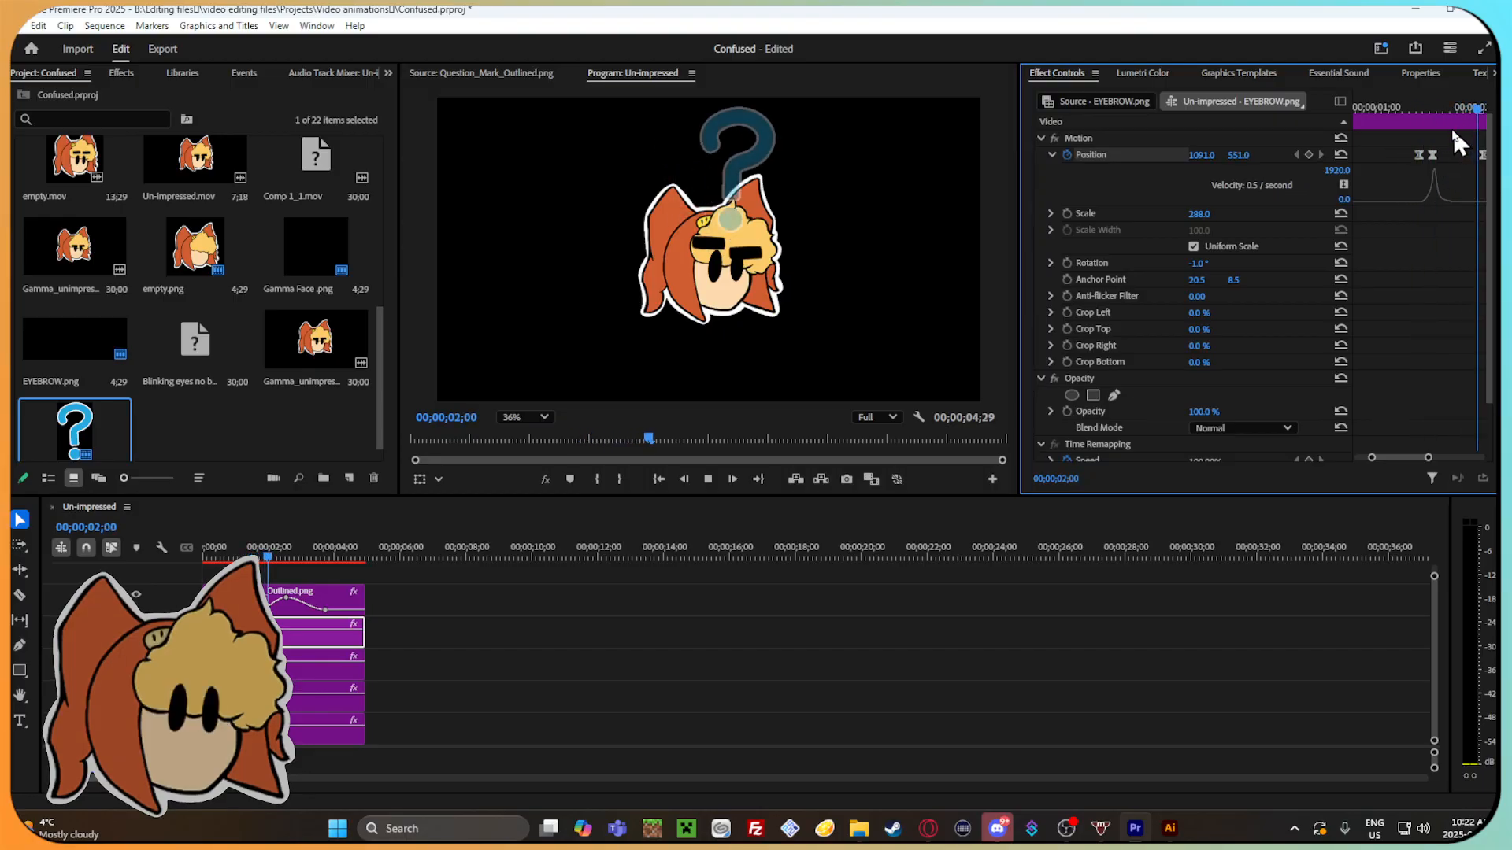
Refine the spacing and velocity curve of the eyebrow's position keyframes, and play back the movement.
mouse_move(1400, 107)
mouse_down()
mouse_move(1442, 153)
mouse_move(1417, 103)
mouse_move(1459, 112)
mouse_move(1387, 103)
mouse_move(1406, 111)
mouse_up()
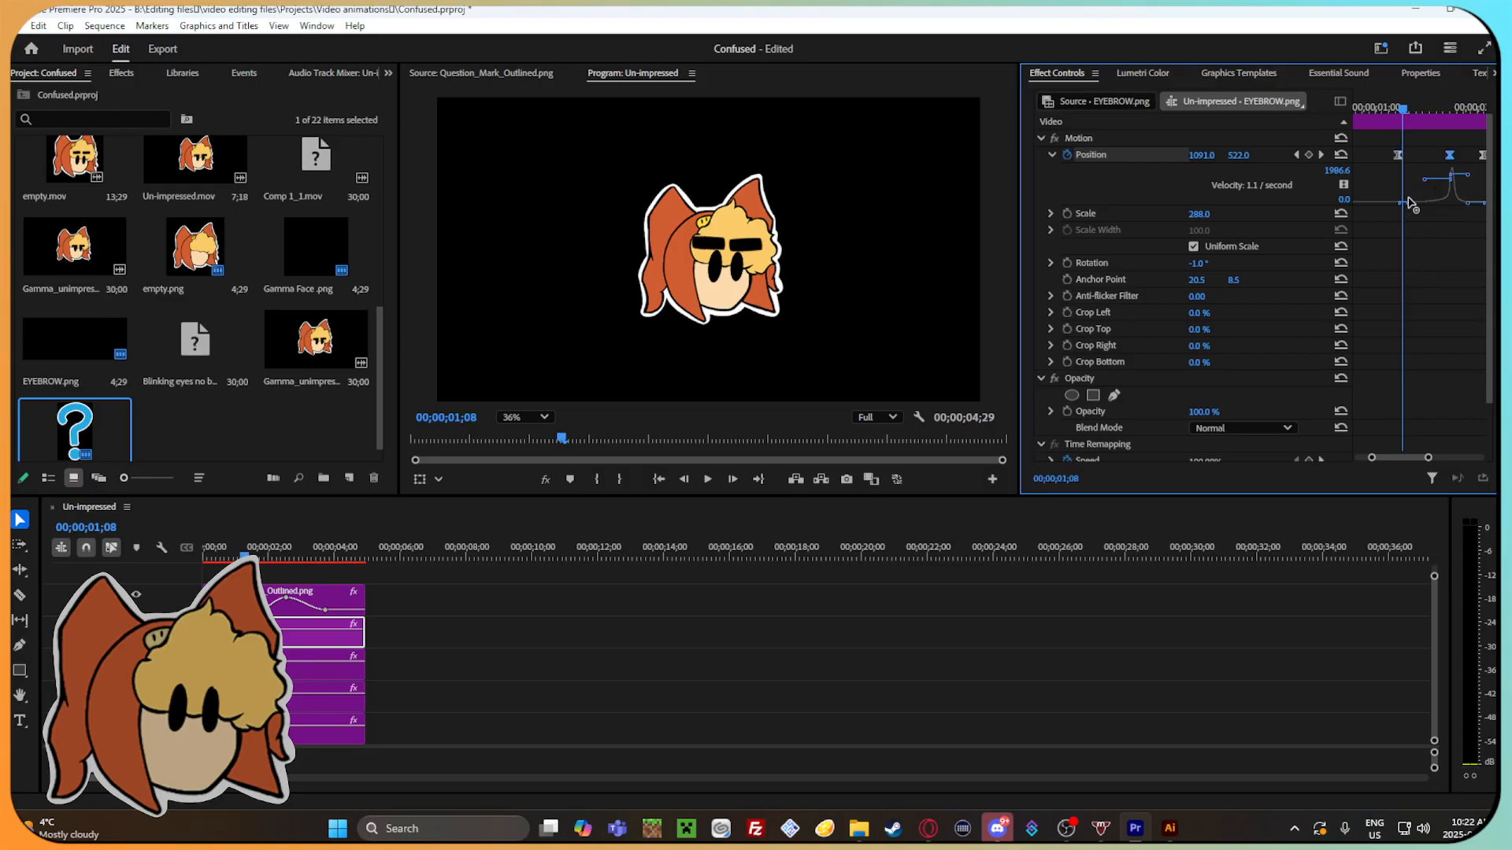
mouse_move(1405, 110)
mouse_down()
mouse_move(1457, 124)
mouse_move(1379, 124)
mouse_up()
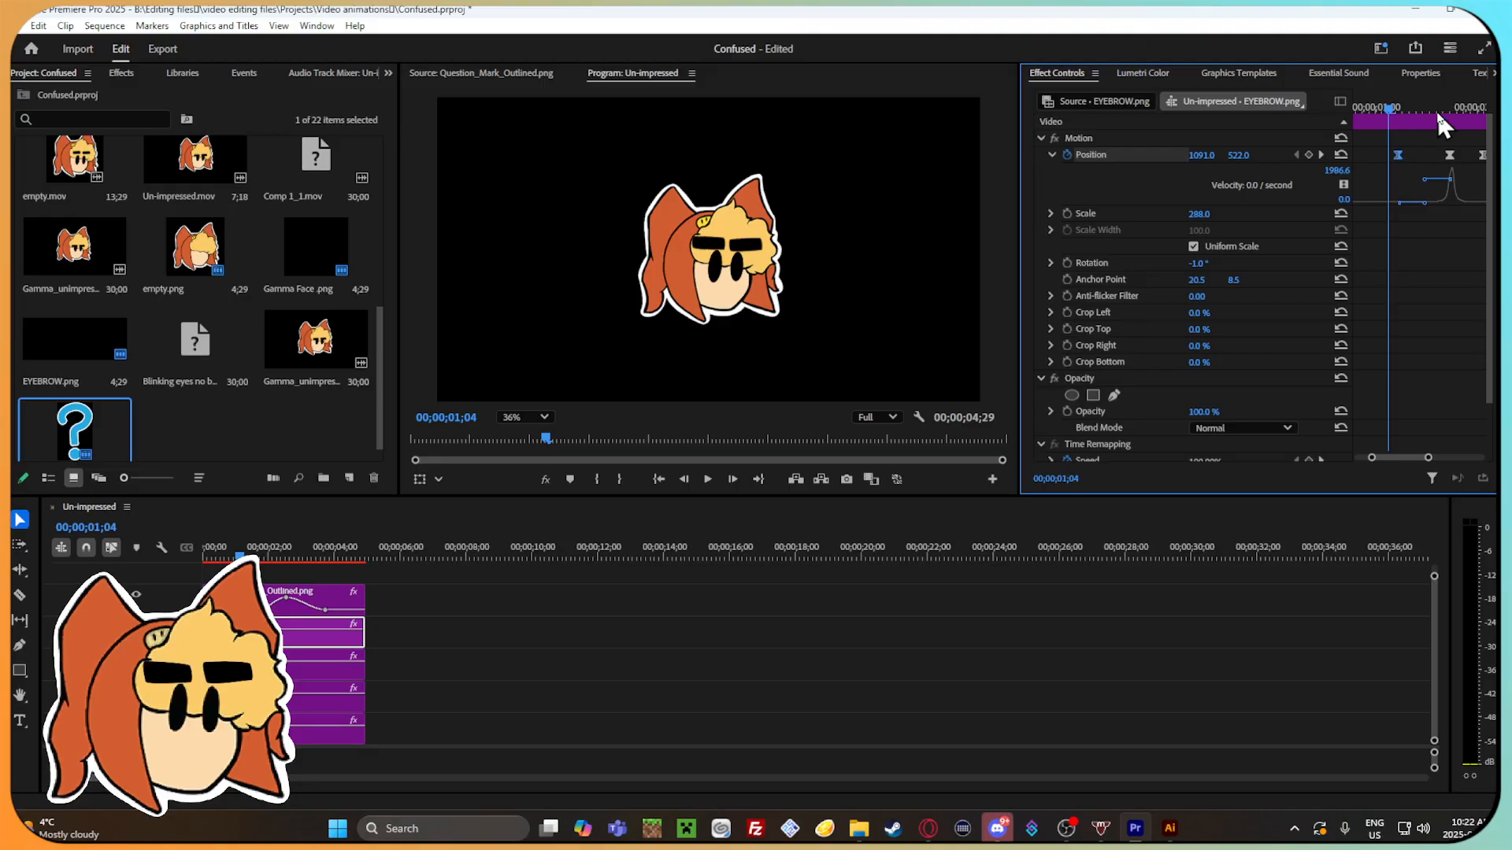
drag(1396, 96, 1381, 150)
key(space)
drag(1420, 457, 1367, 460)
click(1373, 108)
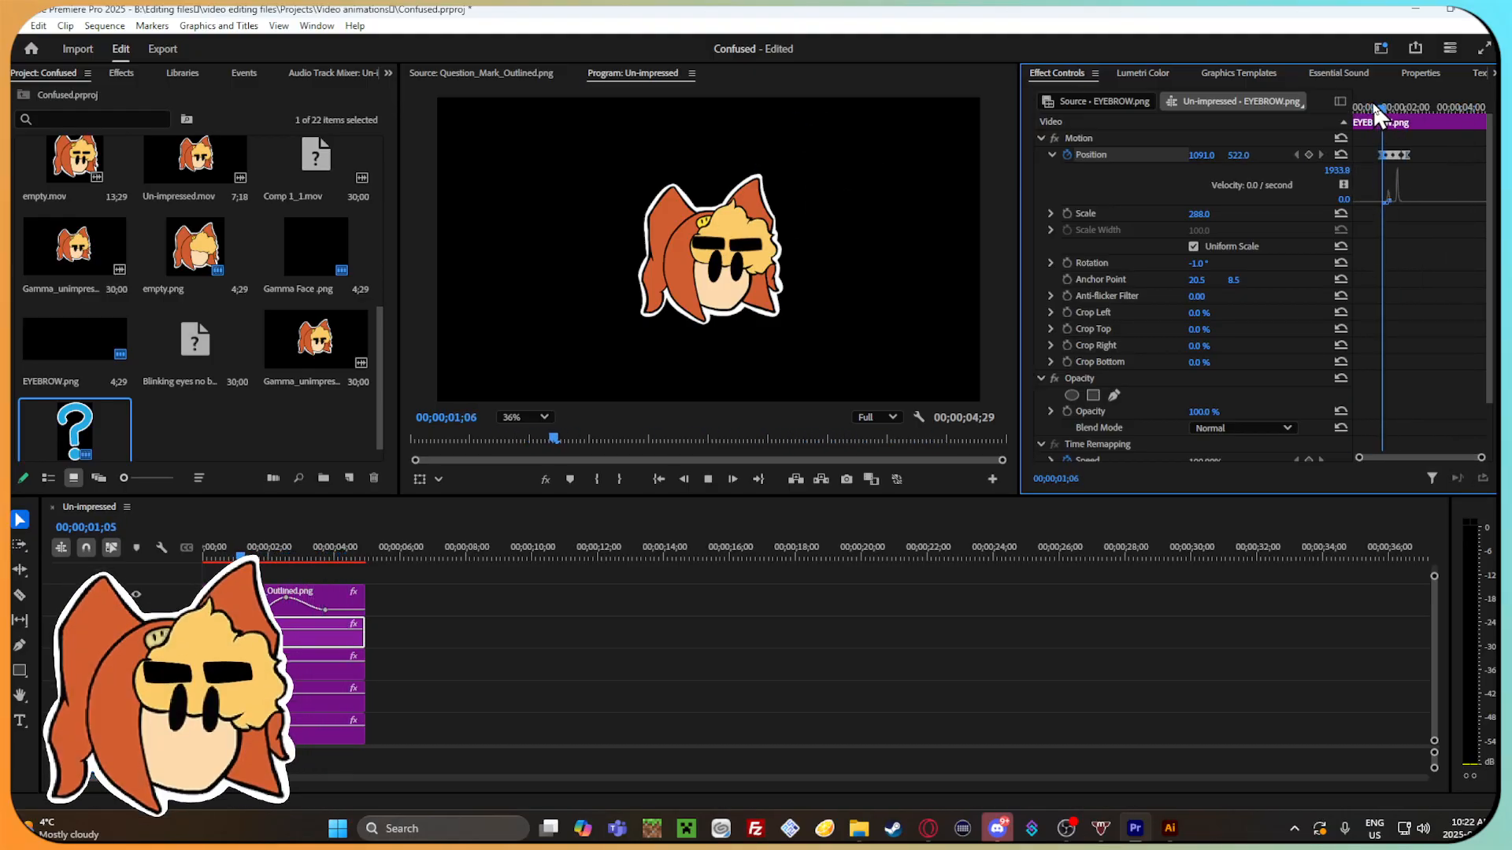
click(1372, 107)
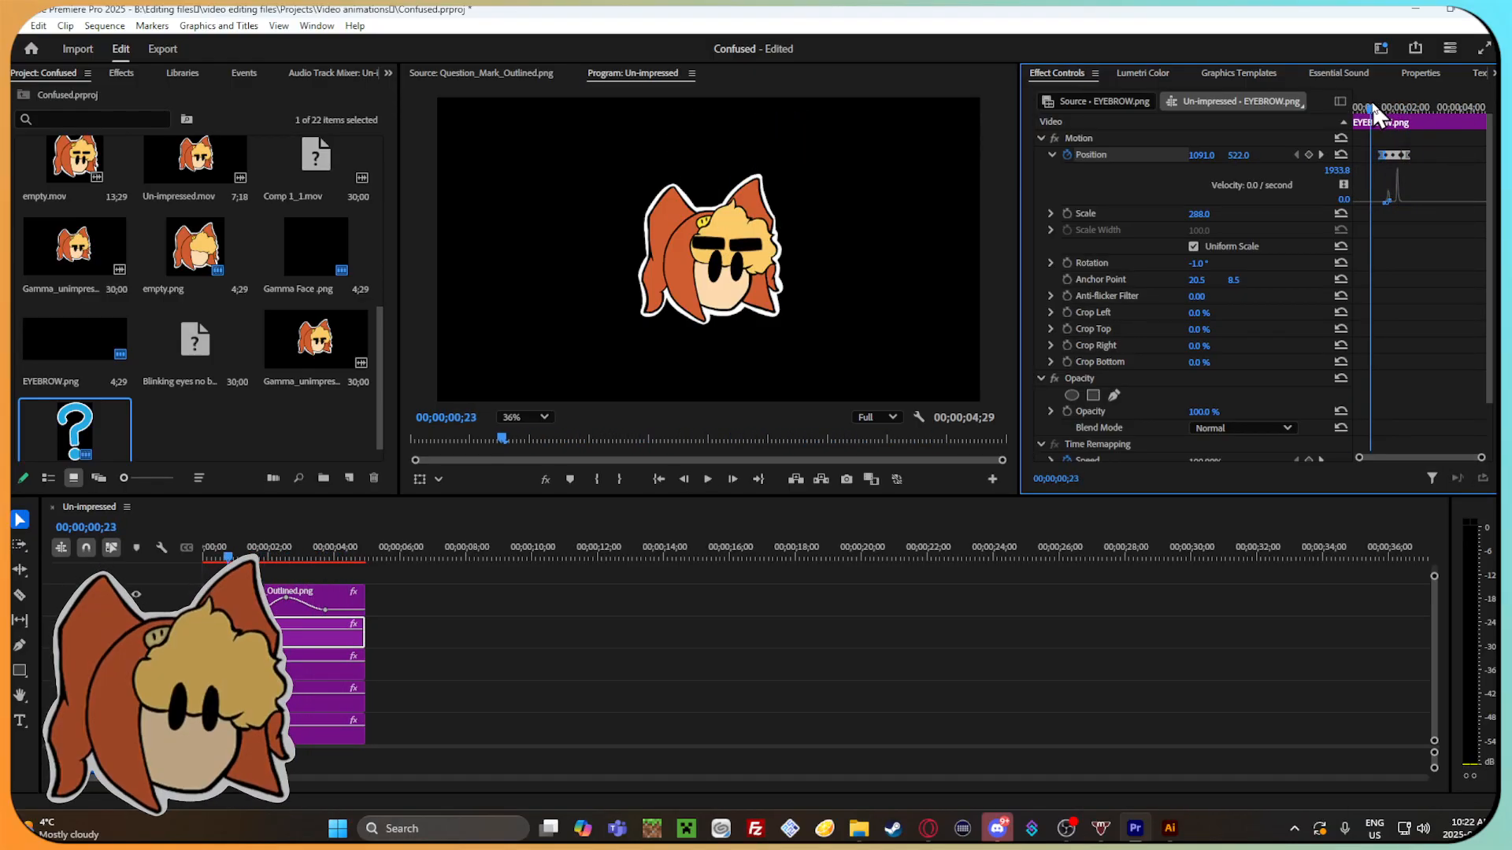
Ungroup the four character clips again and select the other EYEBROW.png clip, positioned at X 960.
click(289, 673)
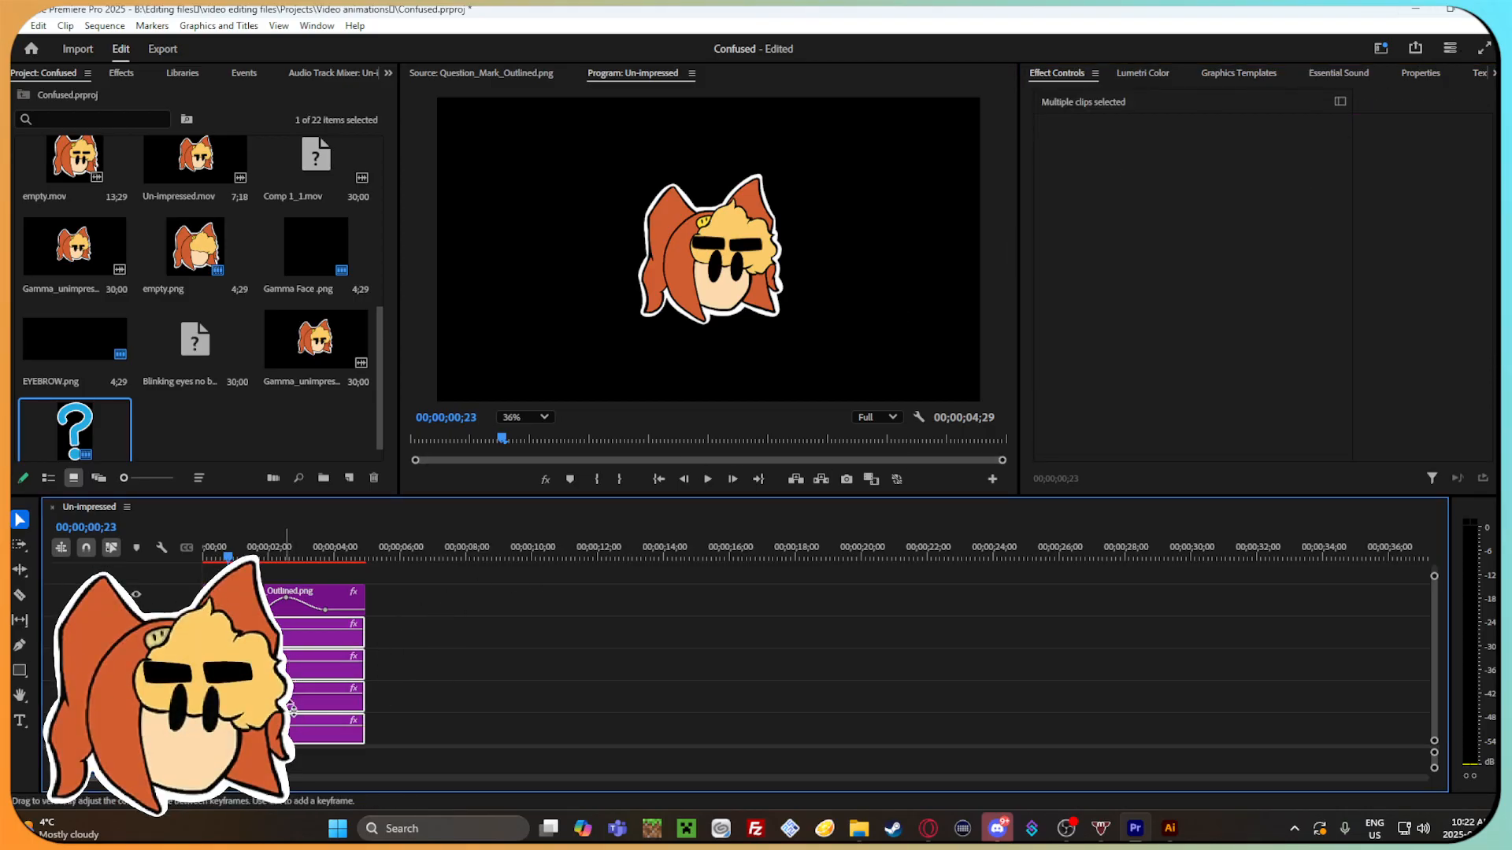
right_click(314, 666)
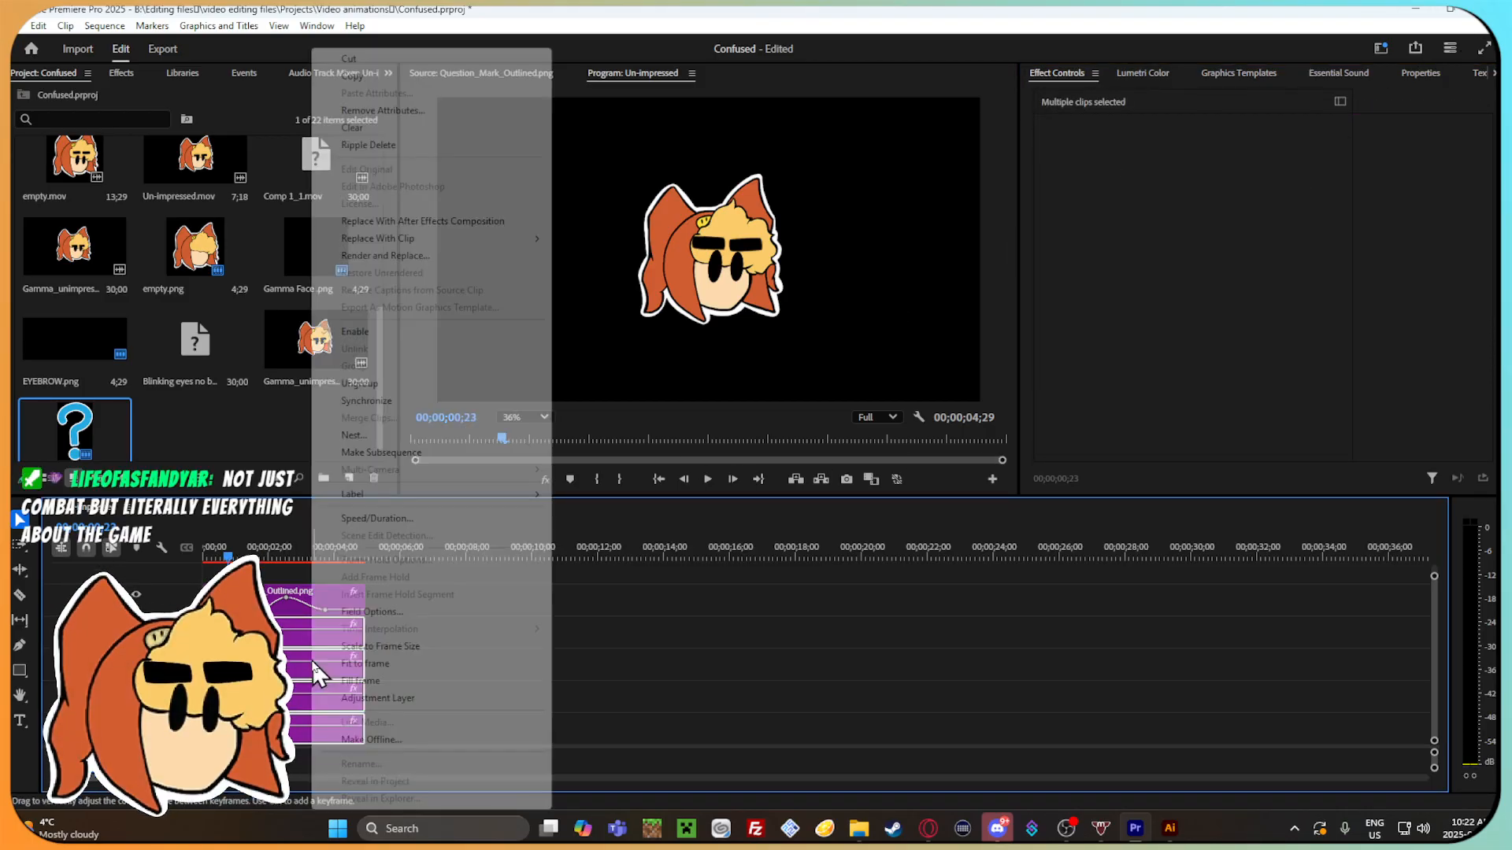
click(390, 384)
click(465, 690)
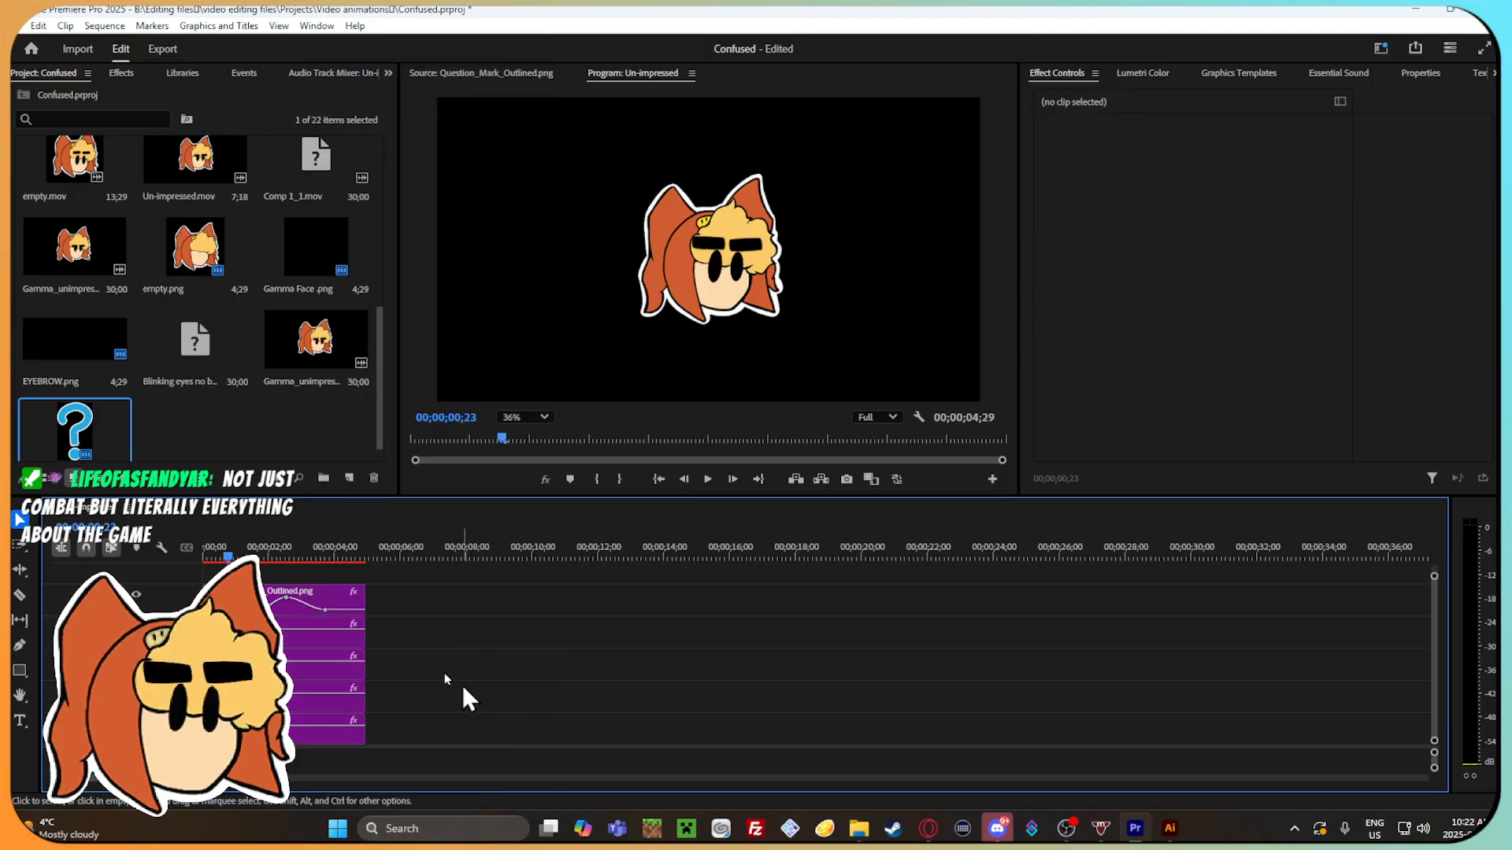
click(322, 665)
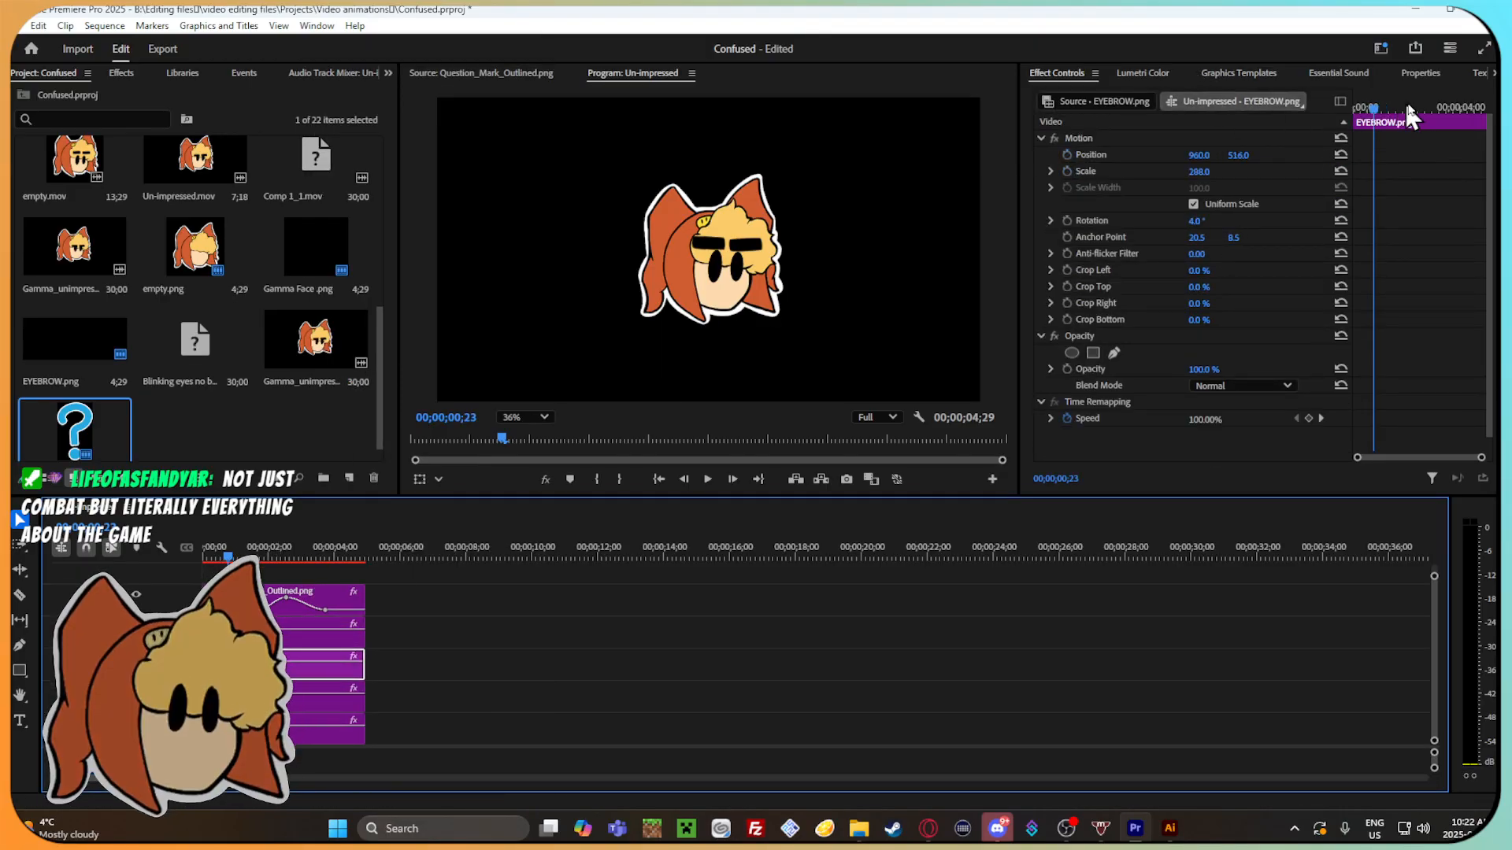
mouse_move(1397, 107)
mouse_down()
mouse_move(1363, 108)
mouse_move(1402, 119)
mouse_up()
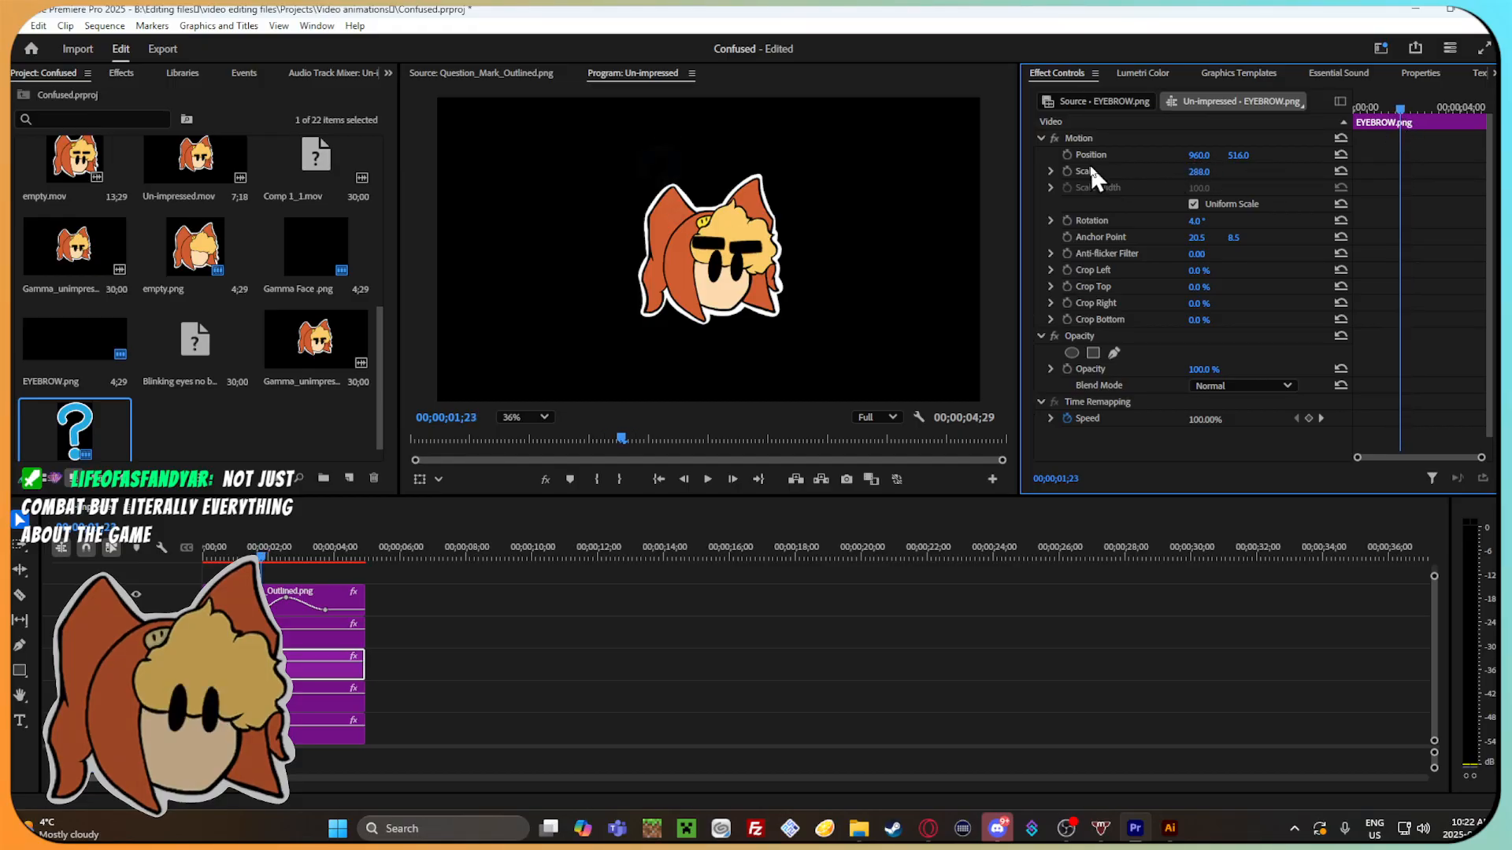
click(1067, 154)
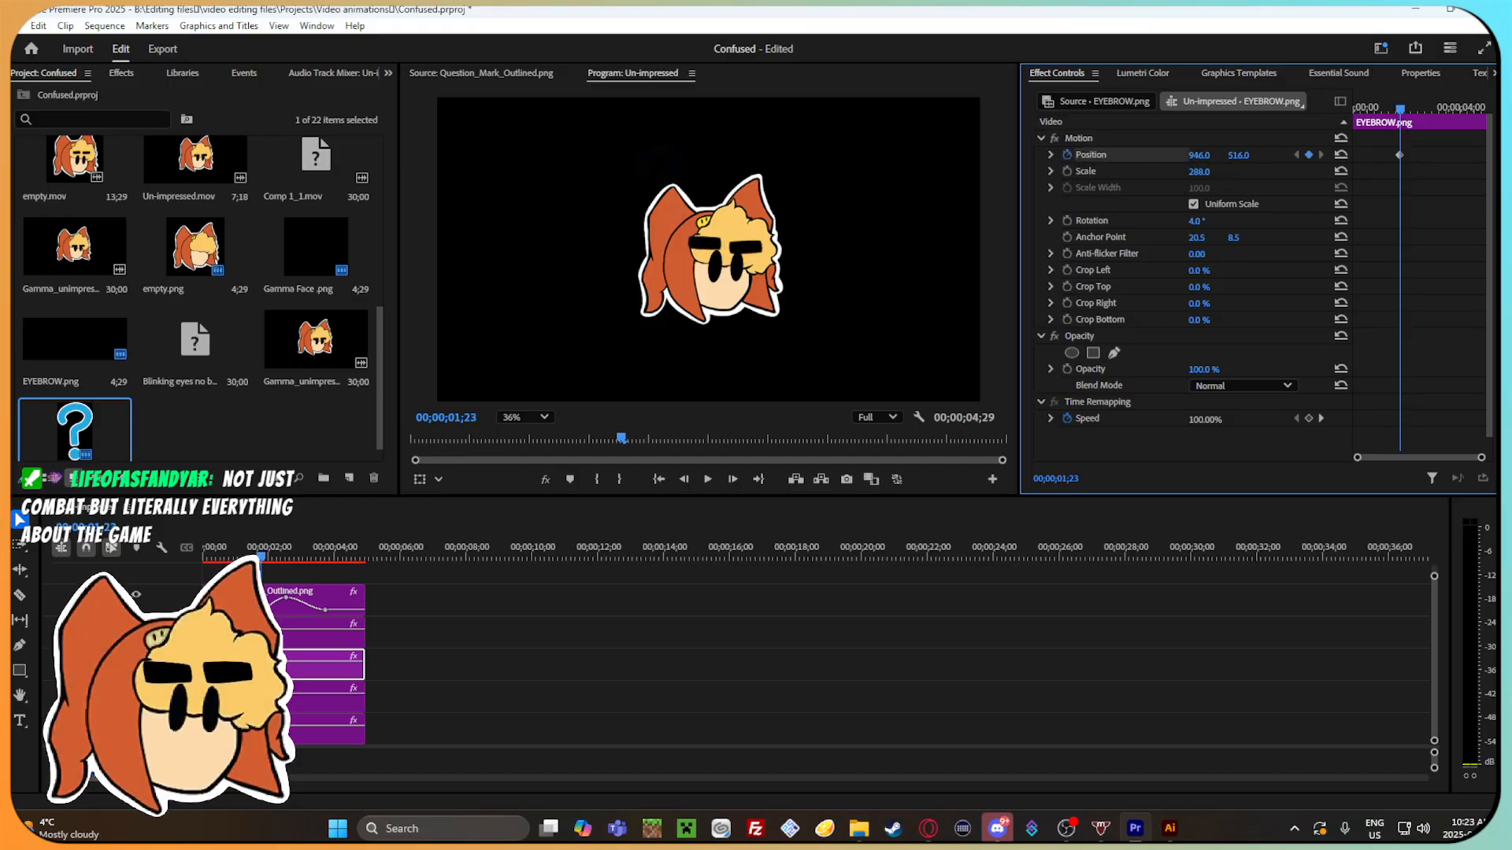
drag(1236, 156, 1217, 156)
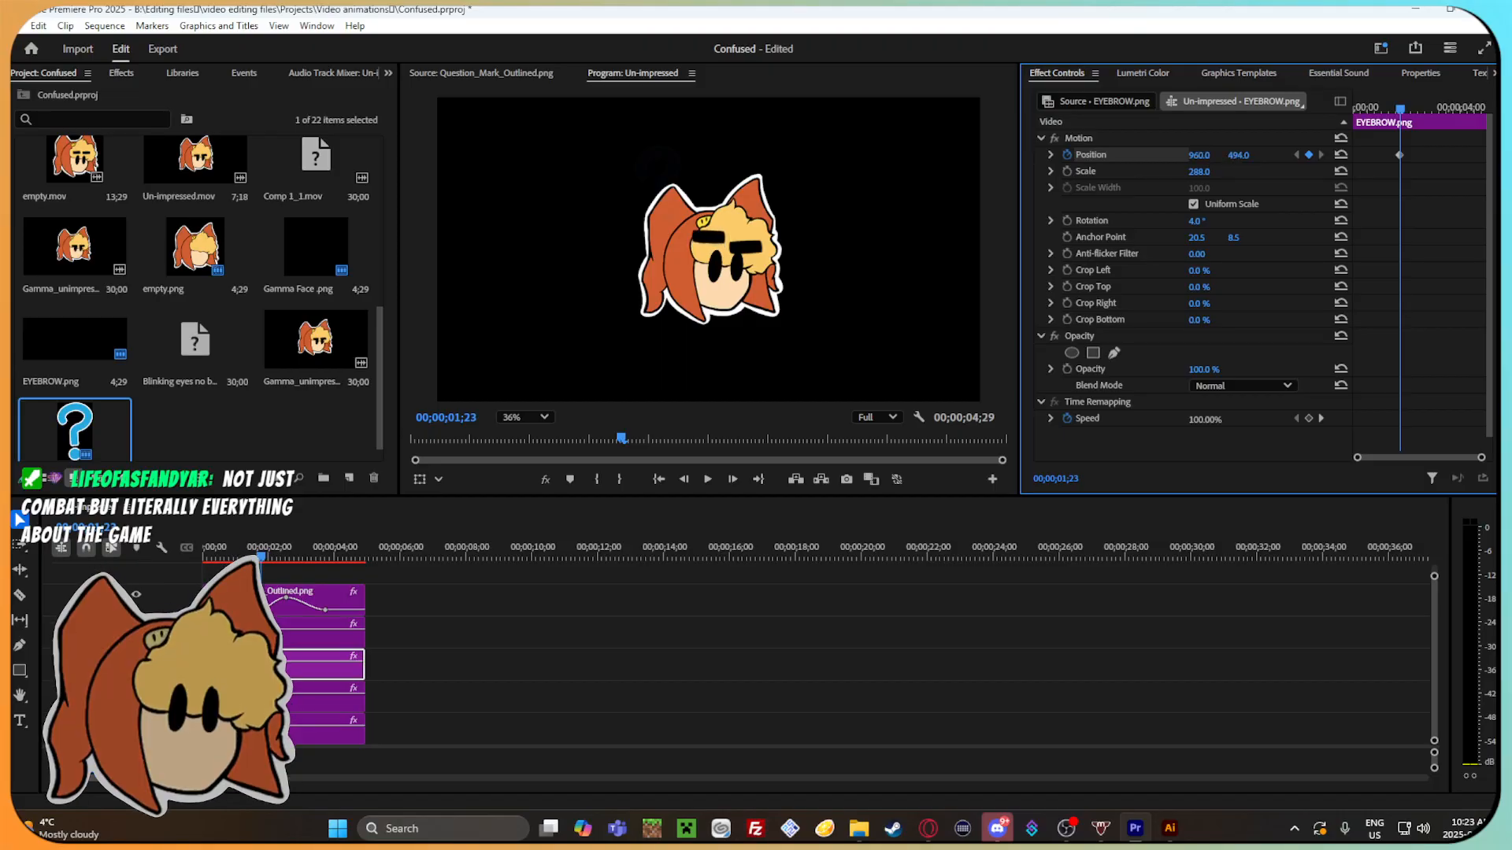
Keyframe the eyebrow's vertical position from 516 at 00;00;01;16 to 491 at 00;00;02;01, and play back the movement.
mouse_move(1401, 113)
mouse_down()
mouse_move(1417, 113)
mouse_move(1380, 122)
mouse_move(1397, 112)
mouse_up()
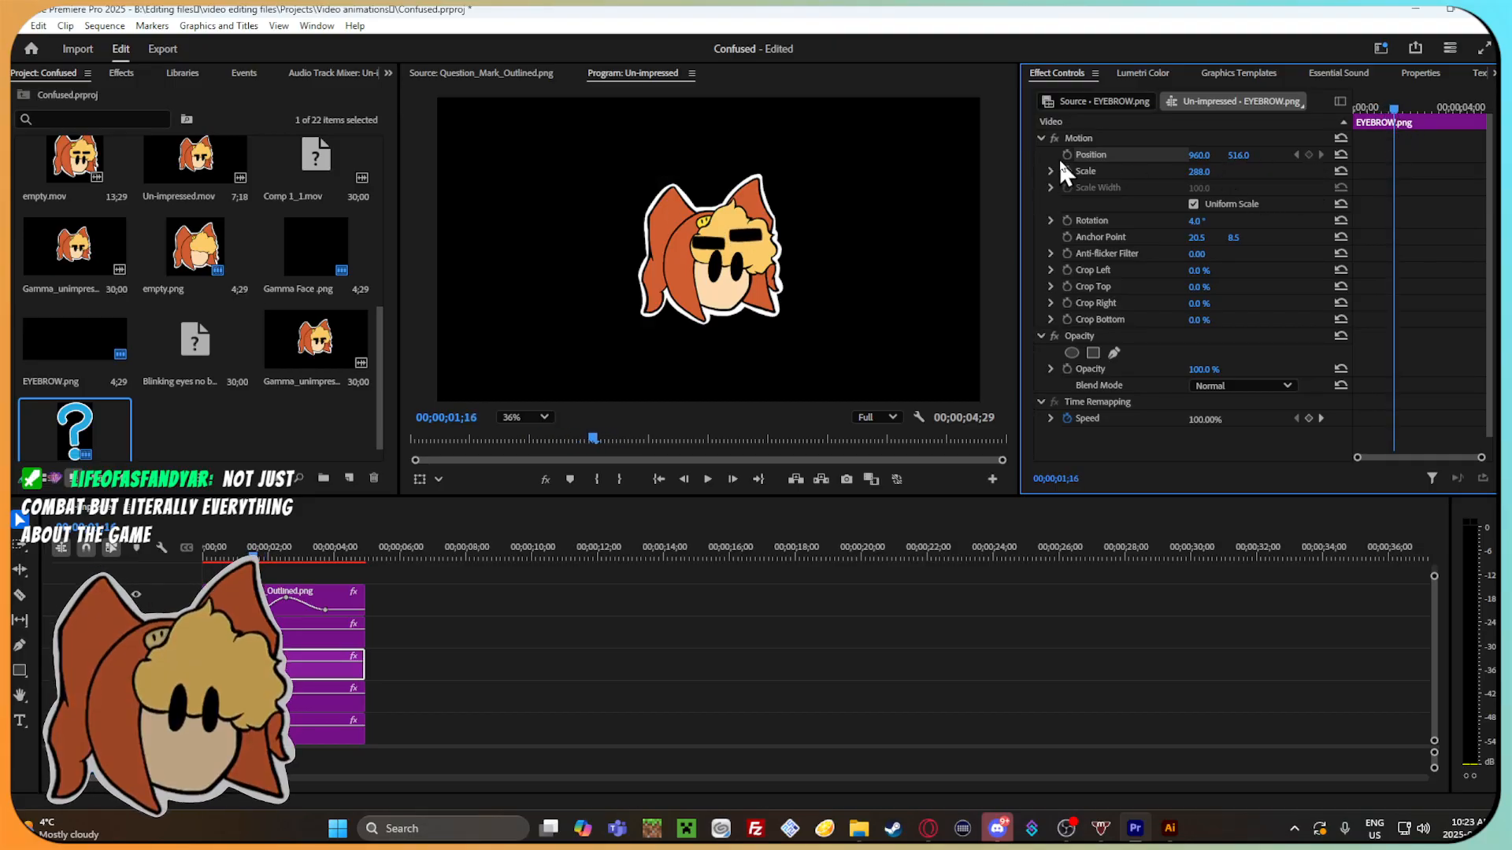
click(1407, 109)
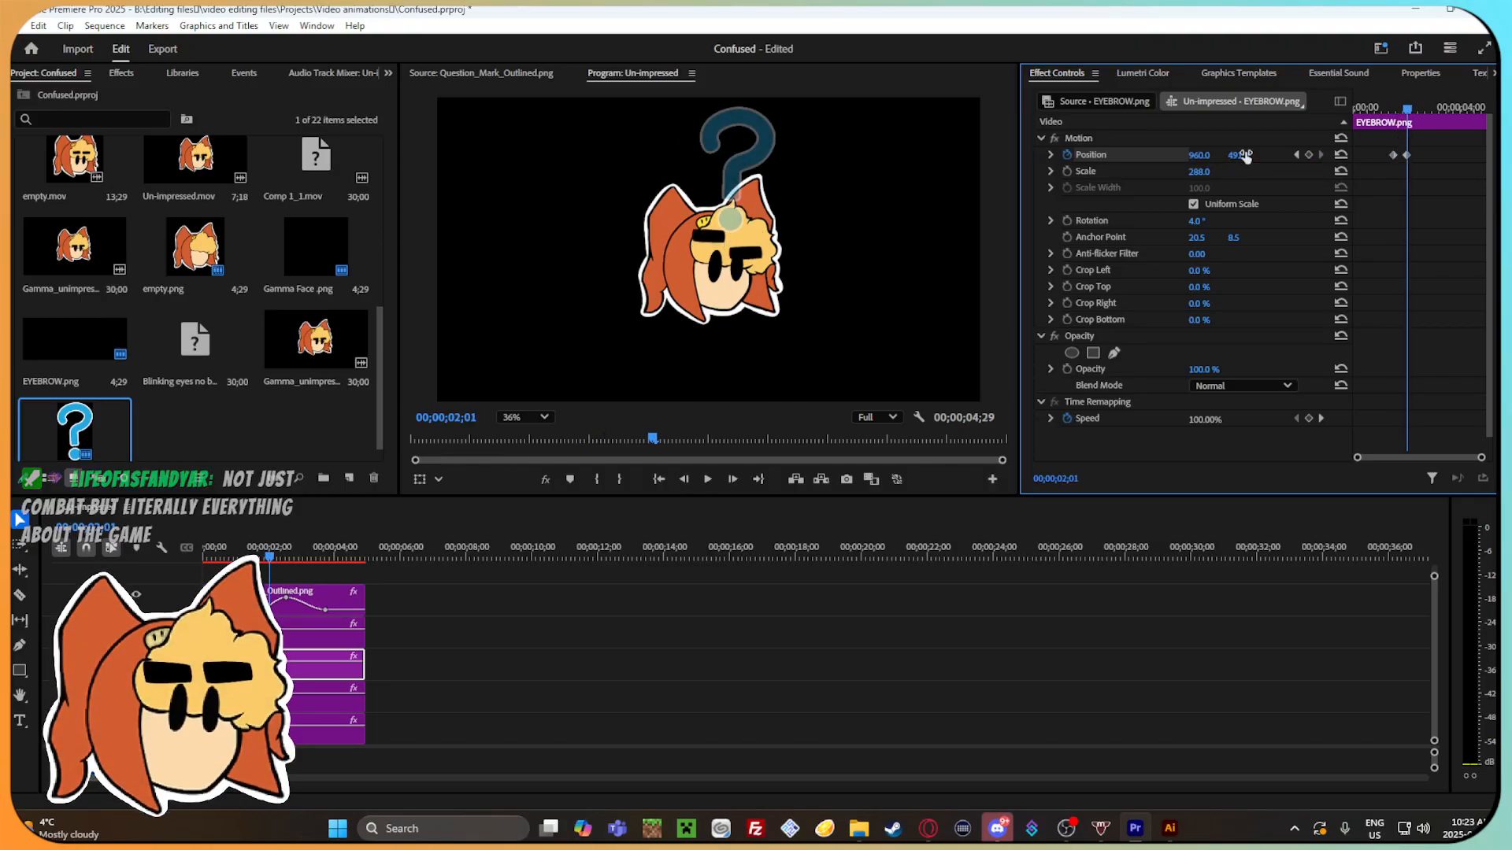
mouse_move(1391, 110)
mouse_down()
mouse_move(1433, 113)
mouse_move(1376, 114)
mouse_up()
key(space)
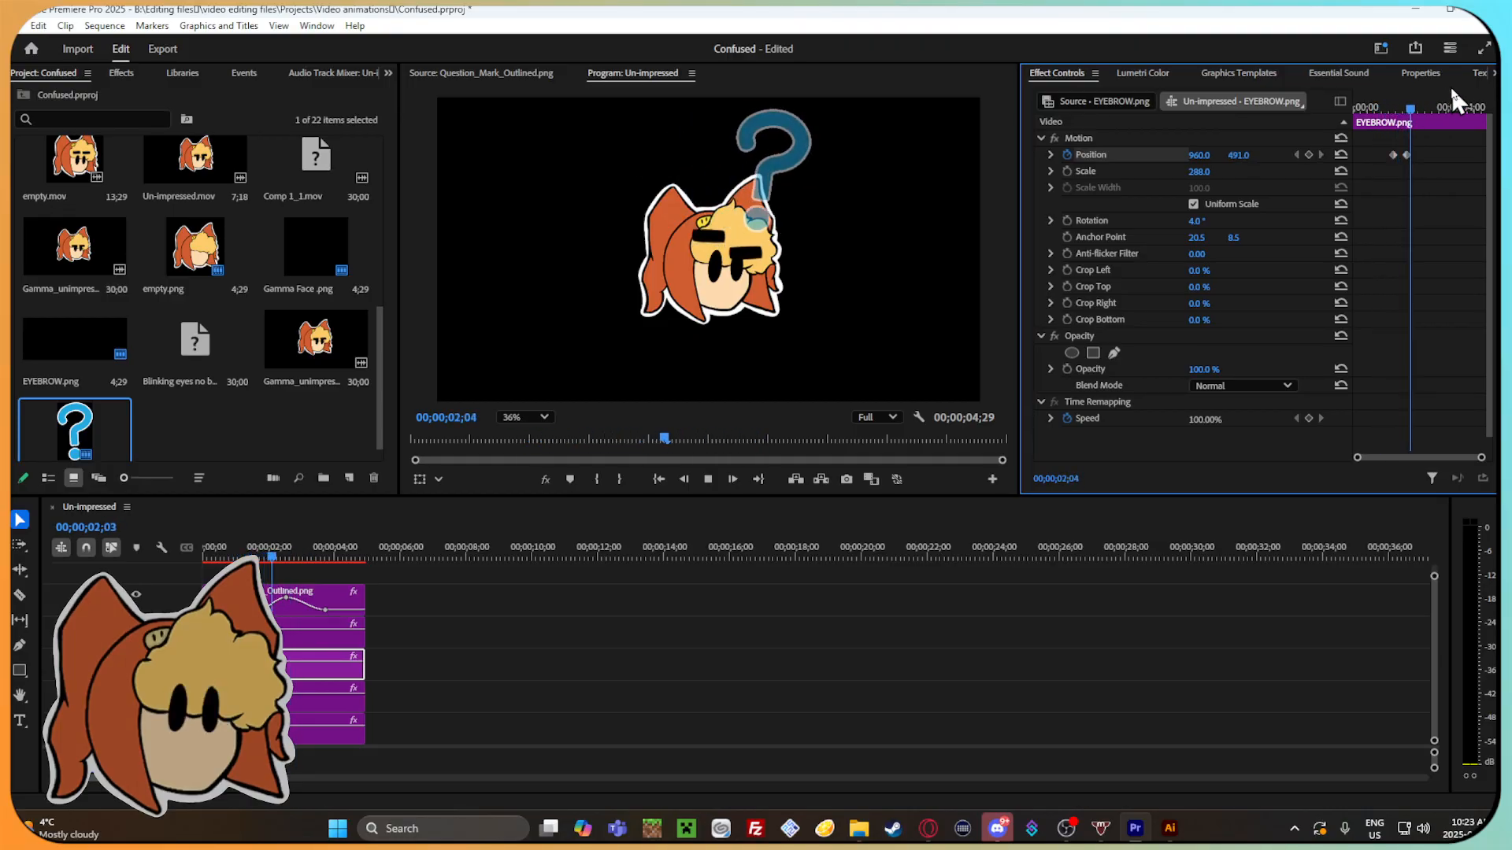
Ease both of the eyebrow's position keyframes in and out through temporal interpolation.
click(1399, 110)
drag(1401, 110, 1395, 280)
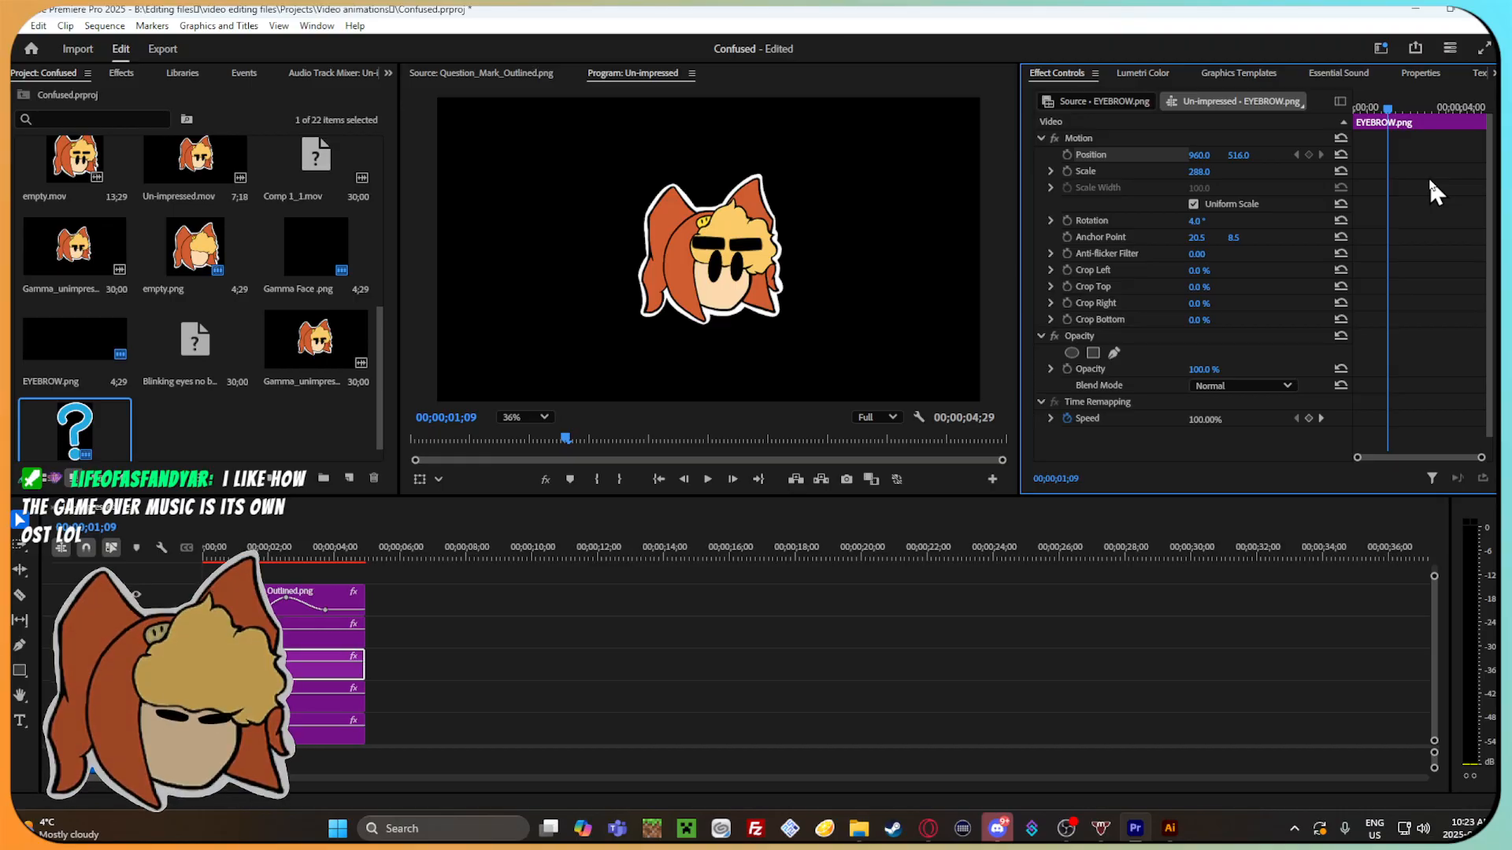
key(ctrl+z)
right_click(1406, 155)
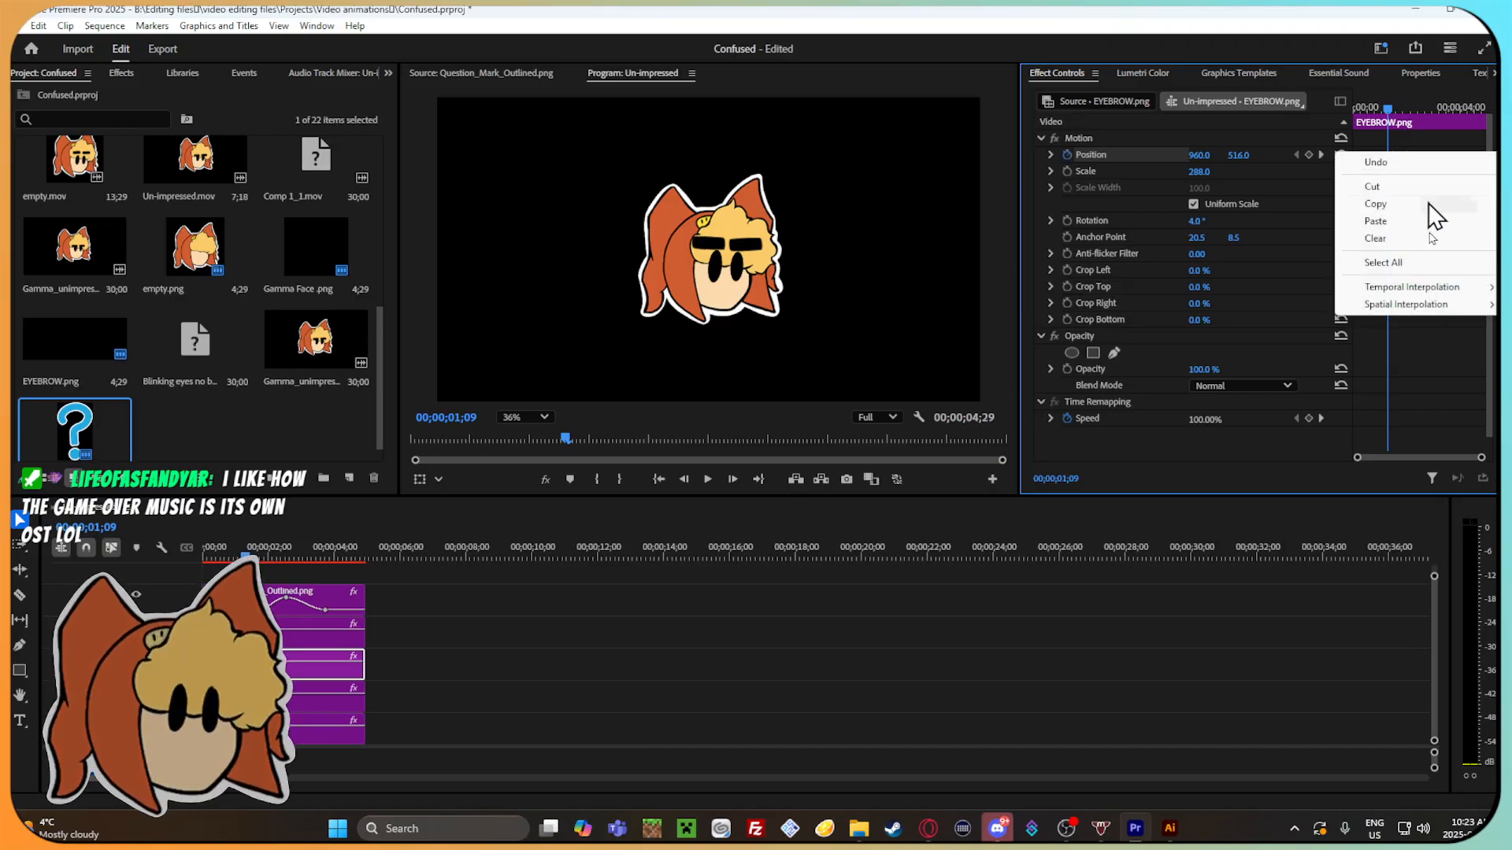
mouse_move(1405, 288)
click(1250, 398)
right_click(1406, 157)
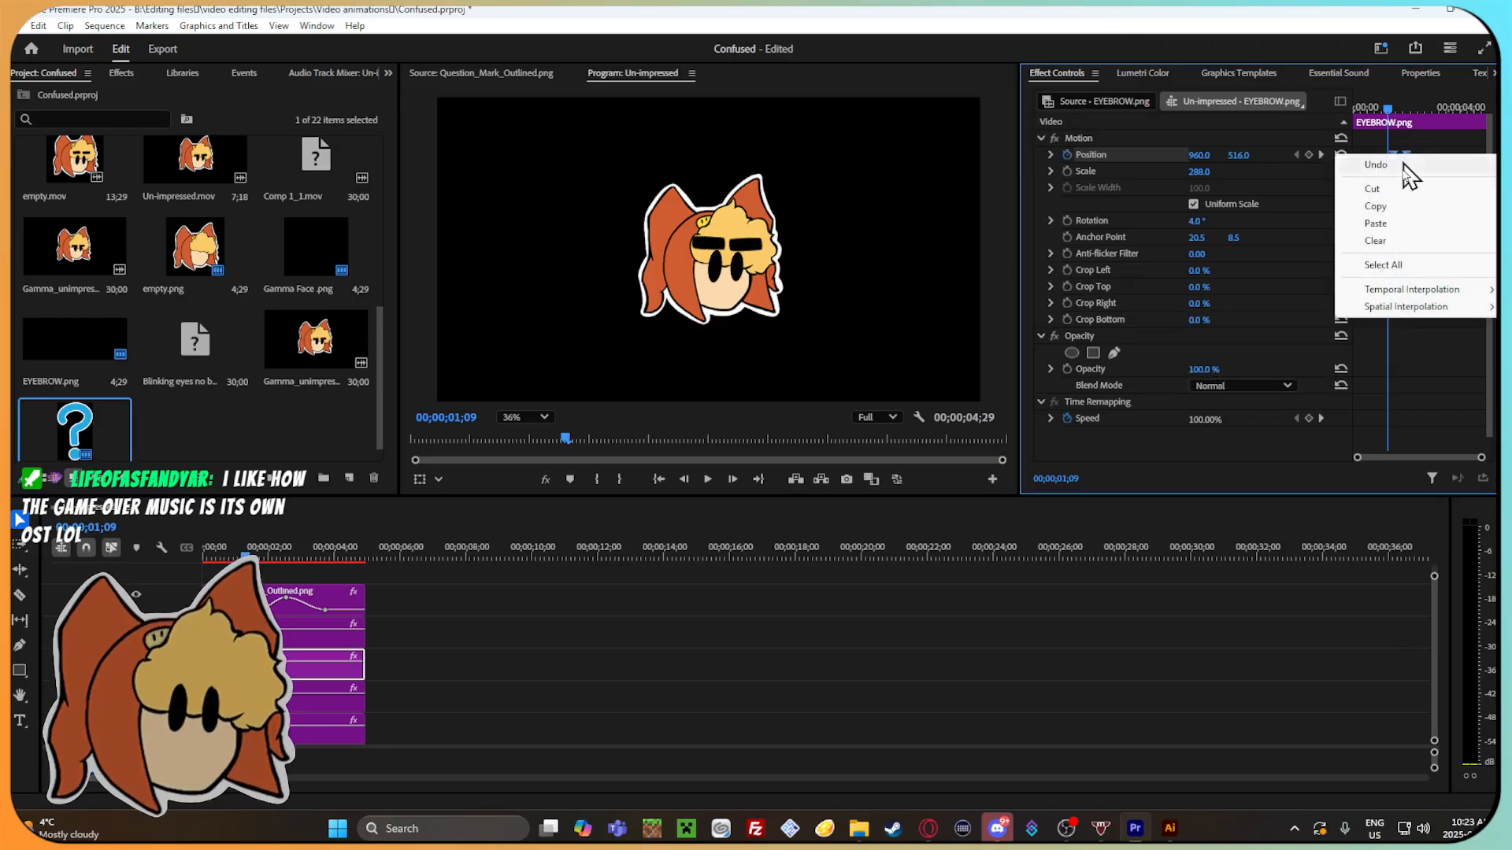
click(1236, 399)
mouse_move(1387, 108)
mouse_down()
mouse_move(1369, 109)
mouse_move(1406, 110)
mouse_move(1383, 106)
mouse_up()
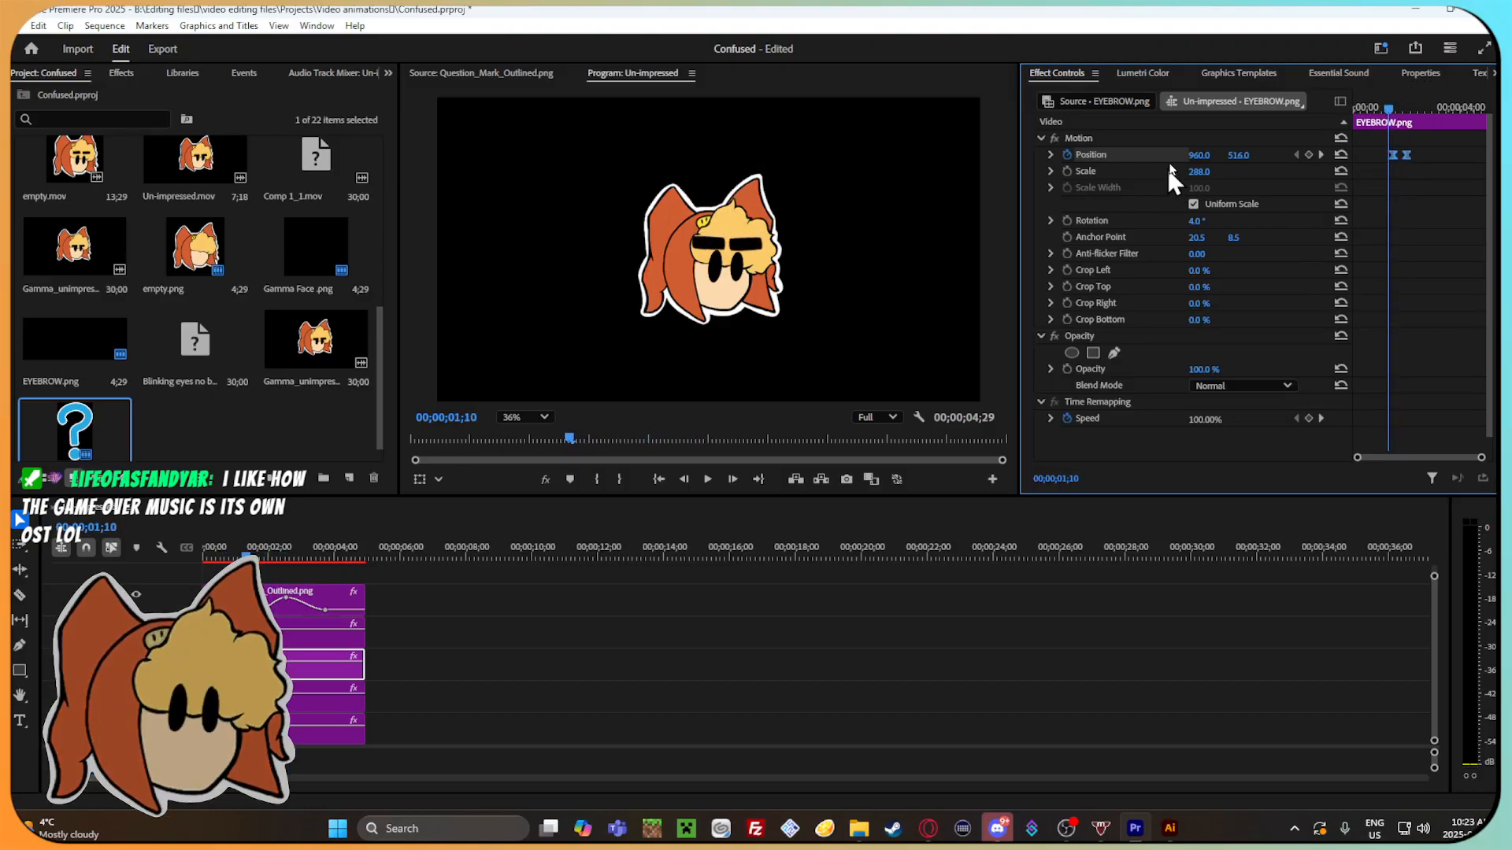
Steepen the velocity curve between the eyebrow's two position keyframes into a sharp peak, and play the animation from the start.
click(1051, 155)
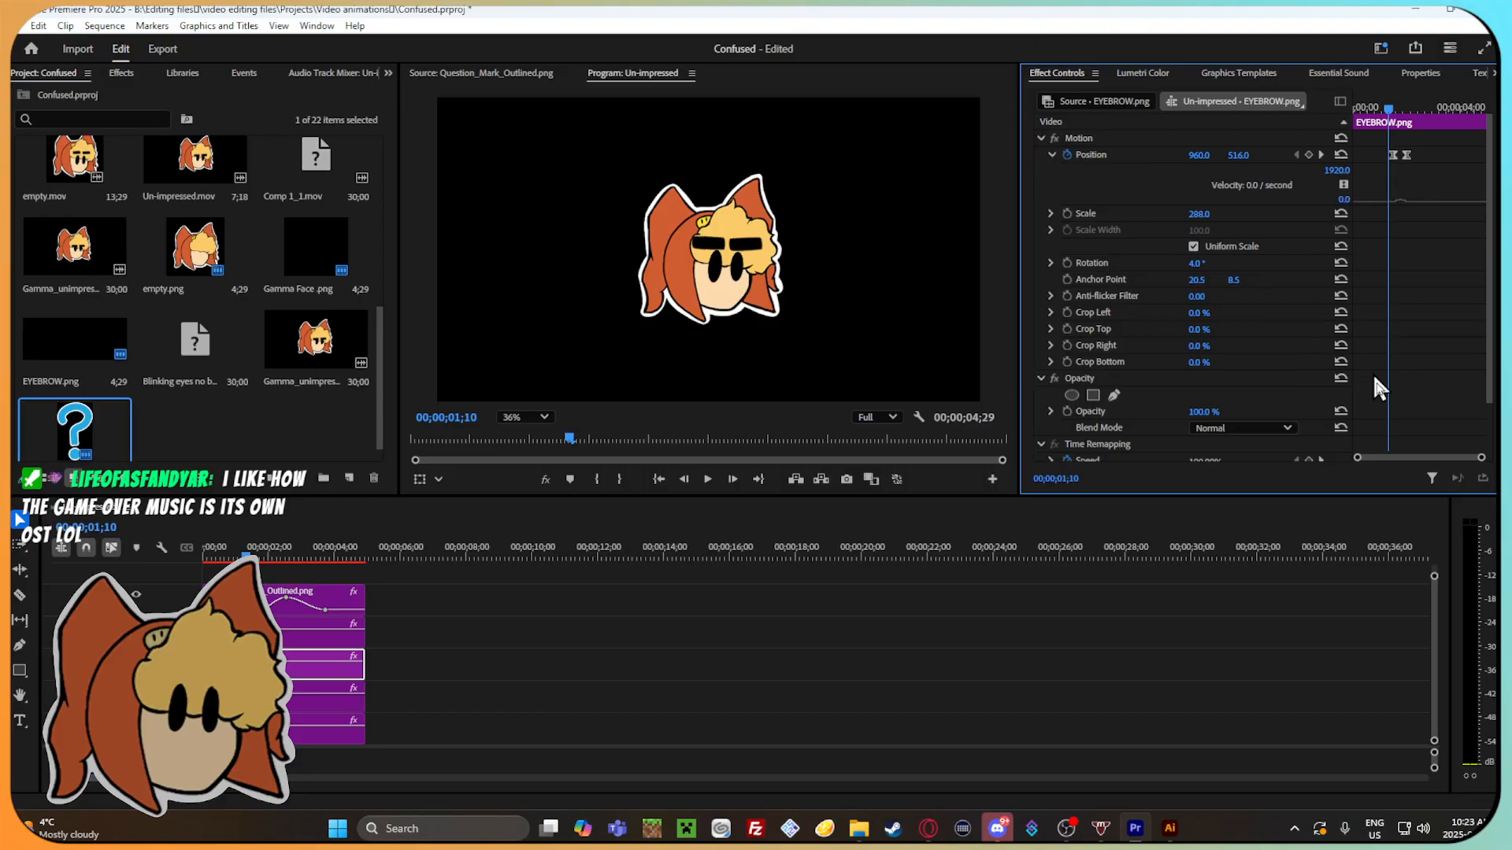
drag(1481, 459, 1434, 459)
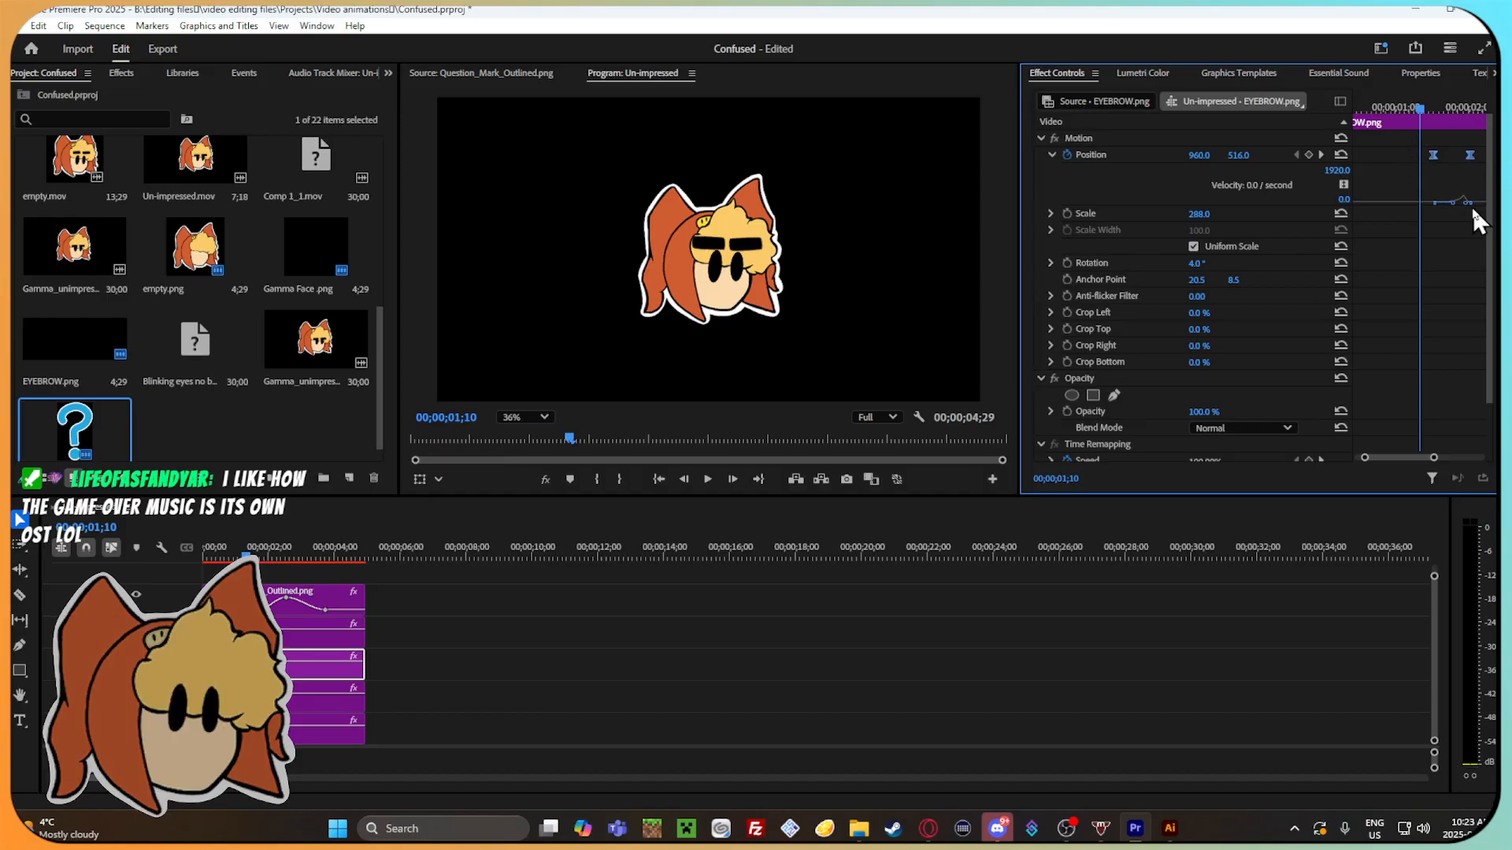
drag(1466, 204, 1453, 171)
mouse_move(1433, 104)
mouse_down()
mouse_move(1482, 127)
mouse_move(1428, 120)
mouse_up()
key(space)
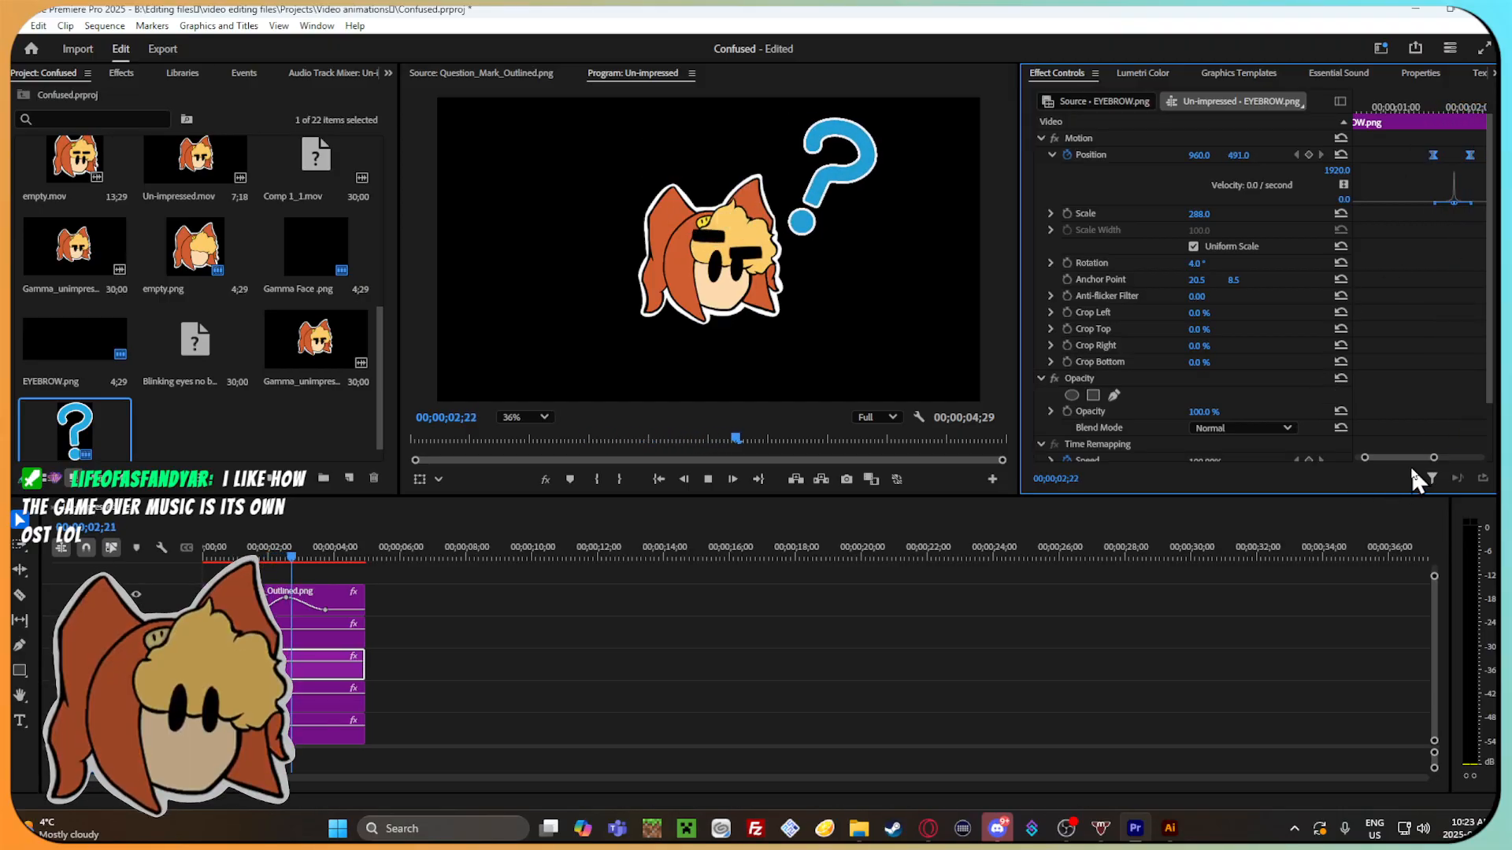
drag(1436, 457, 1475, 462)
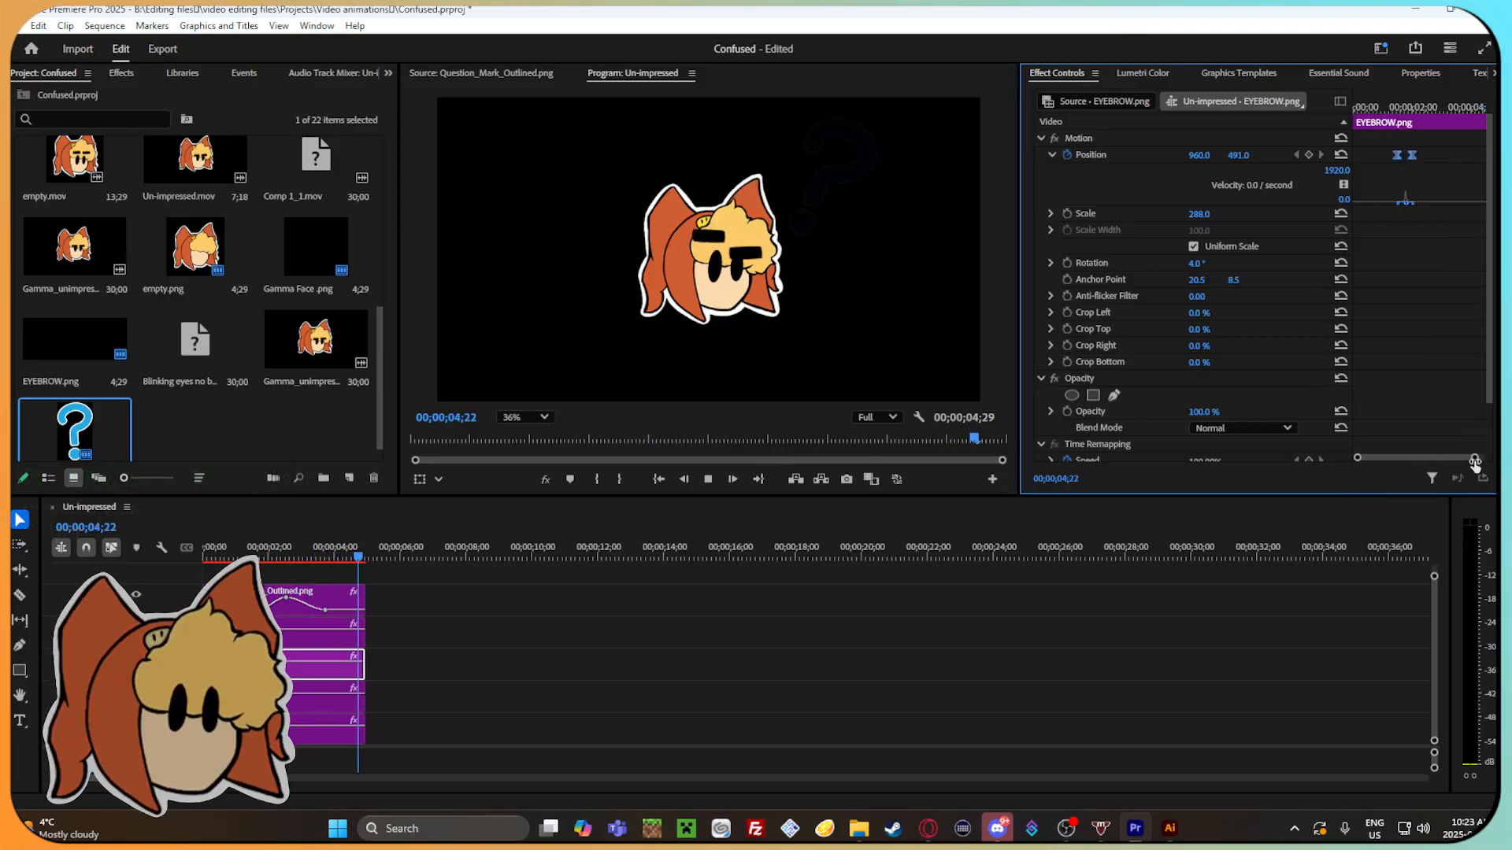
click(265, 544)
drag(266, 545, 202, 552)
key(space)
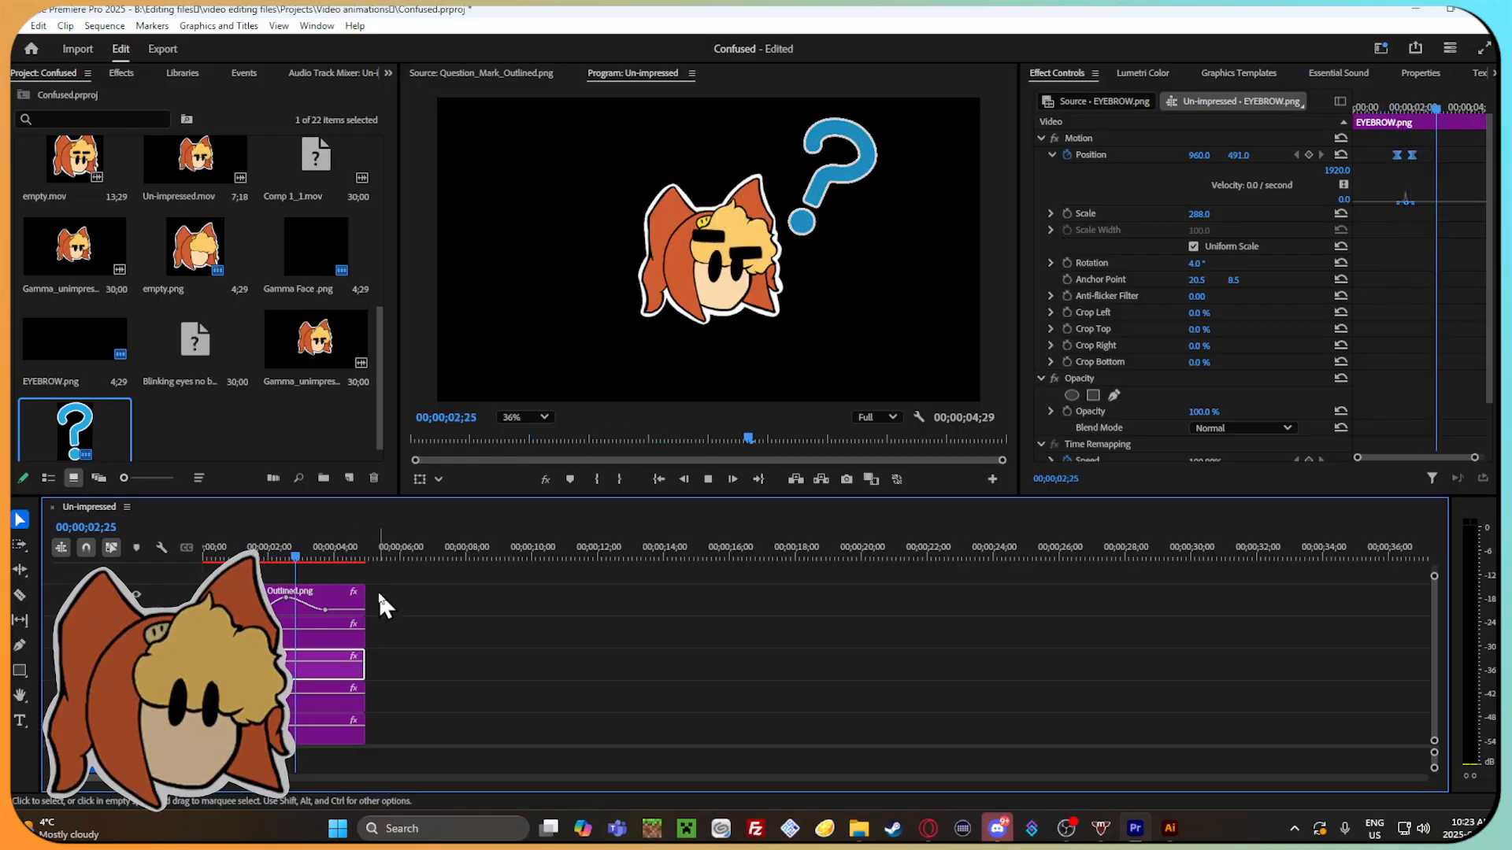
click(309, 547)
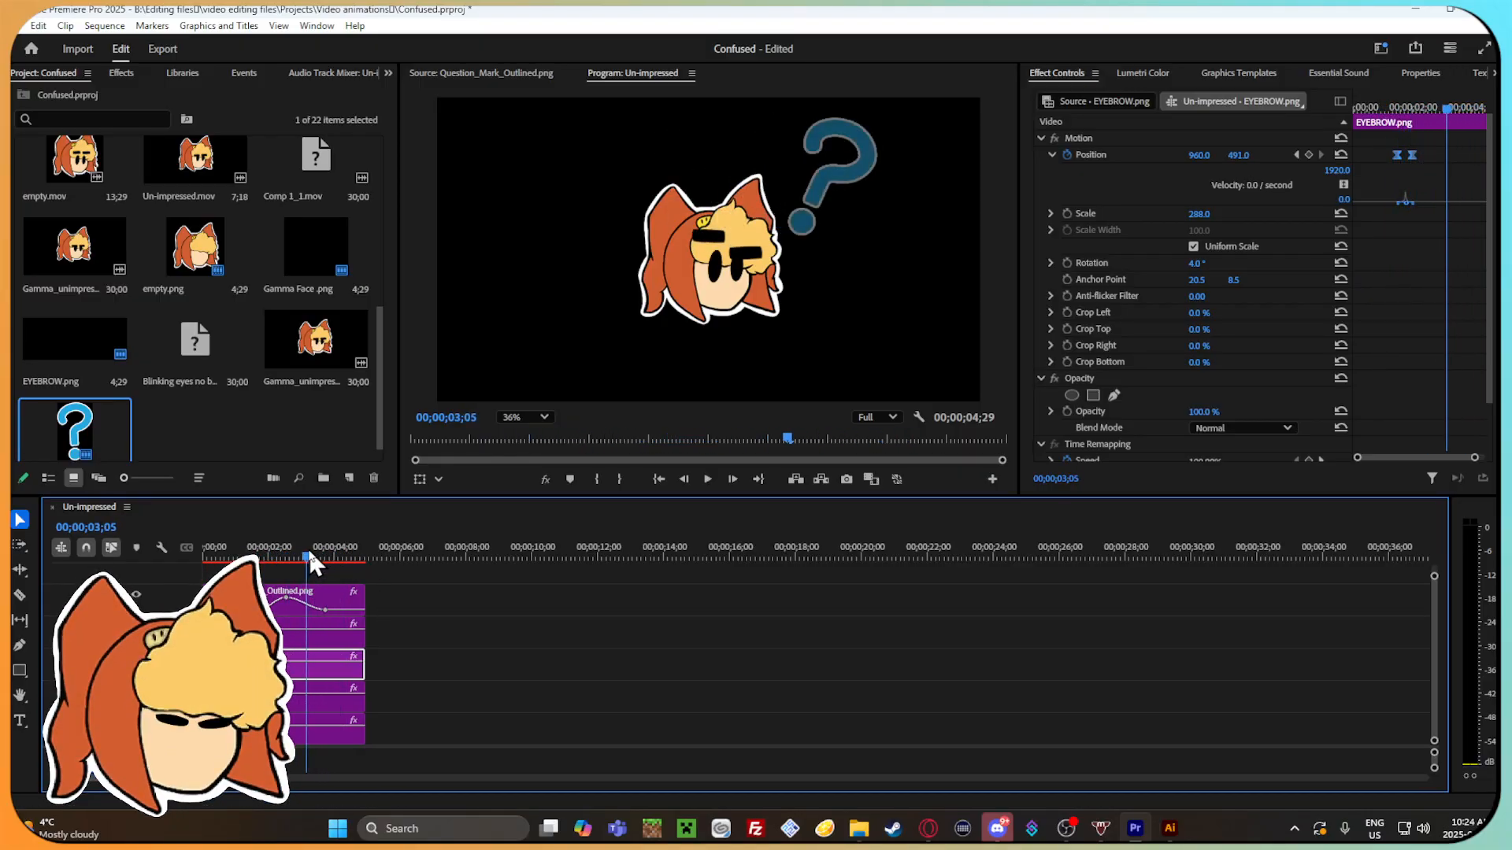
click(316, 556)
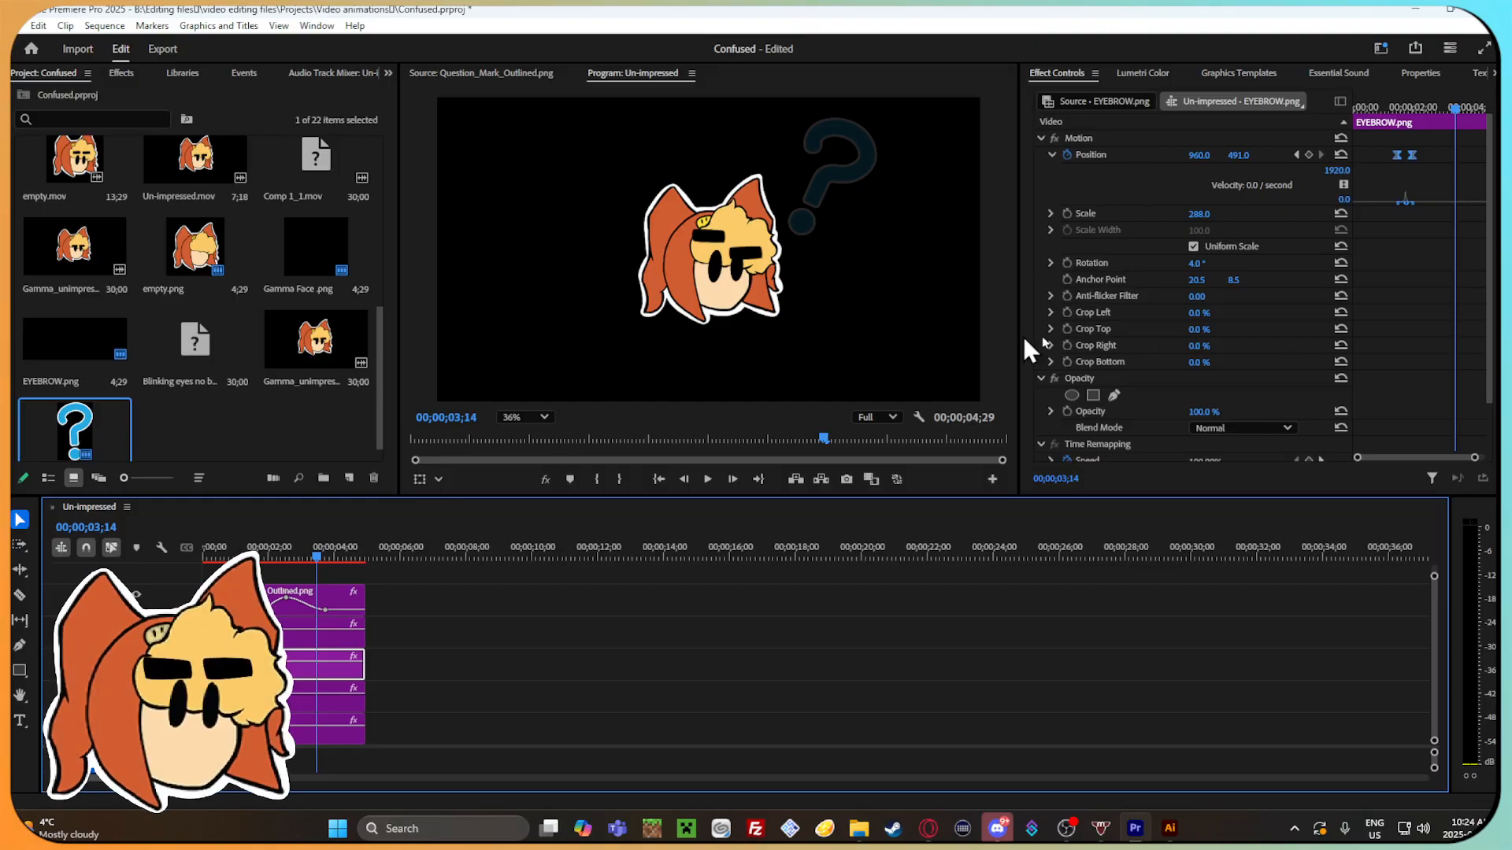
drag(1233, 157, 1255, 157)
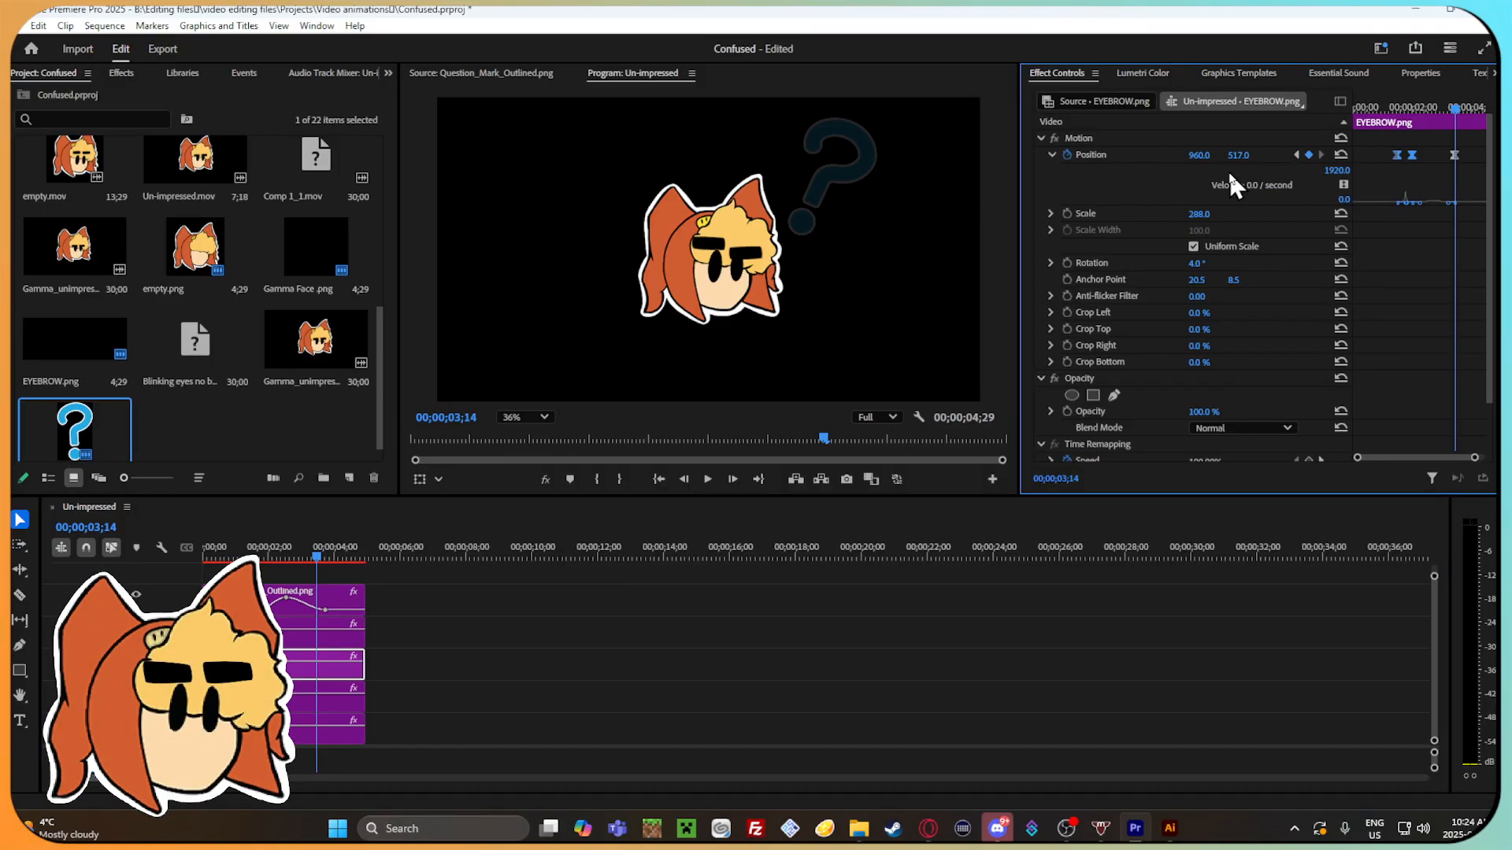
click(319, 632)
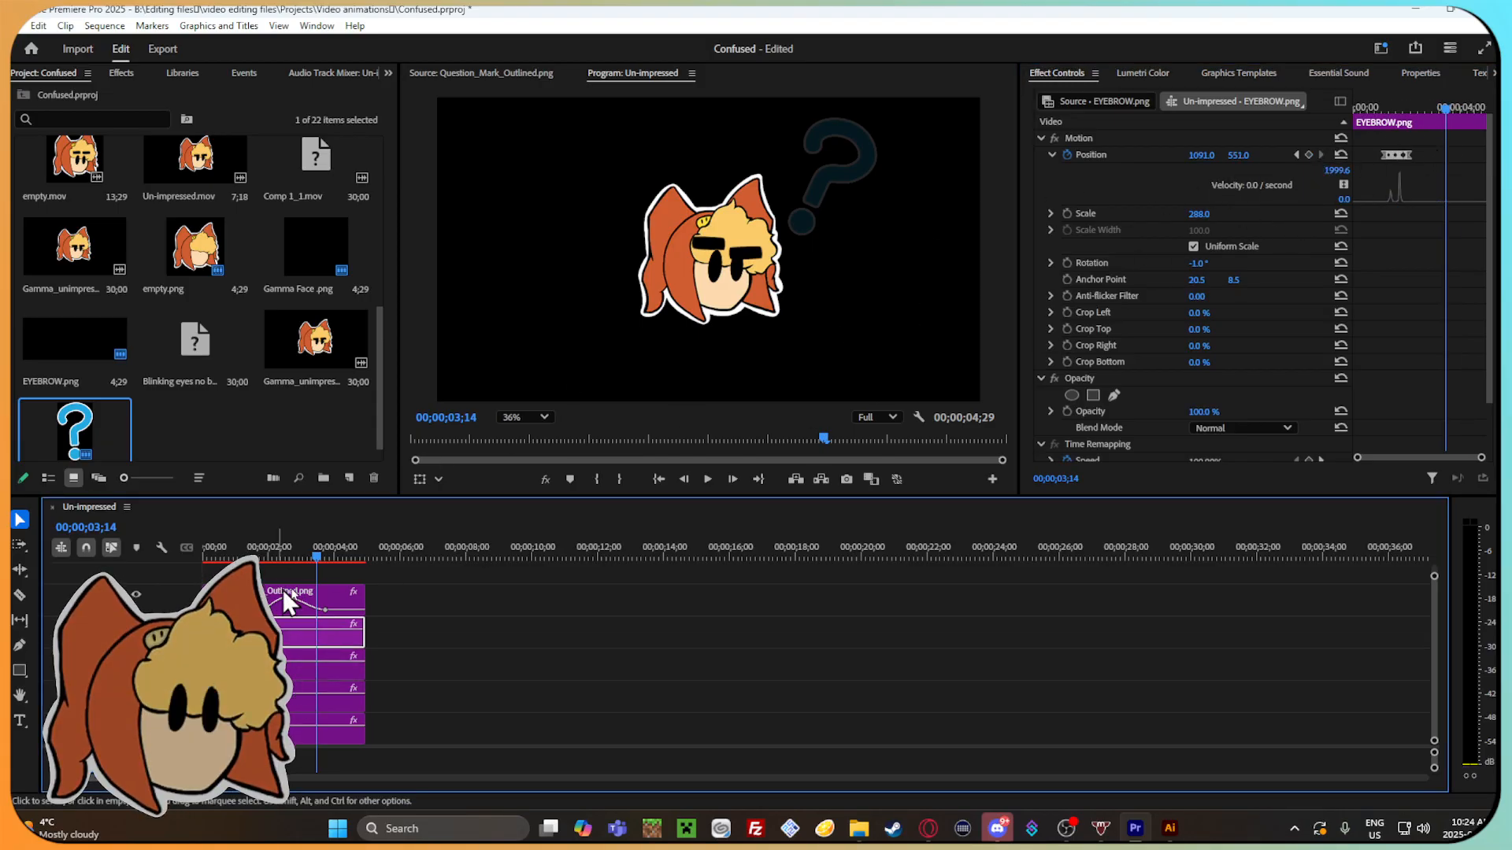
key(ctrl+z)
Hold the eyebrow at X 960 in its raised position with a keyframe at 00;00;03;14, and lower it with another keyframe at 00;00;03;17.
click(323, 665)
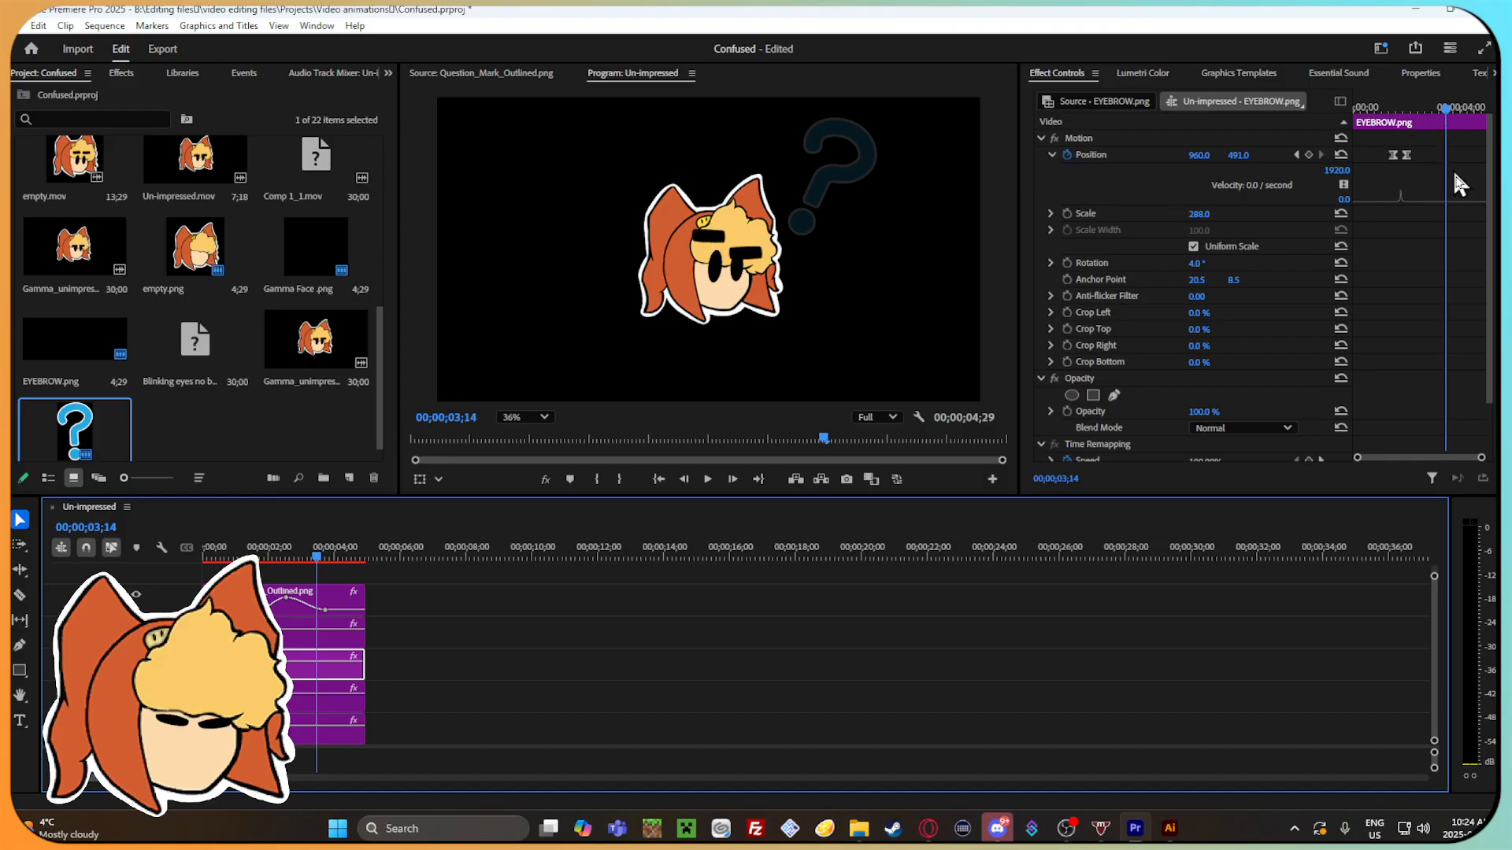
click(1309, 154)
key(Right)
key(Right)
key(Right)
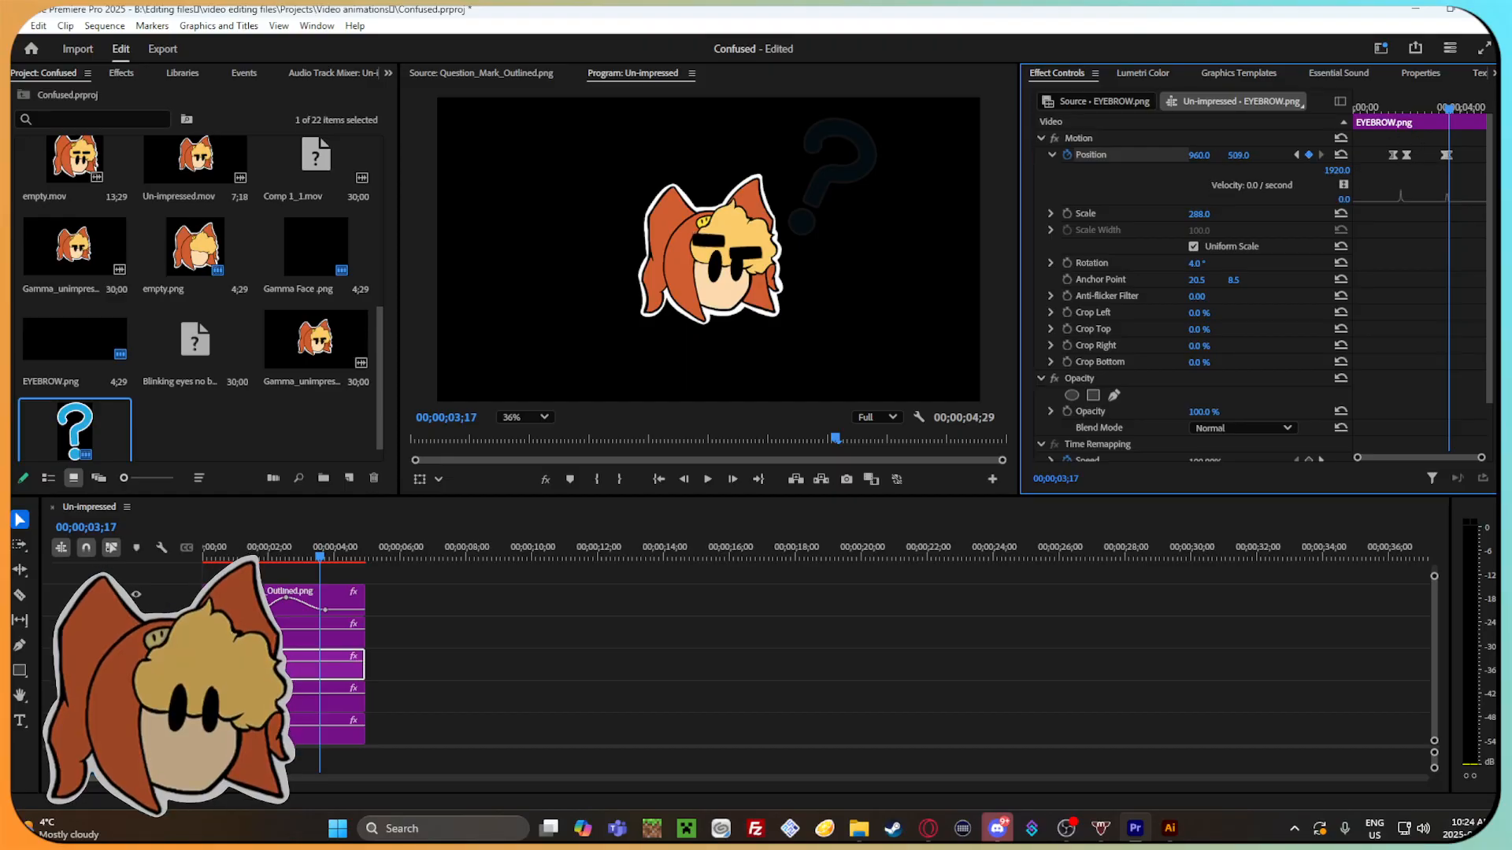
mouse_move(1449, 108)
mouse_down()
mouse_move(1436, 104)
mouse_move(1465, 114)
mouse_move(1446, 113)
mouse_up()
key(Right)
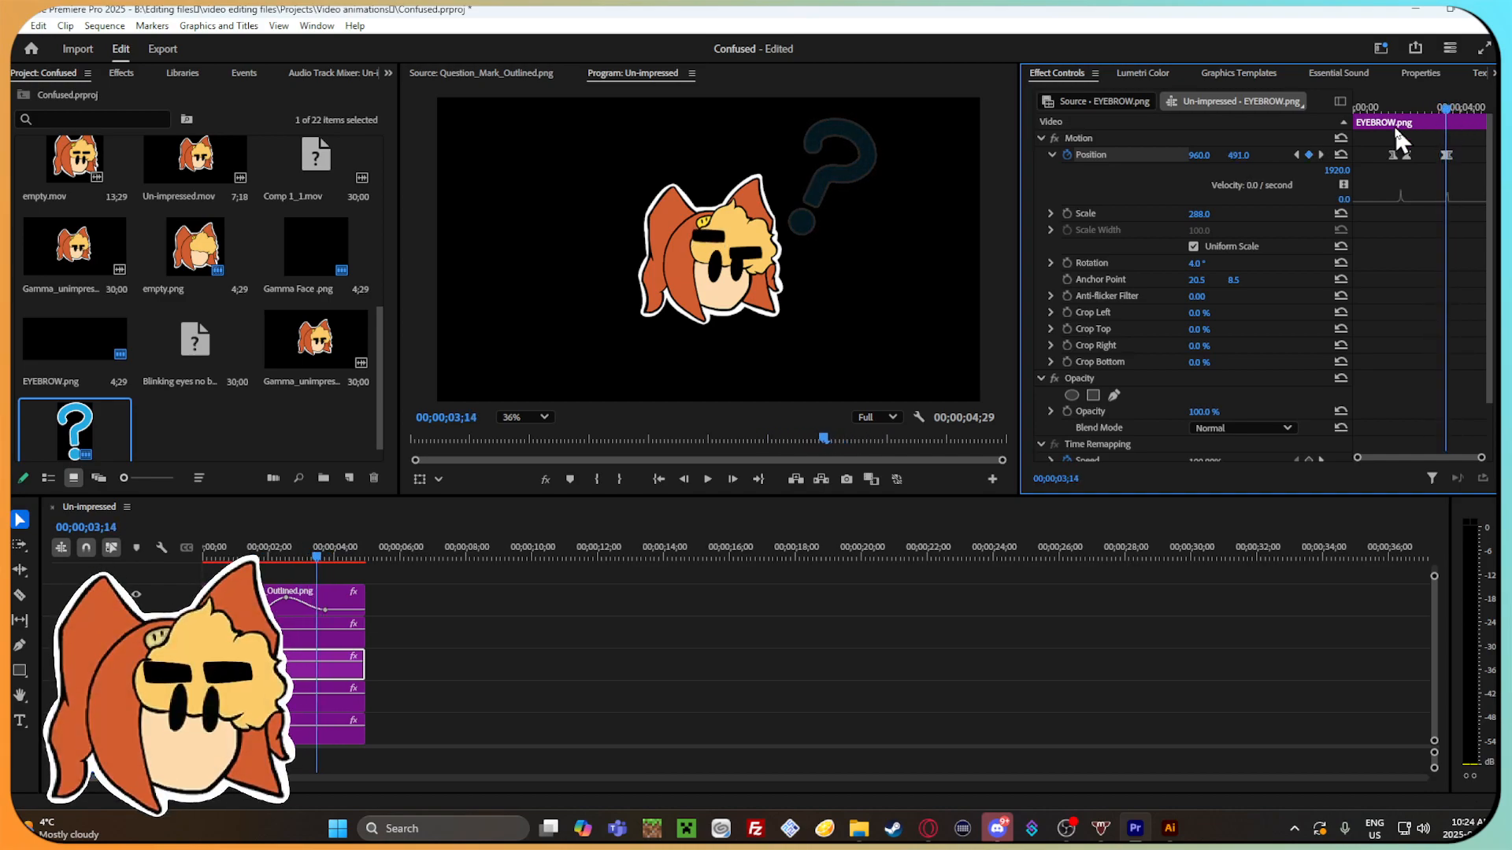
Add a position keyframe to the other EYEBROW.png clip at 00;00;03;13 and set its vertical position to 525 at 00;00;03;16.
click(296, 632)
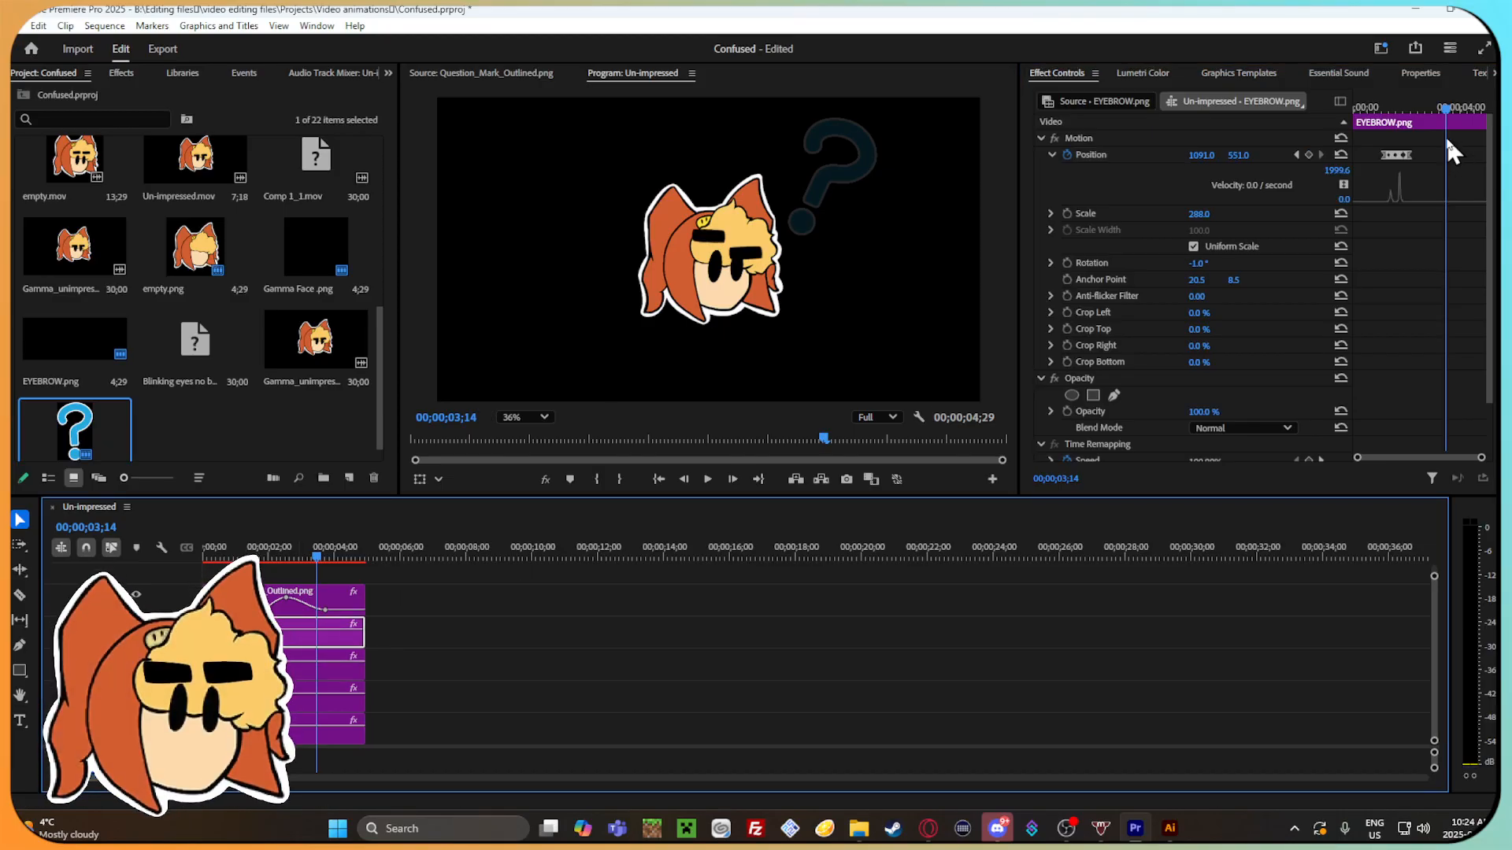
key(Left)
click(1307, 157)
key(Right)
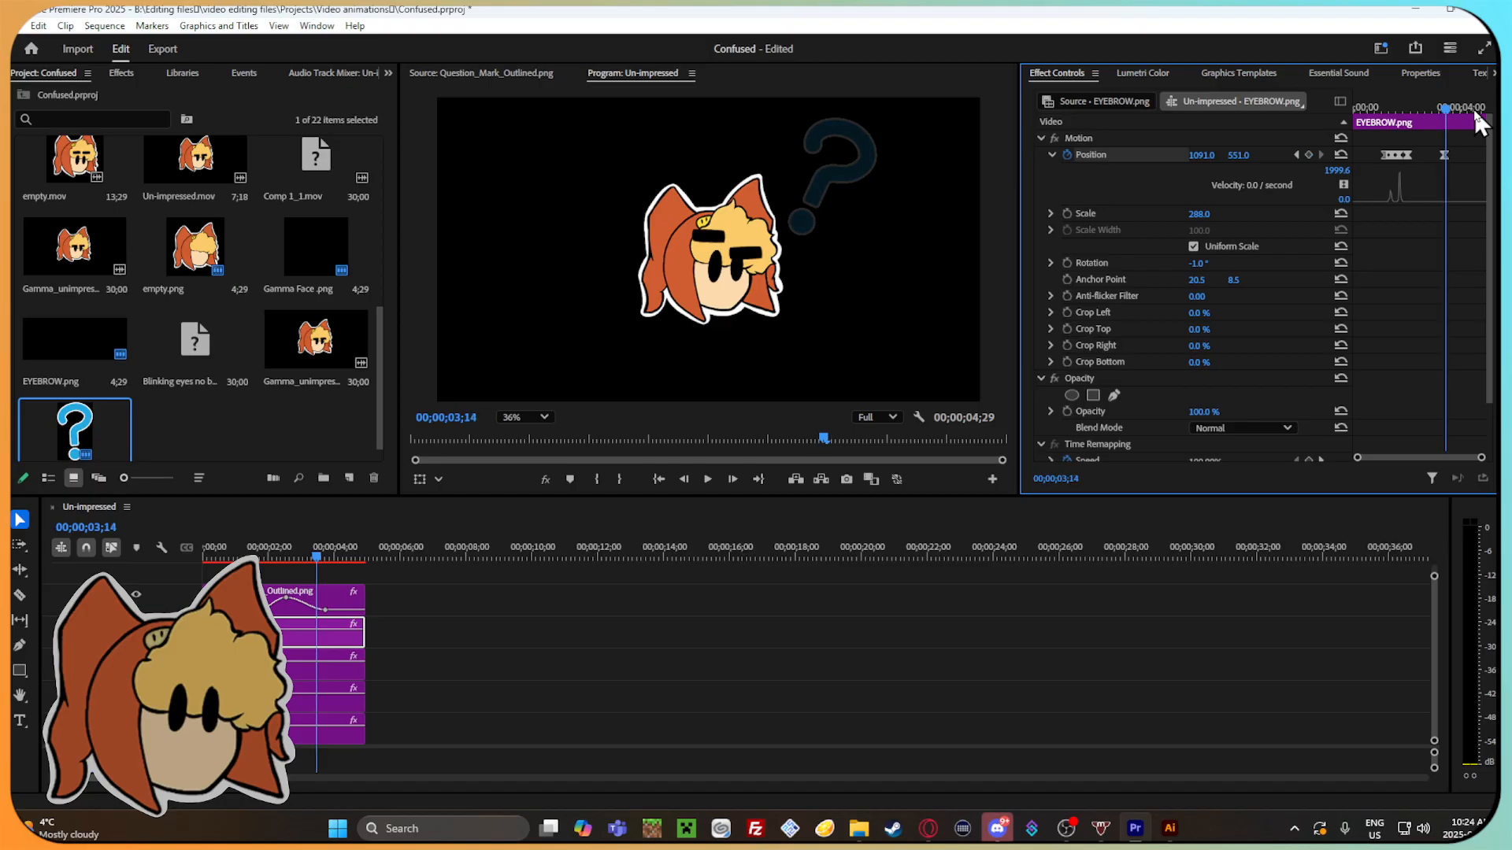
key(Right)
key(Right)
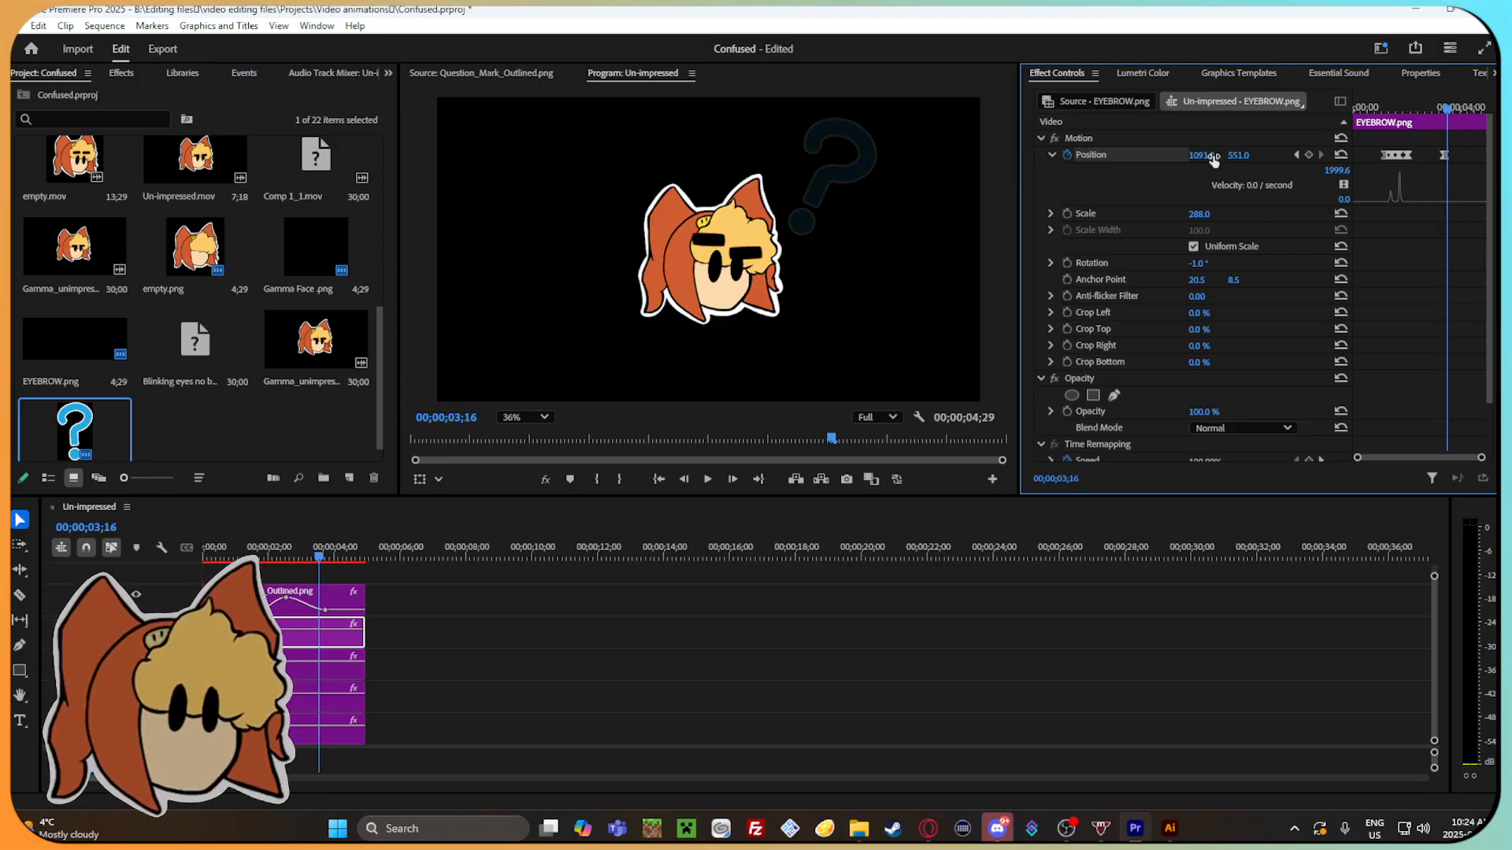
drag(1236, 158, 1223, 157)
Move this eyebrow's last position keyframe to 00;00;03;19 and play back the return movement.
key(Right)
key(Right)
key(Right)
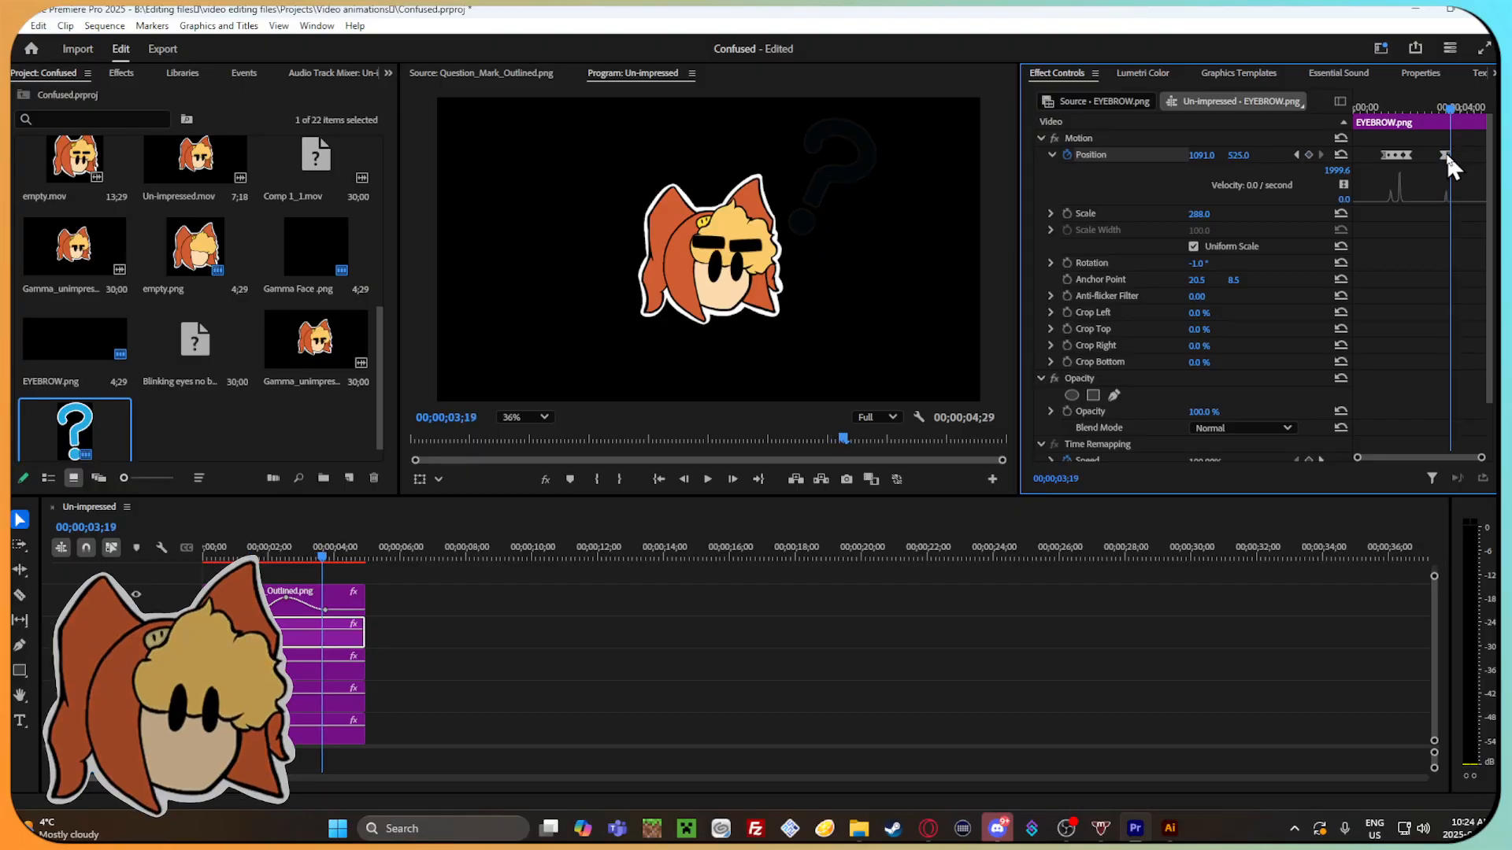
drag(1451, 154, 1446, 154)
drag(1481, 460, 1458, 457)
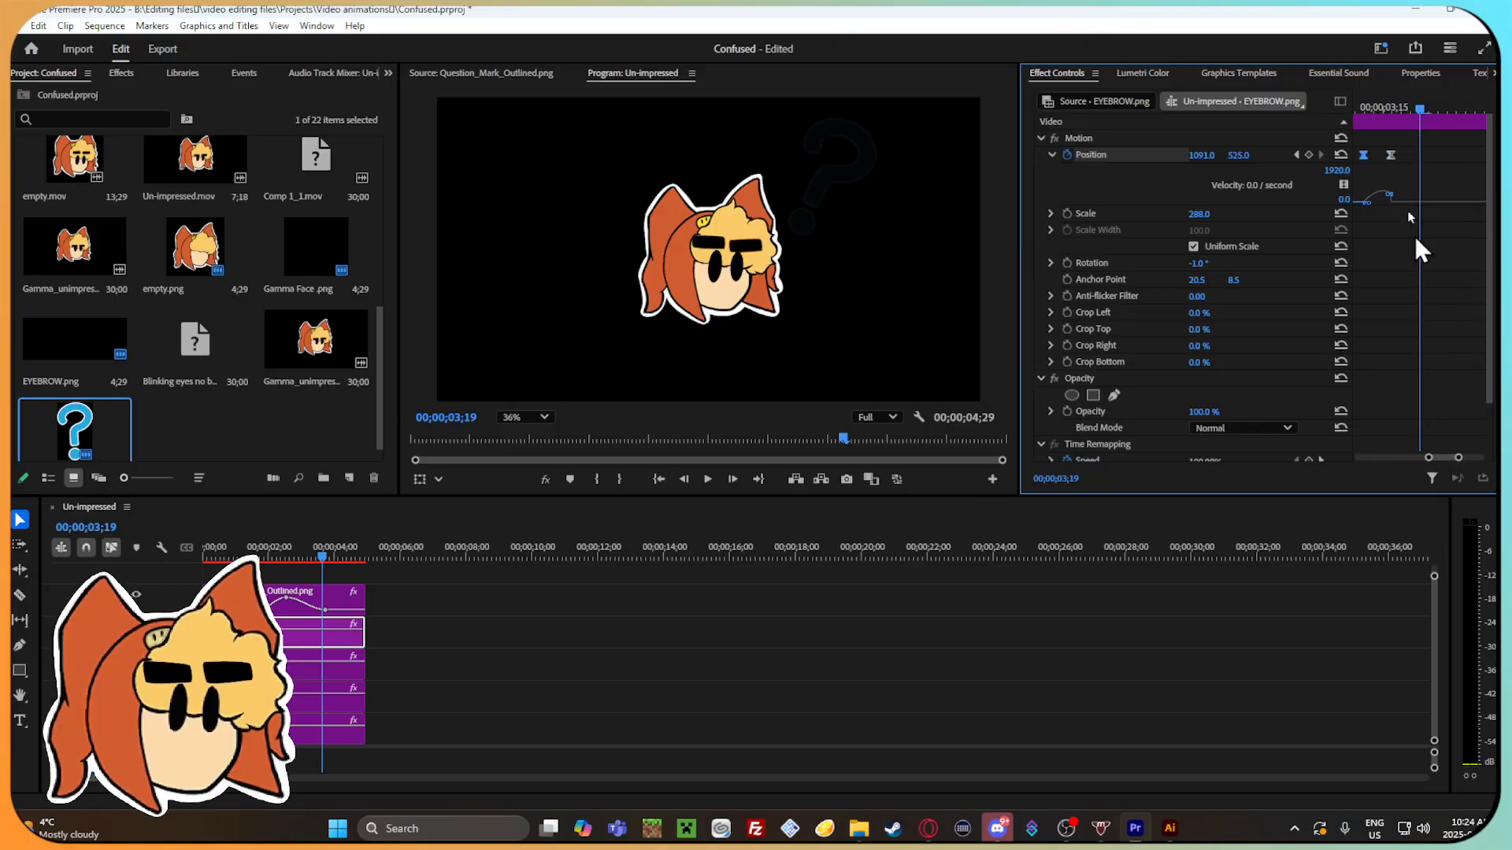
drag(1409, 156, 1462, 110)
drag(1423, 458, 1482, 452)
drag(1408, 109, 1375, 108)
key(space)
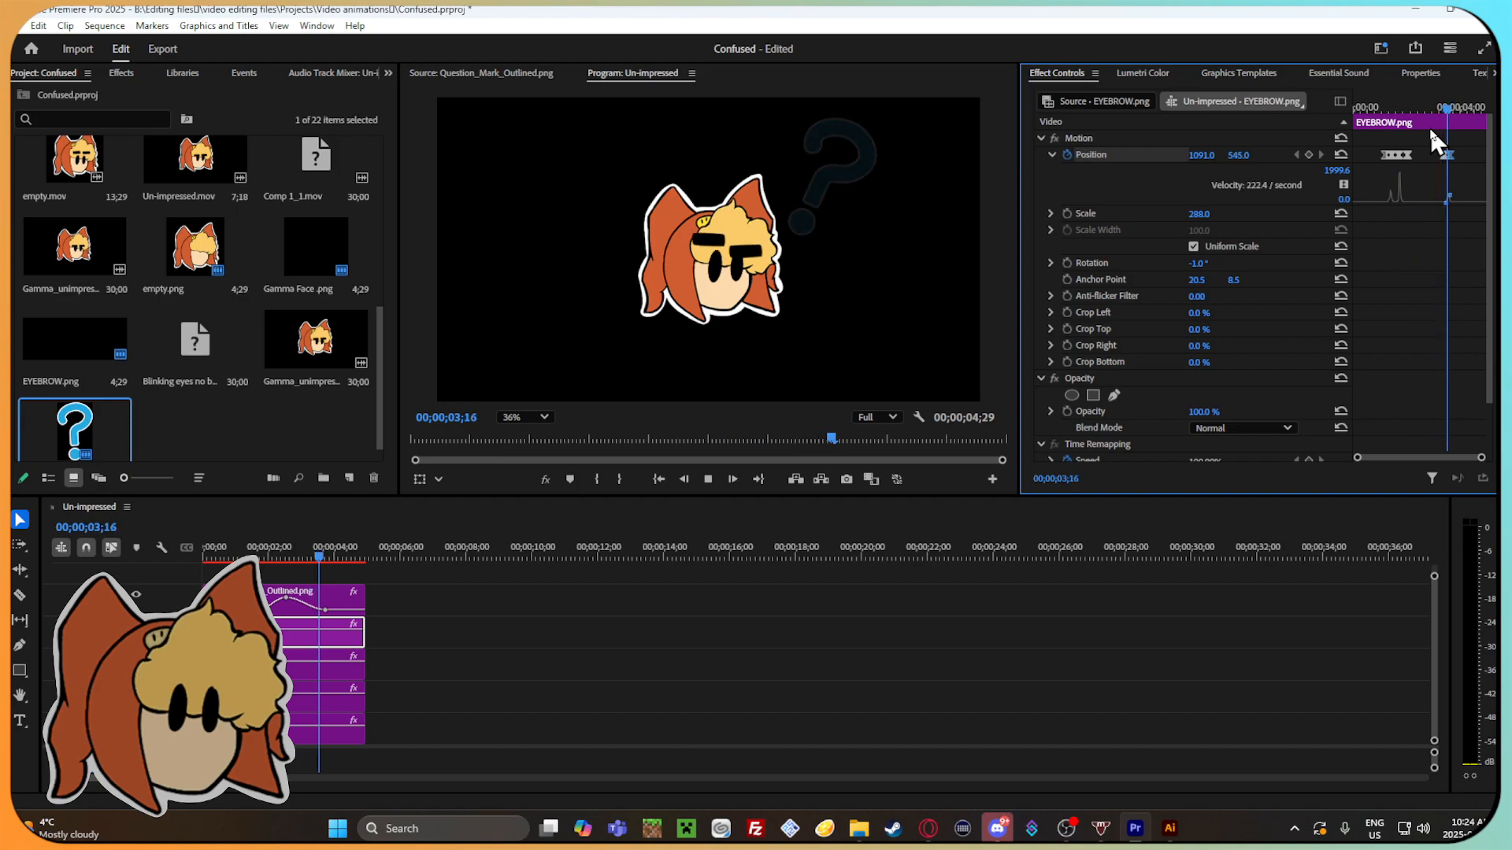
Steepen the velocity curve leading into the eyebrow's position keyframe at 00;00;03;19 and scrub through the result.
drag(1447, 103, 1449, 106)
drag(1479, 463, 1427, 450)
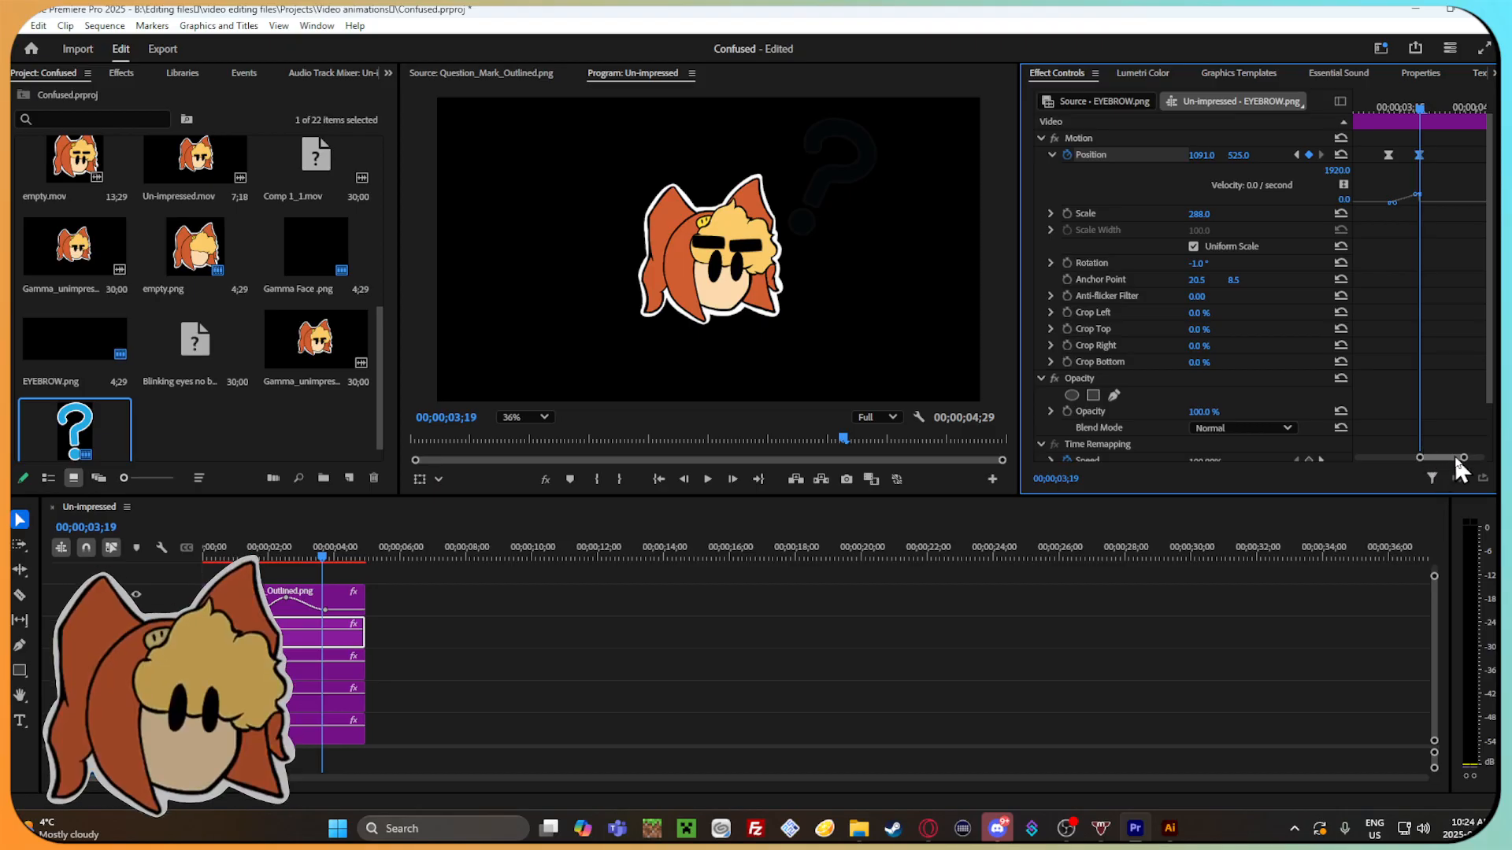
drag(1463, 459, 1465, 460)
click(1391, 154)
drag(1401, 203, 1403, 178)
drag(1416, 107, 1450, 143)
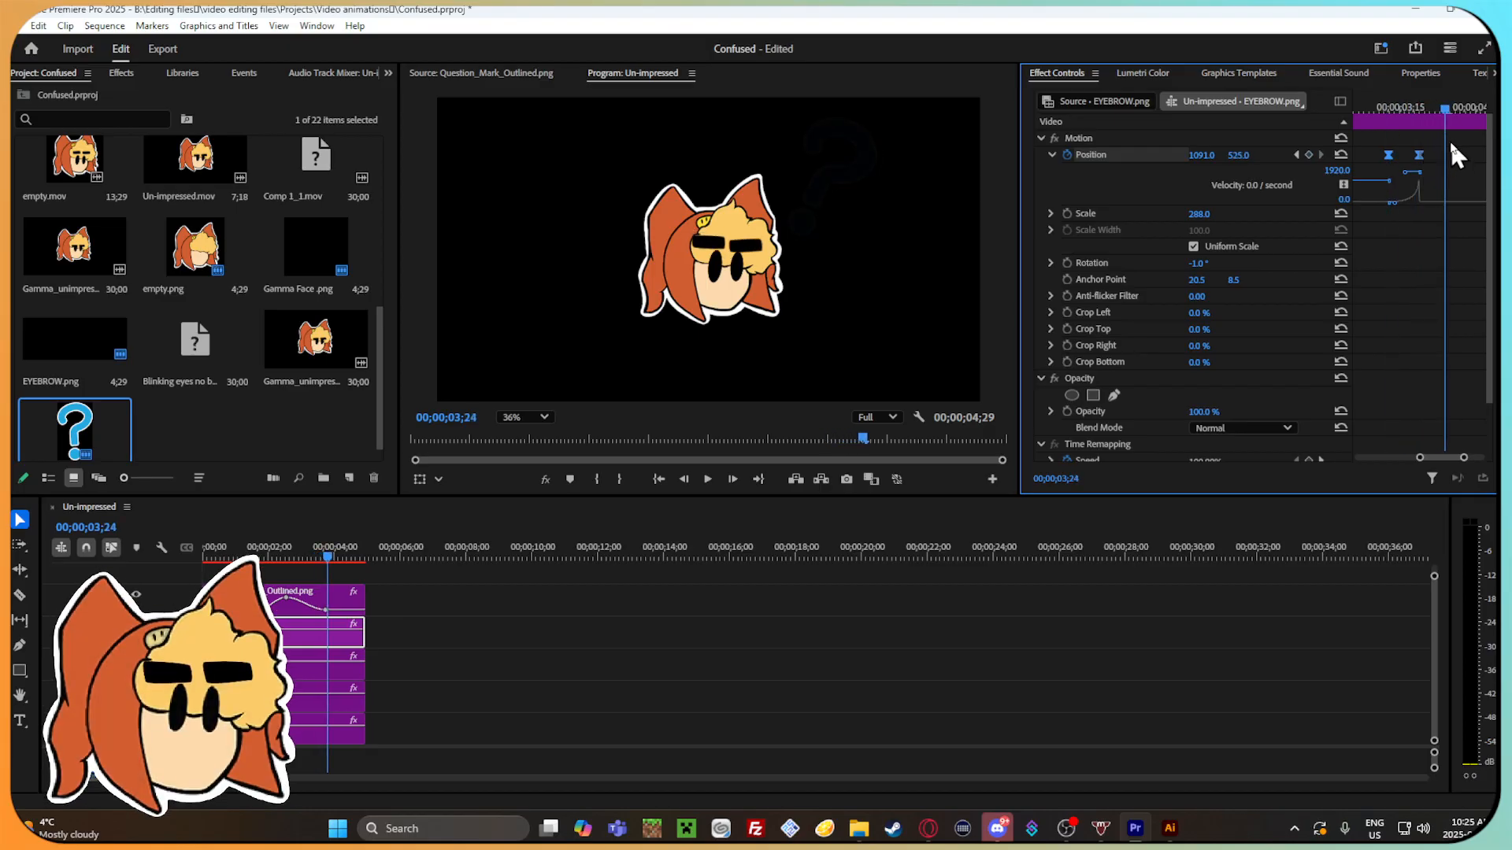
Set the eyebrow's vertical position to 516 at the 00;00;03;19 keyframe.
click(1420, 106)
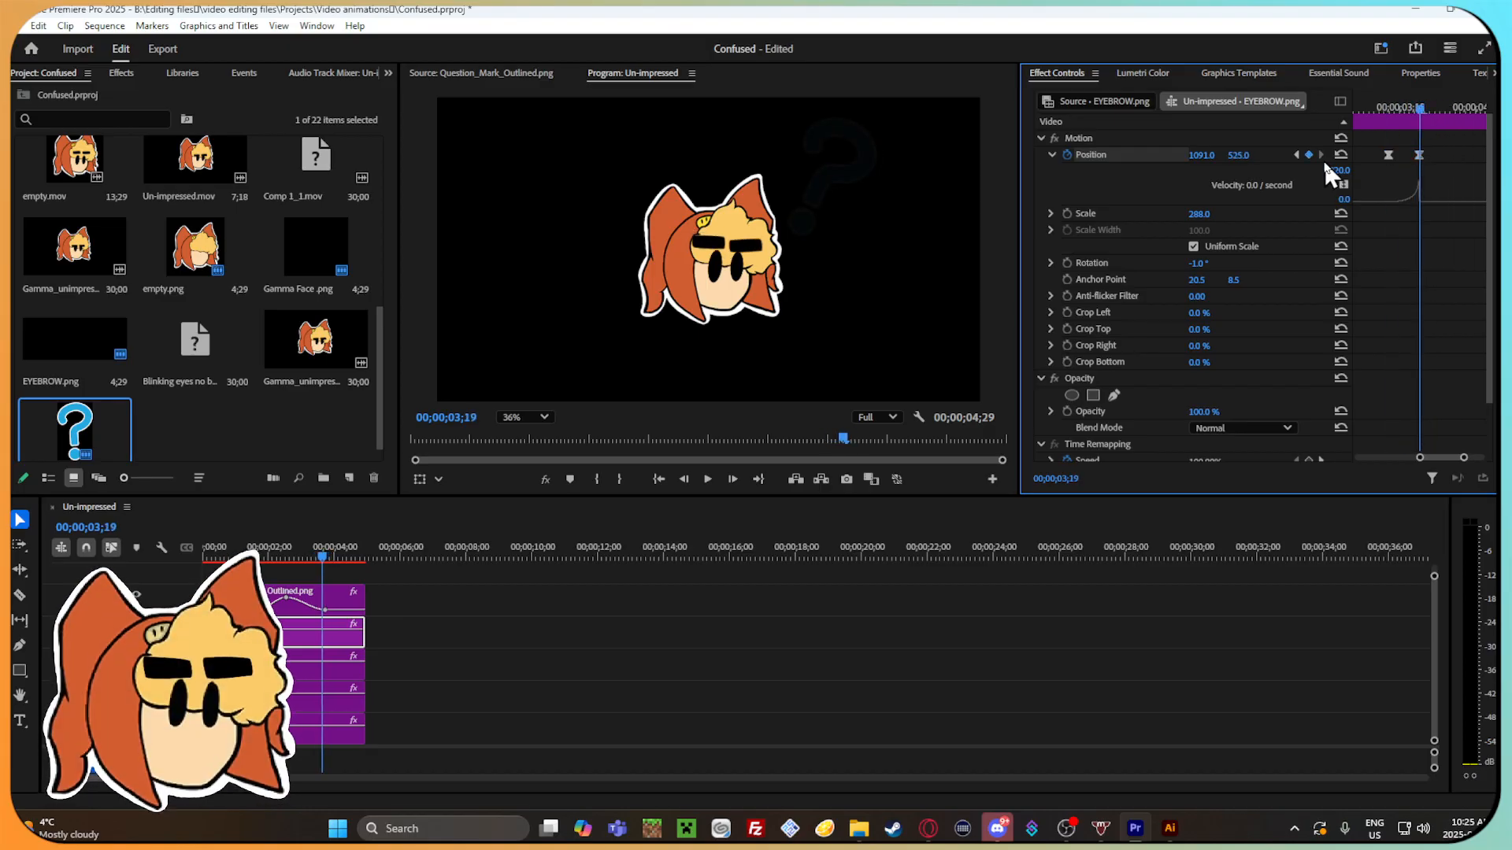
click(1421, 154)
drag(1238, 156, 1231, 156)
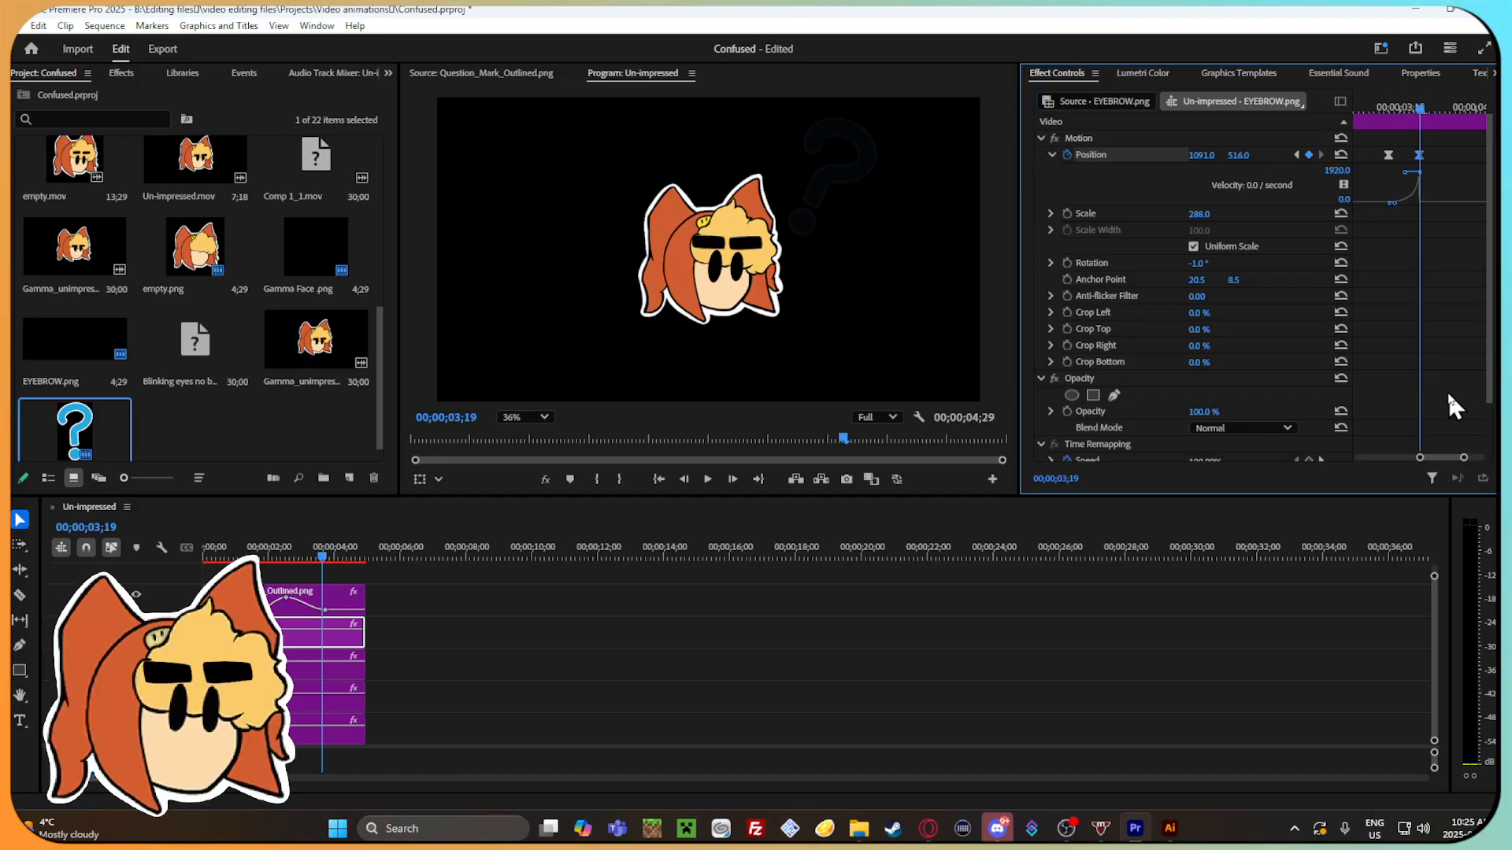
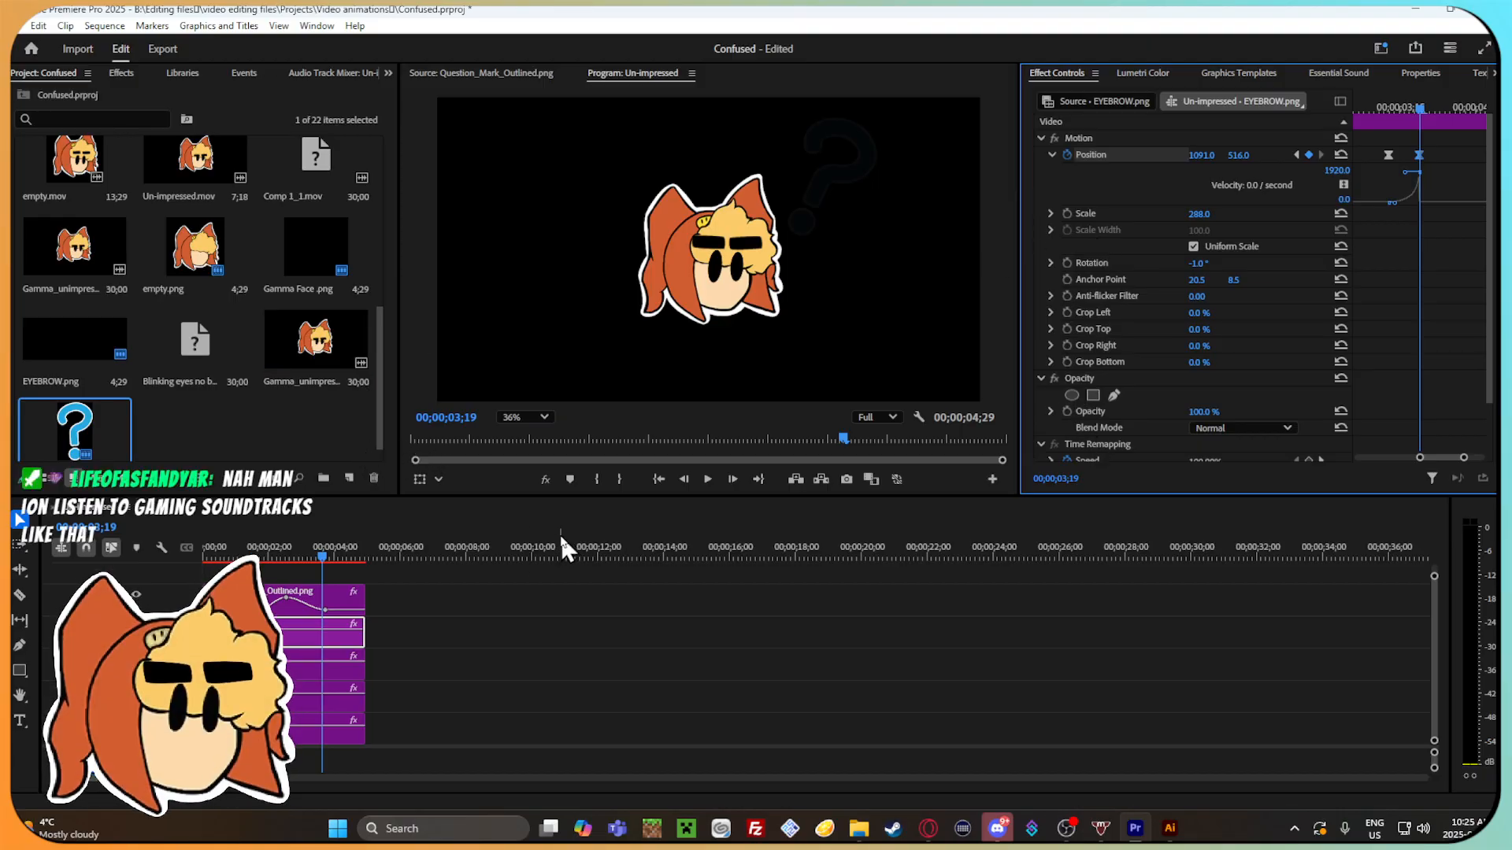
Adjust the velocity curve leaving the eyebrow's position keyframe at 00;00;03;13.
mouse_move(337, 551)
mouse_down()
mouse_move(286, 551)
mouse_move(337, 568)
mouse_move(312, 570)
mouse_move(335, 583)
mouse_move(322, 575)
mouse_up()
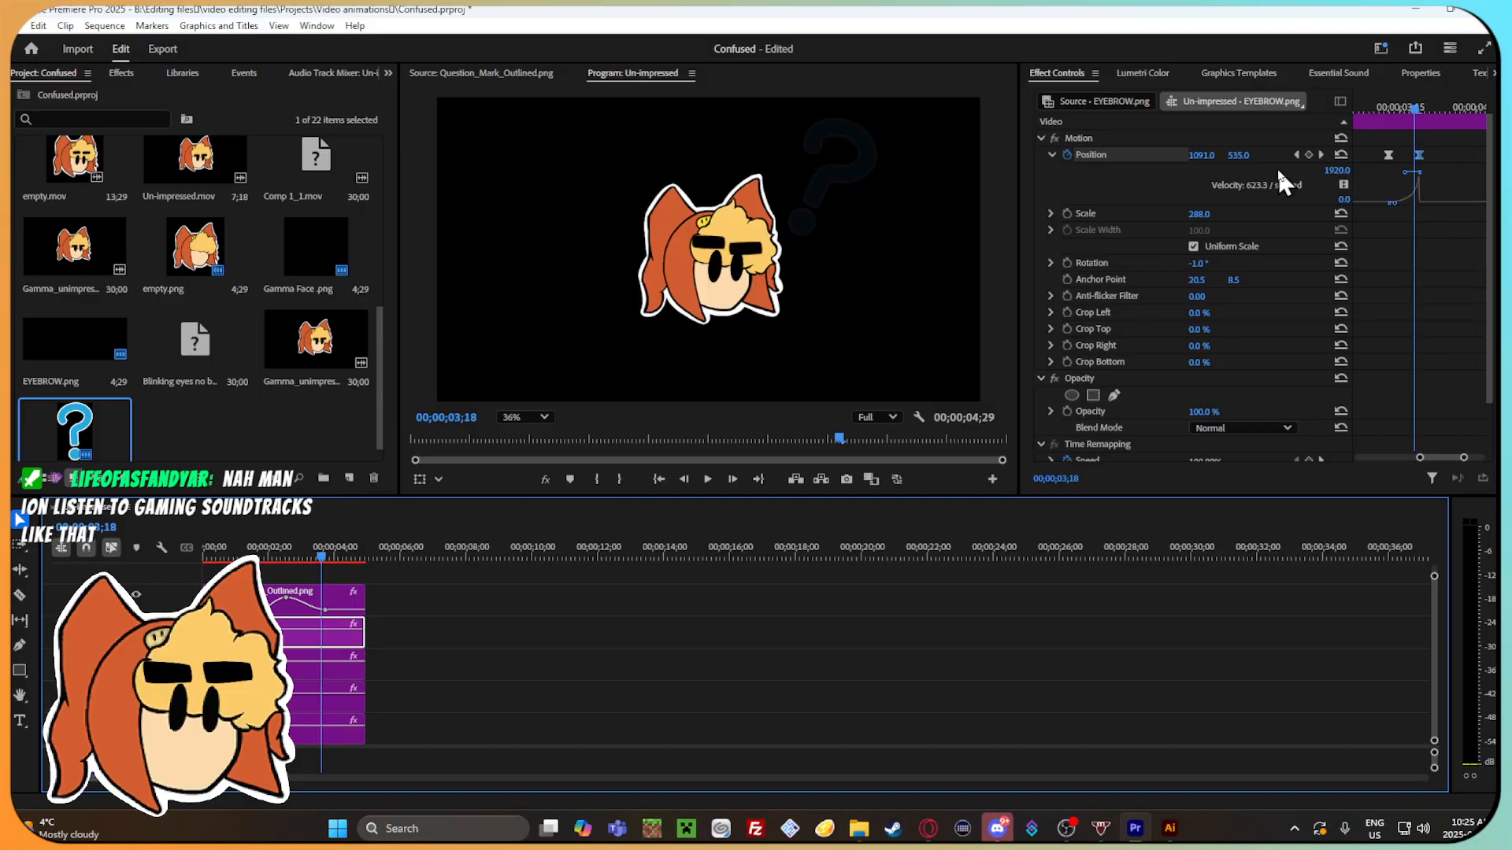
drag(1465, 458, 1459, 457)
mouse_move(1415, 102)
mouse_down()
mouse_move(1372, 93)
mouse_move(1444, 121)
mouse_move(1427, 120)
mouse_up()
drag(1391, 206, 1382, 206)
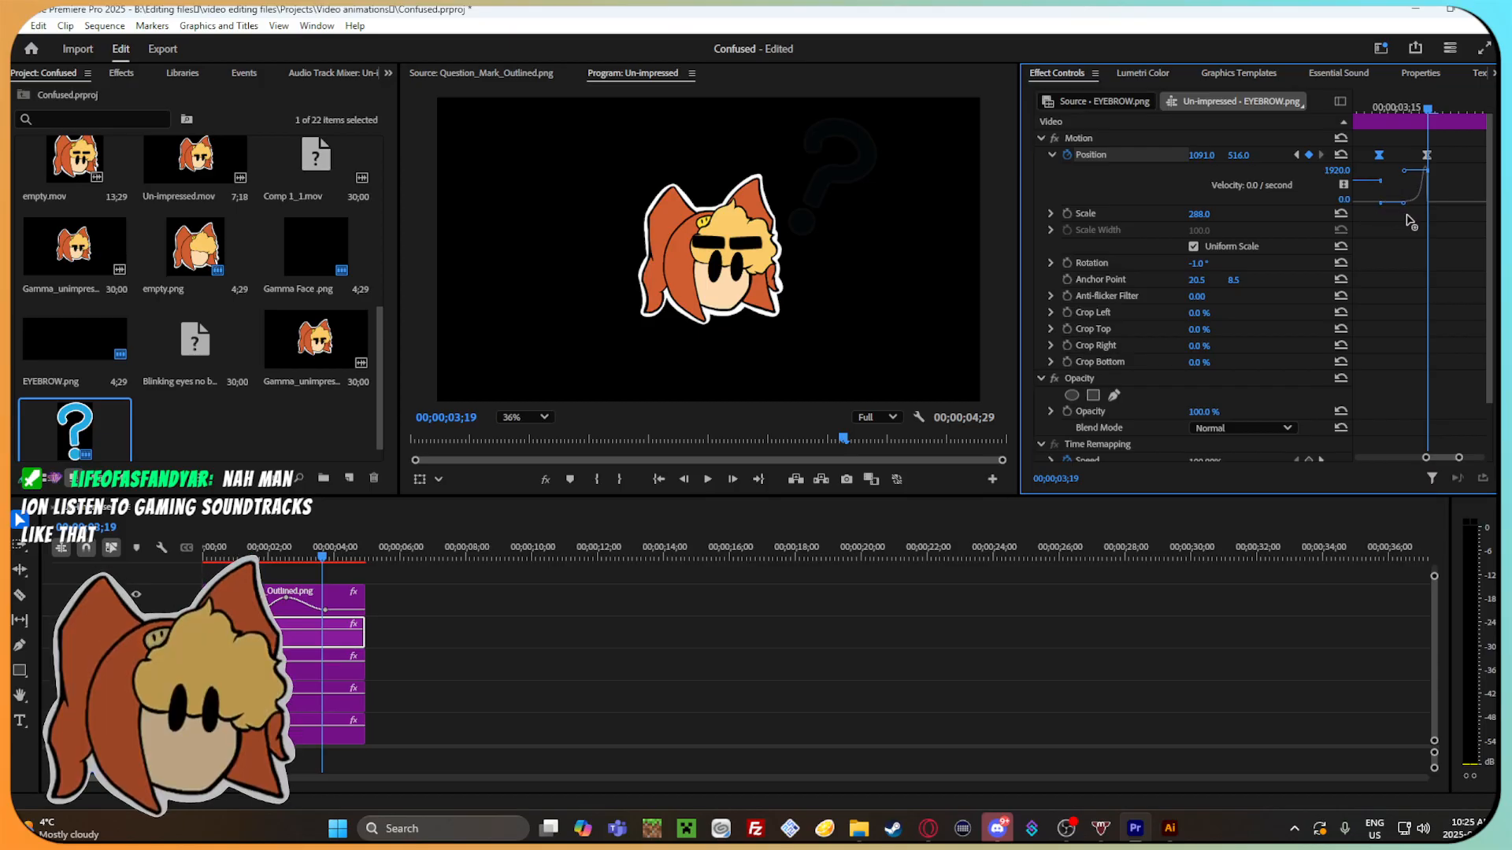
Move this eyebrow's last position keyframe to 00;00;03;22 and review the return movement from the earlier frames.
drag(1422, 109, 1452, 117)
key(space)
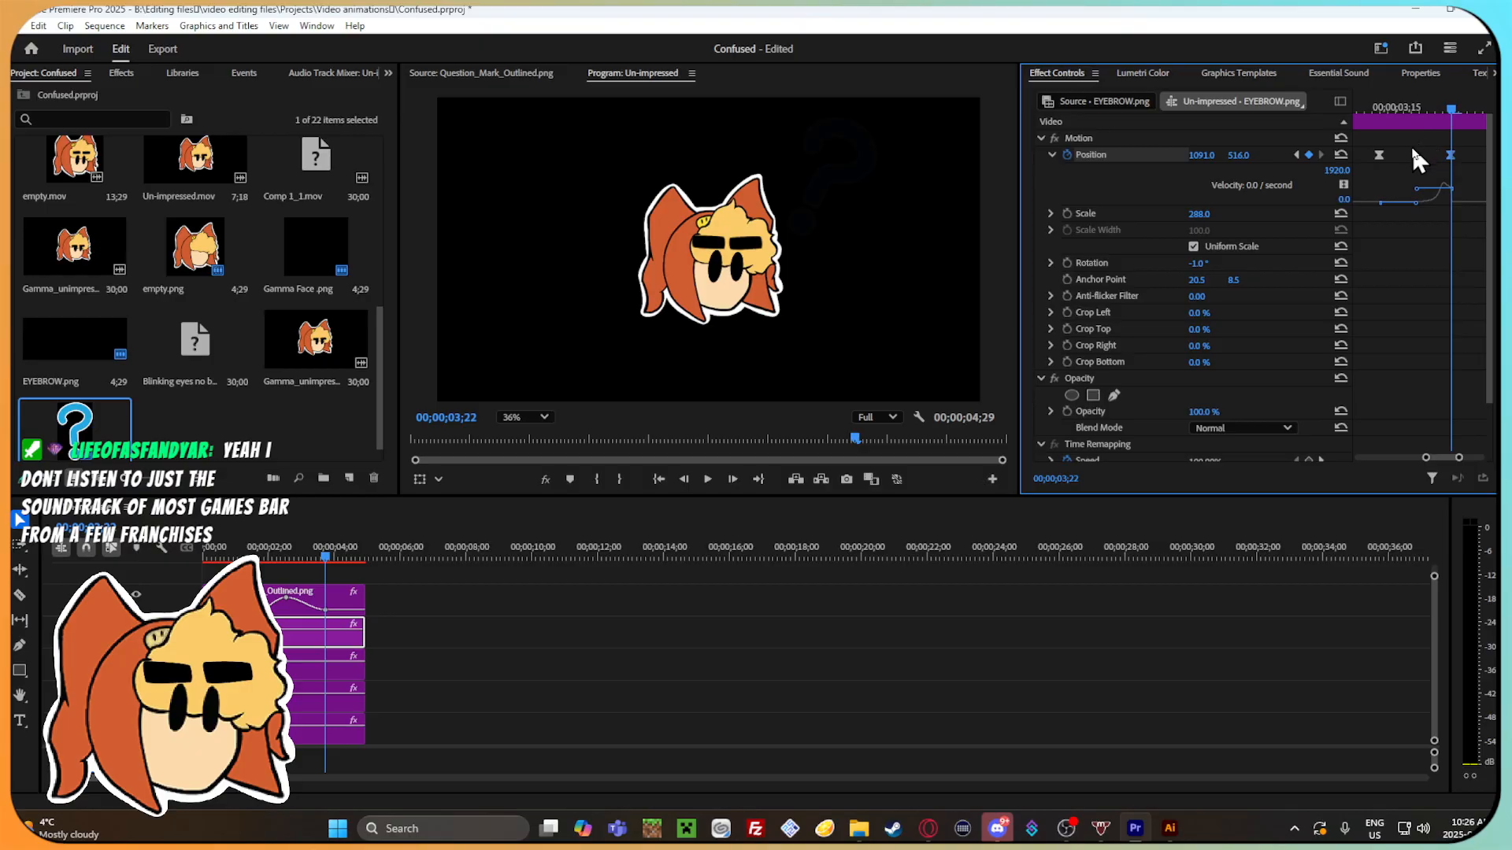
drag(1467, 102, 1343, 137)
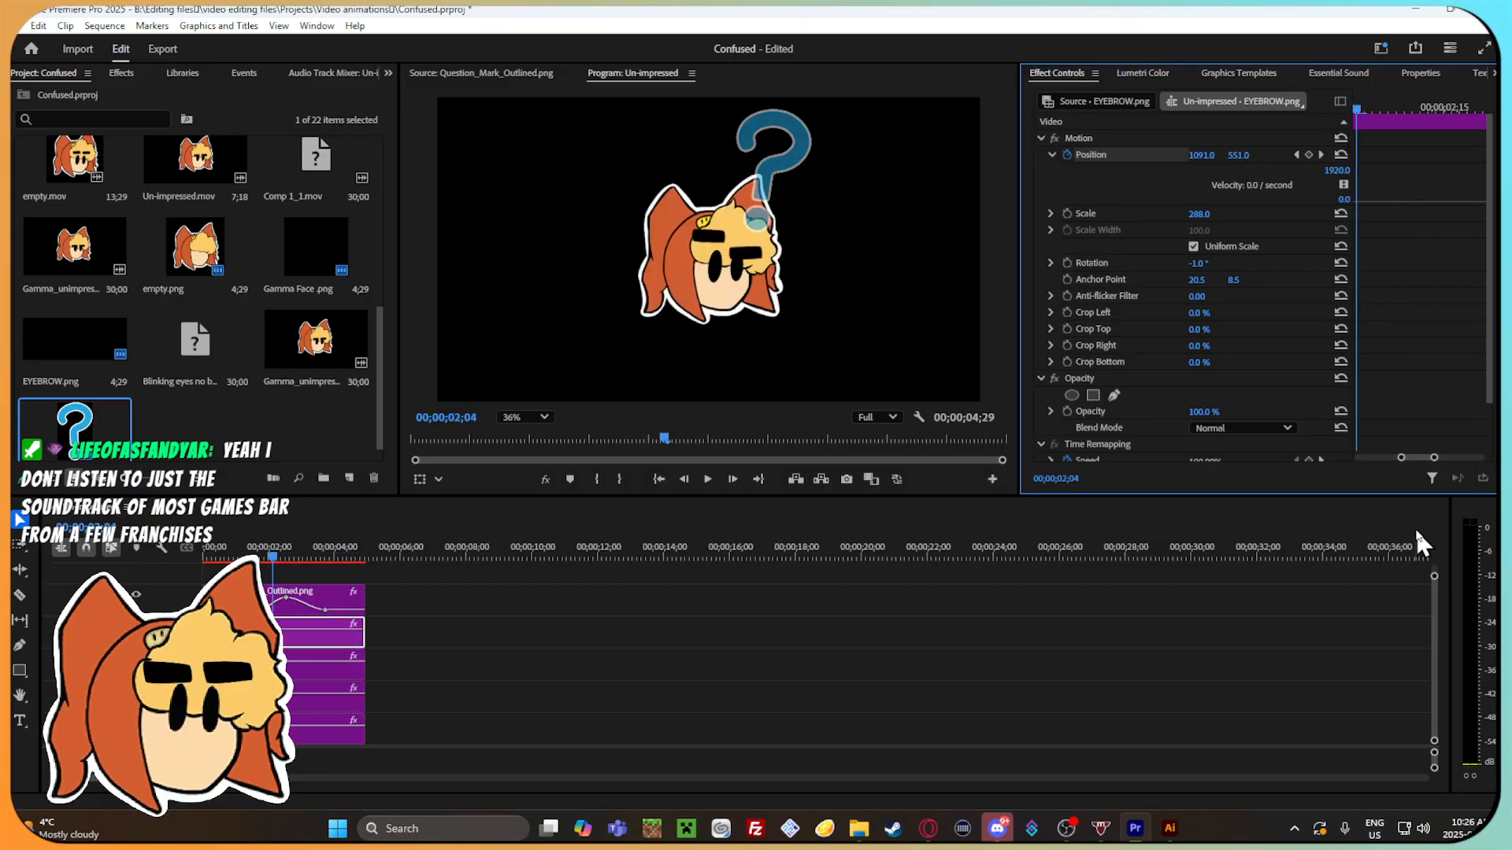
drag(1435, 458, 1474, 459)
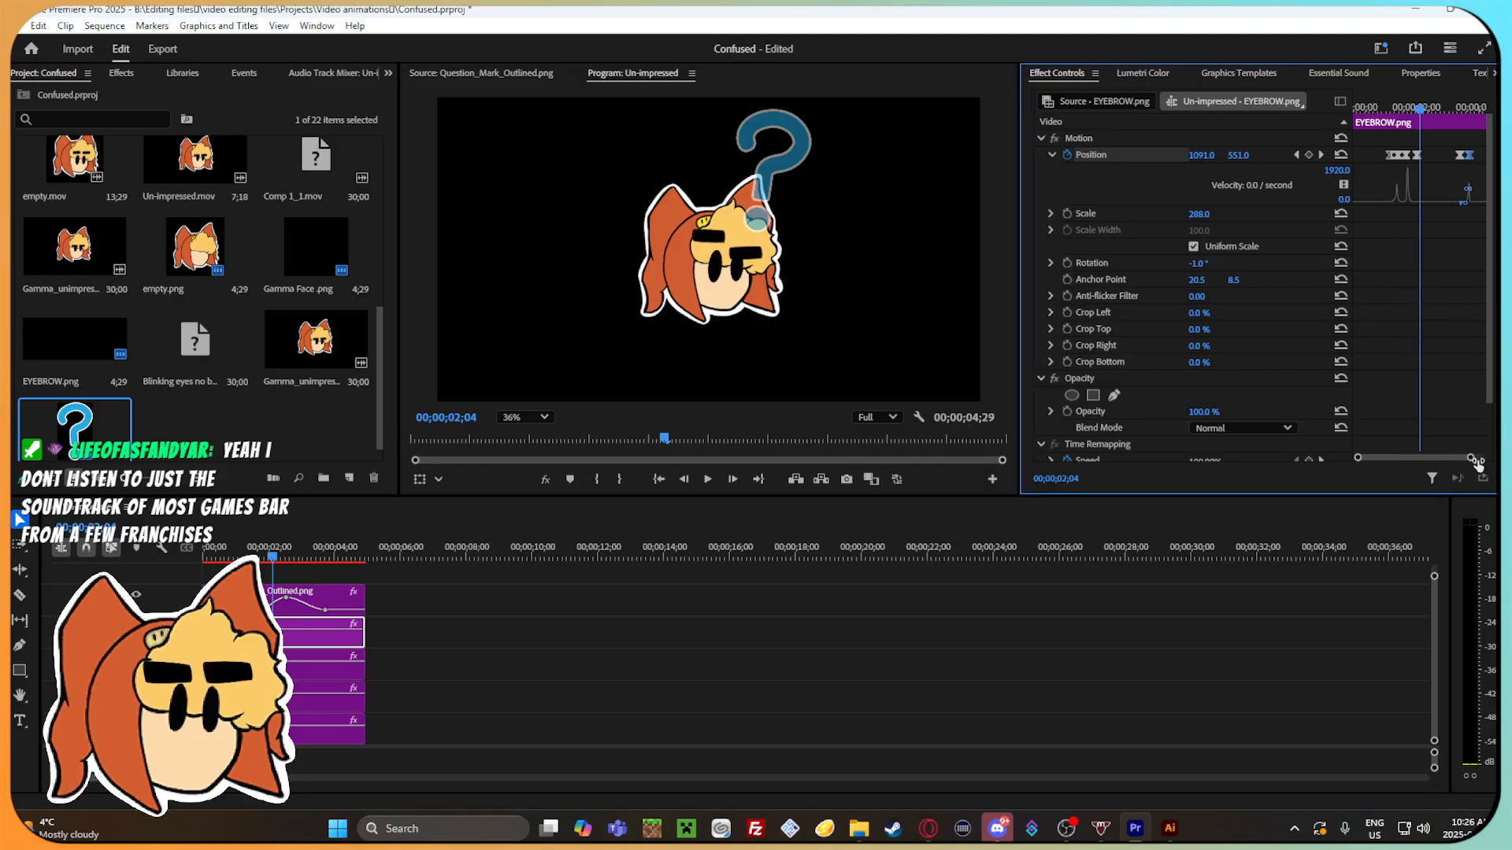
mouse_move(1444, 112)
mouse_down()
mouse_move(1476, 115)
mouse_move(1461, 110)
mouse_up()
Steepen the velocity curve leading into the last position keyframe of the other EYEBROW.png clip.
mouse_move(300, 555)
mouse_down()
mouse_move(276, 557)
mouse_move(347, 560)
mouse_move(315, 565)
mouse_up()
click(327, 665)
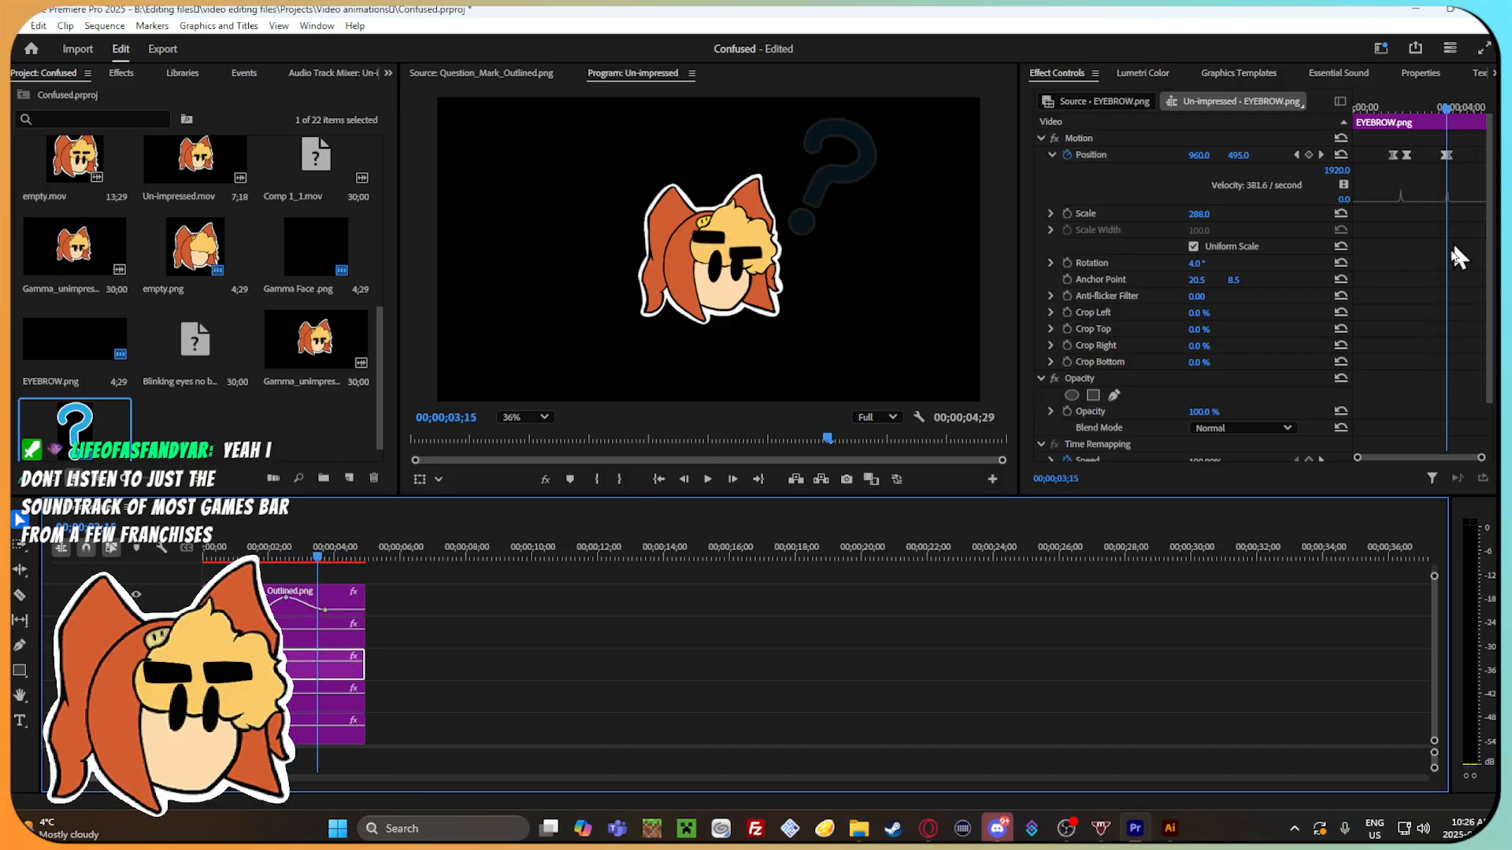
drag(1469, 458, 1441, 461)
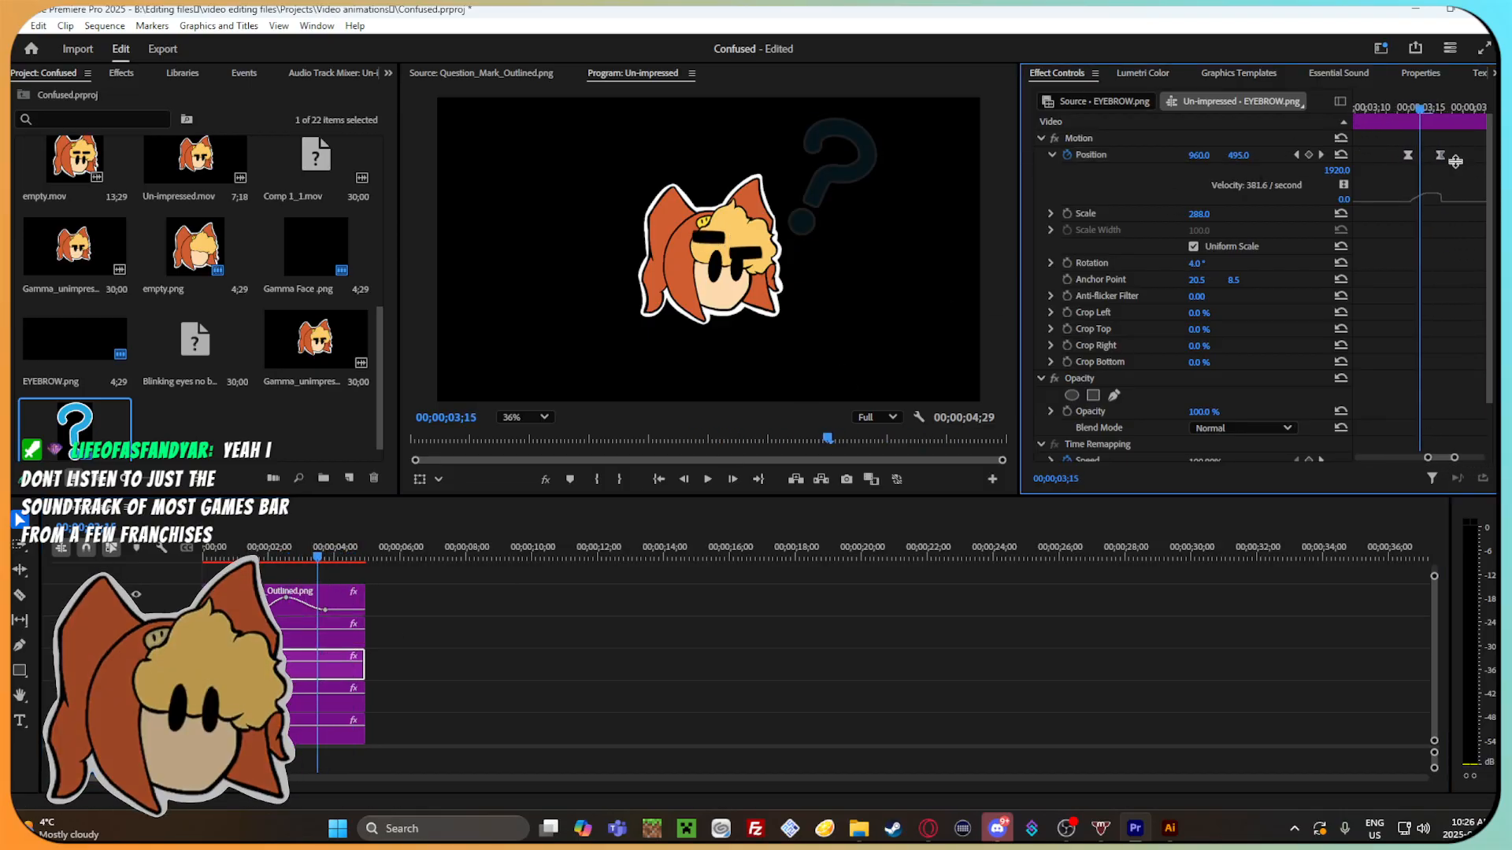
drag(1369, 134, 1465, 185)
drag(1454, 458, 1449, 457)
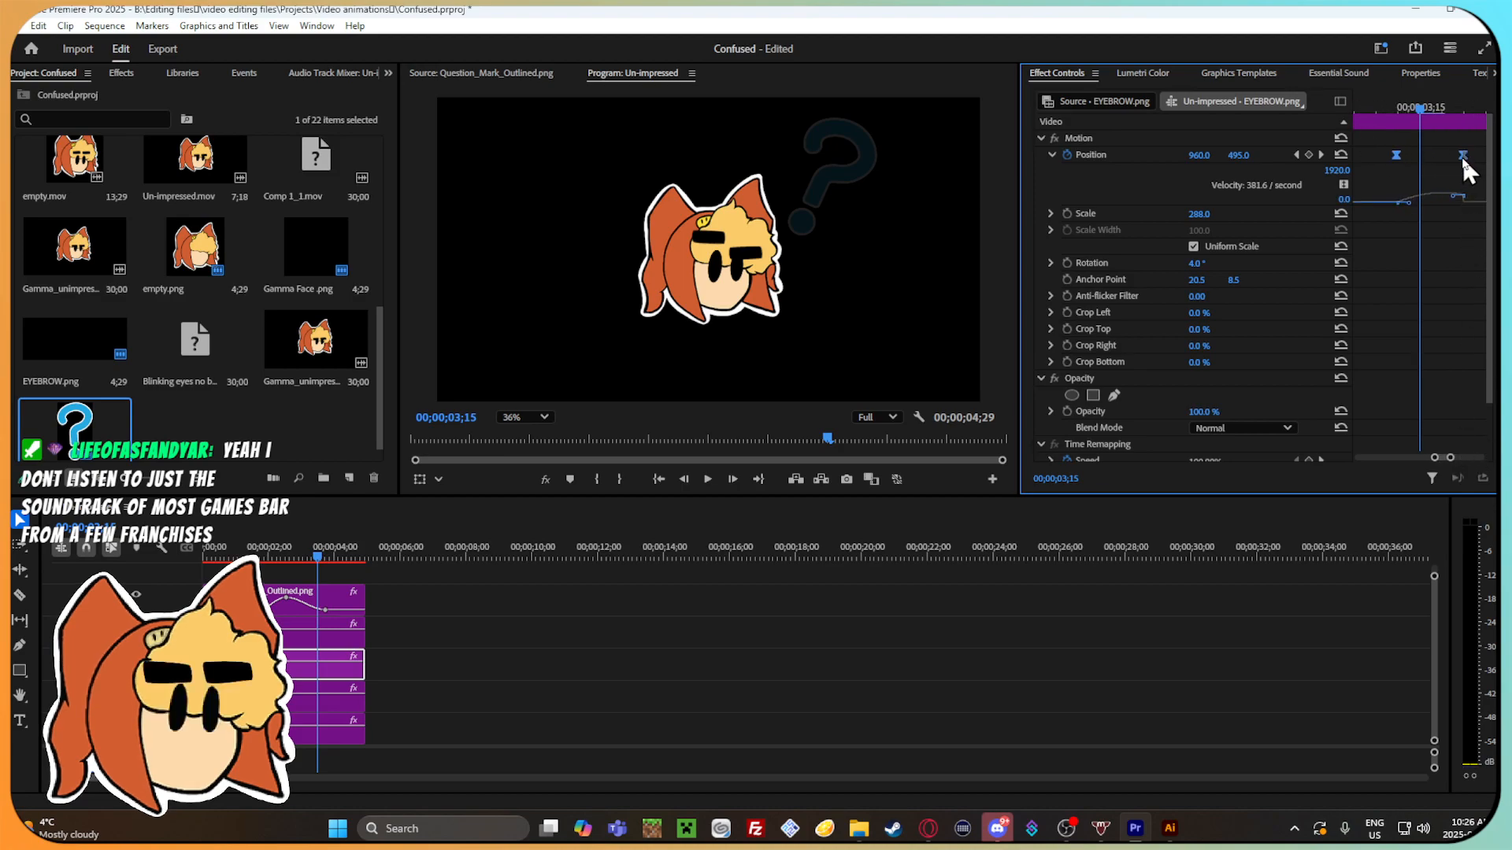
mouse_move(1457, 196)
mouse_down()
mouse_move(1421, 163)
mouse_move(1475, 176)
mouse_up()
drag(1422, 107, 1461, 164)
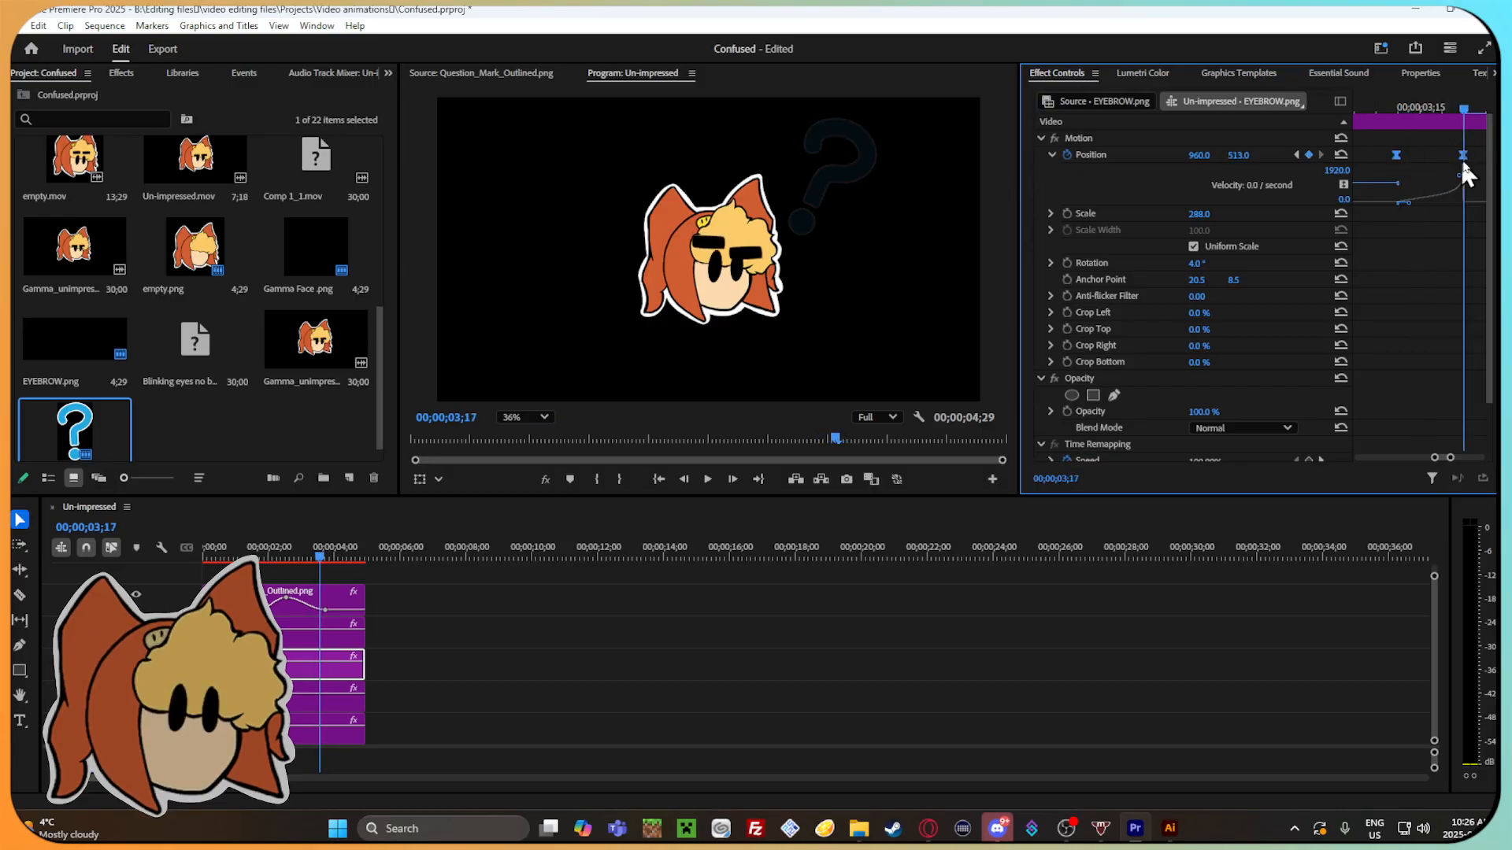
Shift this eyebrow's two return position keyframes slightly later and scrub through the animation.
drag(1451, 457, 1460, 463)
drag(1418, 109, 1452, 127)
drag(304, 556, 230, 554)
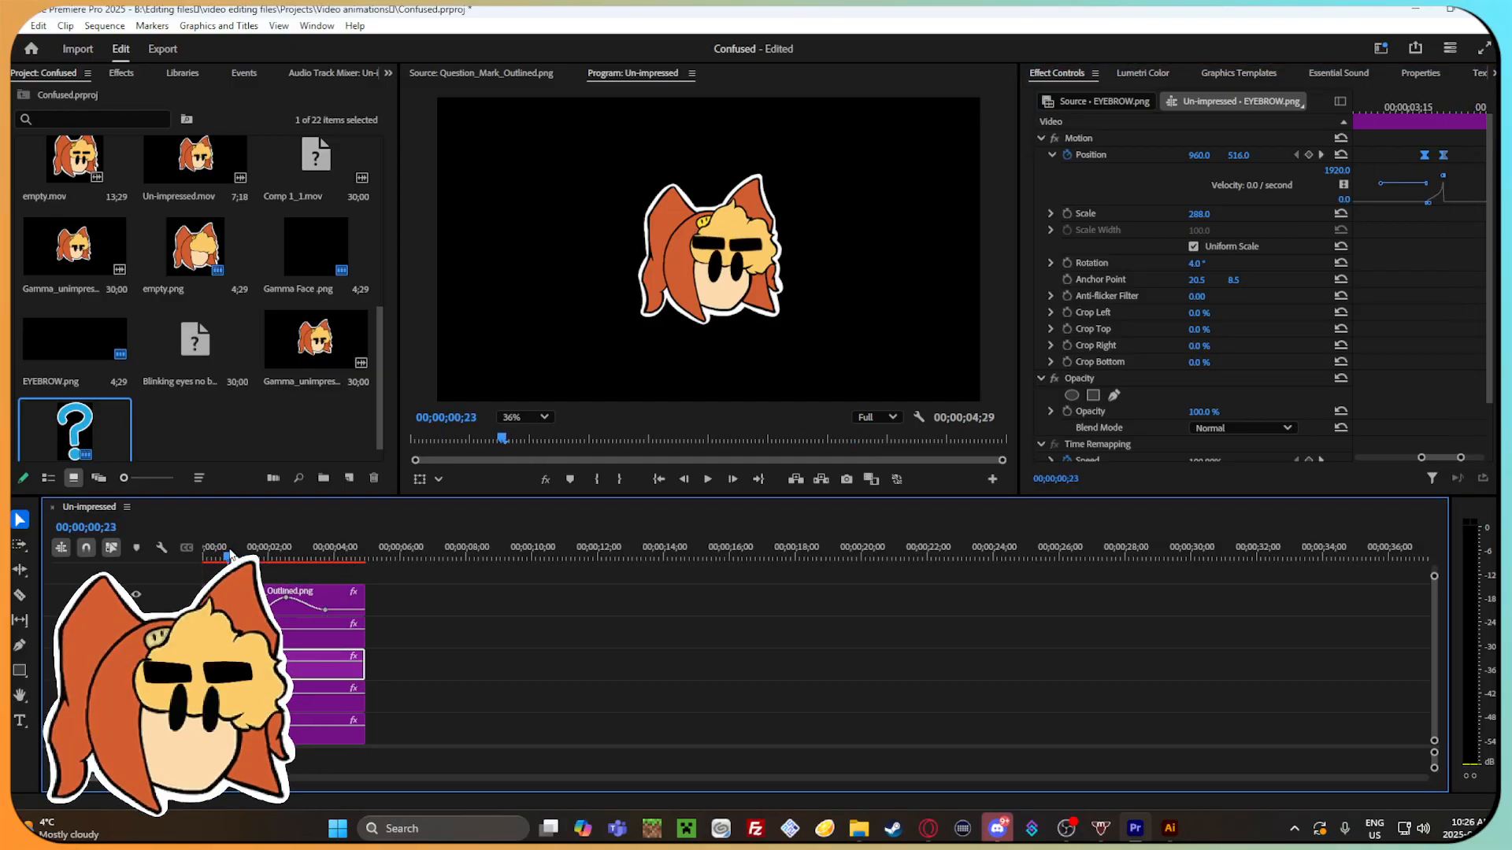
Show the eyebrow clip's full keyframe range and save the Confused project.
drag(1422, 456, 1358, 457)
click(19, 26)
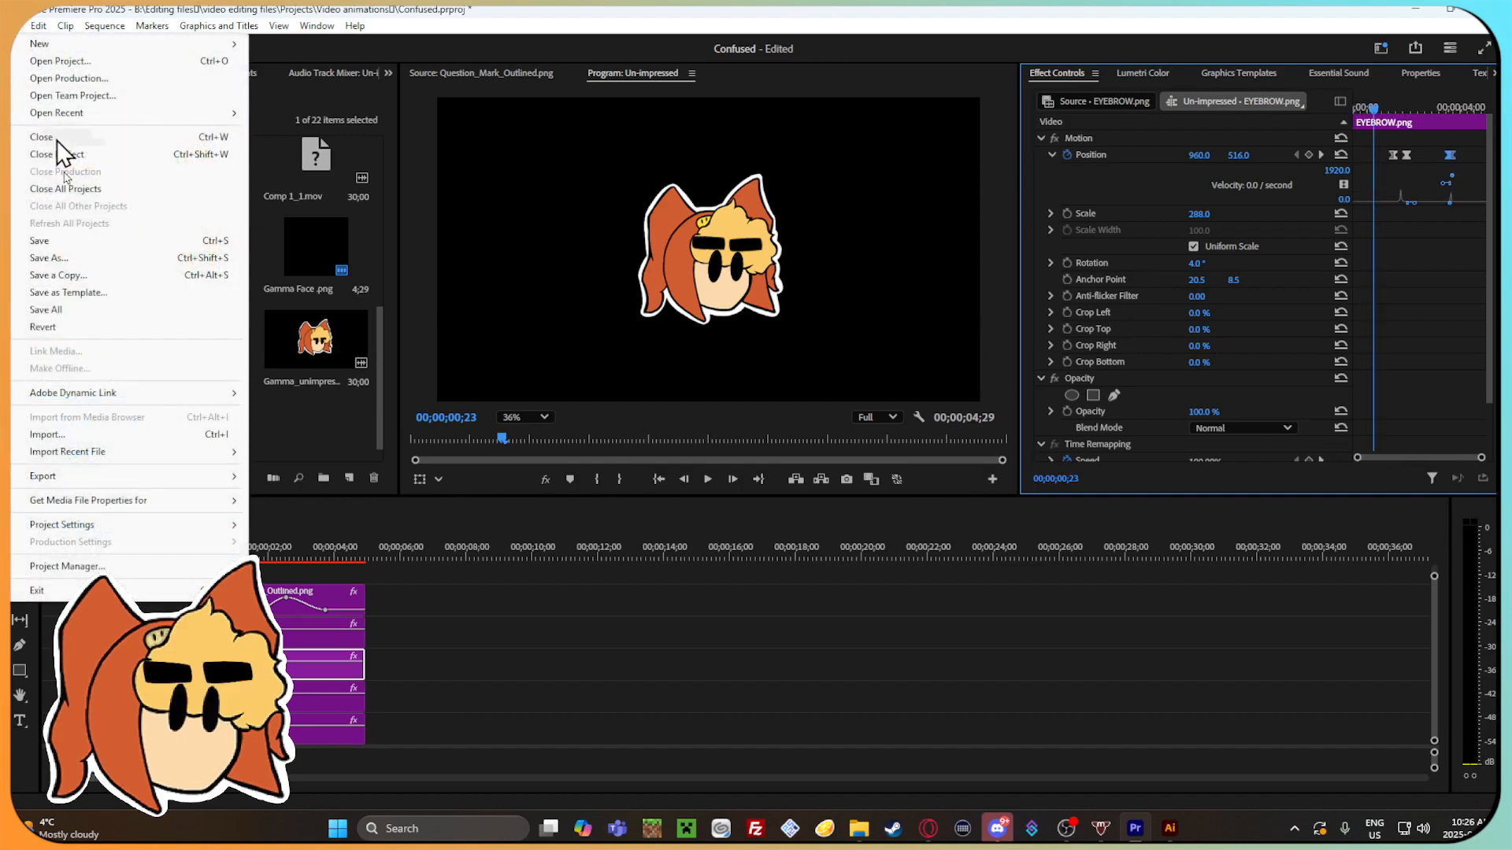
click(74, 247)
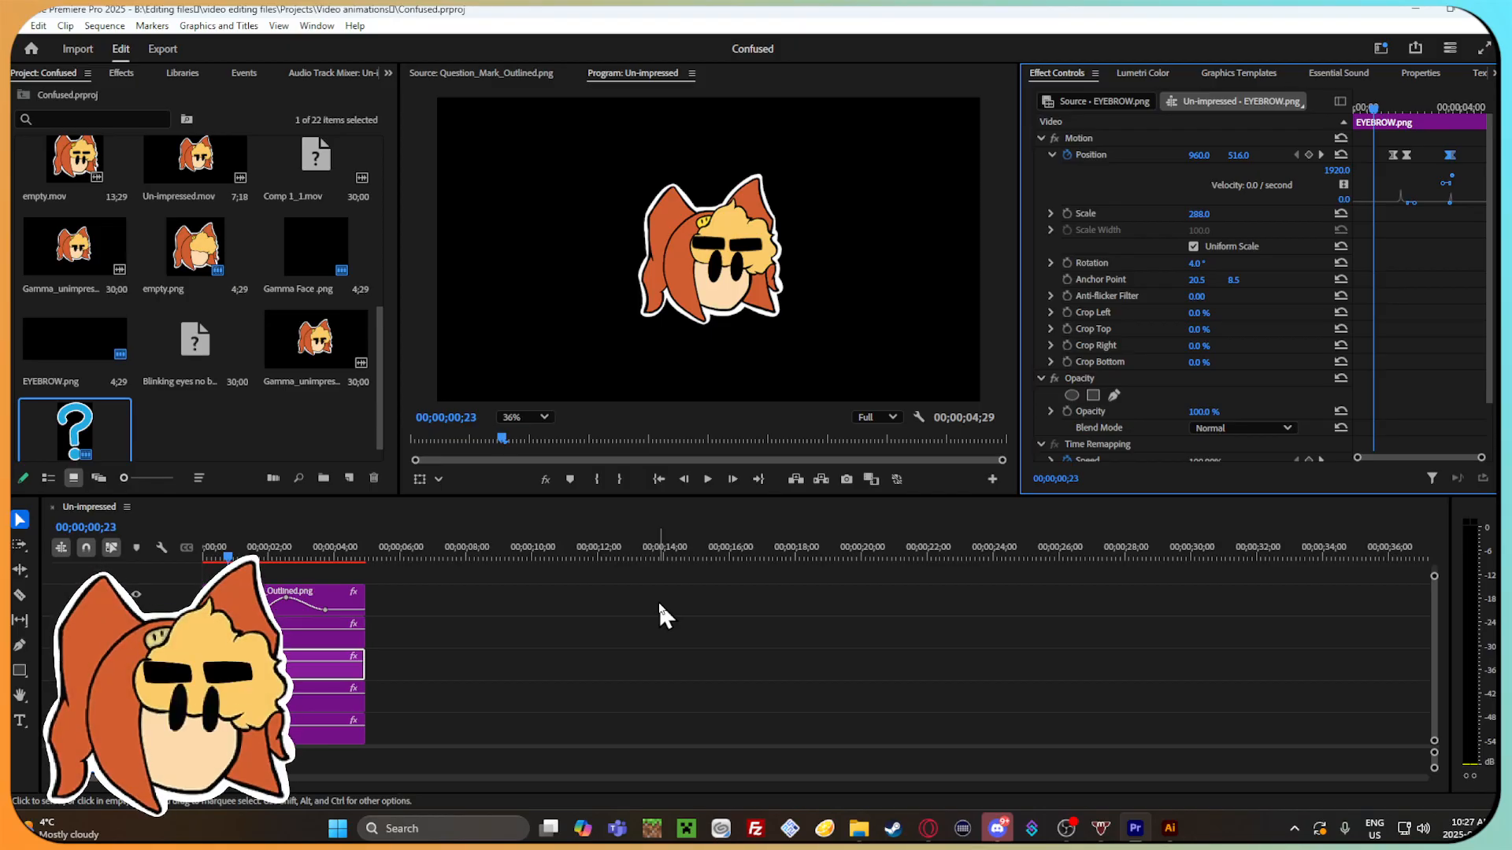
Look through the Gamma emotions folder in File Explorer, return to Premiere Pro and play back the animation.
click(857, 830)
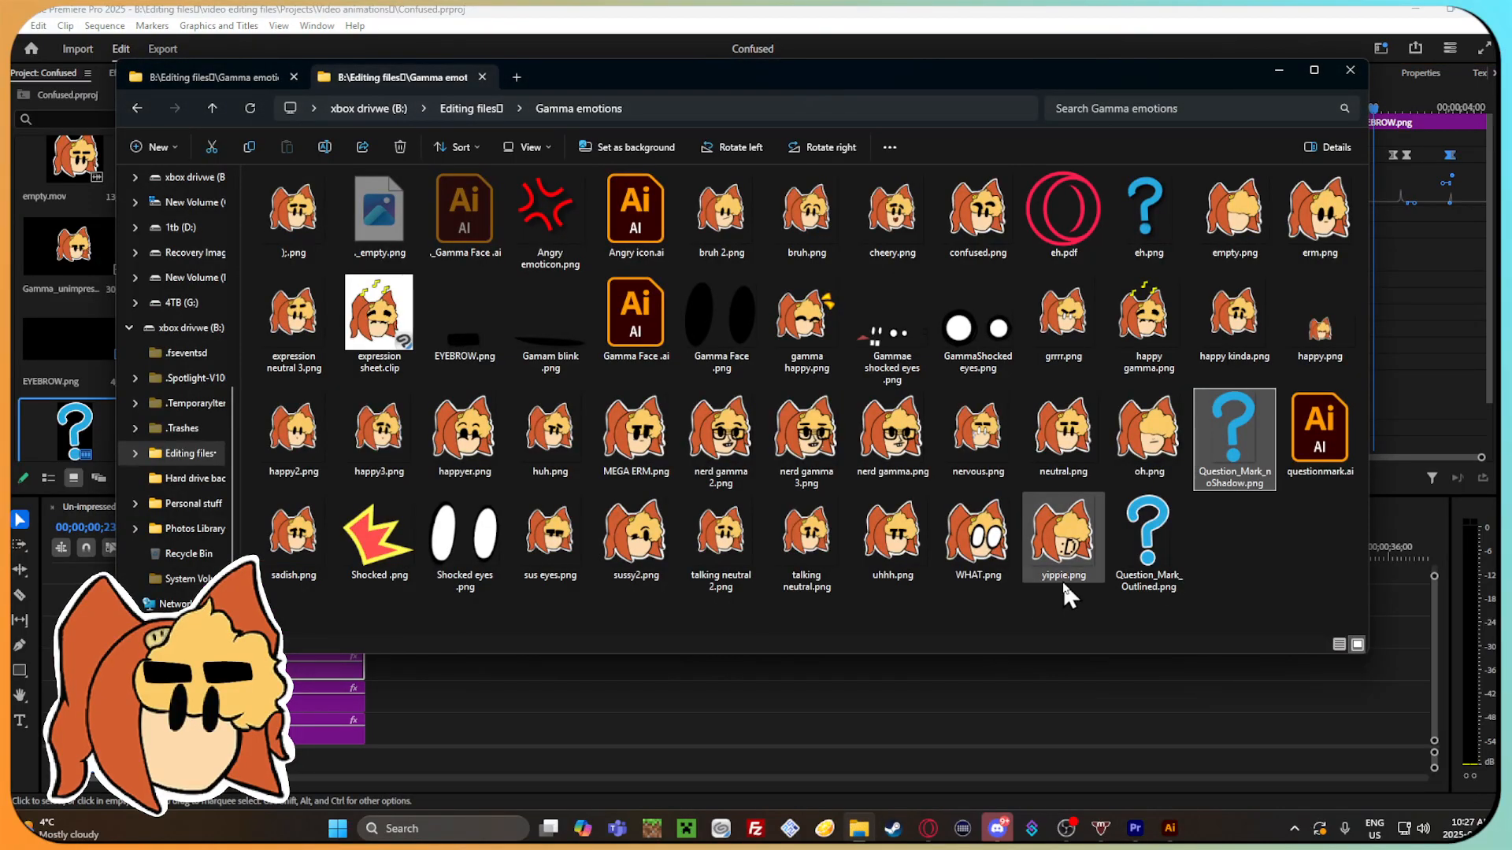
click(1252, 551)
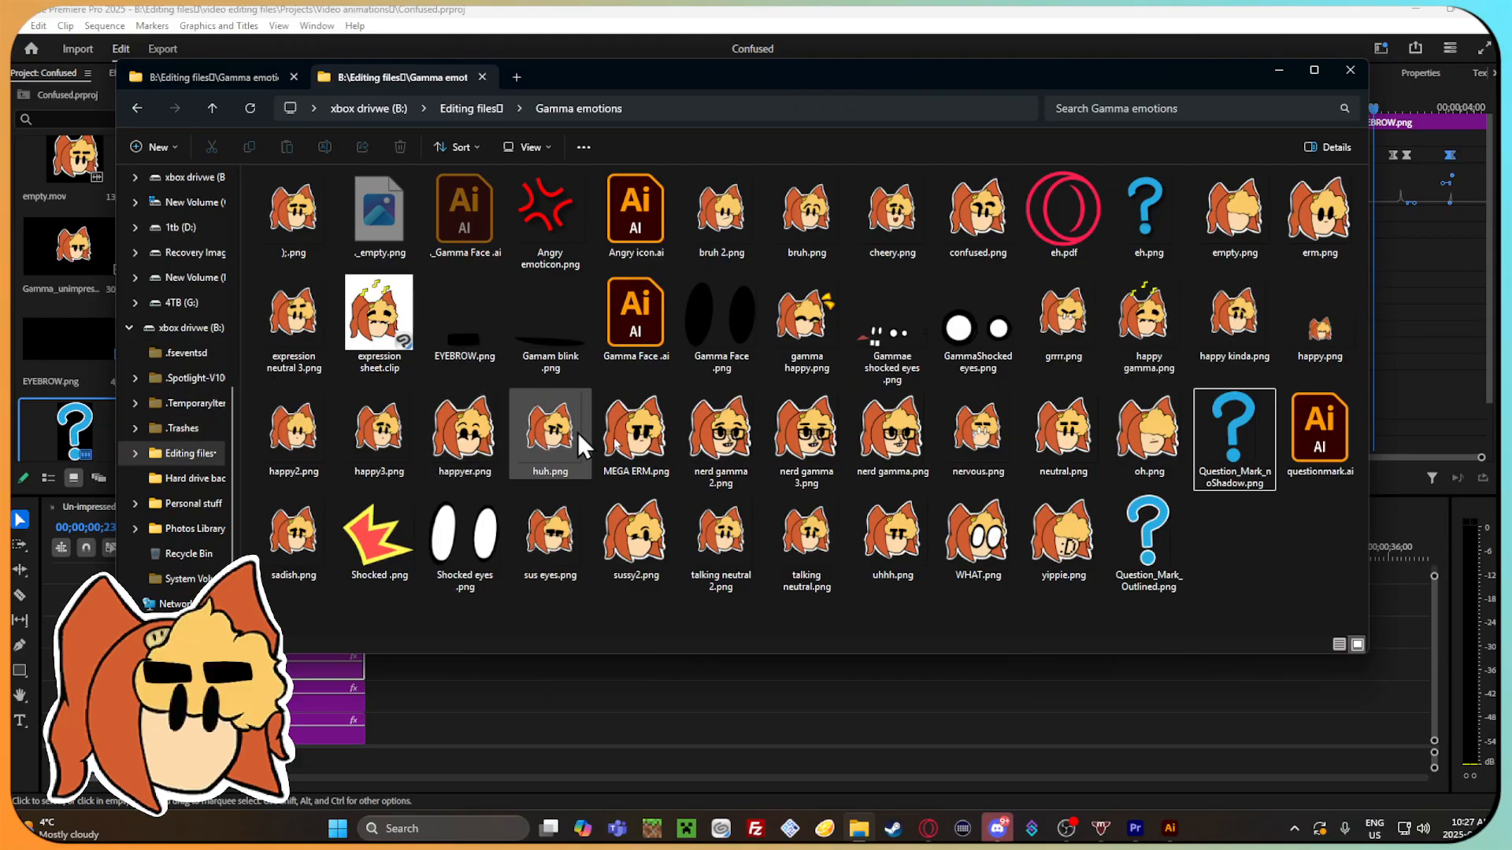
click(1059, 679)
mouse_move(217, 550)
mouse_down()
mouse_move(203, 548)
mouse_move(309, 551)
mouse_move(233, 551)
mouse_up()
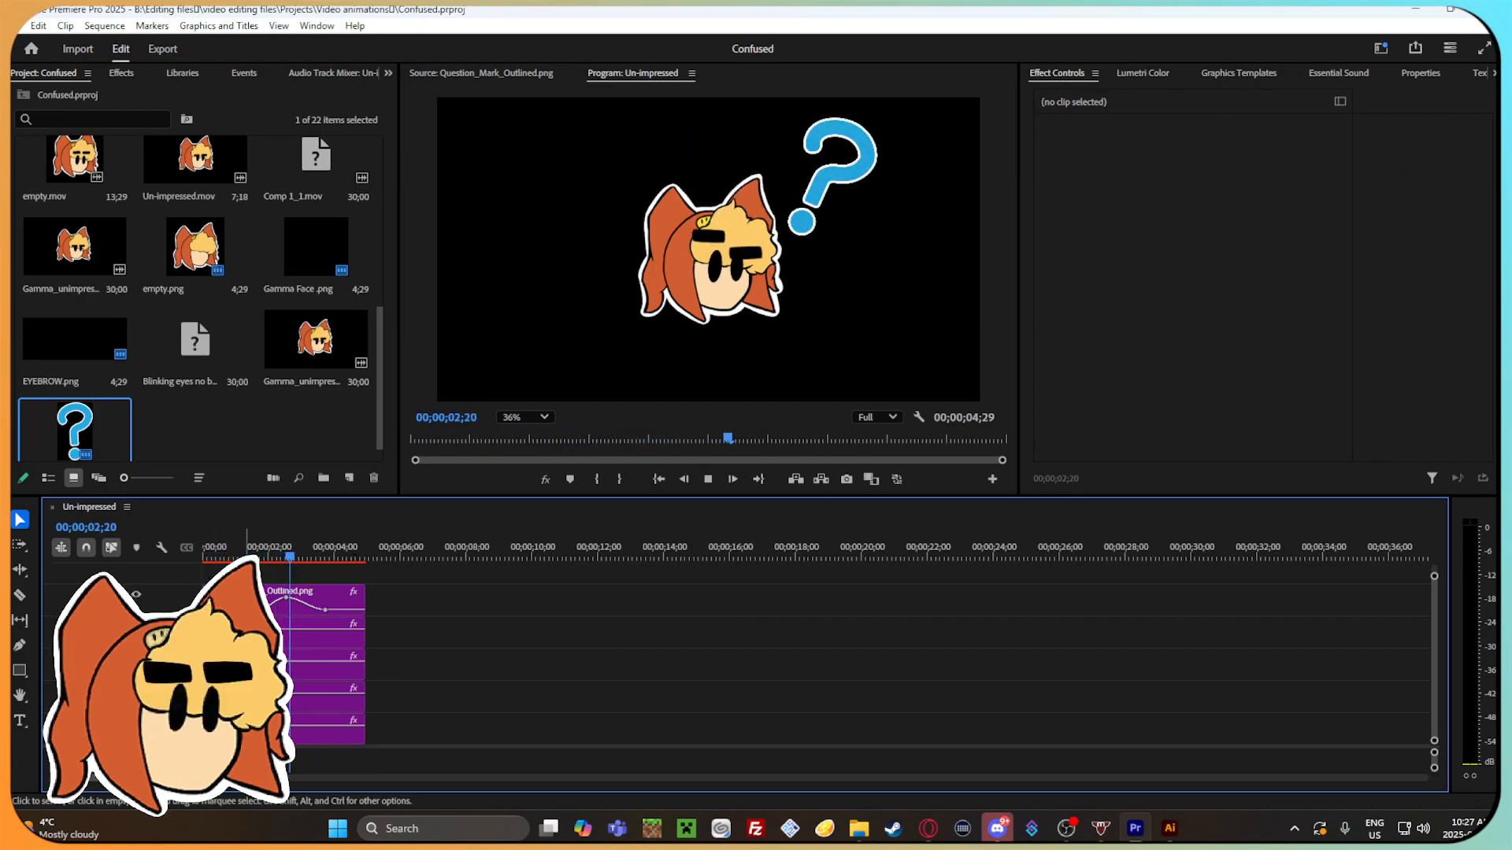
drag(314, 552, 222, 521)
Add a position keyframe at 00;00;00;20 to the EYEBROW.png clip below the question mark, undoing the trial change to its vertical position.
drag(260, 778, 218, 778)
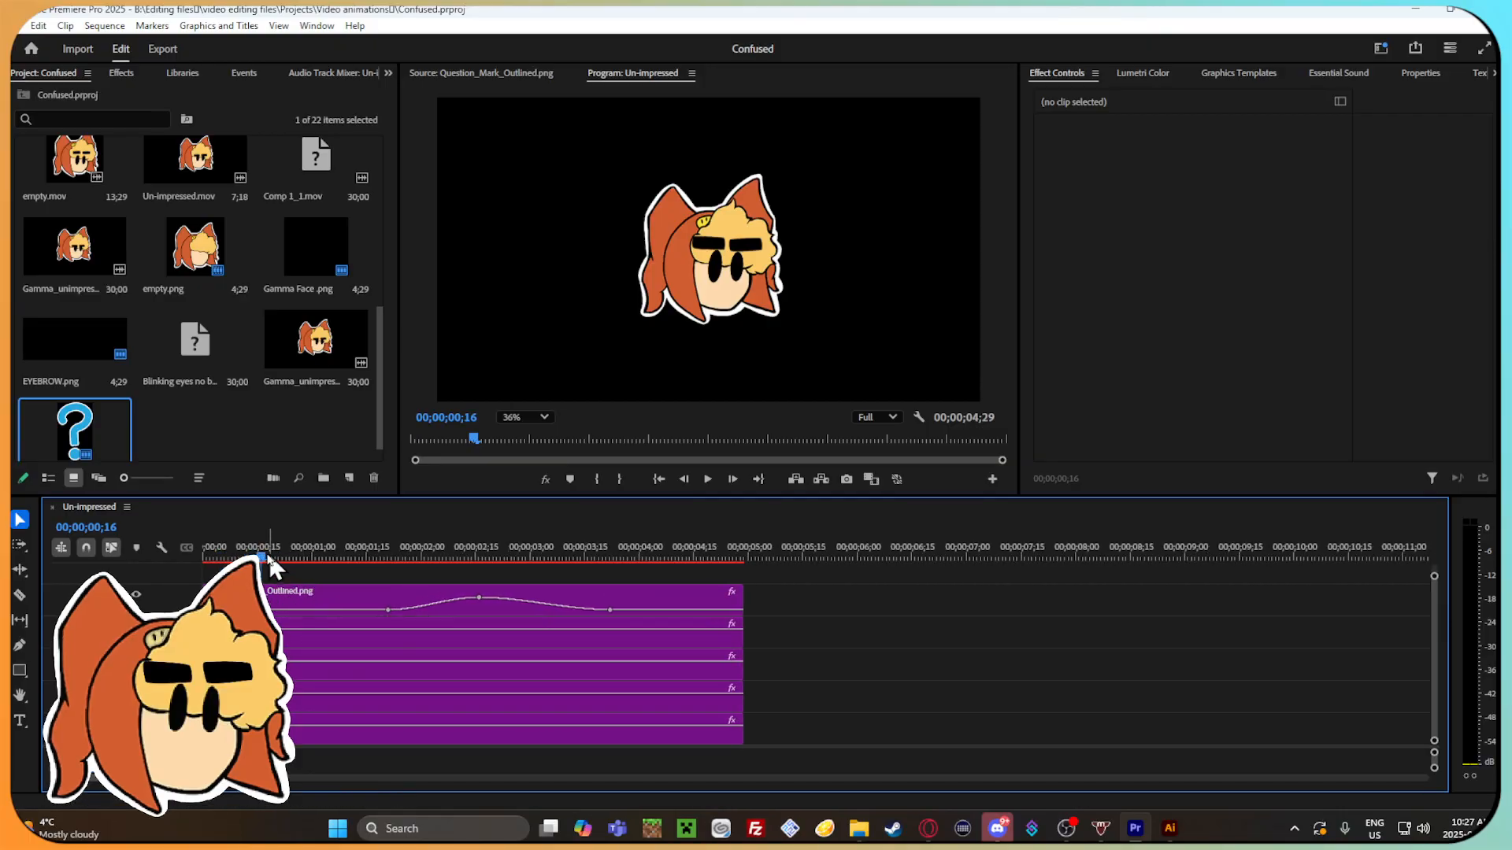
drag(232, 553, 276, 548)
click(463, 642)
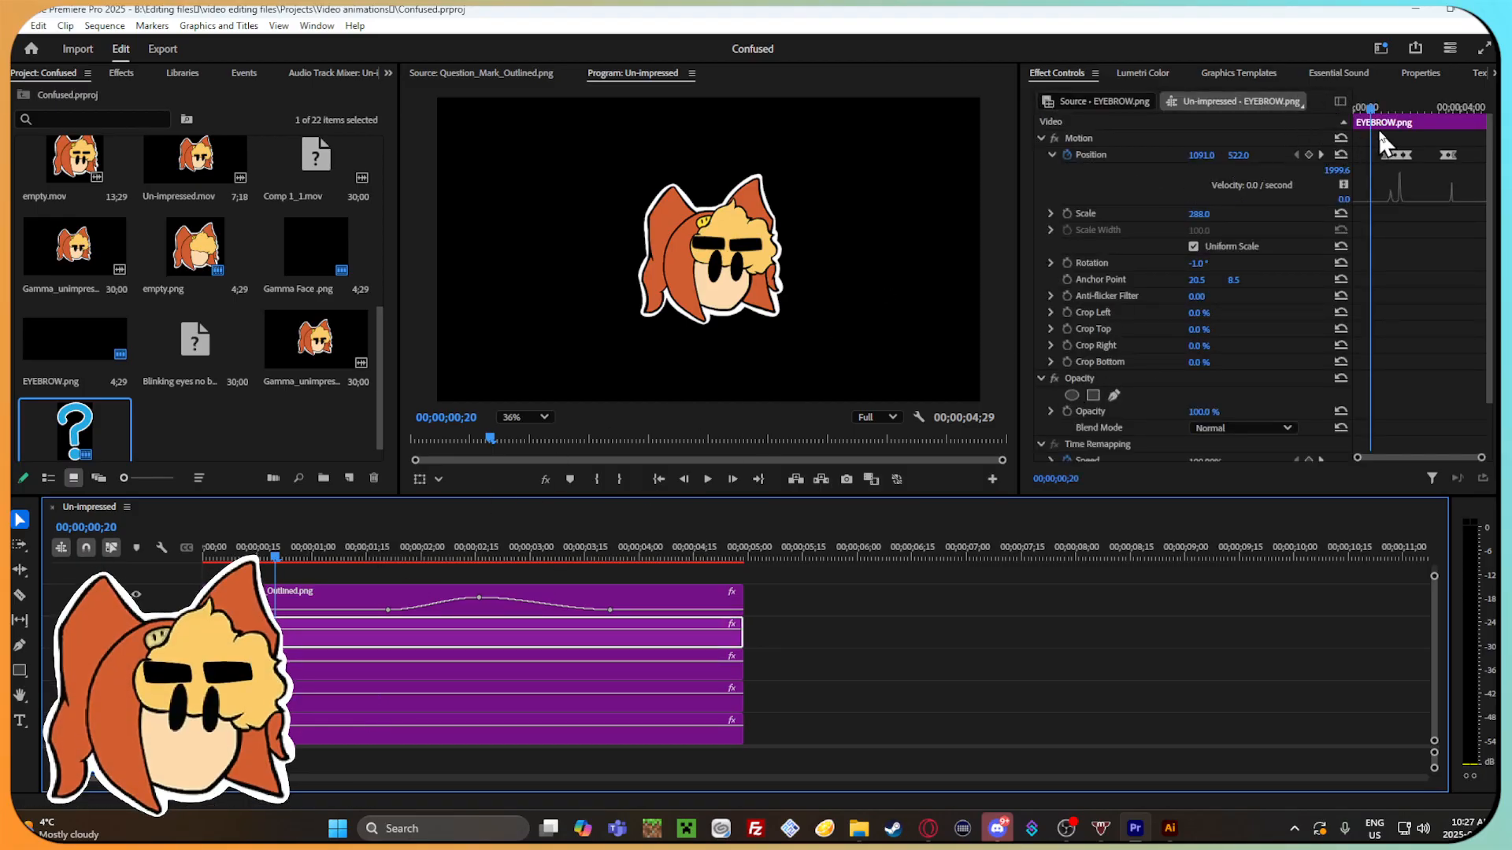
drag(1482, 462, 1441, 466)
drag(1232, 162, 1244, 158)
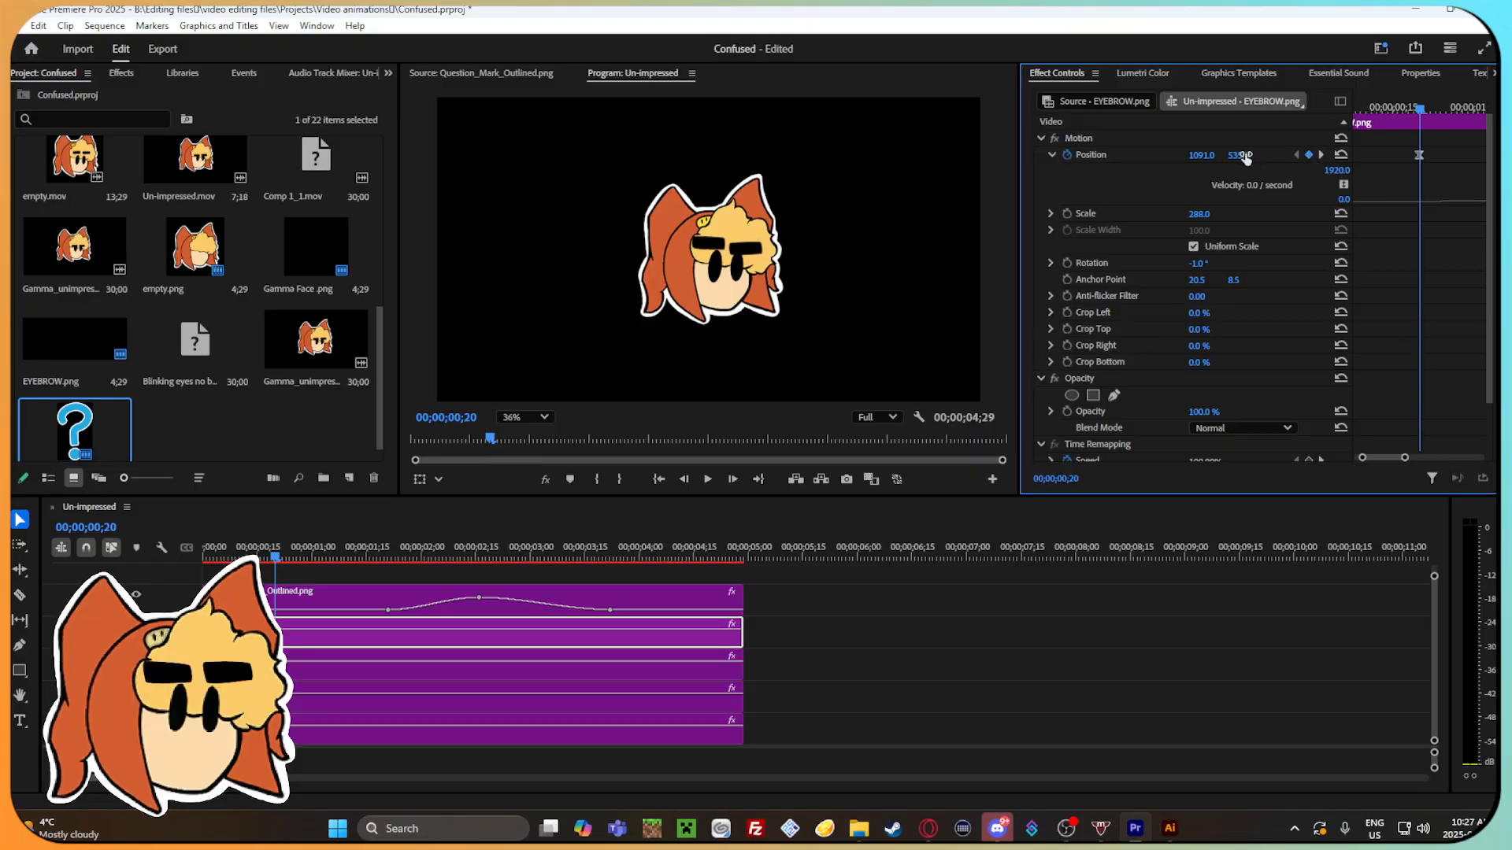
key(ctrl+z)
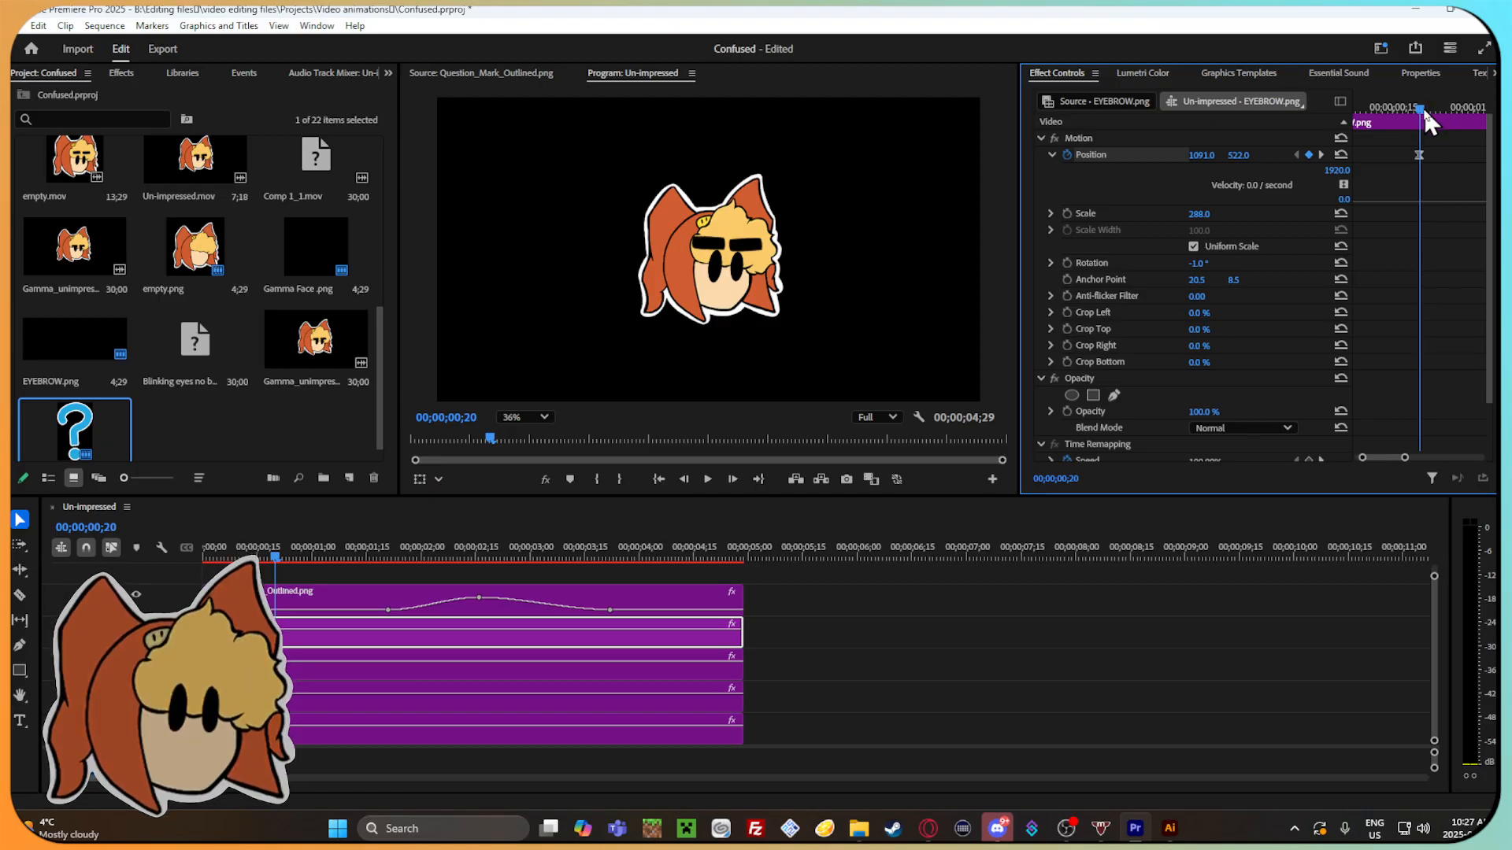
Set the eyebrow's vertical position to 549 at 00;00;00;23.
key(Right)
key(Right)
key(Right)
drag(1238, 156, 1272, 155)
Add an eyebrow position keyframe at 00;00;00;26 and set the vertical position to 591.5 at 00;00;00;29.
key(Right)
key(Right)
key(Right)
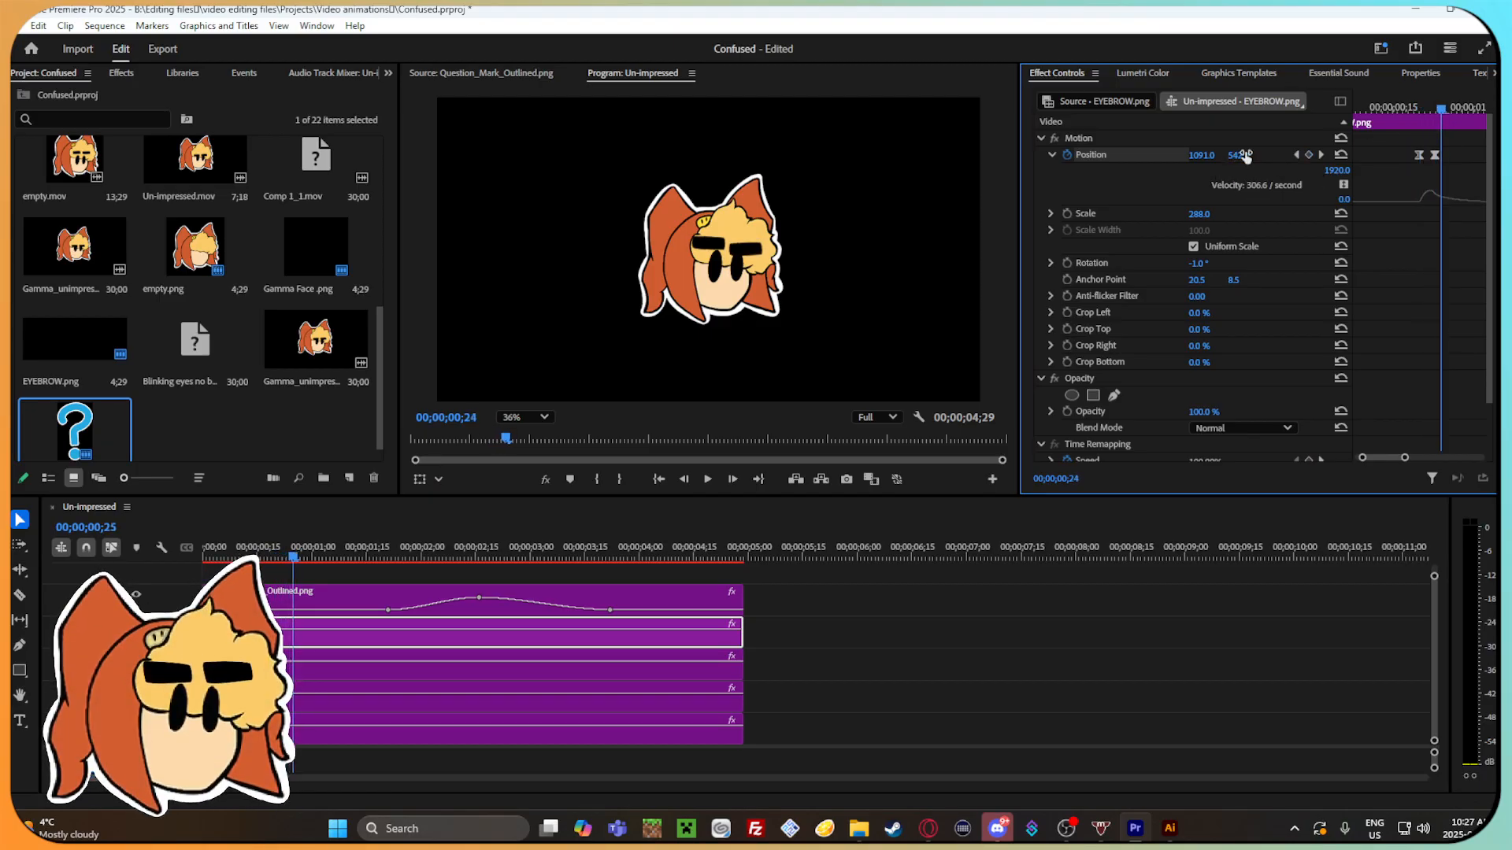
key(Right)
key(Right)
key(Right)
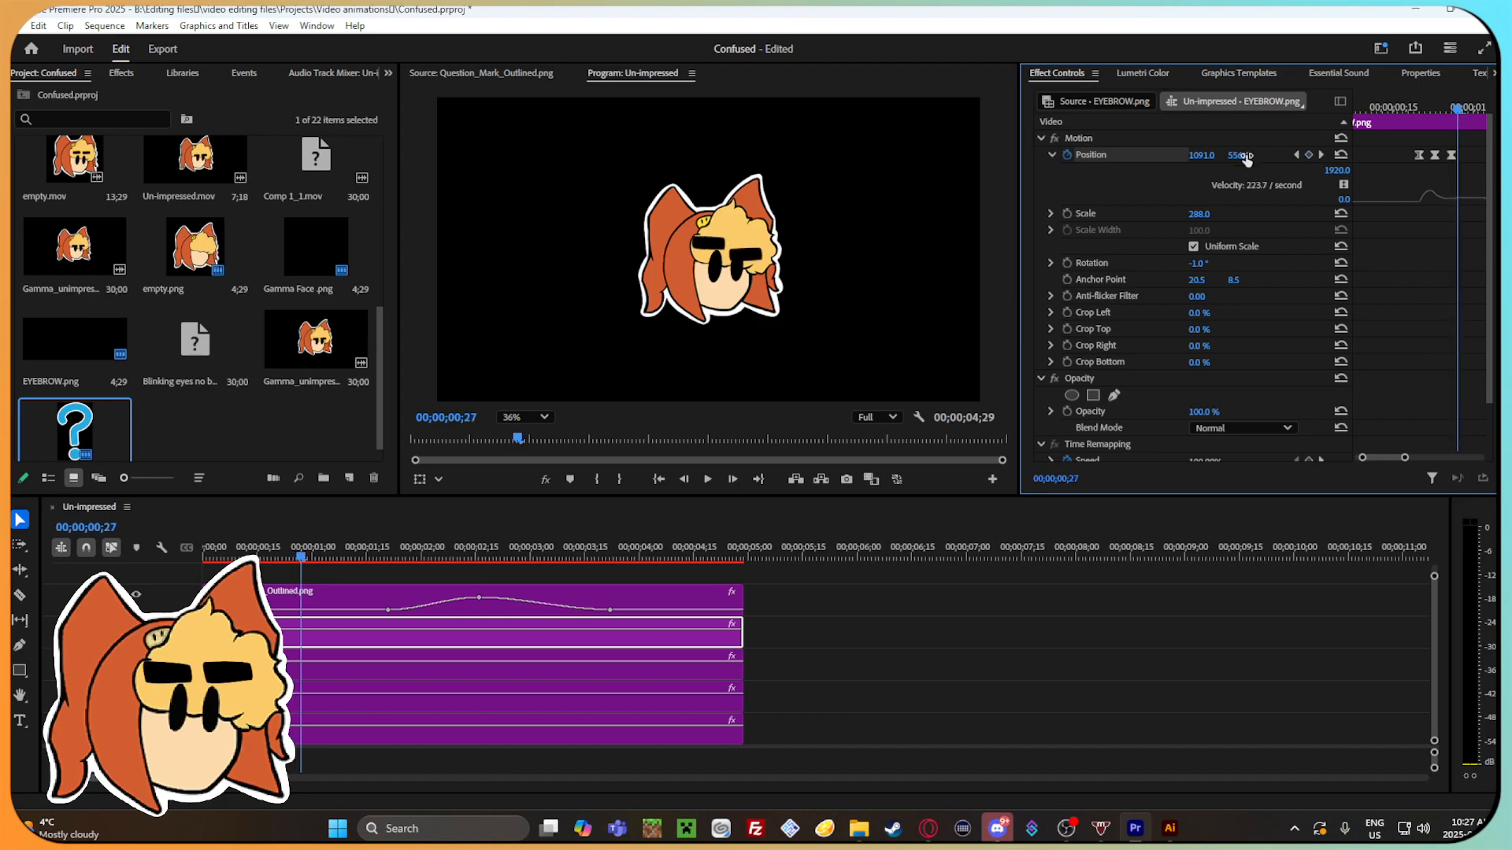
drag(1244, 155, 1264, 156)
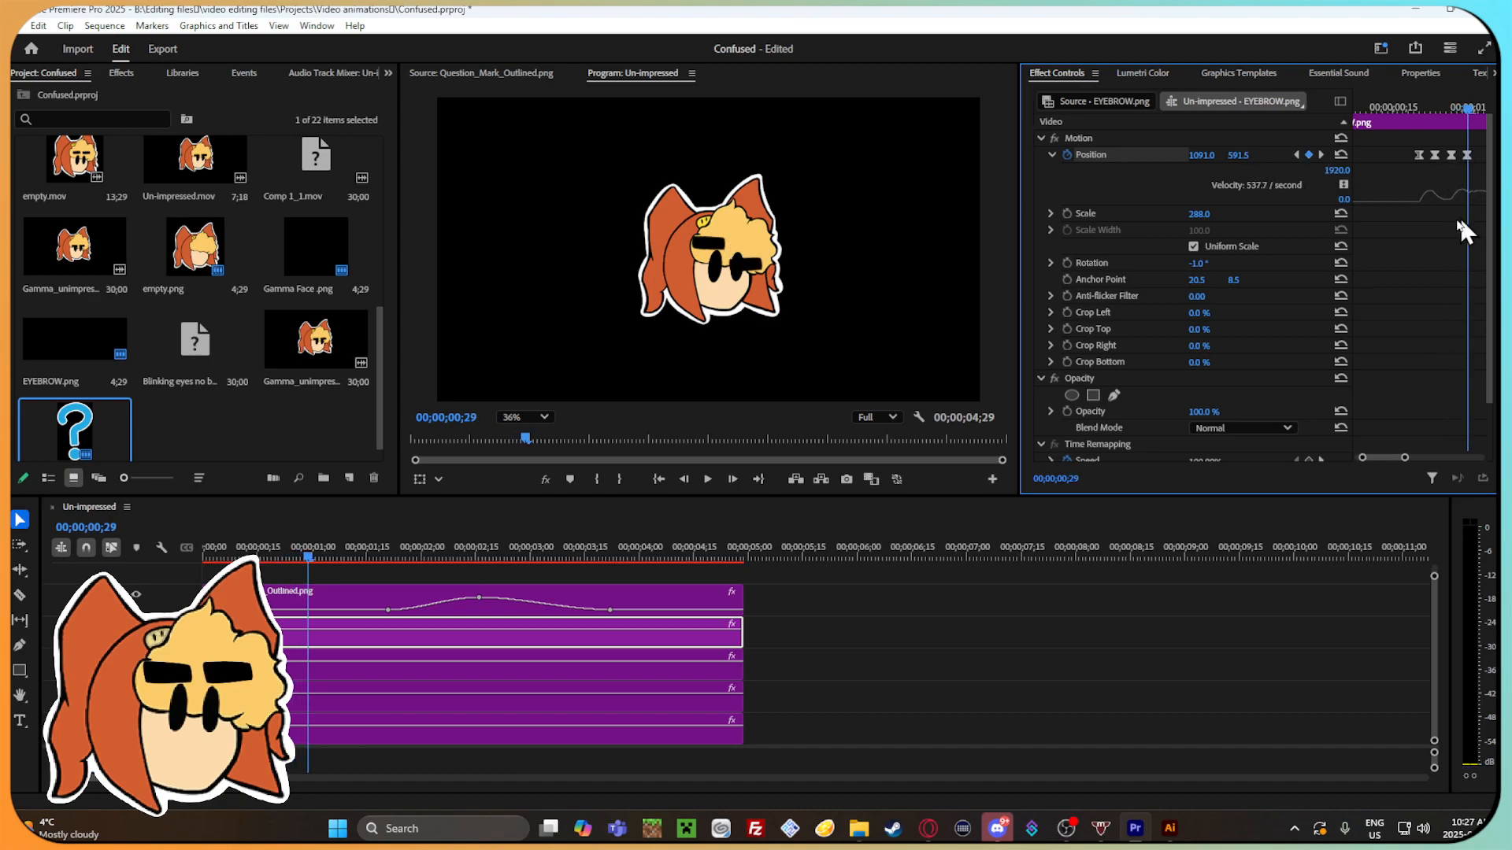
Scrub through the eyebrow's opening position keyframes to examine the new movement.
mouse_move(1405, 458)
mouse_down()
mouse_move(1426, 461)
mouse_move(1412, 459)
mouse_up()
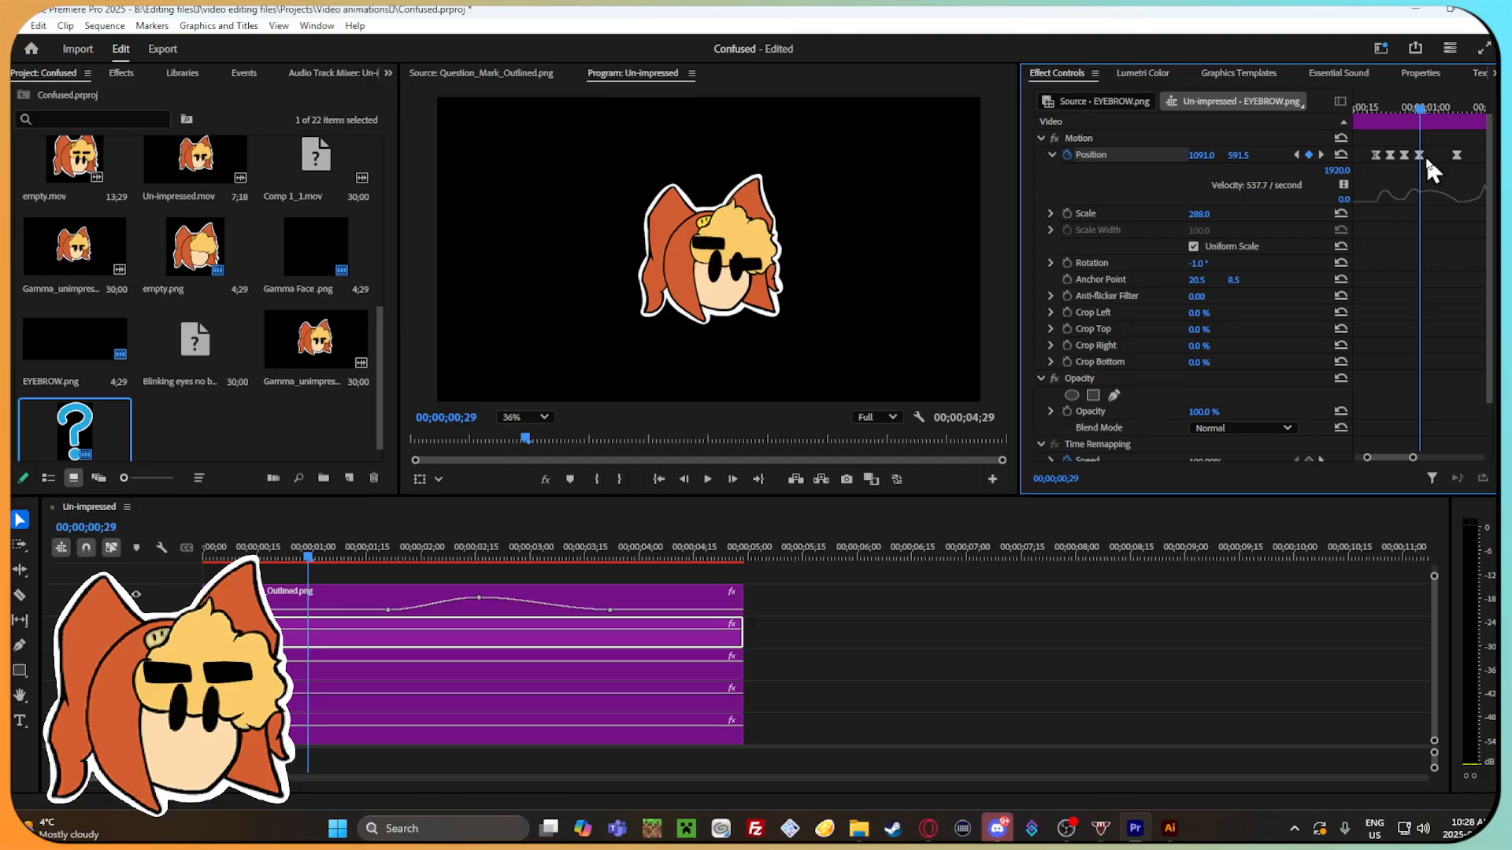
mouse_move(1420, 111)
mouse_down()
mouse_move(1463, 117)
mouse_move(1410, 126)
mouse_move(1349, 98)
mouse_move(1447, 119)
mouse_up()
mouse_move(1402, 459)
mouse_down()
mouse_move(1433, 466)
mouse_move(1407, 465)
mouse_up()
drag(1419, 107, 1450, 110)
drag(1401, 459, 1409, 459)
drag(1421, 114, 1463, 118)
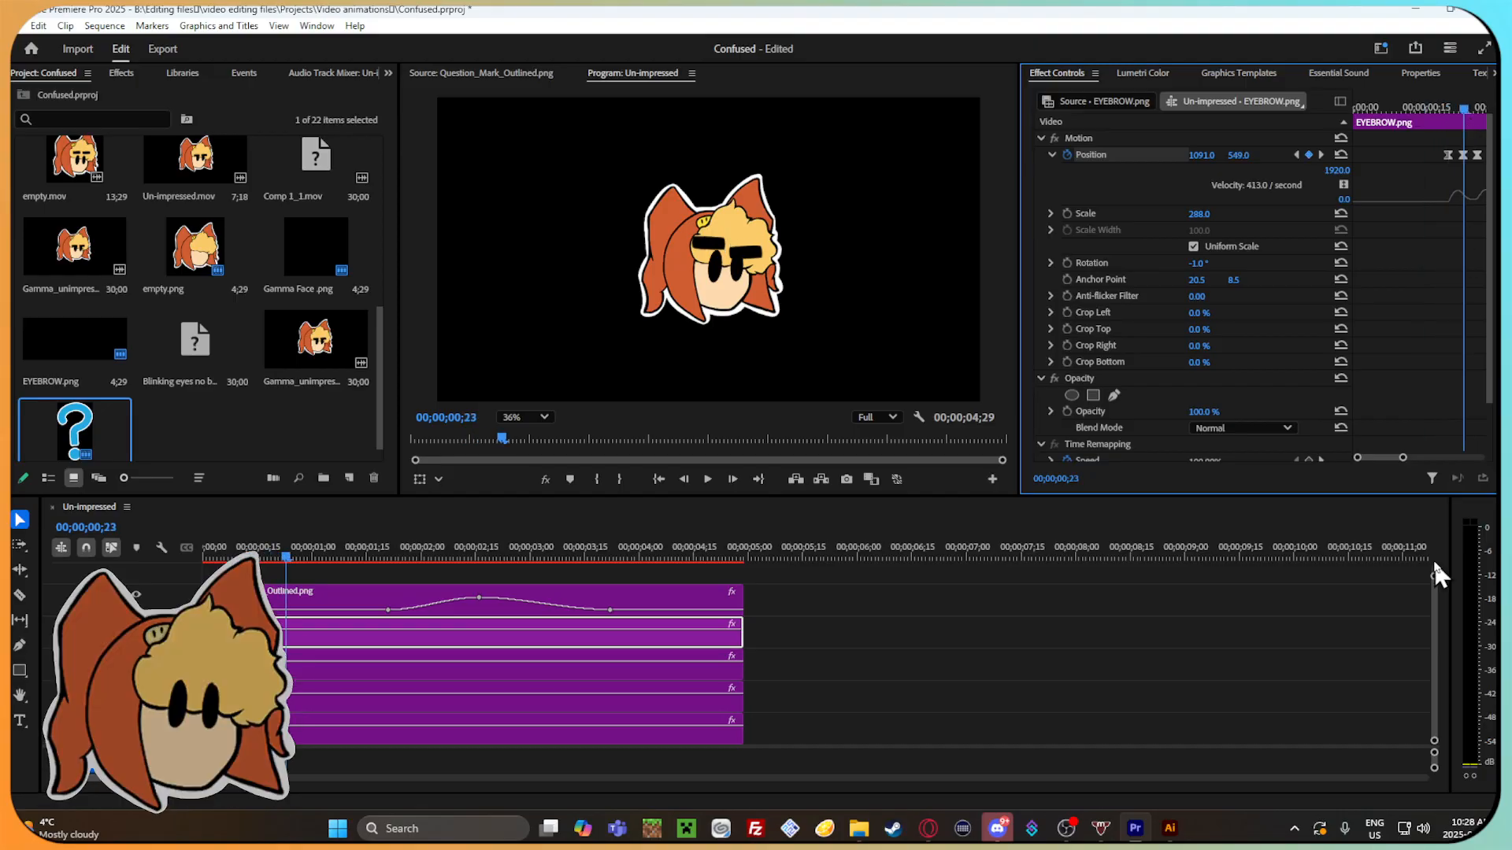
drag(1403, 458, 1425, 458)
drag(1406, 107, 1428, 162)
Switch to File Explorer and open the Finished files folder inside Projects > Video animations.
click(859, 828)
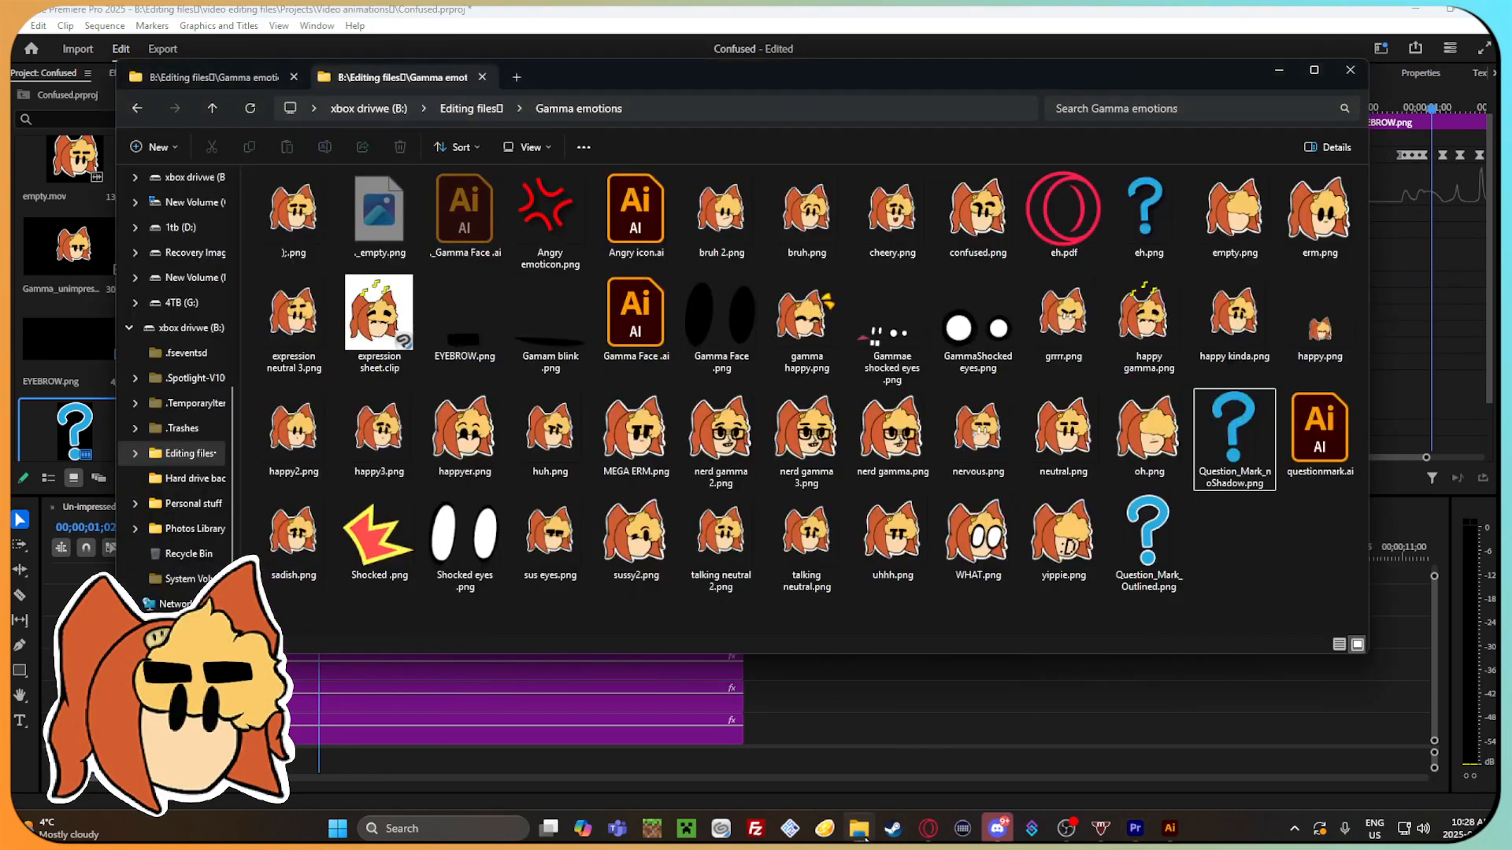
click(138, 108)
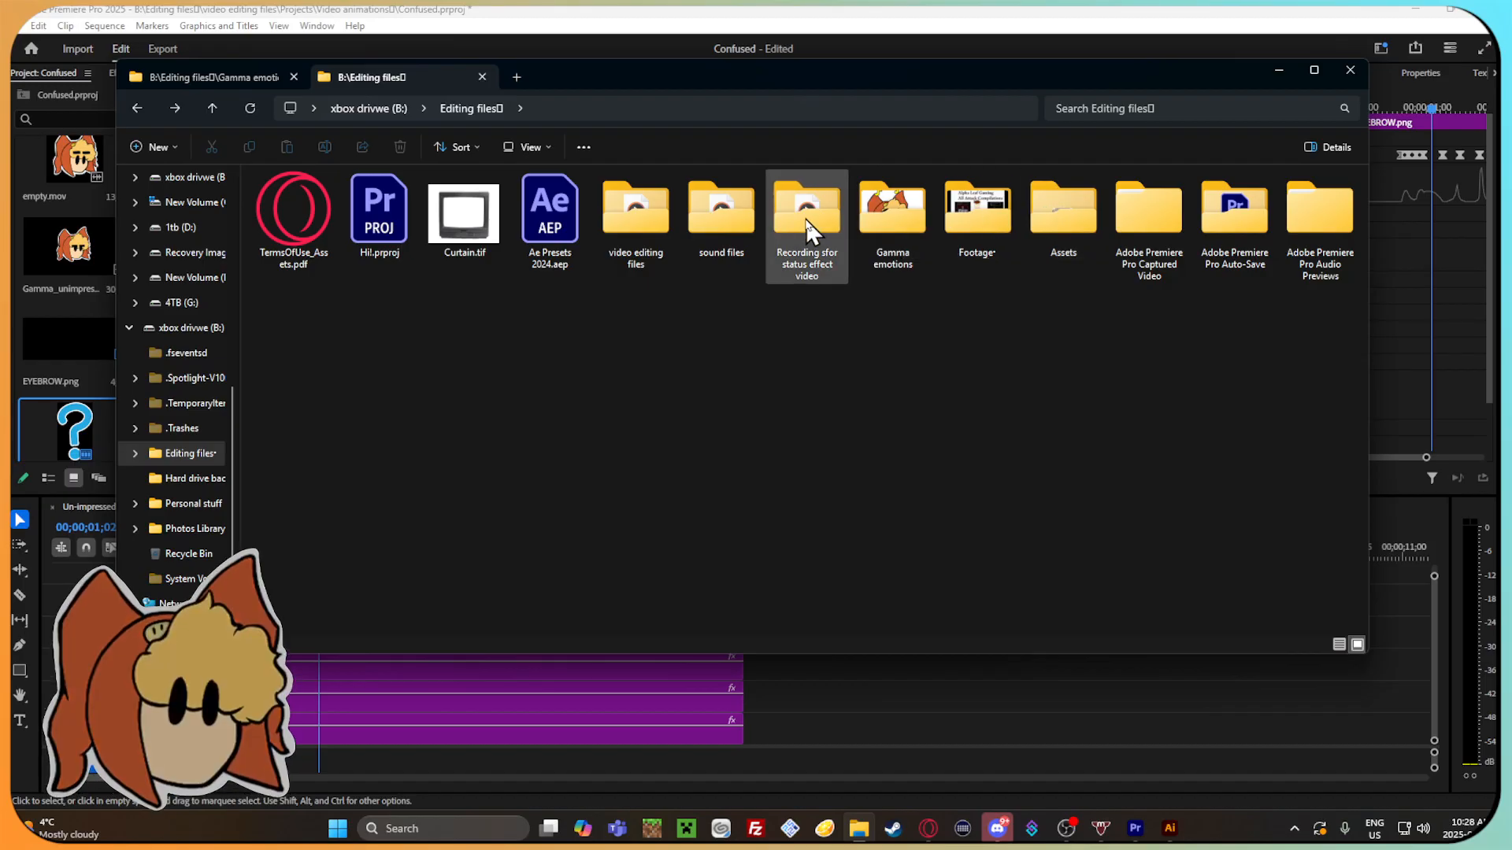
double_click(649, 221)
double_click(397, 233)
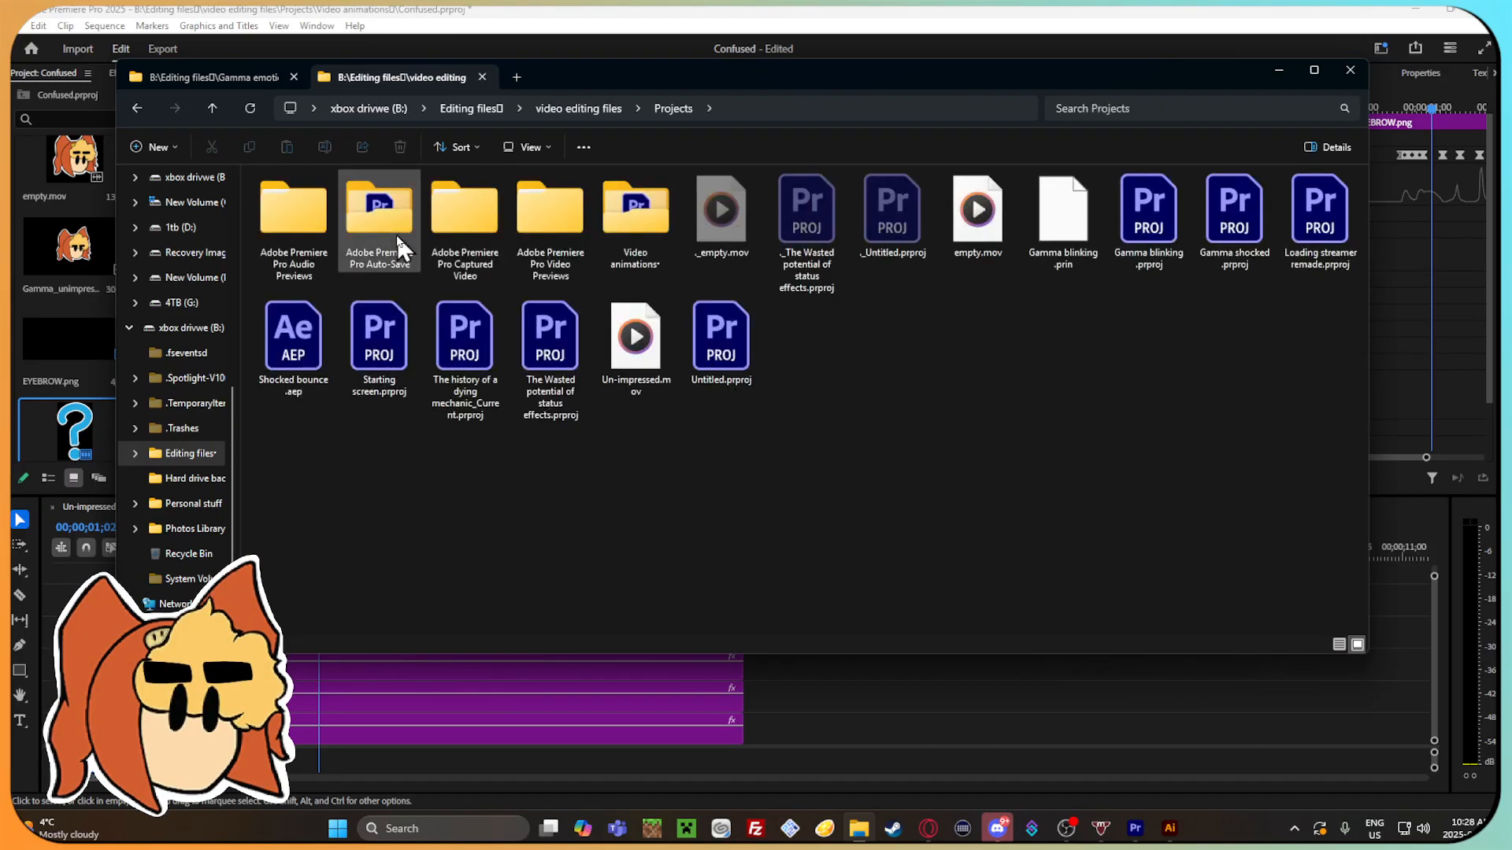
double_click(634, 208)
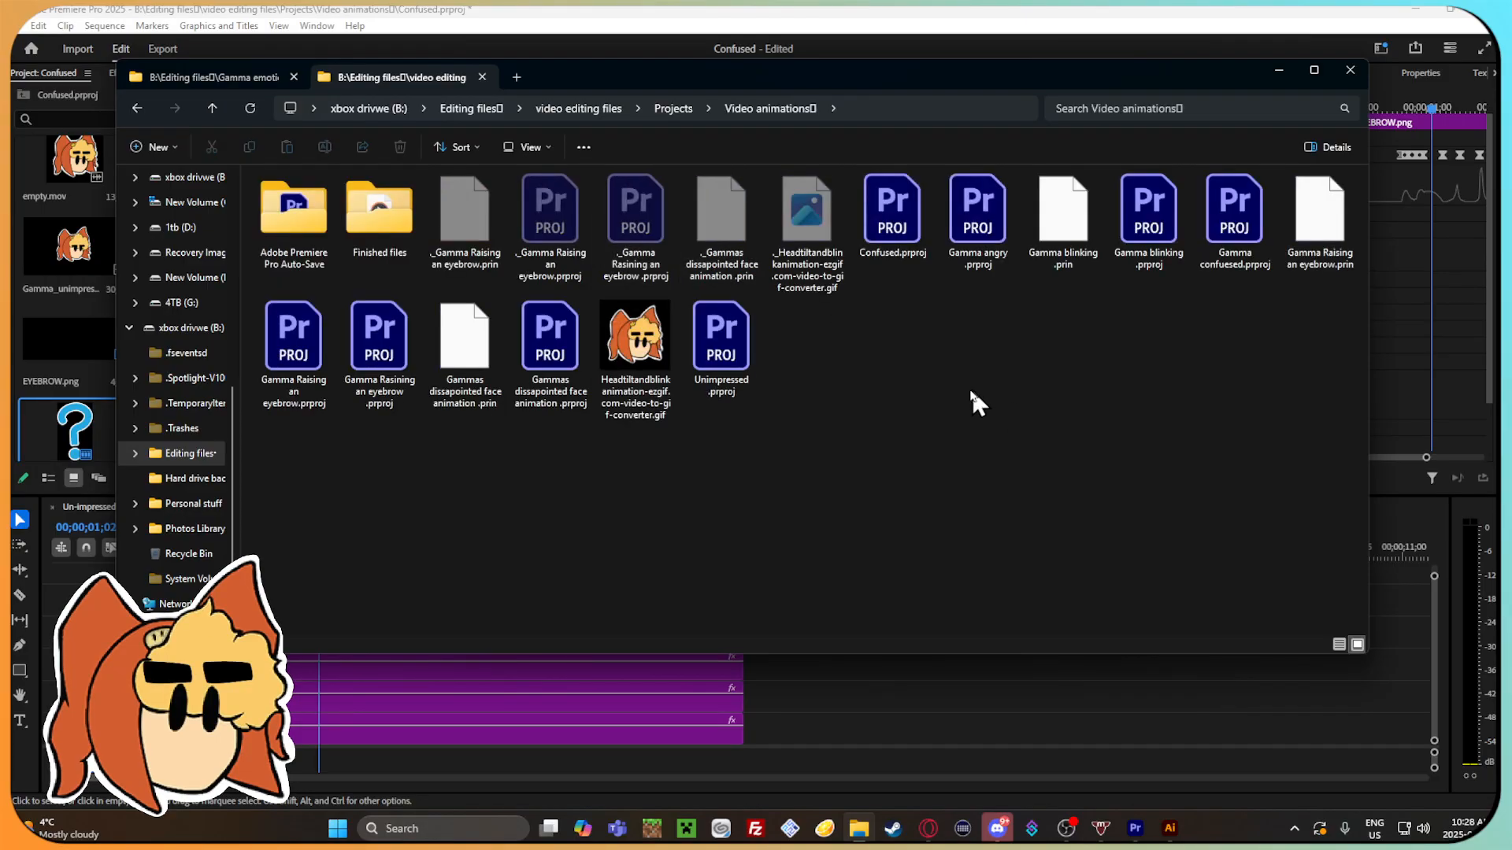
double_click(378, 208)
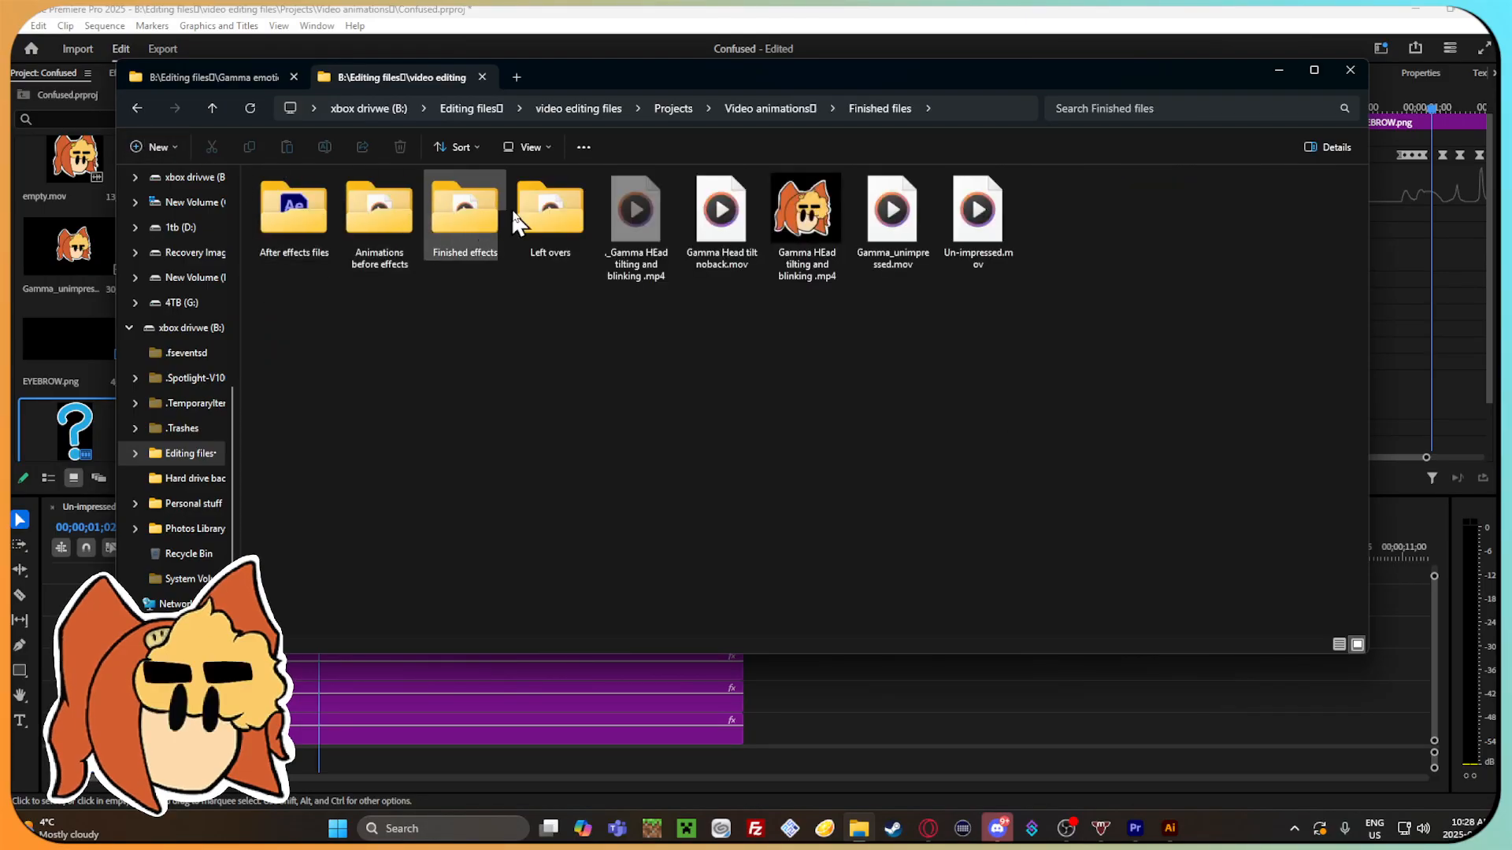
Open the Finished effects folder and place Gammashocked_Bounce.mov in the Un-impressed sequence after the existing clips.
click(391, 205)
click(137, 108)
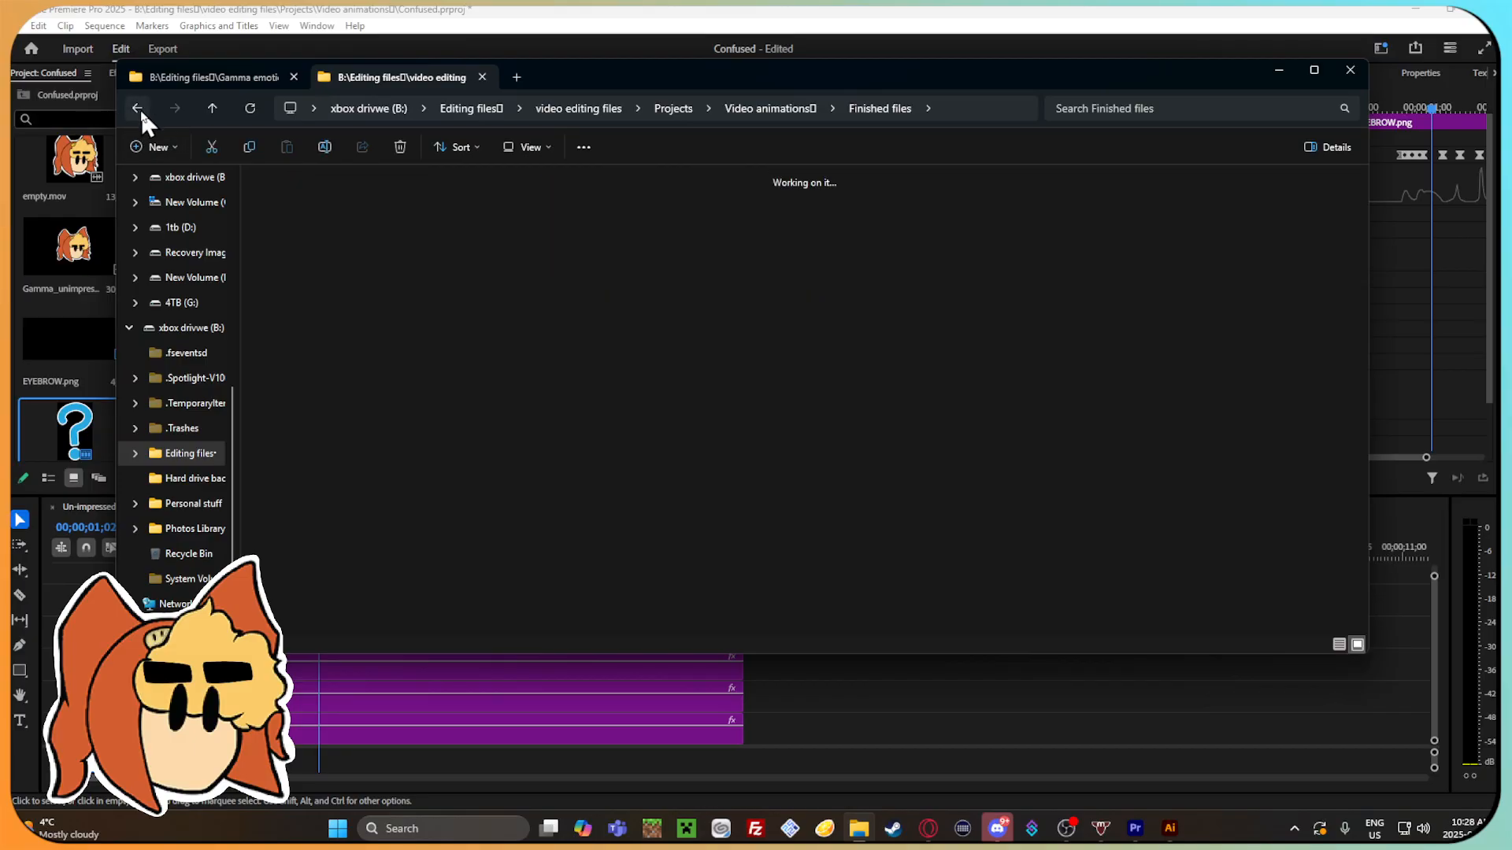
double_click(378, 237)
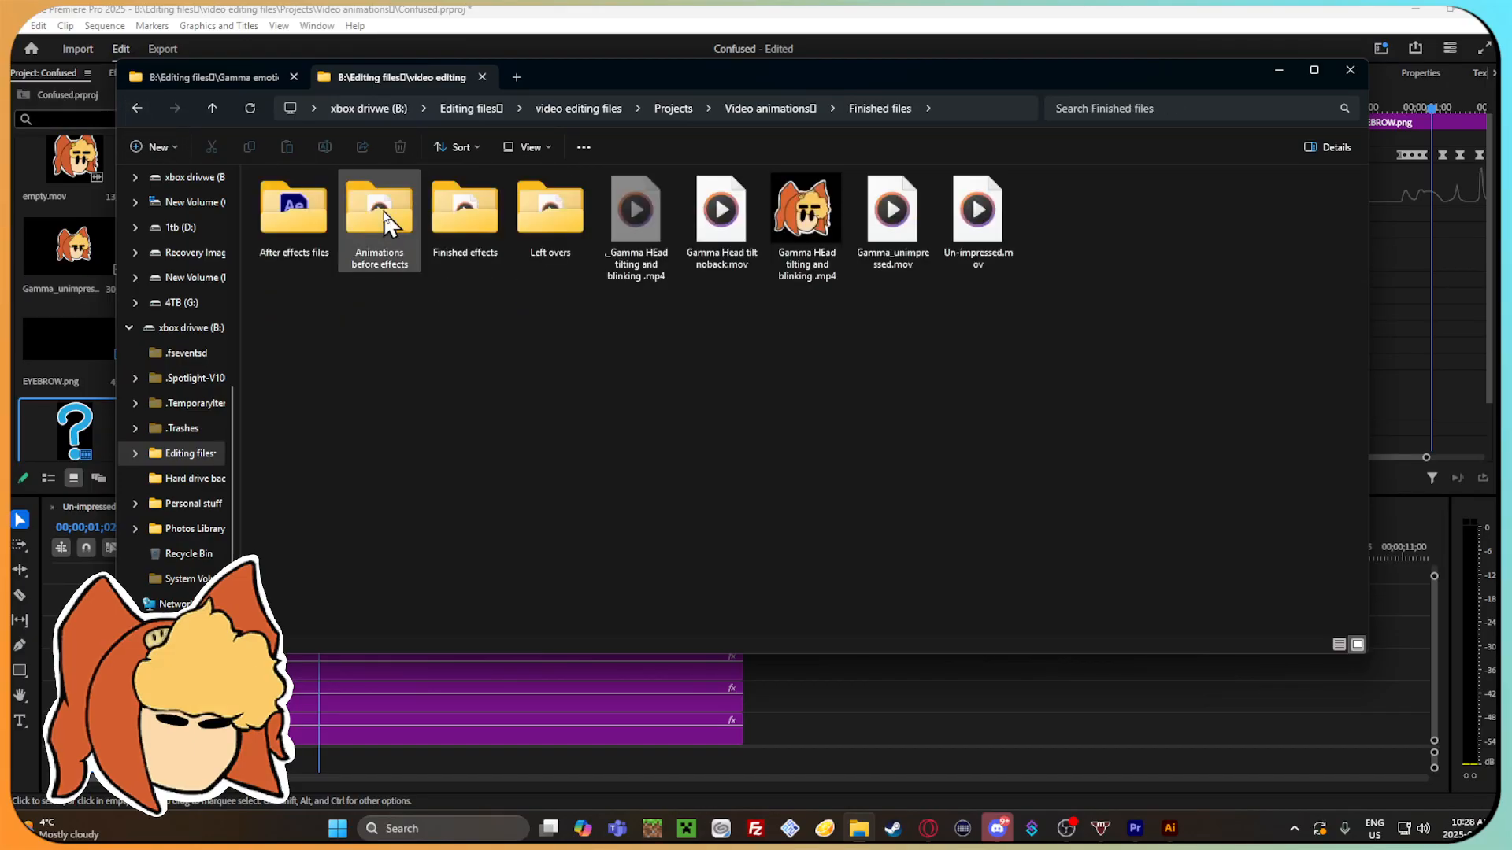
double_click(501, 222)
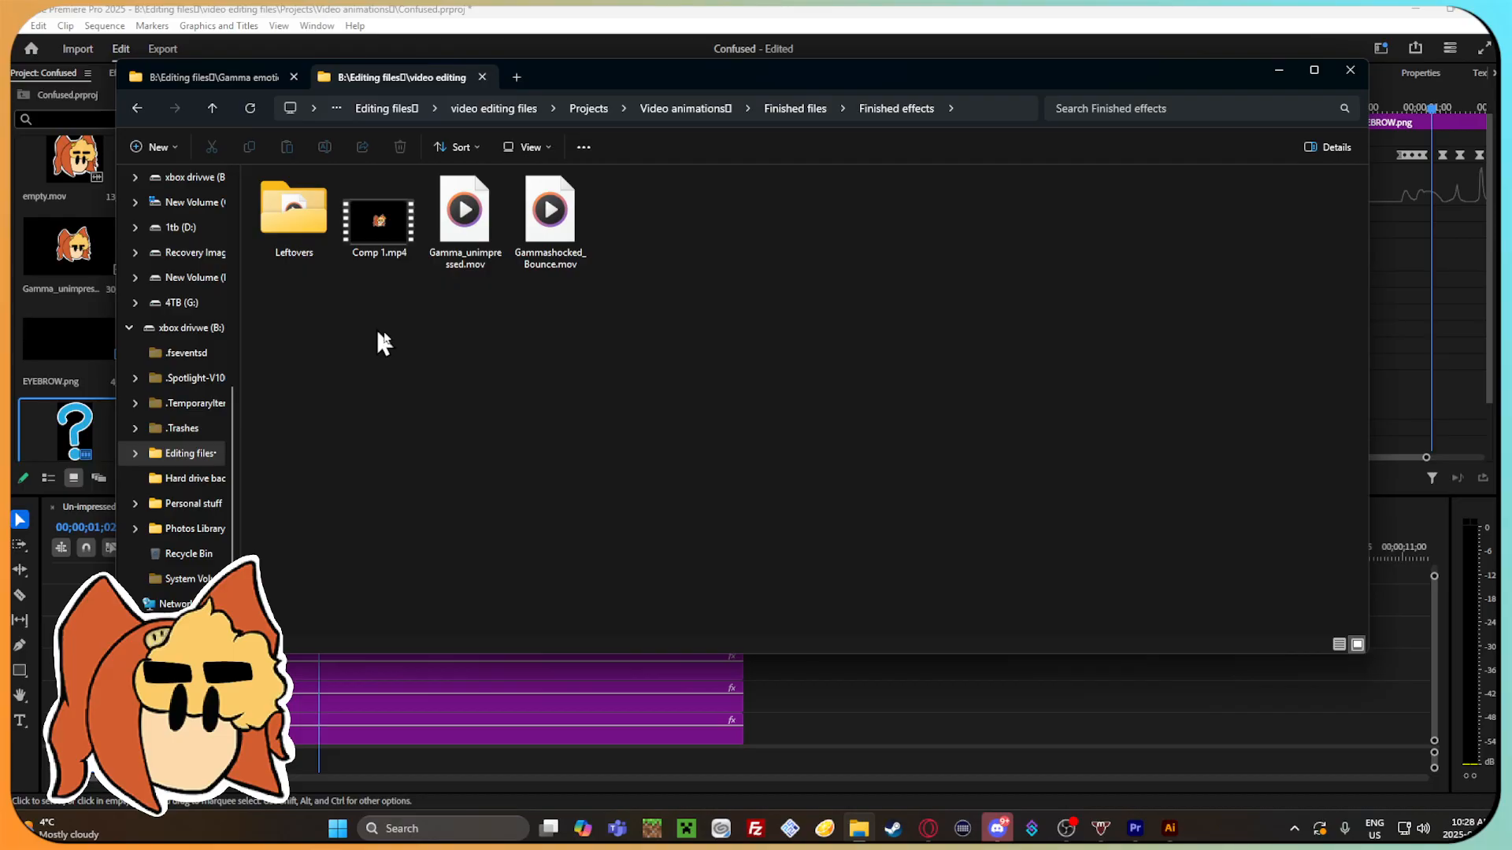
drag(718, 74, 714, 60)
drag(547, 189, 902, 666)
click(841, 688)
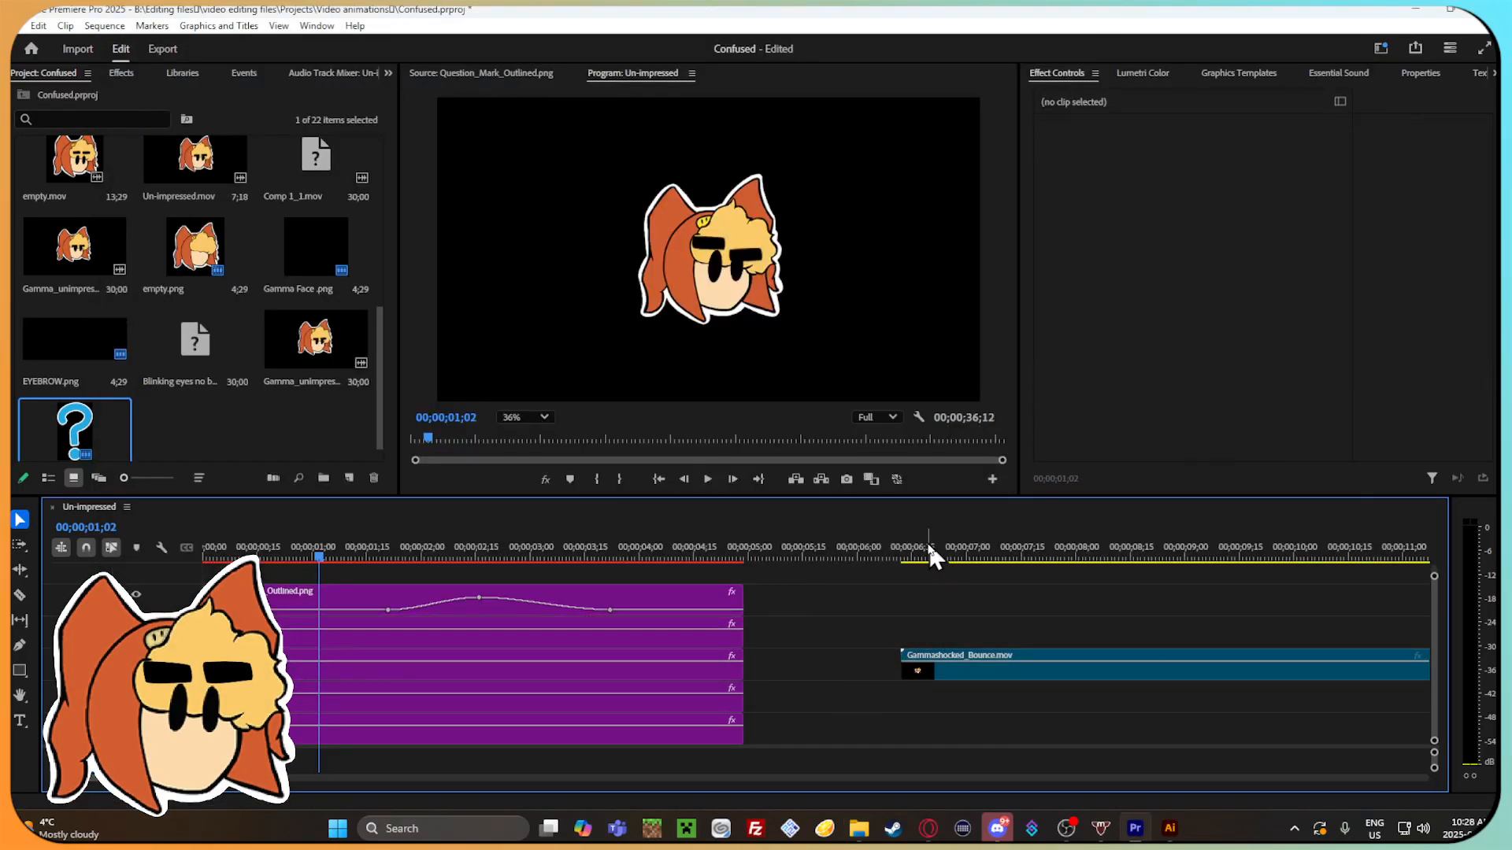
Set the Gammashocked_Bounce.mov clip's scale to 211 and scrub through its animation.
drag(972, 545, 1002, 561)
click(1018, 667)
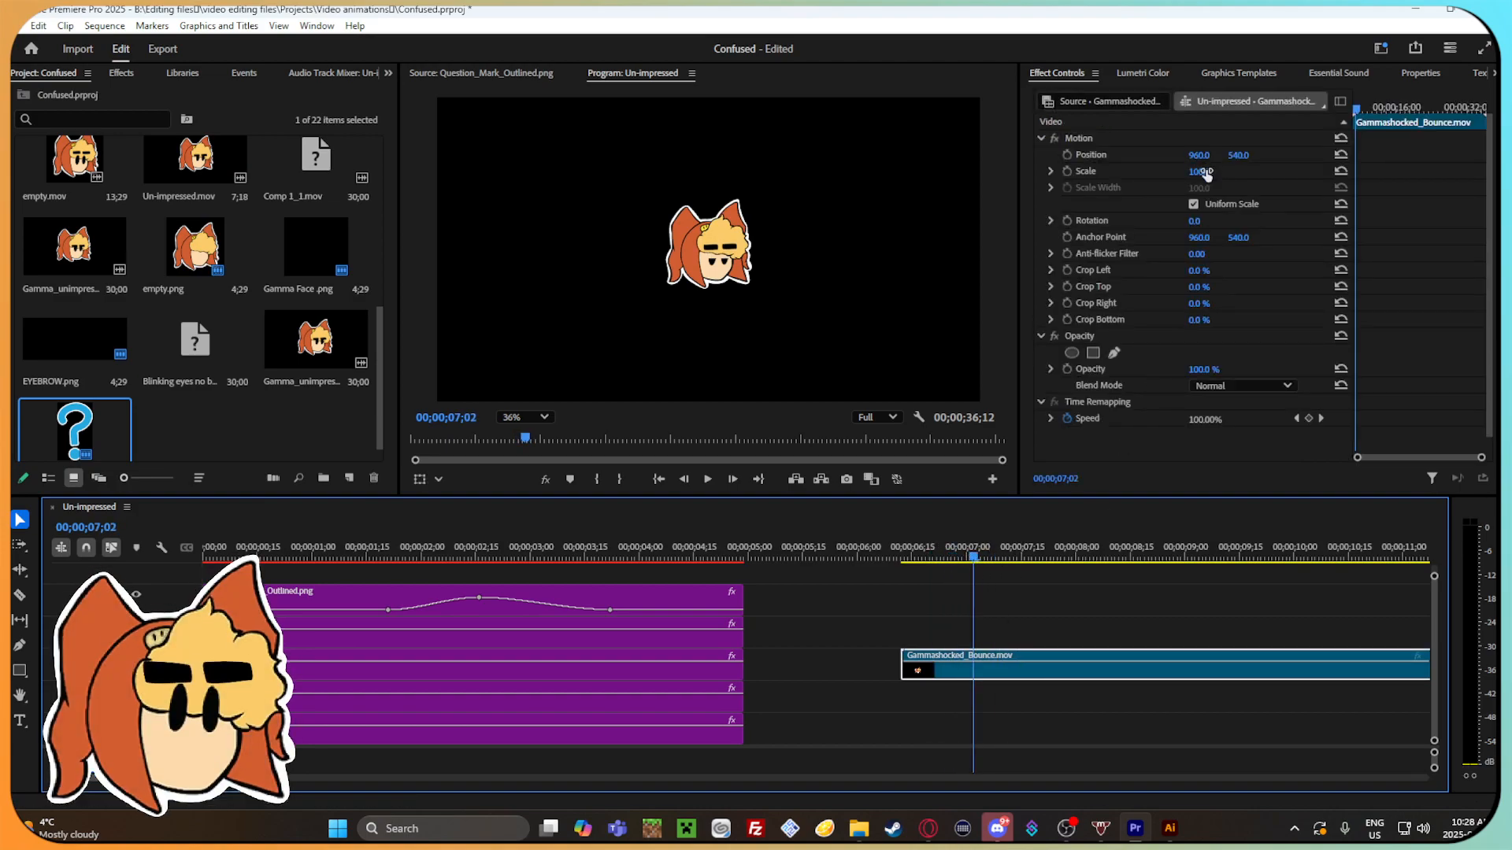
drag(1206, 174, 1291, 174)
click(967, 557)
drag(967, 570, 1036, 590)
drag(221, 778, 248, 789)
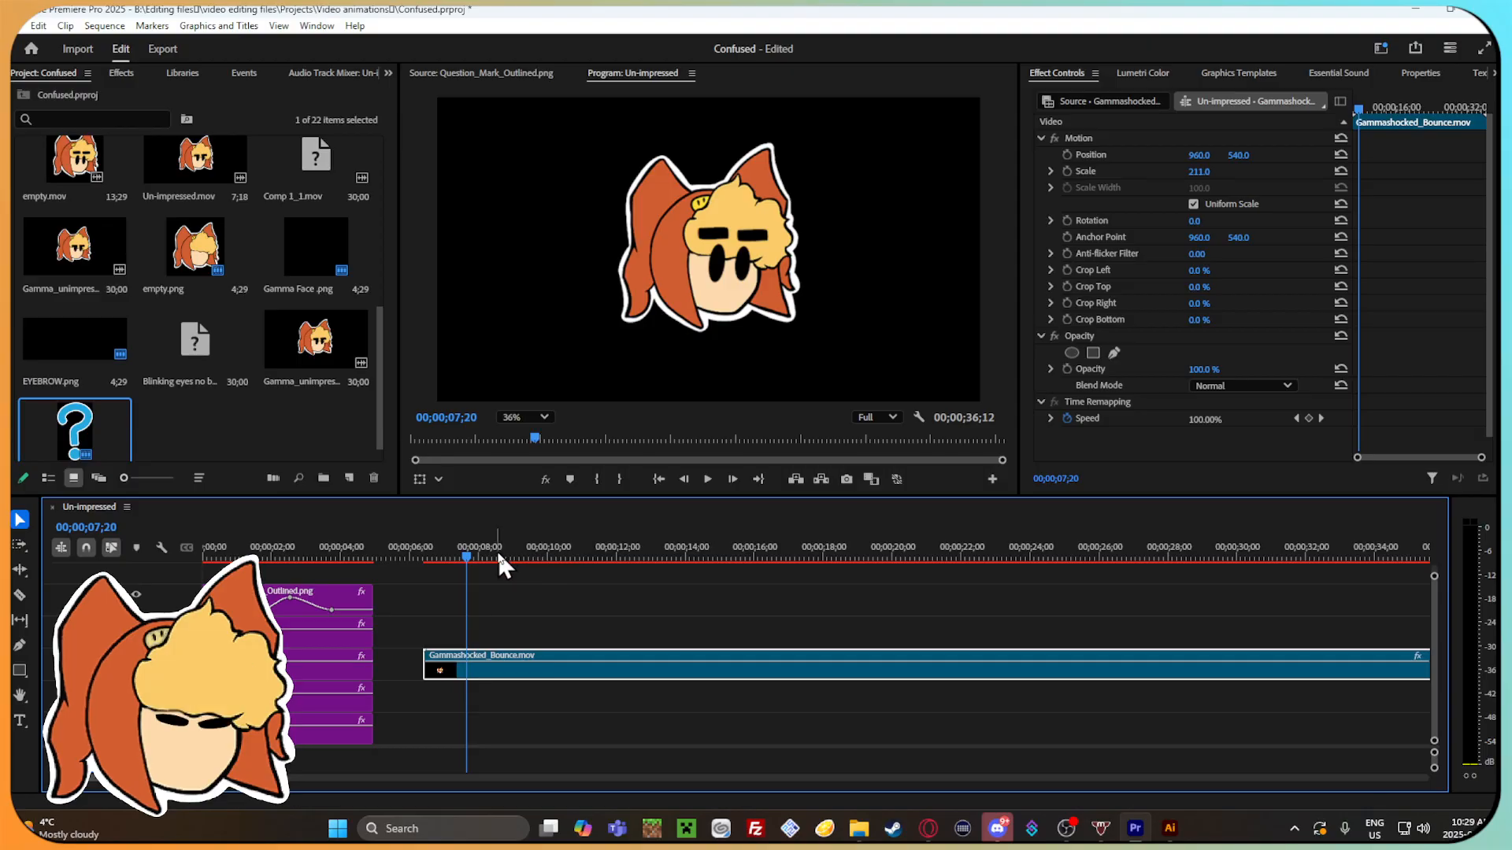
Scrub through the Gammashocked_Bounce.mov clip, cut it from the sequence, and return the playhead to 00;00;03;00.
drag(476, 554, 554, 648)
right_click(555, 647)
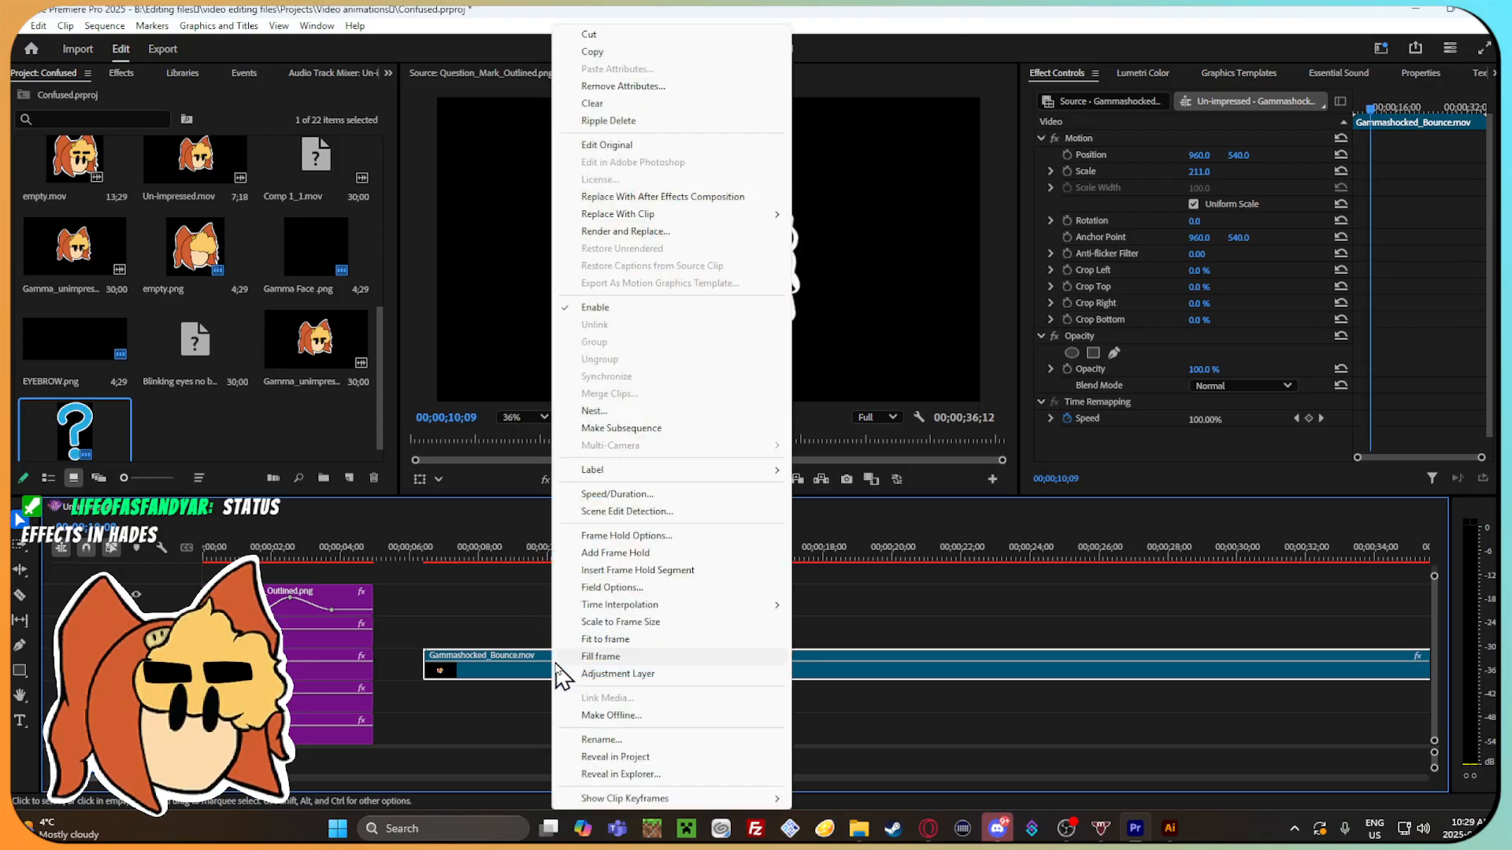
click(635, 32)
drag(597, 557, 306, 541)
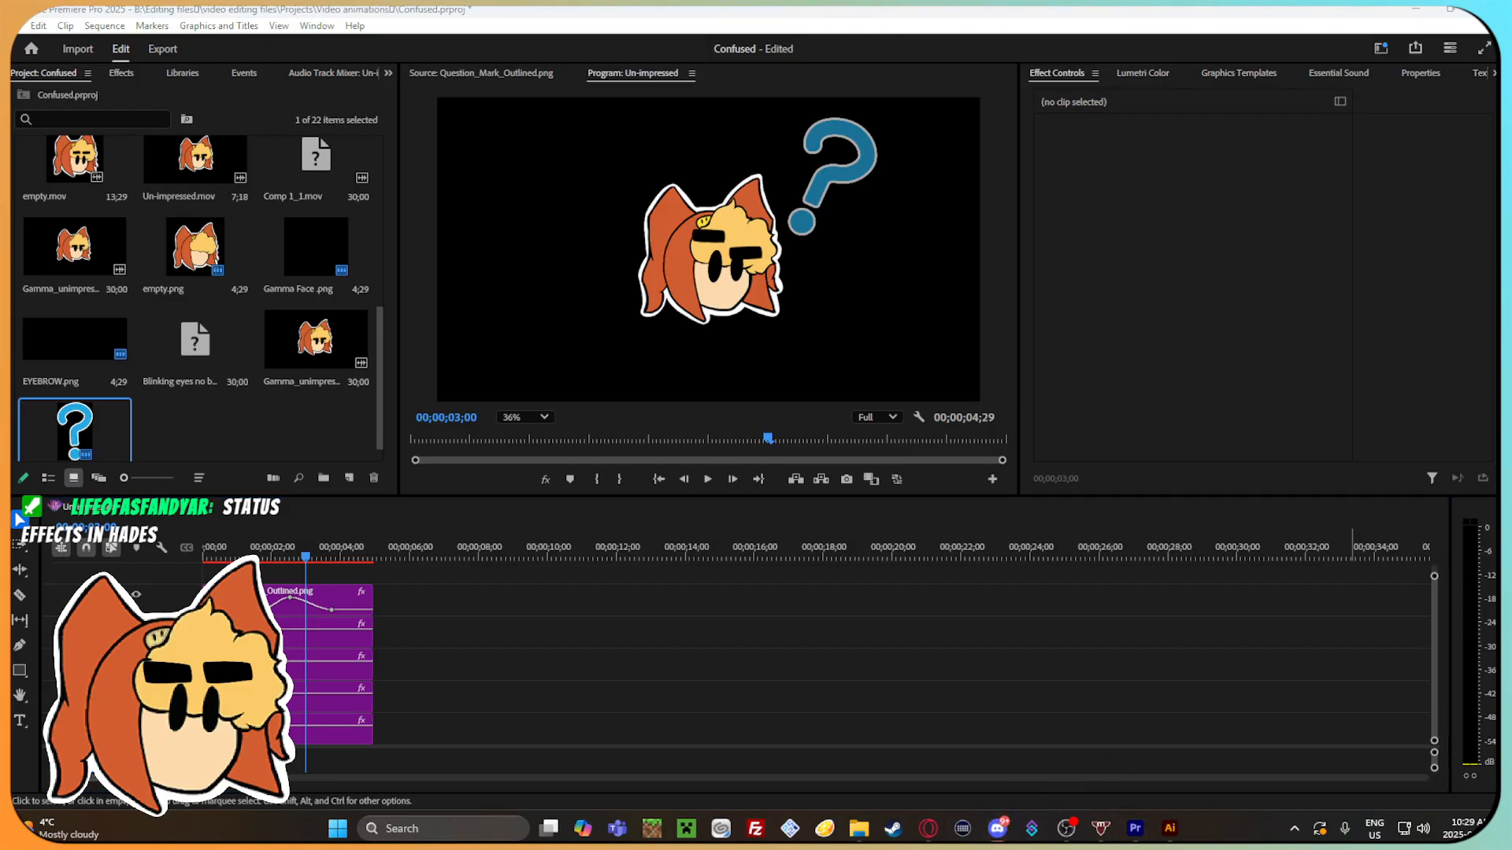
click(1351, 670)
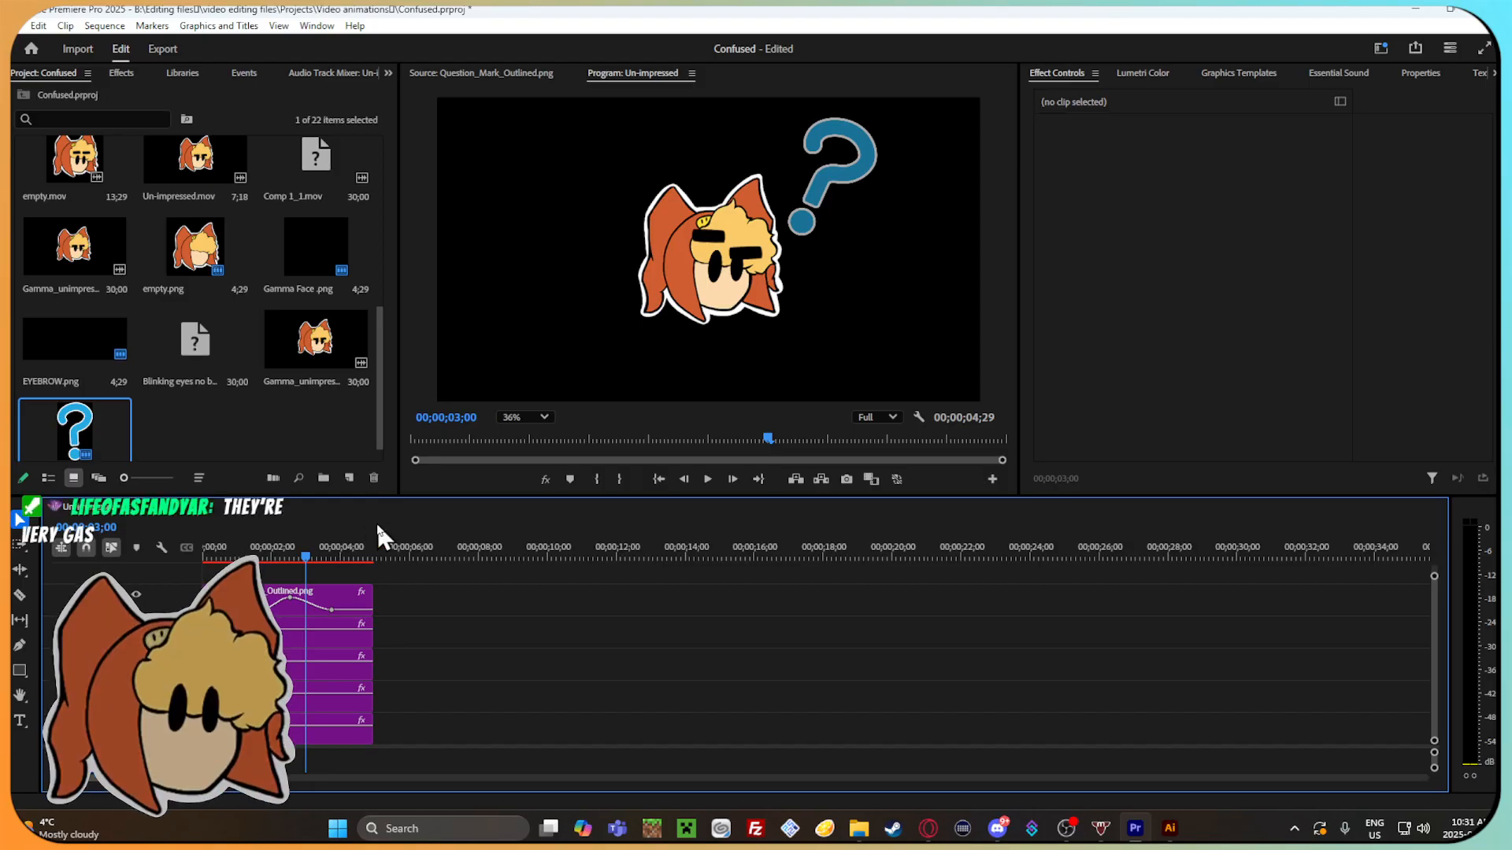
Move the third and fourth opening Position keyframes of the right eyebrow's EYEBROW.png clip earlier, directly after the keyframe at 00;00;00;17.
drag(307, 557, 337, 610)
drag(365, 616, 248, 620)
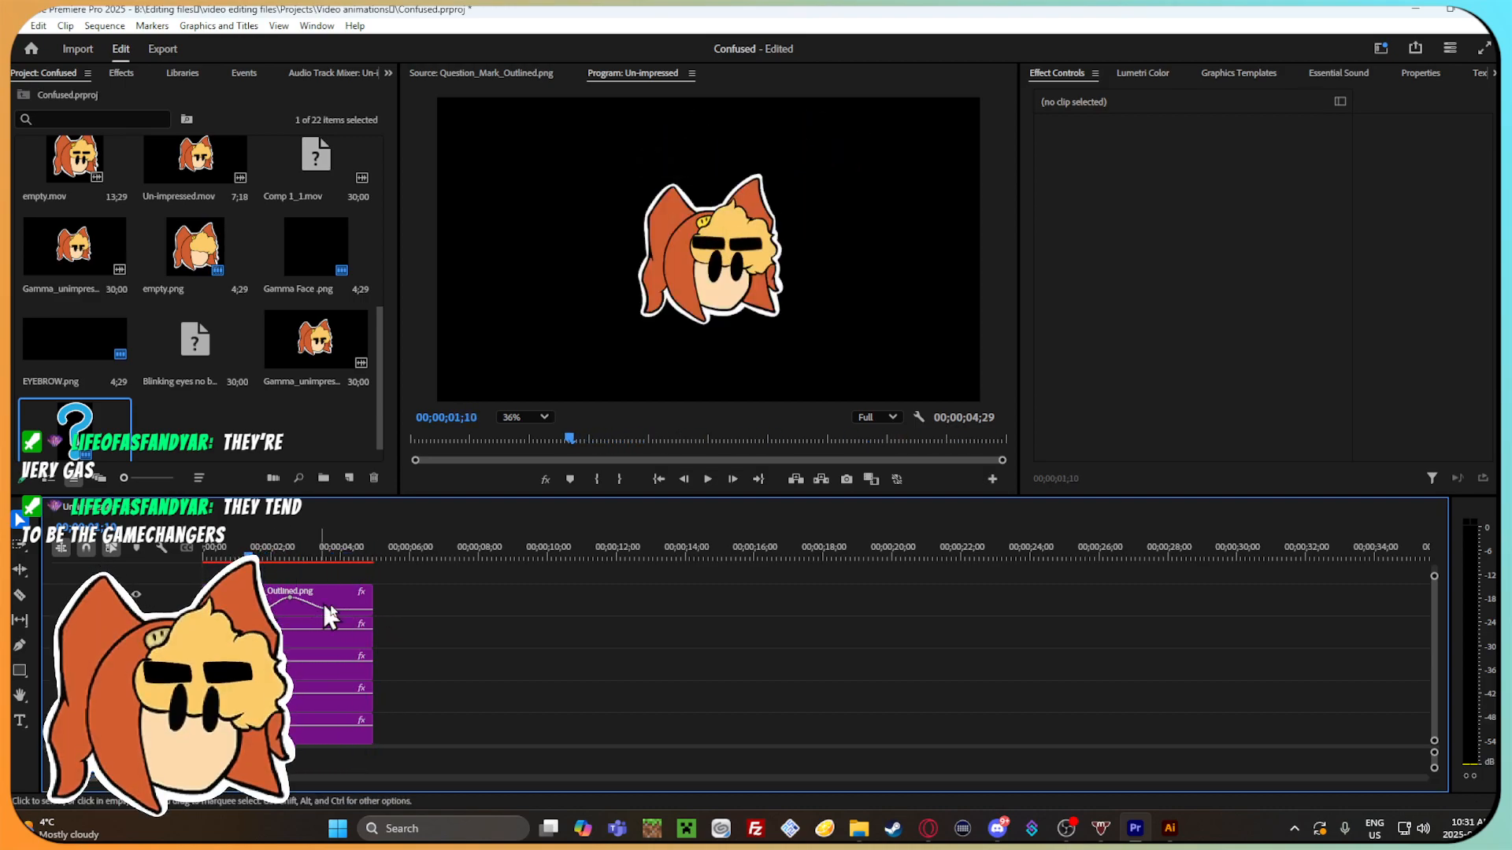
click(272, 667)
click(272, 637)
drag(1481, 458, 1452, 452)
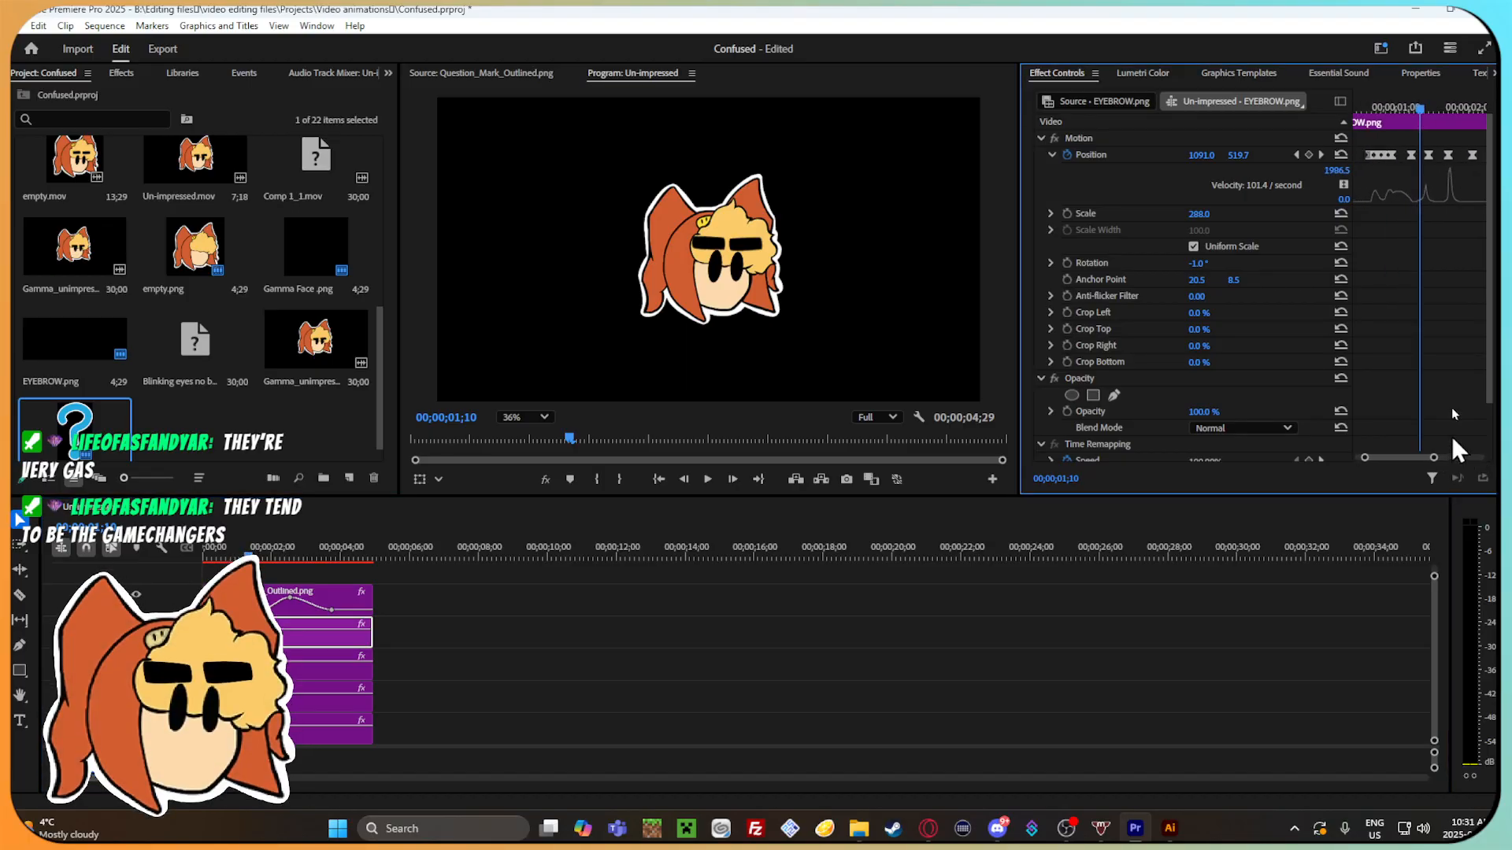
drag(1434, 110, 1379, 109)
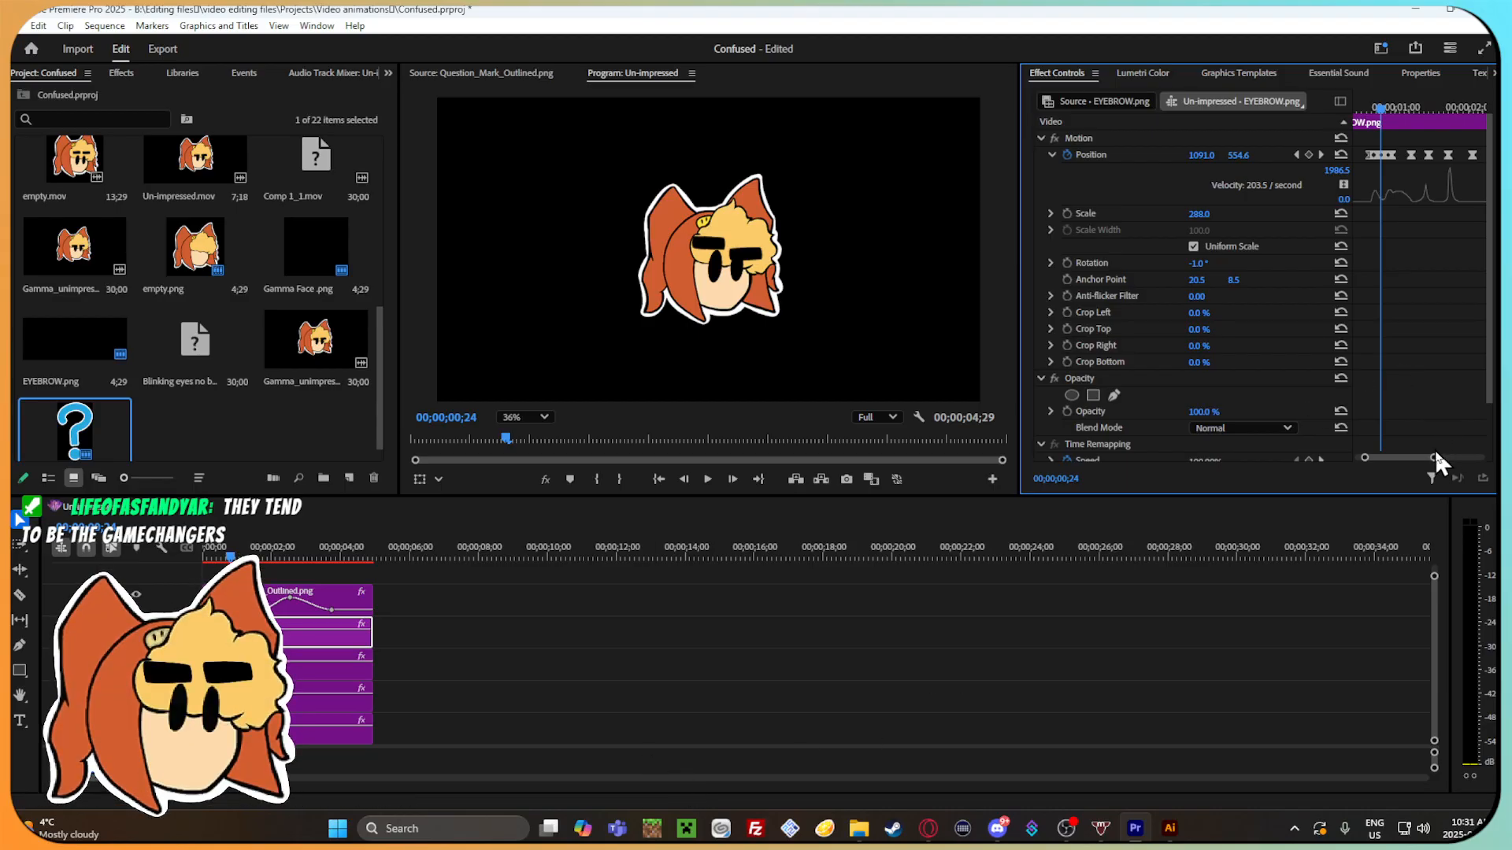
drag(1434, 457, 1418, 458)
drag(1418, 103, 1382, 101)
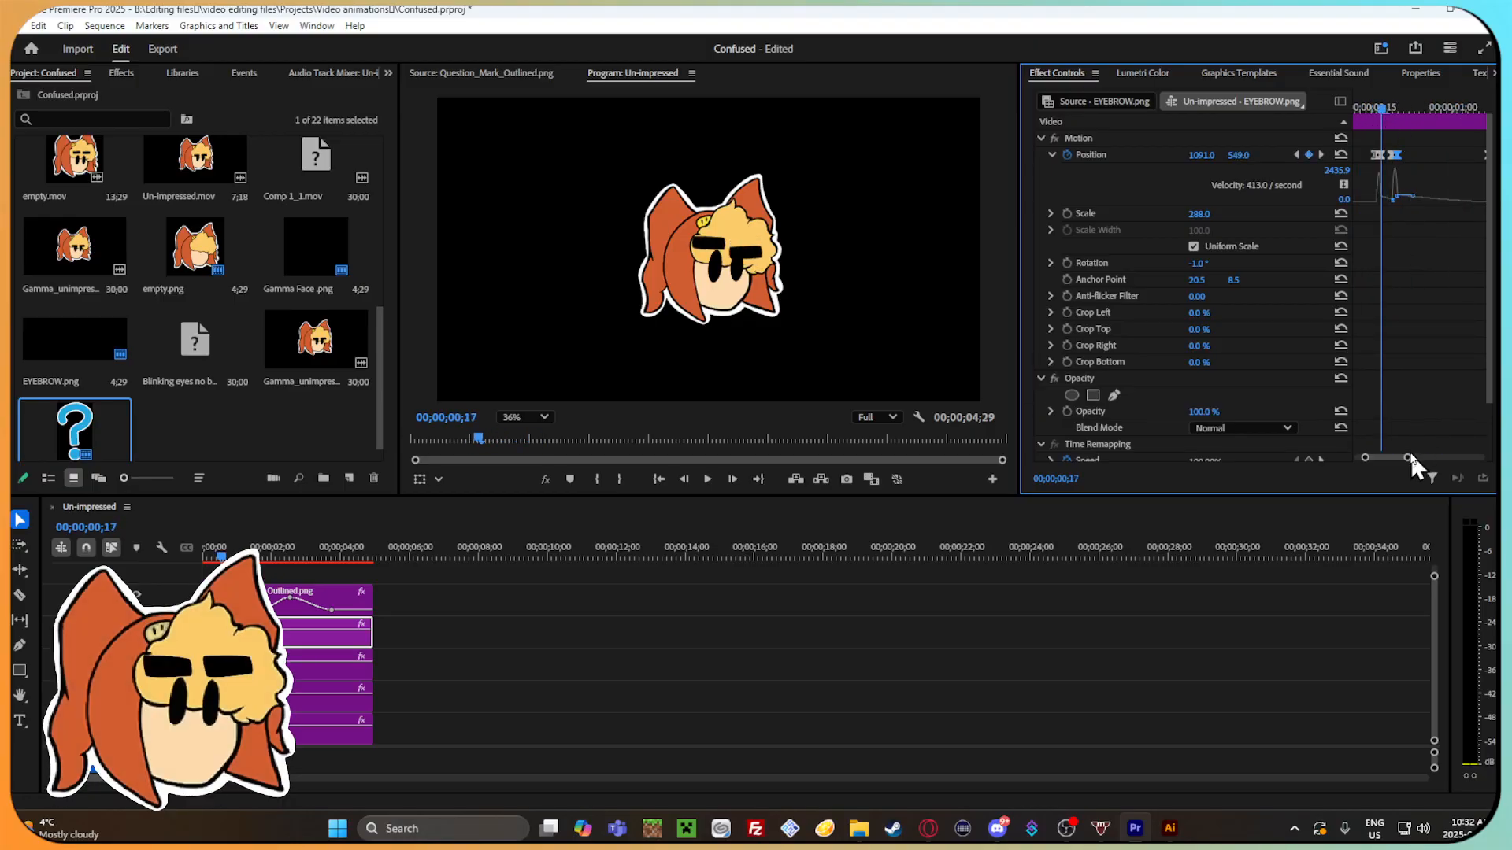
drag(1407, 457, 1384, 457)
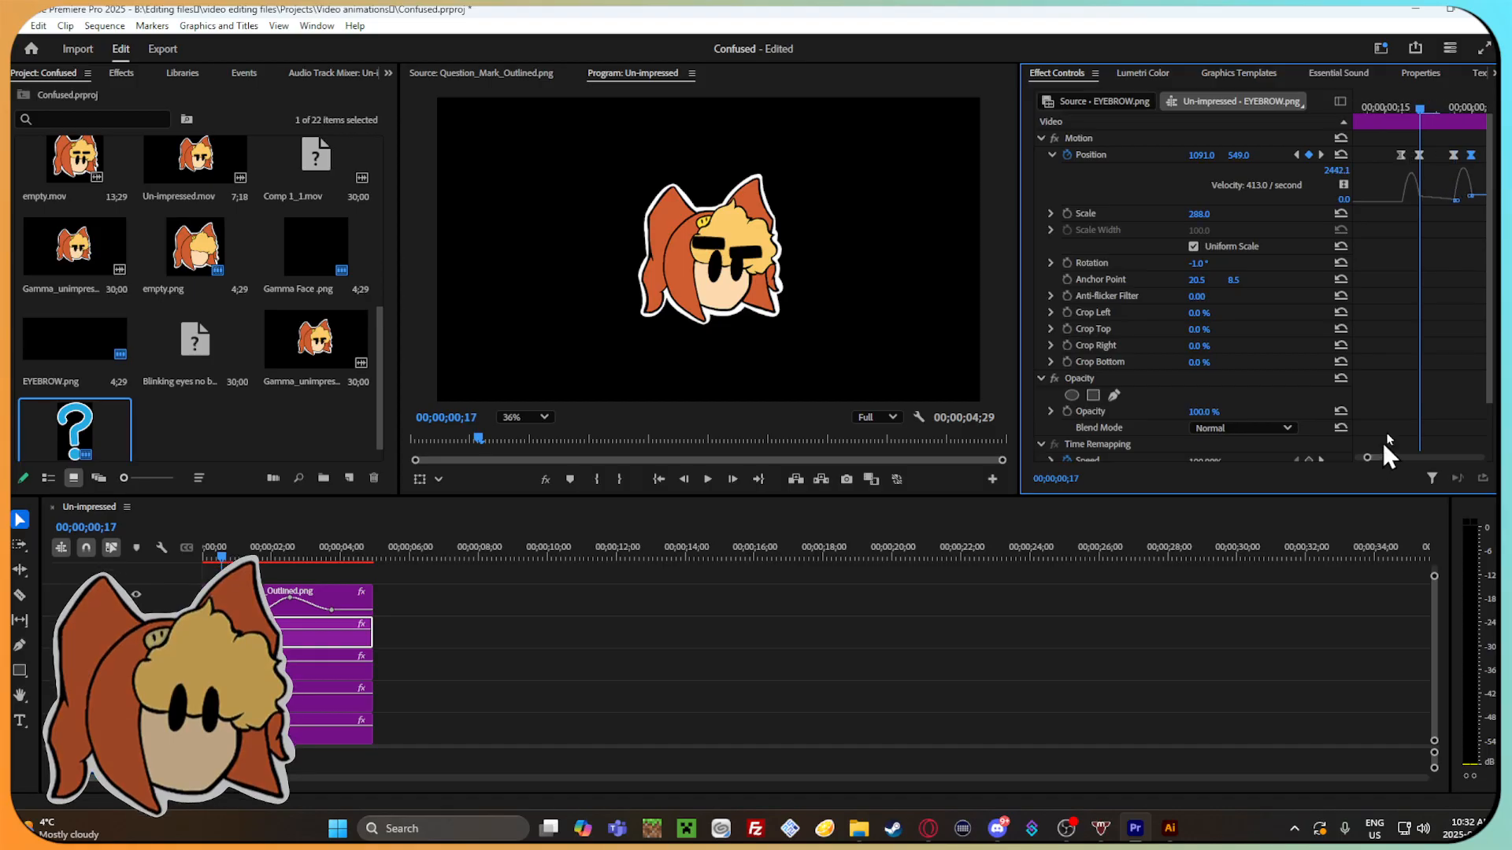
mouse_move(1454, 155)
mouse_down()
mouse_move(1435, 155)
mouse_move(1453, 155)
mouse_up()
Add a Position keyframe to the right eyebrow at 00;00;00;20 with a vertical value of 518.8 and scrub through the movement.
drag(1411, 98, 1473, 119)
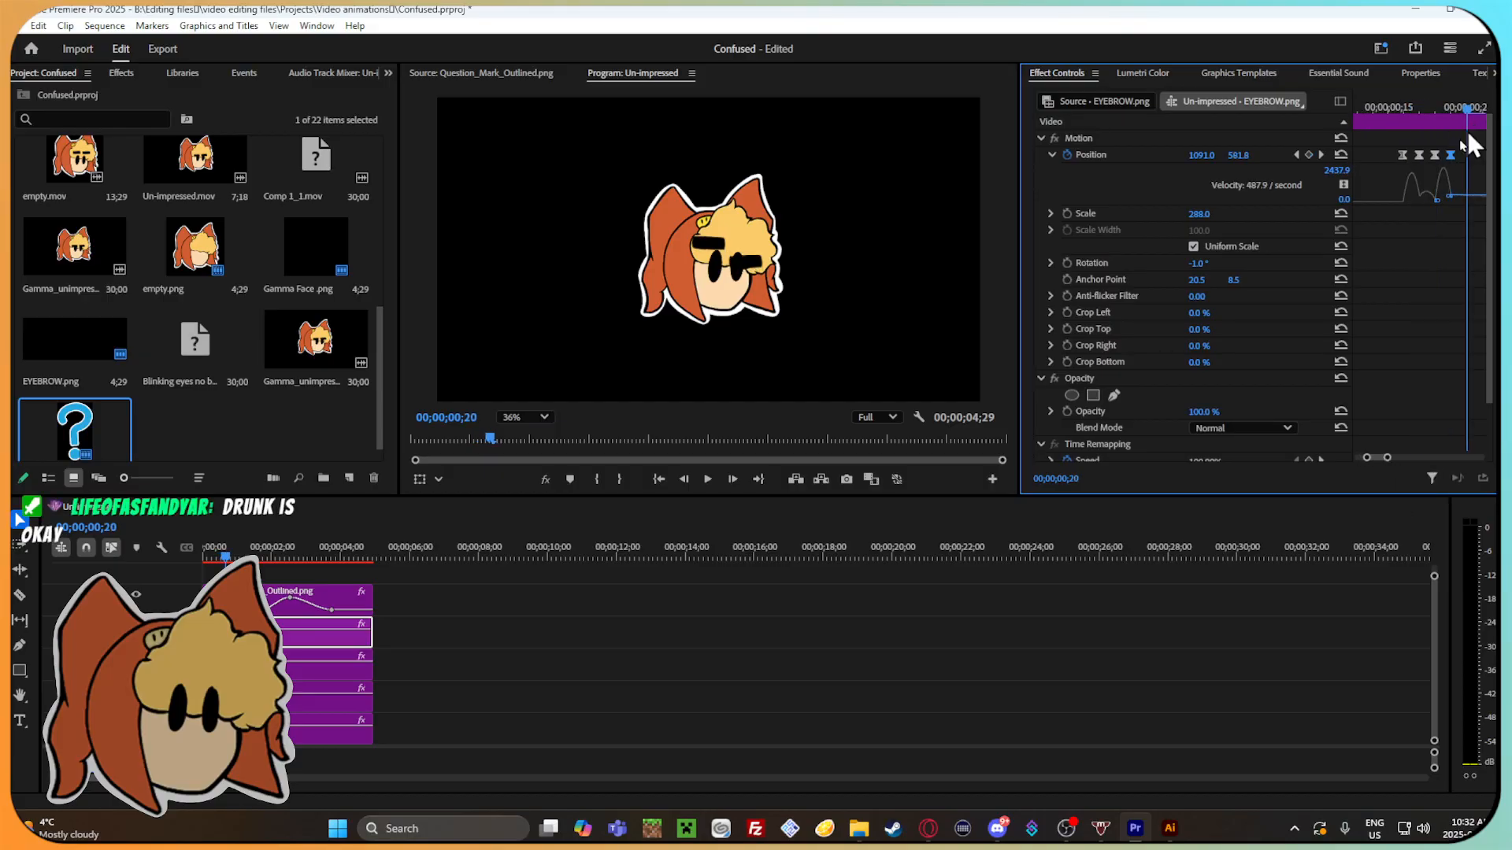
mouse_move(1241, 155)
mouse_down()
mouse_move(1201, 155)
mouse_move(1251, 155)
mouse_up()
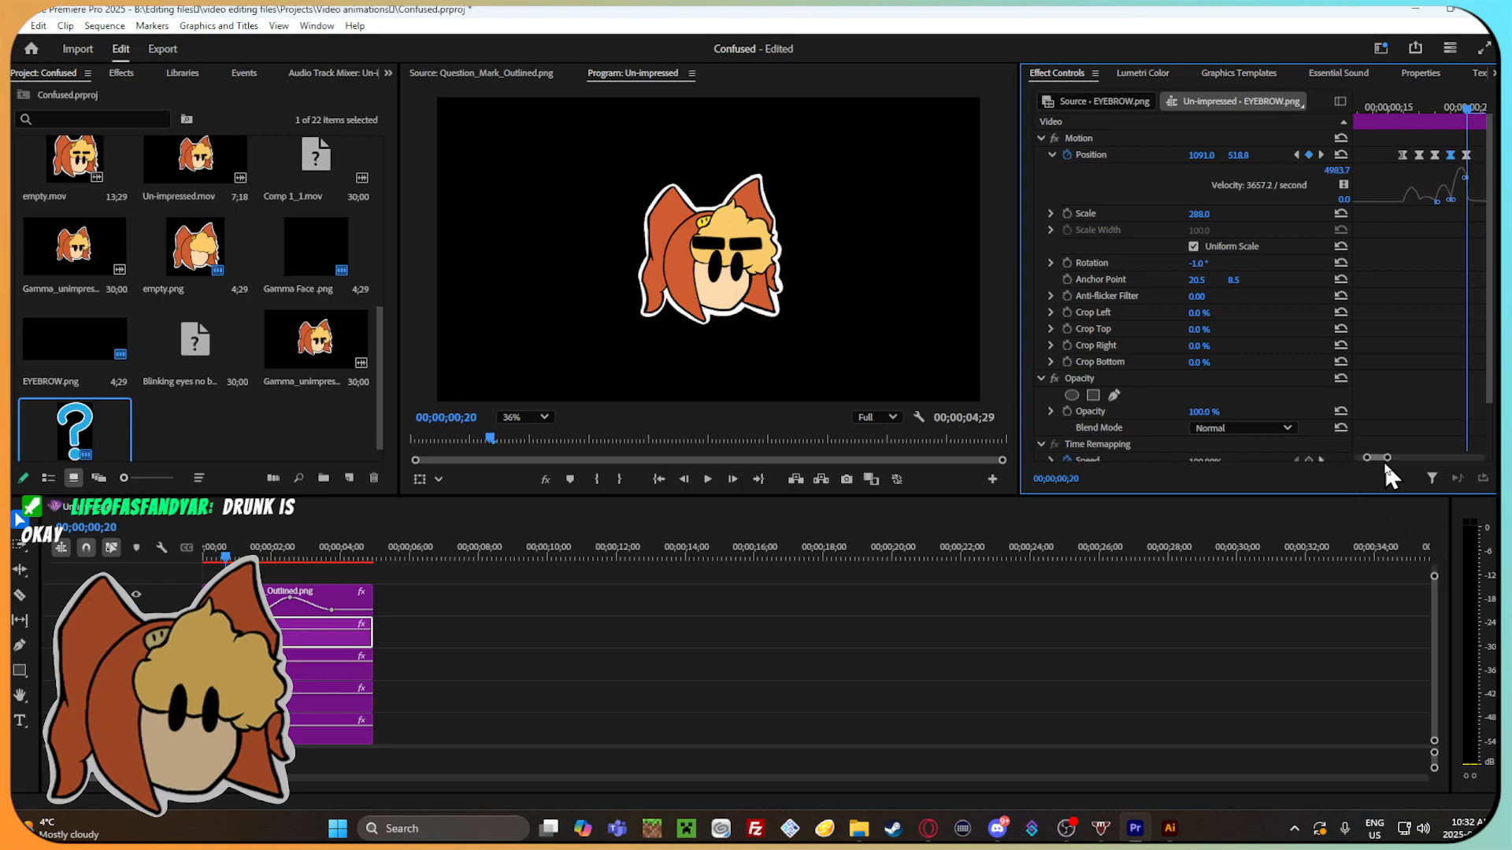
drag(1386, 458, 1404, 458)
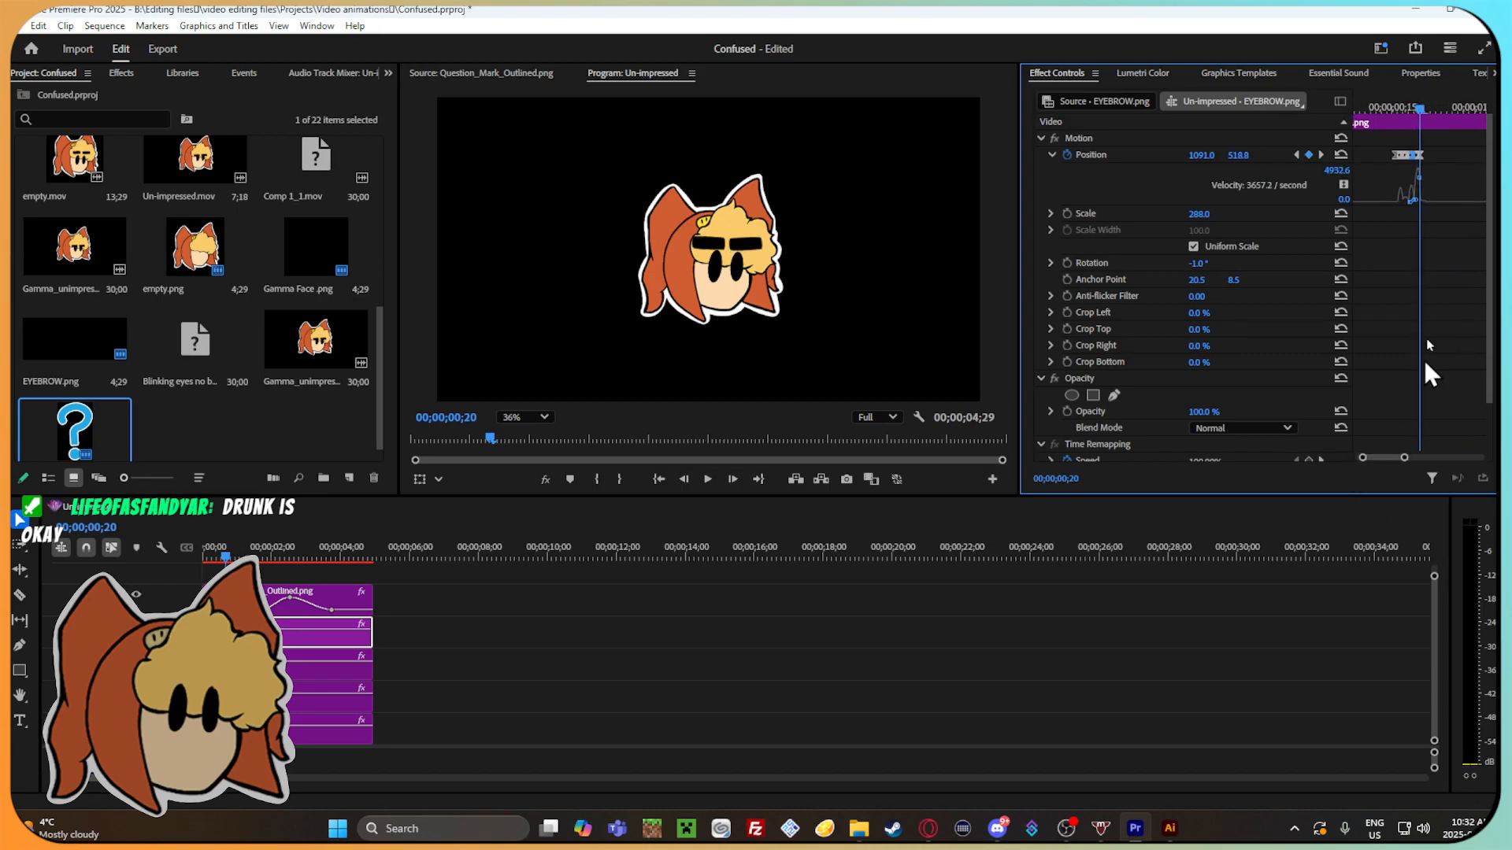
drag(1434, 107, 1457, 116)
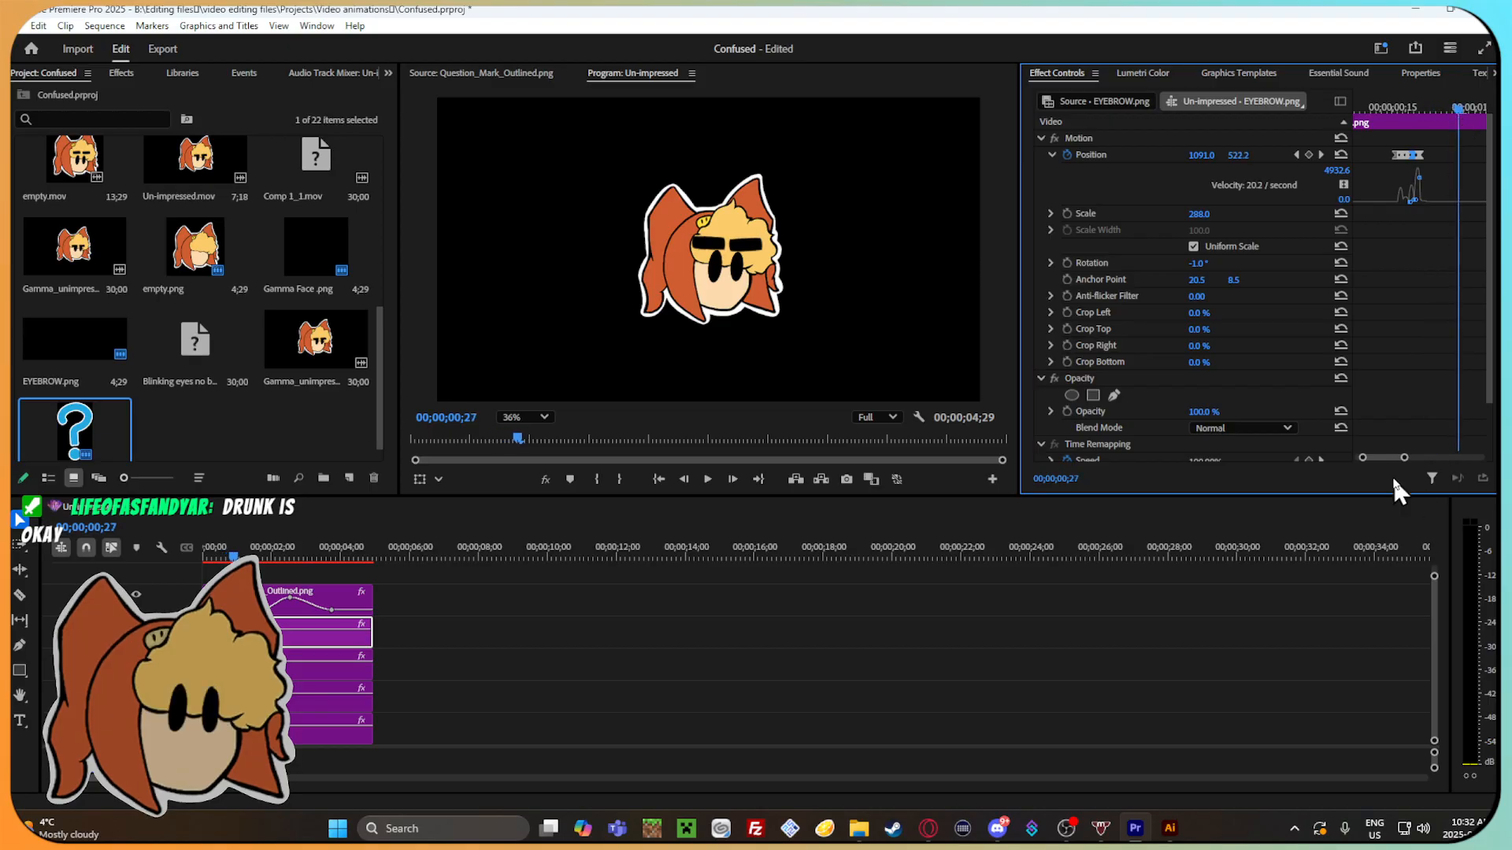
drag(1404, 458, 1424, 459)
mouse_move(1413, 112)
mouse_down()
mouse_move(1430, 111)
mouse_move(1397, 111)
mouse_up()
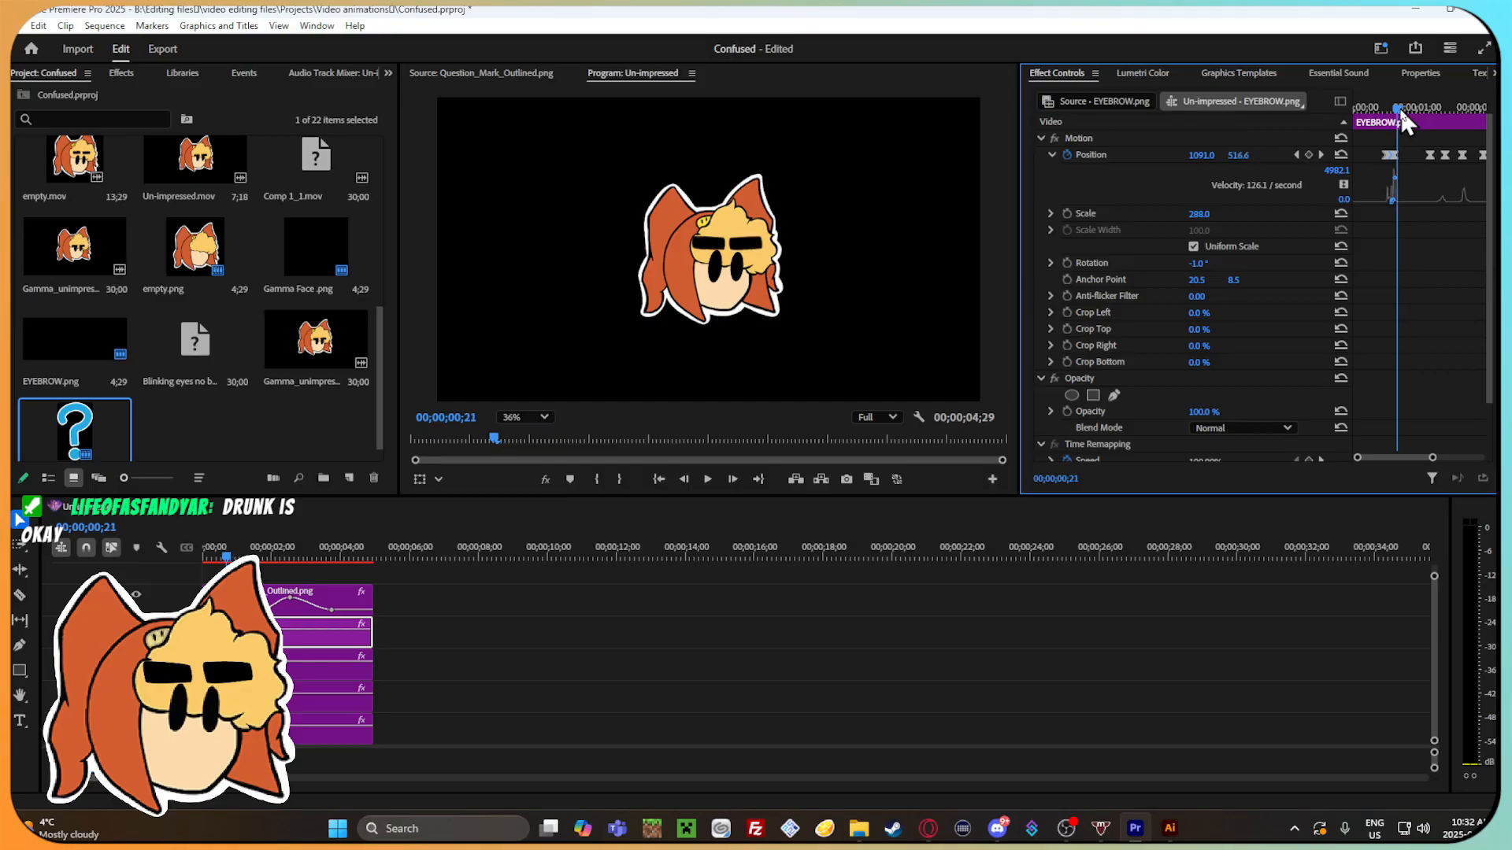
Set the right eyebrow's vertical position to 522 at 00;00;00;20 and scrub back through its opening keyframes.
drag(1435, 460, 1397, 455)
click(1408, 107)
click(1244, 154)
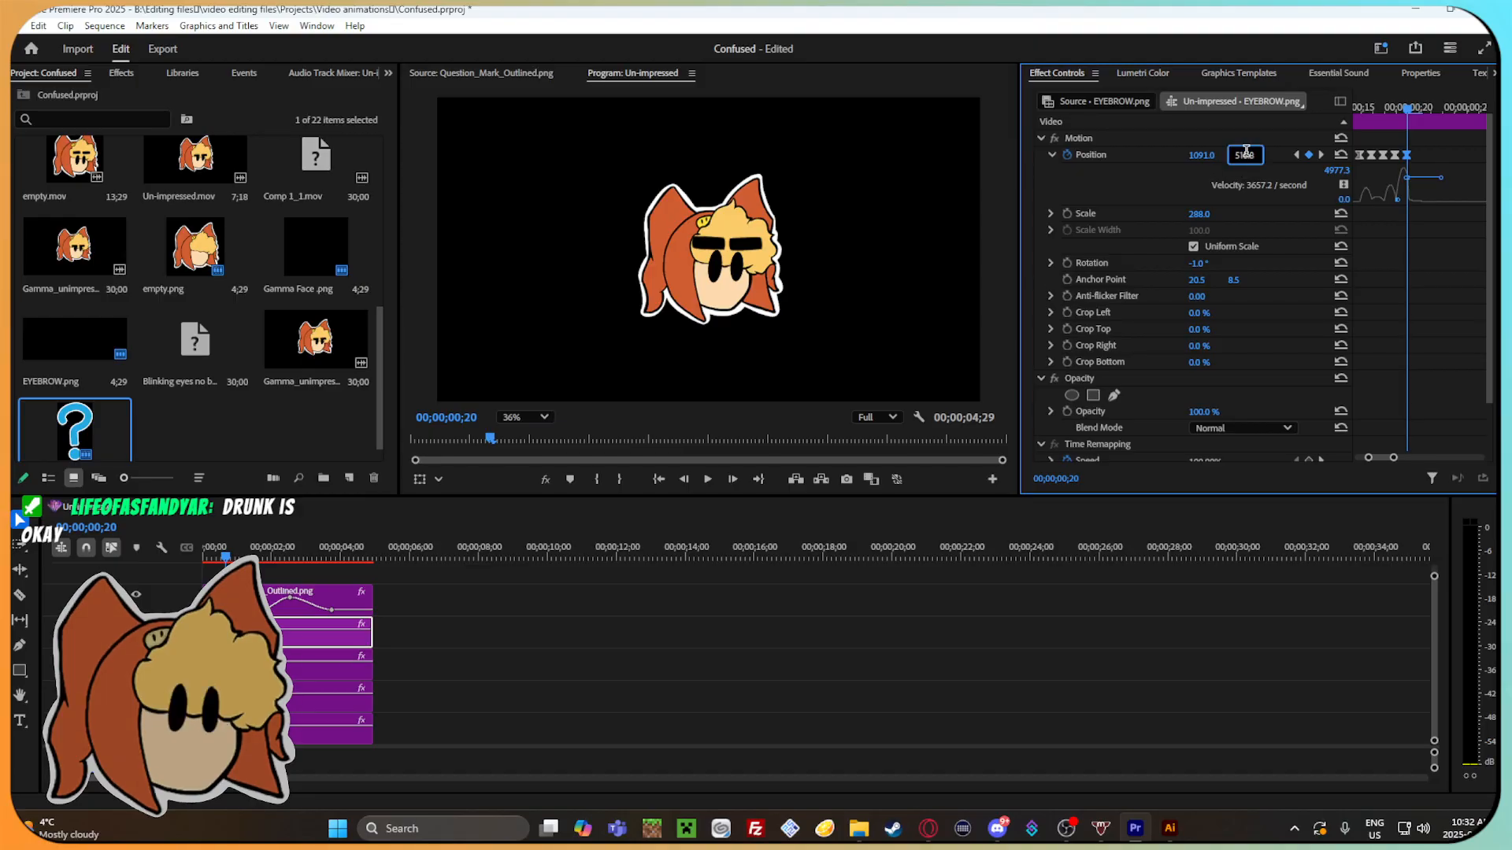
key(BackSpace)
key(BackSpace)
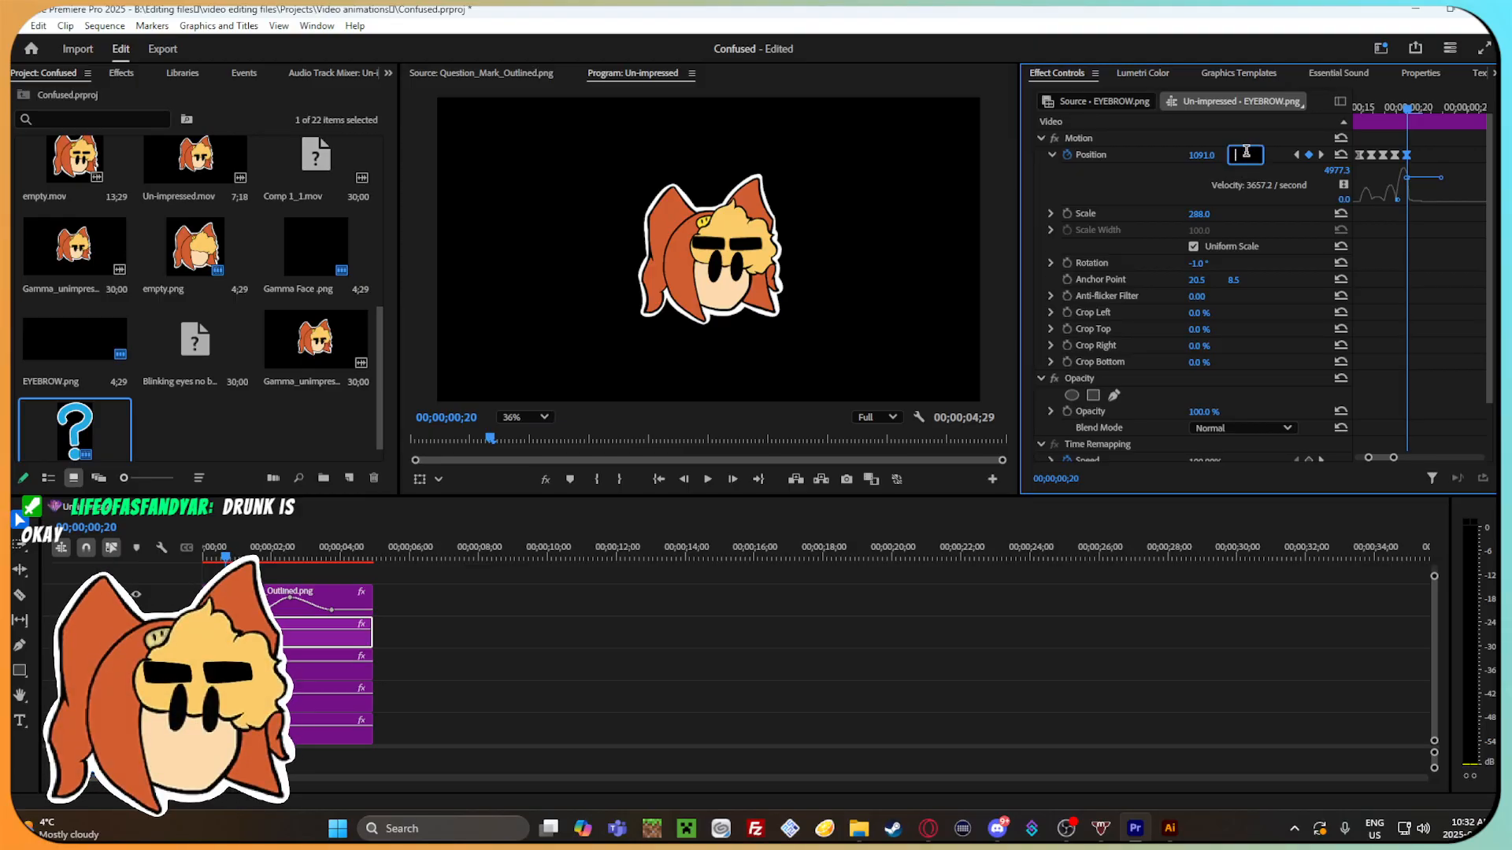
text(522)
key(Return)
drag(1408, 107, 1438, 149)
drag(1397, 459, 1413, 458)
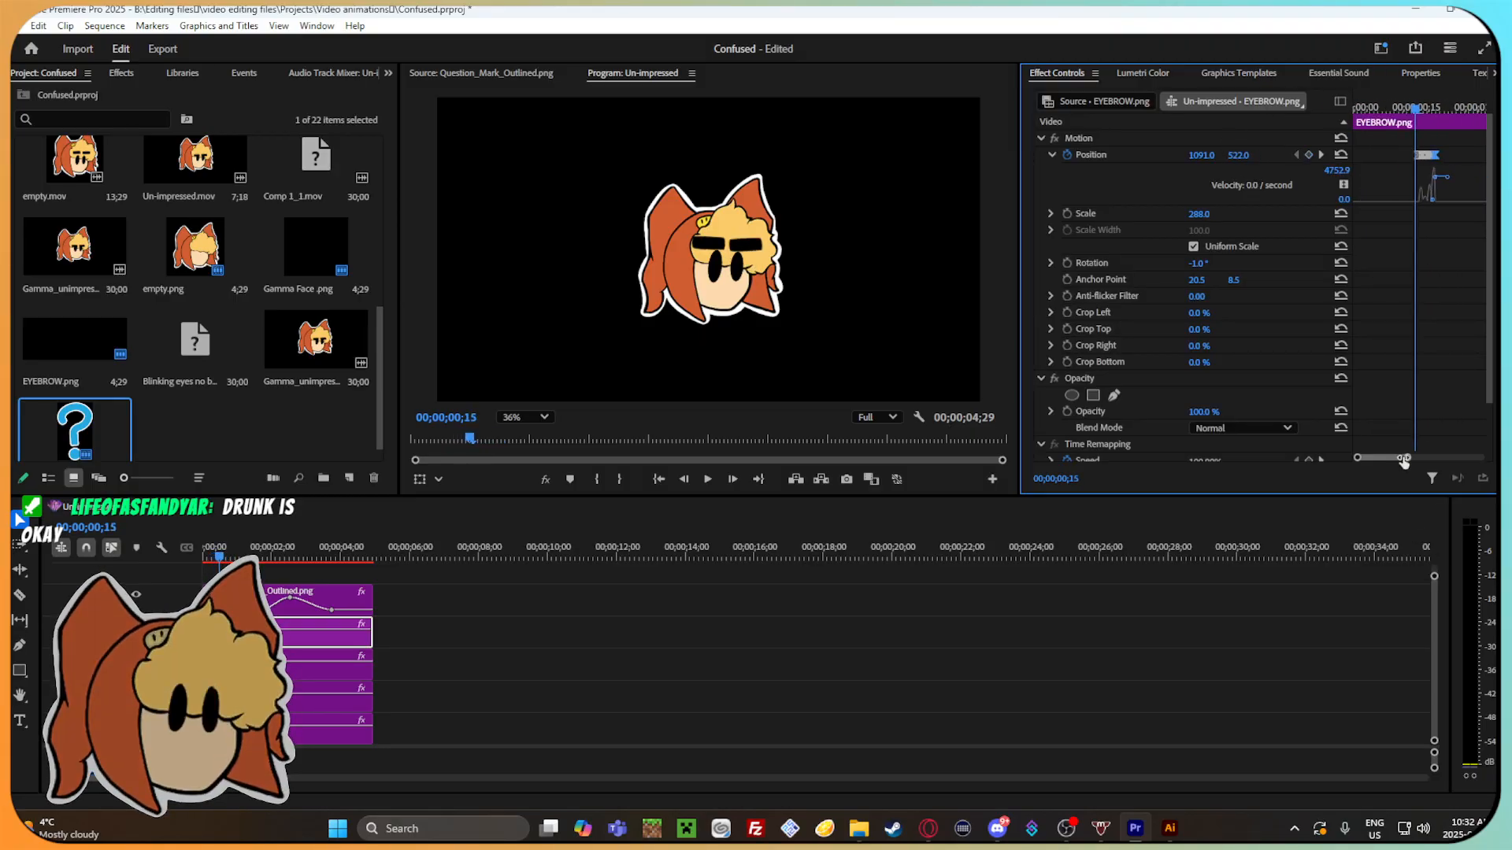
mouse_move(1412, 107)
mouse_down()
mouse_move(1434, 116)
mouse_move(1359, 136)
mouse_move(1401, 134)
mouse_up()
Copy the right eyebrow's opening Position keyframes and paste them onto the left eyebrow's EYEBROW.png clip starting at 00;00;00;16.
click(291, 671)
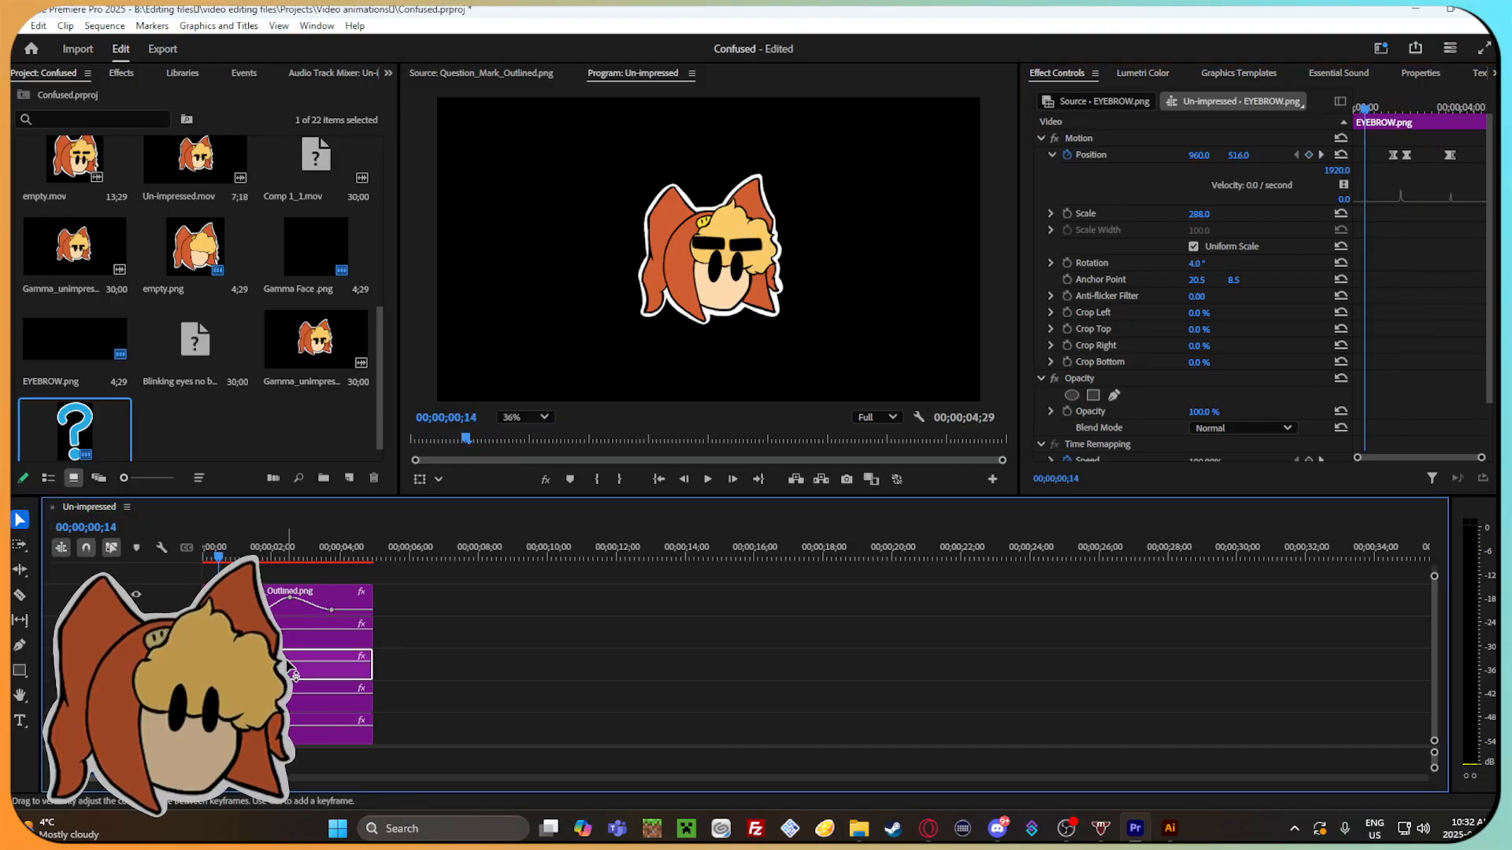
click(305, 638)
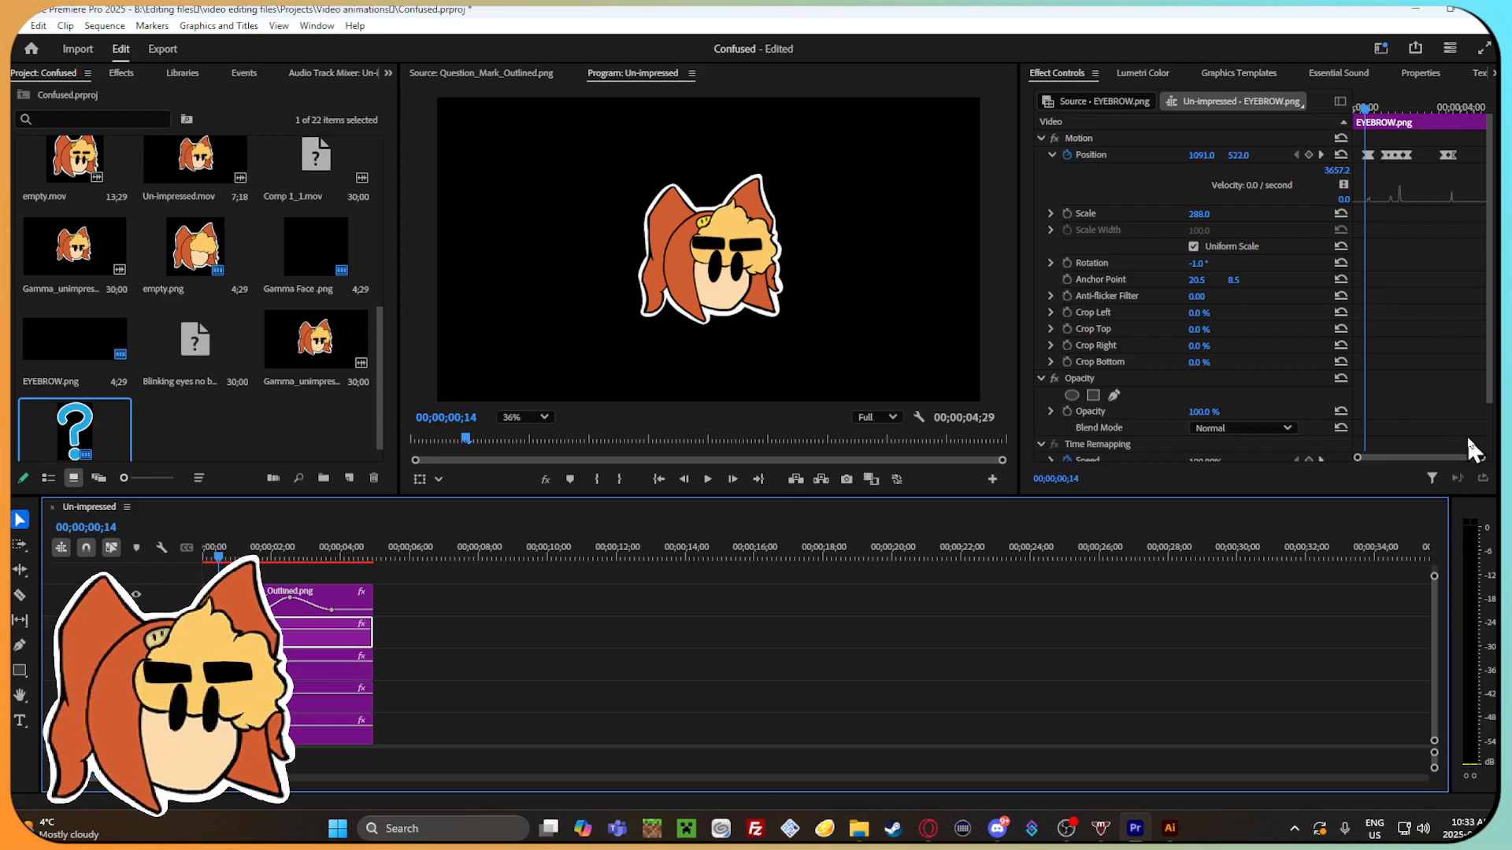
drag(1481, 458, 1399, 457)
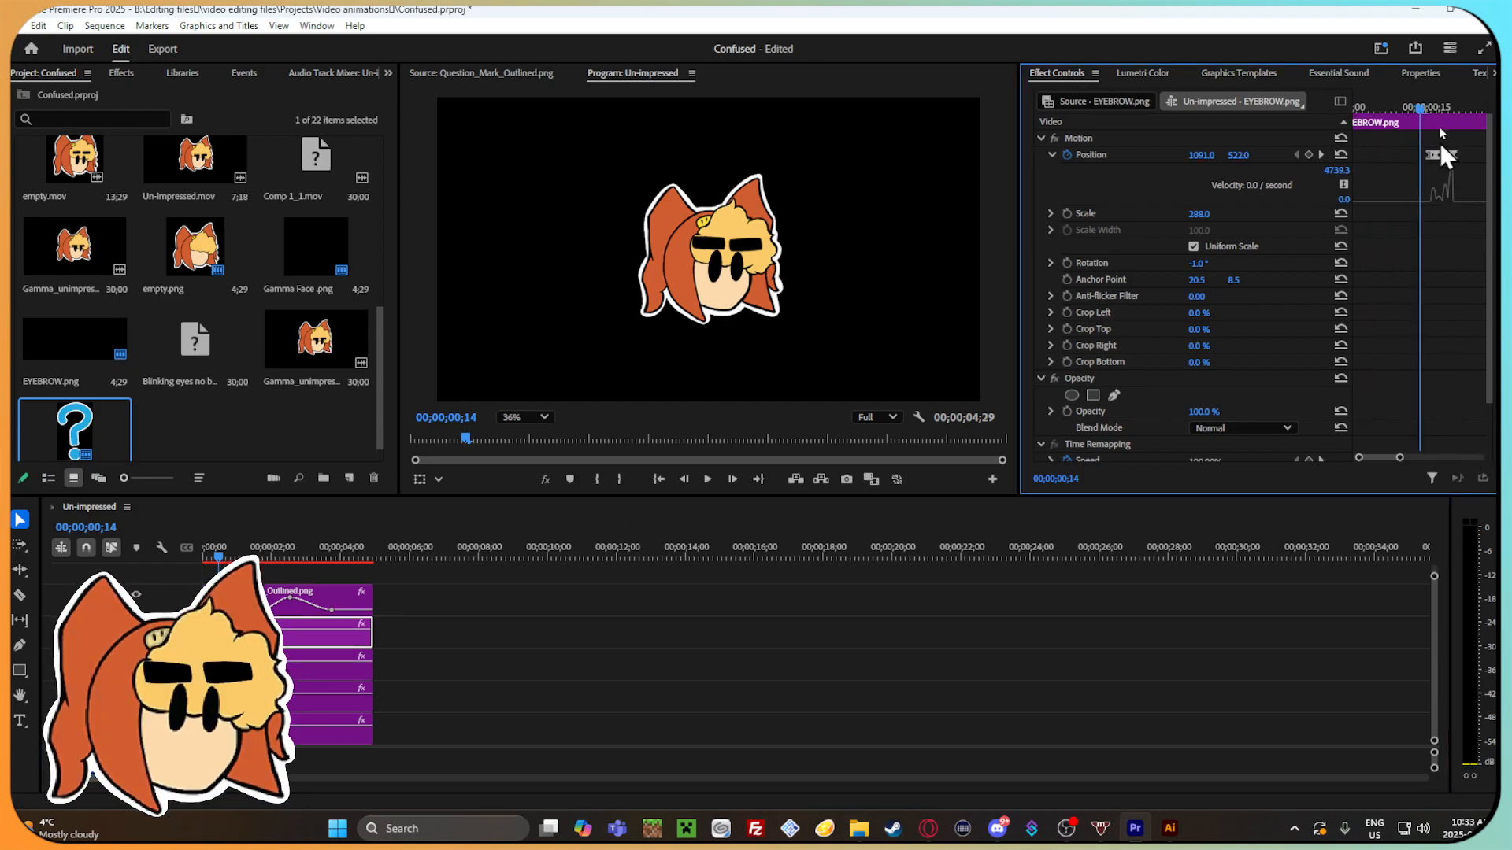
drag(1466, 164, 1423, 142)
click(323, 665)
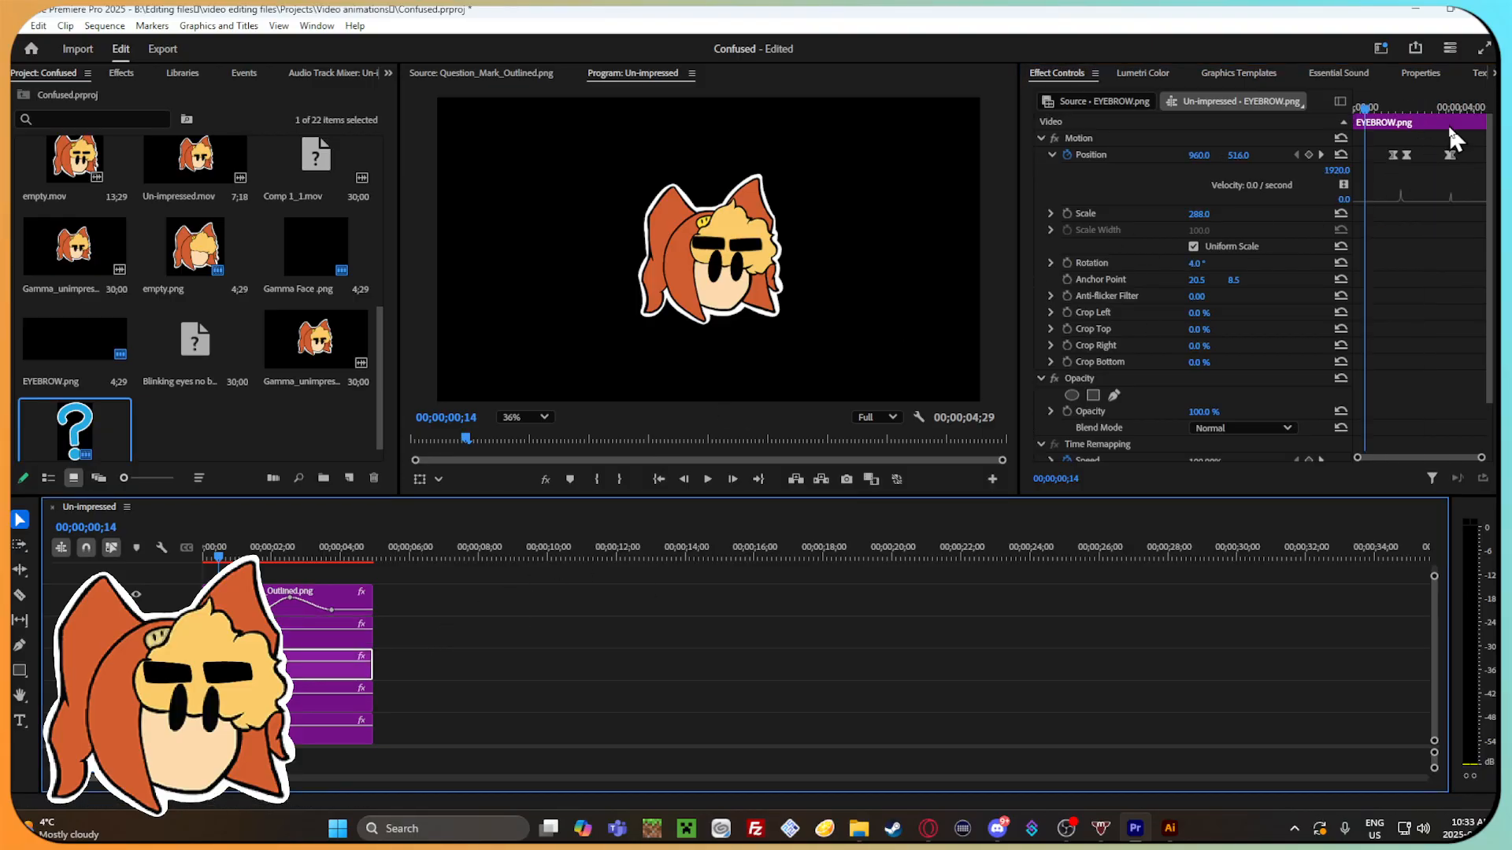
drag(1481, 457, 1387, 457)
click(319, 622)
drag(1428, 106, 1453, 114)
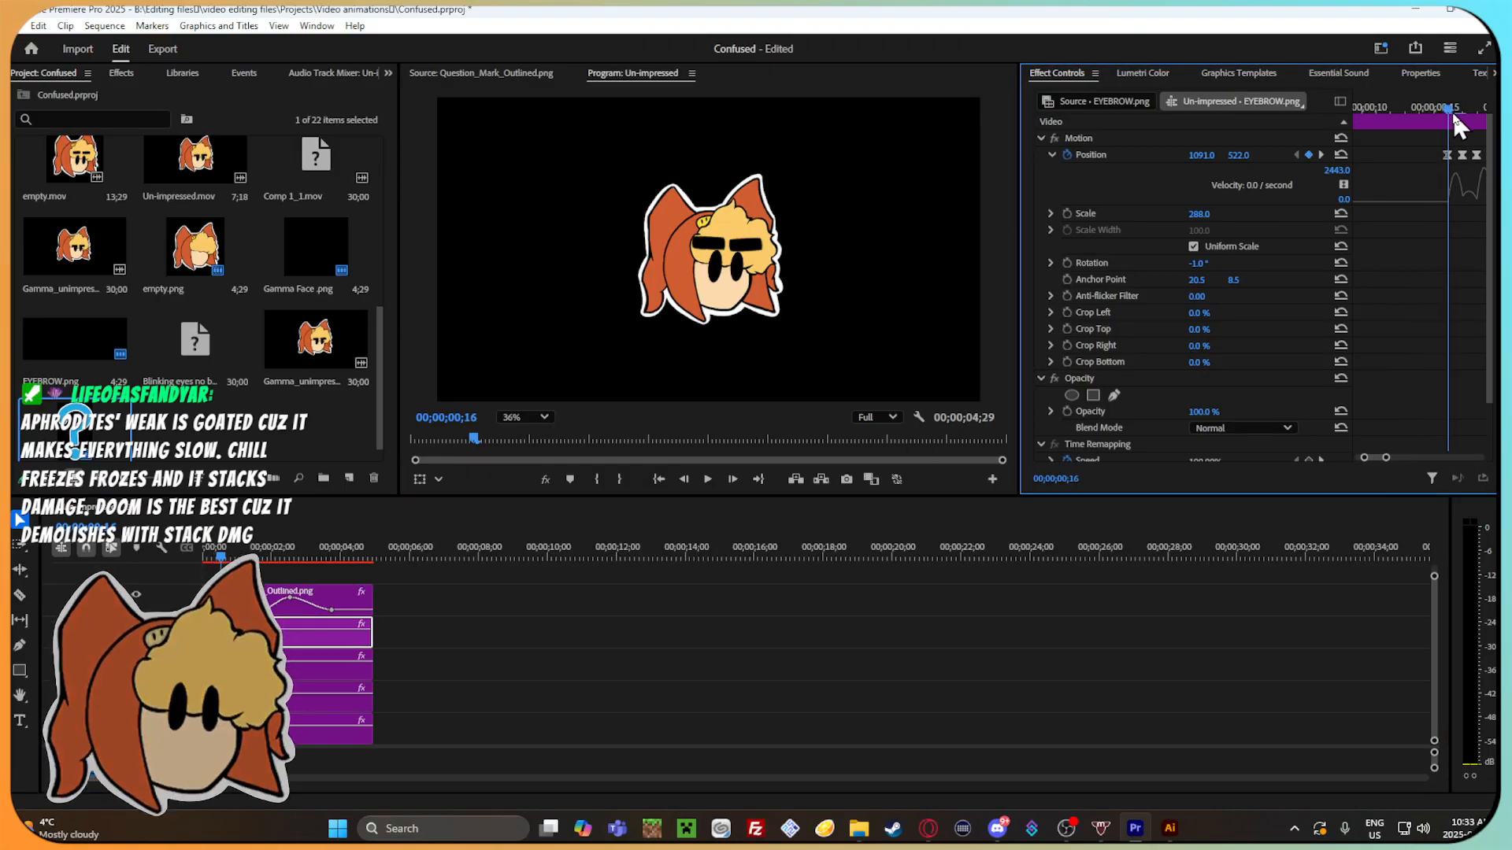
click(314, 673)
drag(1480, 457, 1414, 457)
key(ctrl+v)
click(1404, 108)
drag(1406, 111, 1395, 458)
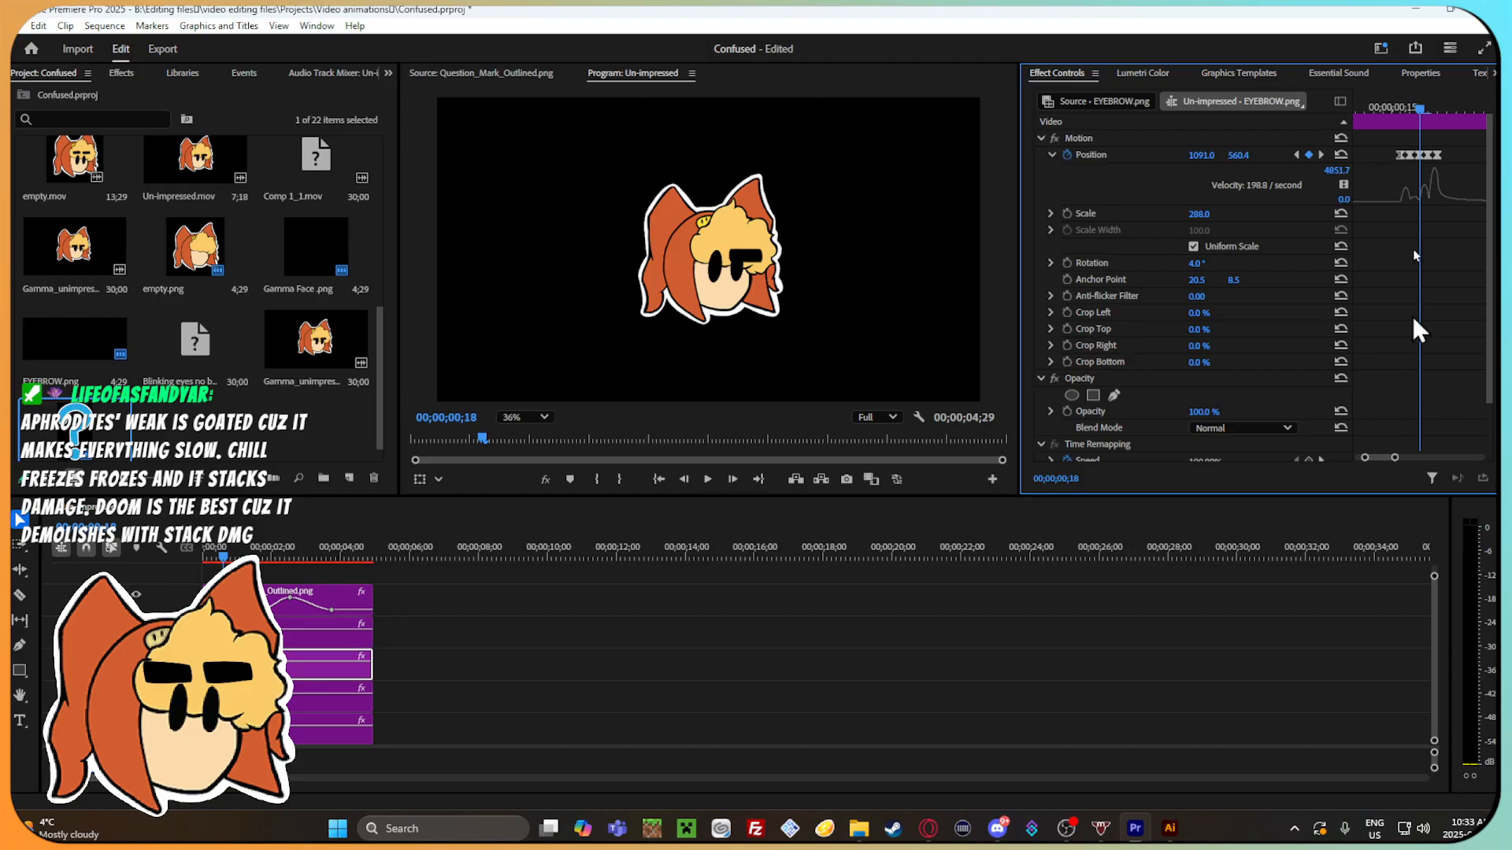
Set the left eyebrow's Position keyframes to 964, 510 at 00;00;00;16 and 964, 540 at 00;00;00;17.
drag(1419, 110, 1401, 105)
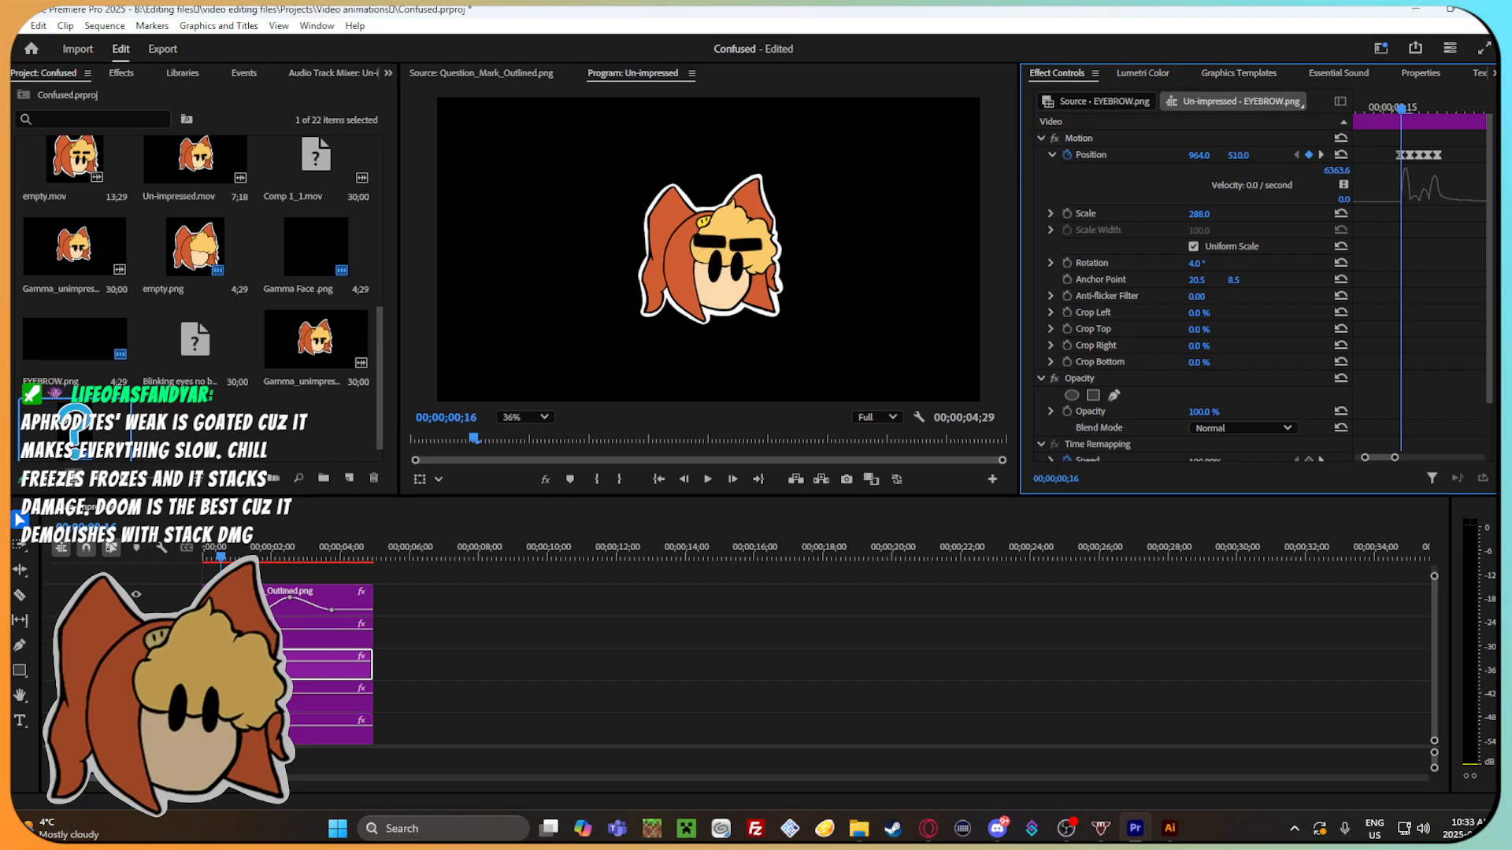
key(Right)
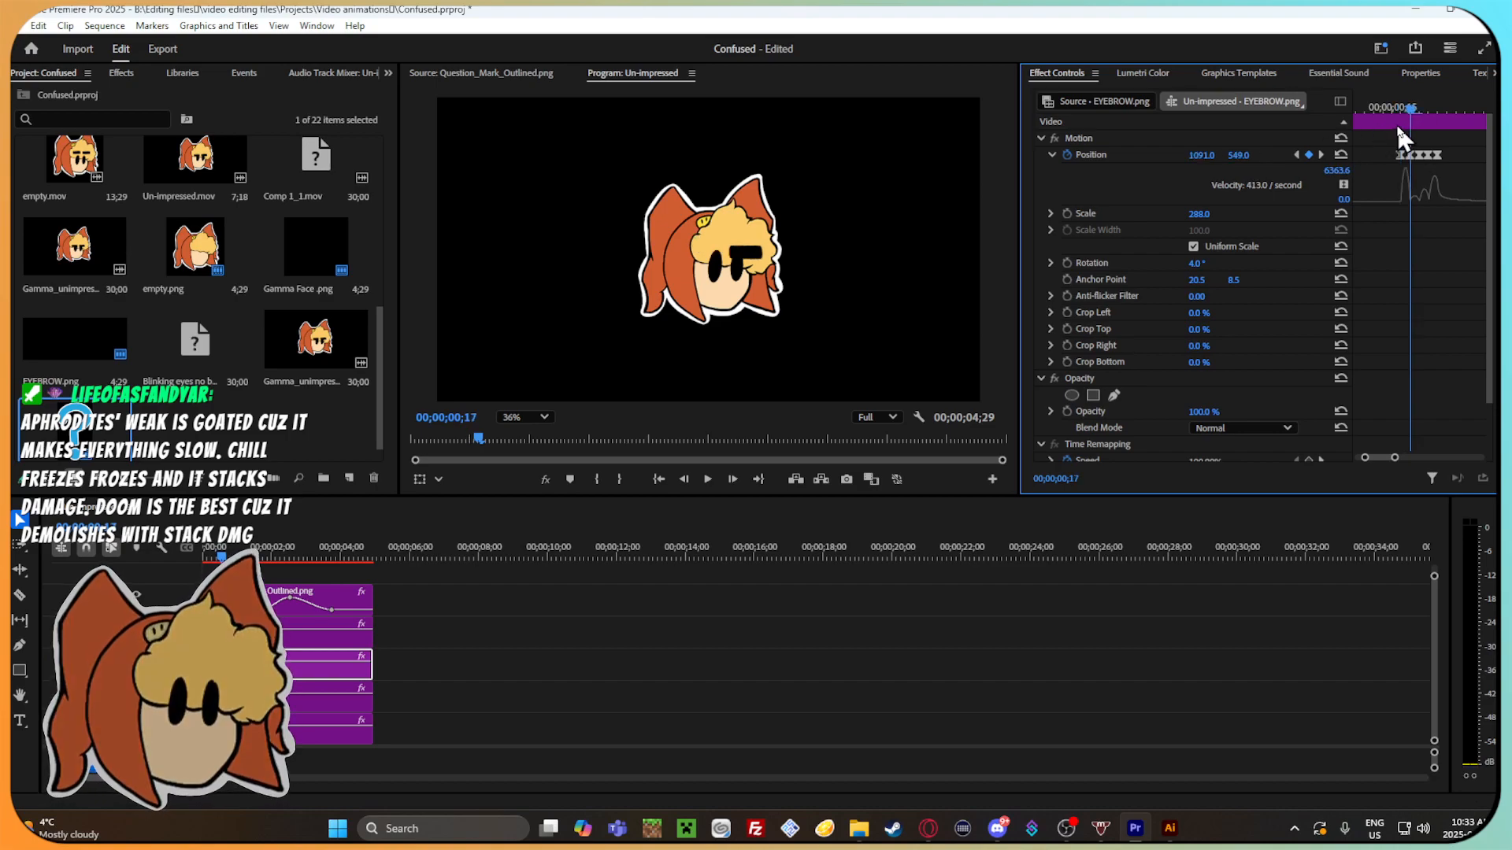
drag(1203, 155, 1104, 155)
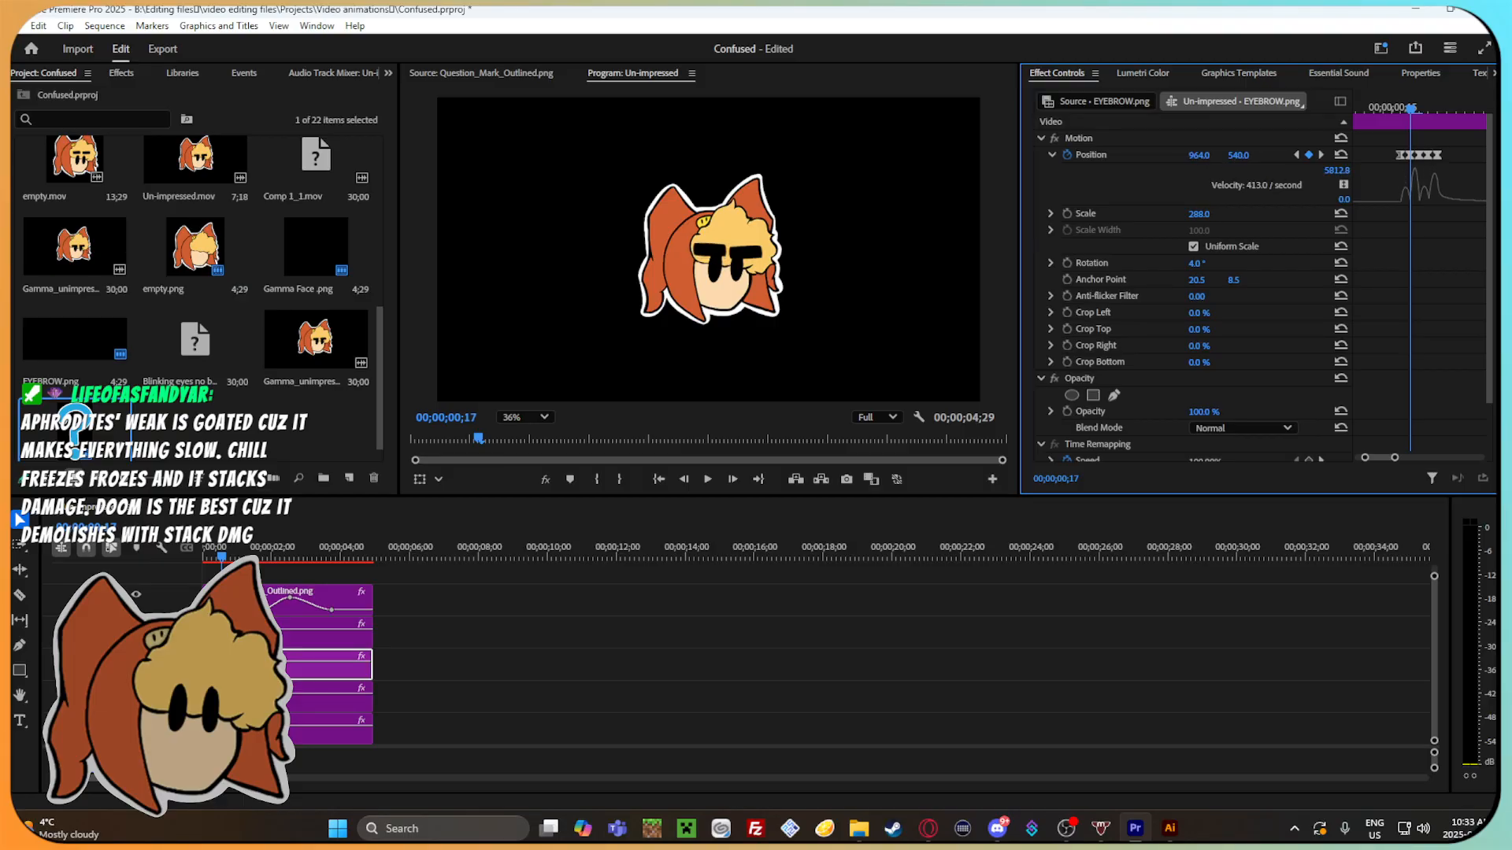
Set the left eyebrow's Position to 963, 559.4 at 00;00;00;18 and its rotation to 3°.
key(Right)
drag(1200, 155, 1165, 155)
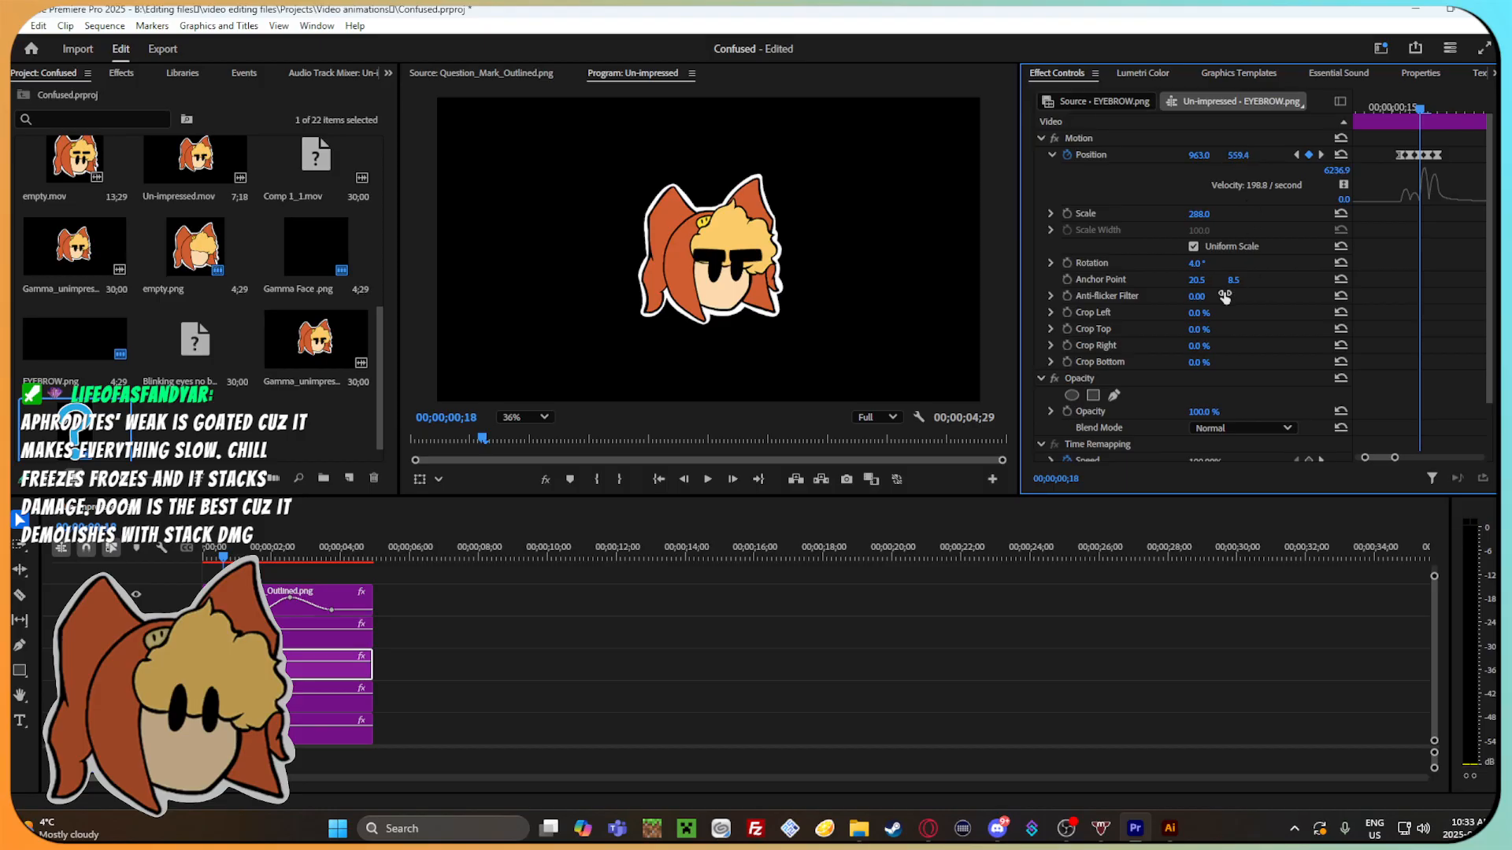
drag(1197, 263, 1201, 263)
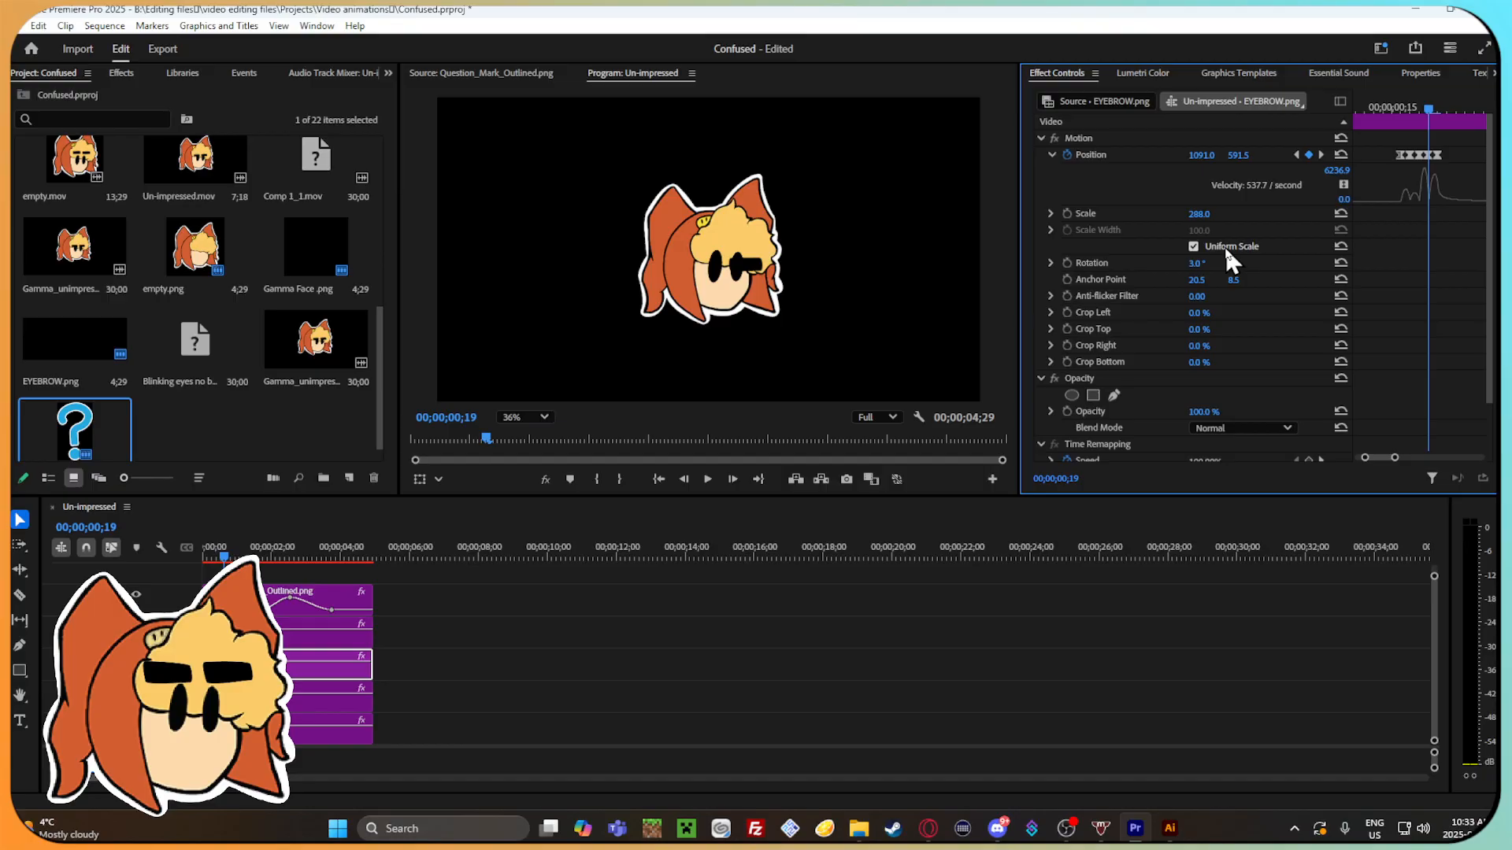
Set the left eyebrow's horizontal position to 969 at 00;00;00;19 and to 961 at 00;00;00;20.
key(Right)
drag(1205, 155, 1196, 155)
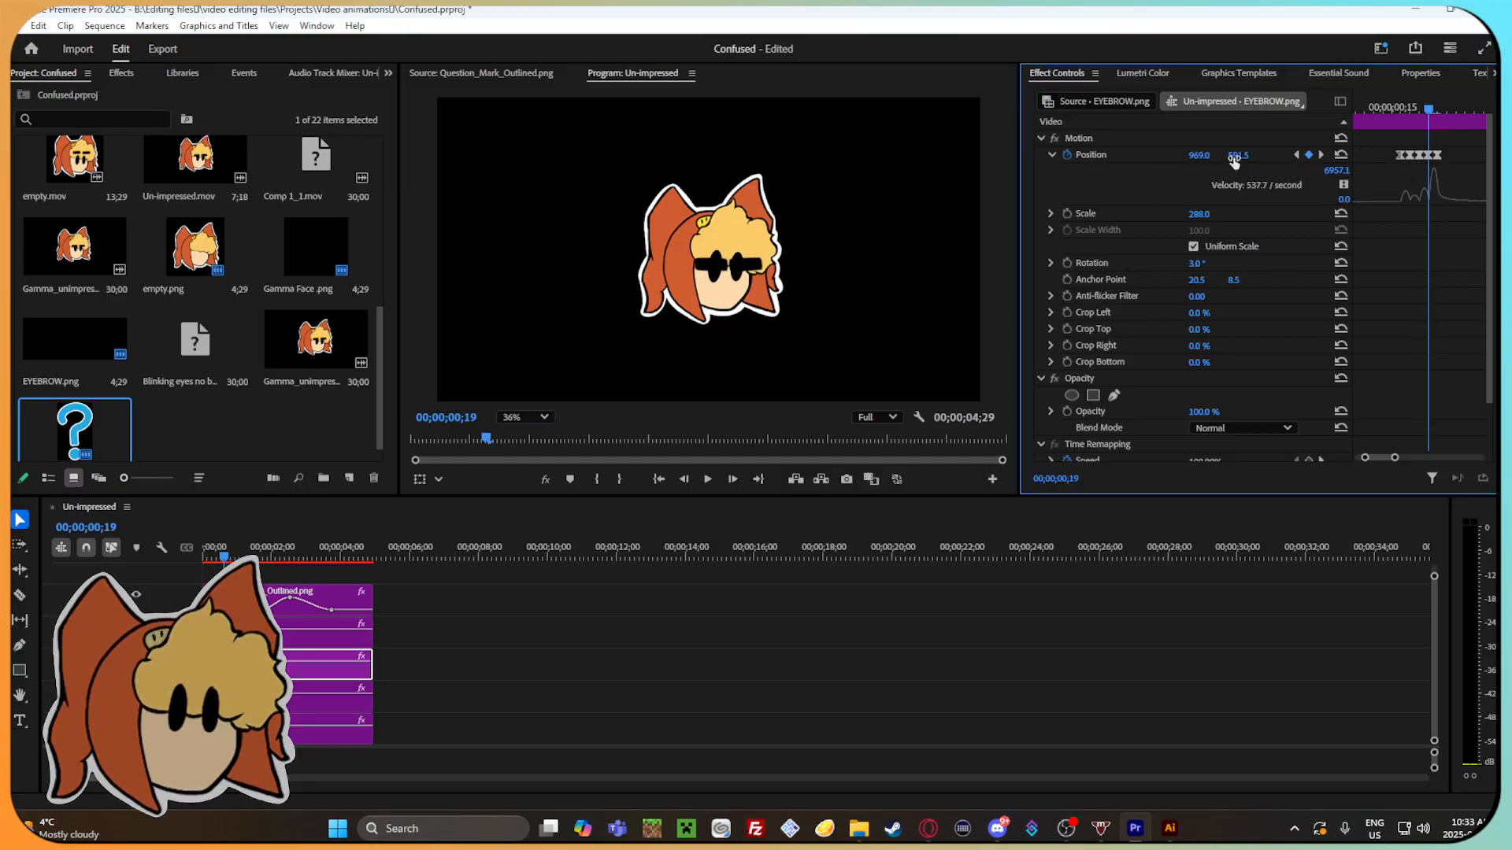
key(Right)
drag(1201, 155, 1126, 156)
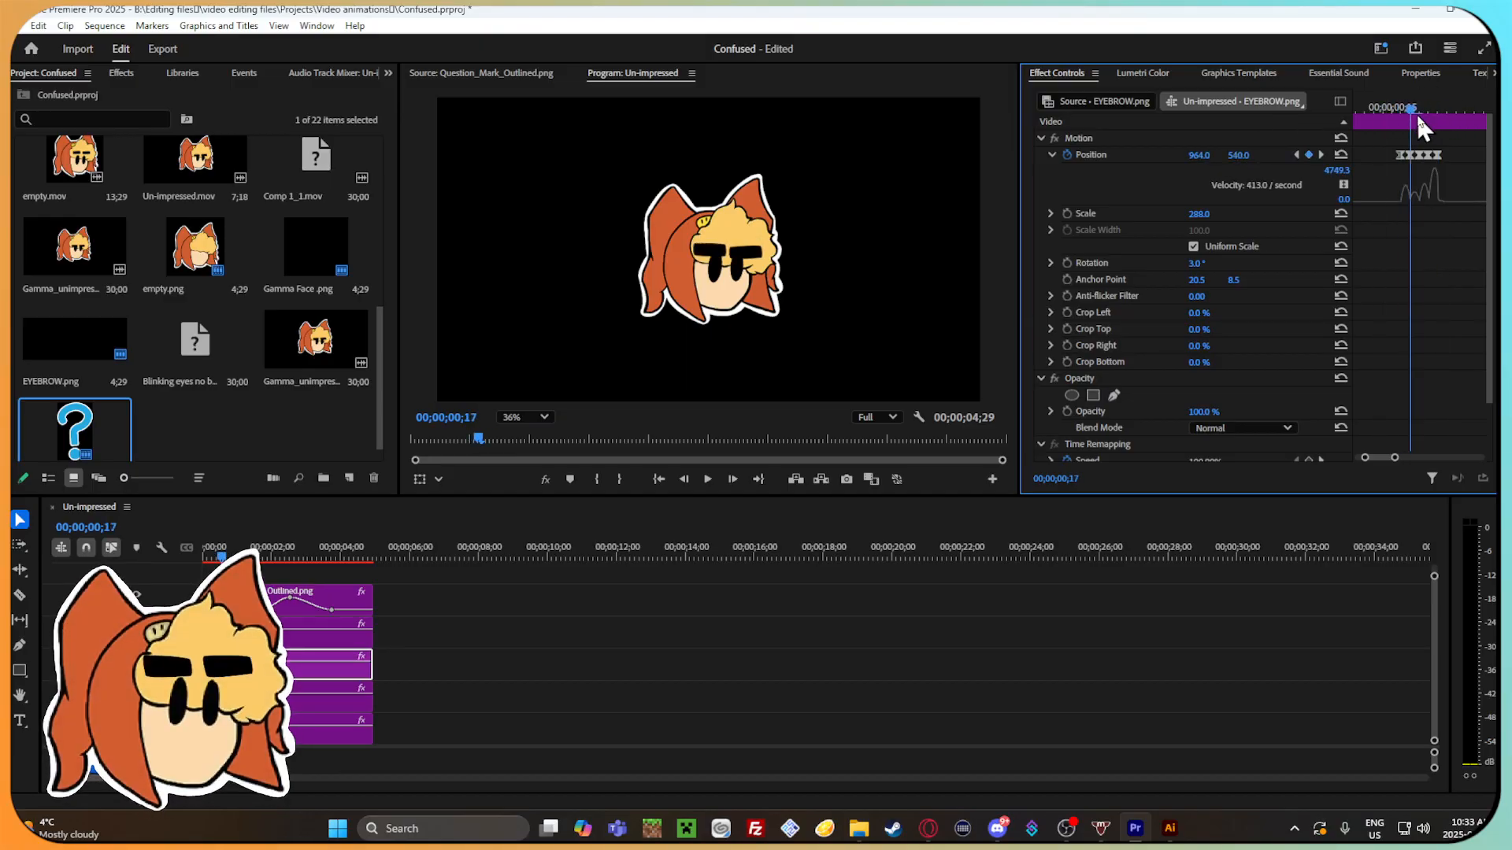
Shift the left eyebrow's last opening Position keyframe to 00;00;00;22 and add keyframes of 968.3, 559.2 at 00;00;00;20 and 966.5, 514.9 at 00;00;00;21.
click(1440, 155)
key(Delete)
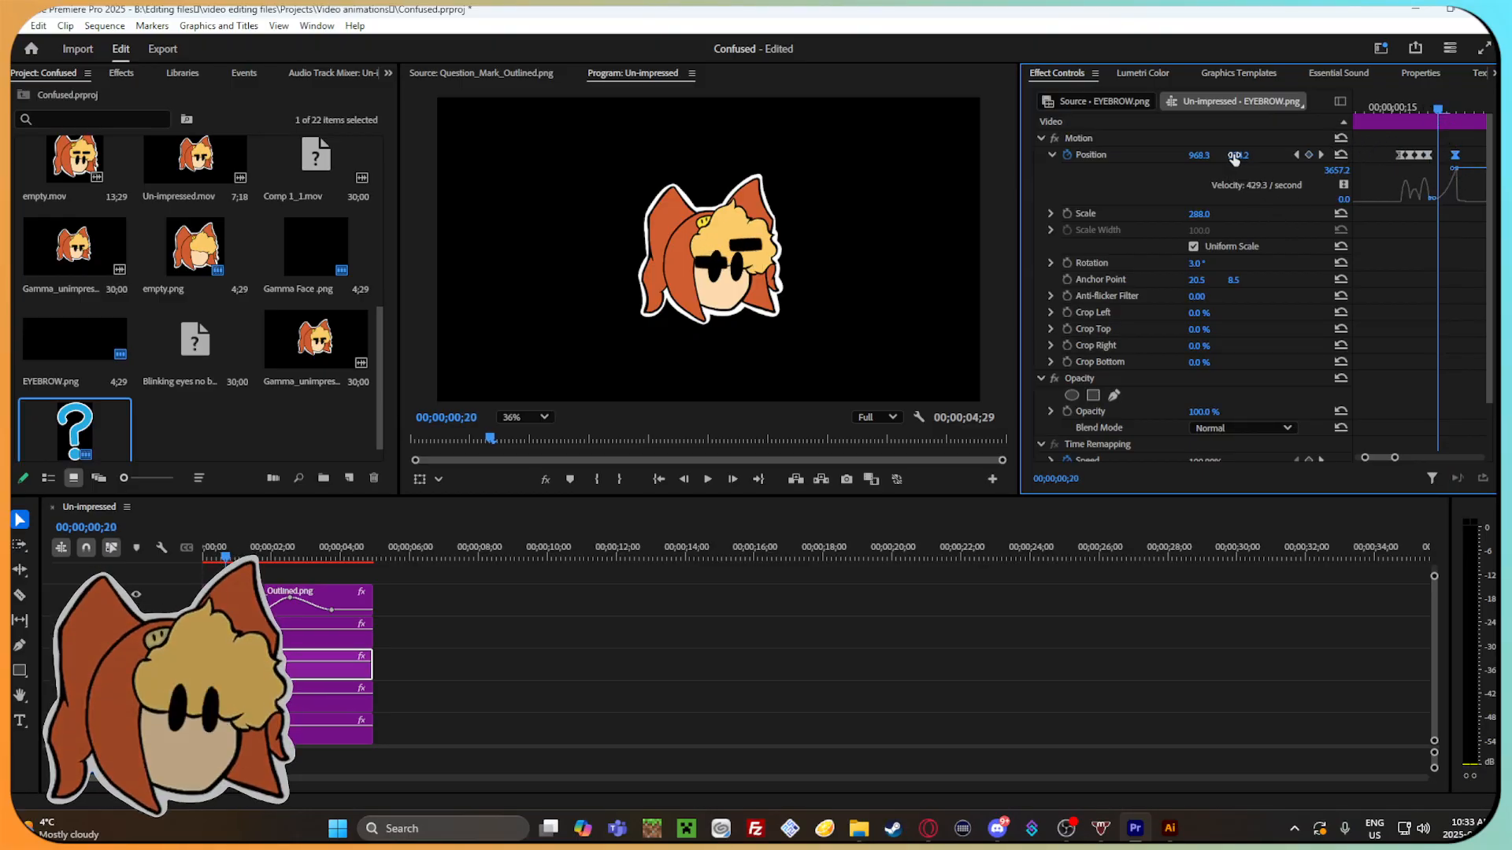
key(Right)
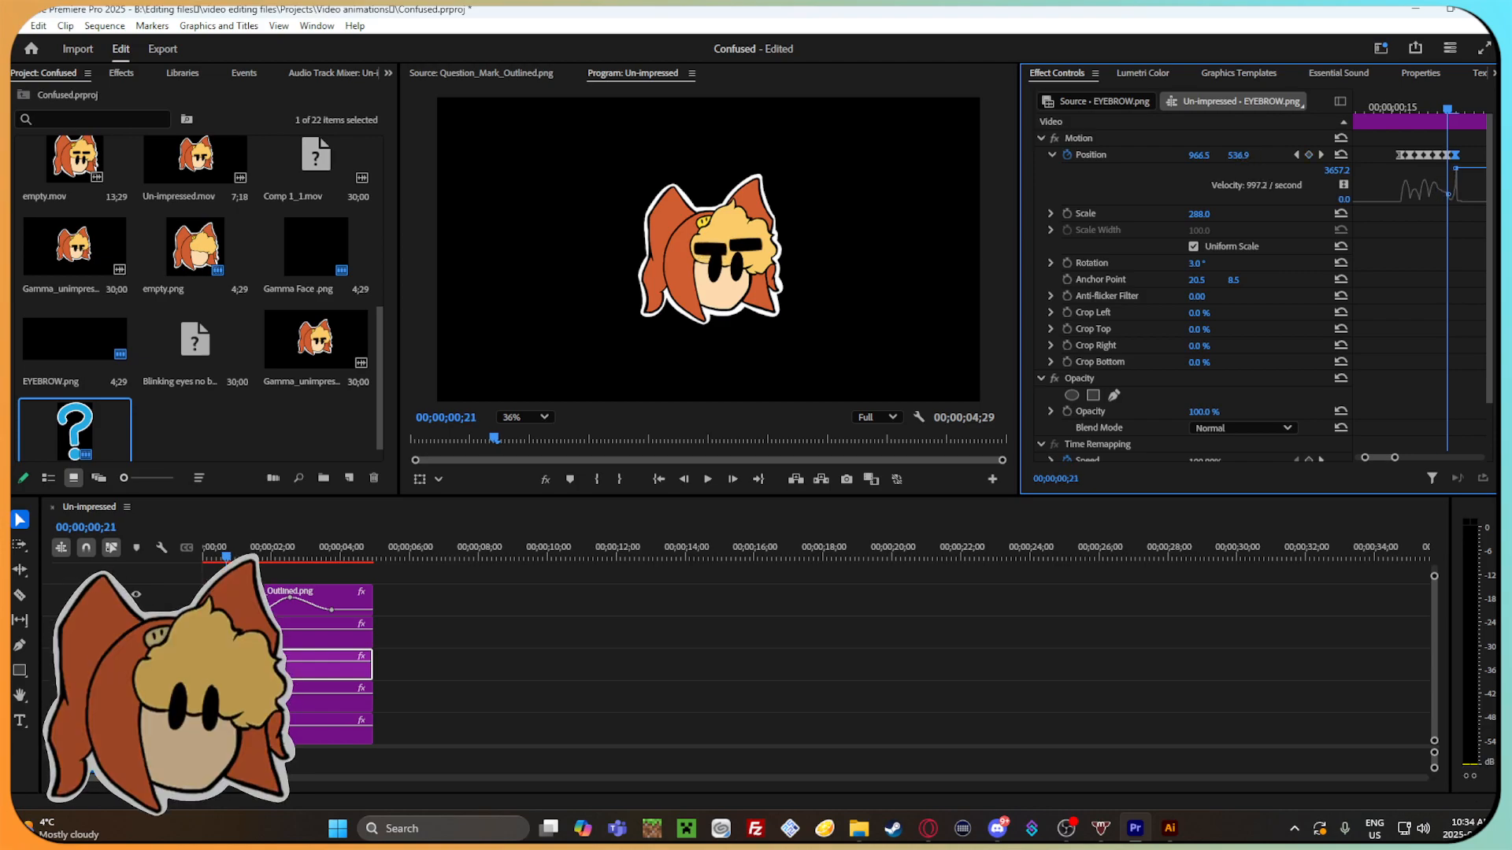
drag(1427, 116, 1460, 127)
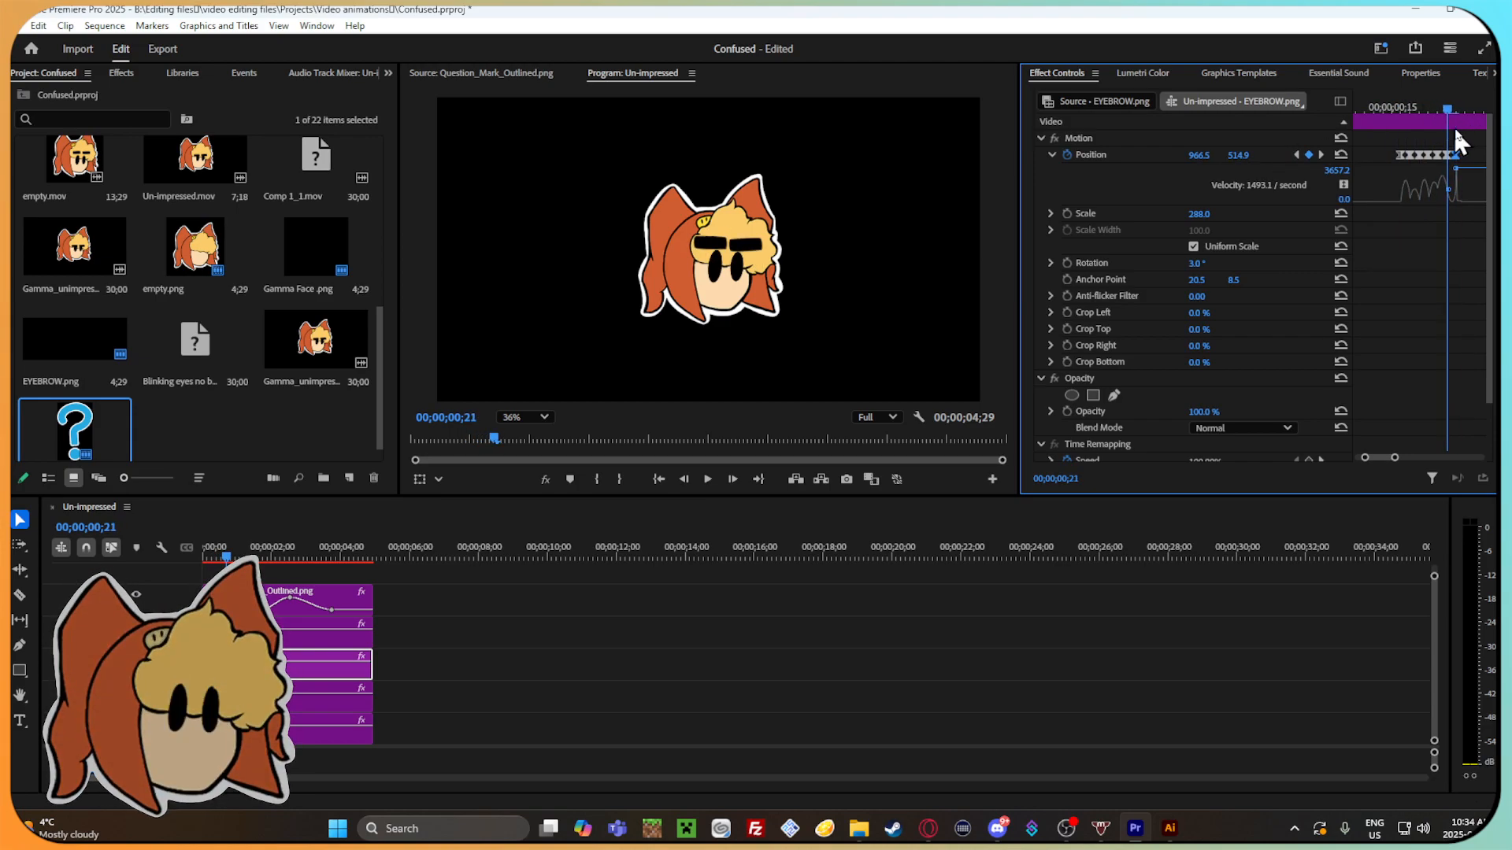
Step through the left eyebrow's Position keyframes between 00;00;00;20 and 00;00;00;22 to examine the end of the bounce.
key(Left)
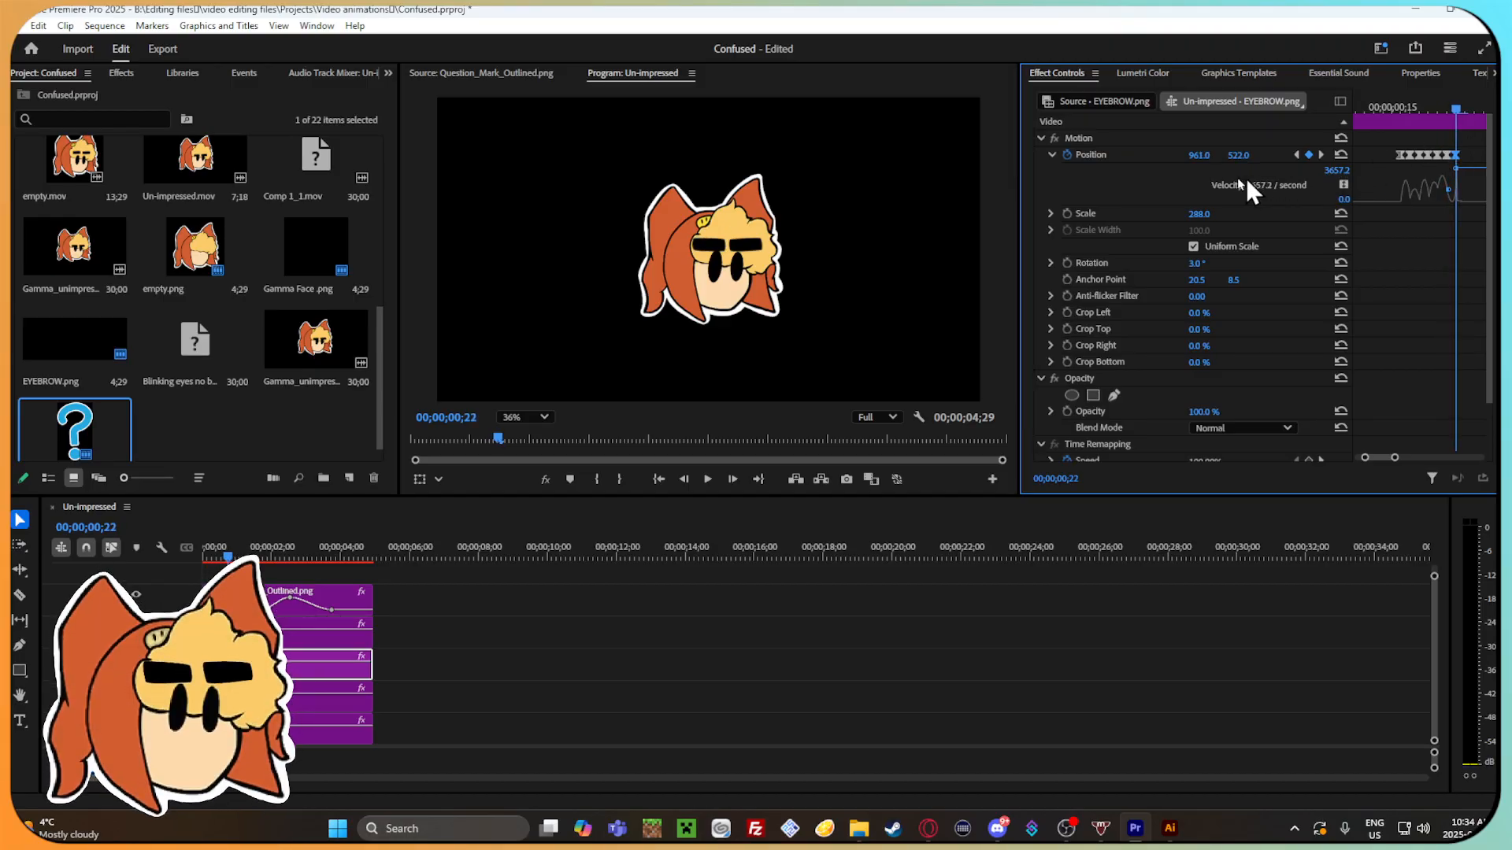
key(Right)
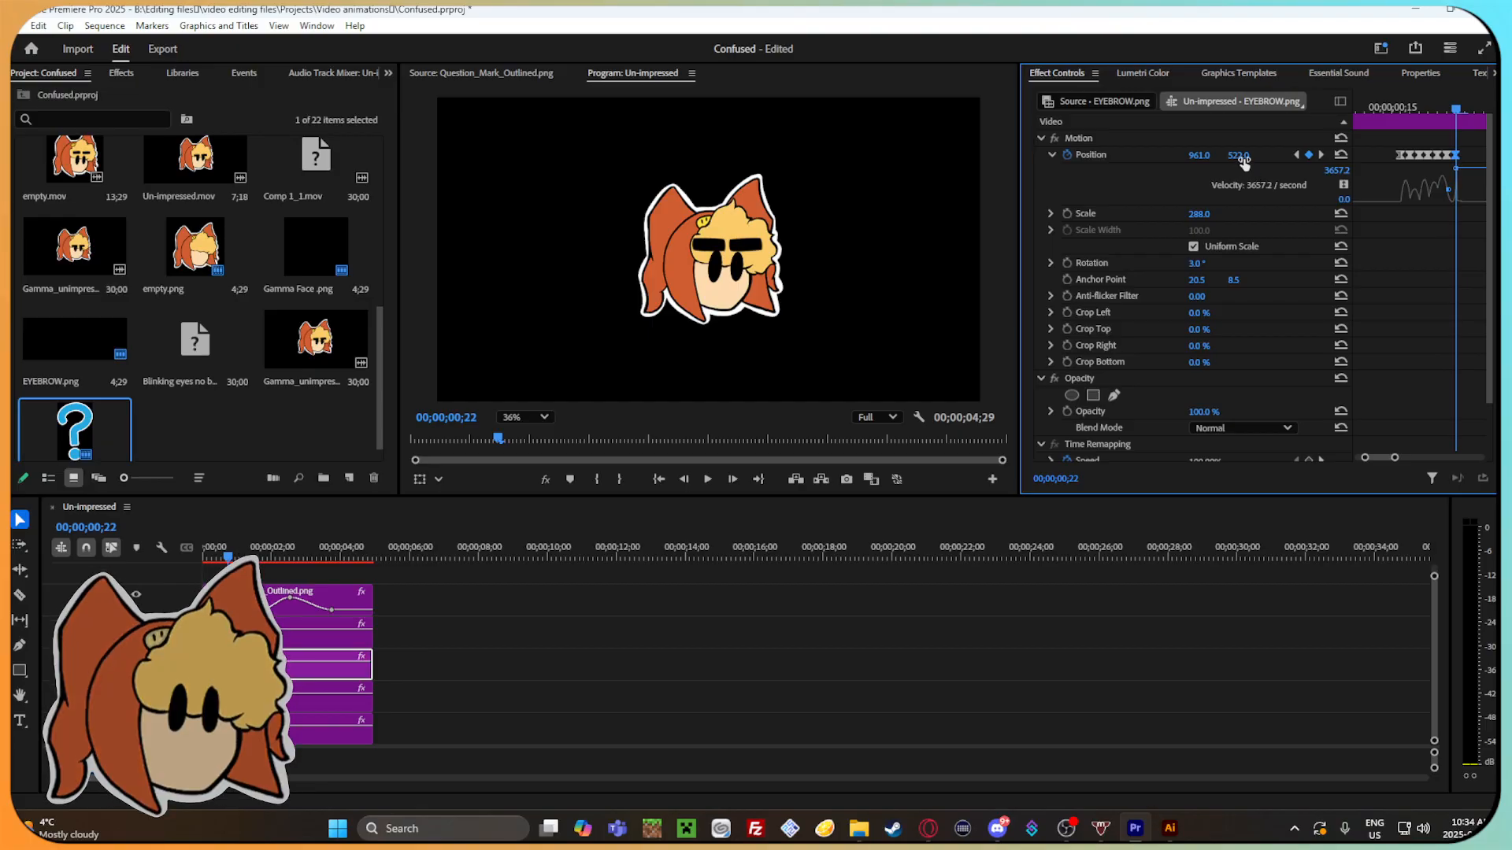
click(1448, 110)
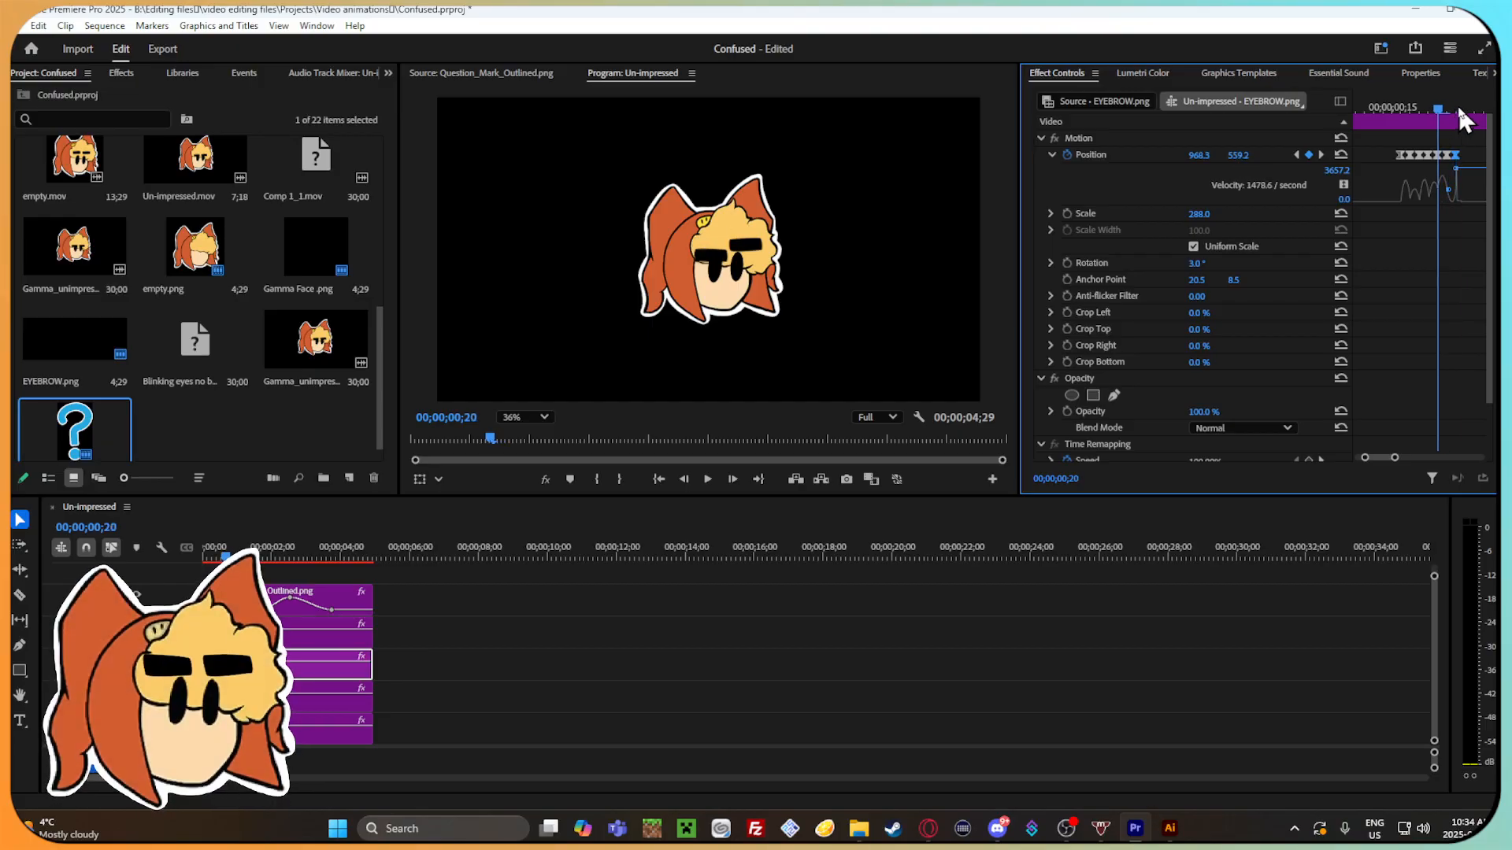
Set the left eyebrow's Position to 972.5, 529.9 at 00;00;00;21.
drag(1205, 158, 1249, 154)
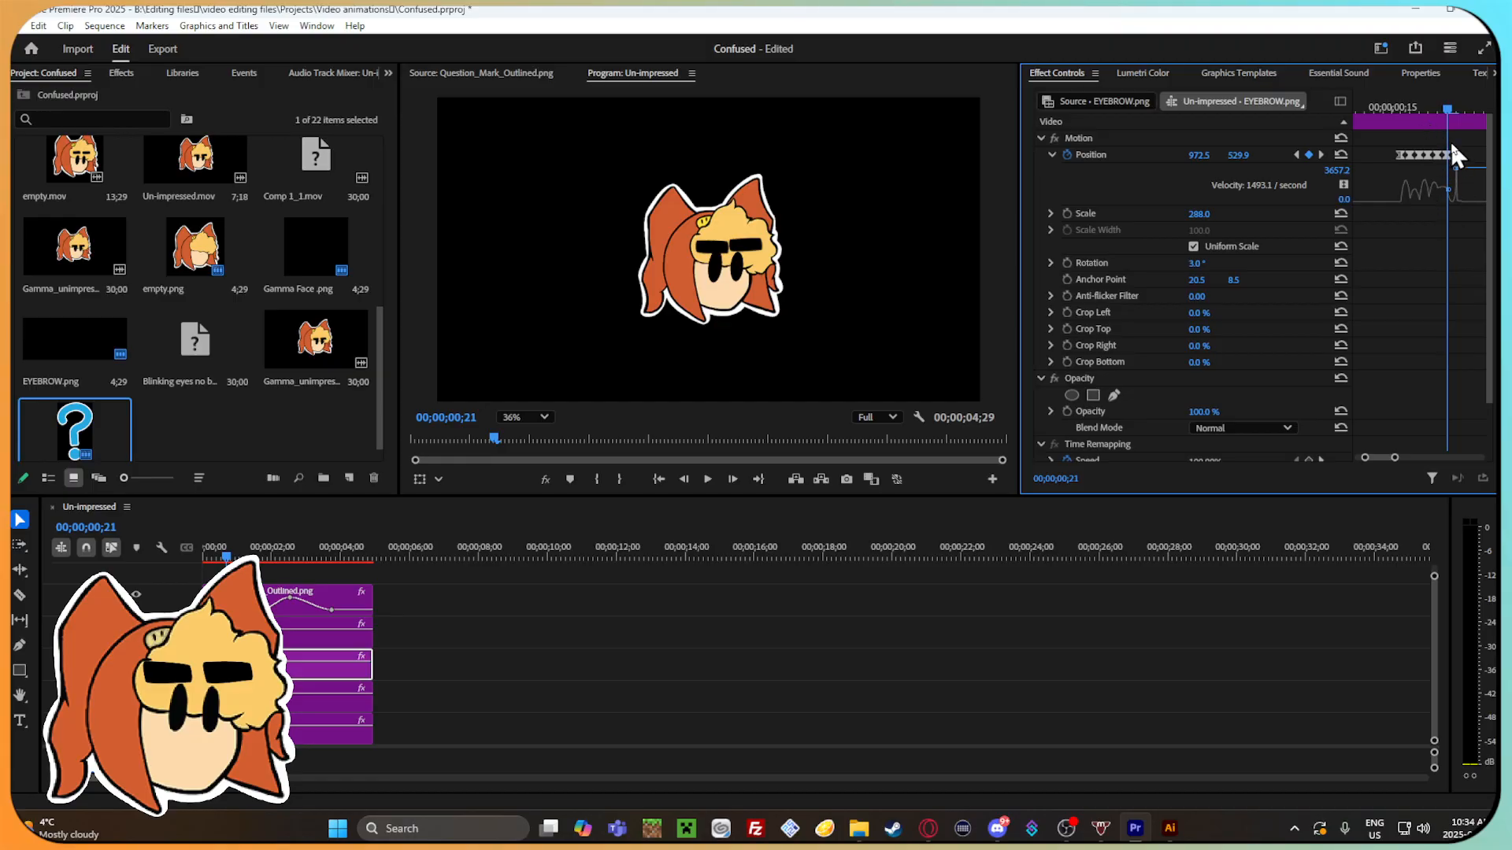
click(1472, 161)
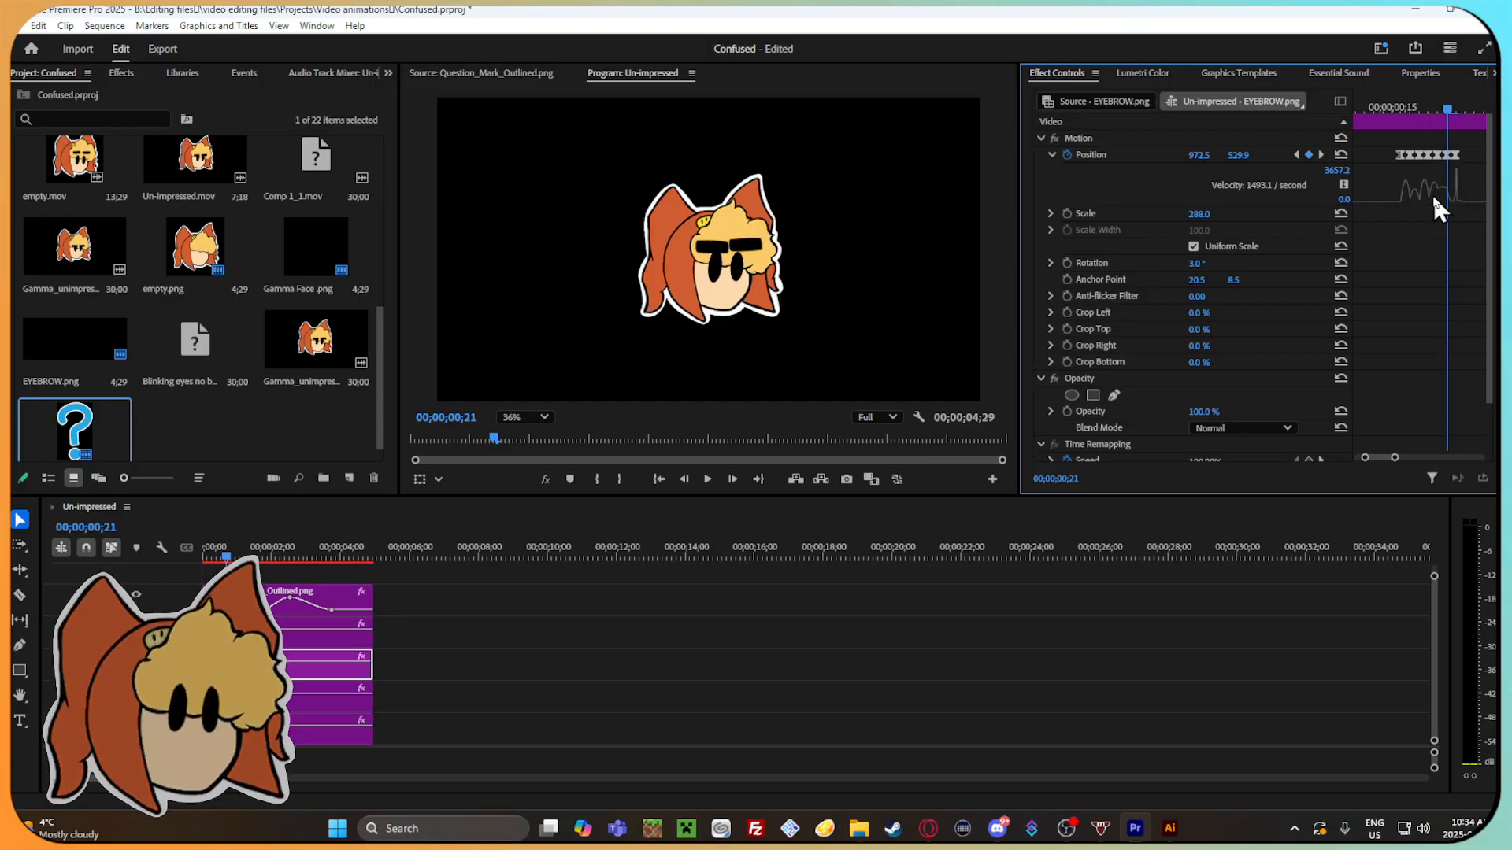
drag(1395, 459, 1395, 458)
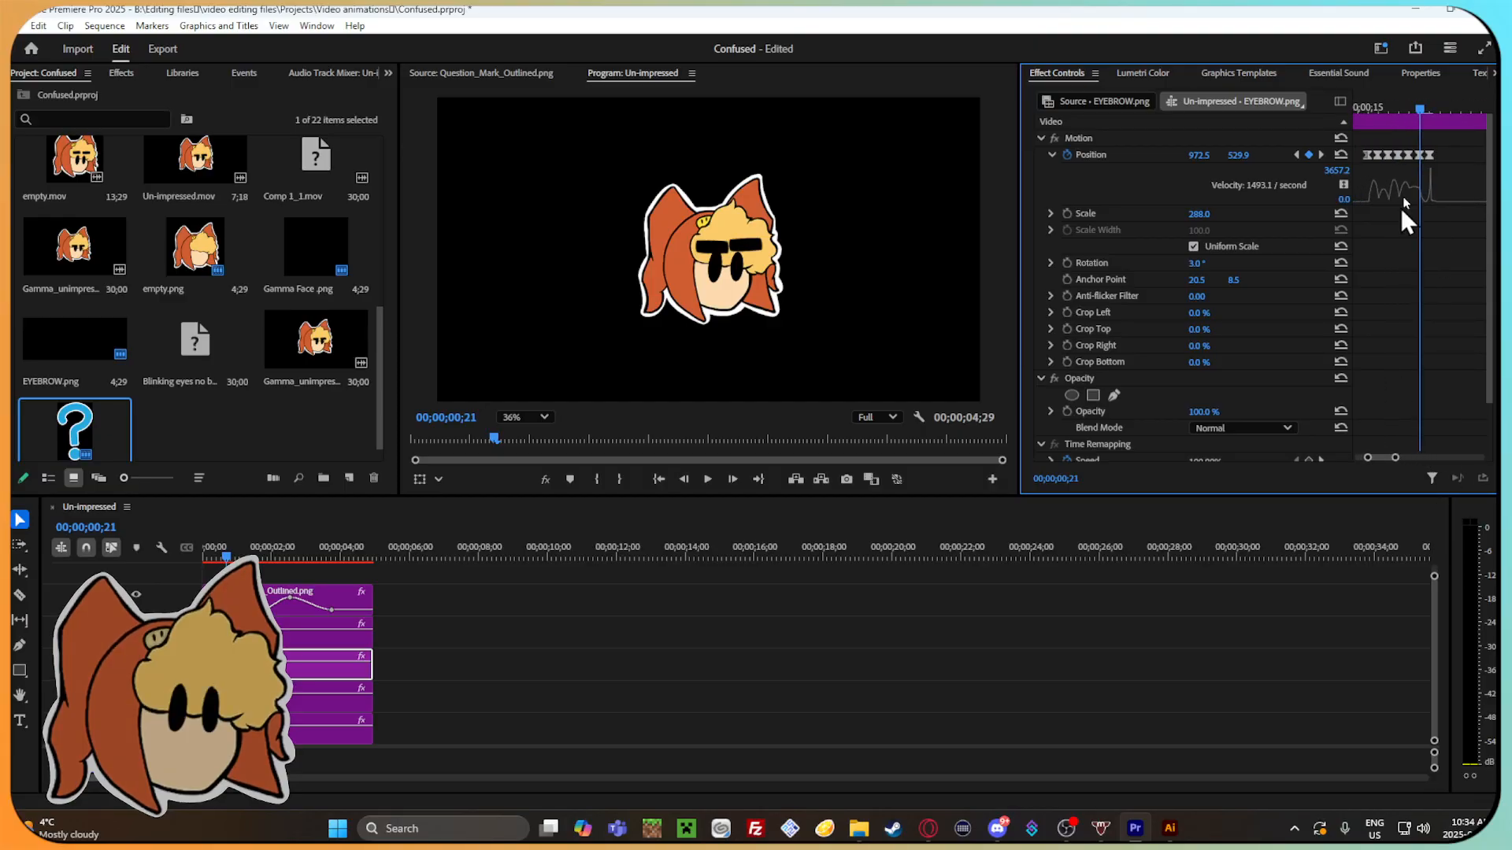
Widen the keyframe area and examine the left eyebrow's Position keyframes over the whole clip and around the opening bounce.
drag(1421, 118, 1356, 111)
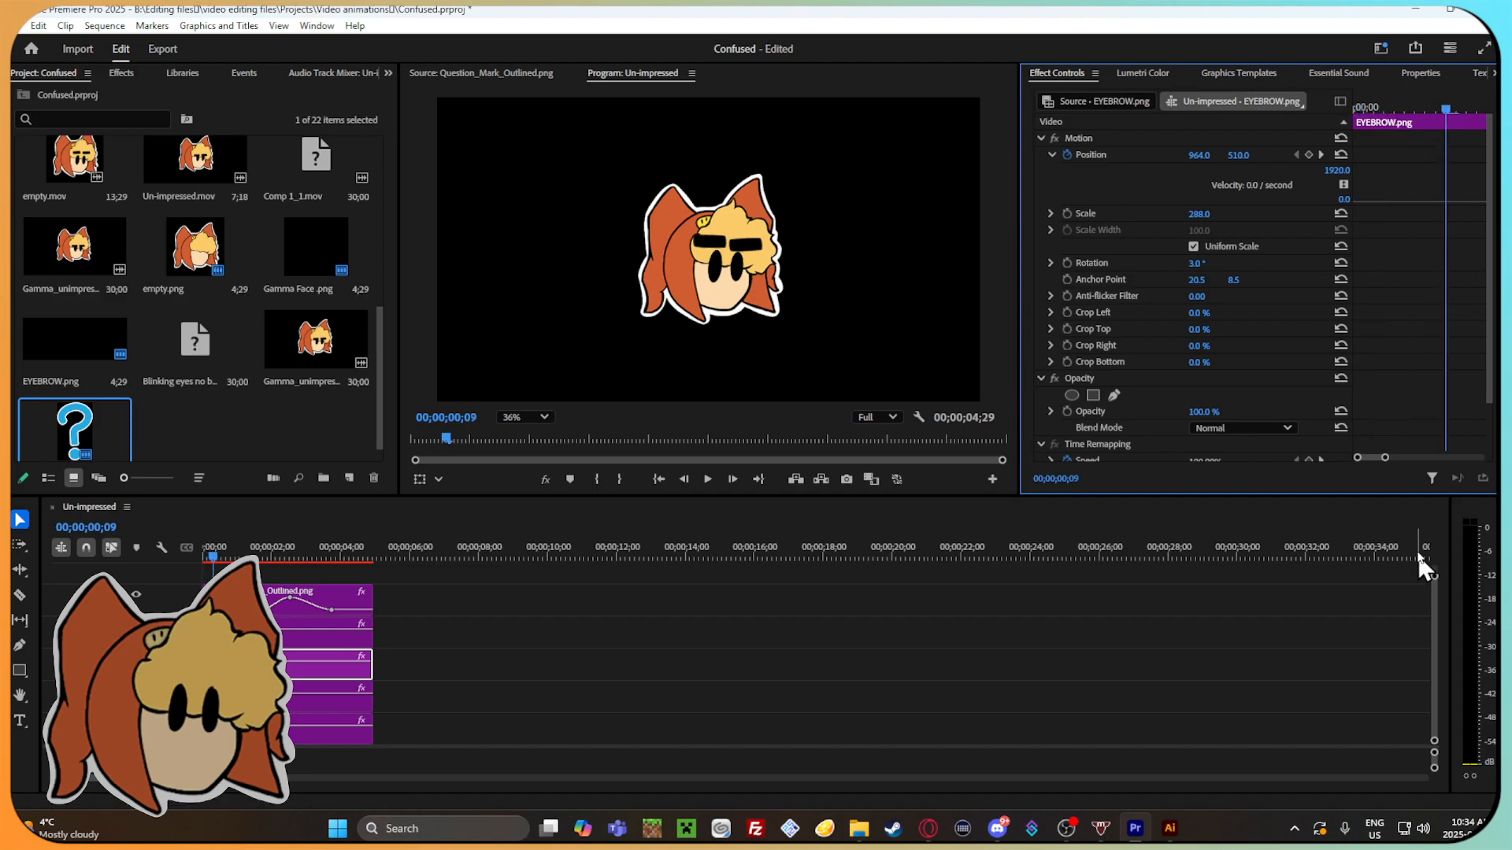
drag(1384, 459, 1429, 457)
right_click(1449, 254)
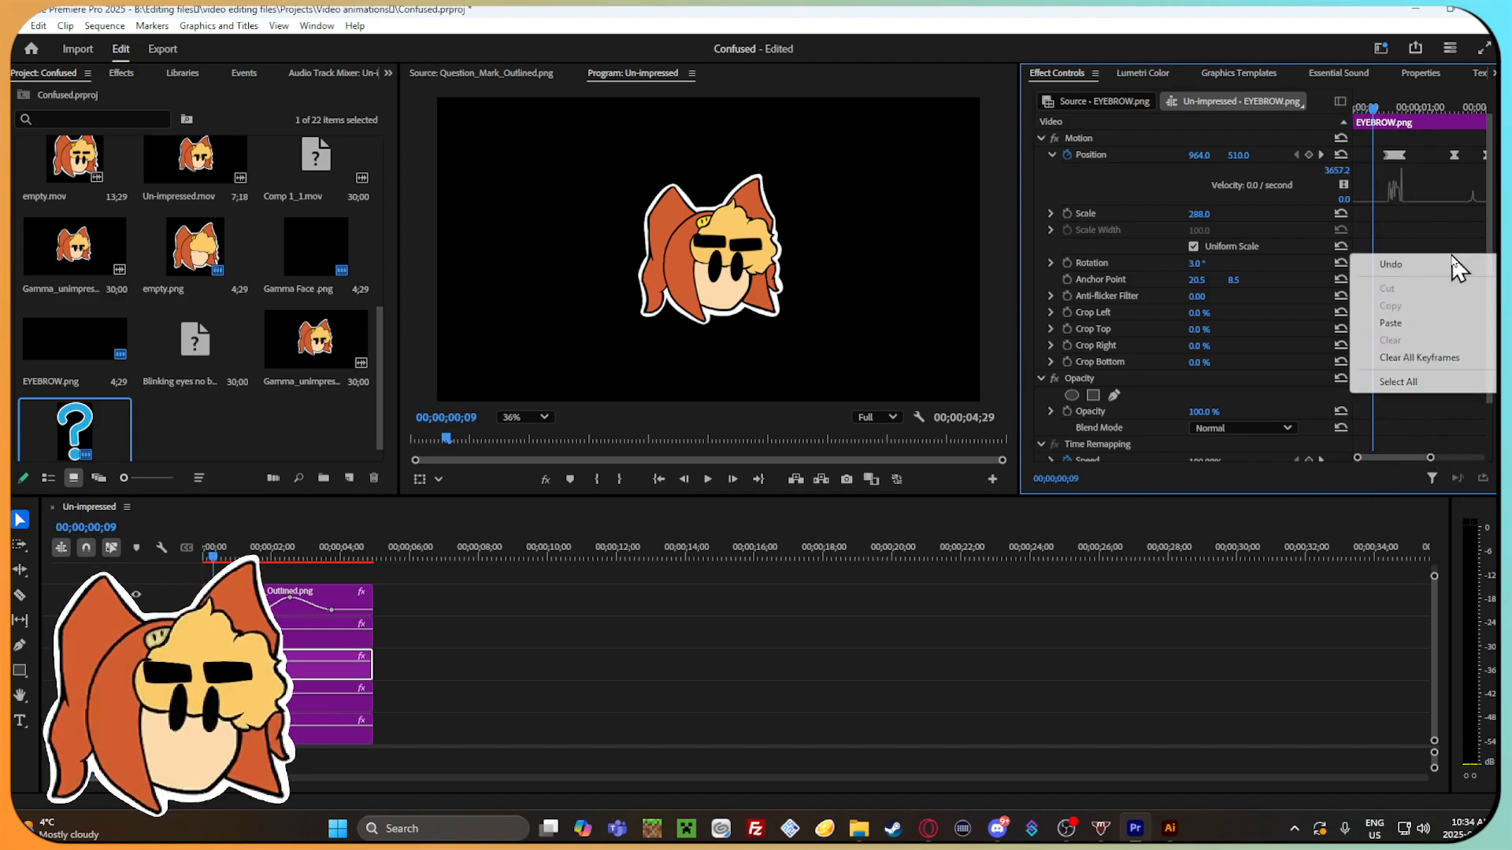
click(1431, 238)
drag(1408, 457, 1460, 458)
drag(1351, 254, 1235, 246)
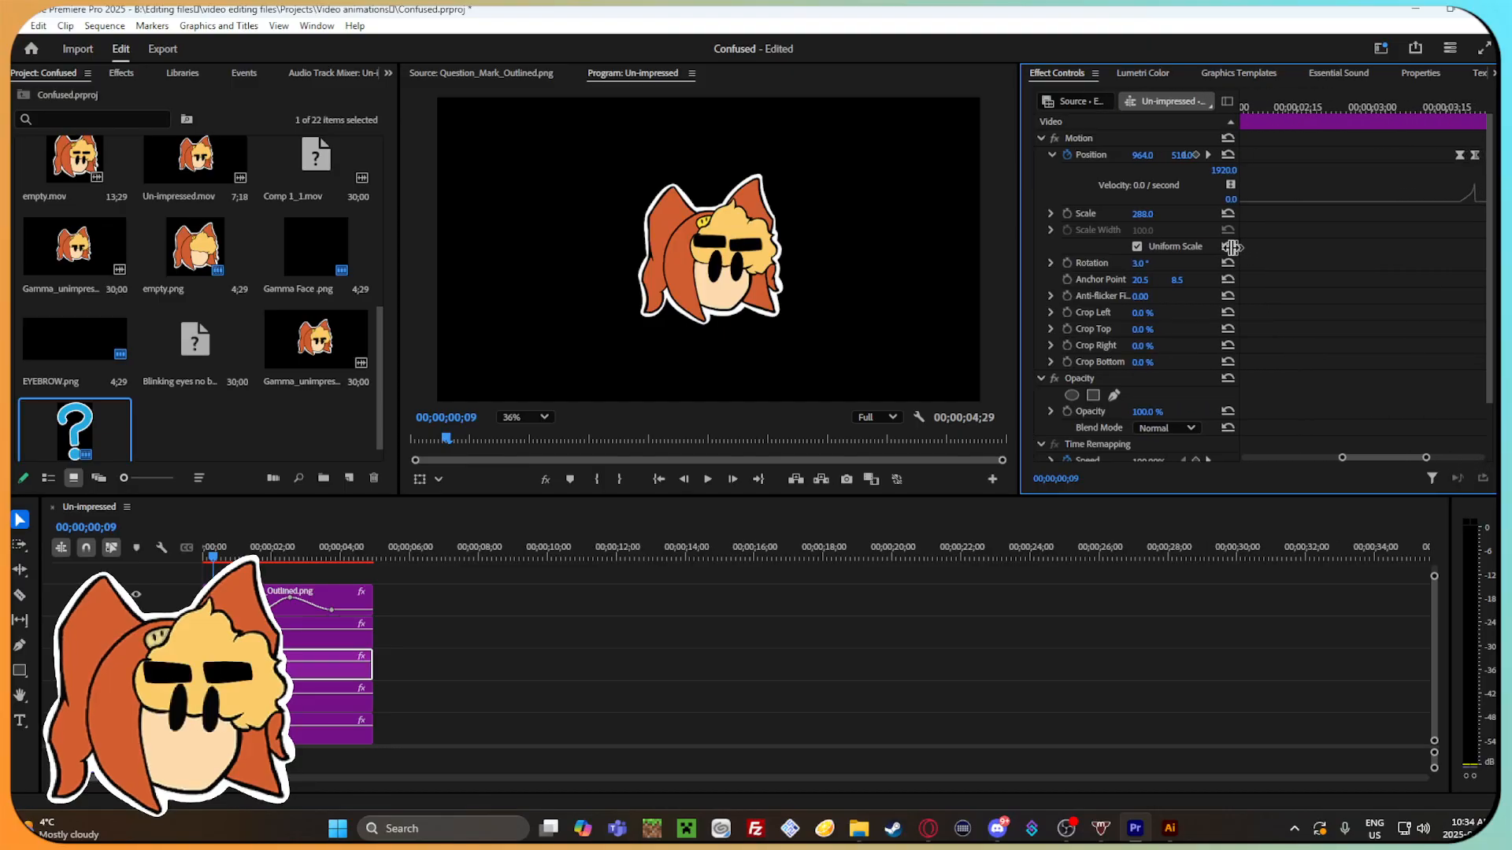
drag(1344, 458, 1244, 459)
click(1264, 111)
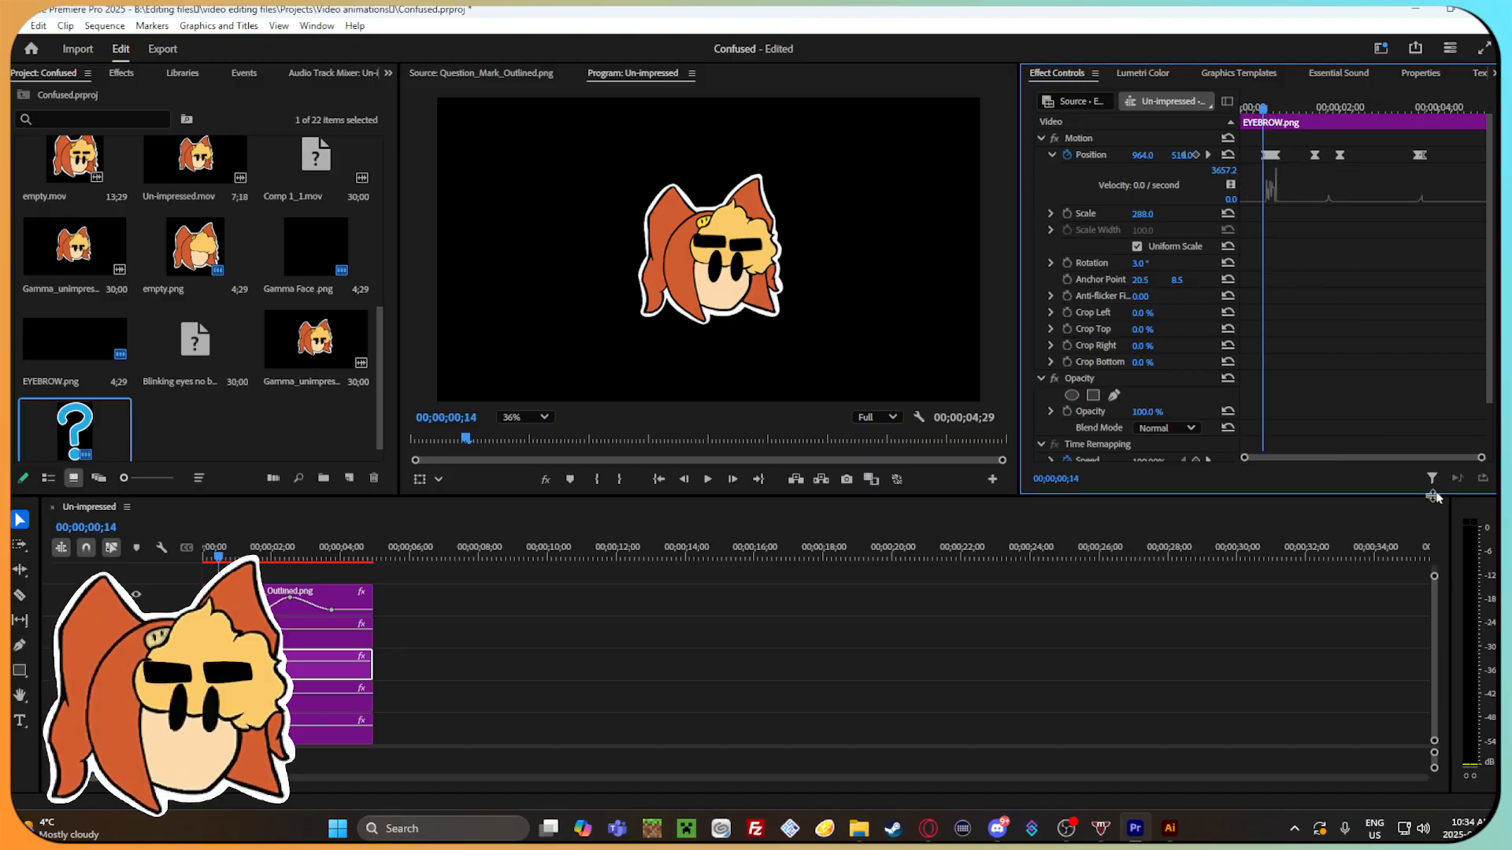
drag(1480, 457, 1356, 457)
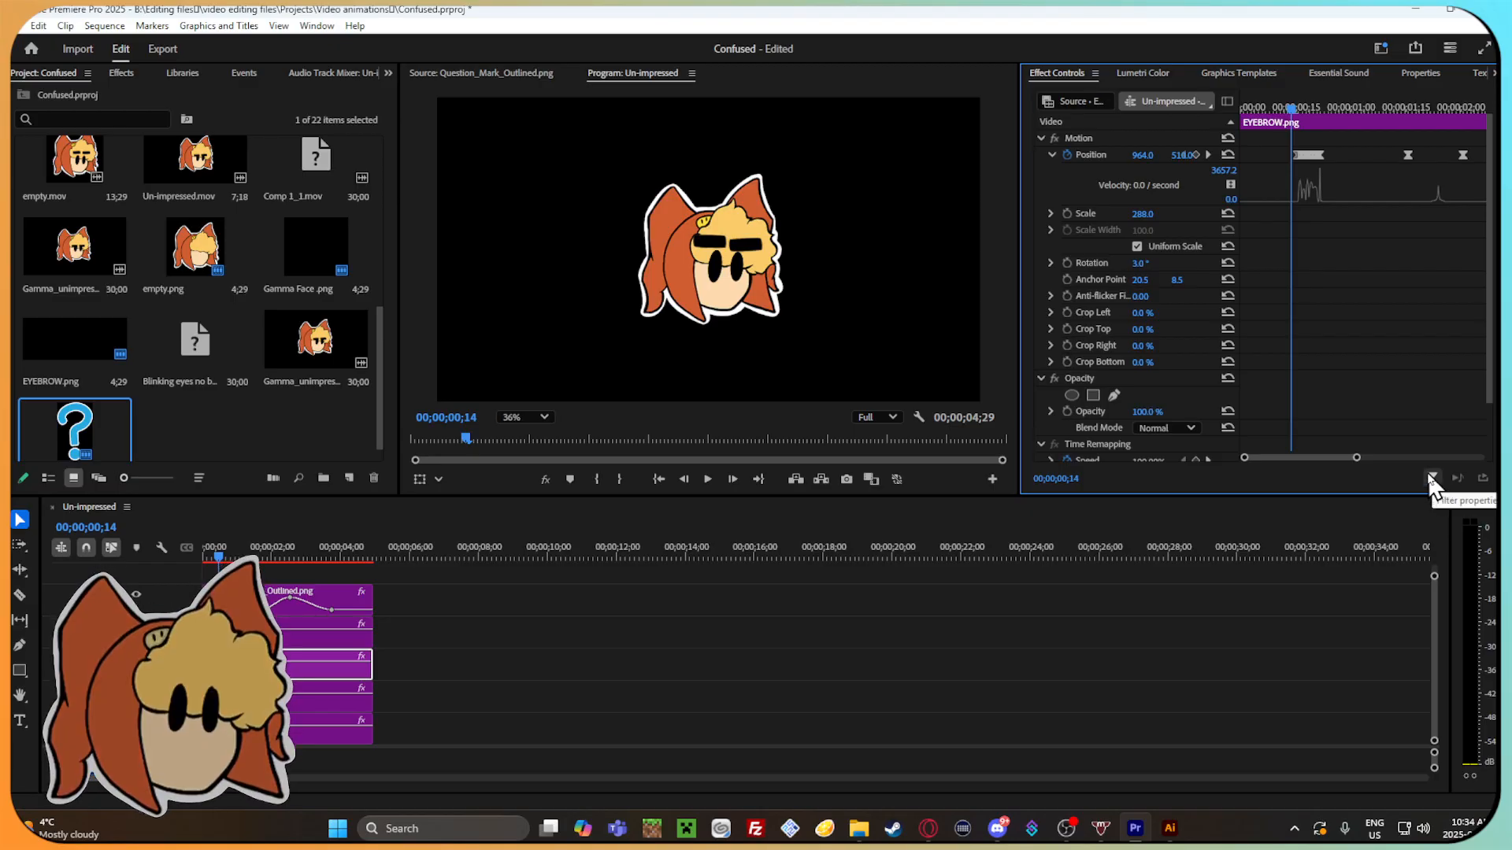
drag(1348, 459, 1329, 461)
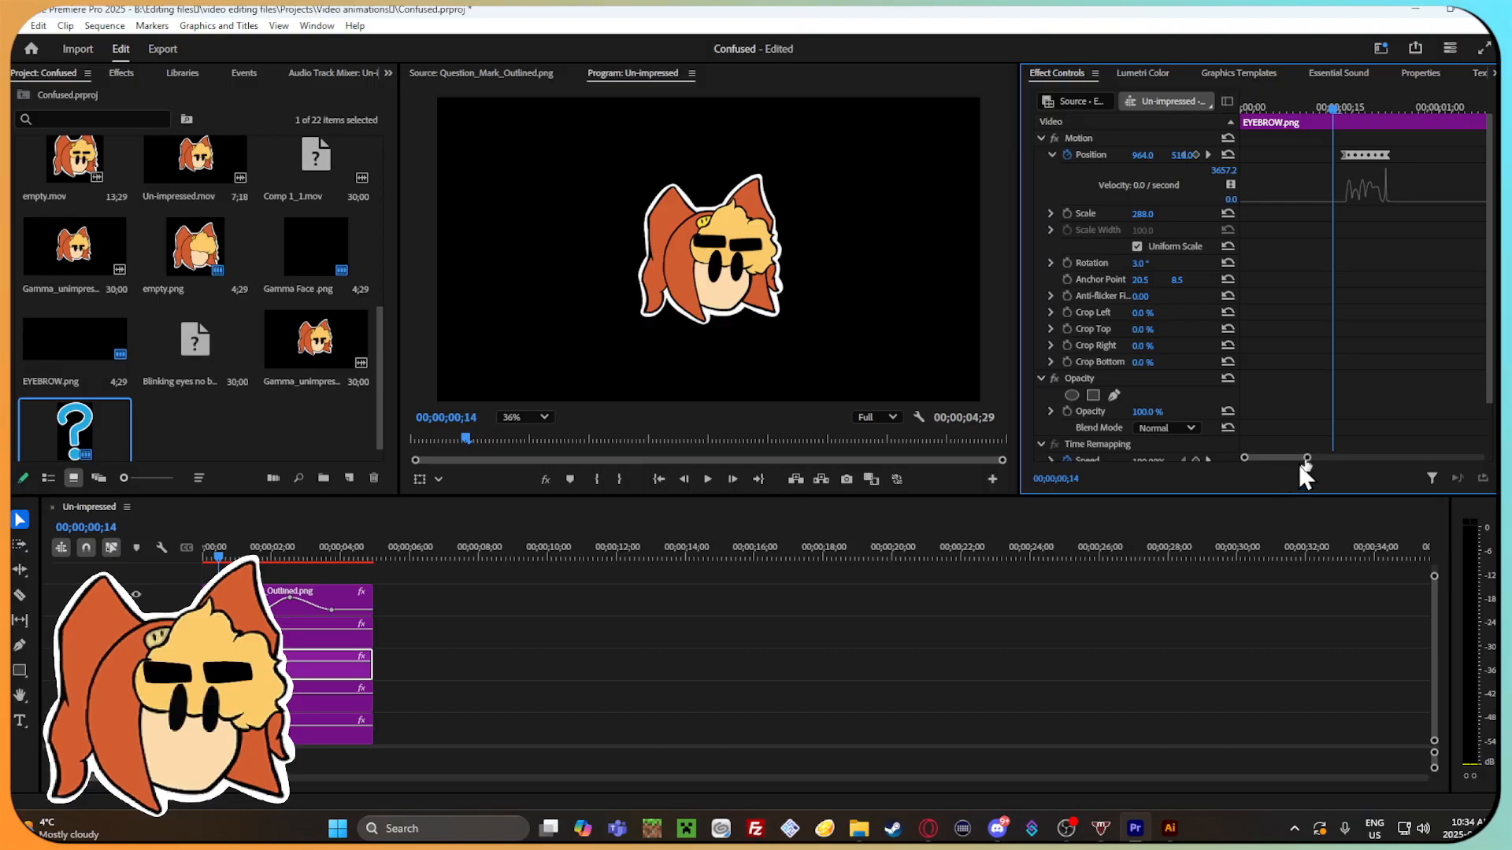
drag(1305, 460, 1289, 458)
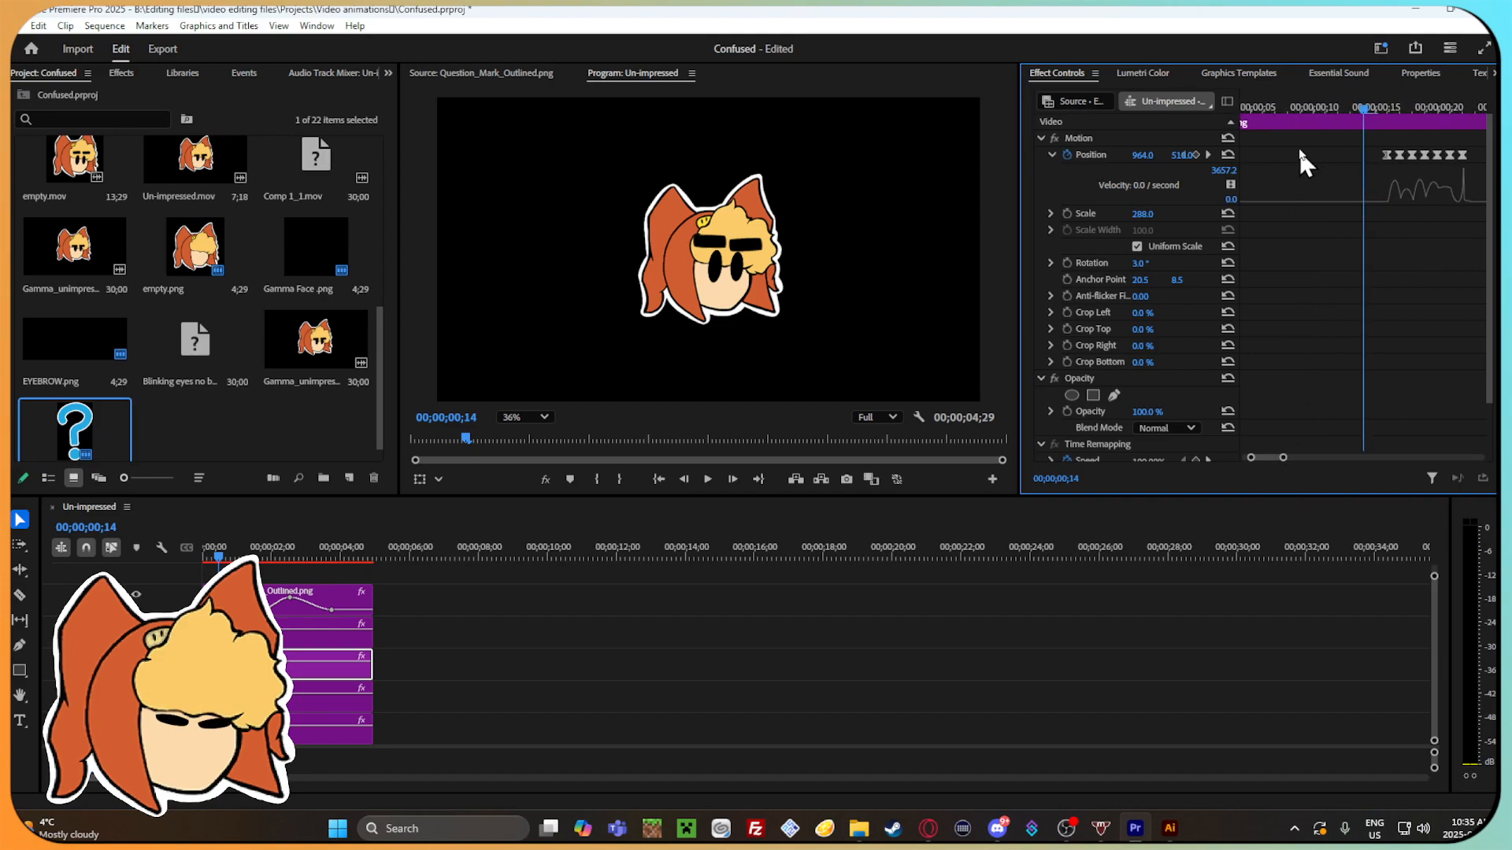
drag(1282, 458, 1289, 456)
Step through the left eyebrow's opening bounce and set its horizontal position to 962.5 at 00;00;00;21.
click(1383, 110)
drag(1383, 117, 1404, 124)
key(Right)
key(Right)
key(Right)
key(Right)
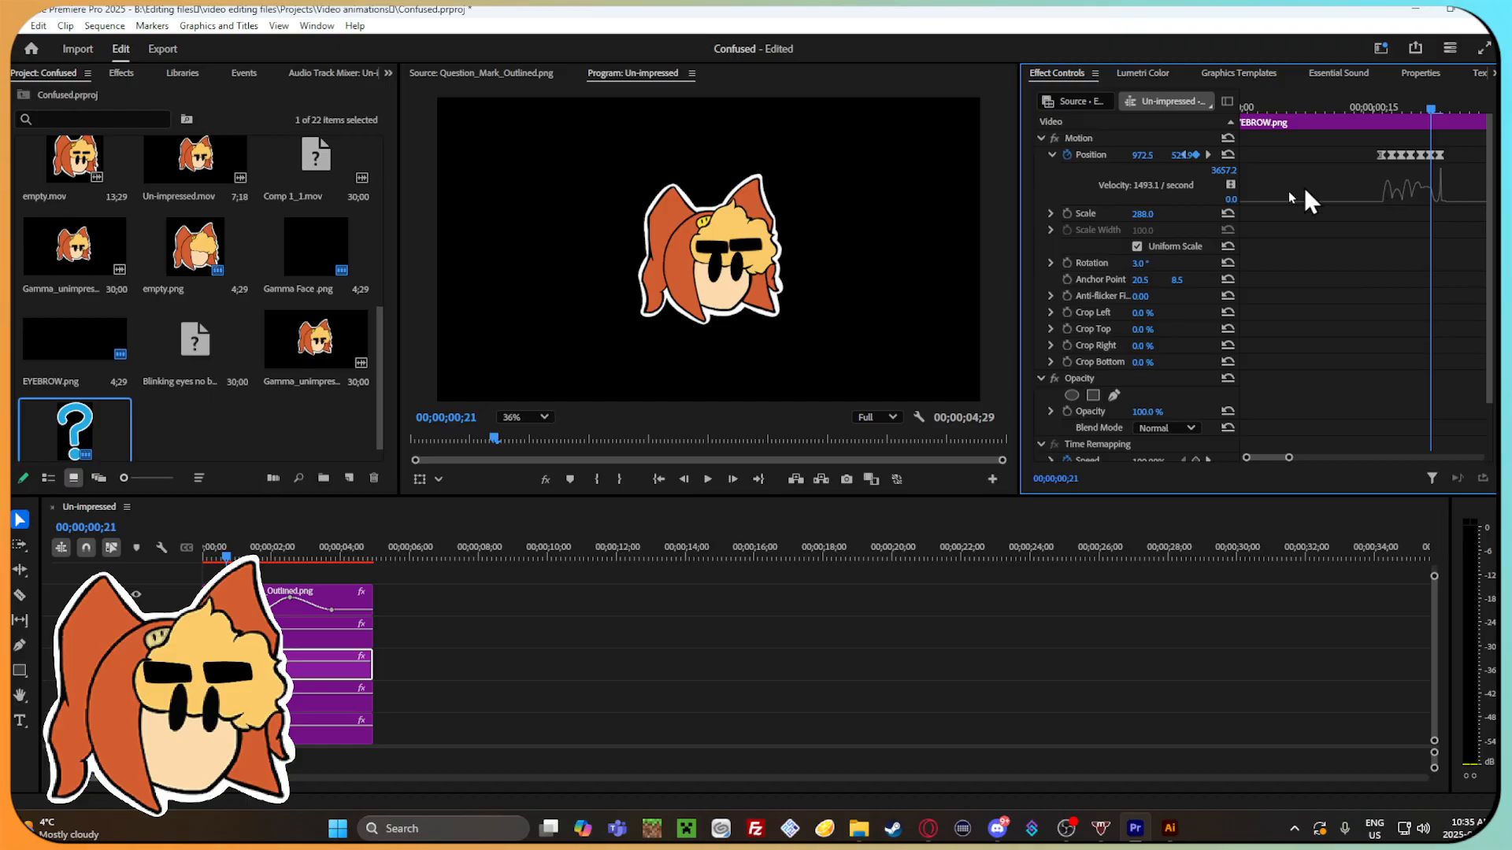
key(Left)
drag(1164, 158, 1164, 159)
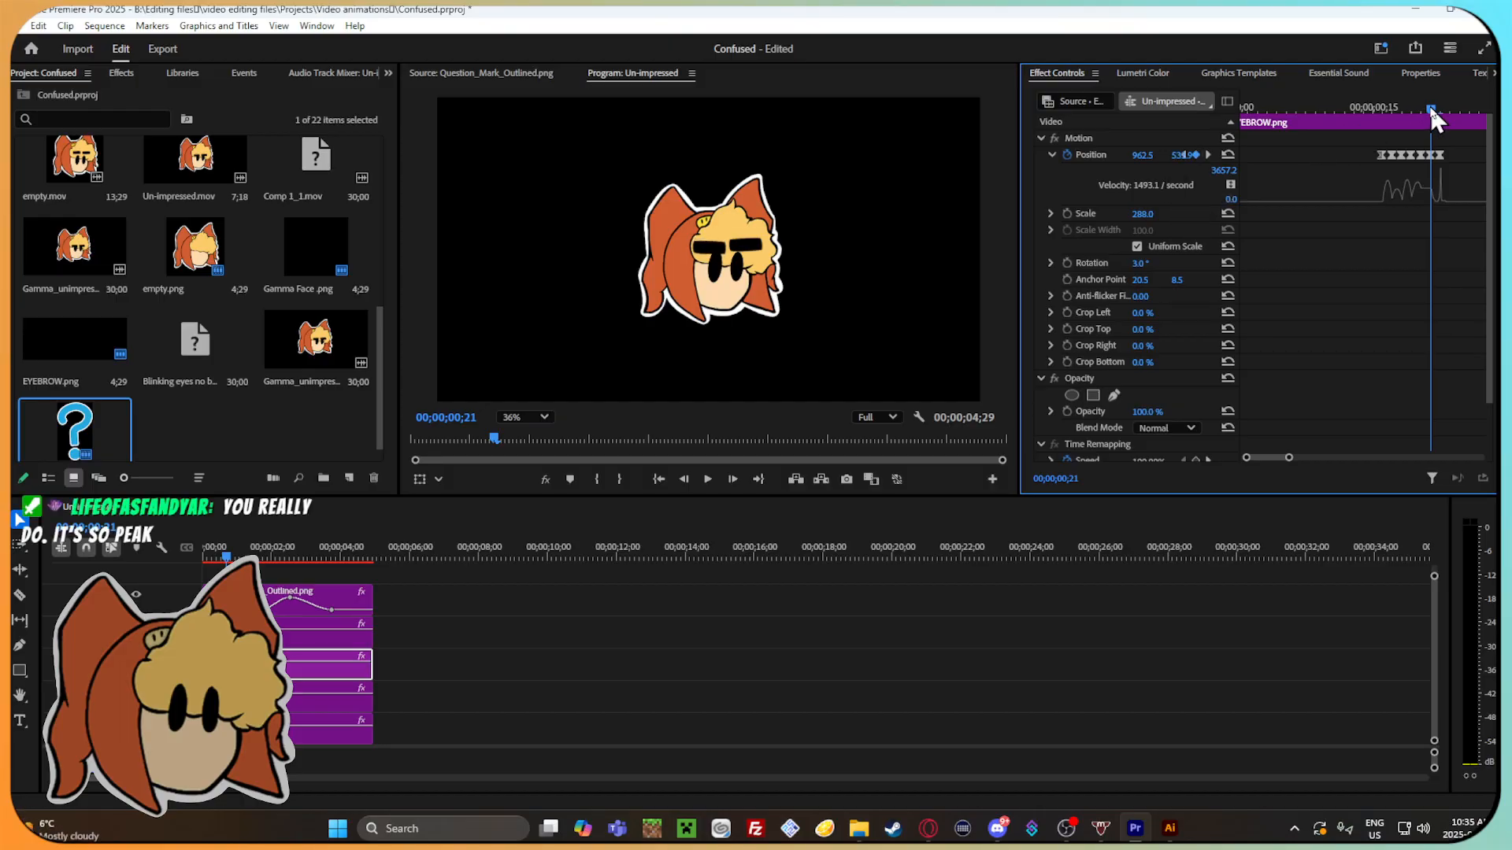
drag(1425, 103, 1445, 161)
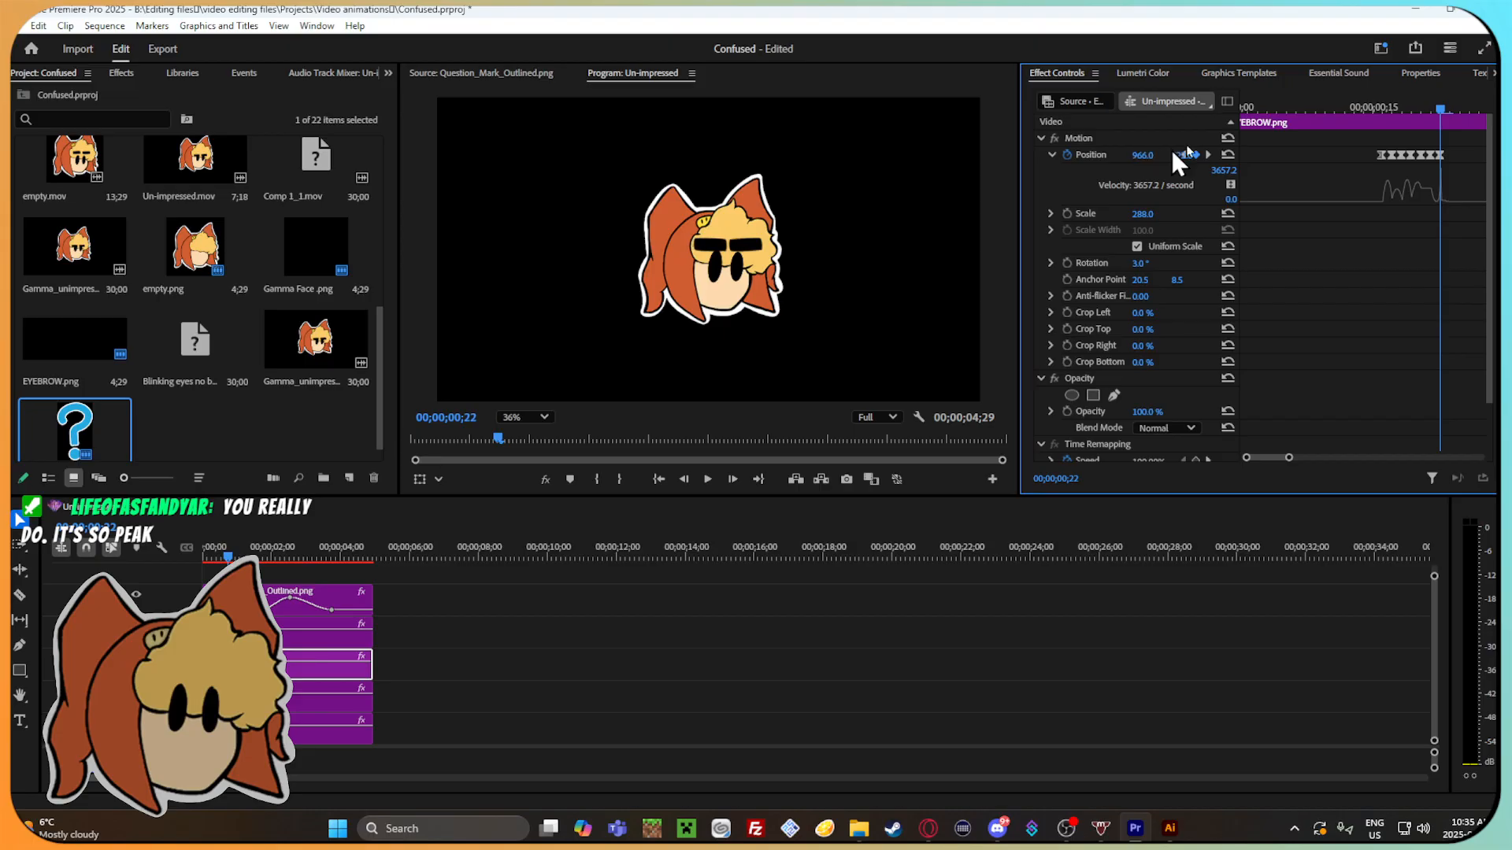
Delete all of the left eyebrow's opening bounce Position keyframes from 00;00;00;16 to 00;00;00;22.
drag(1443, 110, 1383, 117)
drag(1466, 177, 1351, 127)
right_click(1394, 163)
click(1424, 193)
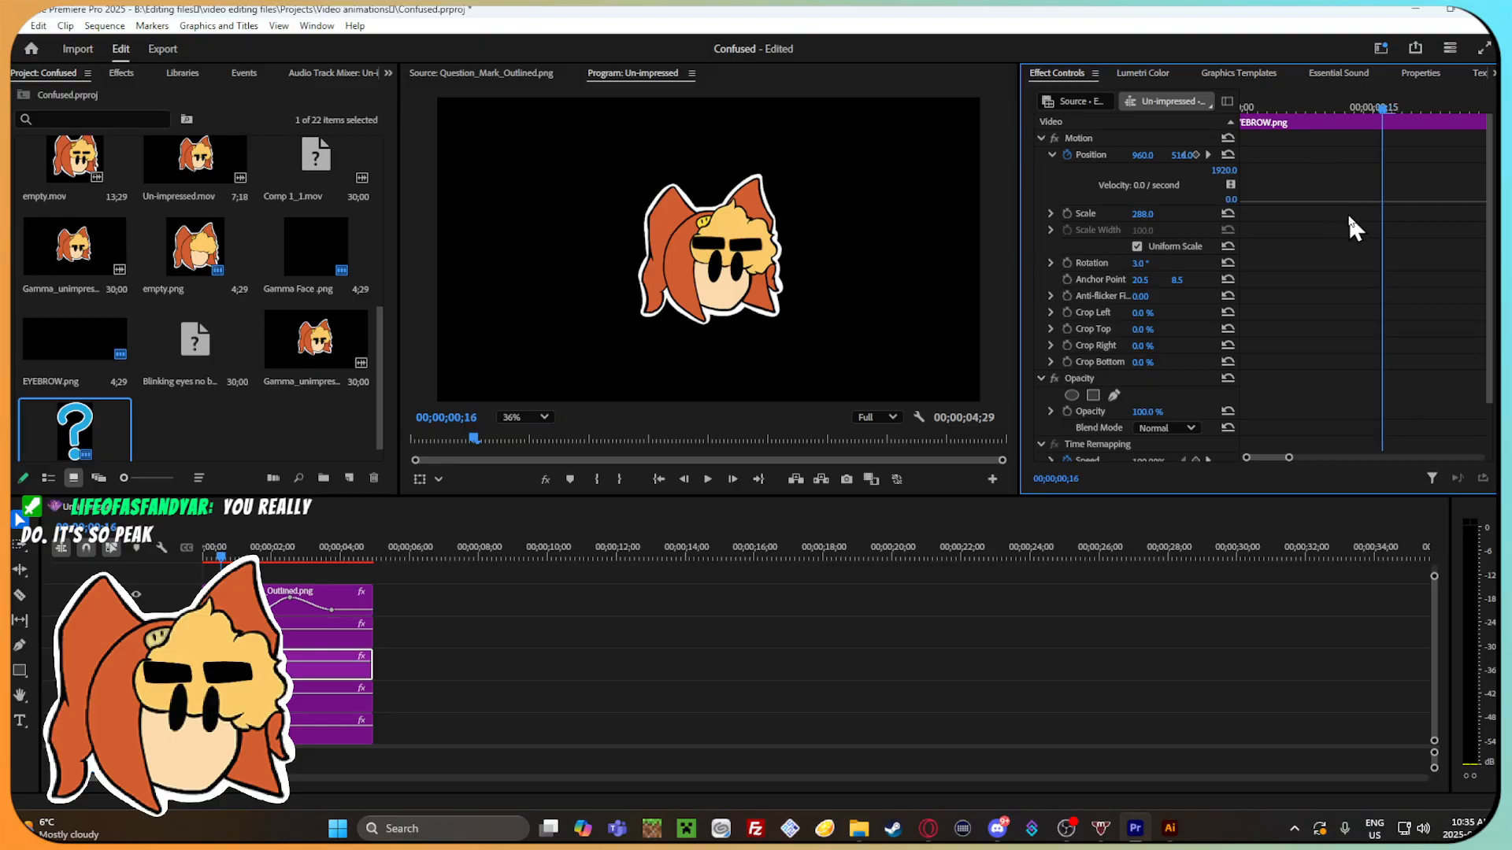
Add a left eyebrow Position keyframe of 960, 516 at 00;00;00;16.
click(1192, 157)
click(1240, 177)
drag(1241, 168, 1282, 168)
click(1238, 155)
drag(1390, 108, 1409, 110)
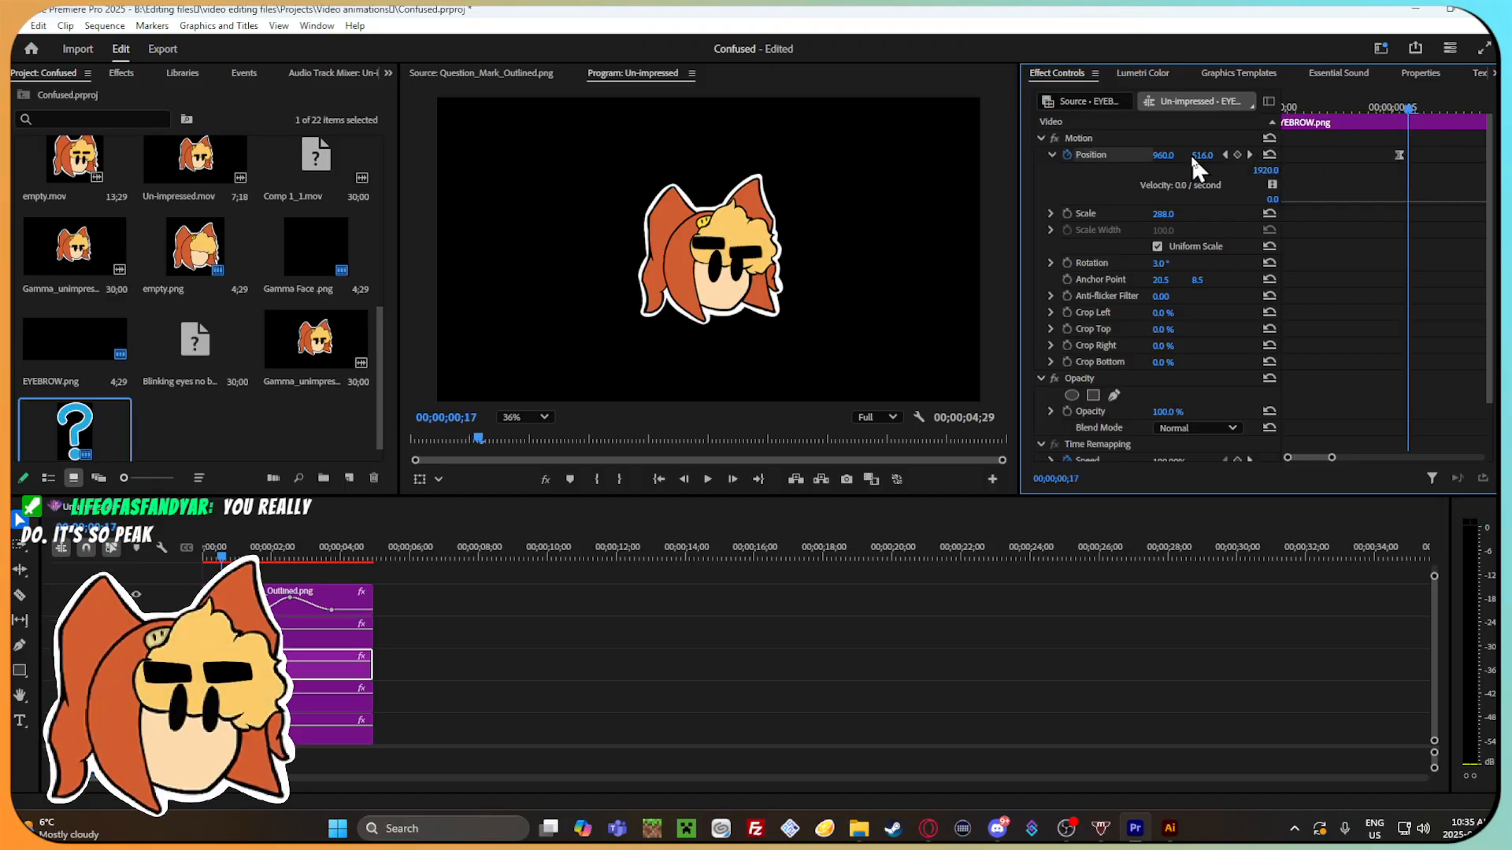
Rebuild the left eyebrow's vertical bounce with Position keyframes on every frame from 00;00;00;17 to 00;00;00;22, using 960, 568.7 at 00;00;00;21.
drag(1197, 157, 1241, 157)
key(Right)
key(Right)
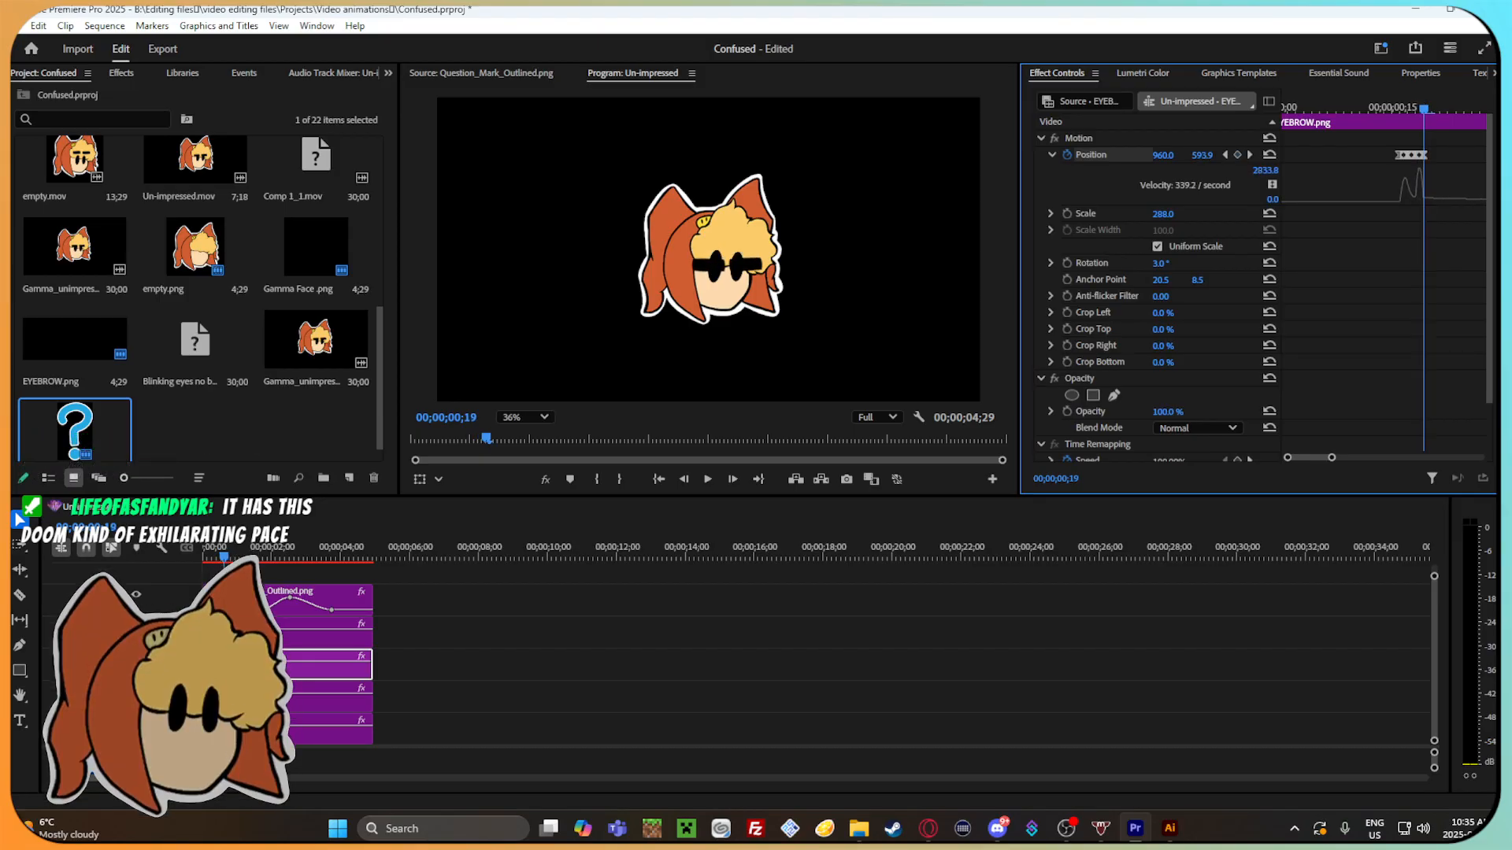
key(Right)
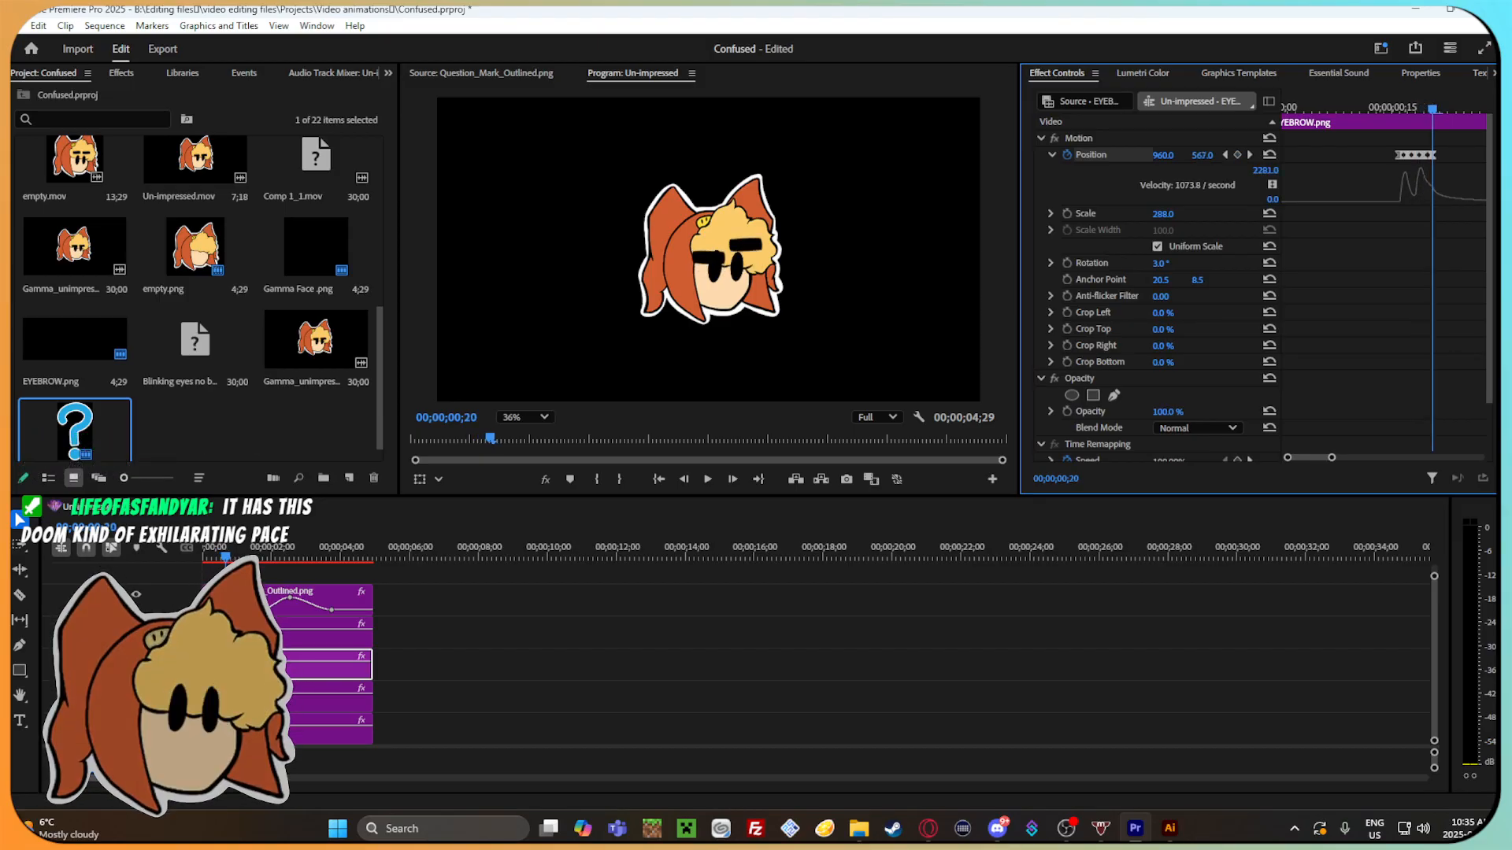
key(Right)
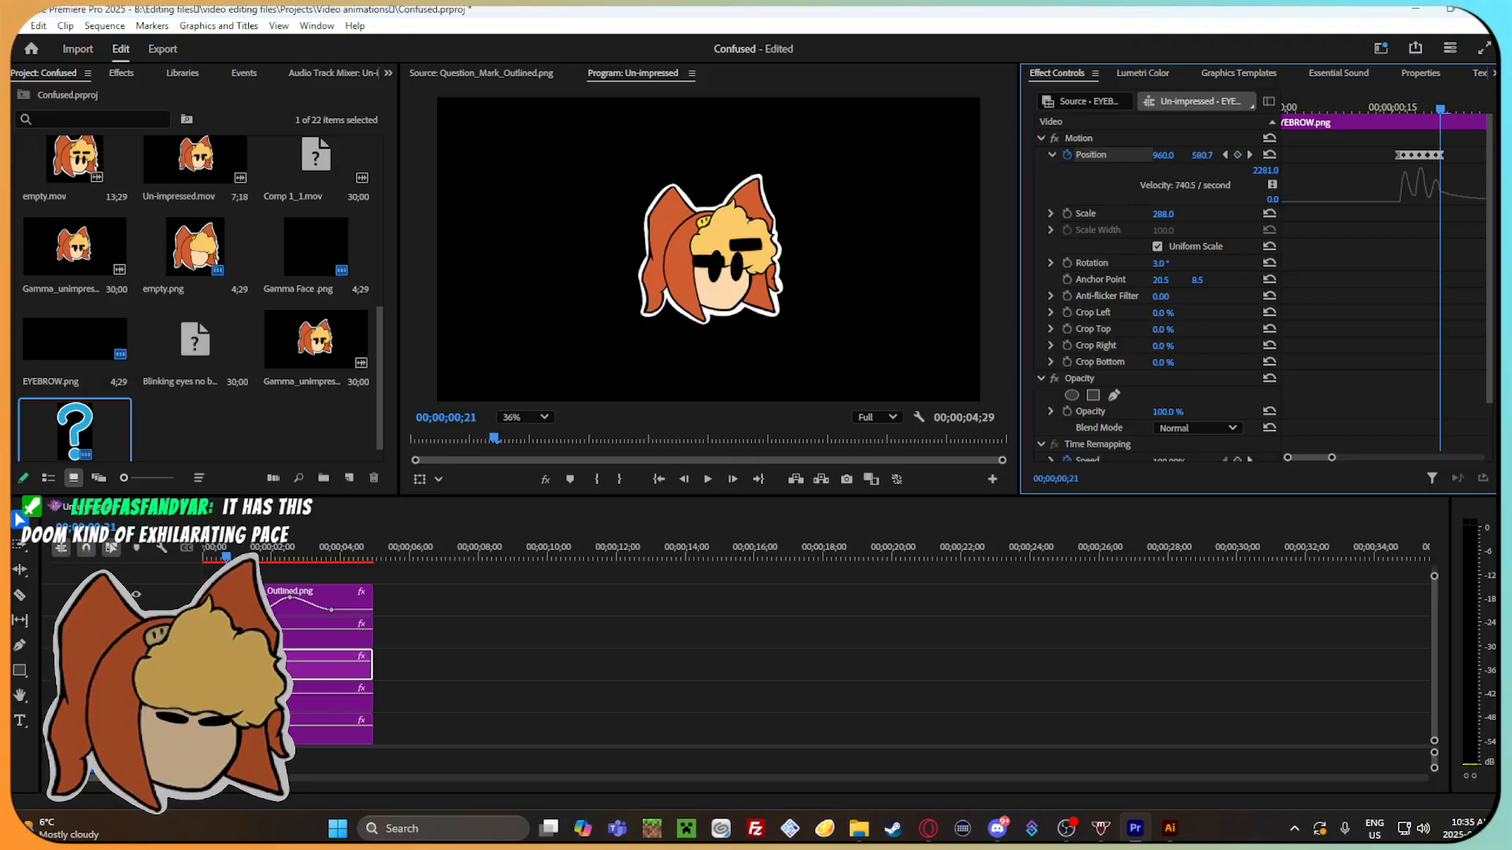
key(Right)
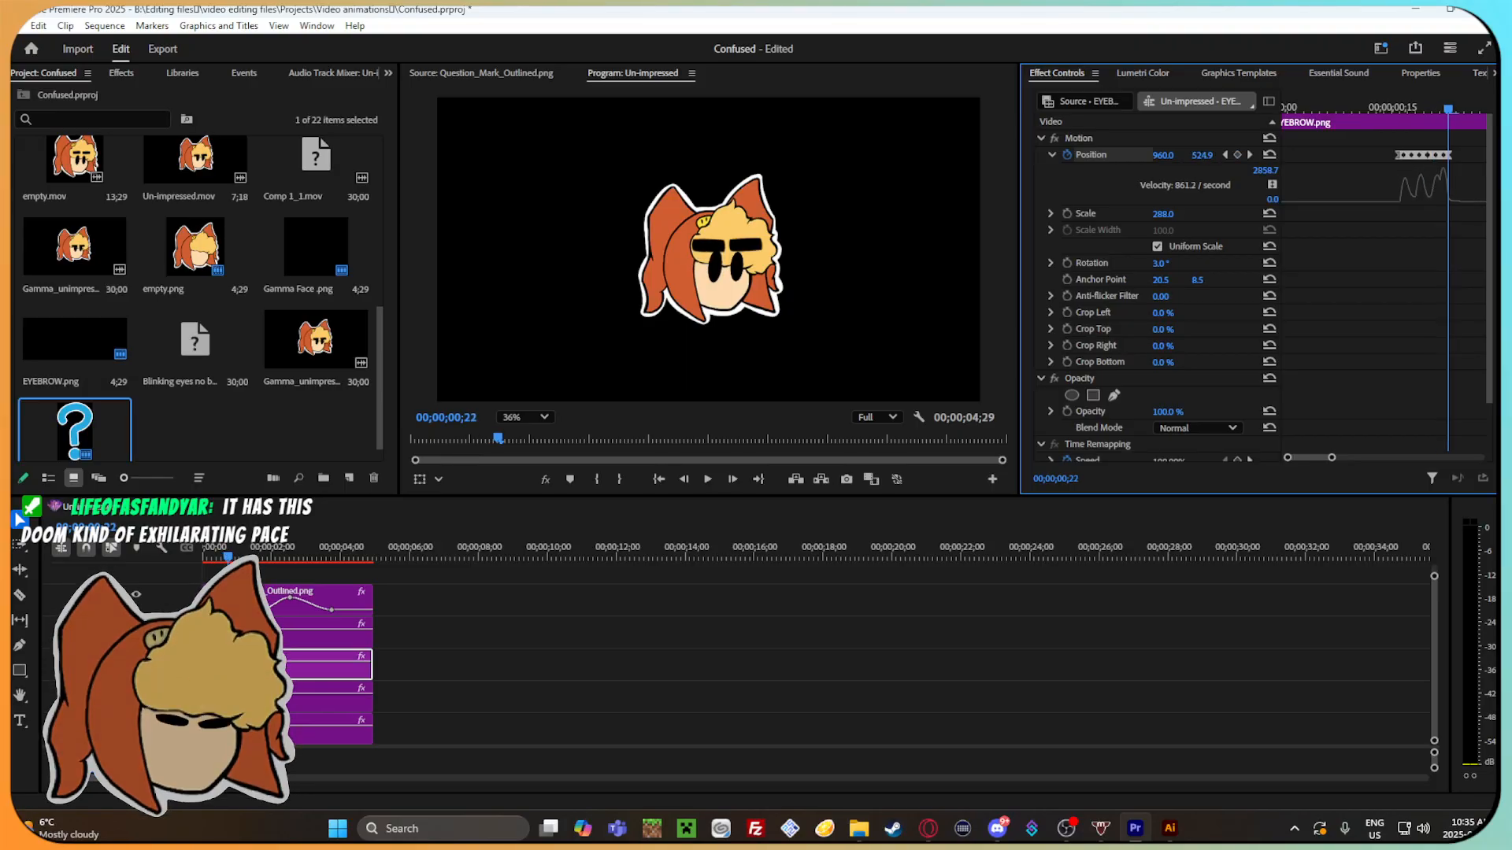
click(1238, 155)
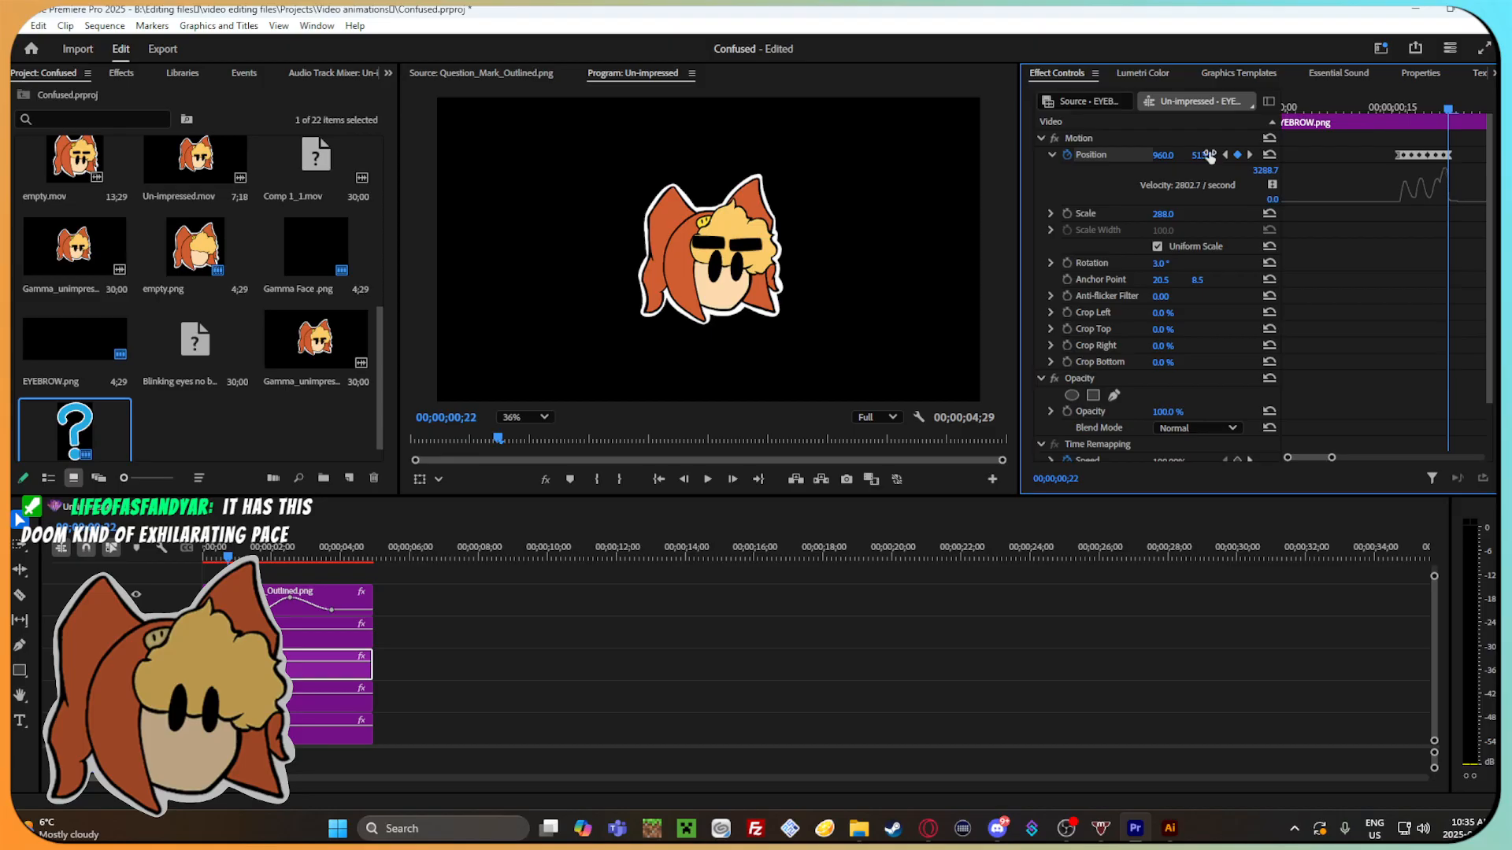
drag(1450, 104, 1448, 146)
drag(1332, 457, 1351, 458)
mouse_move(1378, 108)
mouse_down()
mouse_move(1356, 108)
mouse_move(1384, 132)
mouse_move(1342, 125)
mouse_move(1417, 119)
mouse_move(1358, 105)
mouse_move(1422, 135)
mouse_move(1351, 136)
mouse_move(1391, 138)
mouse_move(1374, 134)
mouse_up()
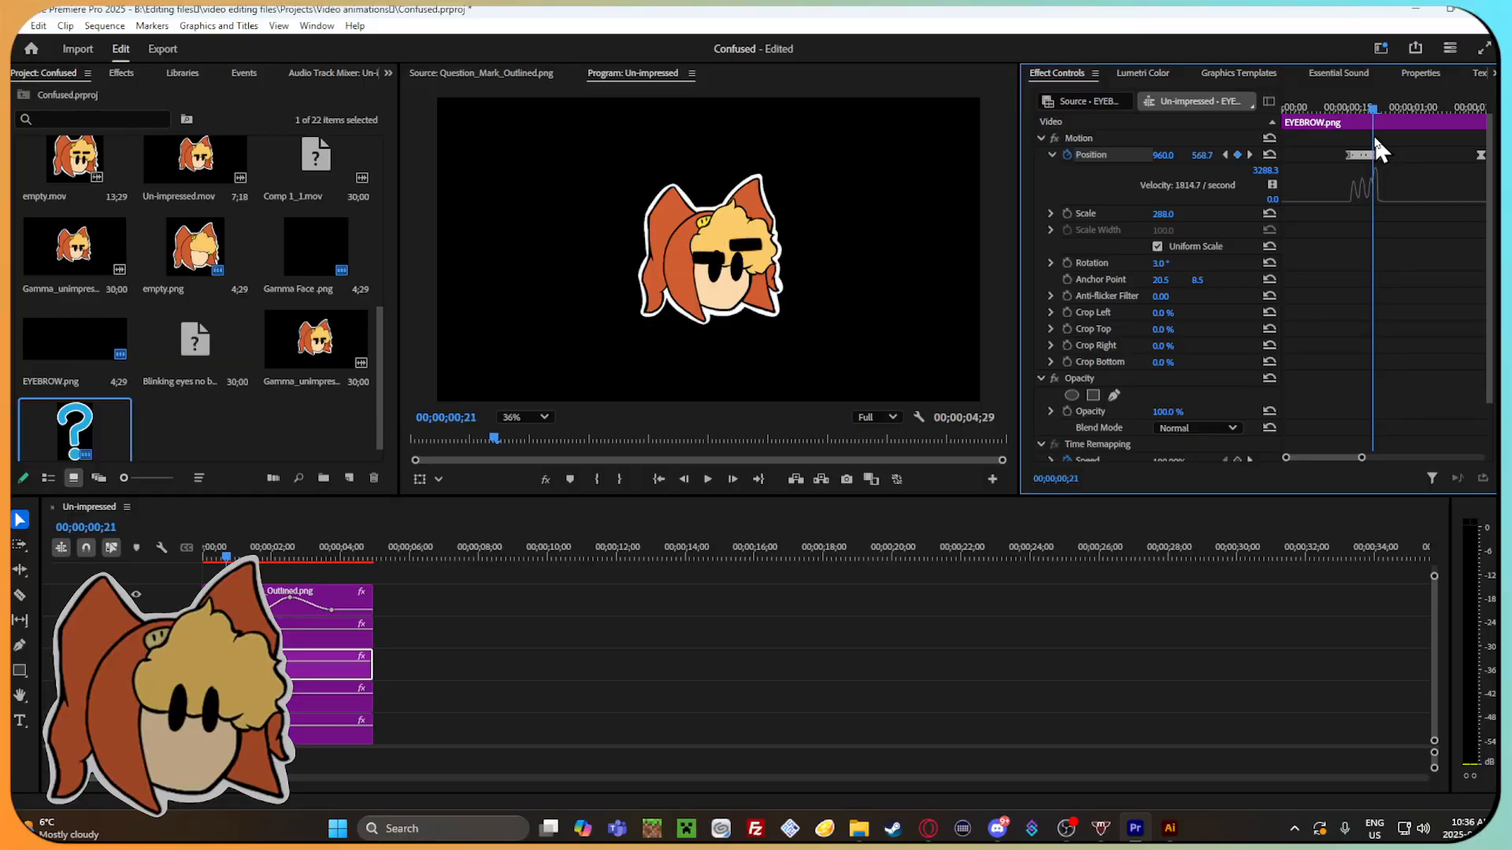
Lower the right eyebrow's vertical position at its 00;00;00;20 keyframe.
click(331, 632)
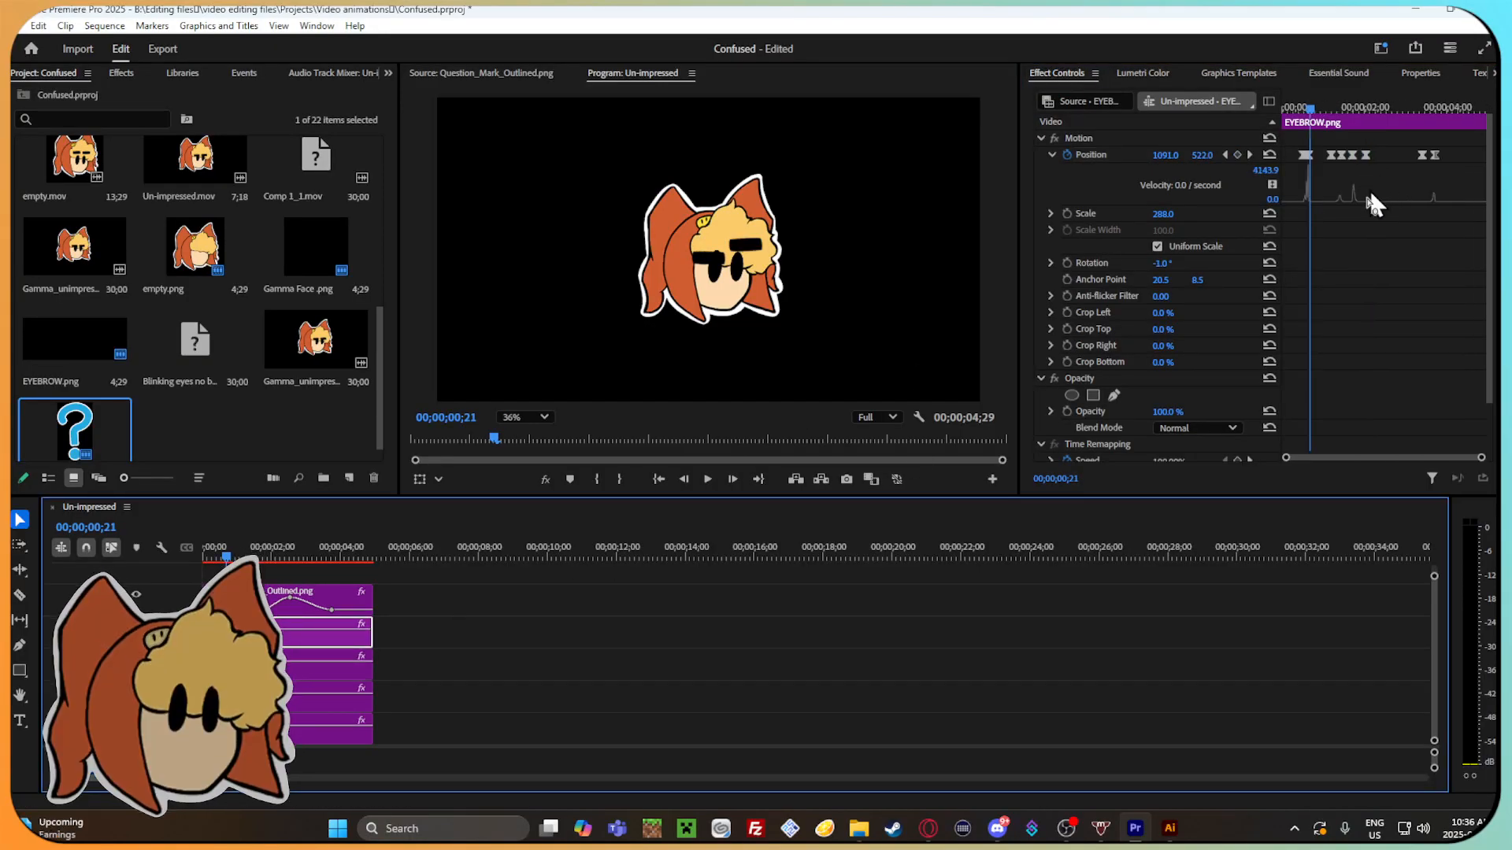
drag(1482, 457, 1405, 441)
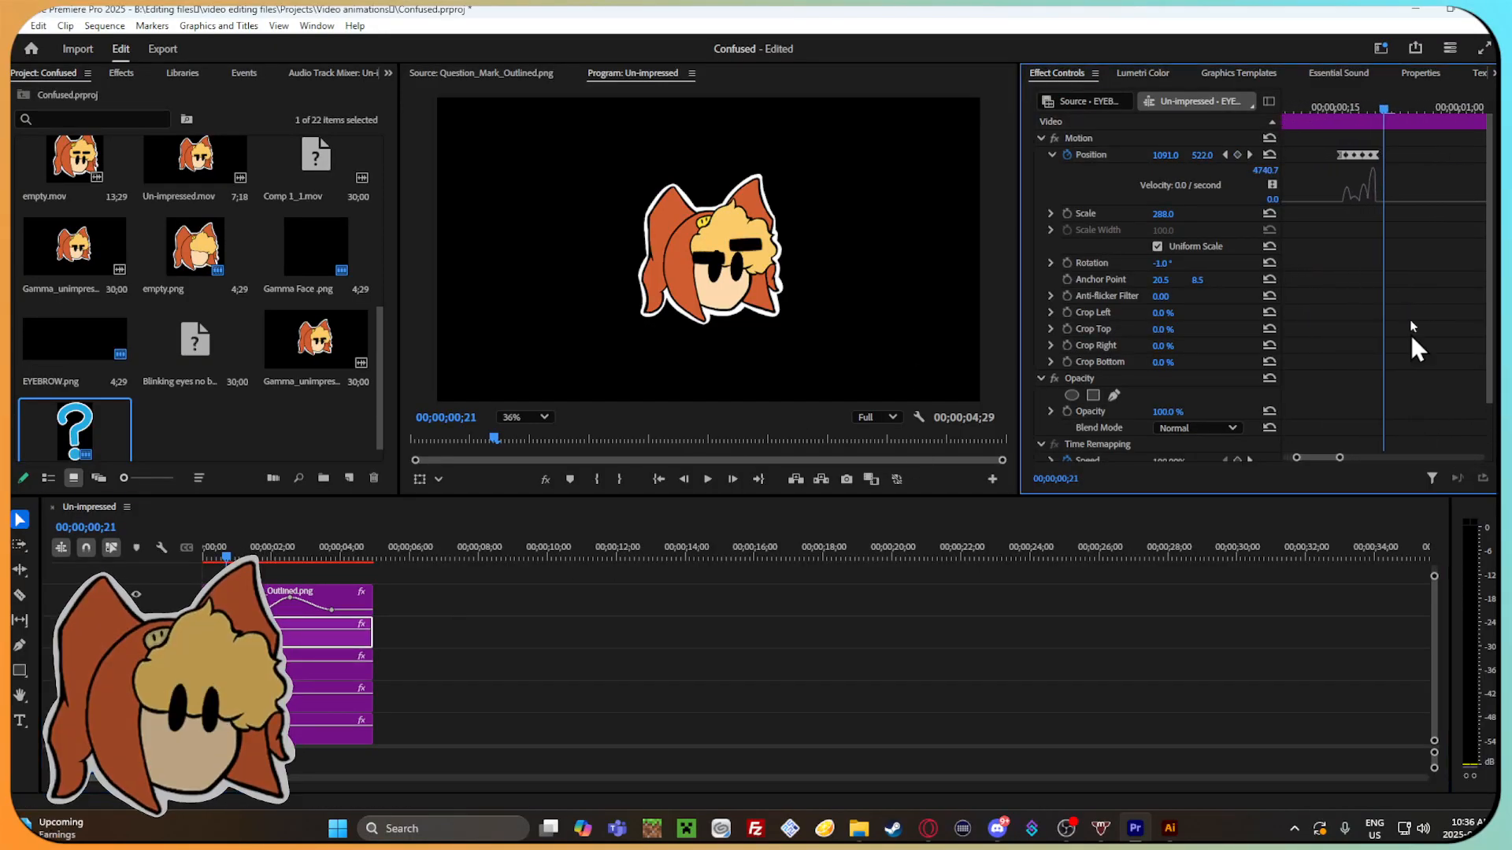
mouse_move(1386, 108)
mouse_down()
mouse_move(1328, 109)
mouse_move(1379, 130)
mouse_up()
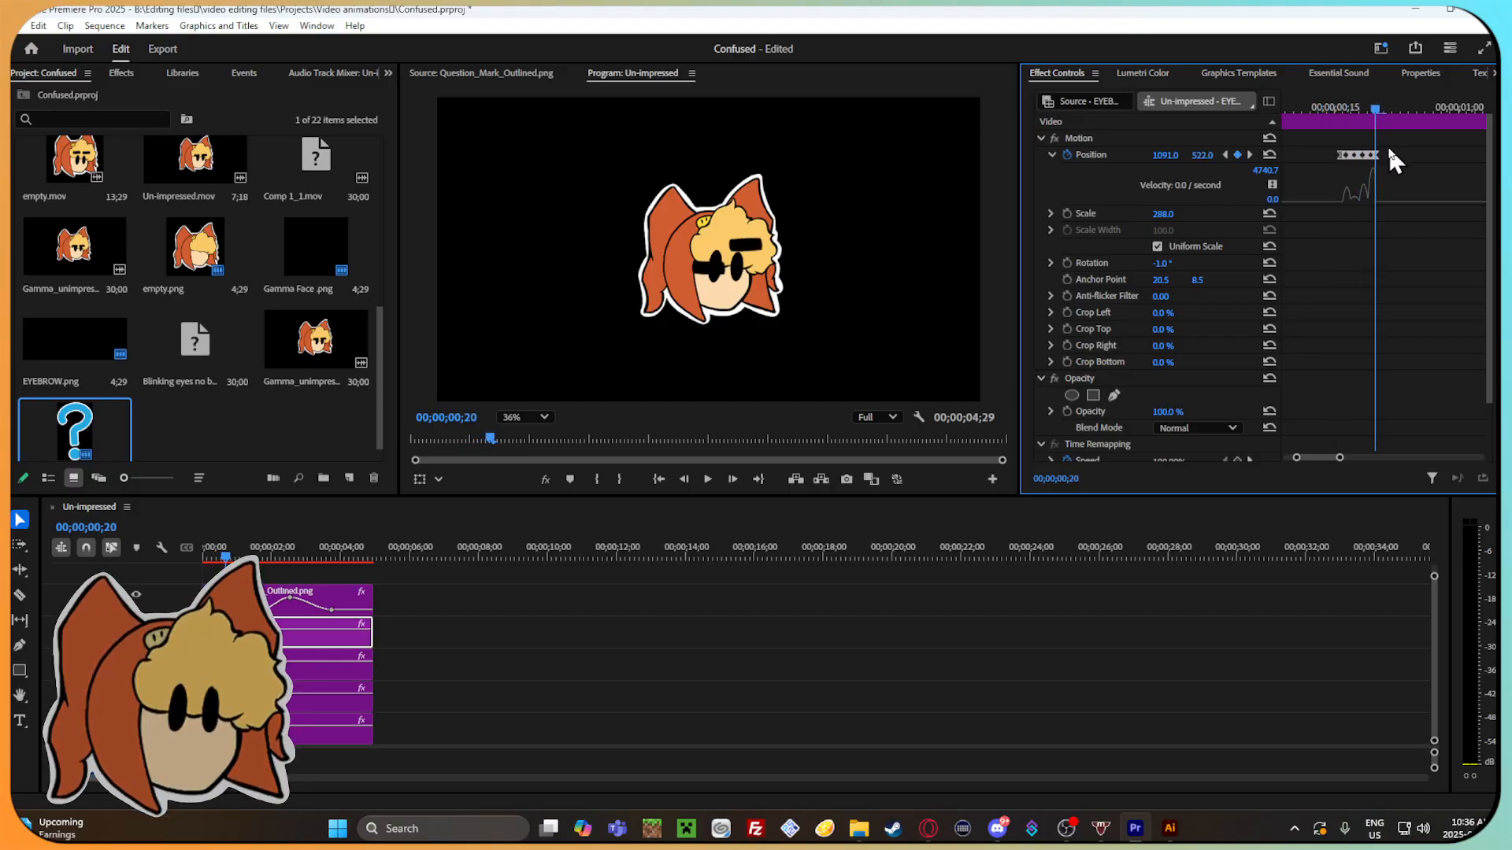
drag(1197, 156, 1252, 156)
key(Right)
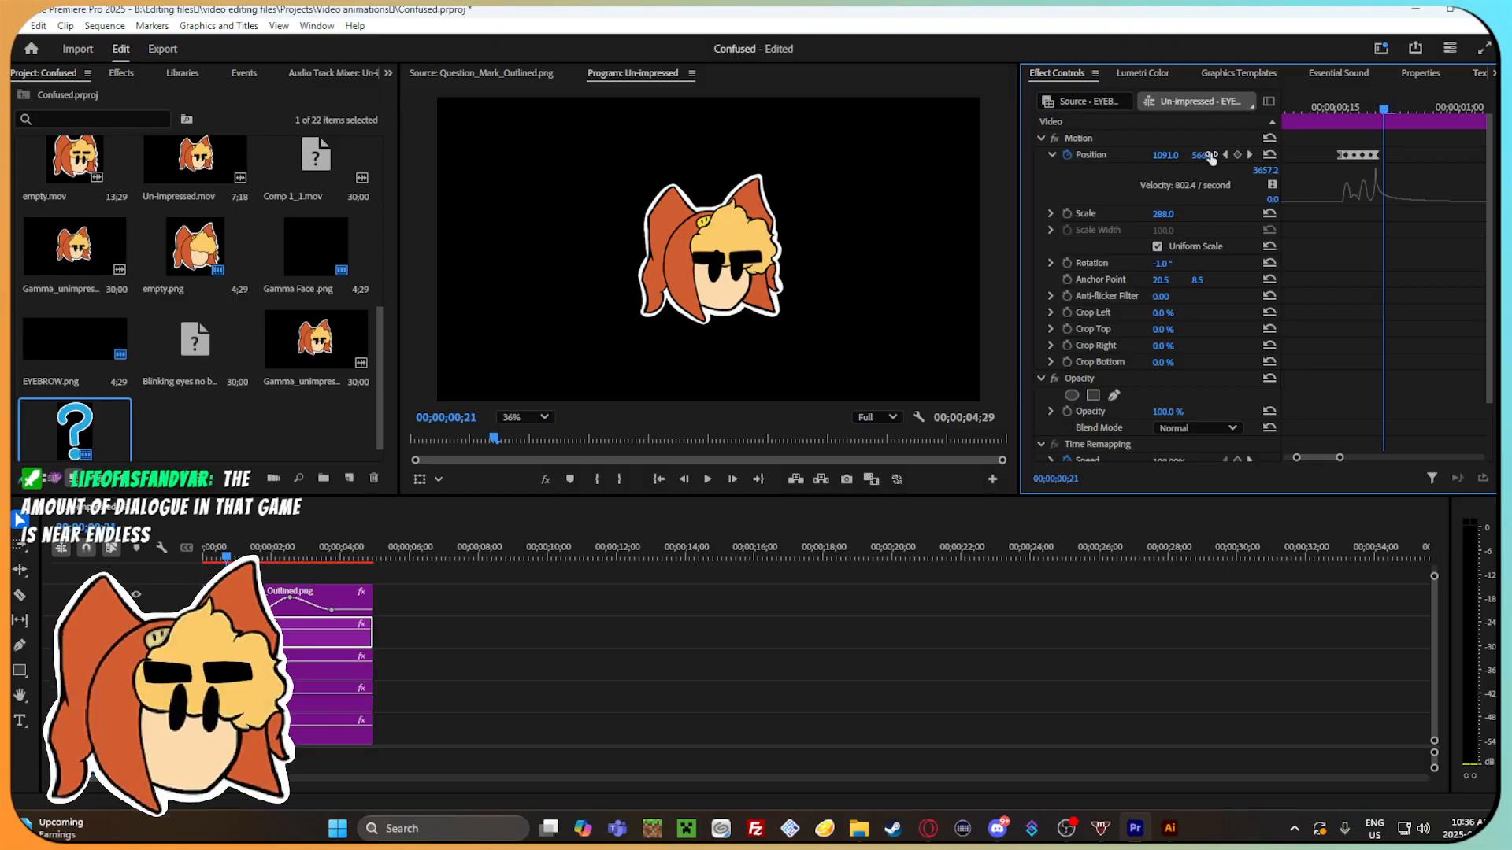
Add a right eyebrow Position keyframe at 00;00;00;22 with a vertical position of 520.
key(Right)
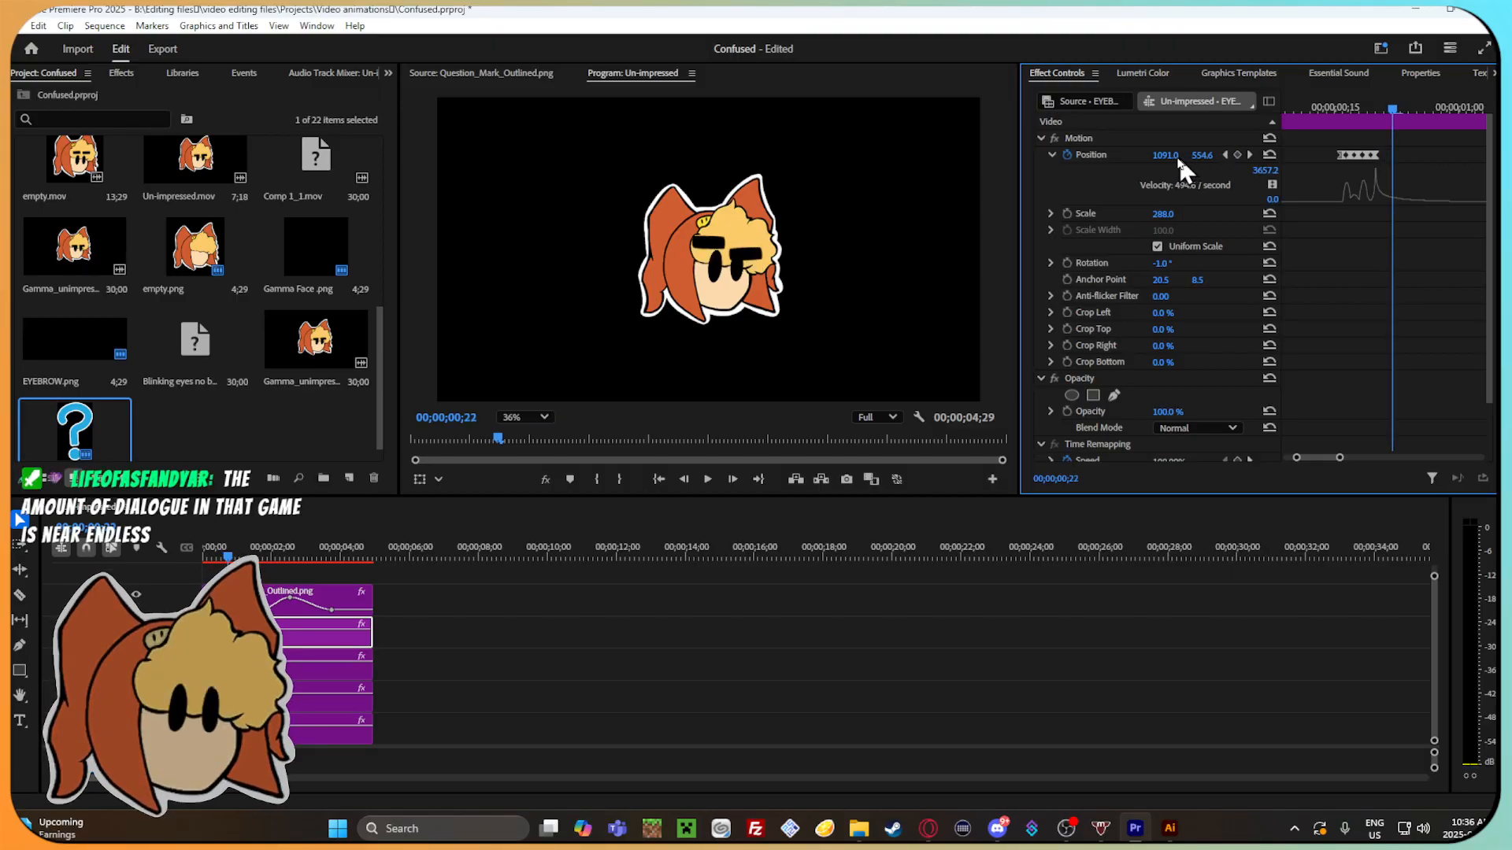
drag(1199, 156, 1177, 156)
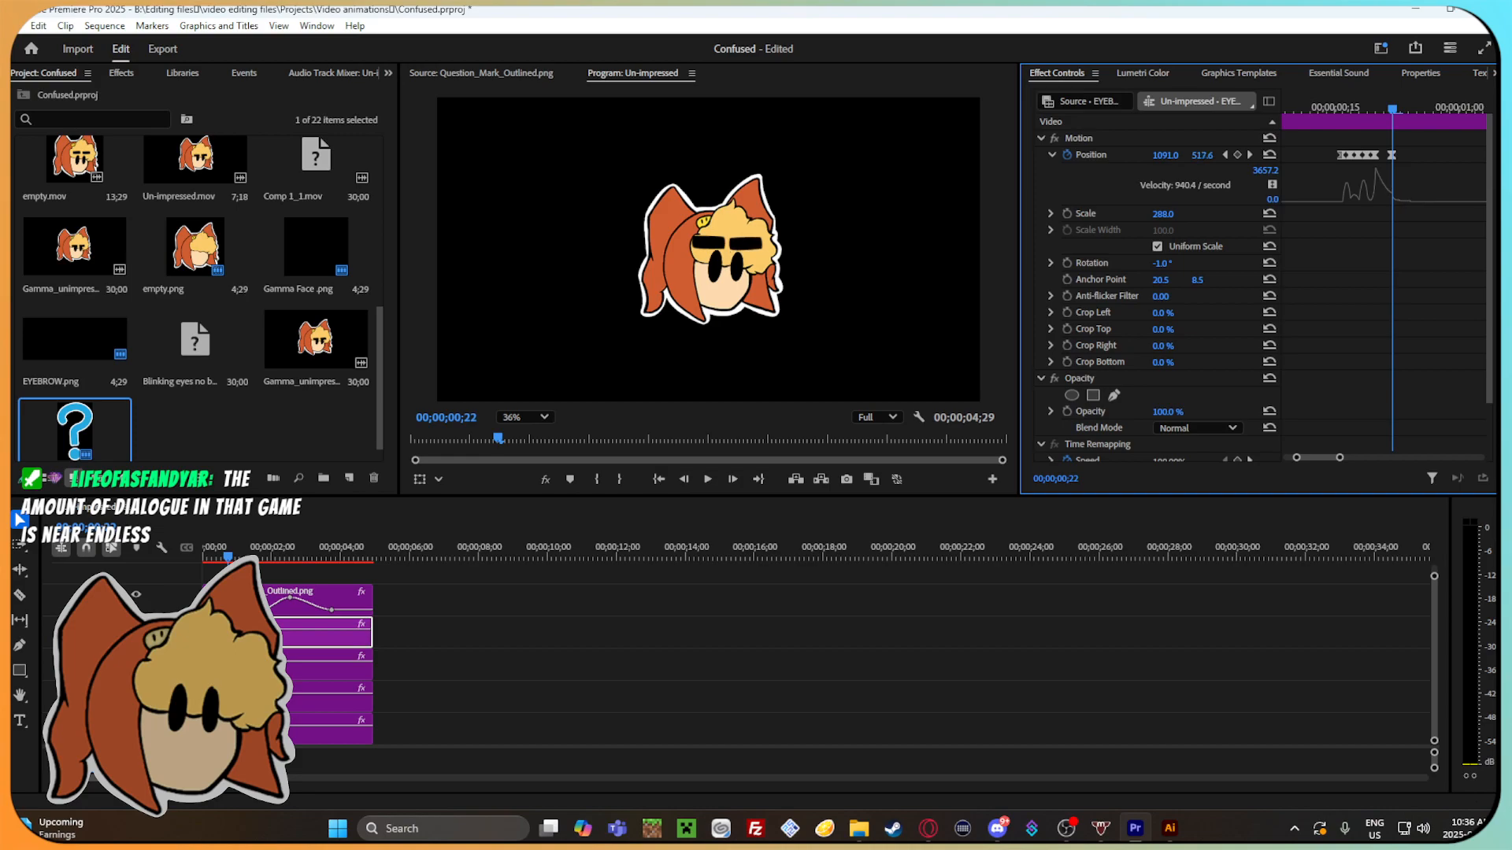
click(1208, 155)
text(520)
key(Return)
drag(1401, 103, 1327, 161)
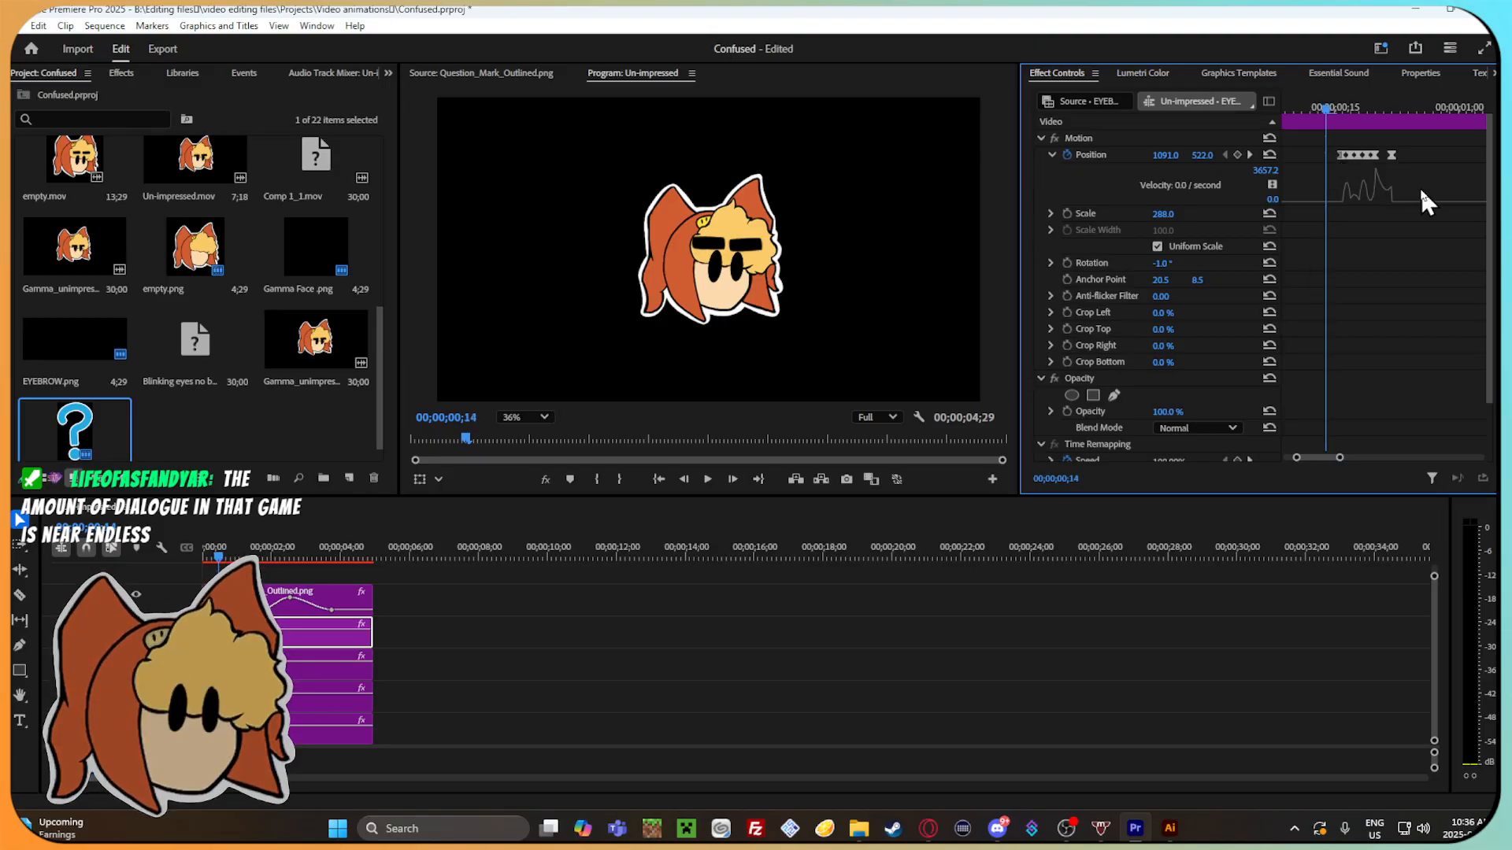
drag(1339, 105, 1291, 122)
Select the Gamma Face .png clip and step through the start of the eyebrow bounce up to 00;00;00;17.
click(337, 699)
click(1309, 108)
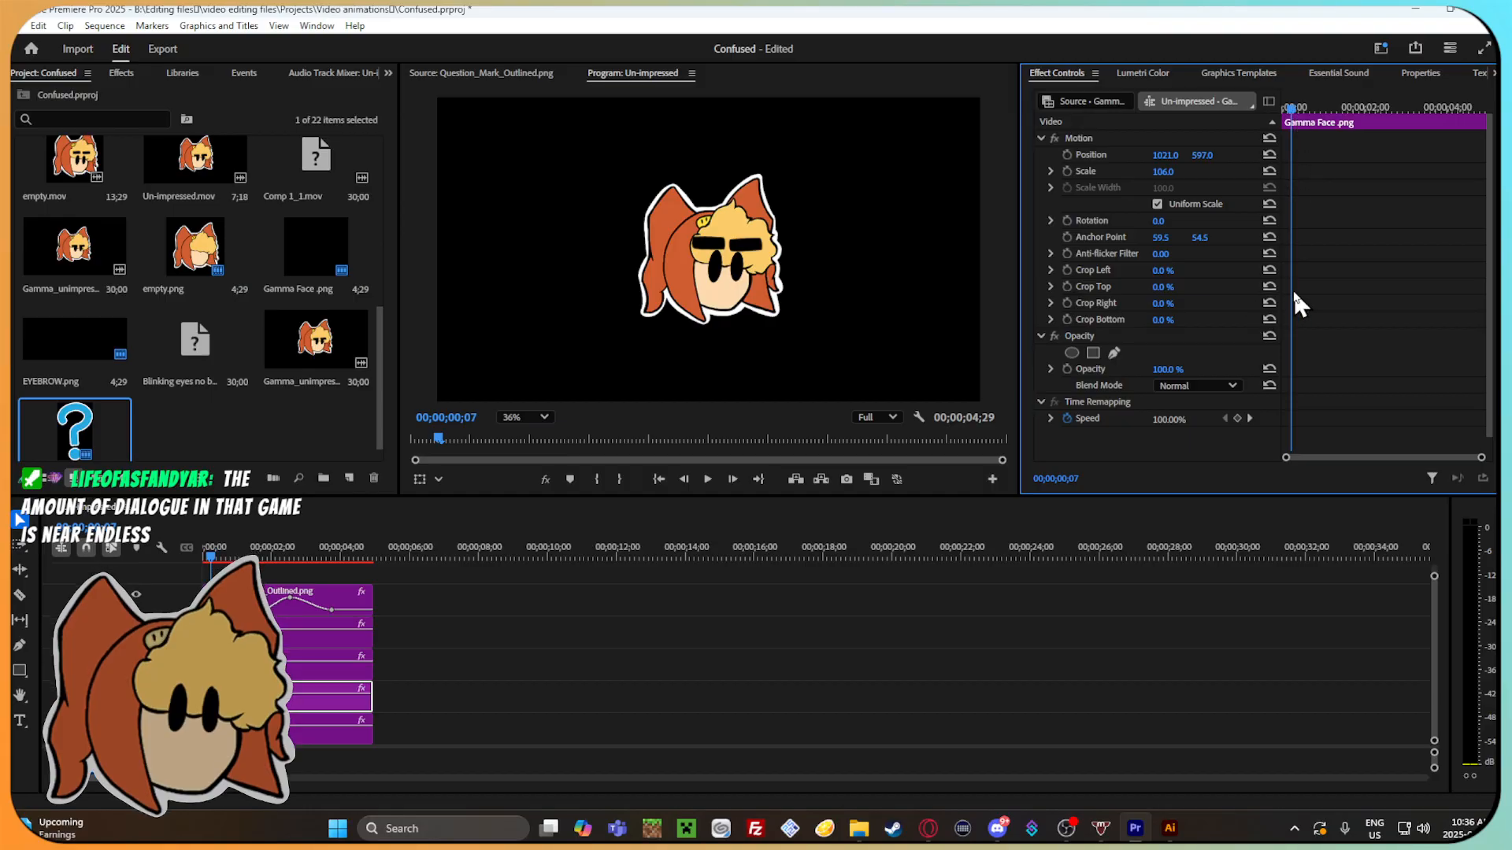
key(Right)
key(Right)
key(Right)
key(Right)
key(Right)
key(Right)
key(Right)
key(Right)
key(Right)
key(Right)
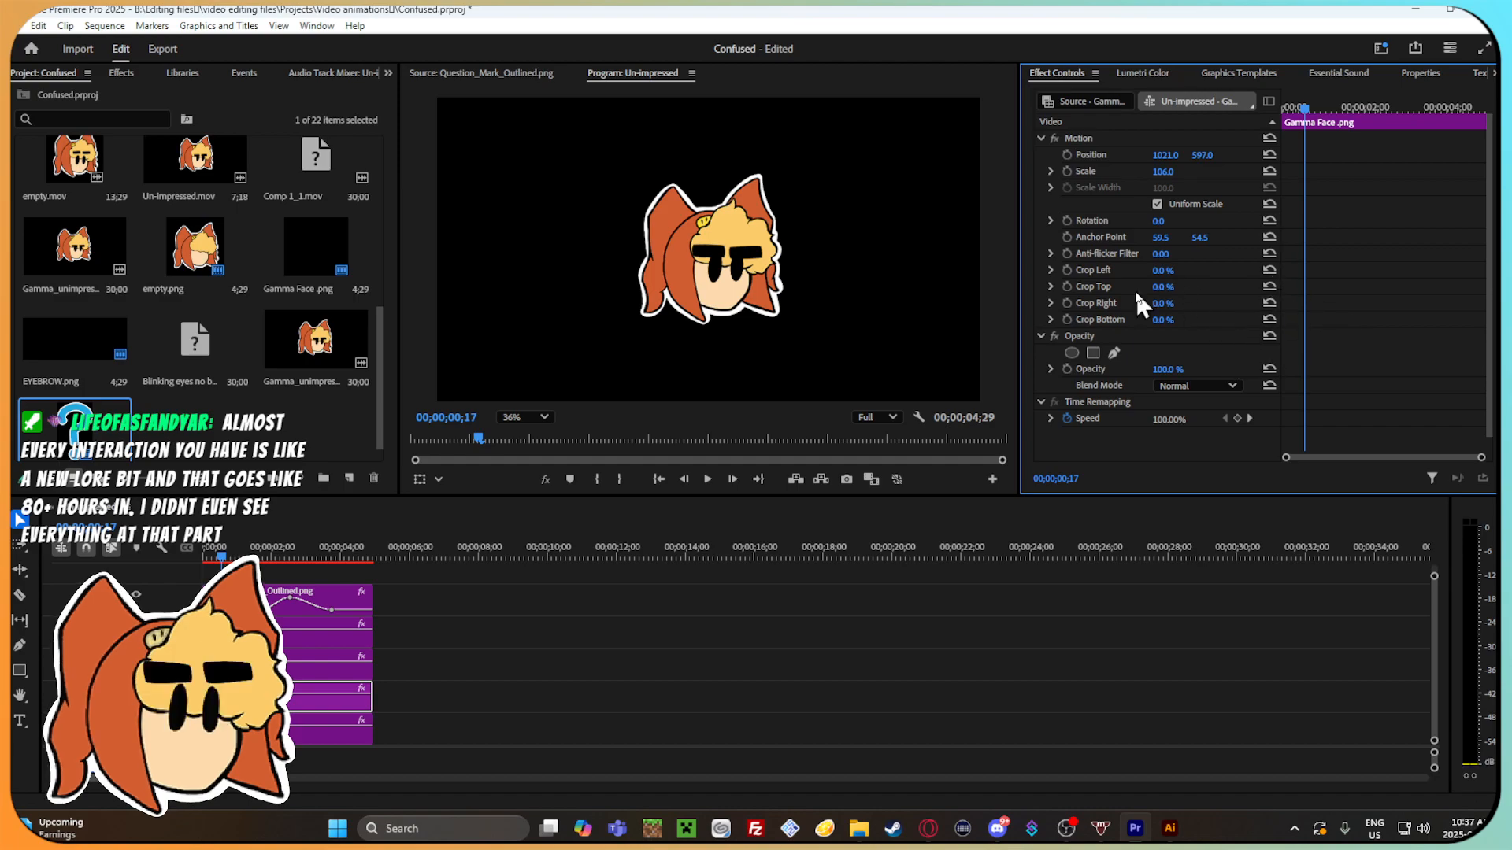
click(1067, 269)
key(Right)
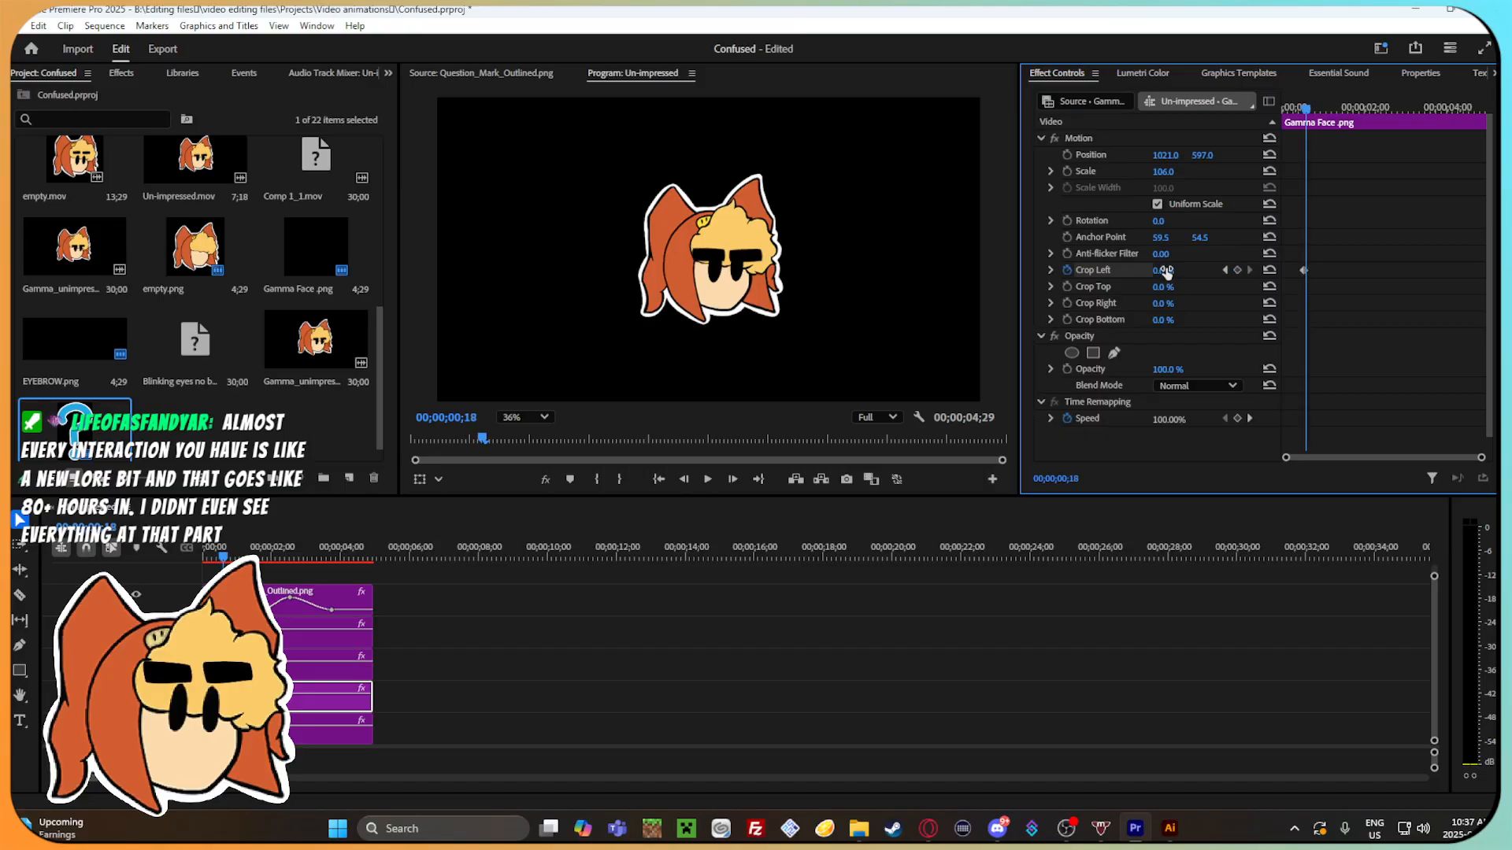
drag(1167, 272, 1173, 272)
click(1069, 268)
click(829, 458)
Start keyframing the Gamma Face's Crop Top at 00;00;00;18 and set it to 37% at 00;00;00;19.
click(1067, 286)
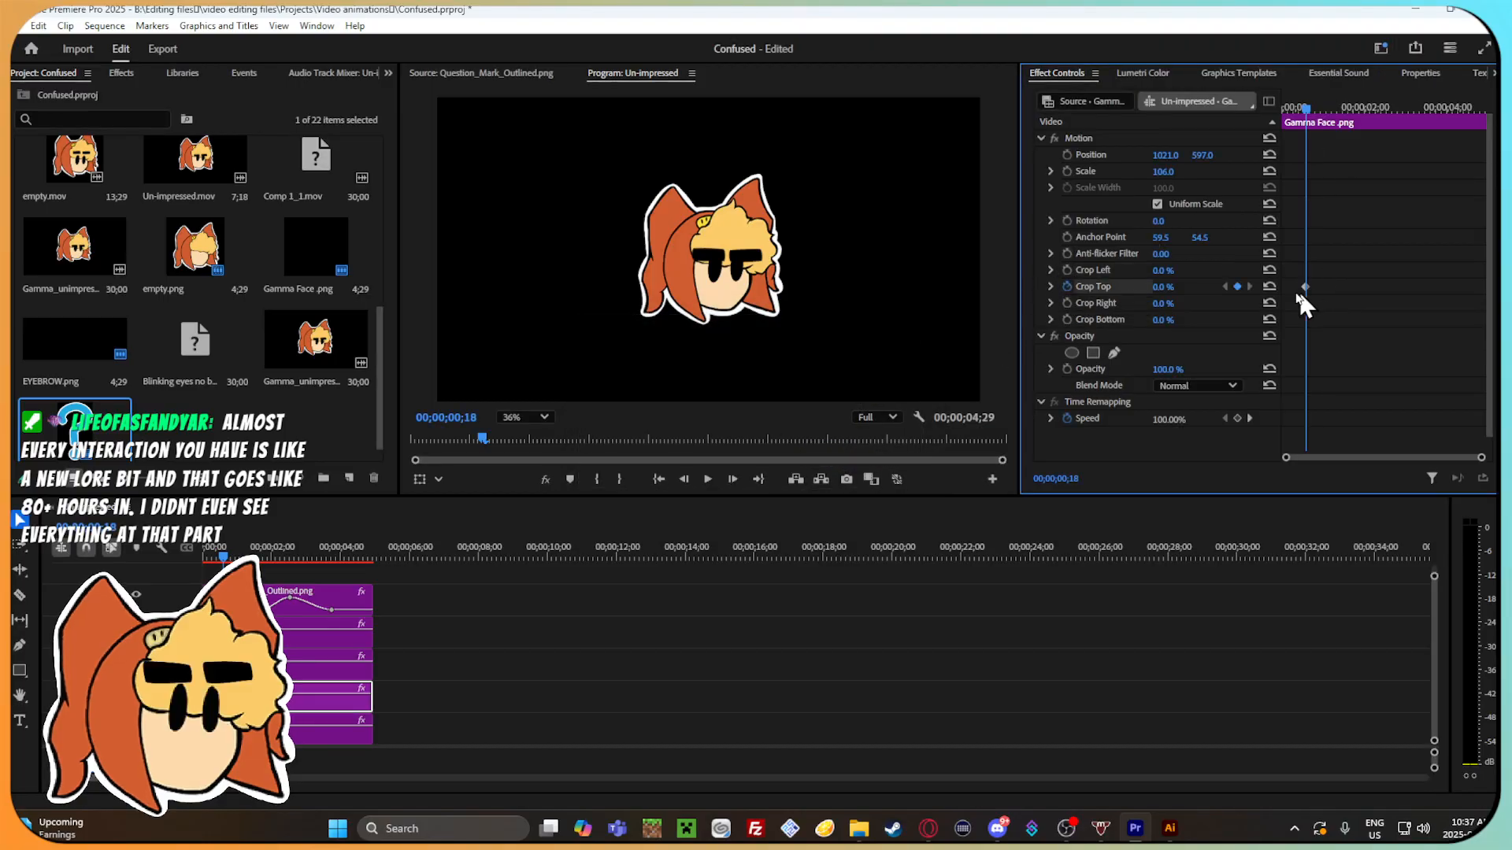
key(Right)
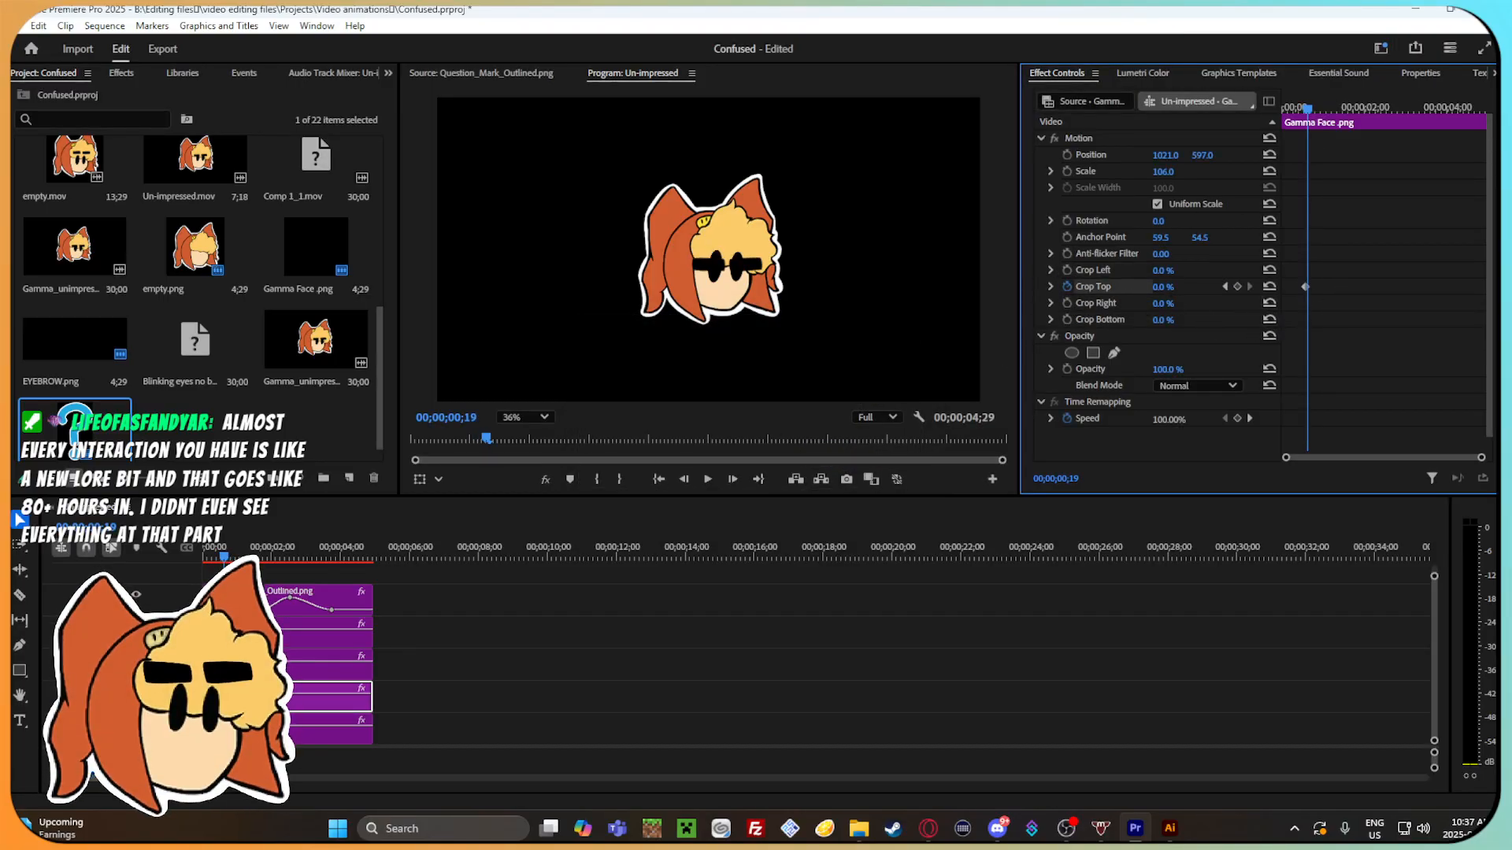
click(1174, 287)
text(37)
key(Return)
Set the Gamma Face's Crop Top to 56% at 00;00;00;20 and try a Crop Bottom of 50%.
key(Right)
key(Right)
click(1174, 286)
text(56)
key(Return)
key(Left)
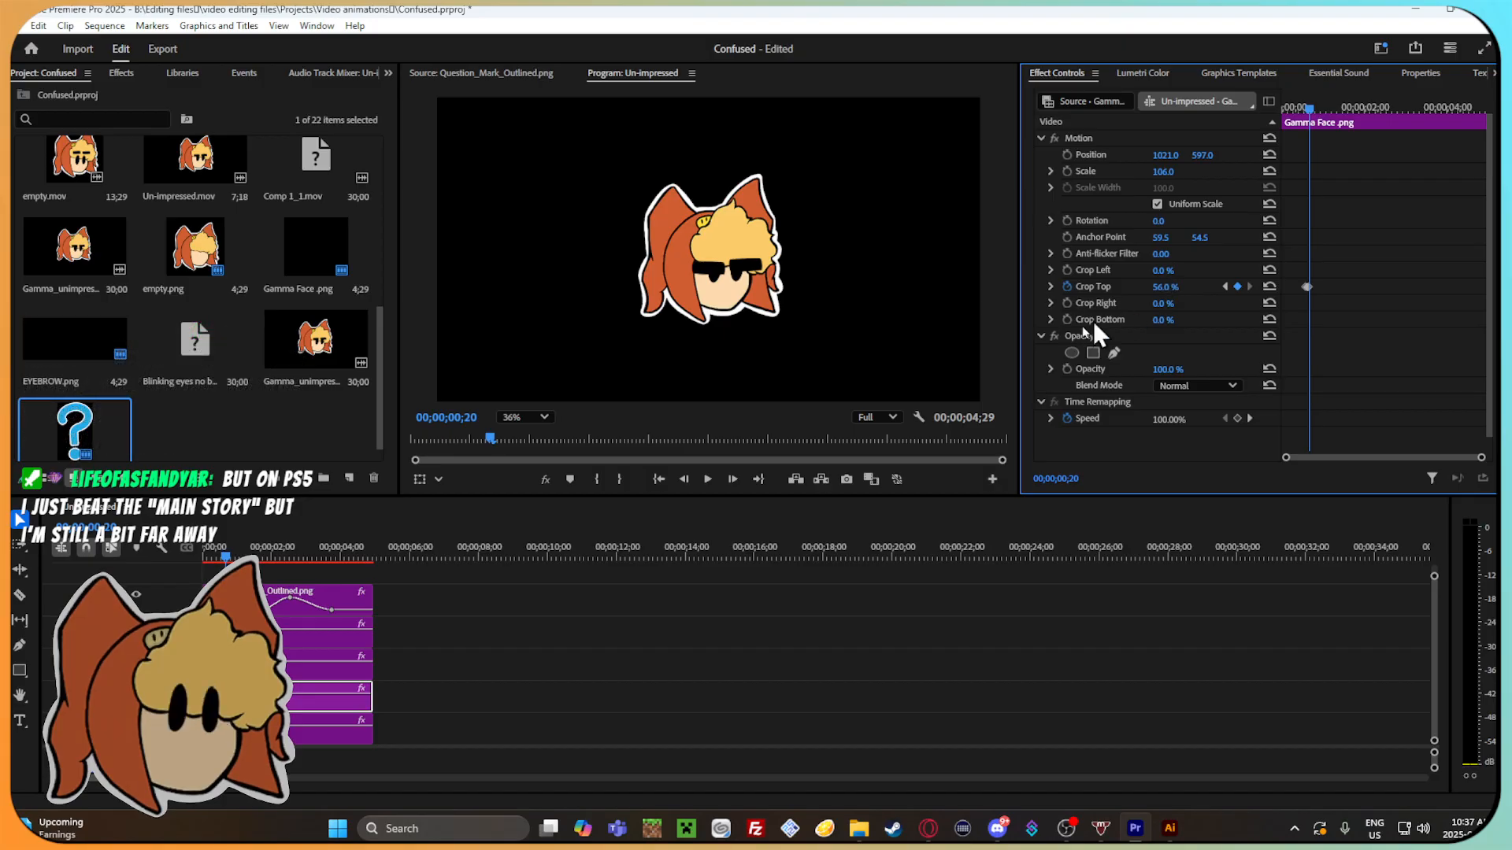
drag(1163, 323, 1187, 323)
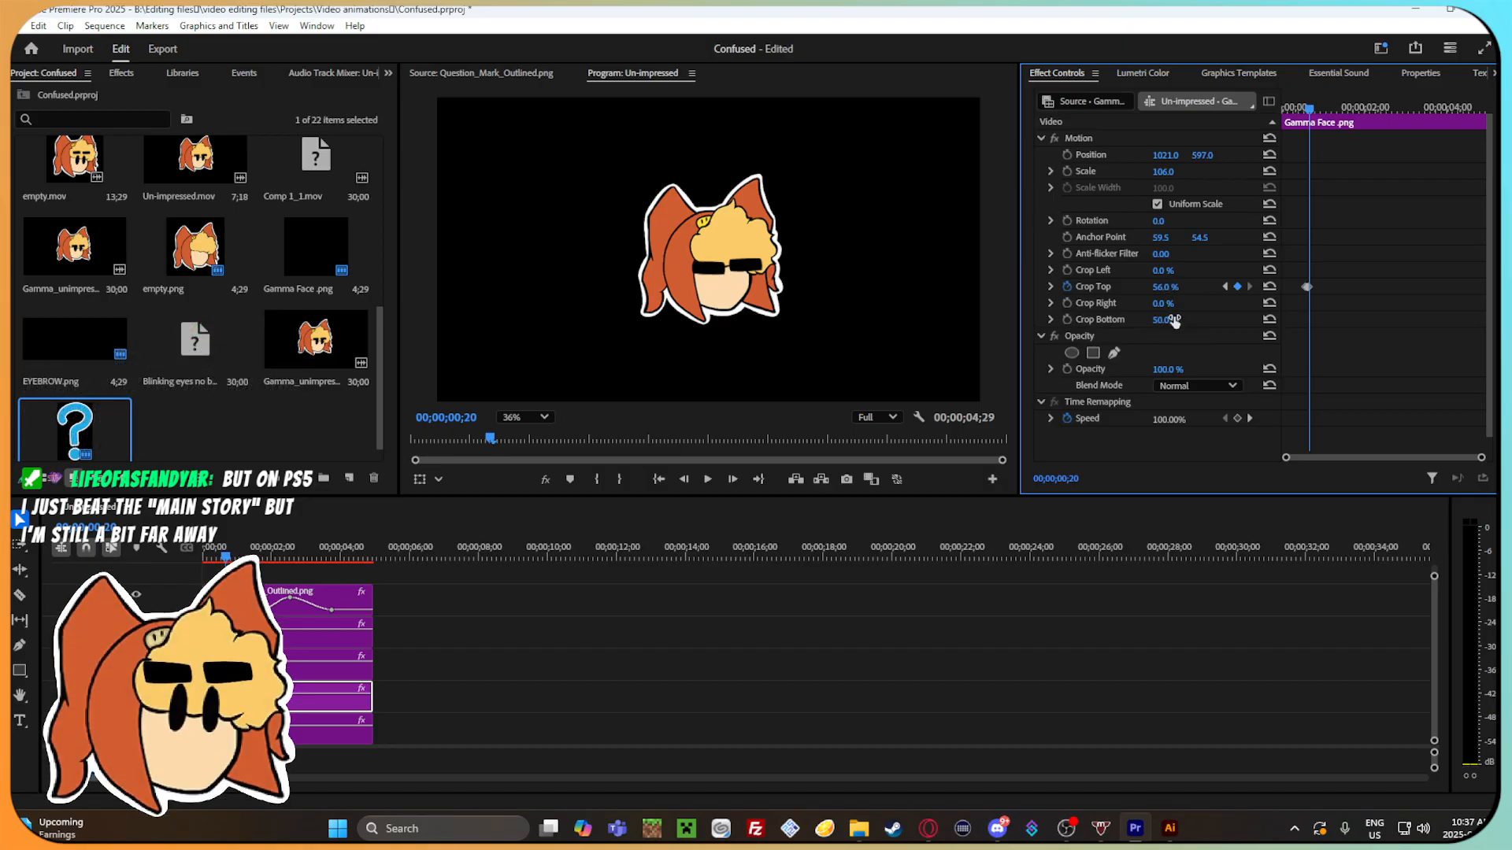
Keyframe the Gamma Face's Crop Top at 21% on 00;00;00;21 and 0% on 00;00;00;22.
key(Right)
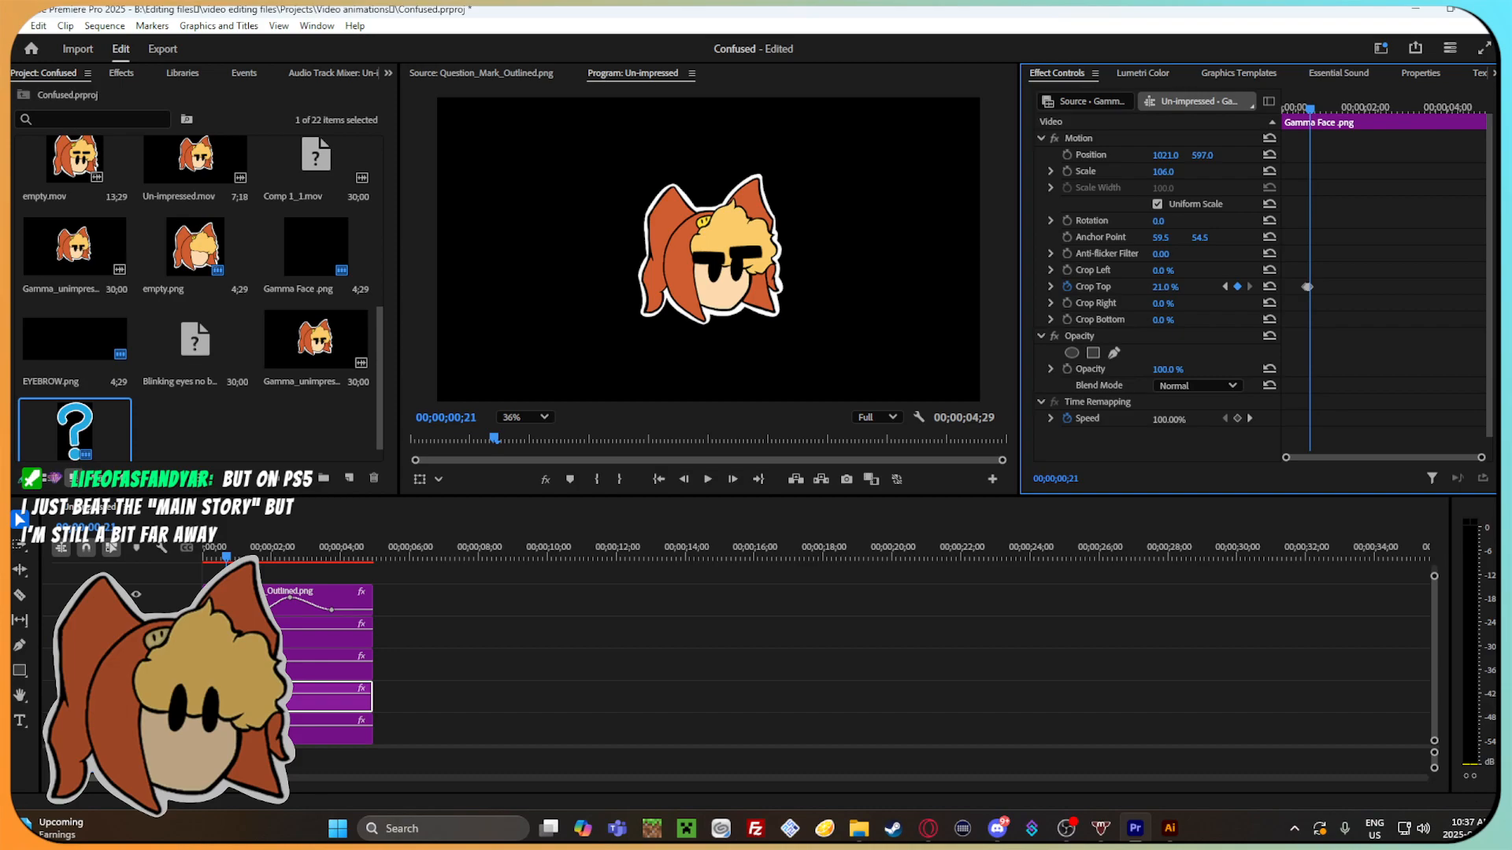
key(Right)
drag(1174, 288, 1156, 288)
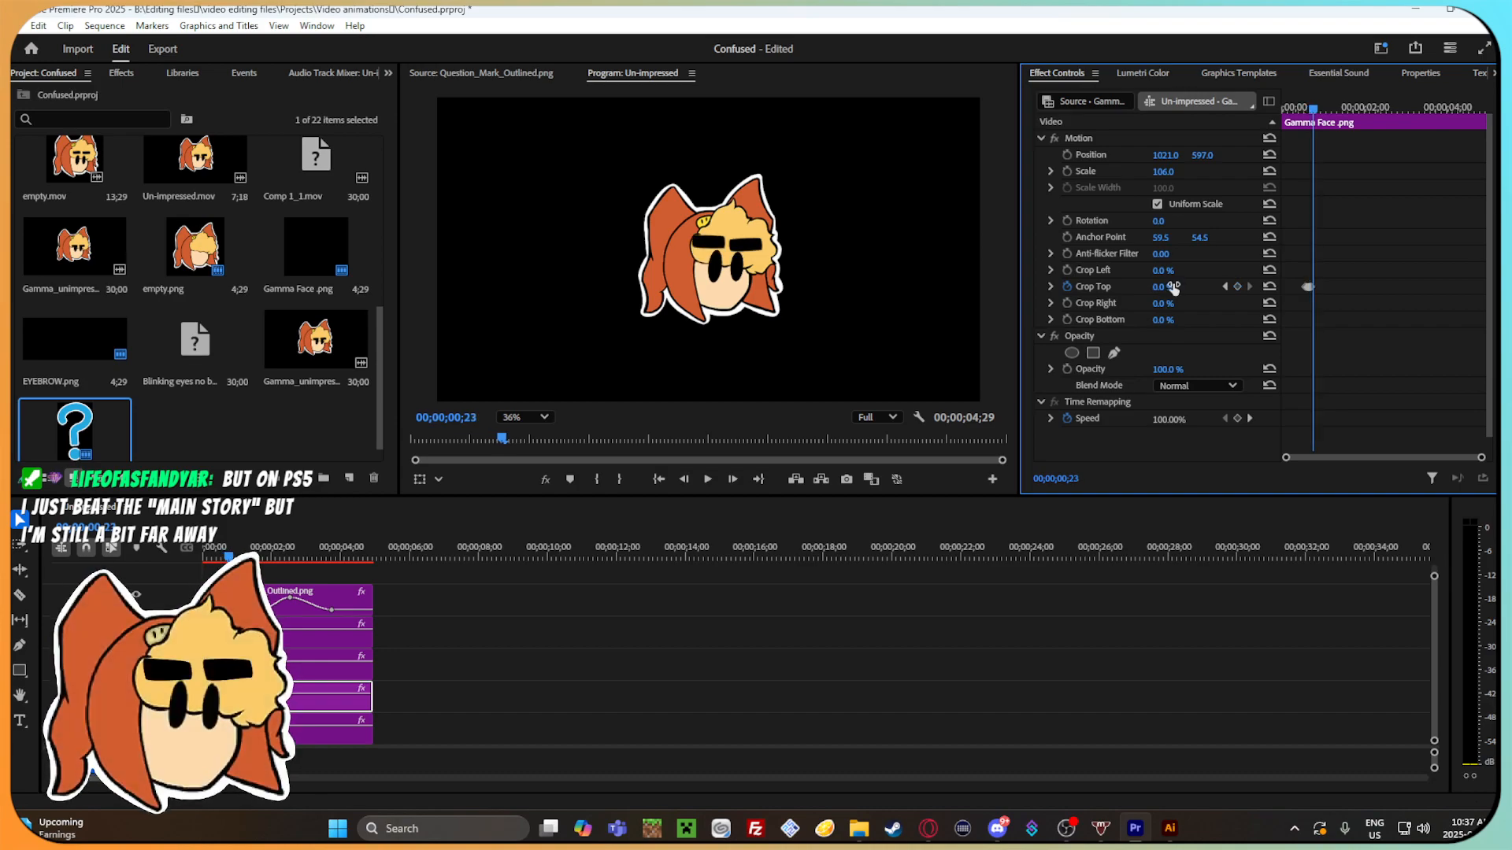
Select the left eyebrow clip and lower its vertical position at the 00;00;00;20 keyframe.
mouse_move(1312, 108)
mouse_down()
mouse_move(1296, 118)
mouse_move(1346, 109)
mouse_move(1312, 118)
mouse_up()
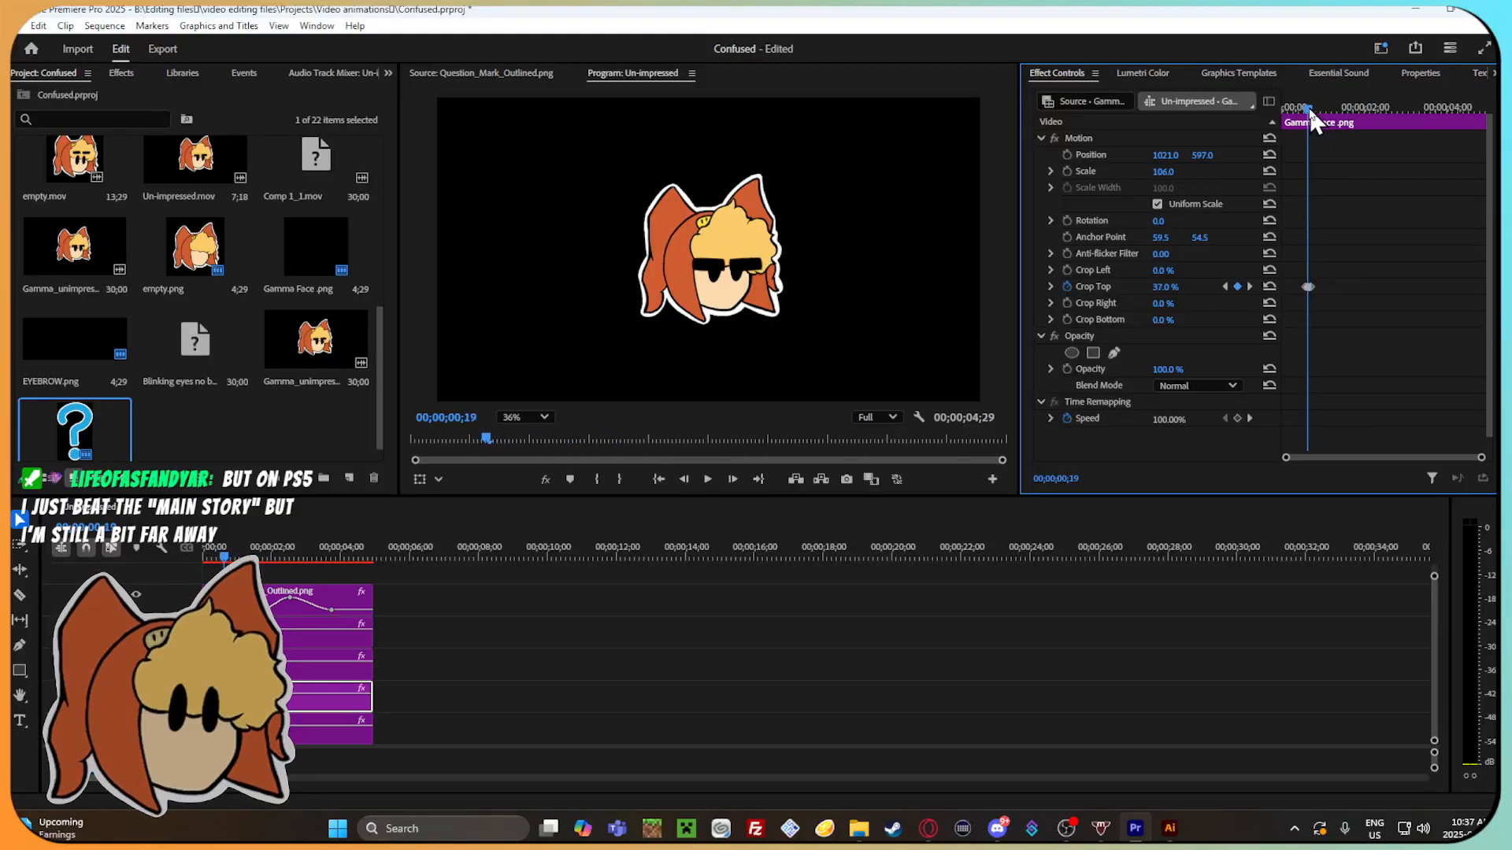
click(308, 664)
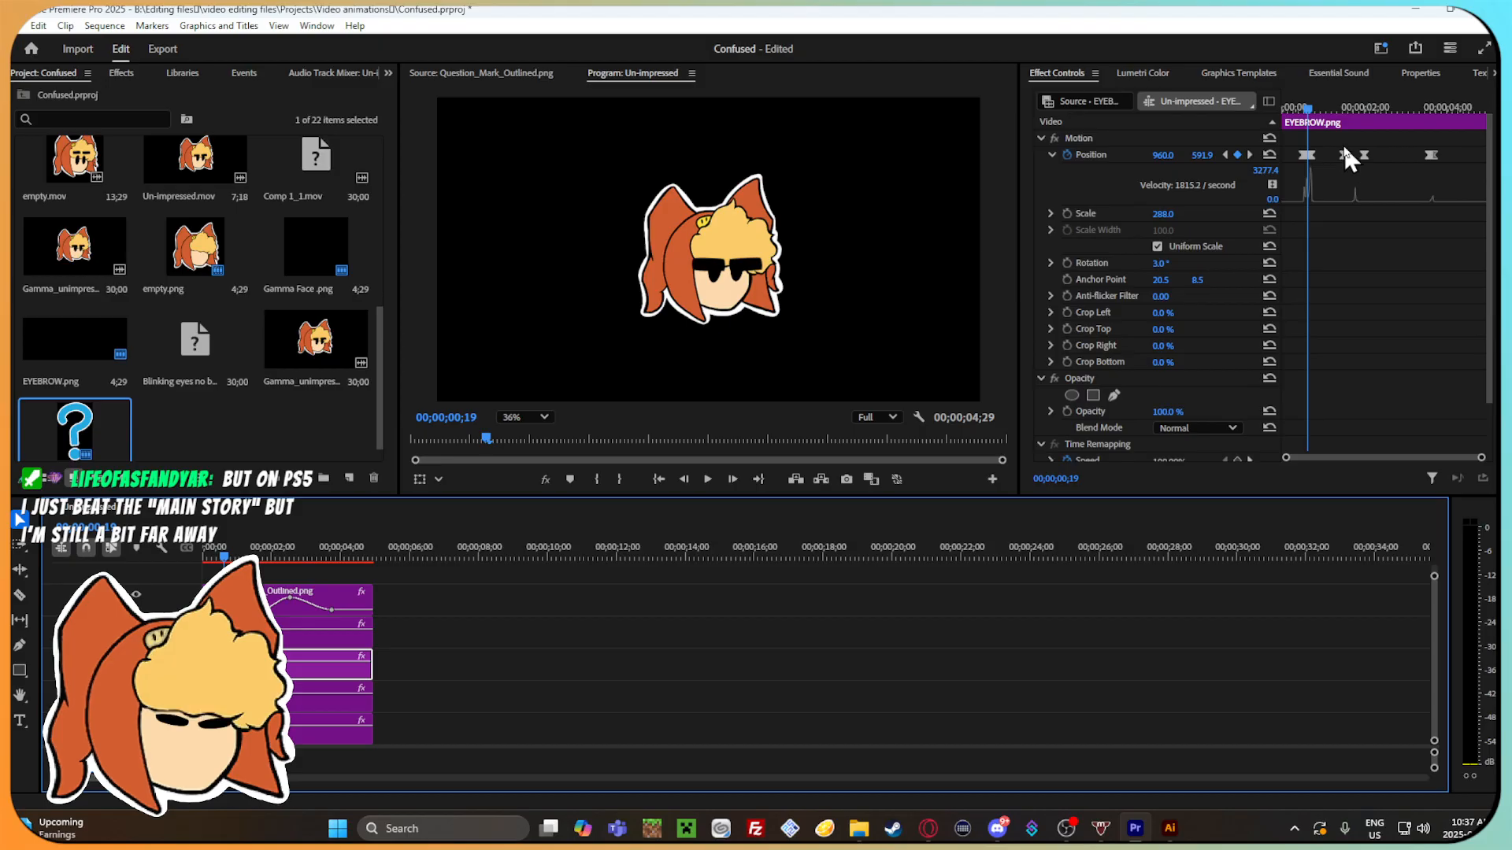
click(1314, 110)
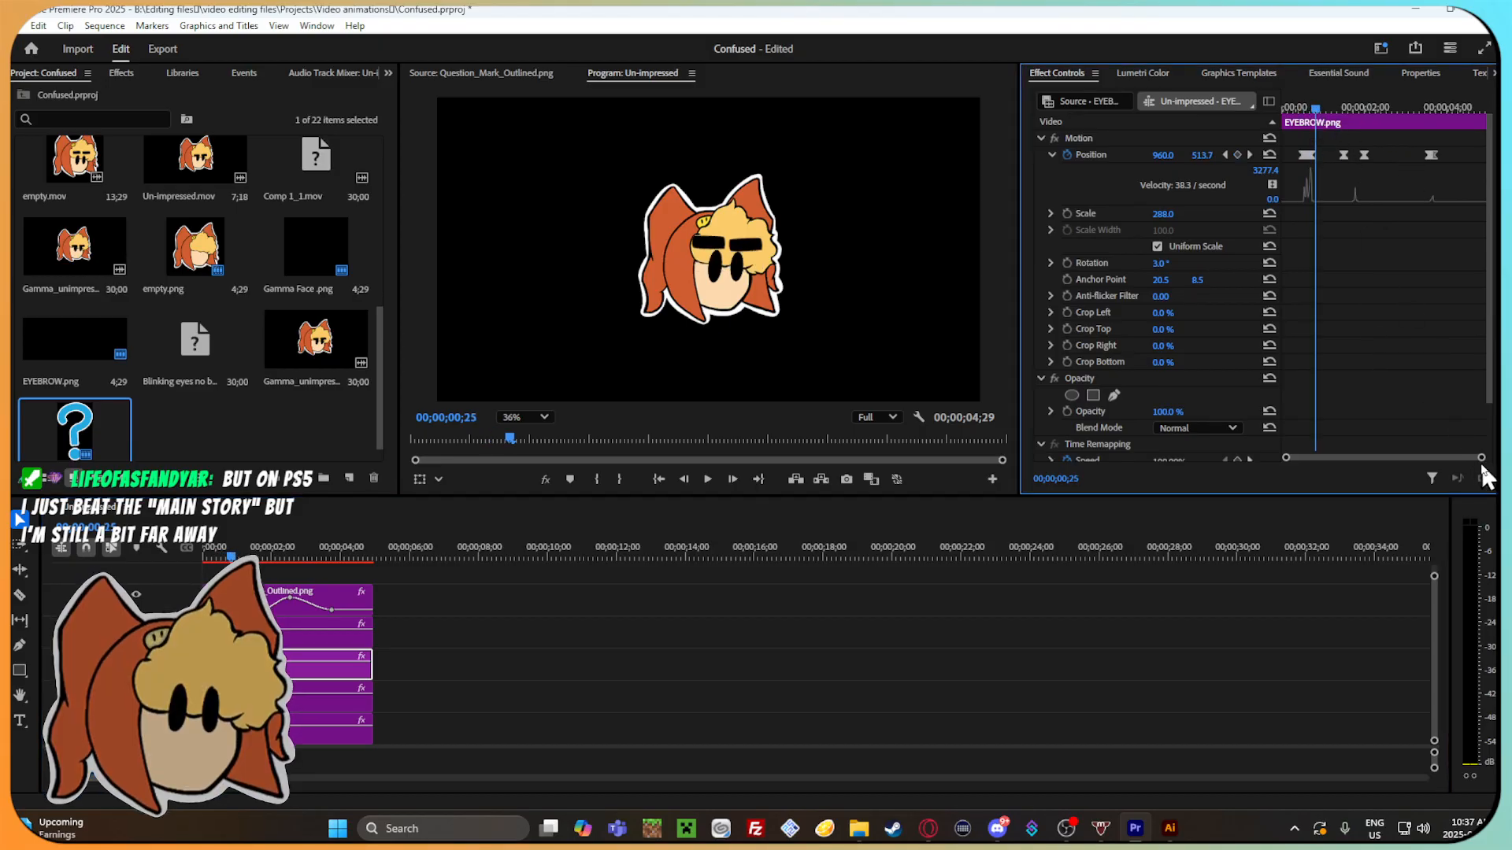
drag(1480, 461, 1410, 453)
drag(1387, 102, 1302, 107)
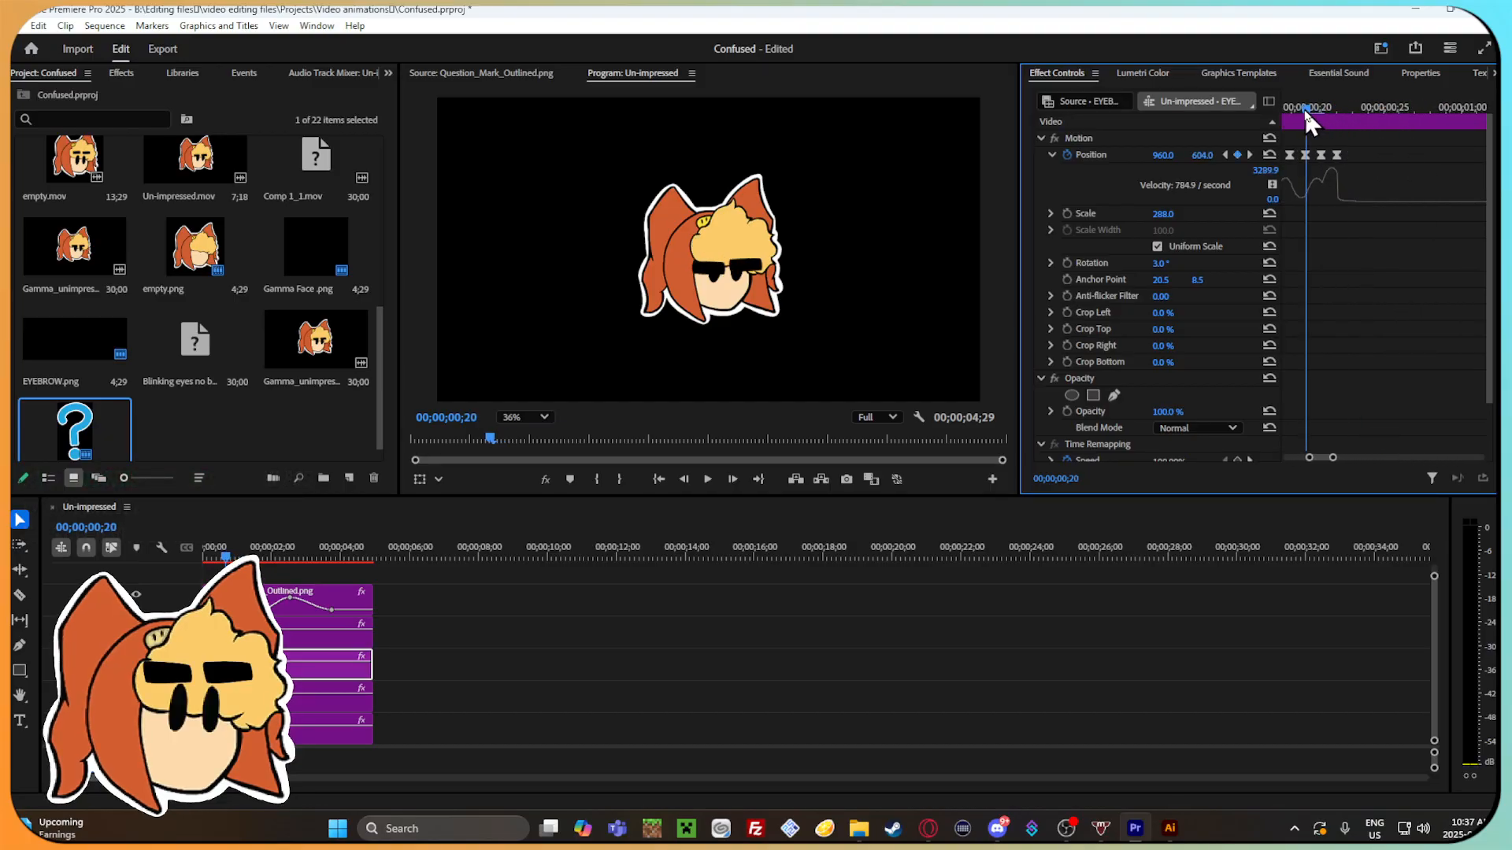
mouse_move(1333, 459)
mouse_down()
mouse_move(1353, 459)
mouse_move(1329, 457)
mouse_up()
mouse_move(1378, 101)
mouse_down()
mouse_move(1344, 104)
mouse_move(1382, 111)
mouse_up()
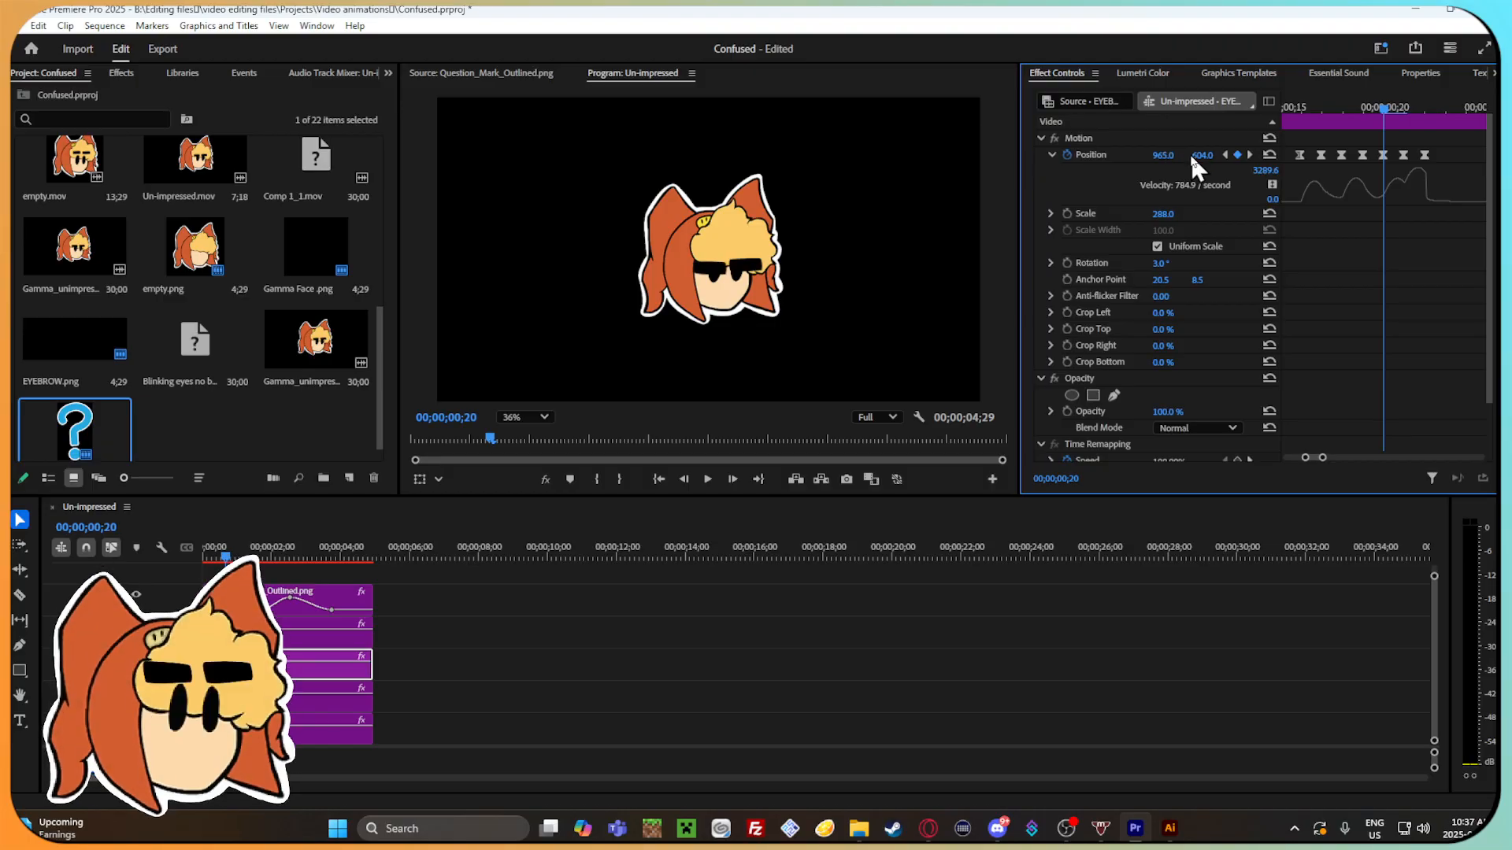
drag(1203, 157, 1226, 157)
drag(1401, 100, 1421, 125)
Select the right eyebrow clip and review its bounce keyframes between 00;00;00;17 and 00;00;00;22.
click(251, 633)
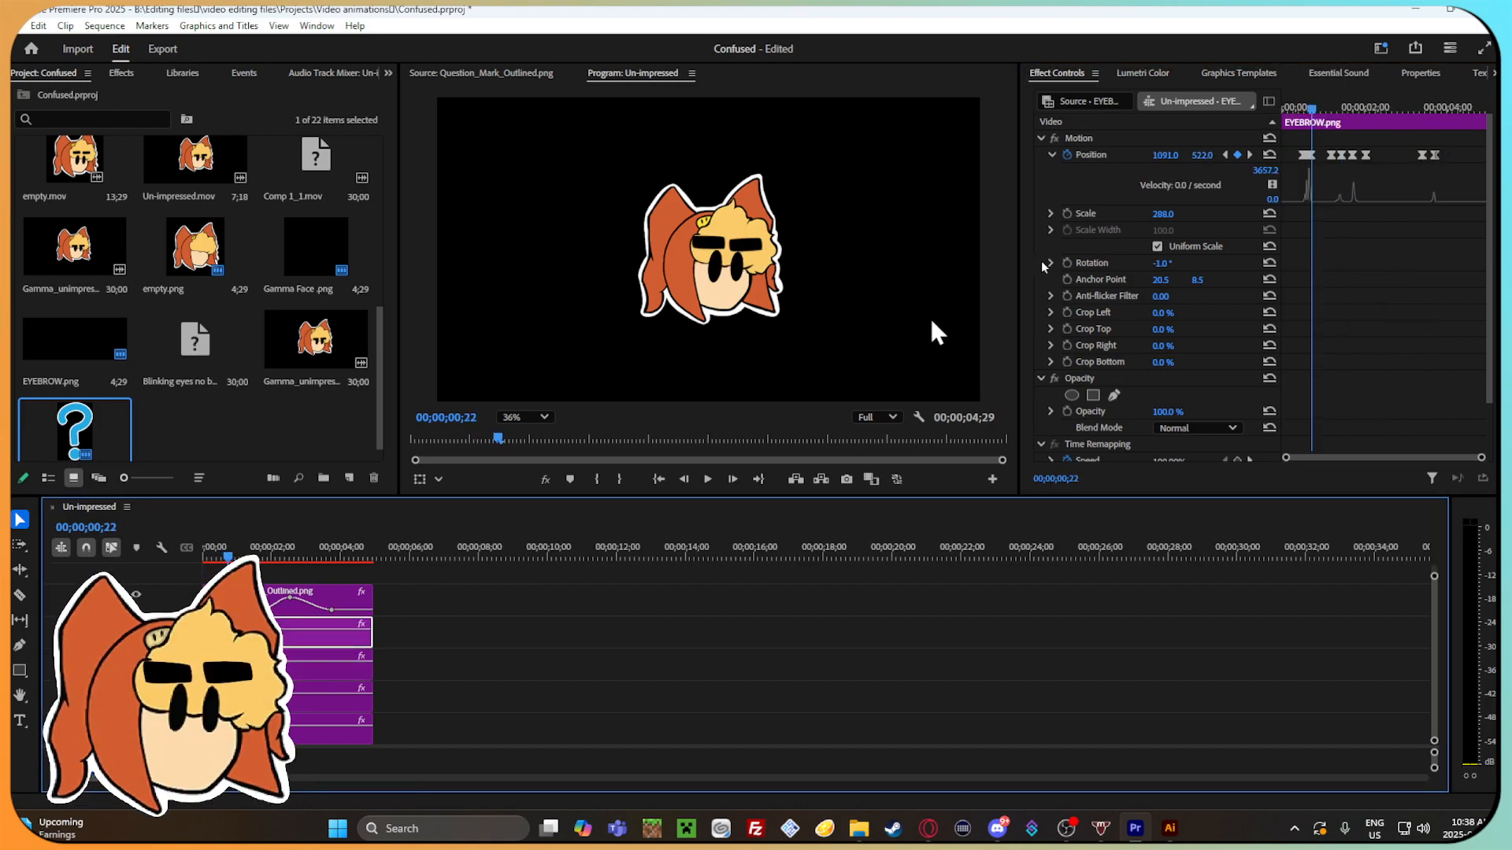
drag(1478, 460, 1388, 448)
drag(1386, 110, 1338, 110)
mouse_move(1323, 459)
mouse_down()
mouse_move(1349, 462)
mouse_move(1331, 457)
mouse_up()
mouse_move(1384, 108)
mouse_down()
mouse_move(1372, 106)
mouse_move(1383, 113)
mouse_up()
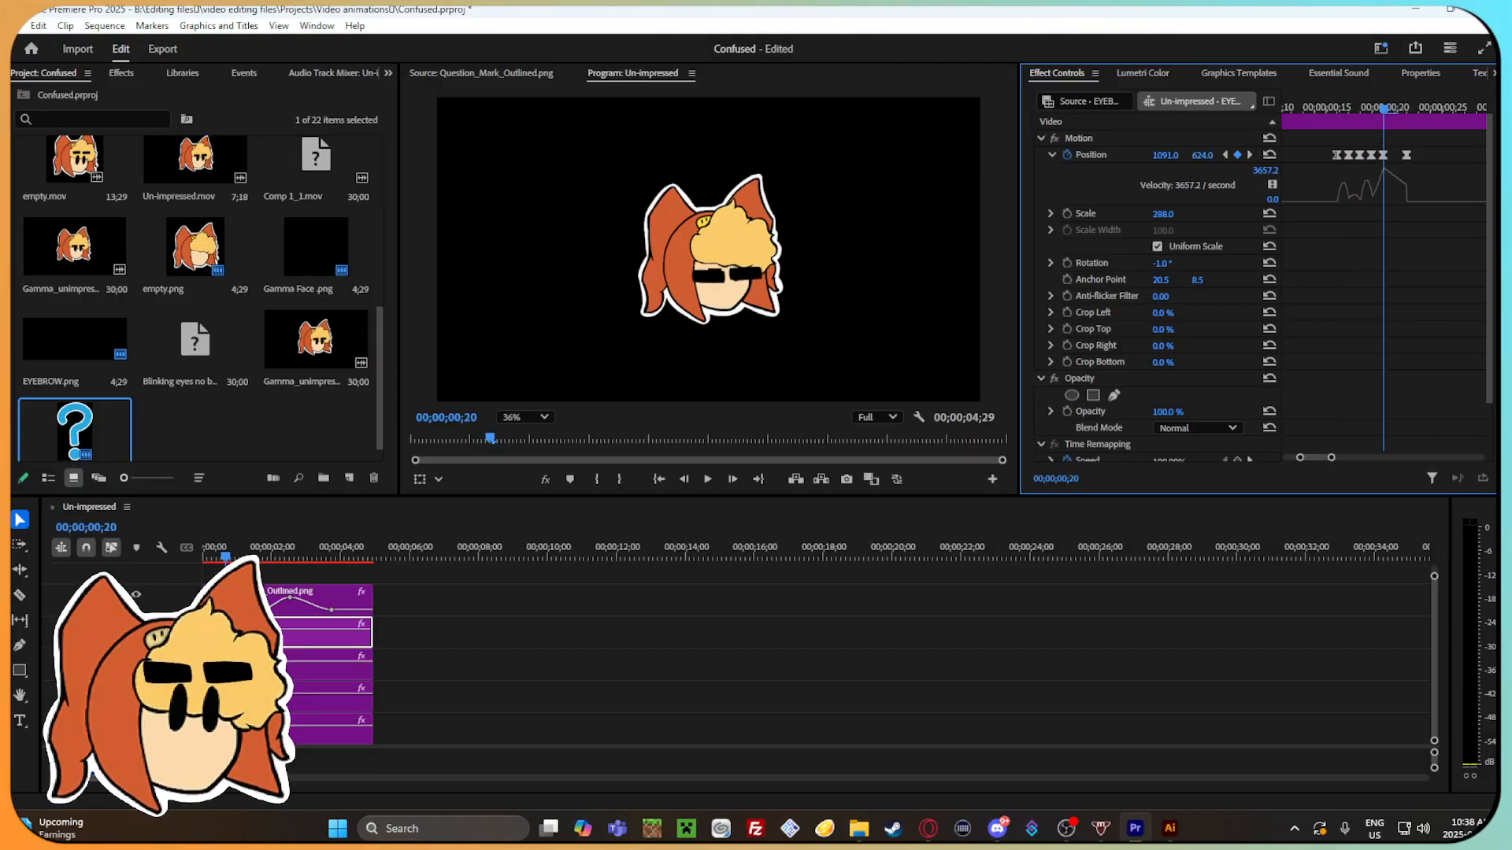
drag(1381, 106, 1350, 304)
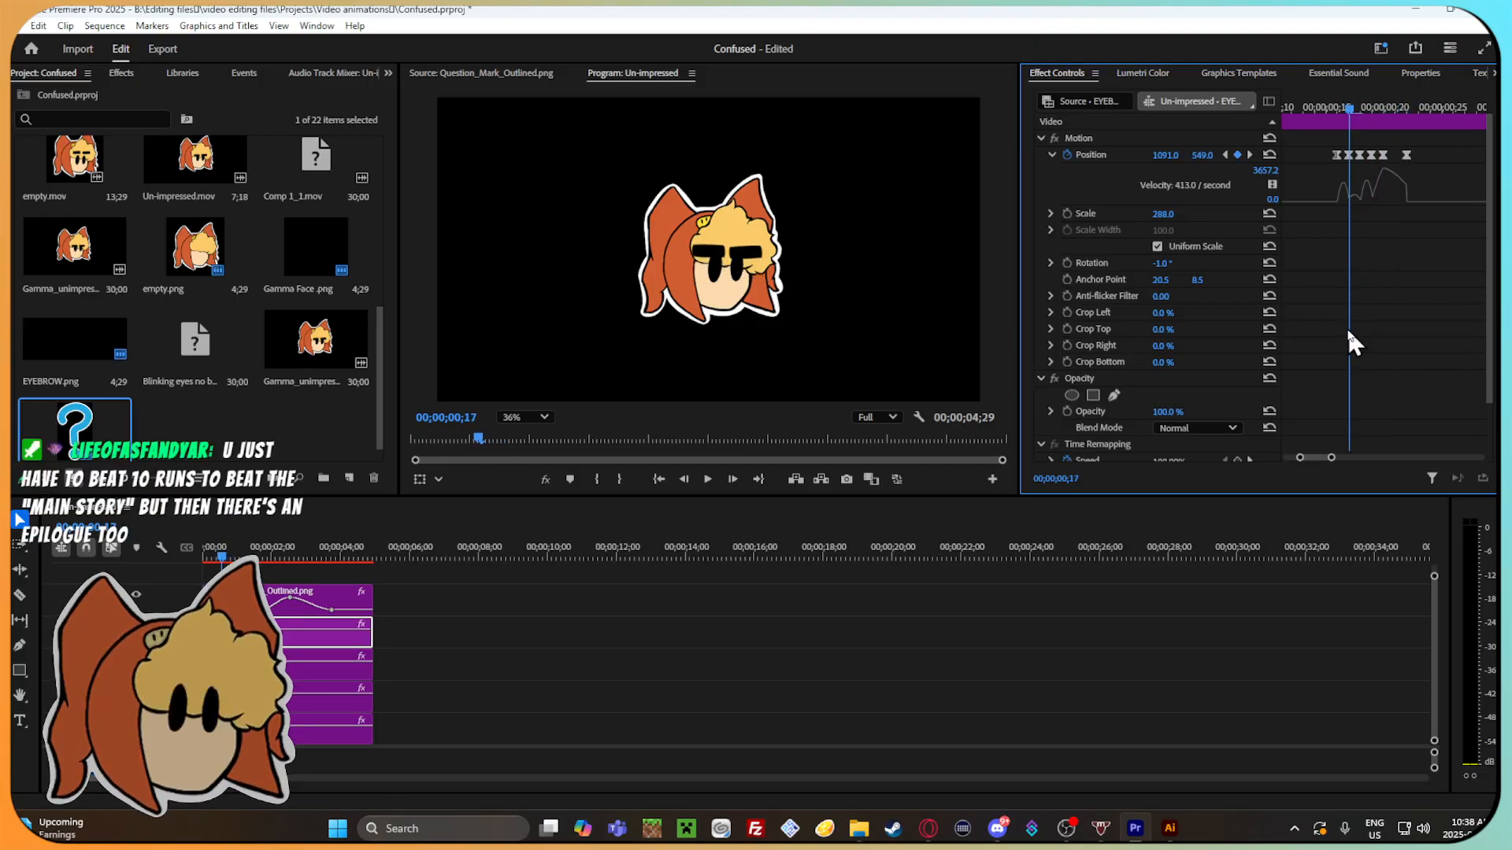
drag(1331, 457, 1341, 458)
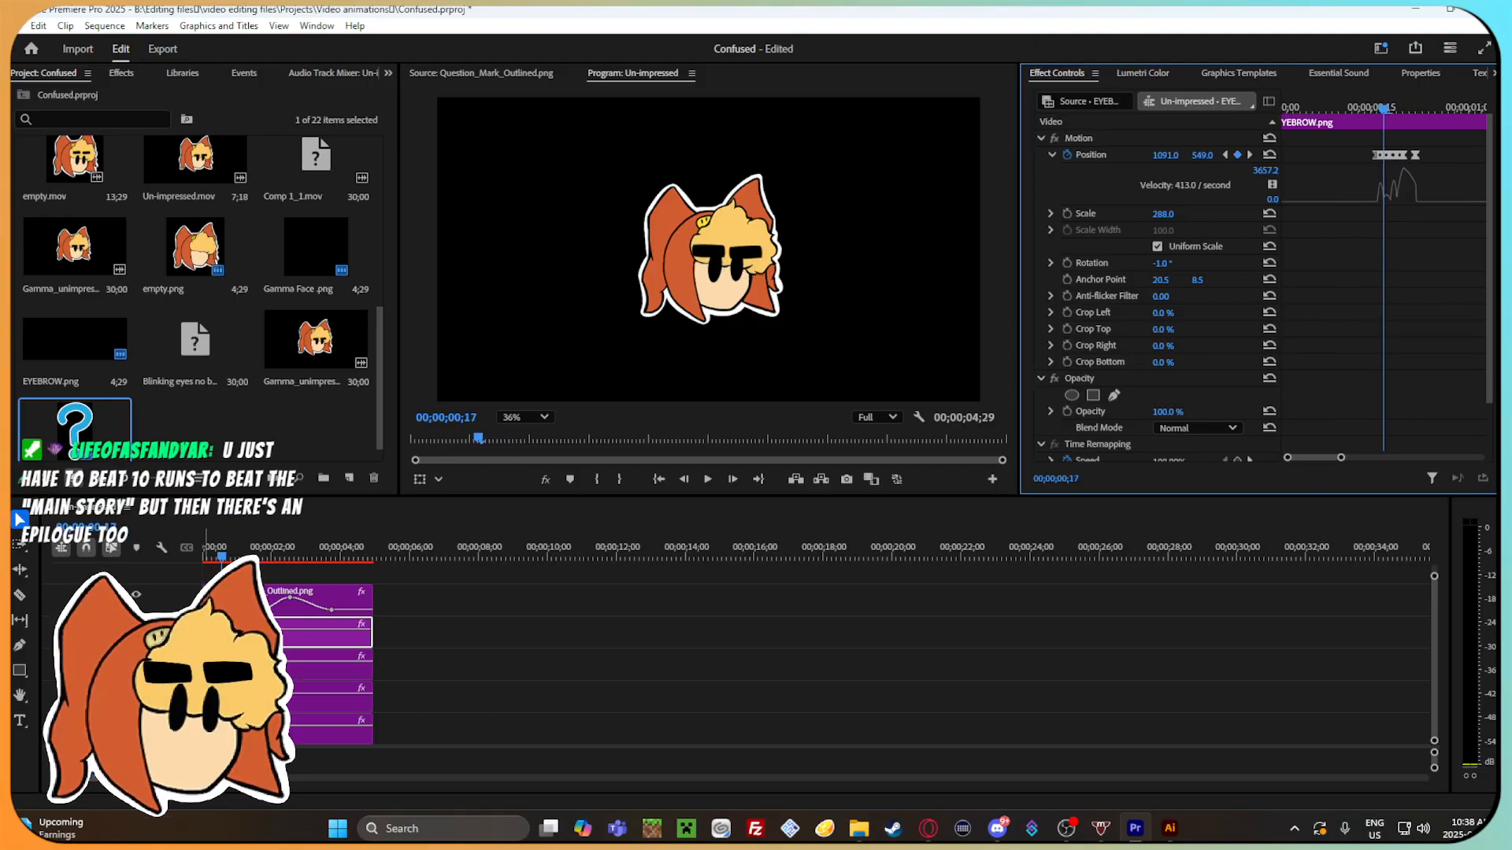
Set the Gamma Face's Crop Top to 77% at its 00;00;00;20 keyframe and step through to 00;00;00;23.
drag(221, 556, 224, 557)
click(304, 669)
click(295, 701)
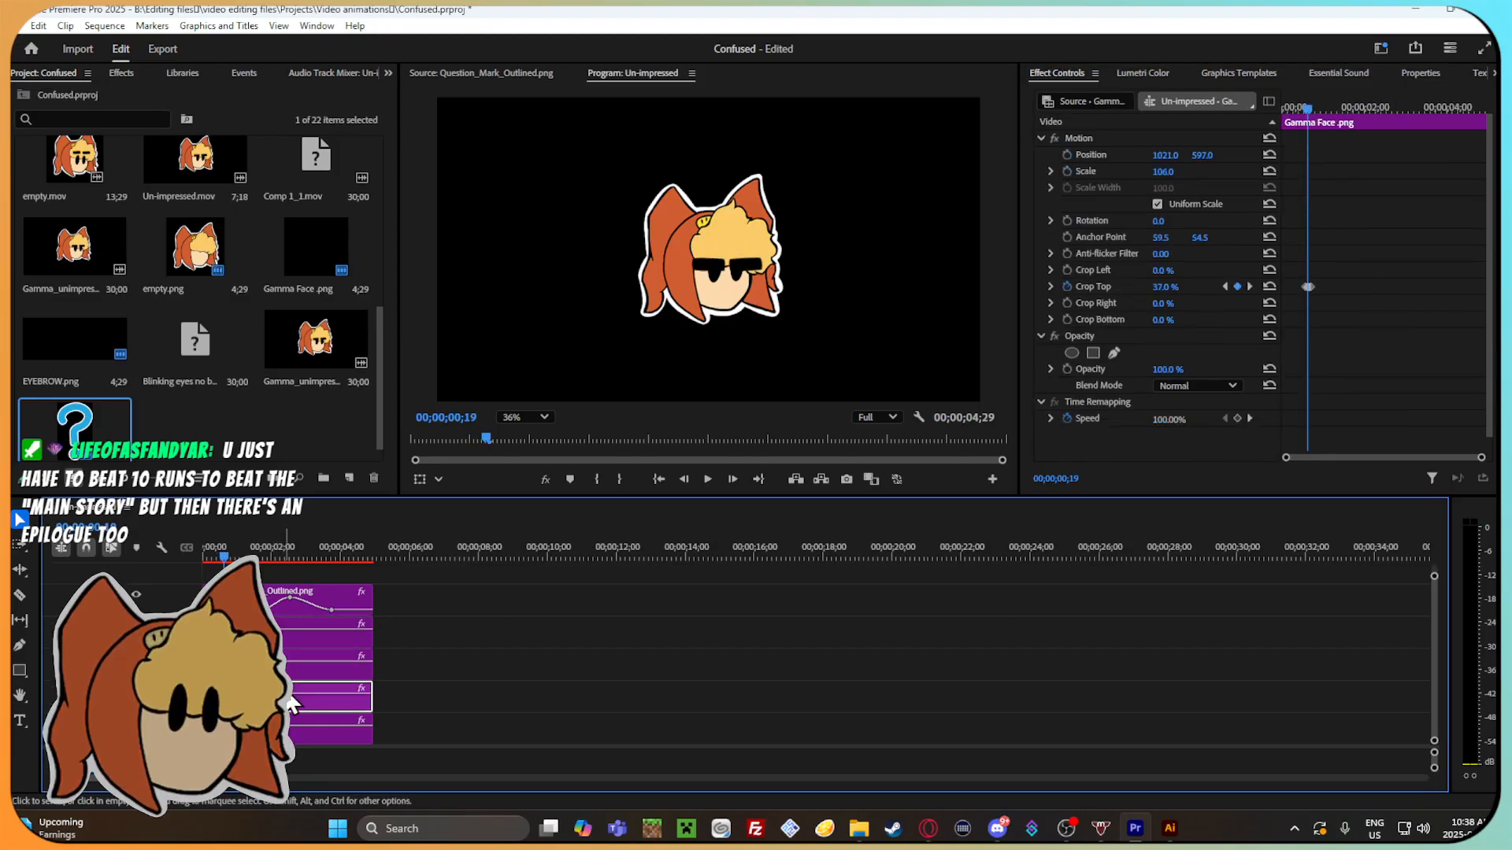
drag(1484, 459, 1395, 451)
mouse_move(1389, 116)
mouse_down()
mouse_move(1366, 117)
mouse_move(1396, 126)
mouse_up()
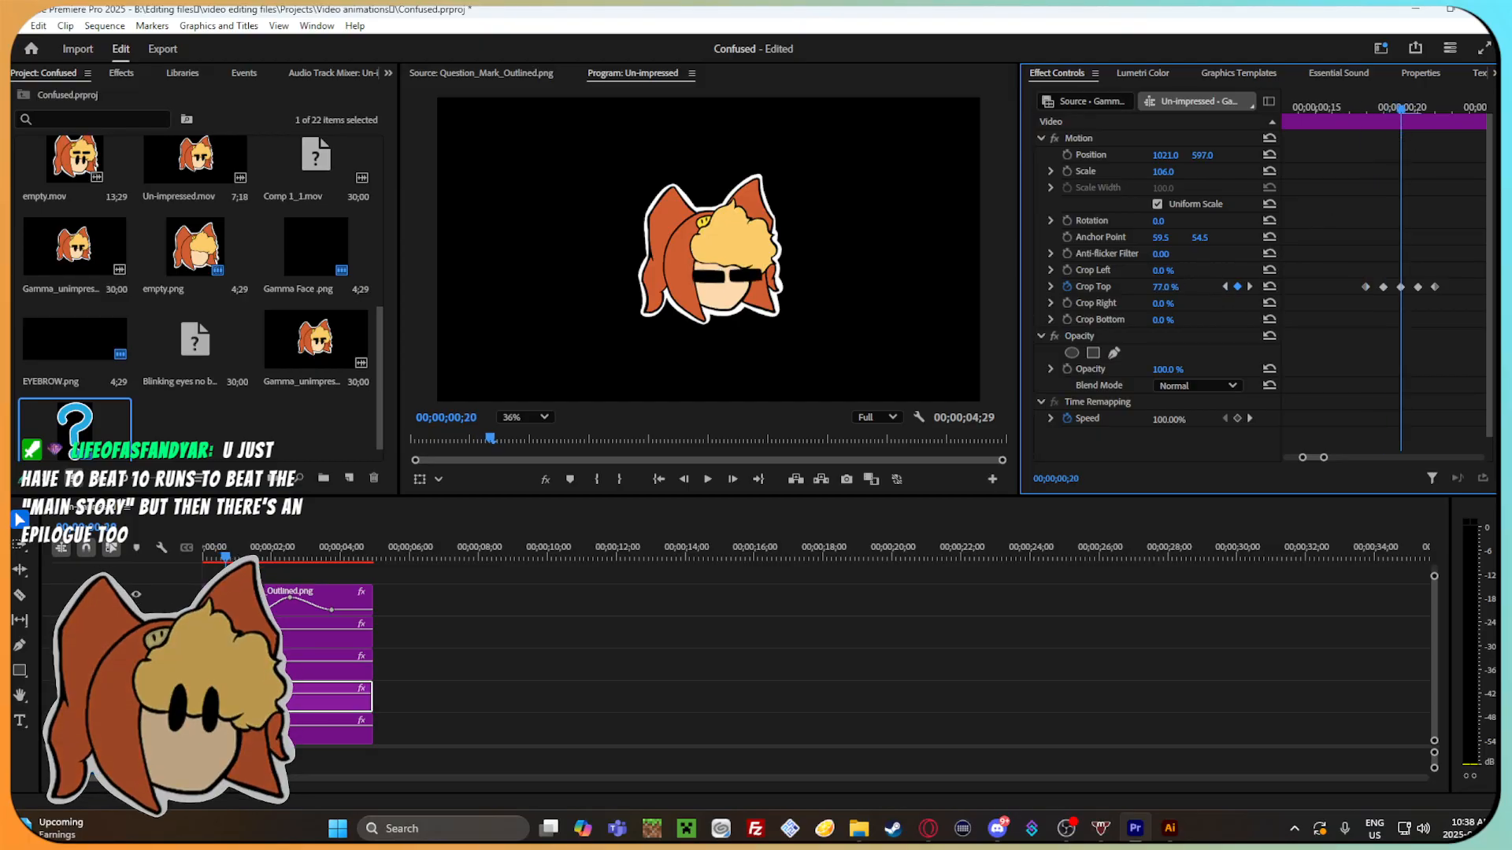
key(Right)
key(Right)
key(Right)
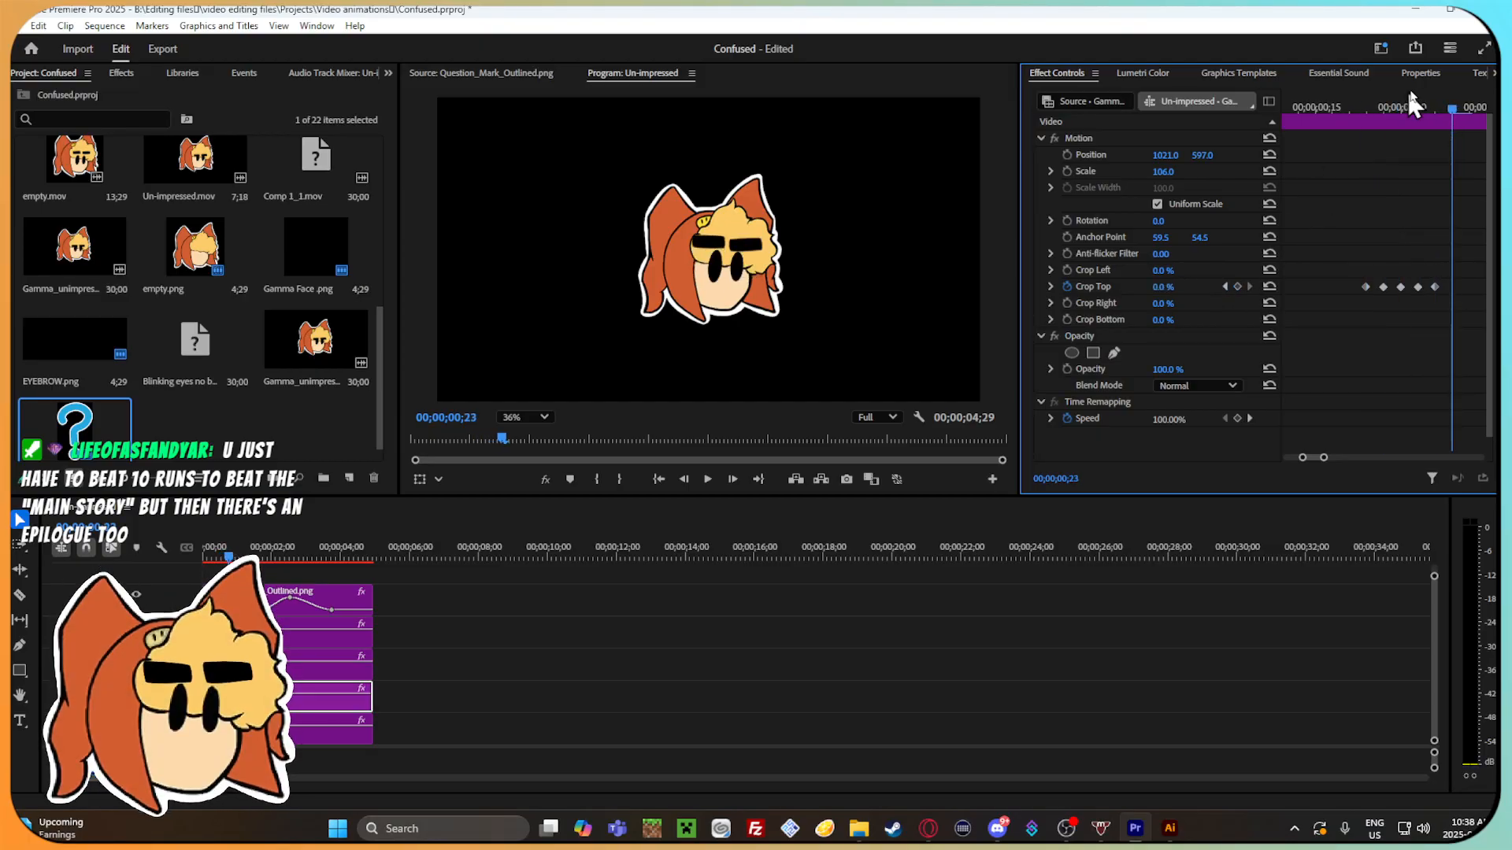
Play the whole animation from the start to check the eyebrow bounce, cropped eyes and question mark.
drag(1447, 101, 1264, 134)
drag(1307, 459, 1459, 443)
drag(516, 554, 179, 558)
key(space)
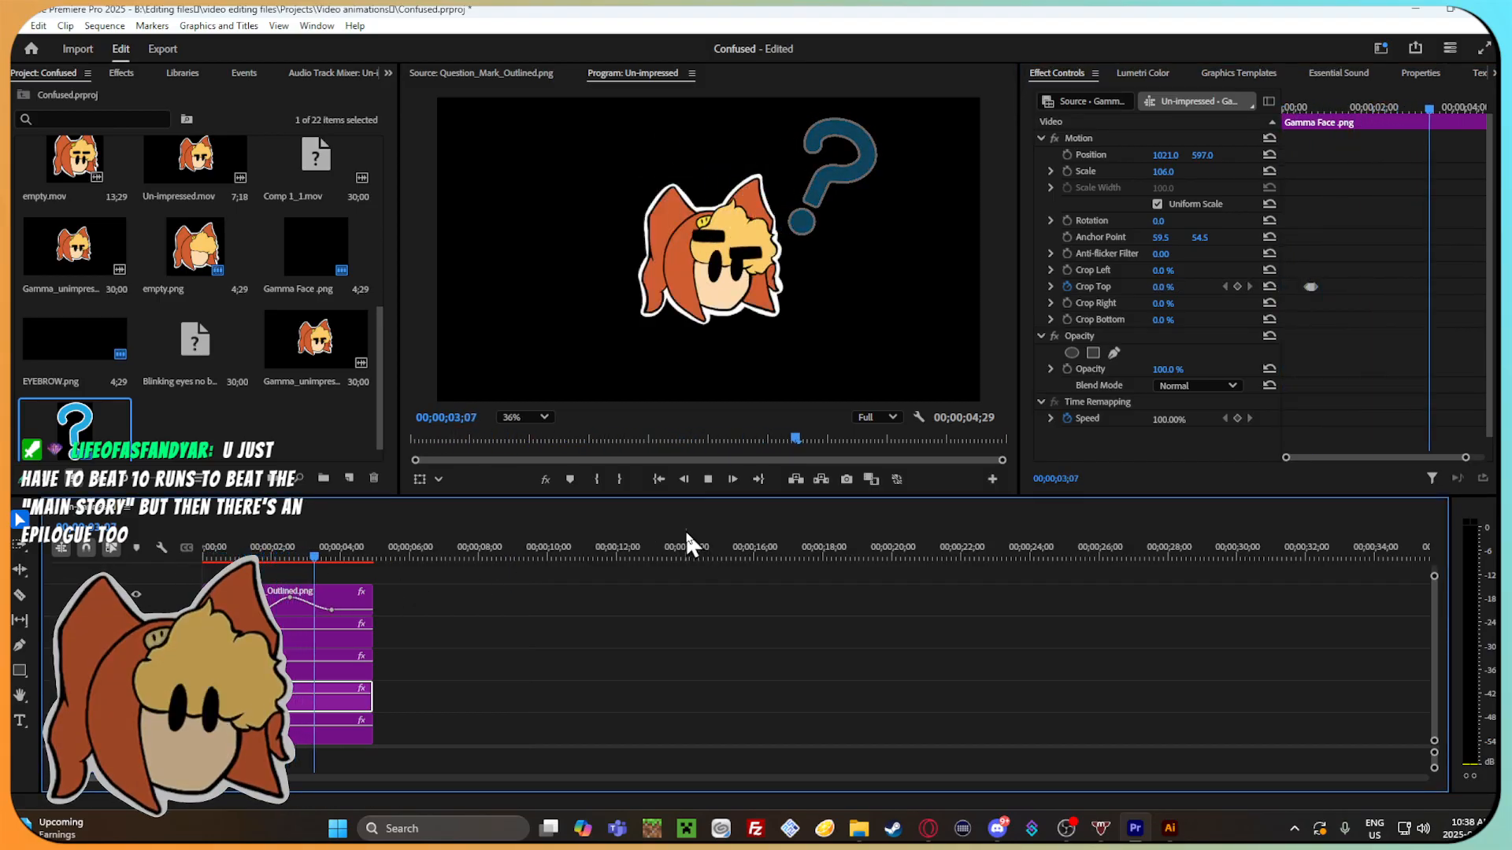
click(708, 478)
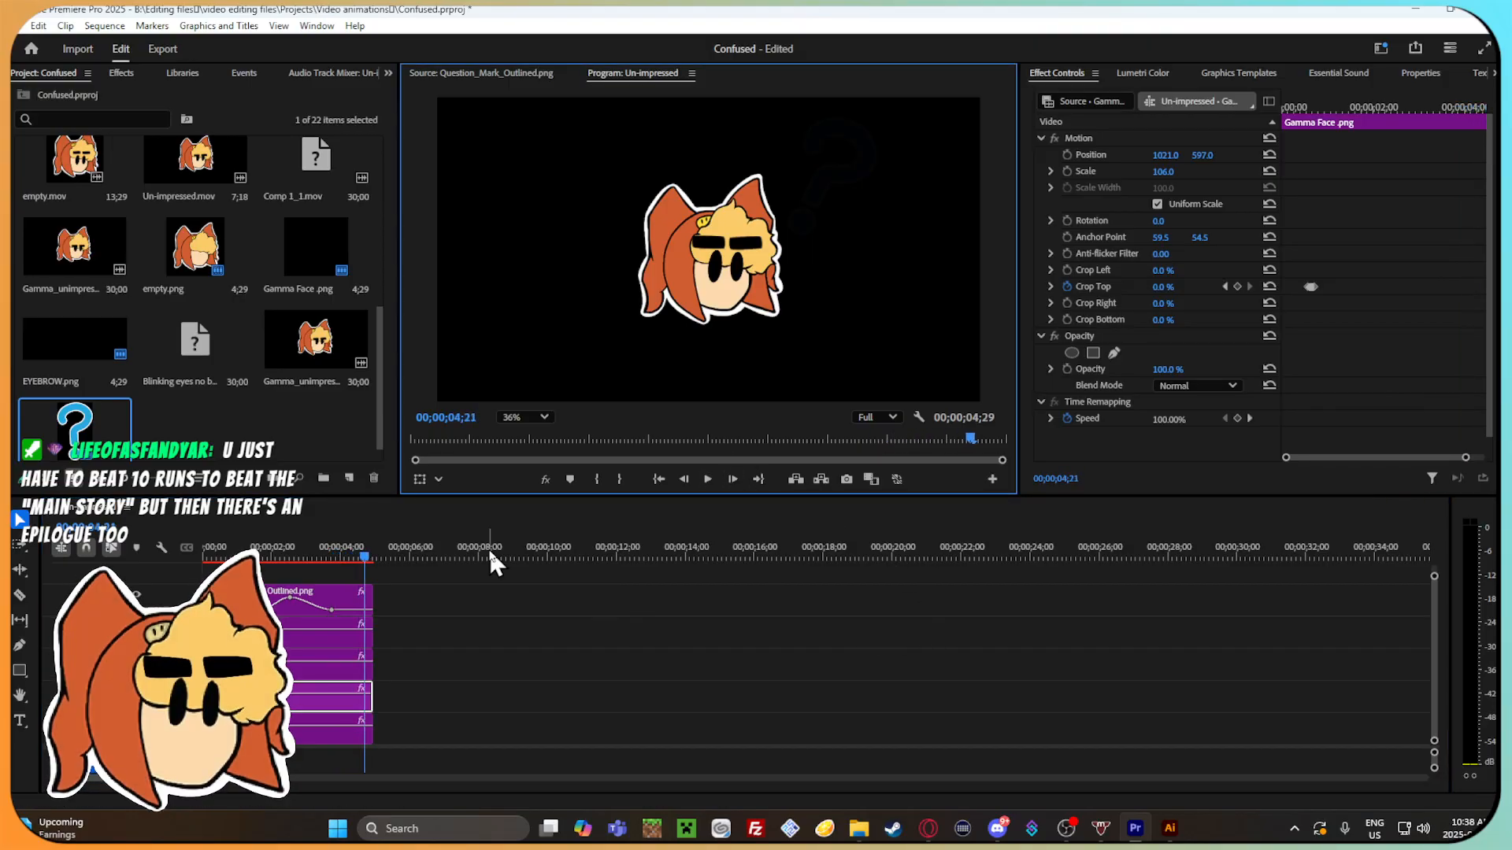
Cut the clips on all tracks at 00;00;01;00.
drag(351, 566, 237, 561)
click(252, 633)
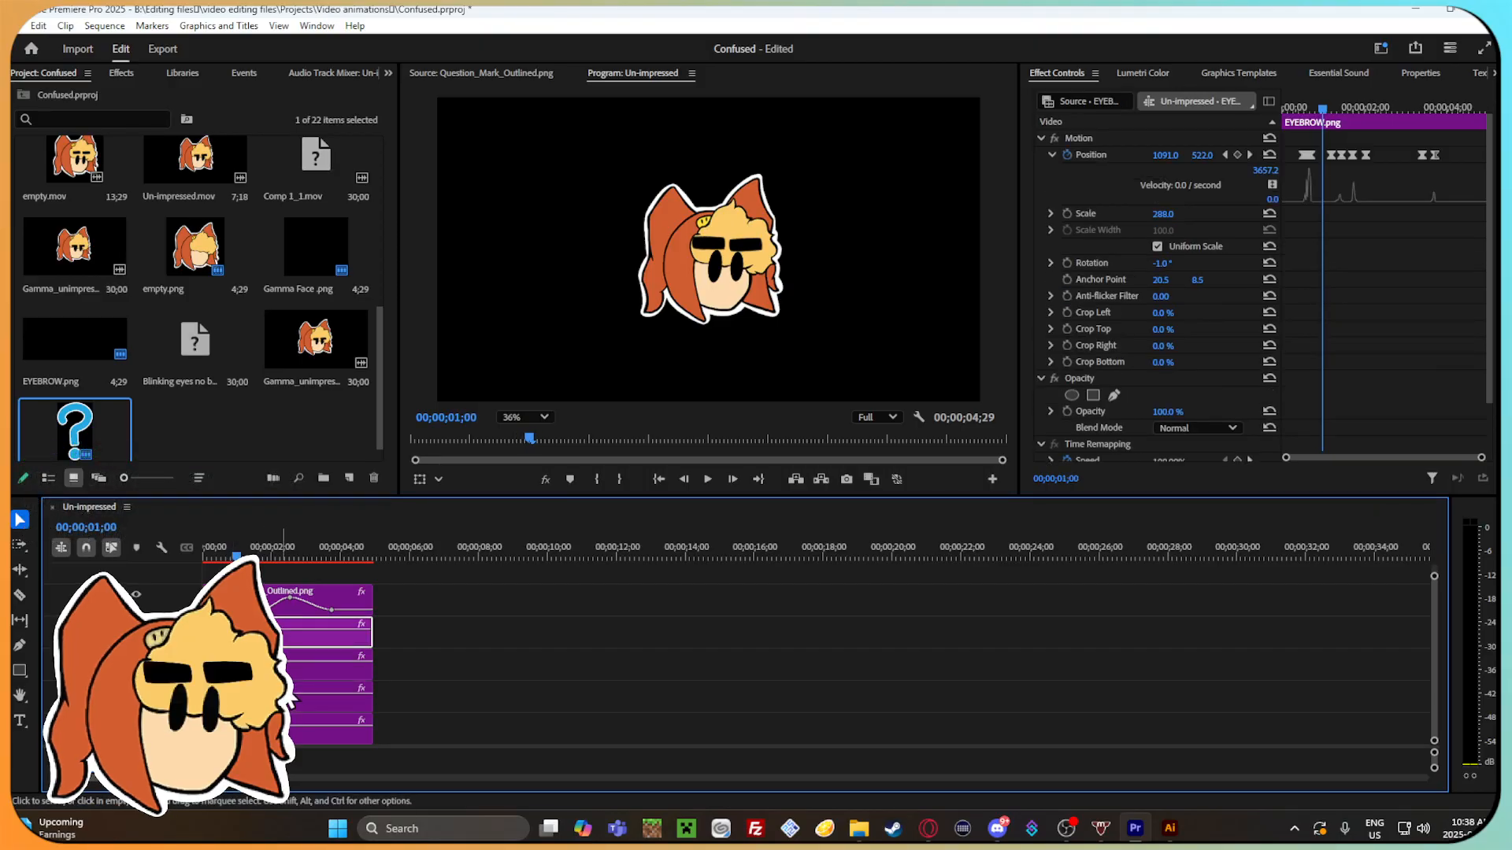
click(391, 671)
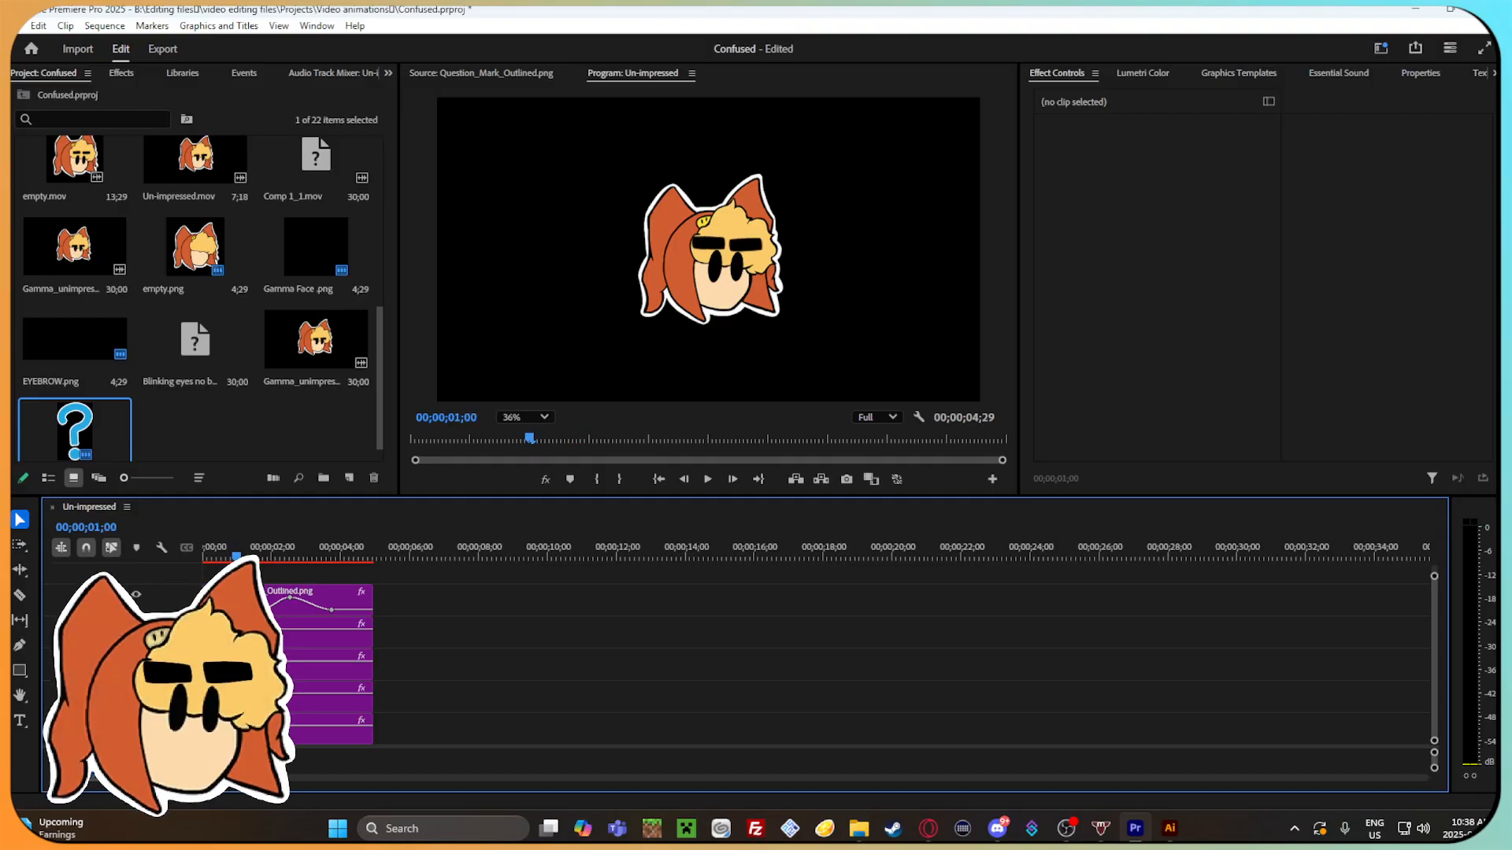
drag(417, 721, 222, 556)
Copy the first one-second segments of both eyebrows, the Gamma Face and the head image, and paste them at the sequence's end.
click(220, 575)
click(218, 600)
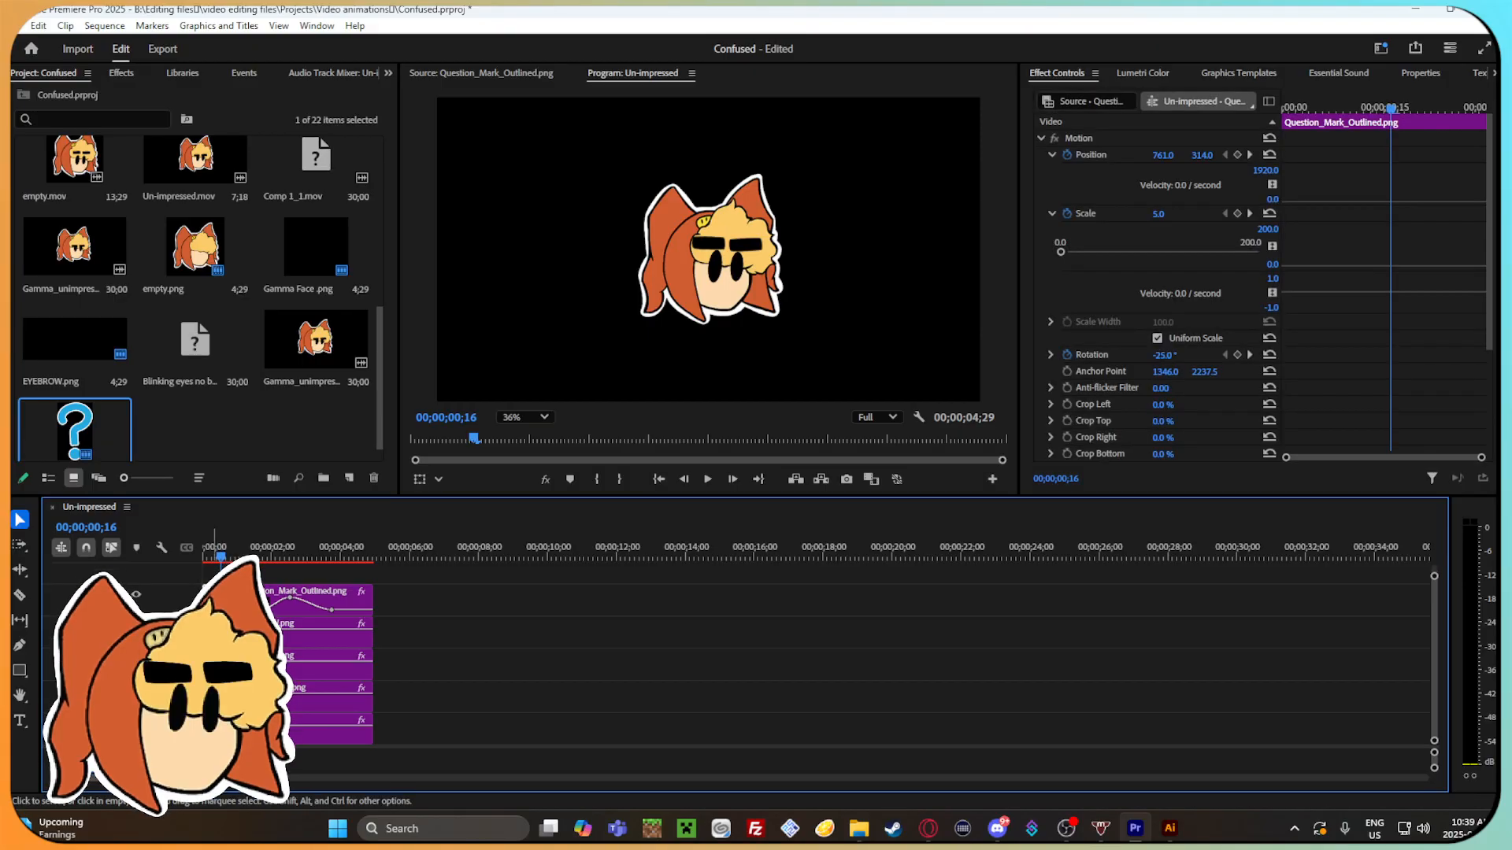
click(221, 634)
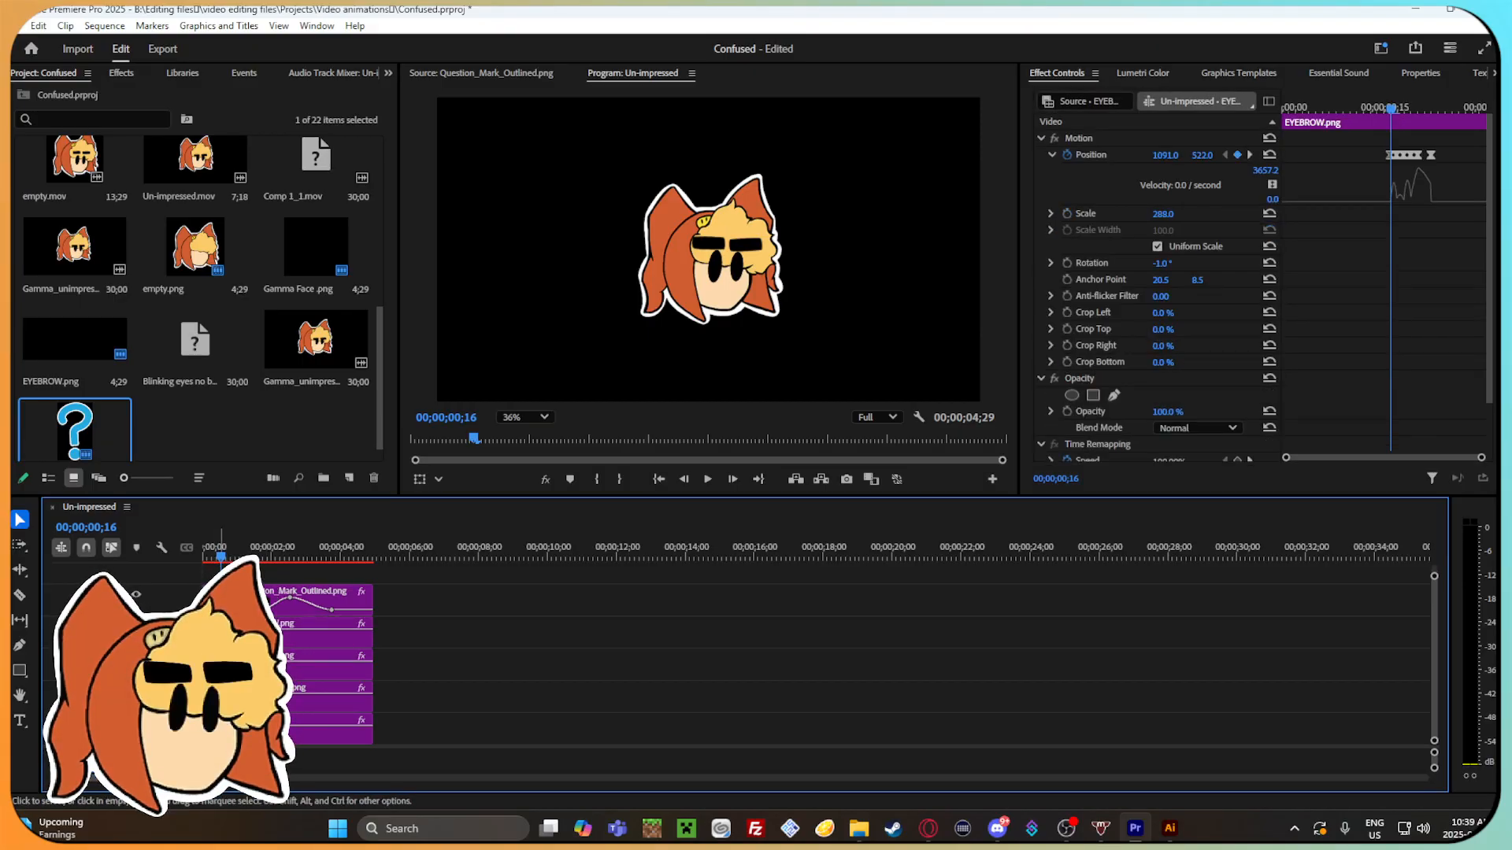
shift+click(215, 666)
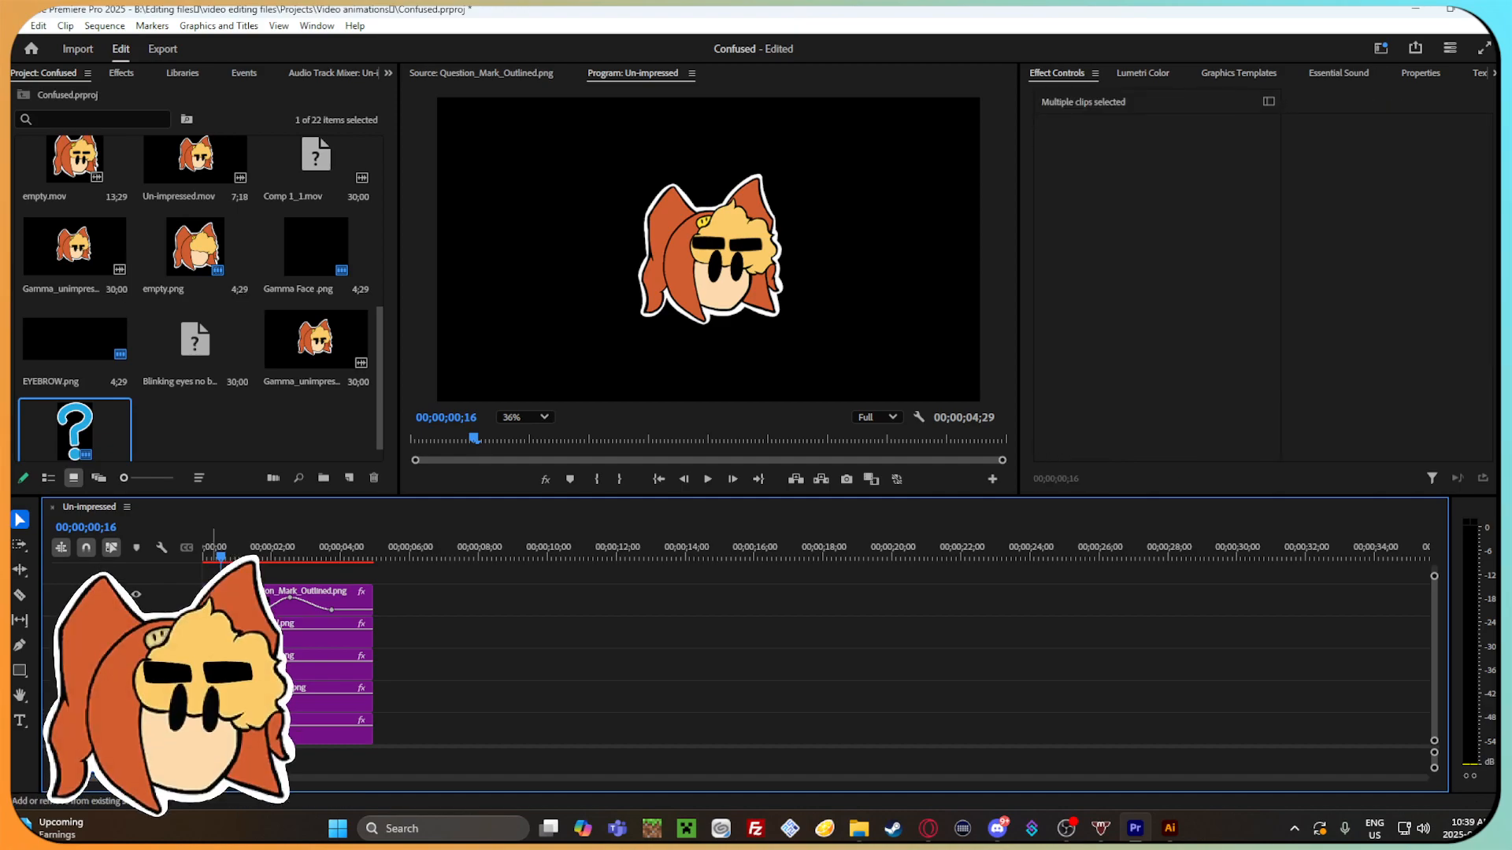
drag(305, 553, 225, 539)
key(ctrl+v)
Move the four pasted clips earlier to start at about 00;00;04;08, beneath the fading question mark.
key(space)
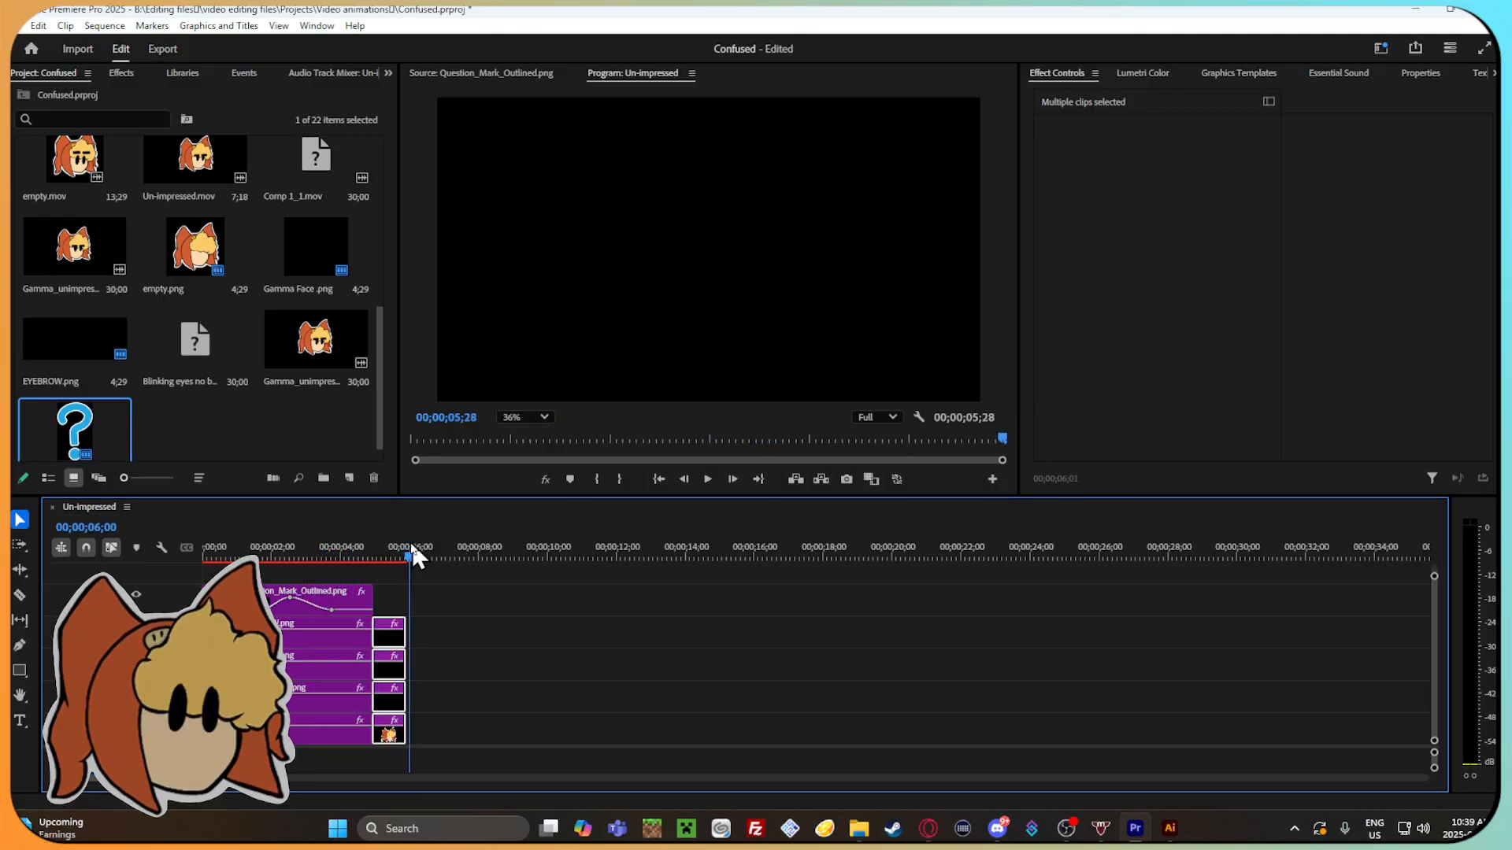
click(372, 551)
mouse_move(356, 543)
mouse_down()
mouse_move(384, 548)
mouse_move(313, 549)
mouse_move(376, 554)
mouse_move(327, 550)
mouse_move(350, 549)
mouse_up()
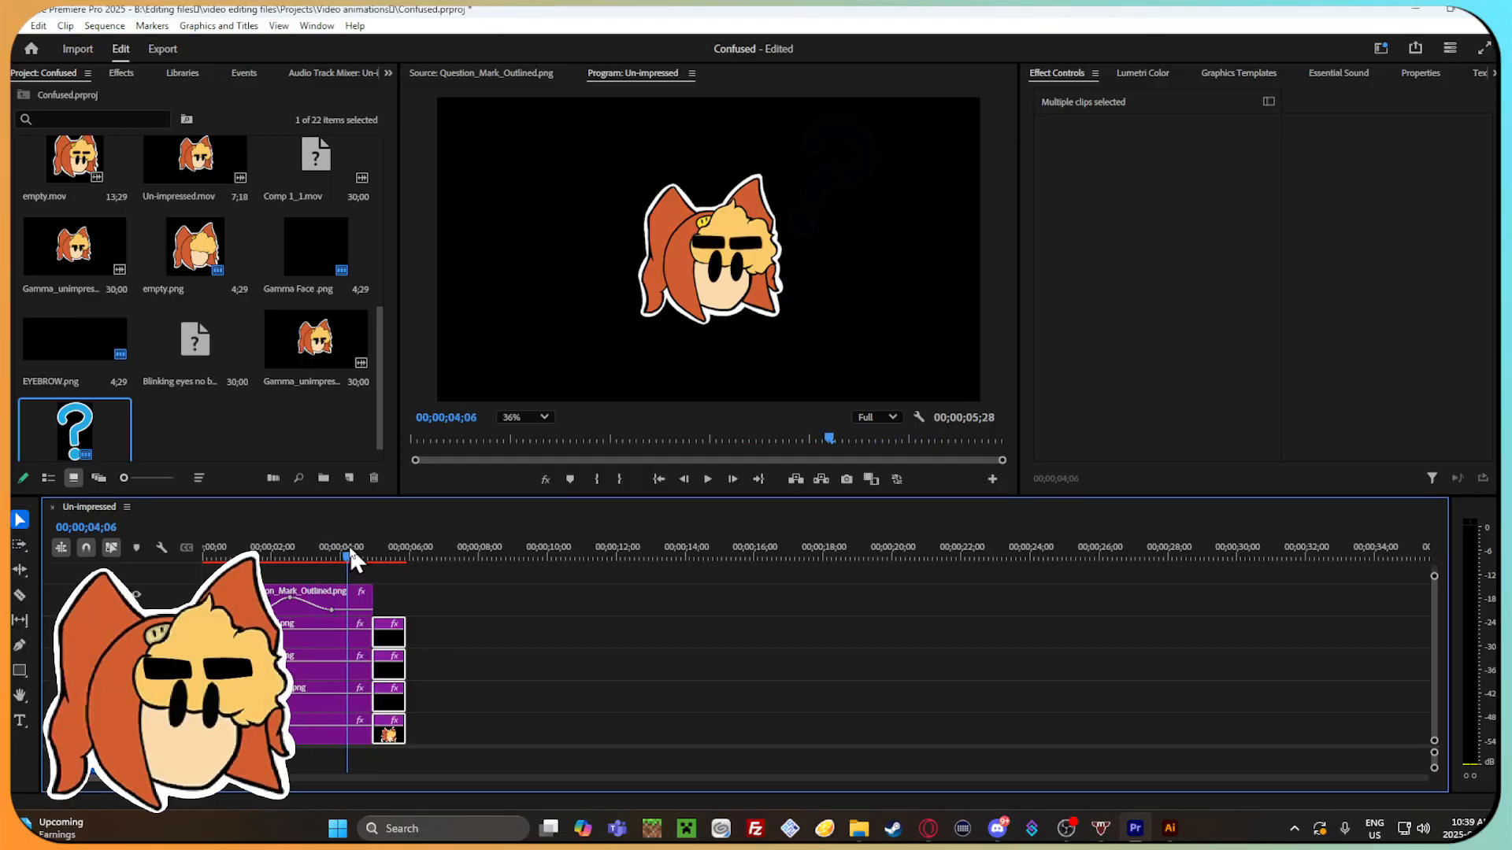
drag(388, 630, 364, 630)
mouse_move(347, 549)
mouse_down()
mouse_move(319, 550)
mouse_move(412, 569)
mouse_move(364, 566)
mouse_up()
Adjust the ends of the four pasted clips together so that the sequence lasts 00;00;05;15.
drag(393, 648, 407, 648)
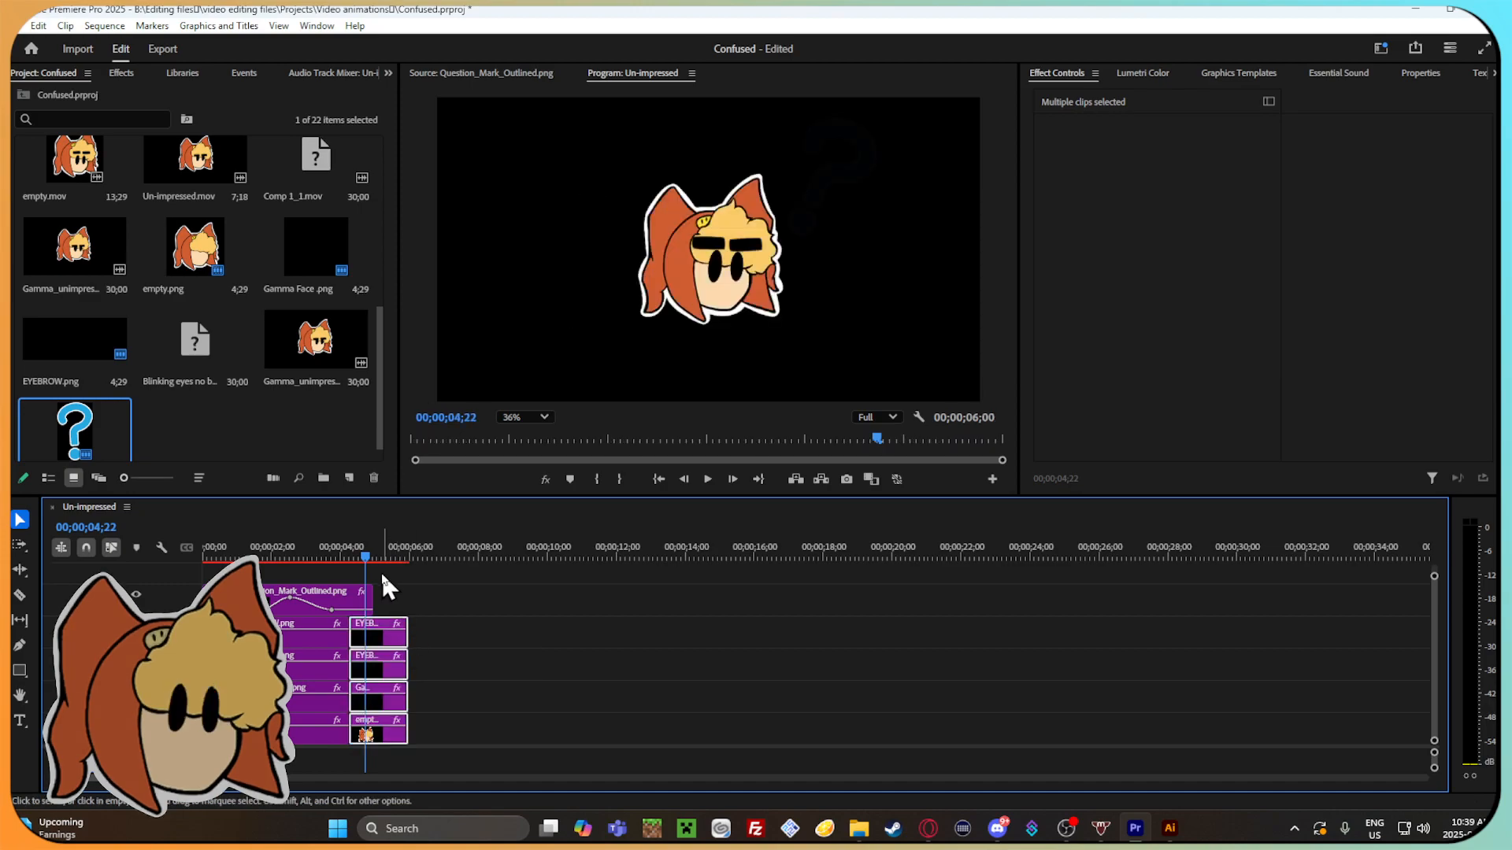
mouse_move(395, 559)
mouse_down()
mouse_move(409, 564)
mouse_move(390, 564)
mouse_up()
drag(406, 644, 400, 644)
drag(380, 560, 392, 562)
drag(404, 630, 390, 638)
mouse_move(393, 560)
mouse_down()
mouse_move(324, 556)
mouse_move(400, 559)
mouse_up()
Play back the extended animation and recheck the first right eyebrow segment around 00;00;00;14.
key(space)
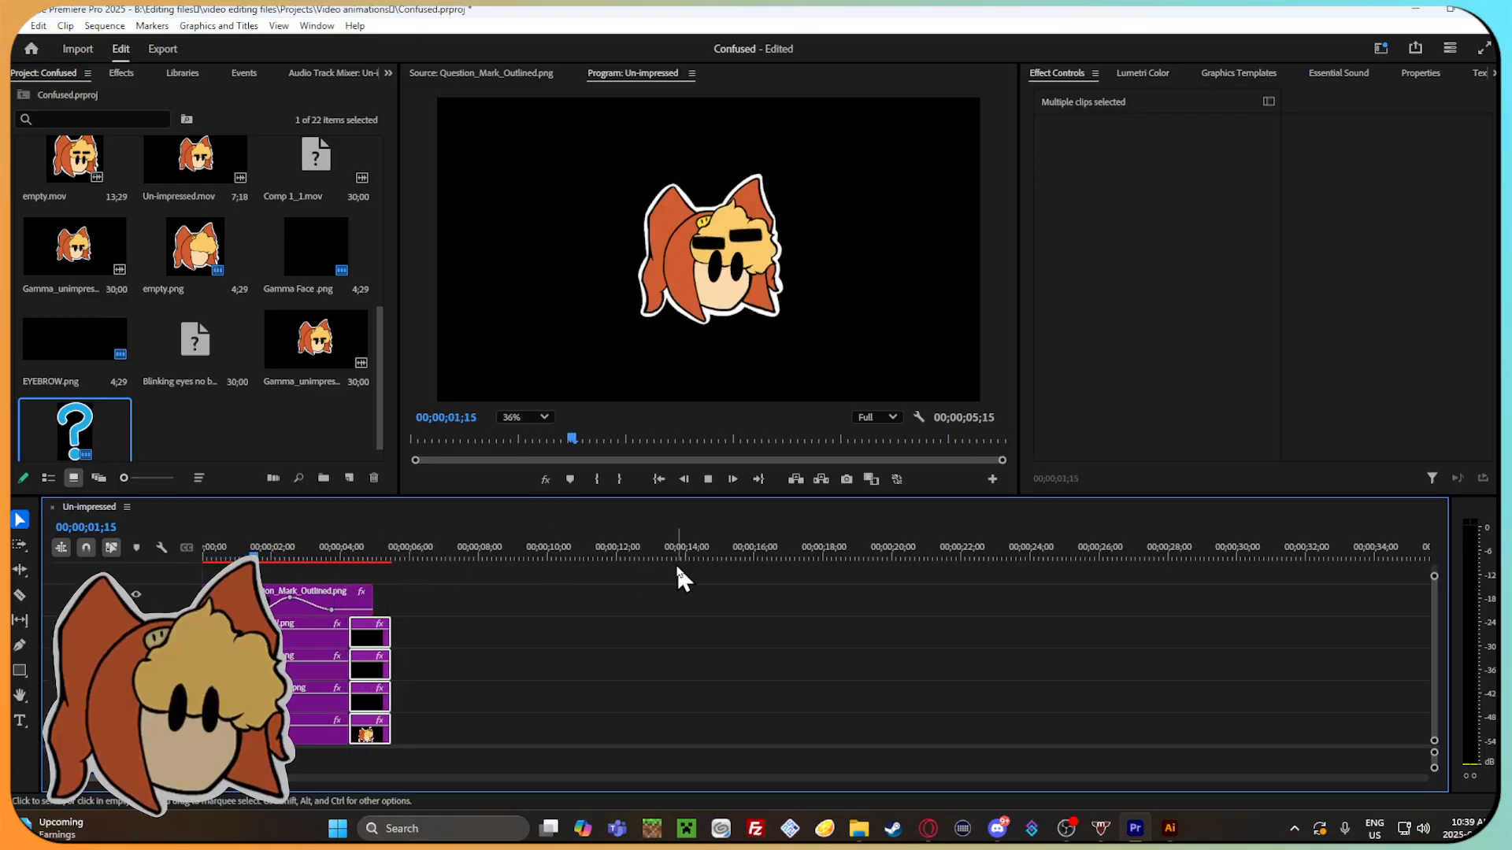
click(708, 479)
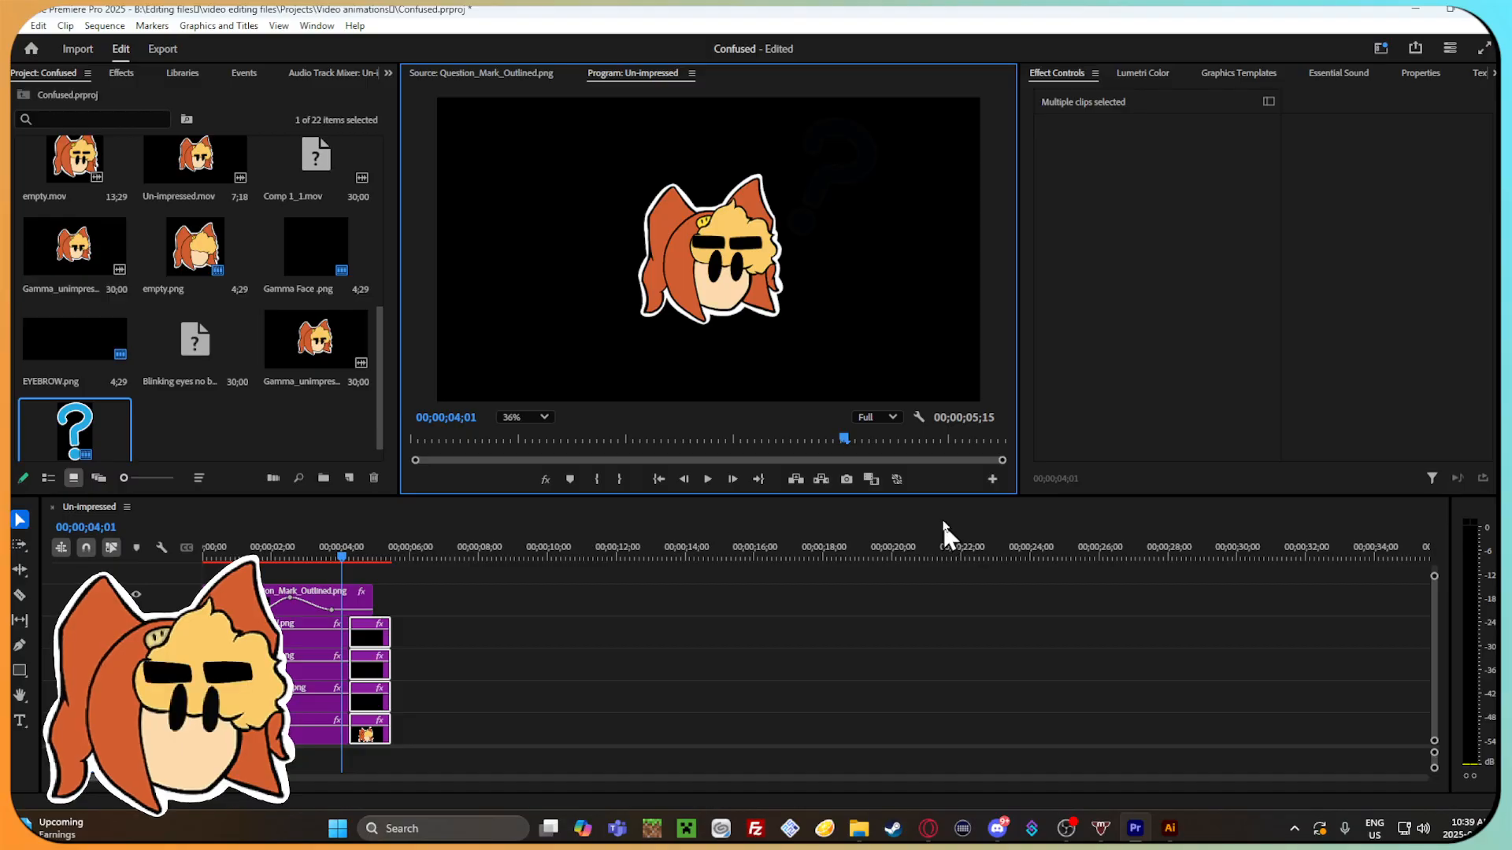
click(409, 636)
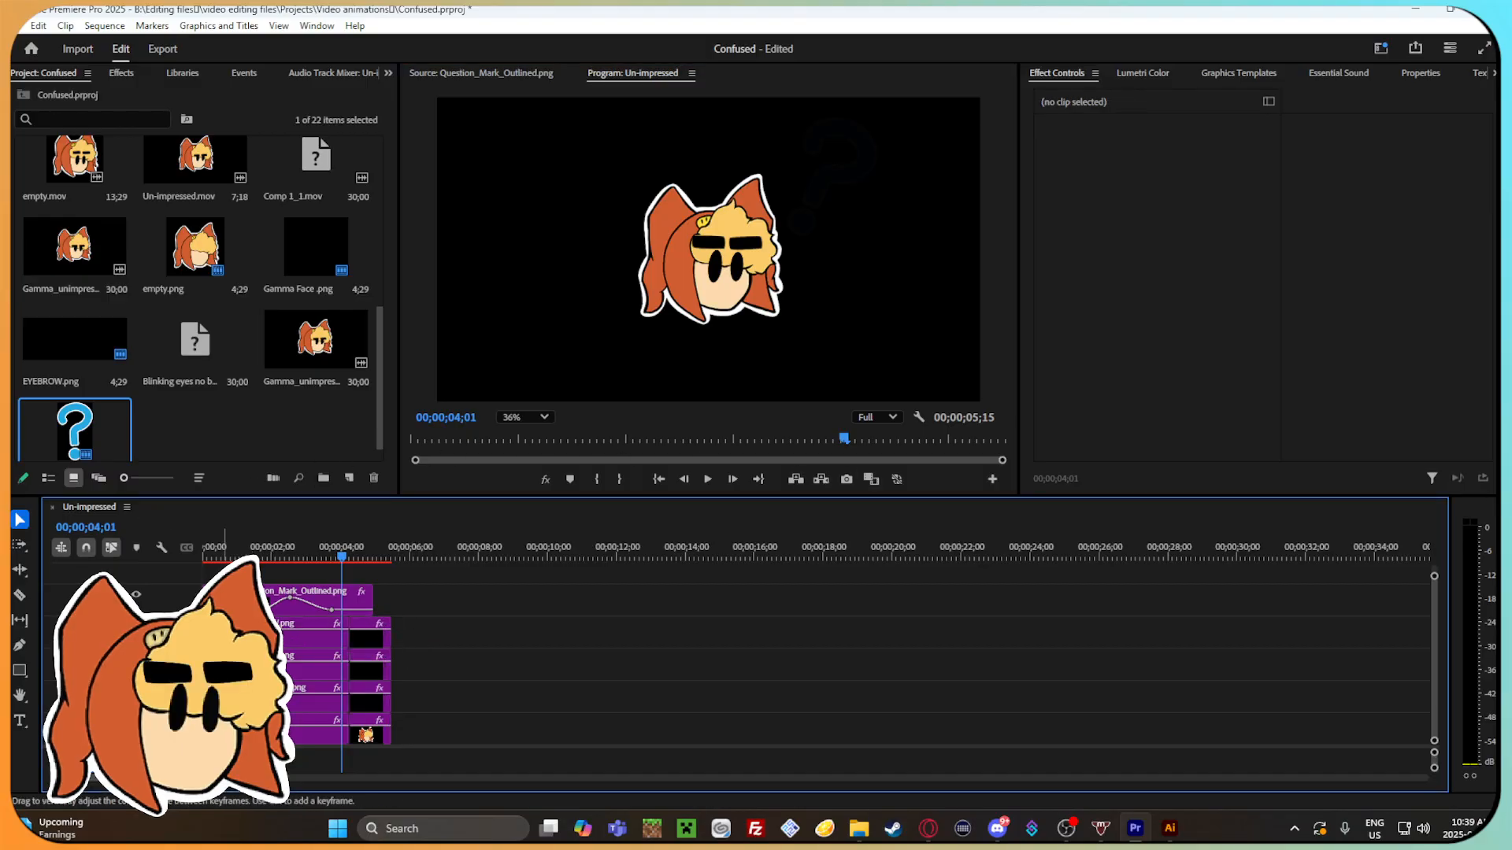
click(217, 635)
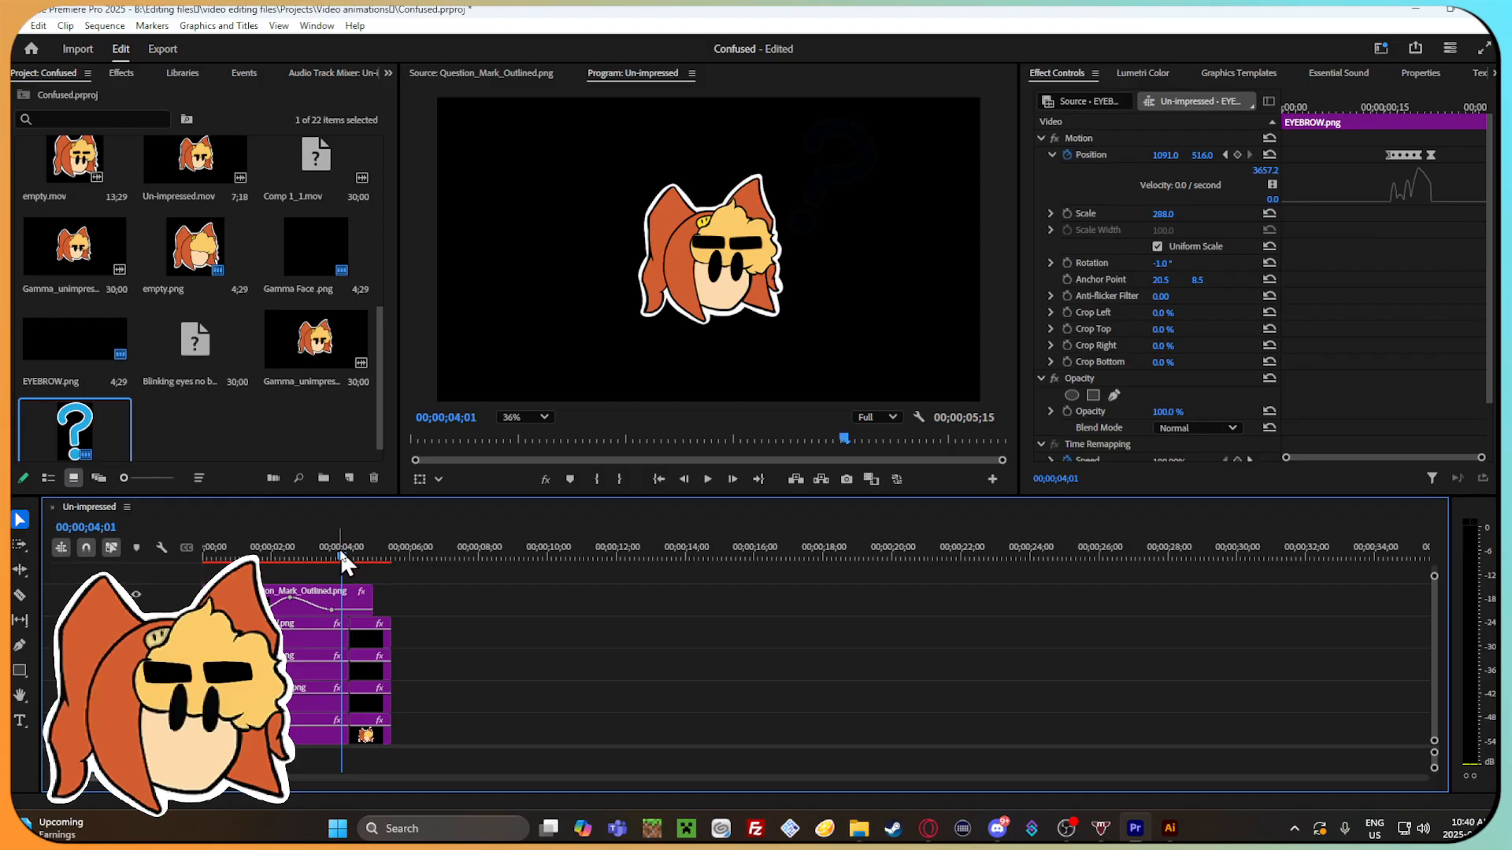
drag(1286, 458, 1201, 452)
drag(346, 561, 260, 561)
Save the project as Confused.prproj in the Video animations folder, replacing the existing file.
click(17, 25)
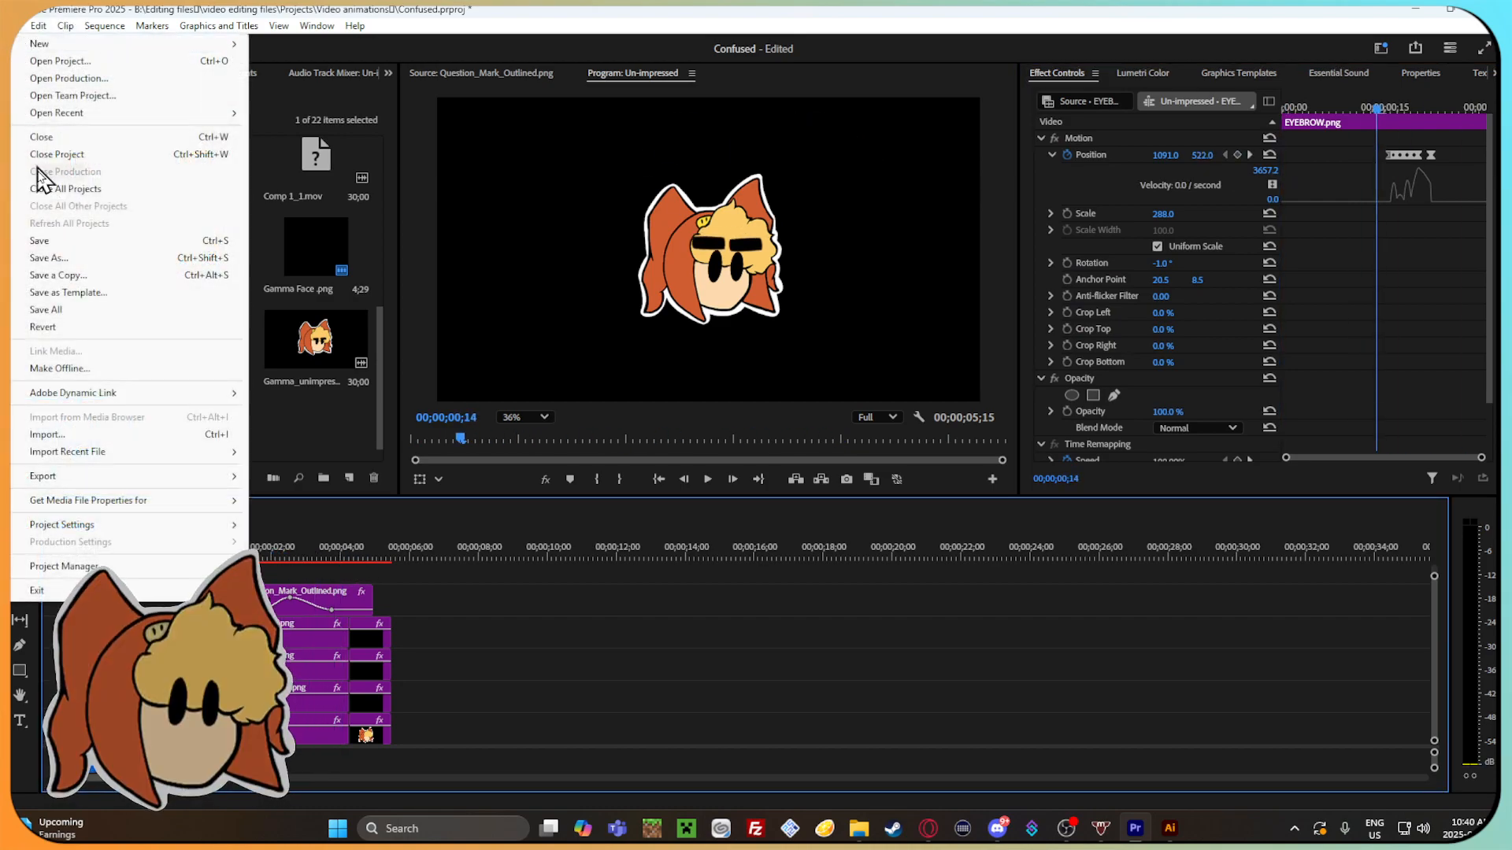
click(66, 259)
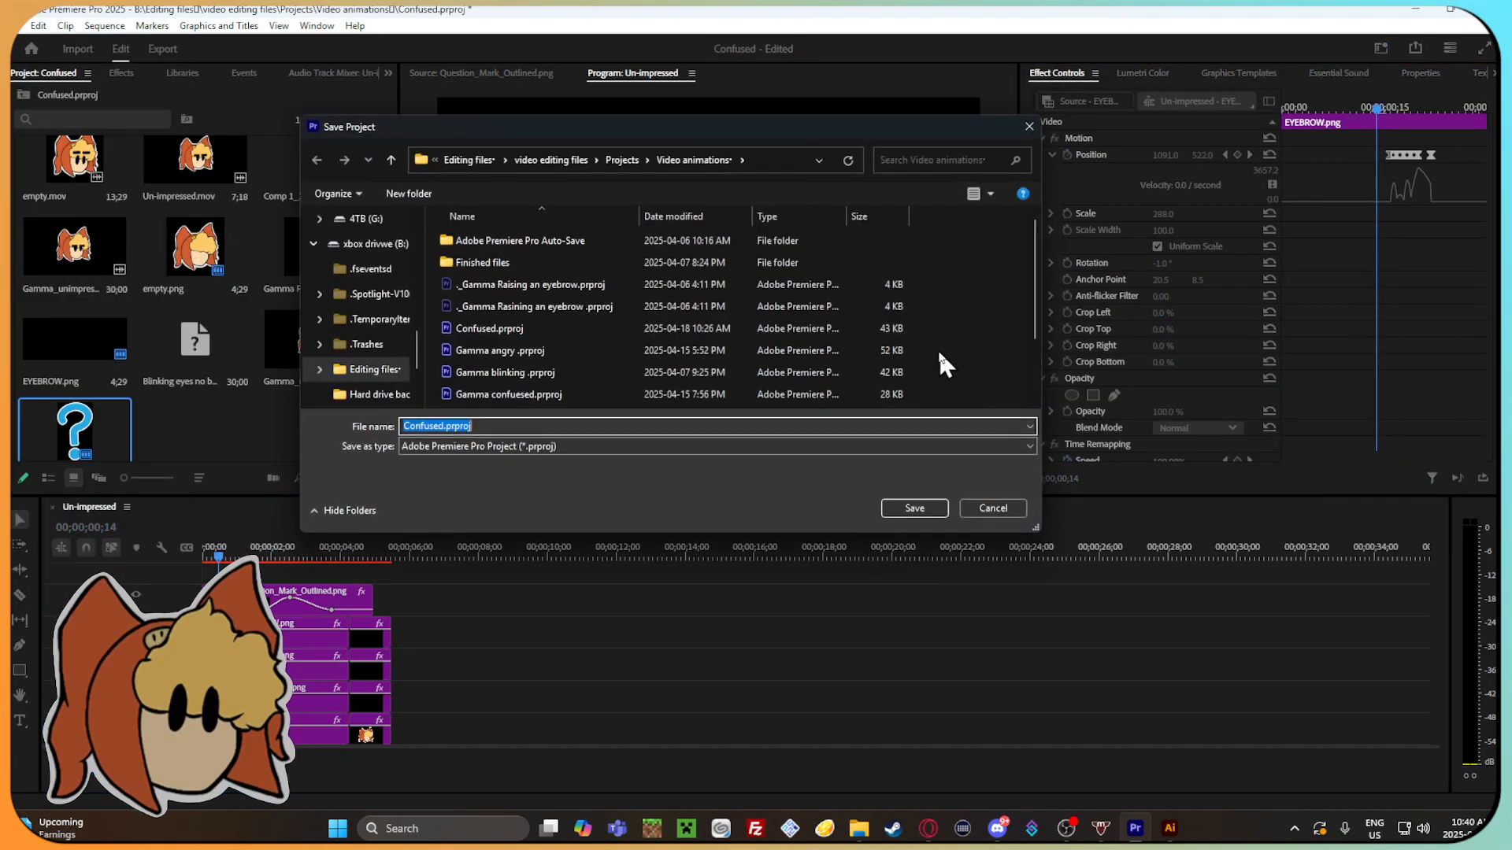
key(BackSpace)
text(Ga)
key(BackSpace)
key(BackSpace)
key(BackSpace)
key(BackSpace)
key(BackSpace)
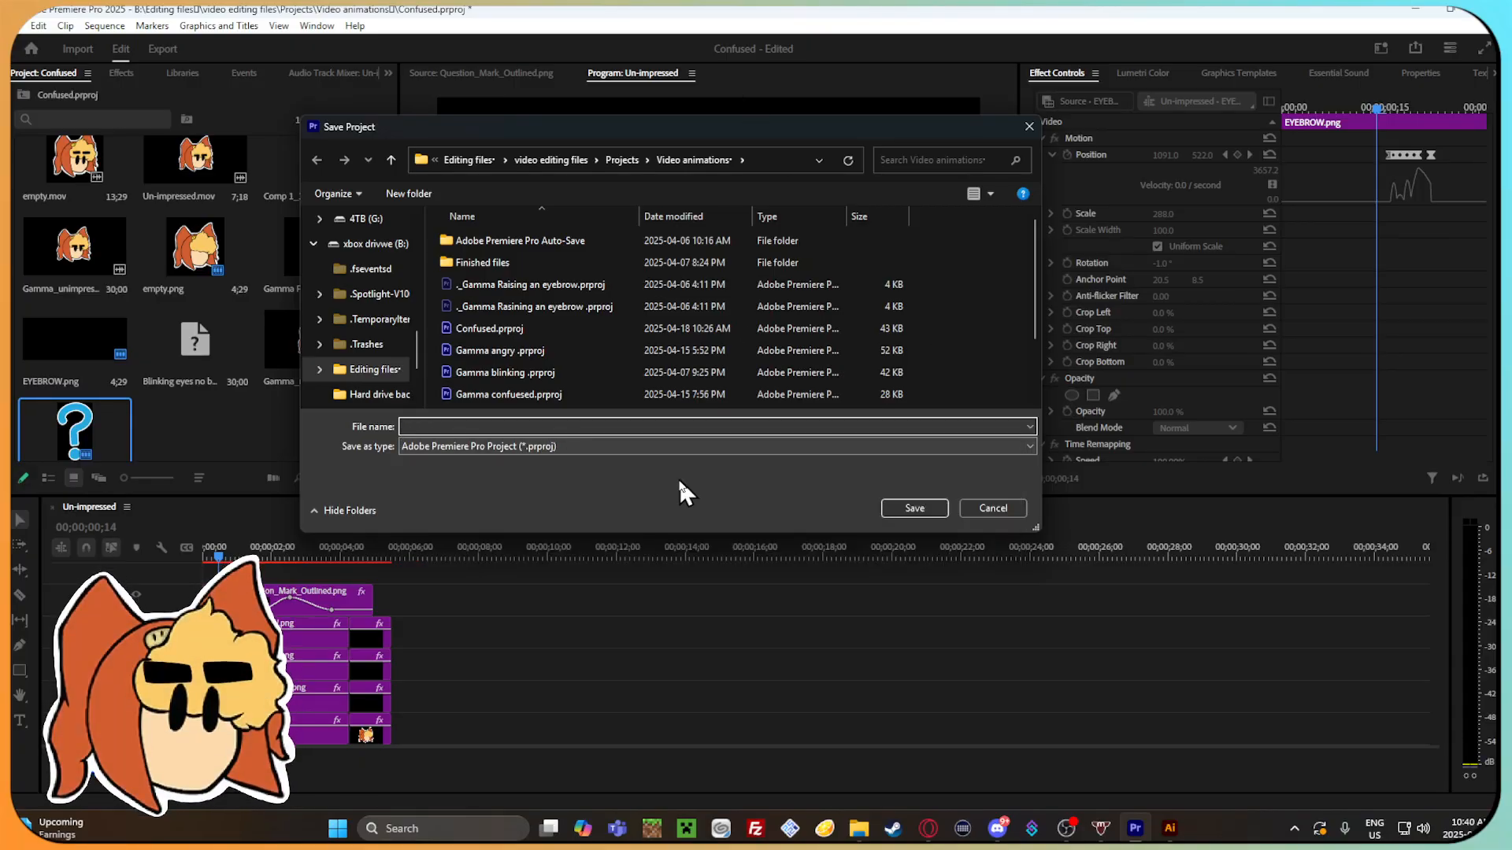
click(587, 329)
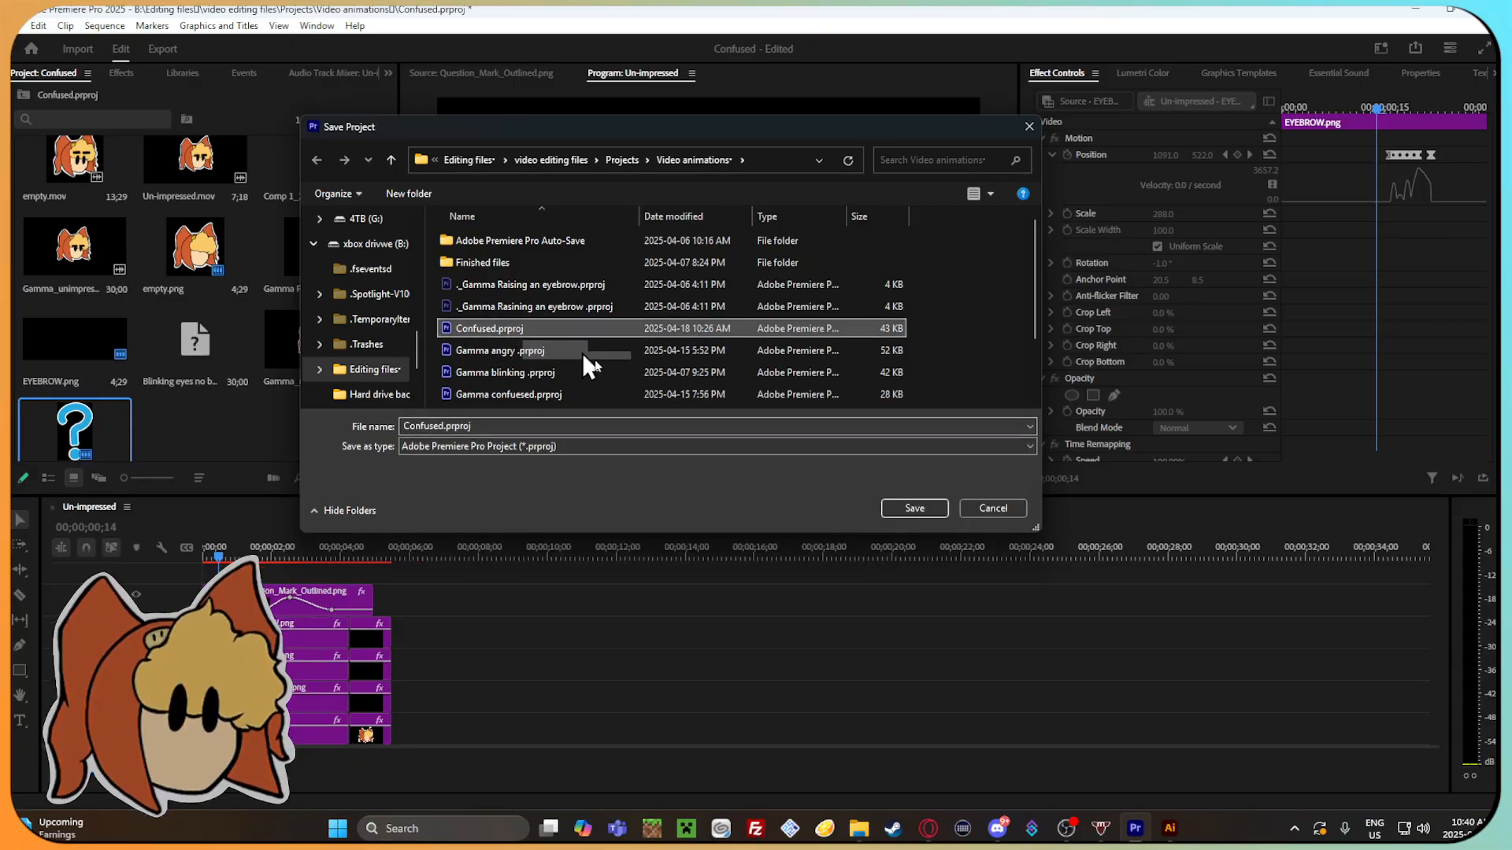
click(924, 507)
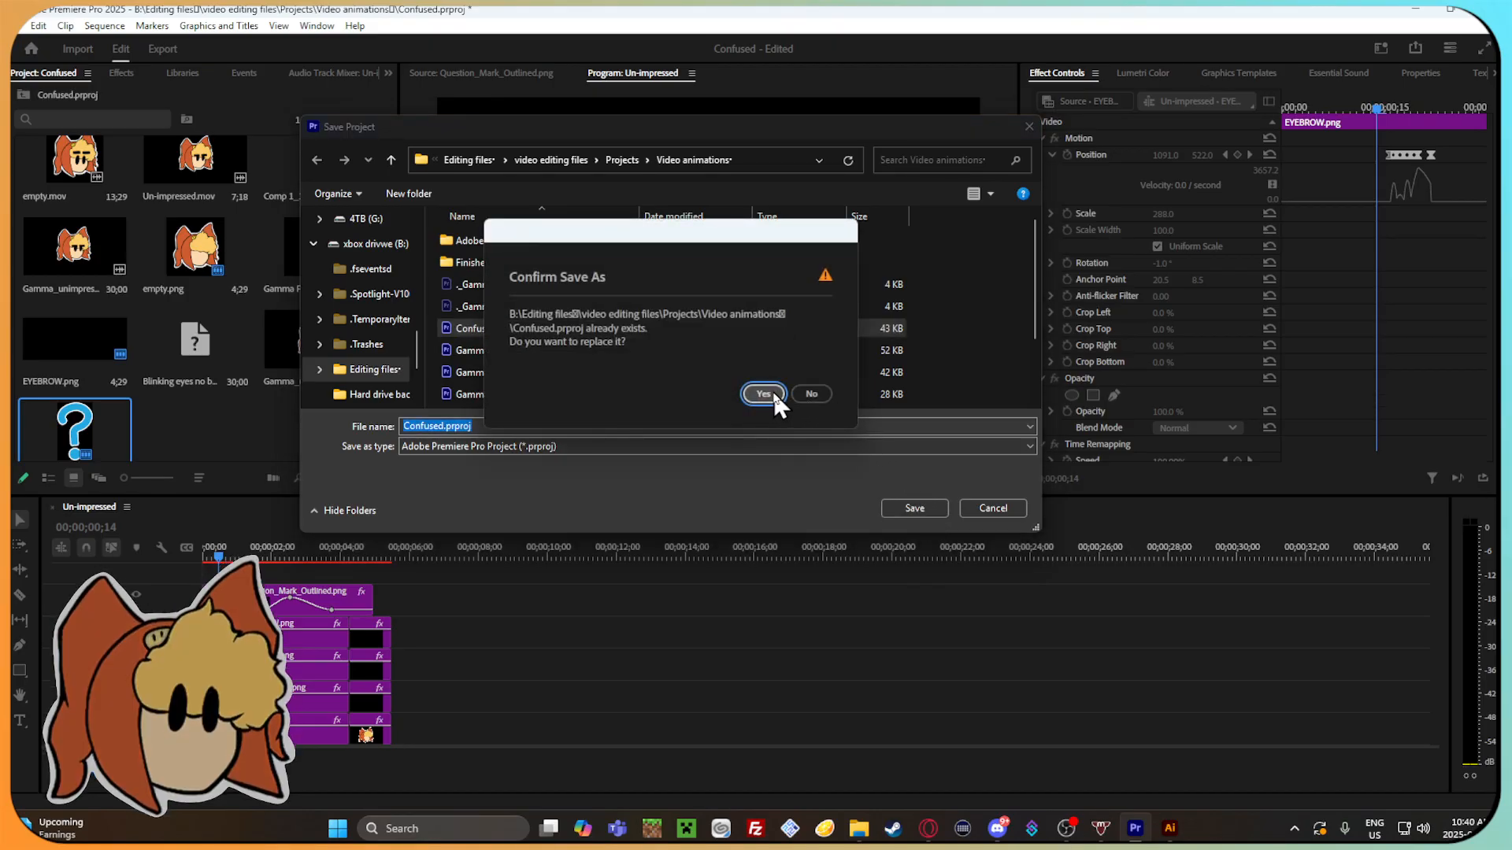
click(807, 392)
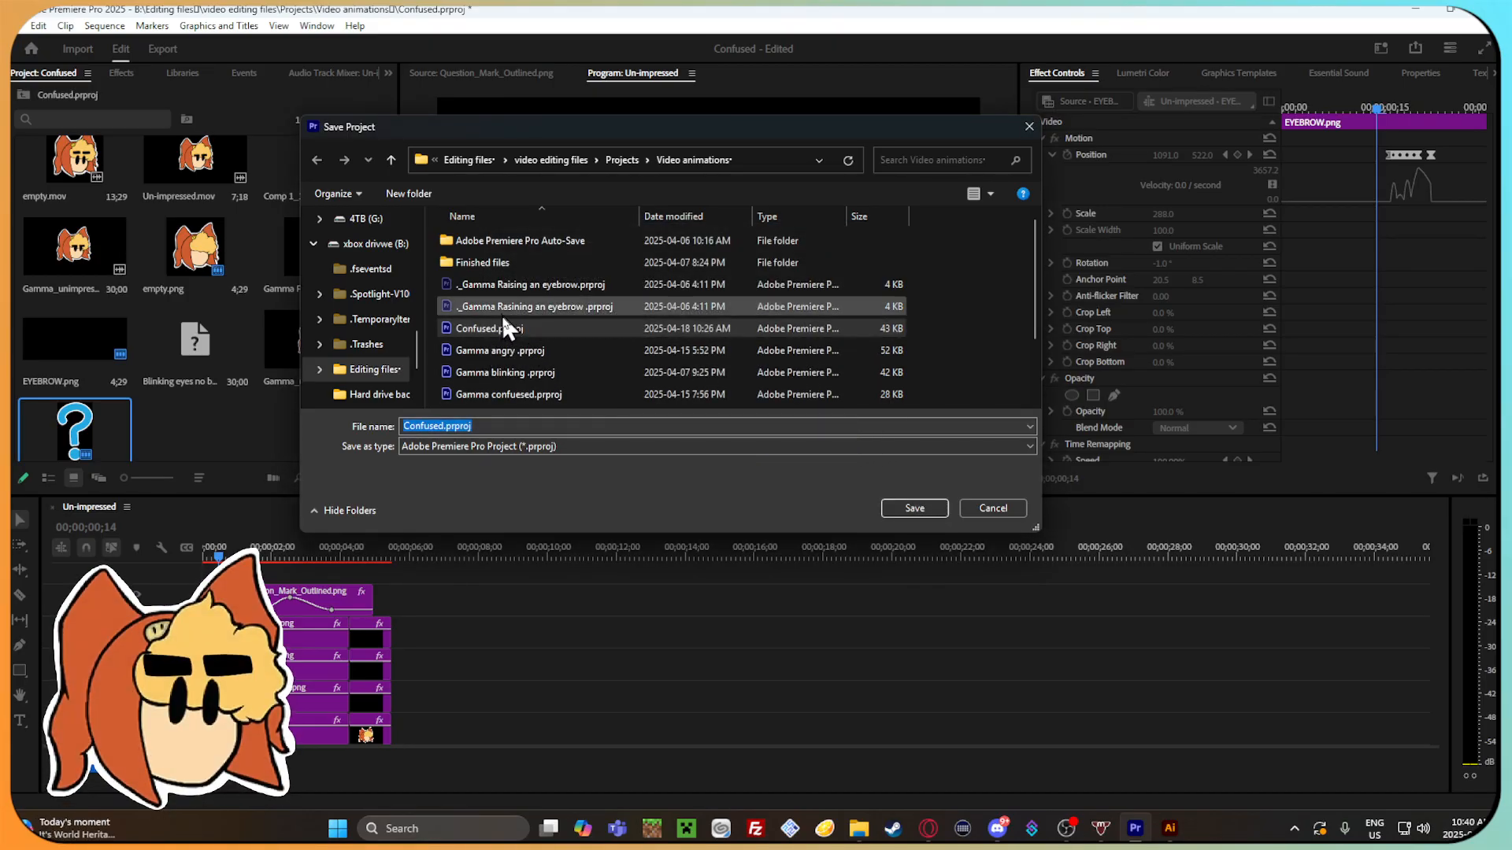
click(913, 506)
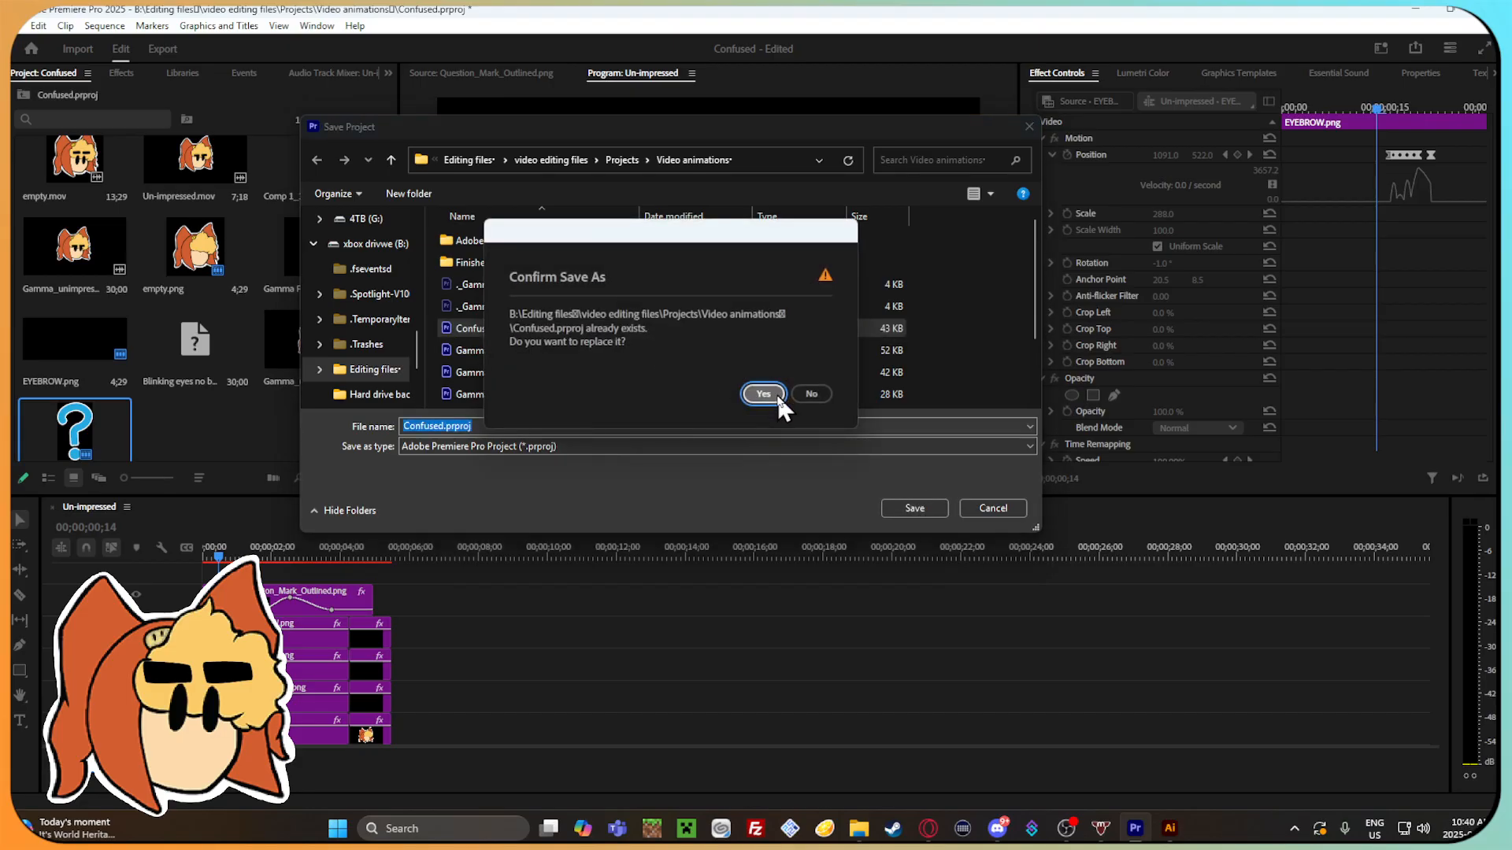
click(776, 393)
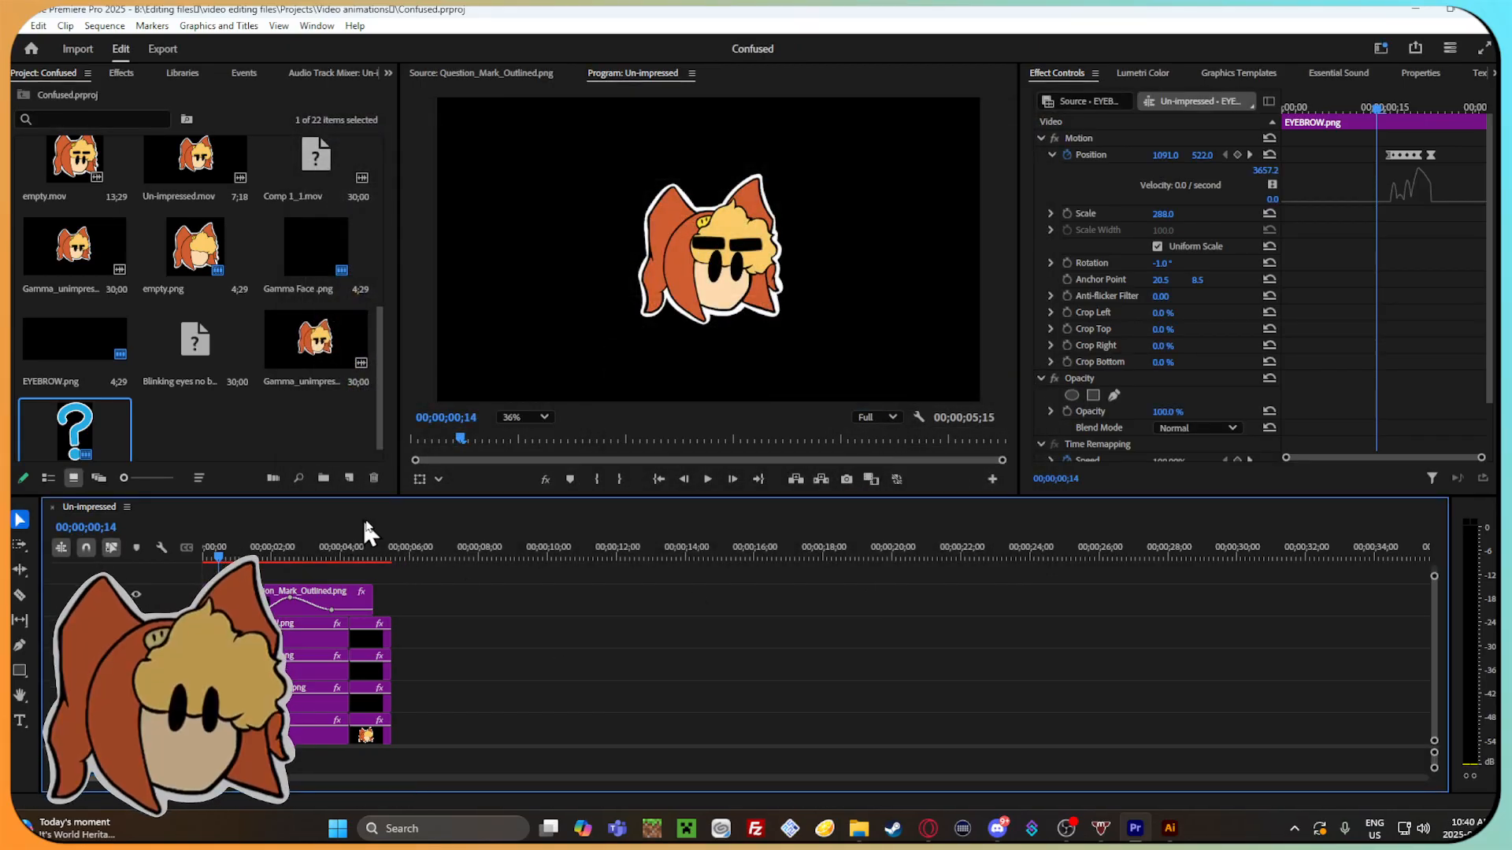
Play back the start of the saved animation, deselect the clips and scrub back to the sequence's beginning.
click(658, 478)
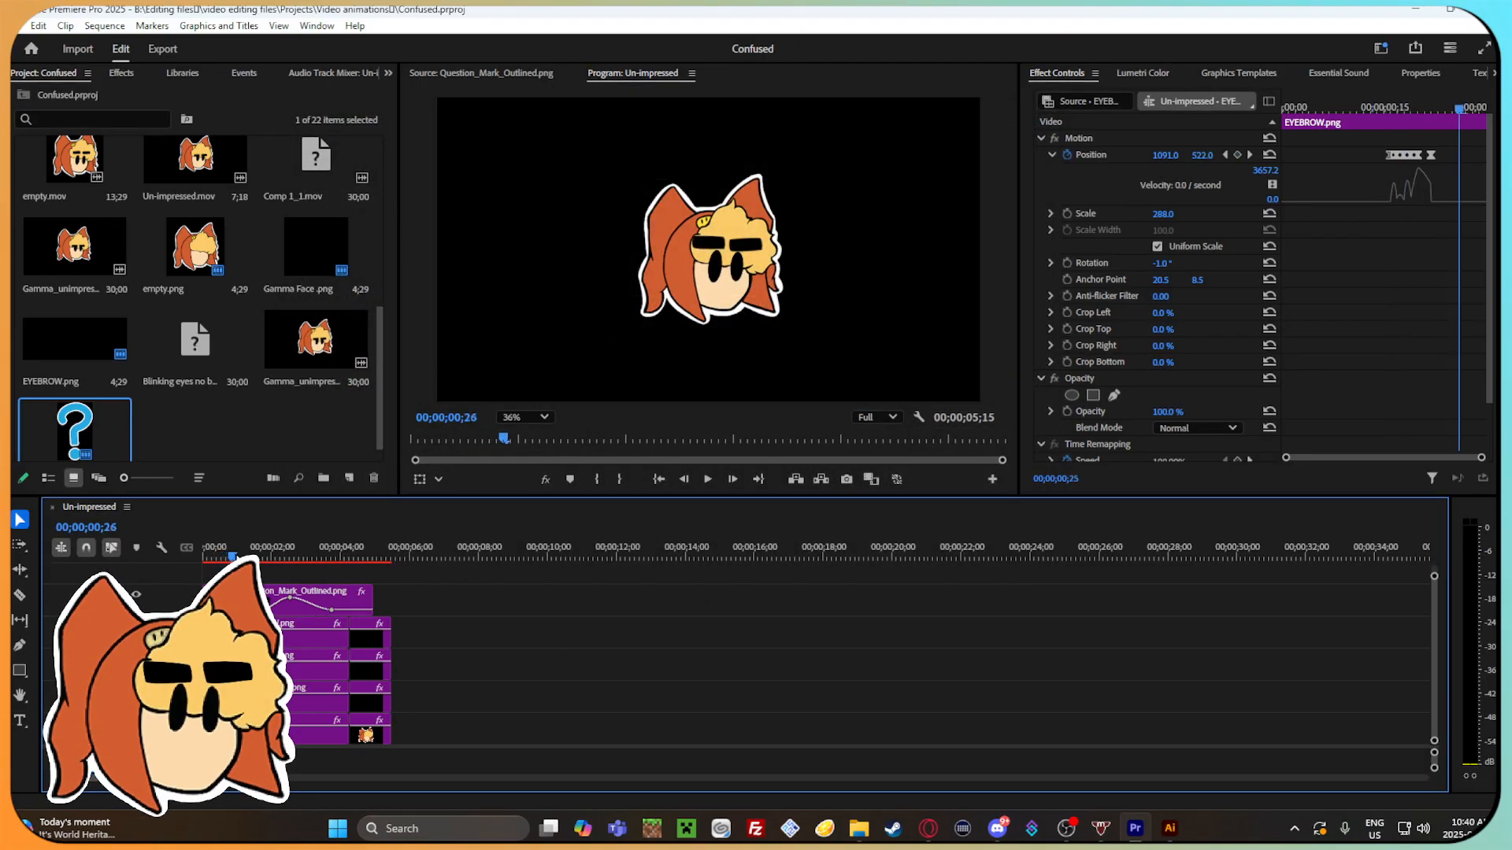
click(363, 579)
drag(224, 555, 215, 556)
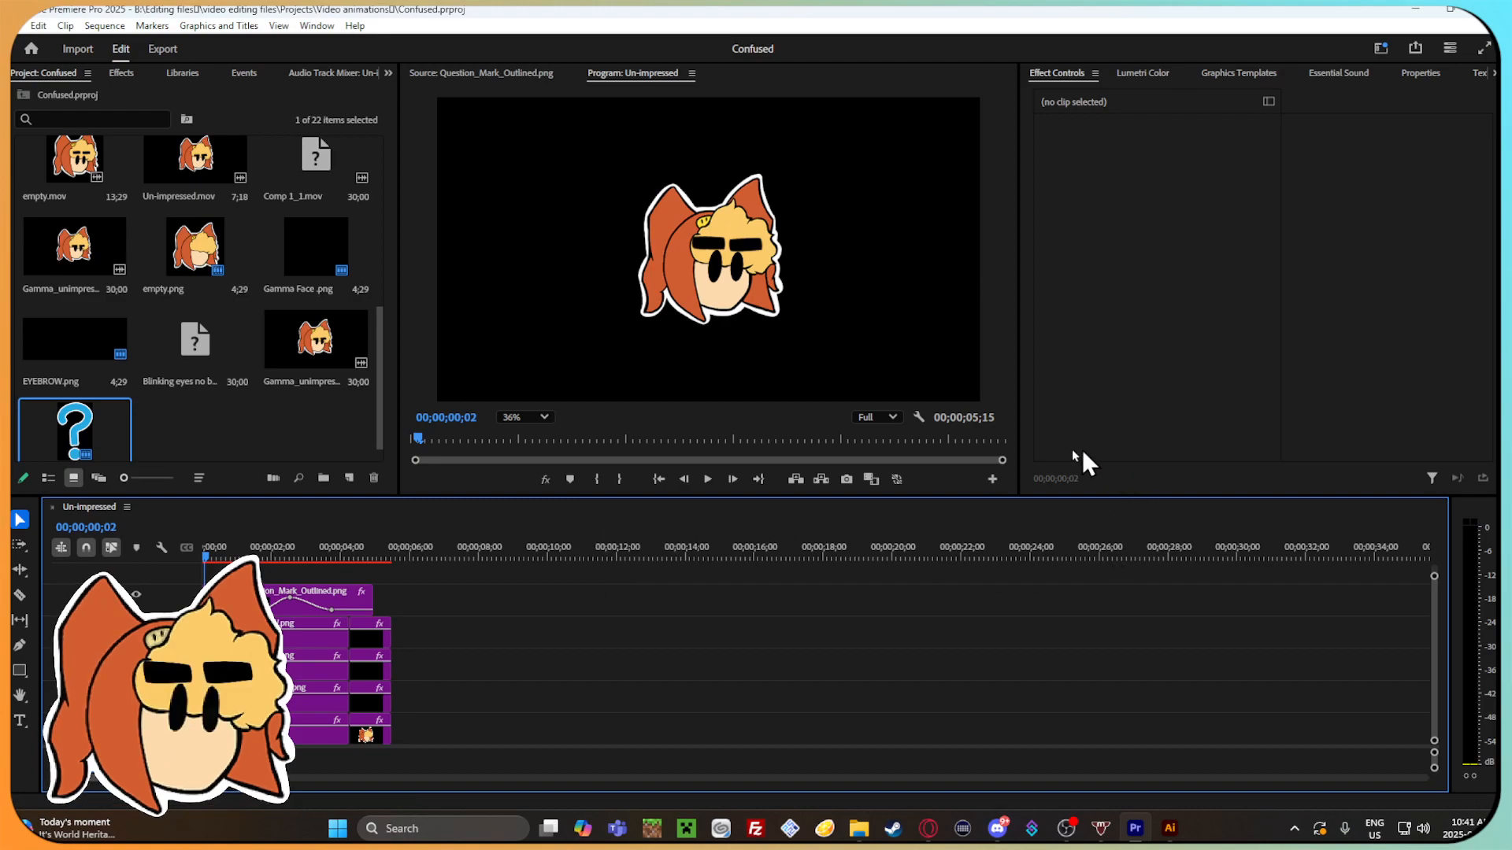
drag(277, 549, 236, 553)
drag(237, 543, 206, 531)
Save the Motion settings of the first right eyebrow clip as a Scale-type preset named "Eyebrow blink".
click(220, 636)
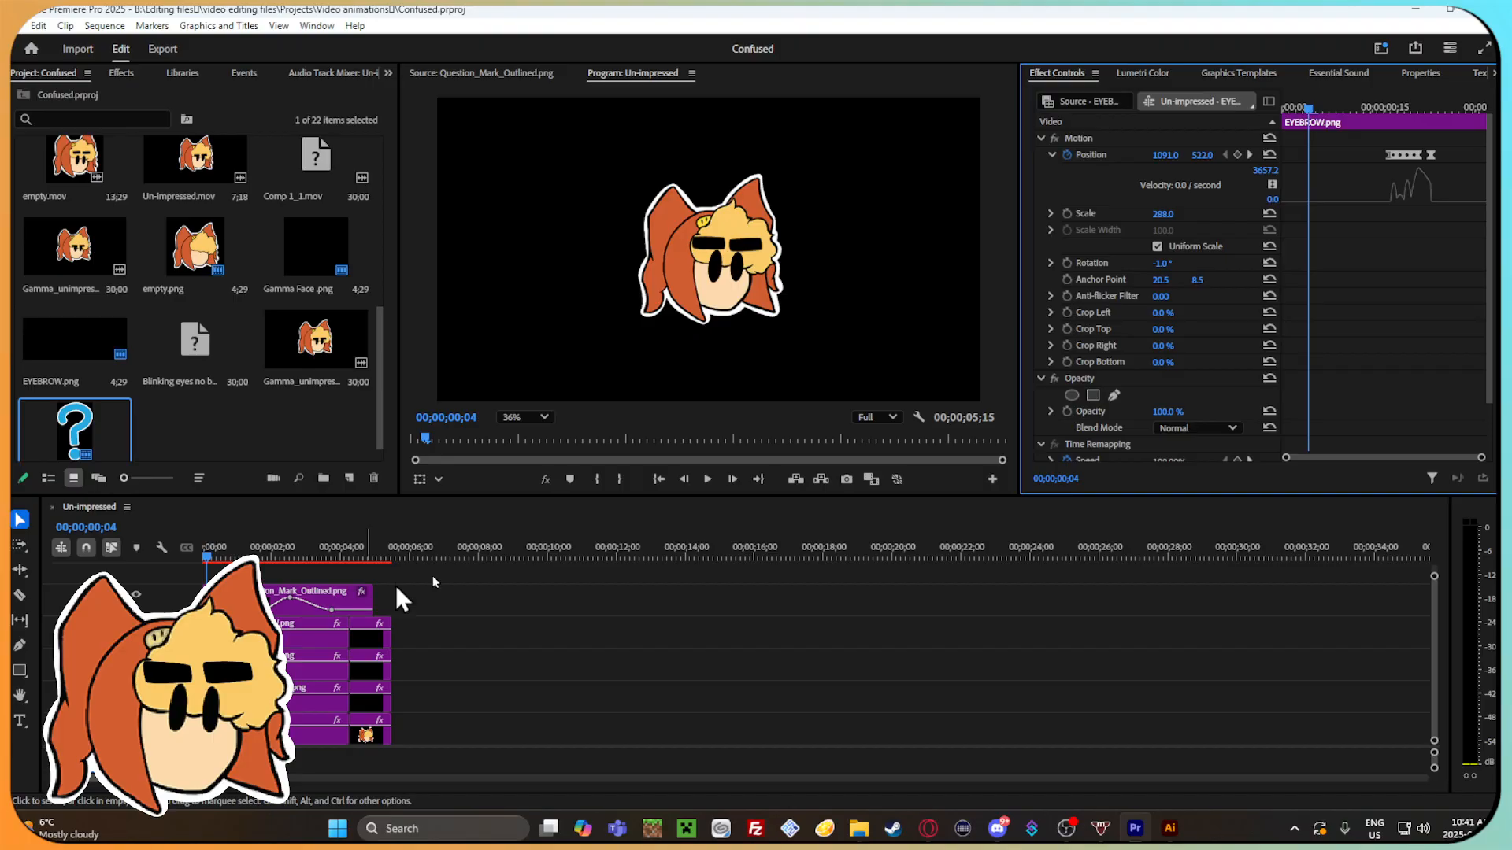
drag(1482, 459, 1487, 459)
drag(1310, 107, 1356, 108)
click(1108, 154)
scroll(1098, 271, down, 2)
scroll(1094, 274, up, 2)
right_click(1099, 156)
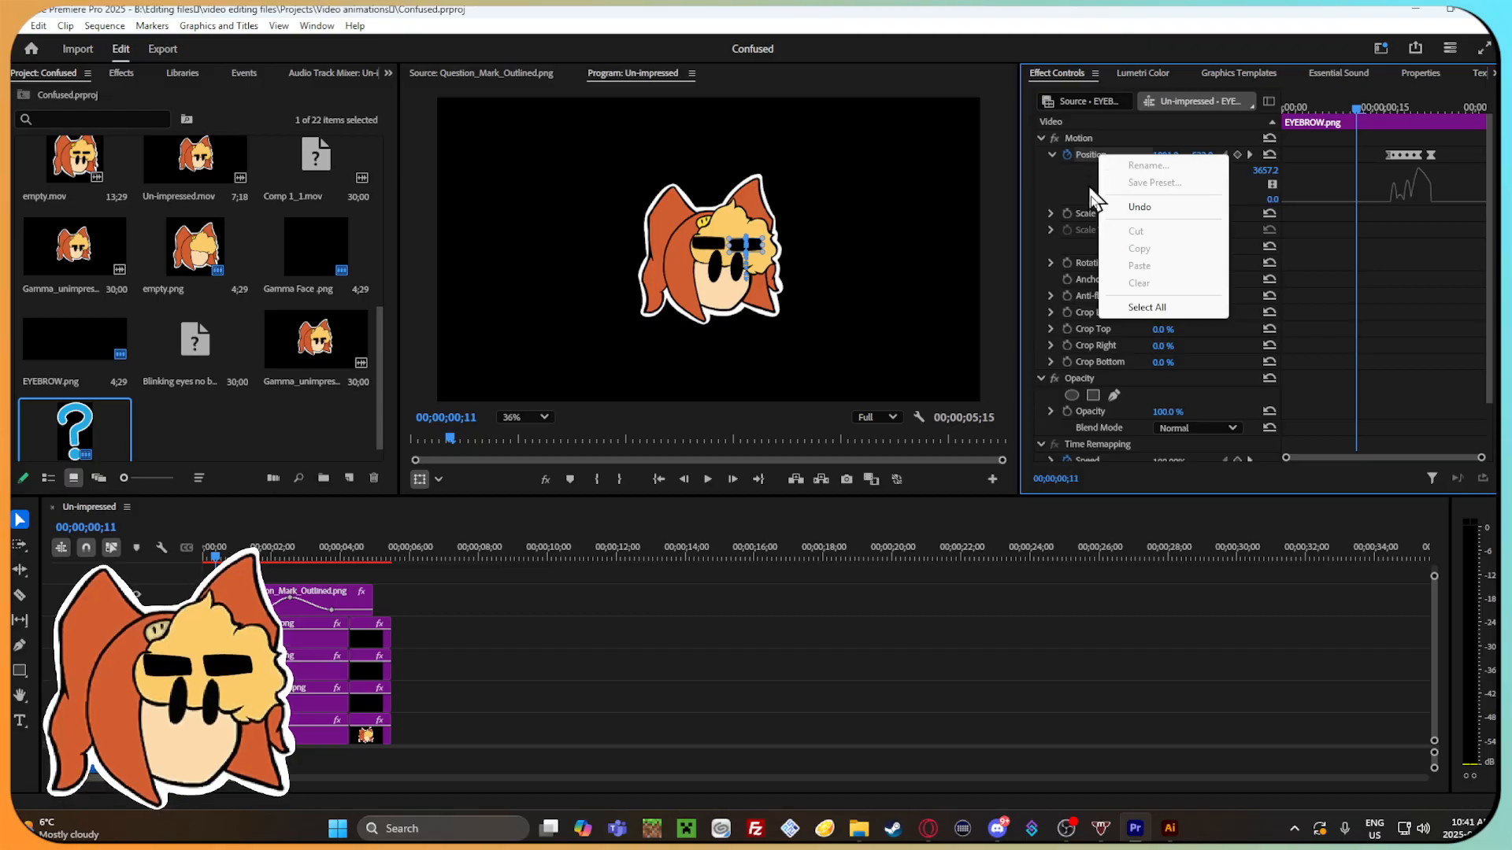
click(1314, 252)
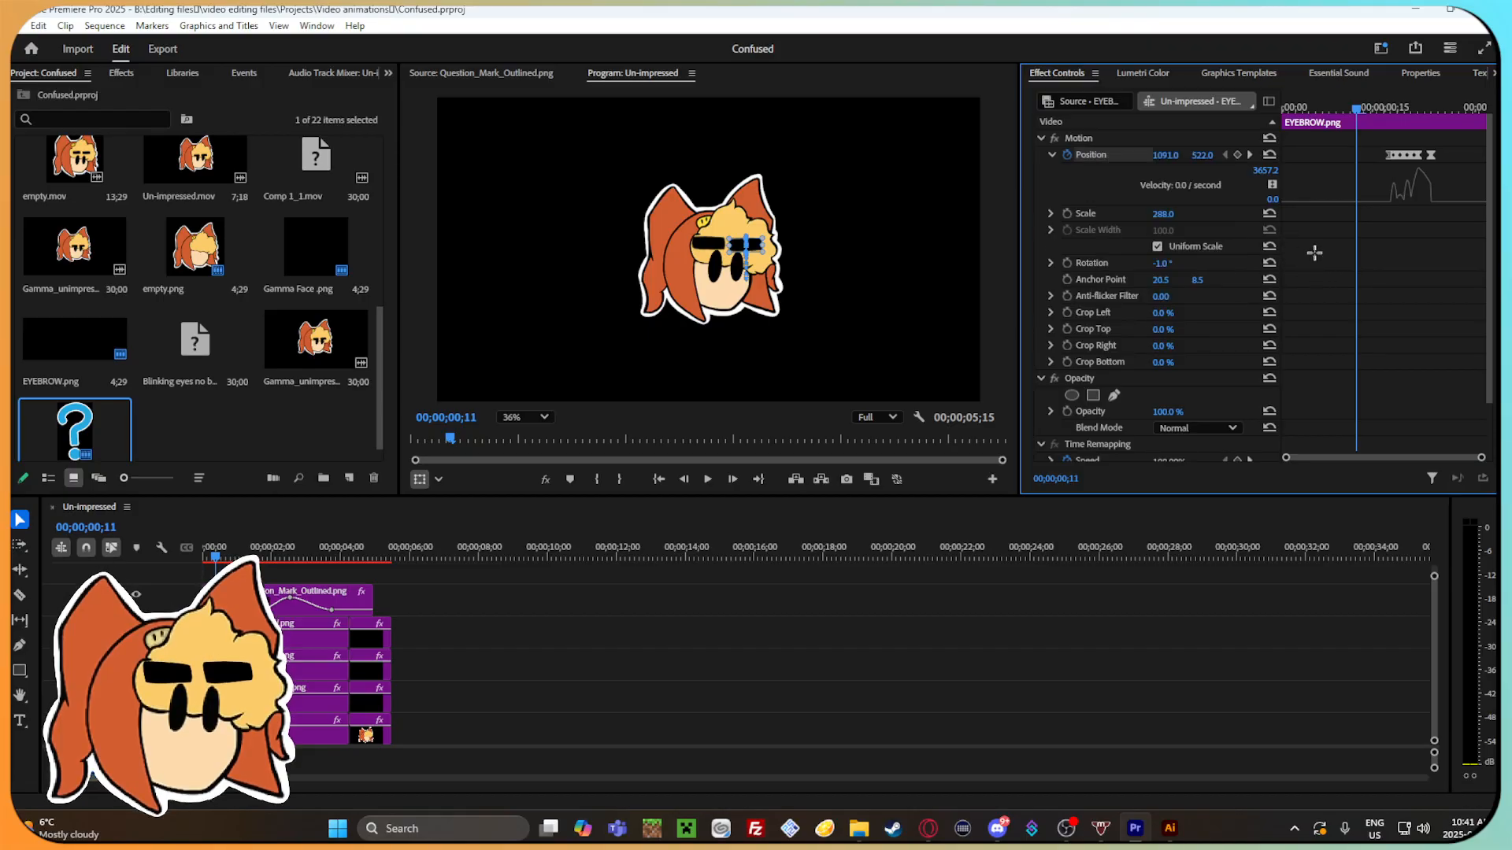
right_click(1077, 138)
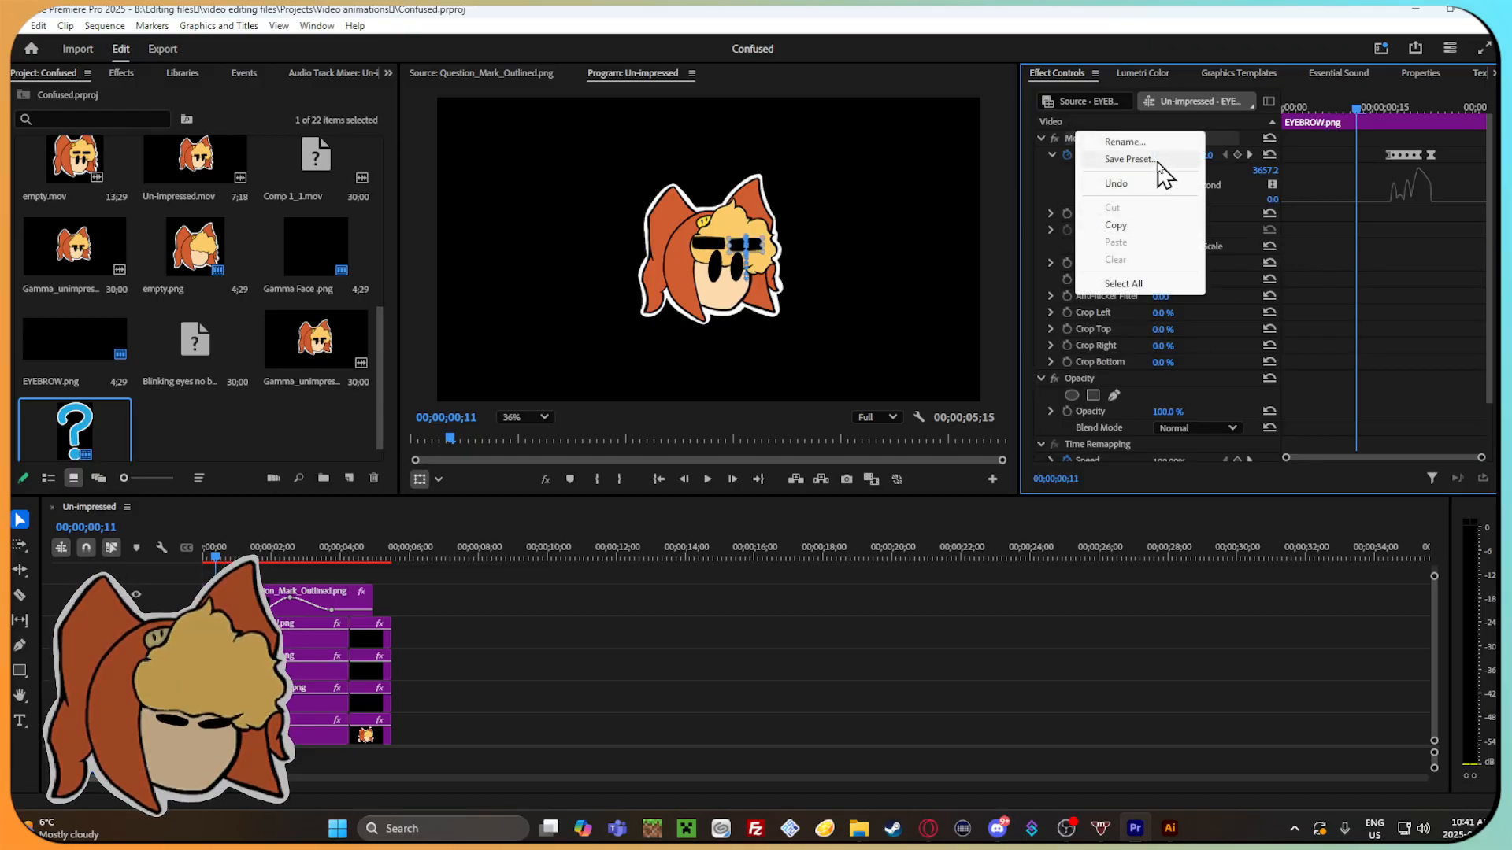
click(1165, 160)
text(Ey)
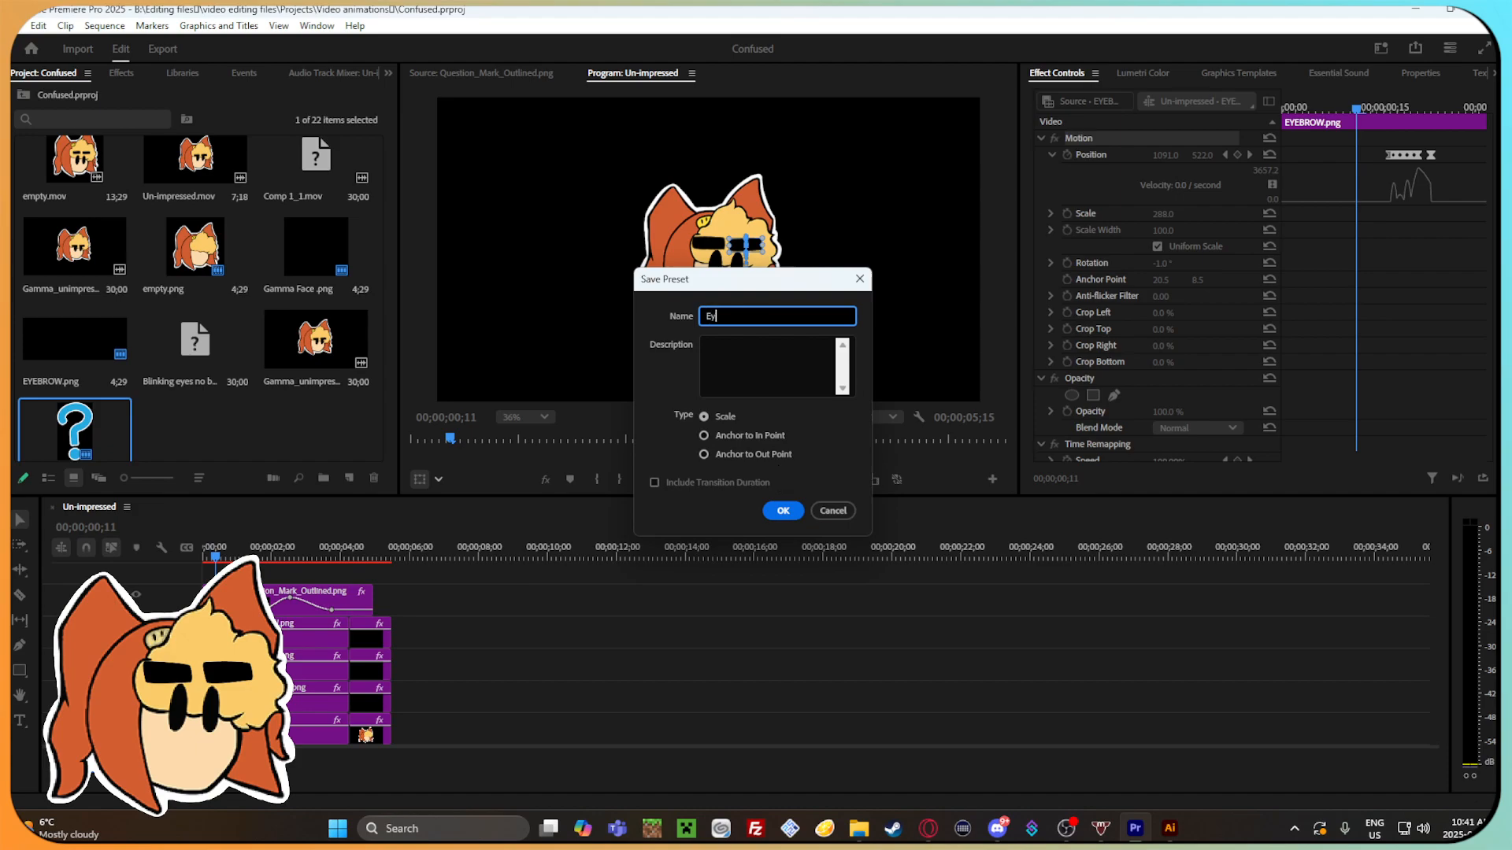
text(e row blink)
click(782, 511)
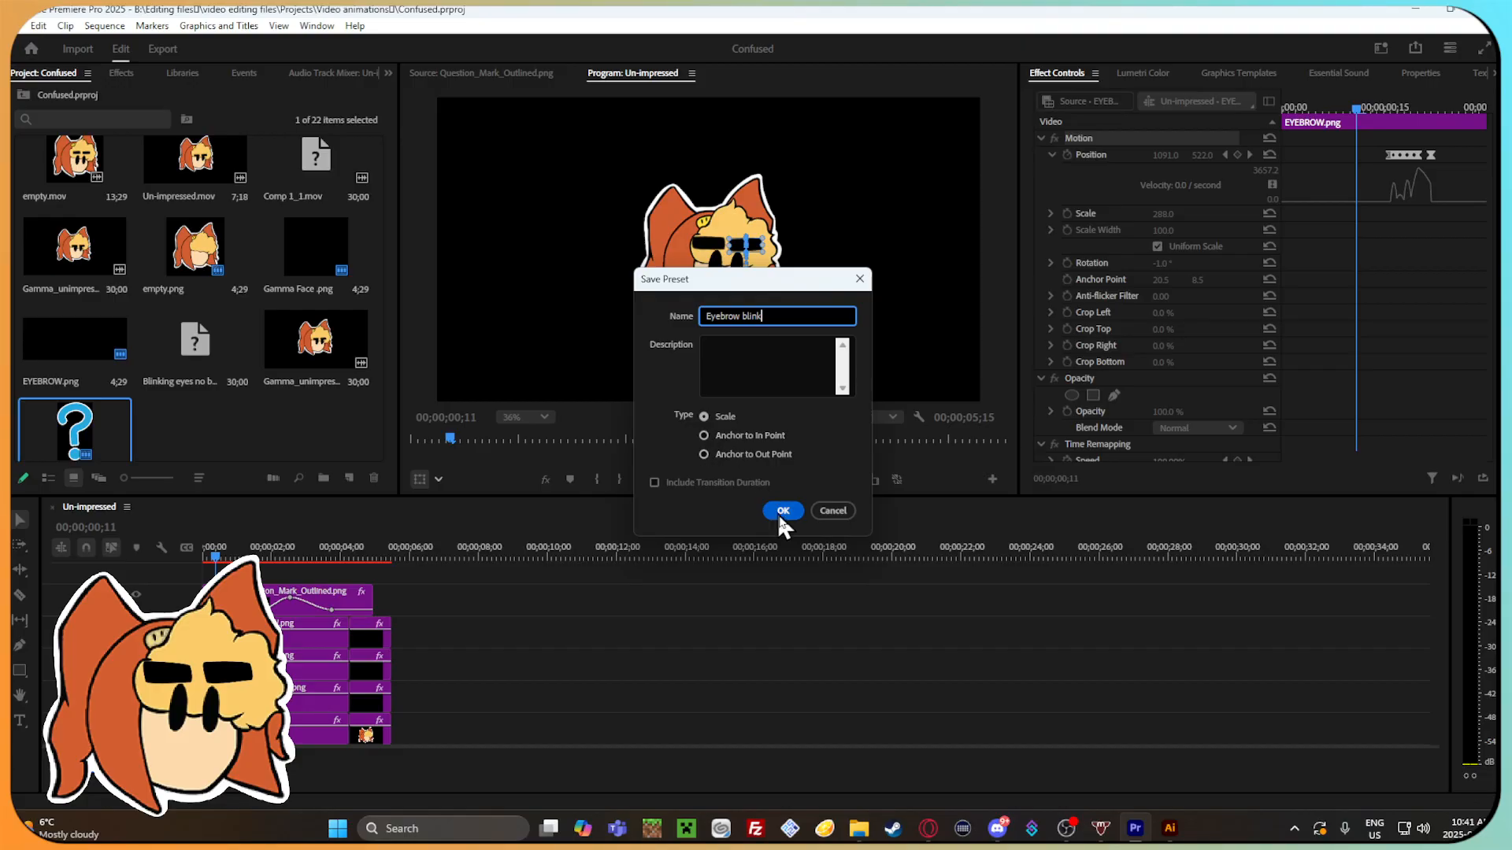
Add the eyebrow image from the Gamma emotions folder to the timeline as a new clip at about 00;00;09;28.
click(542, 553)
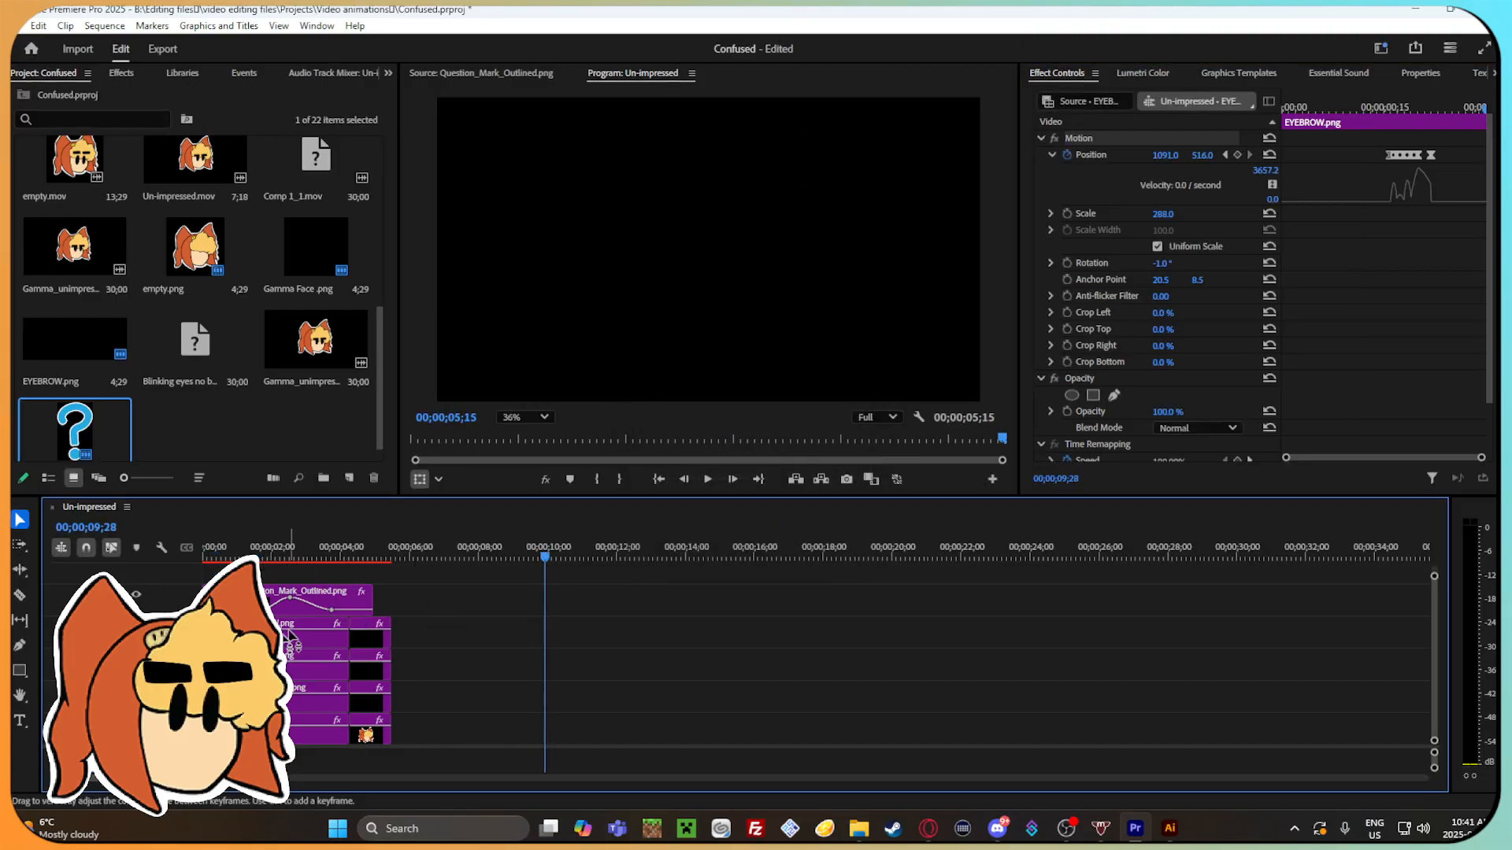
click(523, 749)
click(858, 828)
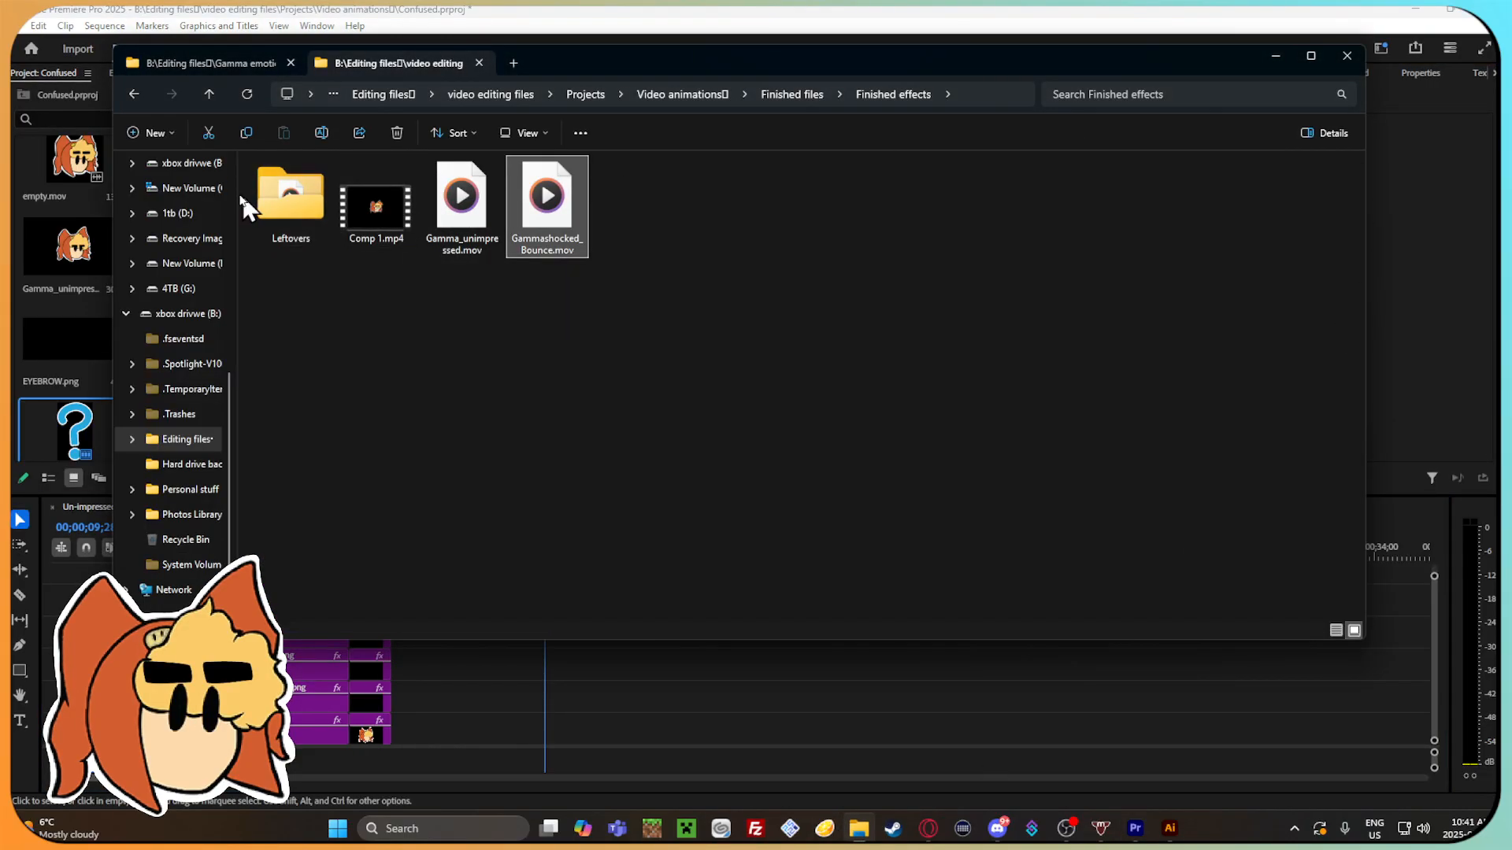
click(147, 62)
drag(440, 298, 496, 333)
drag(464, 326, 592, 592)
Set the new eyebrow clip's scale to 1060.
click(583, 551)
drag(1002, 460, 981, 463)
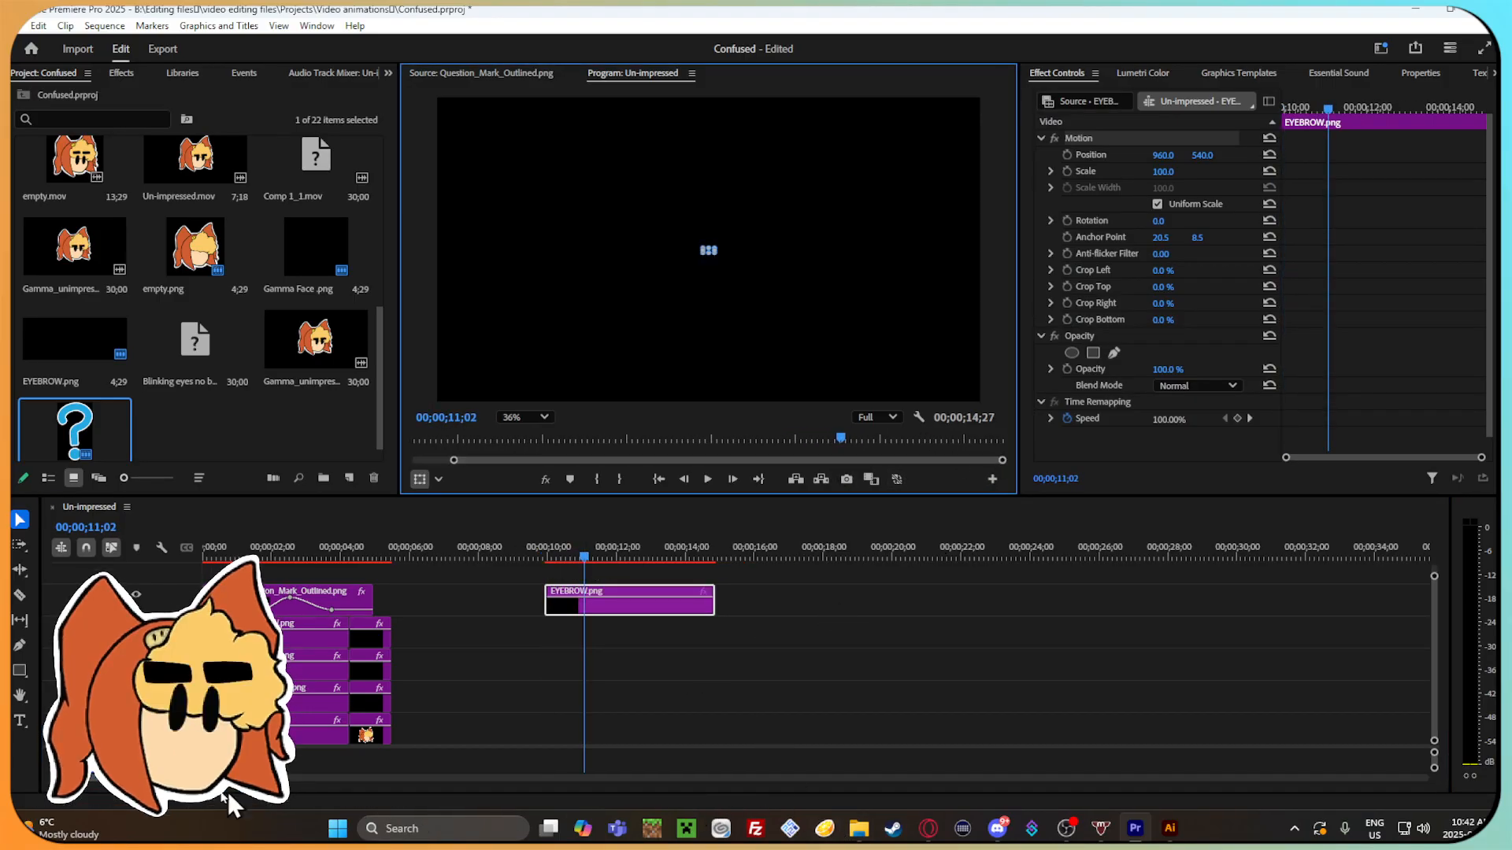
drag(272, 778, 265, 778)
drag(1171, 172, 1173, 172)
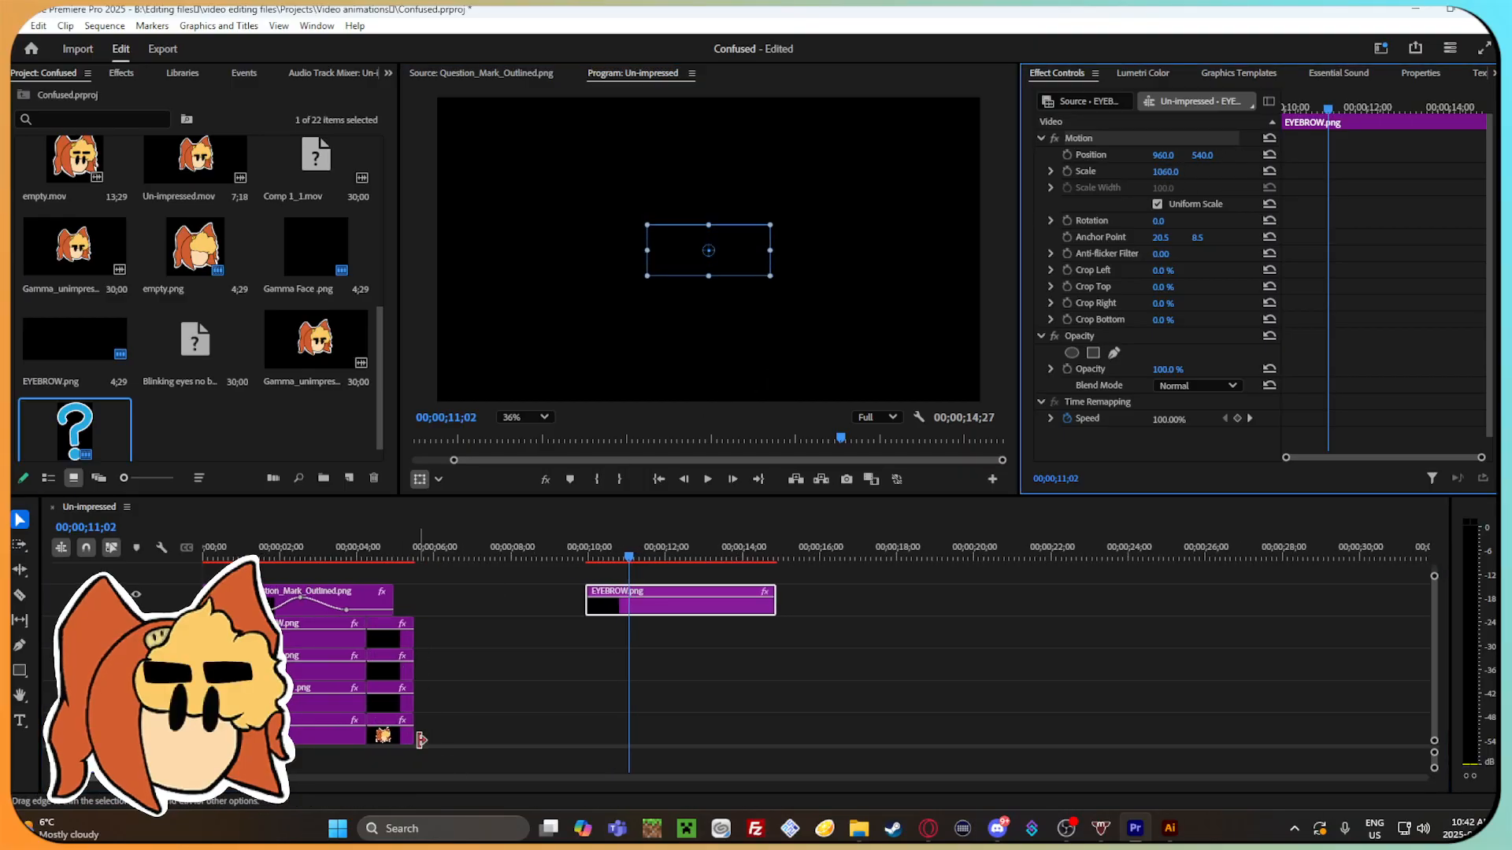
Duplicate the last head image clip, place it directly beneath the new eyebrow clip with aligned starts, and enlarge the head.
click(385, 731)
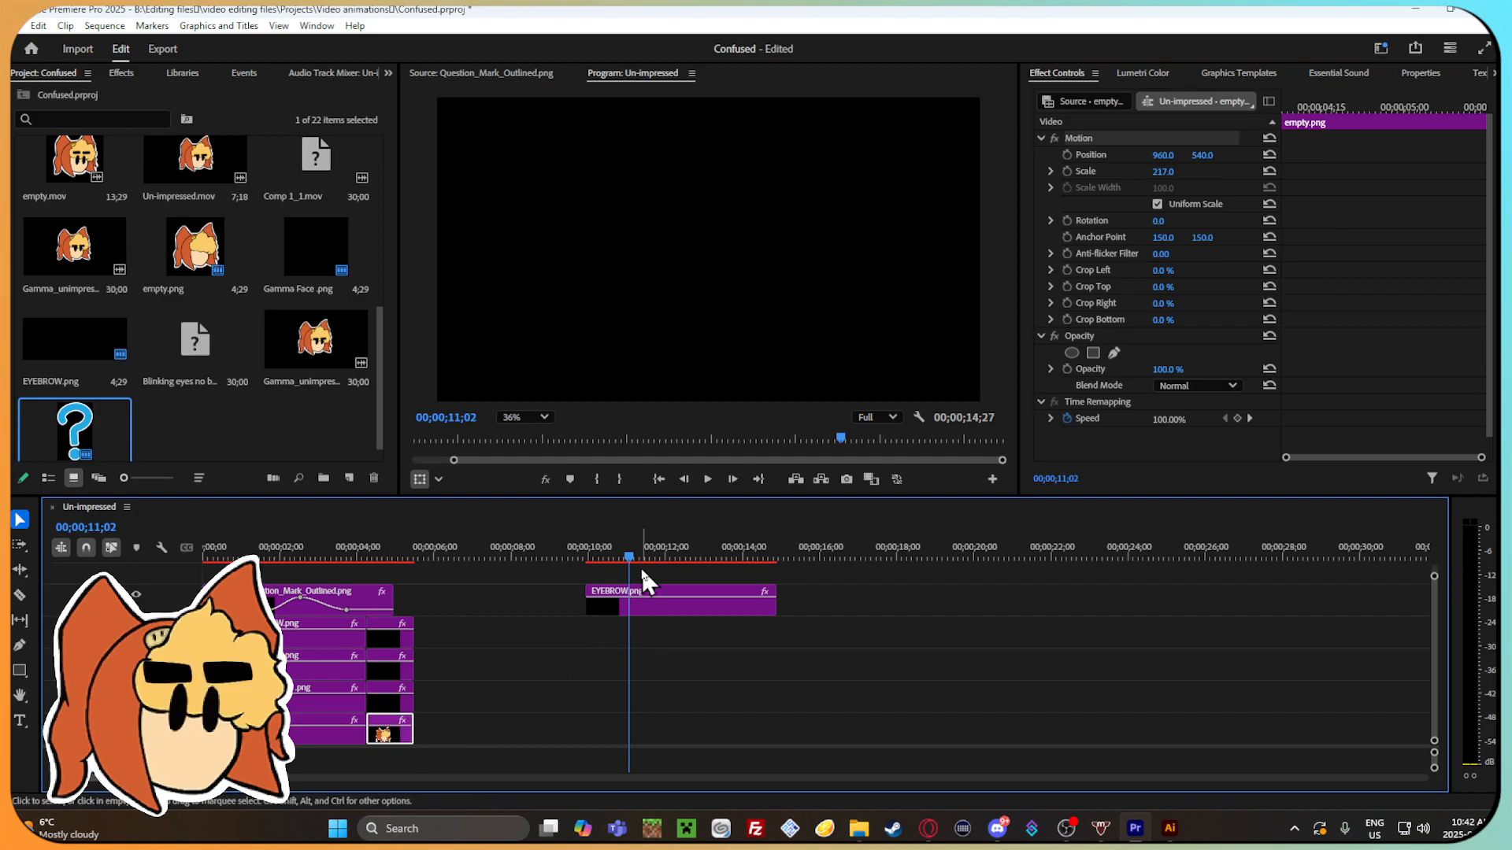
key(ctrl+v)
drag(665, 732, 622, 636)
click(601, 557)
drag(601, 557, 604, 557)
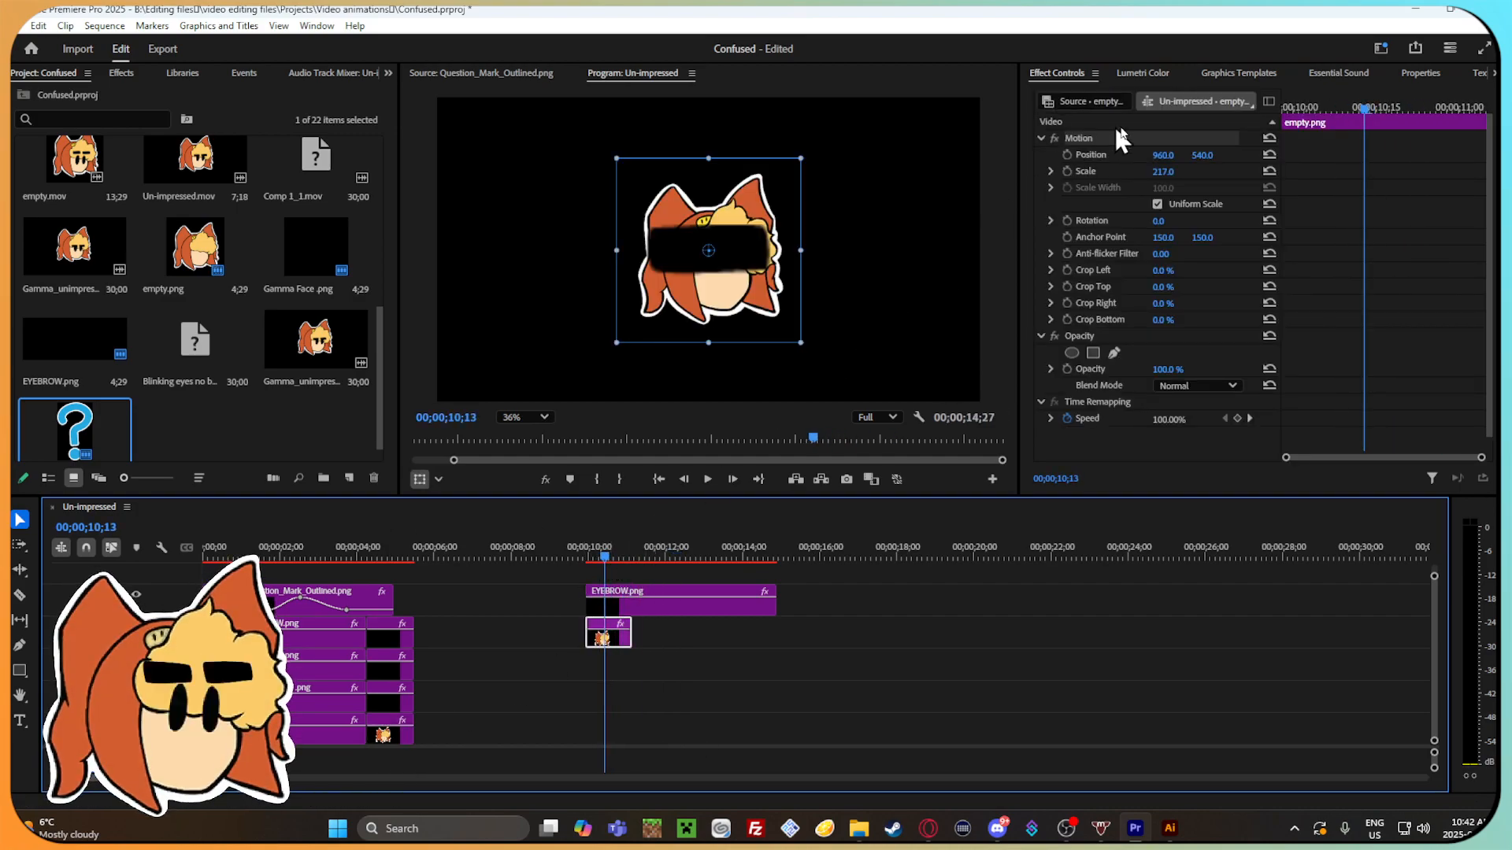
drag(1159, 172, 1315, 171)
Apply the saved "Eyebrow blink" preset to the new eyebrow clip.
click(683, 606)
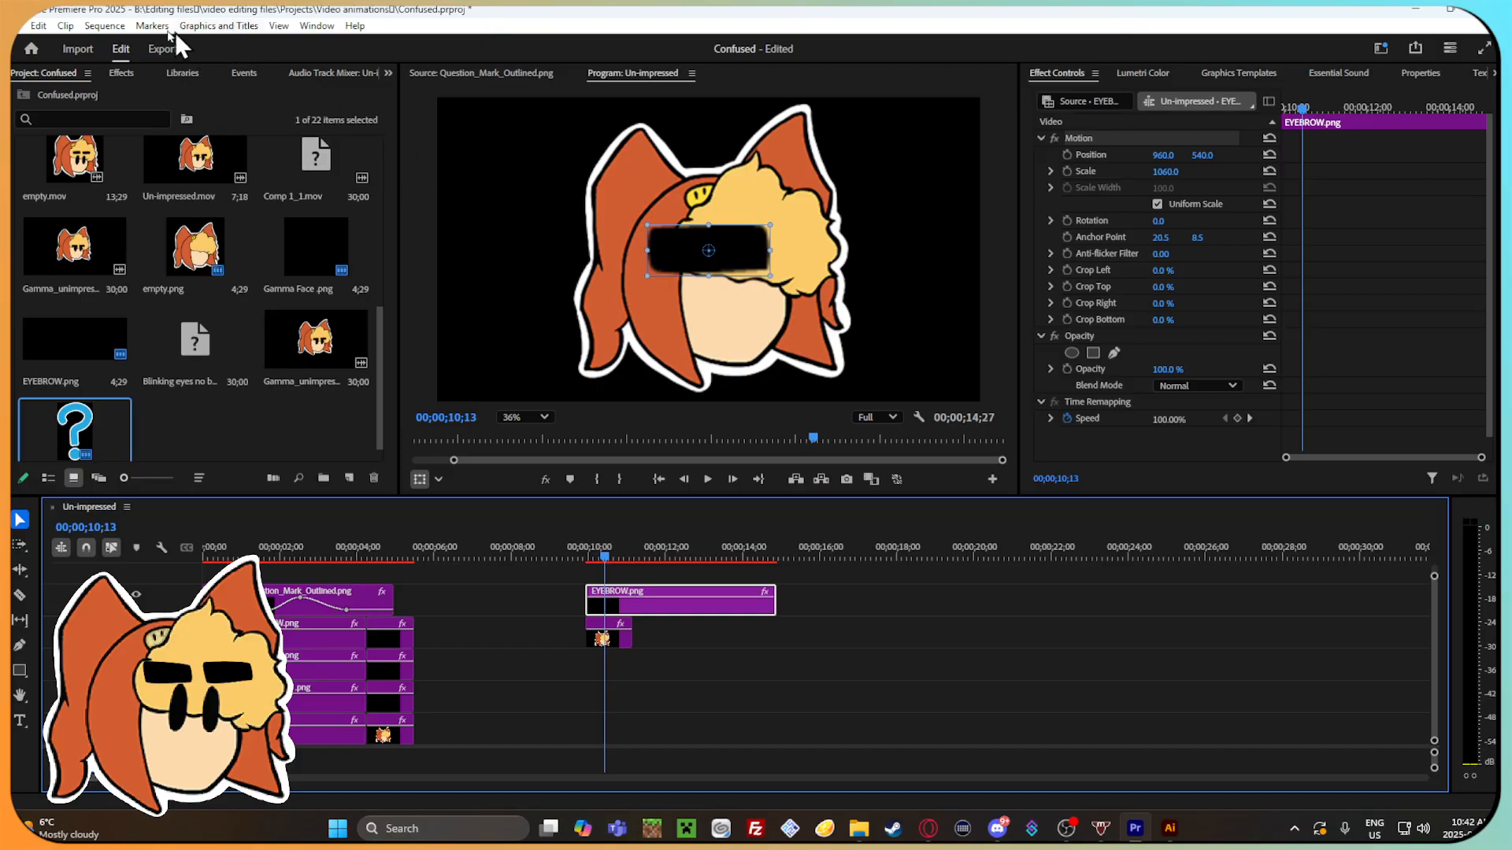
click(388, 73)
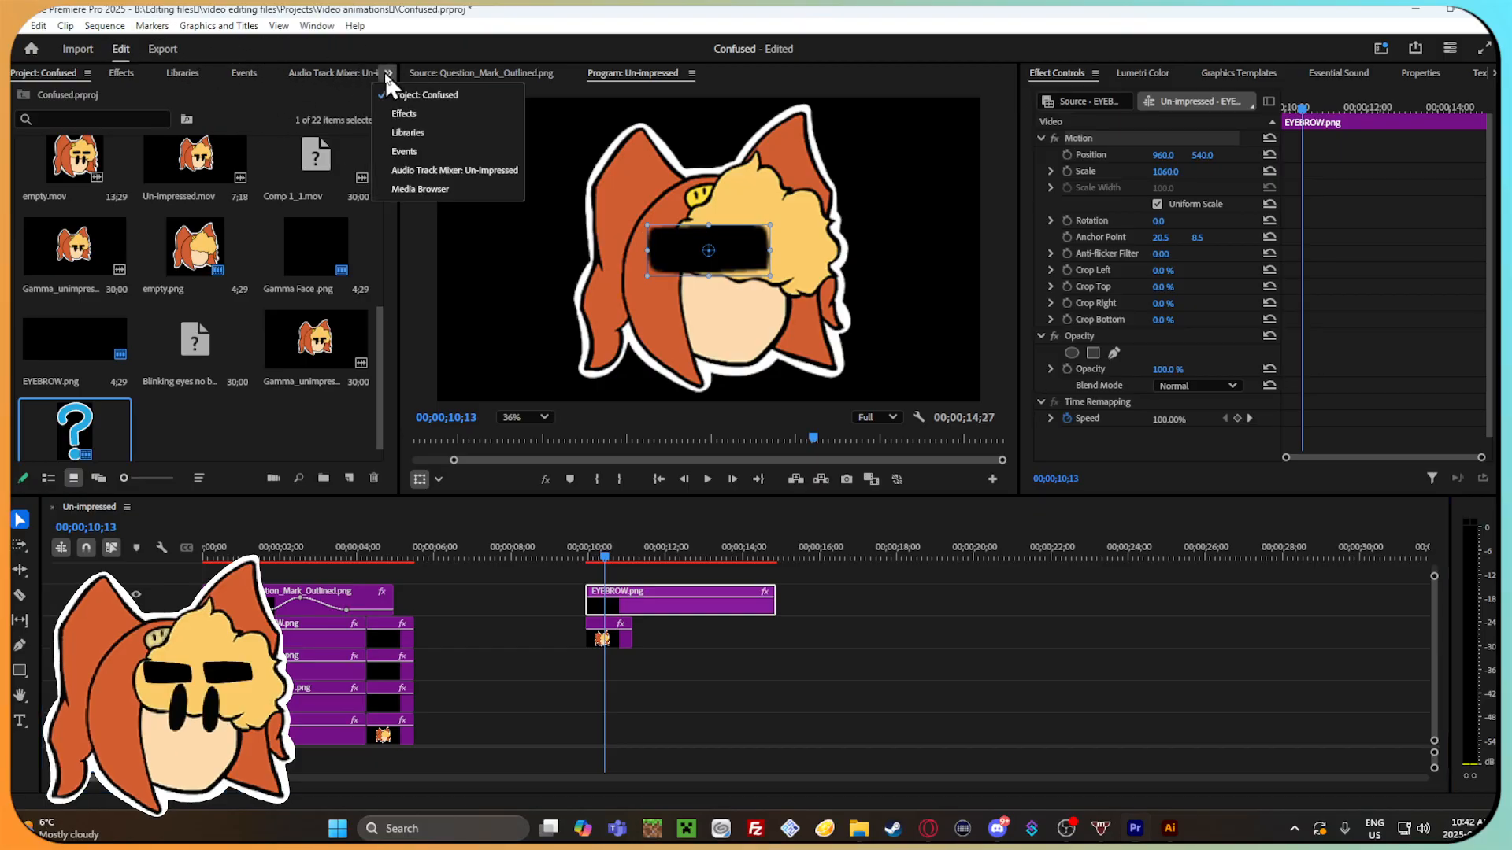
click(425, 114)
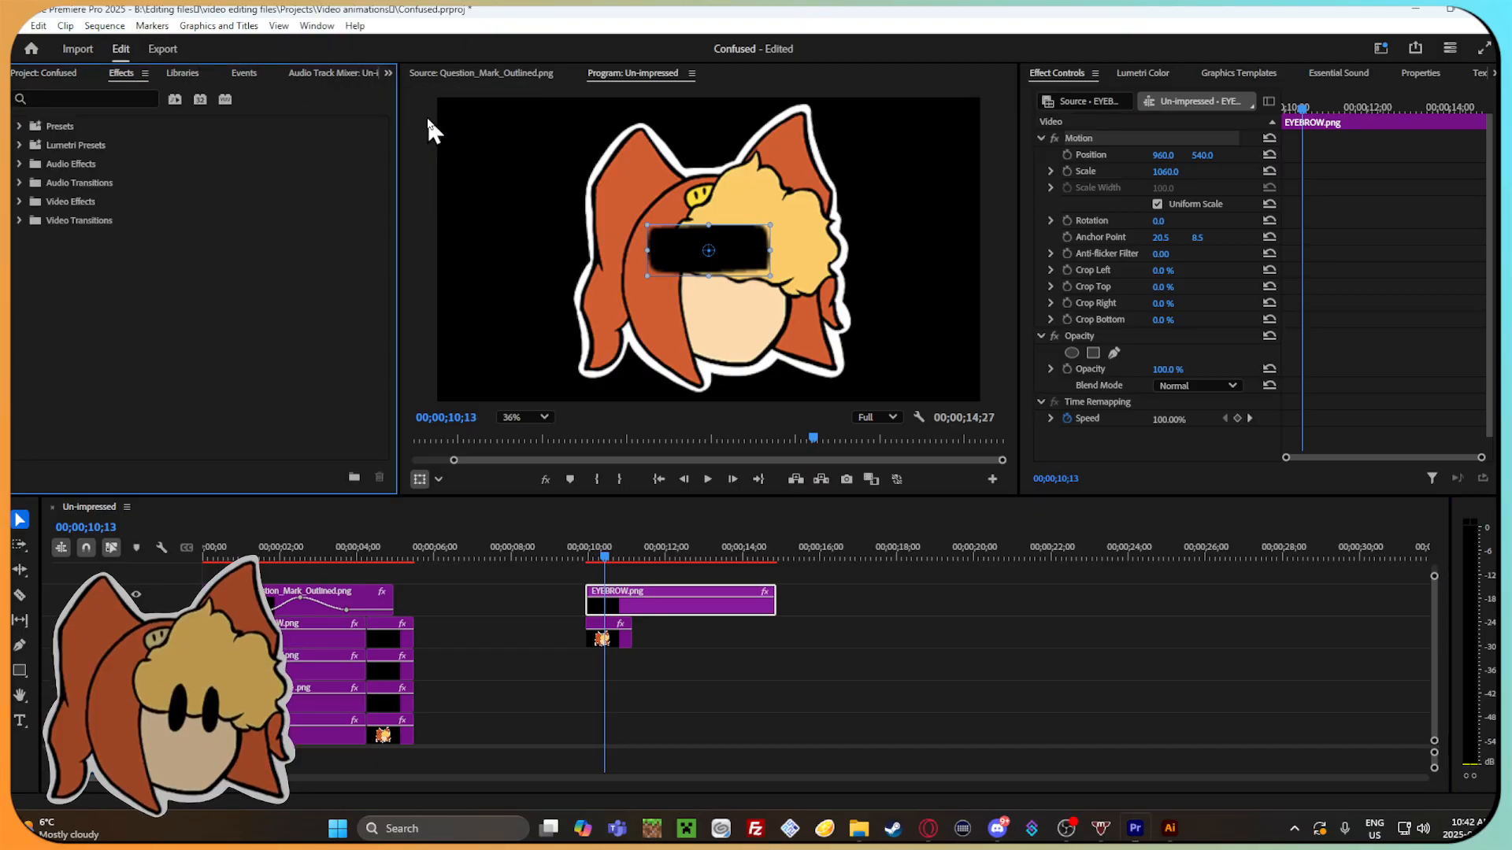
click(17, 126)
click(87, 164)
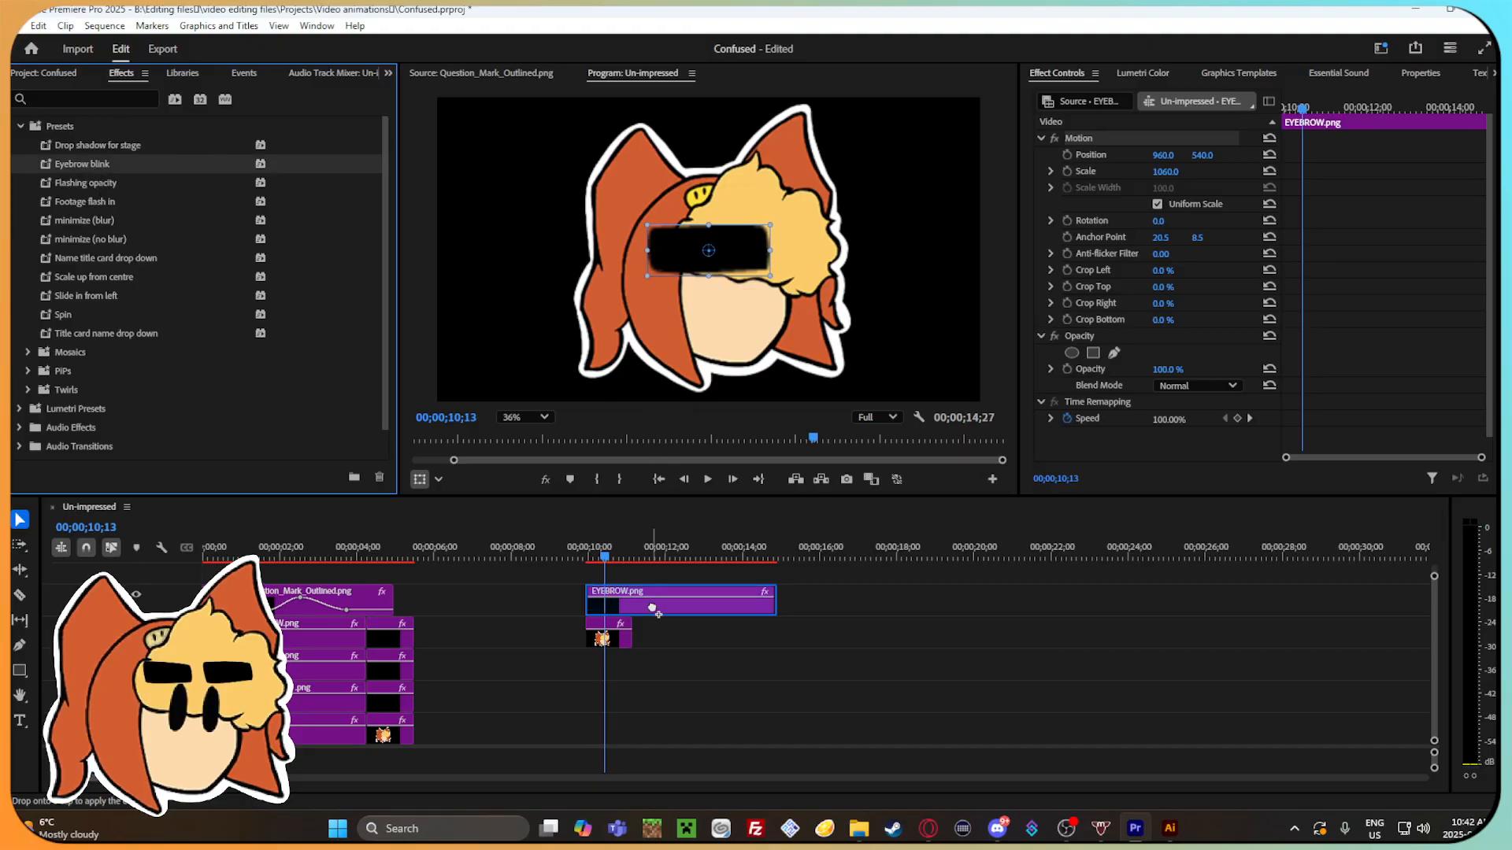
drag(652, 608, 654, 608)
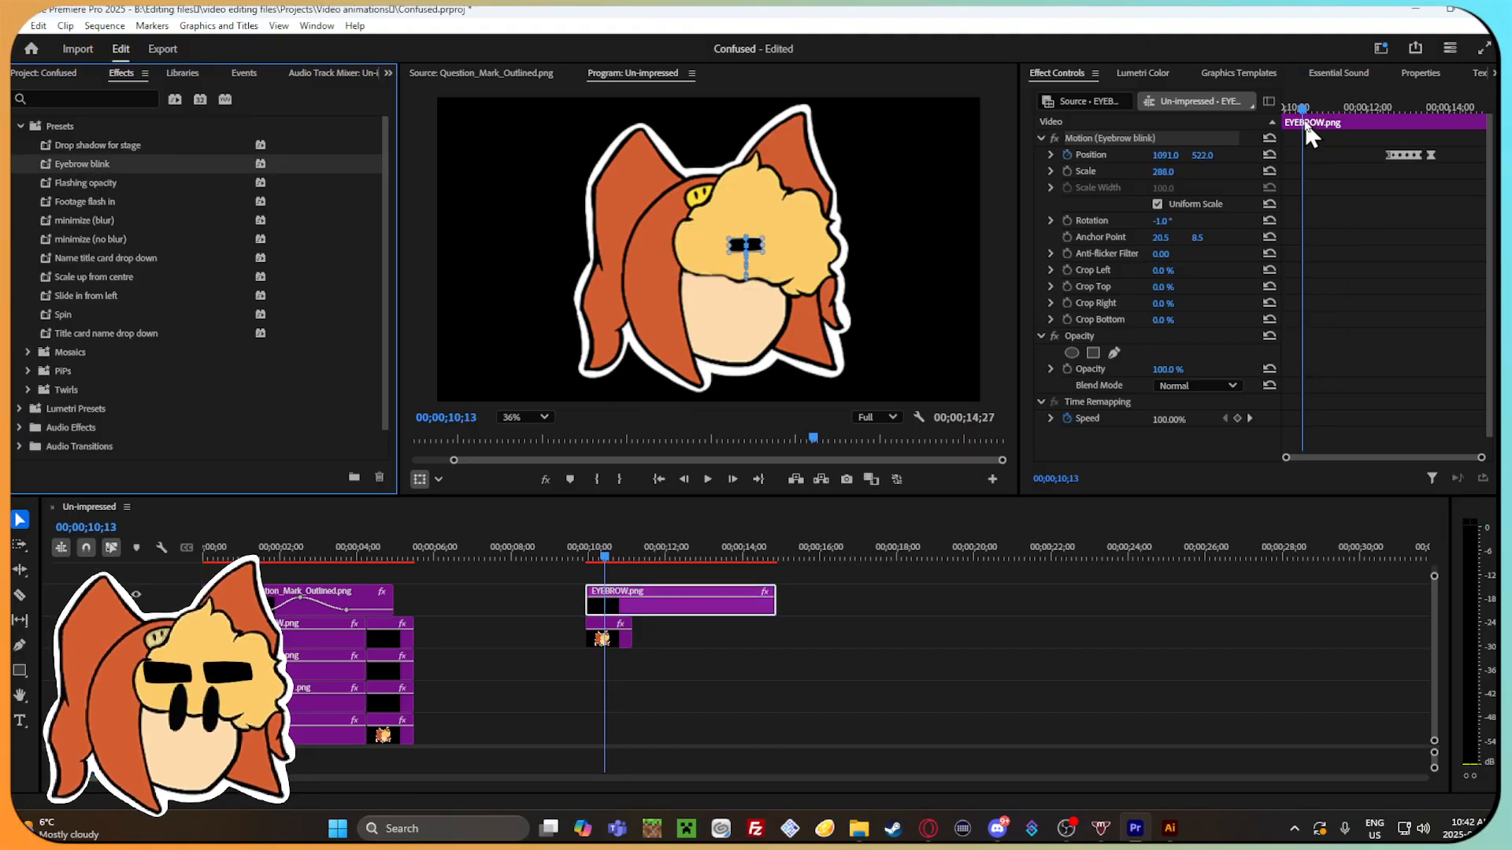
Extend the duplicated head clip so that it ends together with the eyebrow clip above it.
mouse_move(1303, 118)
mouse_down()
mouse_move(1421, 118)
mouse_move(1315, 116)
mouse_up()
drag(636, 639, 775, 639)
mouse_move(666, 559)
mouse_down()
mouse_move(630, 551)
mouse_move(708, 563)
mouse_move(673, 560)
mouse_up()
Examine the preset's Position keyframes and velocity on the eyebrow clip, scrubbing between about 00;00;12;07 and 00;00;12;14.
drag(1175, 173, 1418, 174)
mouse_move(1387, 108)
mouse_down()
mouse_move(1456, 102)
mouse_move(1397, 97)
mouse_move(1403, 117)
mouse_move(1357, 88)
mouse_move(1439, 107)
mouse_move(1376, 101)
mouse_up()
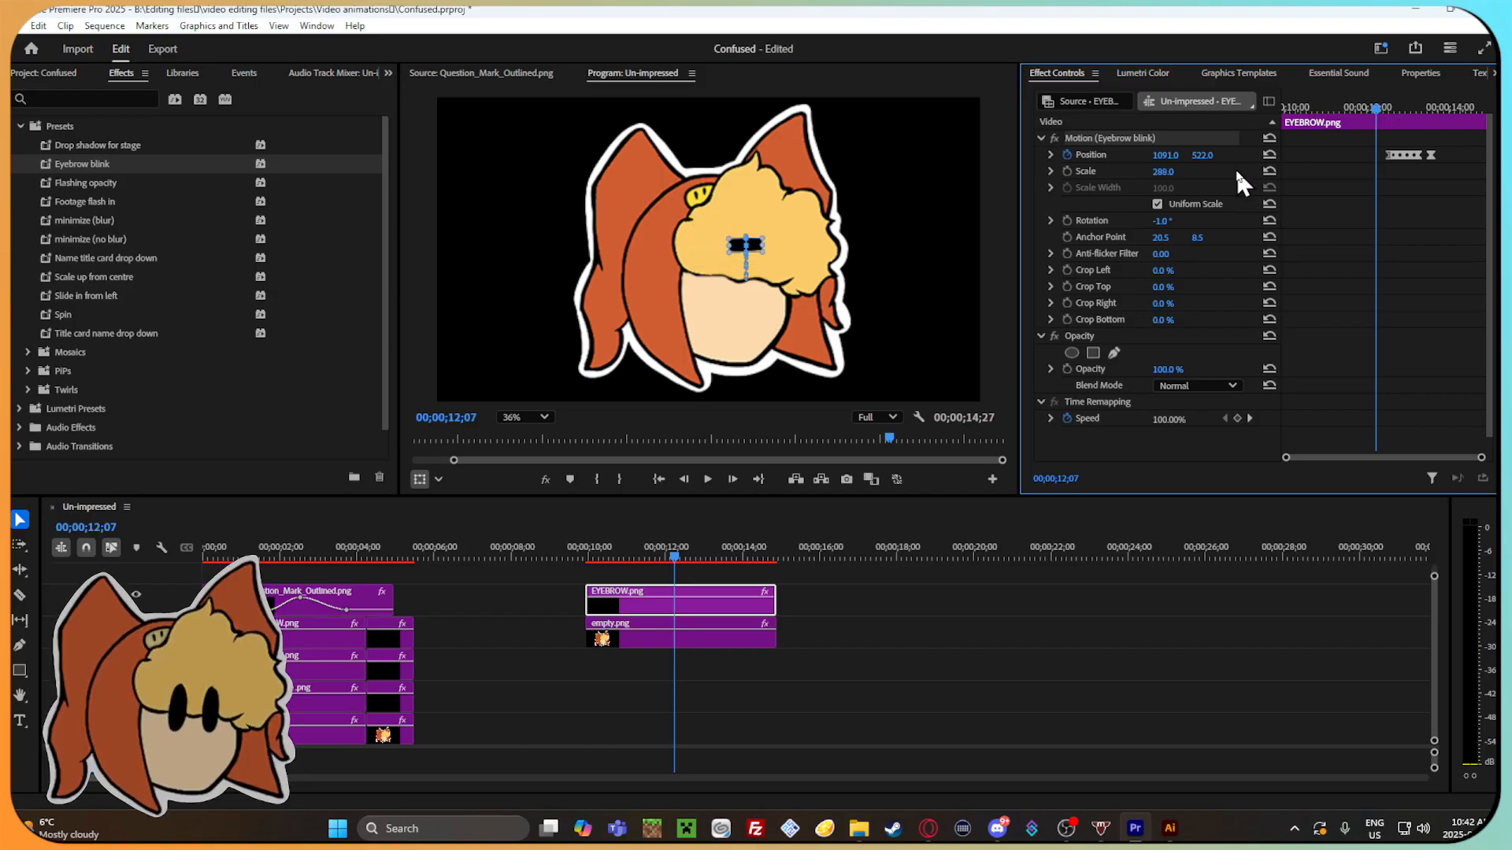
click(1050, 155)
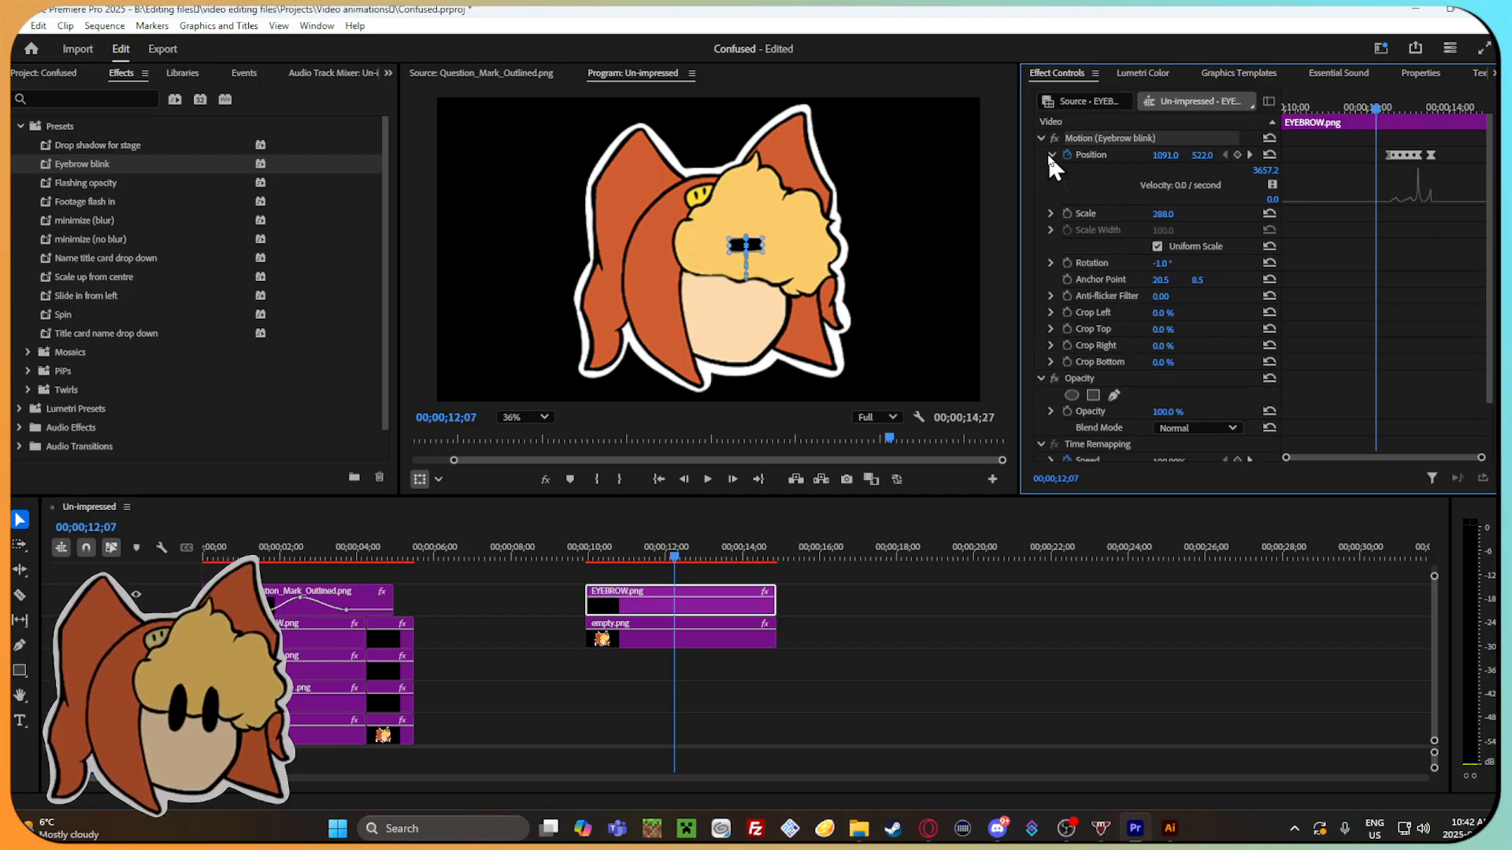
click(1051, 155)
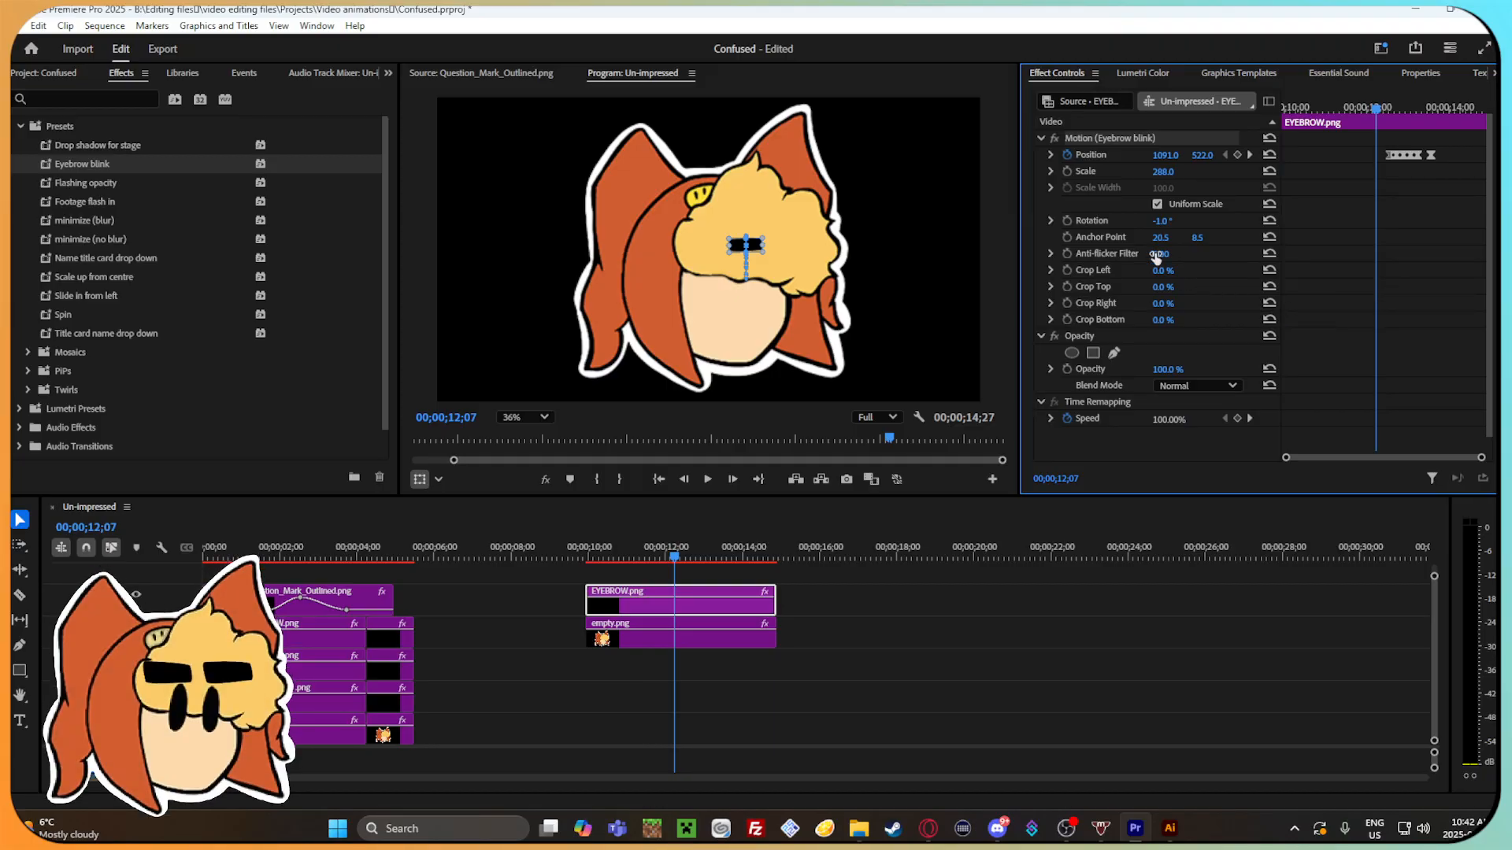
scroll(1197, 260, down, 1)
mouse_move(1377, 107)
mouse_down()
mouse_move(1352, 102)
mouse_move(1449, 122)
mouse_move(1405, 117)
mouse_move(1427, 134)
mouse_move(1378, 134)
mouse_up()
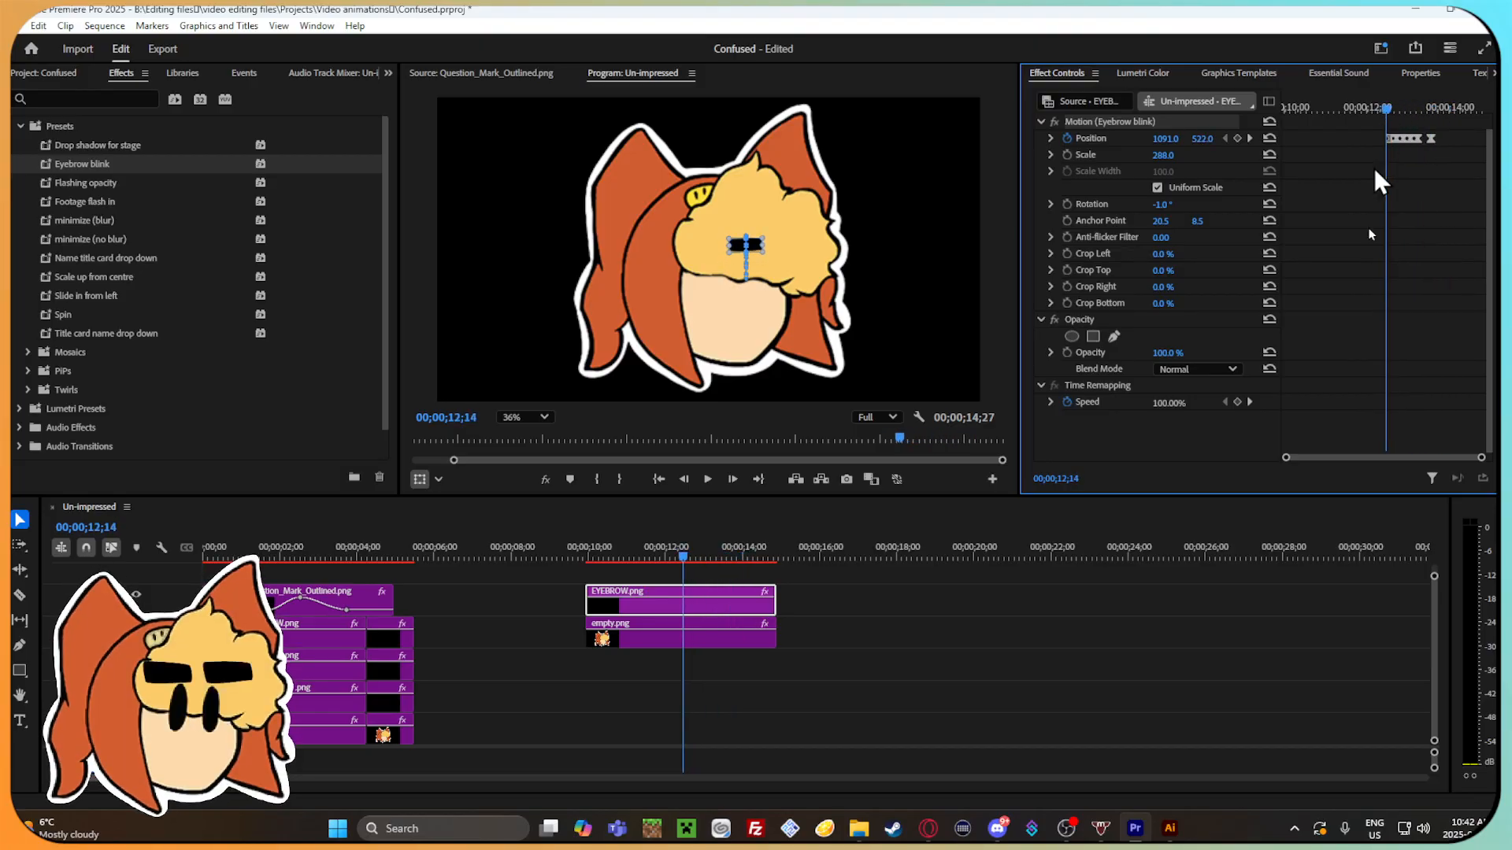
Copy the preset-animated eyebrow clip and paste it further along the timeline at about 17 seconds.
click(733, 597)
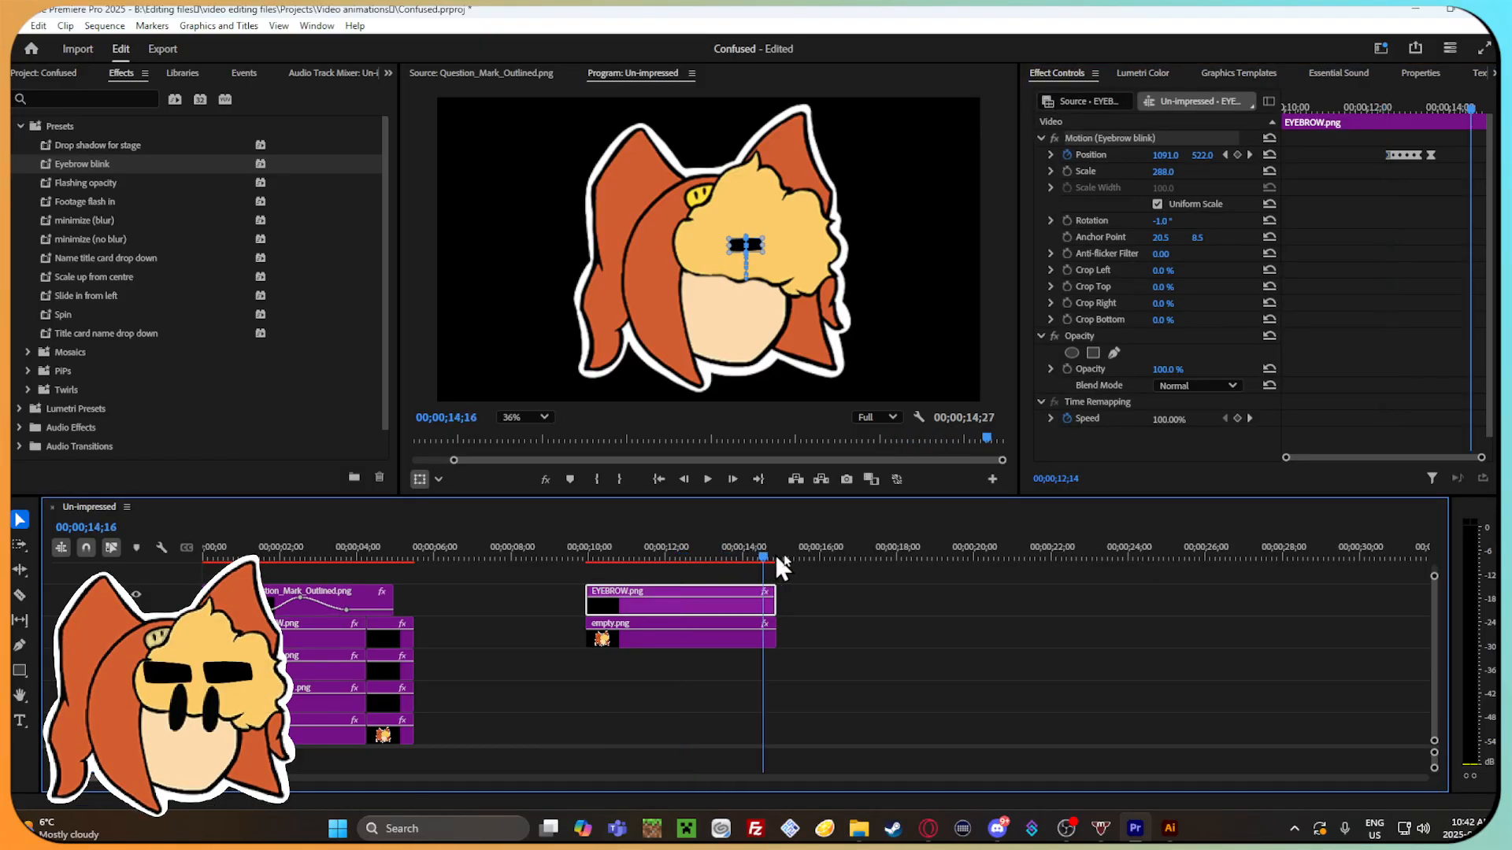
click(863, 556)
key(ctrl+v)
Try stacking the pasted eyebrow clip above the original one with aligned starts, and undo the move.
drag(892, 597, 626, 583)
click(592, 556)
drag(1299, 115, 1391, 119)
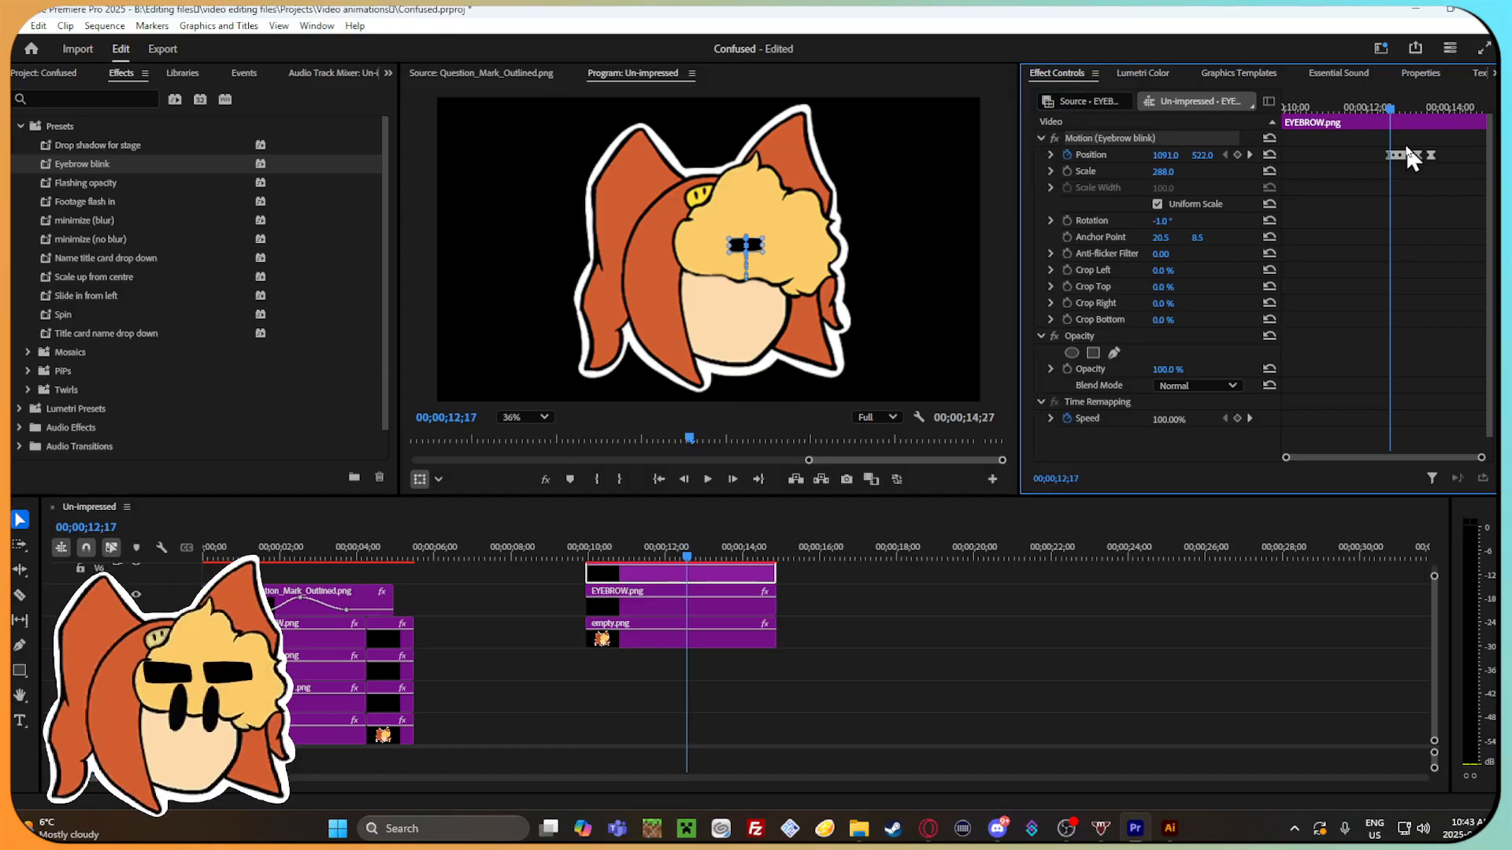
key(ctrl+z)
Cut the pasted eyebrow clip at about 17 seconds from the timeline.
click(922, 590)
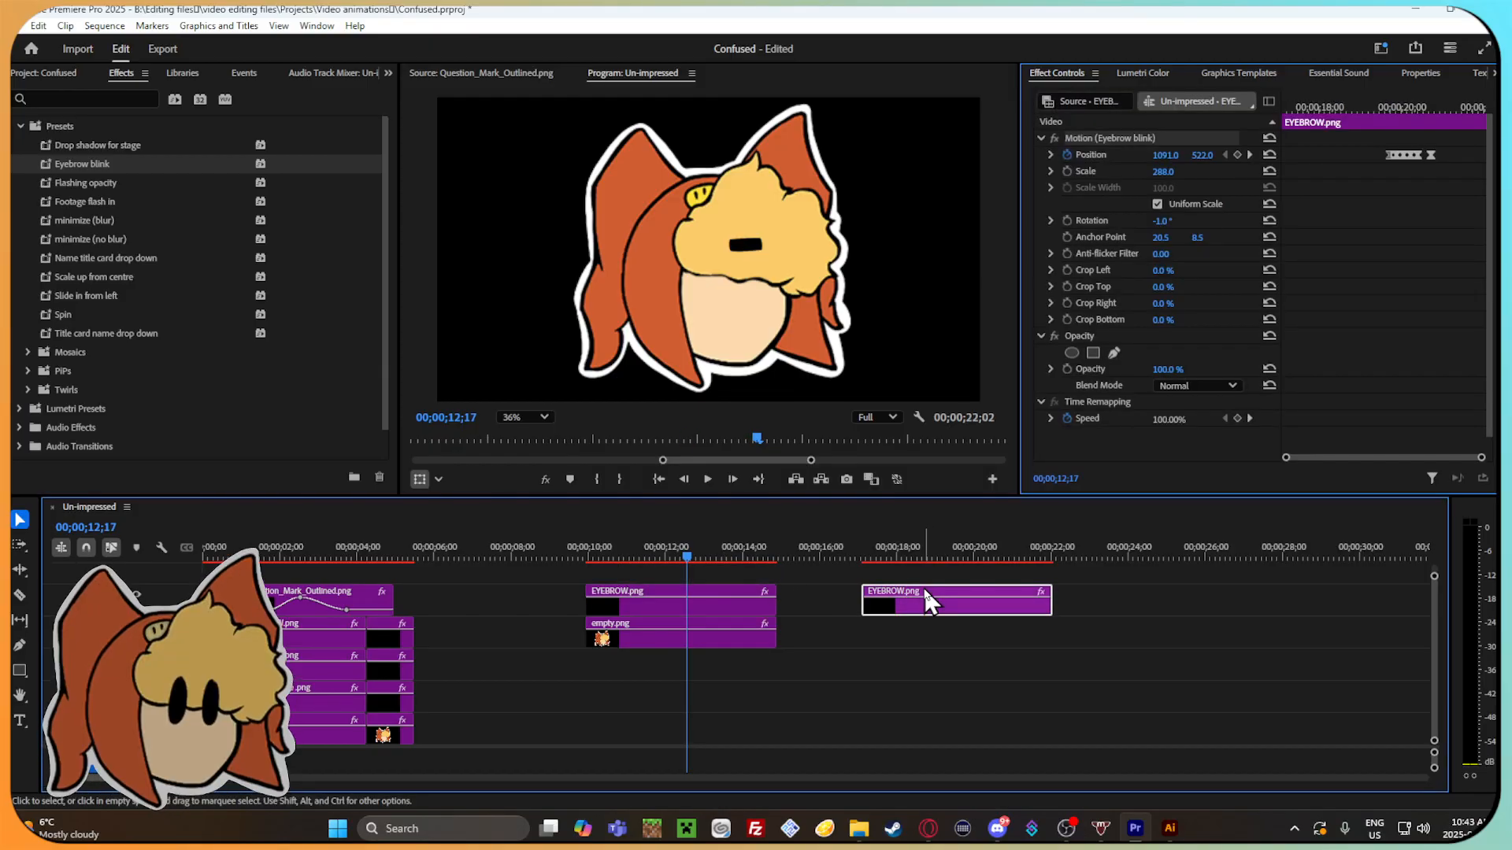
right_click(923, 590)
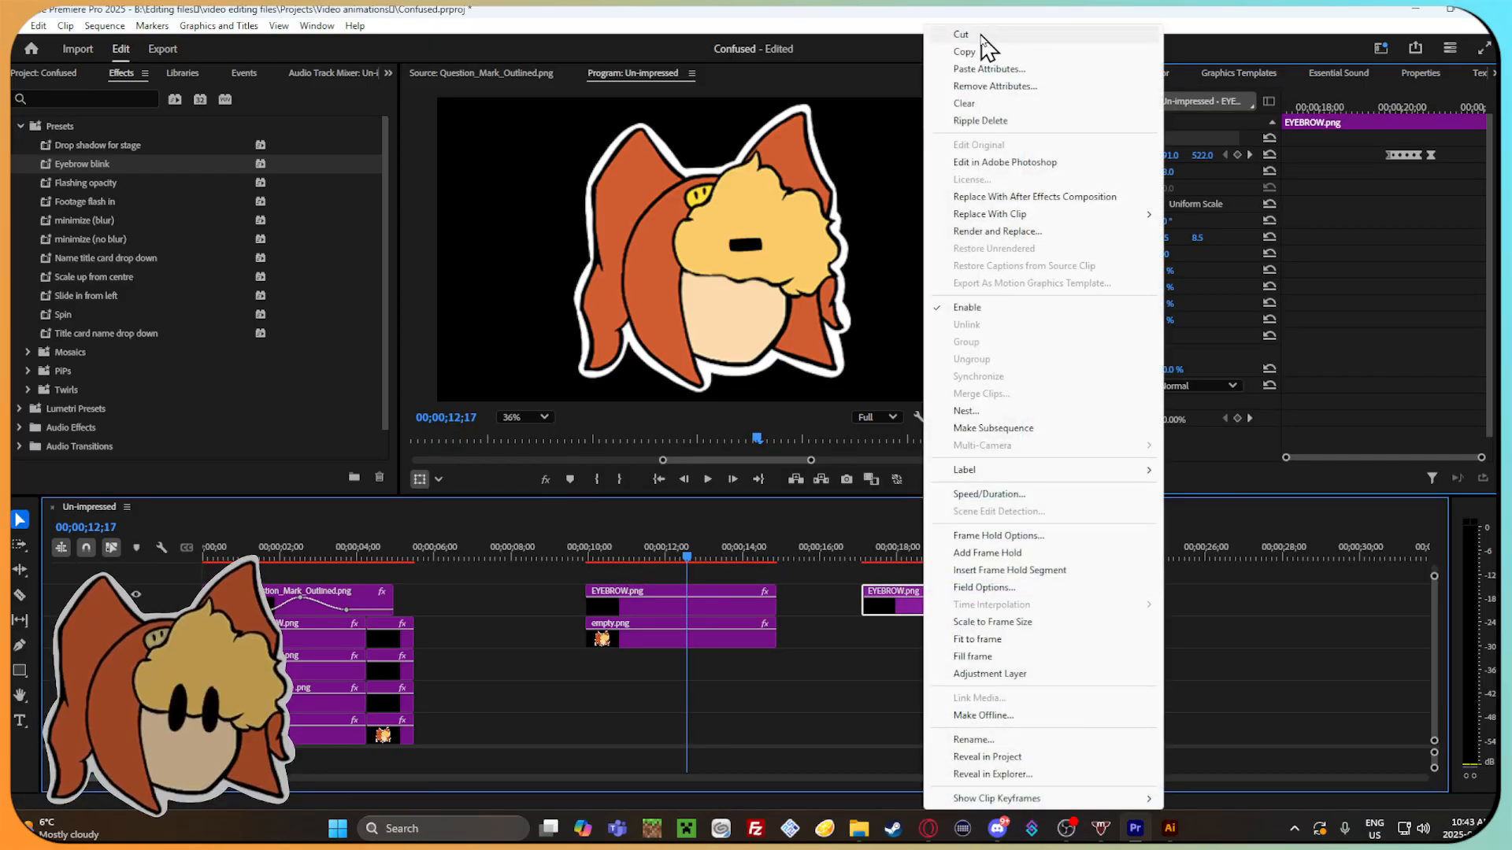
click(982, 36)
Inspect the Position keyframes of an original eyebrow clip around 00;00;00;16 and collapse its velocity graph.
drag(695, 561, 635, 555)
drag(764, 556, 221, 630)
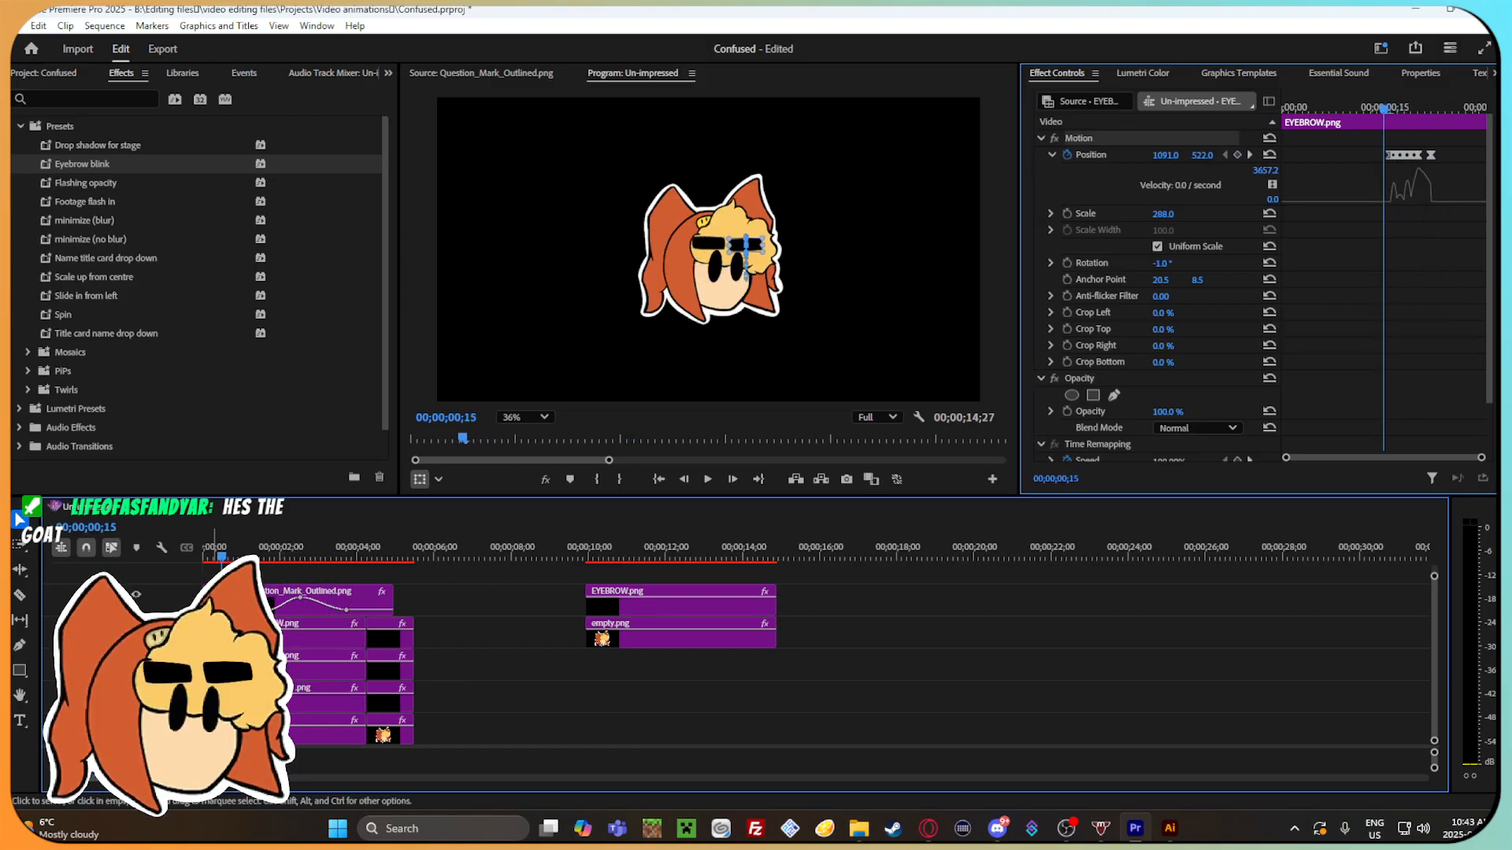
drag(221, 558, 223, 561)
click(225, 665)
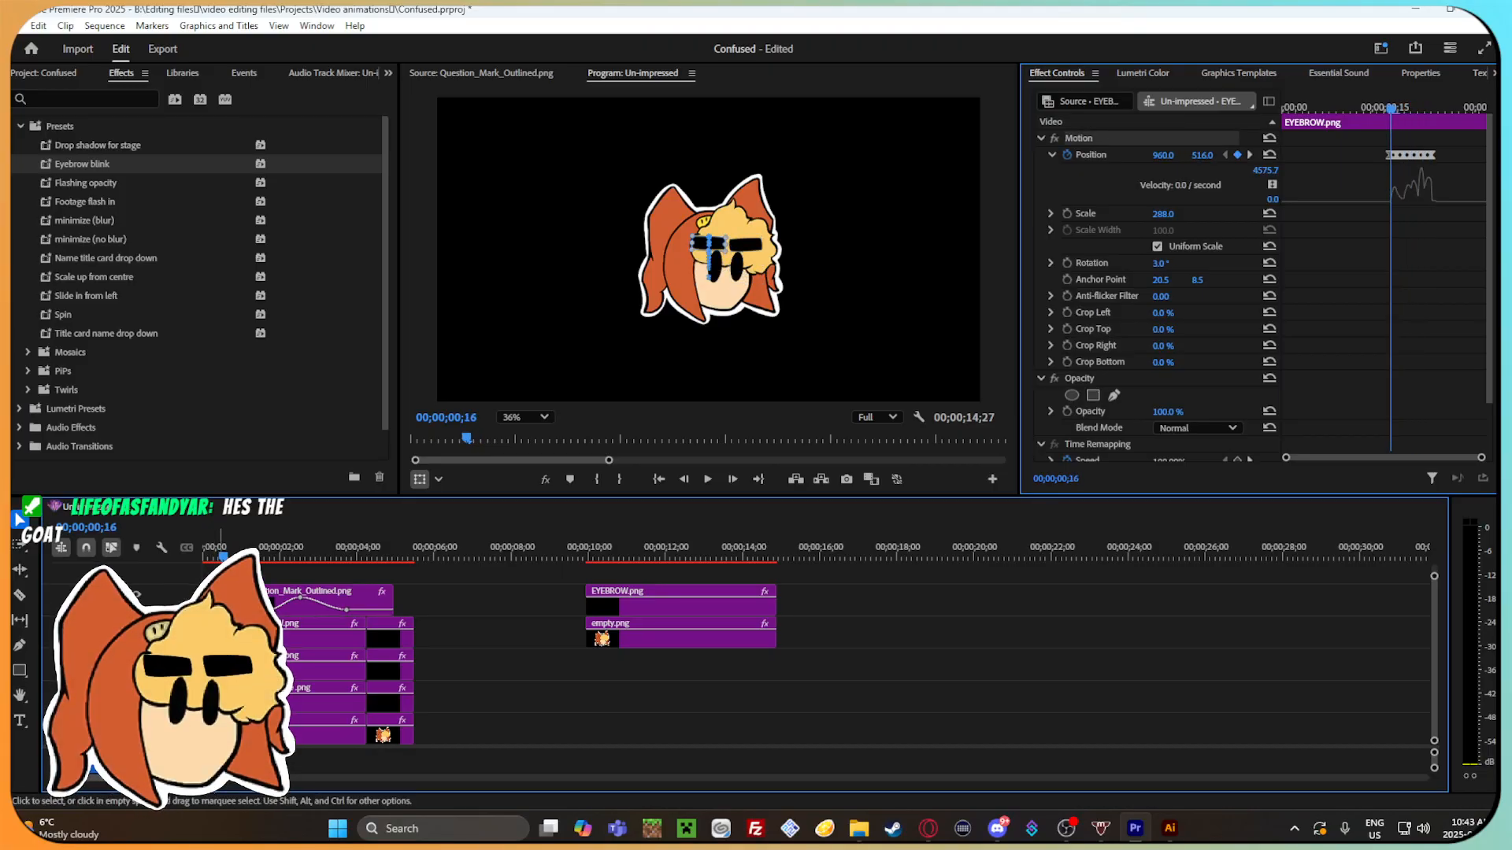
click(1351, 261)
click(1056, 164)
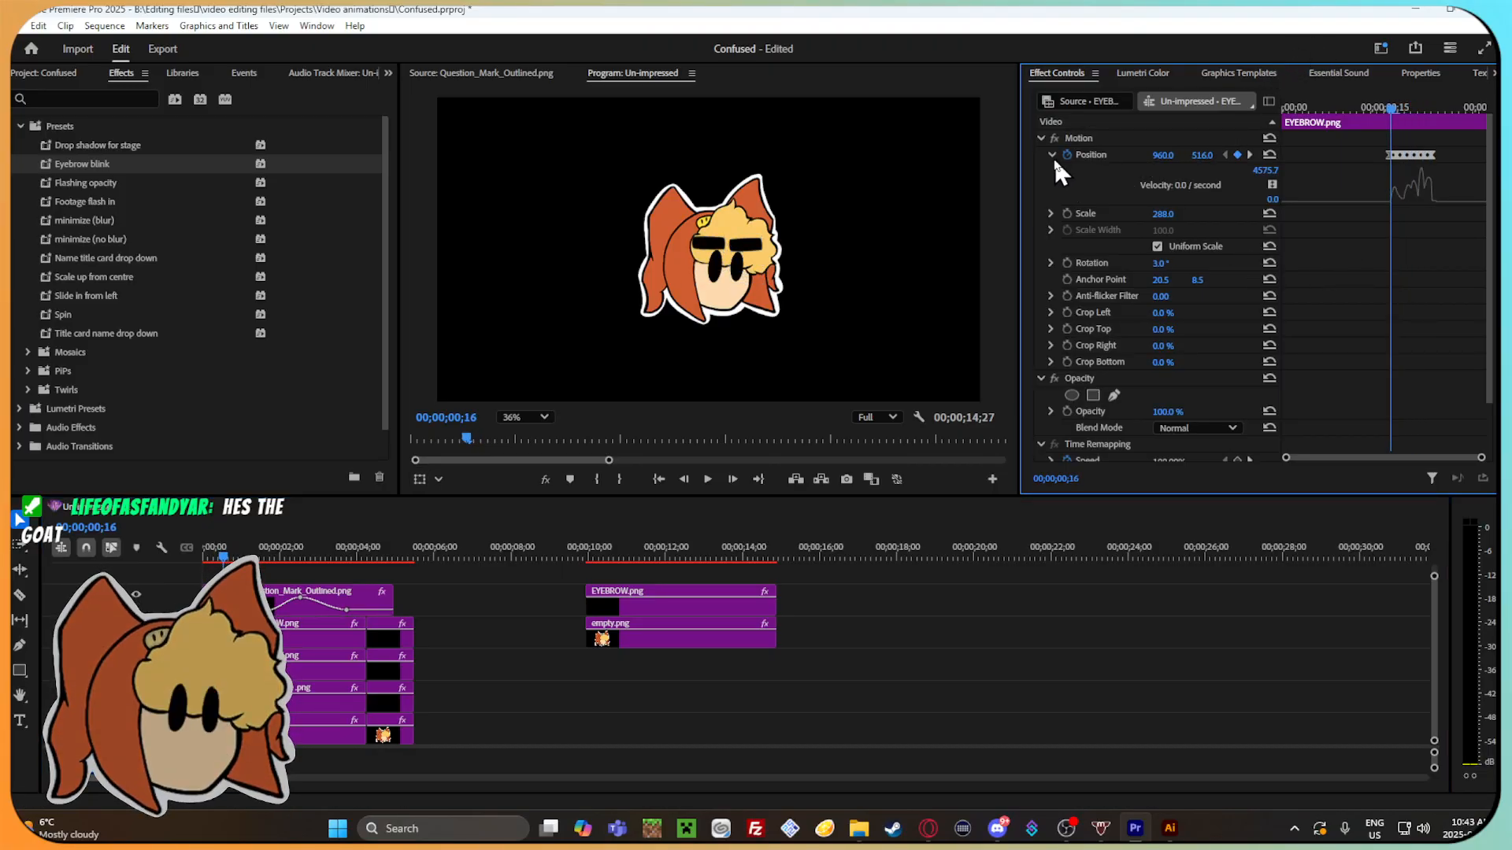
click(1050, 155)
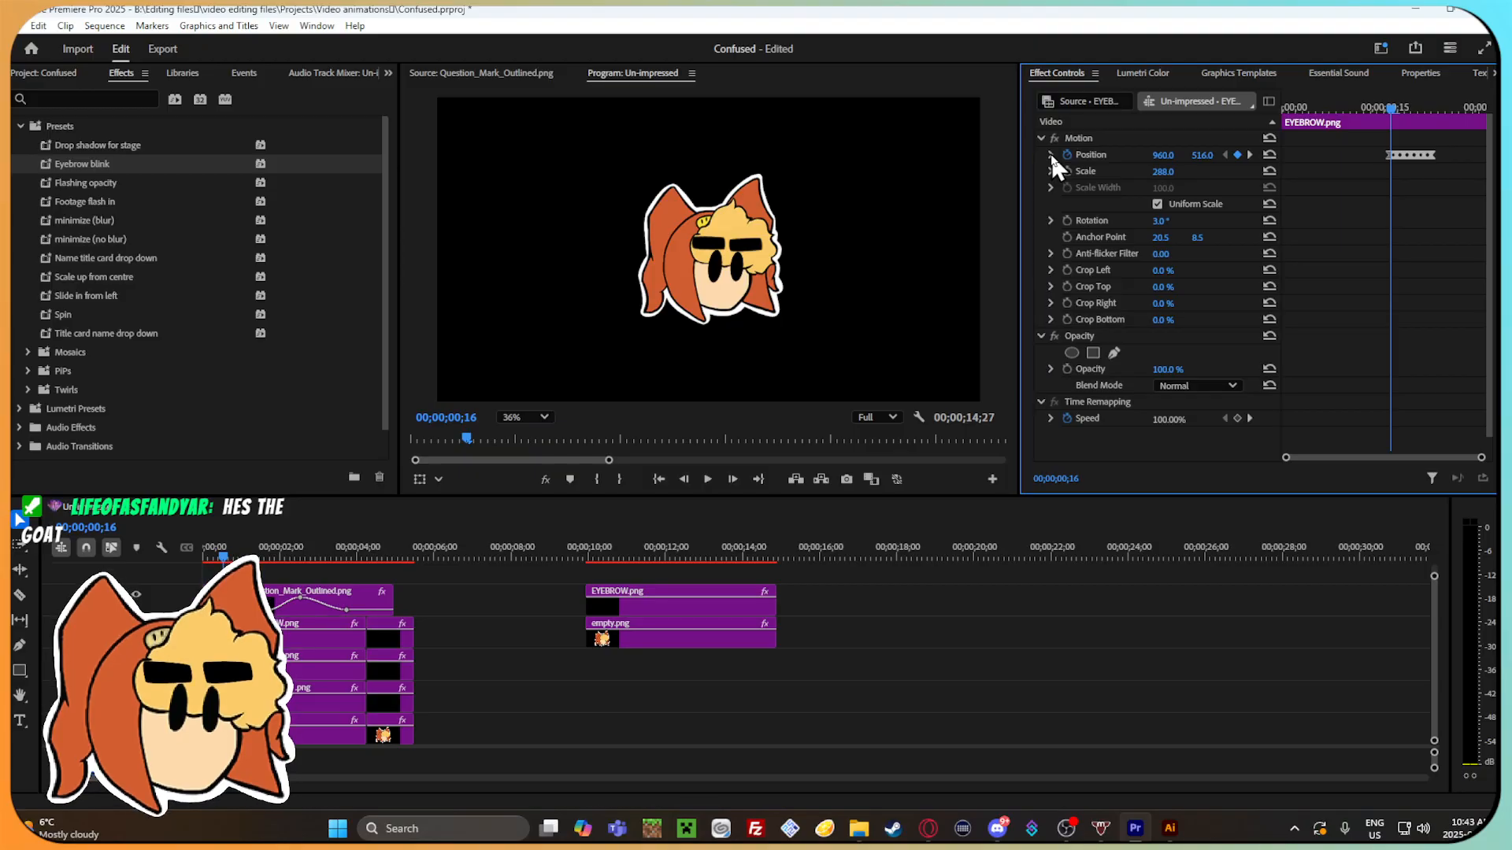
Cut the demonstration eyebrow and head clips that start at about 10 seconds from the timeline.
drag(690, 544, 217, 590)
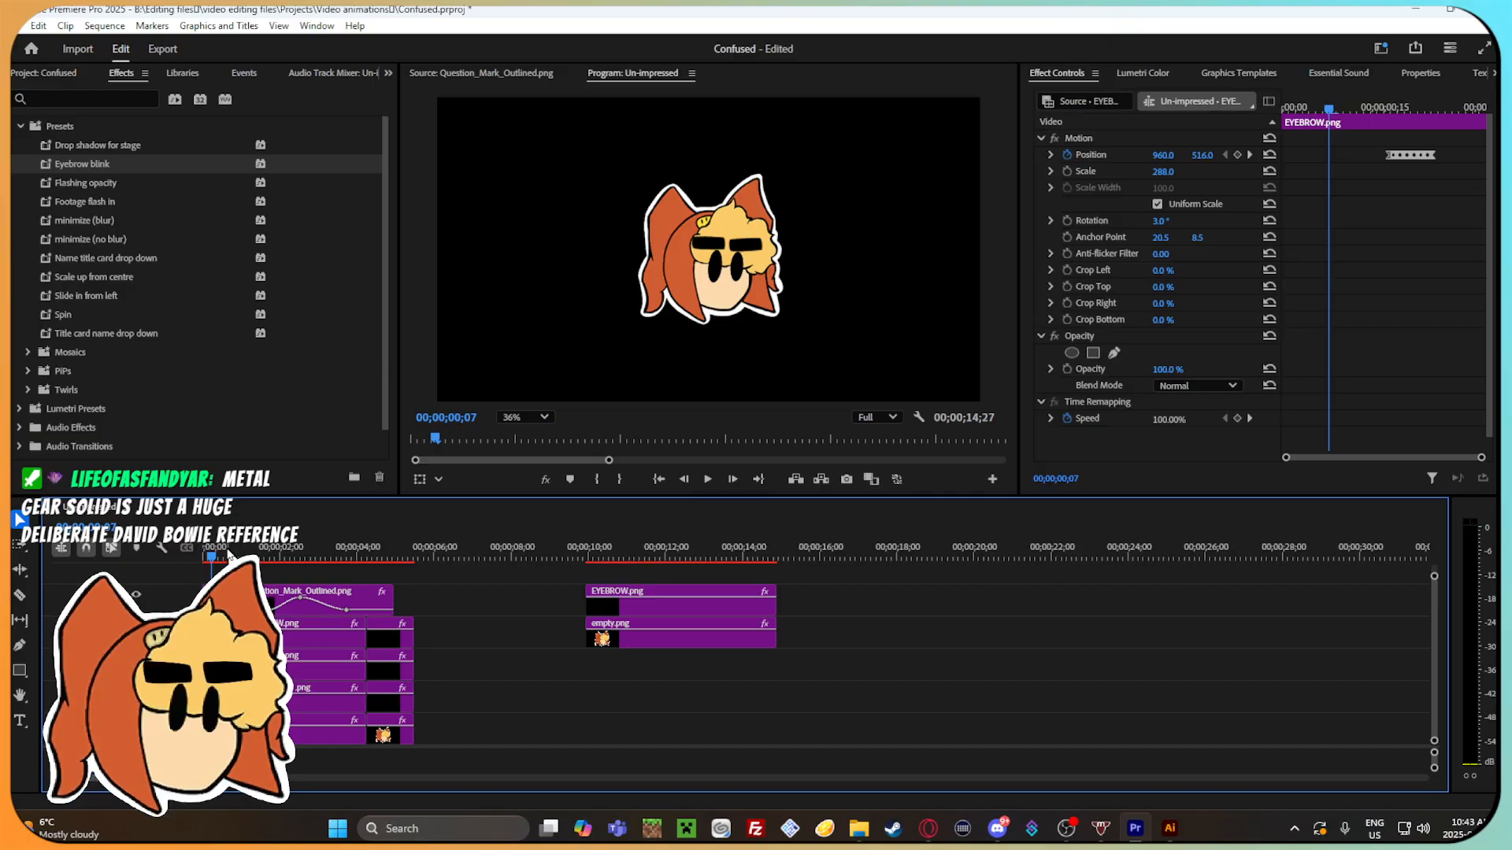
drag(229, 555, 701, 567)
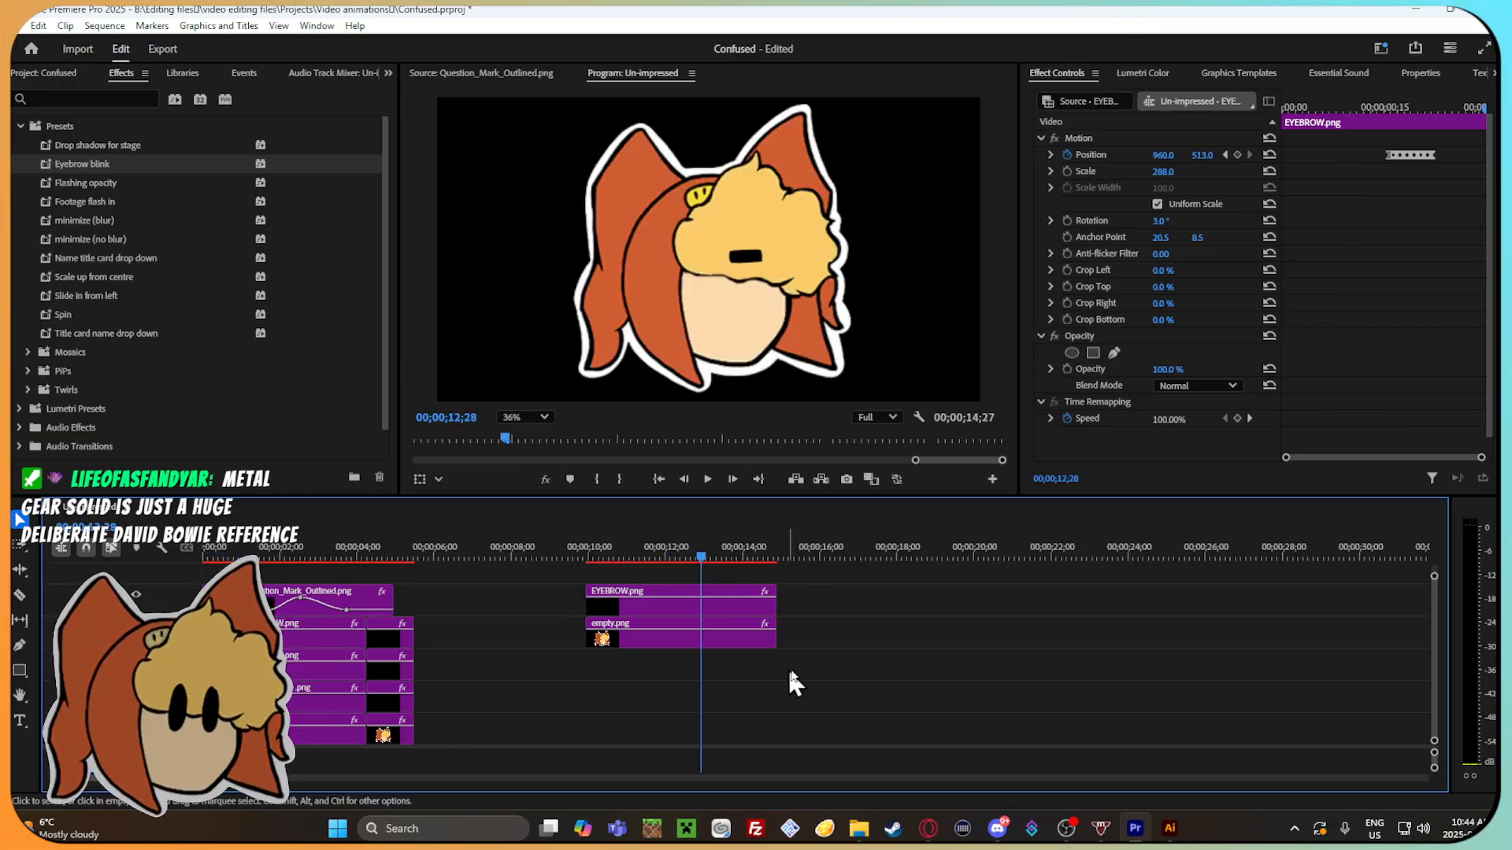
drag(785, 671, 709, 606)
right_click(709, 606)
click(849, 135)
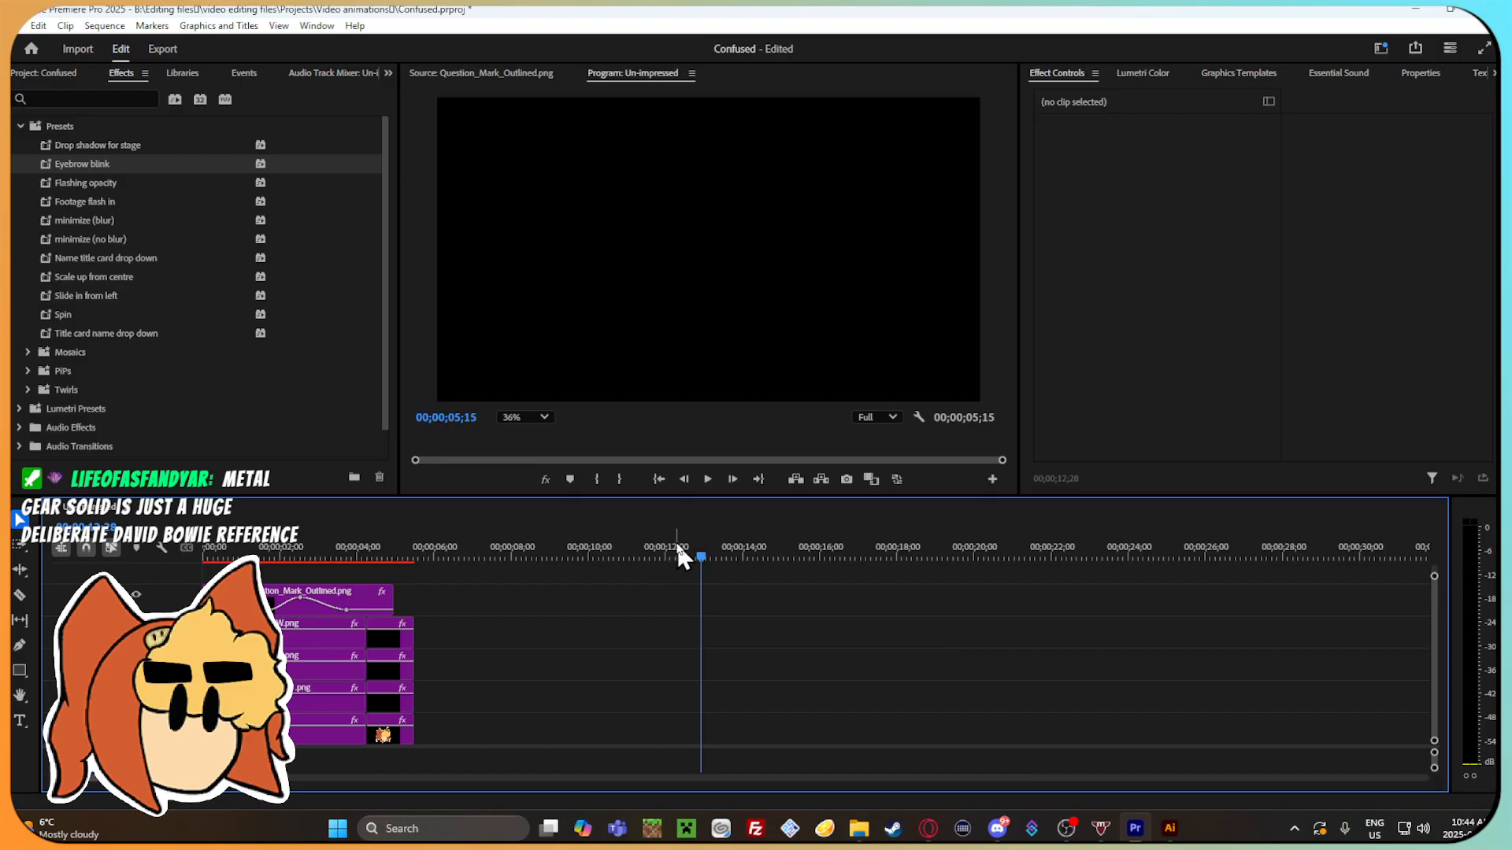
Return to about 00;00;01;26 in the animation and save the Confused project.
click(274, 556)
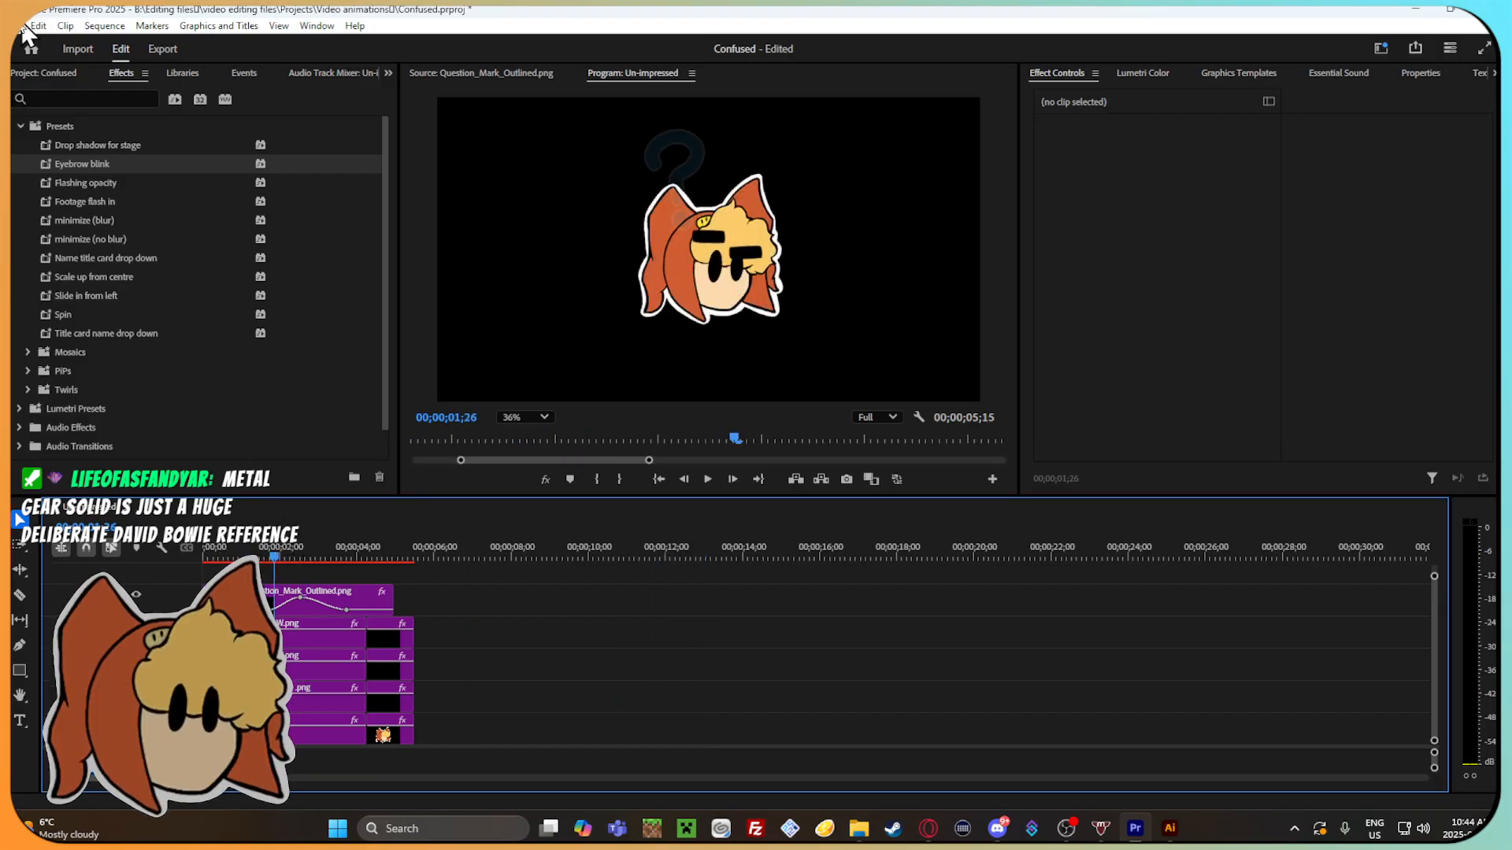
click(26, 26)
click(74, 244)
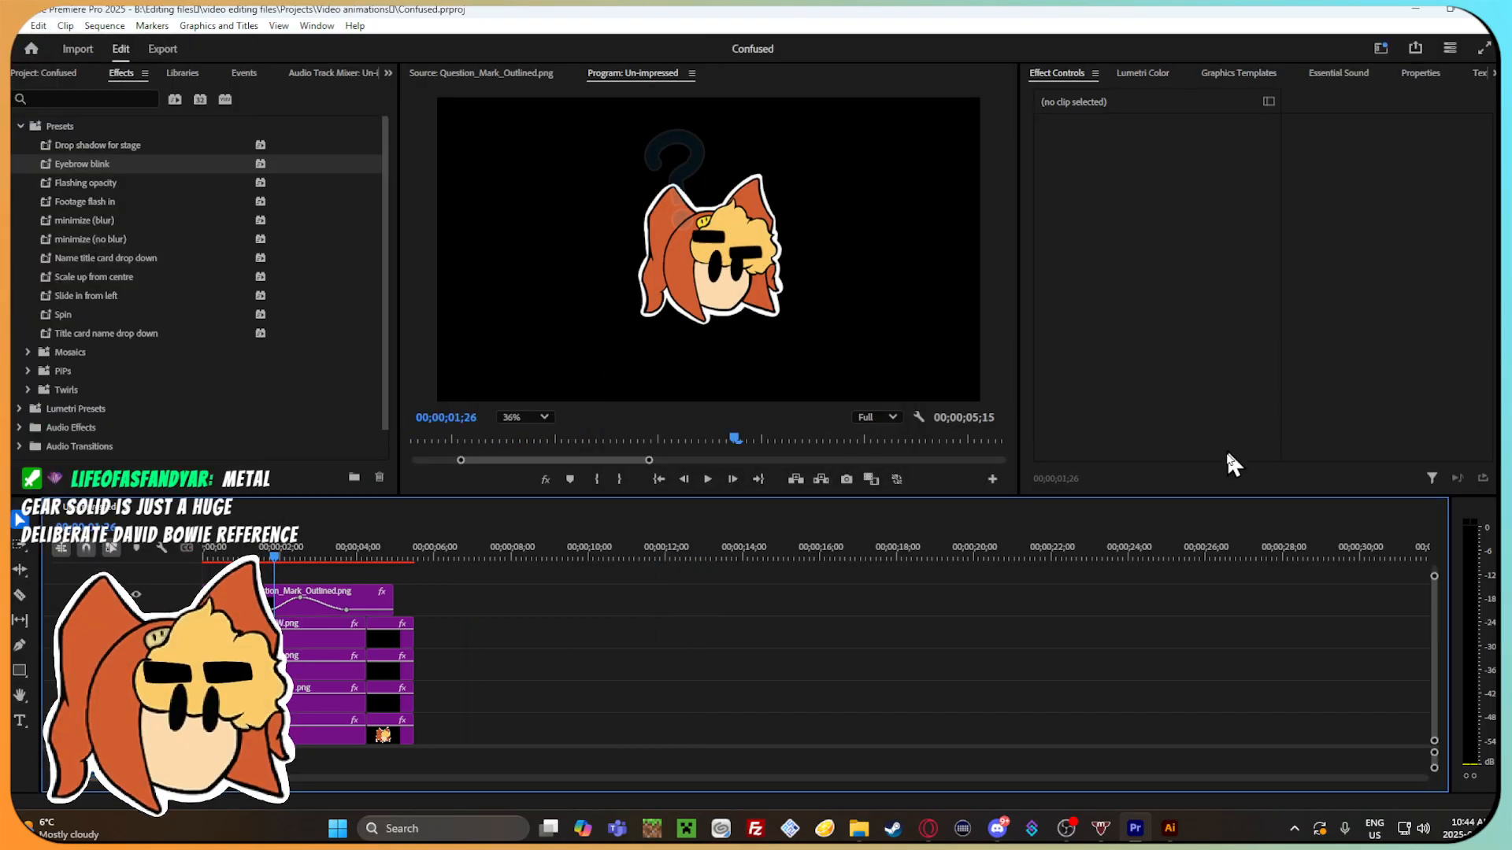
Play the confused animation from its beginning to review the eyebrow and question mark motion.
drag(275, 558, 203, 567)
key(space)
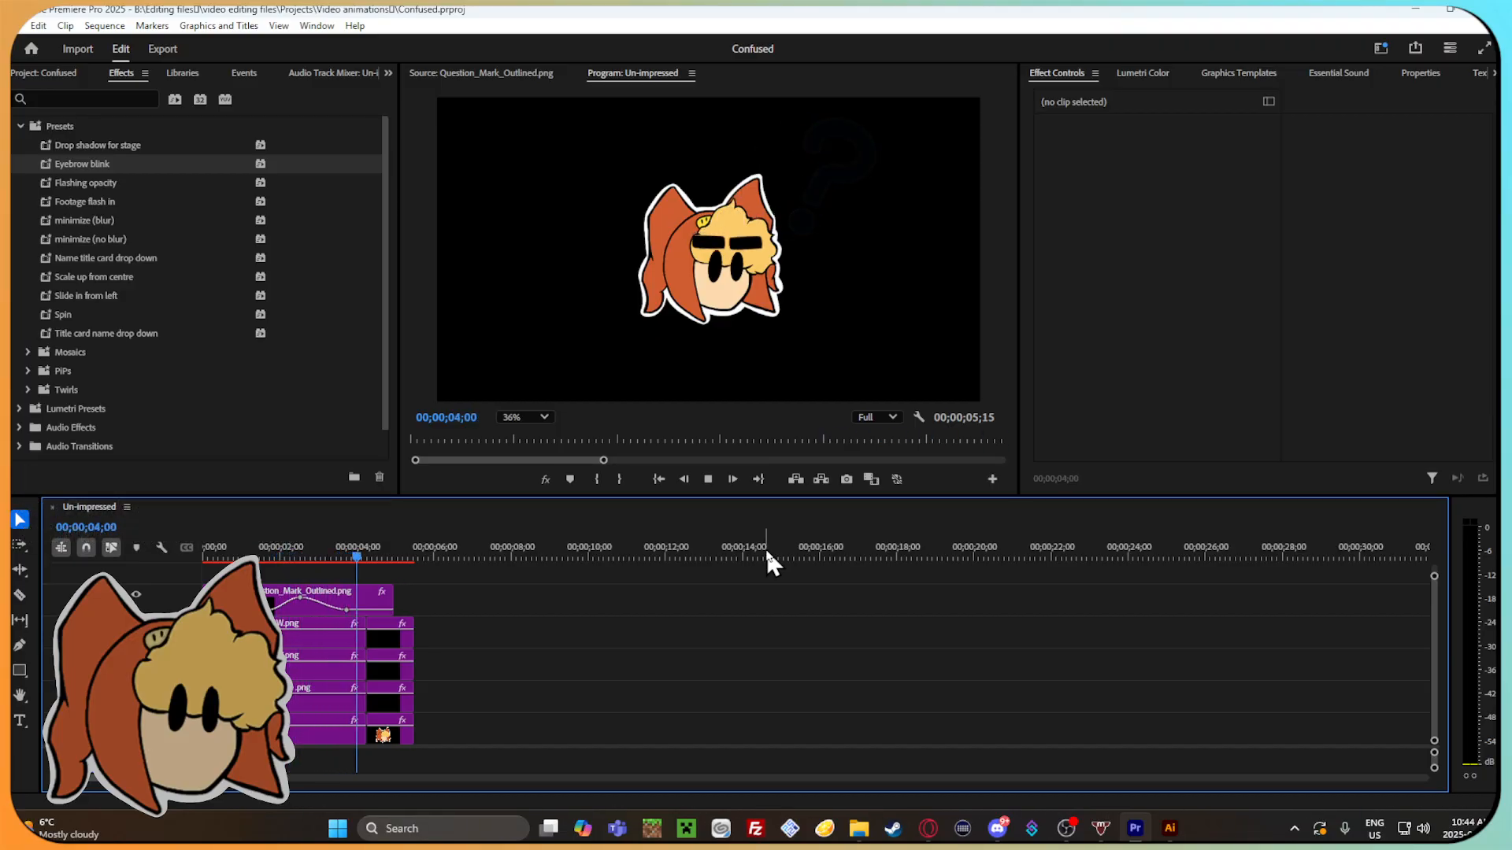
drag(295, 559, 224, 559)
key(space)
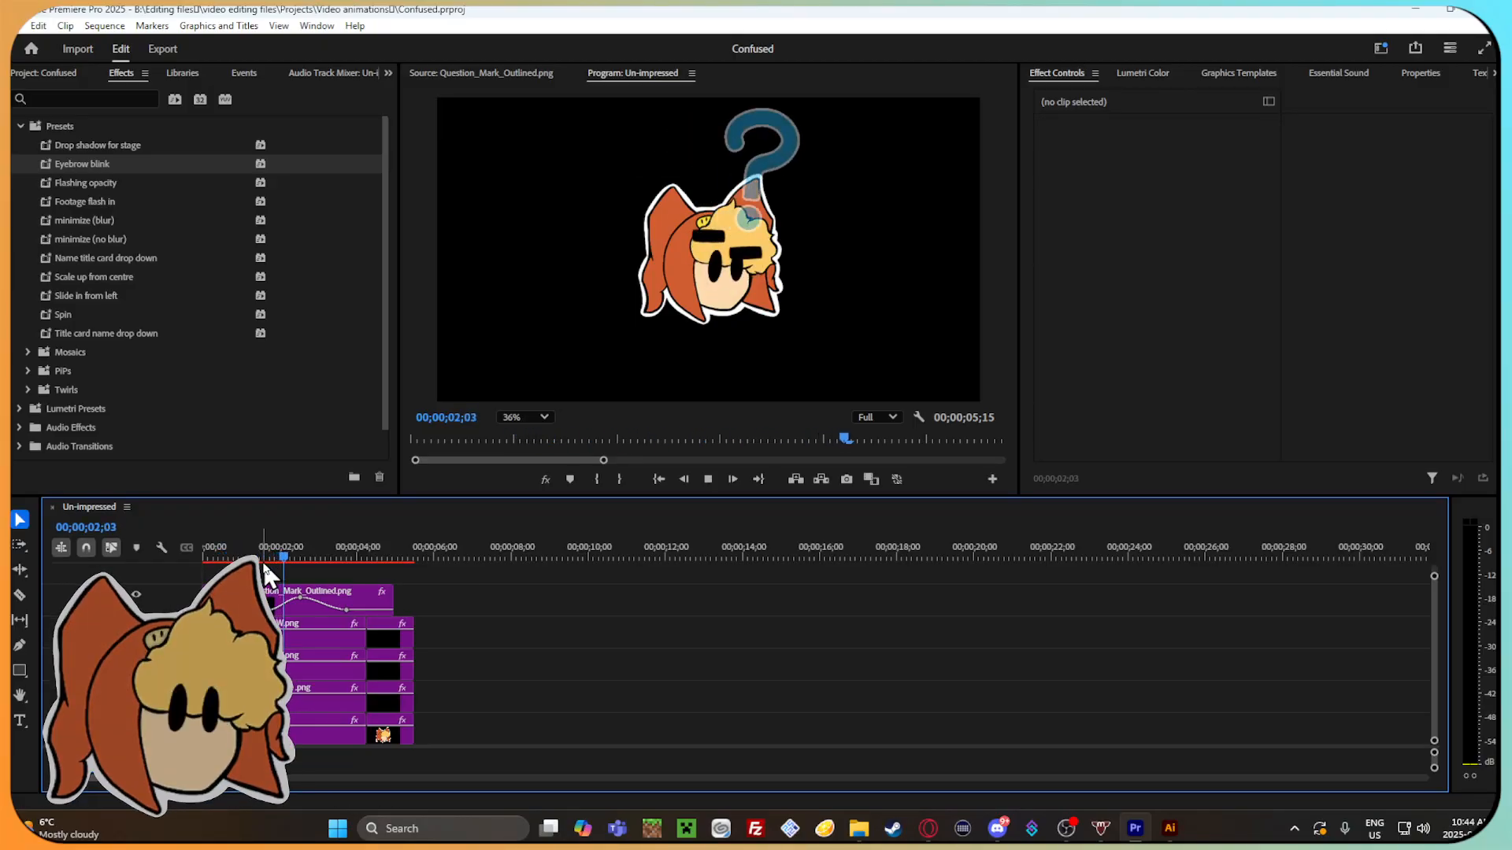
drag(355, 554, 214, 550)
Open the media export settings for the Un-impressed sequence.
click(18, 25)
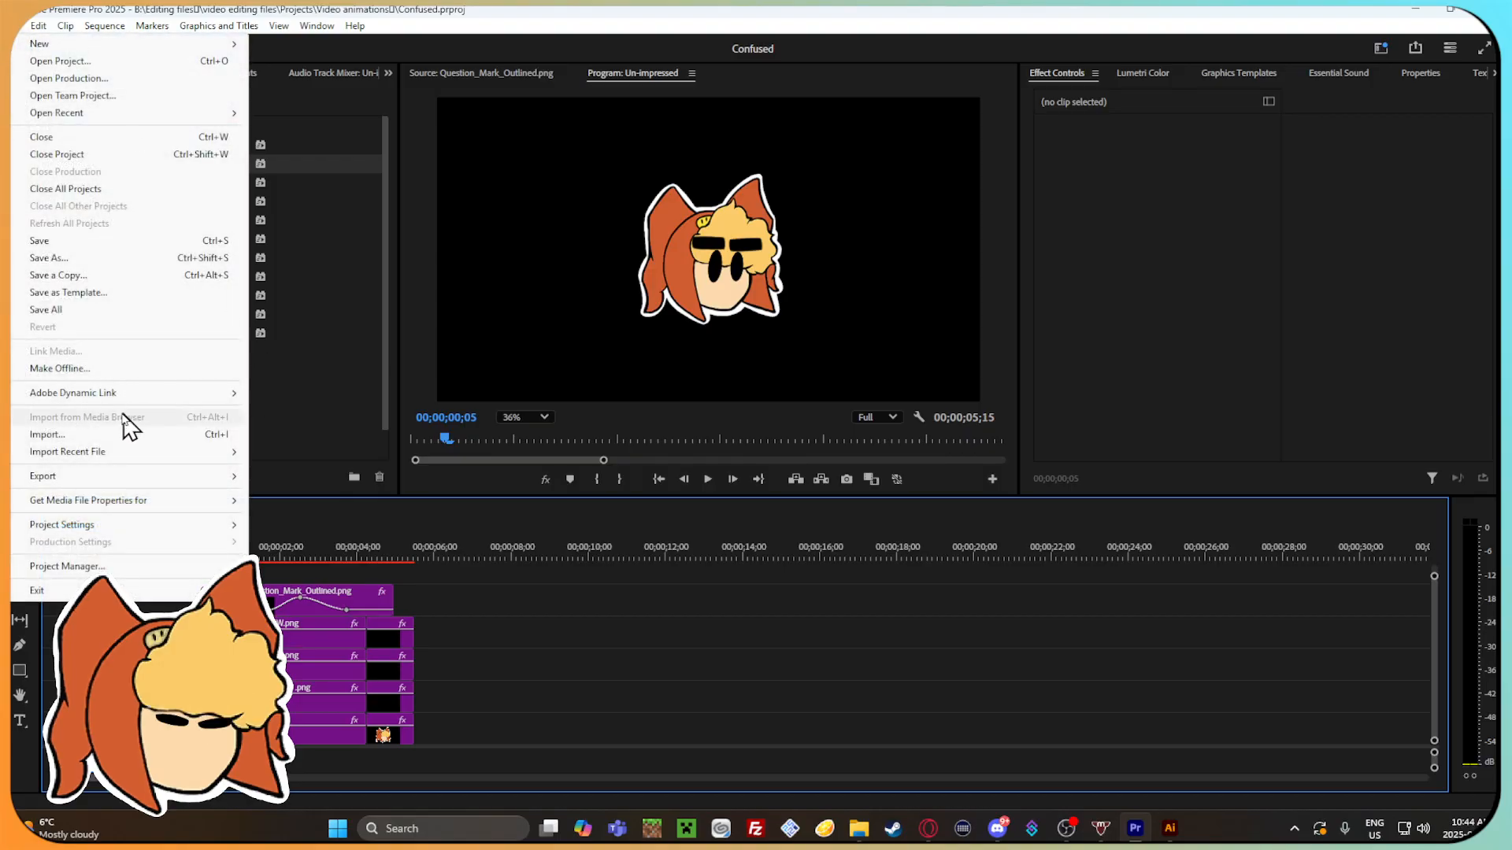
mouse_move(92, 493)
click(343, 468)
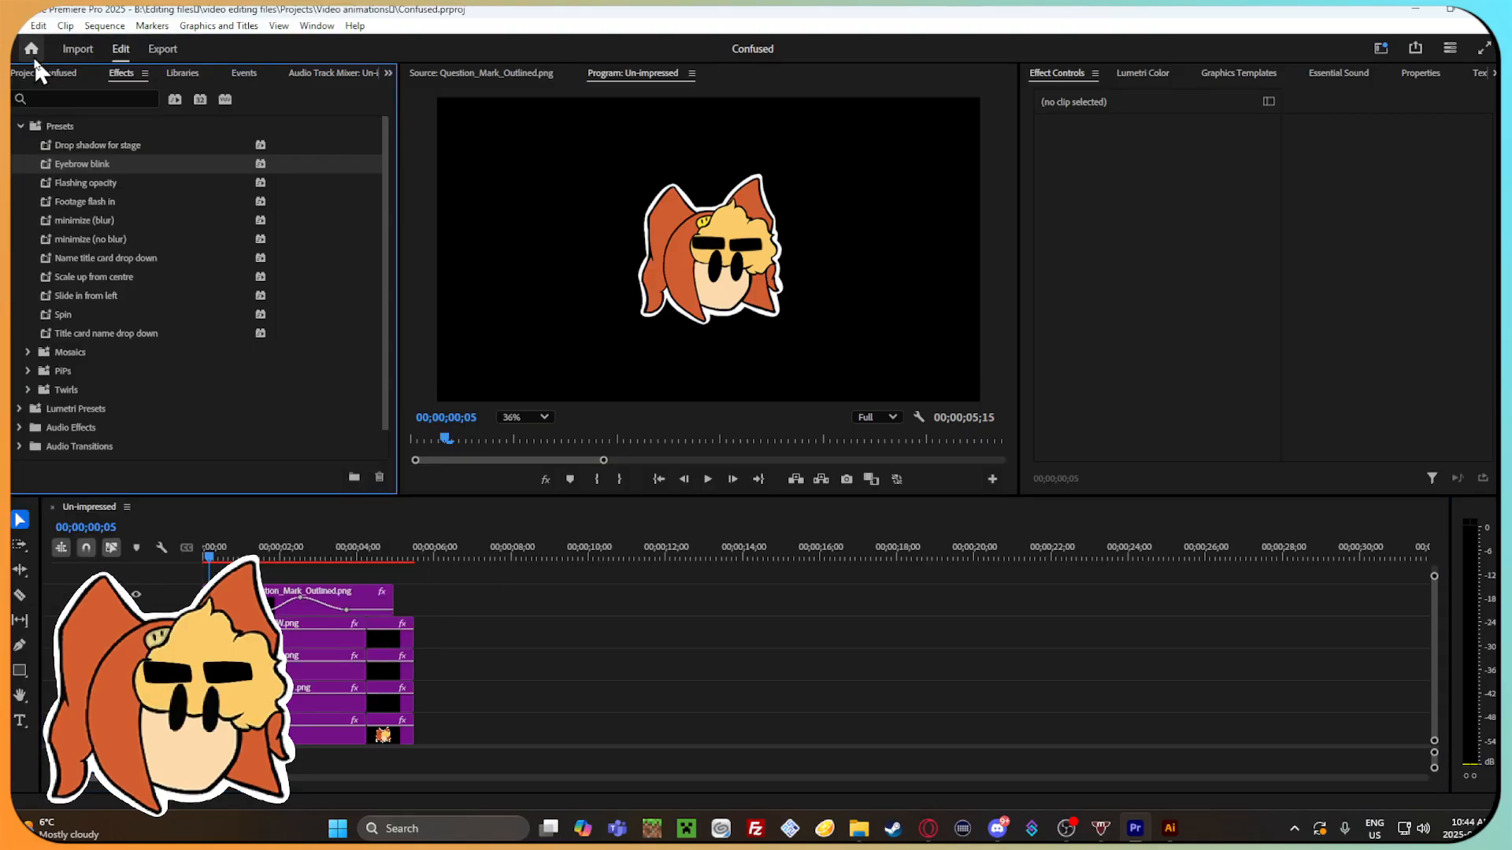
click(17, 25)
mouse_move(118, 476)
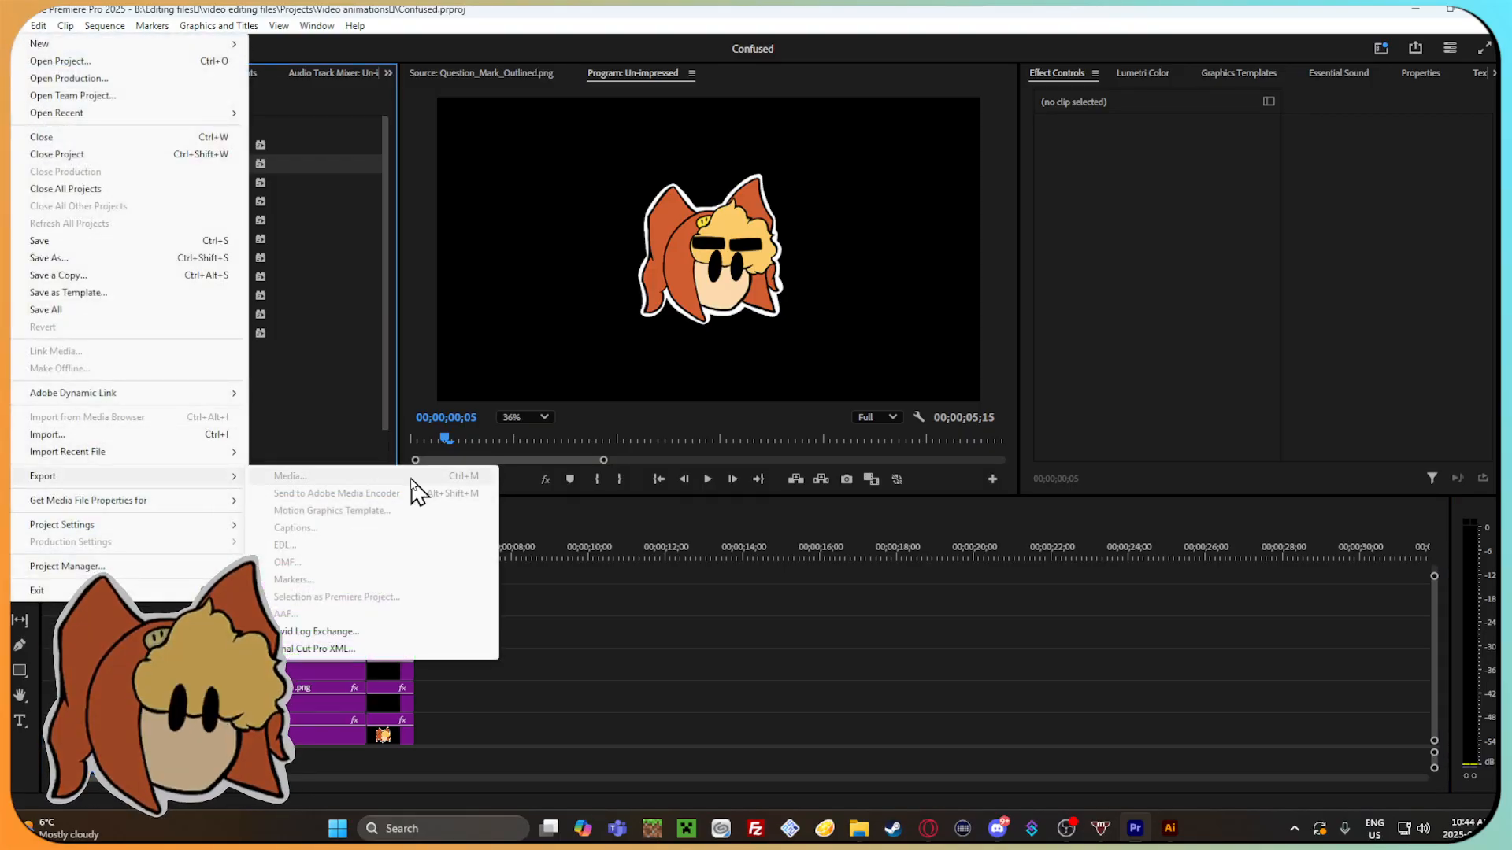
click(700, 619)
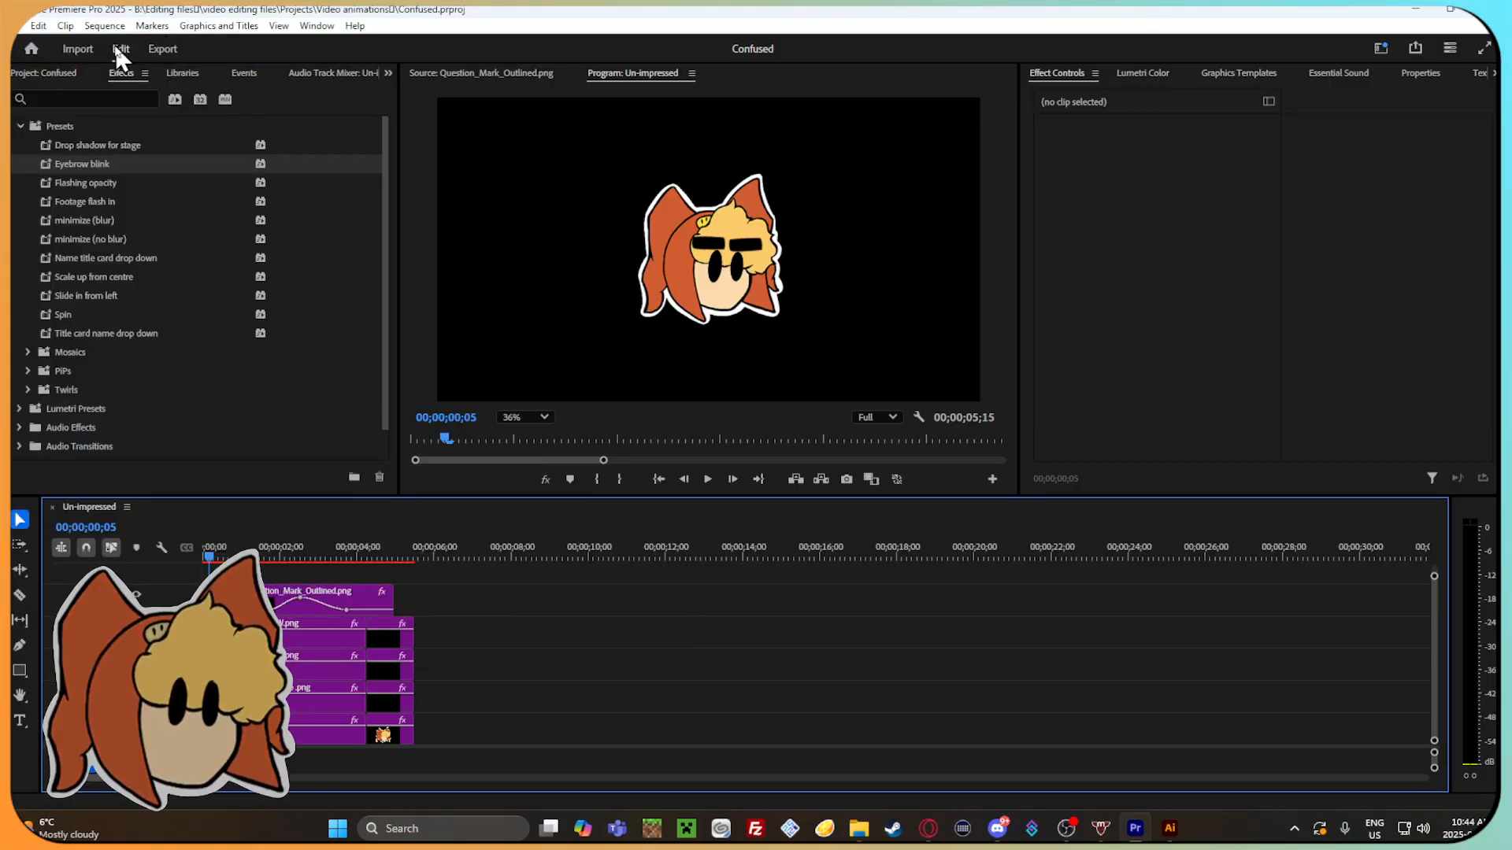
click(154, 48)
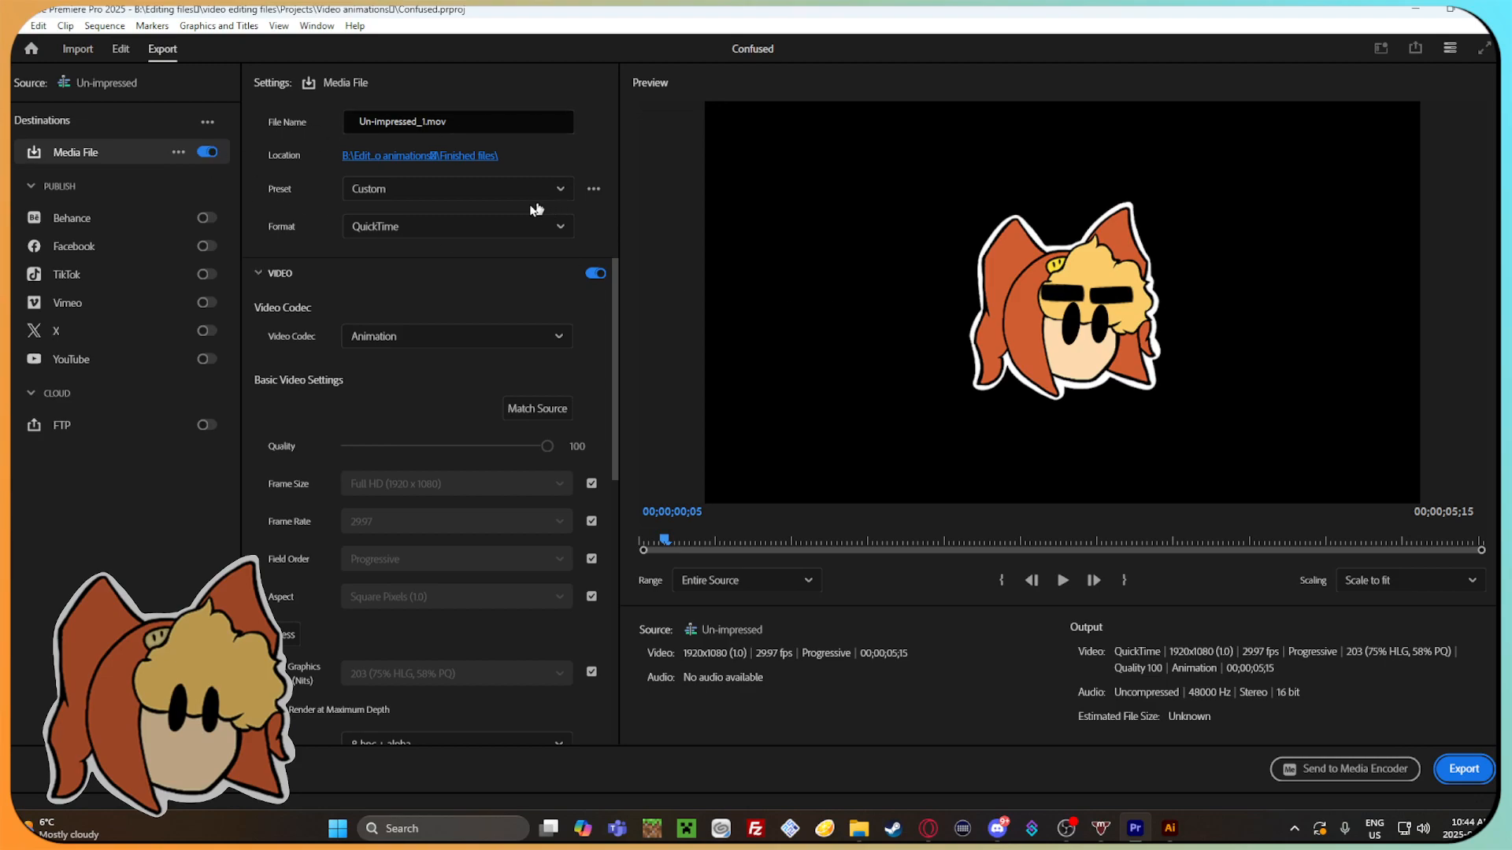
Review the export preset, codec and video settings, and scrub through the whole animation in the export preview.
click(507, 190)
click(521, 192)
scroll(284, 394, down, 3)
scroll(310, 630, up, 2)
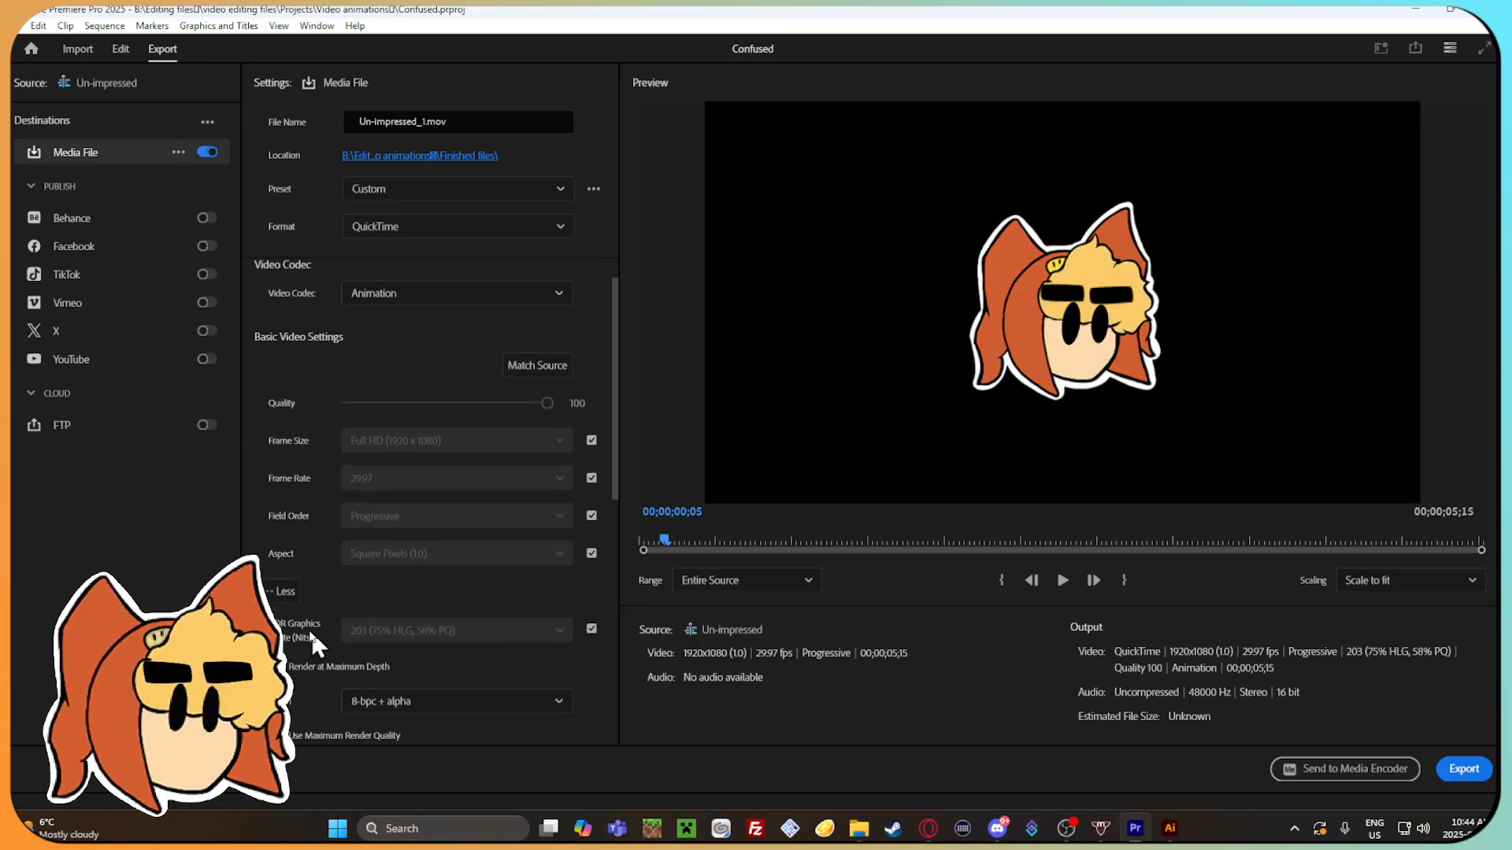
scroll(310, 630, up, 1)
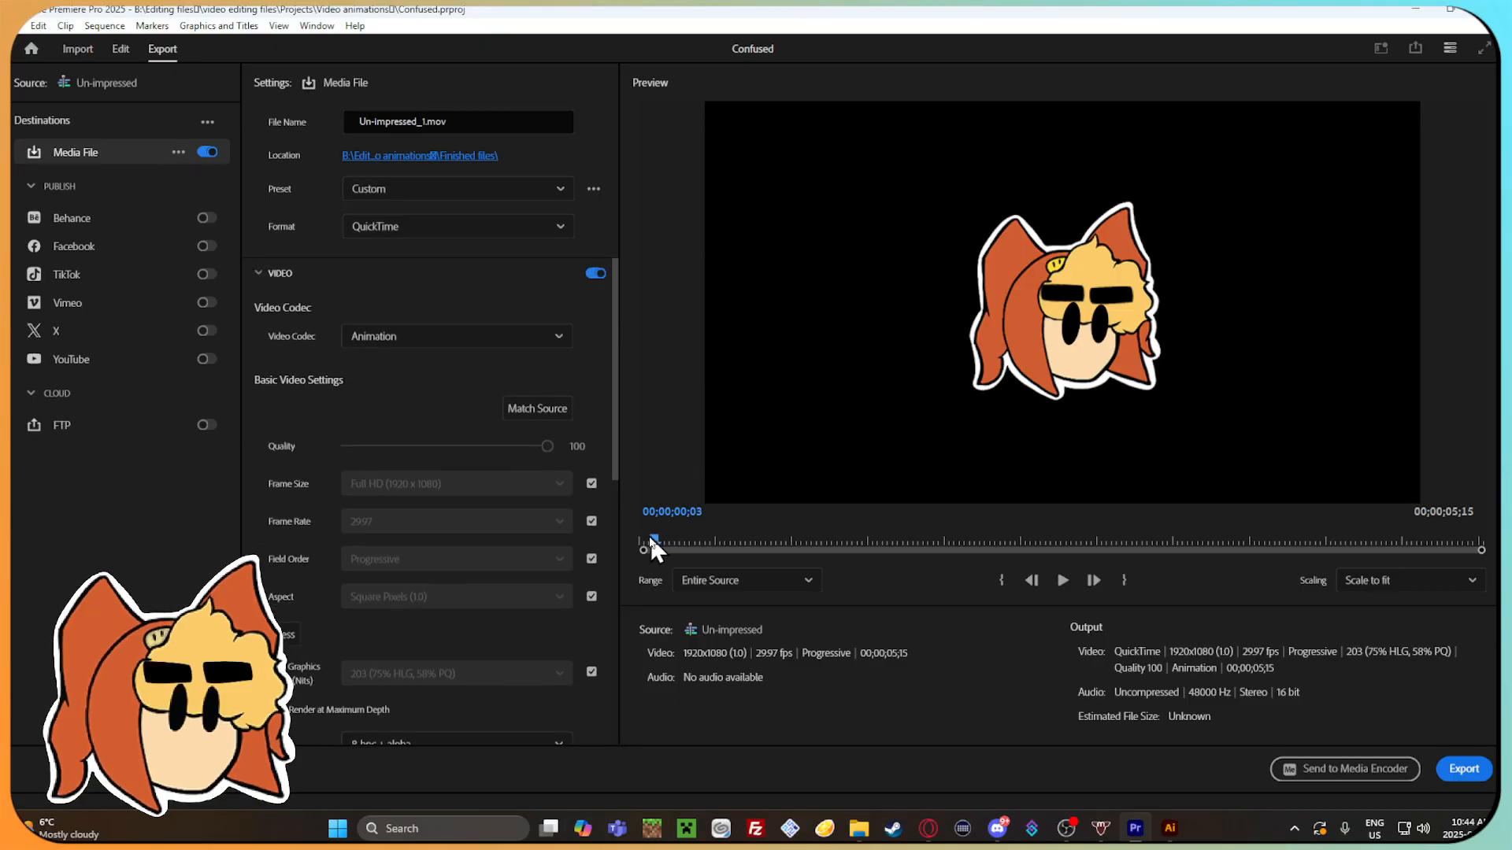
drag(885, 532, 1140, 539)
drag(1336, 538, 635, 538)
drag(768, 542, 1247, 535)
drag(1365, 538, 899, 542)
Set the export range to Source In/Out and export the animation as Un-impressed_1.mov.
click(780, 580)
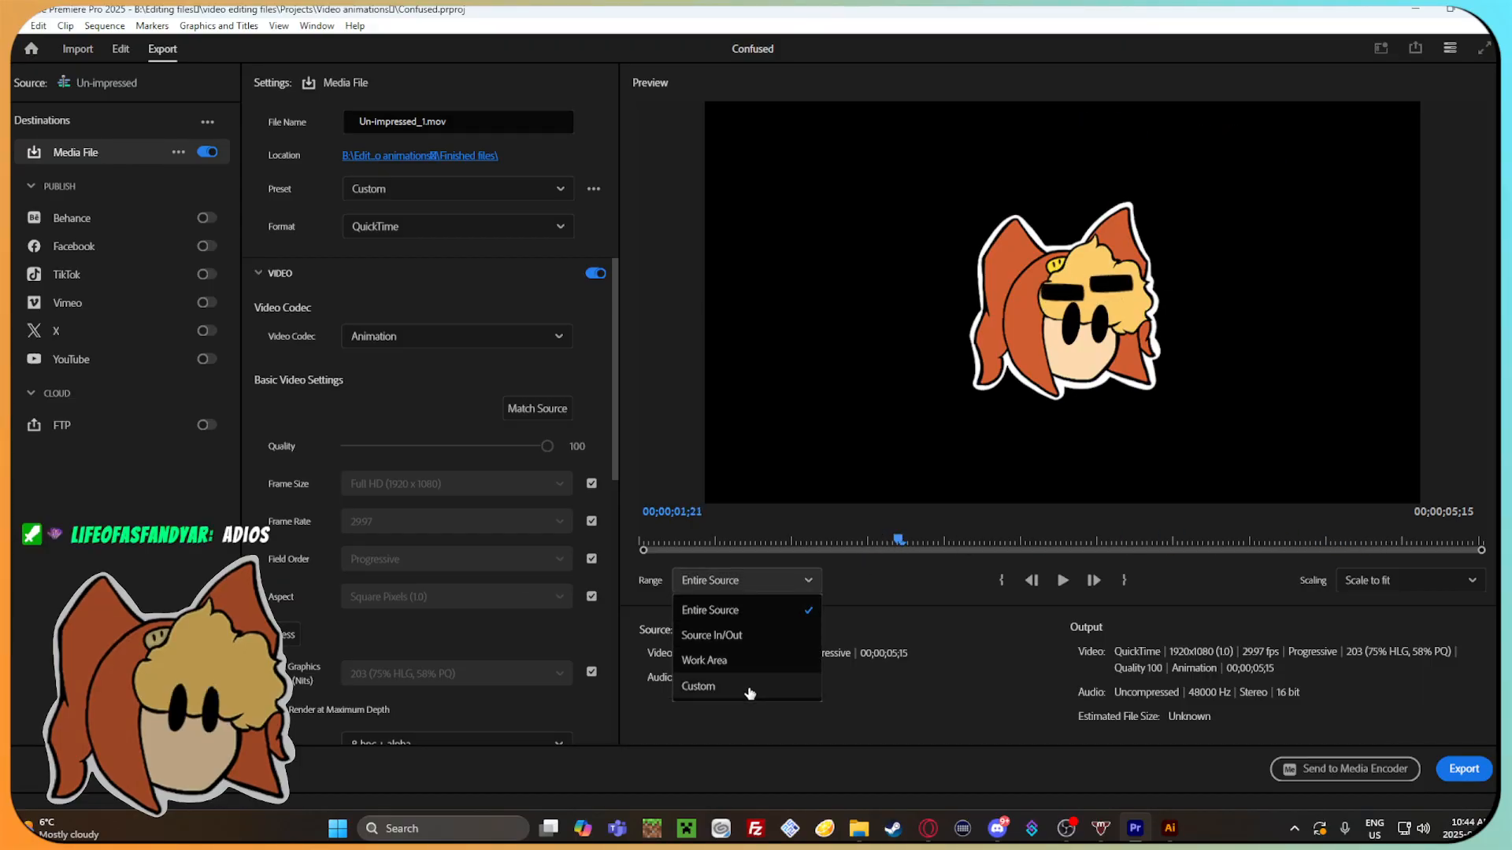
click(744, 635)
mouse_move(893, 544)
mouse_down()
mouse_move(864, 540)
mouse_move(1428, 533)
mouse_move(863, 536)
mouse_move(882, 532)
mouse_up()
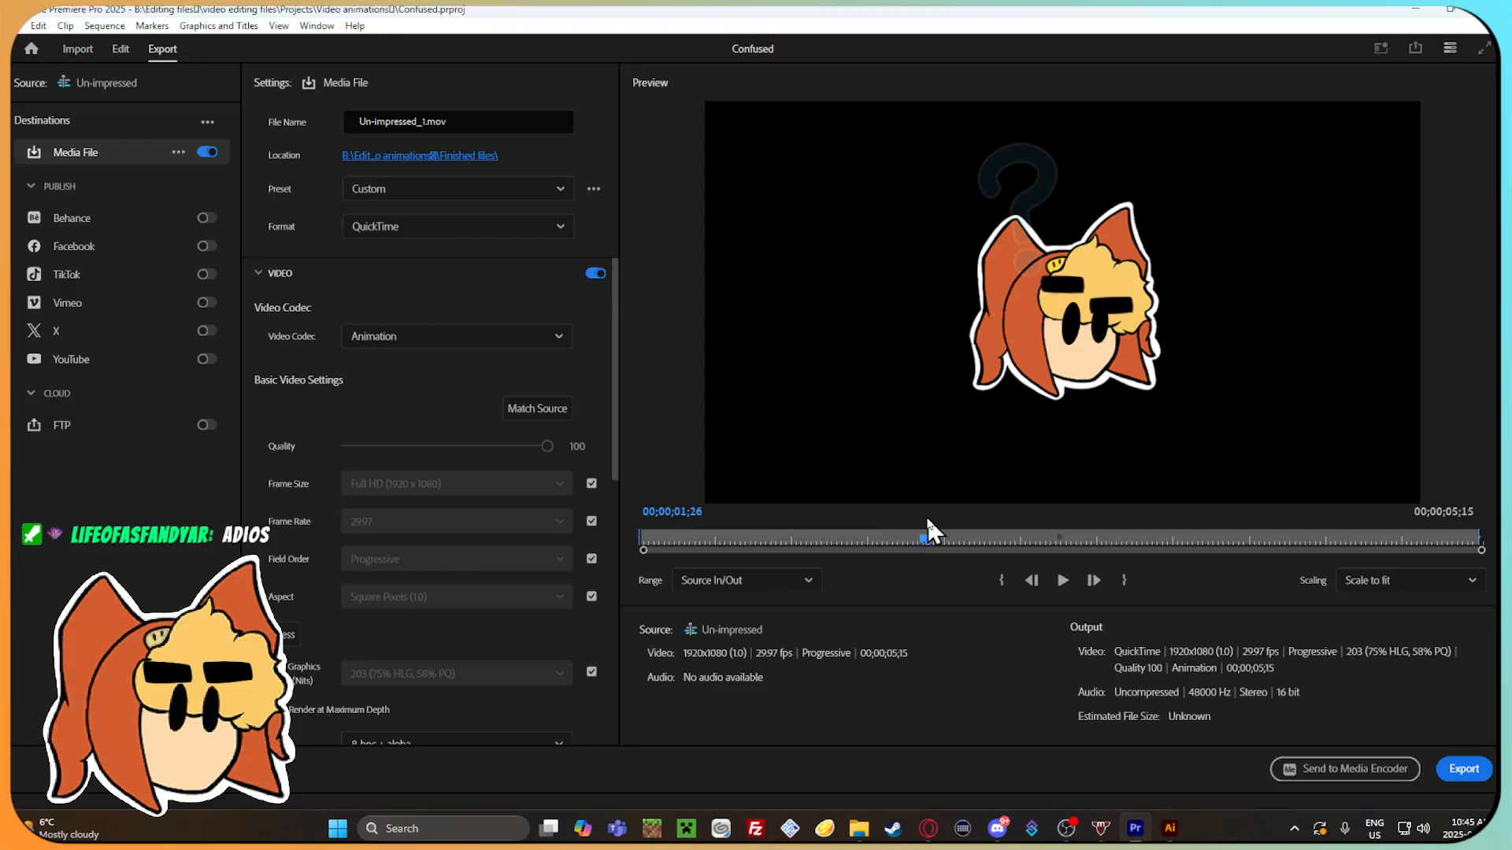
drag(926, 522, 1254, 519)
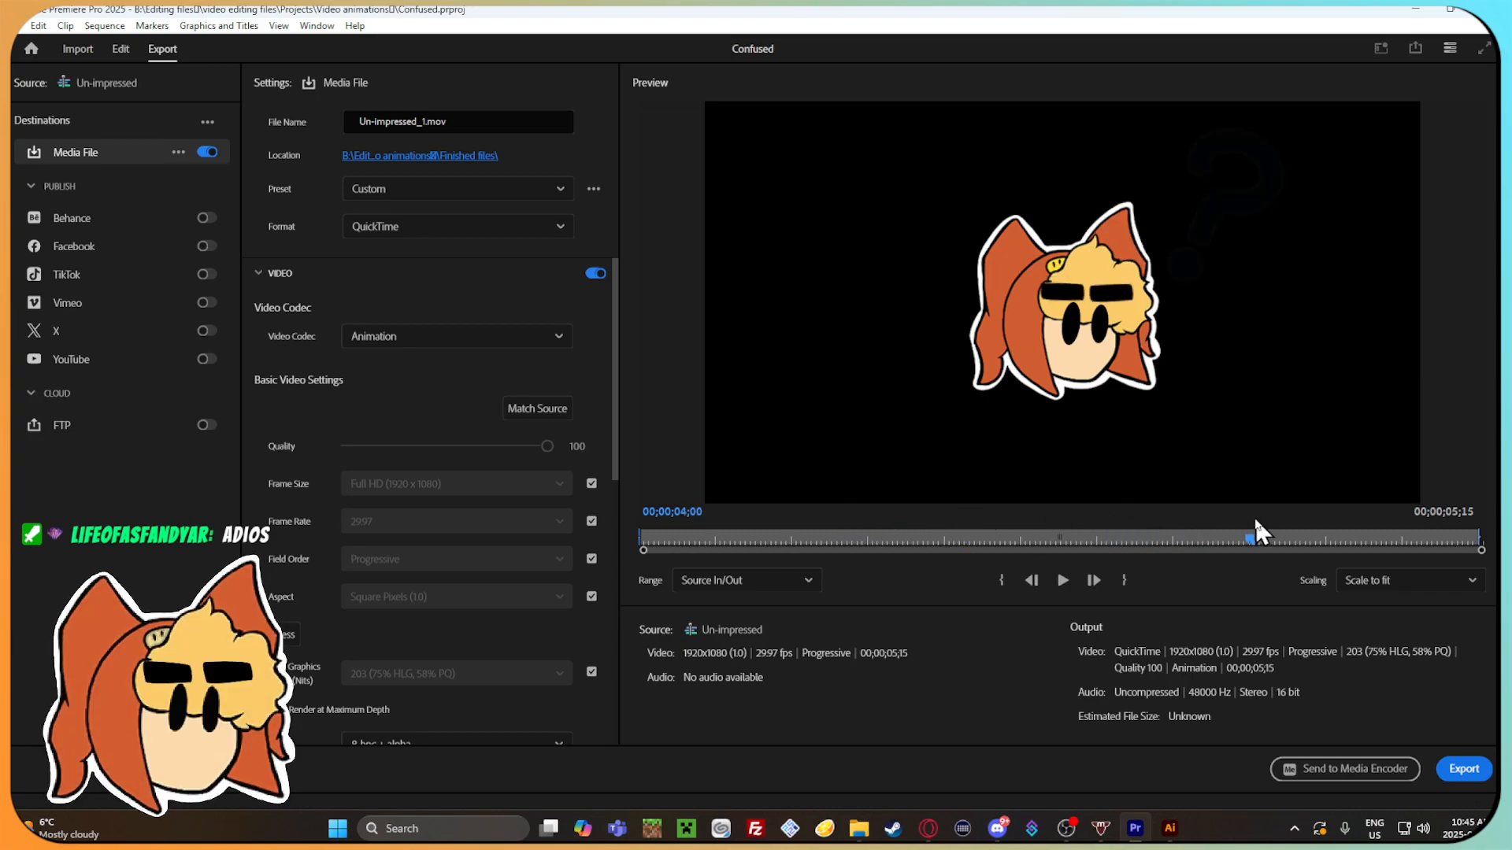
click(1464, 769)
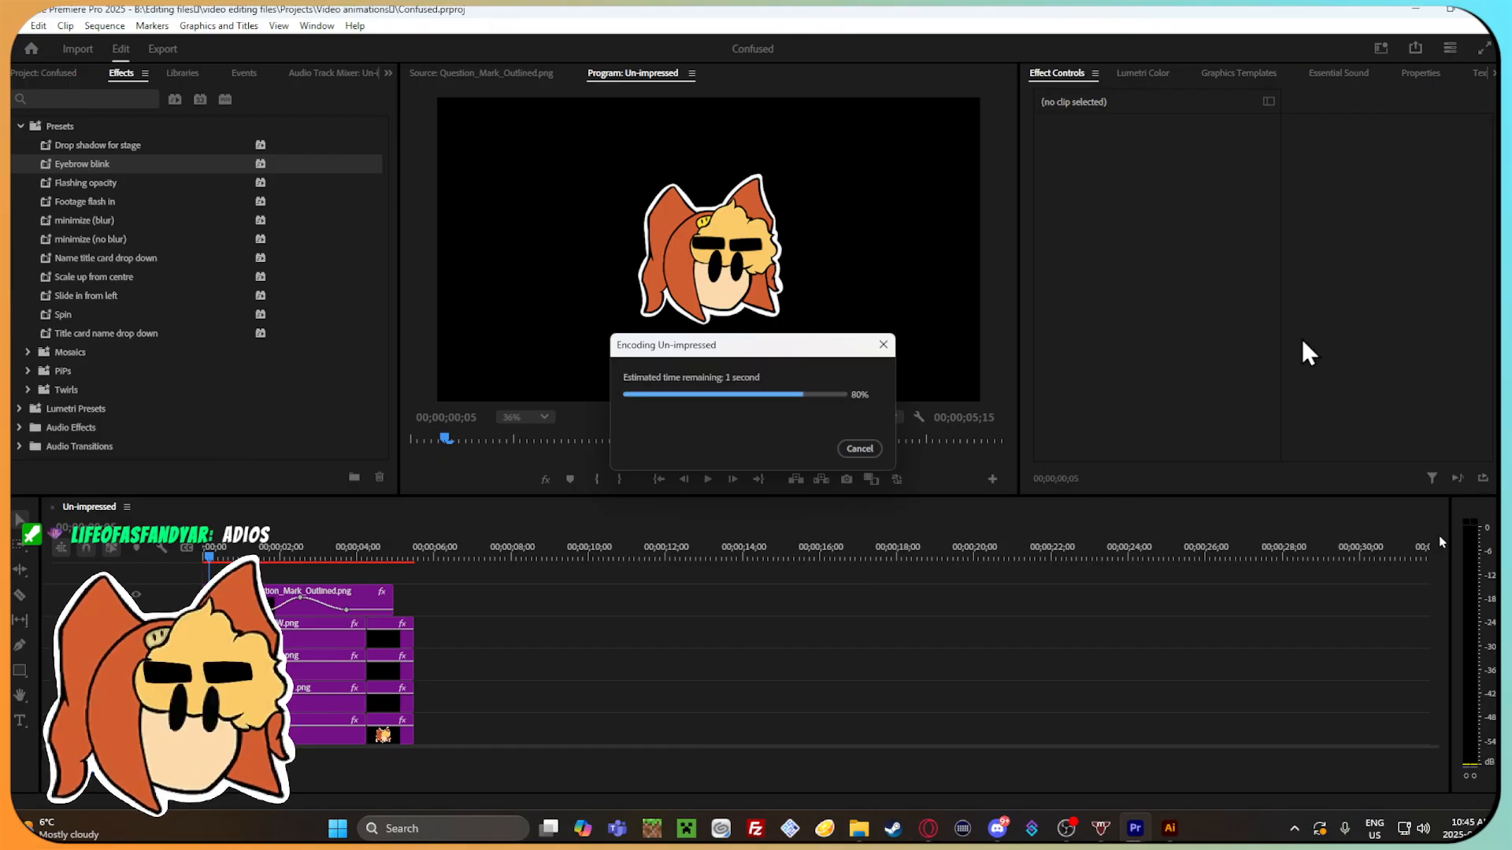
click(1410, 711)
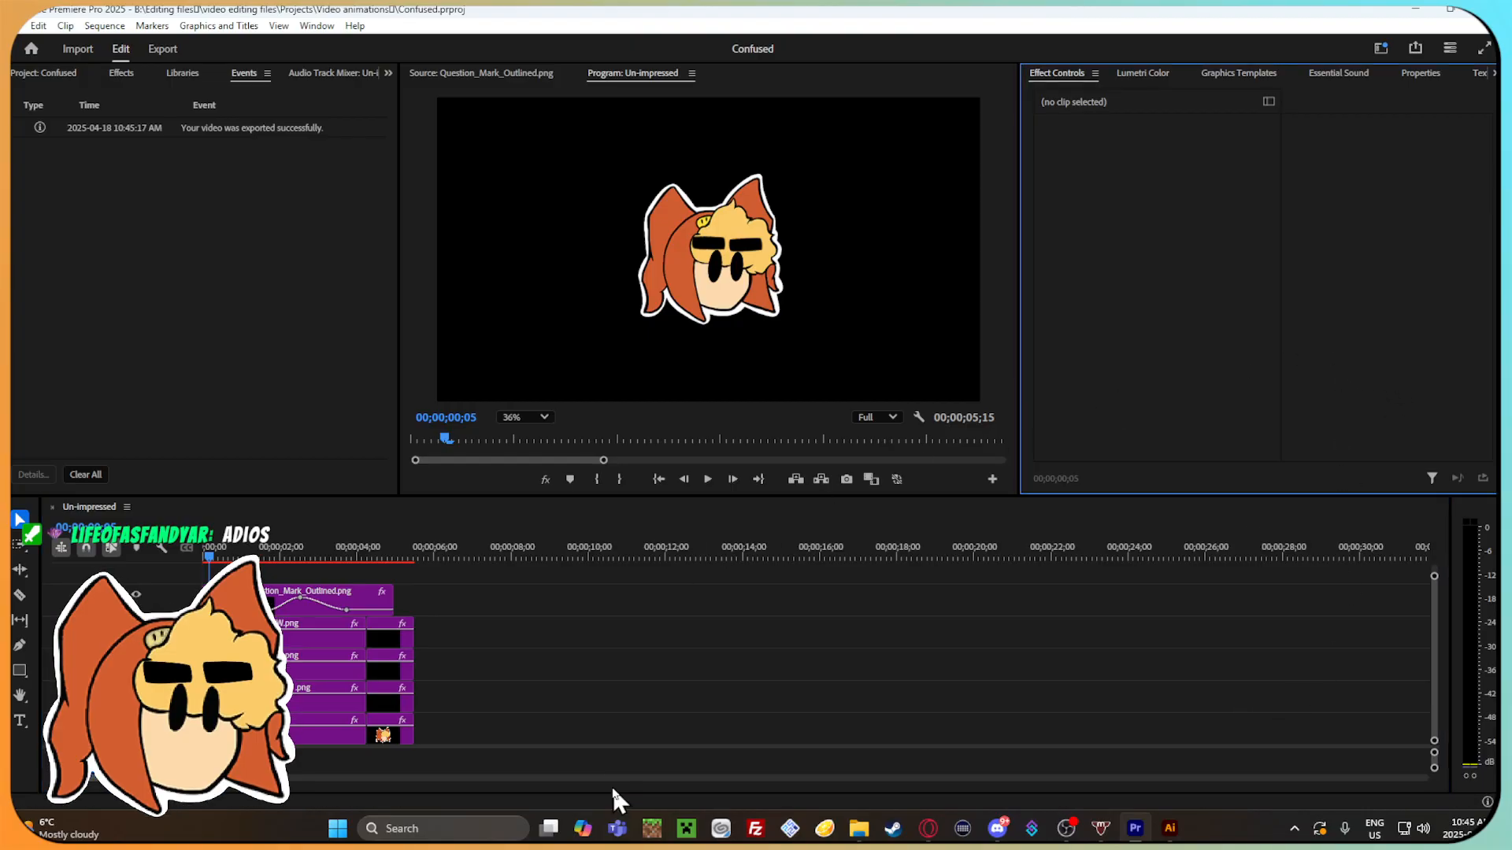
Switch to File Explorer and open the Finished files folder inside video editing files, Projects, Video animations.
click(859, 828)
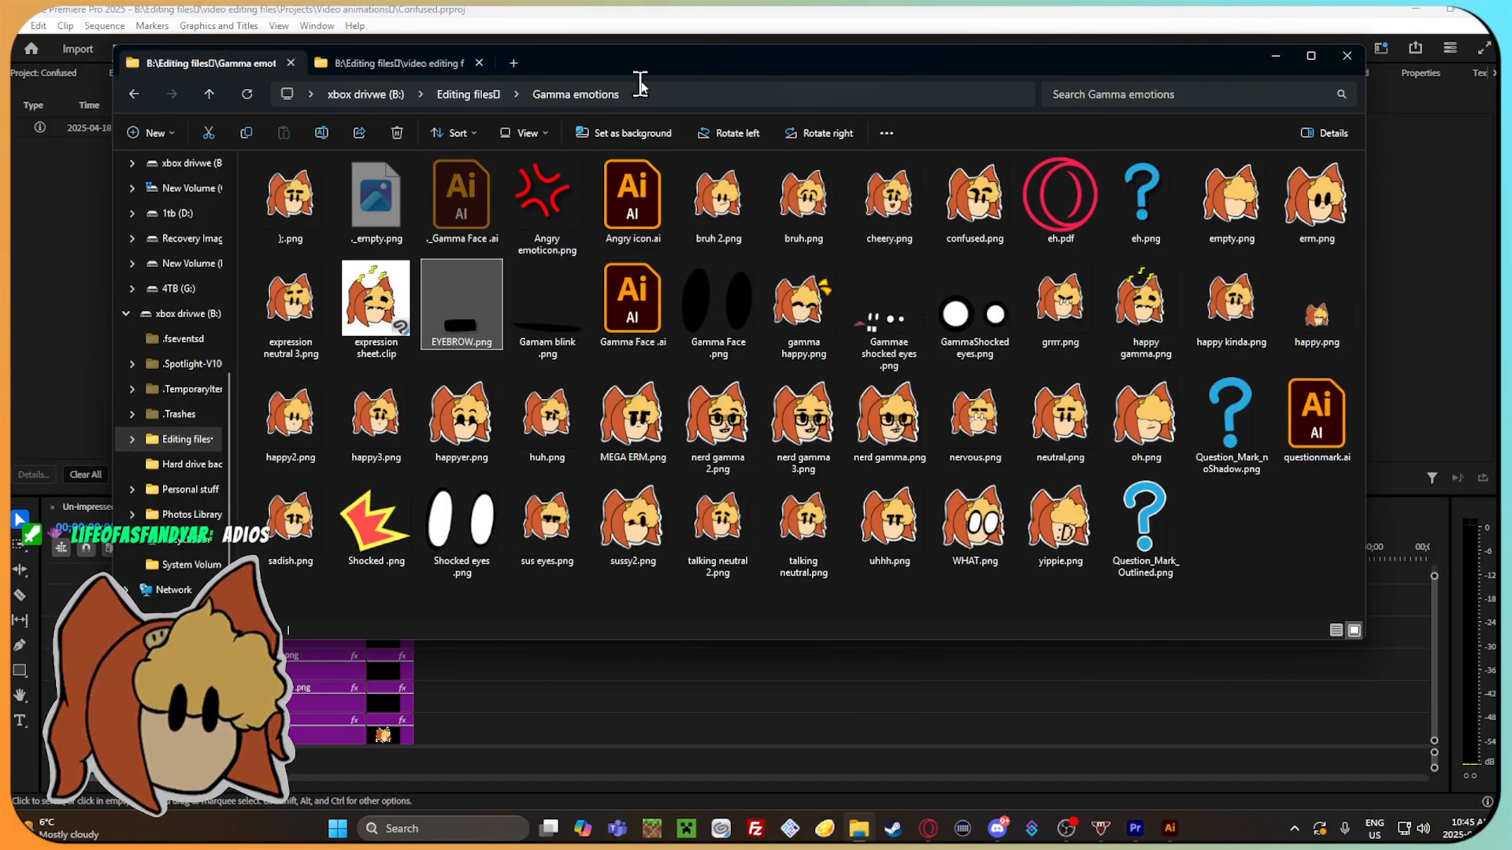
drag(638, 93, 683, 90)
click(178, 92)
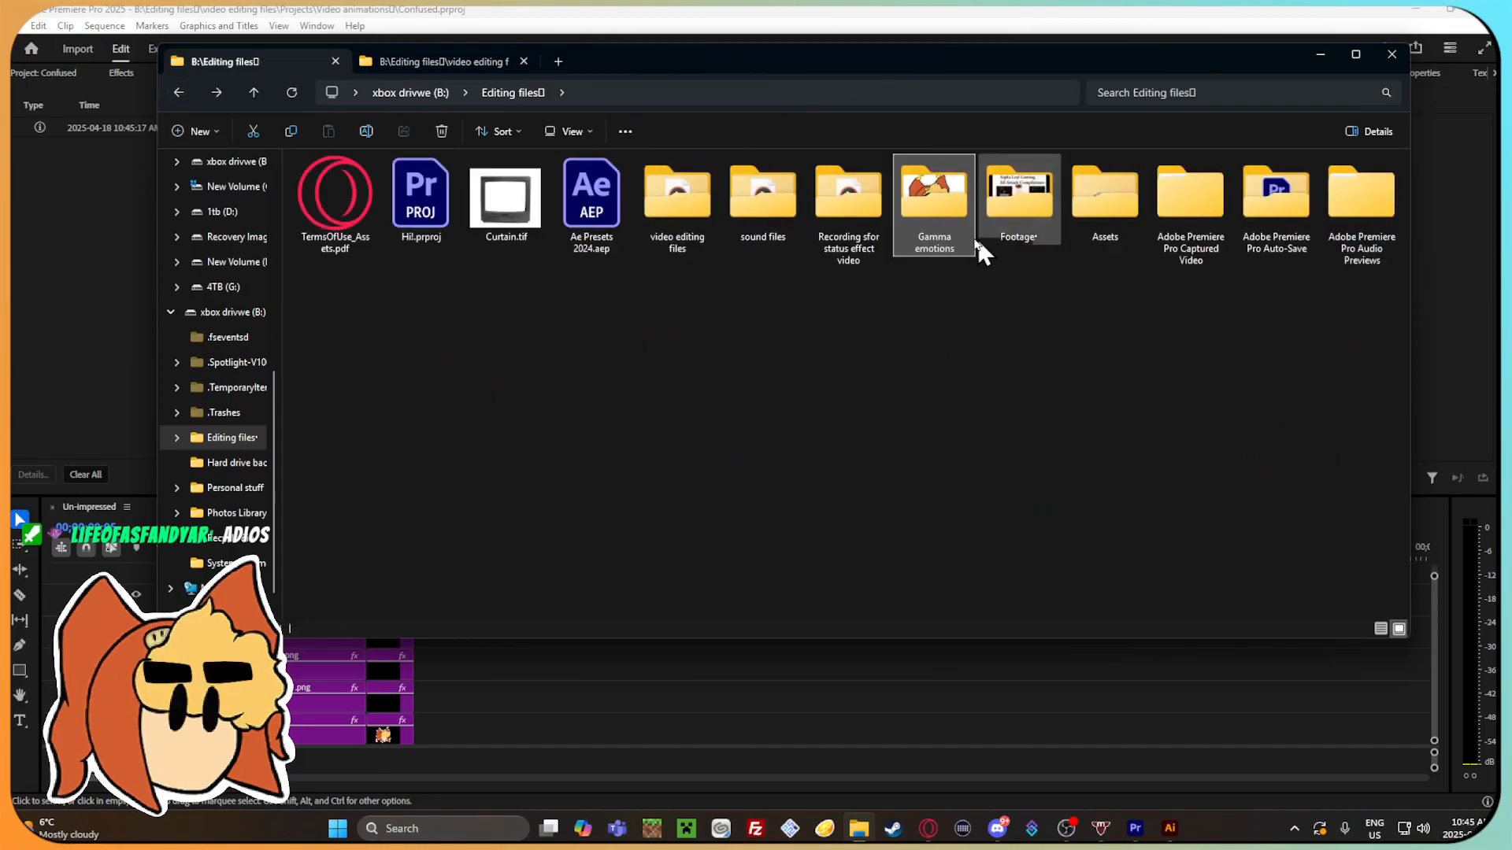
click(929, 303)
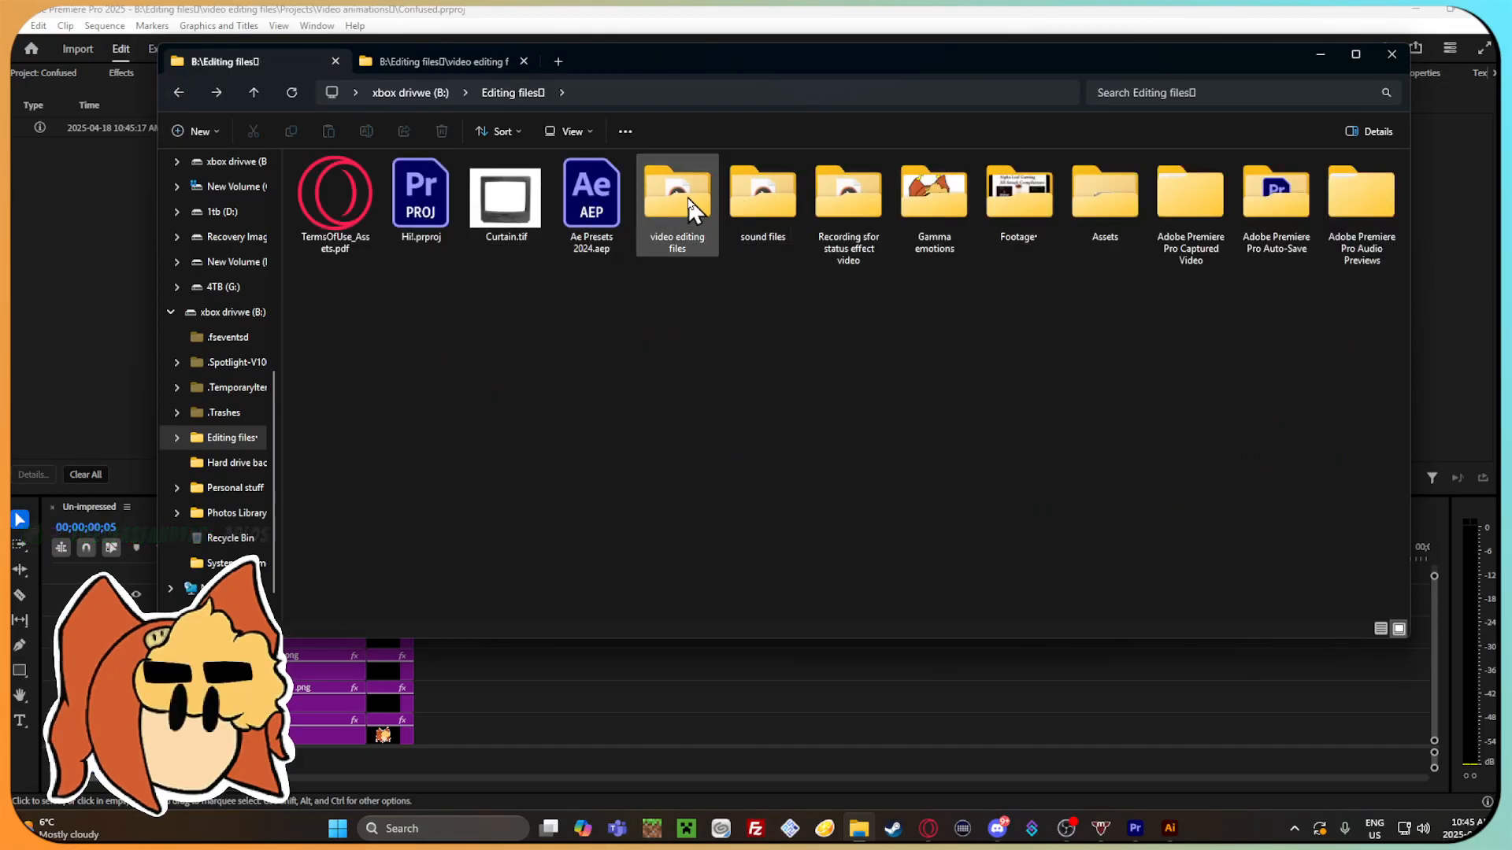
double_click(688, 203)
double_click(435, 207)
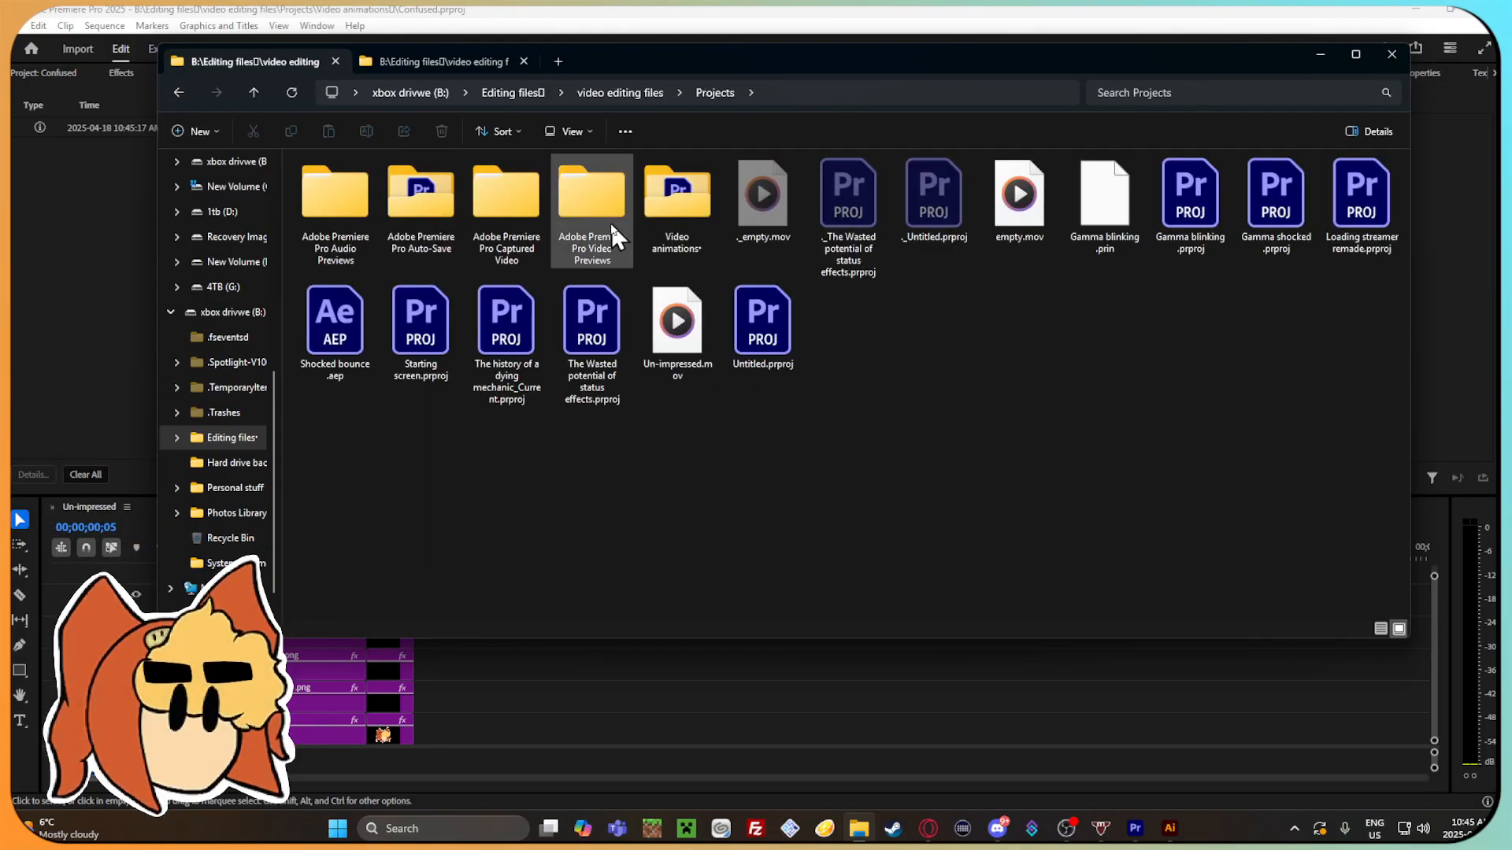
double_click(705, 197)
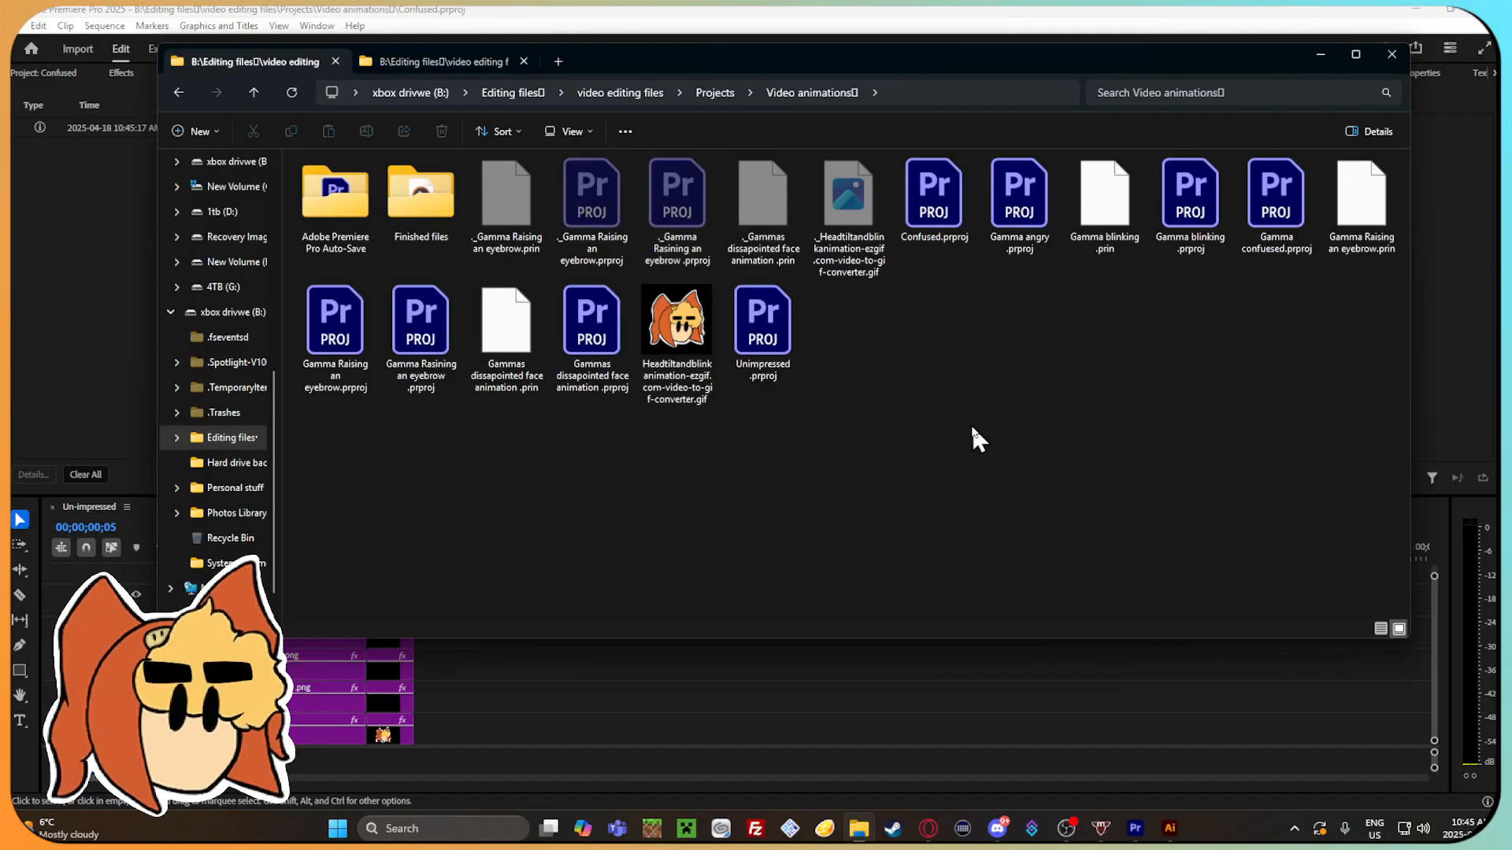
double_click(432, 206)
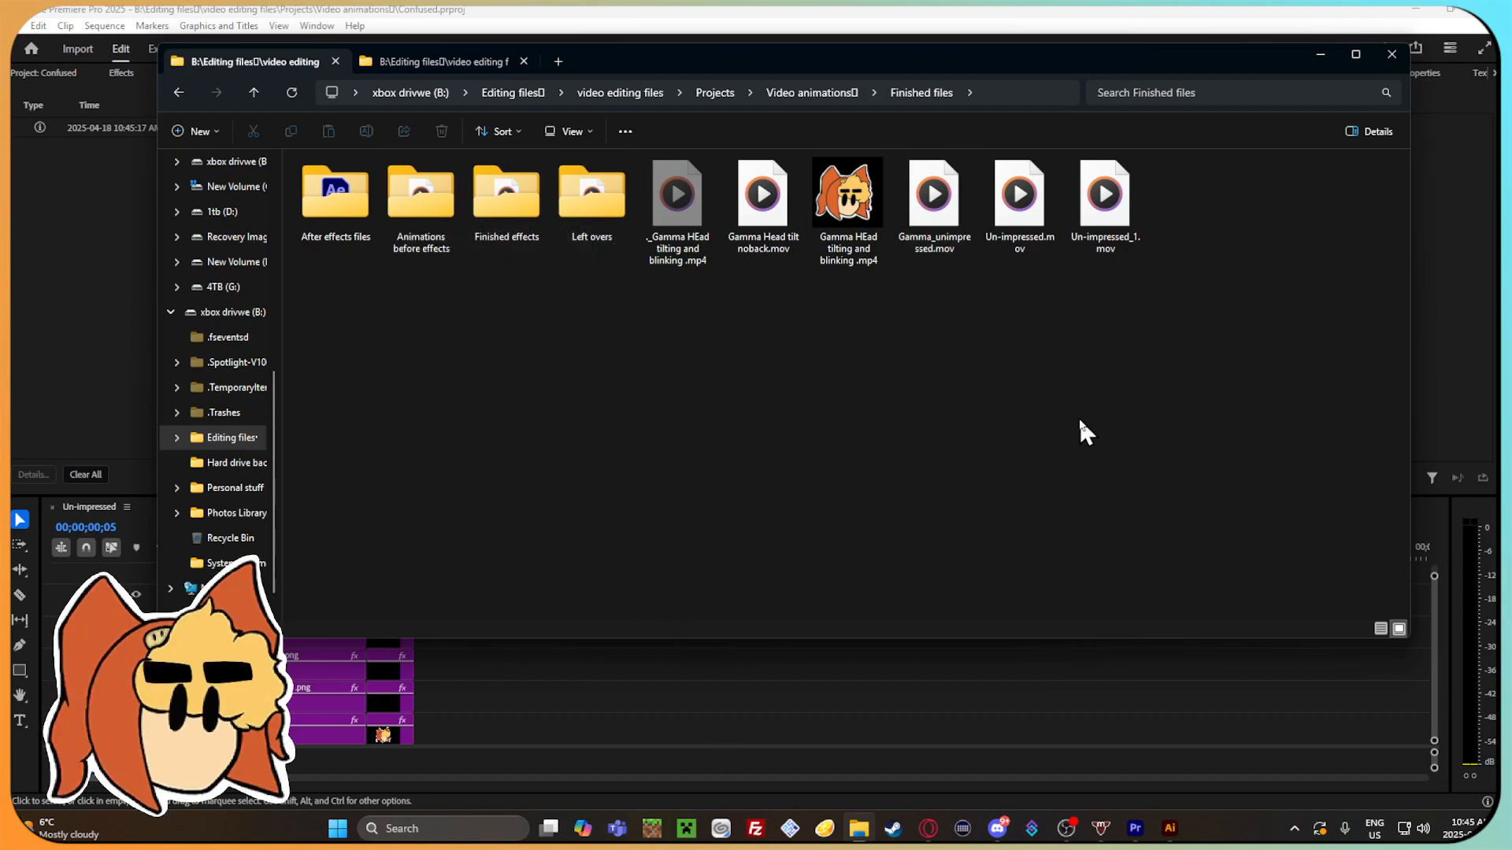
Place the exported Un-impressed_1.mov on the Premiere Pro timeline to check it, and cut it out again.
drag(1122, 189, 866, 664)
mouse_move(913, 551)
mouse_down()
mouse_move(975, 551)
mouse_move(935, 551)
mouse_up()
click(945, 666)
right_click(945, 665)
click(980, 35)
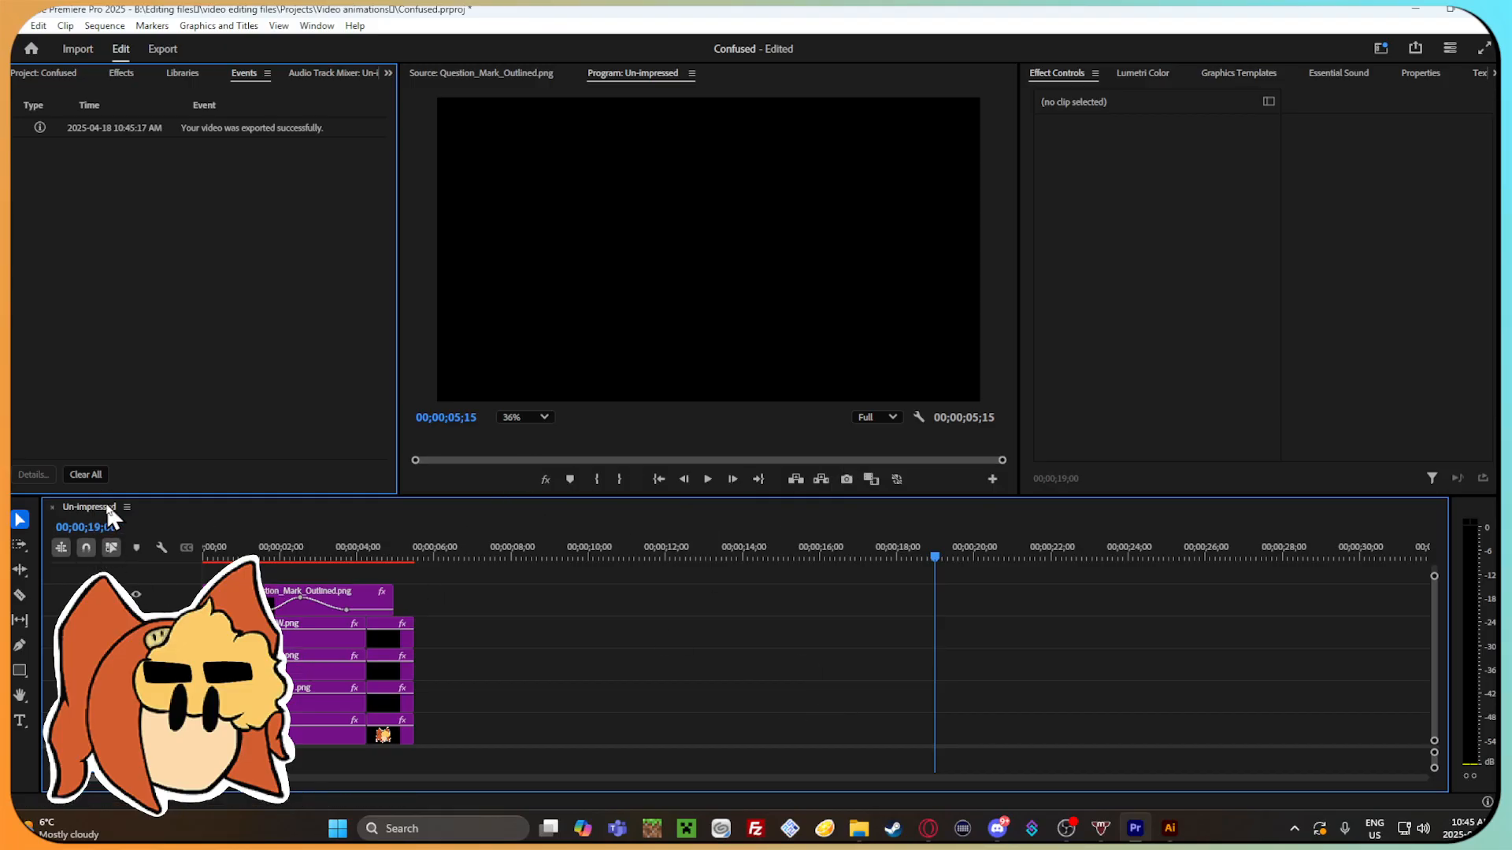
Export the sequence again with the file name Confused.mov, scrubbing the export preview beforehand.
click(163, 49)
click(453, 111)
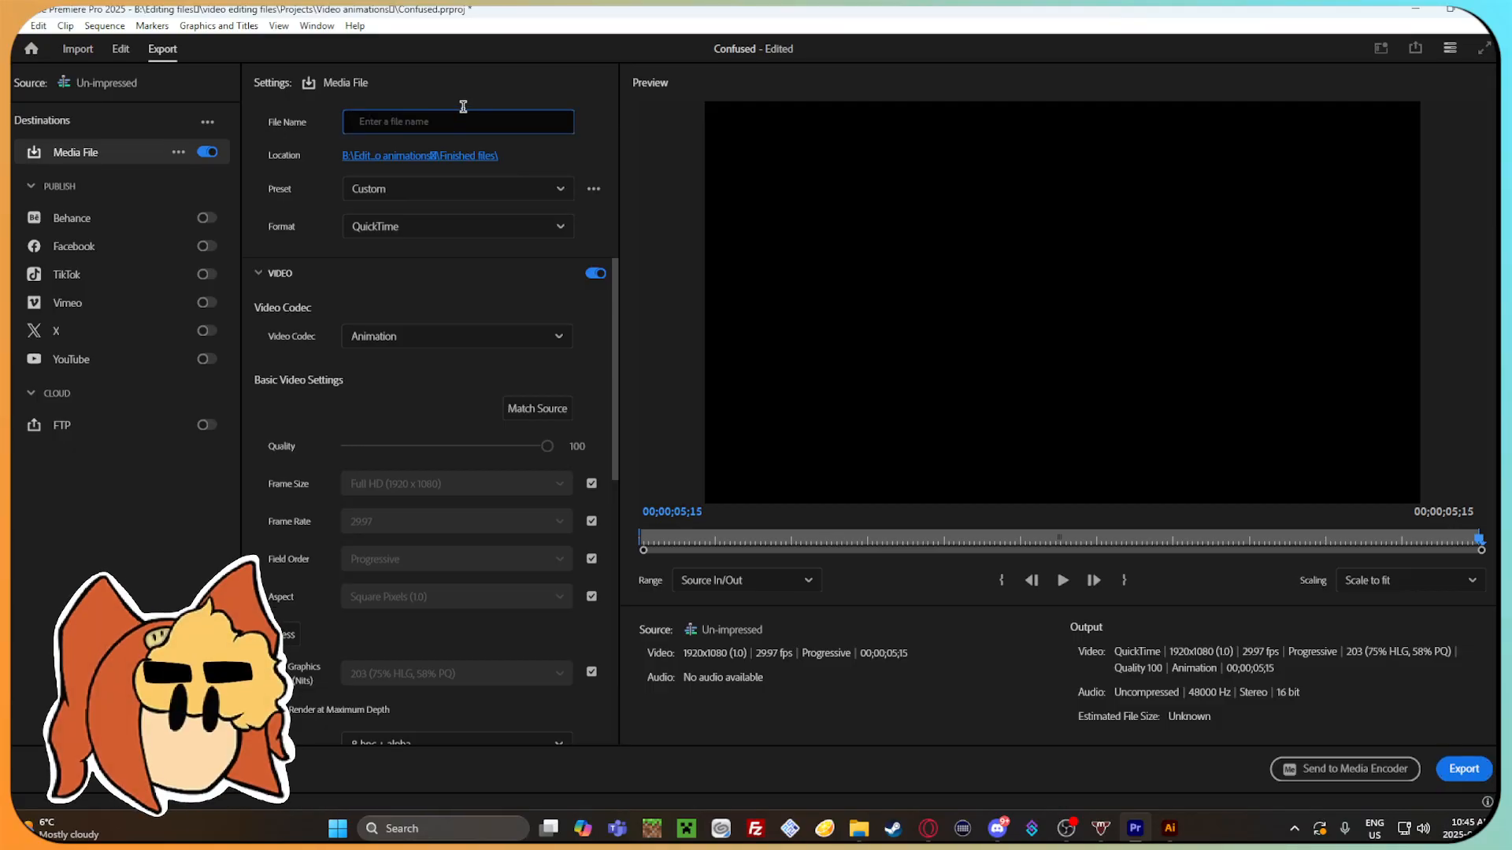
text(Von)
text(Co)
text(nfused)
drag(717, 539, 858, 534)
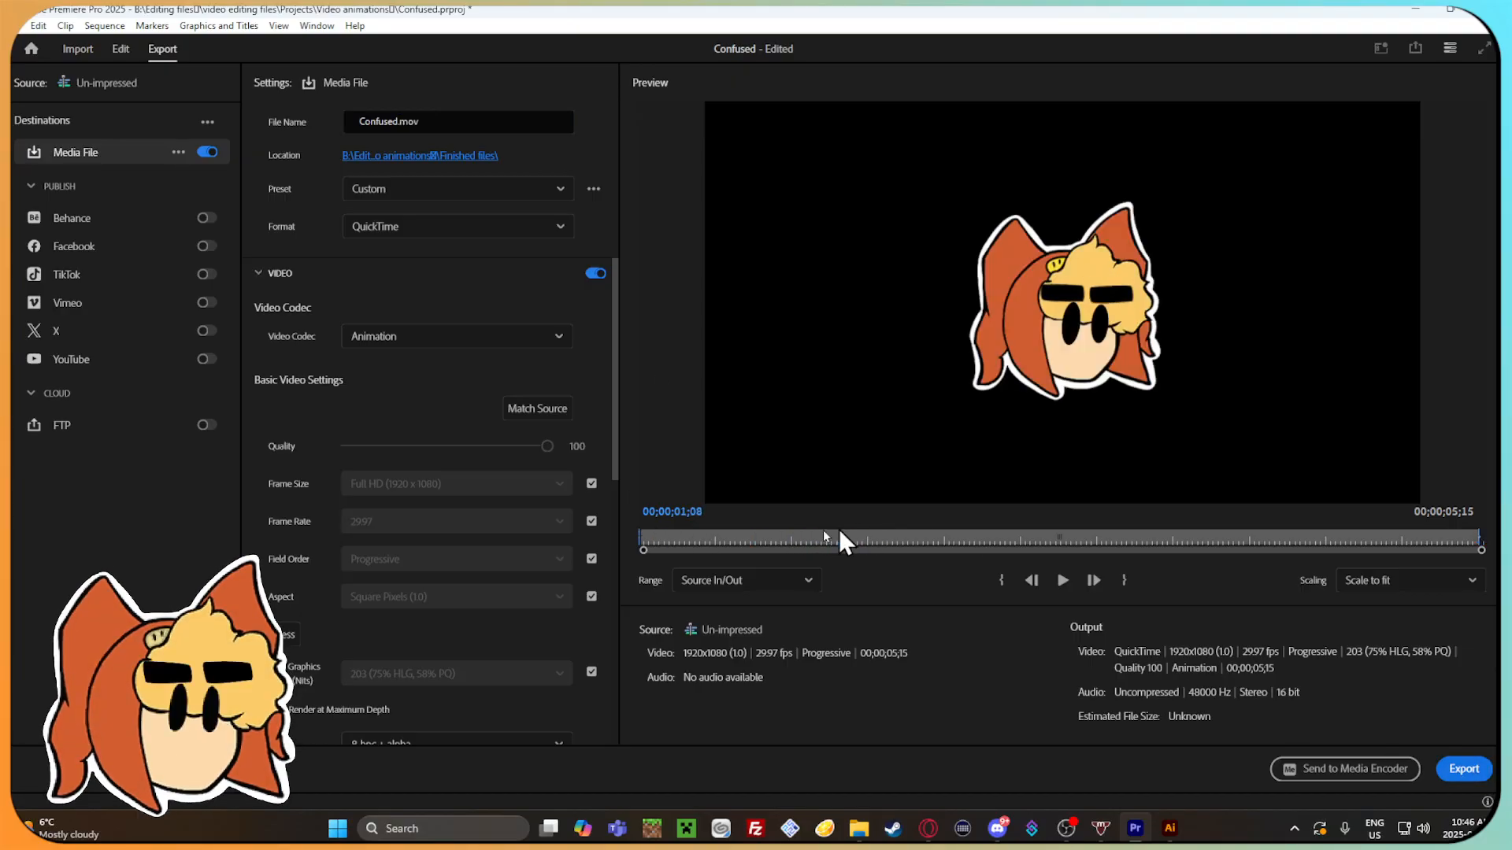
click(1464, 769)
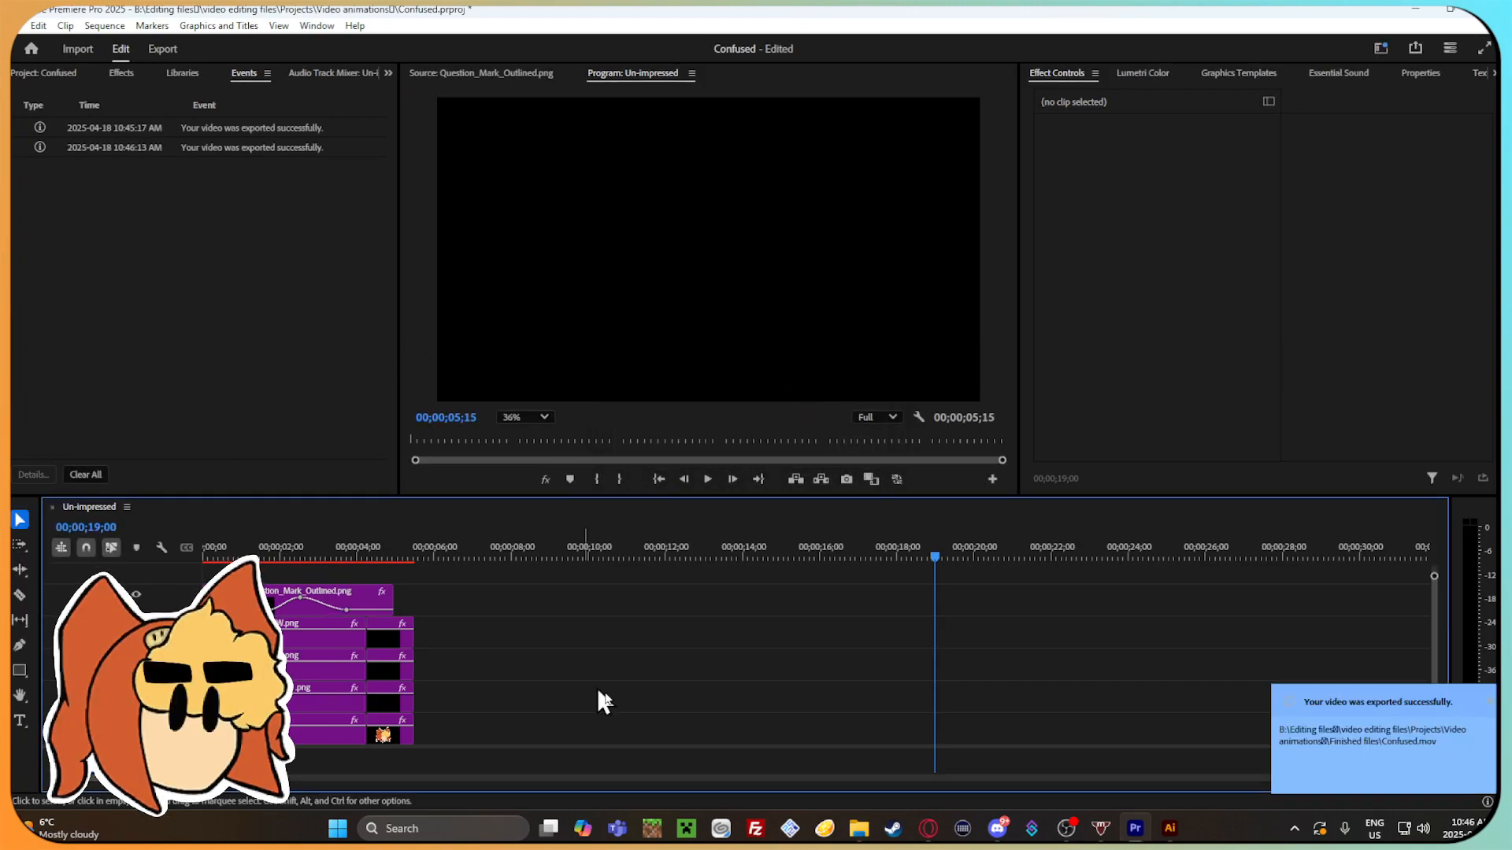
Switch to File Explorer and delete Un-impressed_1.mov from the Finished files folder.
mouse_move(851, 831)
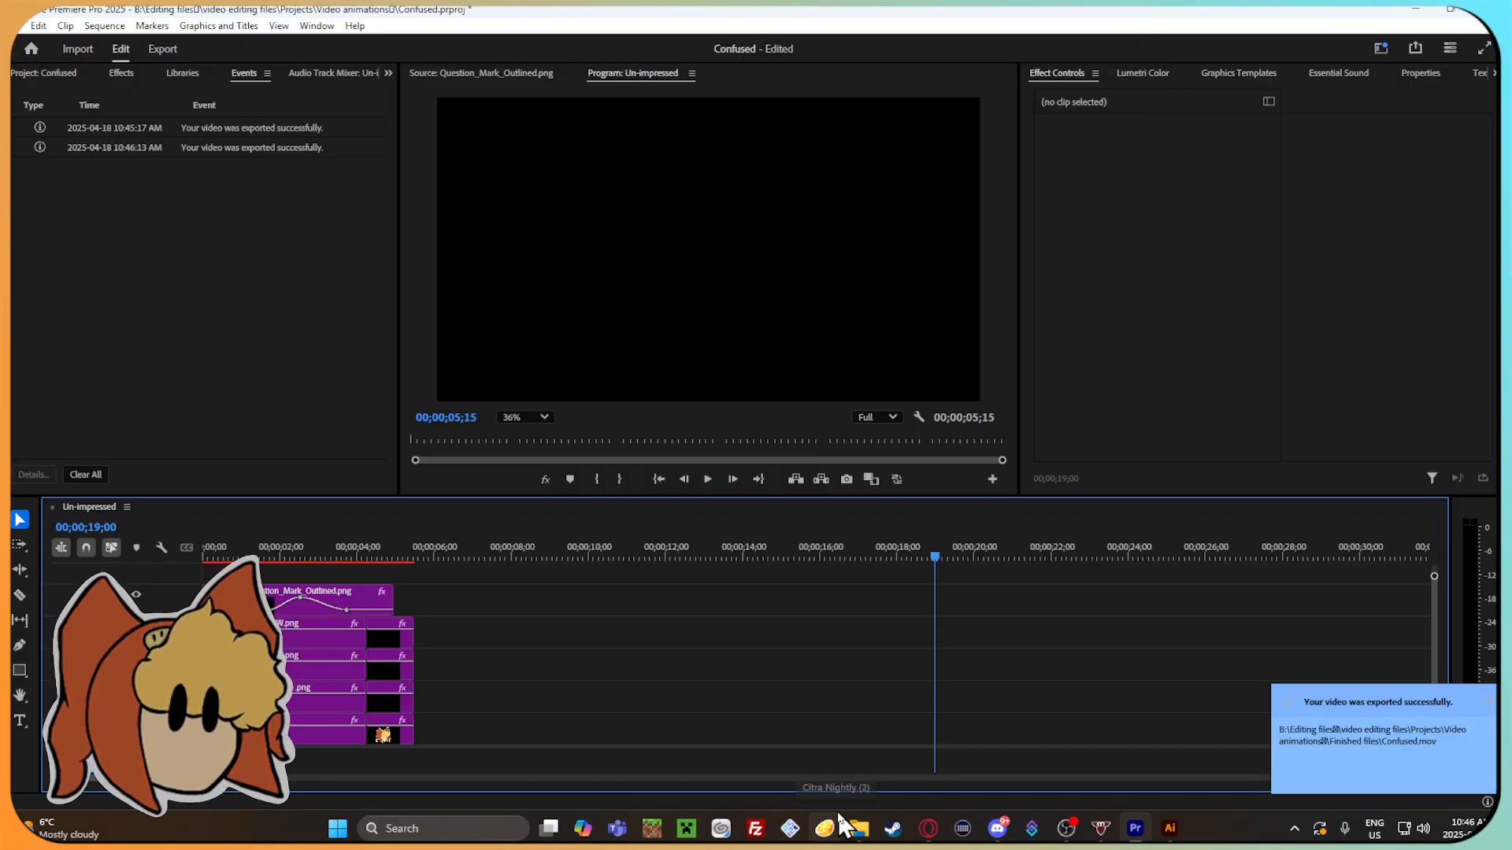
click(857, 828)
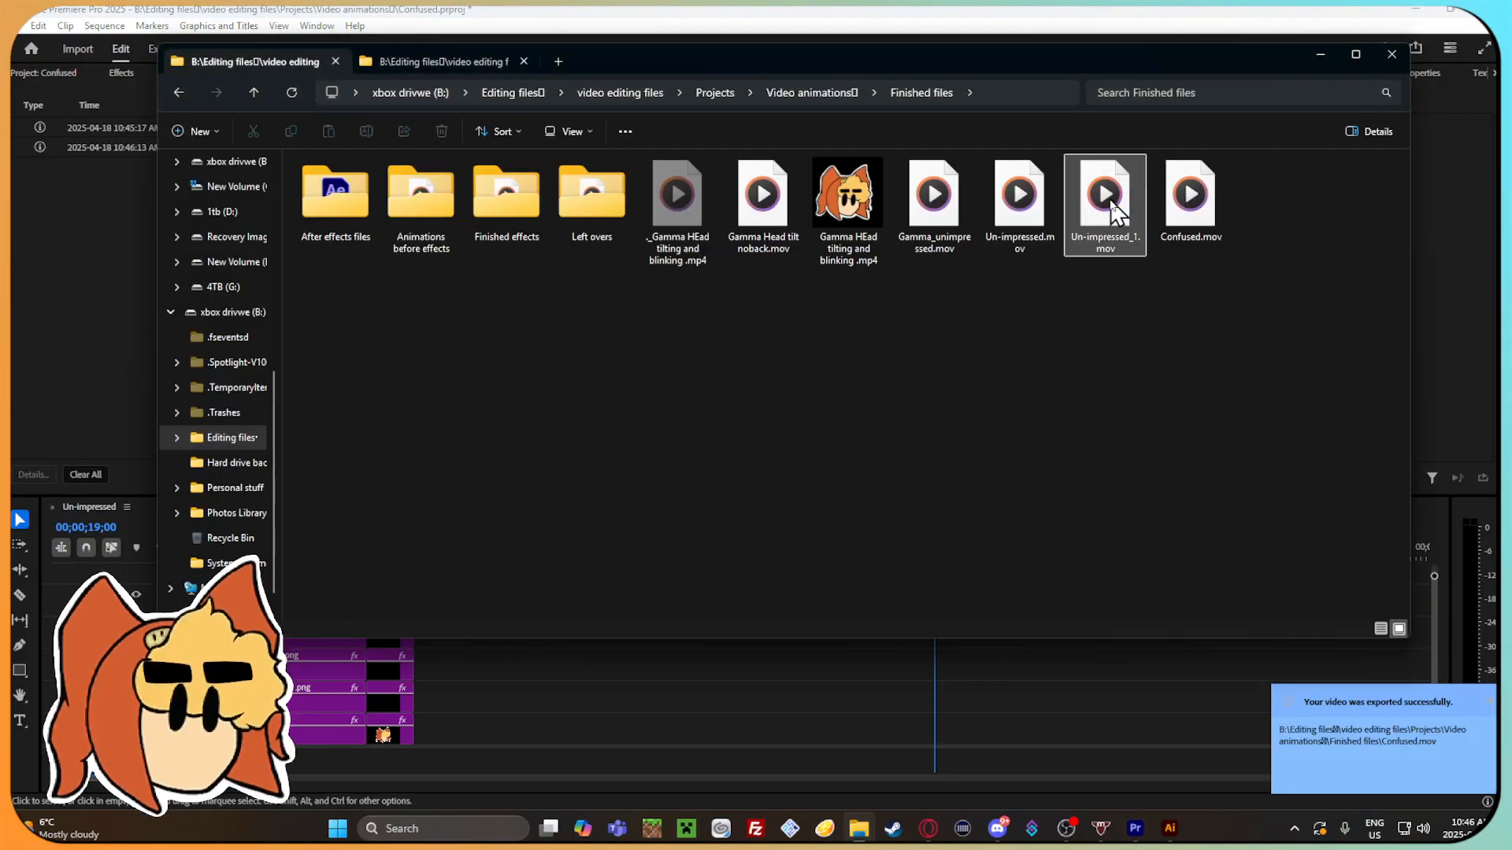
click(1116, 193)
right_click(1117, 192)
click(1331, 200)
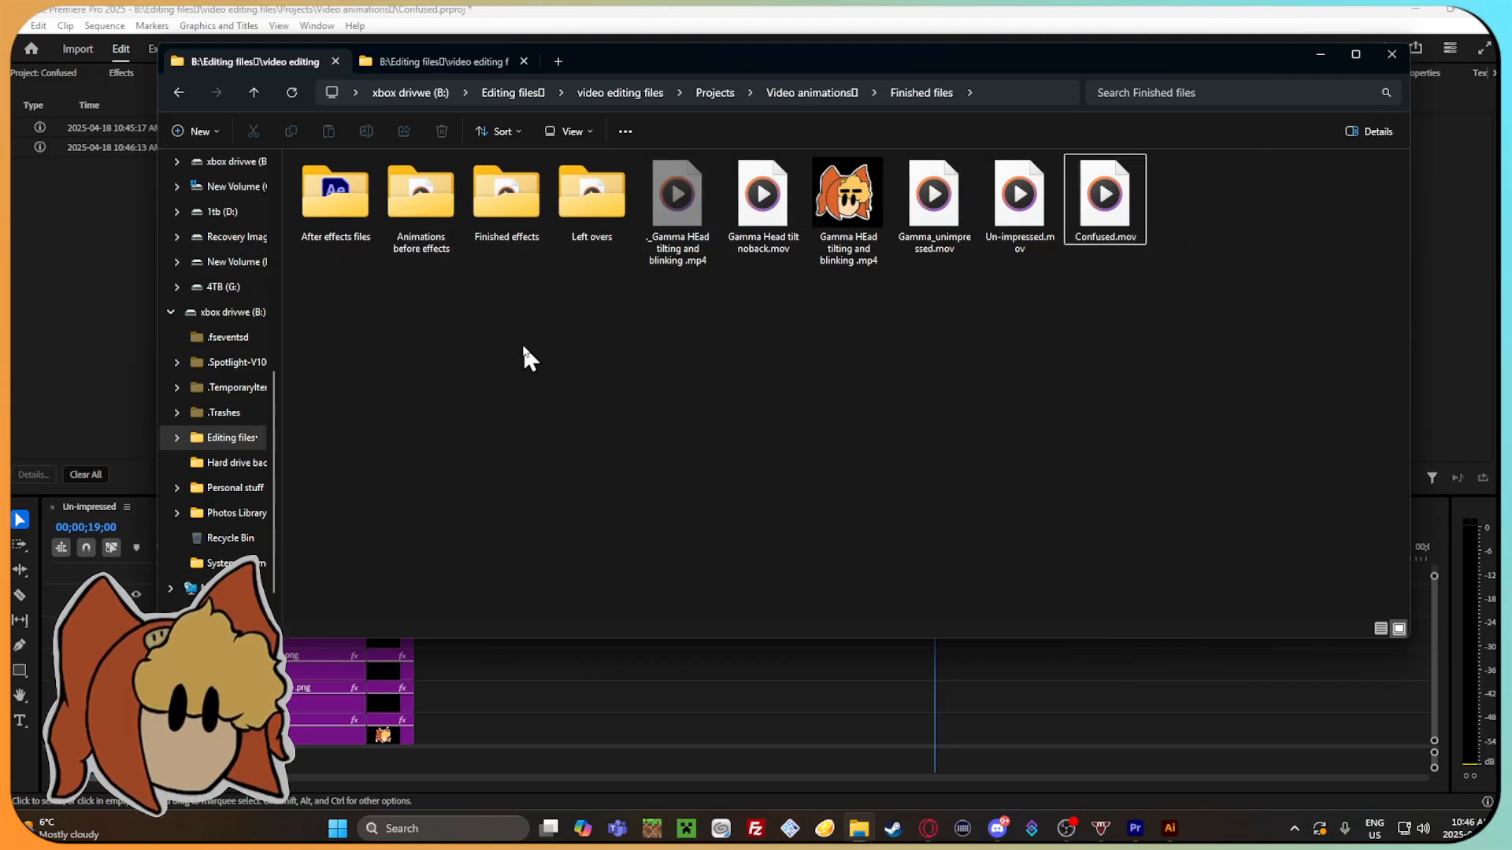
Move Confused.mov into the Animations before effects folder, check that folder's contents and return to Finished files.
drag(1106, 200, 421, 216)
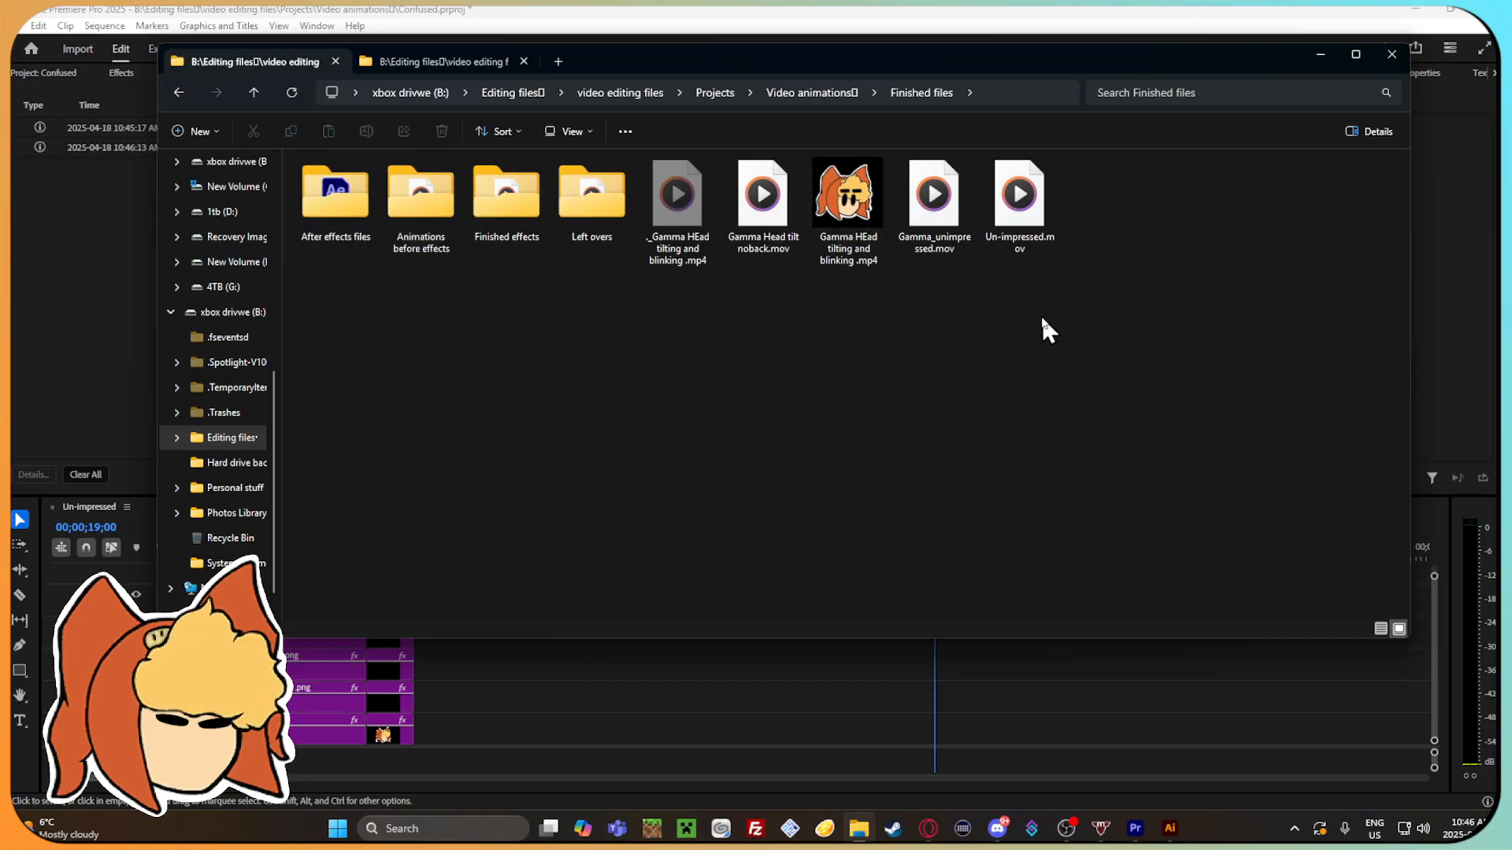
double_click(421, 206)
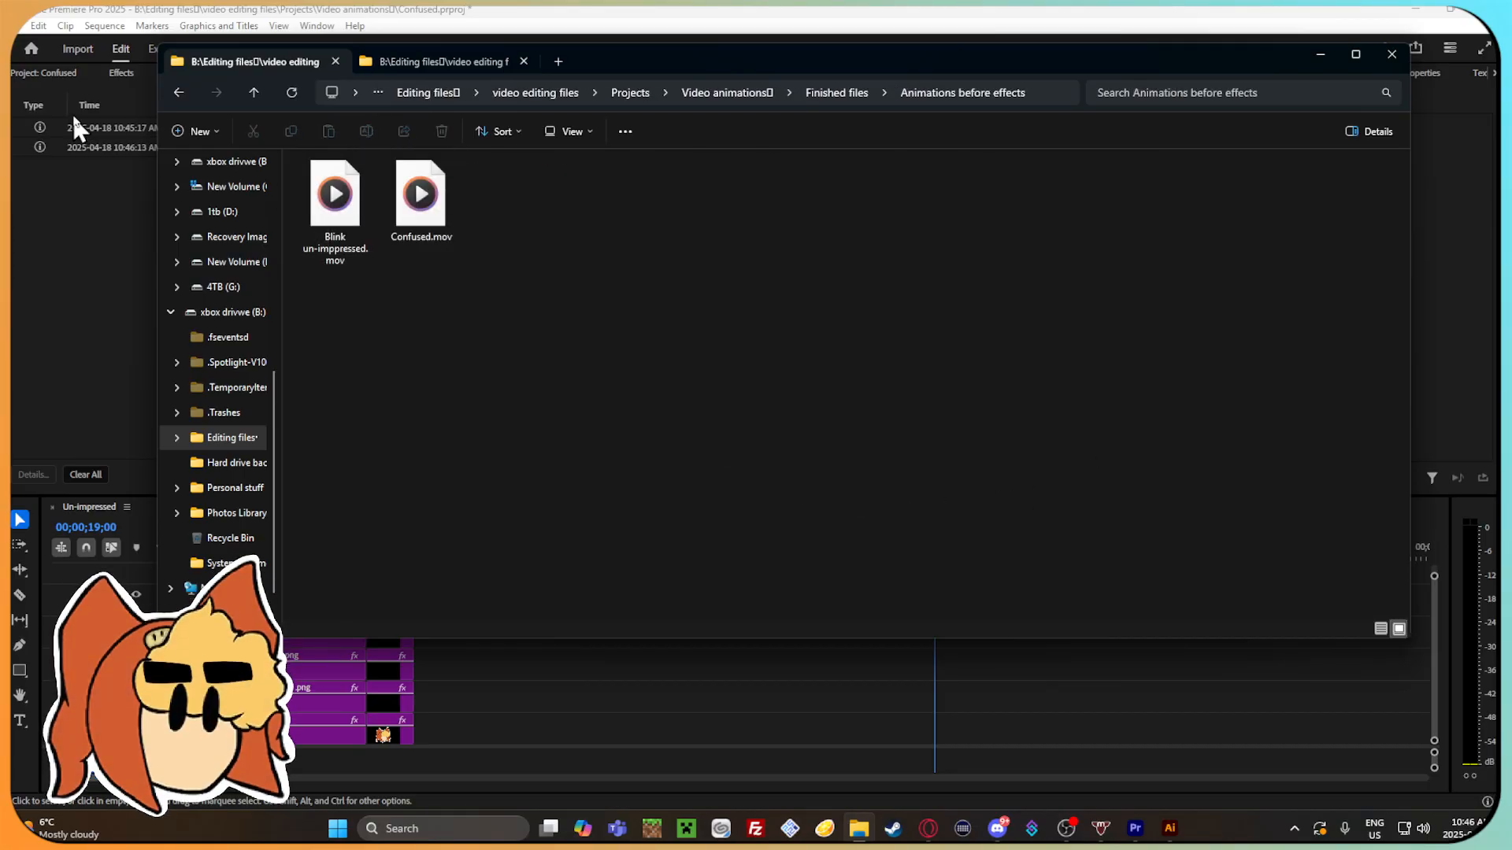
click(178, 93)
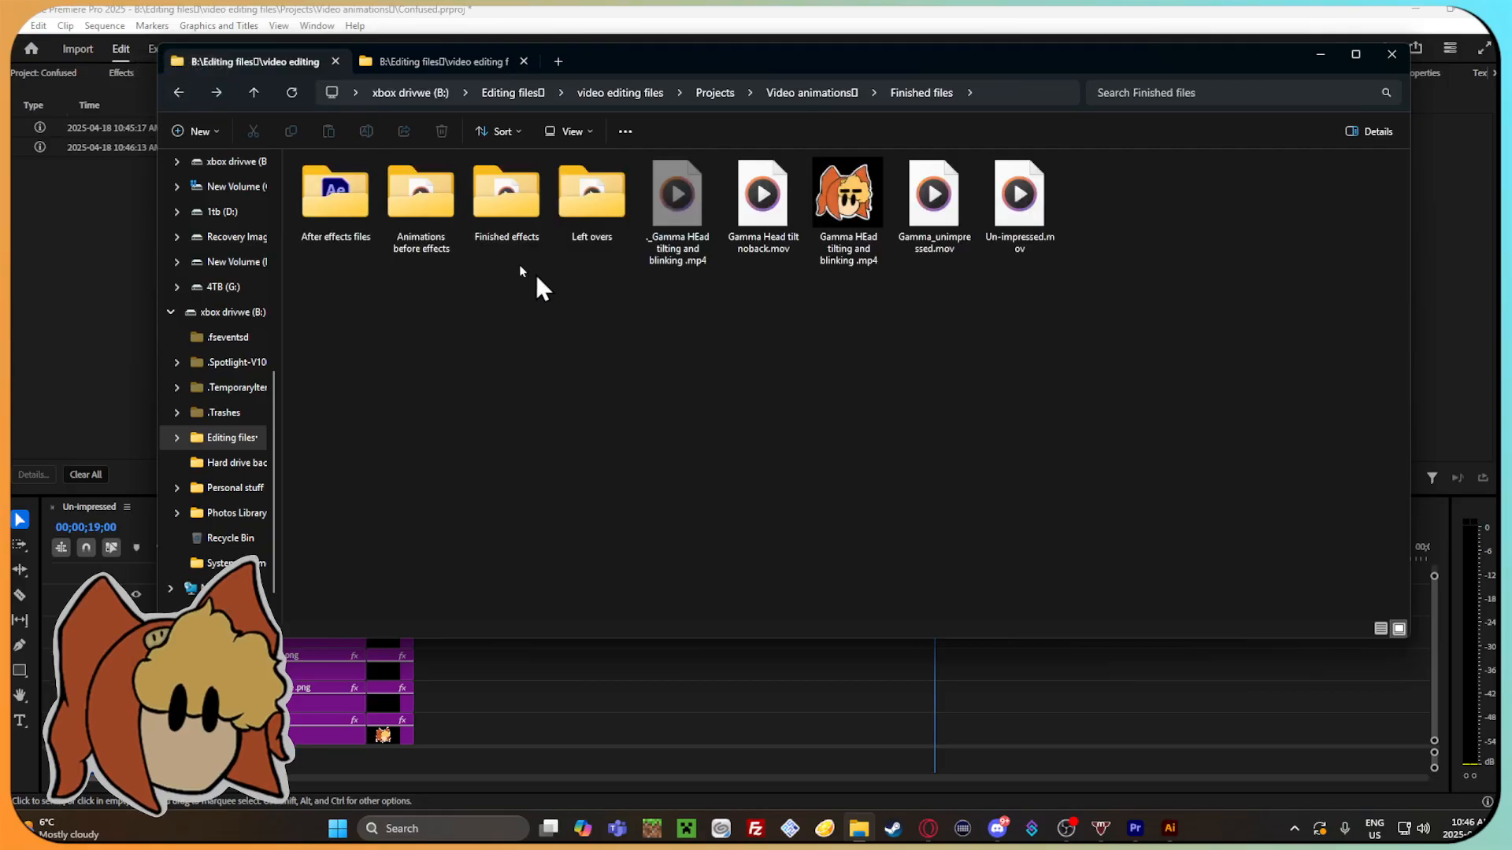
Switch back to Premiere Pro, cancel relinking the missing Un-impressed_1.mov, move the playhead to 00;00;01;00 and save the project.
click(1134, 828)
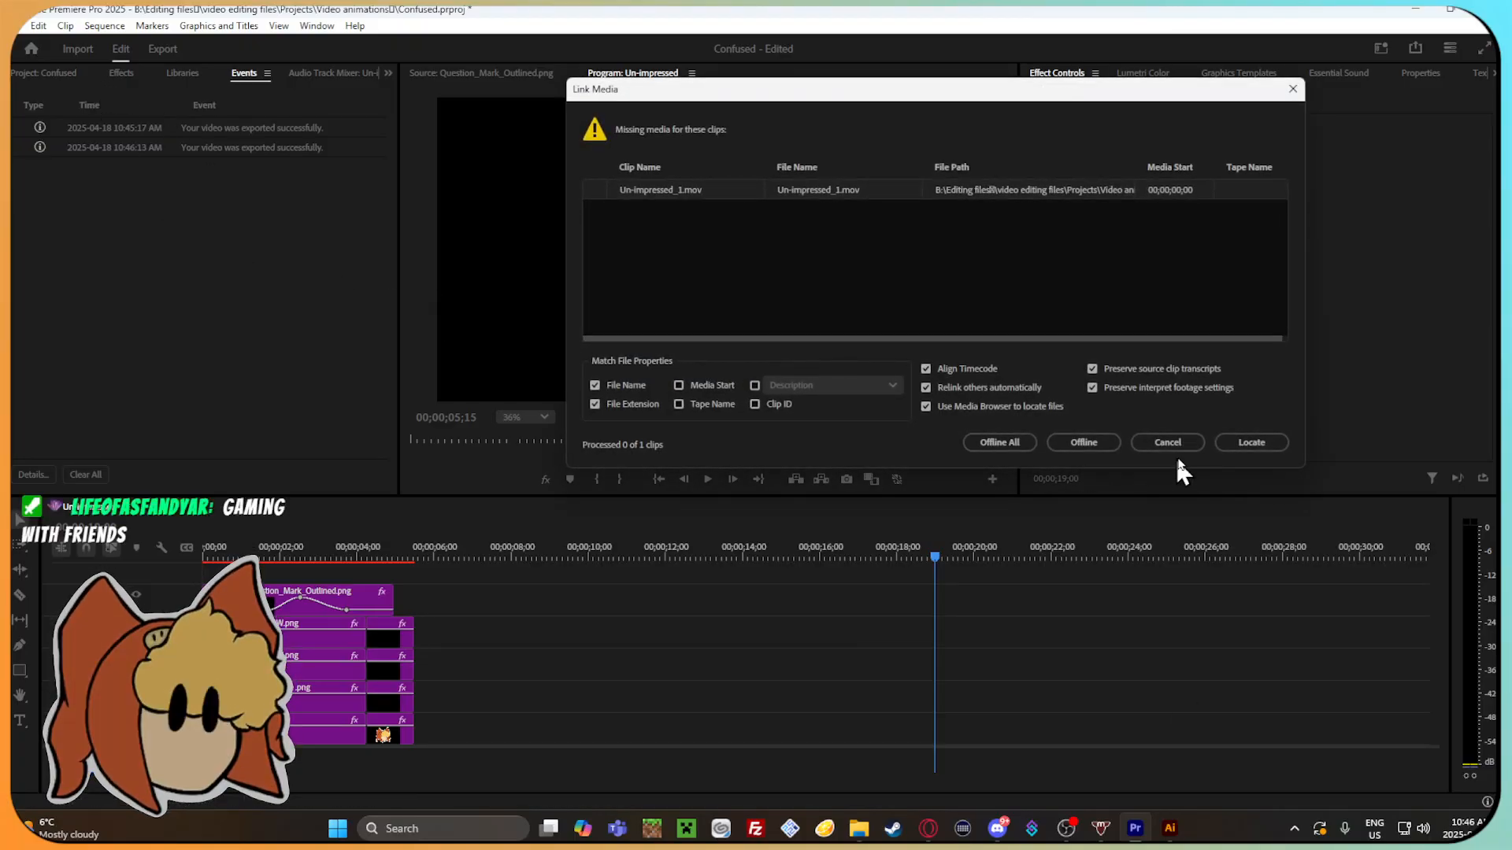
click(1183, 441)
drag(951, 549, 260, 583)
click(15, 26)
click(54, 246)
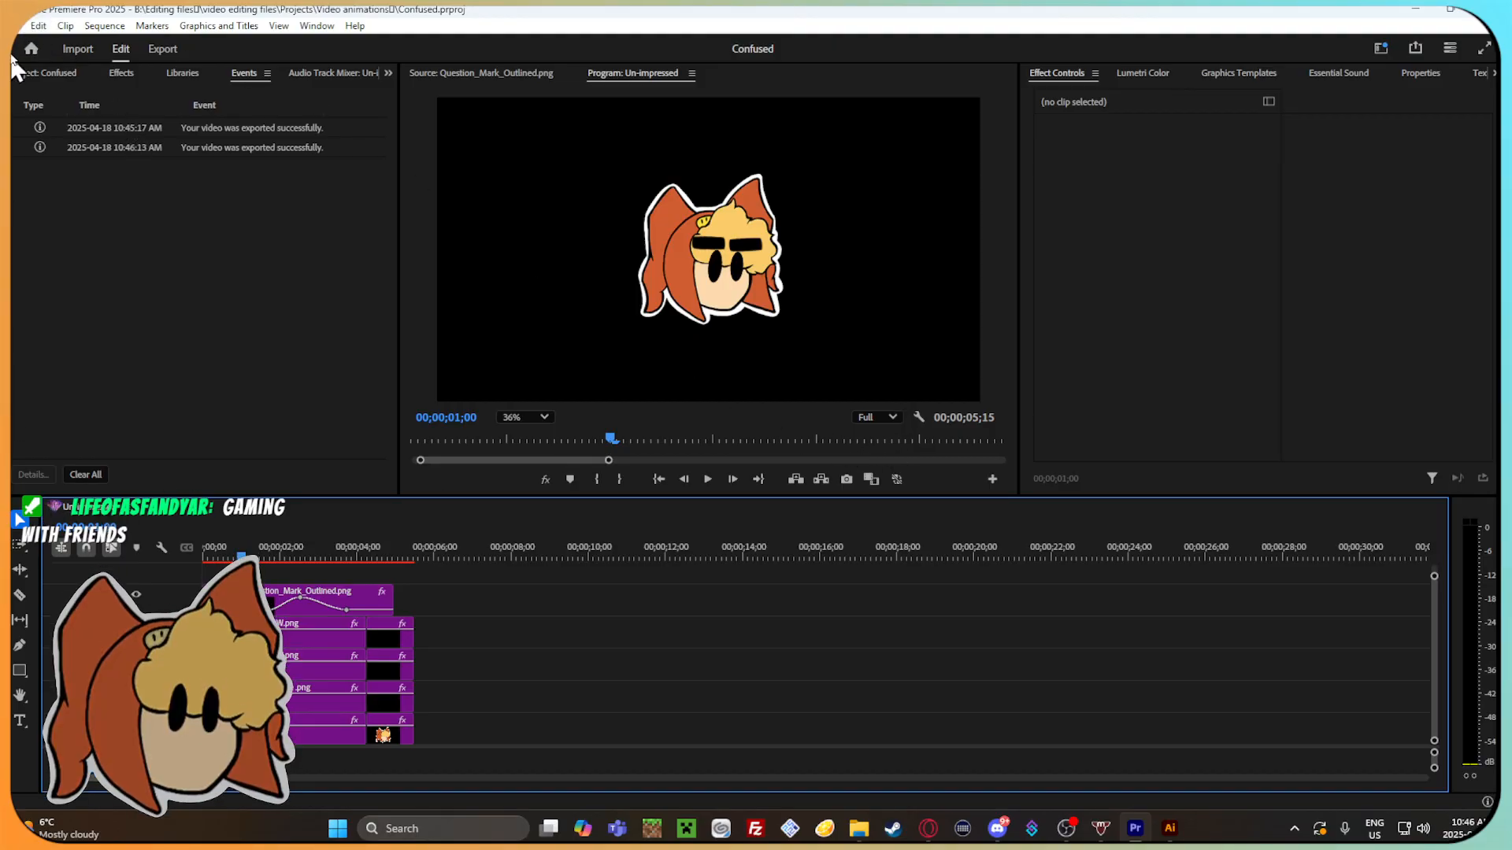
Close the Un-impressed sequence and clear the Premiere Pro and Illustrator windows off the desktop.
click(16, 26)
click(149, 137)
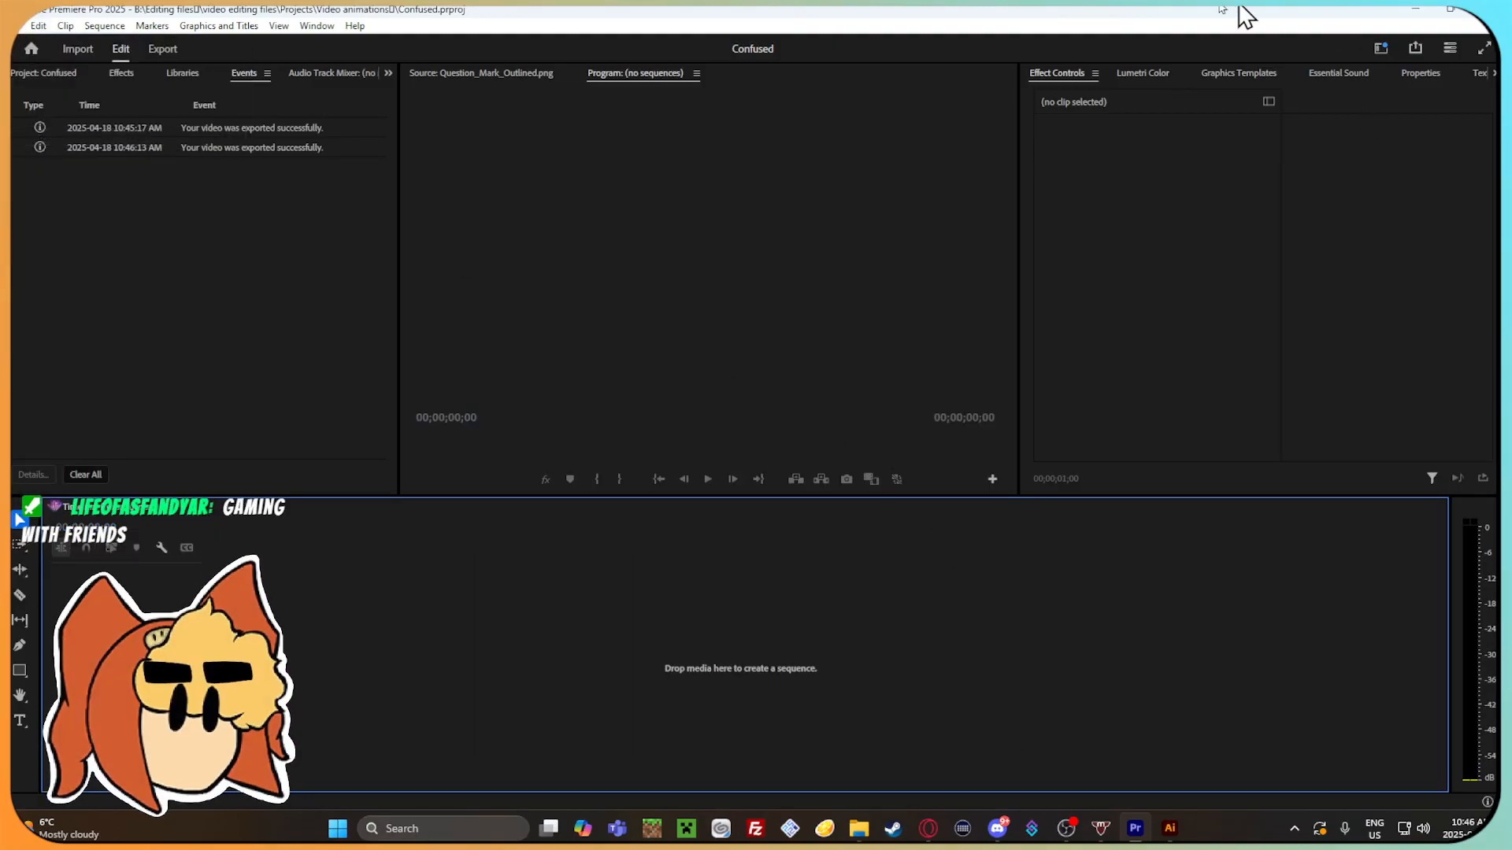
click(1428, 11)
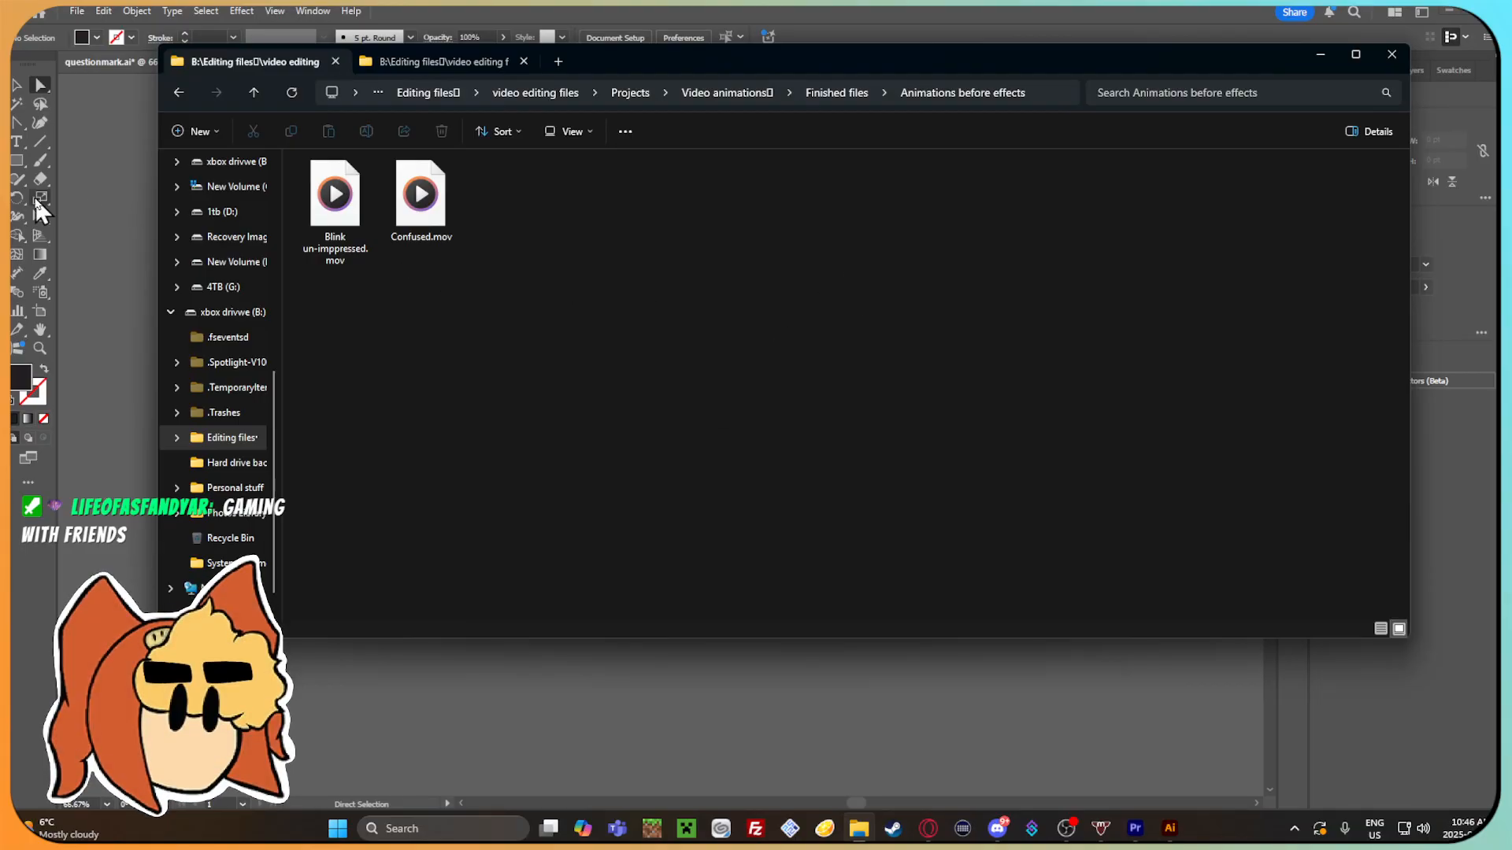
click(74, 168)
click(1446, 11)
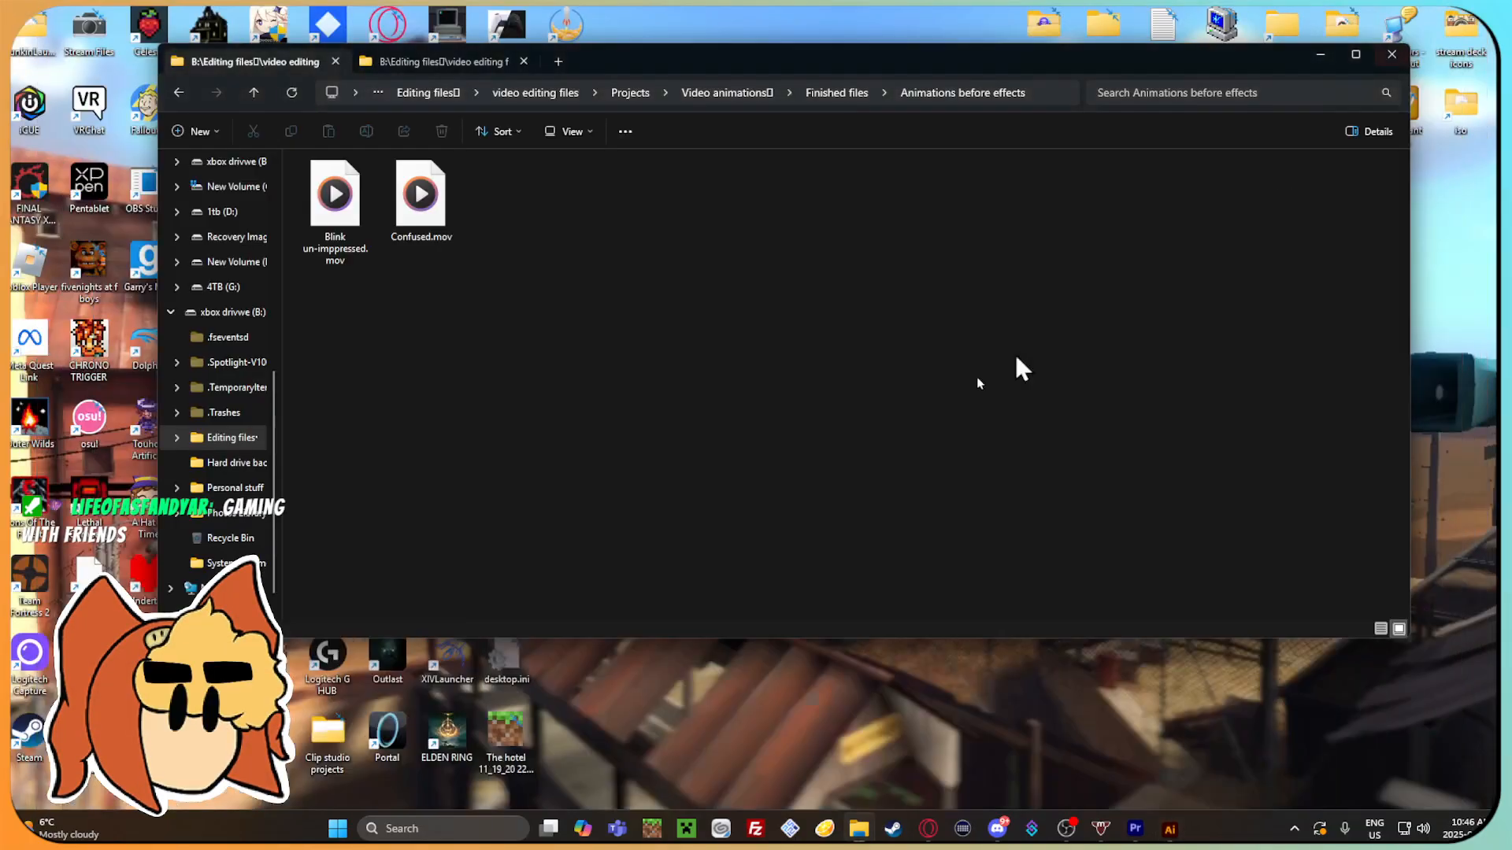
Search Windows for Adobe After Effects 2025 and launch it.
key(super+s)
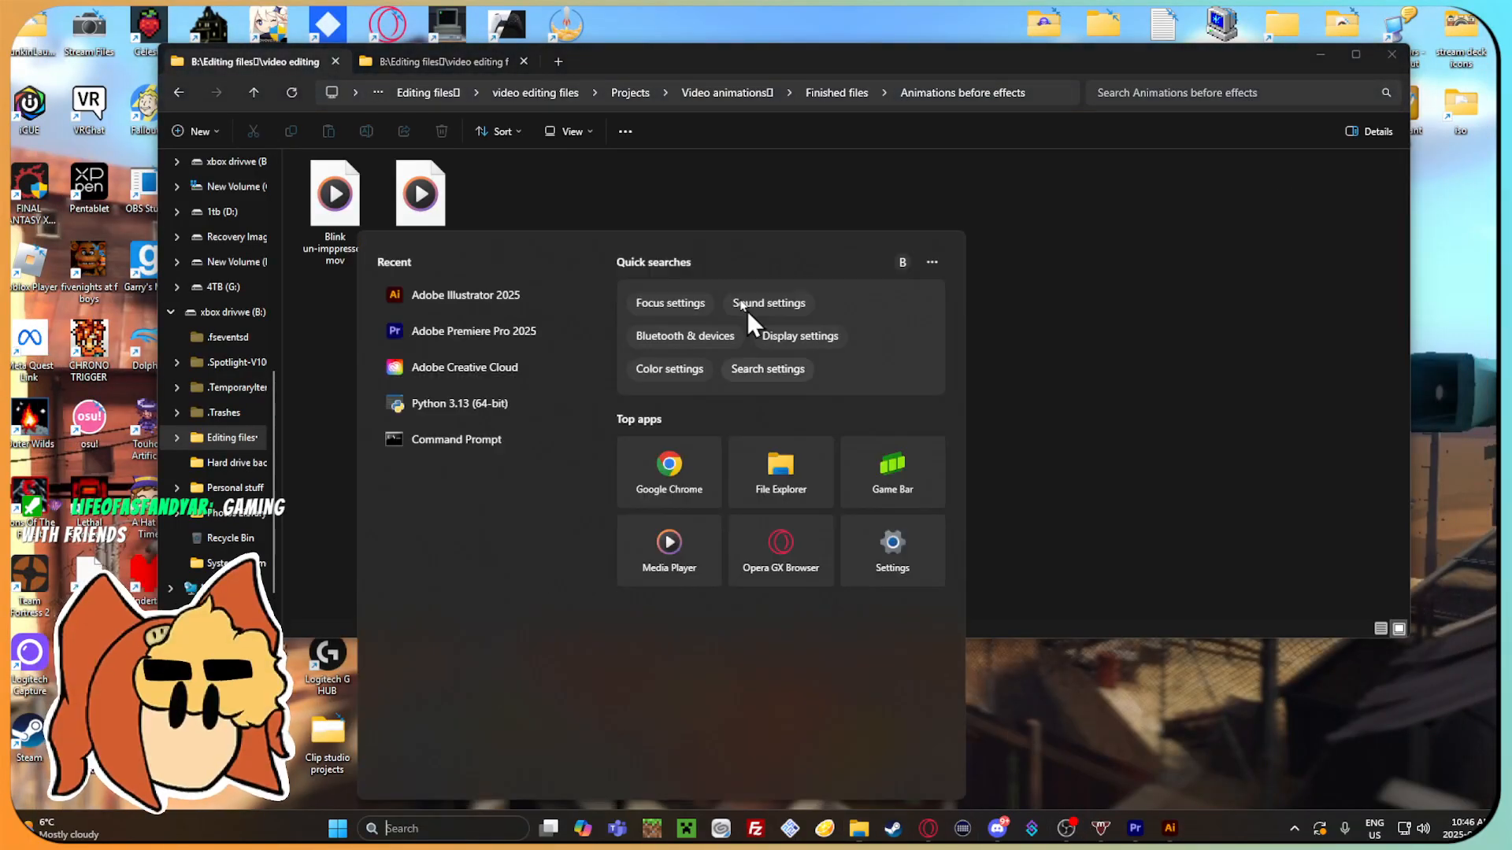
text(adobe after)
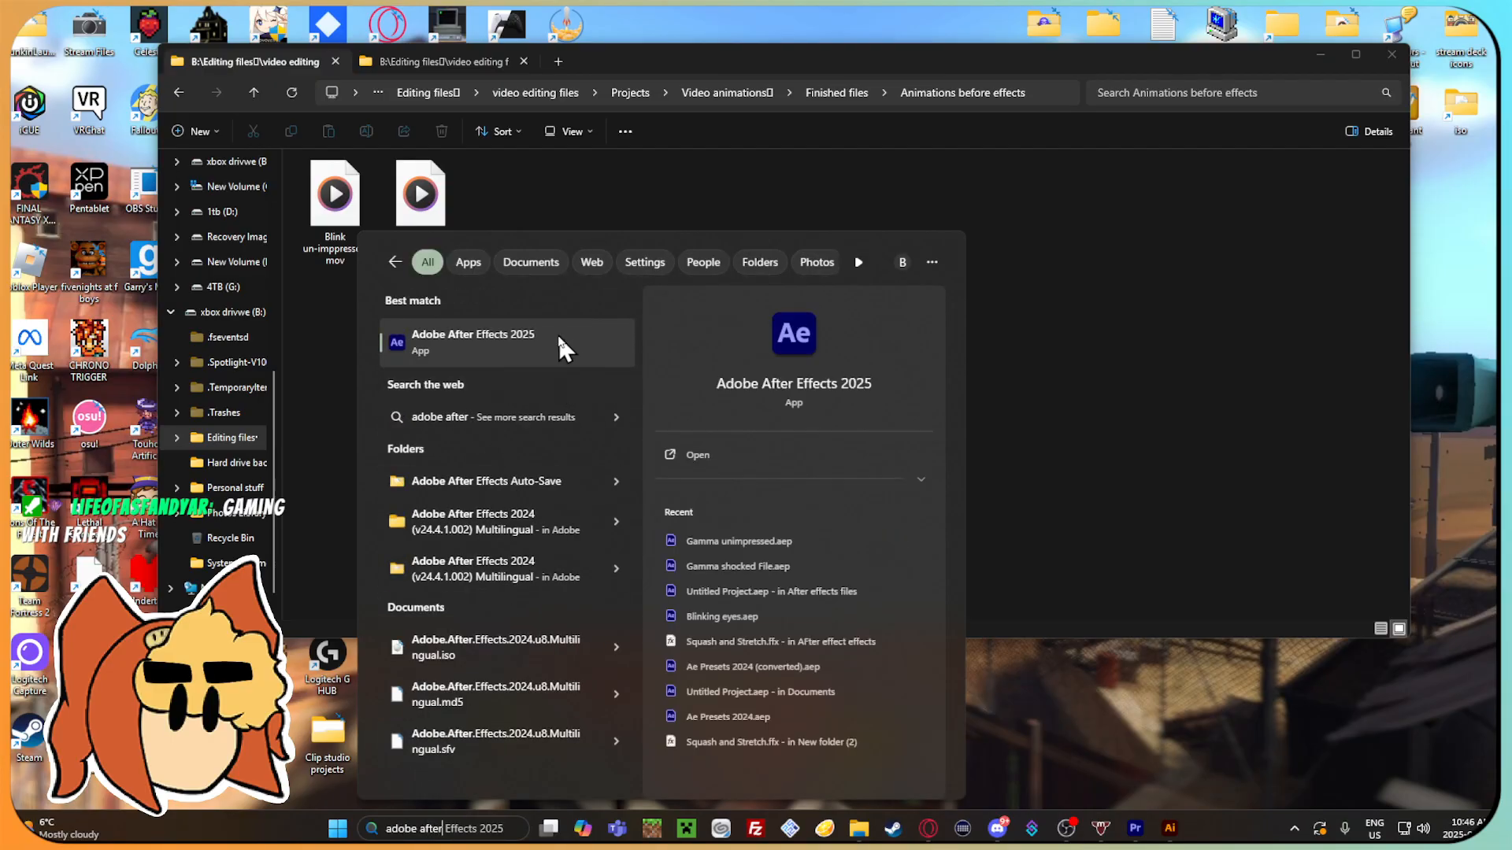
click(558, 332)
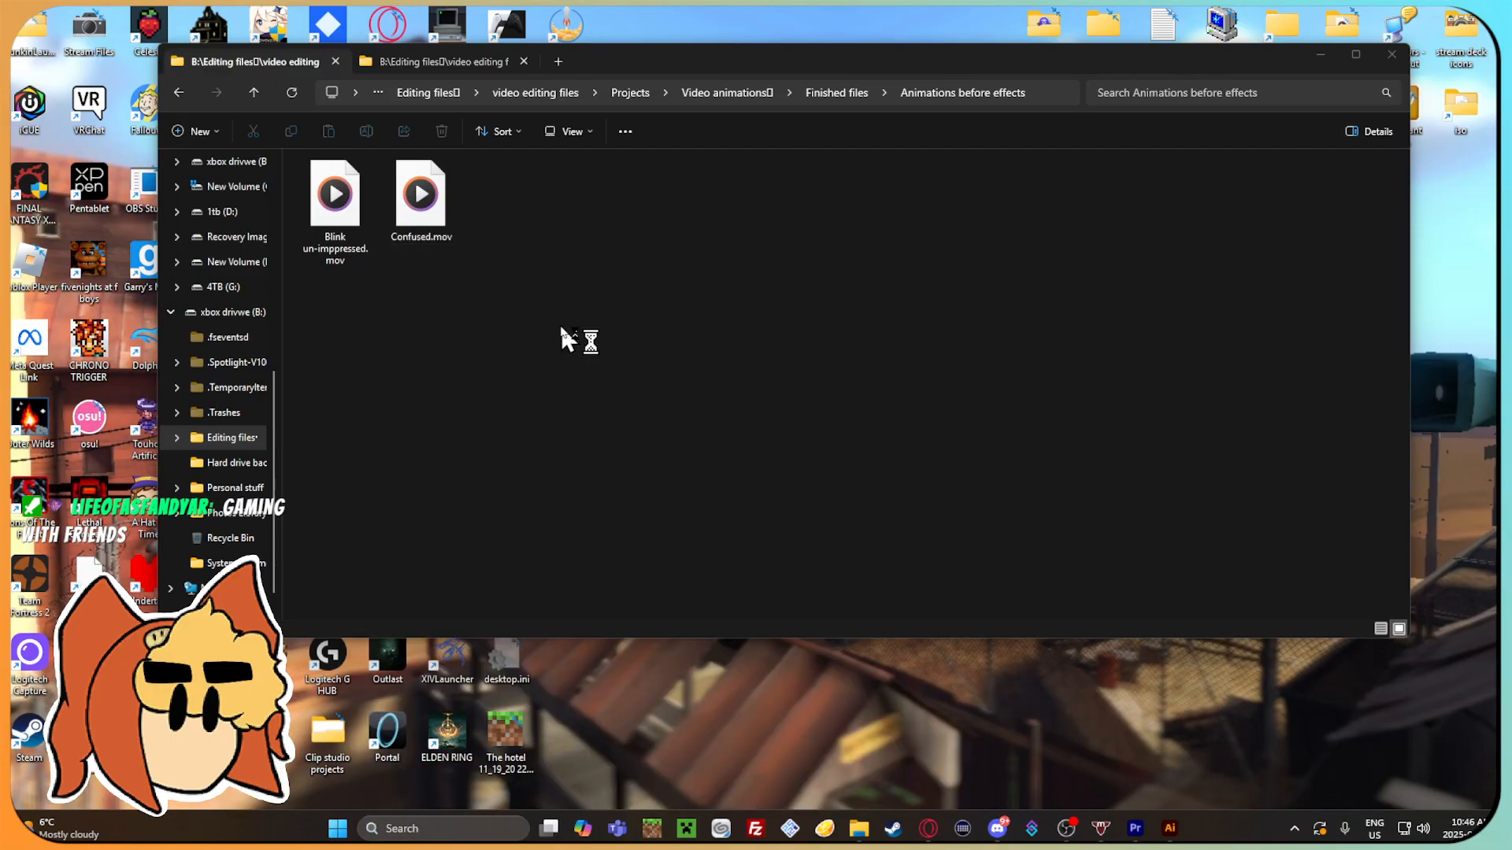
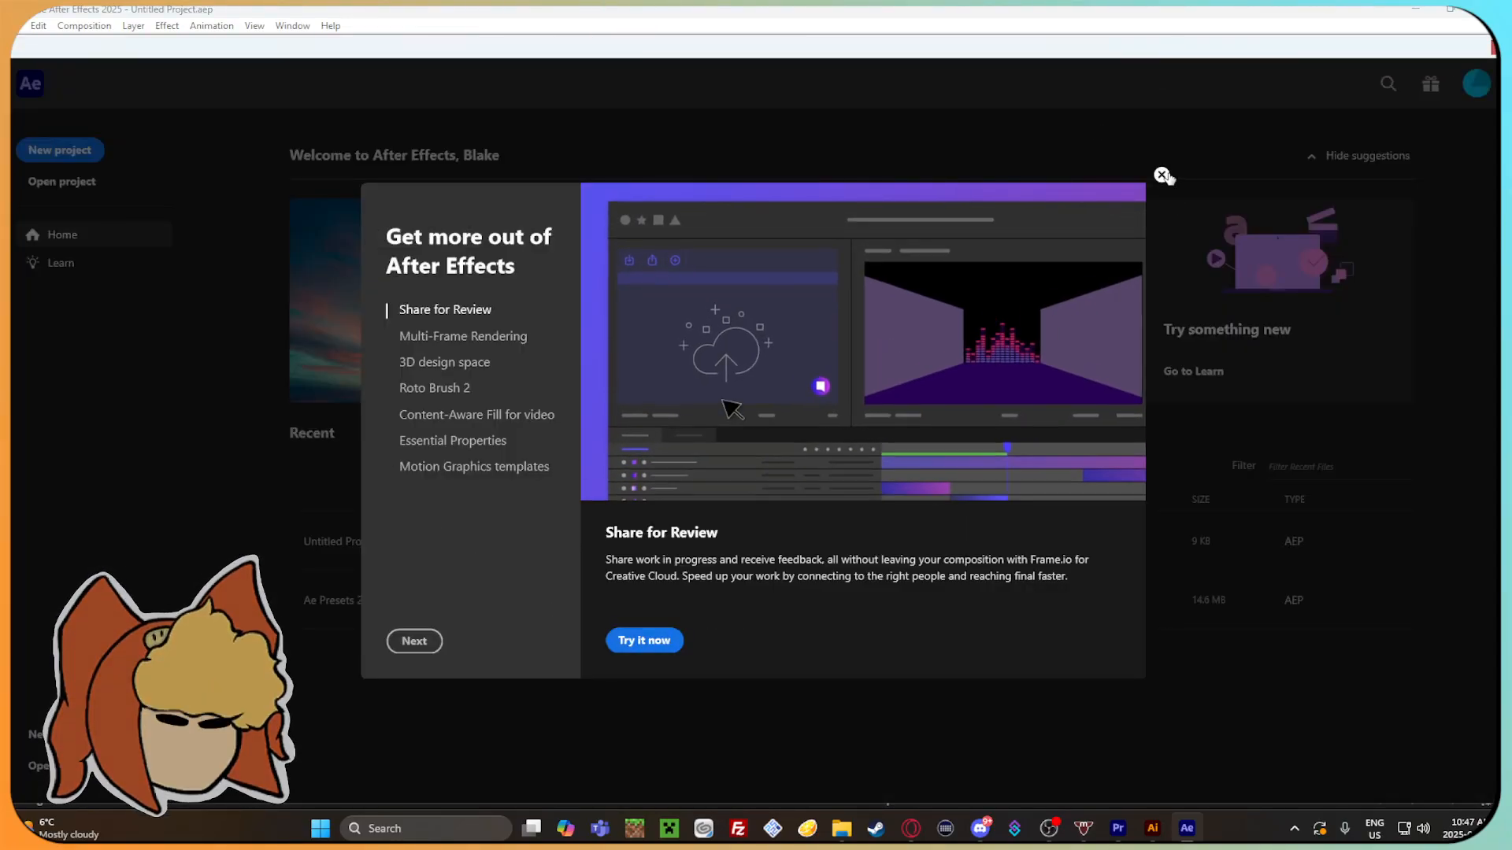
Dismiss the feature introduction, create a new project and close the Review workspace tip.
click(1161, 173)
click(60, 150)
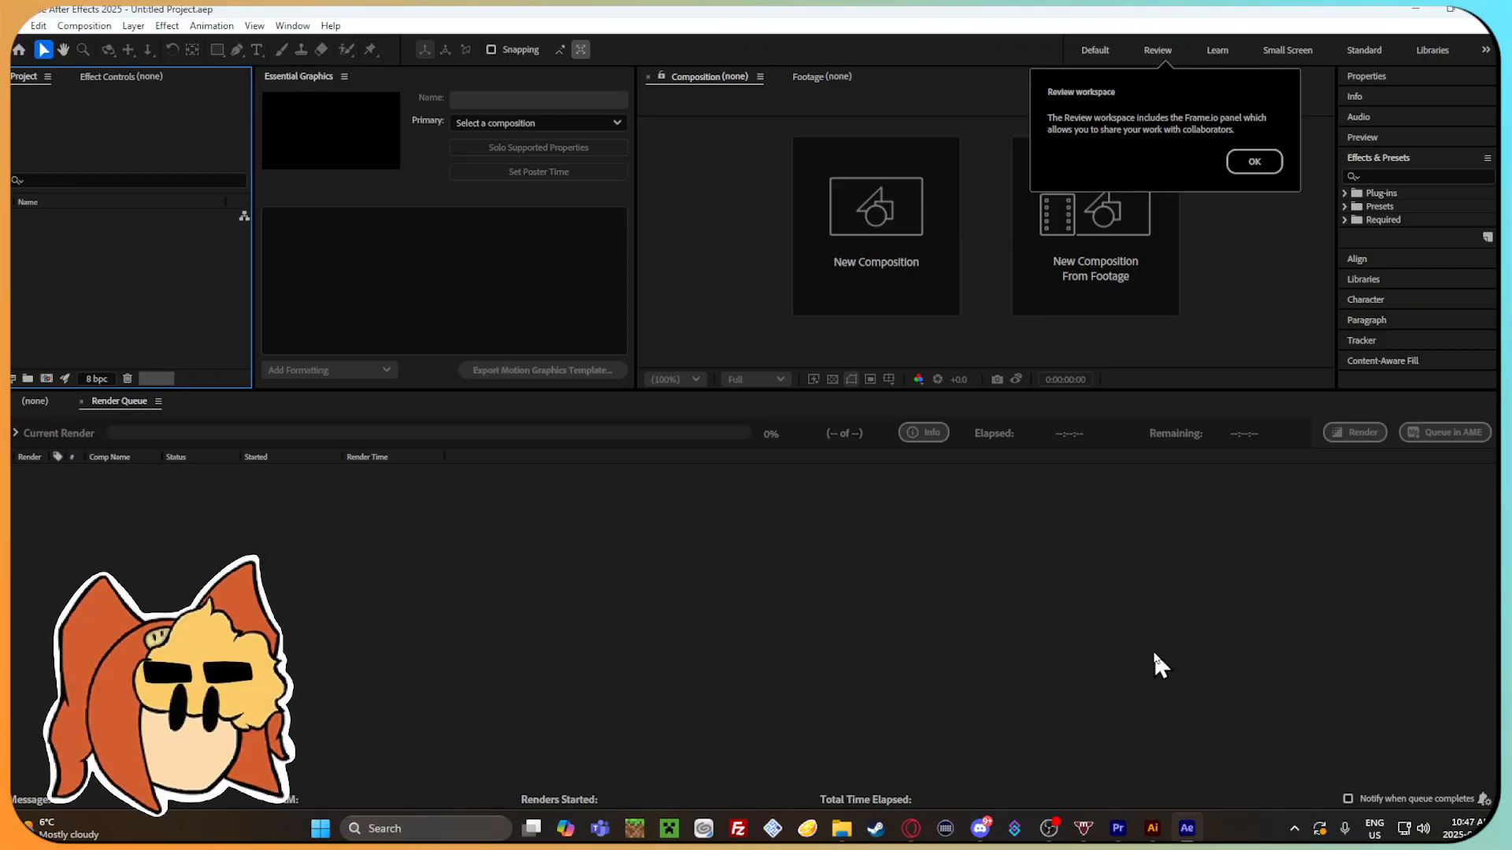
click(1254, 162)
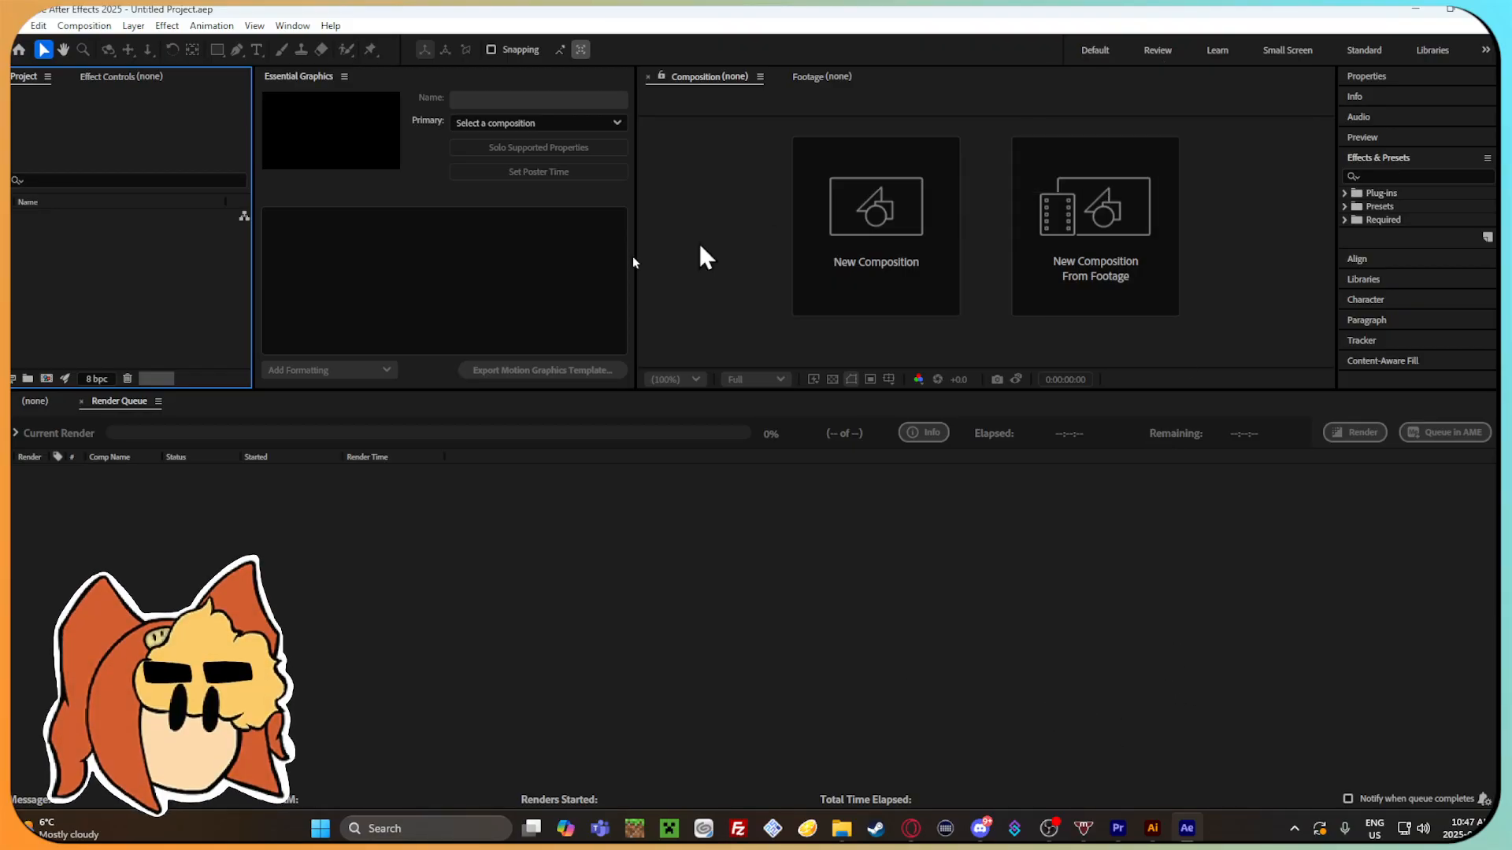
Try to add Confused.mov from the Animations before effects folder to the empty project.
click(842, 828)
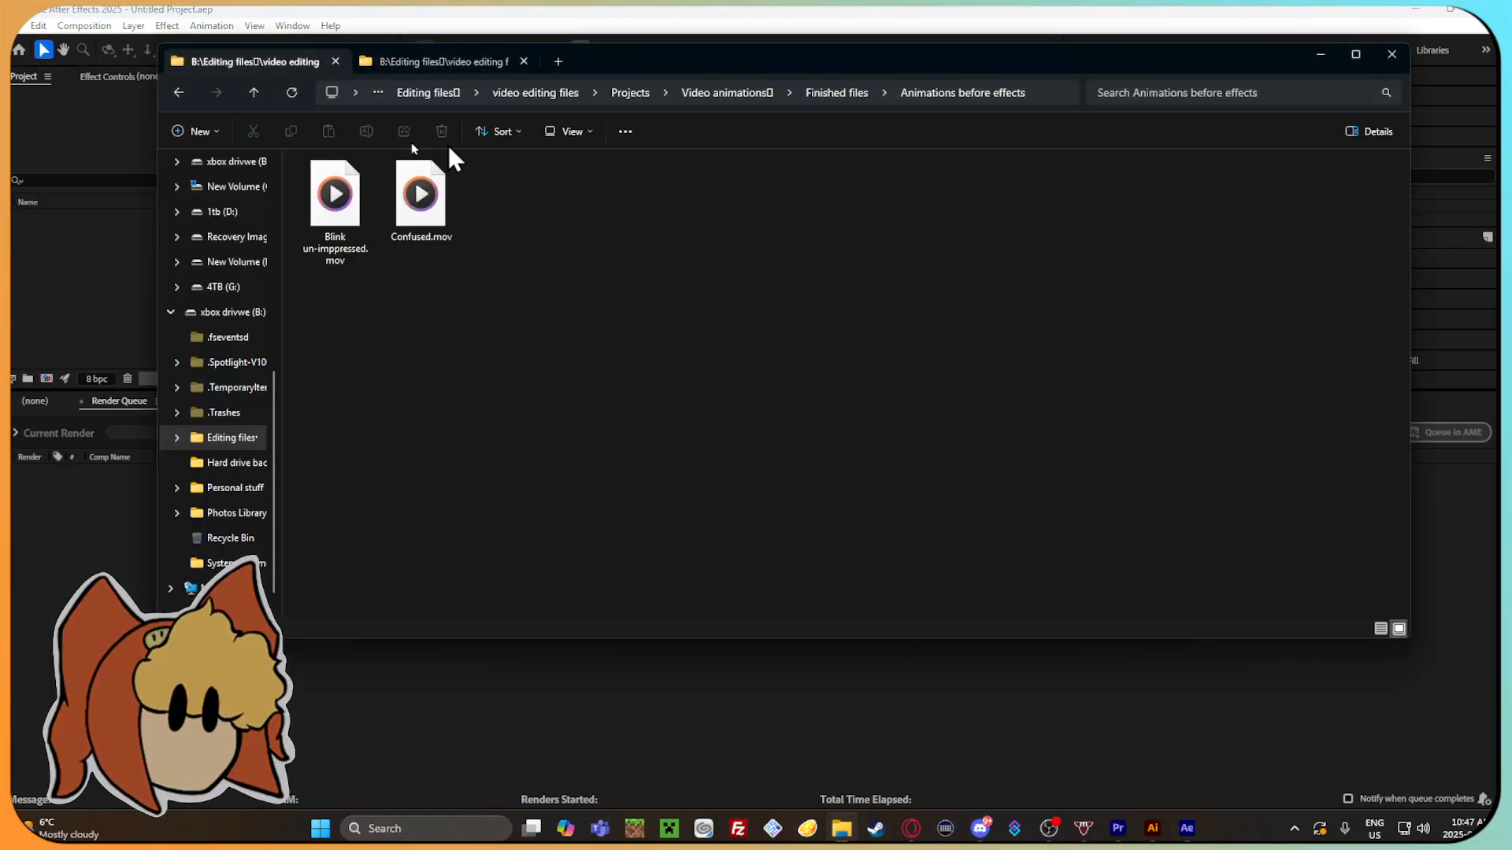
drag(423, 195, 655, 725)
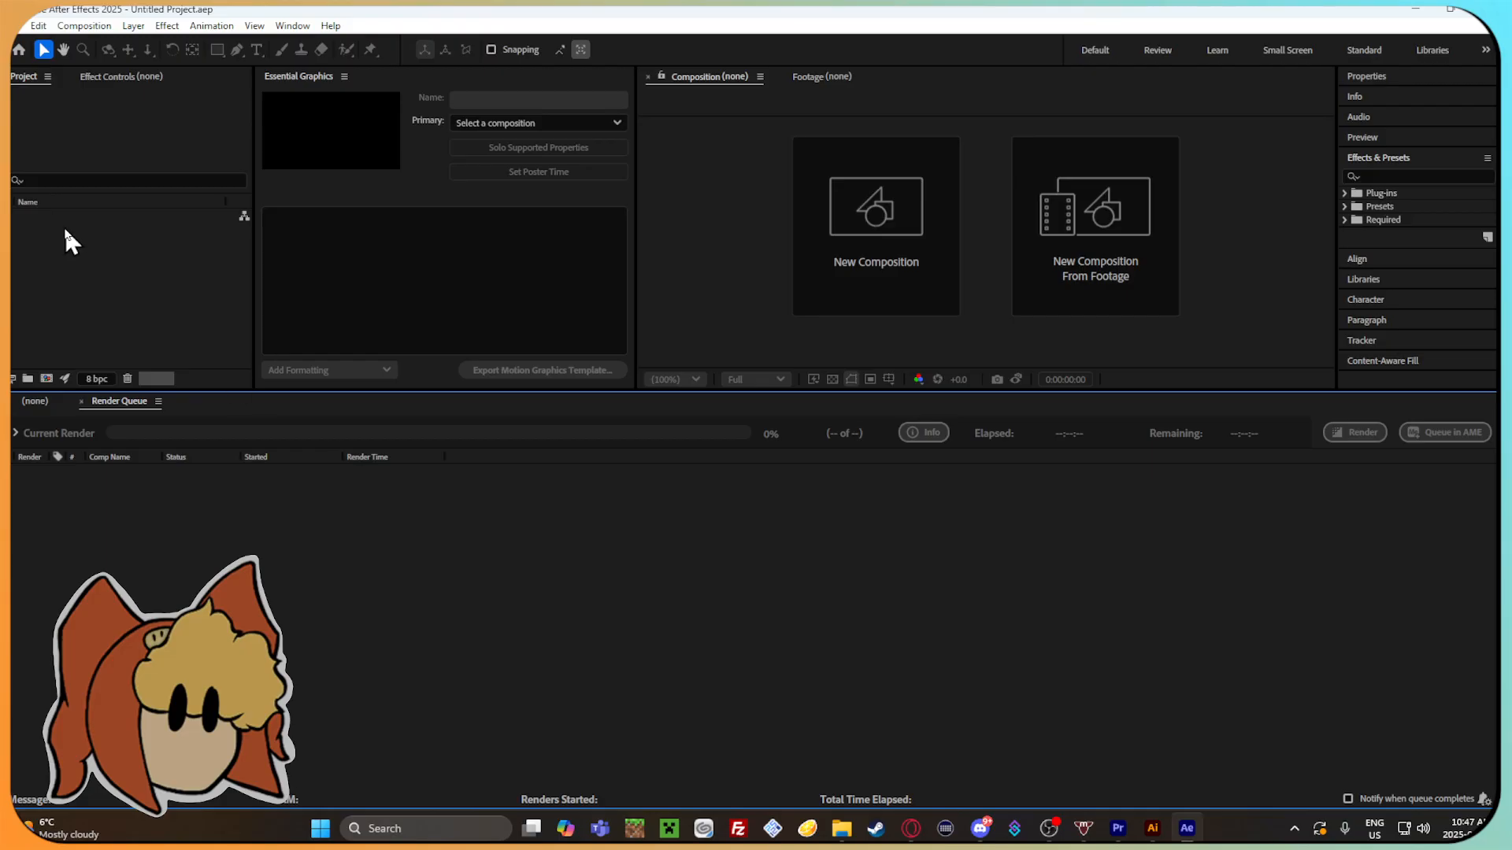
Create a new composition named Confused with effects at 60 frames per second.
click(881, 216)
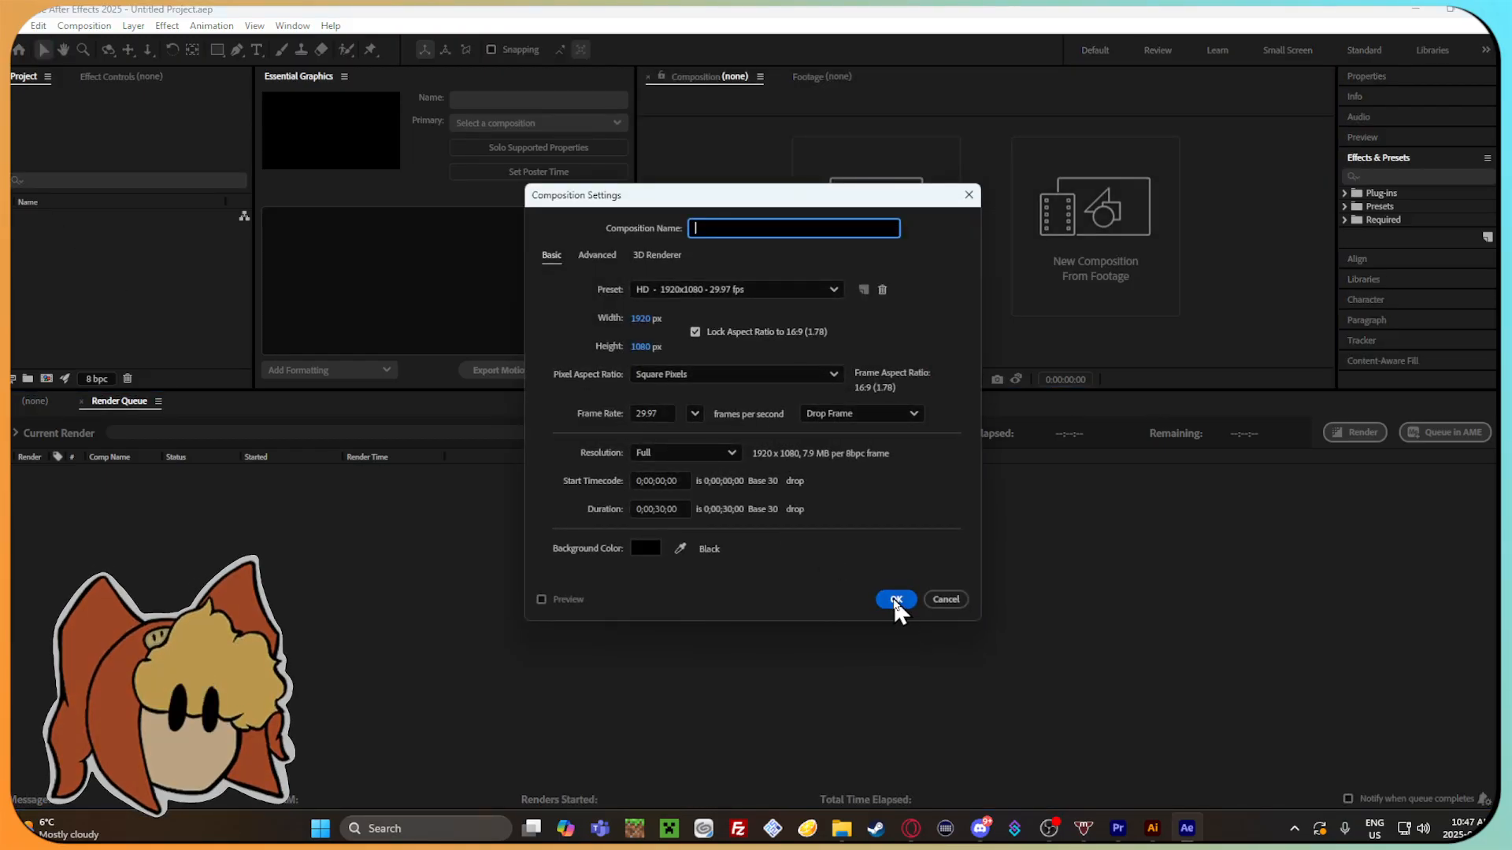
text(C)
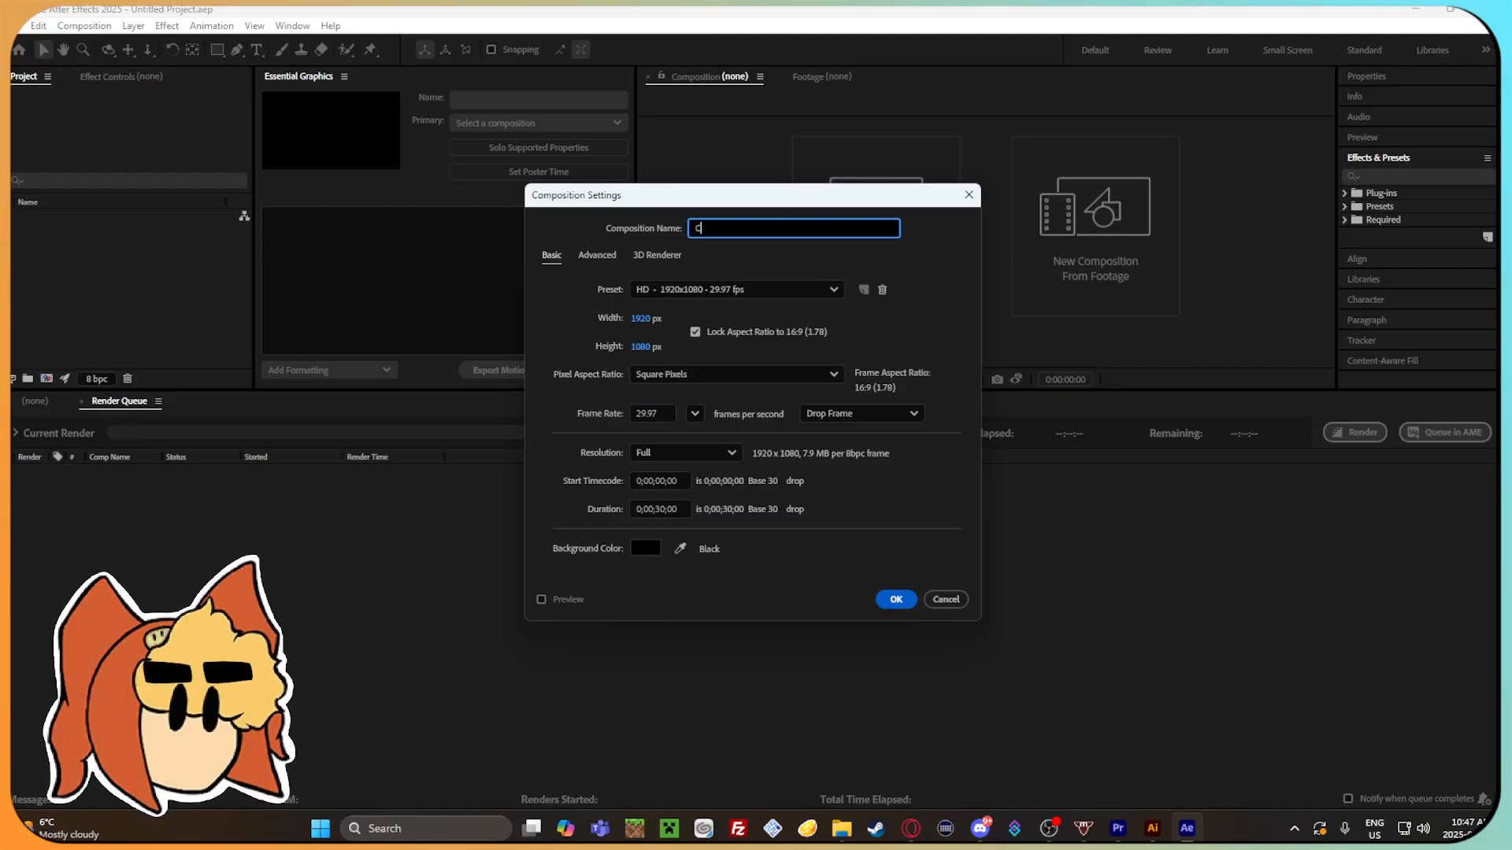
text(onfused Anima)
click(665, 410)
text(60)
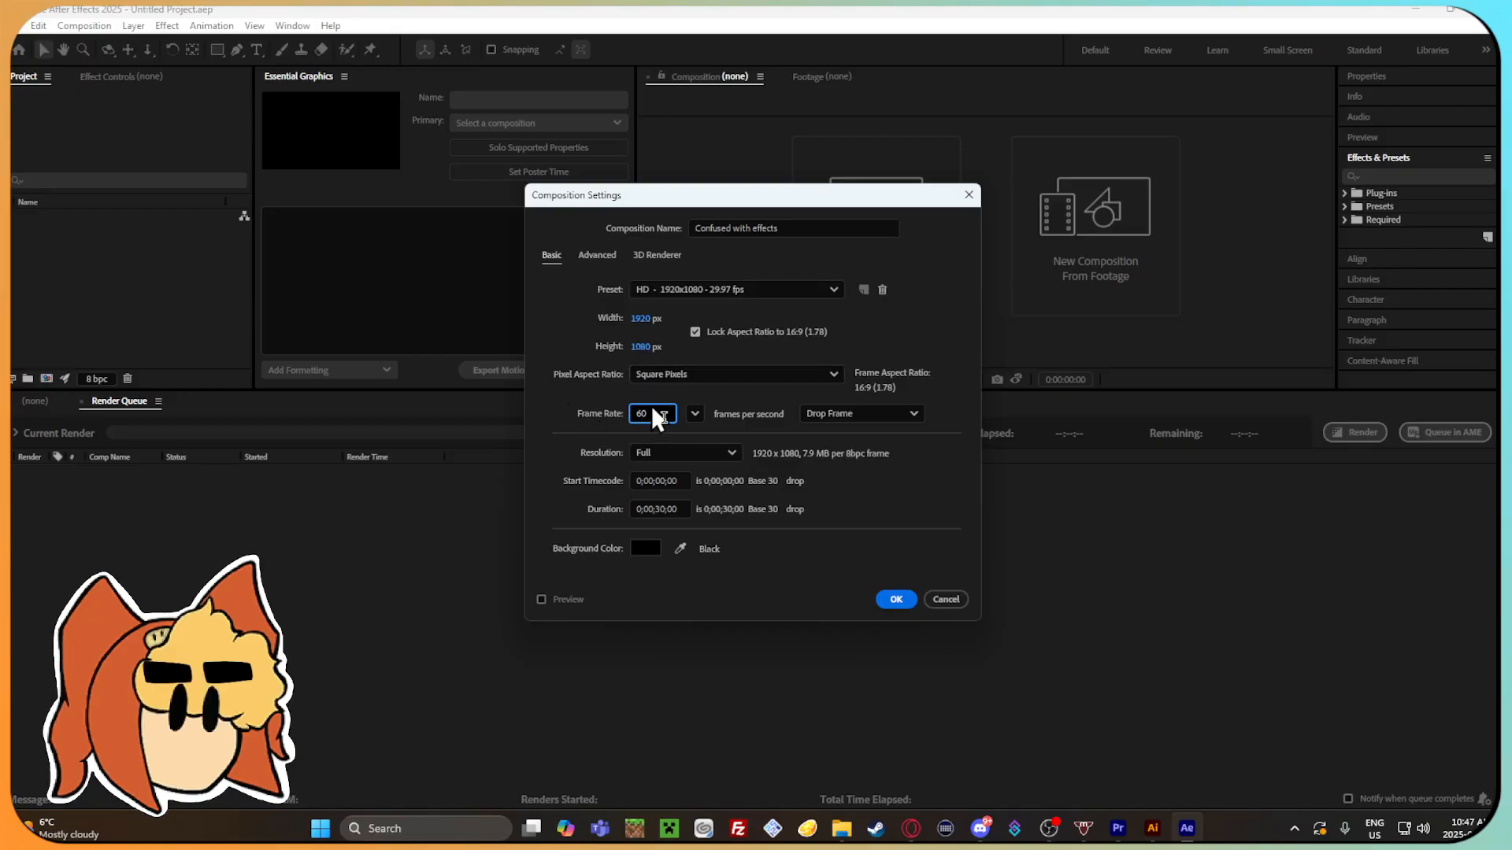
click(902, 600)
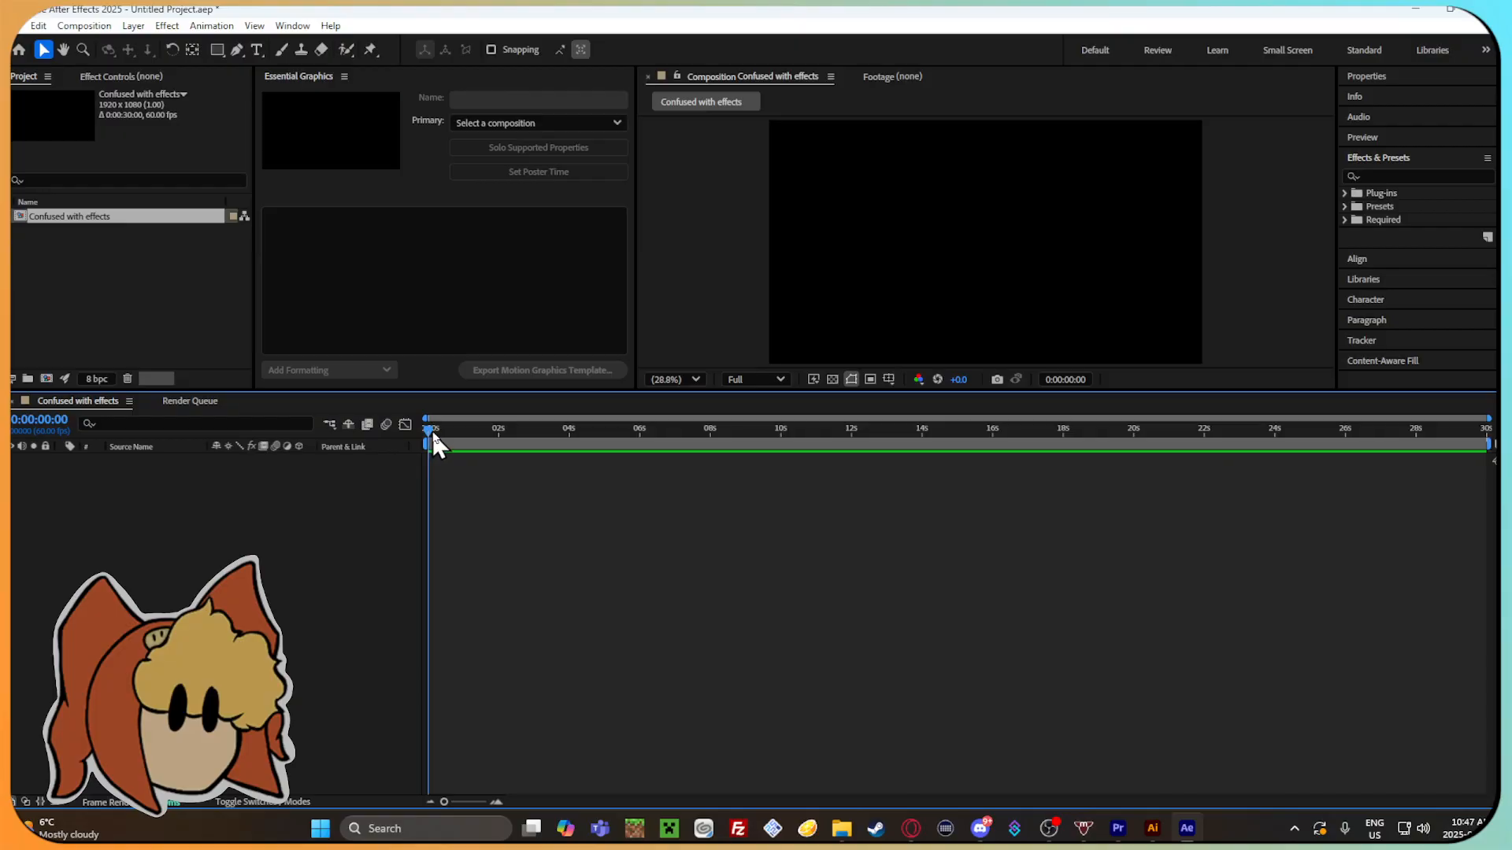
Import Confused.mov from the Animations before effects folder into the composition's timeline and preview it from the start.
click(836, 830)
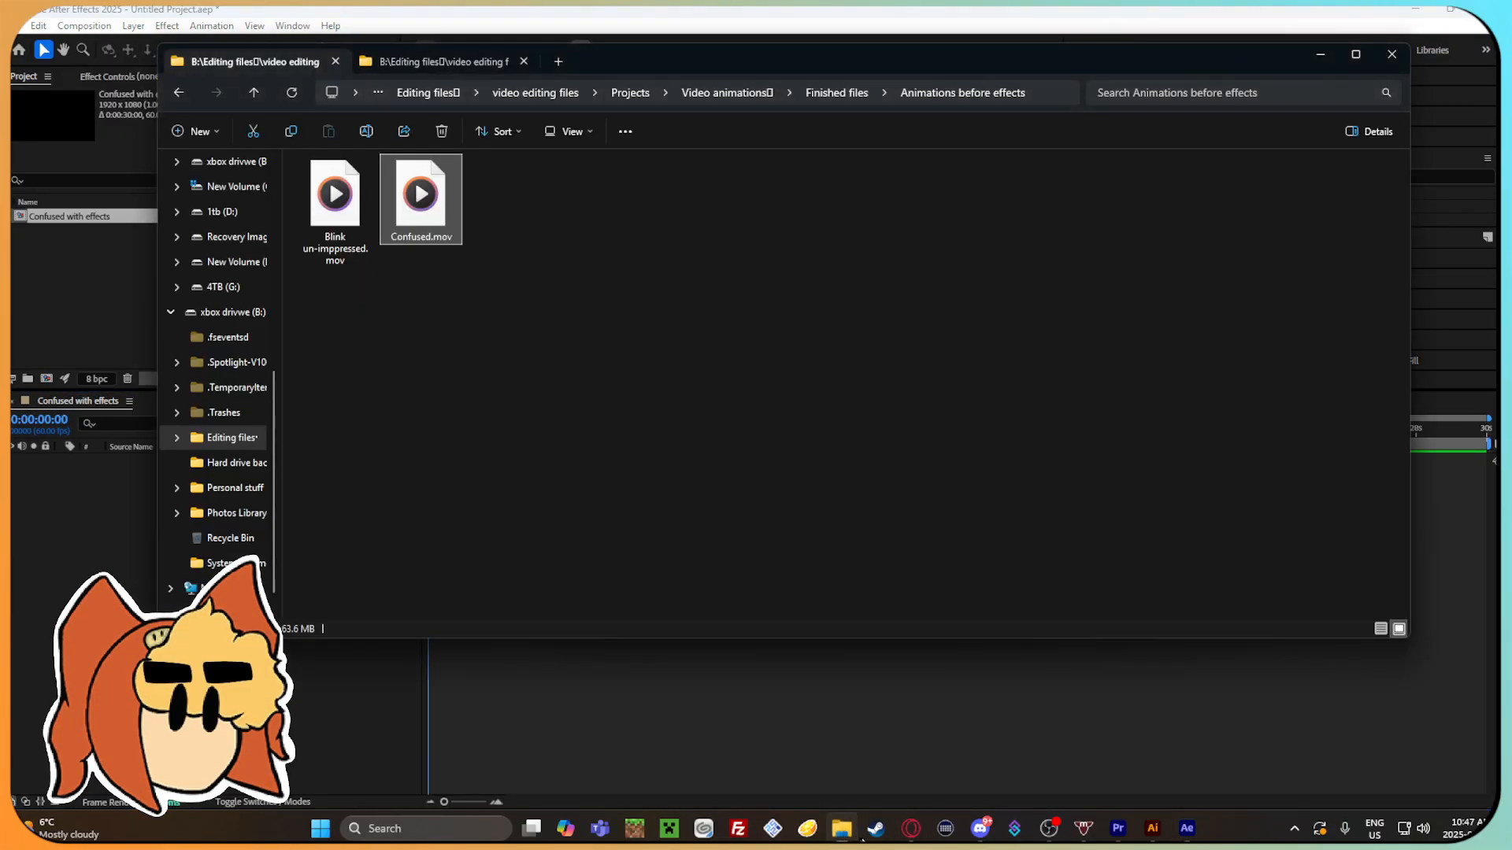
drag(373, 200, 617, 735)
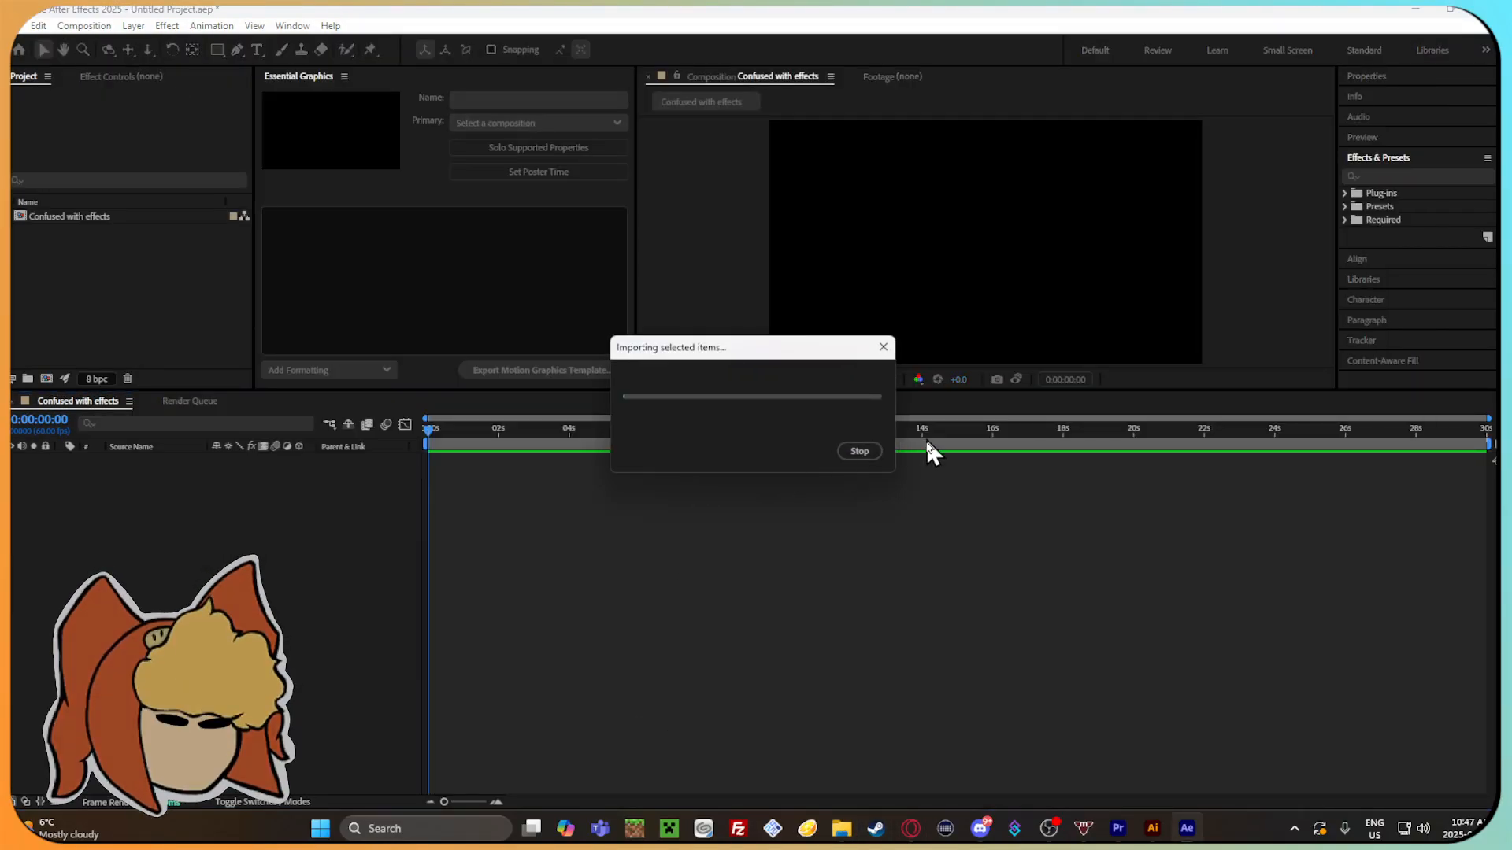
mouse_move(430, 433)
mouse_down()
mouse_move(547, 432)
mouse_move(432, 438)
mouse_up()
key(space)
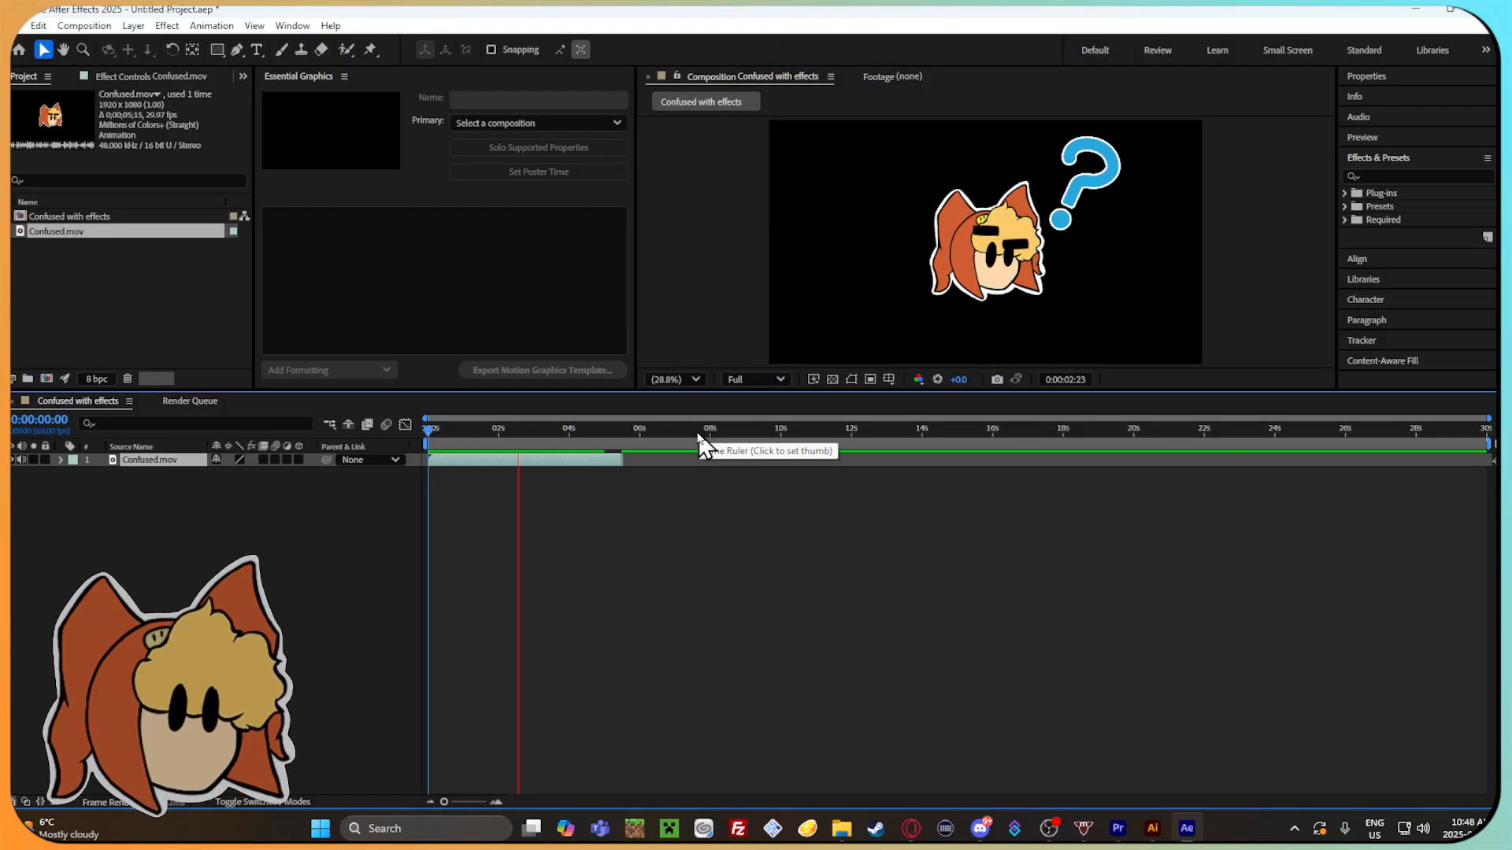
Shorten the work area so it ends with the Confused.mov clip, and scrub through to check the range.
click(490, 431)
mouse_move(495, 432)
mouse_down()
mouse_move(641, 431)
mouse_move(483, 437)
mouse_move(499, 441)
mouse_up()
drag(1485, 457, 640, 454)
drag(618, 448, 621, 448)
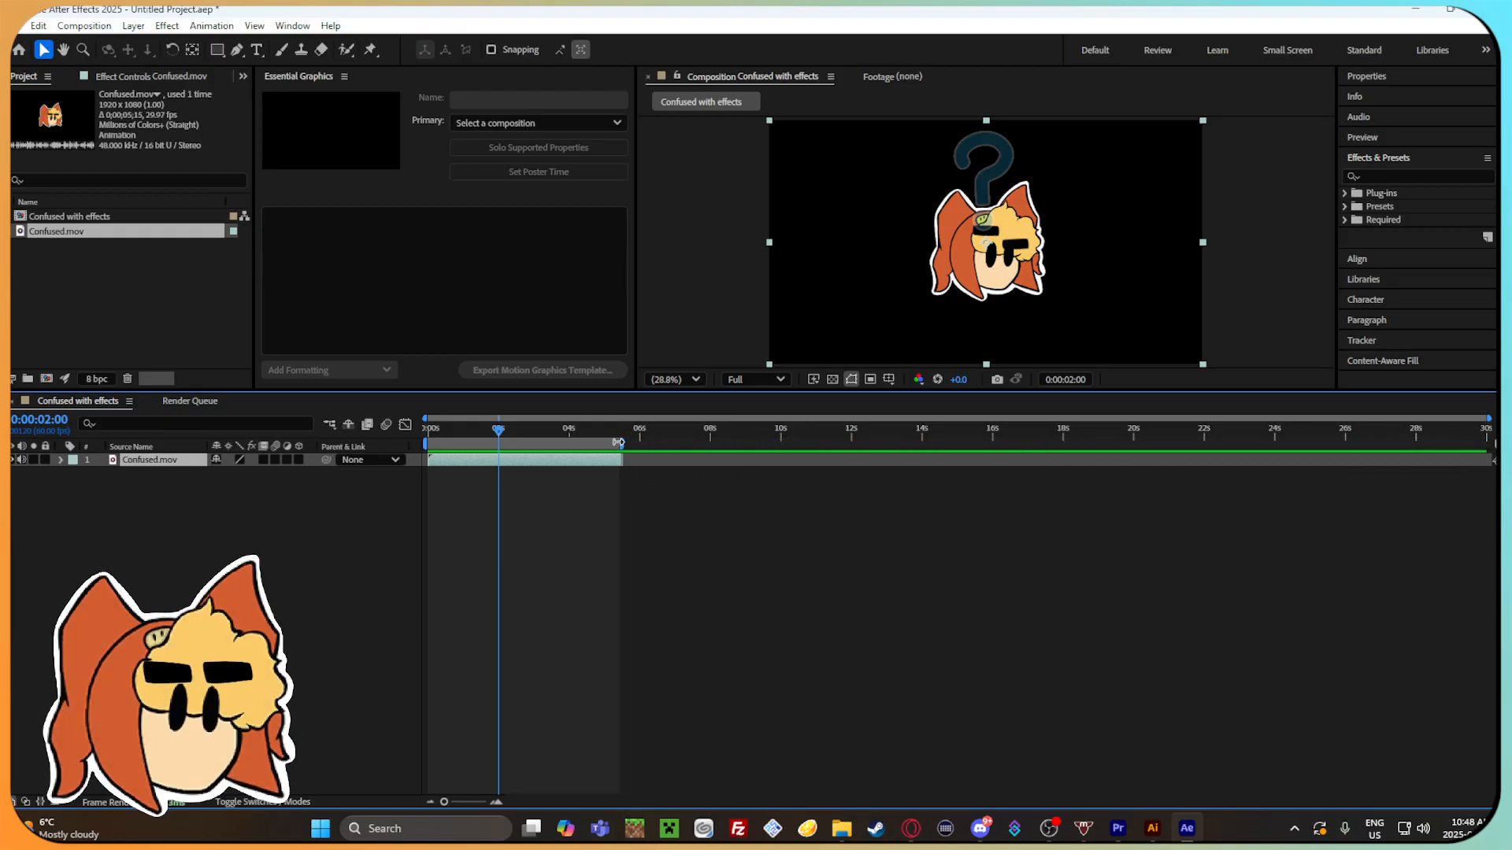
drag(503, 435, 626, 446)
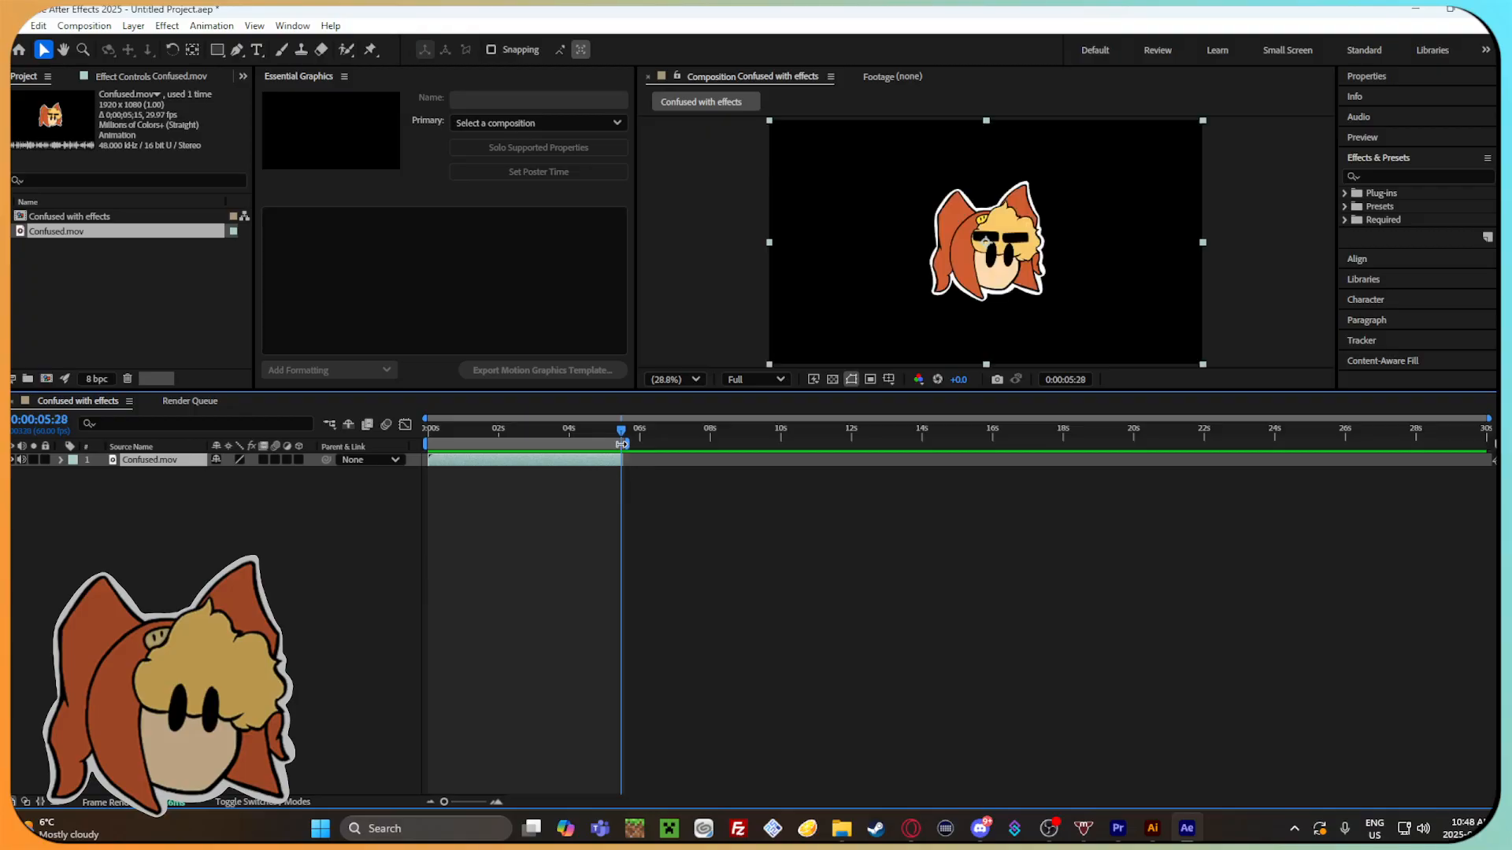
drag(625, 432, 438, 442)
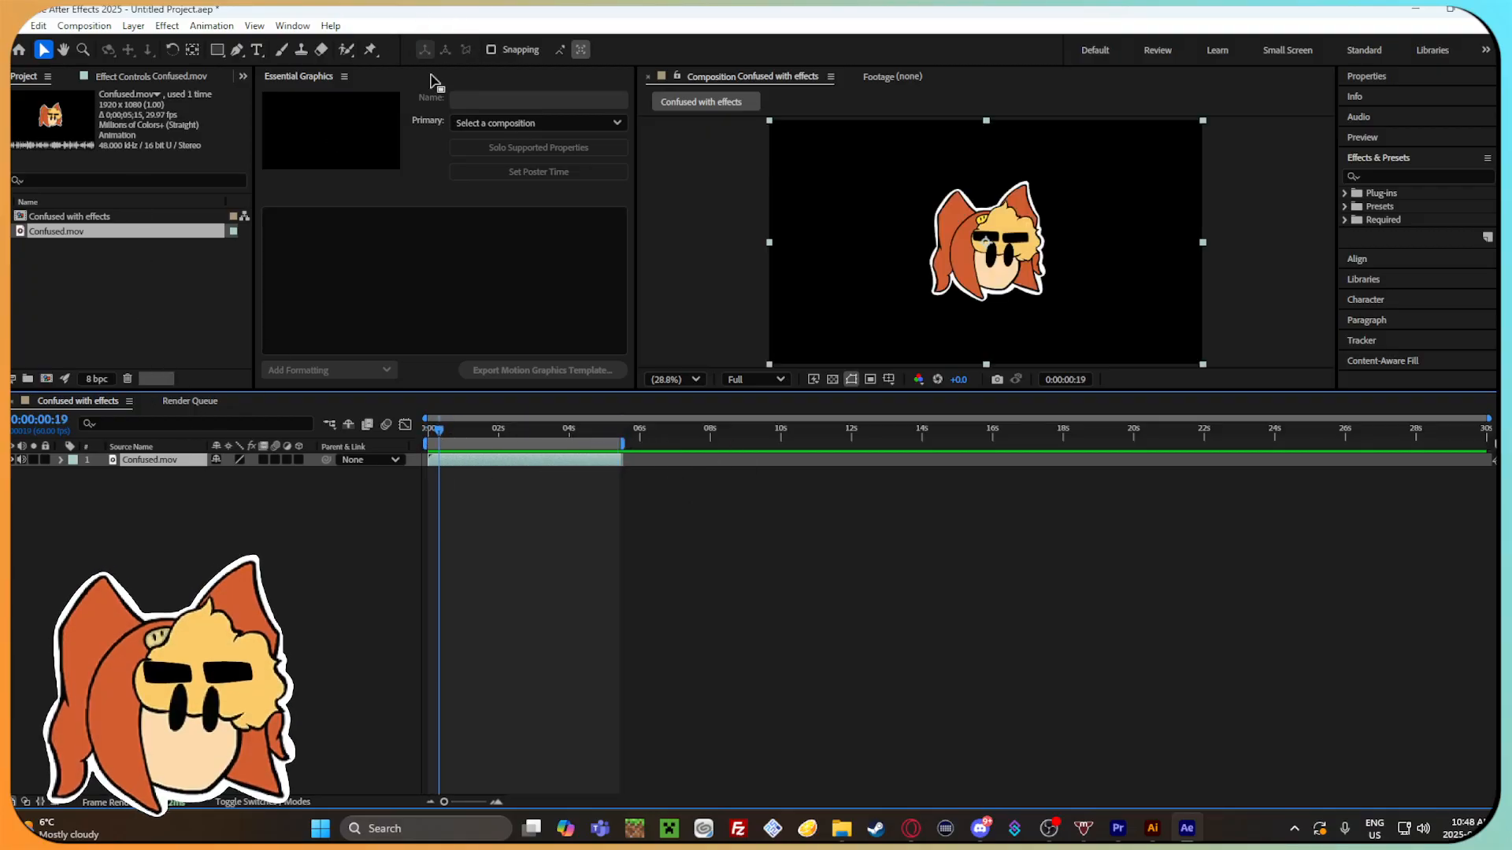
Try to apply the recent animation presets Squash and Stretch and Crop Edges to the Confused.mov layer.
click(167, 26)
mouse_move(201, 26)
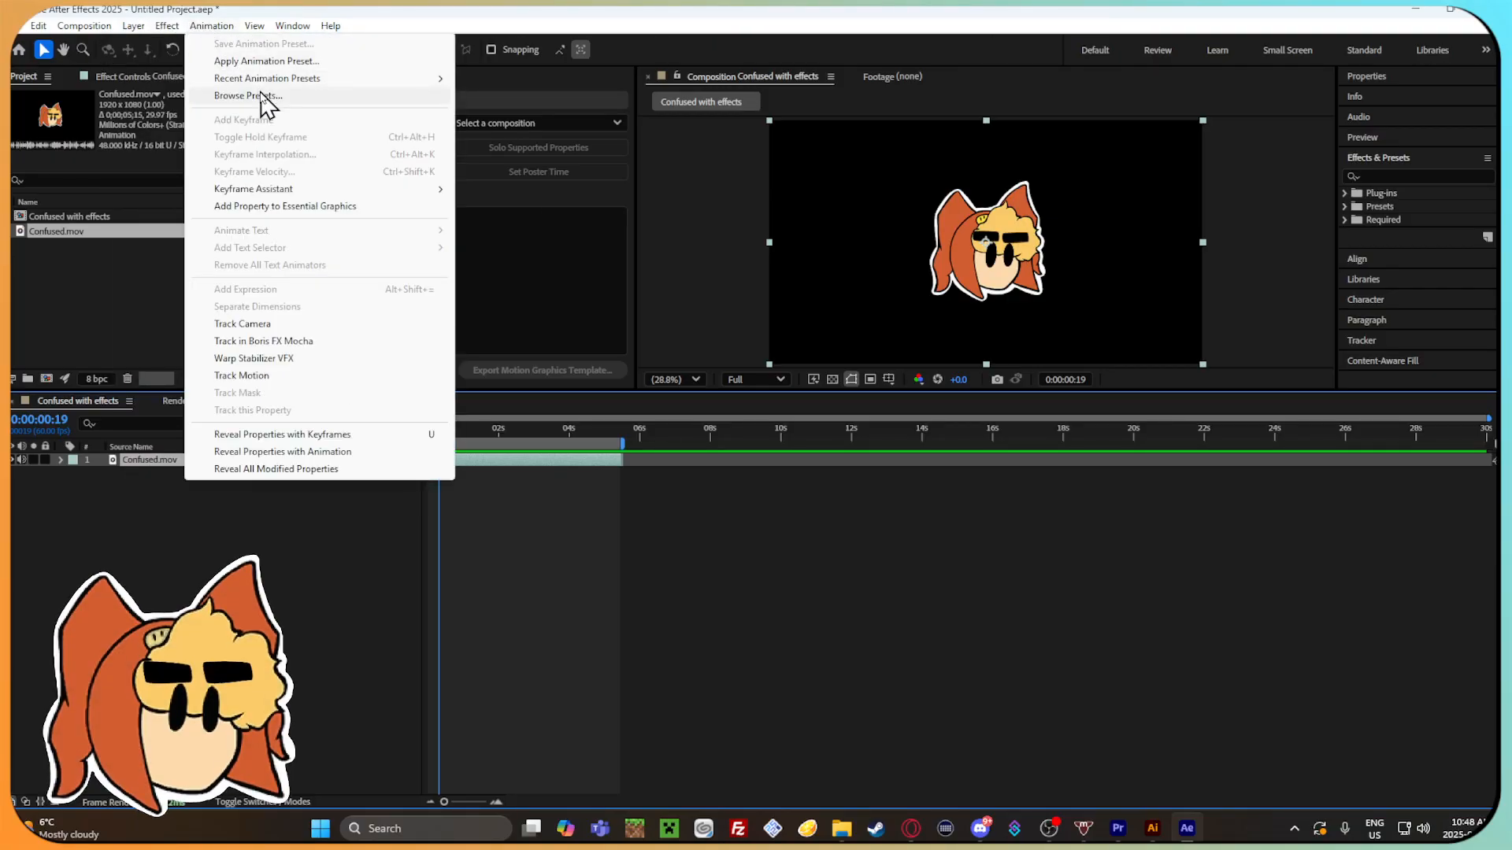
mouse_move(324, 81)
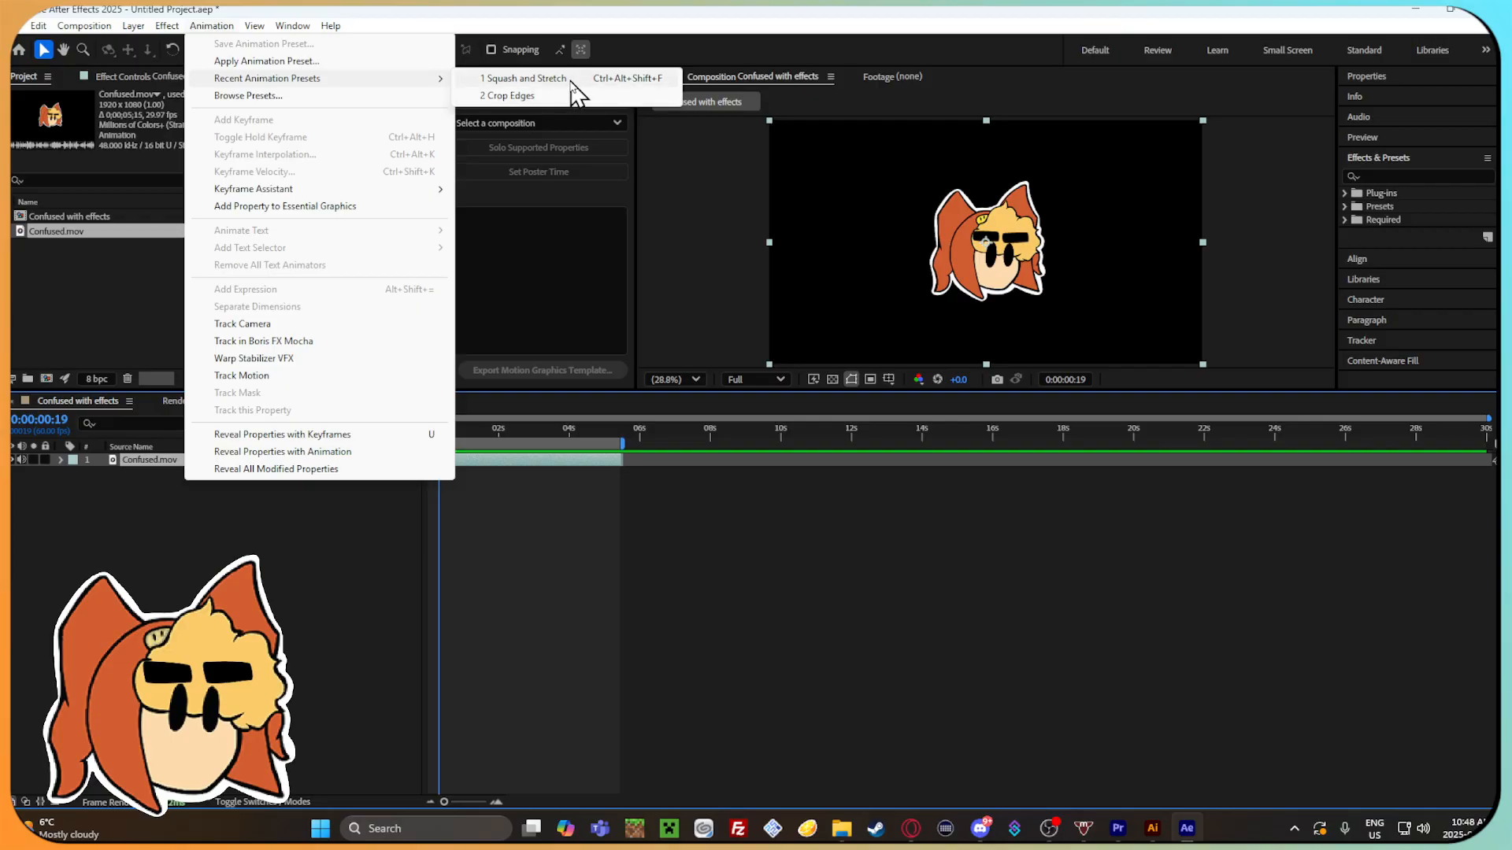
click(526, 79)
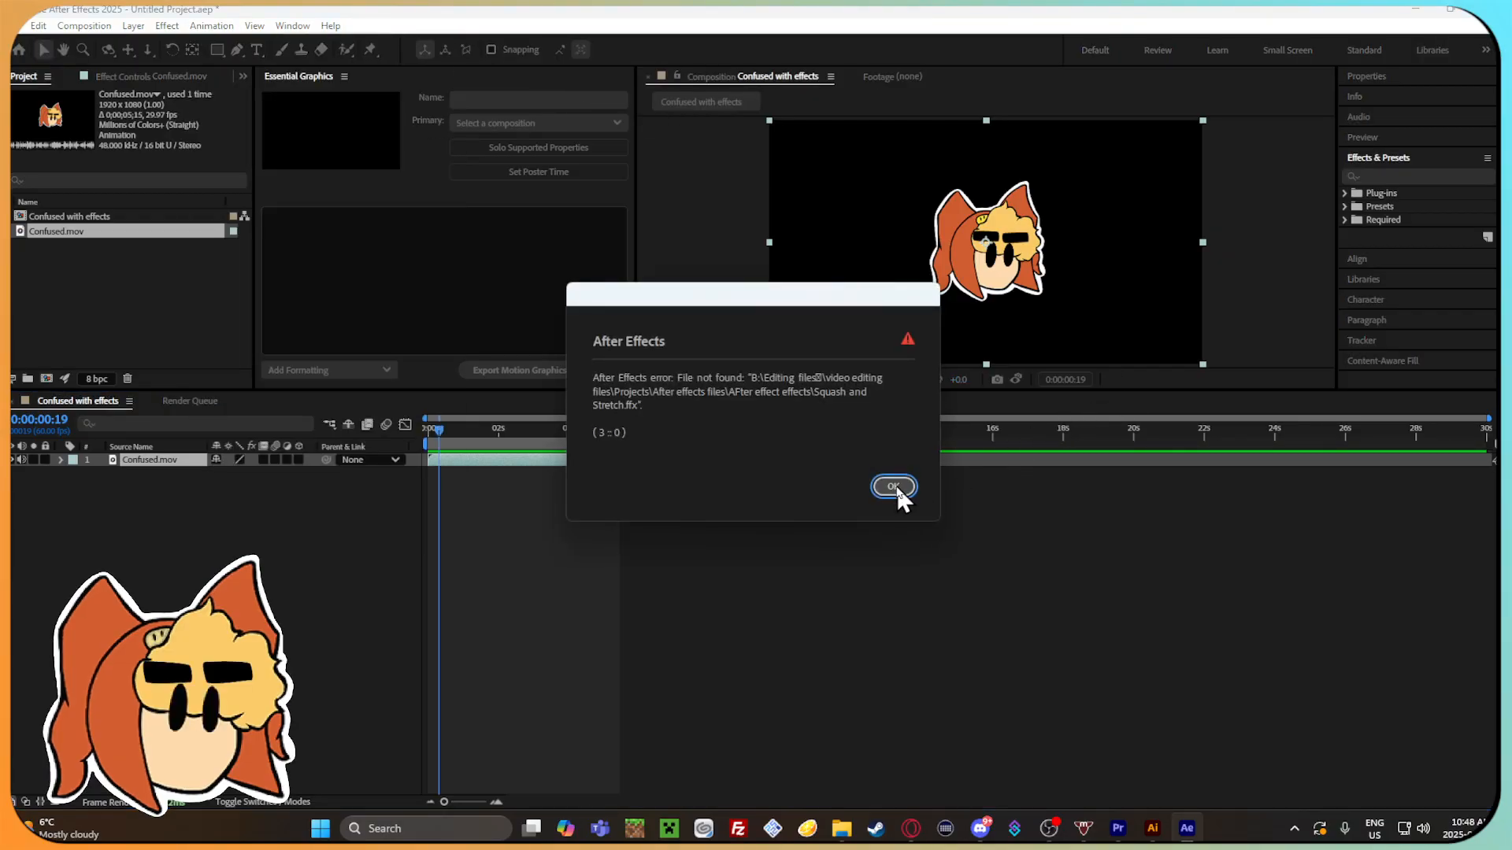
click(895, 487)
click(209, 26)
mouse_move(323, 79)
click(540, 93)
click(908, 484)
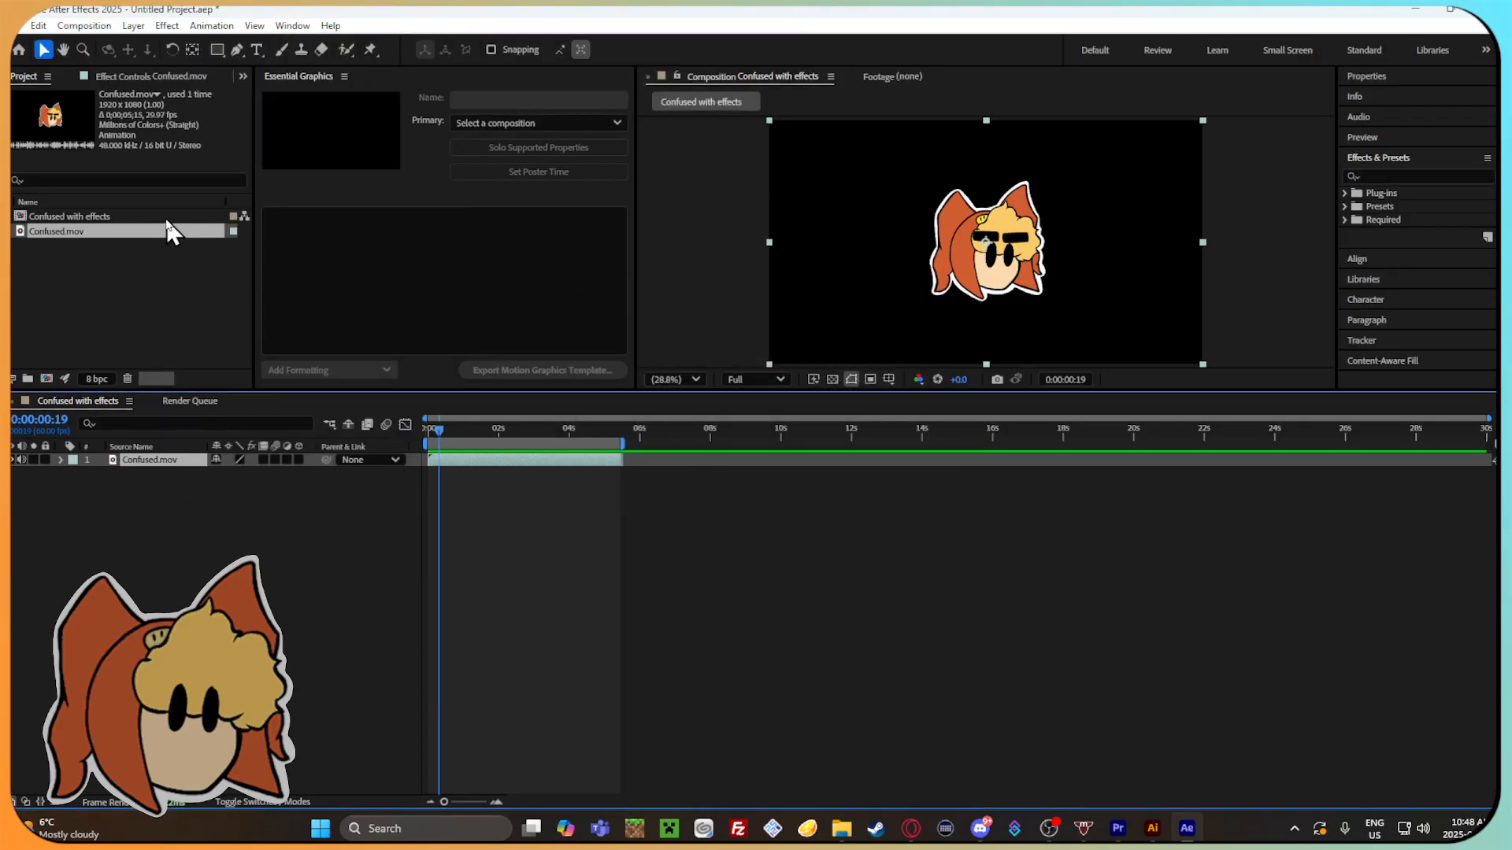
Expand the Presets categories and look through the effect management options for the missing custom presets.
click(1344, 205)
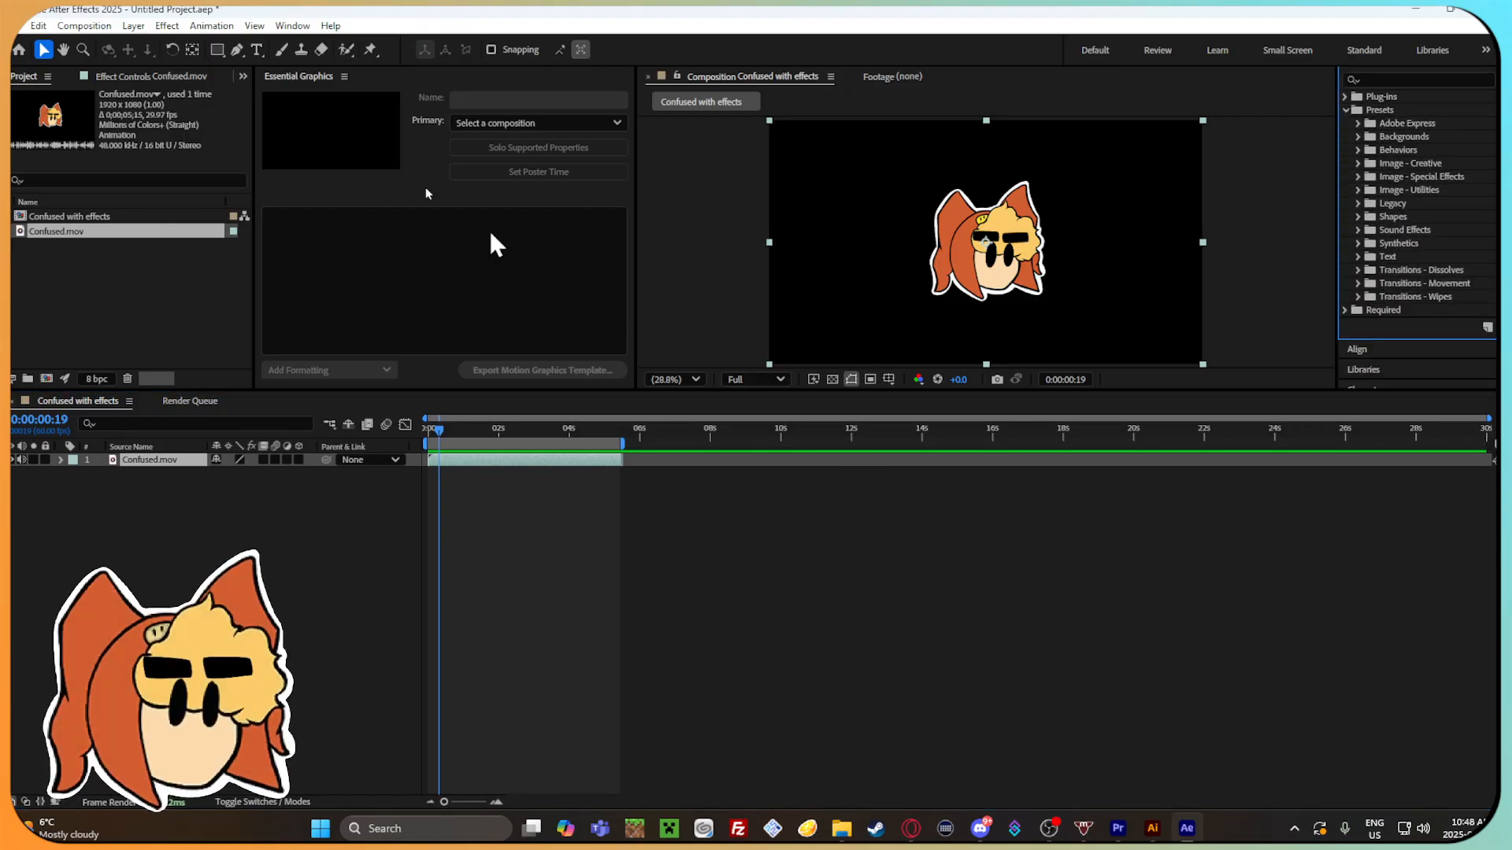
click(167, 26)
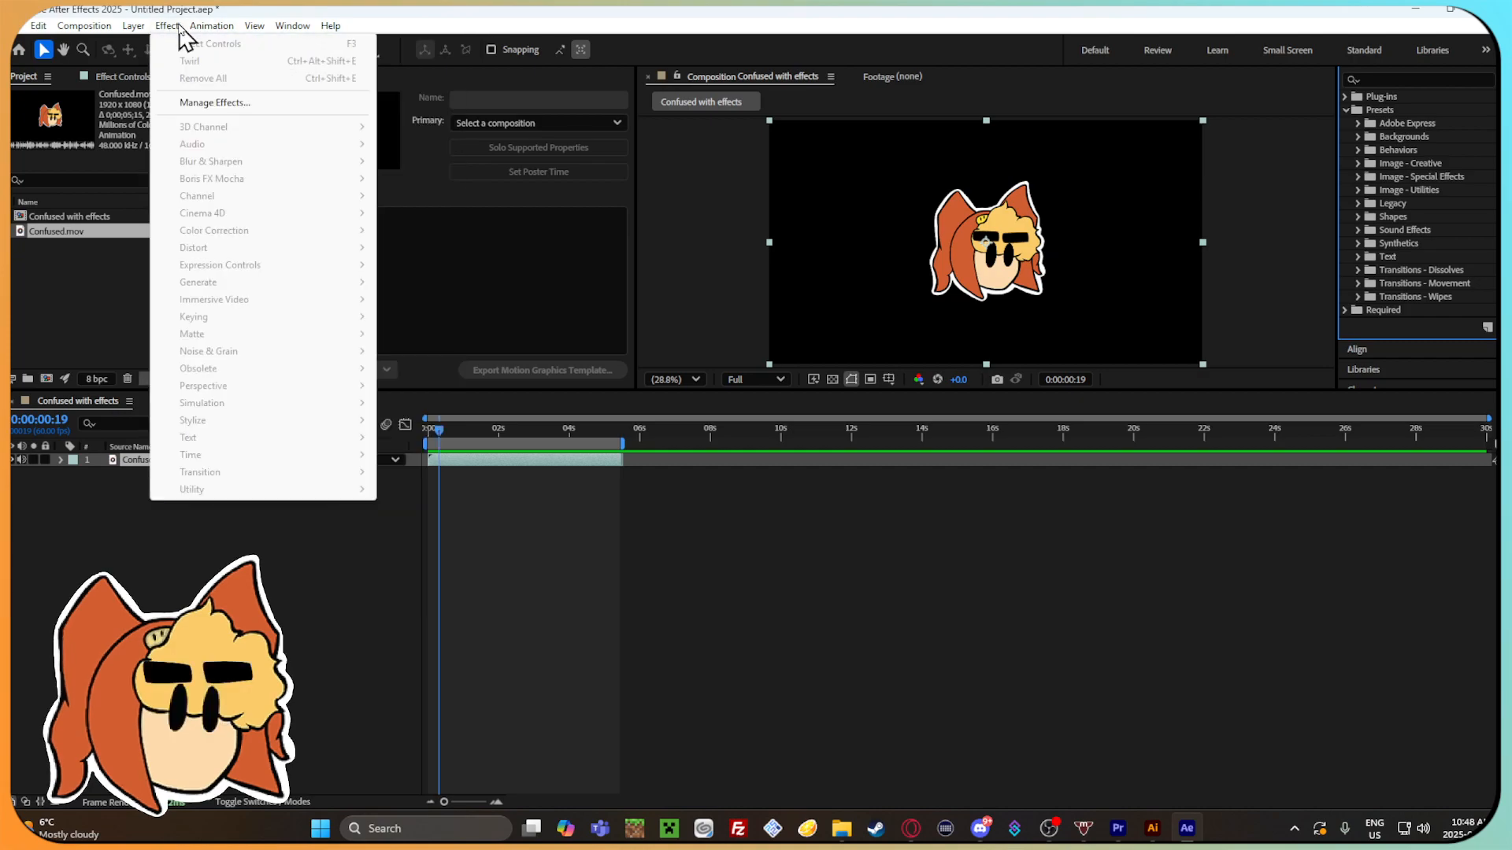
click(211, 102)
click(1047, 627)
click(213, 25)
click(436, 652)
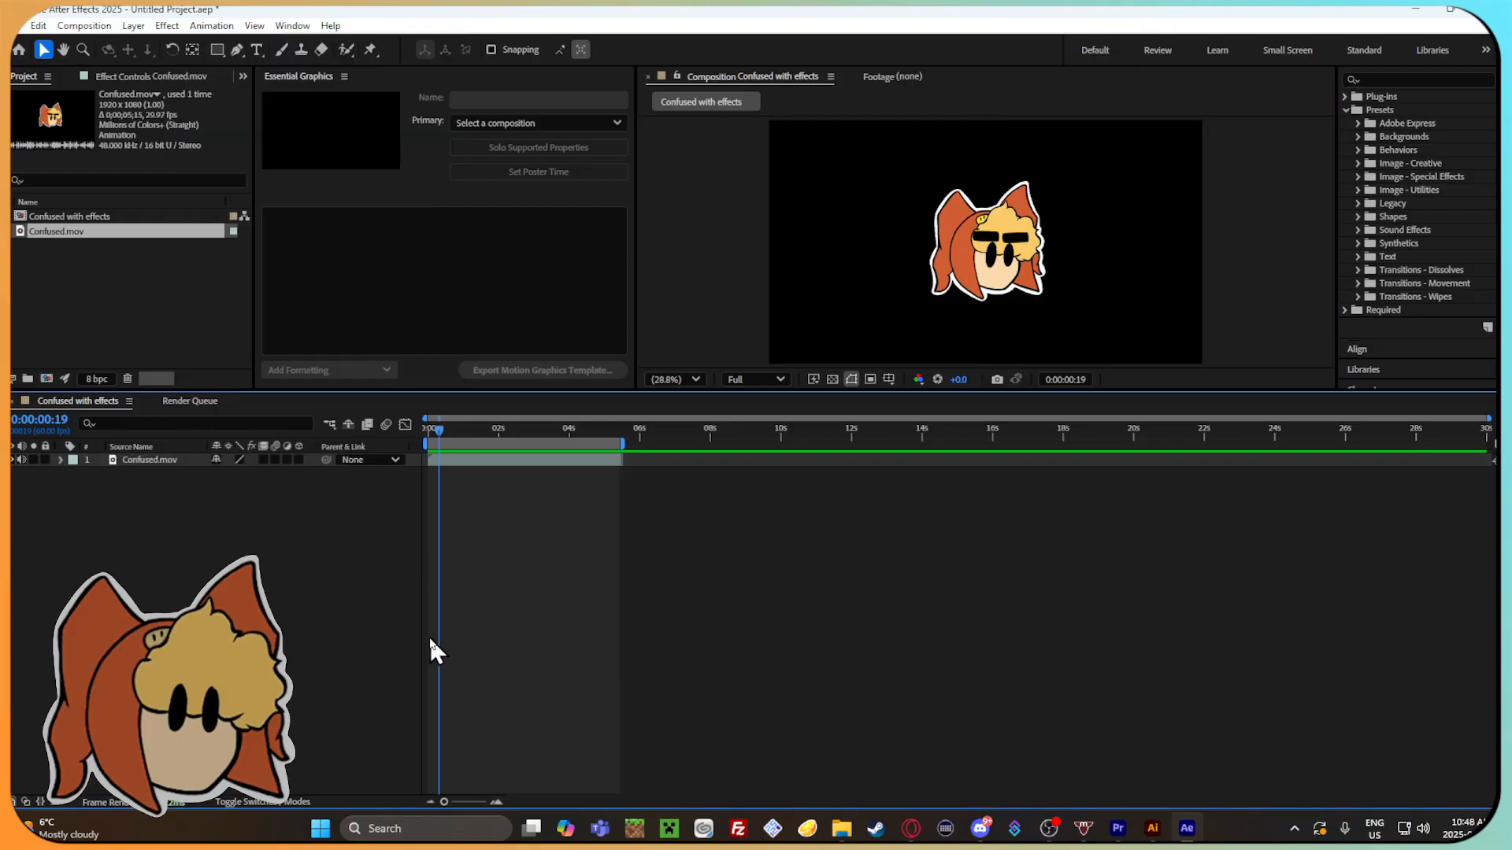
Select the Confused.mov layer and try to find a preset with Apply Animation Preset and Browse Presets.
click(193, 461)
click(211, 25)
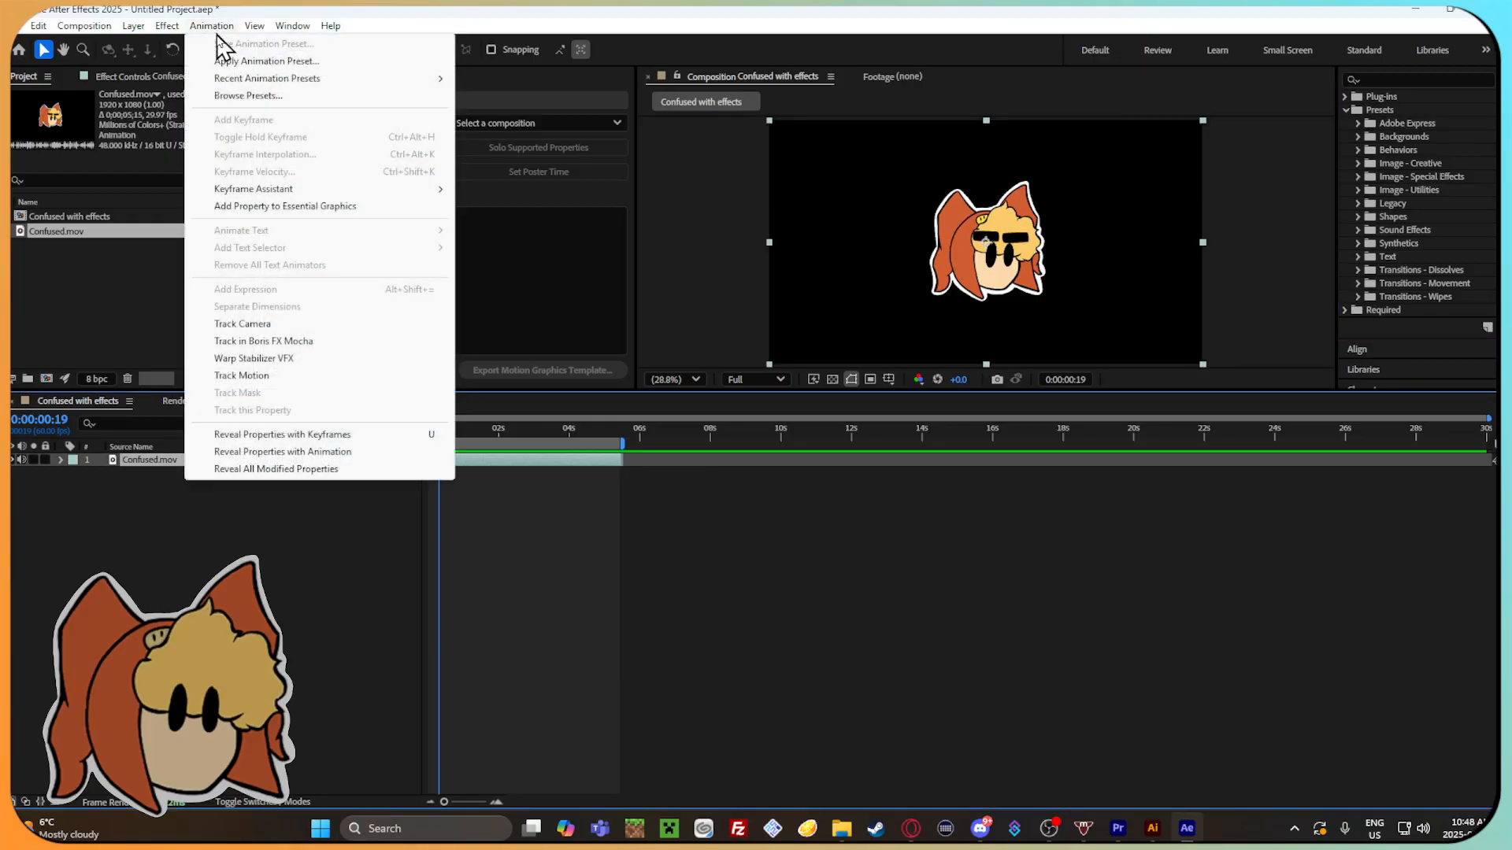
click(268, 61)
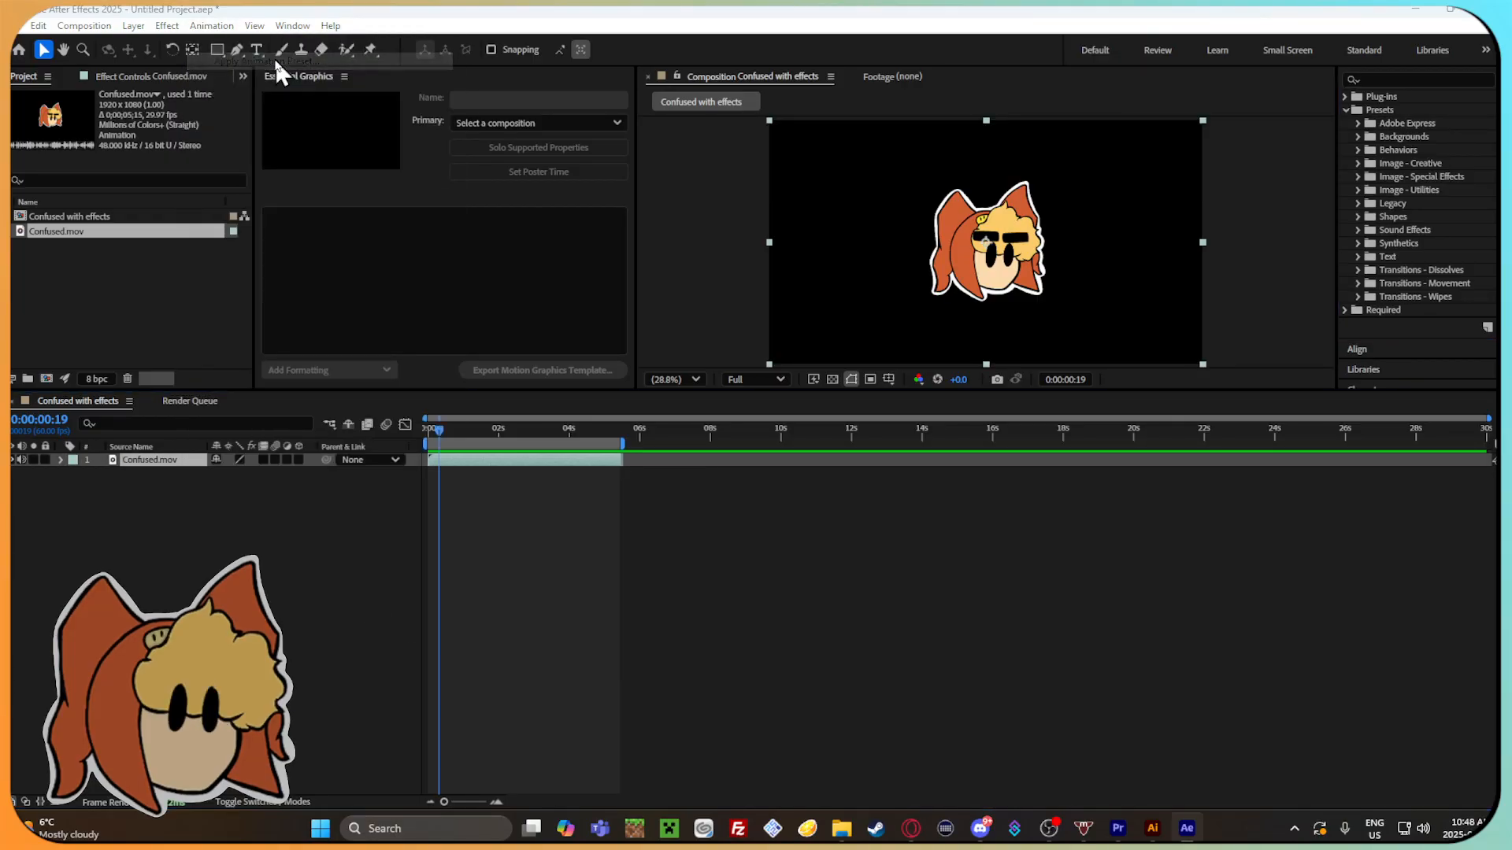
click(694, 427)
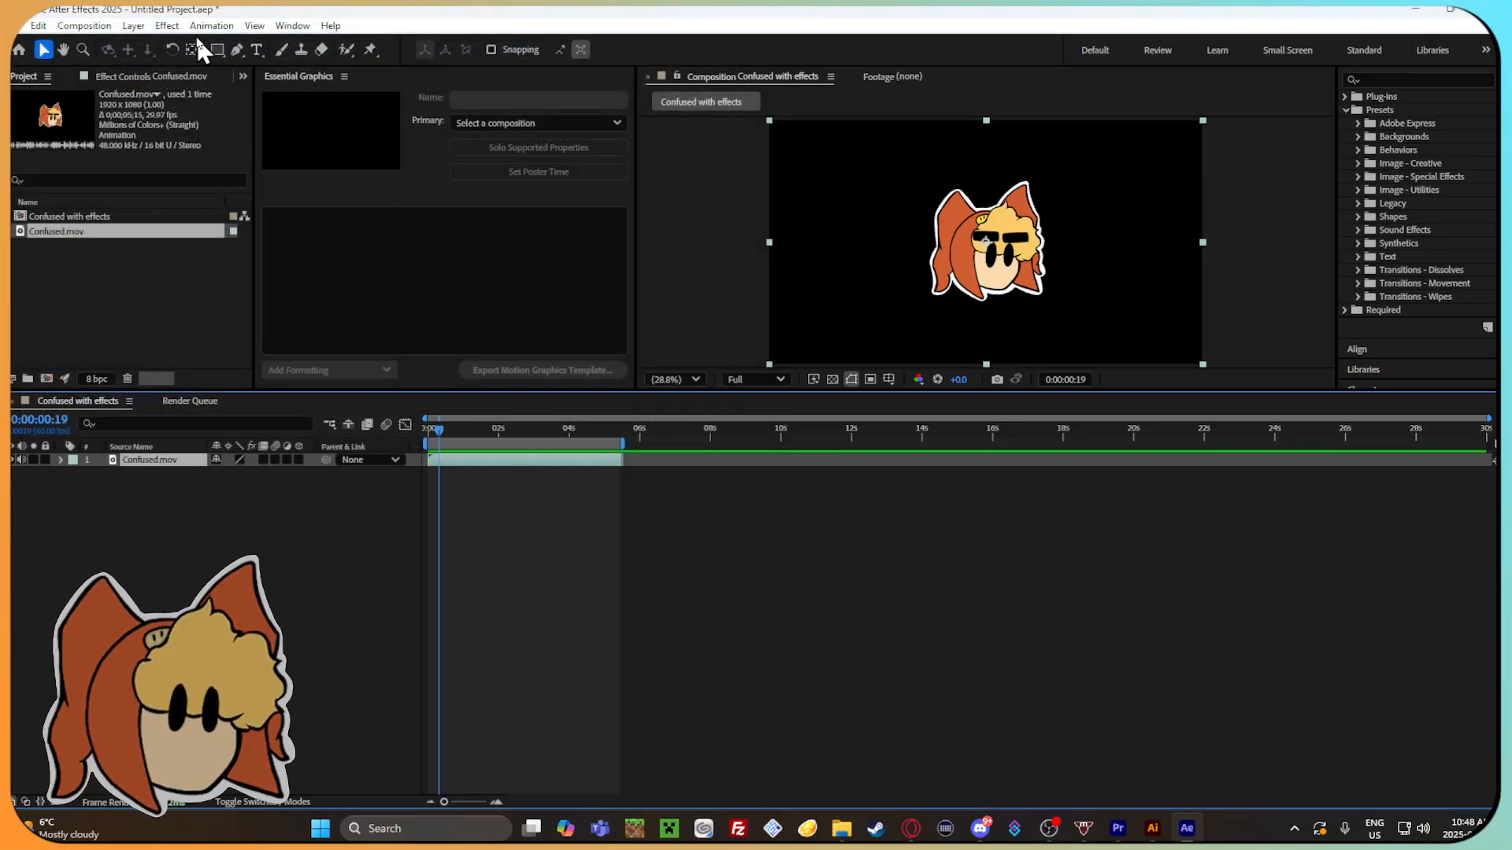
click(211, 25)
click(396, 97)
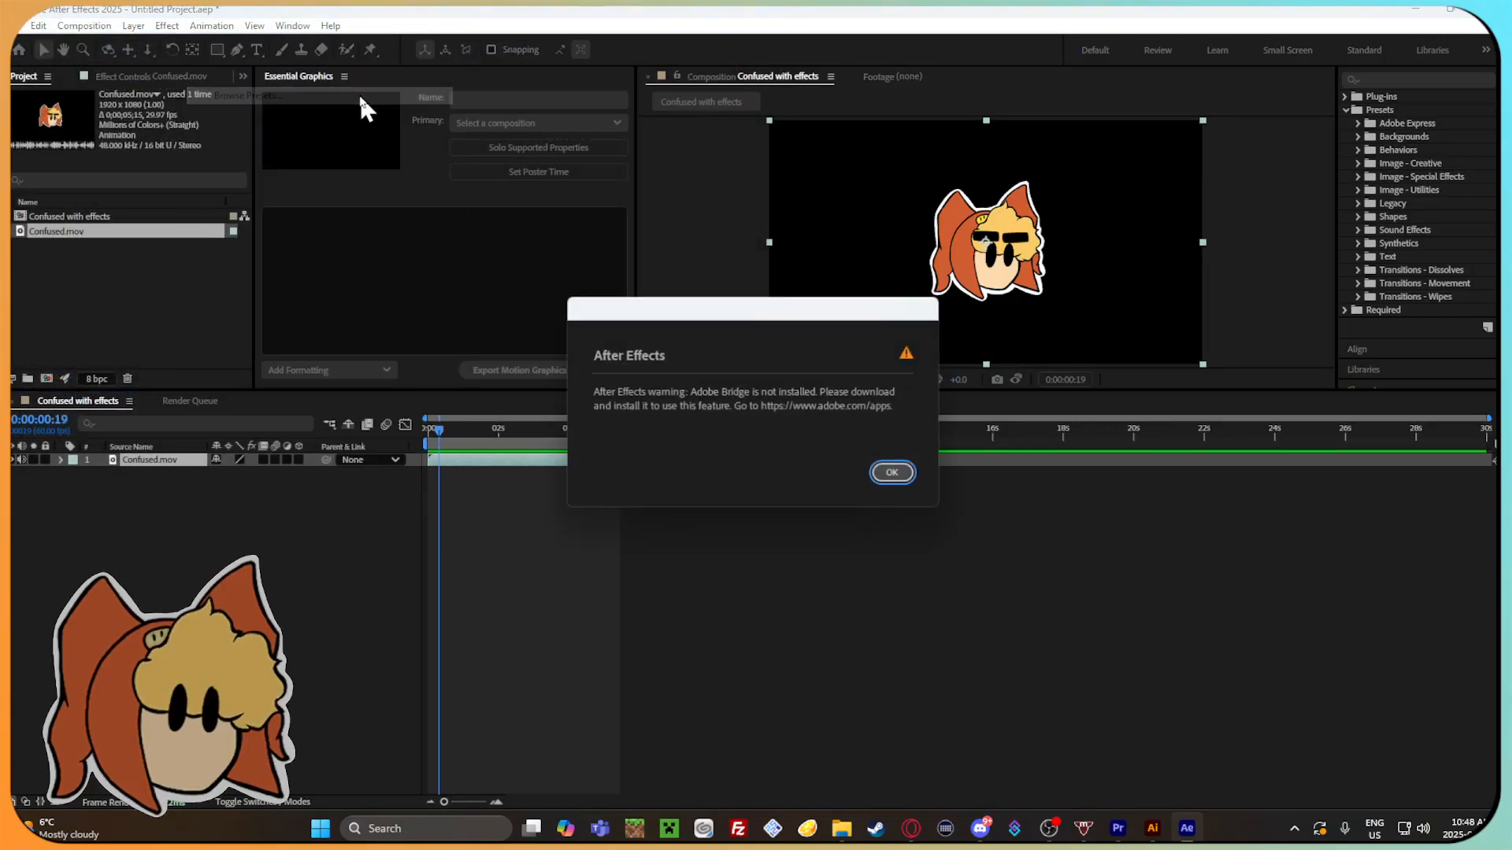
click(895, 473)
Start applying an animation preset to the Confused.mov layer and browse to the Editing files folder on drive B.
click(212, 25)
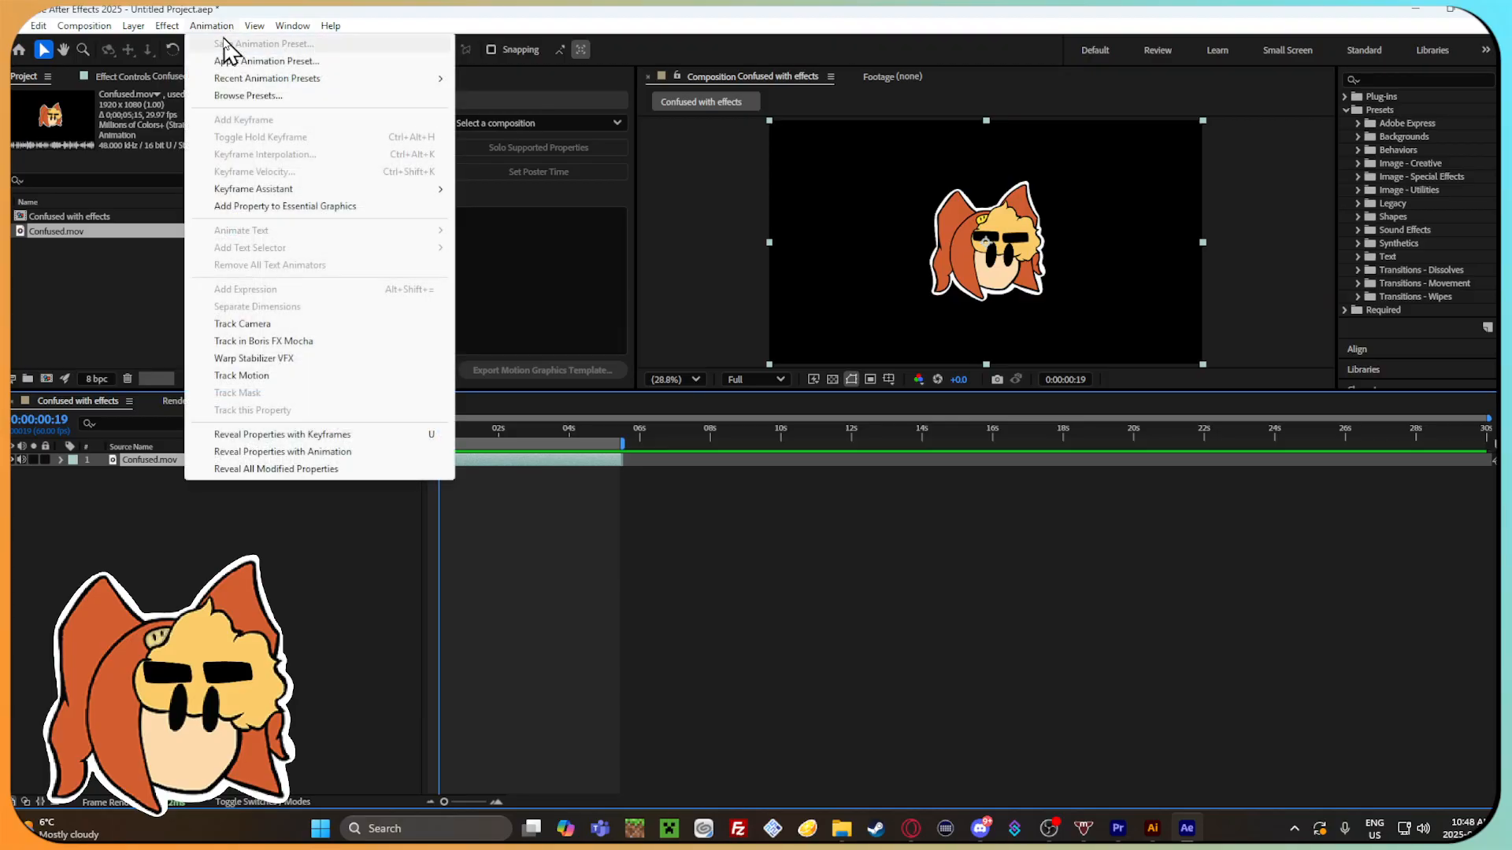
mouse_move(303, 193)
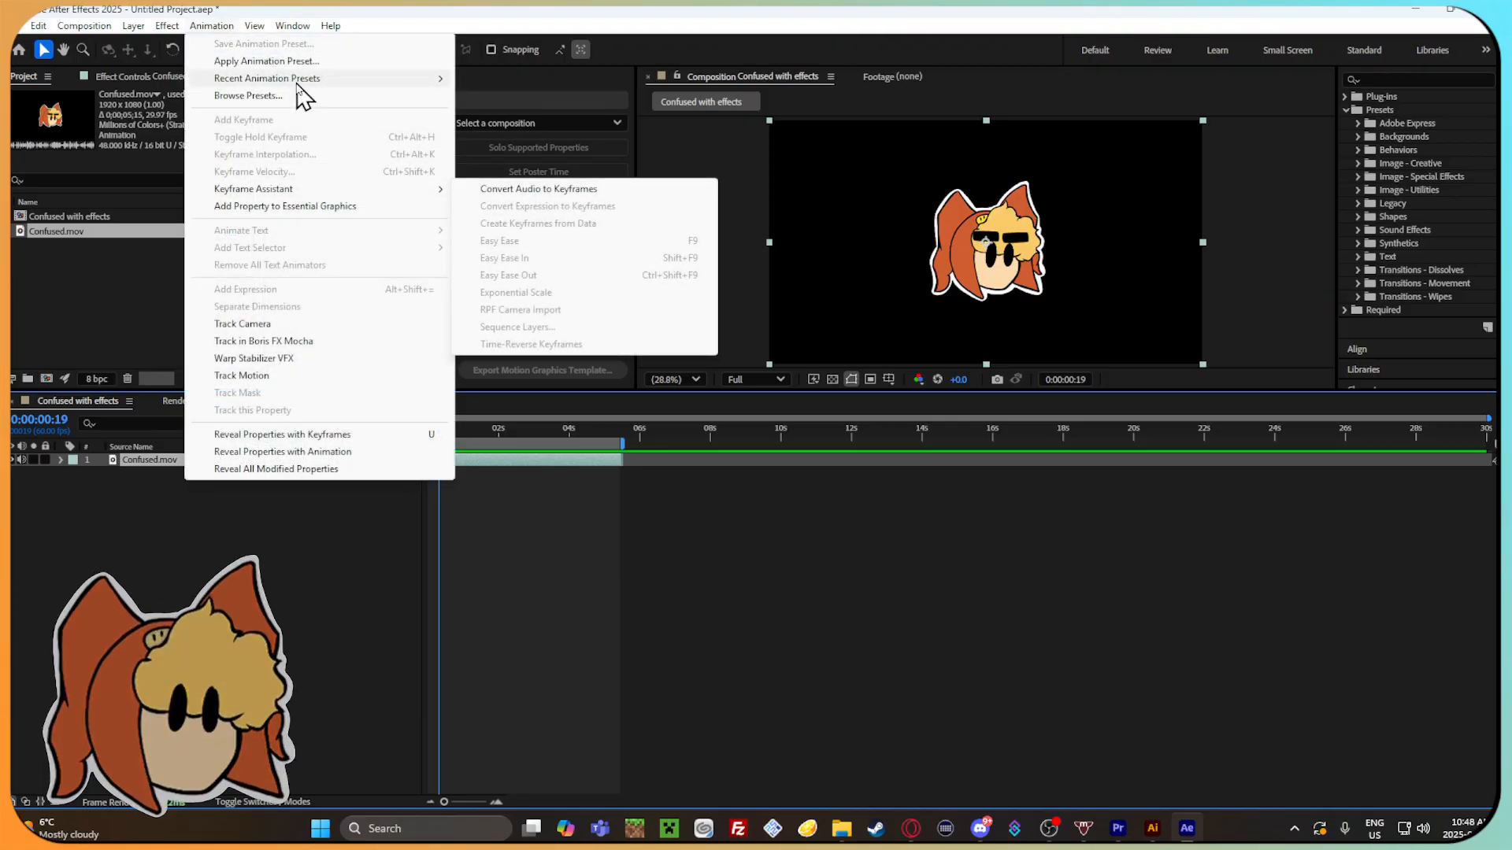
click(300, 63)
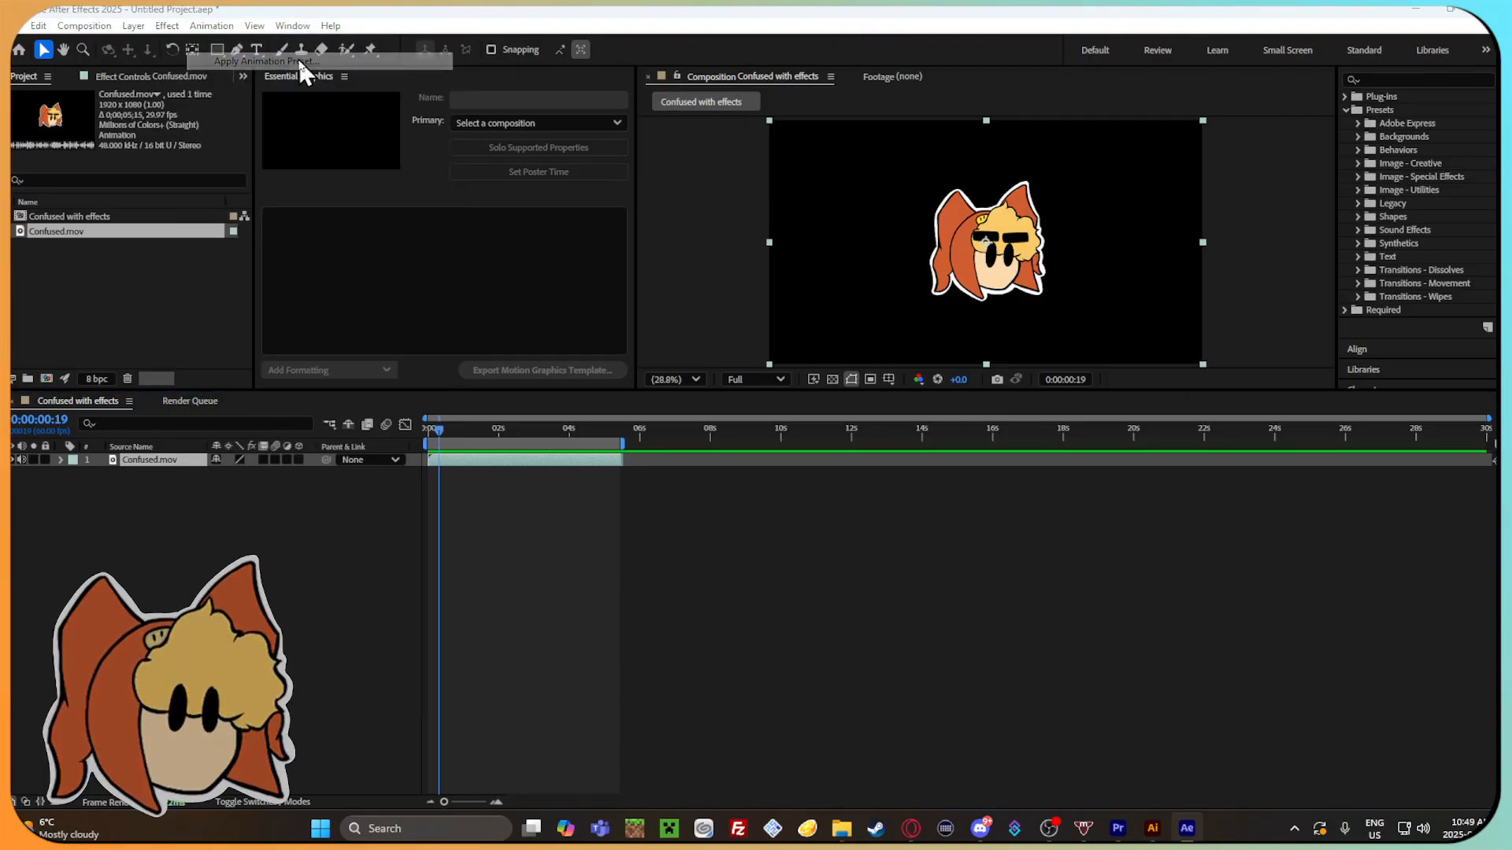
scroll(79, 299, up, 5)
scroll(78, 299, down, 10)
scroll(79, 300, up, 6)
scroll(82, 291, down, 4)
click(79, 264)
double_click(285, 246)
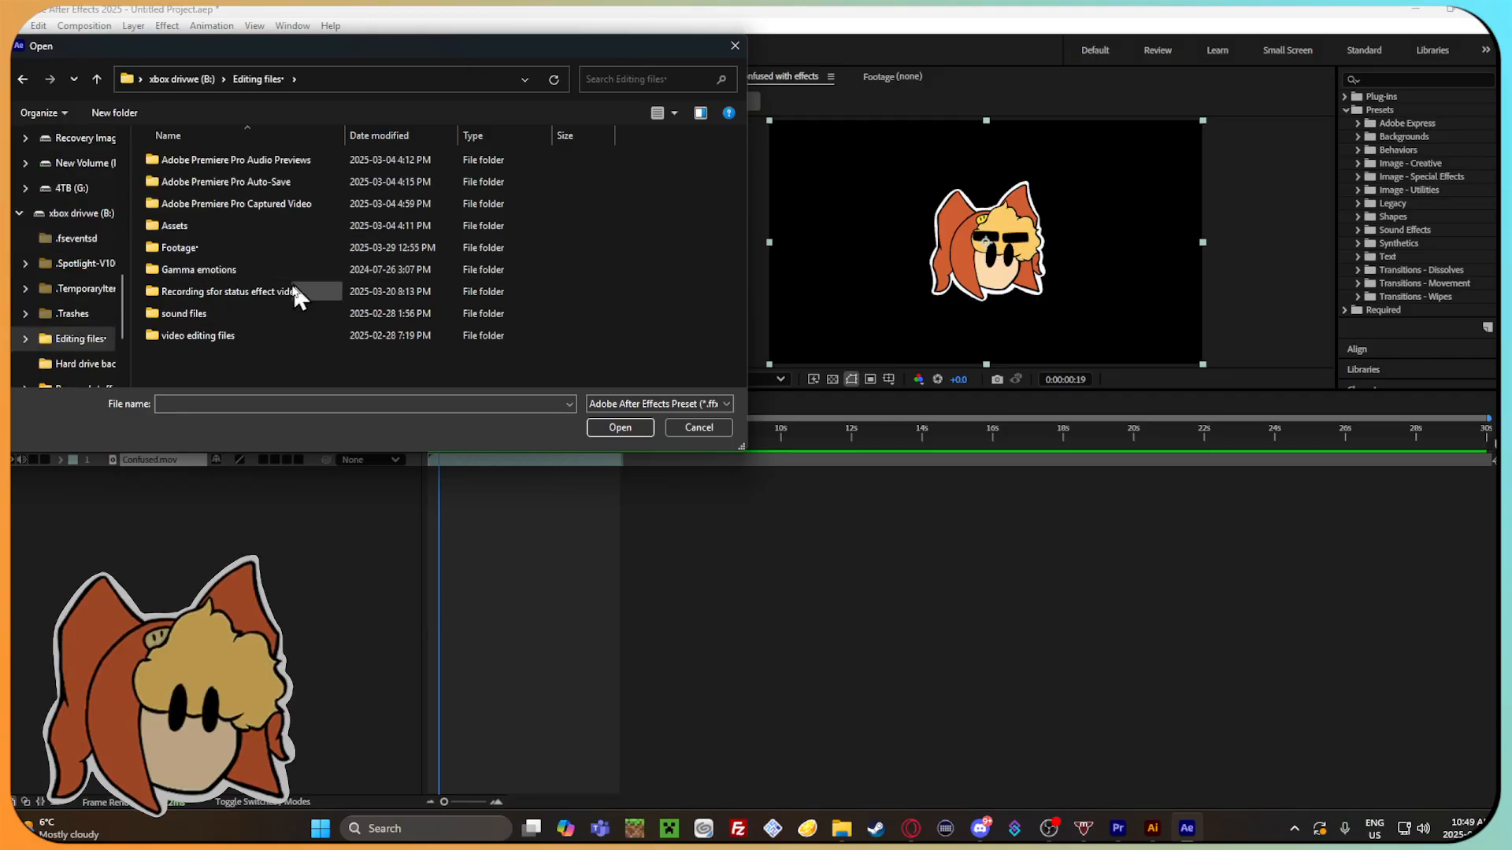
Apply the Squash and Stretch.ffx preset from the AFter effect effects folder inside After effects files to the Confused.mov layer.
double_click(278, 333)
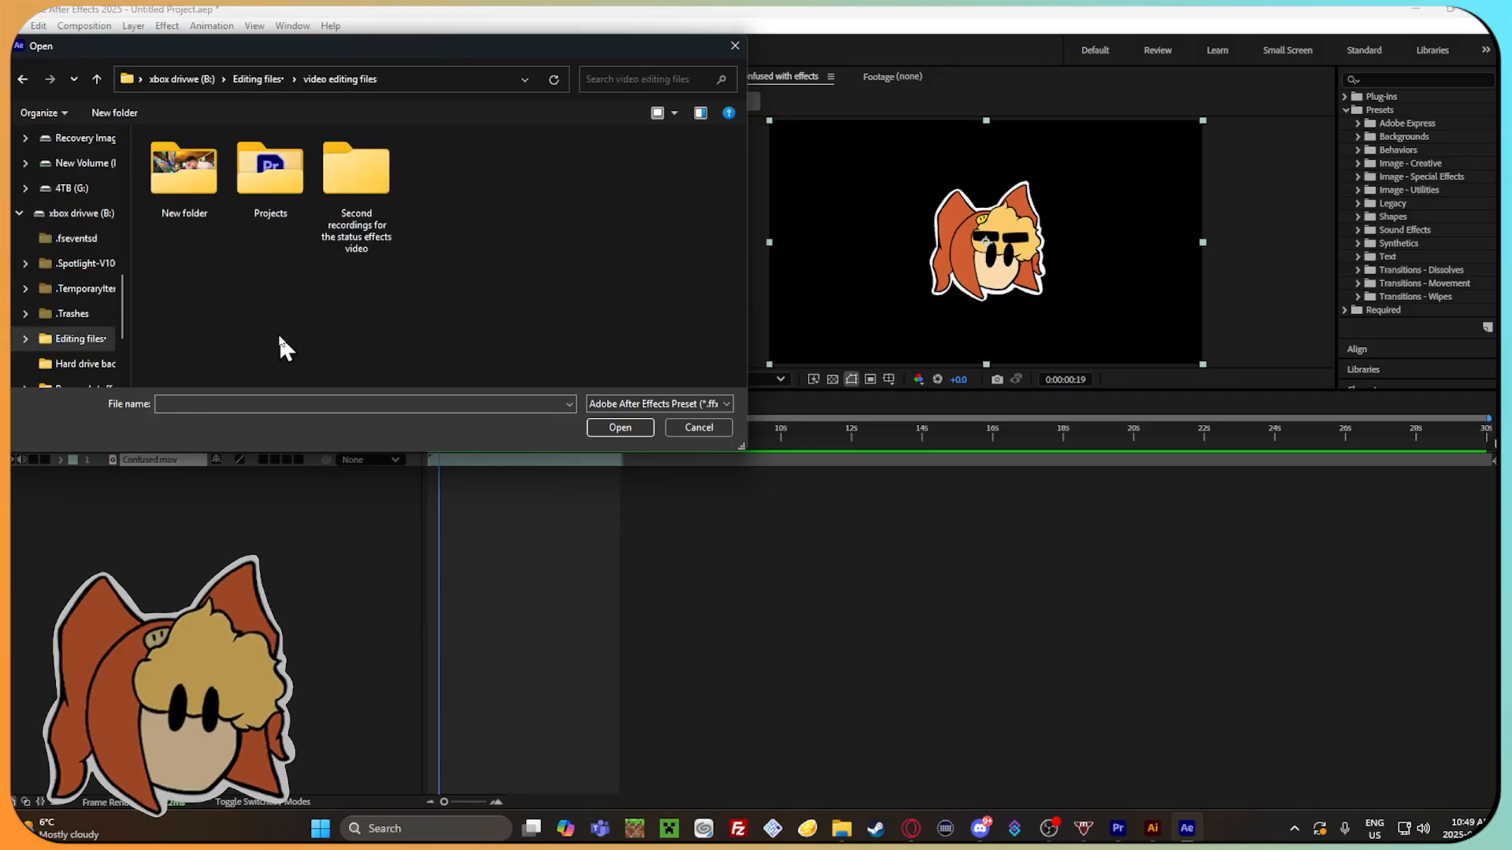
double_click(276, 199)
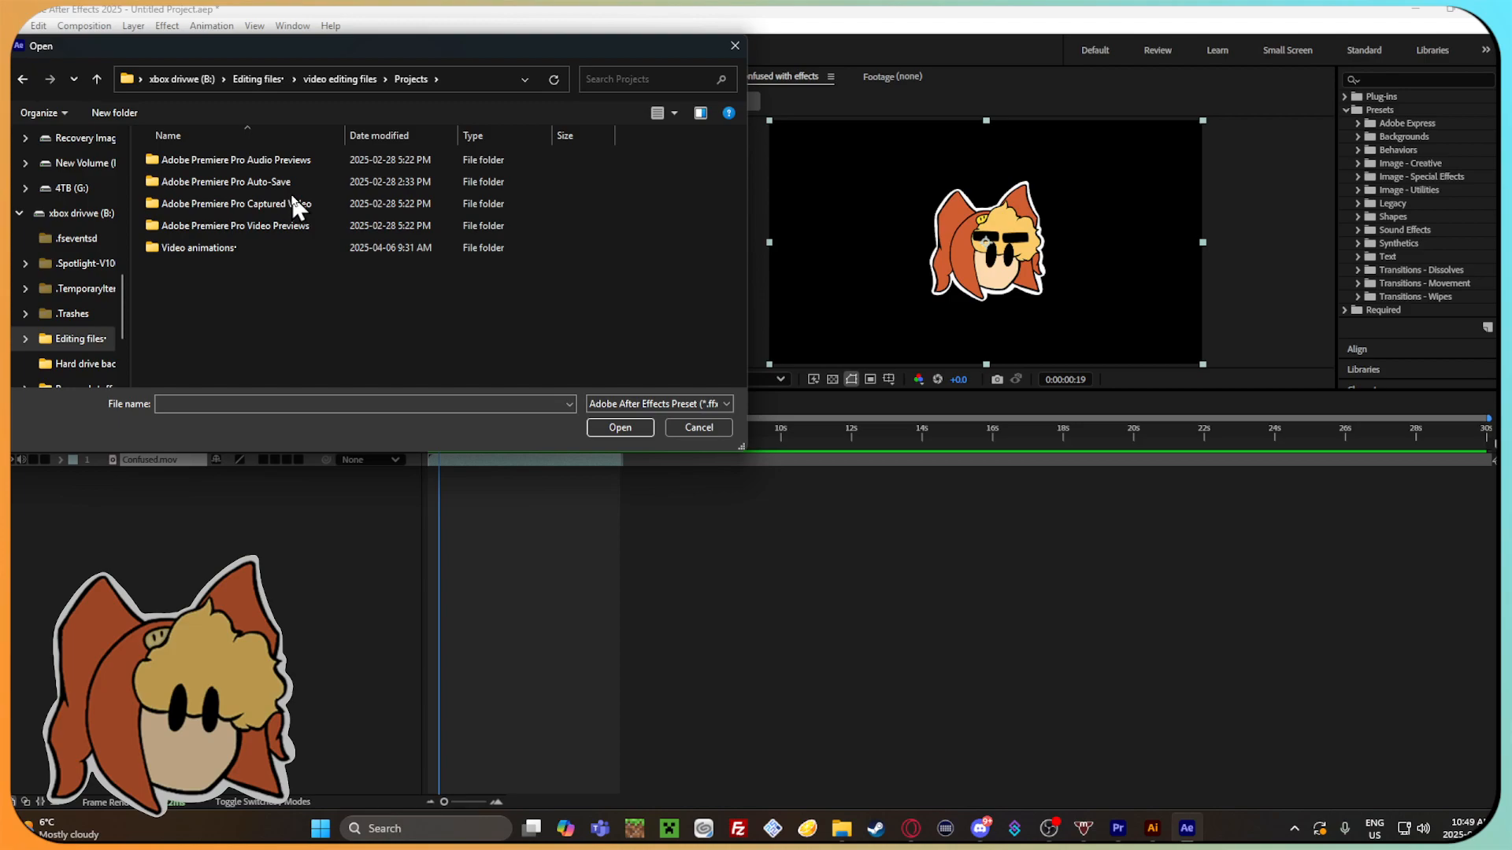
click(359, 245)
double_click(359, 246)
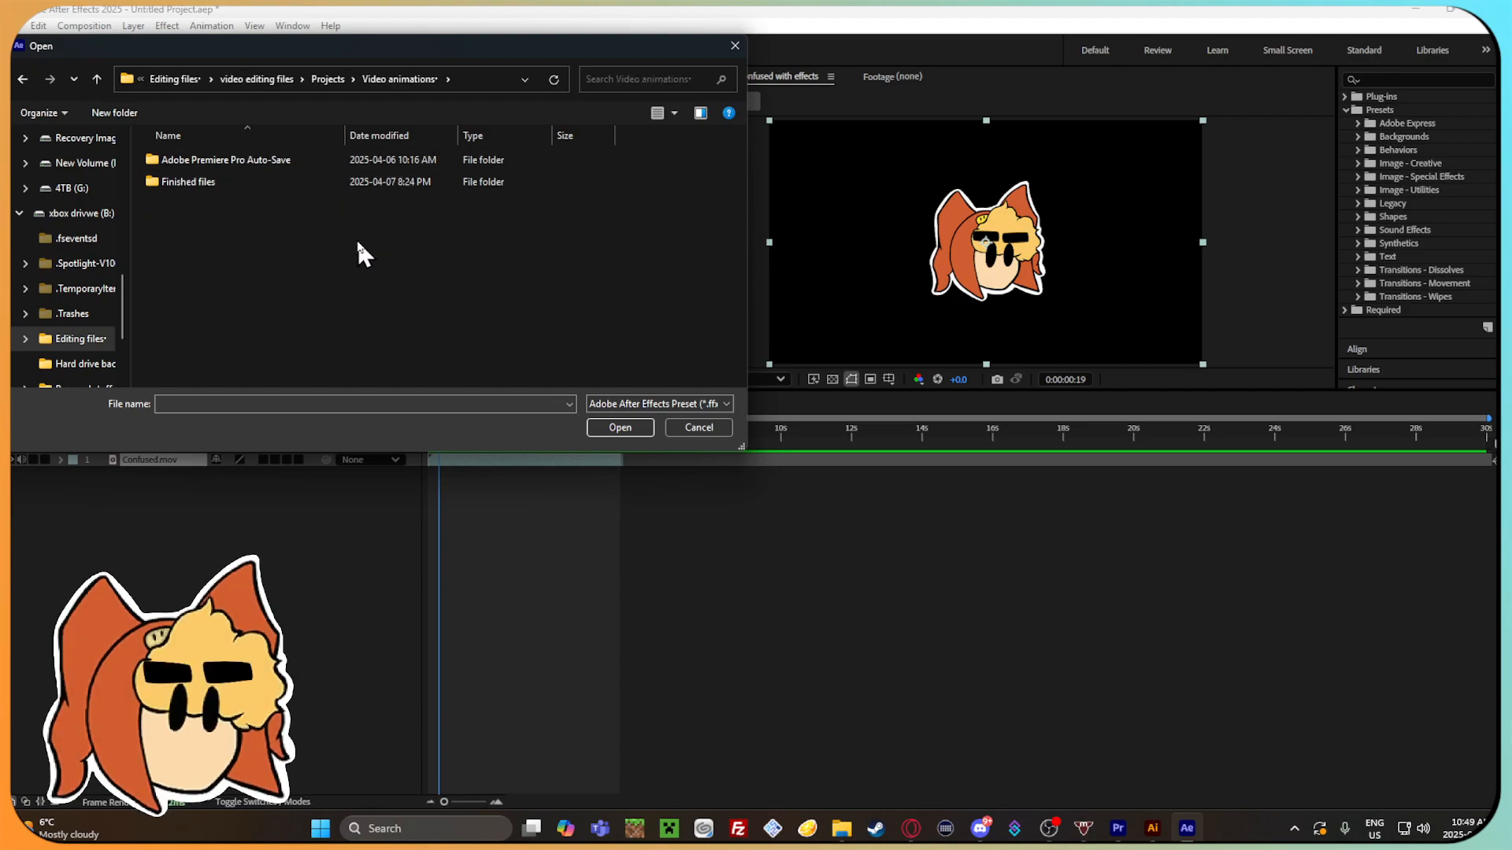
double_click(314, 179)
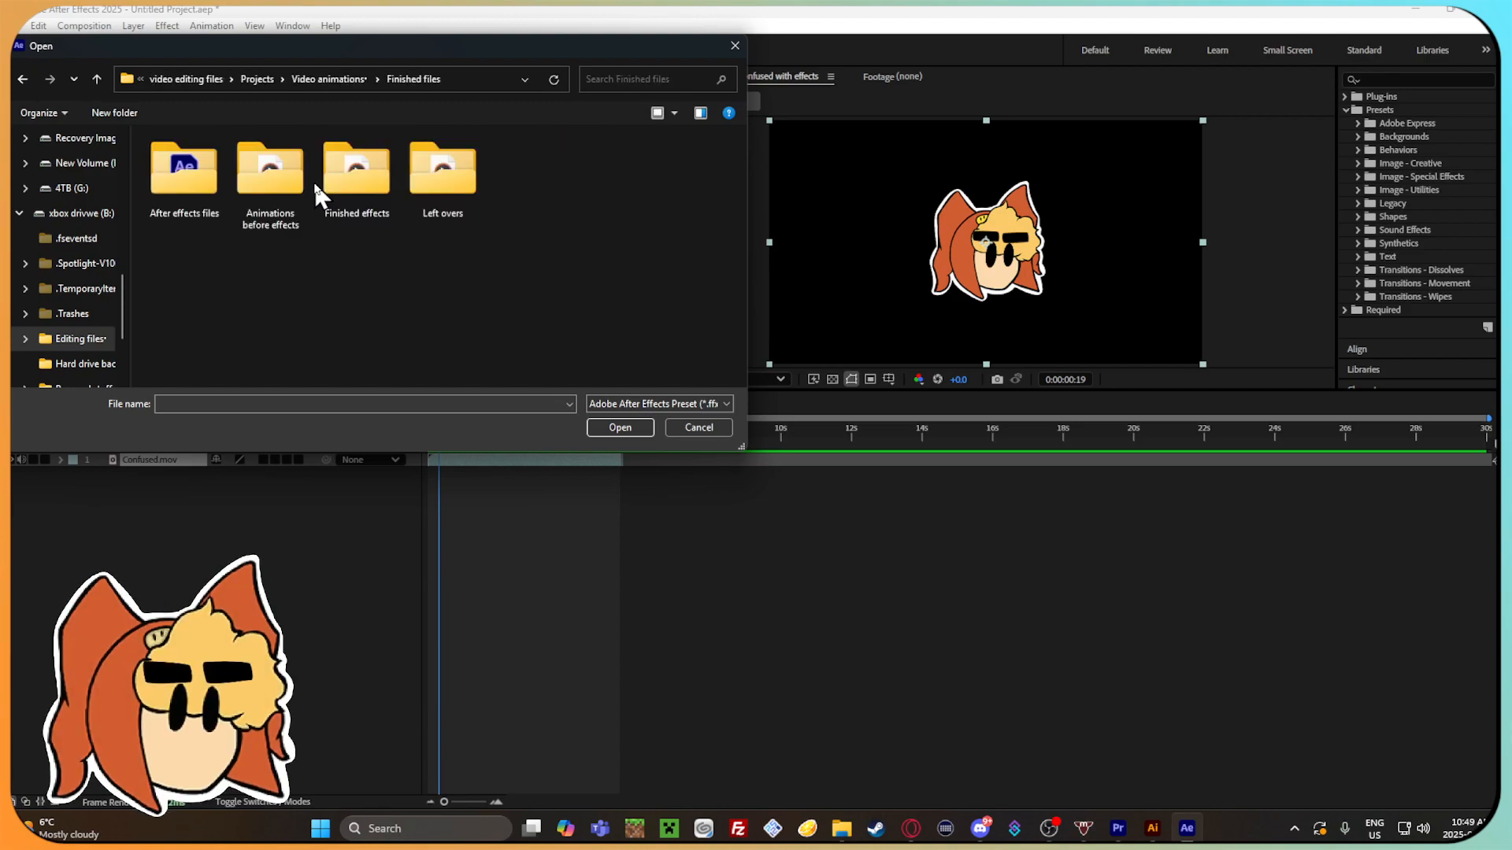
double_click(214, 177)
click(23, 79)
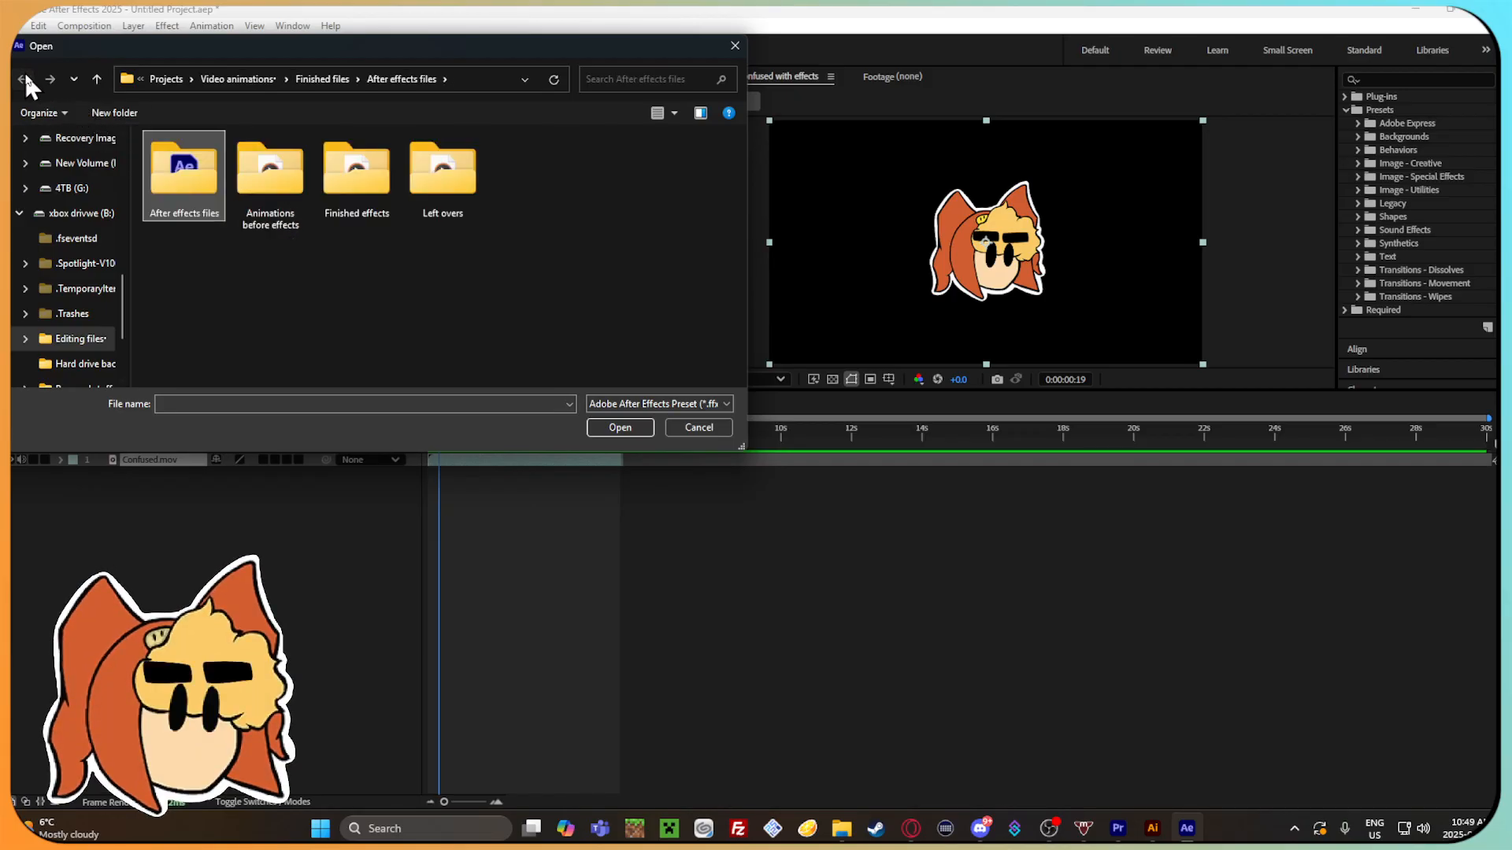
double_click(209, 167)
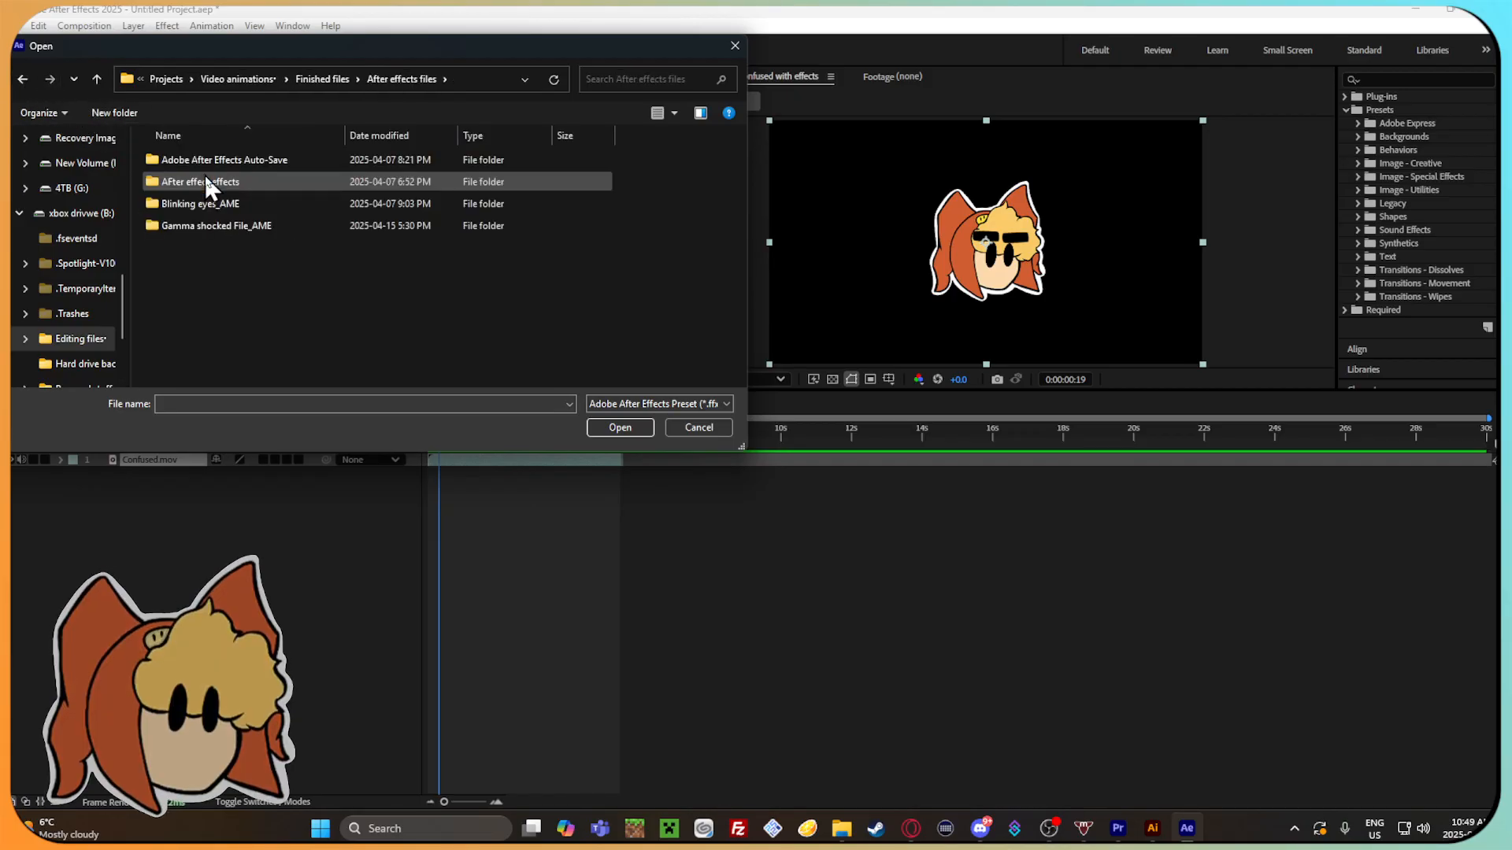
double_click(272, 181)
click(260, 182)
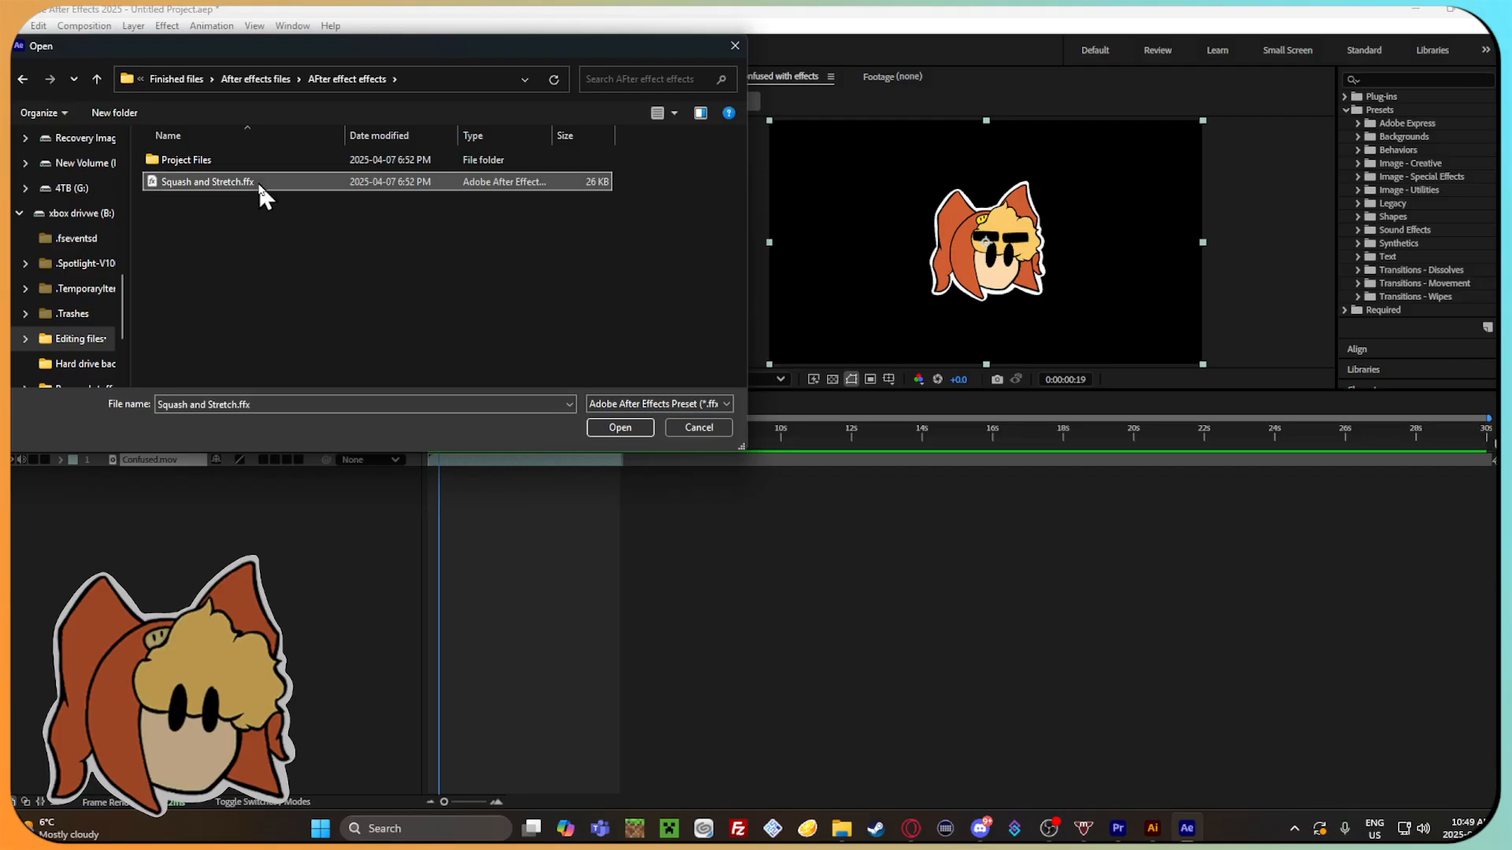
click(619, 428)
drag(446, 433, 526, 430)
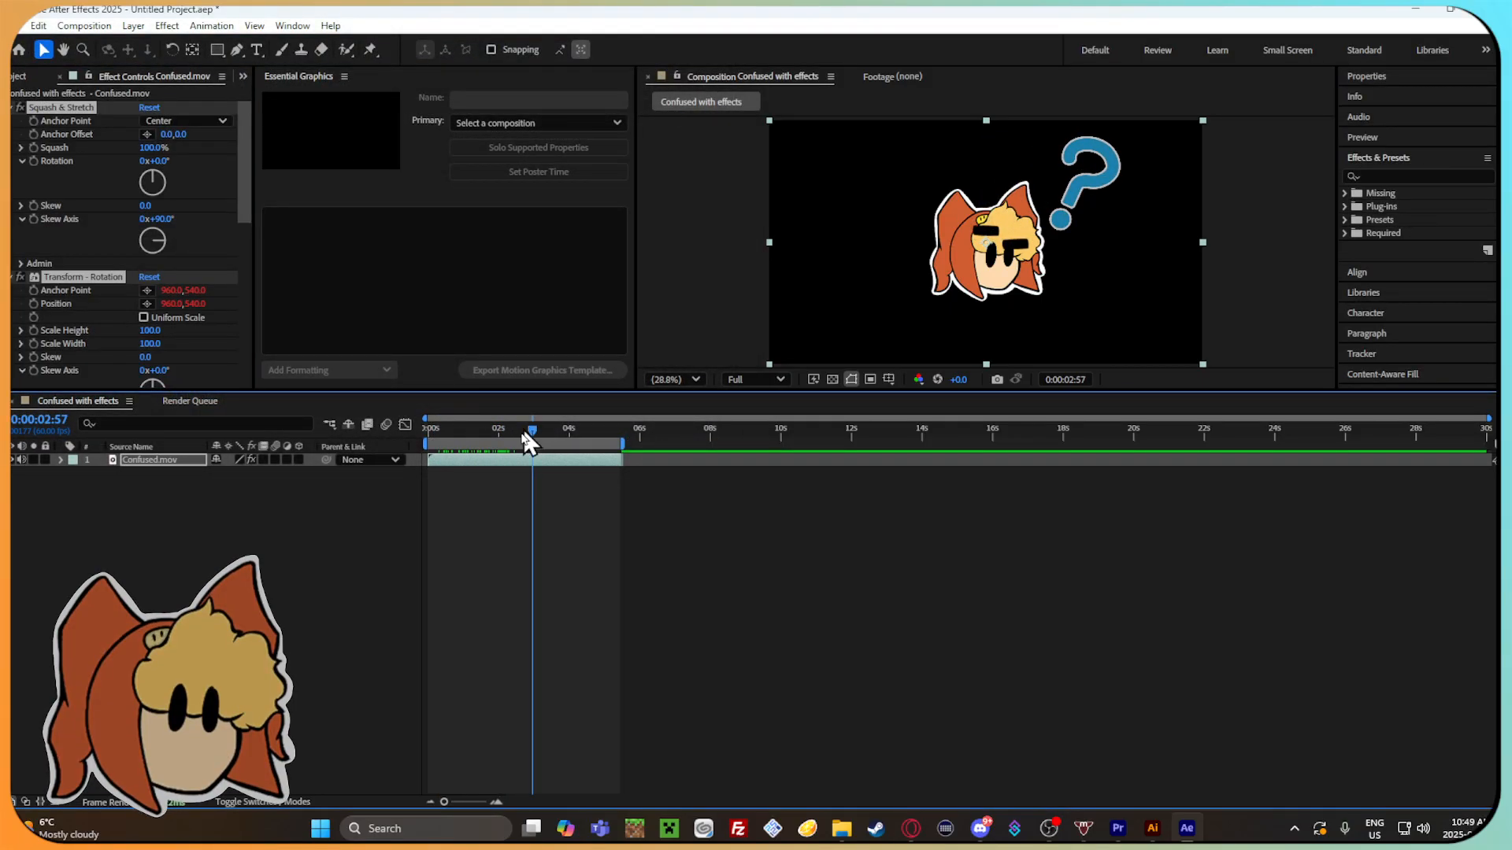
click(911, 827)
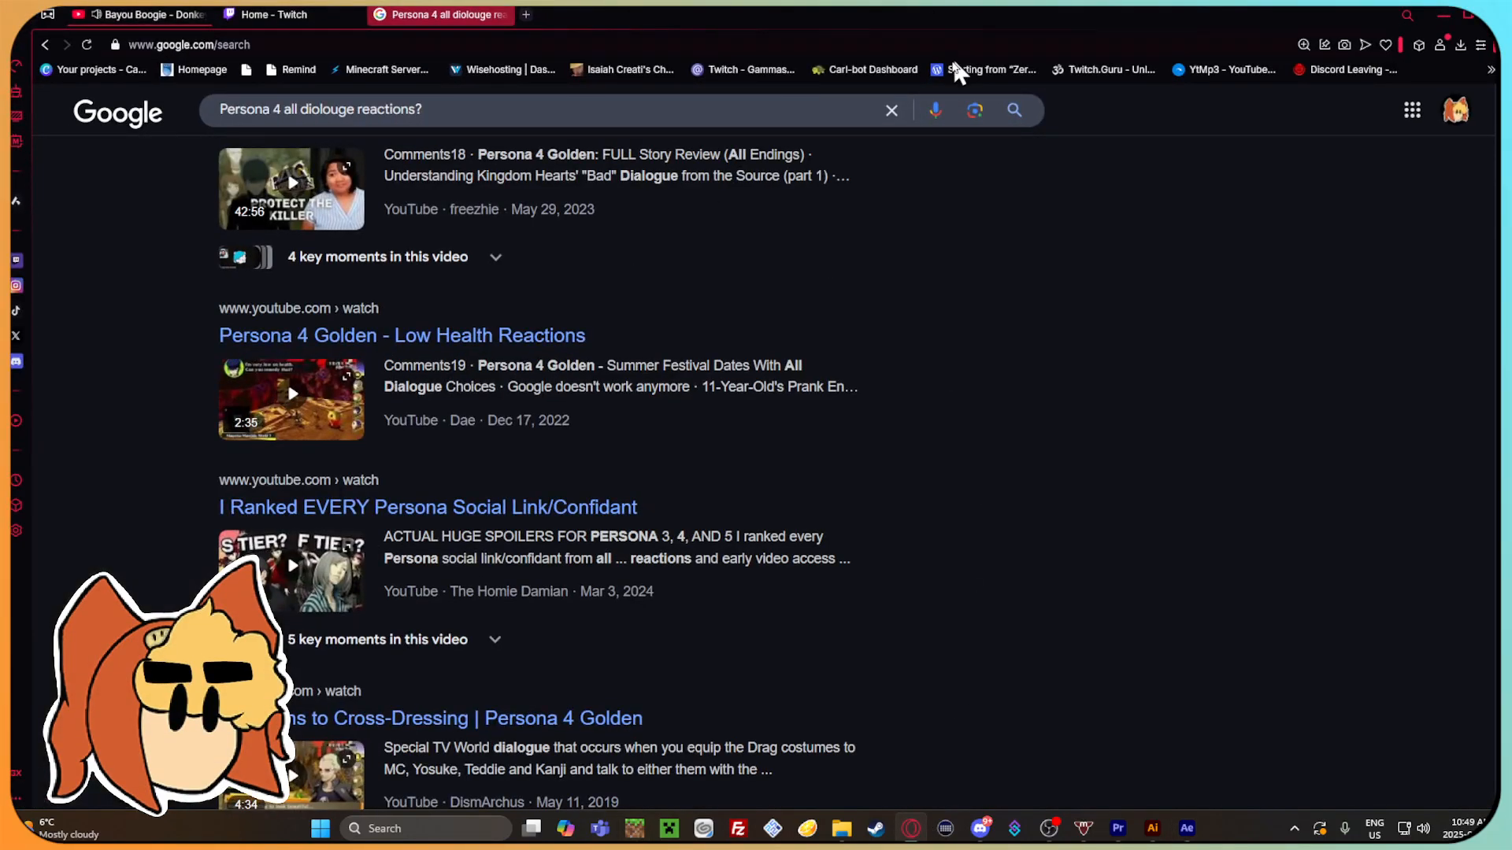
click(891, 110)
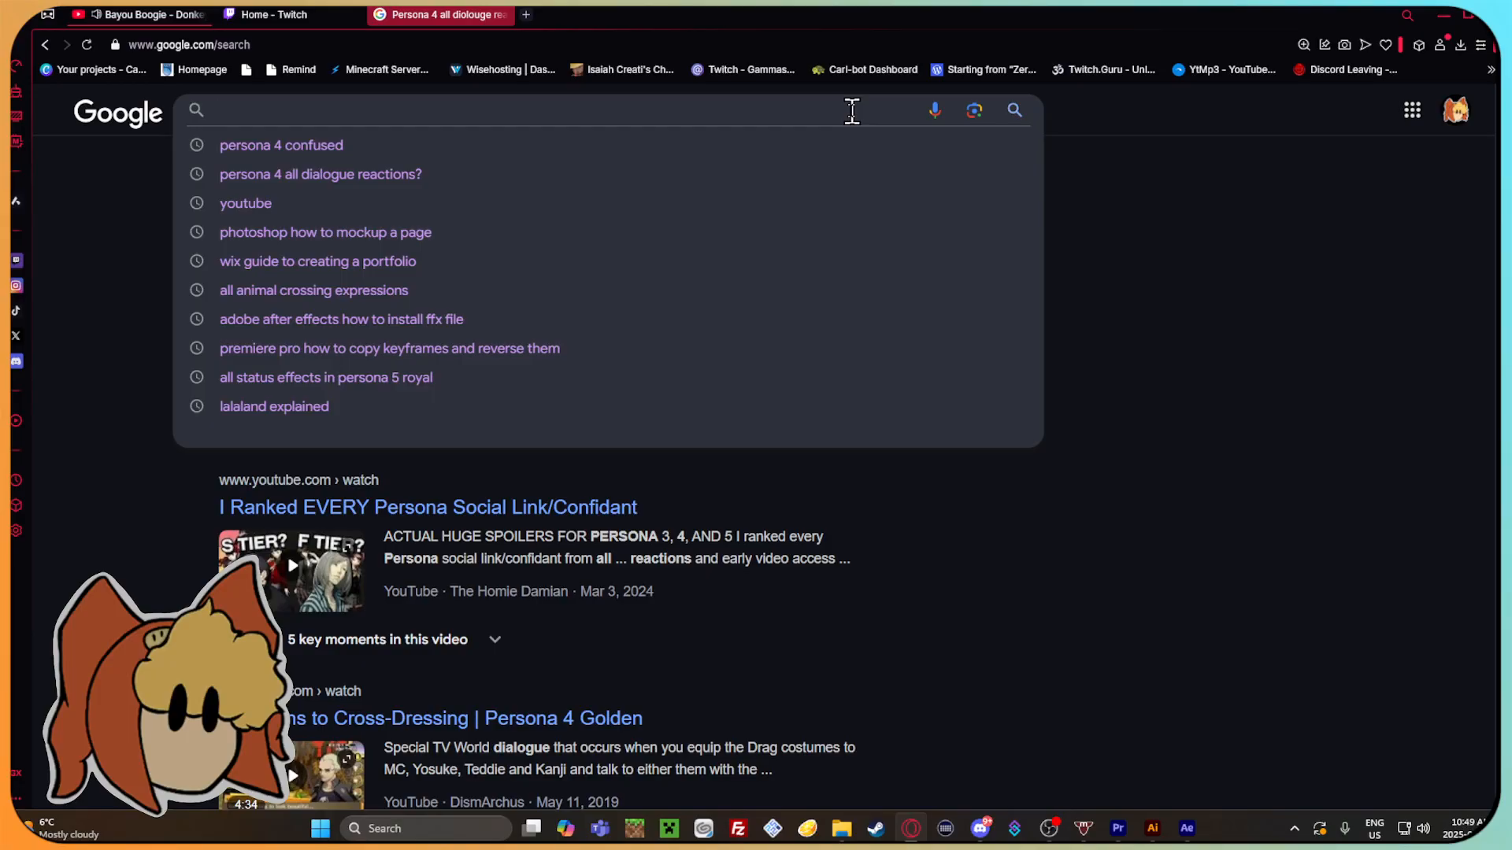
click(1182, 835)
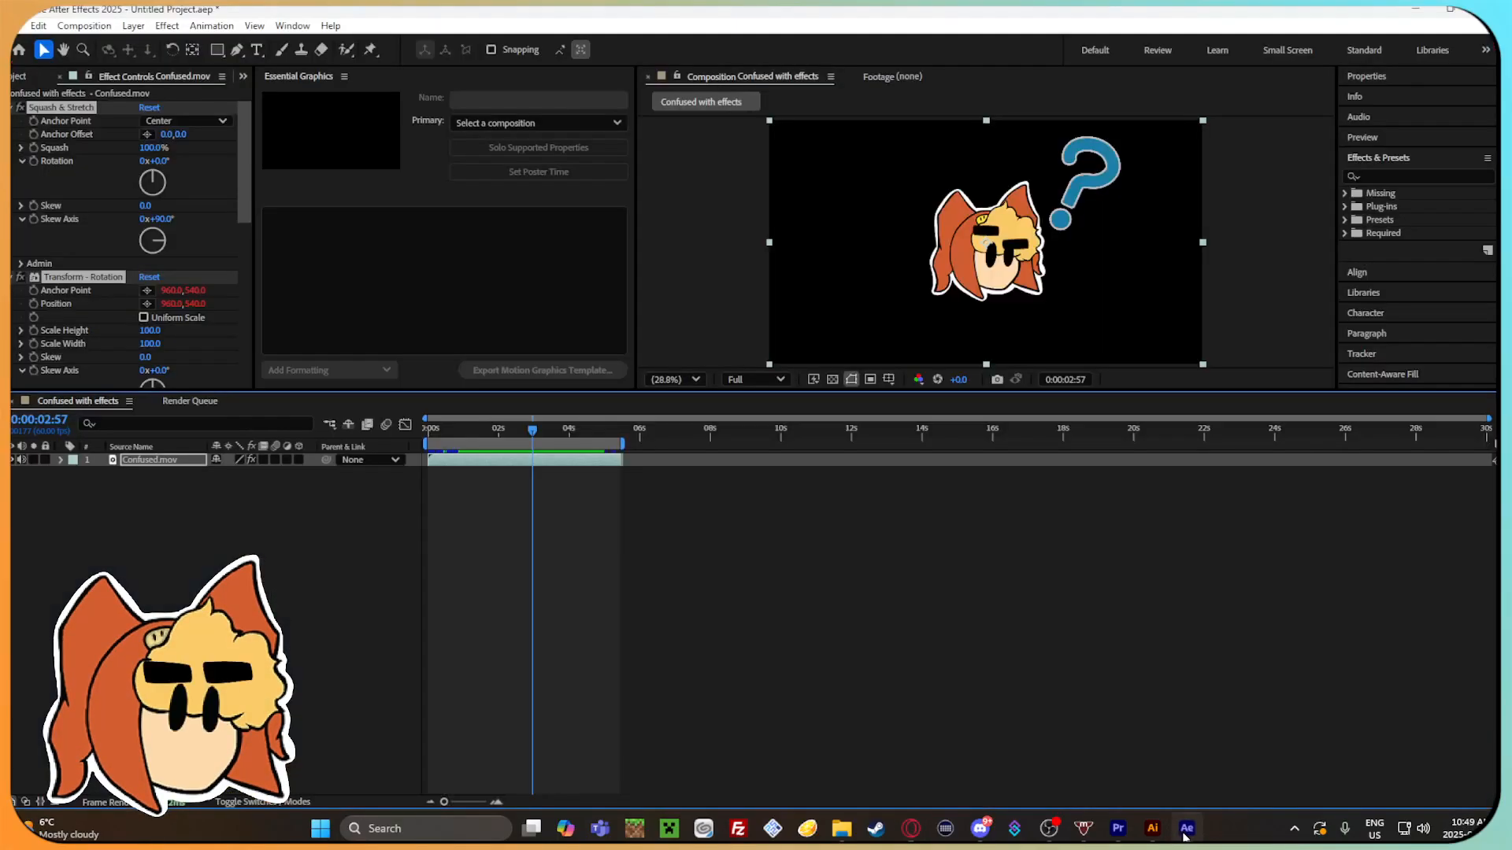
Try animating the effect's Squash property with a keyframe at 0:00:03:00 and a value of about 107% at 0:00:00:09.
mouse_move(532, 432)
mouse_down()
mouse_move(441, 425)
mouse_move(555, 438)
mouse_move(533, 438)
mouse_up()
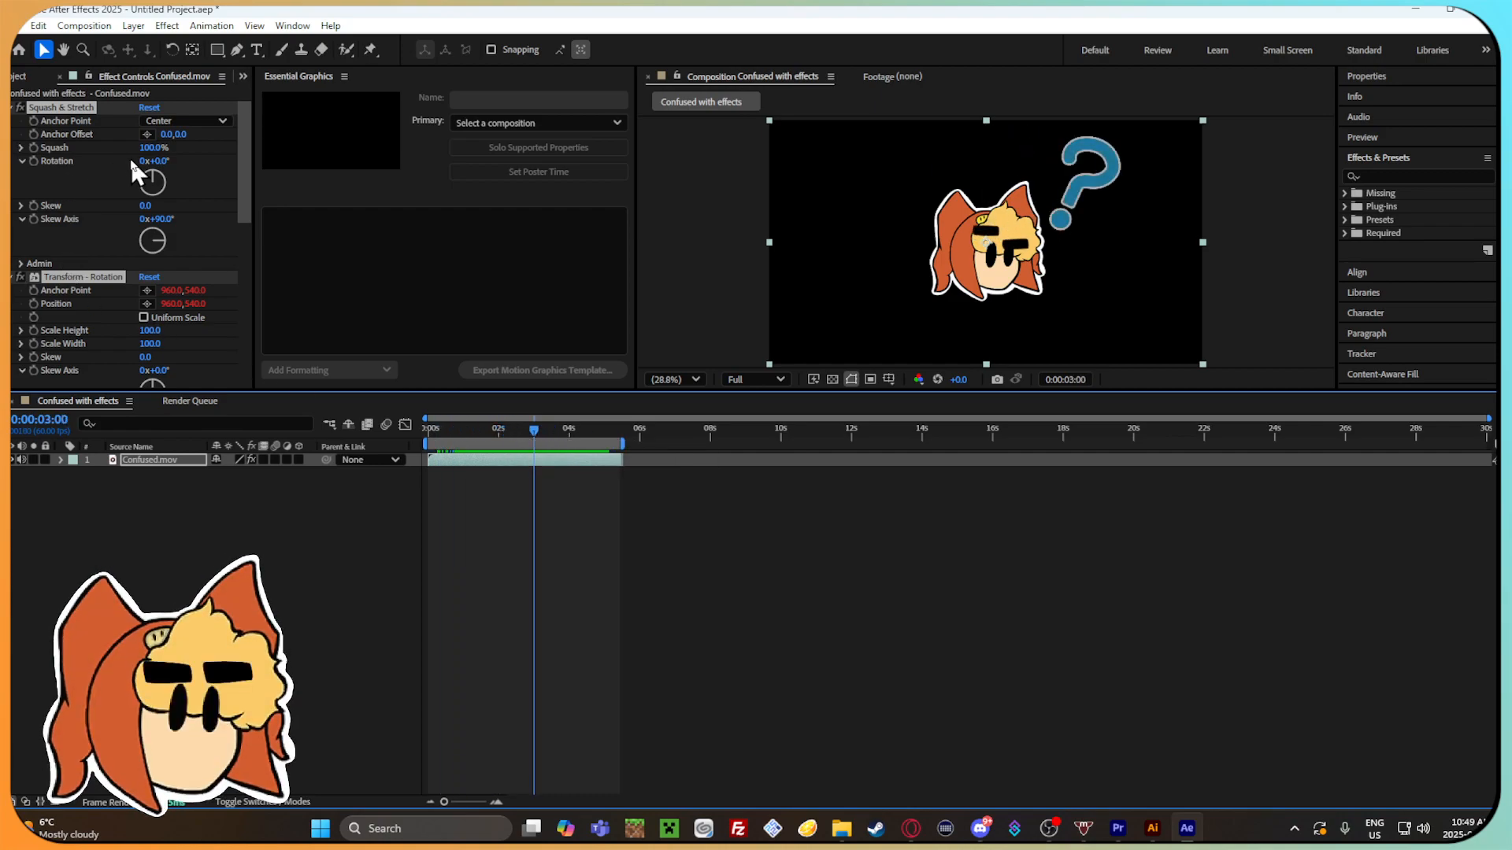
click(34, 148)
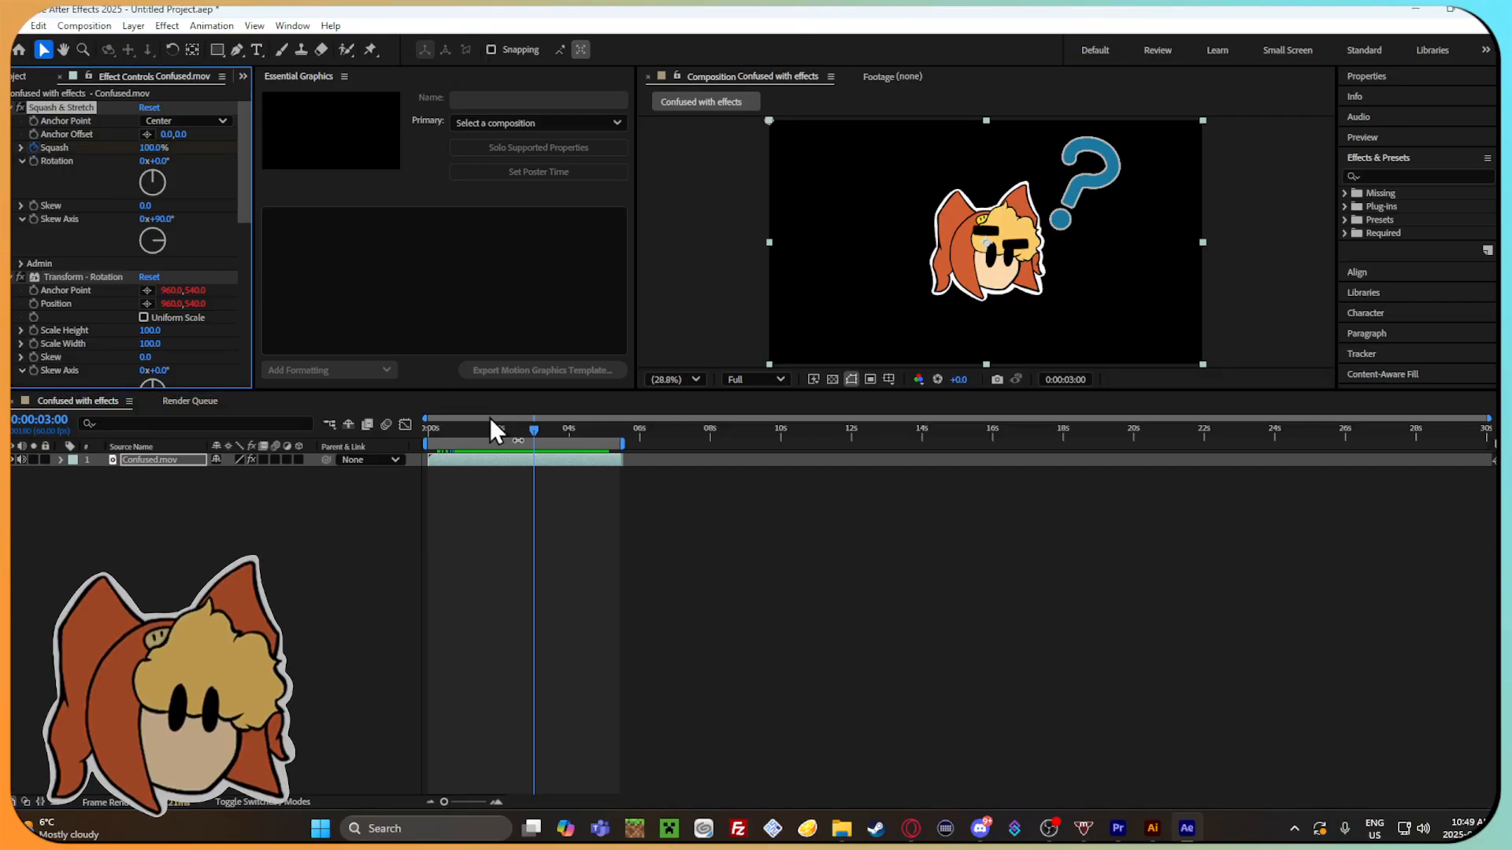
drag(534, 438, 463, 441)
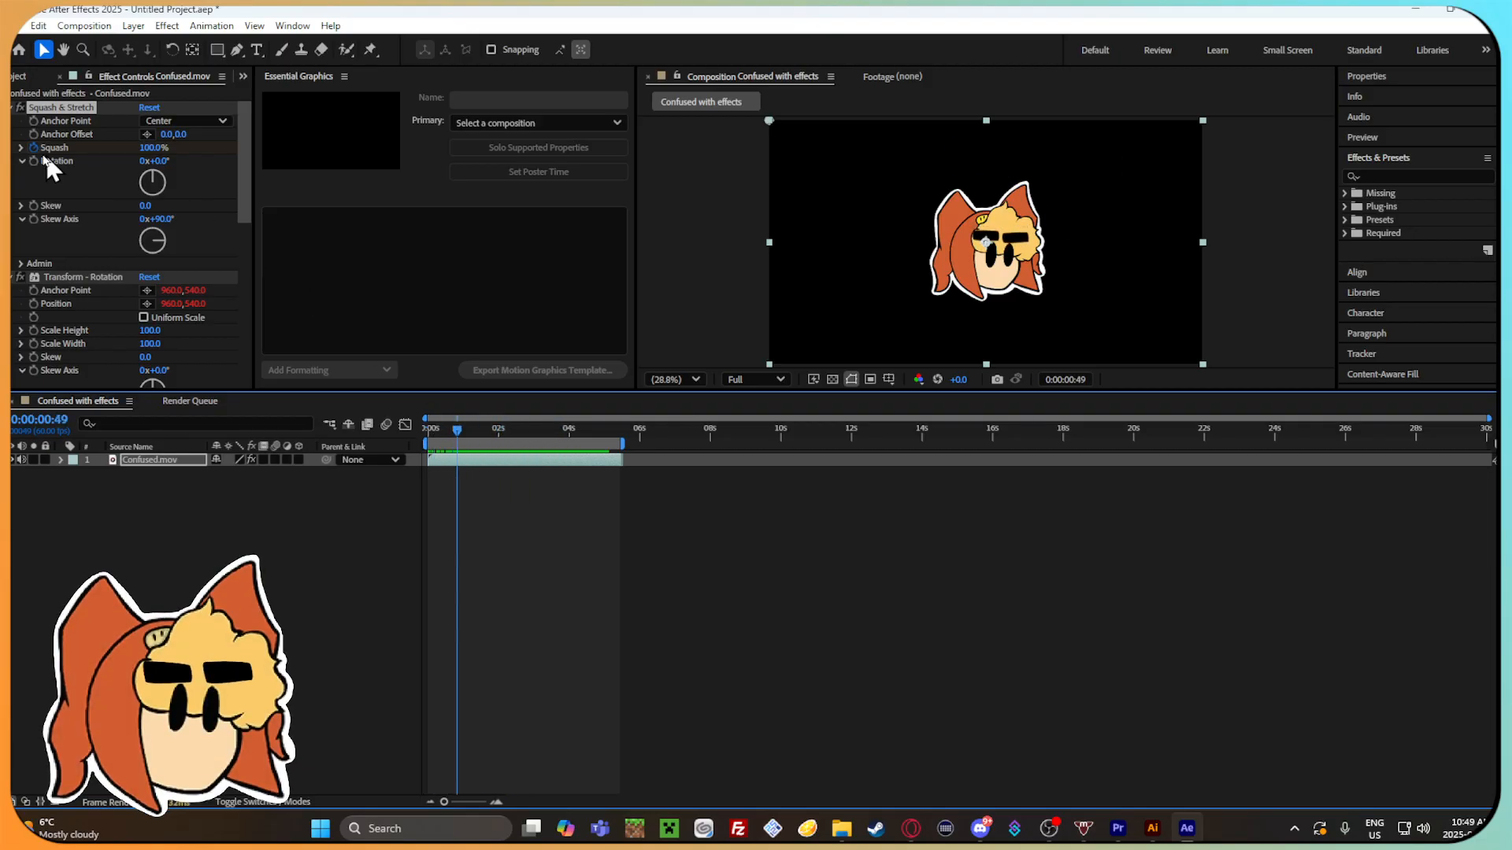
click(20, 147)
drag(447, 433, 433, 432)
drag(139, 177, 143, 177)
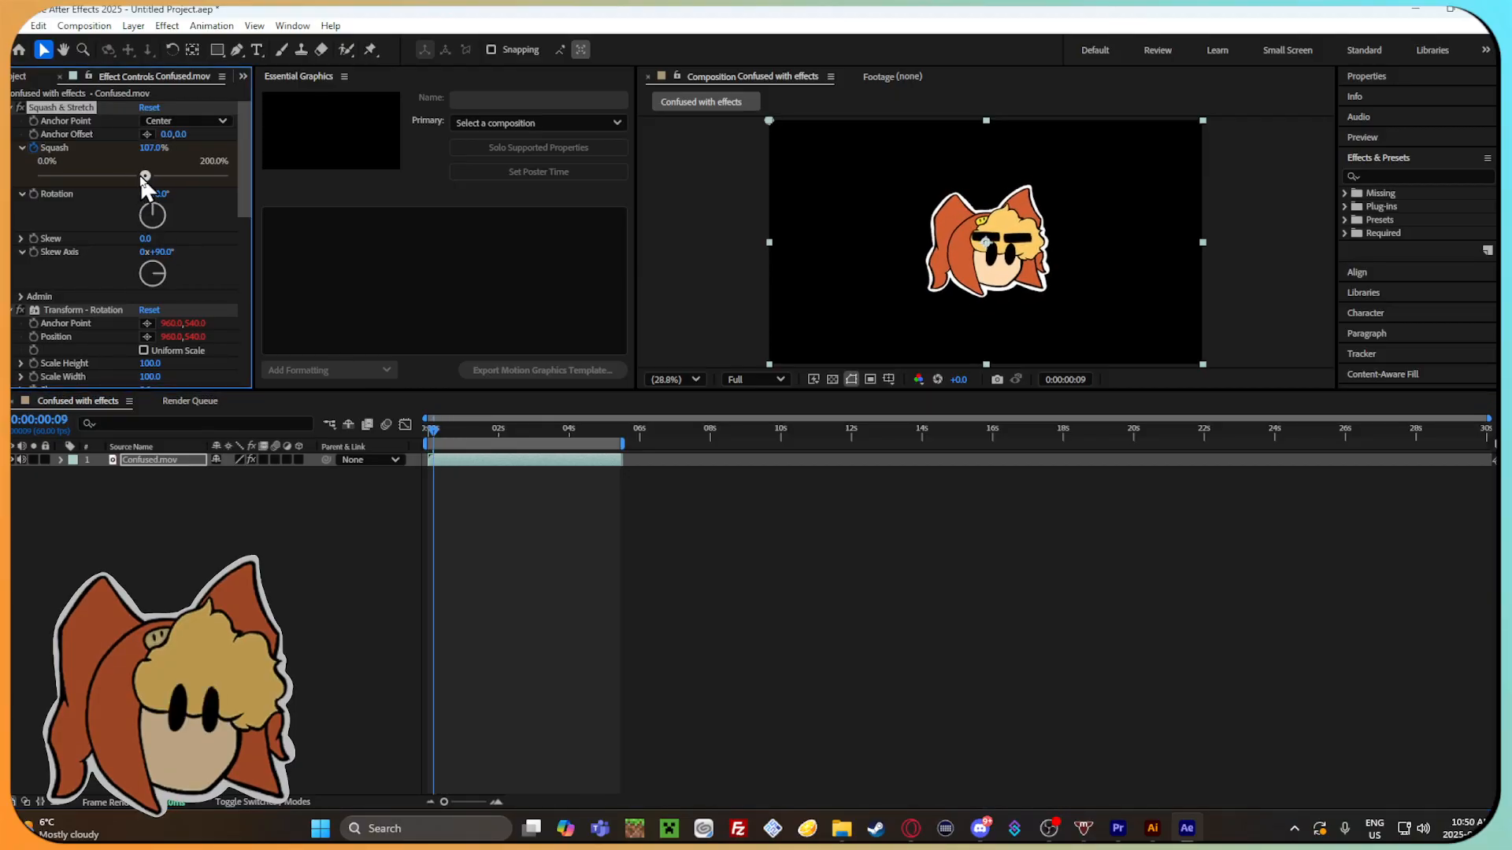
Preview the trial squash with a lower Squash value and undo the Squash keyframe changes.
click(436, 435)
key(space)
drag(146, 182, 132, 180)
drag(511, 432, 550, 437)
key(ctrl+z)
key(ctrl+z)
key(ctrl+z)
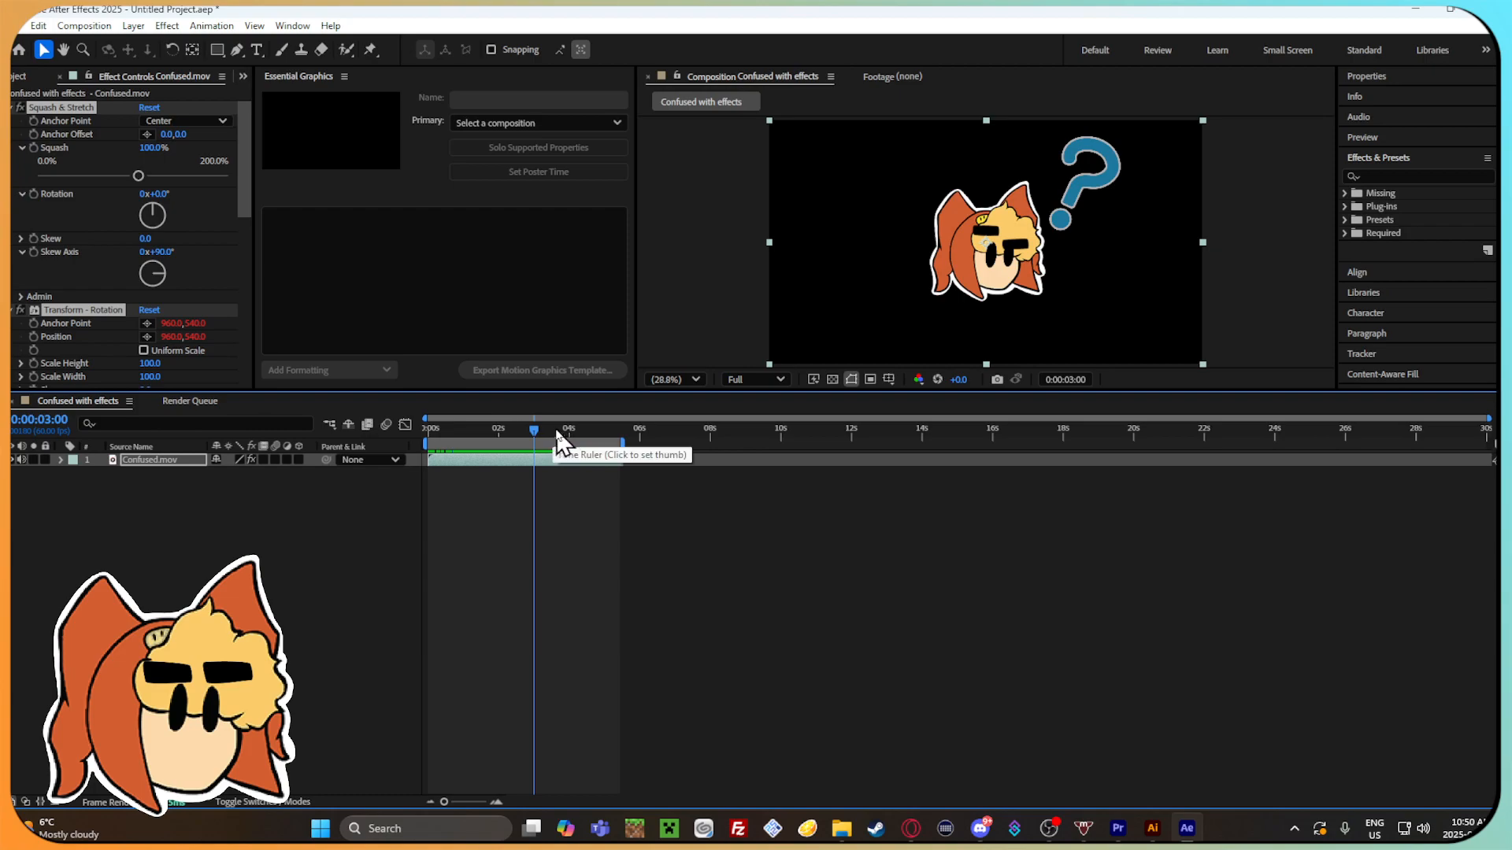
Keyframe Squash from 0:00:00:00, lowering it to about 95.6% shortly after 0:00:01:33 and raising it to 107.8% at 0:00:02:12.
click(474, 431)
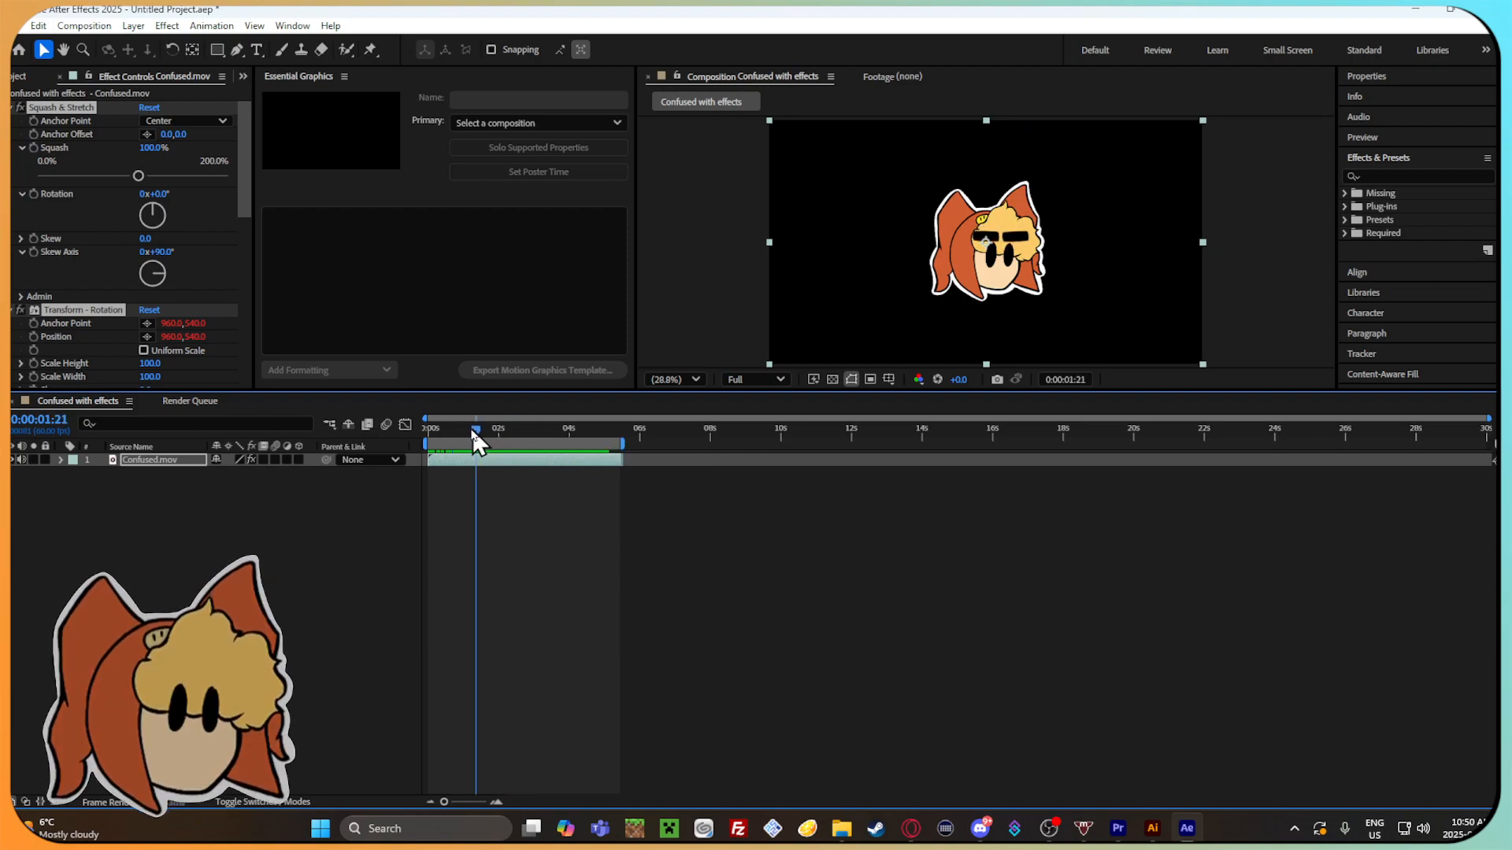
click(33, 148)
drag(429, 429, 465, 429)
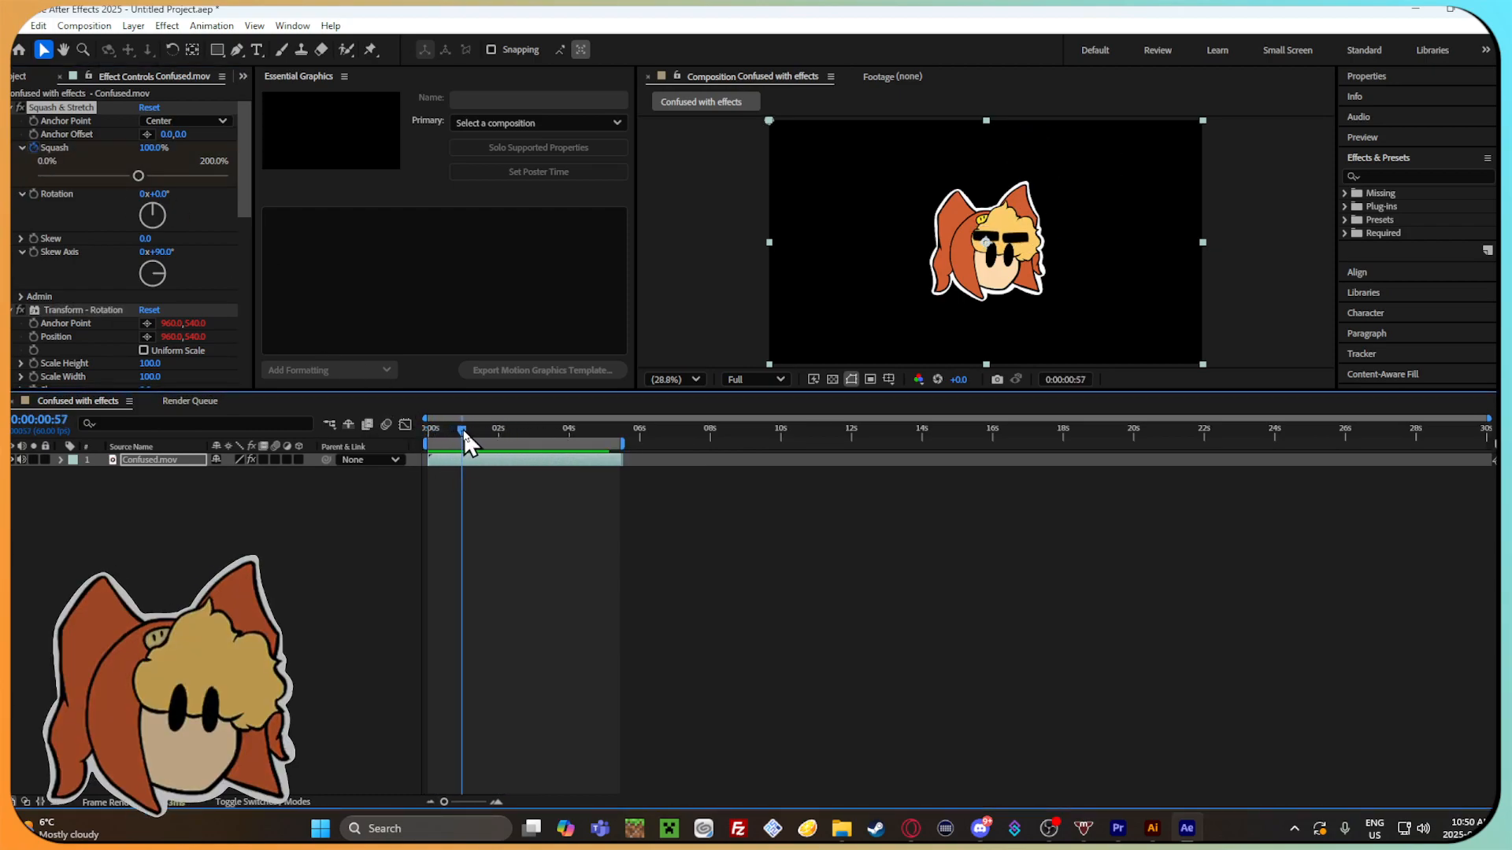
drag(142, 178, 138, 178)
drag(484, 431, 504, 428)
drag(134, 175, 144, 177)
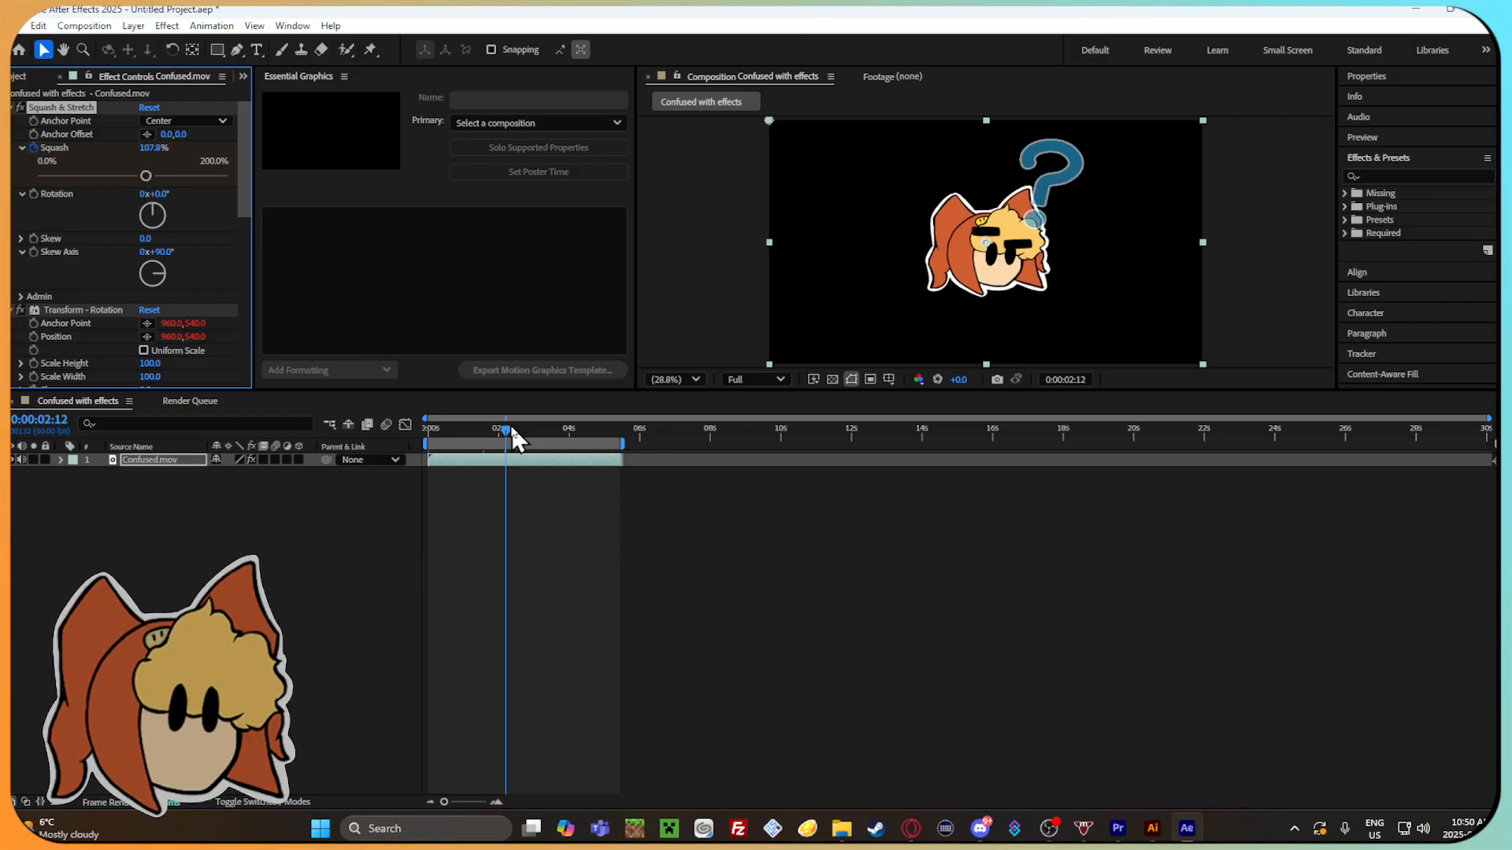
Add a Squash keyframe of 100% at 0:00:02:35.
drag(507, 430, 518, 431)
click(155, 150)
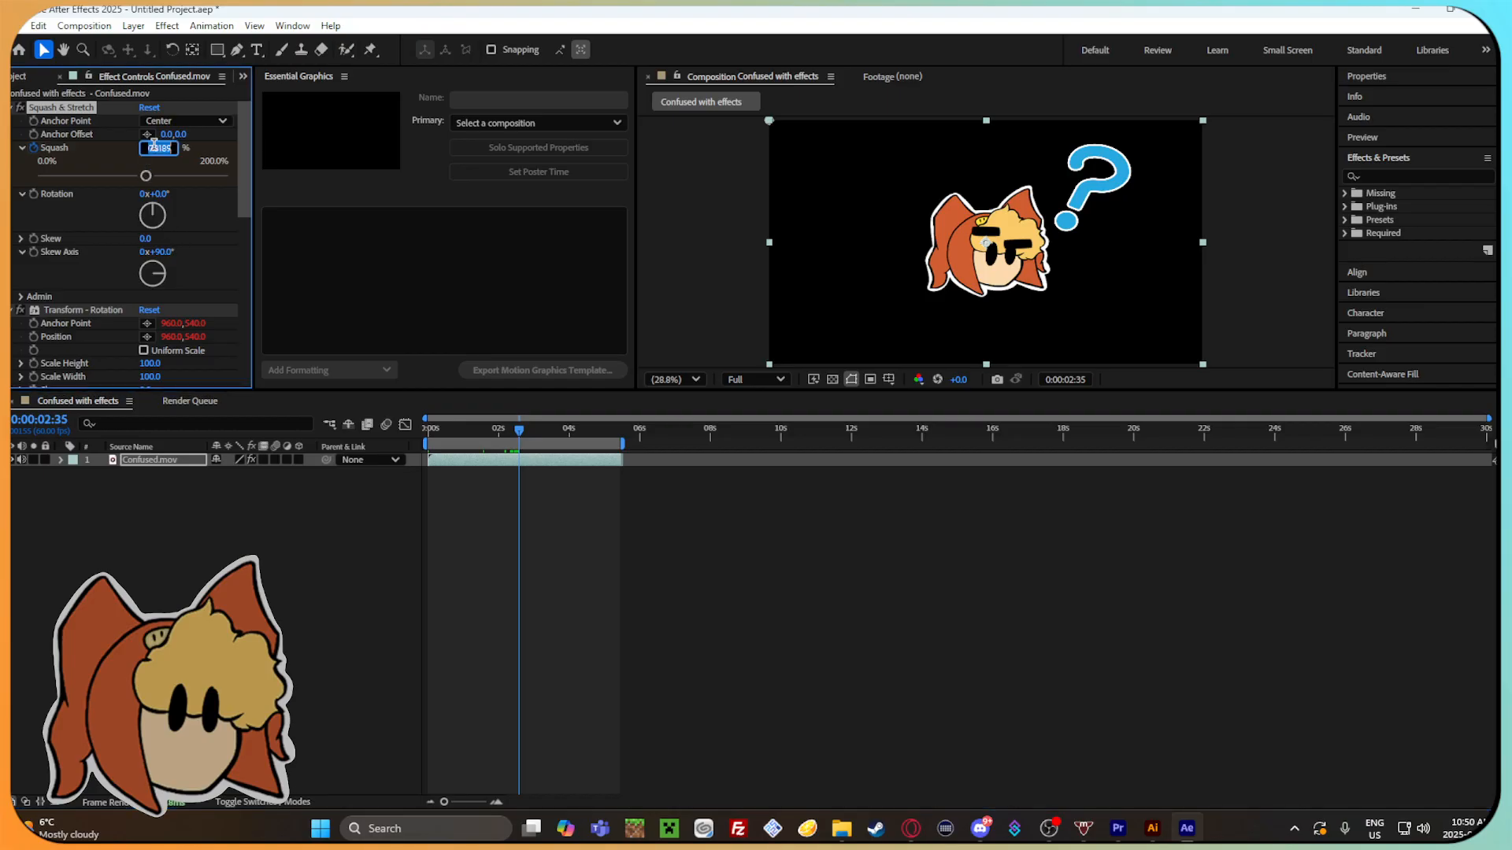
text(100)
key(Return)
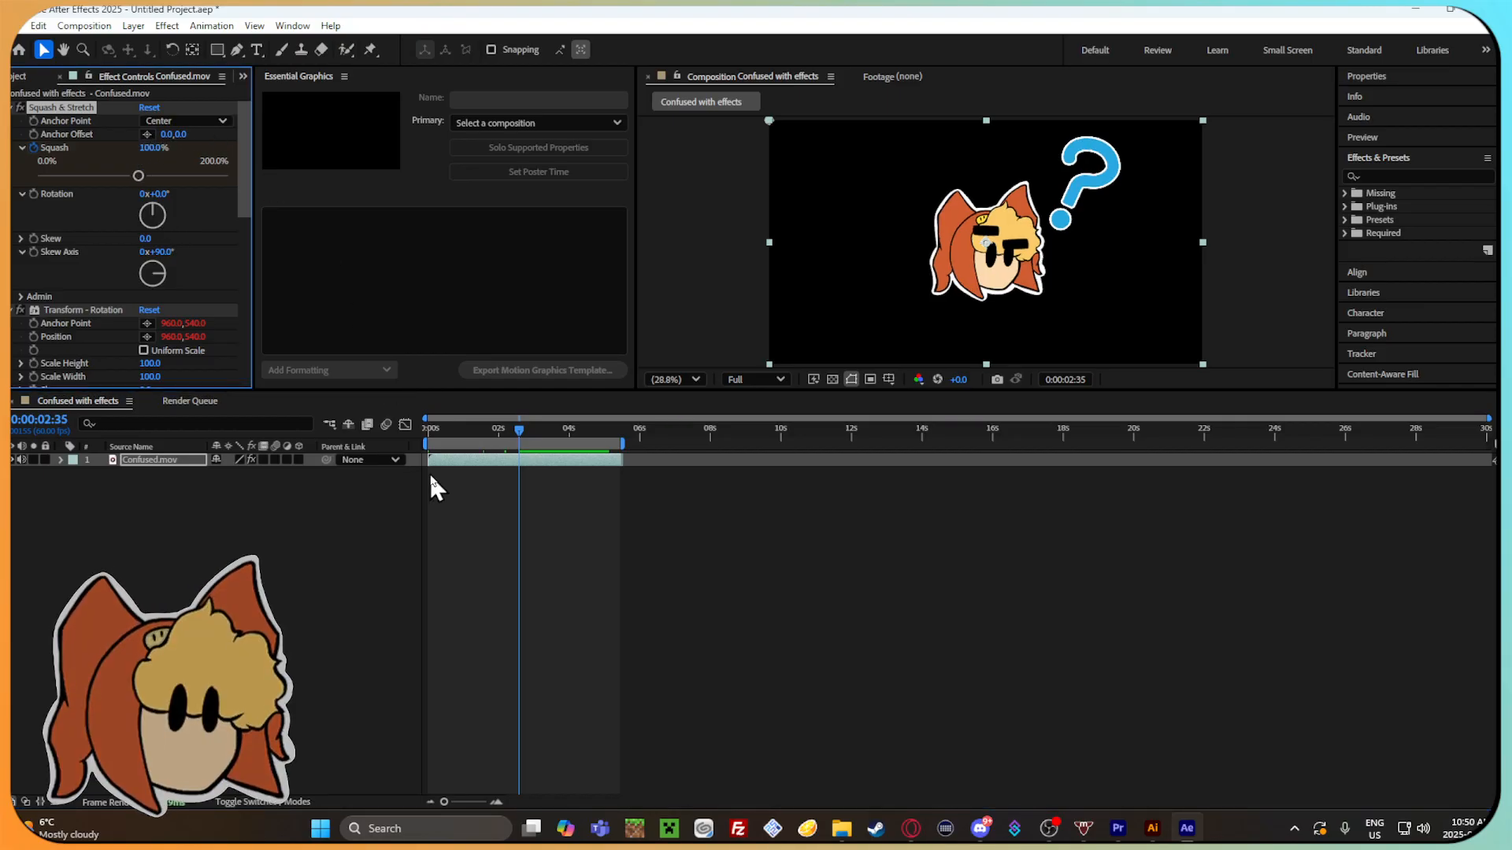
Play back the squash animation from near the start and check the motion up to 0:00:02:15.
drag(521, 430, 447, 438)
key(space)
click(440, 432)
key(space)
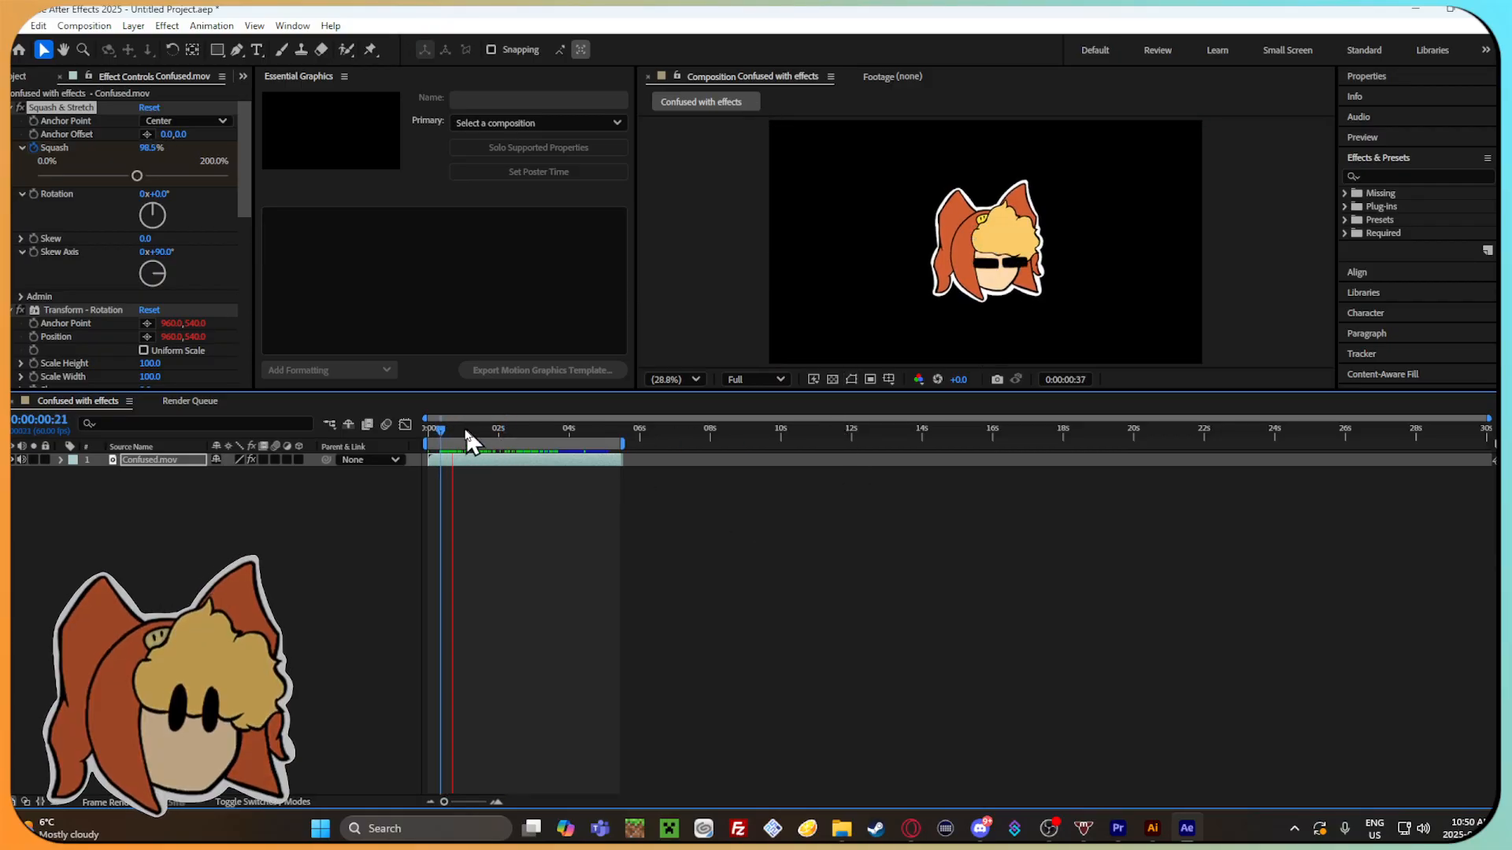
drag(439, 432, 505, 433)
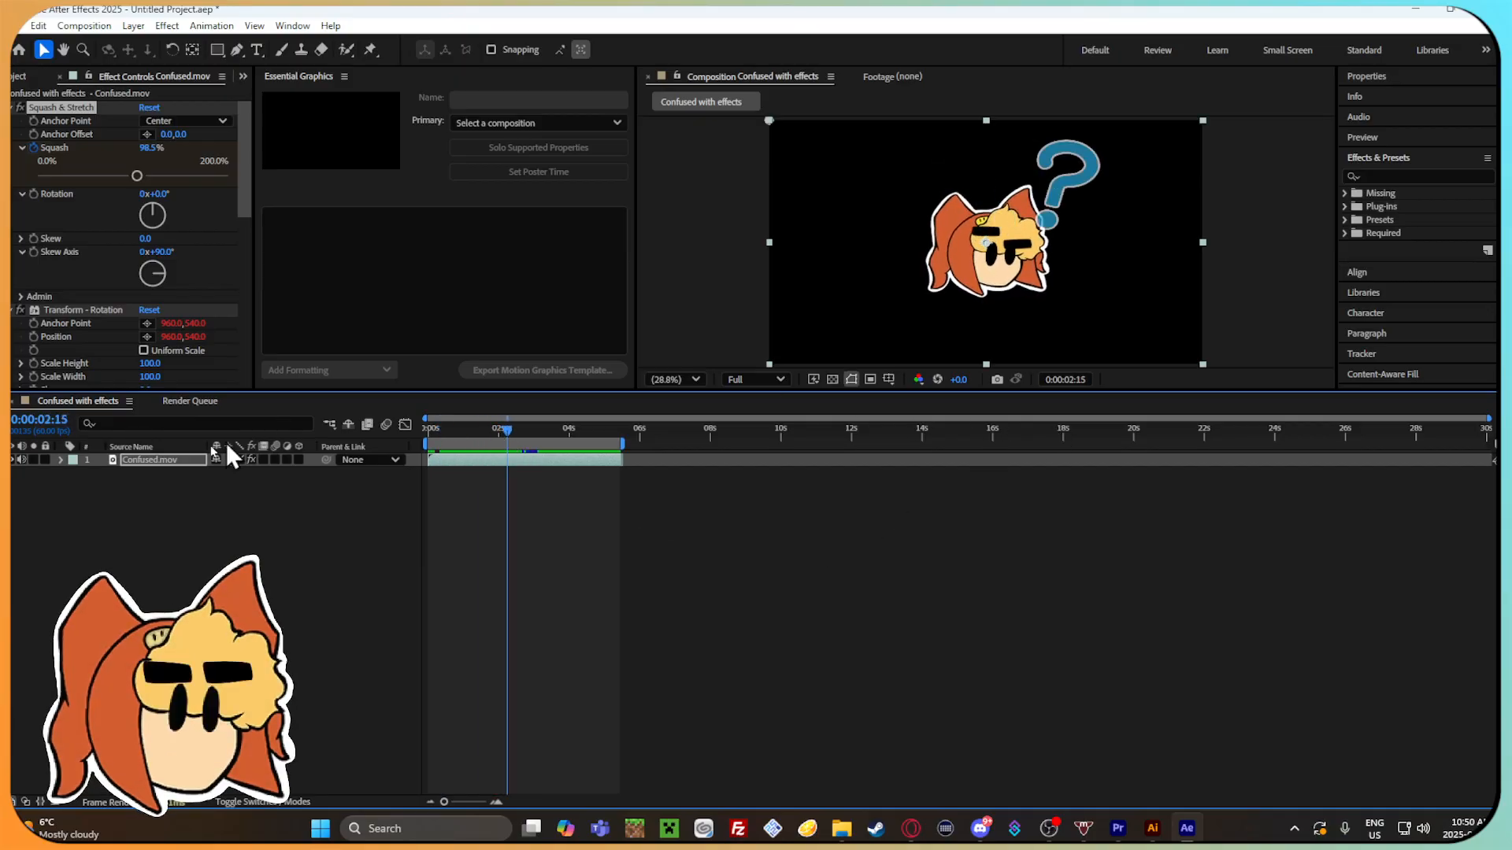
Show the Squash & Stretch keyframes of the Confused.mov layer at a larger time scale and inspect the animation up to 0:00:01:31.
click(60, 460)
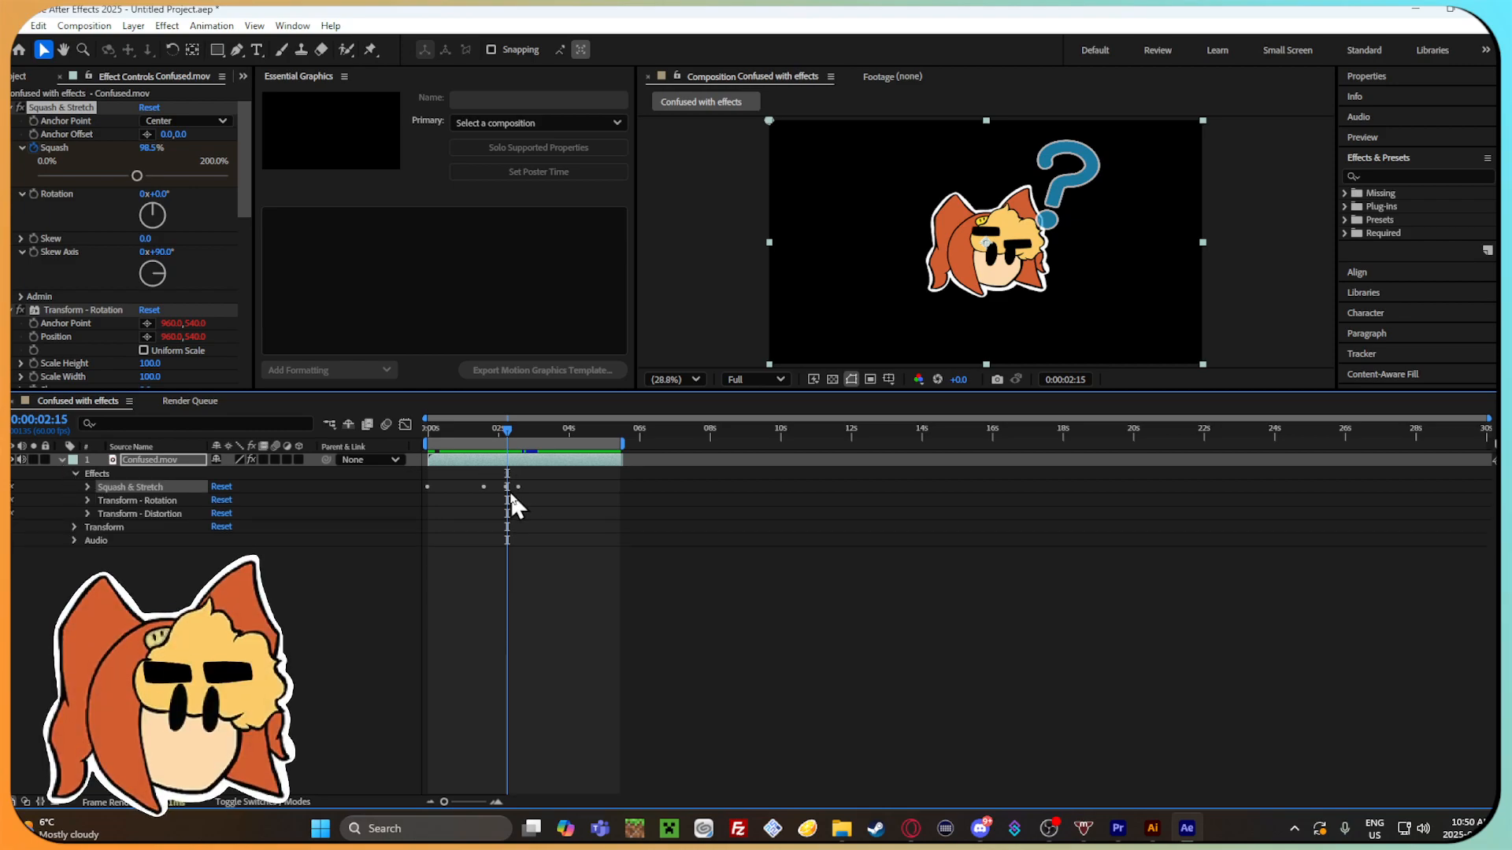
drag(444, 802, 477, 802)
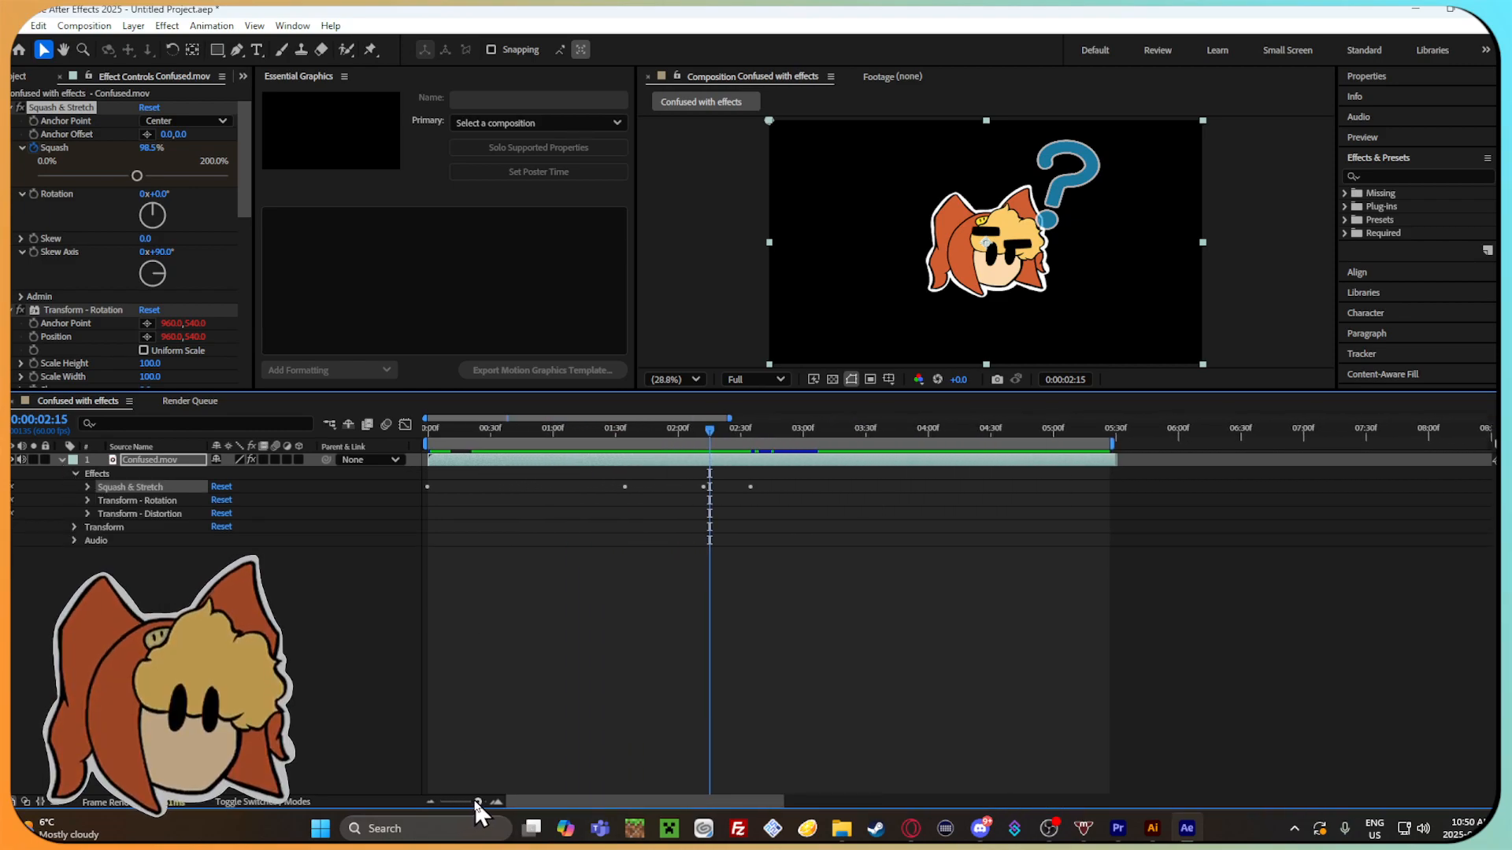
drag(709, 431, 435, 469)
click(148, 154)
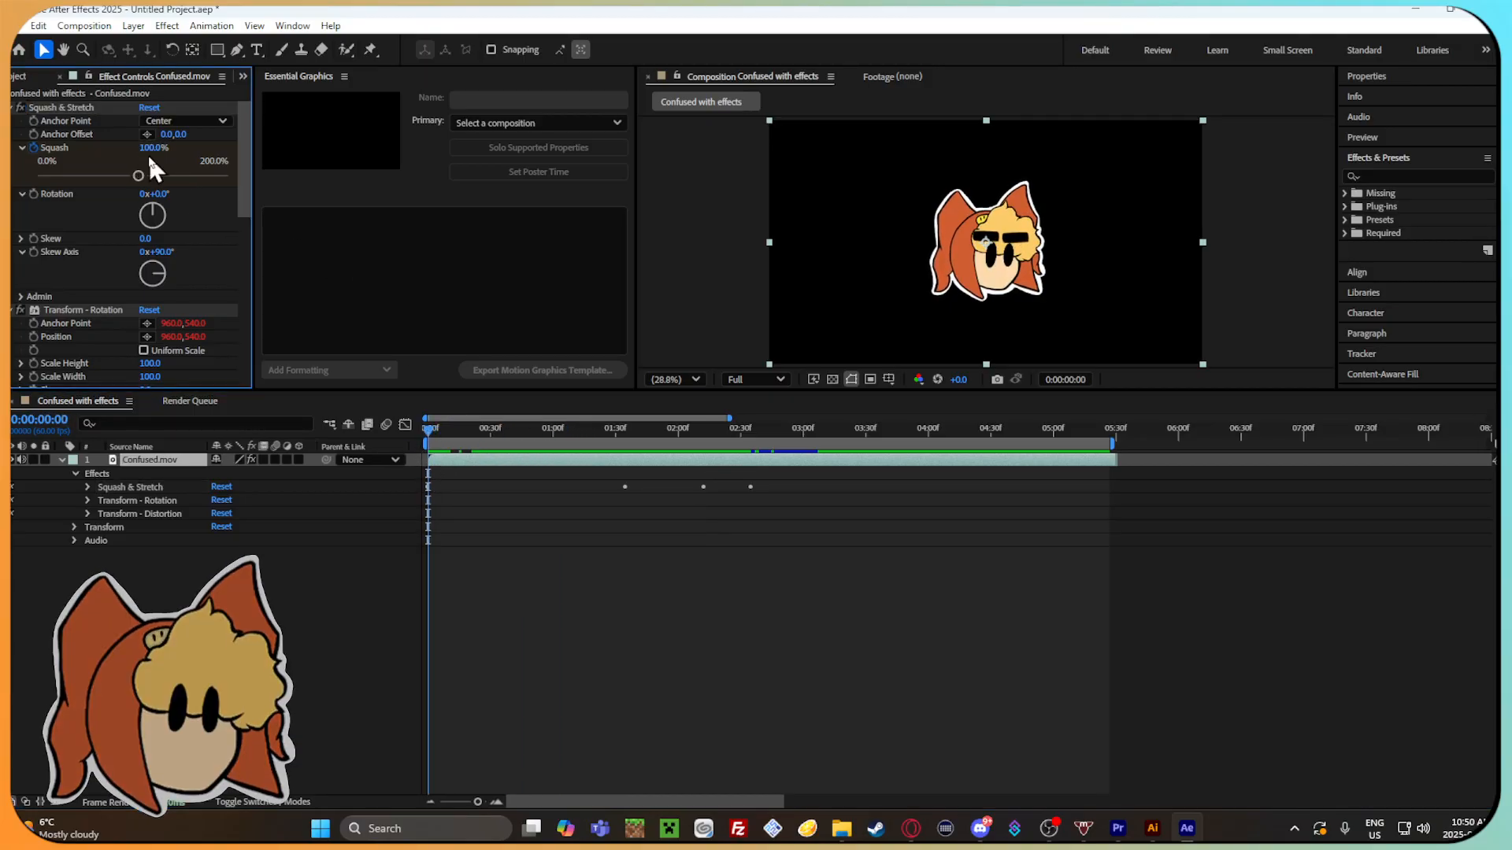
key(space)
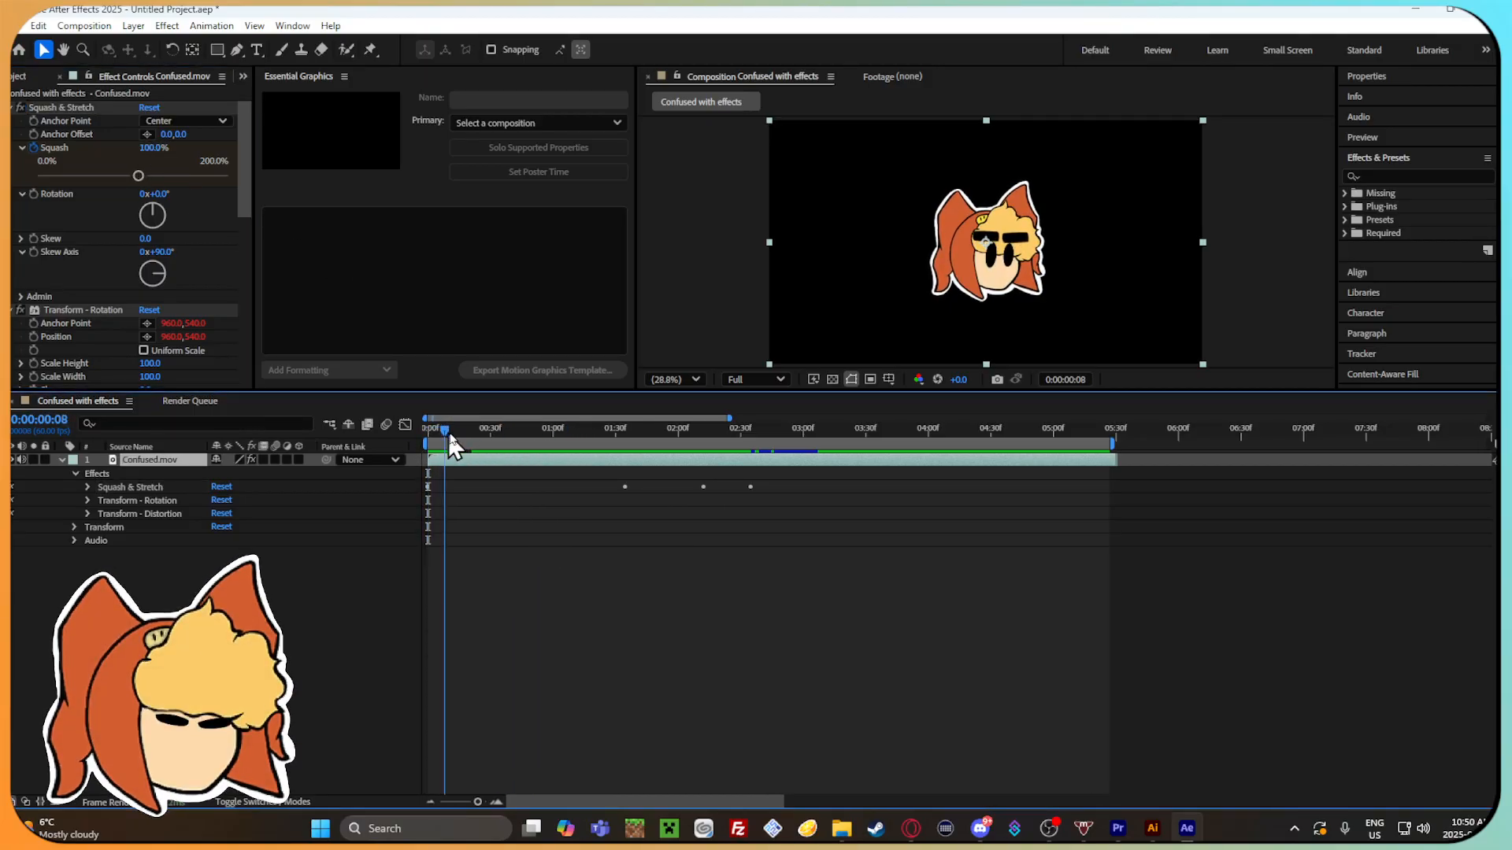
mouse_move(616, 465)
mouse_down()
mouse_move(706, 482)
mouse_move(620, 472)
mouse_up()
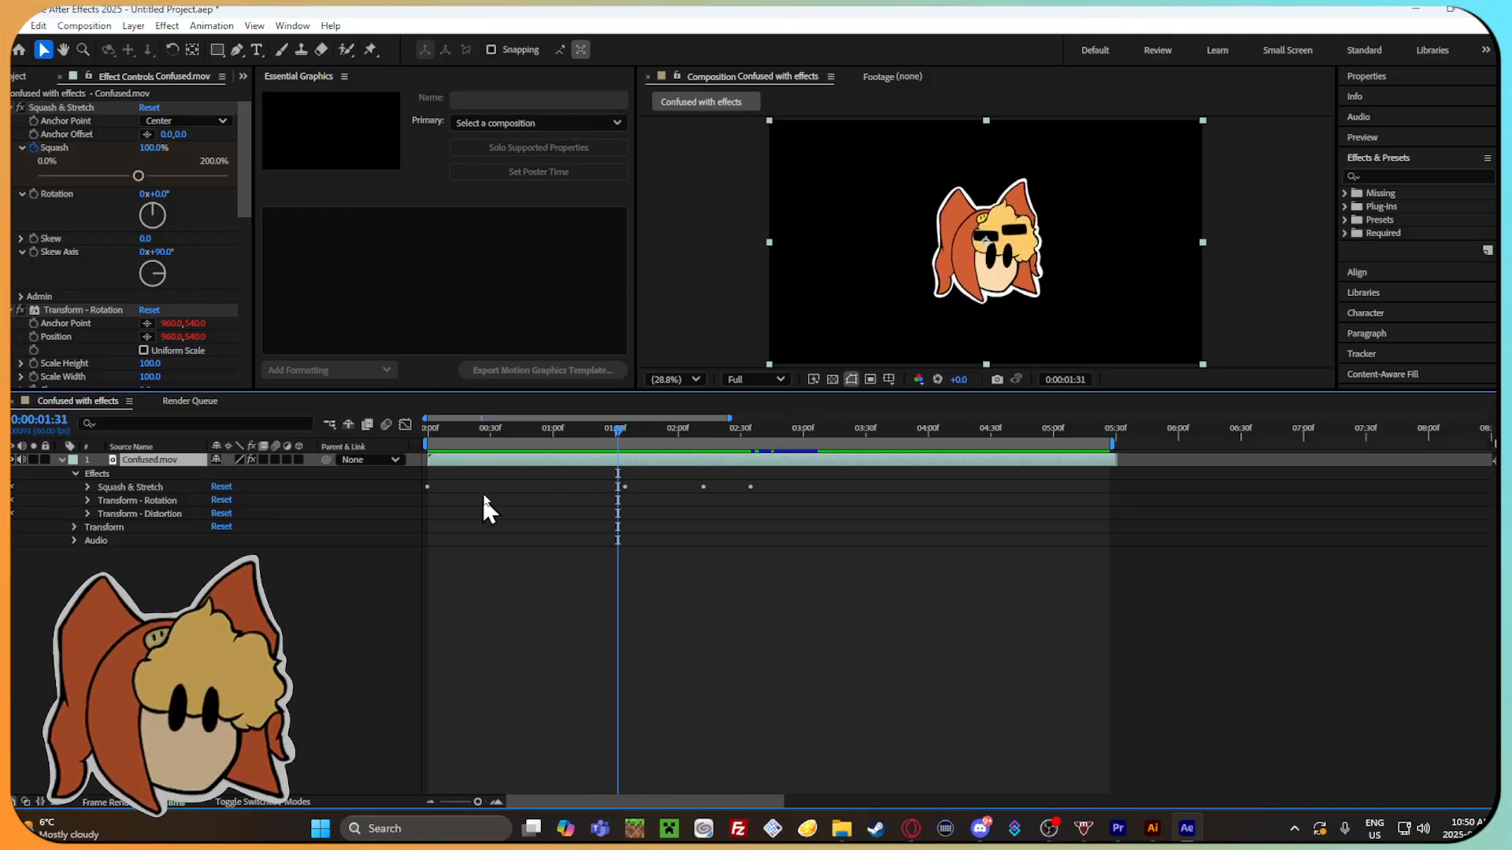
Add a 100% Squash keyframe to the Squash & Stretch effect at 0:00:01:33, just before the squash dip.
click(432, 493)
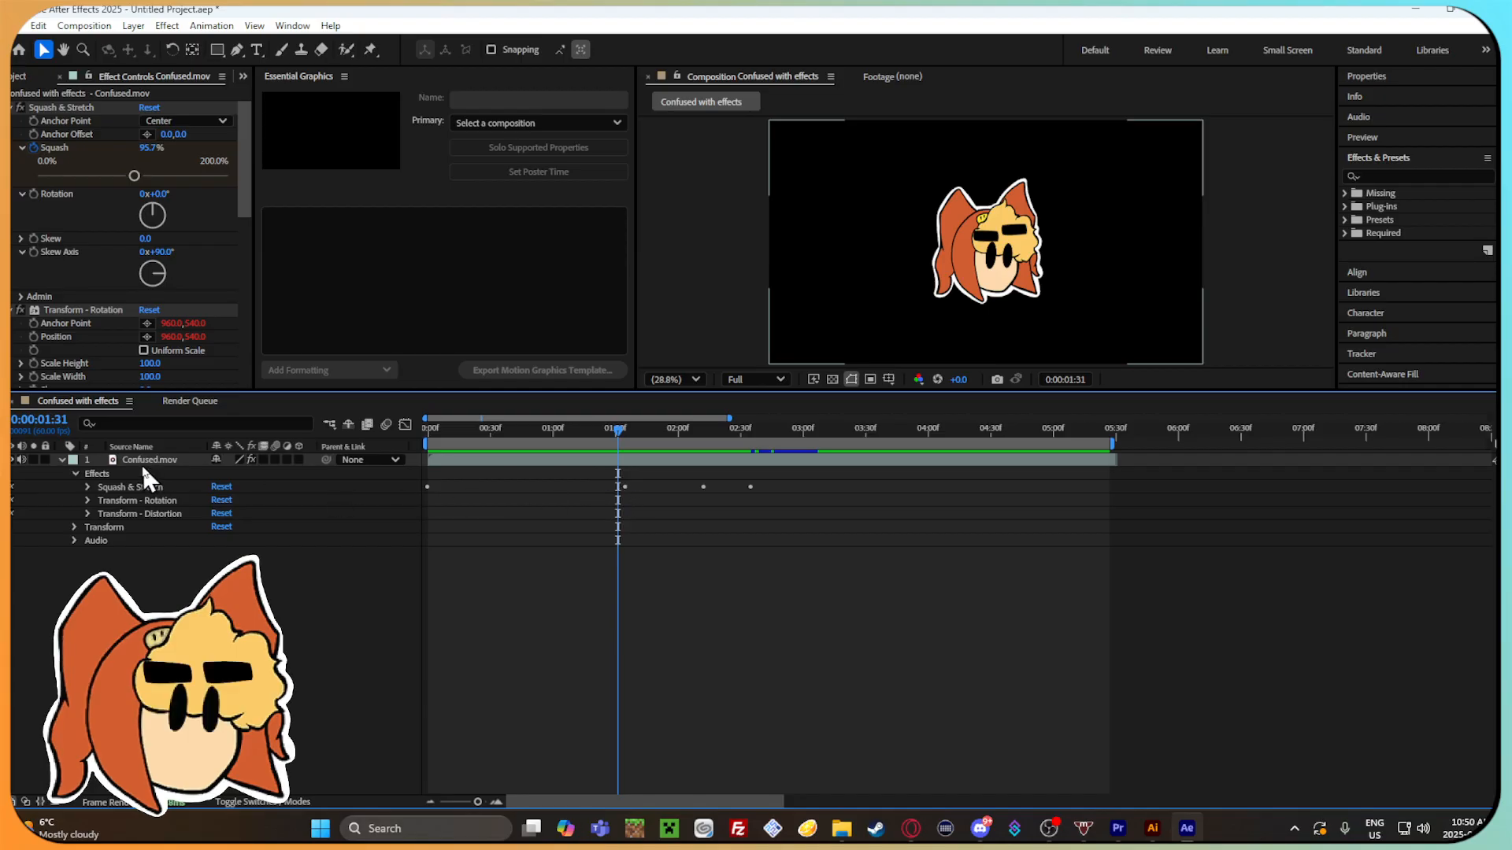
click(132, 486)
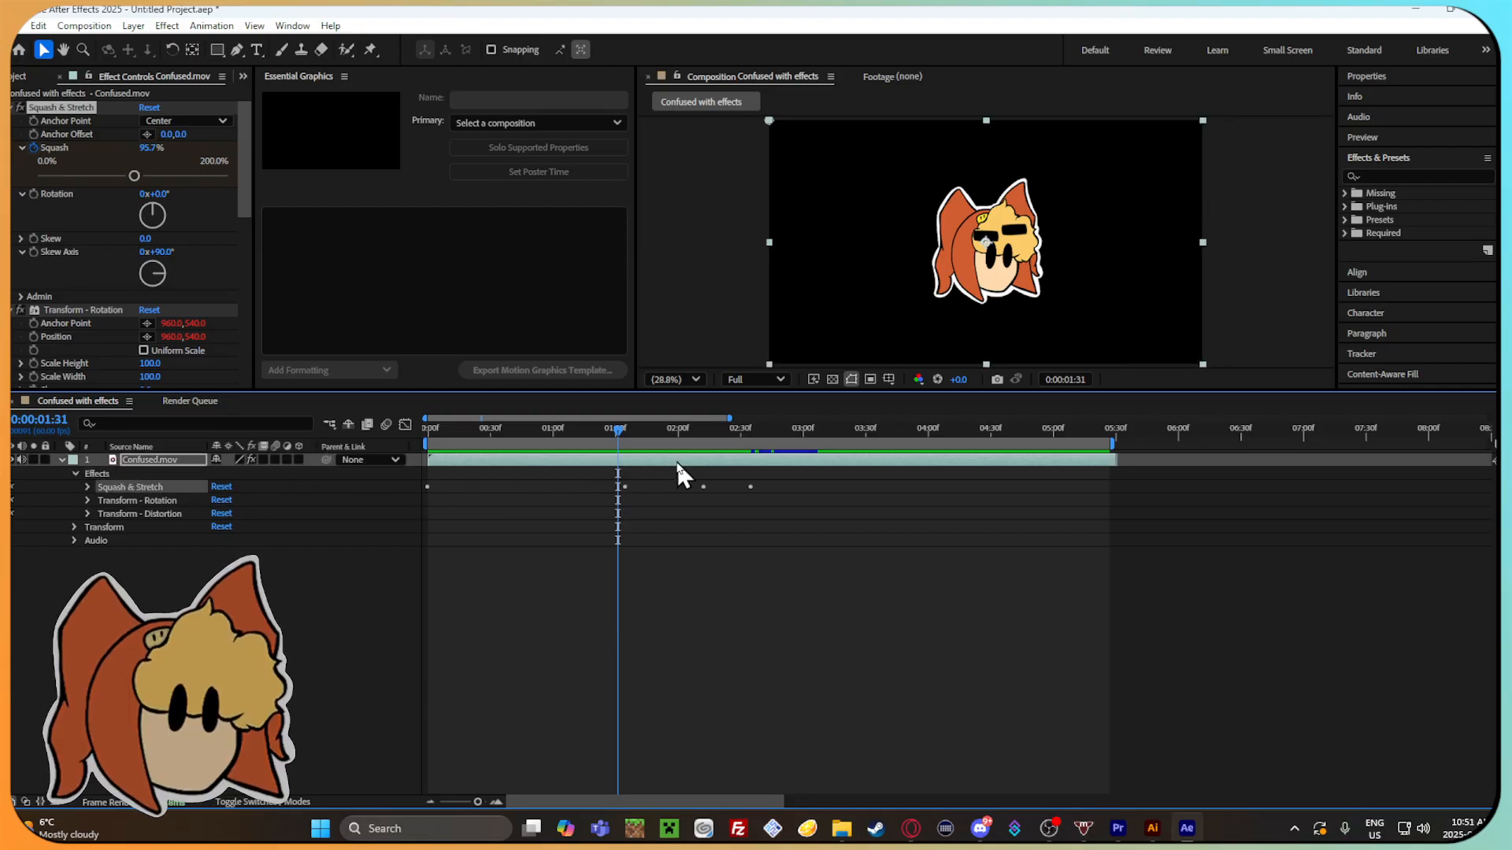
drag(618, 430, 435, 431)
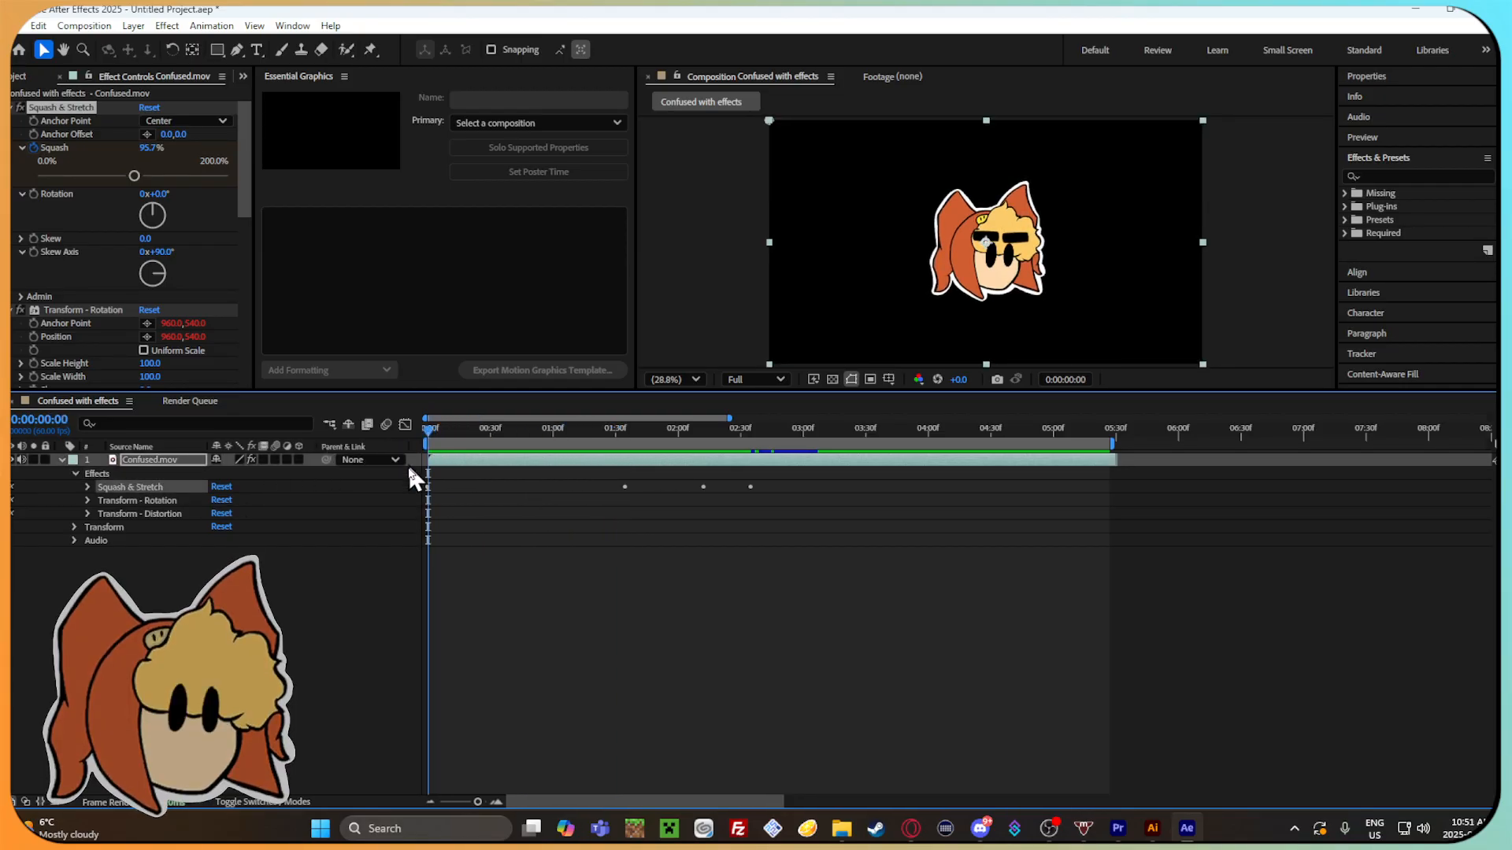
click(149, 107)
drag(428, 431, 622, 445)
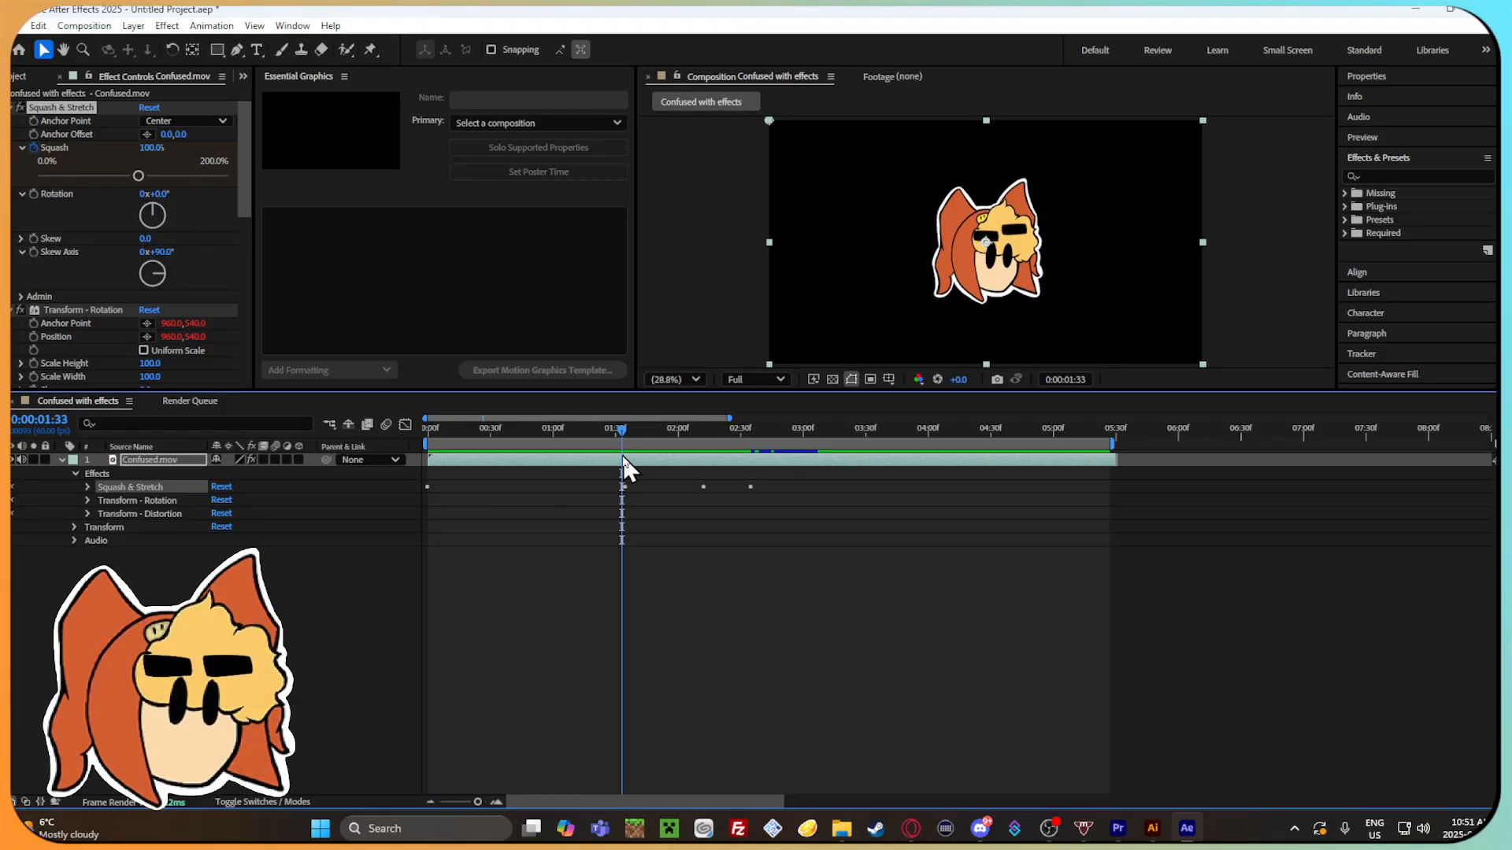
click(155, 147)
text(100)
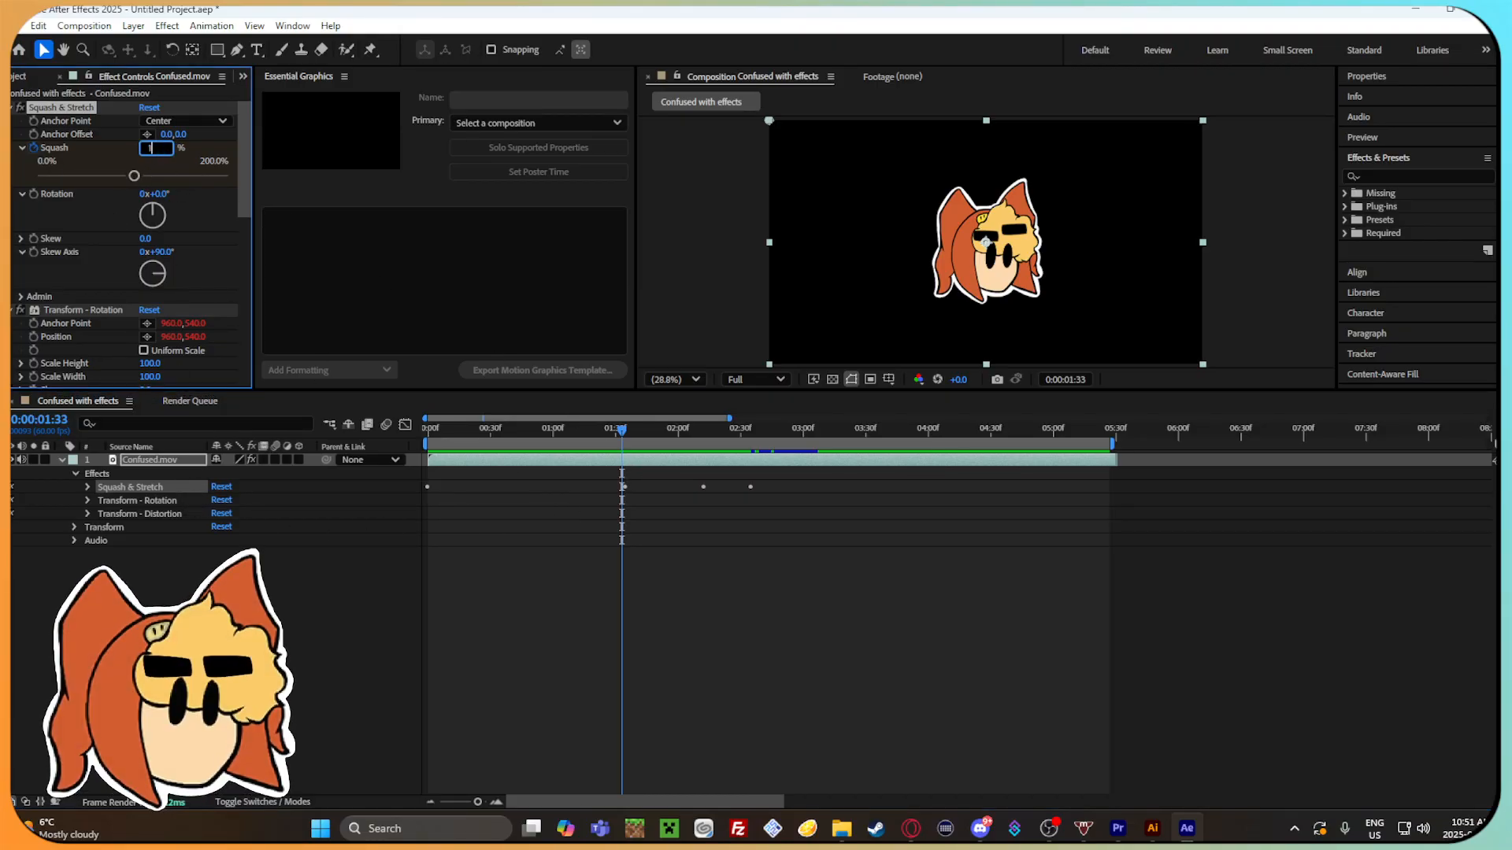
key(Return)
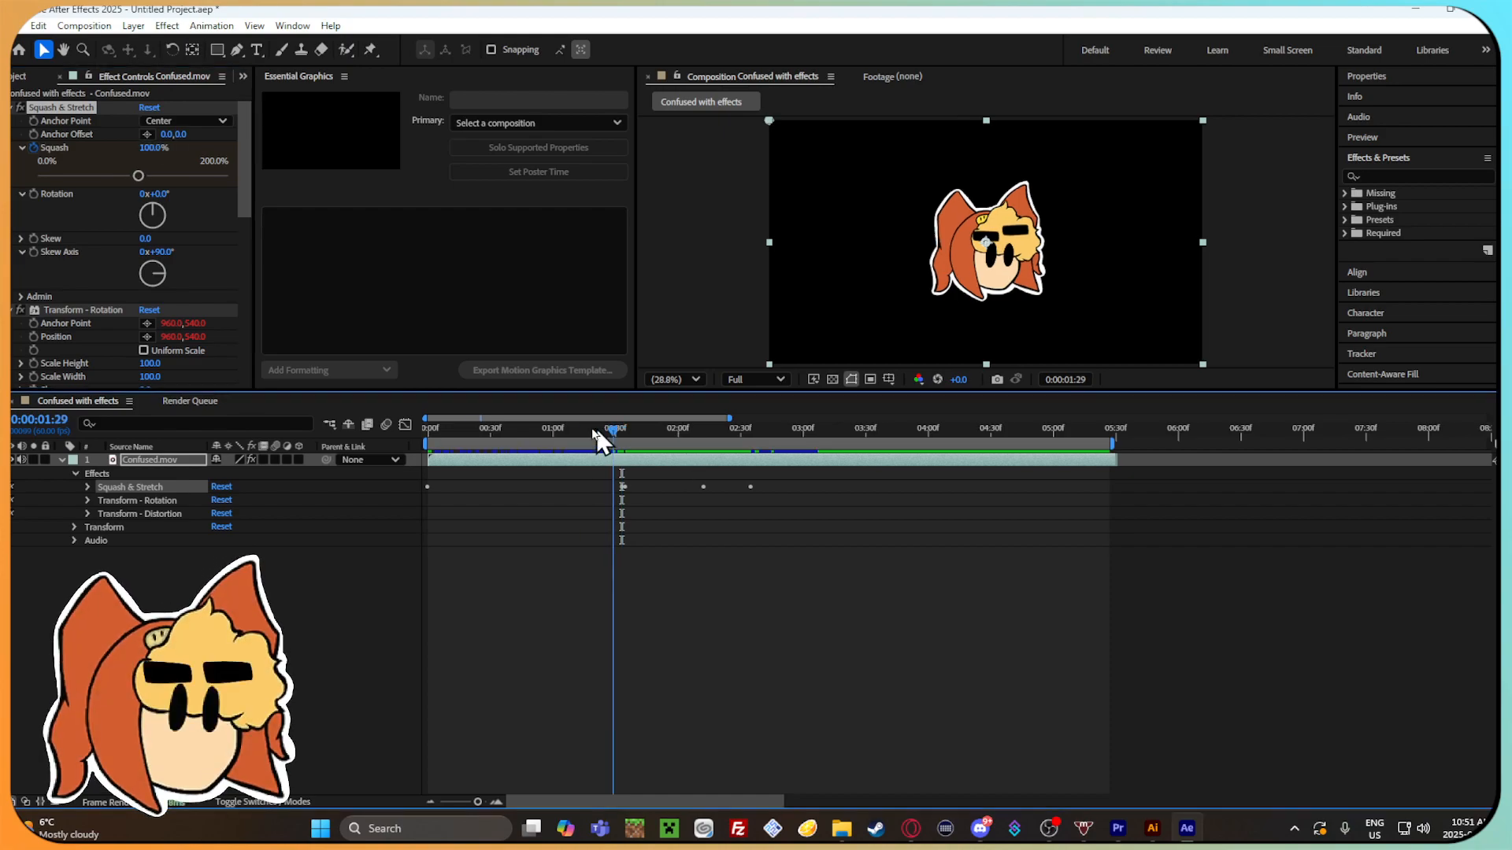
Review the squash motion around the stretch keyframe between about 0:00:01:39 and 0:00:02:09.
drag(614, 429, 460, 422)
drag(548, 438, 711, 476)
click(703, 486)
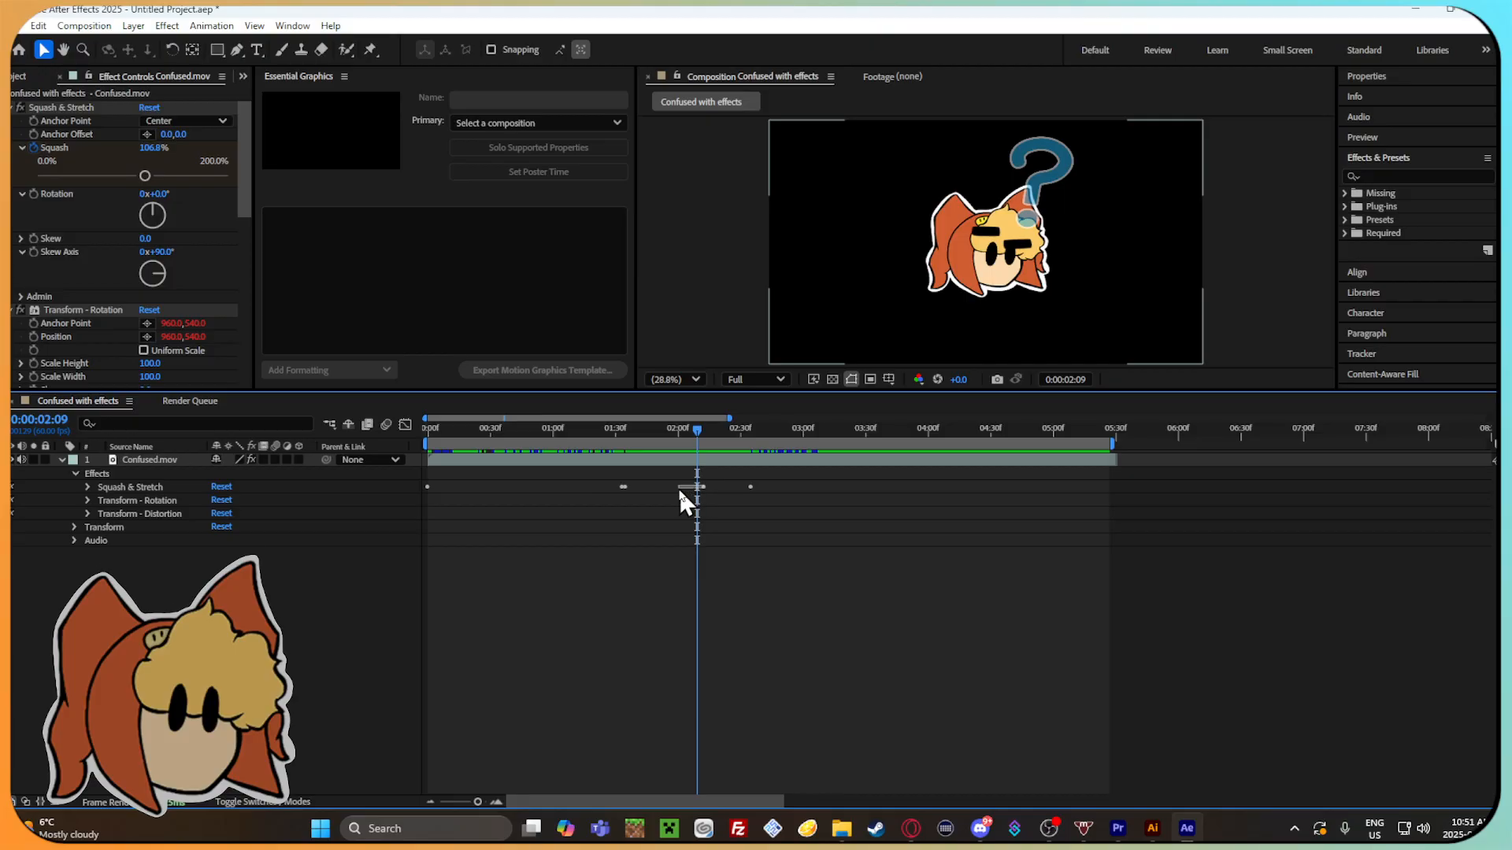
drag(702, 432, 634, 431)
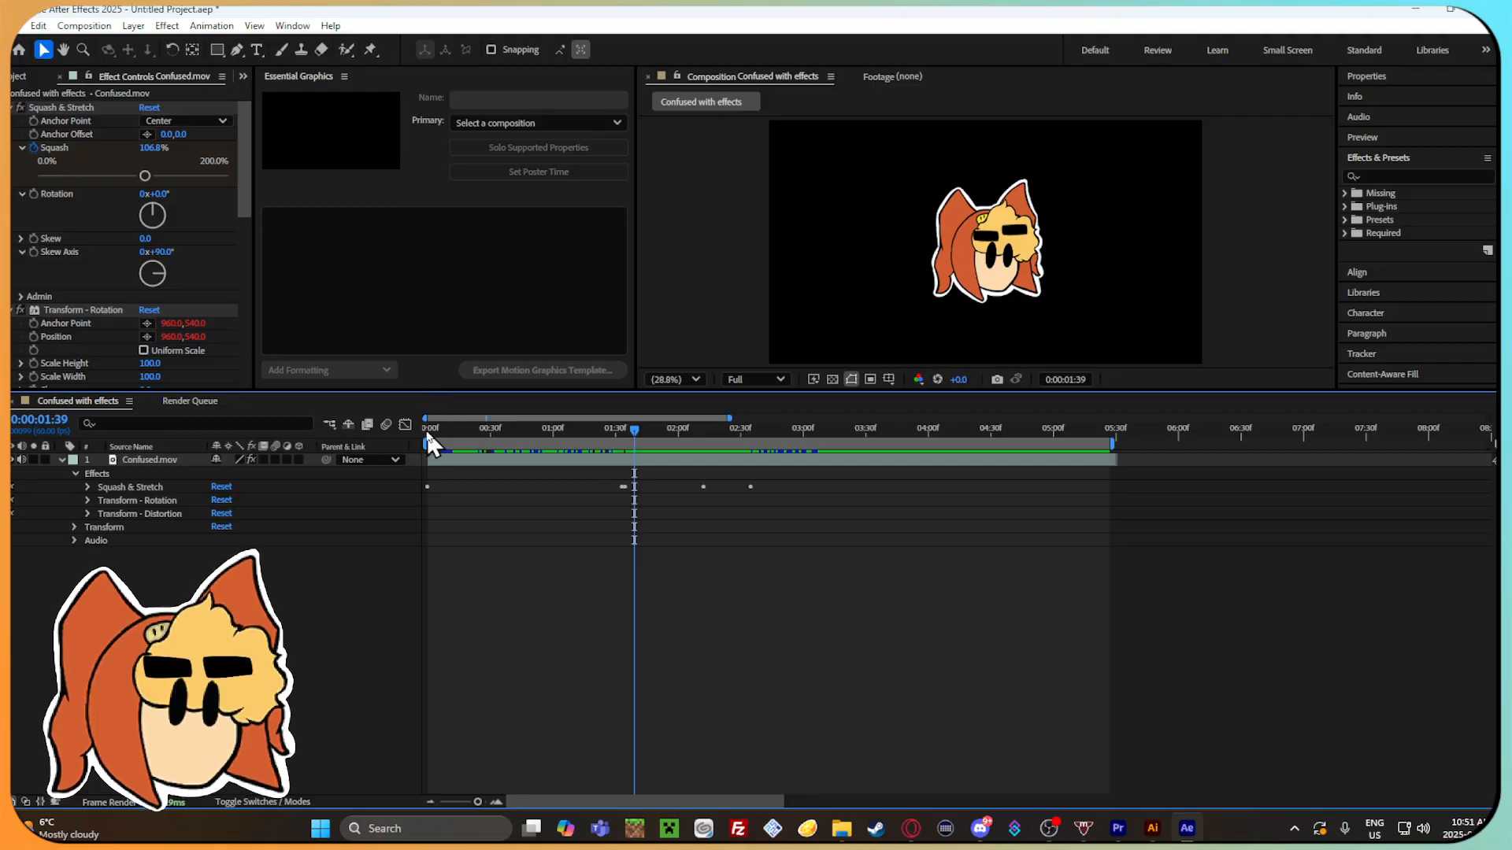
click(405, 425)
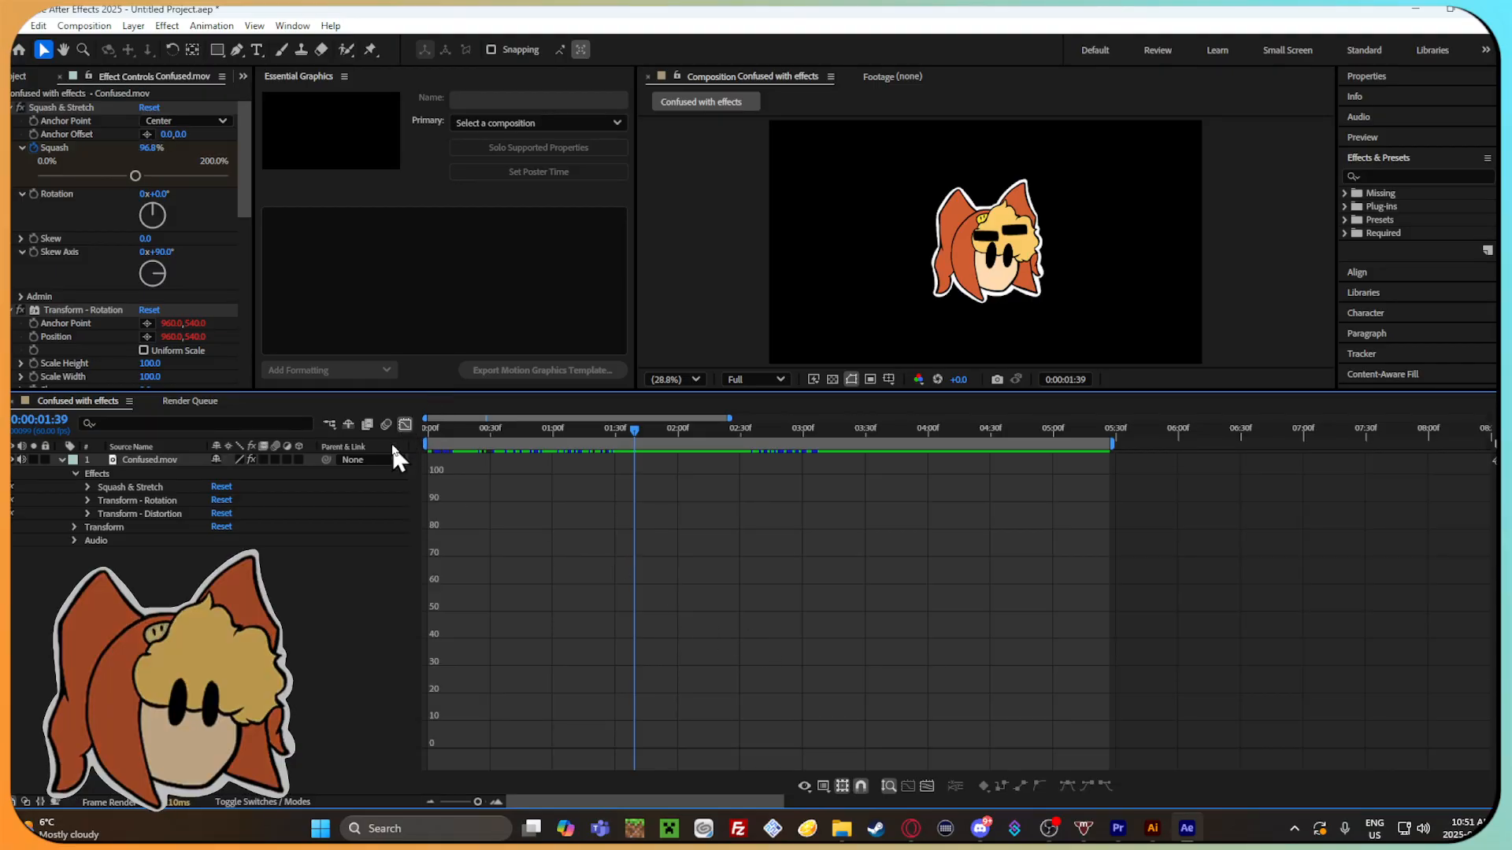
click(329, 424)
click(363, 475)
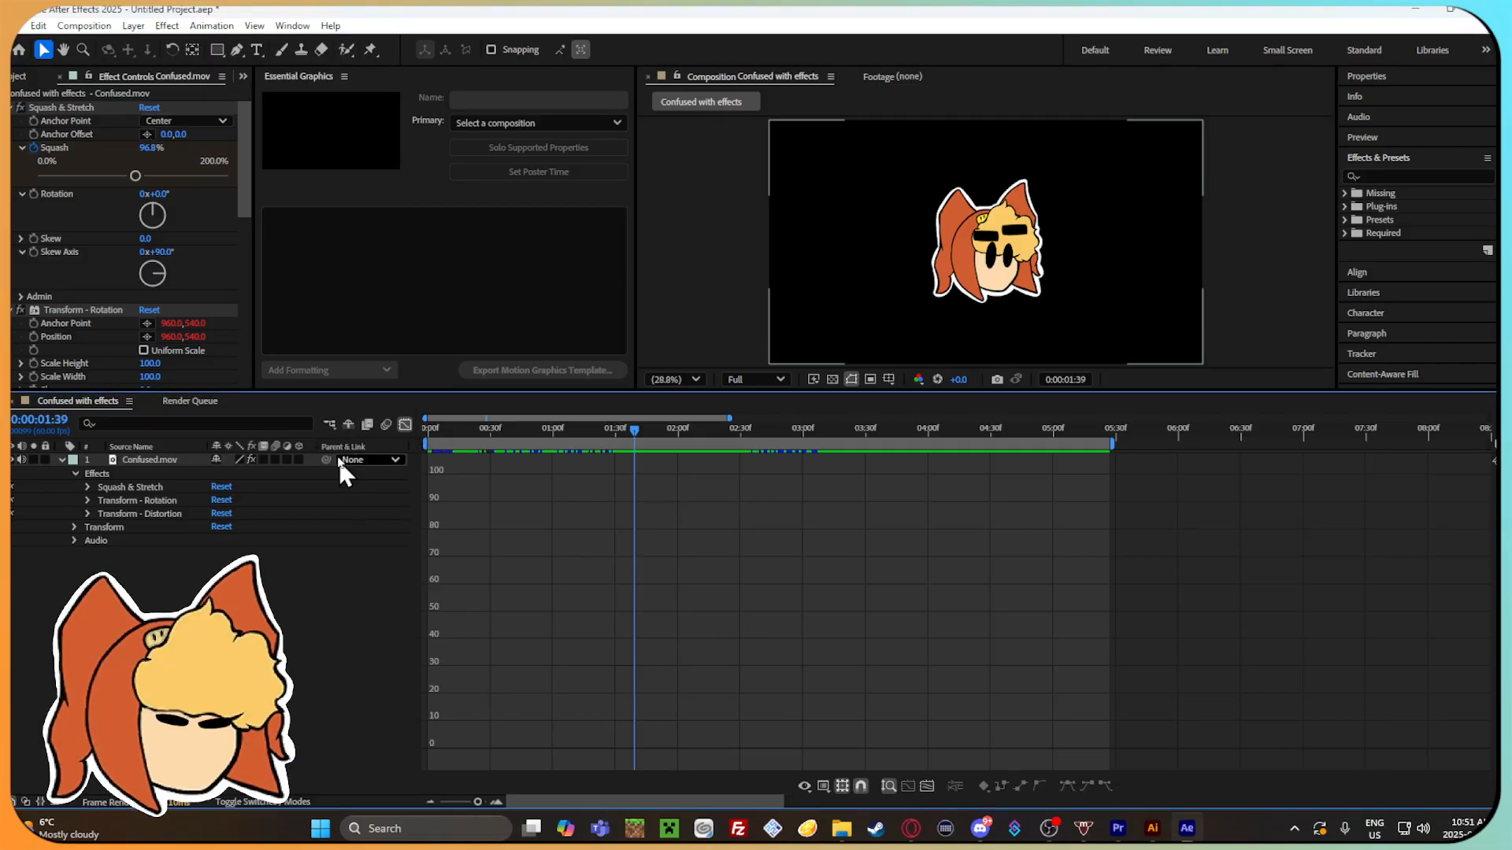
click(327, 424)
click(321, 424)
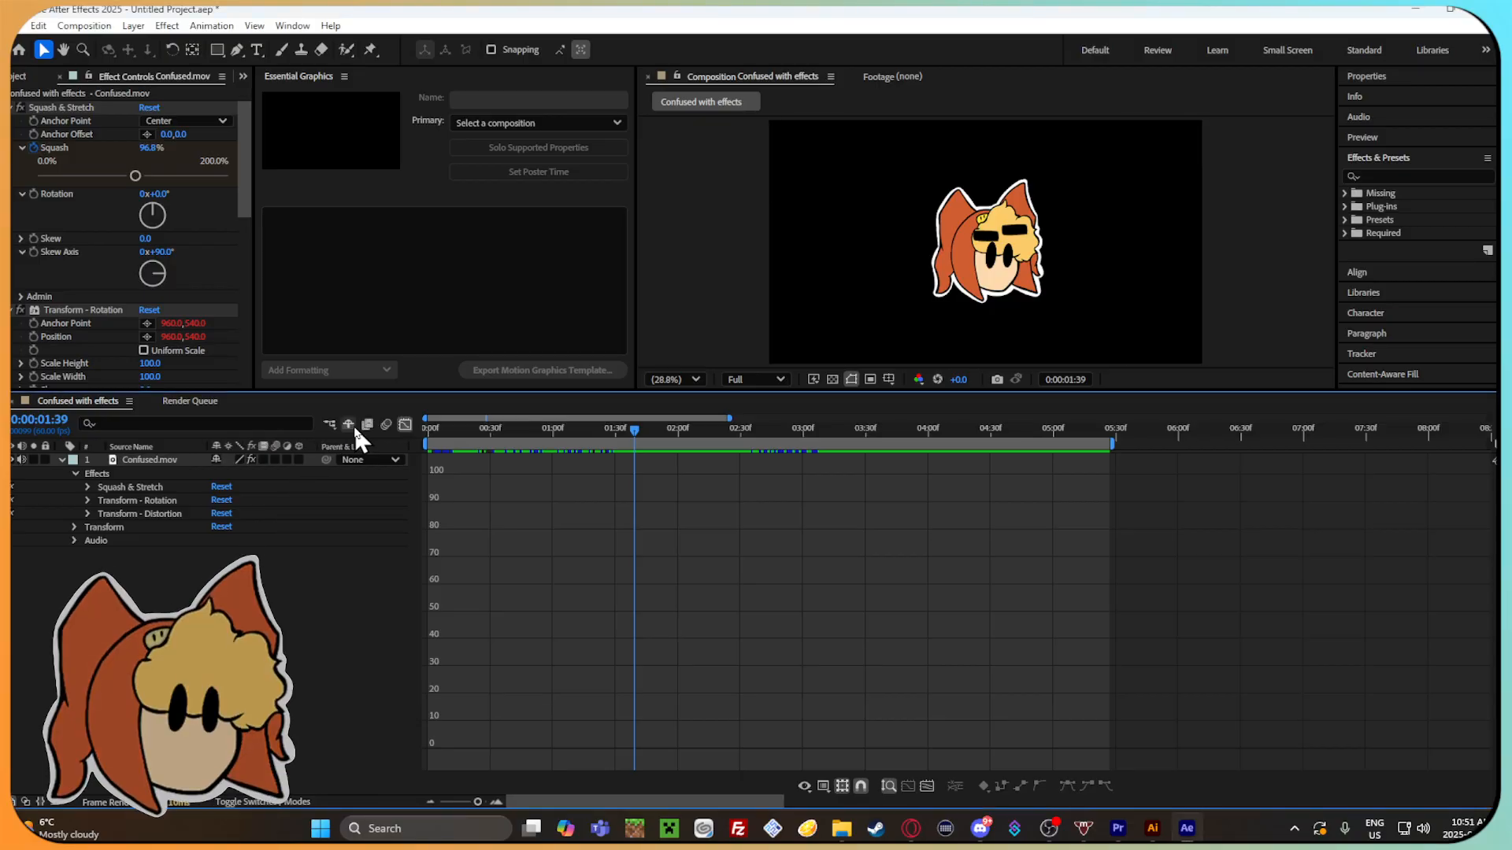
click(407, 423)
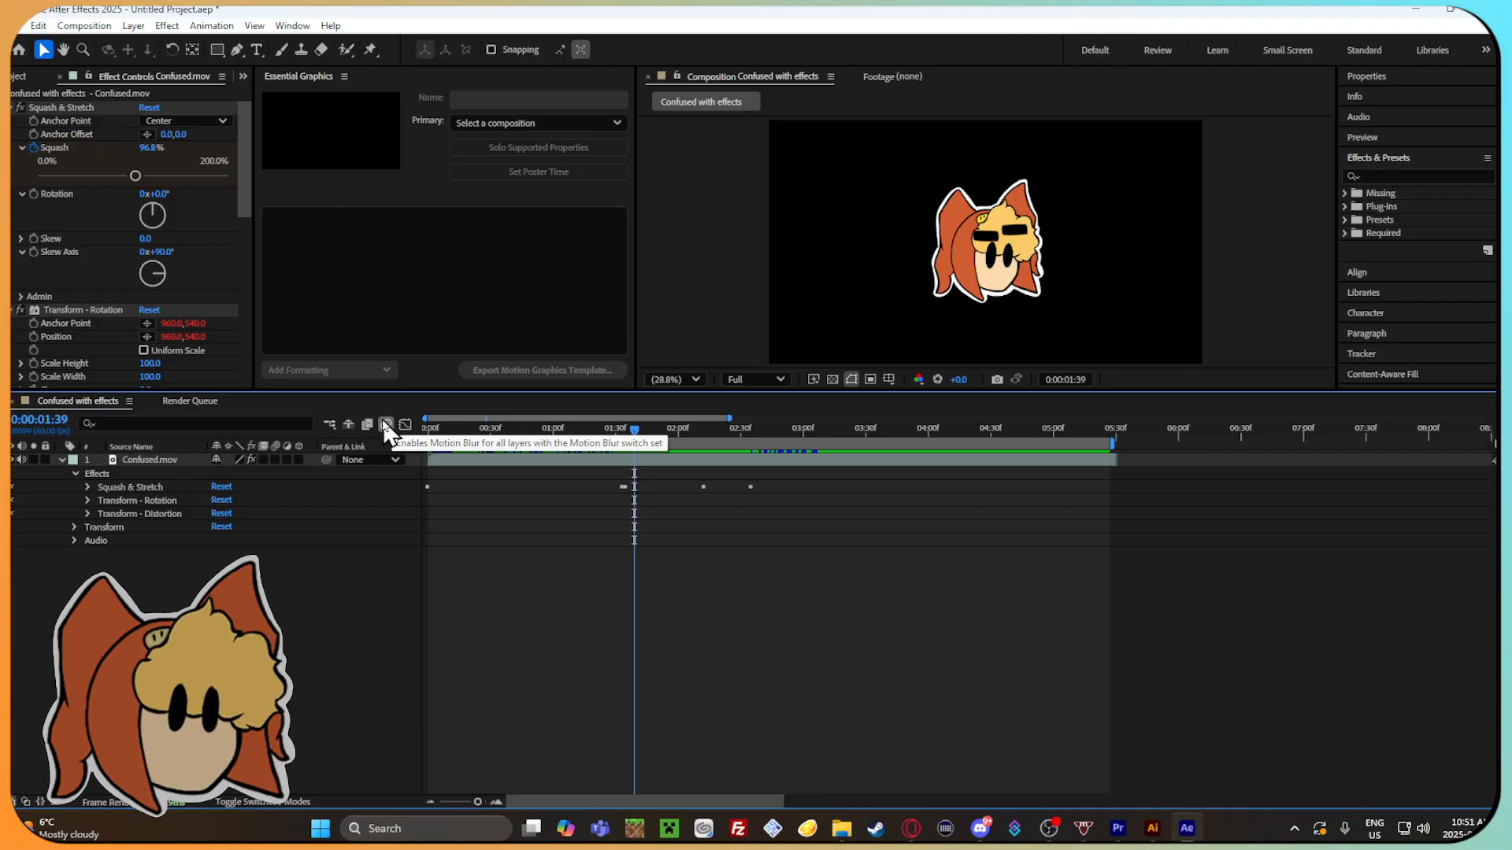
Move the peak Squash keyframe to 0:00:01:53 and the final 100% Squash keyframe to 0:00:02:08.
drag(637, 430, 676, 441)
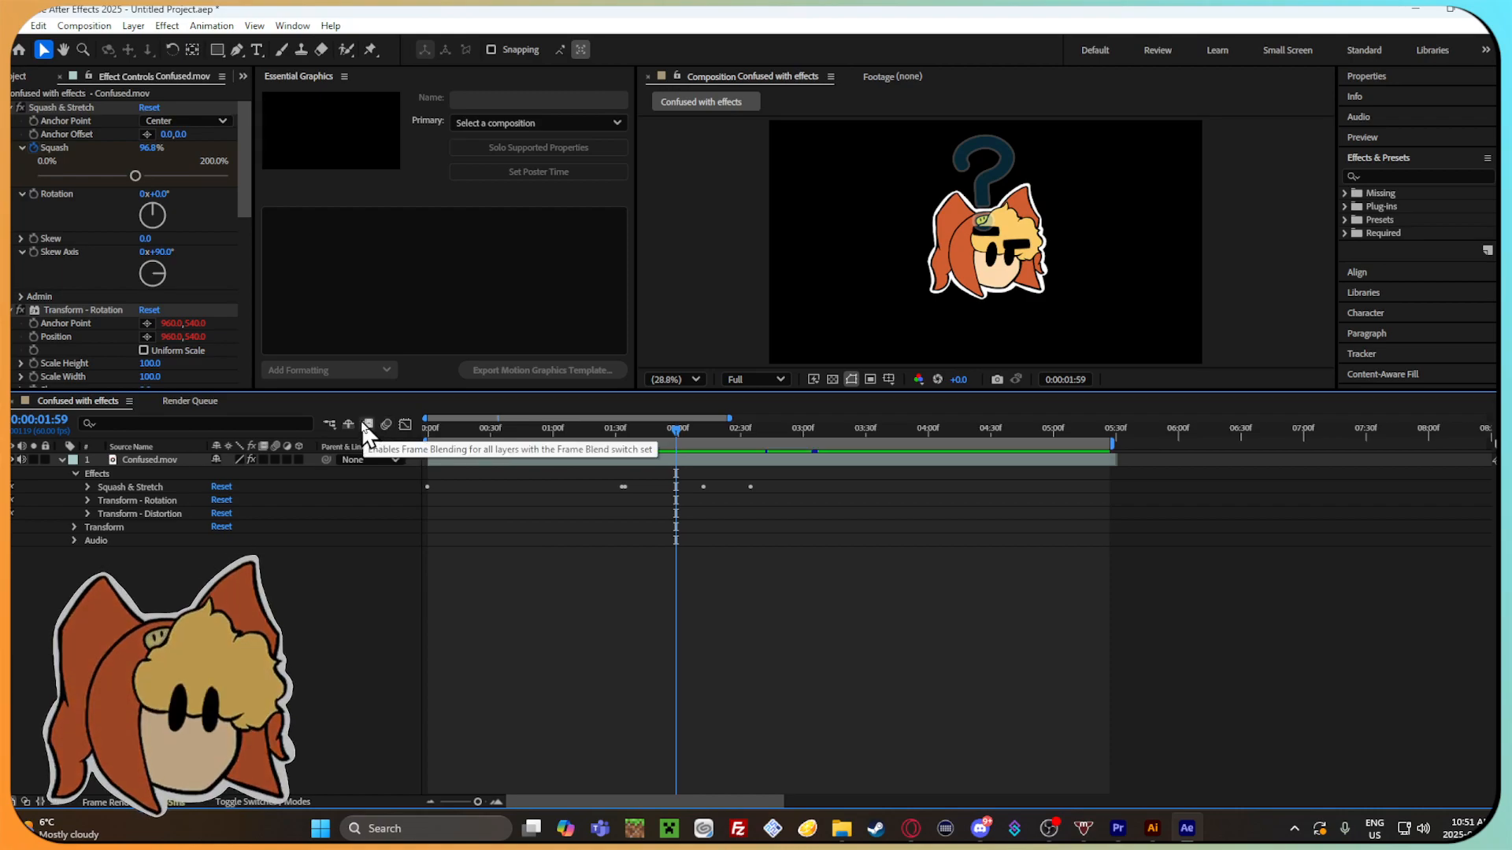
mouse_move(678, 433)
mouse_down()
mouse_move(636, 431)
mouse_move(667, 437)
mouse_up()
click(87, 488)
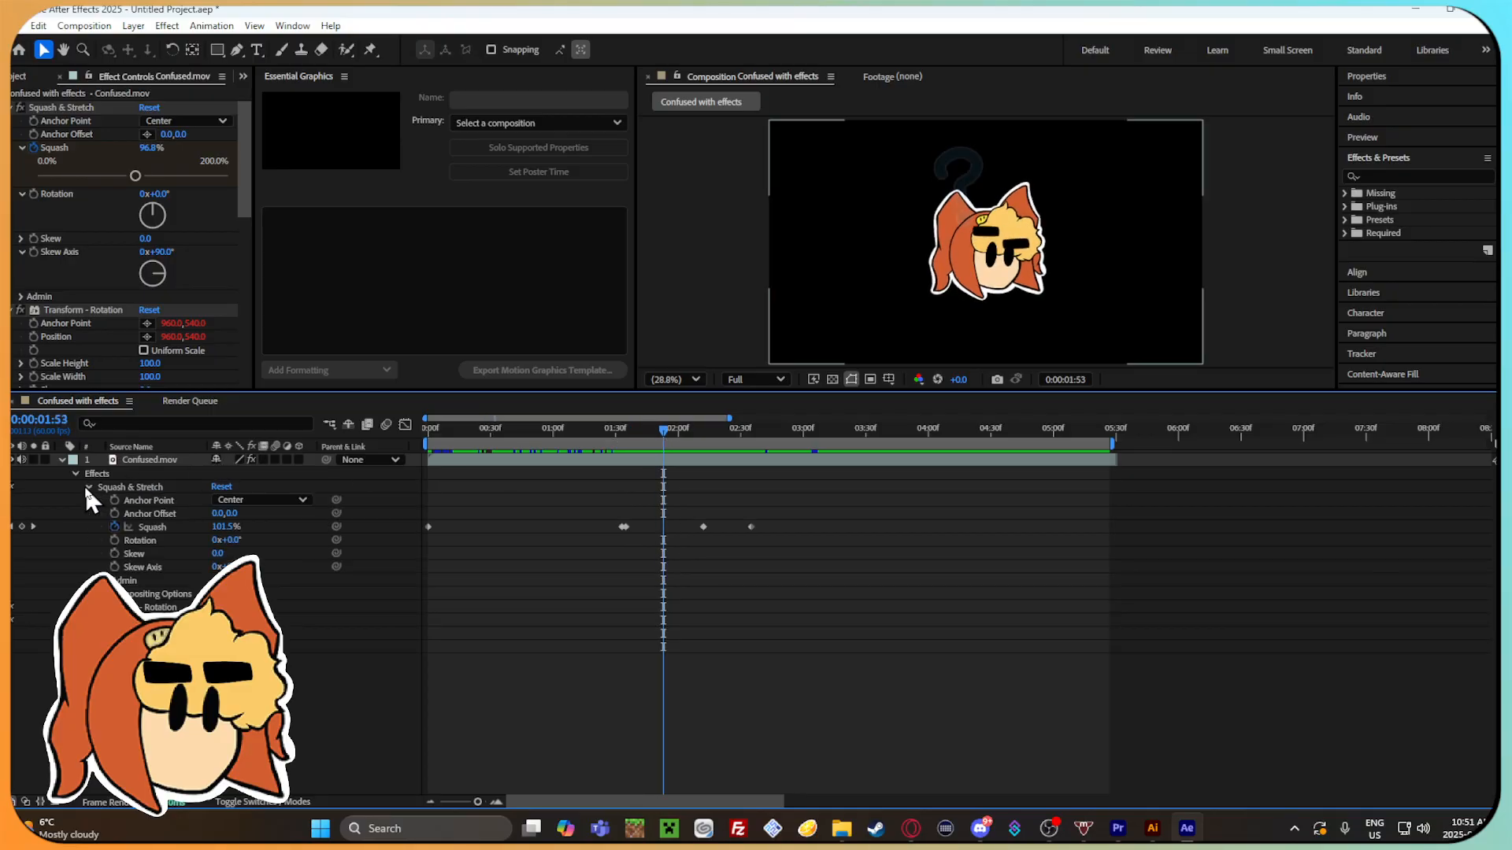
drag(665, 430, 707, 455)
drag(703, 527, 693, 526)
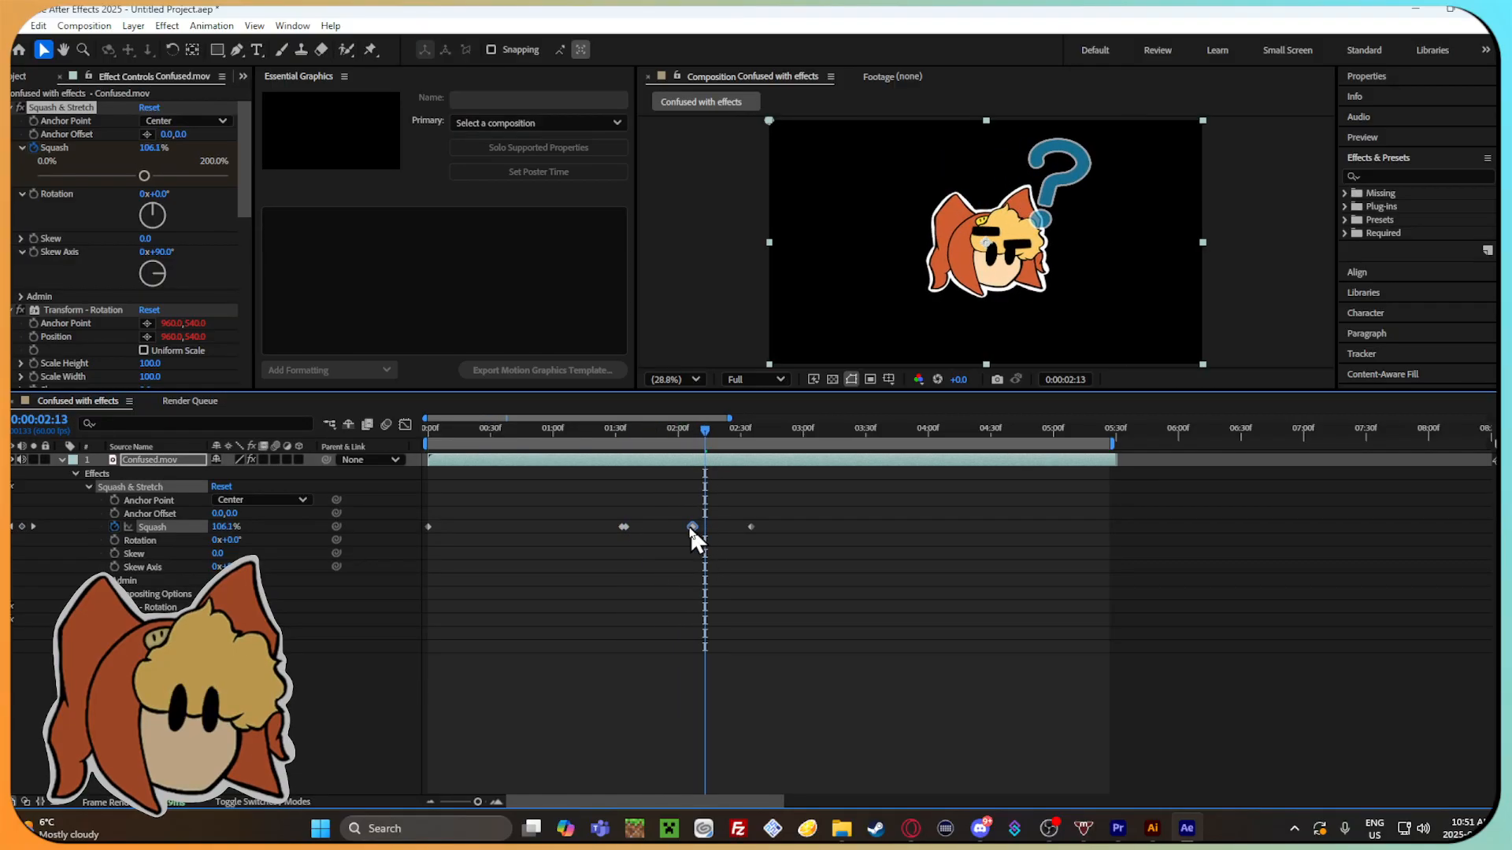
drag(706, 441, 729, 473)
drag(747, 523, 700, 530)
Play back the retimed squash animation from about 0:00:01:28, replay it from the start, and inspect up to 0:00:02:14.
drag(729, 428, 612, 508)
key(space)
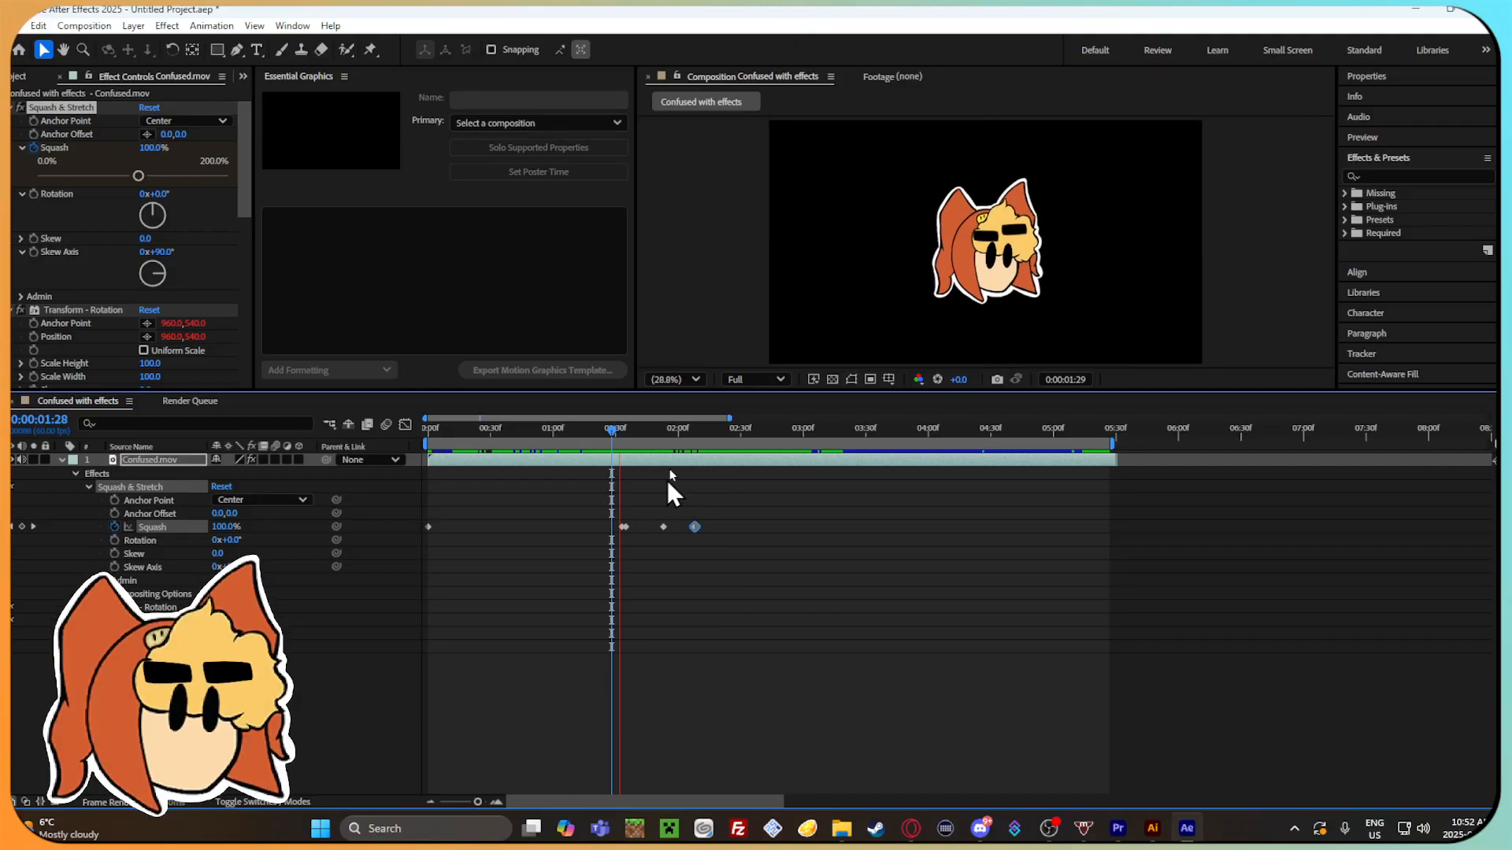
drag(624, 438, 446, 431)
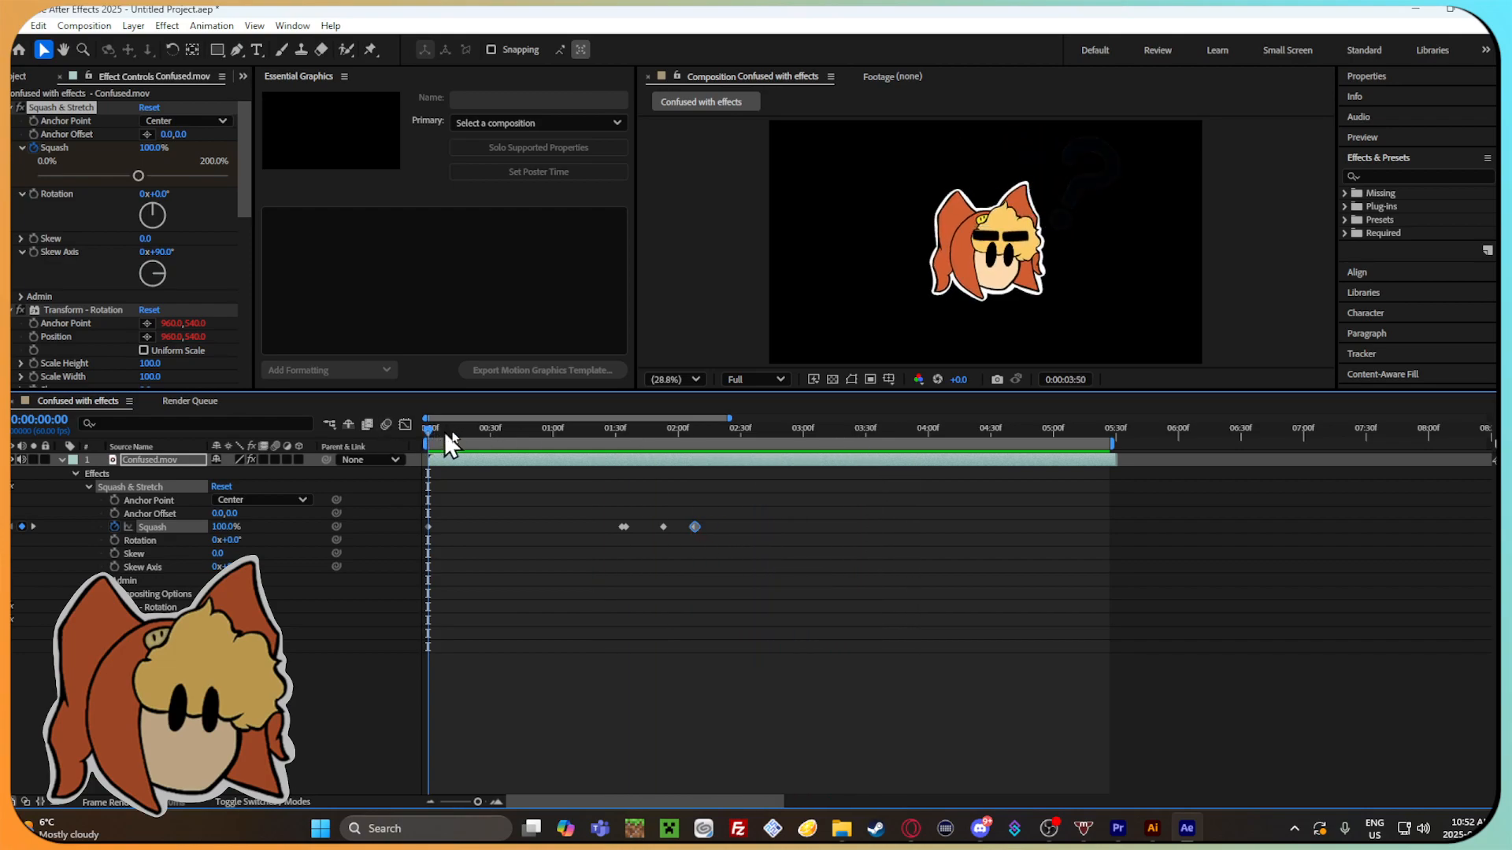
drag(641, 442, 708, 443)
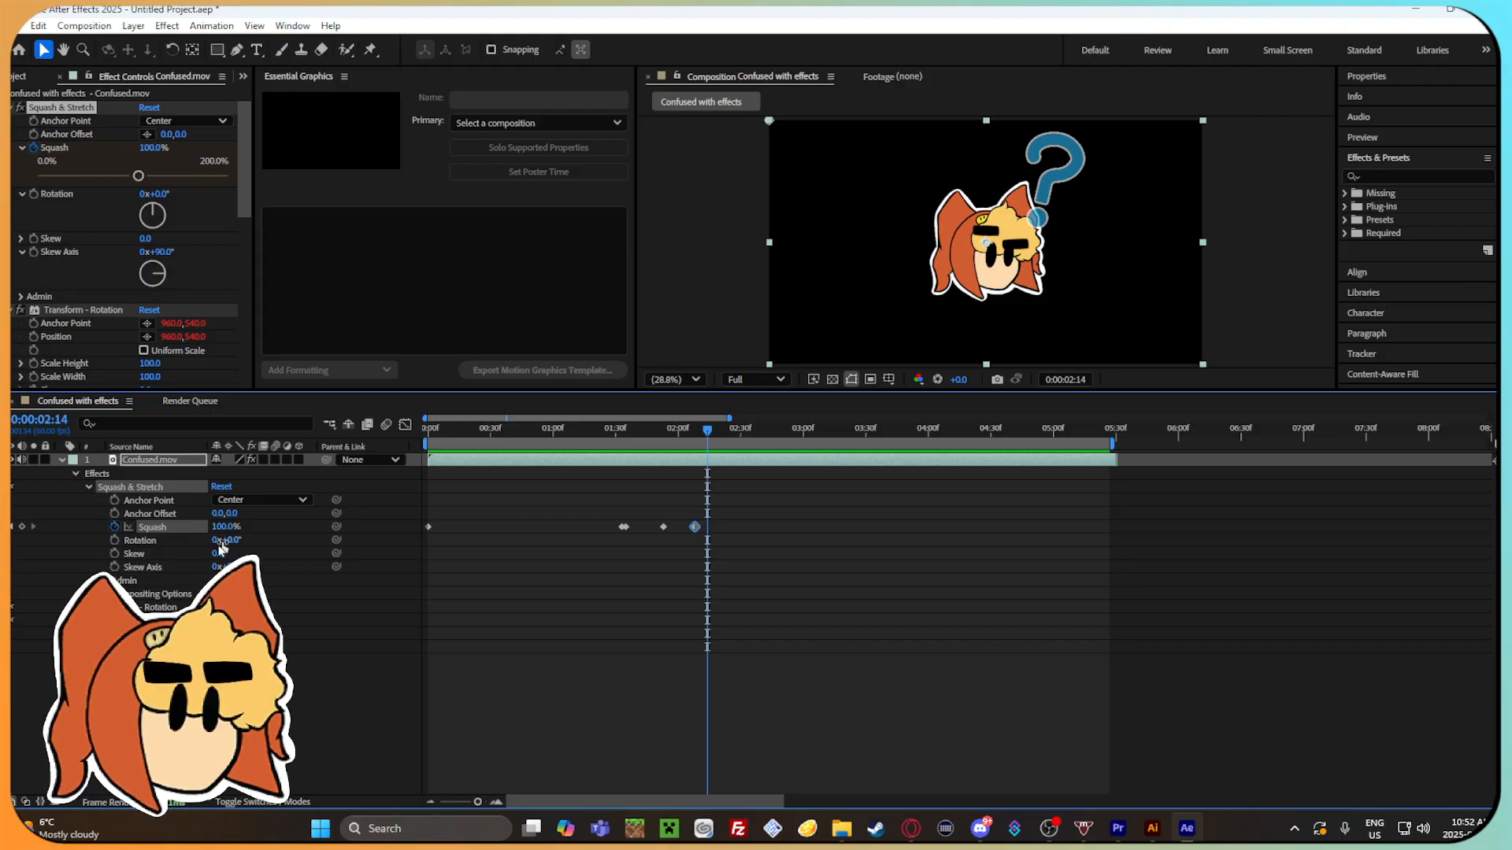
Enable Rotation keyframing on the Squash & Stretch effect at 0:00:01:34 and set Rotation to -6° at 0:00:01:45.
drag(716, 438, 624, 459)
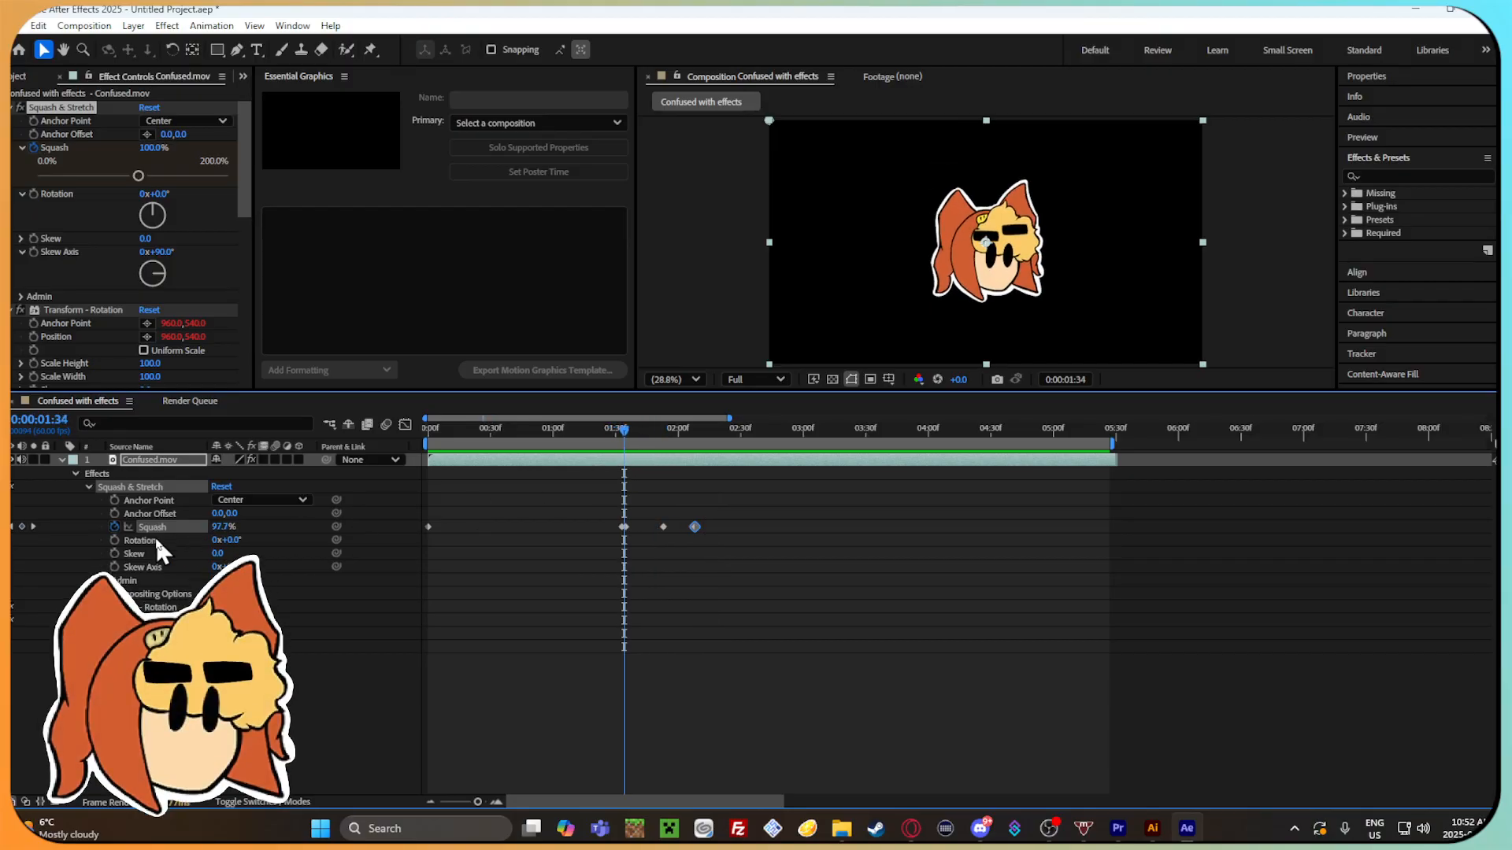
click(115, 540)
click(635, 432)
drag(636, 435, 646, 437)
drag(236, 541, 226, 542)
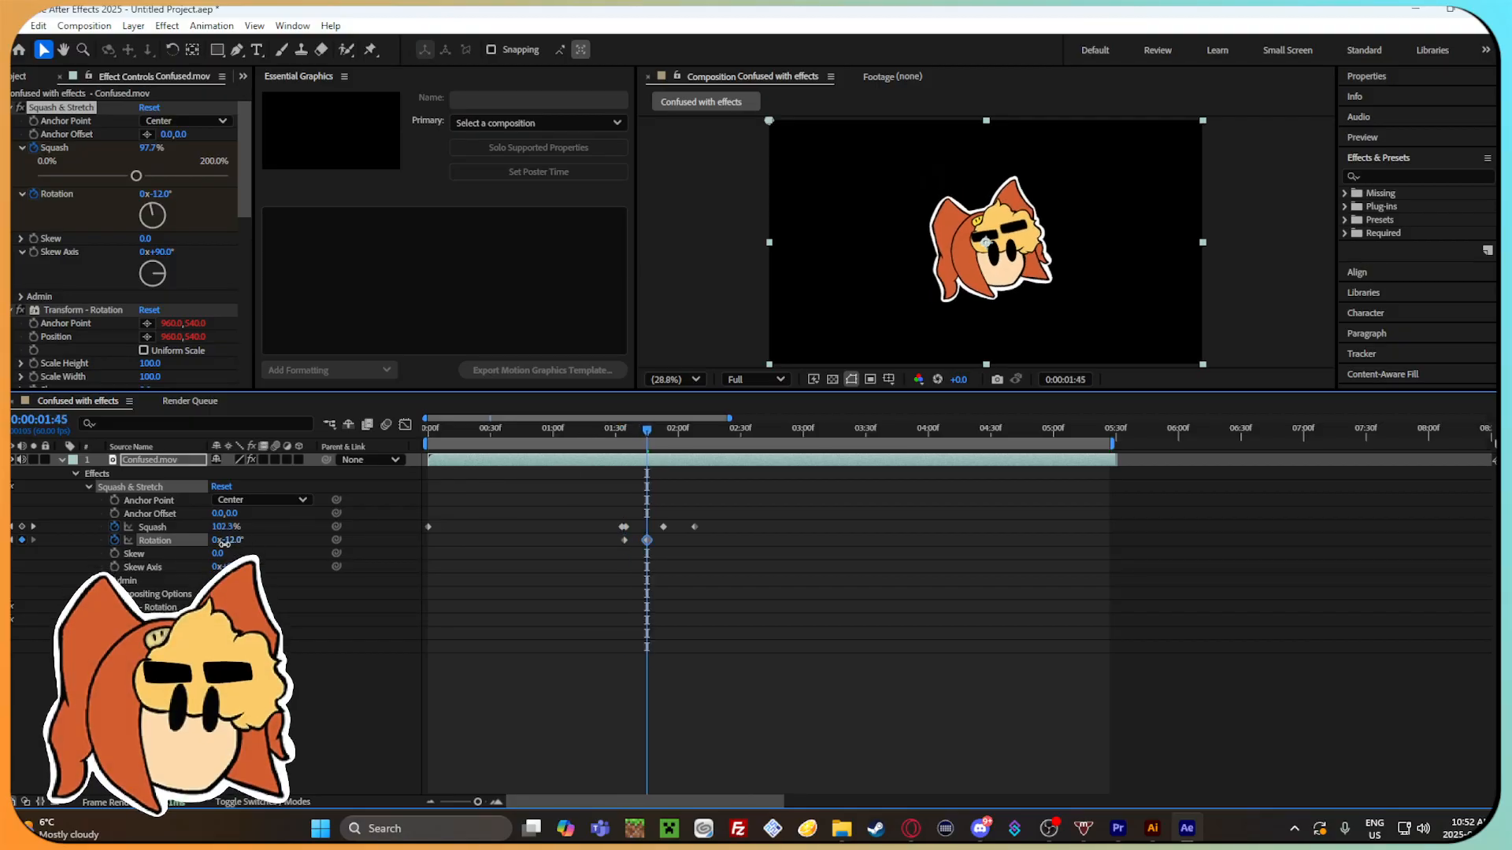
Add Squash & Stretch Rotation keyframes of 7° at 0:00:02:09 and 0° at 0:00:02:22, and preview the motion.
drag(647, 430, 697, 438)
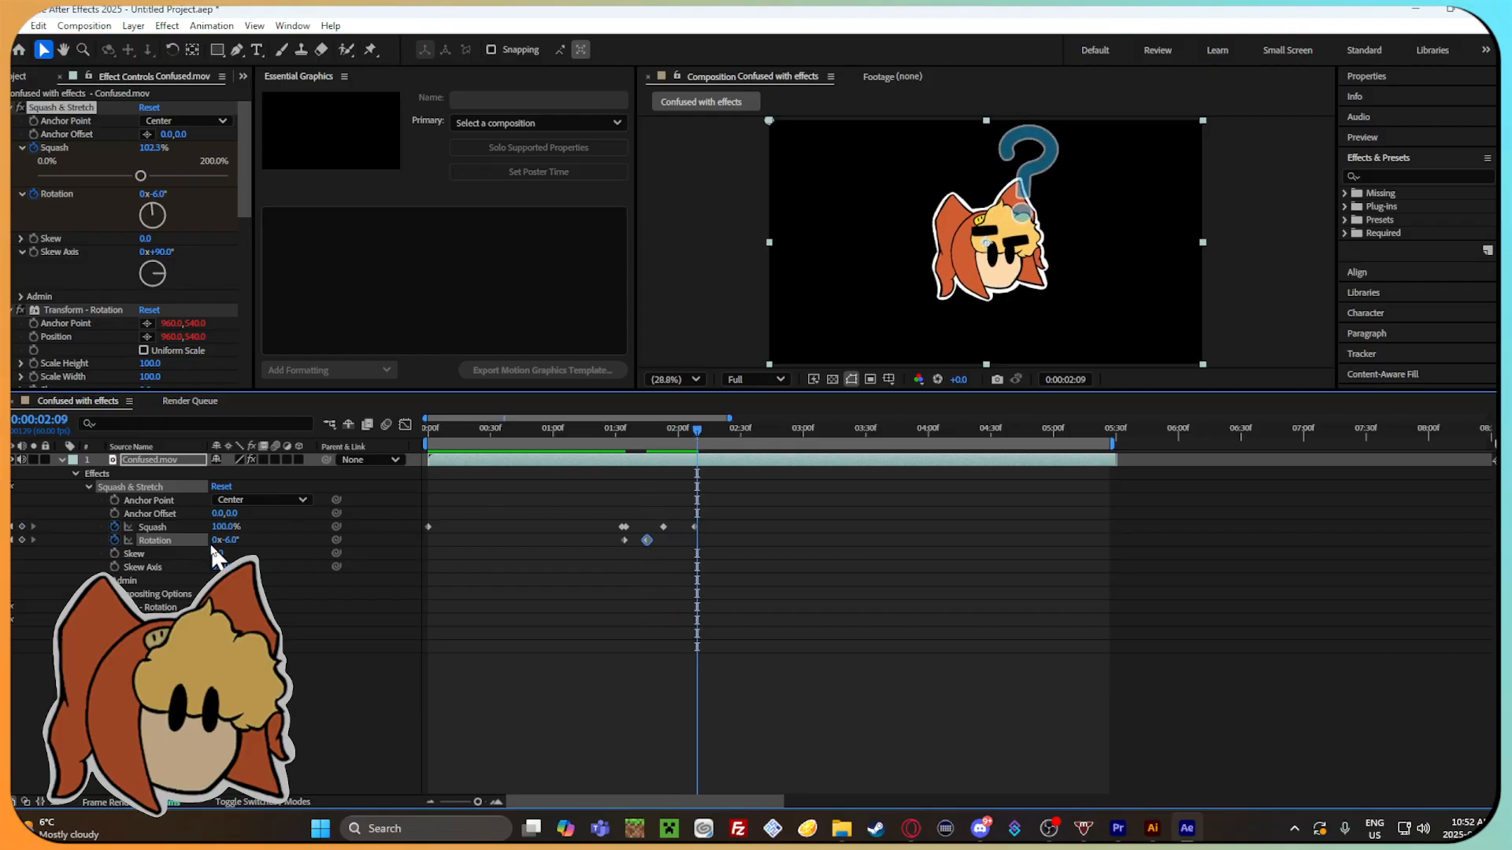
drag(236, 540, 246, 539)
key(space)
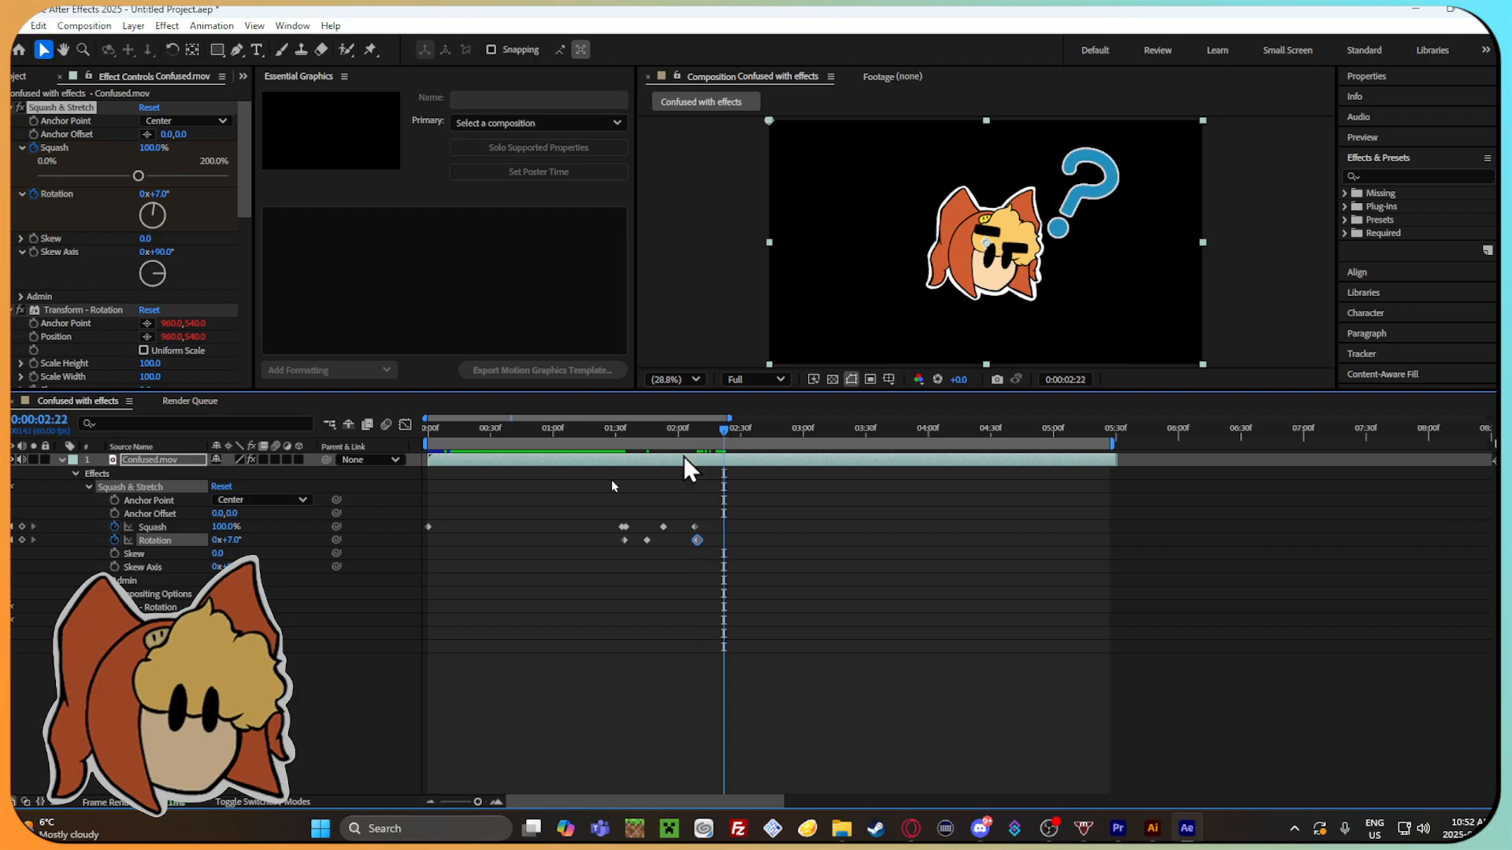
click(234, 540)
text(0)
key(Return)
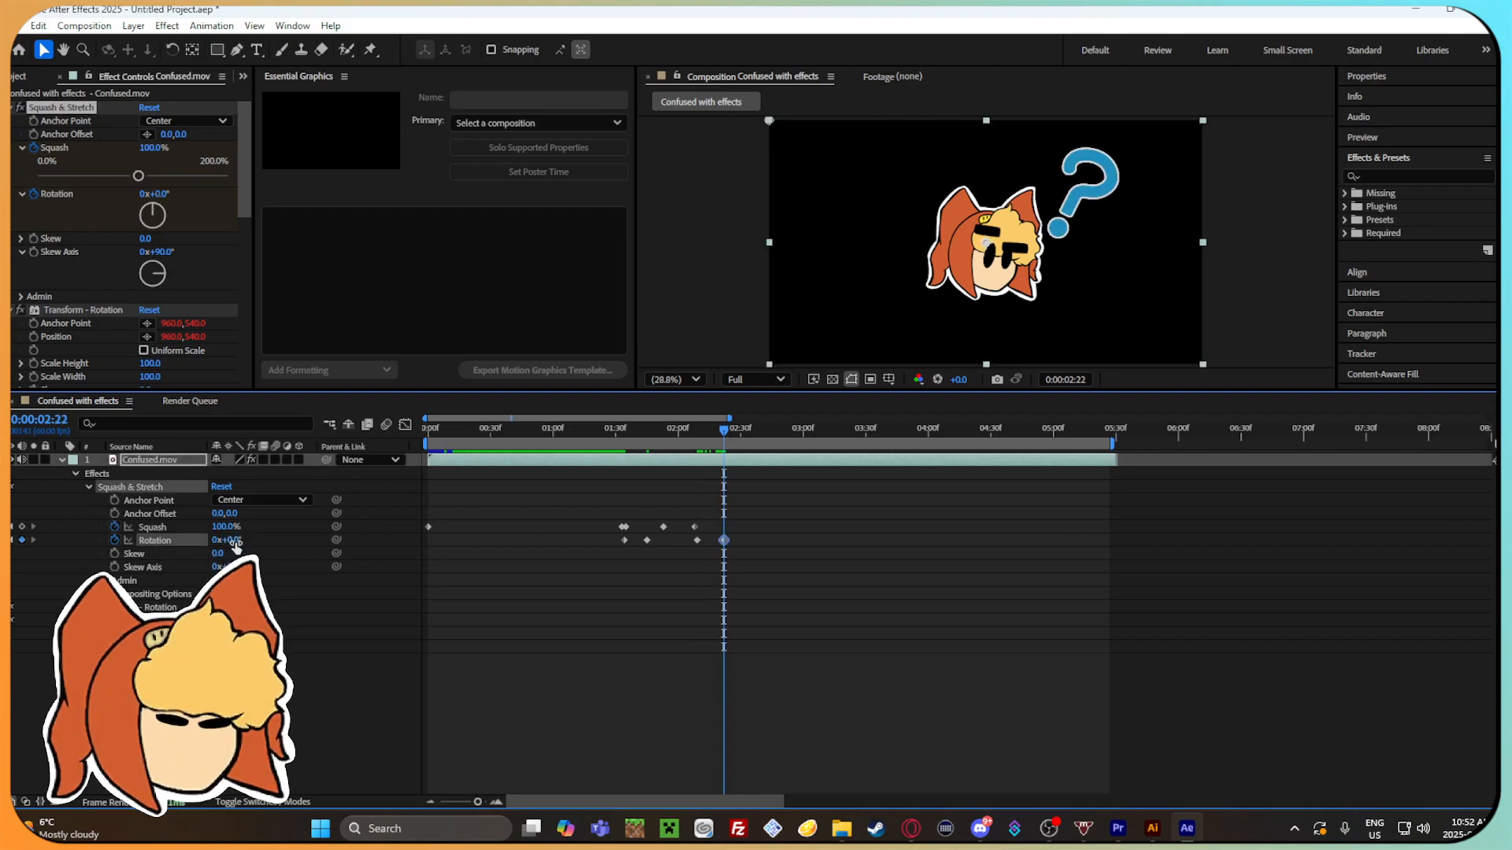
drag(711, 431, 594, 433)
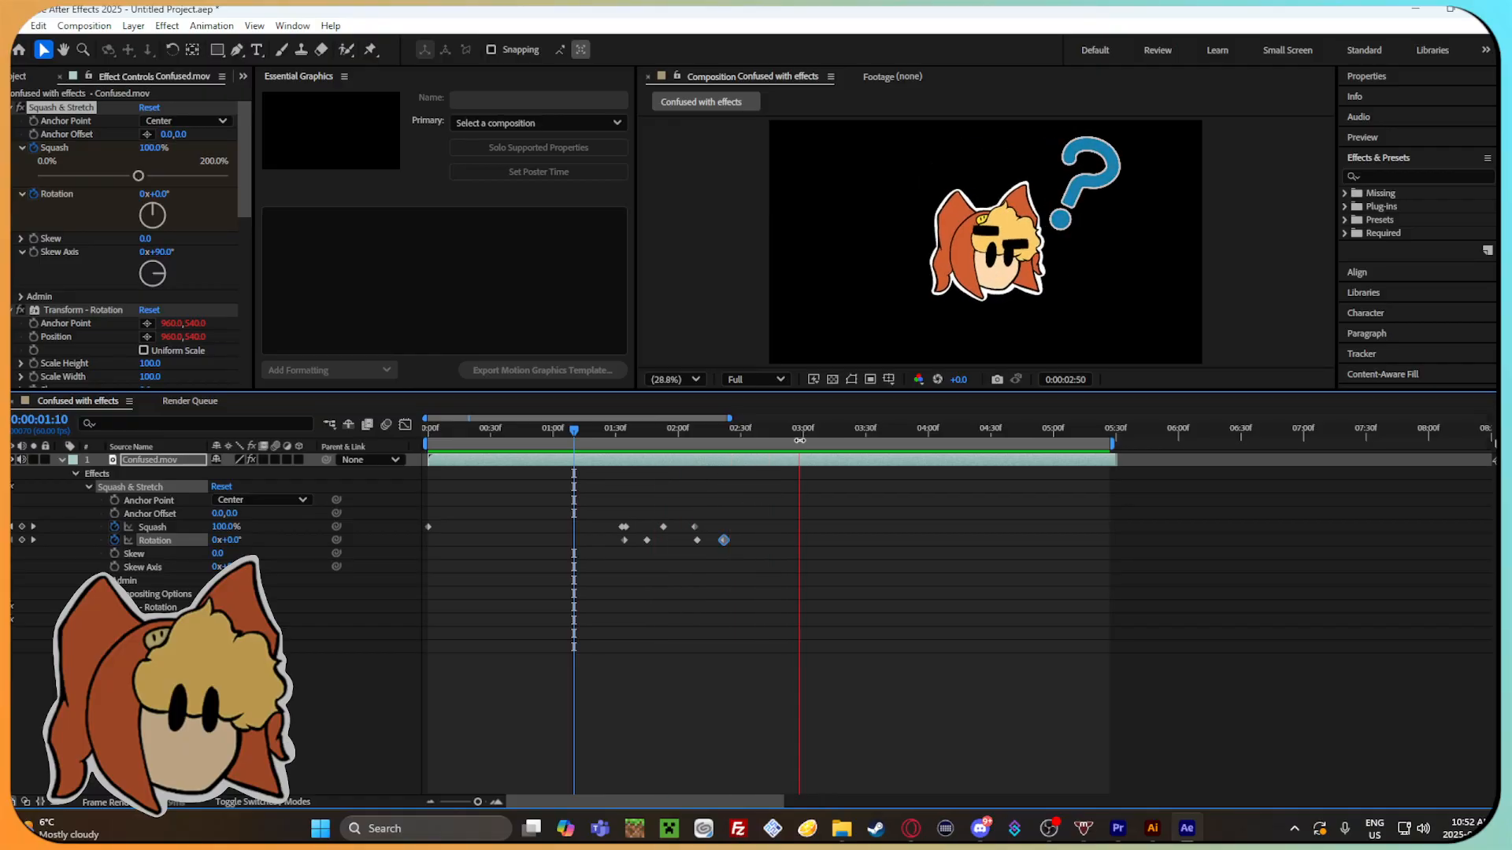
Undo all the Rotation keyframes added to the Squash & Stretch effect.
key(ctrl+z)
key(ctrl+z)
key(ctrl+z)
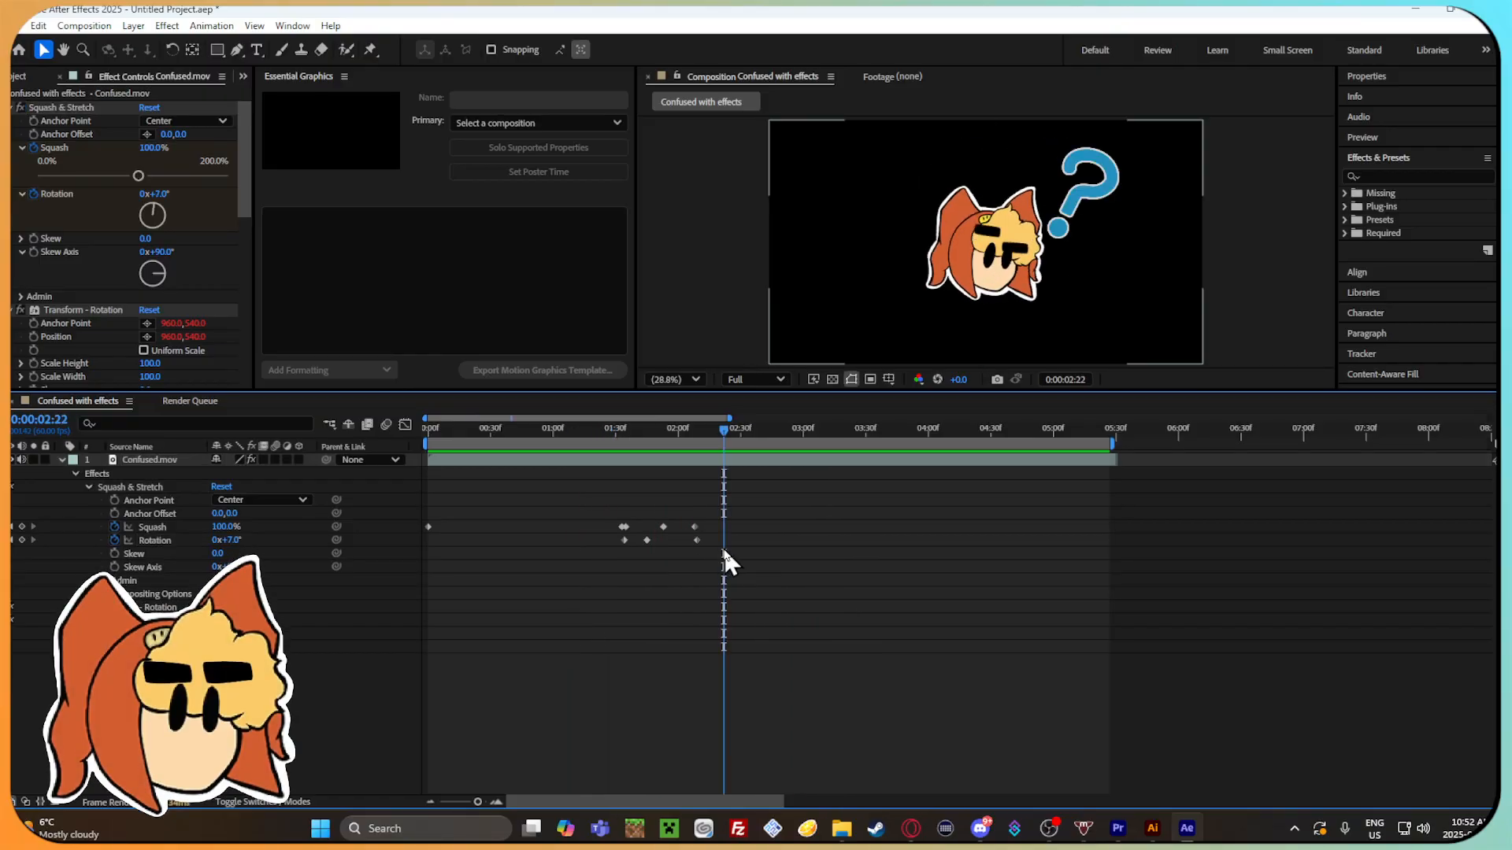
key(ctrl+z)
Try changing the Skew value of the Squash & Stretch effect at 0:00:01:42, and undo it.
mouse_move(631, 437)
mouse_down()
mouse_move(493, 441)
mouse_move(662, 445)
mouse_move(640, 442)
mouse_up()
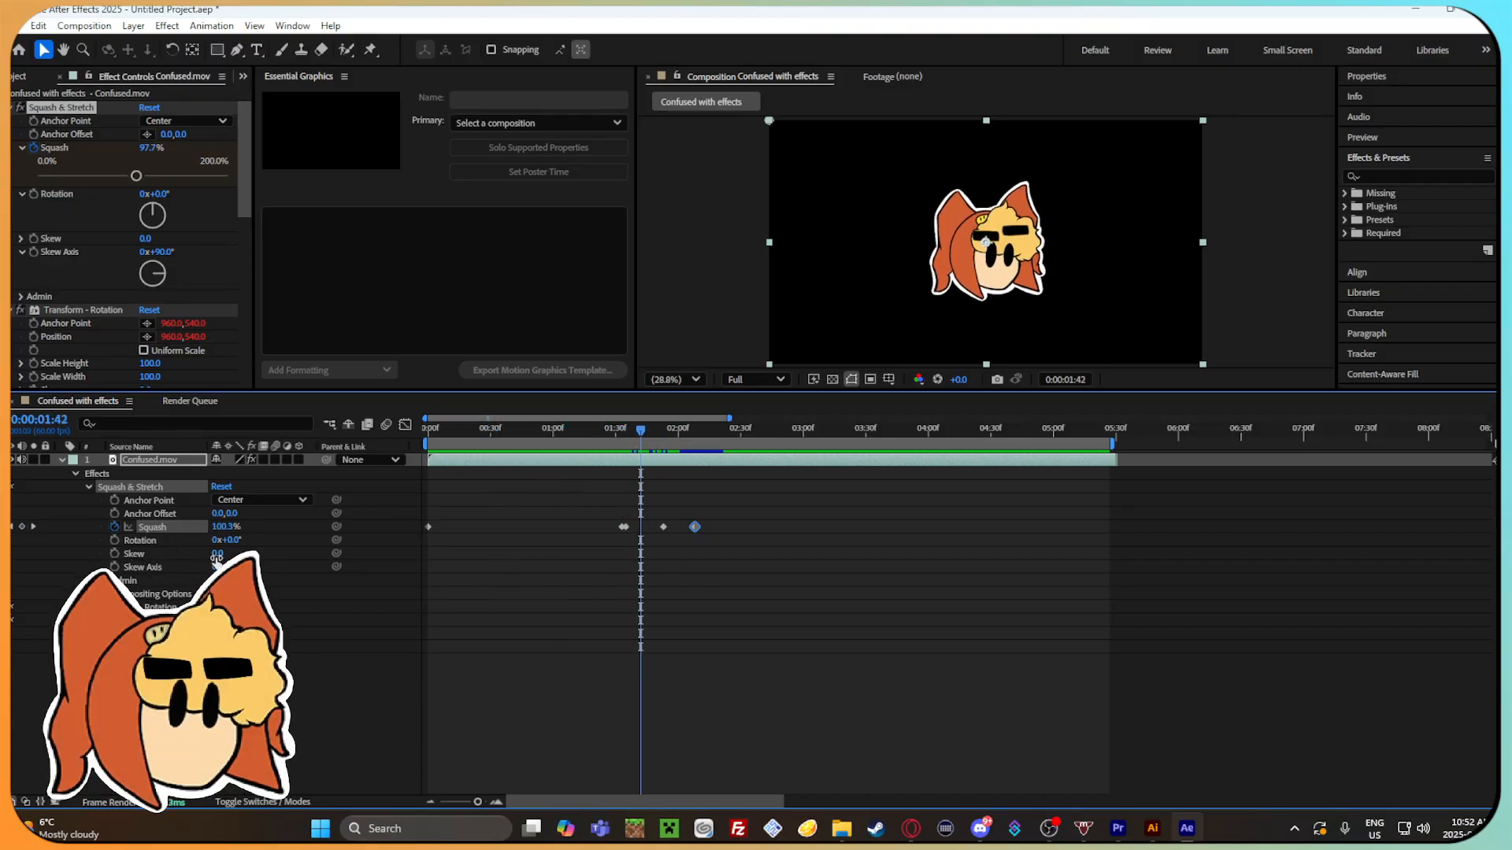
drag(218, 554, 353, 546)
key(ctrl+z)
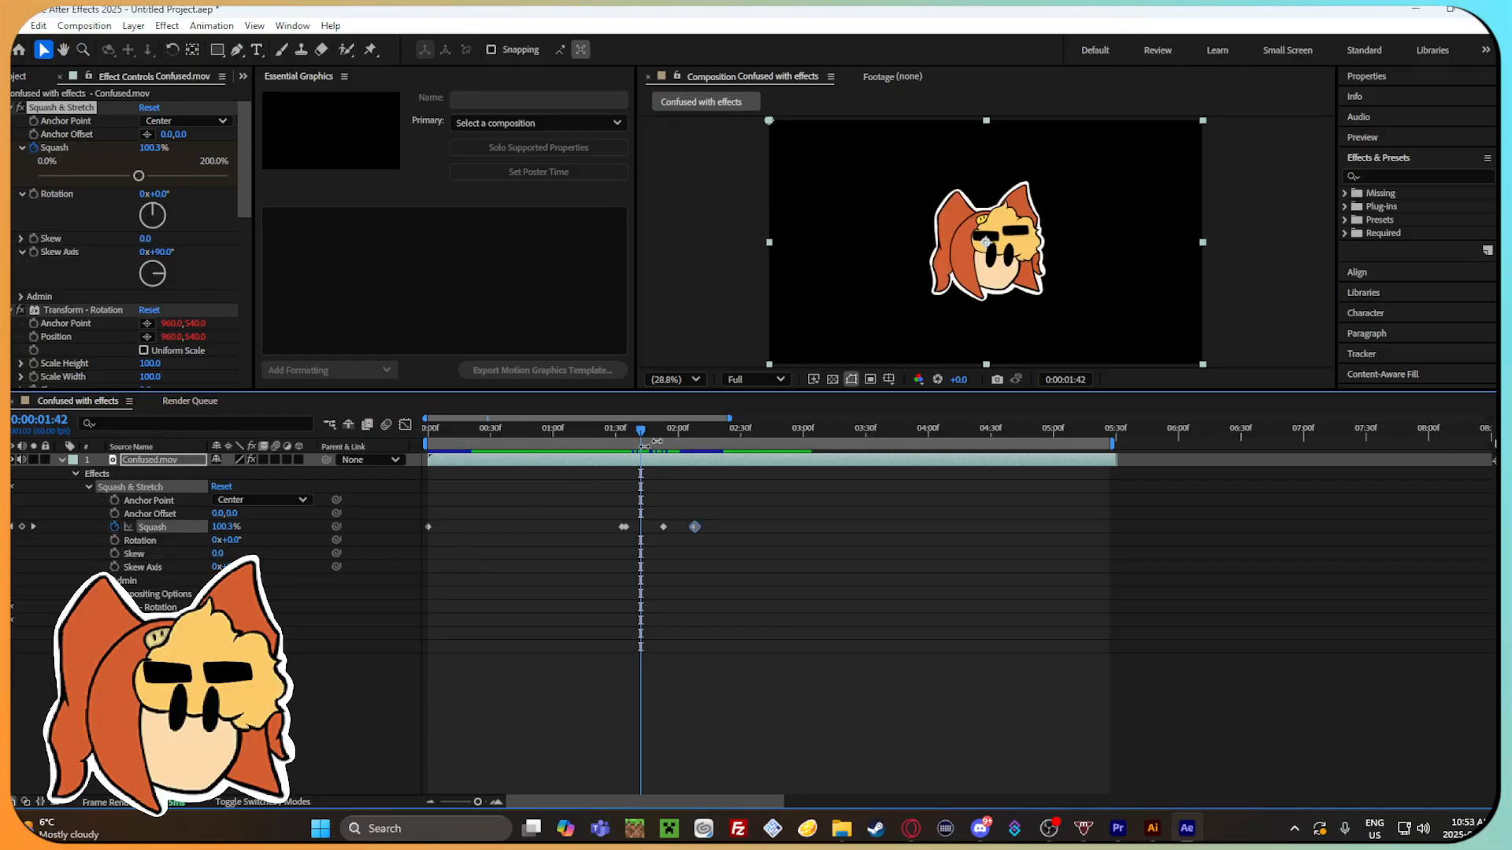
Select all Squash keyframes and apply both incoming and outgoing easing to them with the Keyframe Assistant.
drag(588, 442, 700, 458)
drag(723, 562, 421, 516)
right_click(619, 526)
mouse_move(725, 767)
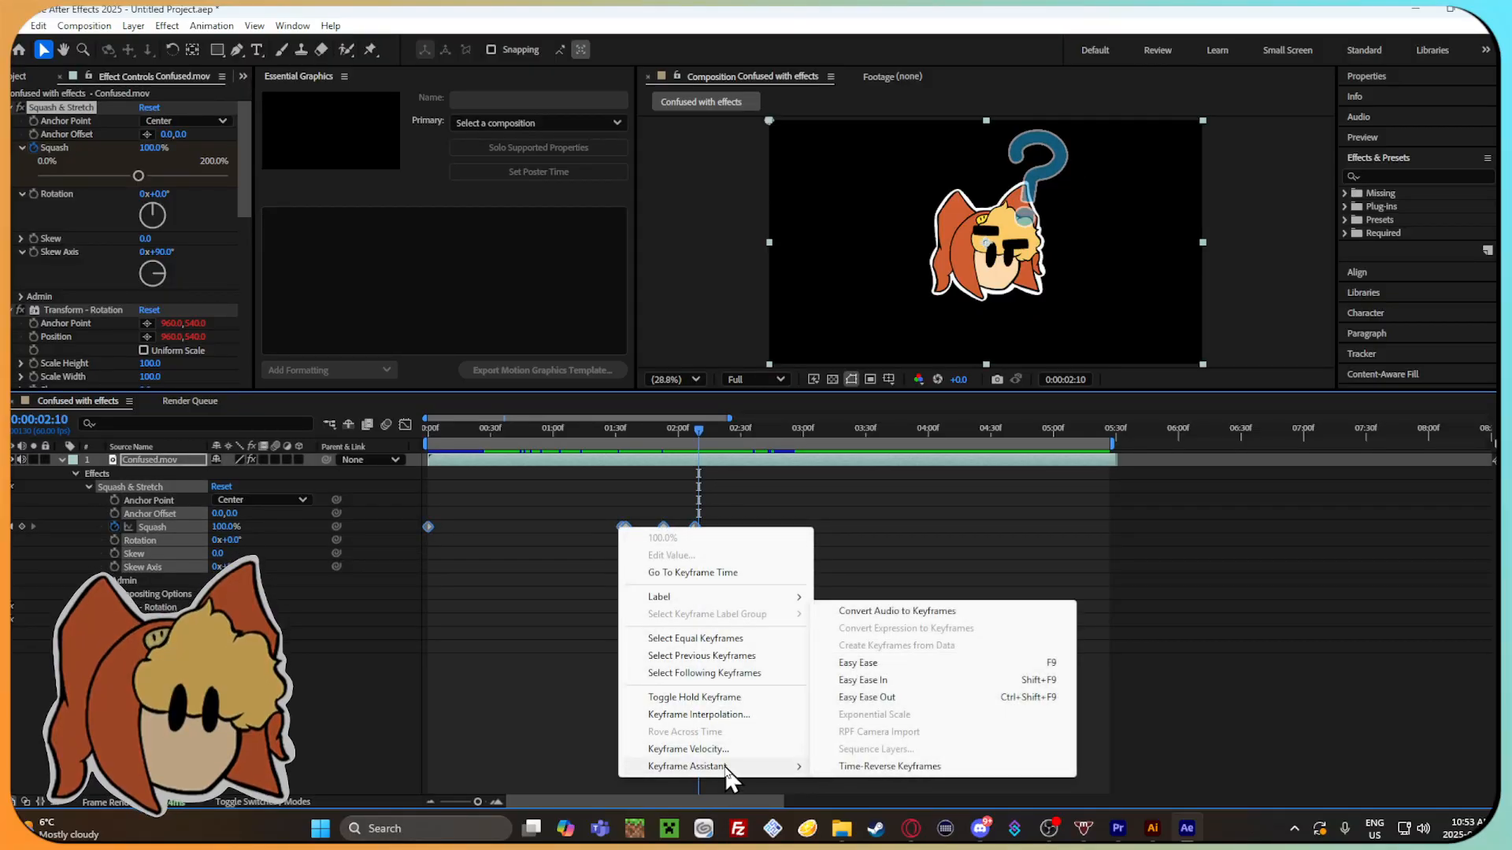
click(934, 663)
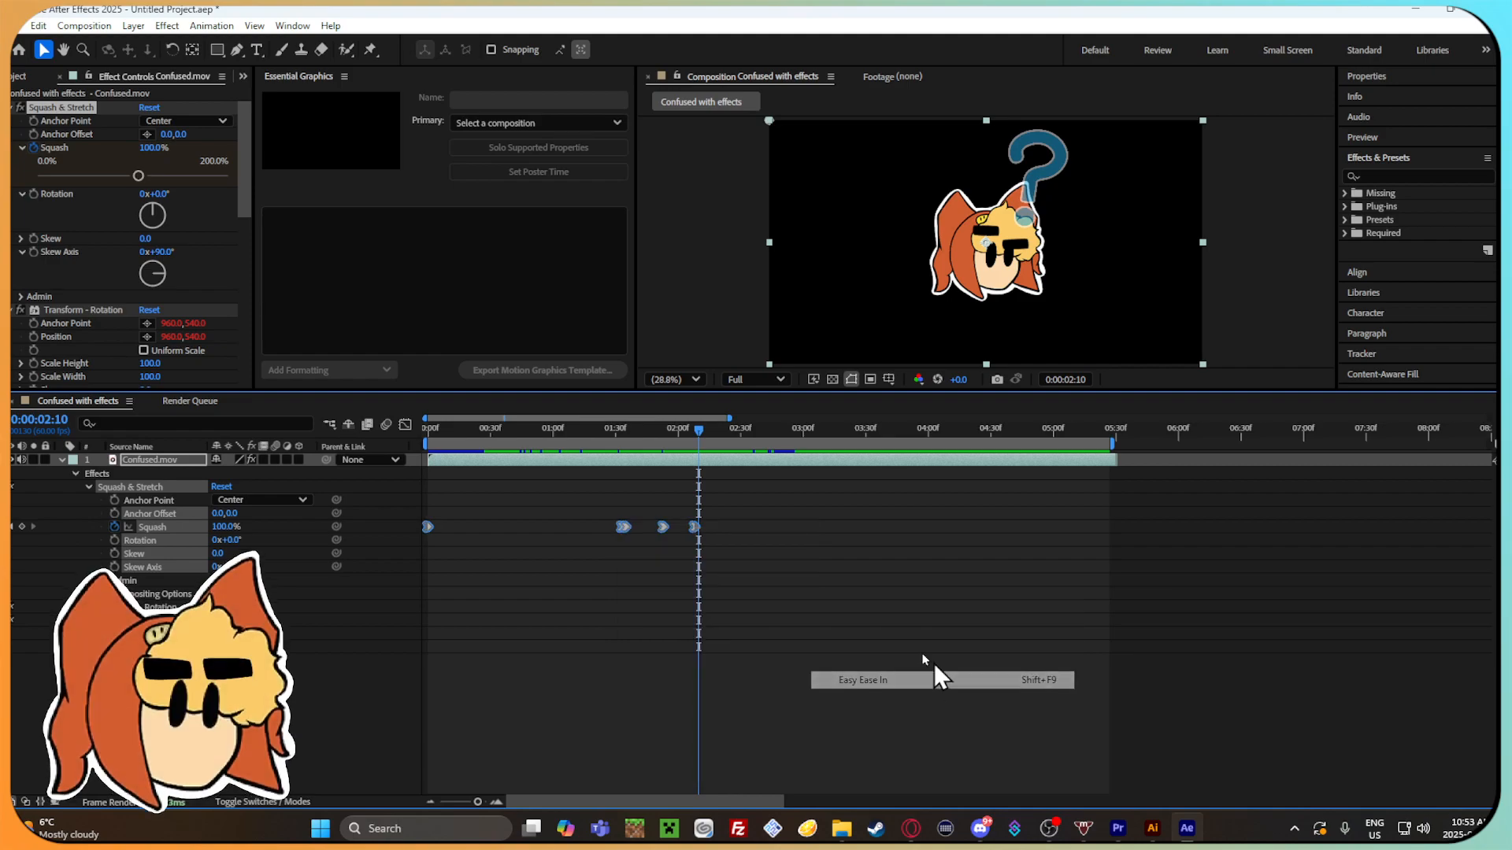
right_click(657, 526)
click(748, 720)
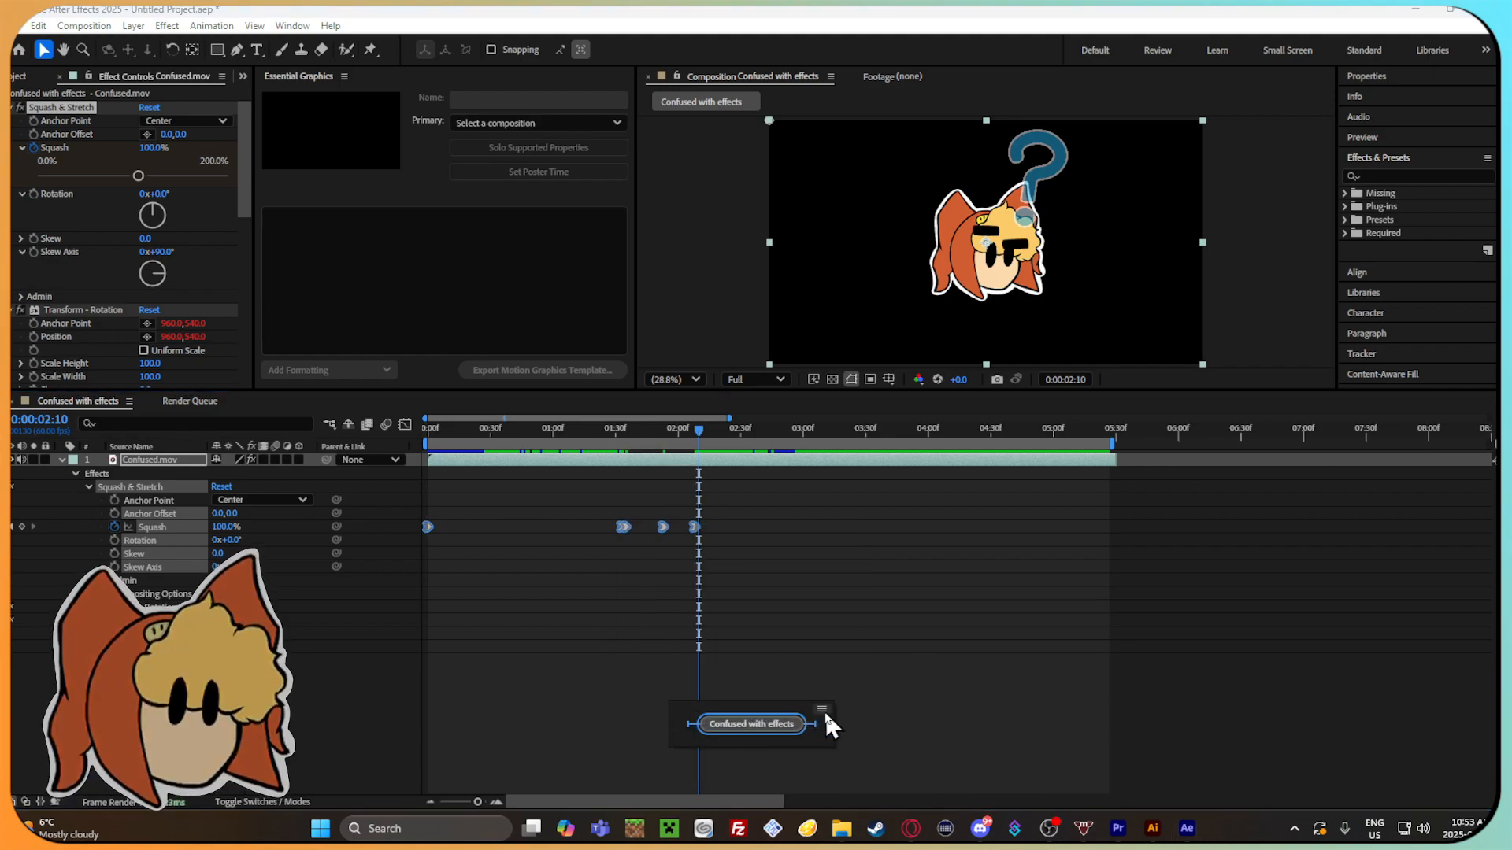
right_click(631, 528)
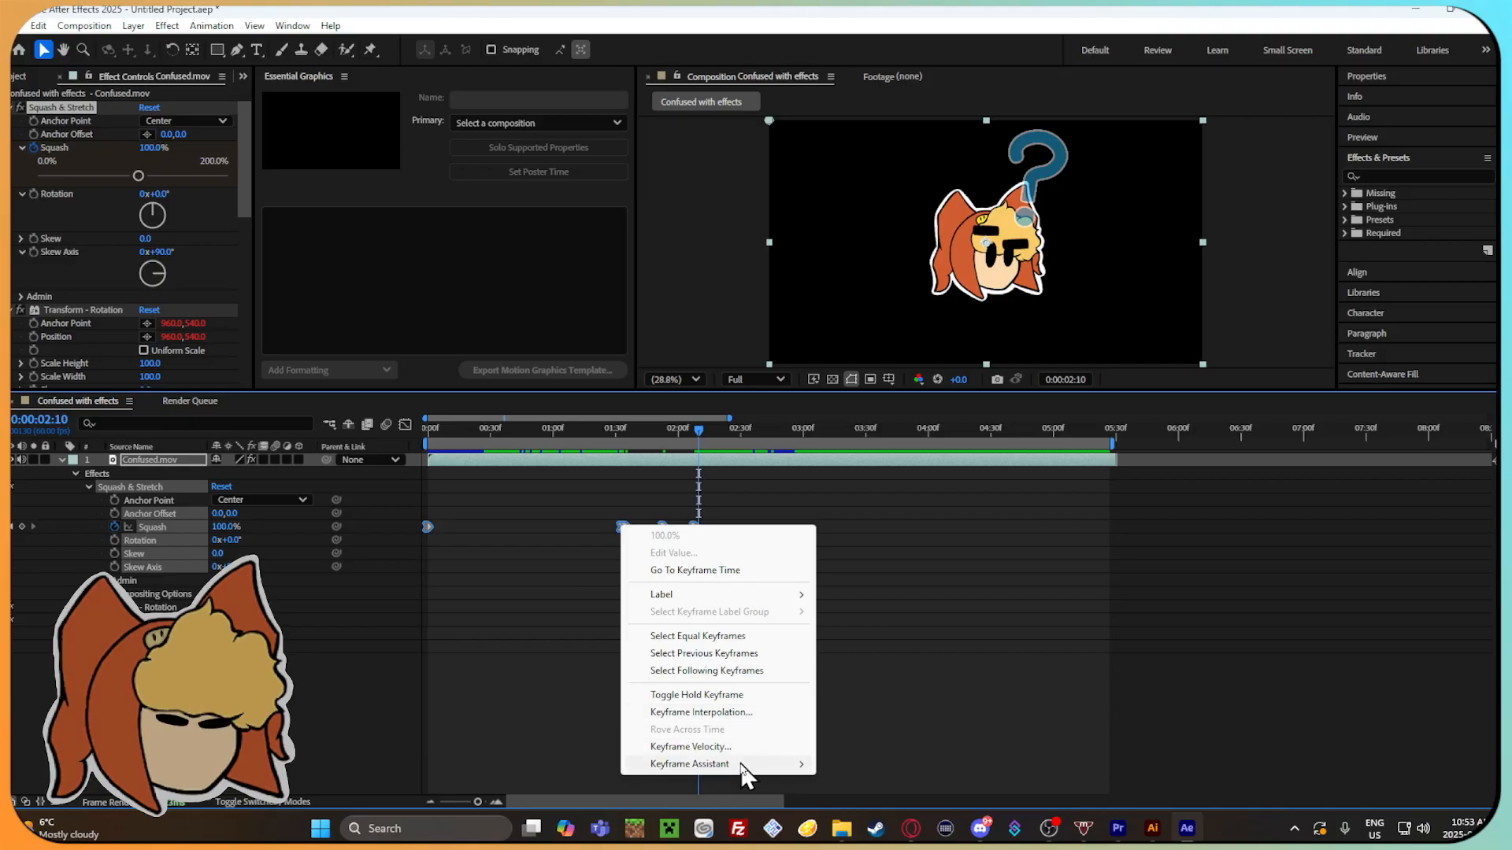
mouse_move(739, 765)
click(945, 694)
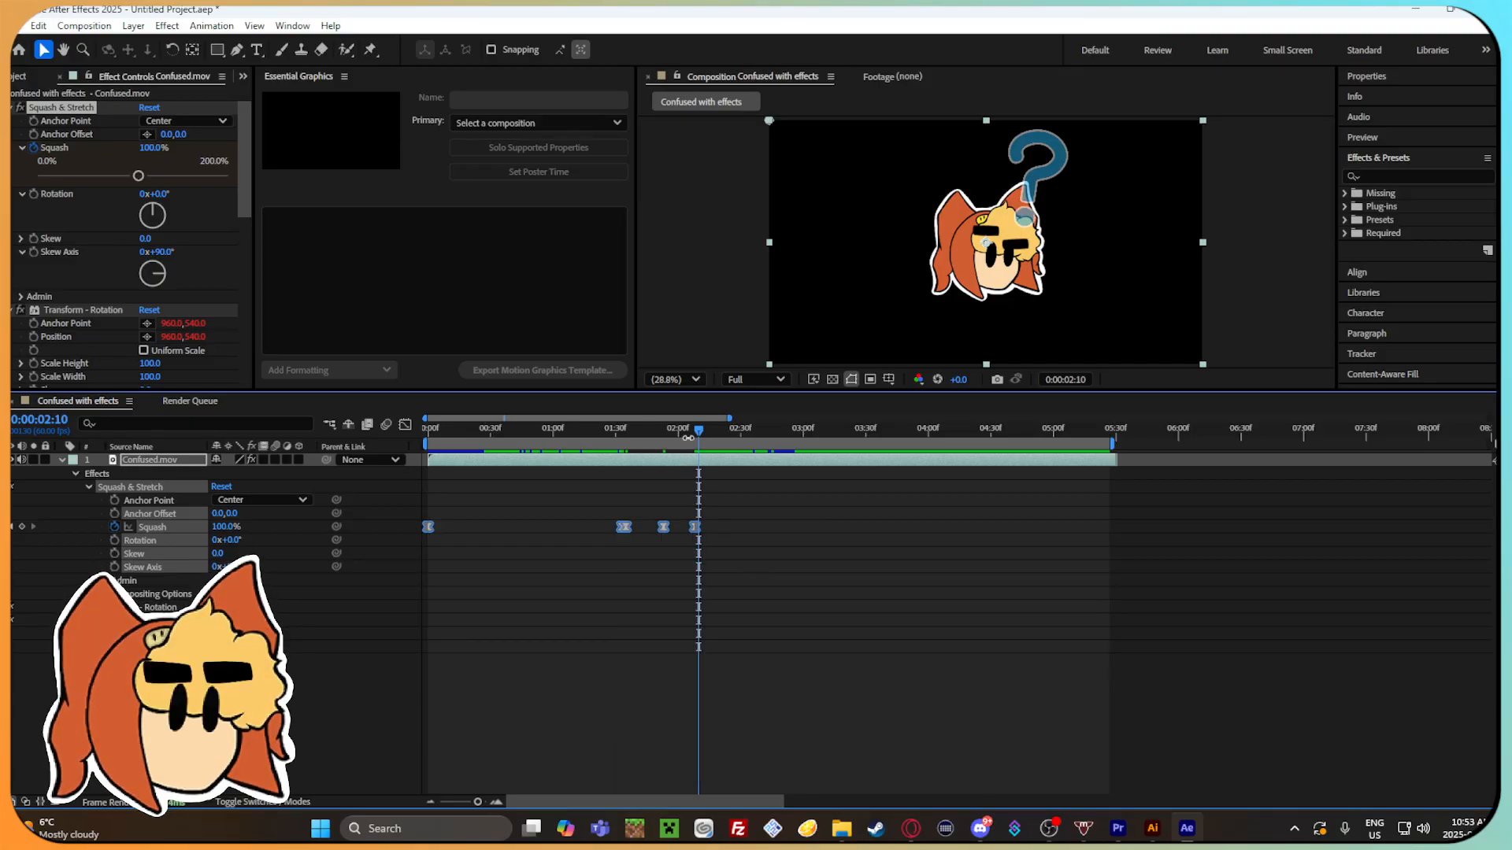
Play back the eased squash animation from the start and inspect it up to 0:00:01:44.
drag(693, 432, 419, 435)
key(space)
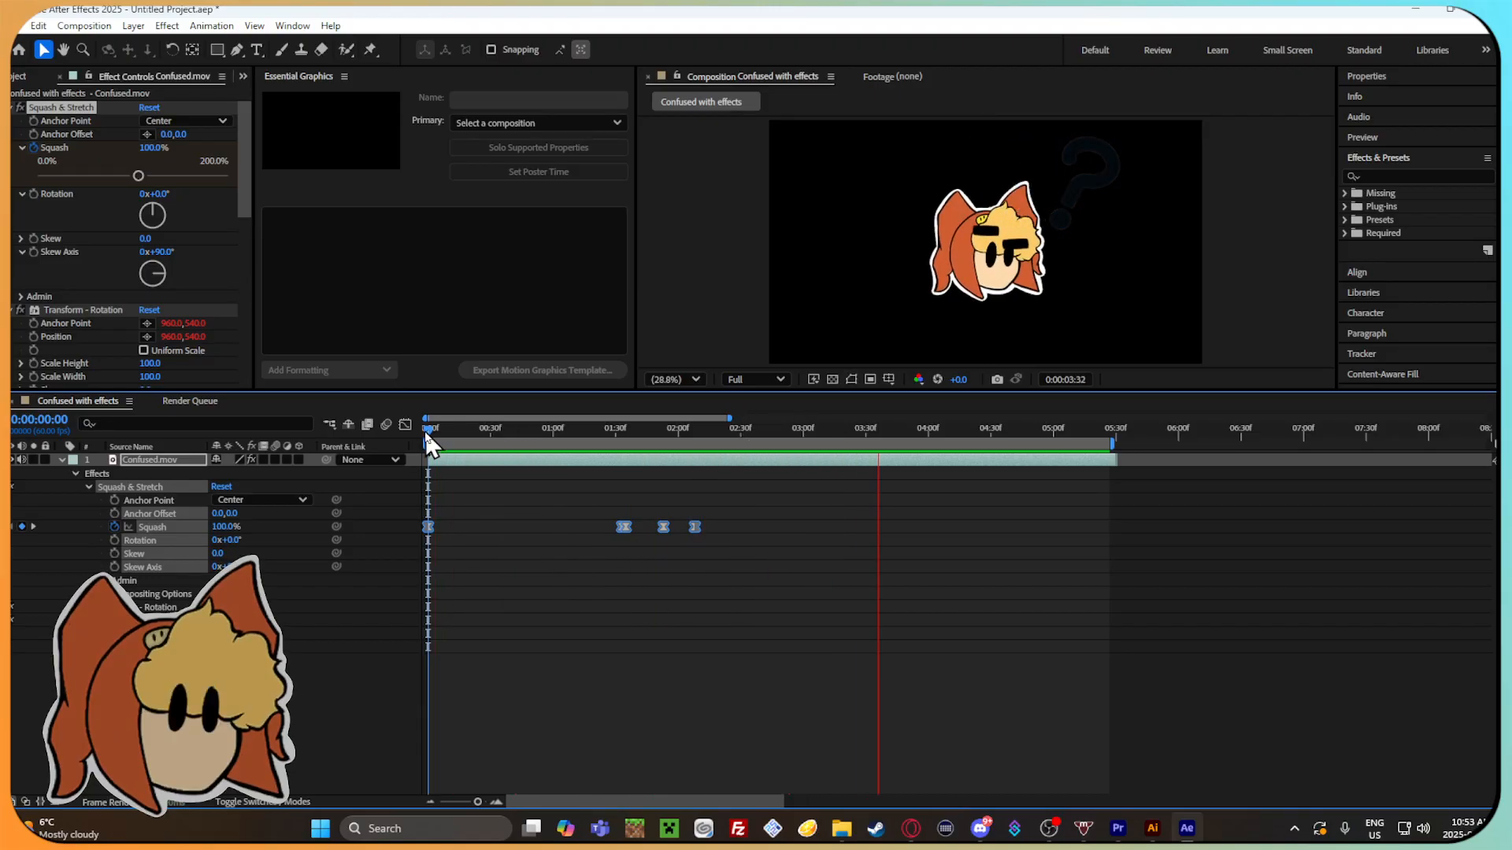
drag(476, 435, 647, 477)
Review the incoming and outgoing Keyframe Velocity settings of the selected Squash keyframes.
right_click(690, 524)
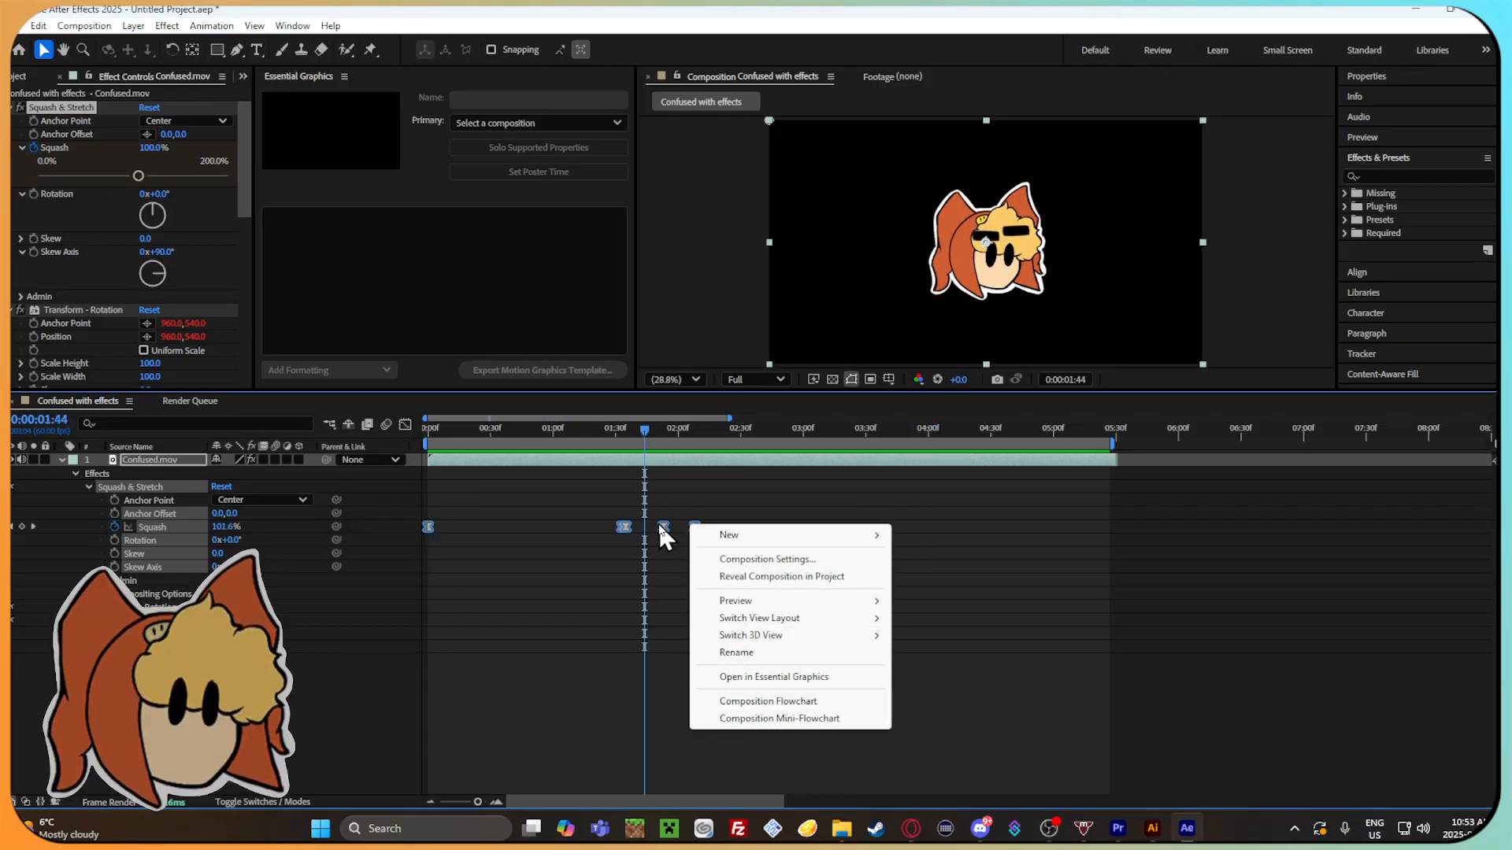
click(659, 523)
right_click(659, 527)
click(777, 750)
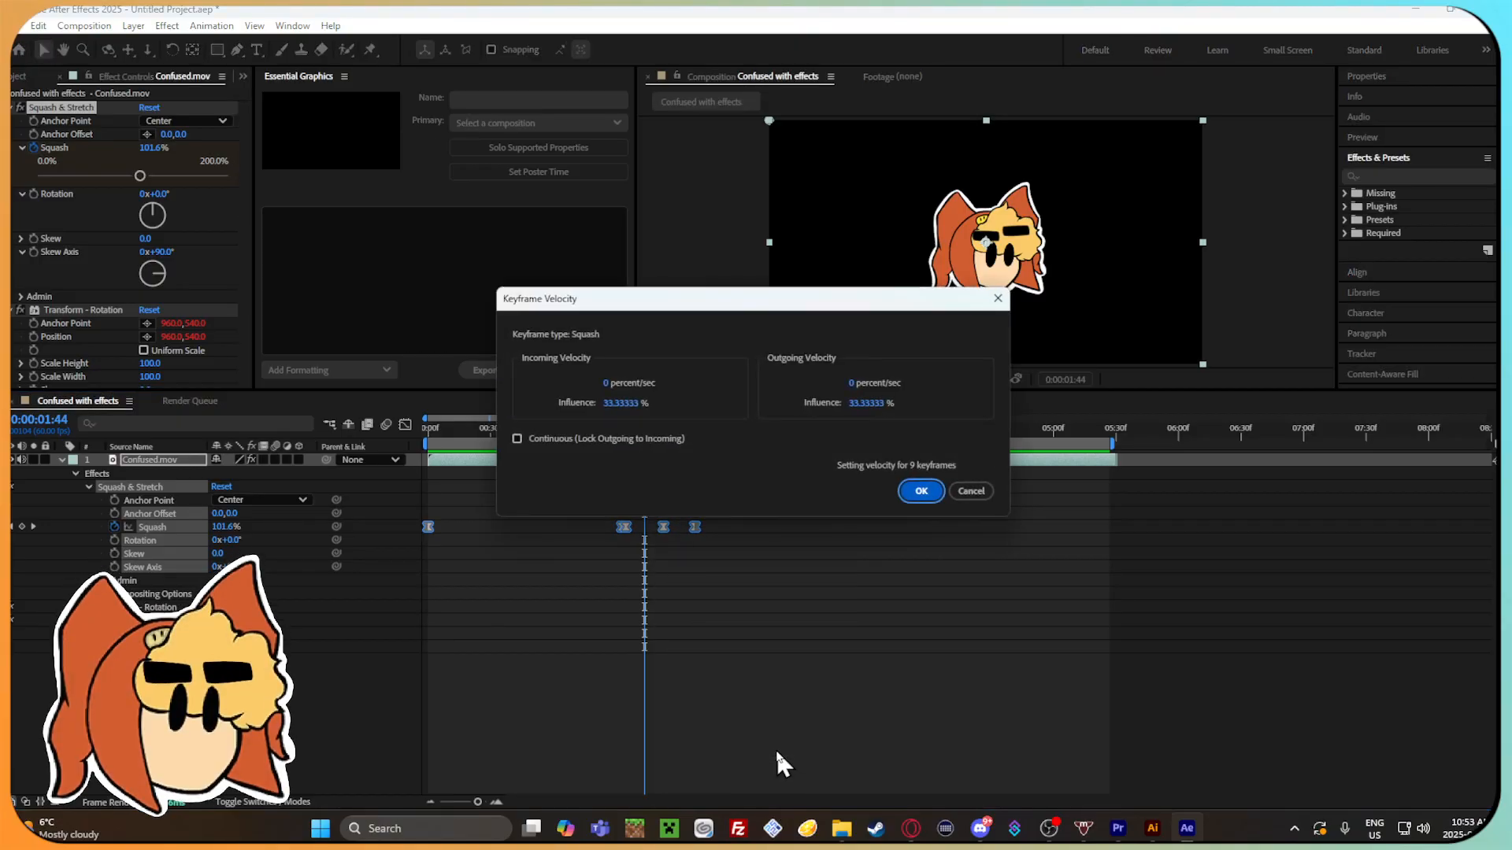
drag(900, 310, 1149, 200)
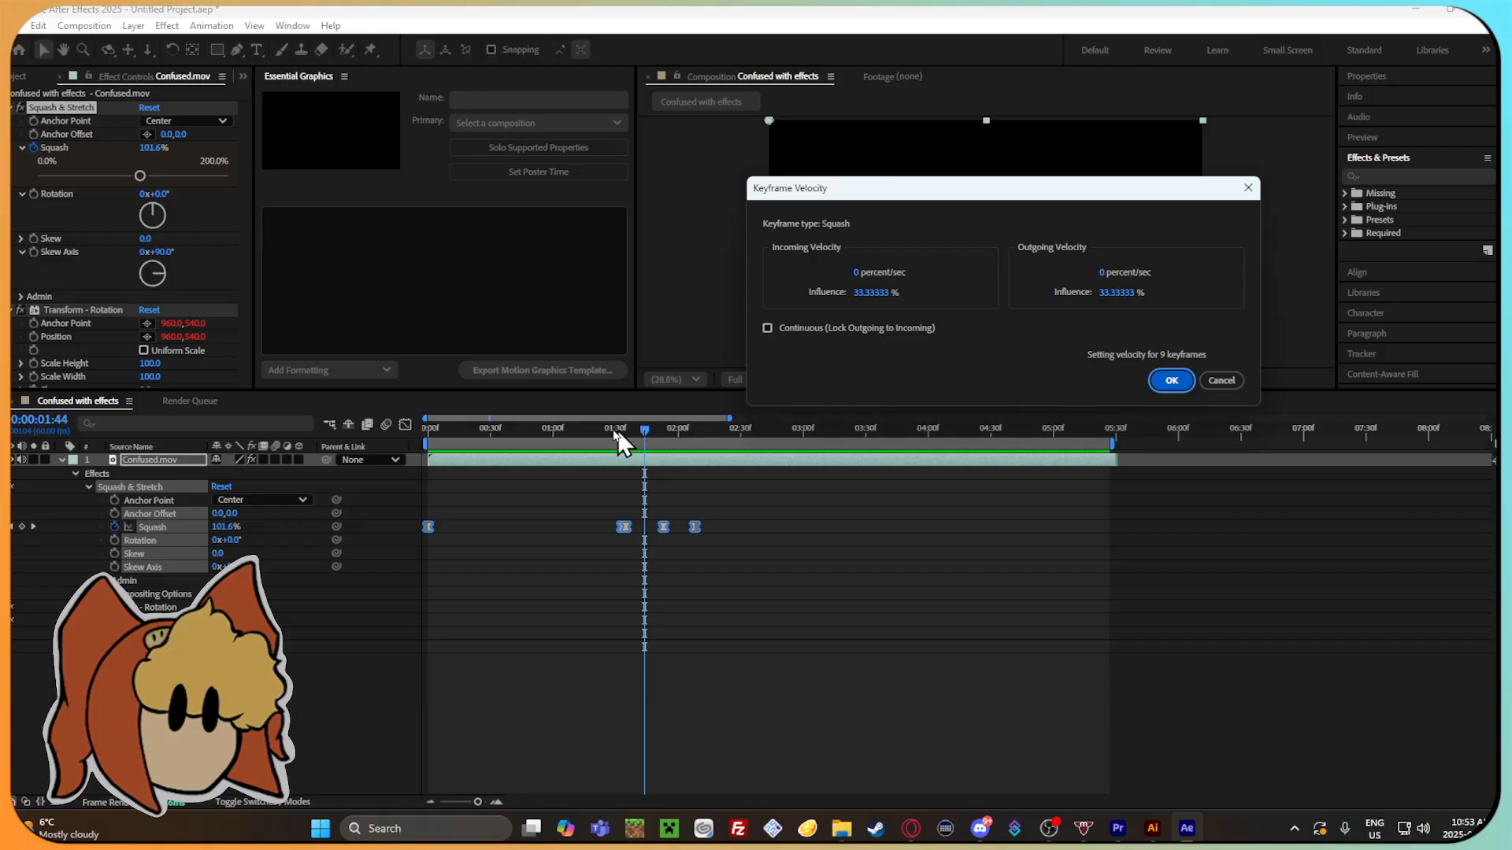
click(1167, 381)
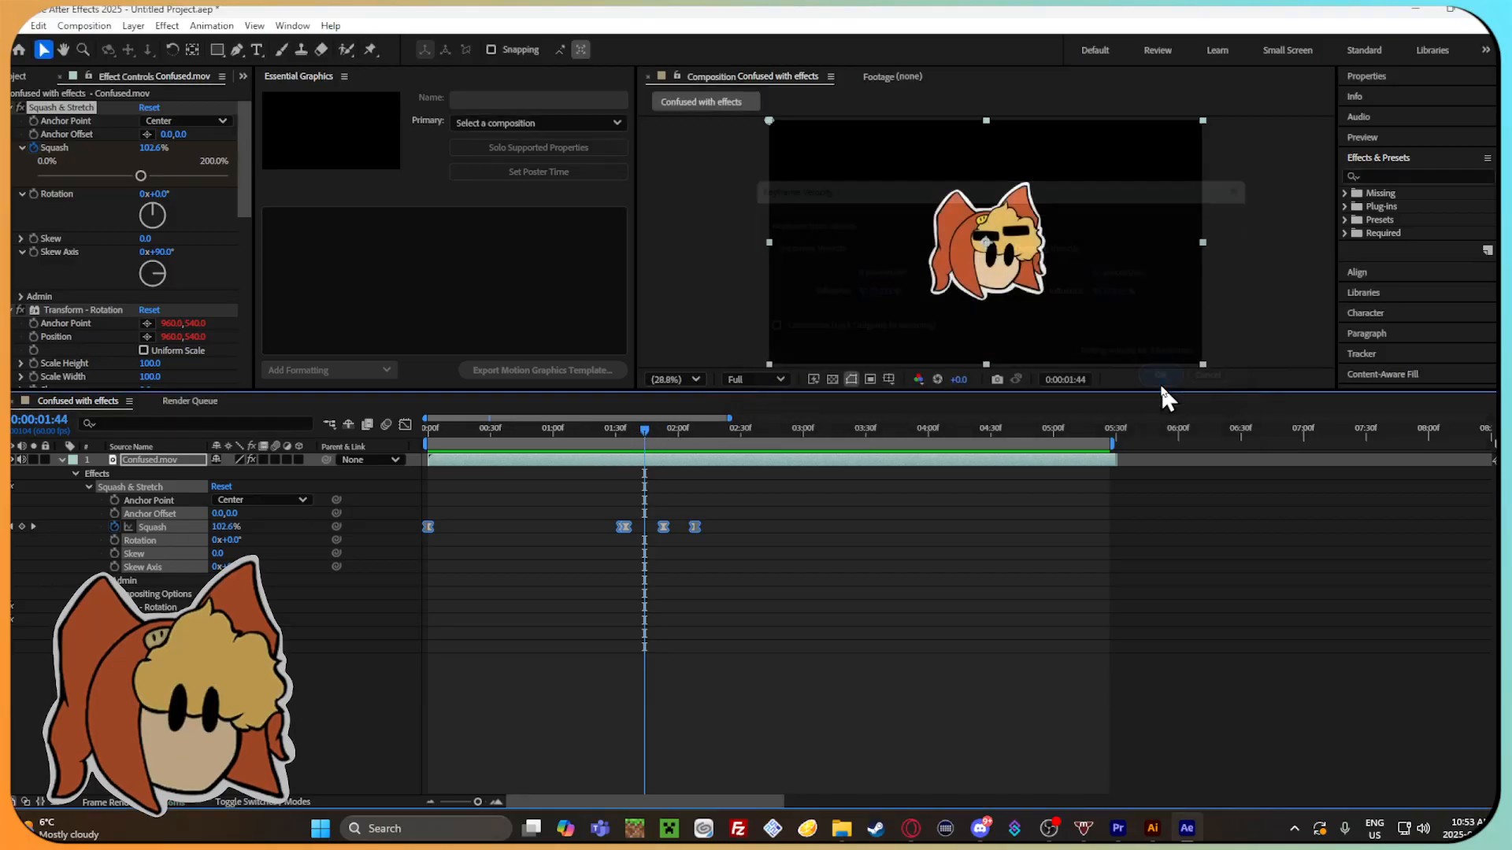
Move only the last Squash keyframe to about 0:00:02:11 at a larger time scale, and go to 0:00:02:06.
mouse_move(666, 439)
mouse_down()
mouse_move(588, 439)
mouse_move(763, 451)
mouse_move(555, 451)
mouse_move(663, 467)
mouse_up()
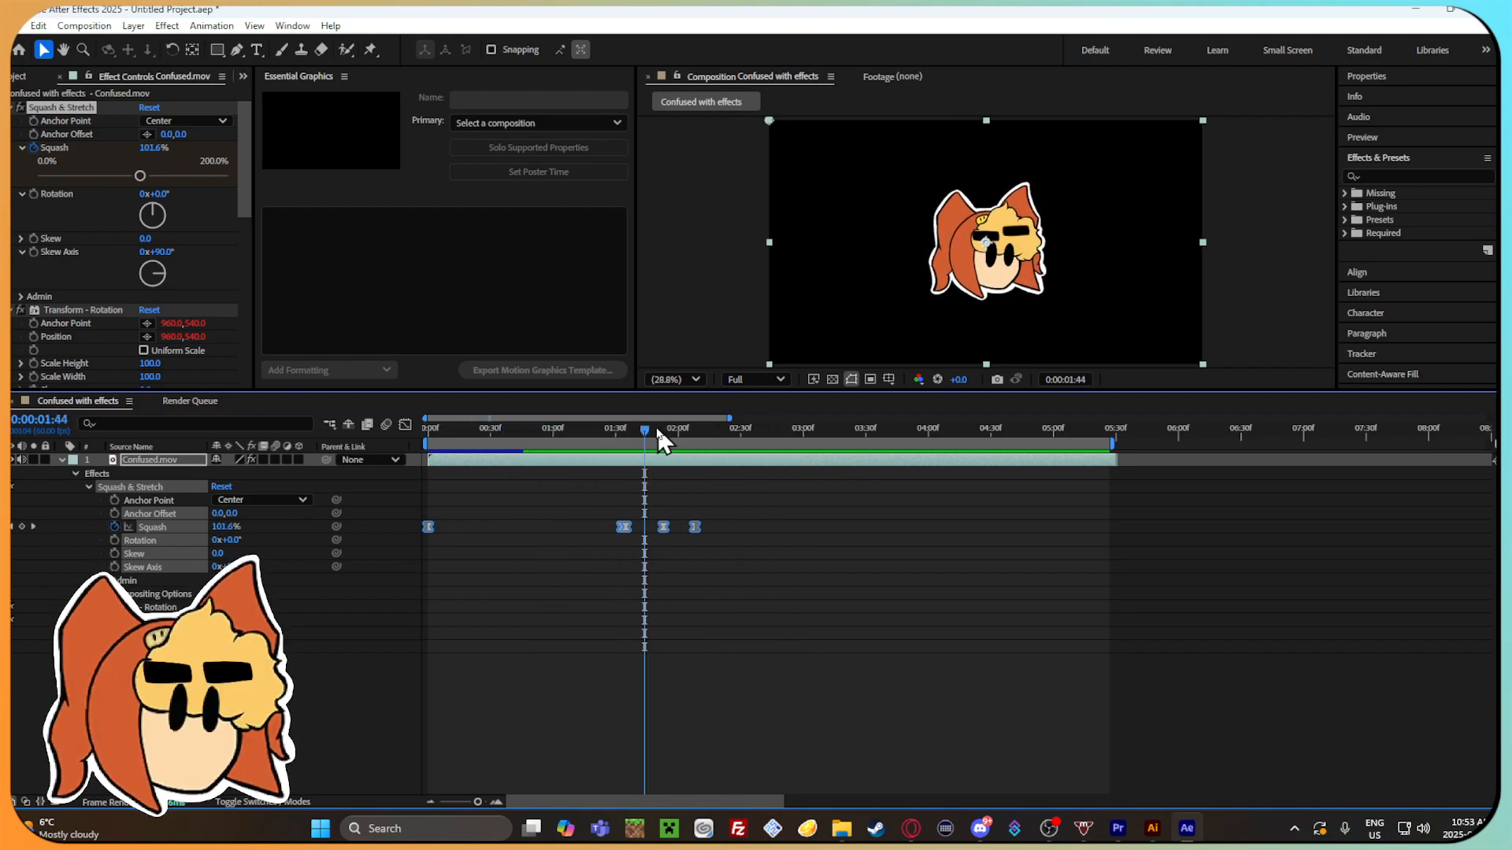
drag(655, 427, 695, 458)
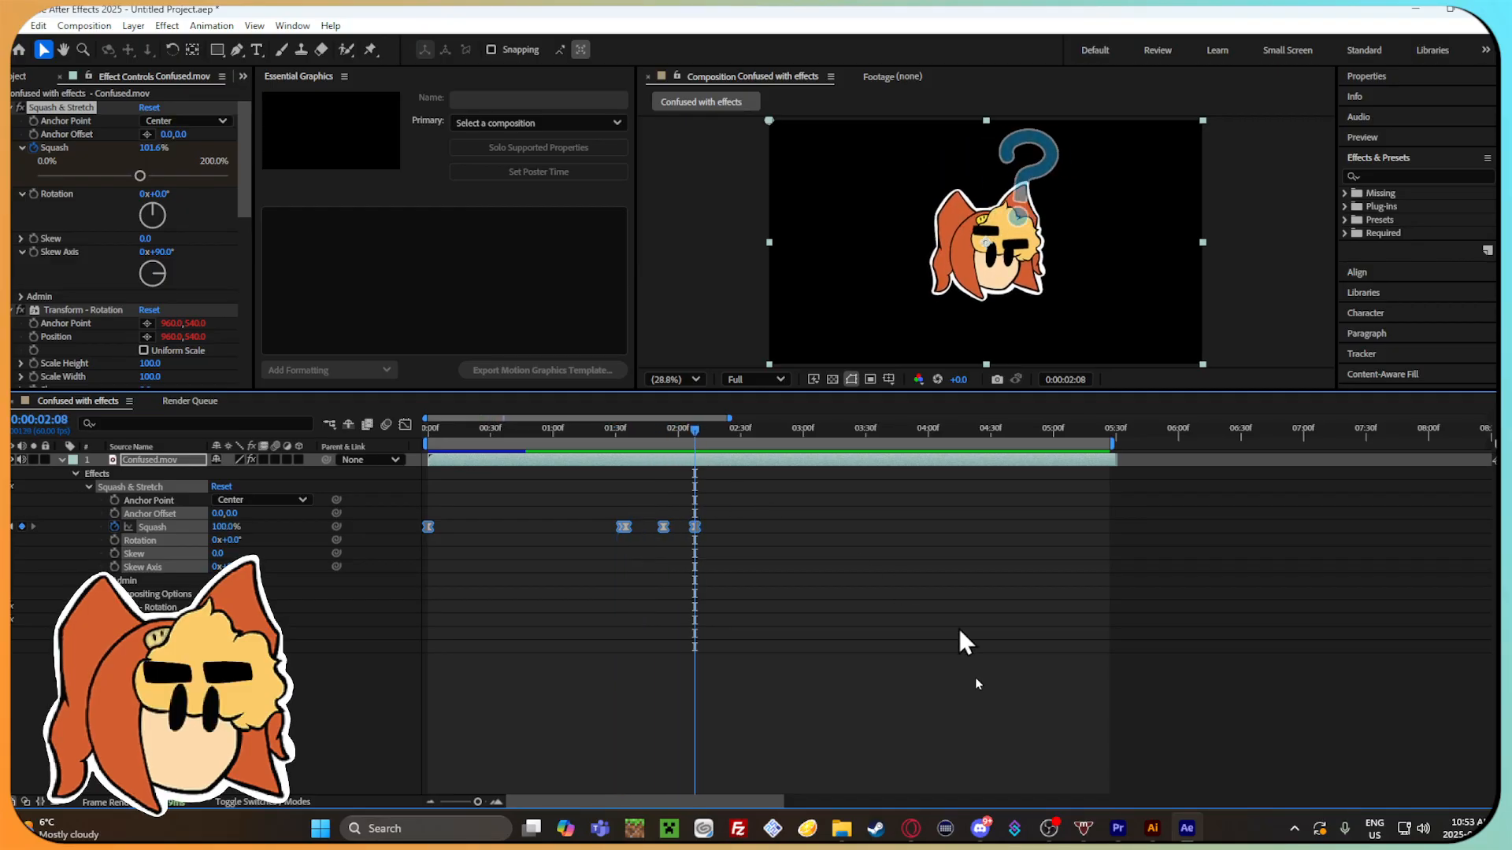
mouse_move(478, 801)
mouse_down()
mouse_move(493, 800)
mouse_move(479, 799)
mouse_up()
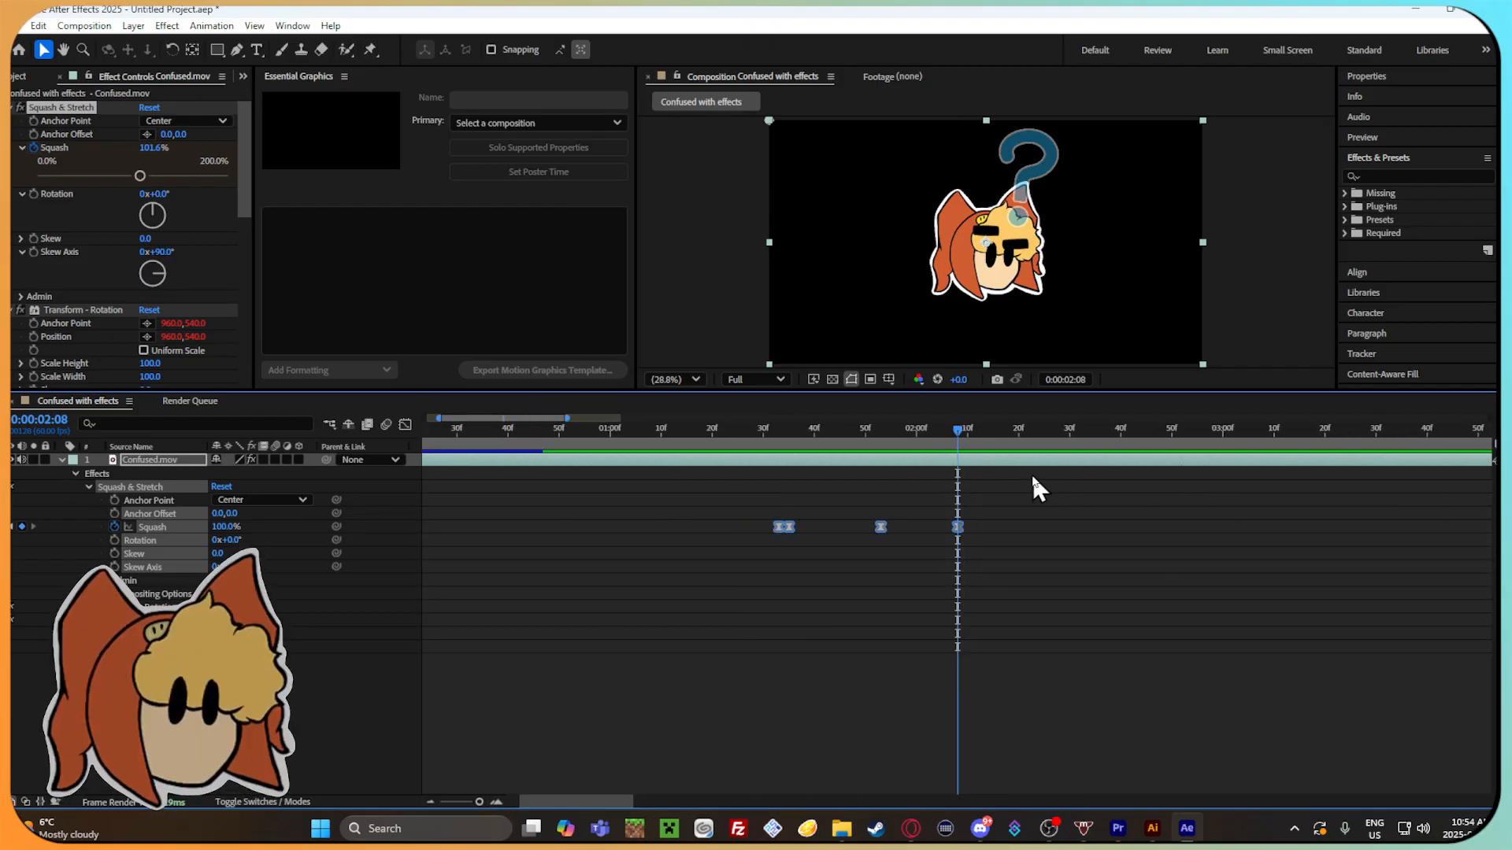
drag(965, 421, 938, 452)
drag(960, 523, 977, 529)
key(ctrl+z)
mouse_move(937, 432)
mouse_down()
mouse_move(853, 433)
mouse_move(968, 462)
mouse_move(947, 455)
mouse_up()
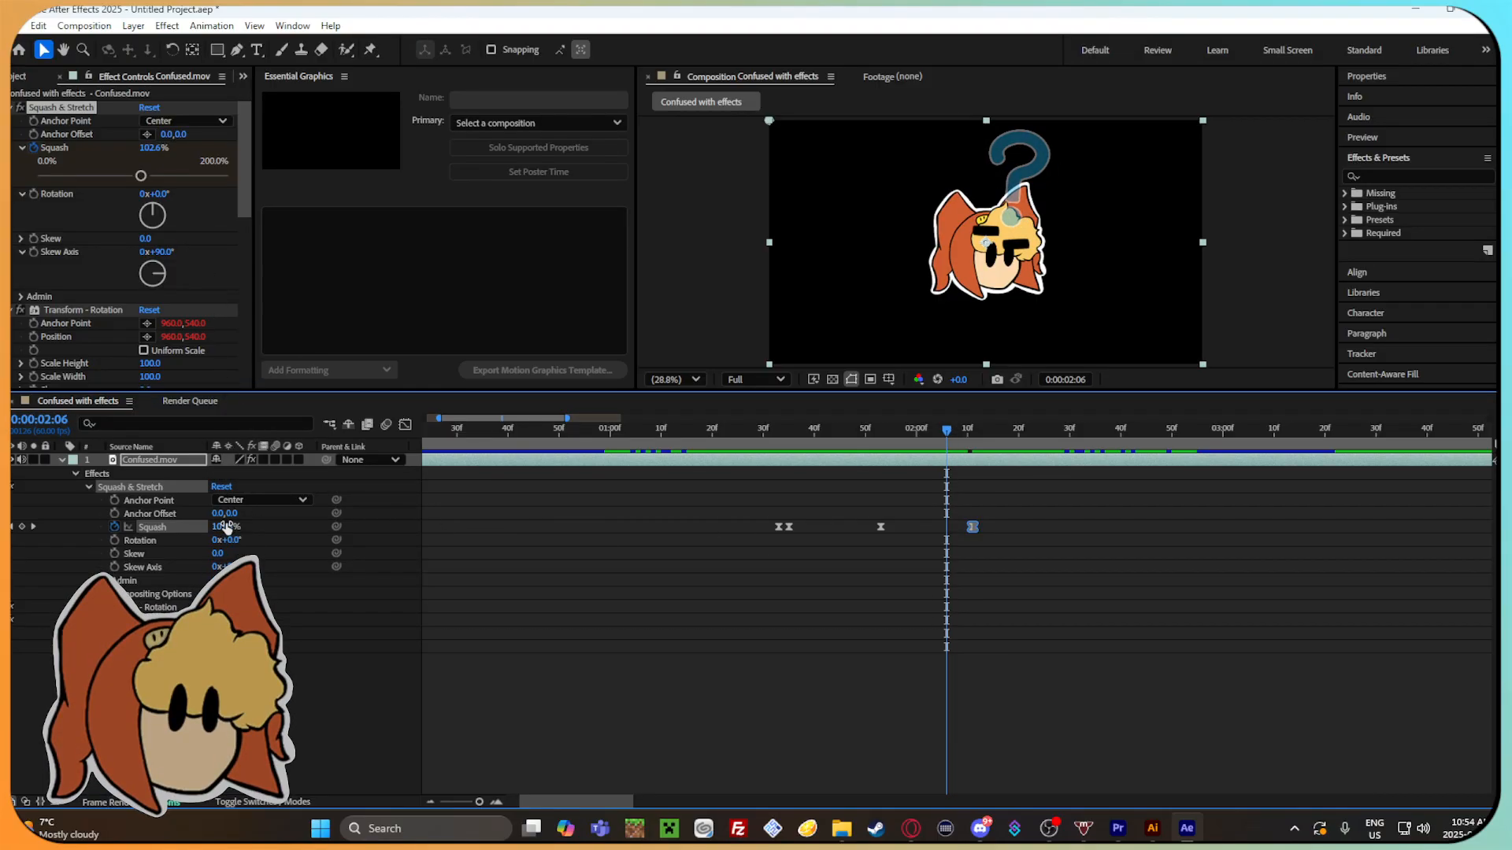
Set Squash to 94.5% at 0:00:02:06 and play back the animation from 0:00:01:20 to check it.
drag(226, 527, 226, 528)
drag(976, 431, 712, 464)
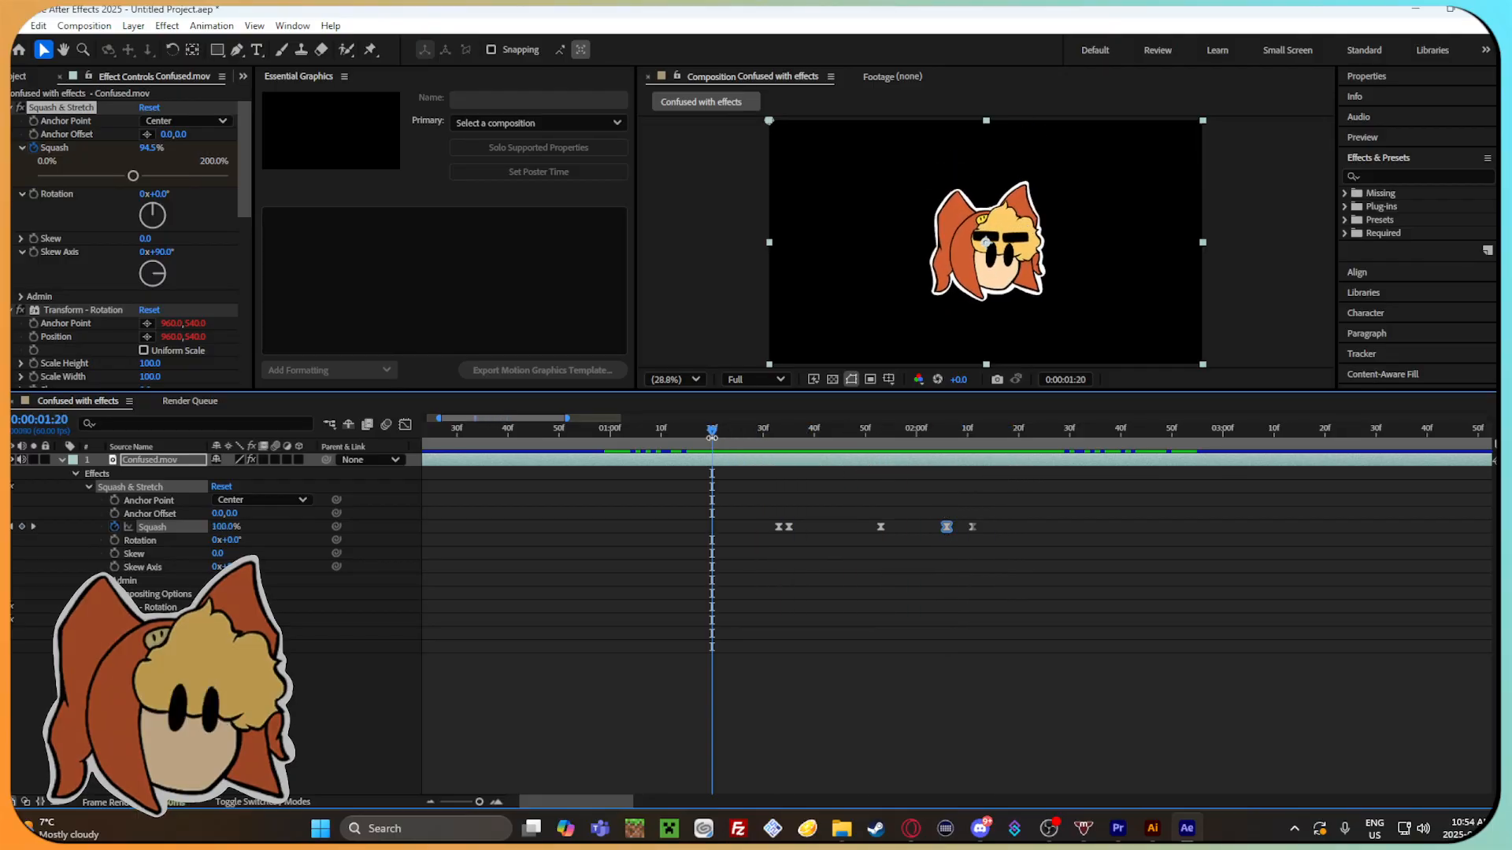
key(space)
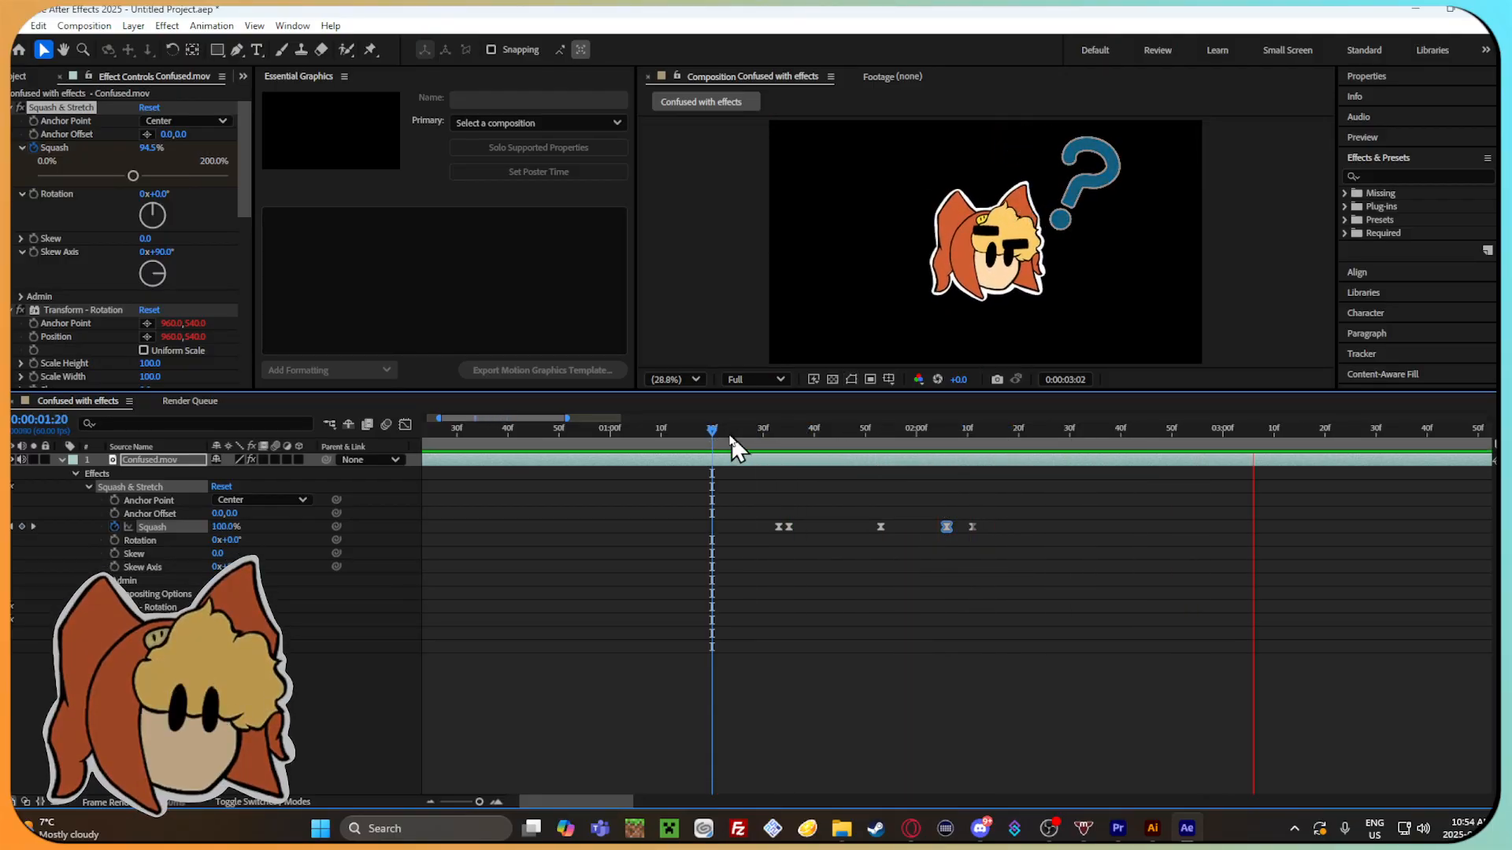
key(space)
mouse_move(1191, 478)
mouse_down()
mouse_move(547, 468)
mouse_move(1163, 484)
mouse_move(792, 487)
mouse_move(1179, 481)
mouse_up()
Switch to the web browser, search Google videos for "cool after effects presets" and look through the results.
click(944, 828)
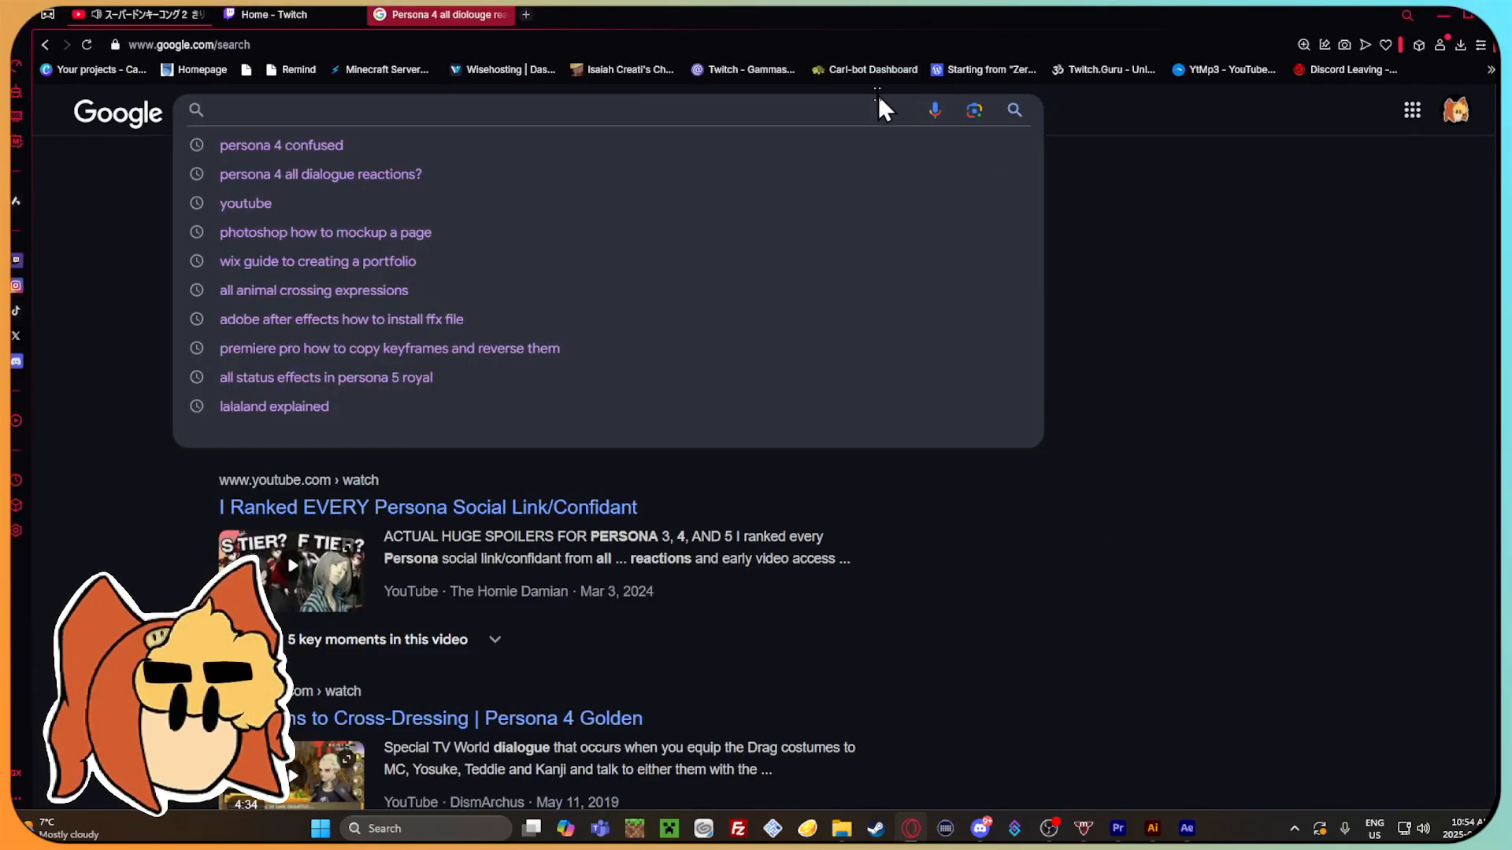
text(cool aft)
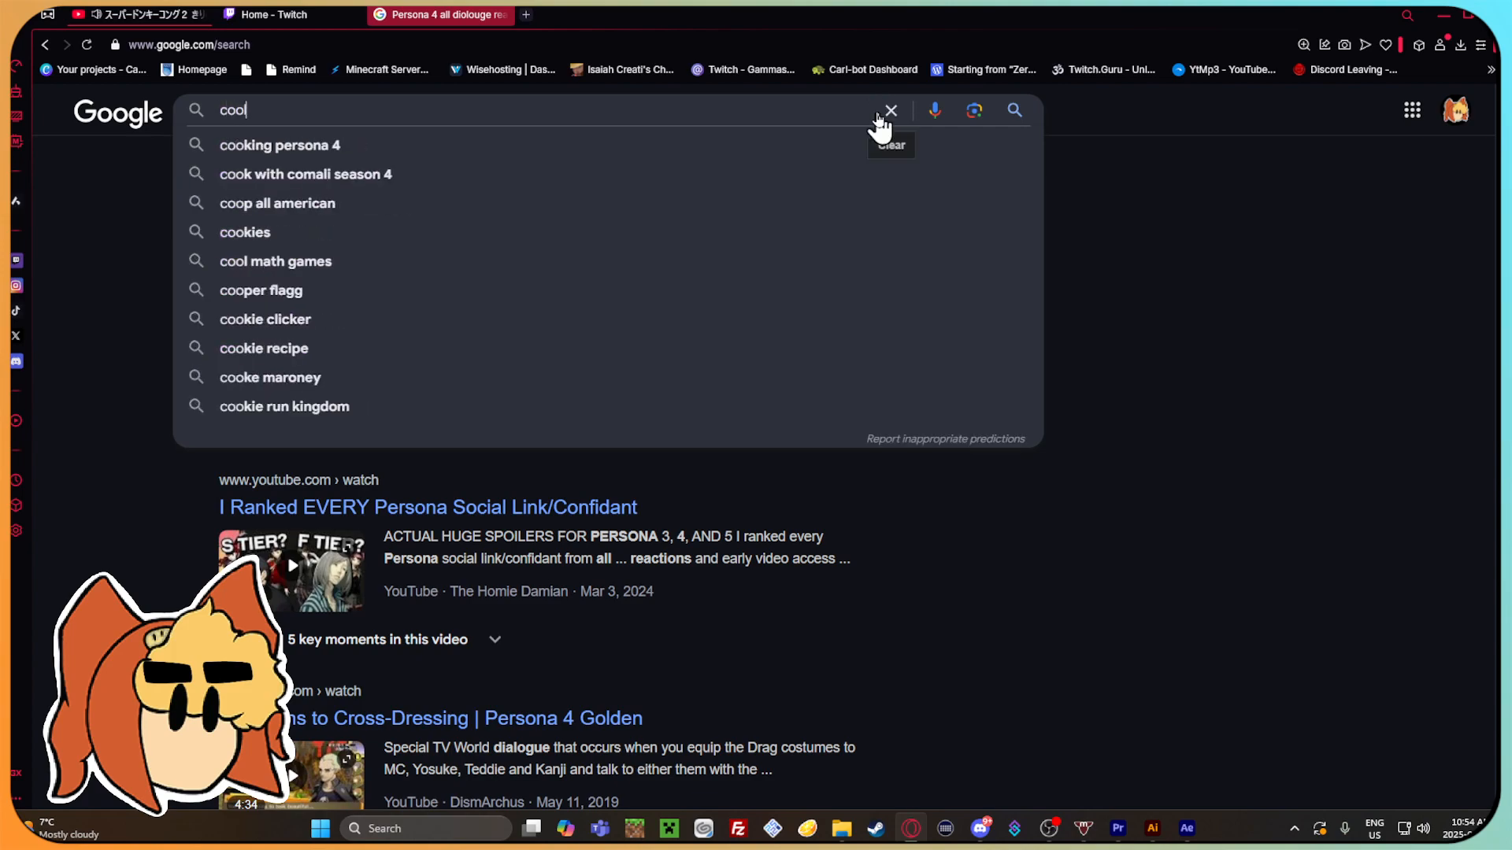
text(ffe)
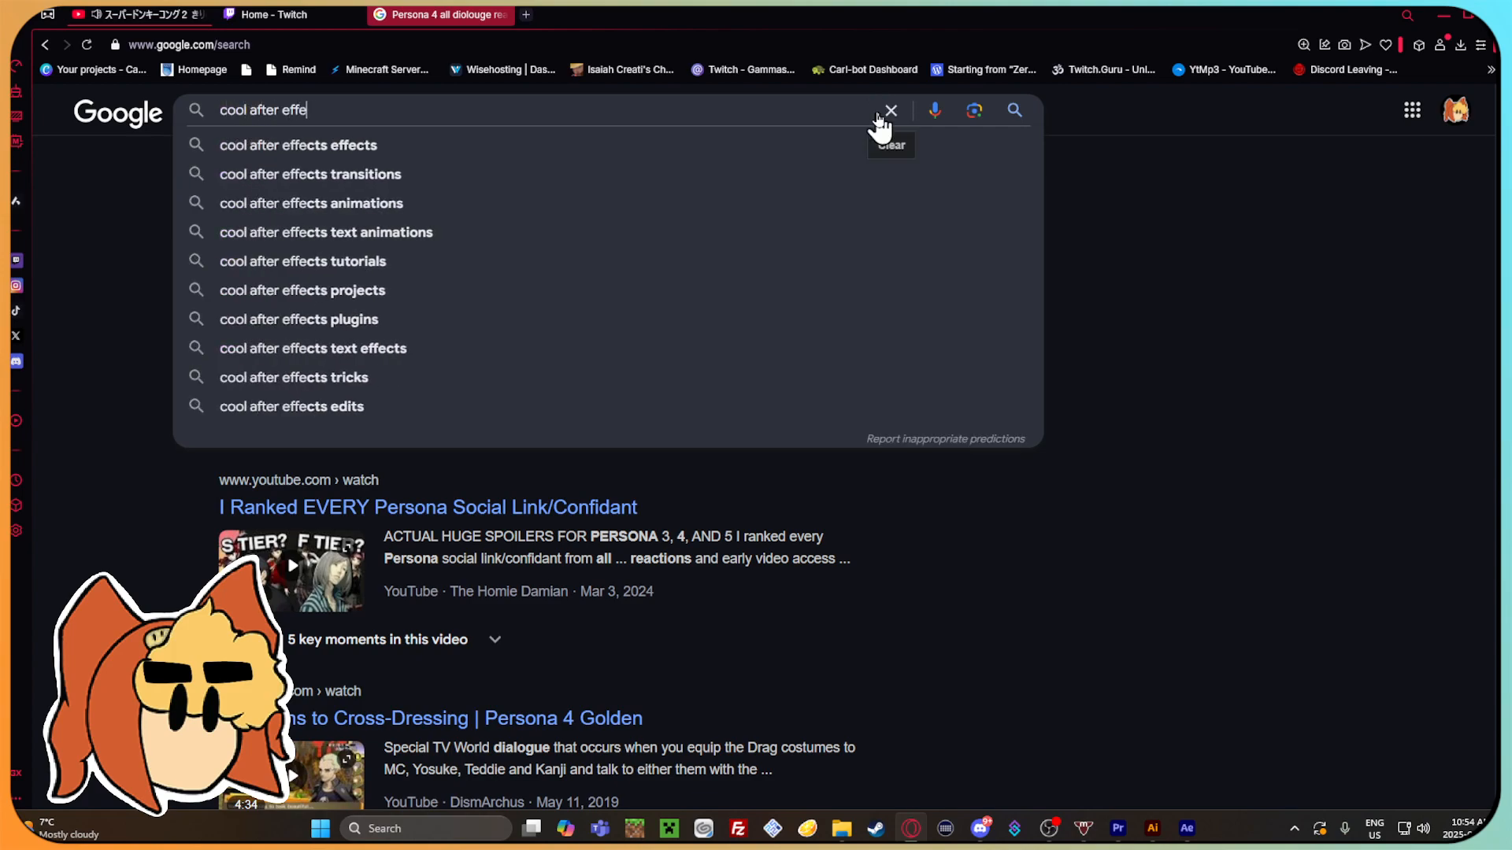
text(cts presets)
key(Return)
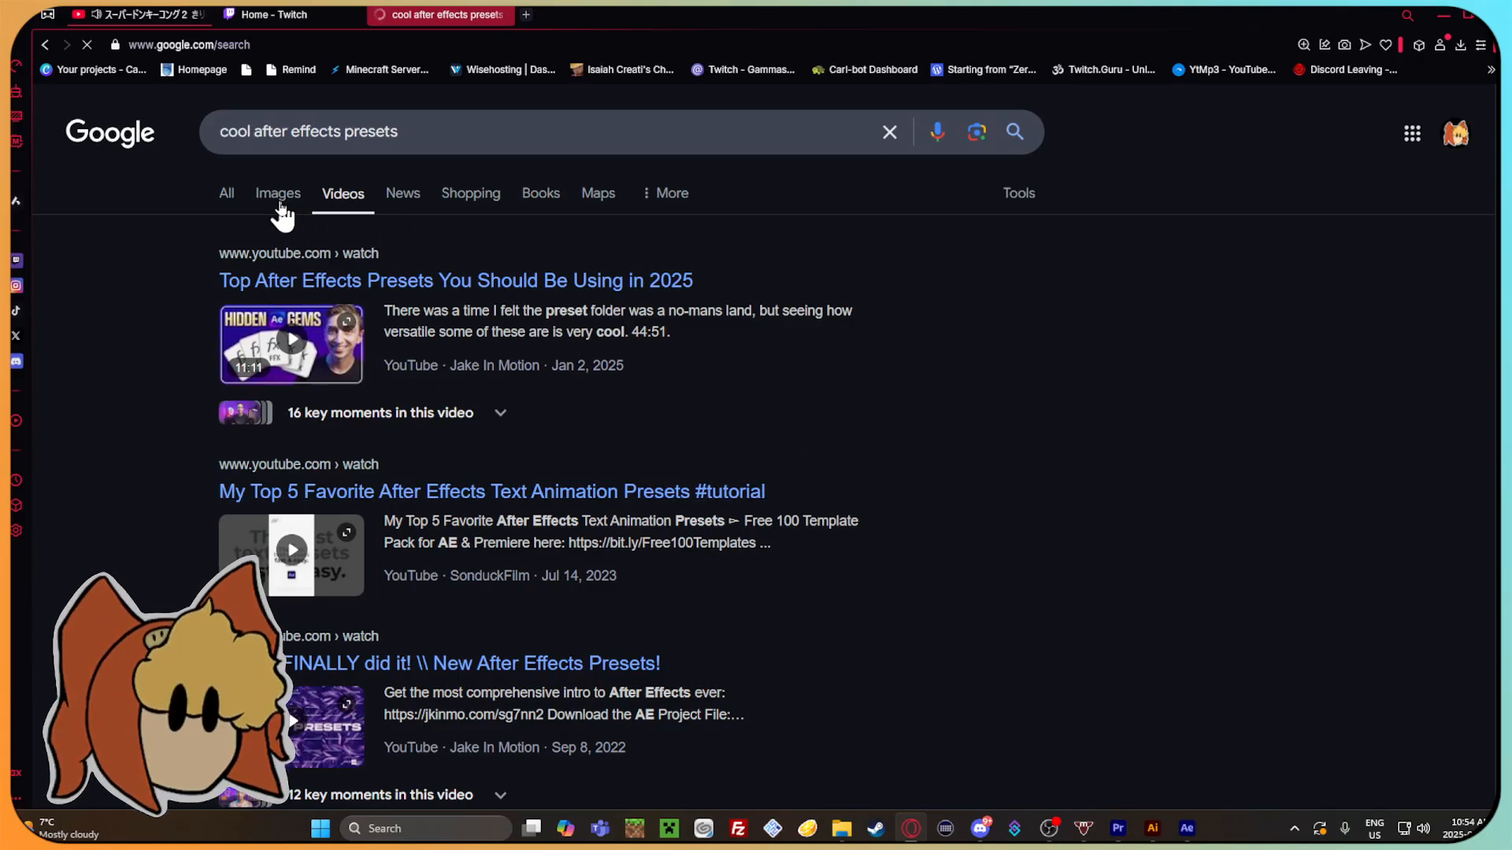
scroll(919, 592, down, 10)
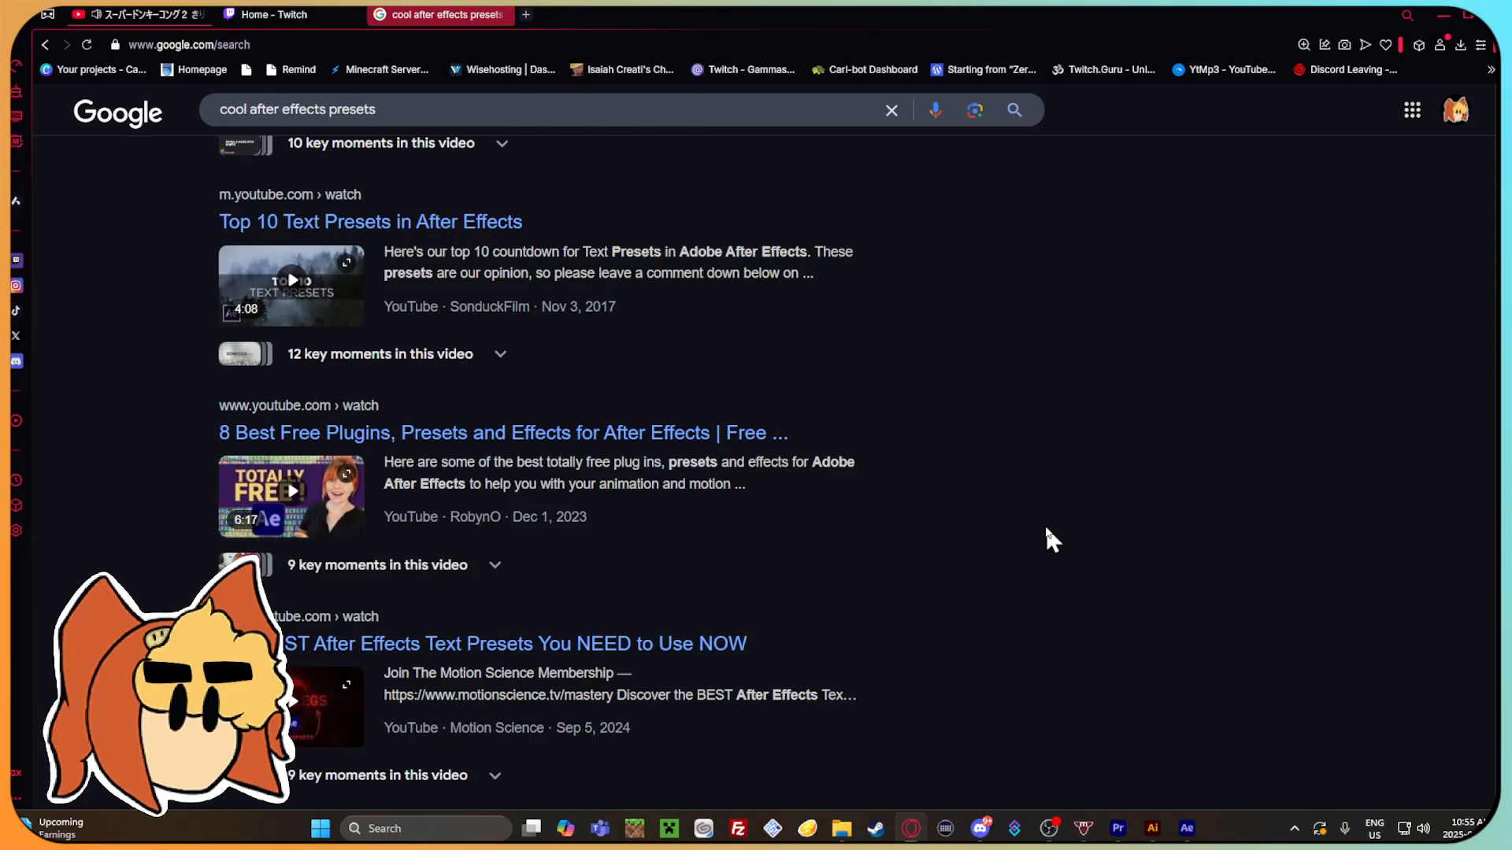
scroll(600, 480, up, 10)
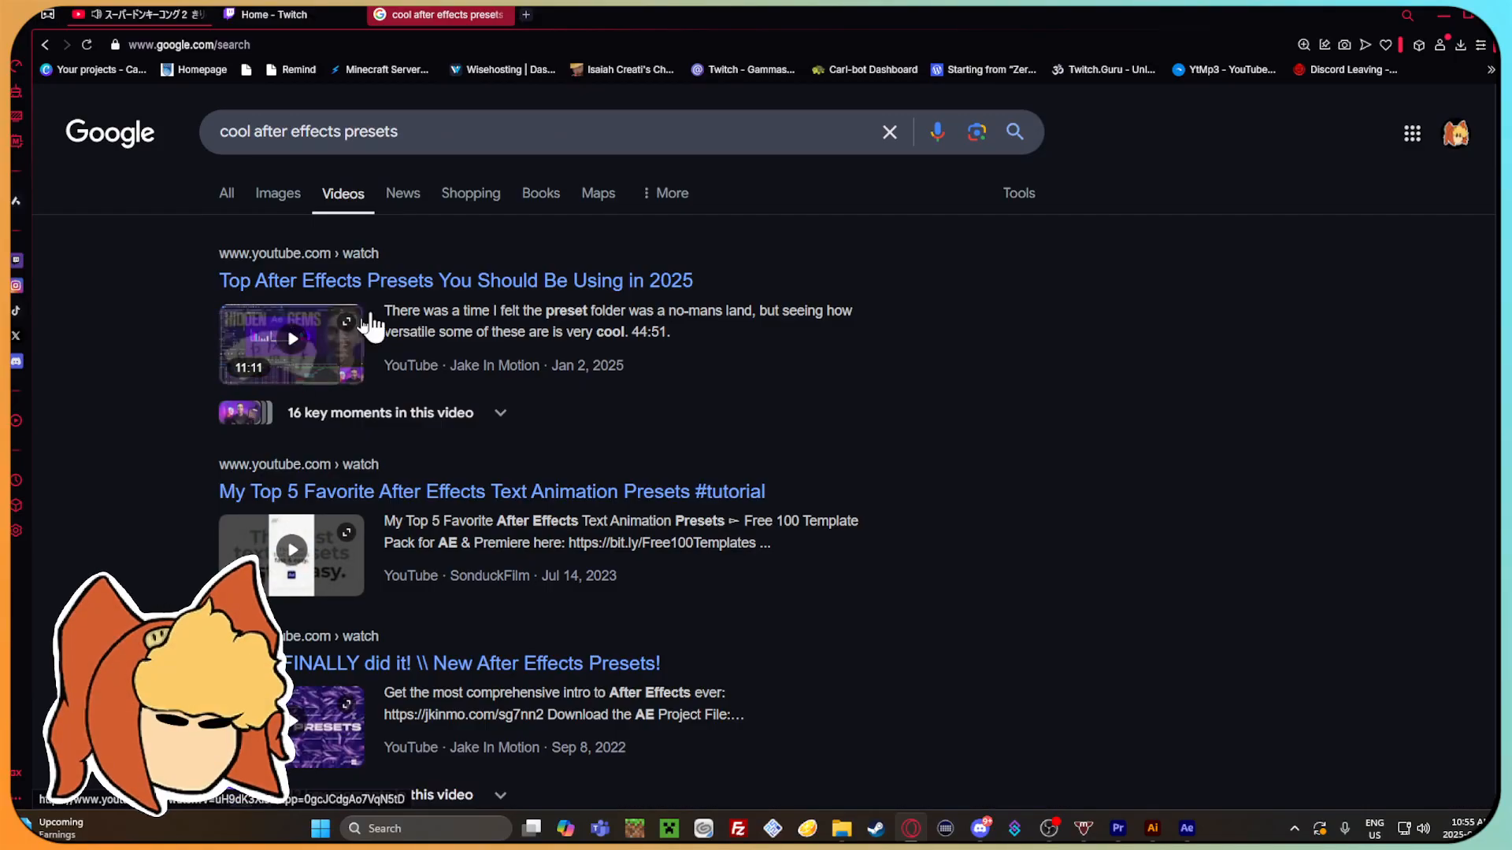
Pause the Donkey Kong music video and open "Top After Effects Presets You Should Be Using in 2025" on YouTube.
click(120, 15)
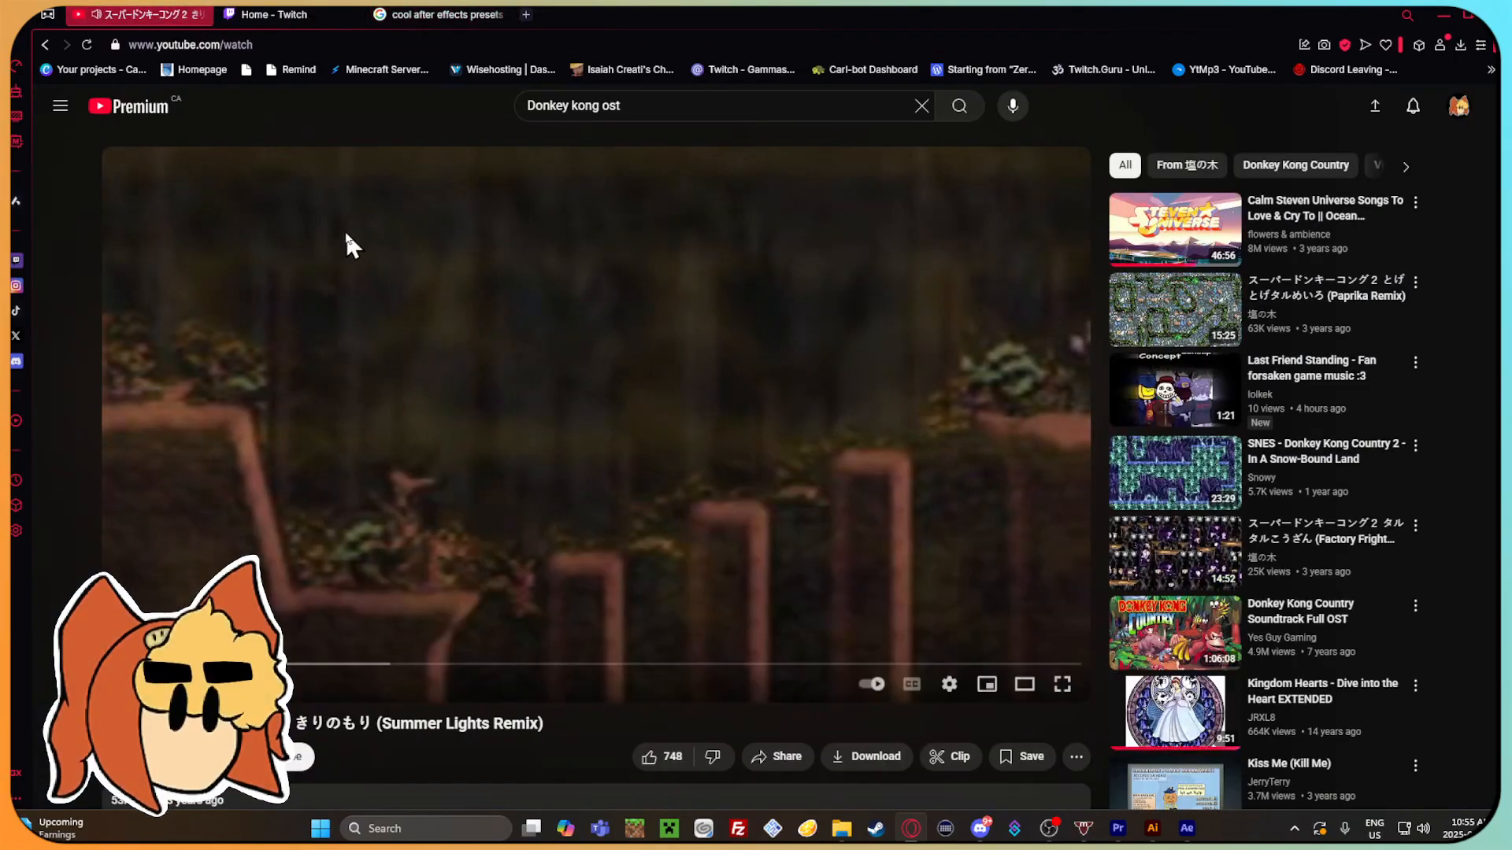
click(389, 14)
click(325, 346)
click(736, 433)
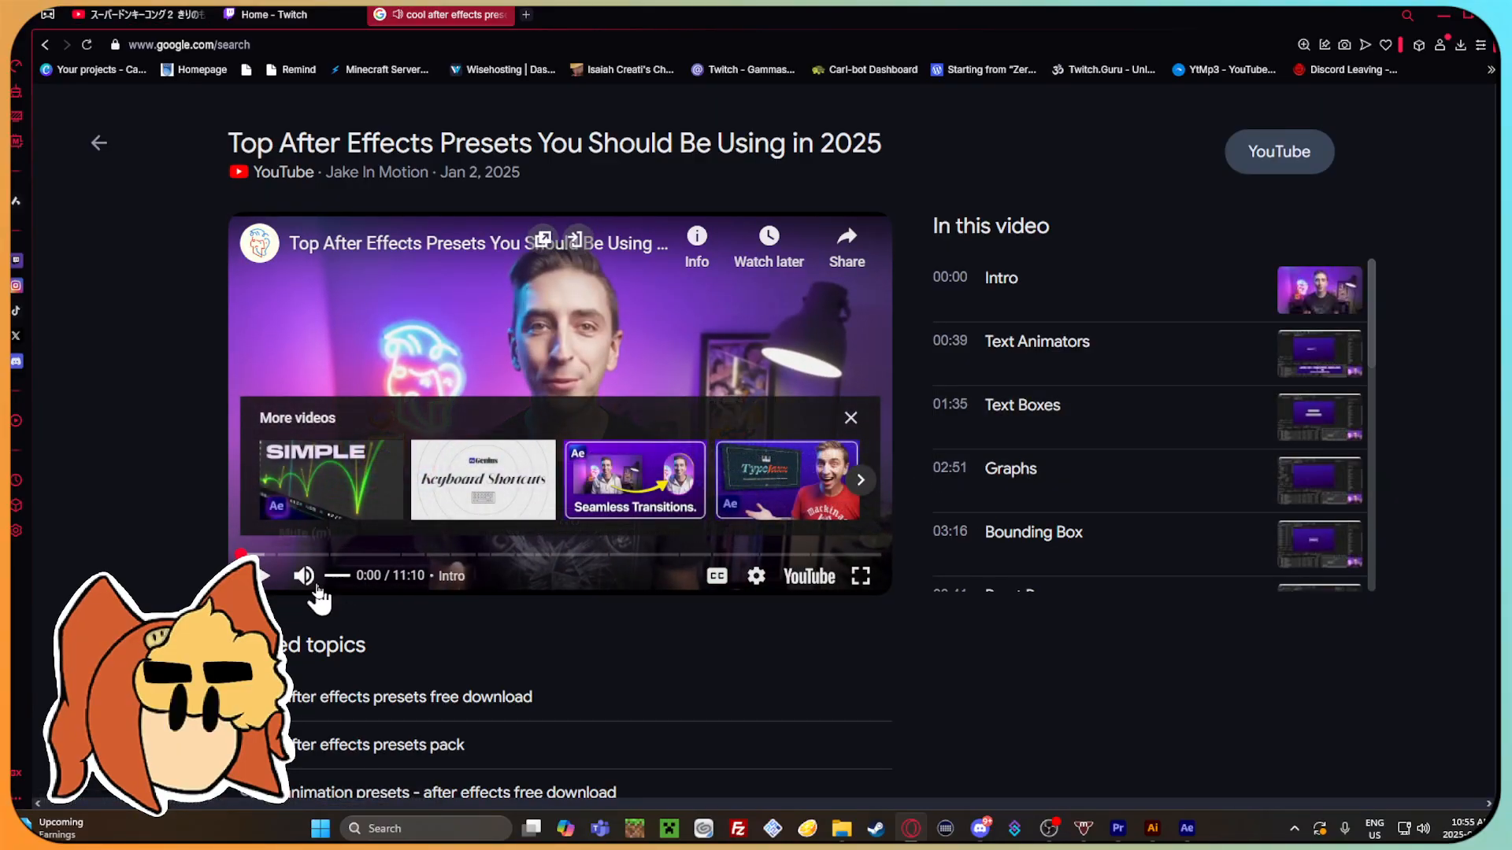
click(510, 143)
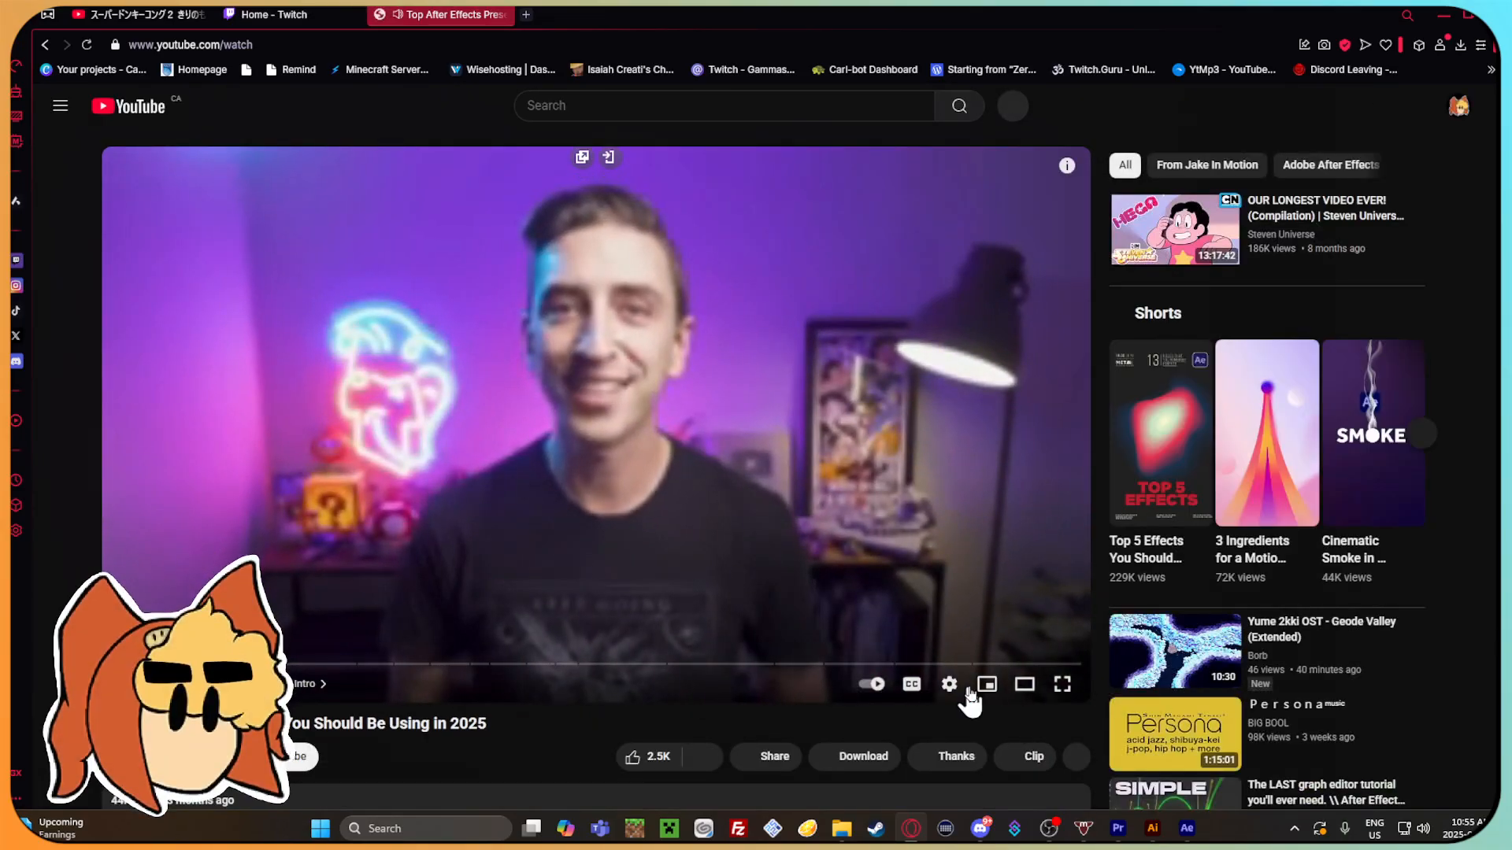
Change the playback quality of the After Effects presets video and give it a like.
click(949, 683)
click(1008, 632)
click(1029, 482)
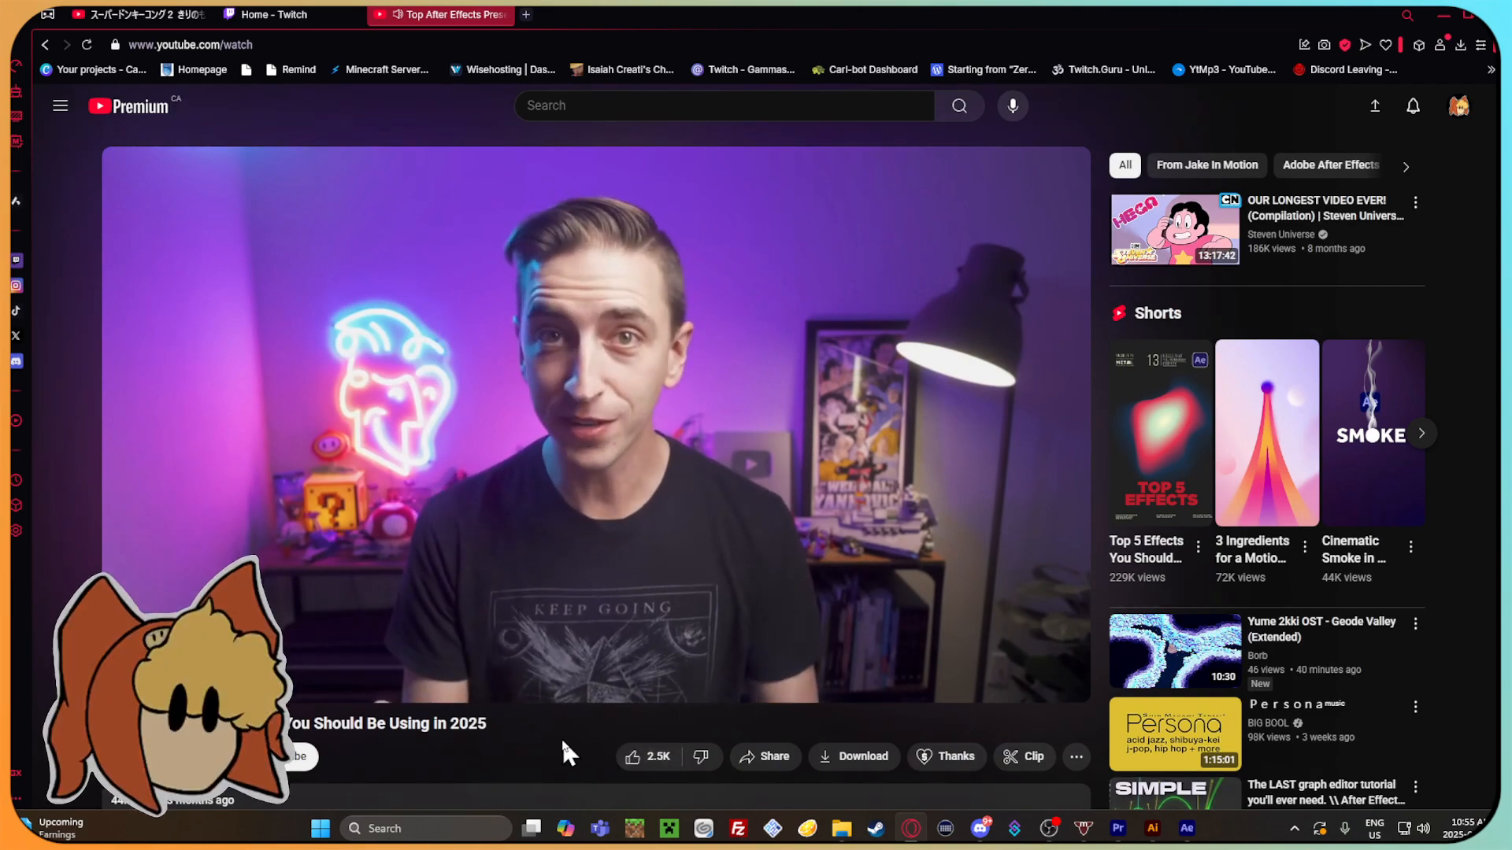
click(639, 762)
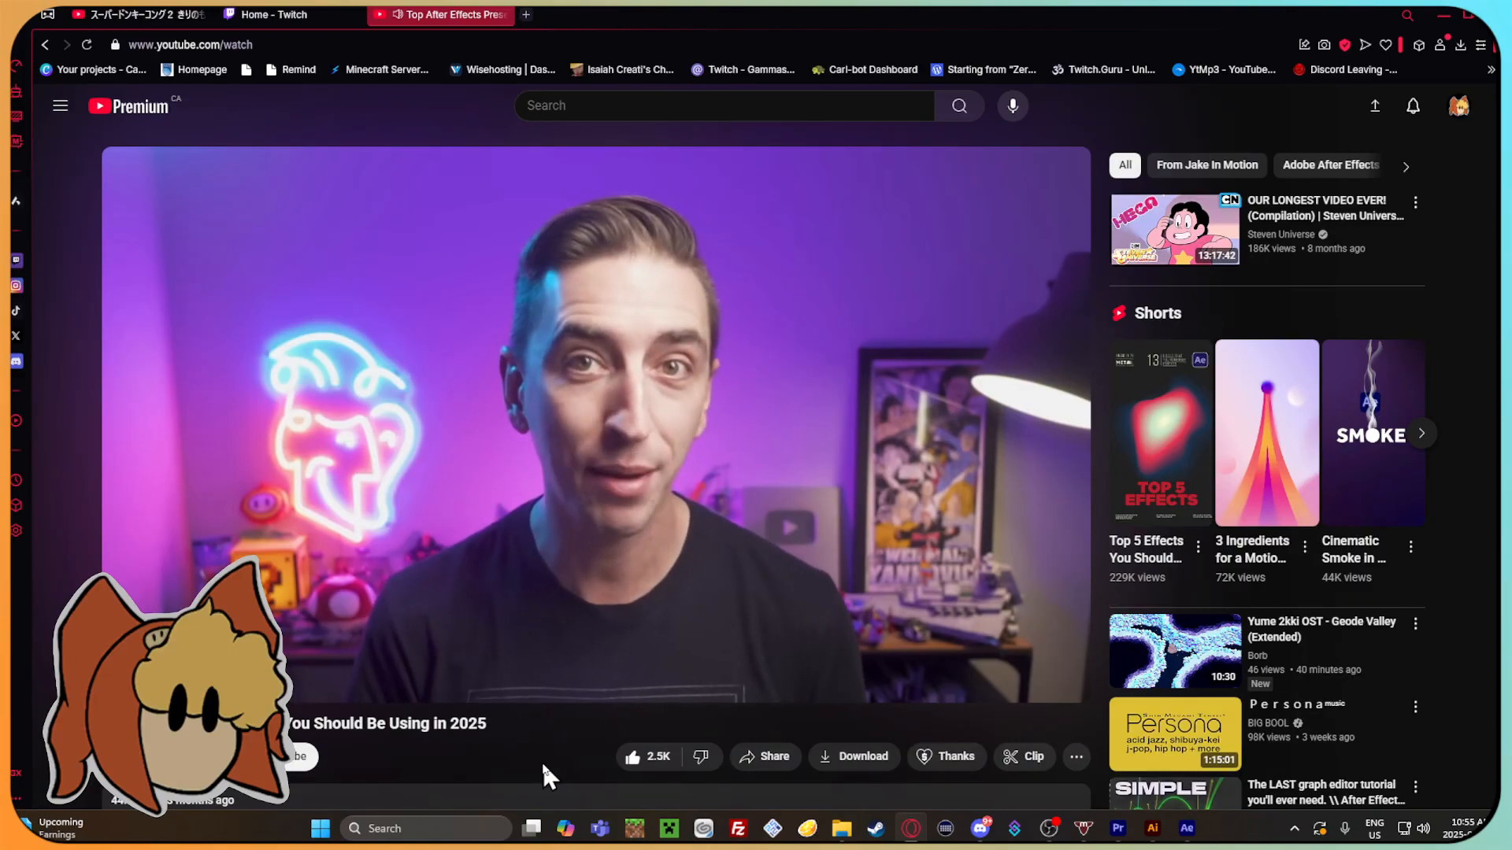
Expand the presets video's description and read through its links and summary.
scroll(540, 759, down, 3)
click(457, 606)
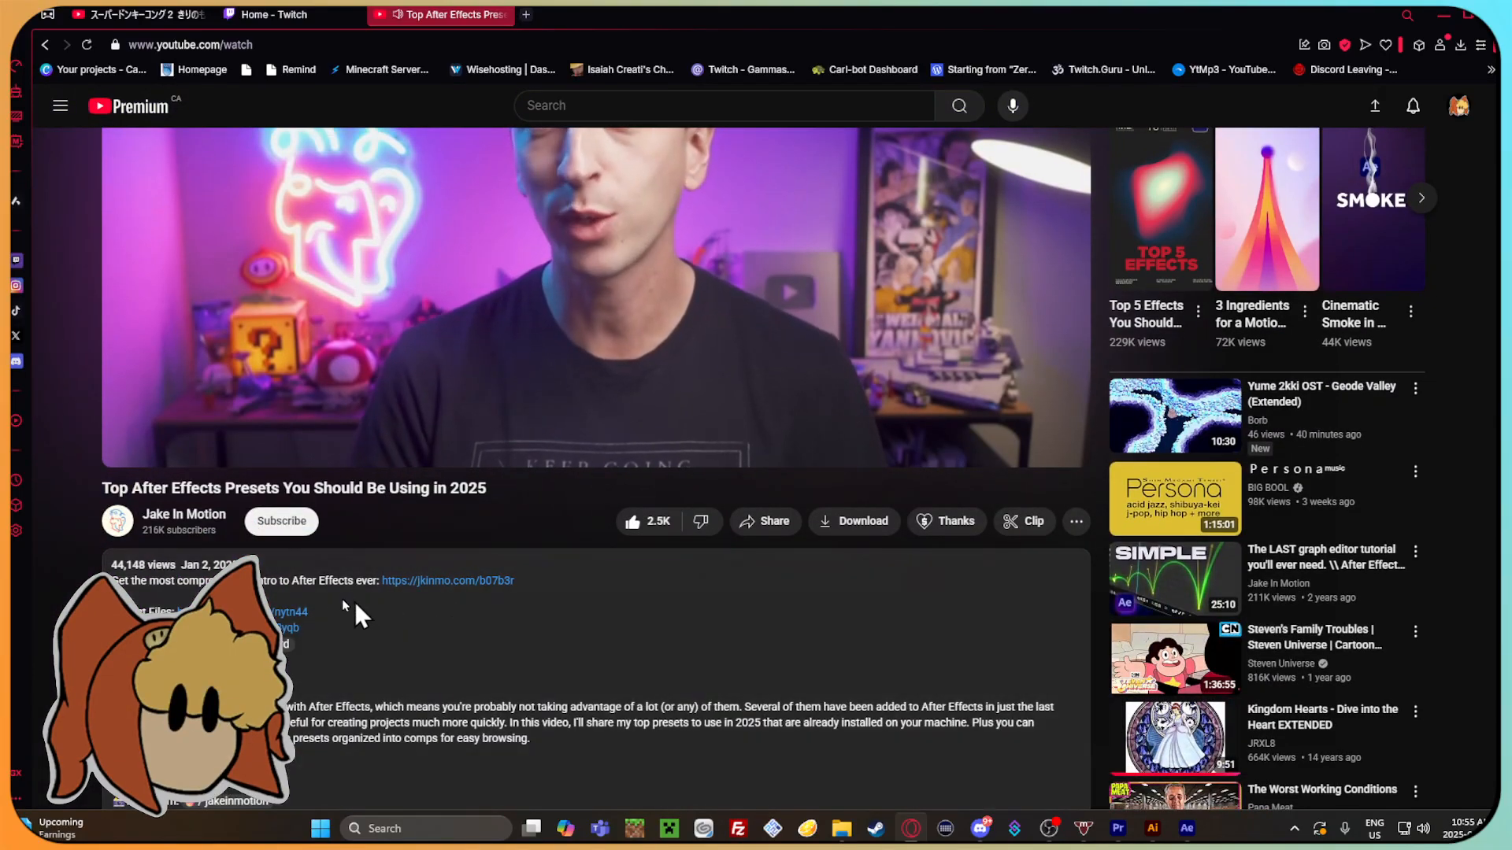
scroll(515, 602, down, 3)
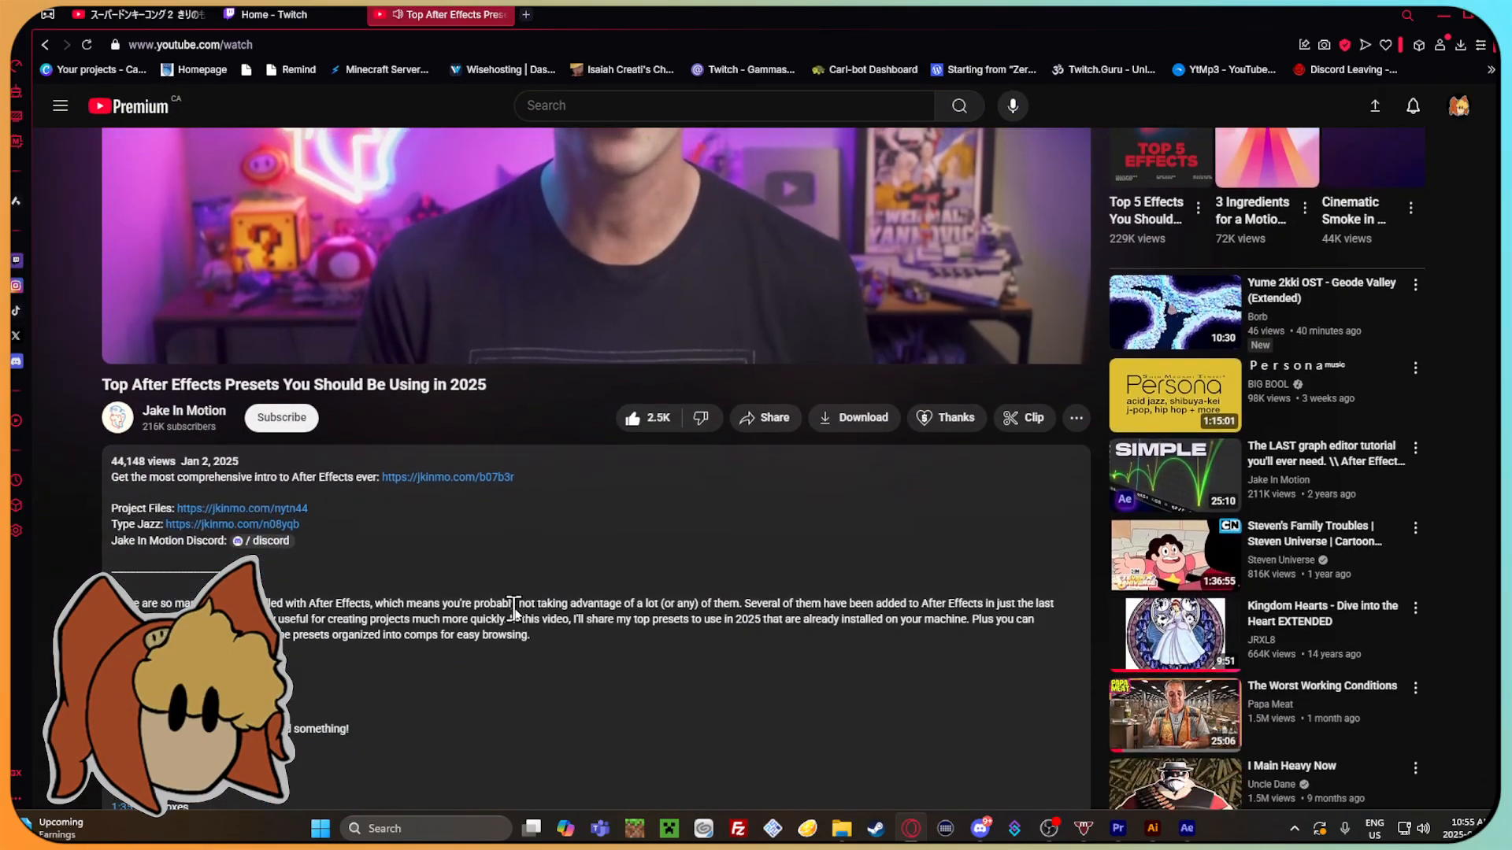
scroll(613, 594, up, 6)
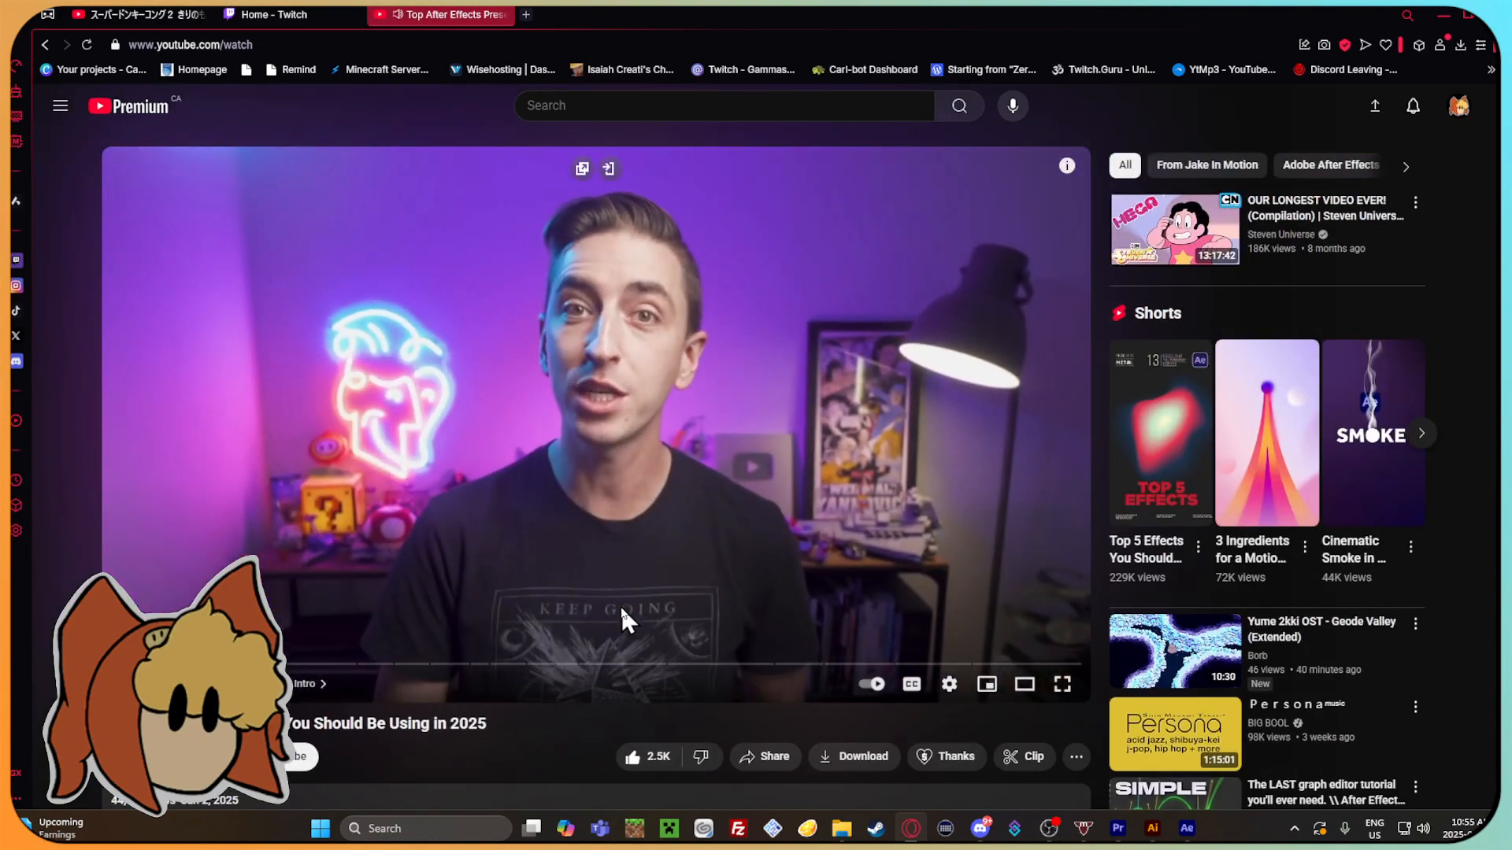
Watch the presets video into its Text Boxes section, pause it, and return to After Effects at 0:00:02:18.
click(211, 664)
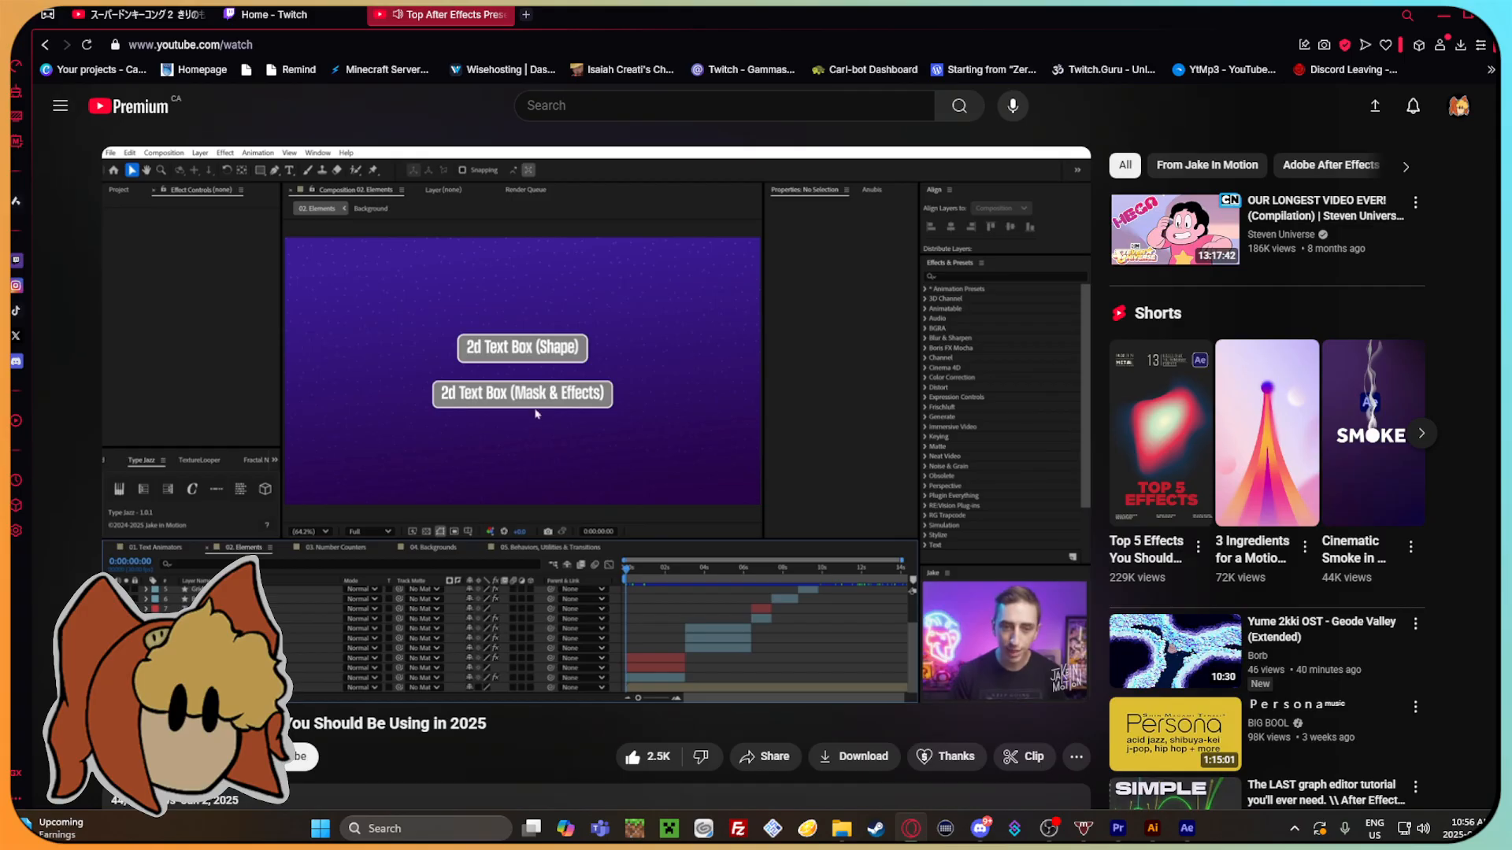
click(750, 371)
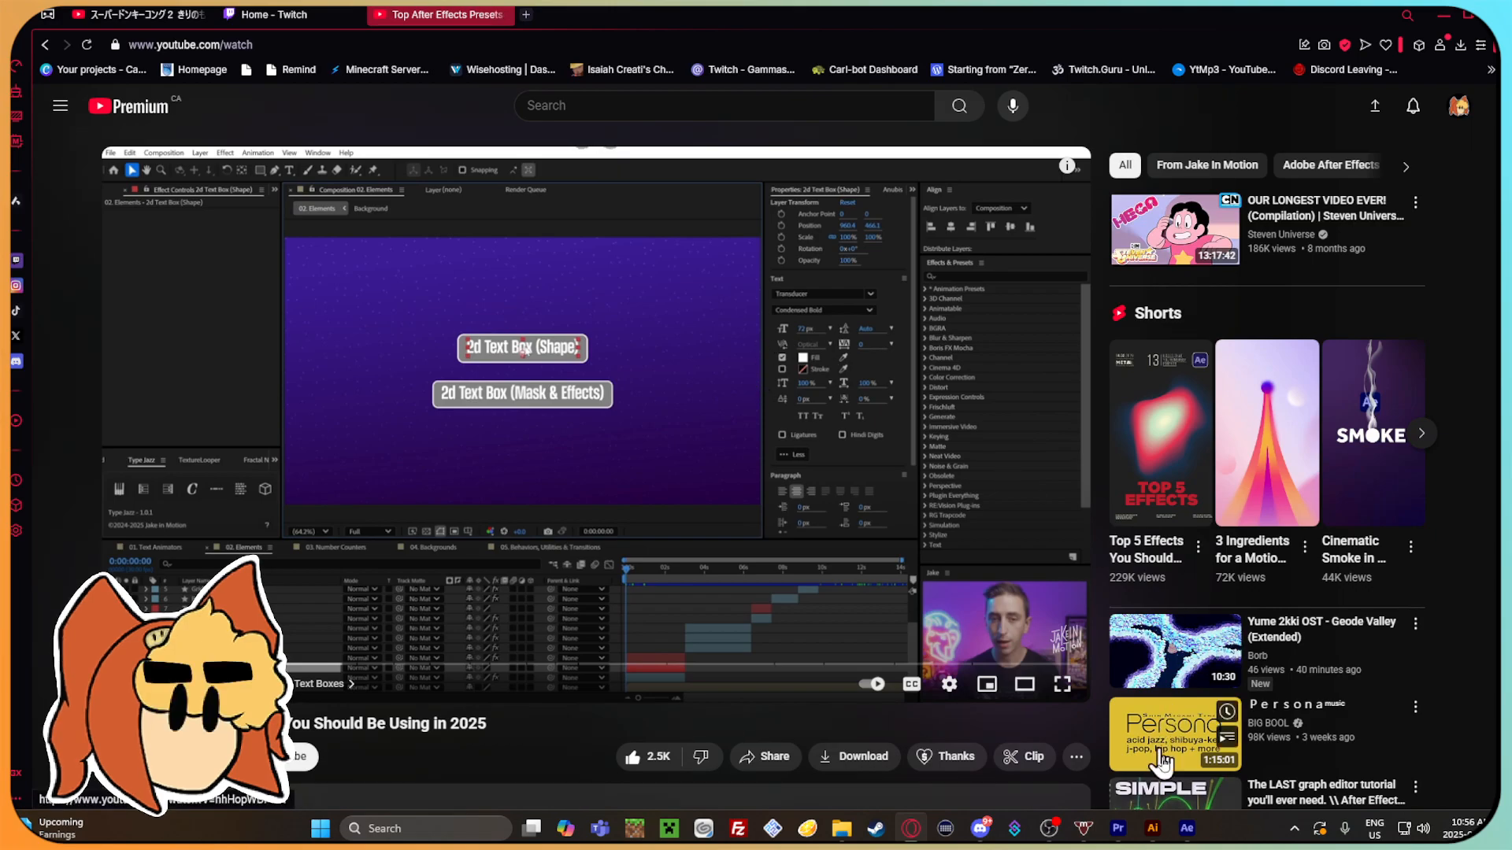
click(1183, 828)
drag(1193, 437, 1133, 480)
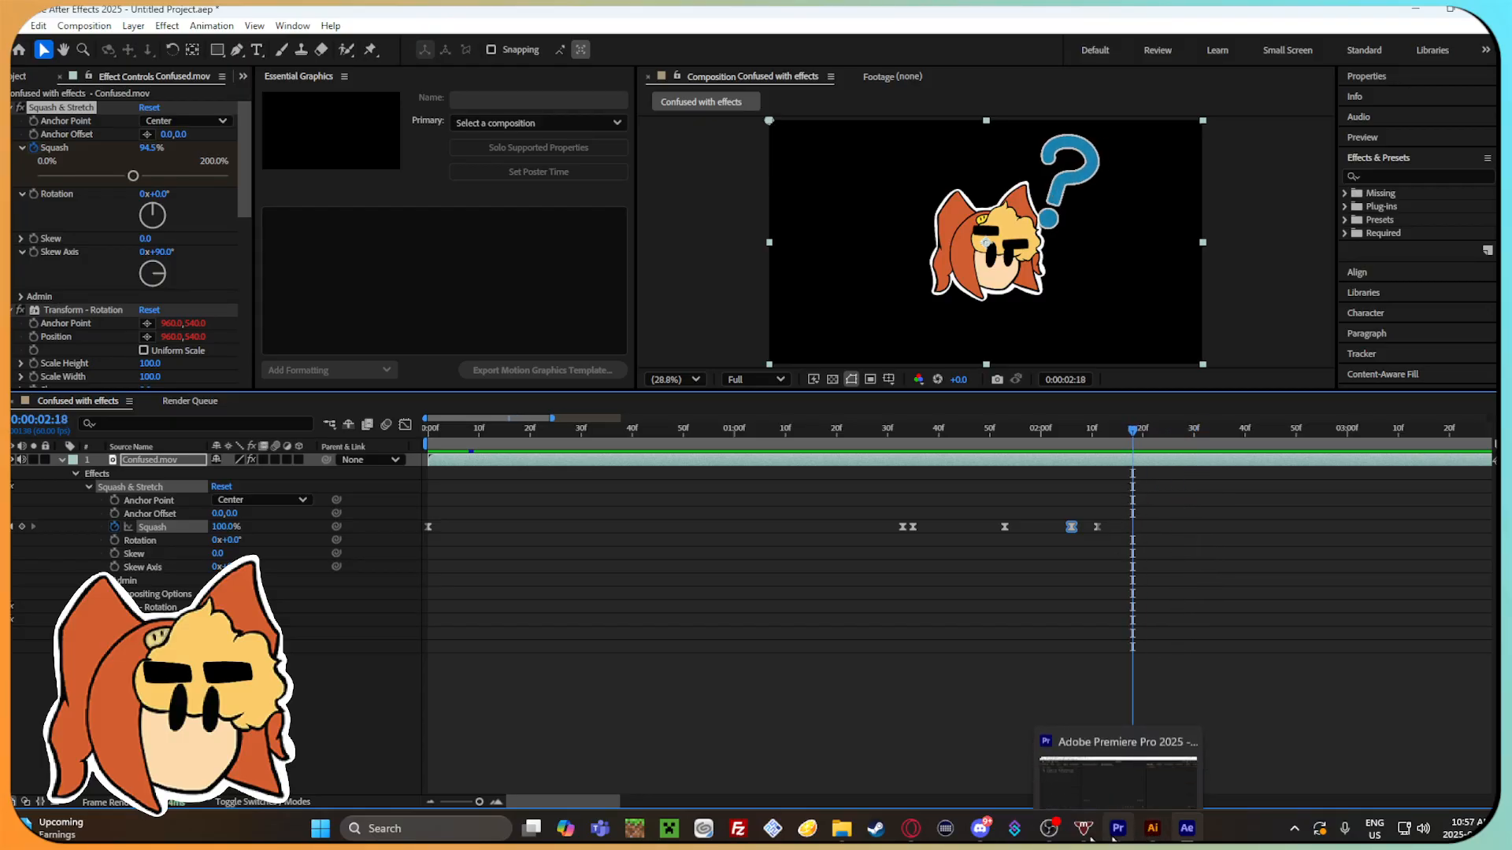
Return to the presets video in the browser, skim ahead to the Burst Pop section and pause it after viewing.
click(911, 829)
click(525, 296)
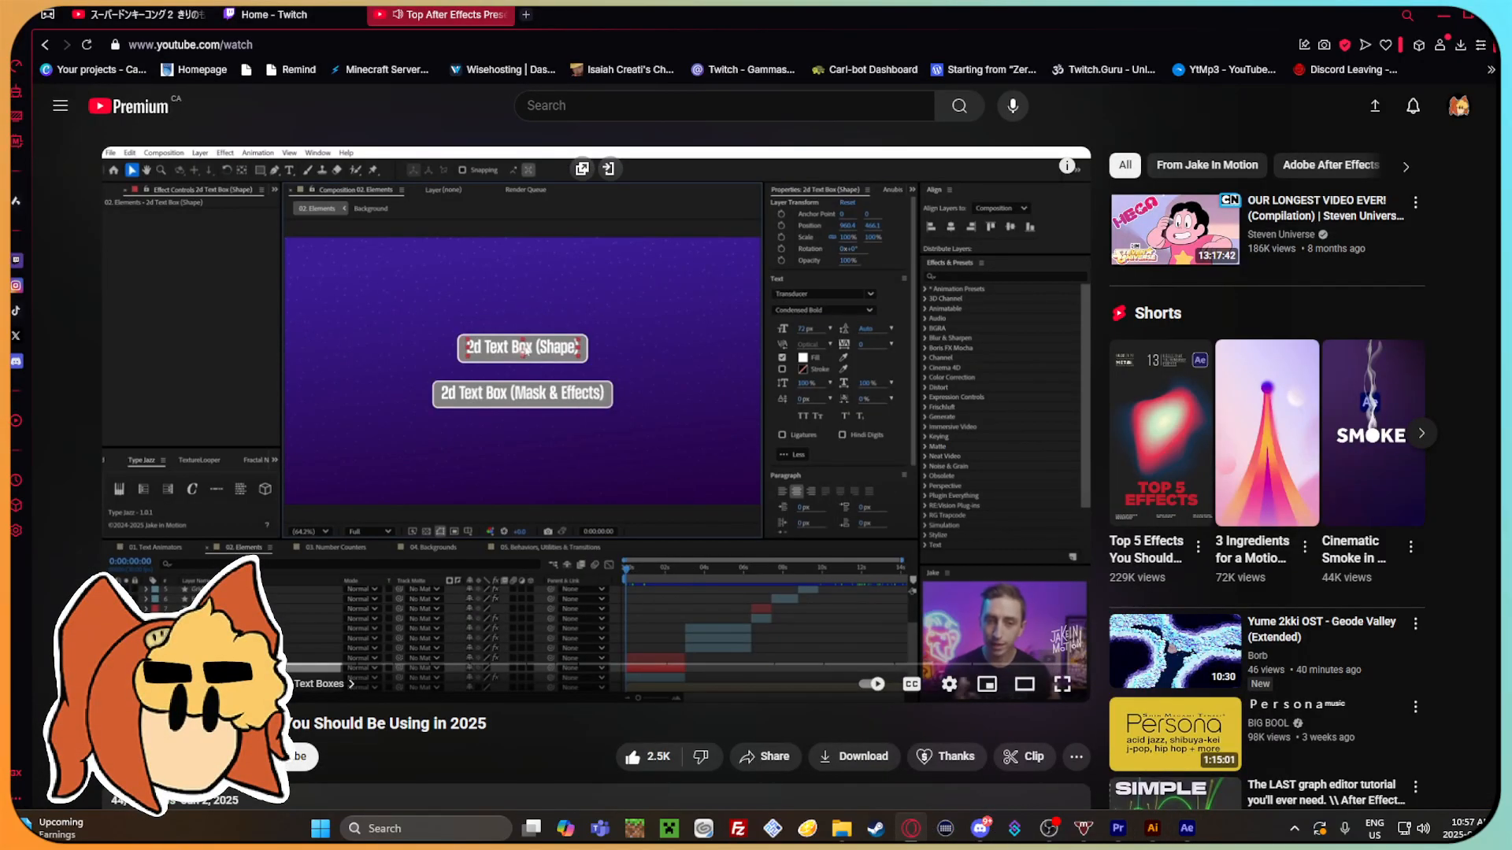
click(337, 665)
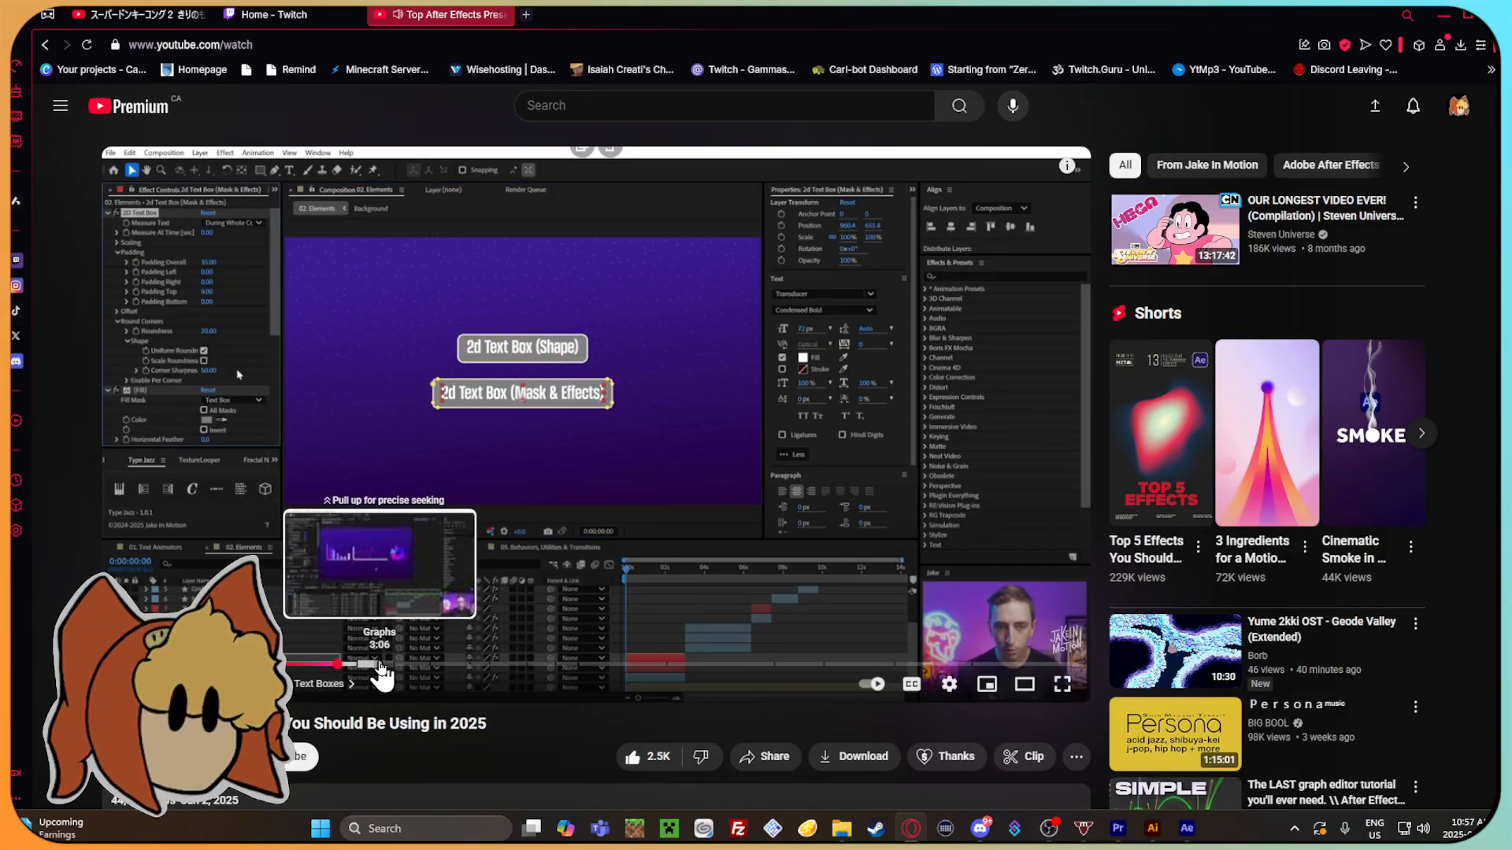
drag(381, 673, 452, 669)
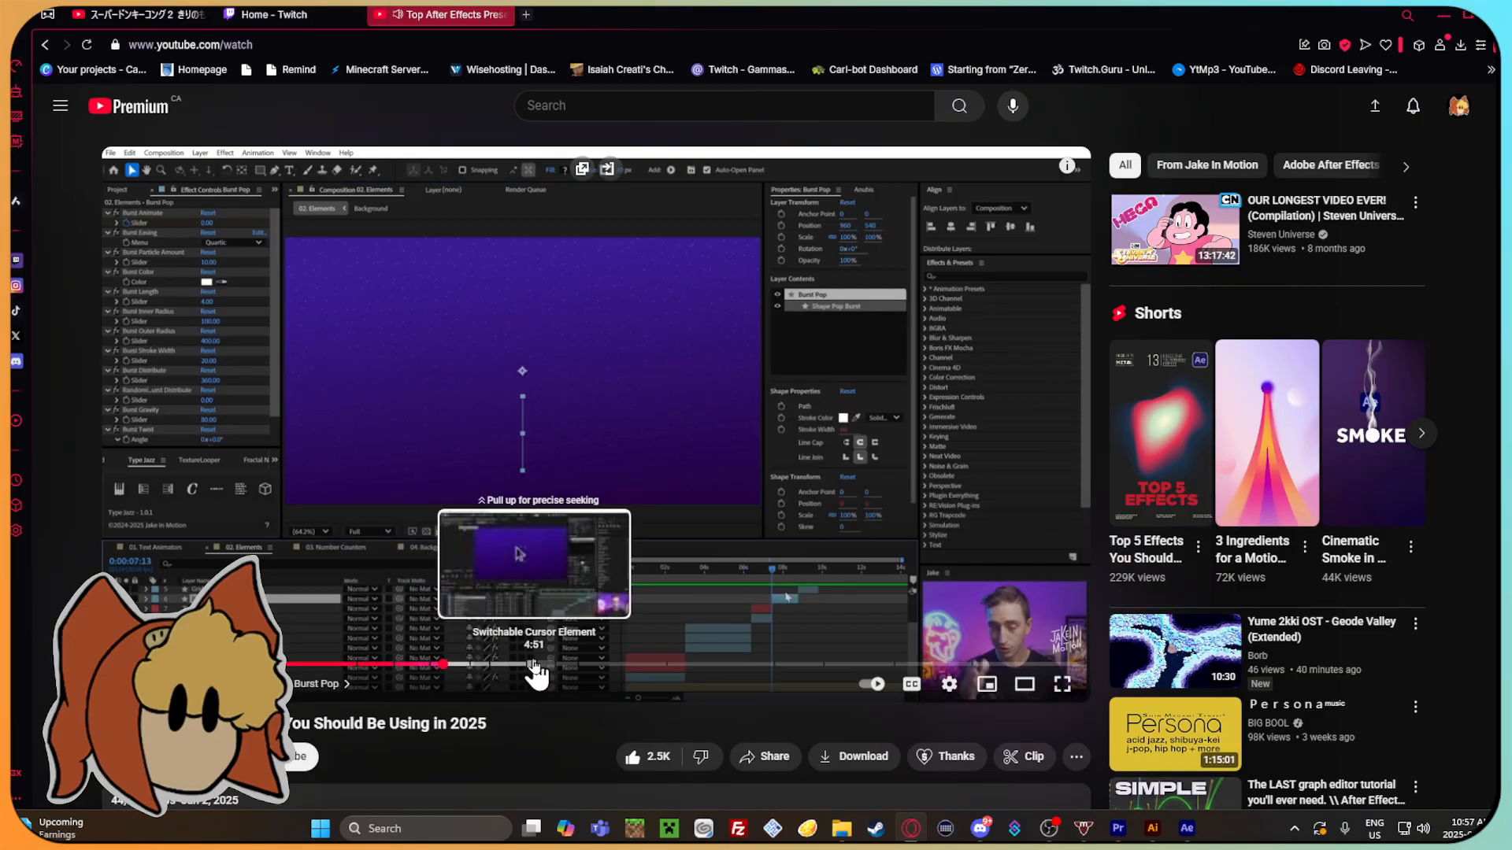
click(439, 668)
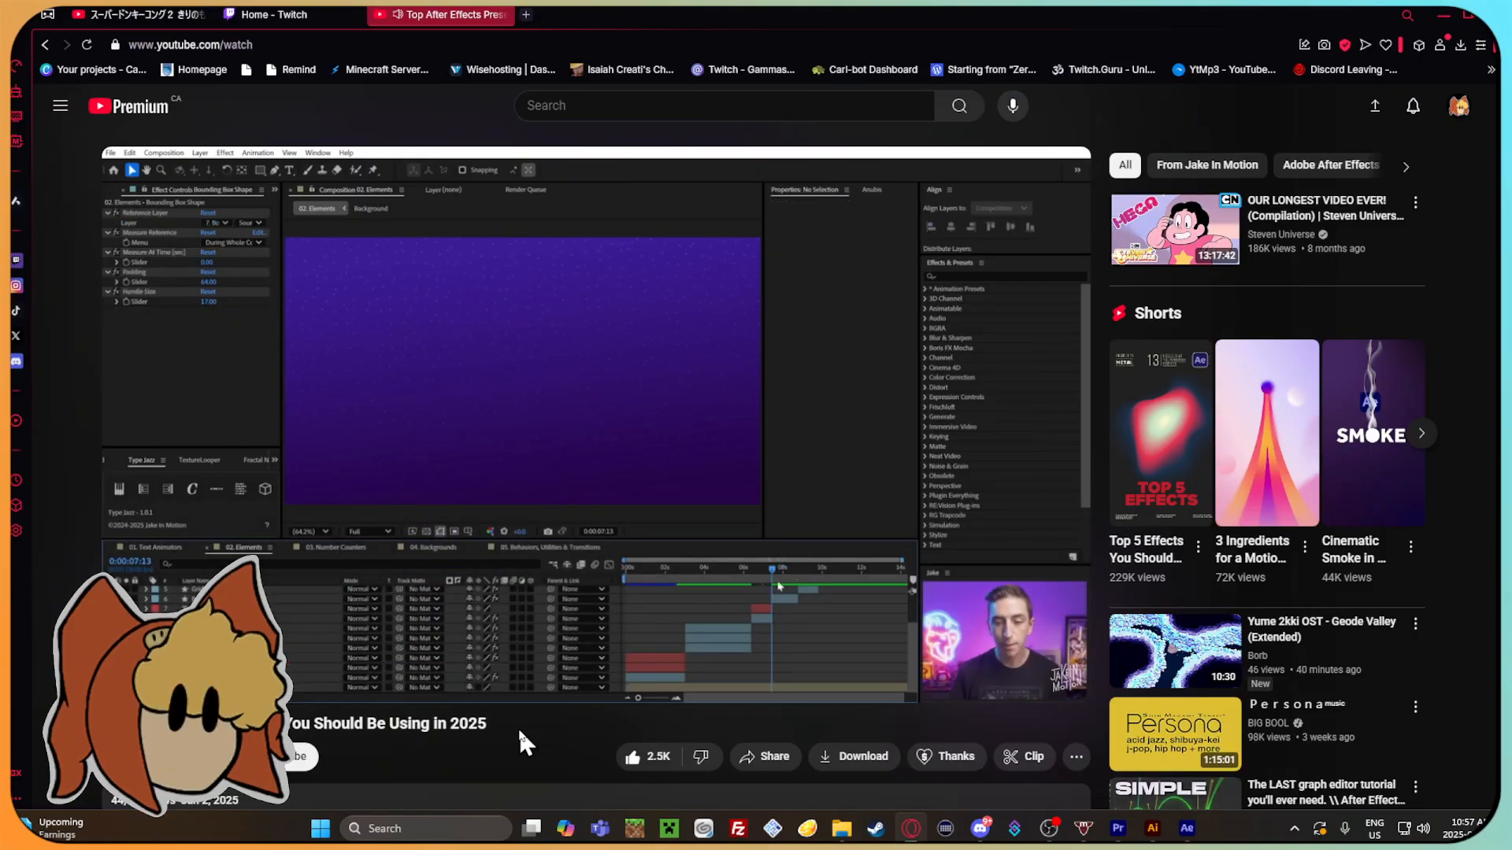
click(630, 405)
Switch back to After Effects and browse the available effect categories, including Simulation and Immersive Video.
click(1186, 828)
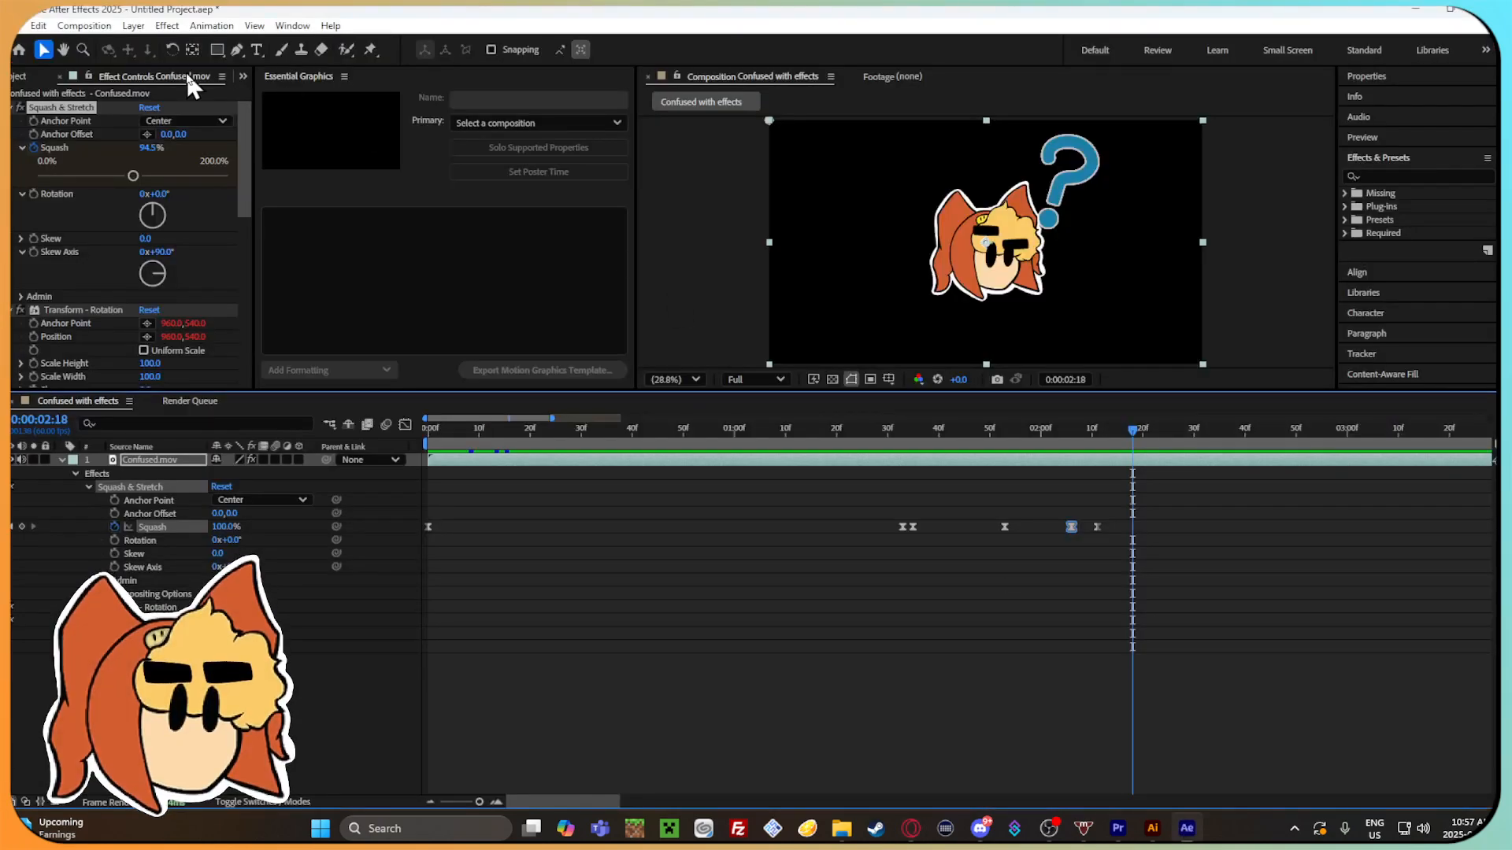
click(166, 26)
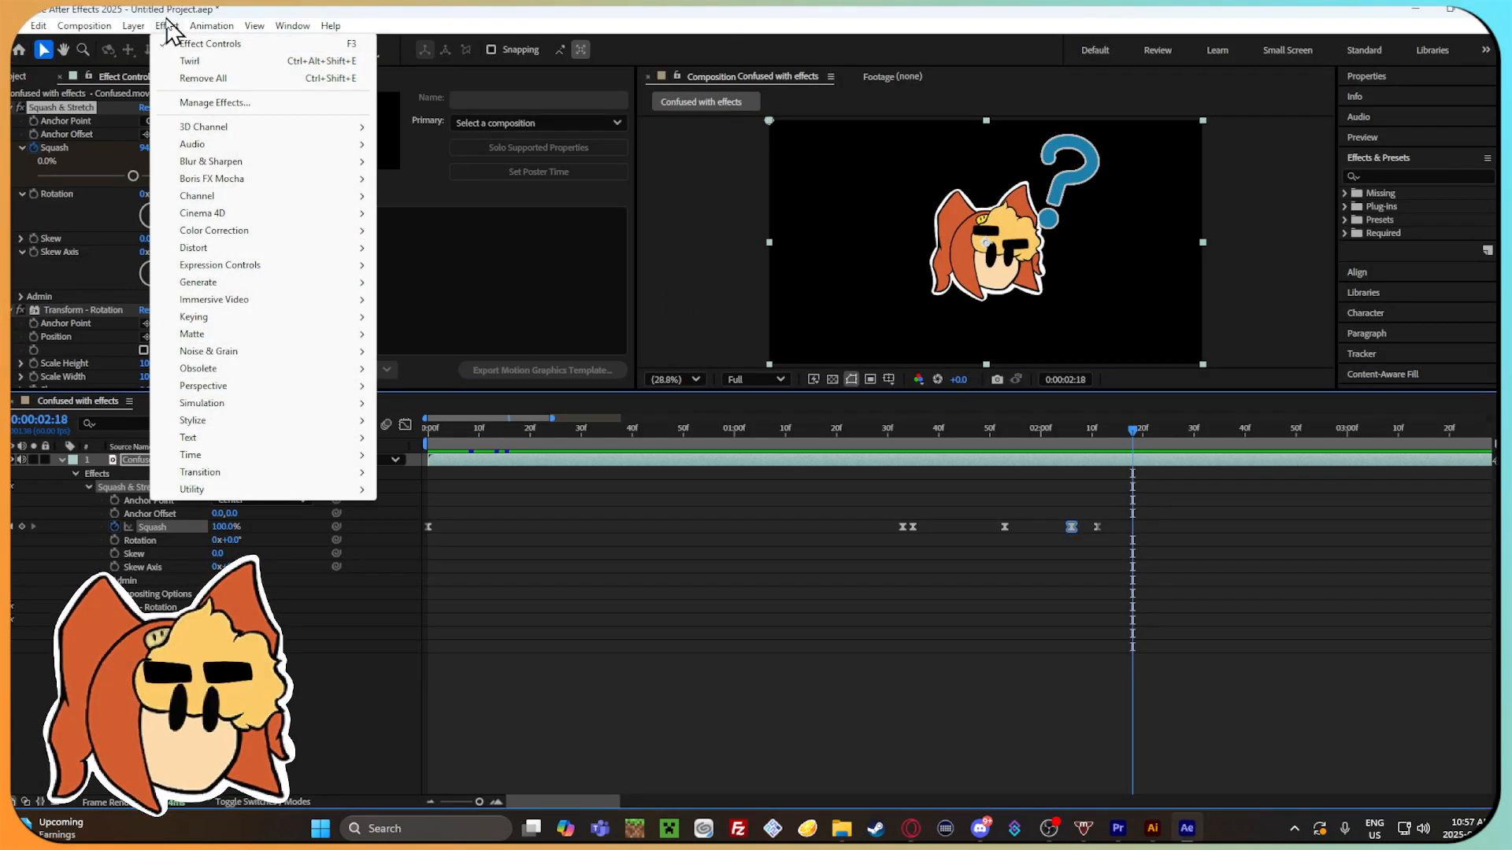
mouse_move(270, 390)
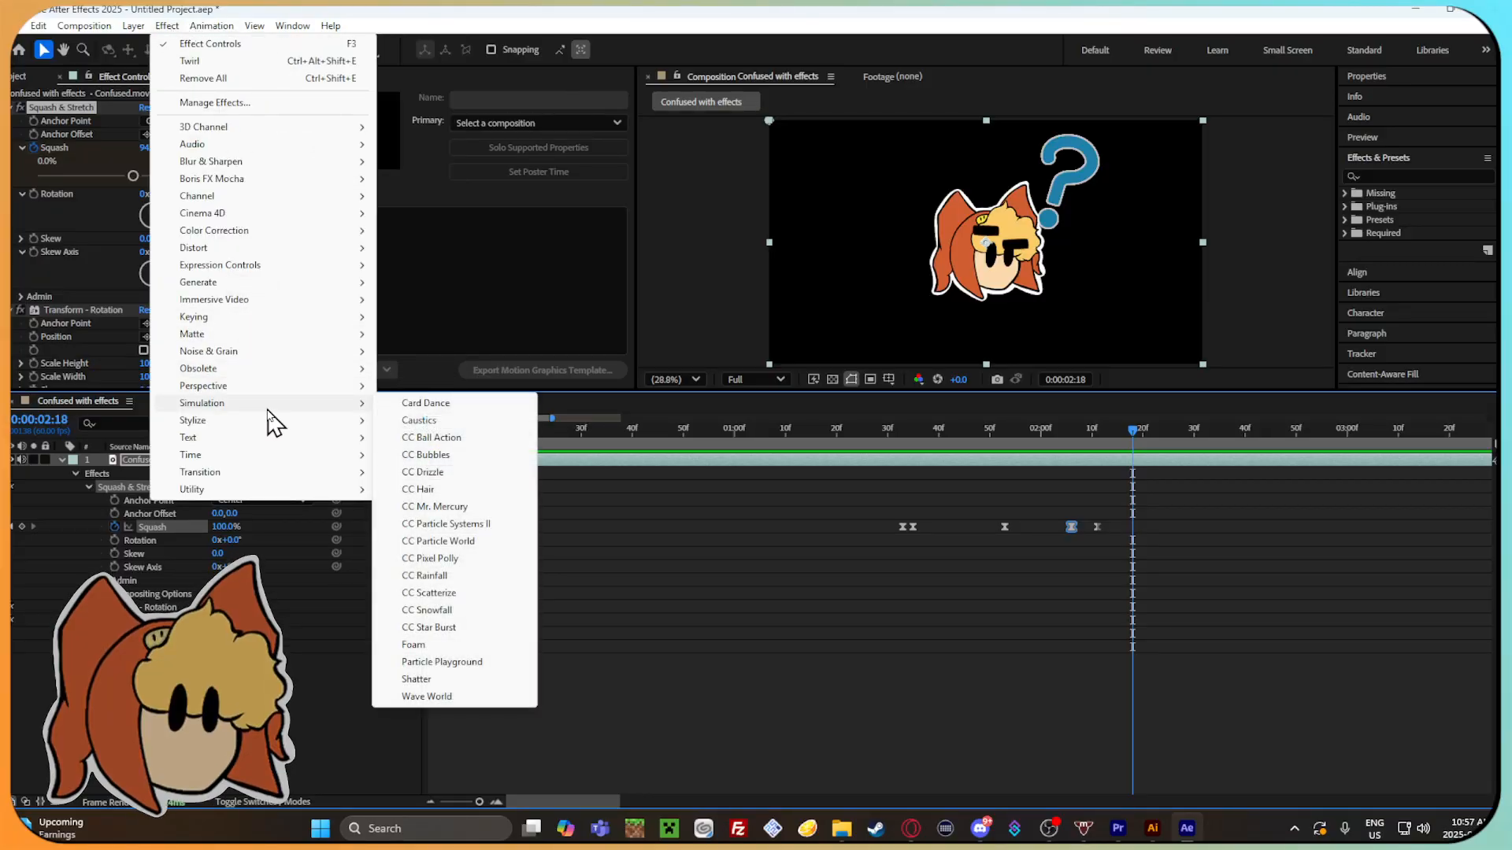
mouse_move(247, 441)
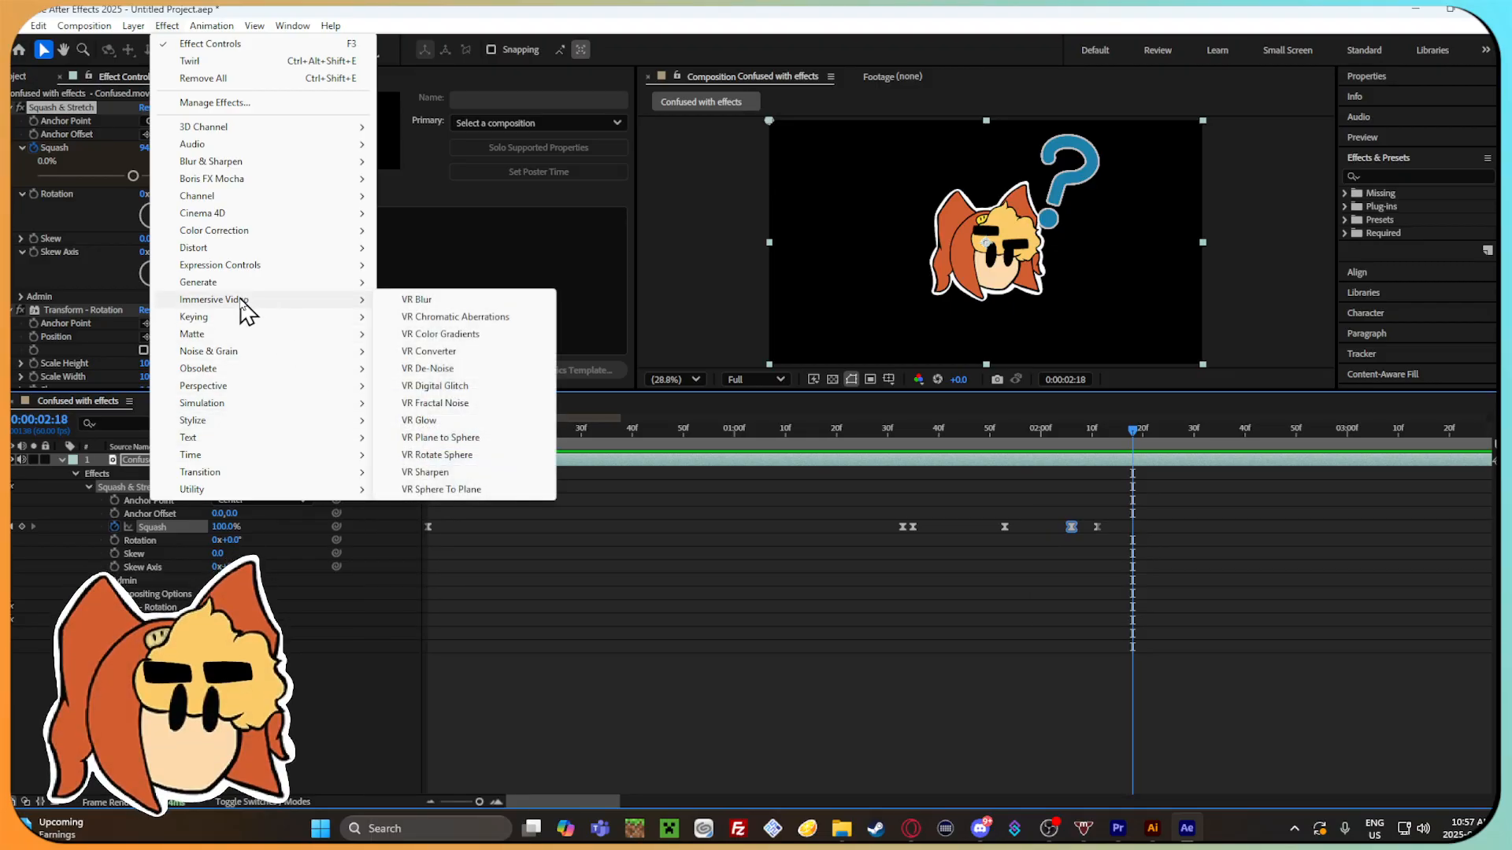
mouse_move(300, 284)
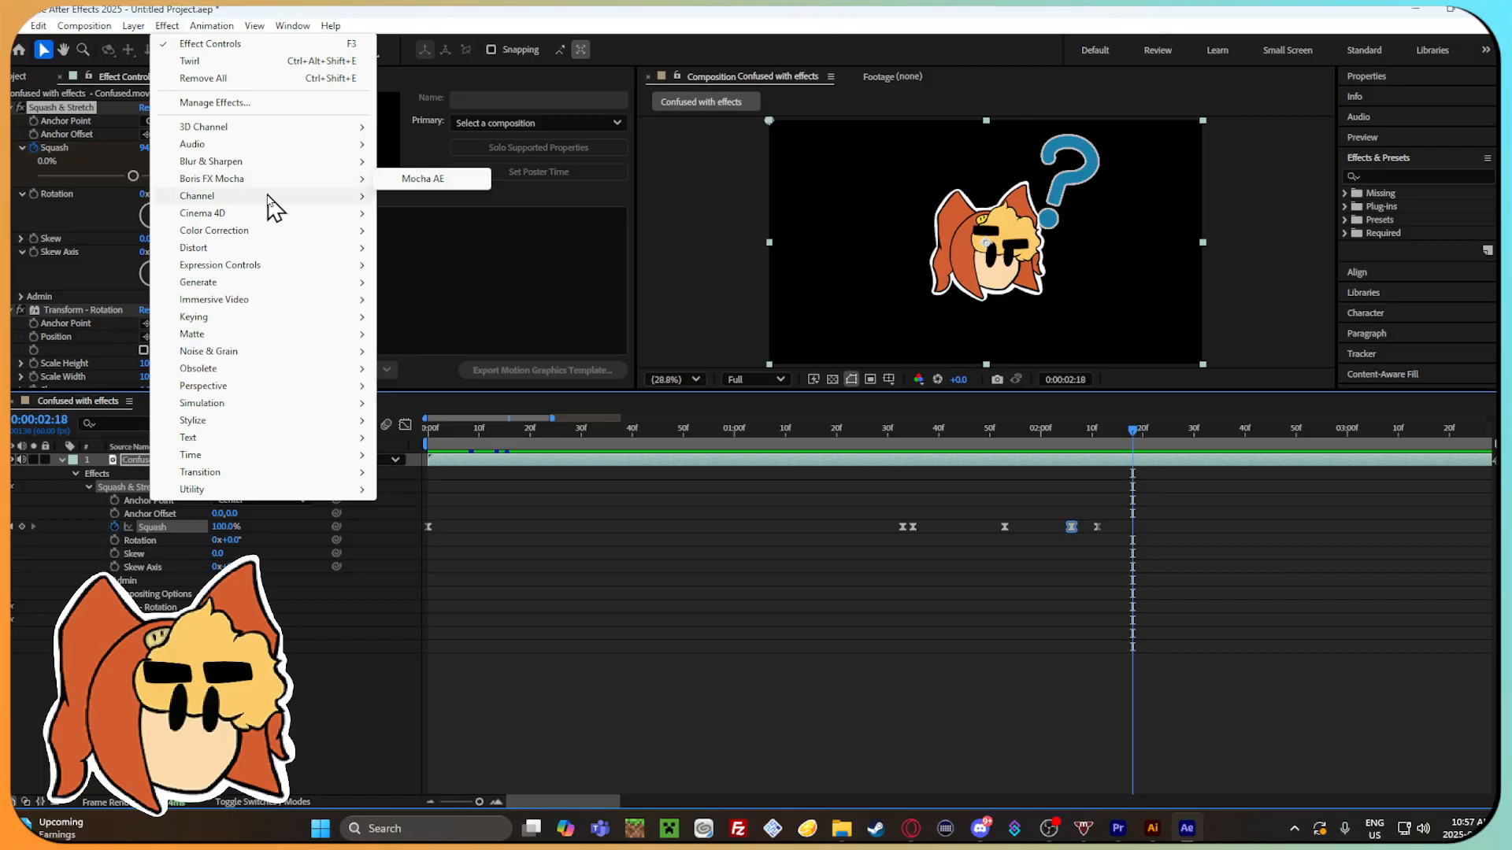
Search the Effect Manager for "pop" without limiting it to third-party effects, and close it.
click(237, 102)
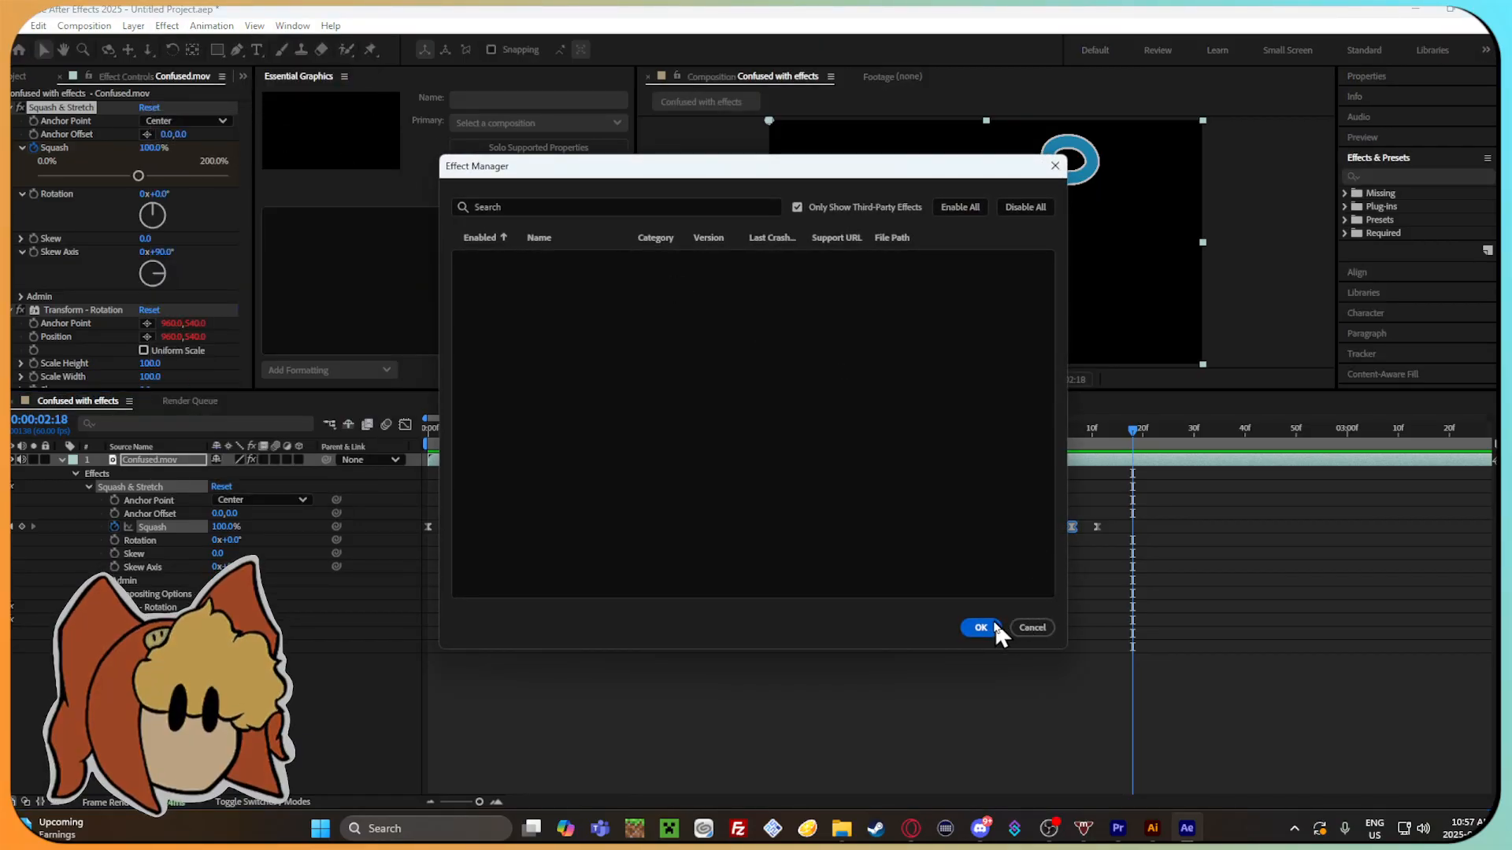
click(654, 206)
text(pc)
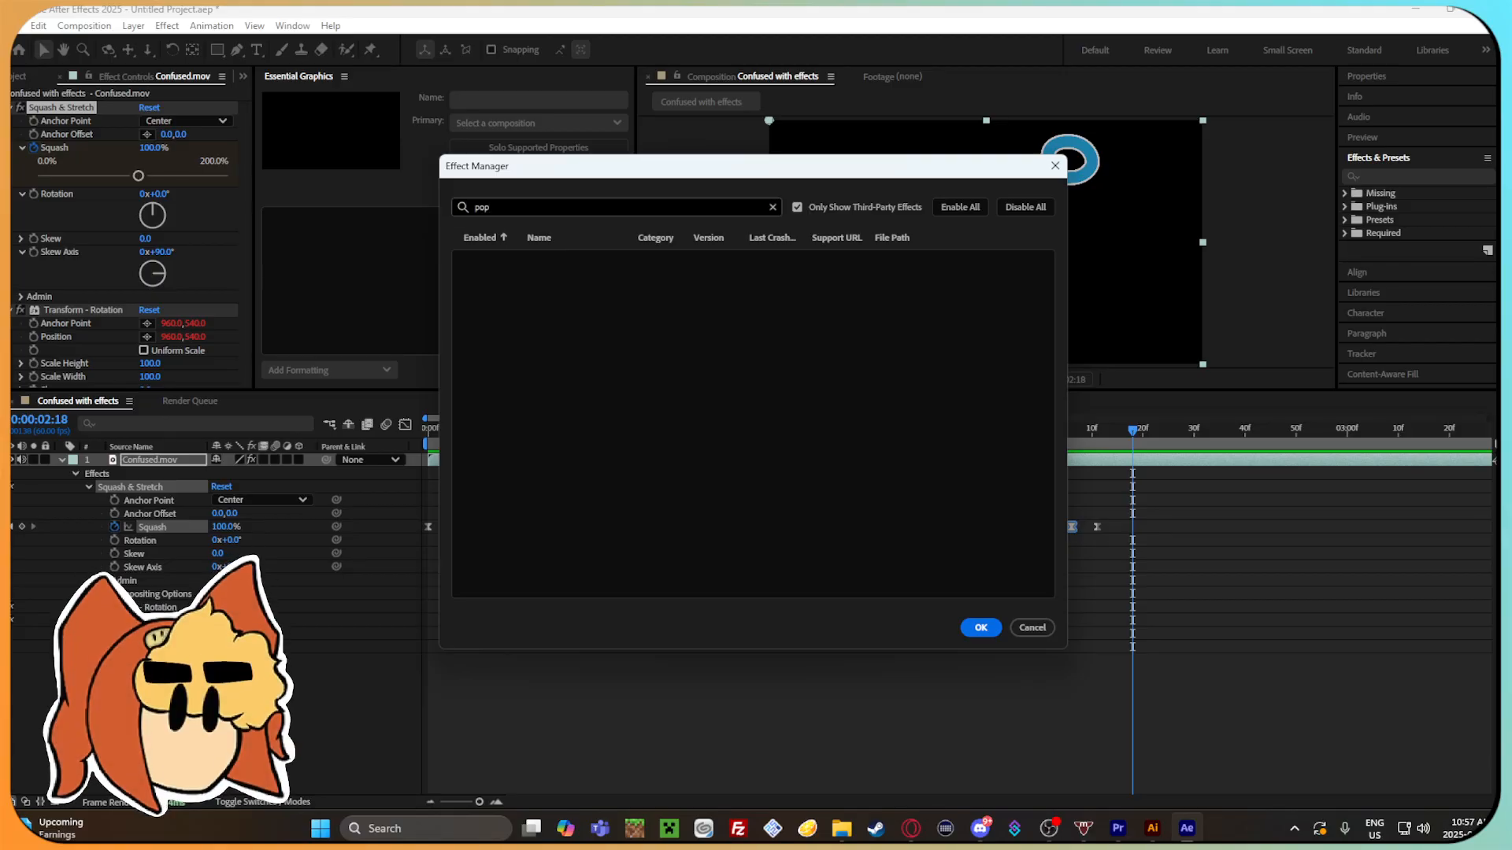
click(809, 209)
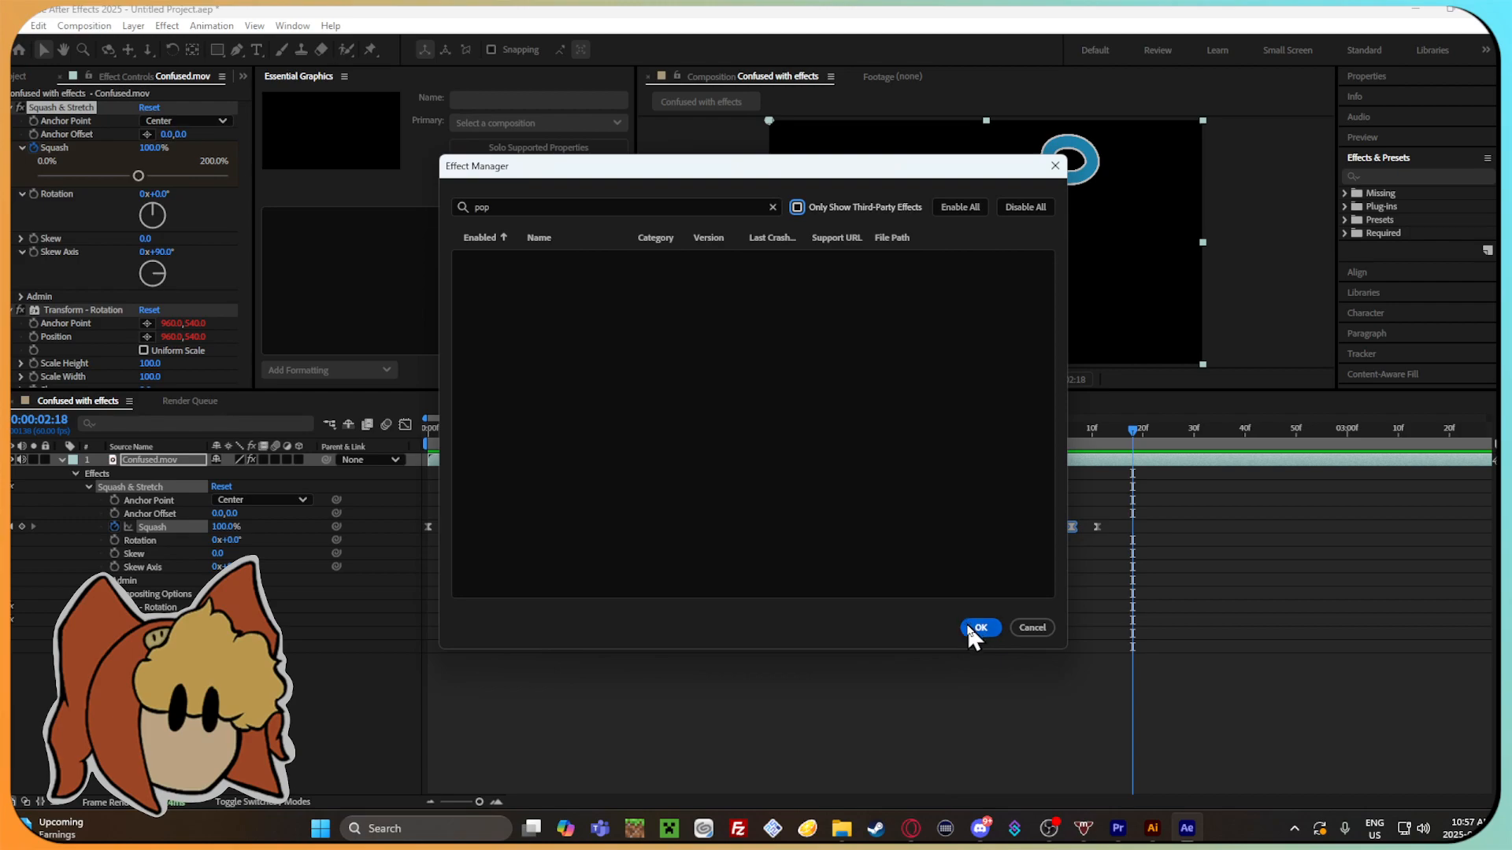
click(980, 628)
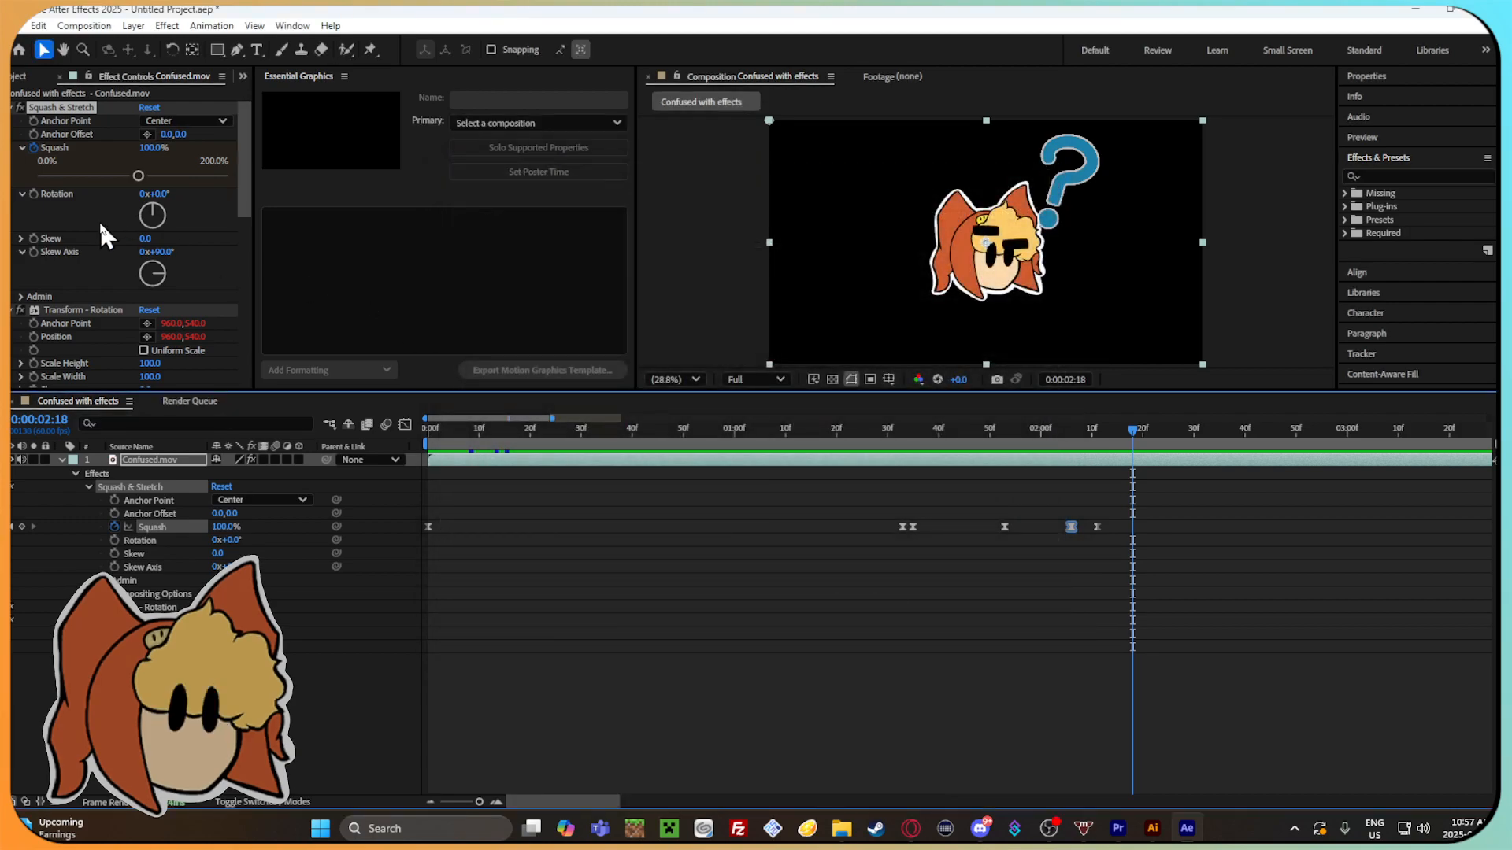
Look through the layer's Effect Controls, search the timeline properties for "pos" and clear the search.
scroll(98, 219, down, 6)
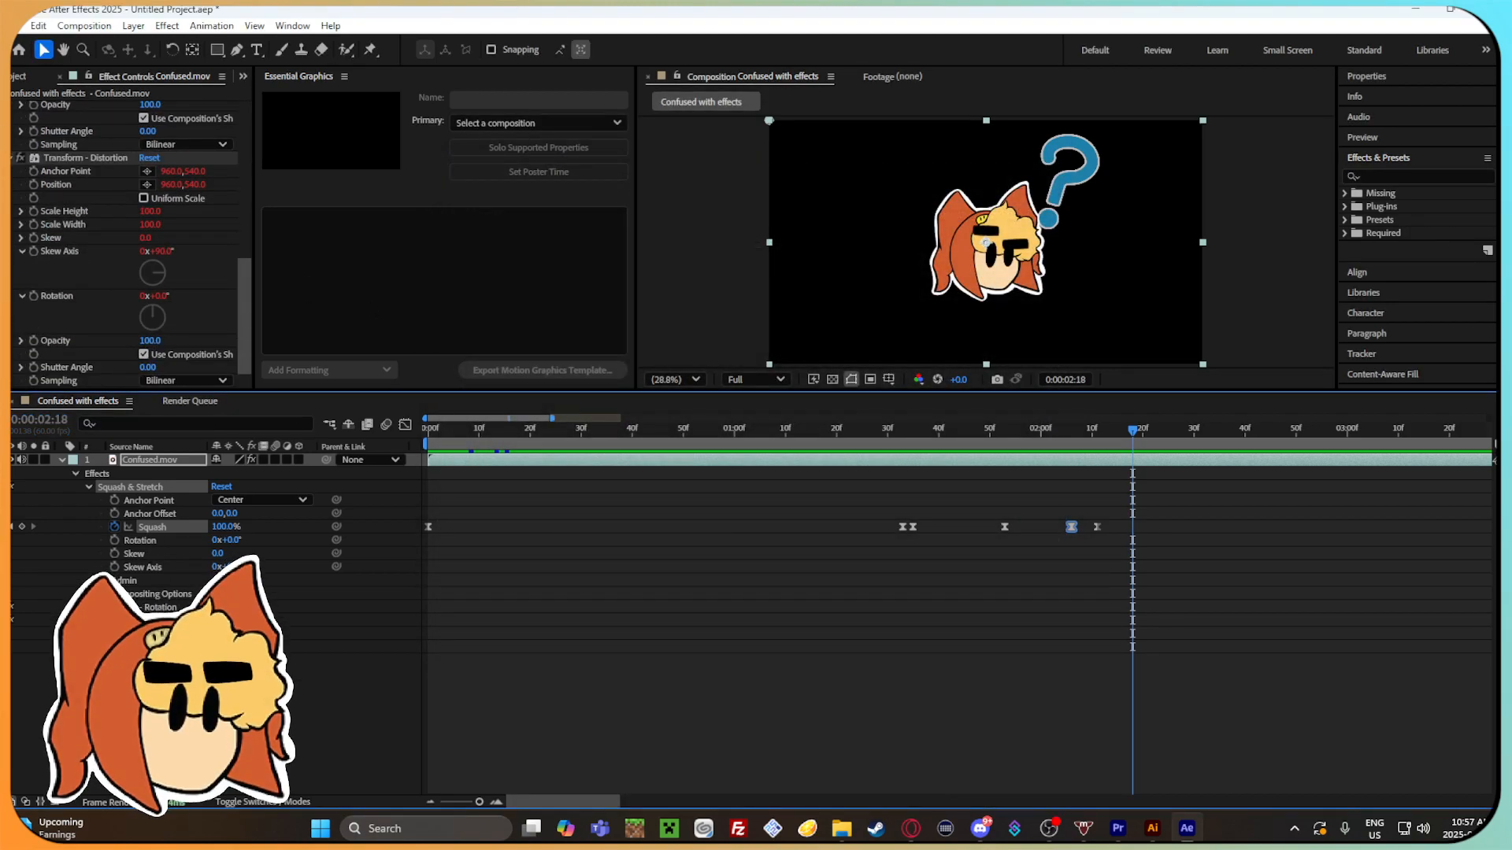
click(149, 699)
click(161, 421)
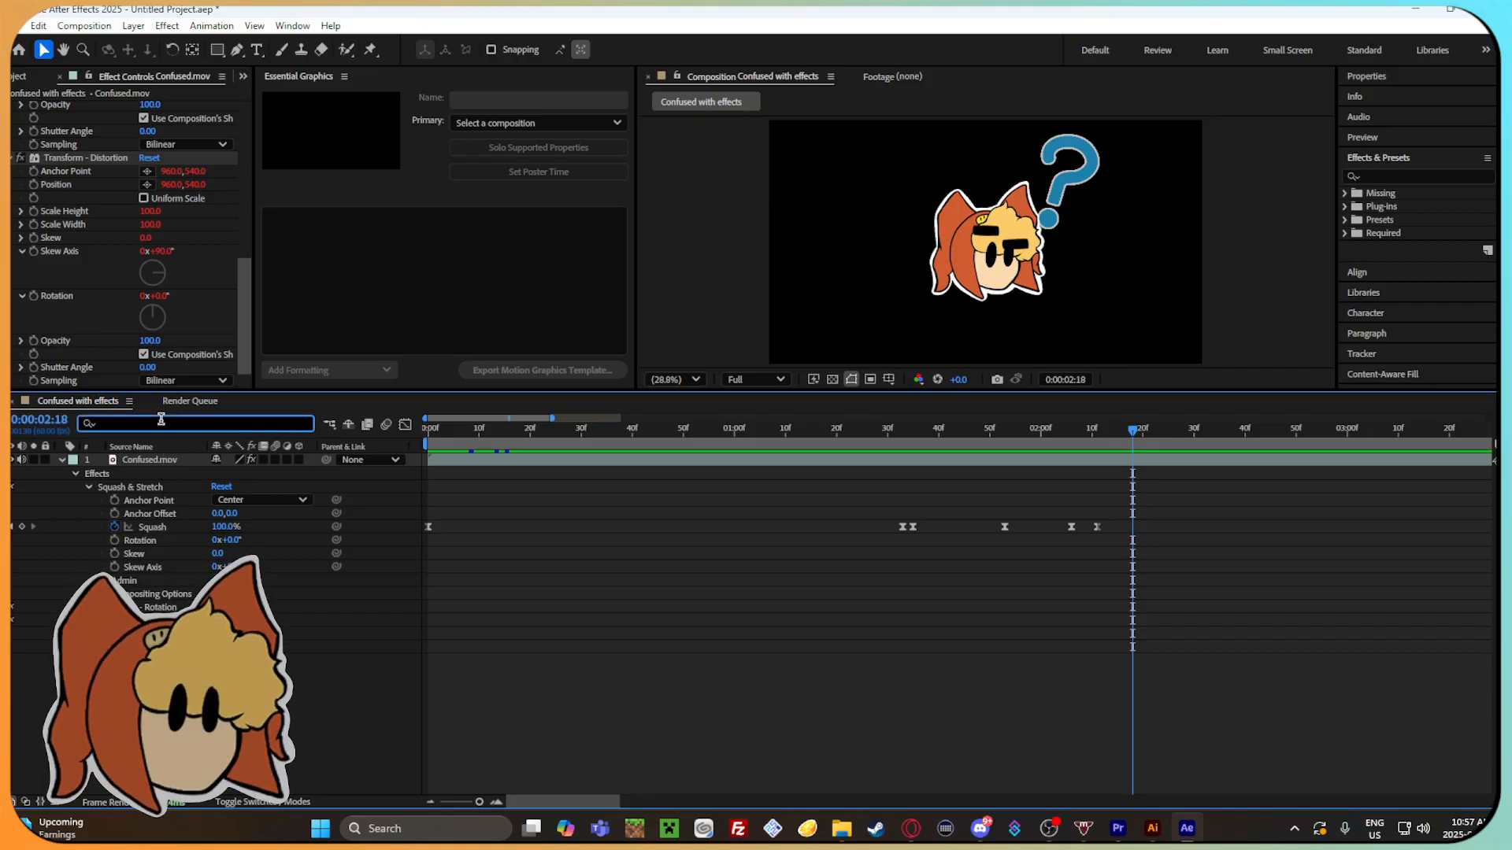
text(pos)
key(BackSpace)
key(BackSpace)
key(BackSpace)
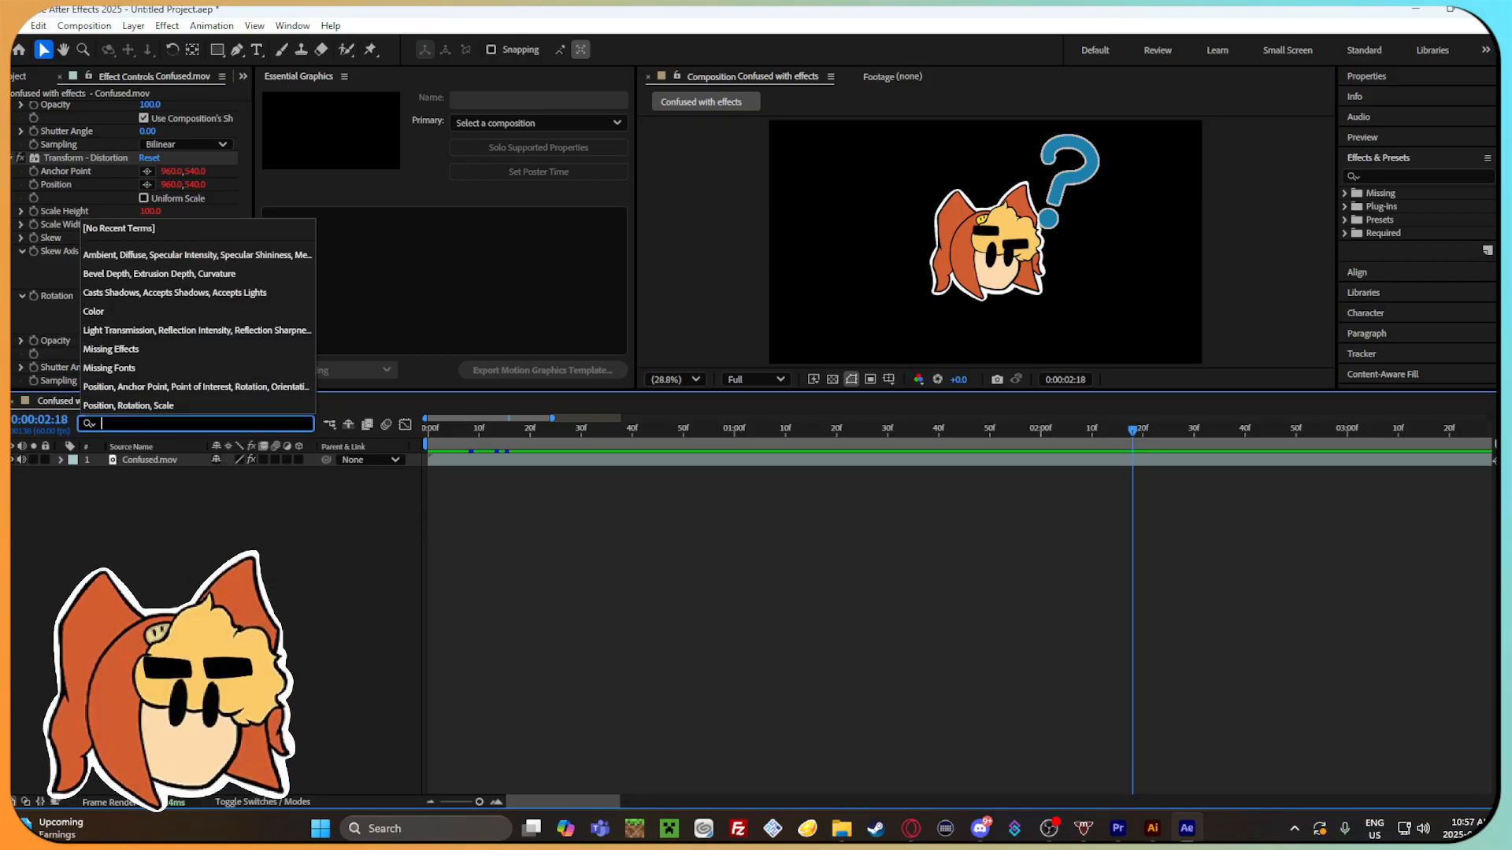
Search the timeline properties again for "po" and clear the search field.
click(331, 556)
click(246, 424)
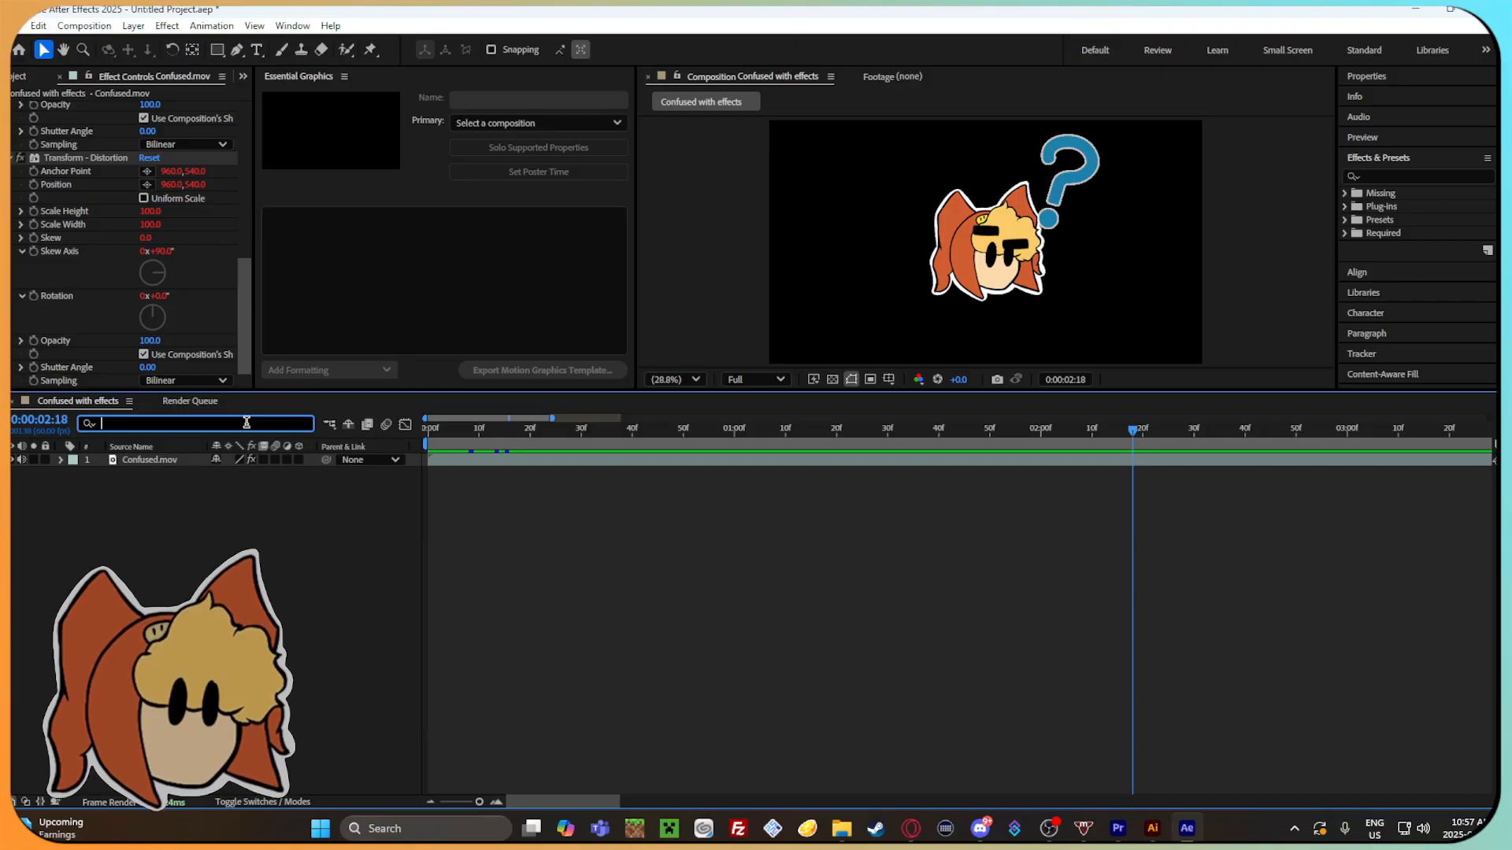
text(po)
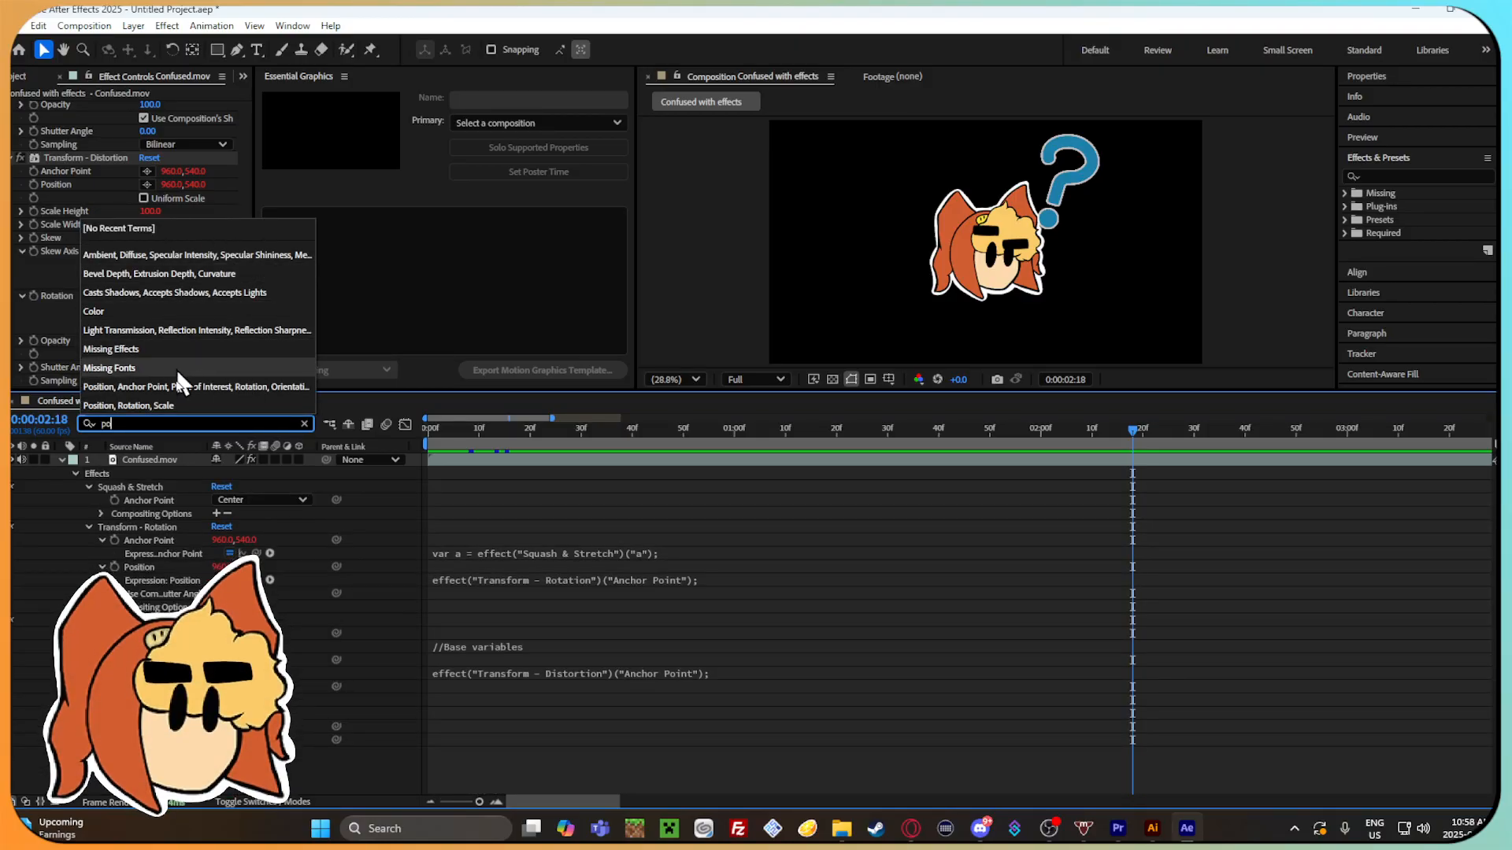
click(90, 423)
key(BackSpace)
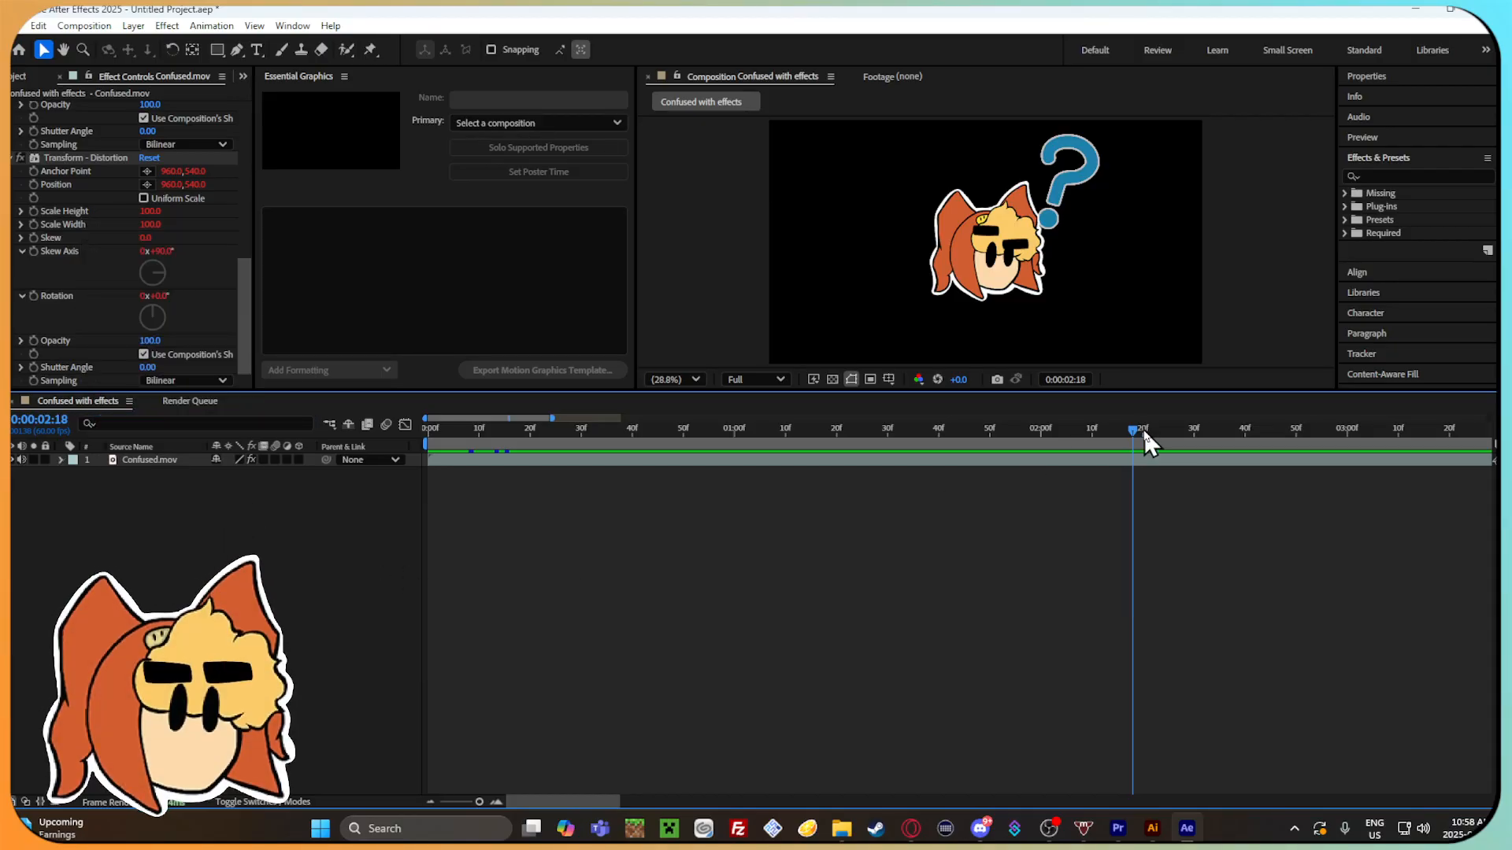
Return to the start of the timeline, expand the Confused.mov layer, scrub to 0:00:01:29 and check the animation commands.
drag(1138, 435, 531, 443)
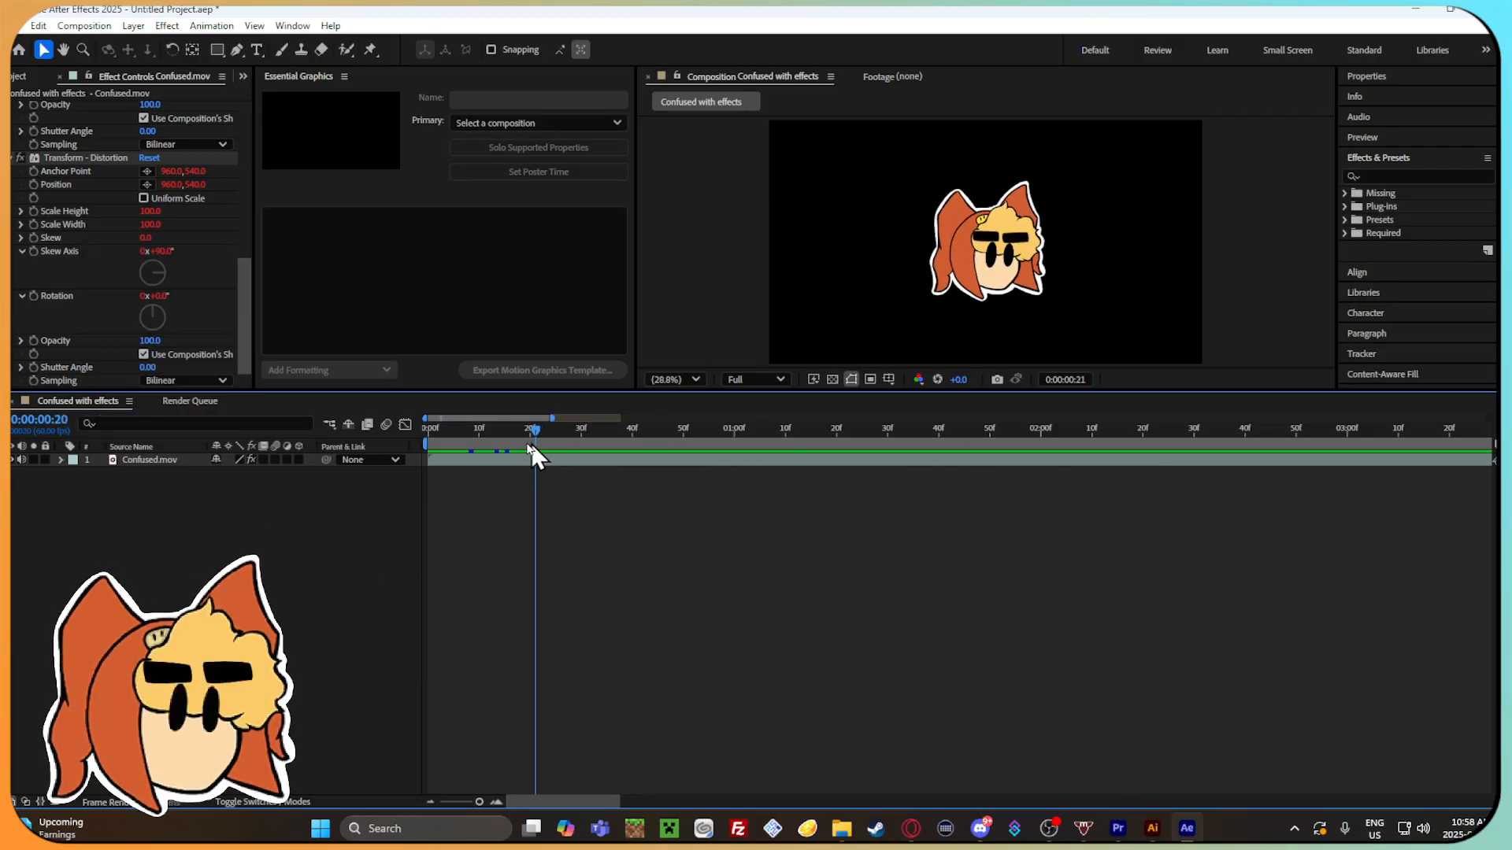
click(161, 448)
click(157, 460)
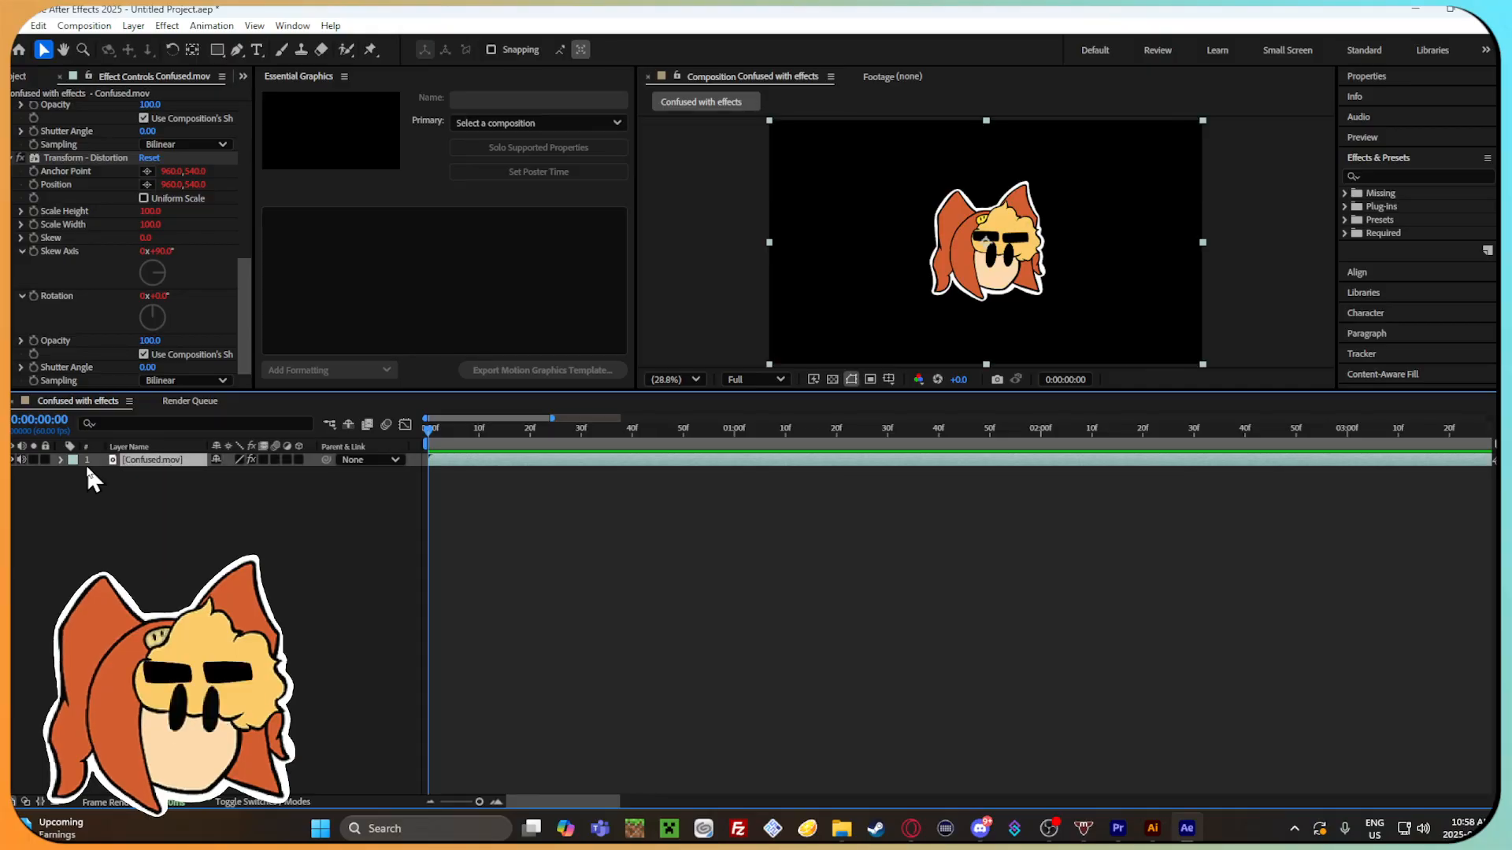
click(60, 460)
drag(464, 437, 883, 438)
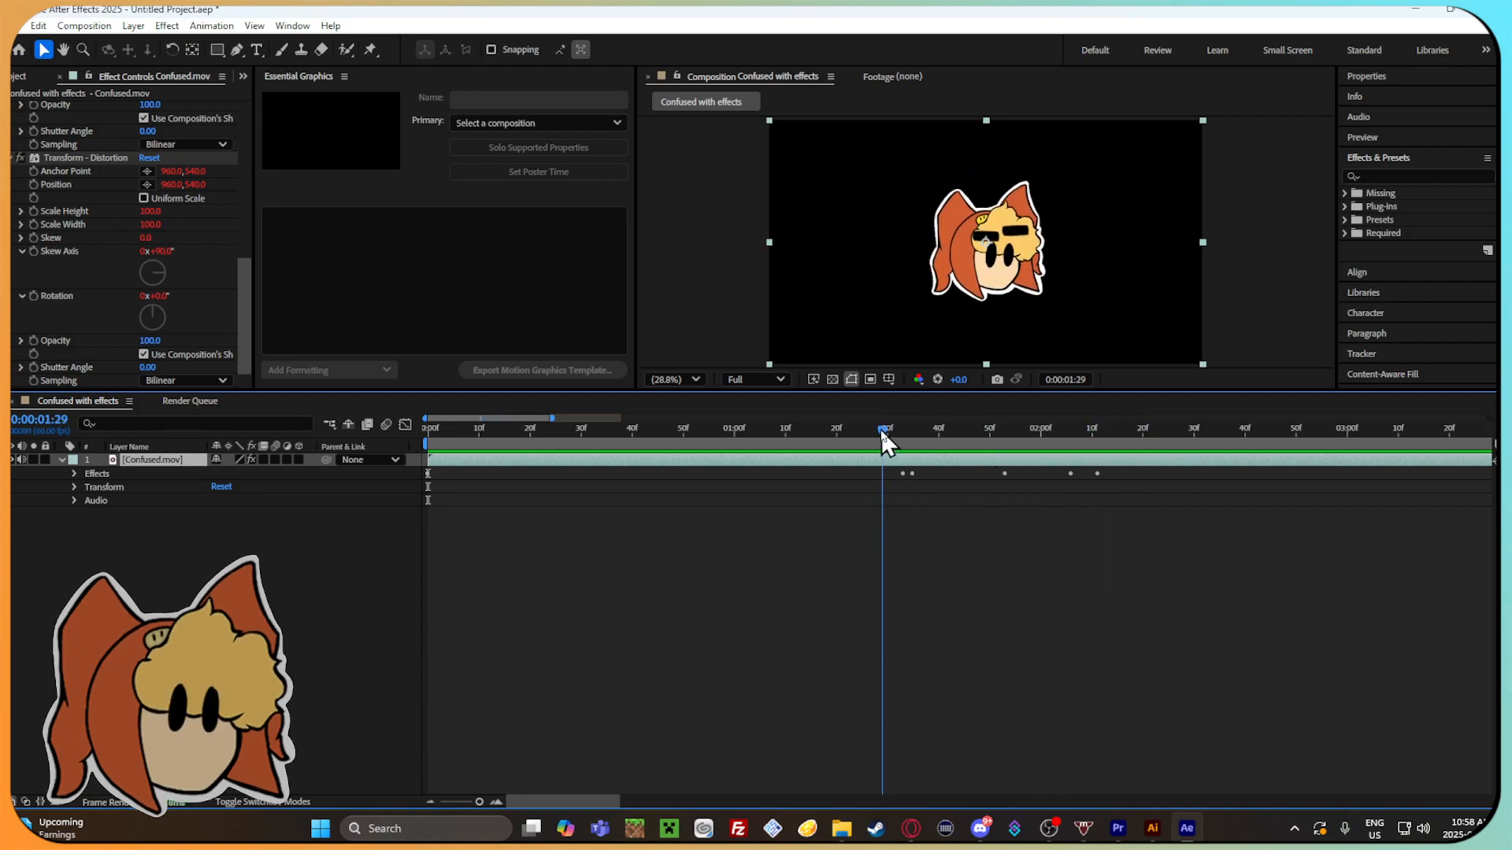
click(167, 26)
mouse_move(214, 31)
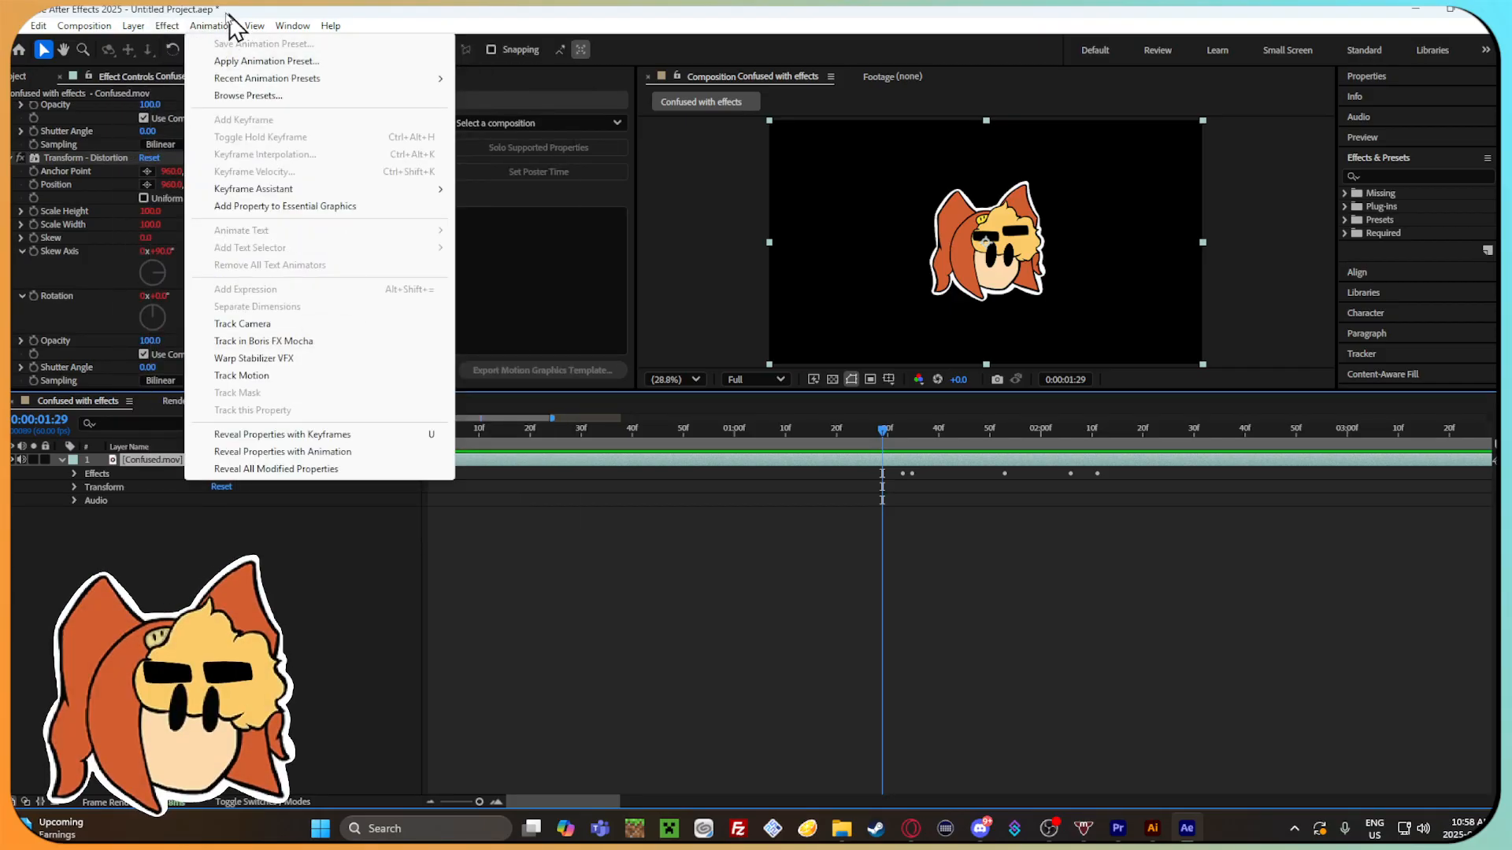
Return to the presets video in the browser, play its Text Animators section and pause it.
click(911, 828)
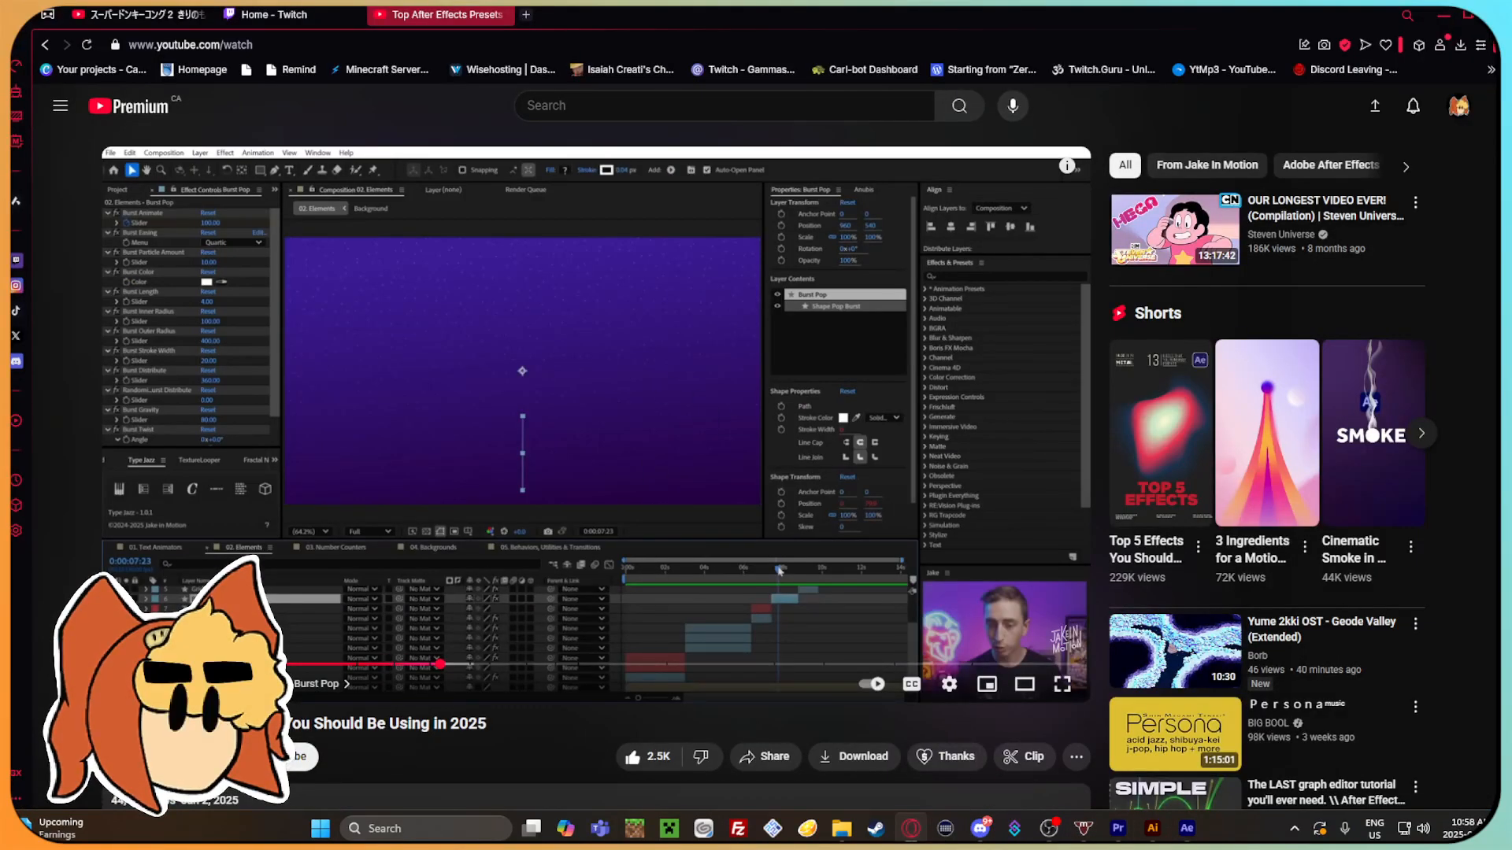
click(456, 405)
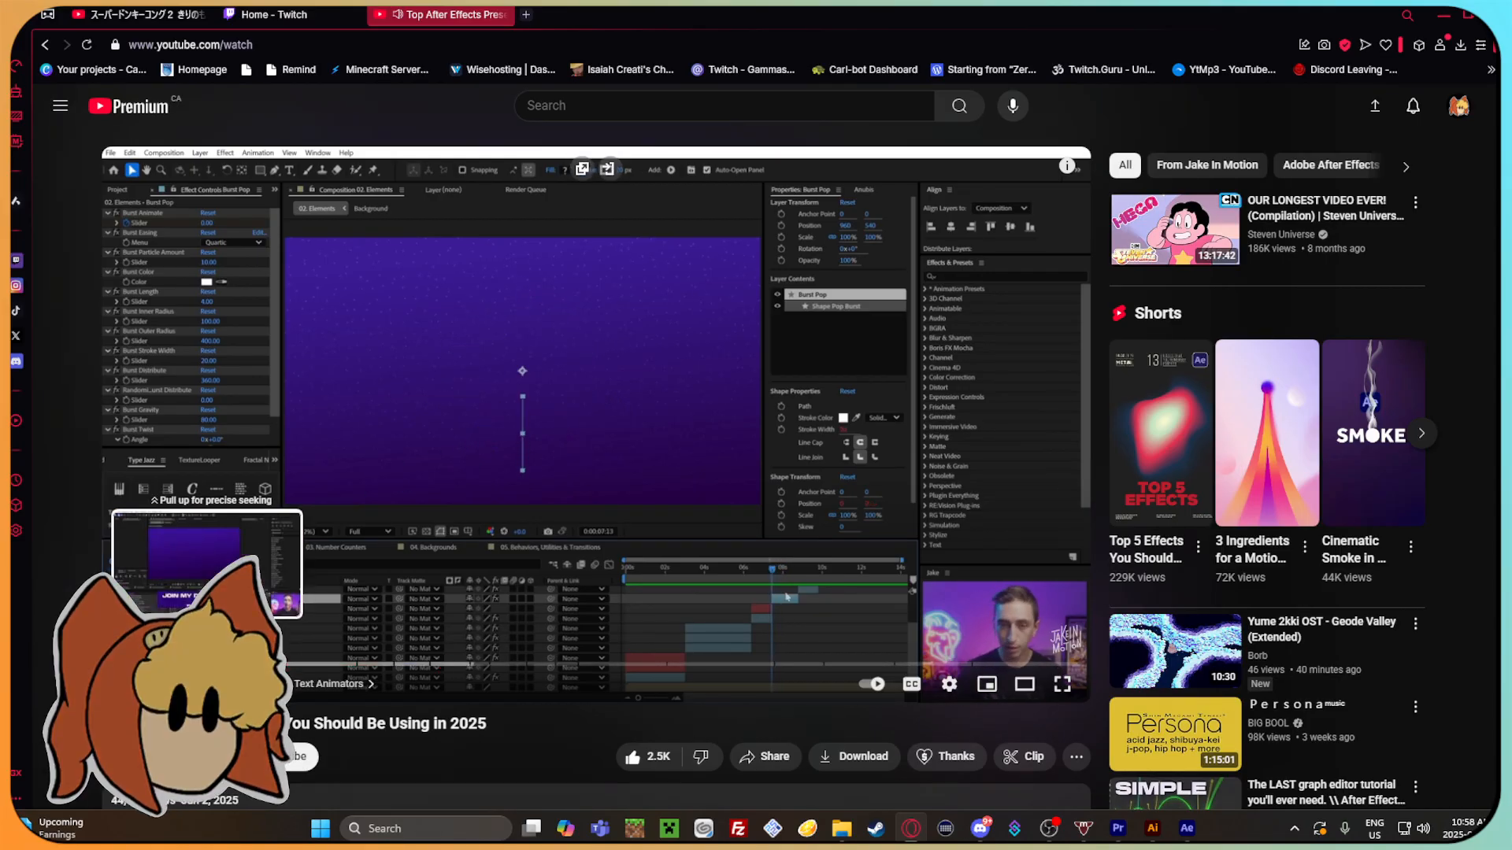
click(207, 664)
click(622, 381)
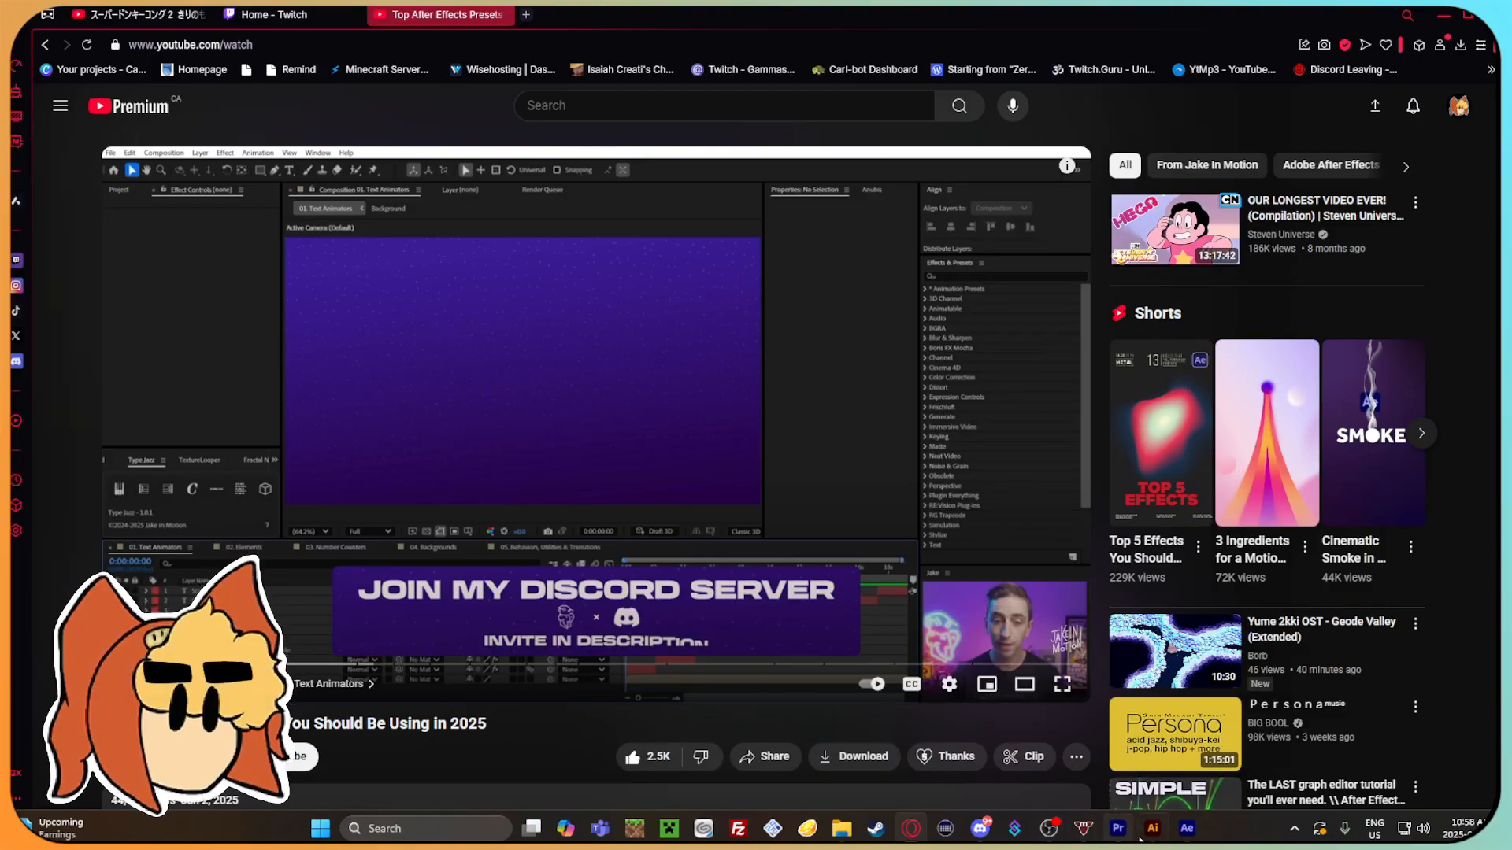
Switch back to After Effects and browse the effect categories, including Immersive Video, Distort, Obsolete and Simulation.
click(1187, 828)
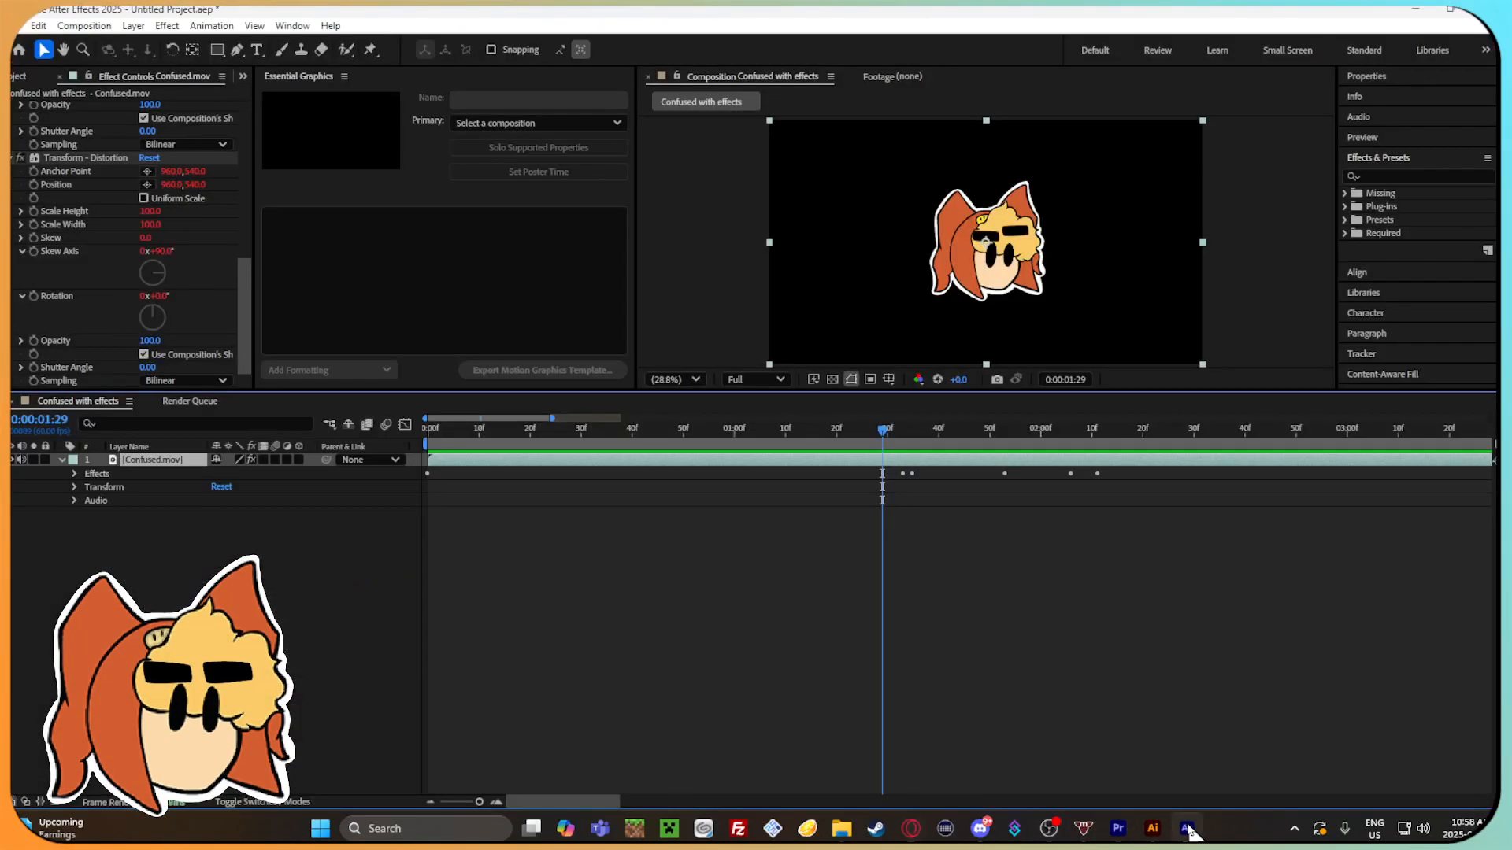
click(164, 28)
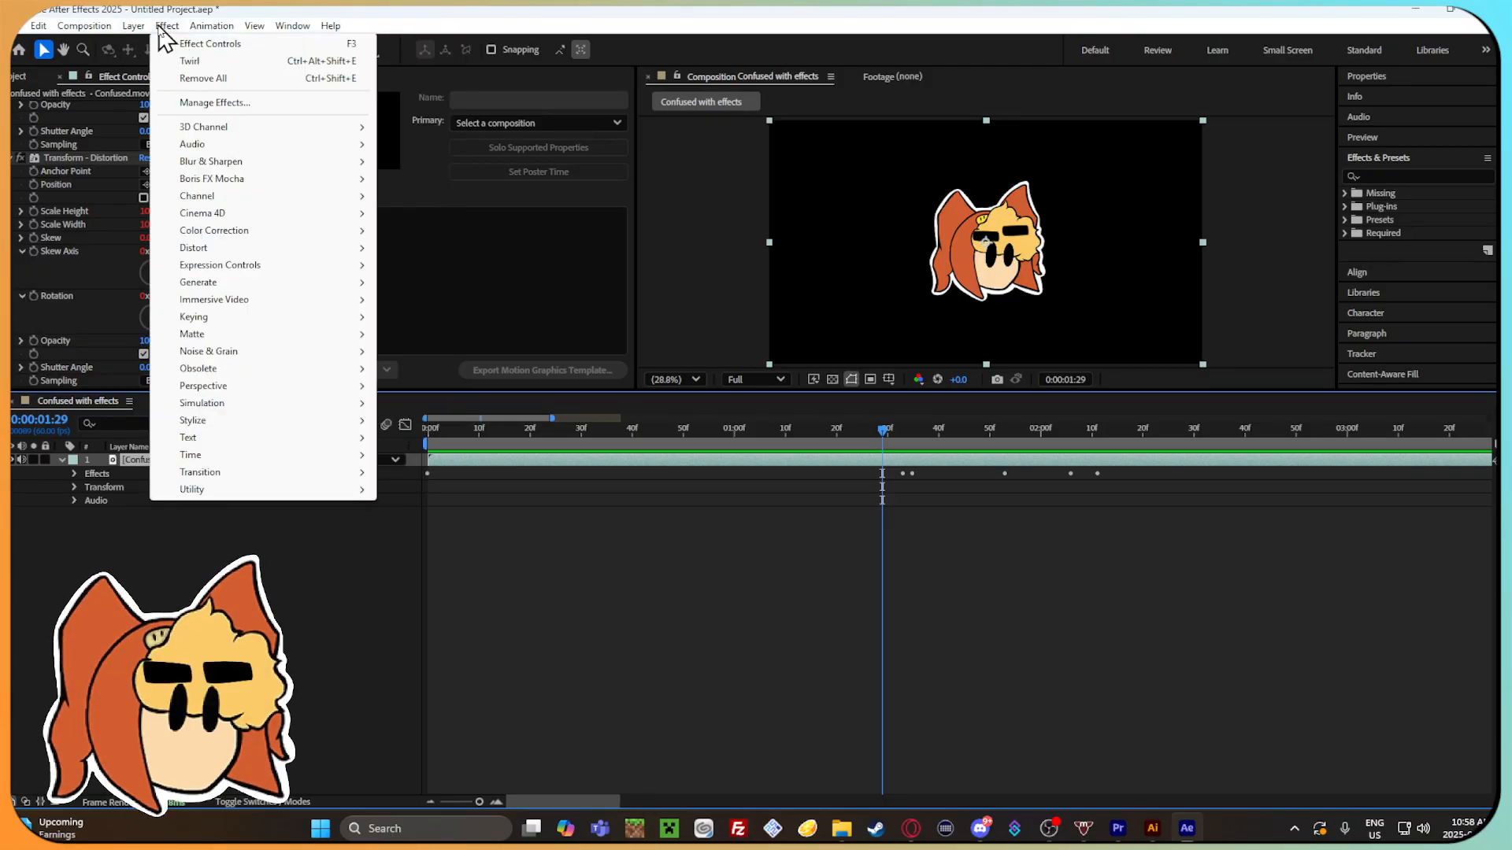
mouse_move(97, 29)
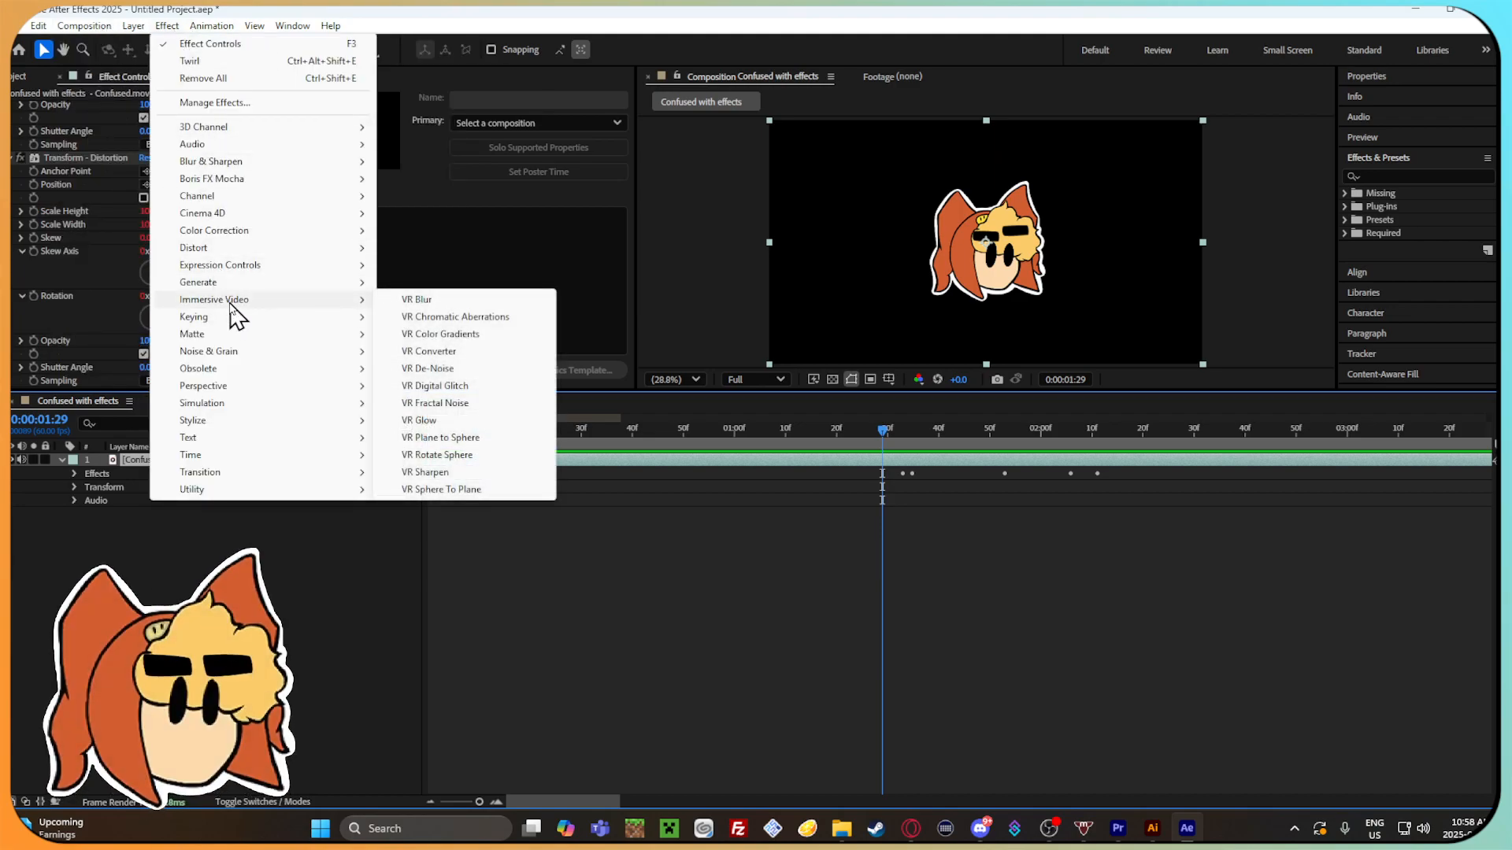
mouse_move(250, 272)
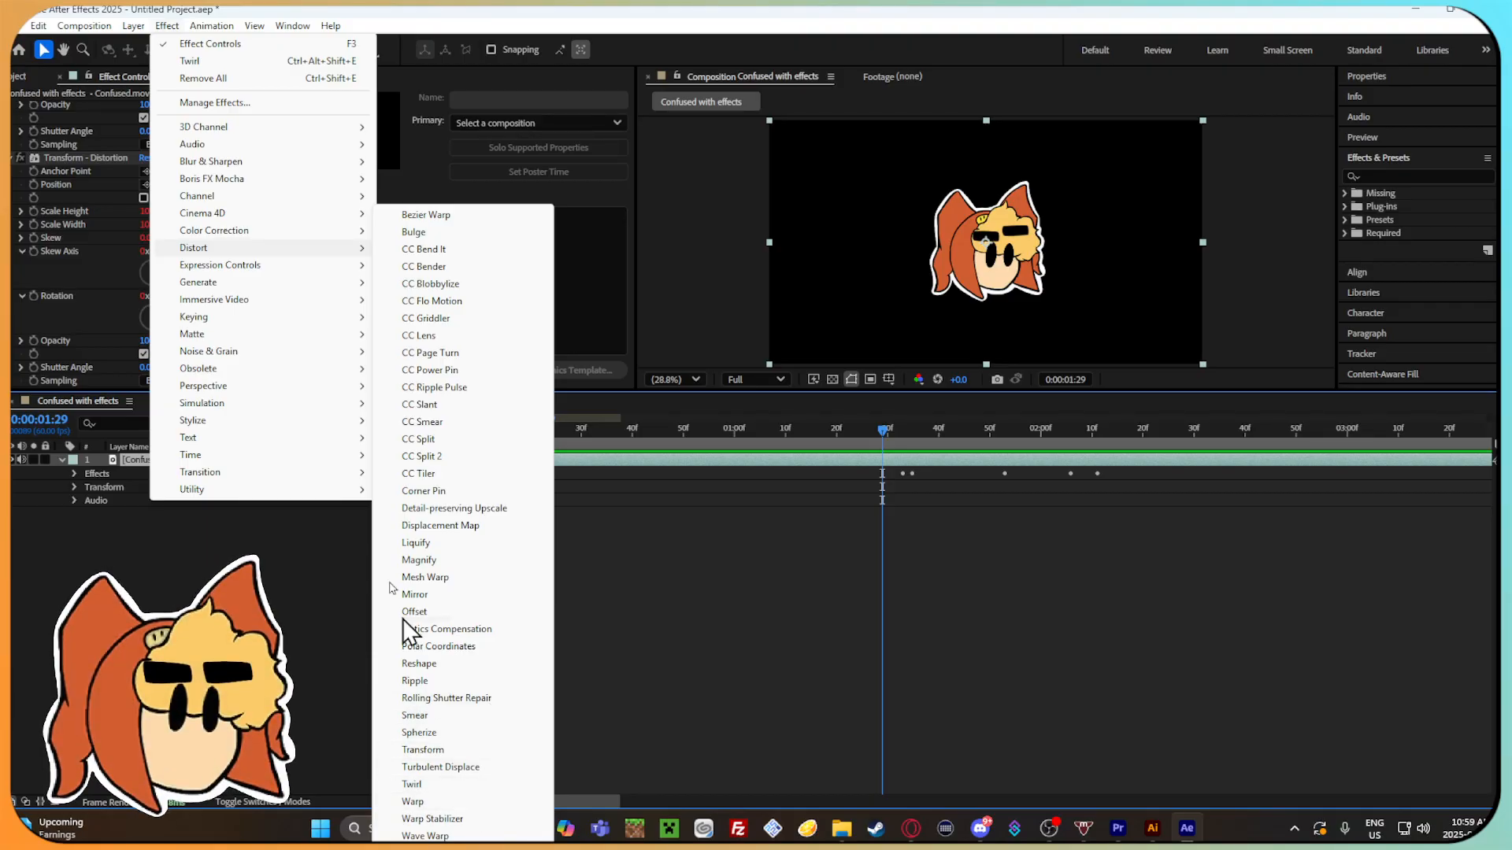
mouse_move(307, 364)
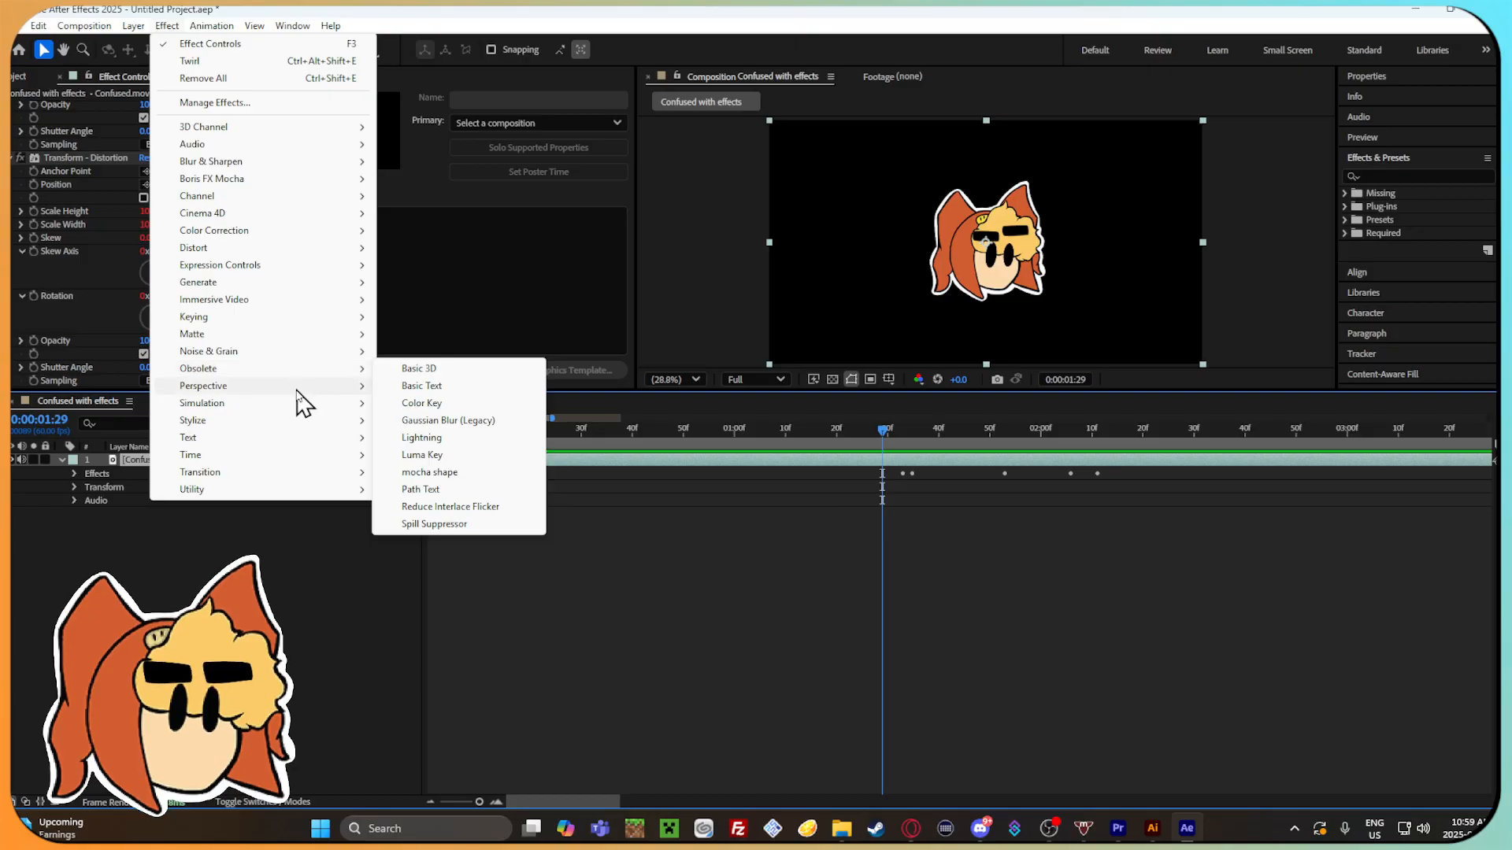
mouse_move(293, 406)
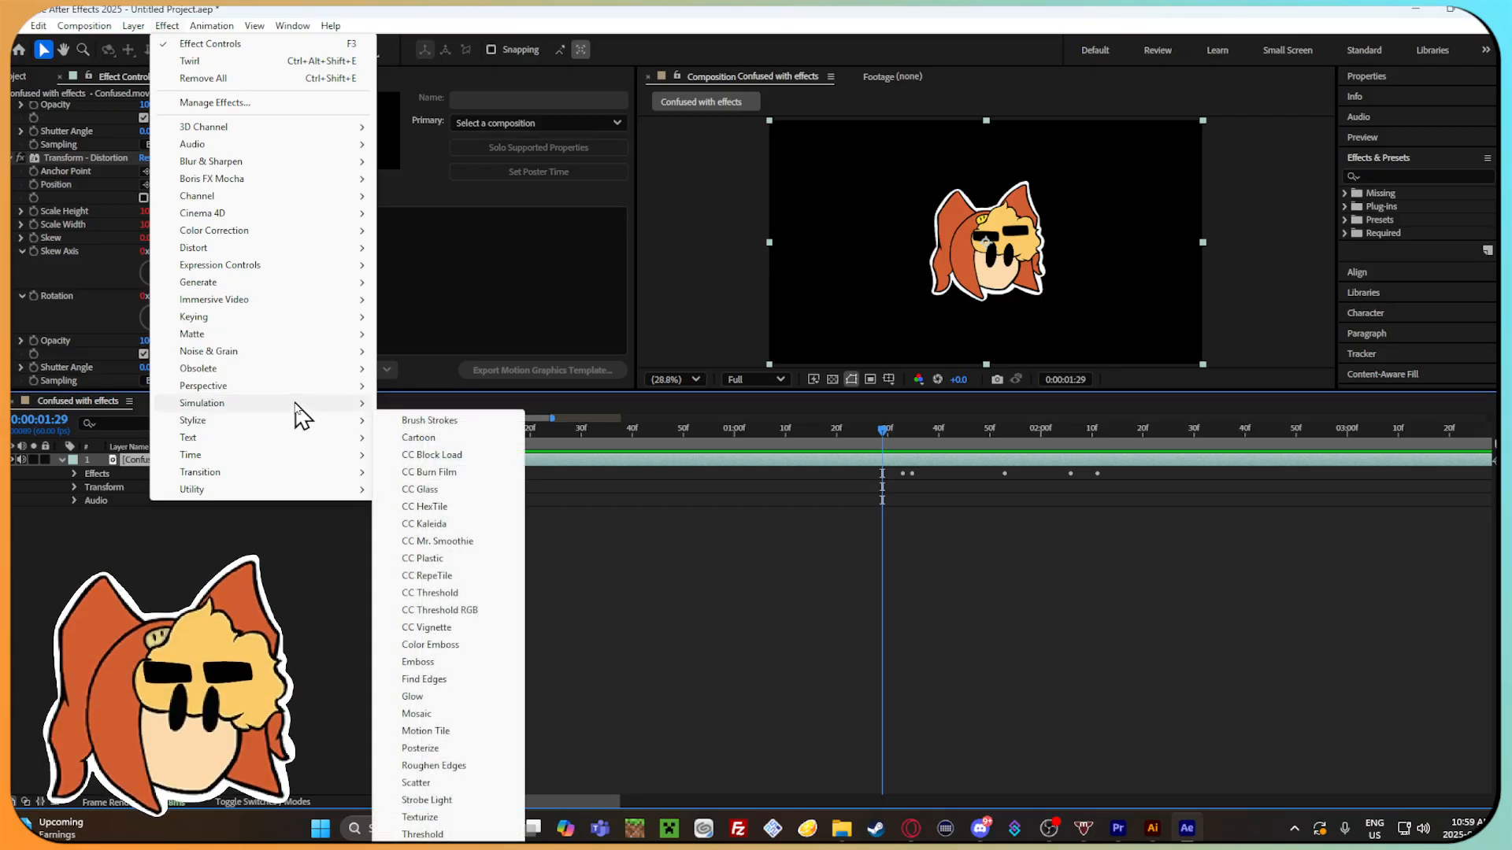
Try the Card Dance effect on the Confused.mov layer, scrub back to 0:00:00:59 and delete the effect.
click(421, 404)
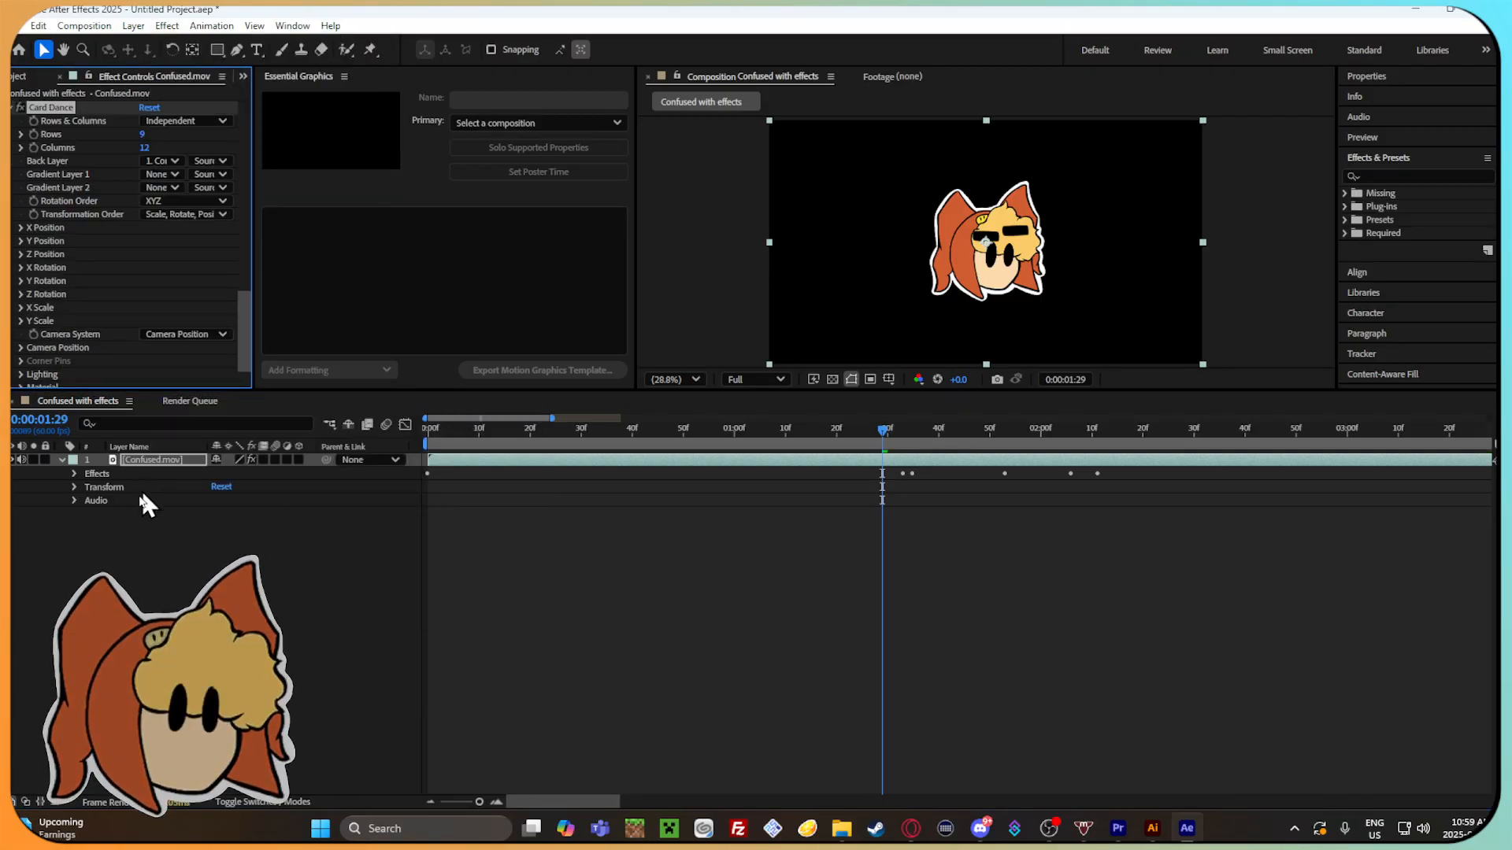
click(74, 473)
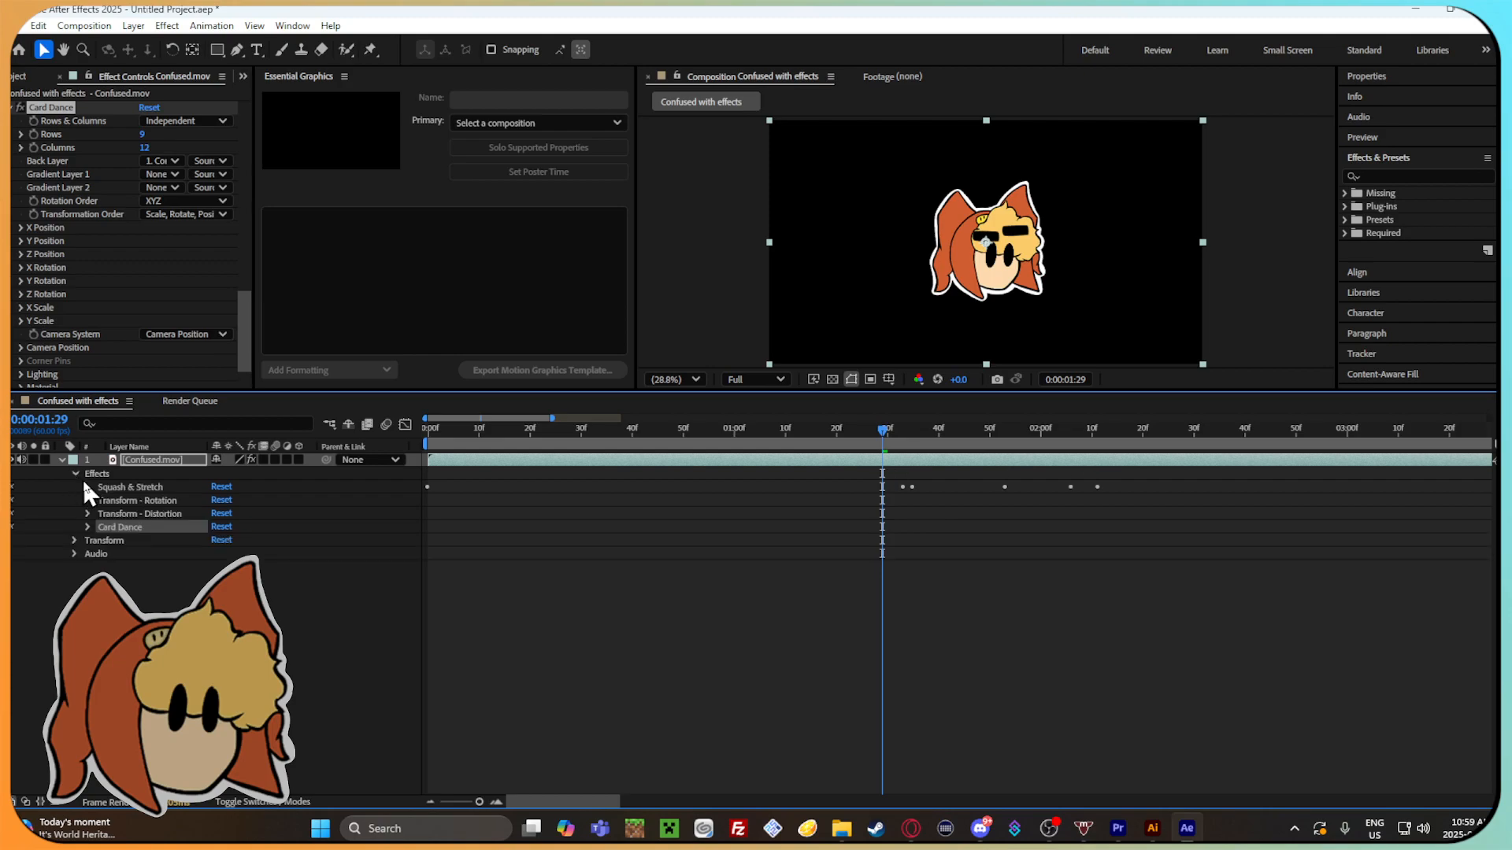
click(88, 527)
drag(872, 428, 729, 430)
key(Delete)
Start saving the project under a new name and clear the proposed file name.
click(18, 25)
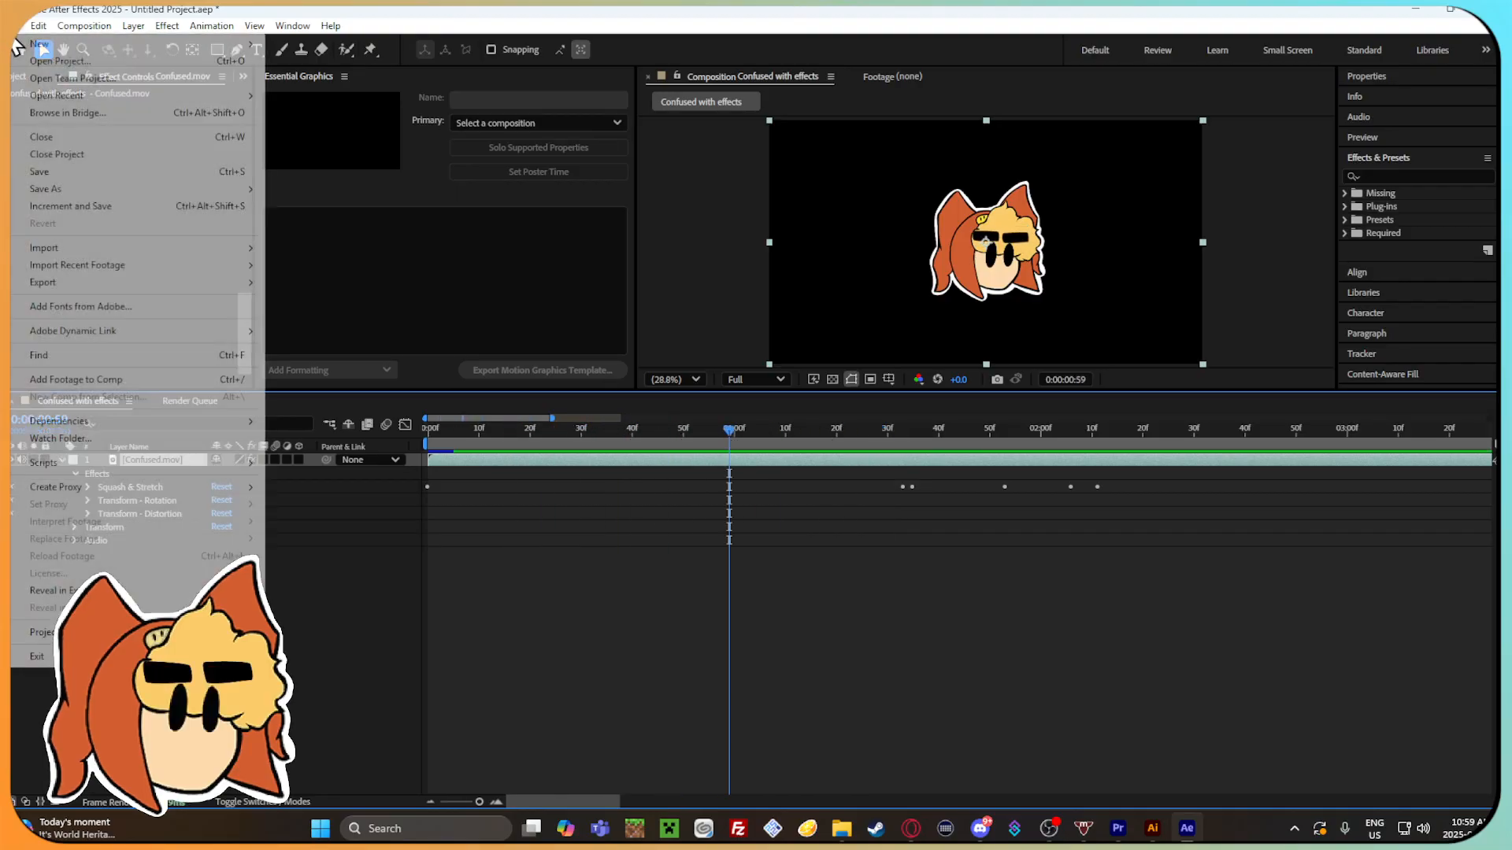
click(60, 189)
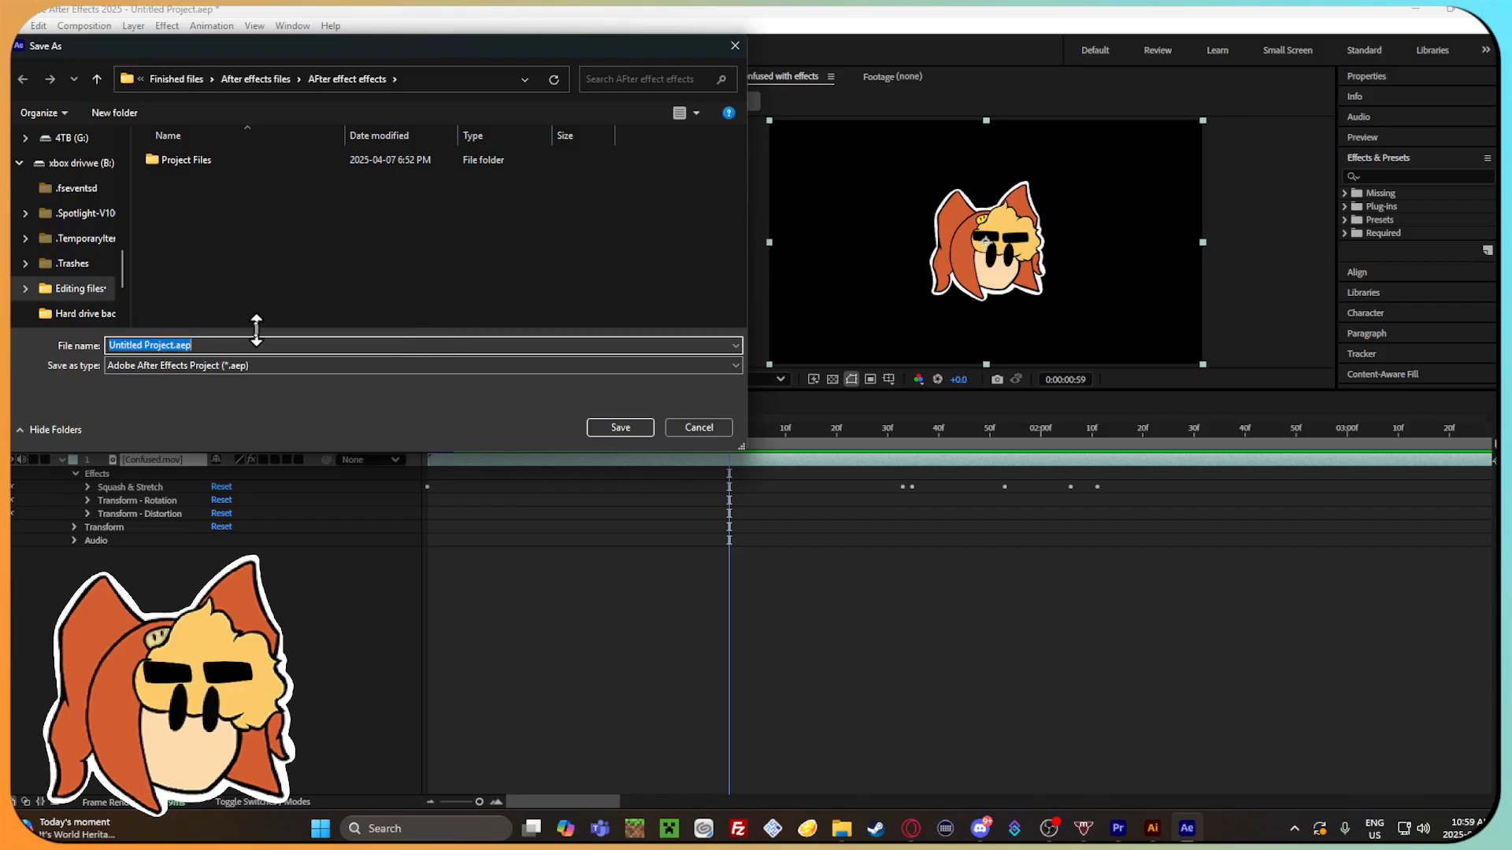
key(BackSpace)
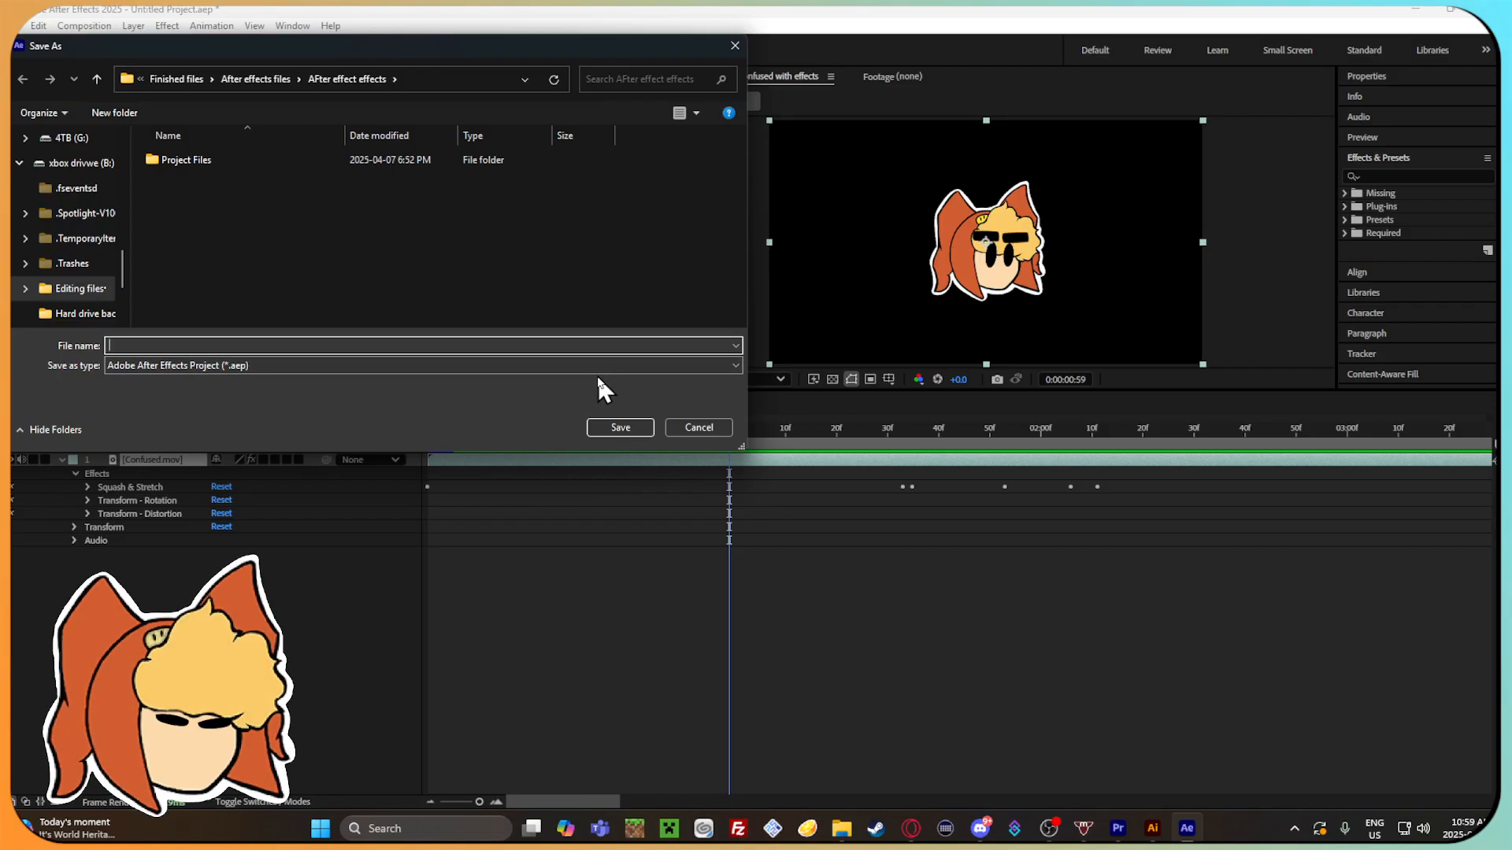
Switch to the first YouTube tab in the browser and return to the After Effects save dialog.
click(907, 830)
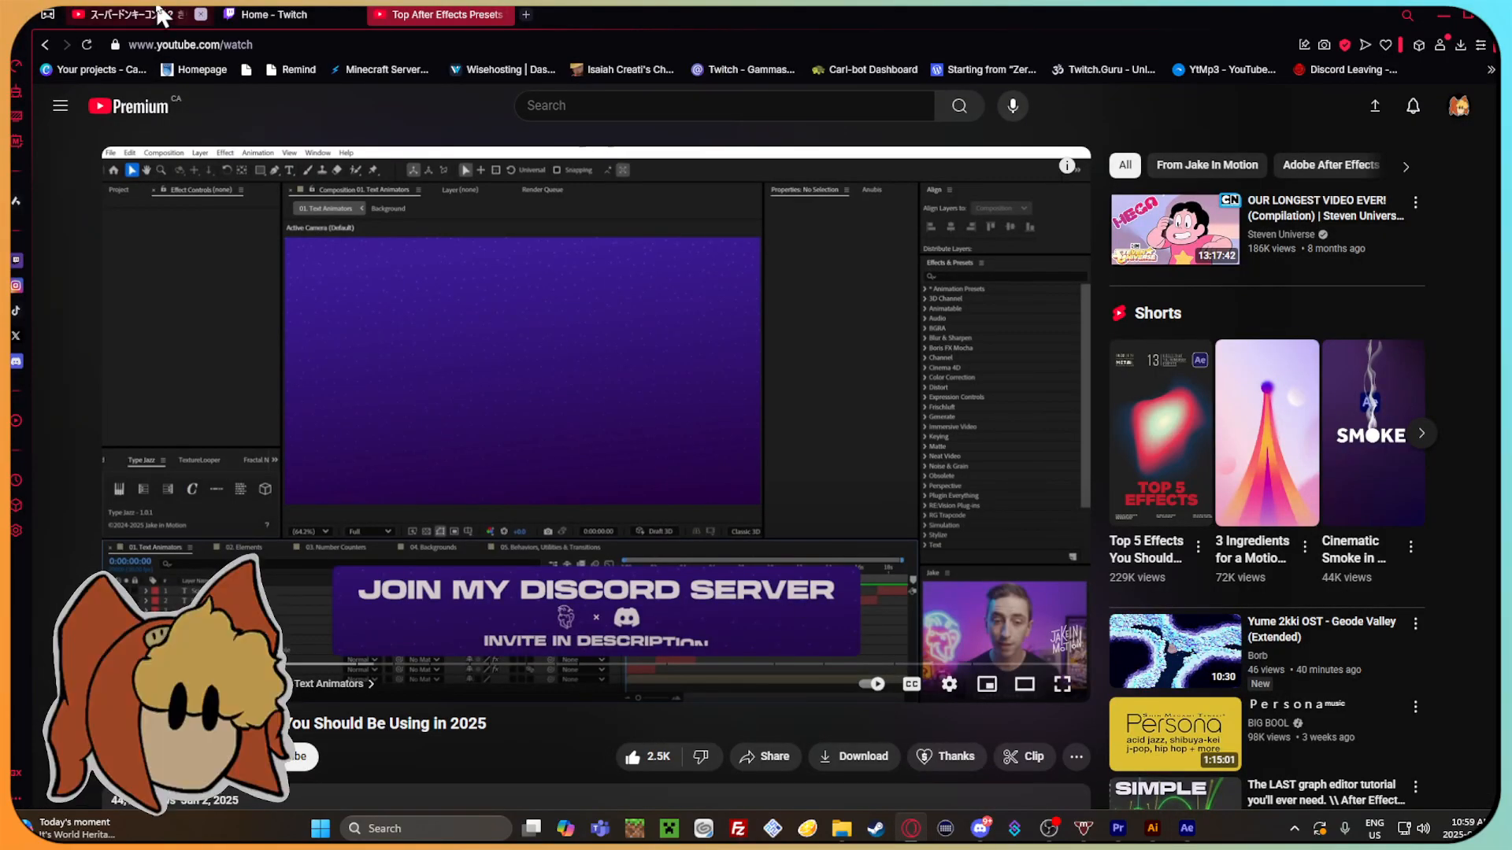
click(162, 14)
click(1187, 828)
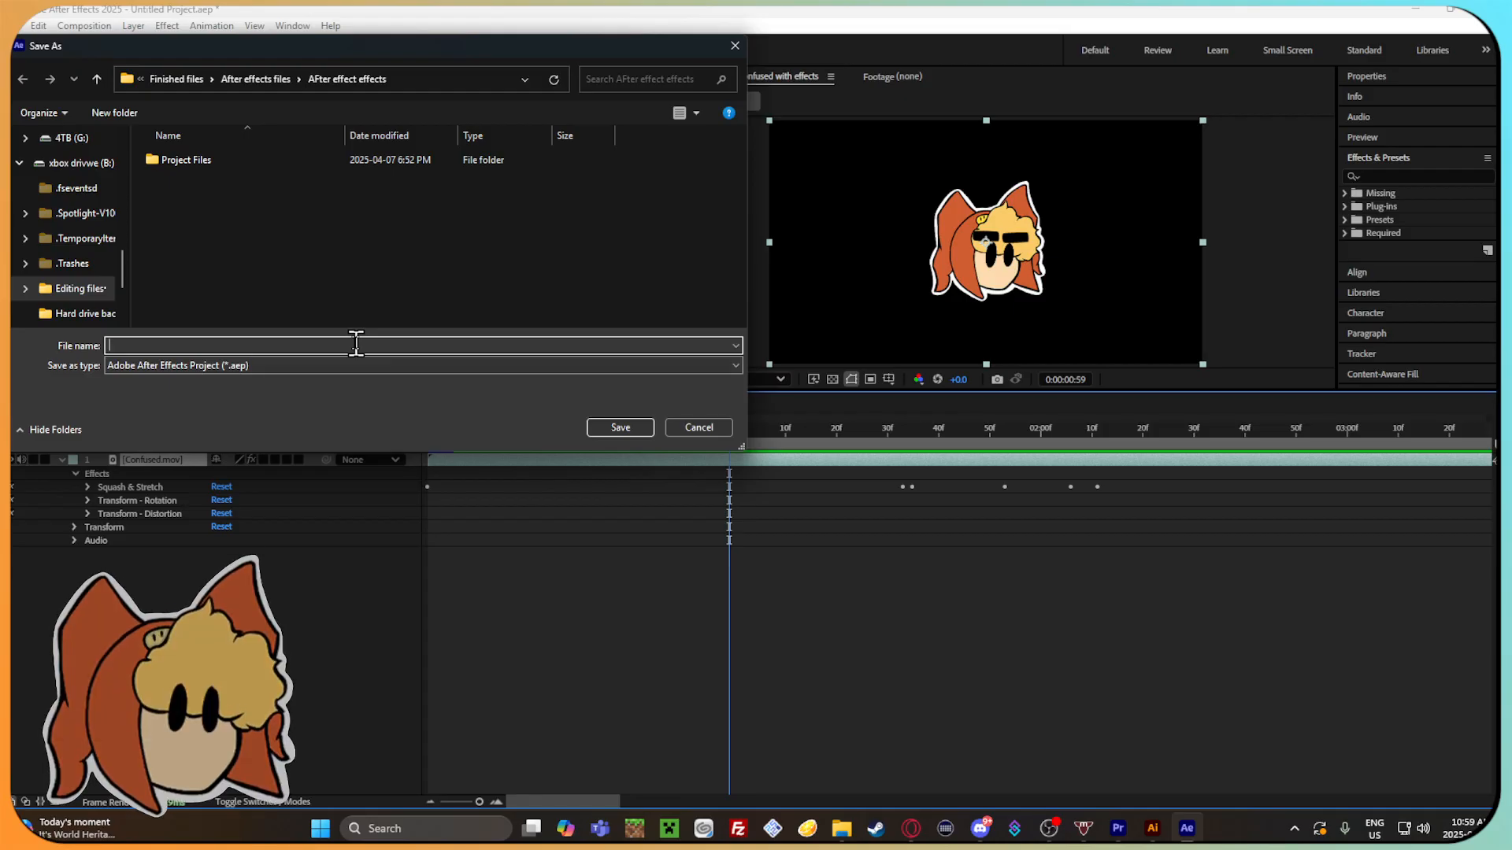
Browse on the xbox drivwe (B:) drive through Editing files, video editing files, Projects and Video animations to the Finished files folder.
click(83, 163)
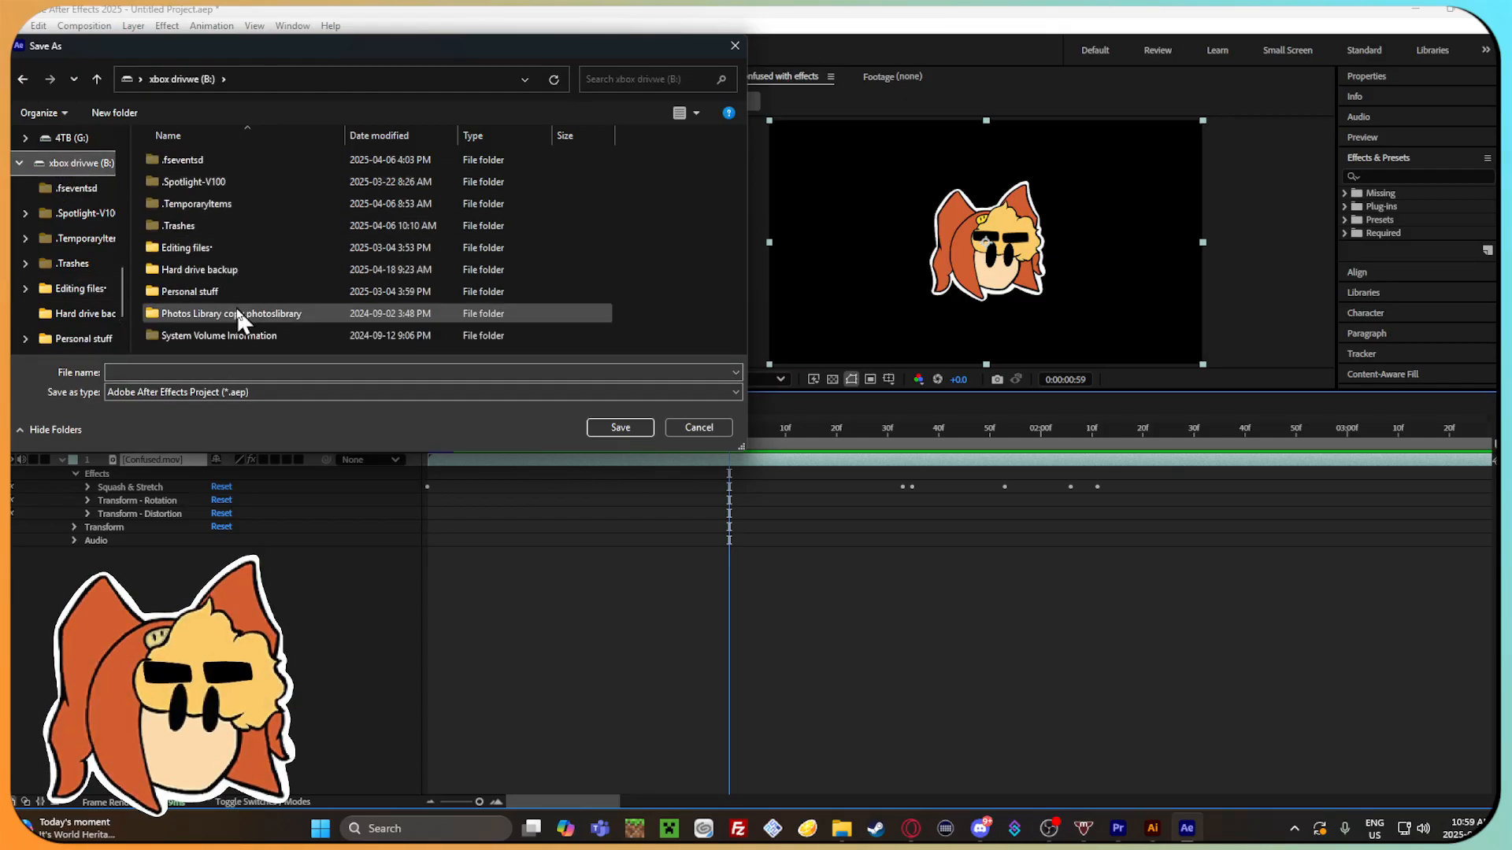
double_click(239, 248)
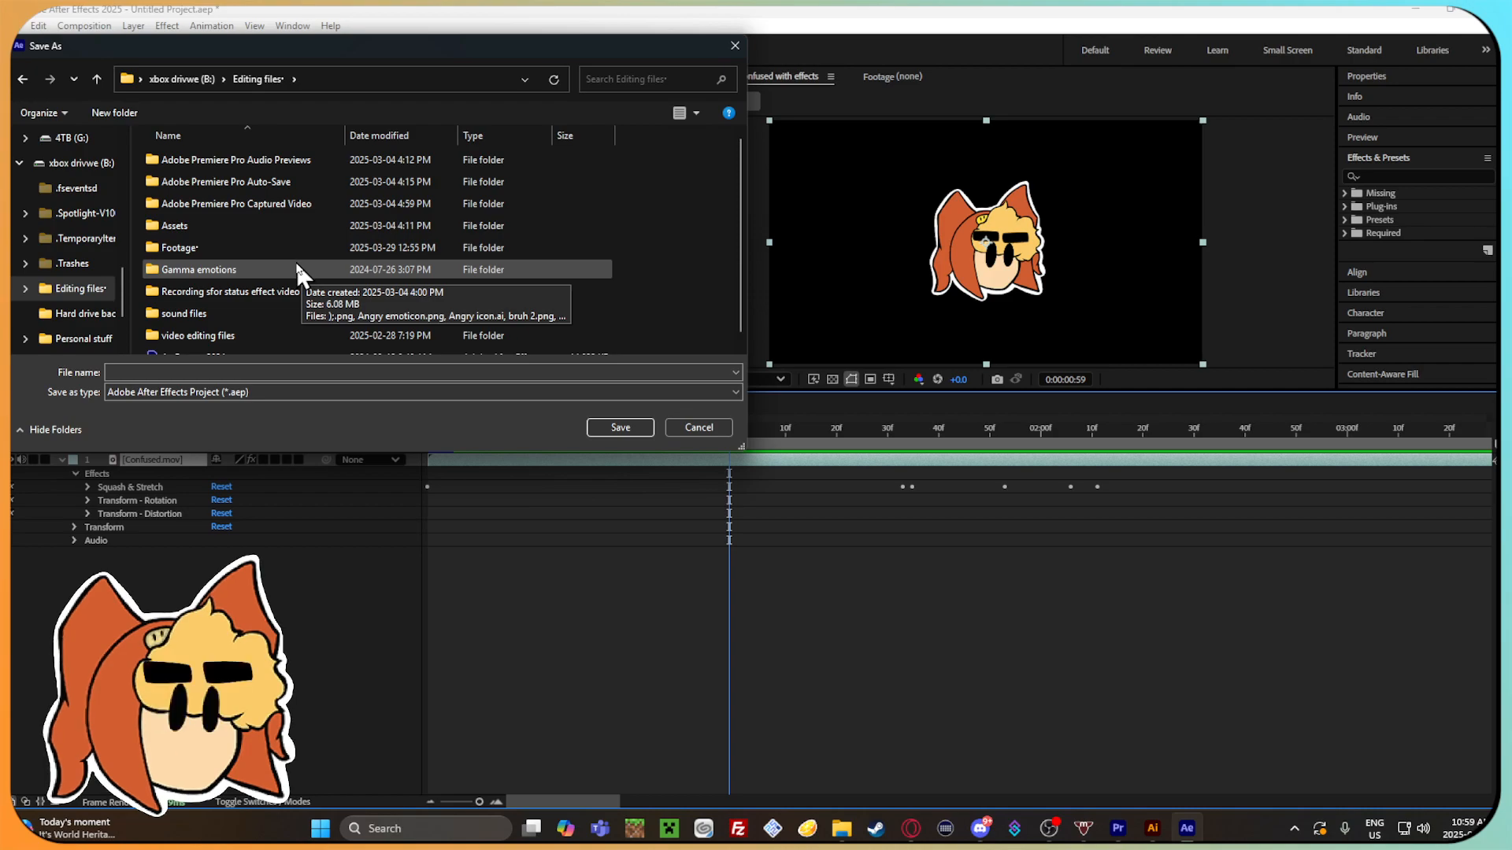
double_click(250, 332)
double_click(282, 175)
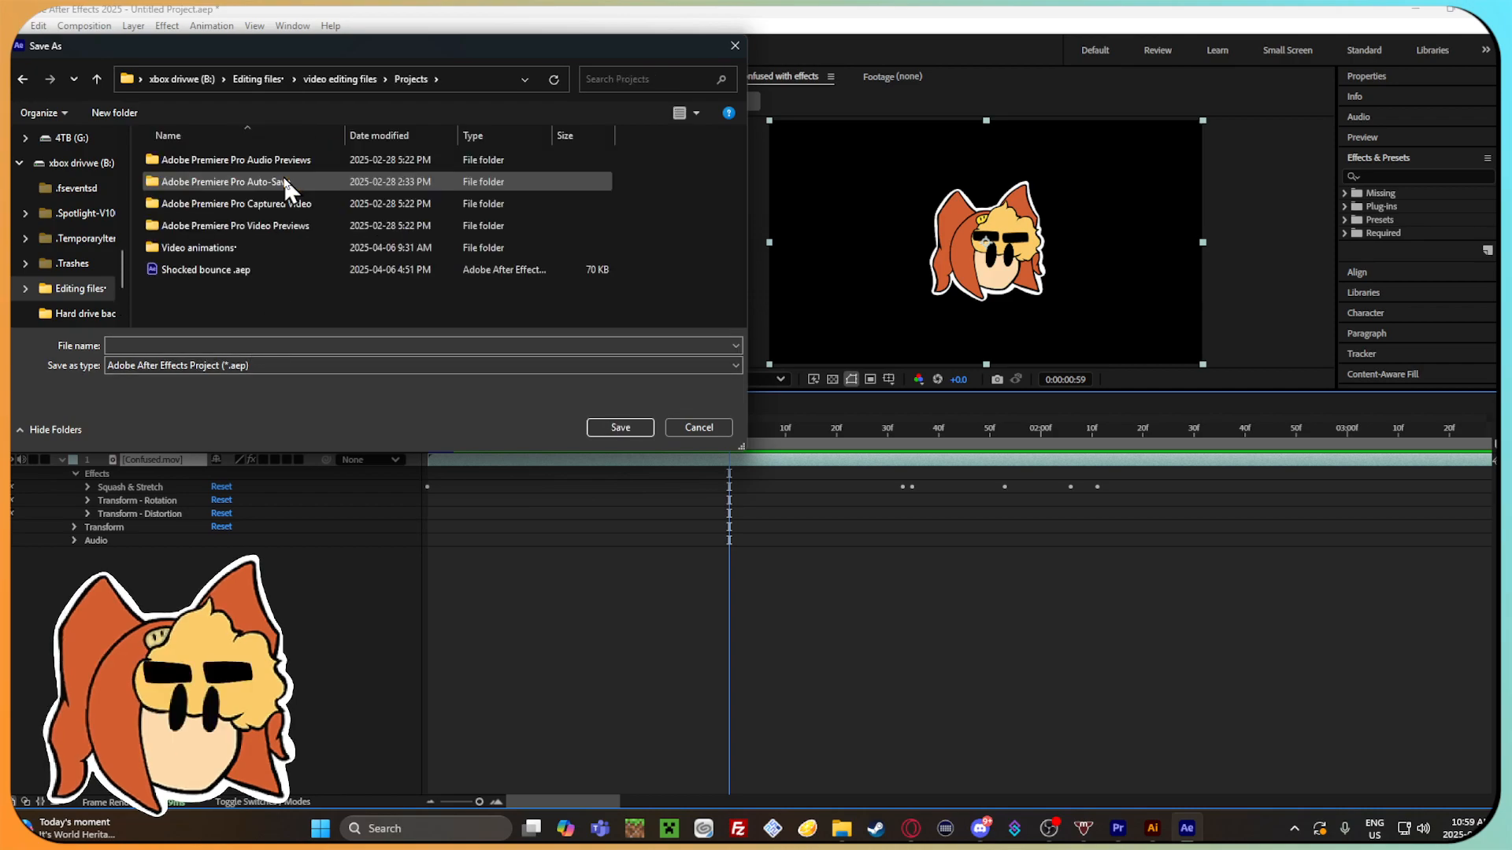
double_click(274, 246)
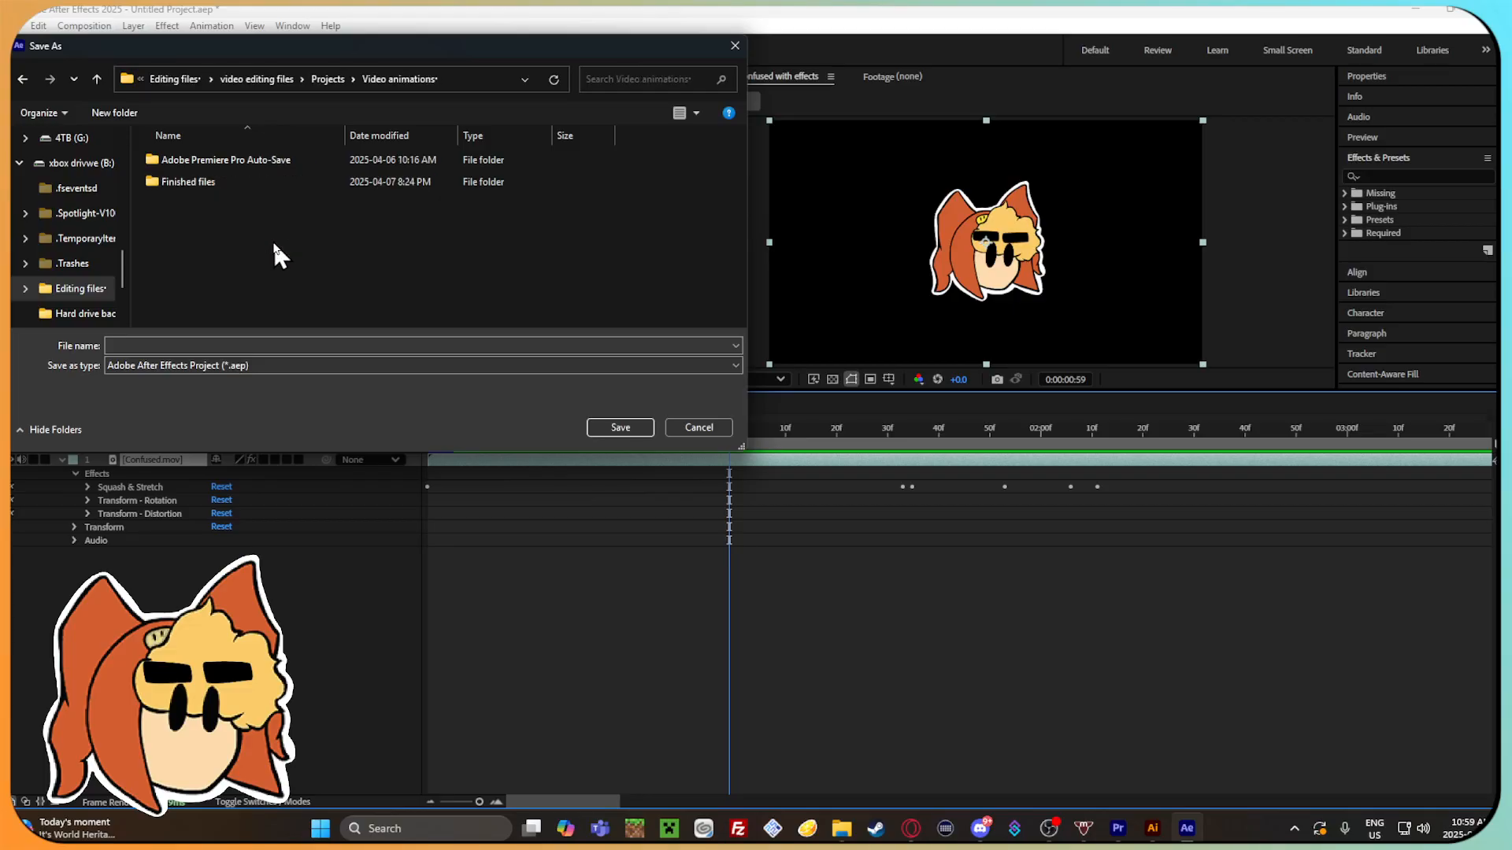
double_click(279, 182)
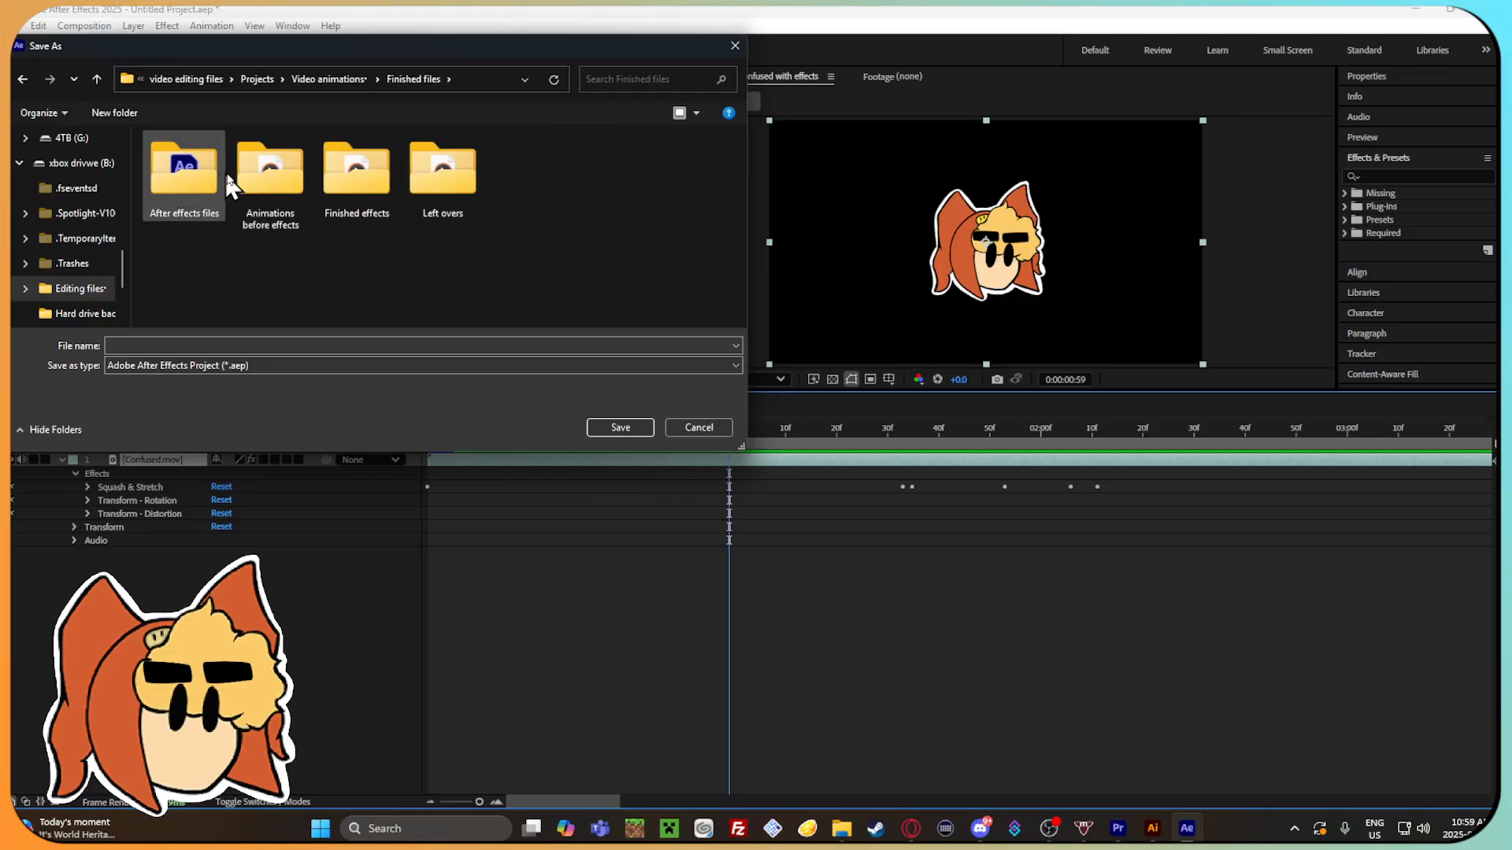
Look inside the Finished effects folder and its Leftovers subfolder, and return through Projects and Video animations to Finished files.
double_click(357, 173)
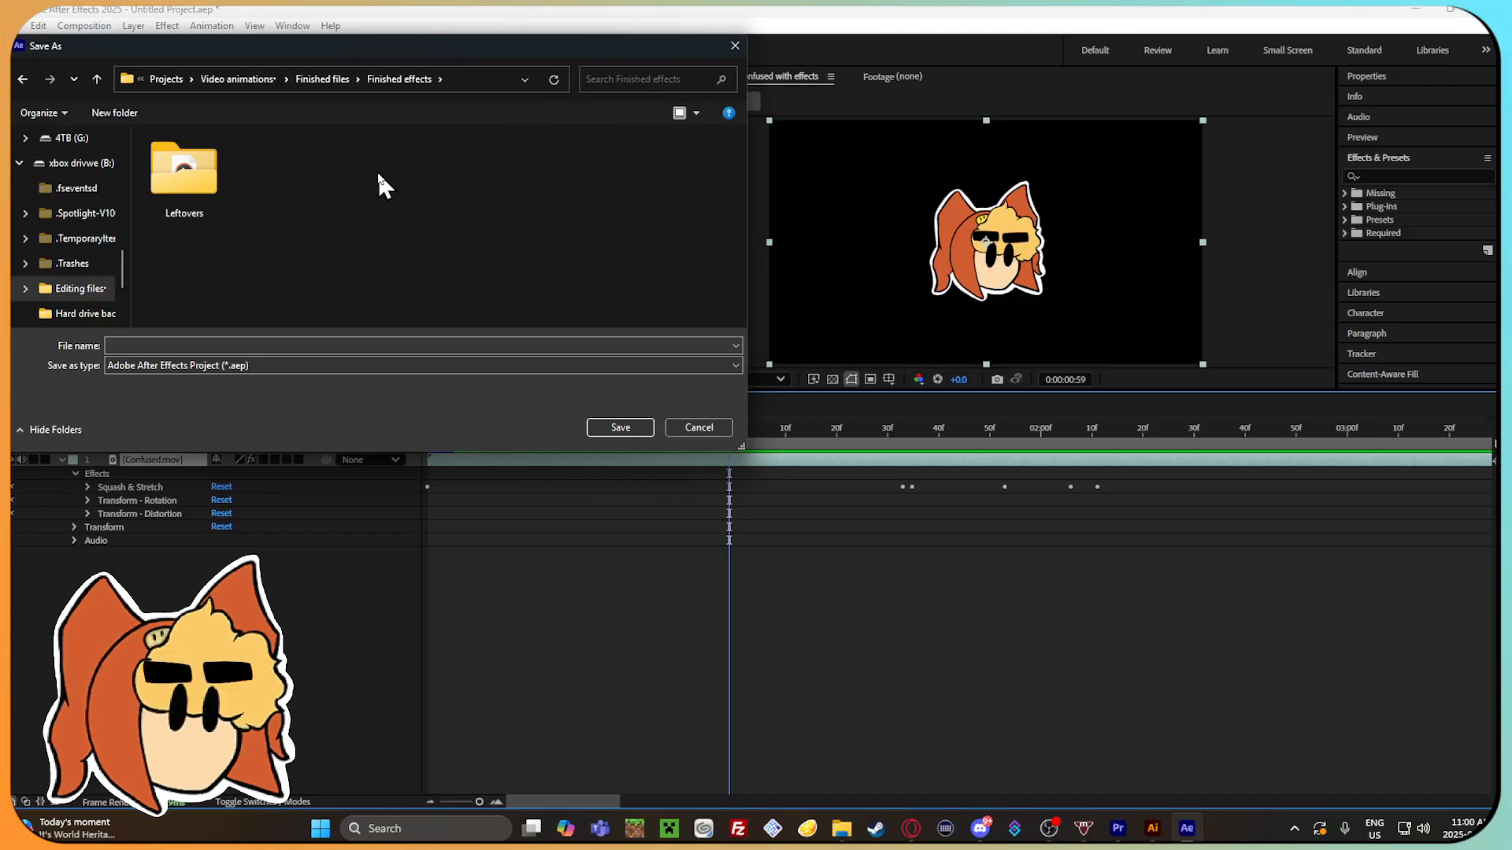
double_click(206, 180)
click(26, 78)
click(26, 77)
click(26, 78)
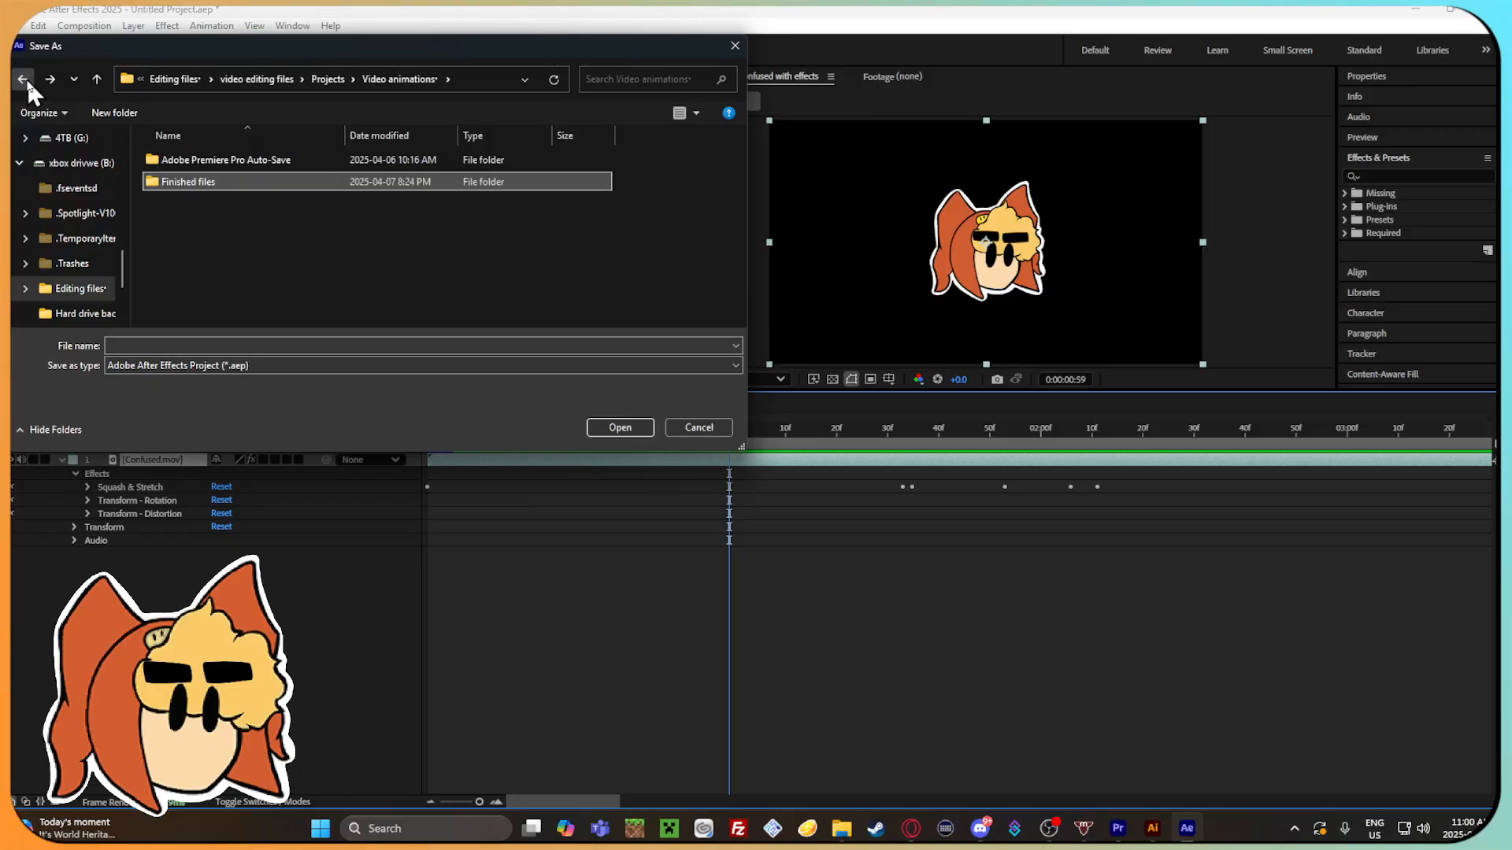
click(26, 78)
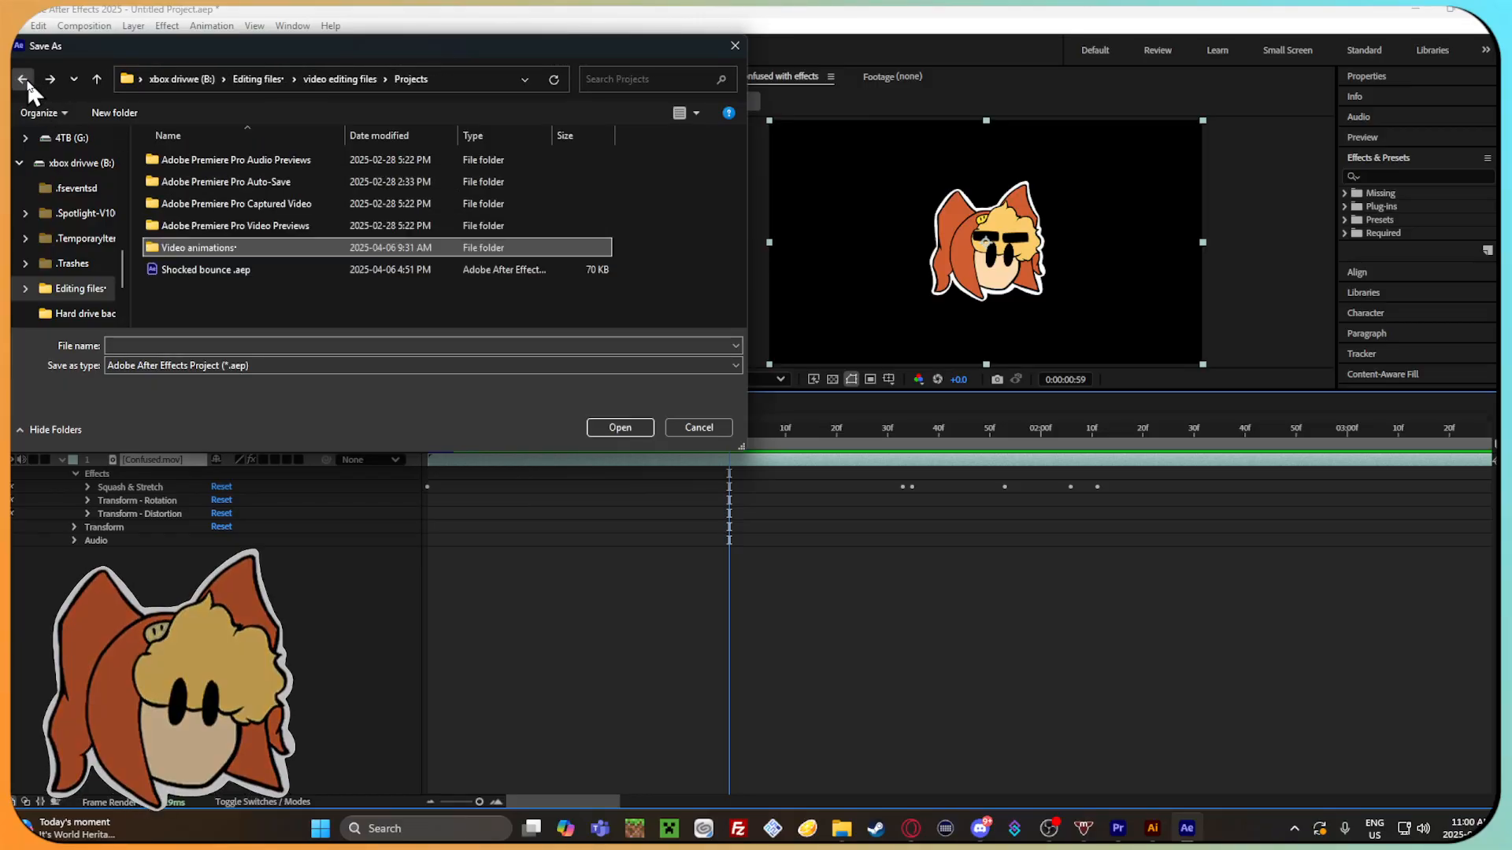
double_click(316, 245)
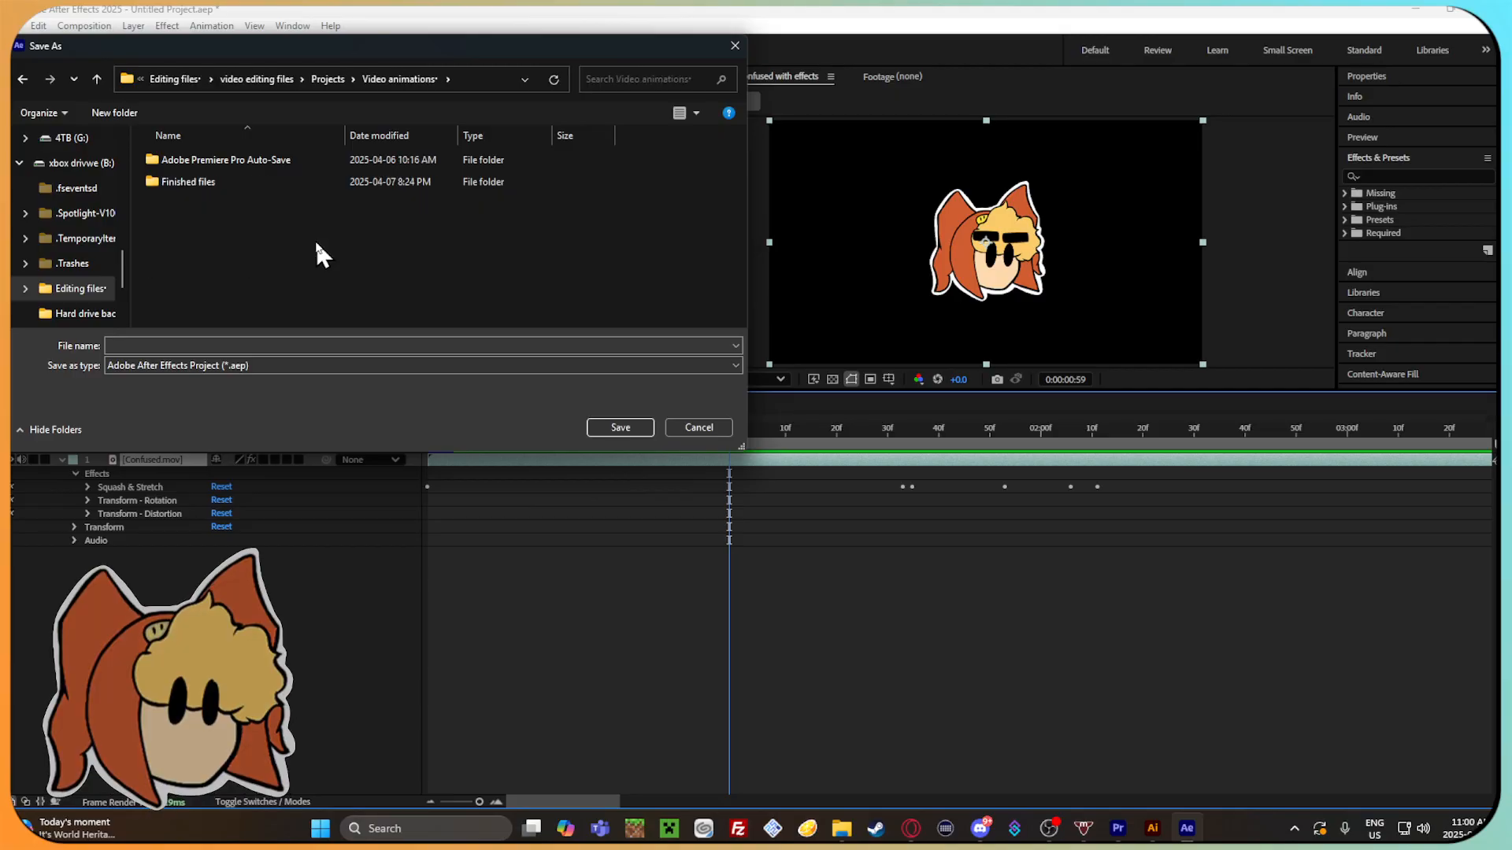
double_click(292, 181)
Save the project in the After effects files folder under the name "Gamma confused with effects".
double_click(183, 186)
scroll(243, 228, down, 1)
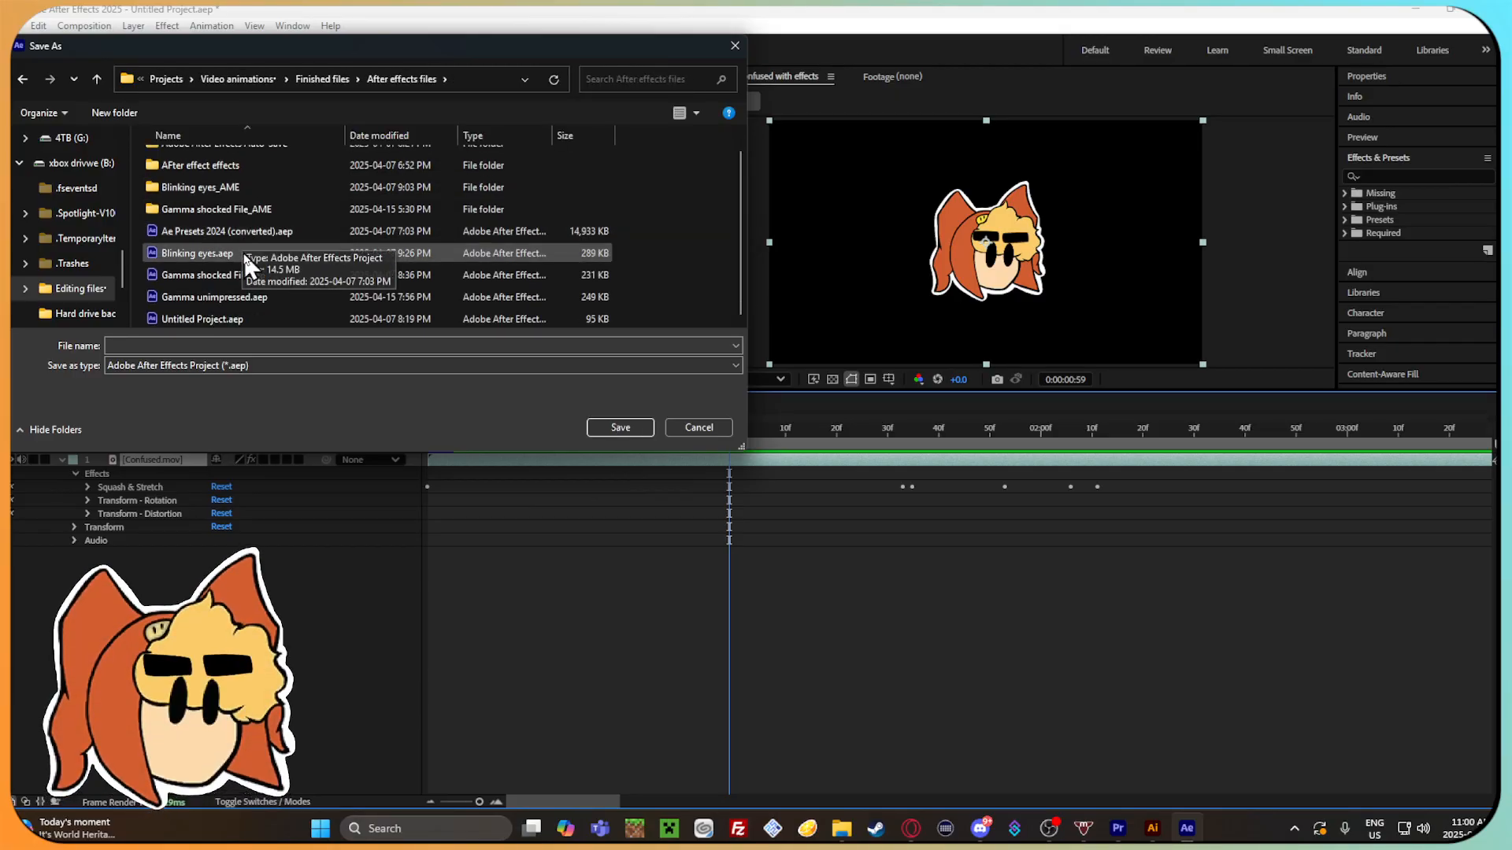
click(358, 346)
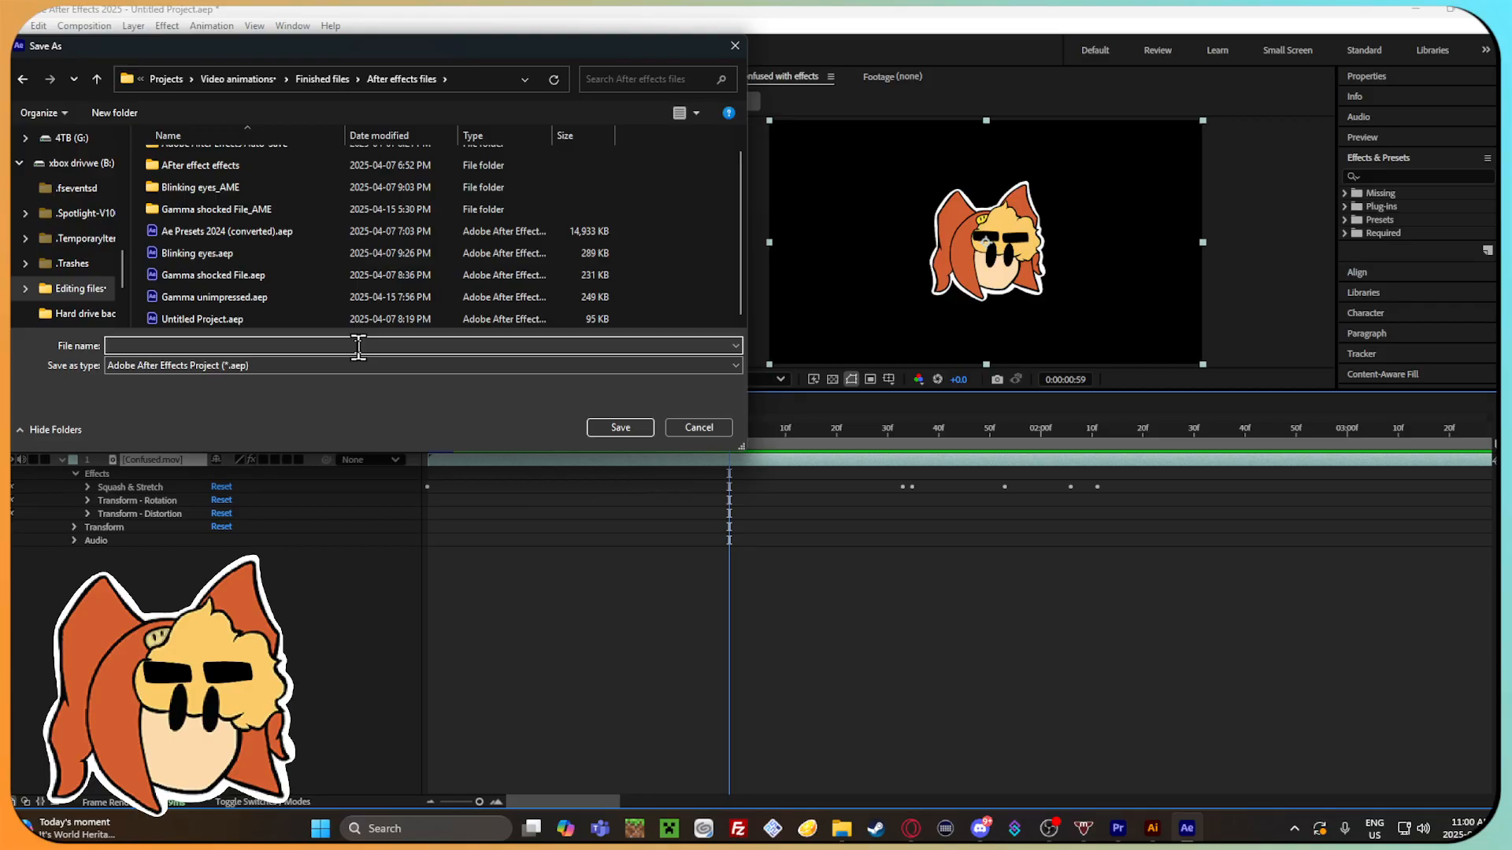
text(Gamma confused )
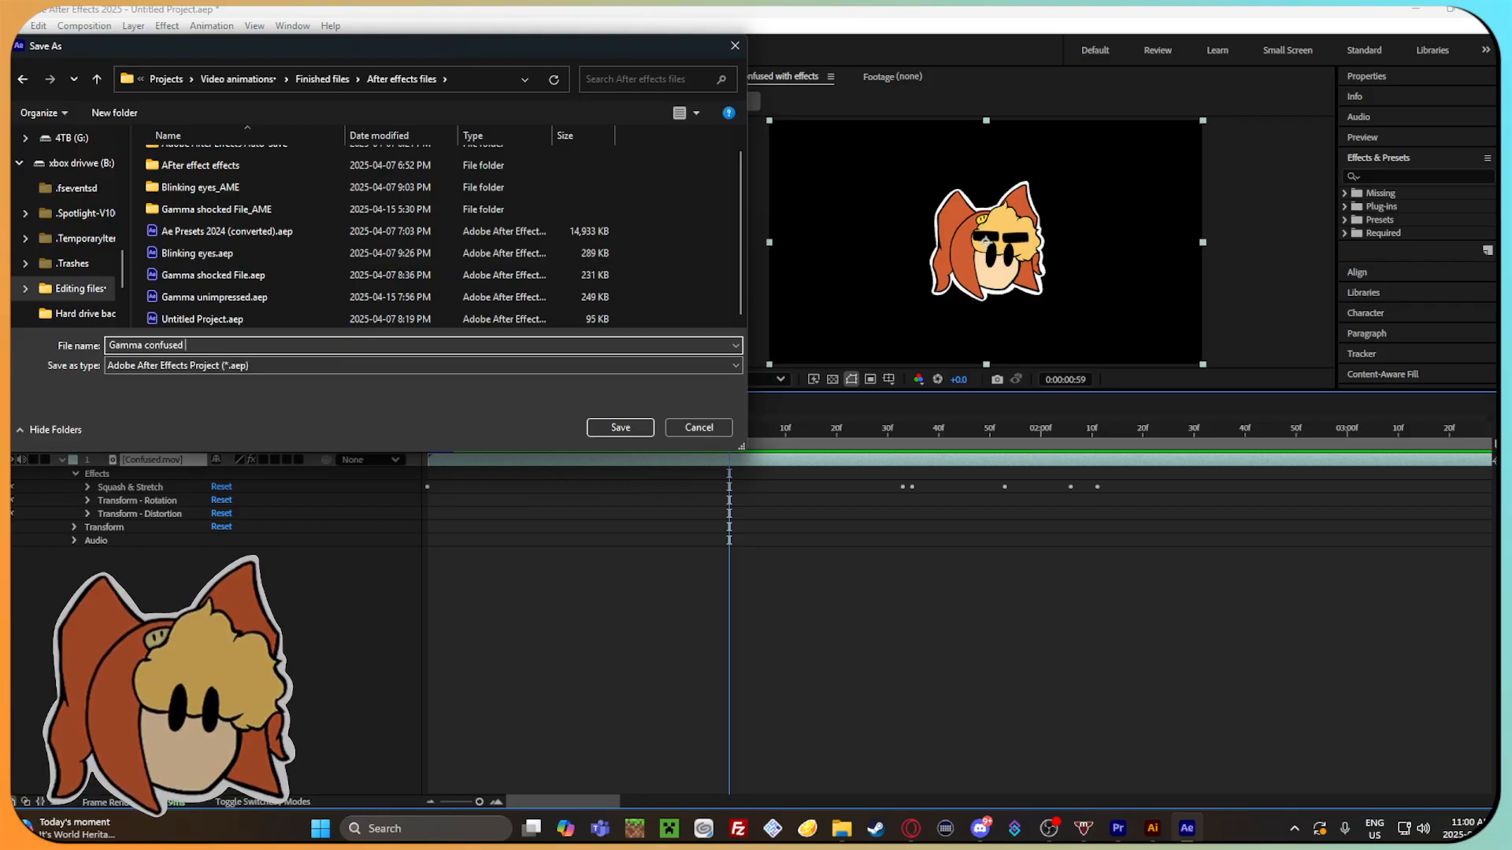
text(with effects)
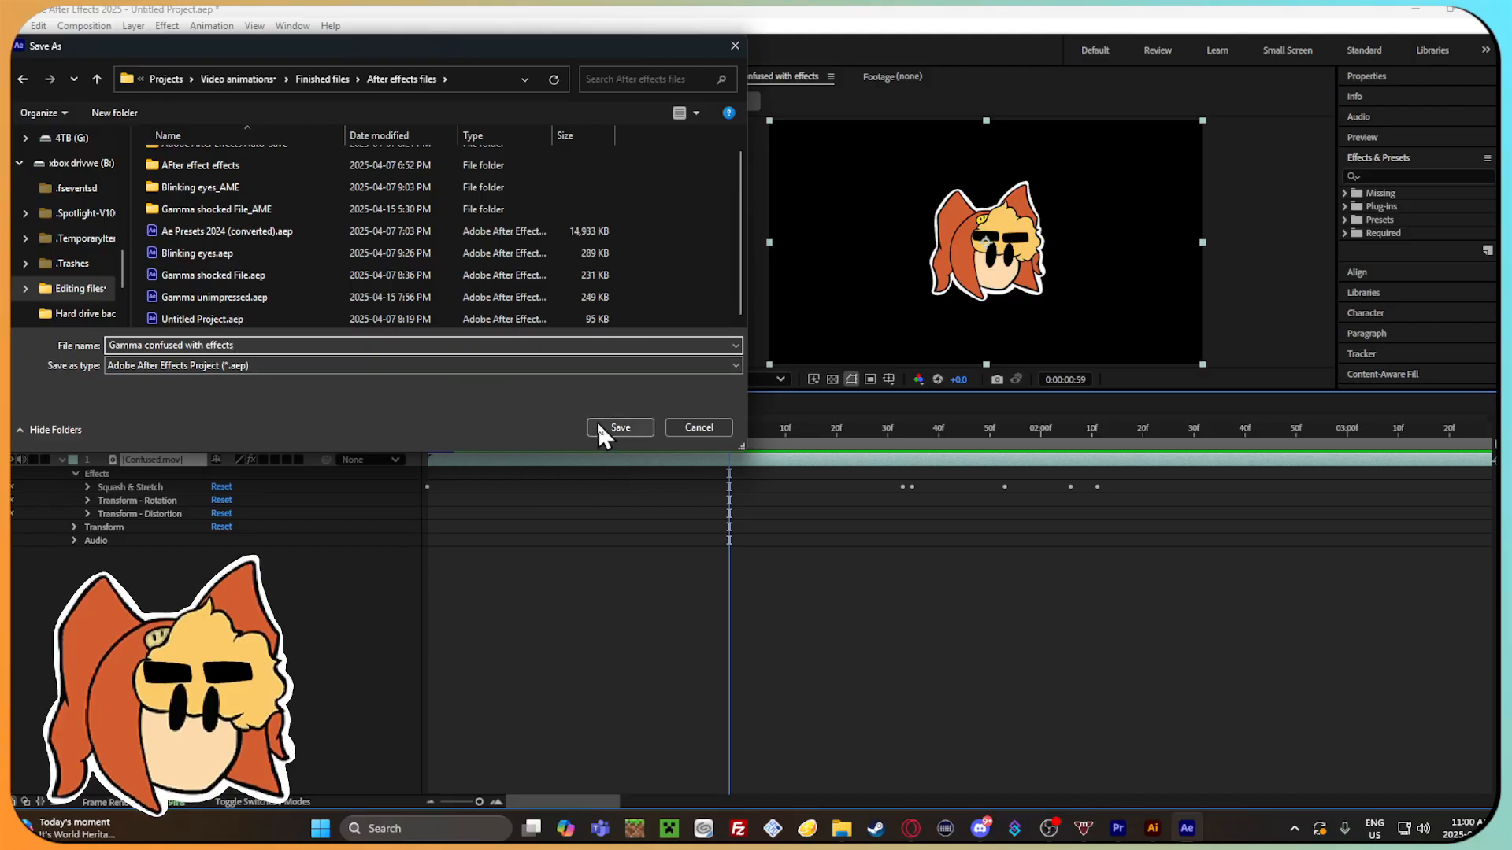
click(598, 426)
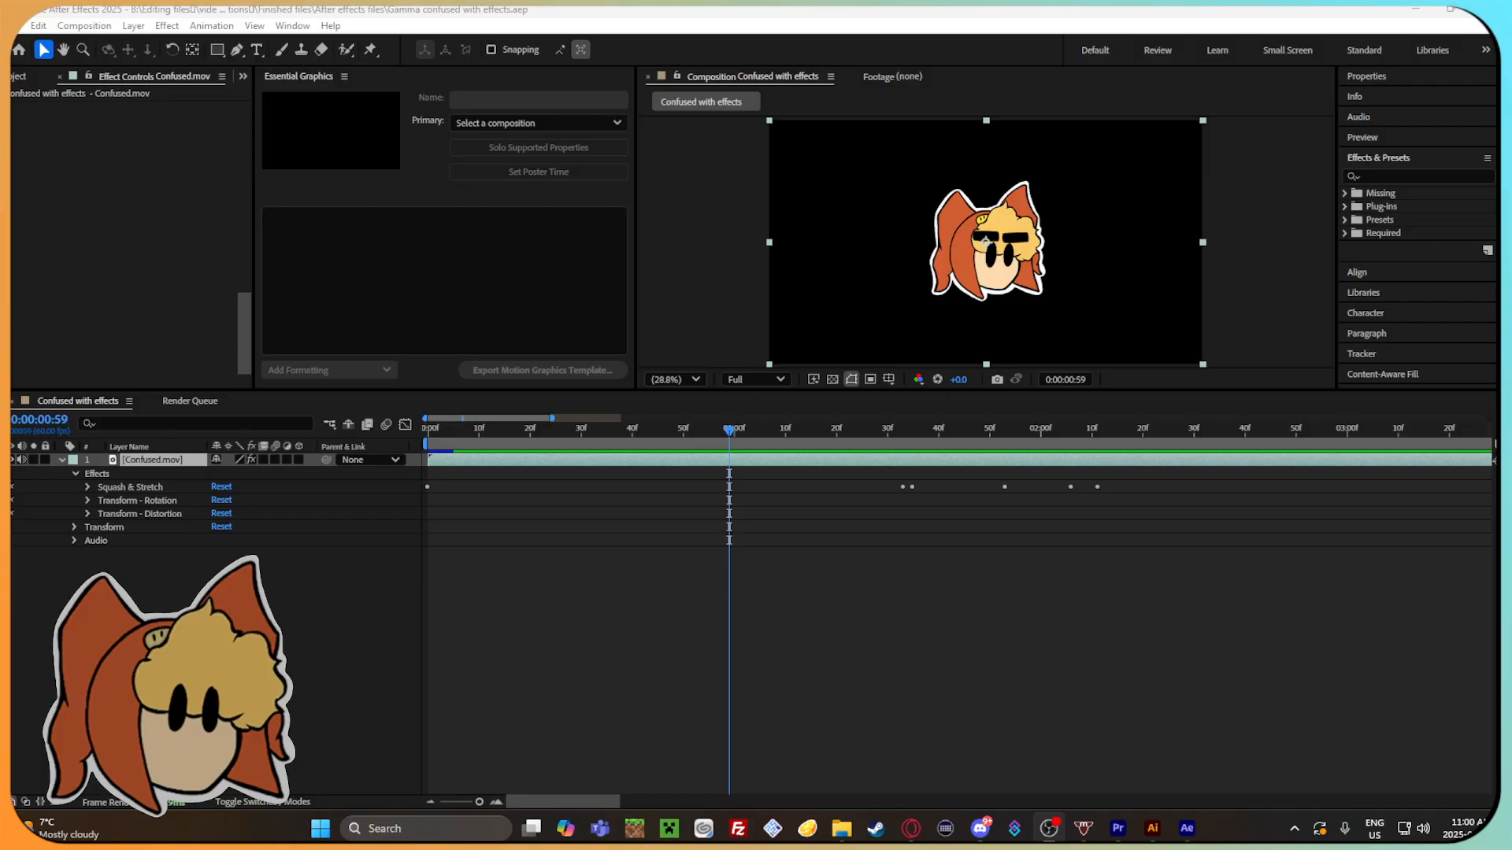
Scrub the timeline to 0:00:01:47 and check the question mark artwork in Illustrator before returning to After Effects.
click(1098, 656)
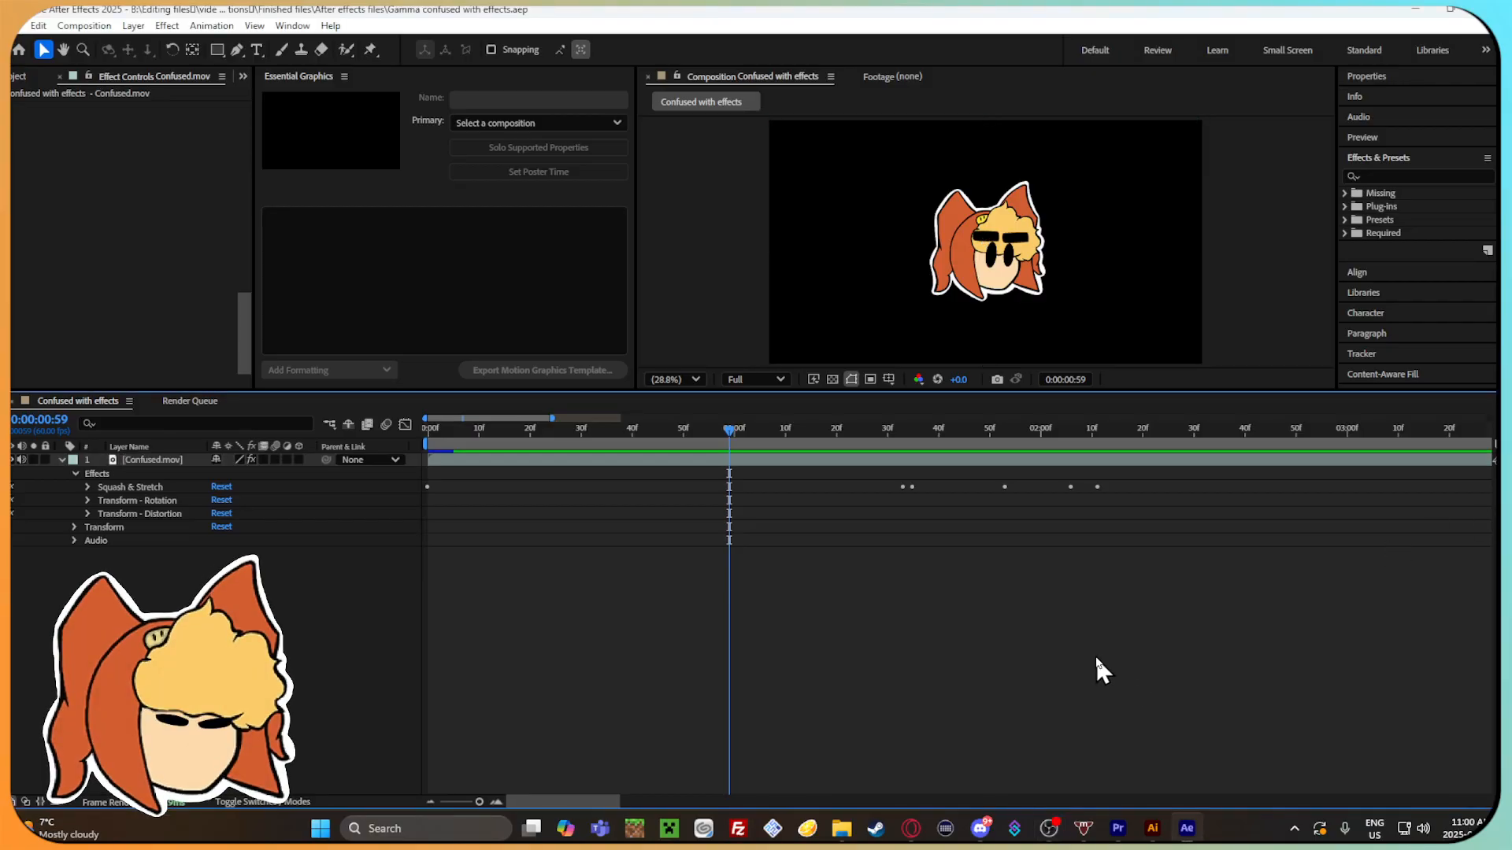
click(718, 427)
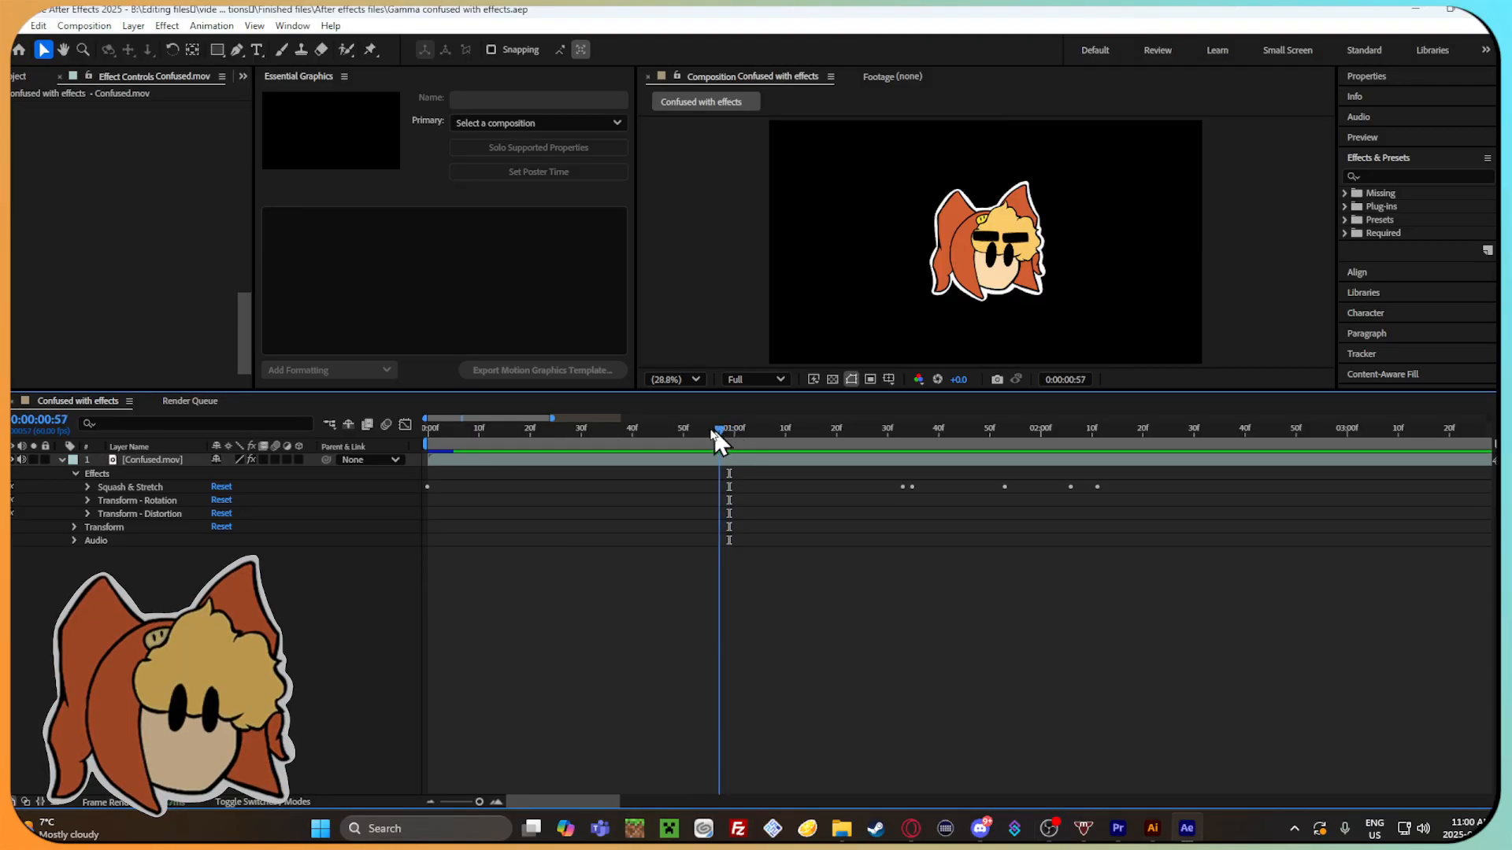
drag(604, 442, 974, 429)
click(1152, 829)
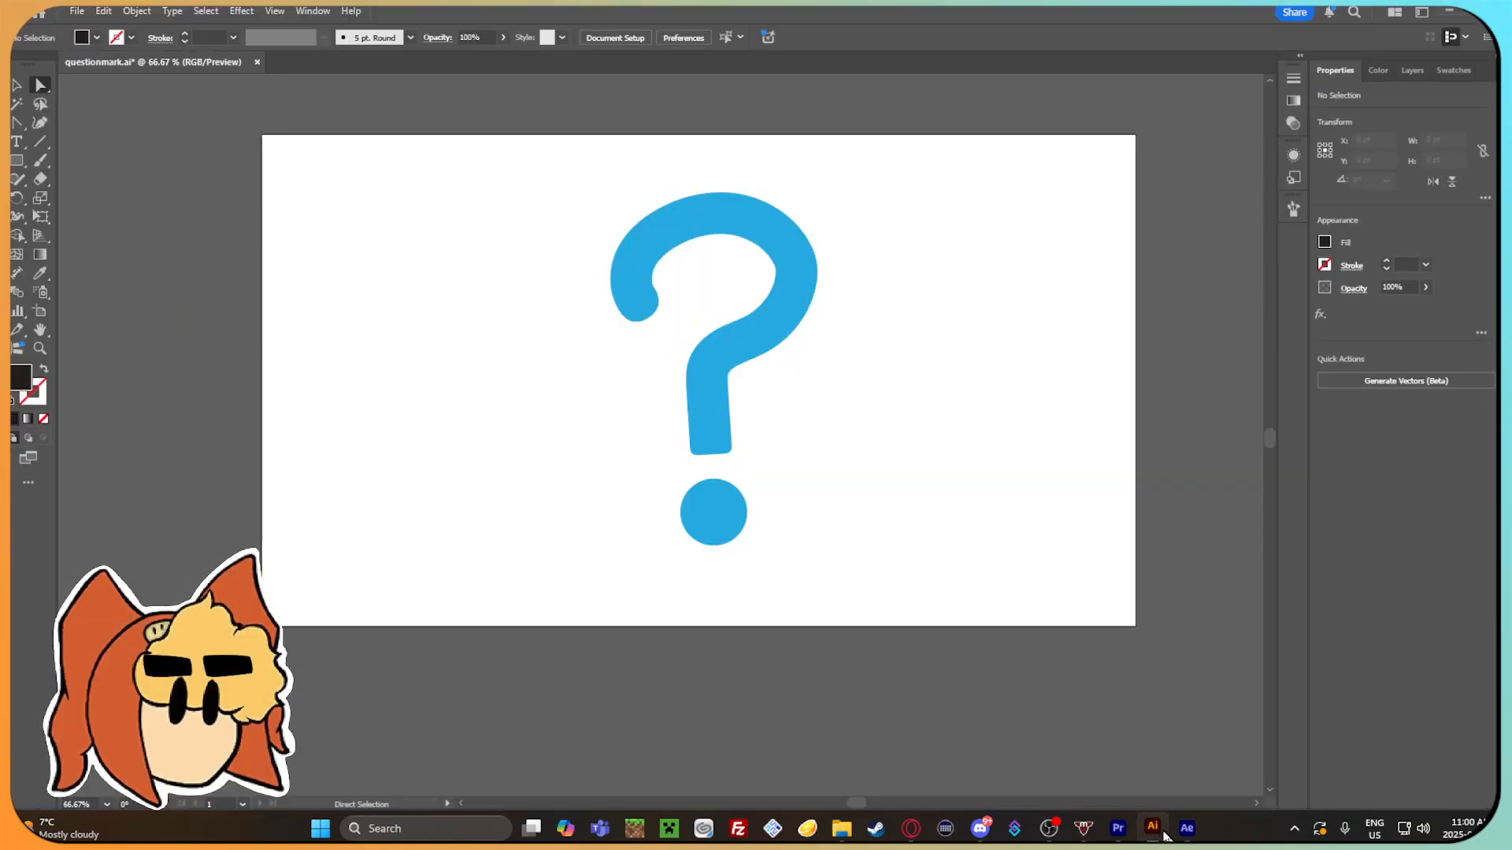
click(1445, 9)
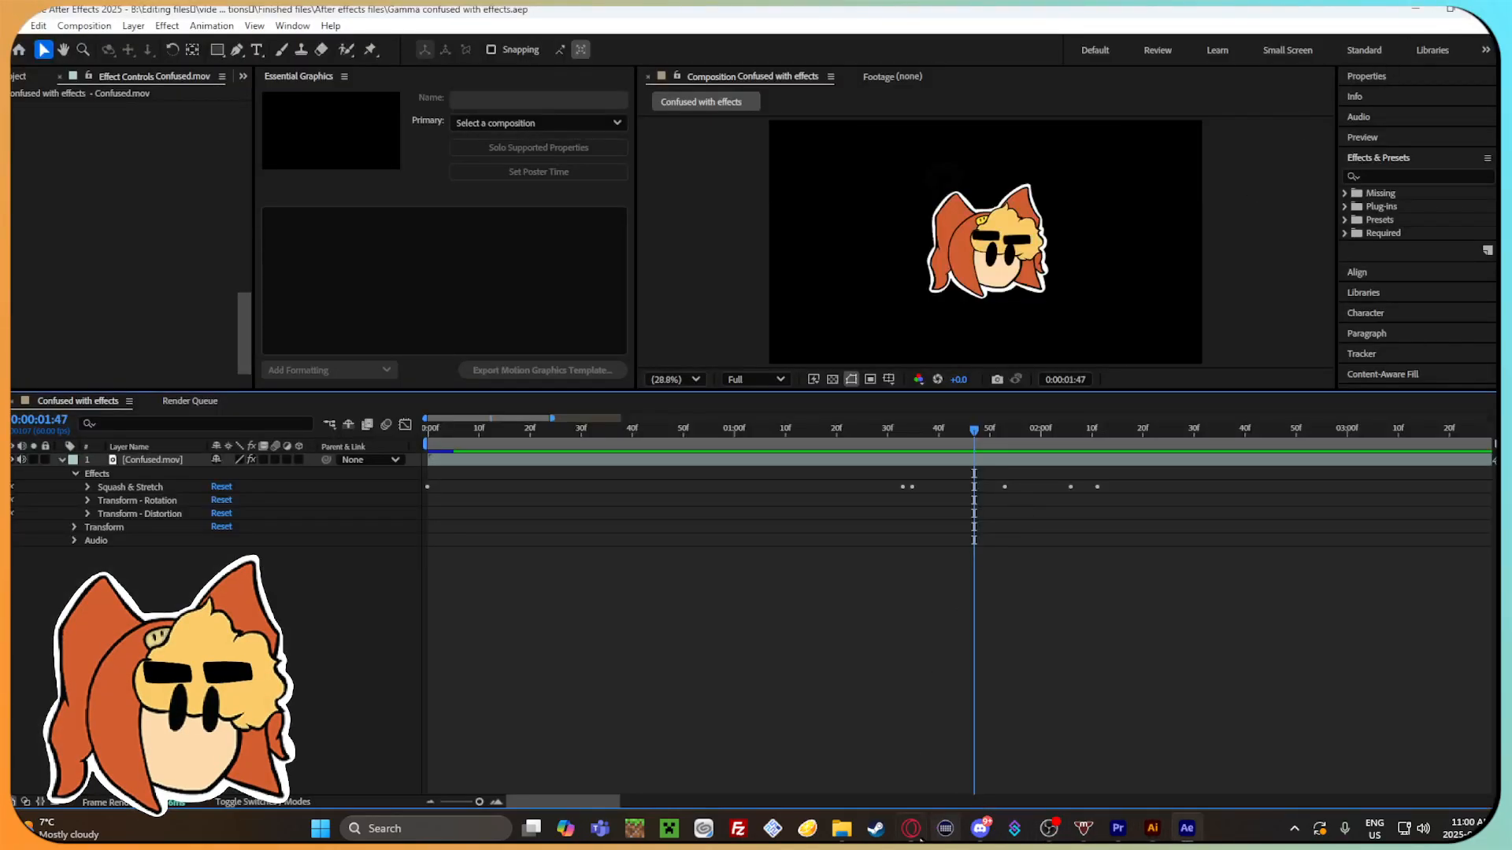
Switch to the browser and play the Top After Effects Presets video up to the Burst Pop section, pausing it there.
click(911, 828)
click(441, 14)
click(145, 13)
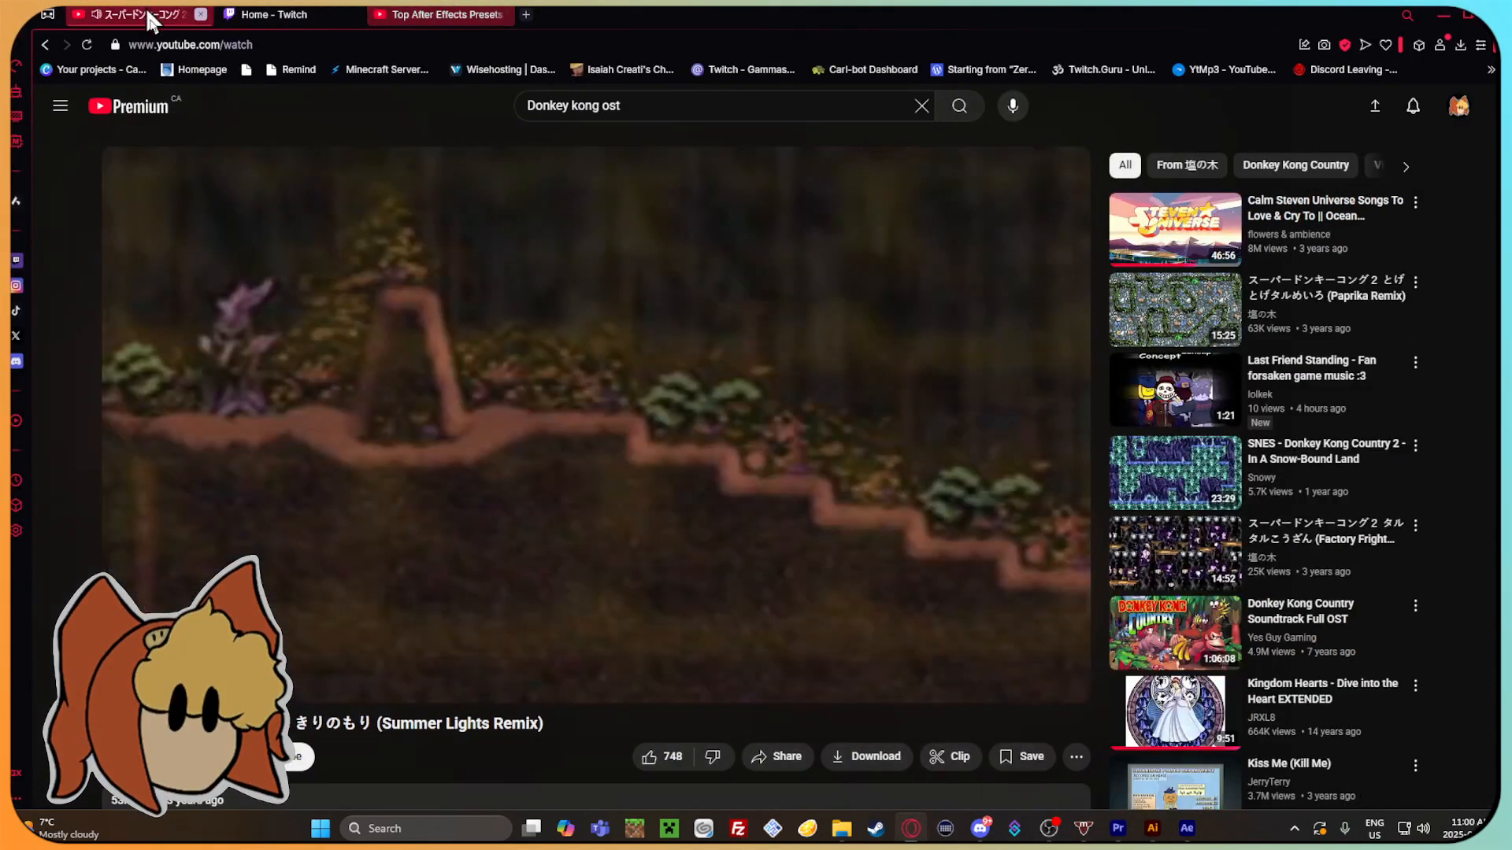
click(441, 14)
drag(433, 664, 437, 670)
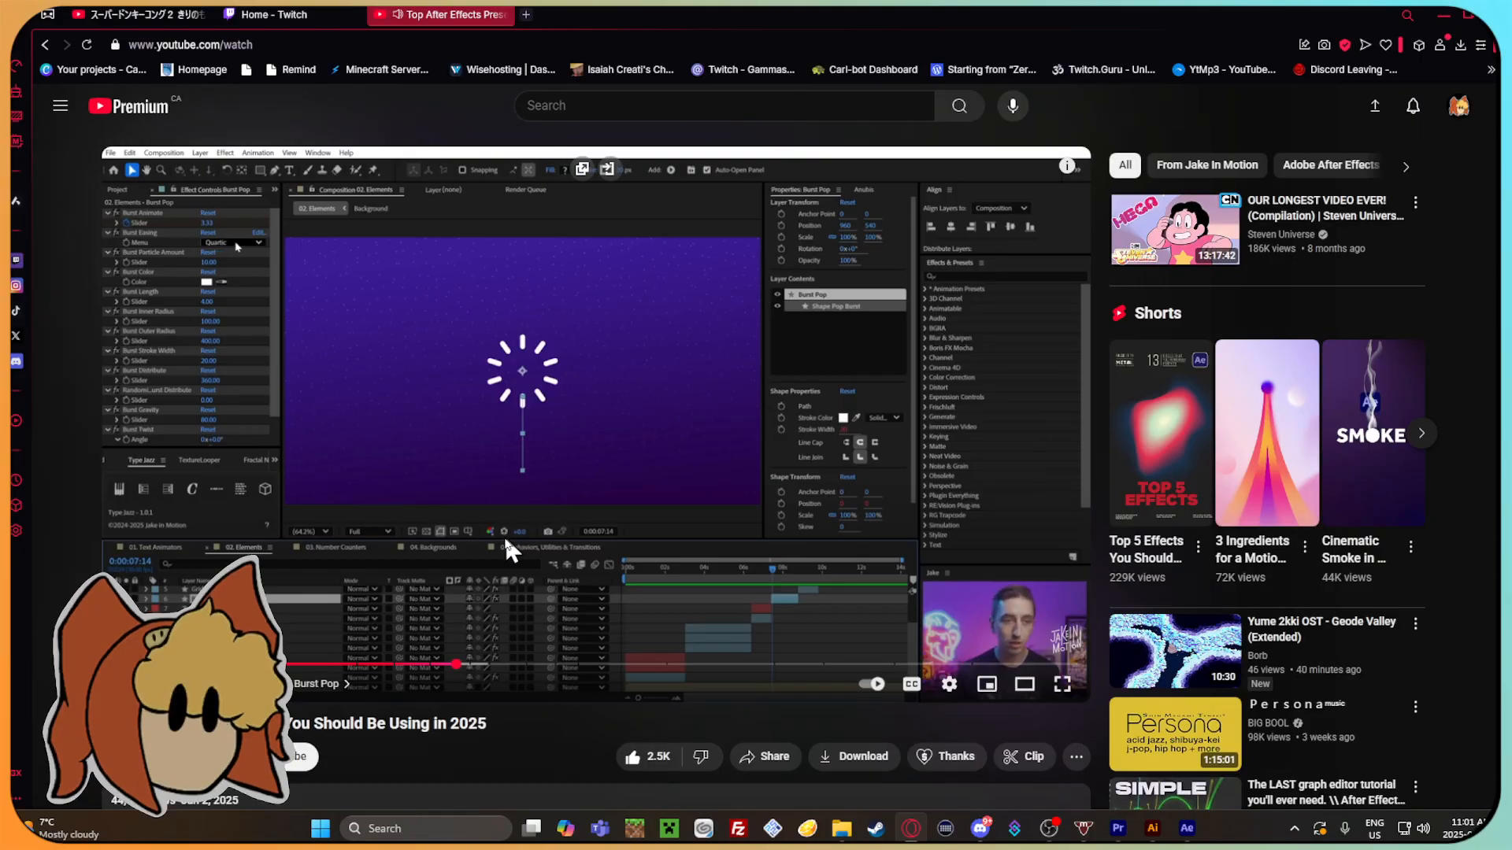
click(464, 460)
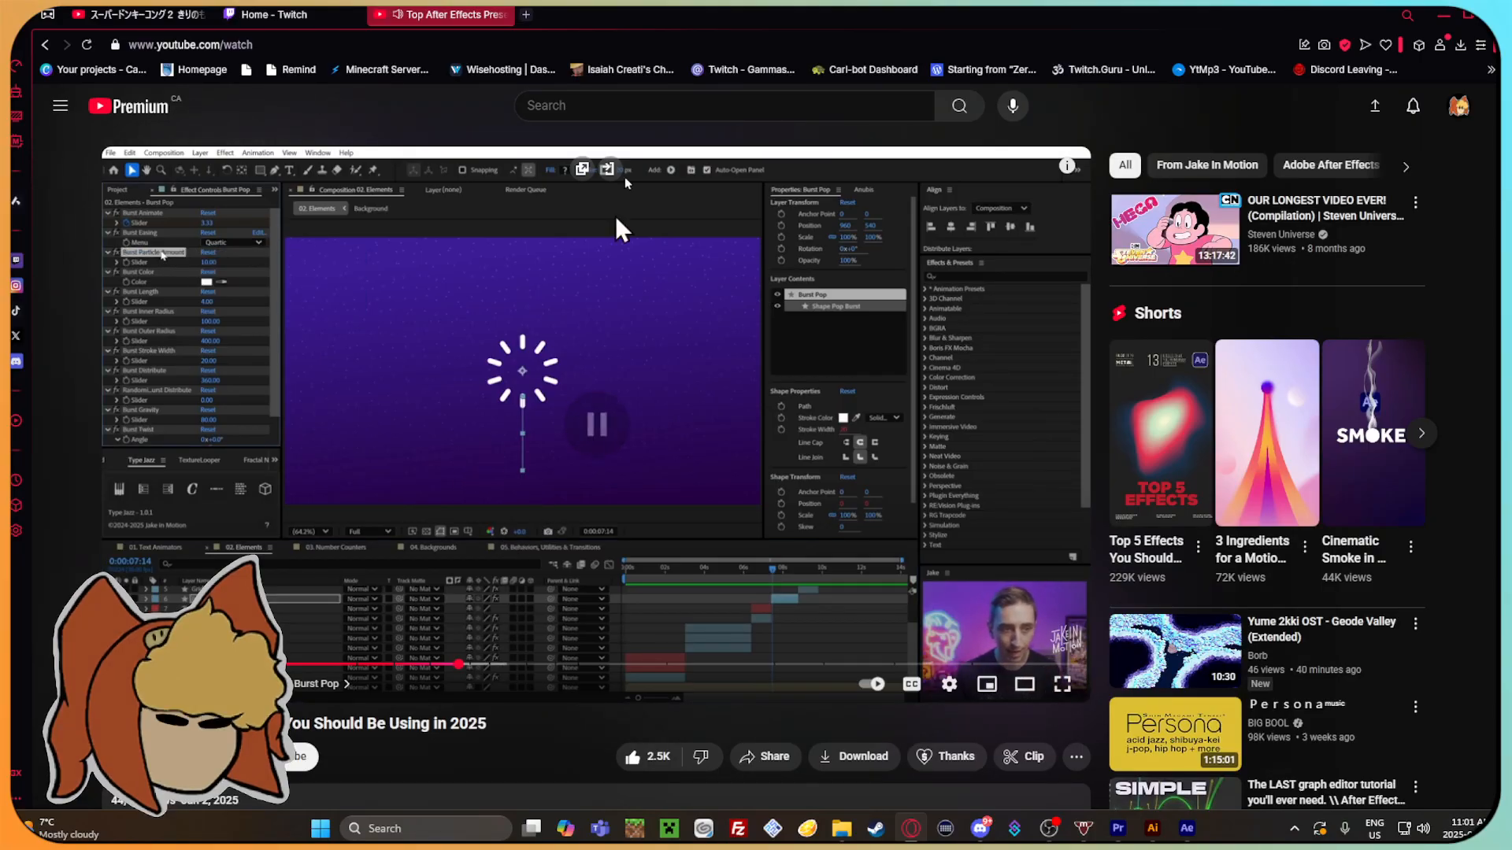
Search Google in a new browser tab for "adobe after effects how to find effects preset".
click(526, 14)
text(a)
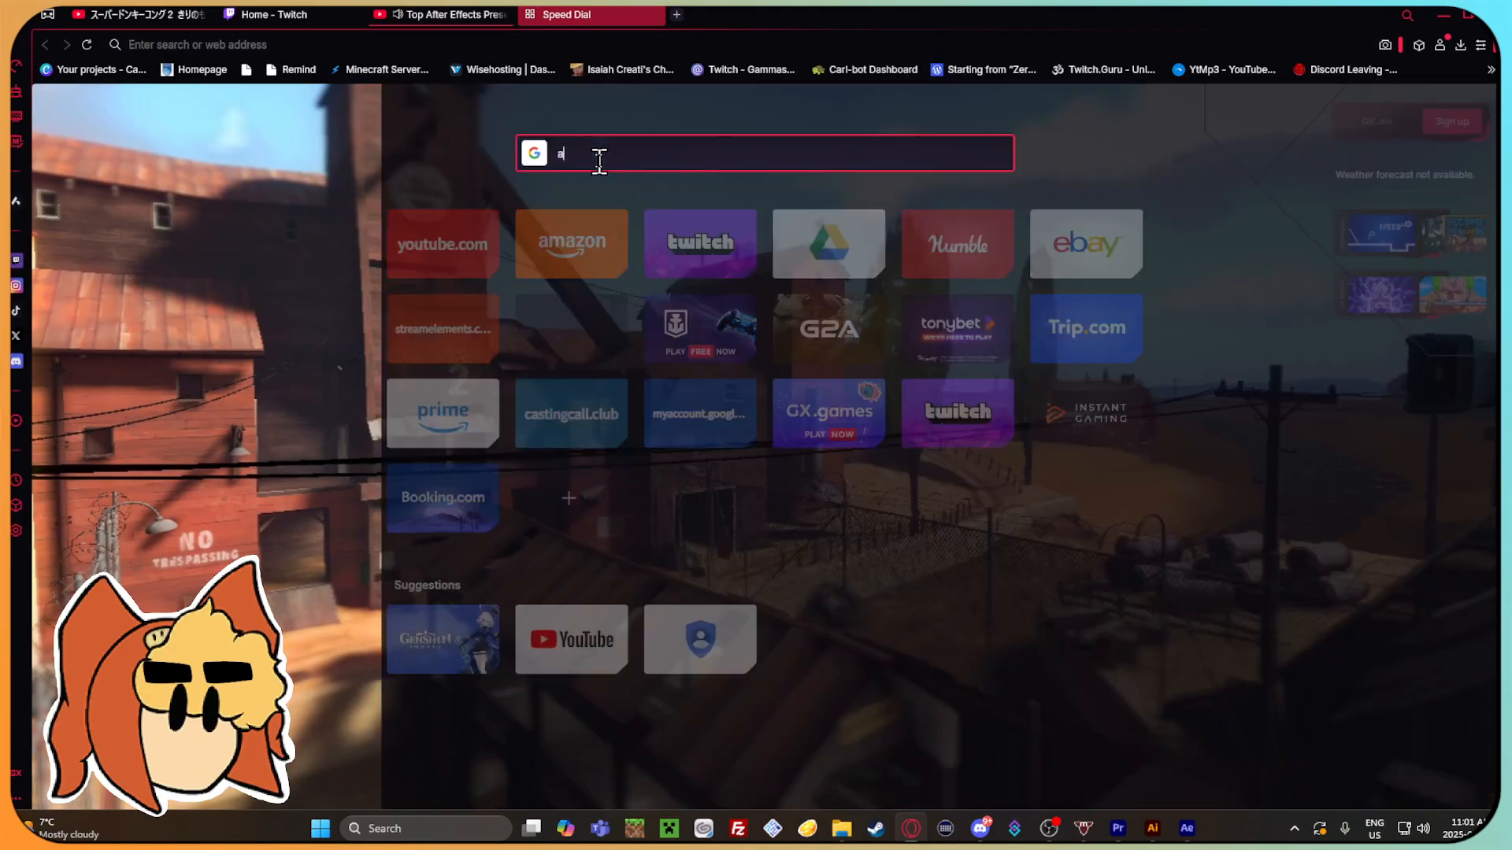
text(dobe af)
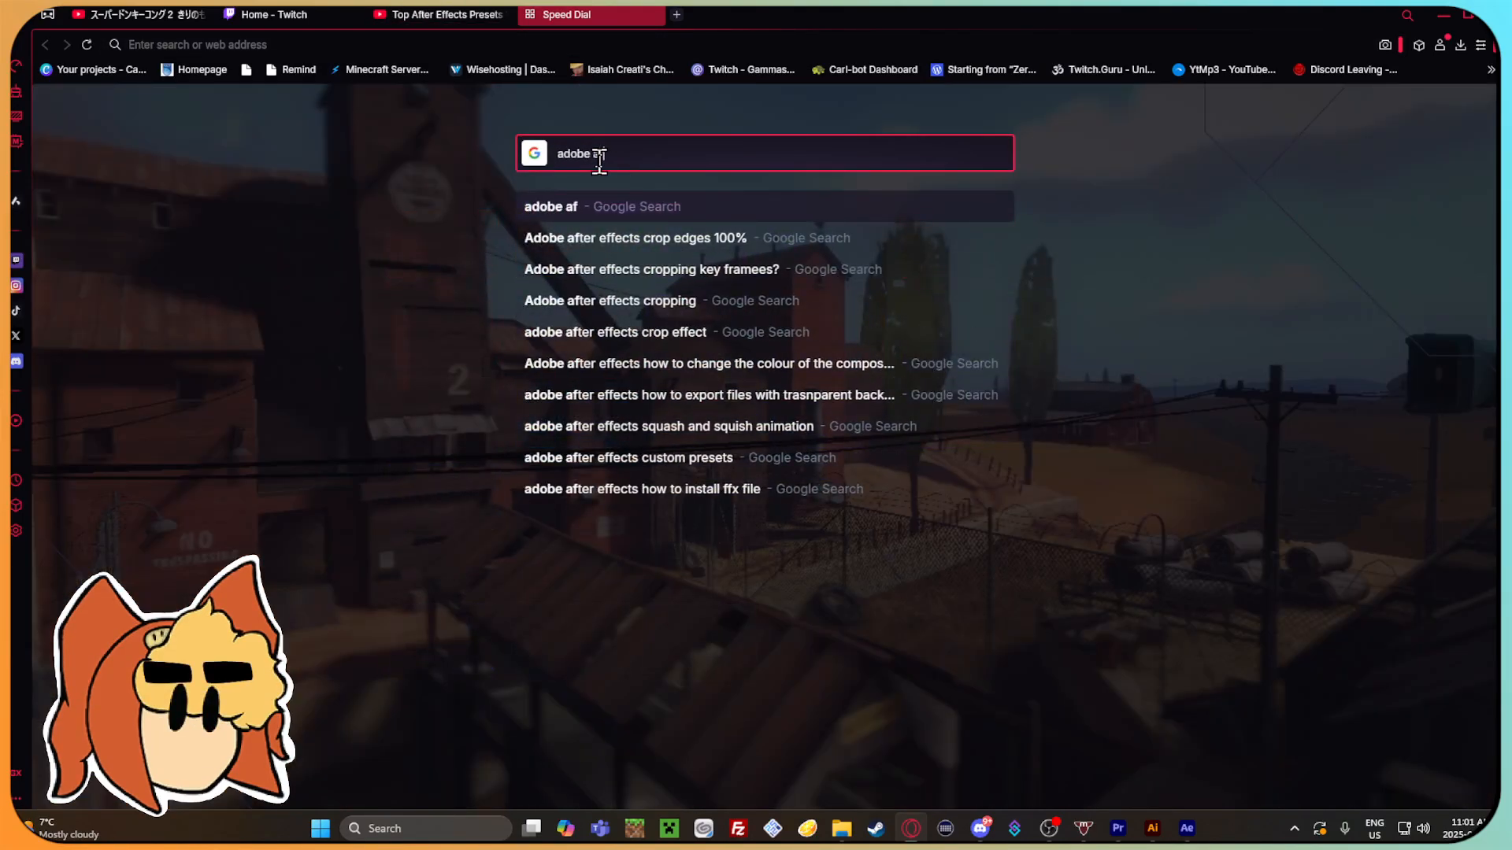
text(ter effect)
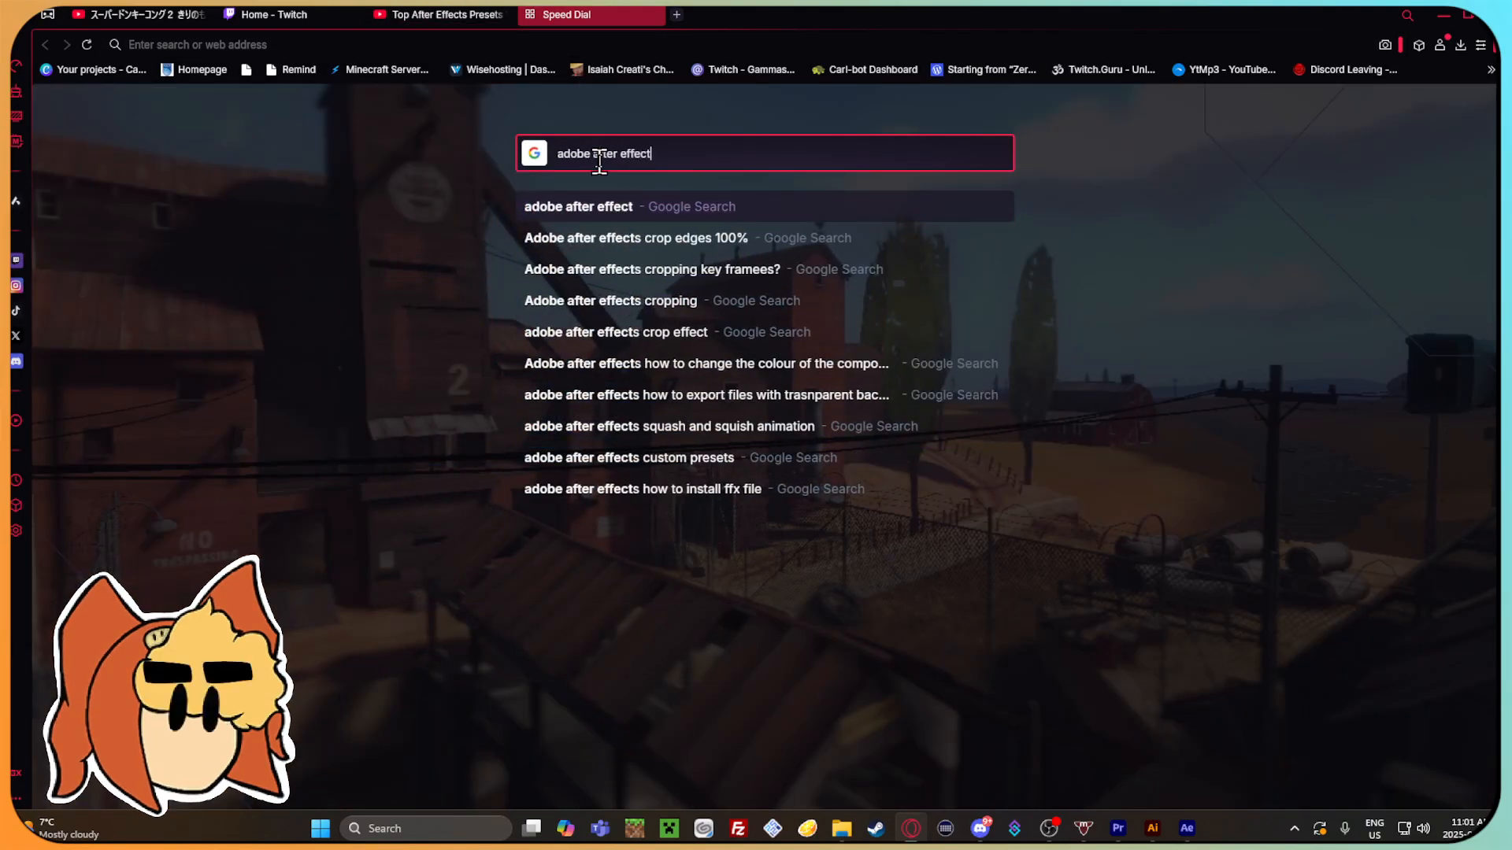
text(s how to find )
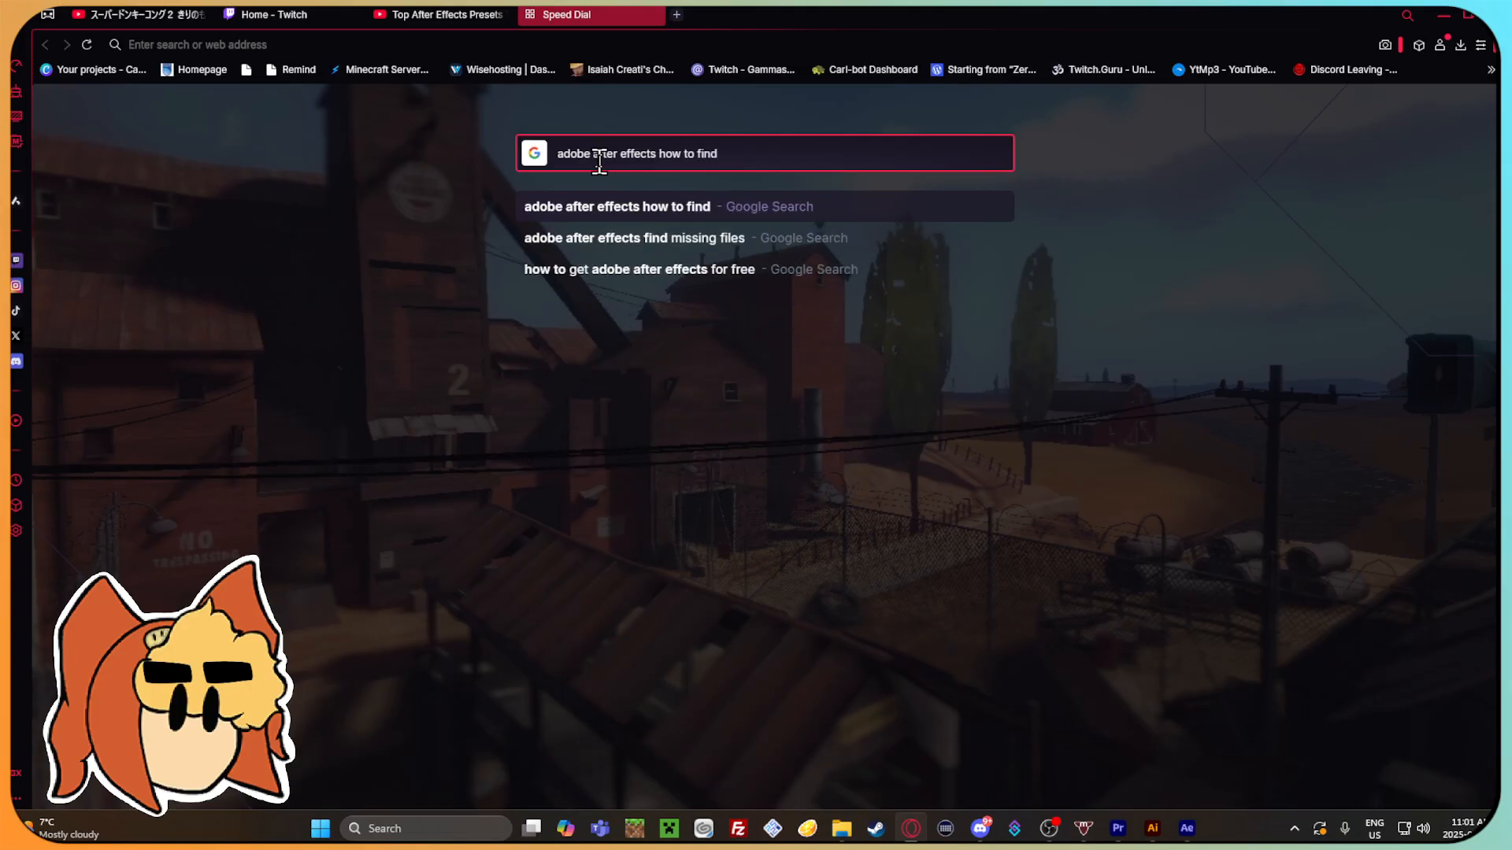
text(effects prese)
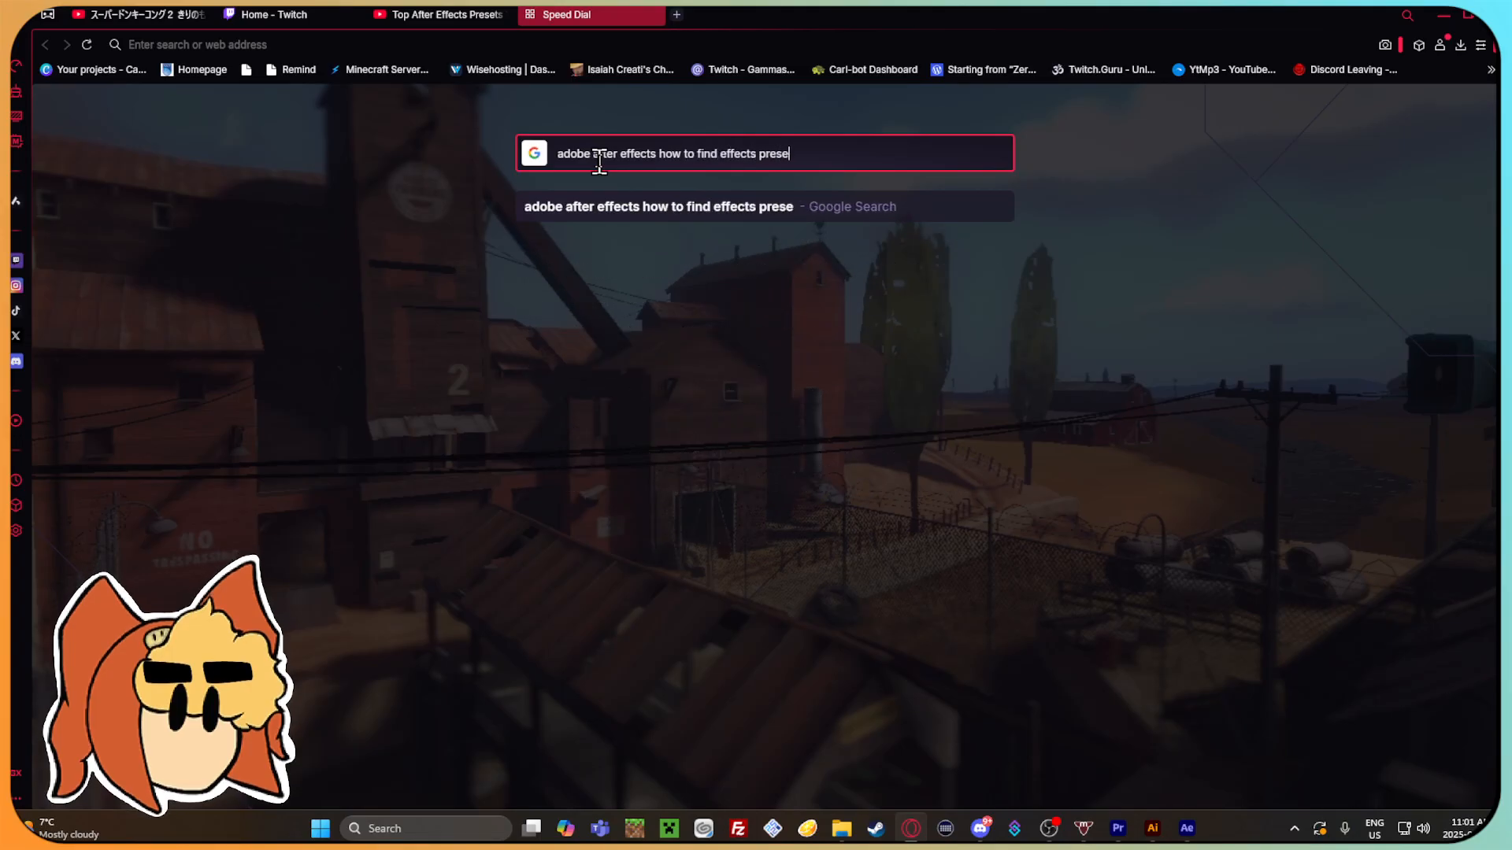
text(t)
key(Return)
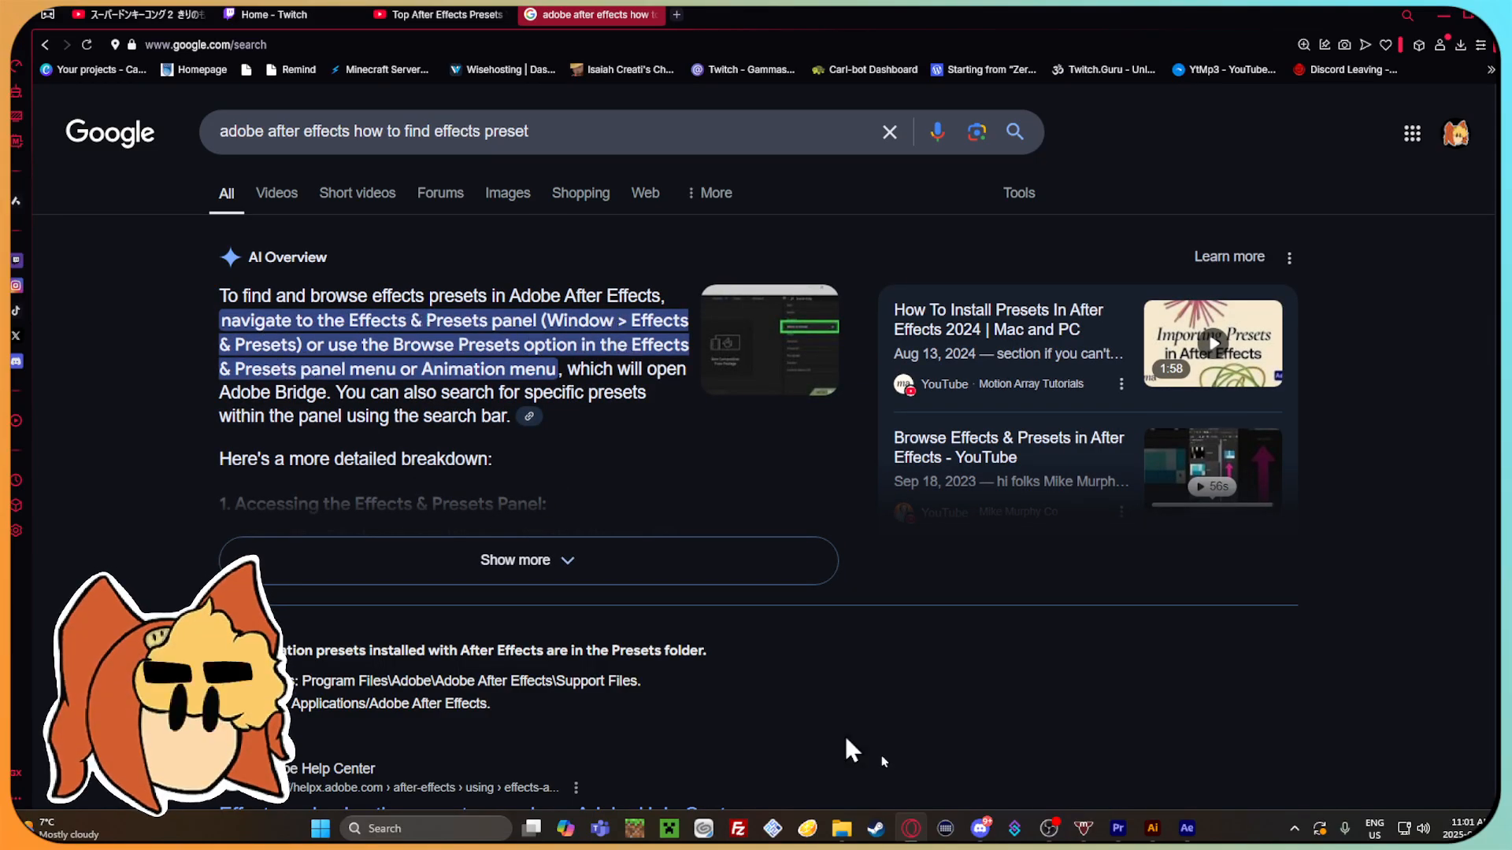
Return to After Effects and look through the available panels for access to the effects presets.
click(1187, 828)
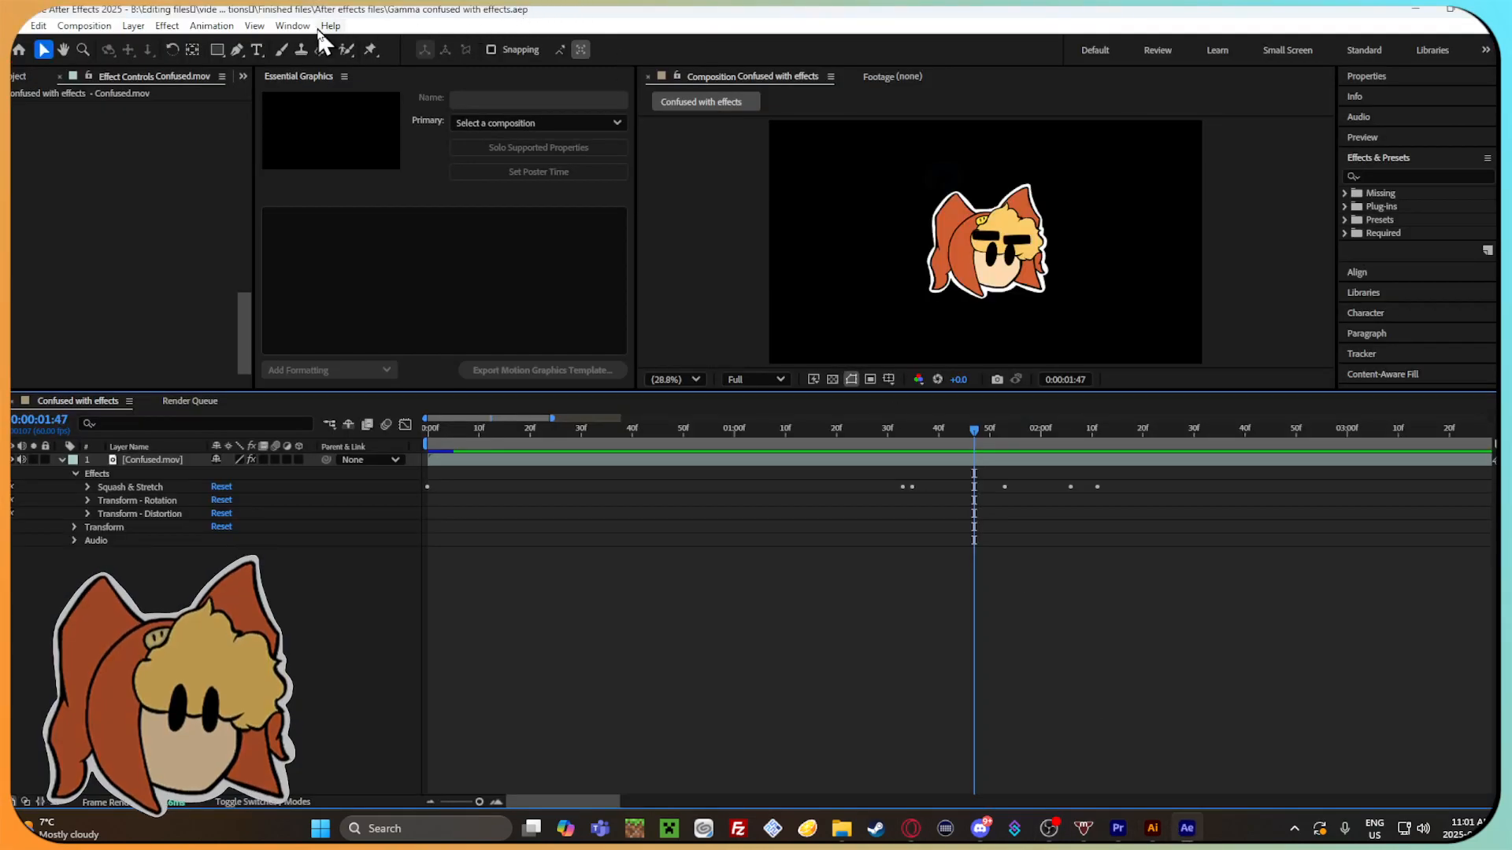
click(292, 25)
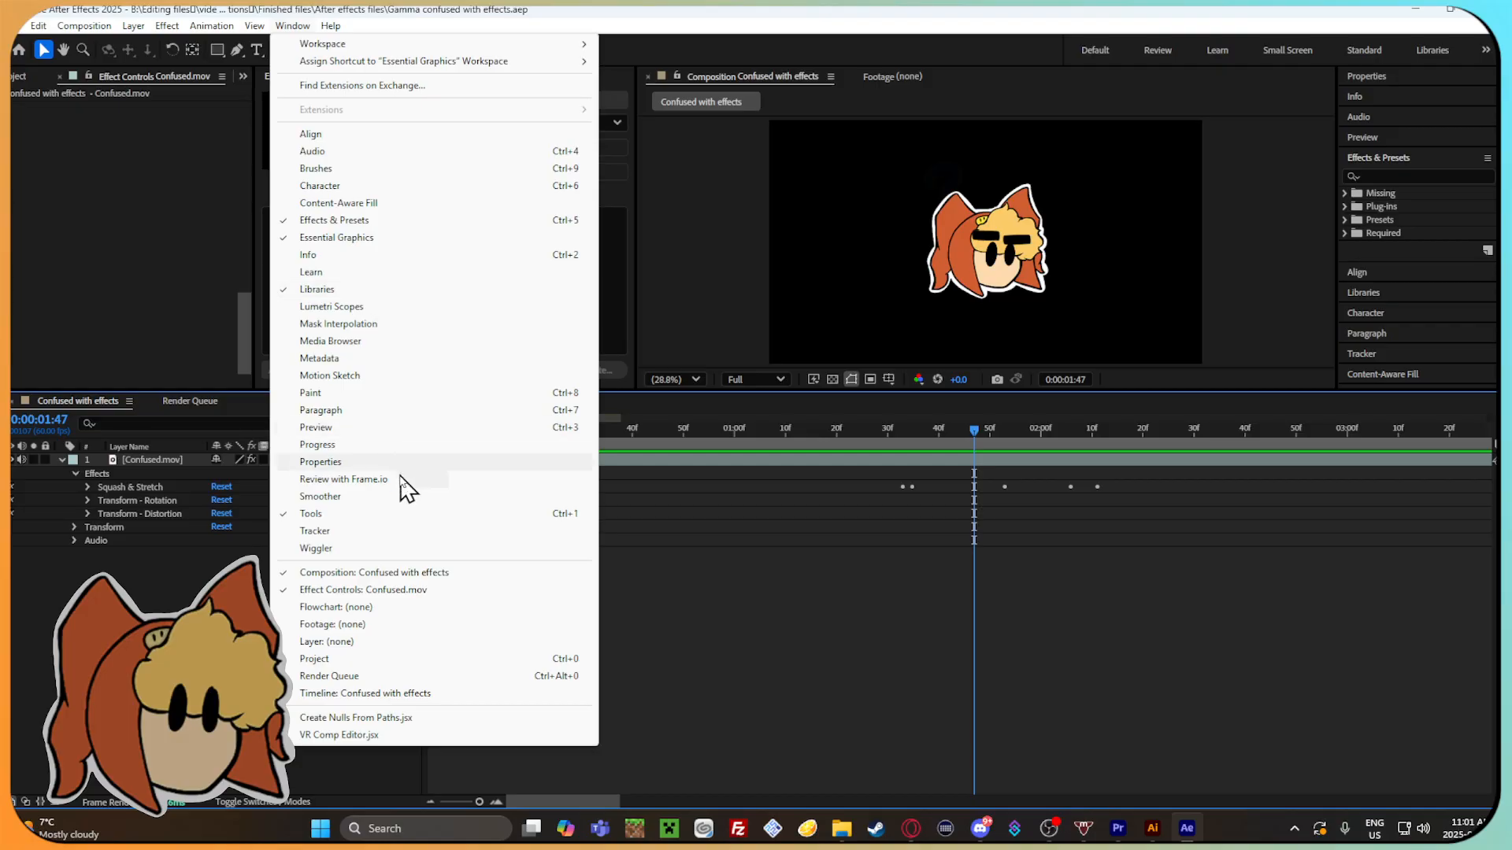
click(351, 236)
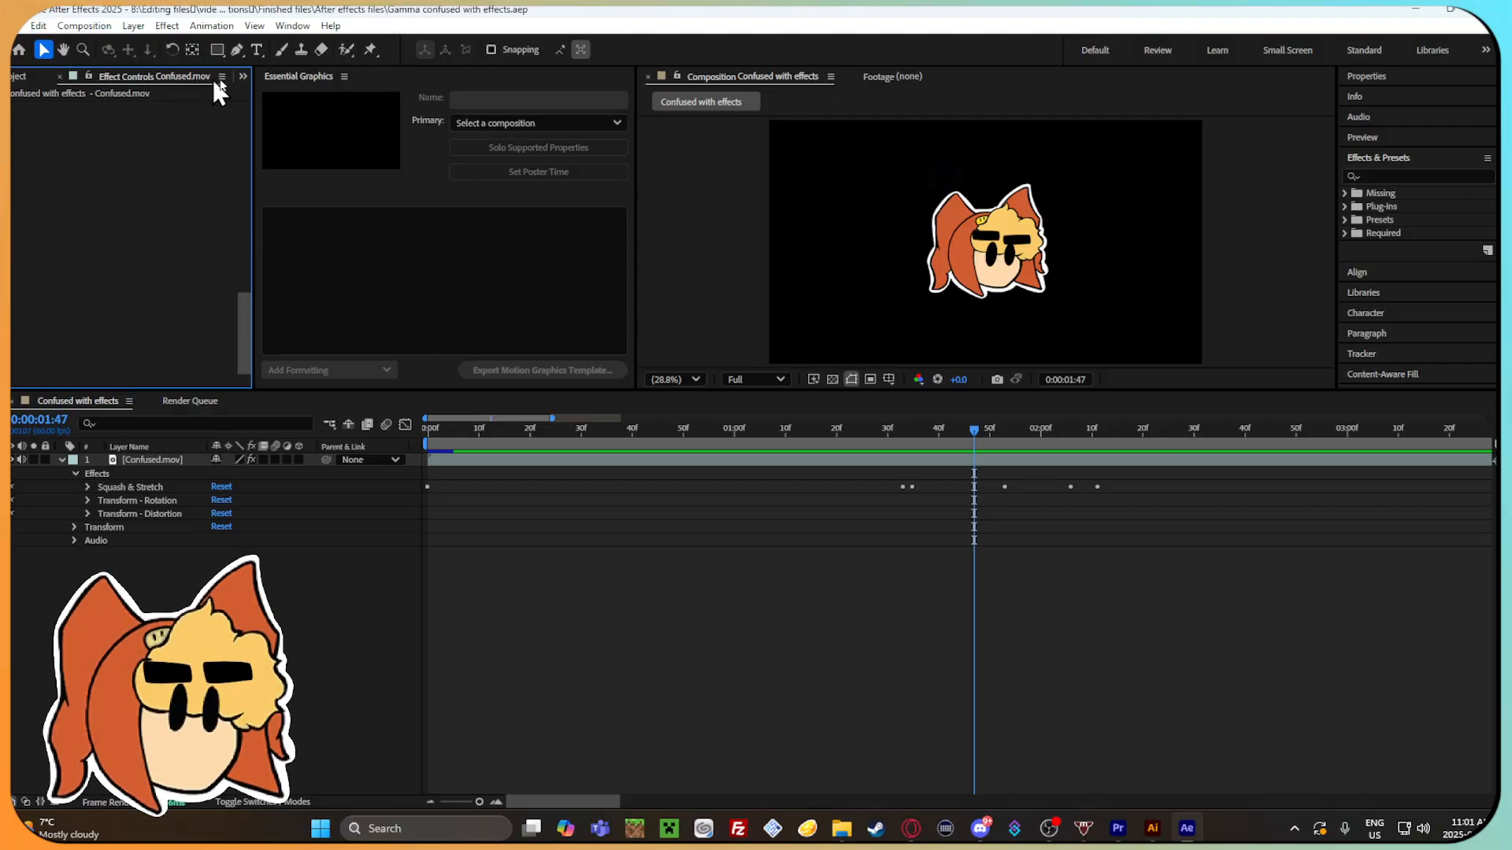
click(243, 76)
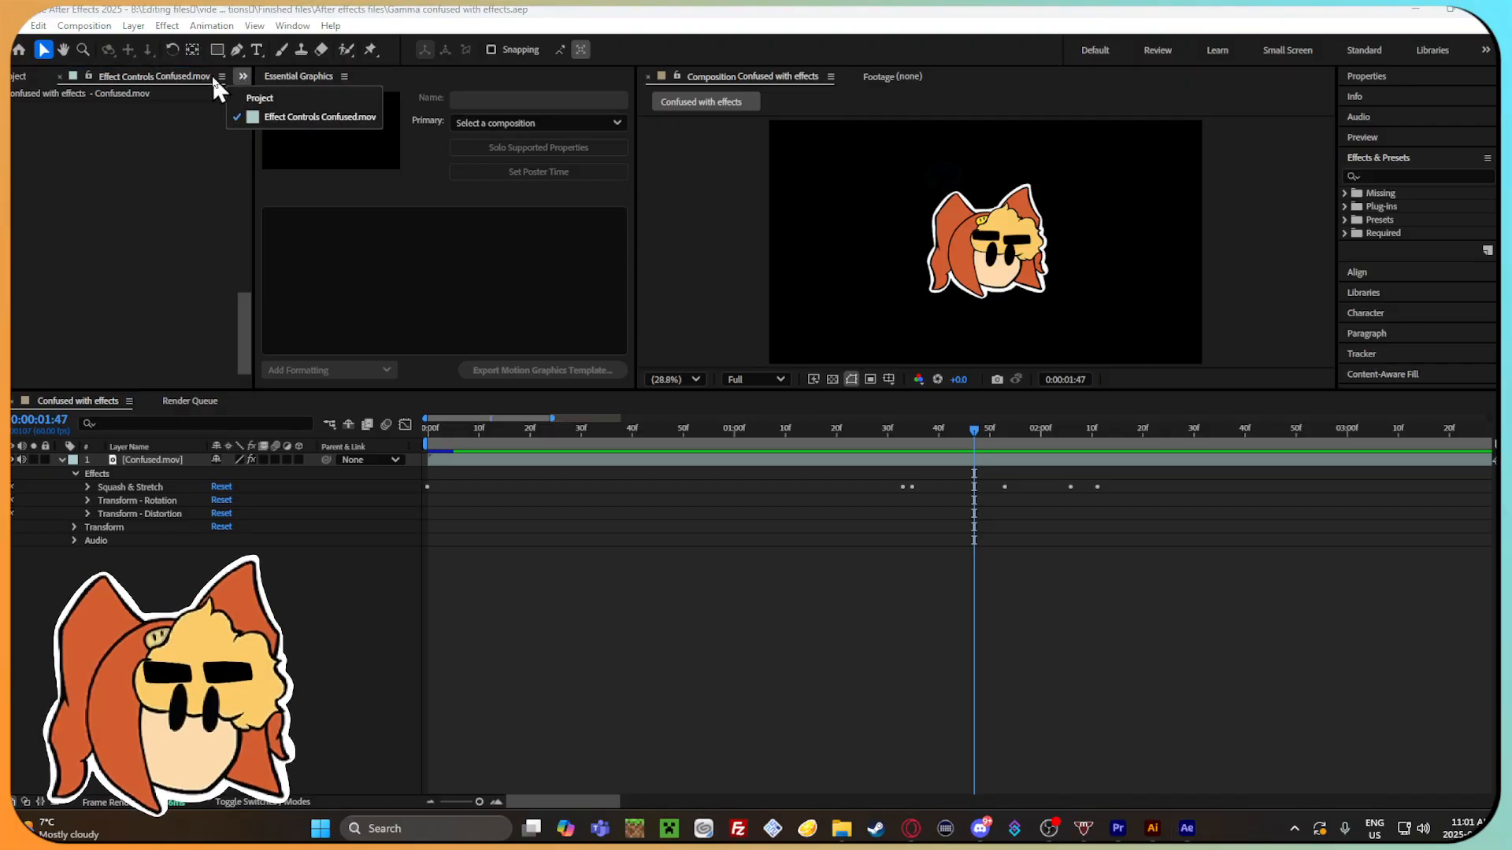
click(241, 74)
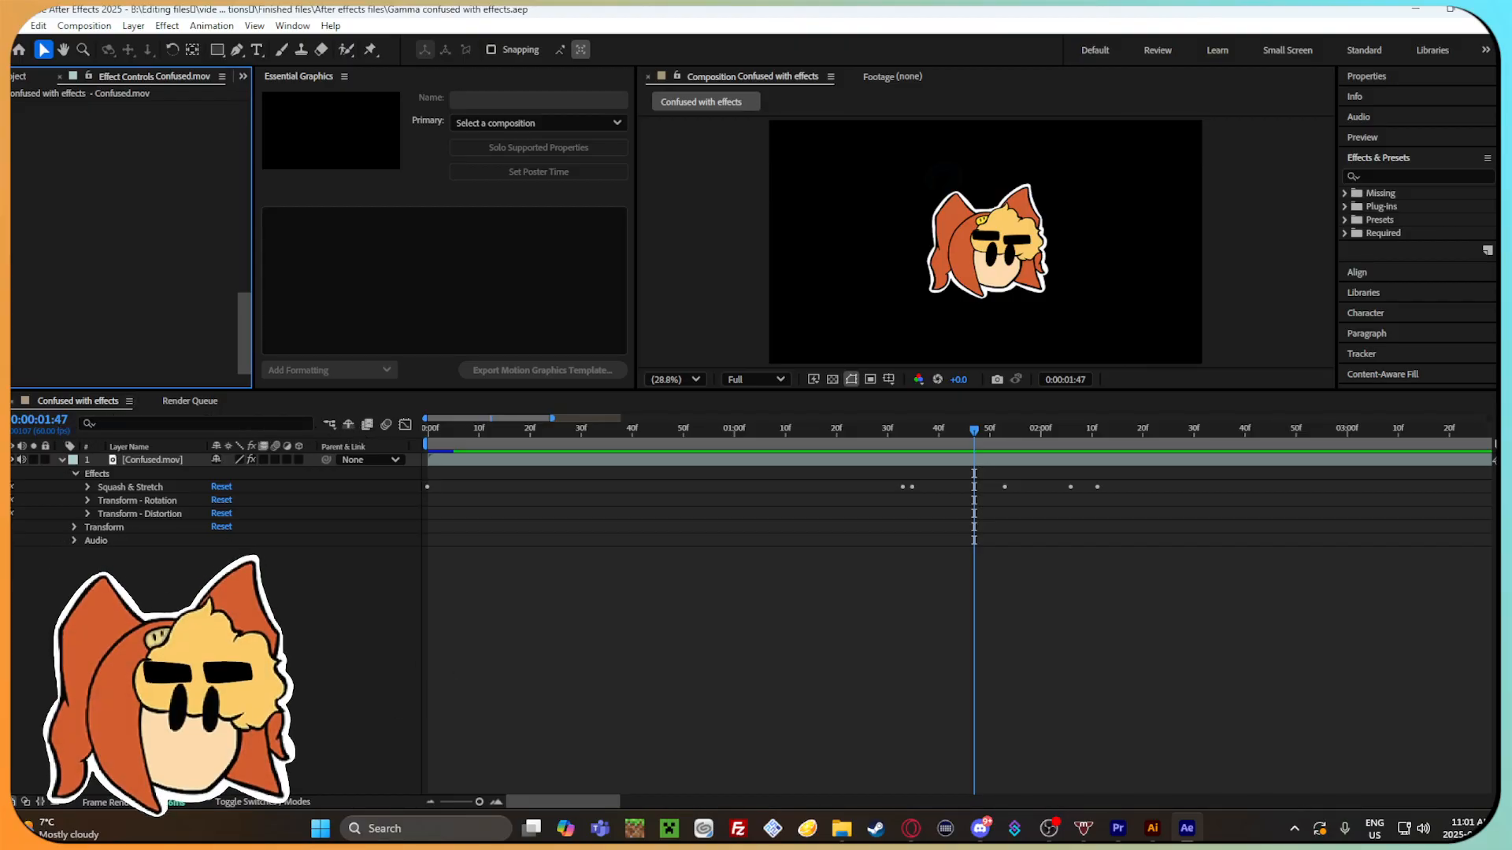
Return the playhead to 0:00:00:00 and browse the Behaviors presets in a widened Effects & Presets panel.
drag(976, 430, 489, 460)
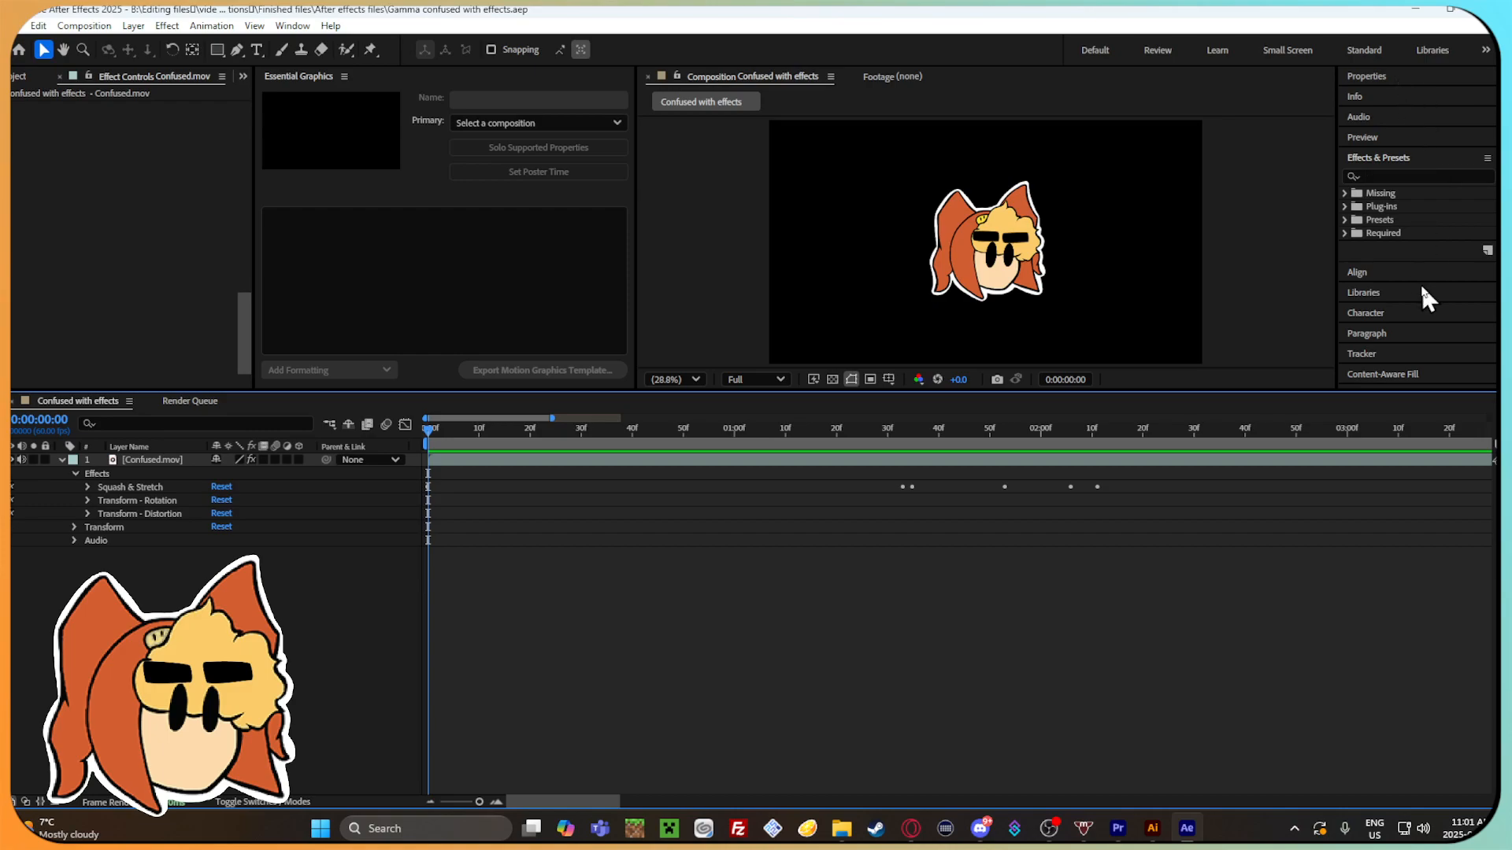
click(1345, 219)
scroll(1419, 224, down, 3)
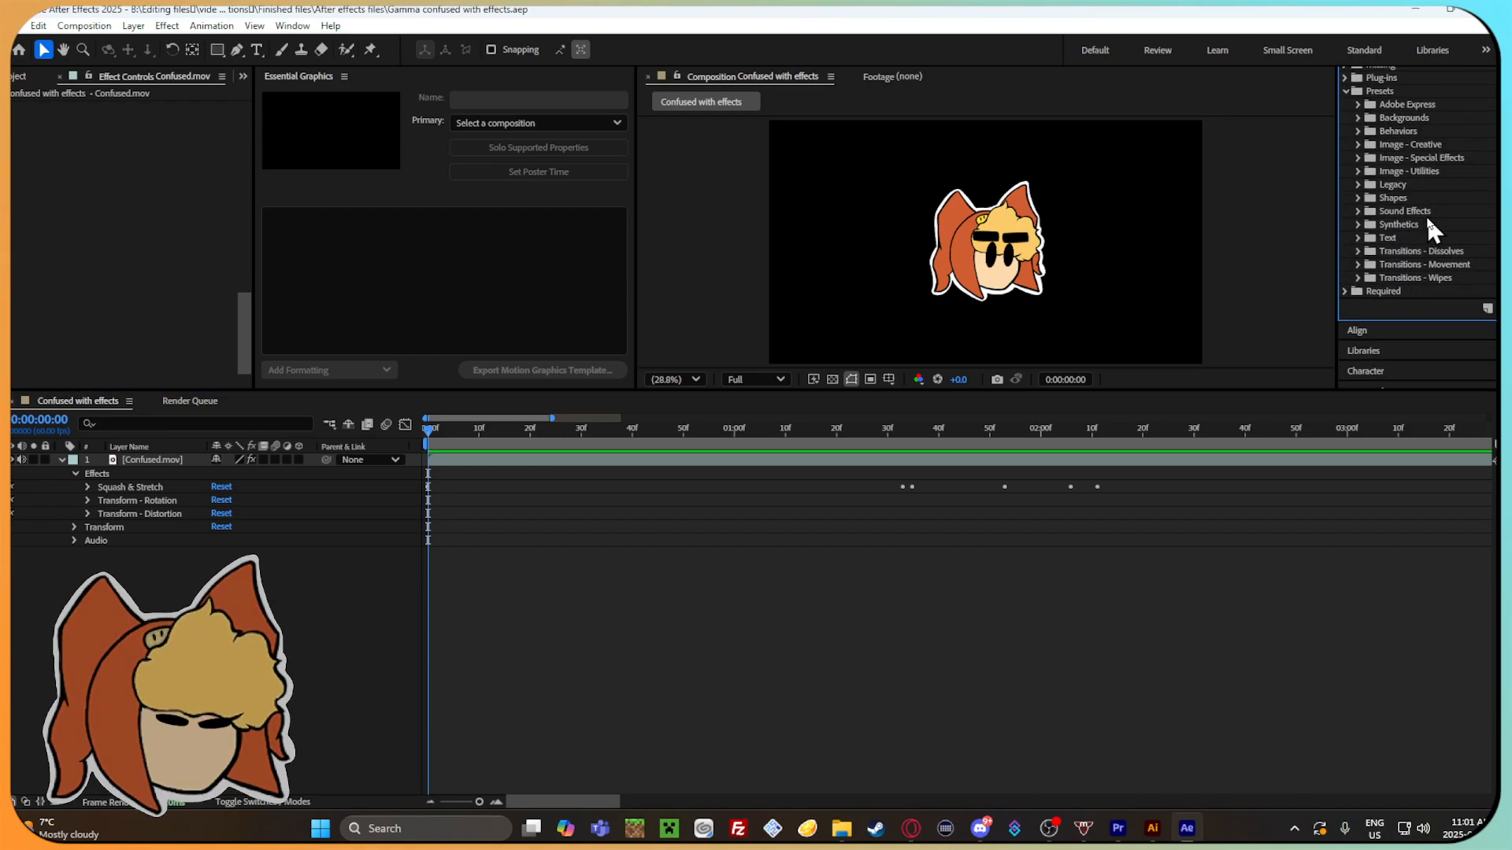
click(1358, 130)
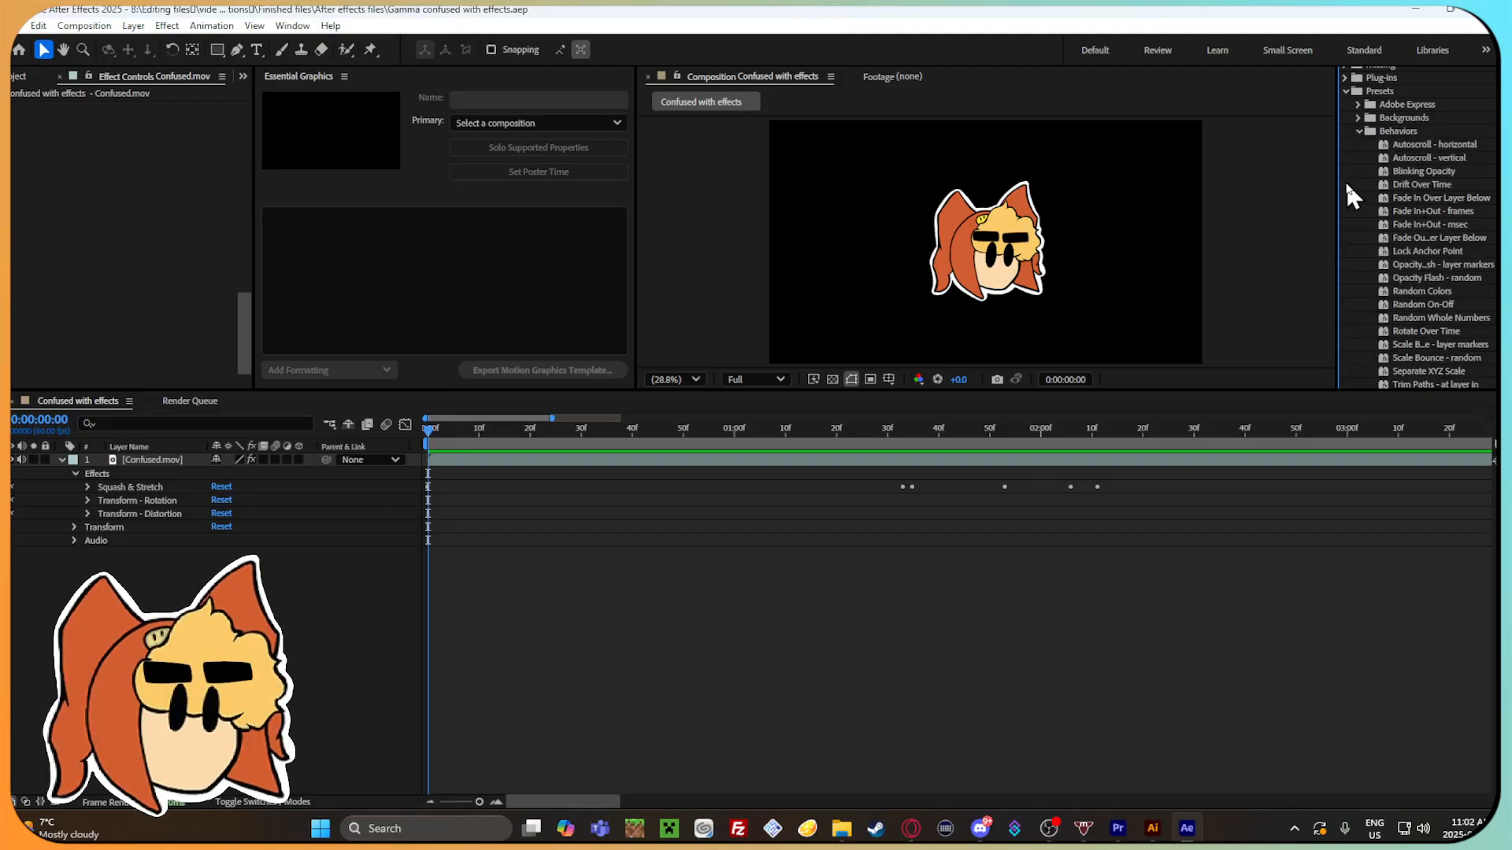
mouse_move(1338, 180)
mouse_down()
mouse_move(1313, 175)
mouse_move(1319, 197)
mouse_up()
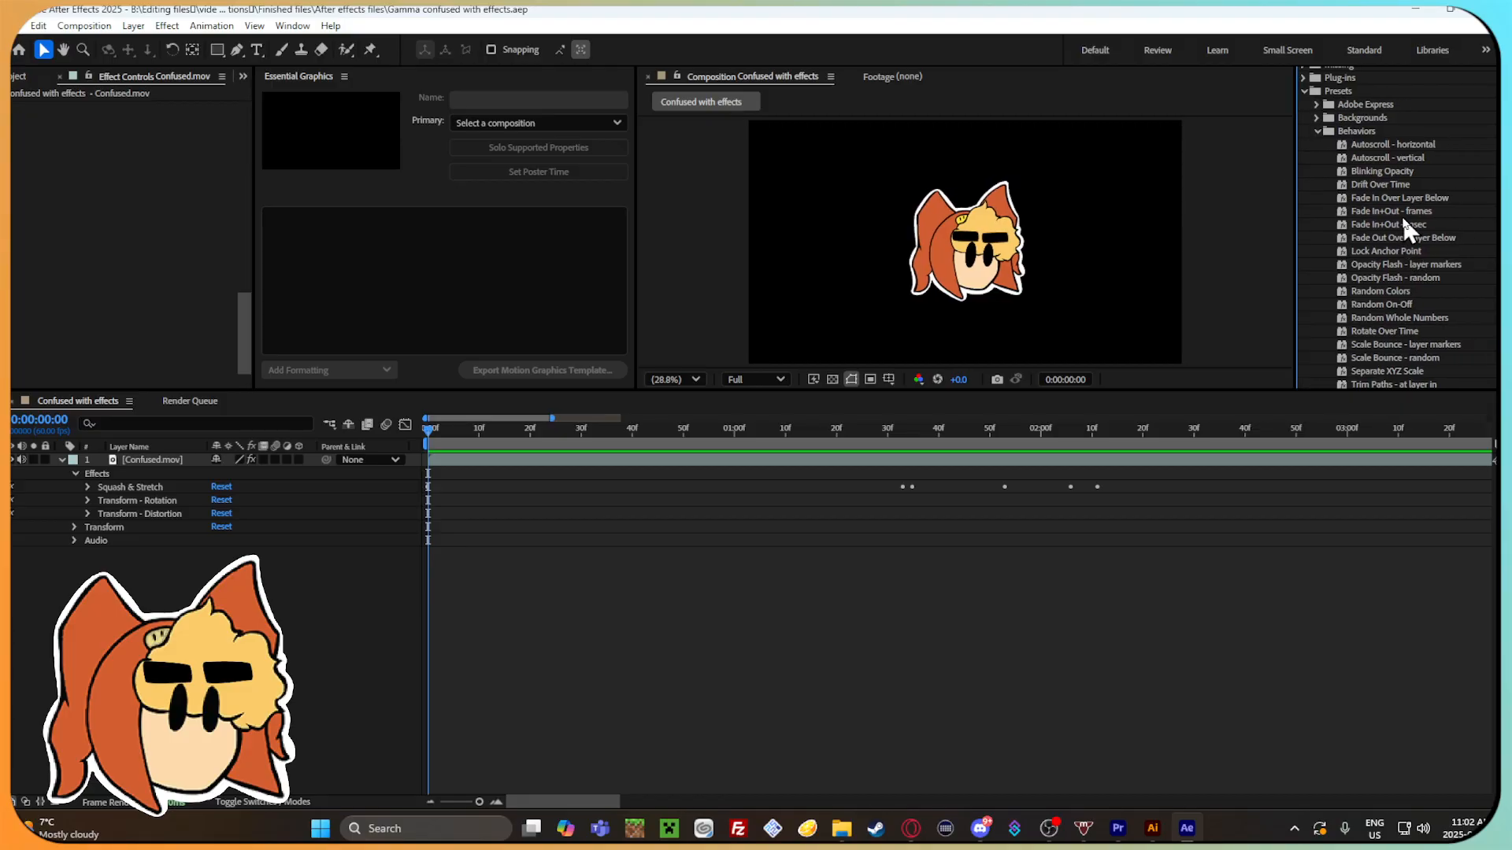
scroll(1412, 186, down, 5)
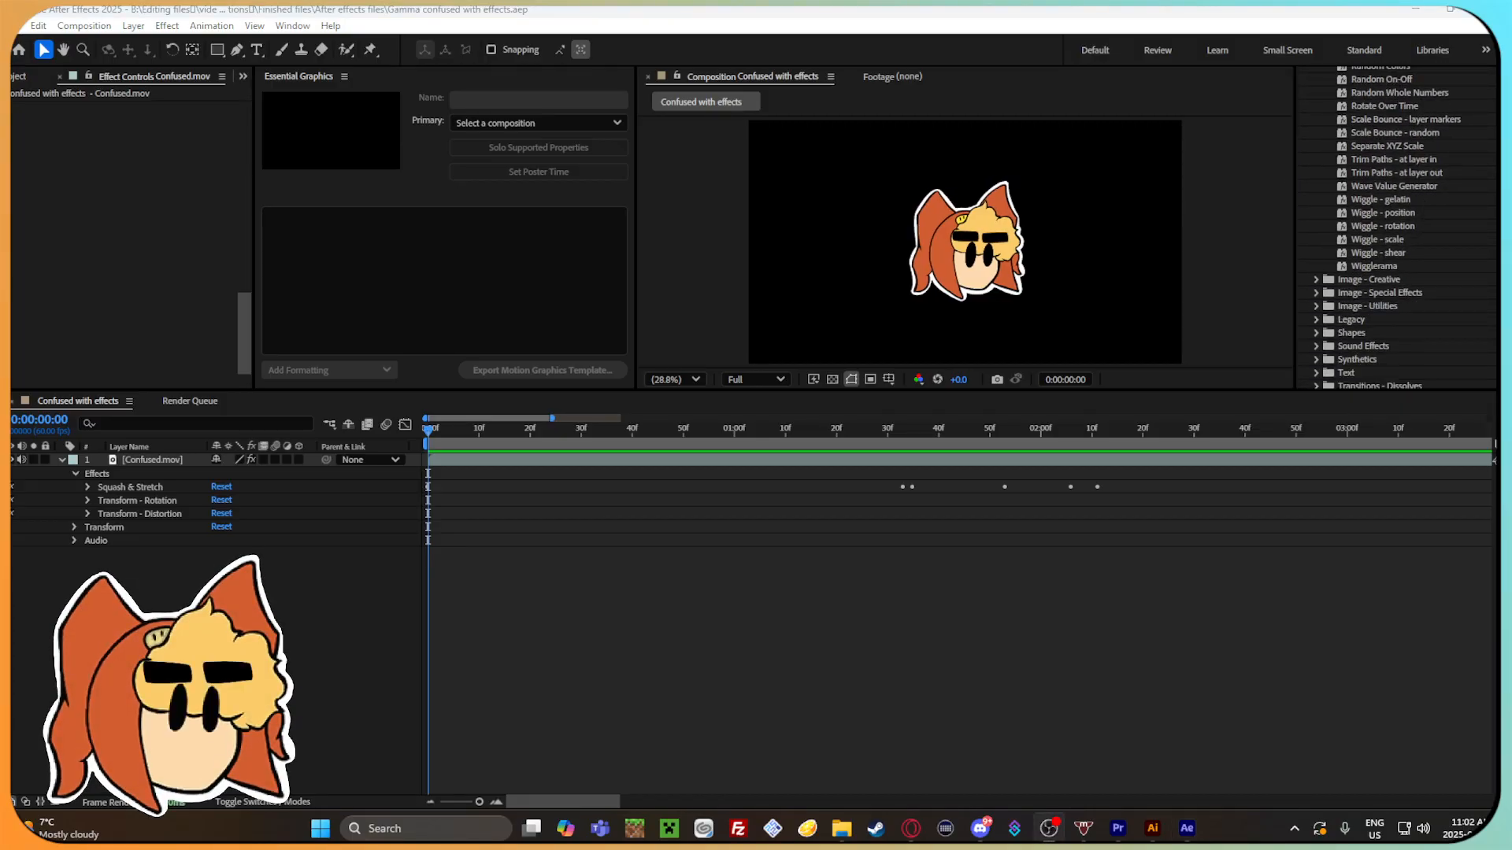
Switch from the presets video to the first YouTube tab in the browser and return to After Effects.
key(alt+Tab)
click(415, 14)
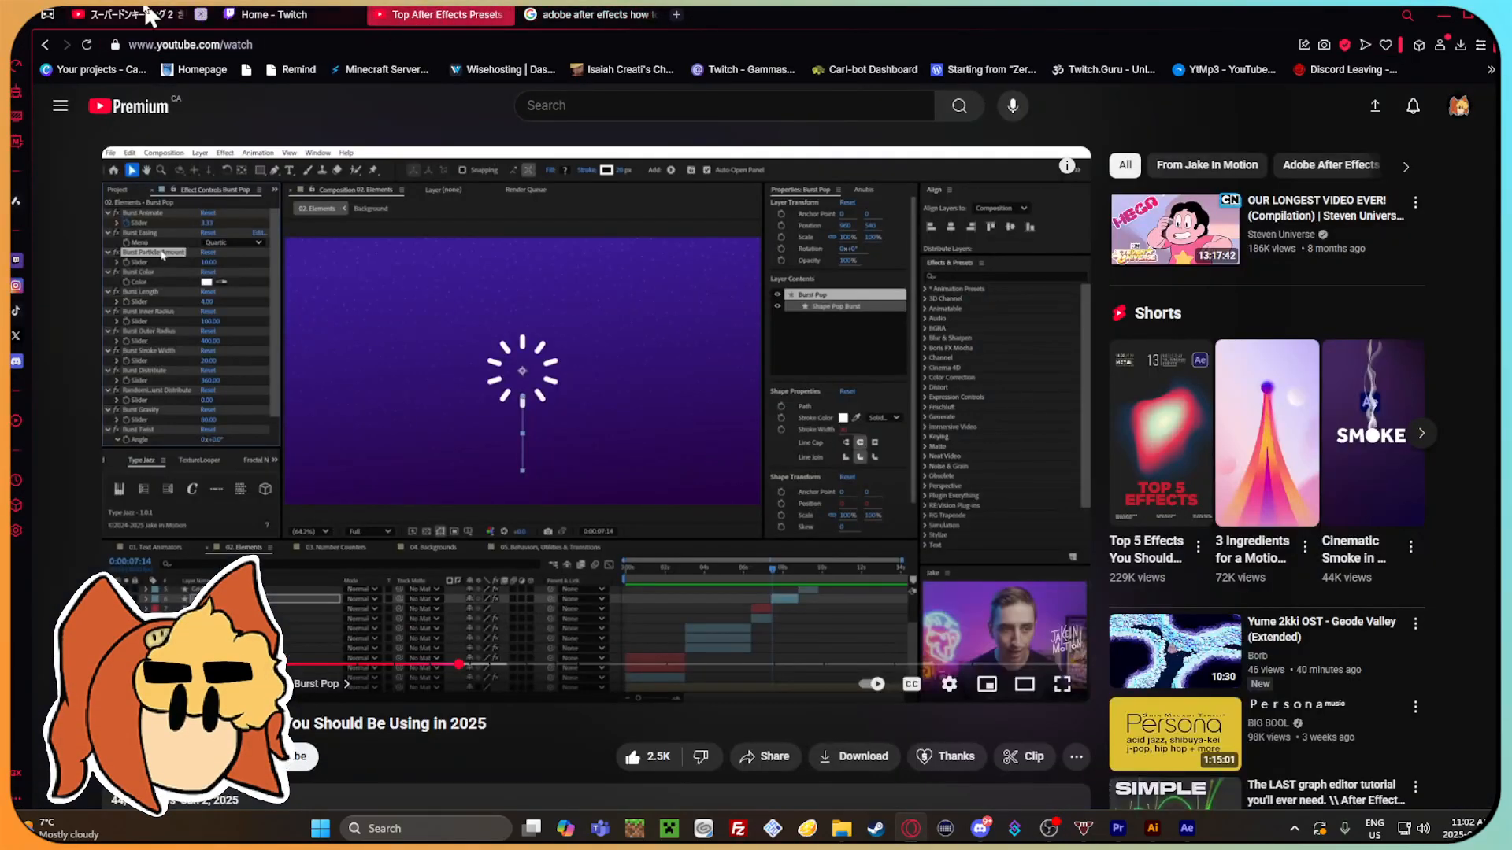
click(149, 14)
click(1186, 828)
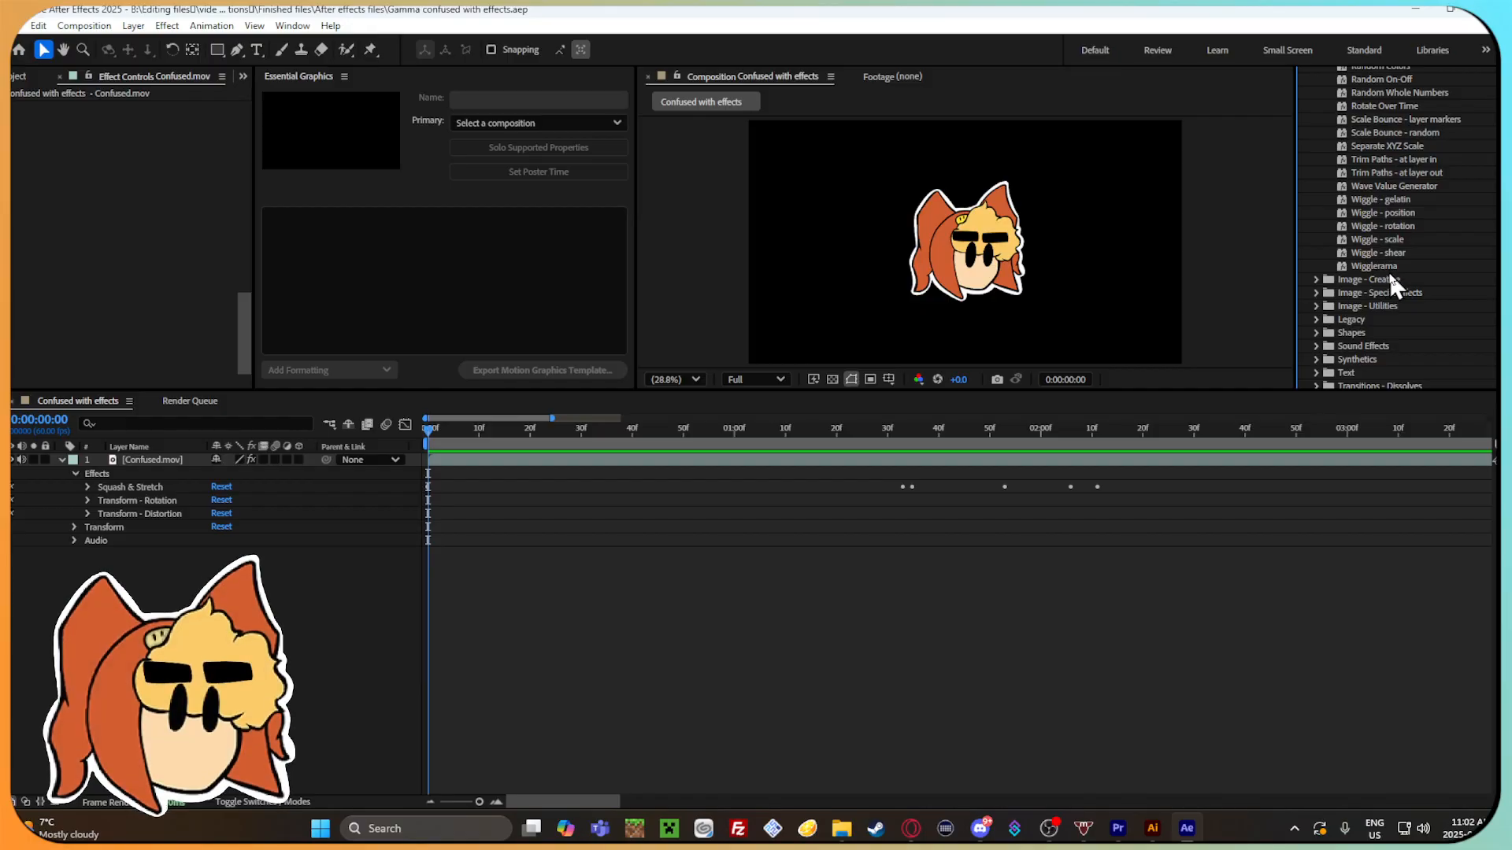
Try to apply the Wigglerama behavior preset to the Confused.mov layer.
drag(1387, 271, 152, 473)
click(155, 474)
click(315, 634)
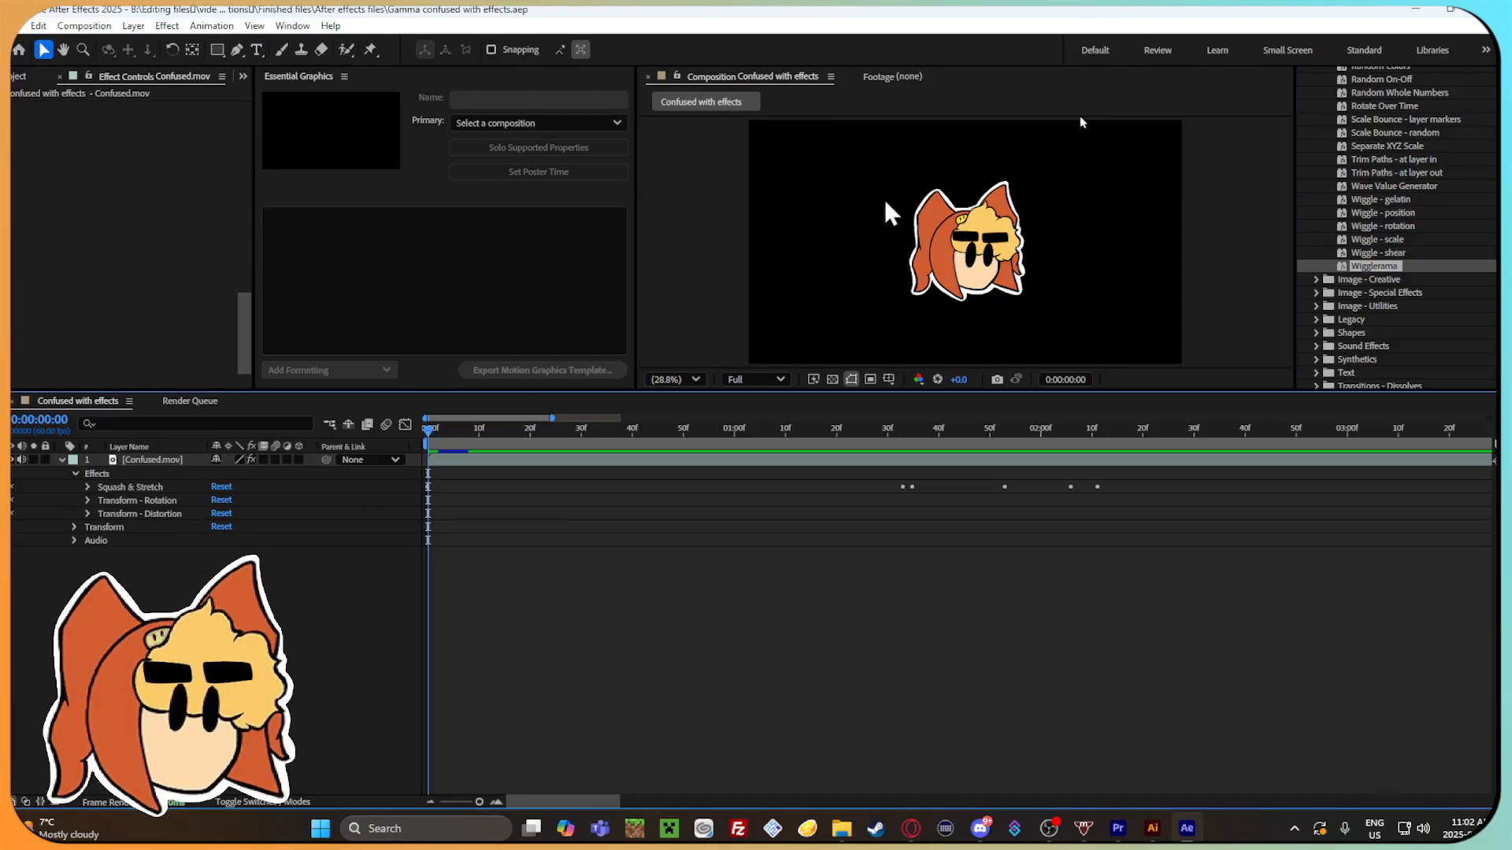
Try the Wigglerama preset on the Confused.mov layer, preview the animation, and undo the preset.
drag(1393, 266, 273, 564)
drag(628, 556, 661, 516)
drag(429, 430, 409, 480)
key(space)
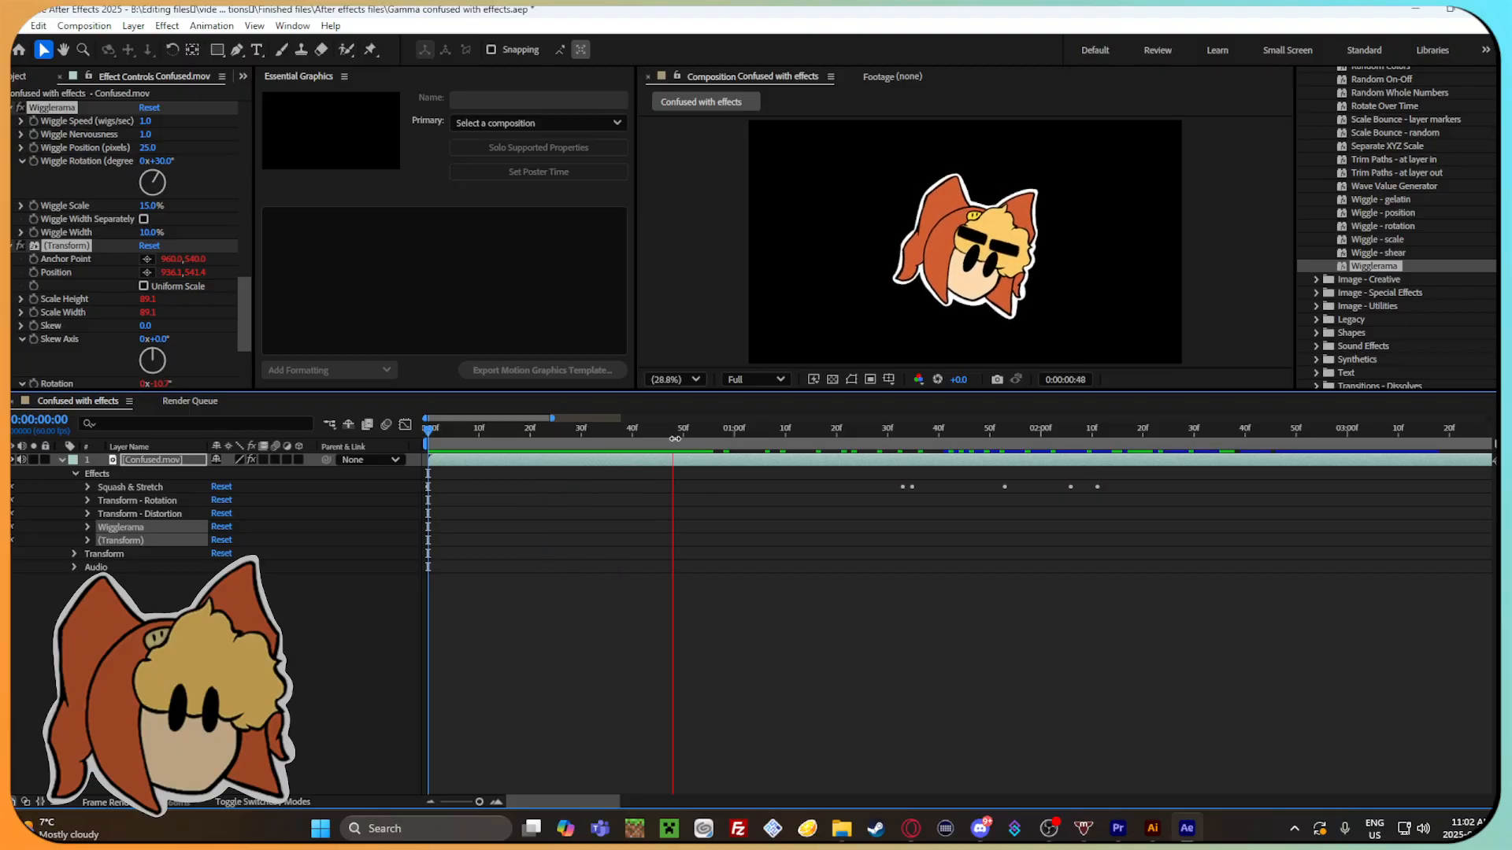
mouse_move(443, 435)
mouse_down()
mouse_move(523, 432)
mouse_move(437, 428)
mouse_move(469, 427)
mouse_up()
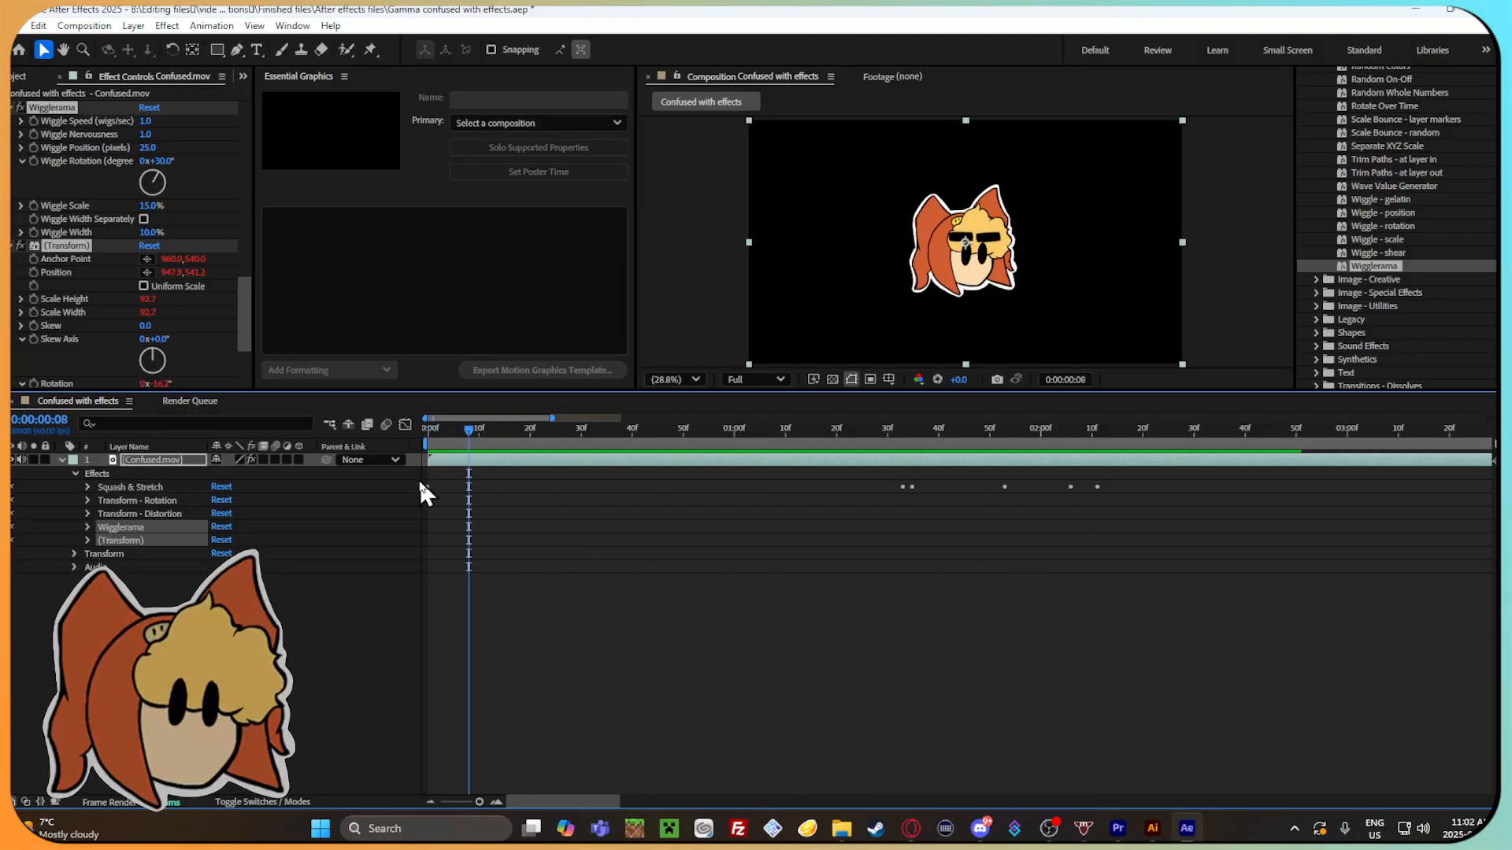
key(ctrl+z)
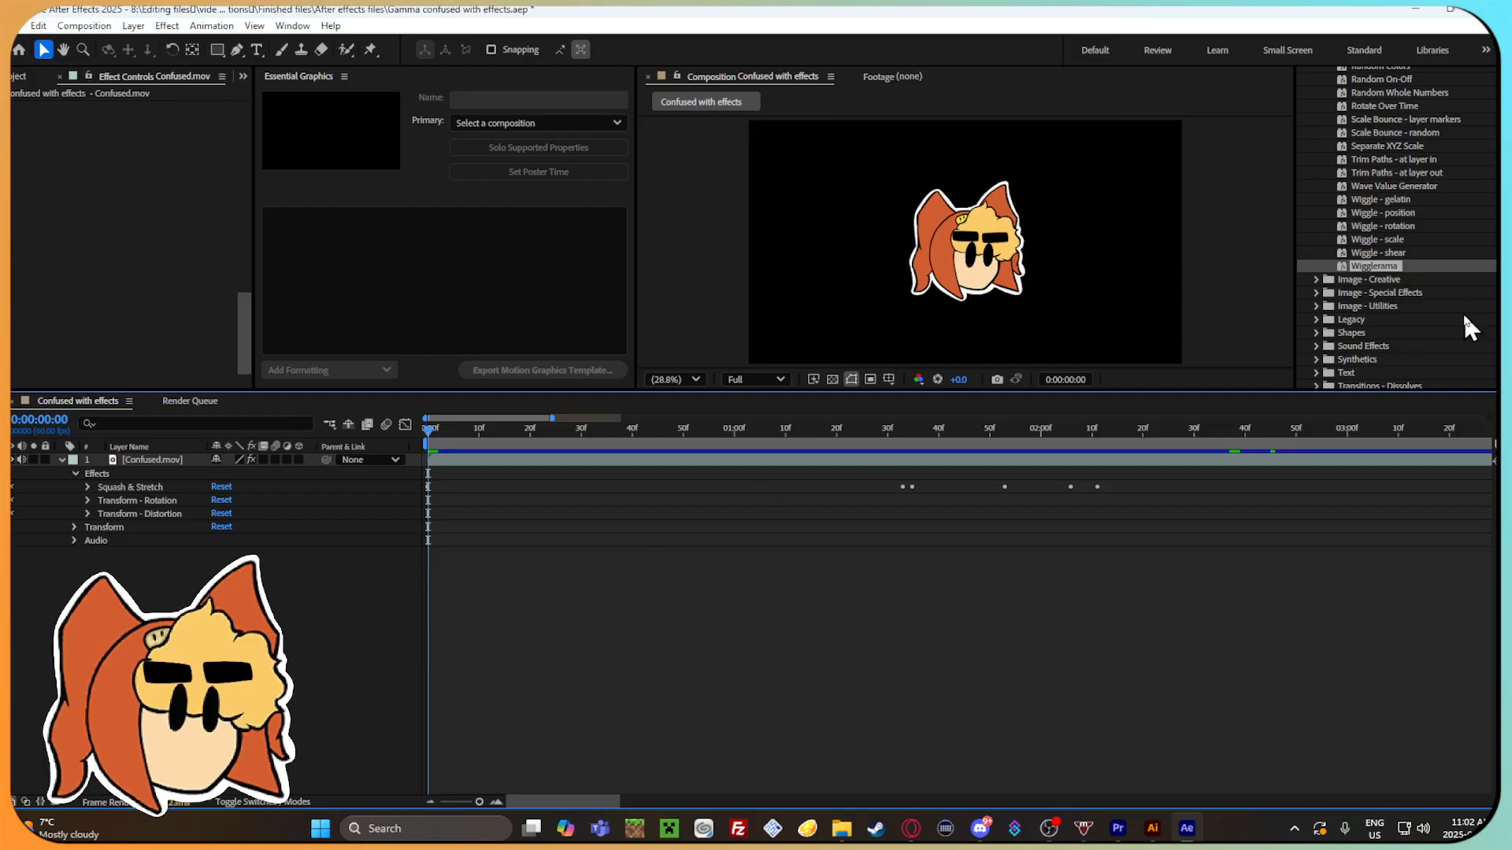
Expand the Synthetics presets, try Orange Streaks on the Confused.mov layer, and scrub the timeline to 0:00:00:58.
scroll(1460, 310, down, 3)
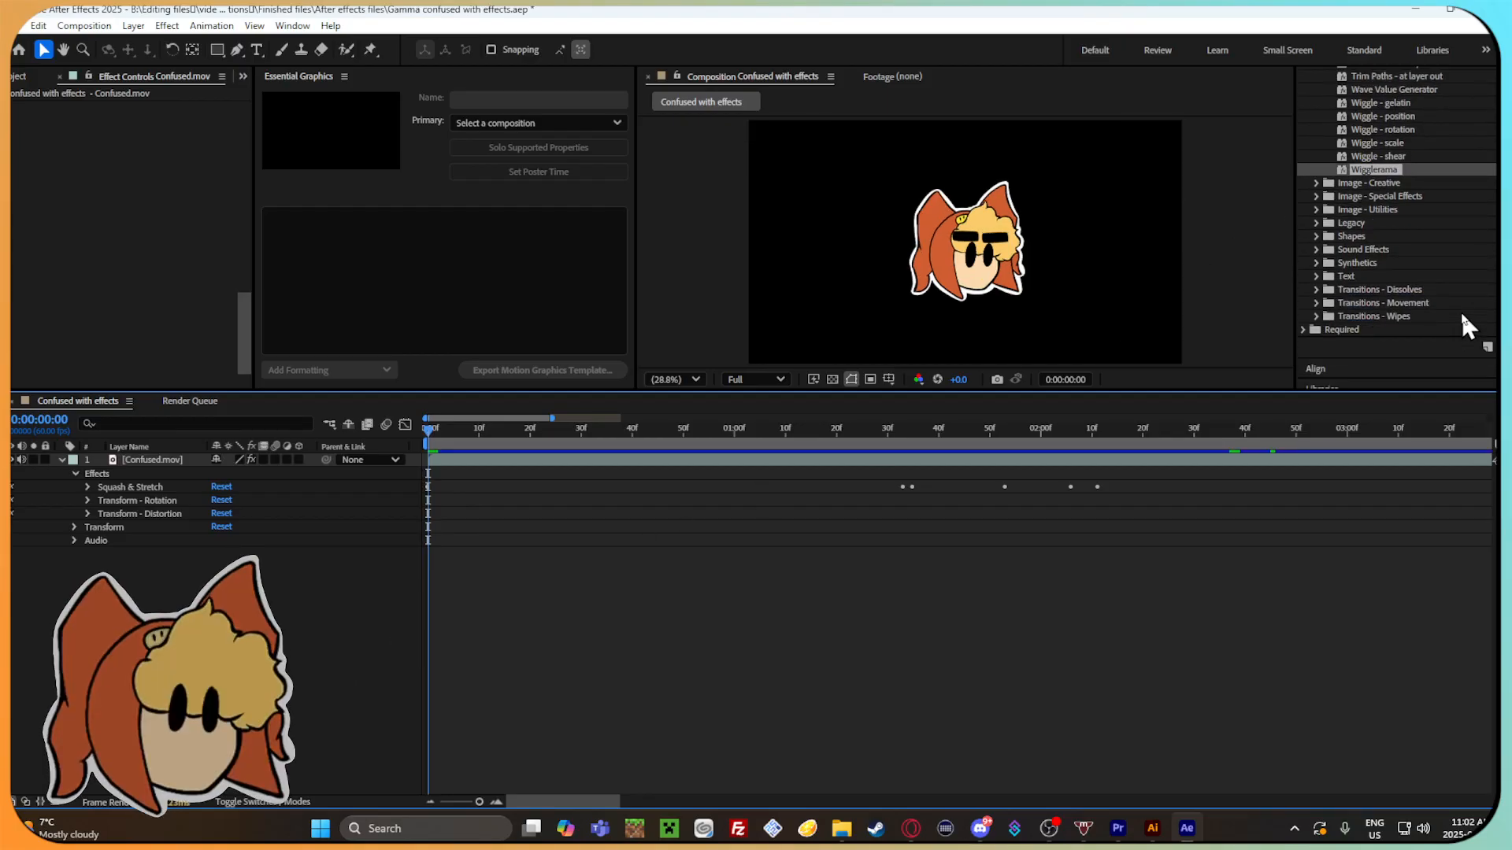
click(1316, 263)
scroll(1342, 279, down, 3)
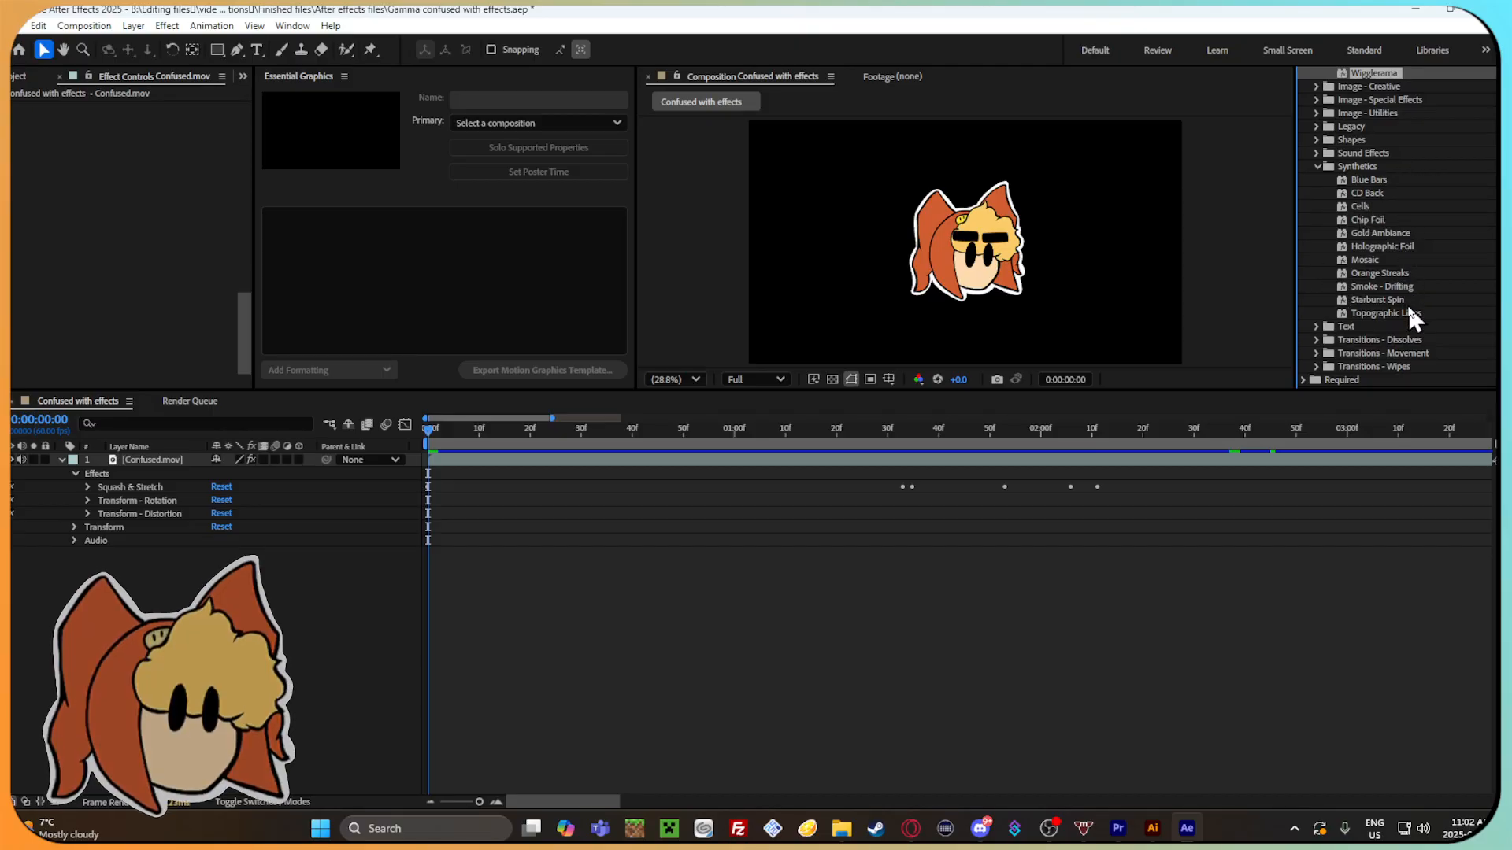
drag(1404, 273, 559, 523)
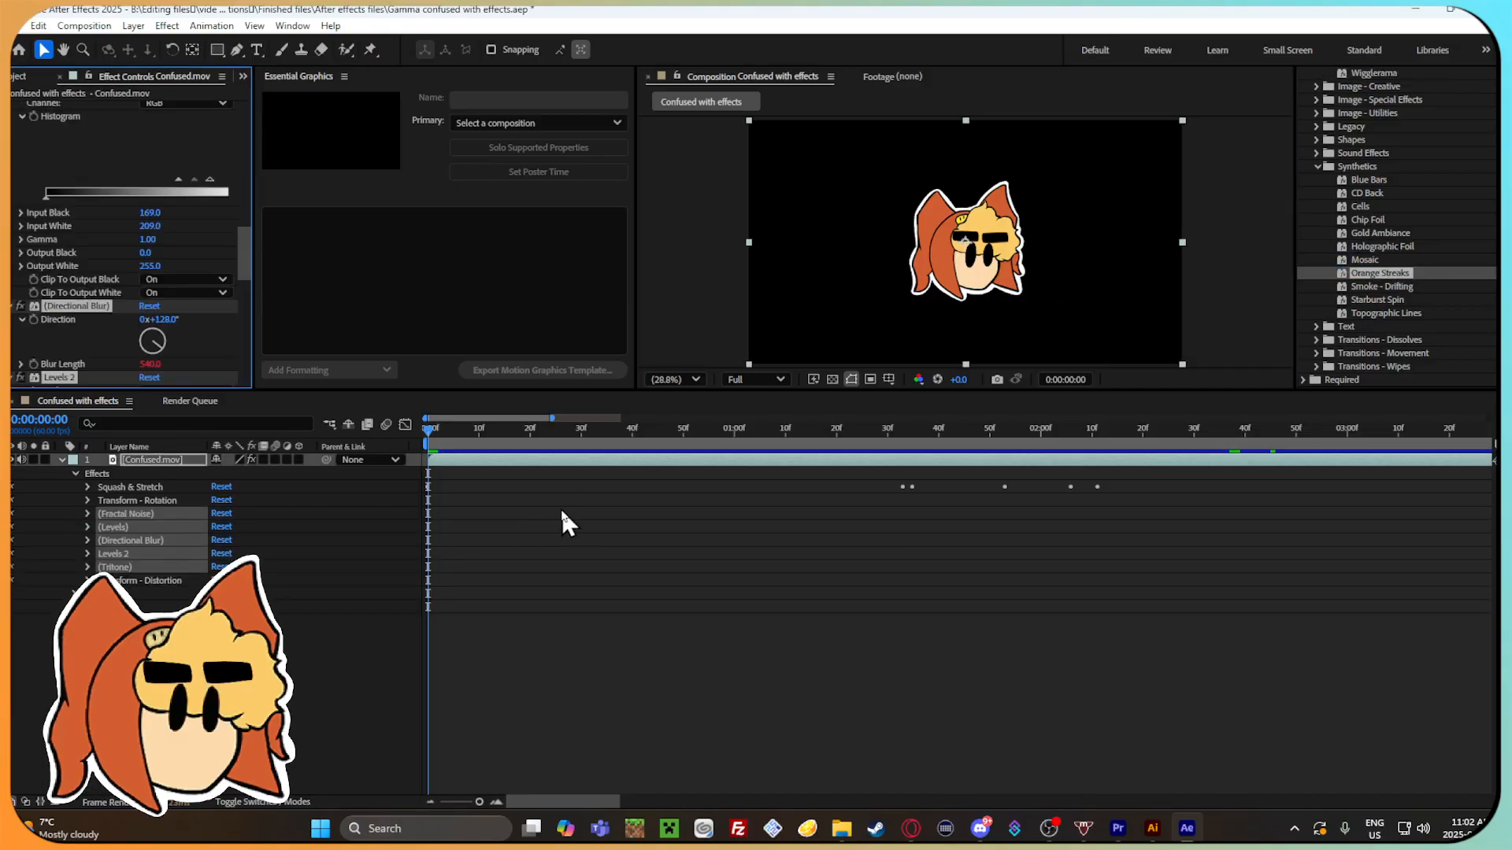
drag(455, 433, 724, 432)
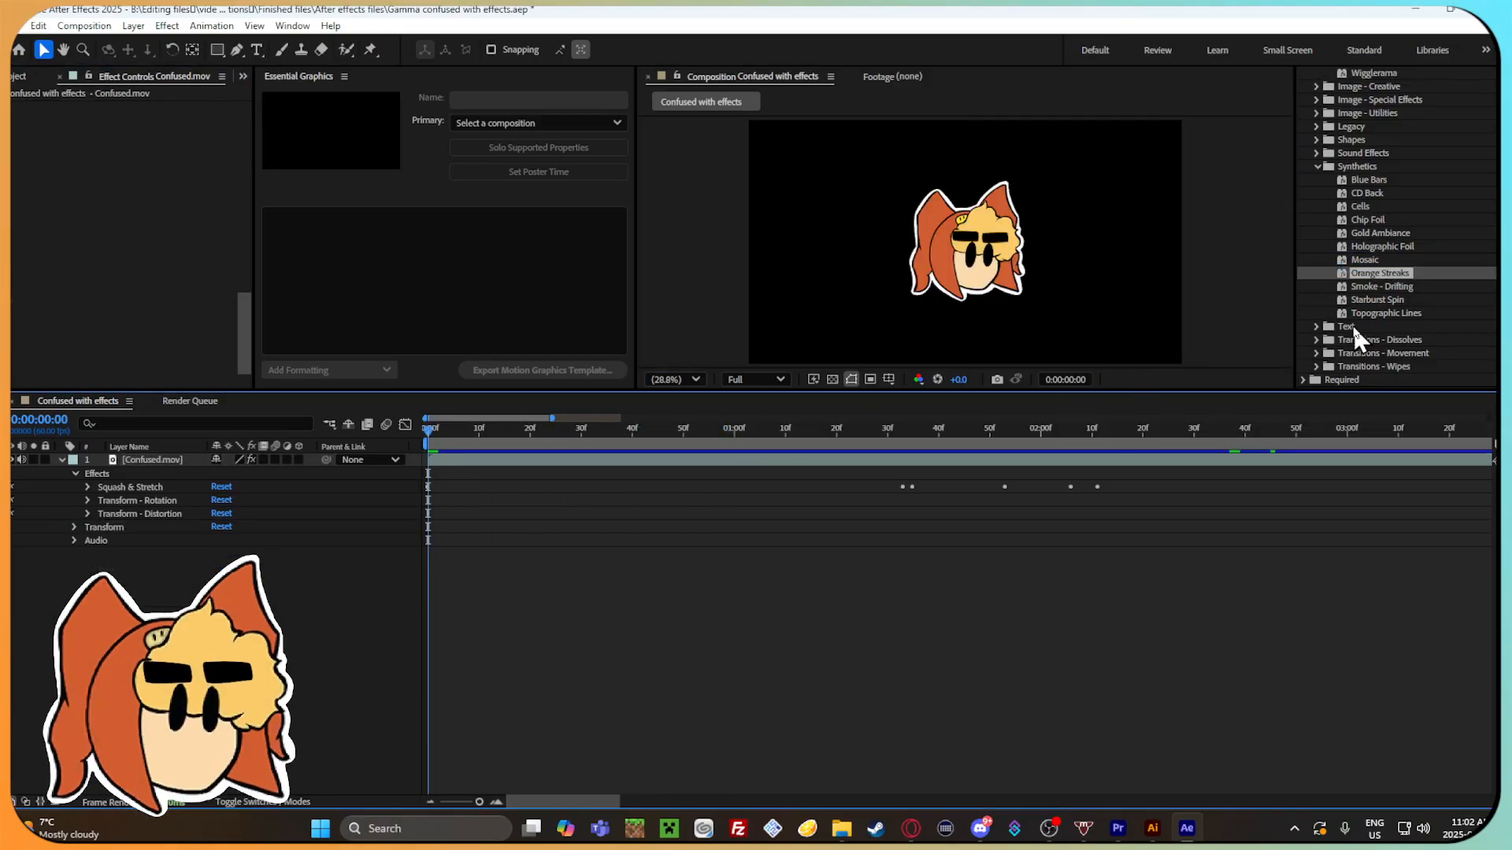
Try the Starburst Spin preset on the Confused.mov layer and scrub through the timeline to check it.
drag(1370, 300, 529, 490)
drag(437, 437, 852, 435)
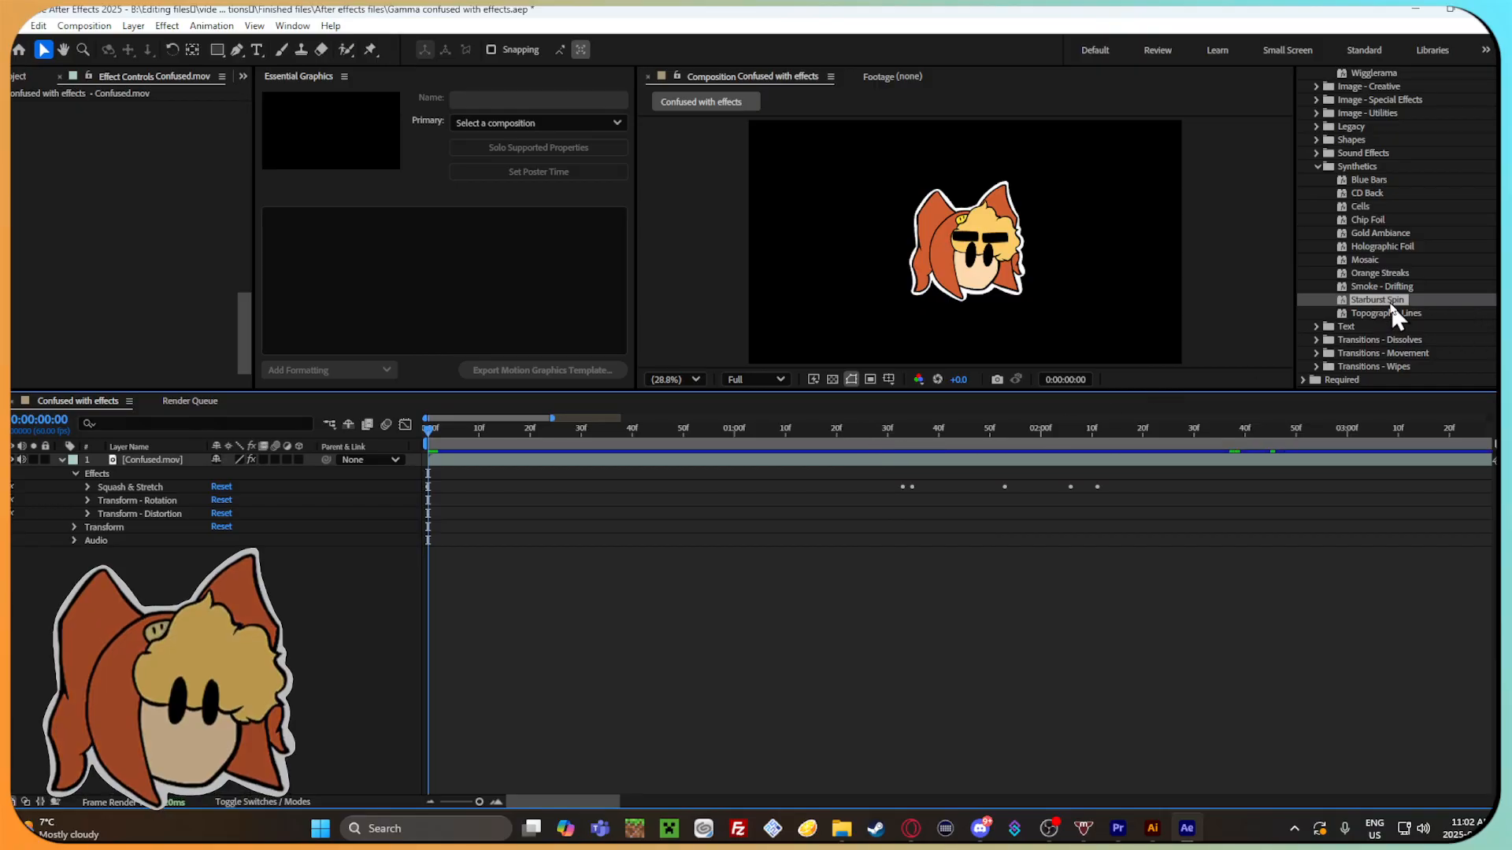
drag(1392, 308, 468, 515)
drag(431, 435, 891, 432)
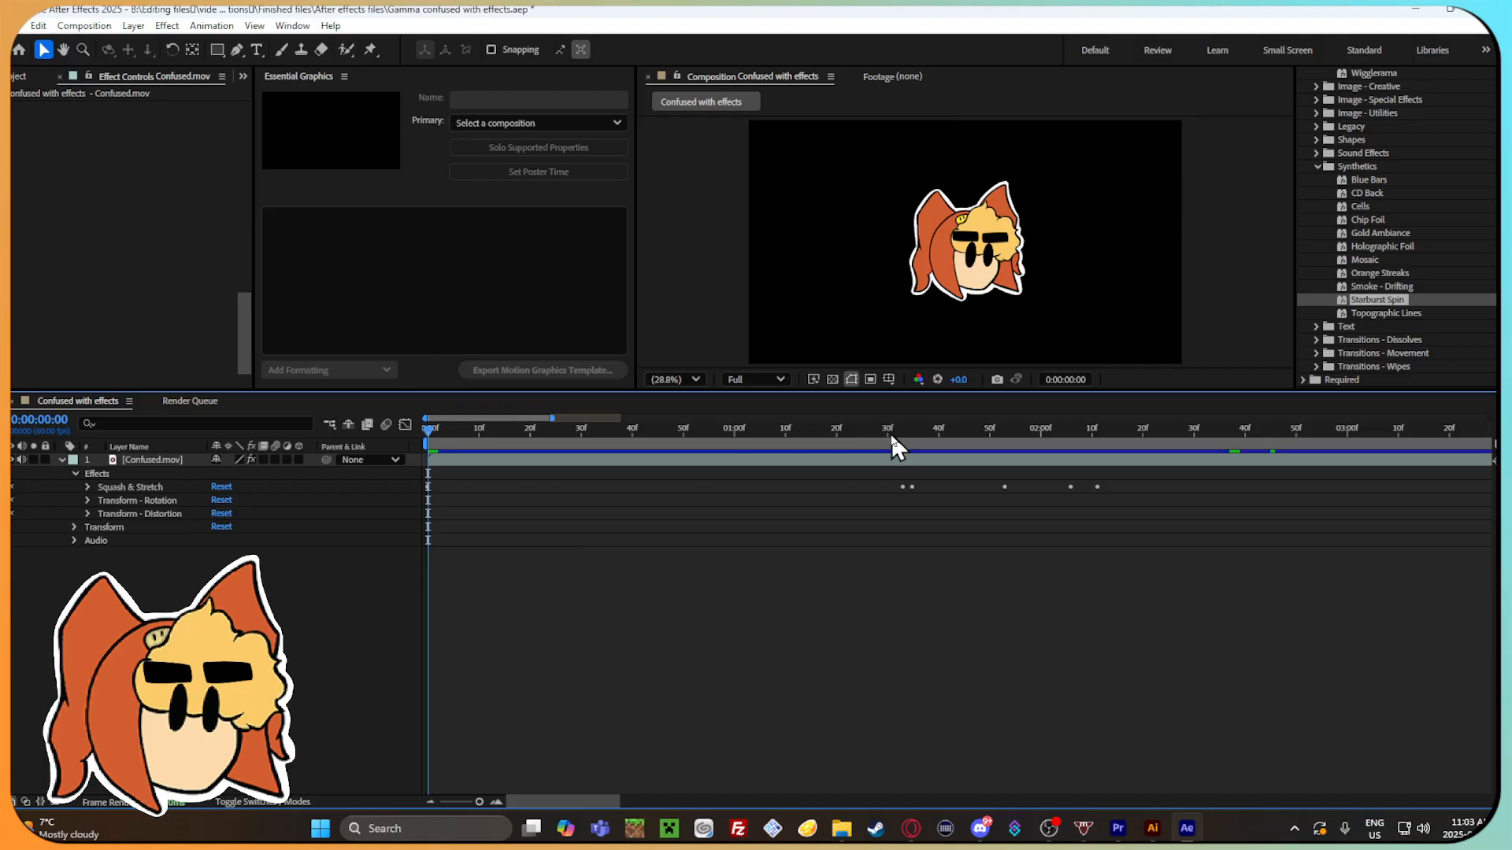
Apply Starburst Spin to Confused.mov again, look through the layer's Transform and Markers commands, and remove the added Radio Waves effect.
drag(1466, 307, 836, 495)
drag(605, 523, 600, 520)
right_click(1033, 229)
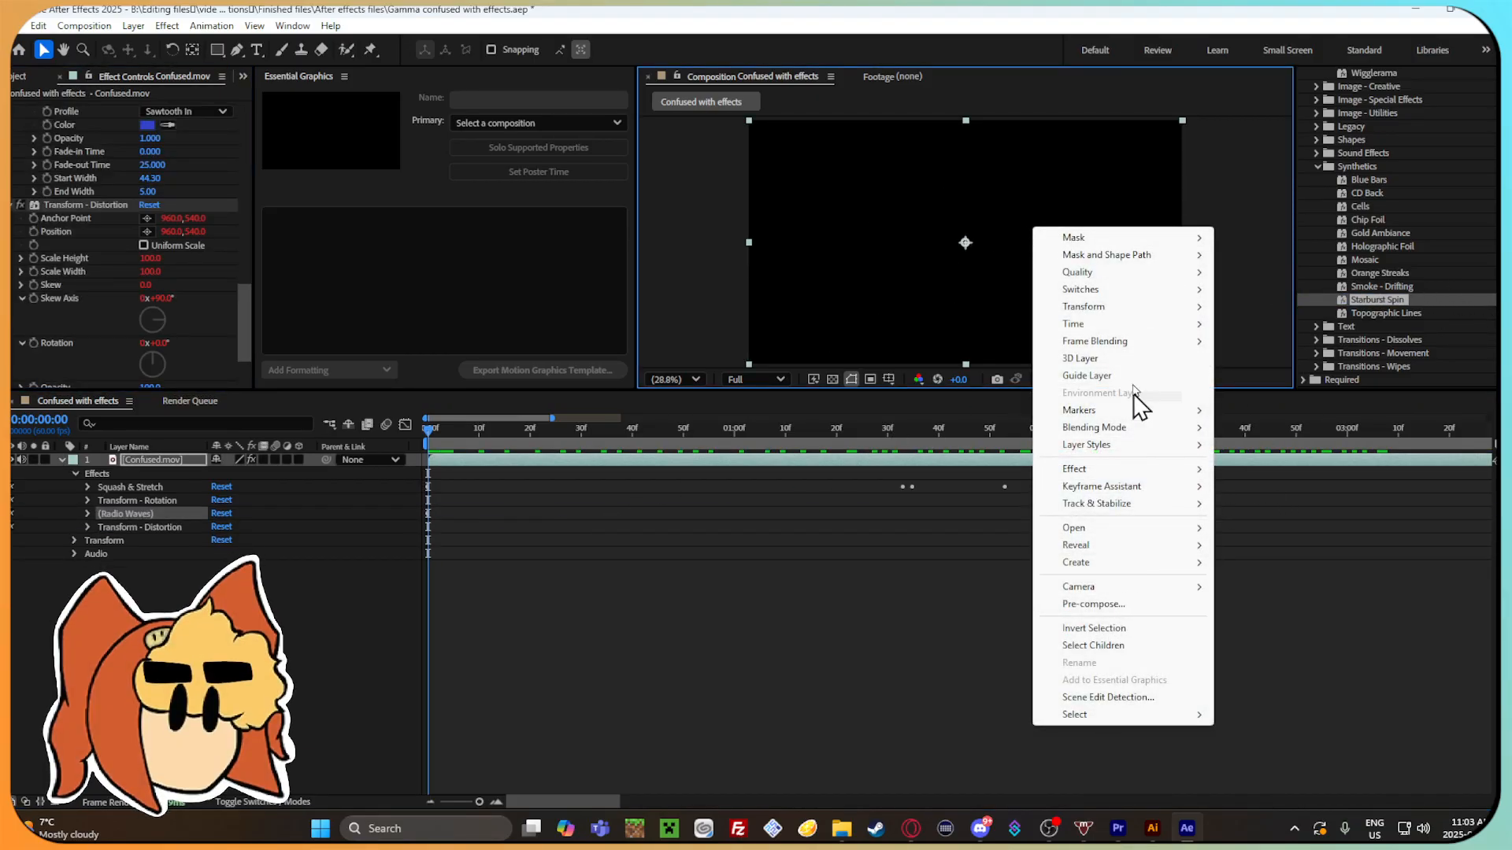
mouse_move(1133, 315)
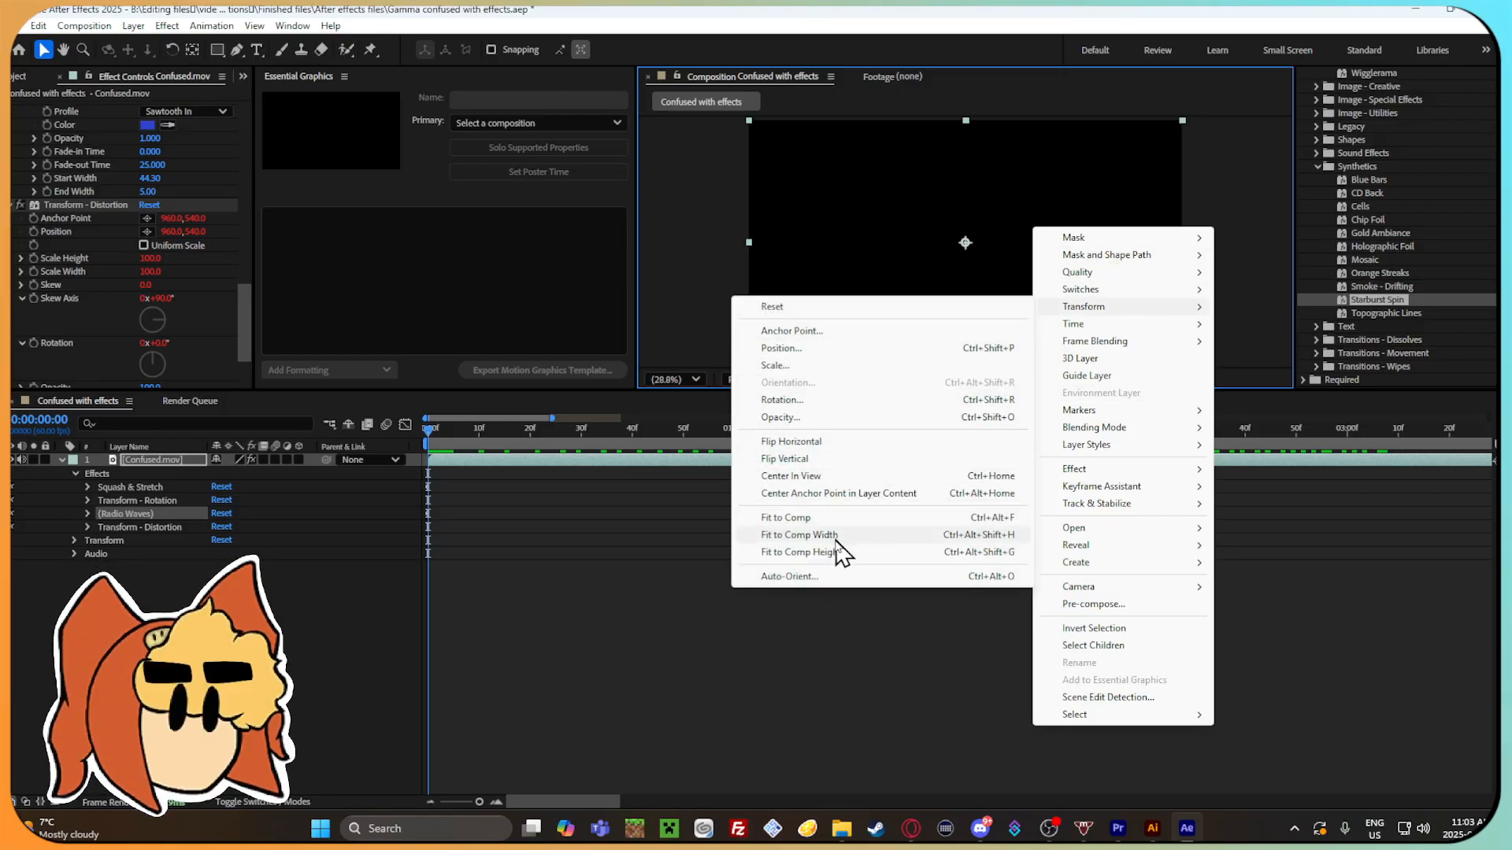
mouse_move(1151, 415)
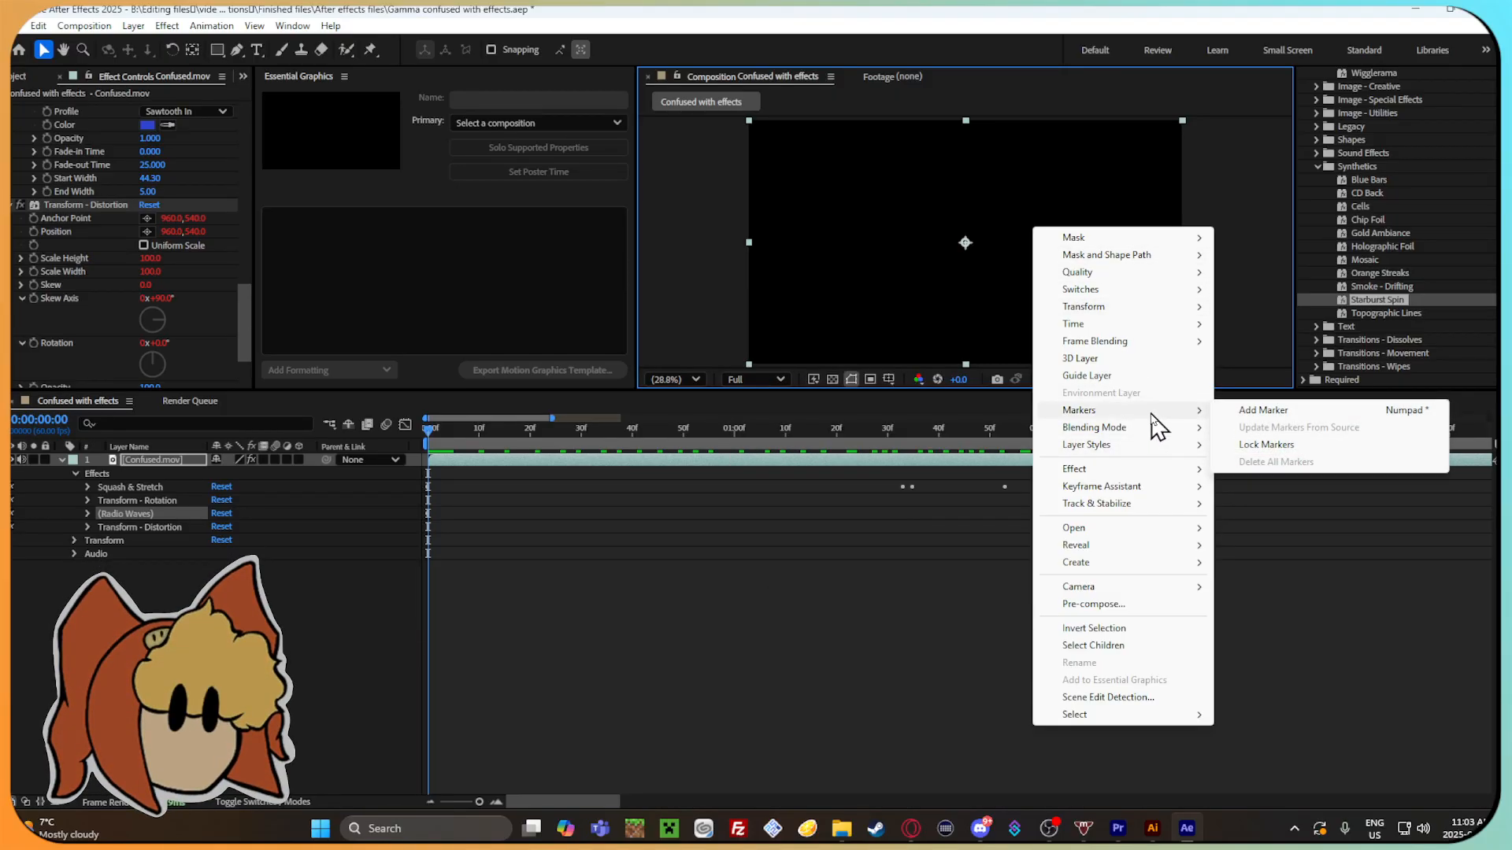
mouse_move(1134, 589)
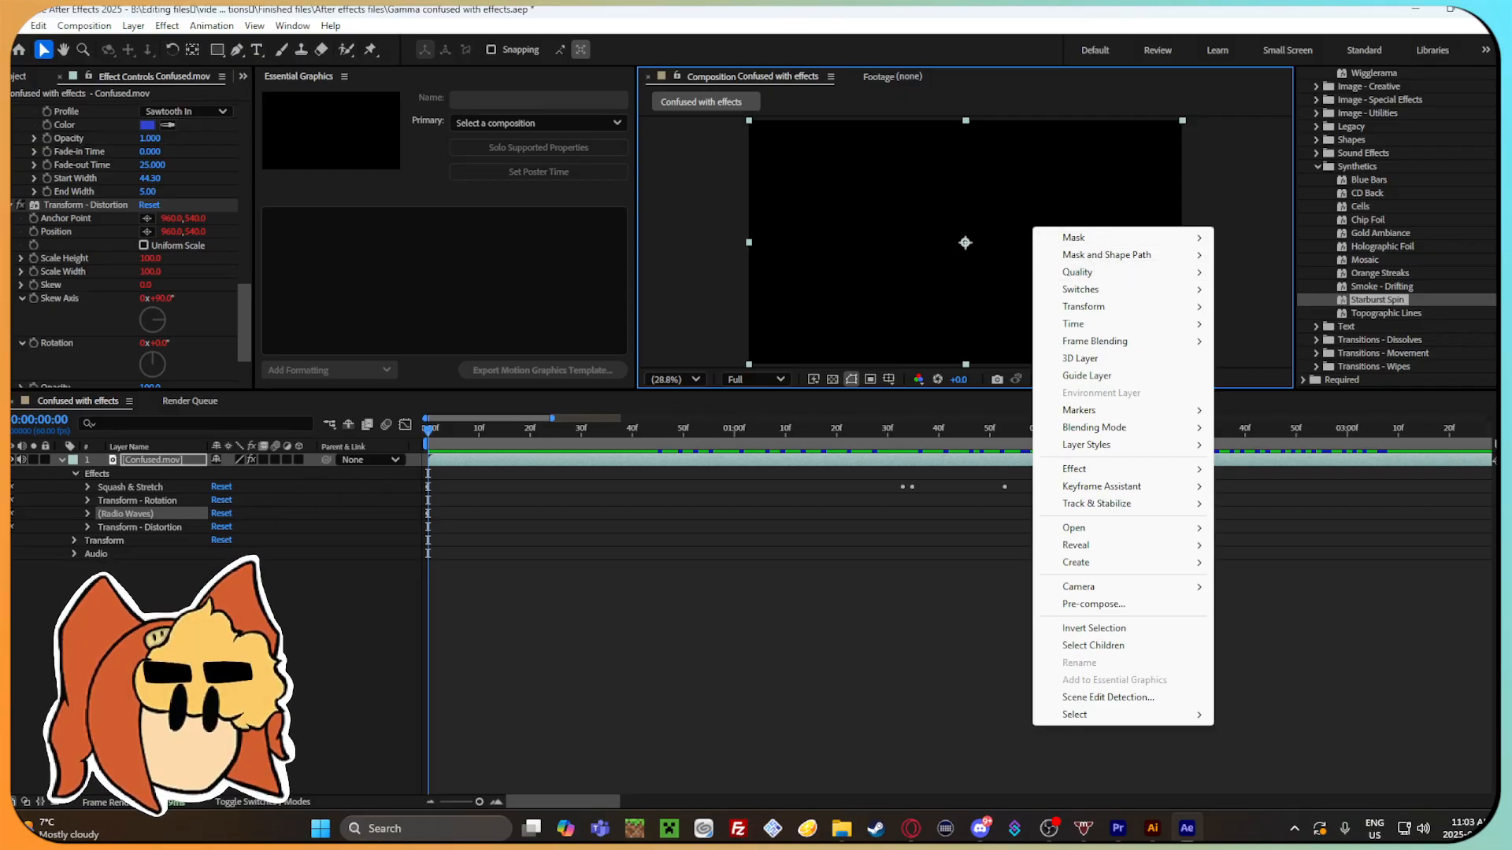
click(154, 604)
drag(145, 518, 137, 567)
key(Delete)
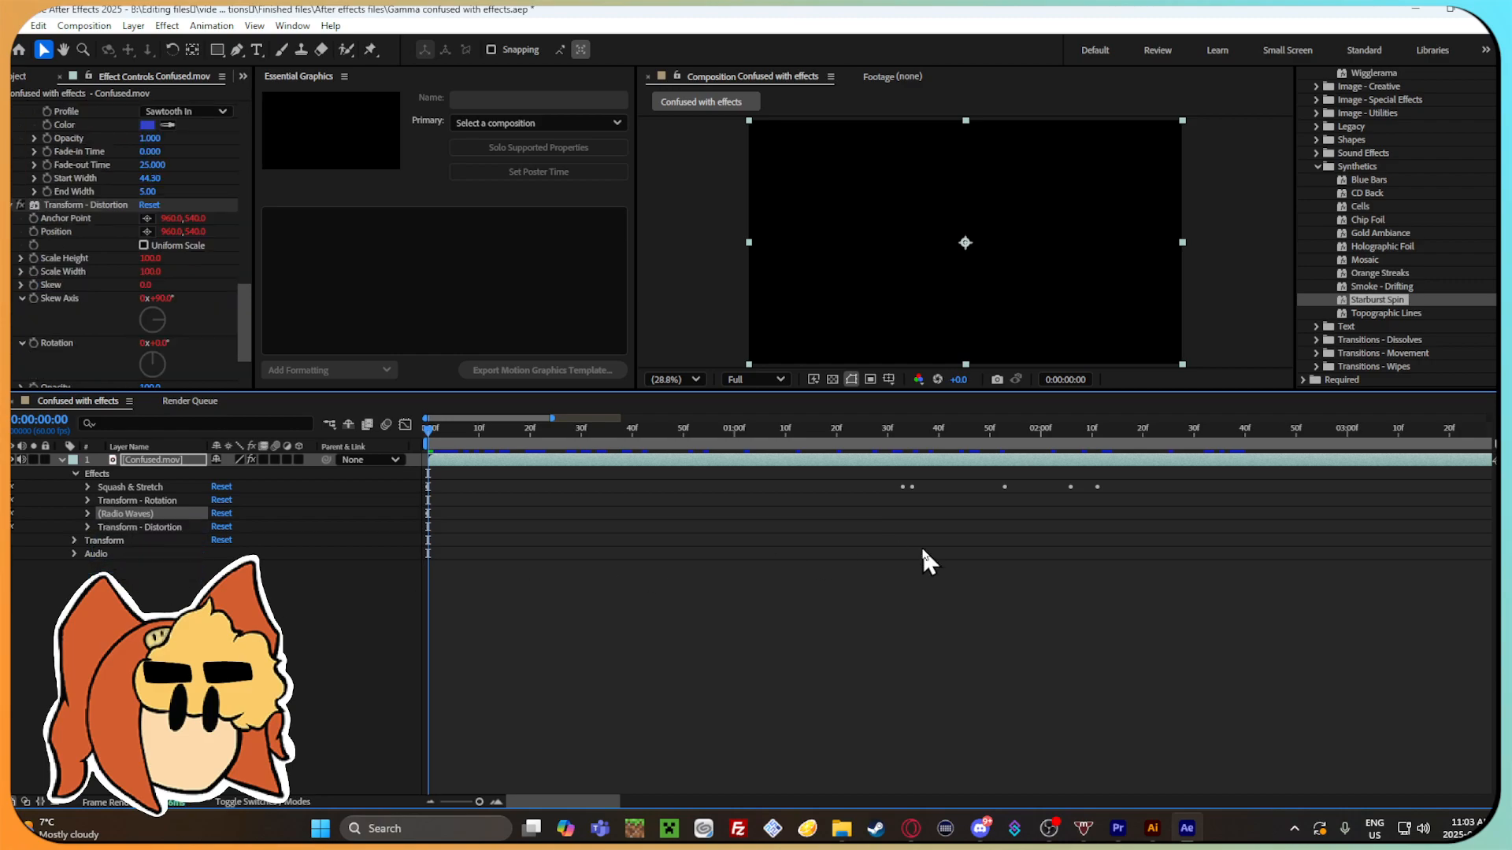
Try Starburst Spin on the Confused.mov layer with the playhead at 0:00:01:42, scrub back to preview it, and undo it.
drag(518, 433, 949, 432)
scroll(1419, 295, down, 3)
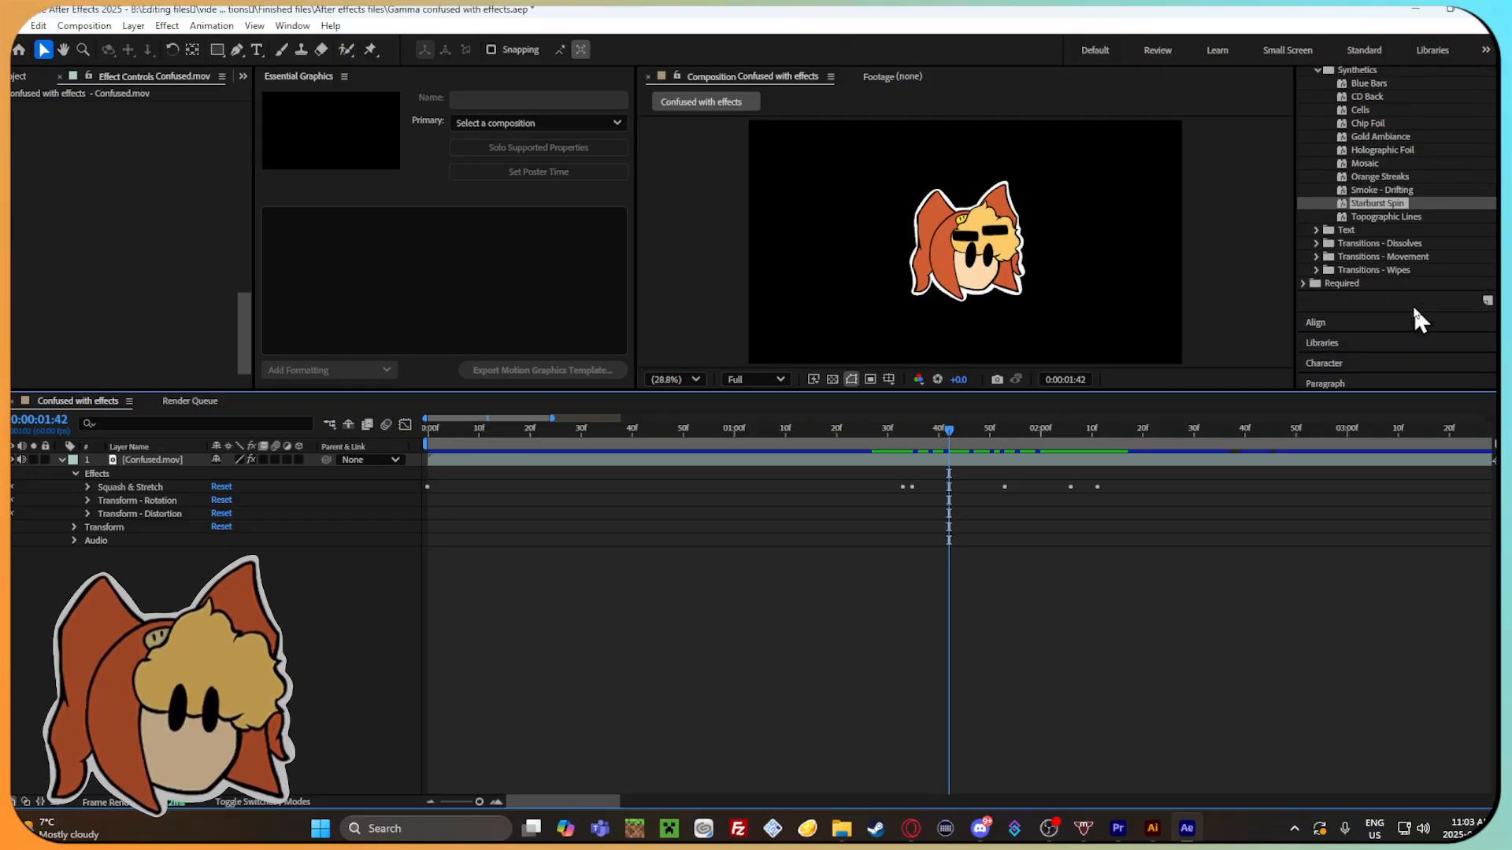
drag(1356, 204, 927, 523)
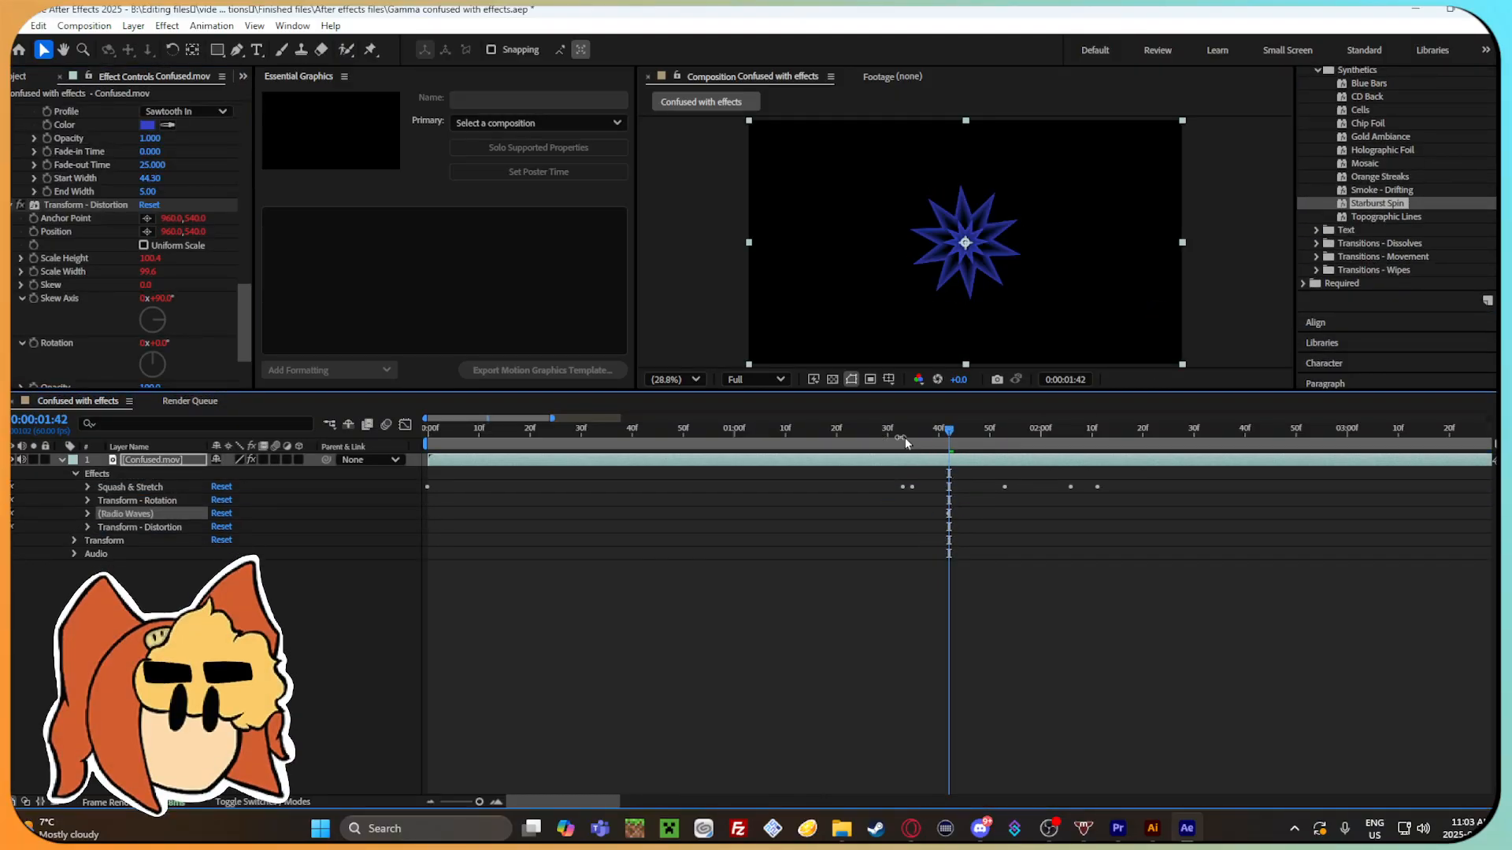
drag(904, 434, 697, 469)
key(ctrl+z)
Try the Topographic Lines preset on the Confused.mov layer, scrub through the result, and undo the preset.
click(1444, 216)
click(1439, 207)
drag(1406, 217, 1430, 217)
drag(824, 534, 791, 512)
drag(951, 433, 502, 435)
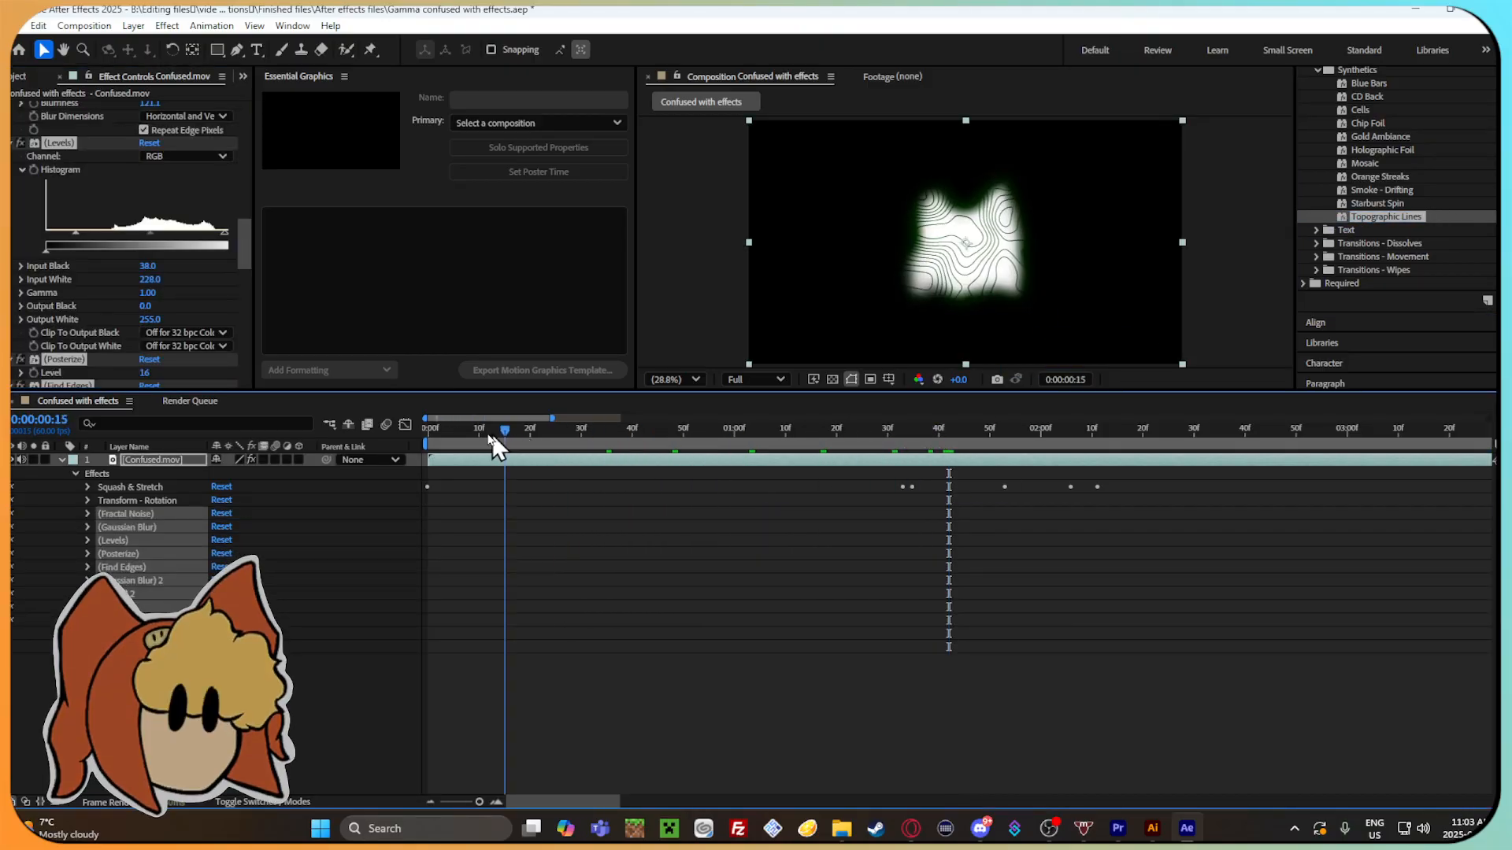
mouse_move(719, 456)
mouse_down()
mouse_move(1203, 453)
mouse_move(1198, 479)
mouse_move(1120, 496)
mouse_move(674, 499)
mouse_move(1106, 445)
mouse_move(1269, 460)
mouse_move(693, 439)
mouse_move(612, 458)
mouse_move(726, 456)
mouse_up()
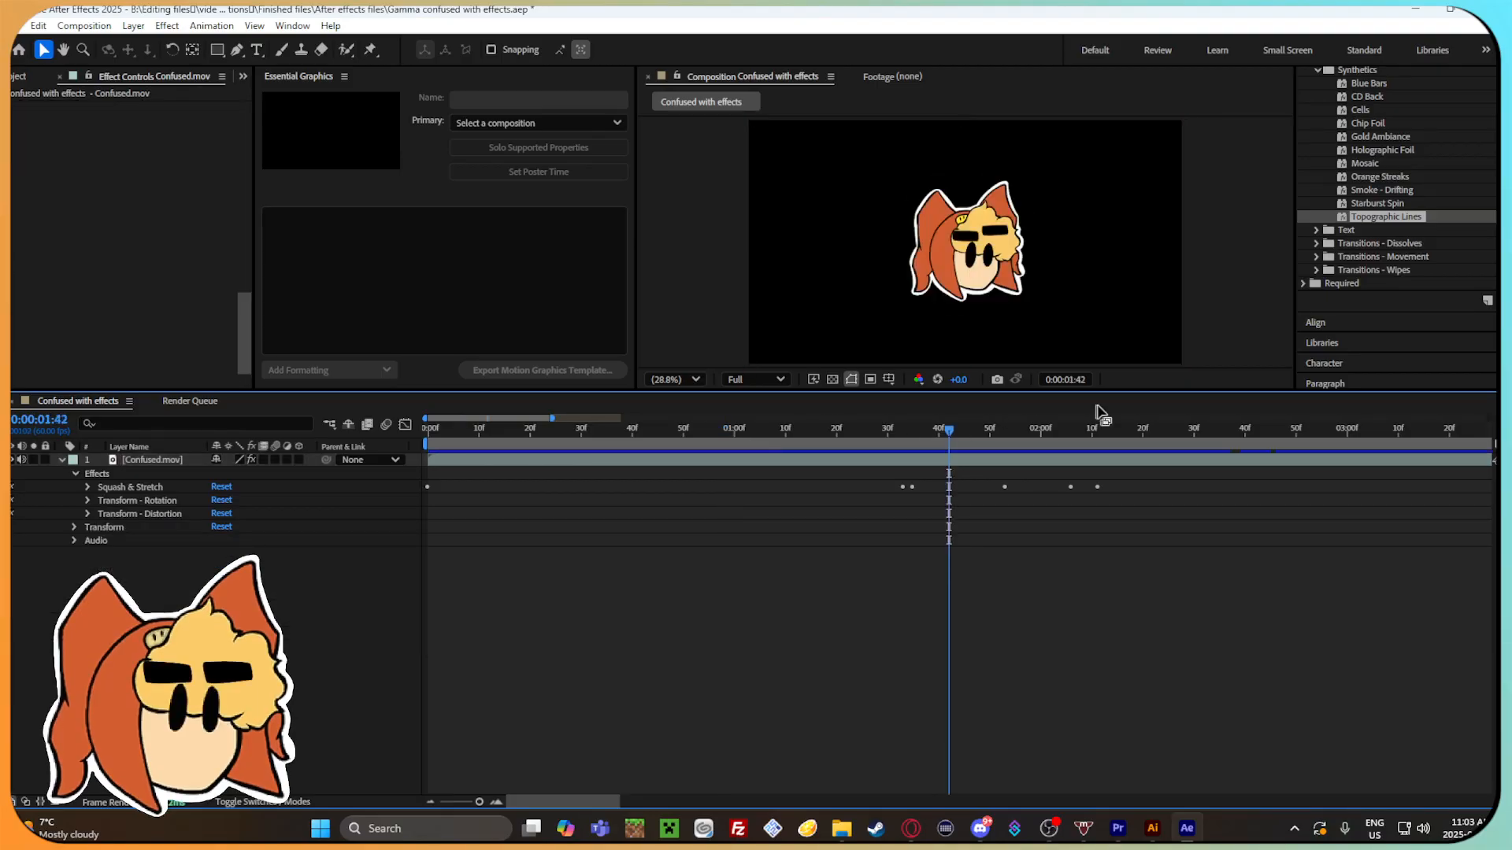
click(433, 434)
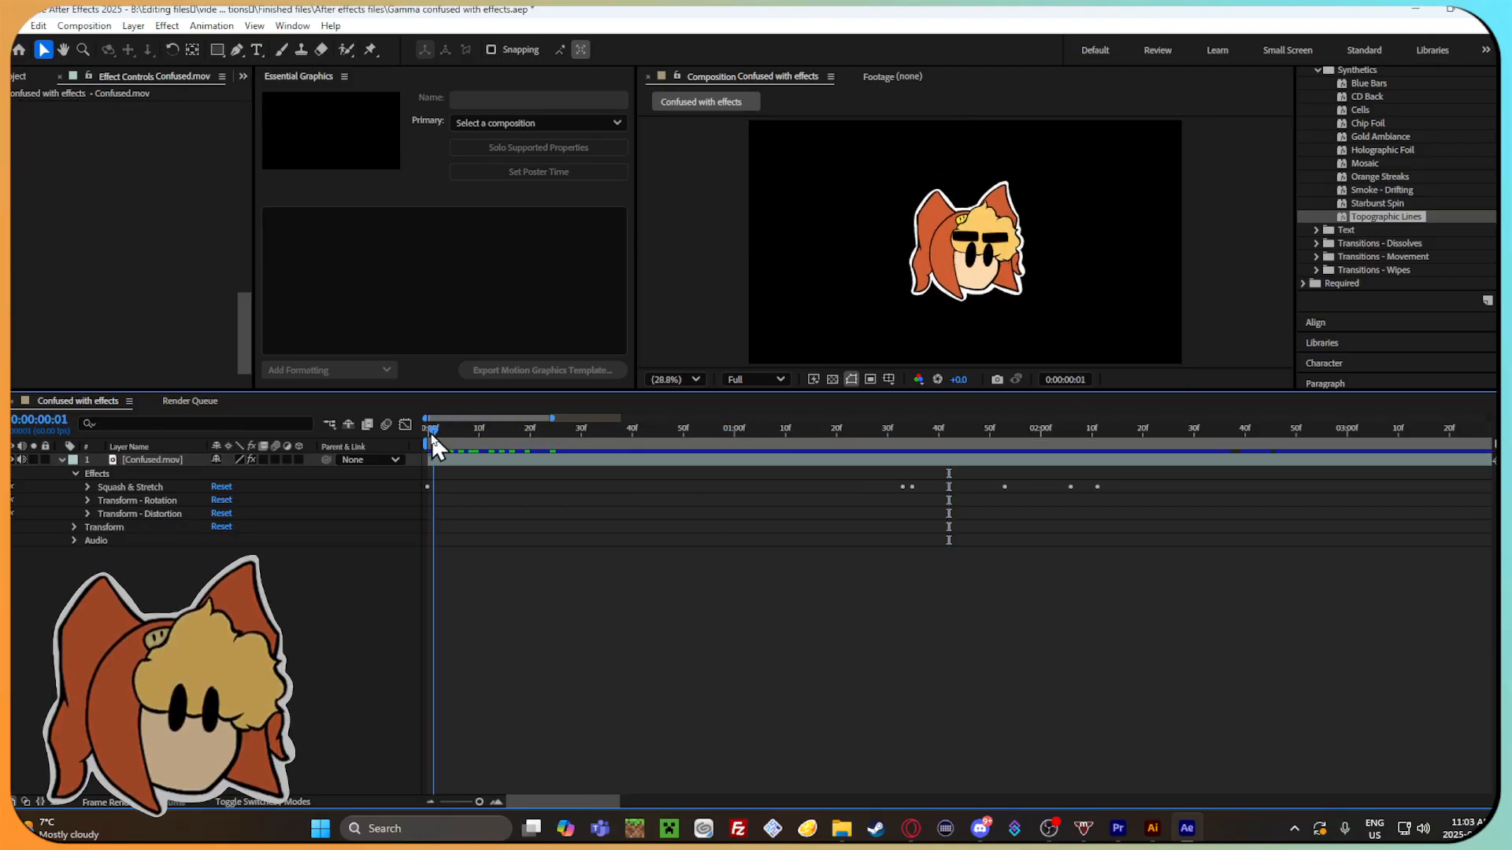
Try the Band Wipe - Build HD transition on the Confused.mov layer at 0:00:01:51, preview it, and undo it.
drag(825, 449, 995, 450)
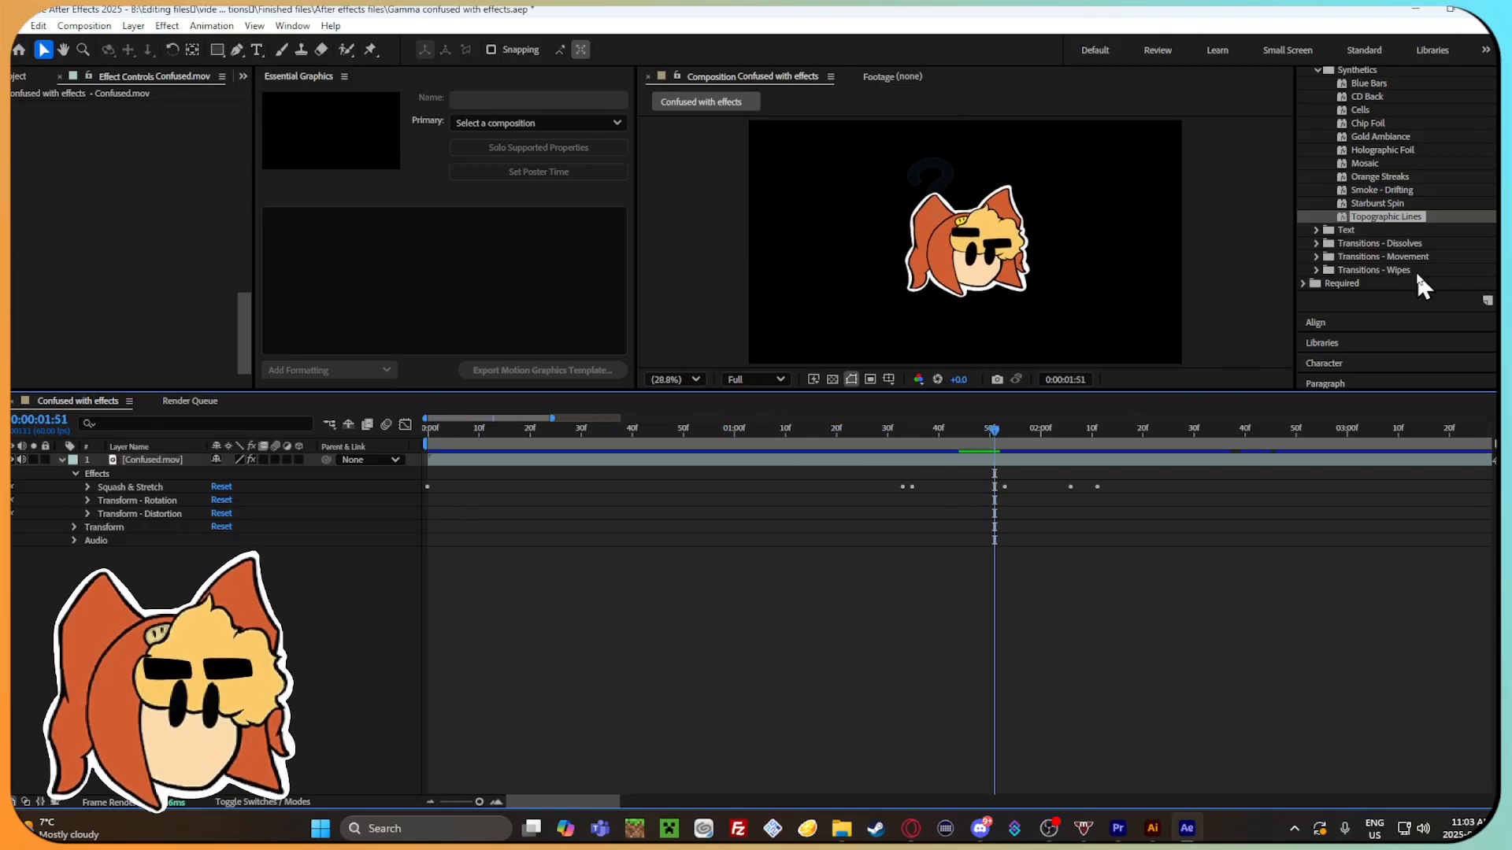
scroll(1414, 271, down, 2)
click(1316, 223)
scroll(1424, 269, down, 2)
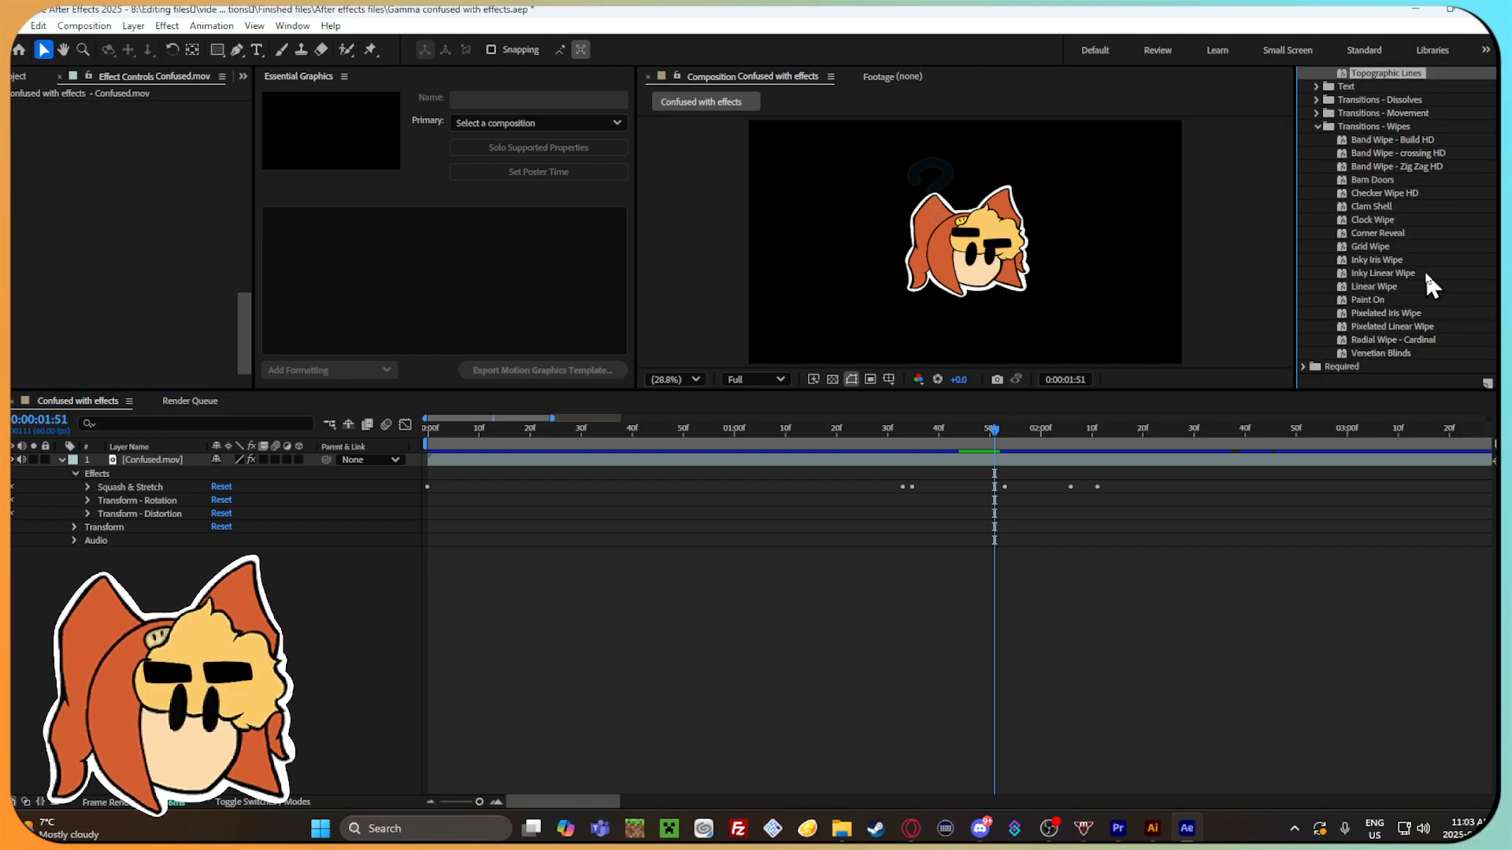
drag(1409, 139, 567, 516)
drag(997, 433, 569, 462)
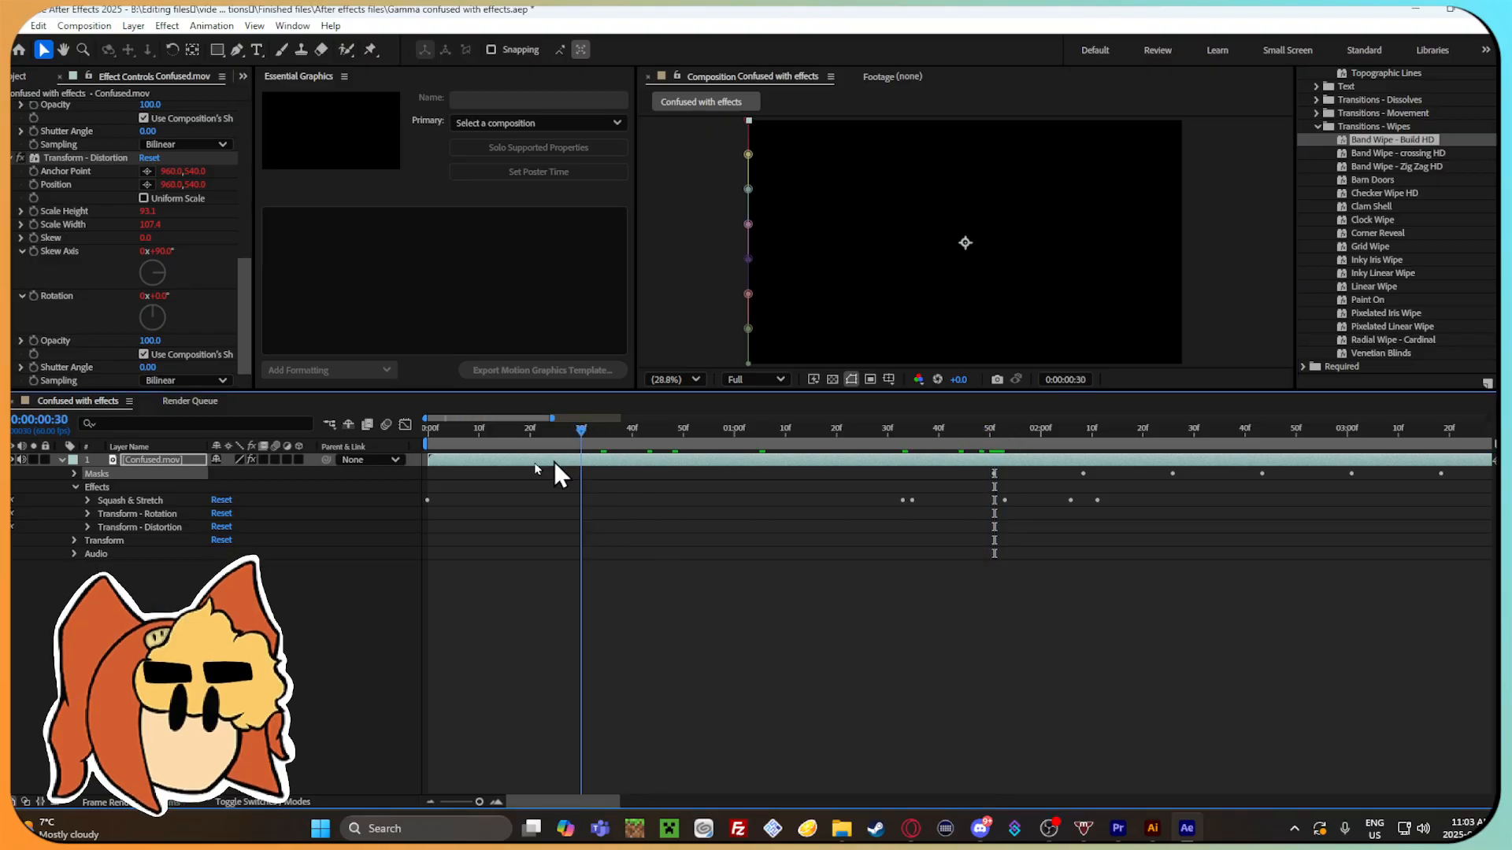
key(space)
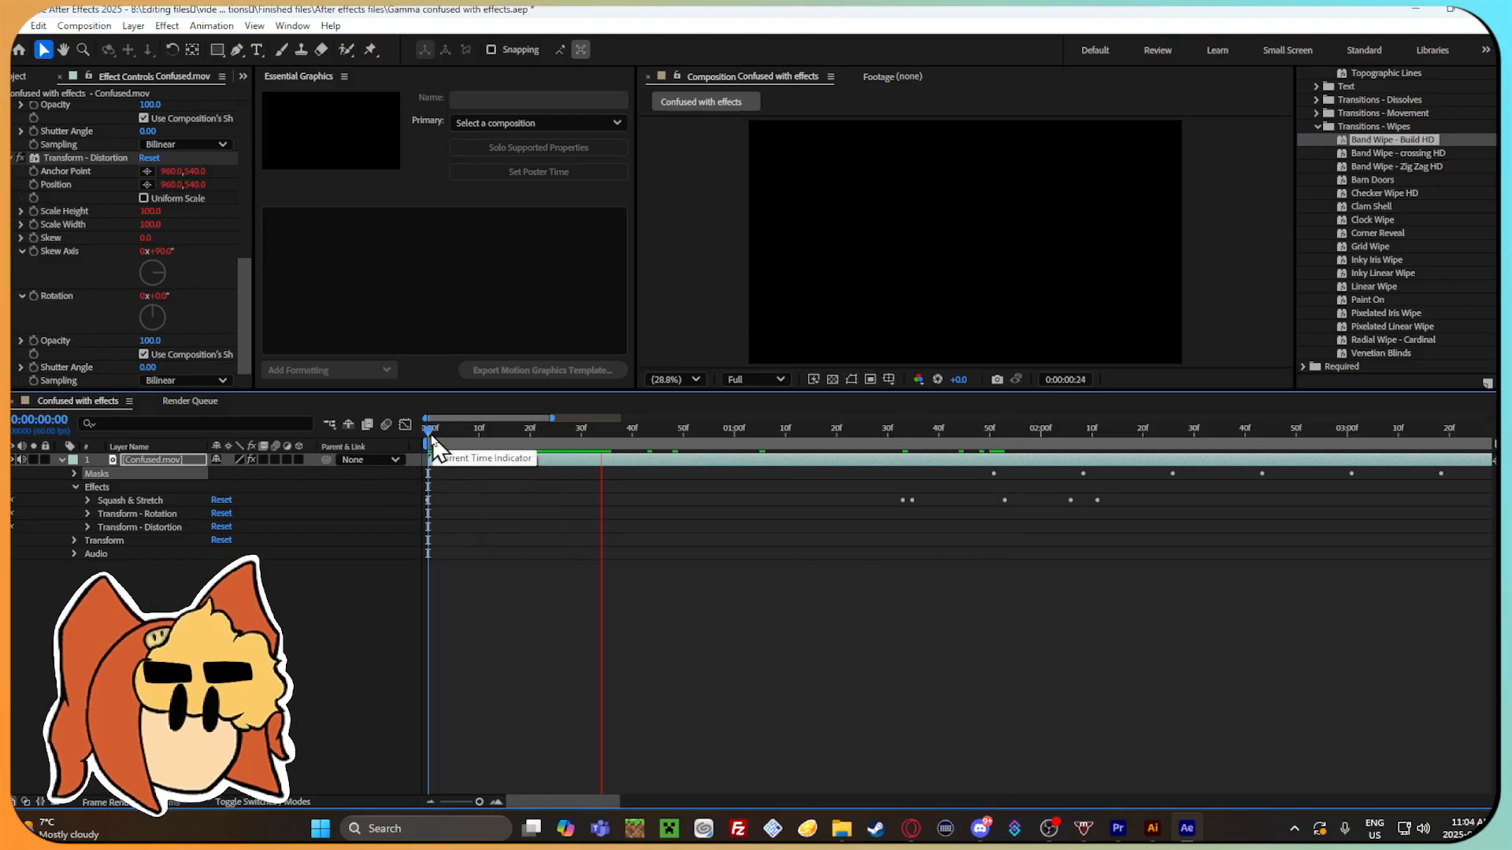
drag(435, 435, 1173, 445)
key(ctrl+z)
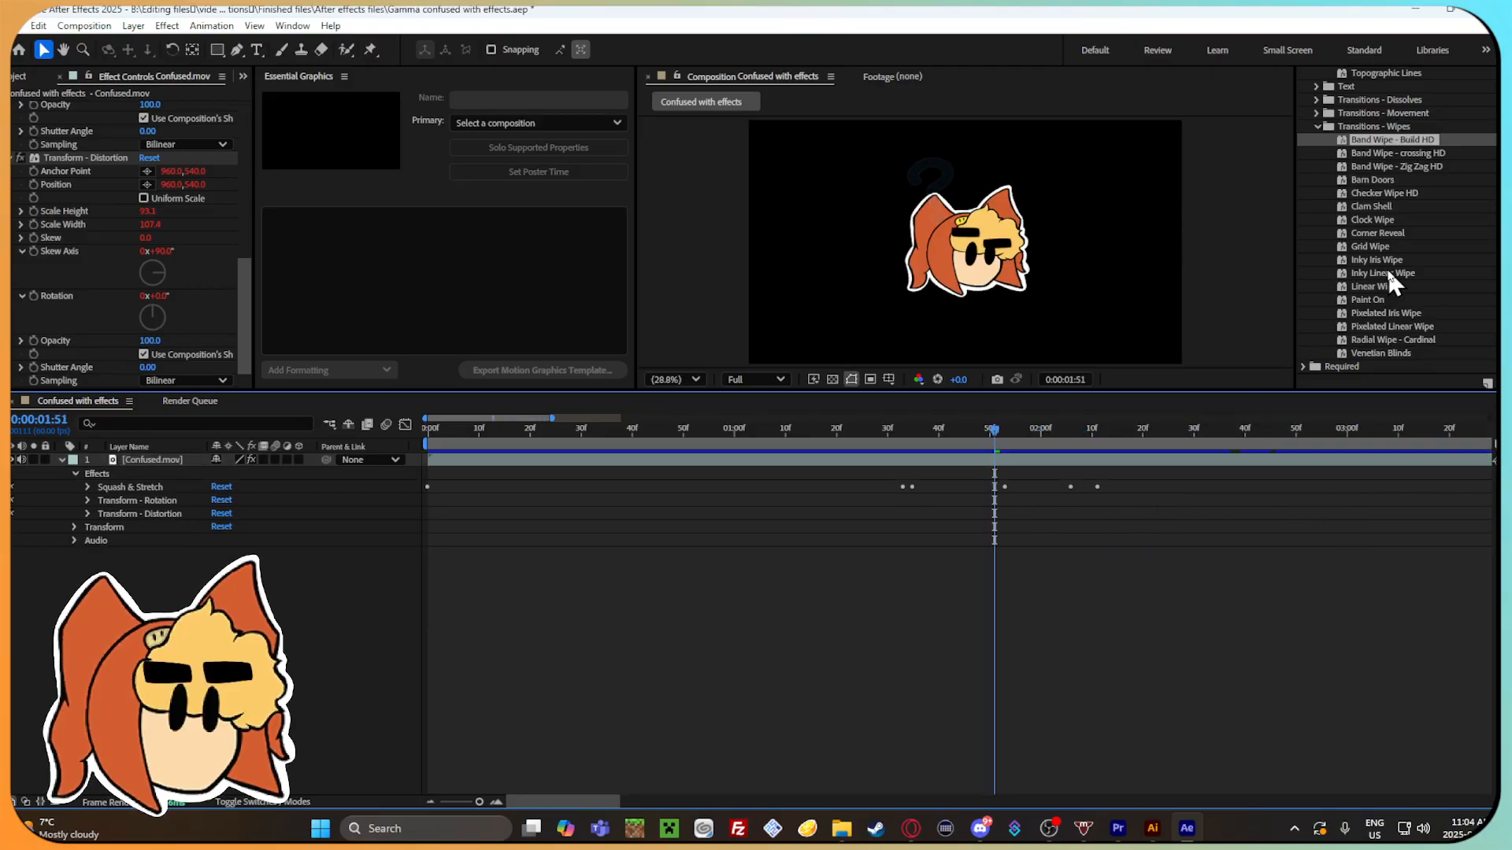
Look through the remaining wipe transitions and the Legacy presets for another preset to try.
scroll(1398, 213, down, 3)
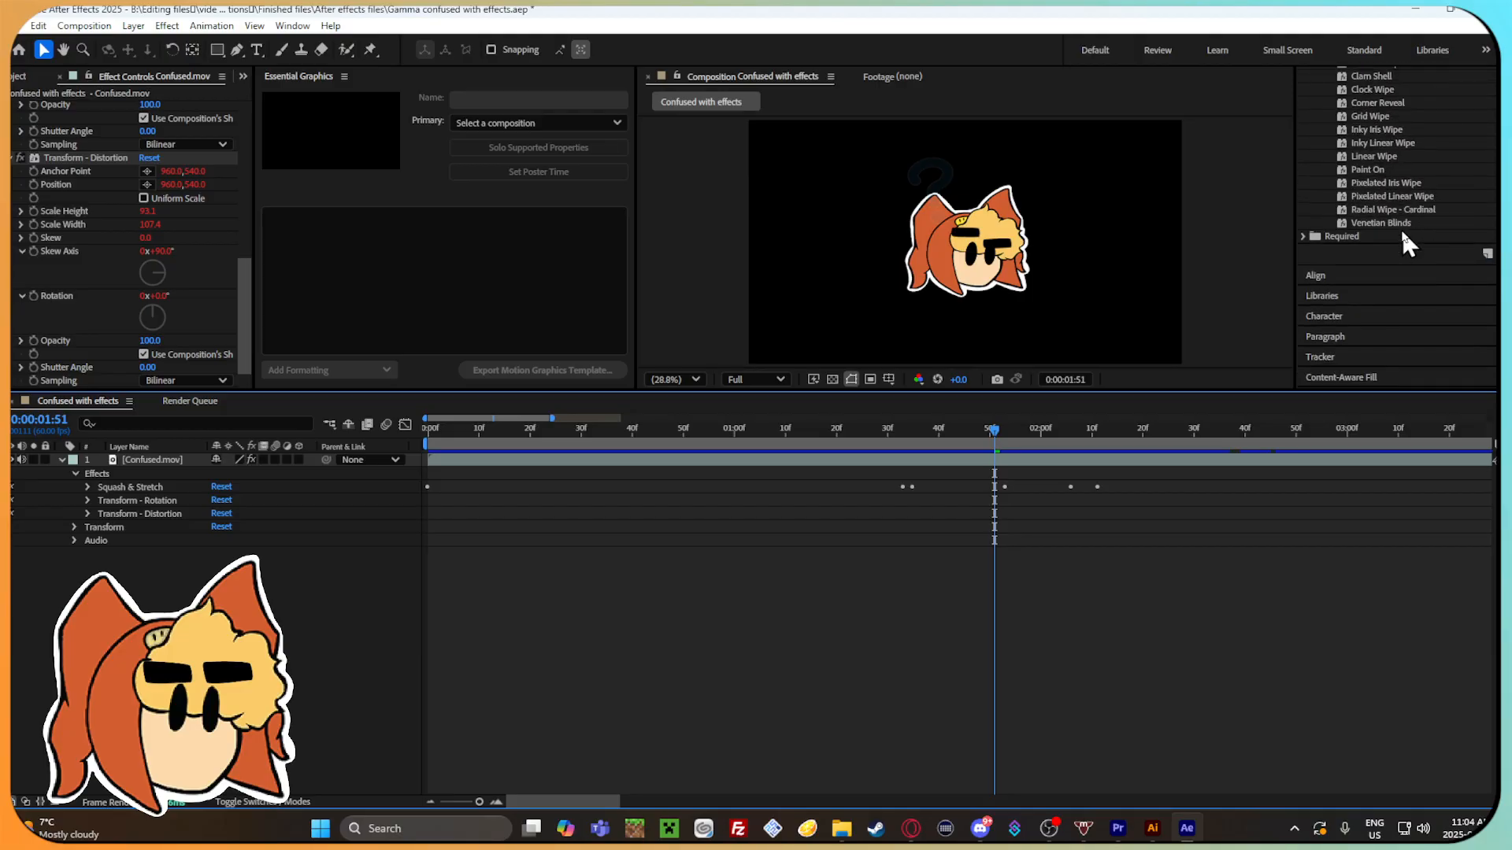
scroll(1370, 246, up, 8)
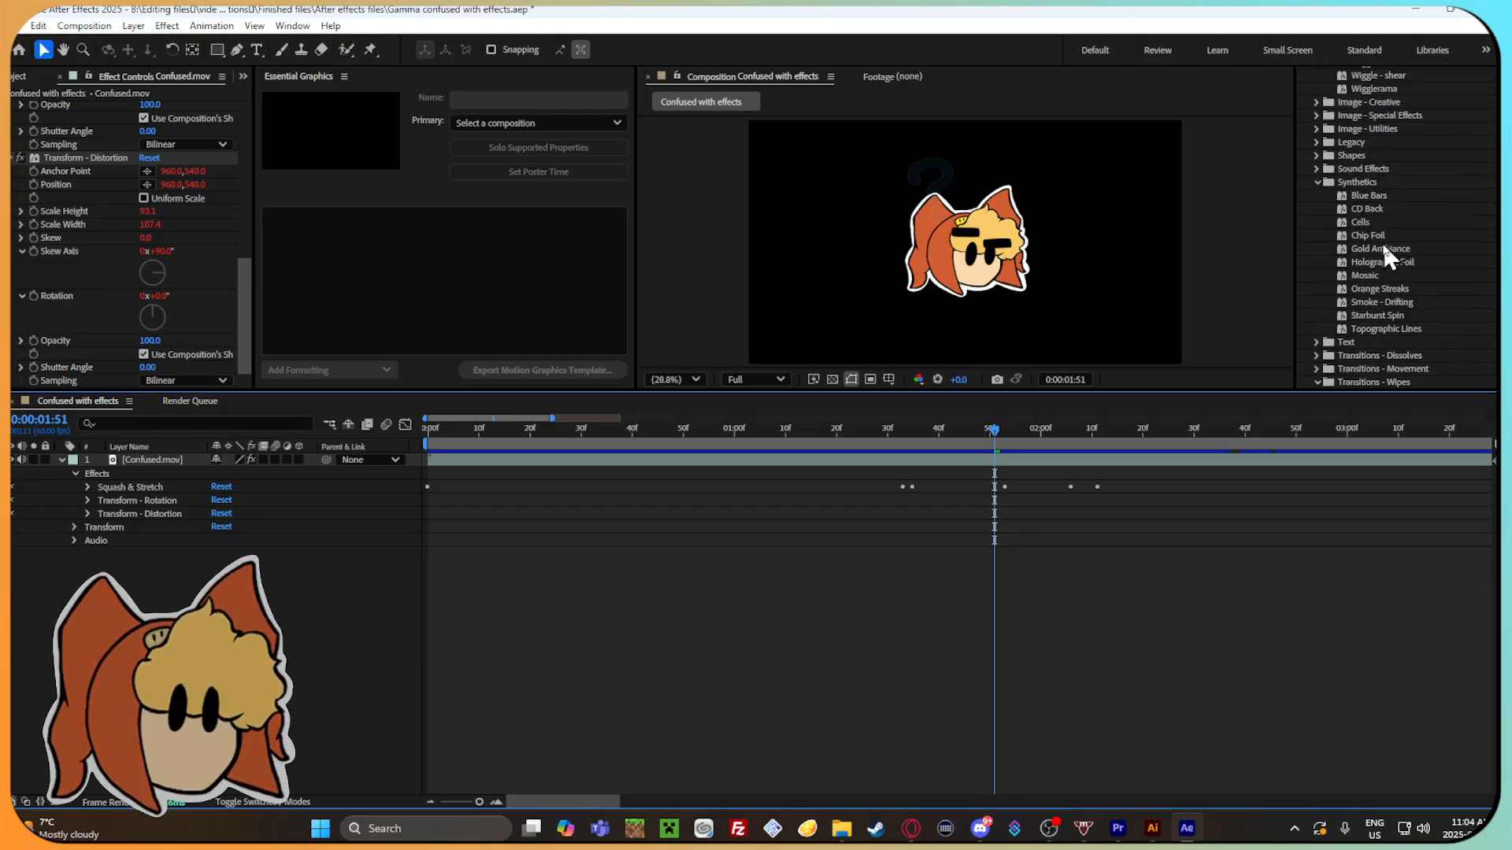
click(1316, 239)
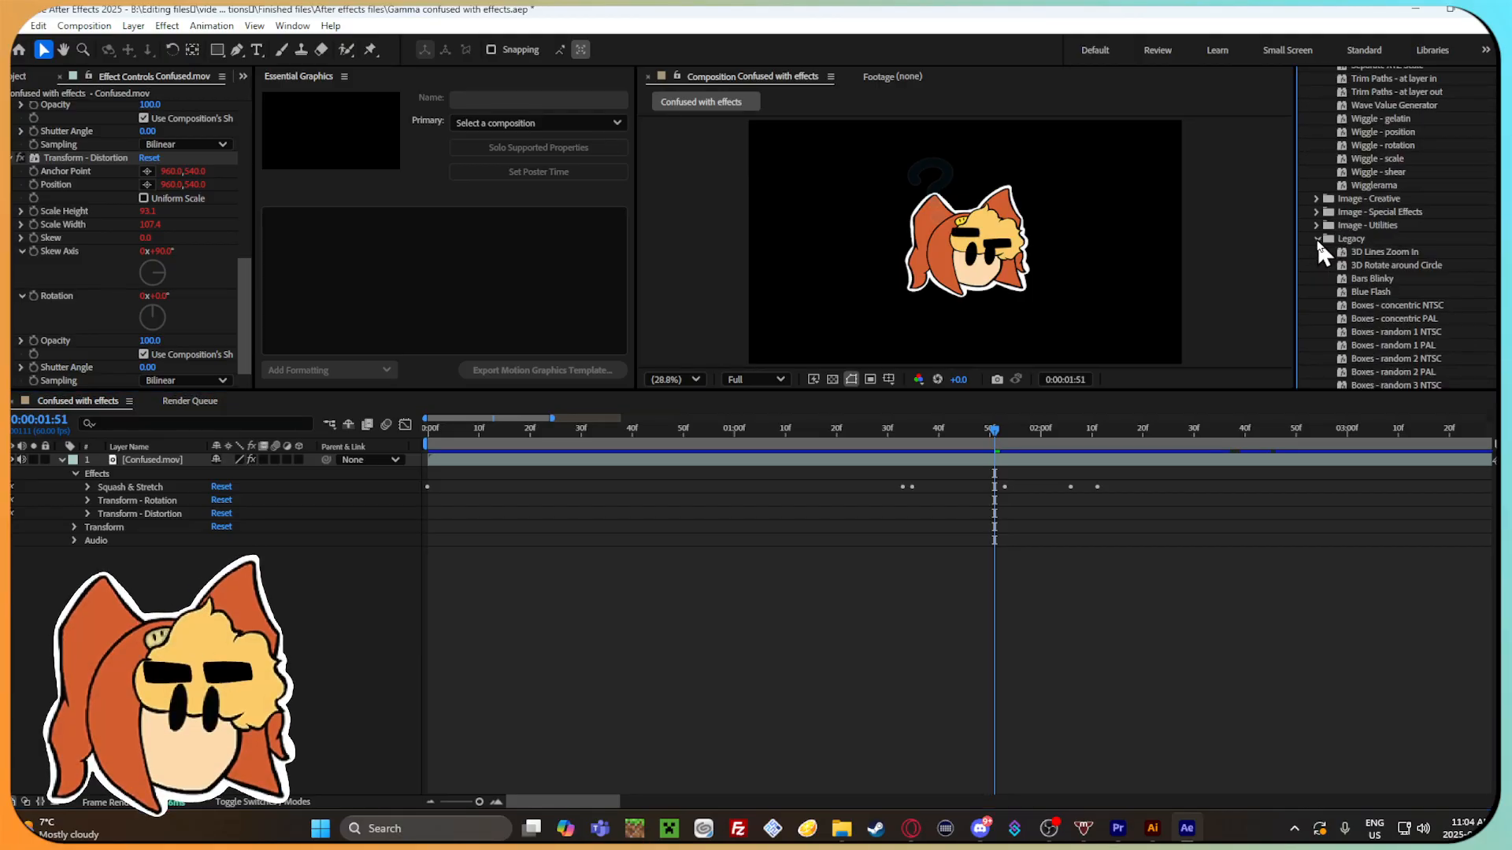
scroll(1326, 239, down, 2)
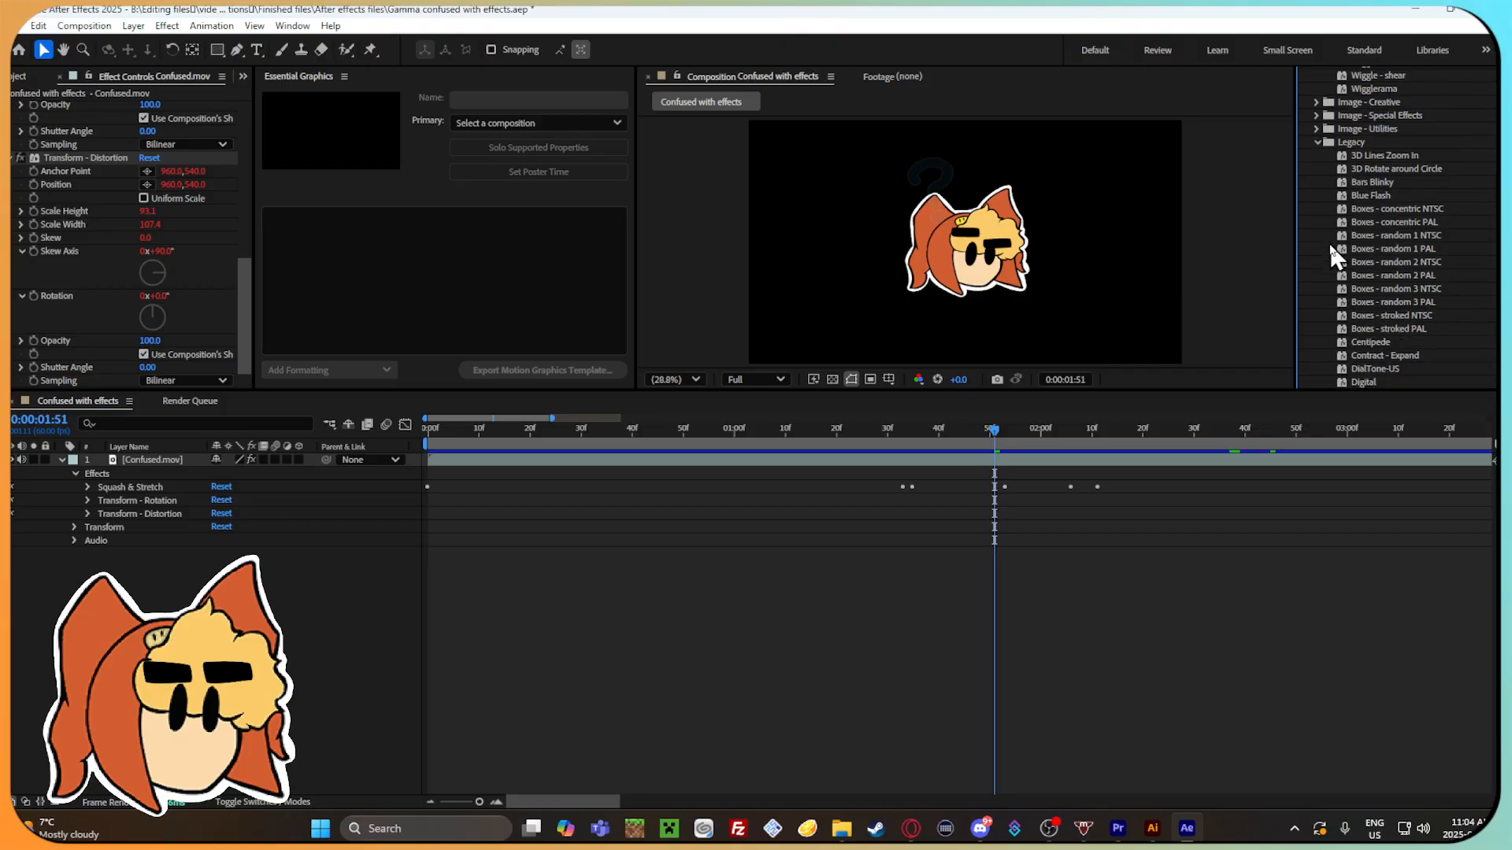
scroll(1393, 249, up, 10)
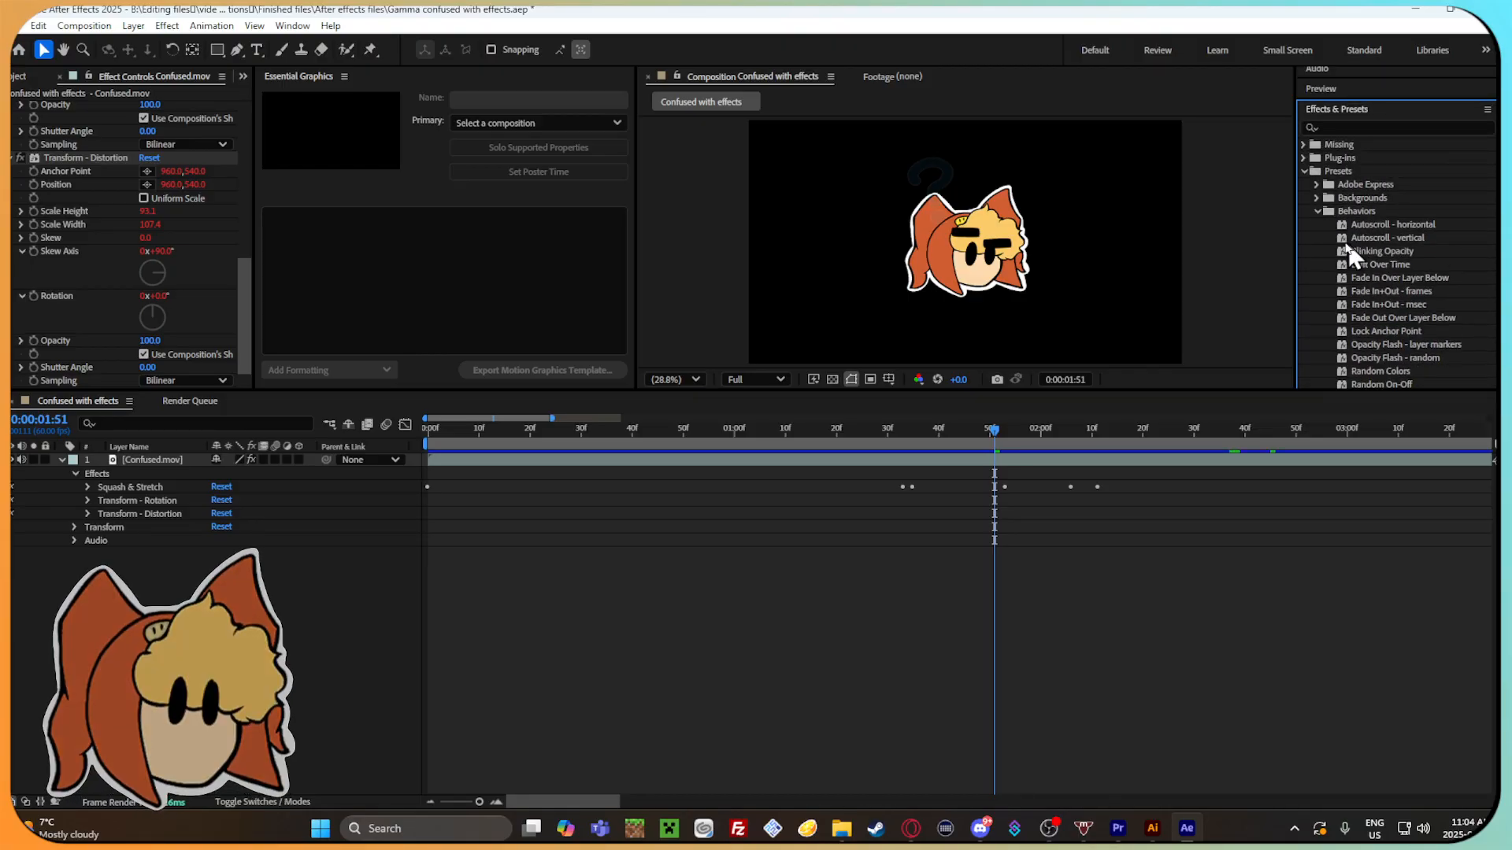
Collapse Behaviors, expand Backgrounds, try the Anime Radial preset on the Confused.mov layer, scrub through it, and undo it.
click(1317, 210)
click(1315, 197)
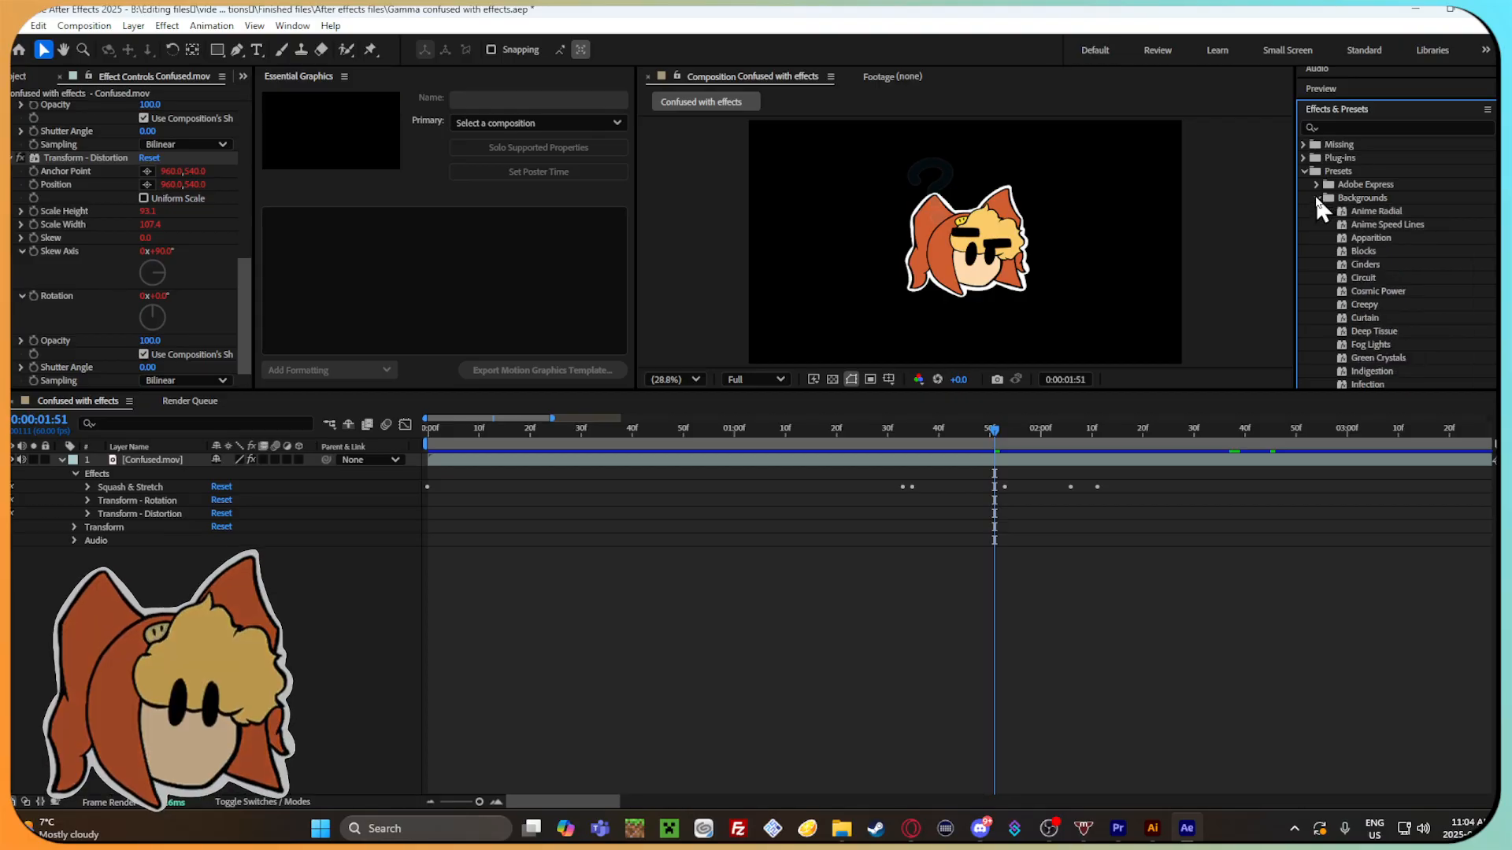
drag(1386, 211, 854, 499)
drag(1009, 433, 667, 449)
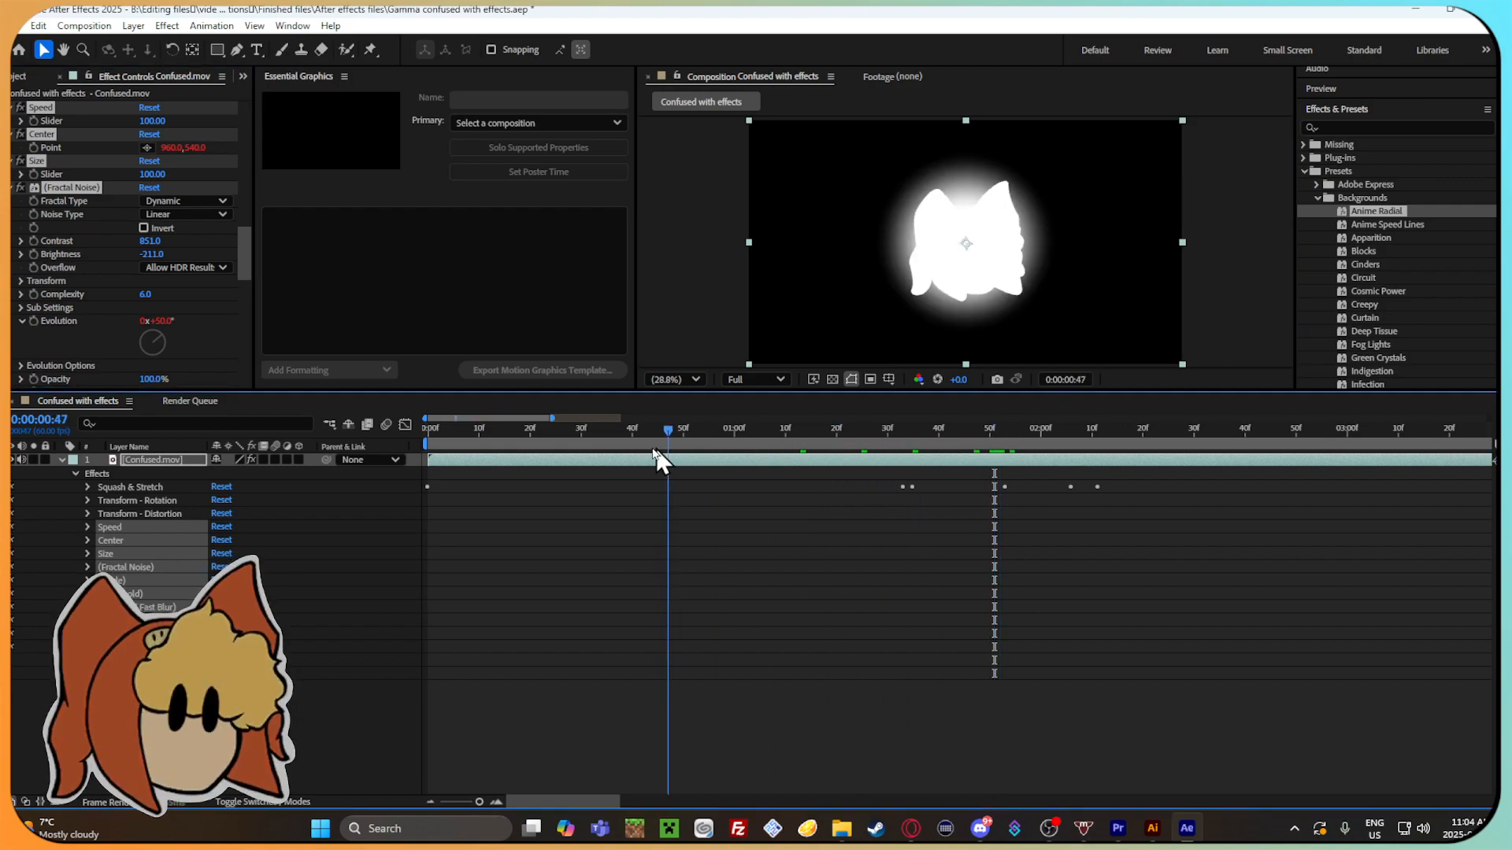
drag(951, 470, 408, 517)
key(ctrl+z)
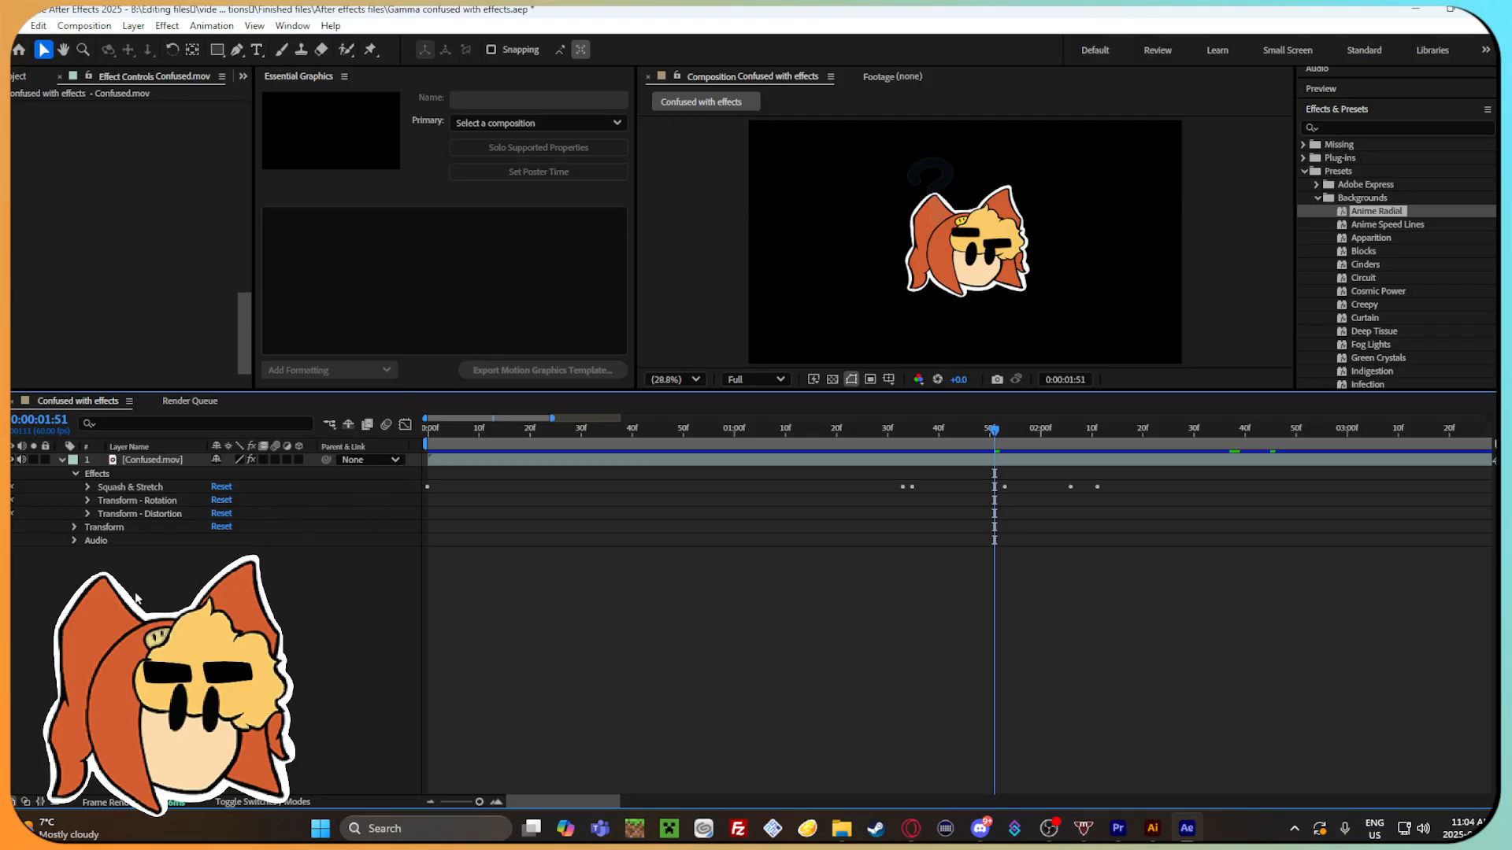
Collapse the Confused.mov layer's properties and open a new viewer for the Confused with effects composition.
click(61, 460)
right_click(136, 549)
mouse_move(169, 564)
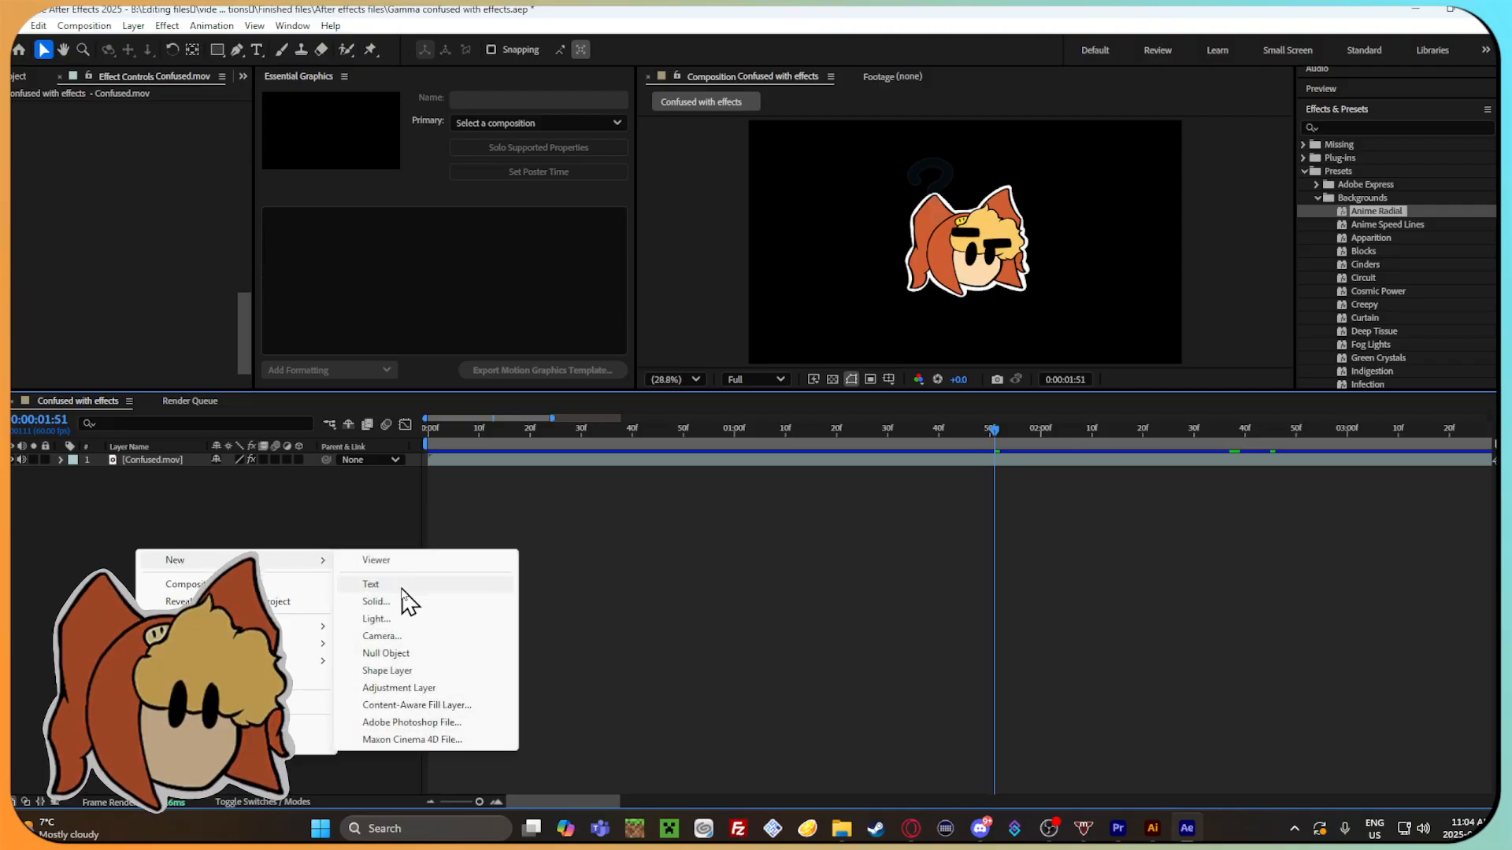
click(376, 560)
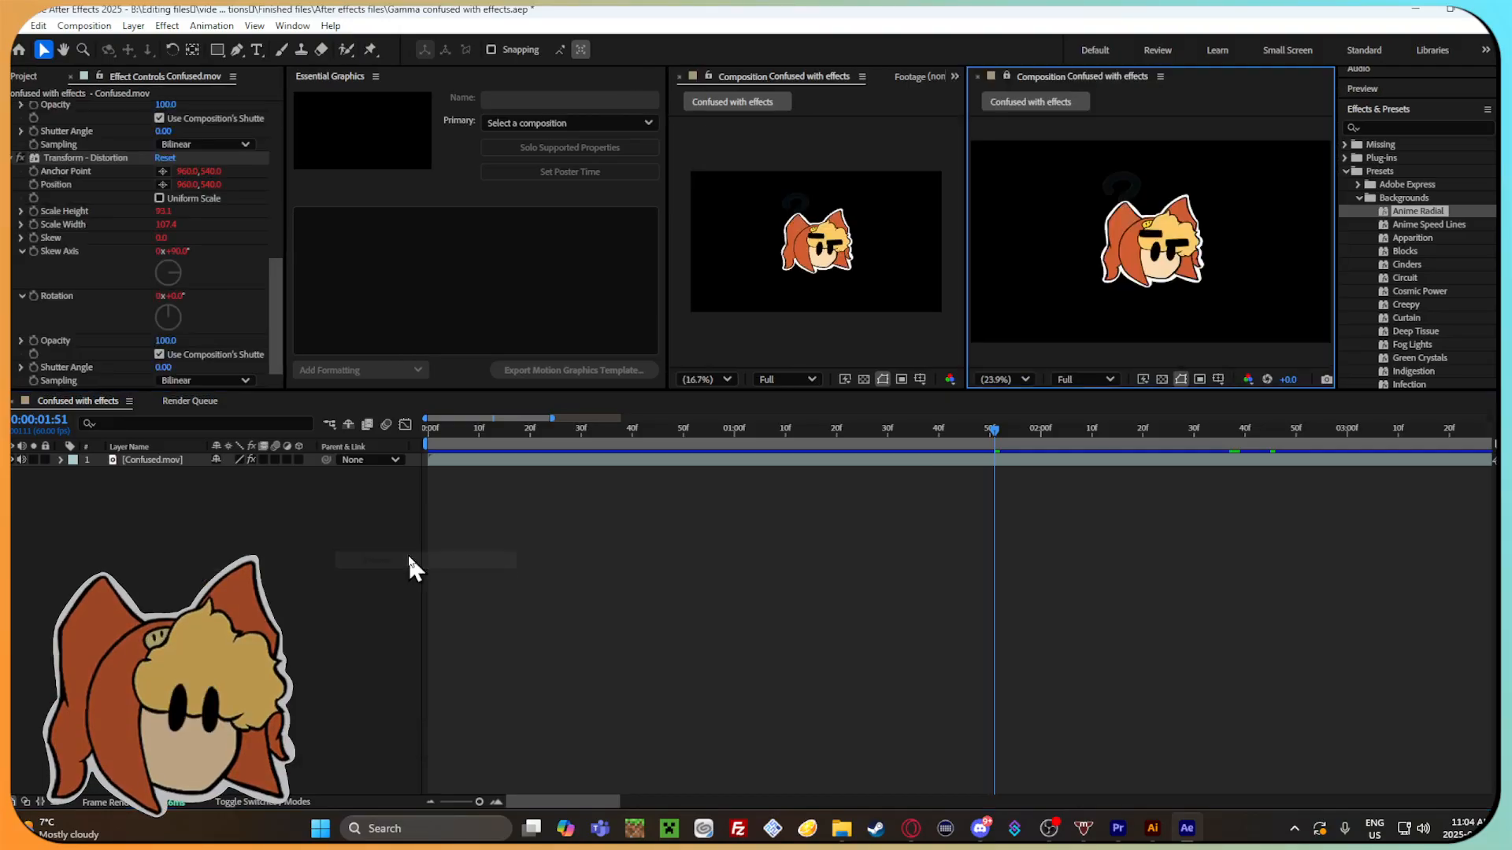
Close the extra viewer of the Confused with effects composition.
click(1005, 143)
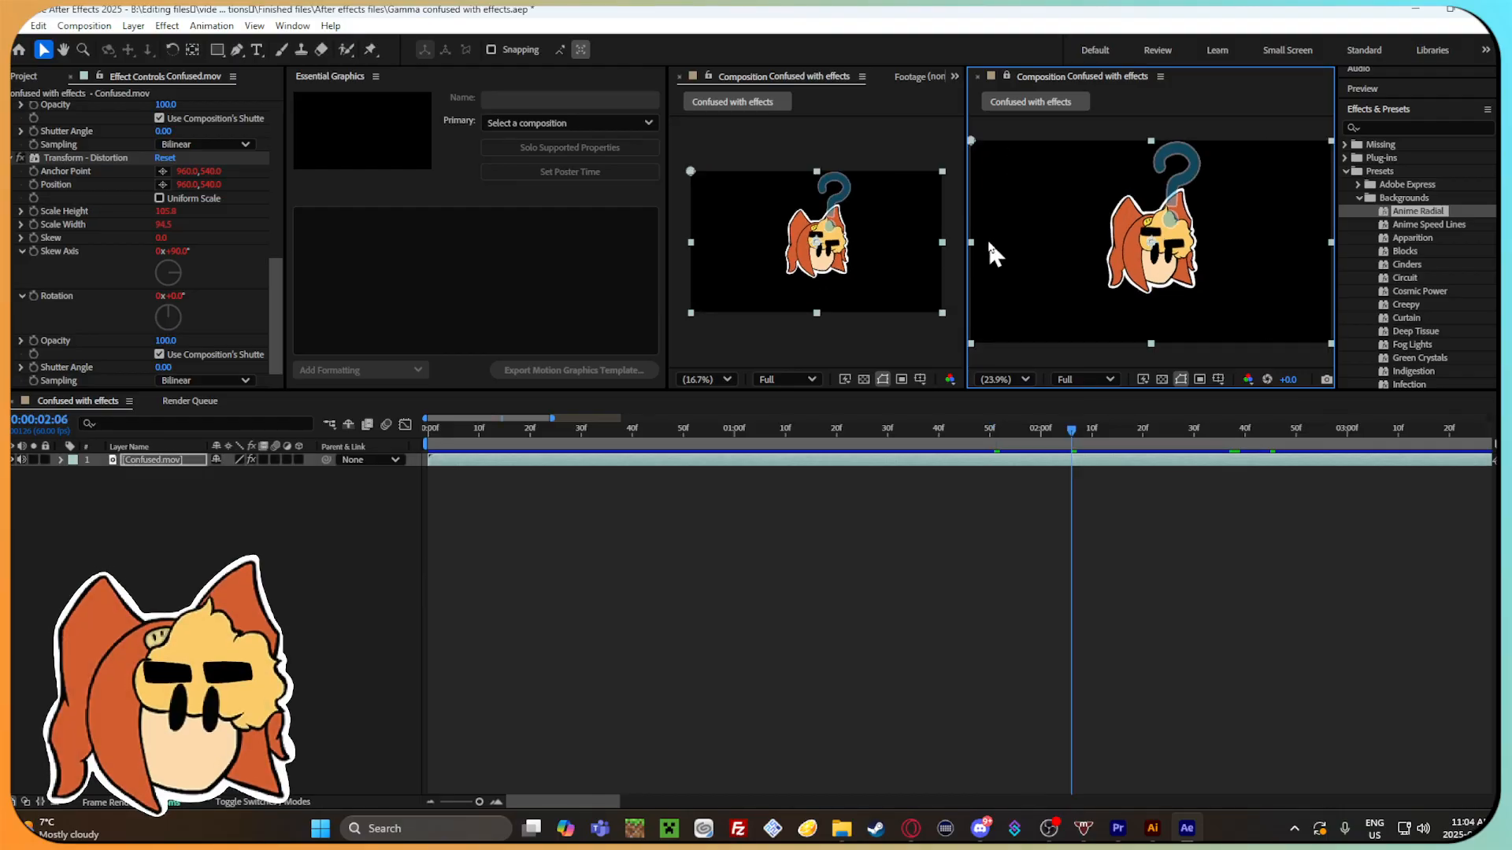
click(1158, 78)
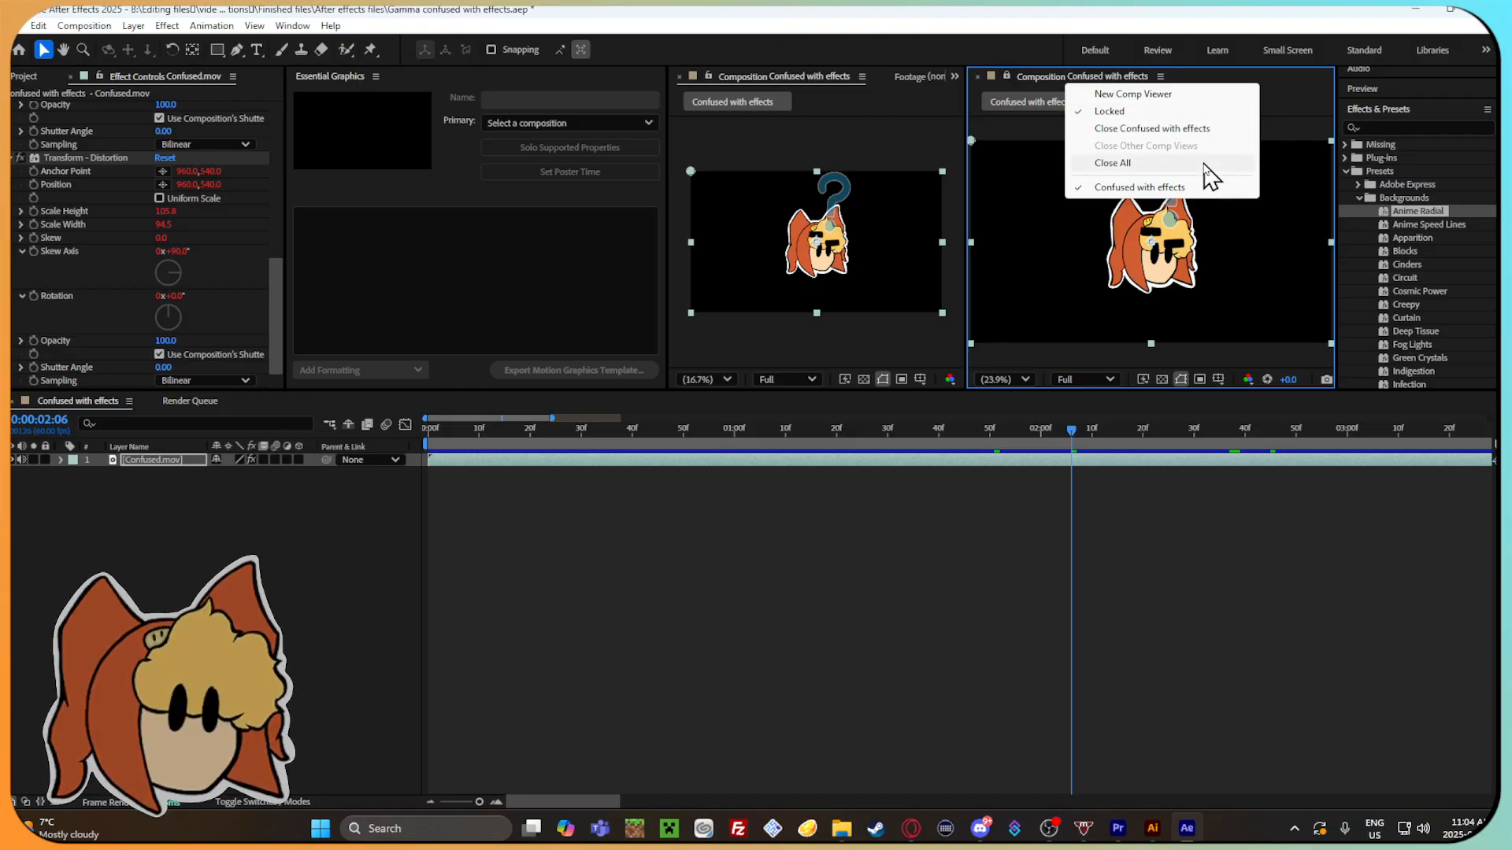
click(1289, 84)
click(1160, 77)
click(1252, 82)
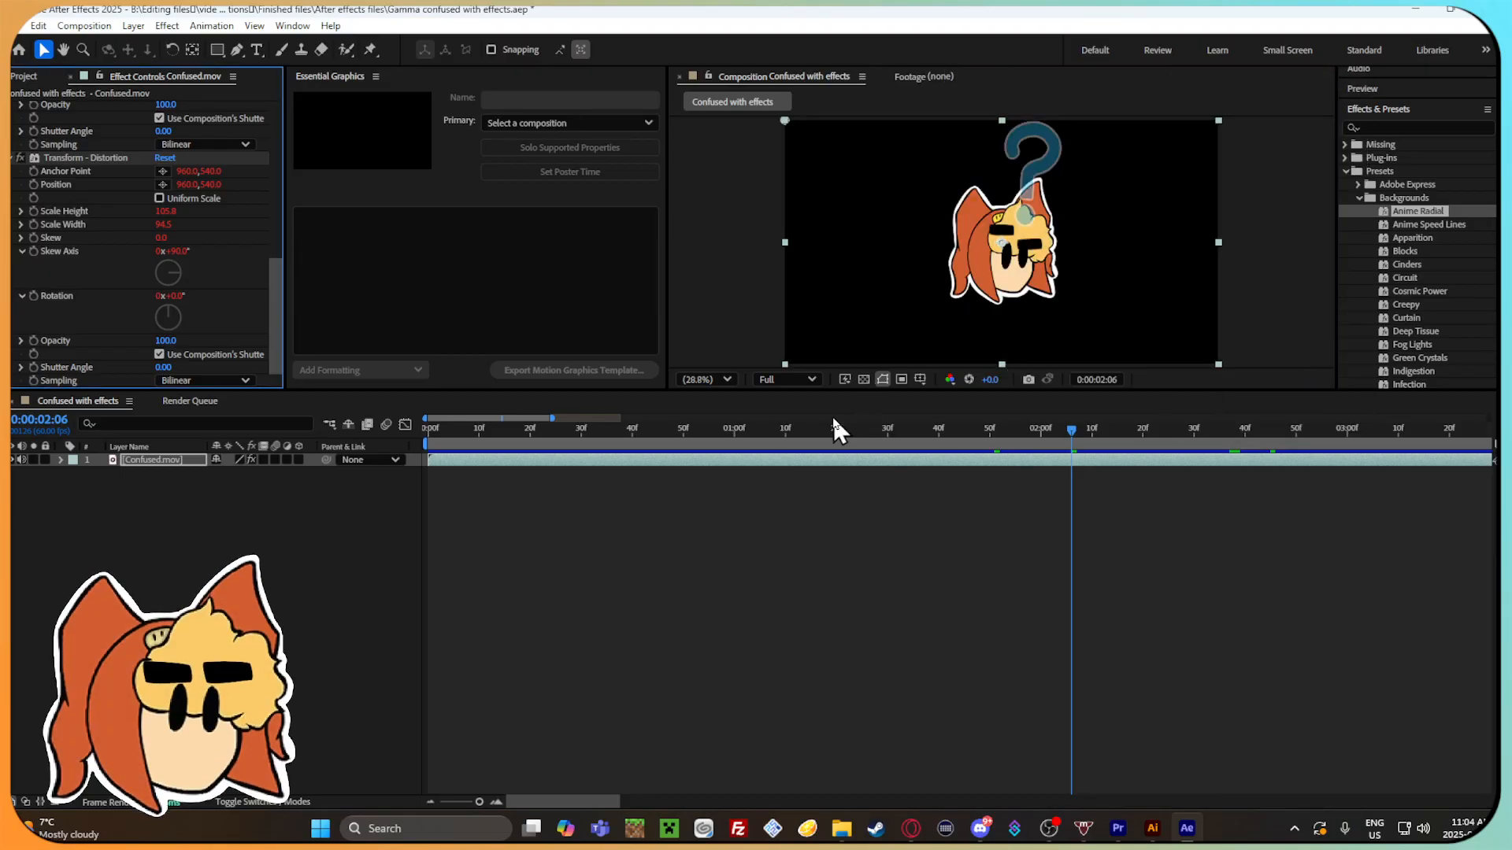
Move to 0:00:00:28 and add a composition-sized dark gray solid layer with the default settings.
drag(1062, 442, 571, 441)
right_click(137, 543)
click(95, 498)
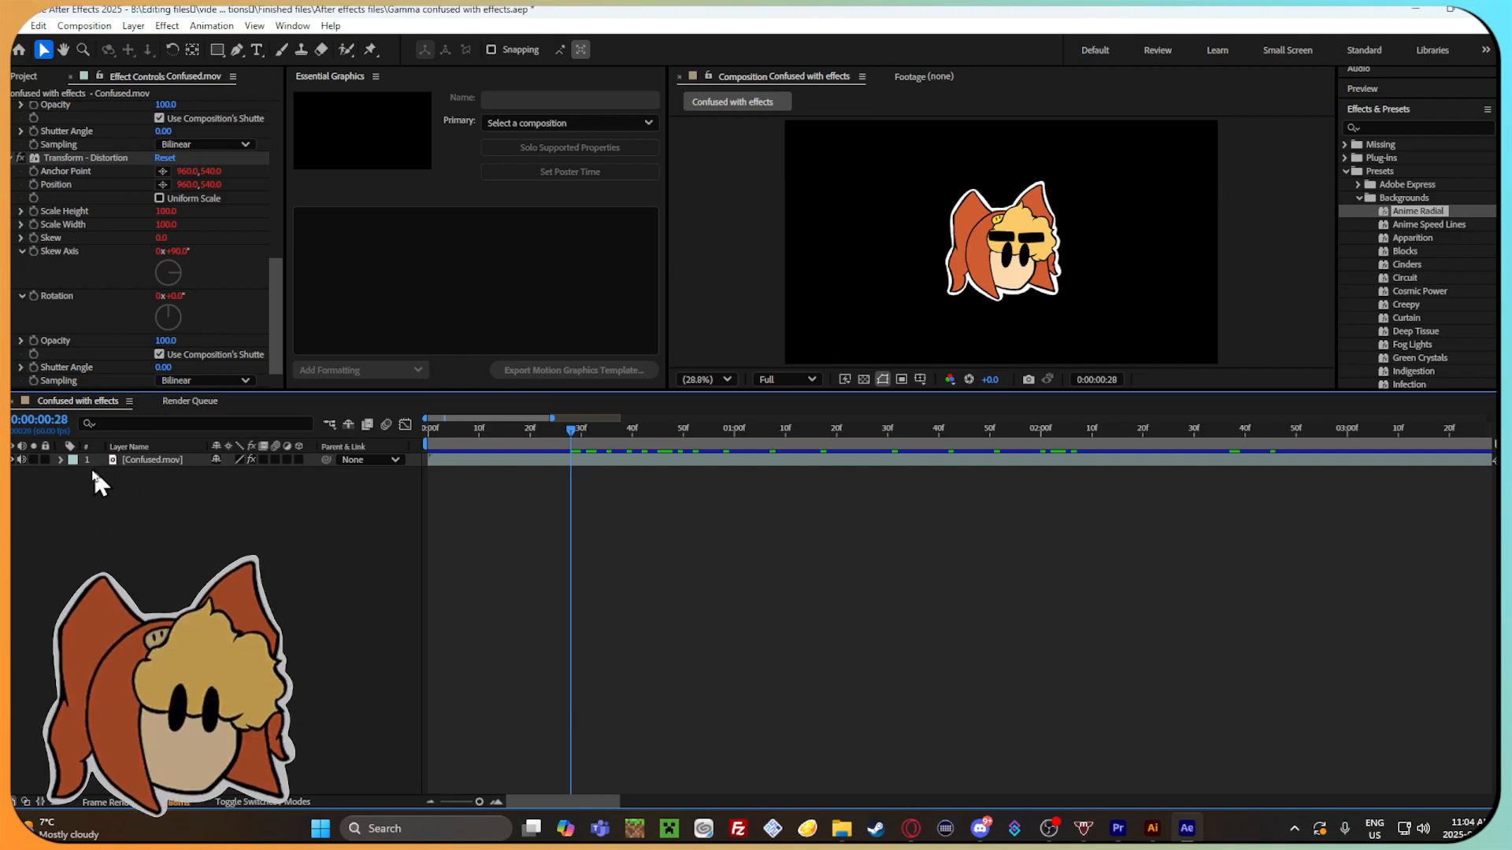
right_click(214, 551)
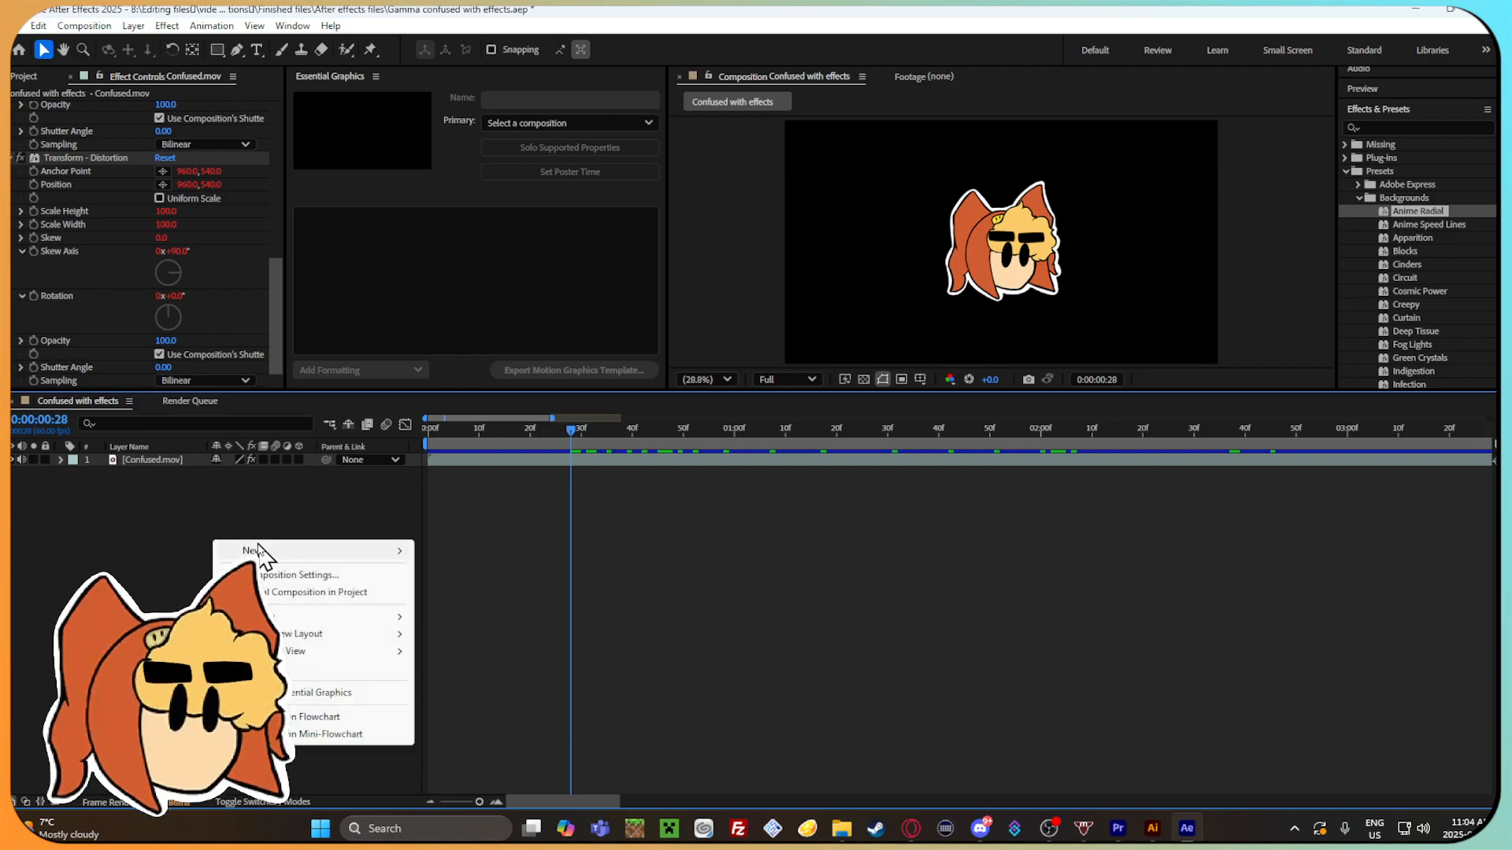
mouse_move(259, 551)
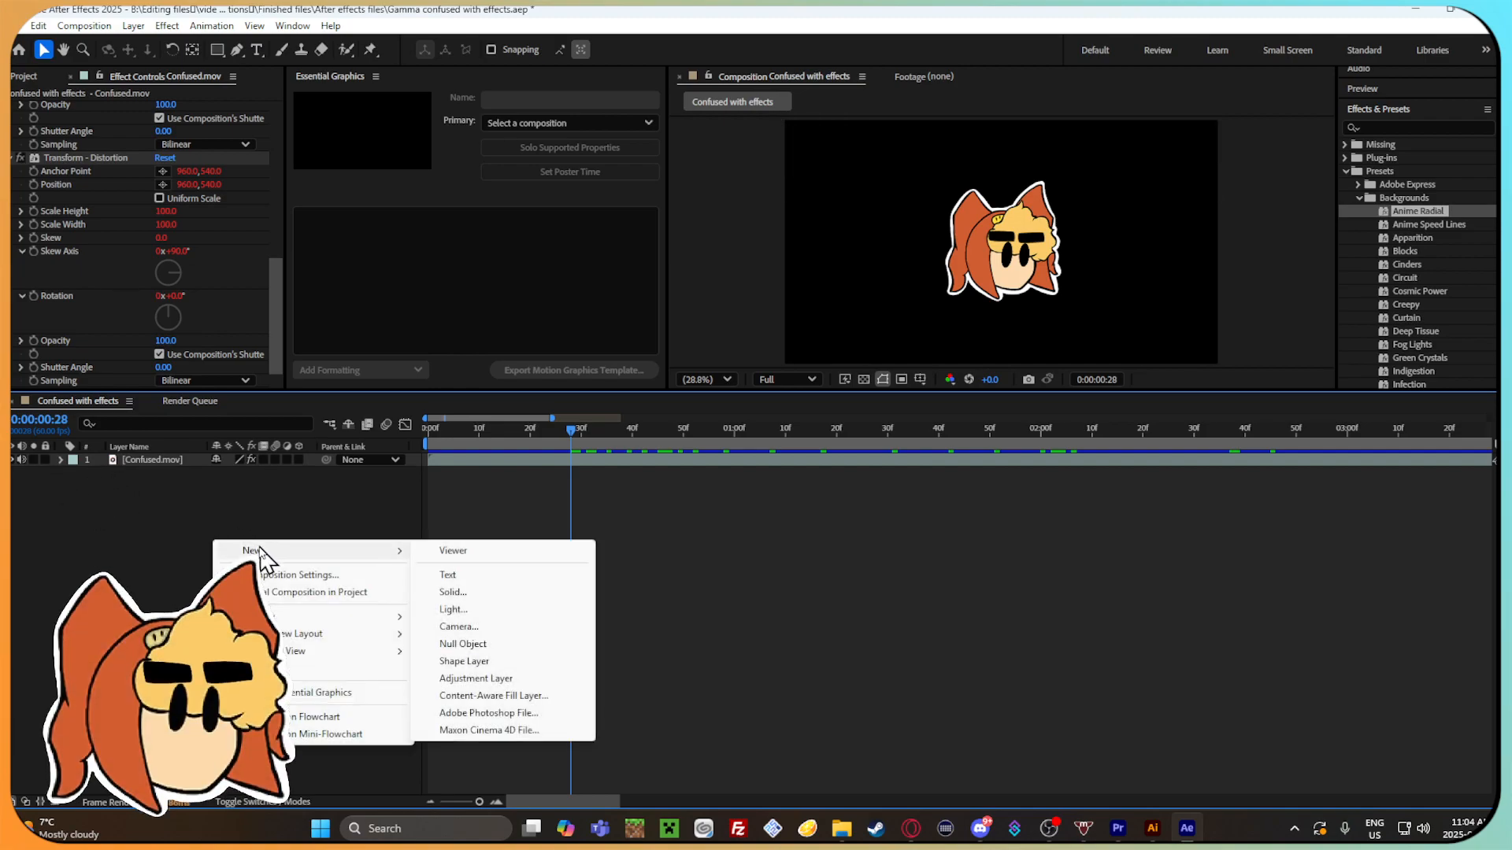
click(513, 596)
click(857, 564)
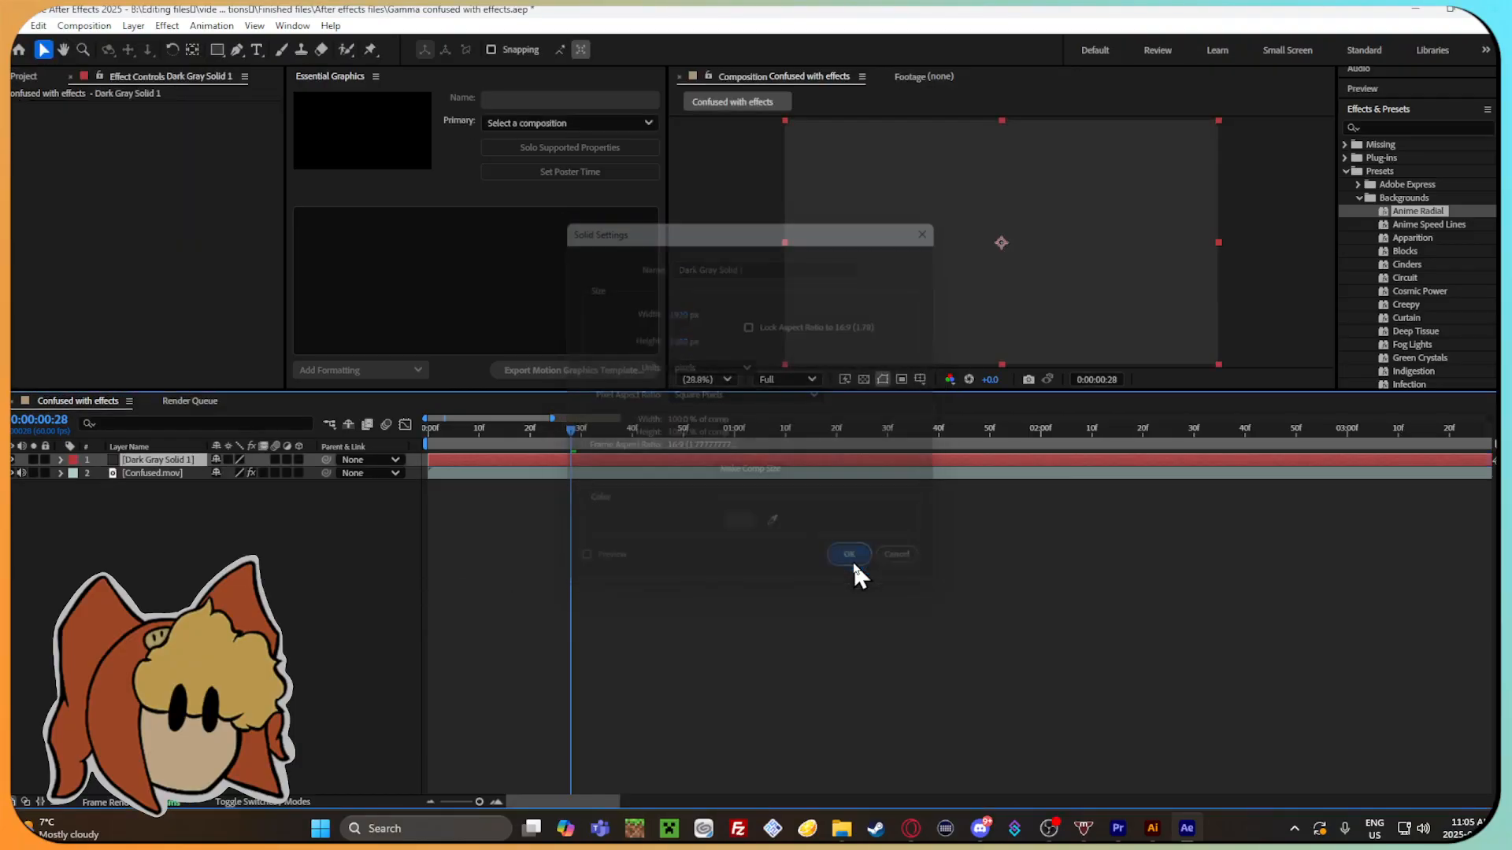
drag(95, 455, 250, 462)
click(95, 470)
click(124, 473)
right_click(181, 471)
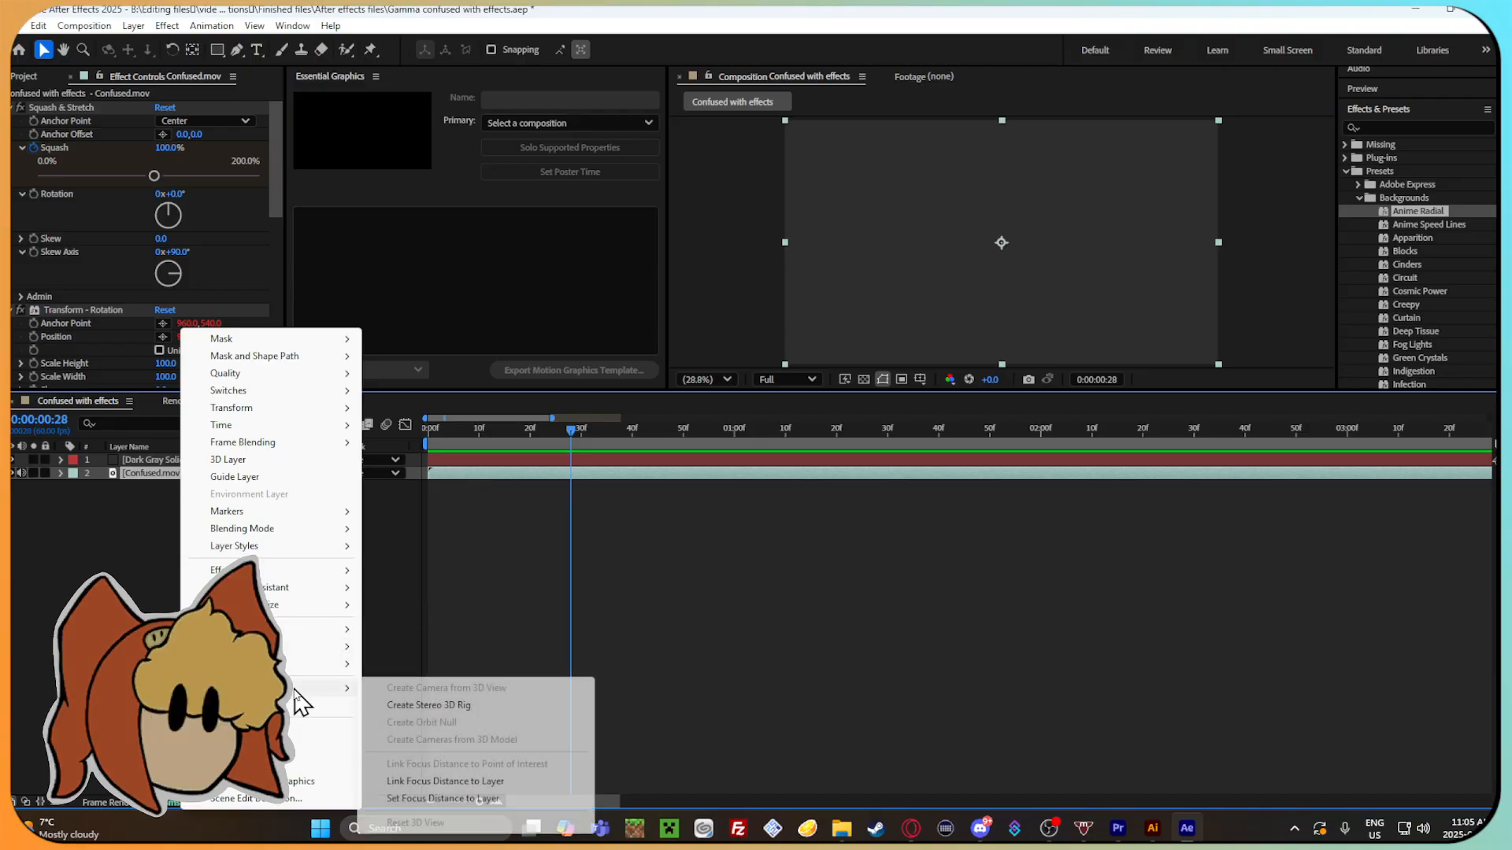
click(153, 693)
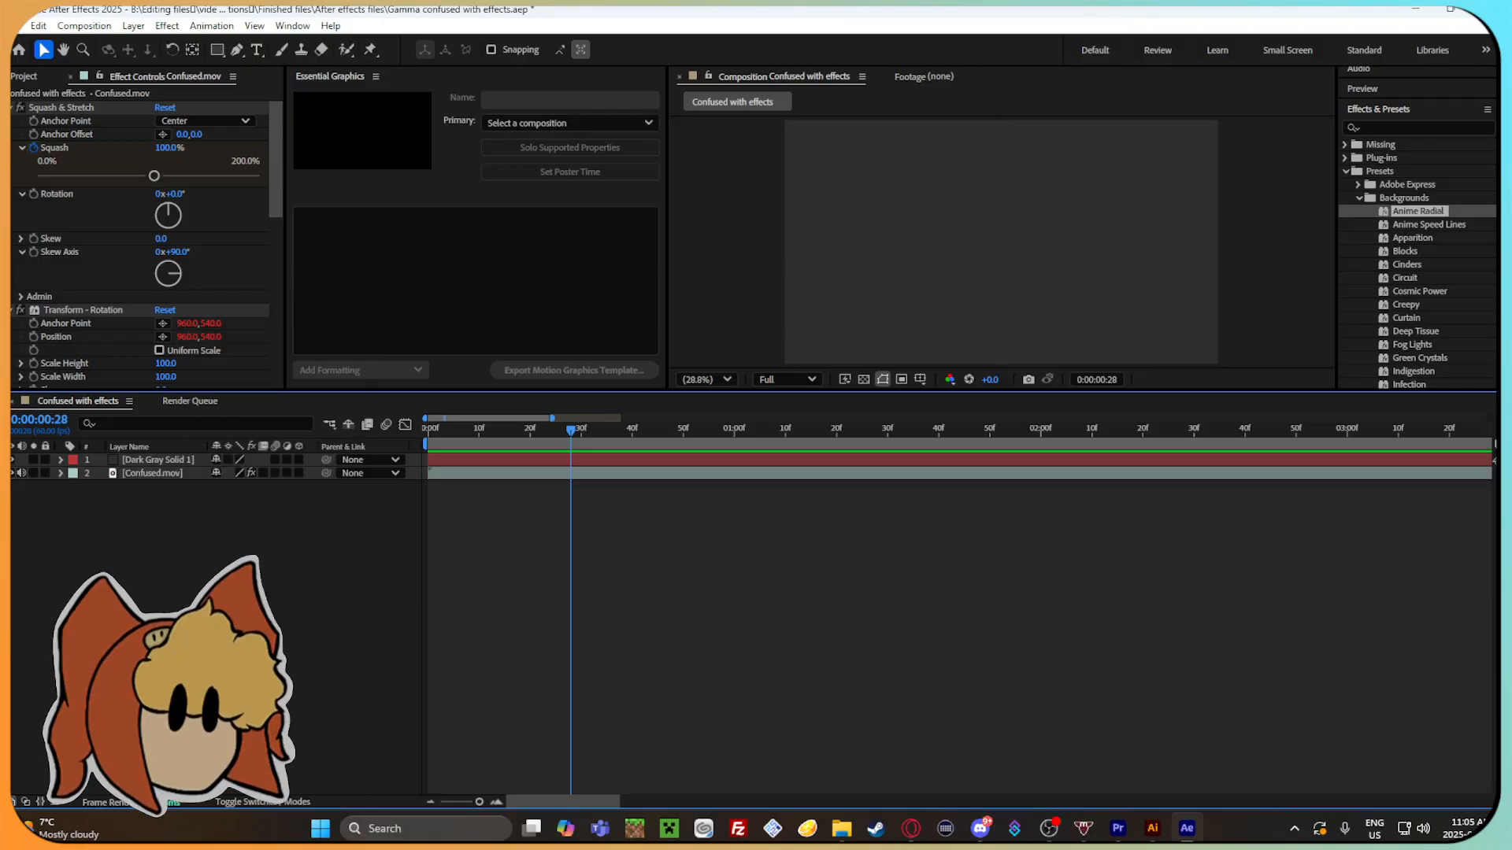
click(21, 460)
click(20, 460)
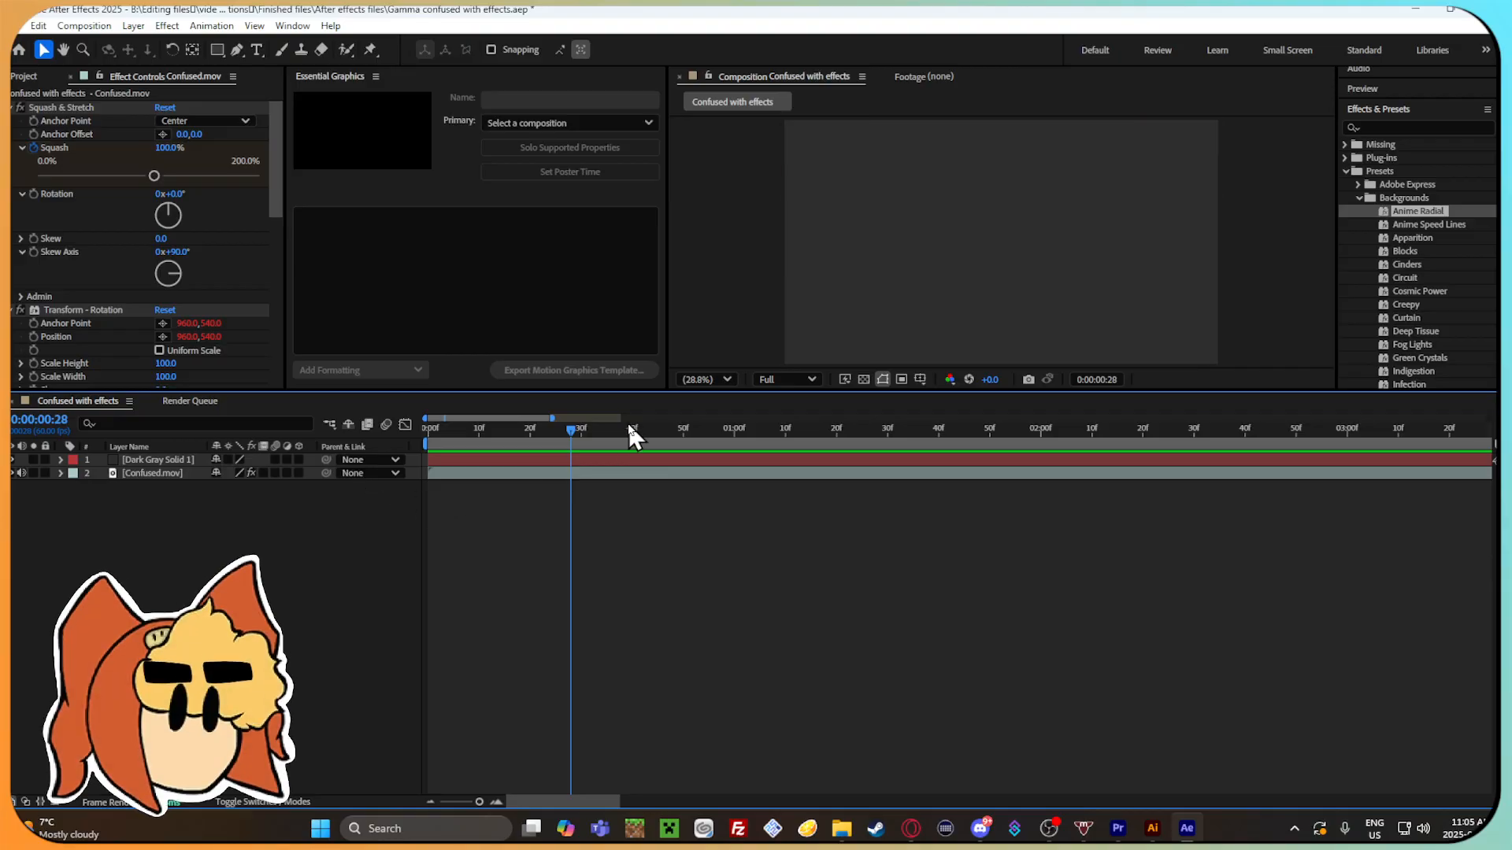
Try turning the Dark Gray Solid 1 layer into a guide layer and undo it.
click(1099, 260)
right_click(1077, 247)
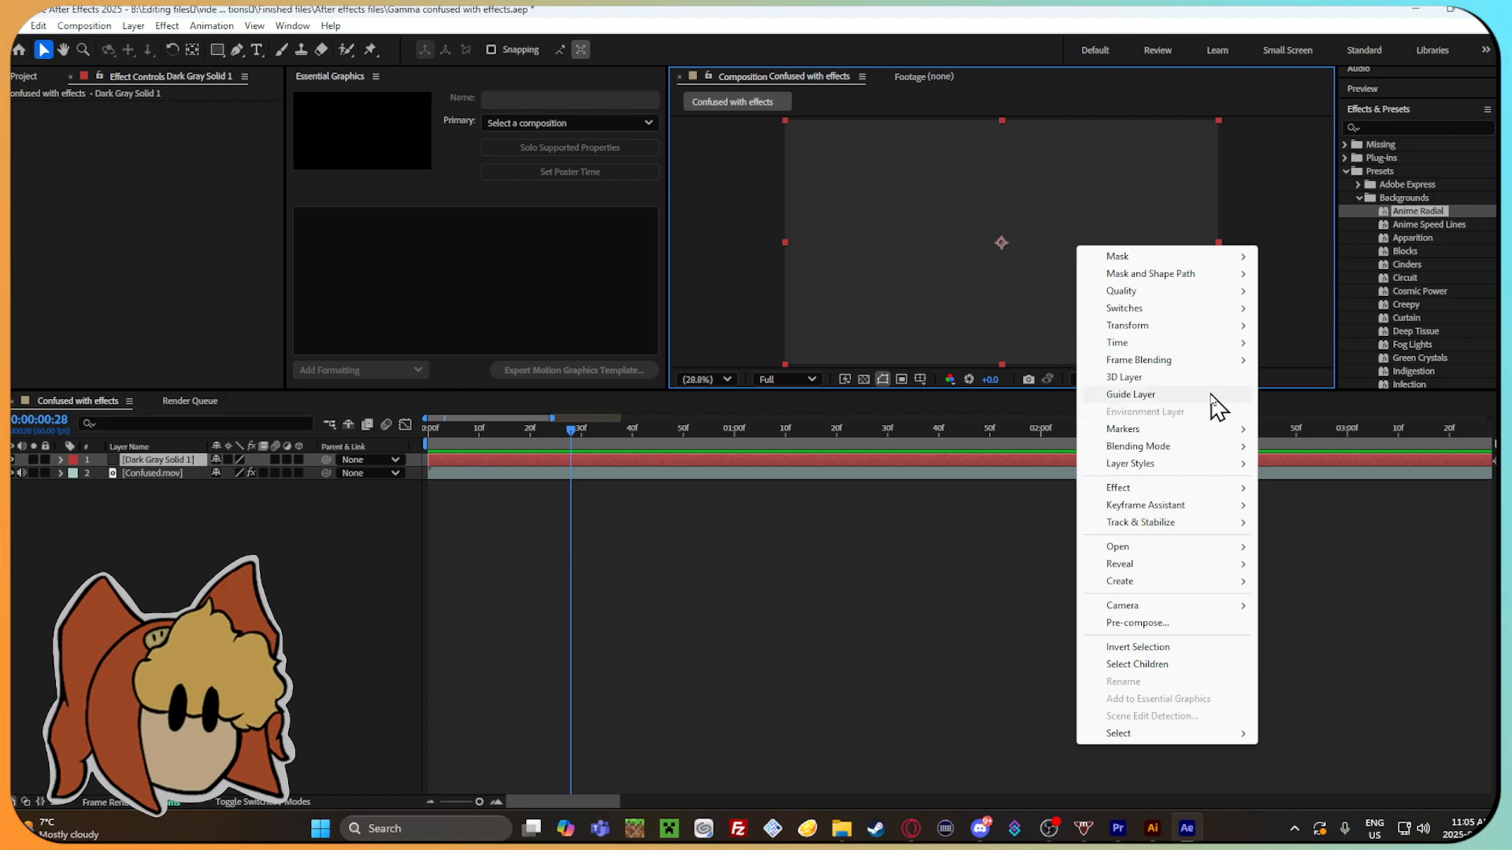
click(1172, 395)
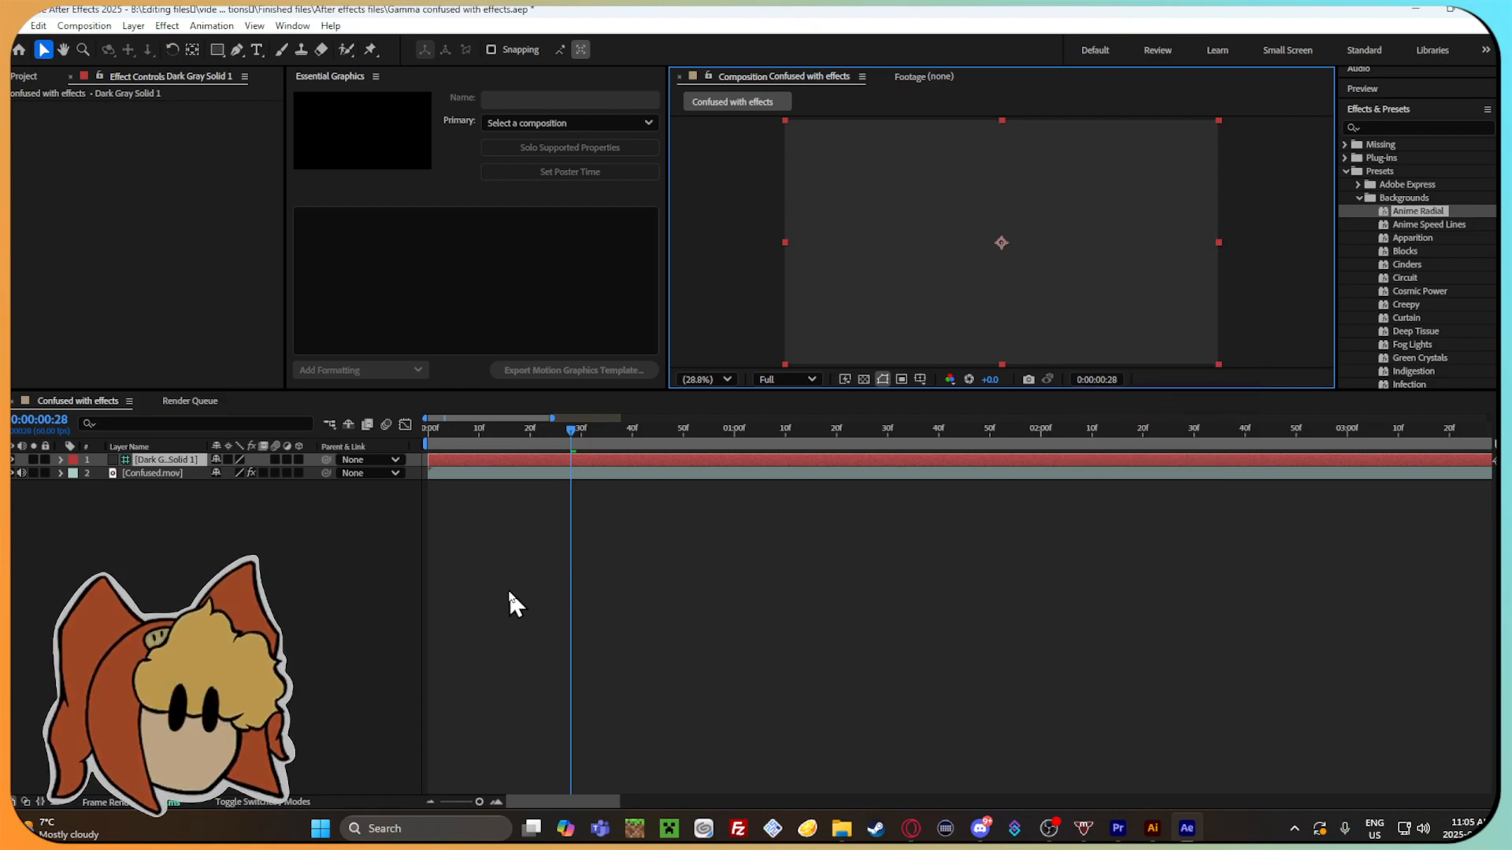
right_click(905, 347)
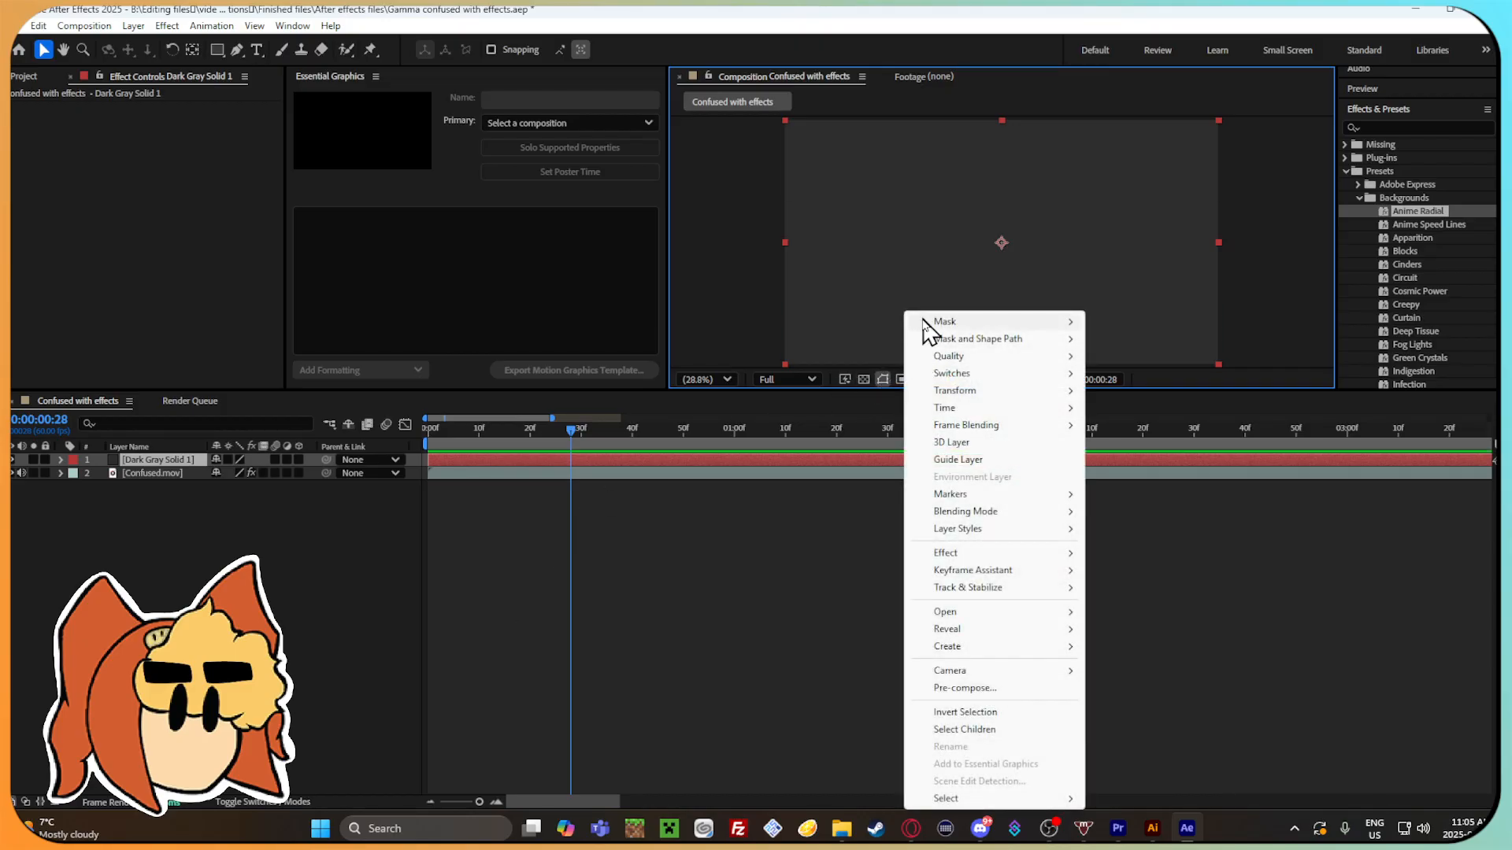
mouse_move(1031, 534)
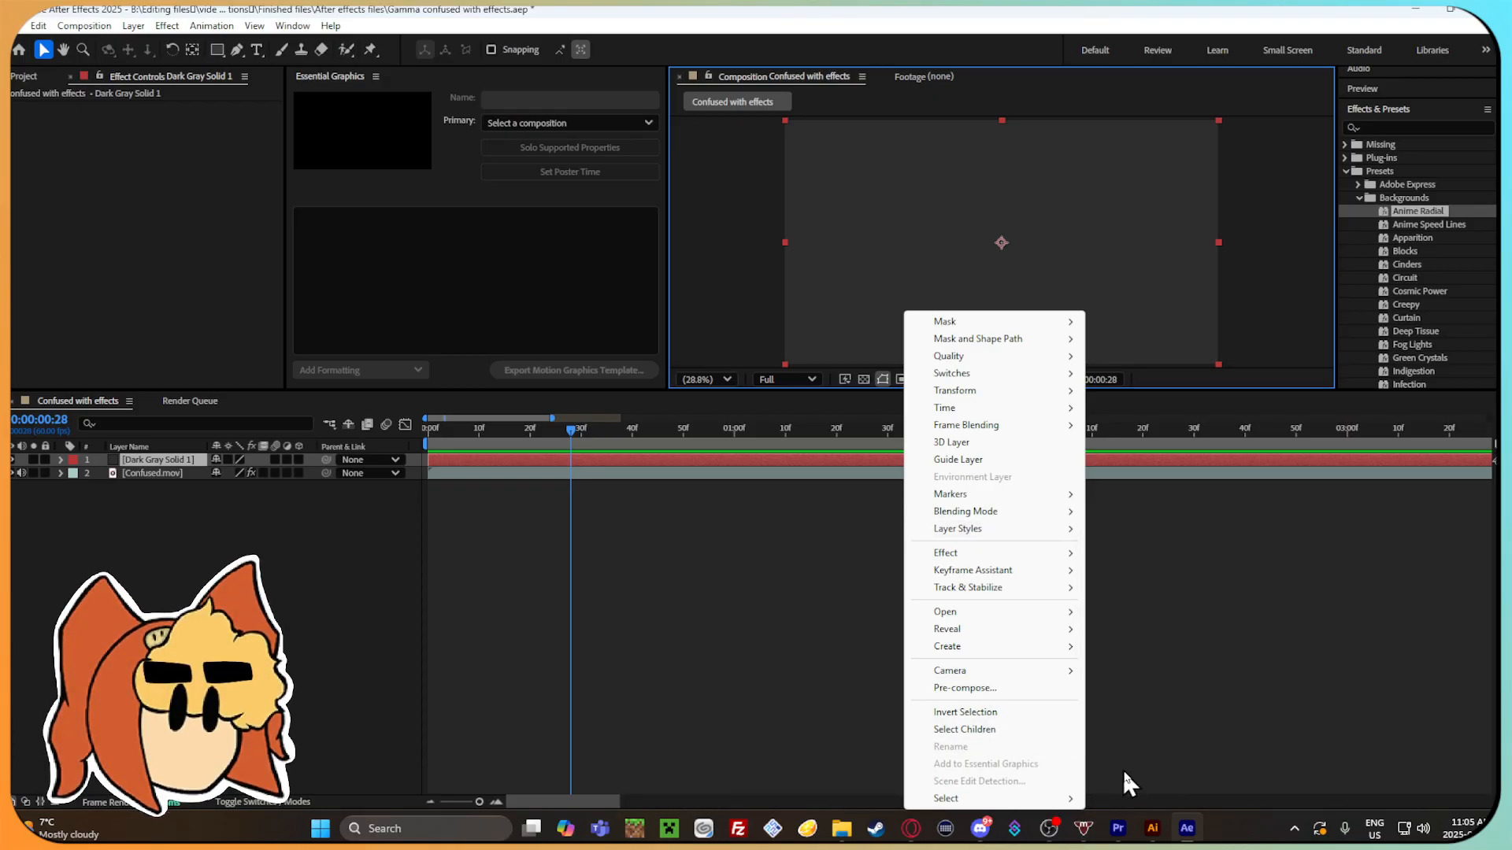
click(1178, 613)
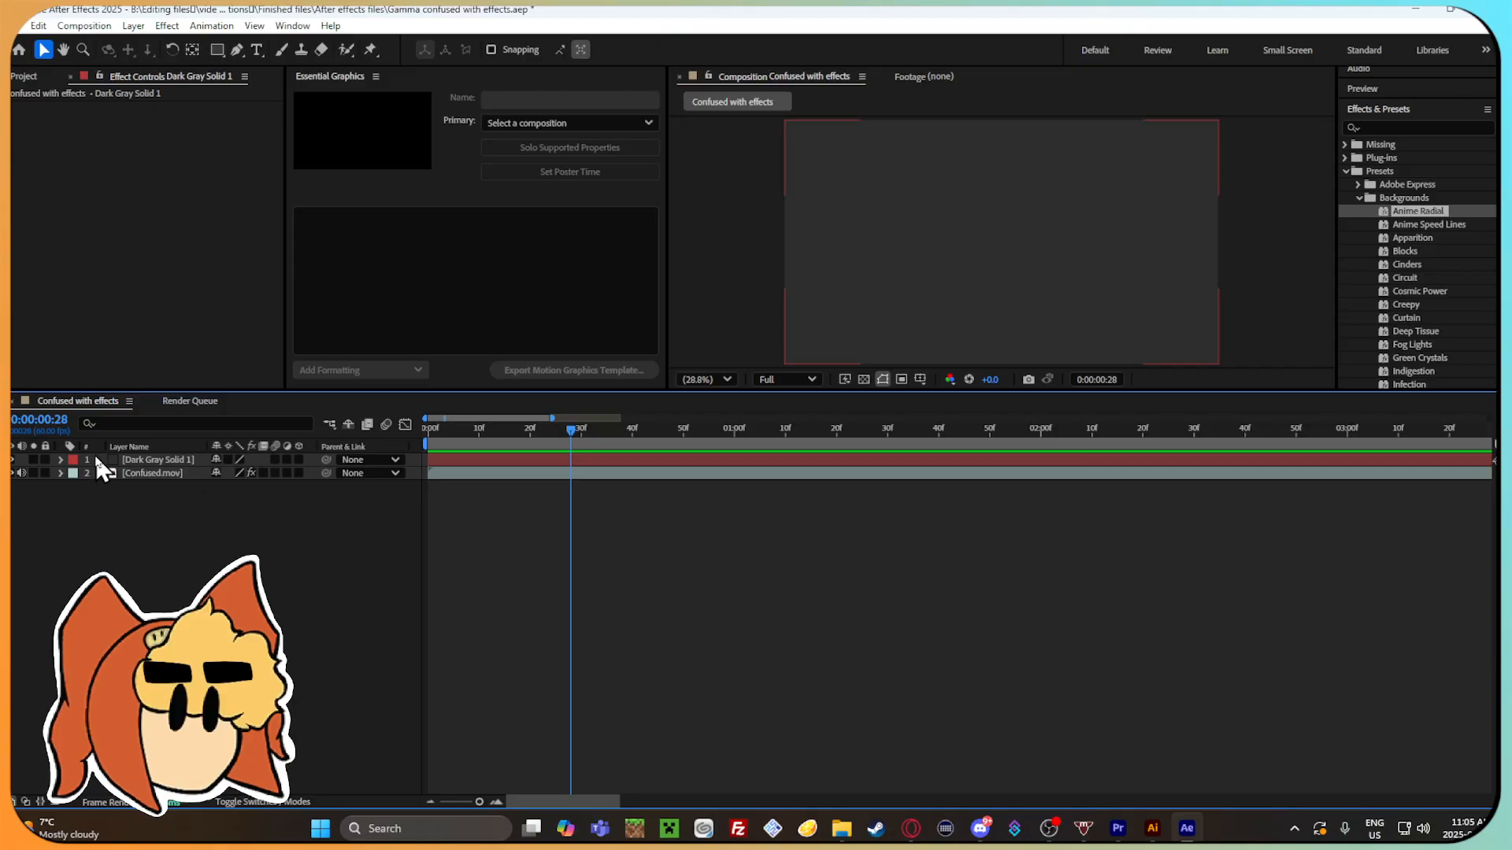
Move the Confused.mov layer above the Dark Gray Solid 1 layer and go to 0:00:00:18.
click(188, 461)
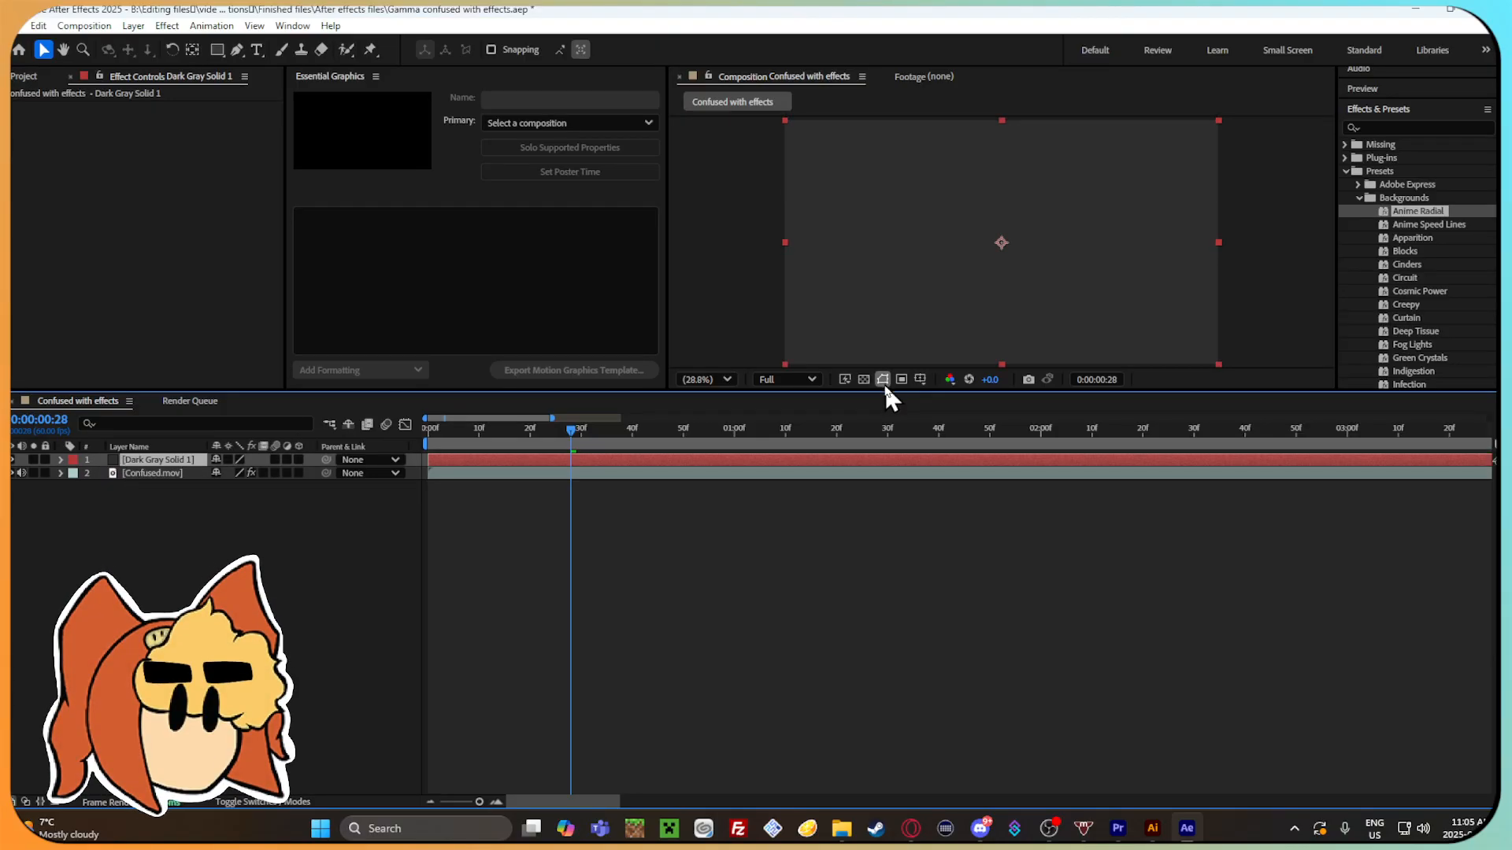
click(285, 617)
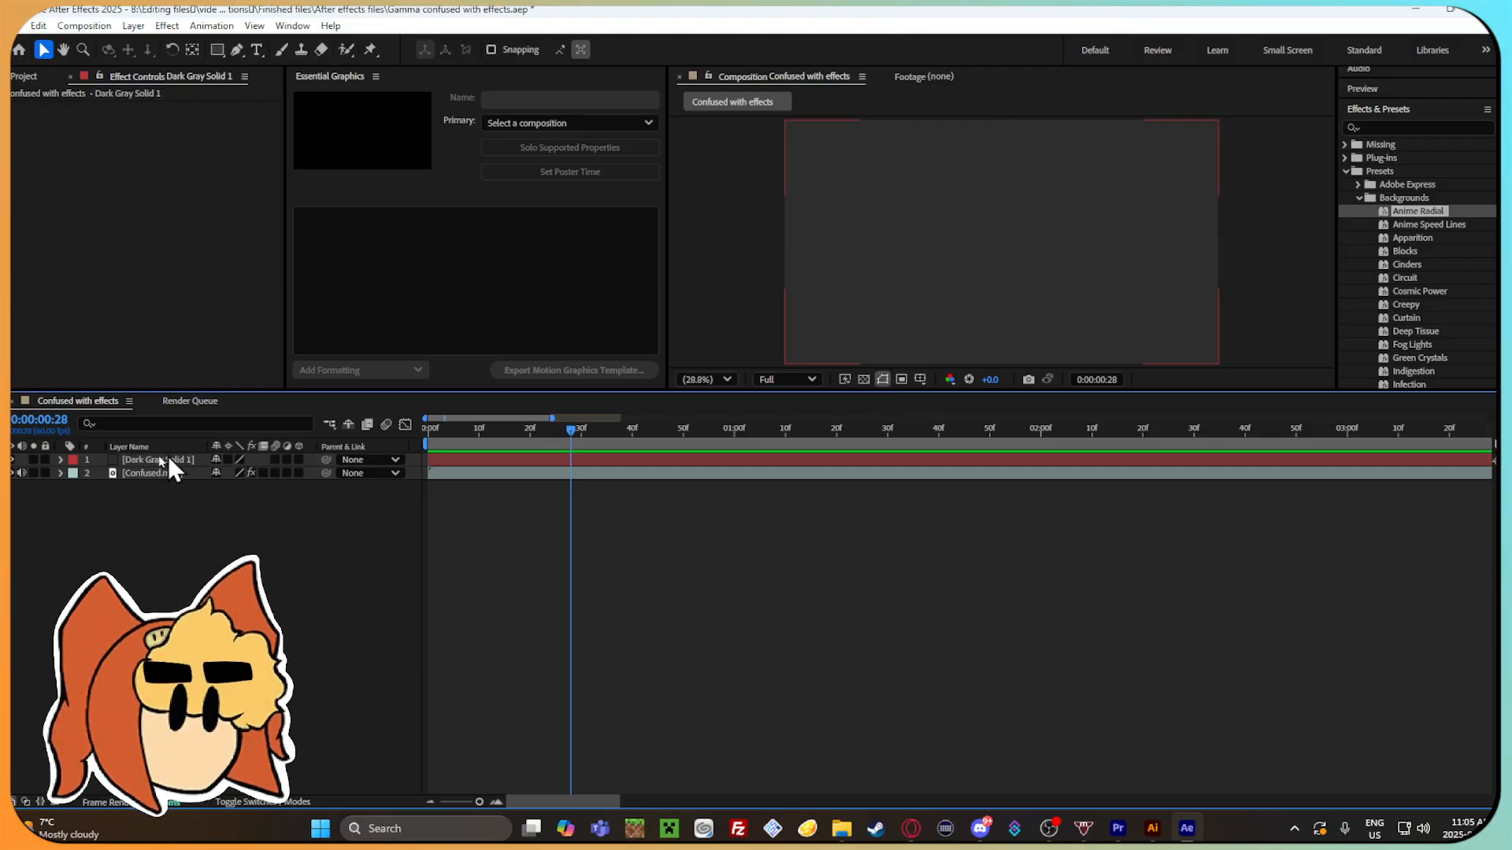
mouse_move(118, 474)
mouse_down()
mouse_move(142, 473)
mouse_move(130, 457)
mouse_up()
click(302, 562)
click(1033, 260)
click(541, 446)
Try the Anime Radial background preset on the Dark Gray Solid 1 layer, preview it, and undo it.
click(153, 474)
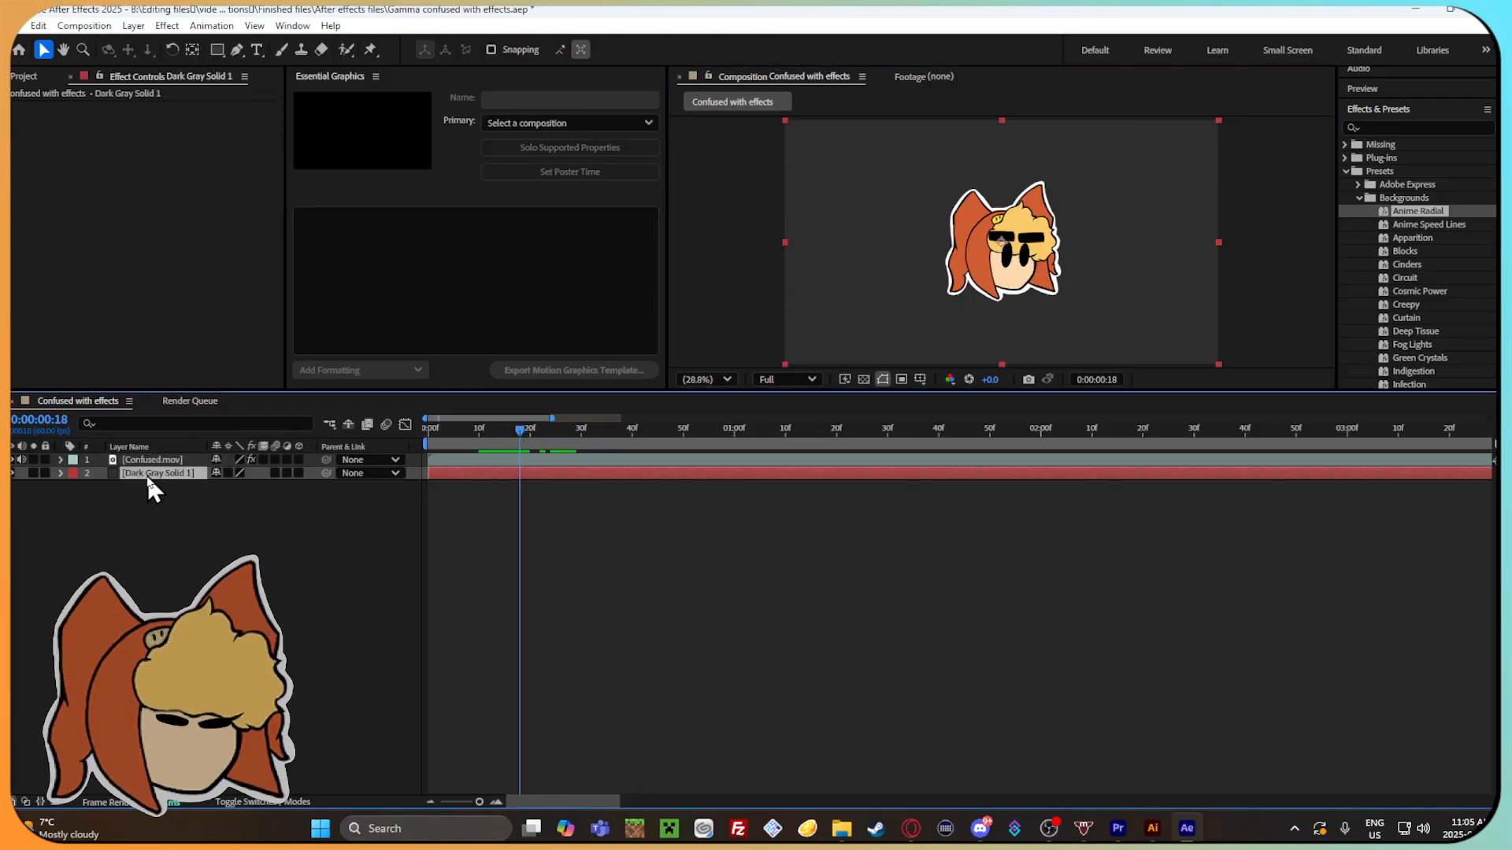
drag(1434, 211, 646, 452)
click(605, 449)
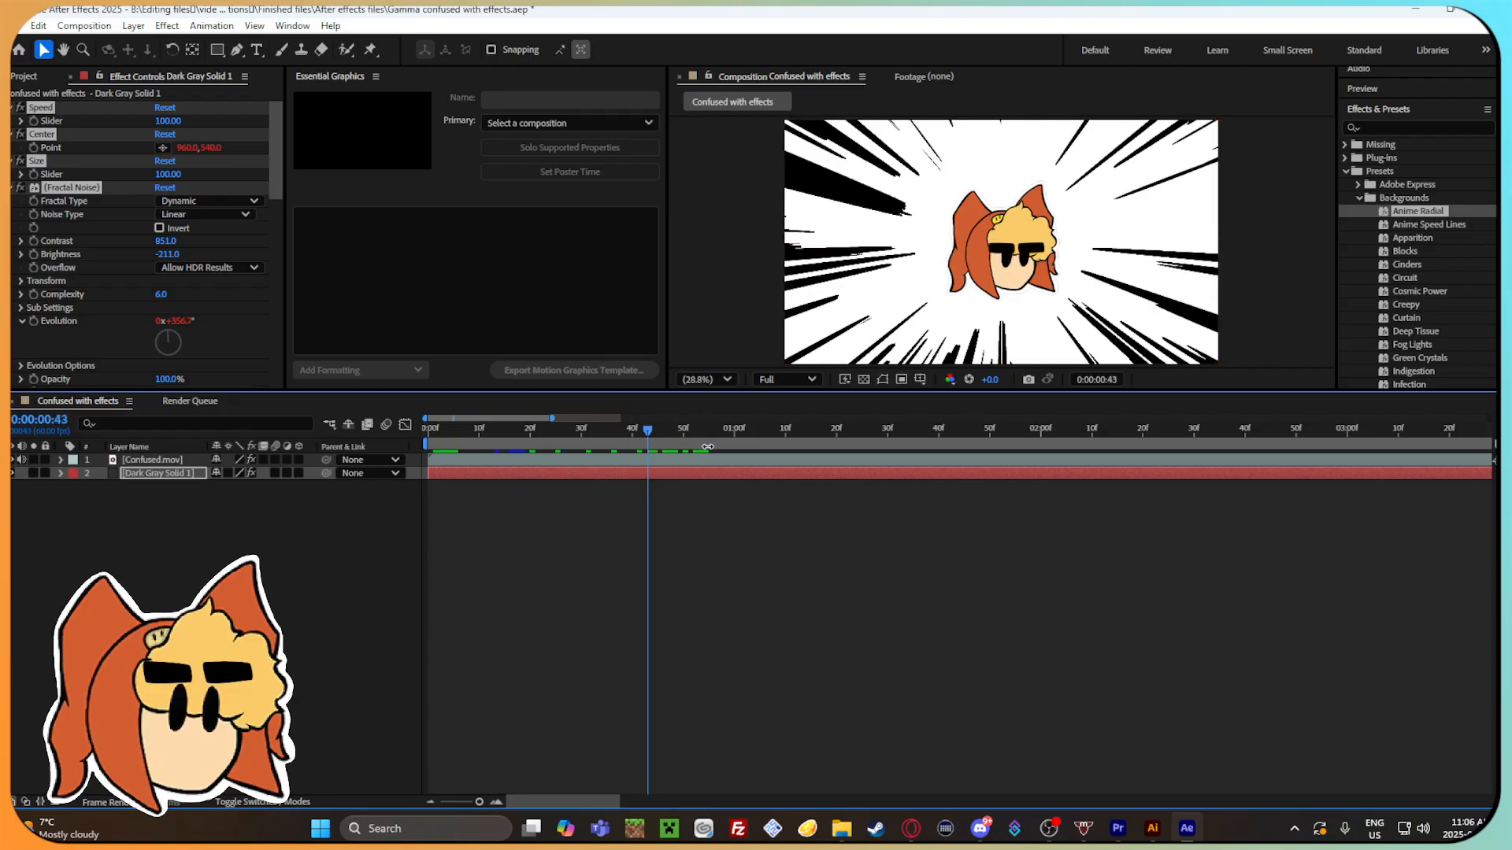
key(space)
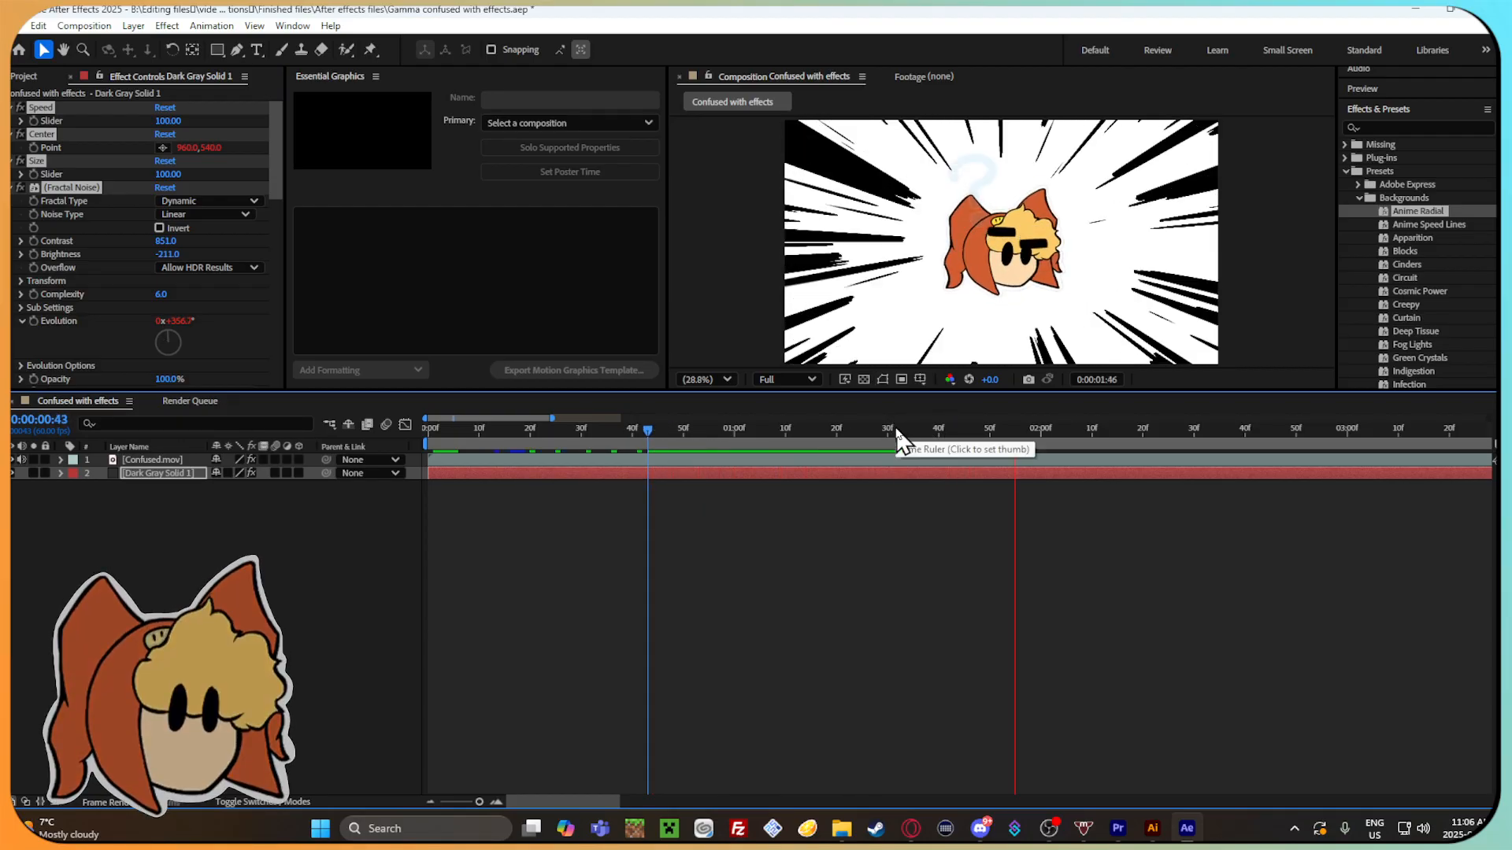
drag(1018, 432, 500, 459)
key(ctrl+z)
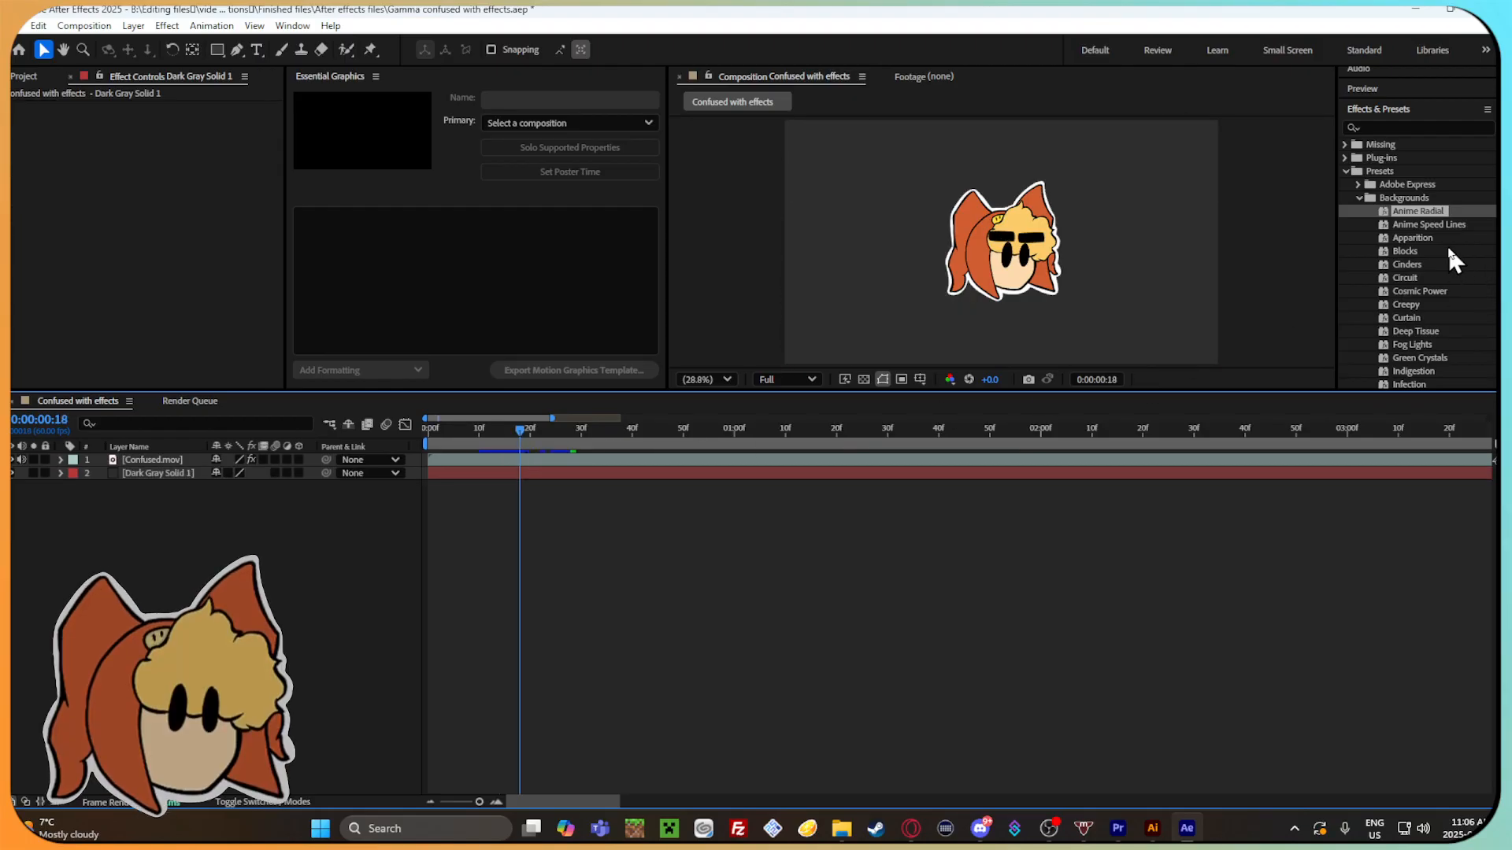
Try the Anime Speed Lines background preset on the Dark Gray Solid 1 layer, preview it, and undo it.
drag(1445, 236, 599, 438)
click(497, 432)
key(space)
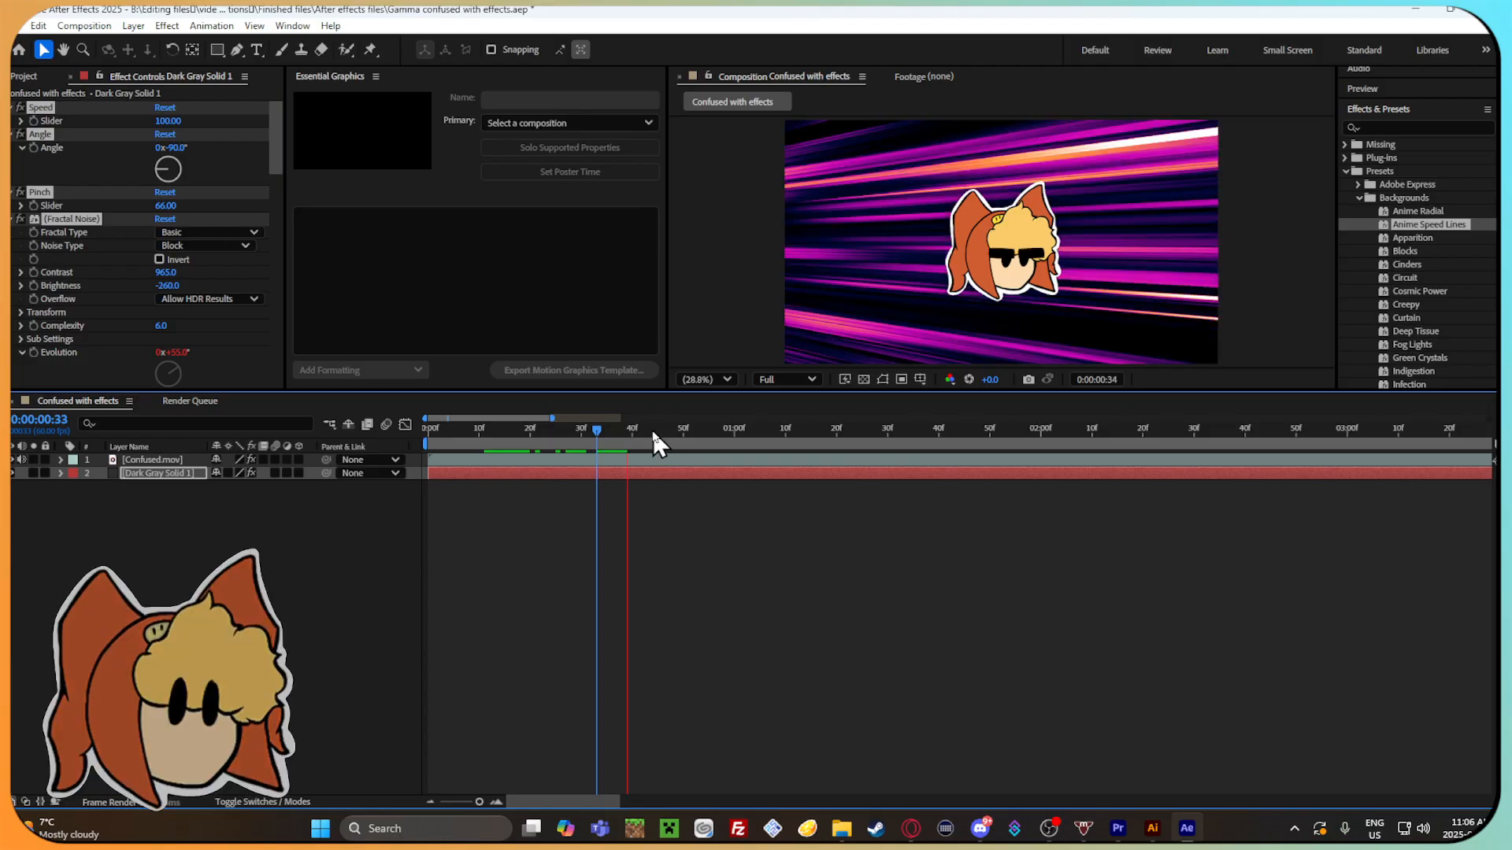
drag(866, 433, 524, 466)
key(ctrl+z)
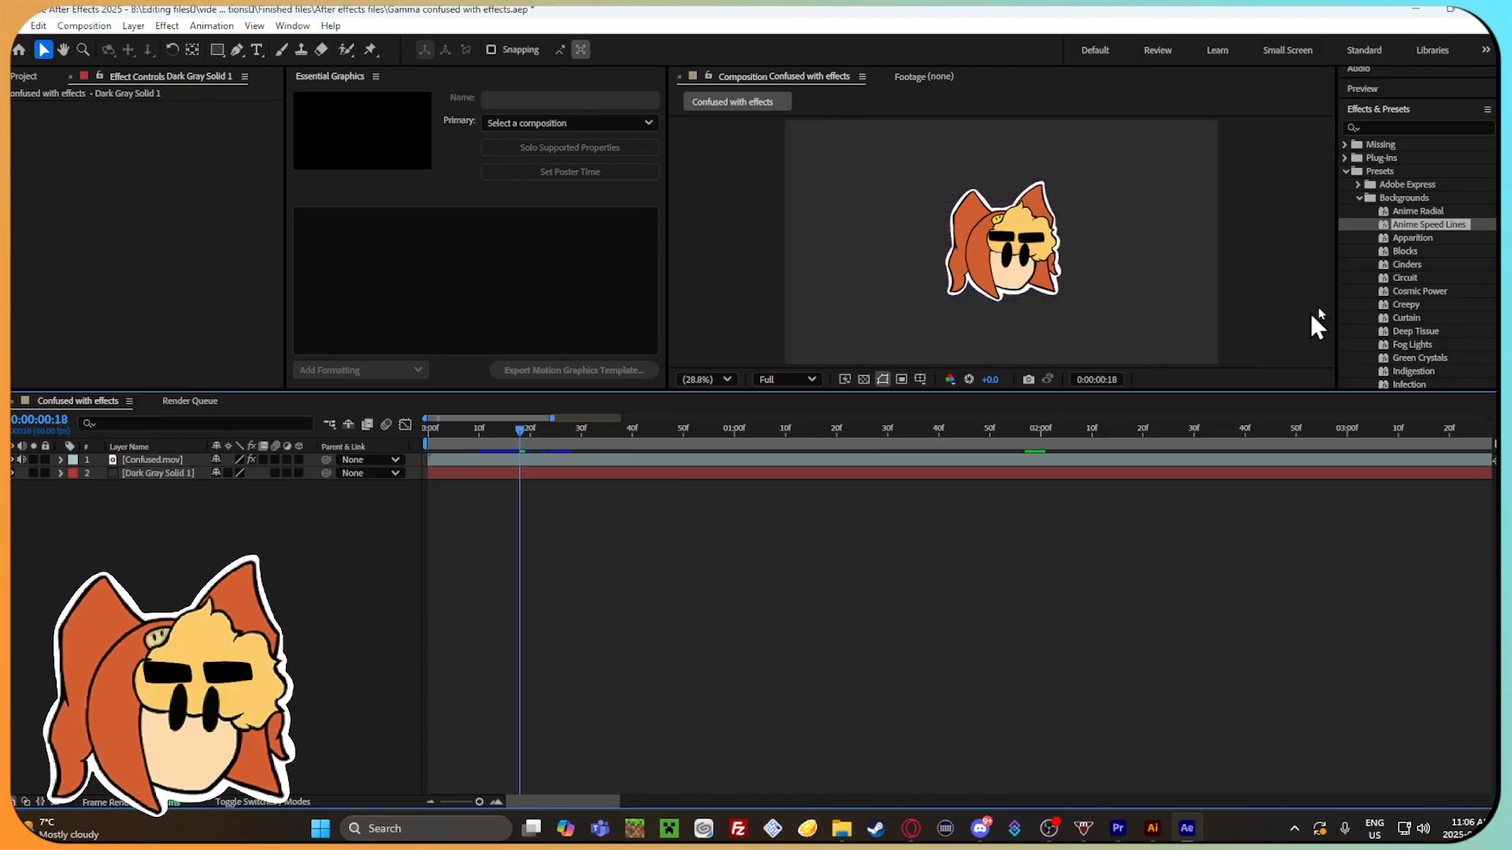
Try the Blocks background preset on the Dark Gray Solid 1 layer, preview it, and undo it.
drag(1402, 252, 624, 429)
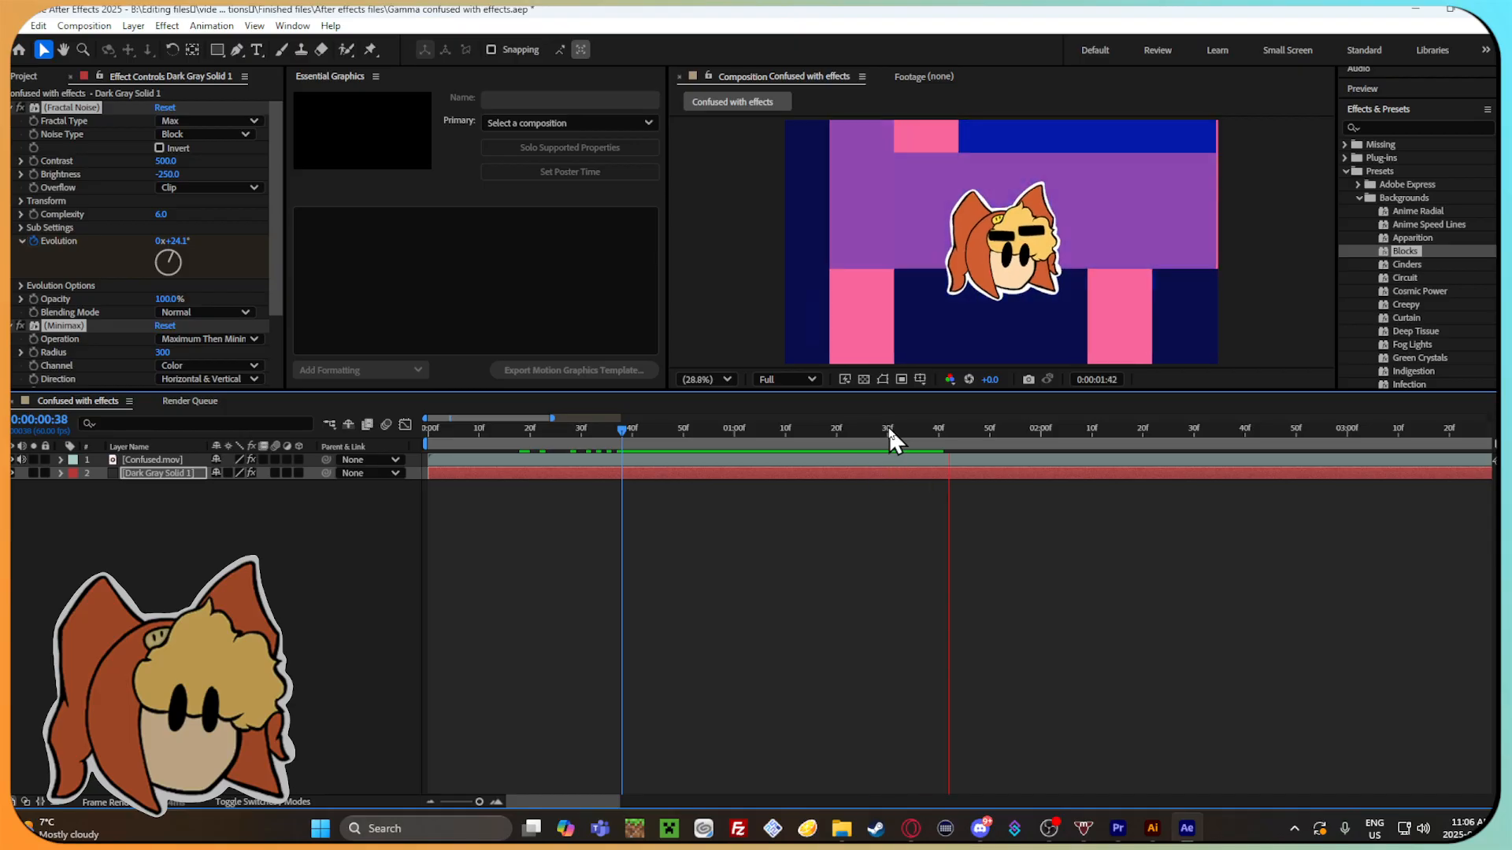
drag(620, 434, 433, 437)
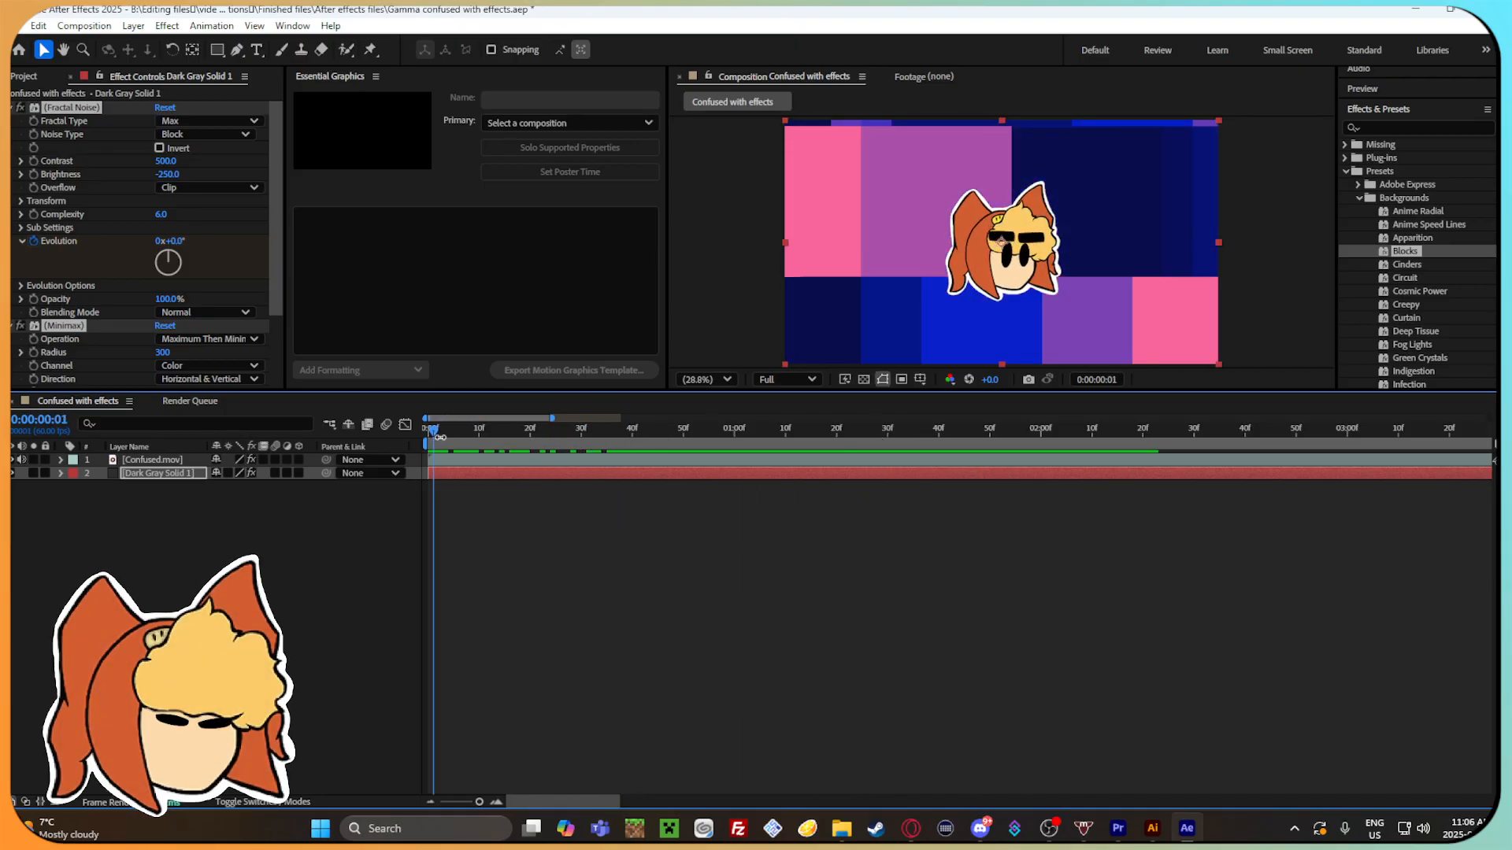
key(ctrl+z)
Try the Circuit preset on the Confused.mov layer and then on the Dark Gray Solid 1 layer, undoing each attempt.
drag(1415, 279, 551, 461)
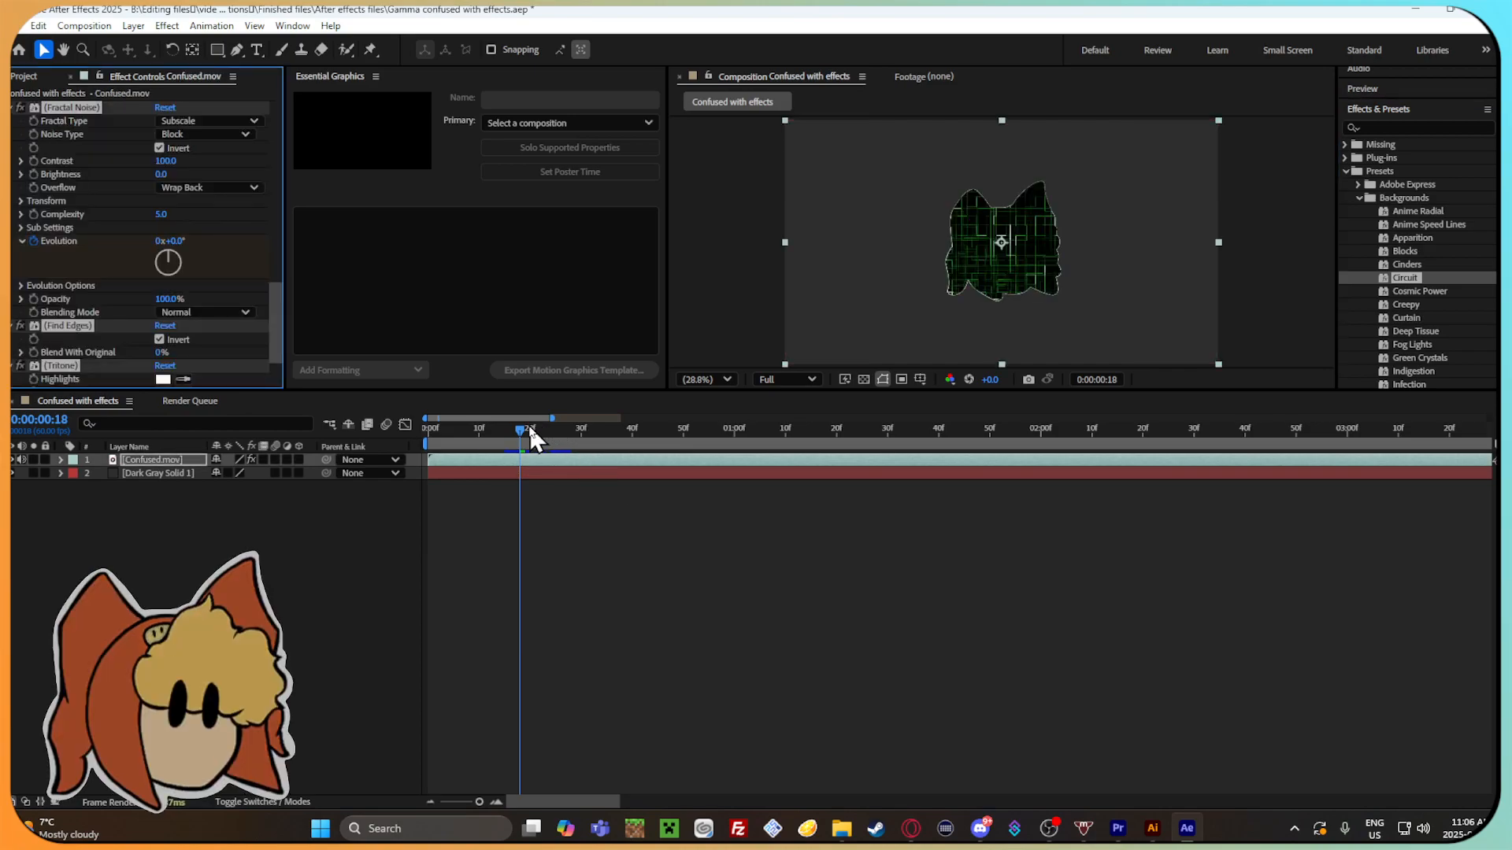
key(ctrl+z)
drag(1406, 278, 638, 472)
drag(523, 433, 632, 430)
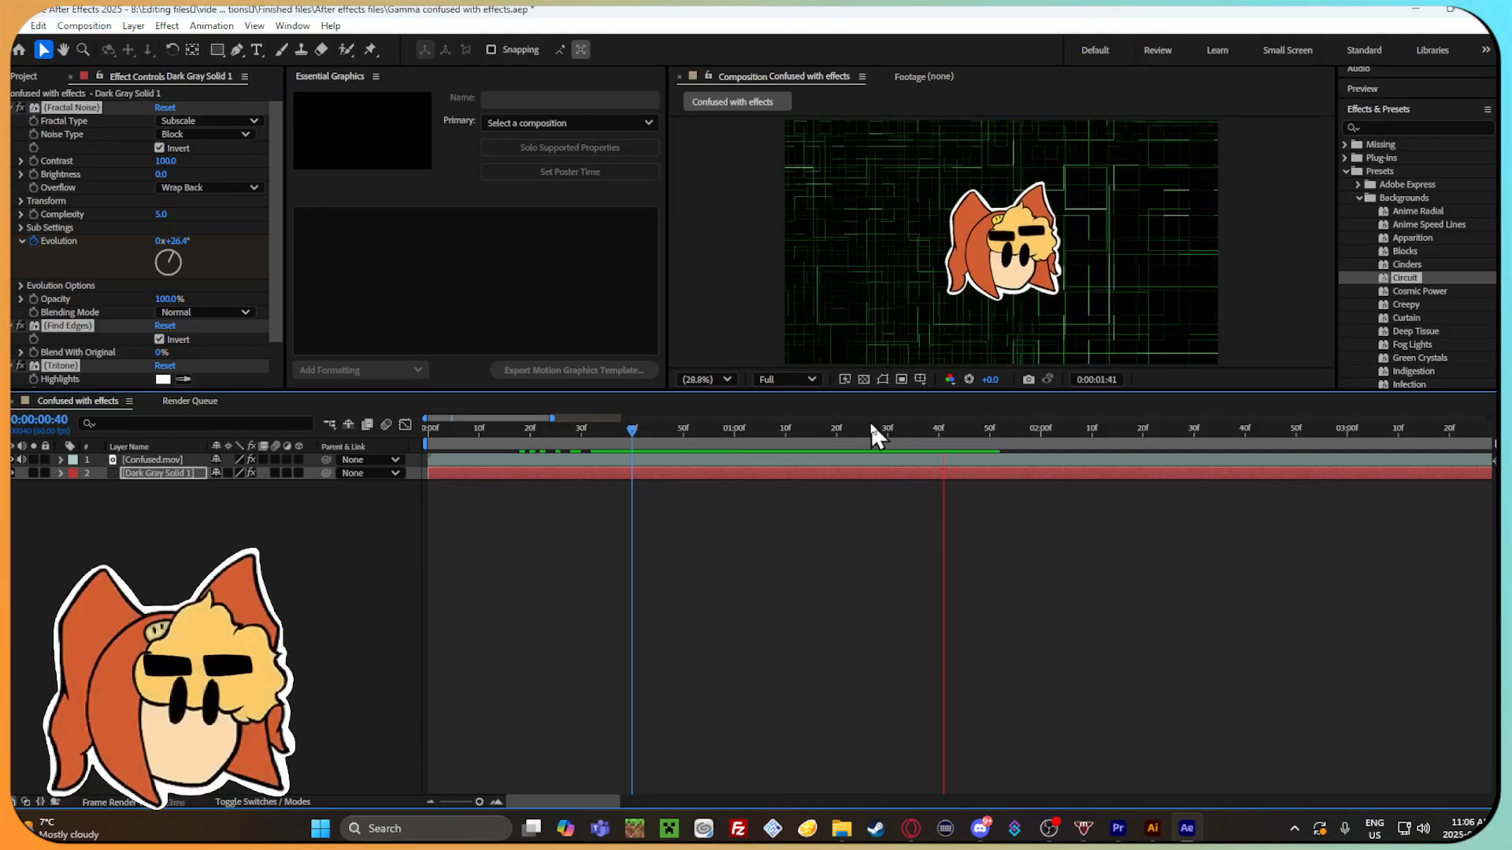
key(space)
key(ctrl+z)
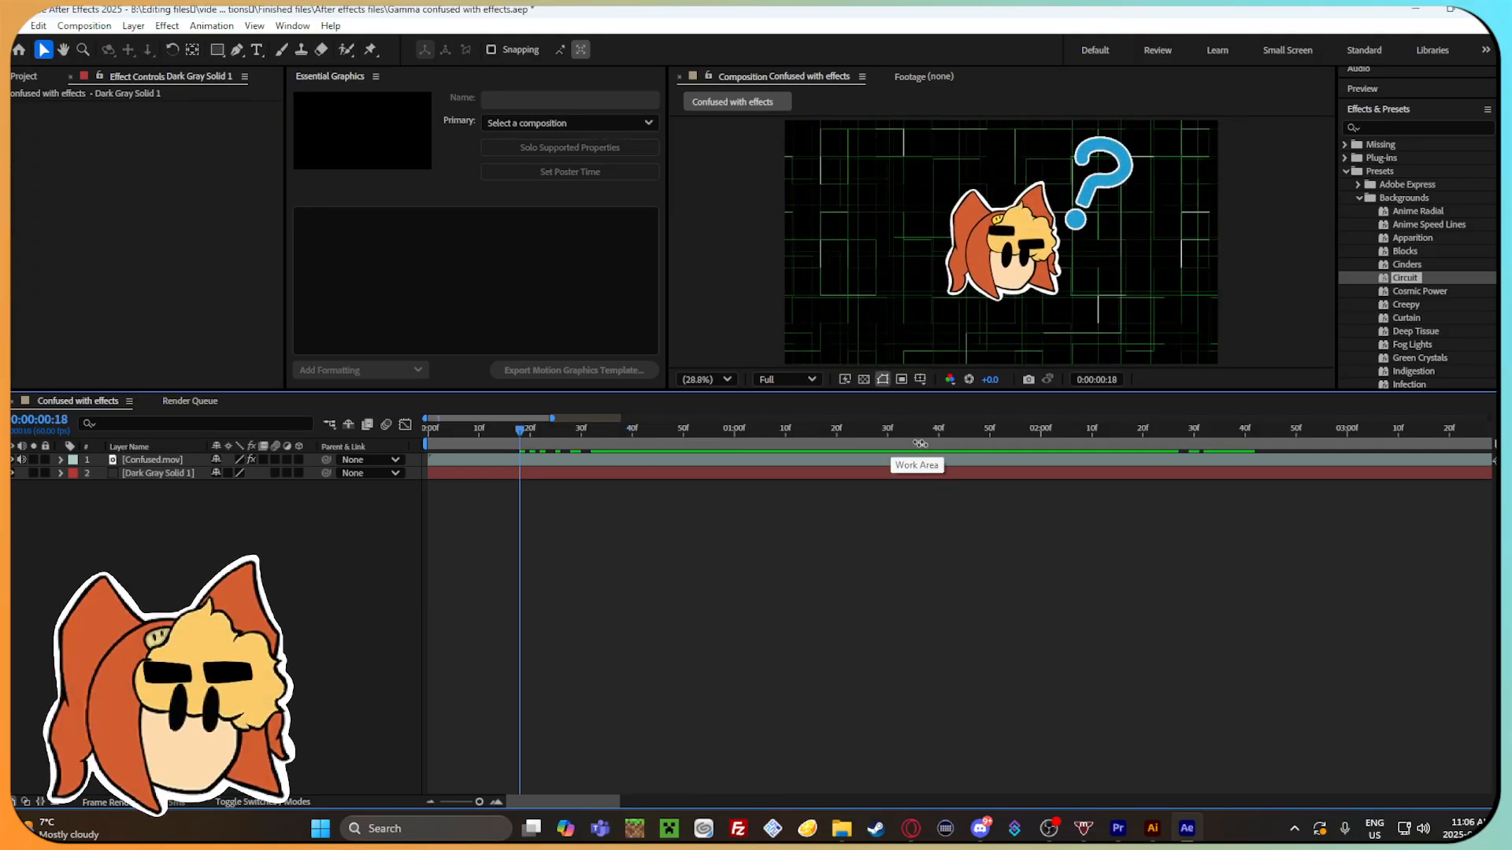
Try the Cosmic Power background preset on the Dark Gray Solid 1 layer, preview it, and undo it.
drag(1417, 280, 602, 477)
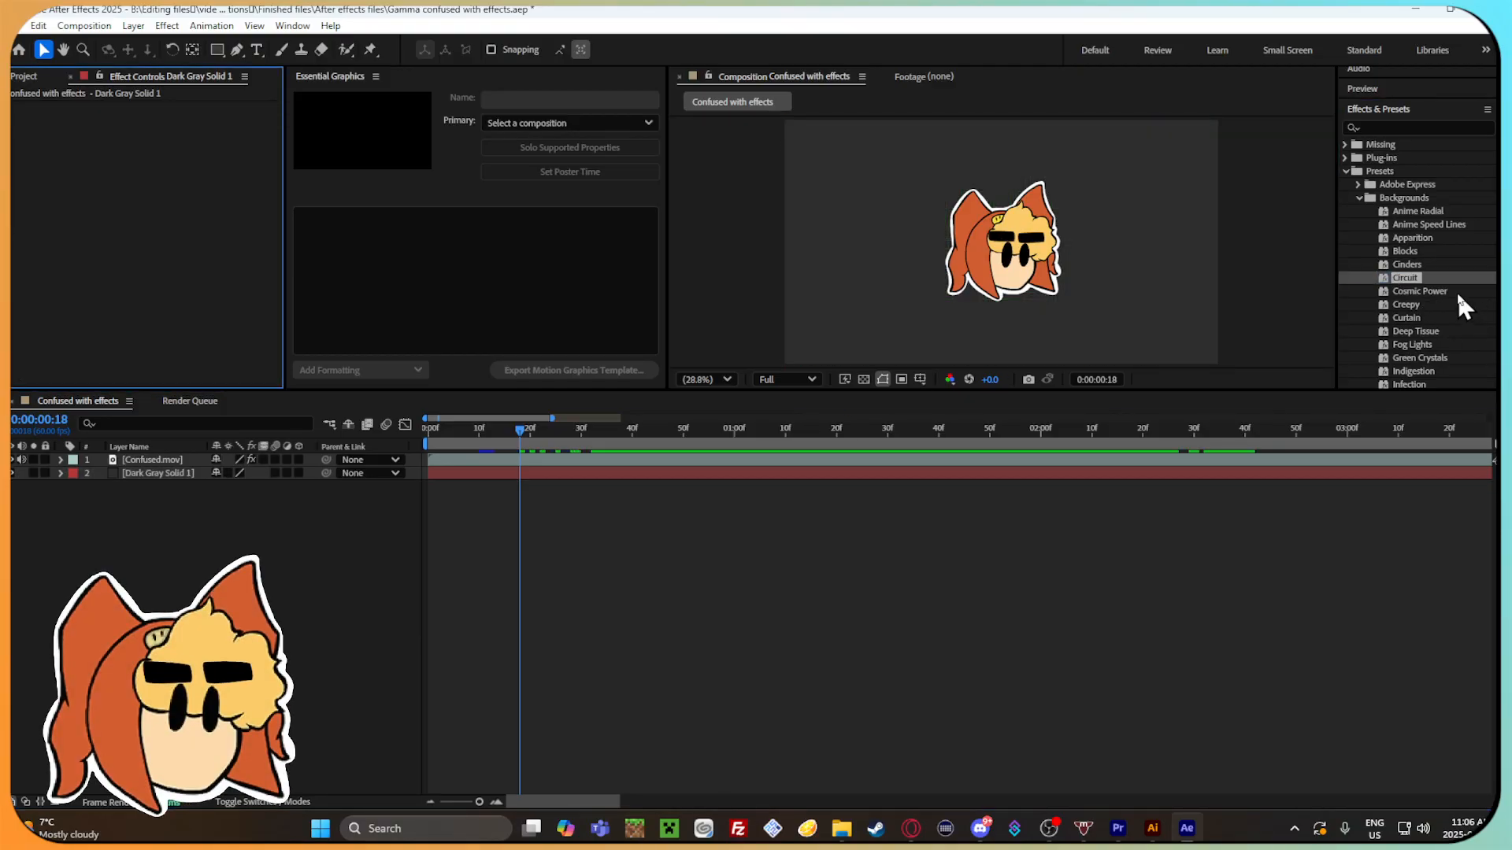
drag(1458, 295, 643, 472)
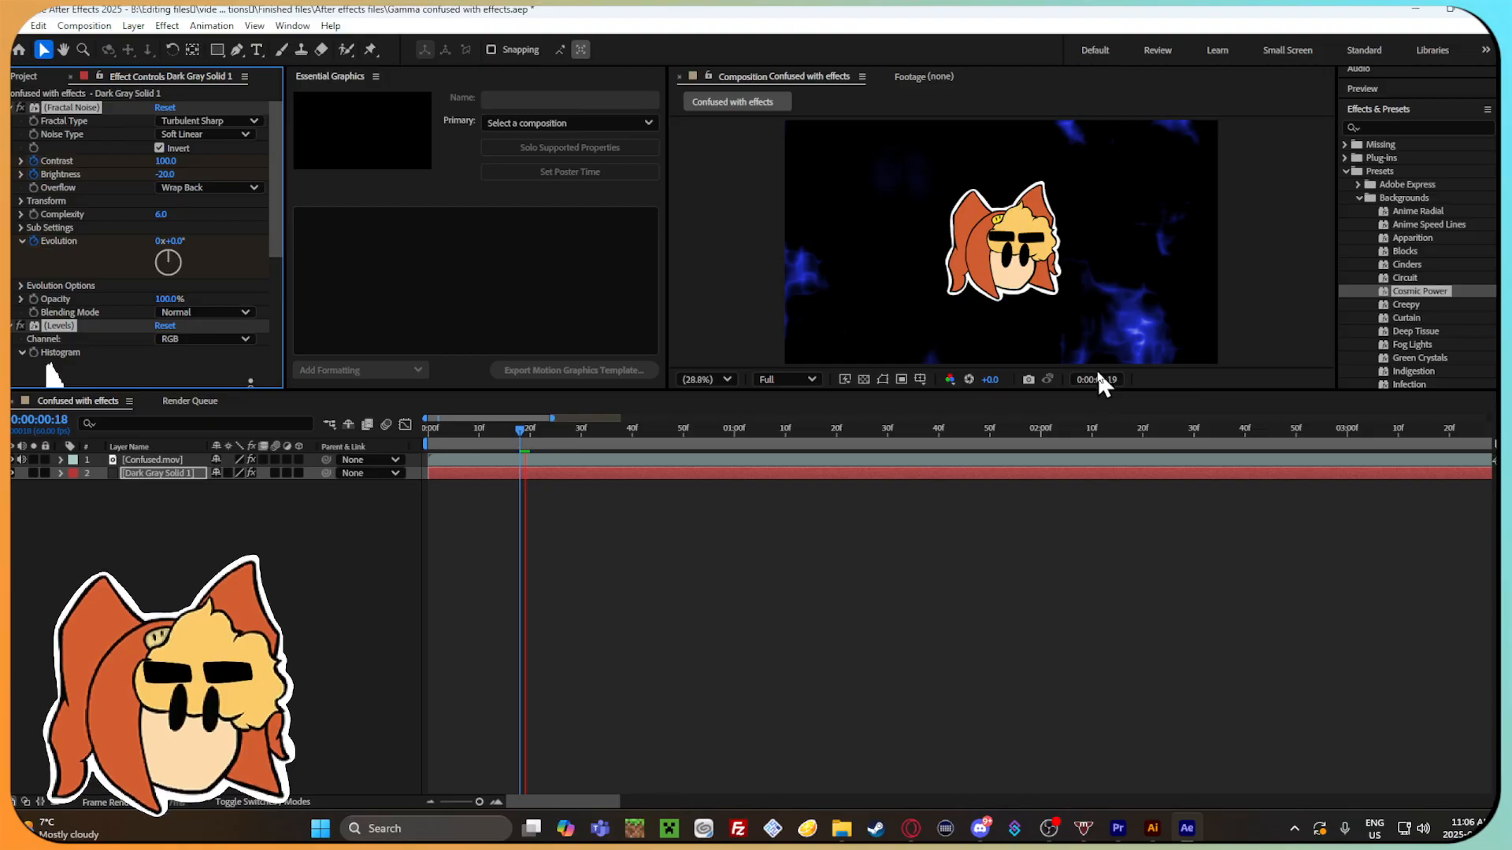
key(space)
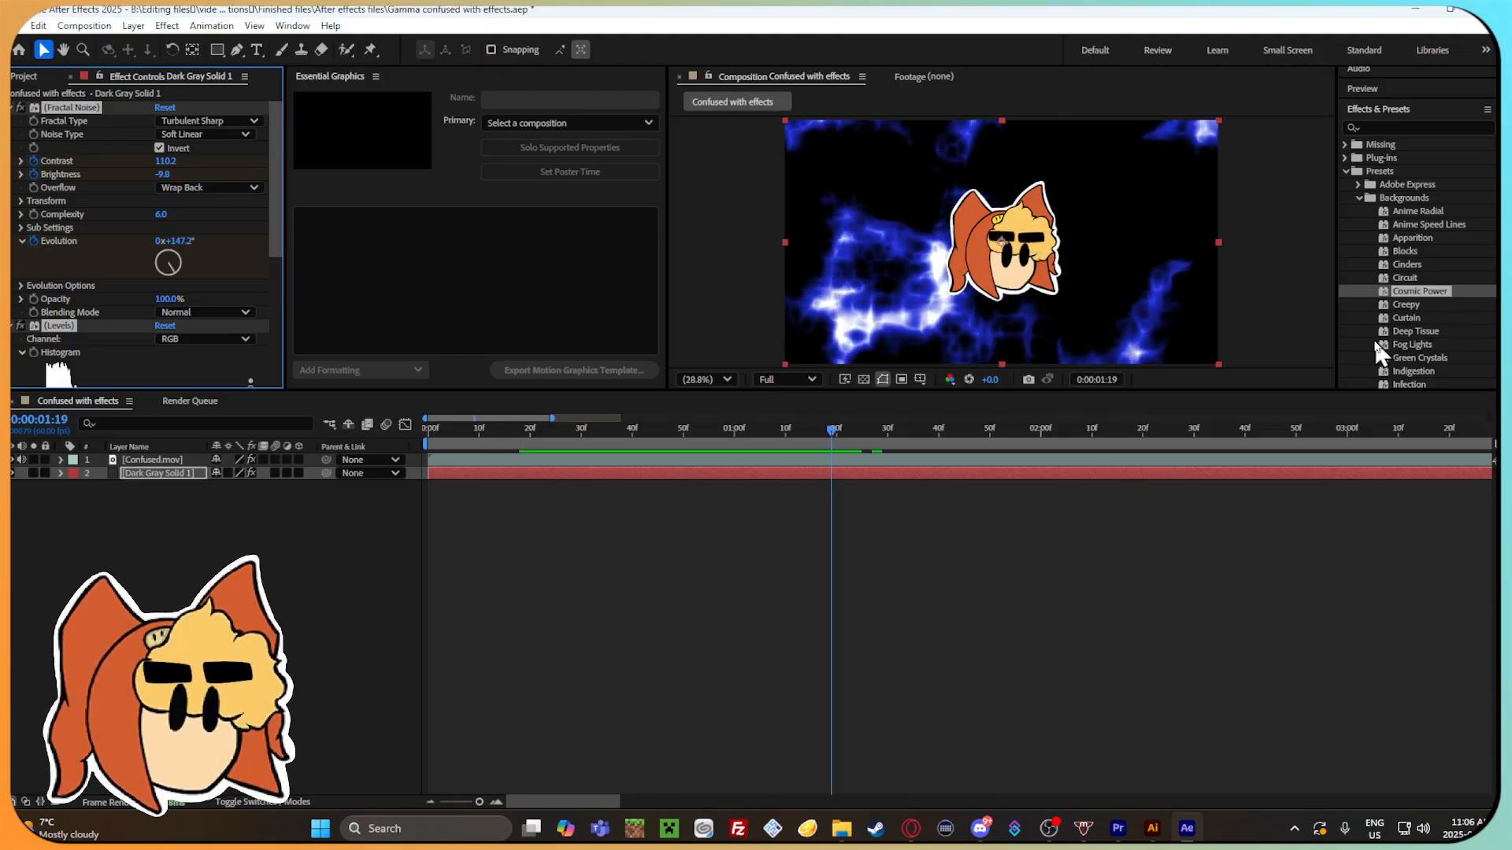
key(ctrl+z)
Try the River background preset on the Dark Gray Solid 1 layer, preview it, and undo it.
scroll(1410, 315, down, 4)
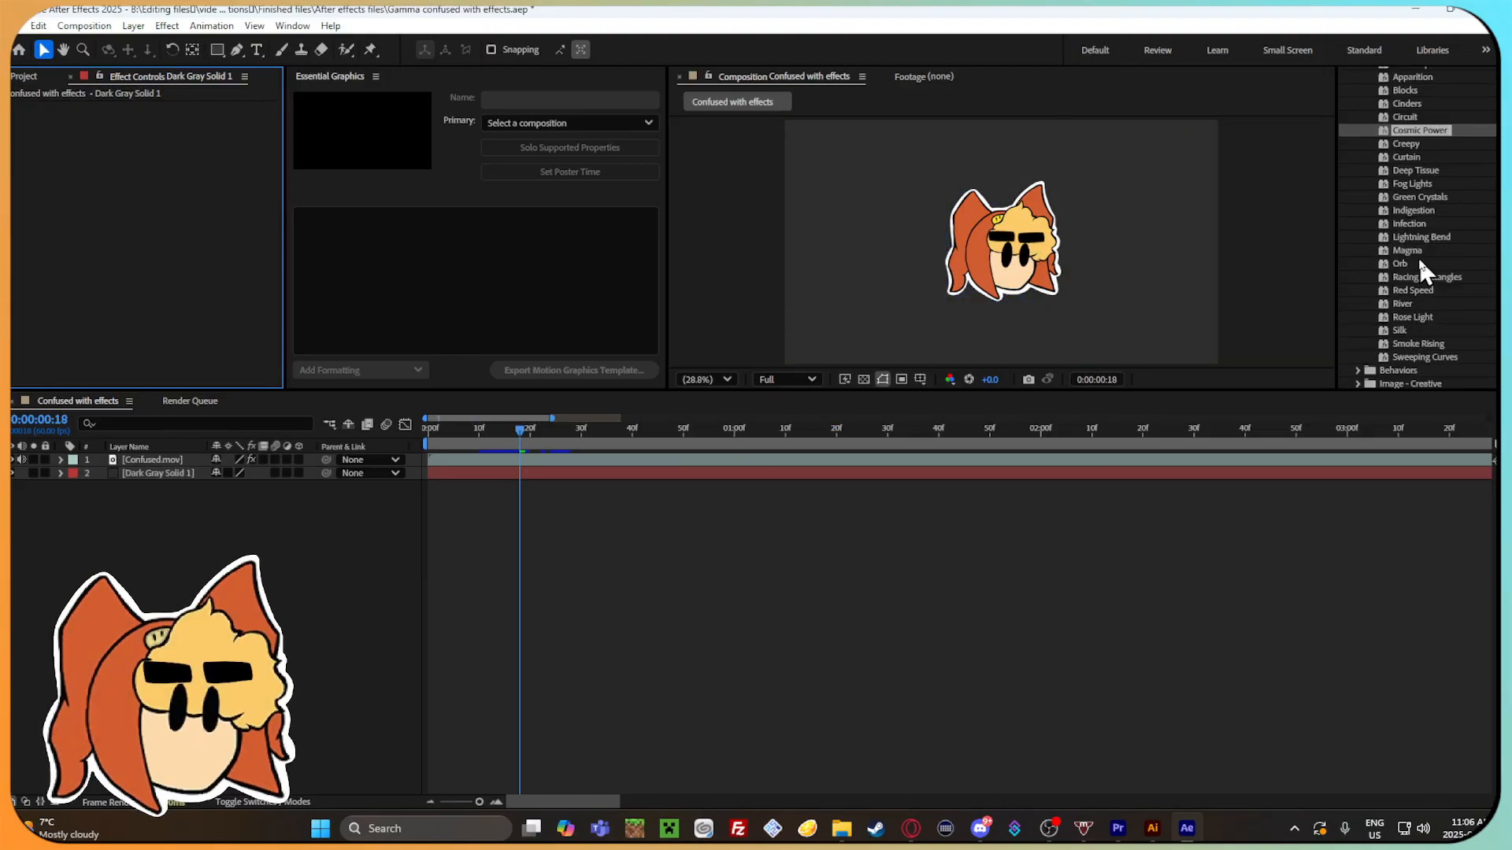
drag(1417, 306, 554, 475)
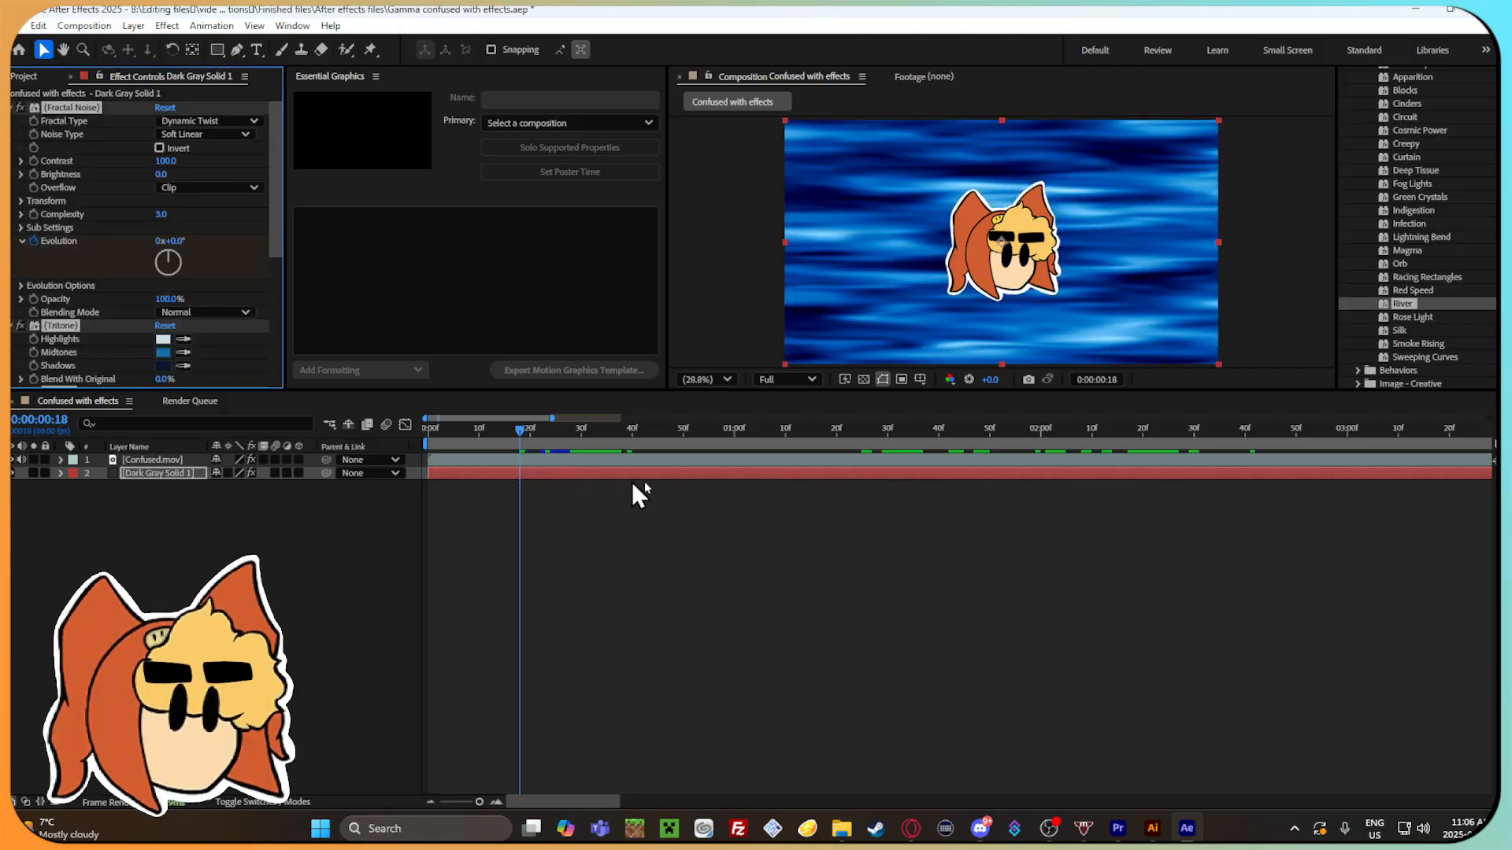
key(space)
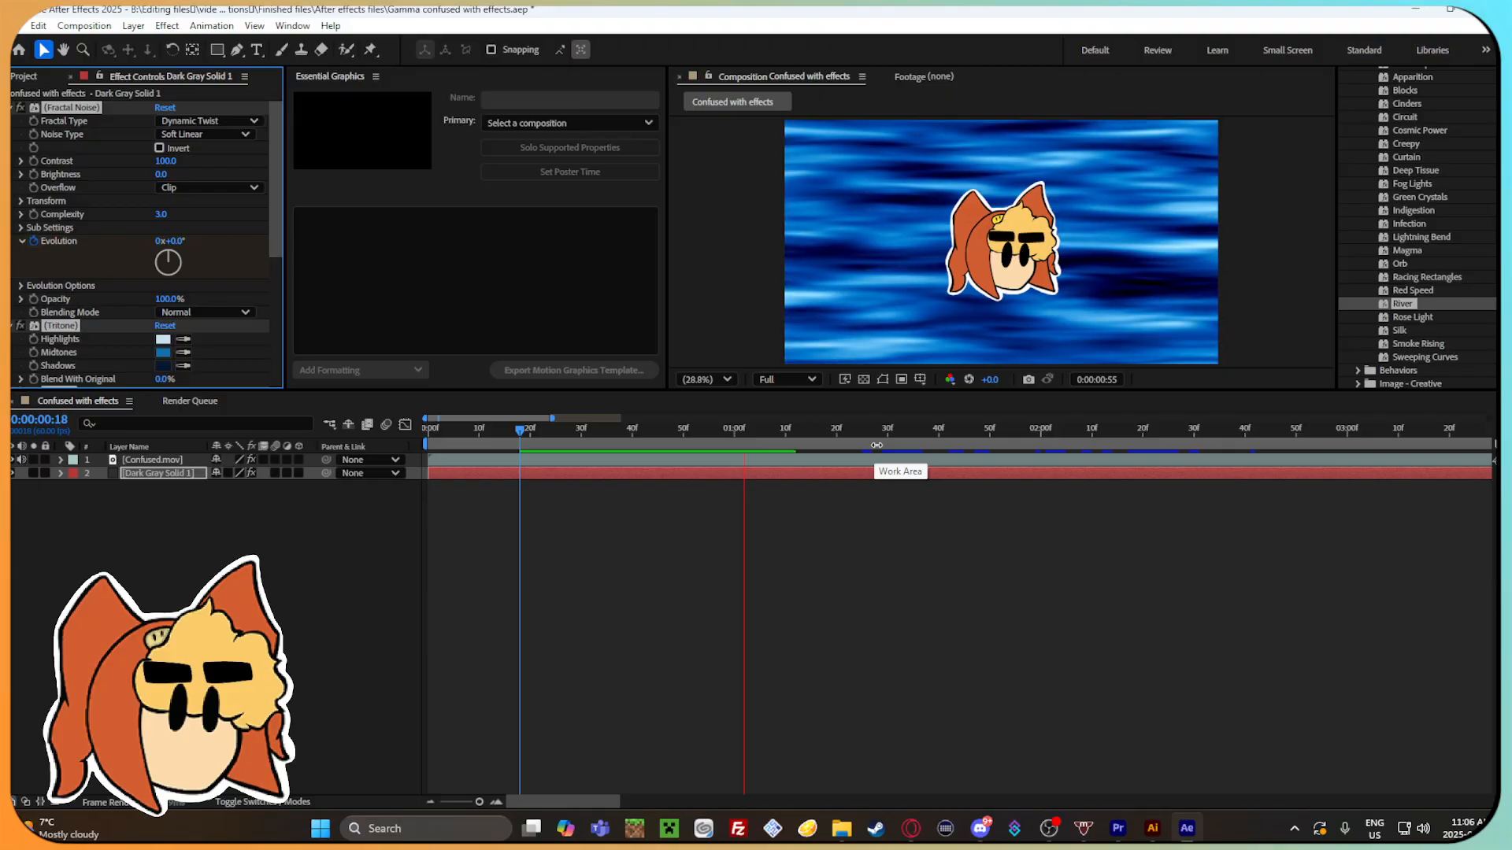
key(ctrl+z)
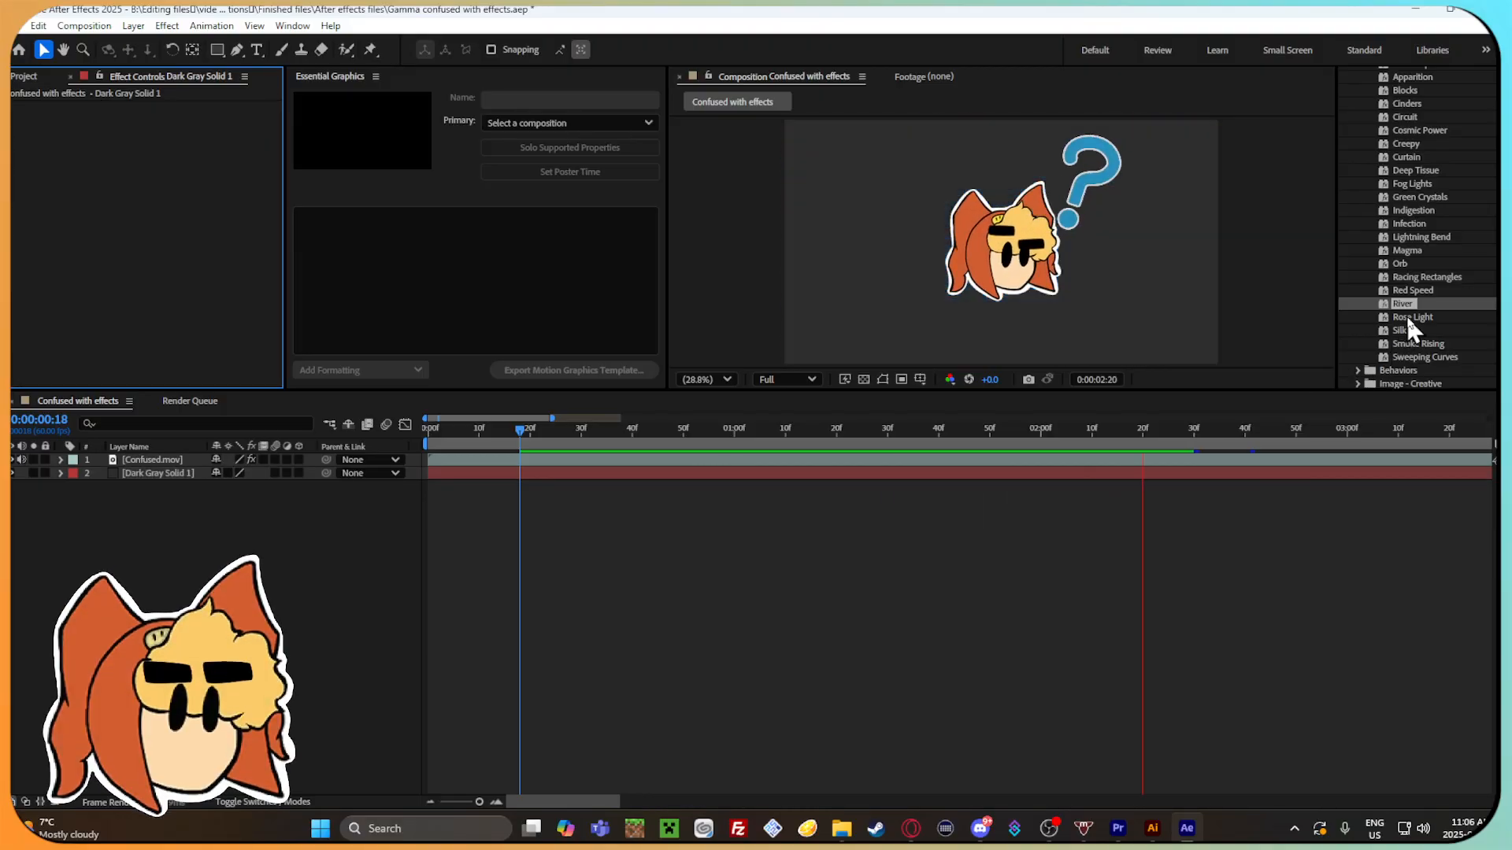
key(space)
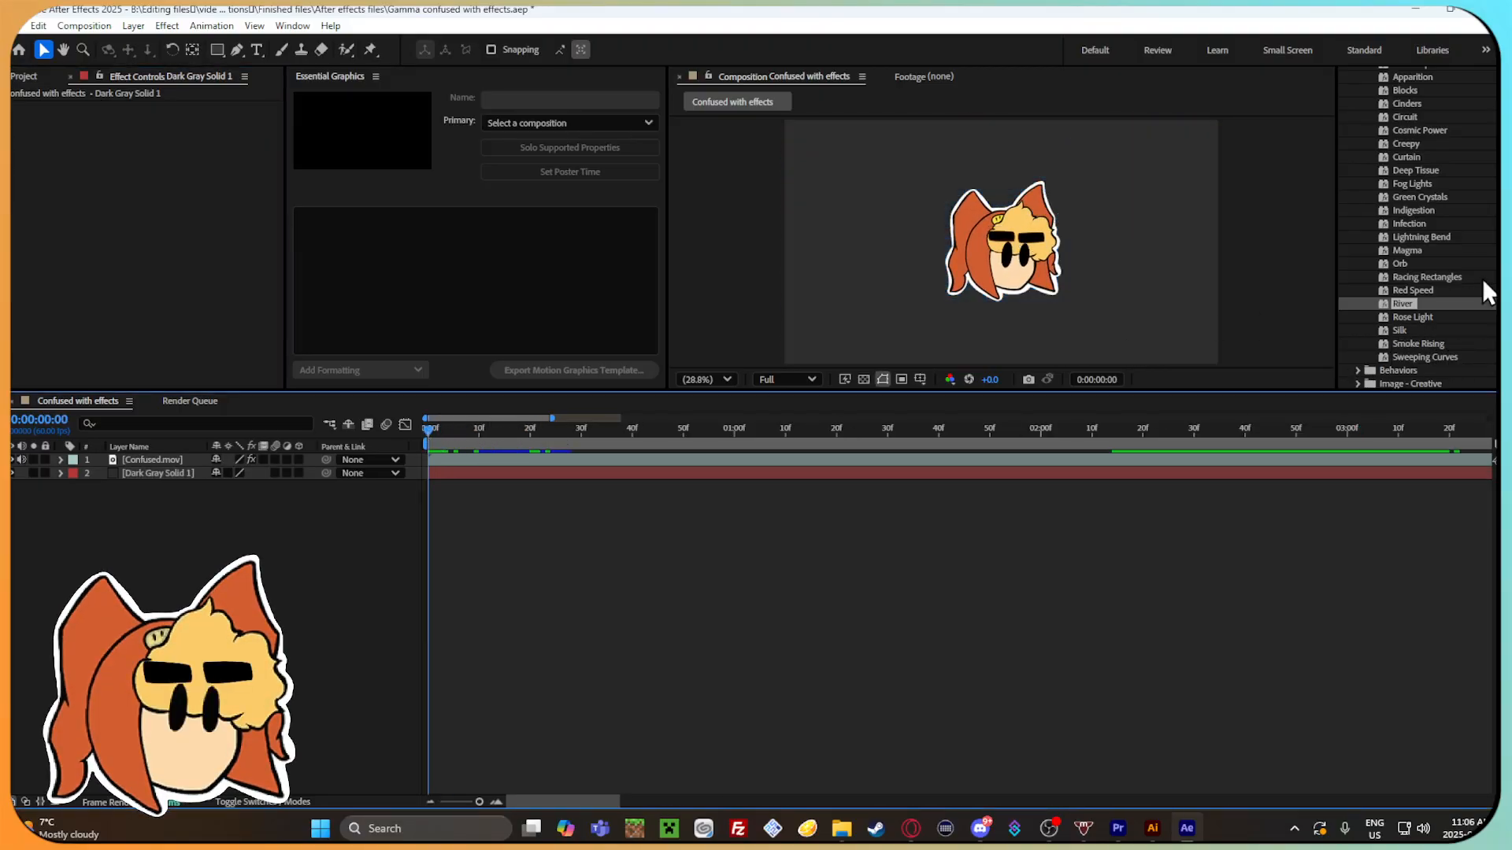
Try the Blinking Loop preset from the Adobe Express looping presets in the composition's timeline.
scroll(1430, 312, down, 2)
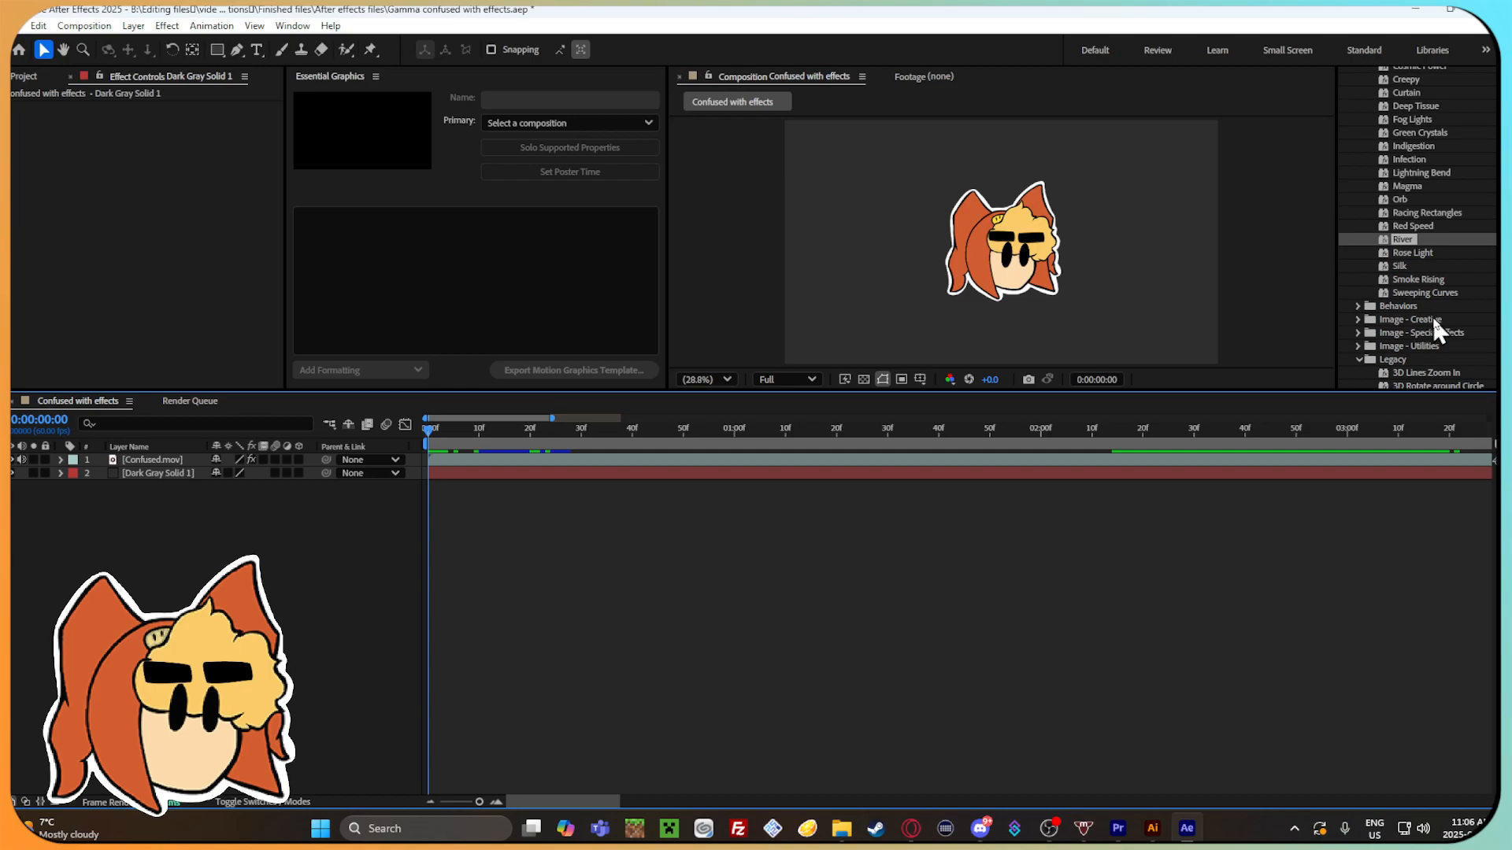
scroll(1430, 313, up, 8)
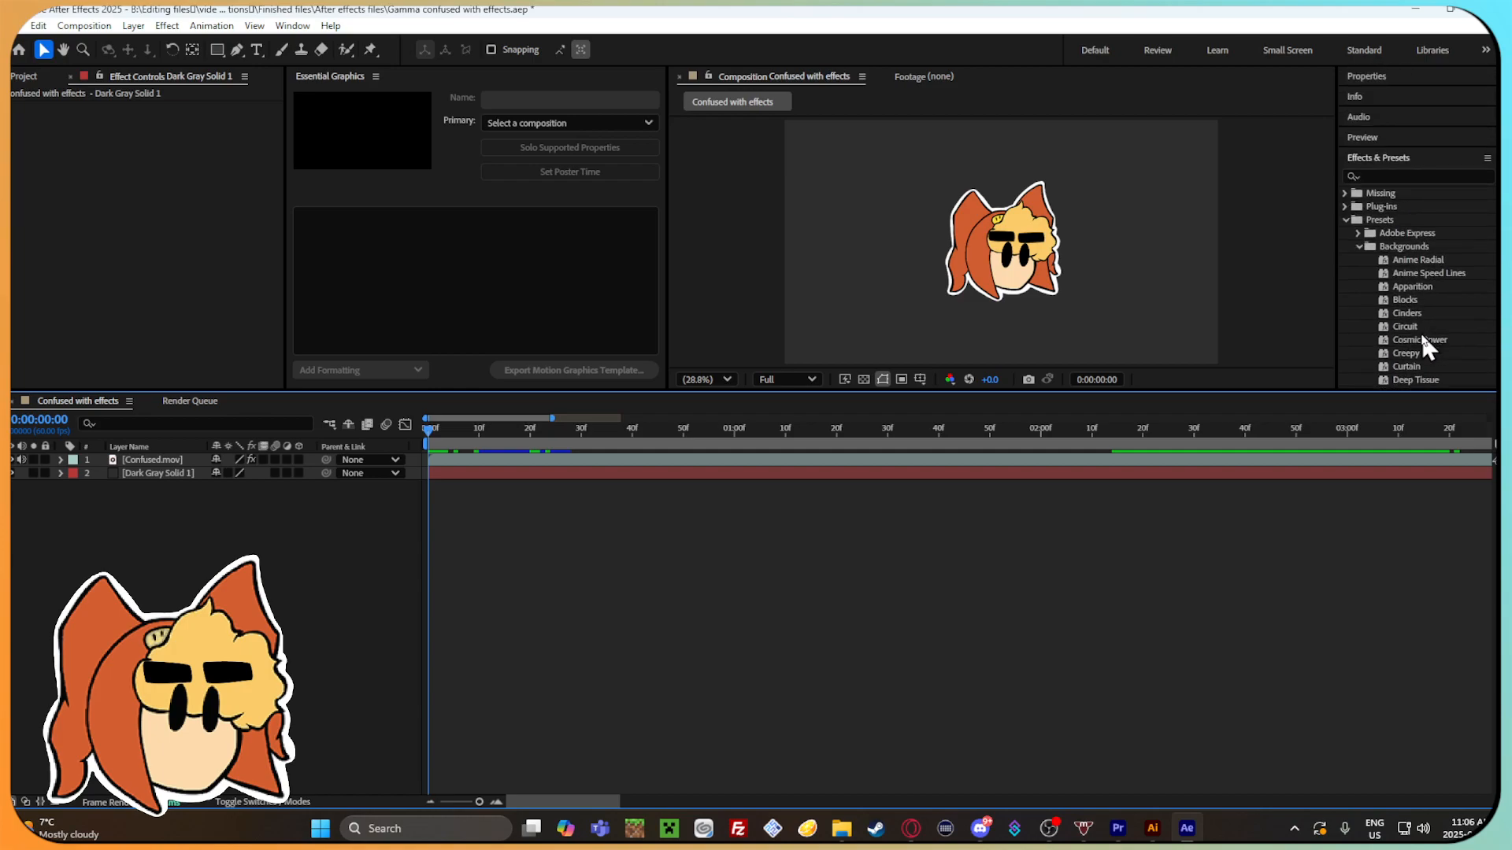
click(1359, 246)
click(1356, 233)
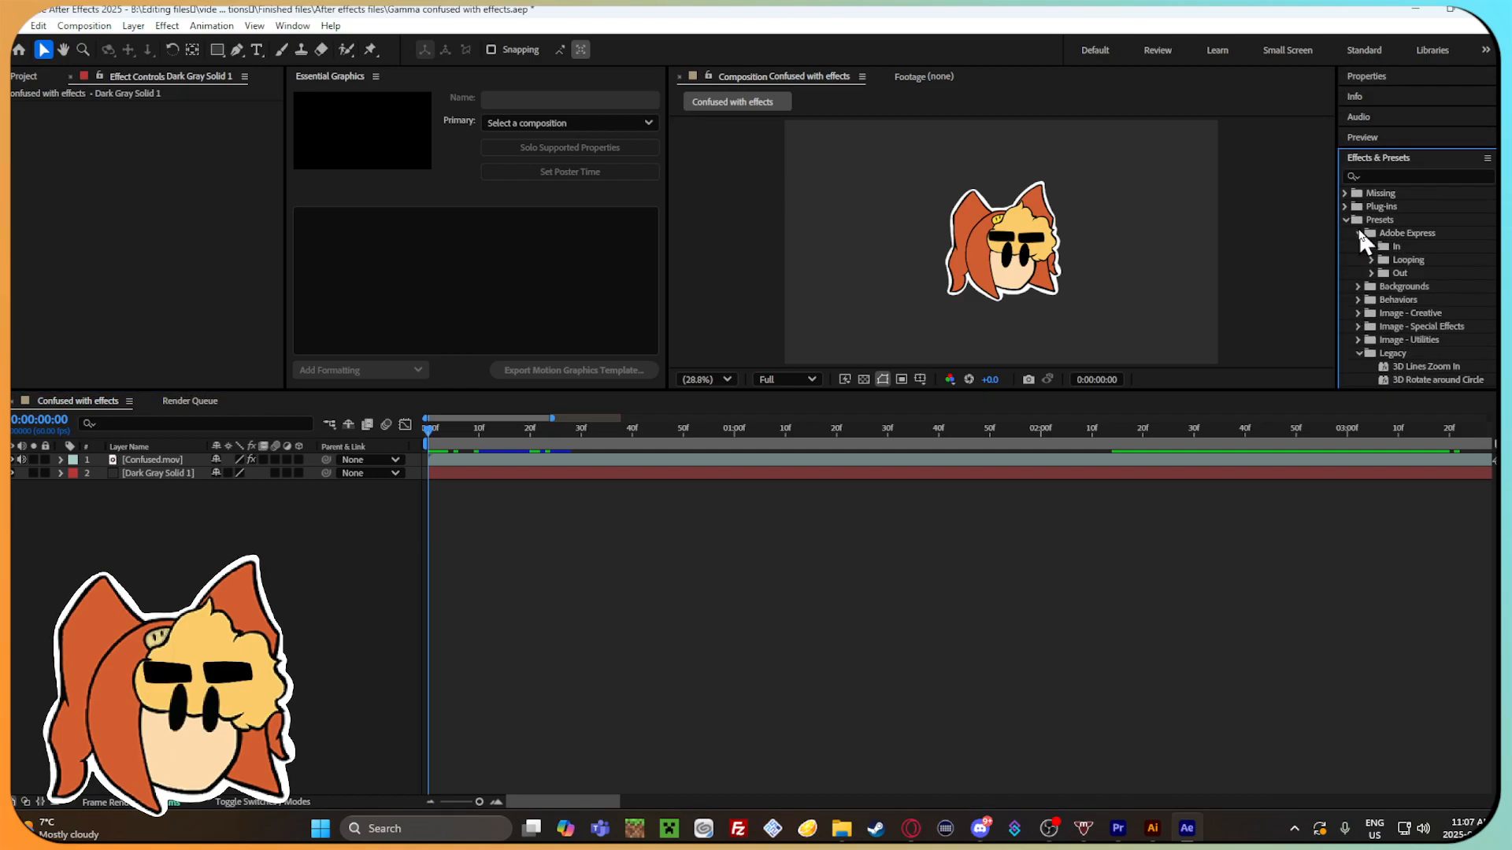
click(1371, 260)
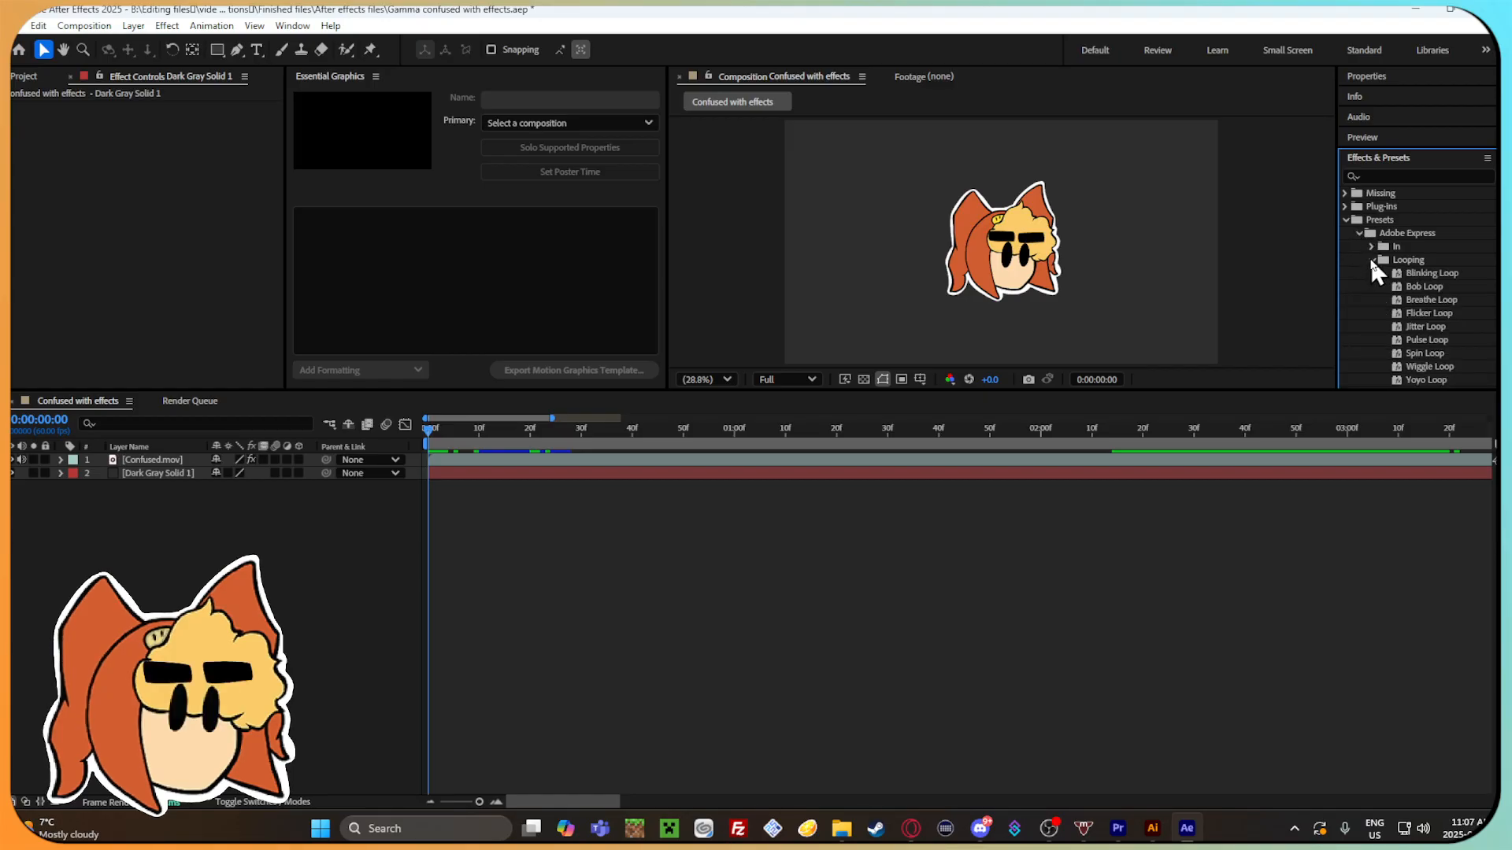
drag(1422, 273, 945, 443)
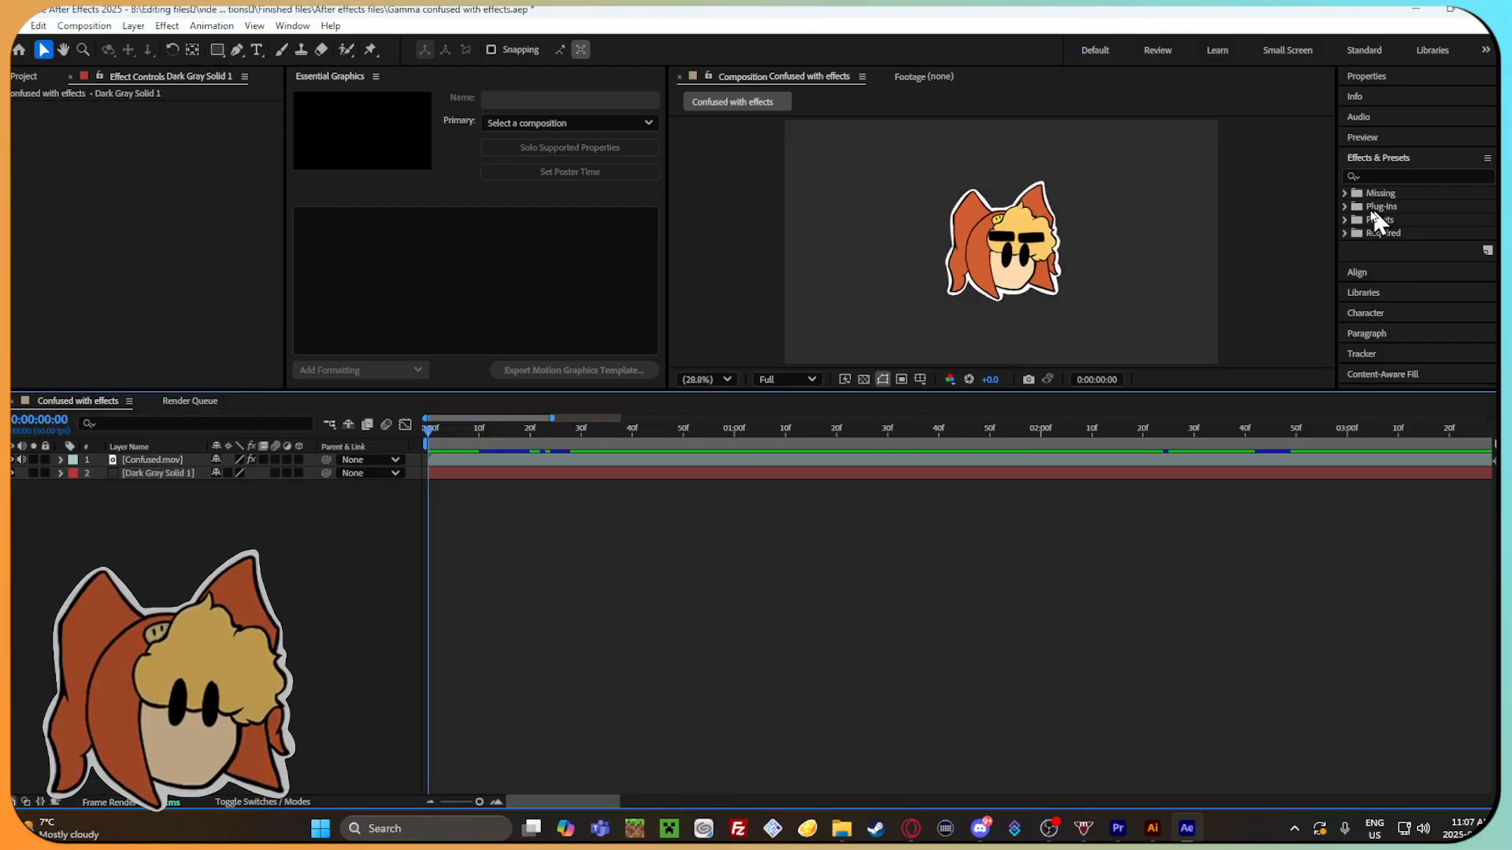
Look through the preset categories and the list of plug-in effects for a suitable effect.
click(1344, 218)
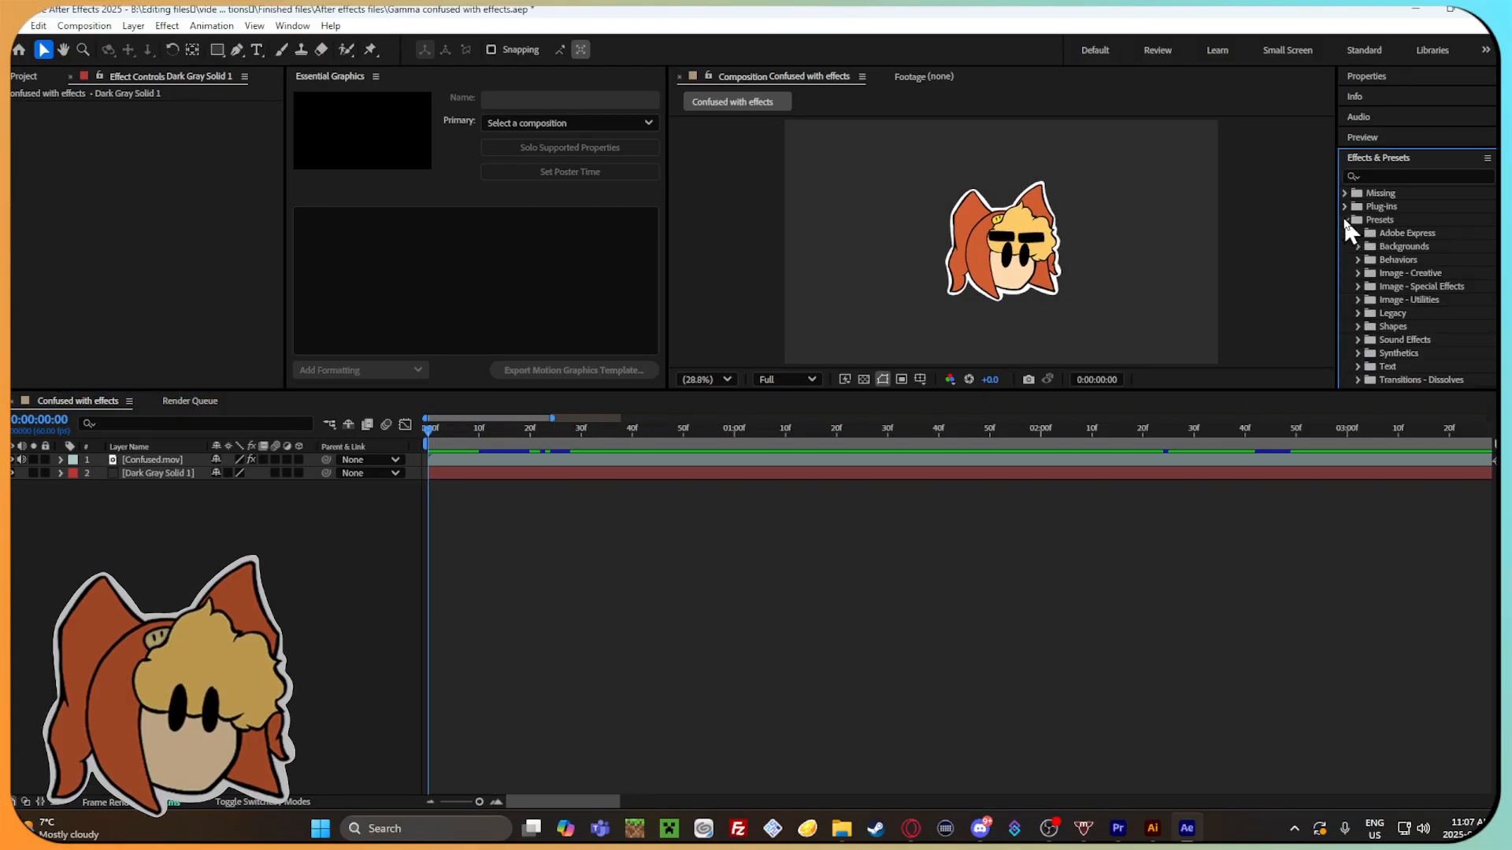
scroll(1419, 252, down, 3)
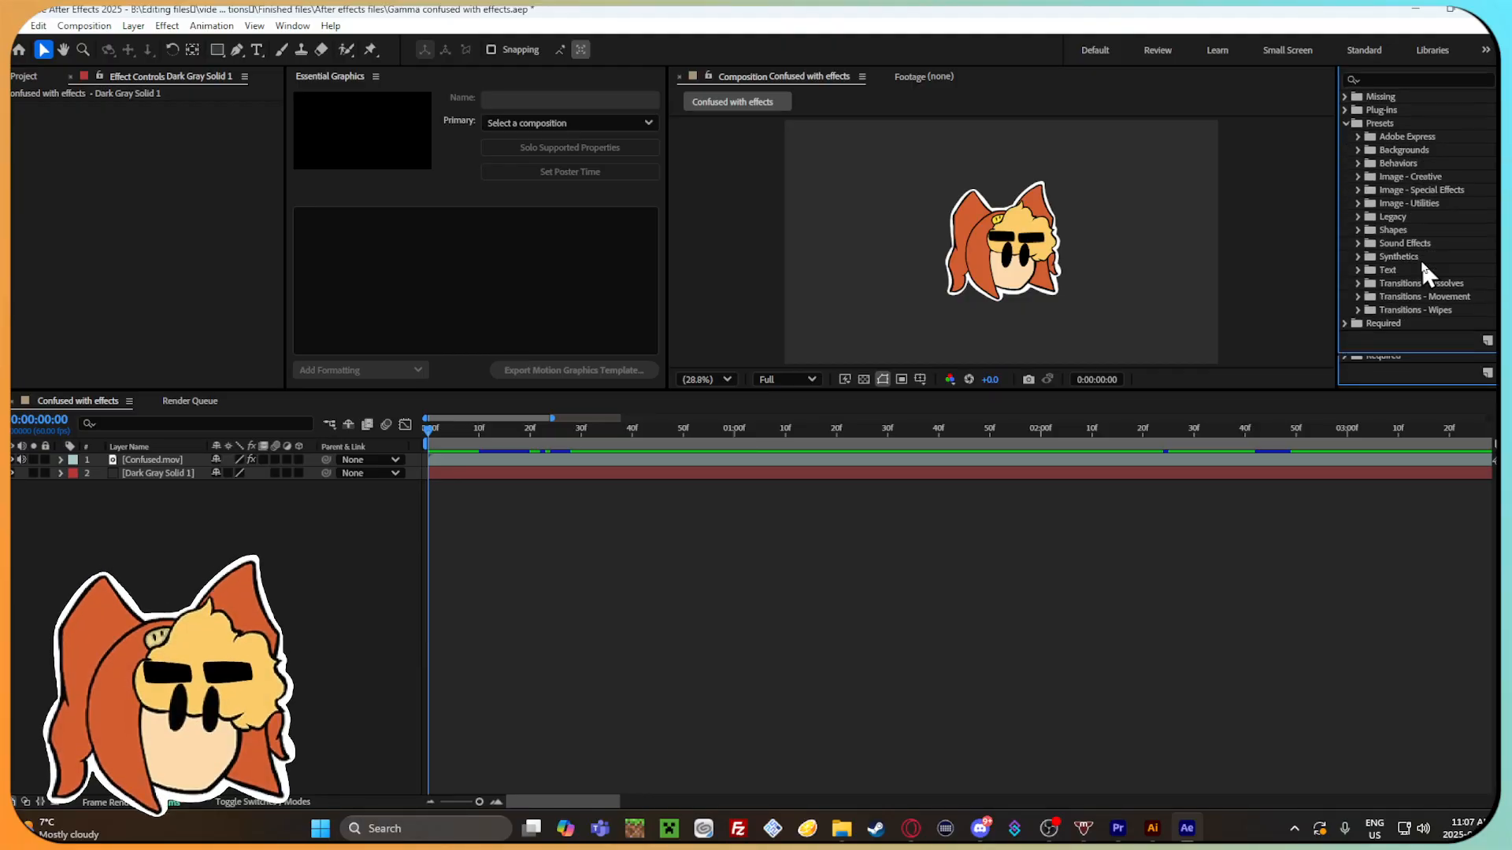
click(1344, 108)
click(1345, 107)
click(1344, 108)
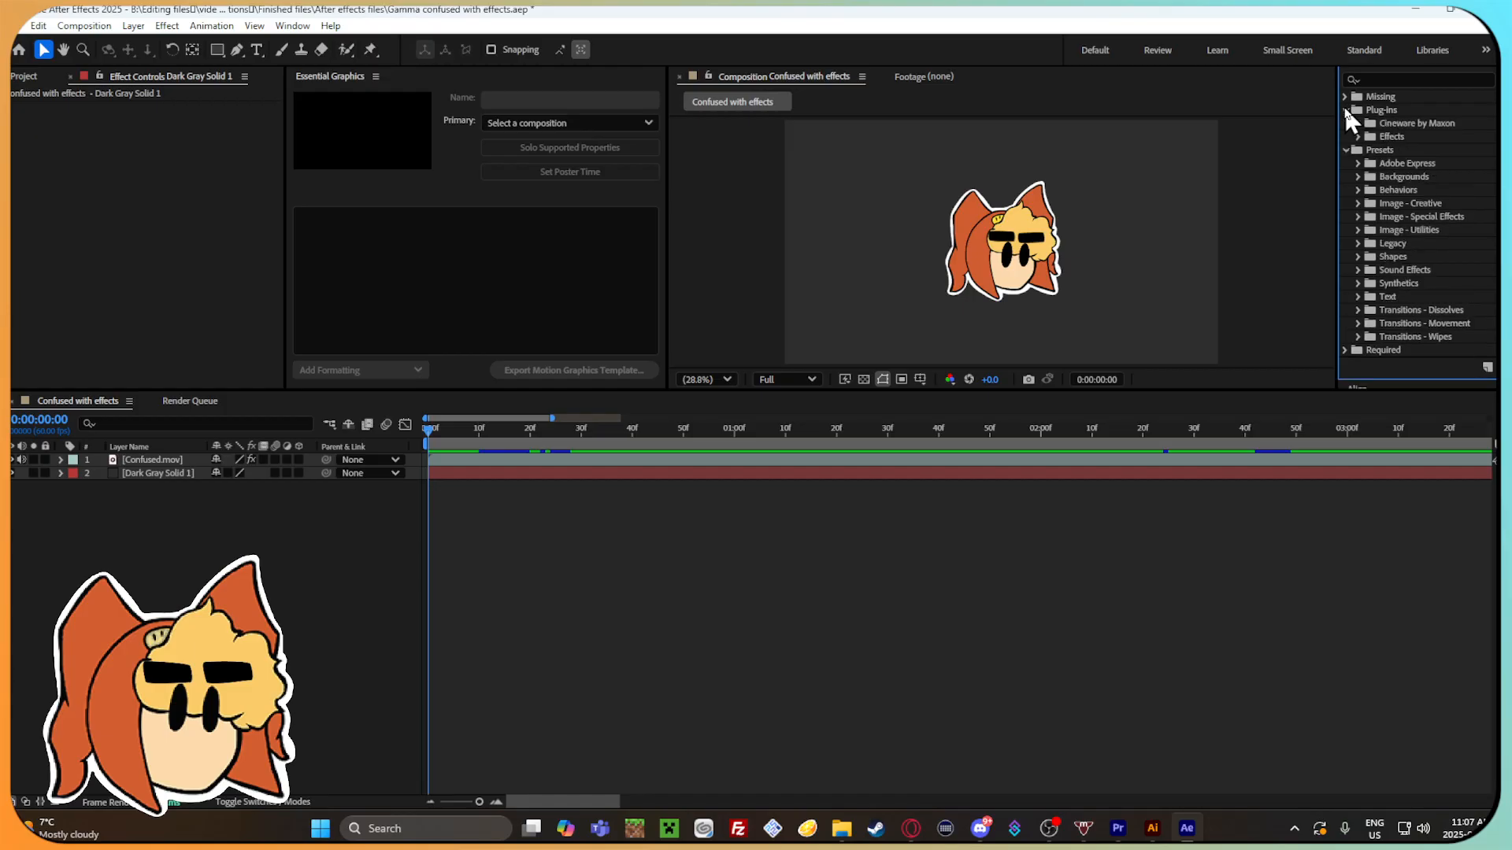
click(1358, 135)
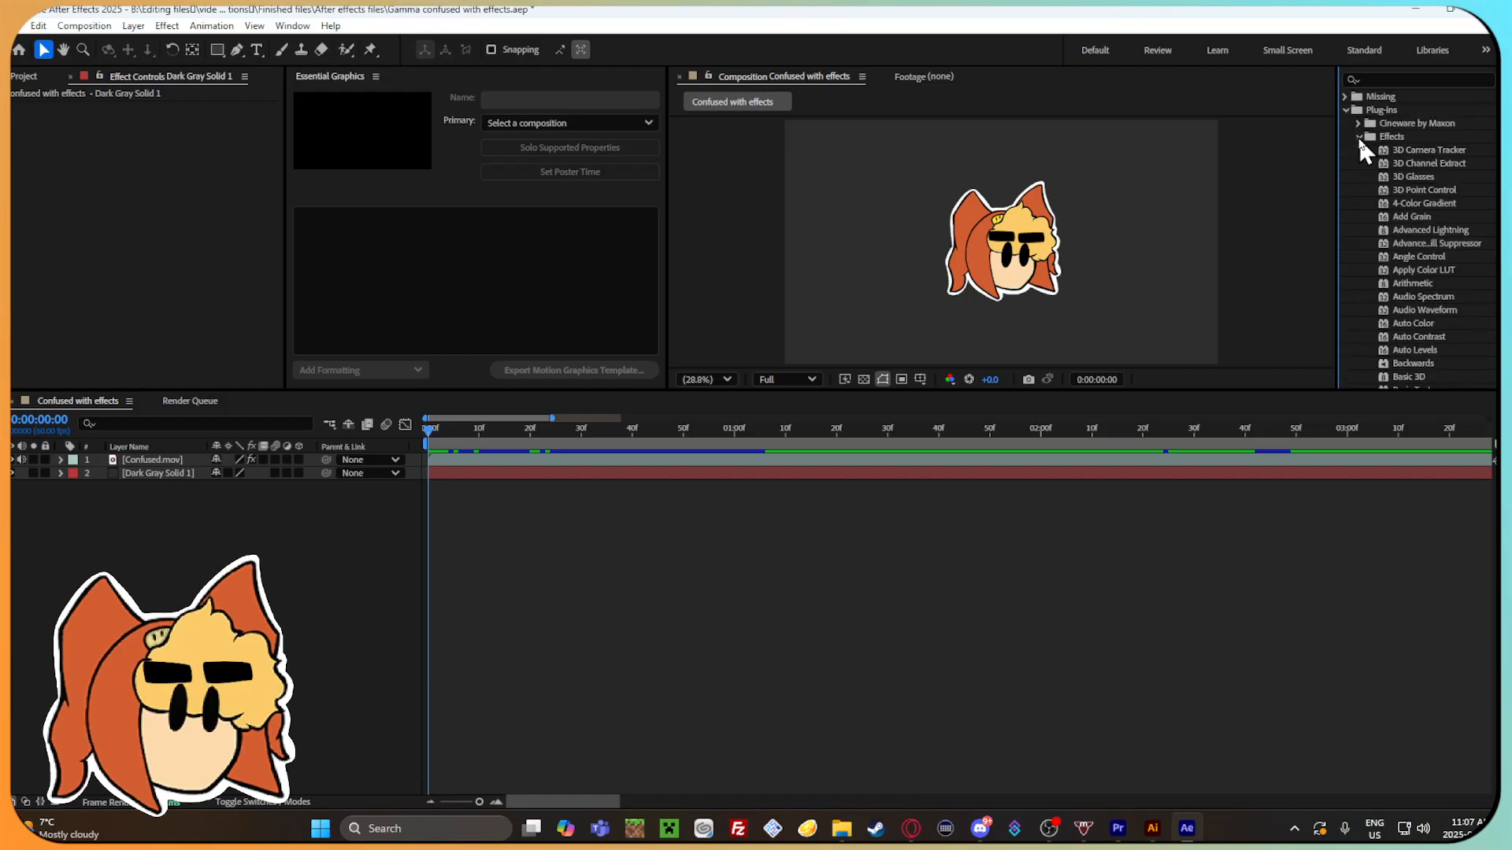
scroll(1354, 228, down, 3)
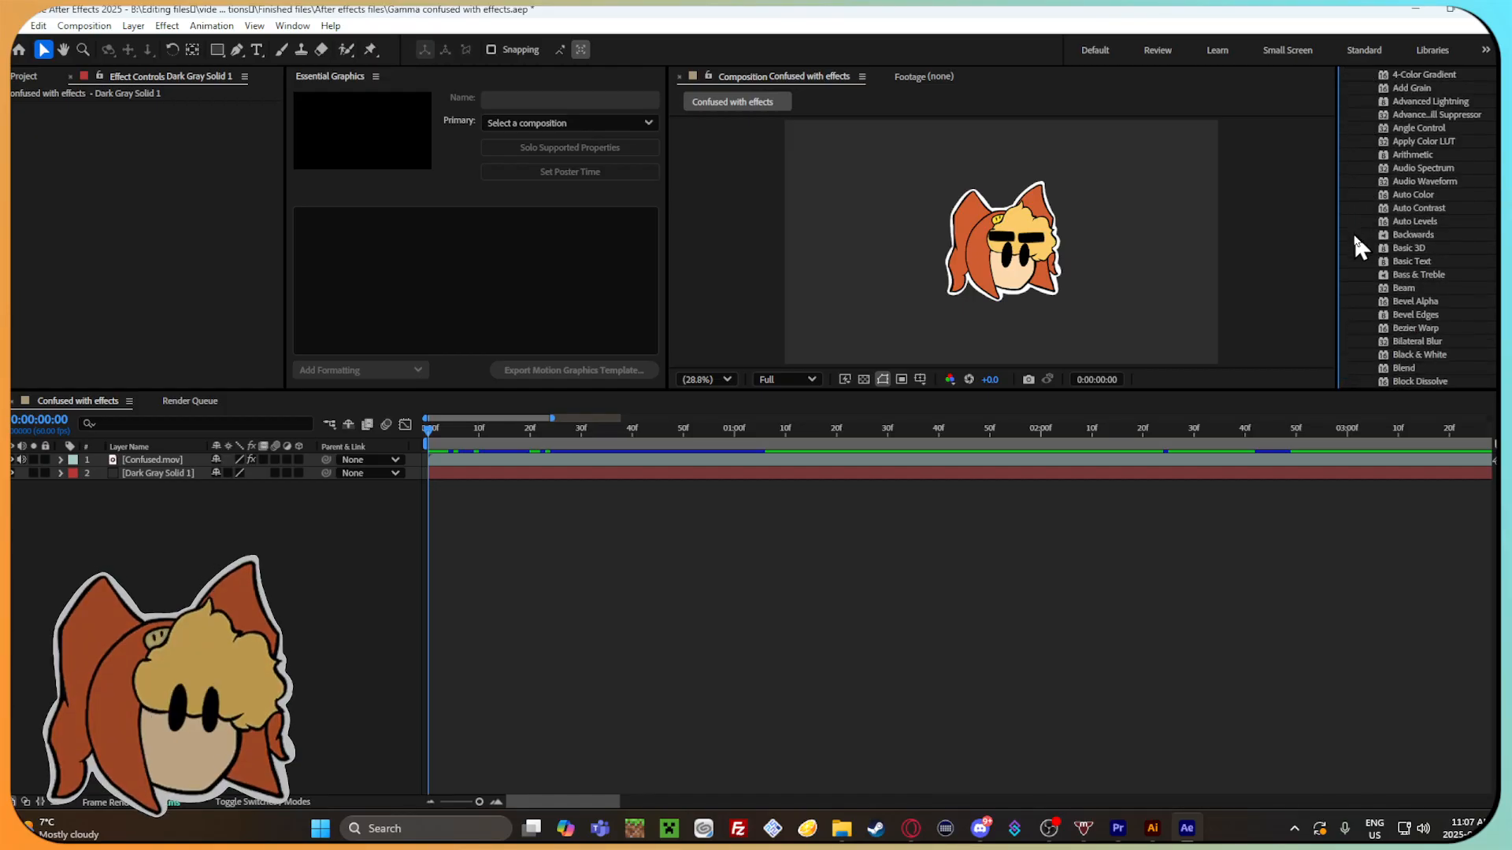
scroll(1355, 238, down, 7)
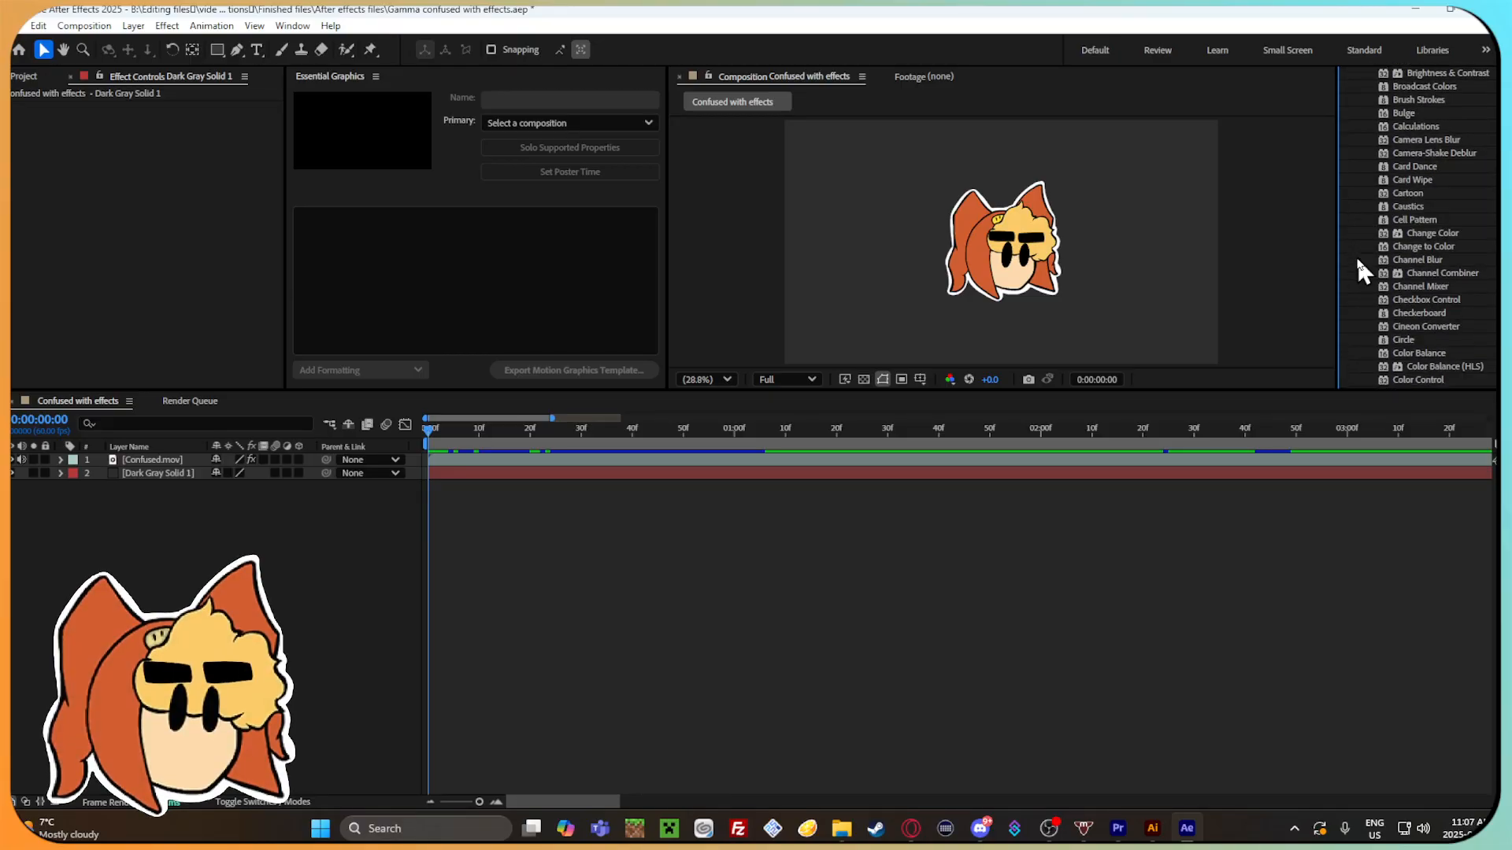
scroll(1357, 266, down, 4)
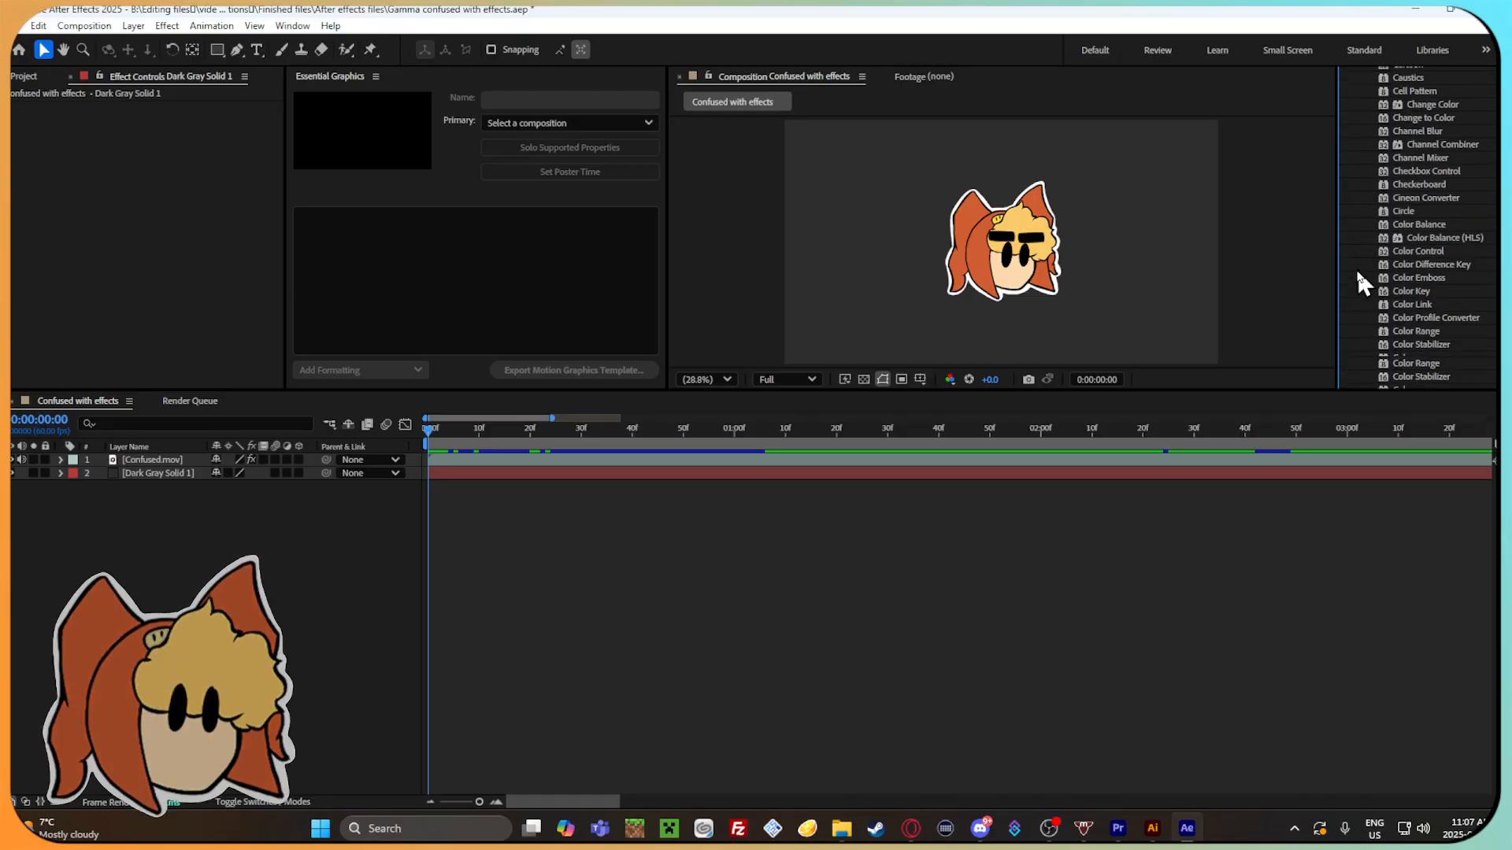
scroll(1354, 268, up, 20)
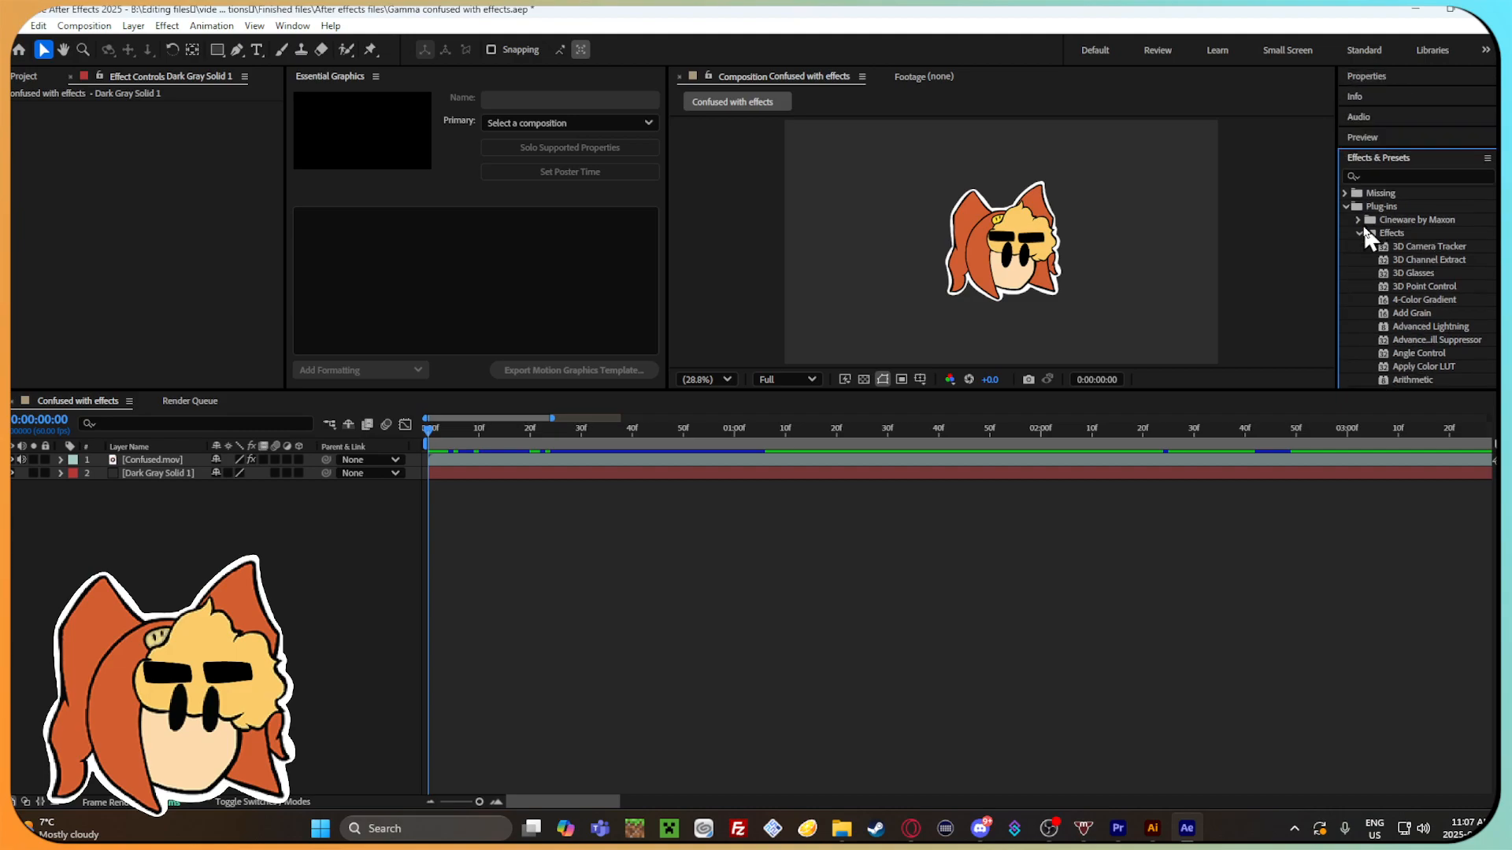
scroll(1353, 283, down, 2)
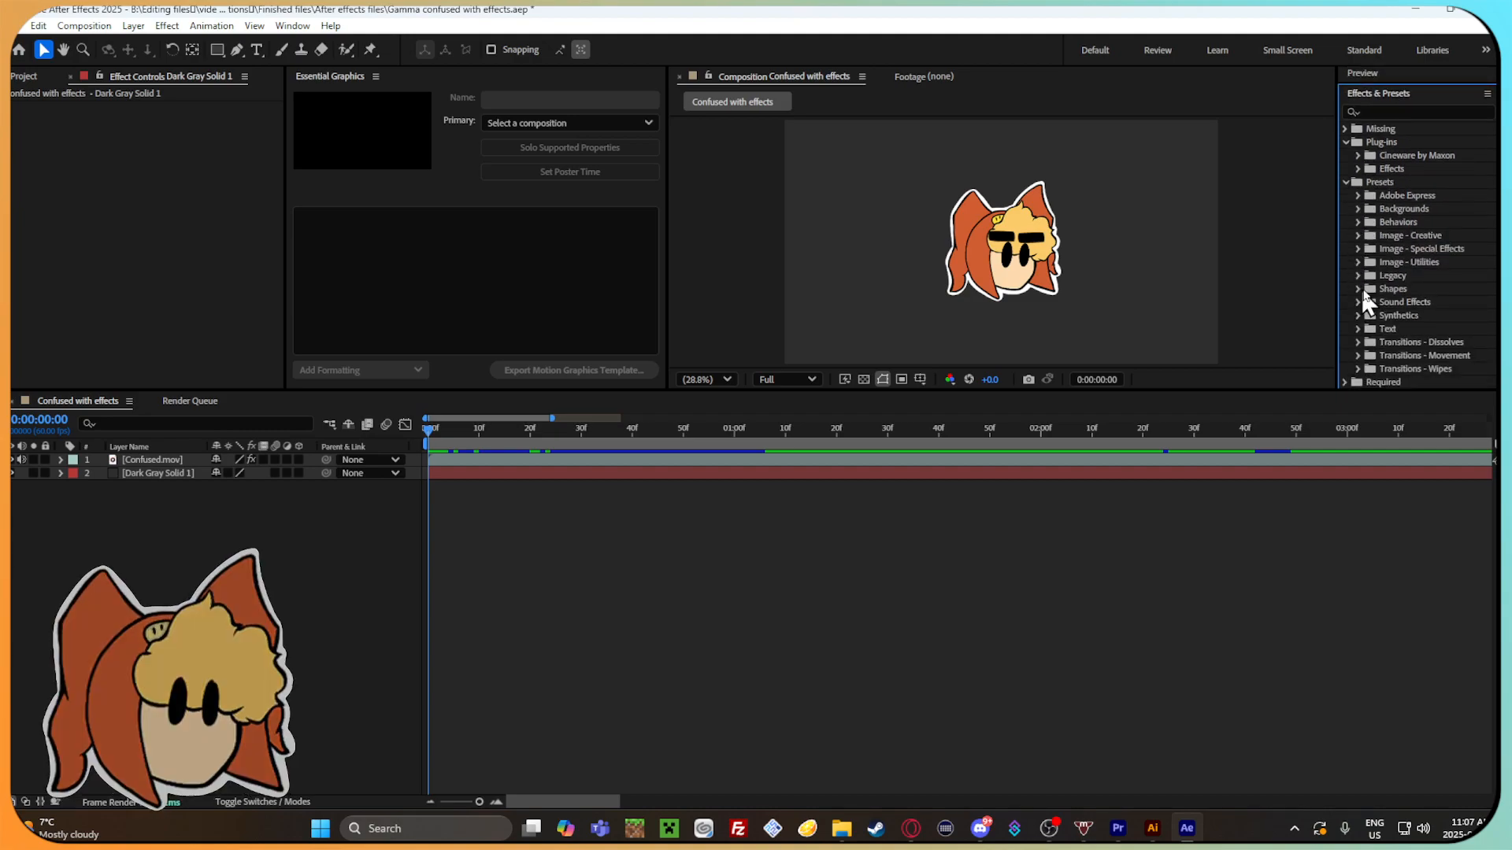
Try the Fade In+Out - frames behavior preset on the Dark Gray Solid 1 layer, preview it, and undo it.
click(1356, 223)
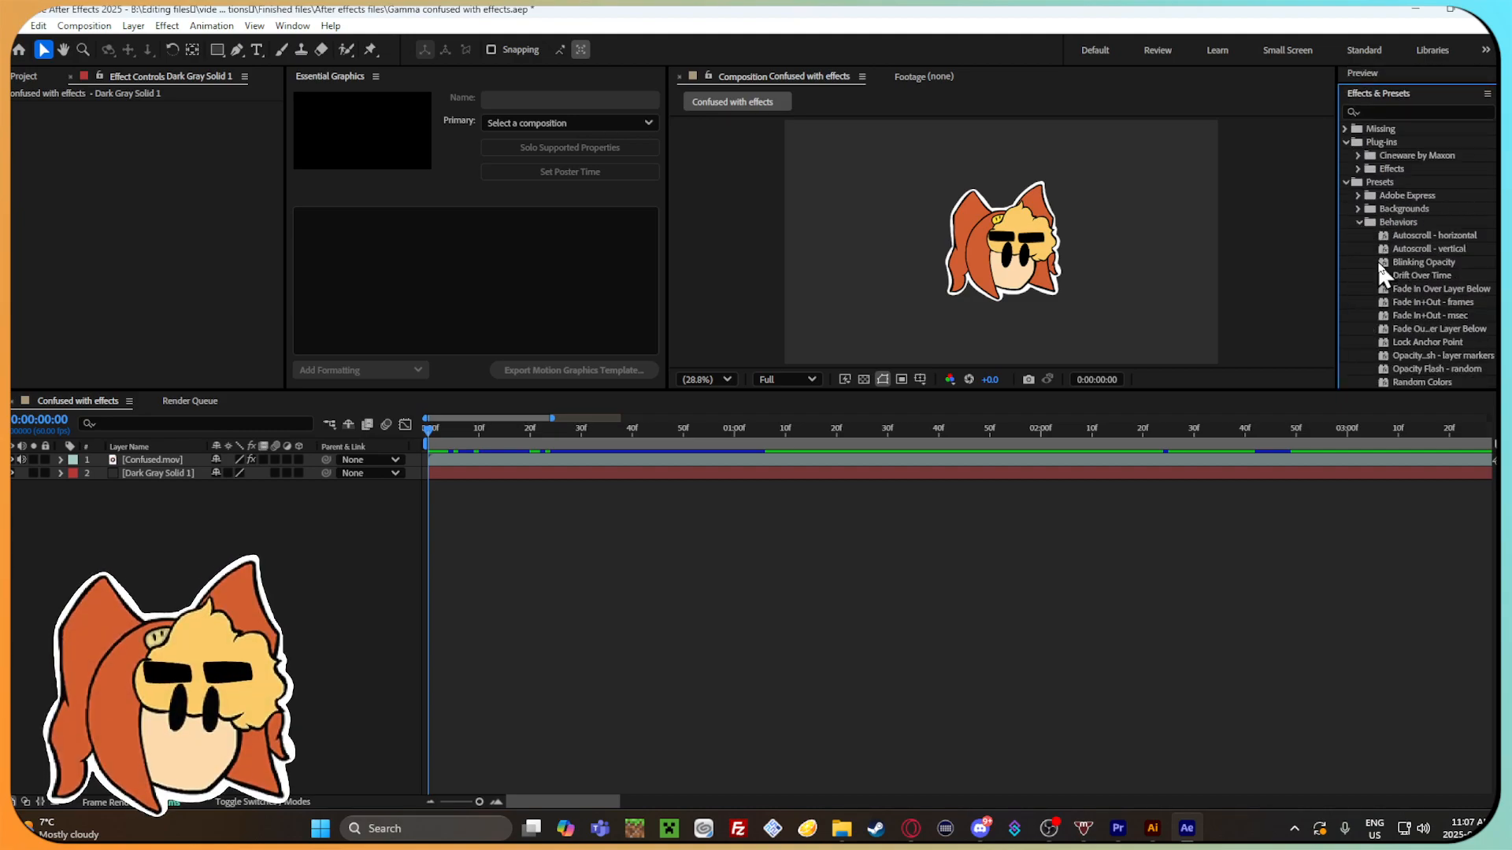
scroll(1378, 264, down, 2)
drag(1429, 240, 494, 469)
drag(428, 430, 390, 443)
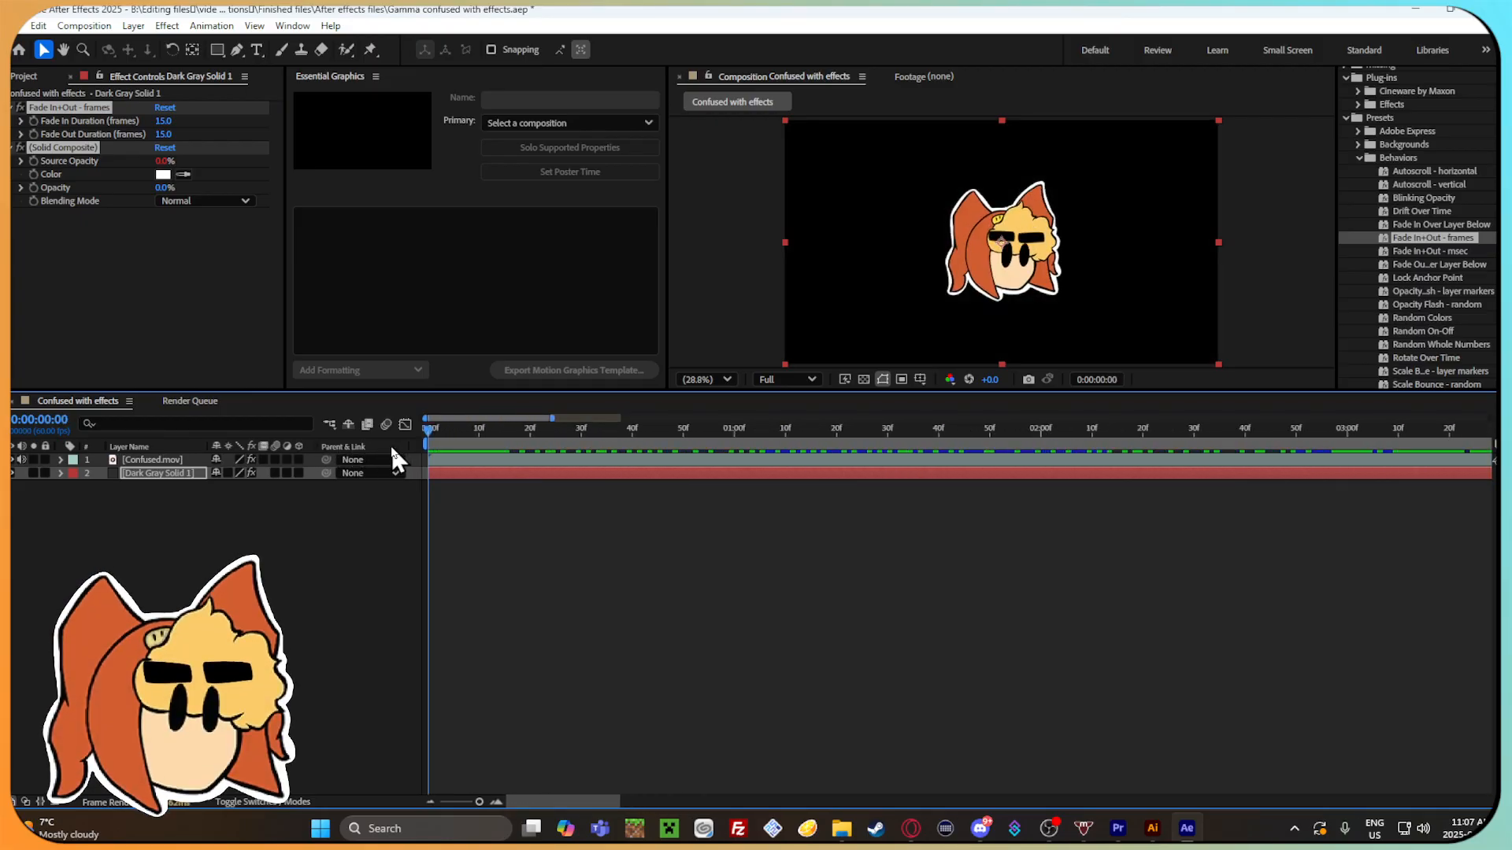
key(ctrl+z)
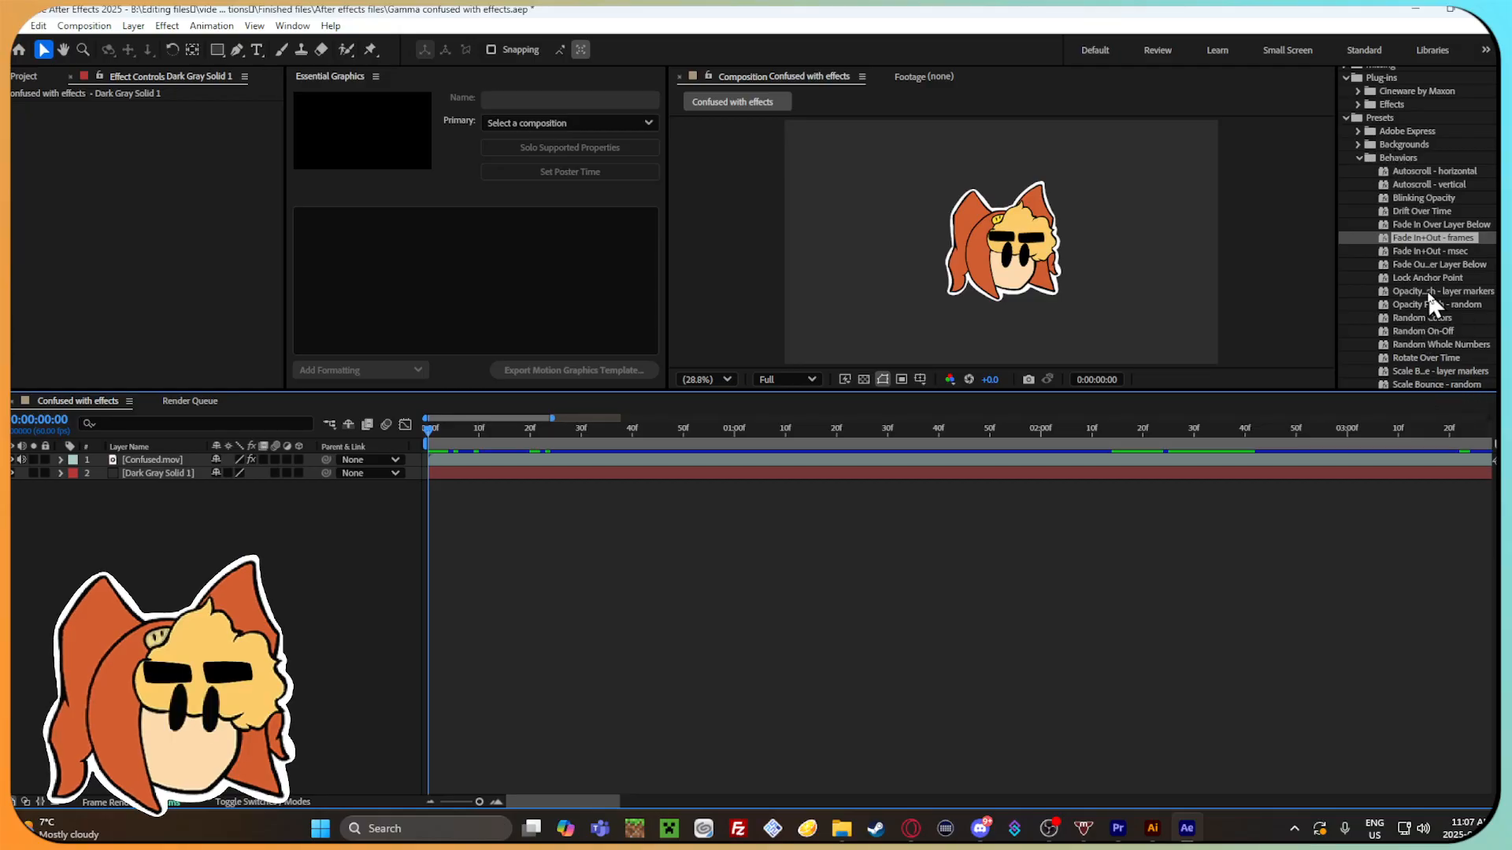
Try the Wiggle - gelatin behavior preset on the Confused.mov layer and preview the animation.
scroll(1427, 289, down, 2)
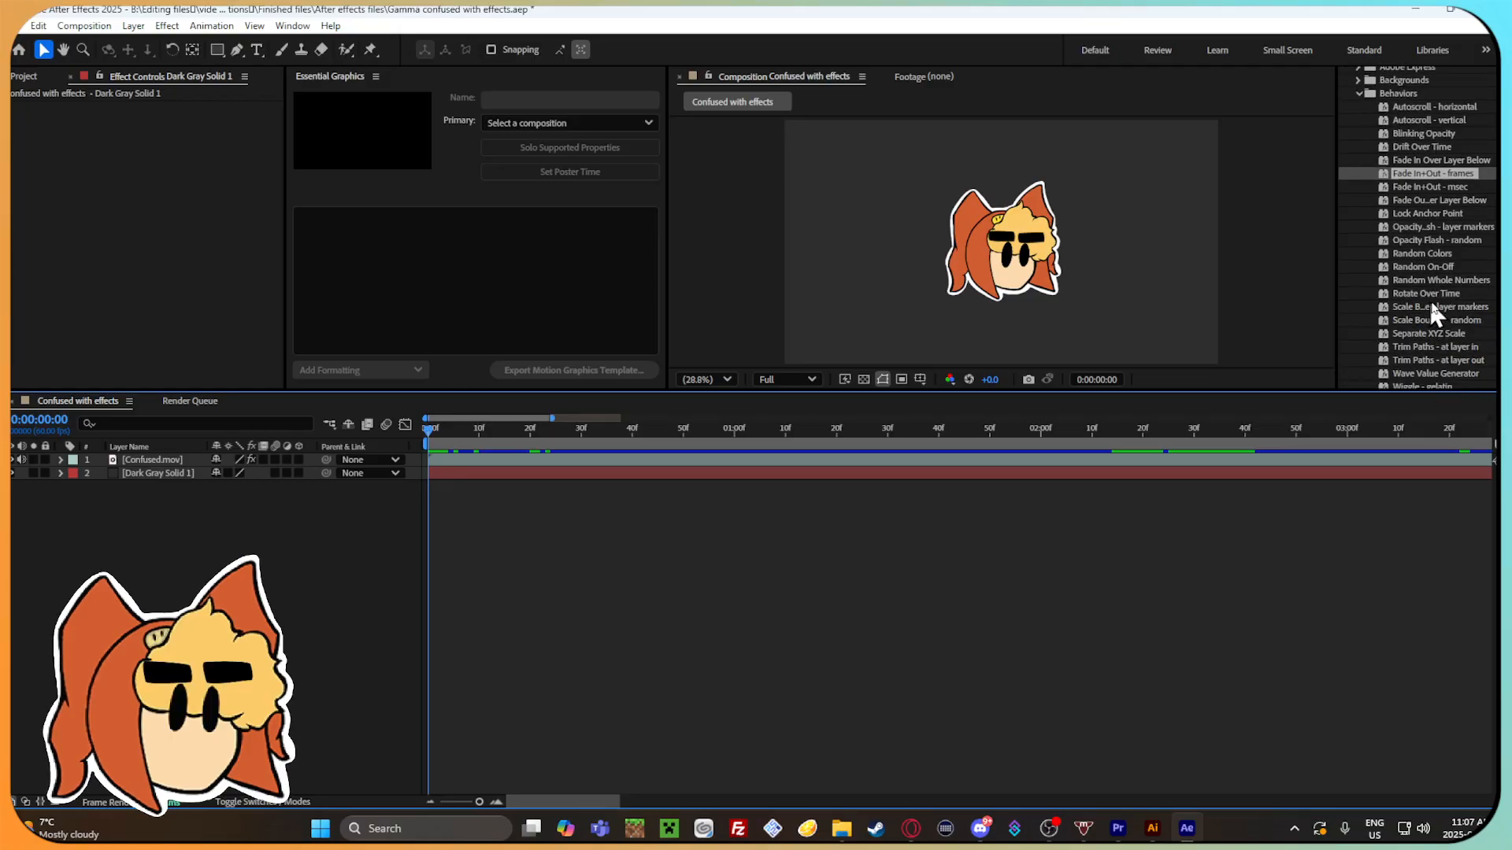
scroll(1446, 340, down, 3)
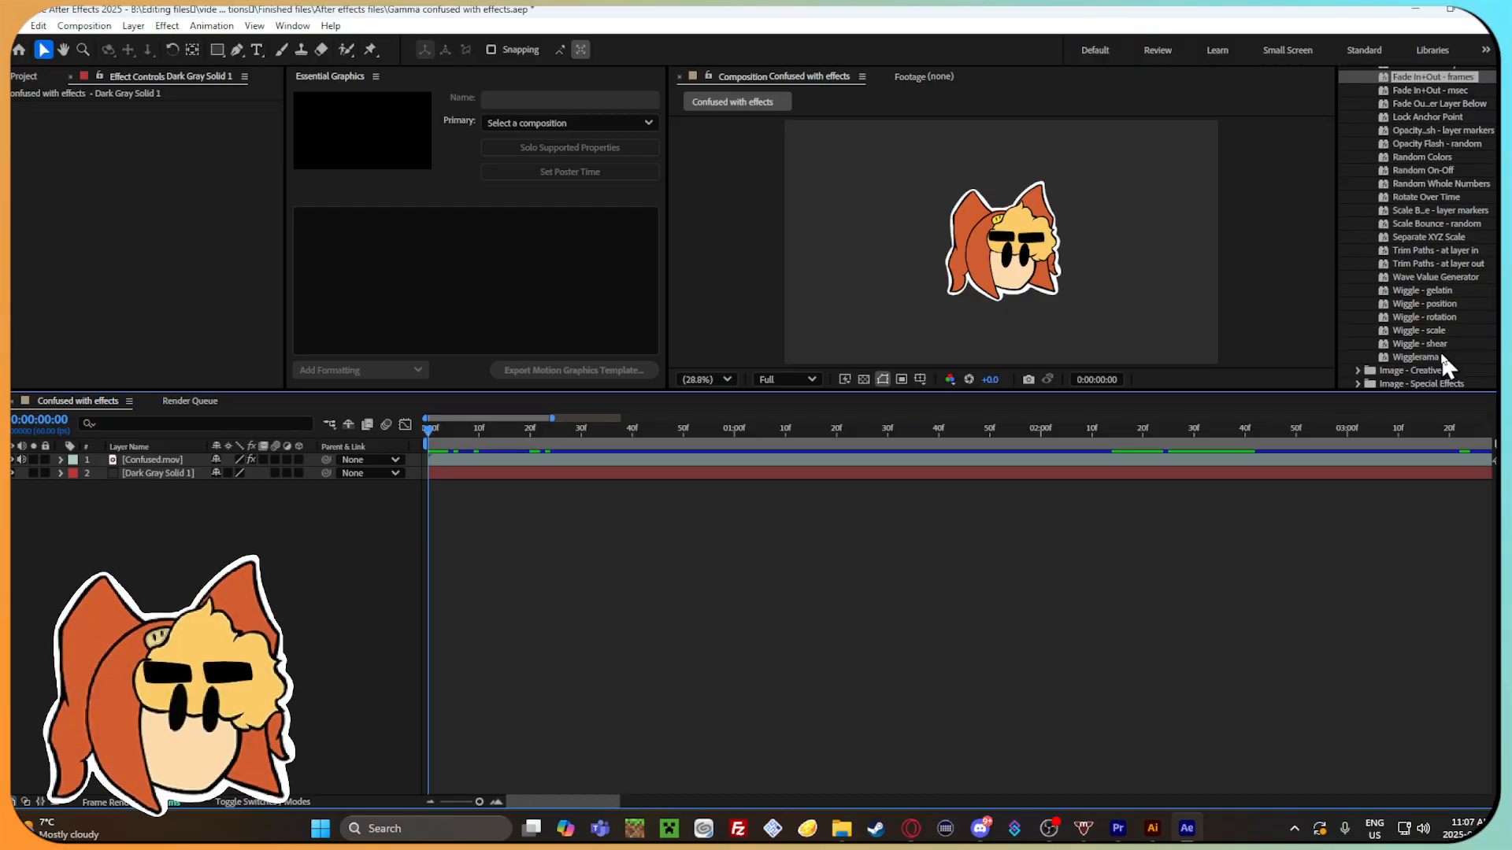
scroll(1439, 350, down, 2)
drag(1438, 225, 709, 460)
drag(429, 439, 1306, 441)
key(Home)
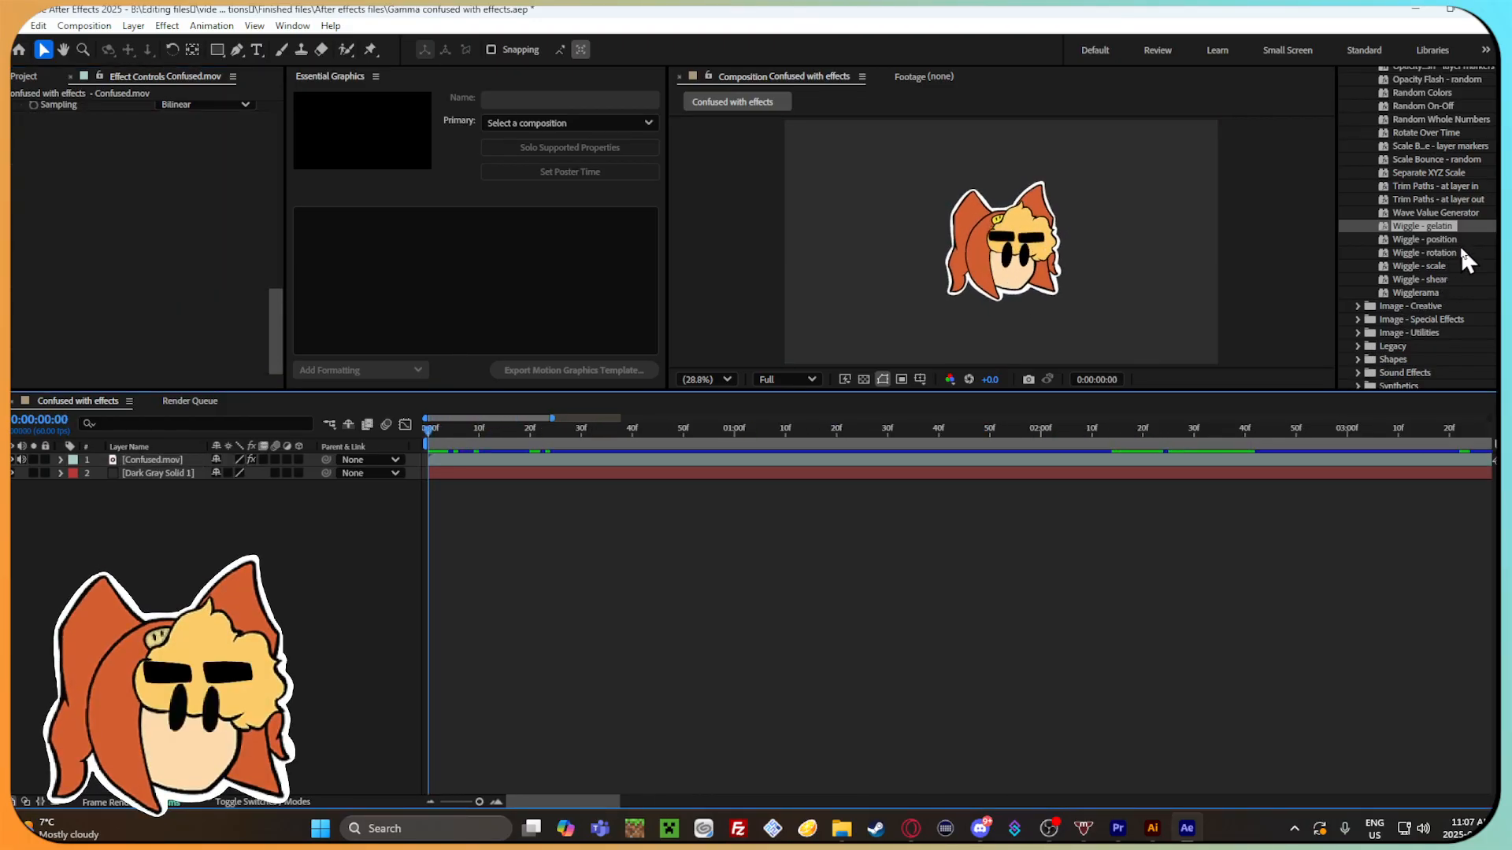
Try the Flop image utility preset on the Confused.mov layer, preview it, and undo it.
scroll(1443, 299, down, 2)
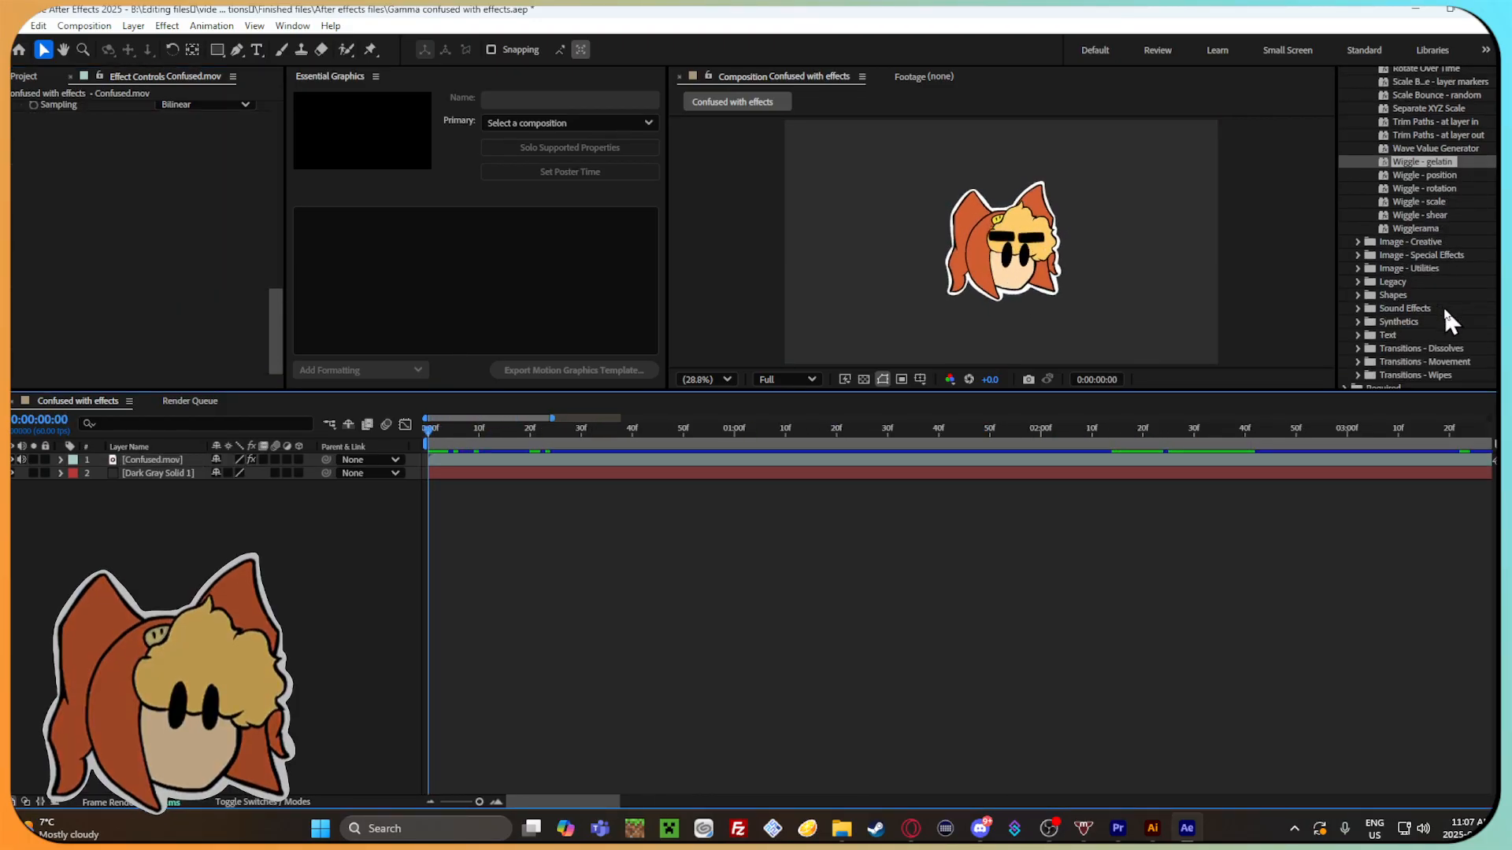
click(1358, 268)
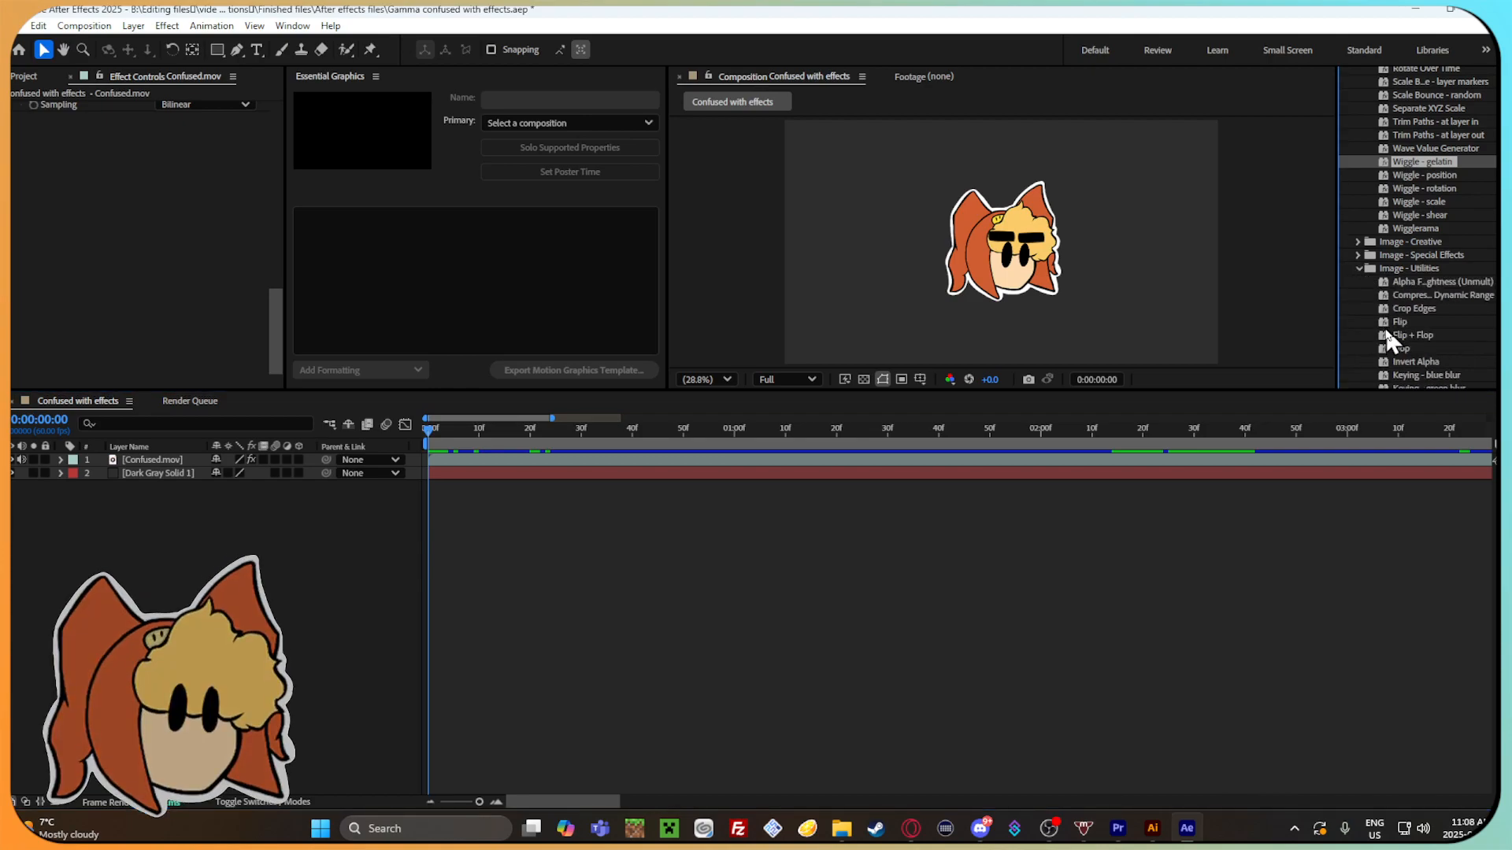
drag(1392, 348, 569, 469)
drag(459, 429, 626, 442)
key(ctrl+z)
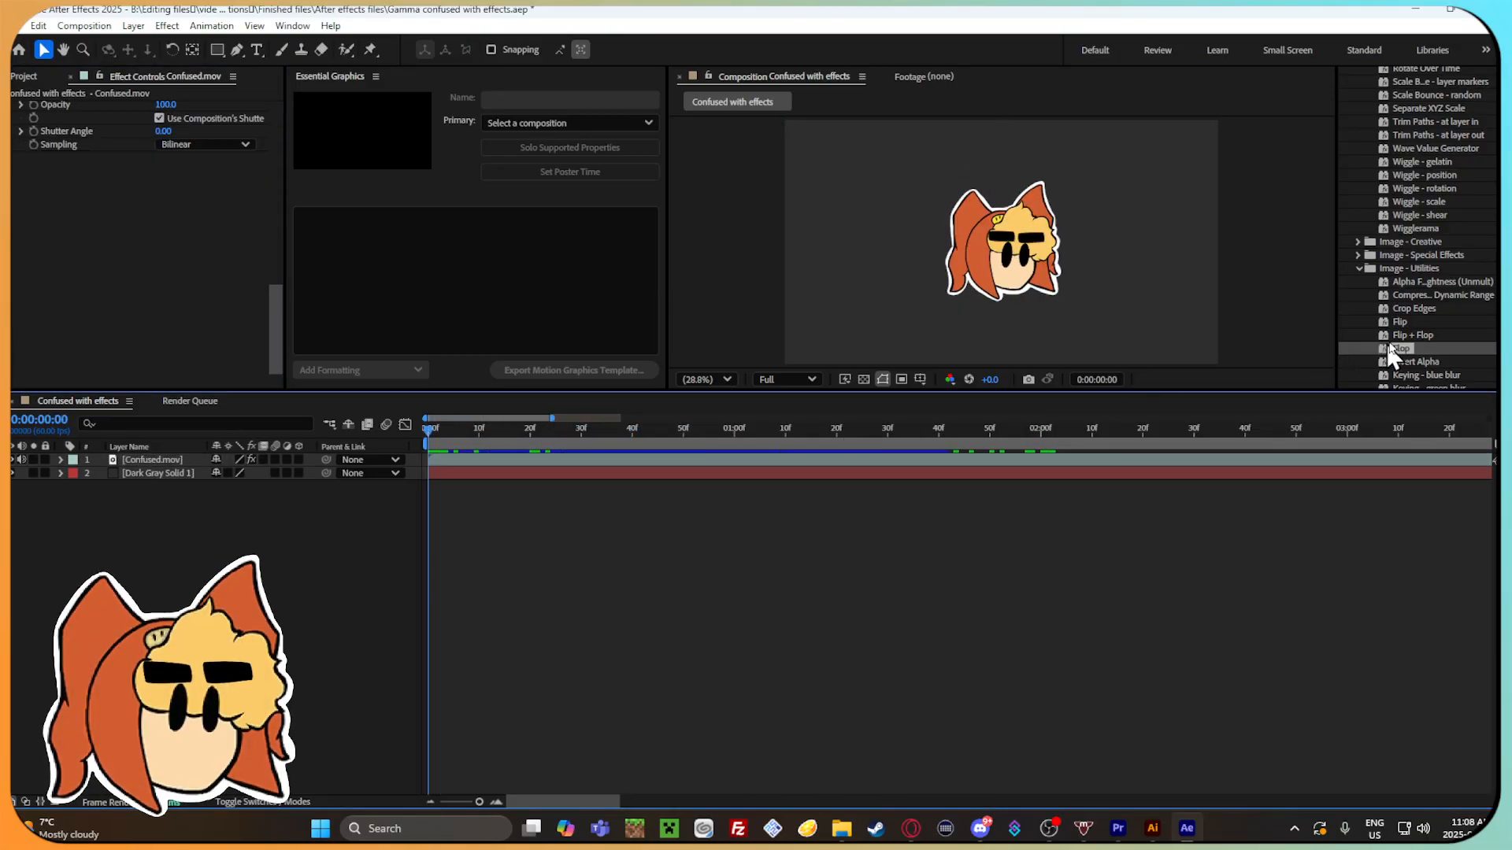
Try the Flip + Flop image utility preset on the Confused.mov layer and undo it.
drag(1428, 334, 740, 429)
key(ctrl+z)
Look through the remaining Image - Utilities presets and the Legacy presets, collapsing the open preset categories.
scroll(1484, 330, down, 4)
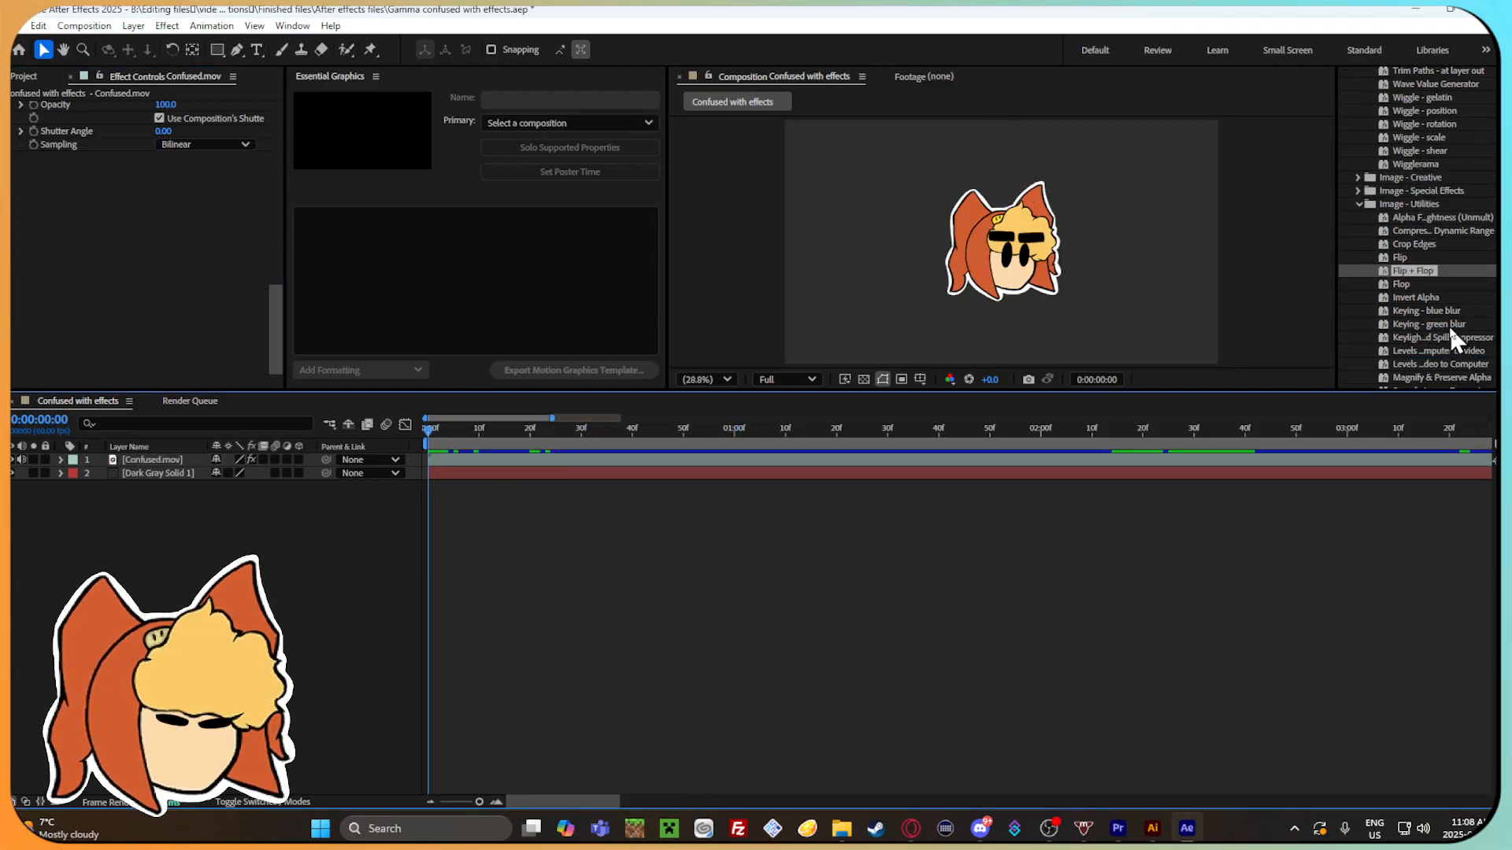
scroll(1422, 326, down, 1)
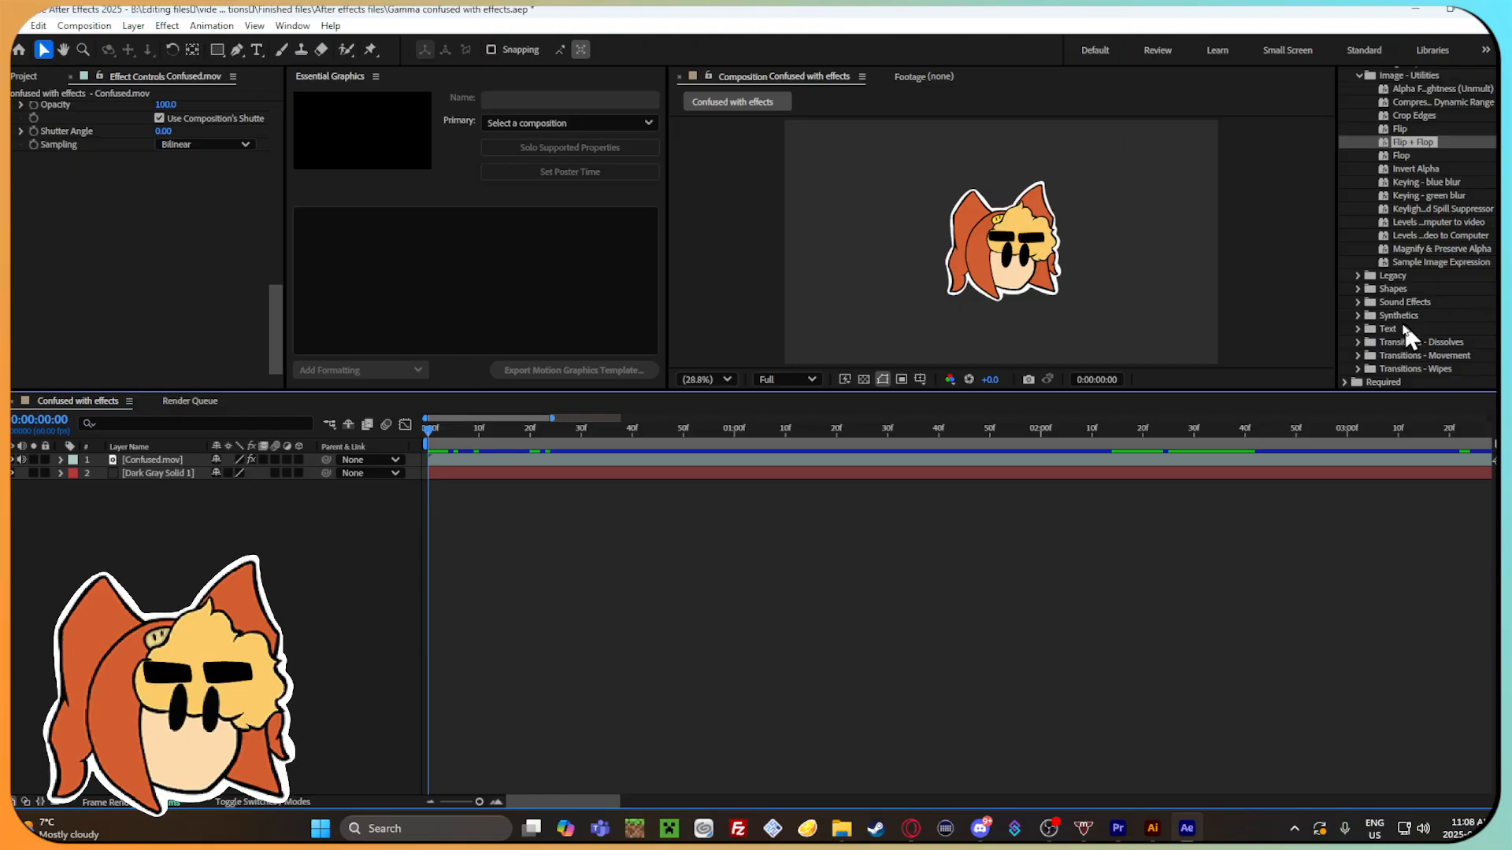
click(1358, 276)
click(1358, 275)
scroll(1361, 280, up, 8)
click(1359, 332)
scroll(1364, 335, down, 1)
scroll(1367, 339, up, 15)
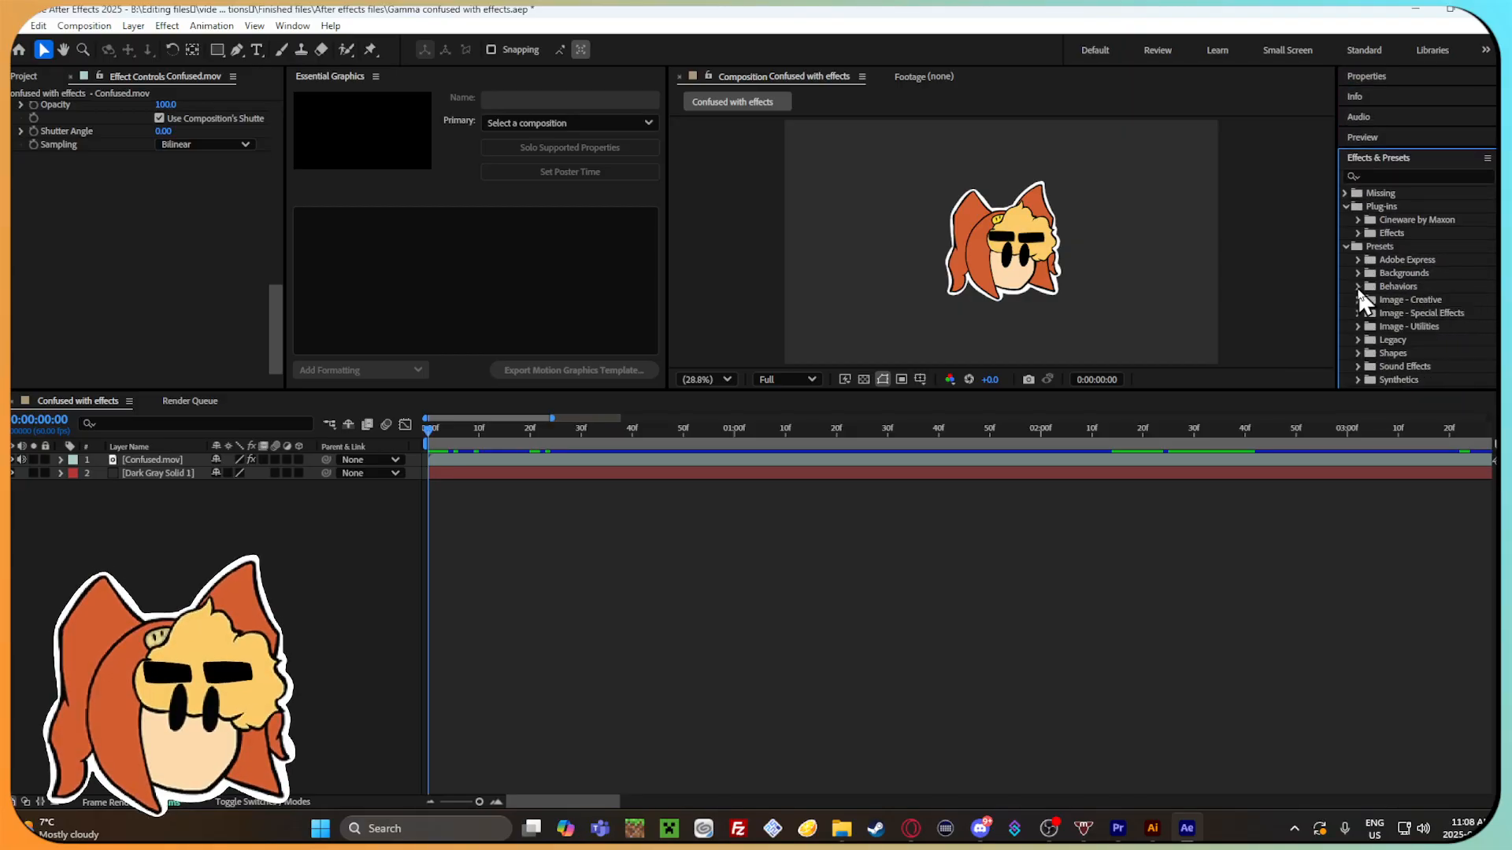
click(1357, 285)
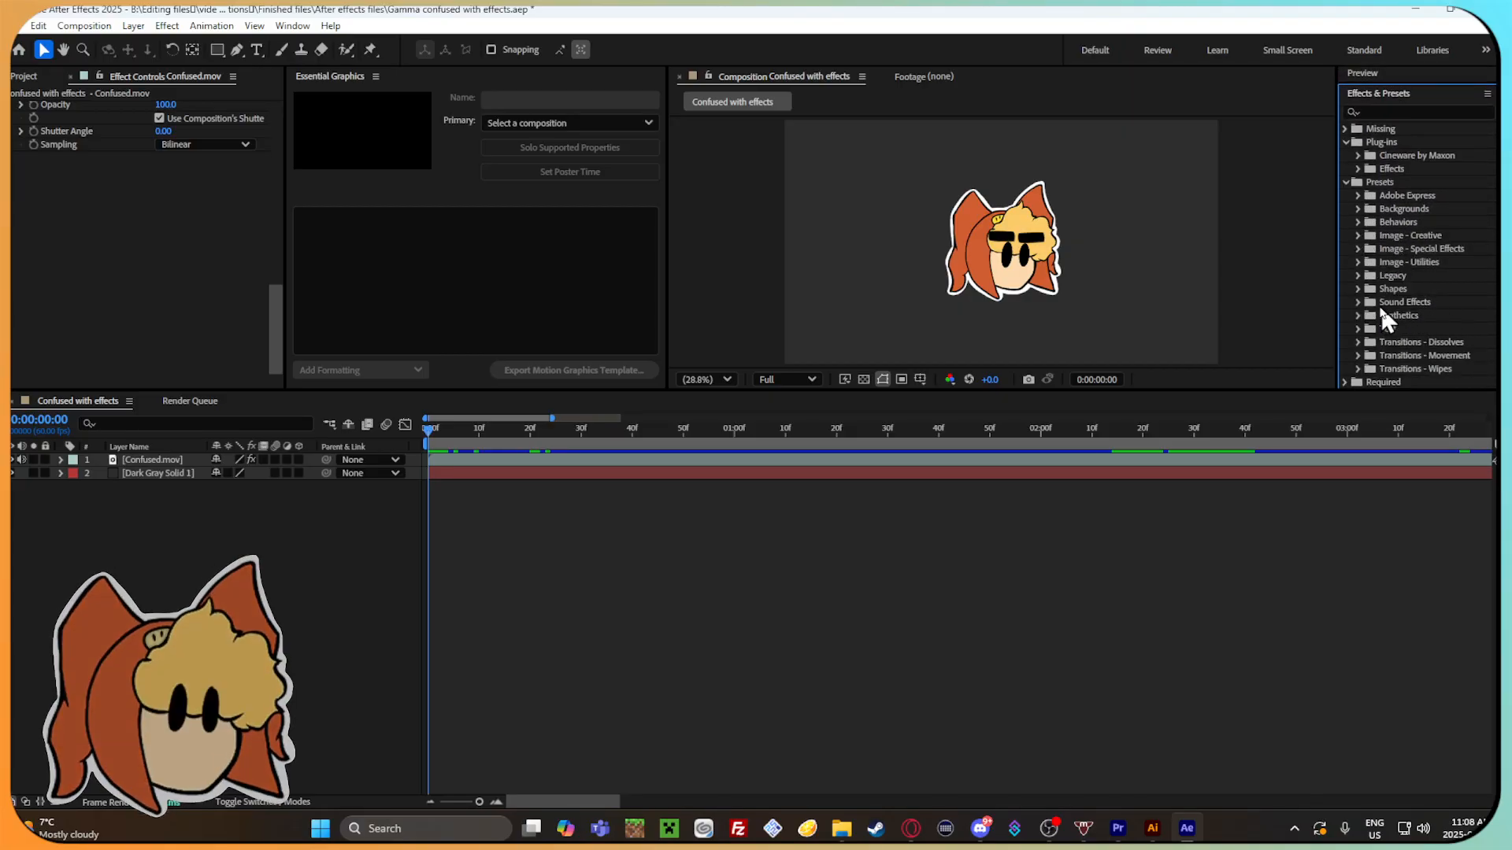
Examine the Sound Effects, Synthetics and Text preset categories for something usable, collapsing each one.
click(1358, 302)
scroll(1426, 300, down, 2)
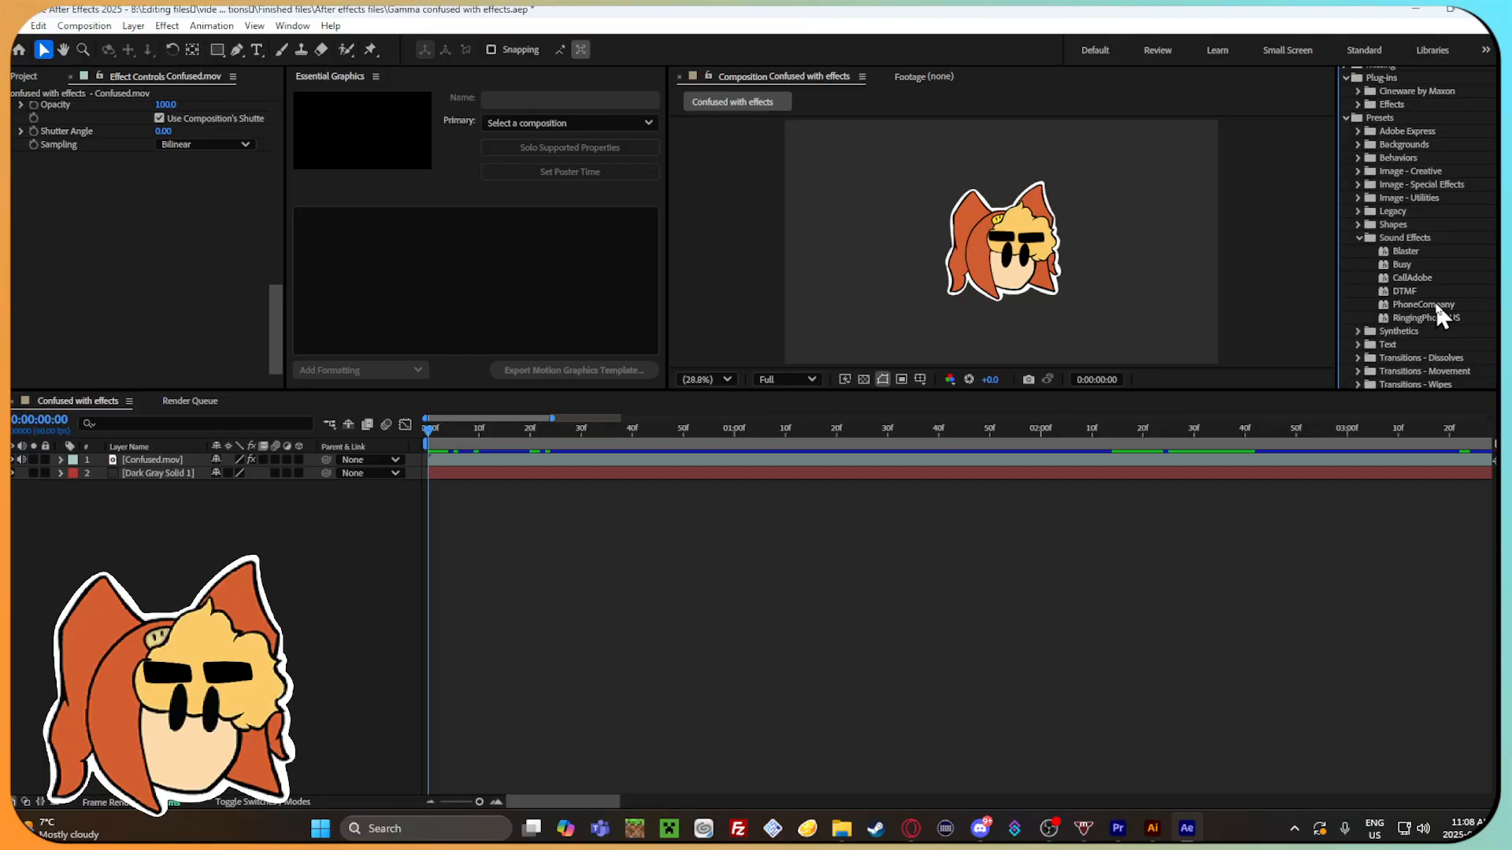
click(1358, 236)
click(1358, 265)
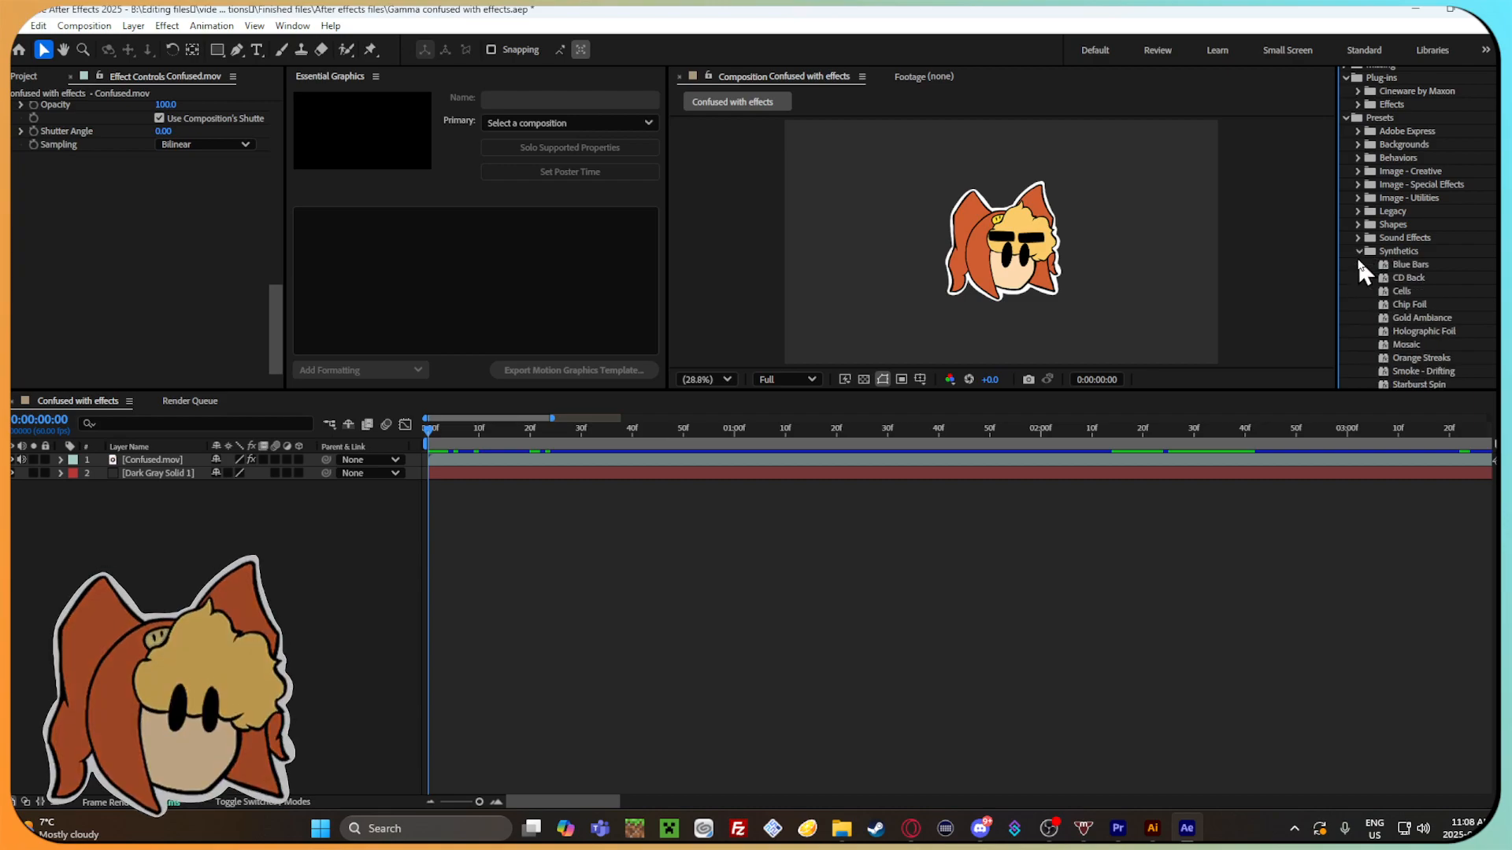
click(1357, 264)
click(1357, 252)
scroll(1398, 275, down, 2)
click(1359, 155)
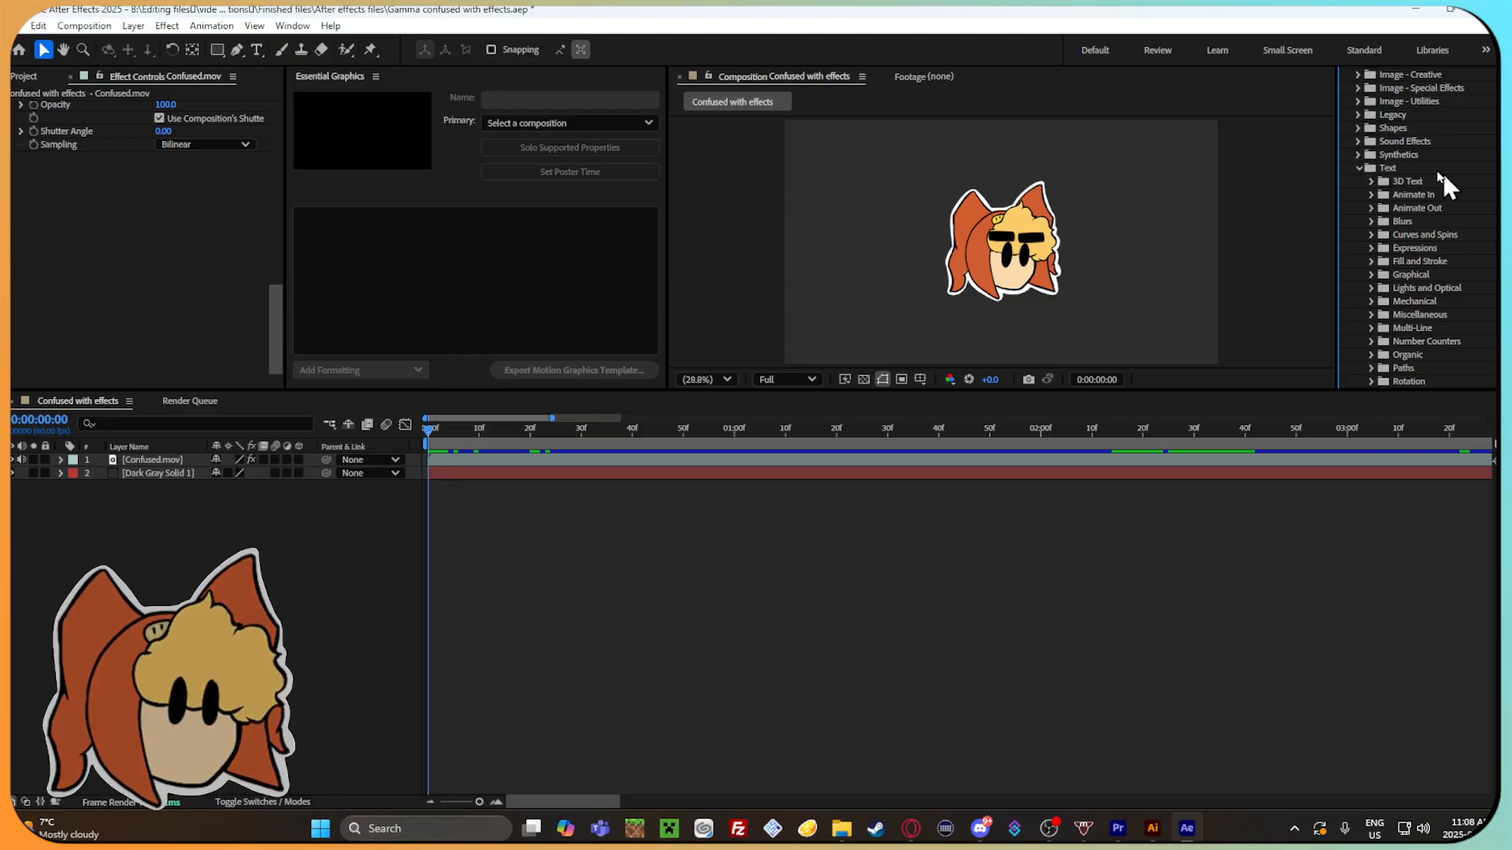
click(1359, 168)
scroll(1362, 189, up, 3)
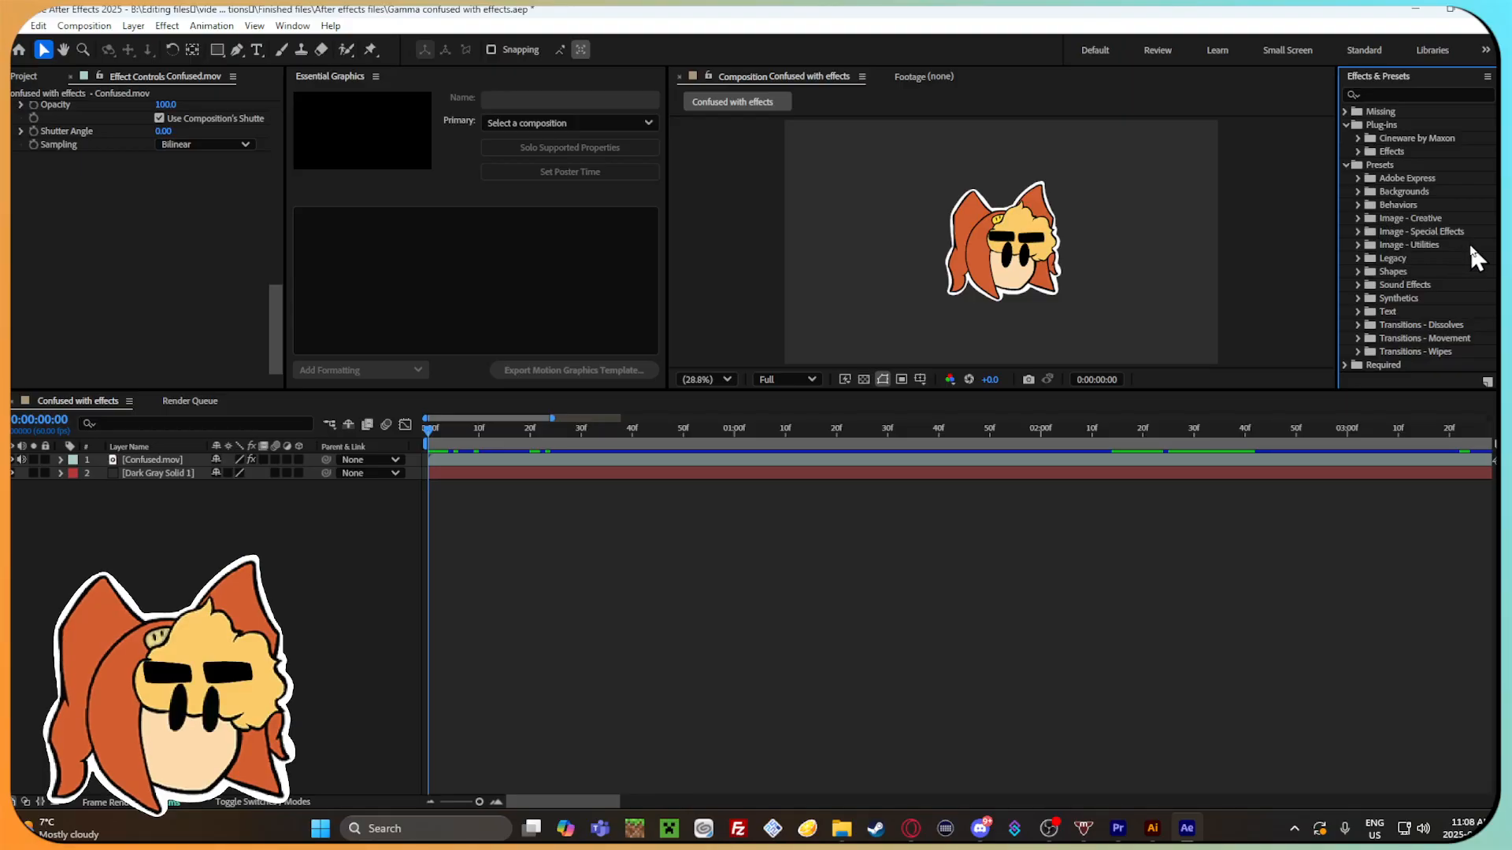
scroll(1415, 299, down, 2)
scroll(1419, 305, up, 2)
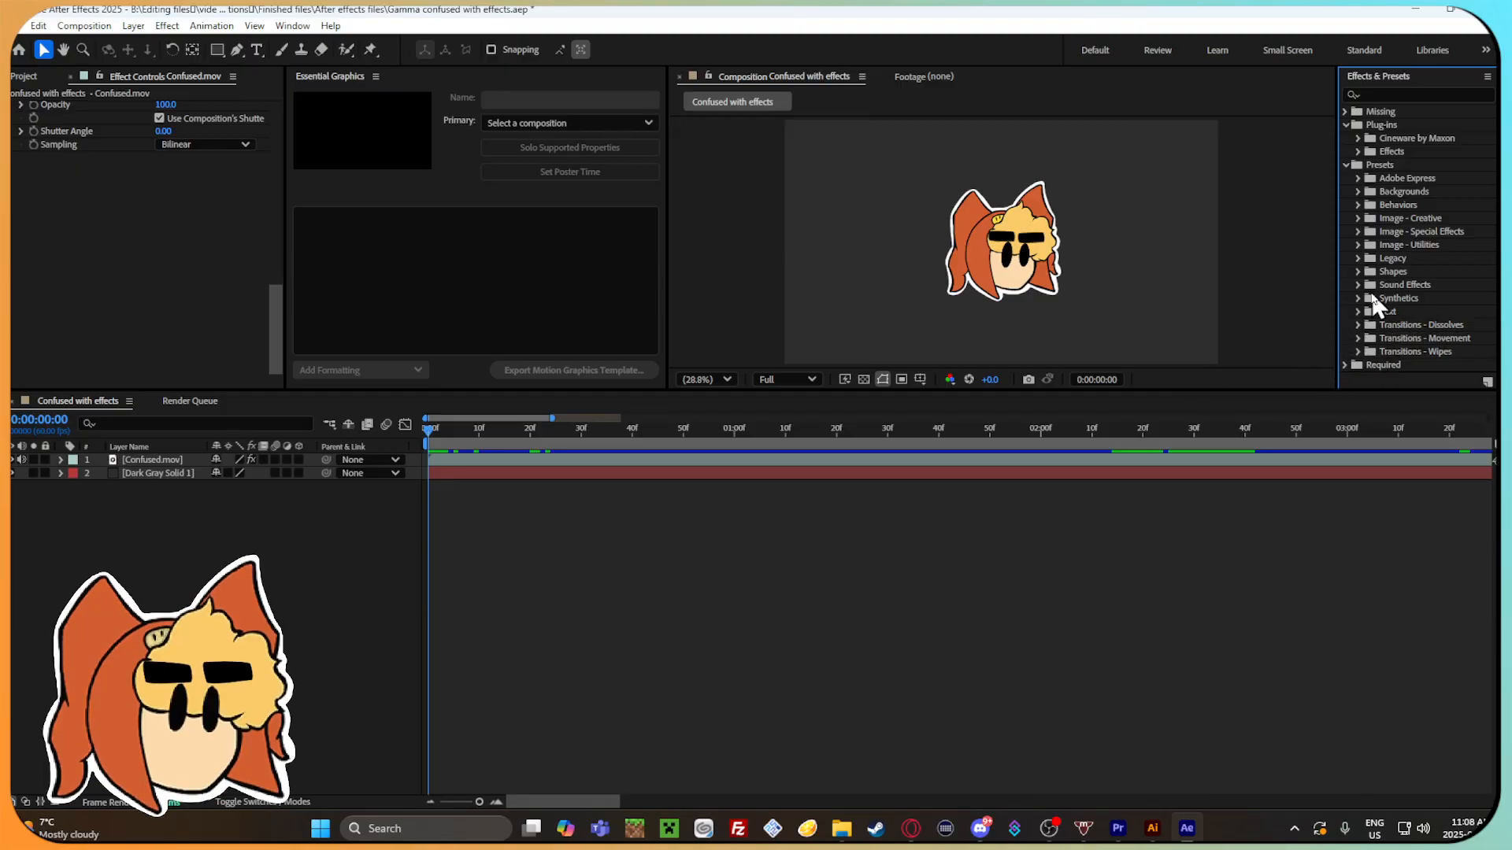
Try the Bad TV 1 - warp preset from Image - Special Effects on the Confused.mov layer and scrub the timeline to 0:00:02:33.
scroll(1374, 303, down, 2)
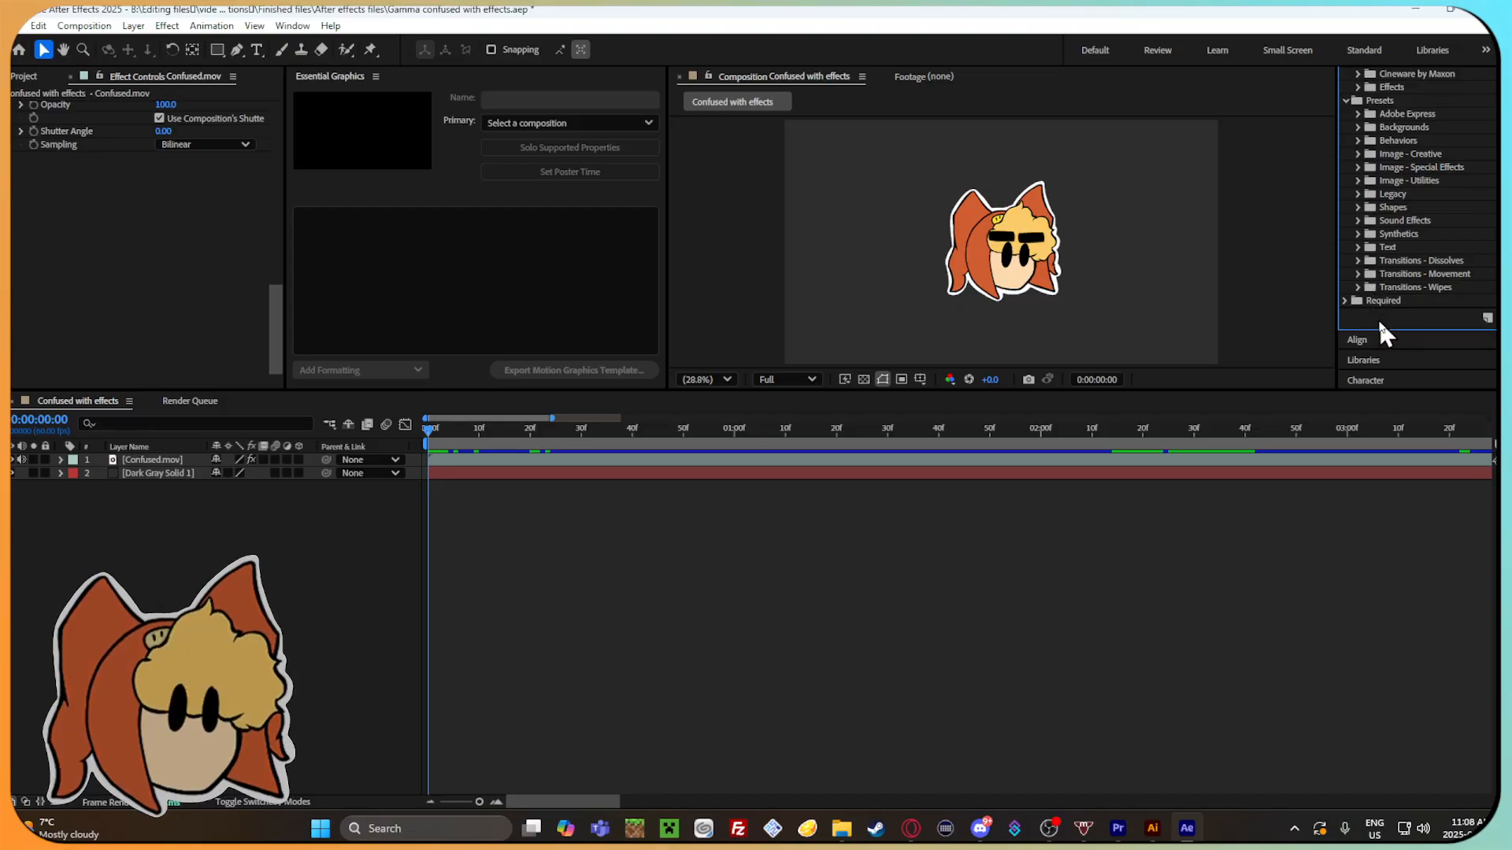
click(1357, 167)
drag(1417, 179, 614, 466)
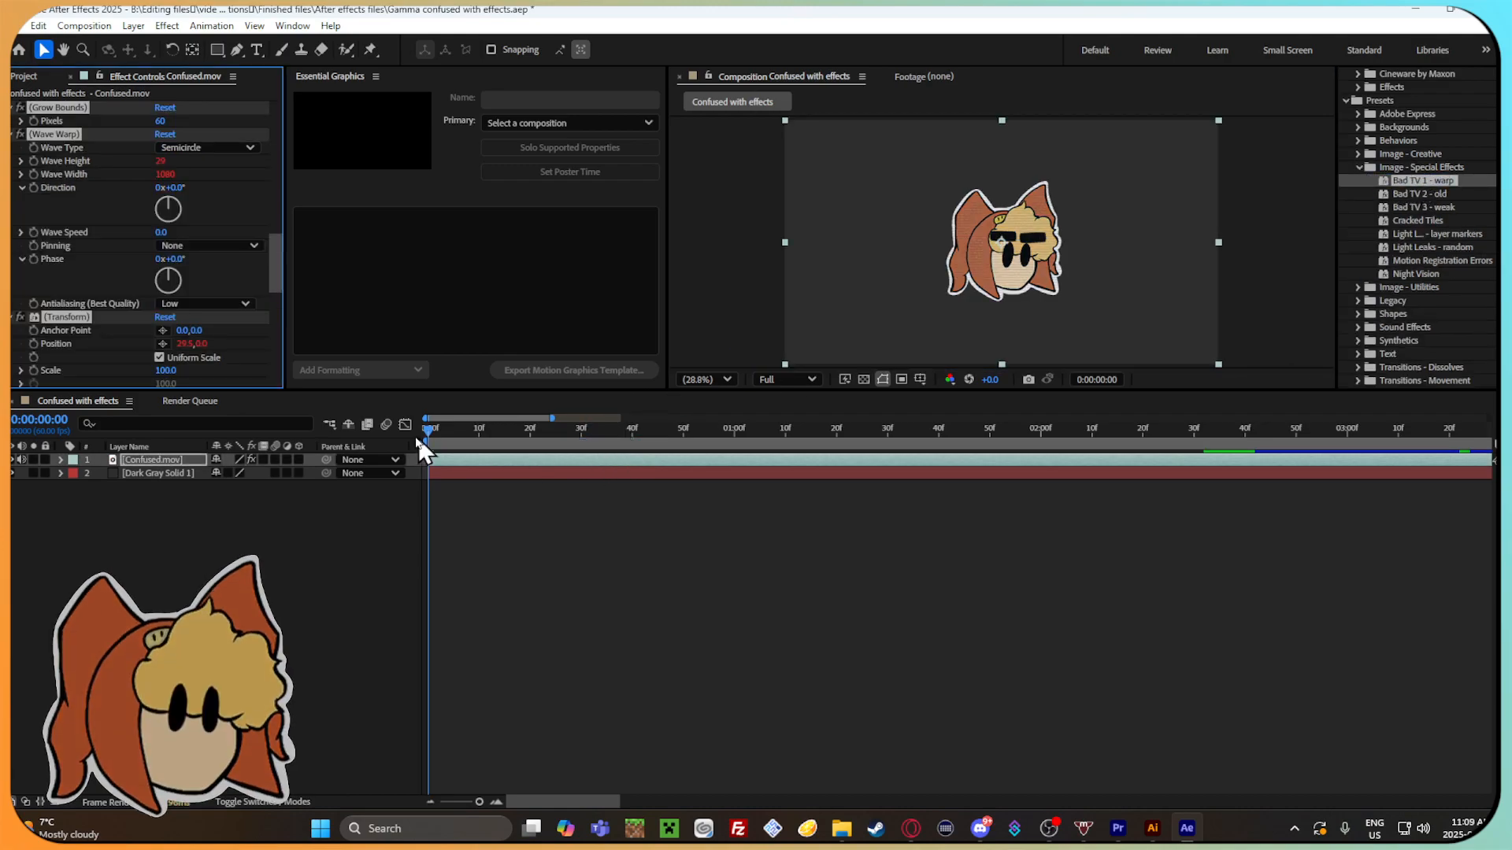
drag(430, 433, 1211, 438)
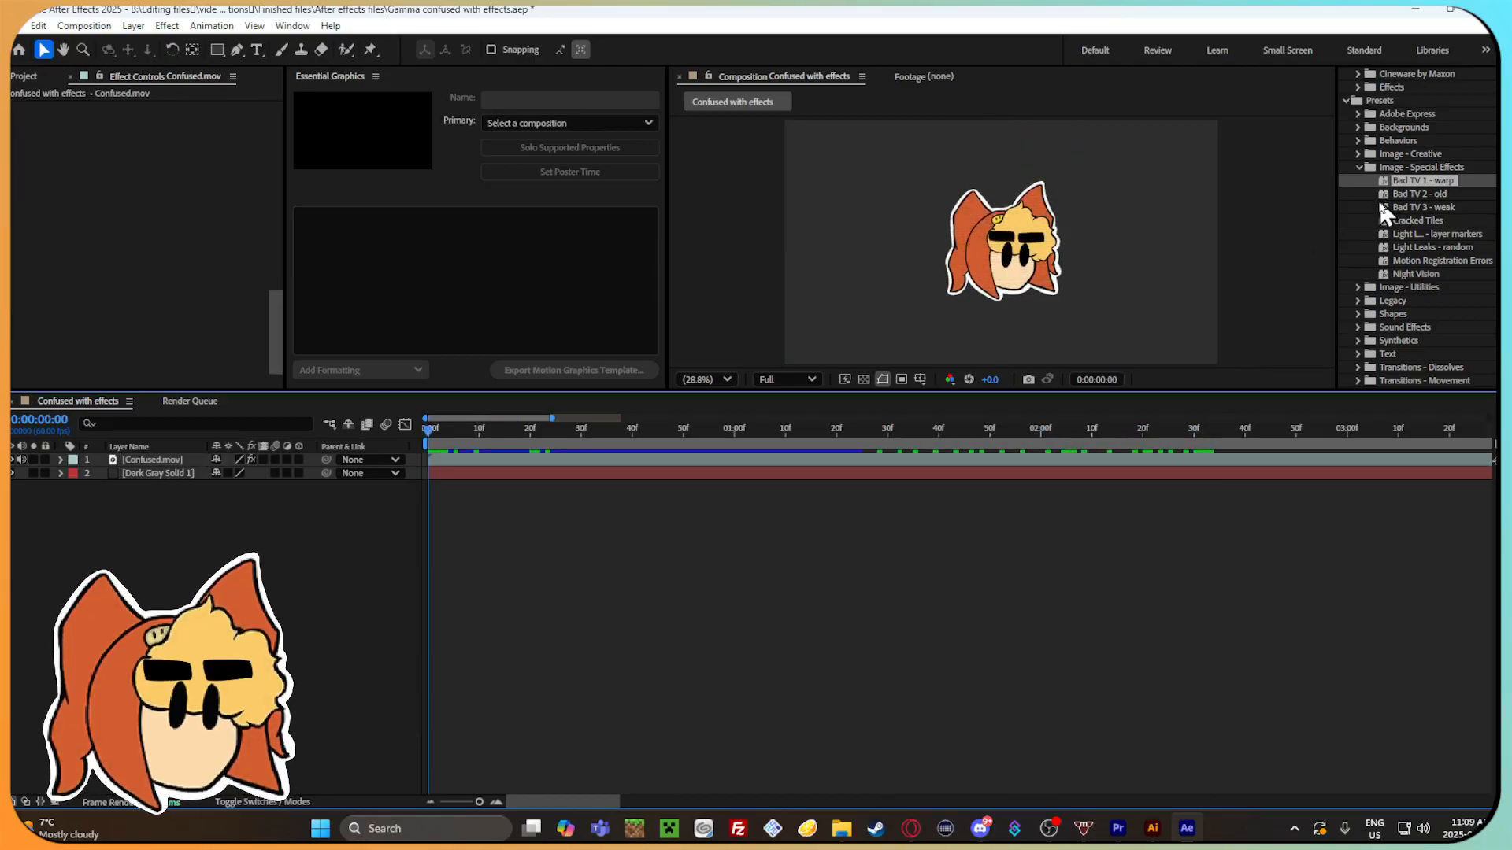
Try the Bad TV 2 - old and Bad TV 3 - weak presets on the Confused.mov layer, scrubbing the timeline to preview each.
drag(1426, 192, 1424, 186)
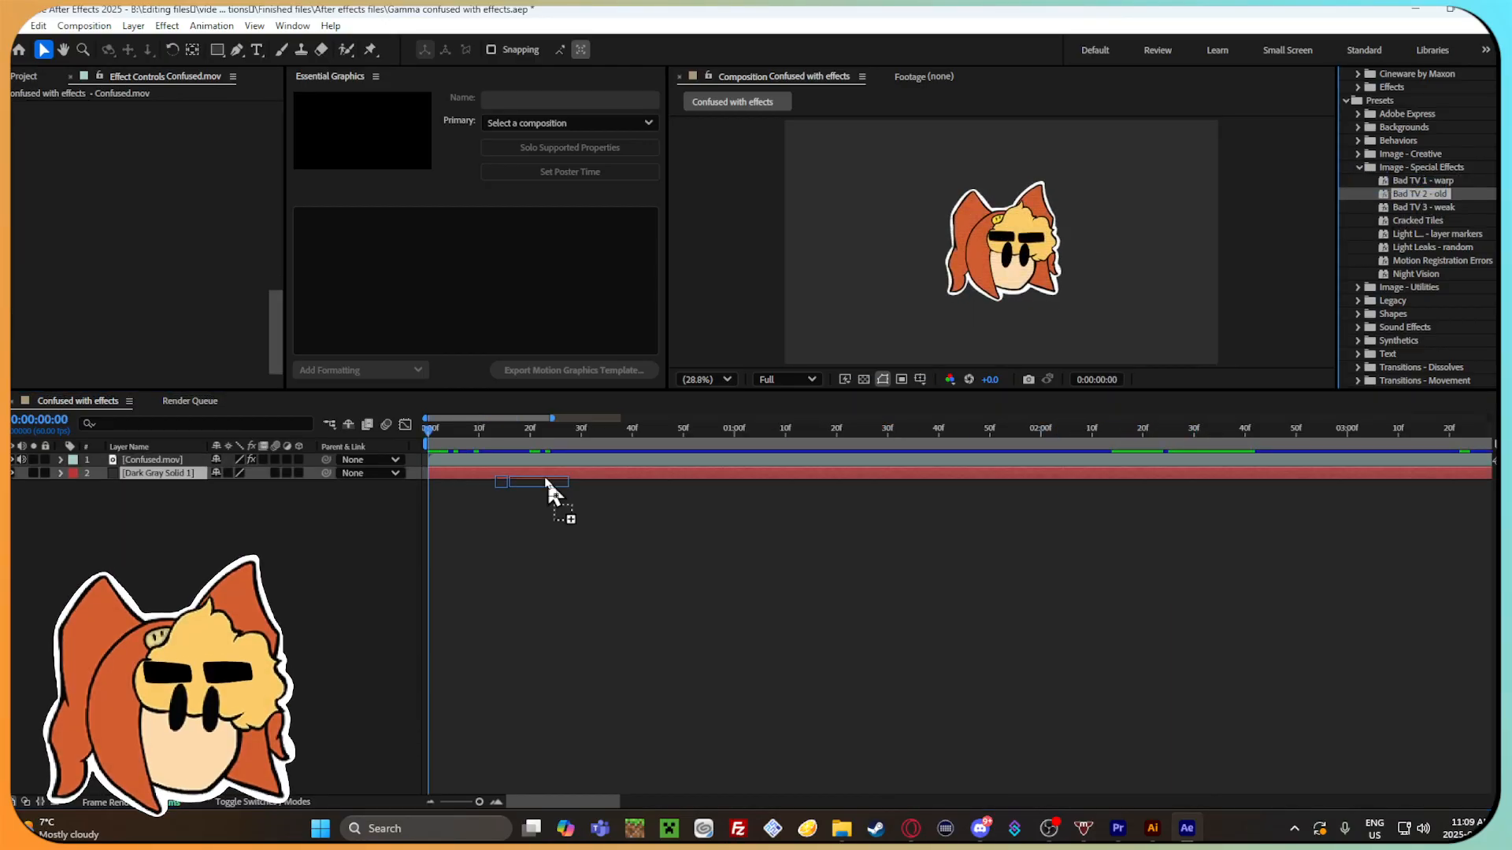
drag(550, 482, 540, 461)
drag(439, 428, 834, 425)
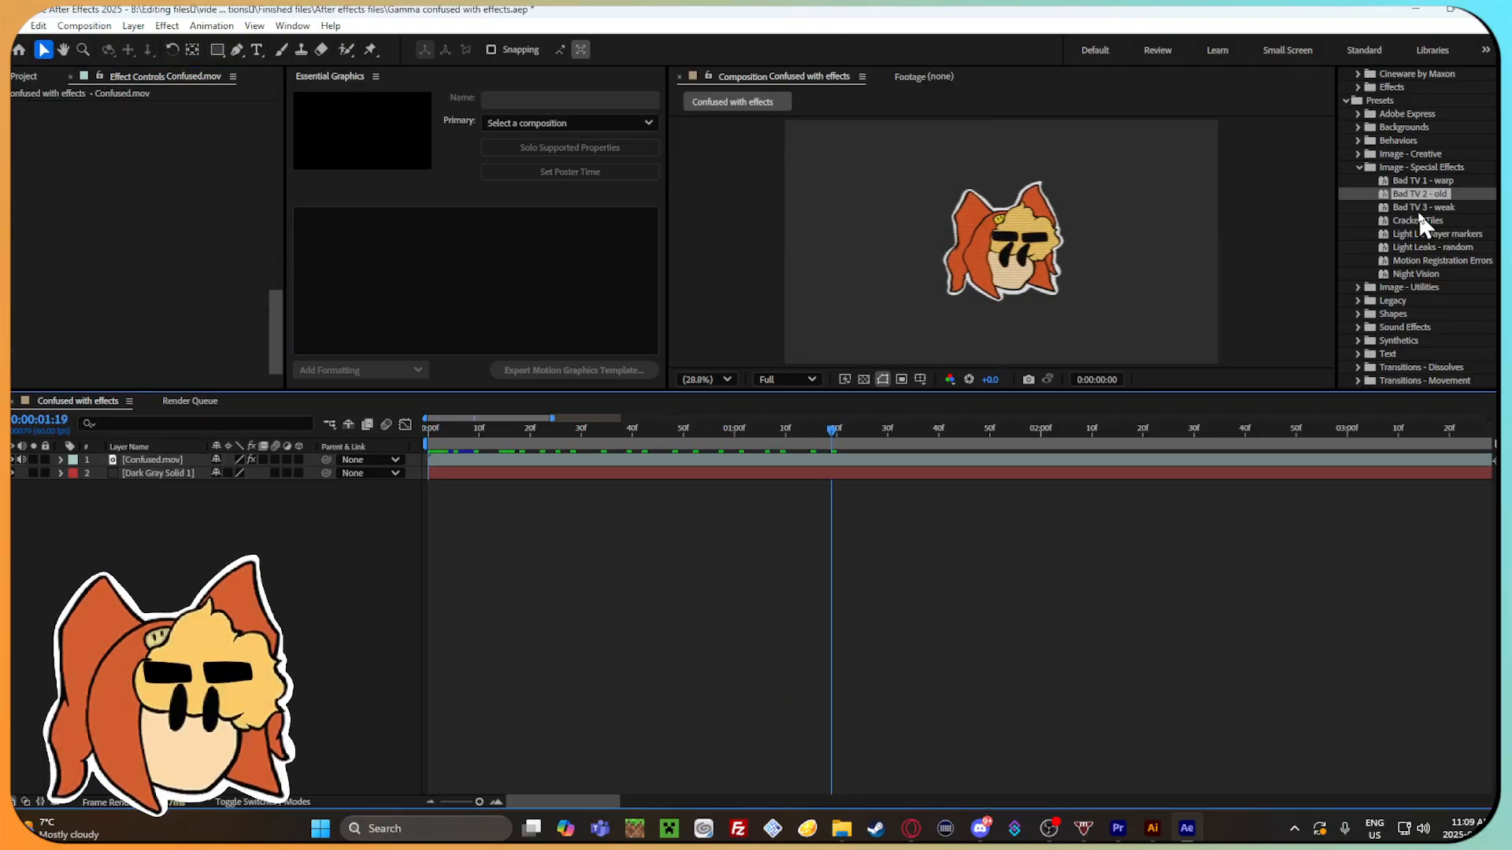
drag(1421, 207, 551, 461)
drag(429, 429, 1203, 432)
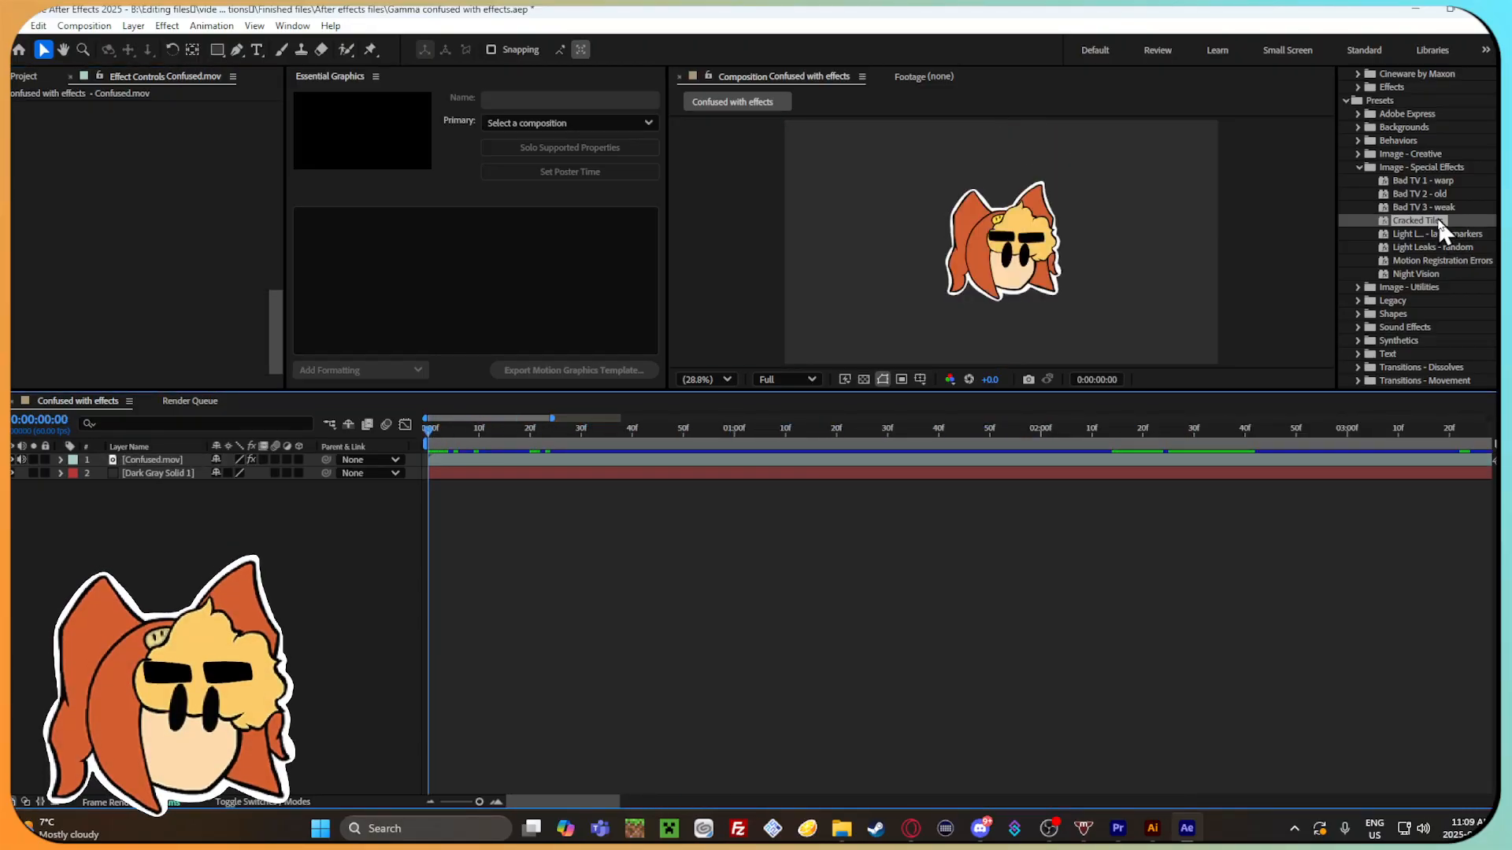
Try the Cracked Tiles preset and a Light Leaks preset on the Confused.mov layer, undoing them after the preview.
drag(1440, 228, 569, 460)
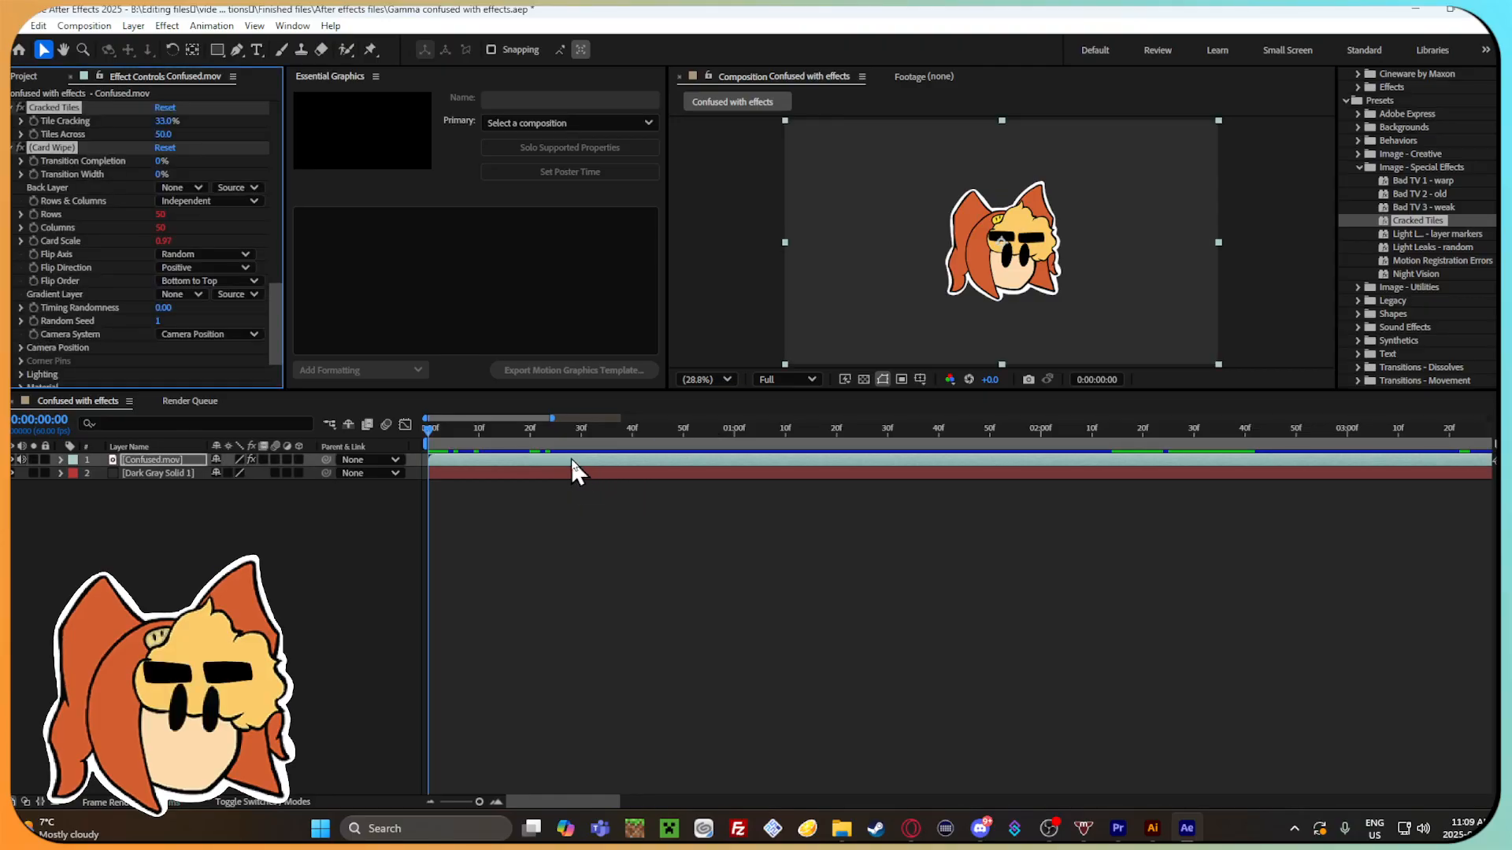
click(455, 432)
drag(457, 433, 545, 434)
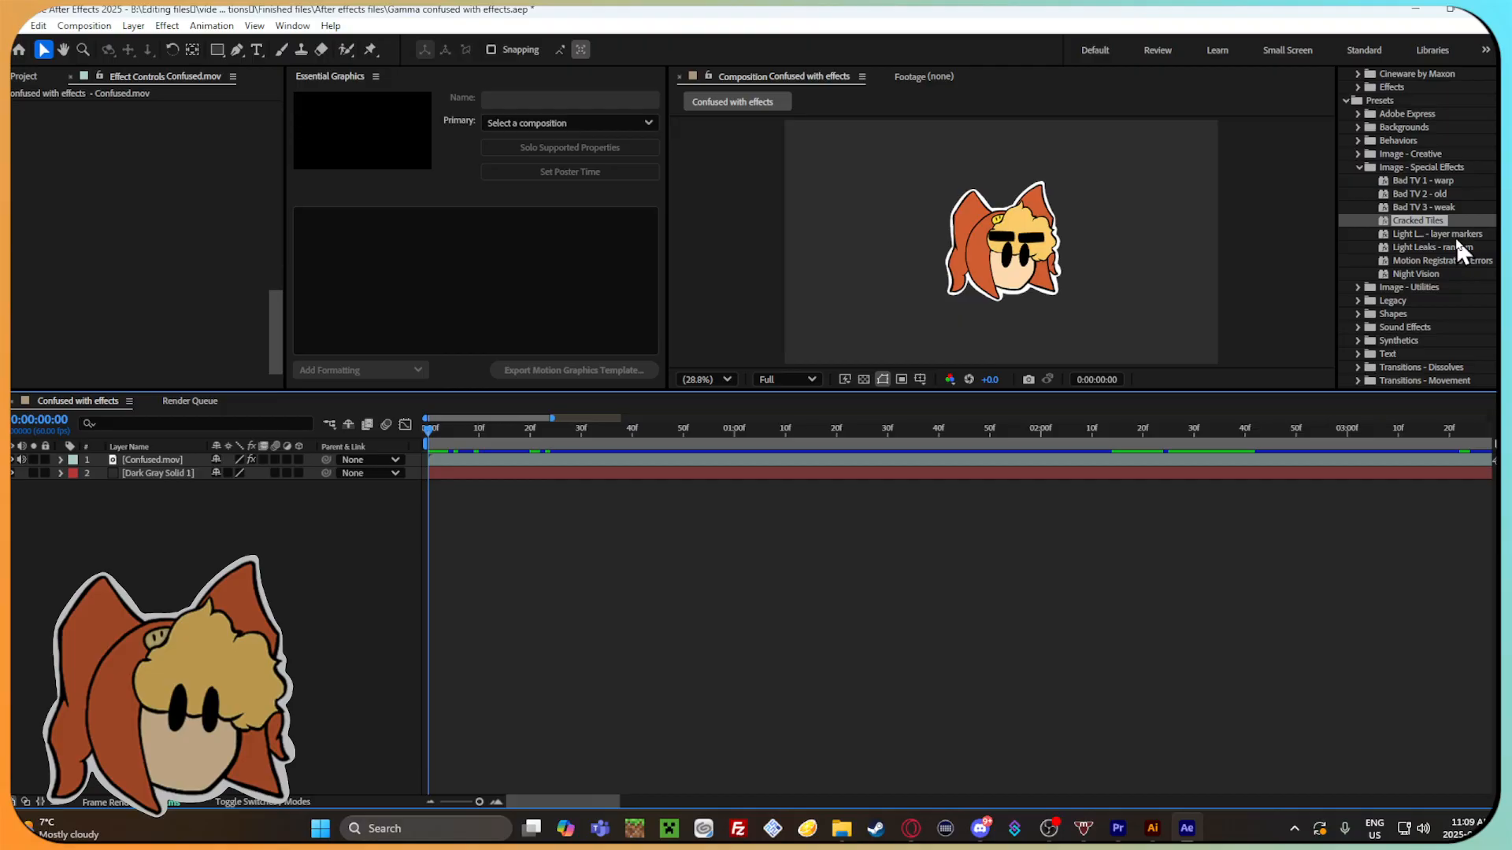
drag(1454, 236, 990, 434)
key(ctrl+z)
Try the Motion Registration Errors and Night Vision presets on the Confused.mov layer, undoing each one.
drag(1449, 260, 535, 462)
drag(441, 432, 747, 441)
drag(879, 428, 1238, 419)
key(ctrl+z)
drag(1409, 274, 640, 466)
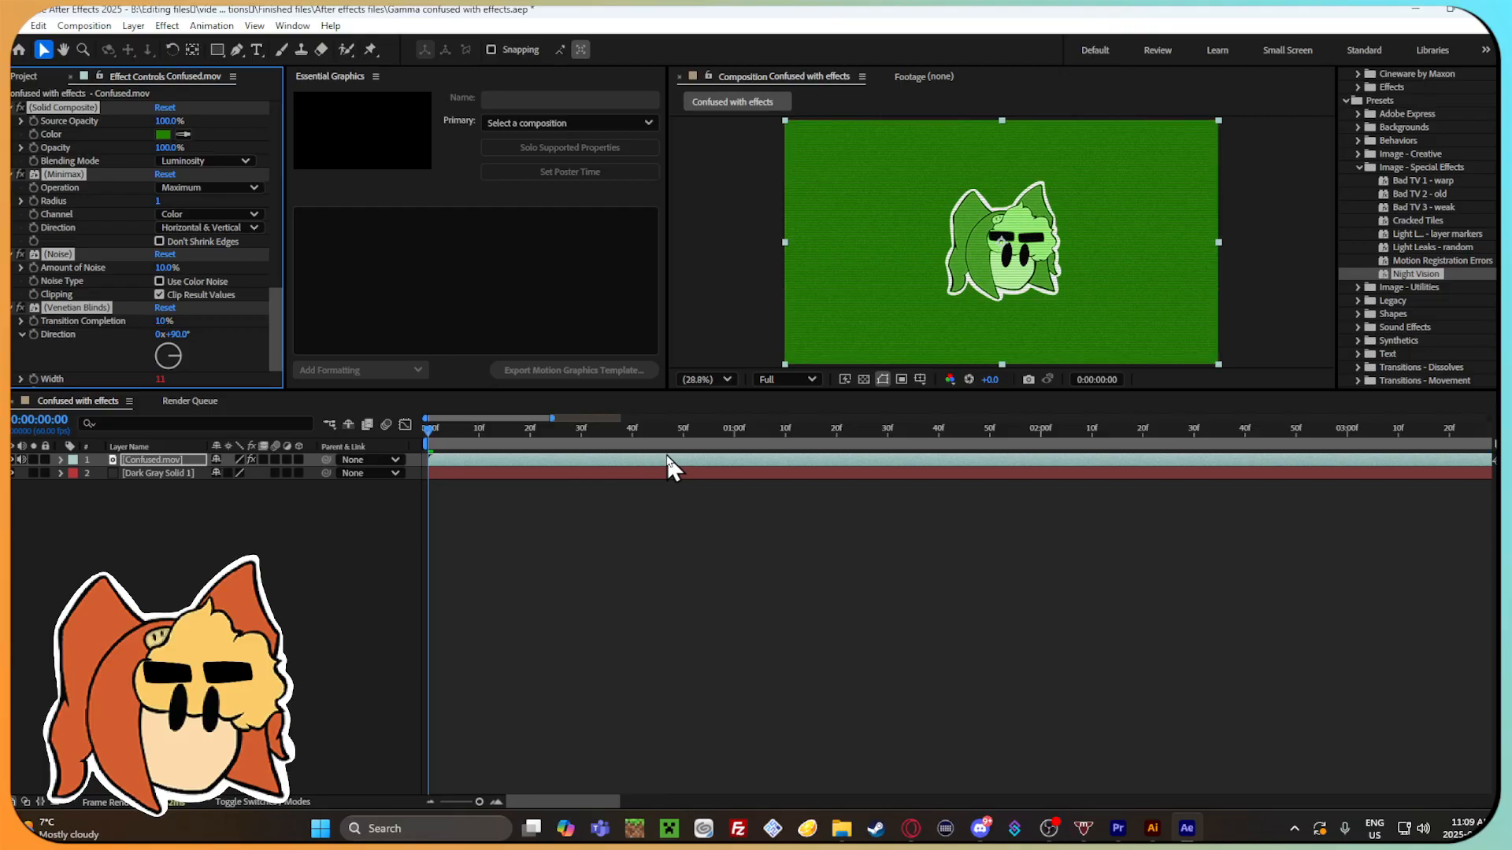
key(ctrl+z)
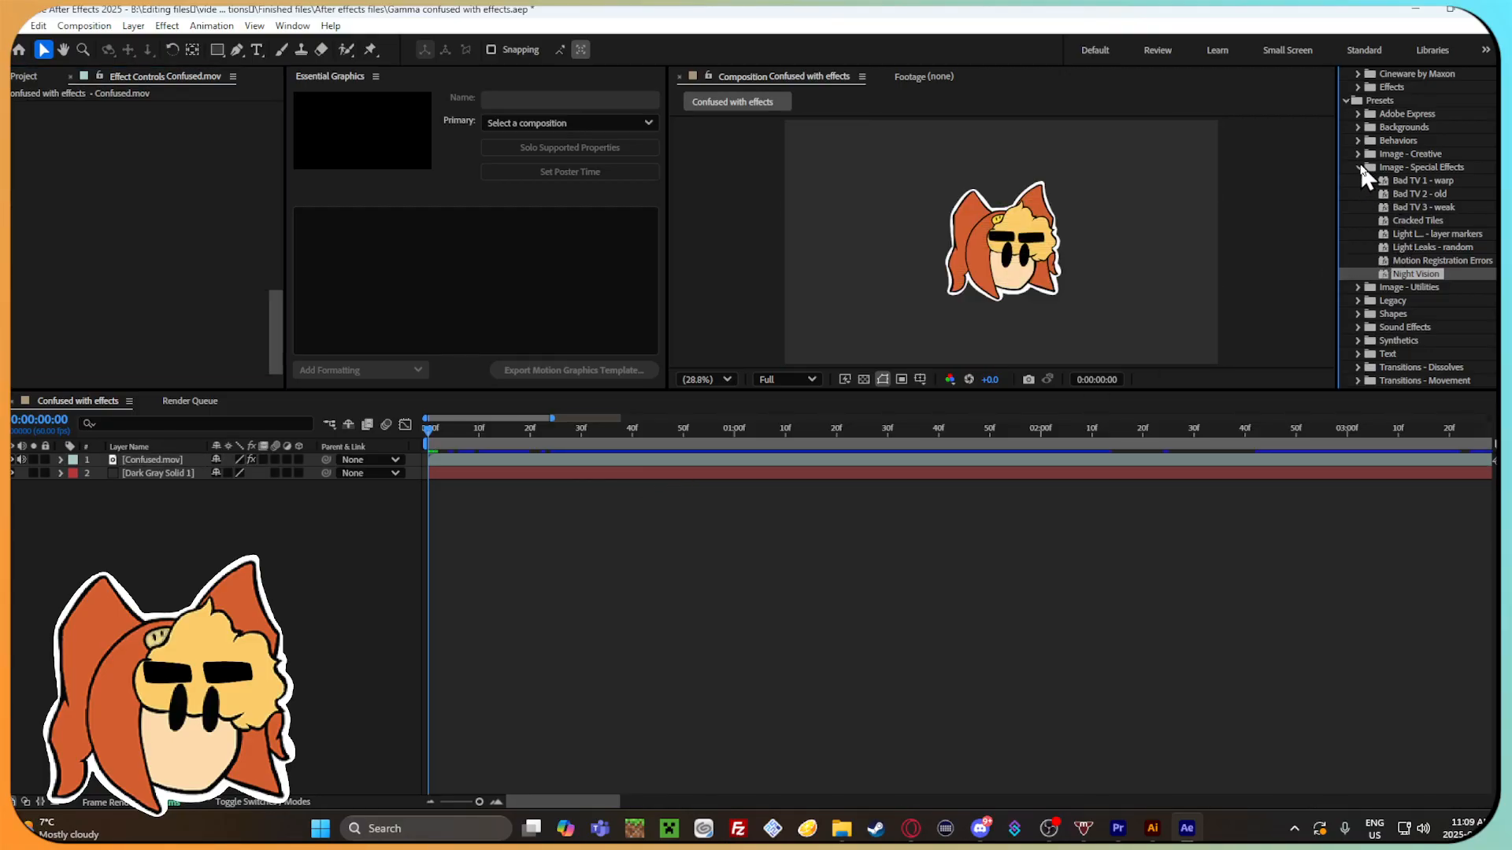
Try the Bloom - brights preset from Image - Creative on the Confused.mov layer, preview it along the timeline and undo it.
click(1359, 166)
click(1355, 152)
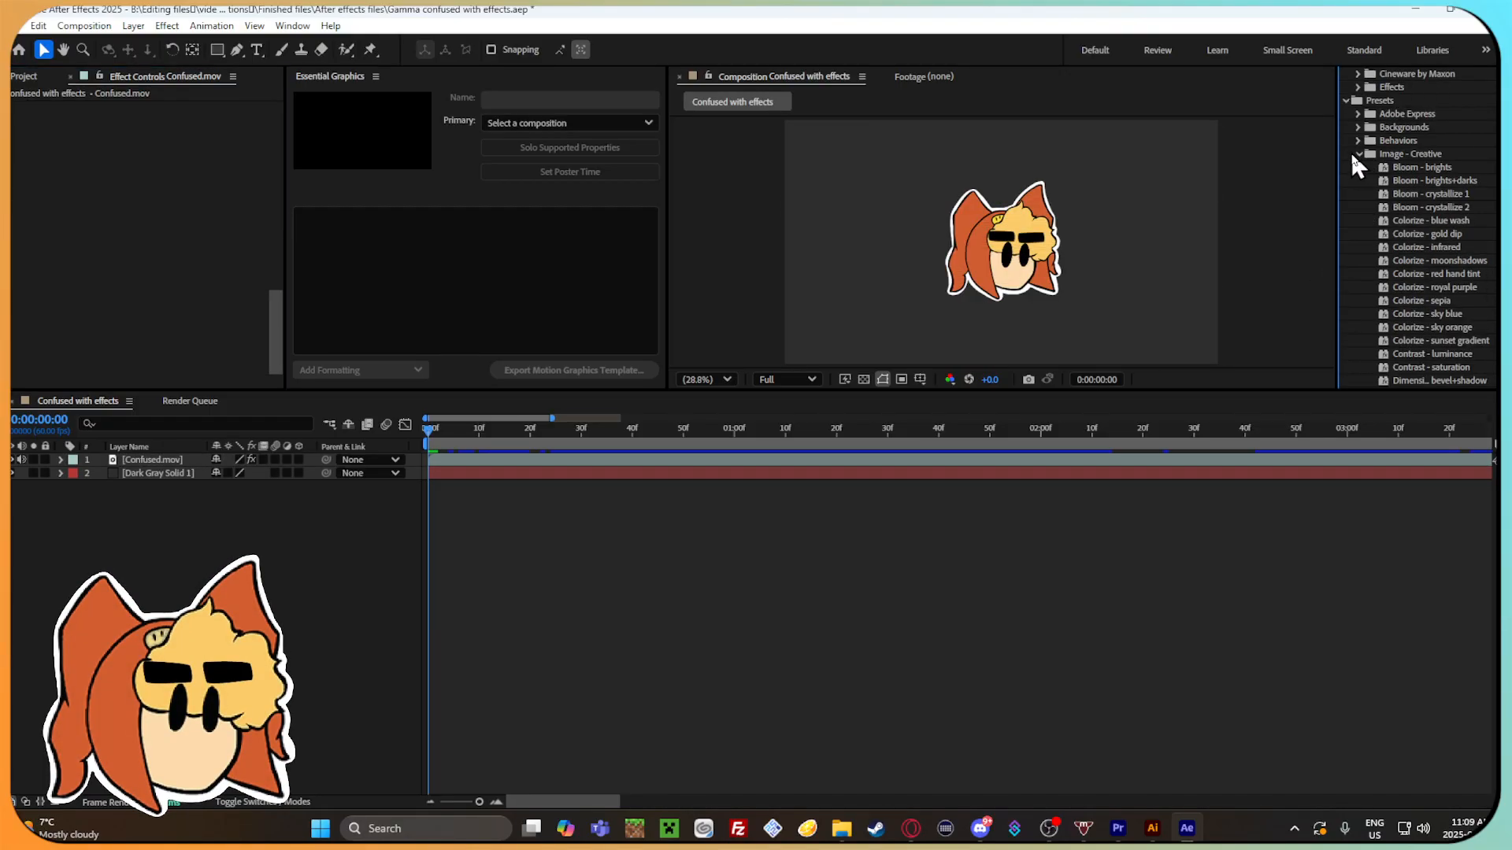
drag(1422, 167, 539, 431)
drag(841, 429, 1034, 425)
key(ctrl+z)
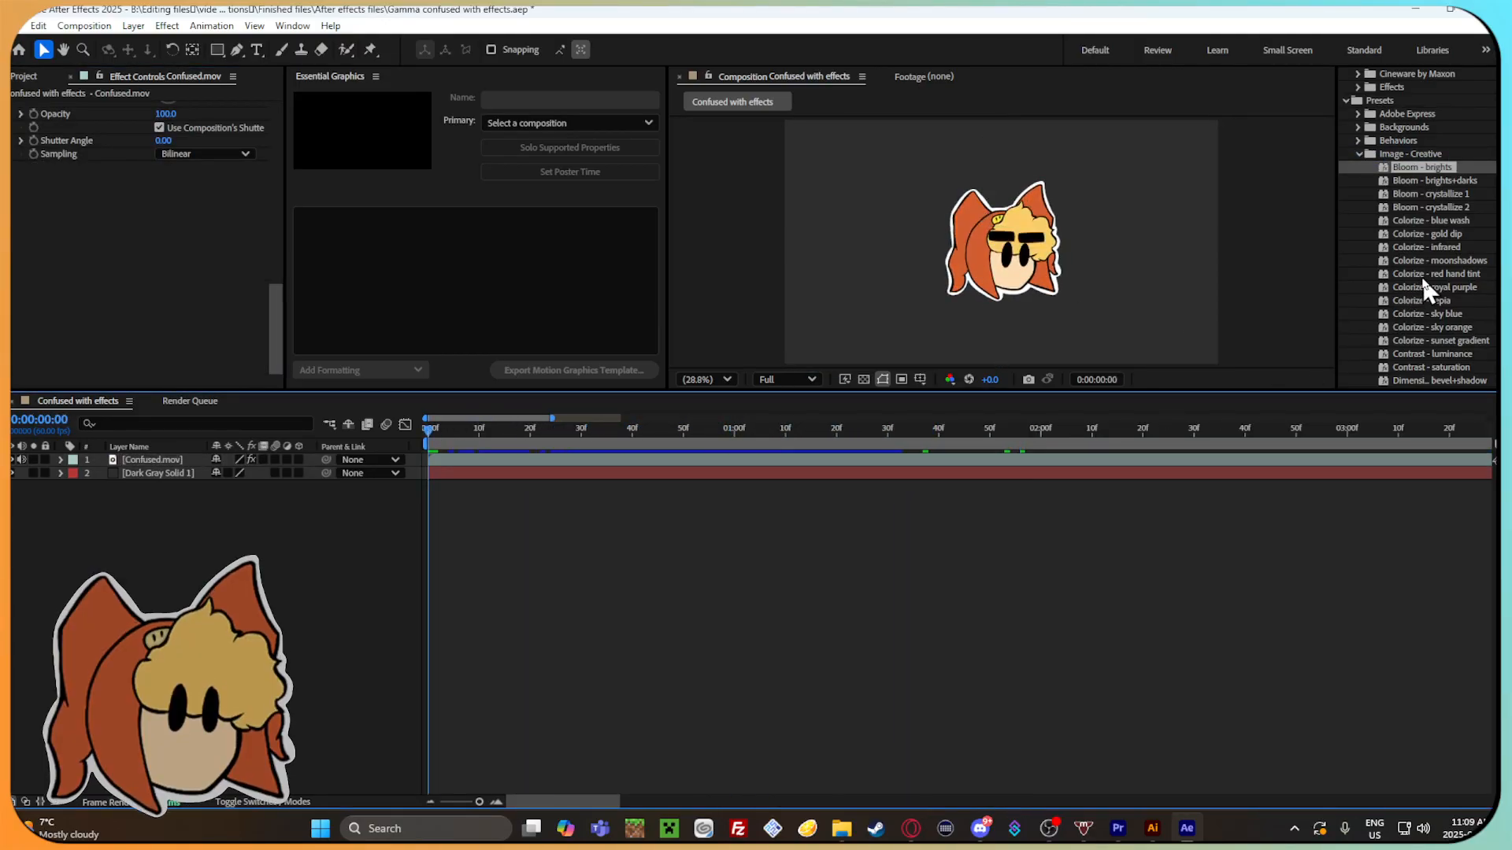
Try the Colorize - gold dip preset on the Confused.mov layer and undo it.
scroll(1423, 275, down, 2)
drag(1423, 167, 604, 431)
key(ctrl+z)
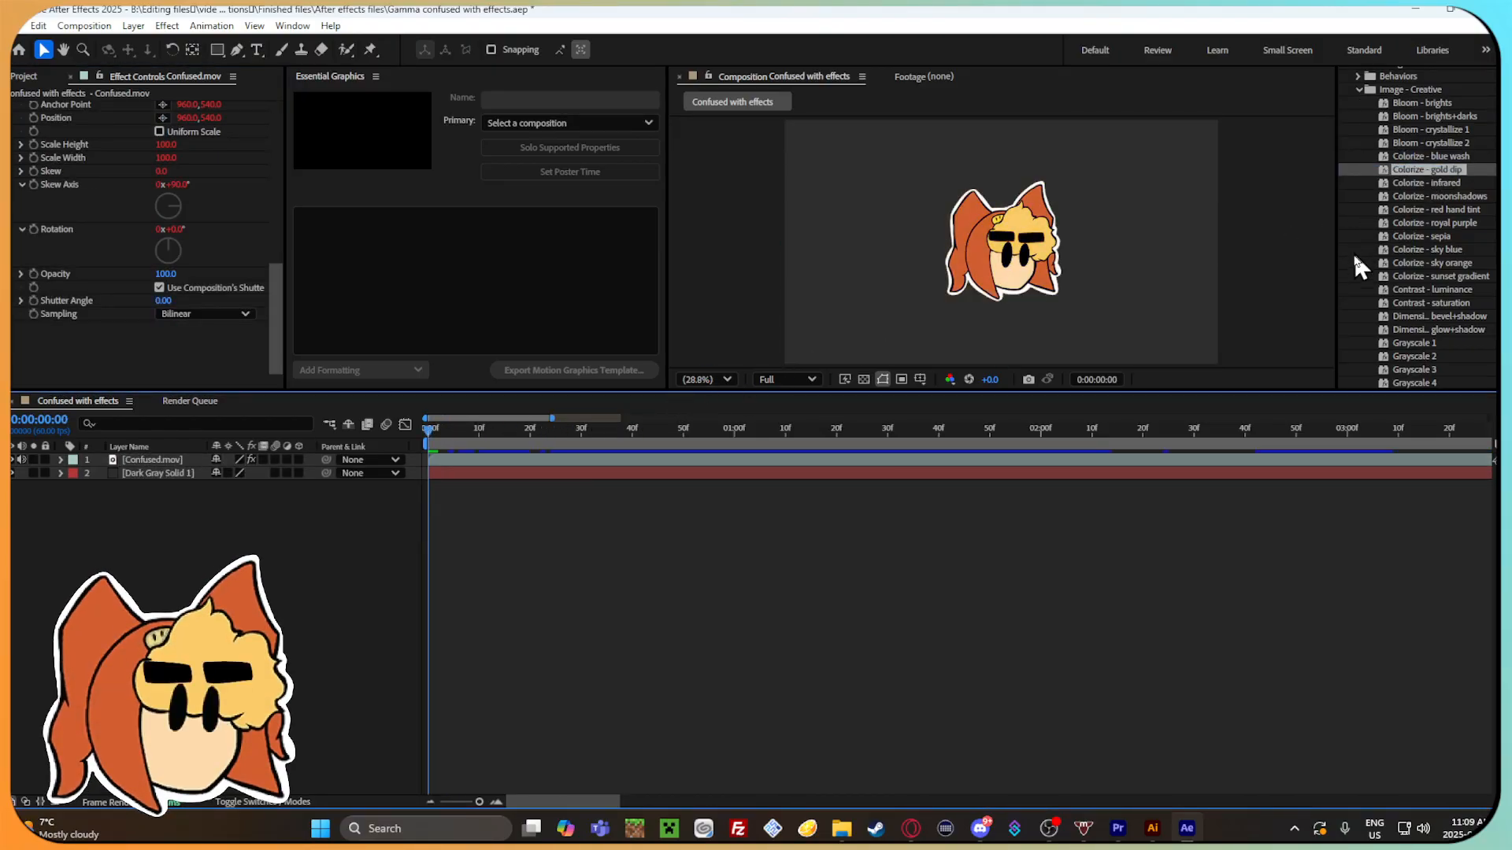
Try the Contrast - luminance preset on the Confused.mov layer, reshape its RGB curve strongly and undo everything.
drag(1444, 290, 607, 430)
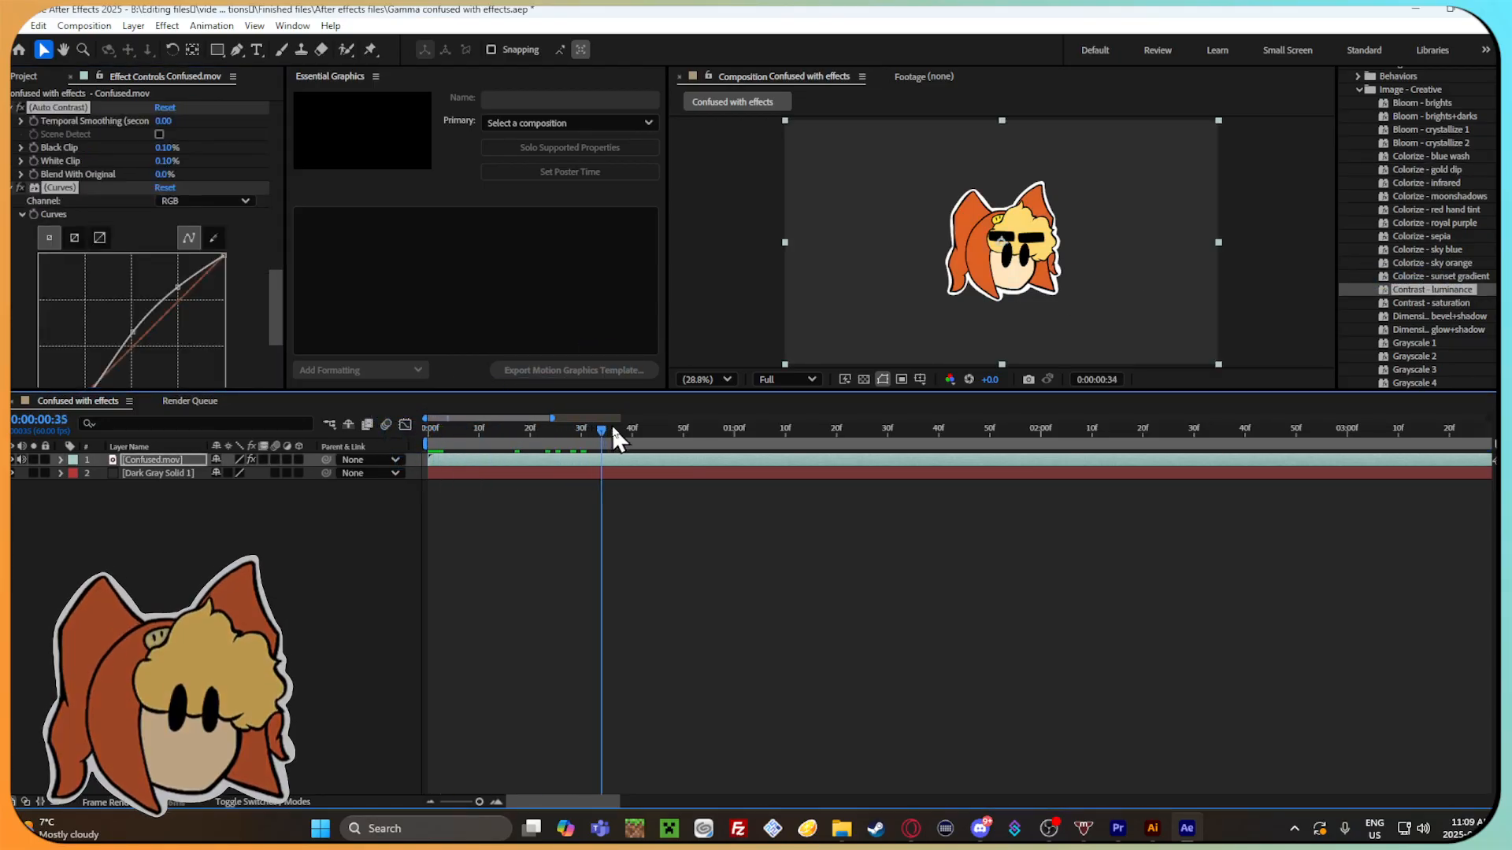
drag(180, 289, 214, 331)
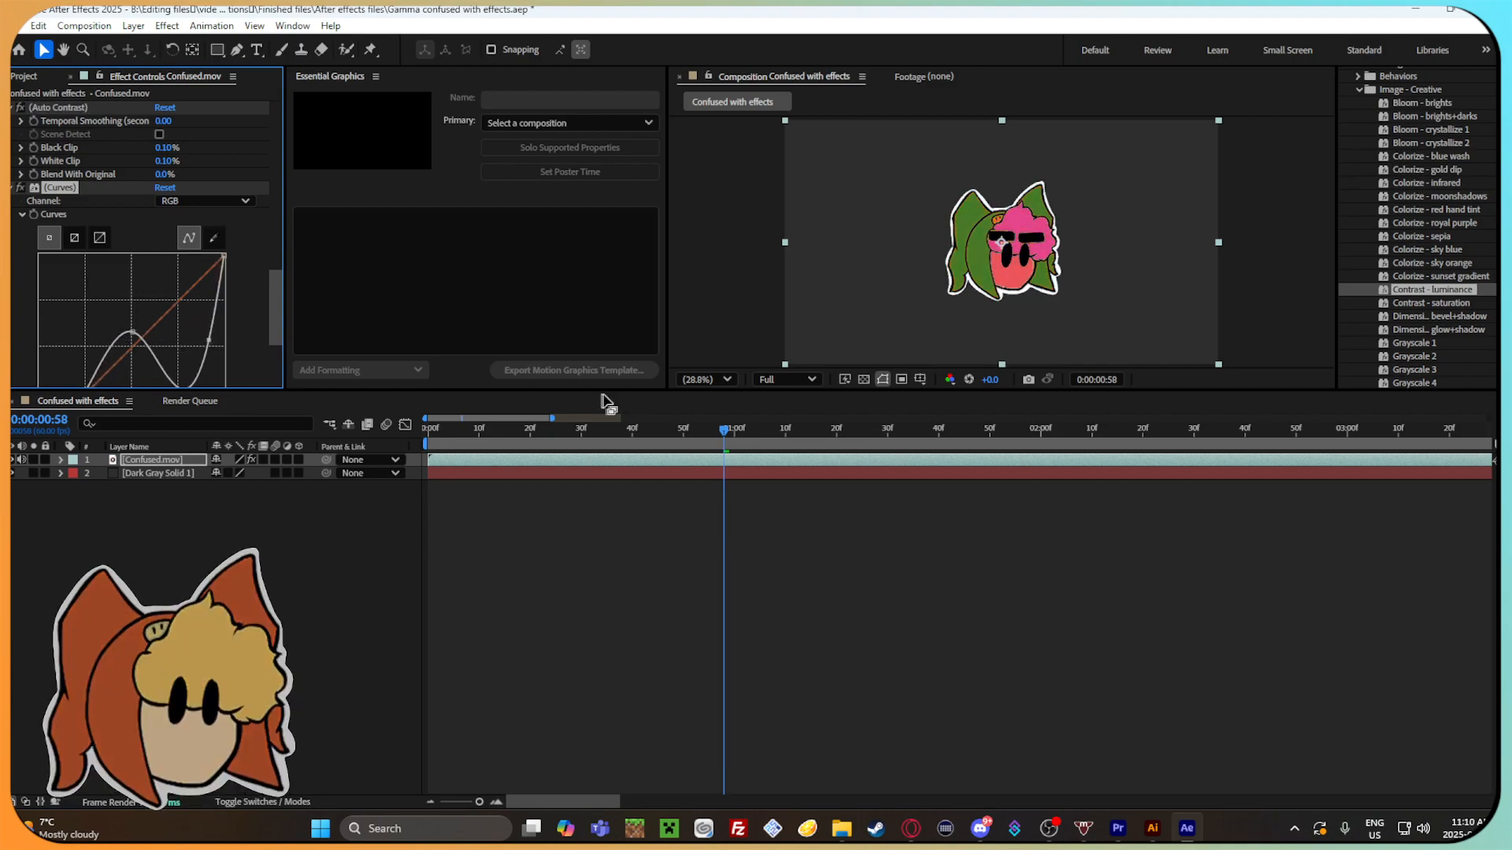
key(ctrl+z)
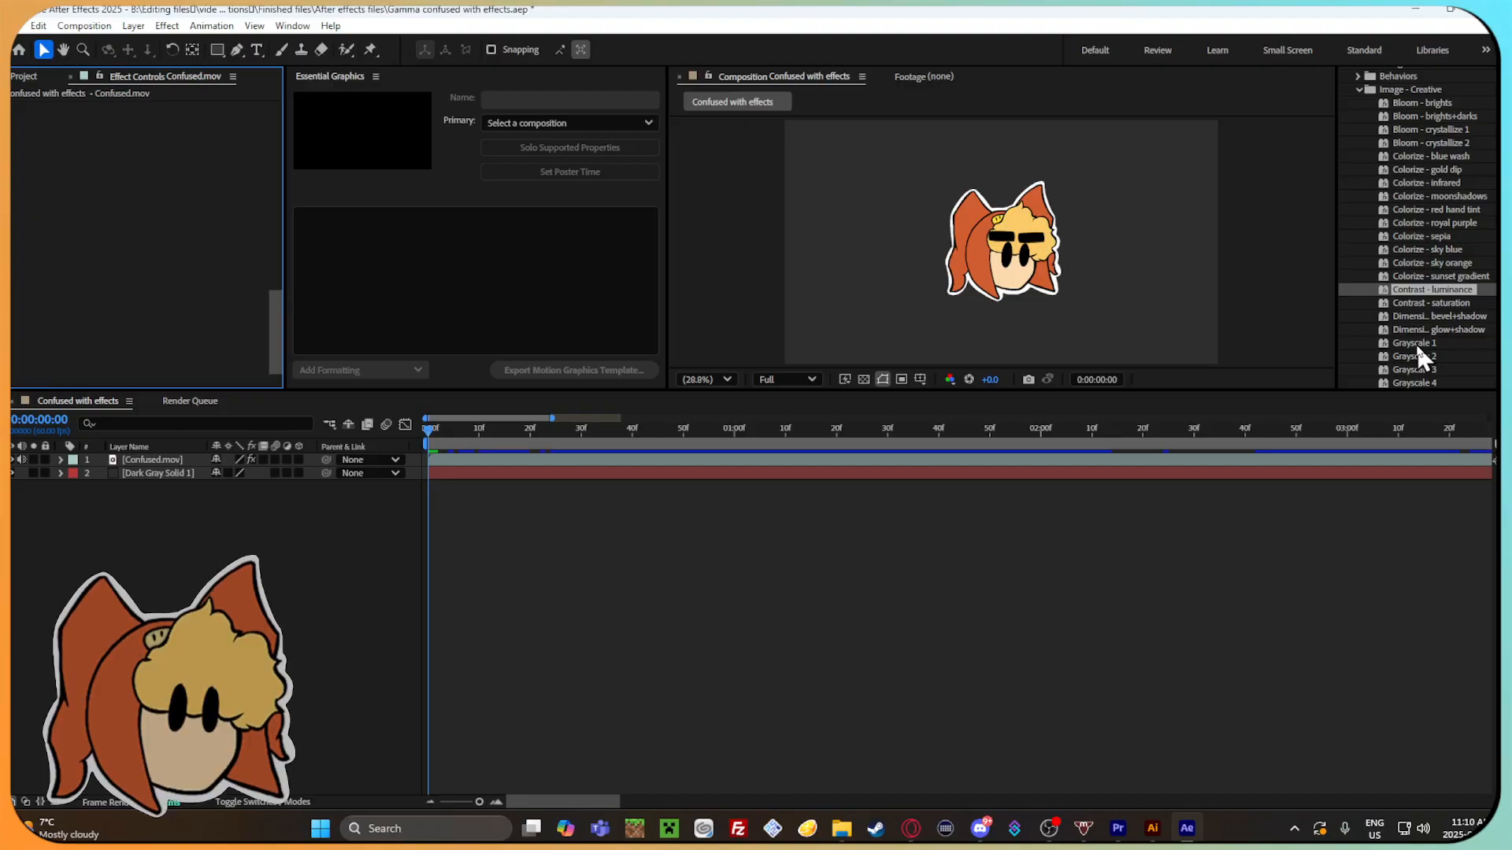
Try the Hand Drawn Effect preset on the Confused.mov layer, play back the composition and undo the preset.
scroll(1415, 343, down, 2)
scroll(1415, 343, down, 2)
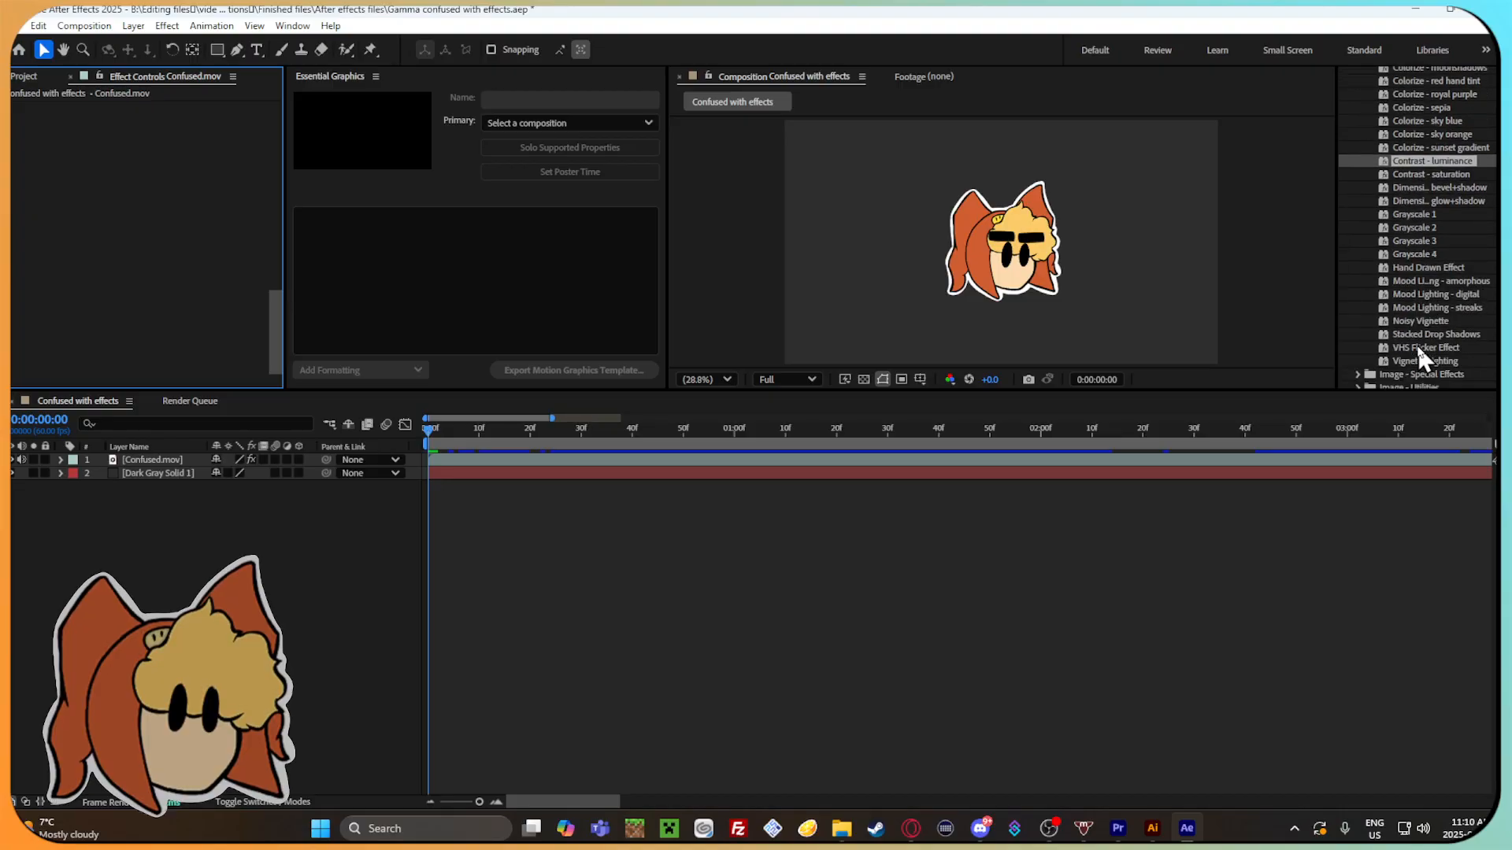
mouse_move(1406, 266)
mouse_down()
mouse_move(647, 466)
mouse_move(610, 458)
mouse_up()
mouse_move(428, 430)
mouse_down()
mouse_move(578, 451)
mouse_move(656, 438)
mouse_move(507, 441)
mouse_up()
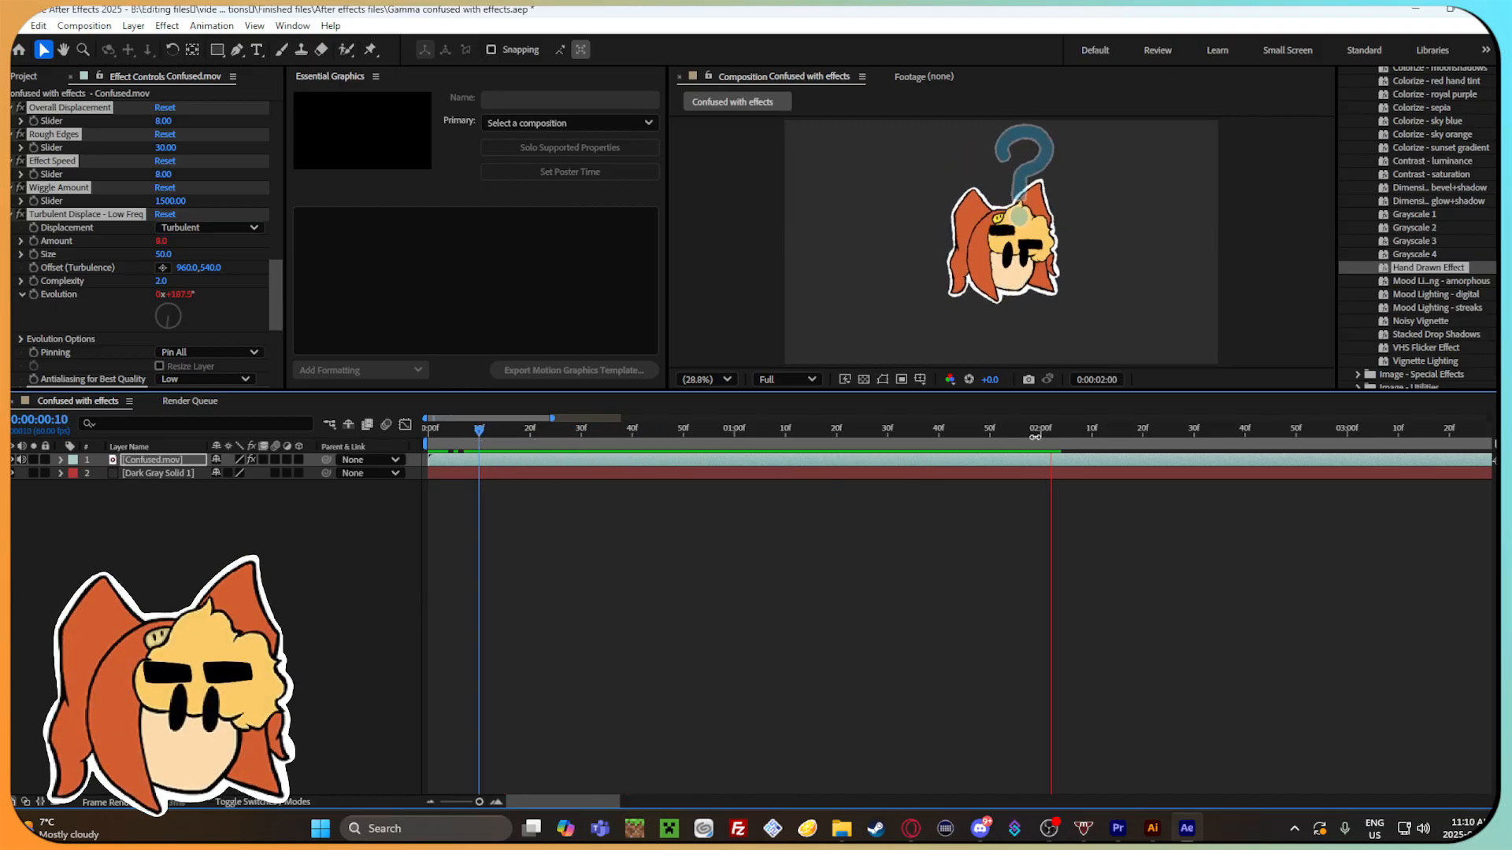
key(space)
drag(494, 435, 526, 433)
key(ctrl+z)
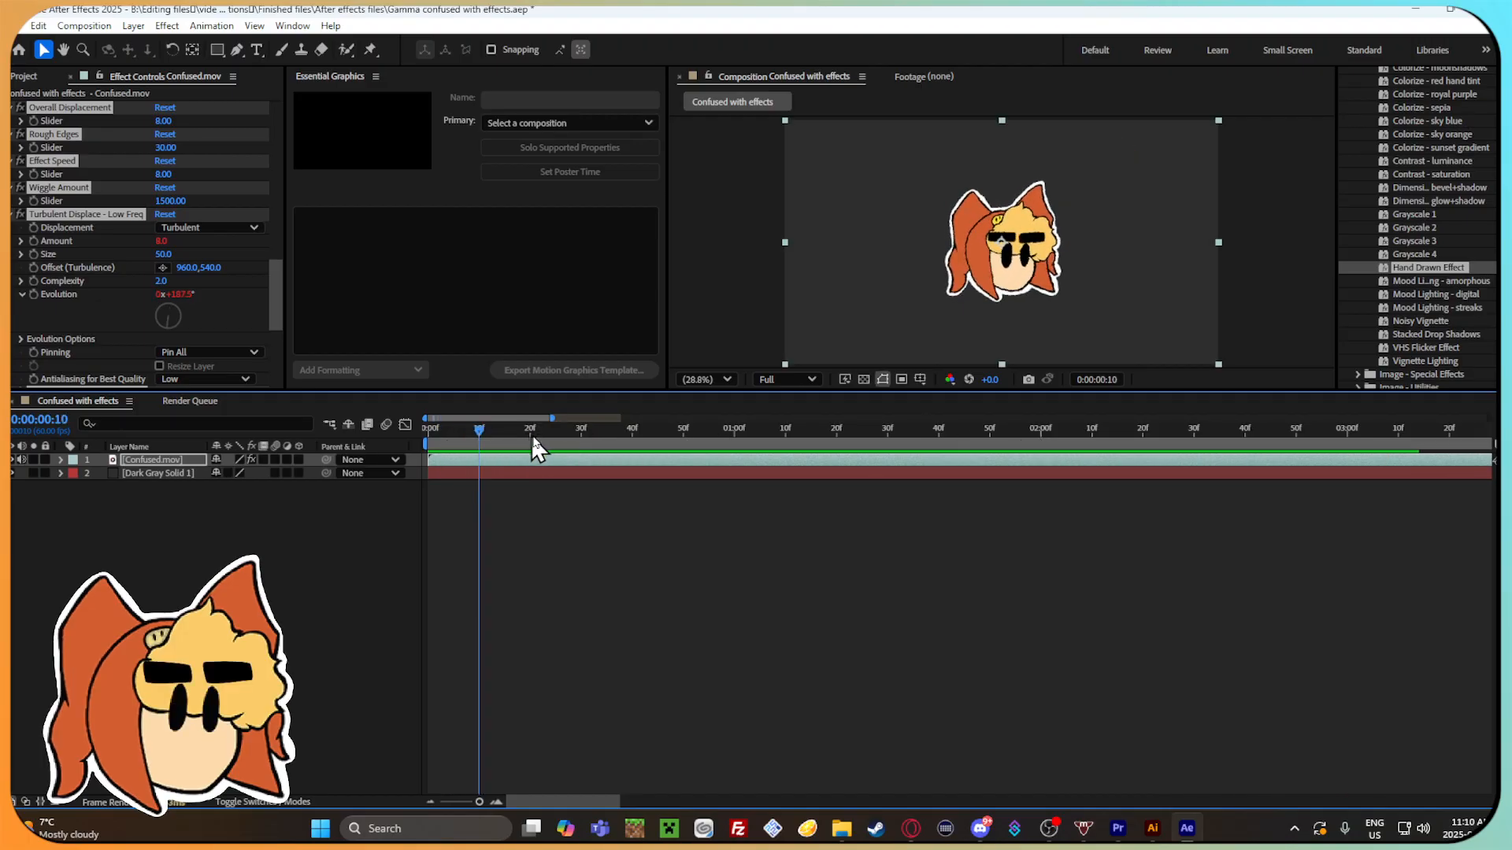
key(ctrl+z)
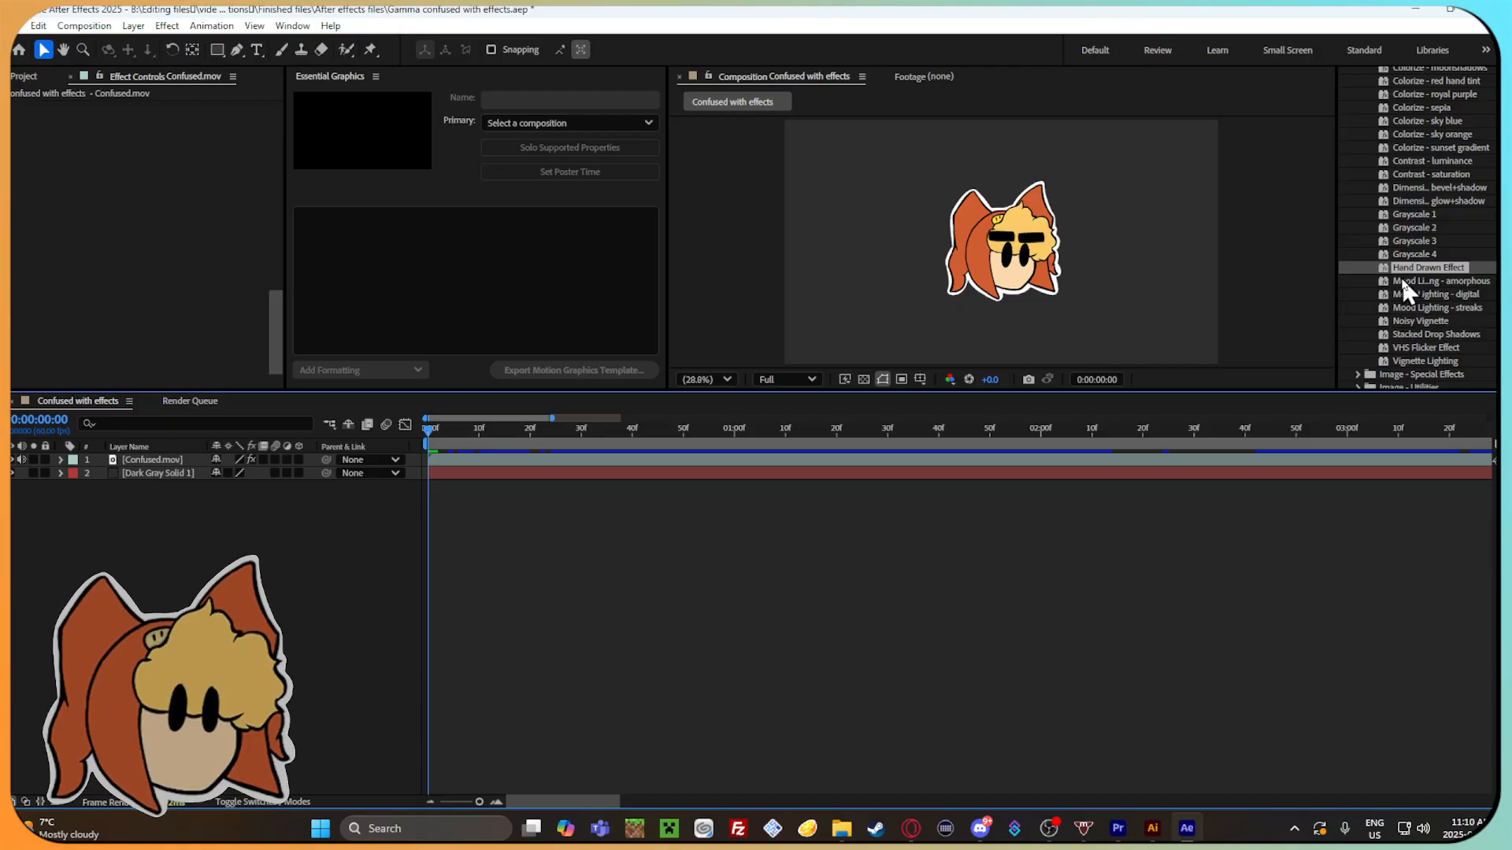
Try the Noisy Vignette and Stacked Drop Shadows presets on the Confused.mov layer, scrubbing the timeline to preview each.
drag(1439, 321, 523, 464)
drag(425, 431, 592, 436)
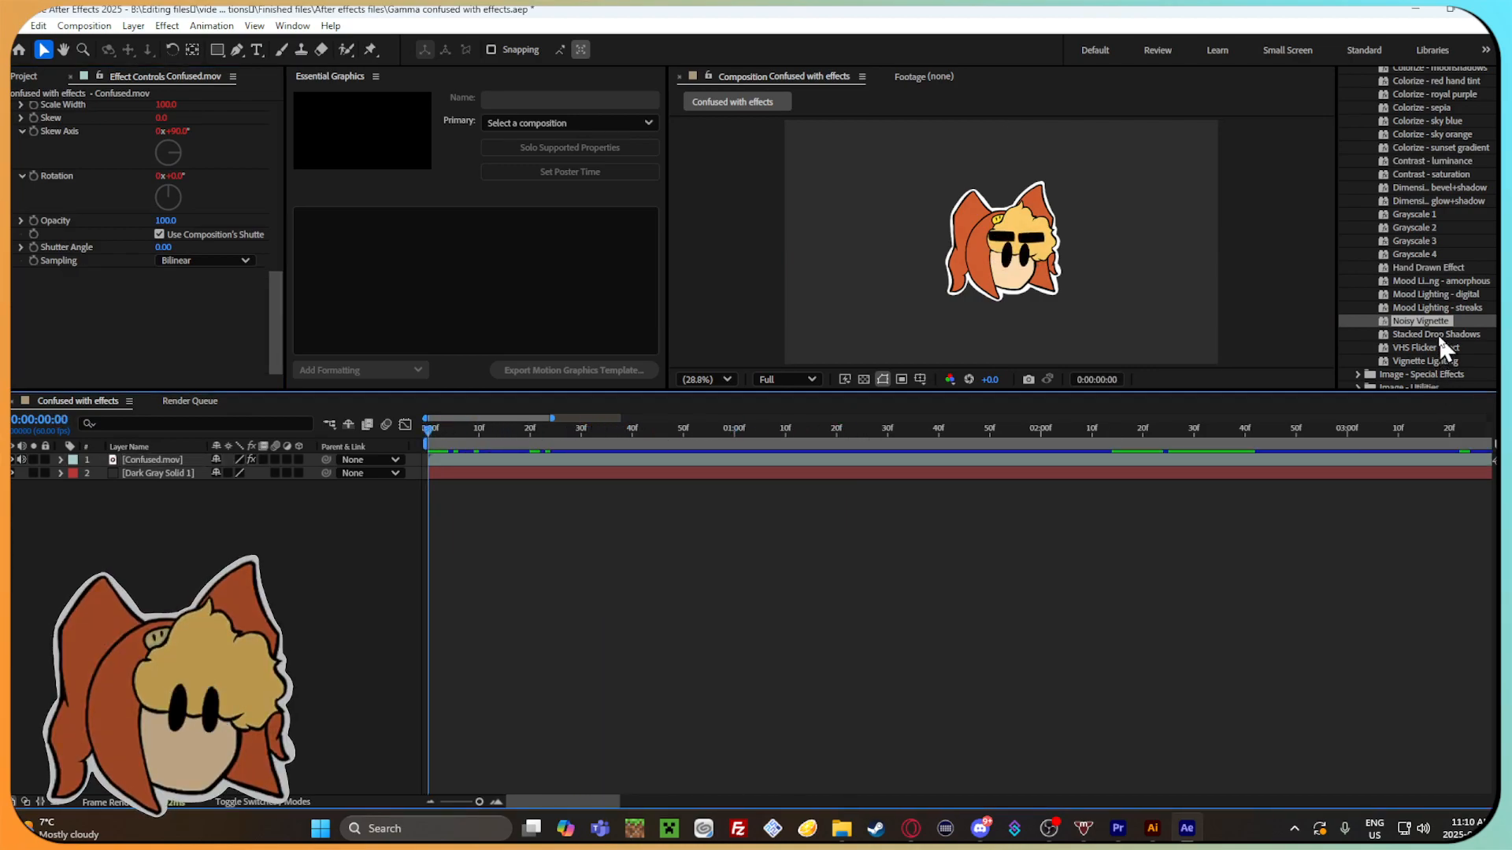
drag(1438, 333, 484, 432)
drag(794, 465, 1257, 464)
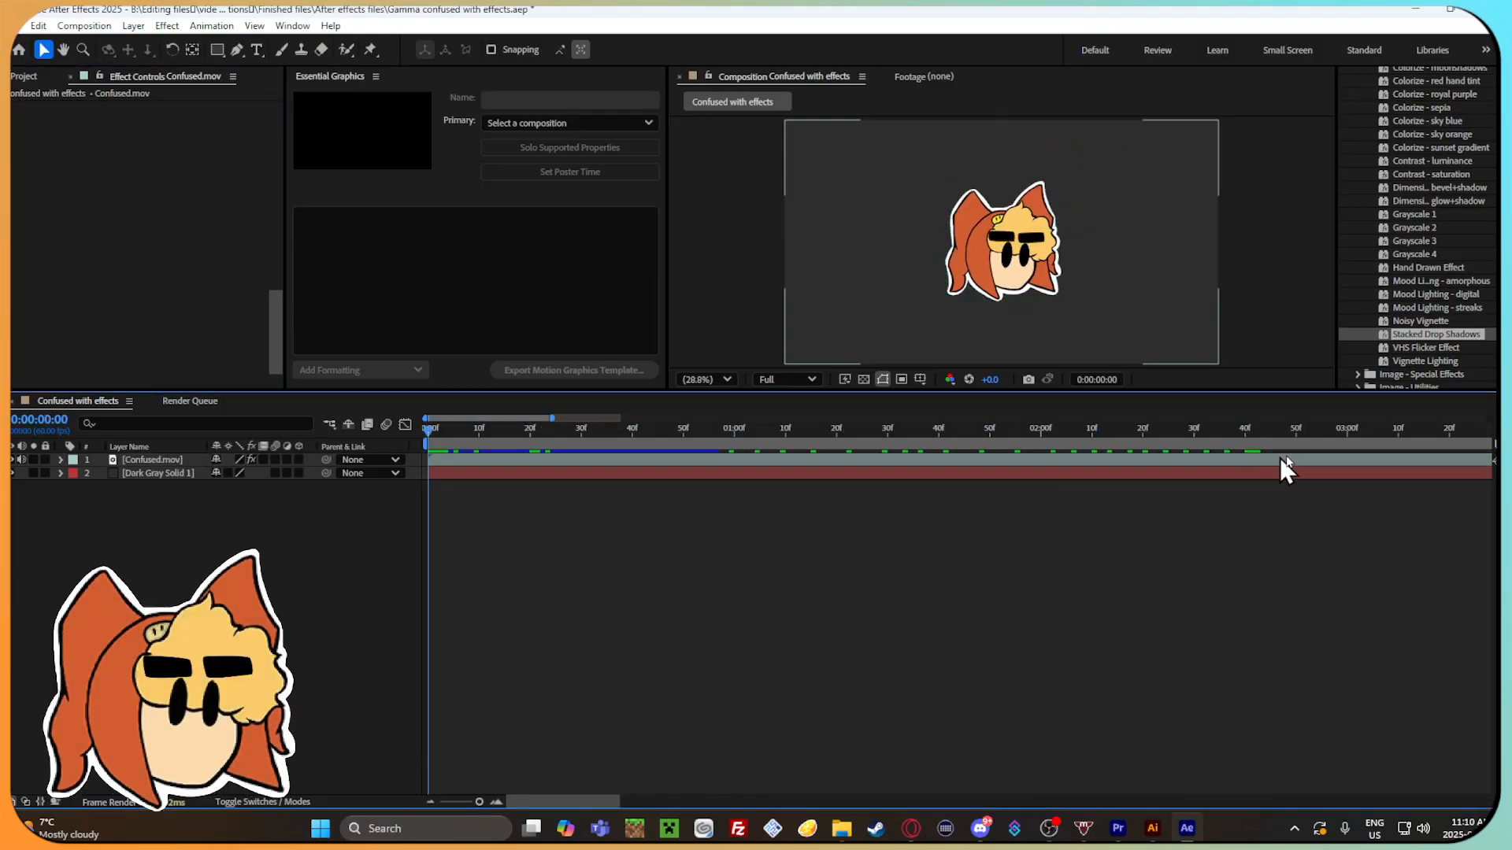
Try the VHS Flicker Effect preset on the Confused.mov layer and preview it up to 0:00:01:34.
drag(1348, 347, 911, 448)
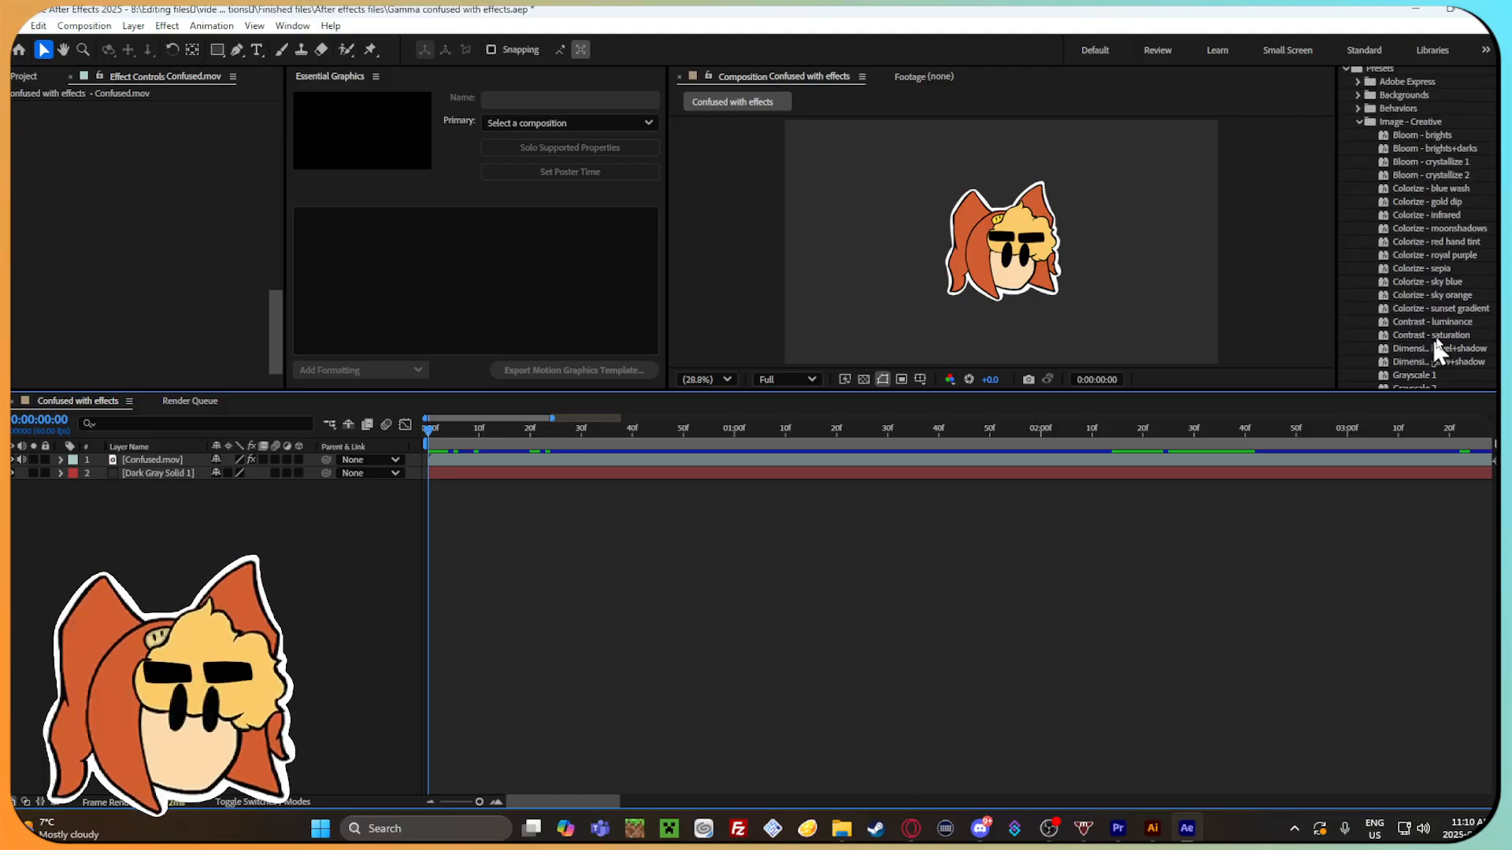
scroll(1433, 338, up, 3)
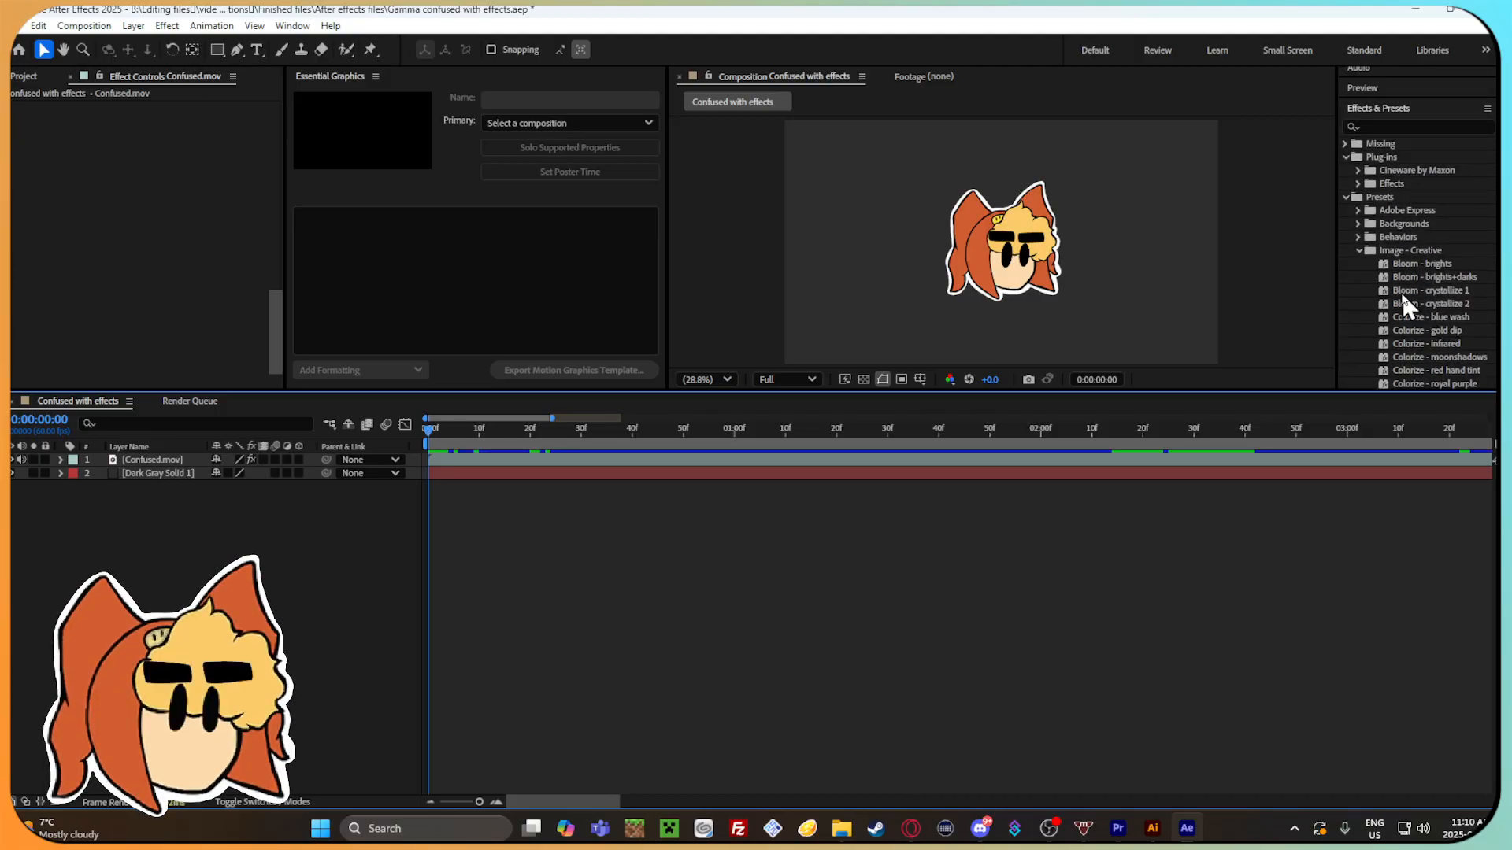
Look through the presets in the Behaviors folder and close the folder again.
click(1358, 237)
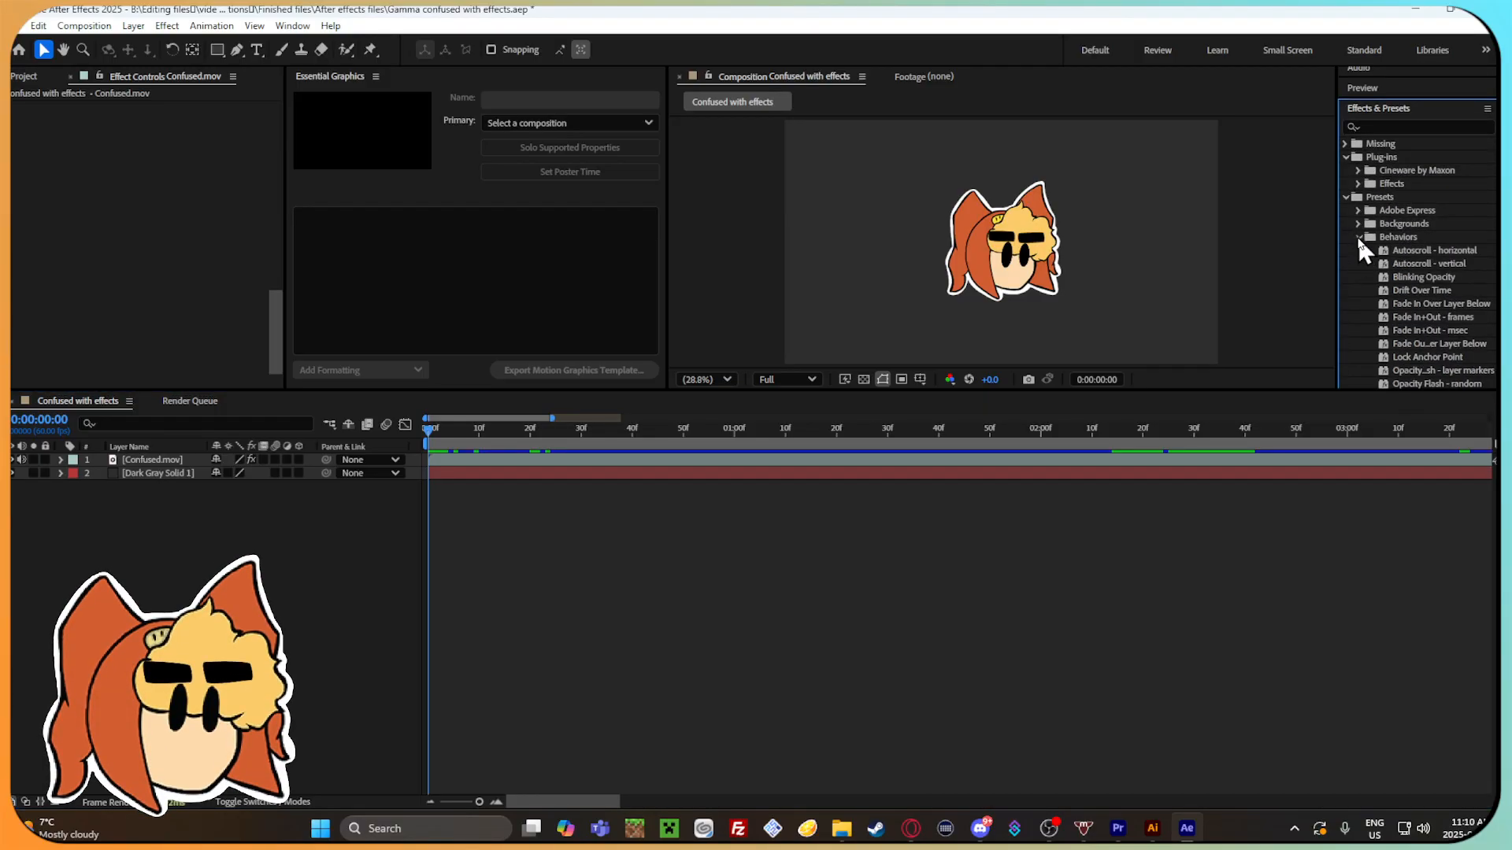
scroll(1450, 283, down, 3)
scroll(1452, 285, up, 3)
click(1356, 173)
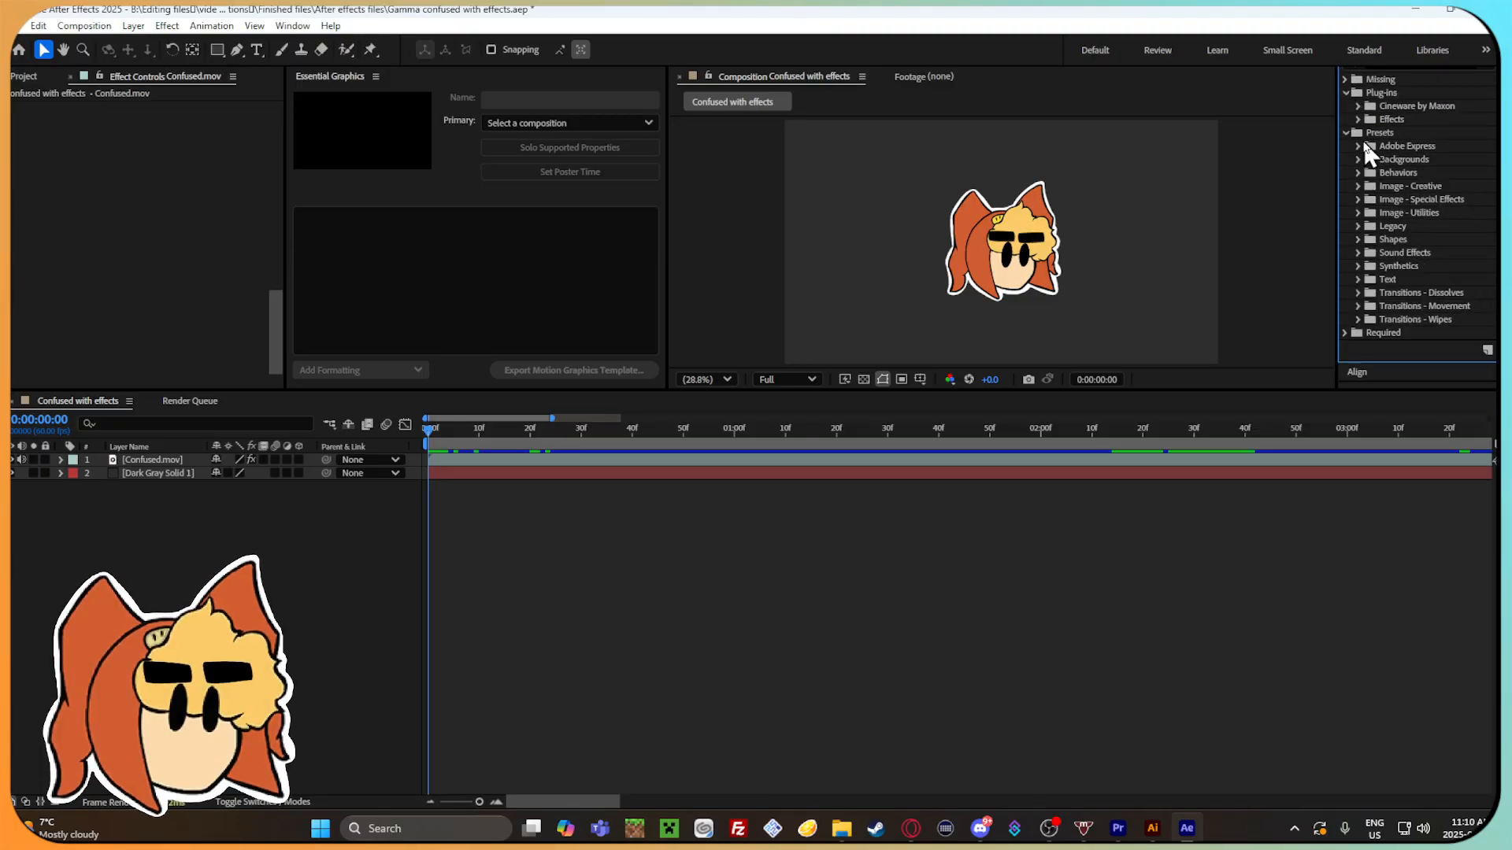
Try the Boxes - concentric NTSC preset from the Legacy folder on the Confused.mov layer, preview it and undo it.
click(1357, 227)
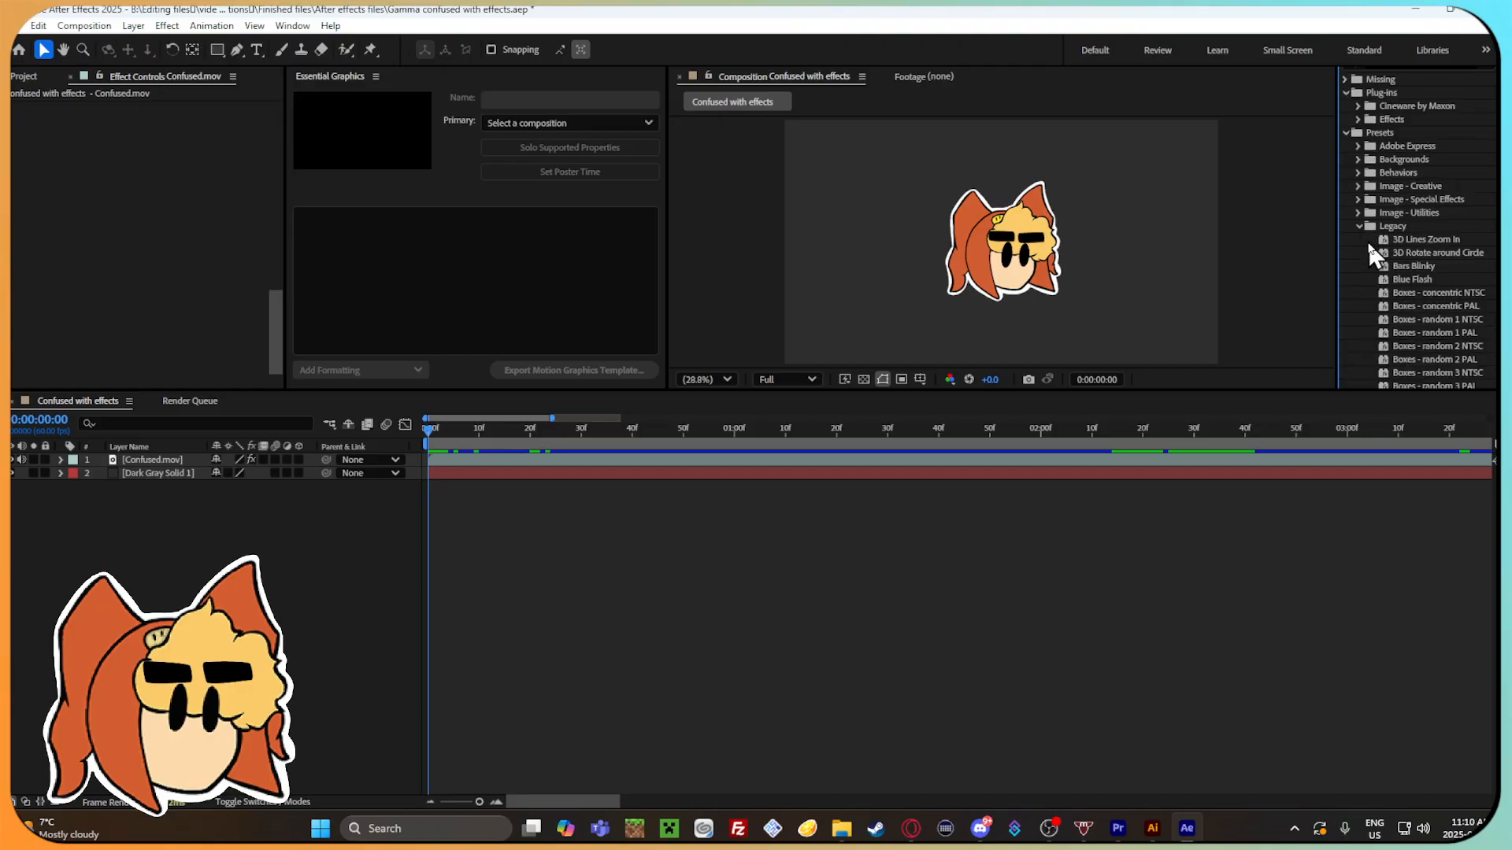
scroll(1367, 239, down, 3)
drag(1424, 168, 530, 453)
drag(438, 436, 815, 444)
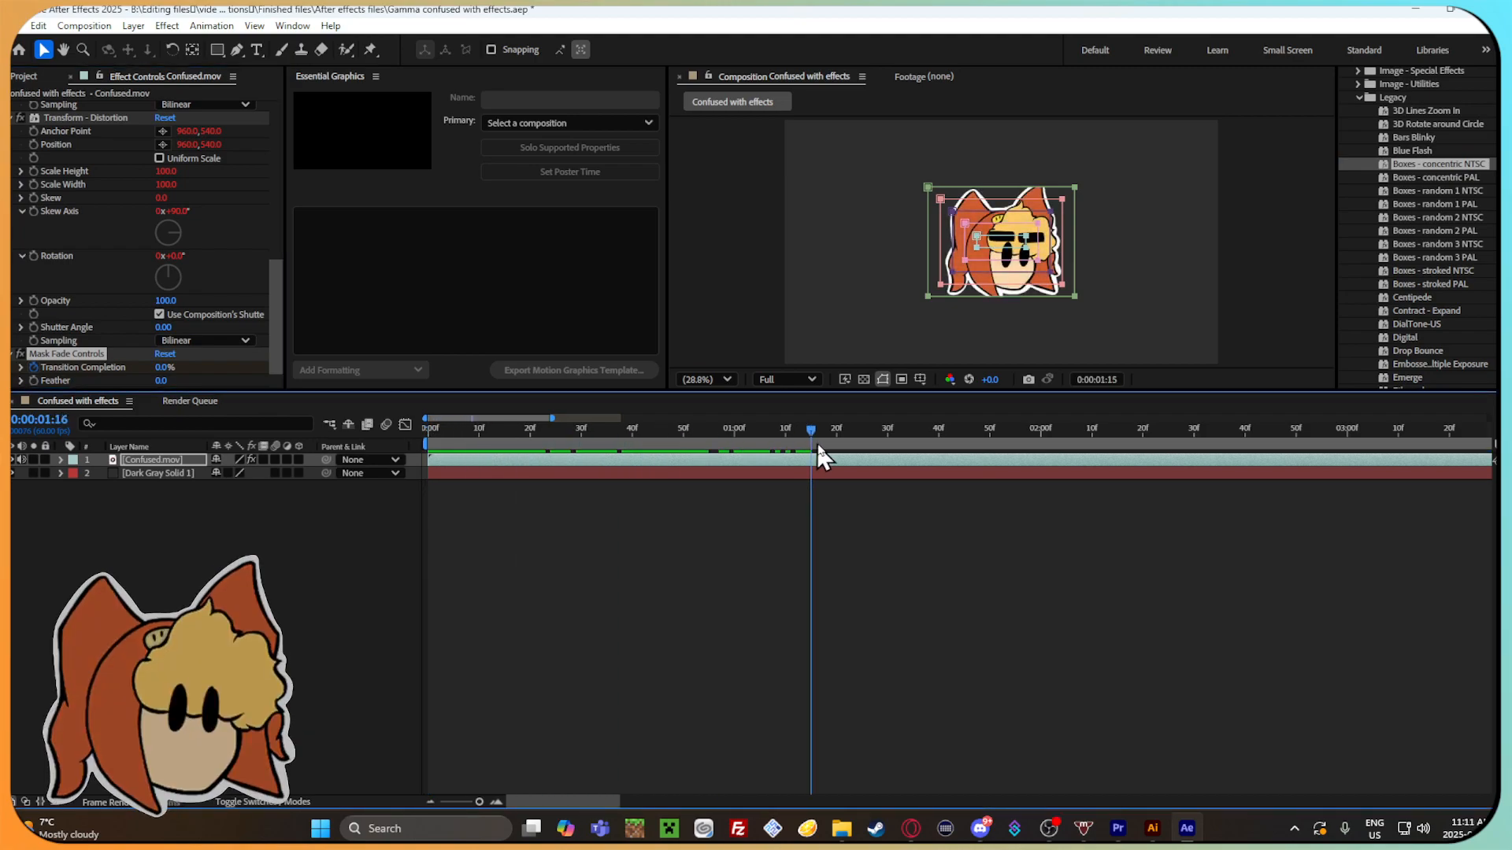
drag(989, 449, 1225, 451)
key(ctrl+z)
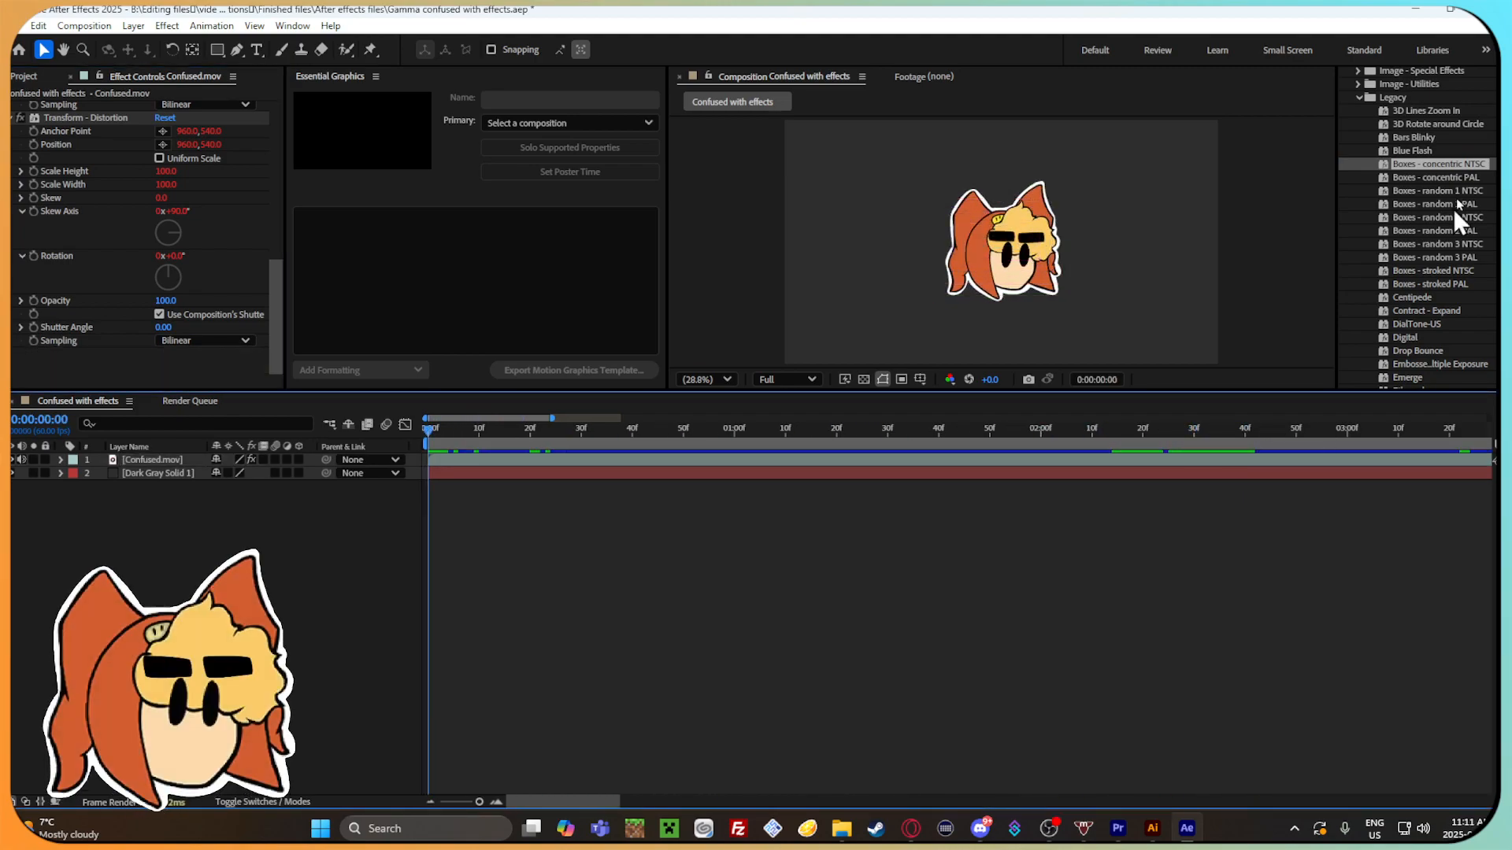
Try the Boxes - random 3 NTSC preset on the Confused.mov layer and scrub the timeline to preview it.
drag(1463, 244, 1458, 240)
mouse_move(532, 448)
mouse_down()
mouse_move(481, 445)
mouse_move(548, 437)
mouse_up()
drag(705, 438, 816, 422)
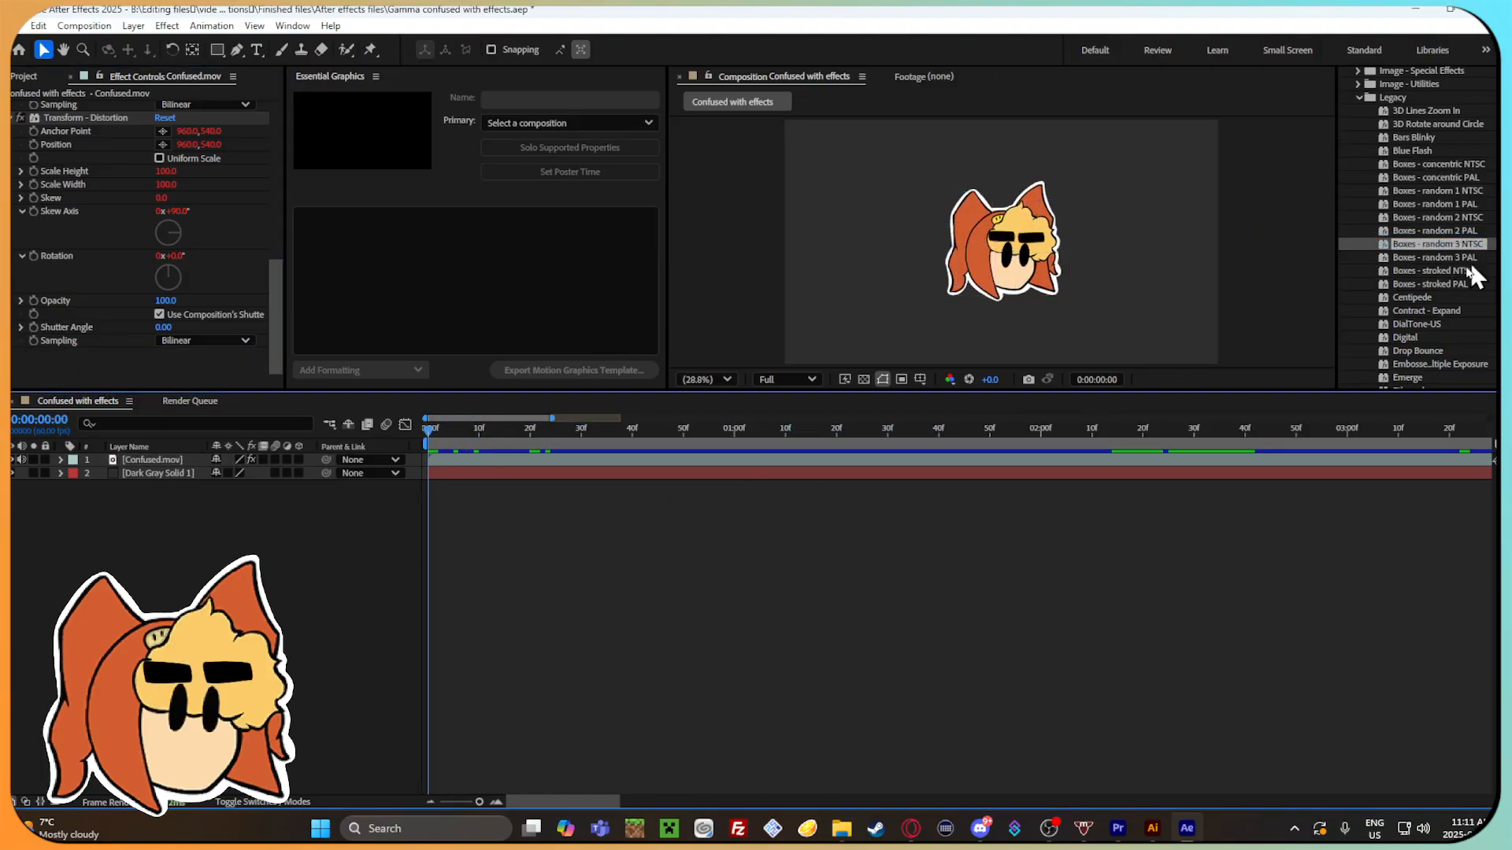
Try the Boxes - stroked PAL and Centipede presets on the Confused.mov layer.
scroll(1481, 271, down, 1)
drag(1430, 252, 888, 367)
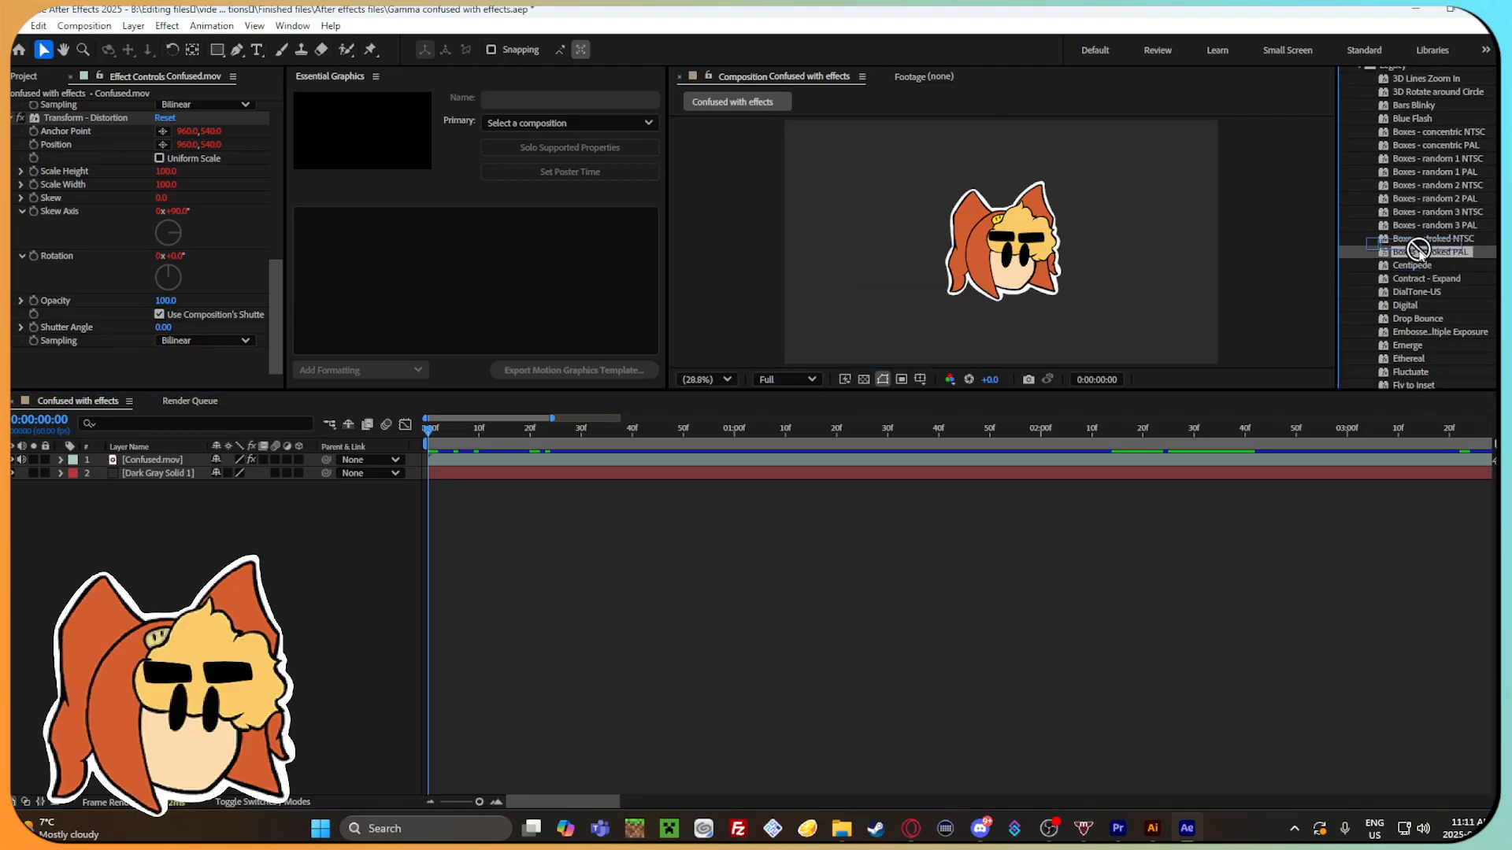
mouse_move(432, 429)
mouse_down()
mouse_move(1310, 428)
mouse_move(426, 448)
mouse_up()
click(488, 527)
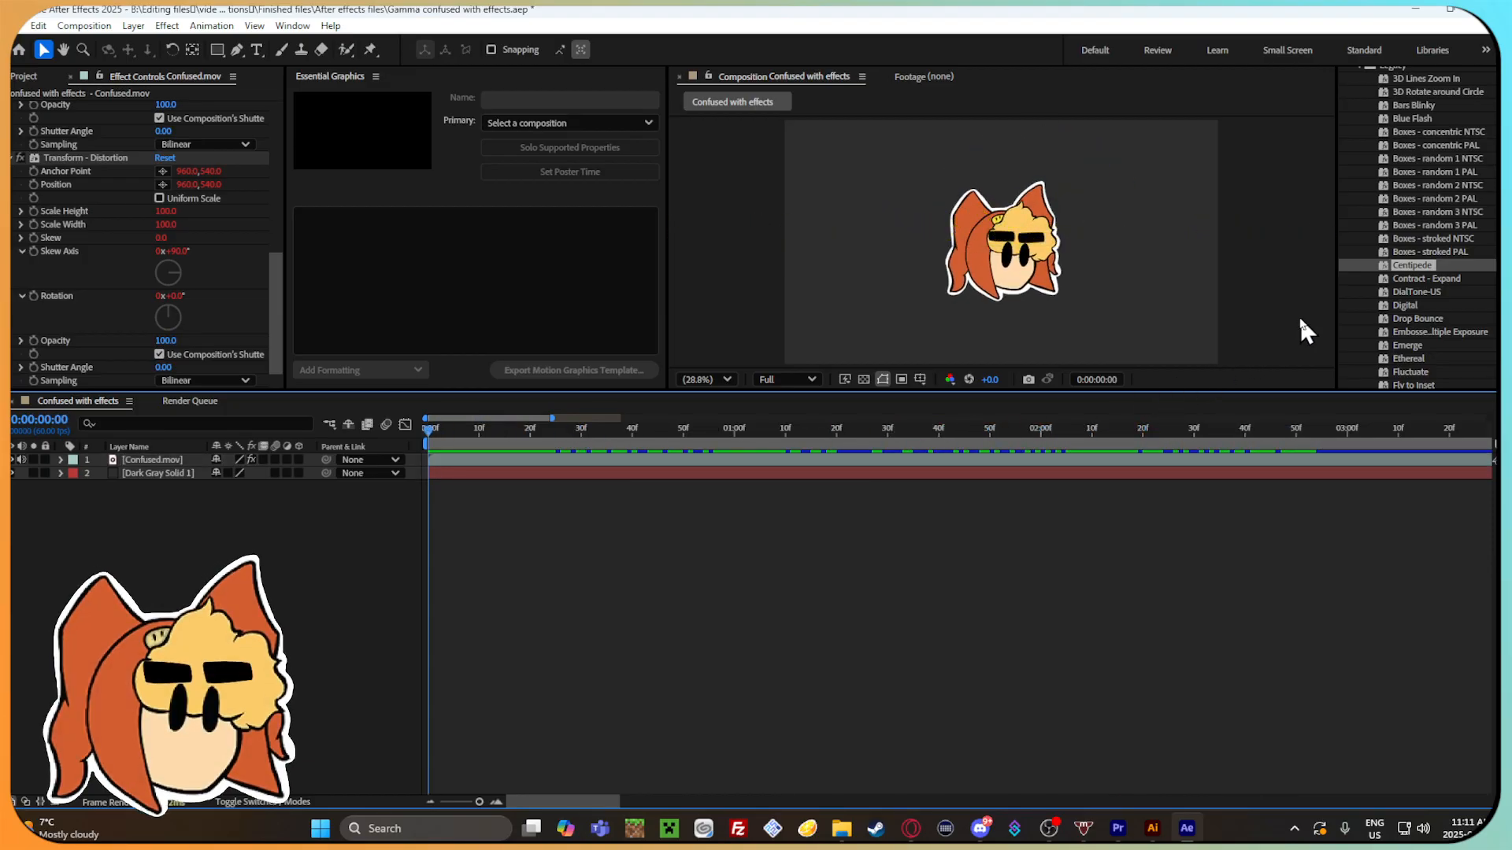
Try the Digital preset on the Confused.mov layer and scrub the timeline to preview it.
drag(1448, 306, 570, 462)
drag(438, 435, 1209, 464)
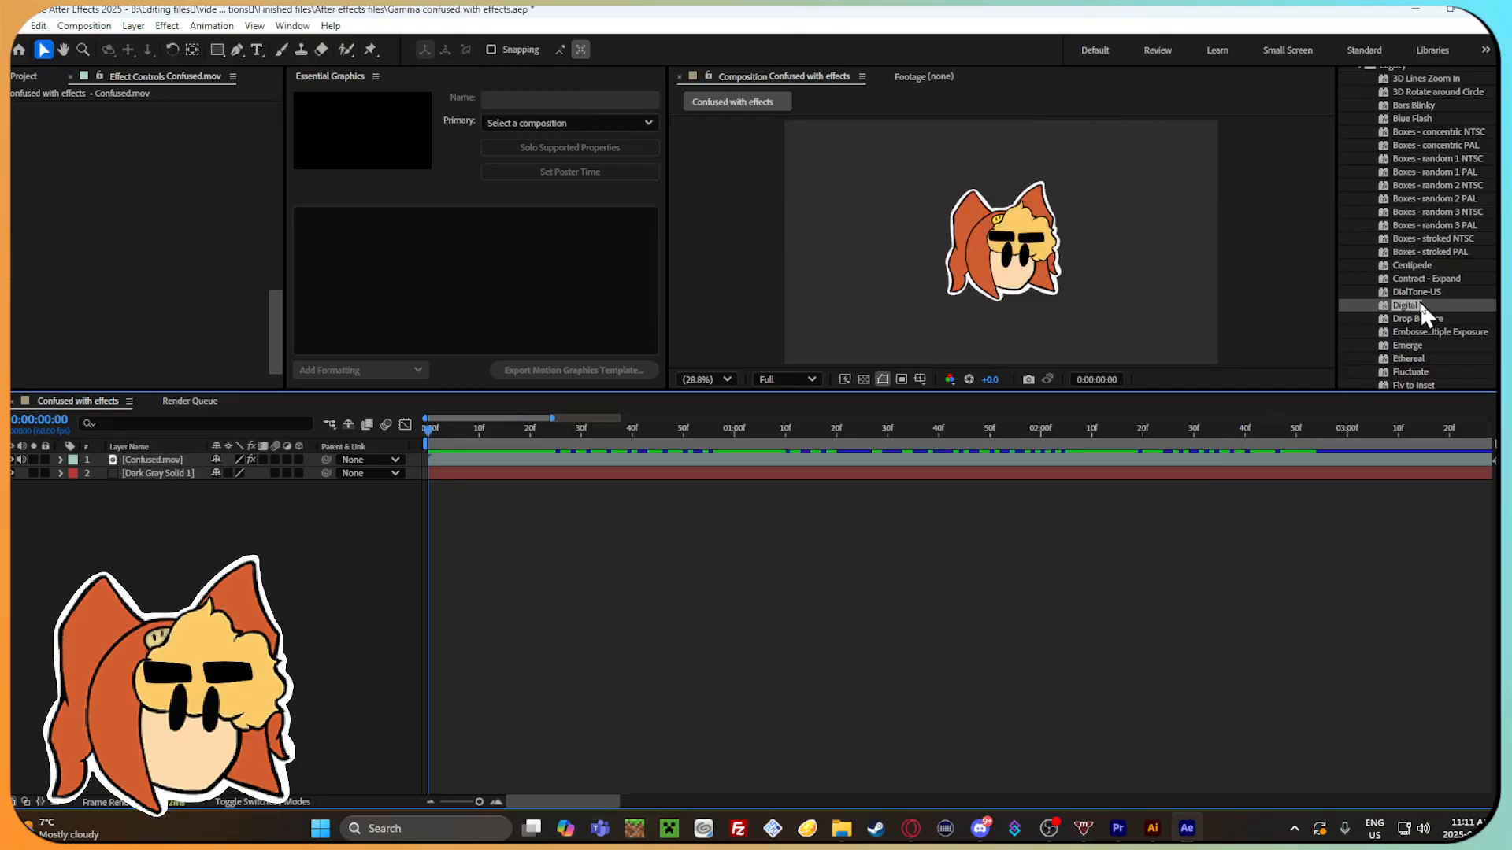
Apply the Drop Bounce preset to the Confused.mov layer and scrub through the timeline, ending at 0:00:00:18.
click(1435, 318)
click(508, 461)
drag(449, 431, 745, 438)
drag(1011, 430, 520, 472)
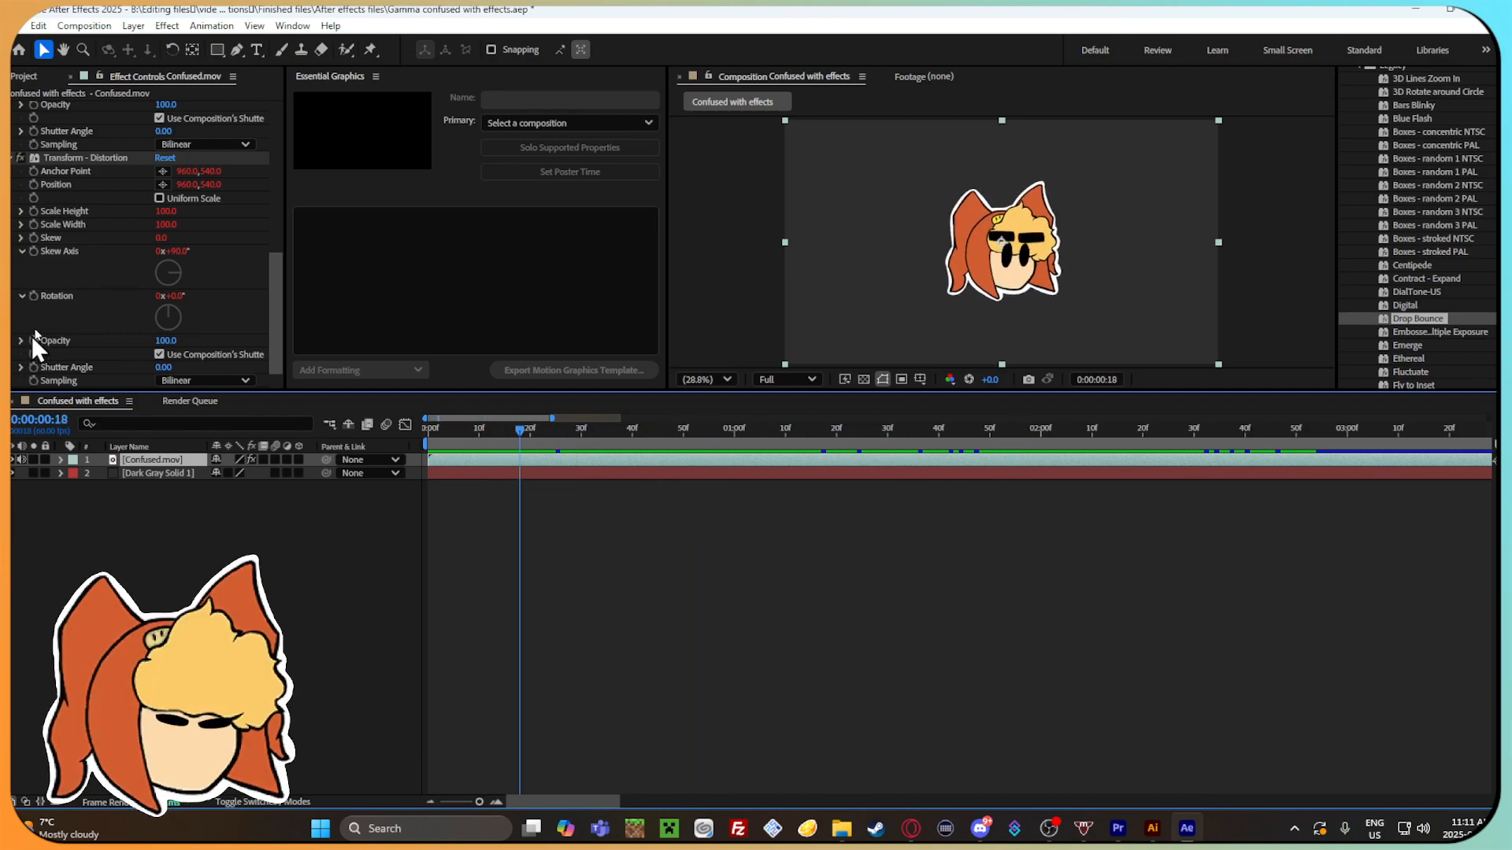
Expand the Confused.mov layer, move to 0:00:00:45 and examine its Squash & Stretch and Transform effect settings.
click(62, 460)
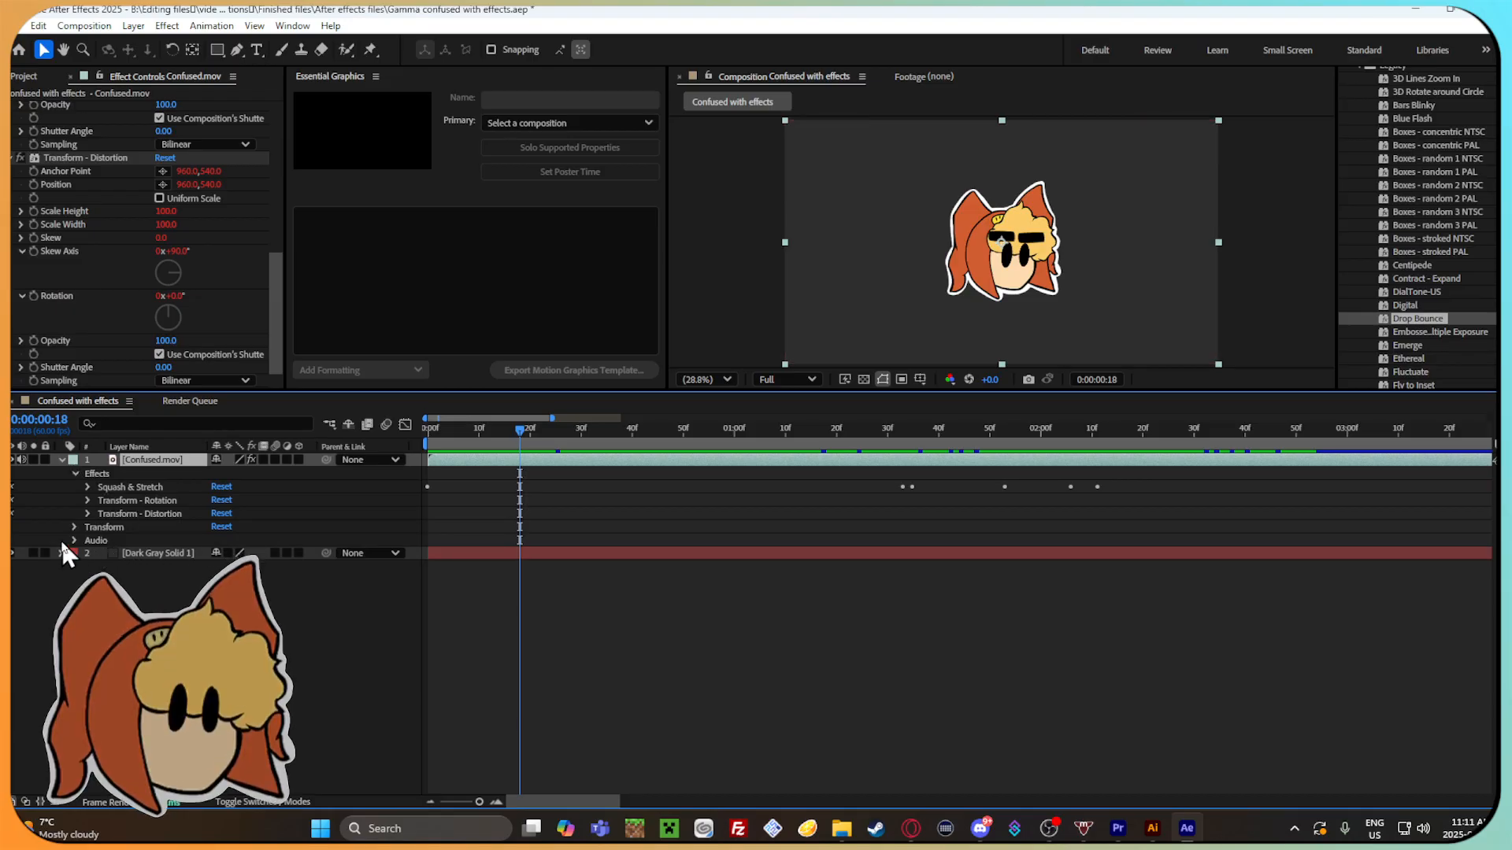
drag(524, 432, 658, 432)
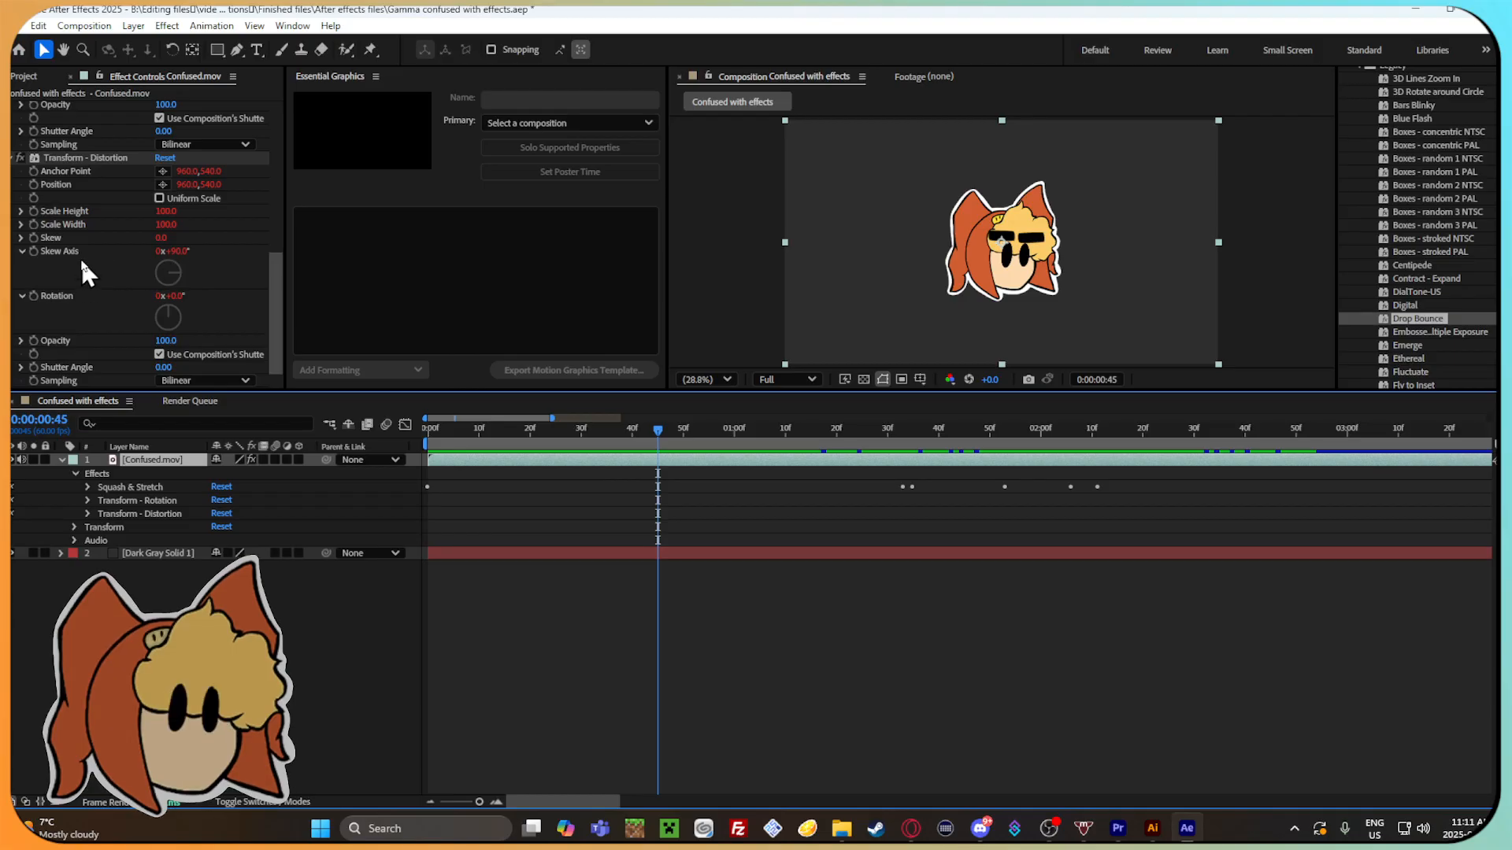
scroll(79, 260, up, 6)
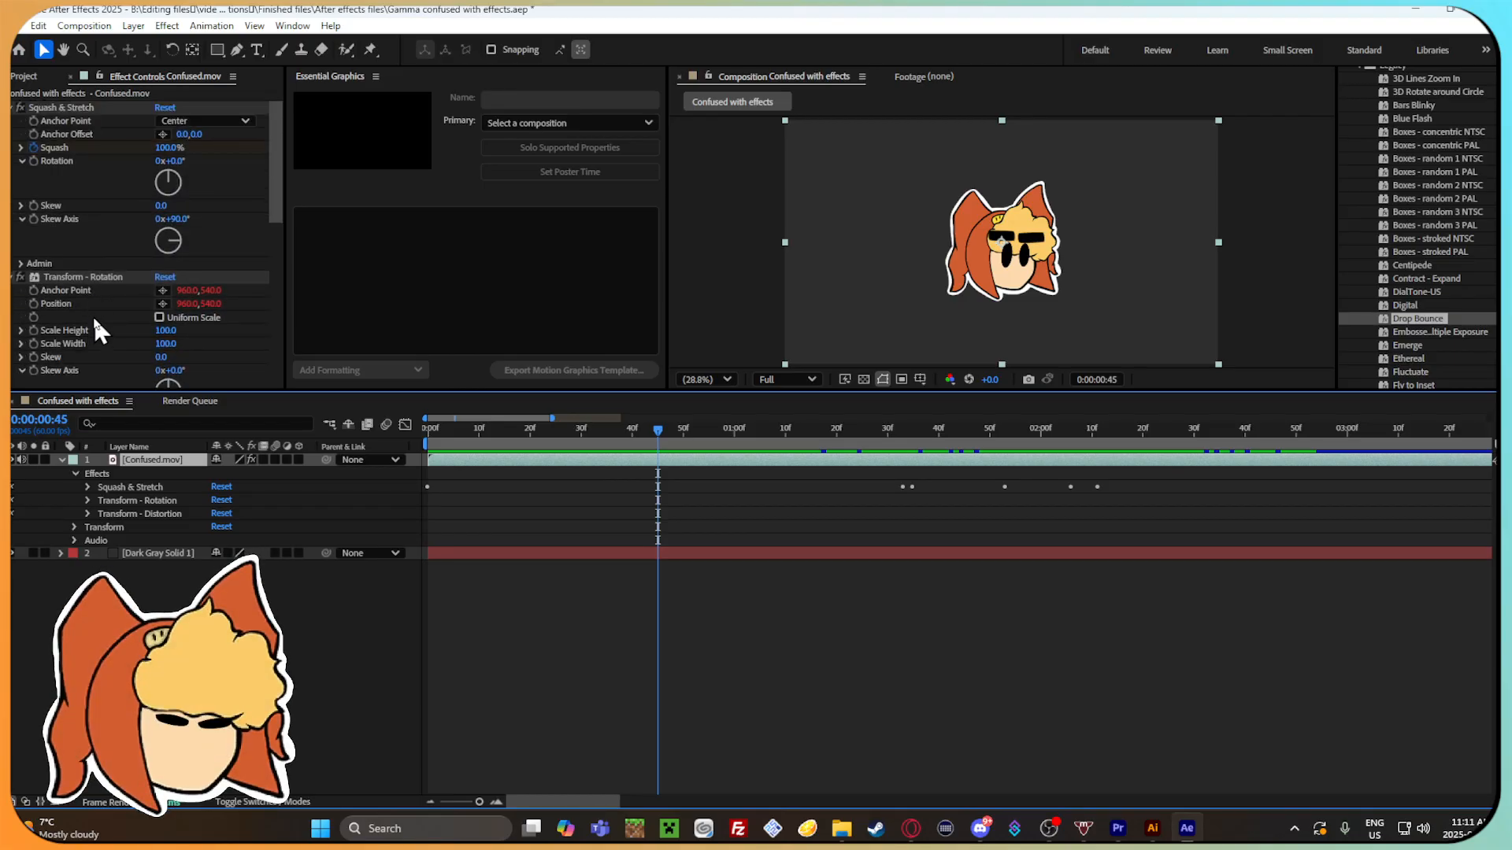
scroll(95, 318, down, 5)
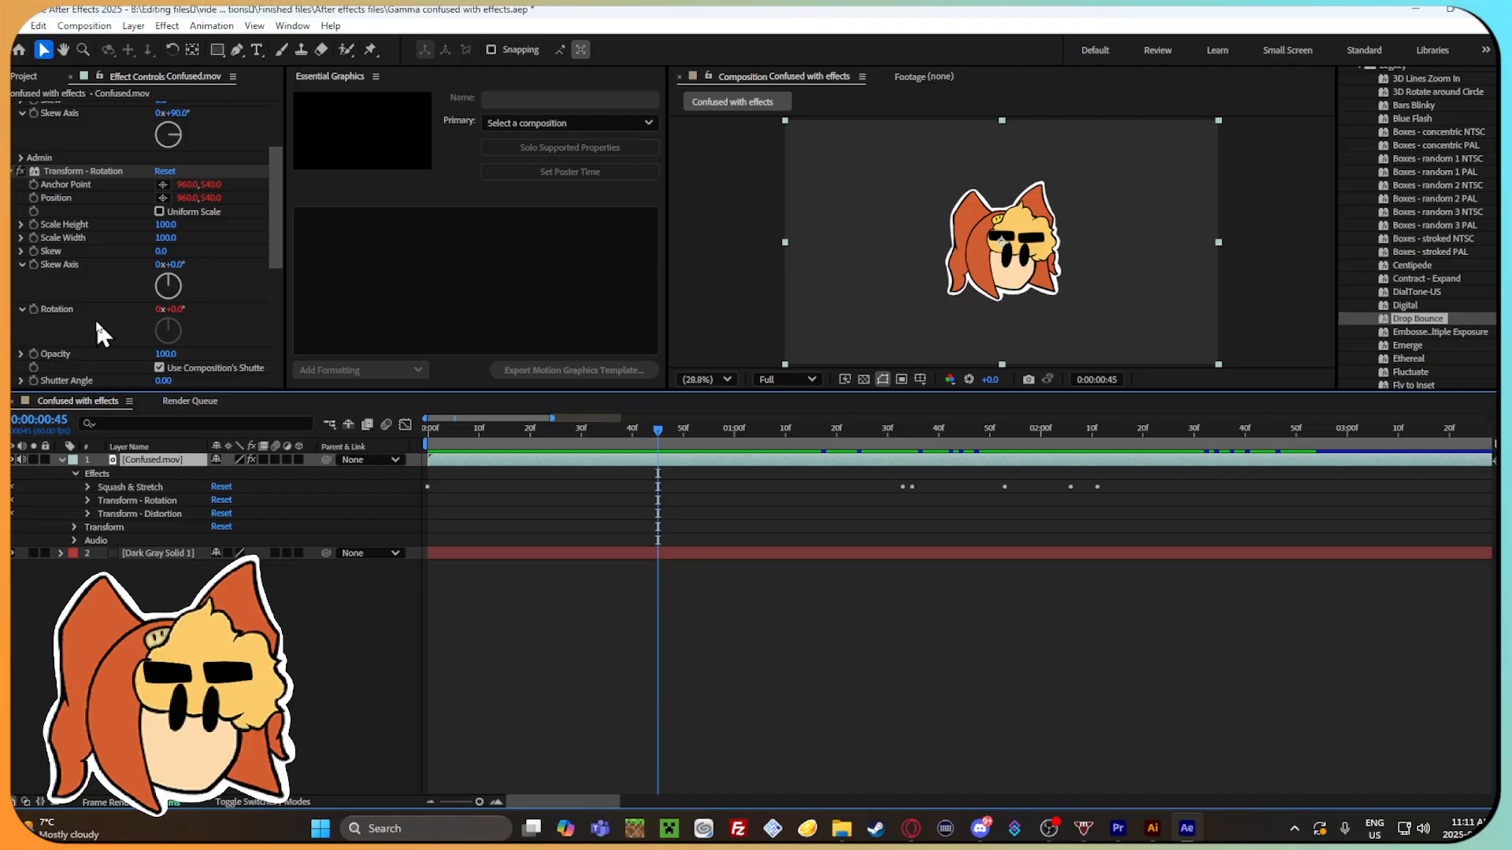
Try the Drop Bounce preset on the Confused.mov layer again, scrub the opening frames and undo the attempt.
scroll(96, 318, down, 4)
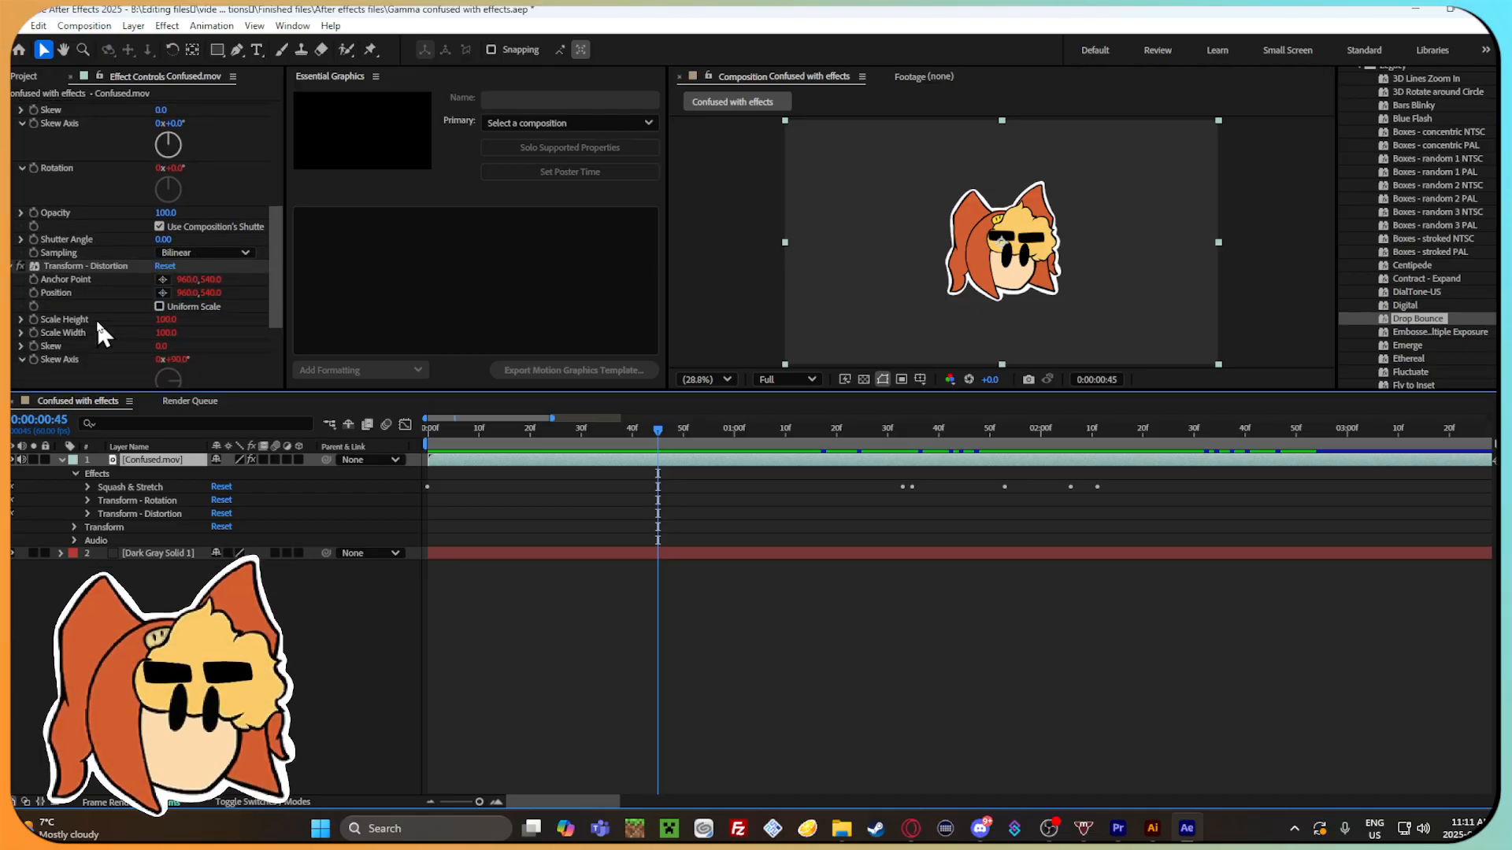
drag(1458, 316, 639, 462)
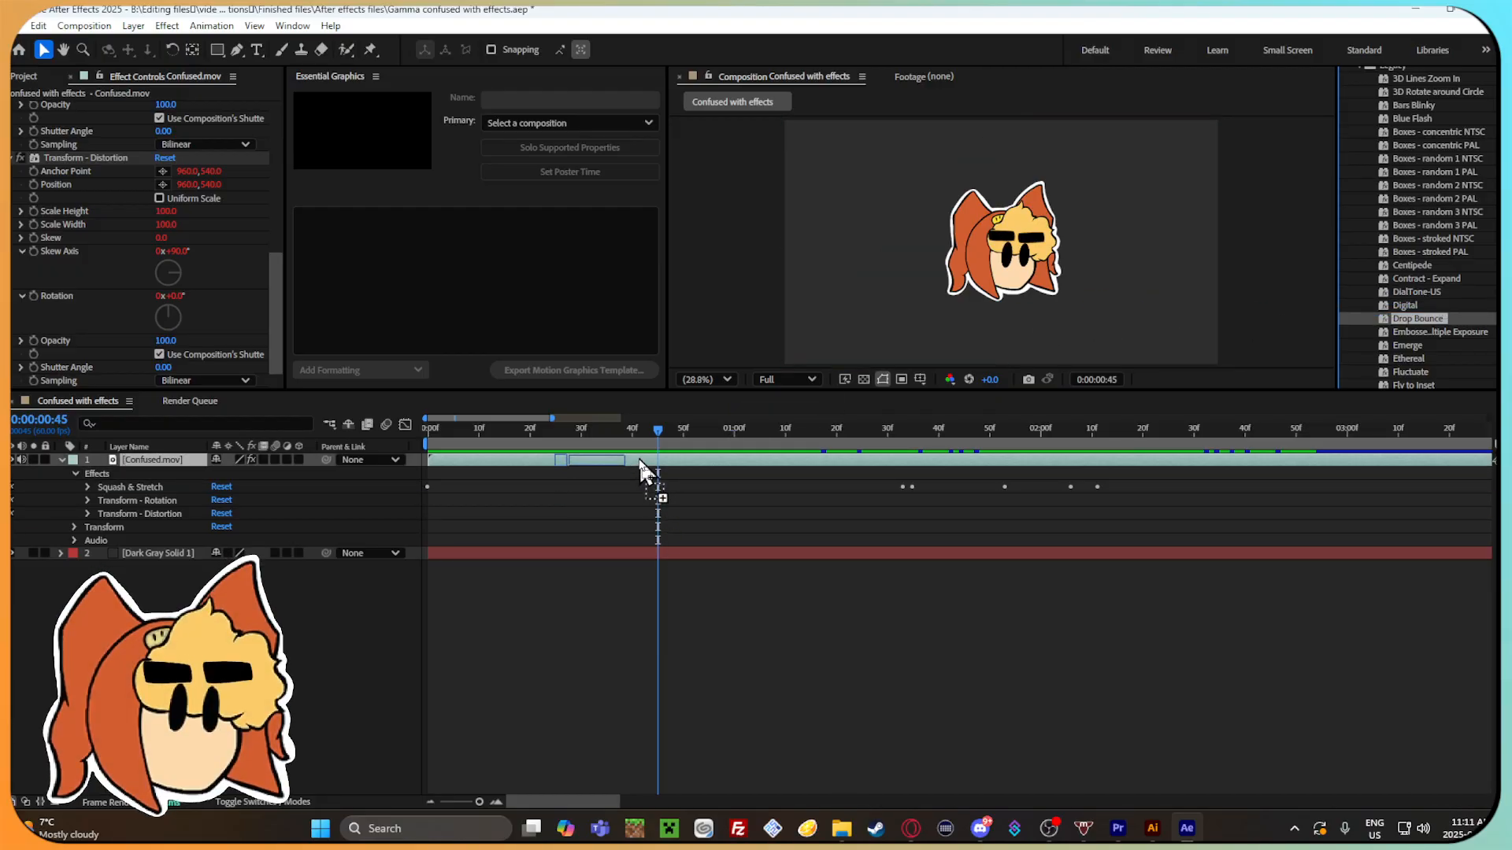
scroll(60, 296, up, 5)
click(65, 307)
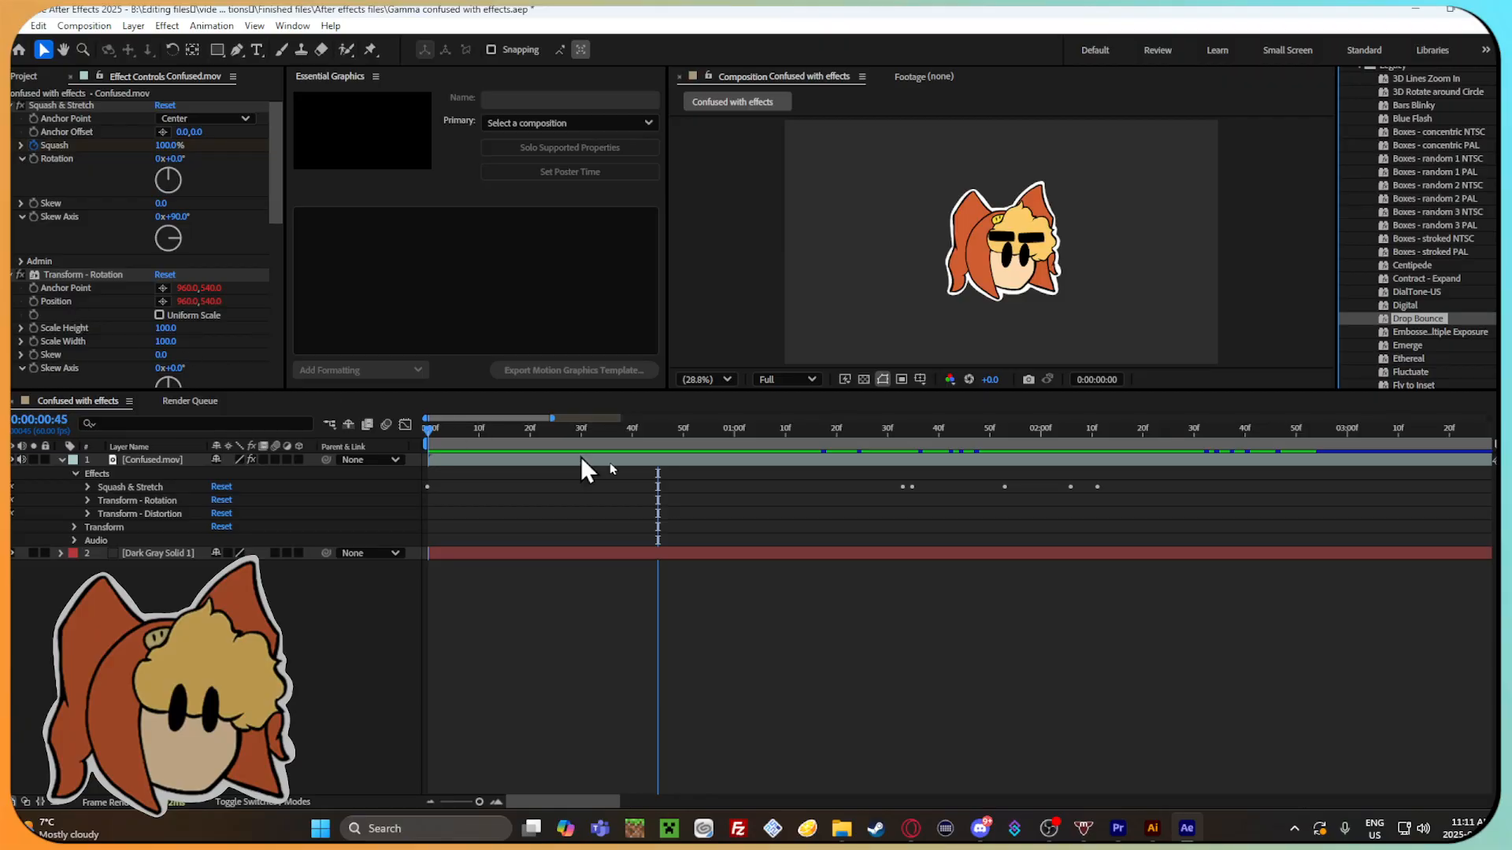
drag(499, 430, 649, 434)
key(ctrl+z)
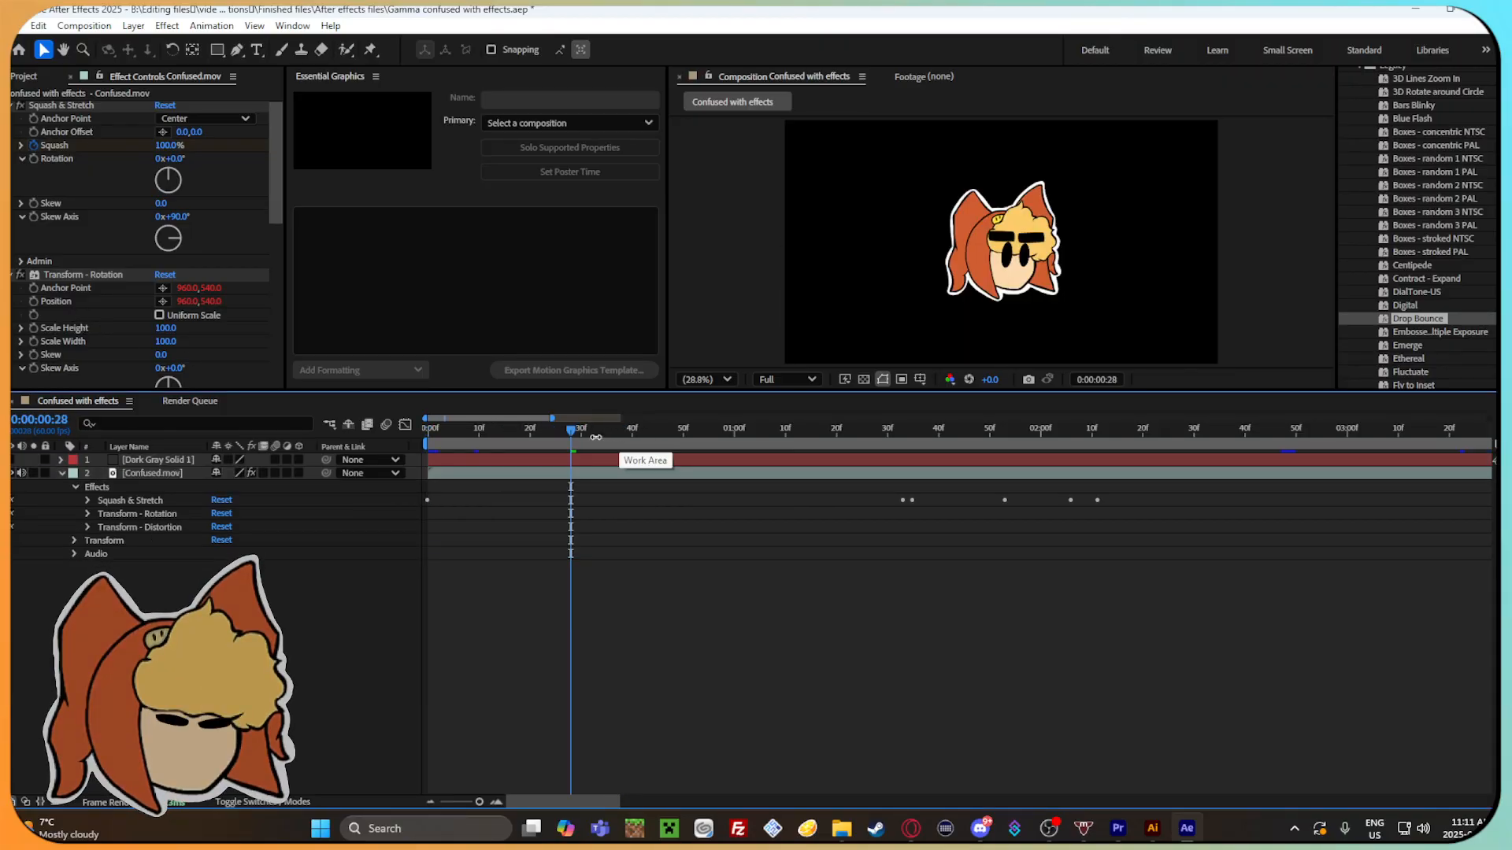
Retry Drop Bounce on Confused.mov with the playhead at 0:00:01:11, scrub back toward the layer's start and undo it.
drag(526, 435, 791, 458)
drag(1481, 318, 612, 472)
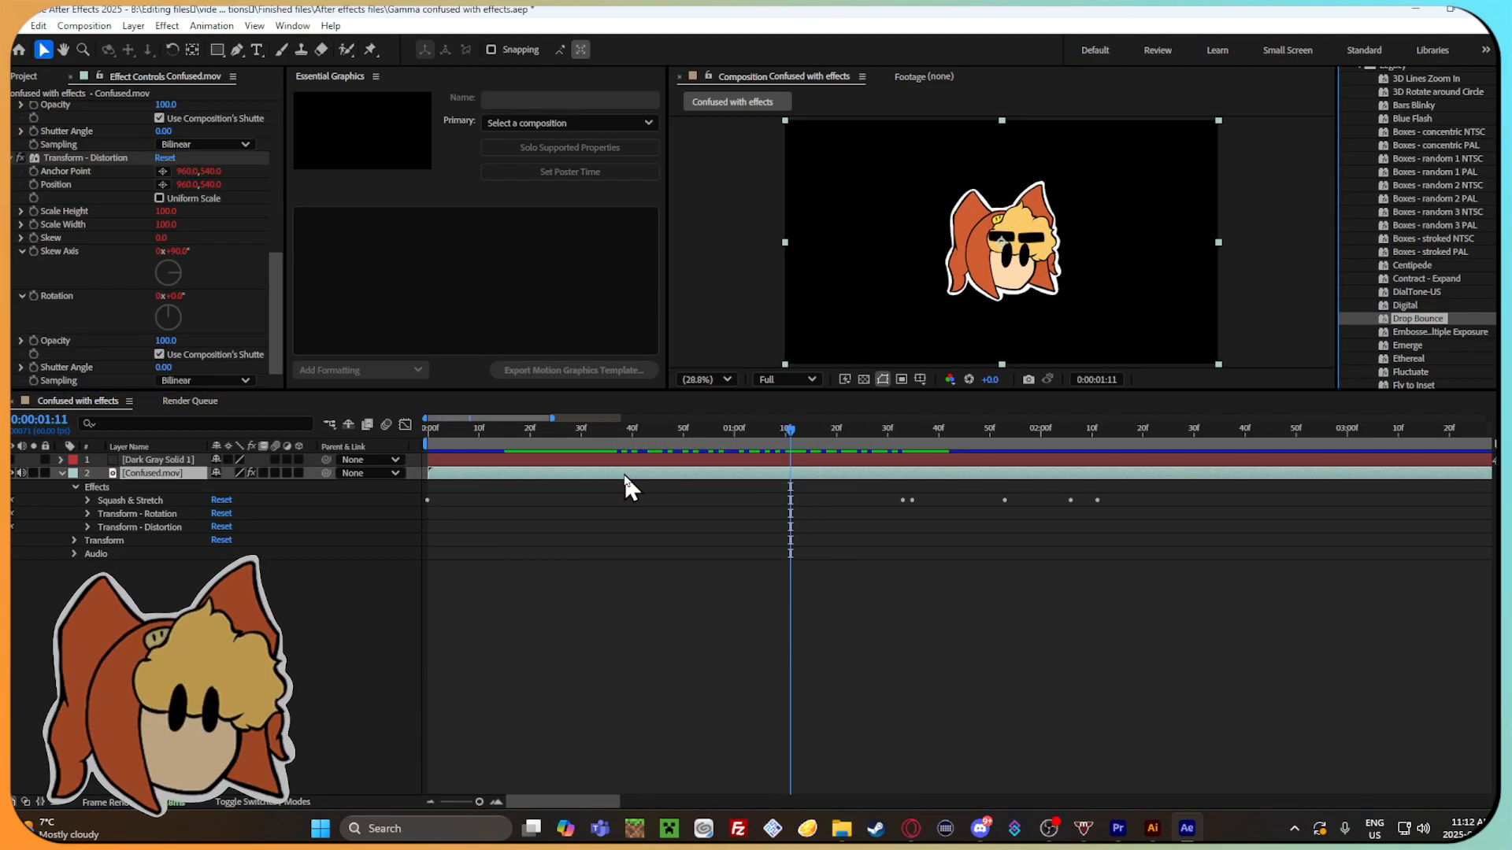
drag(876, 416, 620, 448)
click(621, 473)
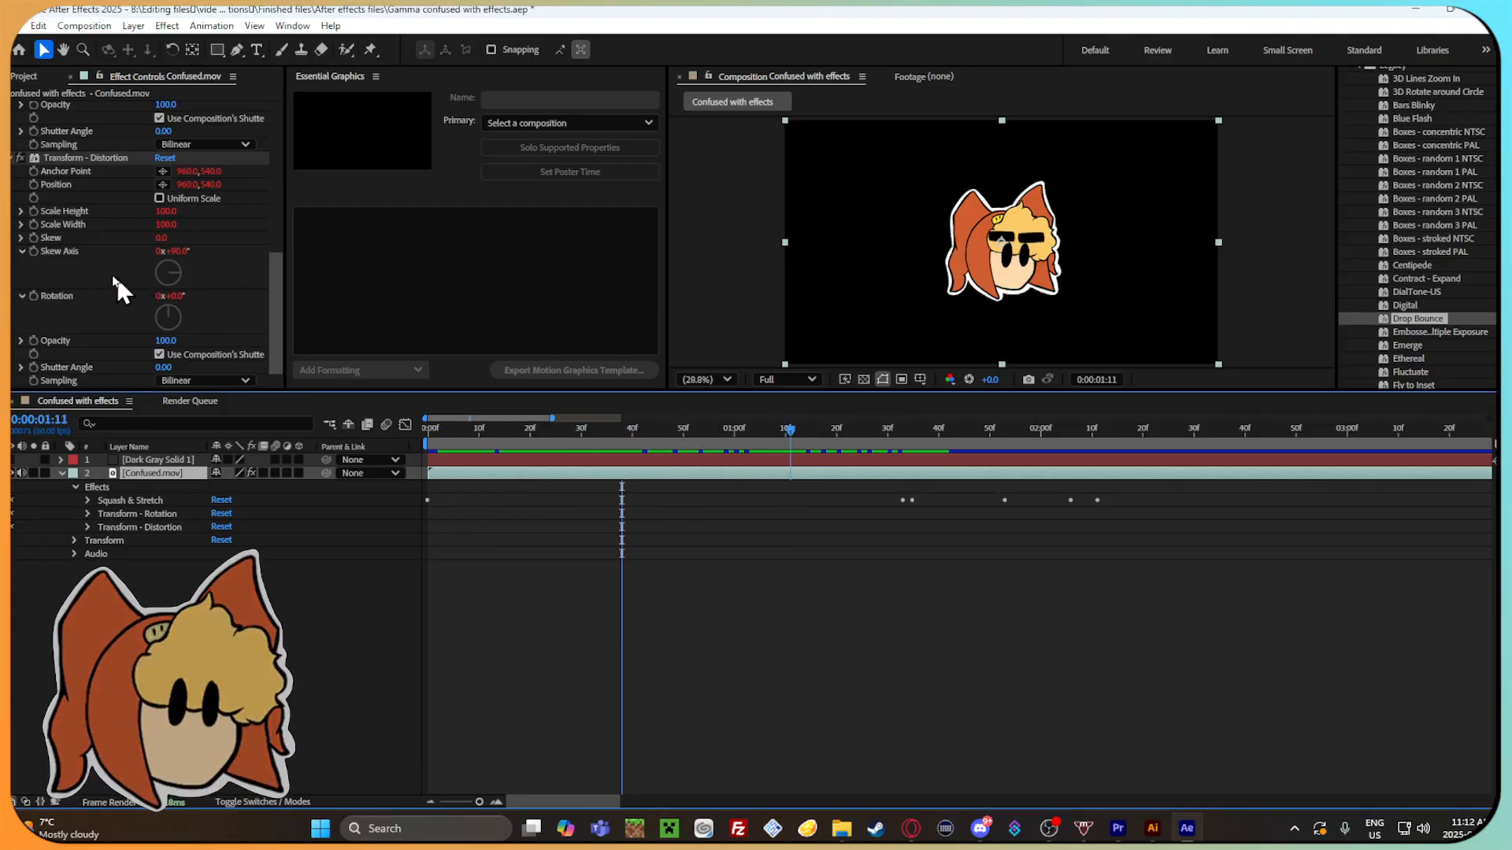
scroll(103, 275, up, 6)
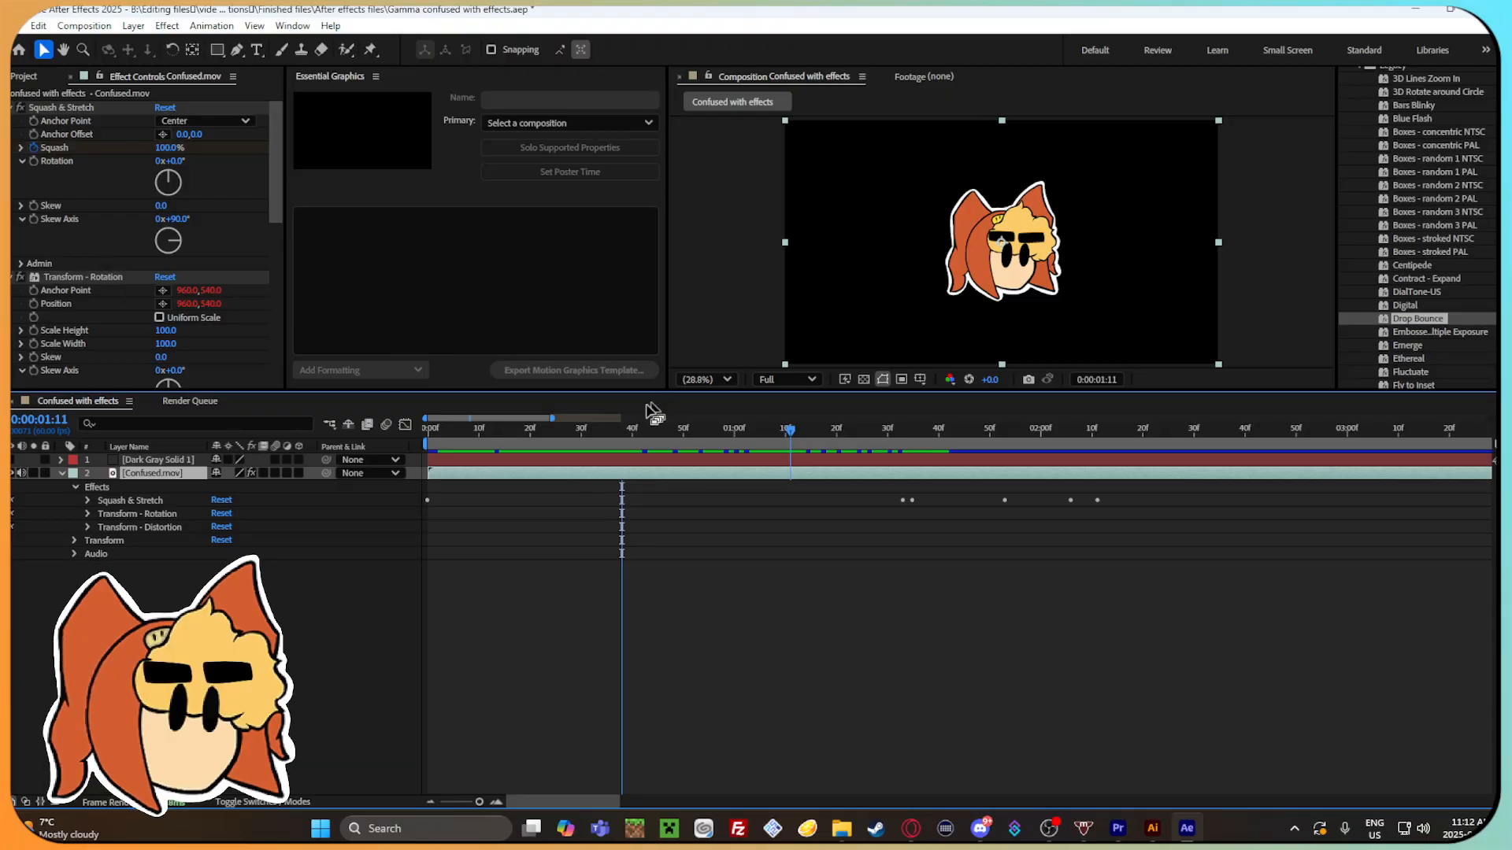
drag(815, 429, 465, 463)
key(ctrl+z)
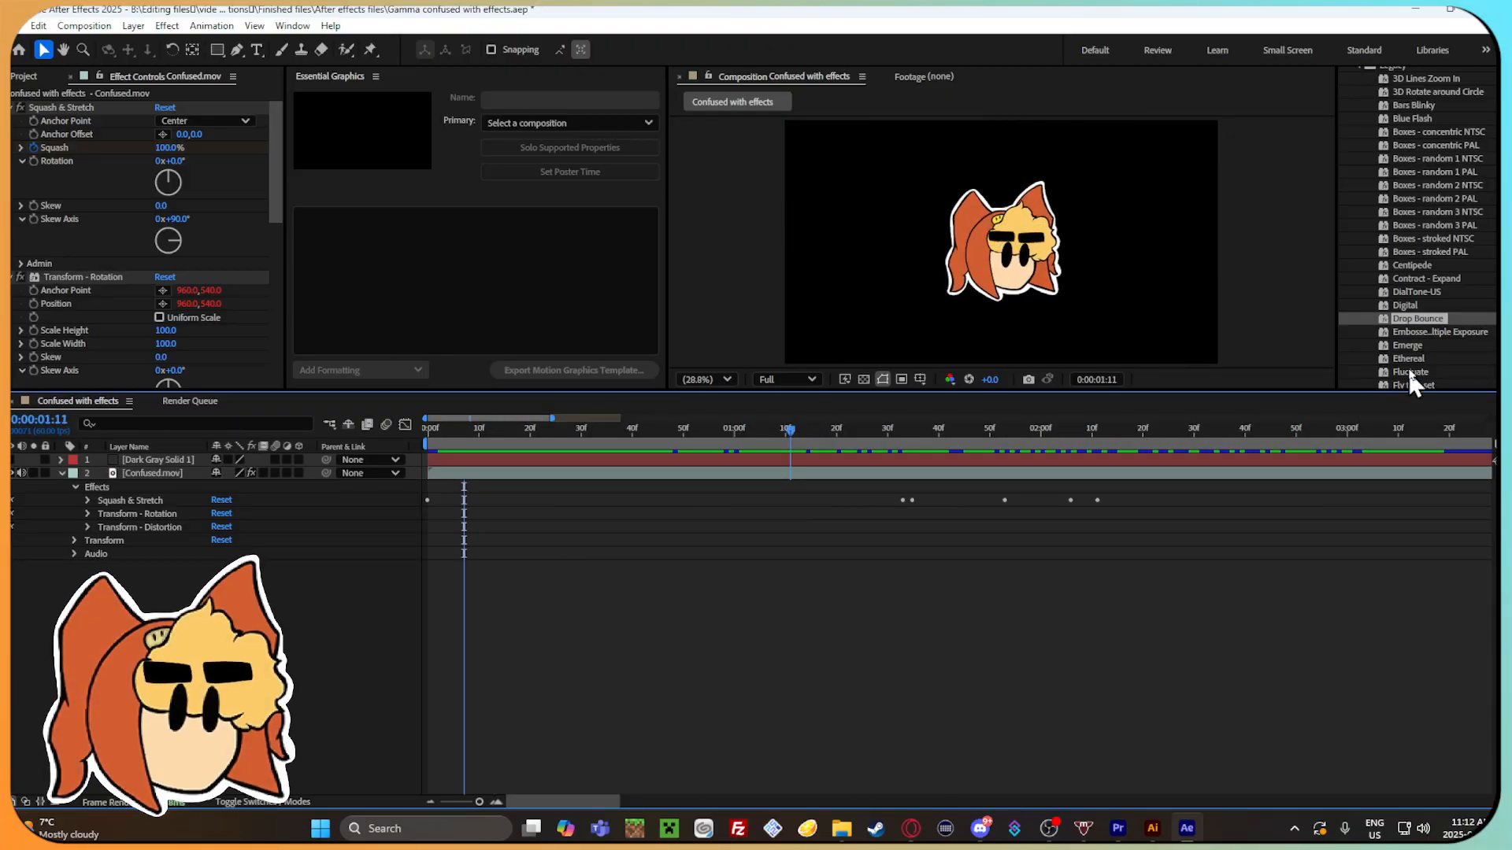
Try the Frenzy preset on the Confused.mov layer and scrub to 0:00:00:42.
scroll(1411, 362, down, 2)
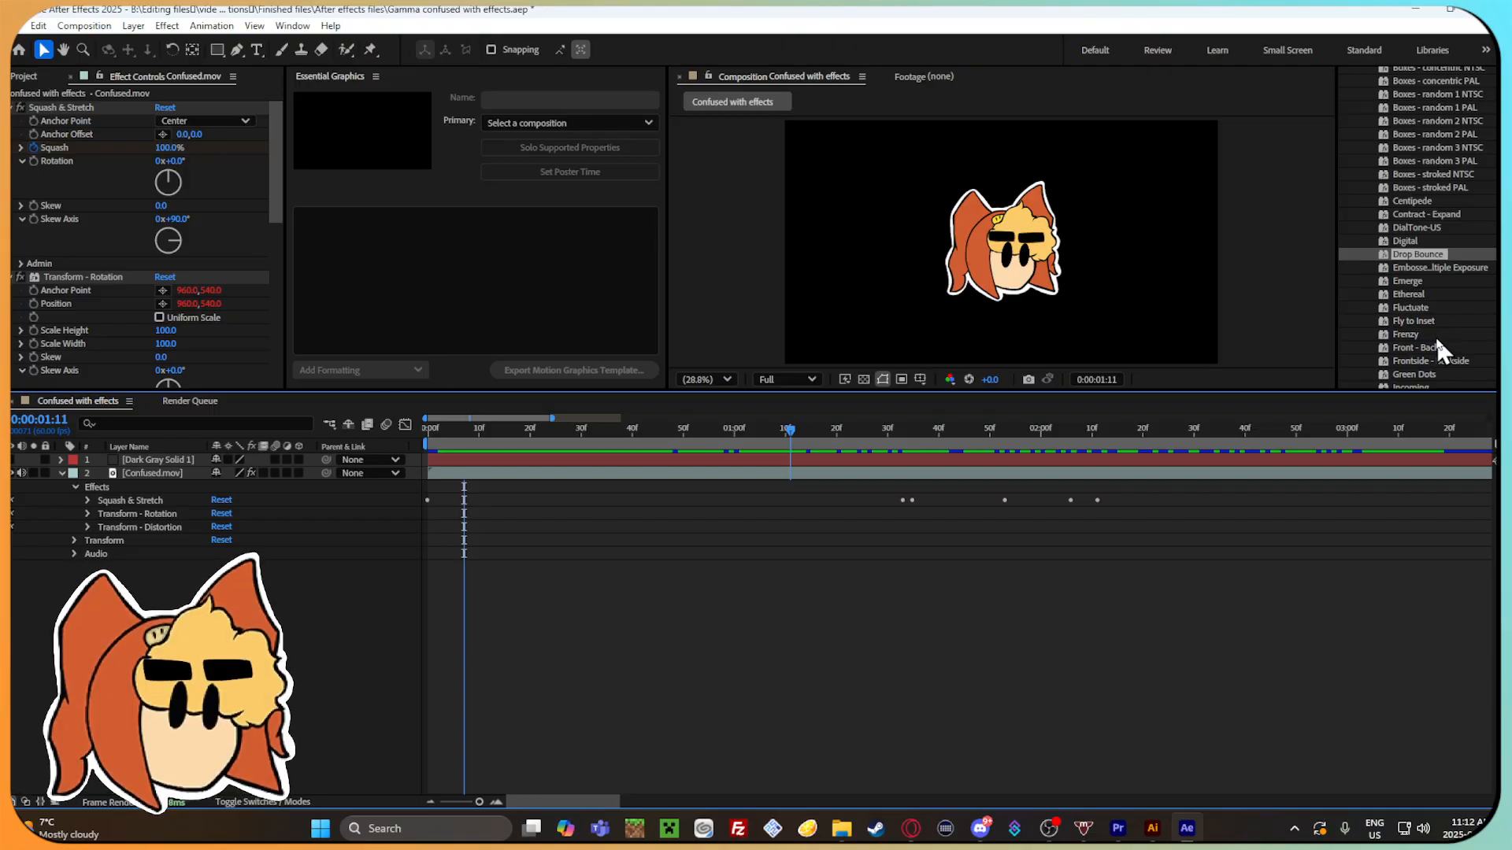
drag(1399, 335, 526, 481)
drag(783, 426, 643, 432)
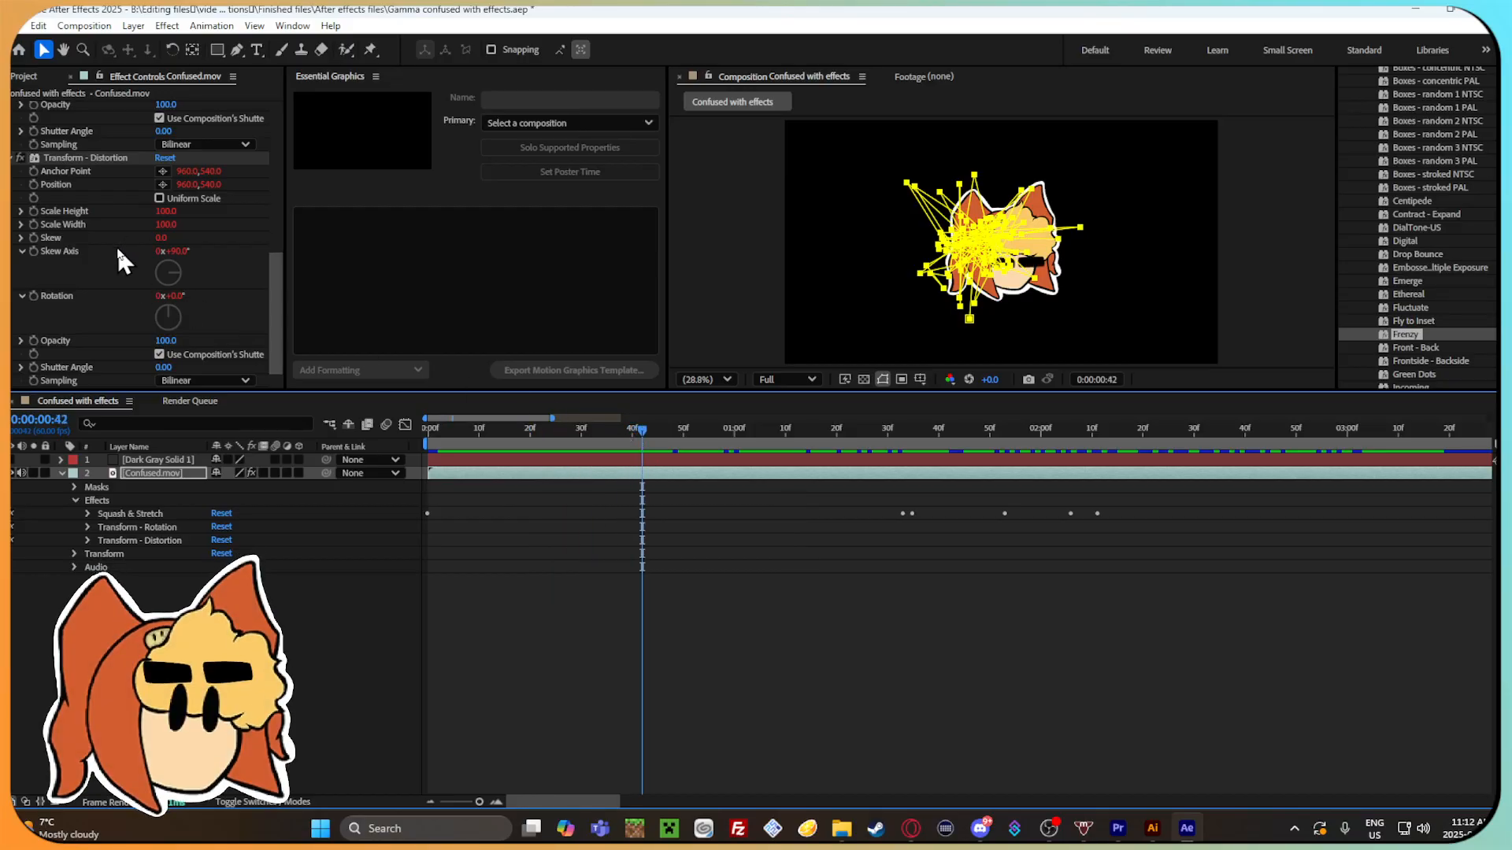
Collapse the settings of the Transform - Rotation and Transform - Distortion effects and move the playhead to 0:00:00:54.
scroll(110, 242, up, 5)
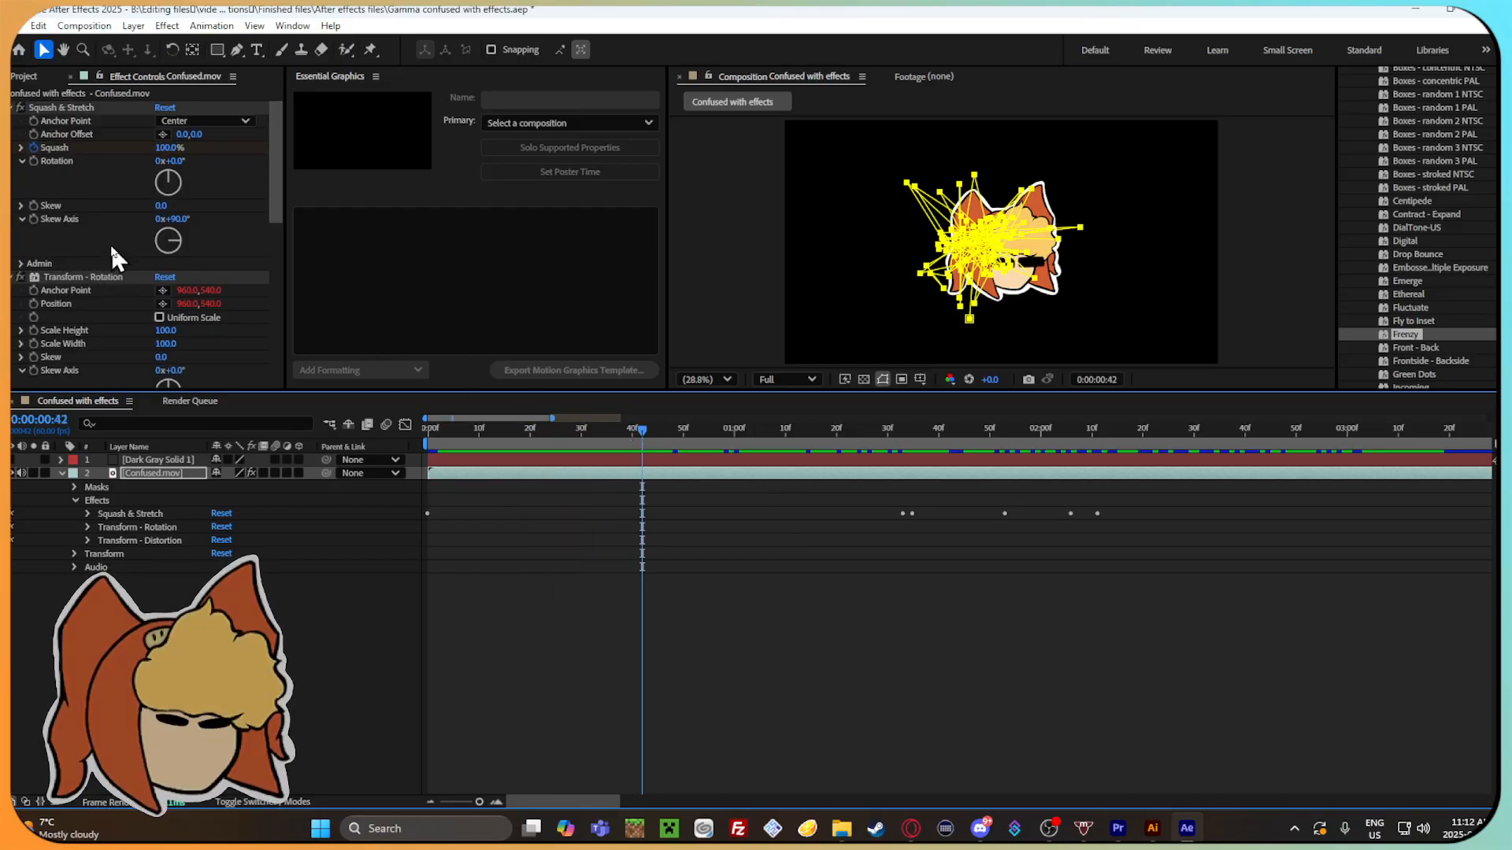
click(17, 277)
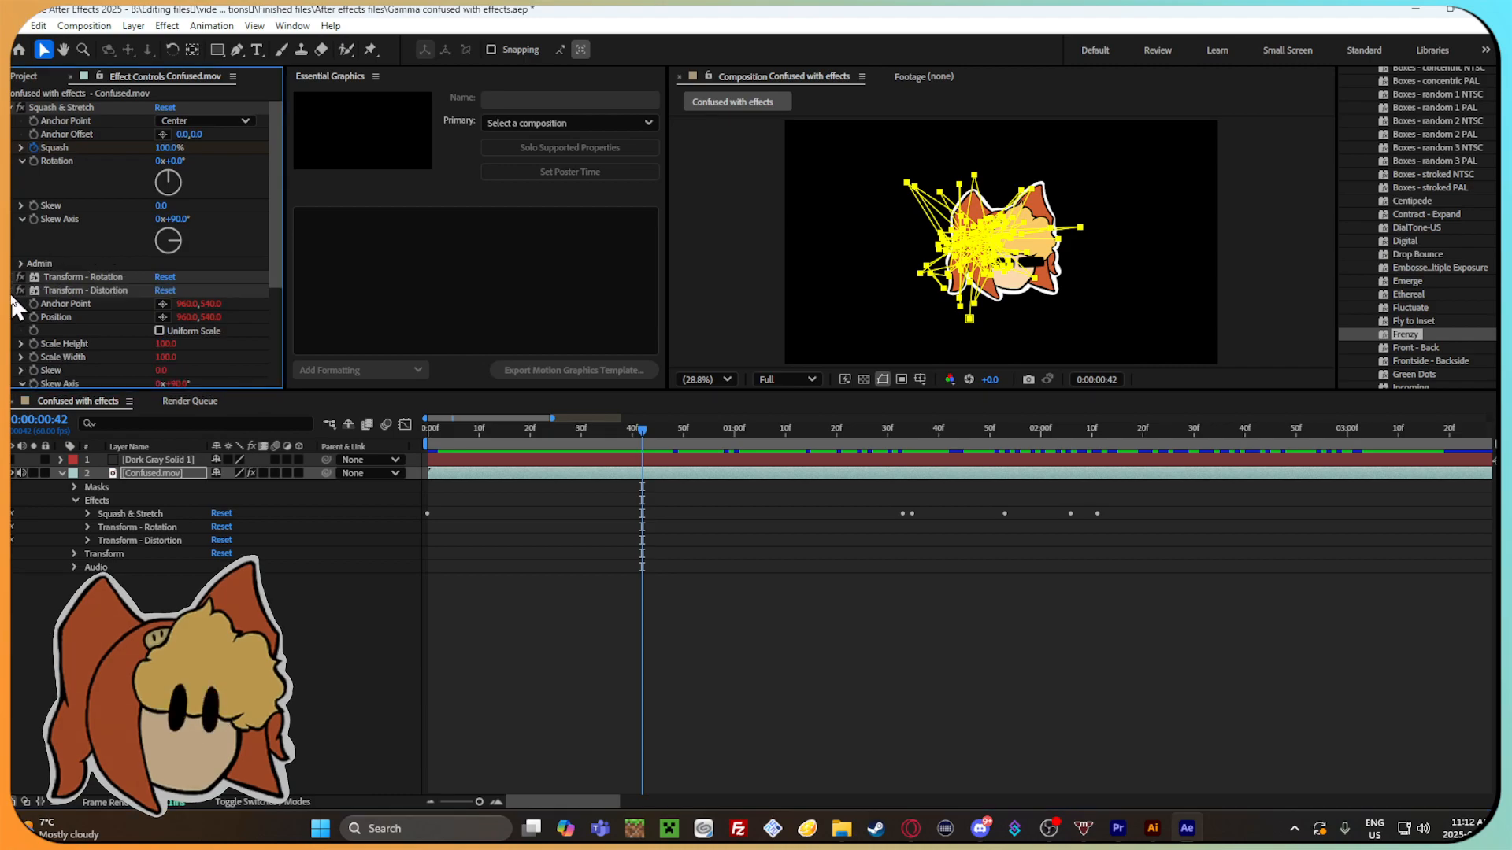
click(19, 292)
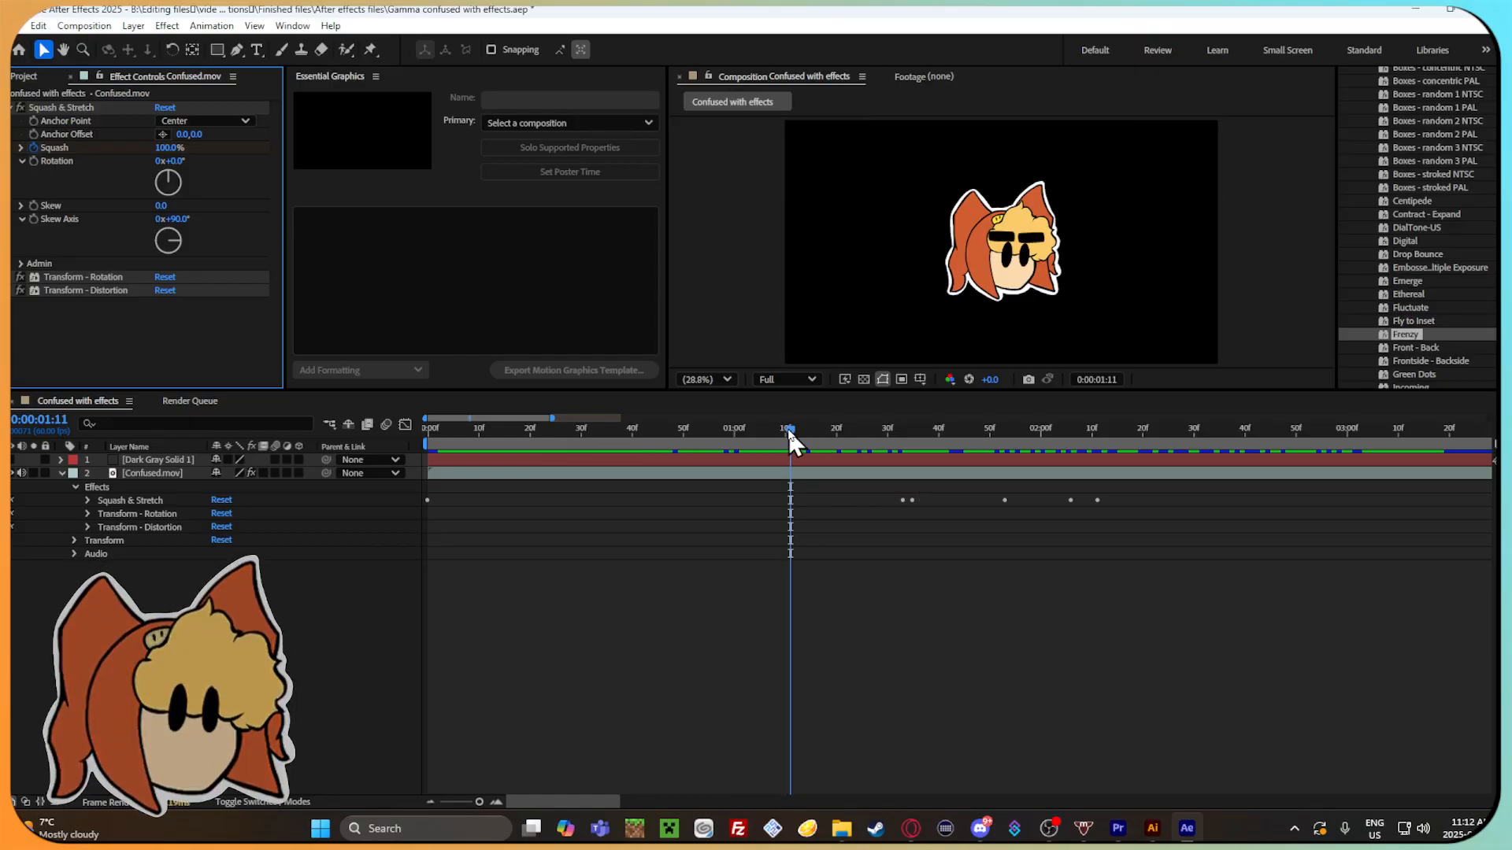
drag(788, 429, 703, 429)
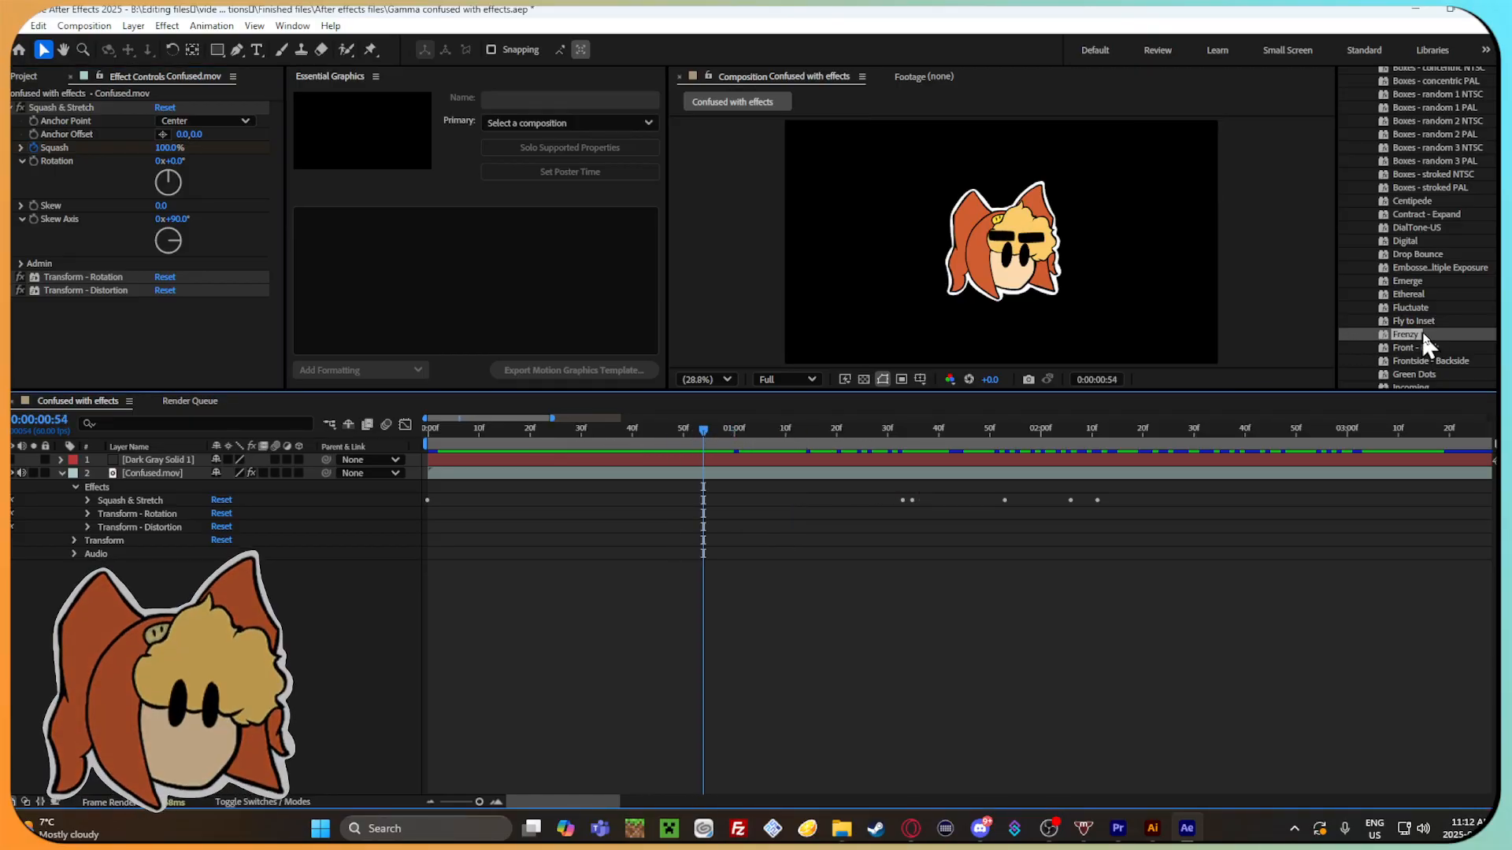
Apply the Frenzy preset to Confused.mov, expand its Zig-Zag Path mask properties and scrub to 0:00:01:42.
drag(1433, 334, 740, 474)
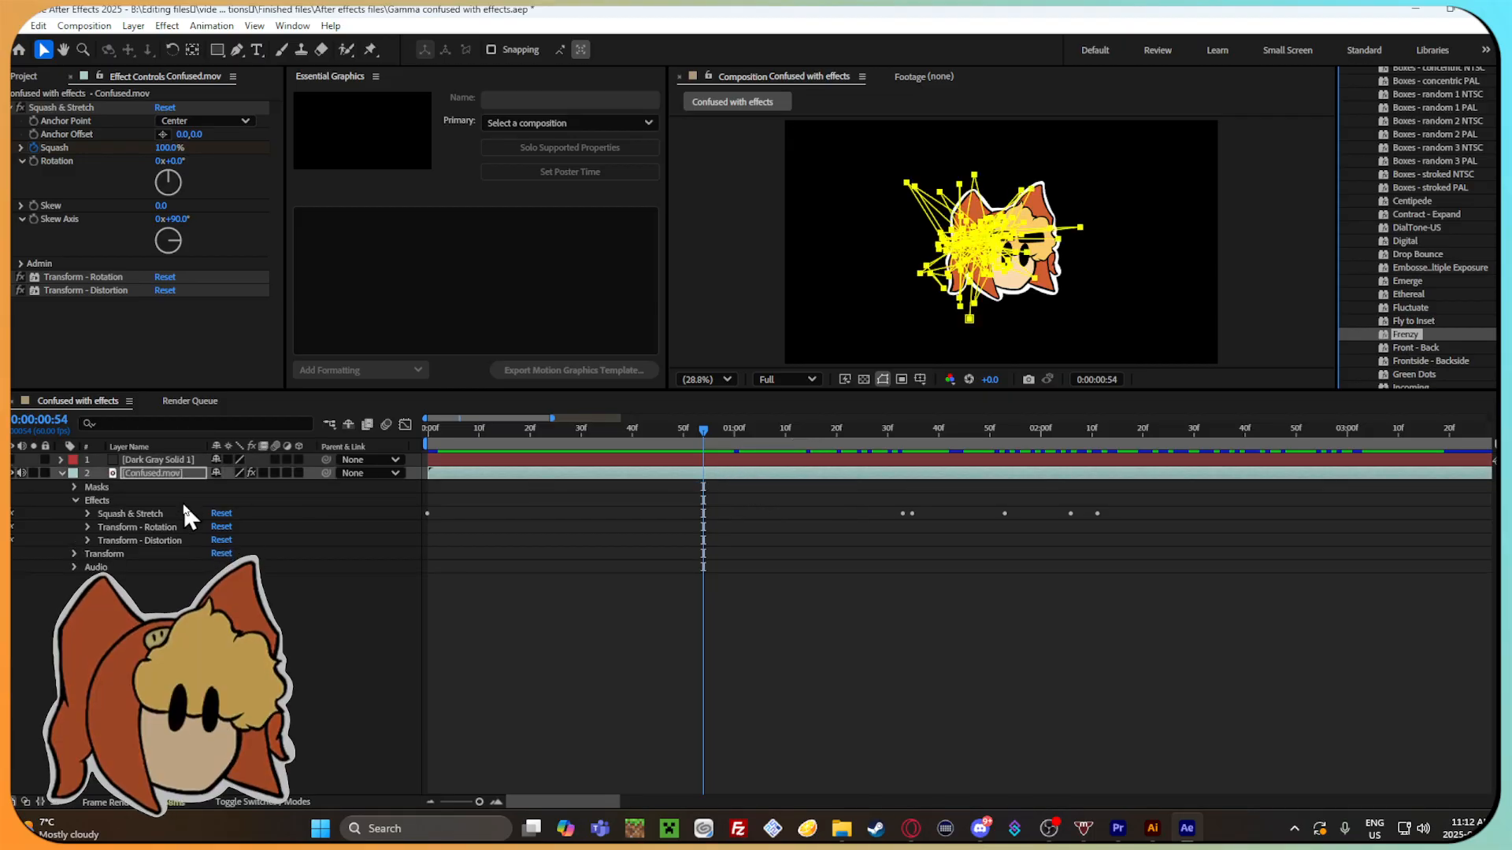
click(73, 486)
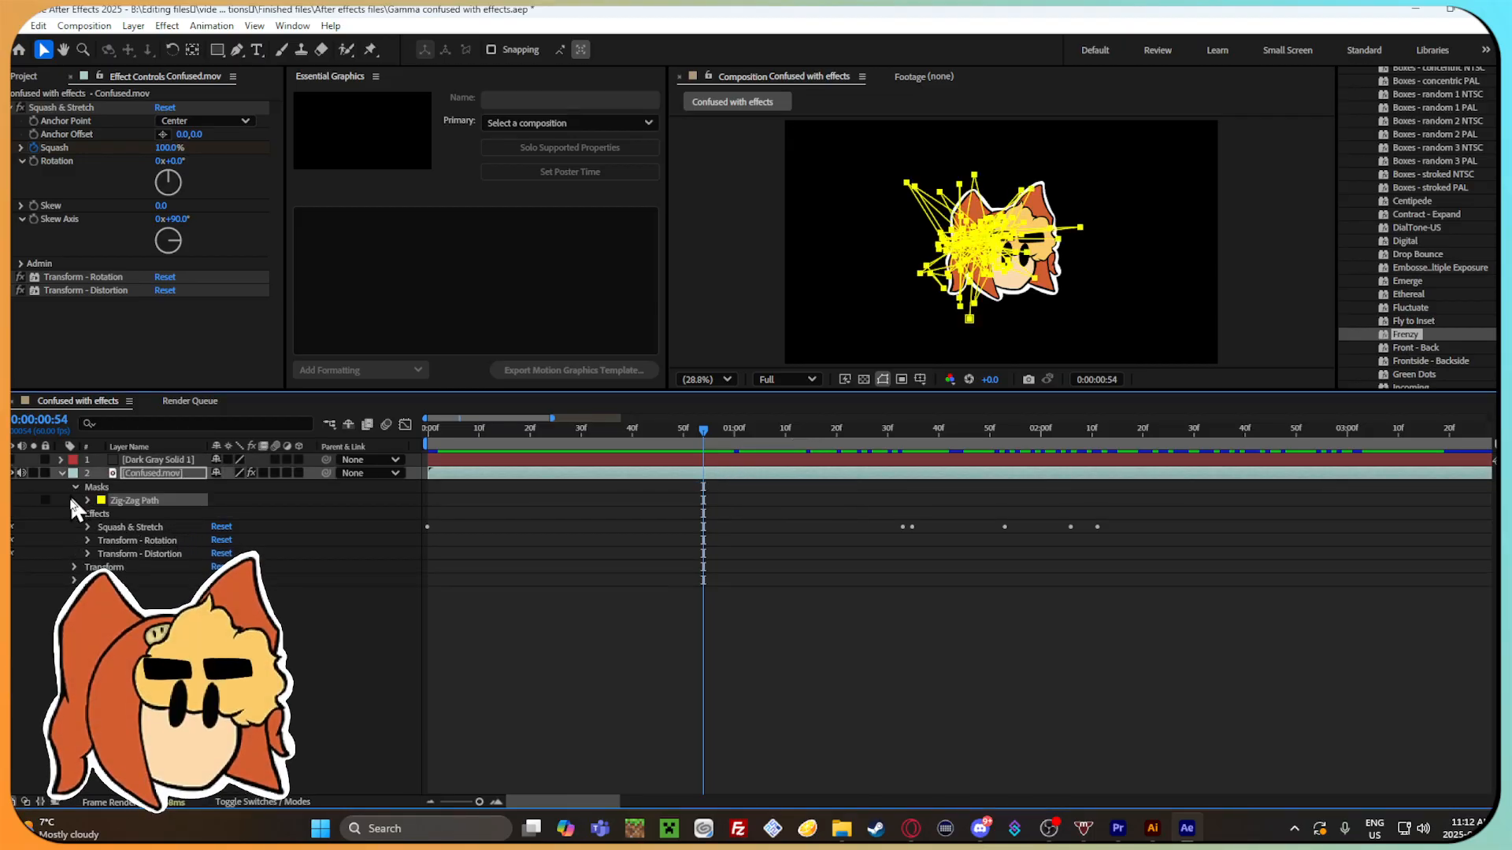
click(85, 497)
click(87, 501)
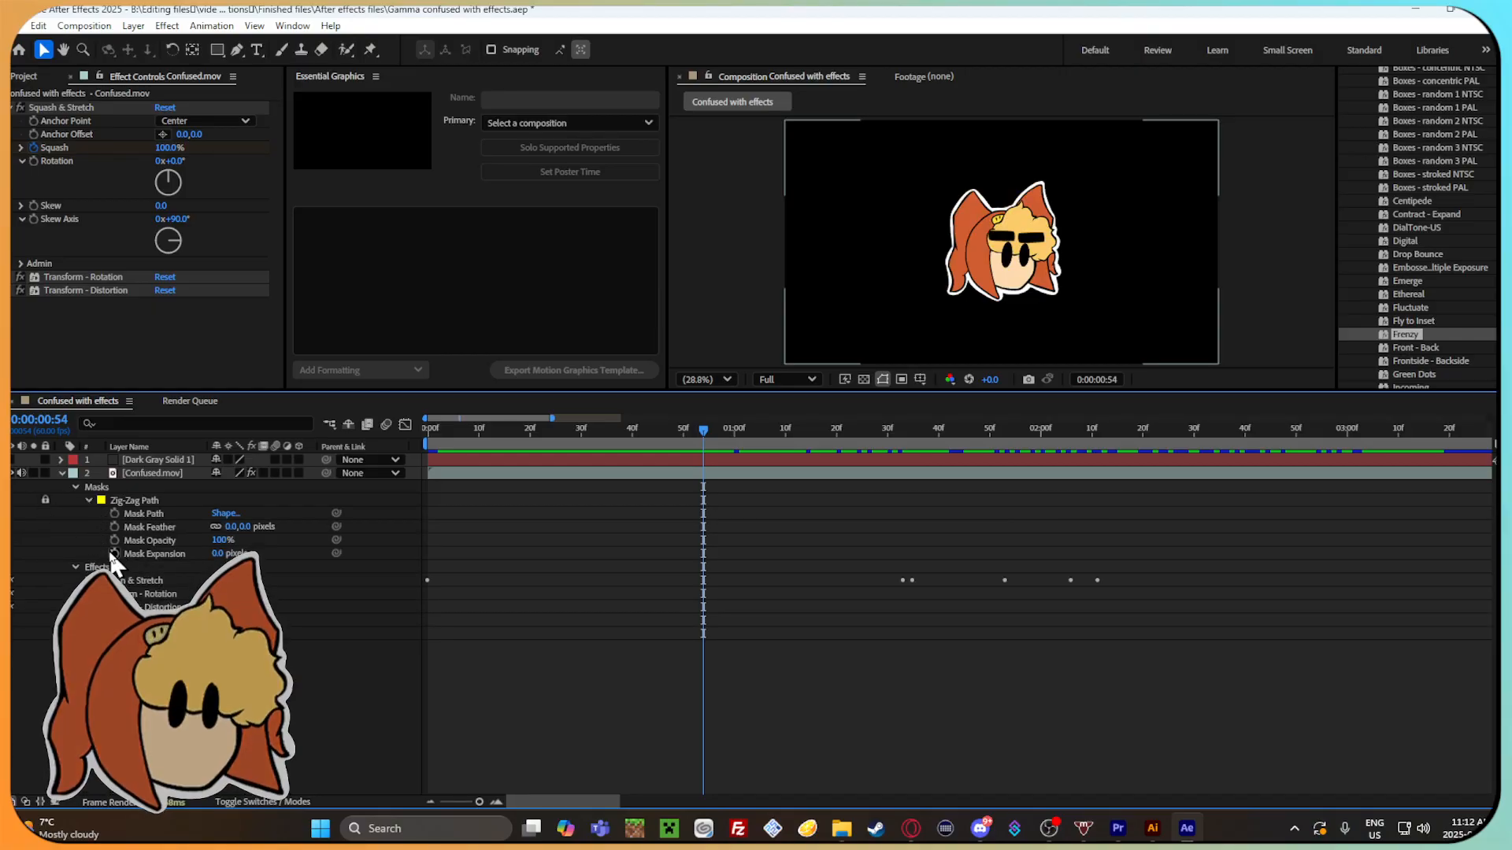
drag(740, 431, 948, 439)
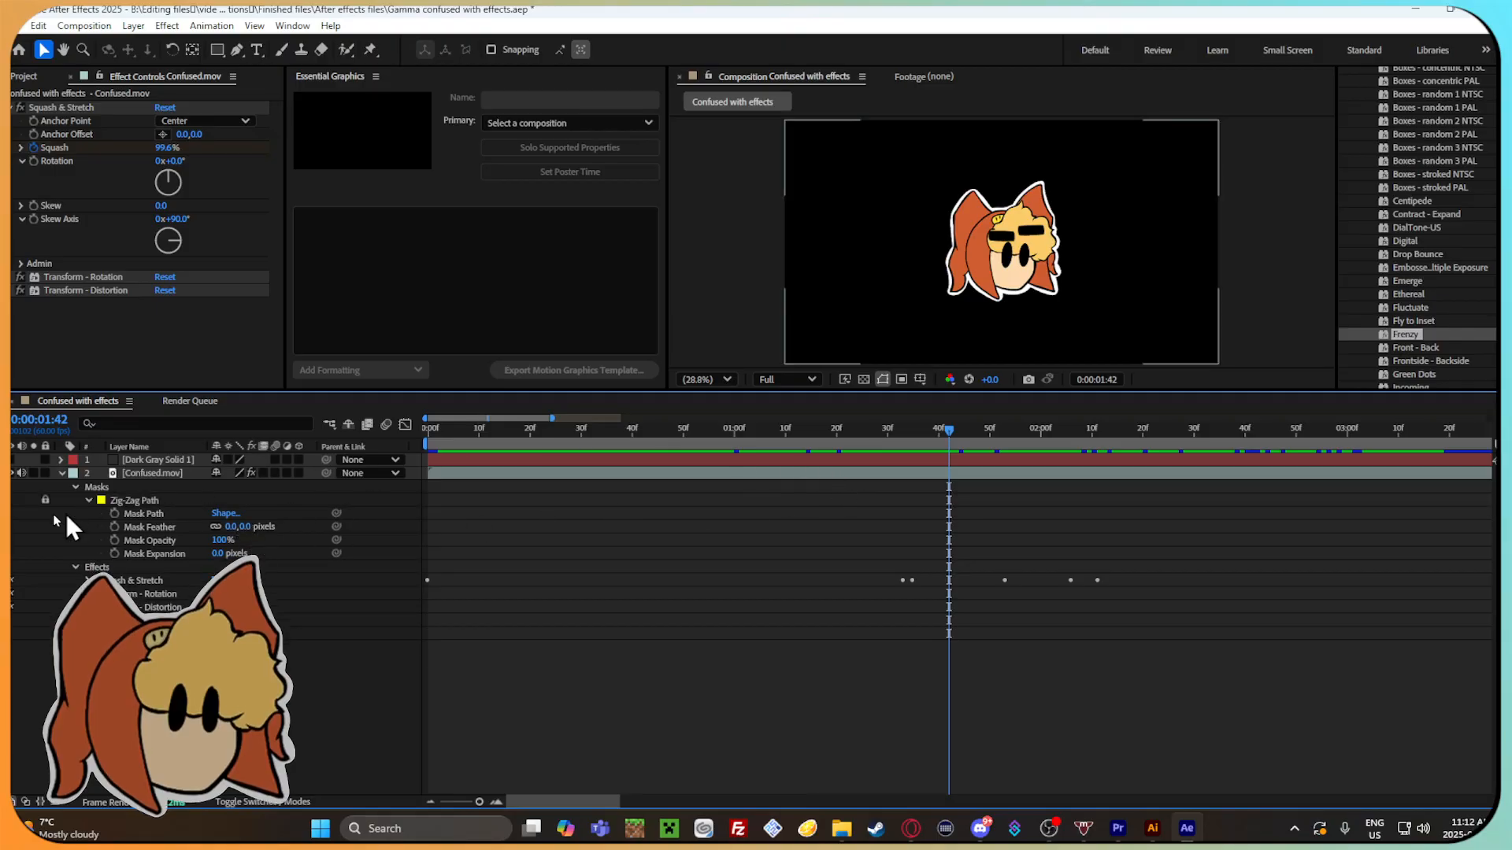
Try a Mask Feather of 84 pixels on the Zig-Zag Path mask and scrub to 0:00:02:02.
drag(234, 526, 281, 526)
drag(964, 429, 1043, 437)
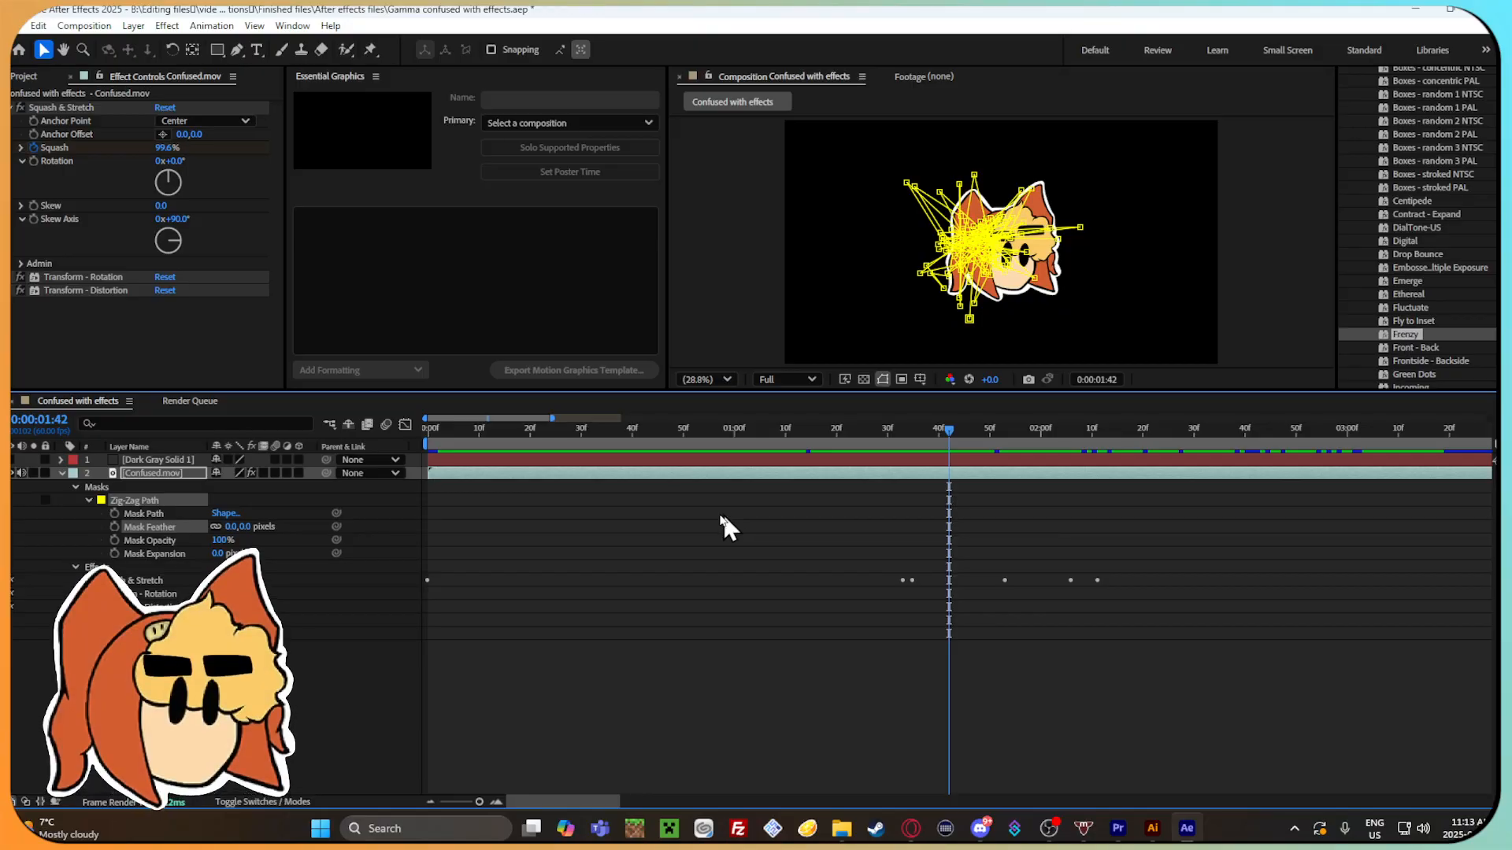
click(723, 516)
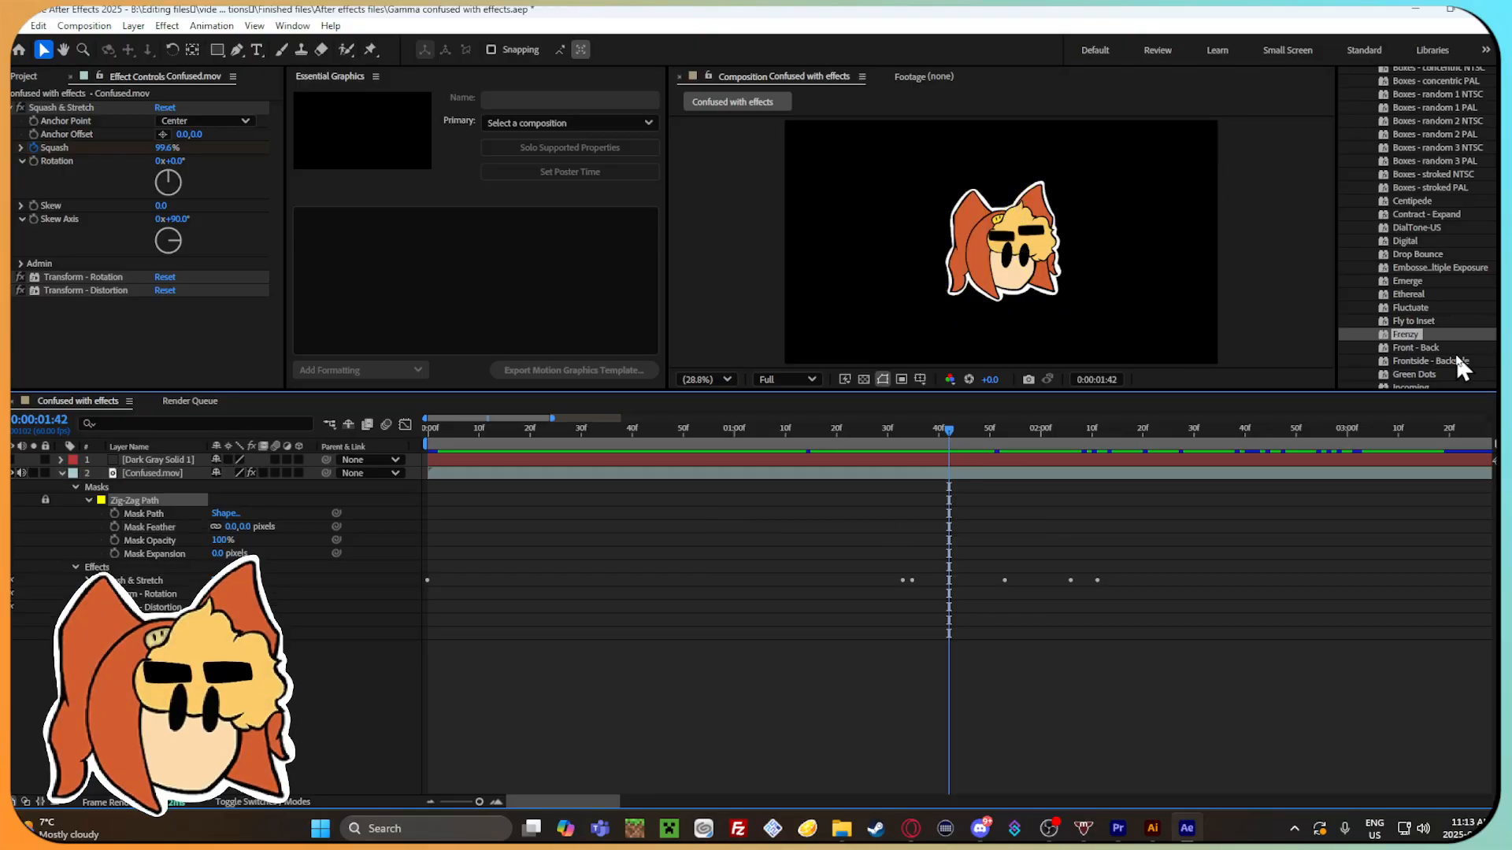
Try the Paper Clip preset from the Legacy presets in the composition at 0:00:01:13 and undo it.
scroll(1438, 352, down, 2)
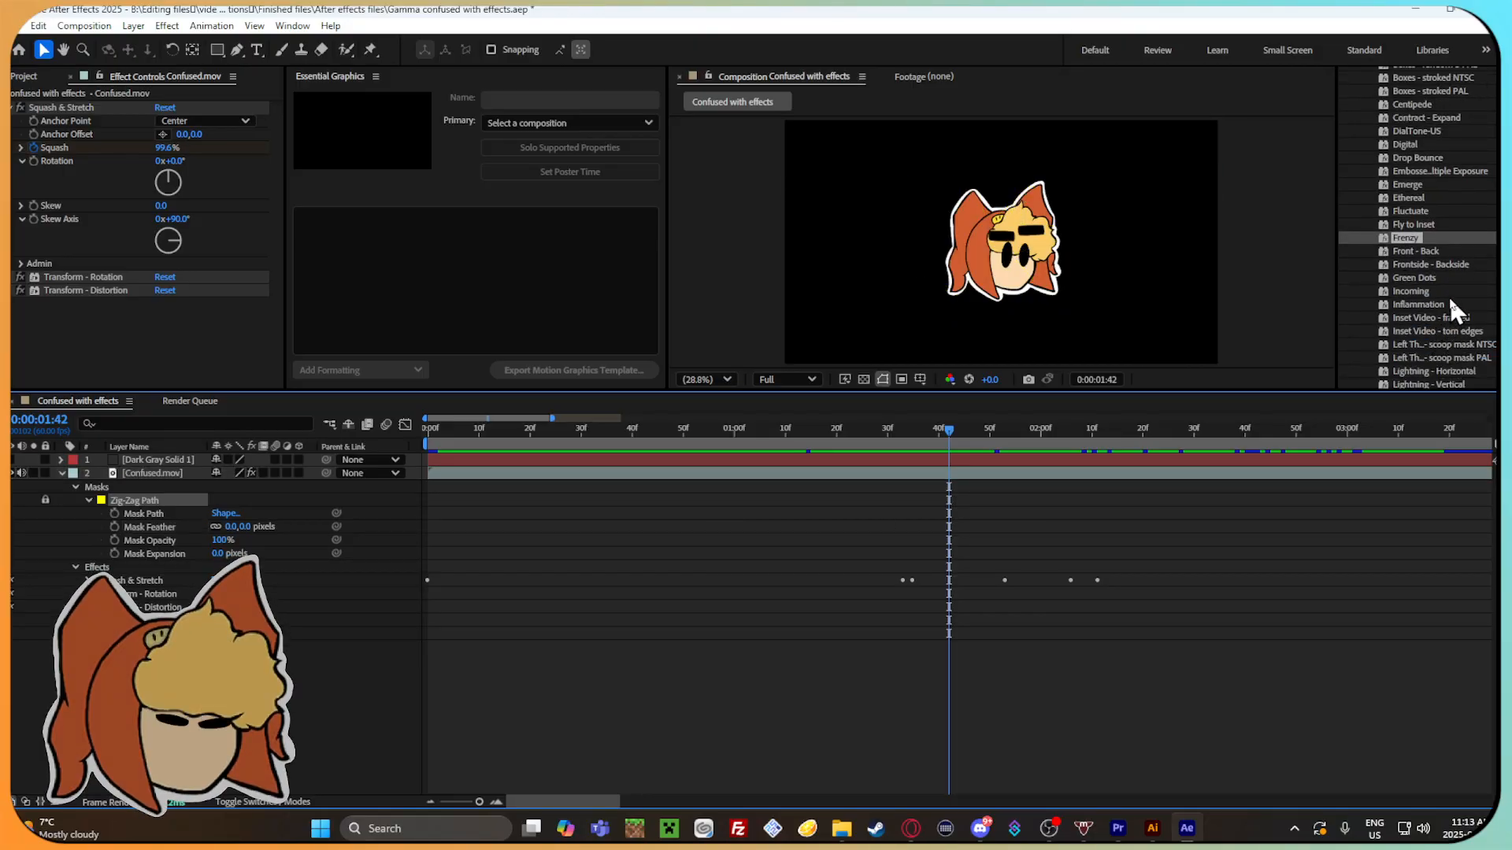
scroll(1445, 286, down, 2)
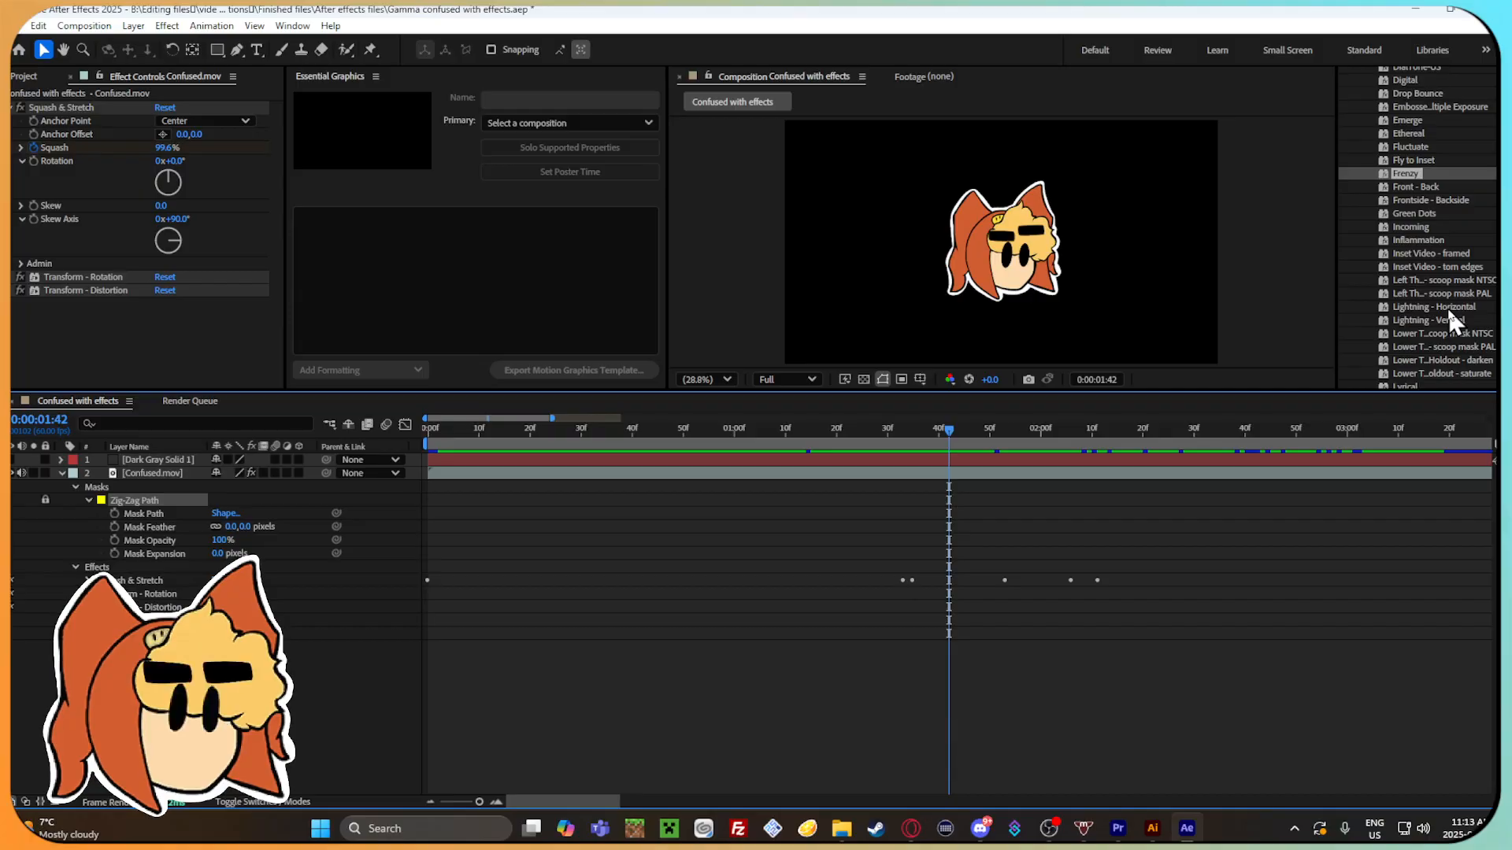
scroll(1438, 308, down, 1)
scroll(1430, 314, down, 1)
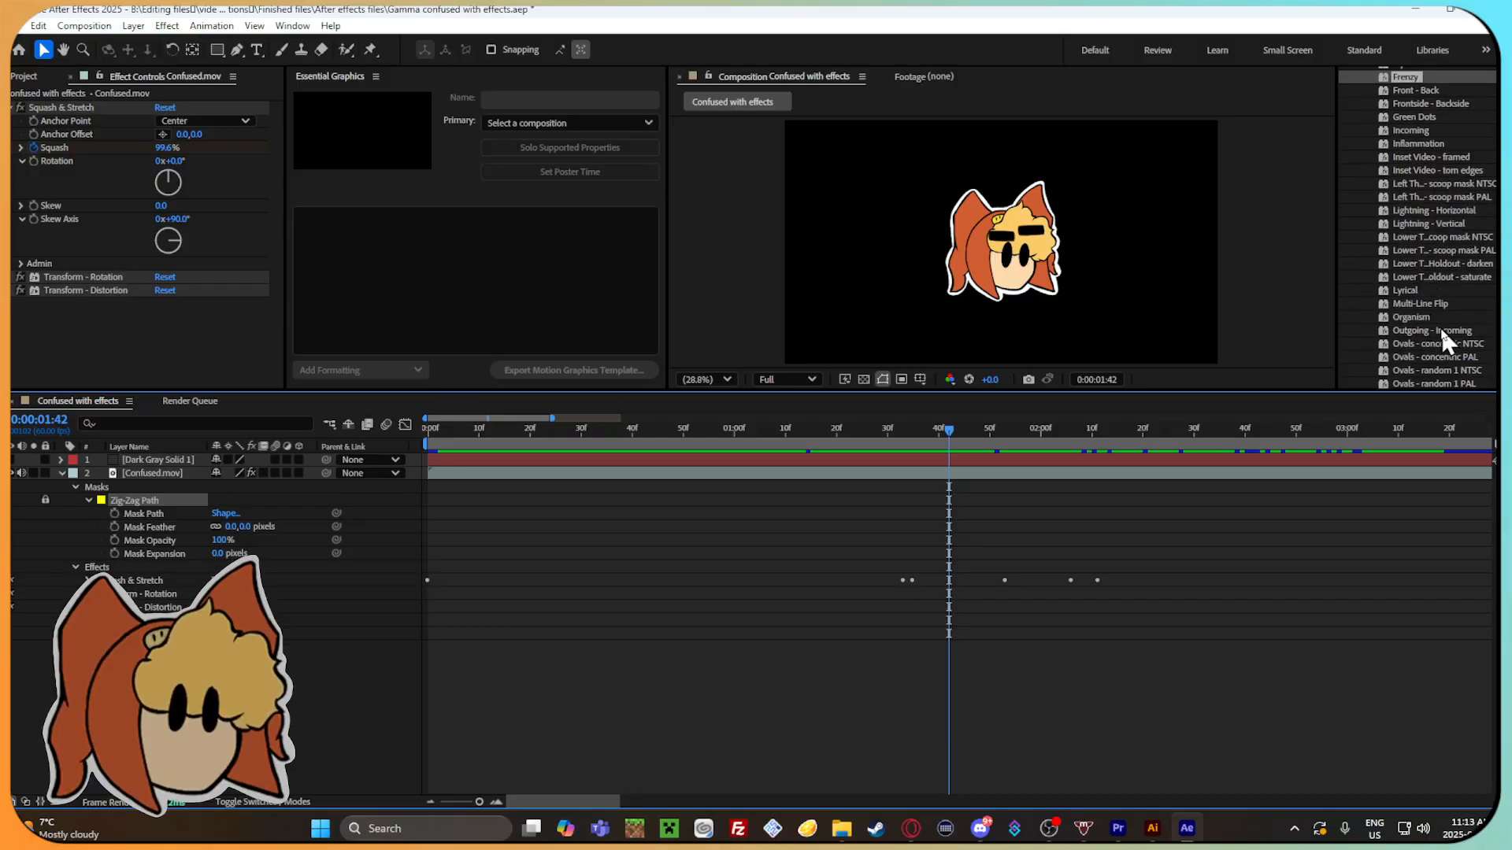
scroll(1443, 329, down, 1)
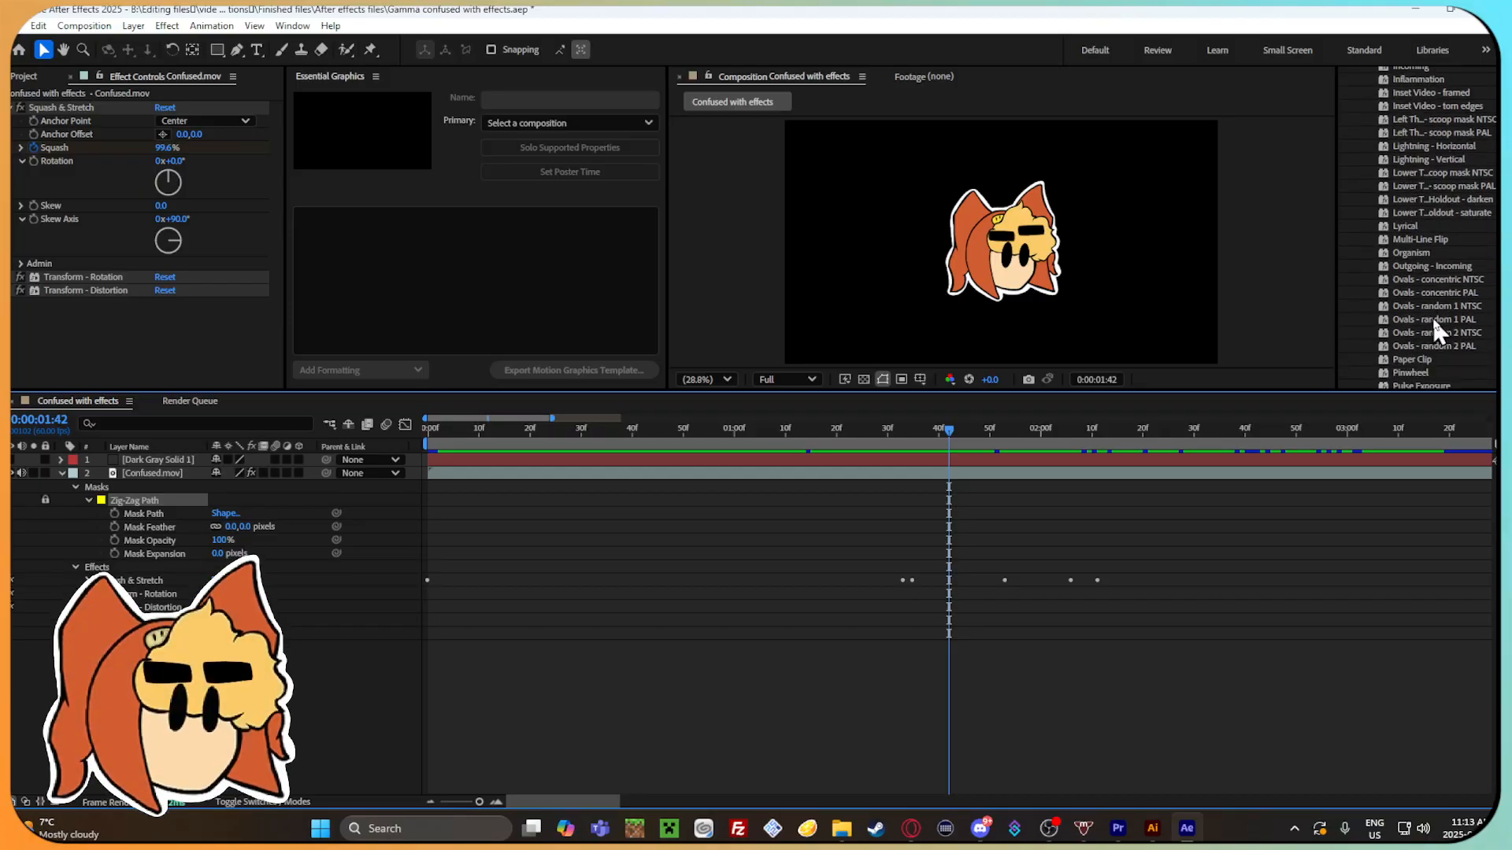
scroll(1429, 316, down, 1)
drag(1417, 327, 801, 426)
key(ctrl+z)
Try the Walk Of Stars preset on the Confused.mov layer, scrub to about 0:00:01:03 and undo it.
scroll(1418, 346, down, 5)
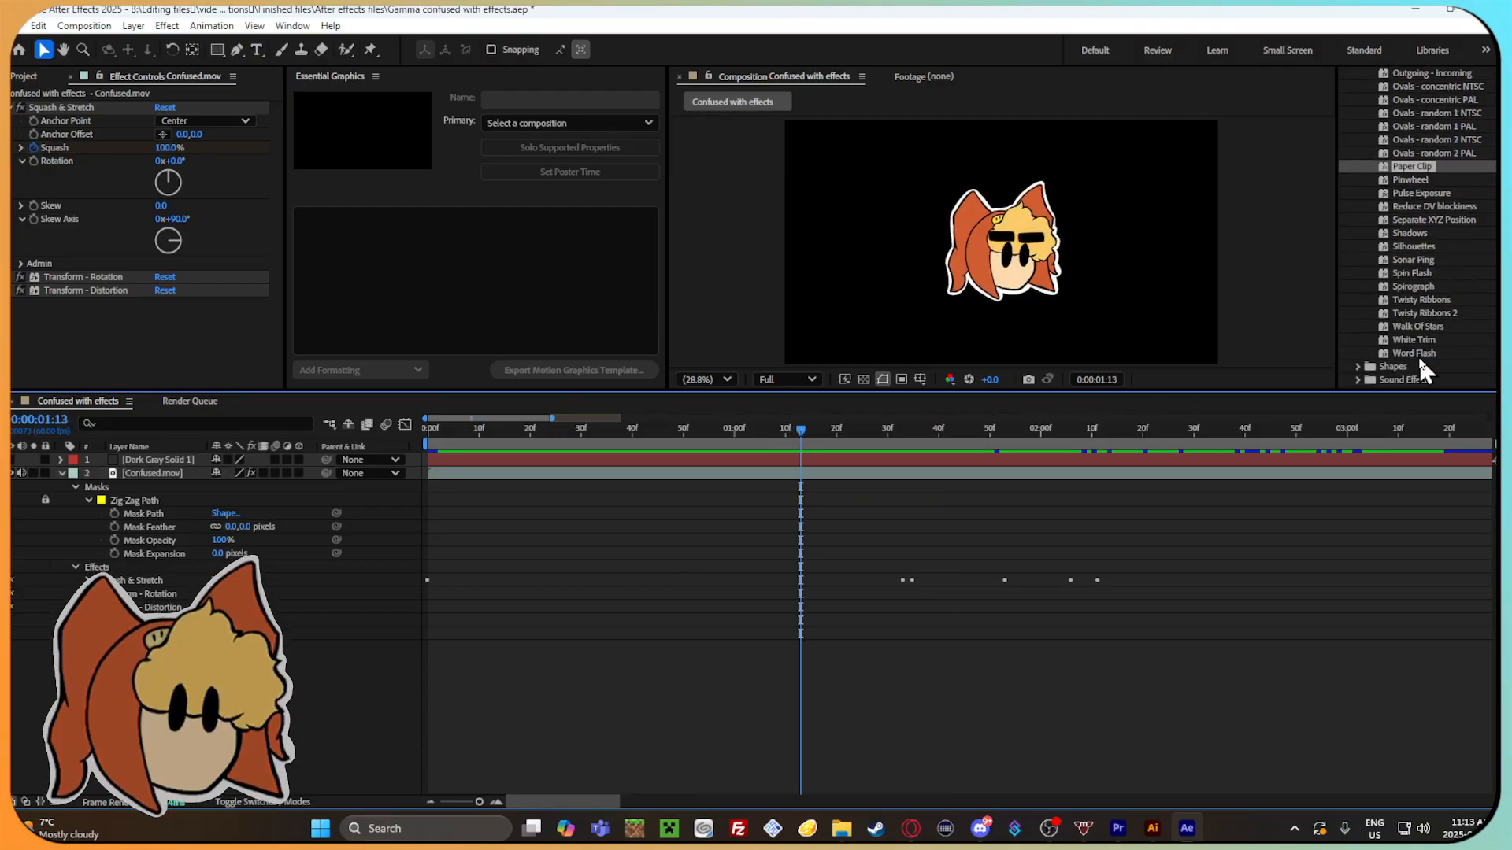
drag(1416, 326, 819, 482)
drag(815, 429, 756, 456)
key(ctrl+z)
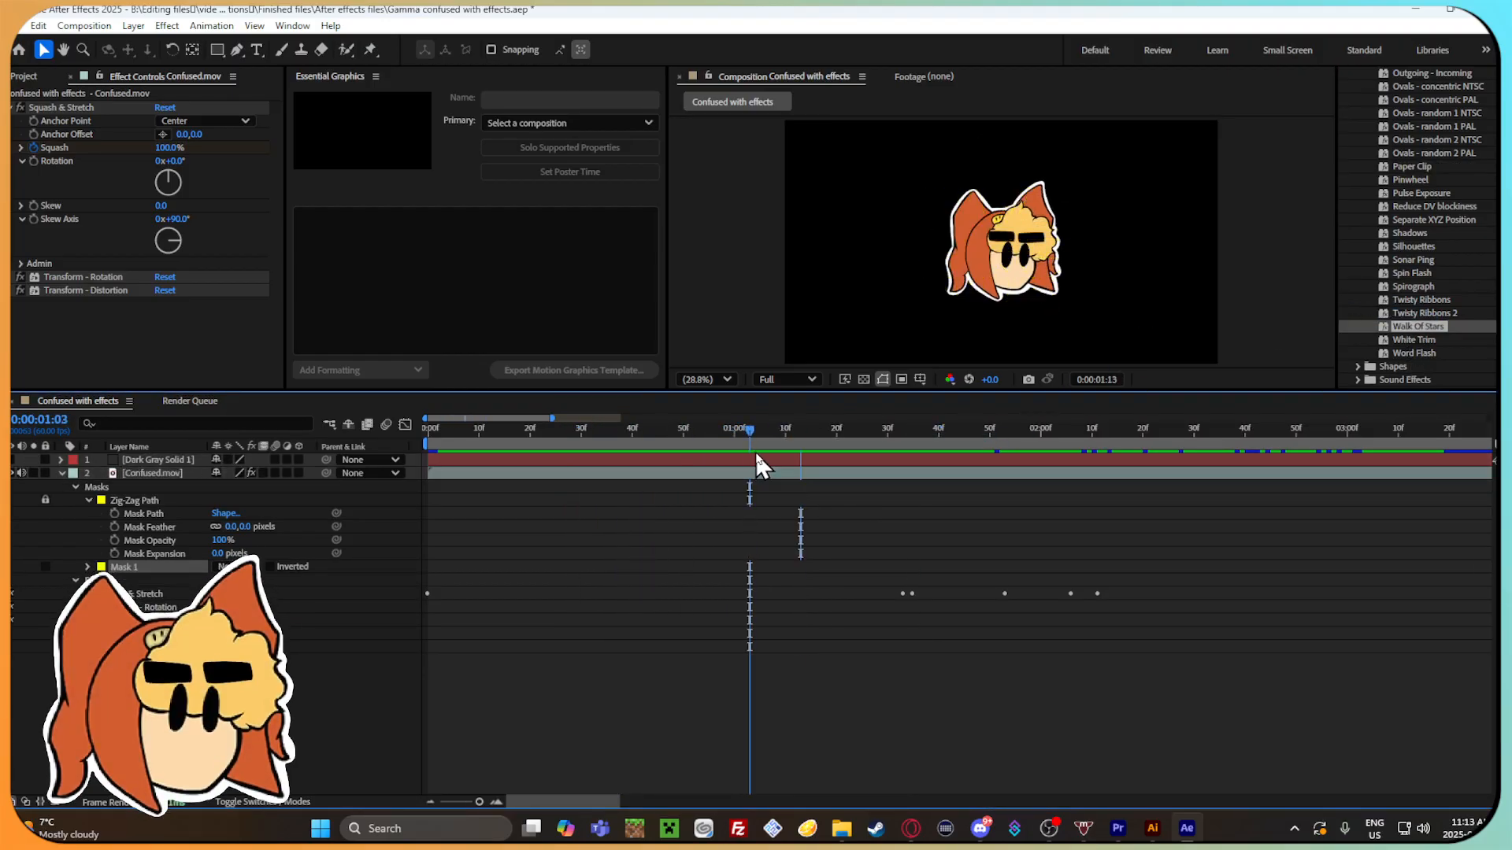
Retry Walk Of Stars on the Confused.mov layer, preview it up to 0:00:01:20 and undo the preset.
drag(1417, 326, 850, 475)
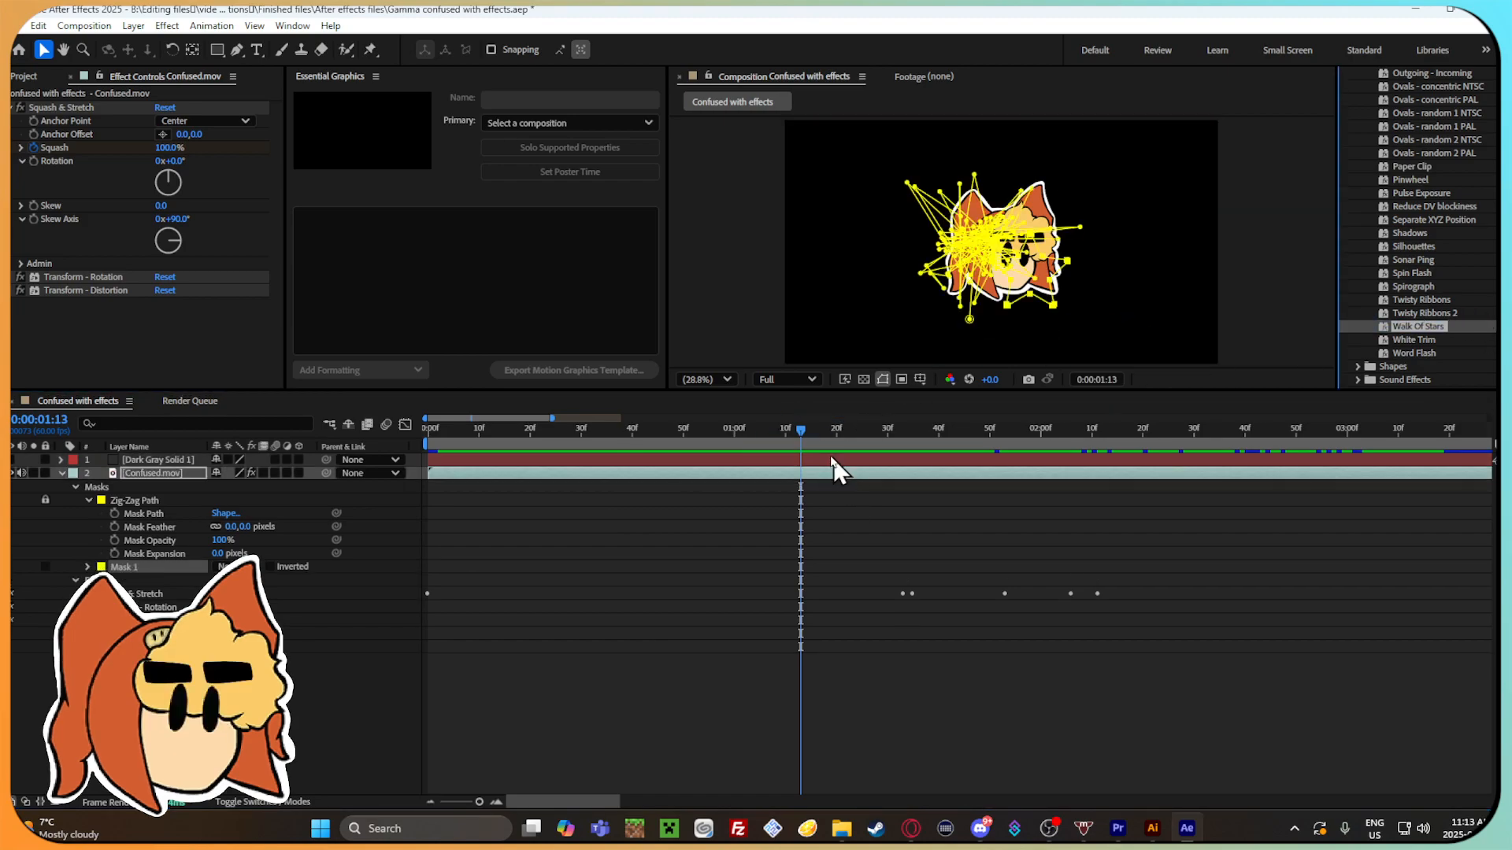
drag(800, 429, 836, 432)
key(ctrl+z)
scroll(1465, 339, down, 4)
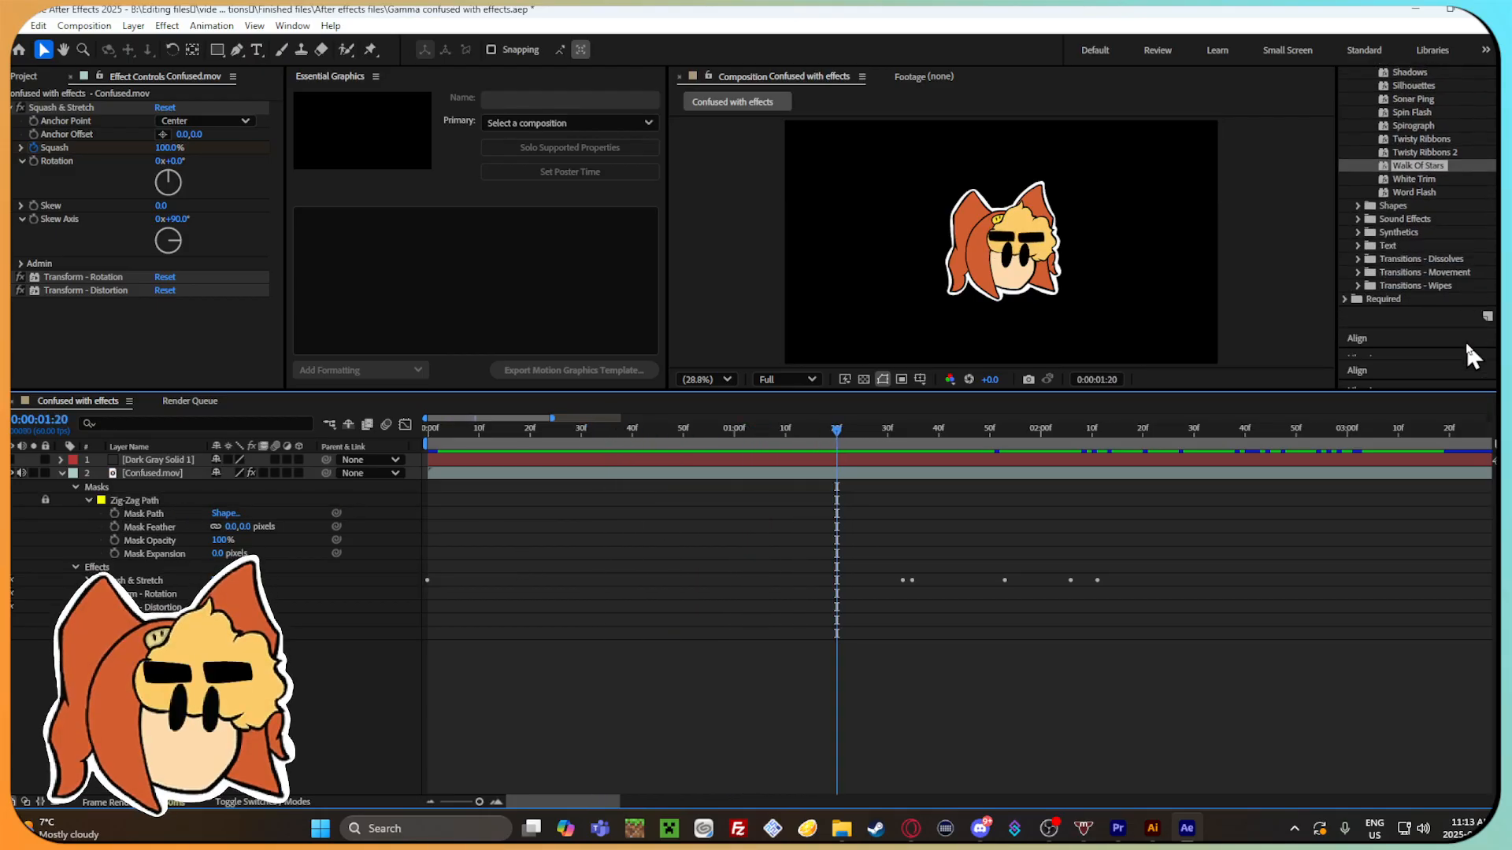
Delete the Masks group with the Zig-Zag Path from the Confused.mov layer.
click(93, 477)
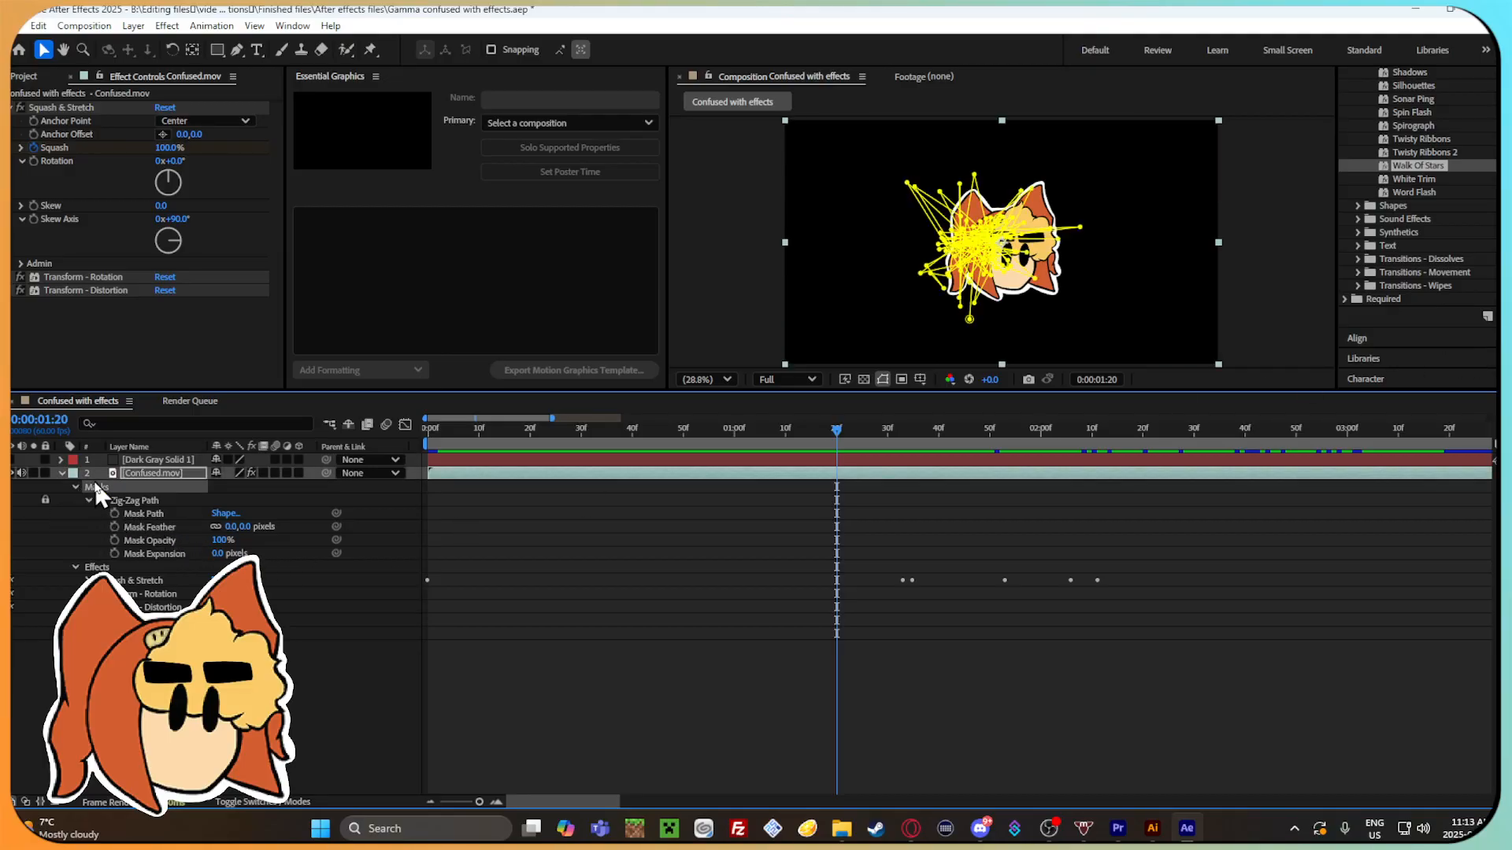
right_click(96, 481)
click(189, 709)
click(103, 486)
key(Delete)
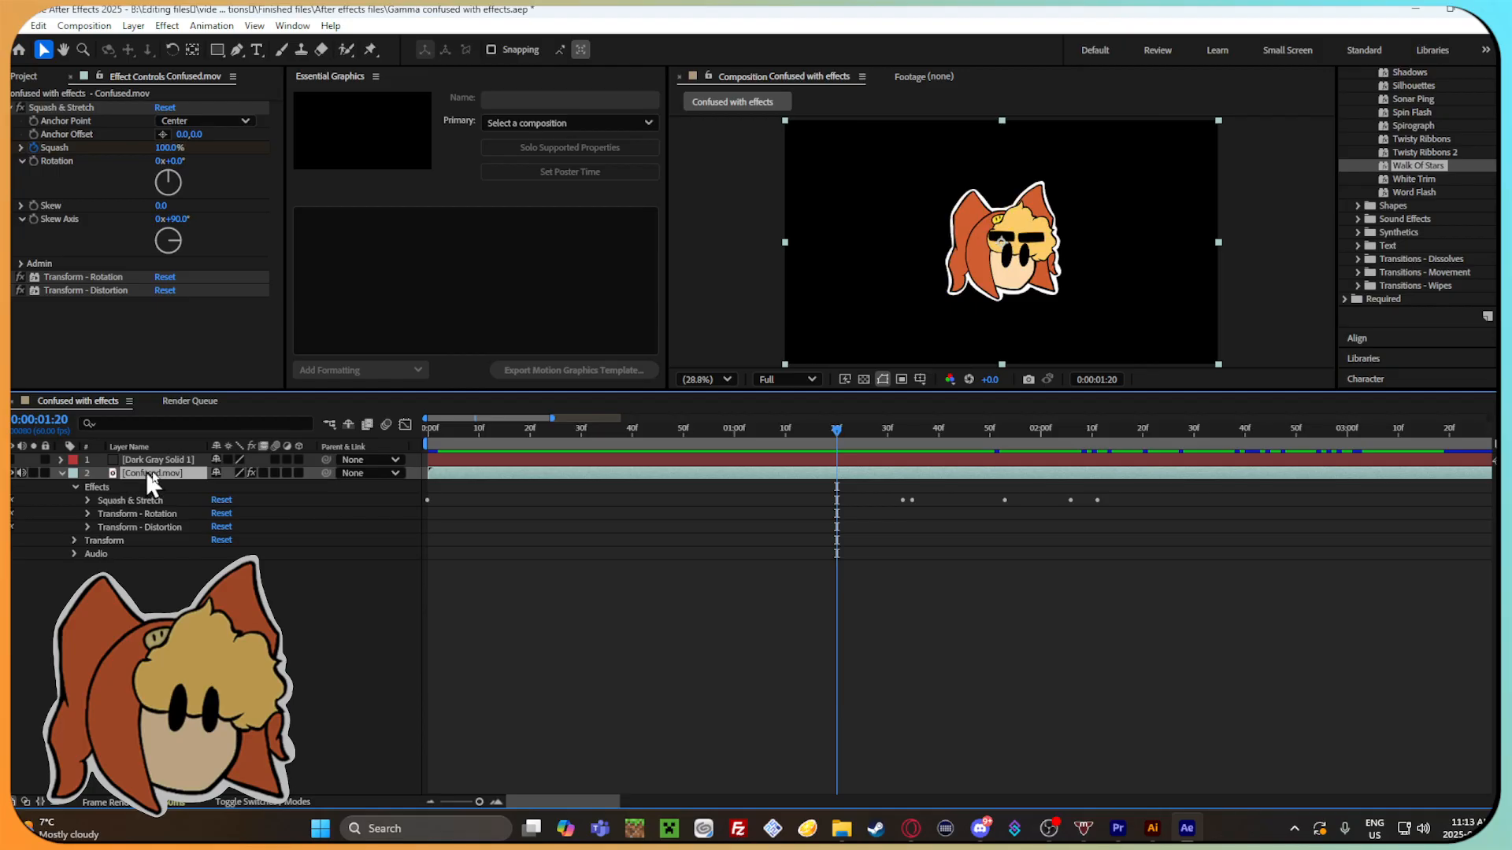
Try the Analogue Clock preset from Shapes > Elements on Confused.mov at 0:00:01:00 and scrub to 0:00:02:52.
drag(840, 420, 734, 450)
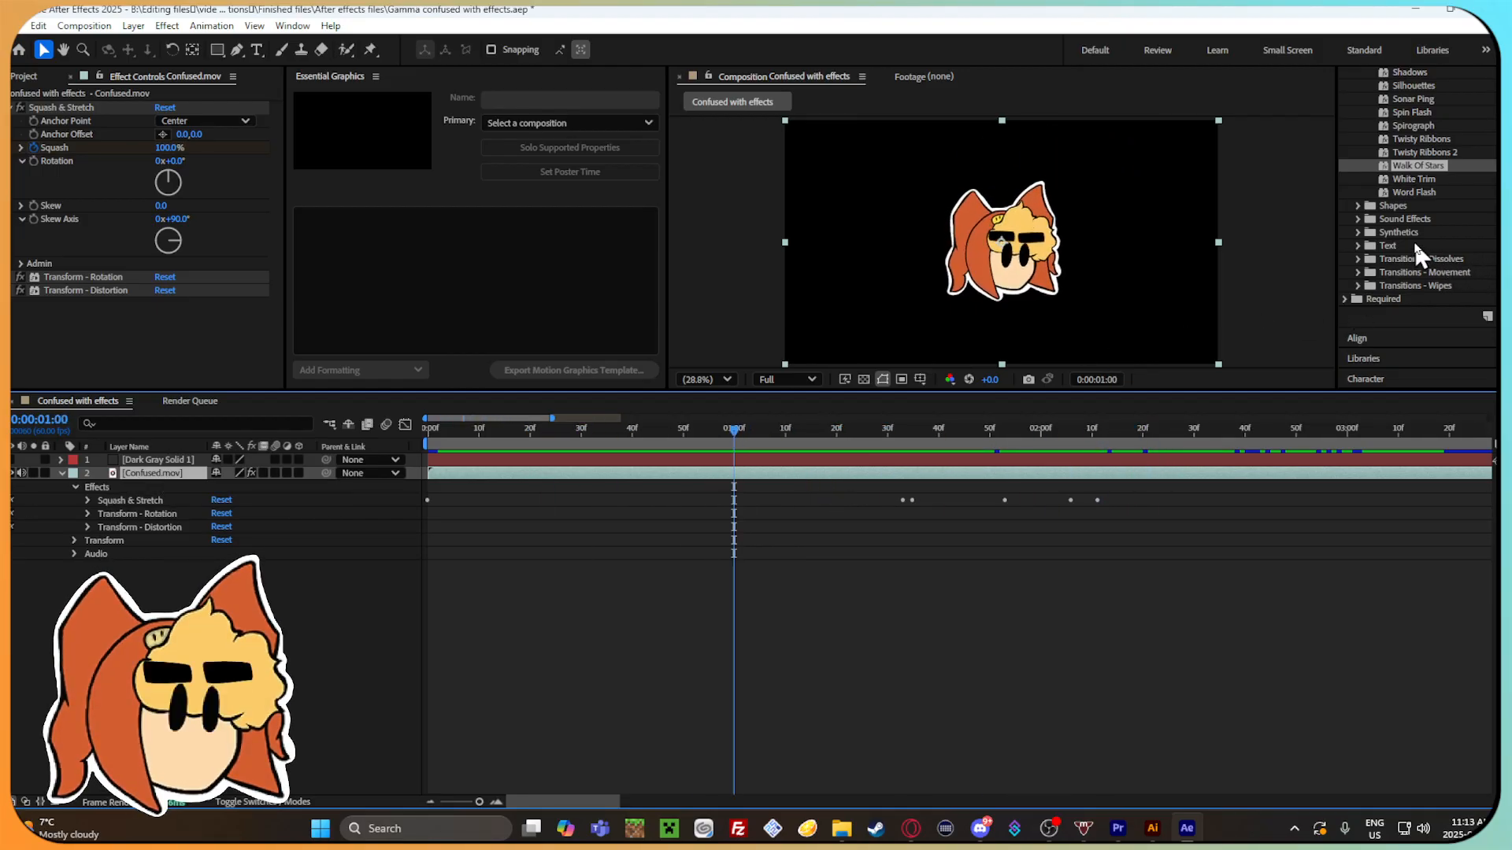
click(1358, 204)
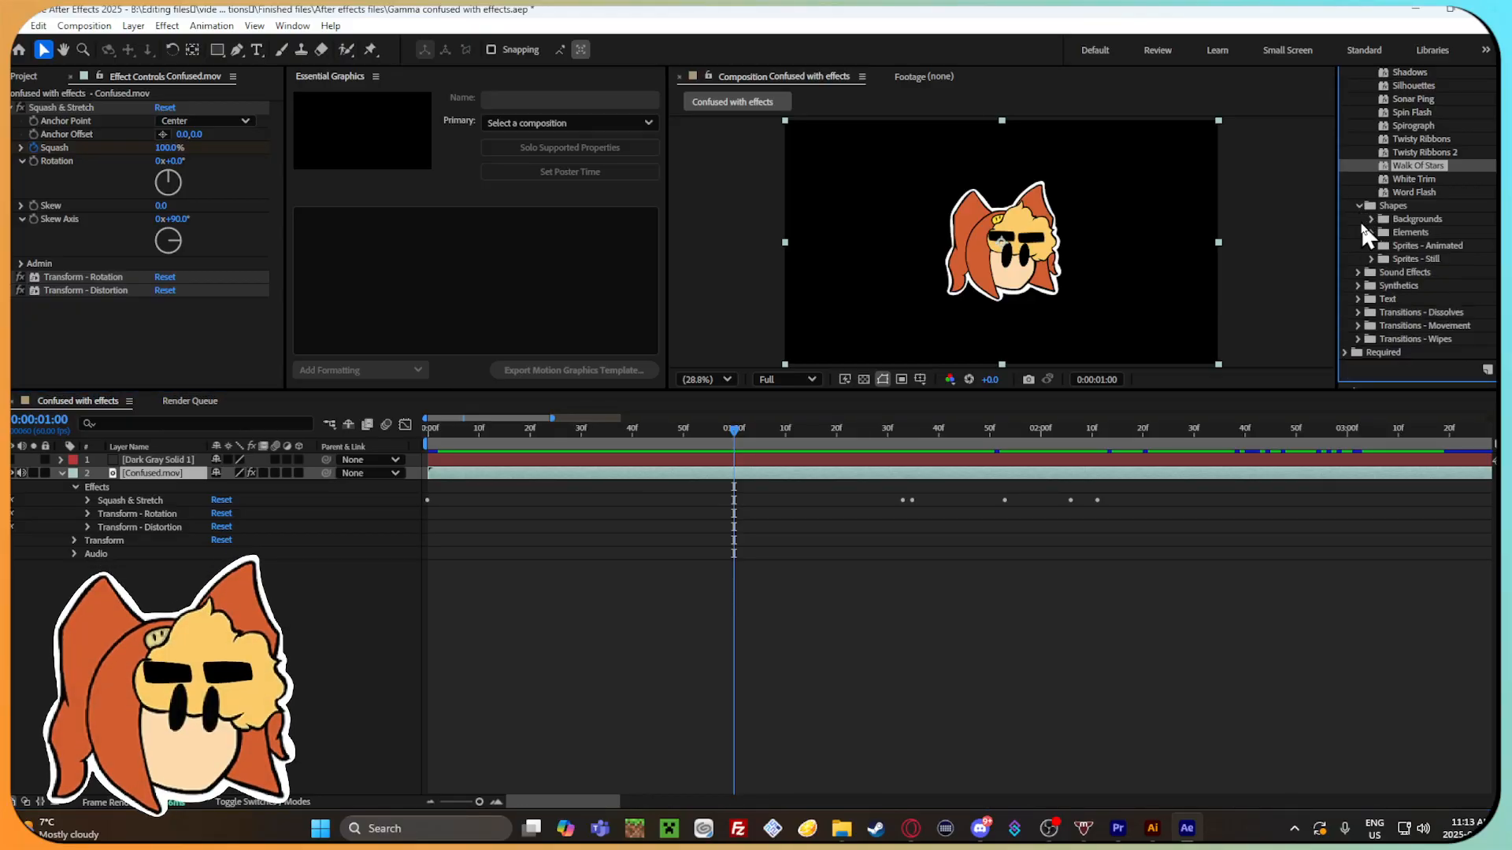
click(1371, 233)
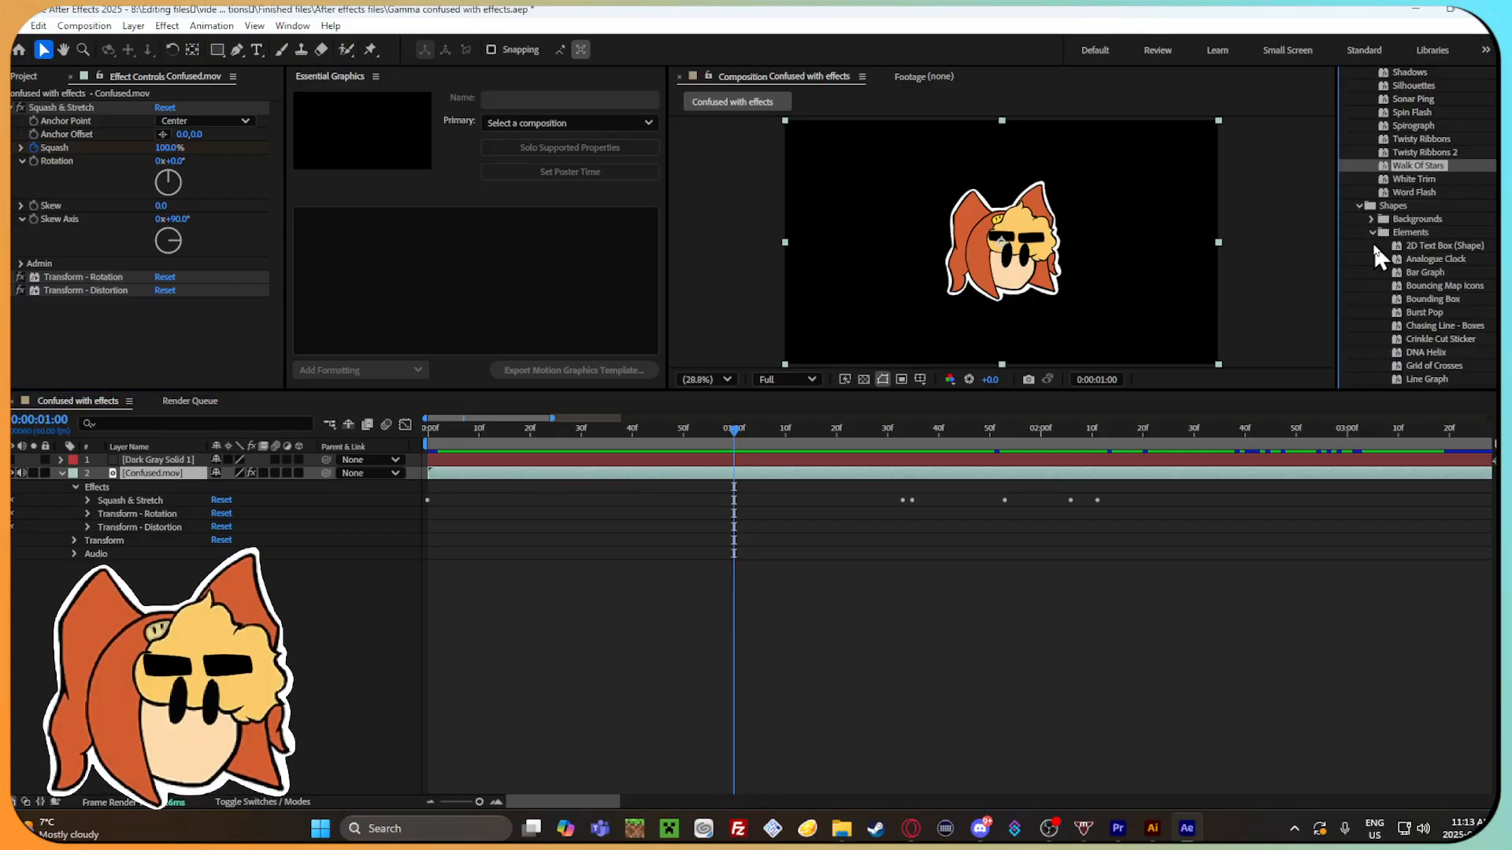
drag(1391, 258, 530, 489)
drag(794, 437, 1307, 462)
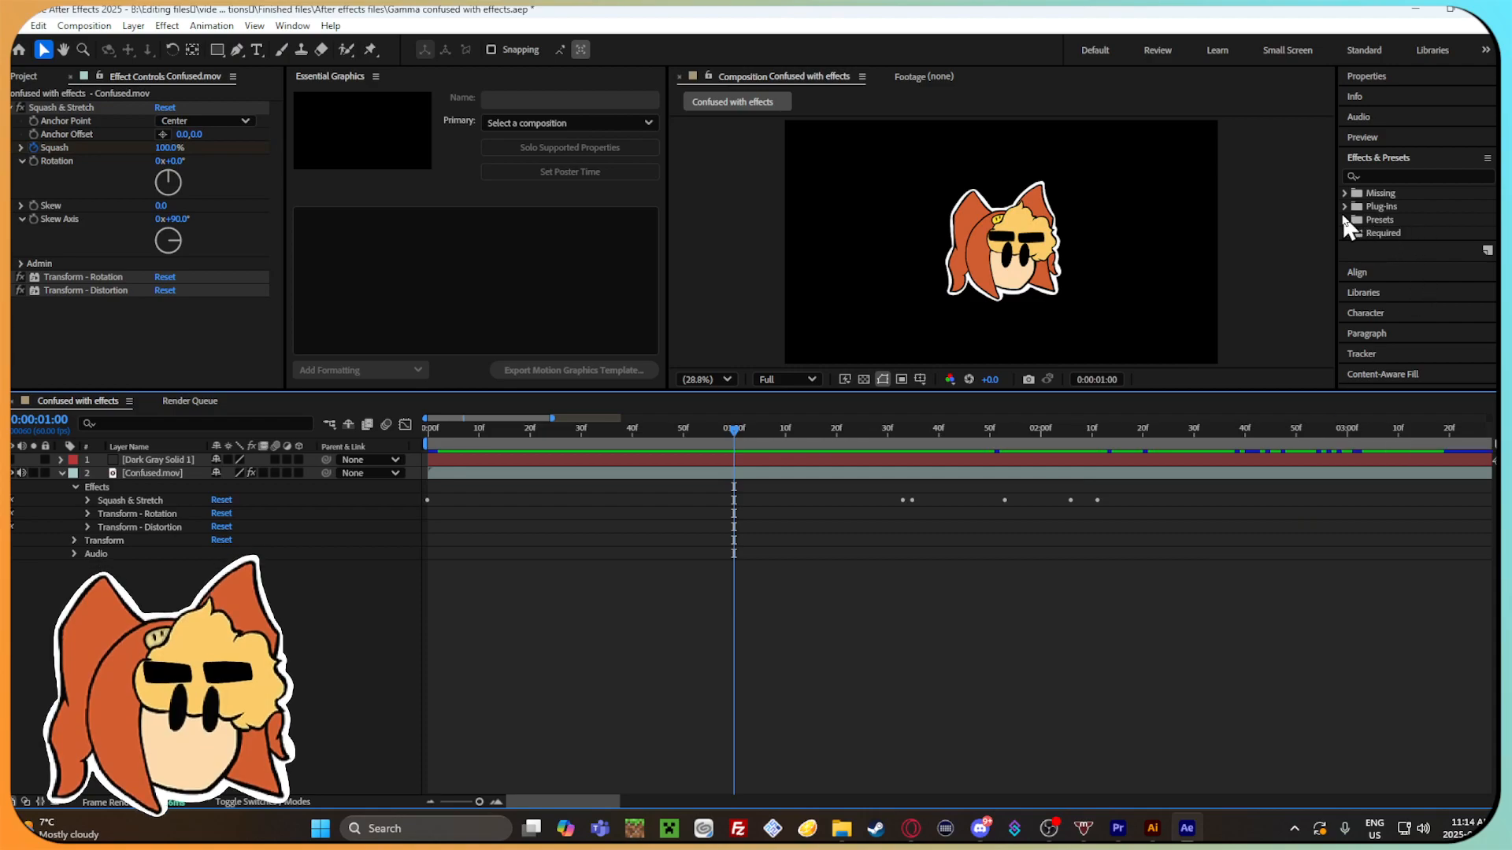
Undo the Analogue Clock preset and expand the Presets folder to show its categories.
click(1344, 219)
click(1345, 219)
click(1345, 220)
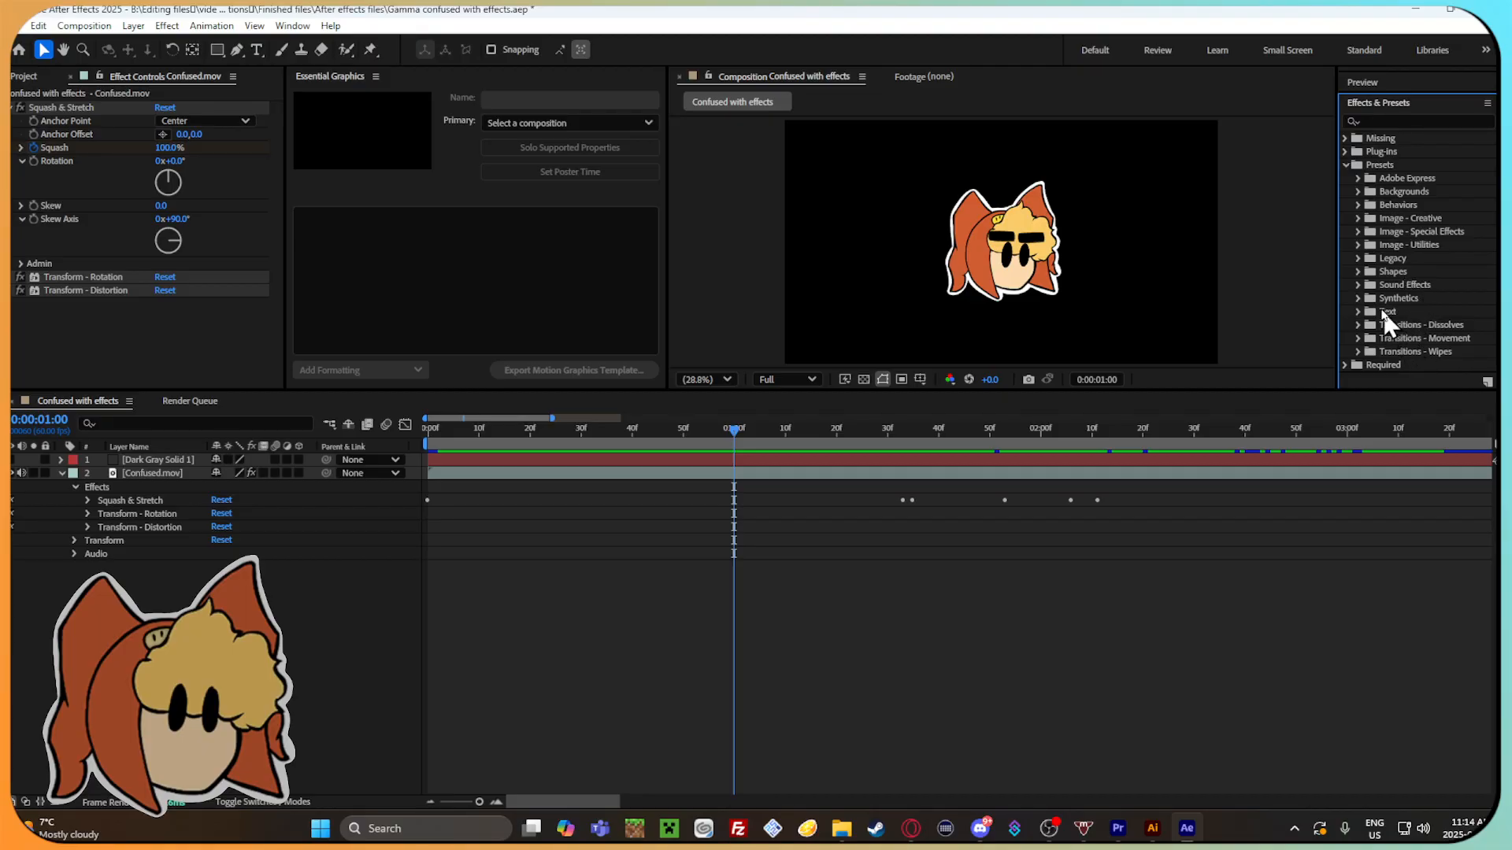
Try the Box Swarm preset from Shapes > Backgrounds on the Confused.mov layer at 0:00:01:00.
click(1358, 259)
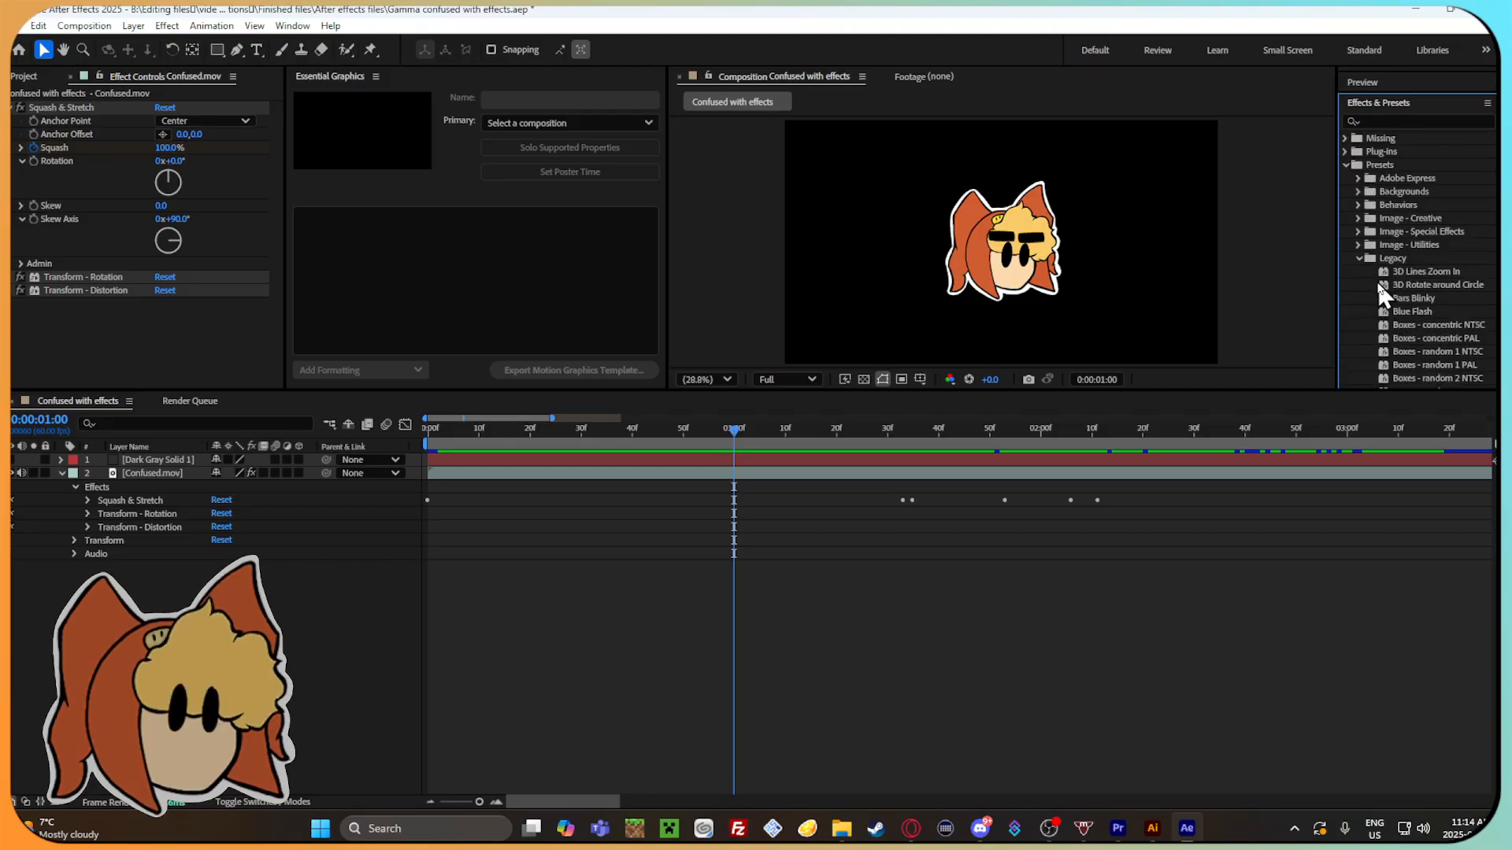
click(1359, 259)
click(1358, 272)
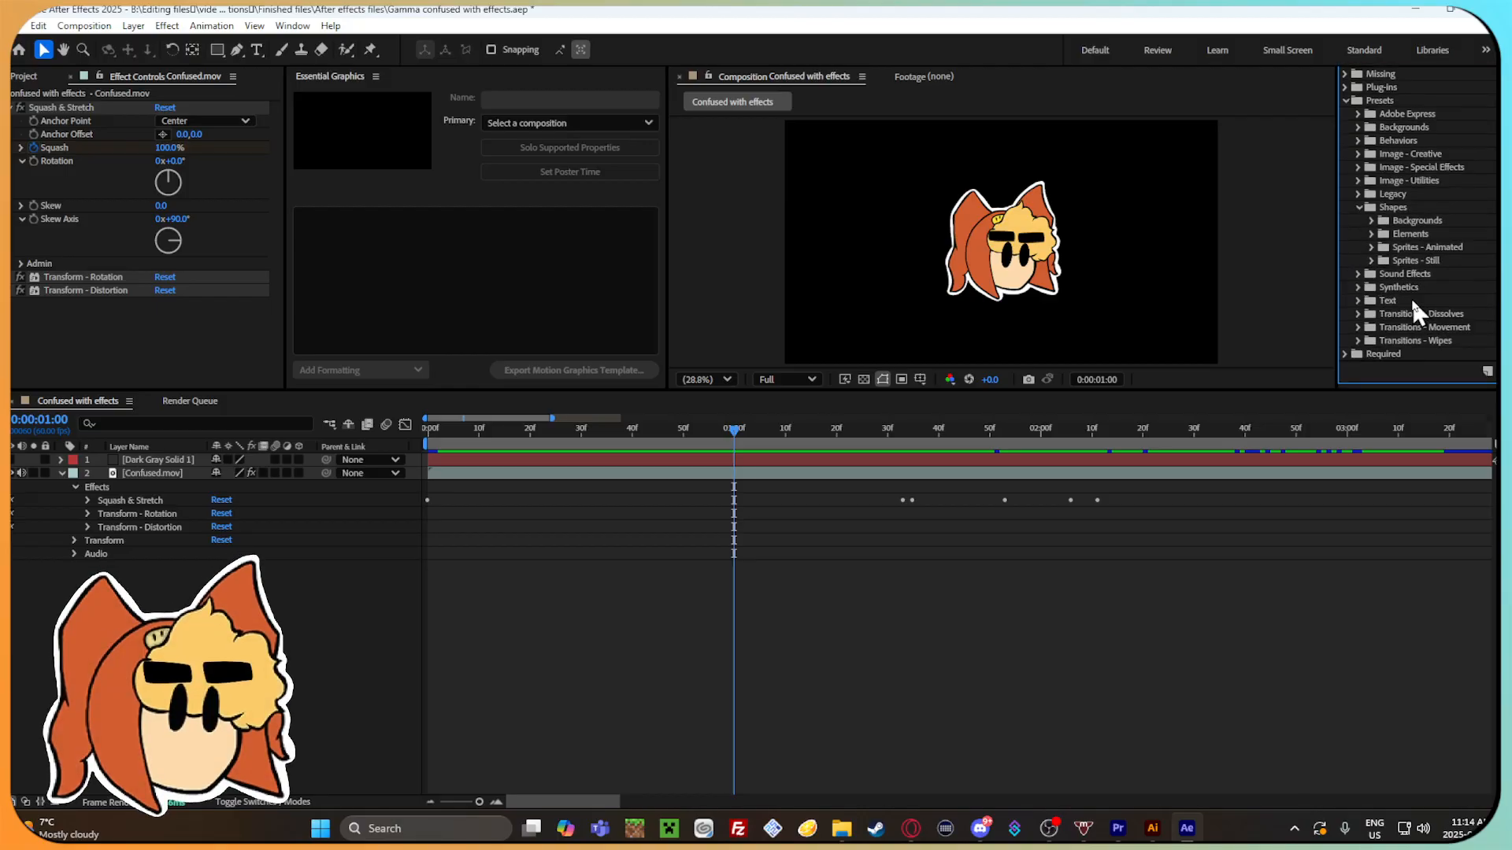
click(1373, 222)
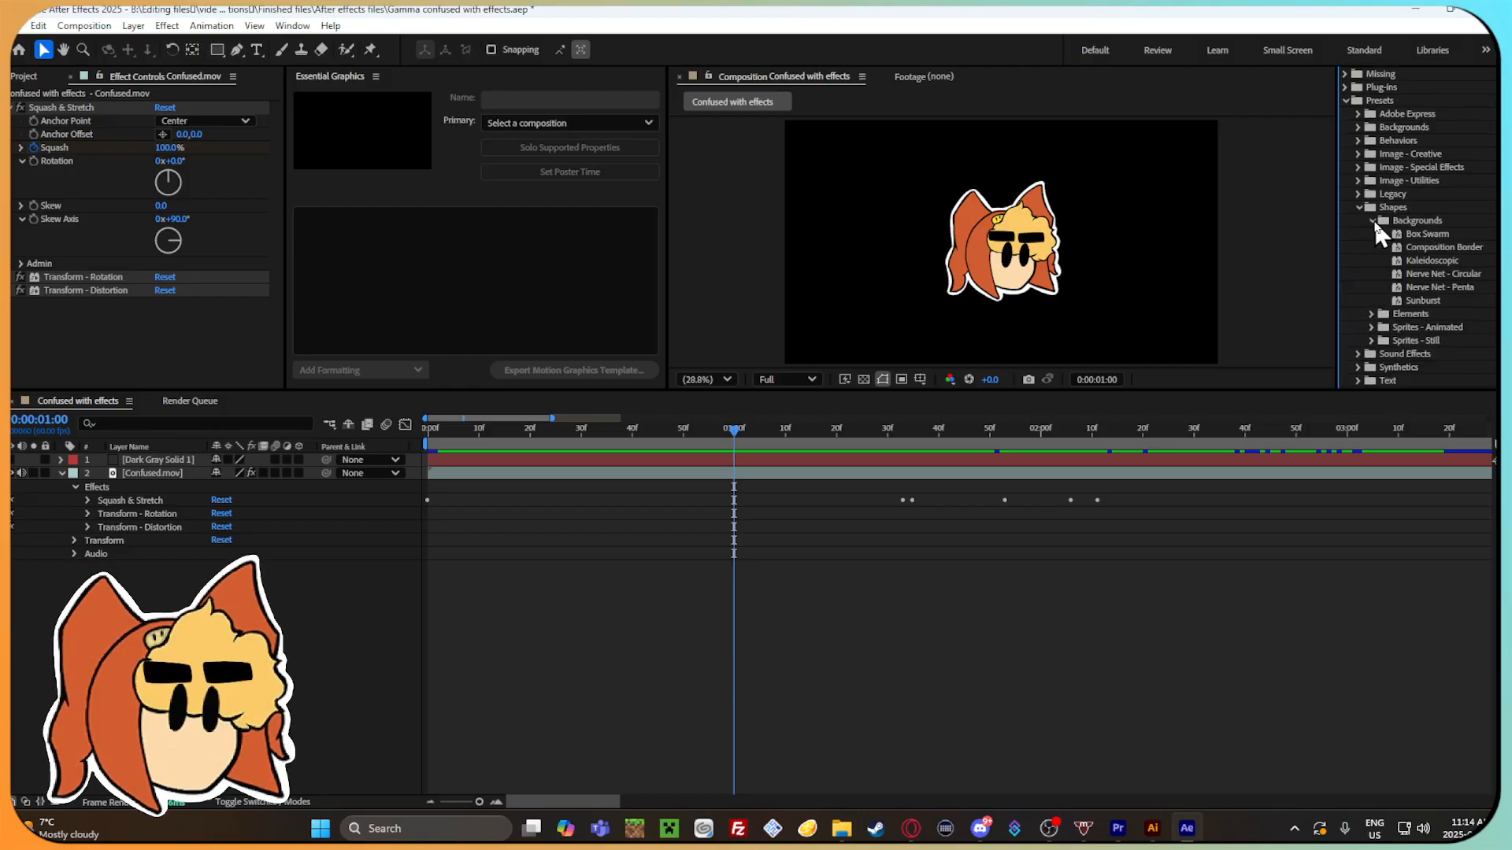
drag(1413, 236, 754, 438)
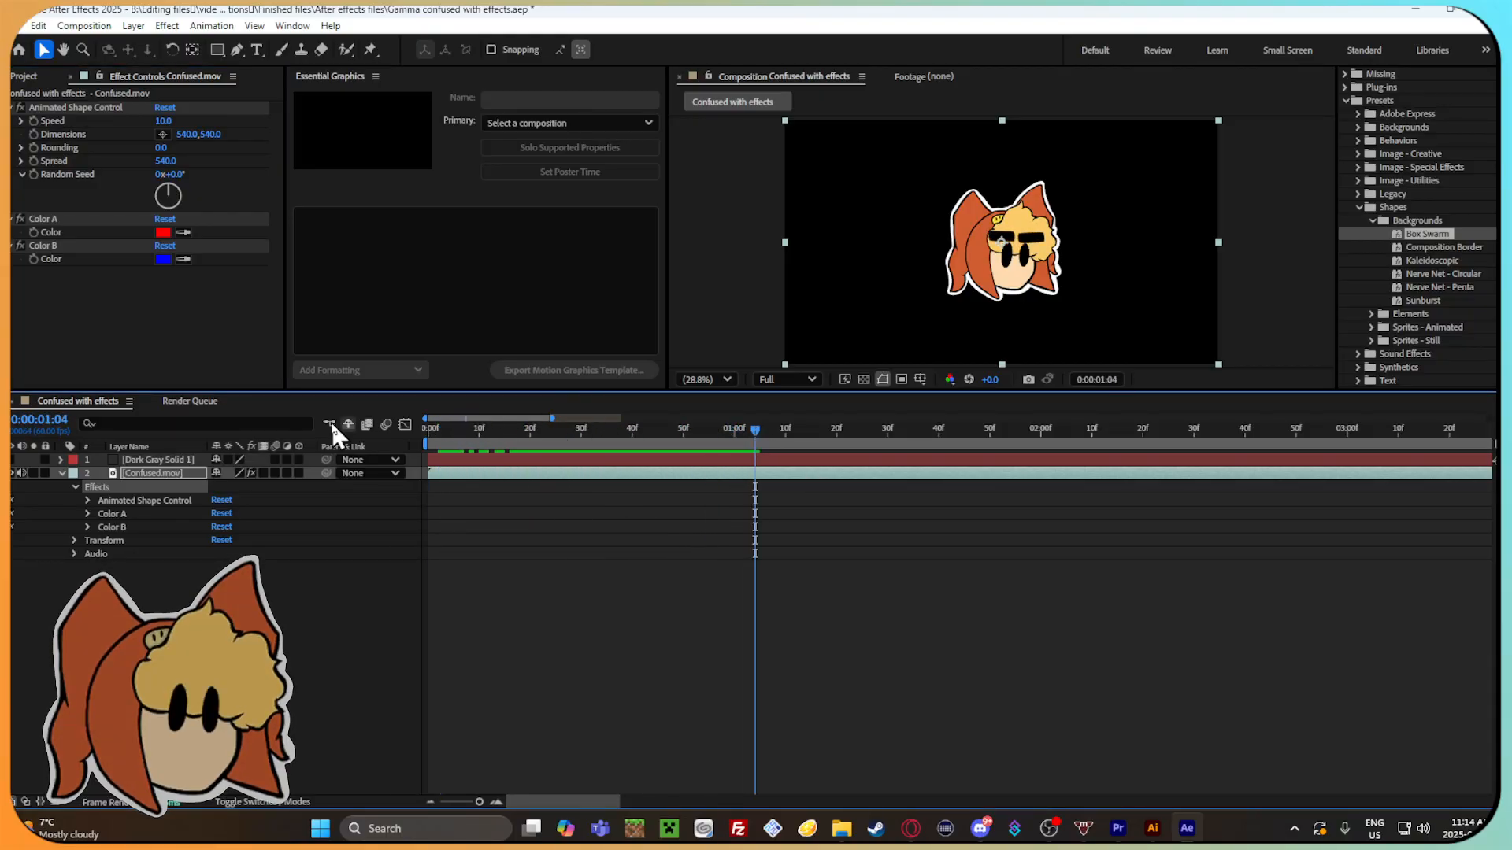
Try moving Confused.mov above the Dark Gray Solid 1 layer, then undo the layer changes and the Box Swarm preset.
click(15, 466)
drag(158, 473, 162, 460)
mouse_move(754, 437)
mouse_down()
mouse_move(689, 431)
mouse_move(744, 432)
mouse_up()
key(ctrl+z)
key(ctrl+z)
key(ctrl+z)
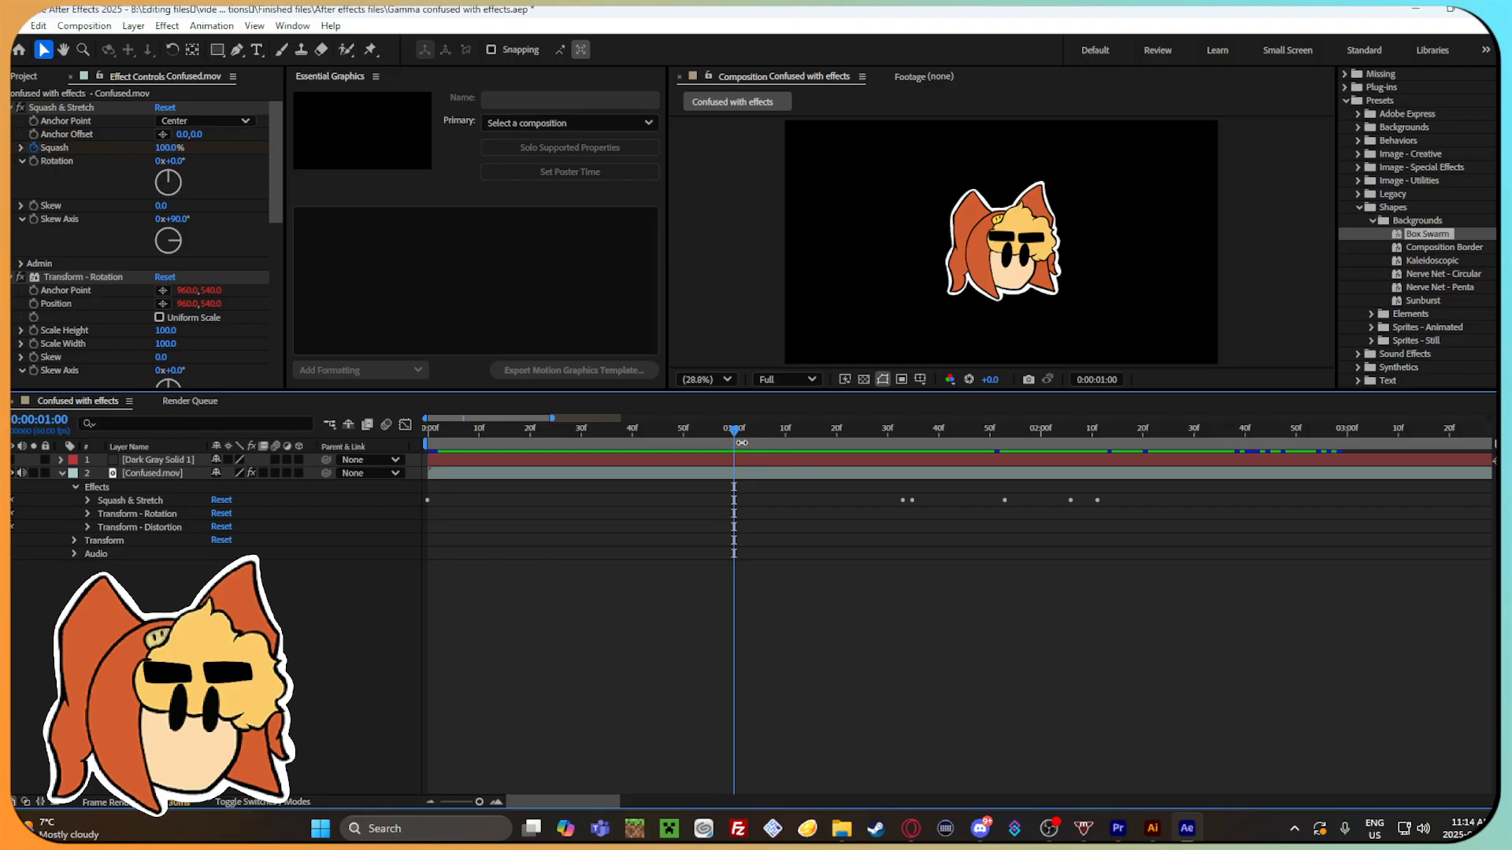
Move Confused.mov above Dark Gray Solid 1 and apply the Box Swarm preset to the solid.
drag(154, 473, 153, 460)
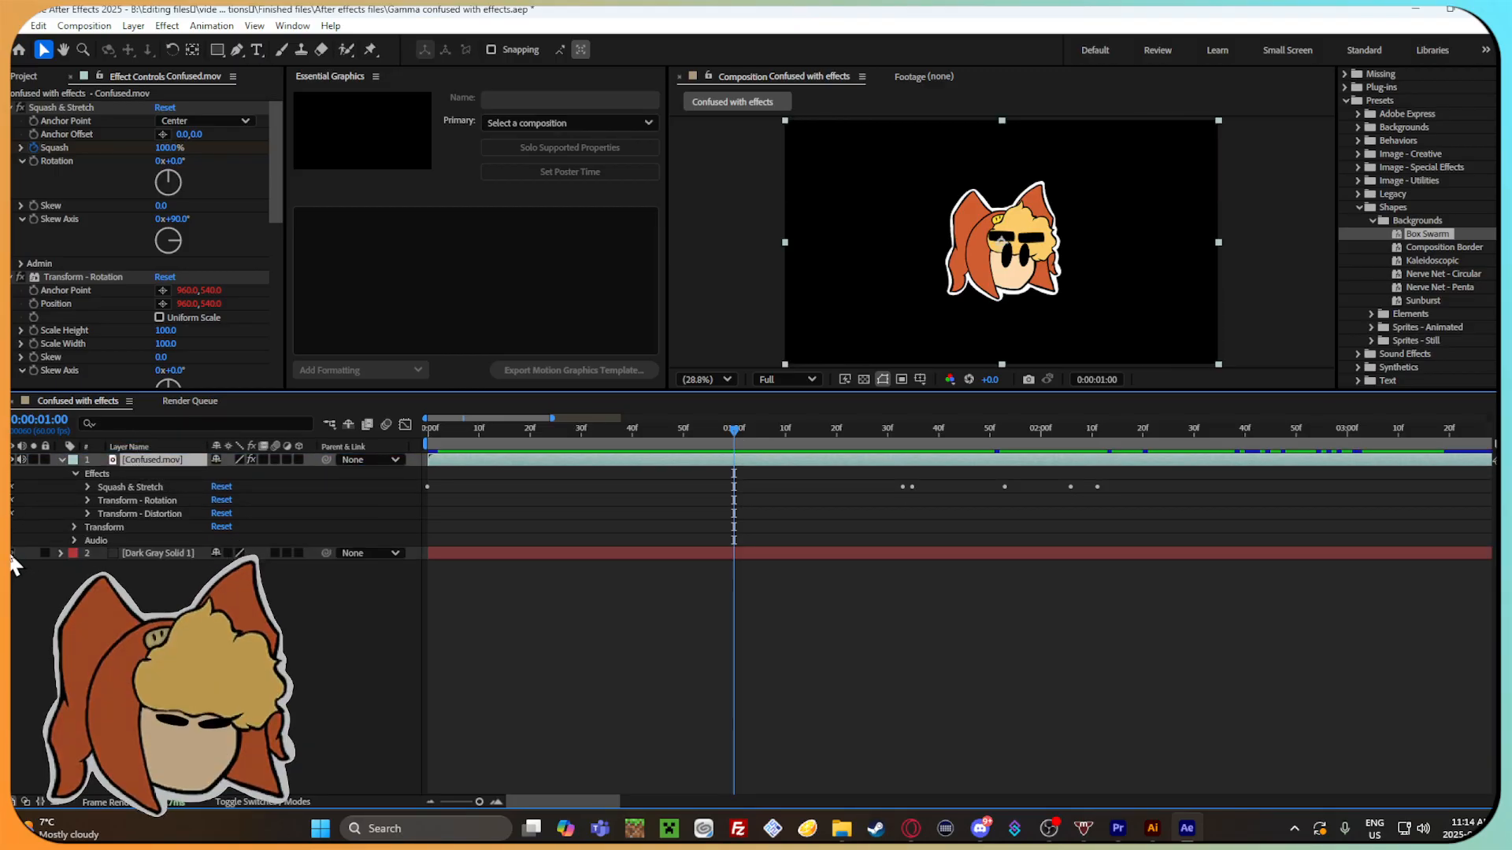
key(Page_Up)
drag(1463, 245, 946, 553)
Scrub the composition between 0:00:00:04 and 0:00:01:48 to check the Box Swarm preset on the solid.
click(715, 431)
drag(714, 440, 882, 496)
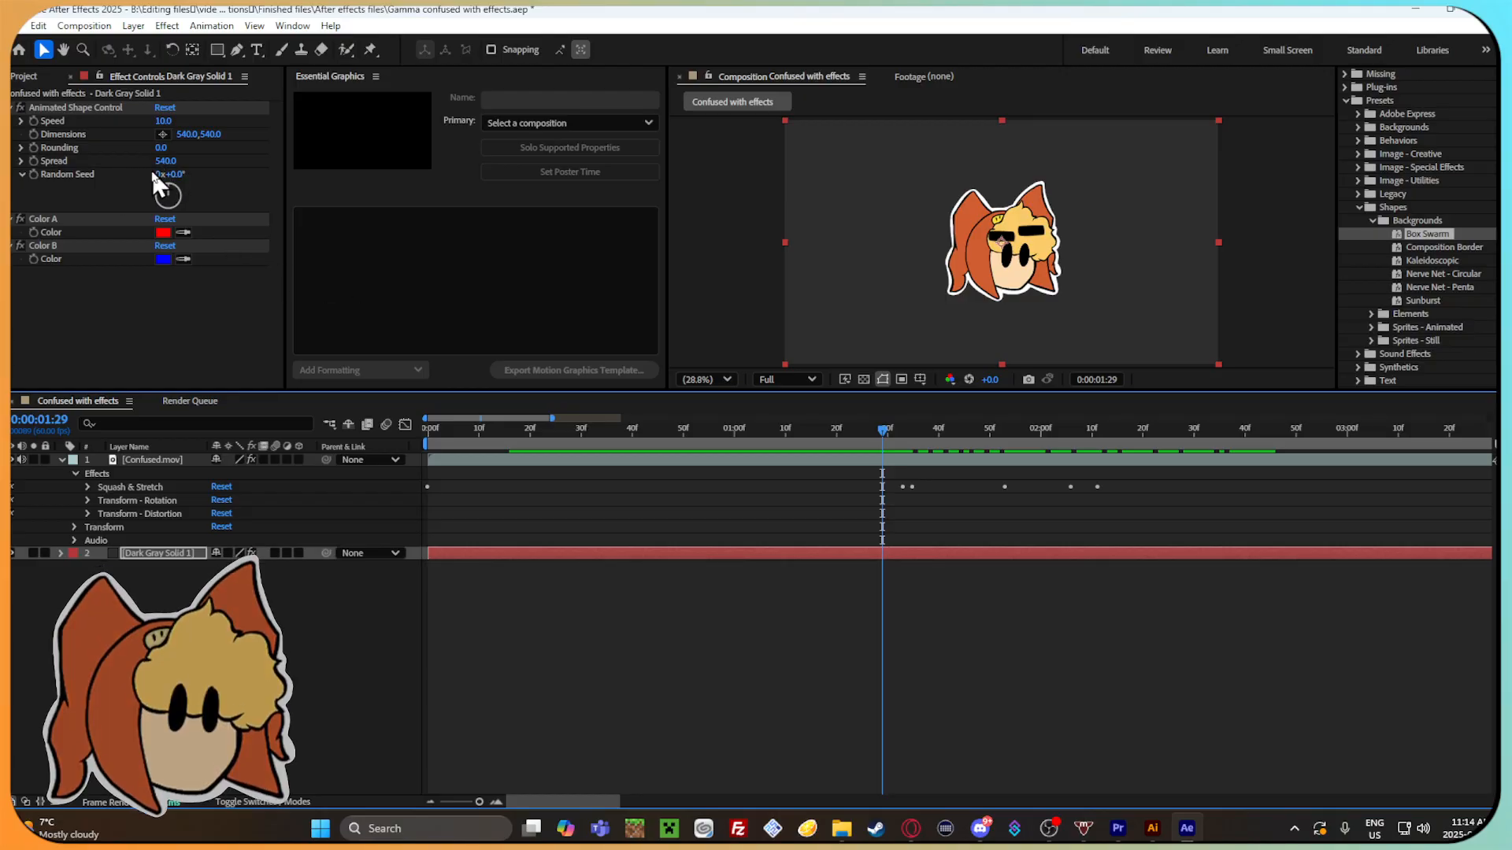
drag(883, 430, 611, 540)
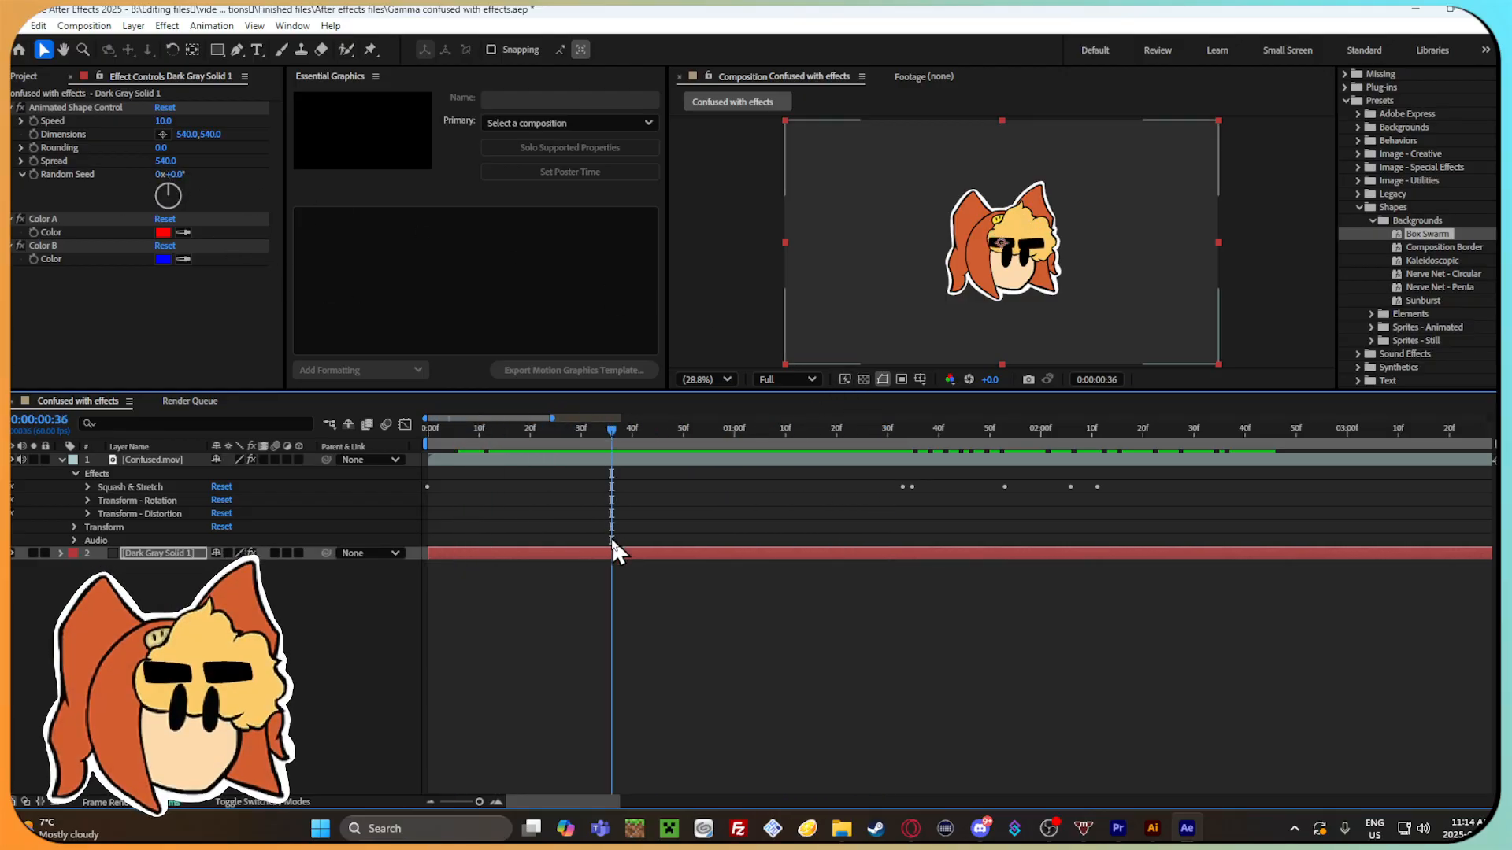
drag(612, 431, 448, 432)
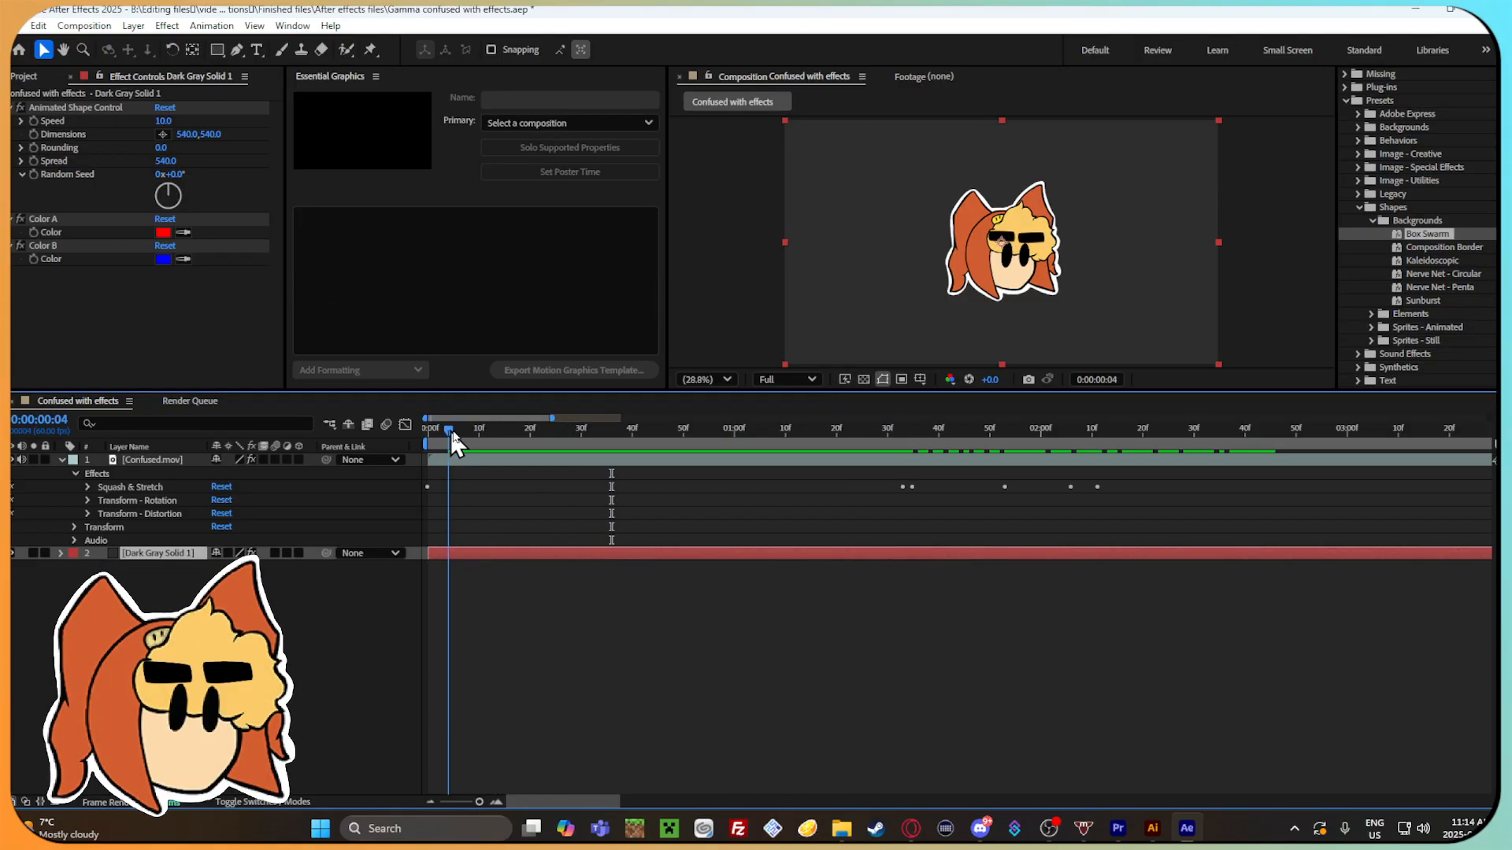
drag(597, 436, 677, 437)
drag(914, 438, 981, 485)
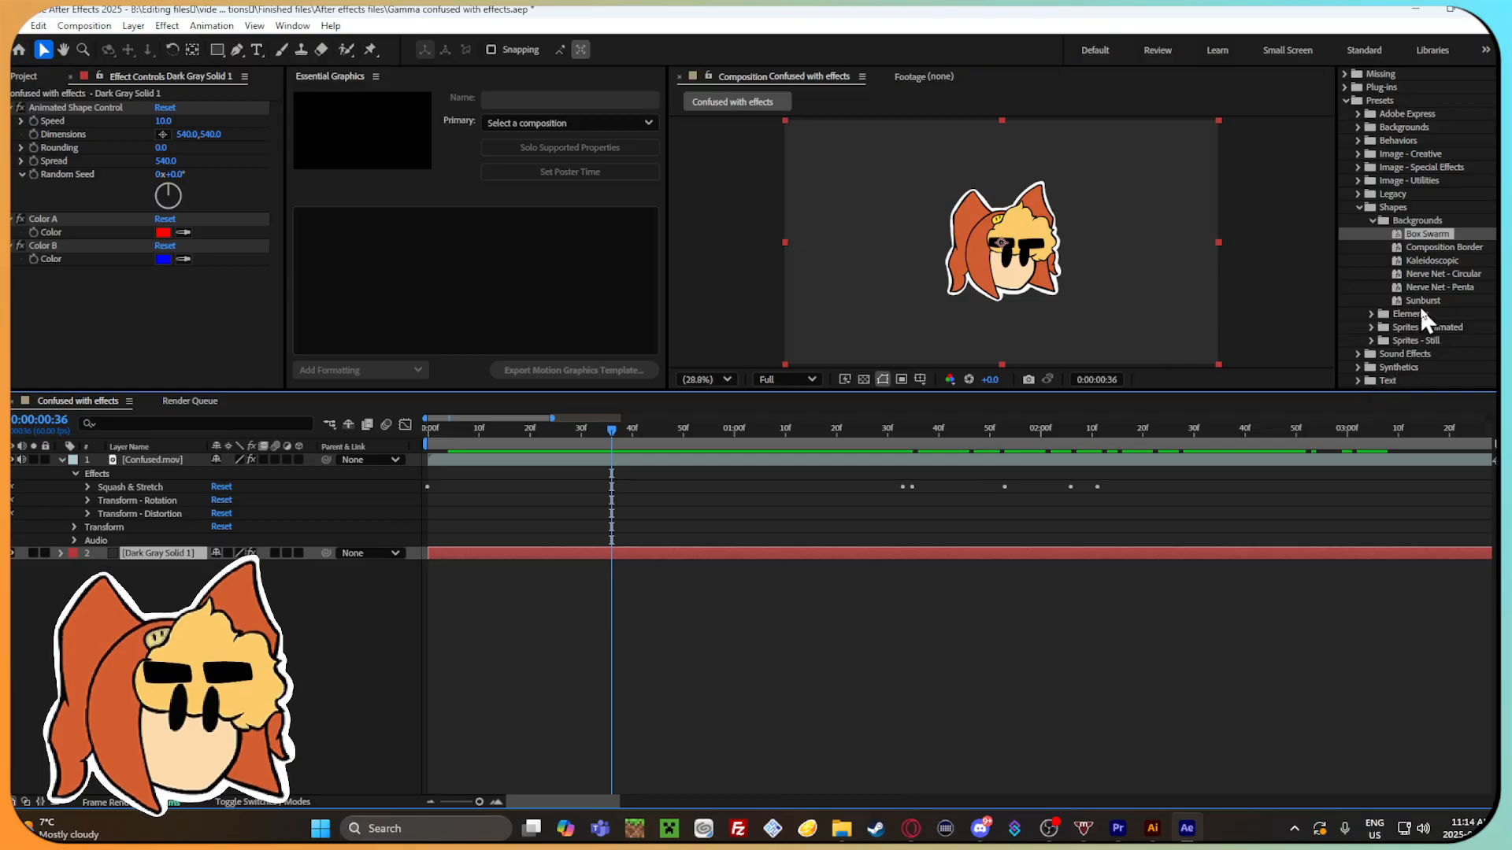
Try the Sunburst preset from Shapes > Backgrounds on Dark Gray Solid 1 and scrub to 0:00:02:33.
drag(1422, 300, 650, 553)
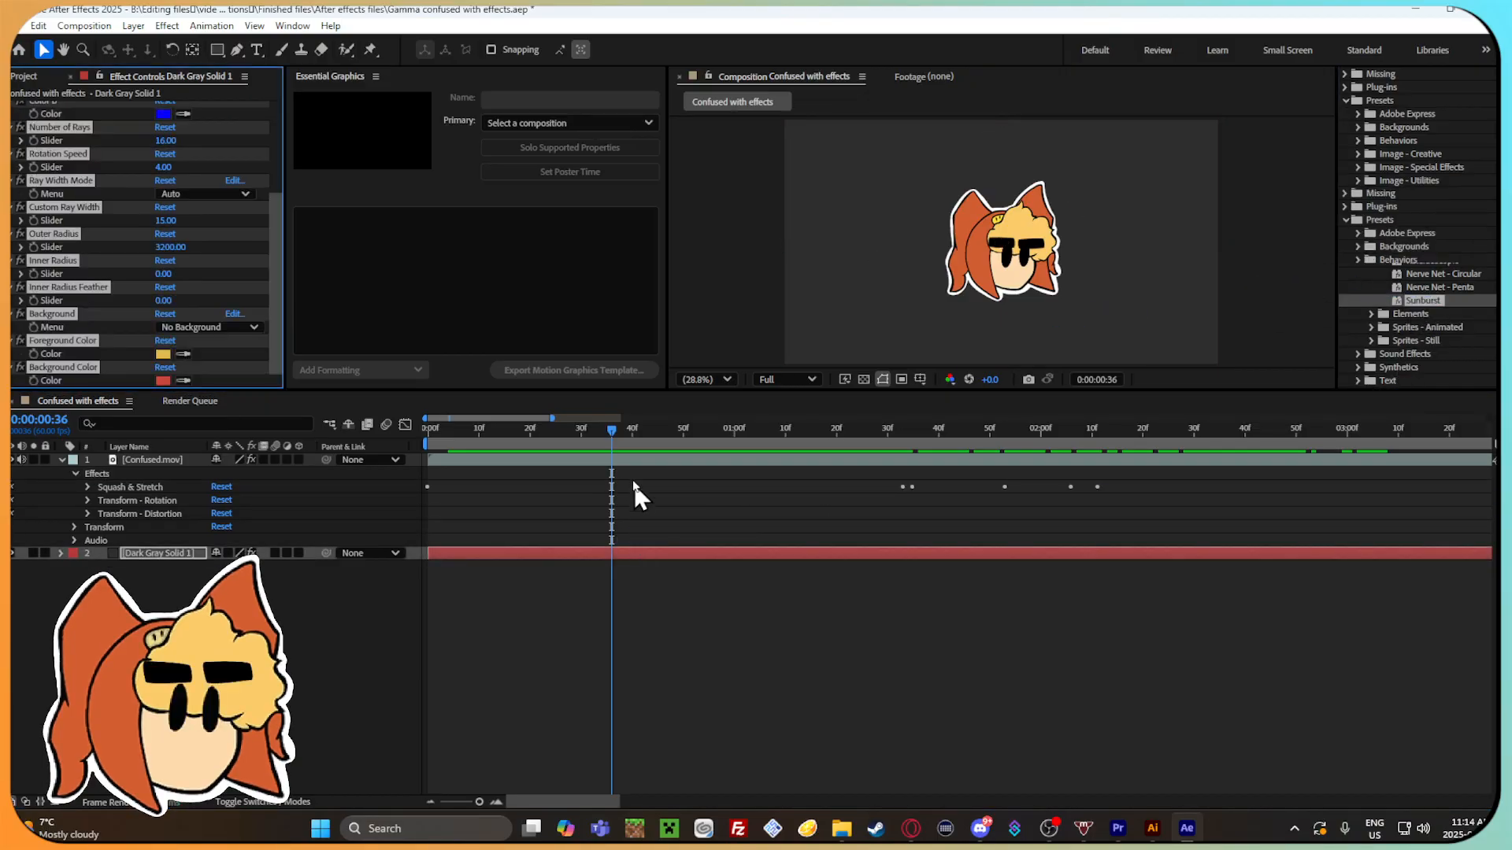
drag(551, 433, 1271, 476)
drag(478, 802, 414, 800)
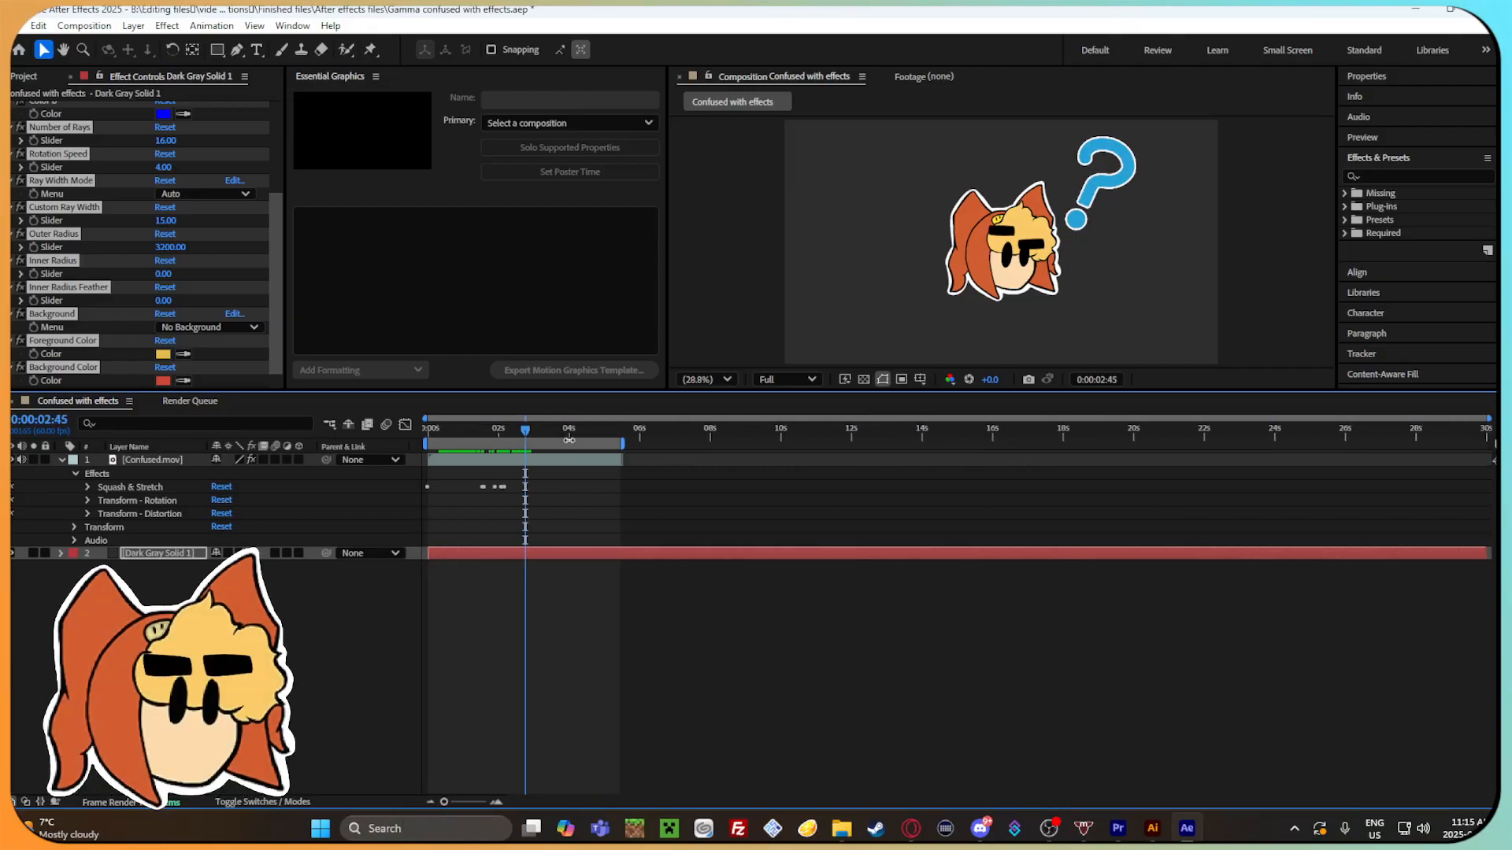
drag(529, 428, 518, 468)
drag(445, 802, 473, 801)
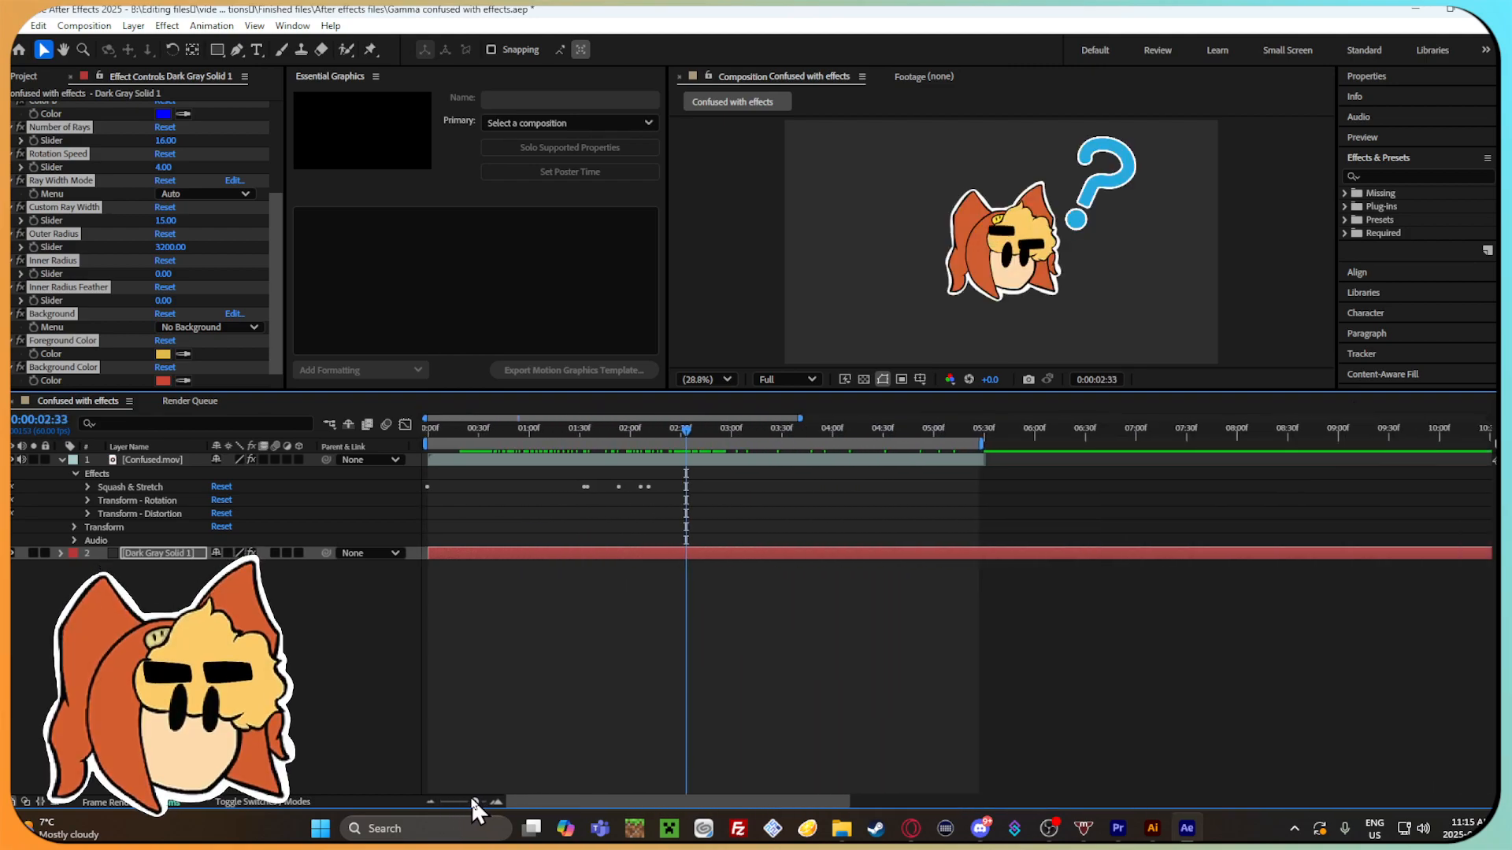
scroll(74, 253, up, 4)
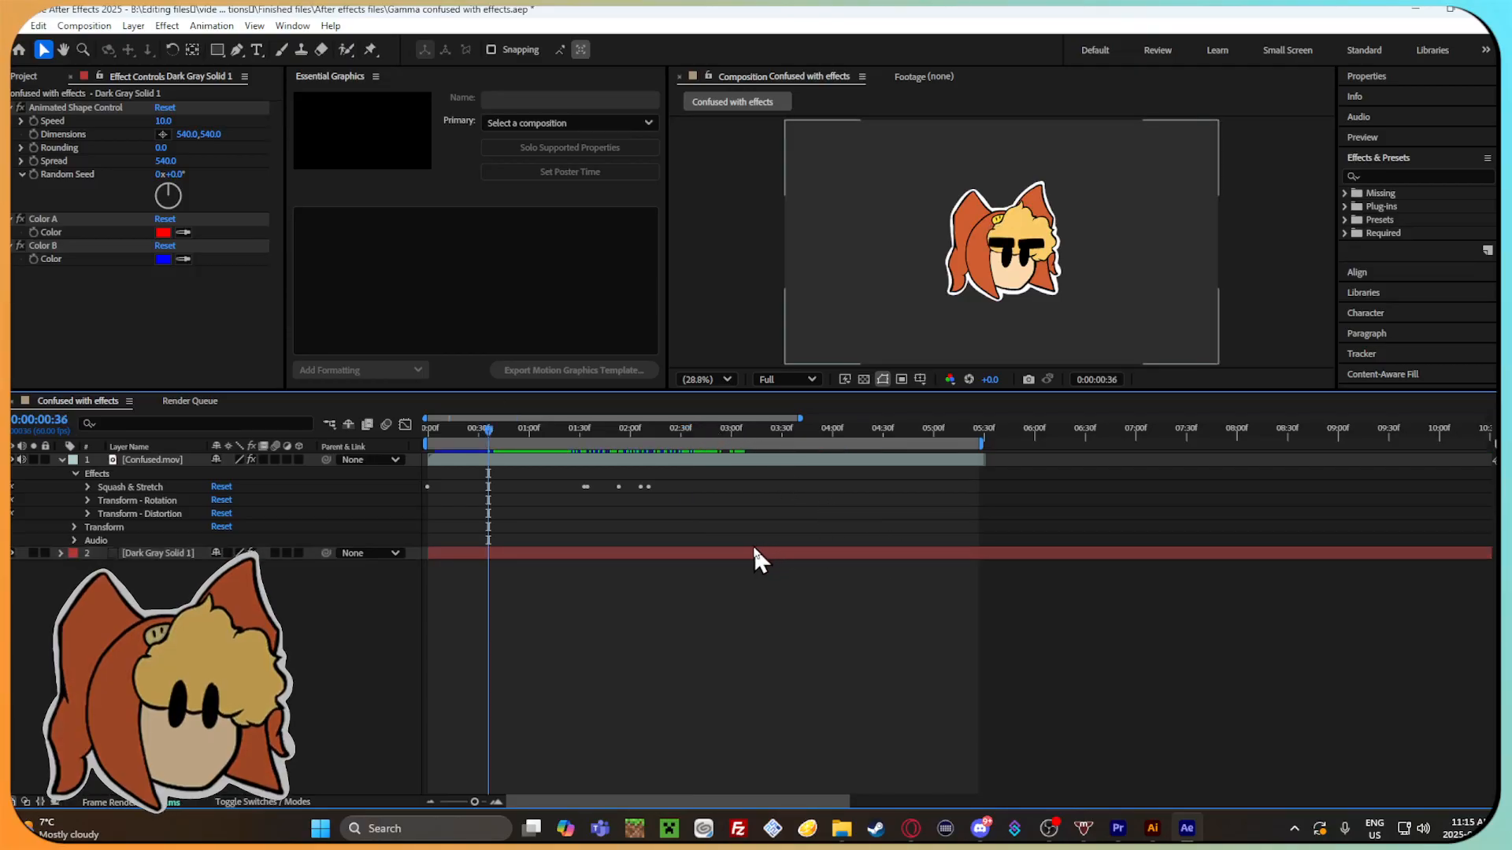
Delete the Dark Gray Solid 1 layer from the composition.
click(754, 552)
right_click(753, 551)
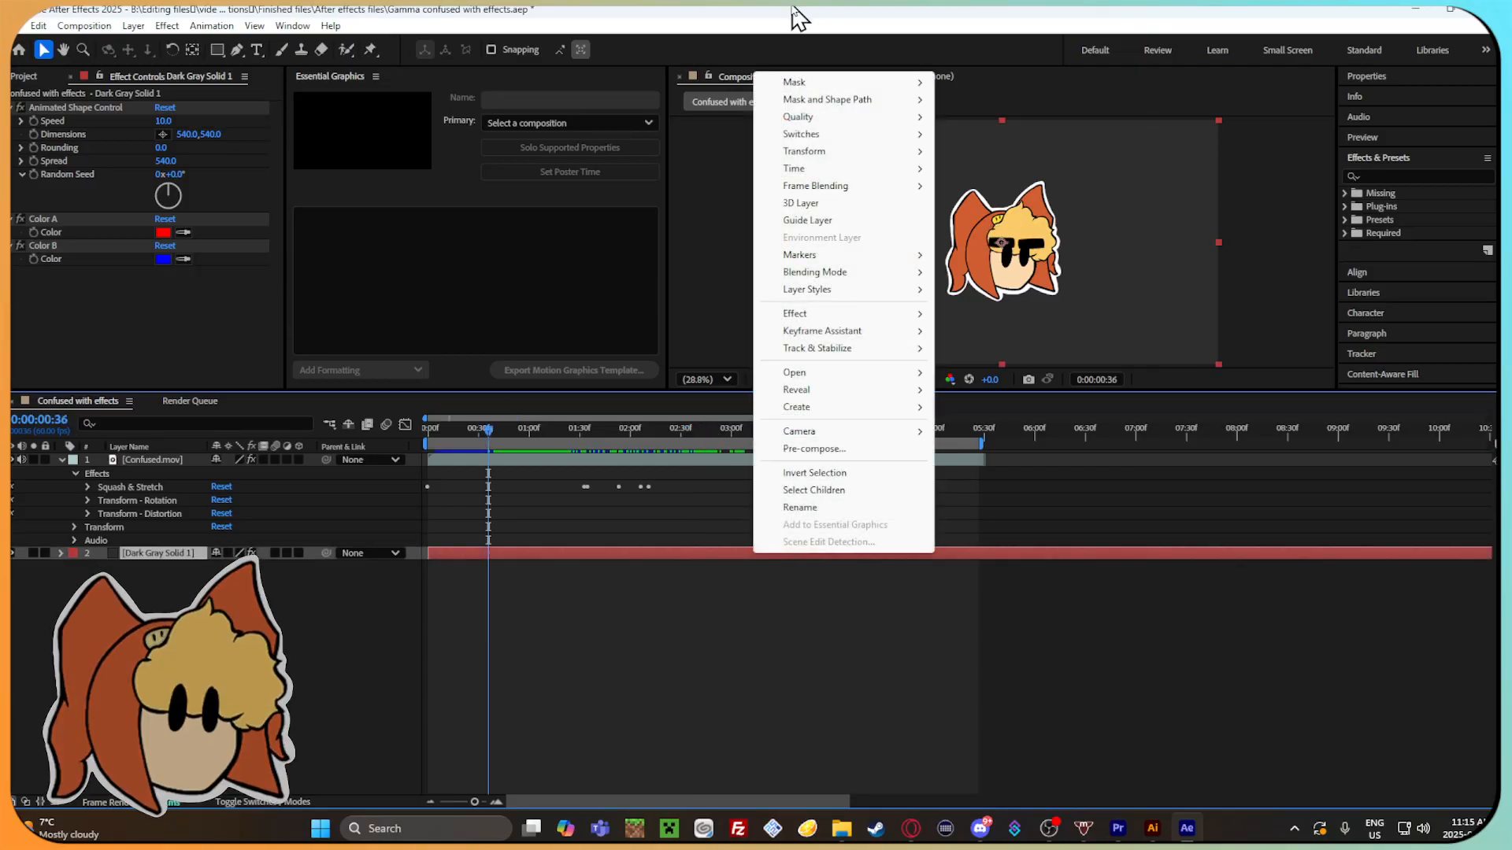
click(688, 551)
key(Delete)
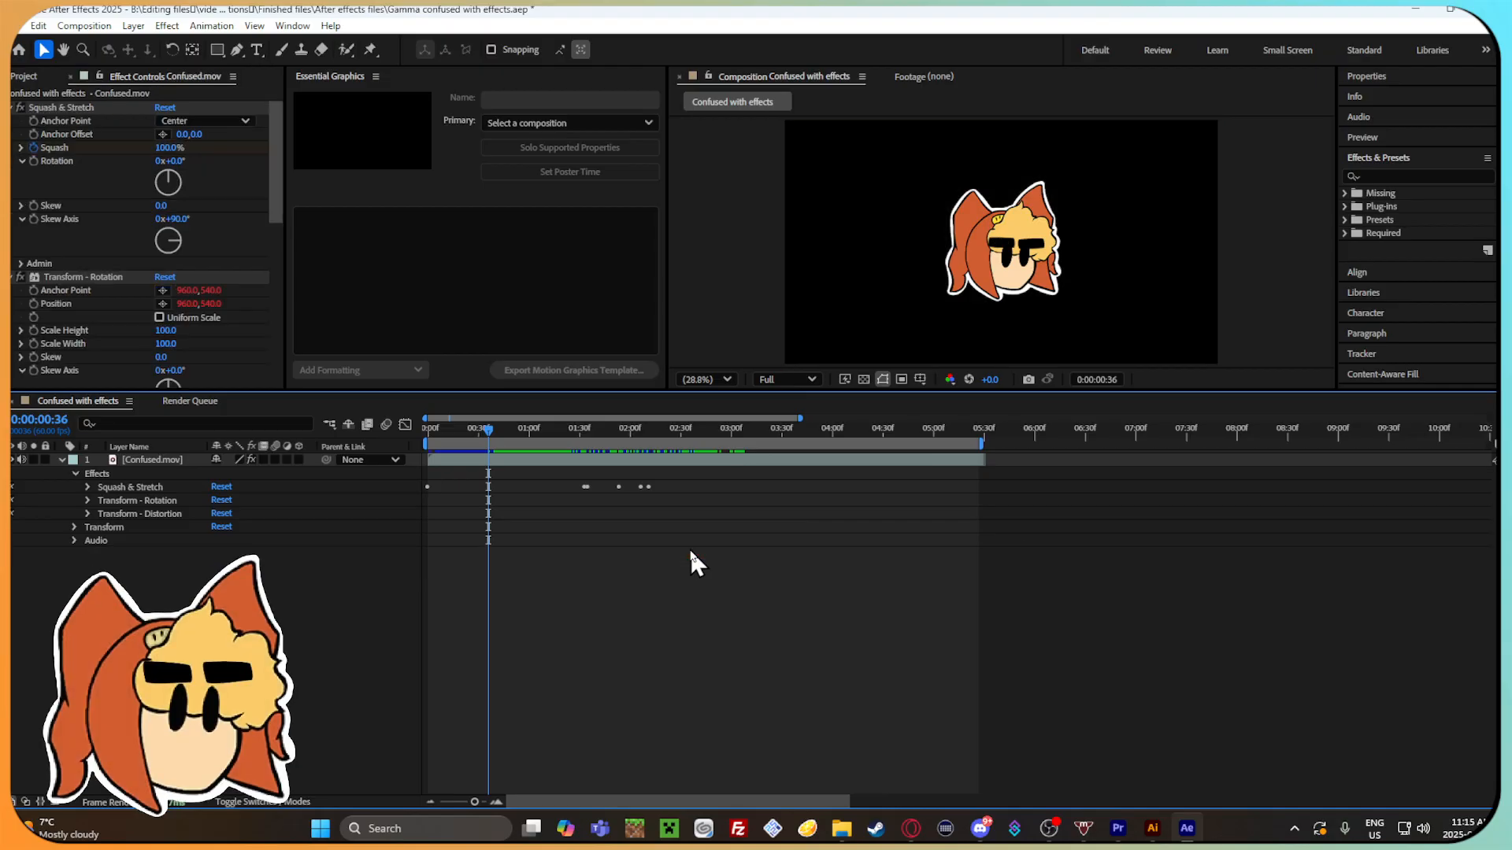
Try the Sunburst preset from Shapes > Backgrounds on the Confused.mov layer at 0:00:01:18.
drag(427, 430, 561, 437)
click(1344, 219)
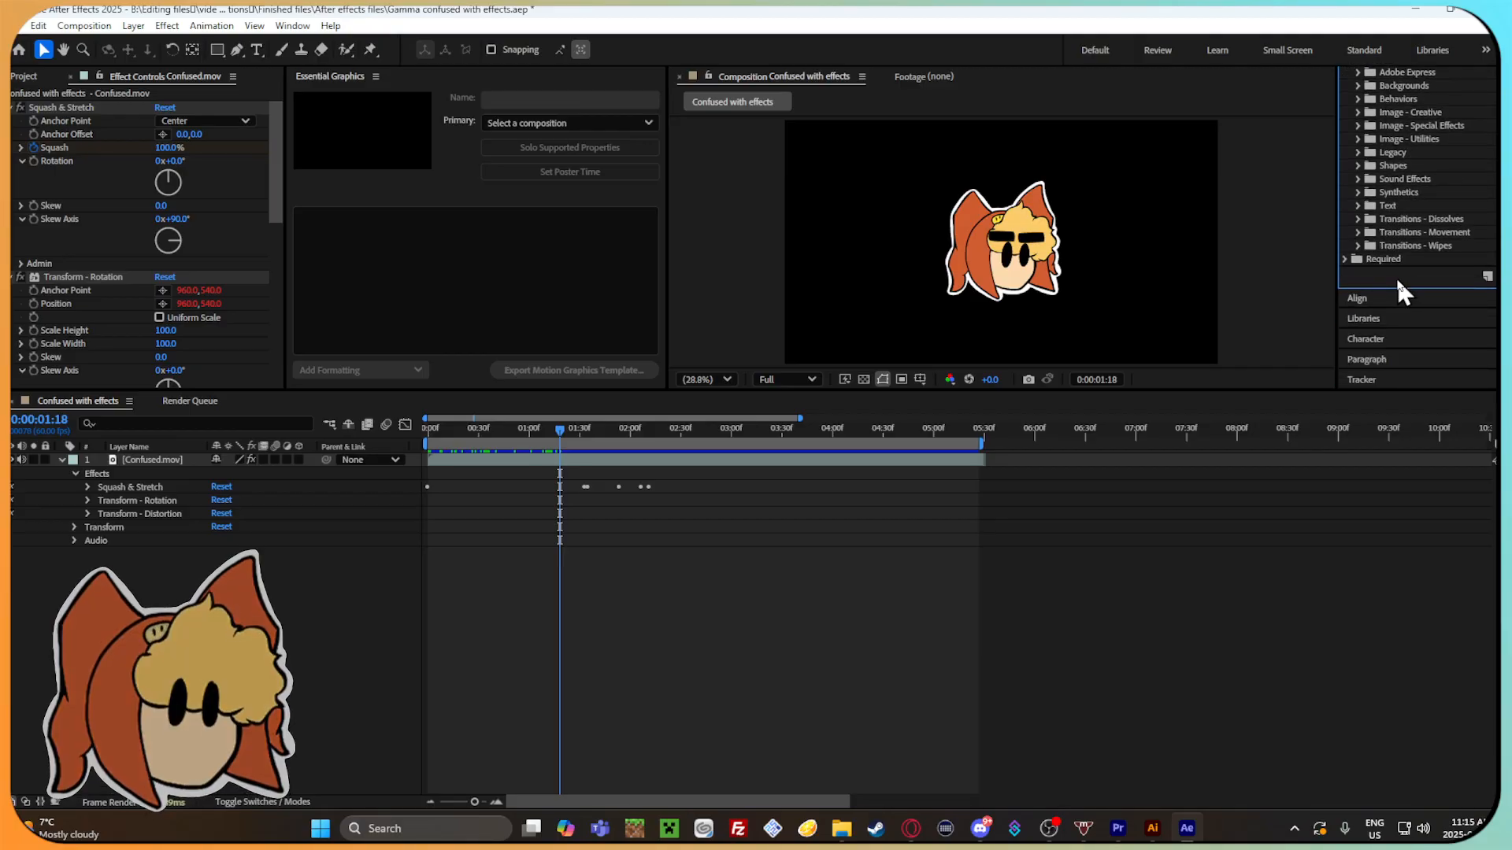
click(1358, 166)
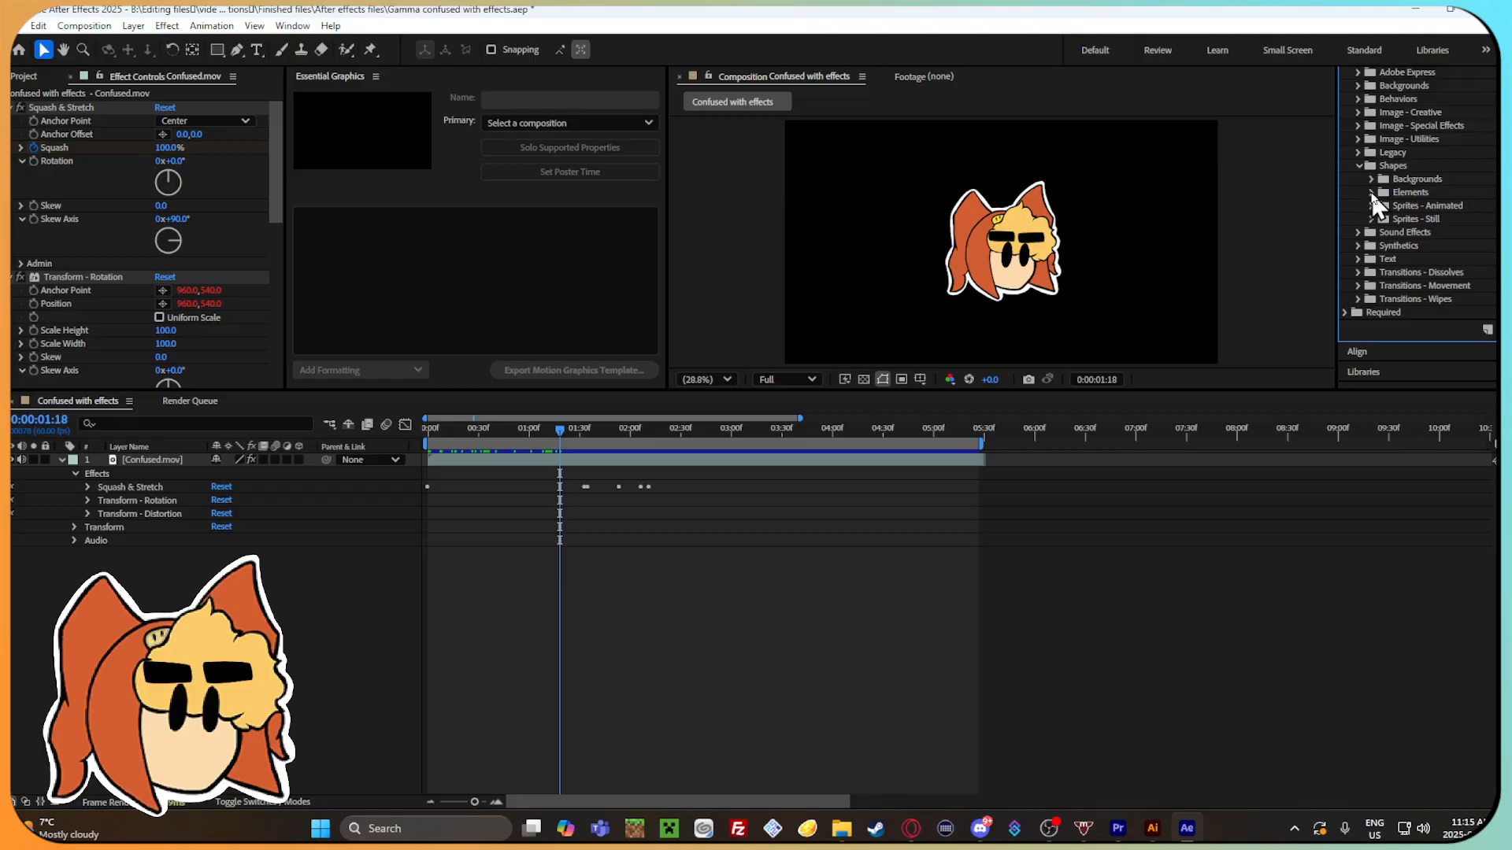
click(1371, 179)
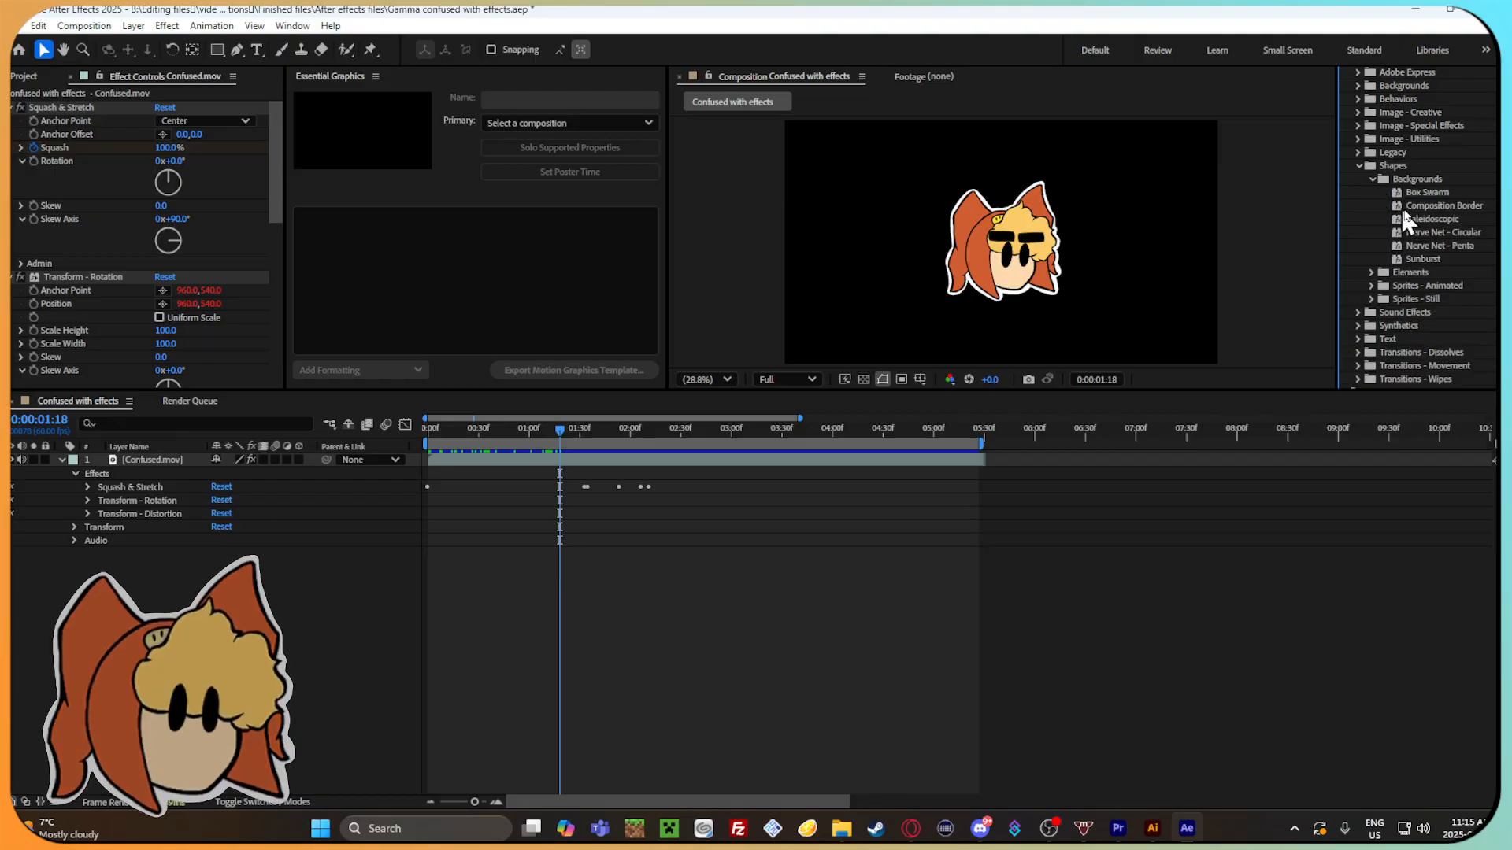
drag(1433, 258, 178, 420)
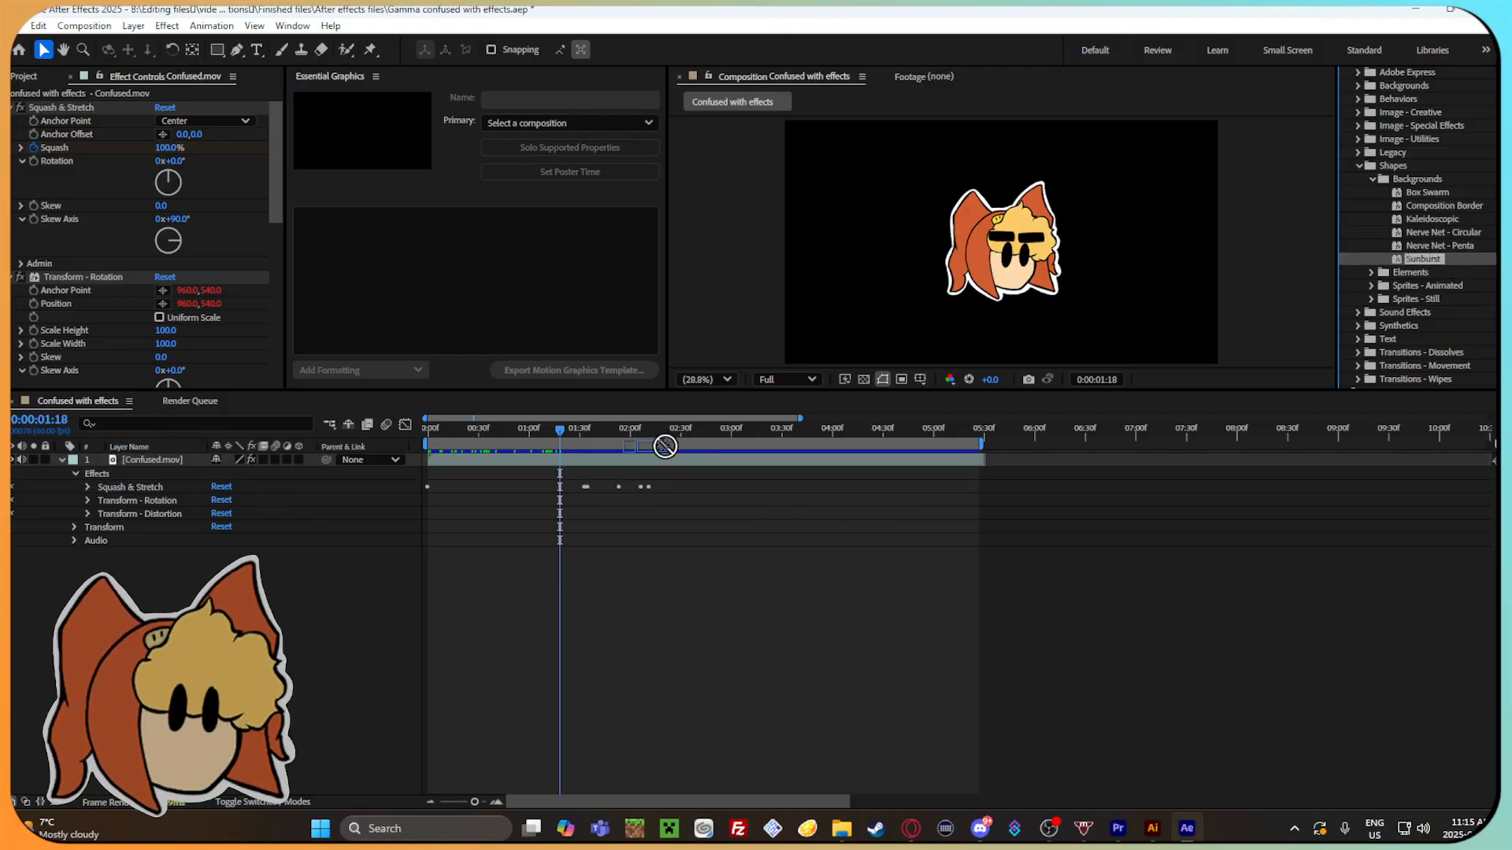
drag(666, 446, 652, 476)
Play and scrub Confused.mov to examine the Sunburst preset, and inspect its Number of Rays effect.
drag(562, 433, 703, 464)
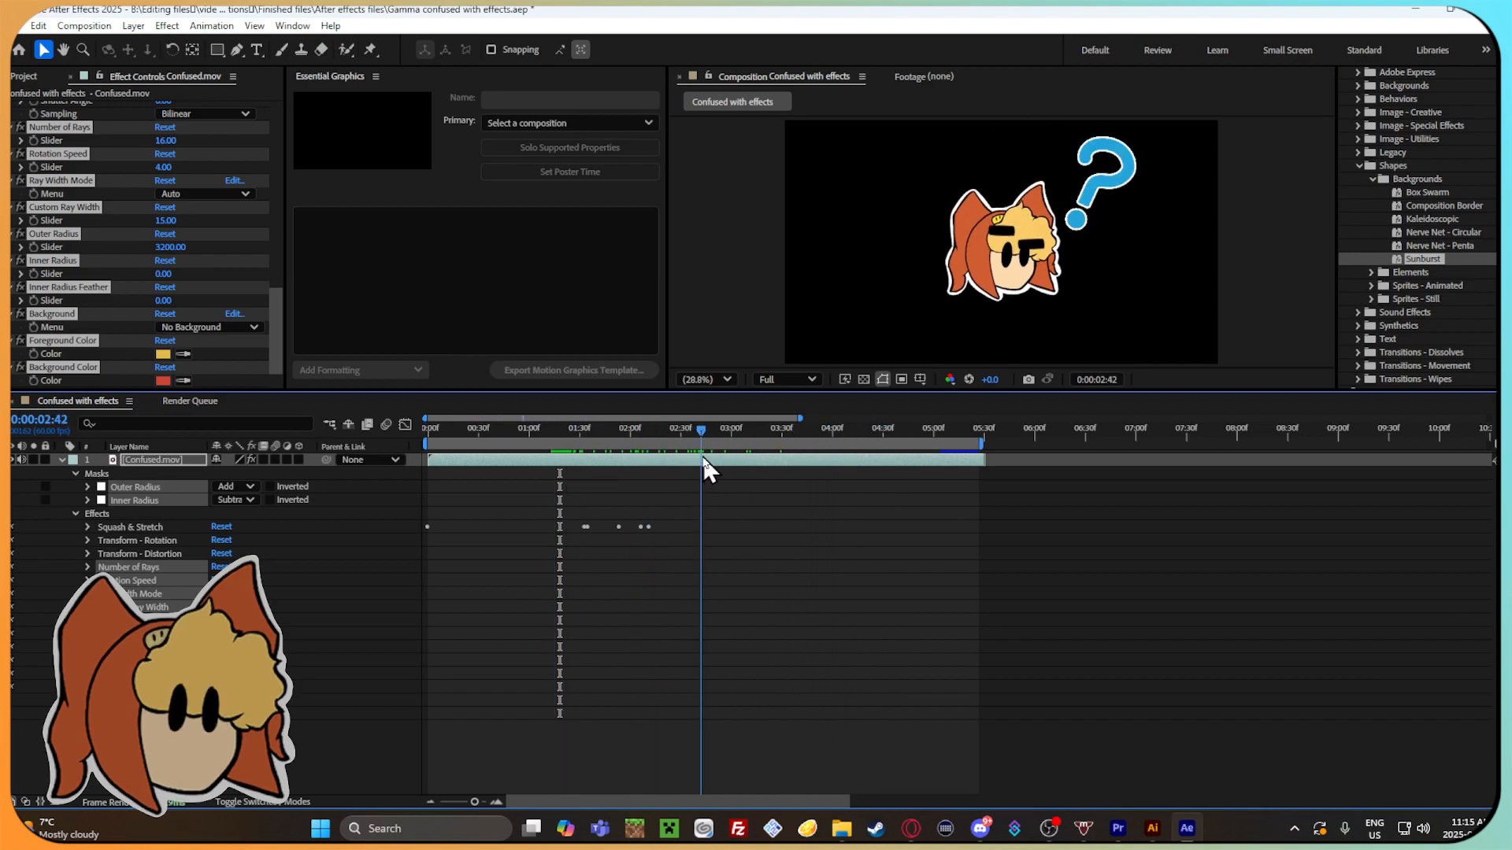
click(87, 567)
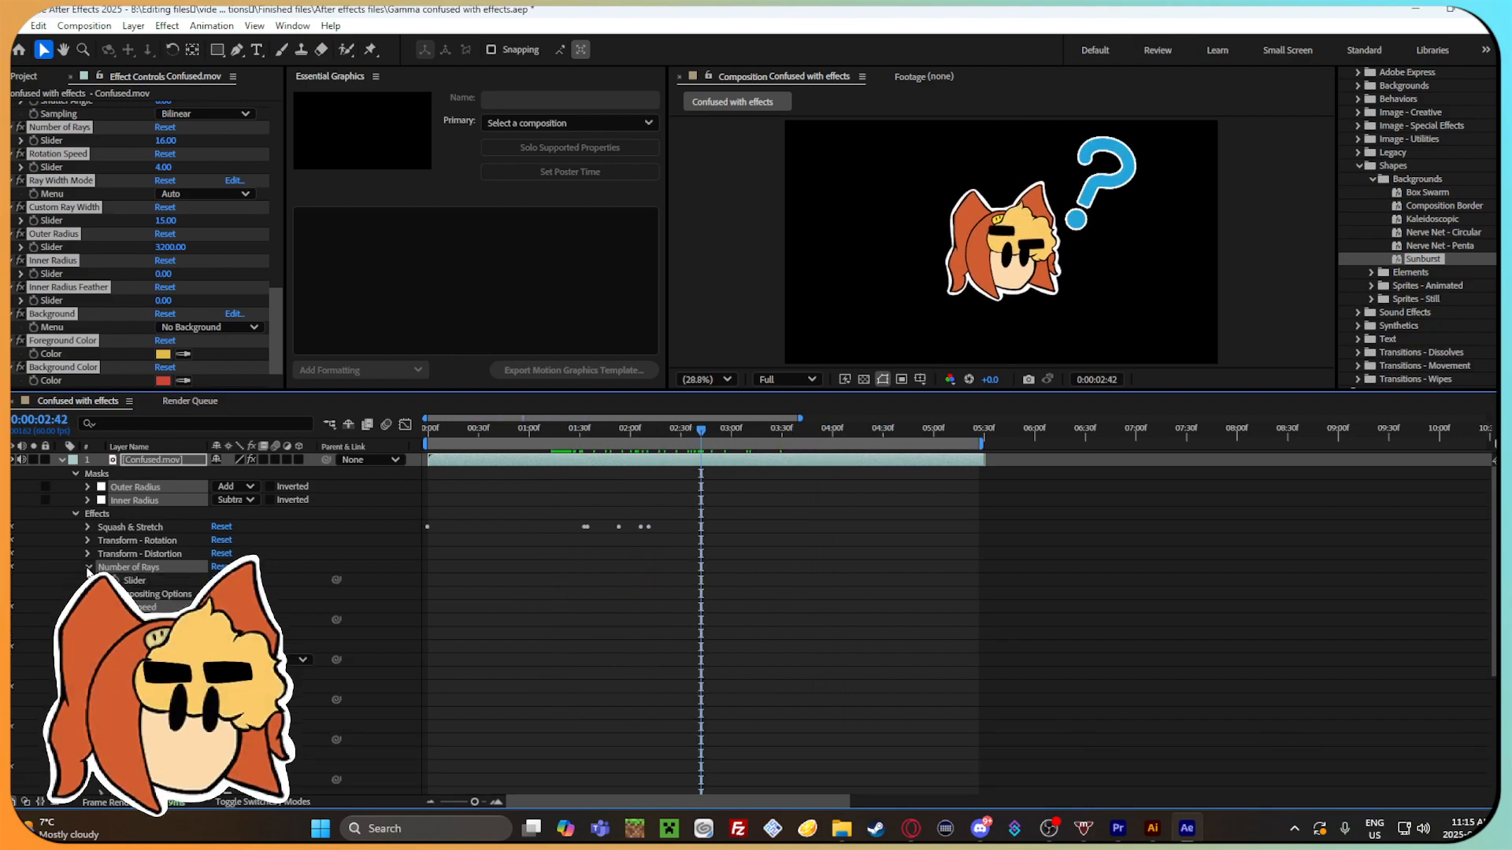
click(87, 567)
drag(734, 434, 504, 434)
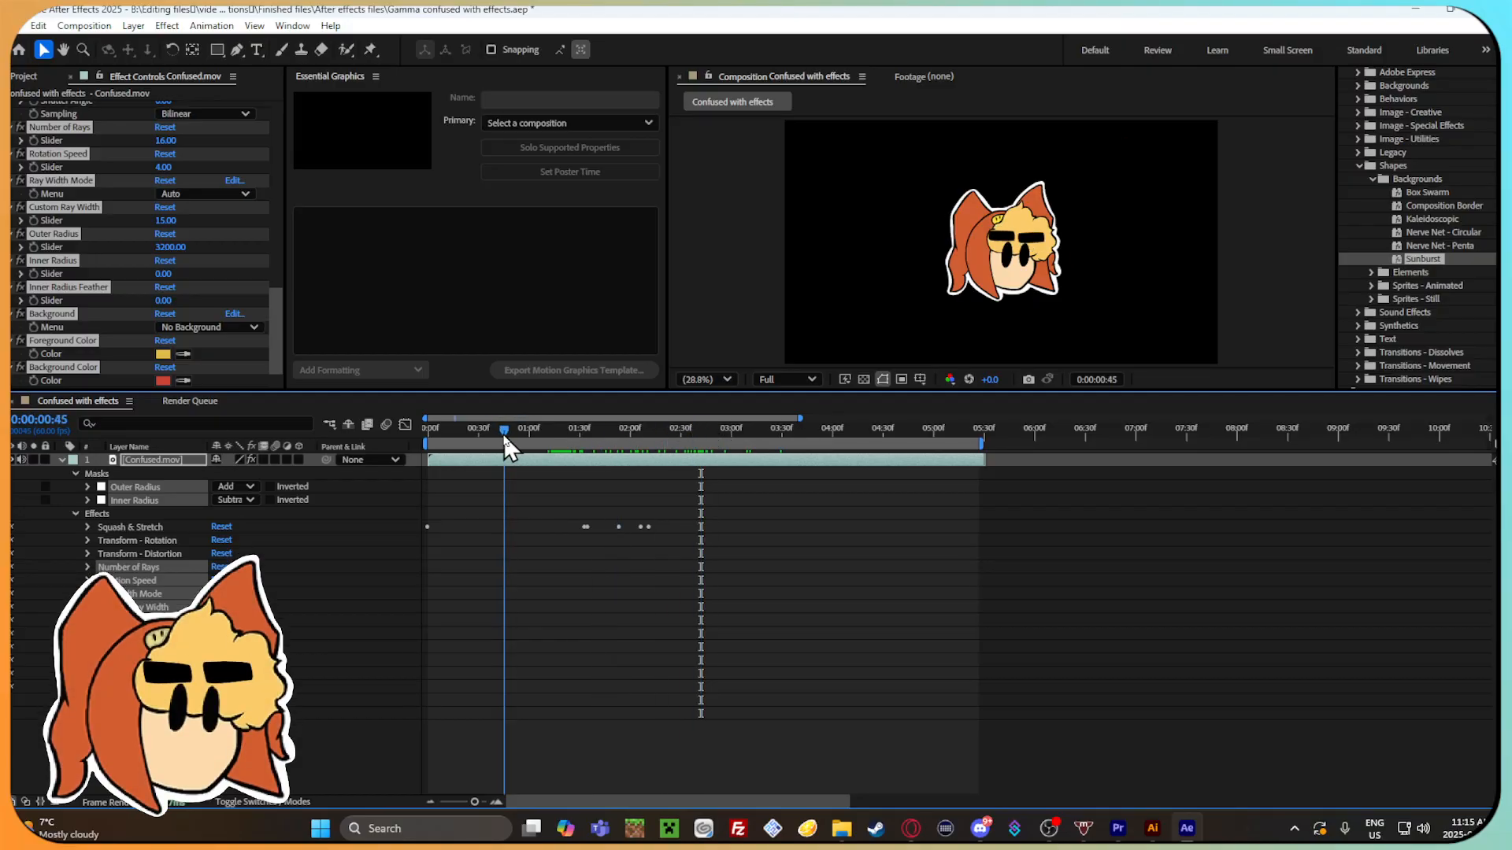
scroll(73, 268, up, 5)
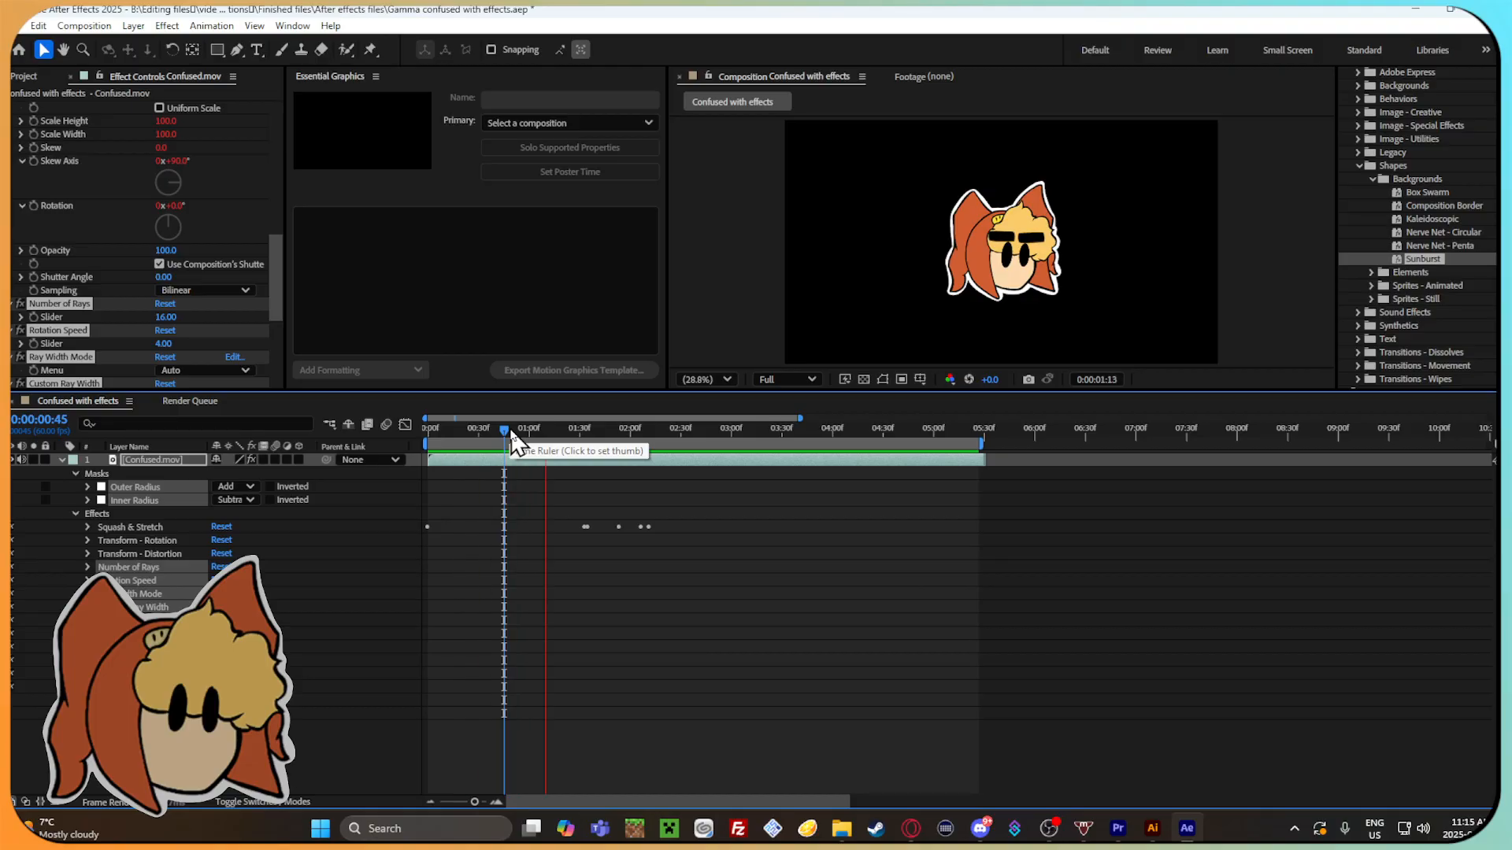
key(space)
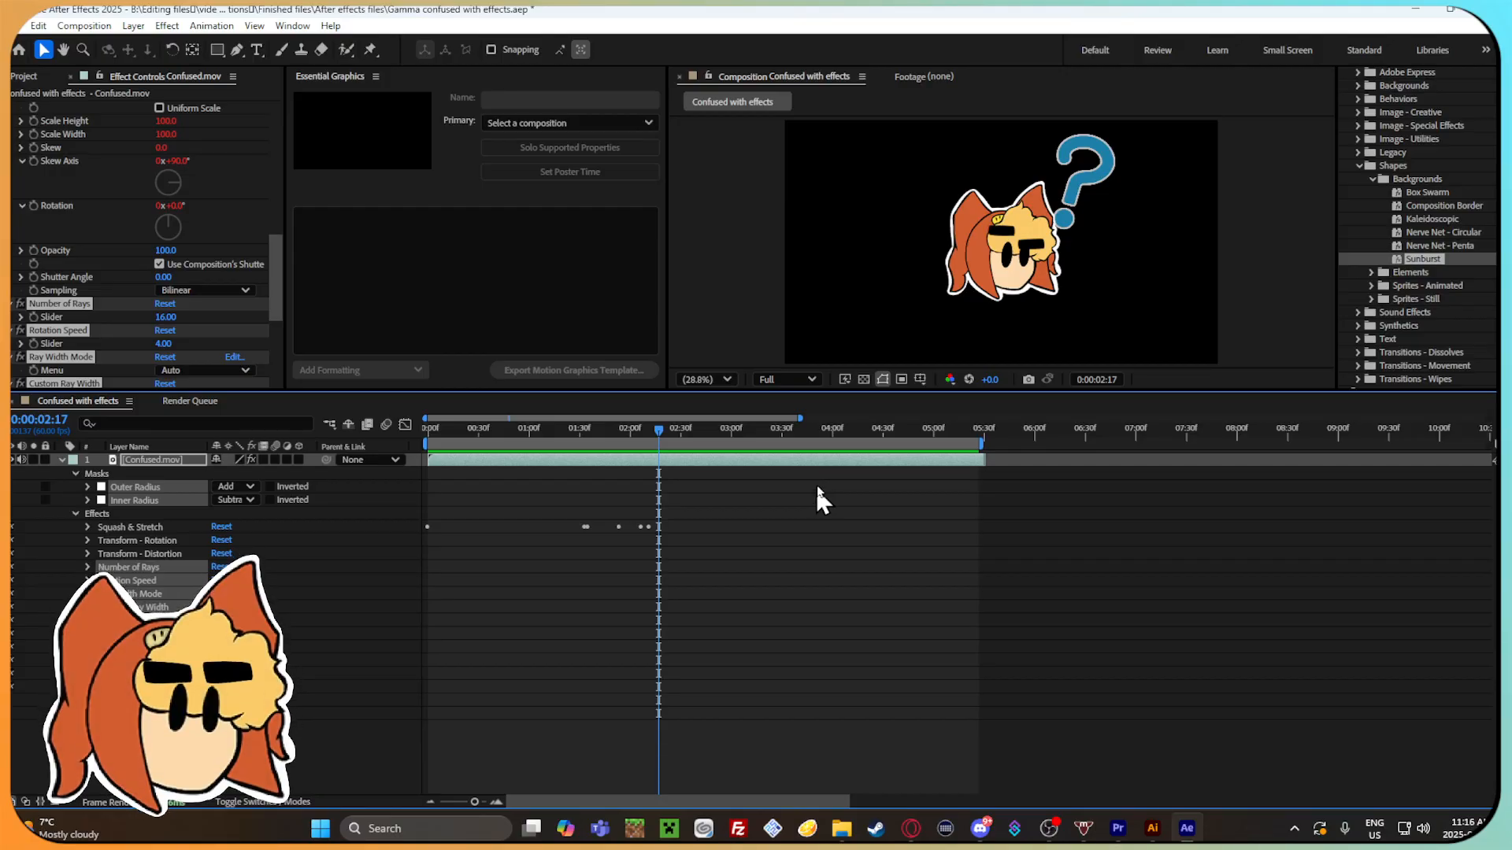
drag(664, 433, 519, 501)
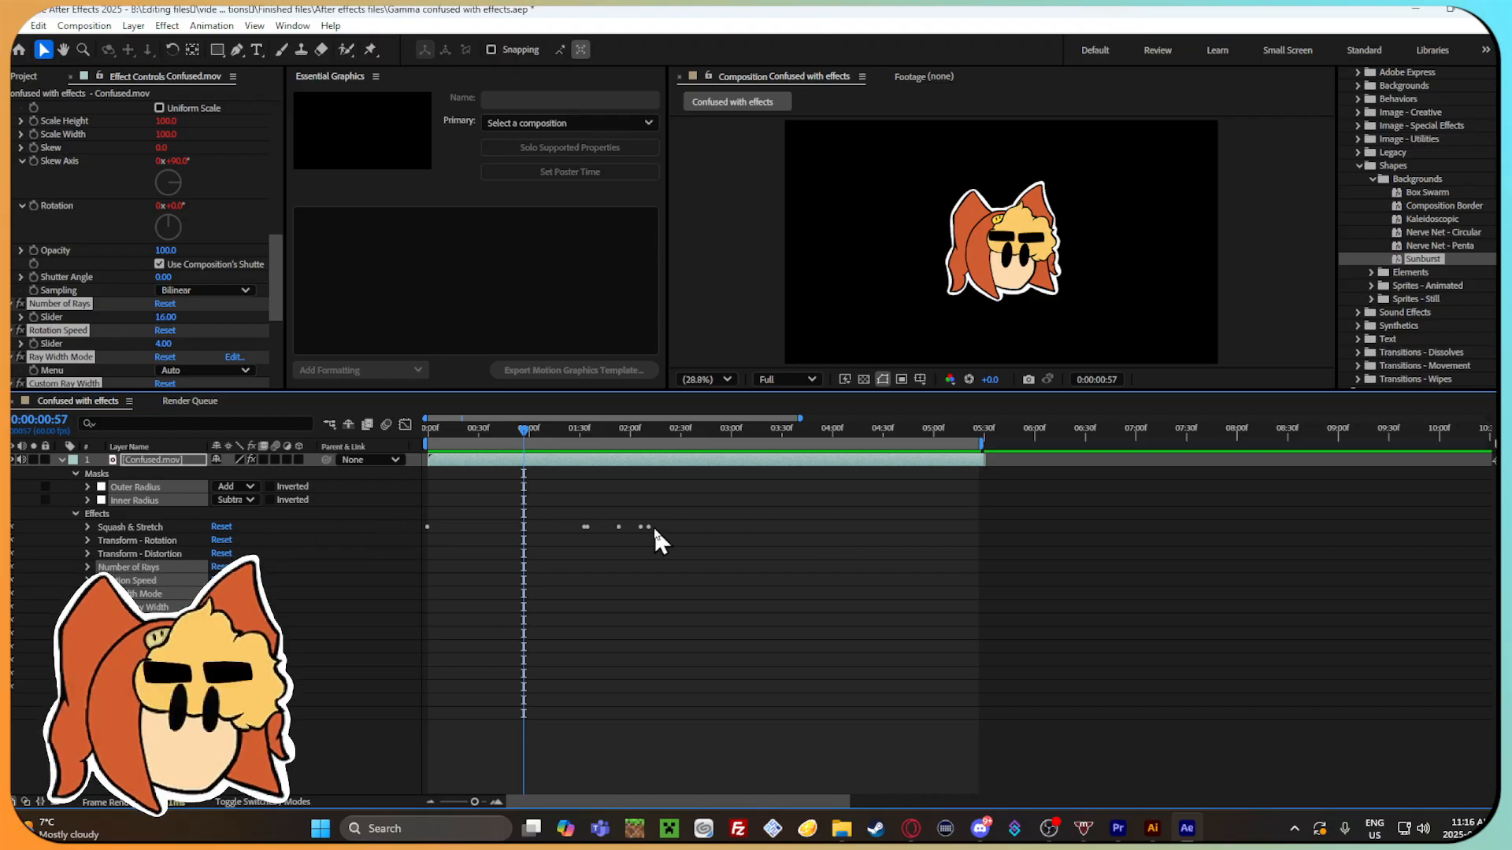
drag(523, 430, 702, 433)
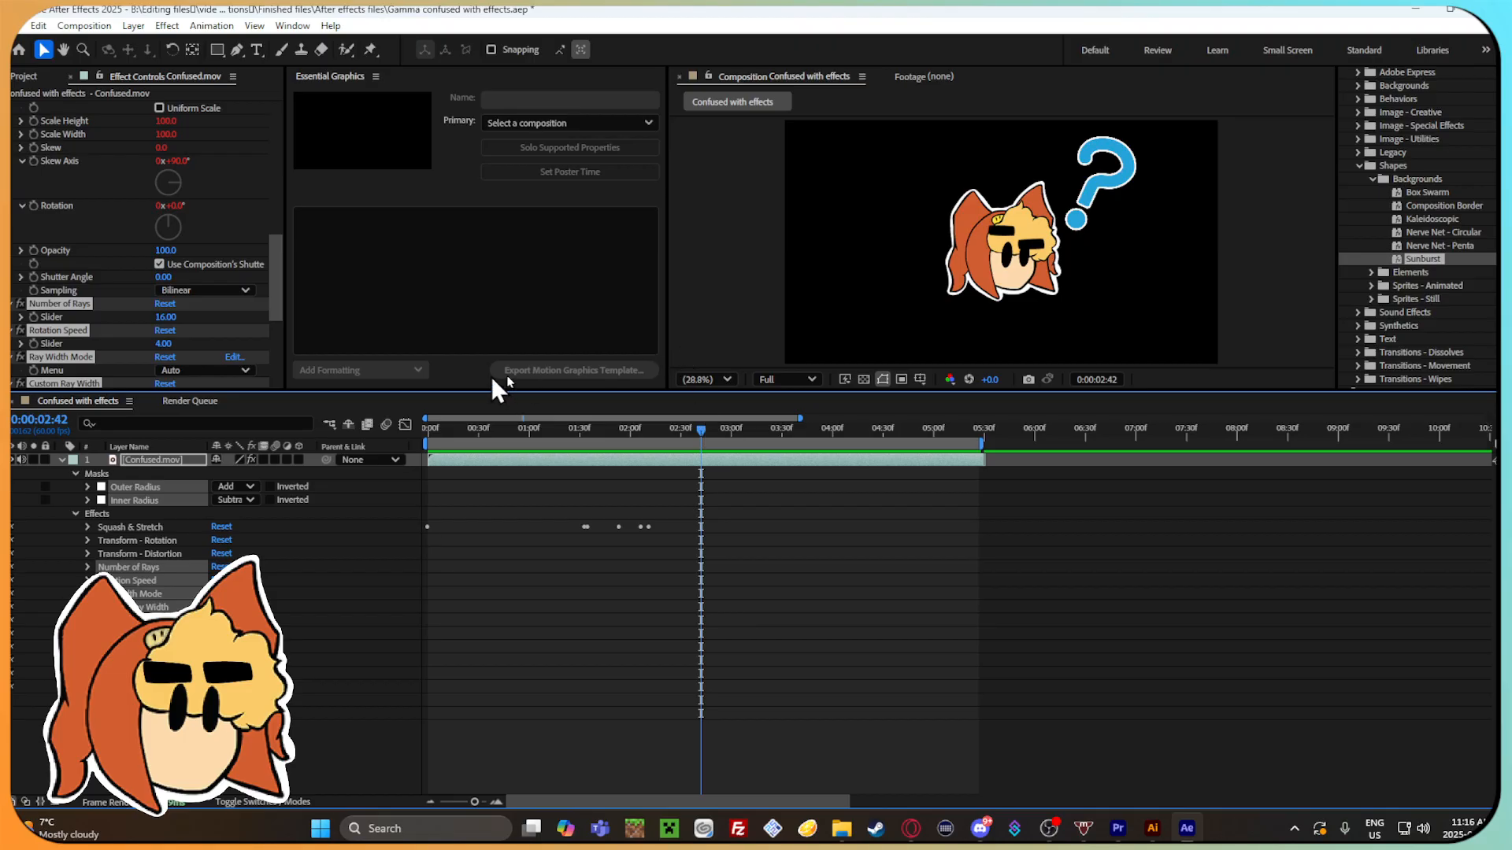
drag(719, 436, 619, 431)
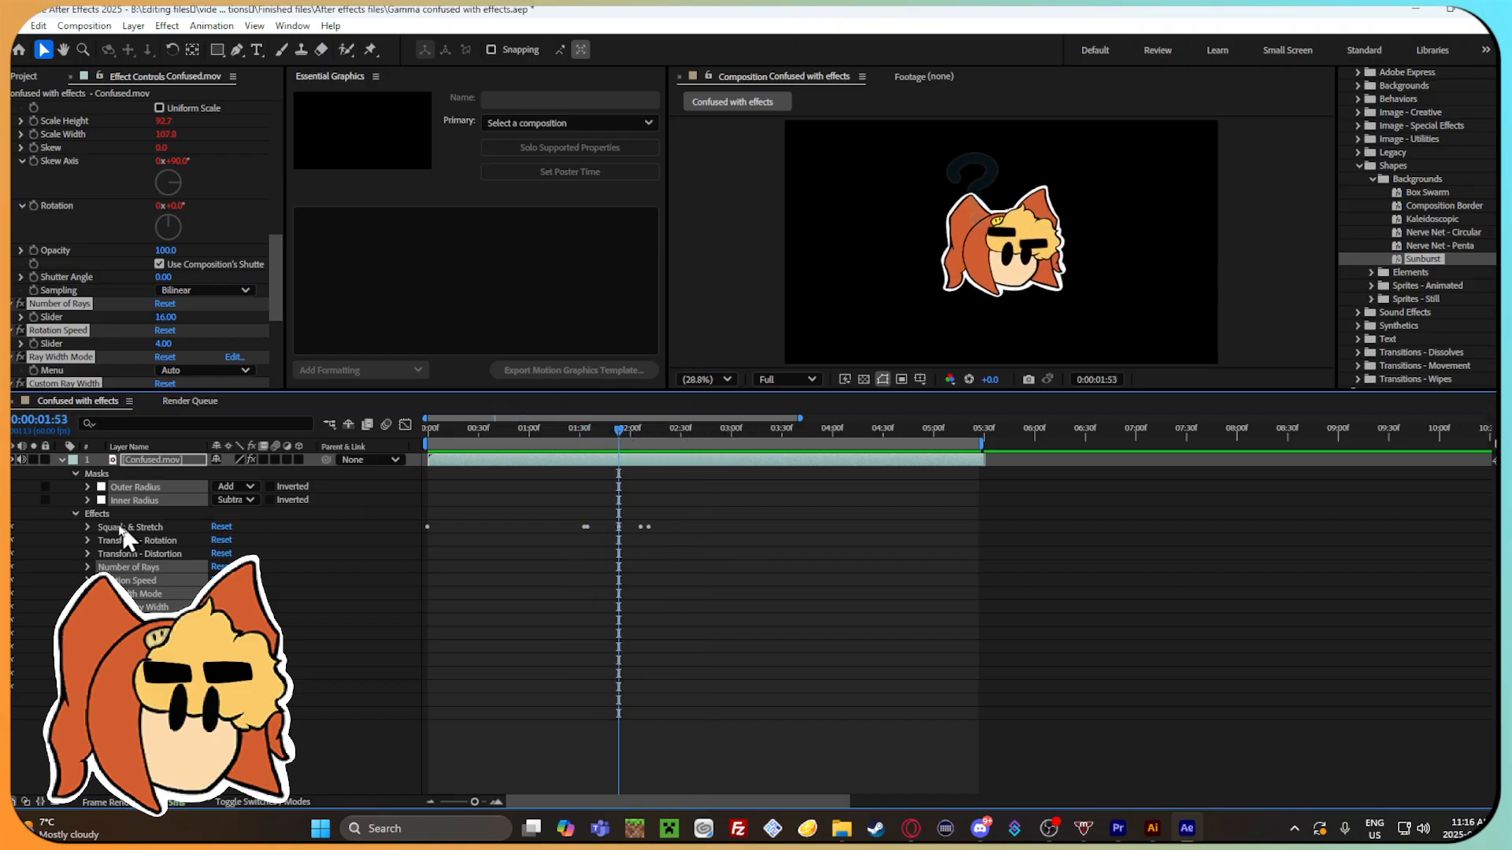
Check the Outer Radius mask's mode options and briefly hide and show the Confused.mov layer at 0:00:00:41.
click(230, 487)
click(270, 520)
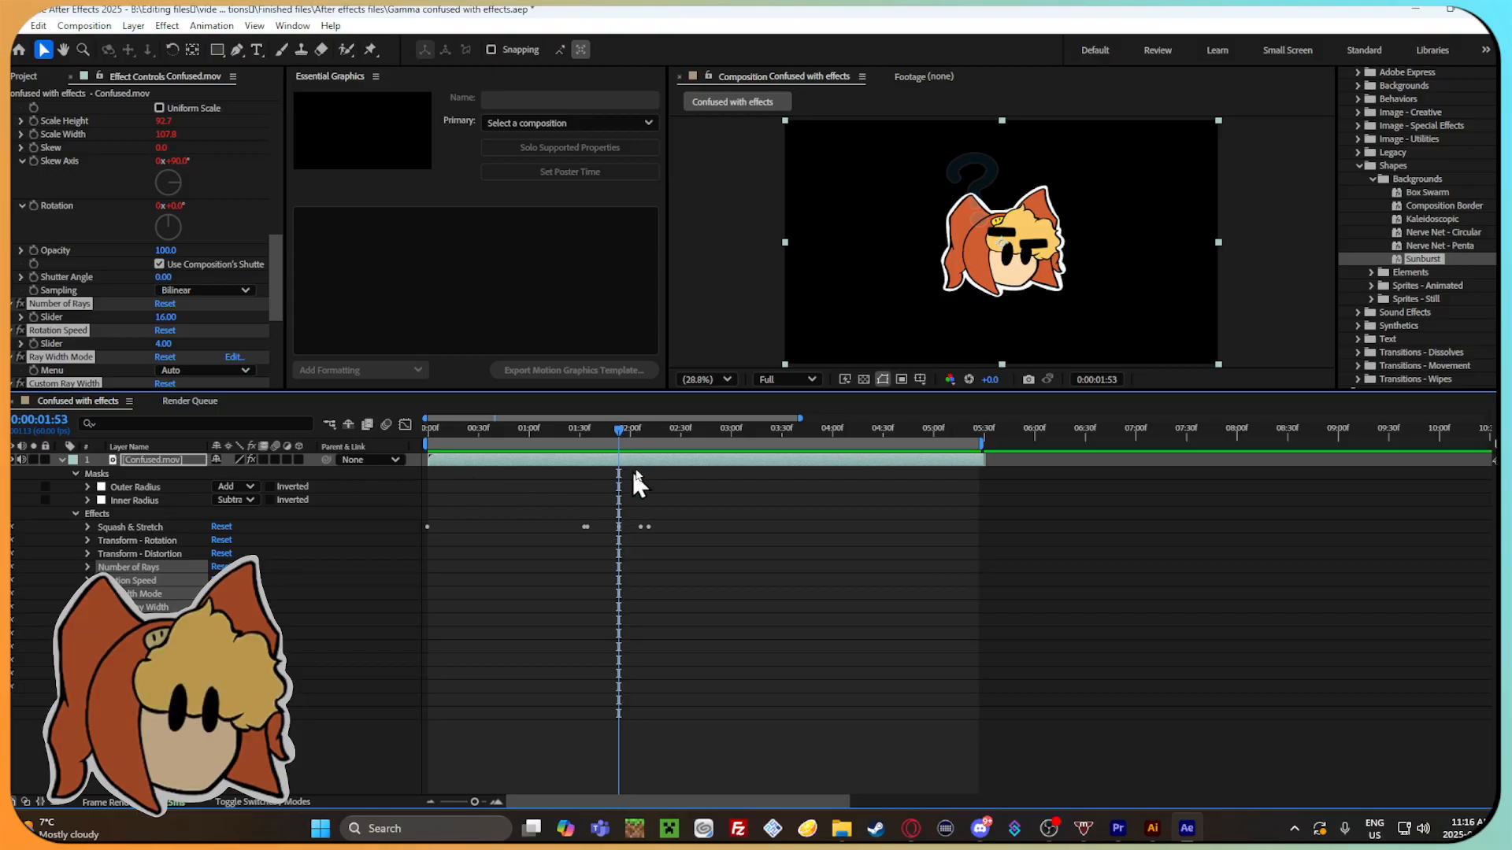
drag(616, 433, 496, 472)
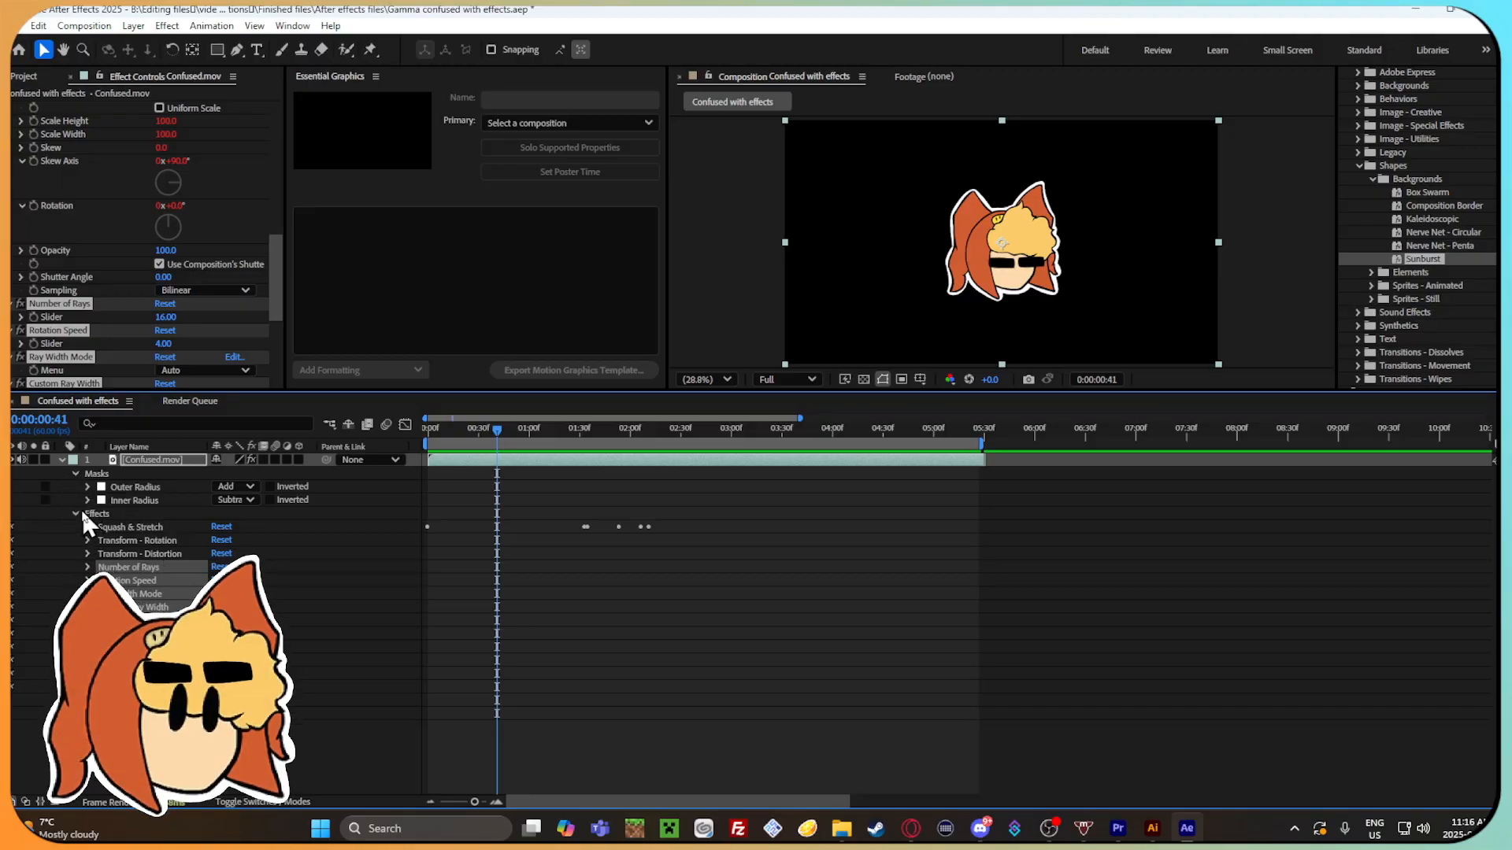
click(14, 460)
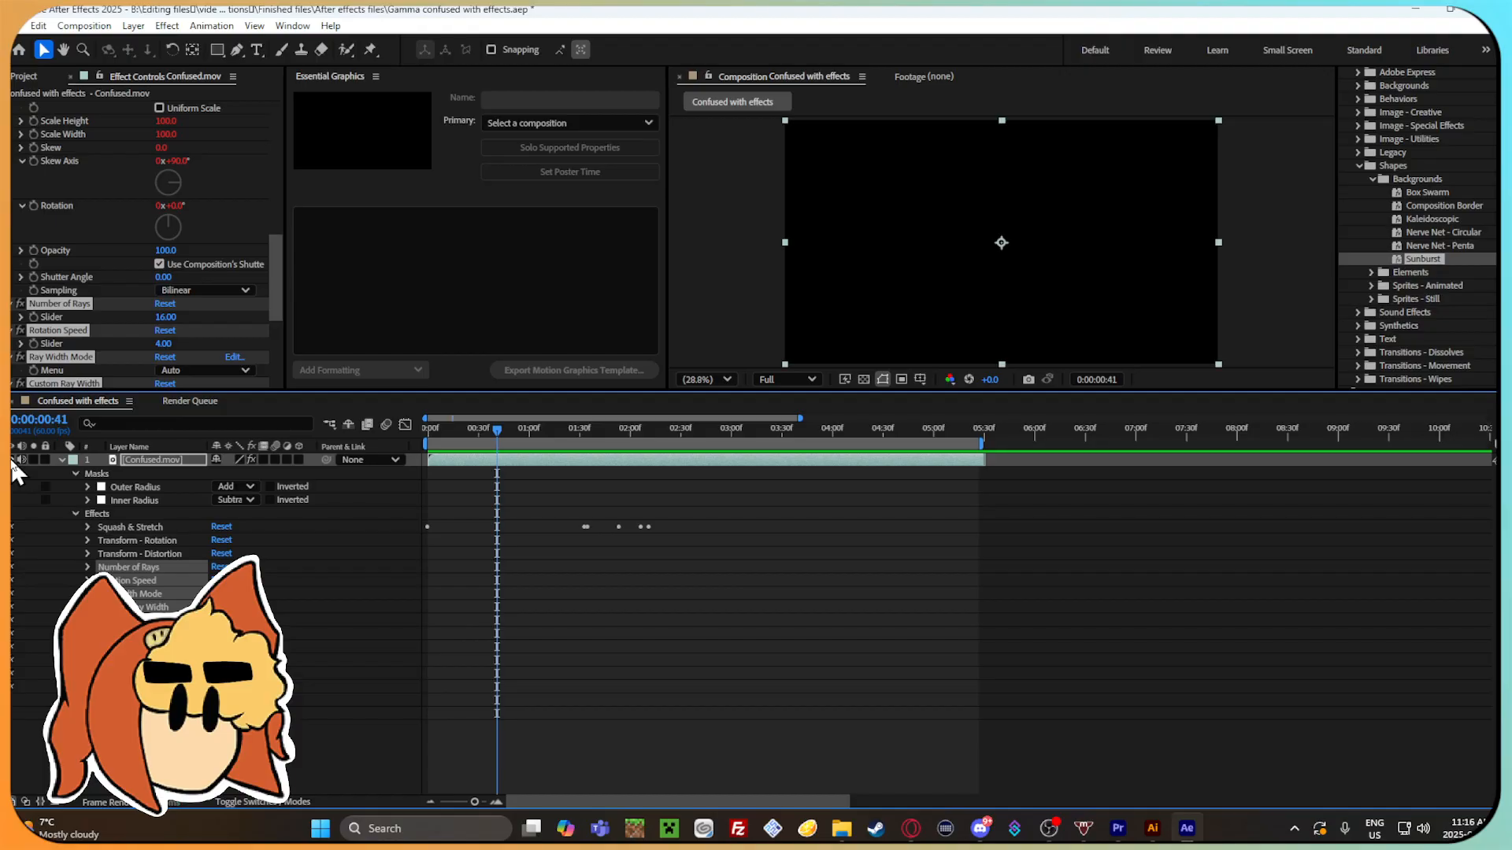
click(13, 460)
Reapply the Sunburst preset to Confused.mov at 0:00:03:03, then undo every Sunburst change on the layer.
drag(501, 432, 744, 461)
drag(1461, 256, 914, 181)
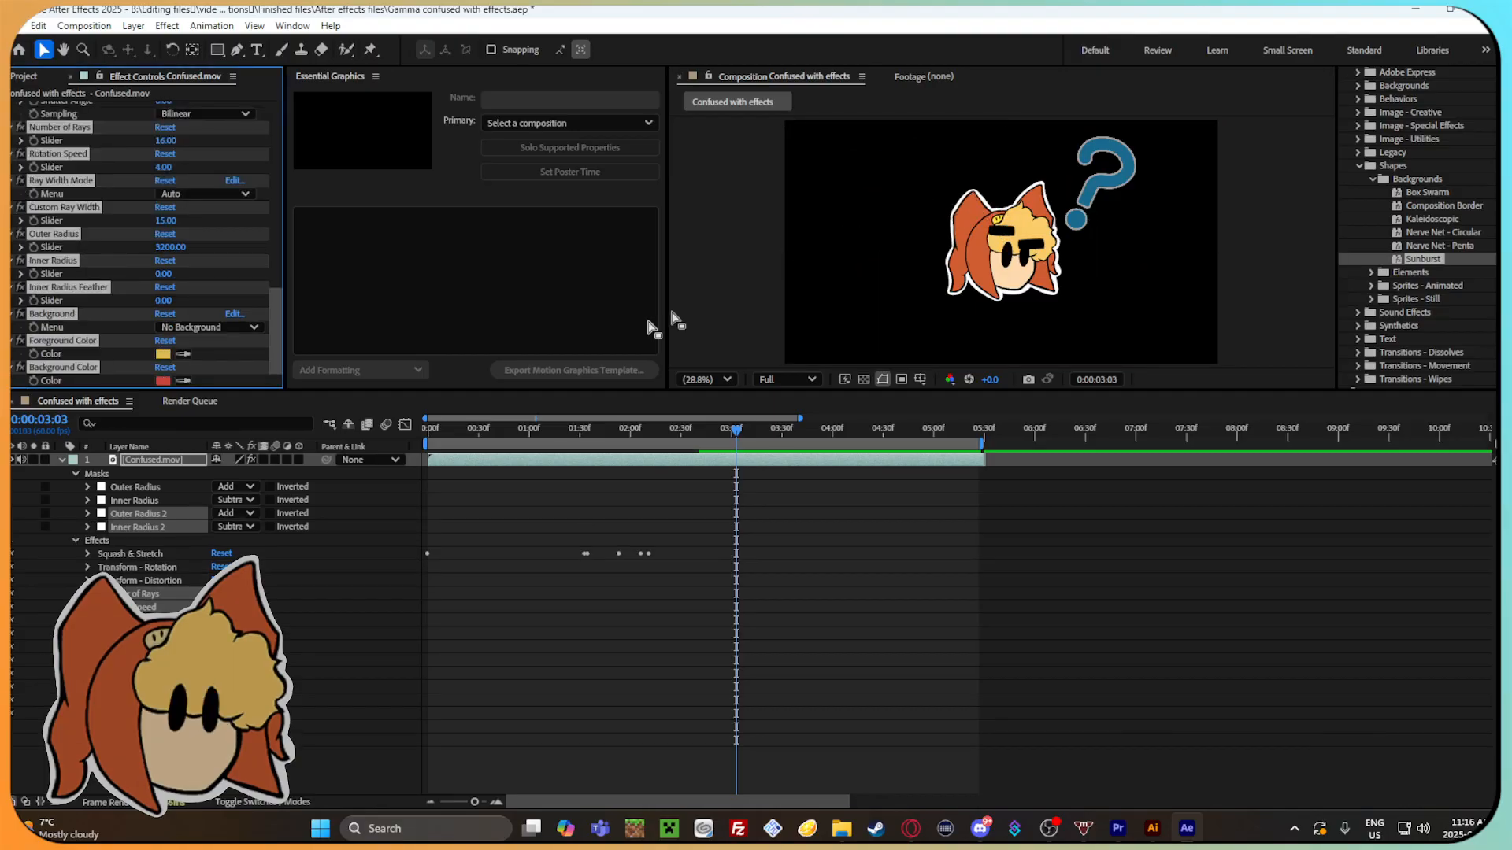
key(ctrl+z)
key(ctrl+z)
key(ctrl+z)
key(ctrl+z)
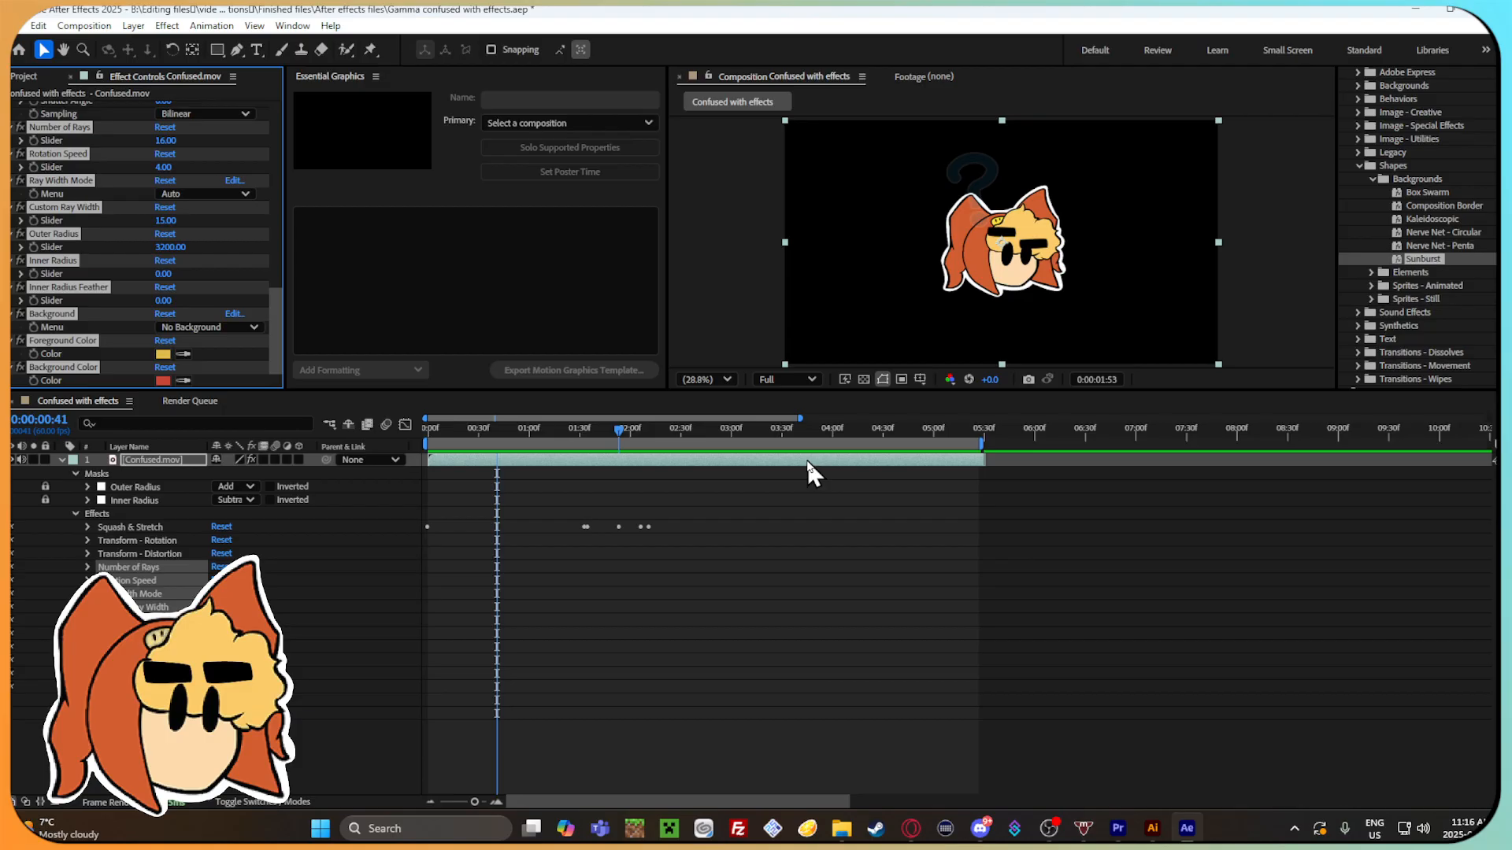
key(ctrl+z)
Create a 1920 x 1080 dark gray solid at 0:00:01:35 and place it below the Confused.mov layer.
mouse_move(562, 431)
mouse_down()
mouse_move(630, 430)
mouse_move(588, 430)
mouse_up()
right_click(214, 411)
mouse_move(297, 430)
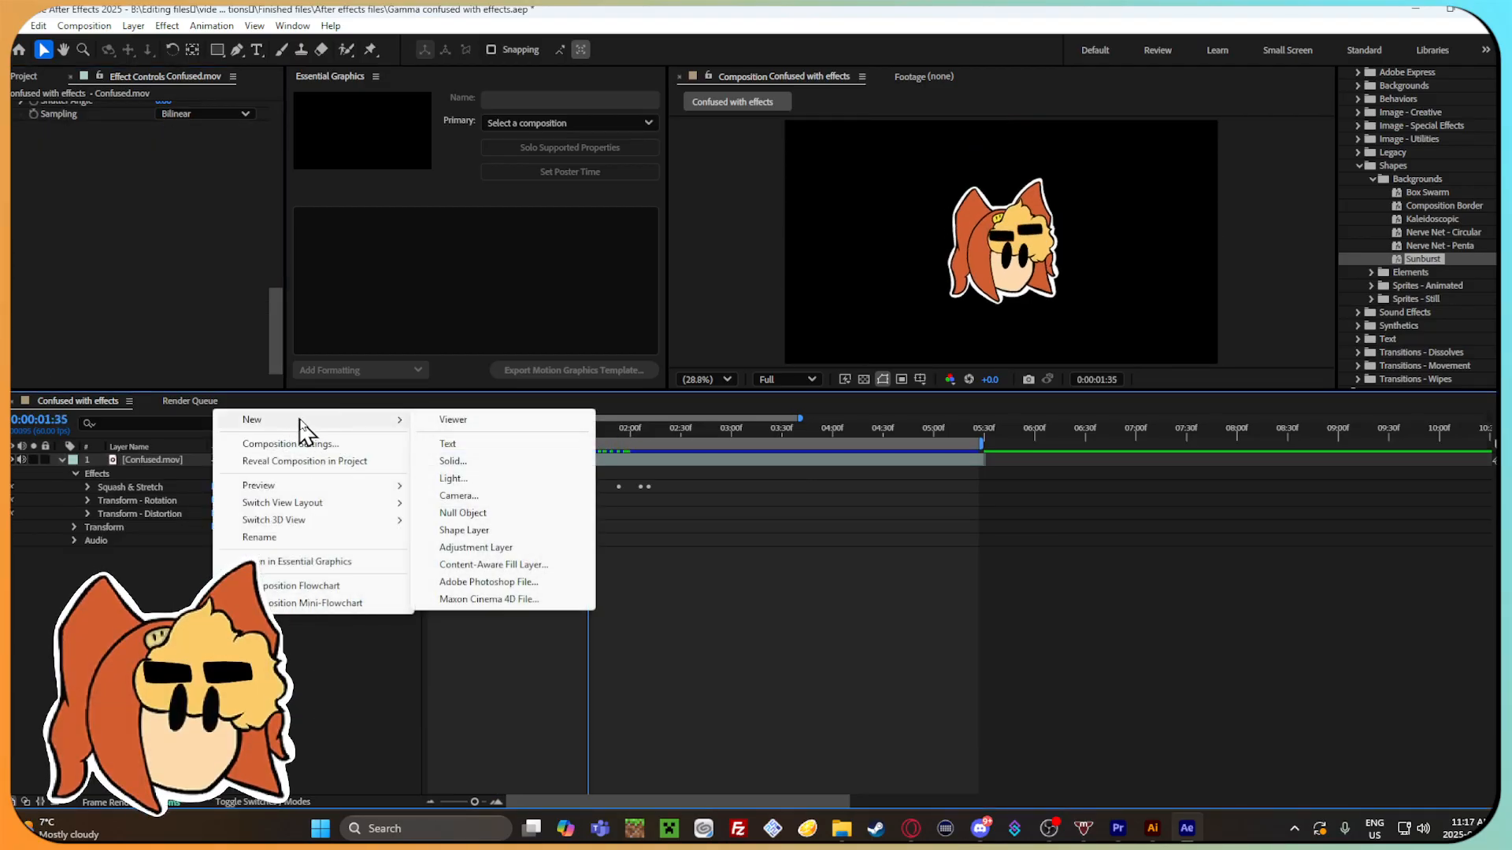
click(479, 464)
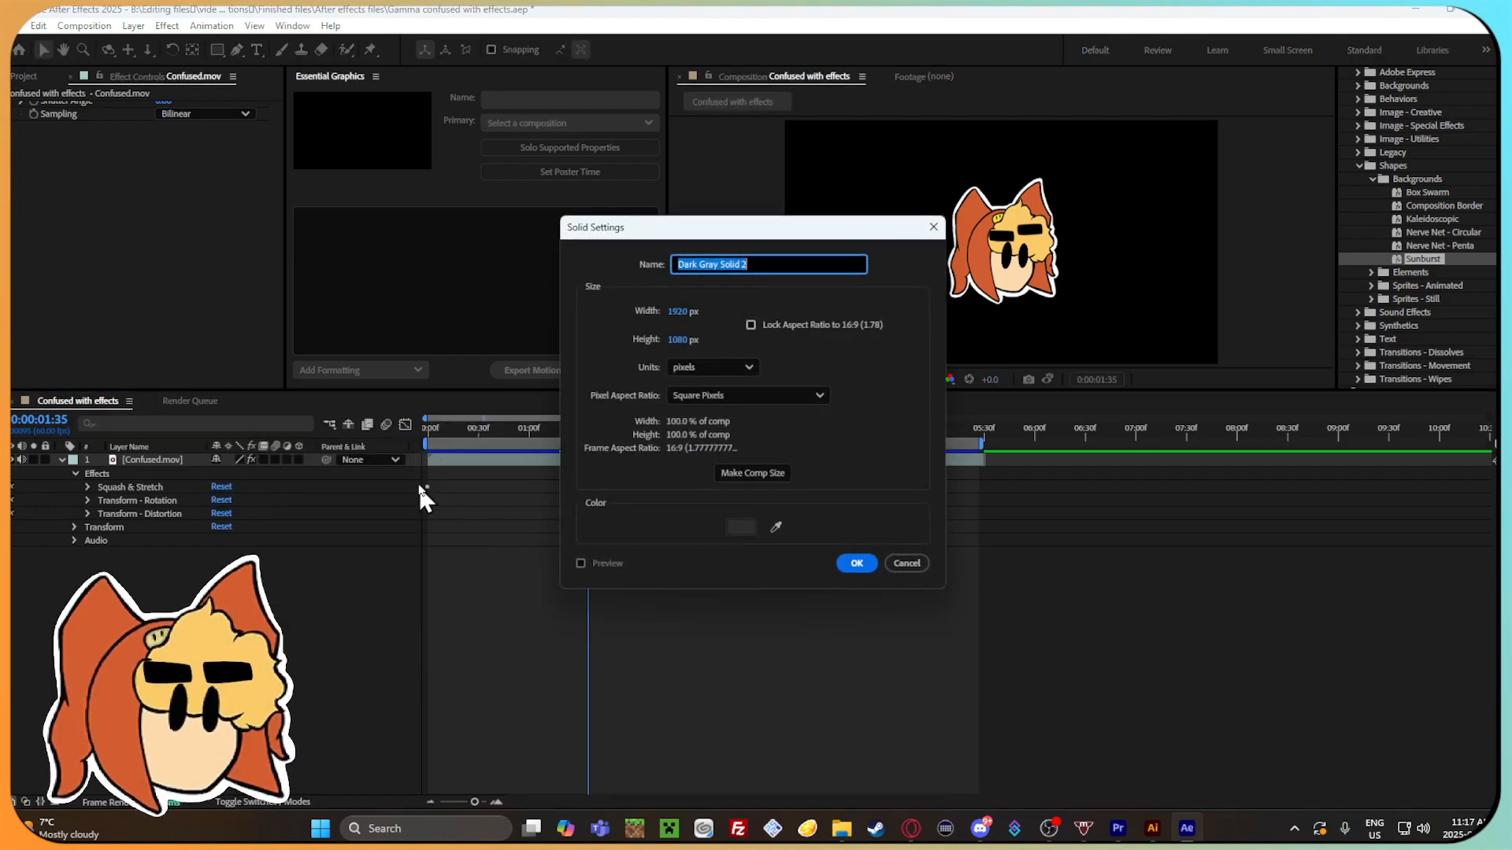
click(855, 564)
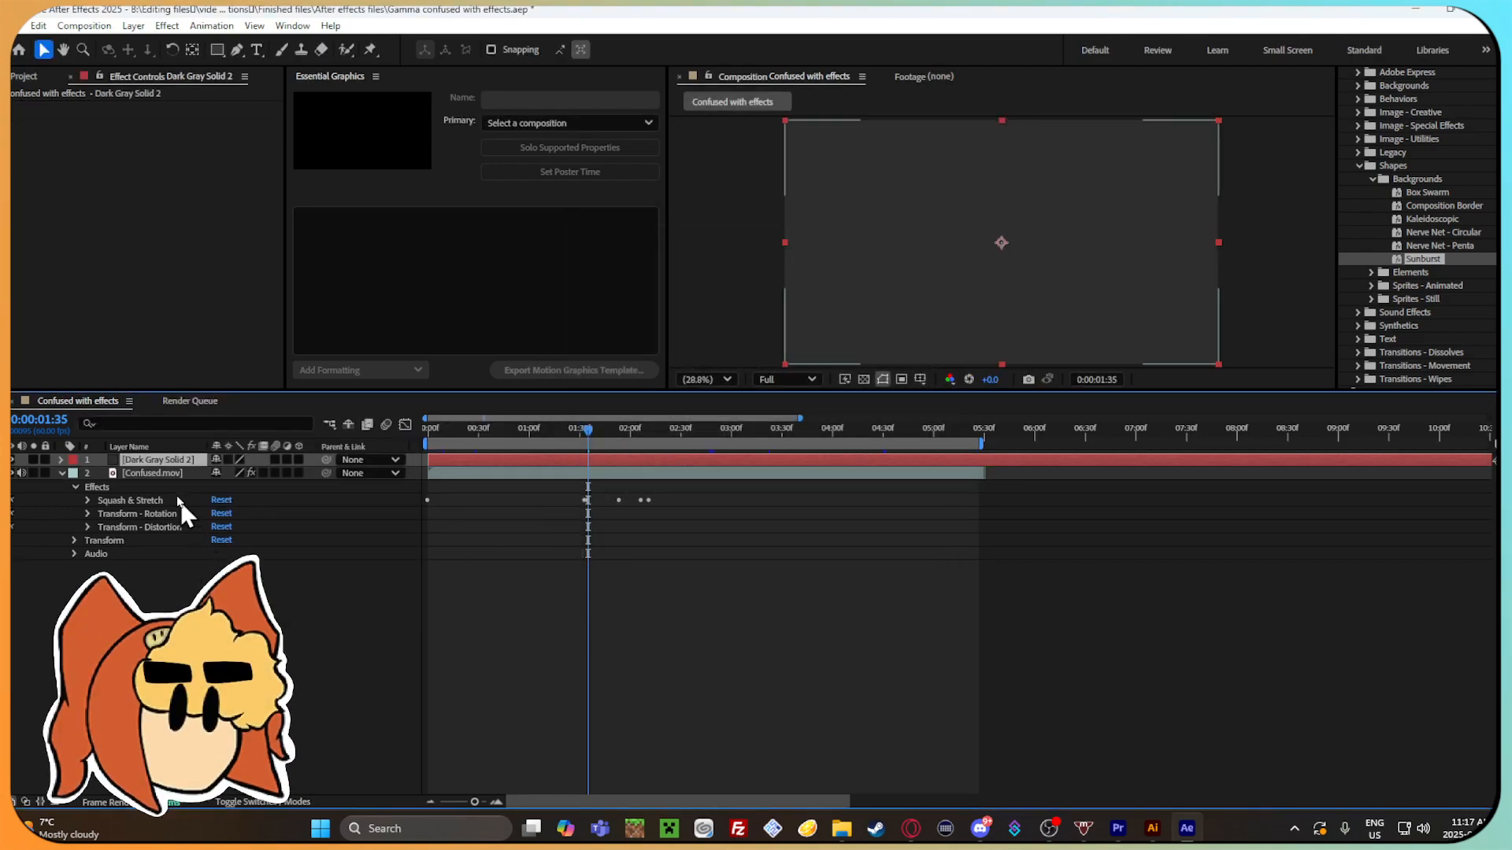
drag(174, 458, 173, 471)
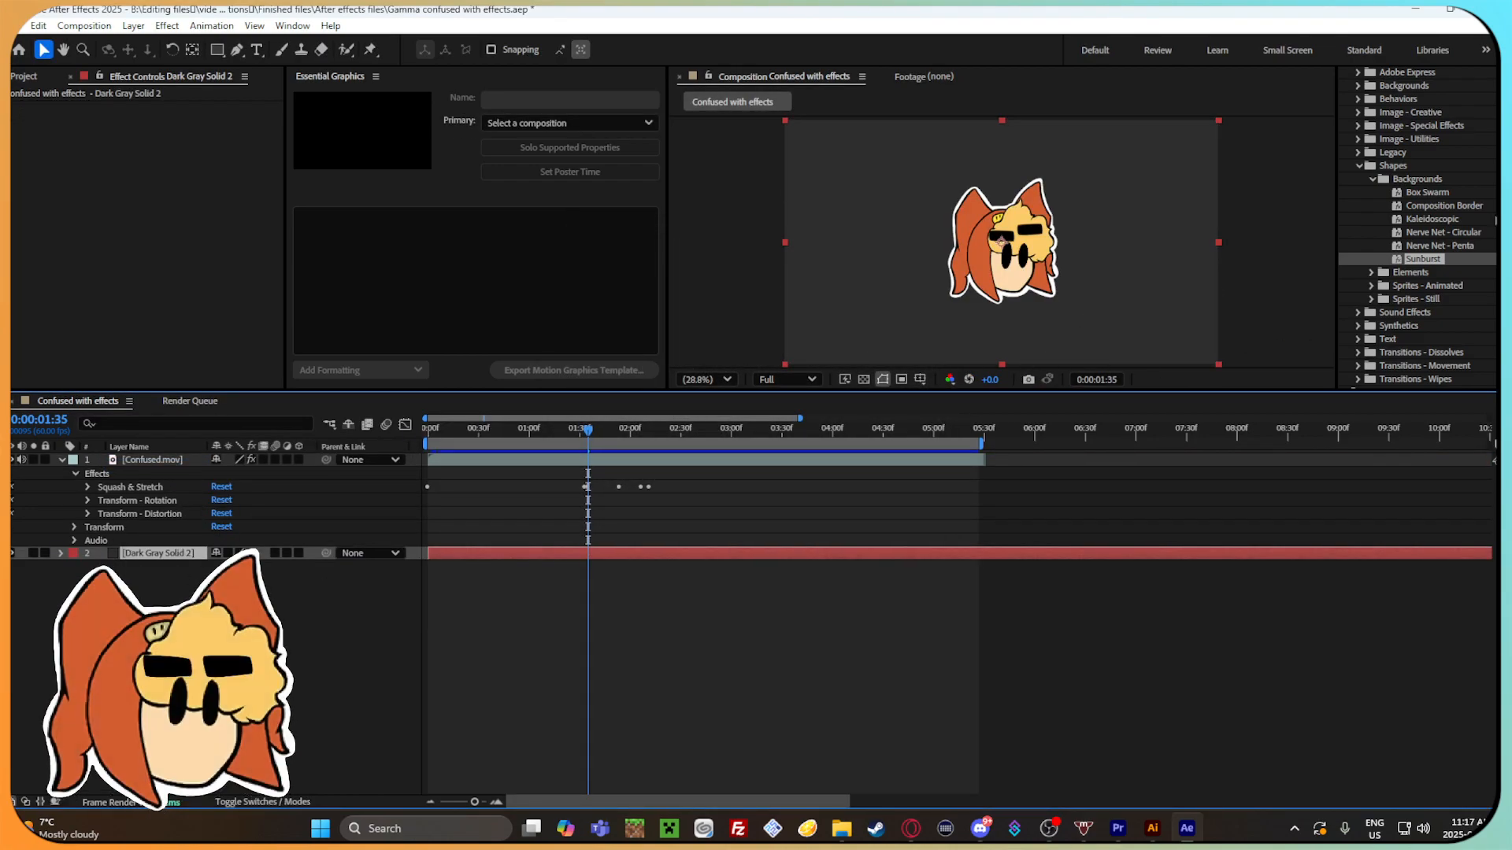
Apply the Sunburst preset to Dark Gray Solid 2 and set its Background option to With Background Color.
drag(1479, 268, 683, 555)
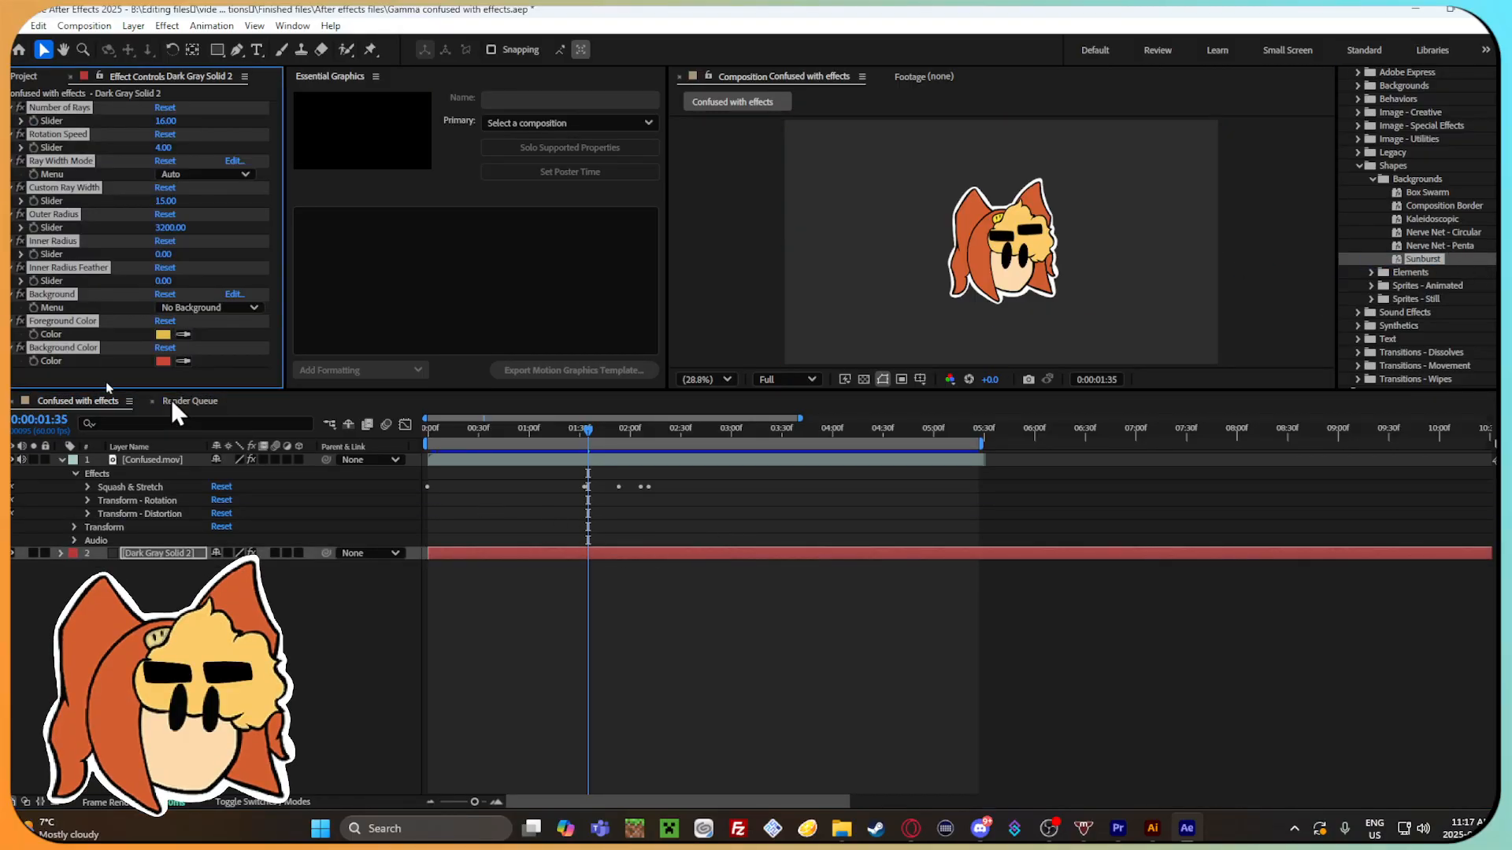
click(167, 308)
click(259, 343)
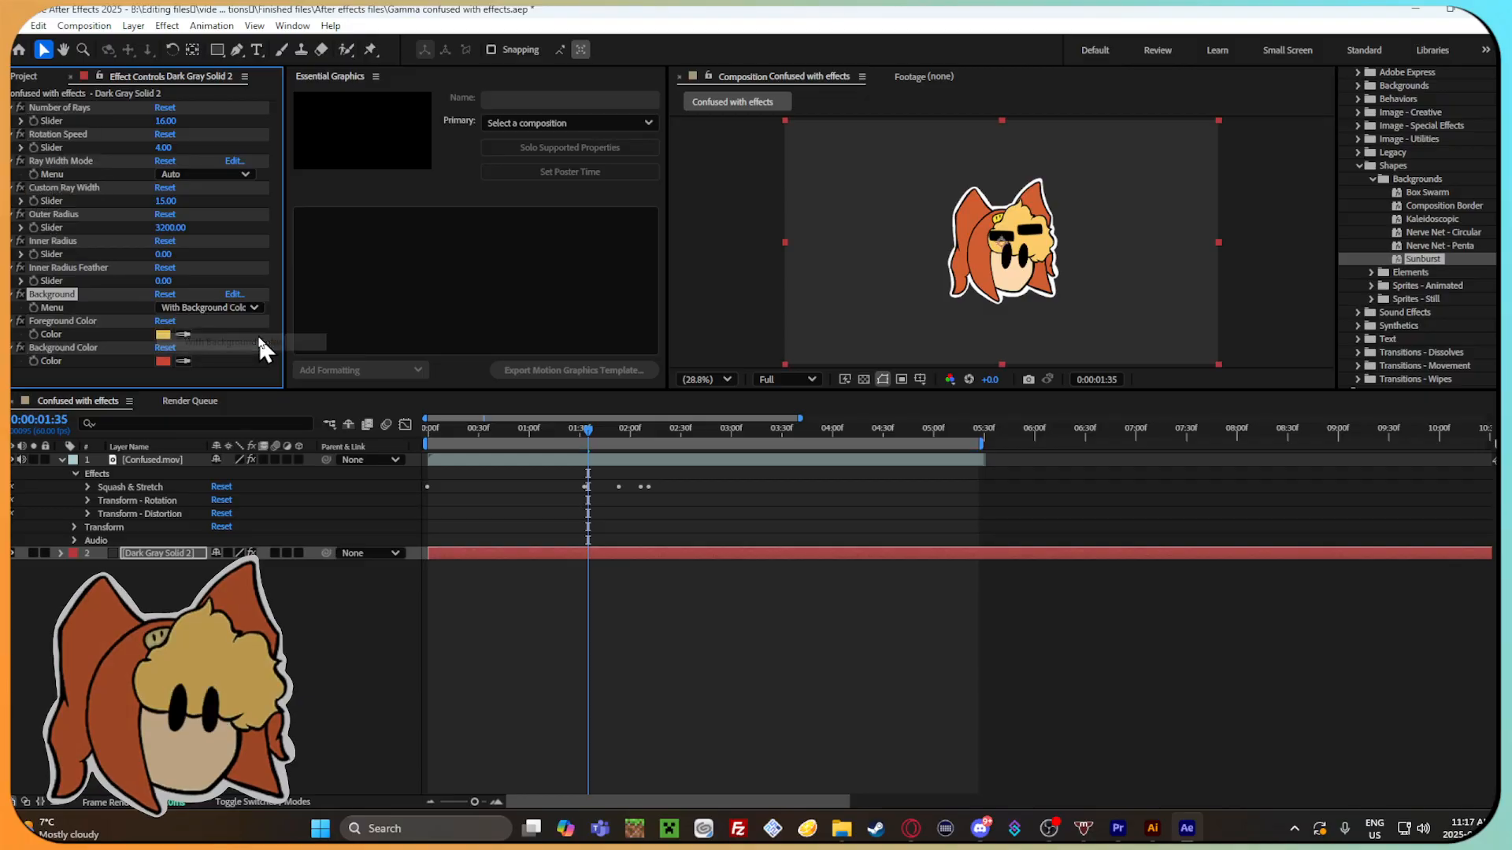
Switch the solid's Background option to No Background at 0:00:01:28 and check the Ray Width Mode choices.
mouse_move(589, 432)
mouse_down()
mouse_move(848, 444)
mouse_move(576, 433)
mouse_up()
click(197, 308)
click(197, 324)
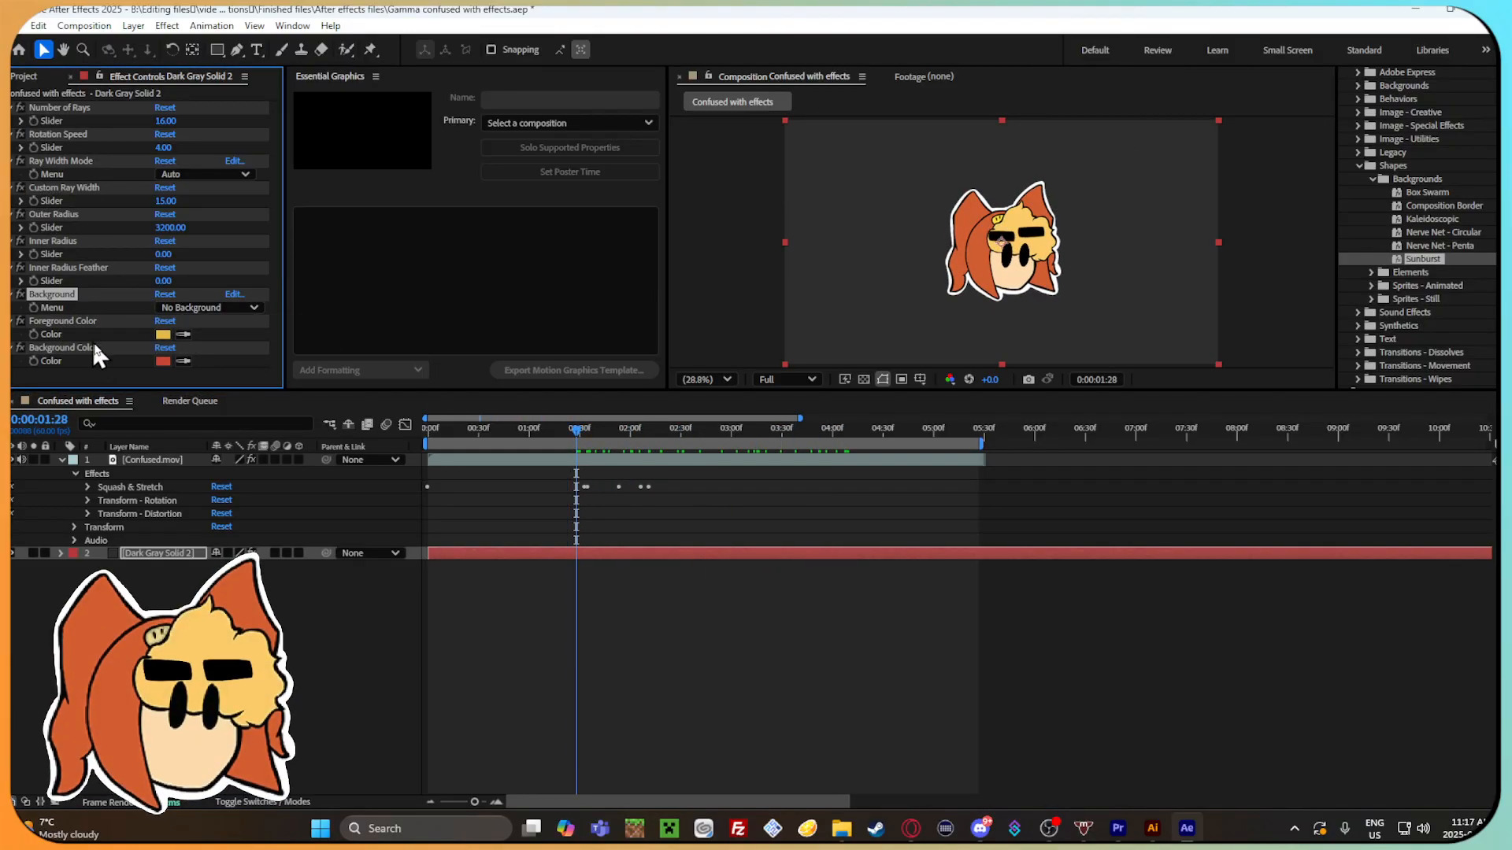
click(163, 175)
click(77, 196)
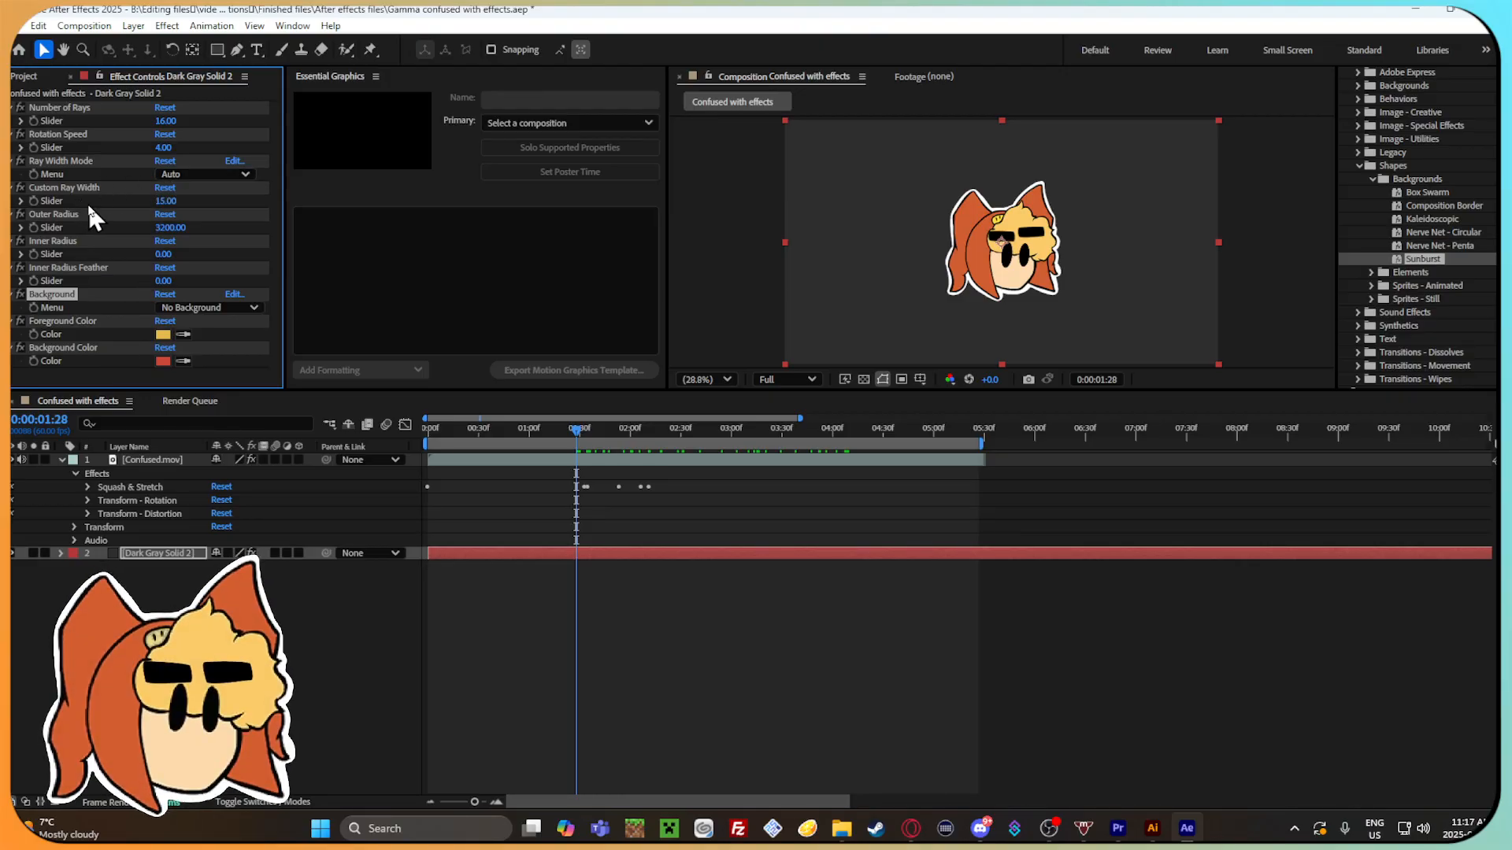
Scale Dark Gray Solid 2 down from its upper-left corner to a small rectangle and preview it at 0:00:02:29.
drag(520, 432, 662, 472)
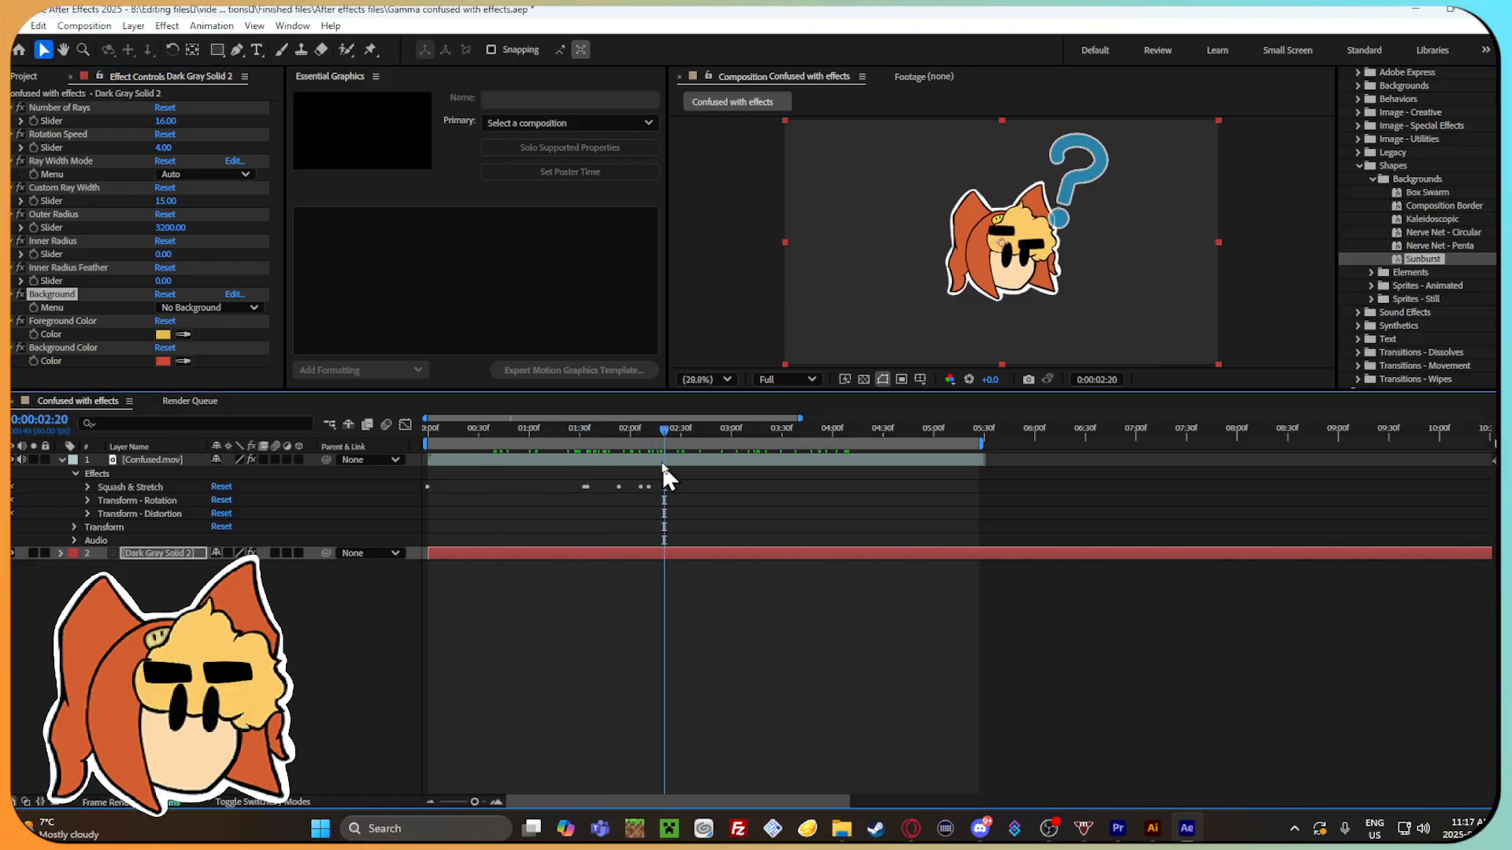
drag(785, 120, 961, 225)
mouse_move(669, 431)
mouse_down()
mouse_move(608, 429)
mouse_move(679, 428)
mouse_up()
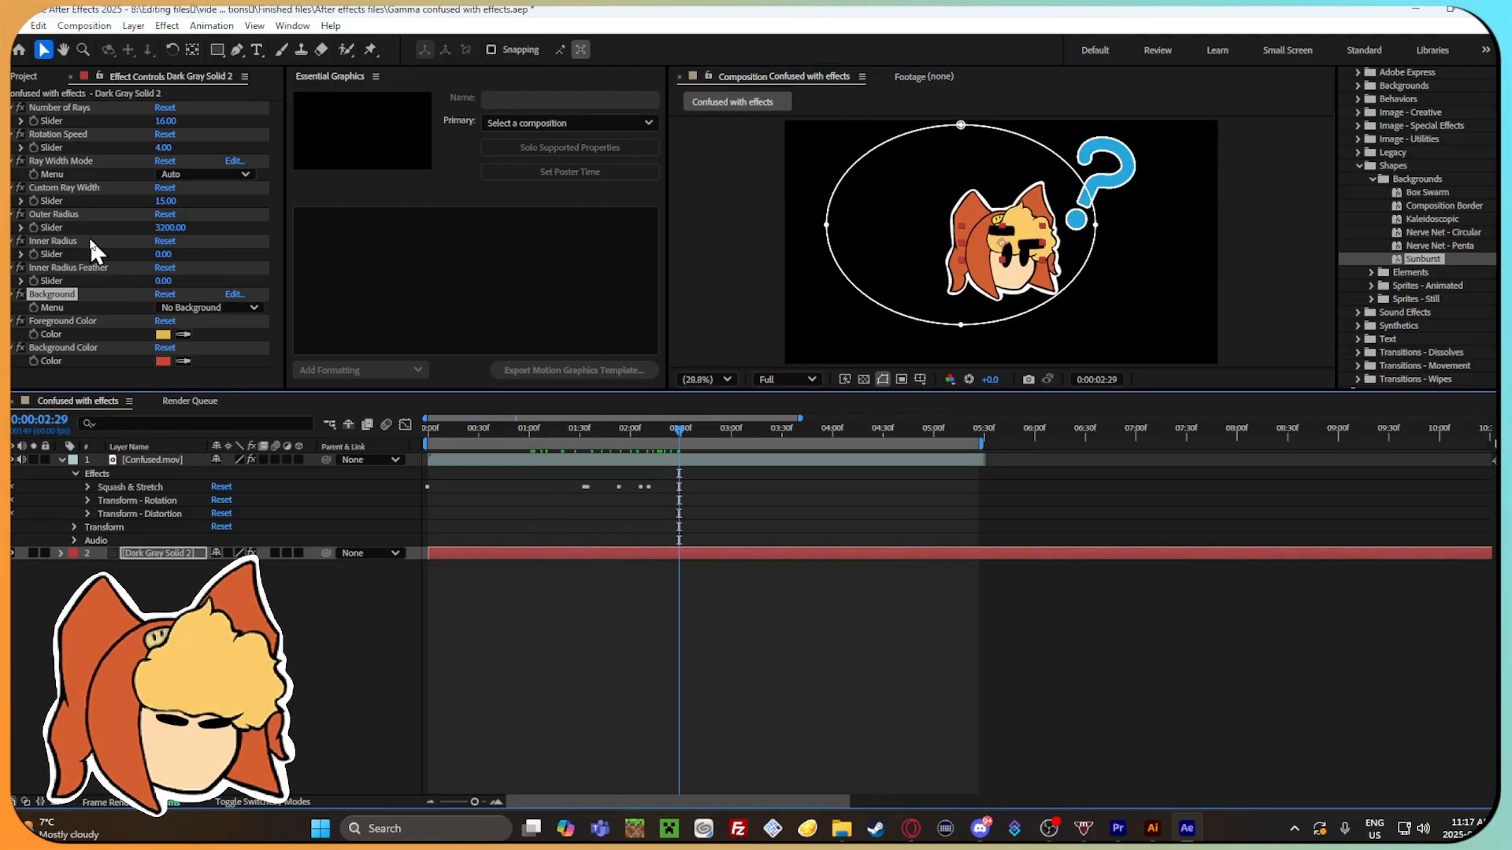
Expand the solid's masks, set its Number of Rays to 22.50, and deselect the layer.
click(63, 554)
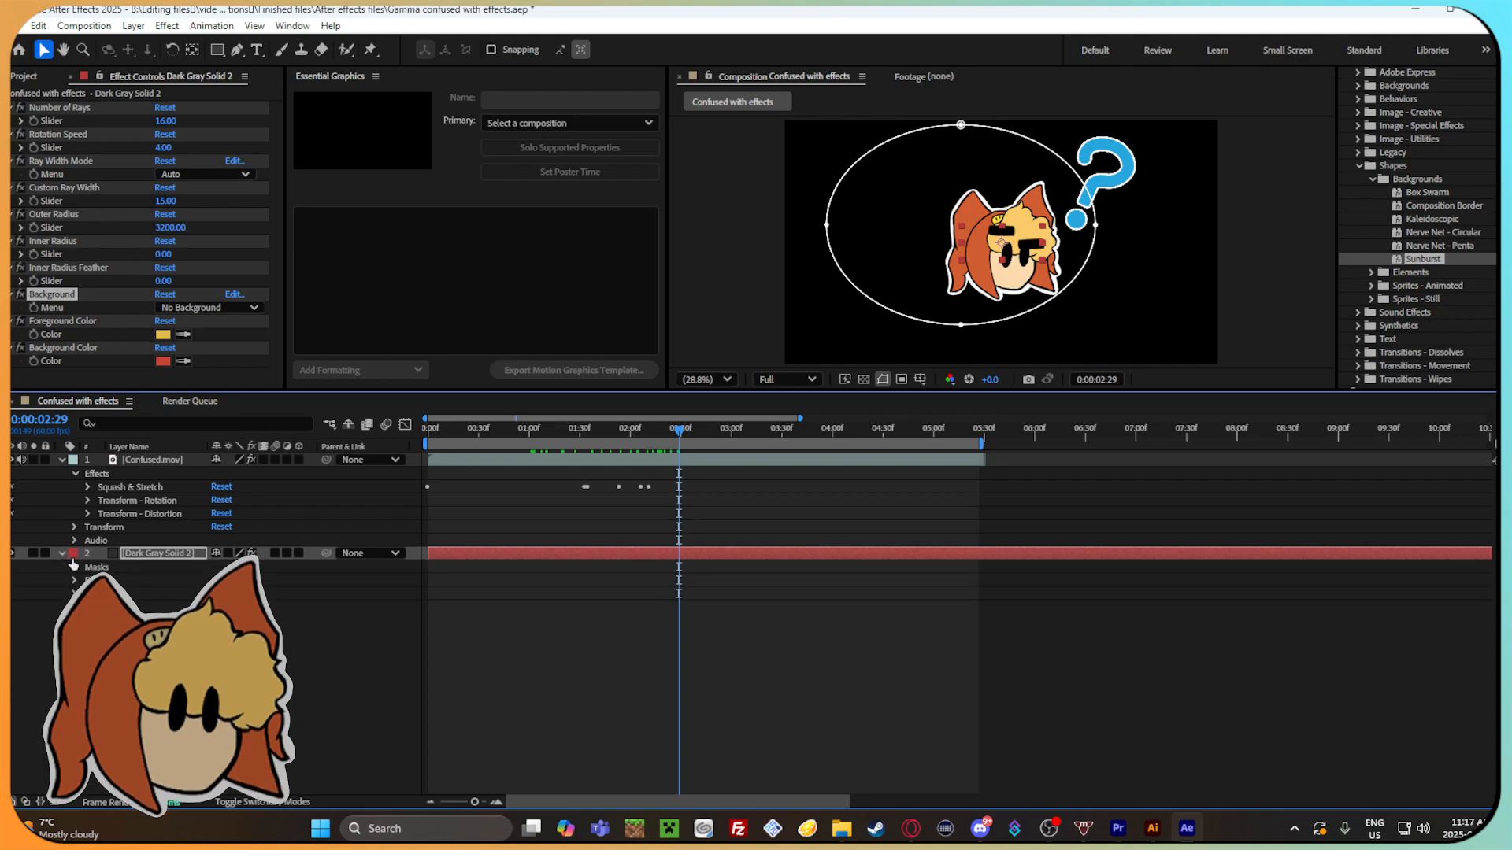
click(74, 568)
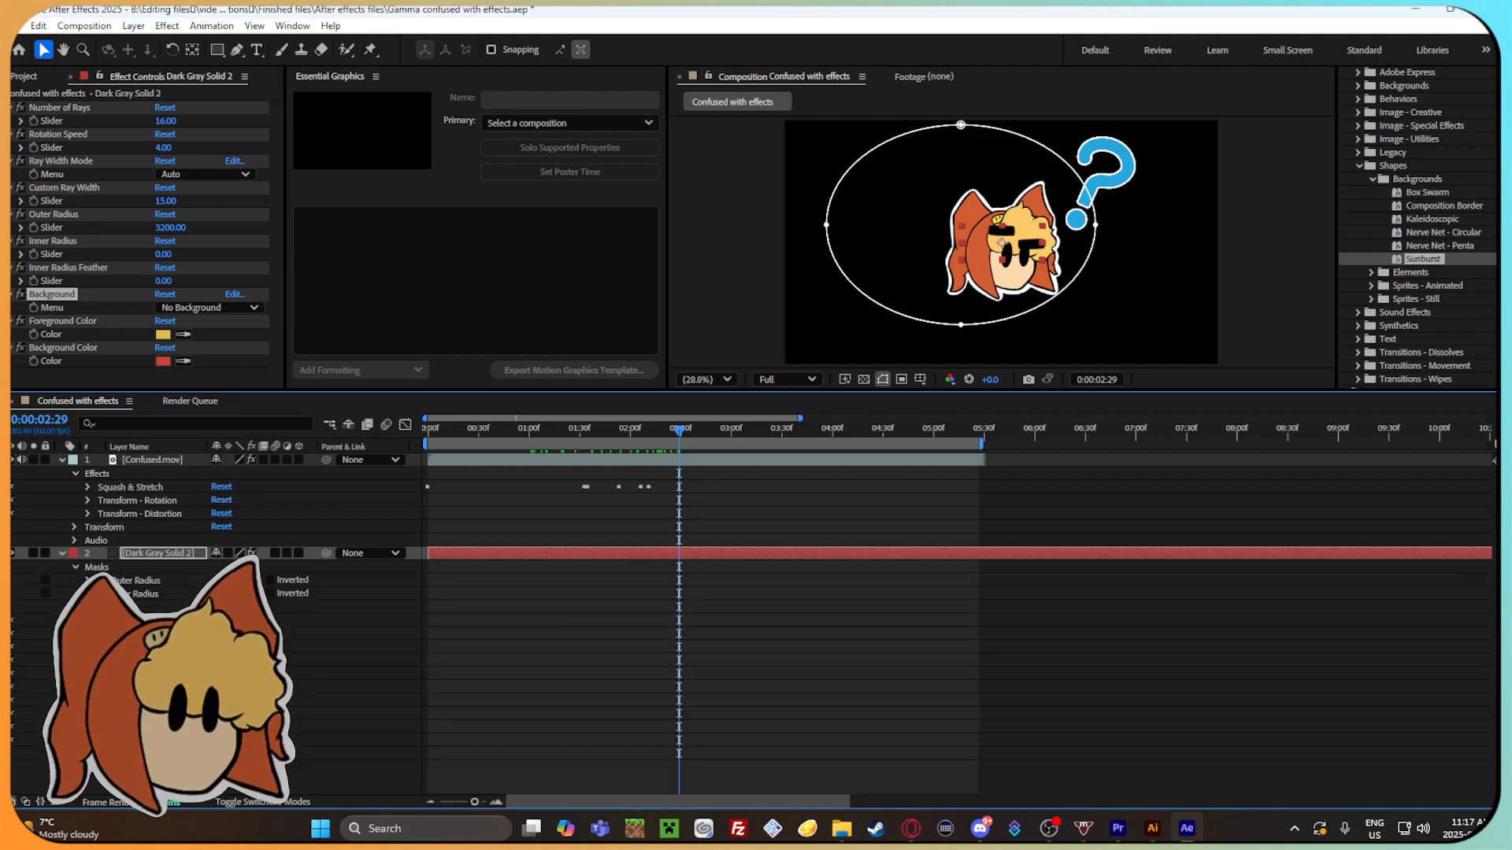
drag(165, 121, 192, 121)
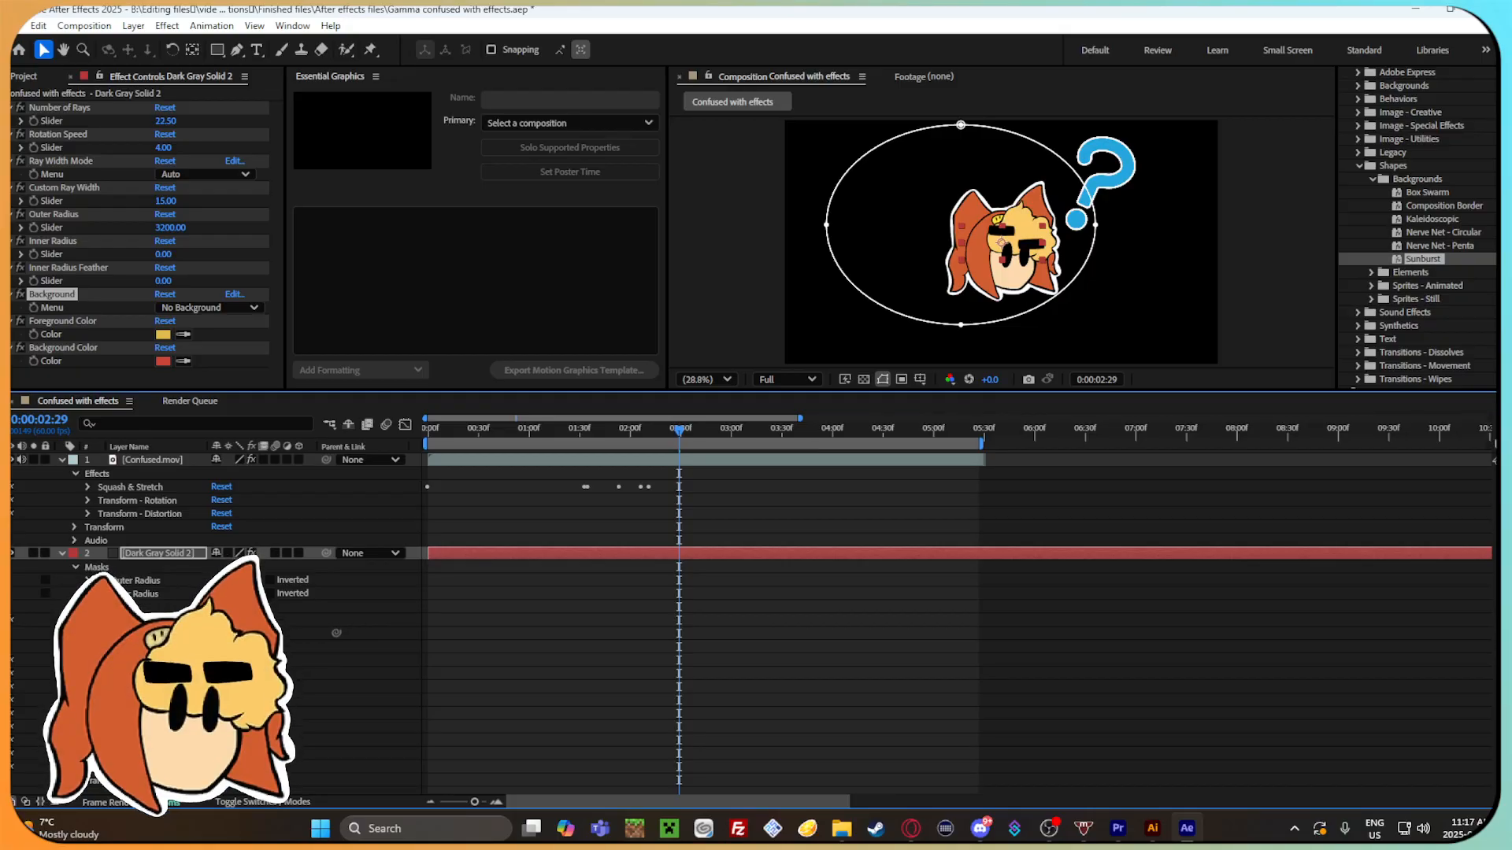
key(ctrl+shift+a)
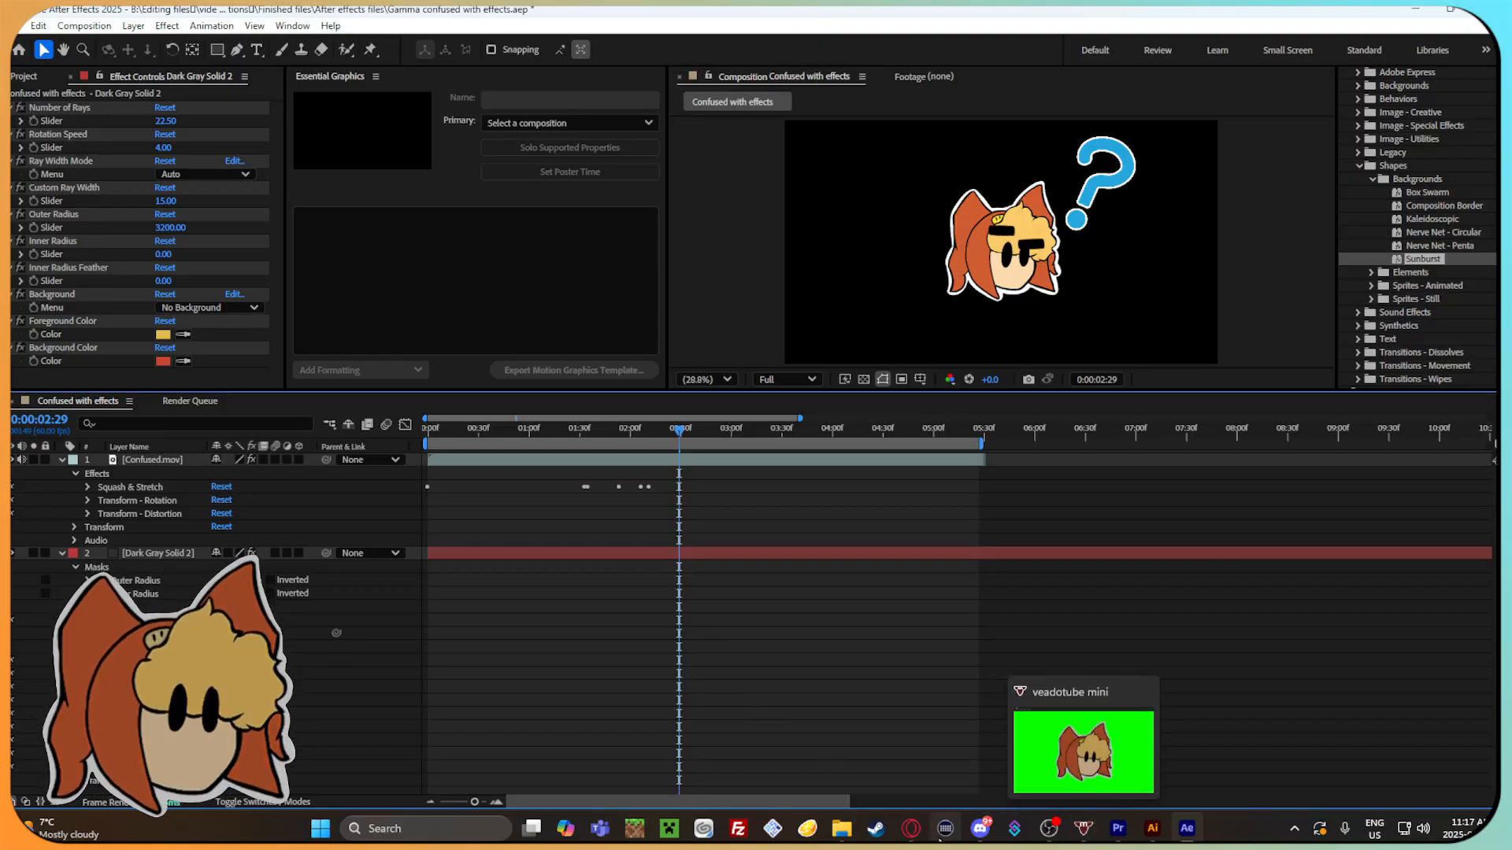
Switch to the web browser and search Google for "after effects sunburst not showing".
click(911, 835)
click(590, 14)
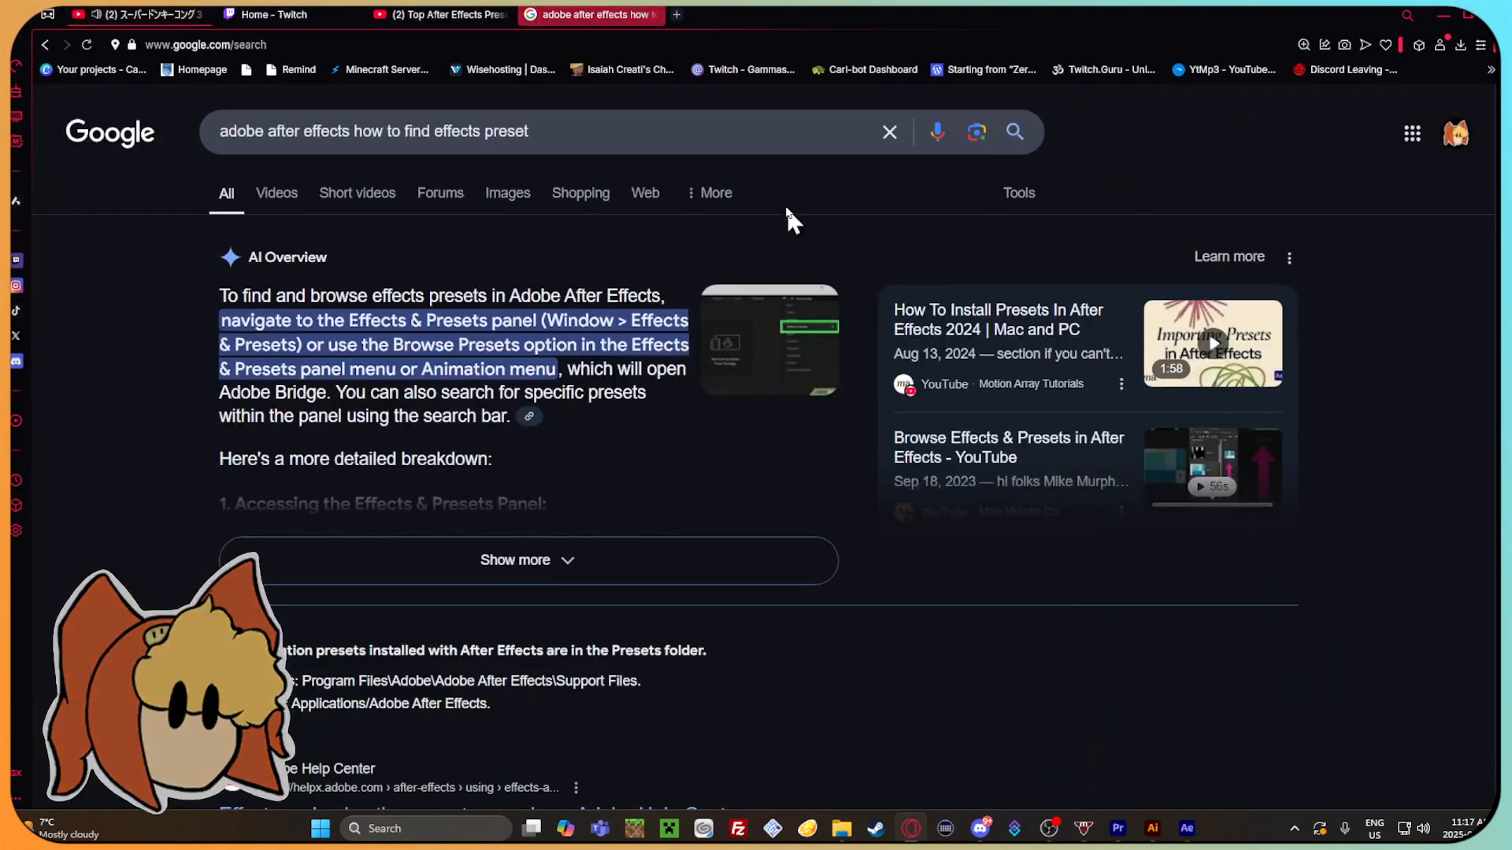
click(898, 132)
text(af)
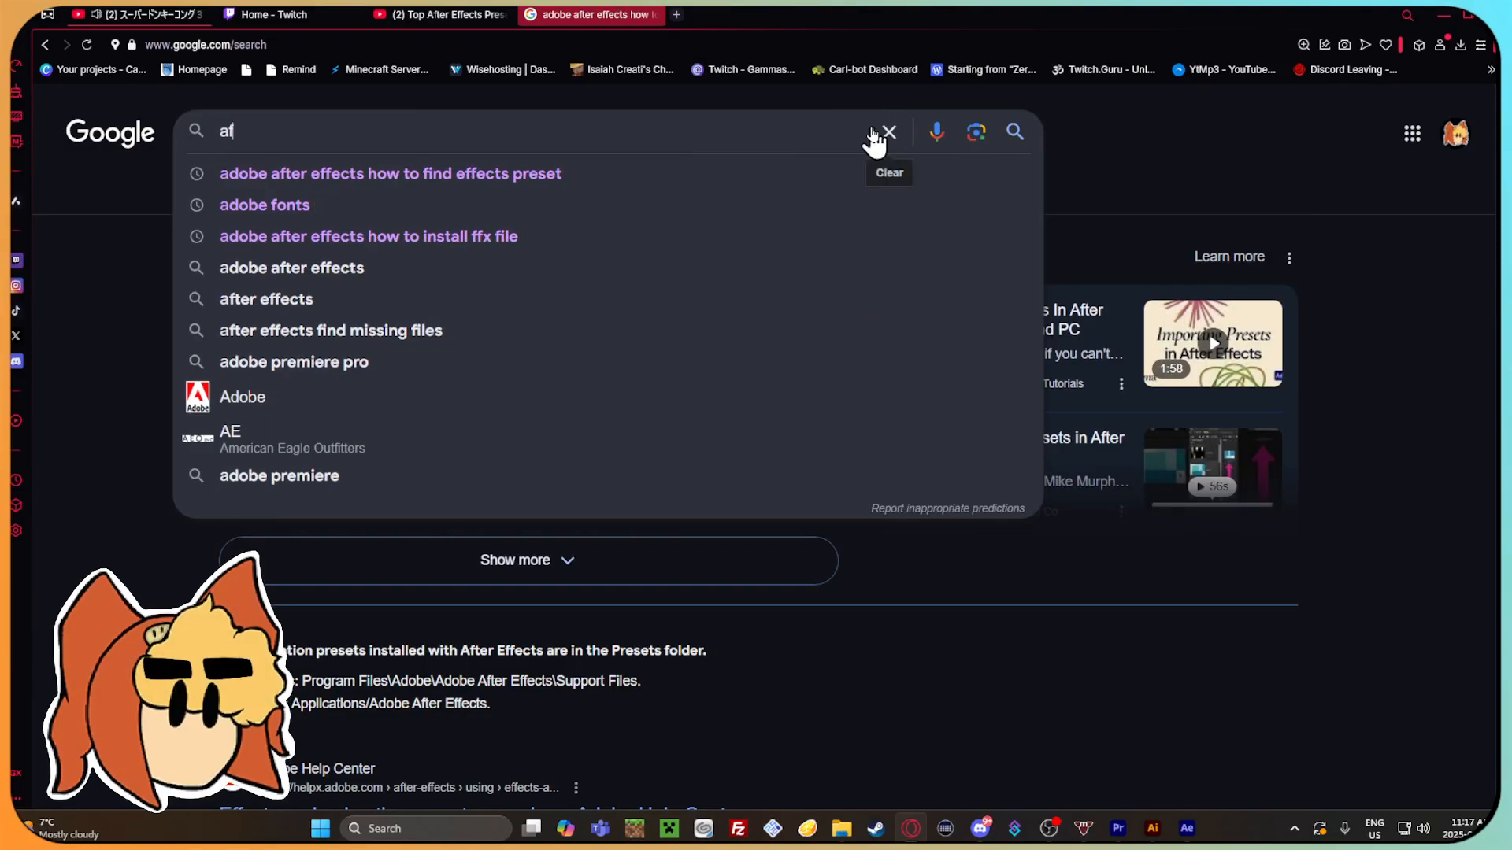
text(ter effects su)
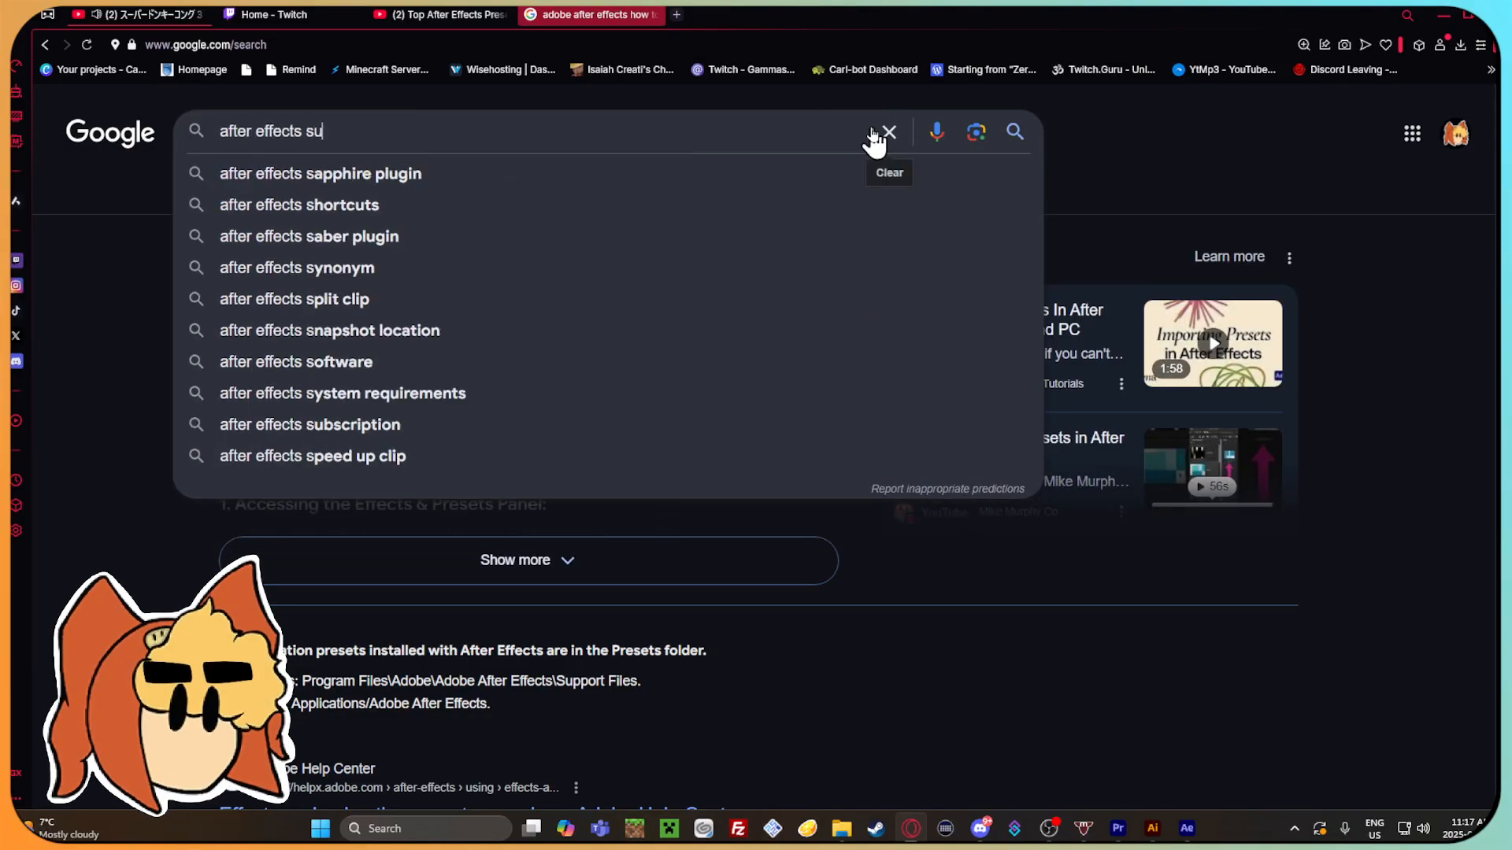
text(nburst )
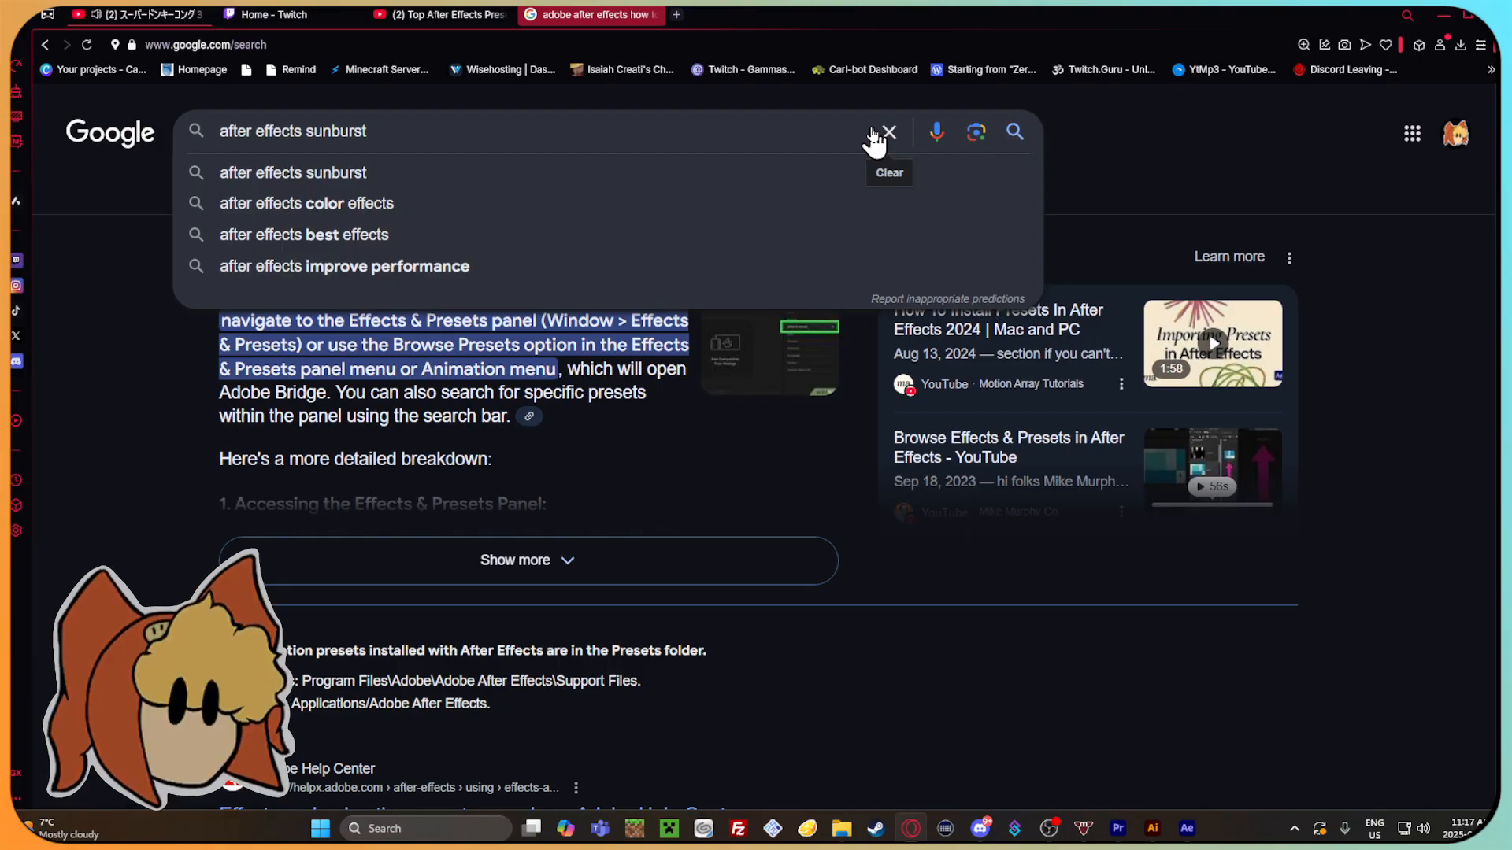
text(not showing)
key(Return)
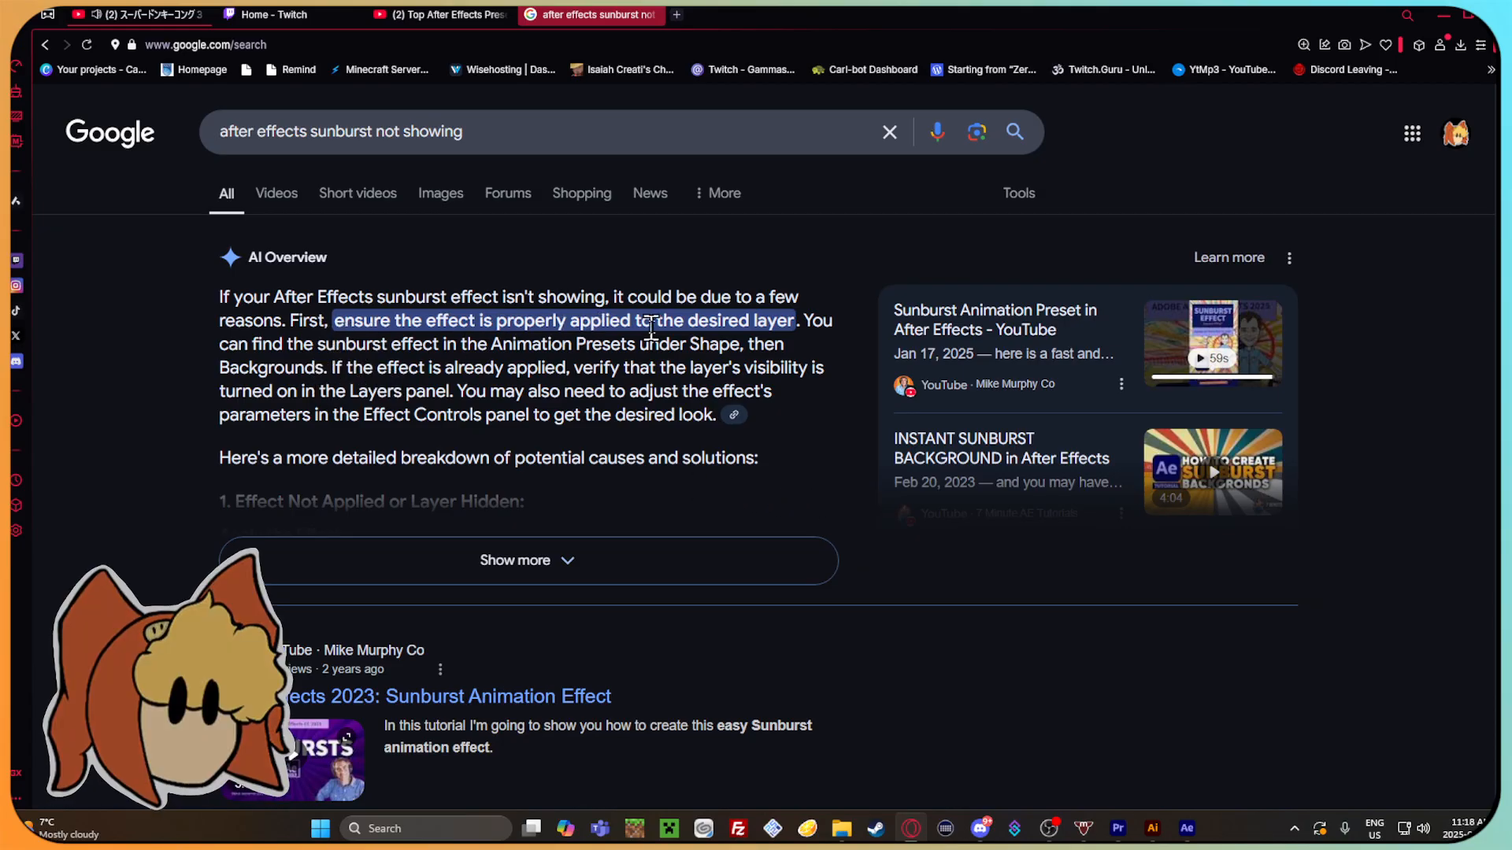
Return to After Effects and undo the solid's Number of Rays, scaling and No Background changes.
click(1185, 828)
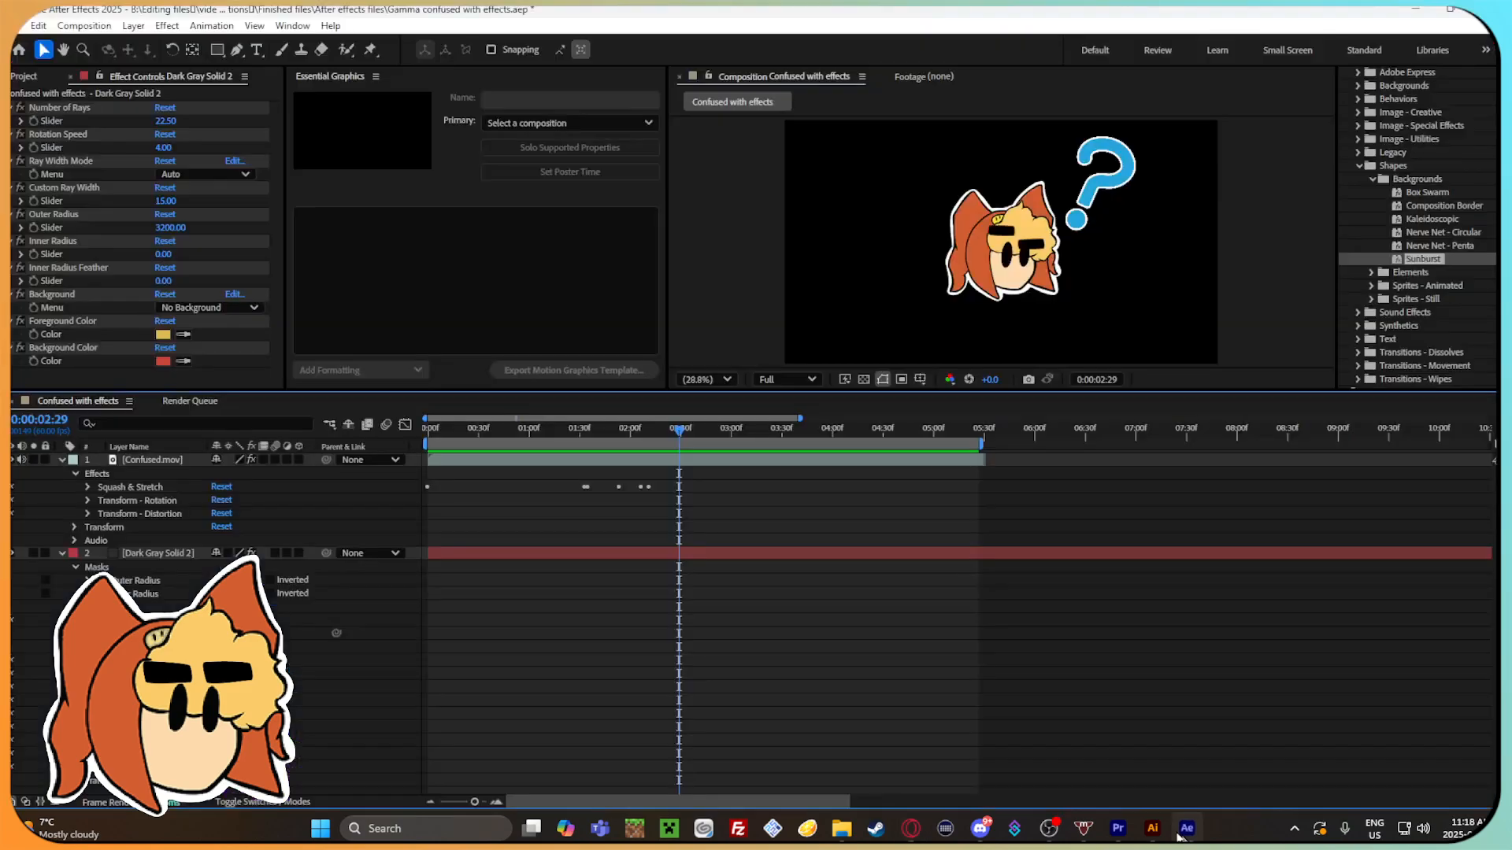
click(143, 553)
drag(680, 437, 650, 428)
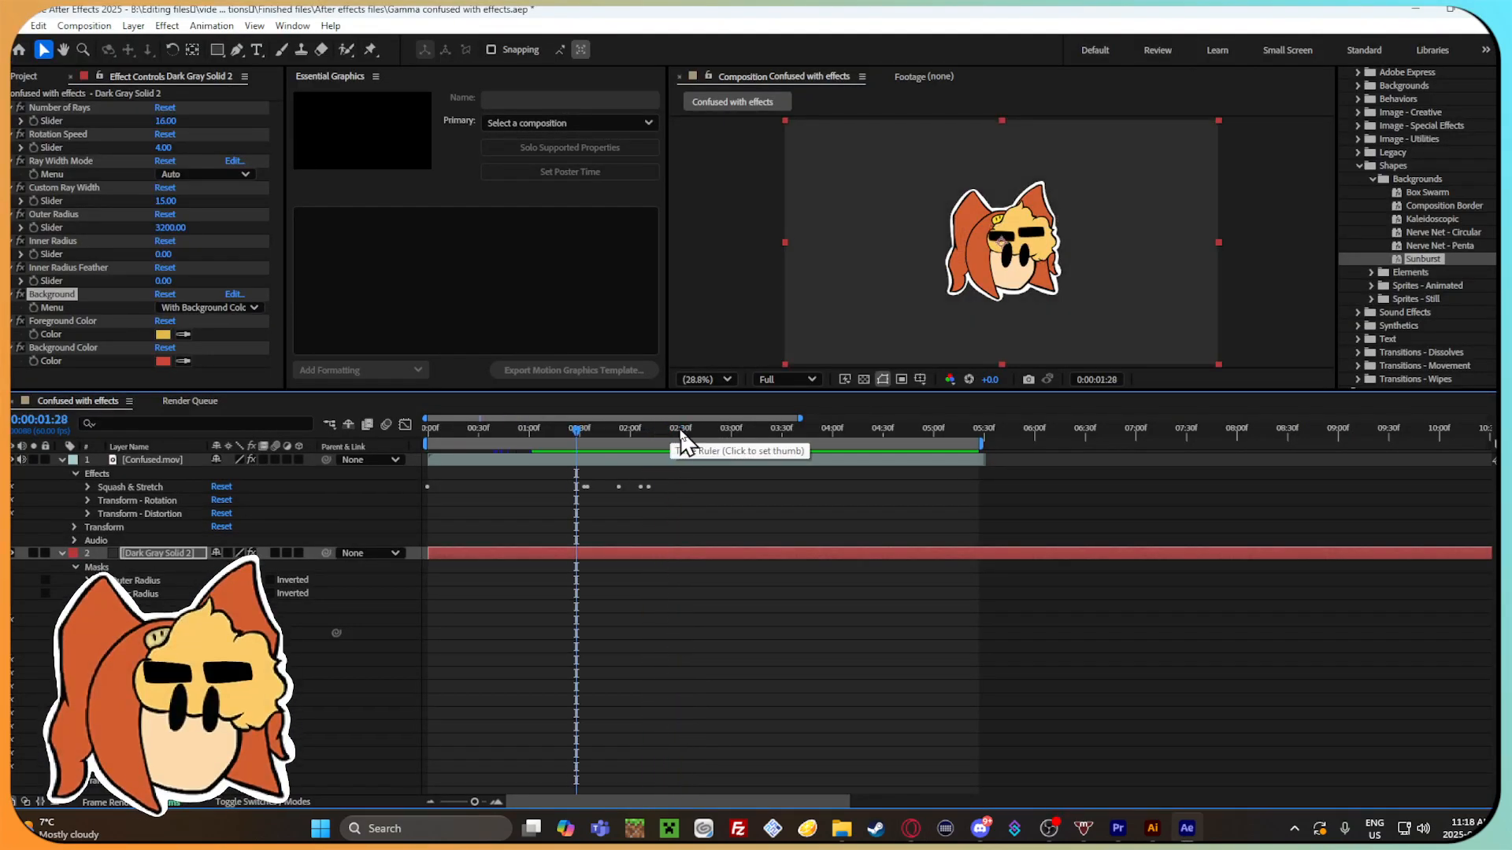
Move the playhead to 0:00:01:45 and hide the Confused.mov layer to view the solid alone.
mouse_move(602, 426)
mouse_down()
mouse_move(660, 427)
mouse_move(605, 429)
mouse_up()
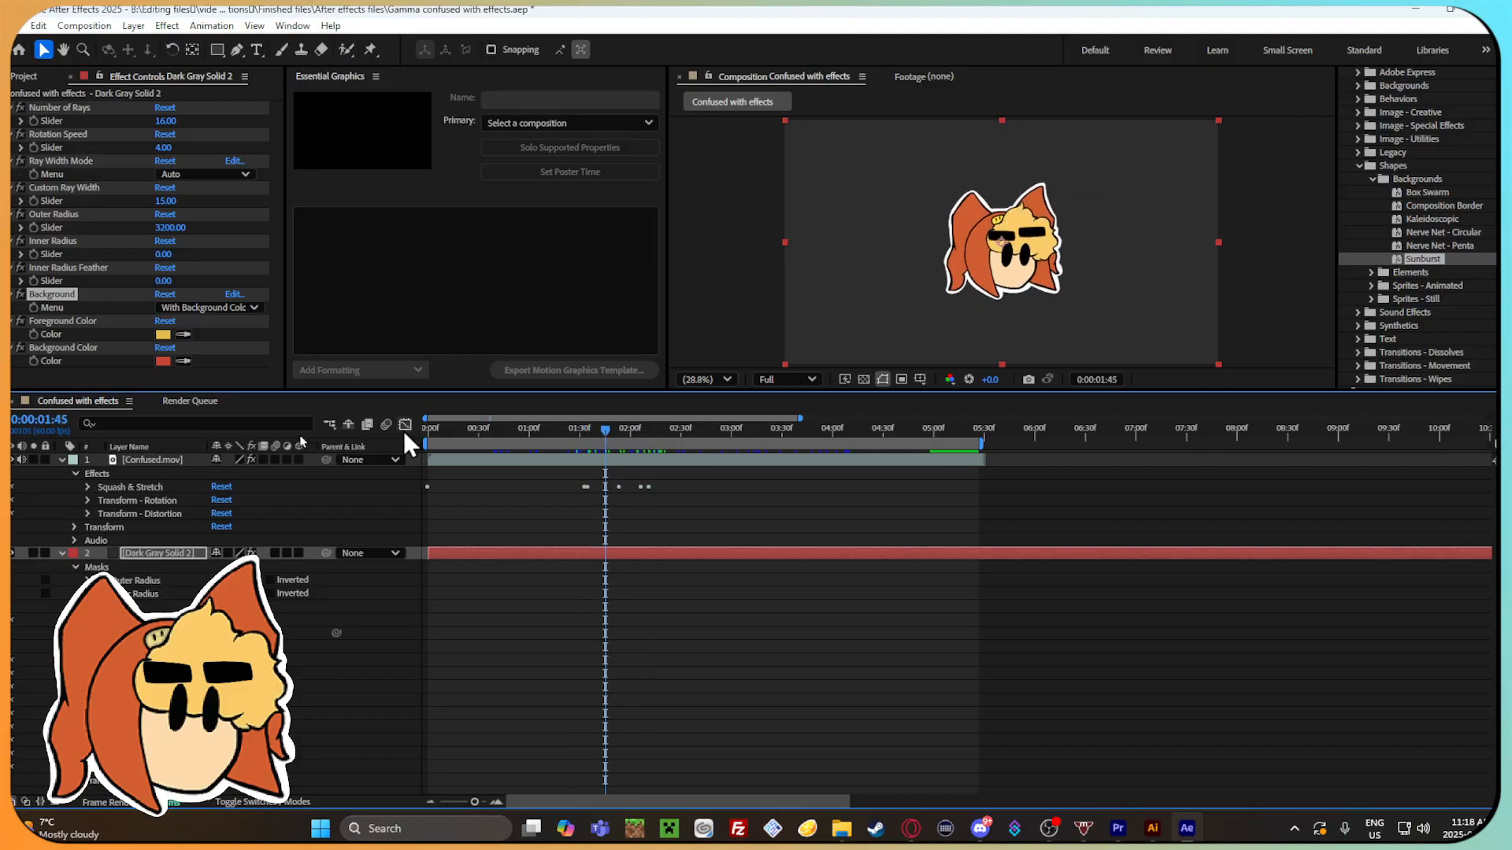
click(12, 471)
click(14, 460)
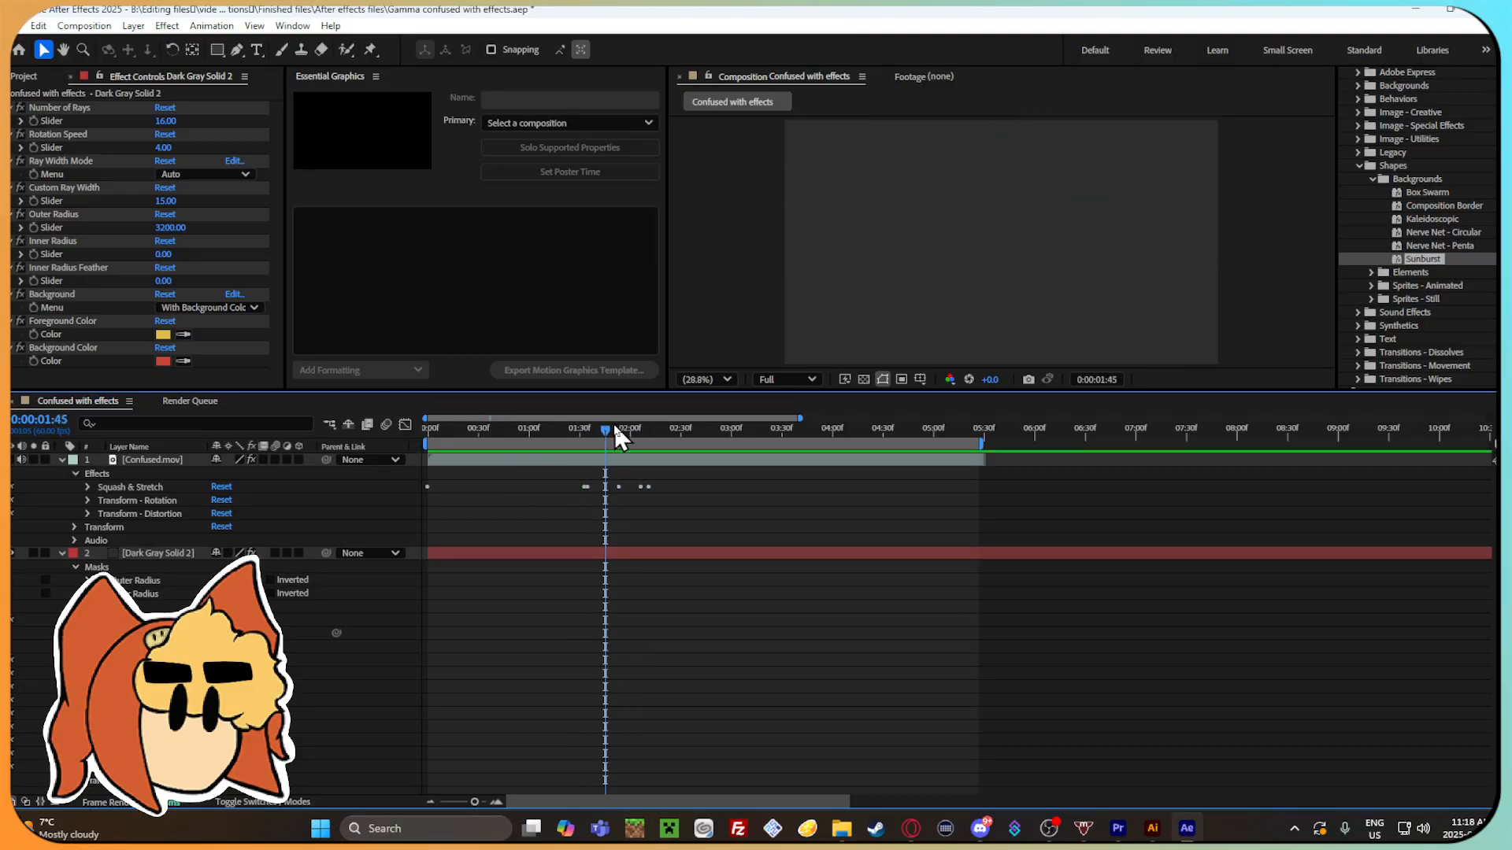
Extend the work area to the composition's end, then pull its end back to about 0:00:05:30.
drag(489, 439, 1484, 446)
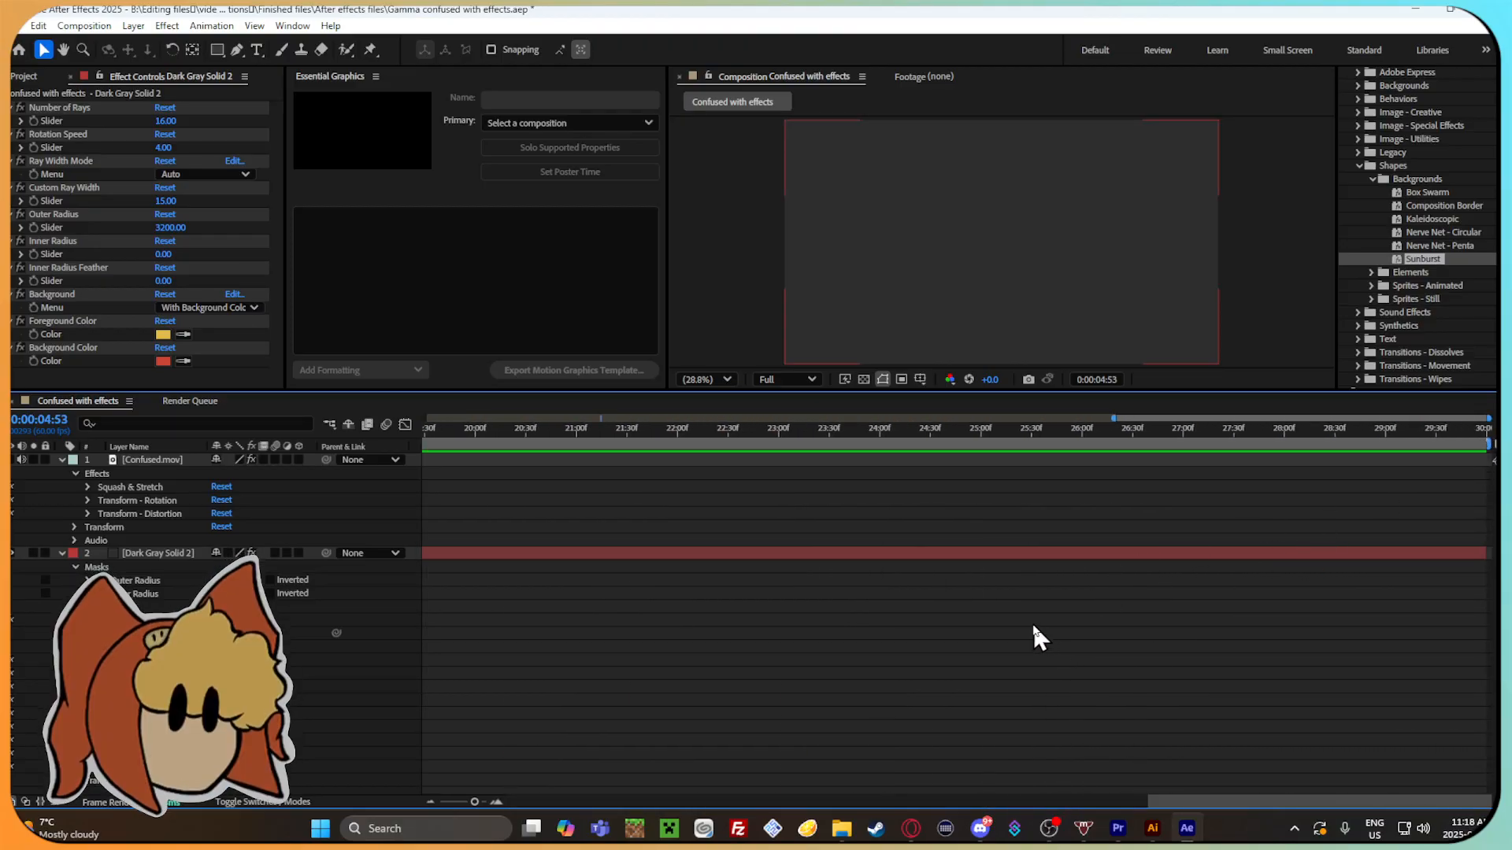
scroll(1032, 621, down, 3)
drag(454, 801, 443, 801)
mouse_move(614, 438)
mouse_down()
mouse_move(1187, 409)
mouse_move(1474, 422)
mouse_move(612, 443)
mouse_up()
drag(1487, 443, 620, 472)
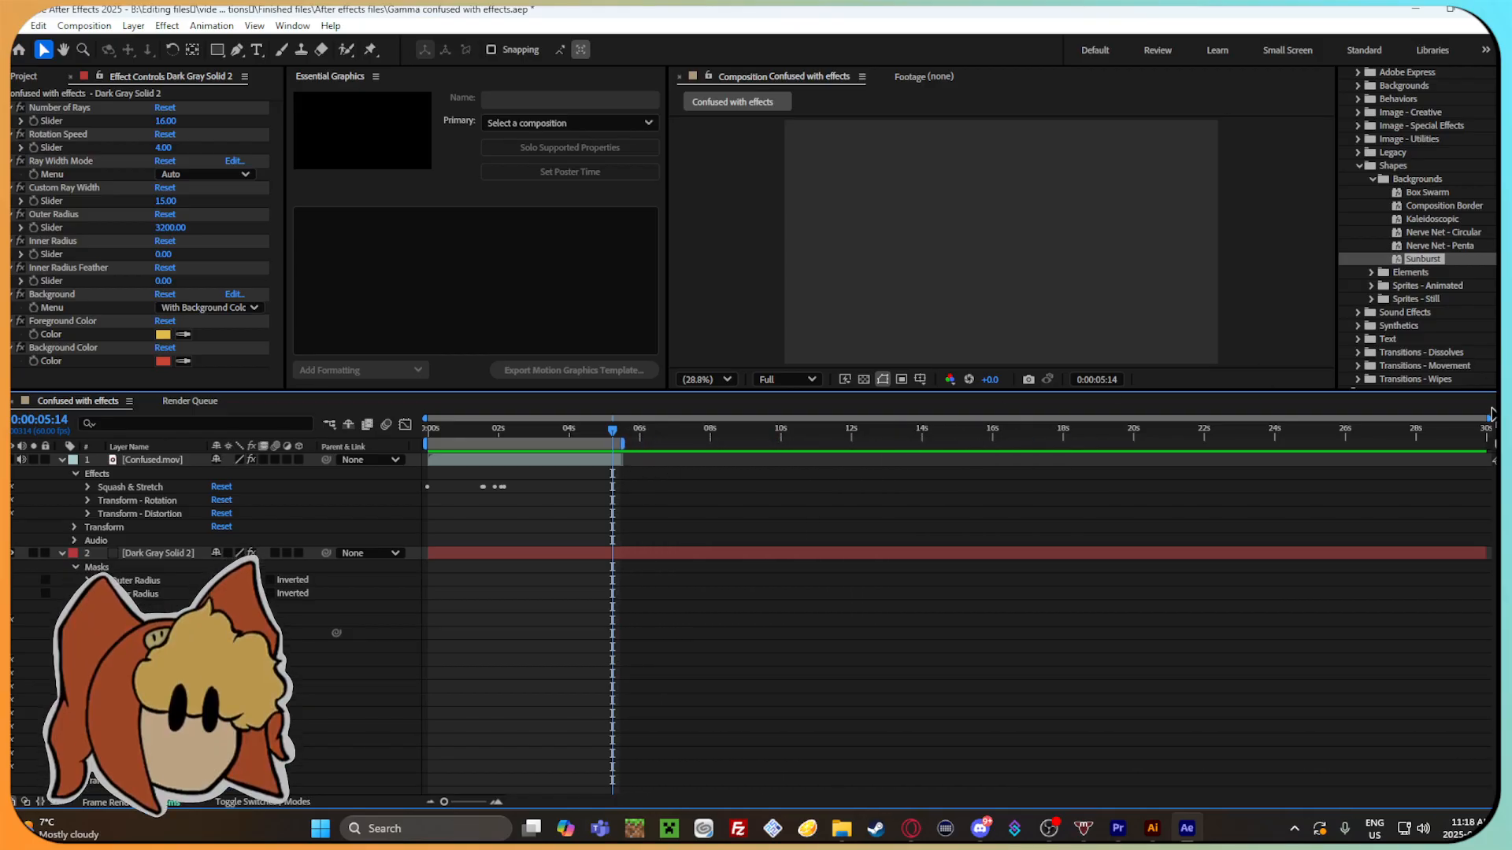
drag(1487, 420, 879, 444)
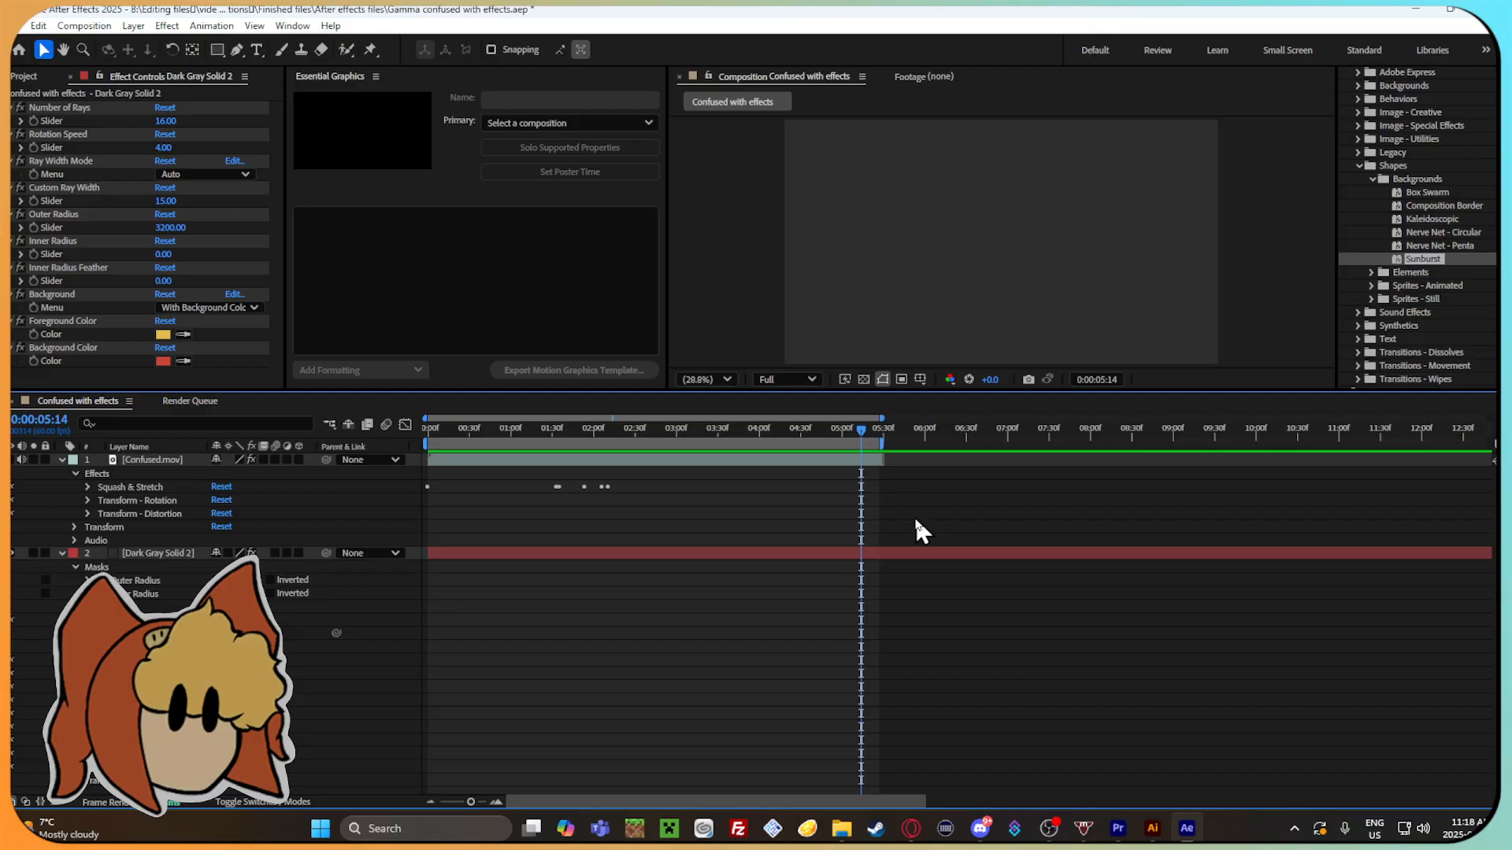
Trim the end of Dark Gray Solid 2 to about 0:00:05:14 and scrub back to 0:00:02:19.
click(1076, 553)
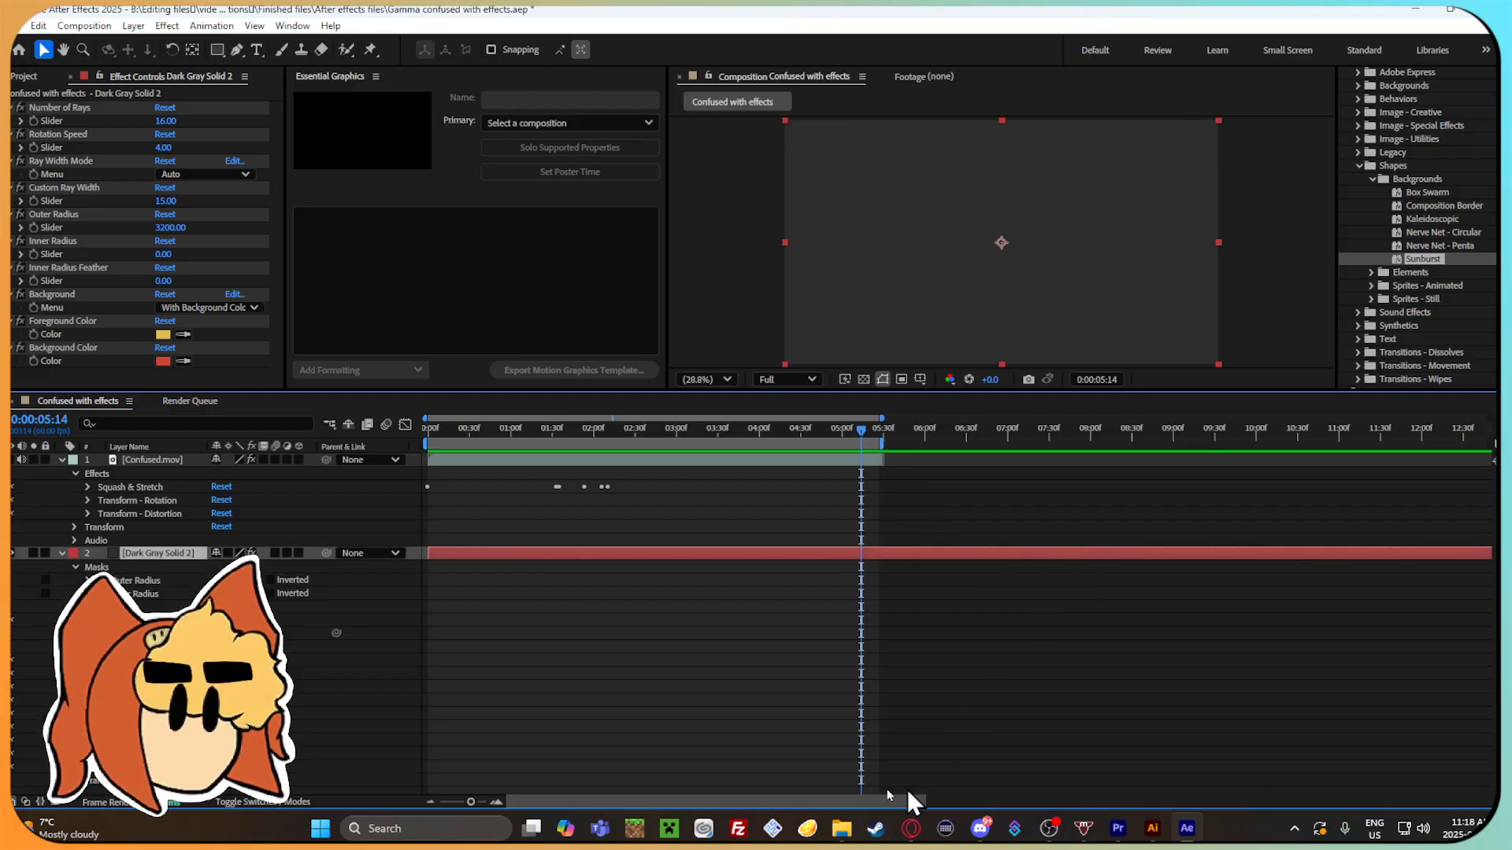
mouse_move(470, 801)
mouse_down()
mouse_move(495, 804)
mouse_move(444, 802)
mouse_up()
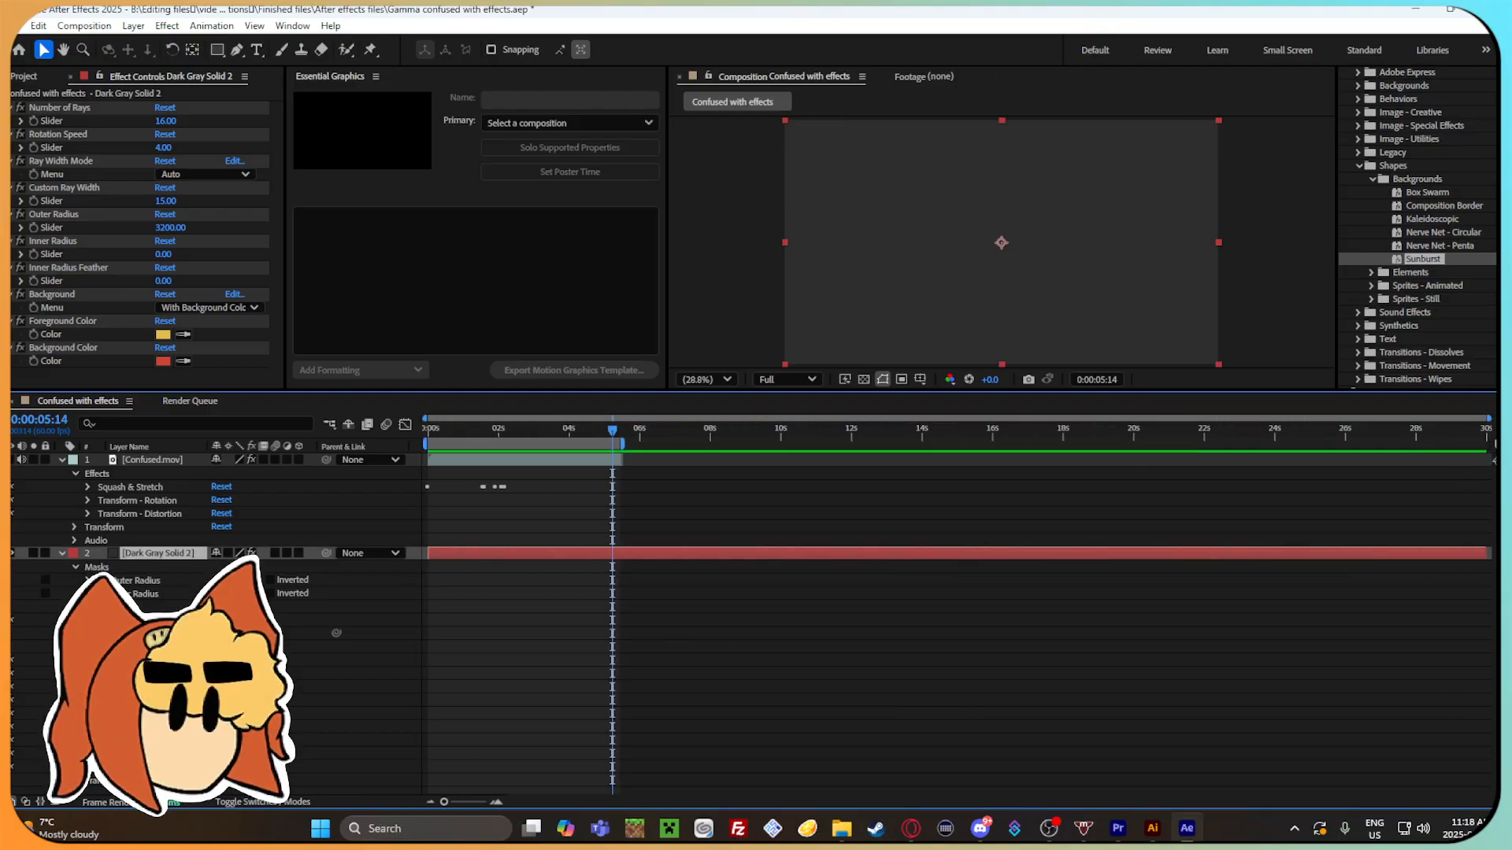
drag(1486, 553, 615, 571)
drag(455, 796, 475, 800)
drag(956, 439, 585, 459)
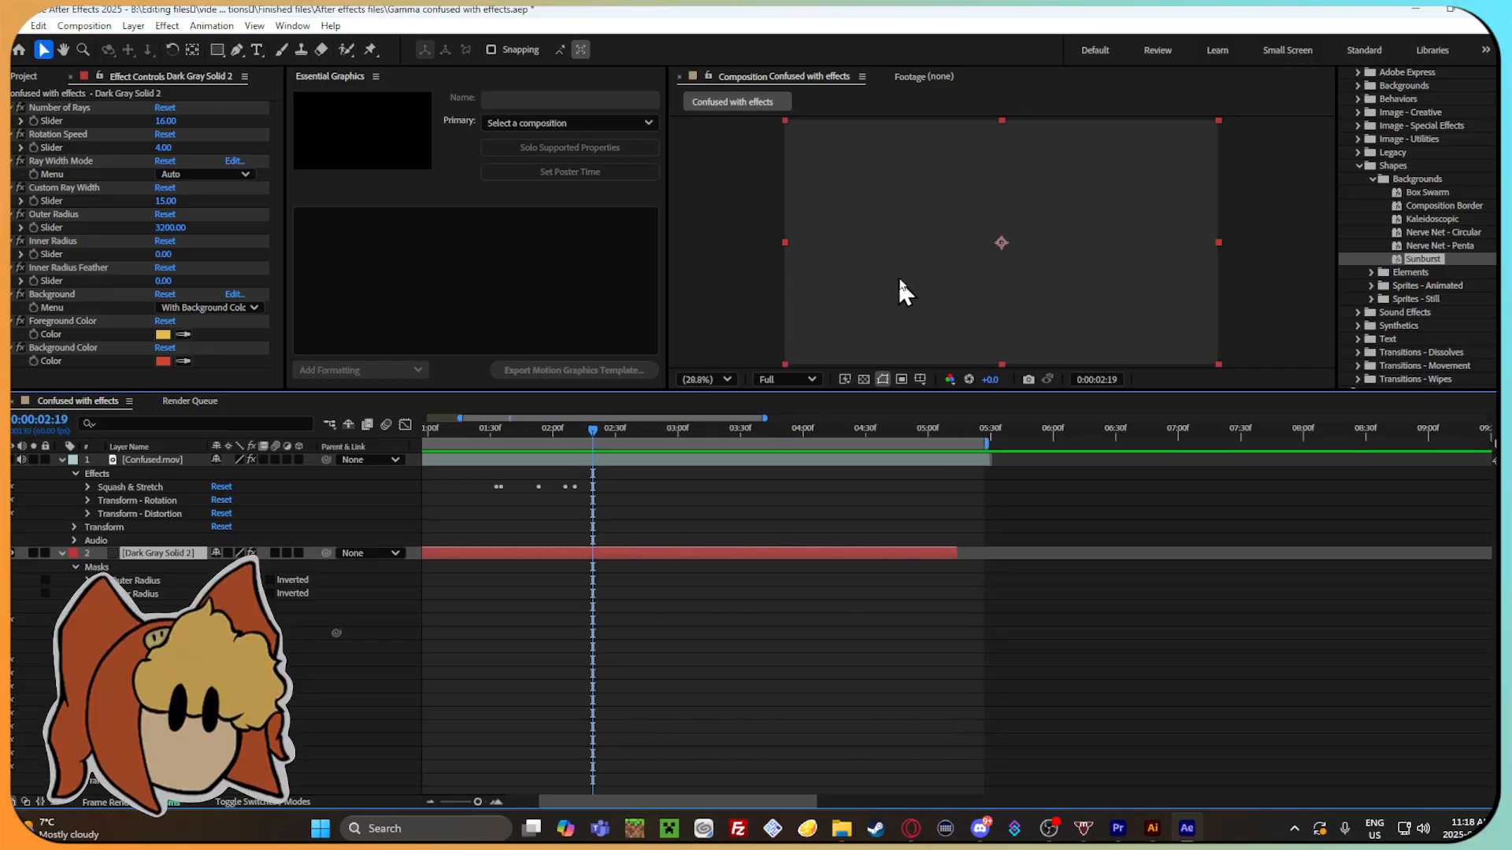
View the composition at 4.2% to examine the mask circle and anchor point of Dark Gray Solid 2.
scroll(906, 275, down, 5)
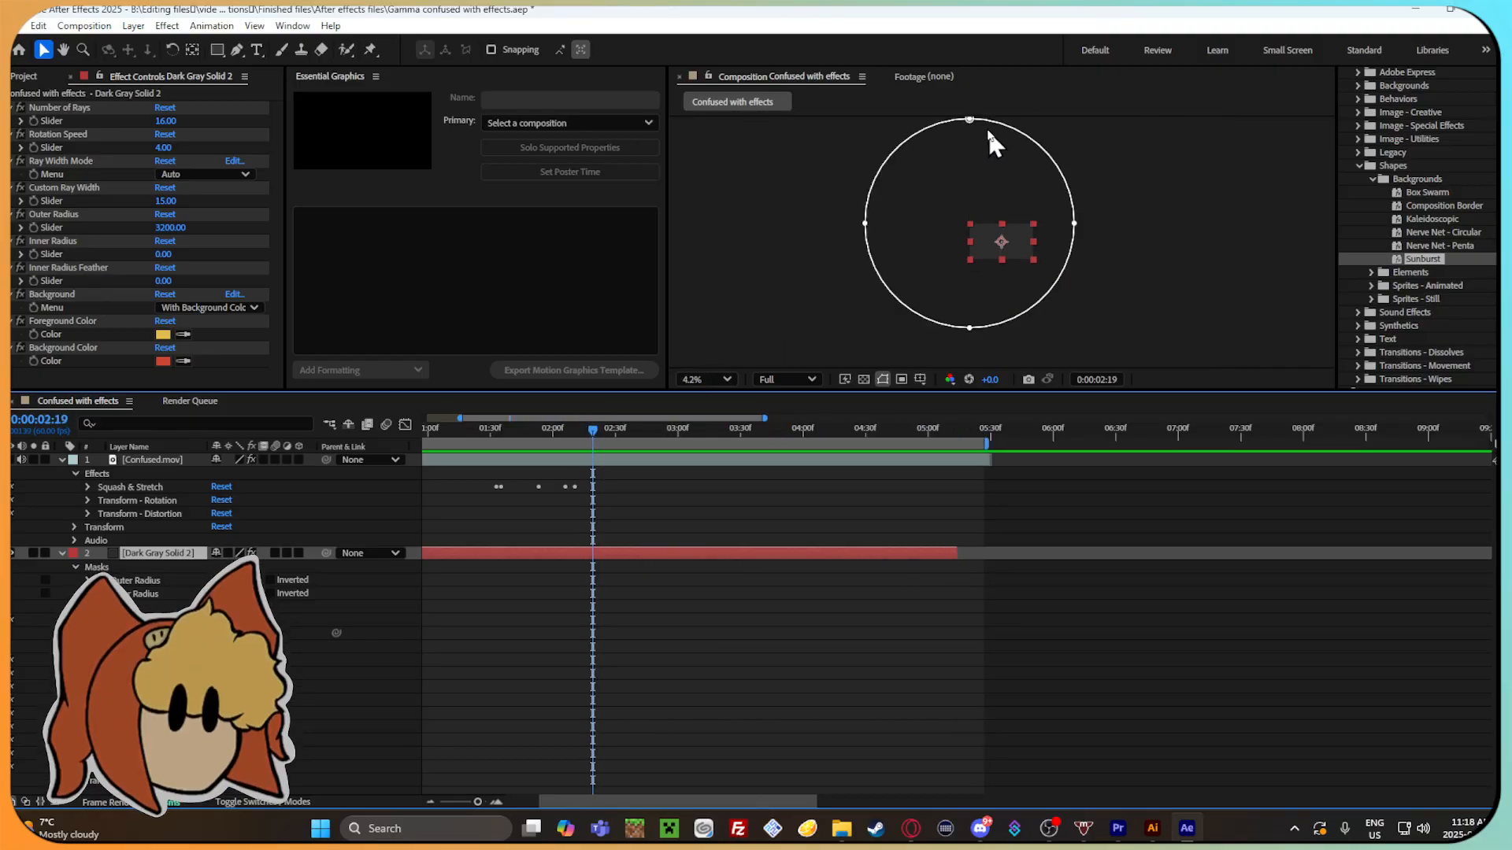
click(968, 119)
click(1004, 242)
click(971, 123)
click(1008, 248)
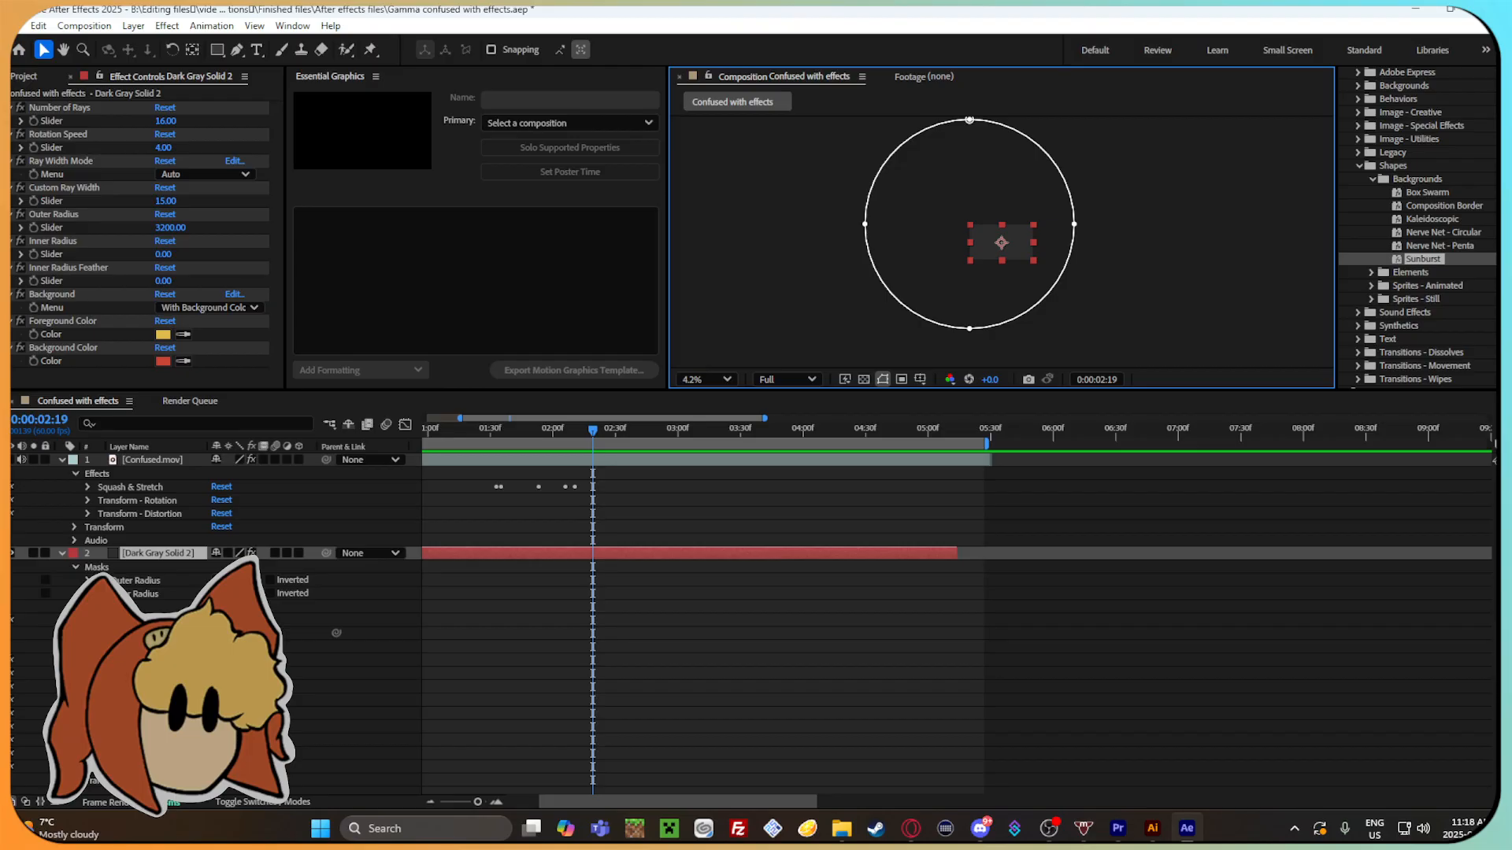
Set the solid's Custom Ray Width to 8.50 and its Outer Radius to 1690, then deselect it.
click(87, 687)
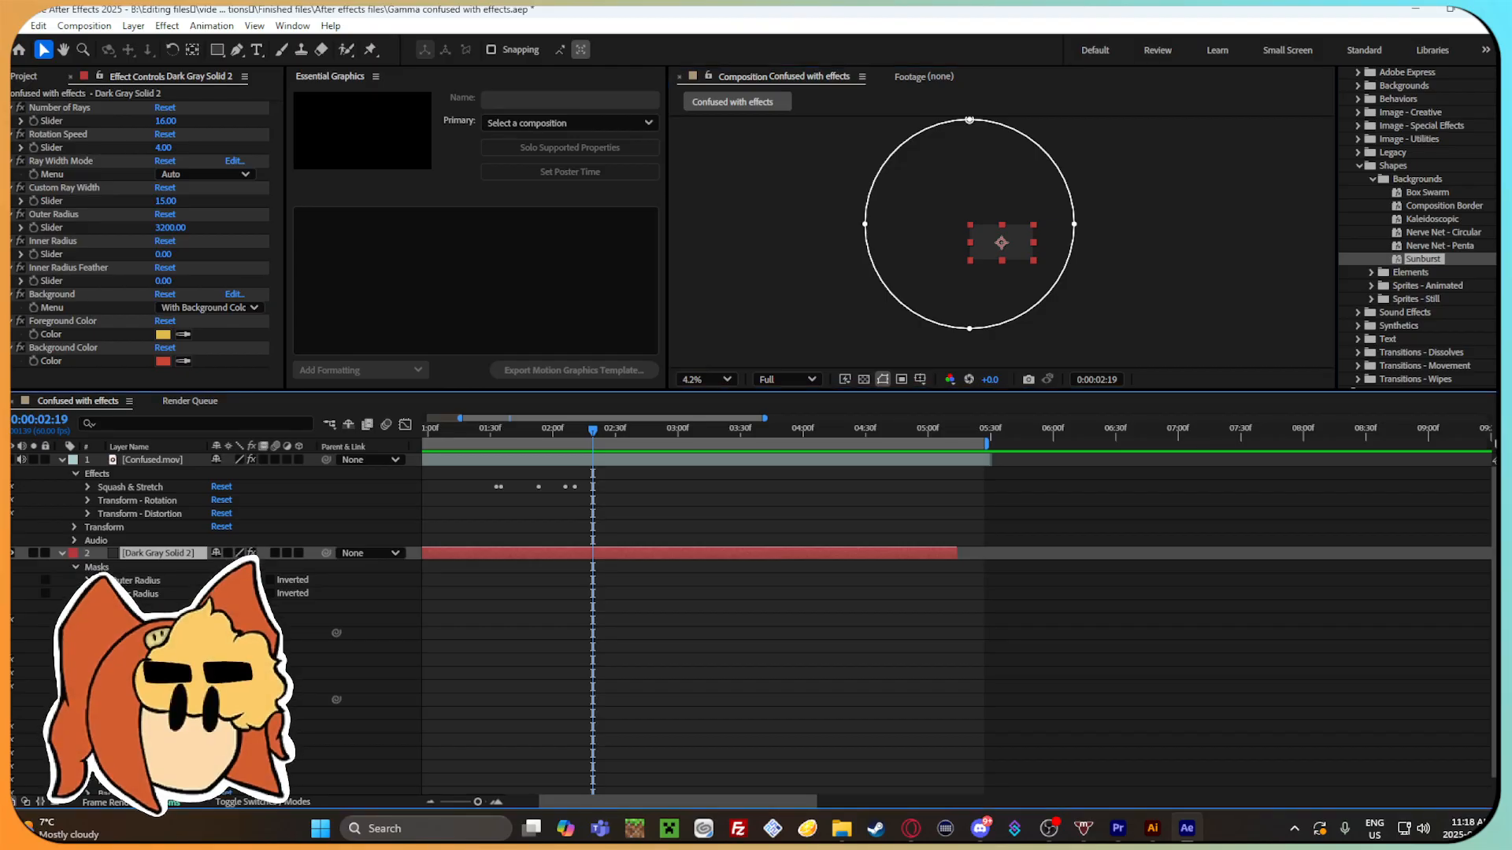
drag(219, 700, 175, 700)
scroll(291, 728, down, 1)
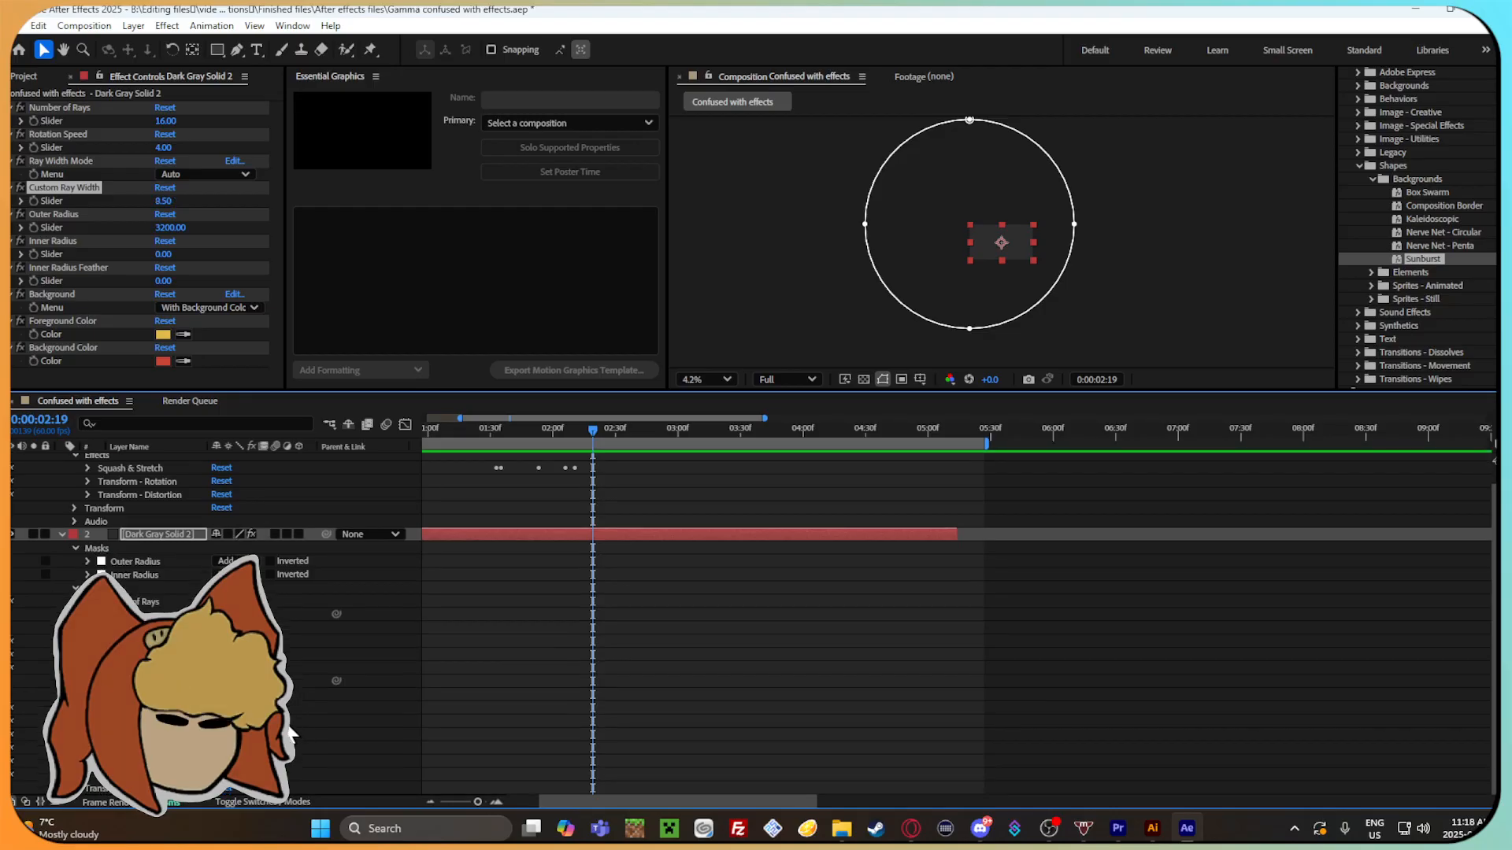
drag(222, 721, 97, 721)
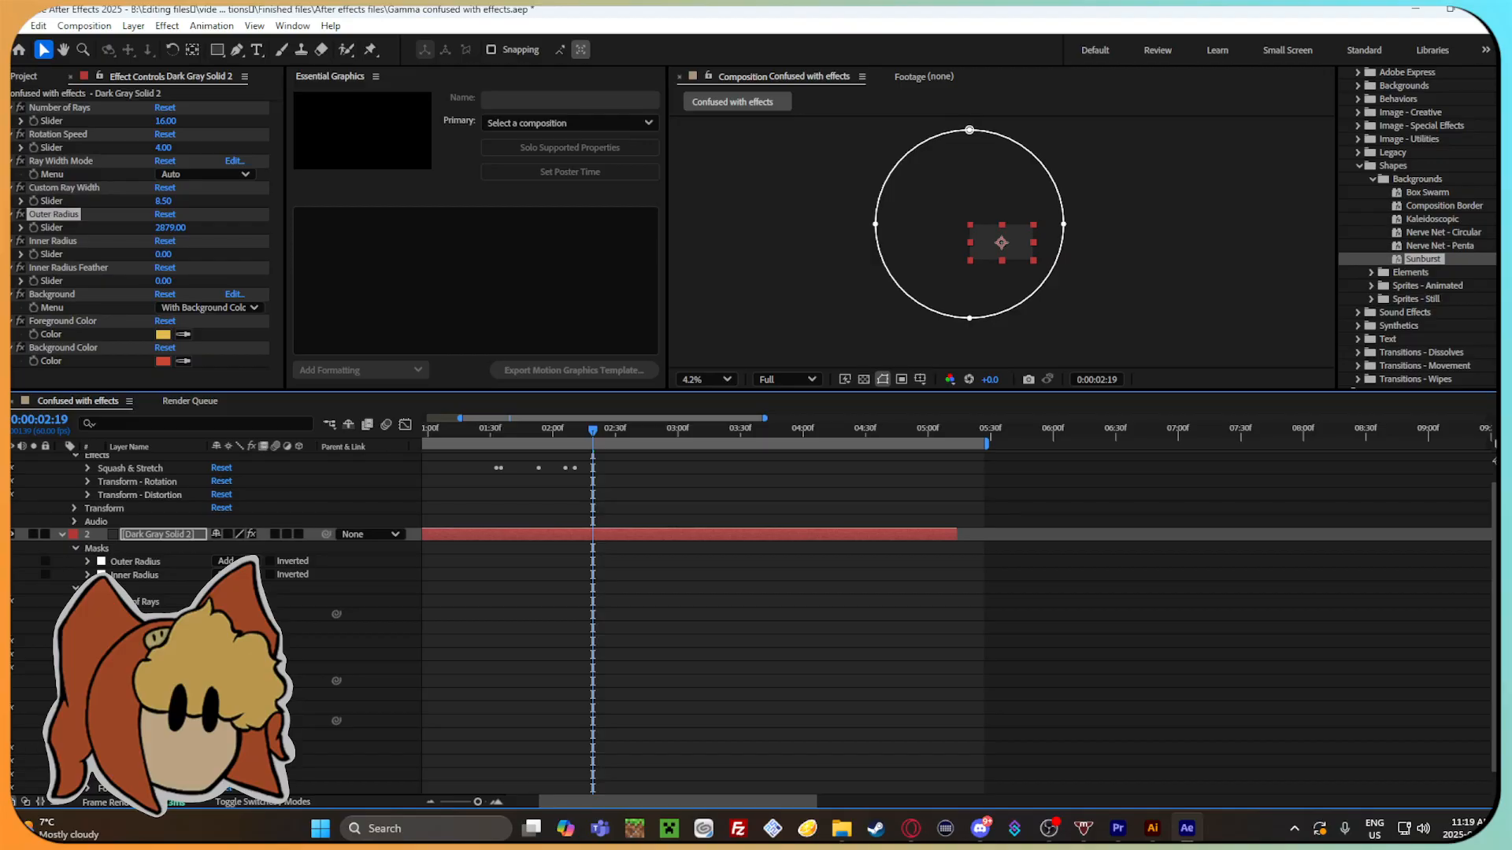
drag(222, 722, 73, 721)
drag(222, 721, 118, 722)
click(941, 236)
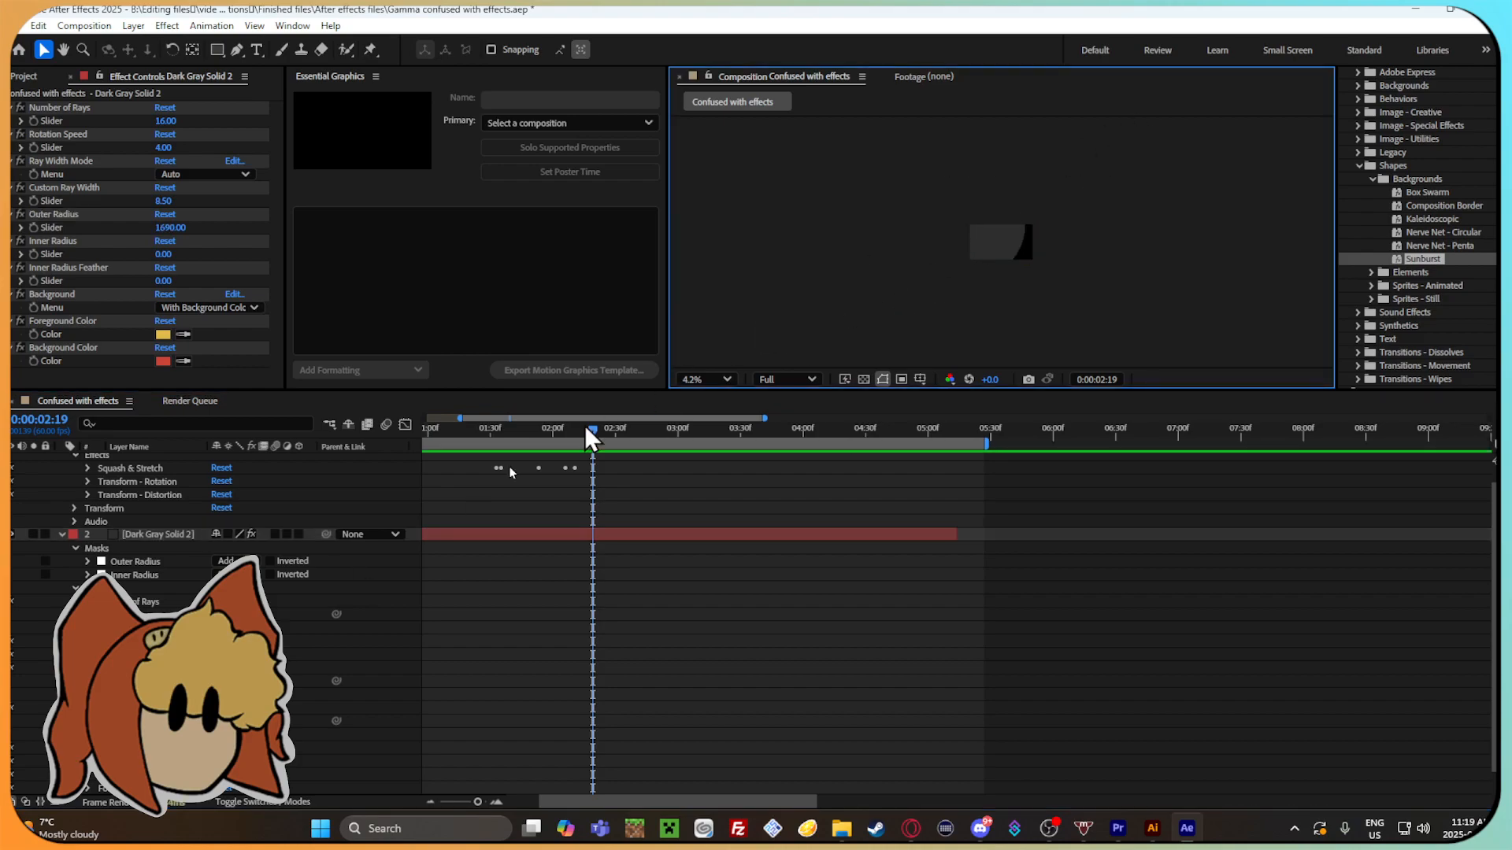
Set the solid's Inner Radius to 52.40 and its Inner Radius Feather to 23.90.
scroll(185, 677, down, 2)
click(222, 695)
drag(222, 721, 917, 717)
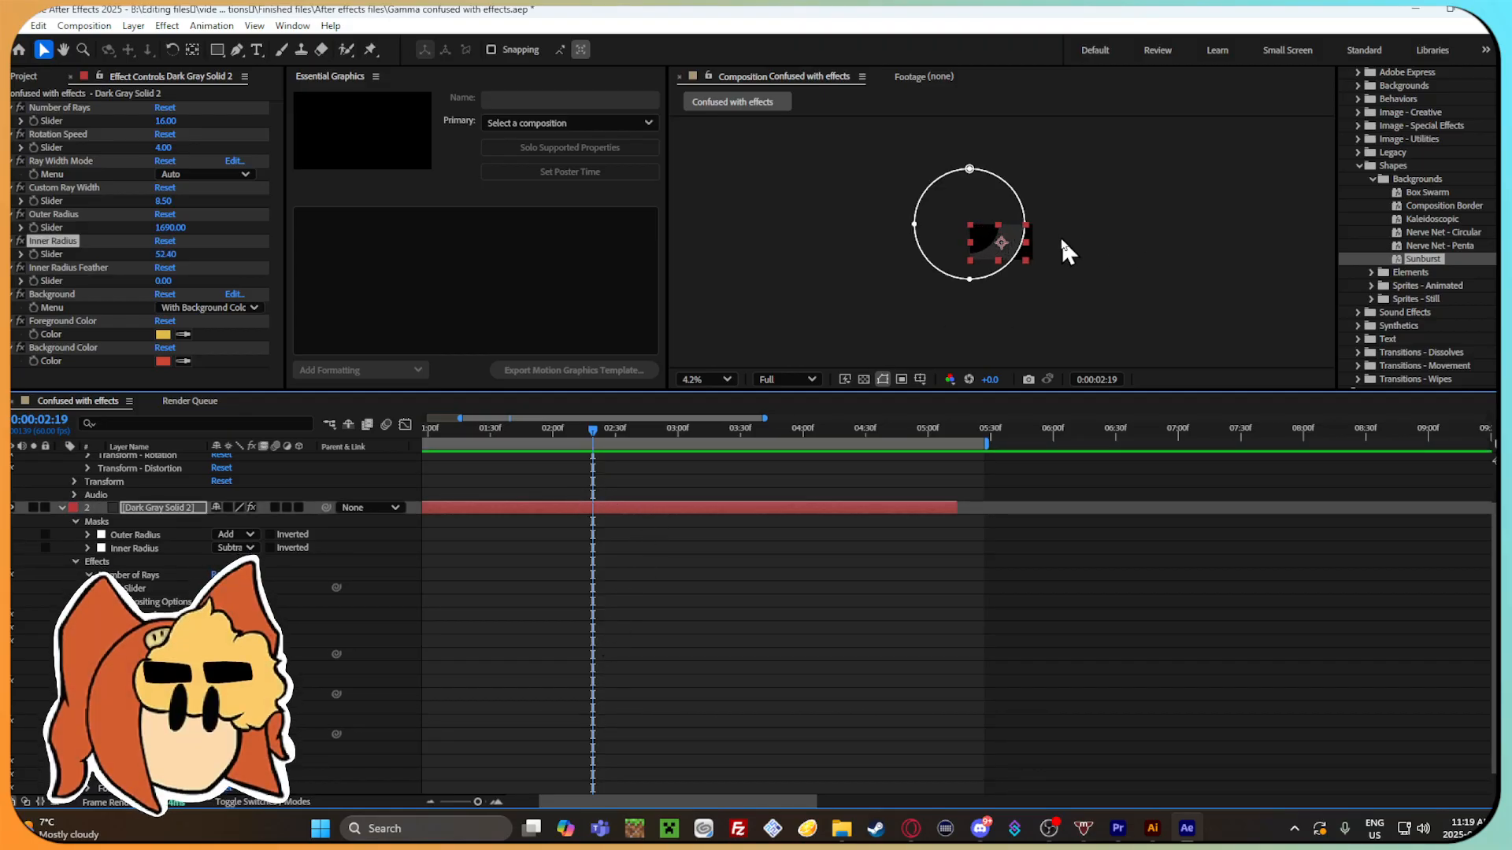
scroll(1046, 267, up, 2)
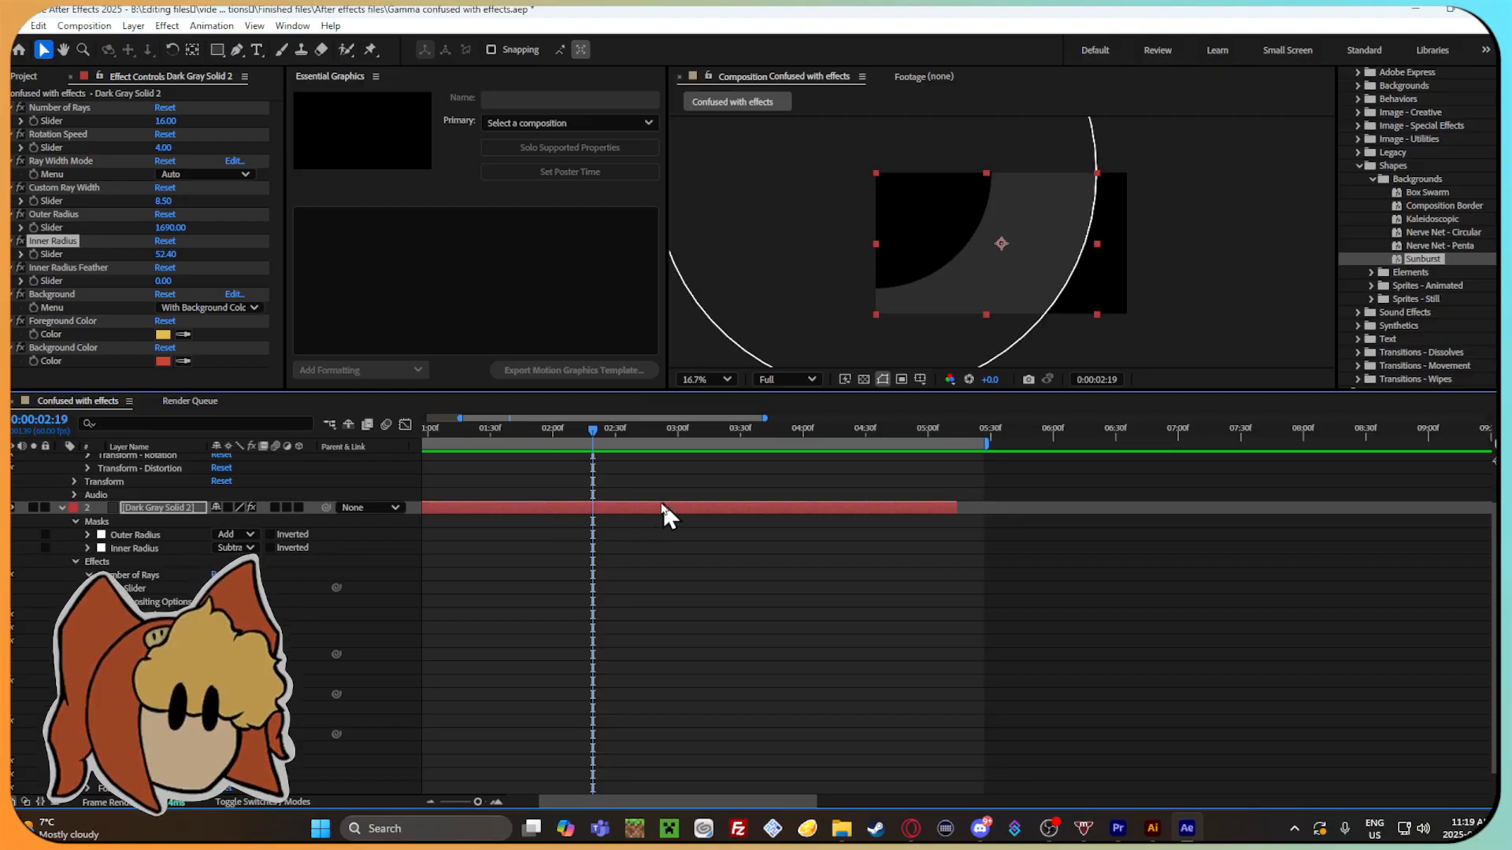
scroll(664, 516, down, 1)
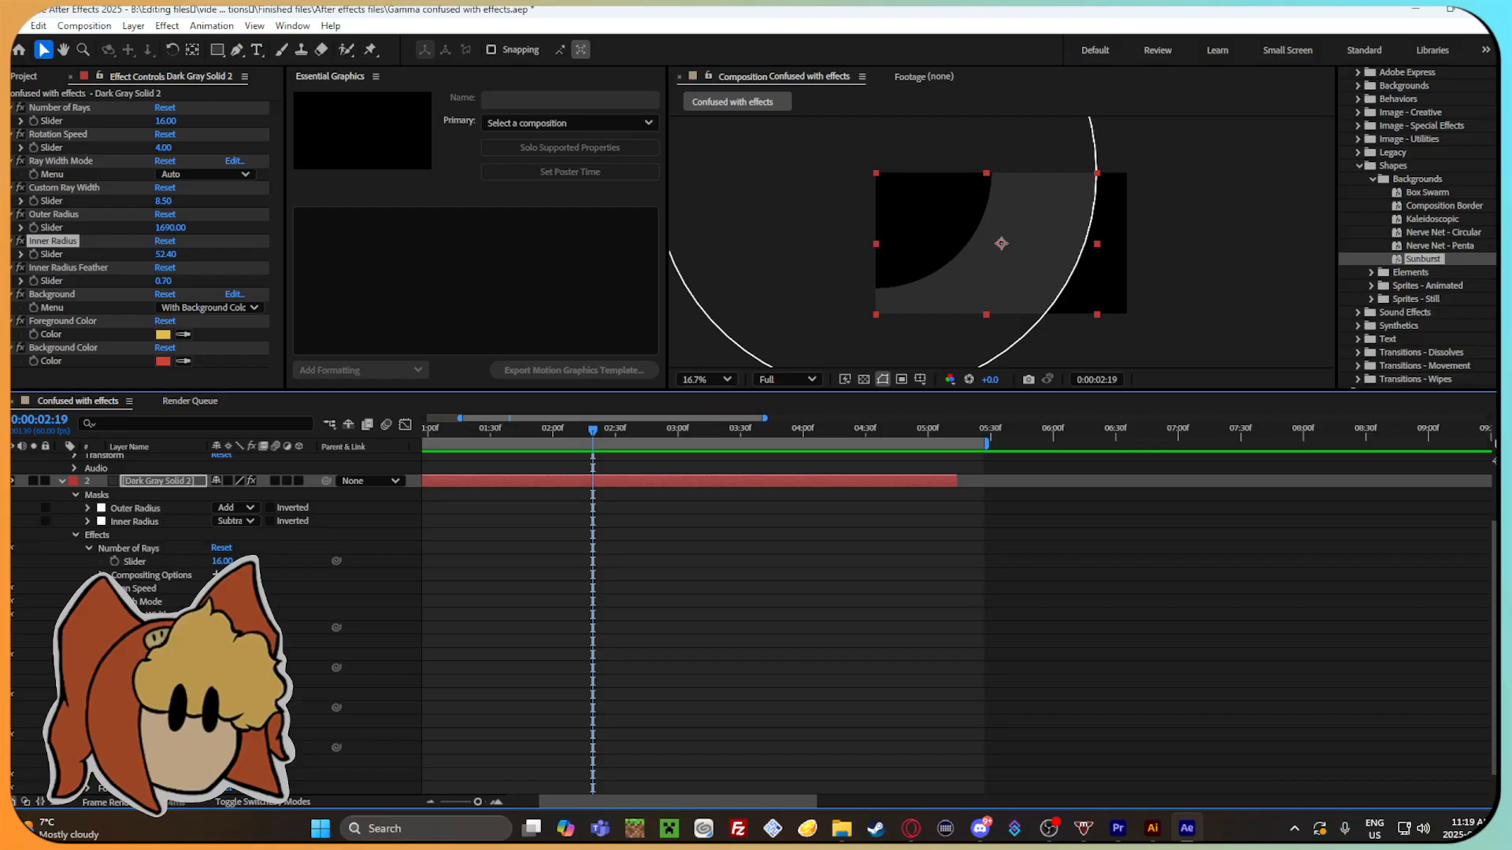
drag(224, 745, 553, 744)
drag(427, 738, 330, 749)
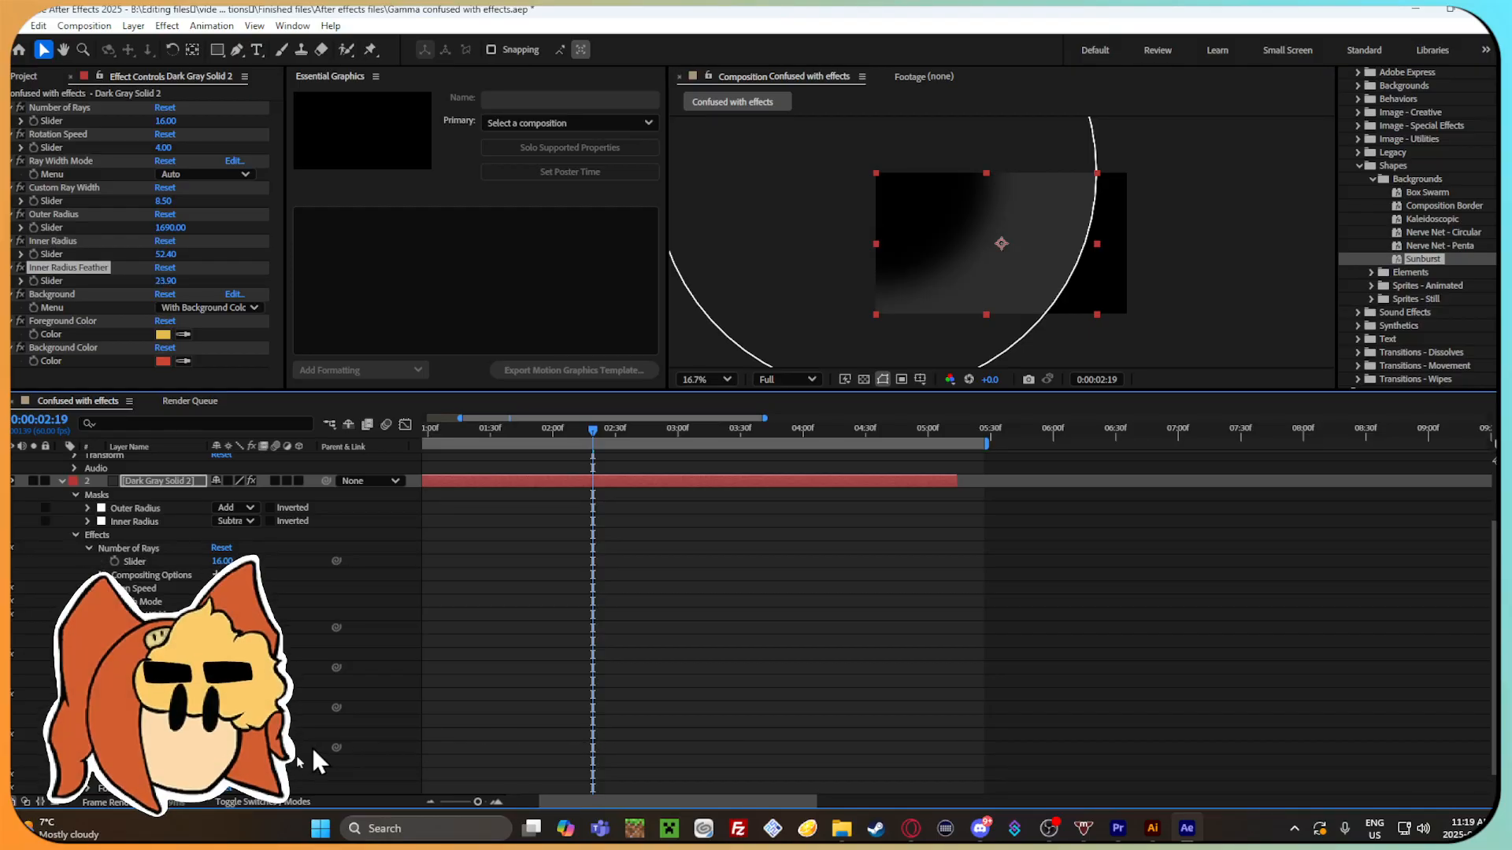
scroll(330, 748, down, 1)
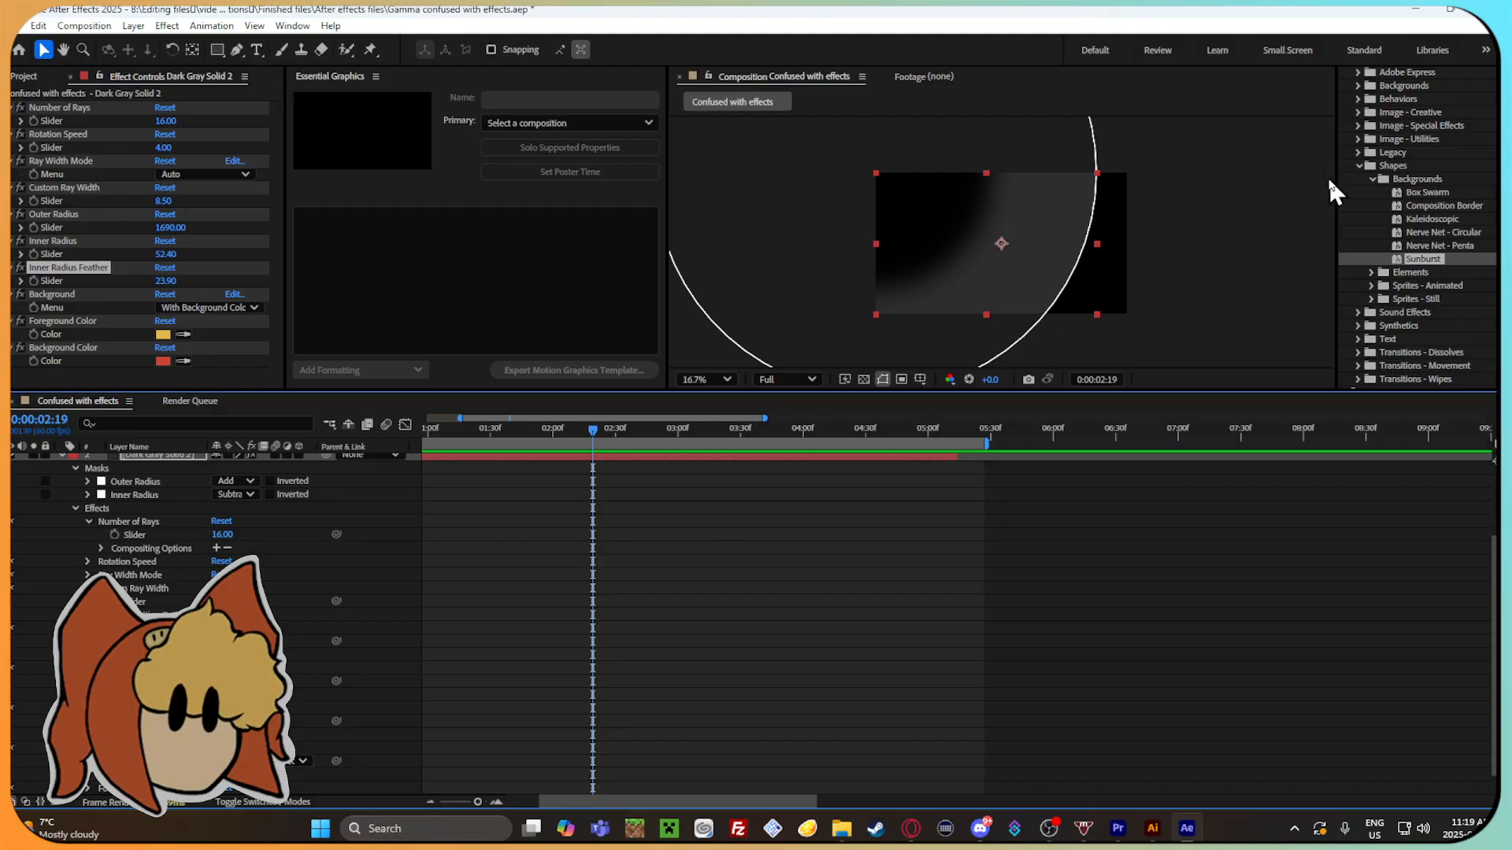
Undo the Sunburst edits back to the plain Dark Gray Solid 2 without the preset, above the Confused.mov layer.
scroll(114, 520, up, 3)
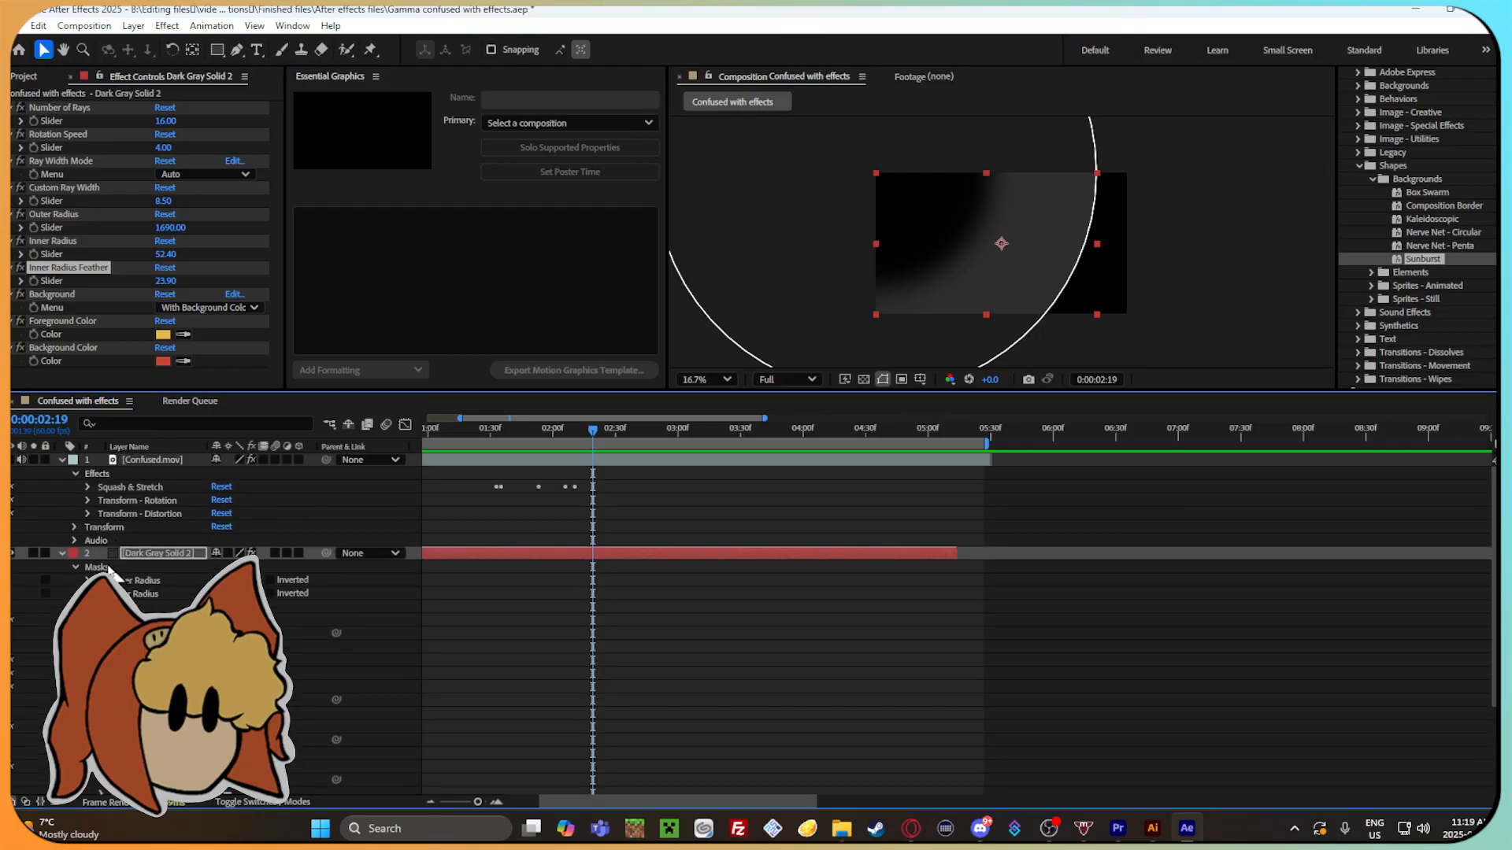
click(108, 567)
key(ctrl+z)
click(386, 526)
key(ctrl+z)
key(ctrl+z)
key(ctrl+z)
key(ctrl+z)
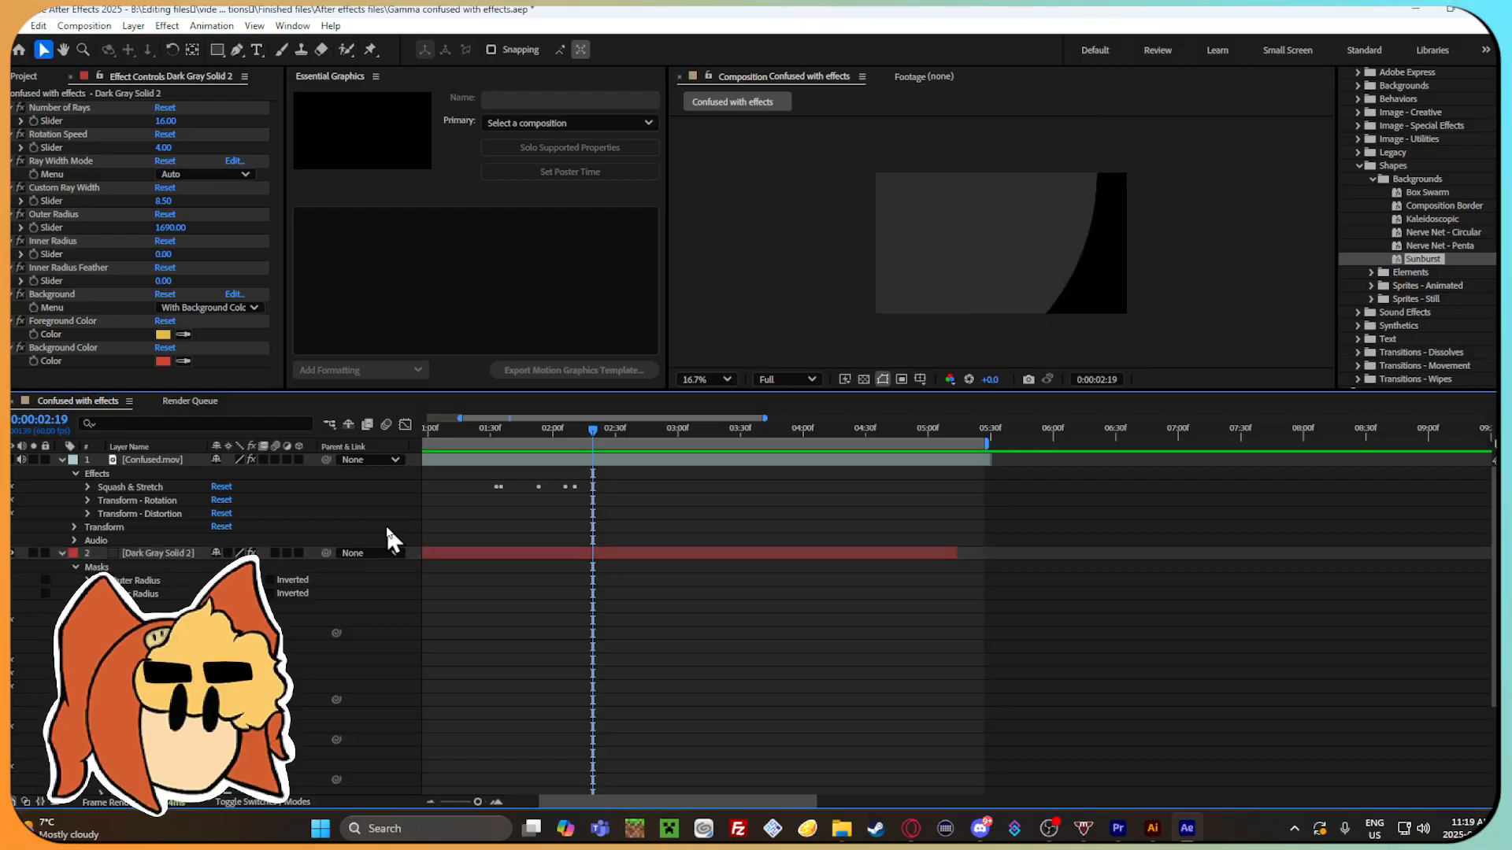
key(ctrl+z)
key(ctrl+z)
key(ctrl+z)
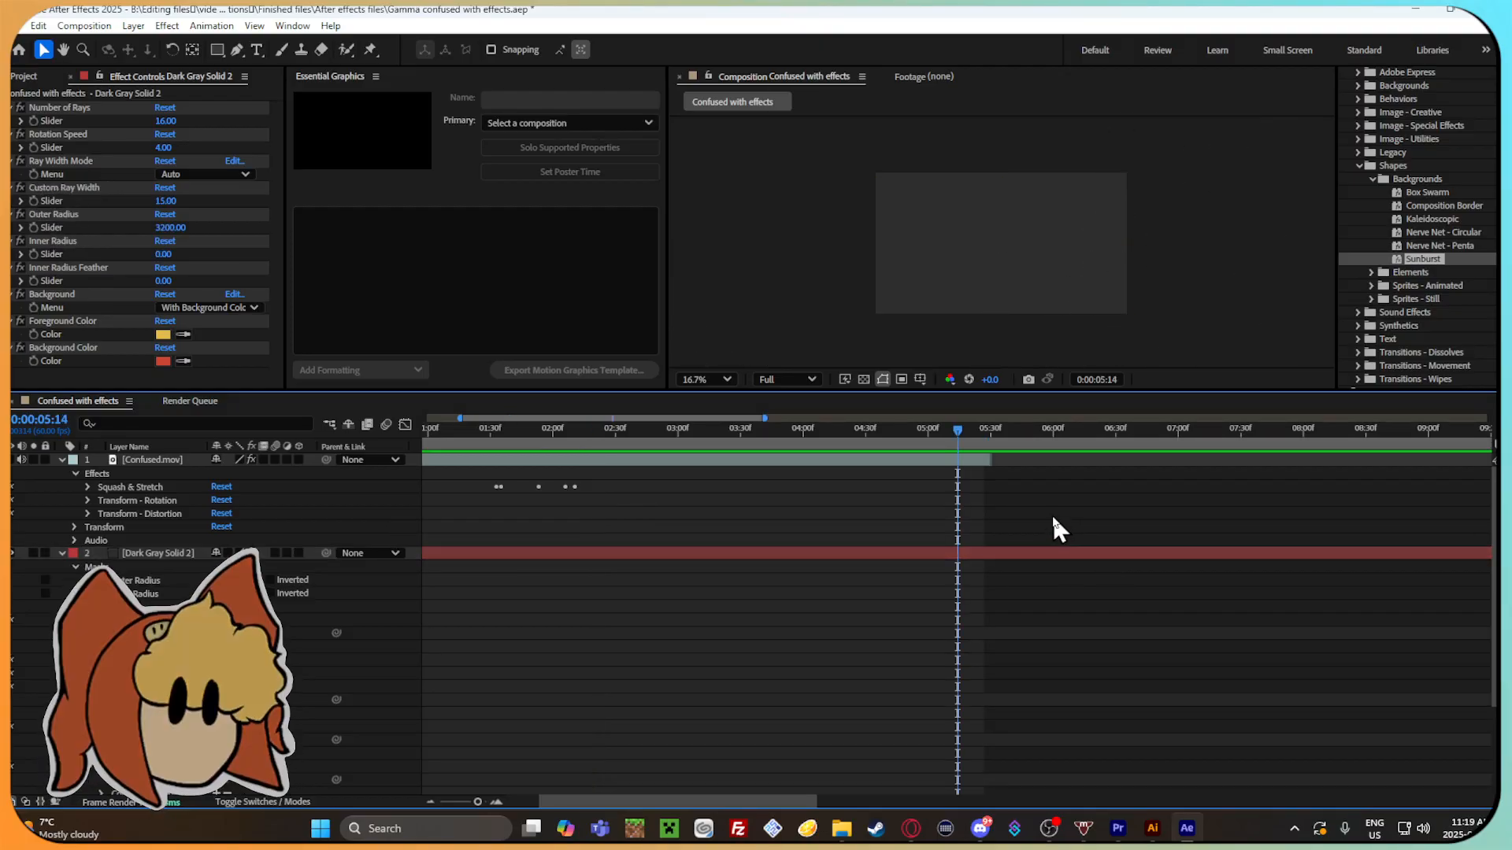
drag(974, 429, 706, 474)
key(ctrl+z)
key(ctrl+z)
key(ctrl+z)
key(ctrl+z)
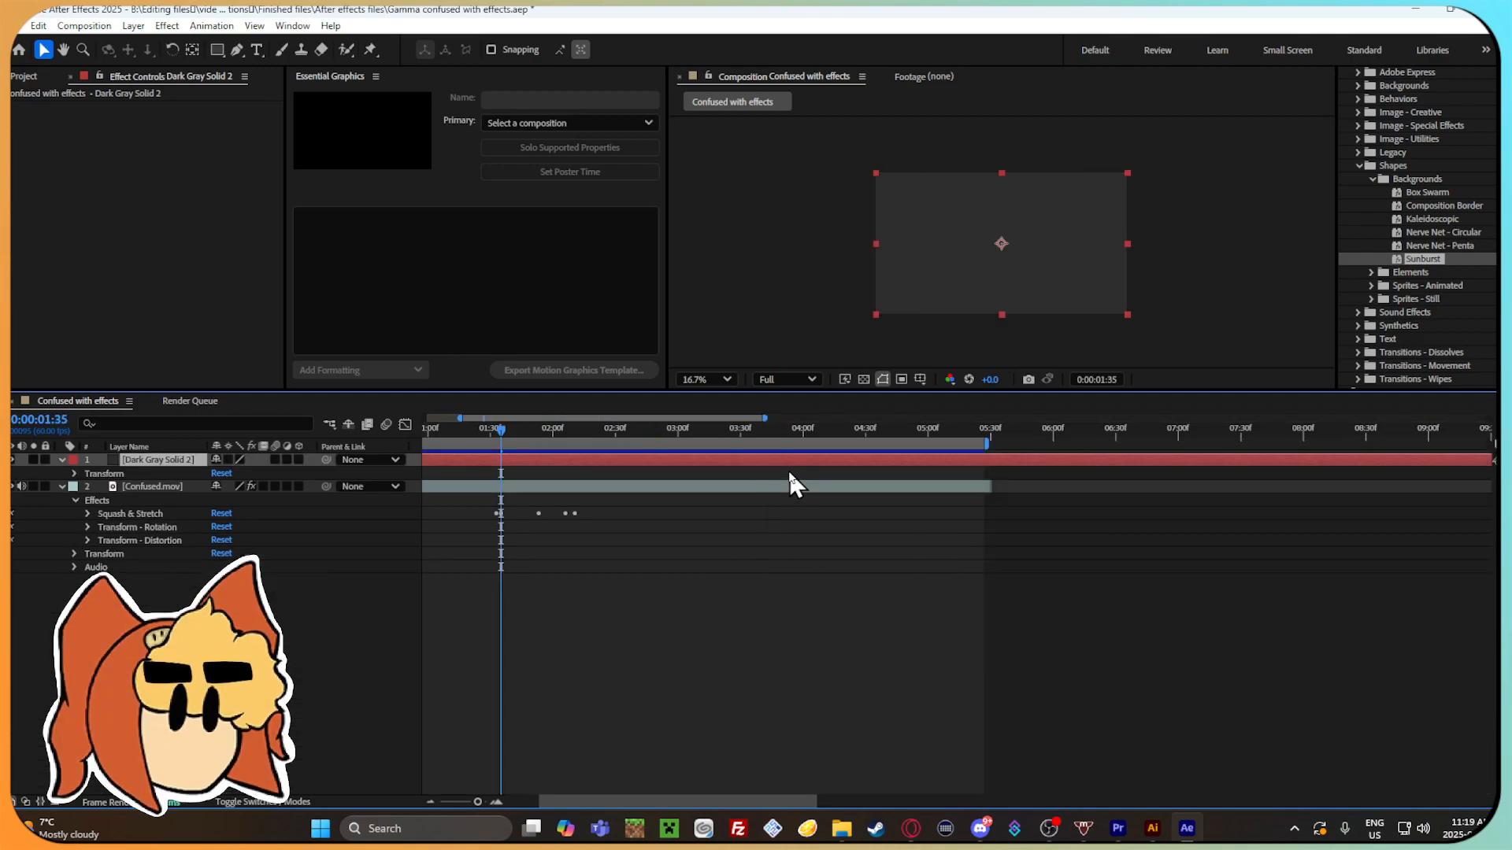
Move Dark Gray Solid 2 beneath the Confused.mov layer and center the composition view at 25%.
key(ctrl+[)
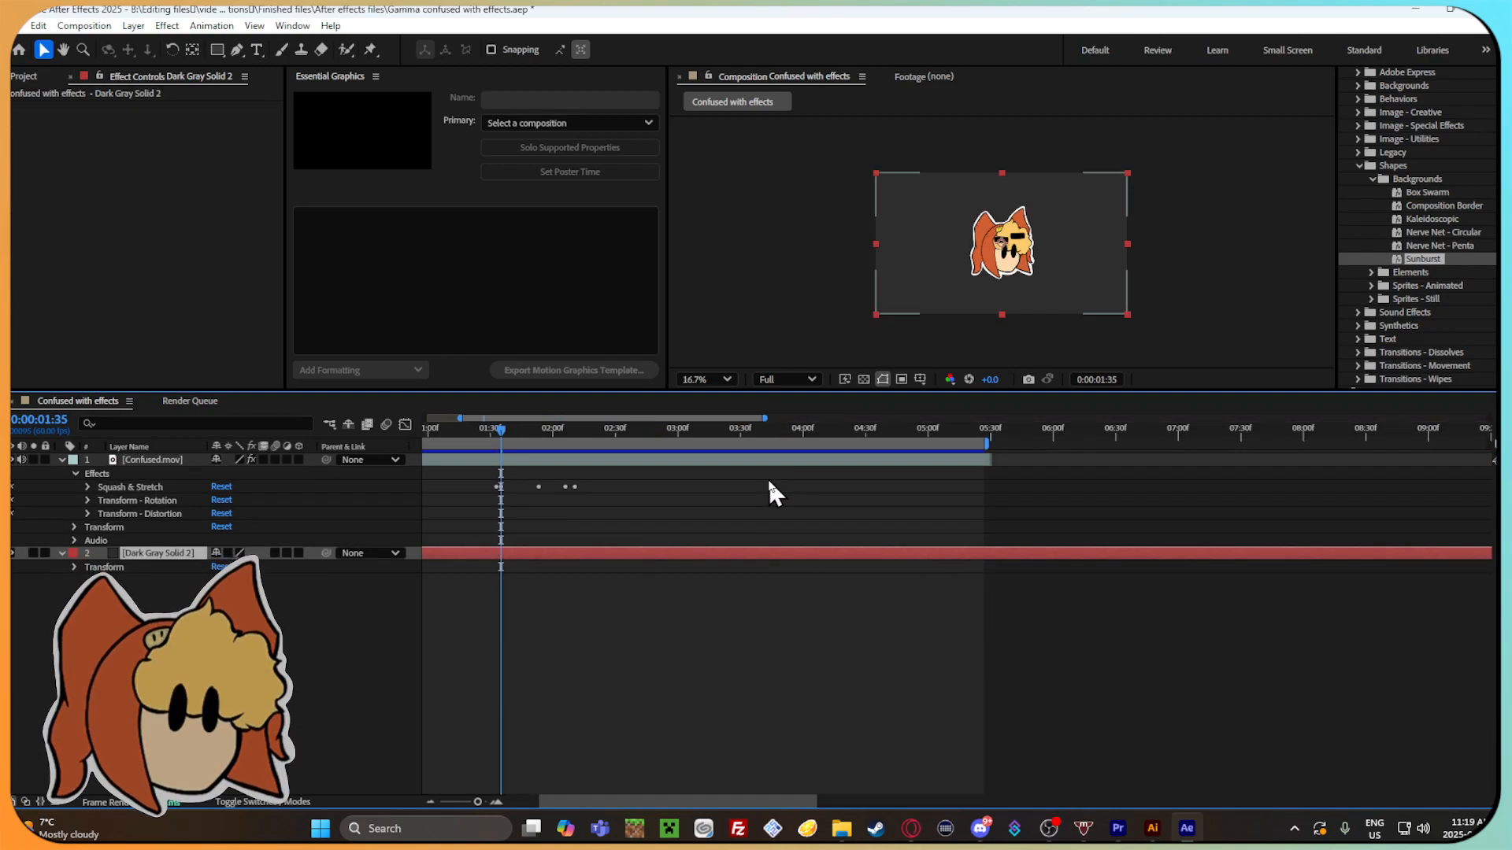
scroll(1178, 250, up, 4)
scroll(853, 310, down, 5)
scroll(752, 304, up, 1)
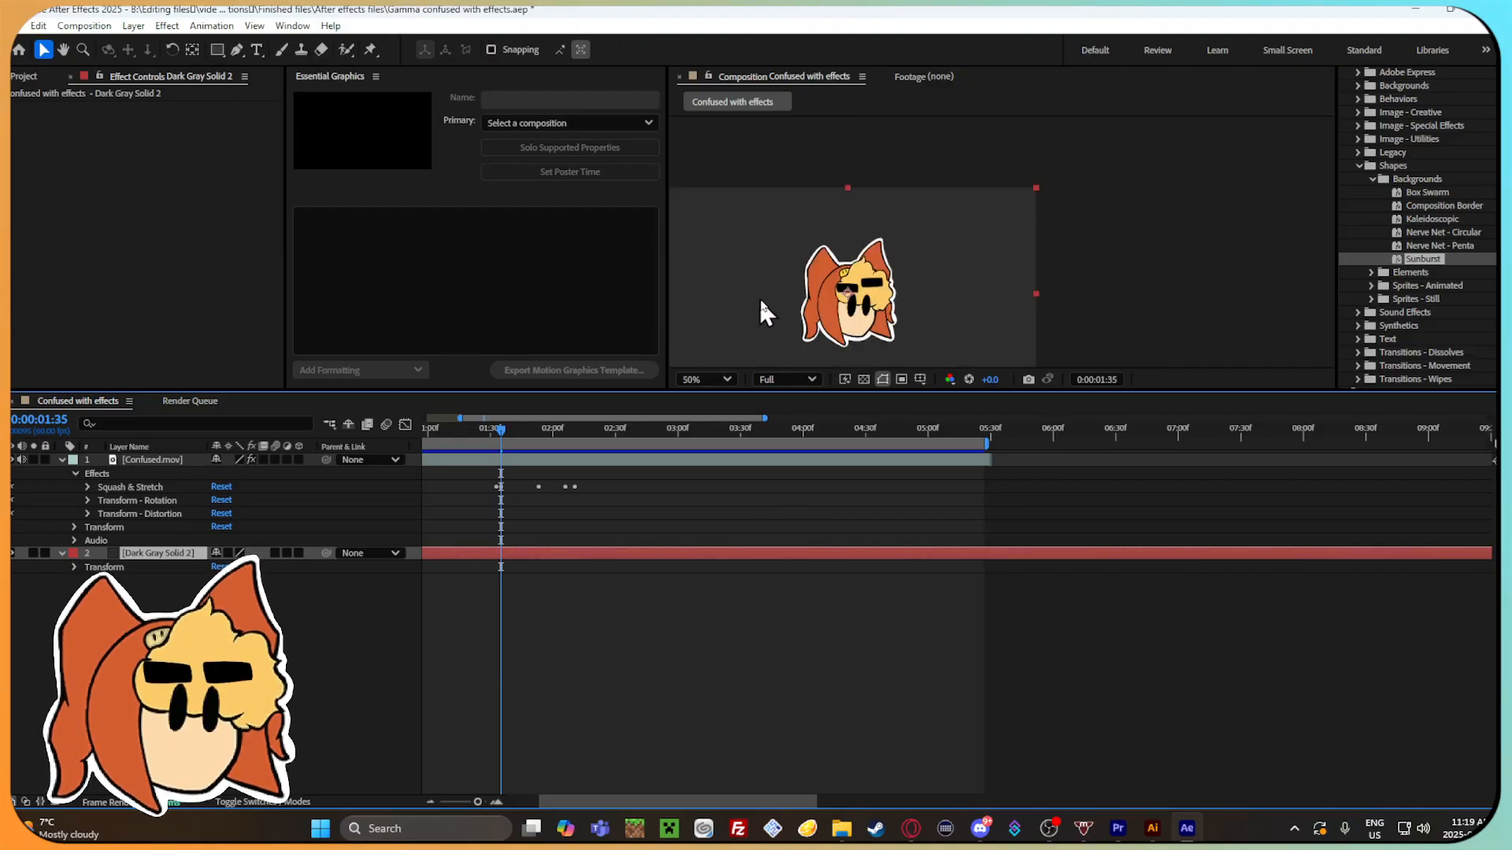
drag(1131, 236, 1259, 202)
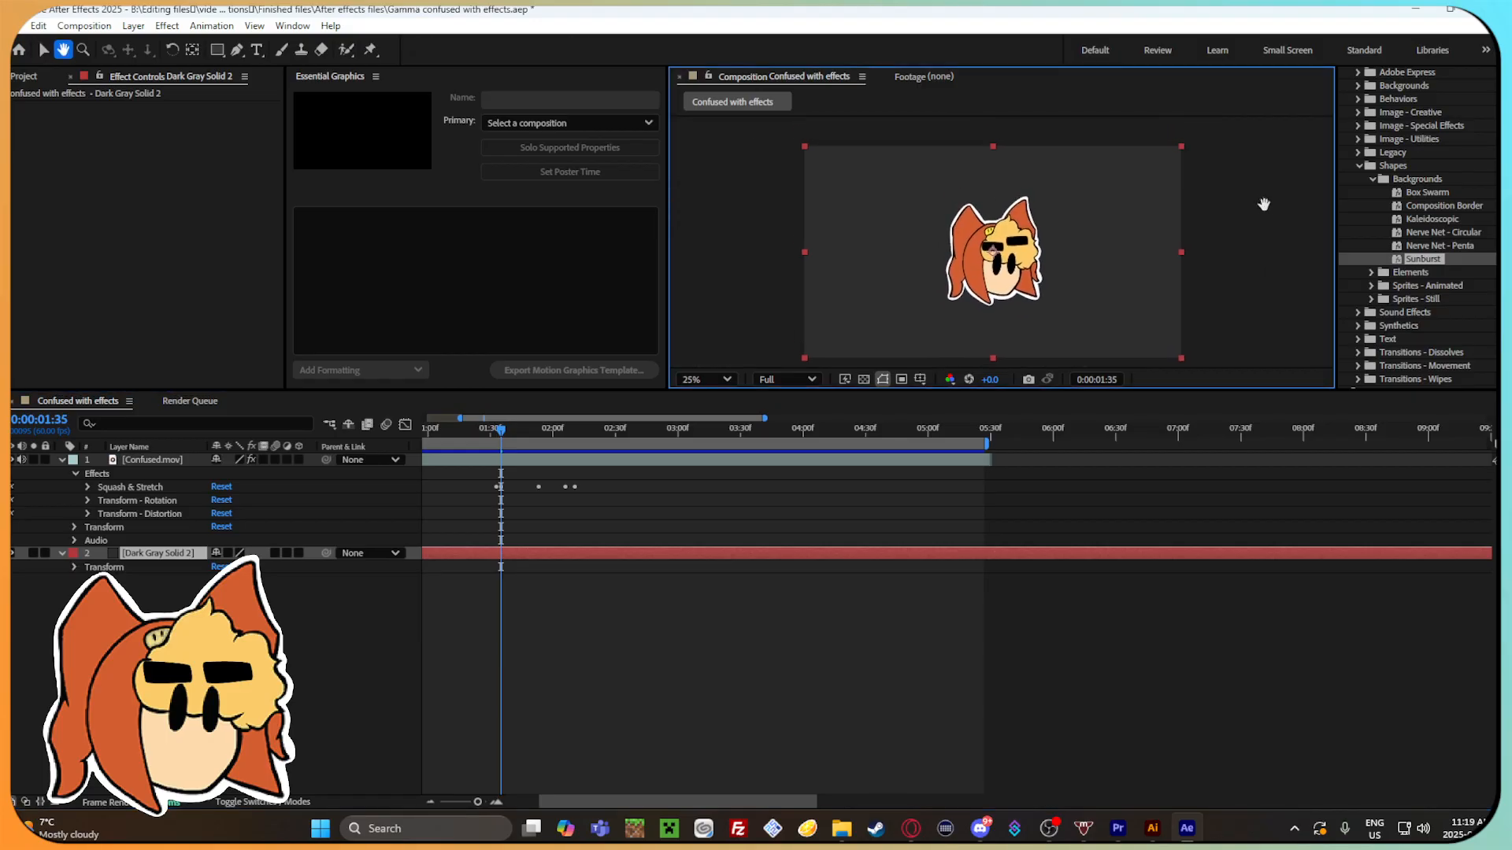
Switch to the browser and check the Burst Pop part of the YouTube video on After Effects presets.
click(911, 829)
click(441, 15)
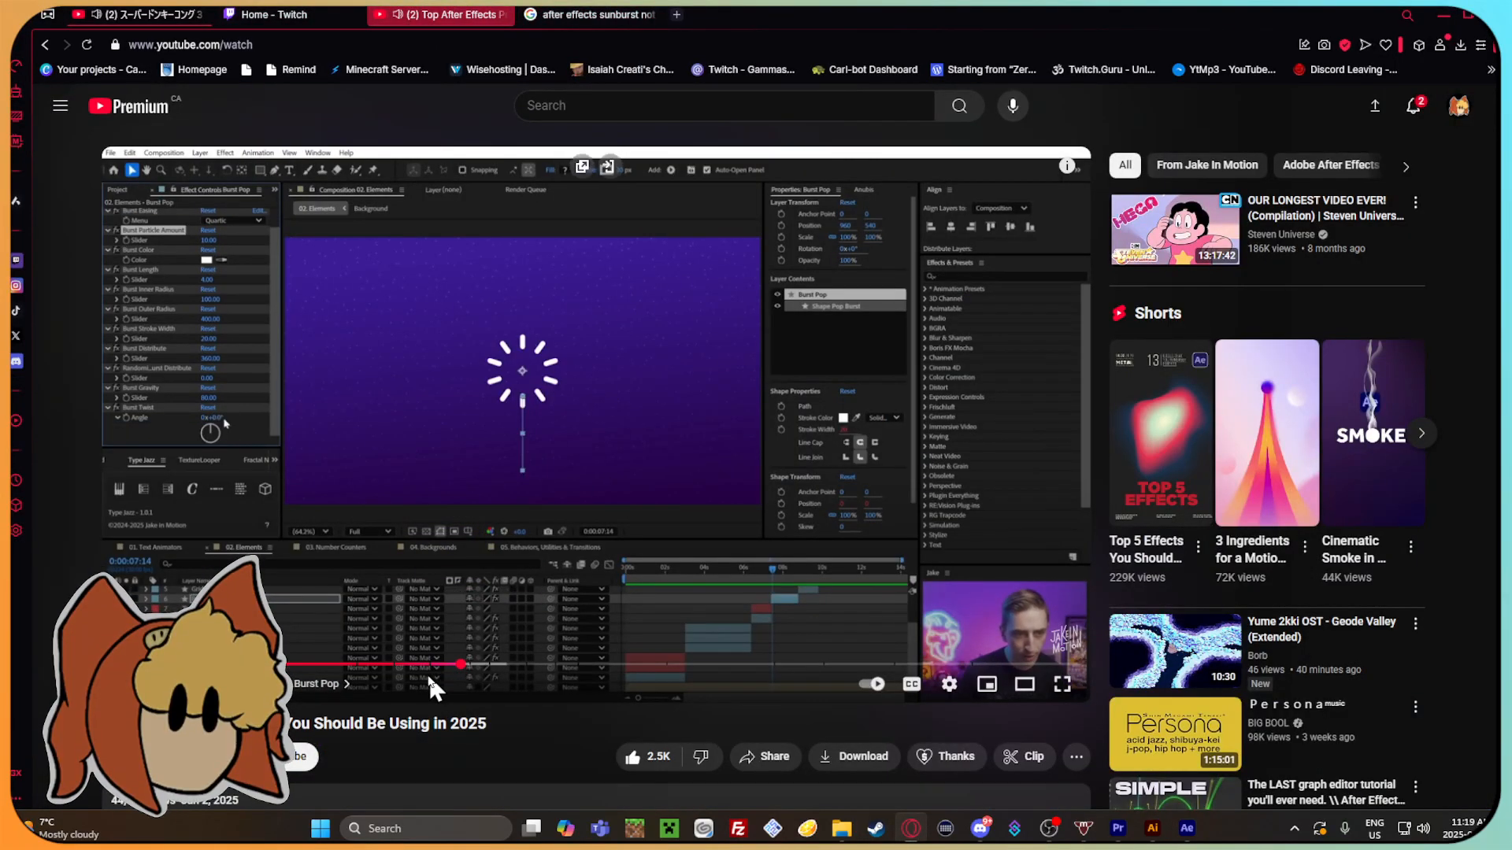
click(527, 394)
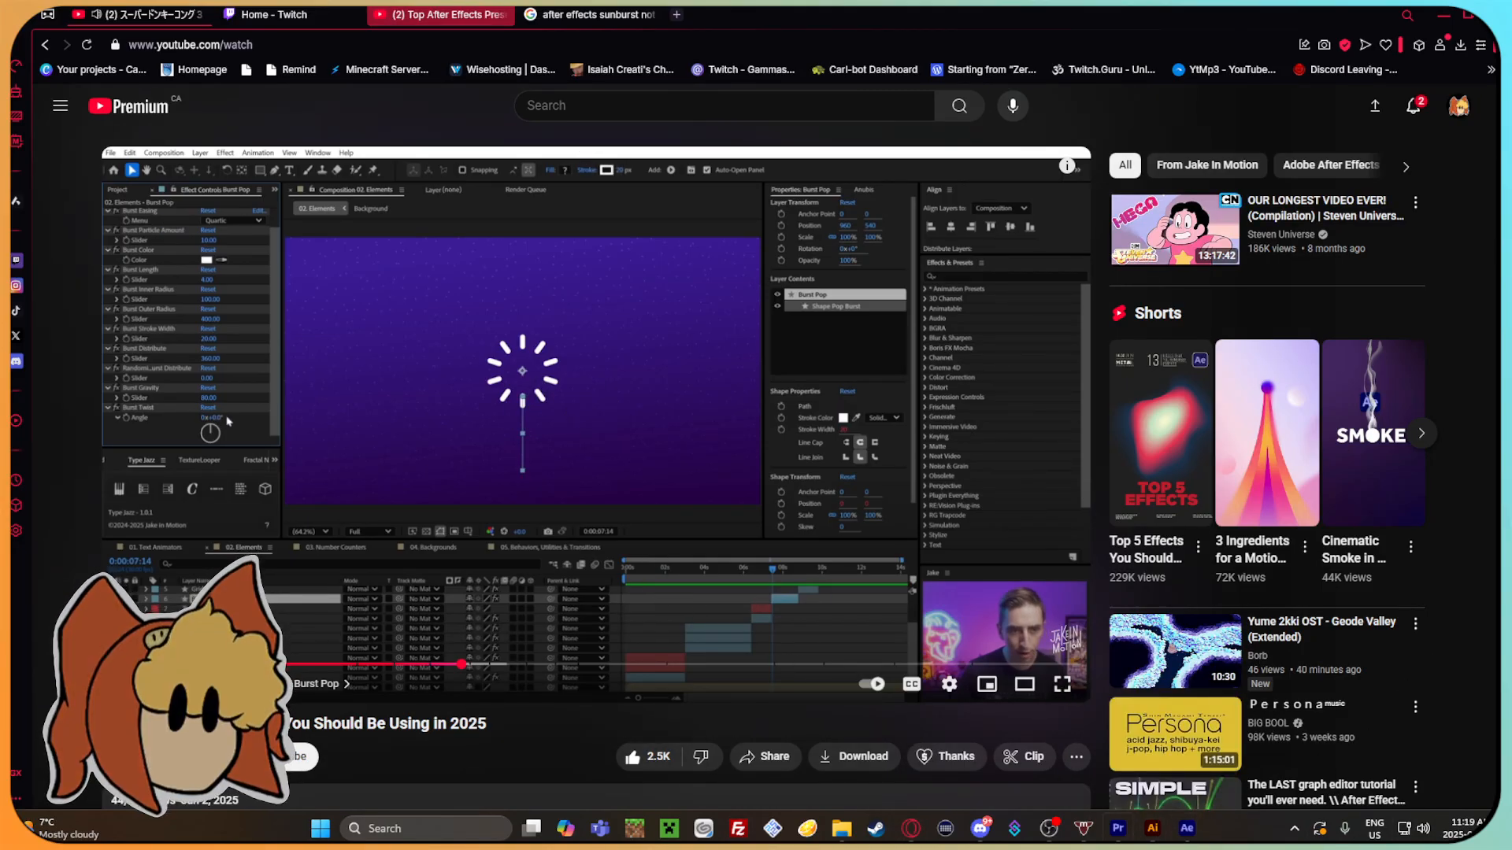
Return to After Effects and search the effects and presets for "burst".
click(1186, 828)
click(1407, 162)
click(1396, 161)
click(1385, 176)
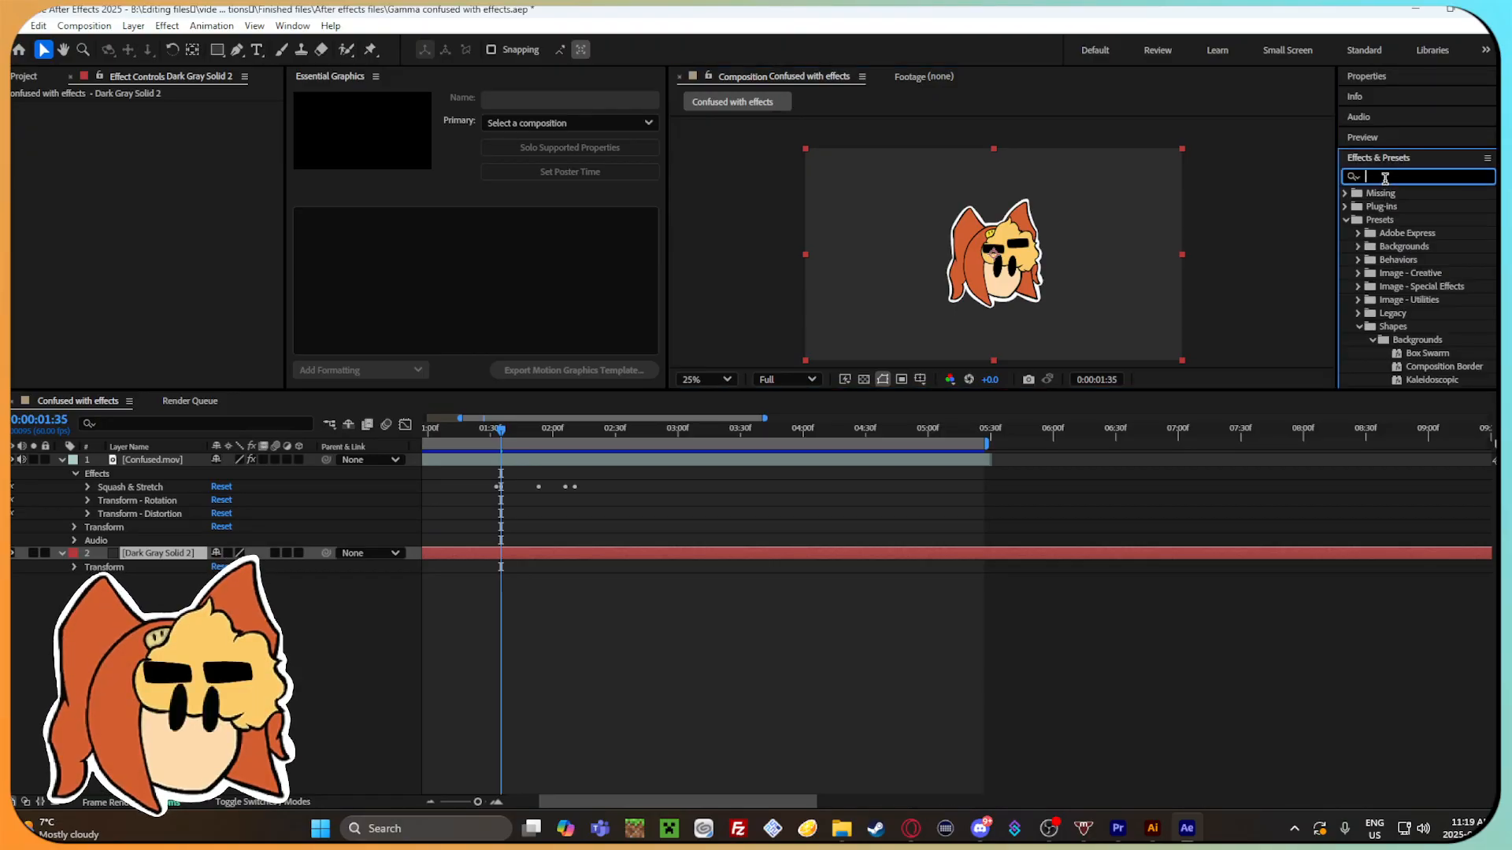
text(burst)
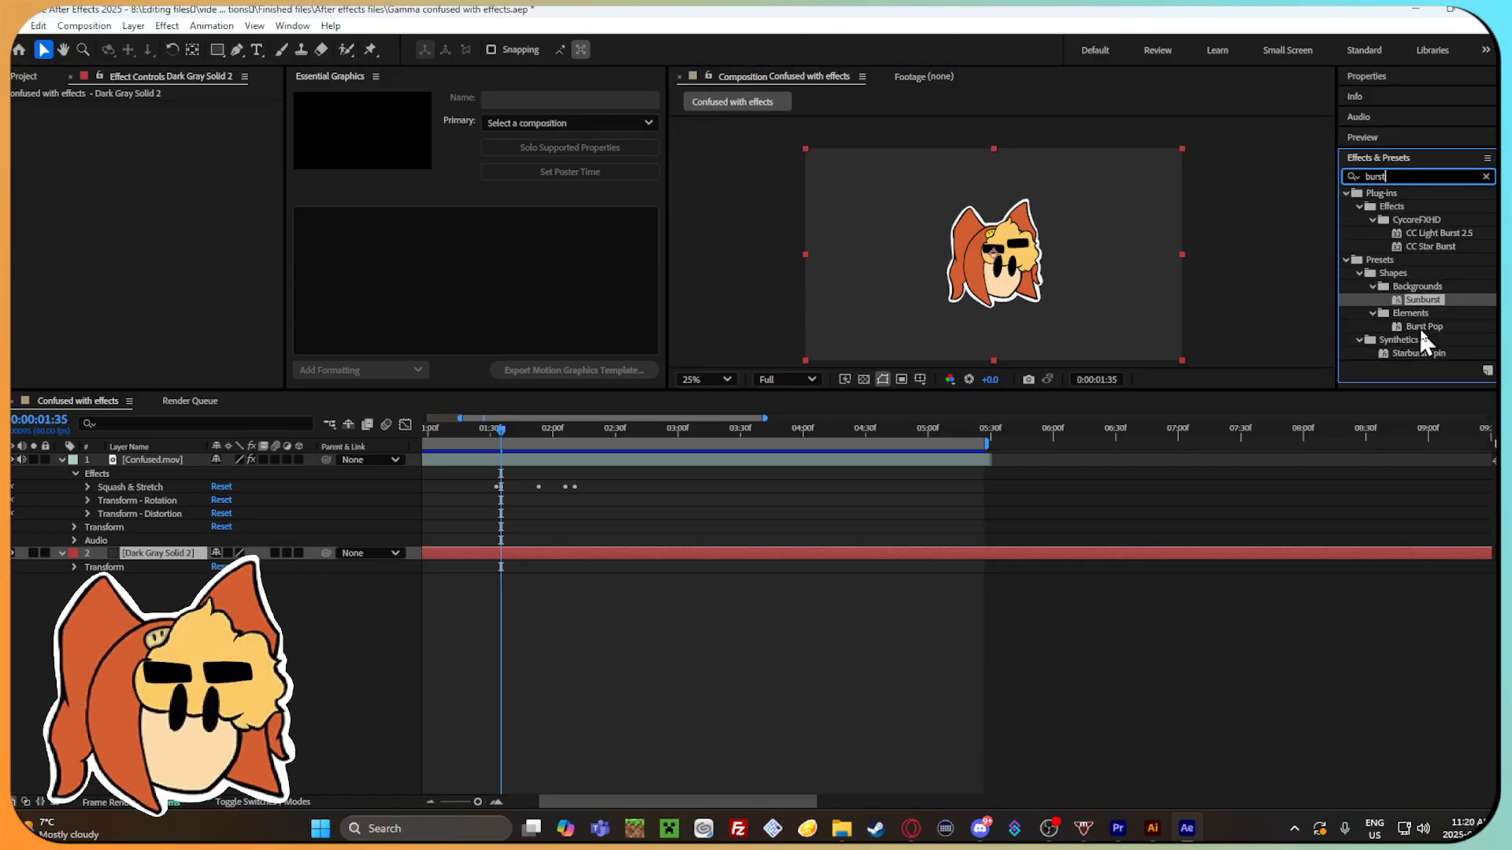
Try the Burst Pop preset on Dark Gray Solid 2, scrub to the composition's start, and undo the preset.
drag(1438, 323, 653, 555)
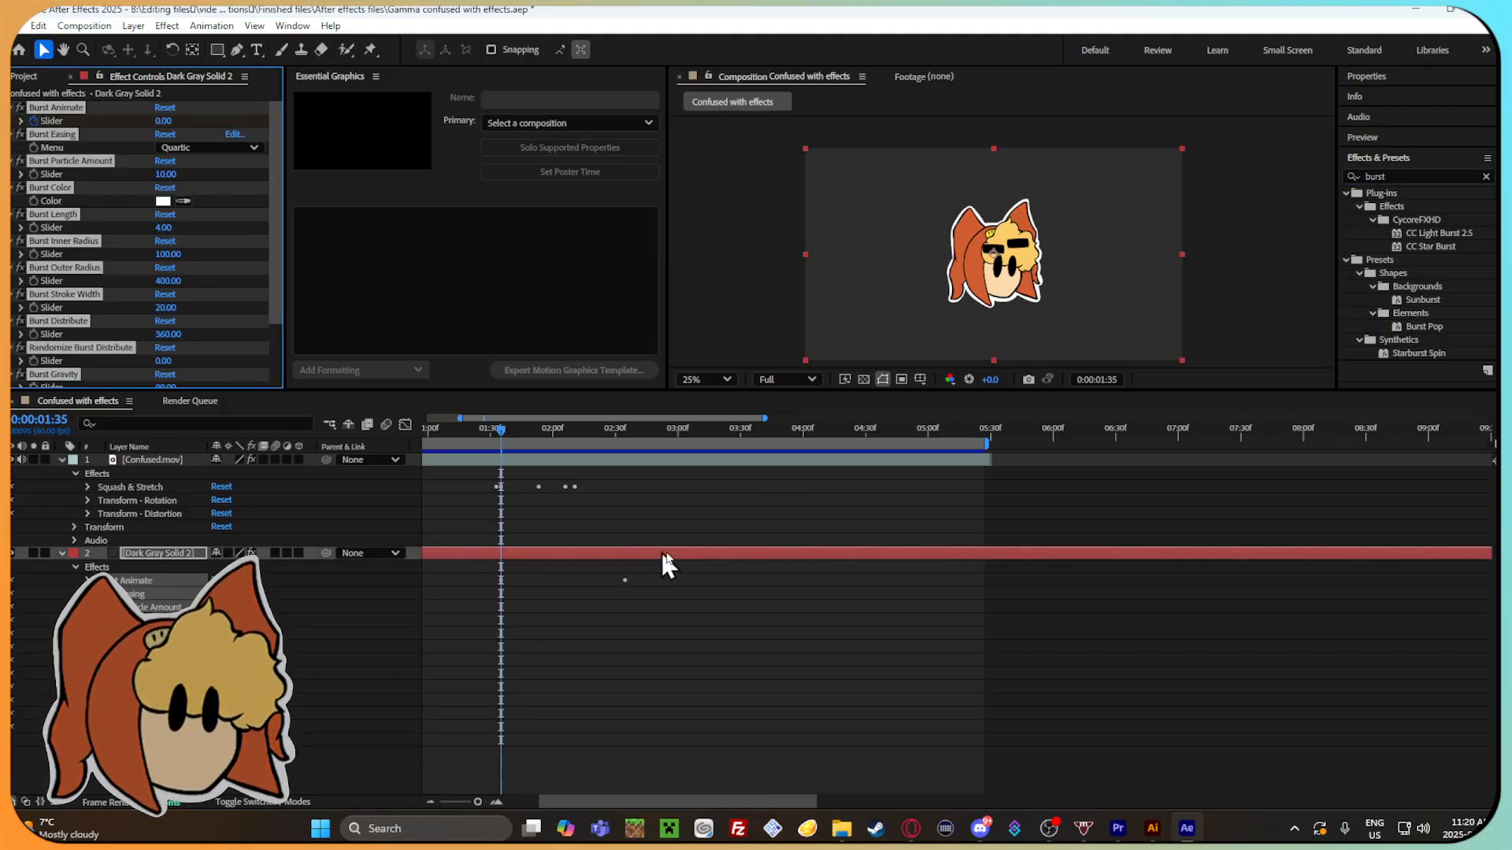
drag(490, 437, 427, 524)
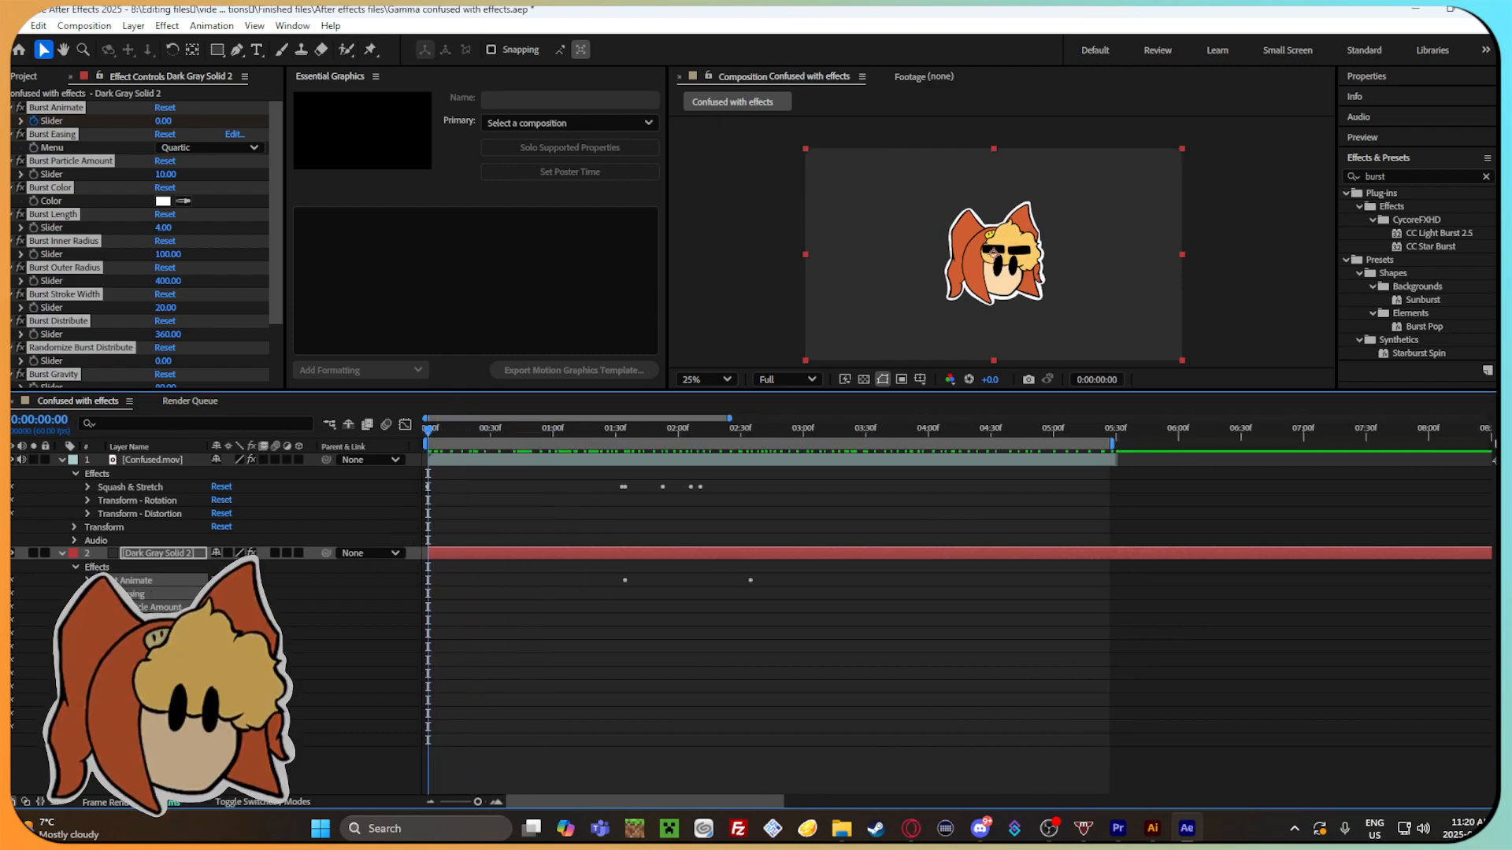
key(ctrl+z)
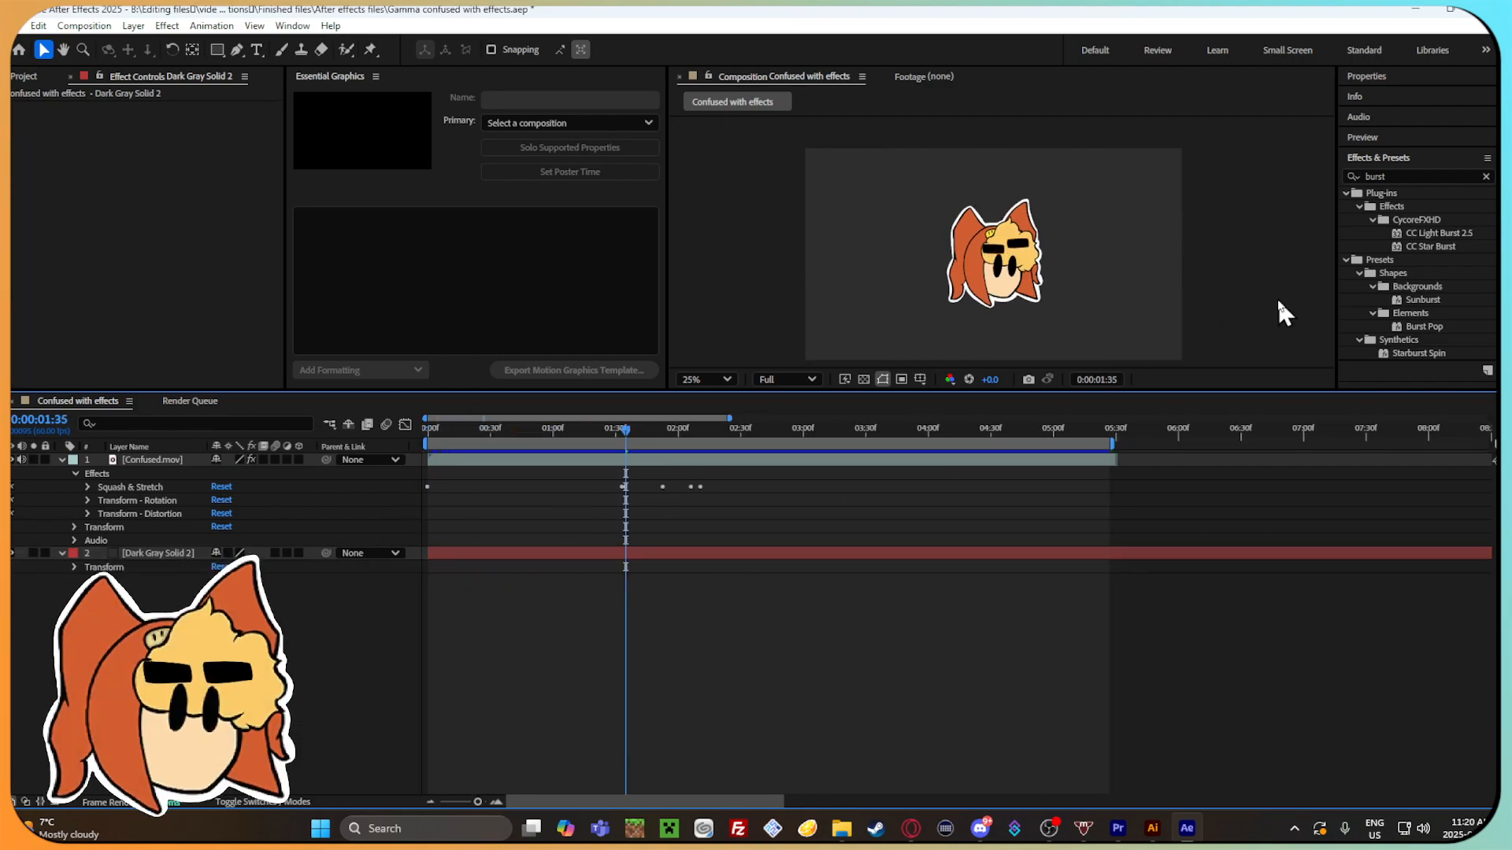
Try the Burst Pop preset on the Confused.mov layer, scrub back through the timeline, and undo the preset.
drag(1420, 328, 728, 469)
drag(628, 434, 515, 463)
key(ctrl+z)
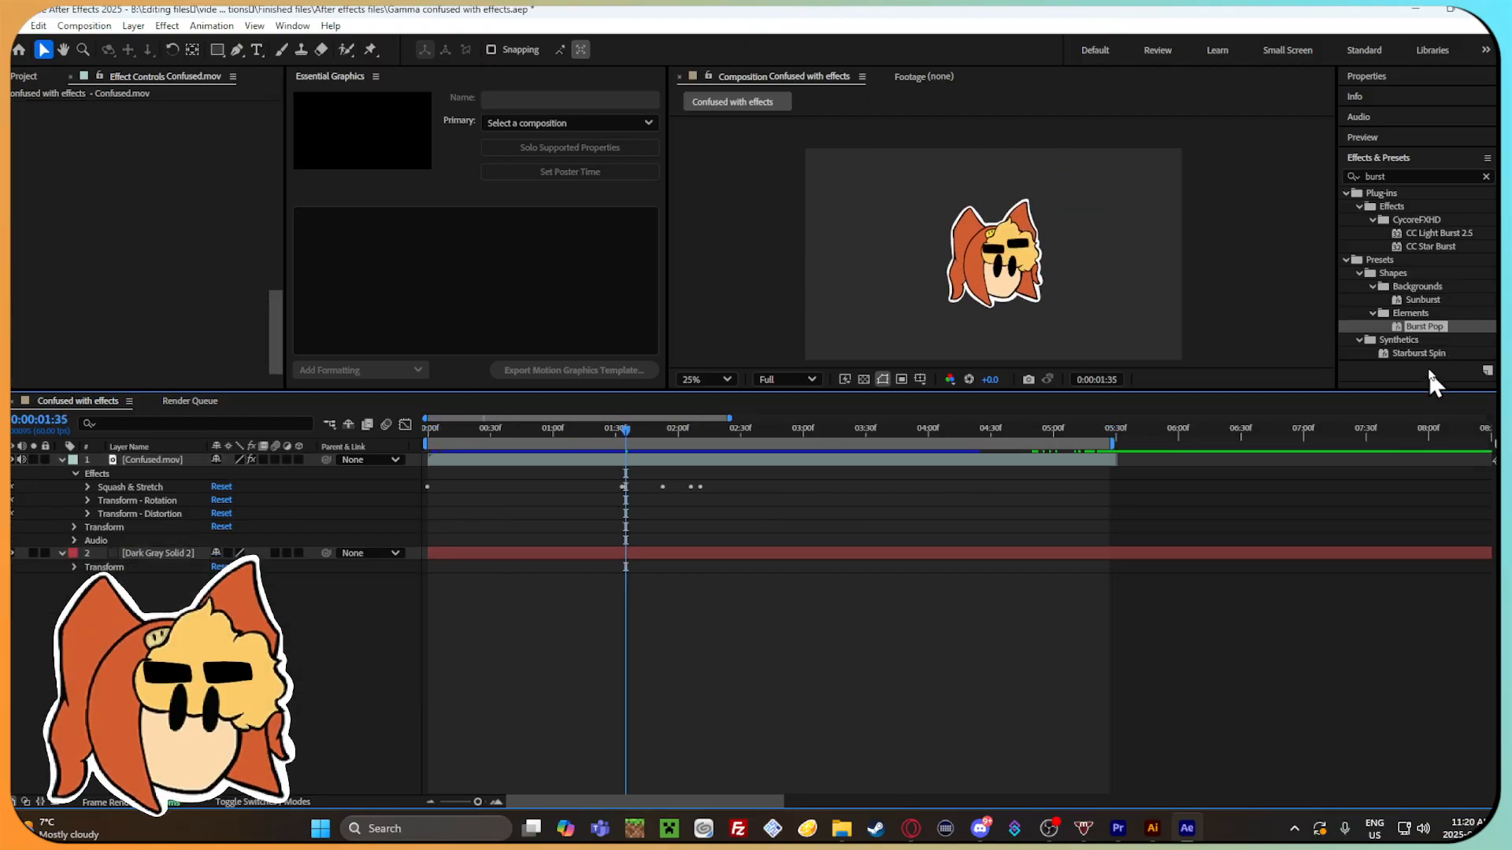
Apply the Burst Pop preset to Dark Gray Solid 2 at 0:00:01:35 and expand its Burst Animate effect.
drag(1441, 327, 683, 565)
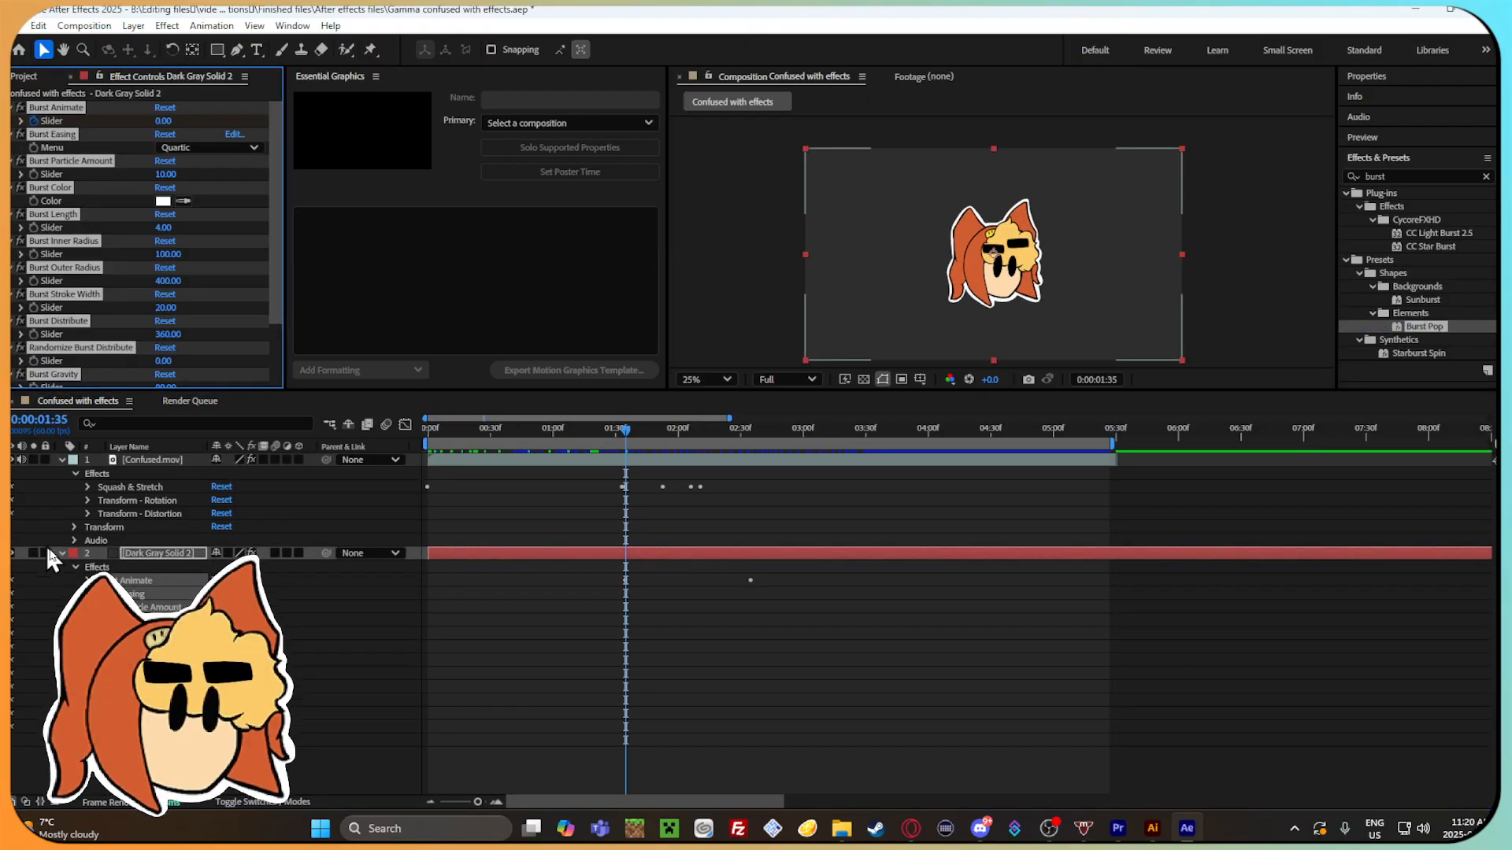
click(87, 581)
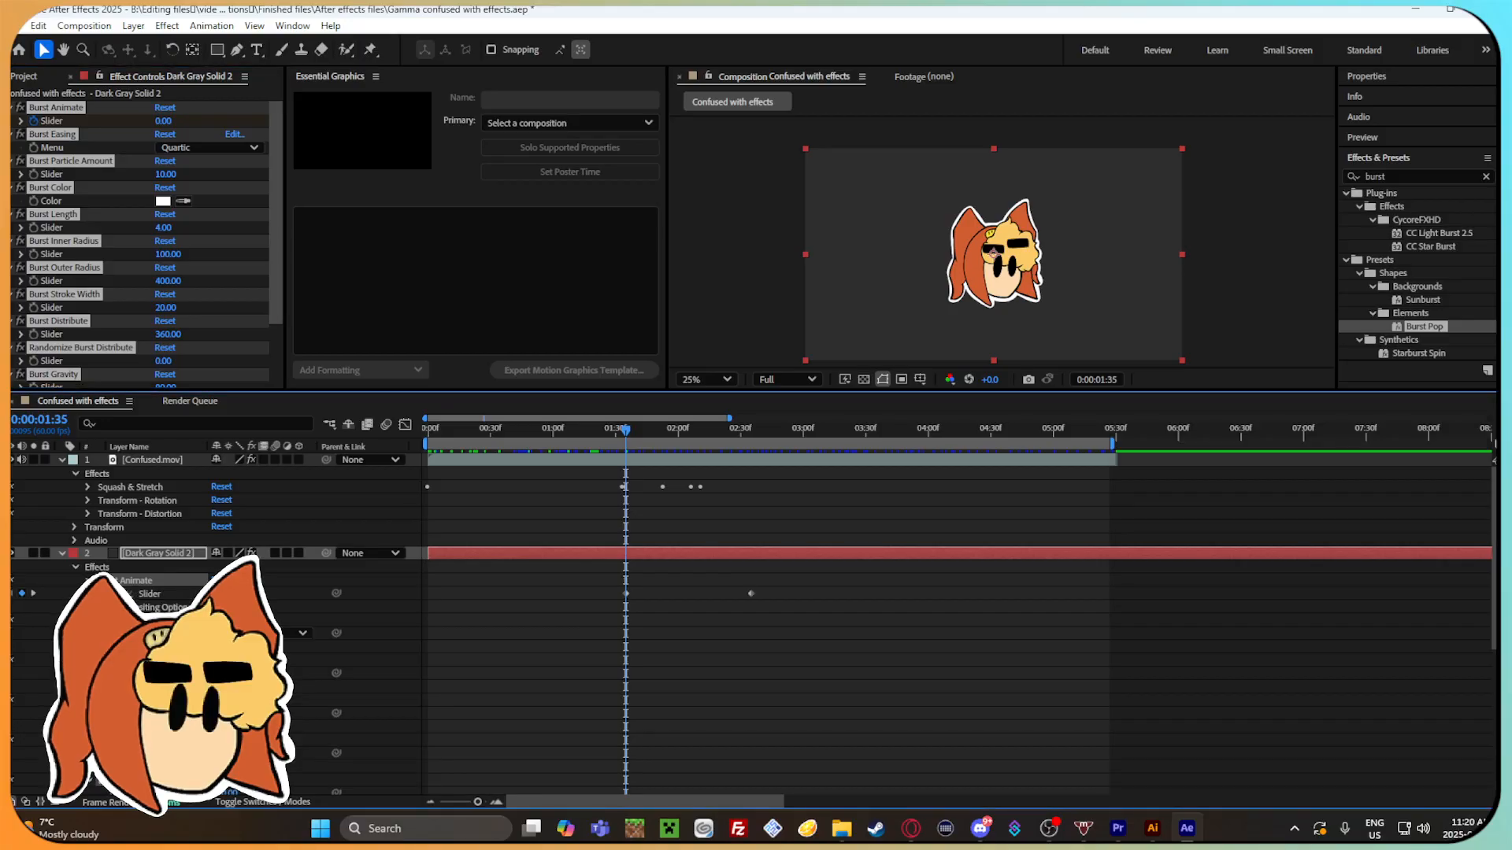
Try raising the selected Burst Pop sliders together, preview up to 0:00:03:10, and undo the slider change.
drag(218, 594, 243, 593)
drag(660, 429, 821, 455)
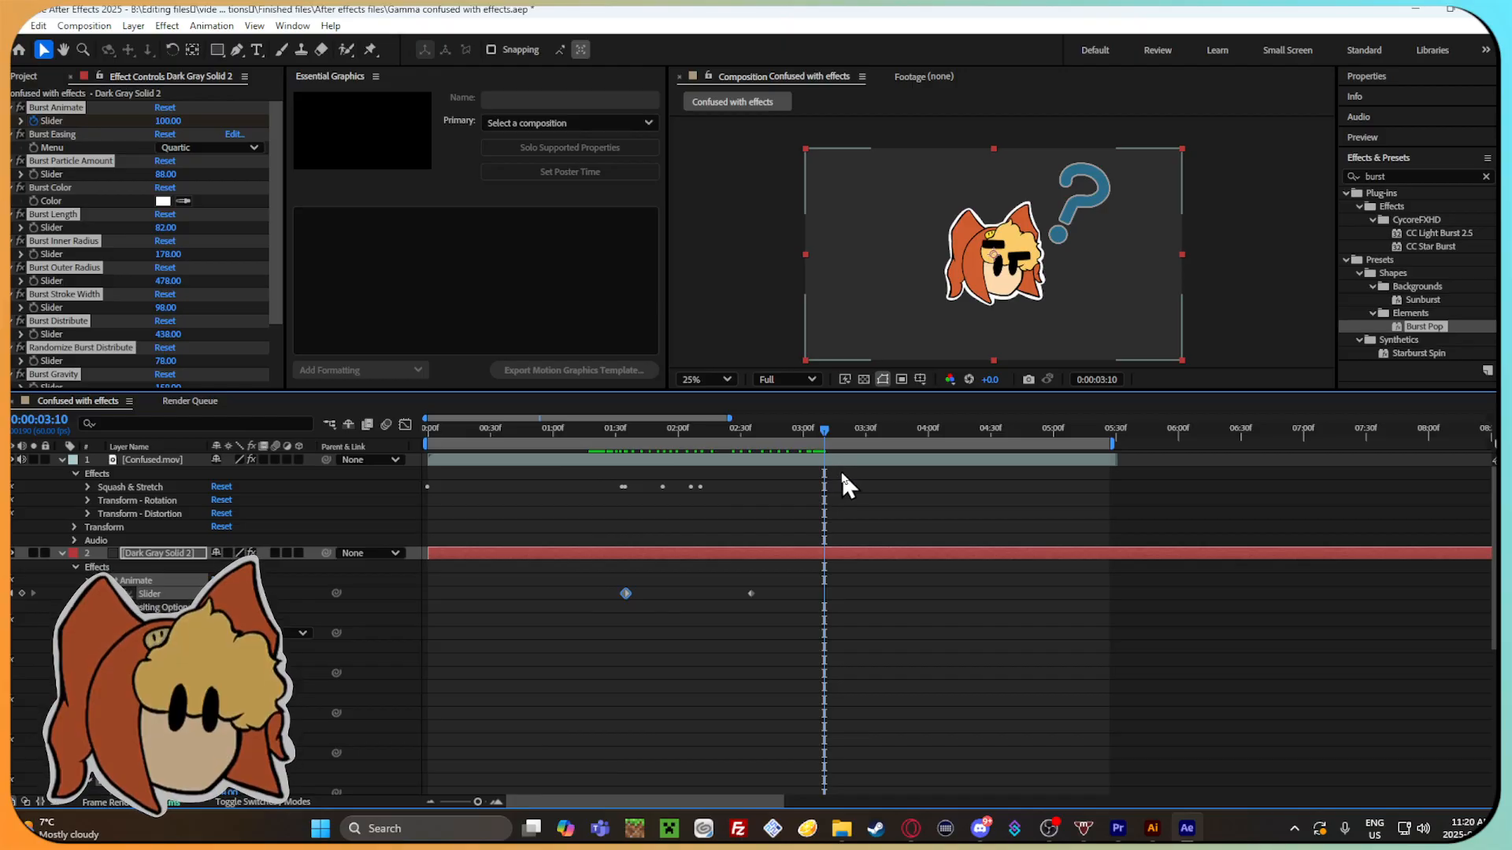
key(ctrl+z)
Scrub to 0:00:01:53 and look through the layer options and Burst Pop properties of Dark Gray Solid 2.
mouse_move(638, 432)
mouse_down()
mouse_move(551, 432)
mouse_move(663, 431)
mouse_up()
right_click(809, 551)
right_click(754, 549)
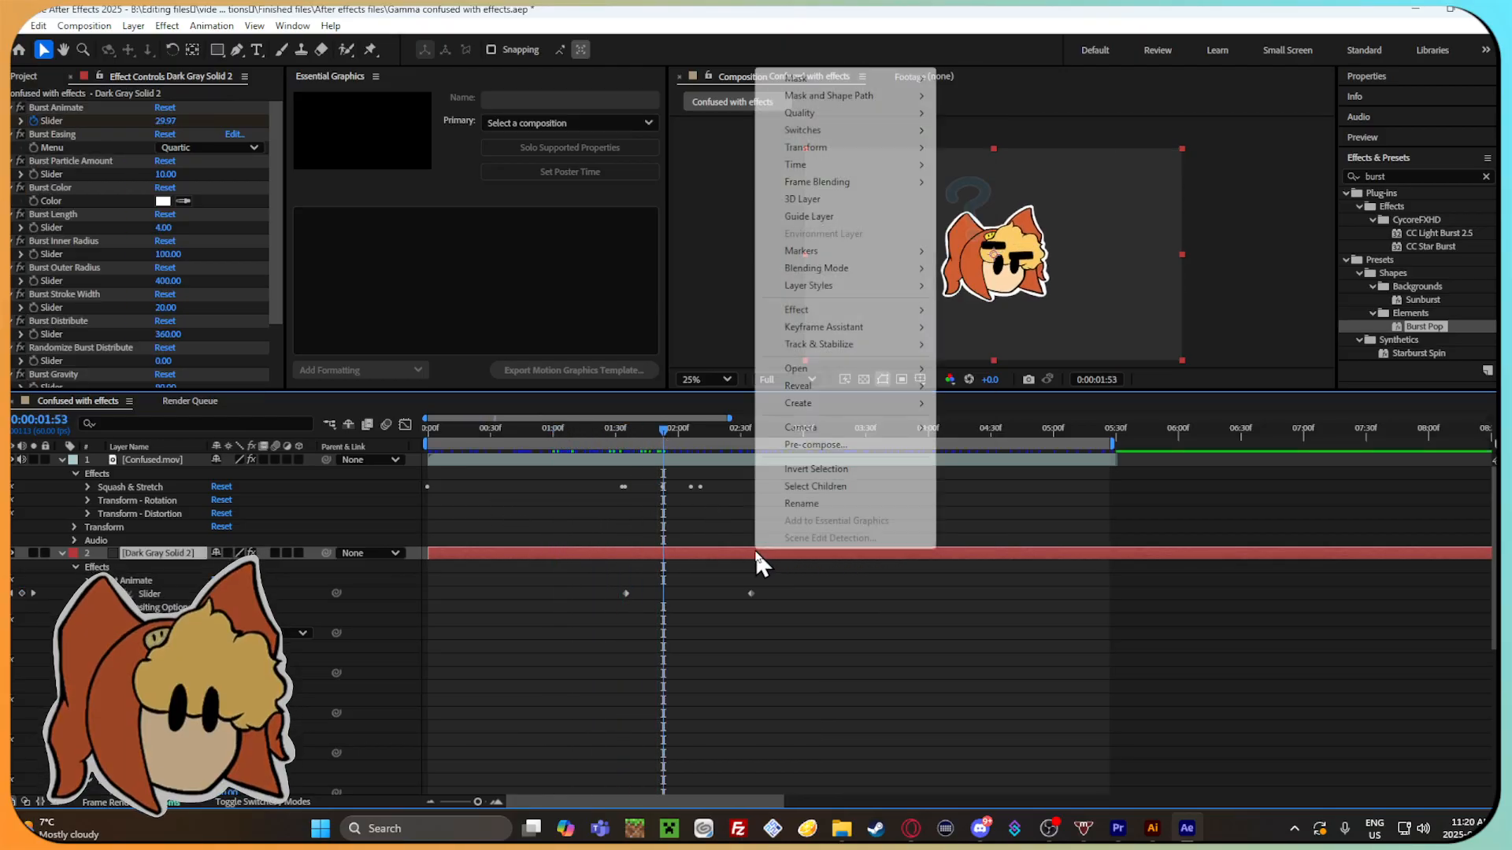
mouse_move(847, 366)
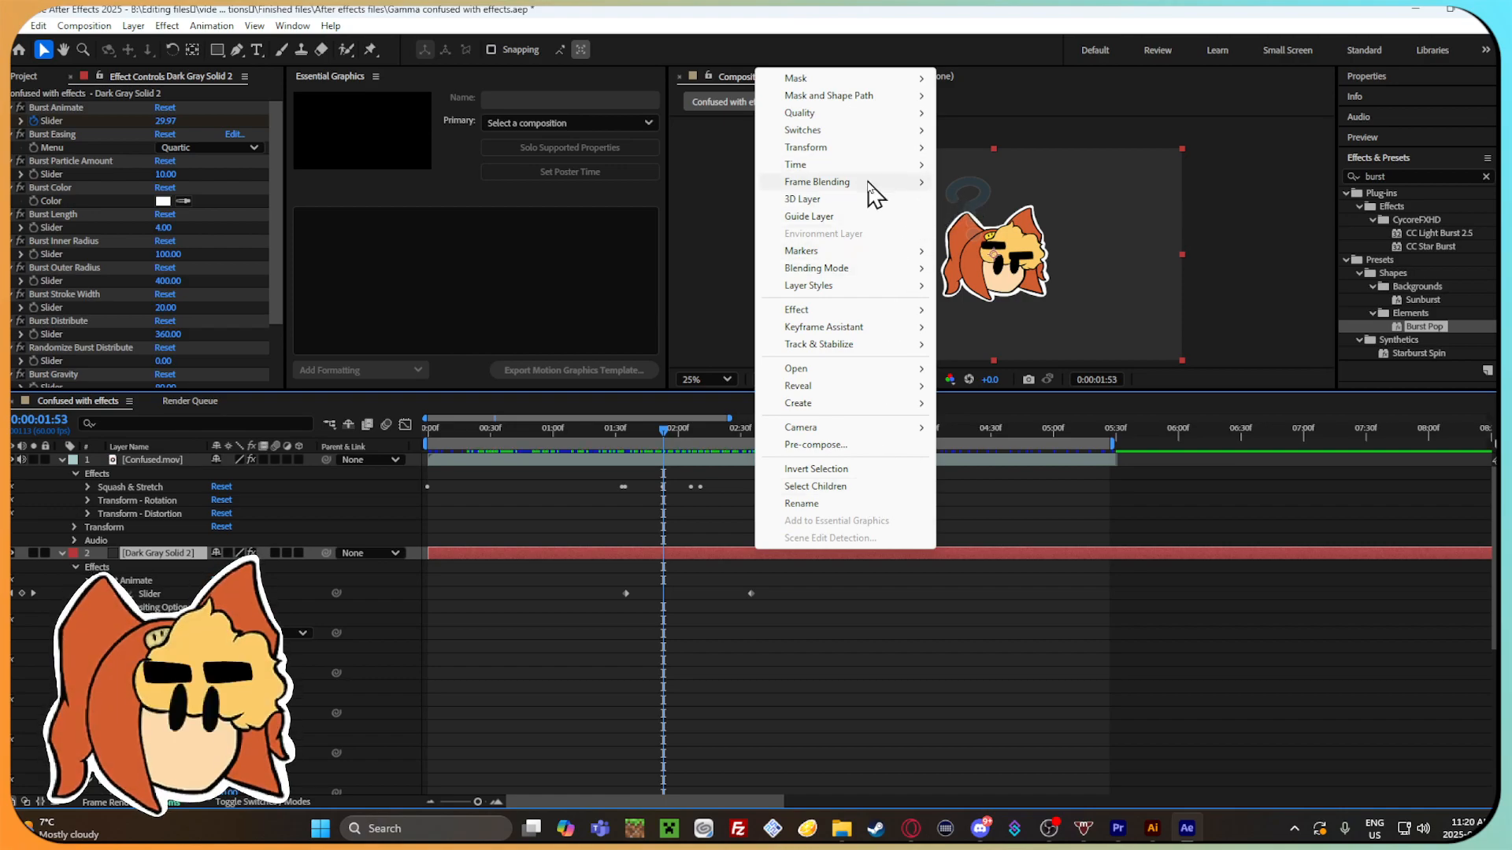
mouse_move(872, 191)
mouse_move(860, 150)
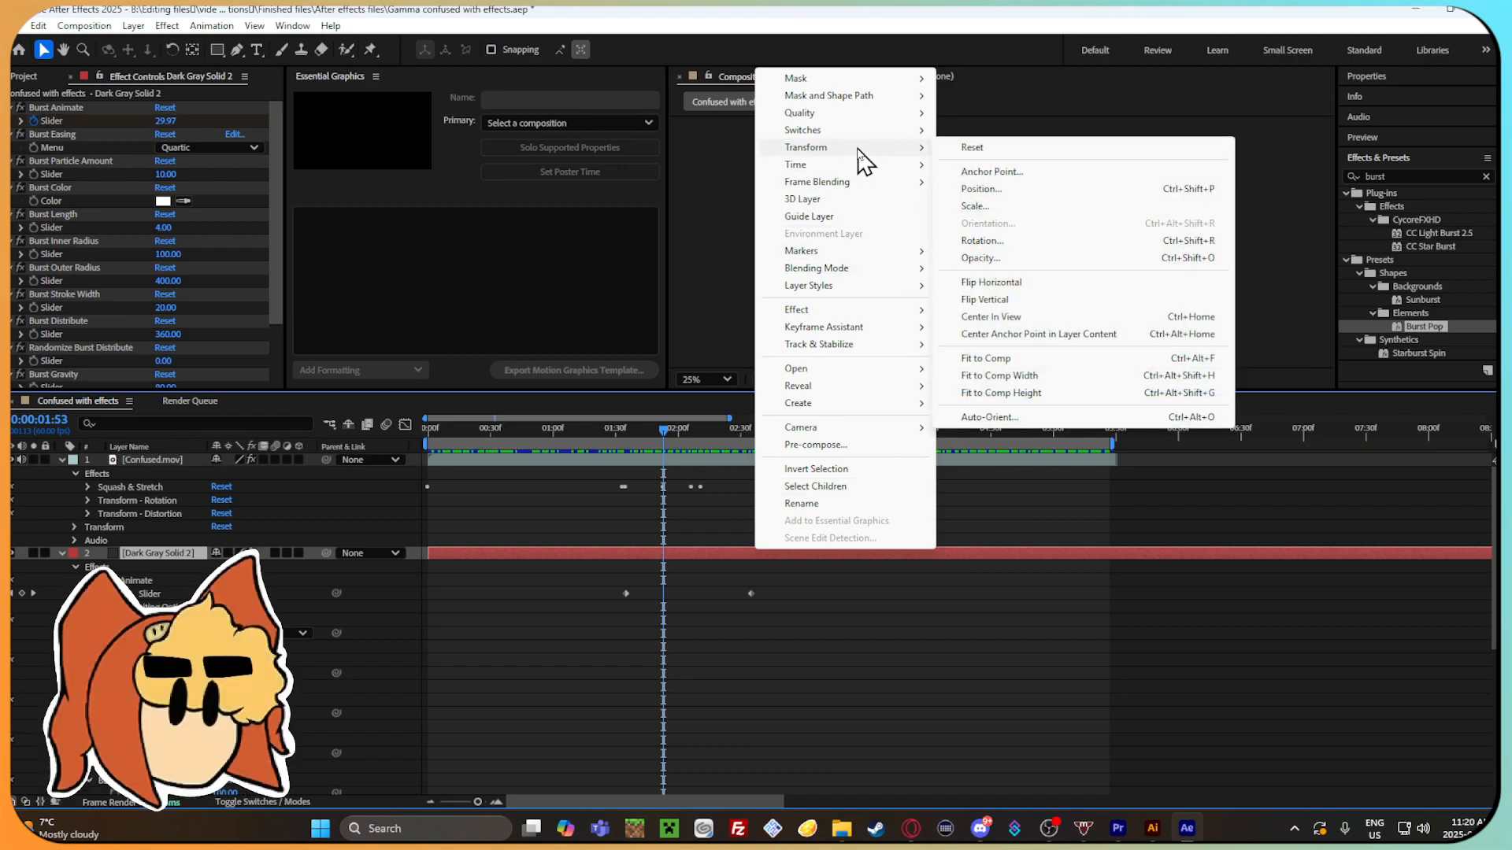
click(1008, 647)
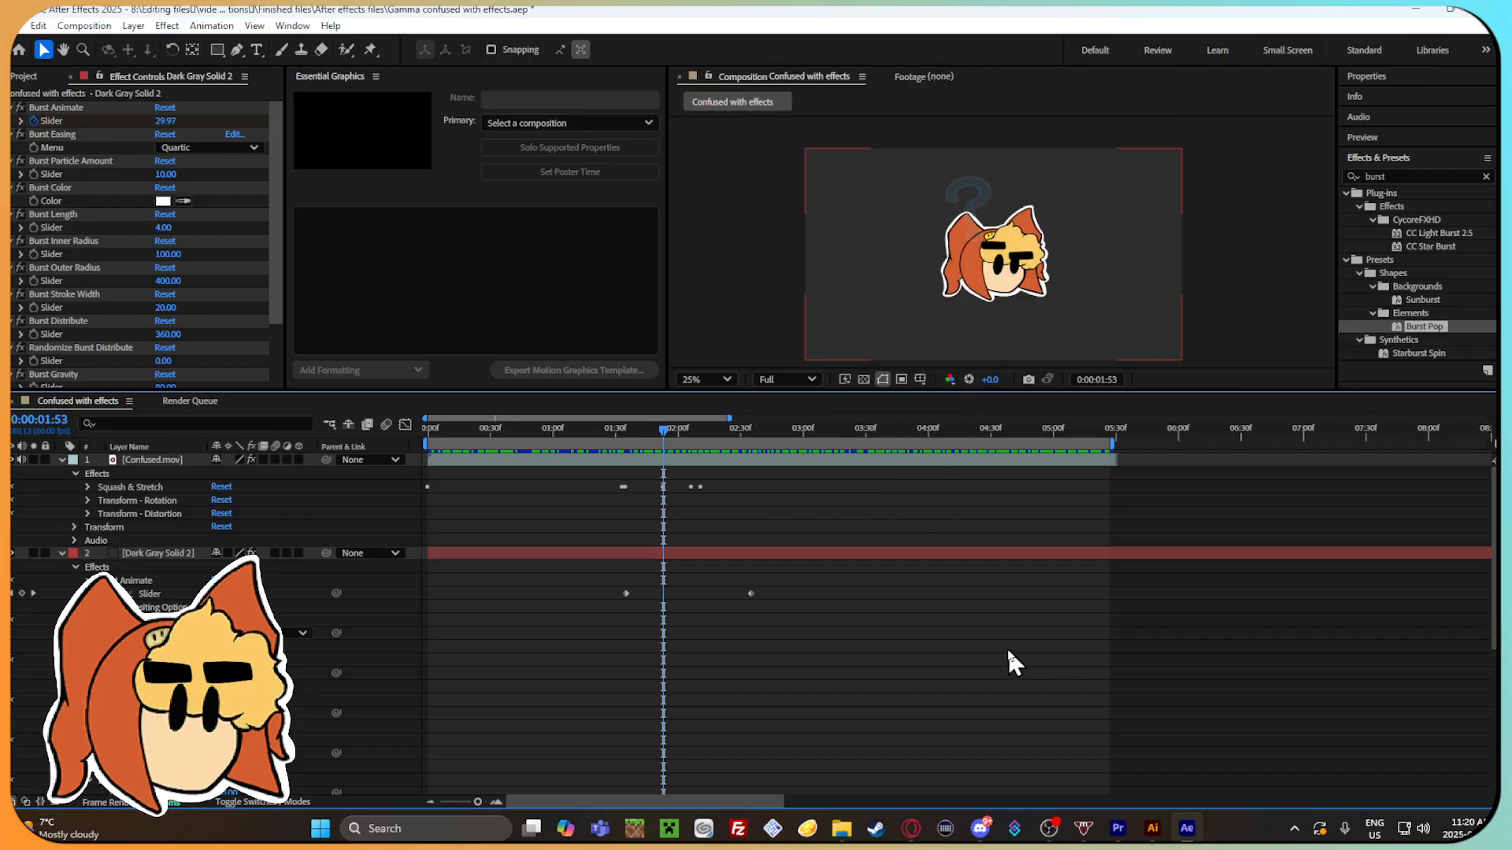
scroll(24, 622, down, 3)
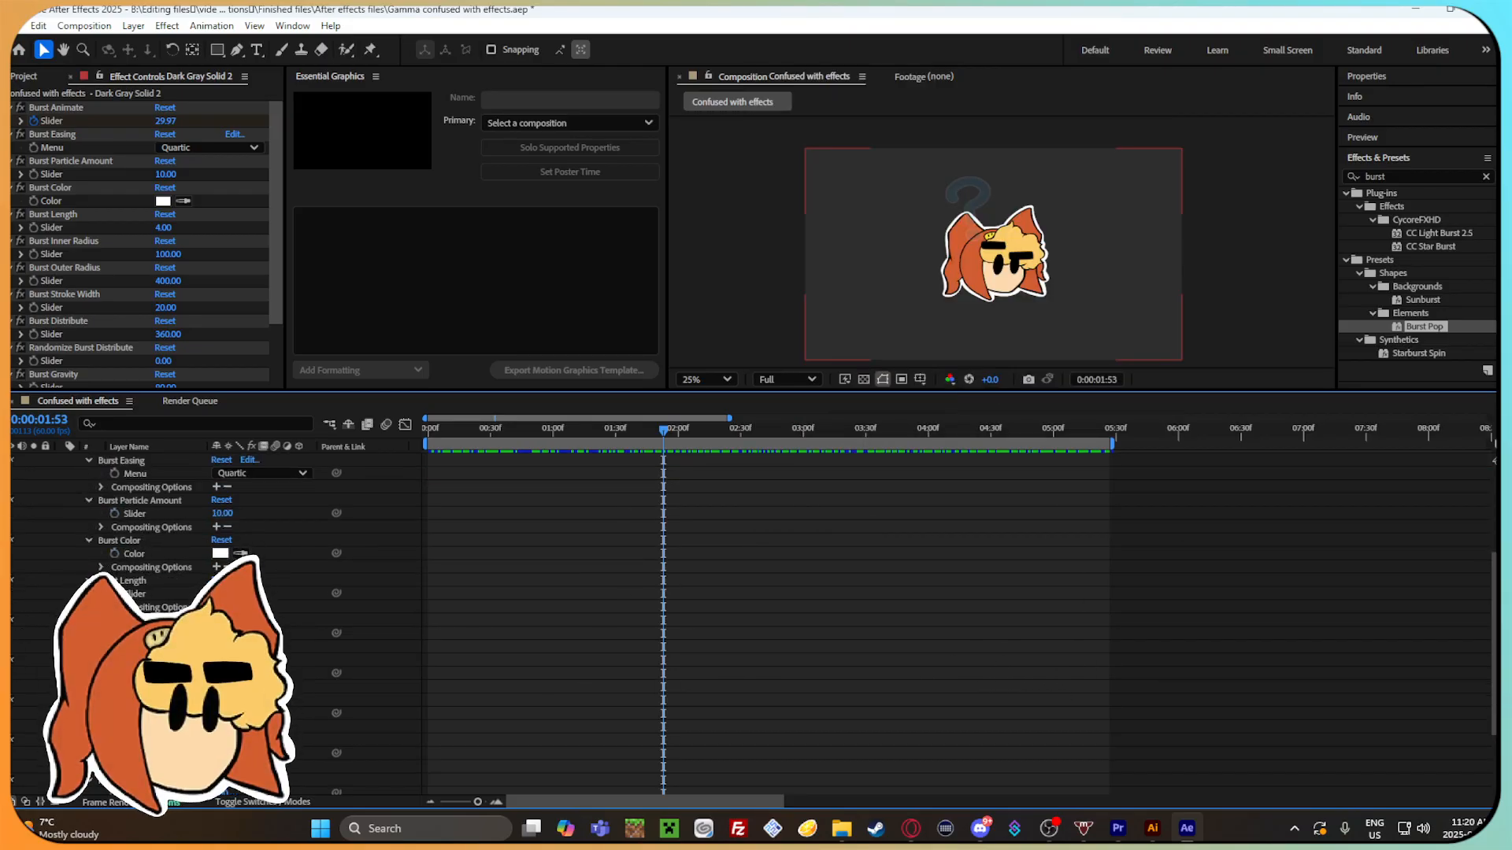
scroll(213, 623, up, 3)
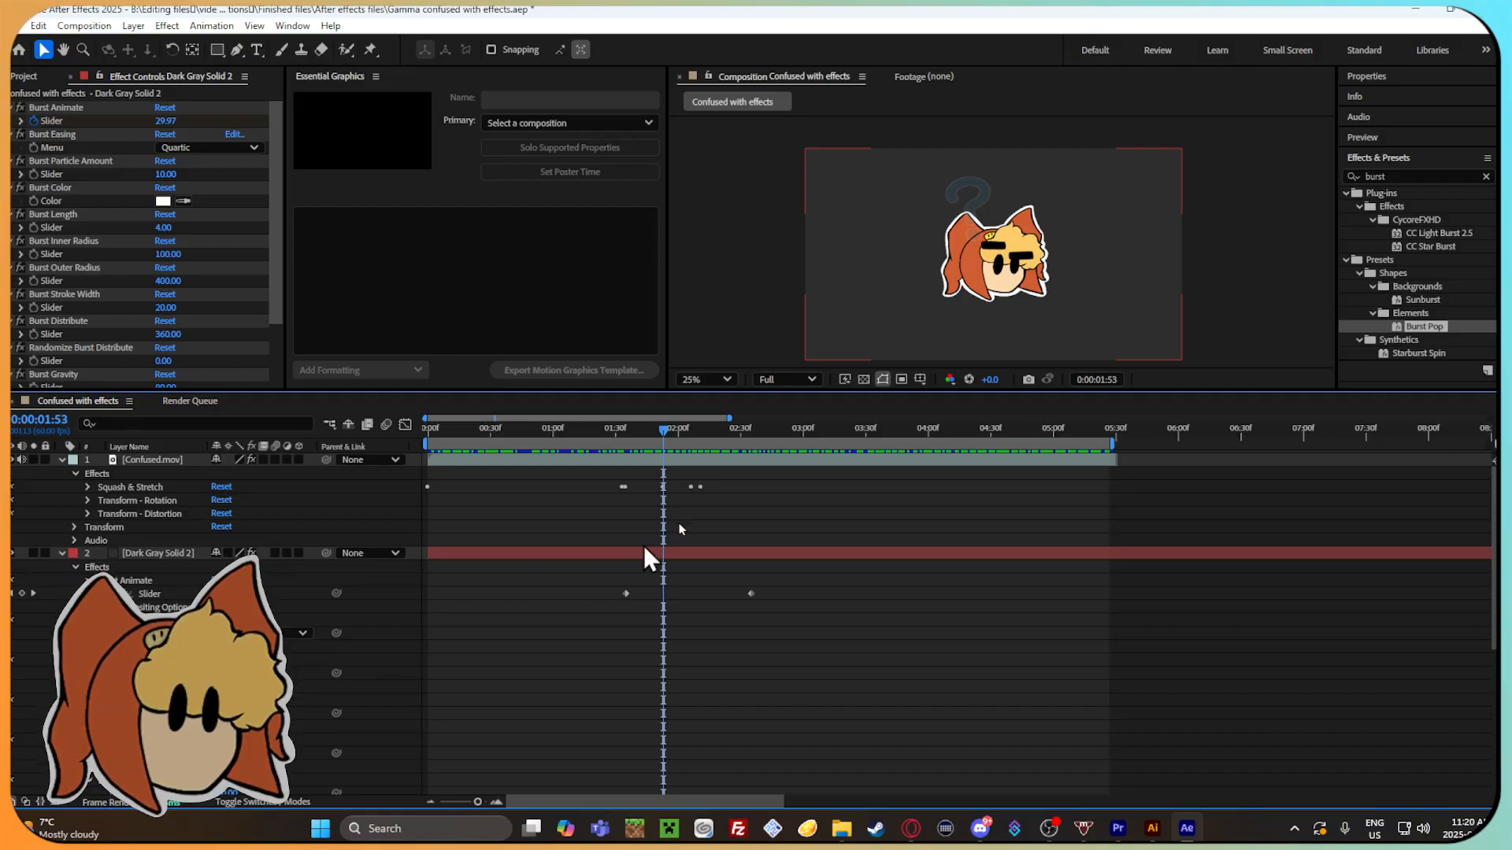
Scrub to 0:00:02:31 and trim the end of Dark Gray Solid 2 to match the end of Confused.mov.
drag(672, 434, 743, 455)
click(839, 554)
drag(477, 801, 443, 803)
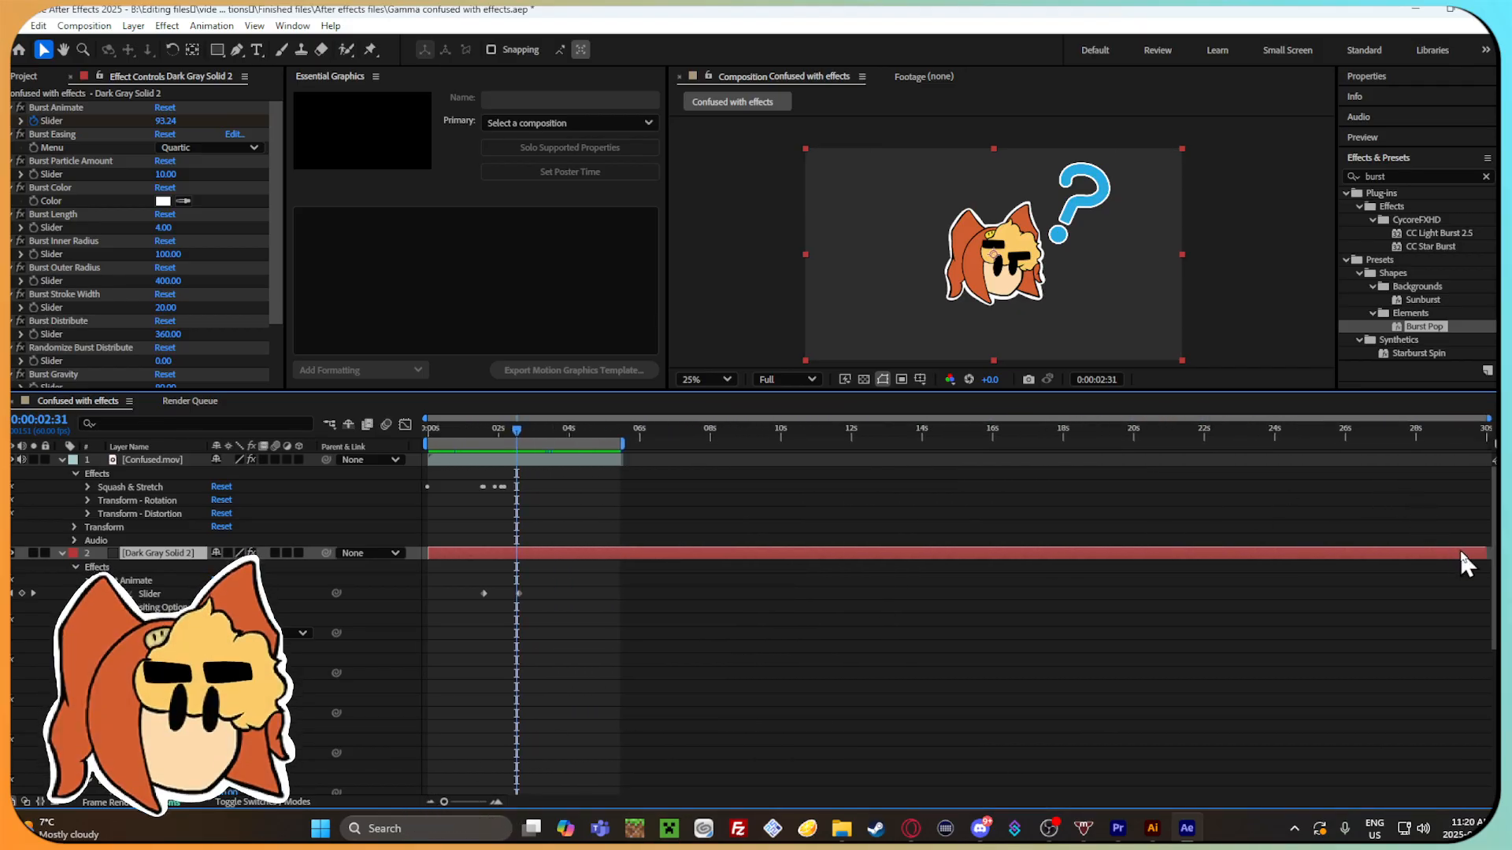
drag(1485, 550, 612, 571)
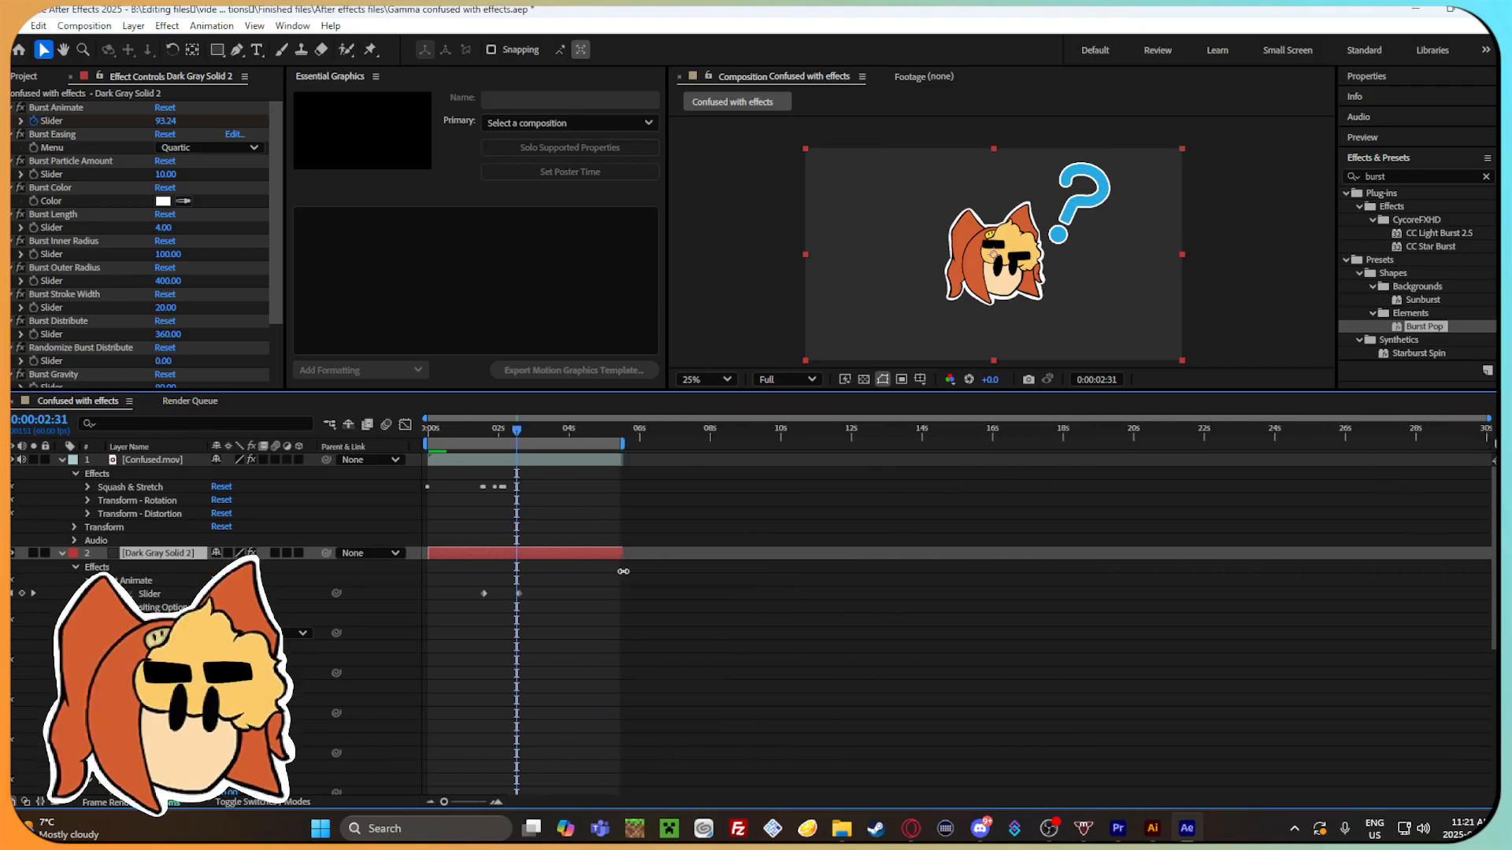
mouse_move(445, 801)
mouse_down()
mouse_move(478, 802)
mouse_move(461, 801)
mouse_up()
Hide the Confused.mov layer and scrub through the timeline to check Burst Pop on the solid alone.
mouse_move(566, 429)
mouse_down()
mouse_move(719, 432)
mouse_move(508, 453)
mouse_move(617, 433)
mouse_move(585, 432)
mouse_up()
click(13, 461)
scroll(1252, 233, down, 5)
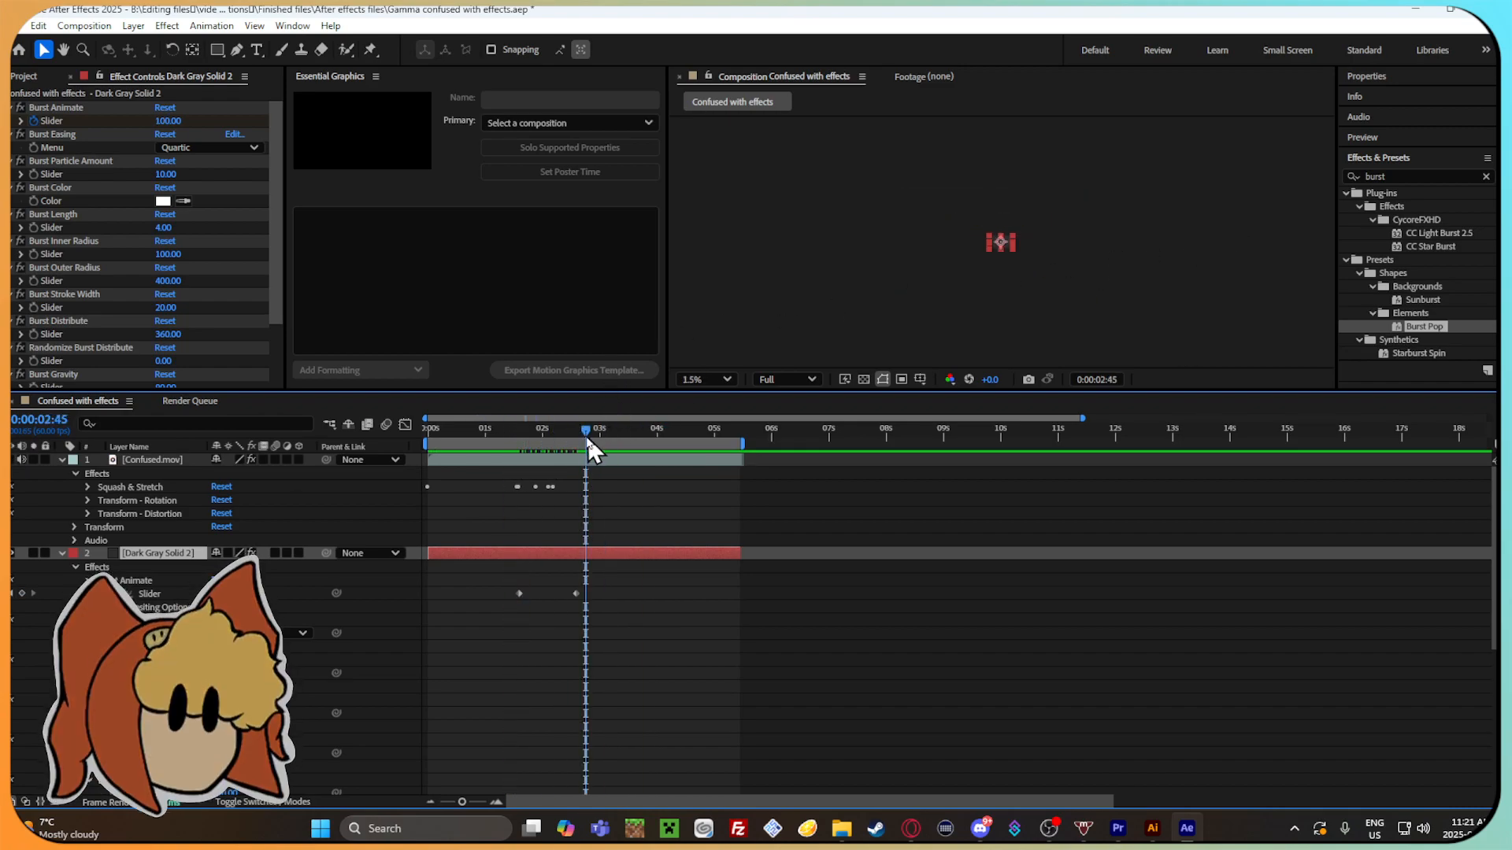
scroll(1014, 251, up, 6)
click(492, 431)
drag(493, 430, 682, 445)
Scrub to 0:00:01:29 and delete both Burst Animate slider keyframes on Dark Gray Solid 2.
drag(561, 461, 509, 473)
drag(583, 611, 504, 585)
key(Delete)
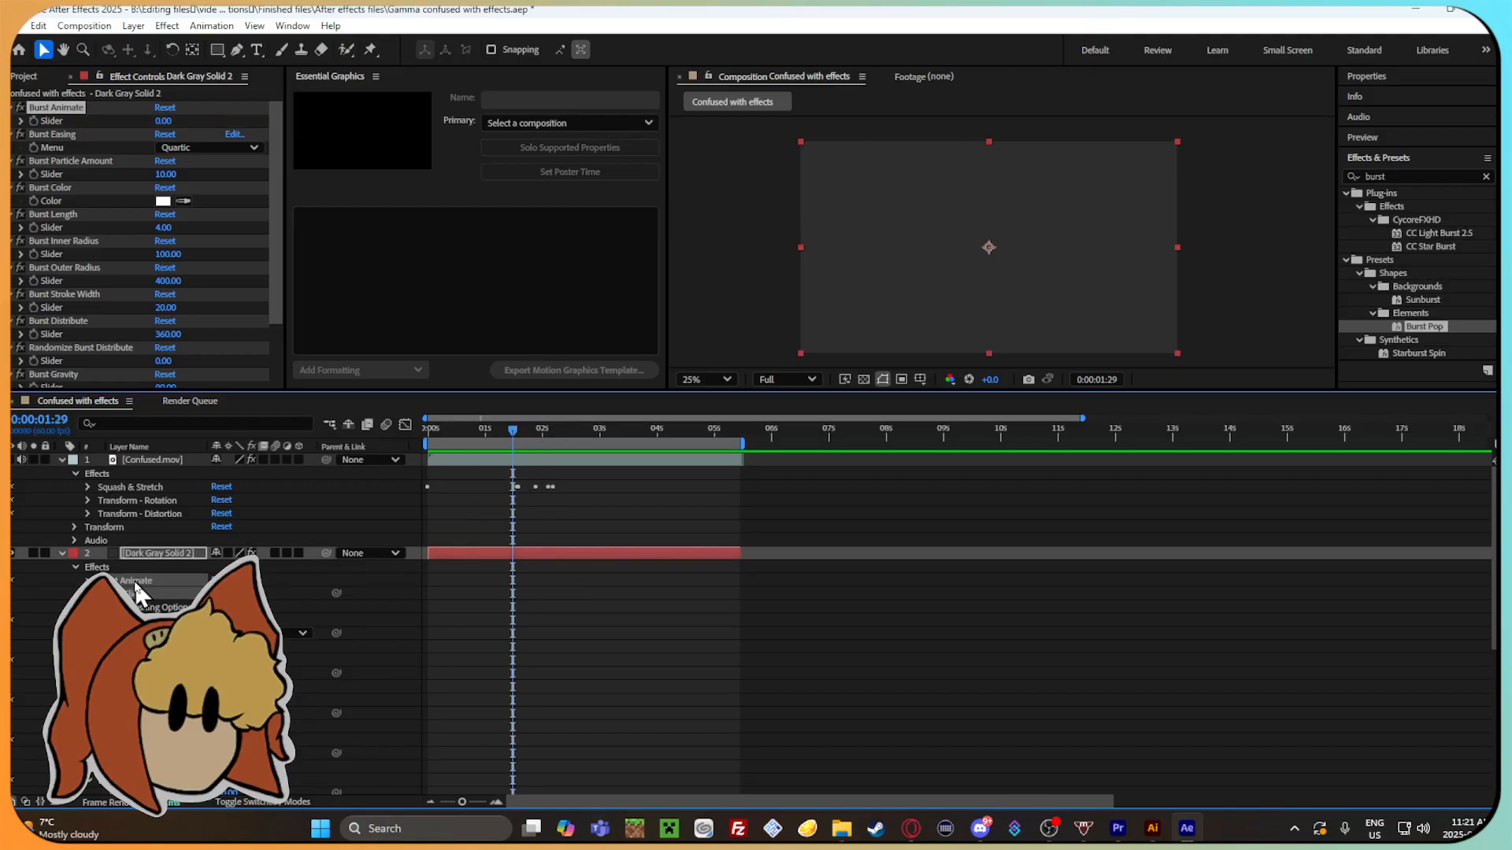
Add an expression to the solid's Burst Animate slider and scrub to 0:00:03:30 to check its effect.
click(236, 607)
click(126, 593)
drag(337, 592, 337, 592)
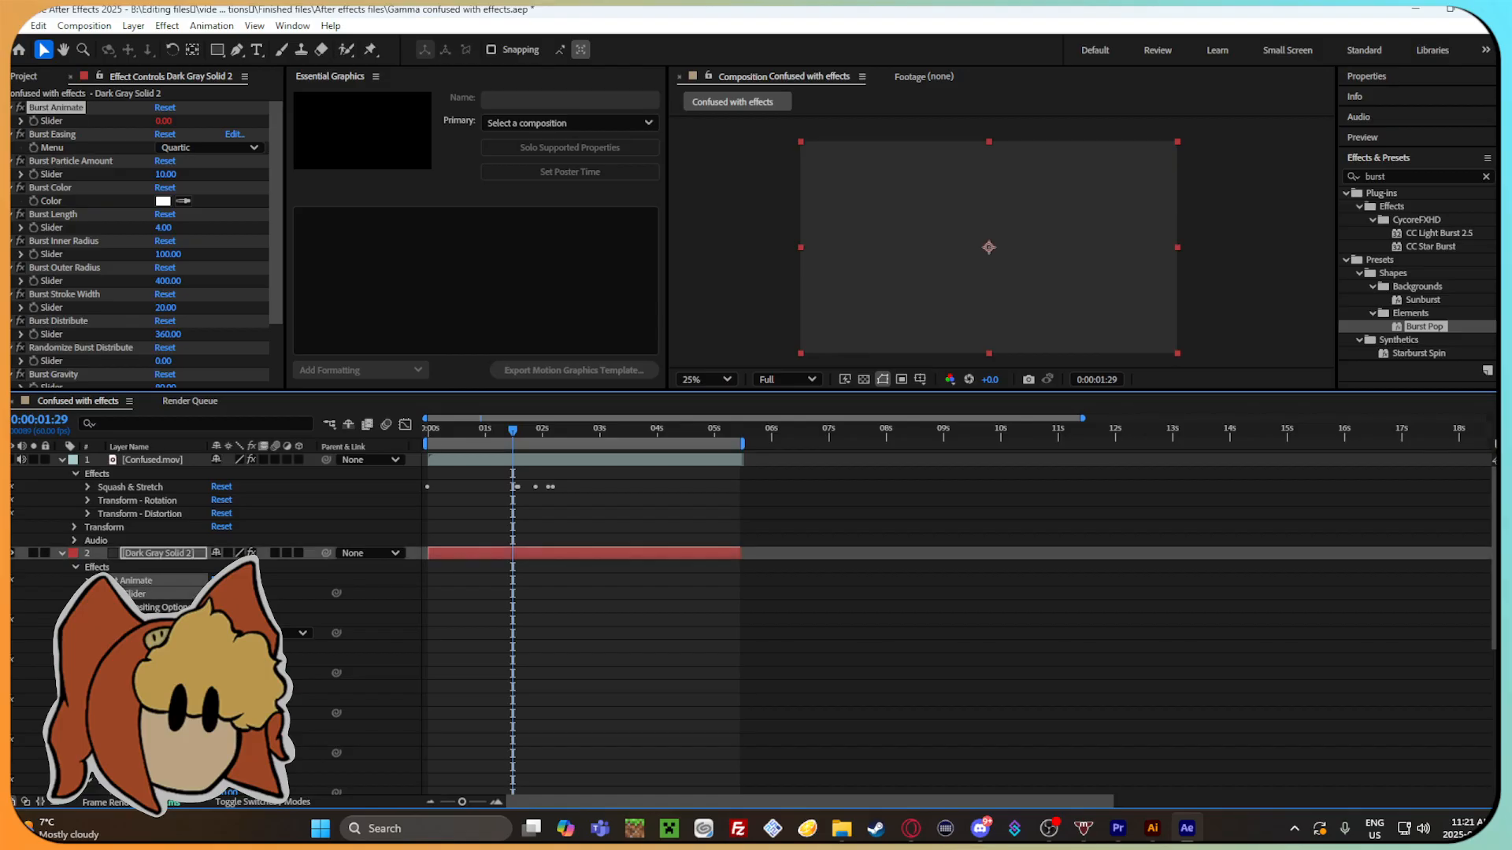
drag(528, 428, 630, 433)
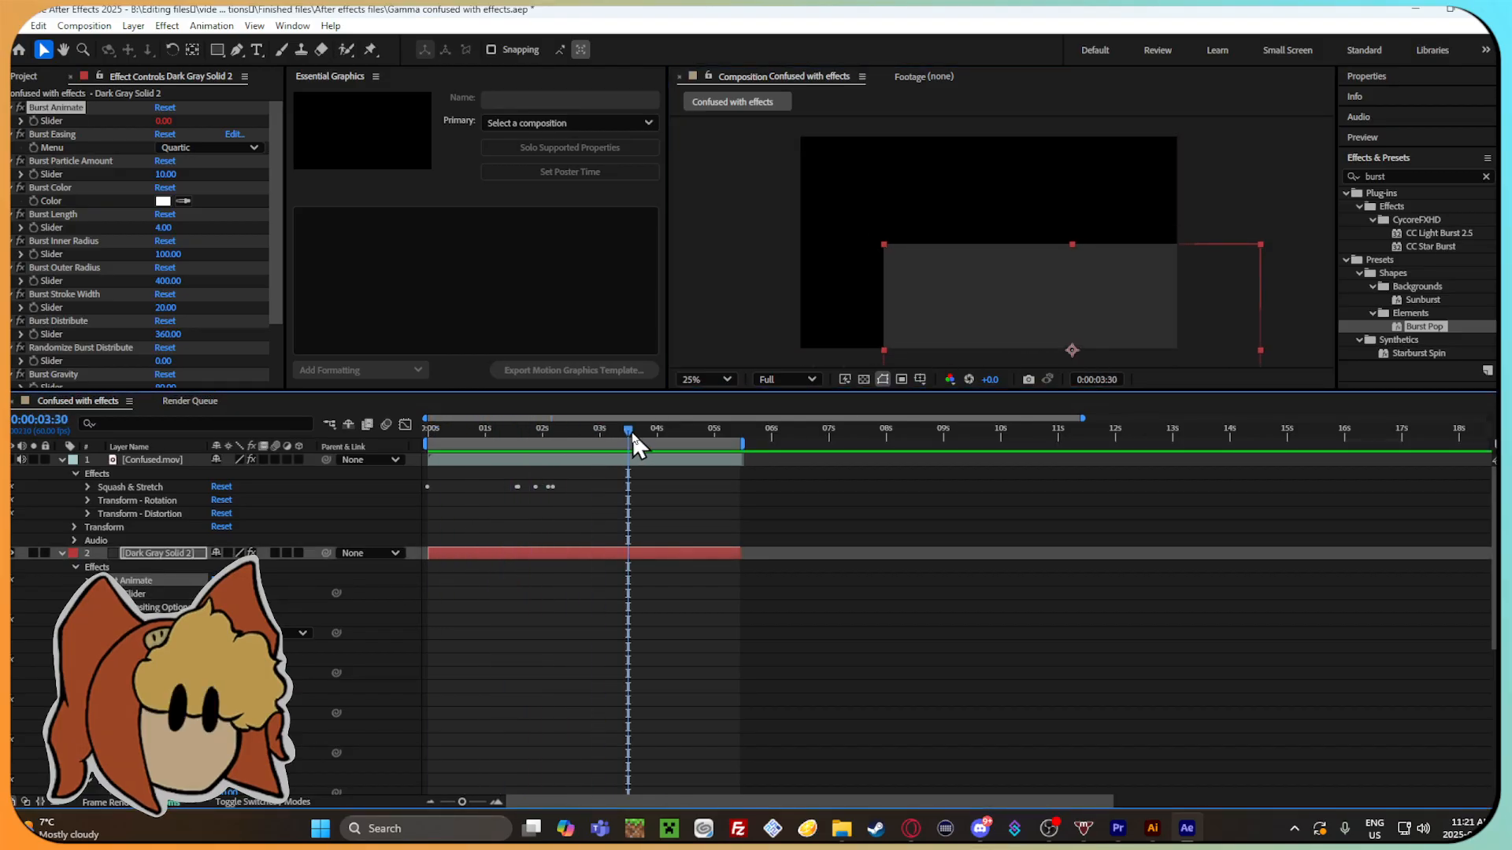
Undo the accidental move of Dark Gray Solid 2 and deselect the layer.
key(ctrl+z)
click(1249, 226)
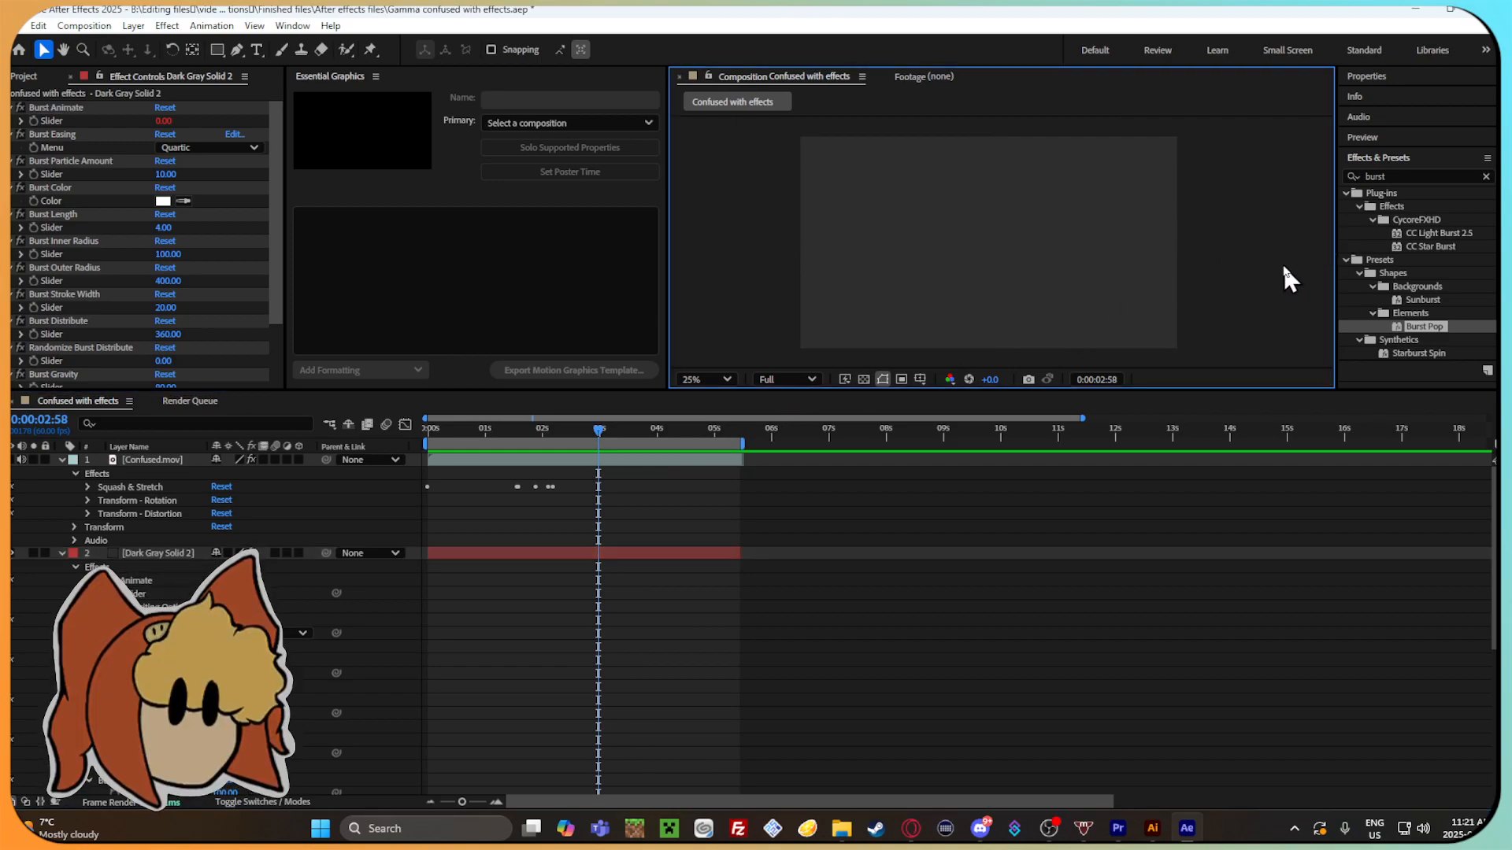
scroll(1417, 272, down, 2)
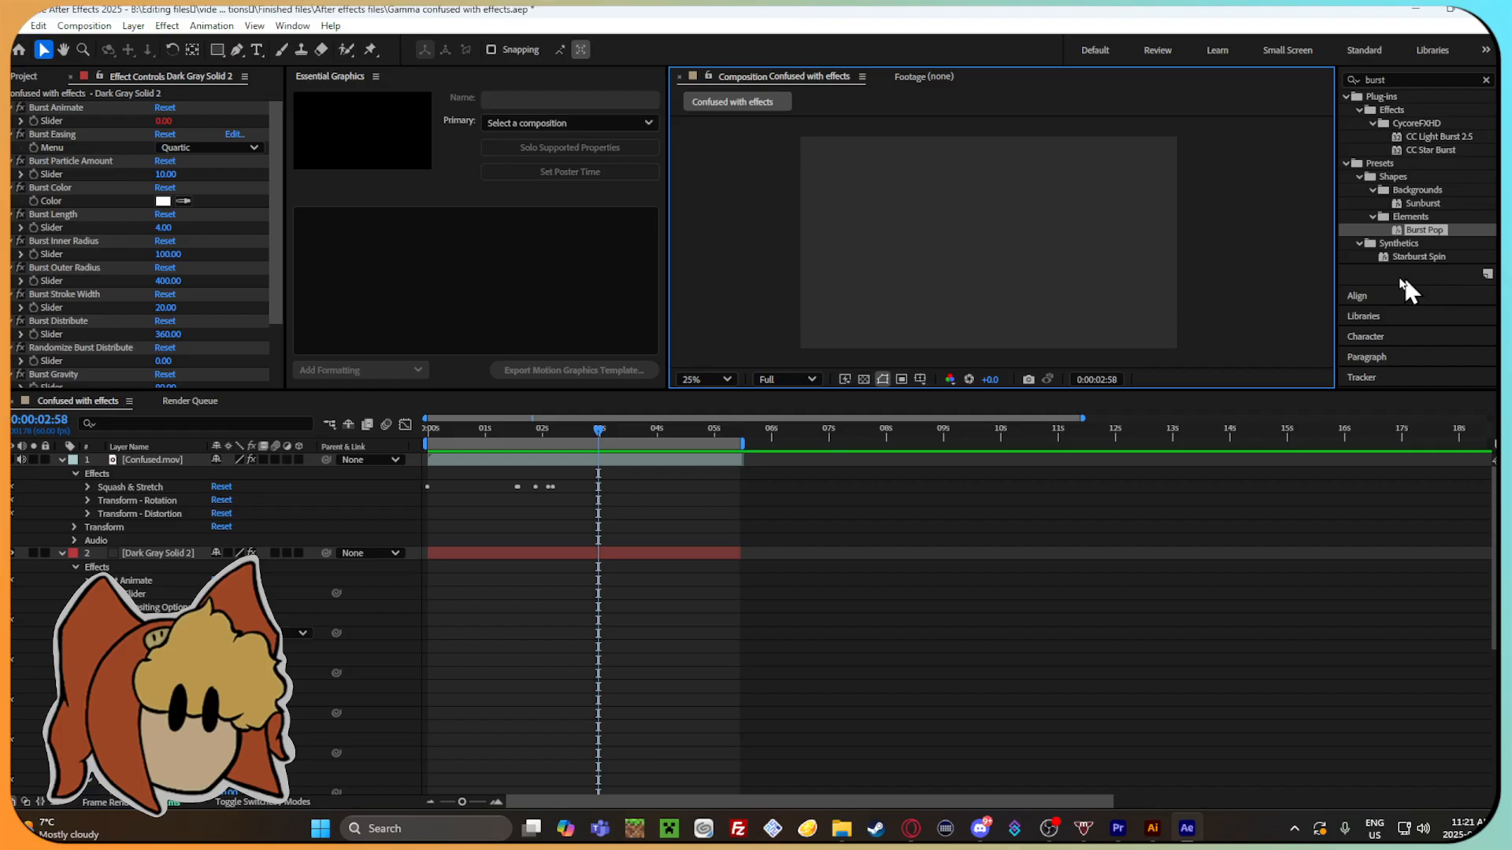
Switch to the browser, search Google for "adobe after effects burst pop not showing up" and look through the results.
click(911, 828)
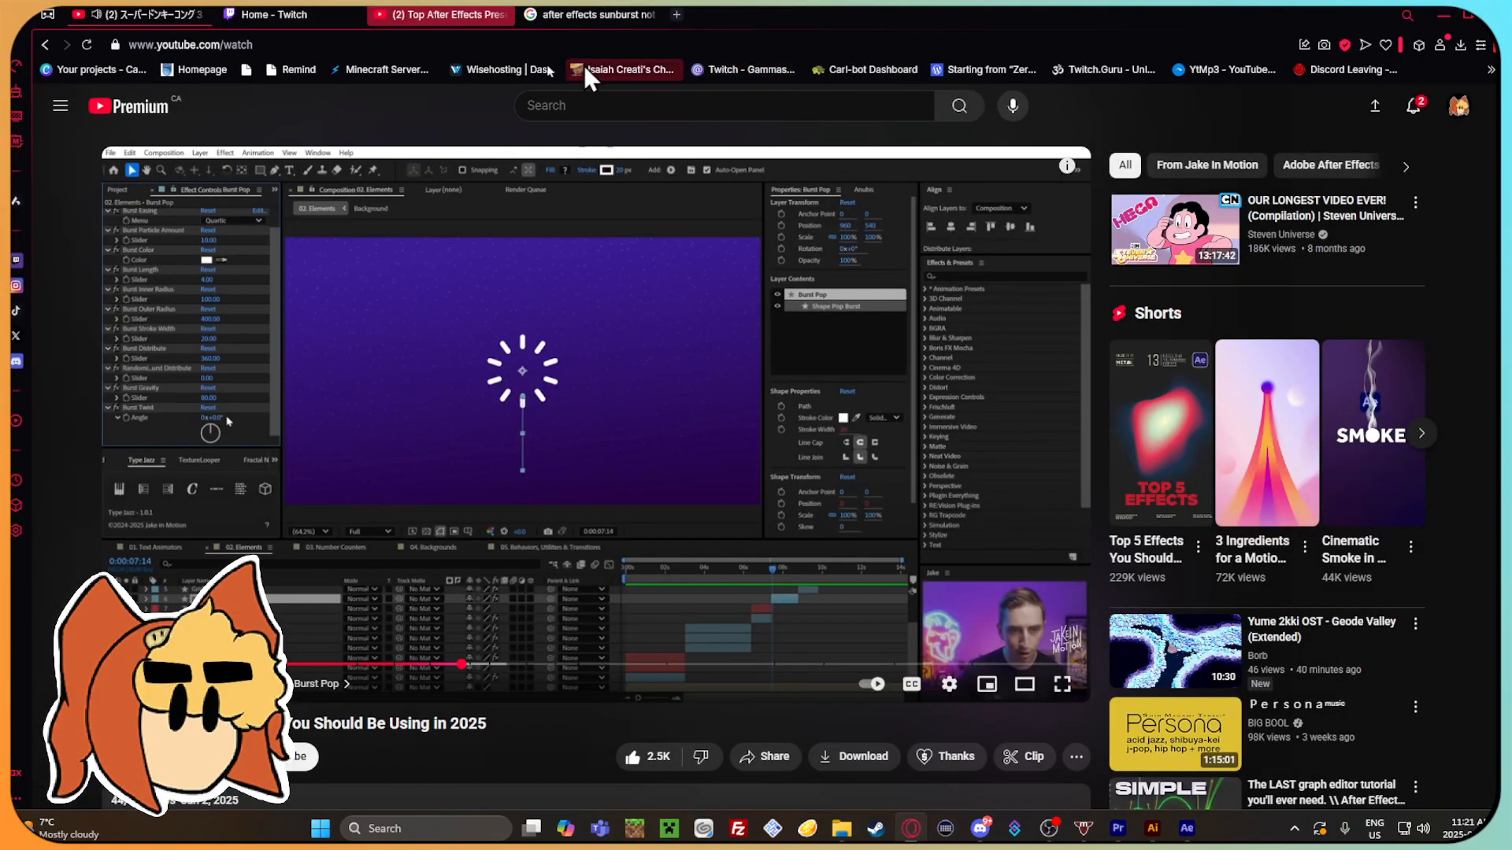
click(586, 14)
click(889, 132)
text(ad)
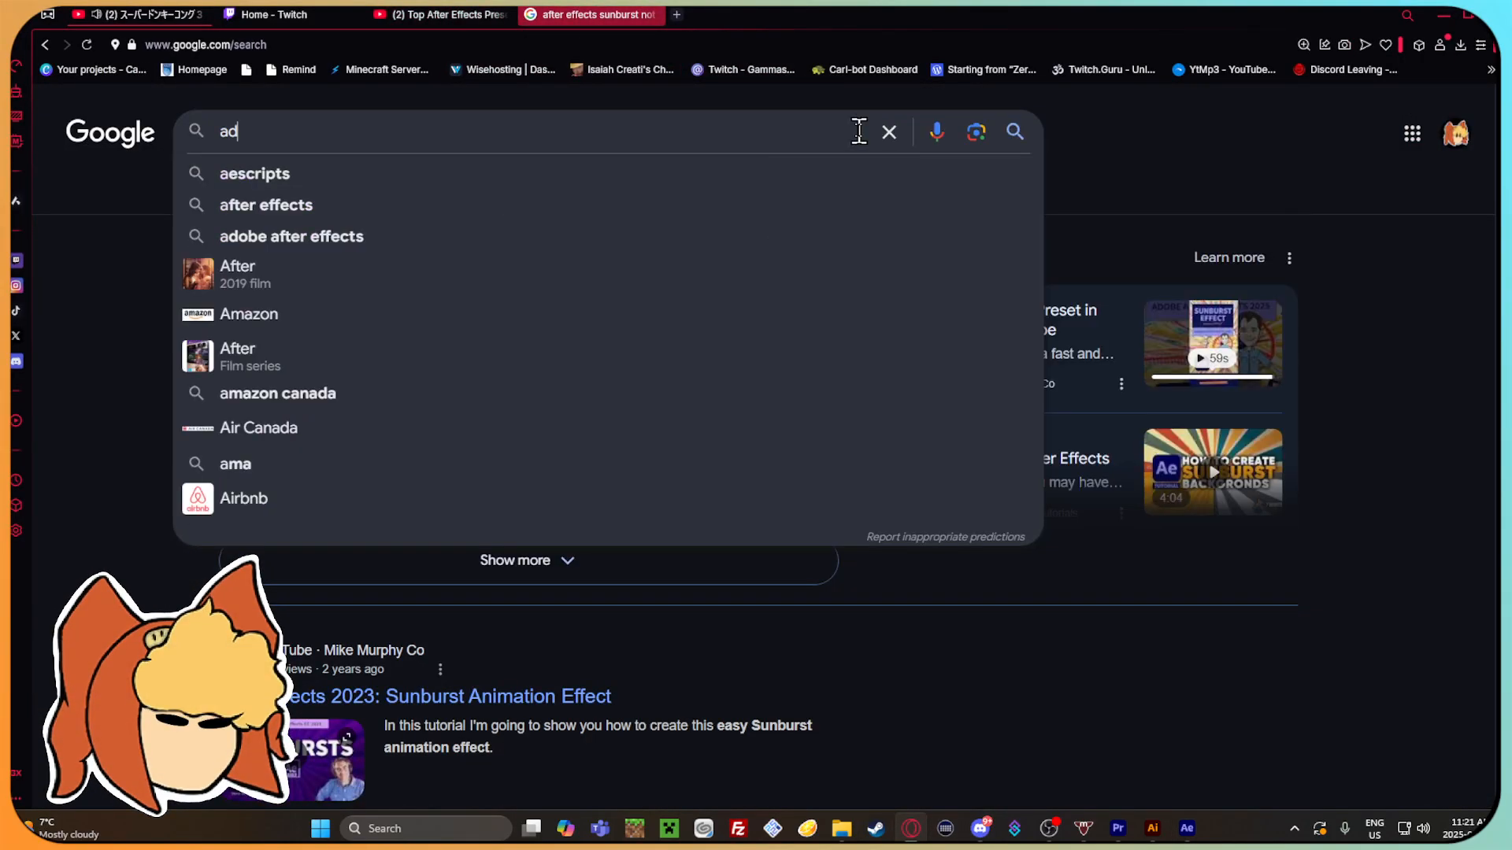
text(obe after effe)
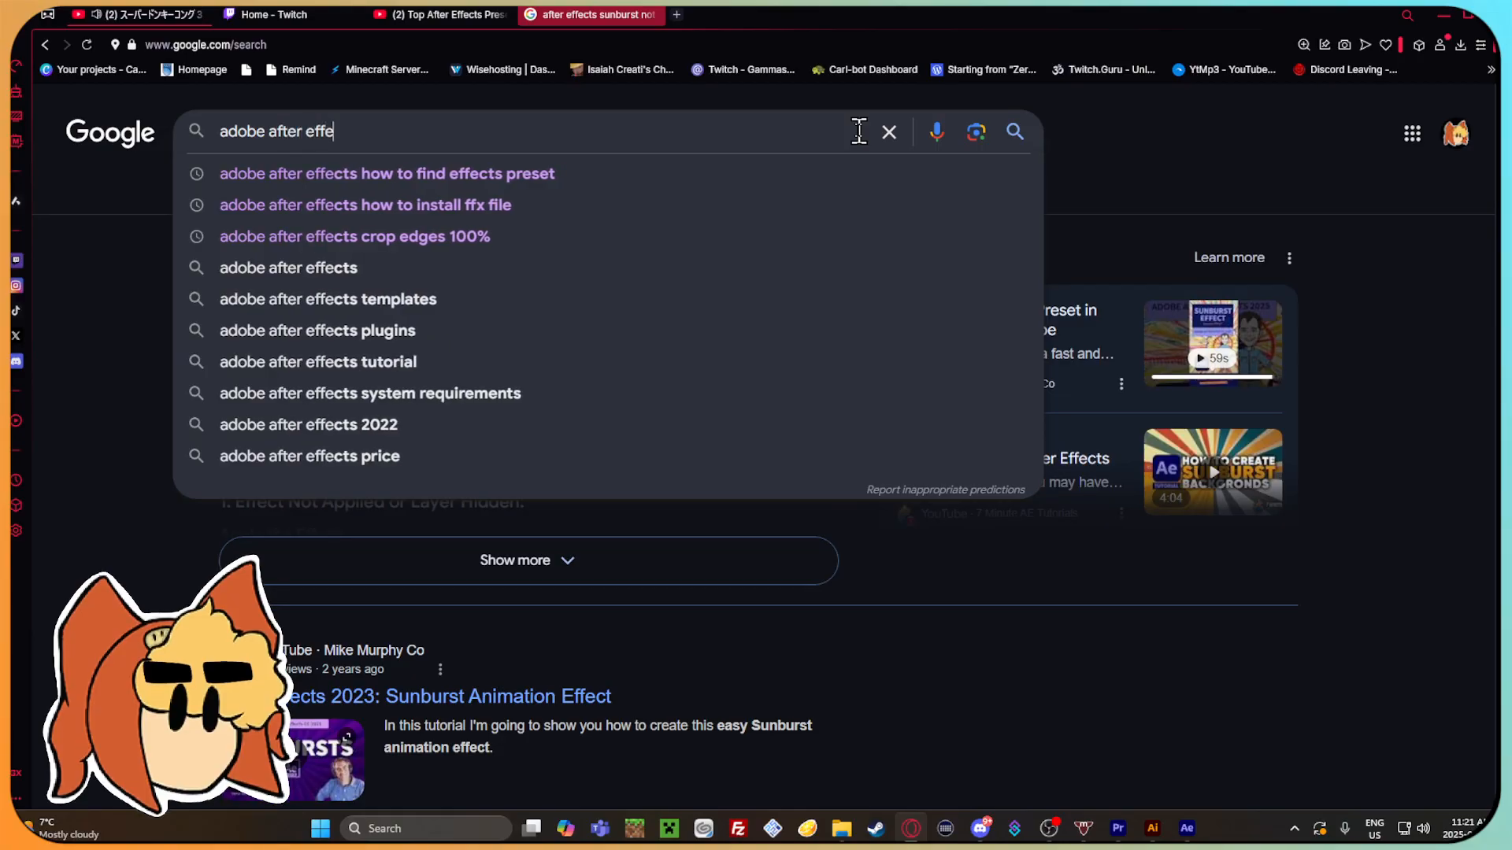
text(cts burst pop not sho)
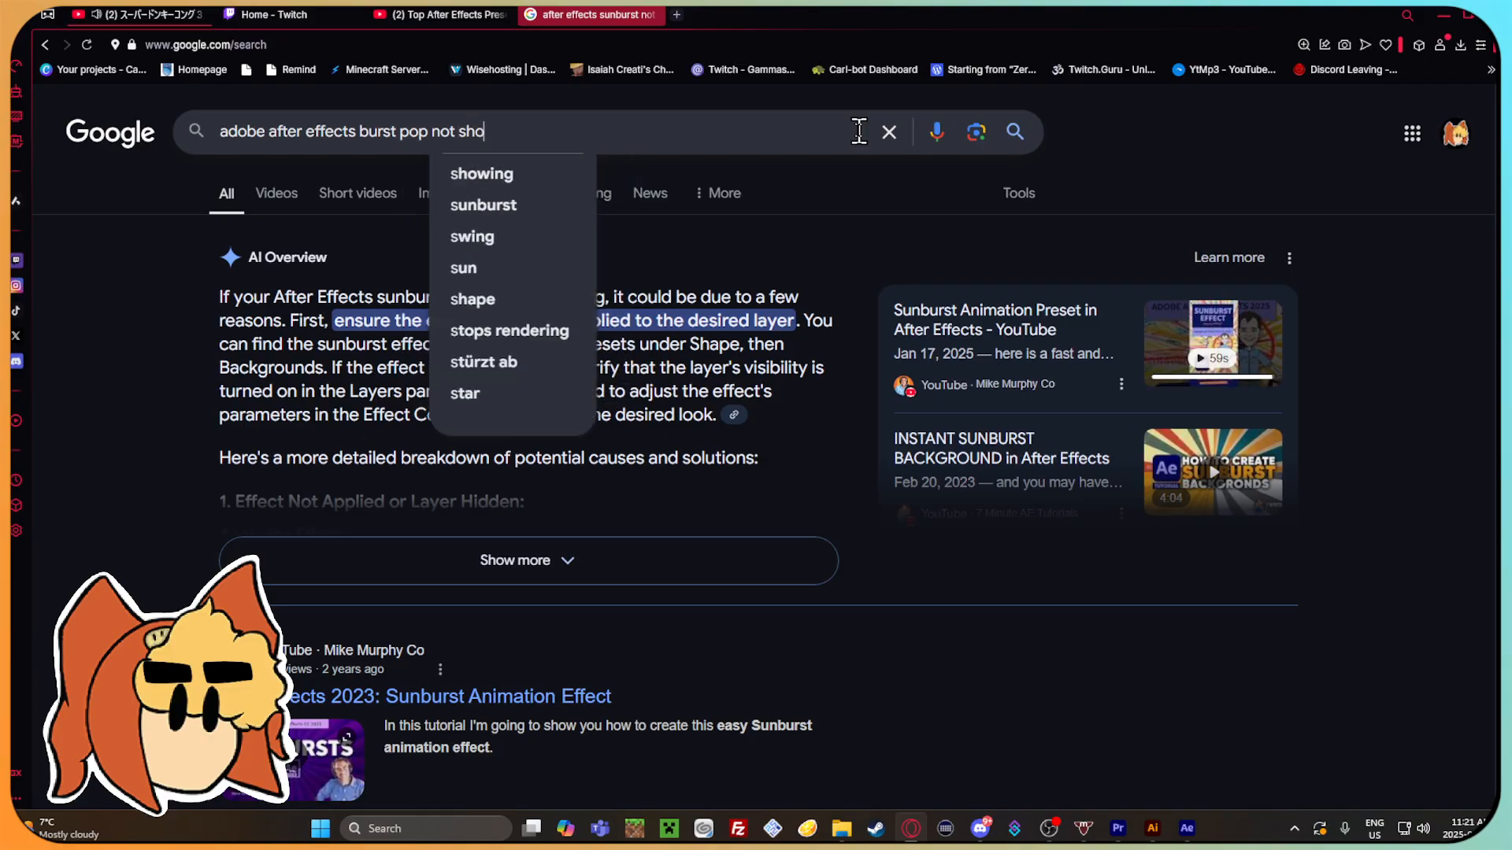
text(wing up)
key(Return)
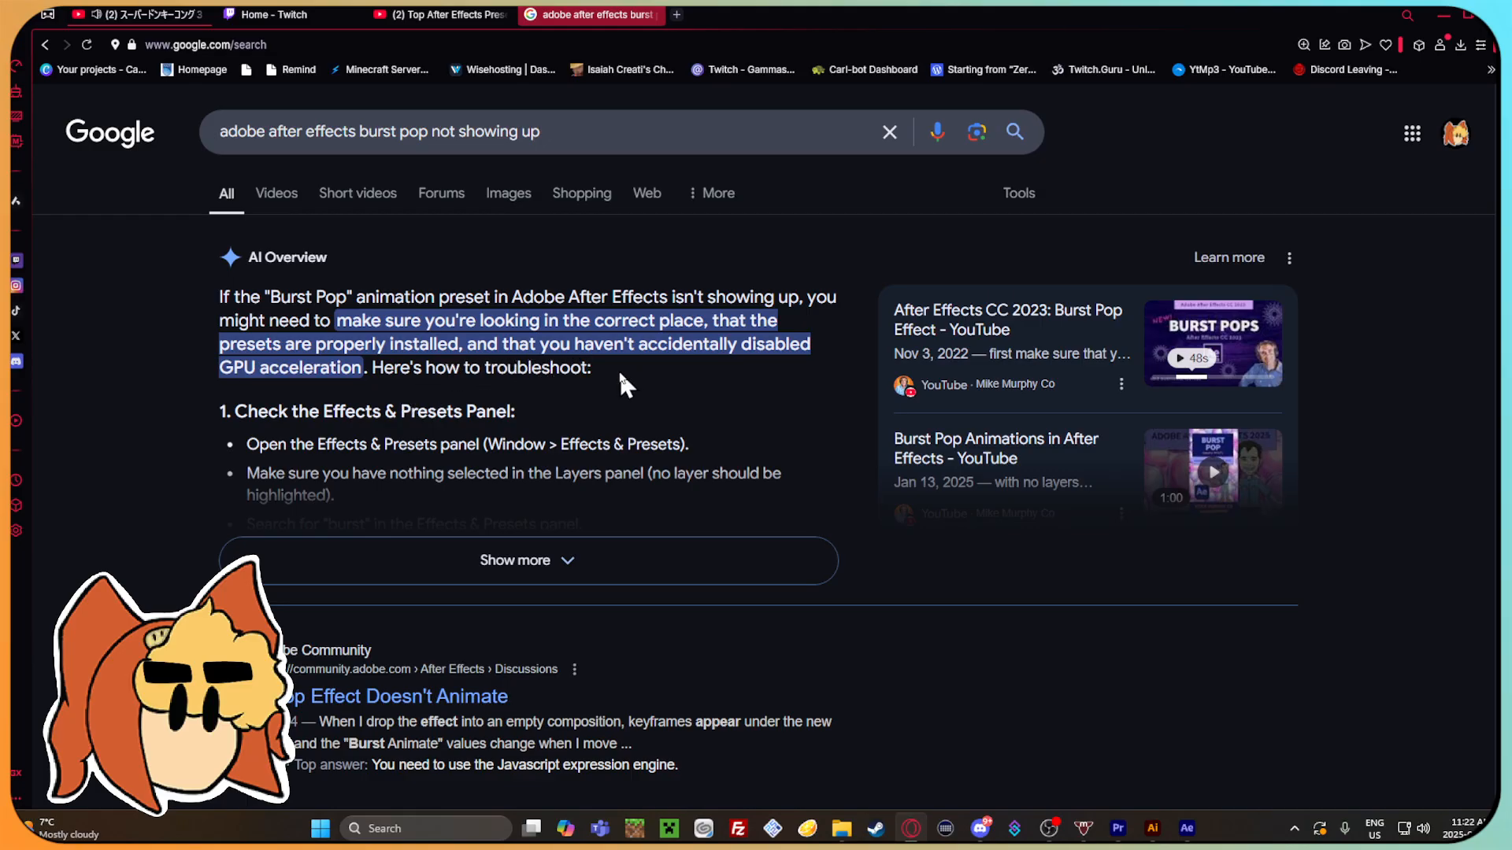
scroll(787, 561, down, 4)
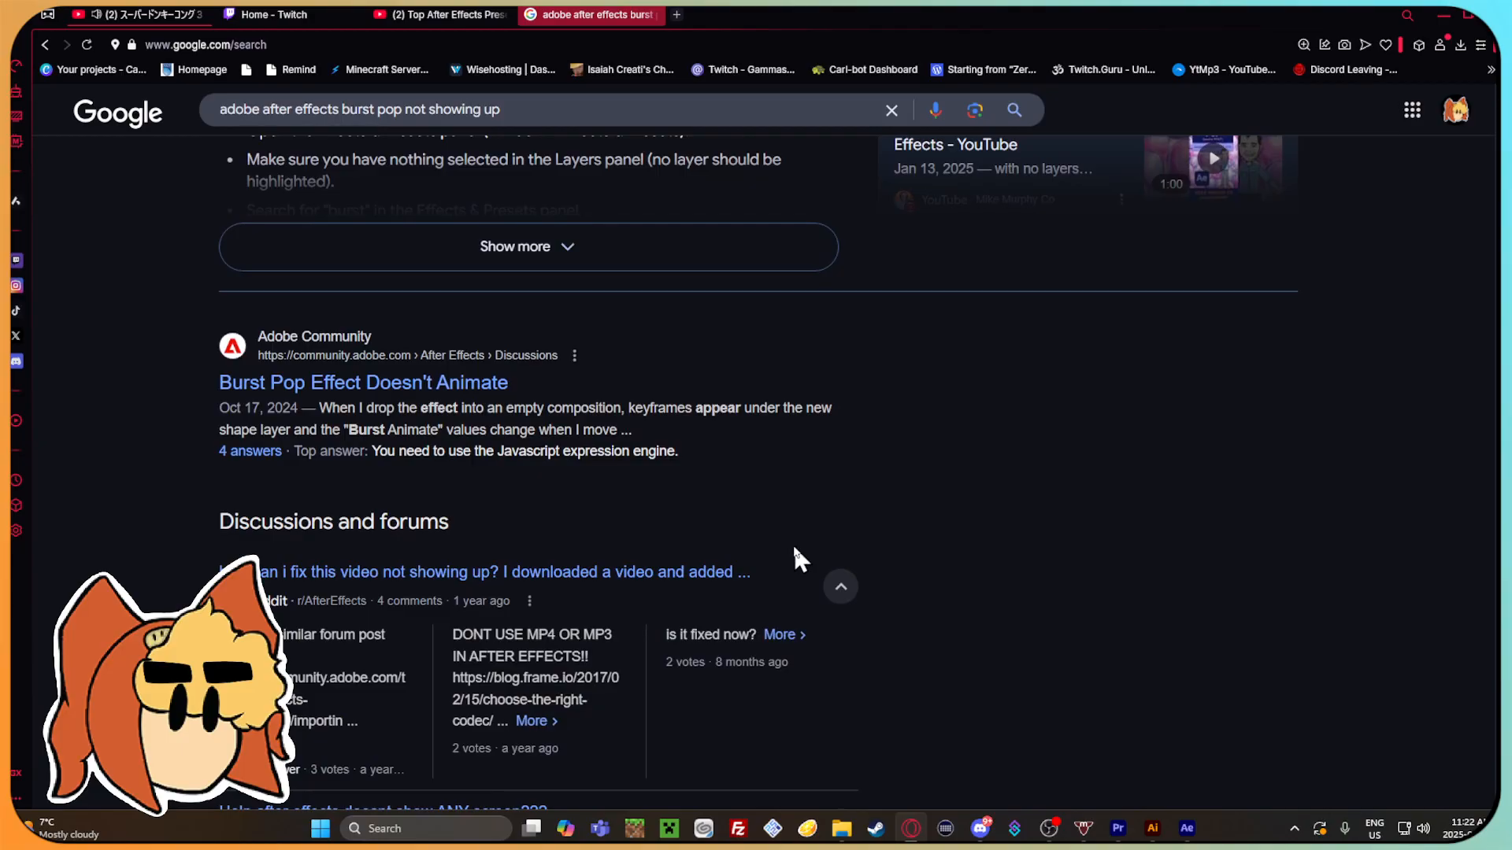
scroll(795, 551, down, 5)
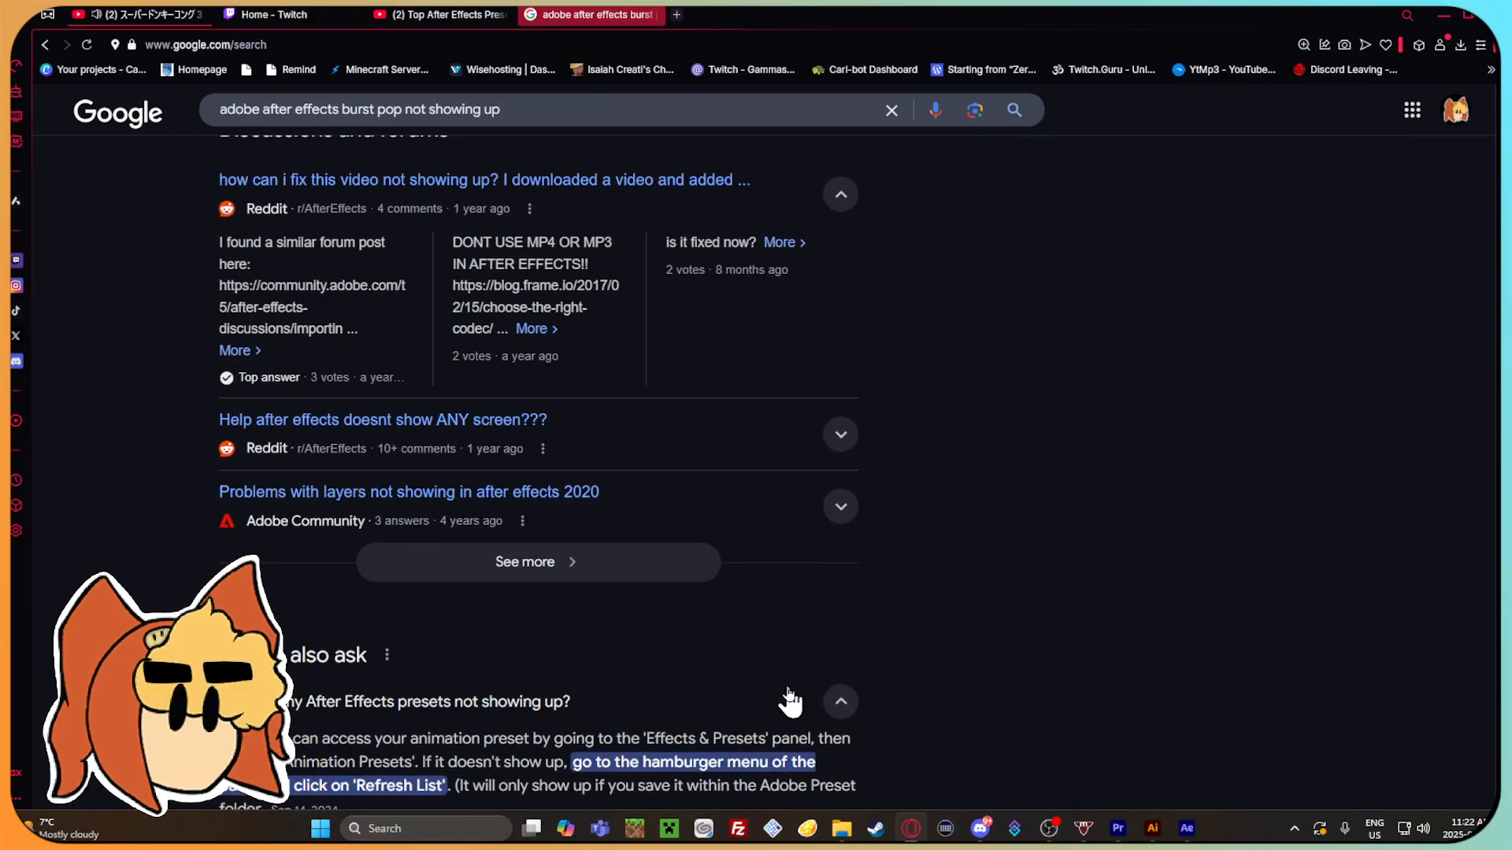
Switch back to After Effects and scrub the timeline to recheck the solid with Burst Pop.
click(1187, 830)
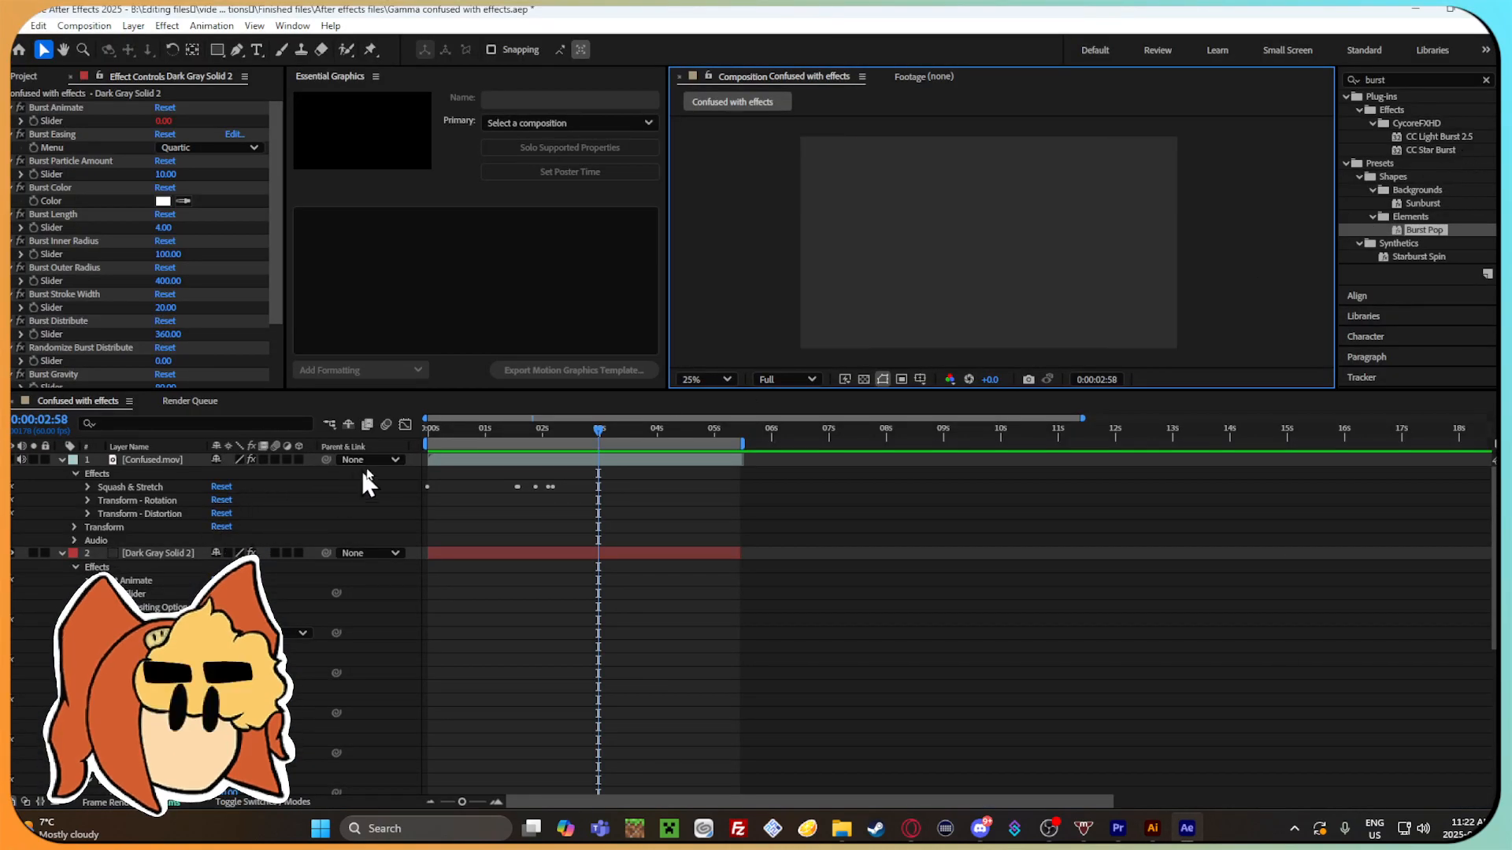
drag(606, 430, 583, 462)
Switch to the browser, search Google for "adobe after effects how to burst pop" and read the expanded AI Overview's step-by-step guide.
click(911, 828)
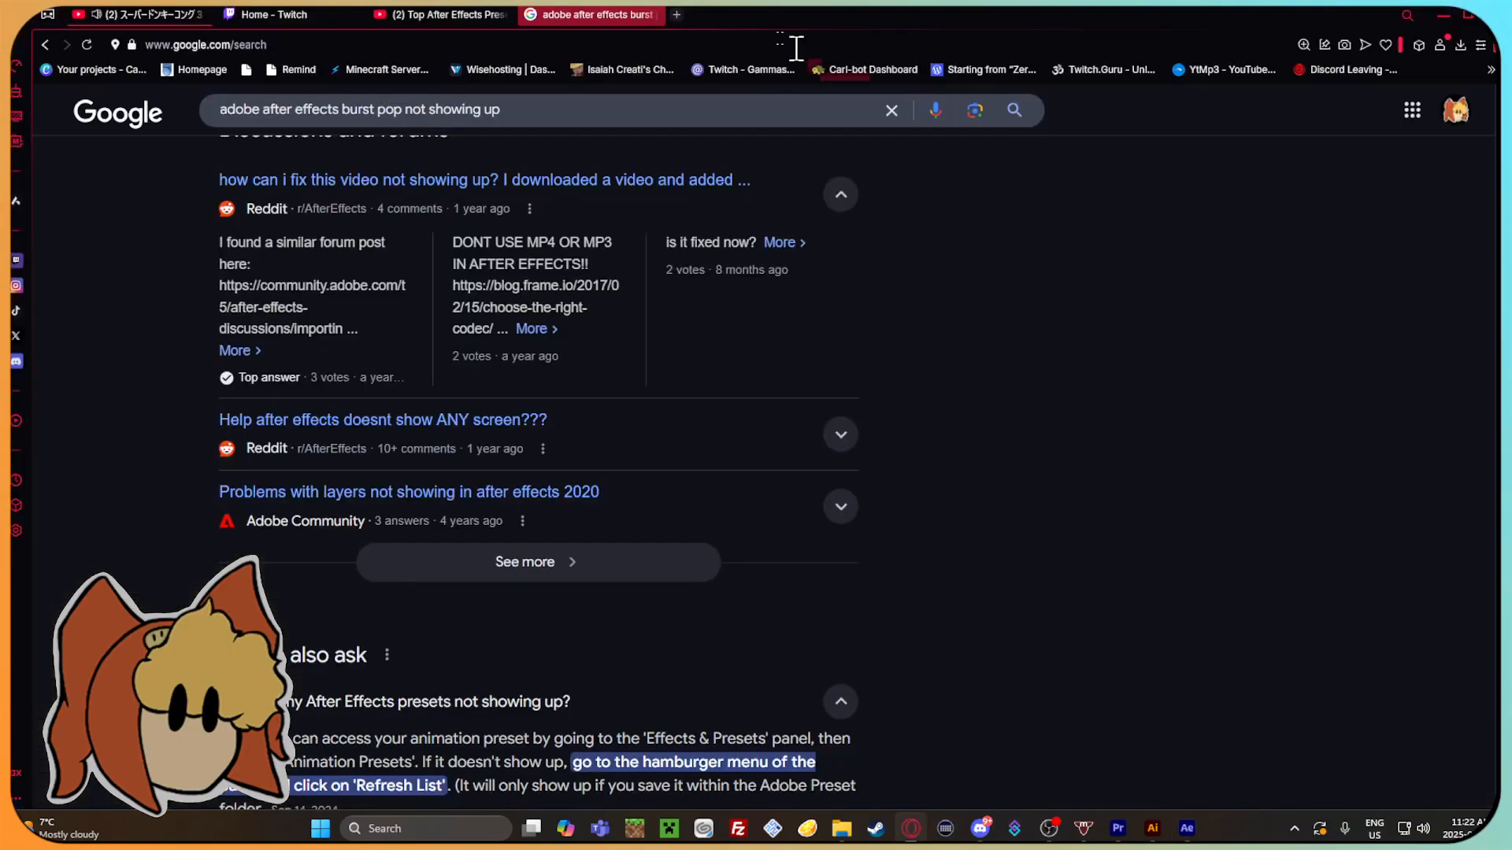
click(888, 110)
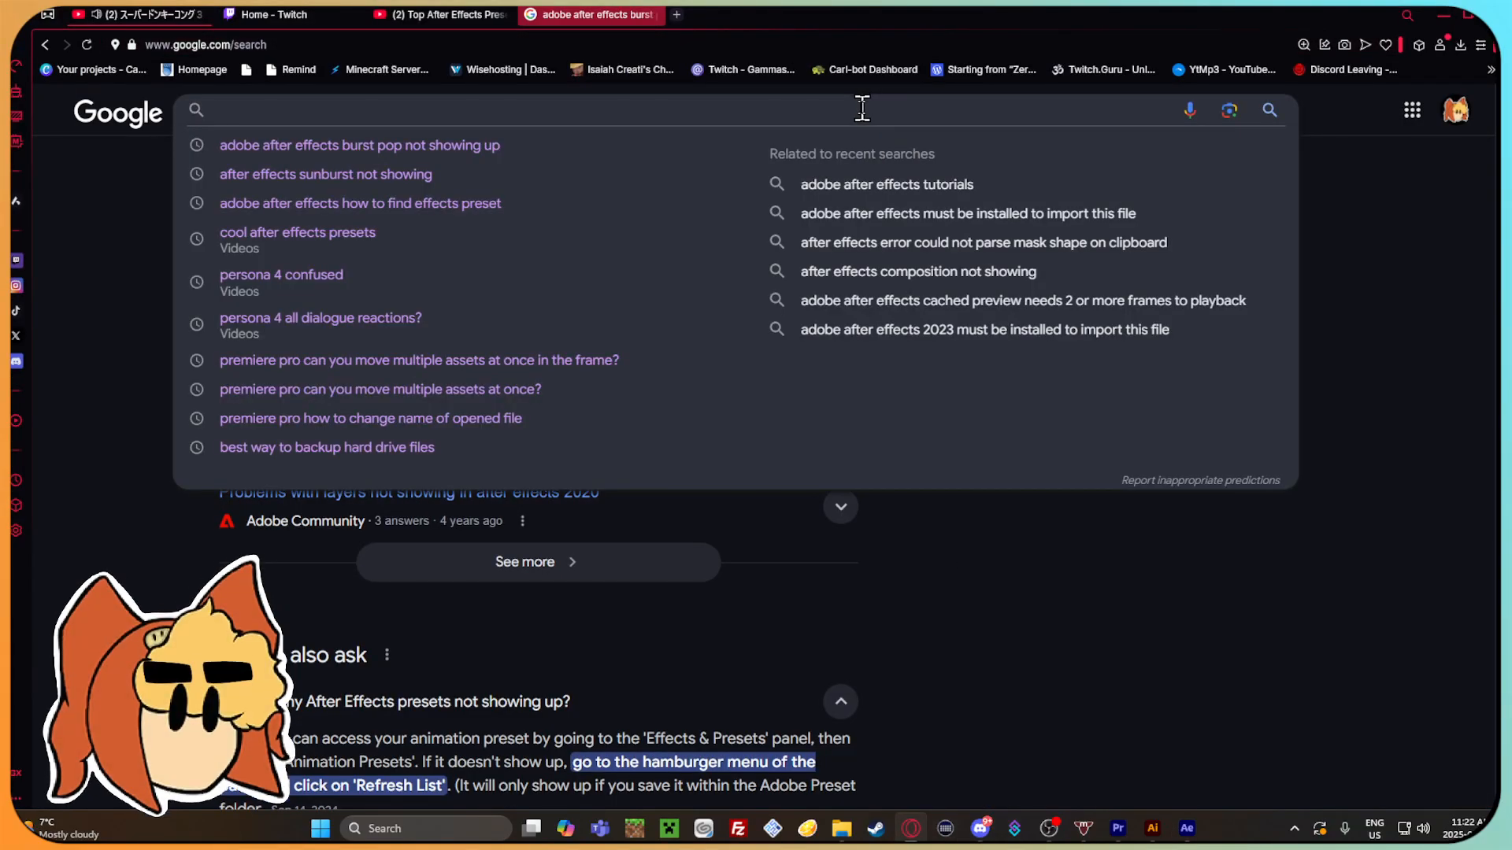
text(adobe after effects how to burst po)
key(Return)
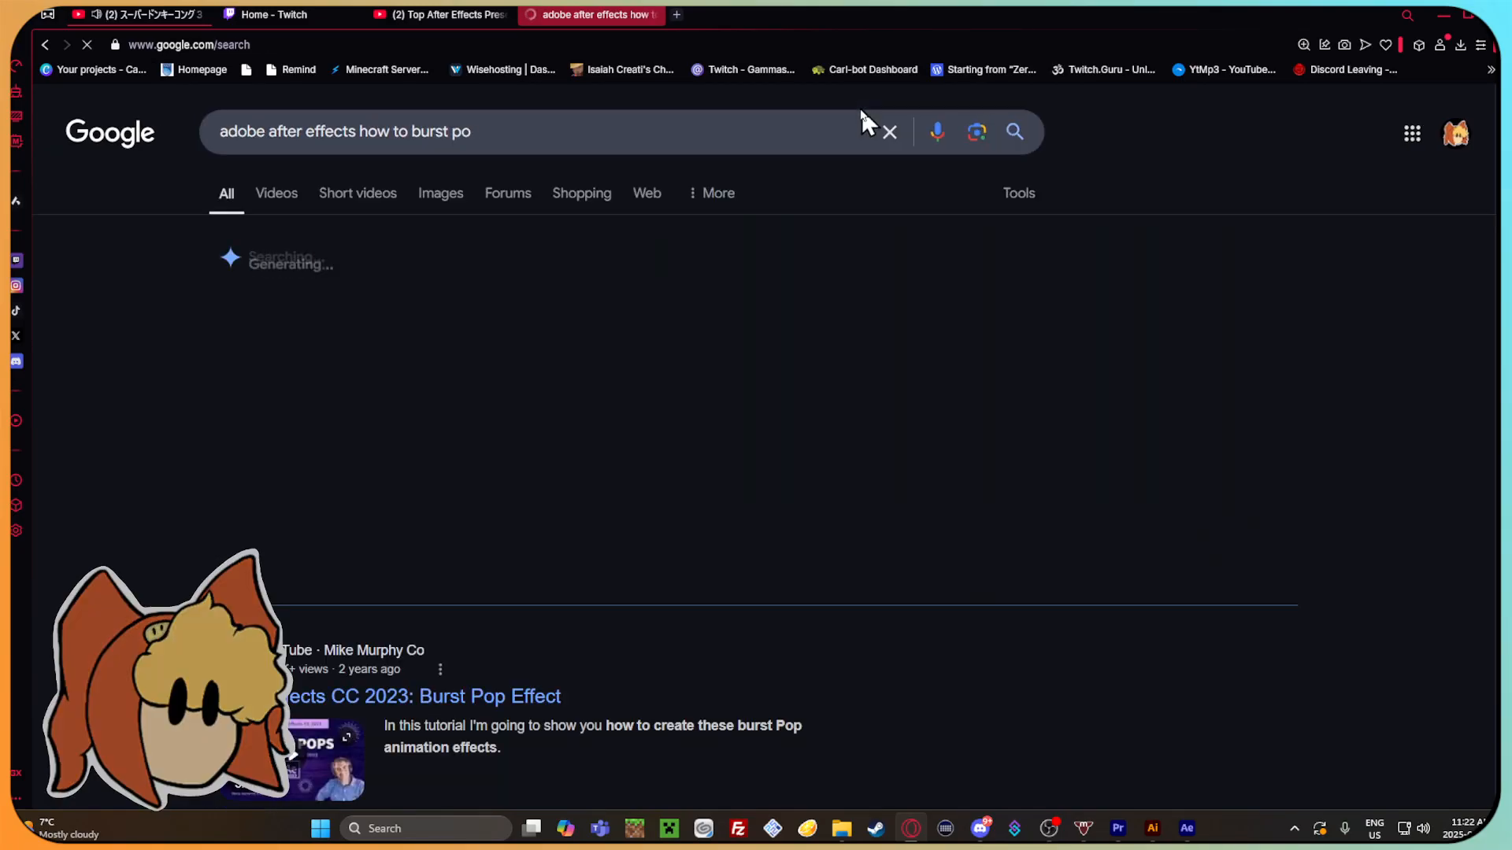
click(769, 125)
text(p)
key(Return)
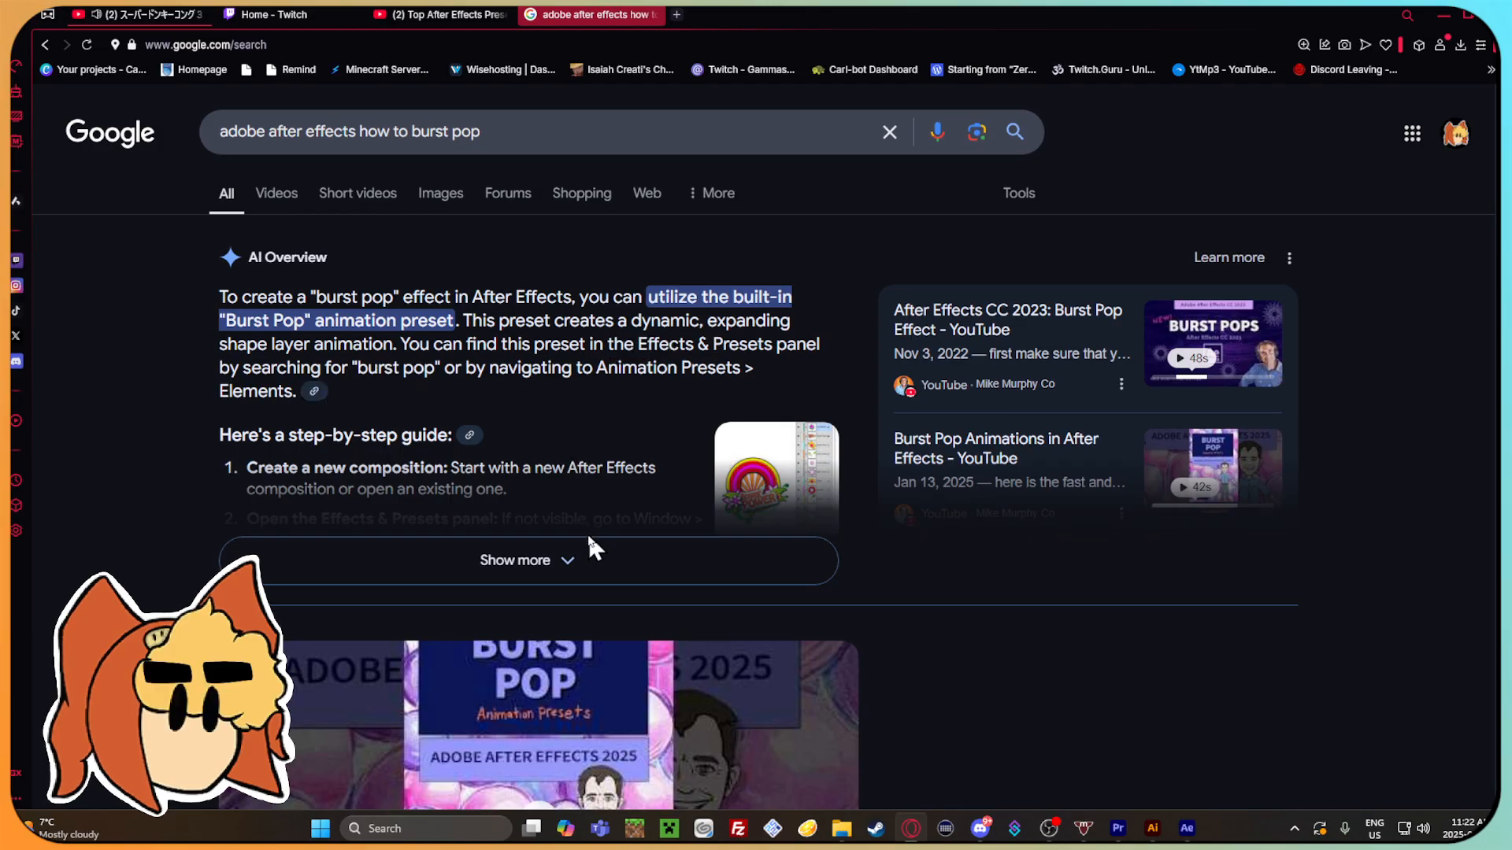
click(590, 556)
scroll(535, 472, down, 2)
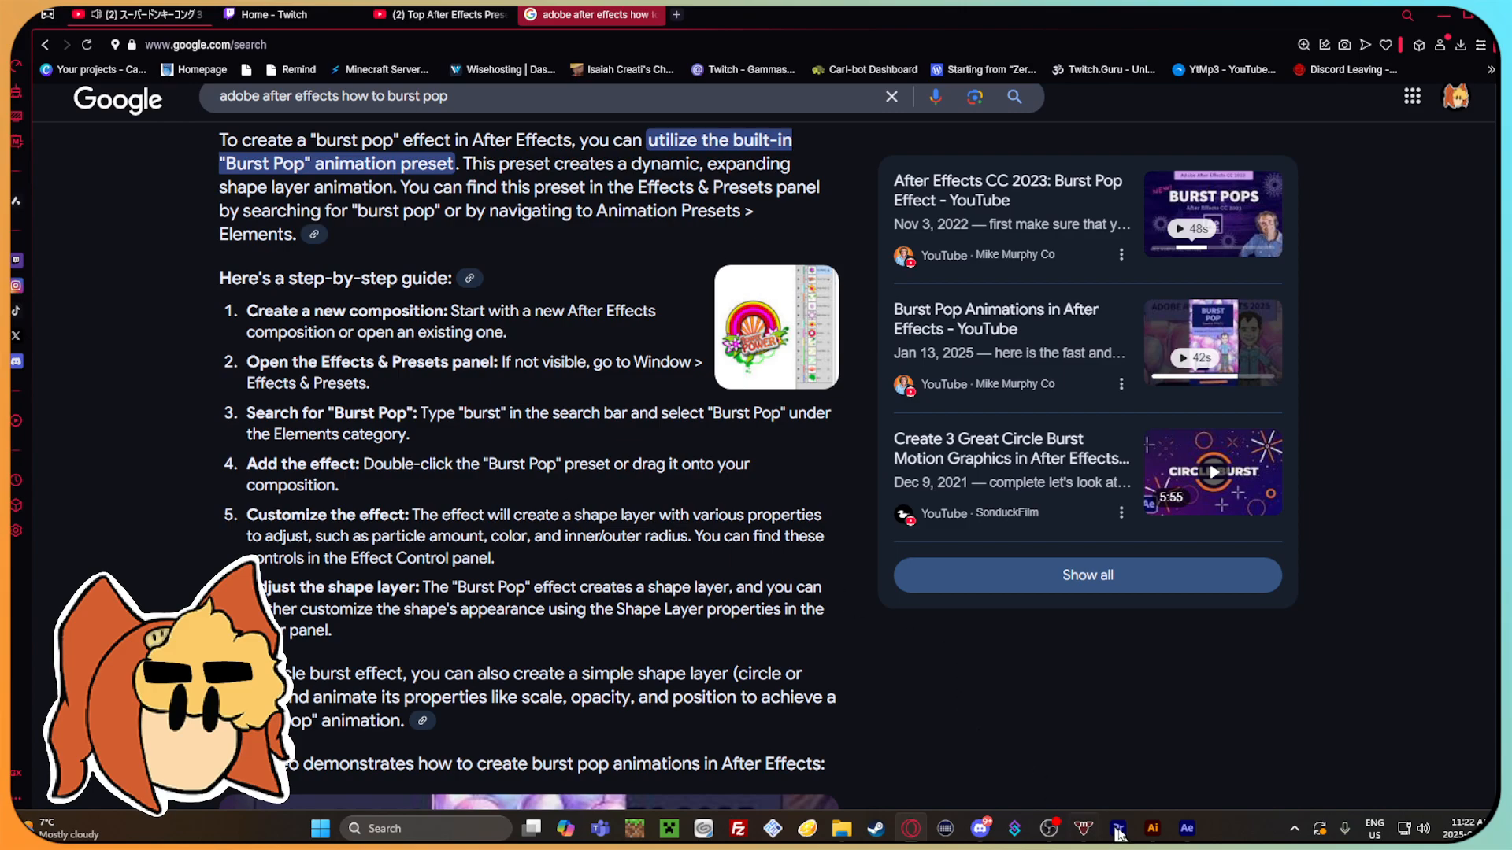
Switch to After Effects and delete the Dark Gray Solid 2 layer.
click(1181, 833)
click(603, 551)
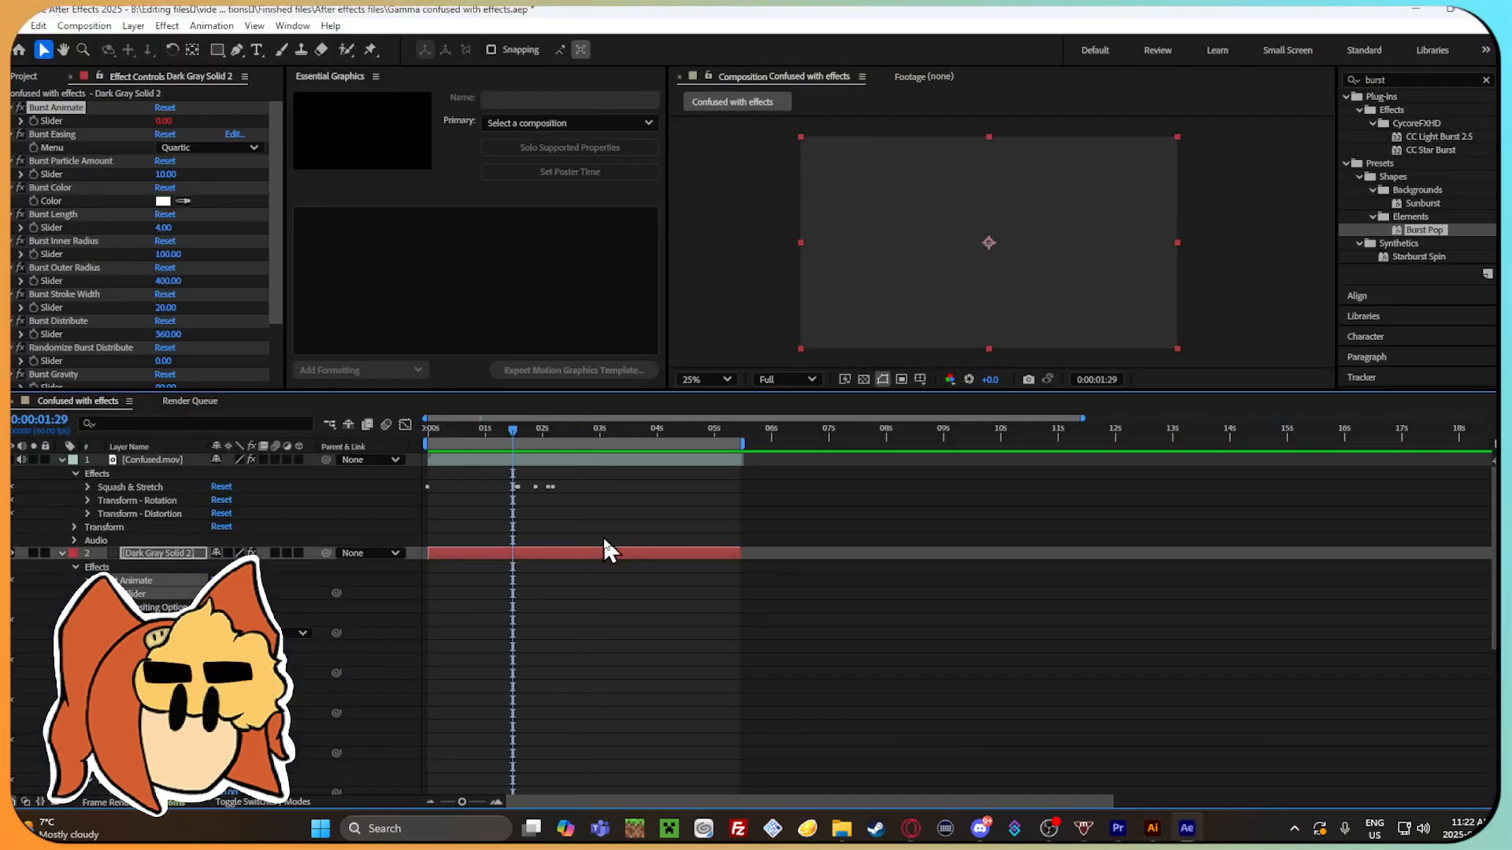
right_click(614, 551)
click(596, 551)
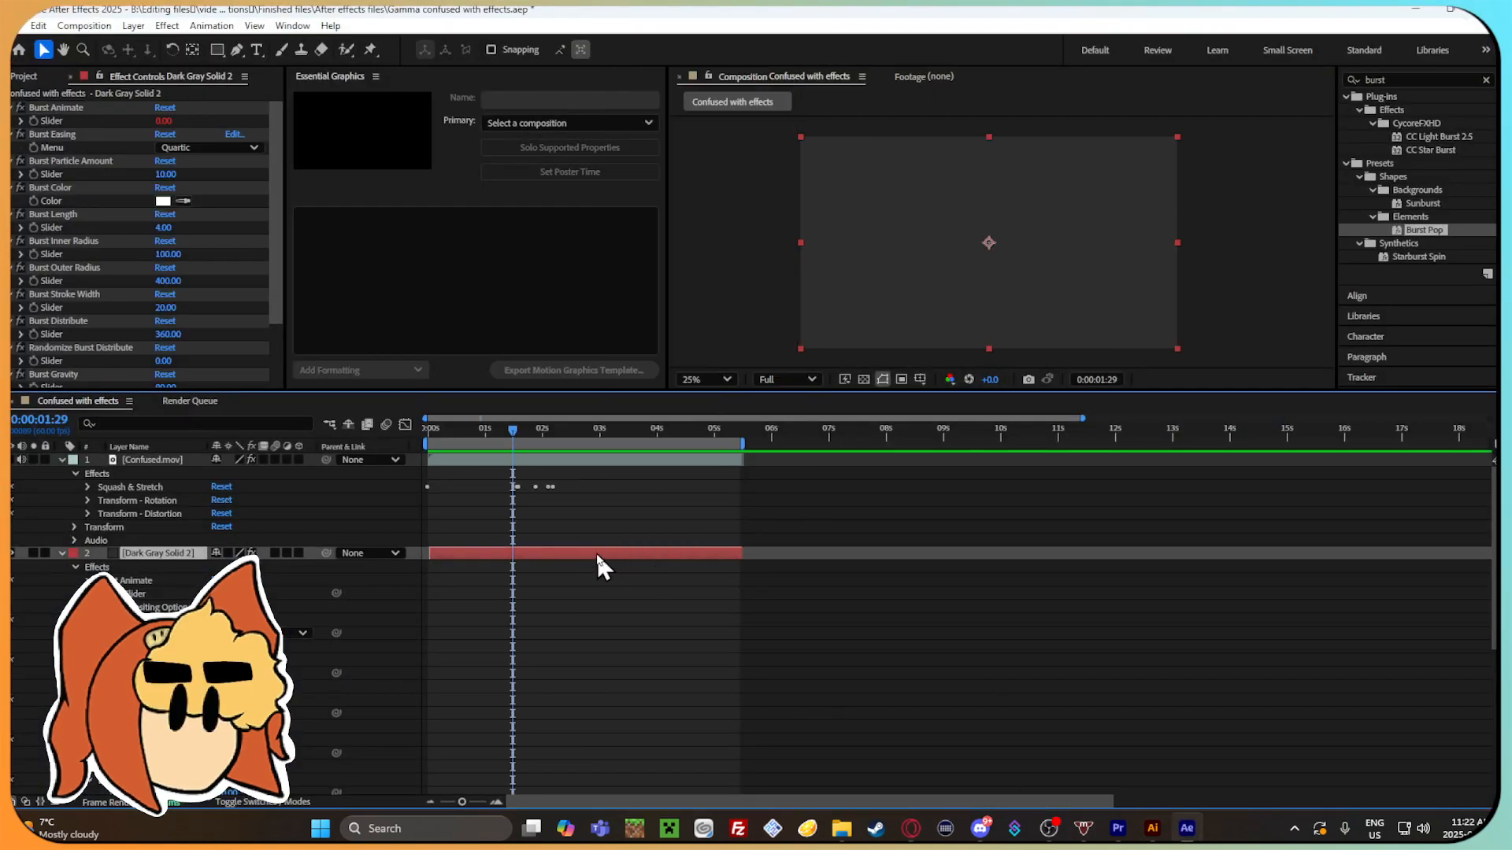
key(Delete)
Apply the Burst Pop preset at 0:00:01:12 with no layer selected and play back the animation.
click(497, 430)
double_click(1458, 228)
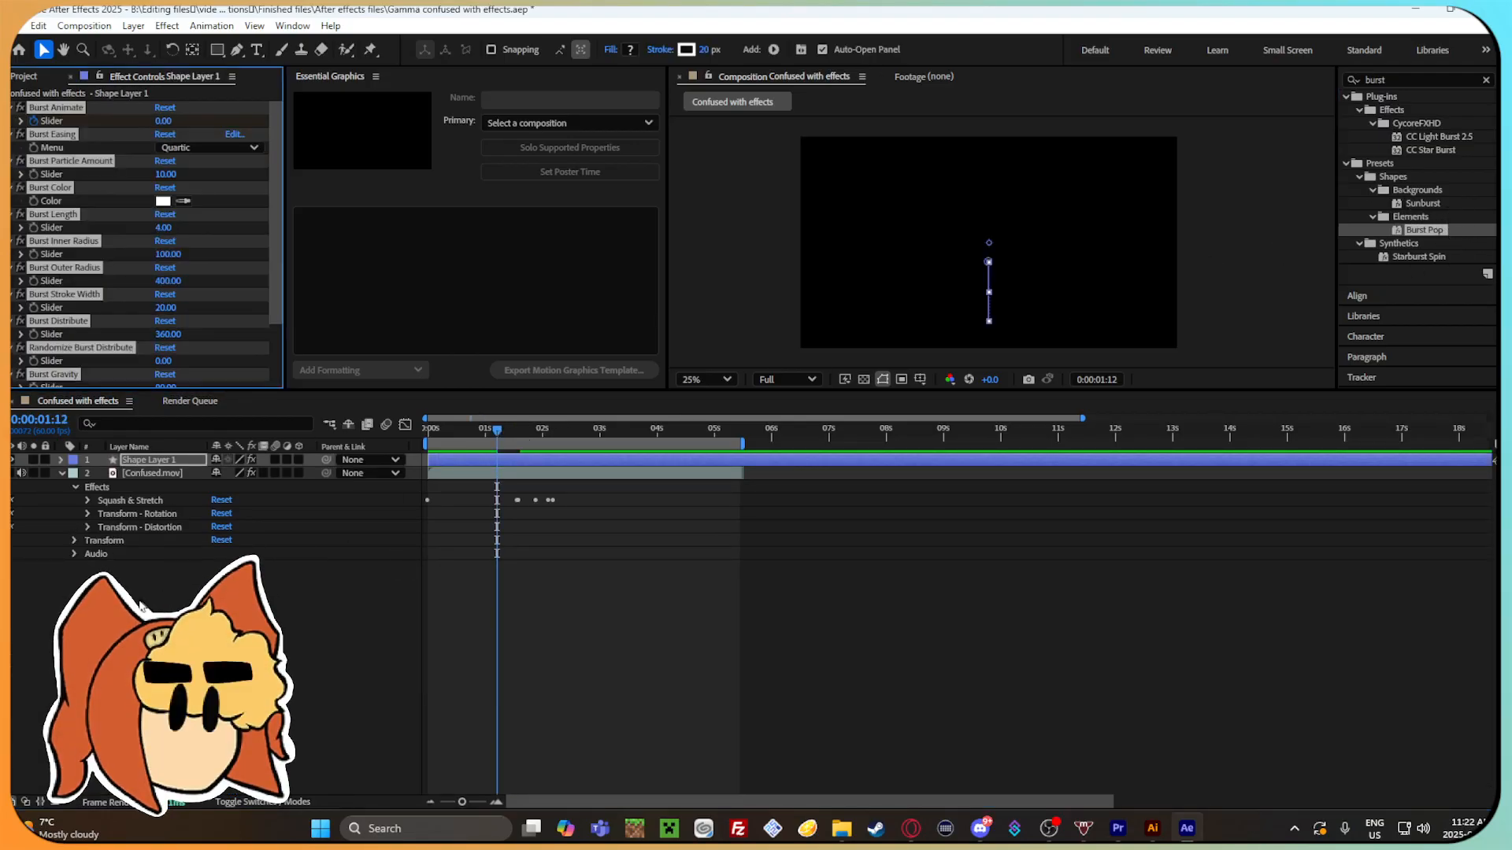
drag(469, 434, 531, 447)
key(space)
Move Shape Layer 1 below Confused.mov and preview the burst behind the character from 0:00:00:30.
drag(164, 460, 170, 557)
drag(556, 425, 456, 438)
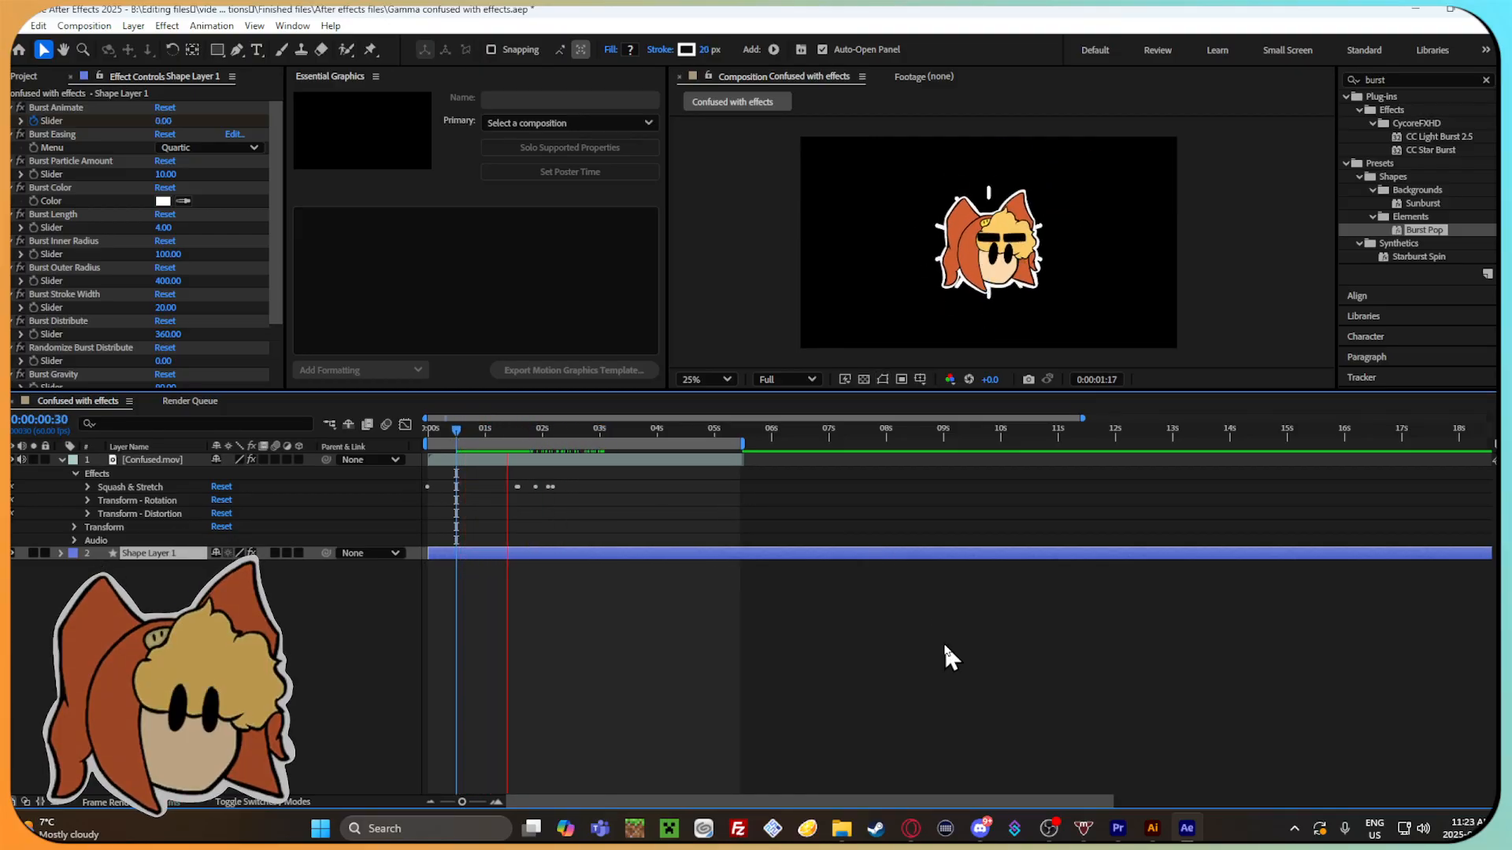
drag(471, 430, 660, 446)
Undo the layer reordering and the Burst Pop shape layer, and make the Confused.mov layer visible again.
key(ctrl+z)
key(ctrl+z)
key(ctrl+z)
key(ctrl+z)
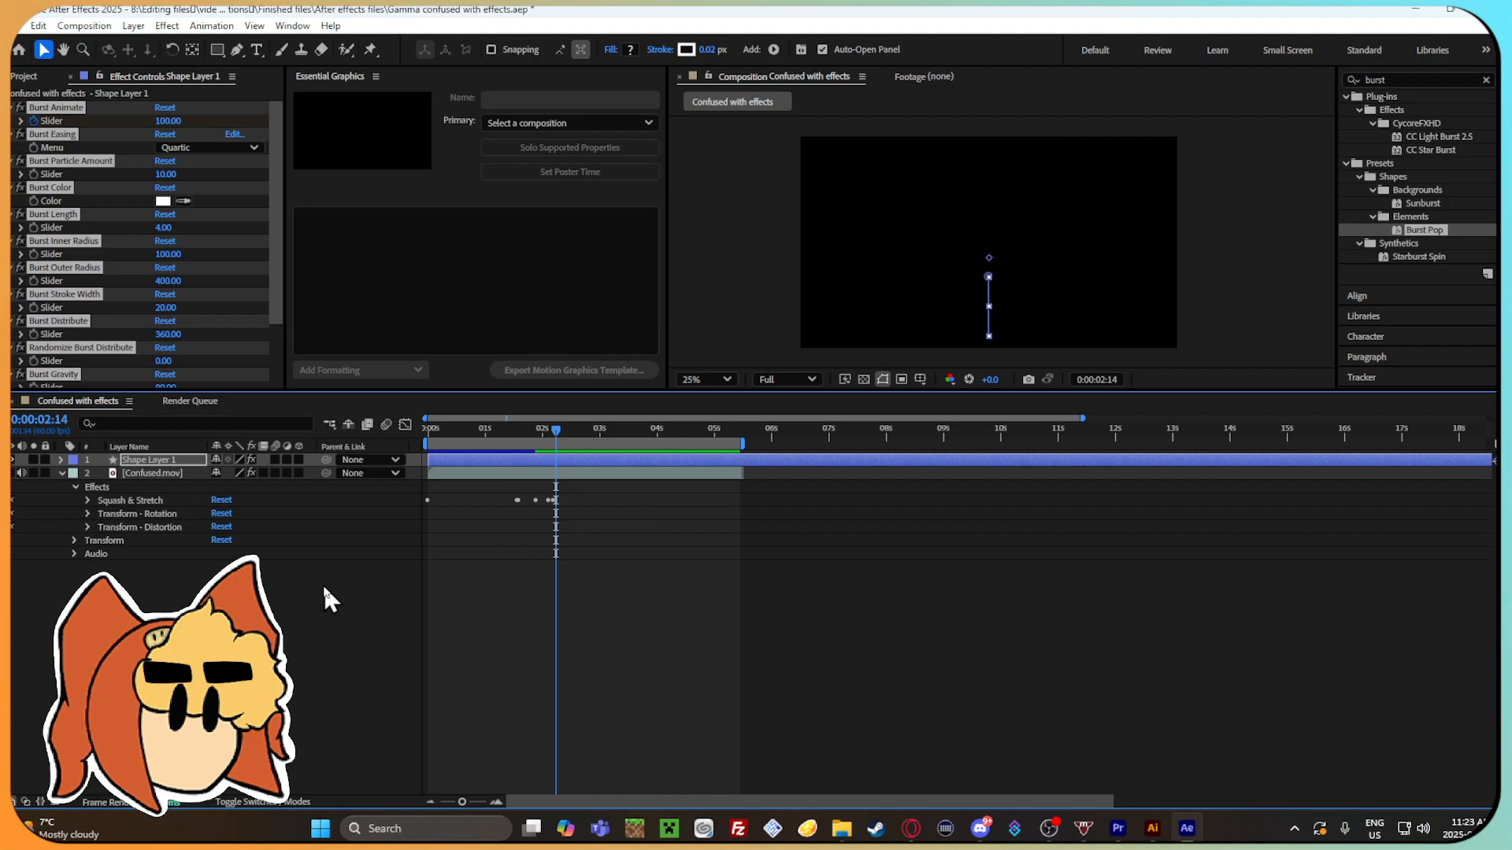
click(13, 460)
drag(497, 429, 683, 434)
Try the Starburst Spin preset from Synthetics, check it at another time in the composition, and undo it.
double_click(1416, 257)
click(549, 432)
key(ctrl+z)
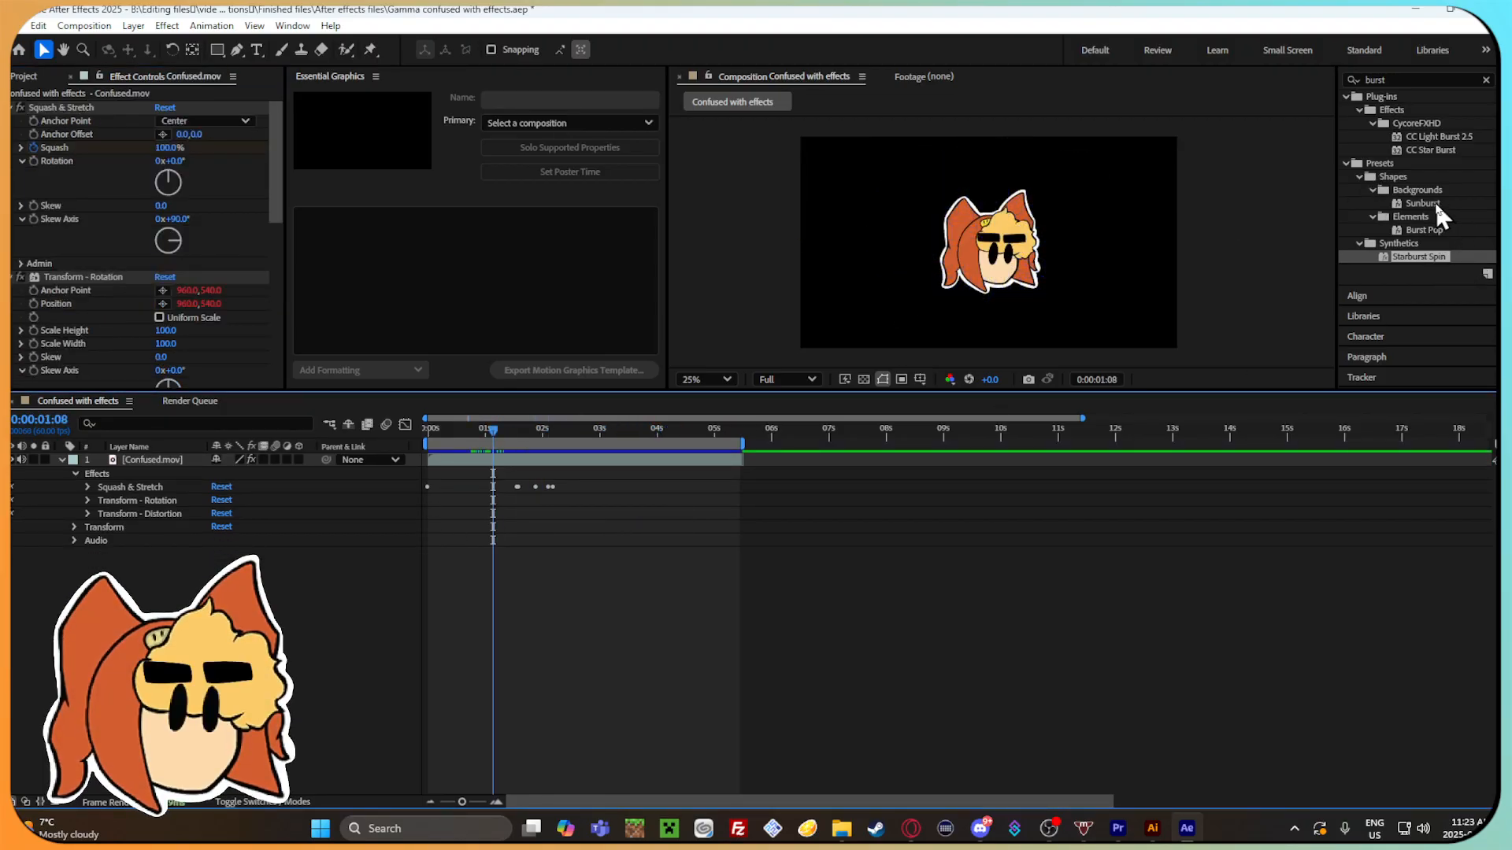
Try the Sunburst background preset, scrub to 0:00:03:53 to check its rays, and undo it.
double_click(1435, 202)
drag(493, 431, 652, 441)
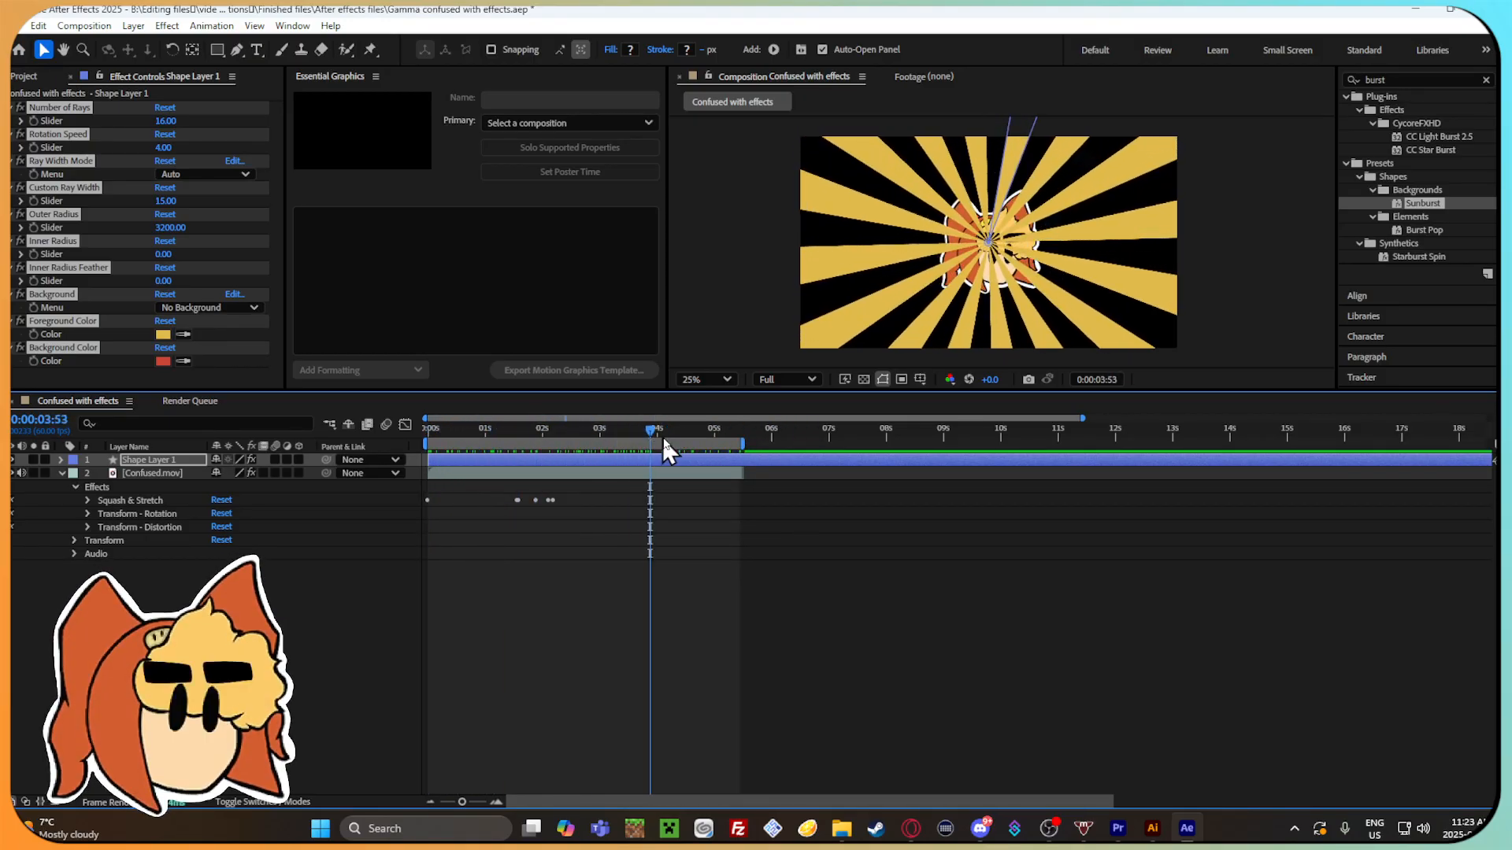
key(ctrl+z)
Clear the "burst" search from the effects and presets list and expand the Behaviors presets.
scroll(1429, 224, up, 3)
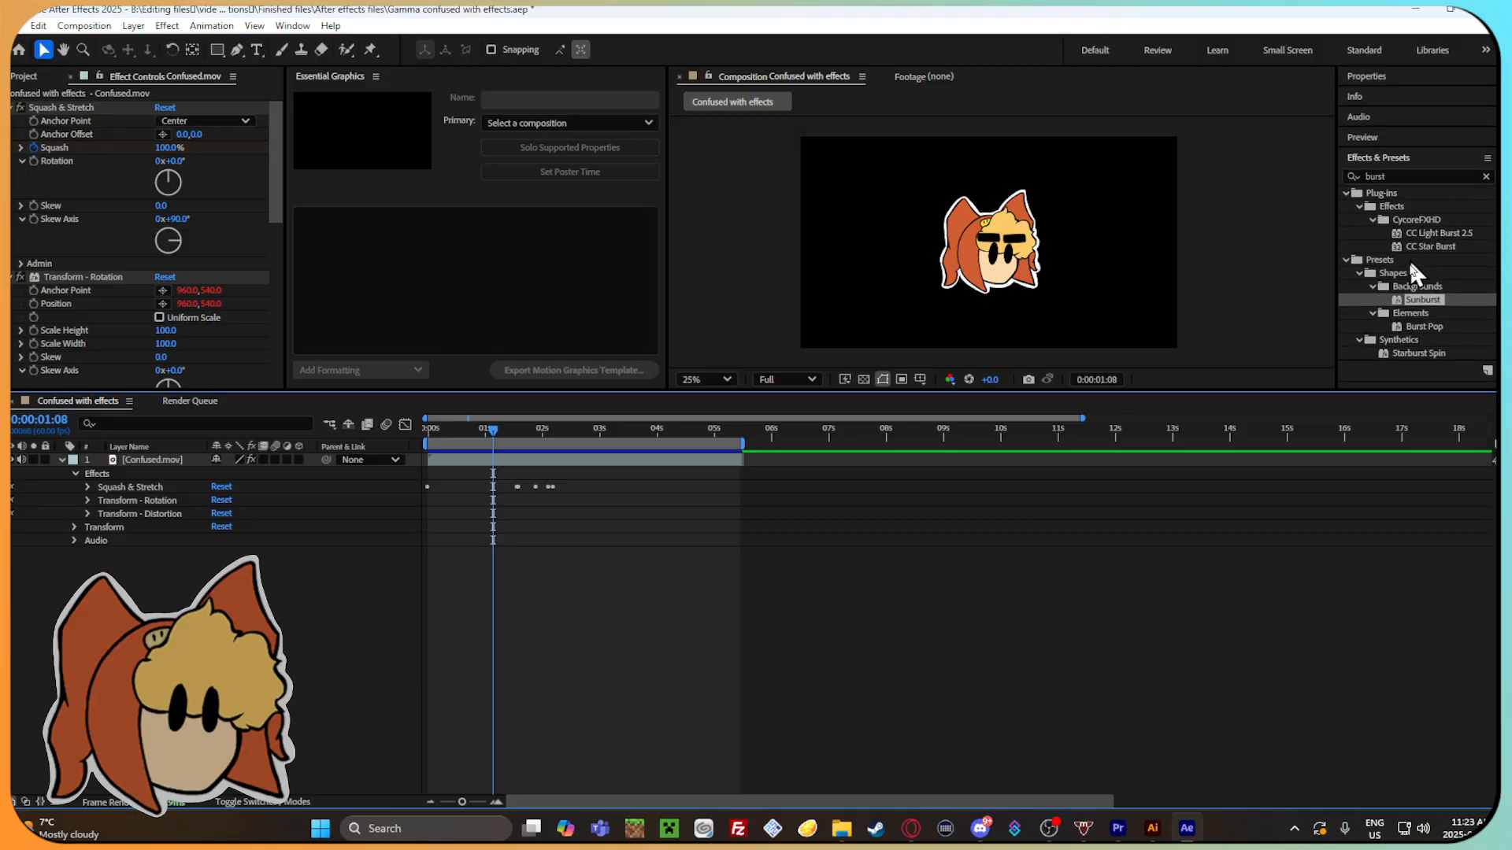
click(1359, 273)
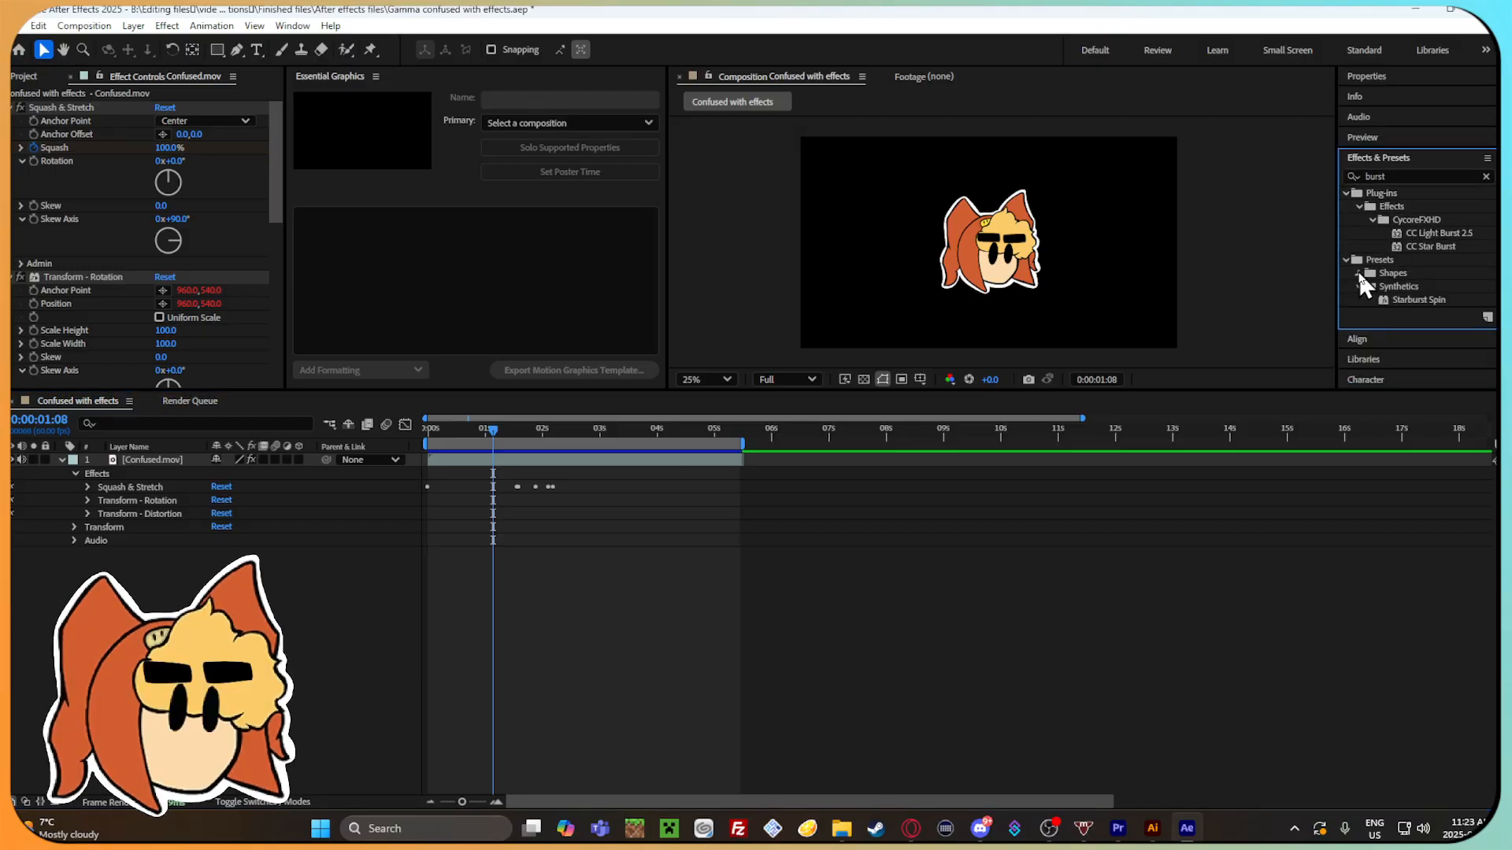
click(1359, 273)
click(1486, 176)
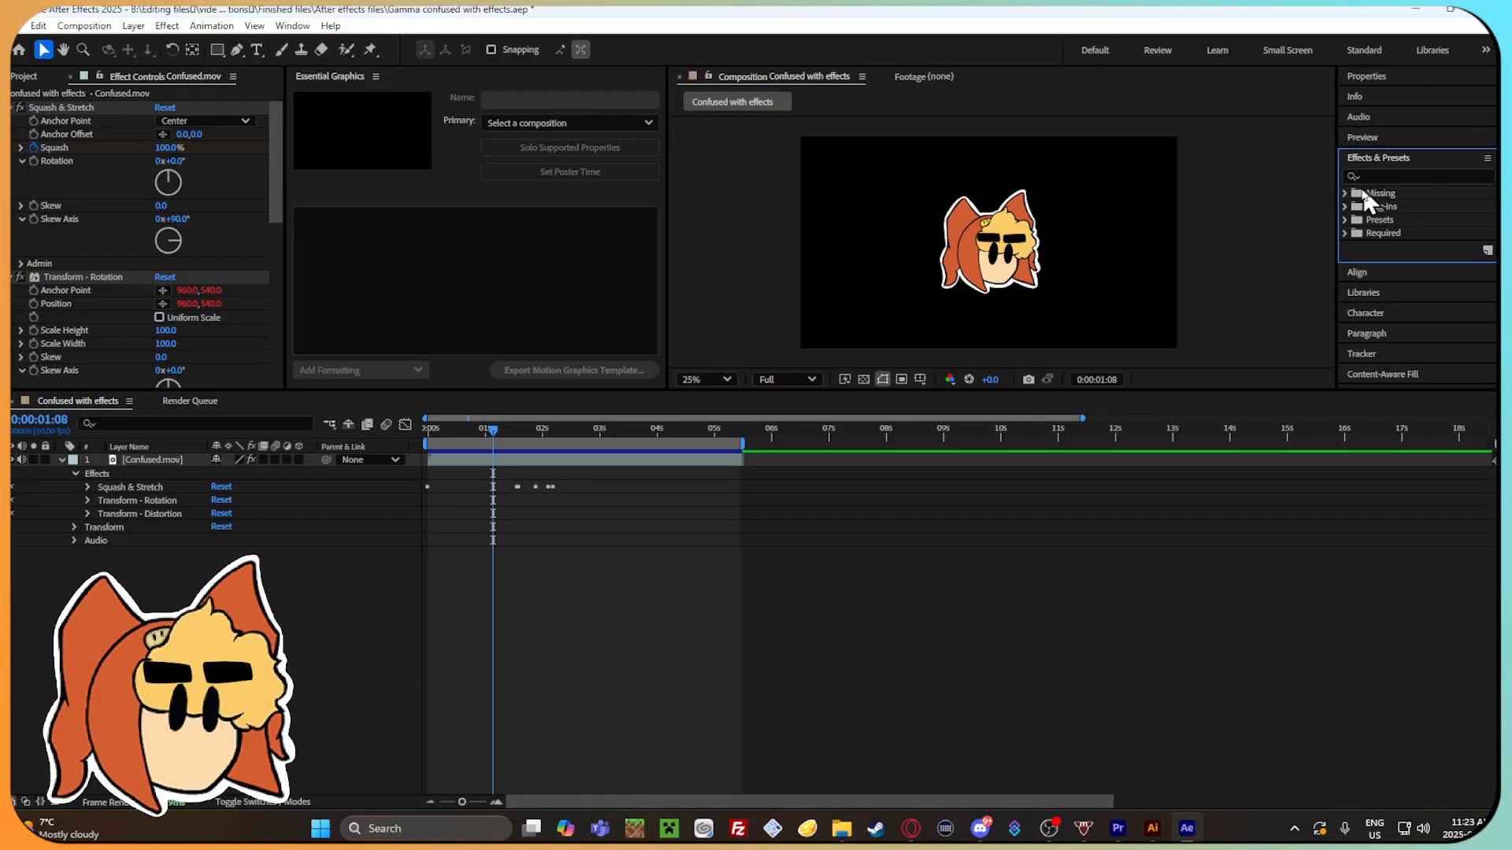
click(1343, 193)
click(1344, 220)
click(1348, 261)
scroll(1434, 267, down, 3)
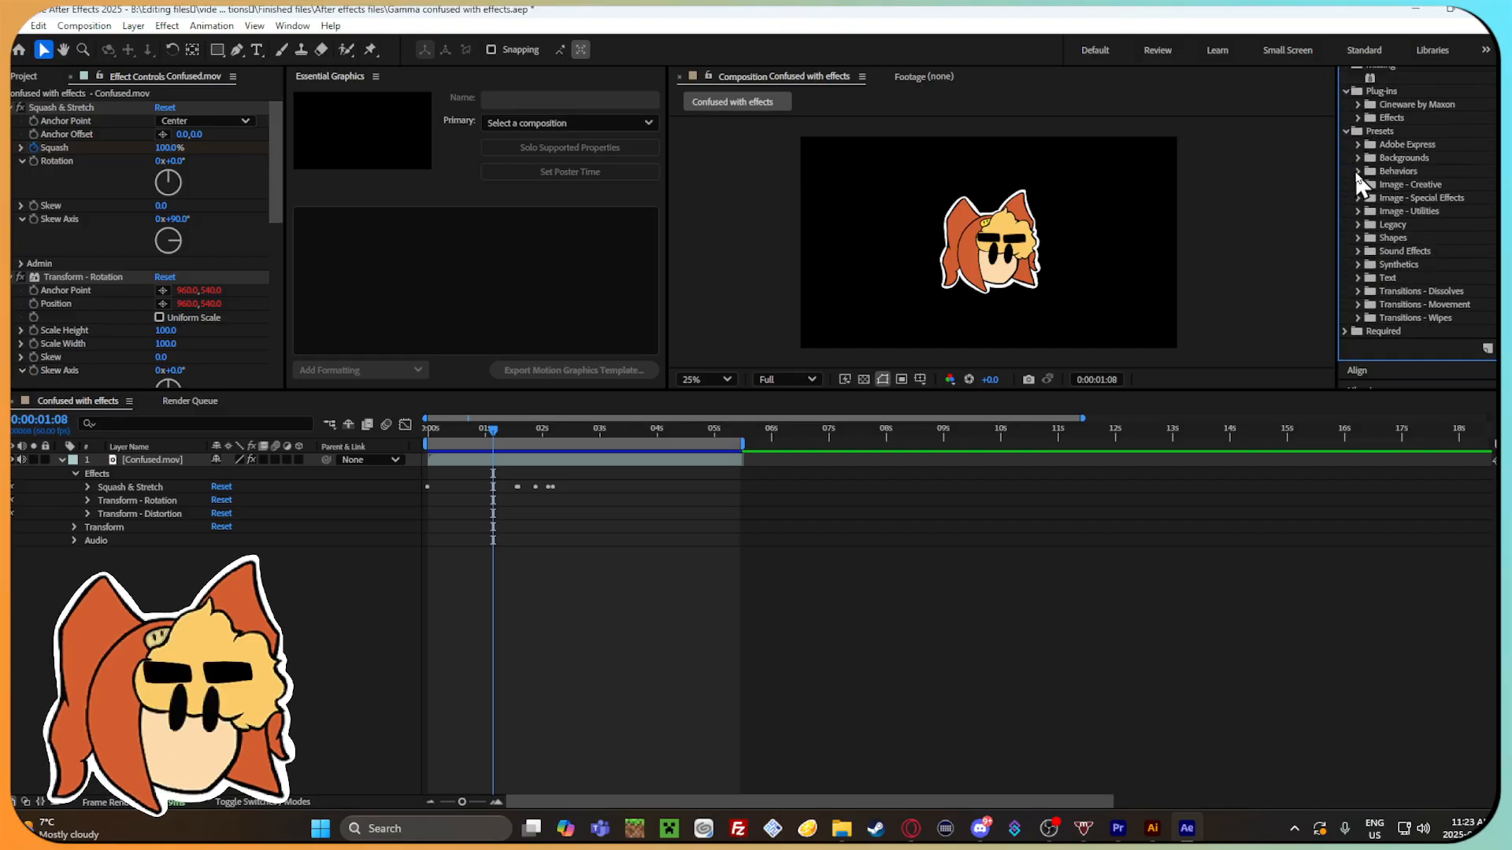
click(1359, 171)
Try the Autoscroll - horizontal and Autoscroll - vertical behavior presets, undoing each one.
double_click(1462, 186)
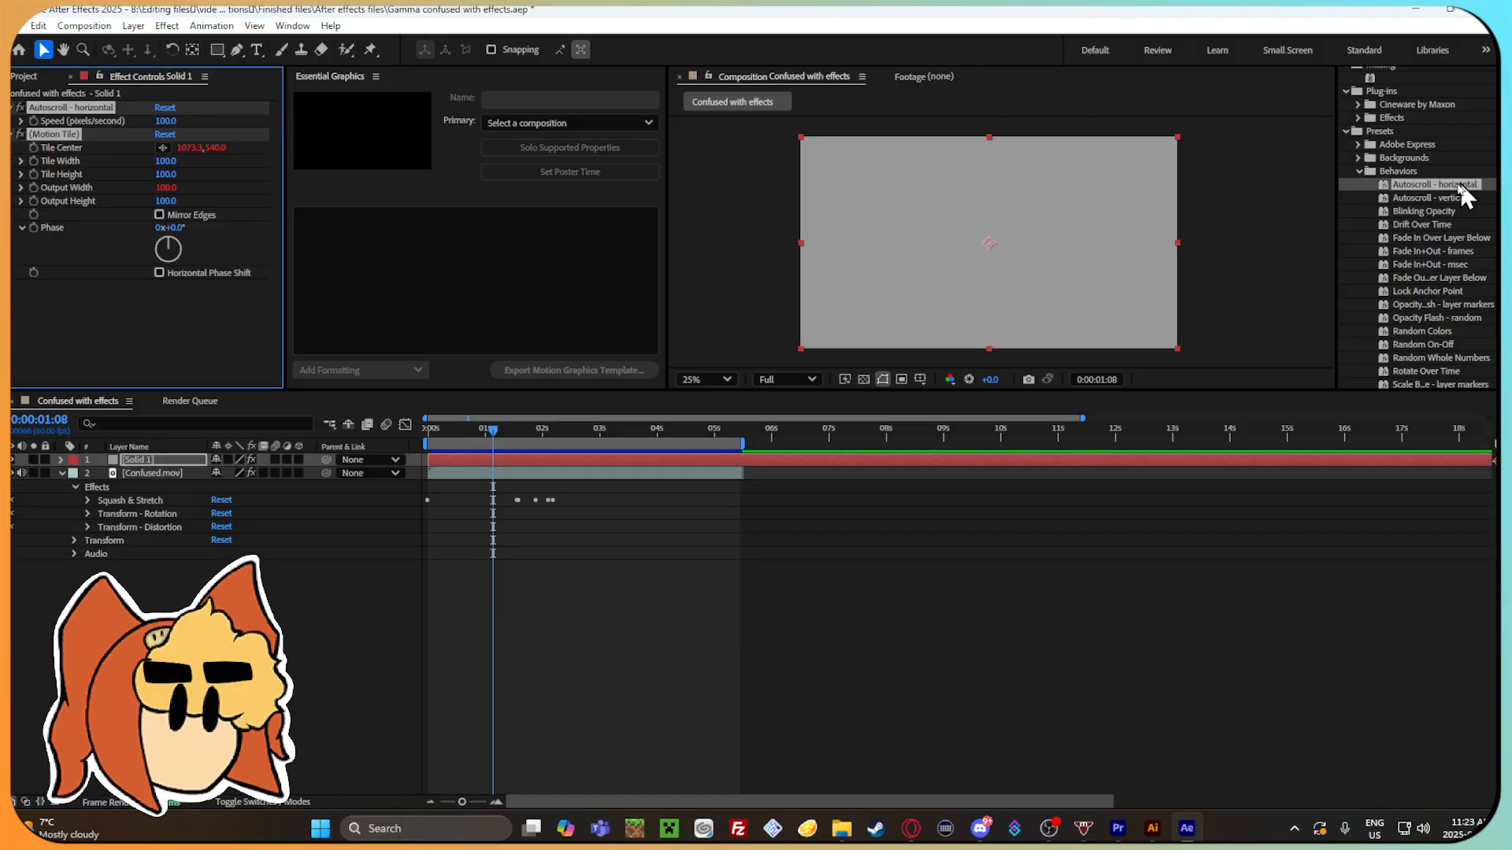
mouse_move(507, 435)
mouse_down()
mouse_move(795, 439)
mouse_move(523, 434)
mouse_up()
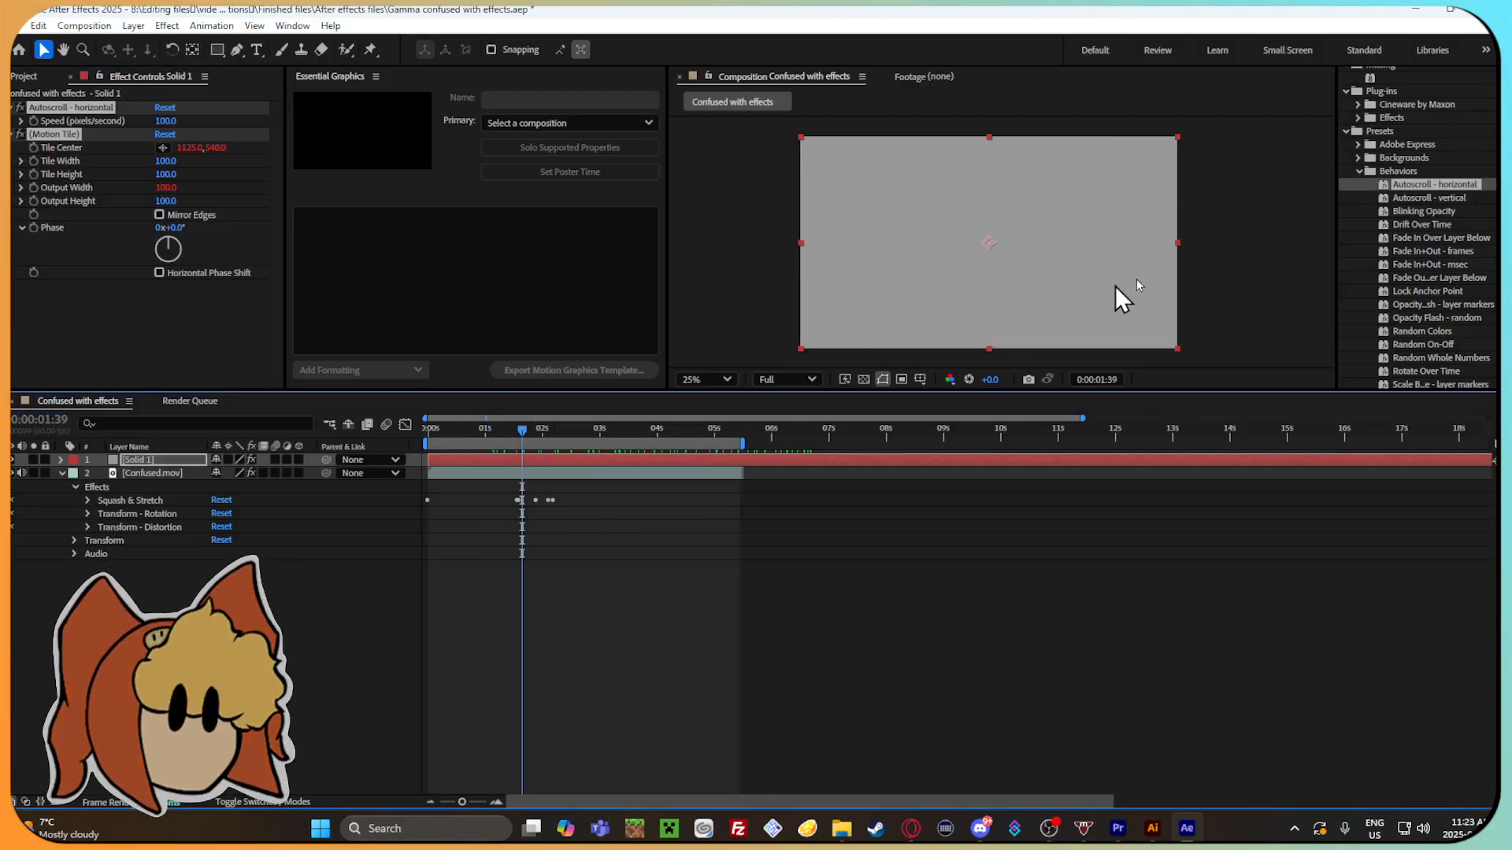
key(ctrl+z)
double_click(1419, 198)
key(ctrl+z)
Try the Blinking Opacity behavior preset, scrub through the timeline to check it, and undo it.
double_click(1374, 211)
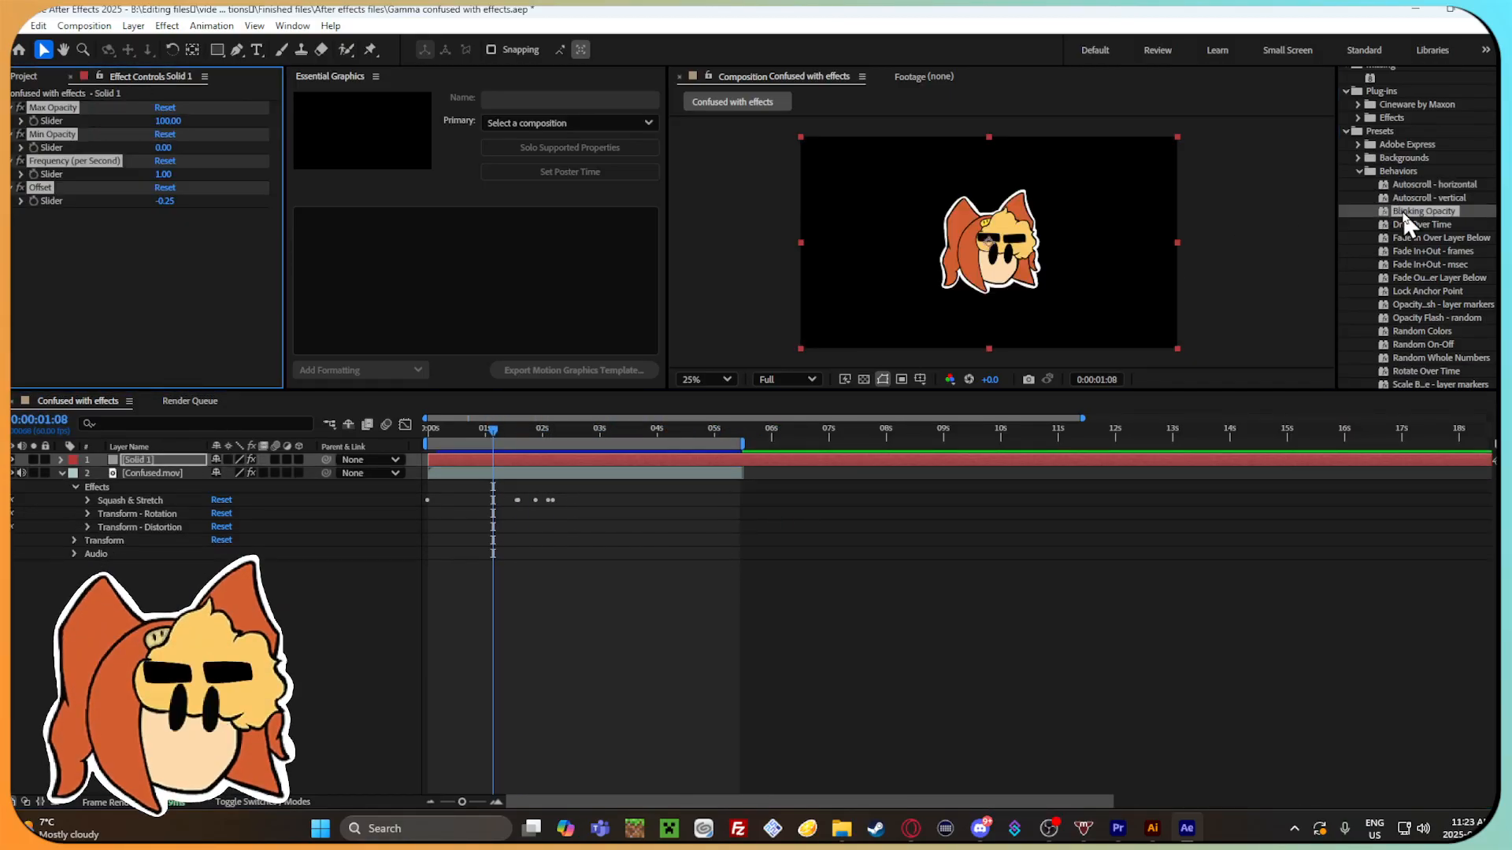
drag(493, 431, 615, 435)
key(ctrl+z)
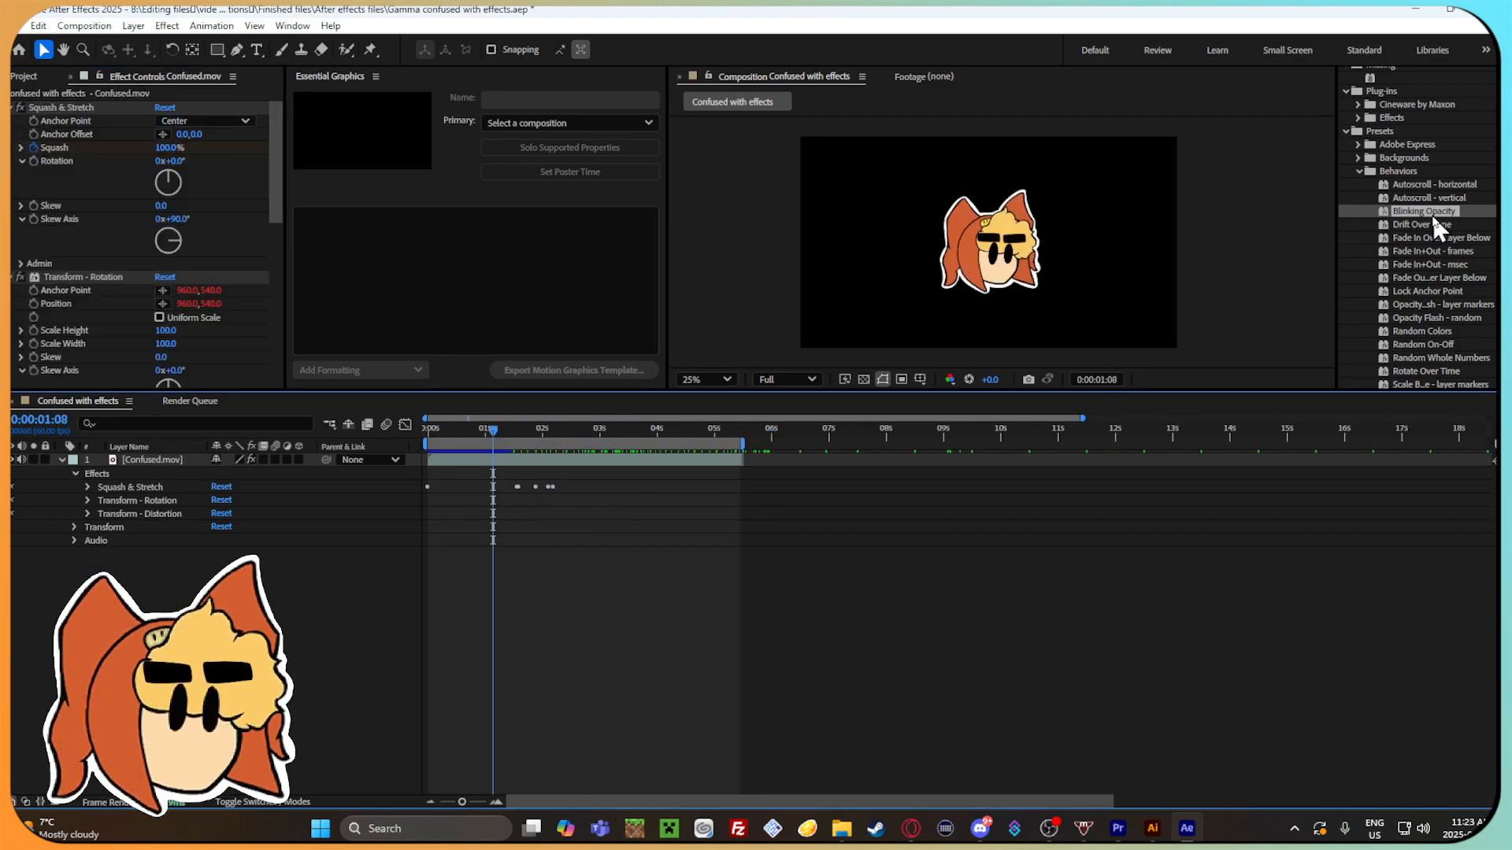
Try the Drift Over Time behavior preset twice, scrubbing to check the movement and undoing it each time.
double_click(1432, 225)
drag(493, 431, 849, 432)
key(ctrl+z)
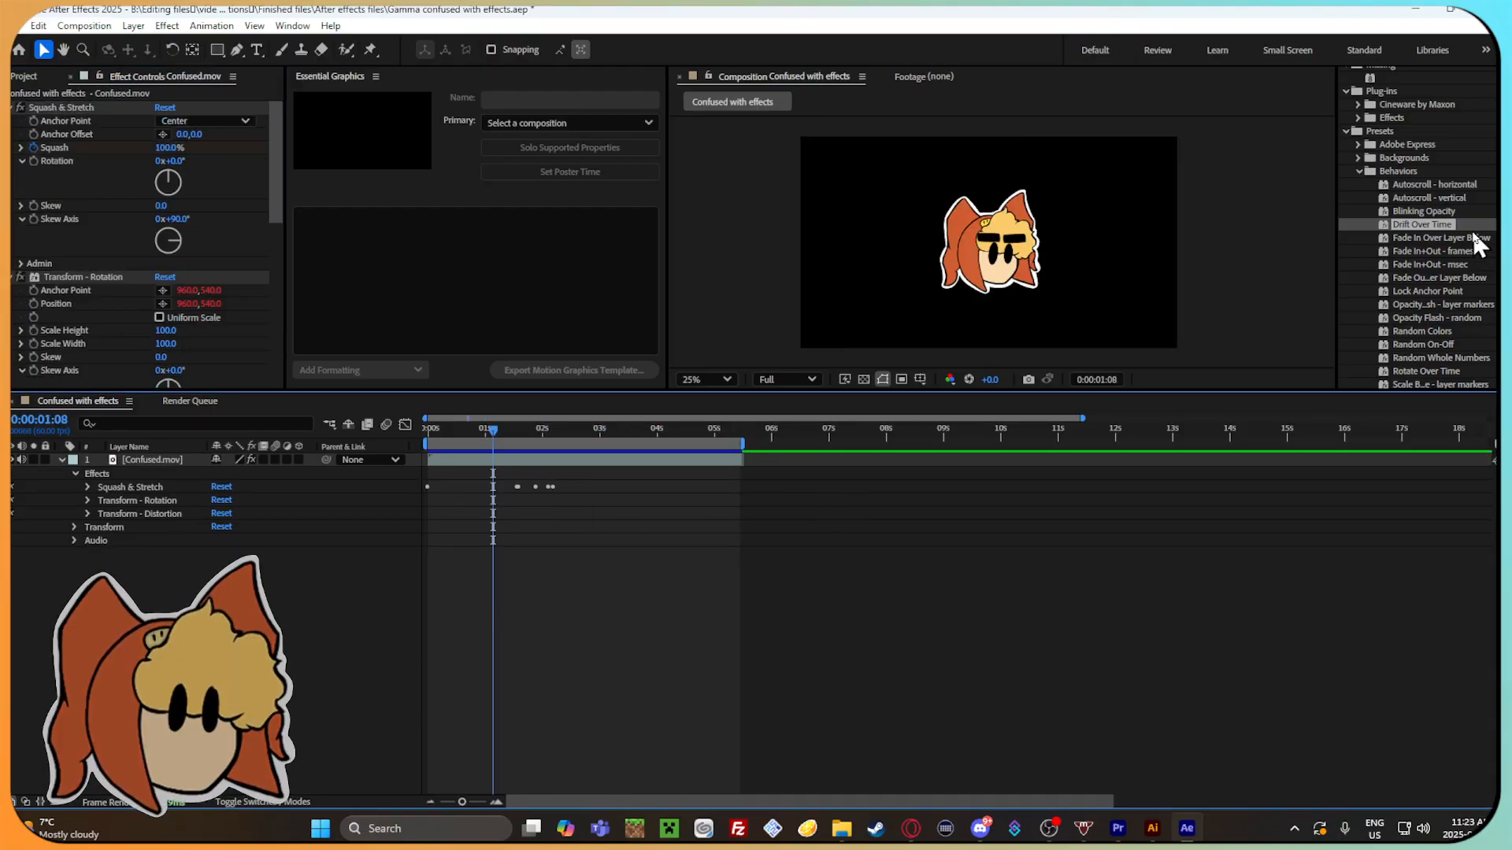
double_click(1471, 228)
mouse_move(561, 431)
mouse_down()
mouse_move(533, 432)
mouse_move(814, 442)
mouse_move(540, 441)
mouse_up()
key(ctrl+z)
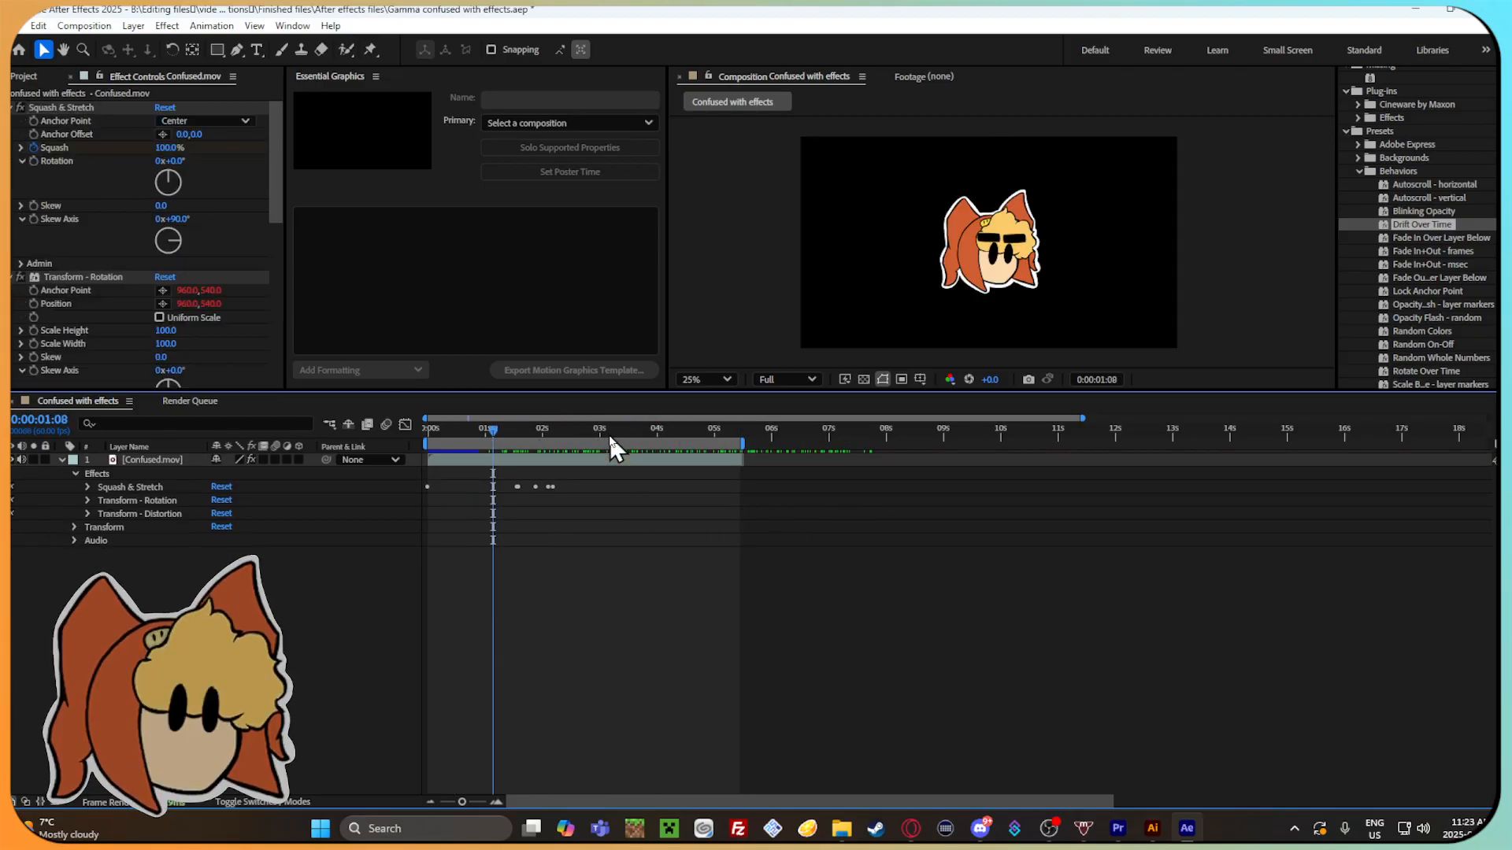
Try the Fade In+Out - msec behavior preset, scrub through the timeline to check the fade, and undo it.
double_click(1453, 263)
drag(545, 429, 636, 437)
key(ctrl+z)
scroll(1435, 299, down, 2)
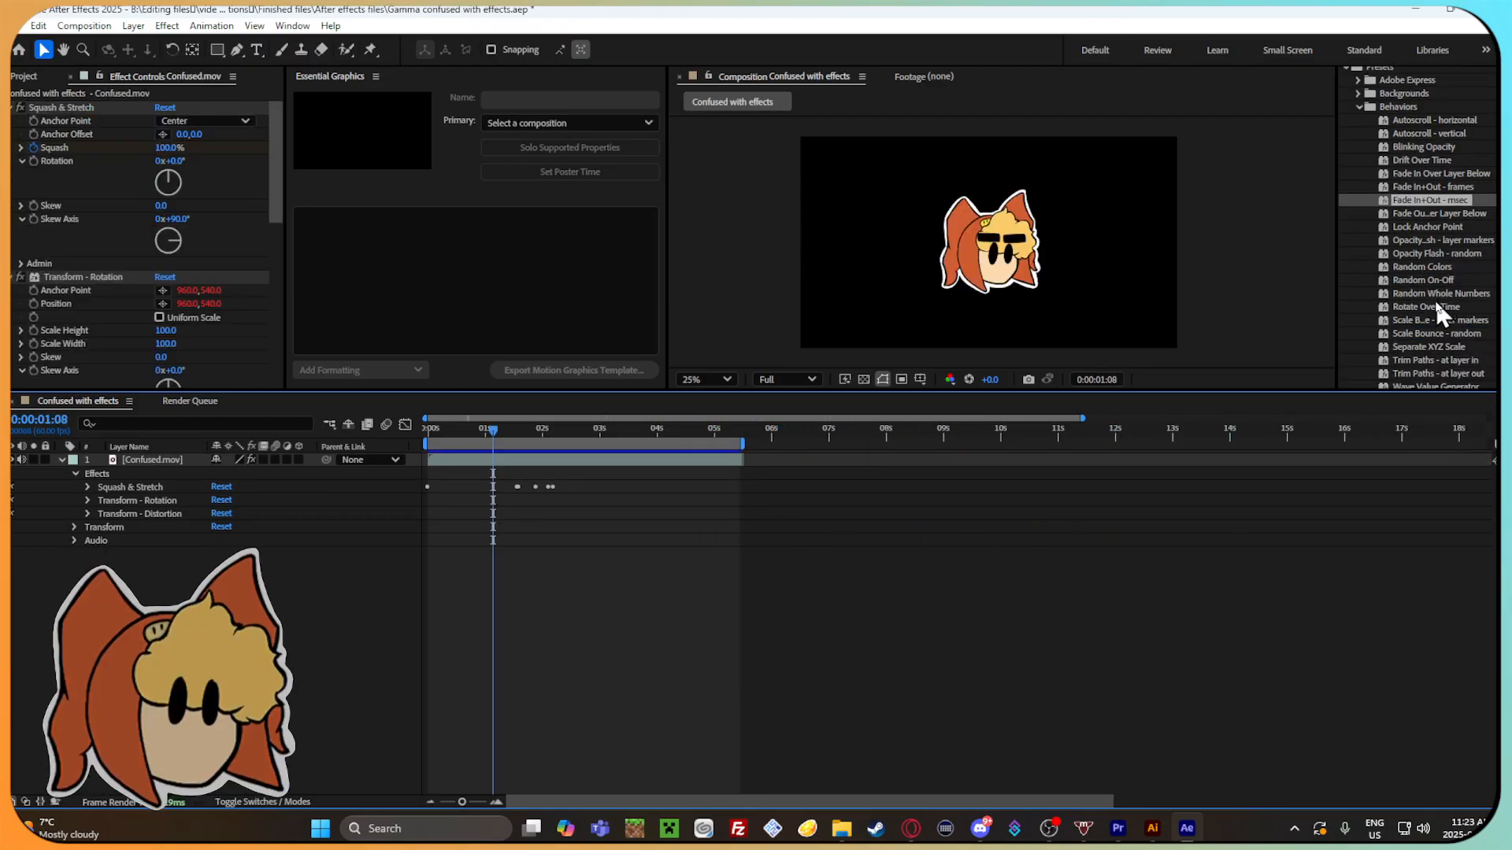
Try the Random On-Off behavior preset at 0:00:01:08 and undo it.
double_click(1437, 280)
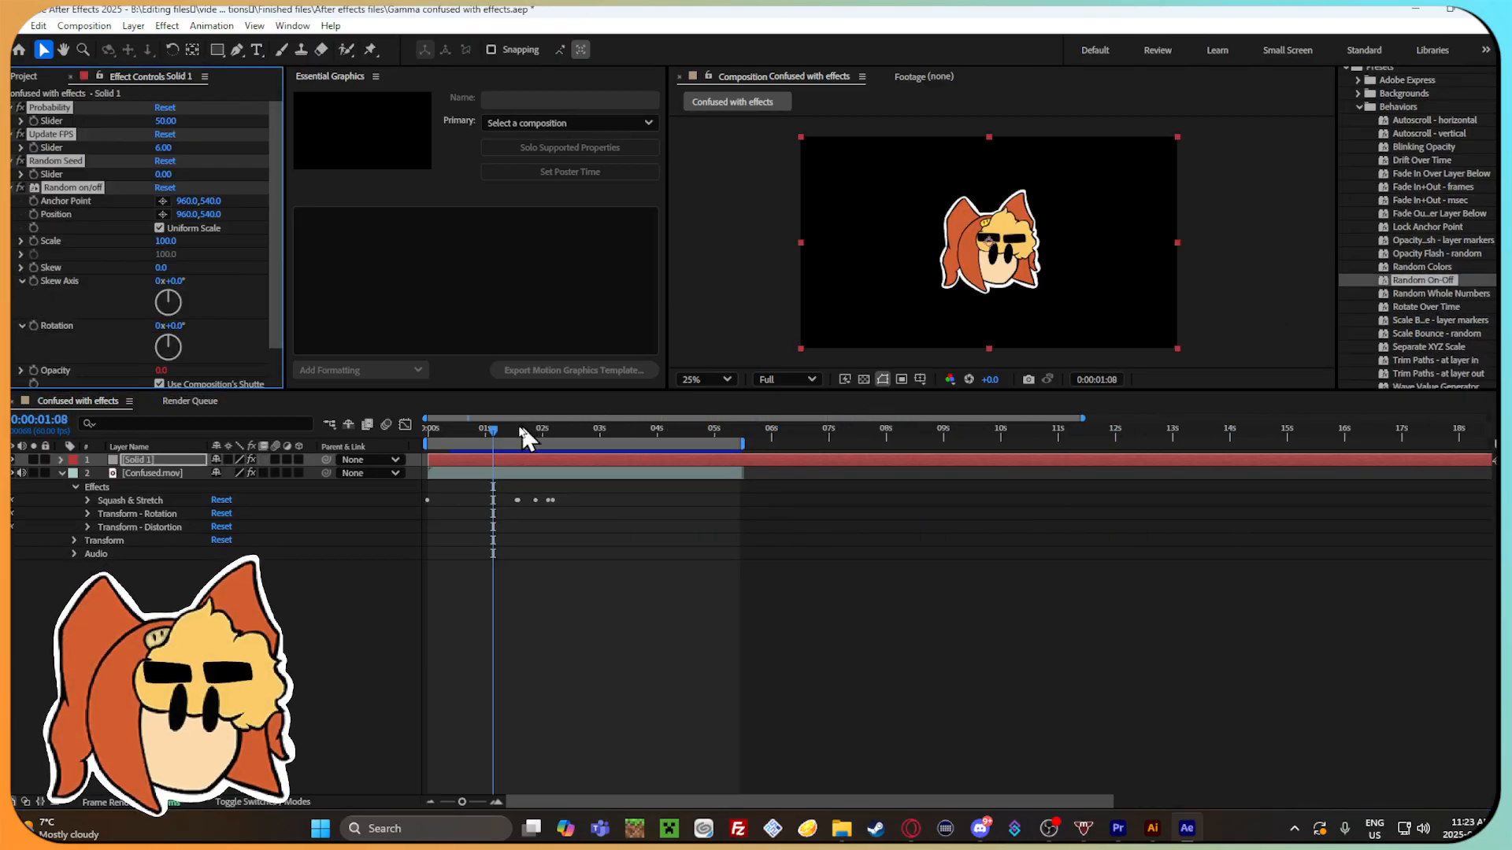
key(ctrl+z)
scroll(1459, 315, down, 3)
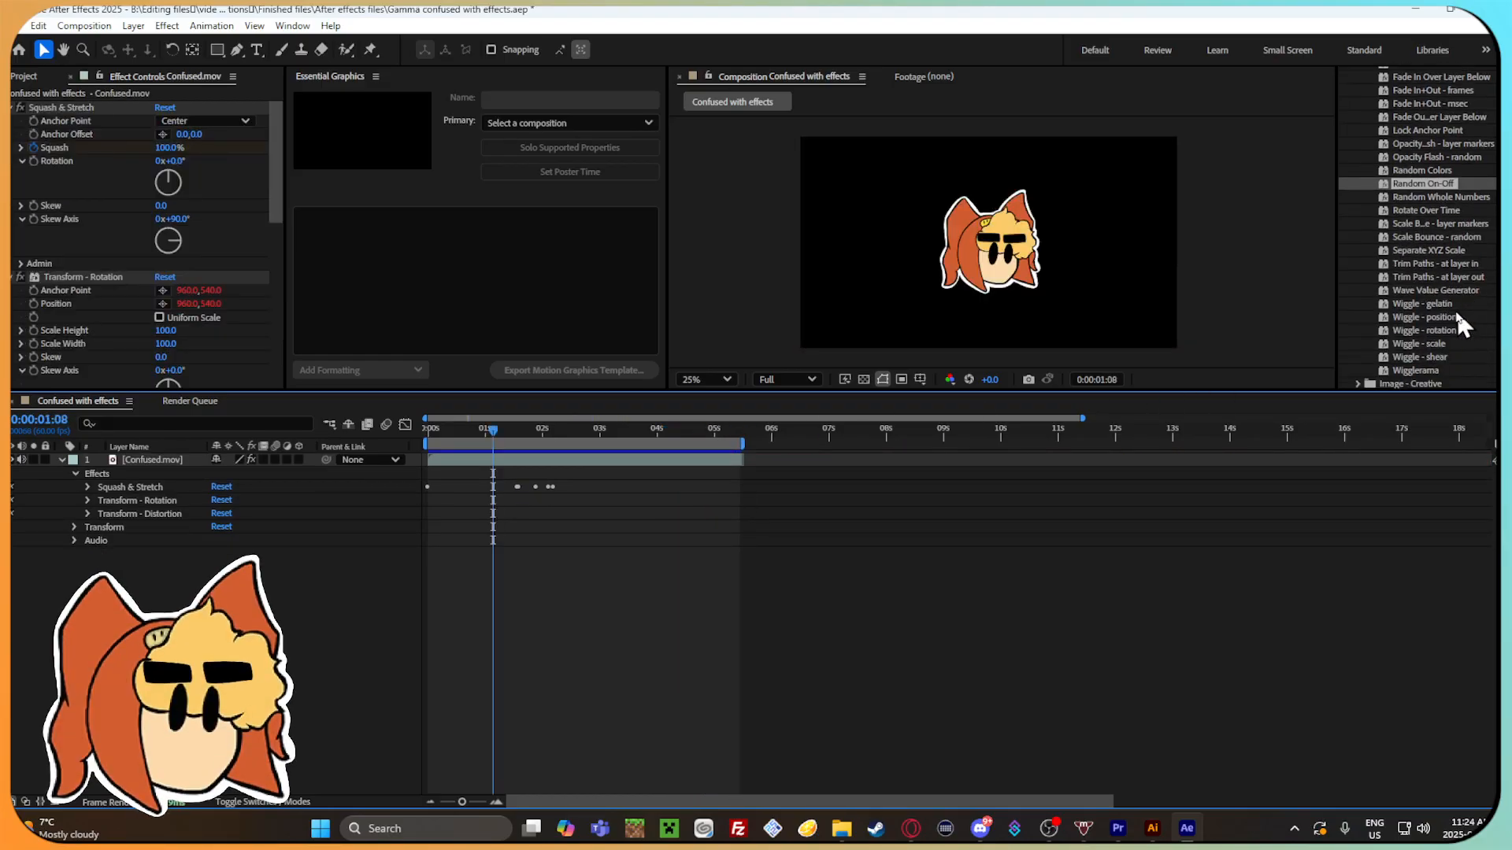
Browse the Shapes background presets, try Box Swarm on the composition, and undo it.
scroll(1449, 307, down, 5)
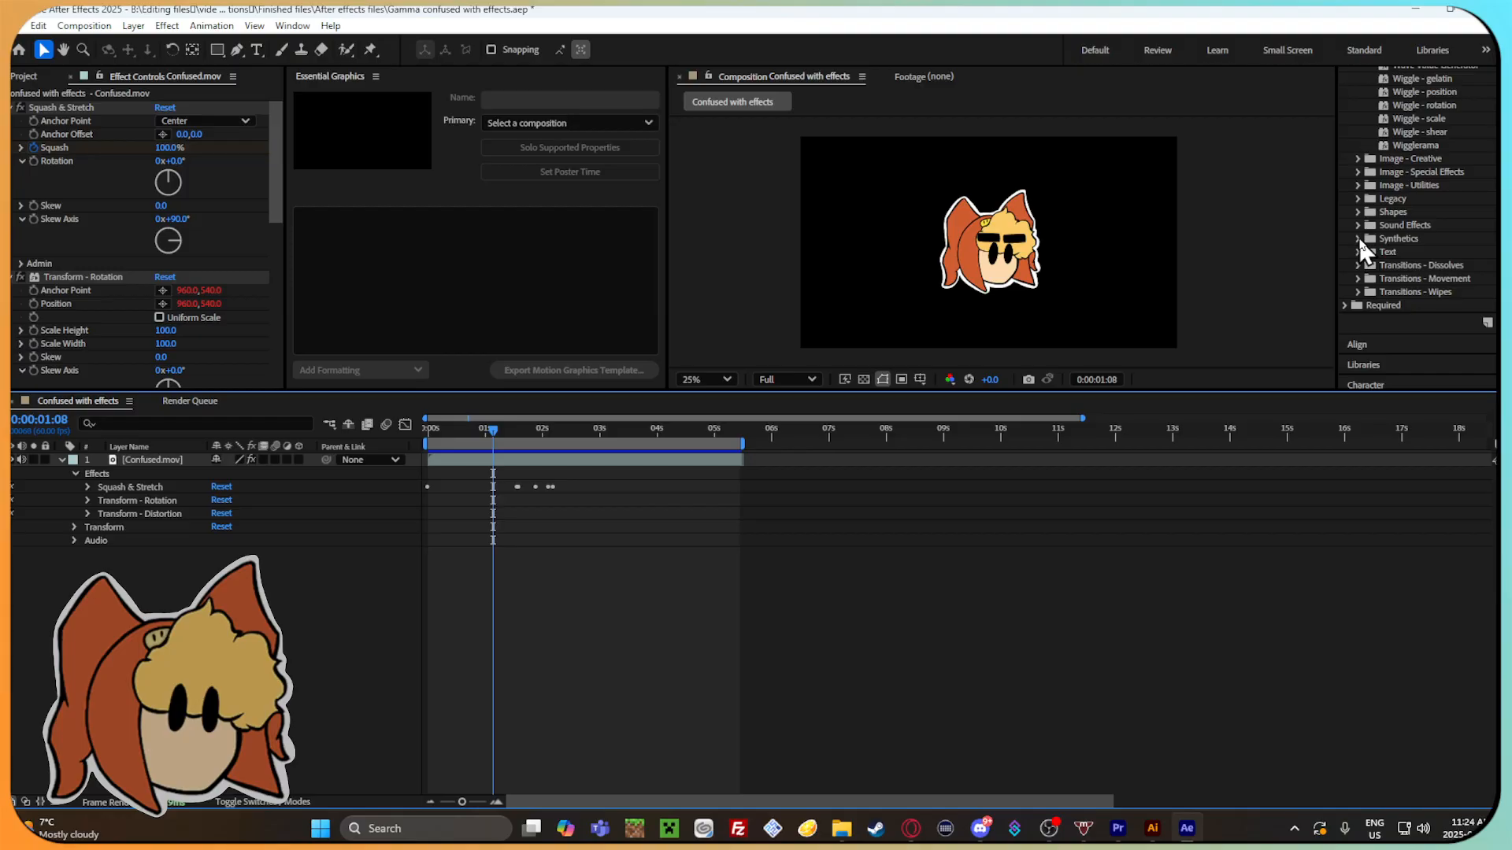
click(1358, 200)
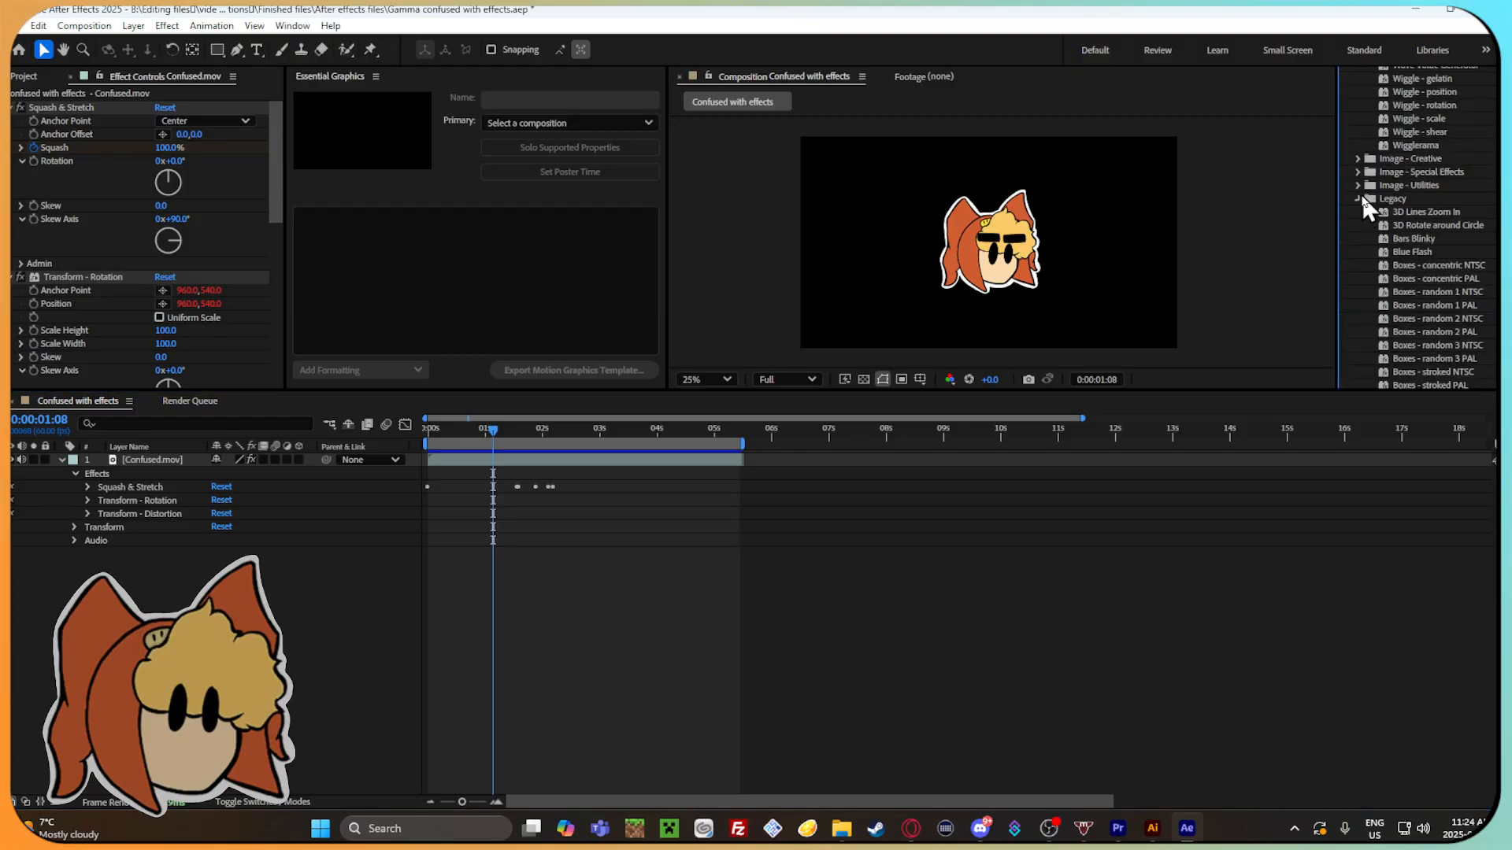
click(1359, 199)
click(1359, 211)
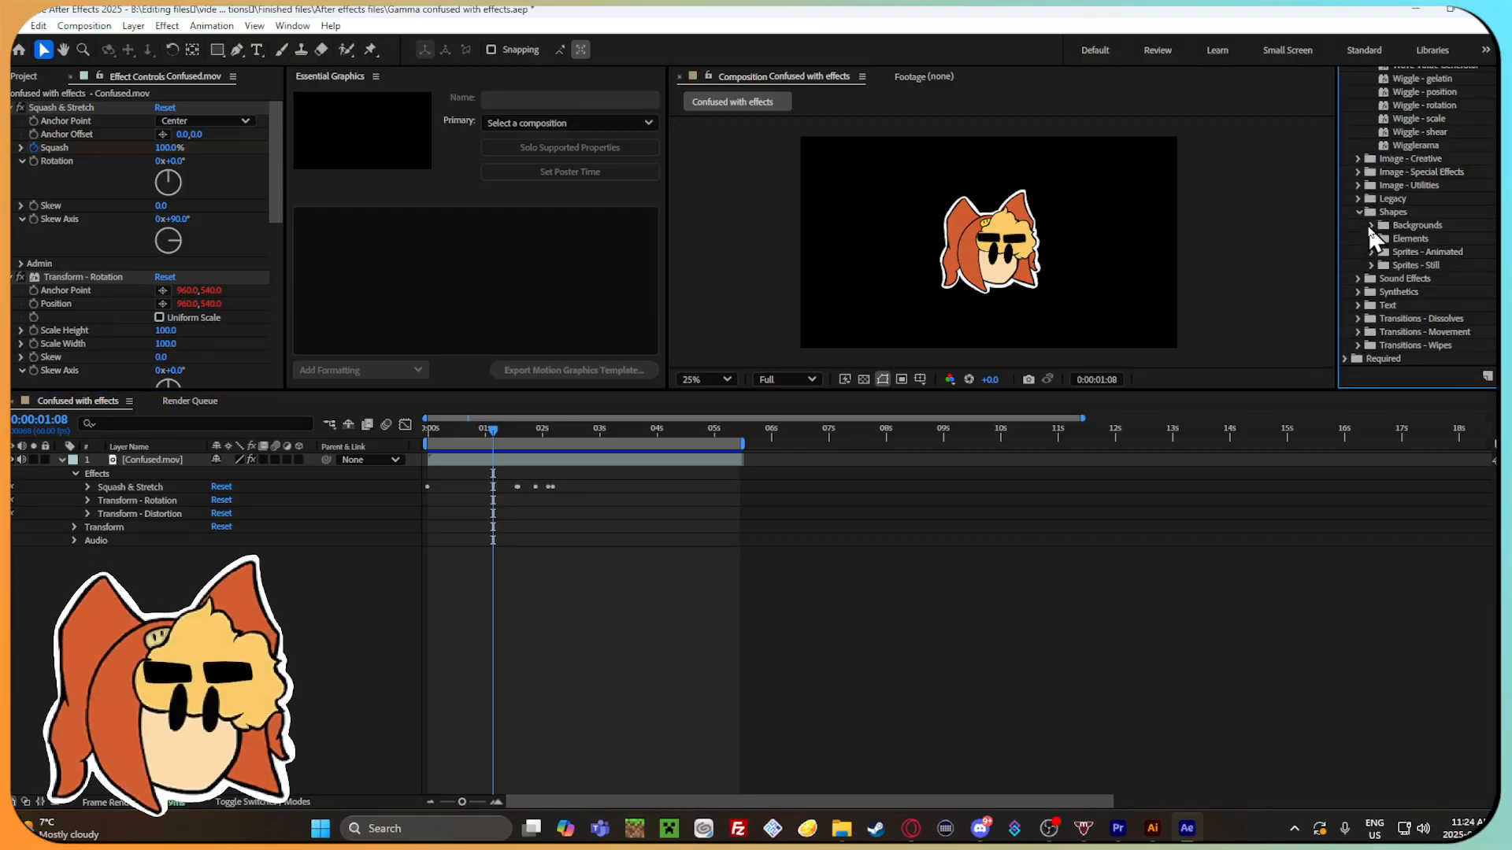
click(1369, 224)
double_click(1413, 239)
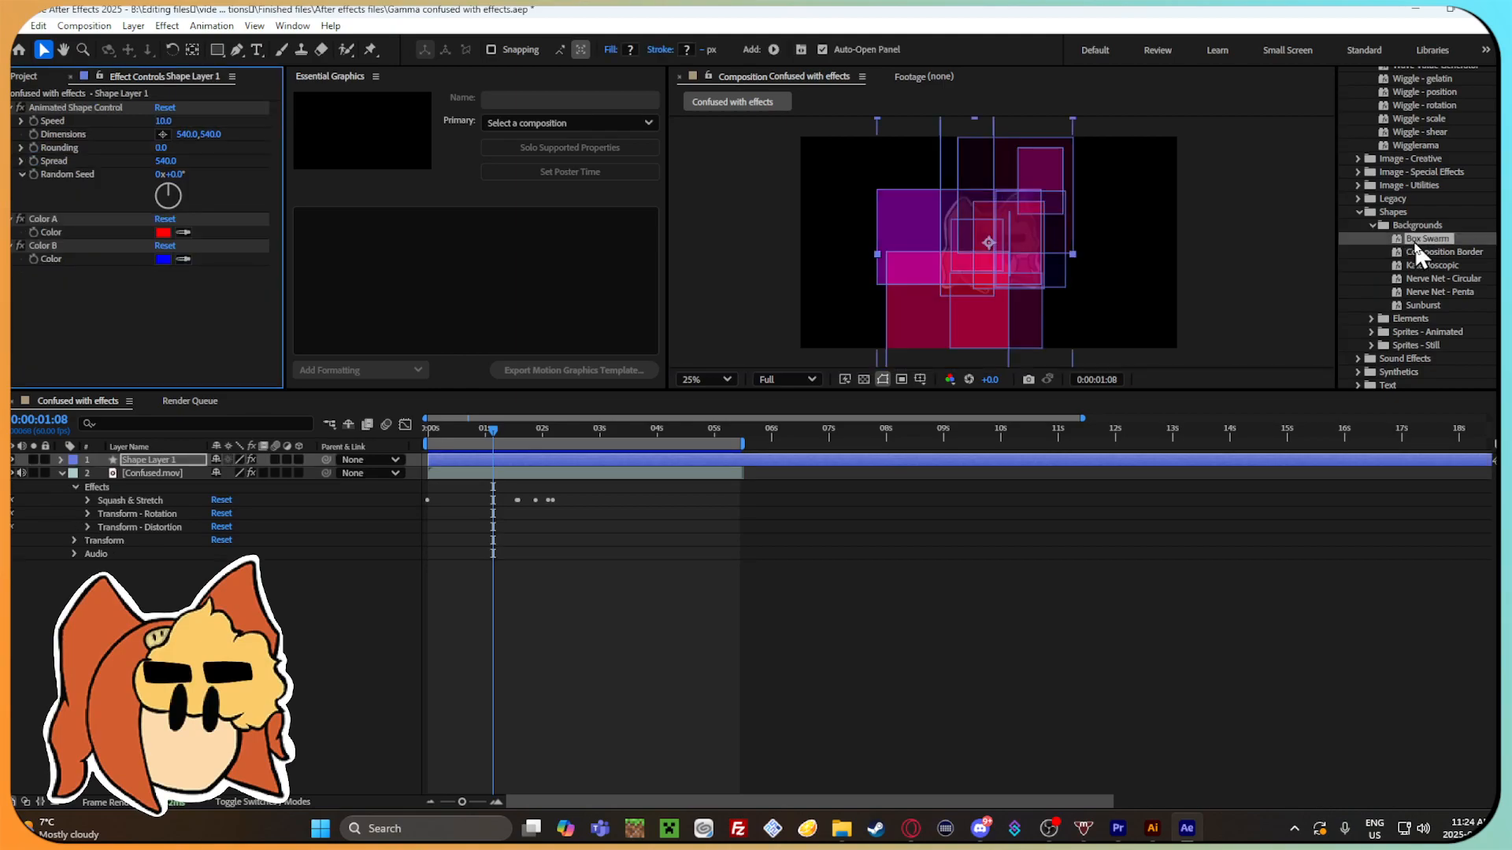
key(ctrl+z)
Try the Composition Border and Kaleidoscopic background presets, scrubbing through the timeline to check each one and undoing it.
double_click(1422, 252)
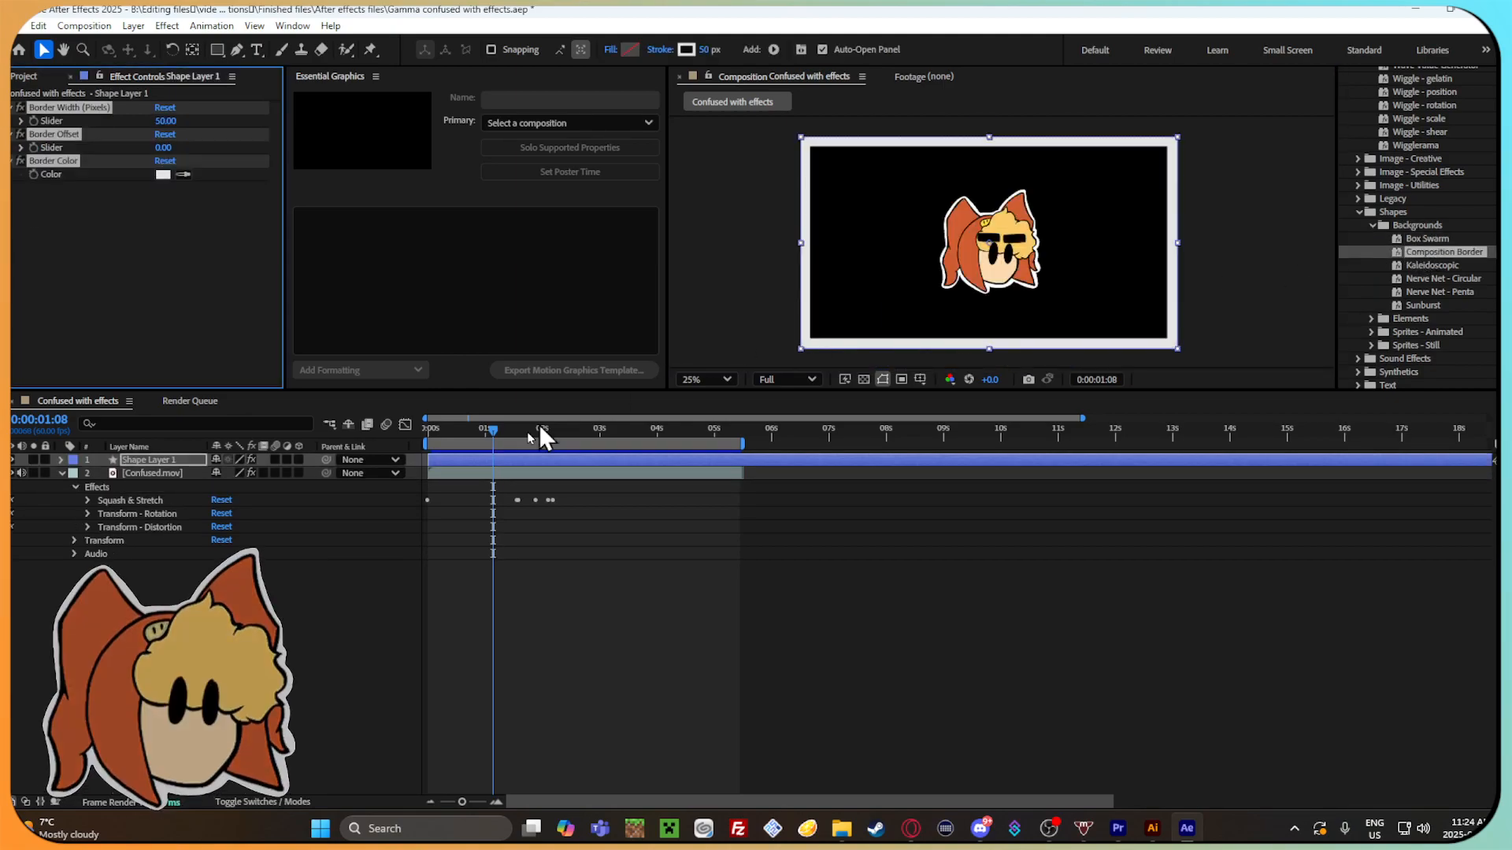
drag(499, 435, 636, 431)
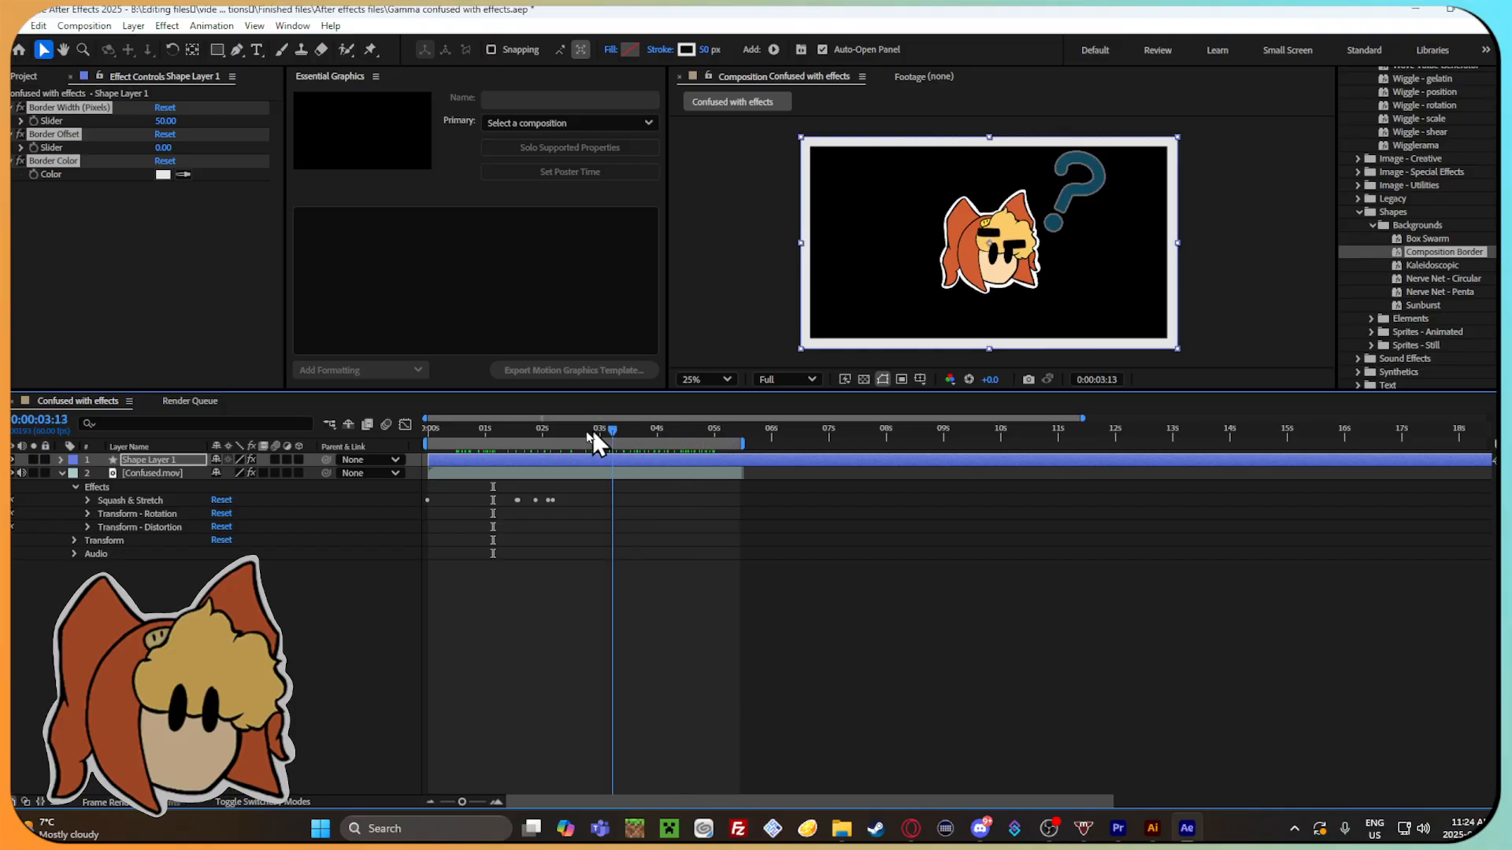
key(ctrl+z)
double_click(1431, 266)
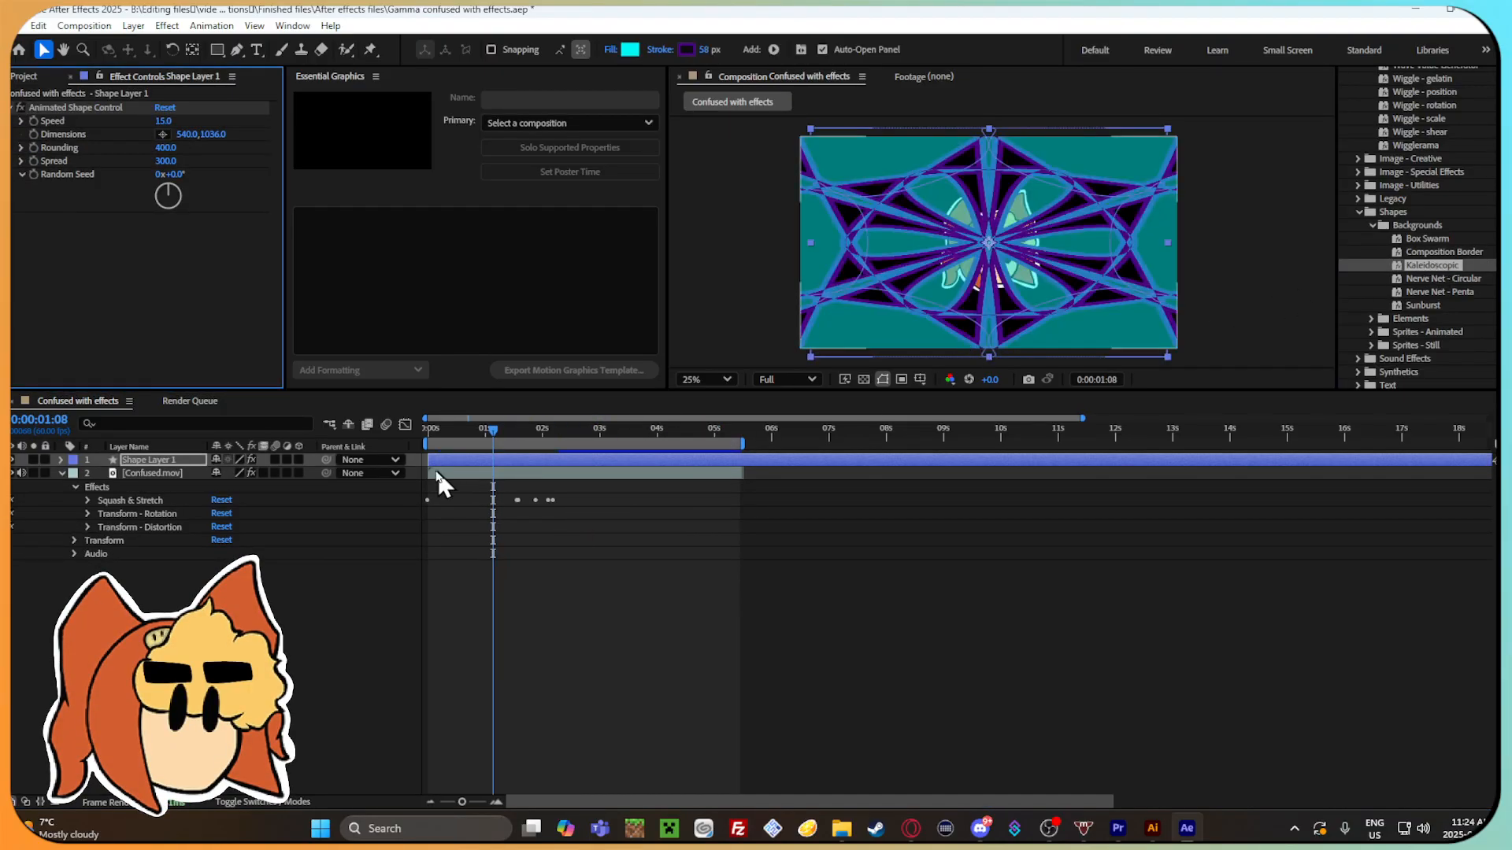
drag(494, 428, 944, 398)
key(ctrl+z)
Try the Nerve Net - Circular background preset, scrub and preview its motion, and undo it.
double_click(1451, 279)
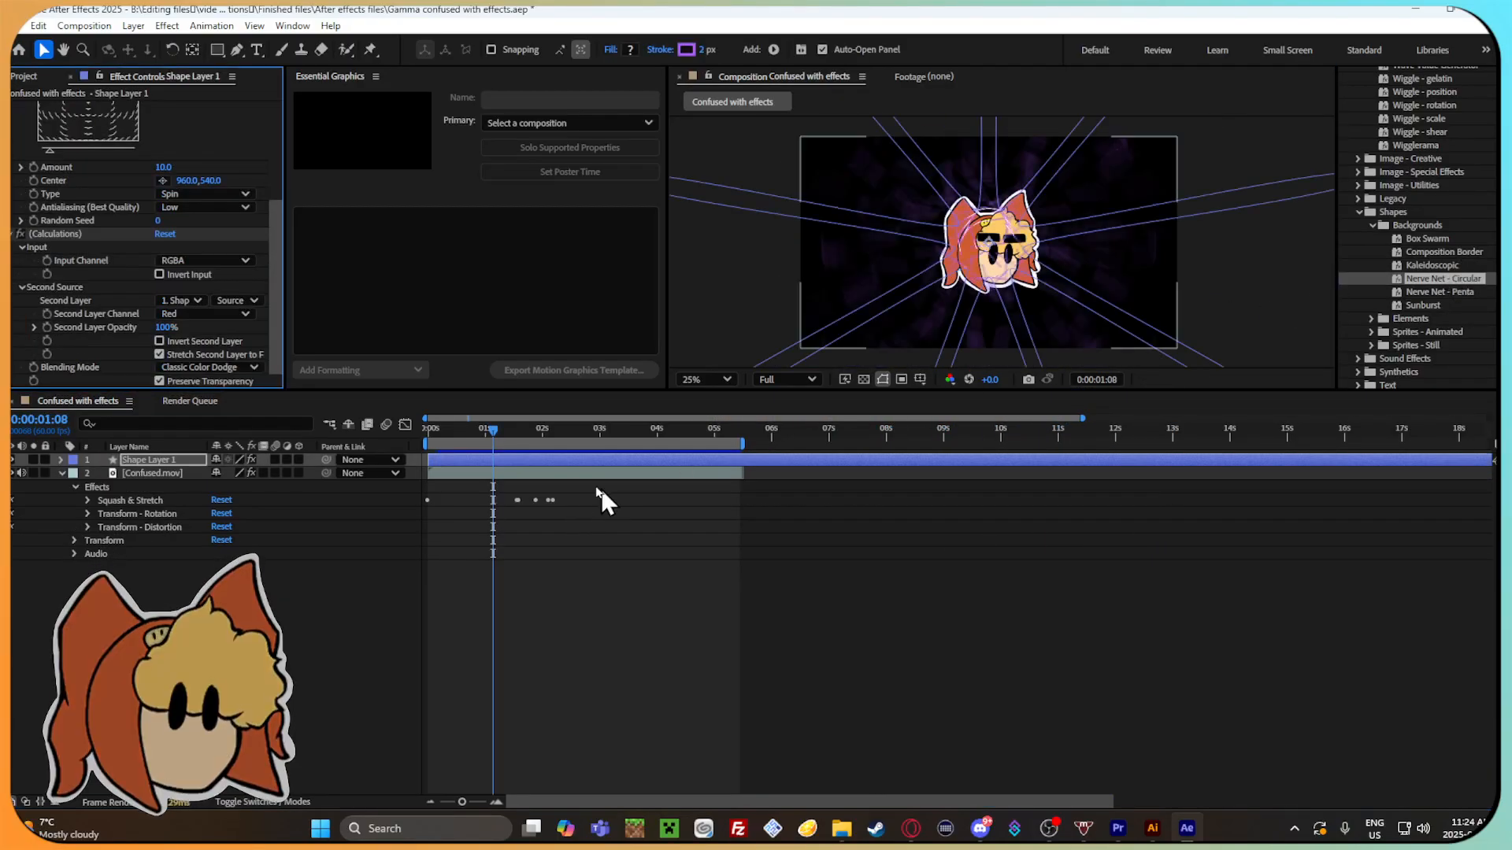
drag(491, 428, 692, 414)
key(space)
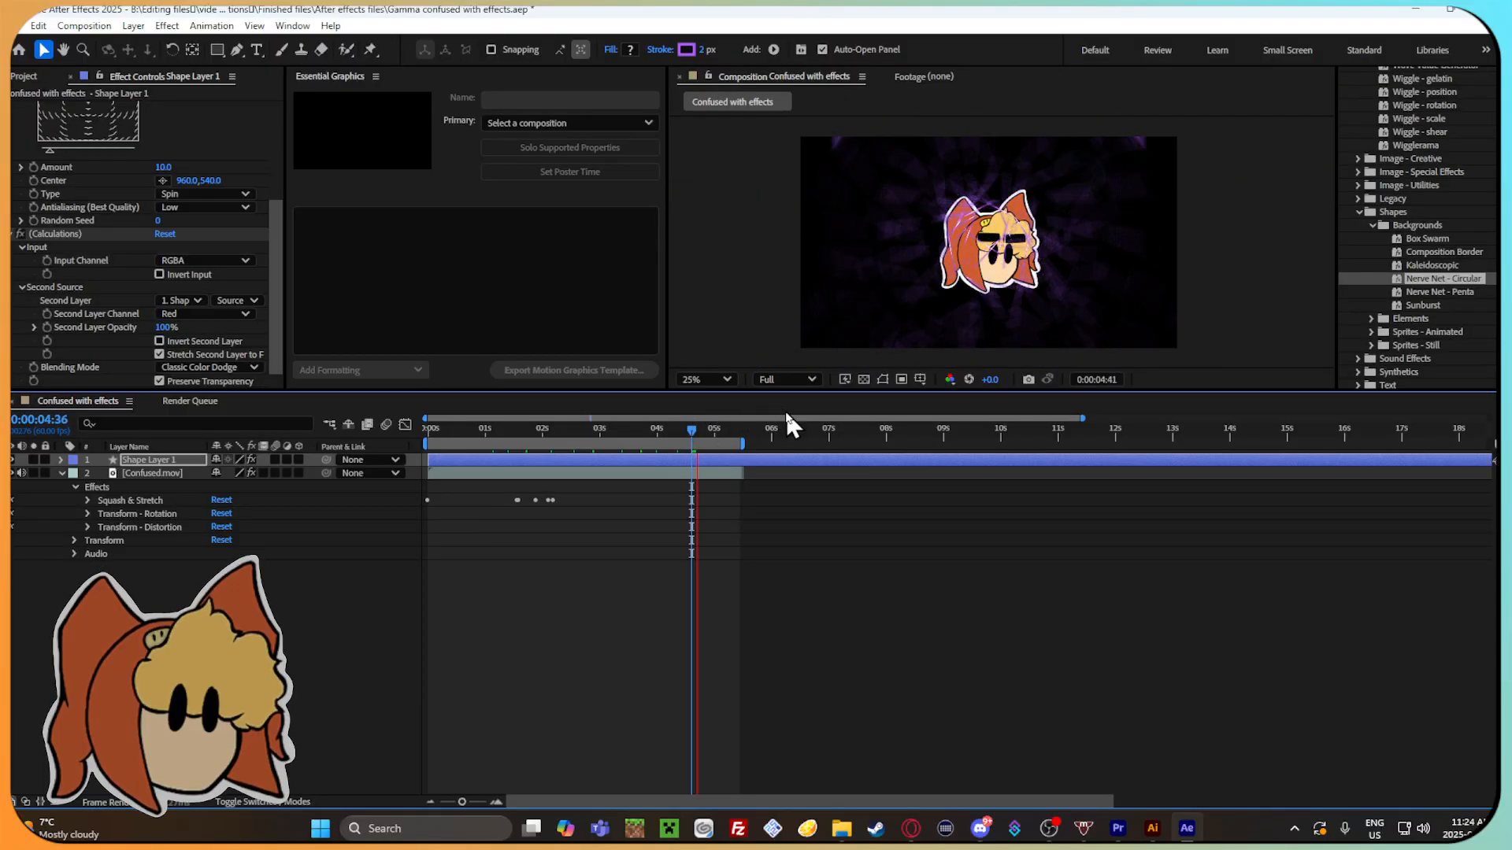
key(ctrl+z)
Try the Nerve Net - Penta background preset at 0:00:01:53, scrub the timeline to check it, and undo it.
mouse_move(526, 436)
mouse_down()
mouse_move(465, 433)
mouse_move(537, 433)
mouse_up()
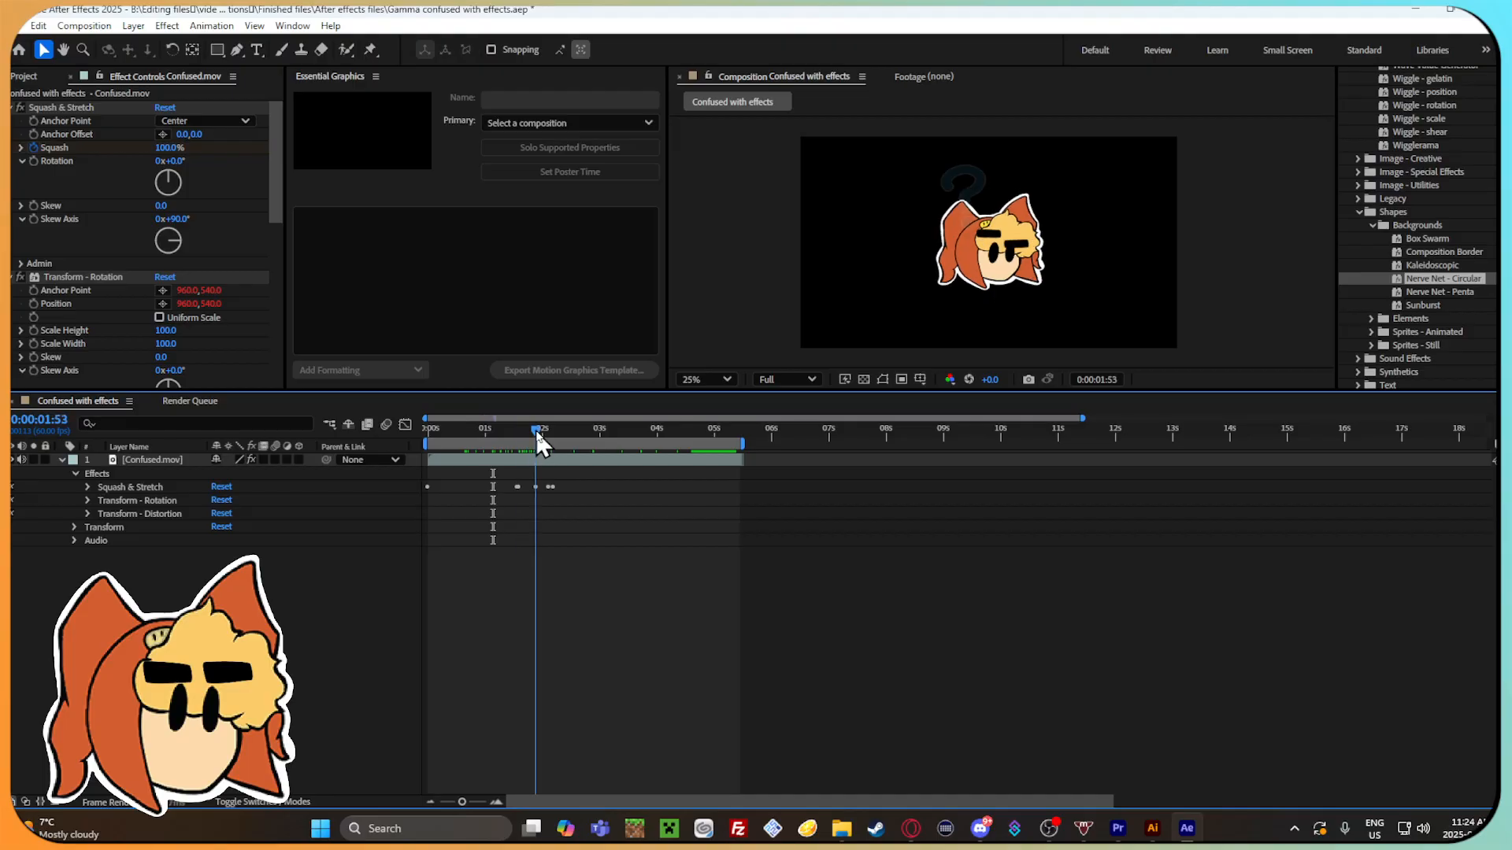
double_click(1456, 291)
drag(534, 438, 746, 420)
key(ctrl+z)
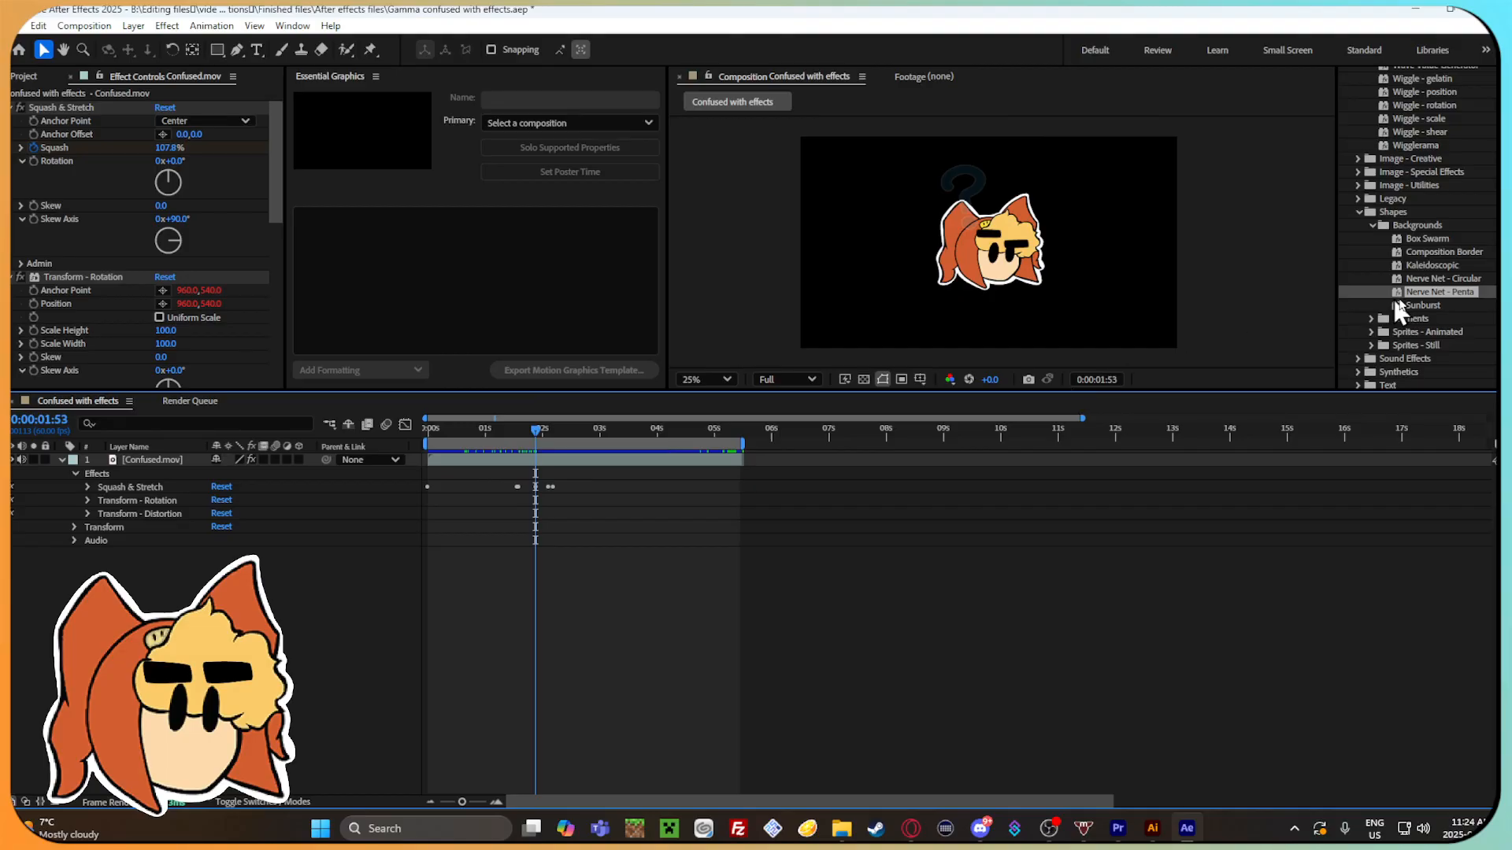
Try the Sunburst background preset, look at its foreground color options without changing them, and undo the preset.
drag(1422, 304, 1101, 355)
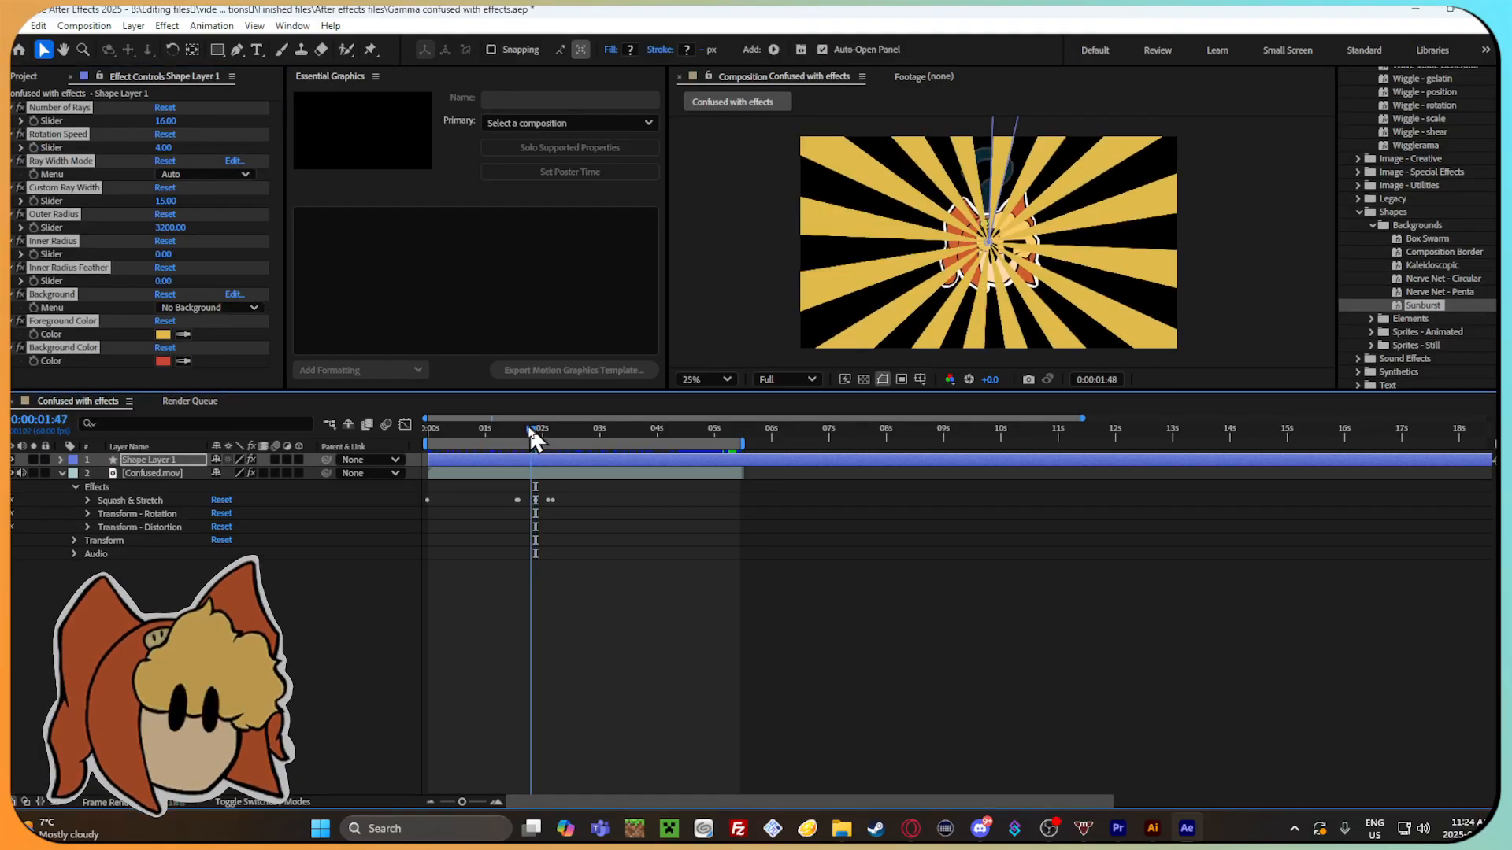
click(163, 335)
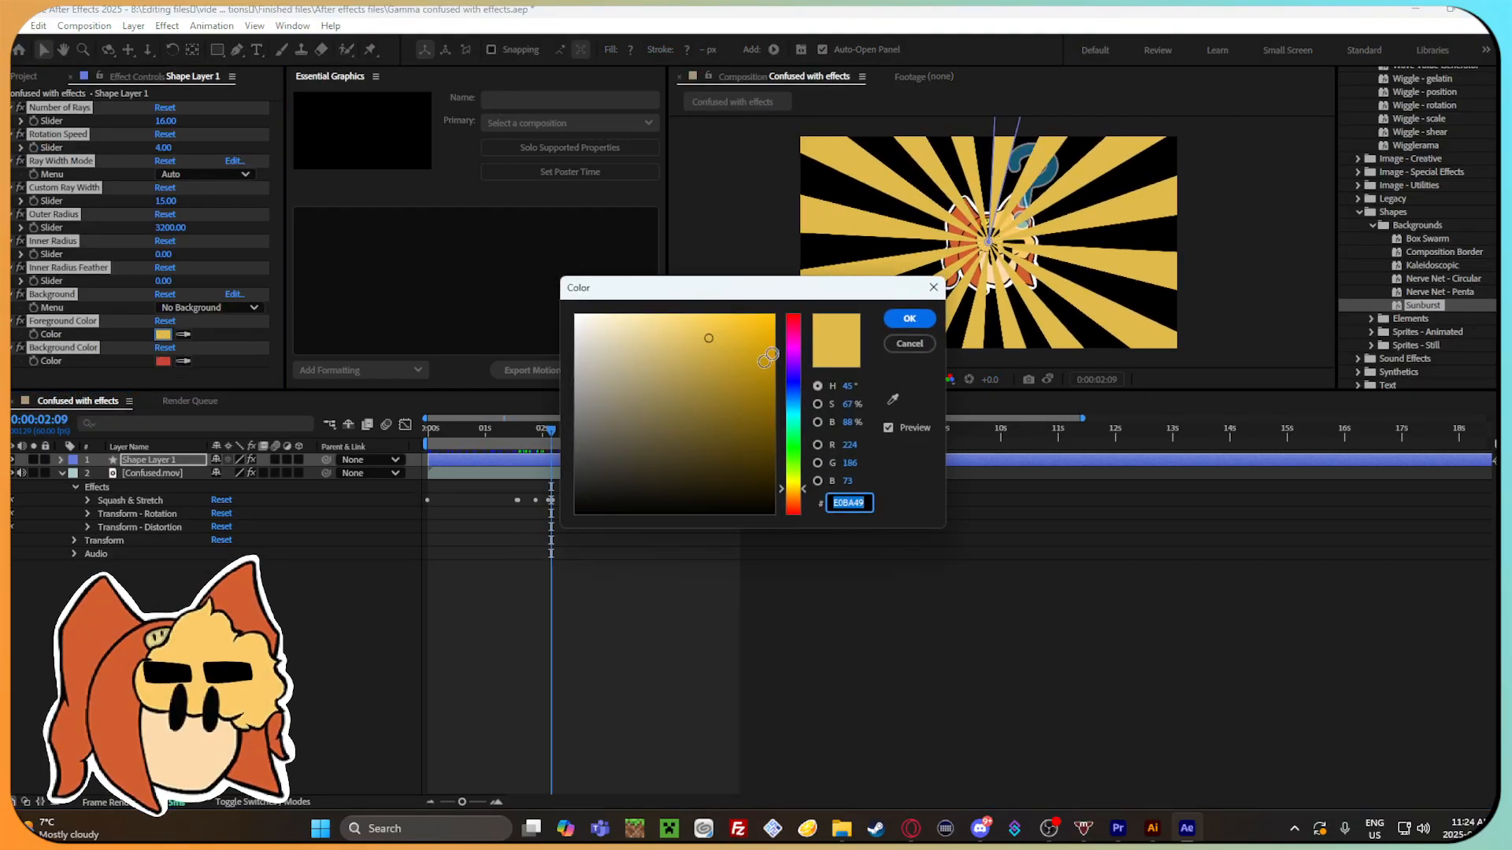
drag(795, 386, 794, 520)
click(912, 343)
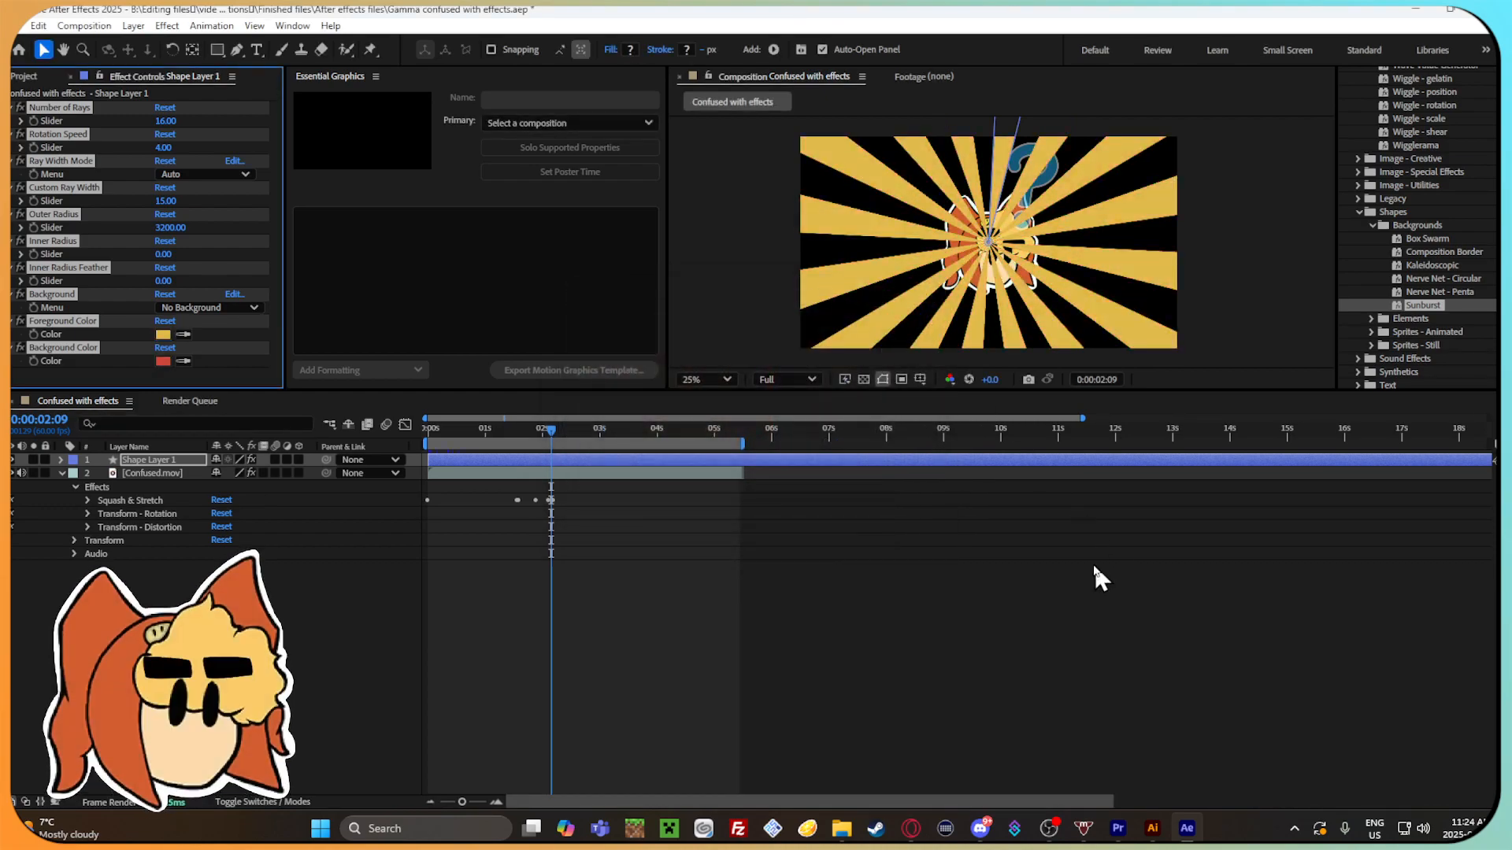
key(ctrl+z)
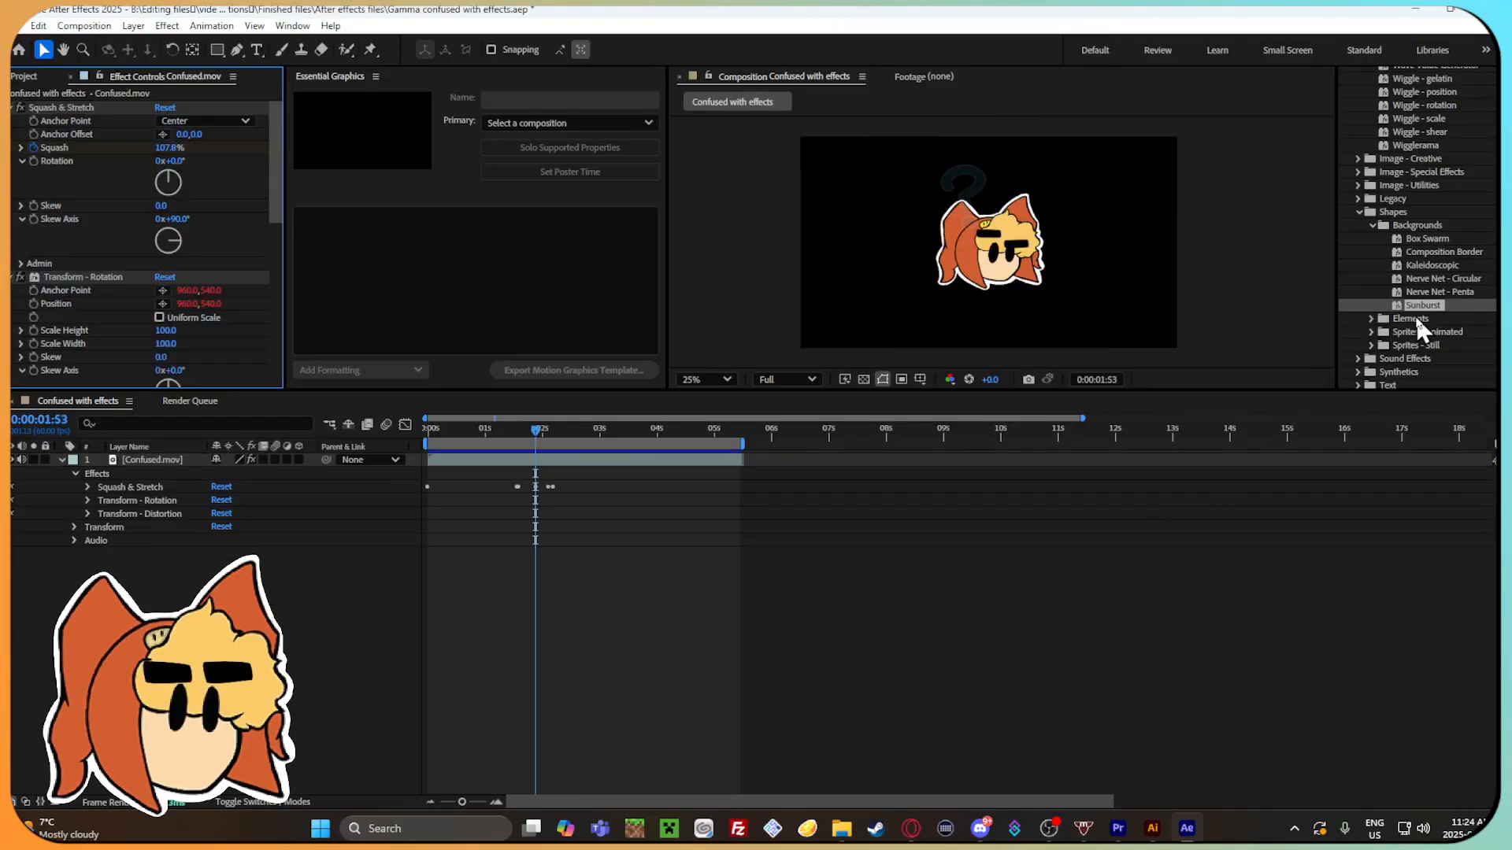
Show the Elements shape presets, try 2D Text Box (Shape), and undo it.
click(1373, 318)
scroll(1405, 358, down, 2)
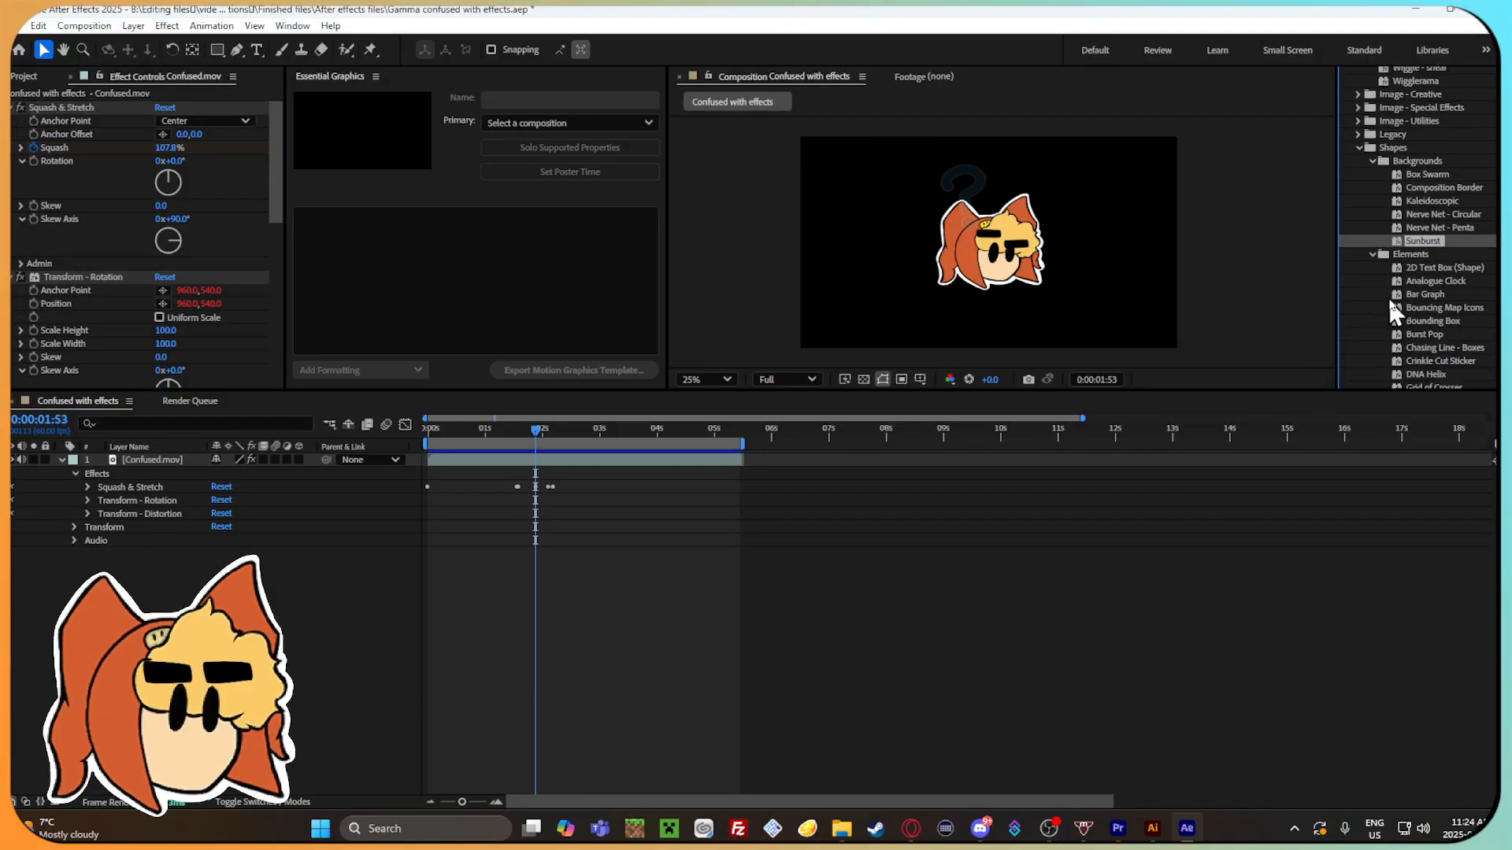
double_click(1418, 267)
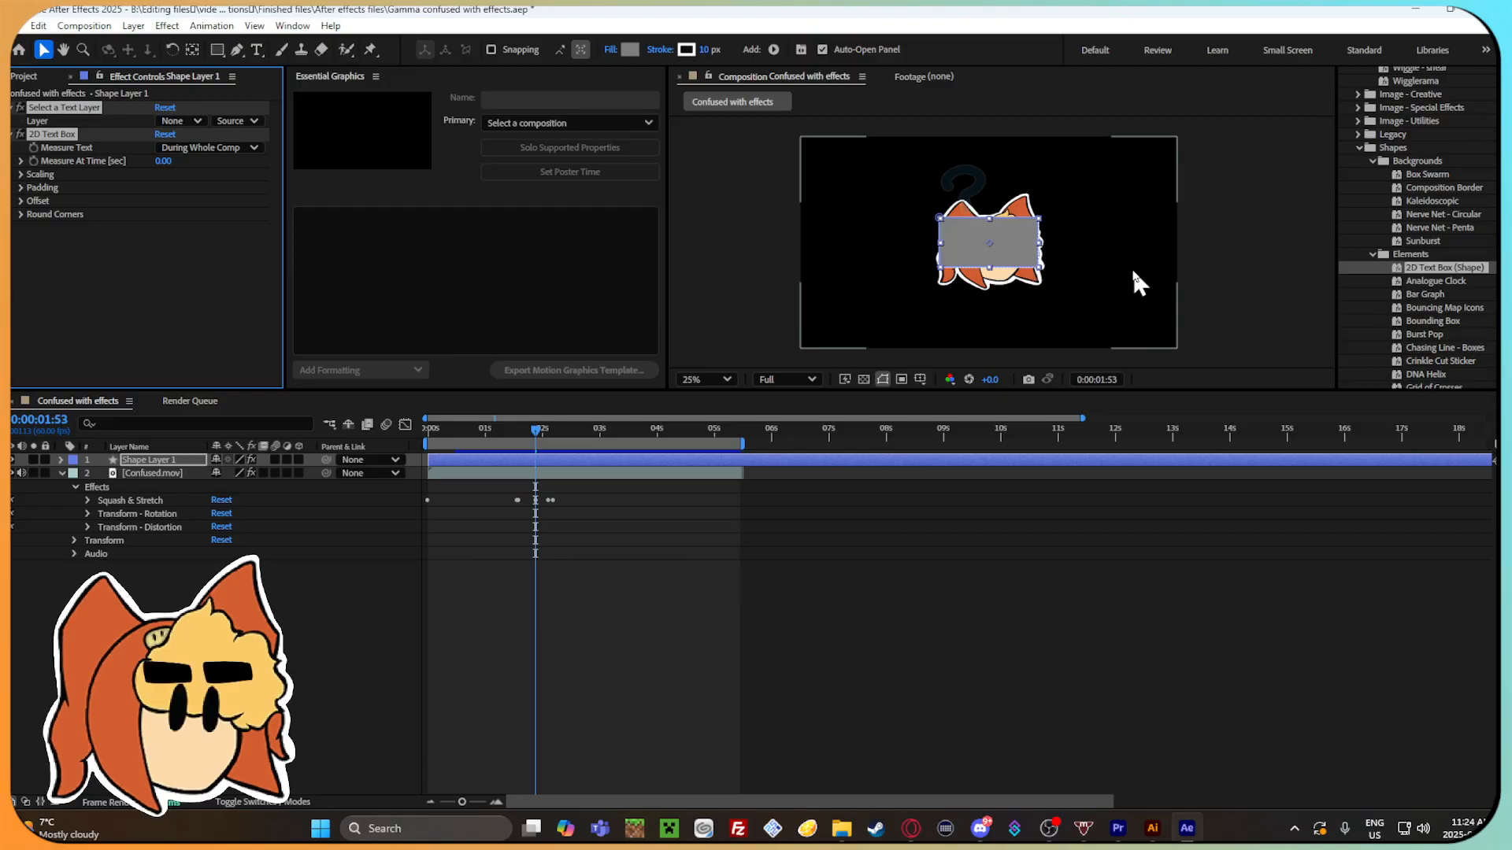
key(ctrl+z)
Try the Analogue Clock element preset, preview the animation, and undo it.
double_click(1429, 281)
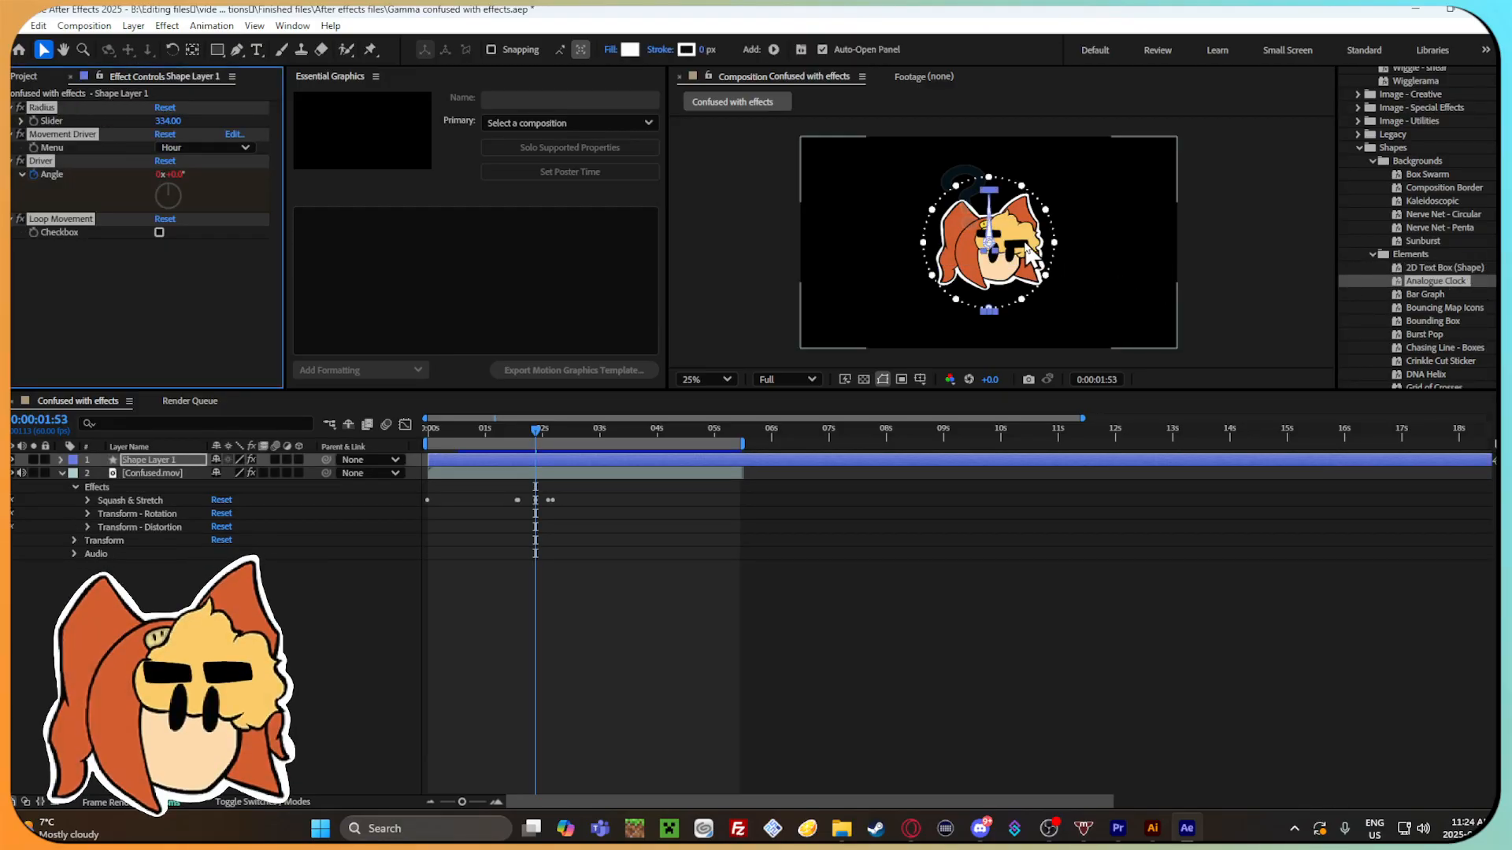
key(space)
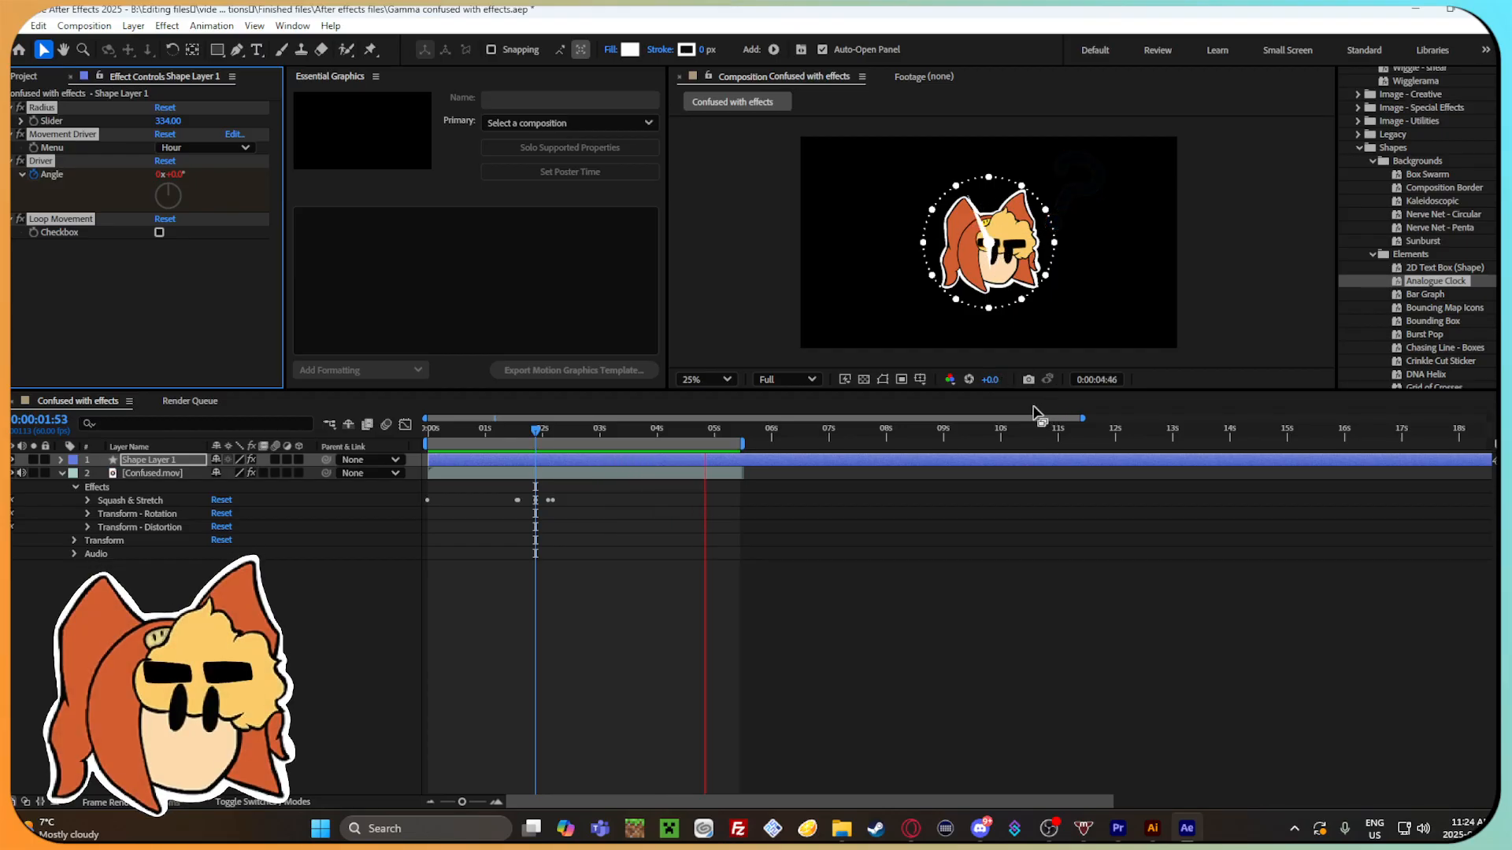
click(559, 473)
key(ctrl+z)
Try the Bar Graph element preset, scrub and preview the growing bars, and remove it.
double_click(1426, 294)
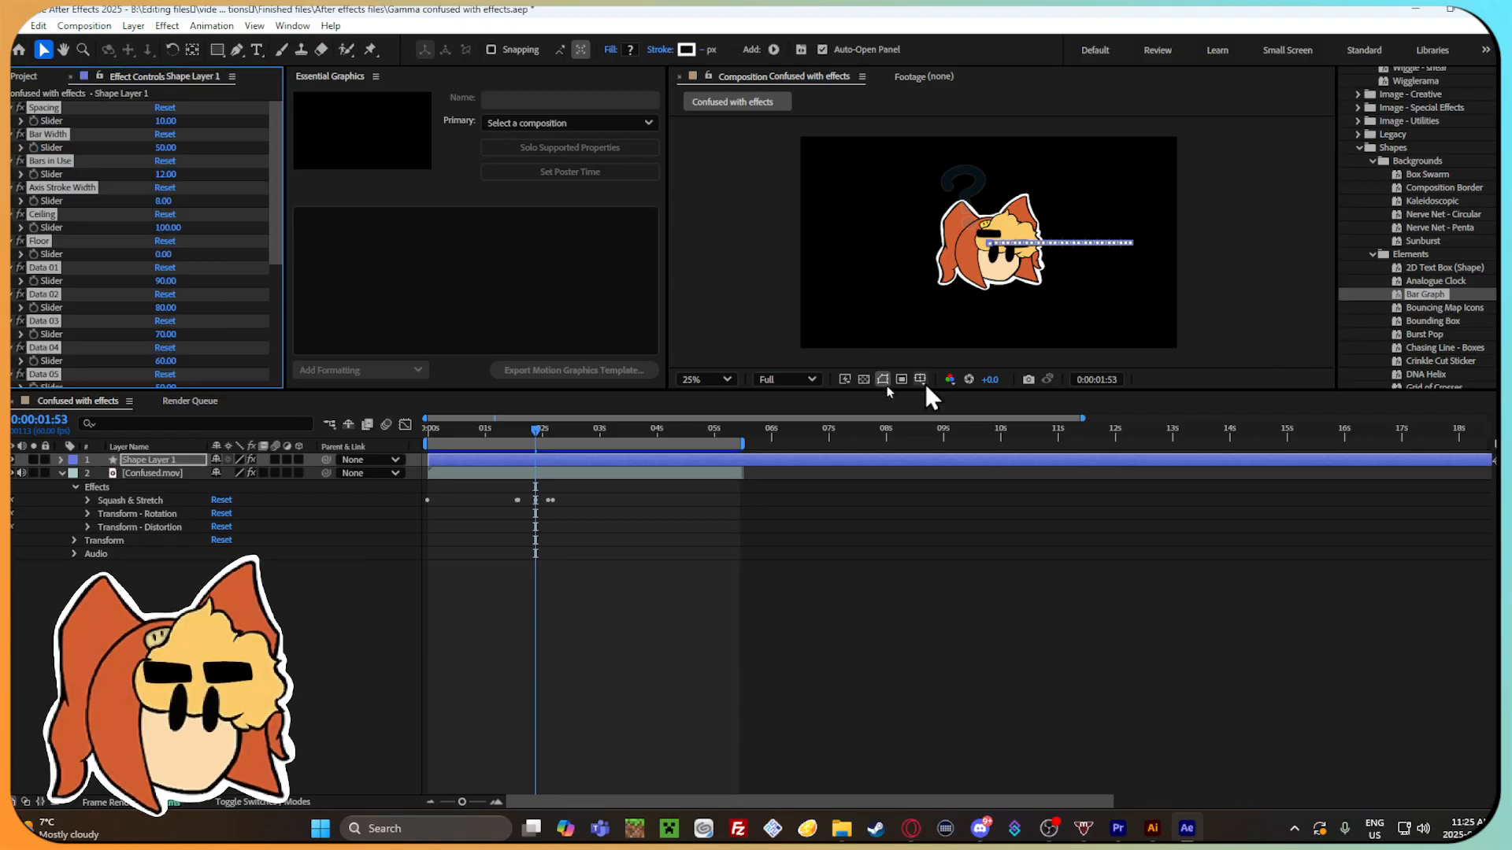
drag(543, 430, 656, 433)
drag(547, 432, 519, 433)
key(space)
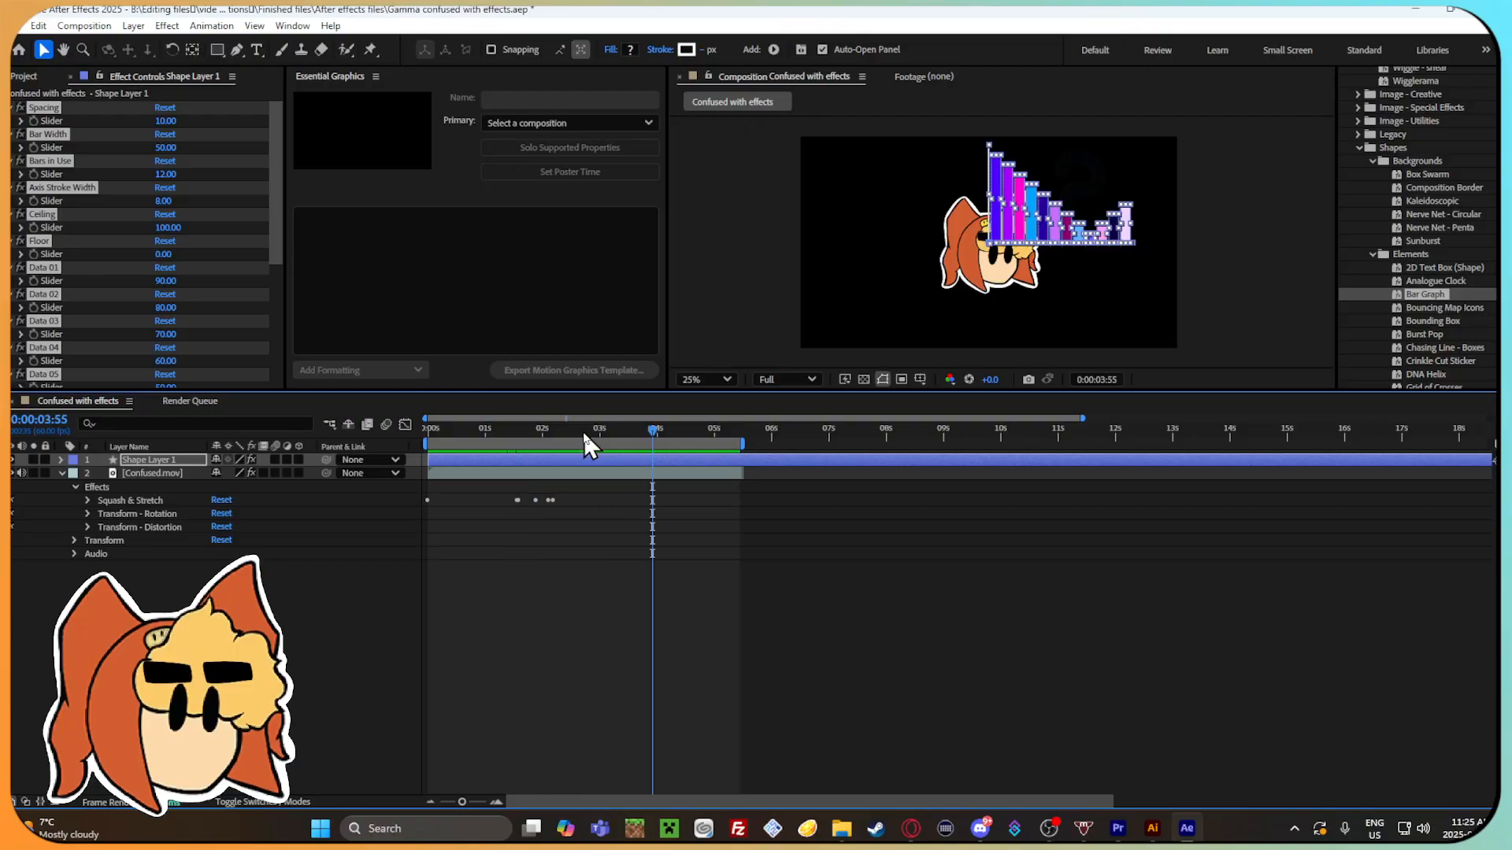
key(Delete)
Try the Bouncing Map Icons element preset, scrub the timeline to check the bounce, and undo it.
click(1446, 308)
double_click(1446, 305)
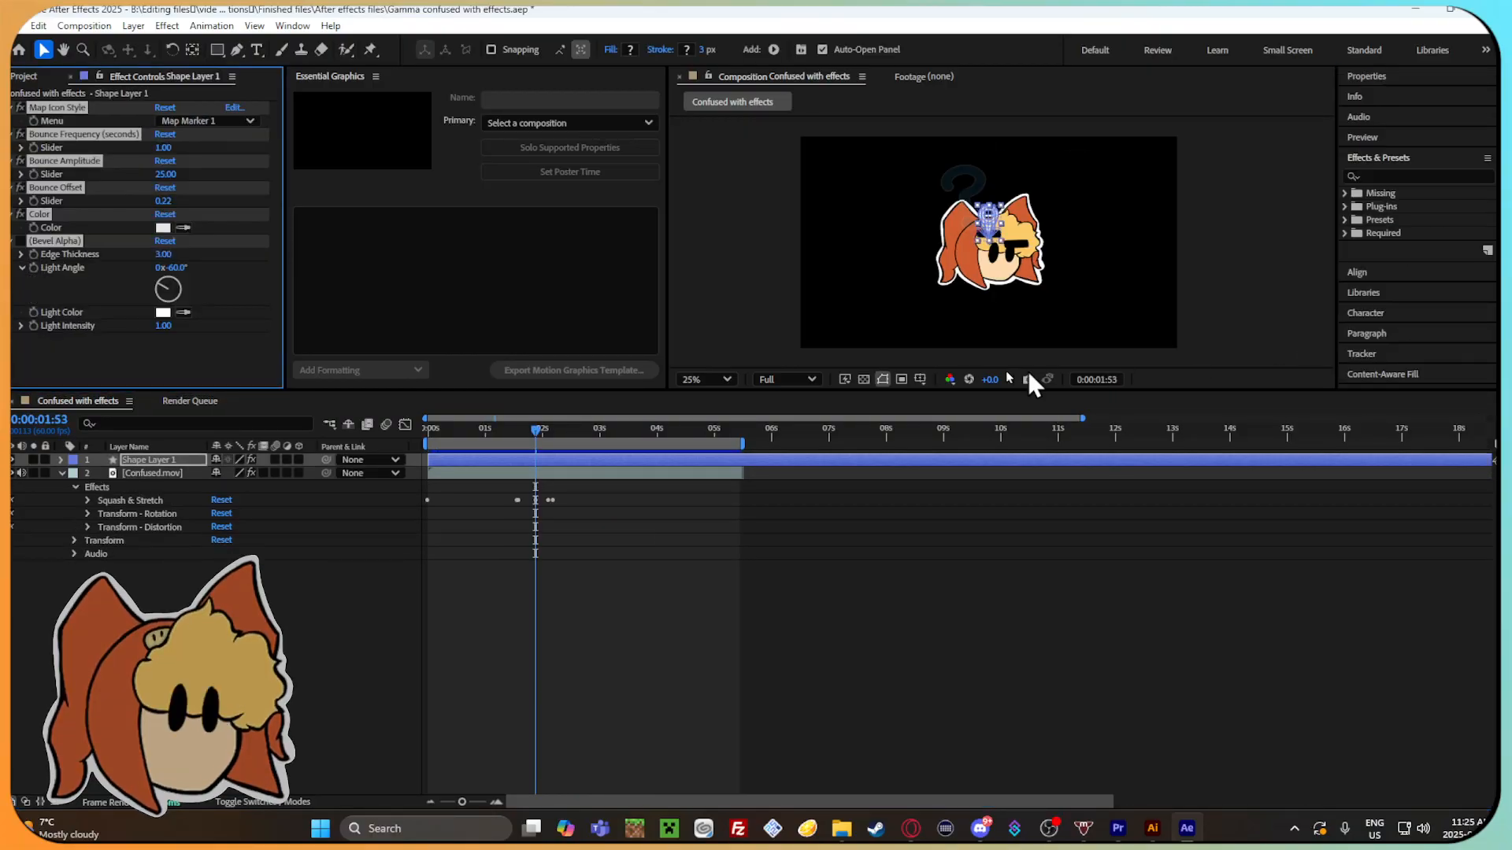
drag(537, 431, 729, 447)
key(ctrl+z)
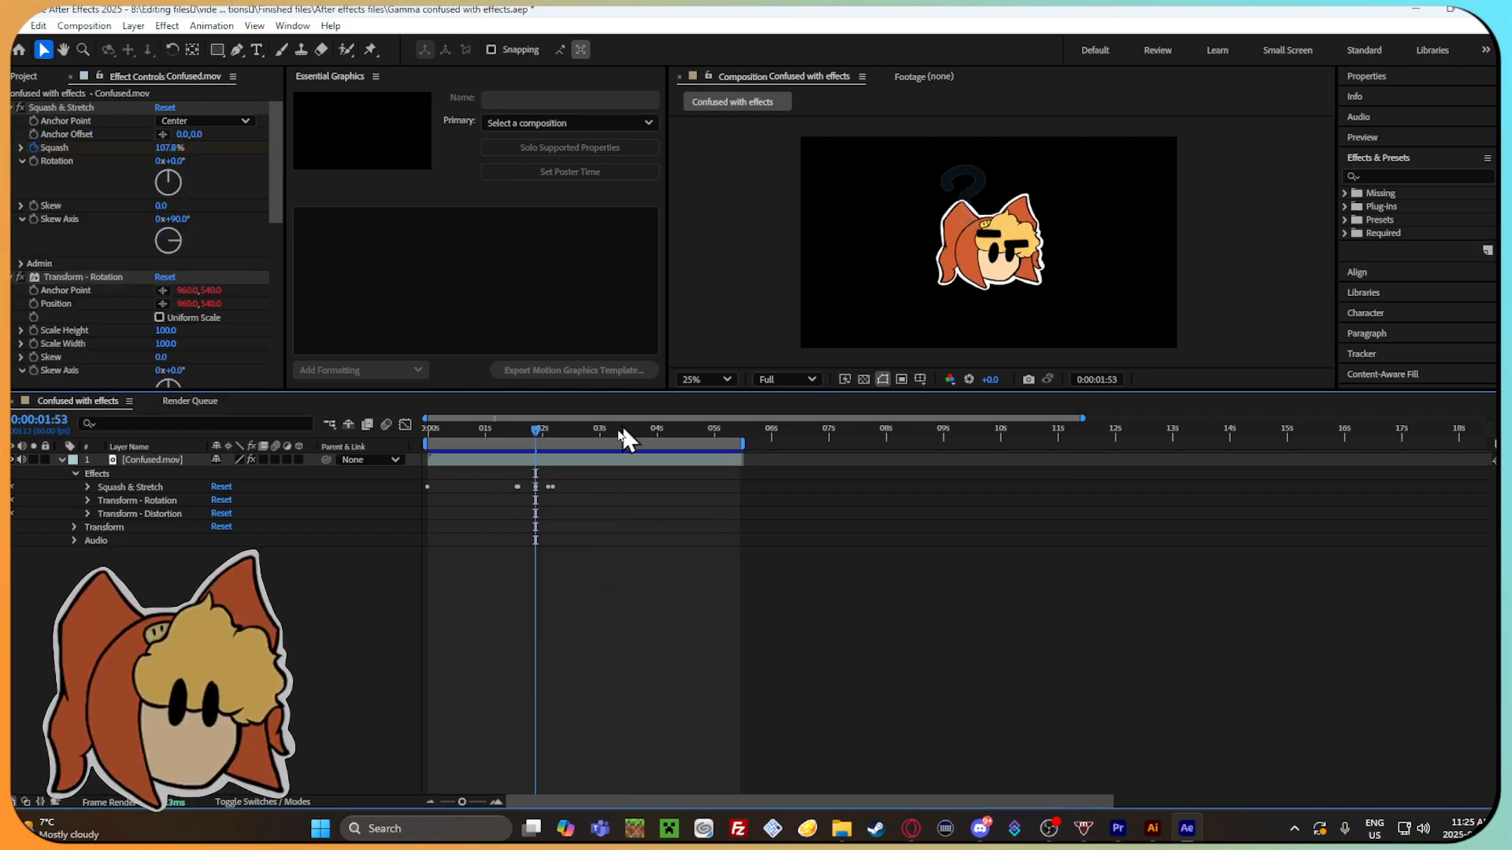
Reopen the Shapes presets, try Alien Face - animated from Sprites - Animated, scrub the timeline to check it, and remove it.
click(1345, 219)
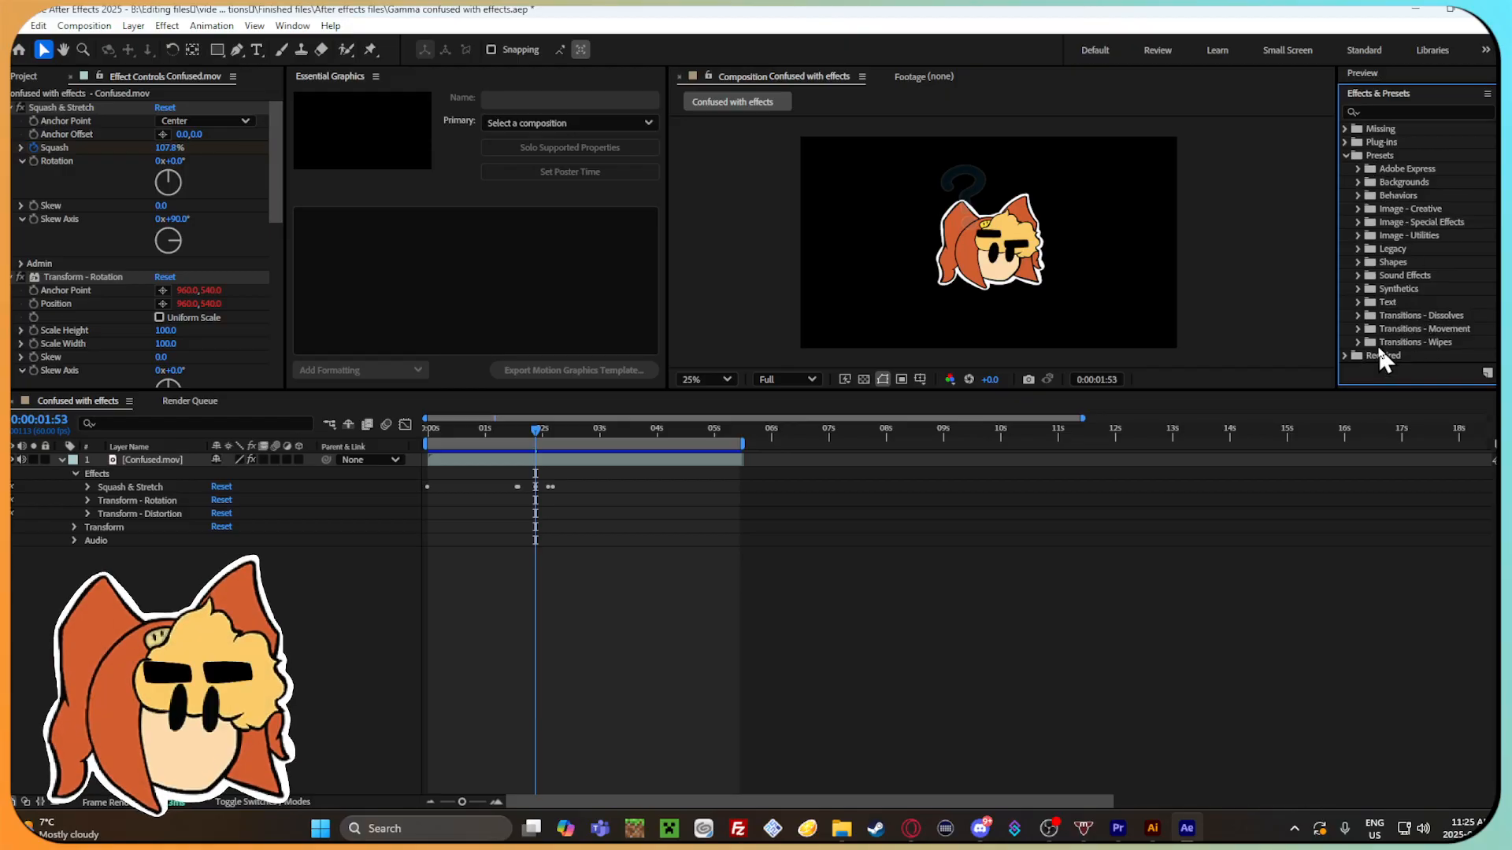
click(1357, 261)
click(1372, 206)
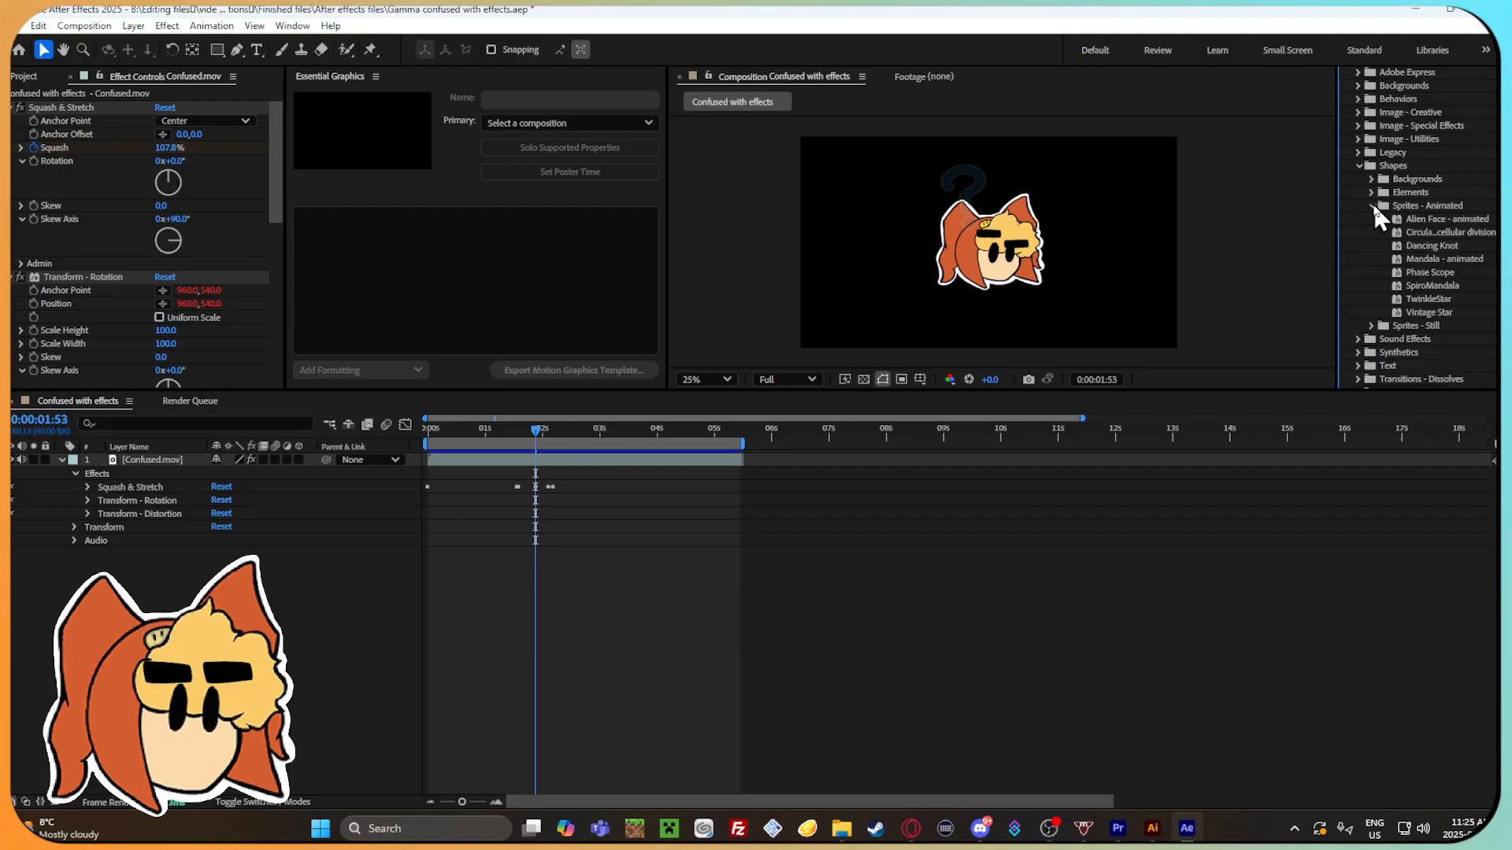
drag(1423, 224, 1247, 277)
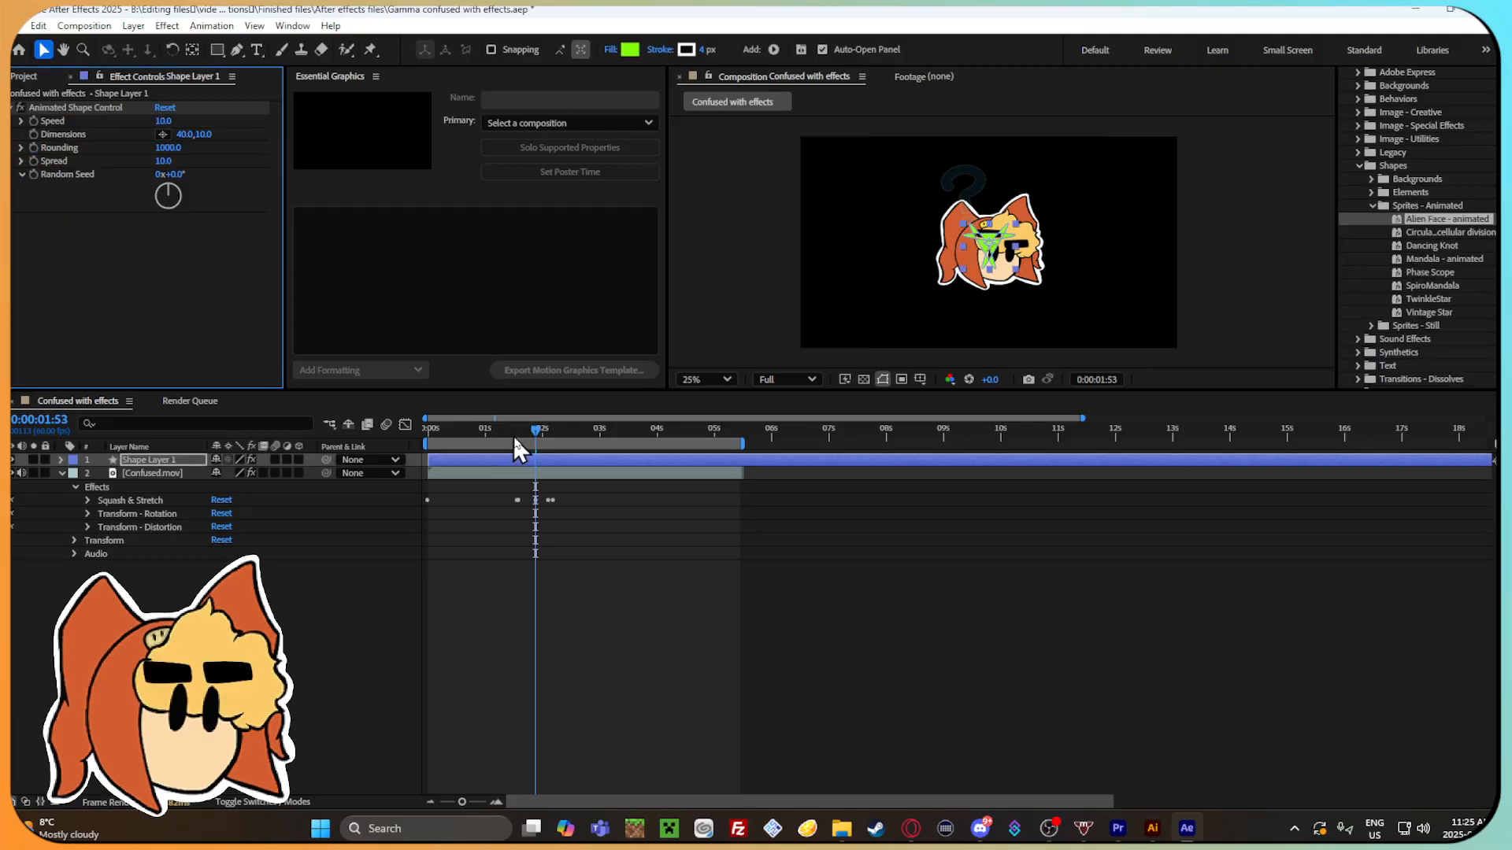
drag(536, 426, 718, 441)
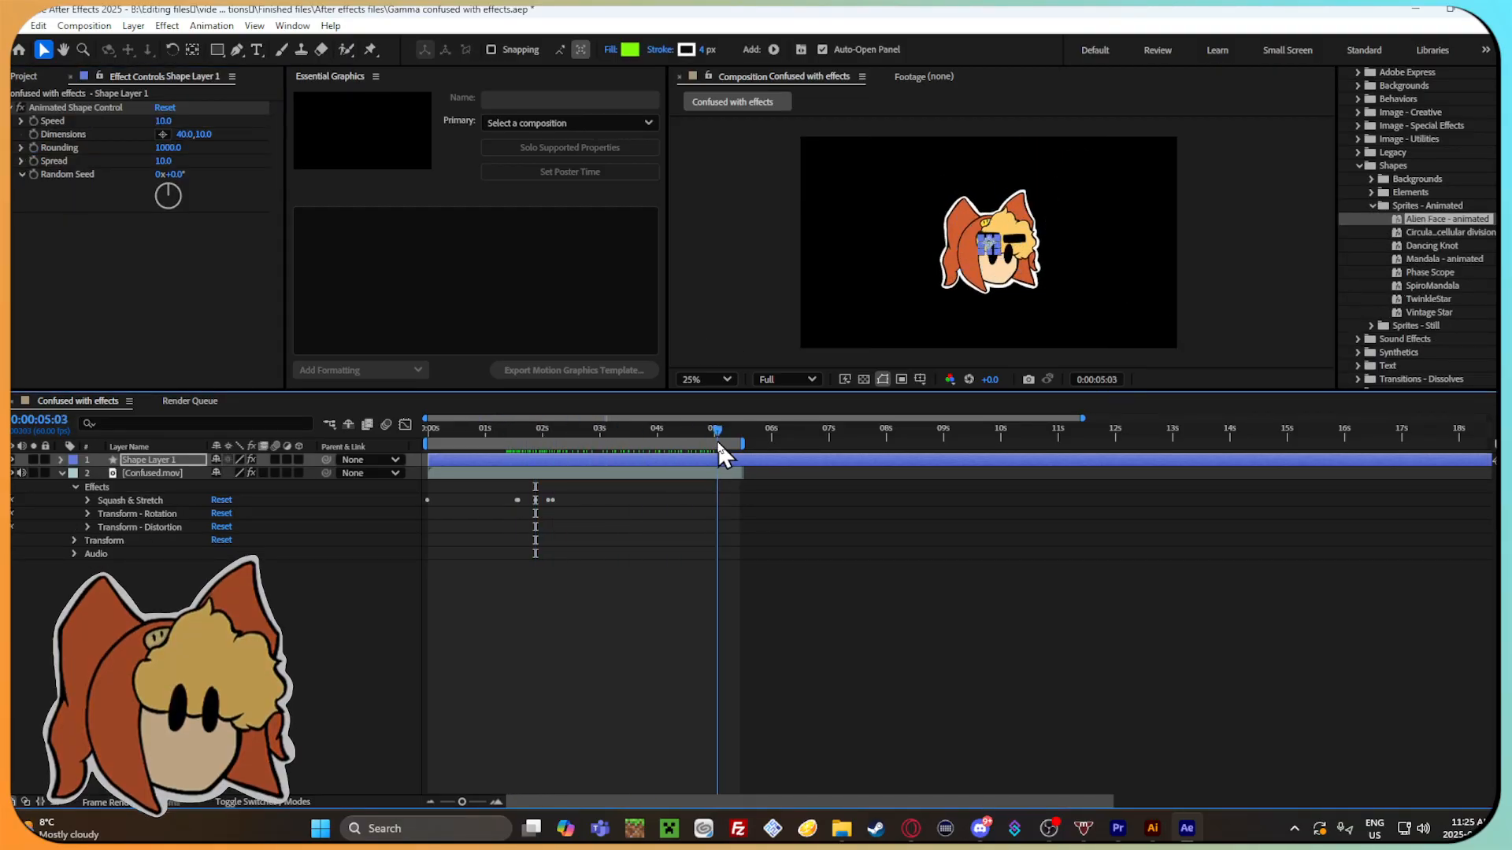
key(space)
Try the cellular division and Dancing Knot animated sprite presets, scrubbing to check each one and removing it.
double_click(1449, 231)
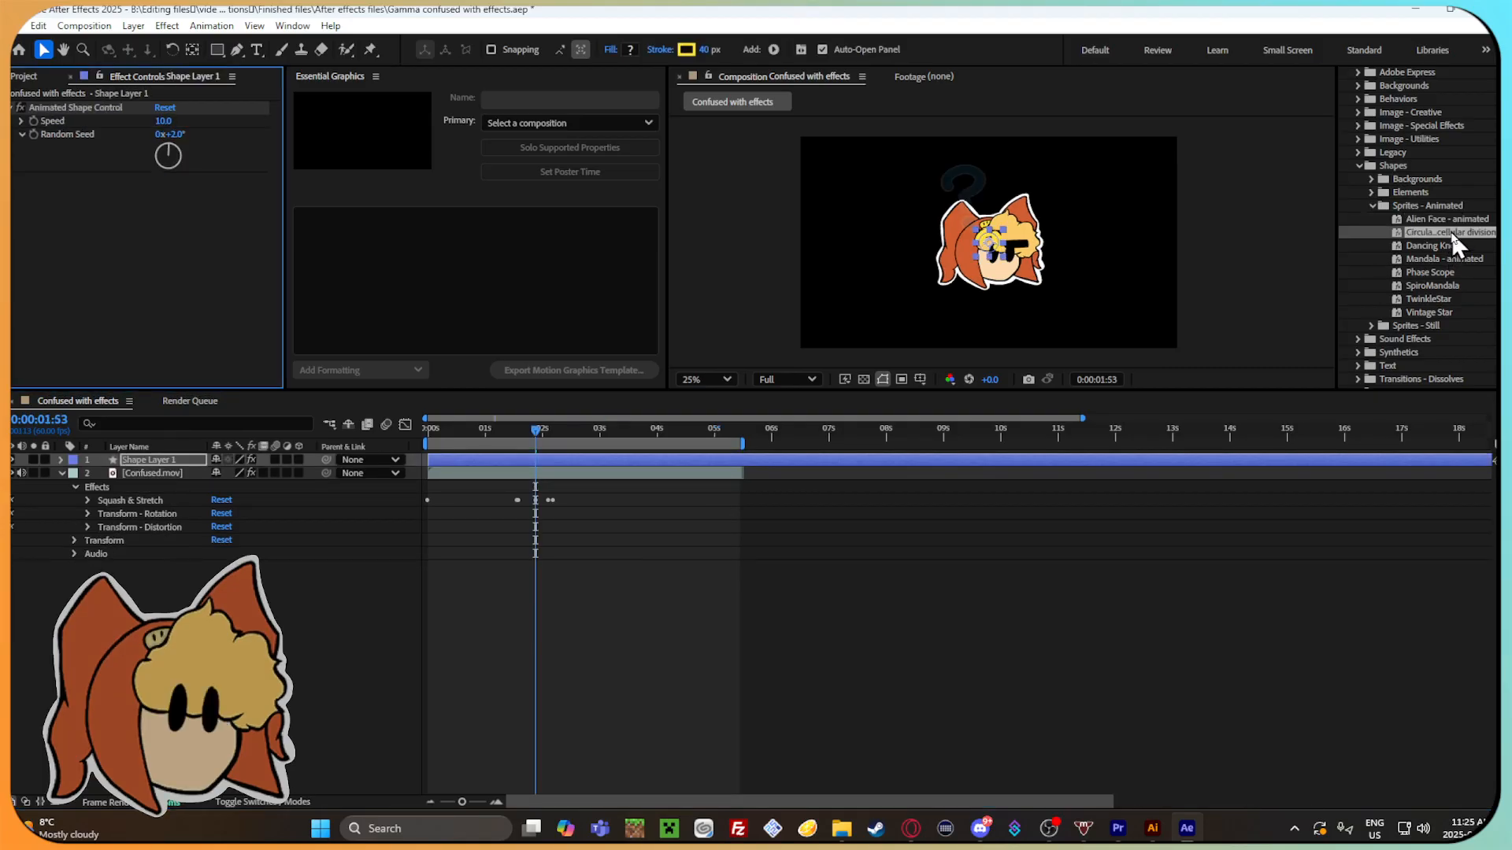
drag(537, 429, 820, 450)
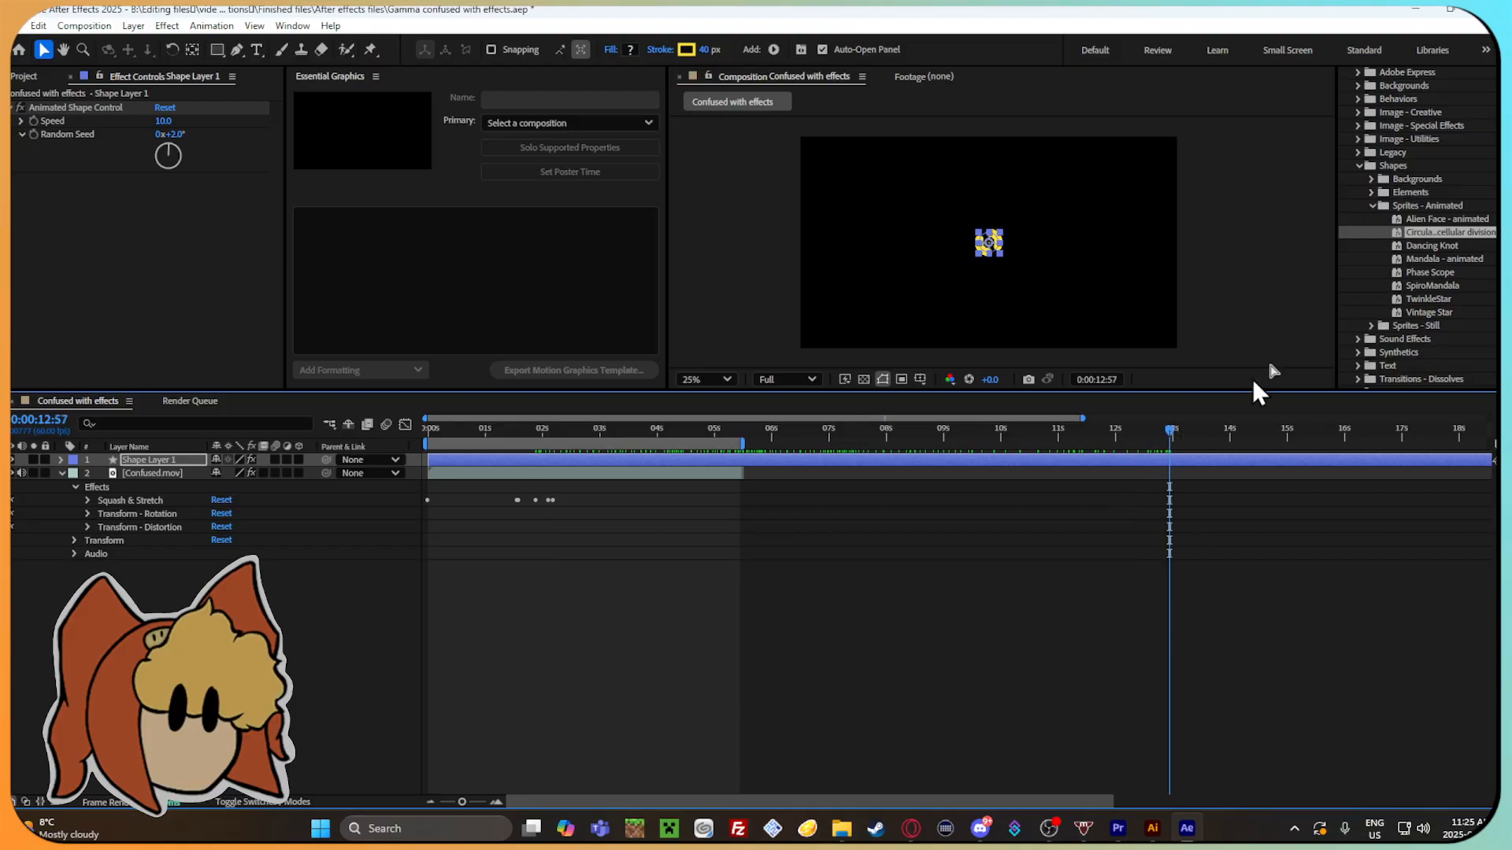
key(space)
double_click(1461, 245)
drag(559, 431, 791, 438)
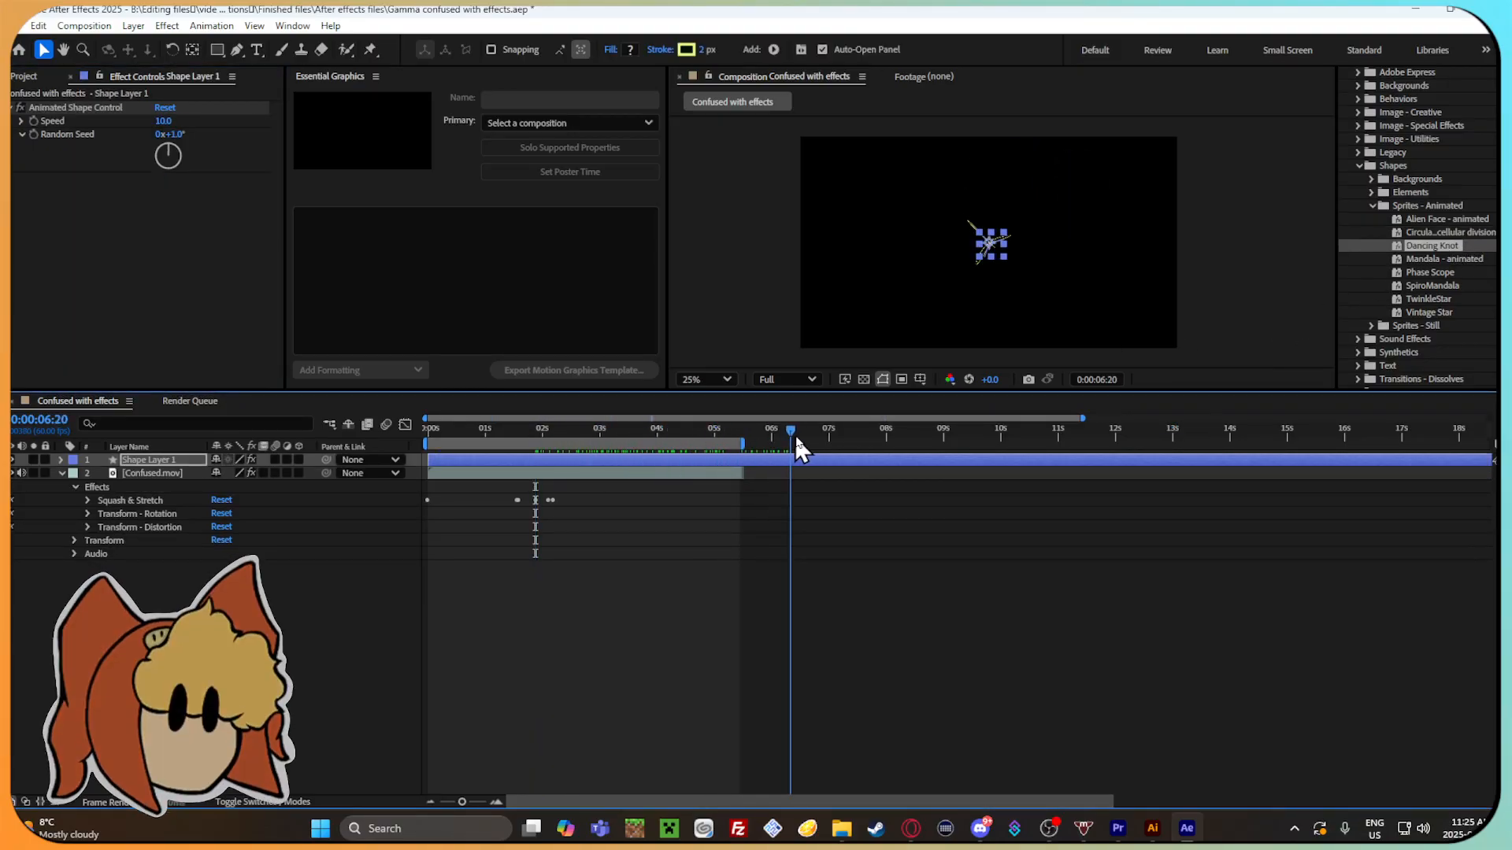
key(ctrl+z)
Try the Mandala - animated and SpiroMandala sprite presets, scrubbing through the timeline for each and undoing both.
double_click(1459, 259)
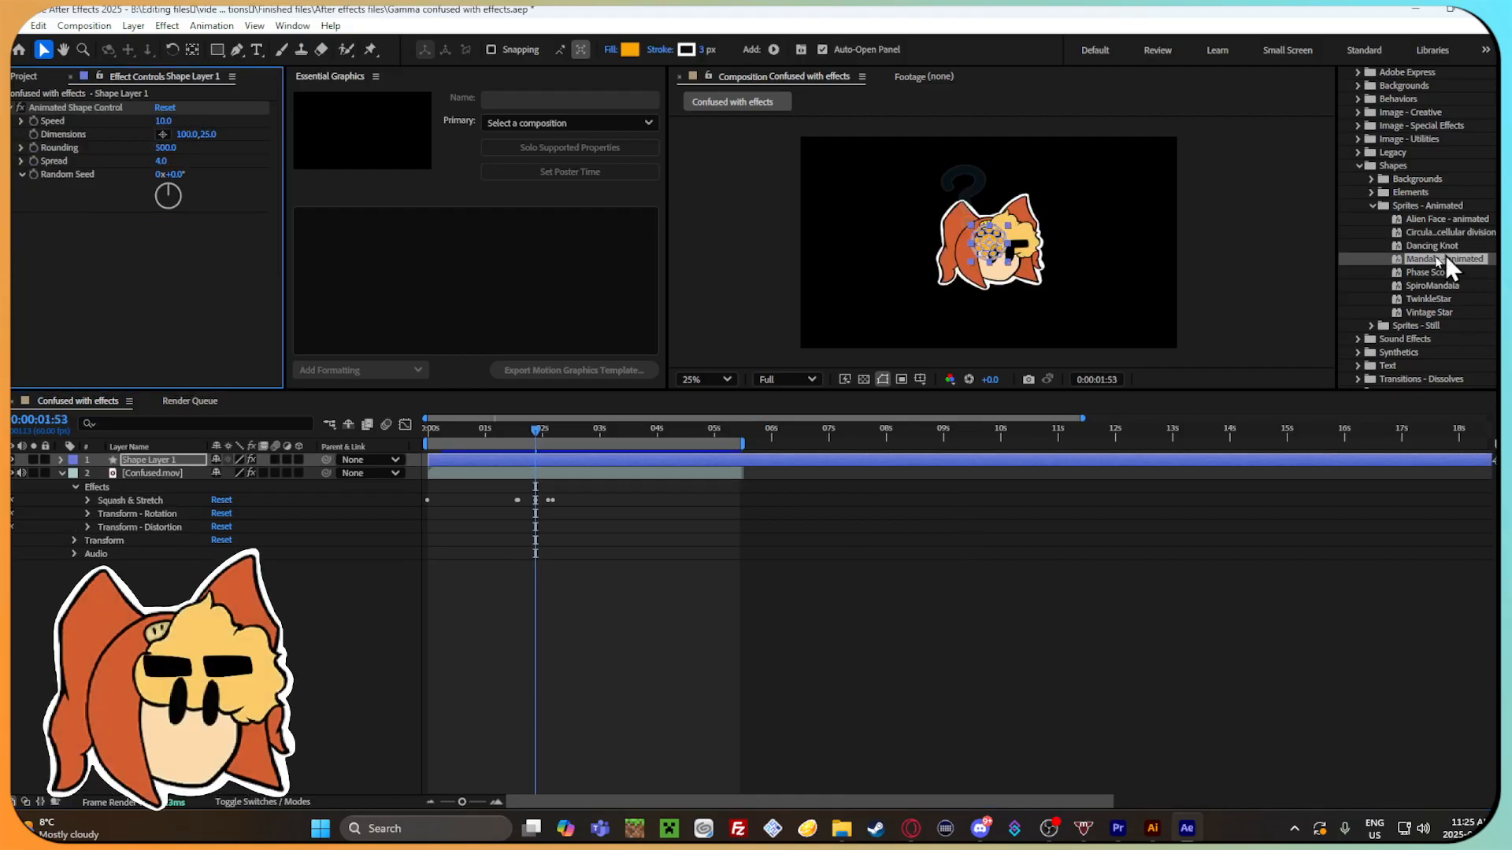
drag(551, 428, 726, 437)
key(ctrl+z)
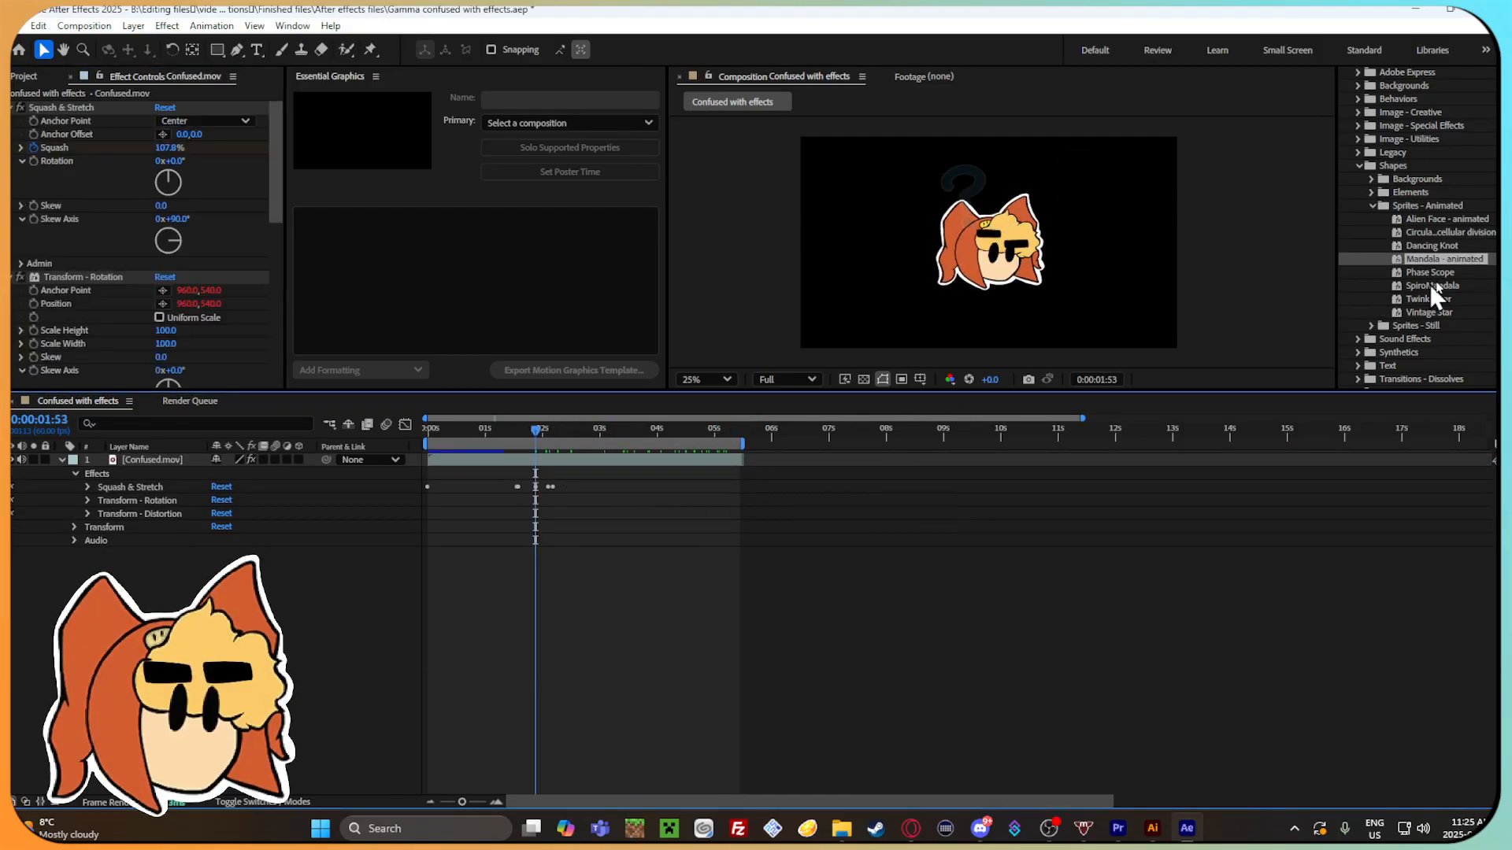
double_click(1449, 288)
drag(552, 432, 695, 432)
key(ctrl+z)
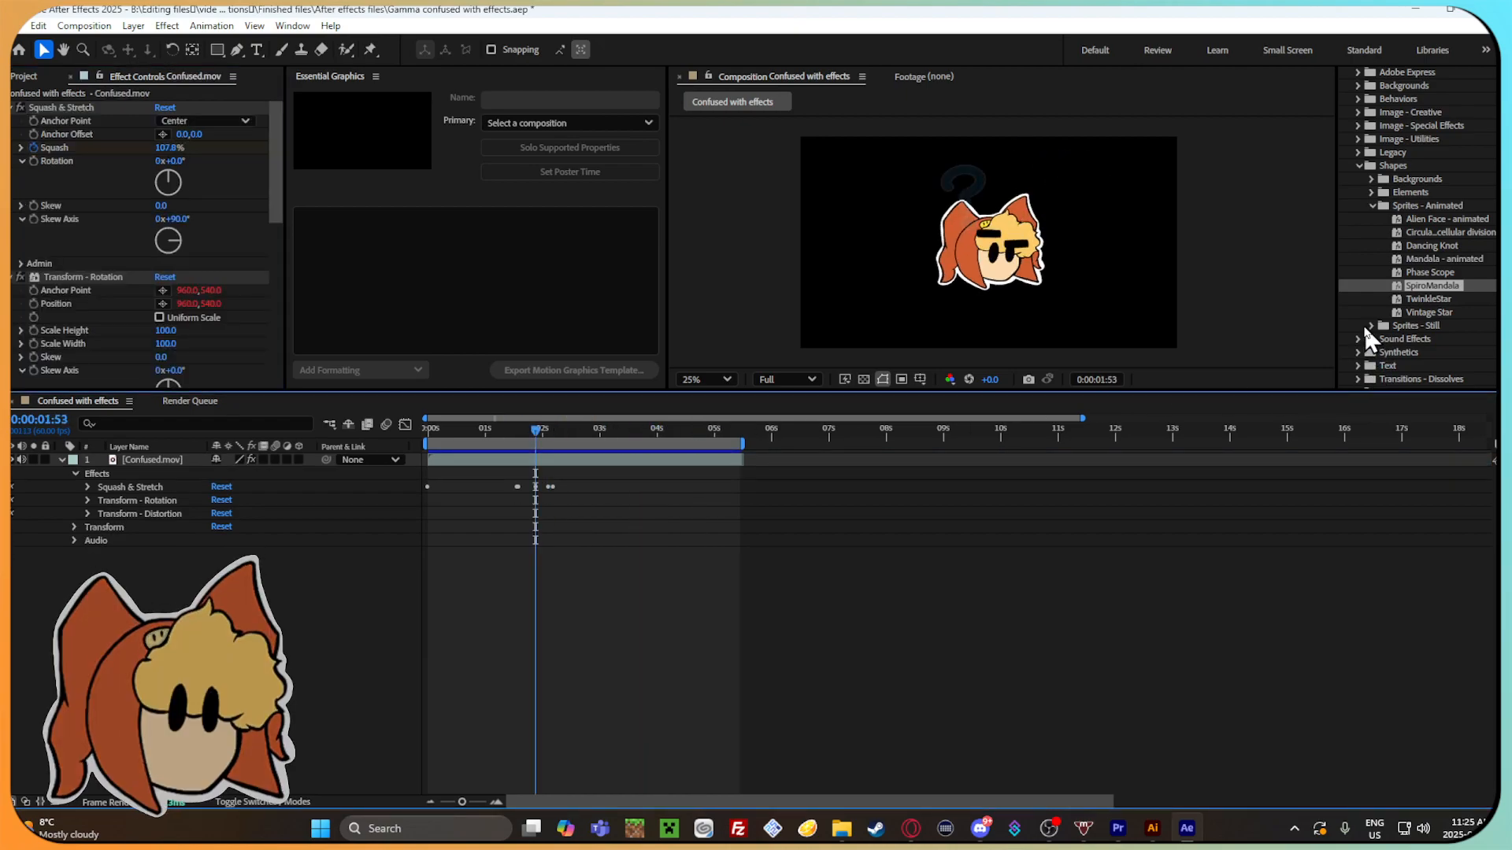
Show the Sprites - Still presets and collapse the Sprites - Animated folder.
click(1371, 325)
scroll(1417, 338, down, 2)
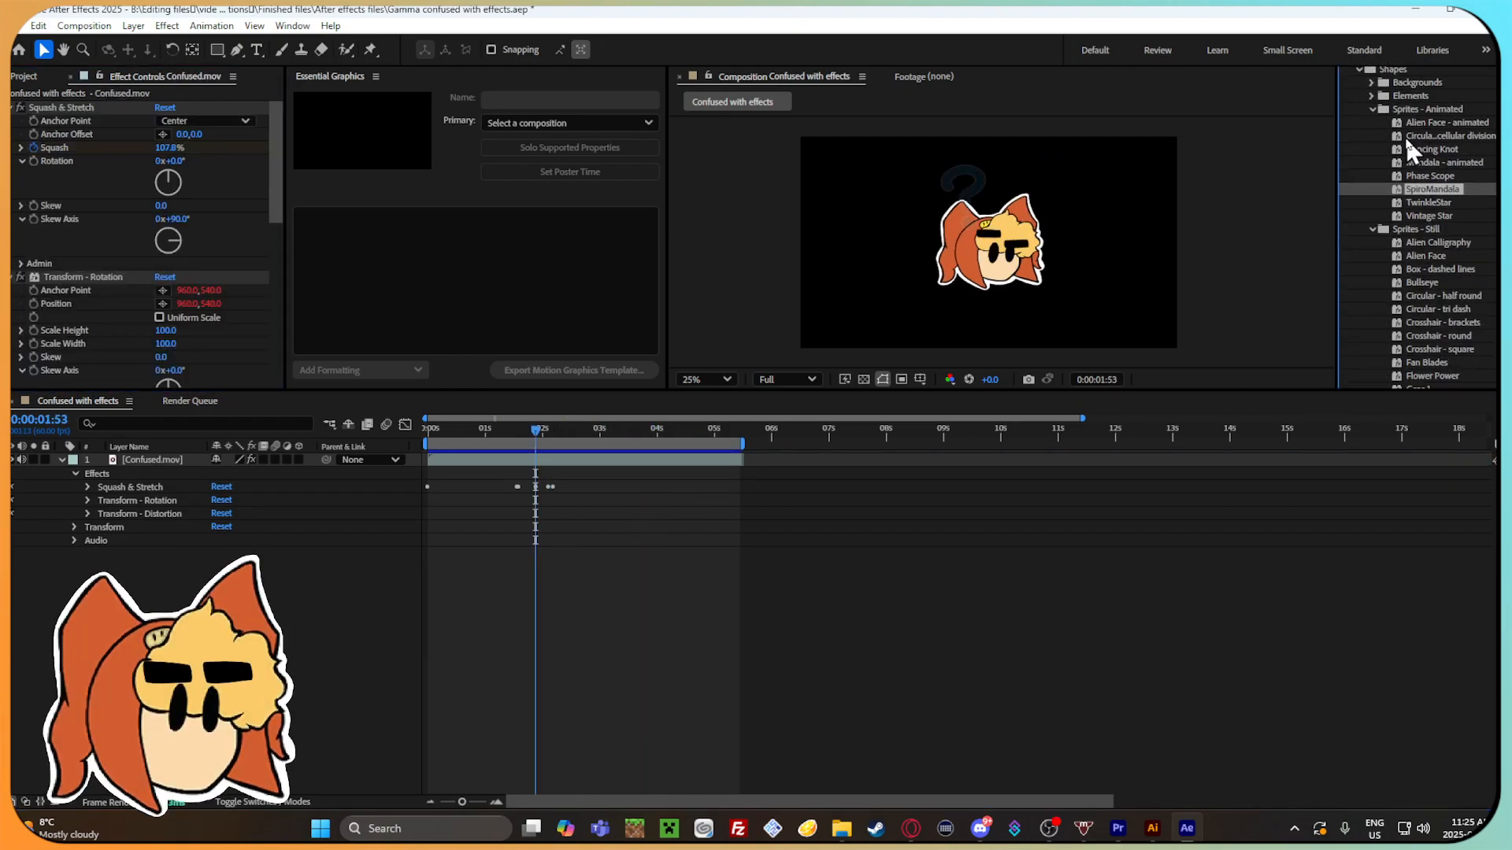
click(1372, 109)
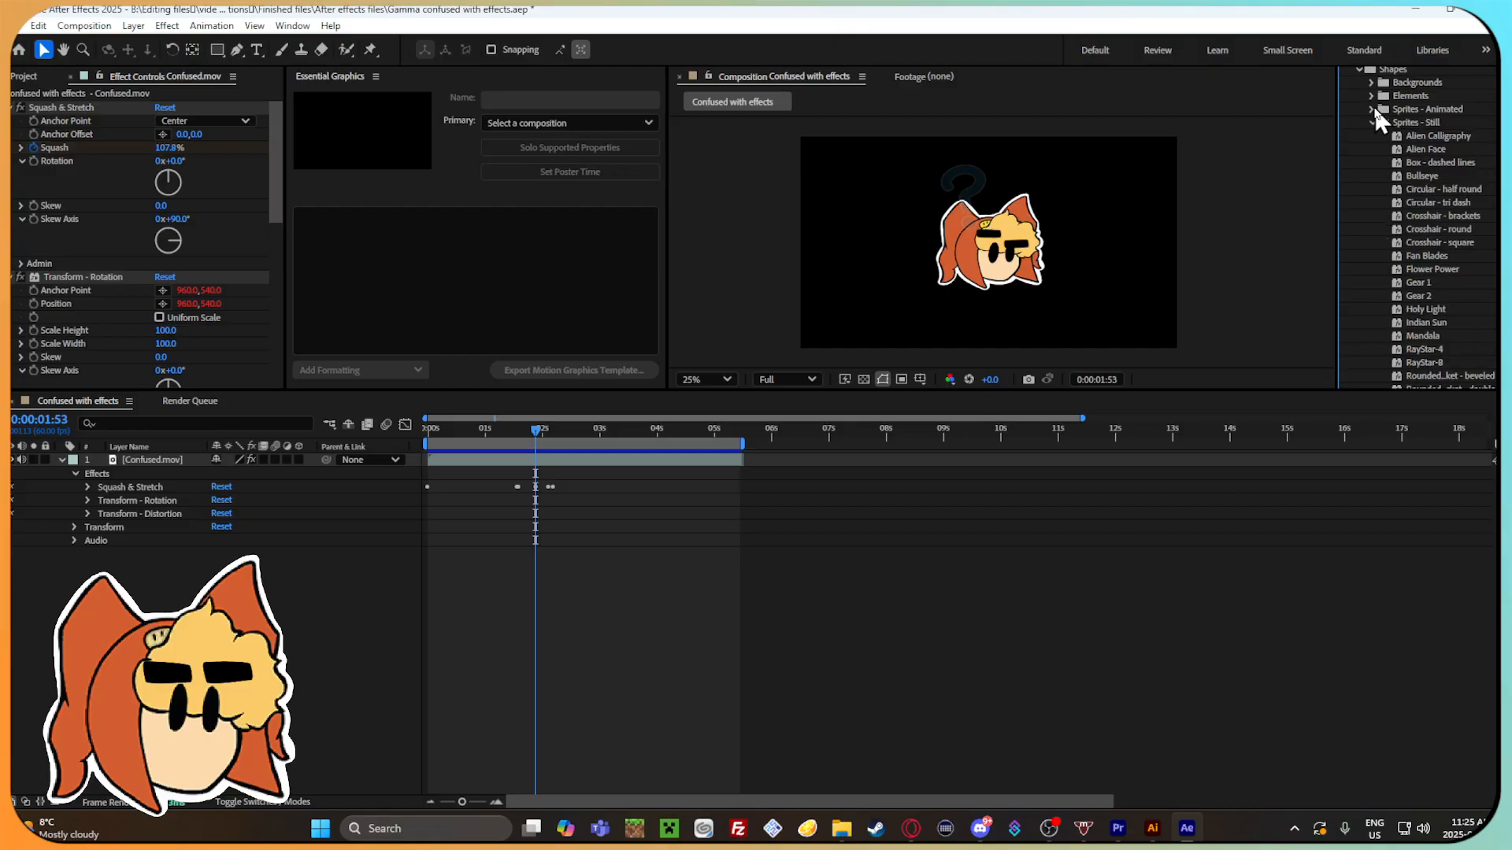
Try the Circular - tri dash still sprite preset, inspect it closely in the composition view, and remove it.
double_click(1417, 202)
scroll(1038, 255, up, 4)
scroll(1016, 260, down, 4)
scroll(993, 261, up, 2)
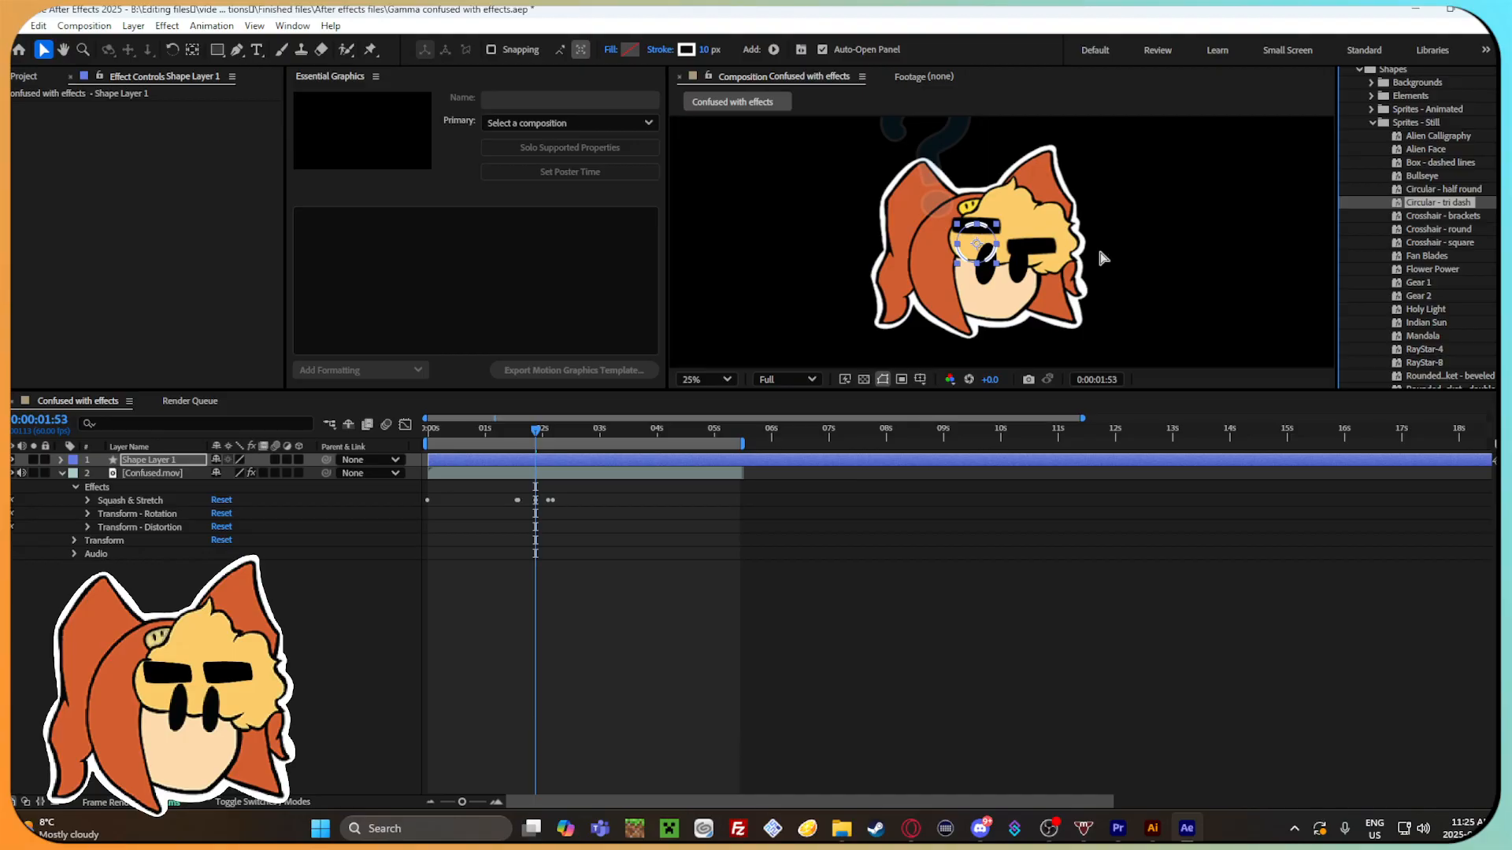
scroll(1098, 244, down, 2)
key(Delete)
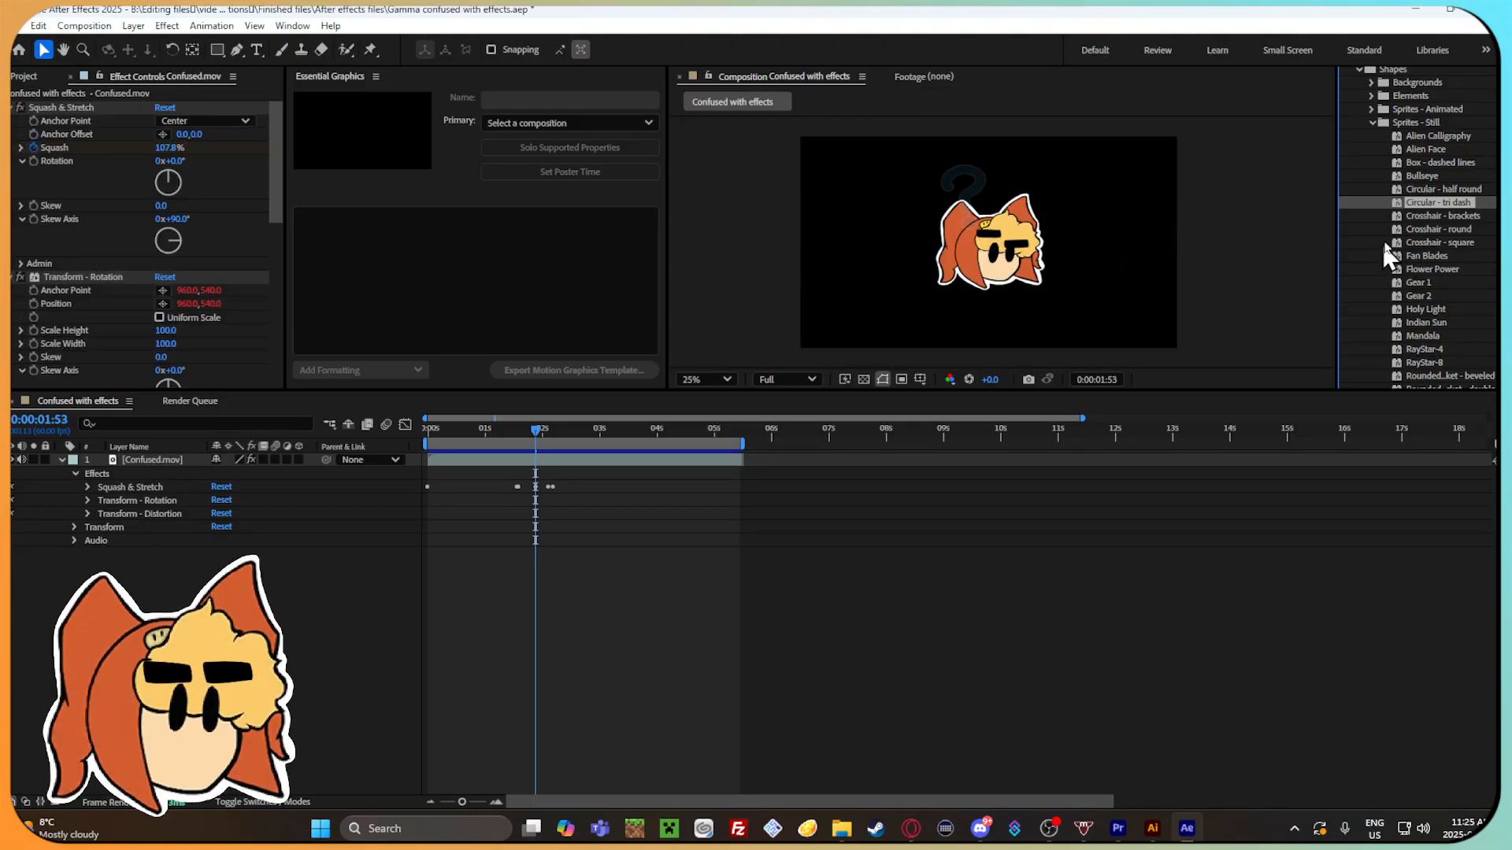
Try the Crosshair - round and Fan Blades still sprite presets, deleting each shape layer after viewing it.
double_click(1414, 231)
scroll(1020, 246, up, 4)
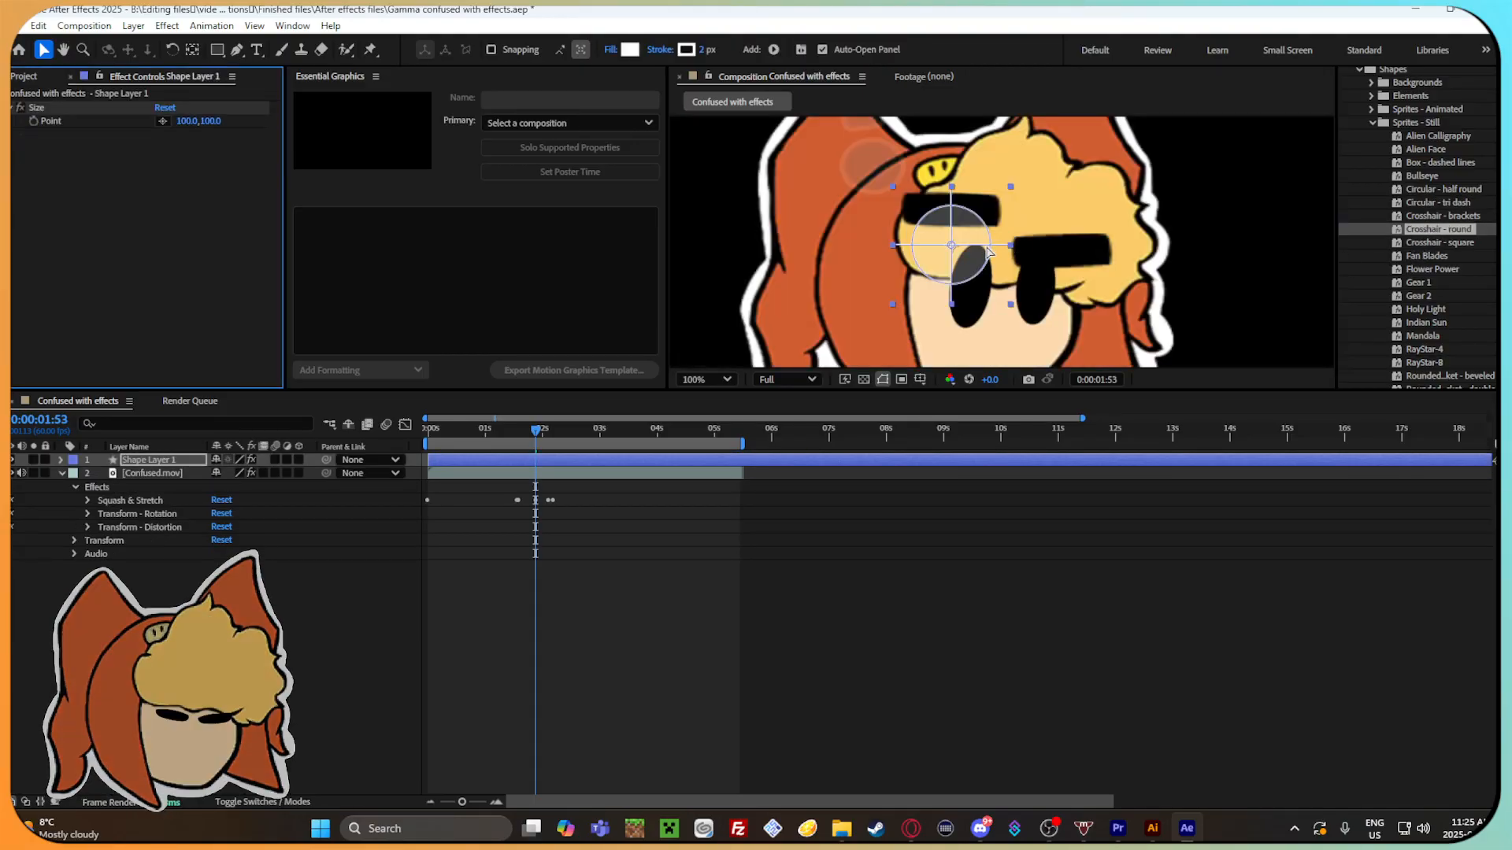
scroll(1021, 247, down, 3)
key(Delete)
scroll(1197, 247, down, 1)
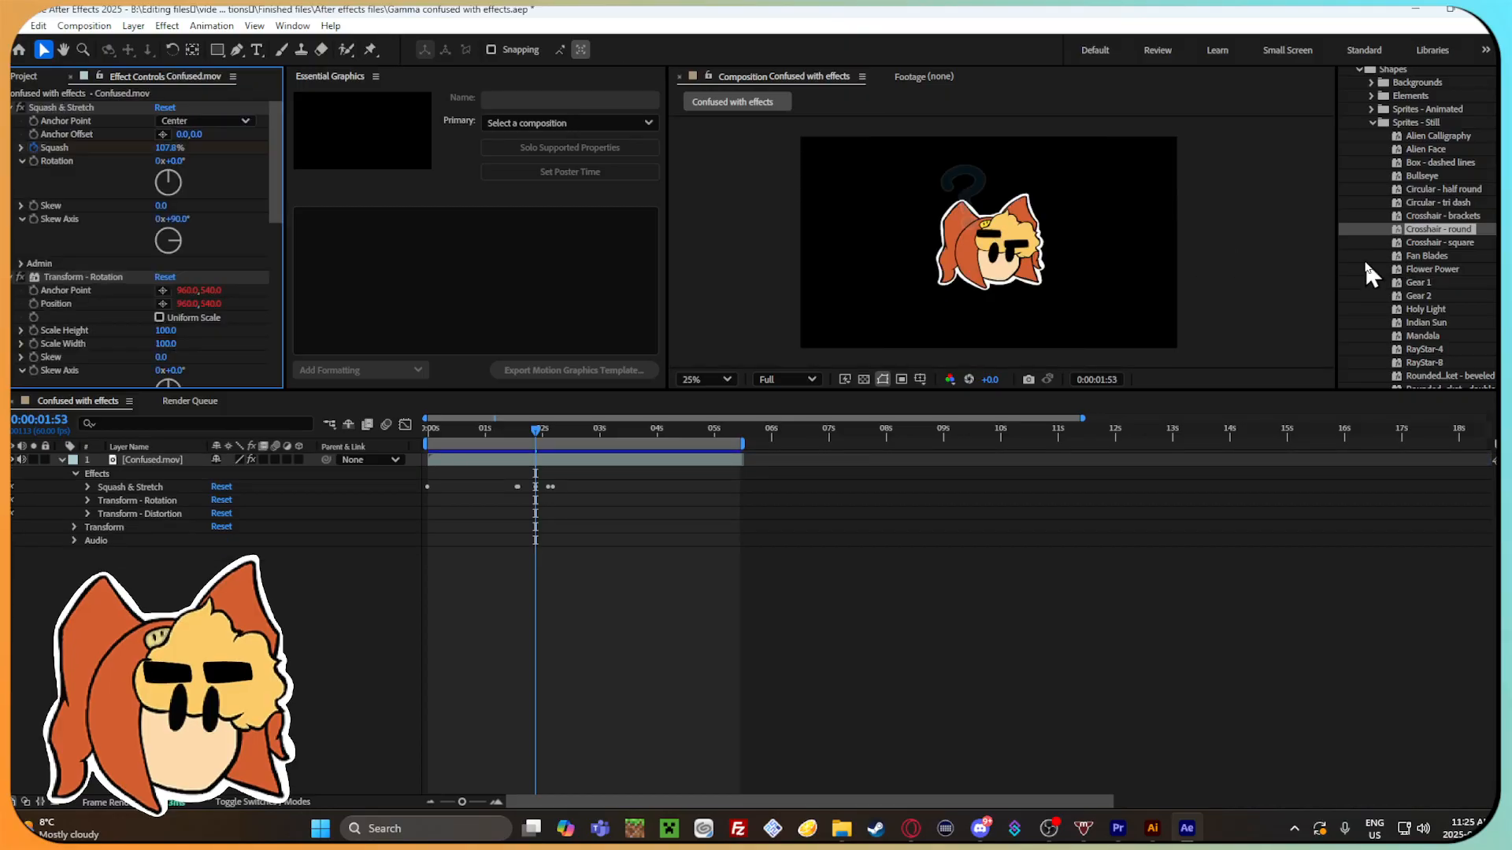
scroll(1438, 258, down, 2)
double_click(1425, 191)
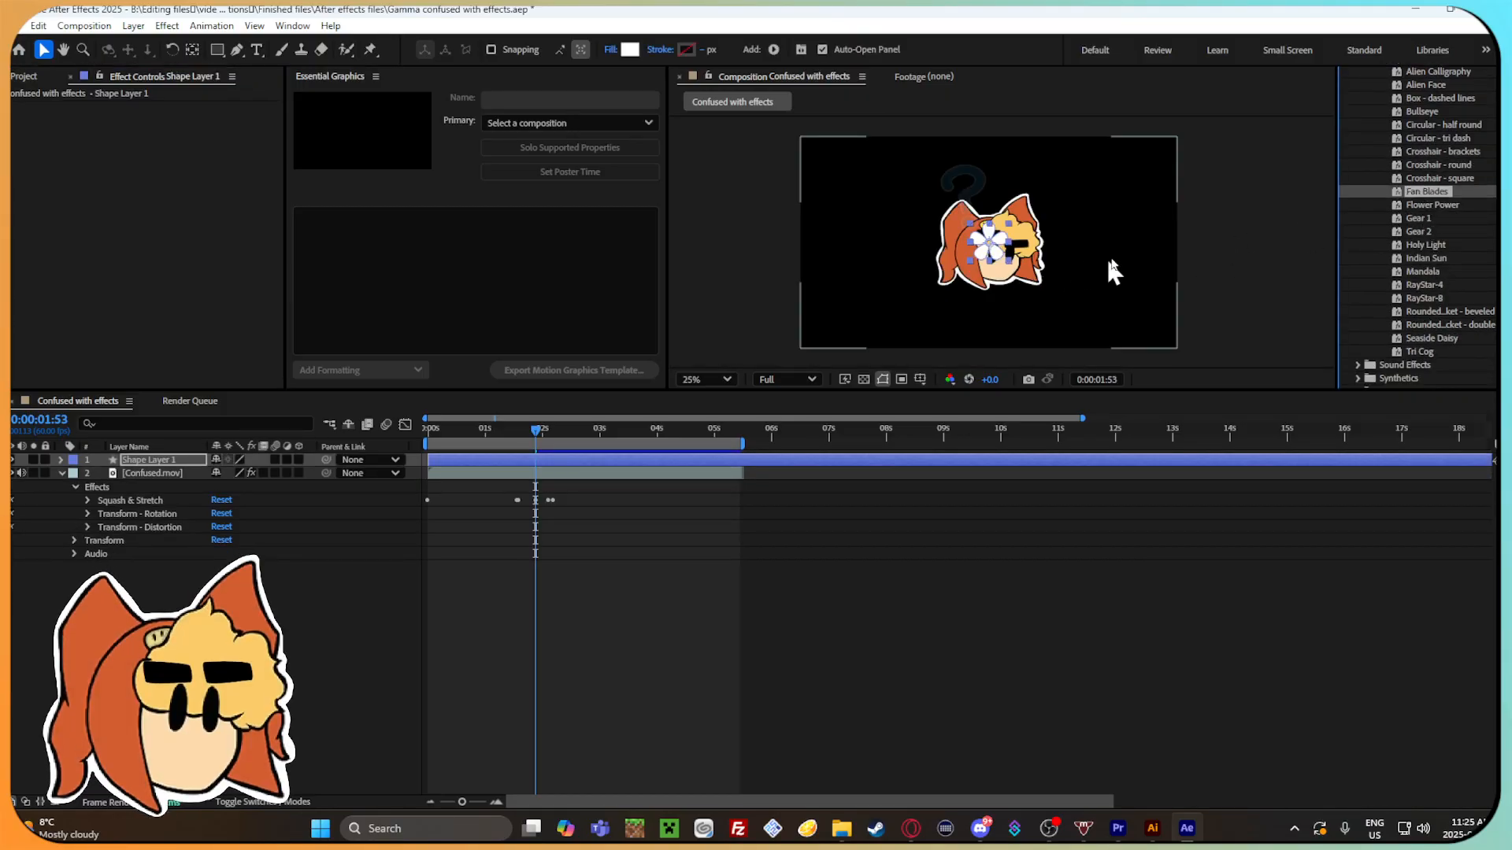
key(Delete)
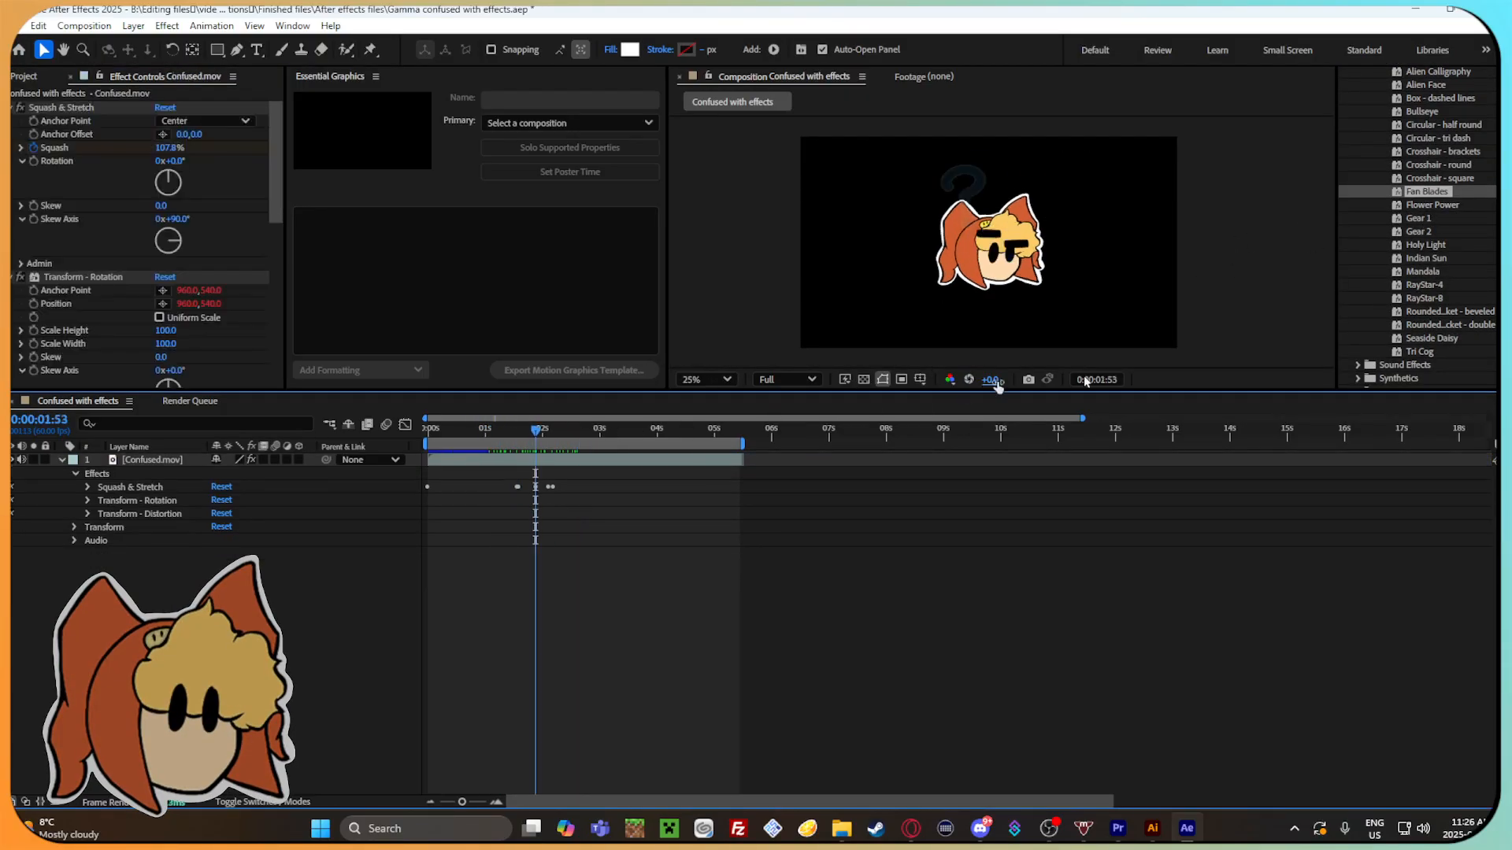
Check the Sound Effects preset folder briefly and show the Synthetics presets.
scroll(1441, 267, down, 1)
scroll(1438, 254, down, 2)
click(1357, 268)
click(1357, 266)
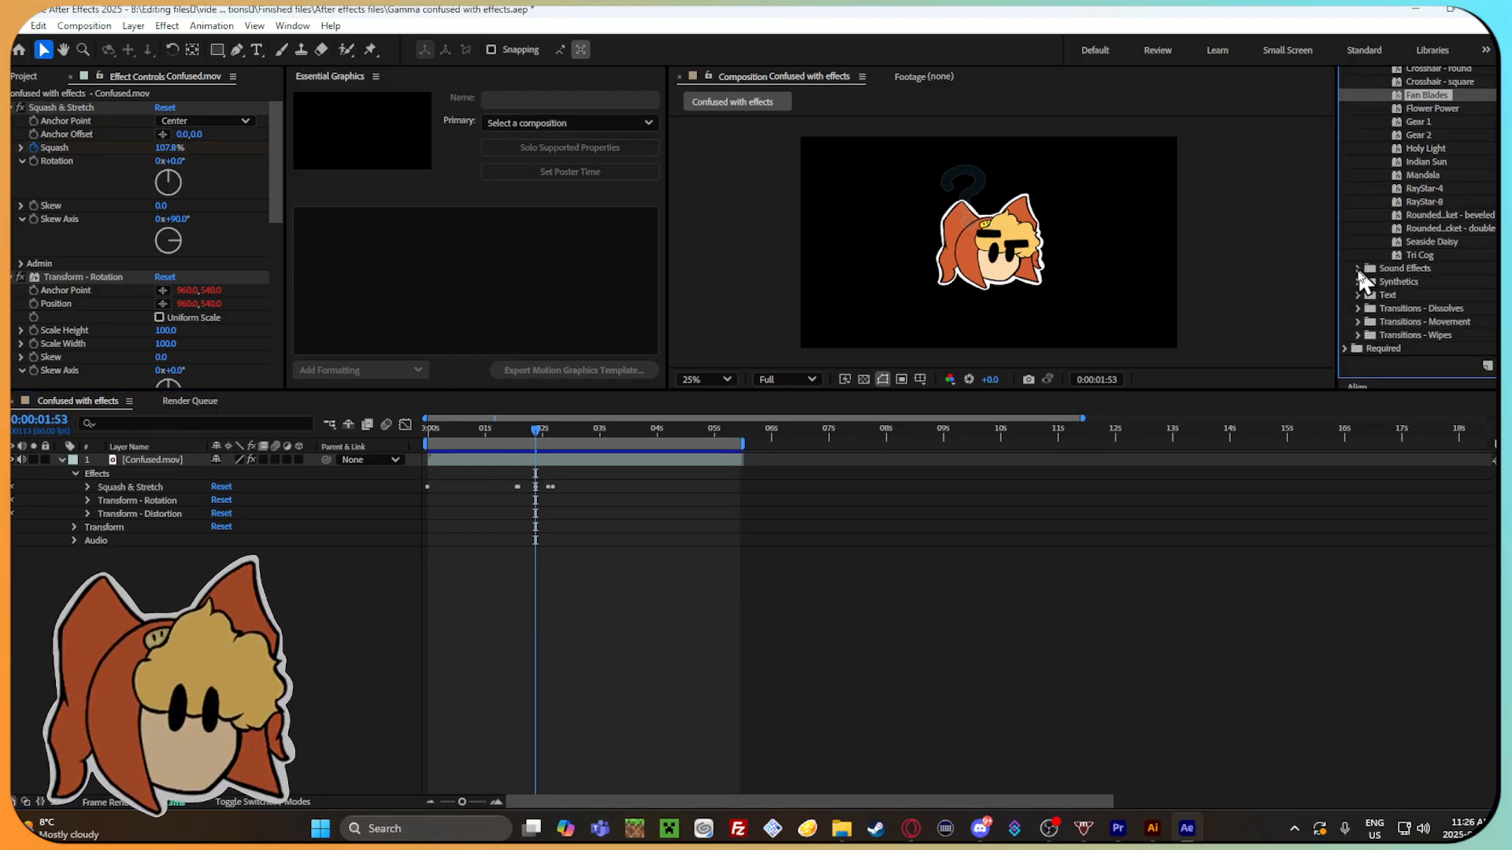
click(1356, 281)
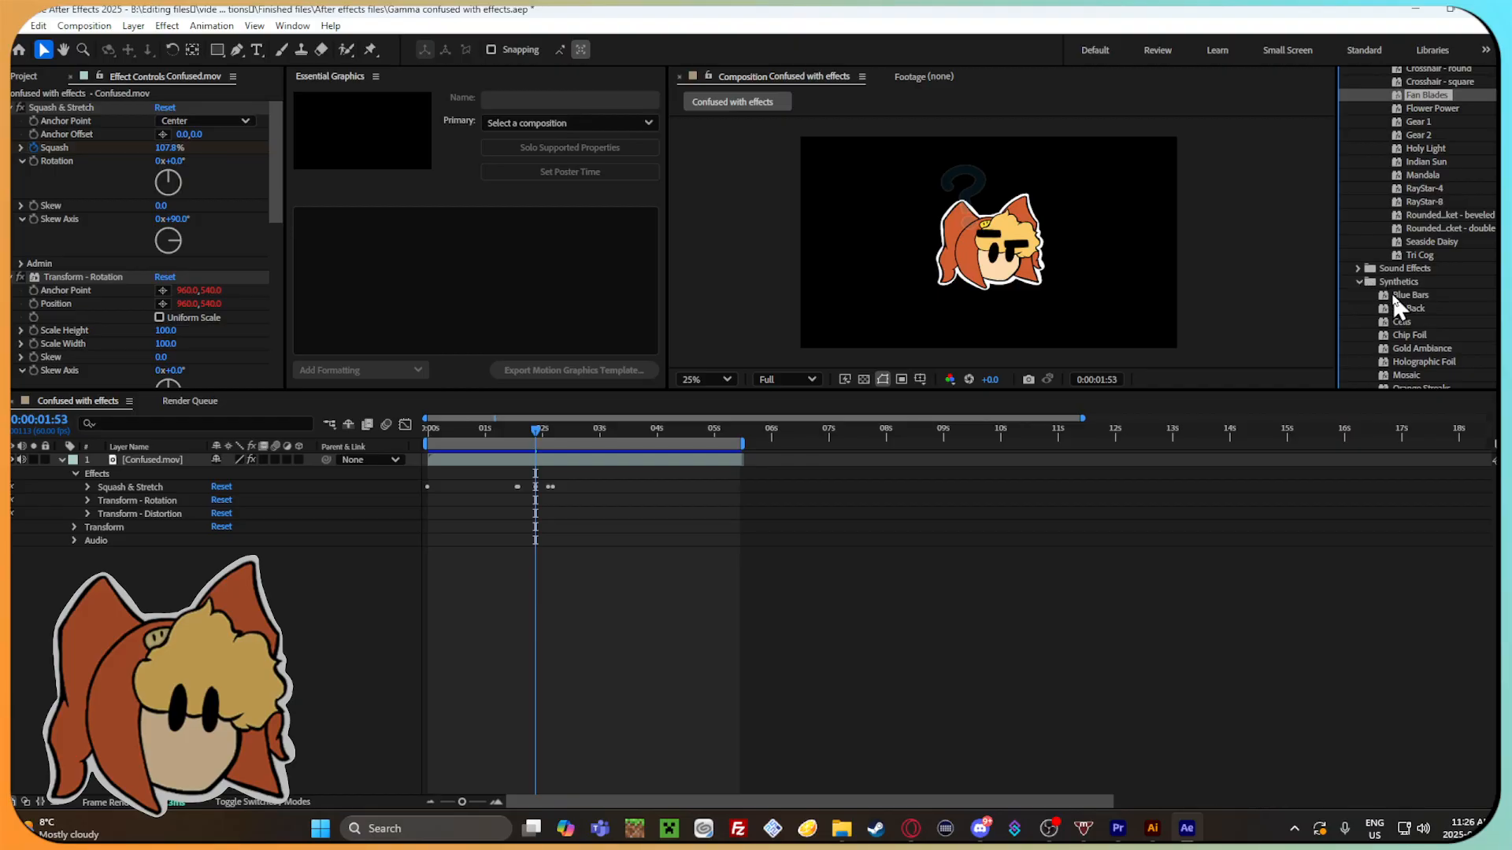
Try the Blue Bars and CD Back synthetic presets, scrubbing through the timeline to check them and undoing both.
double_click(1391, 293)
drag(526, 434, 725, 427)
key(ctrl+z)
double_click(1414, 308)
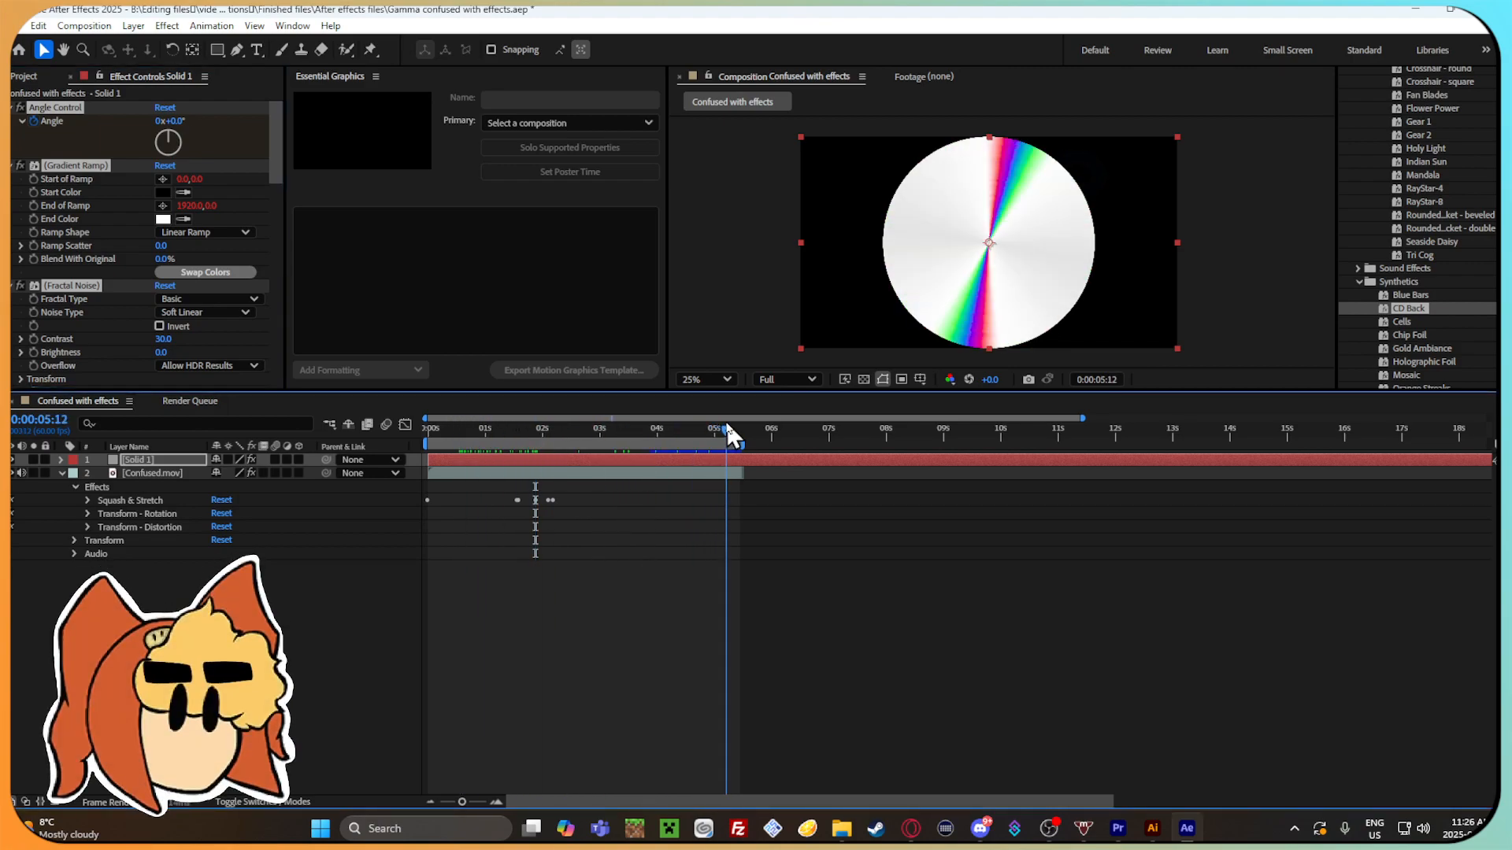
key(ctrl+z)
Try the Cells and Chip Foil synthetic presets, check how they look over time, and undo both.
double_click(1403, 322)
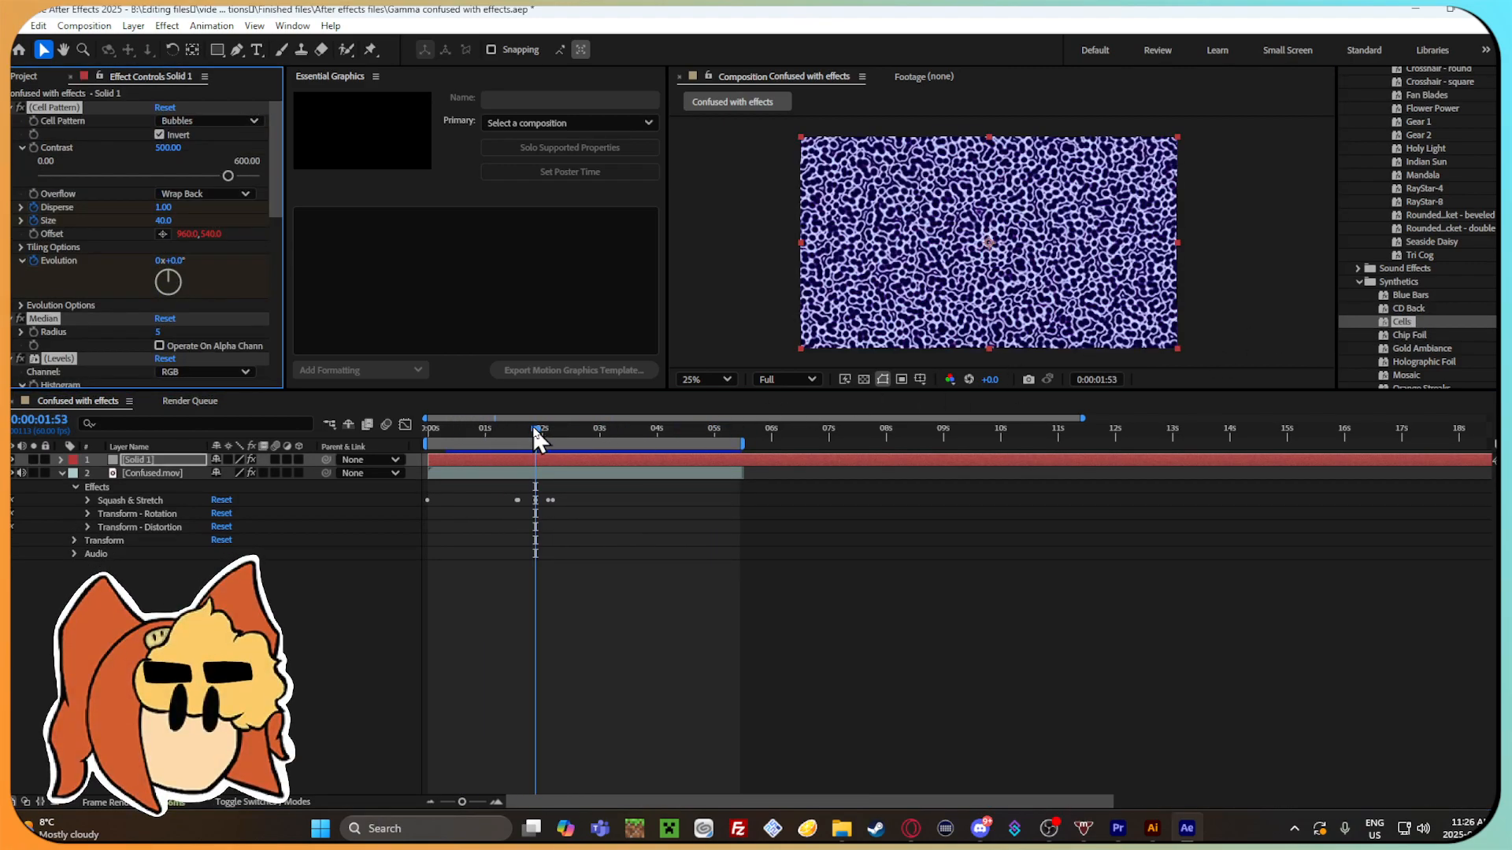
key(ctrl+z)
double_click(1449, 335)
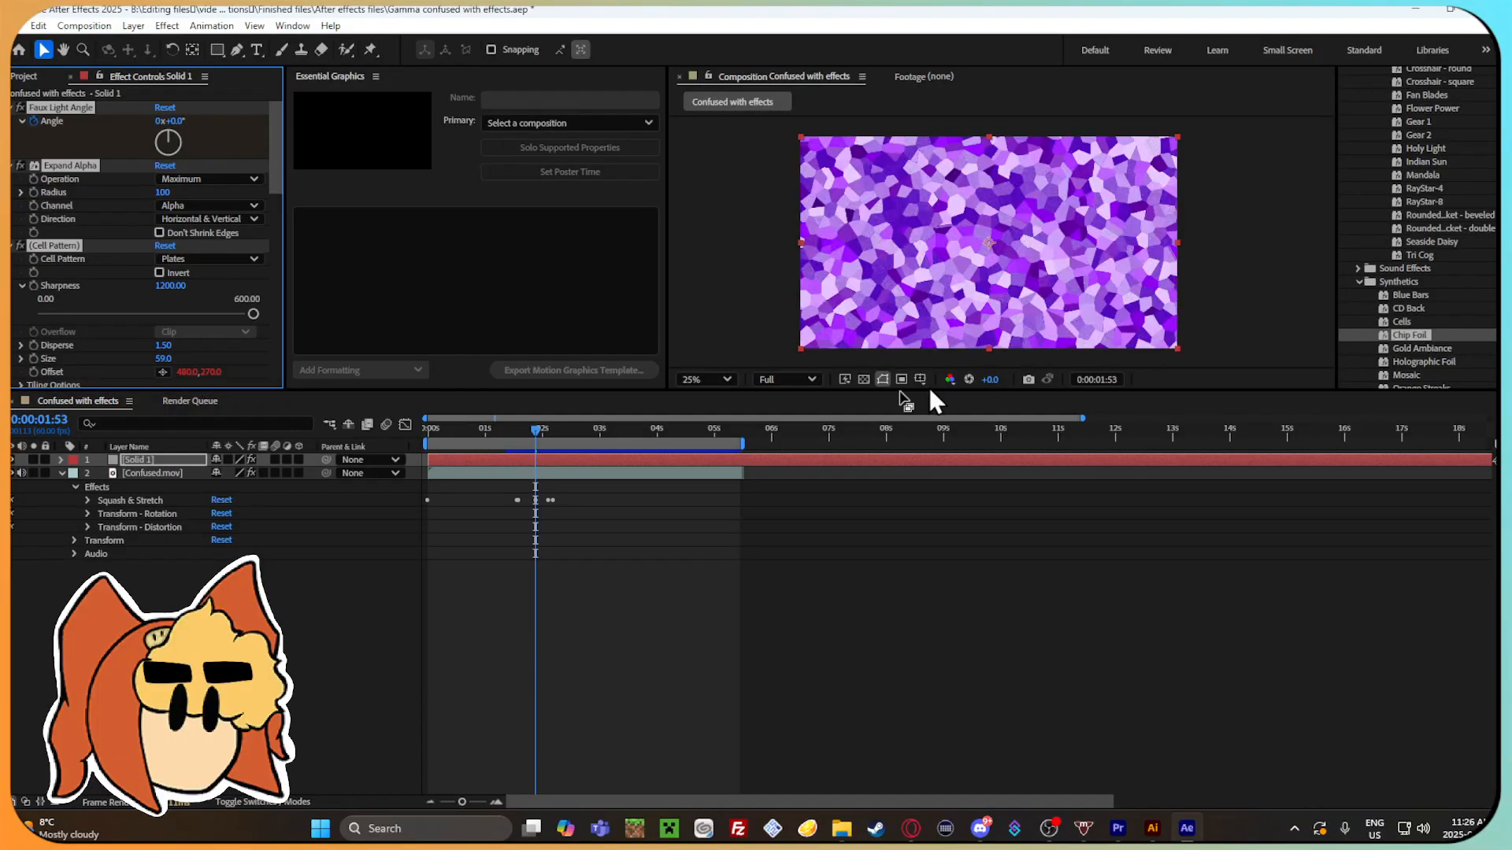
mouse_move(555, 430)
mouse_down()
mouse_move(747, 435)
mouse_move(545, 434)
mouse_up()
key(ctrl+z)
Try the Gold Ambiance and Holographic Foil synthetic presets and undo each one after viewing it.
double_click(1421, 348)
key(ctrl+z)
double_click(1472, 348)
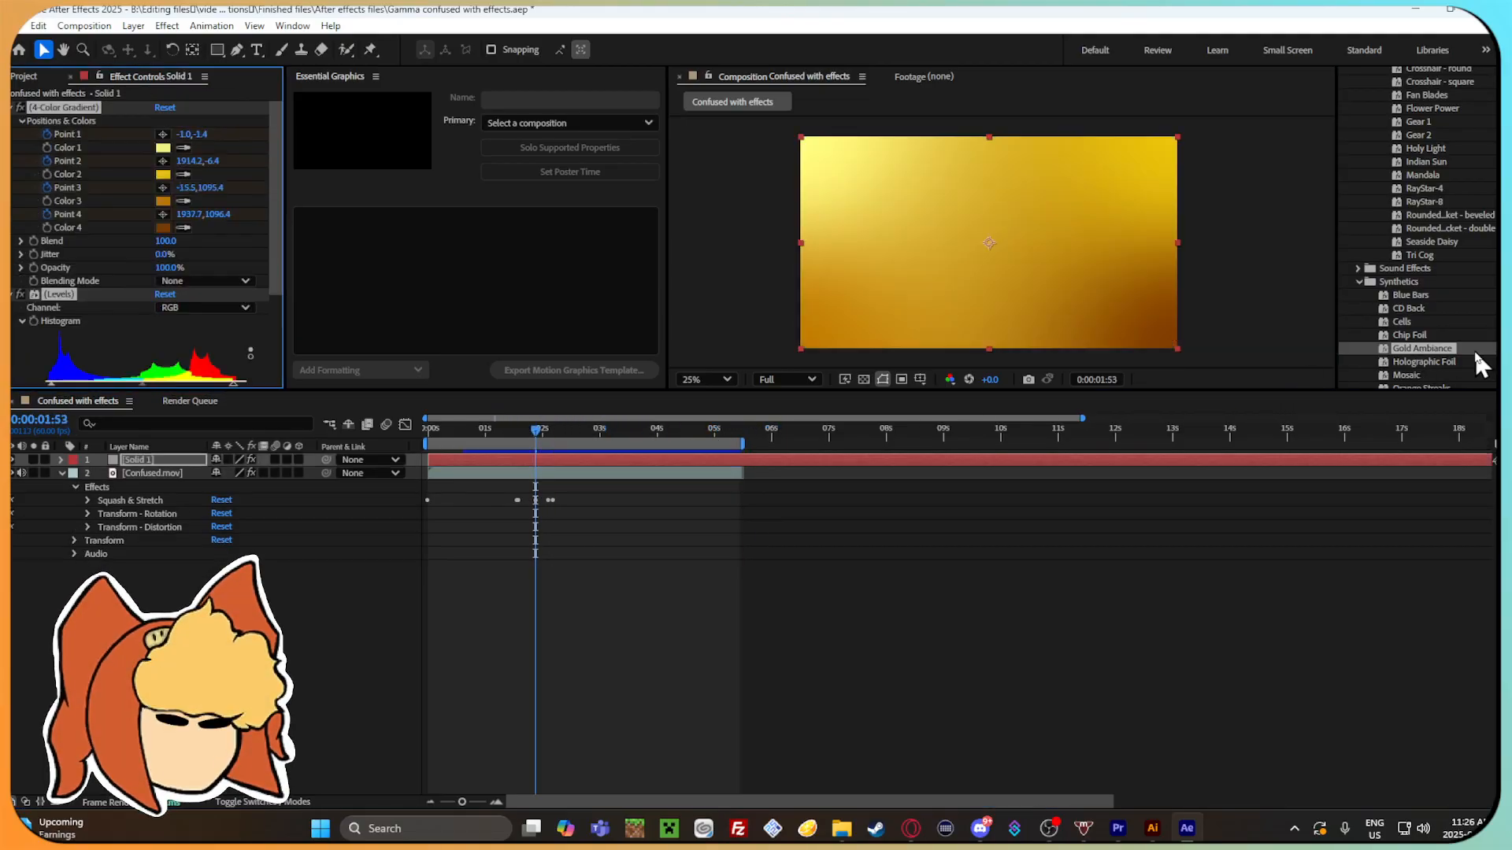
click(1474, 359)
key(ctrl+z)
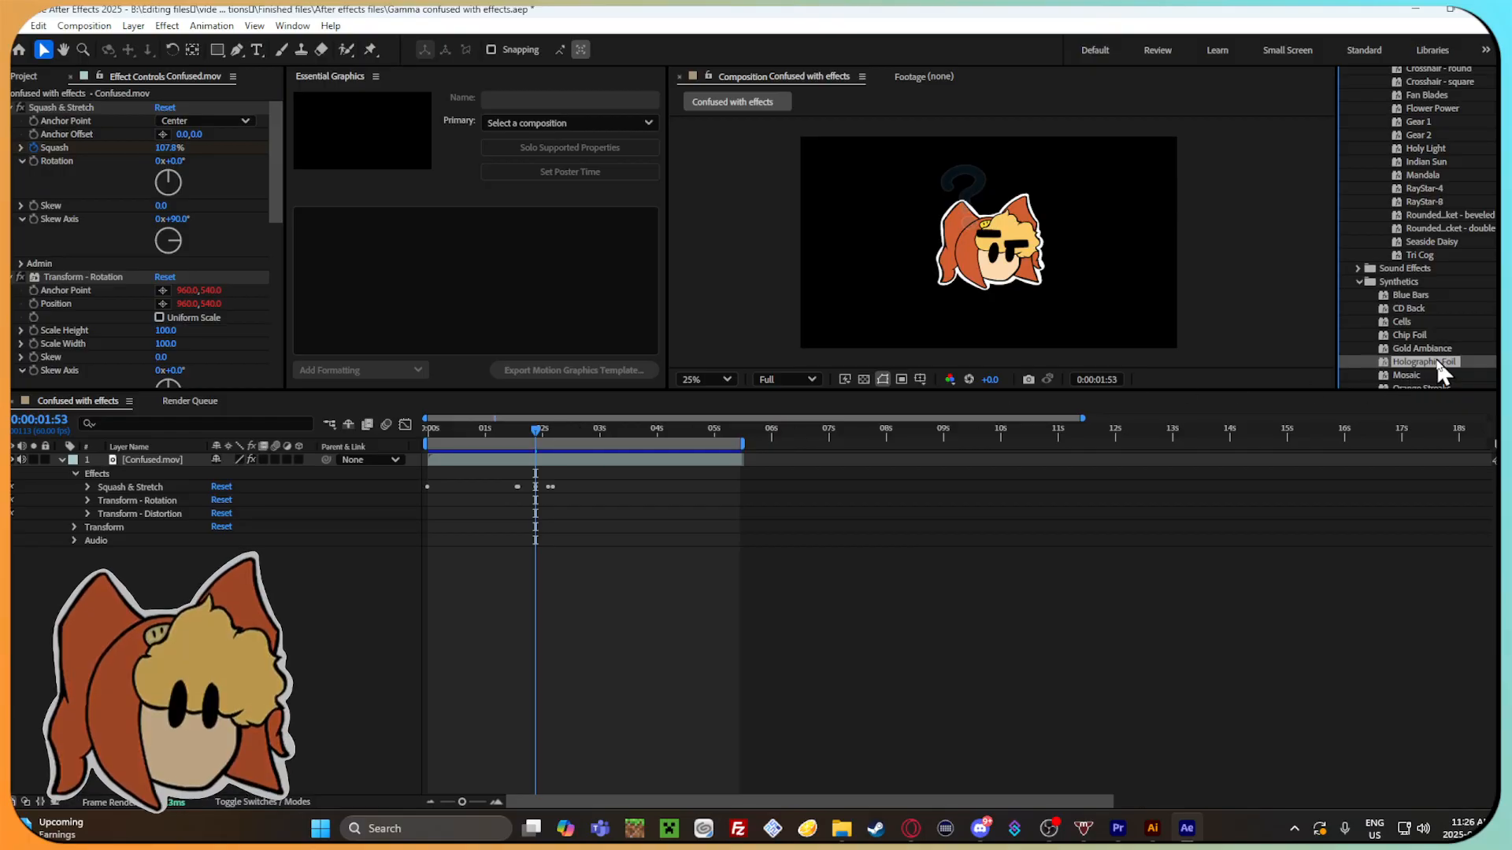
double_click(1474, 362)
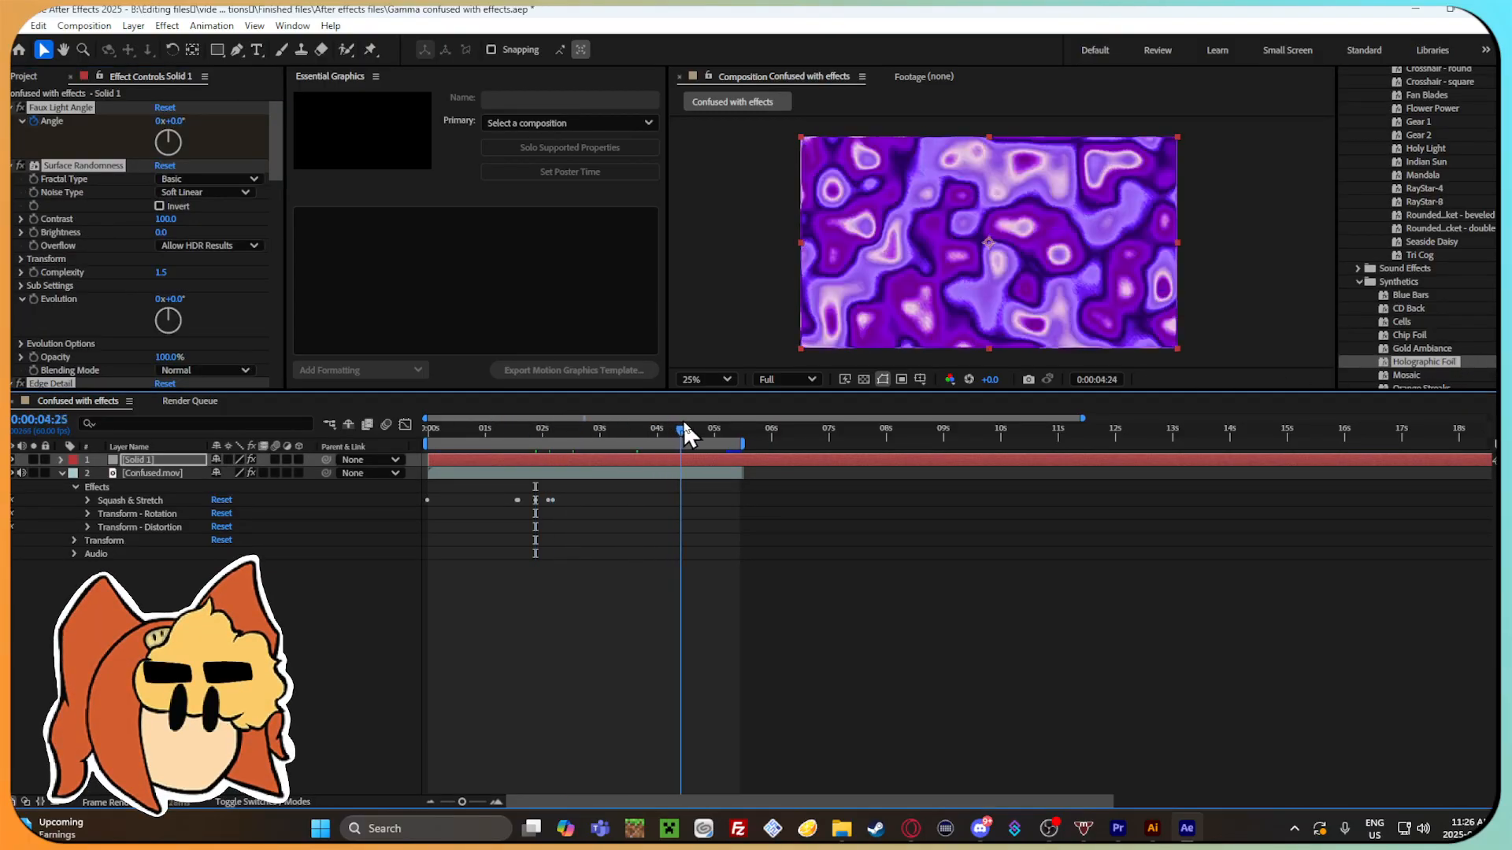
key(ctrl+z)
Try the Mosaic and Orange Streaks synthetic presets, previewing each animation and undoing it.
scroll(1416, 366, down, 3)
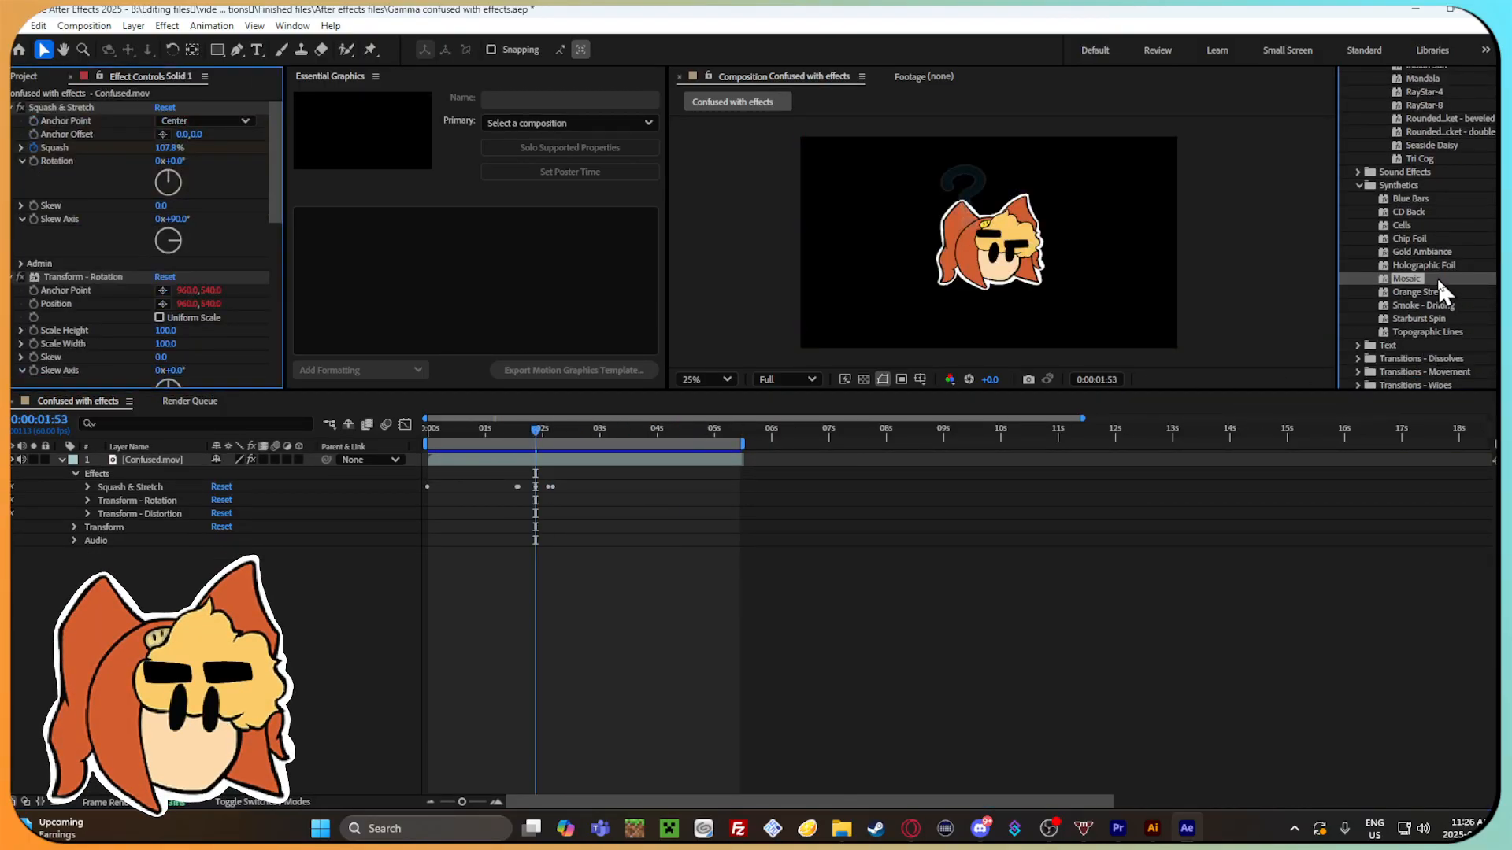
double_click(1436, 276)
key(space)
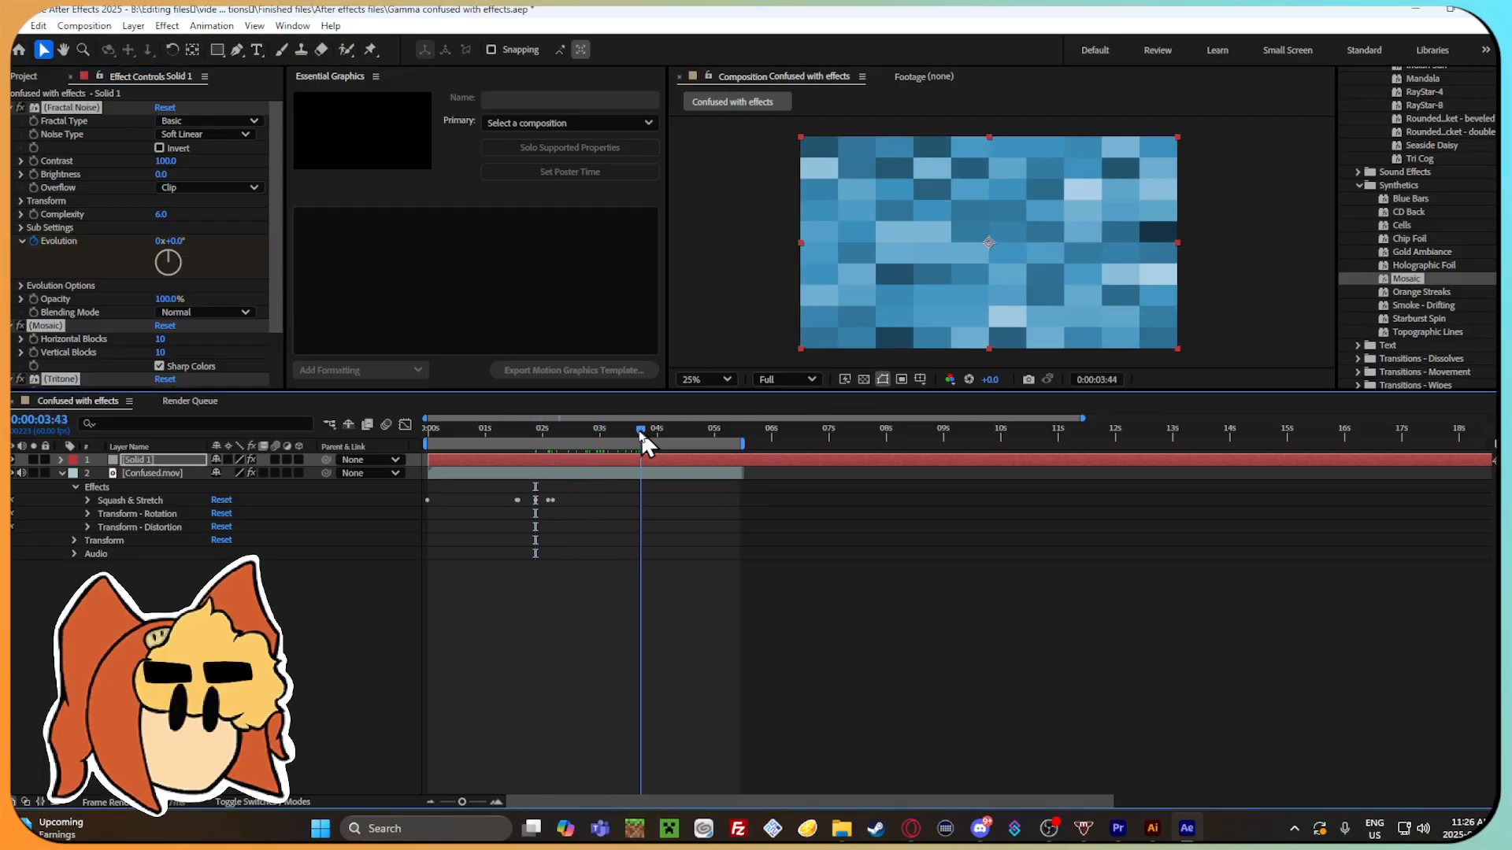
key(space)
key(ctrl+z)
double_click(1446, 293)
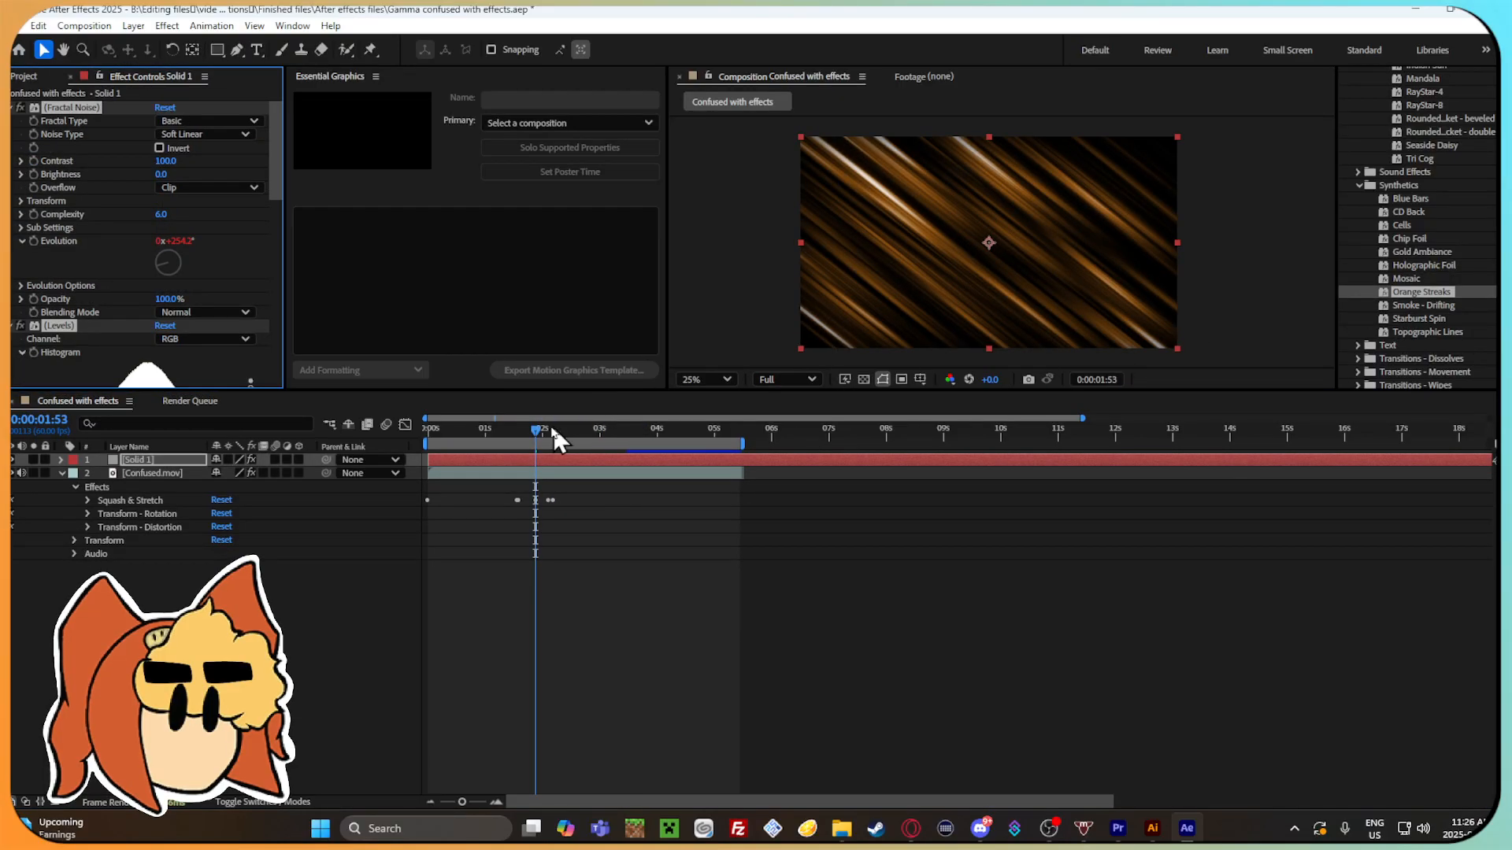
key(space)
key(space)
key(ctrl+z)
Try the Smoke - Drifting preset with a preview and the Starburst Spin preset, undoing both.
double_click(1449, 306)
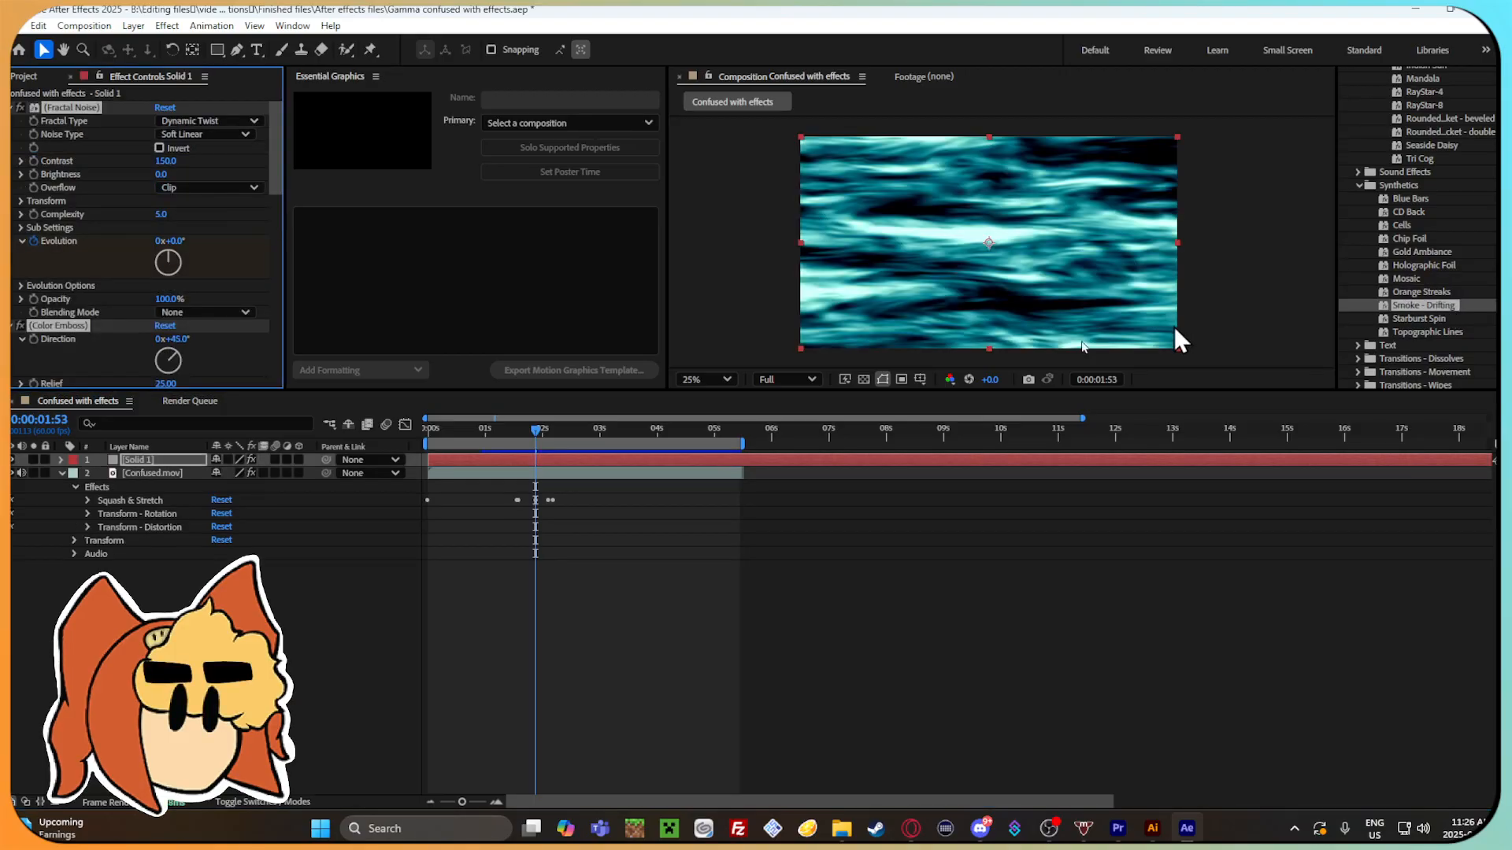
key(space)
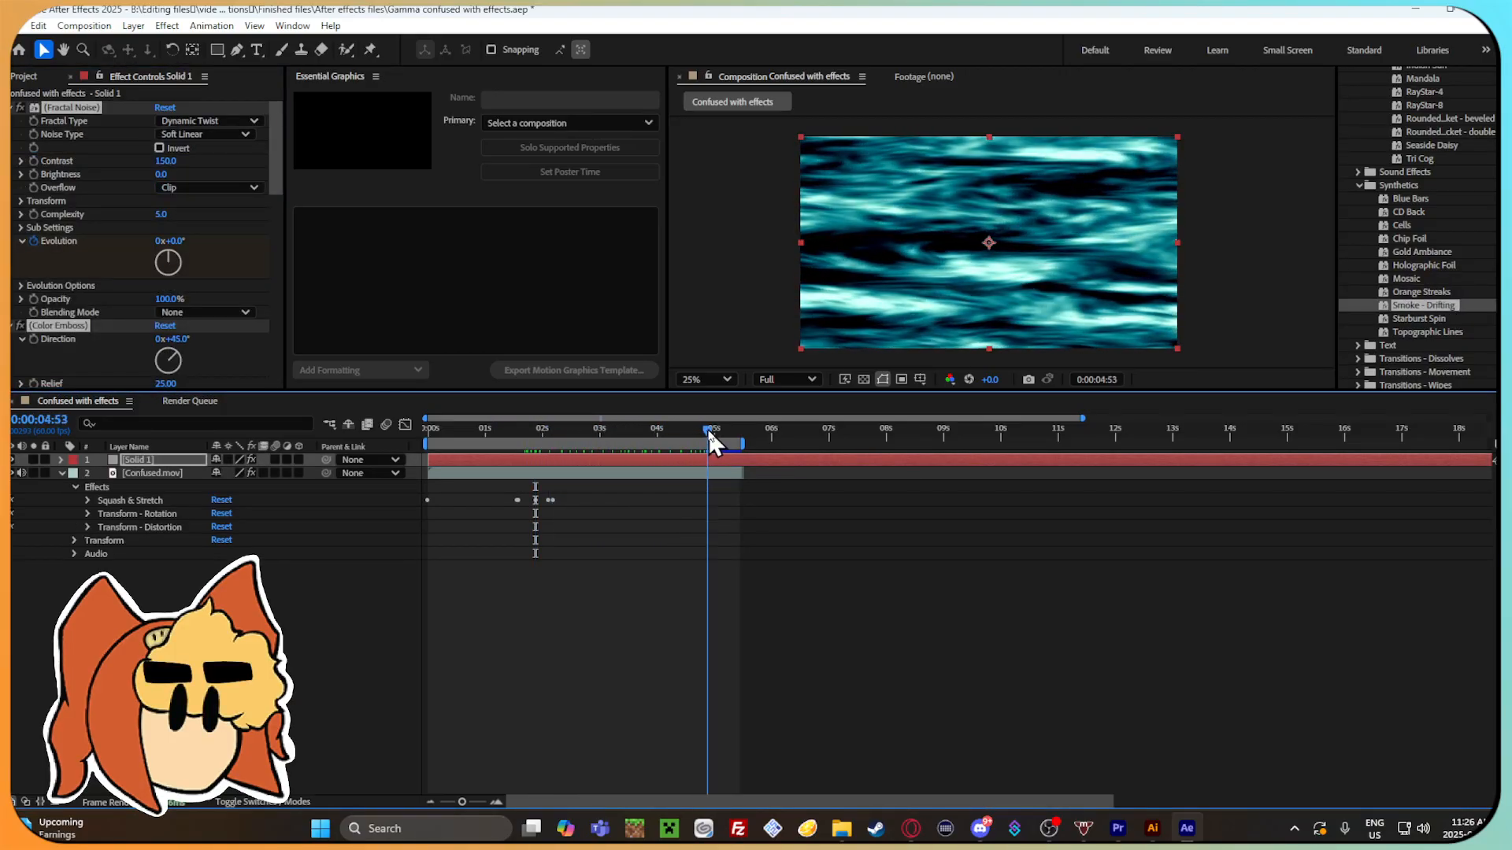
key(space)
key(ctrl+z)
double_click(1440, 320)
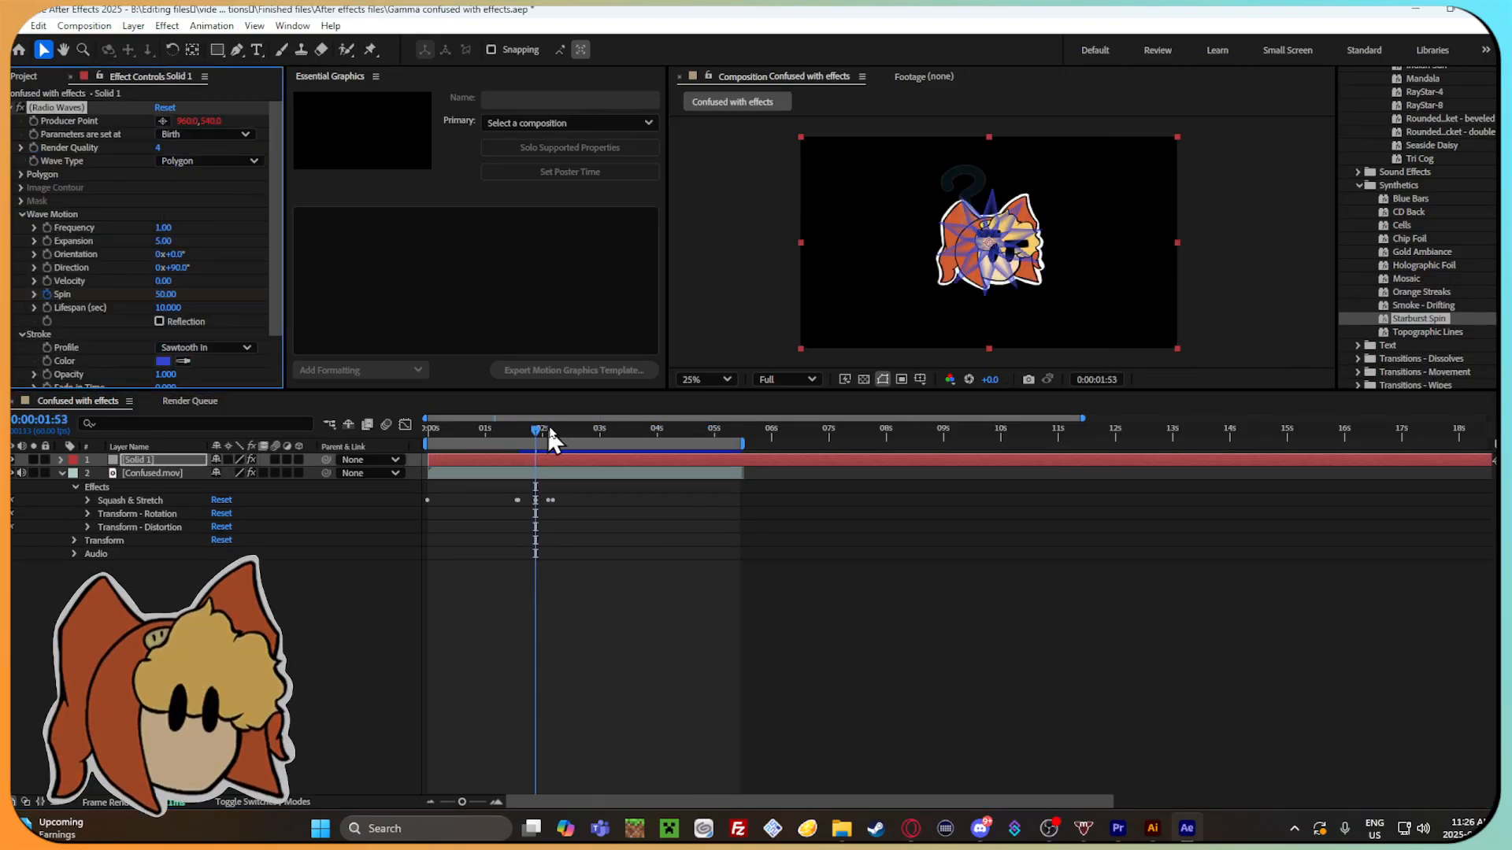
key(ctrl+z)
Try the Topographic Lines synthetic preset, scrub and play the composition to check it, and delete its solid layer.
double_click(1422, 334)
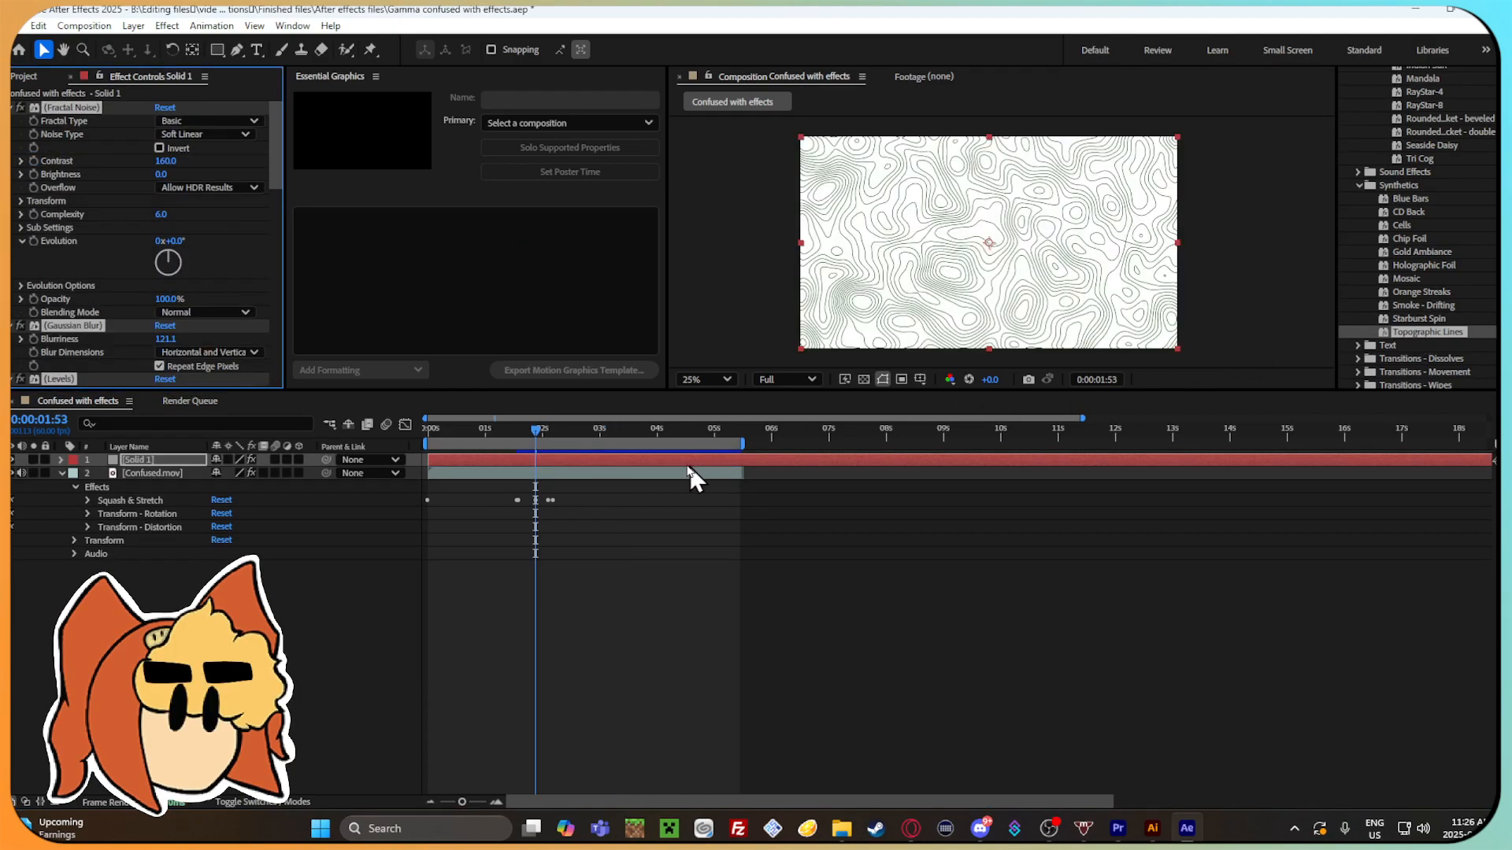
drag(534, 432, 621, 432)
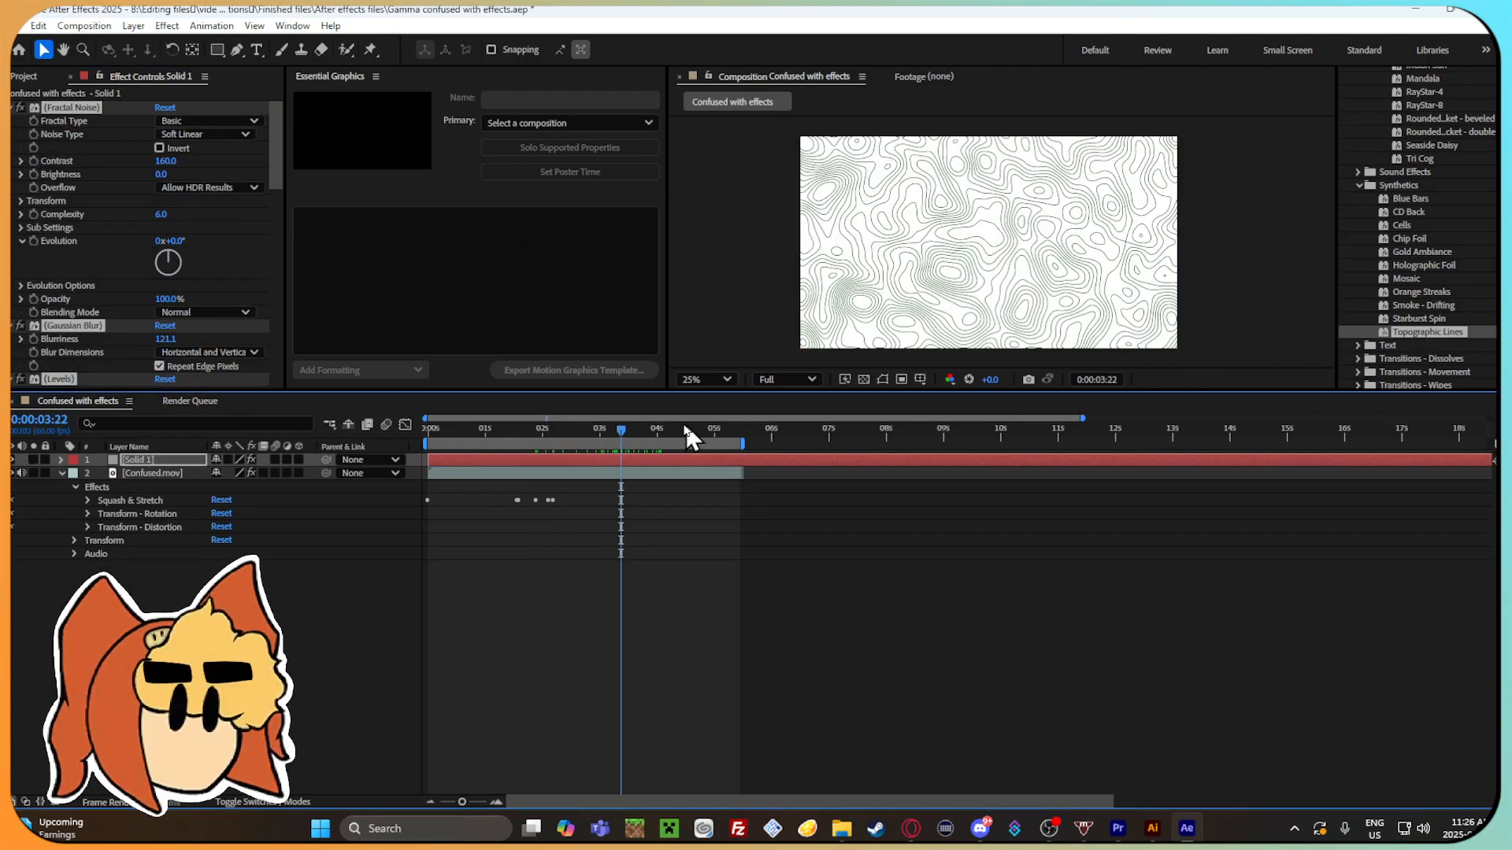
key(space)
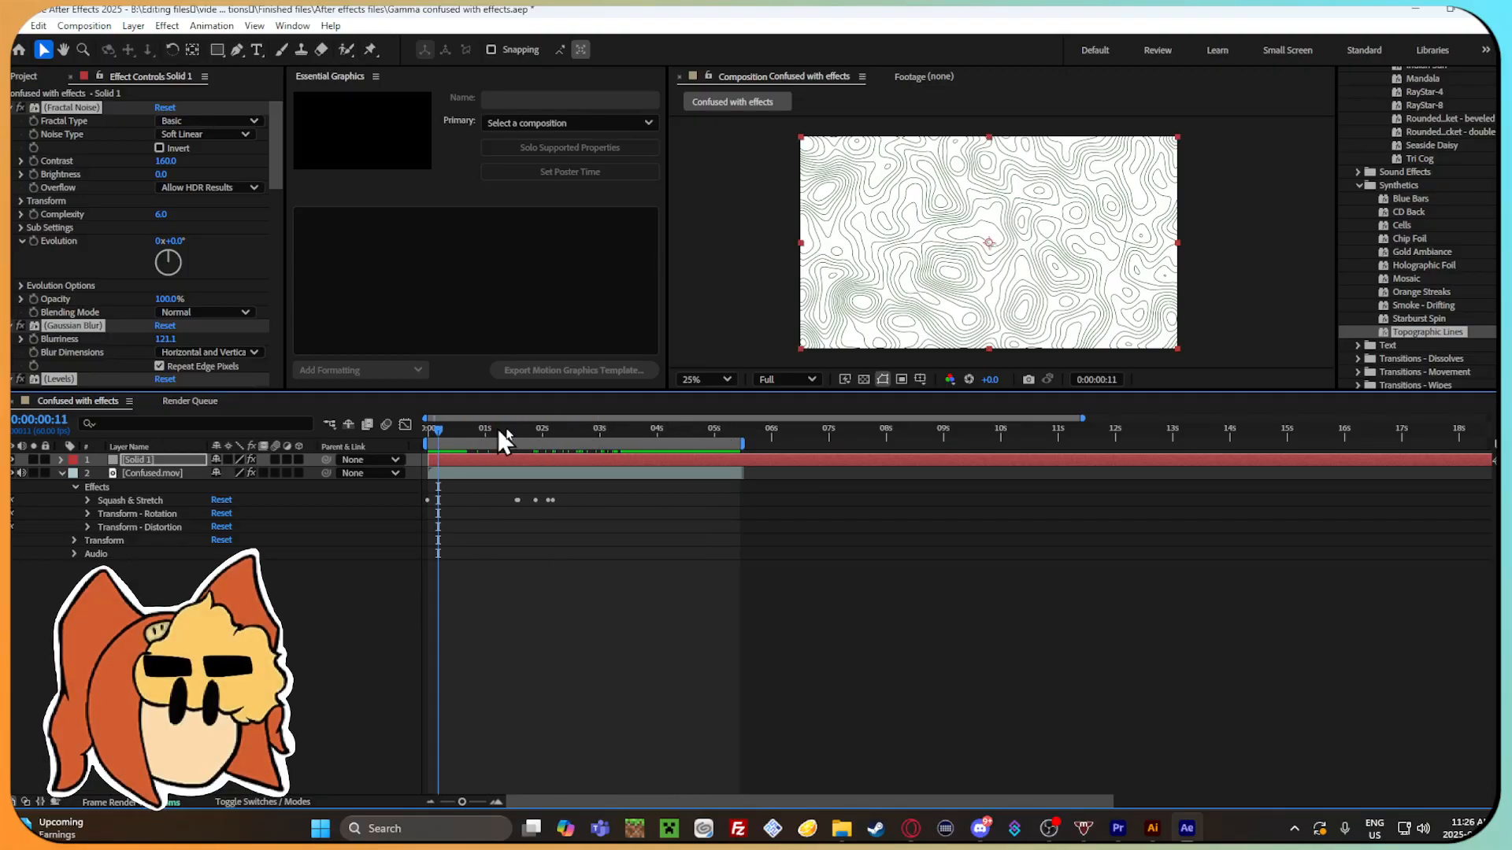
key(Delete)
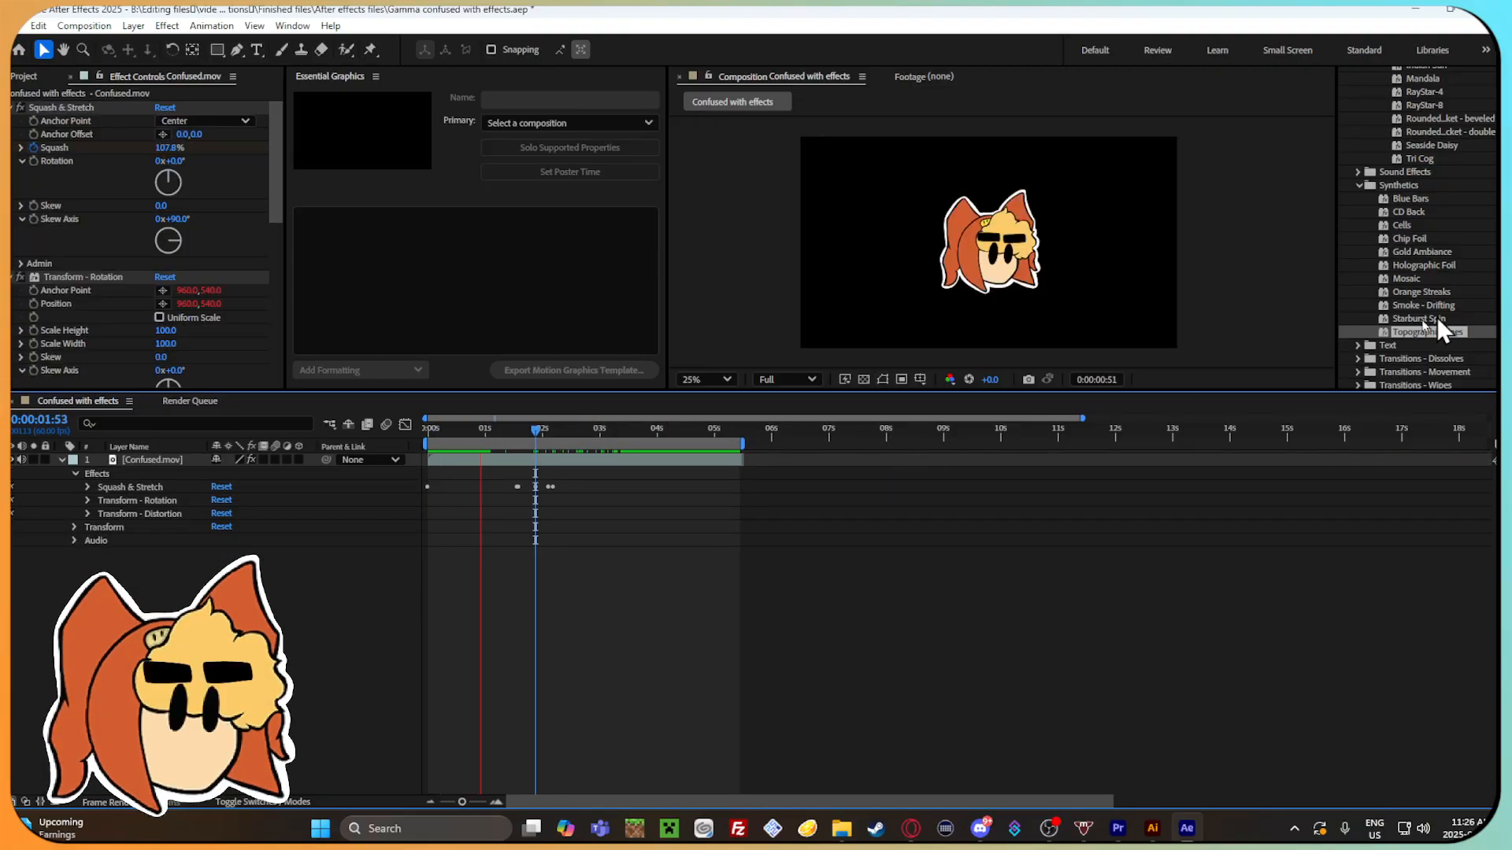
key(space)
Place the playhead at 0:00:01:30 and save the project.
click(511, 425)
click(19, 25)
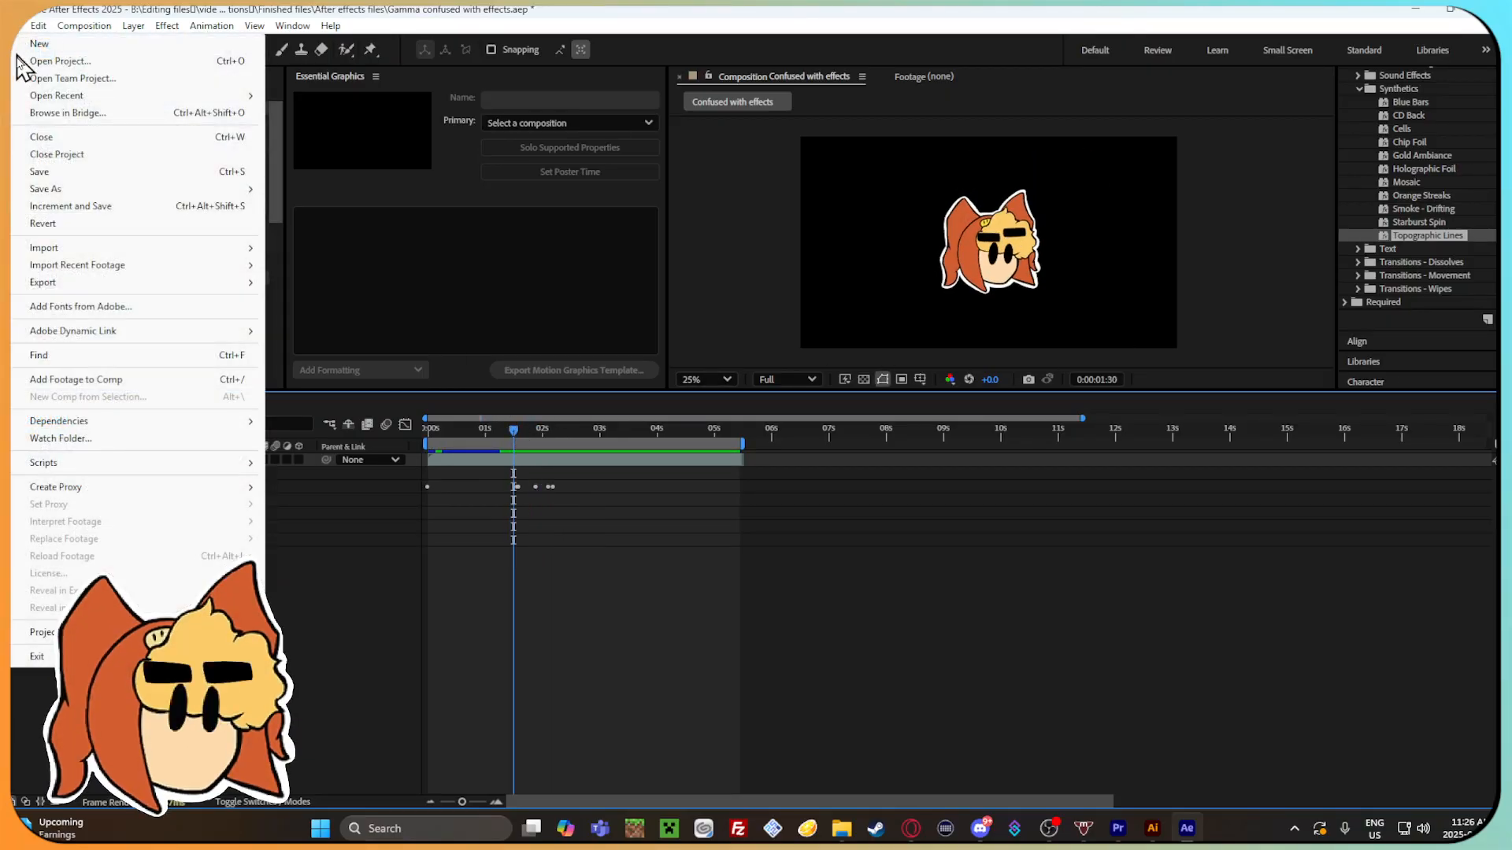
click(47, 172)
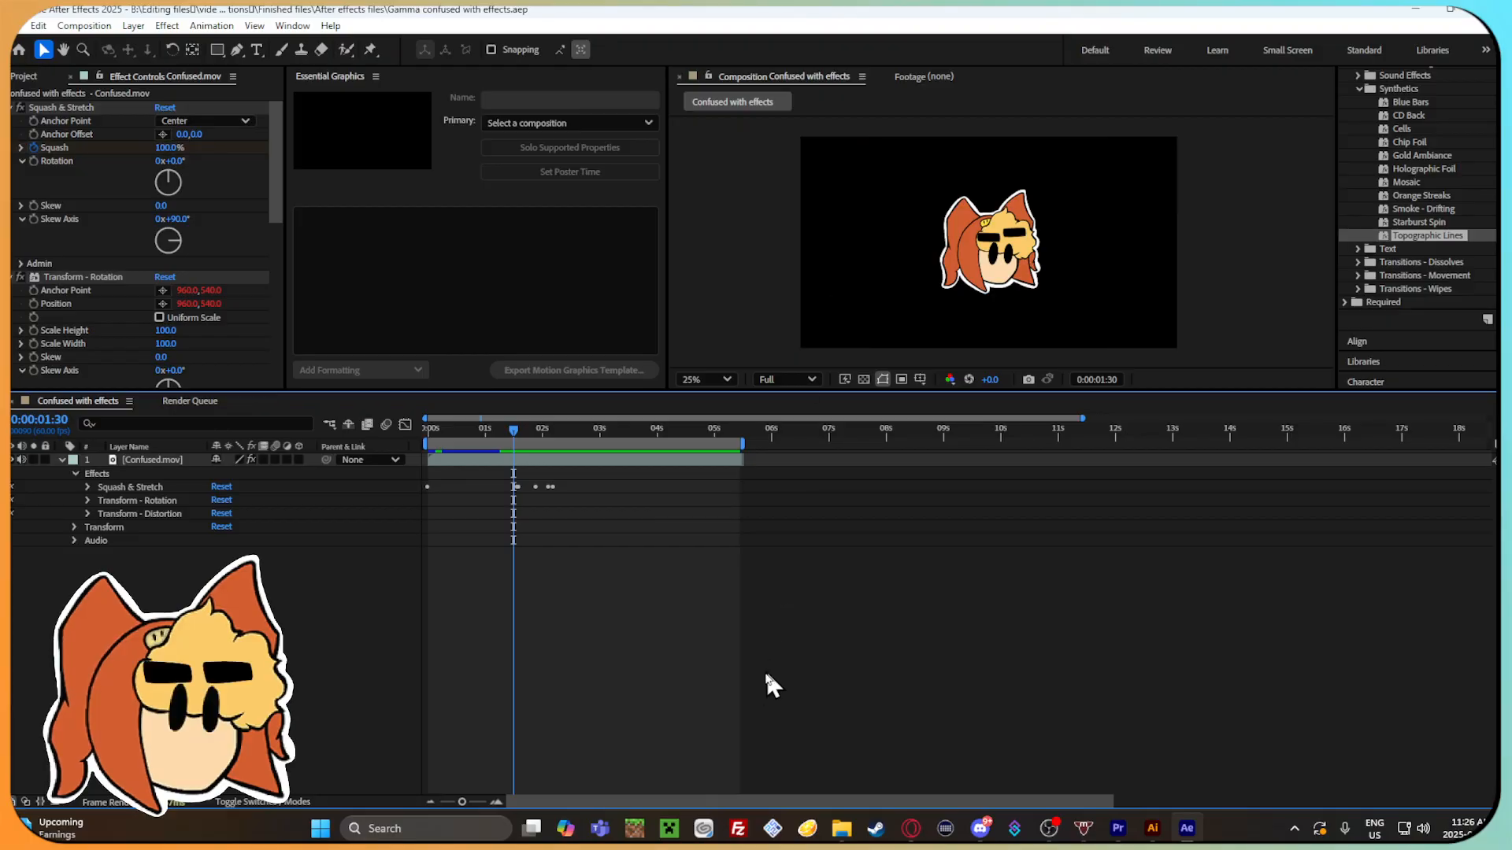
Add the Confused with effects composition to the Render Queue.
click(19, 25)
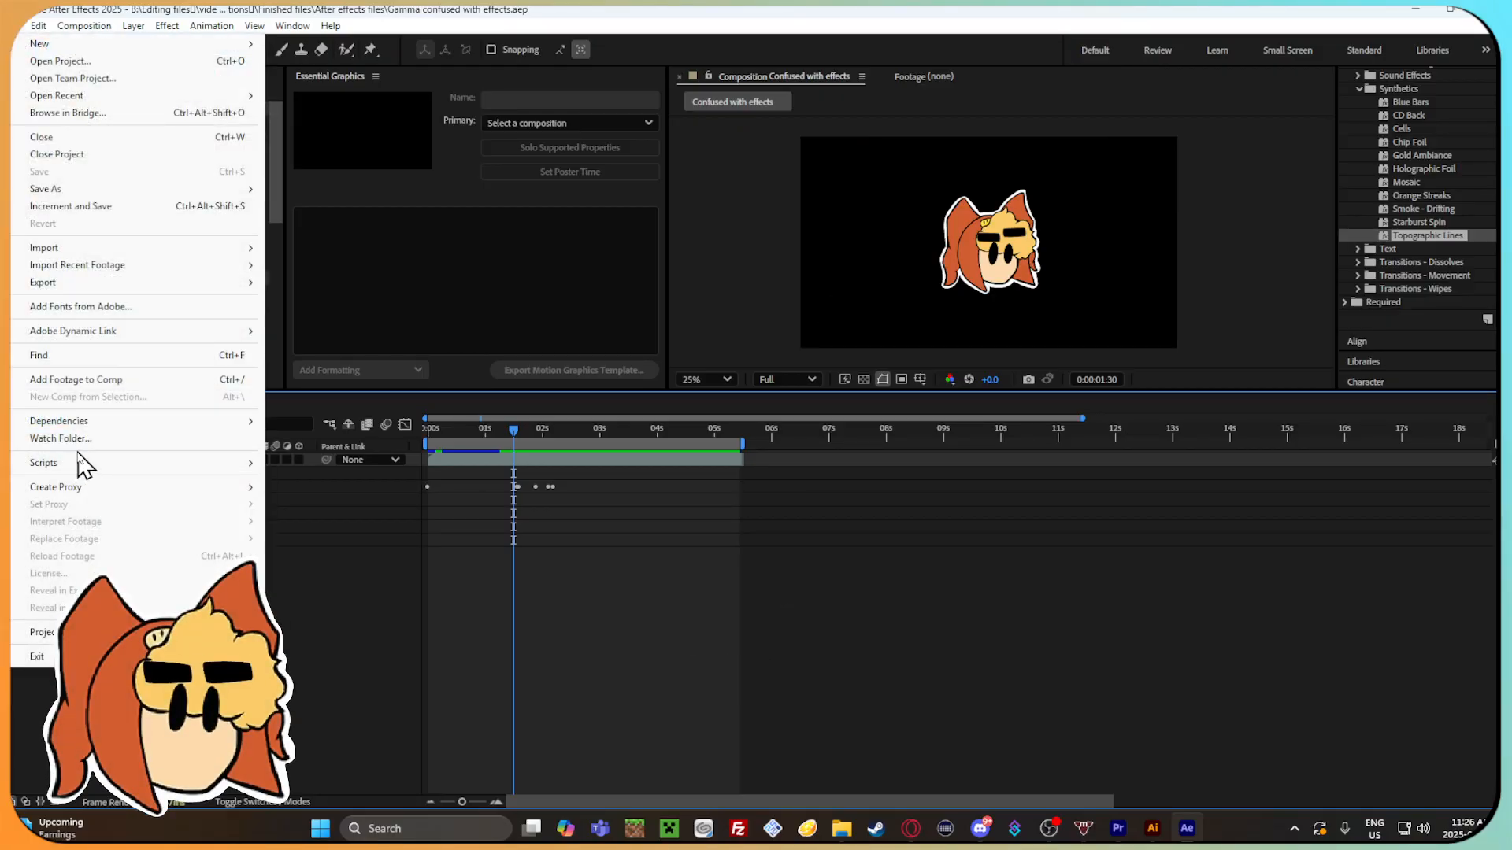
mouse_move(83, 293)
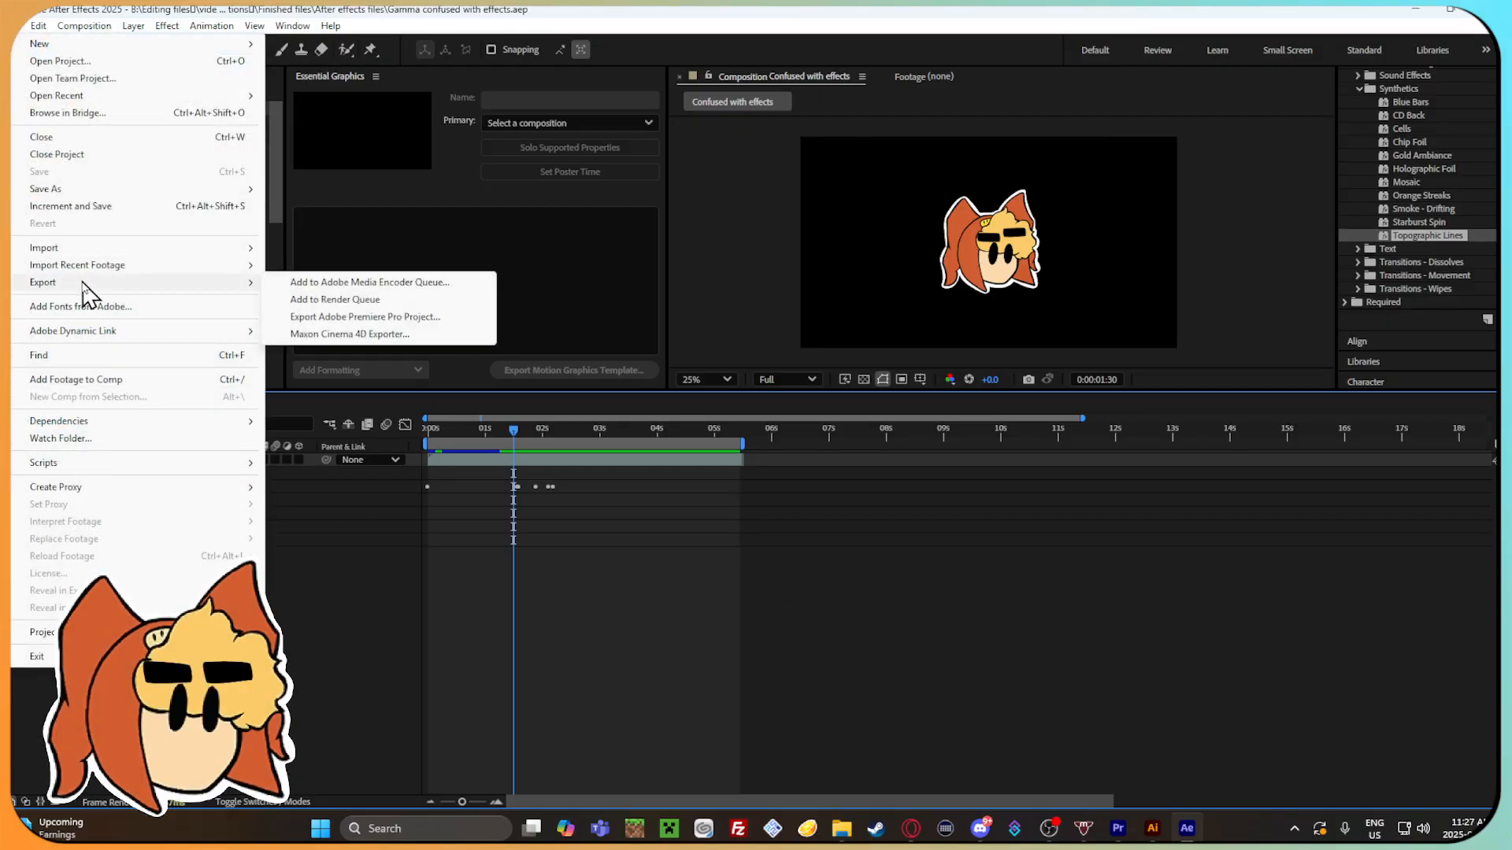
click(316, 300)
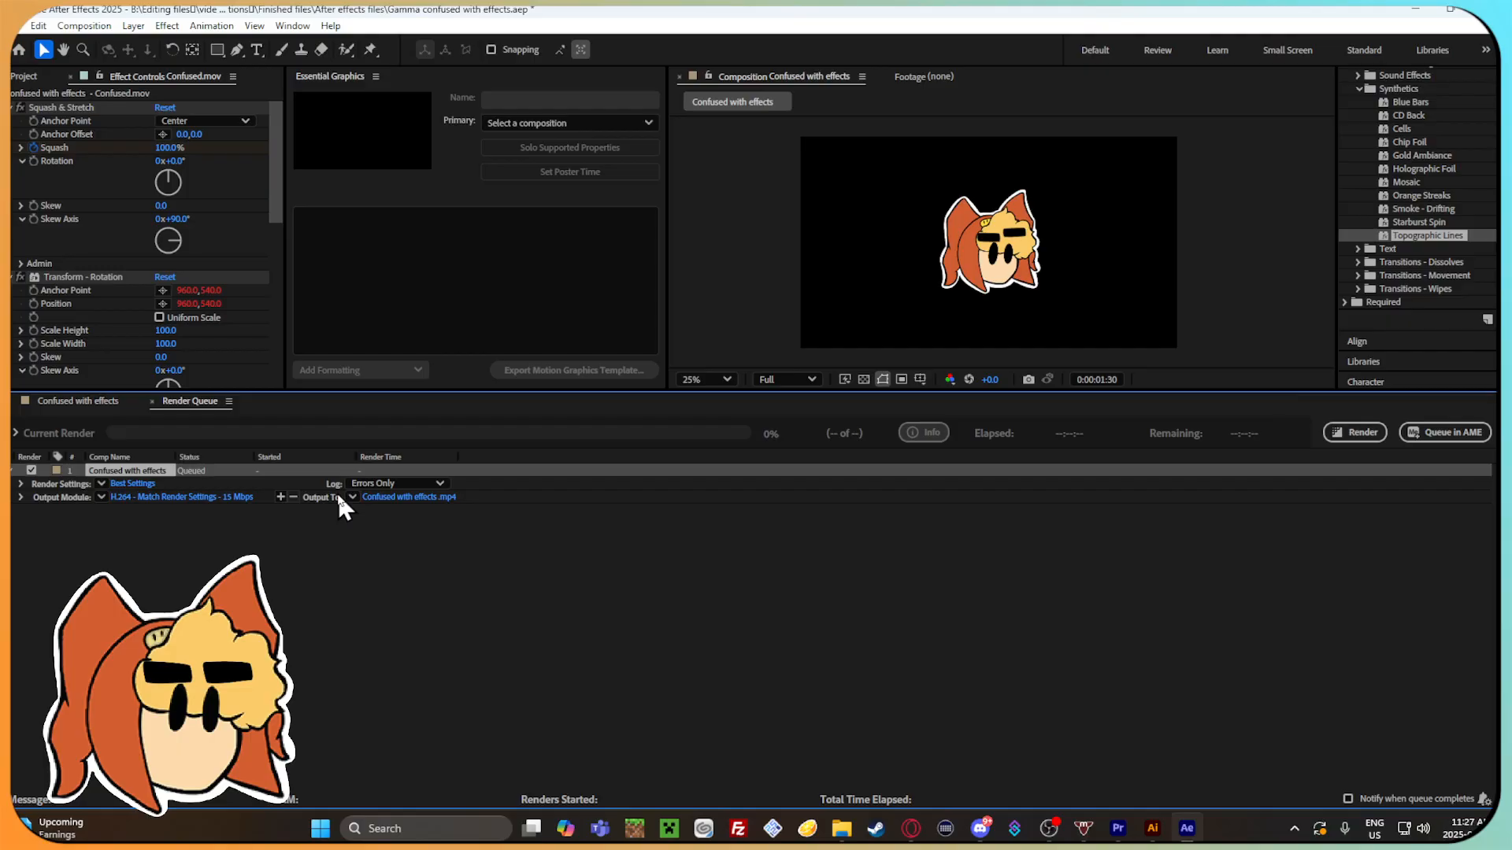
Set the render's output location to the Finished effects folder inside Finished files, keeping the file name Confused with effects .mp4.
click(414, 497)
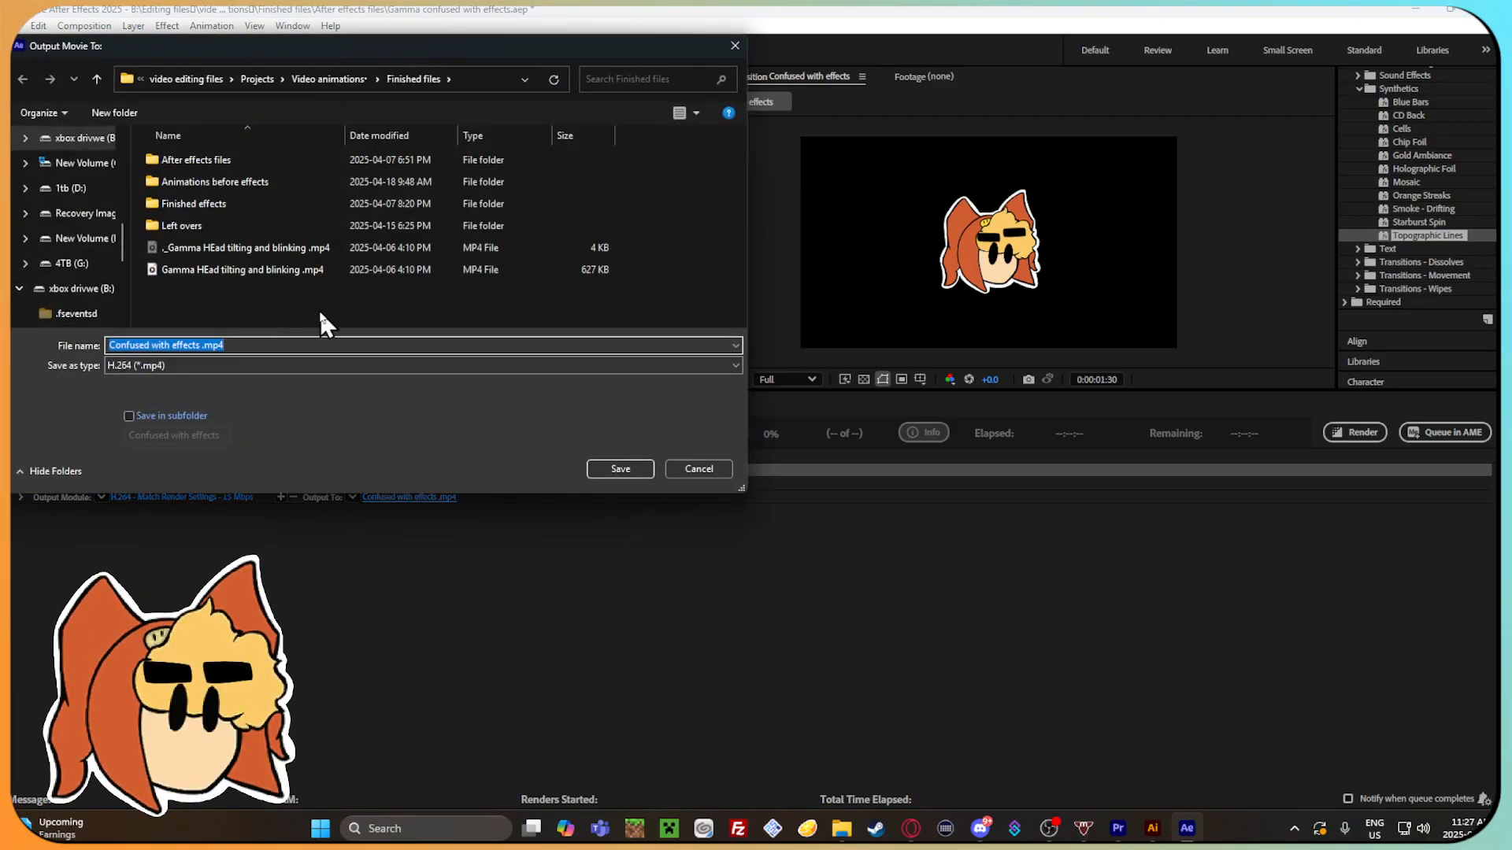
click(85, 139)
double_click(318, 247)
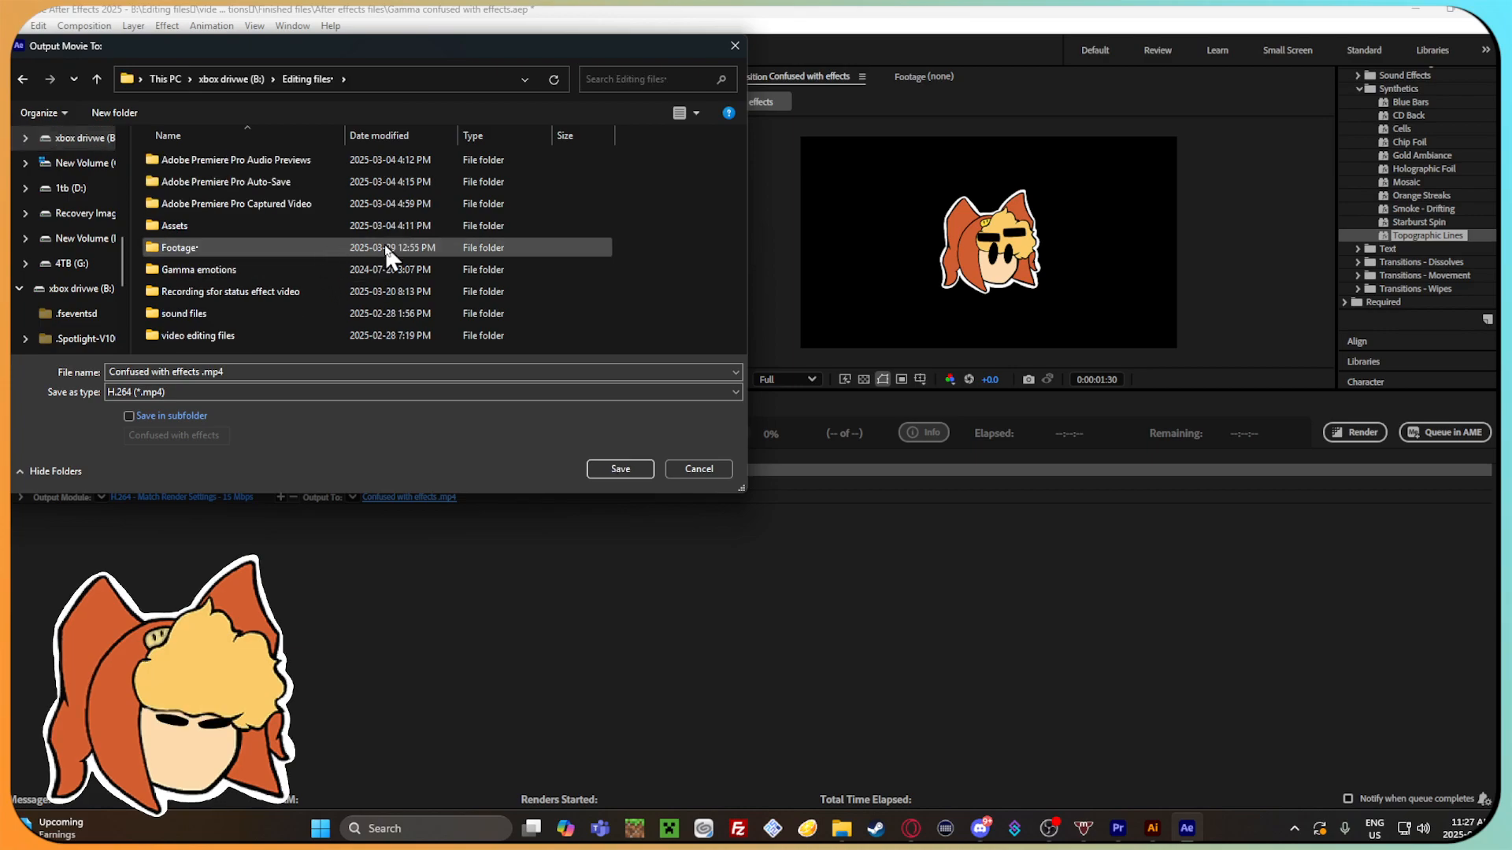
double_click(357, 230)
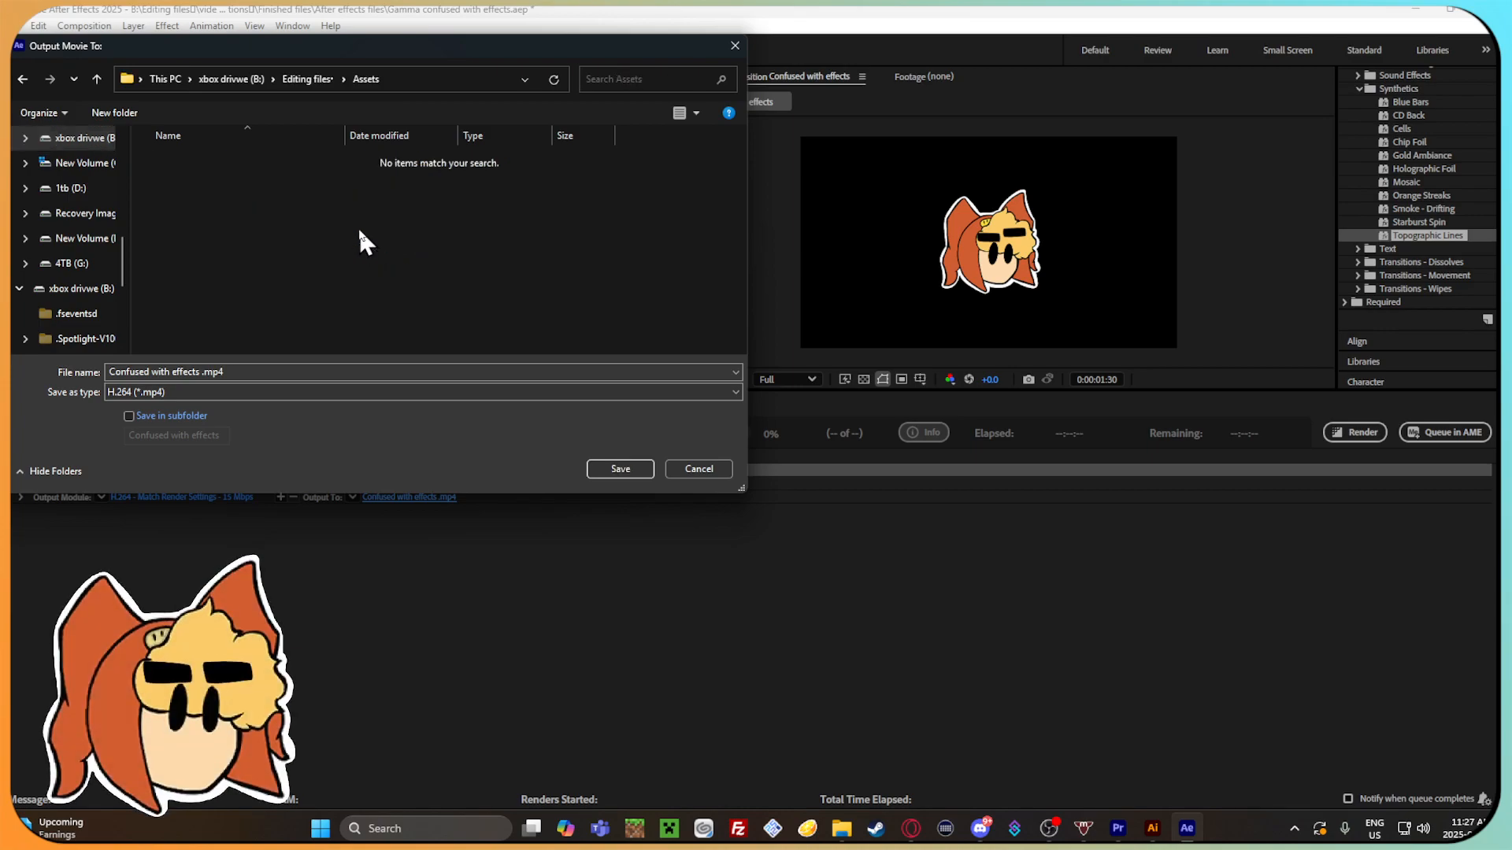
key(alt+Left)
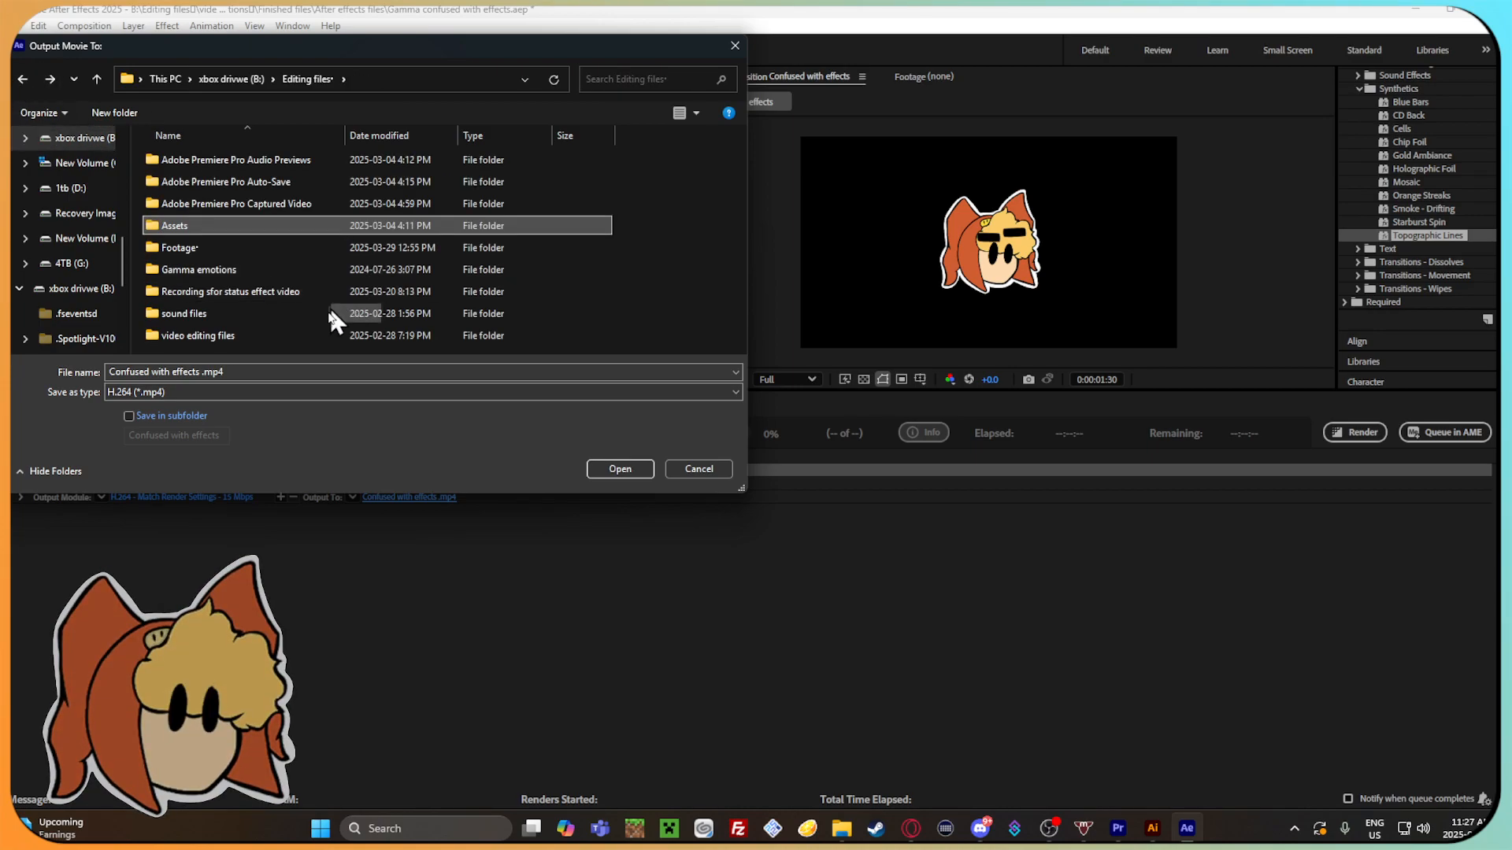
double_click(323, 336)
double_click(268, 169)
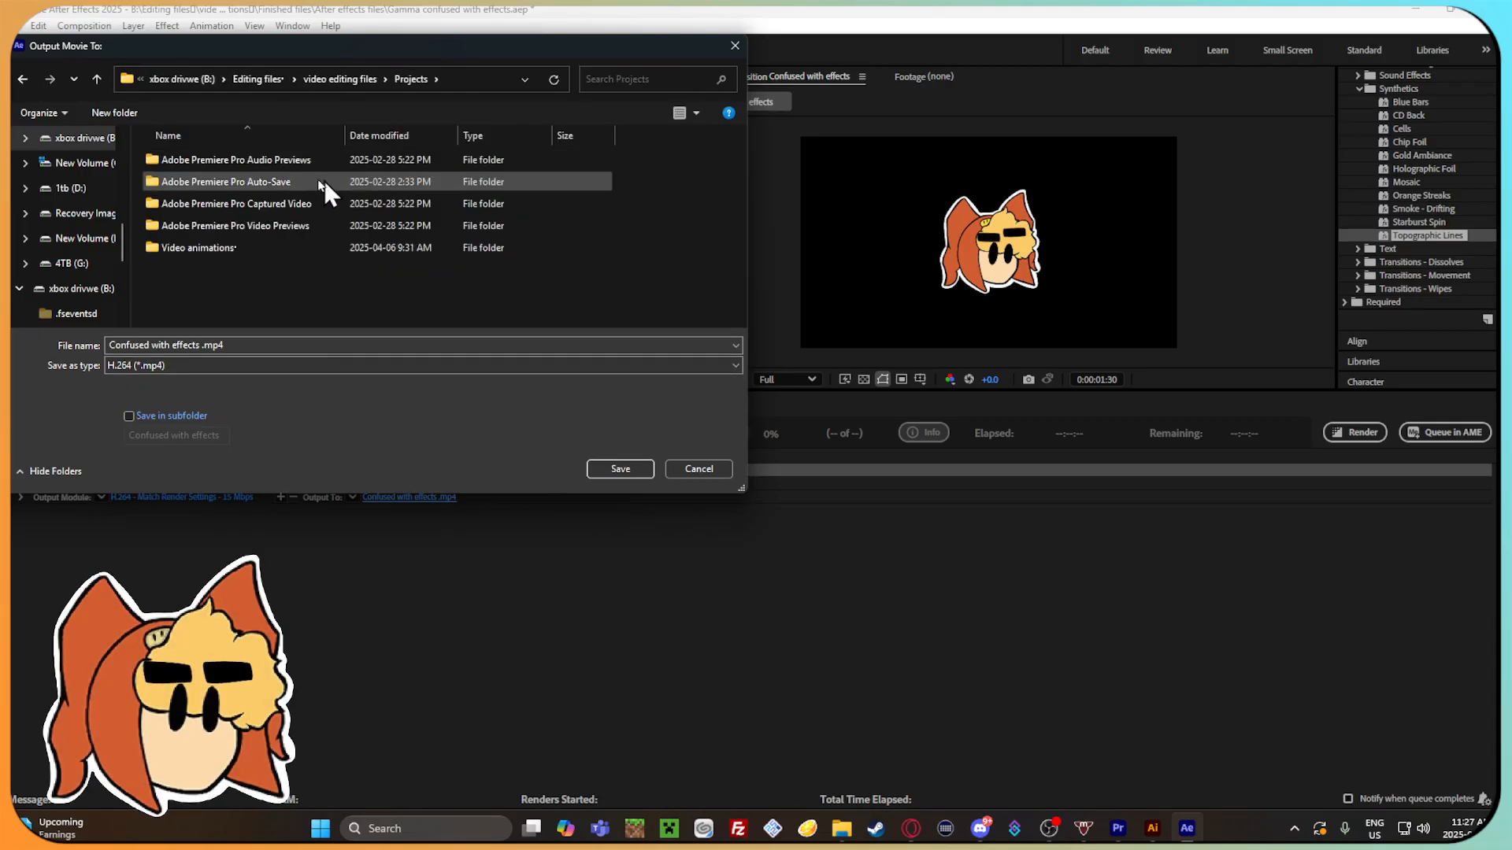
double_click(303, 247)
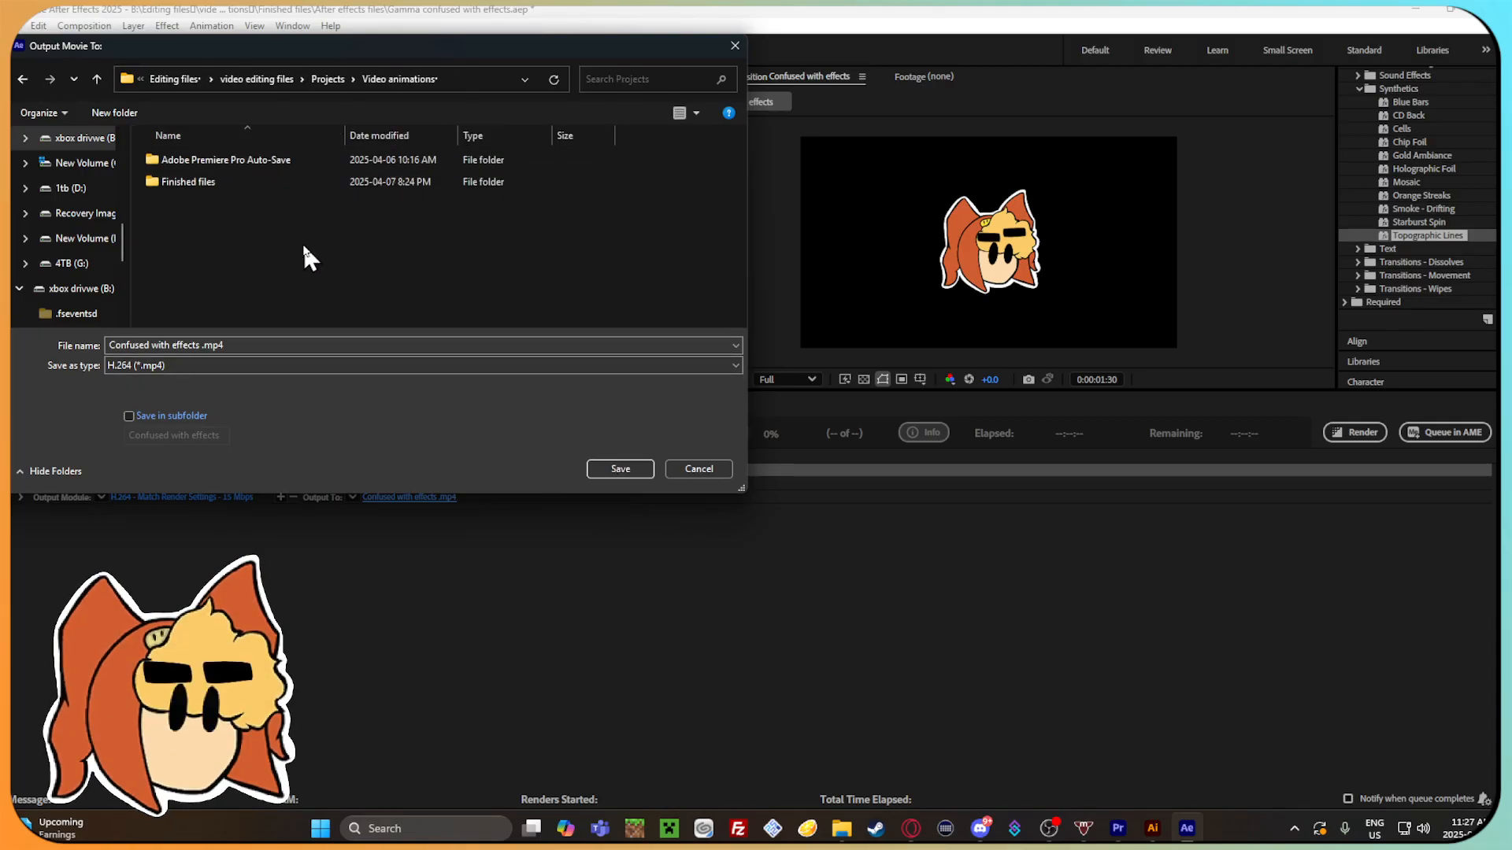
double_click(270, 180)
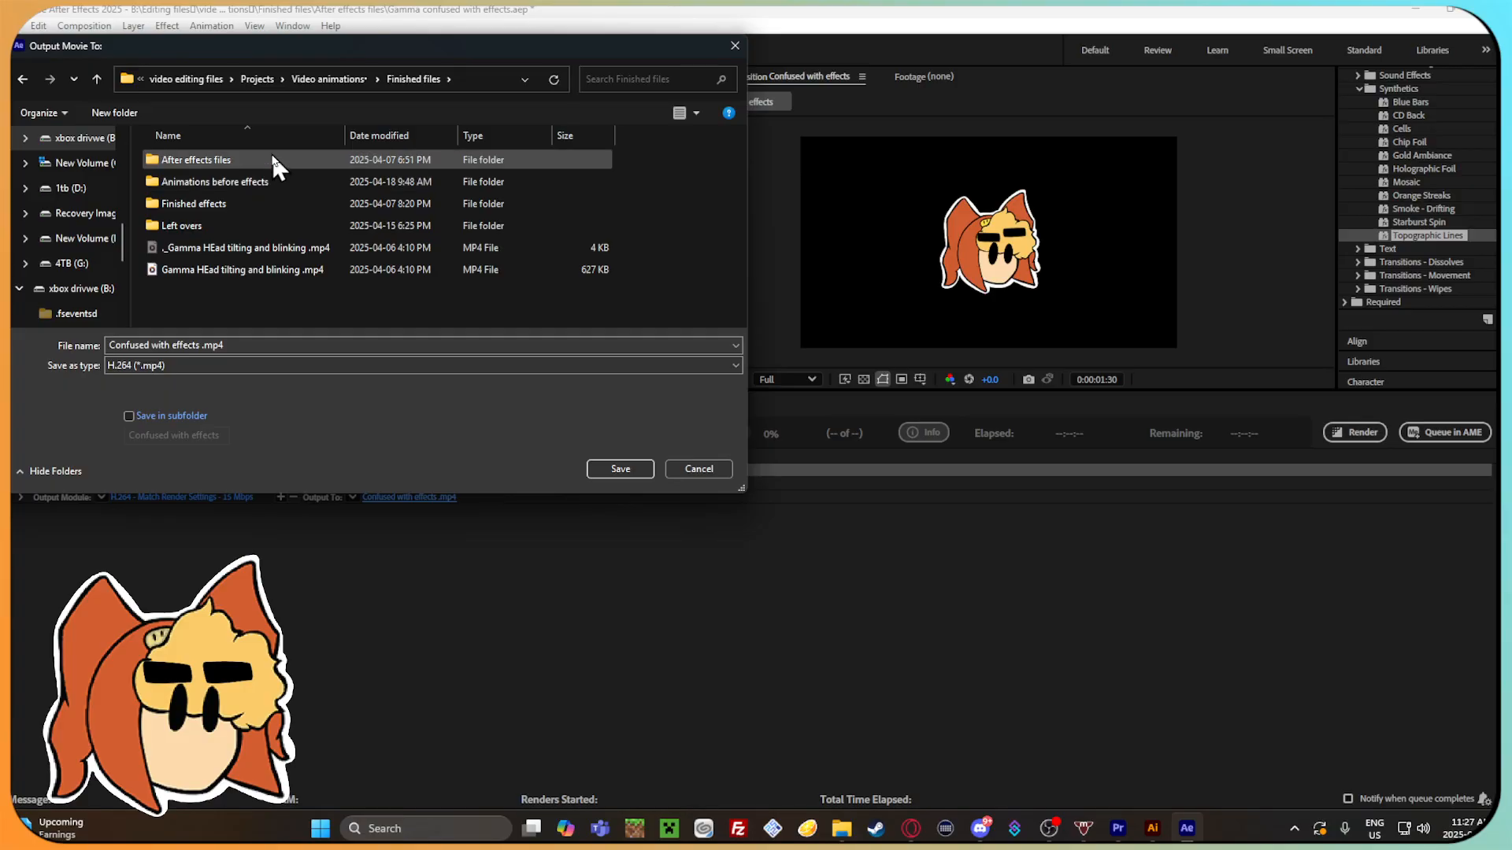
double_click(272, 158)
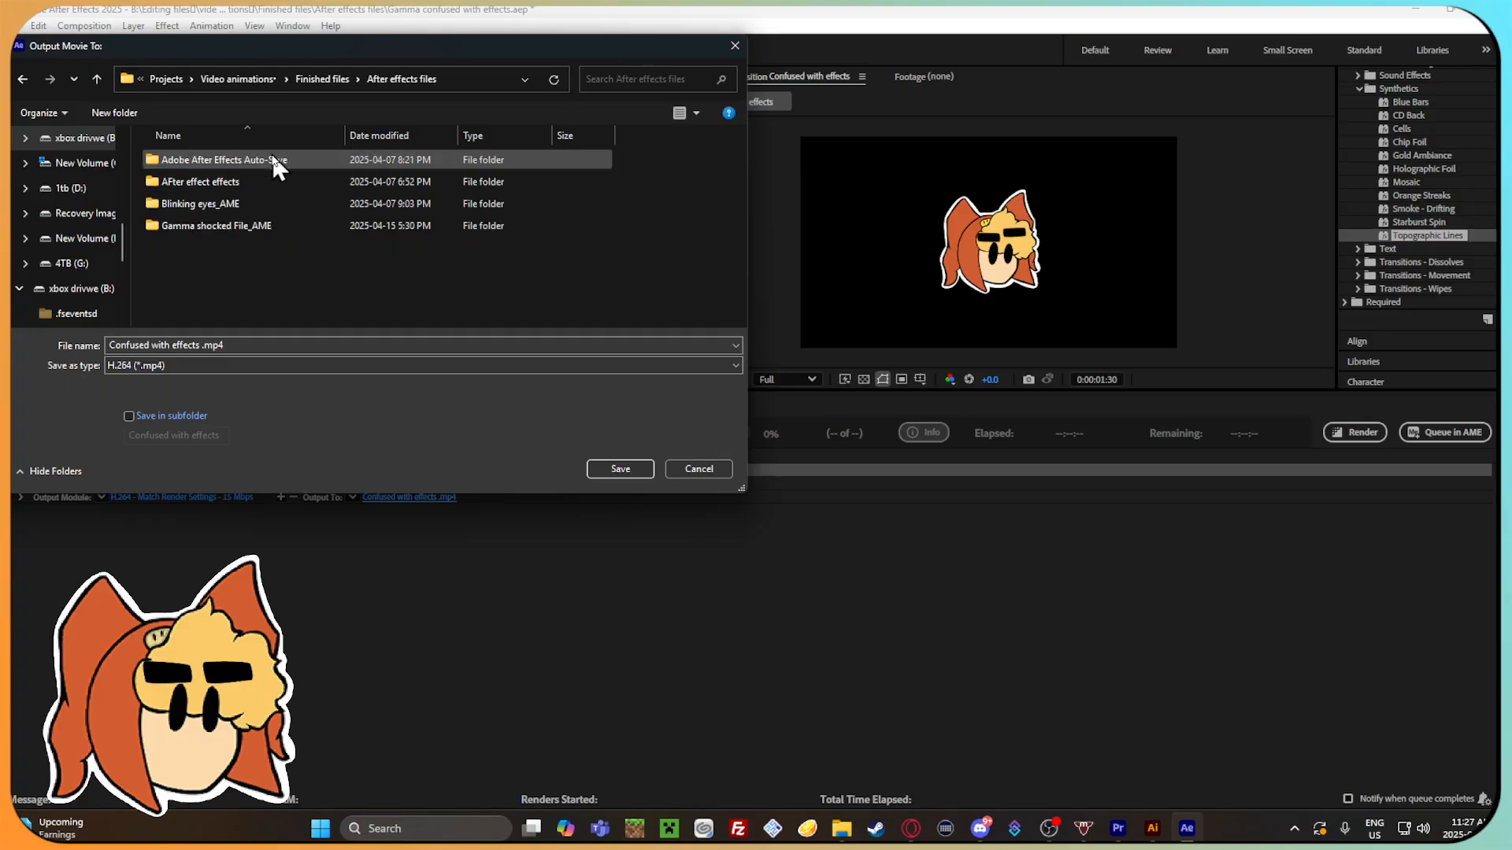
click(21, 79)
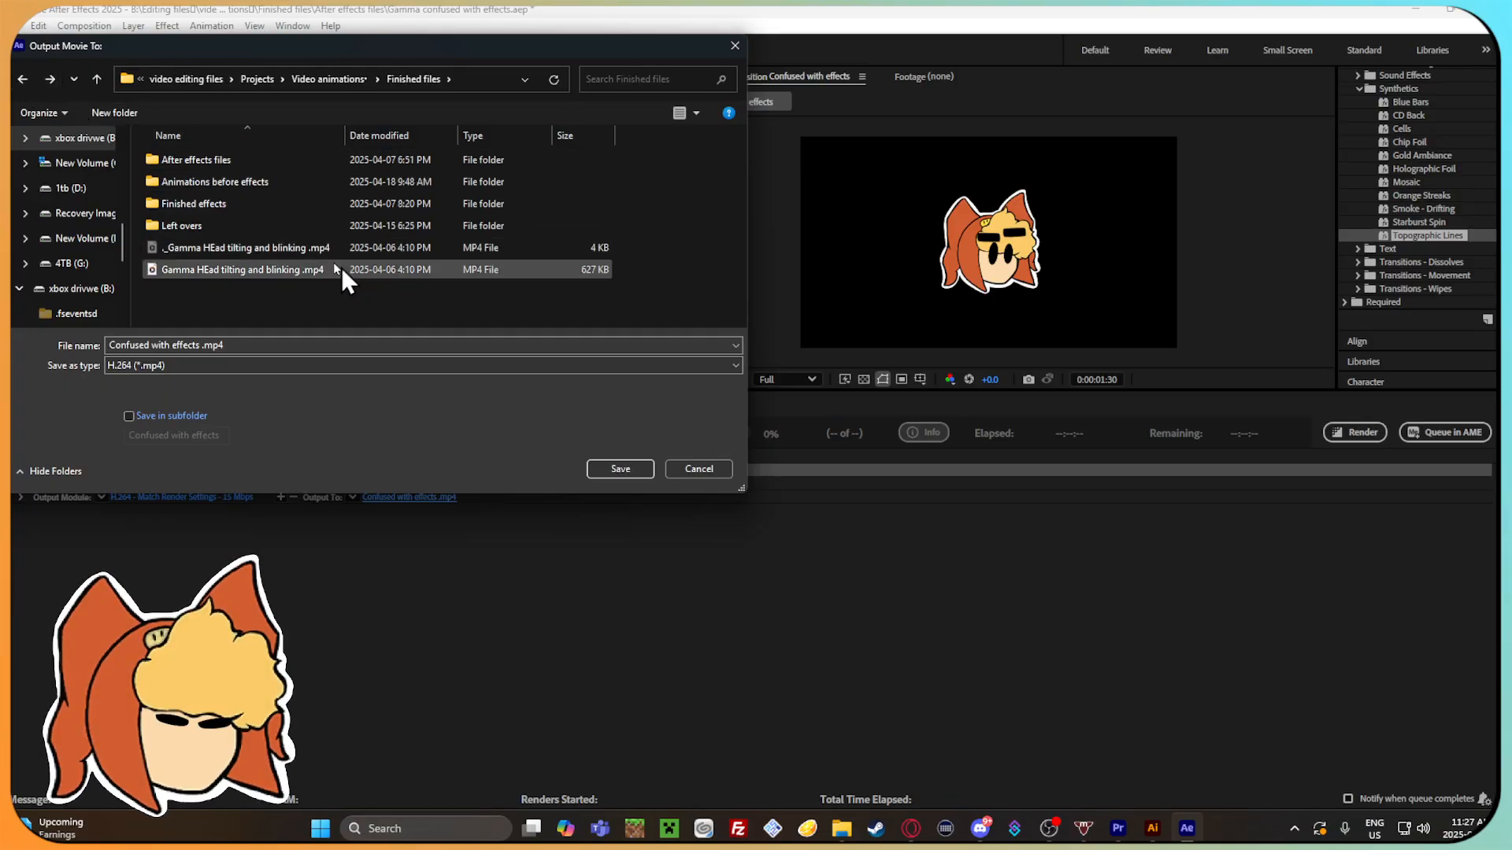
double_click(361, 204)
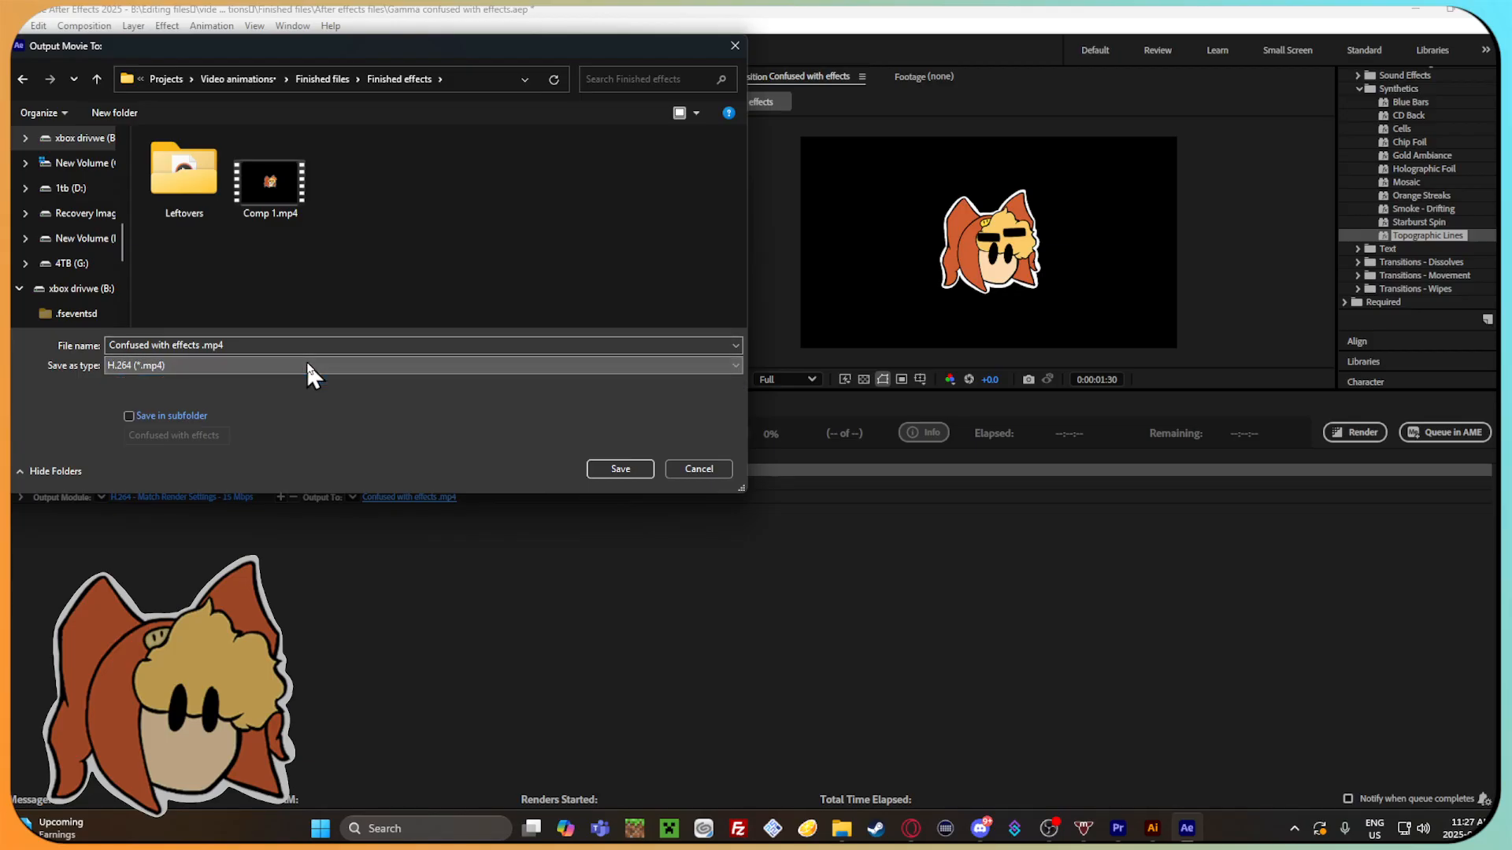
click(641, 467)
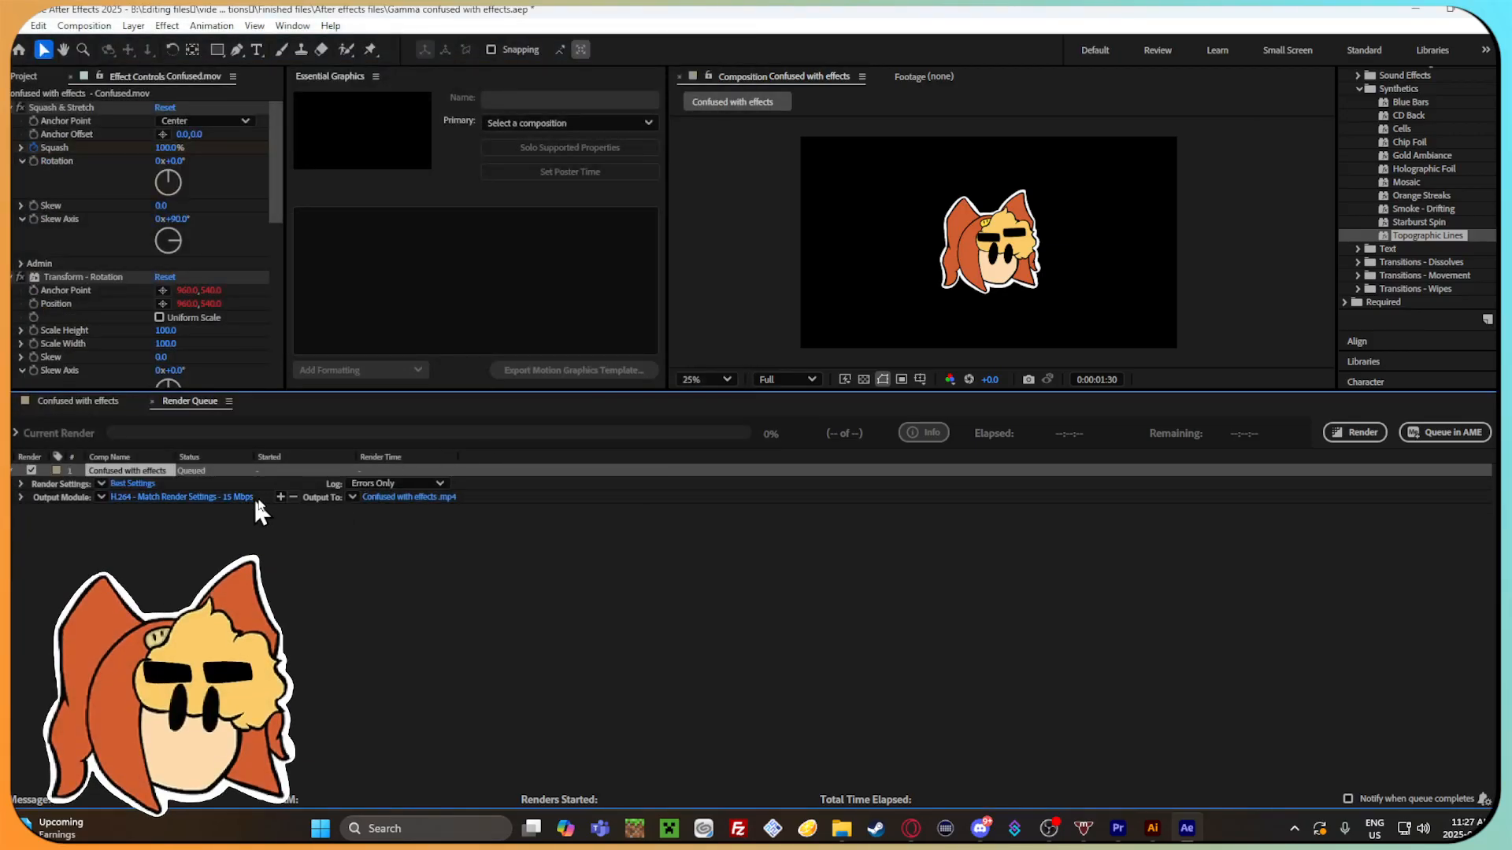
Change the output module to QuickTime format with RGB + Alpha channels and start the render.
click(178, 496)
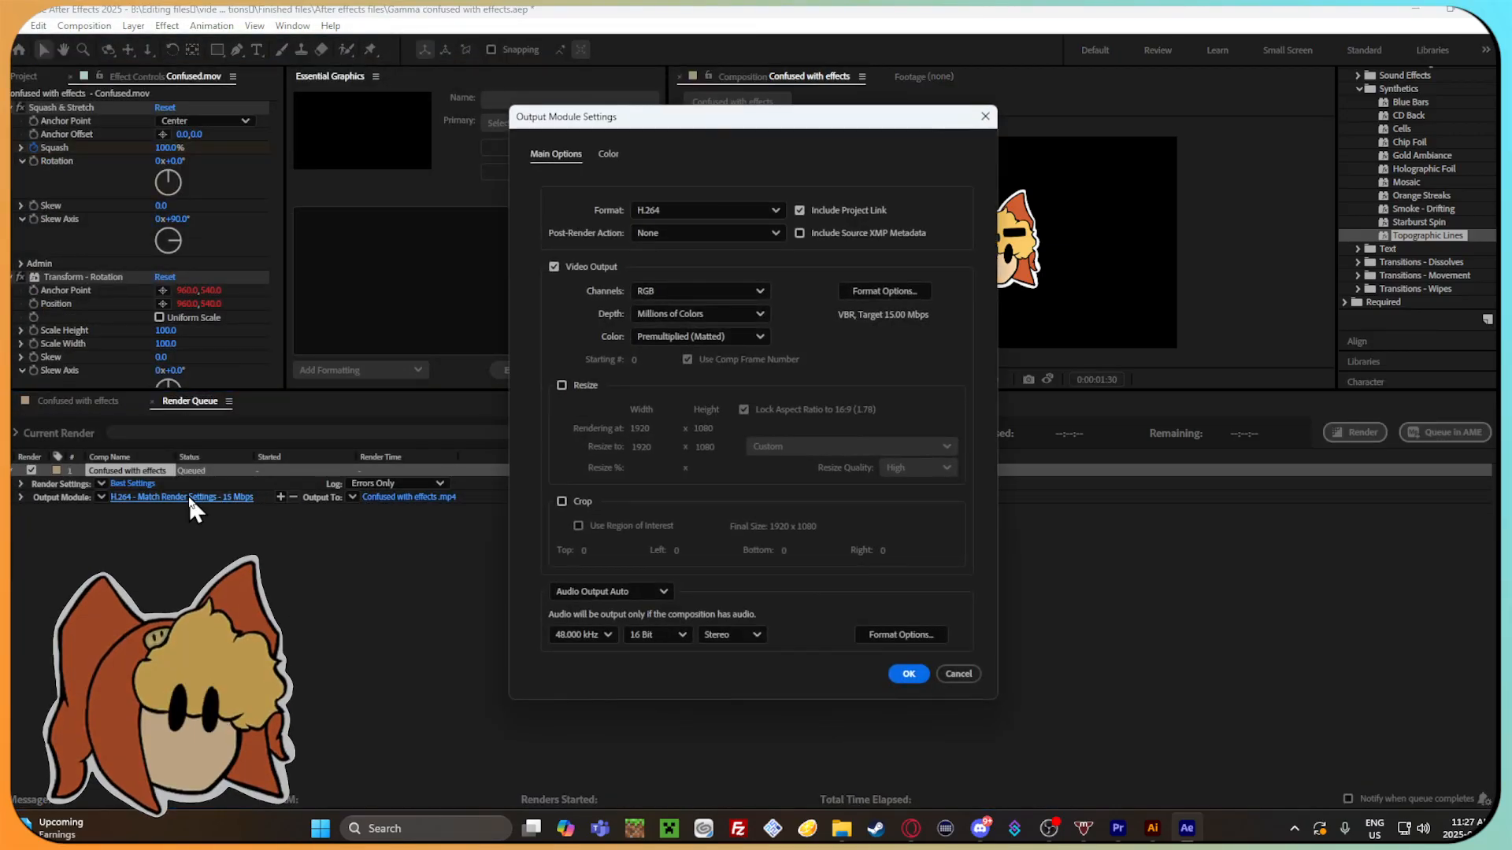
click(740, 209)
click(720, 427)
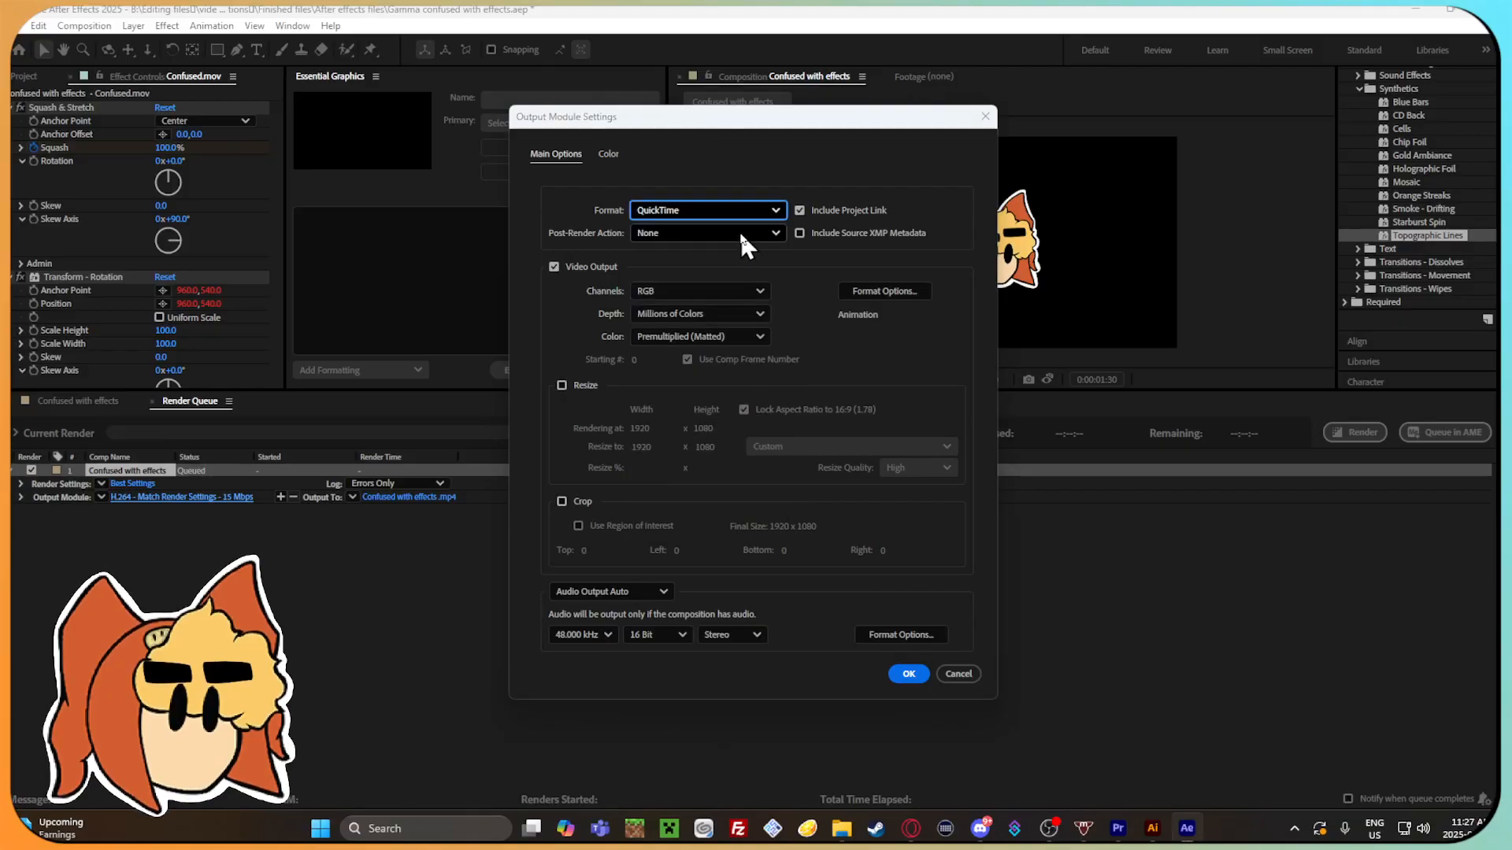
click(730, 289)
click(716, 353)
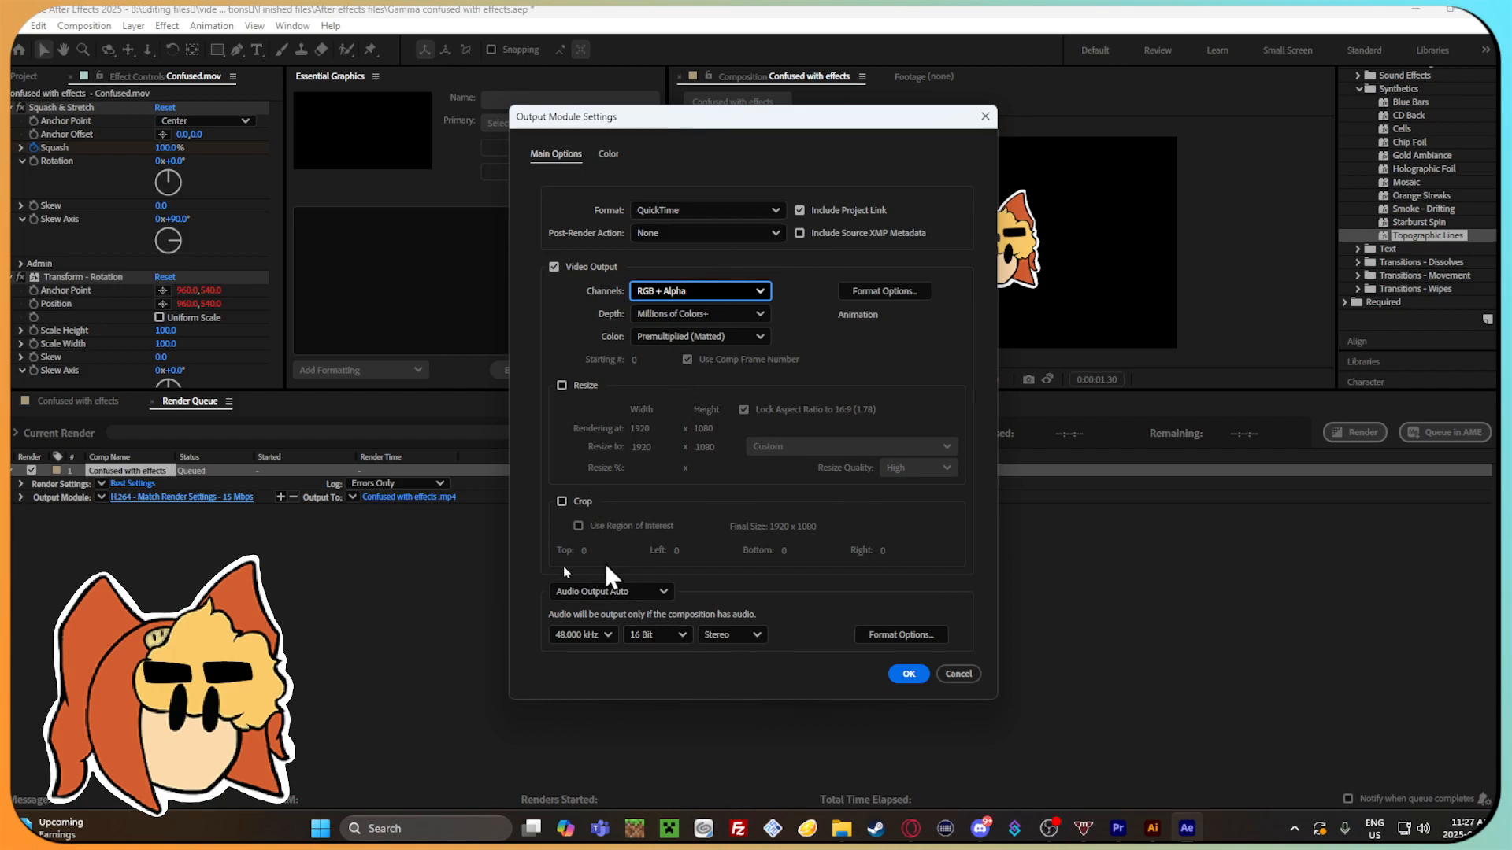
click(908, 675)
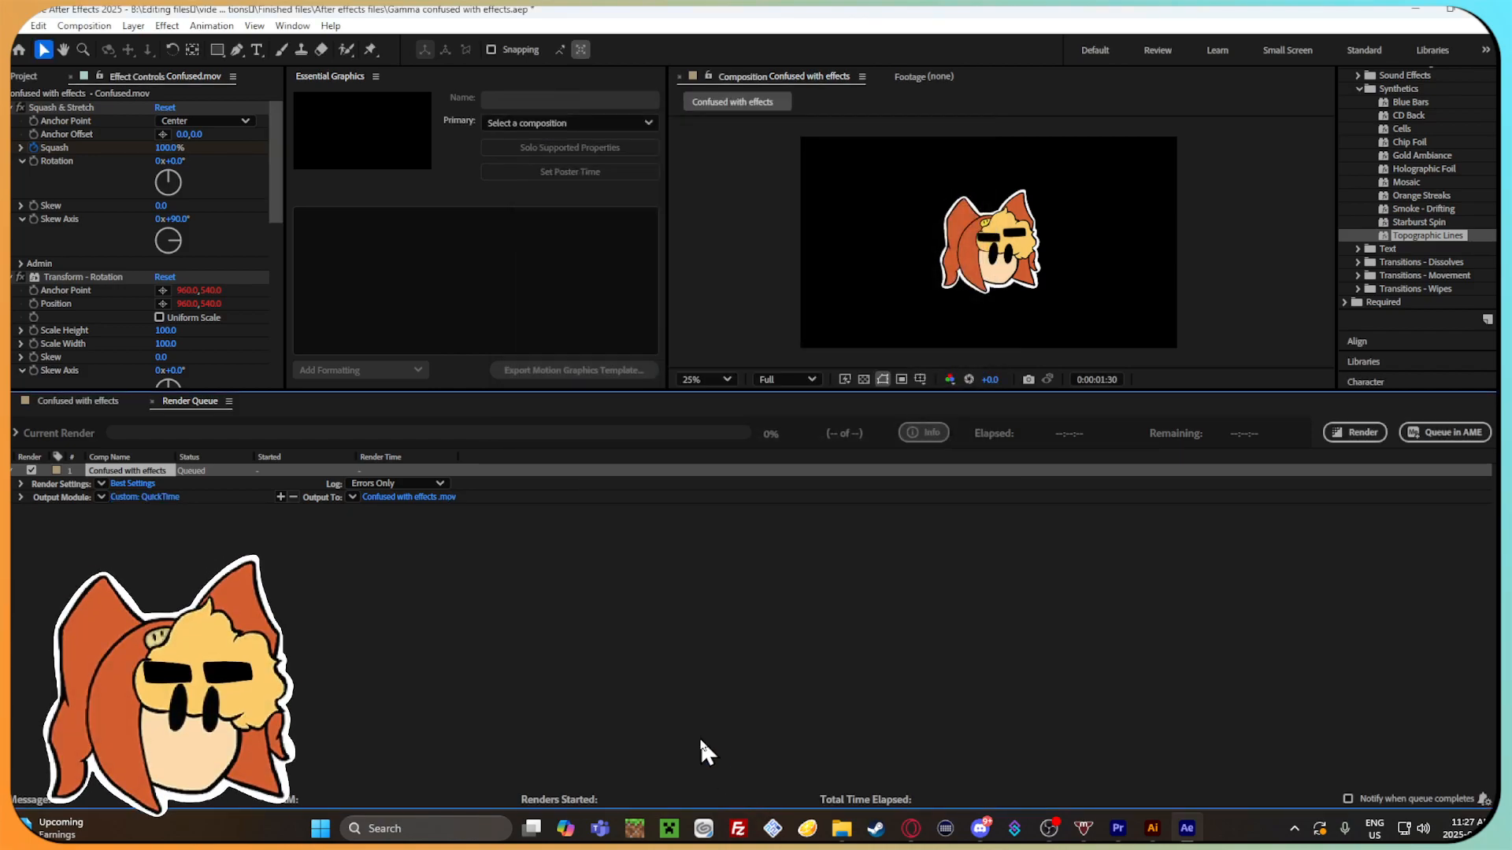
click(1355, 432)
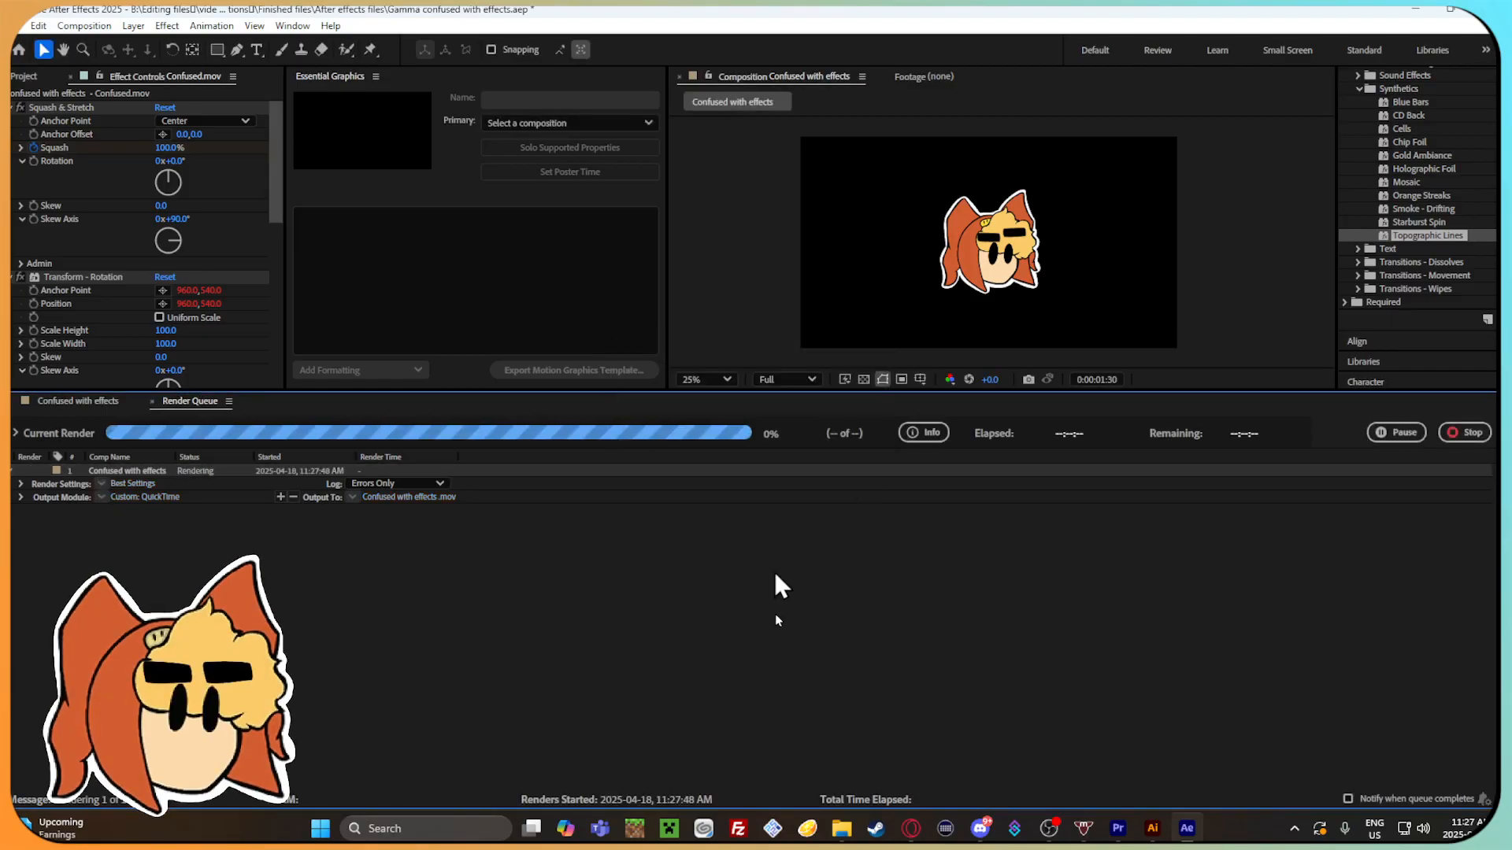
Switch to File Explorer and open the Finished effects folder inside Finished files.
click(844, 830)
click(562, 211)
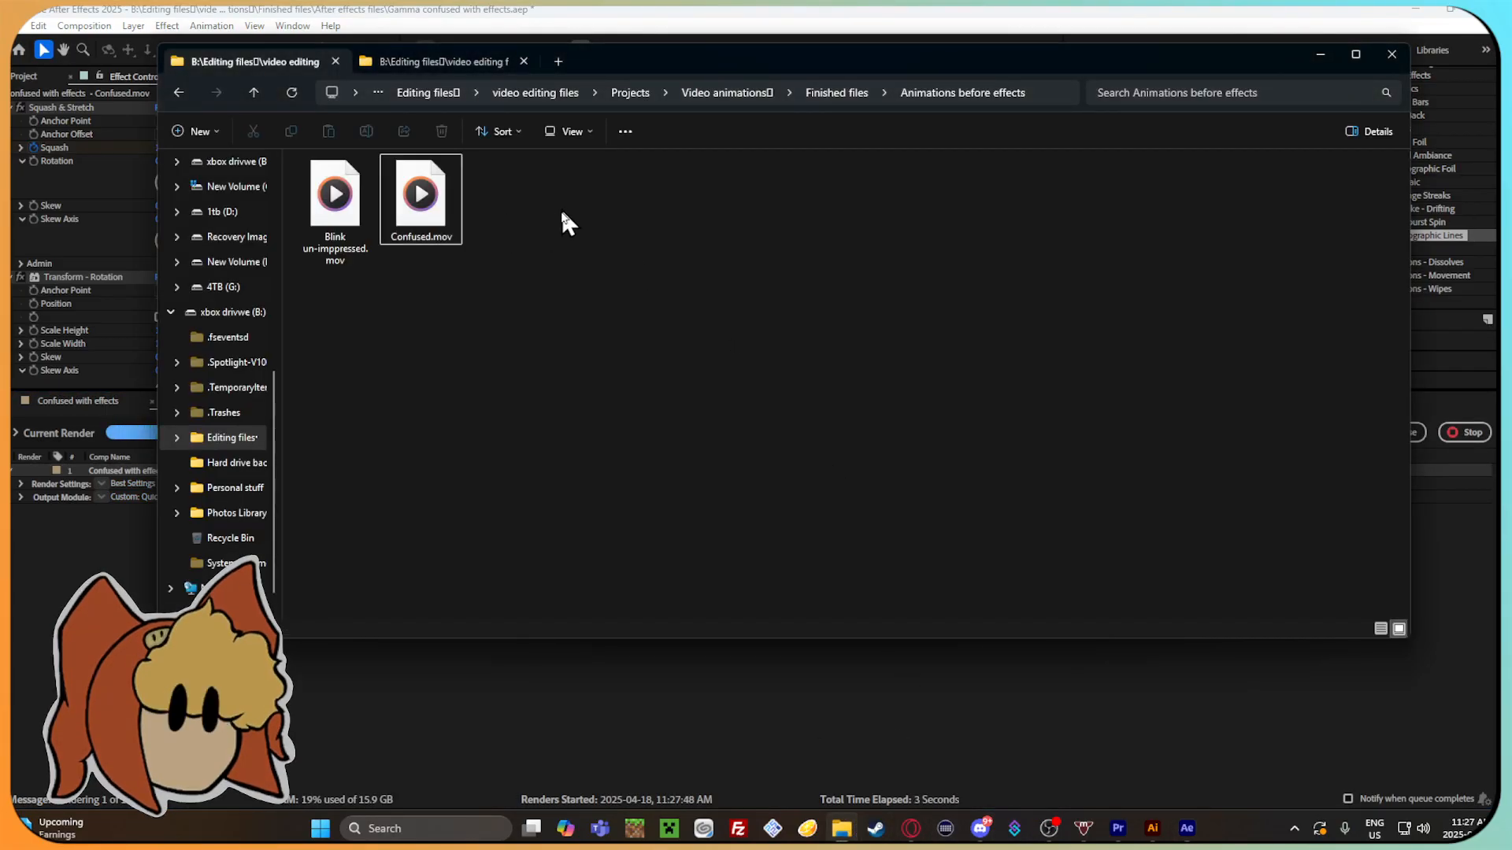
click(179, 92)
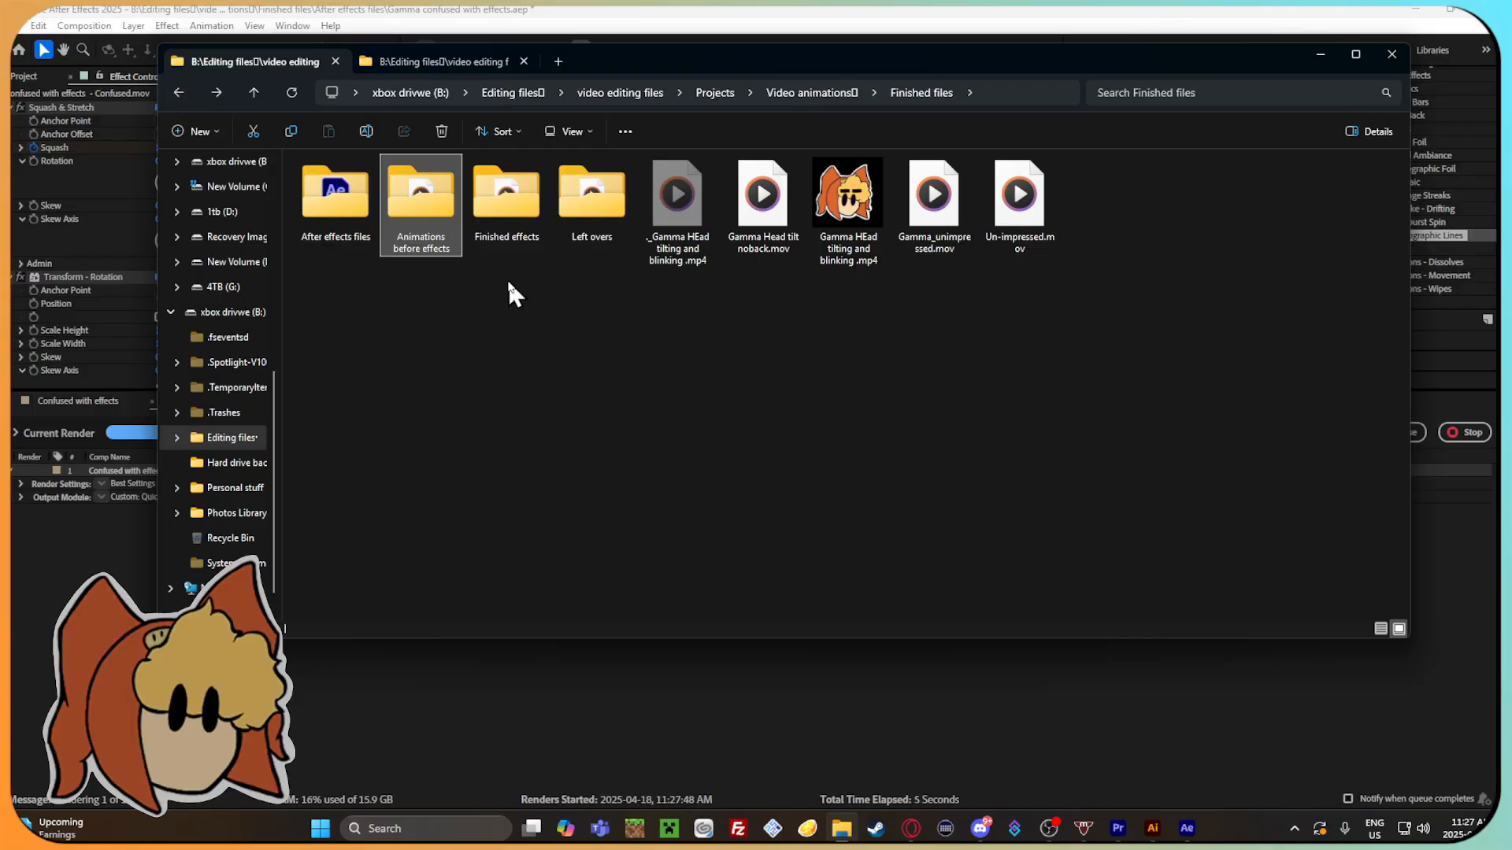
double_click(494, 225)
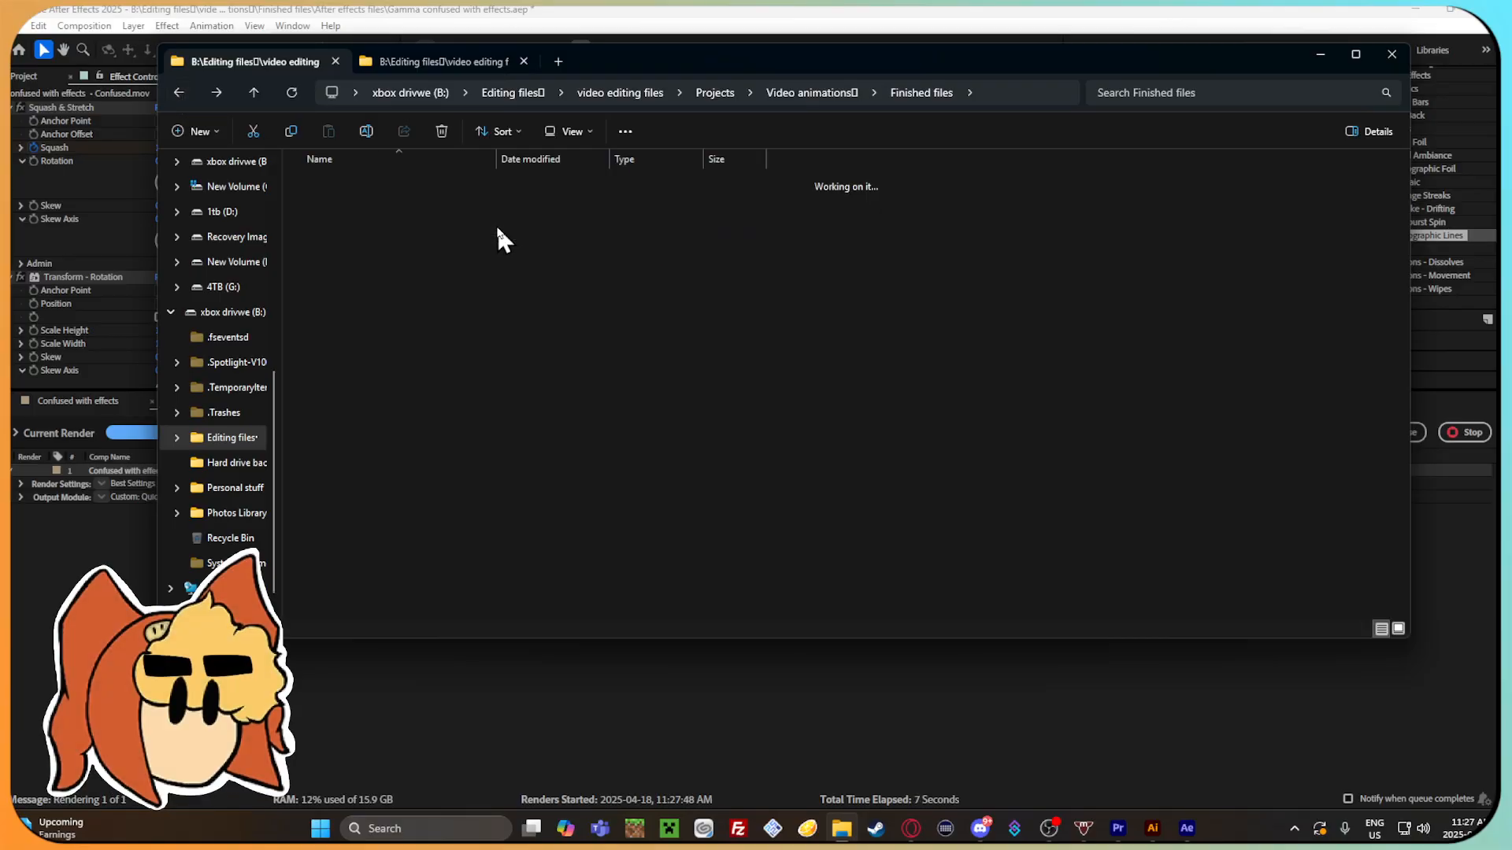
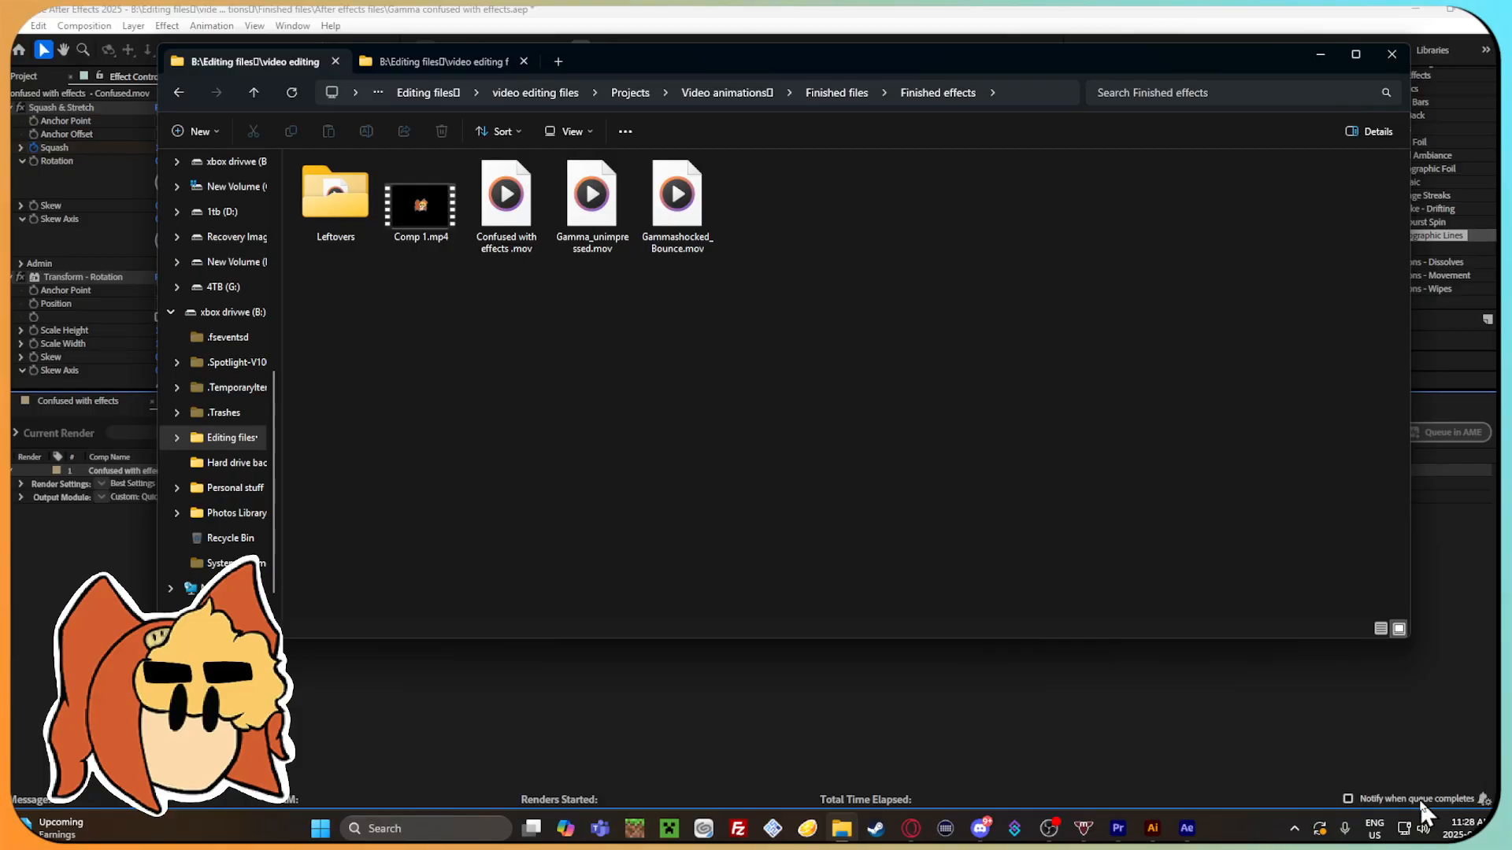
click(1370, 798)
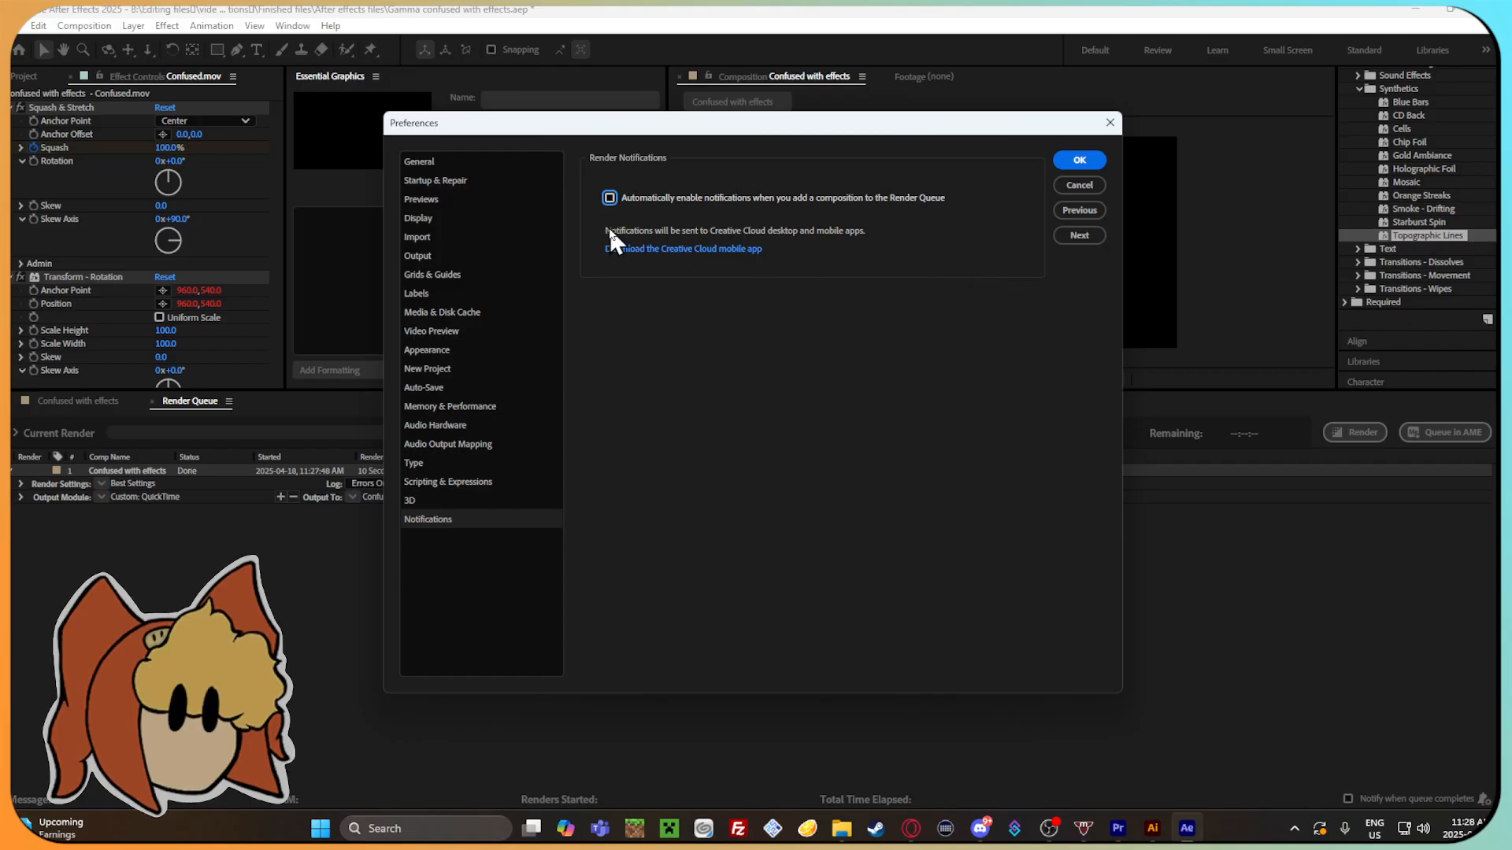
click(1072, 185)
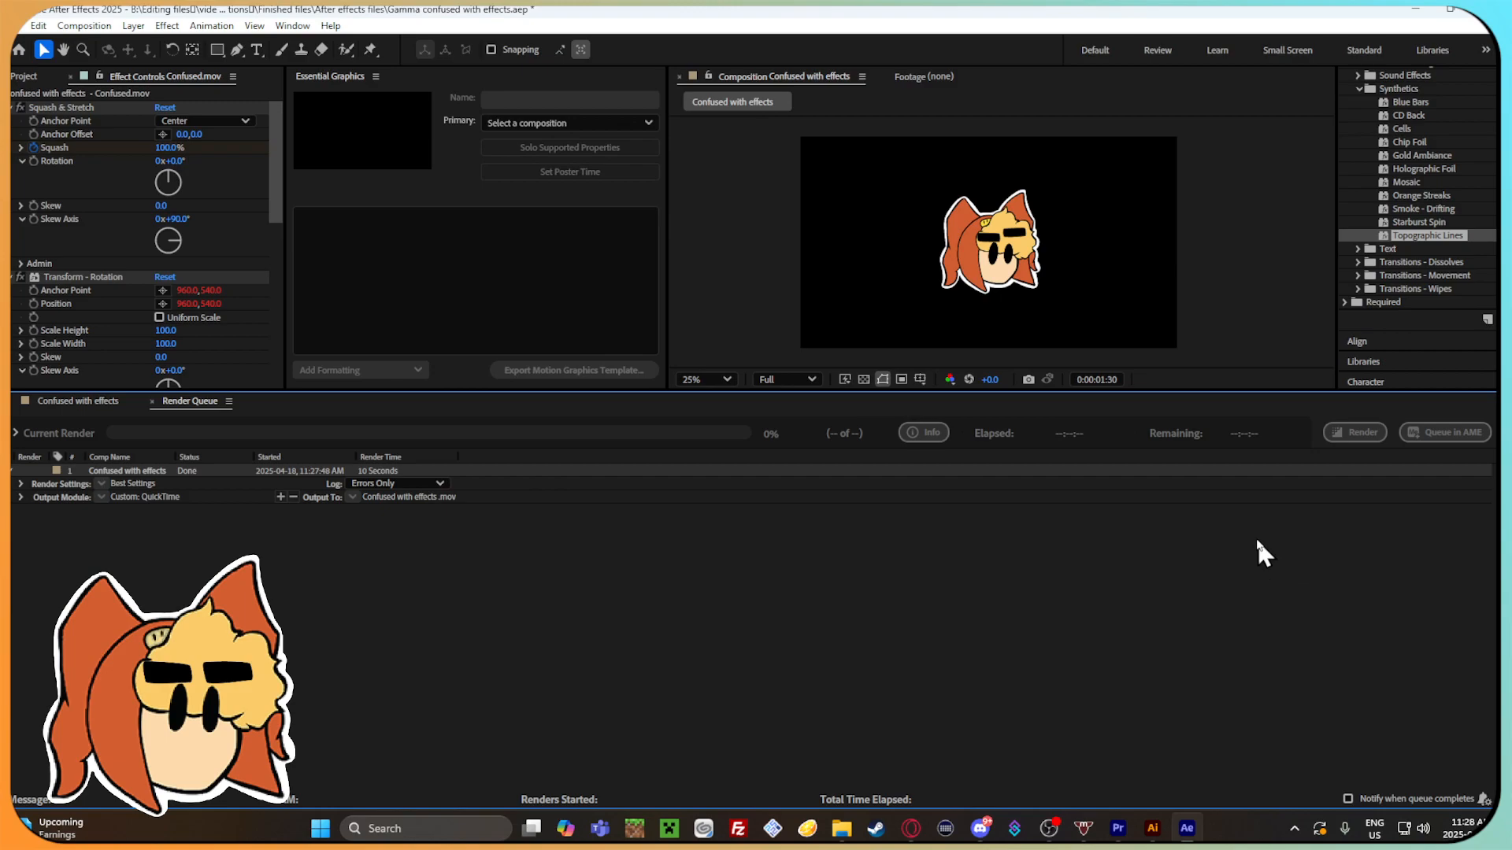
Switch to File Explorer, look through the Finished files folder, and reopen its Finished effects folder.
click(842, 828)
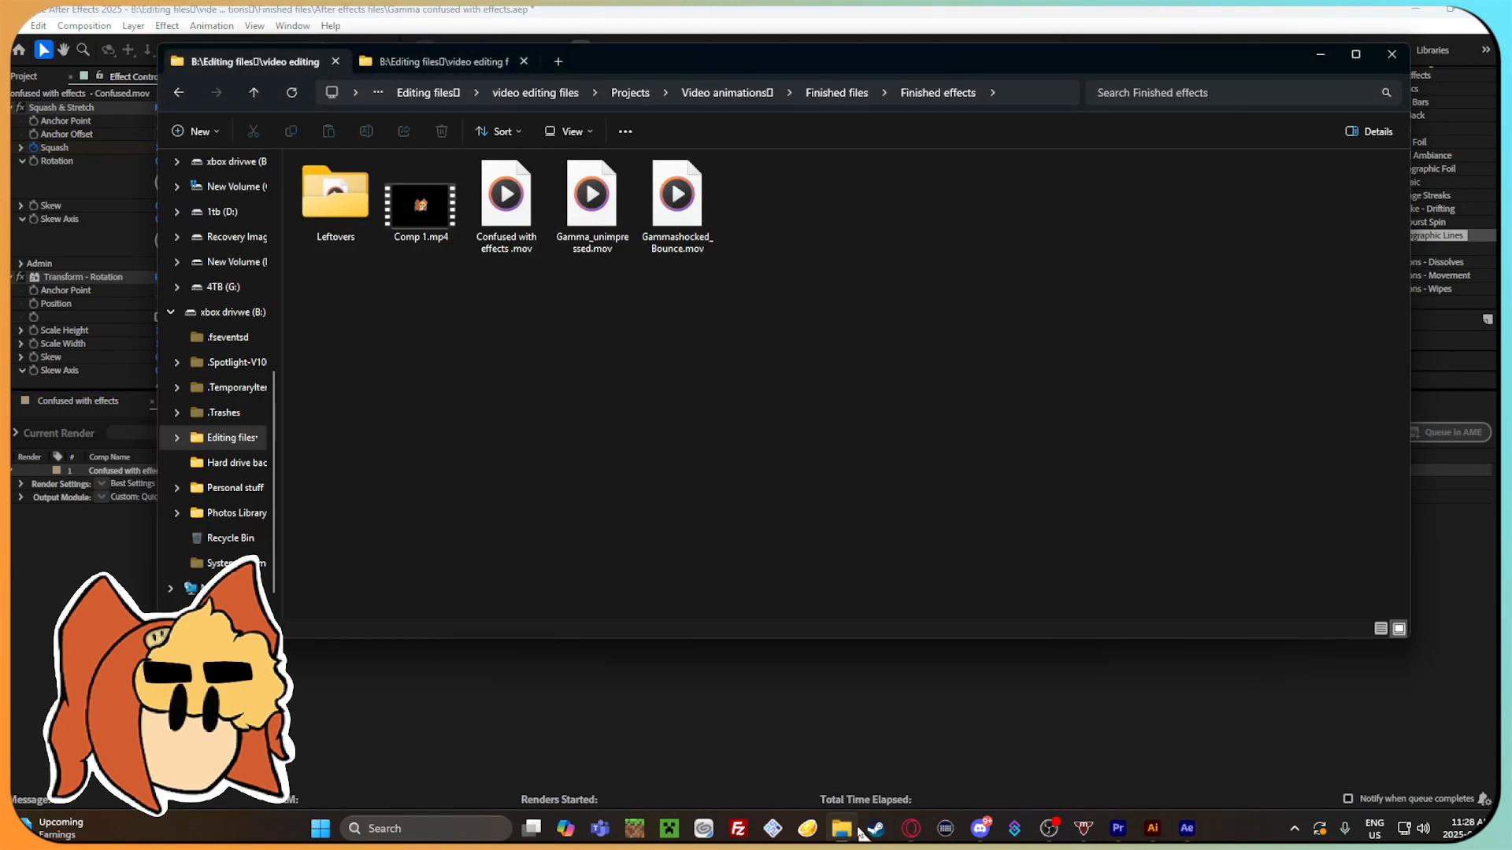
click(177, 88)
click(790, 321)
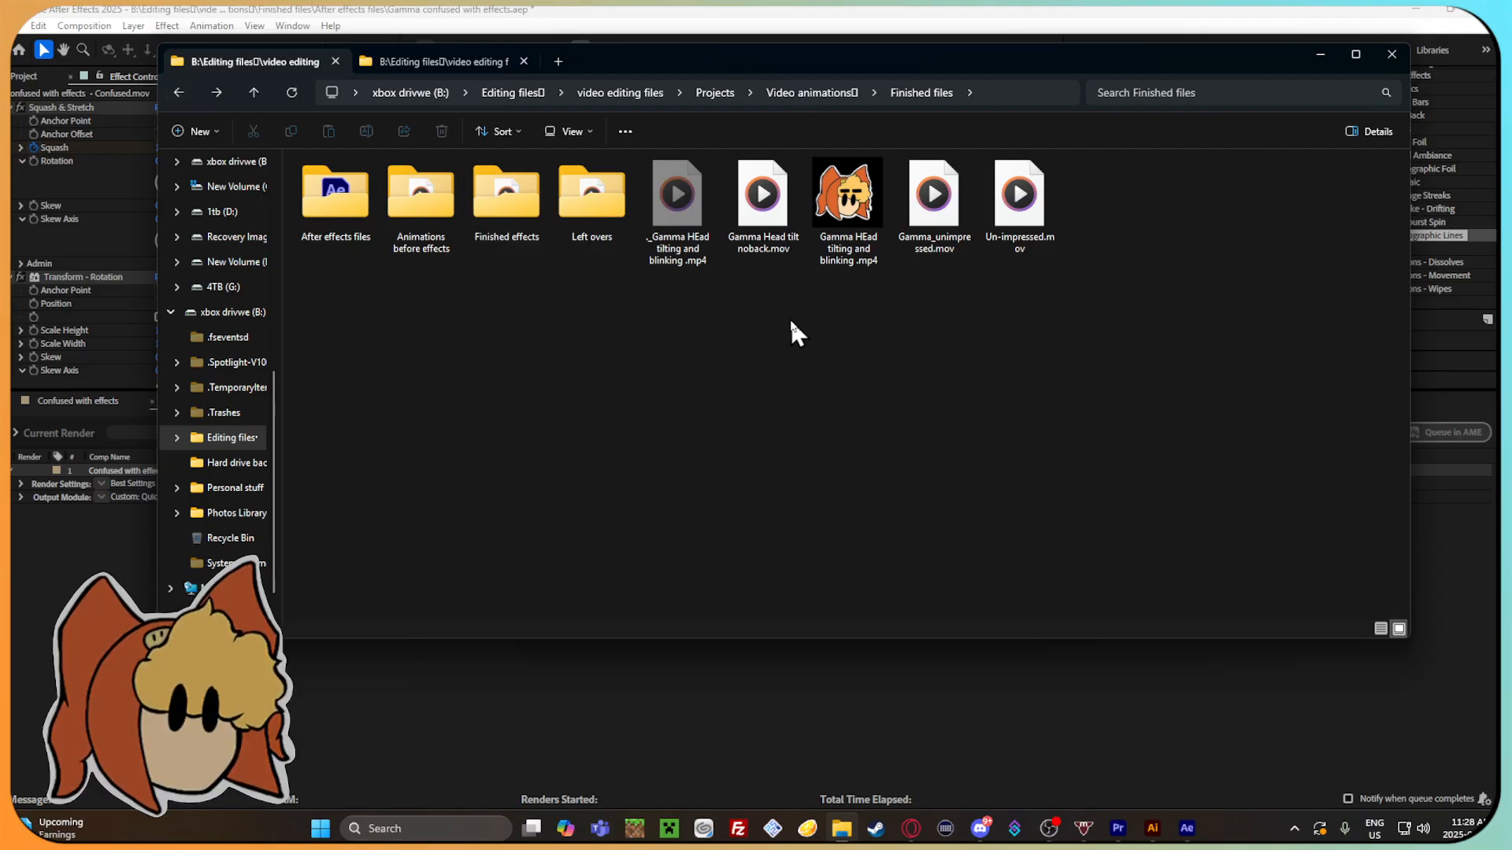
double_click(529, 222)
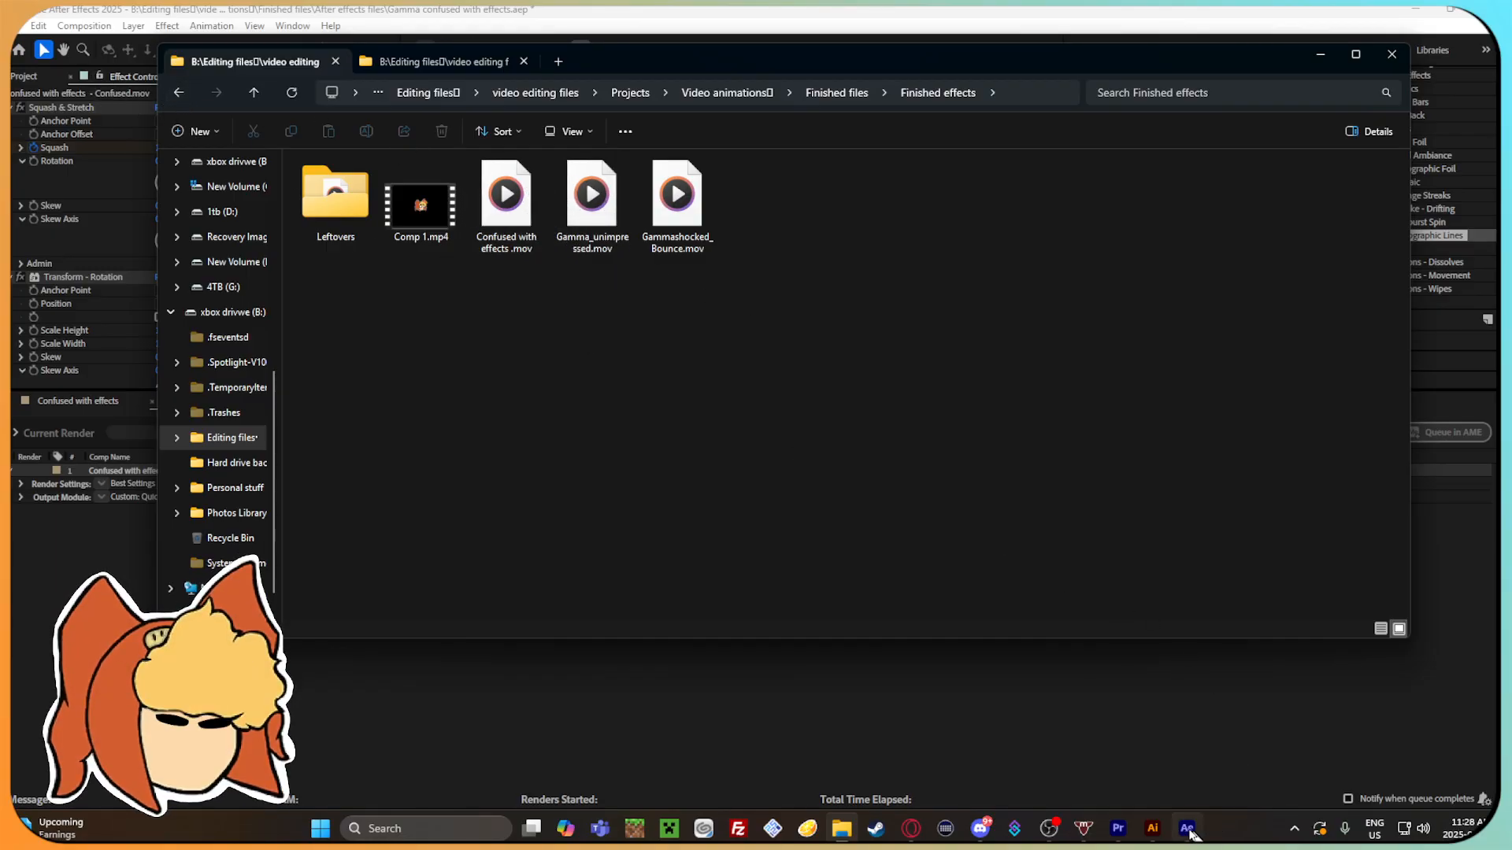
Switch to Premiere Pro, create a sequence from Confused with effects .mov in the Finished effects folder, and play it back.
click(1118, 828)
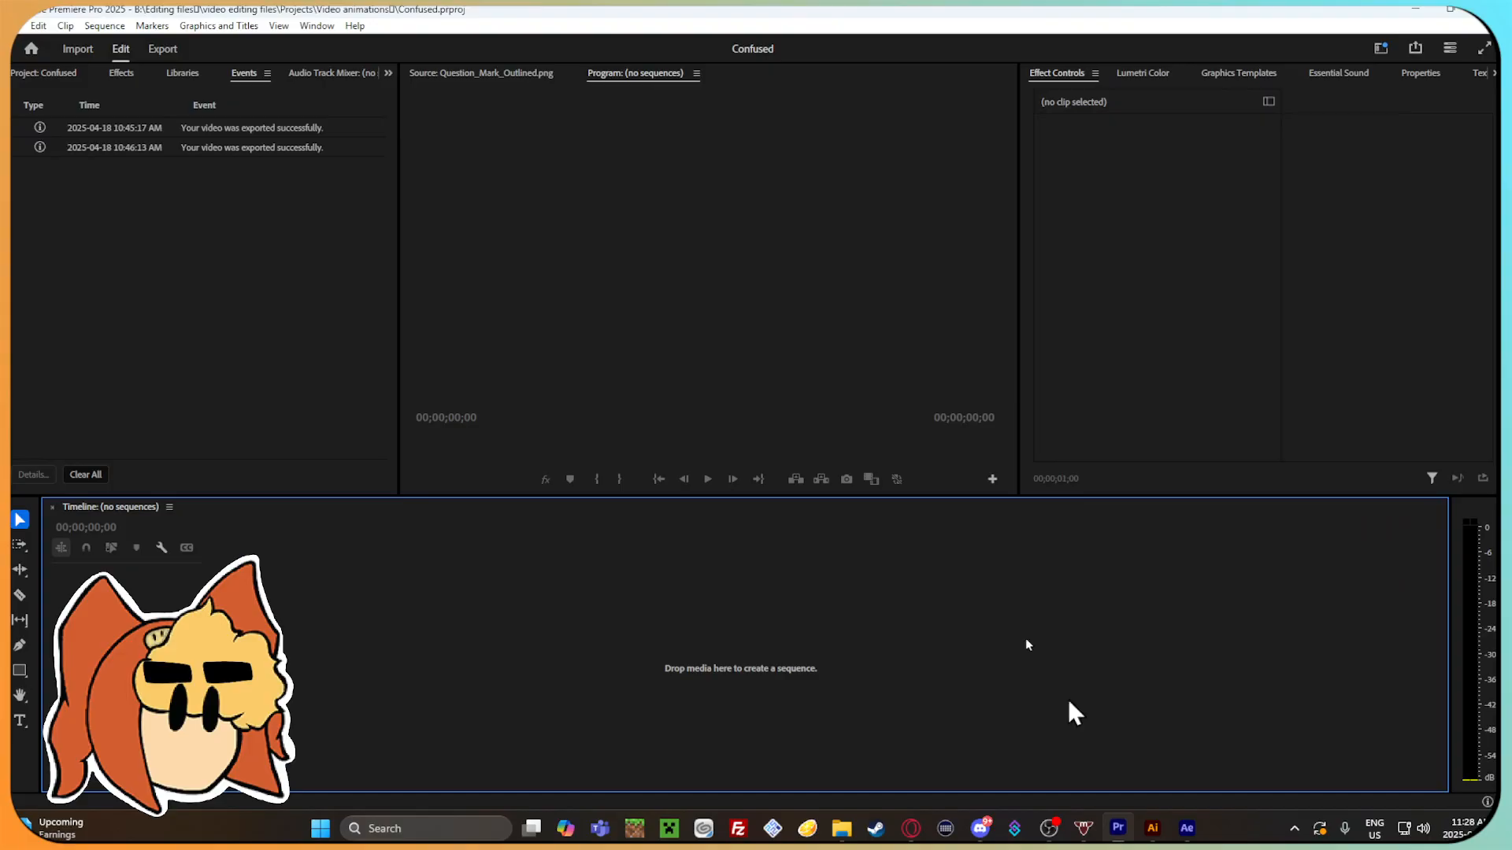
click(842, 828)
drag(508, 206, 782, 695)
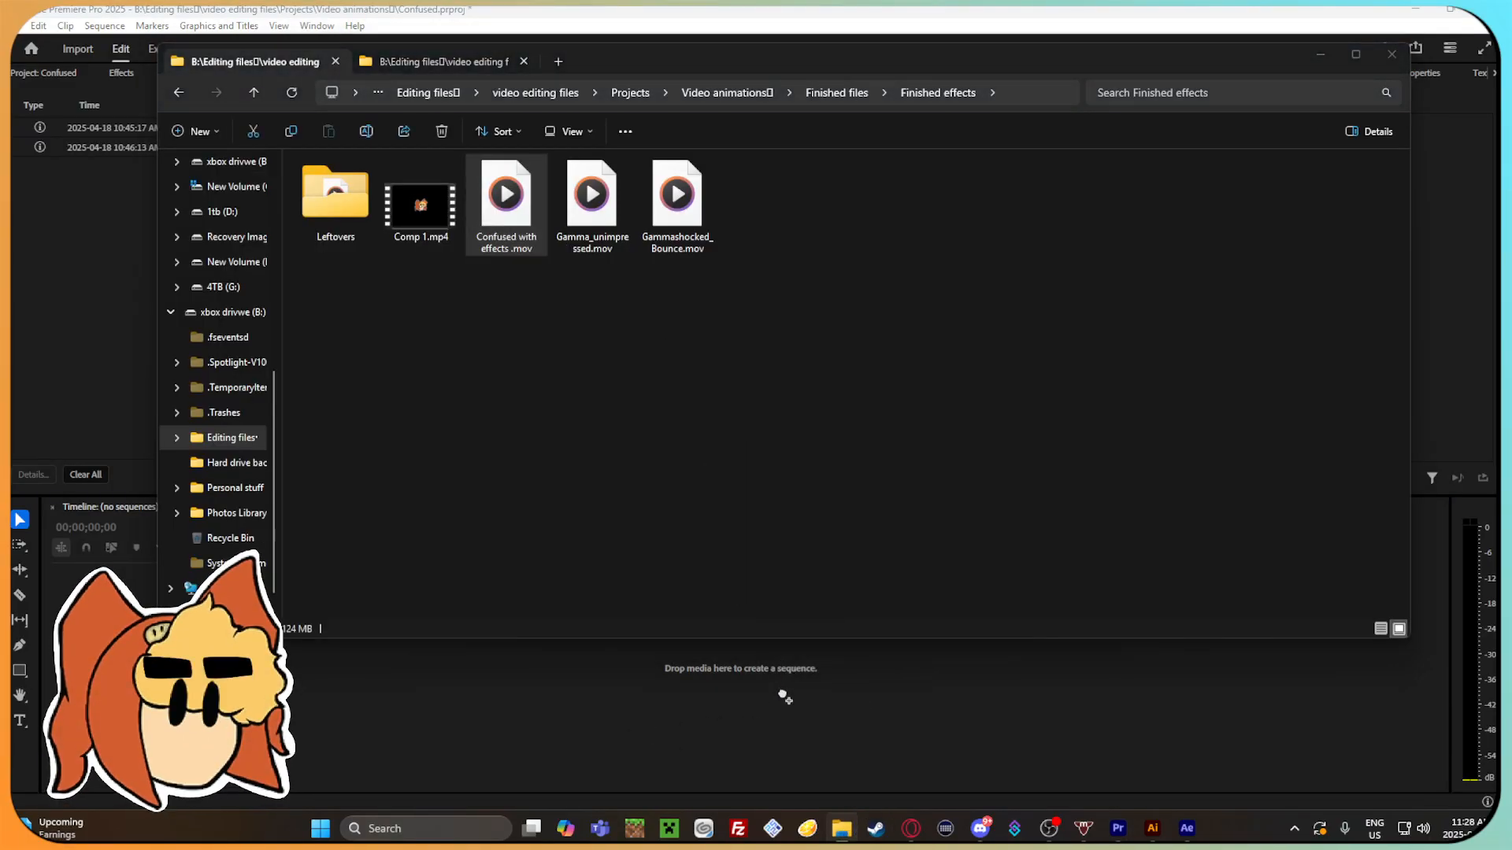
mouse_move(238, 556)
mouse_down()
mouse_move(560, 569)
mouse_move(422, 582)
mouse_move(223, 555)
mouse_up()
key(space)
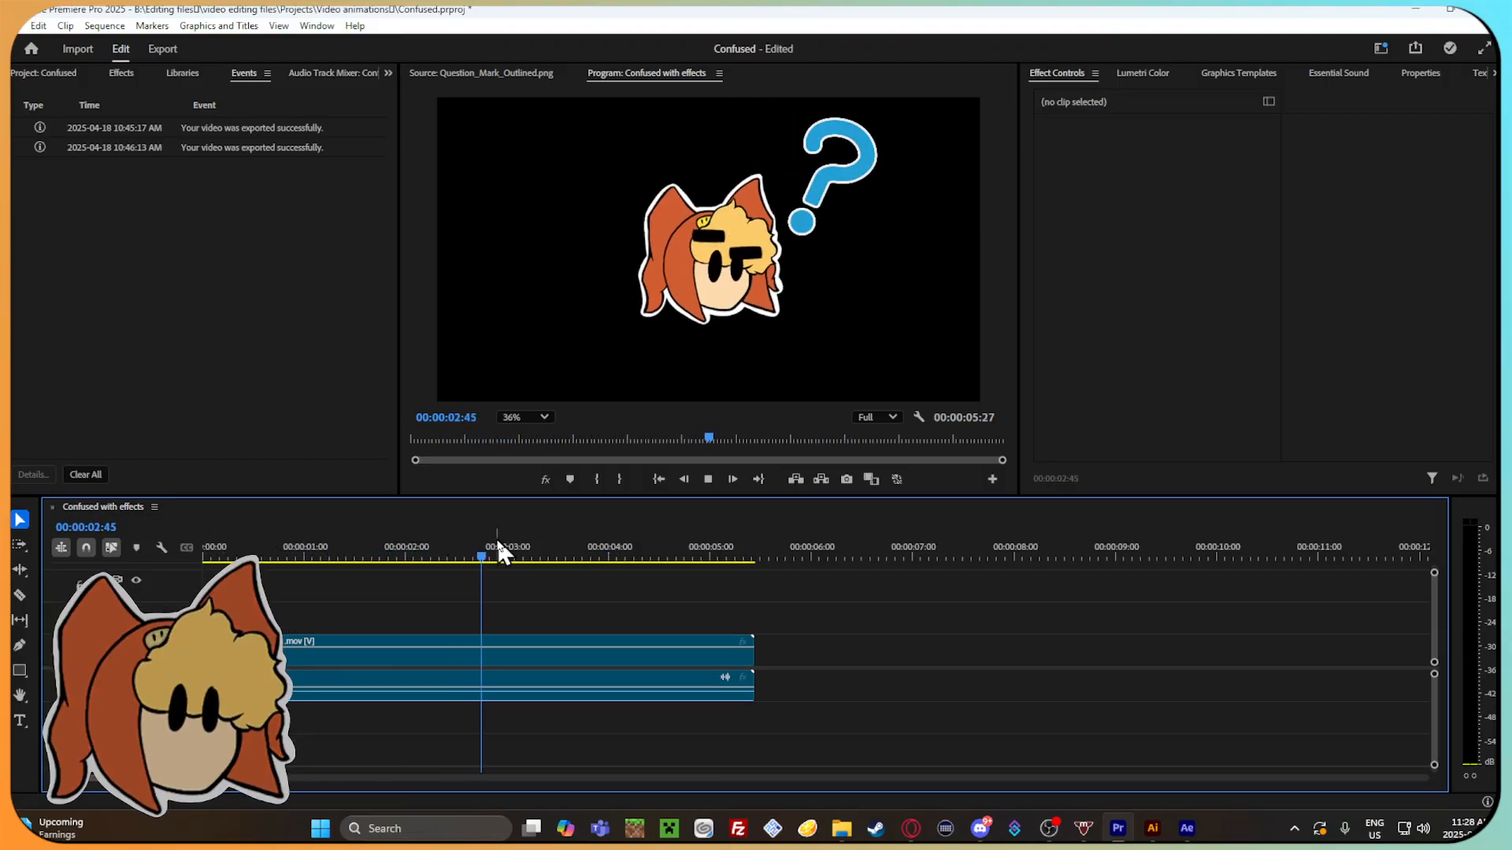
Split the Confused with effects clip at 00:00:04:07 and delete the part after the cut.
click(723, 558)
drag(723, 557, 600, 555)
click(677, 634)
key(ctrl+k)
click(675, 647)
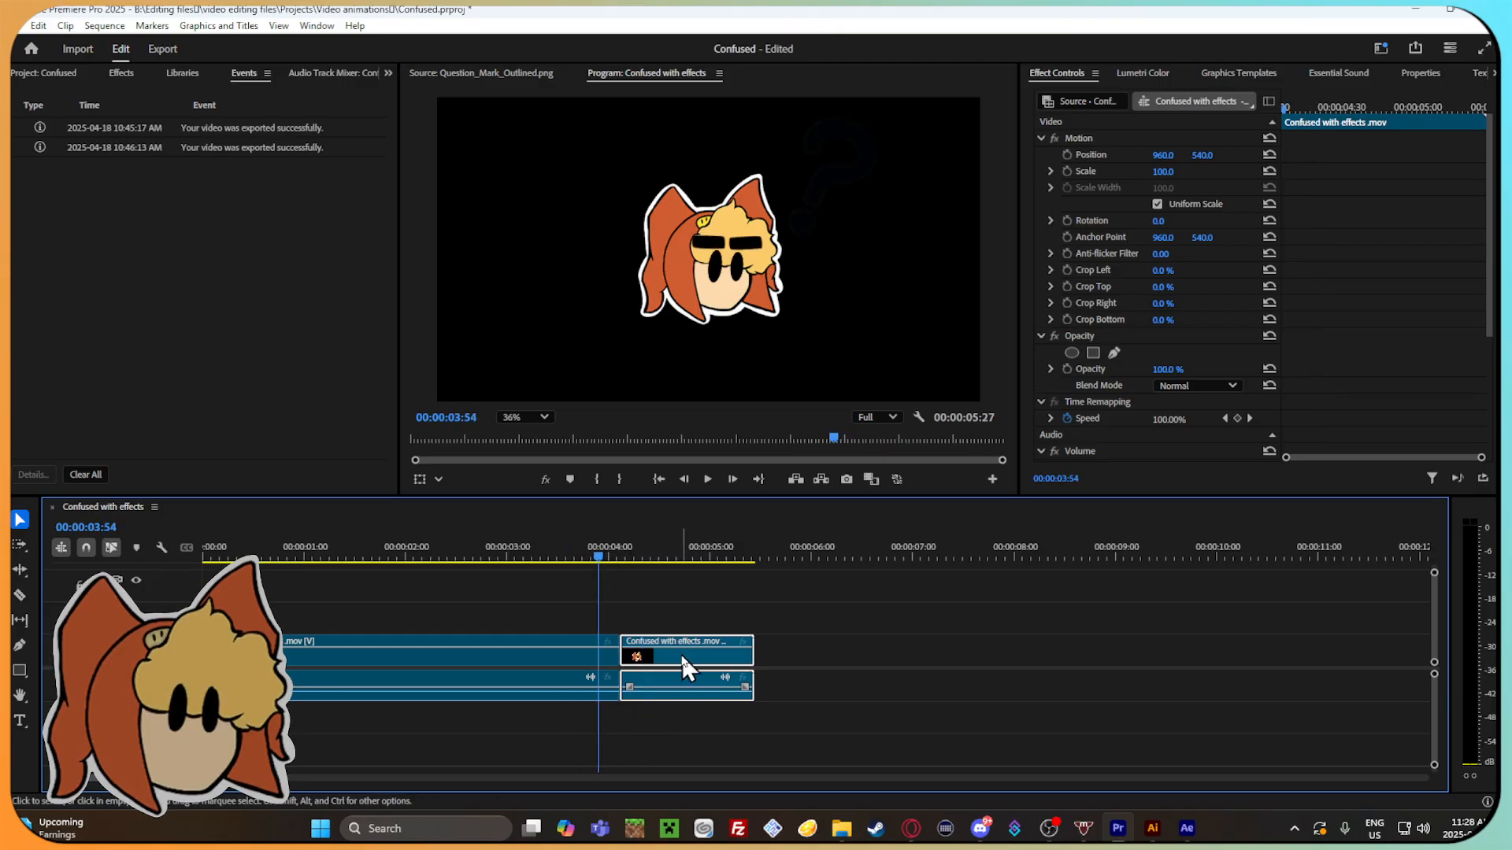
key(Delete)
Split the shortened clip at 00:00:03:54, move the short end piece away from the cut, and scrub back to check the frames.
click(610, 650)
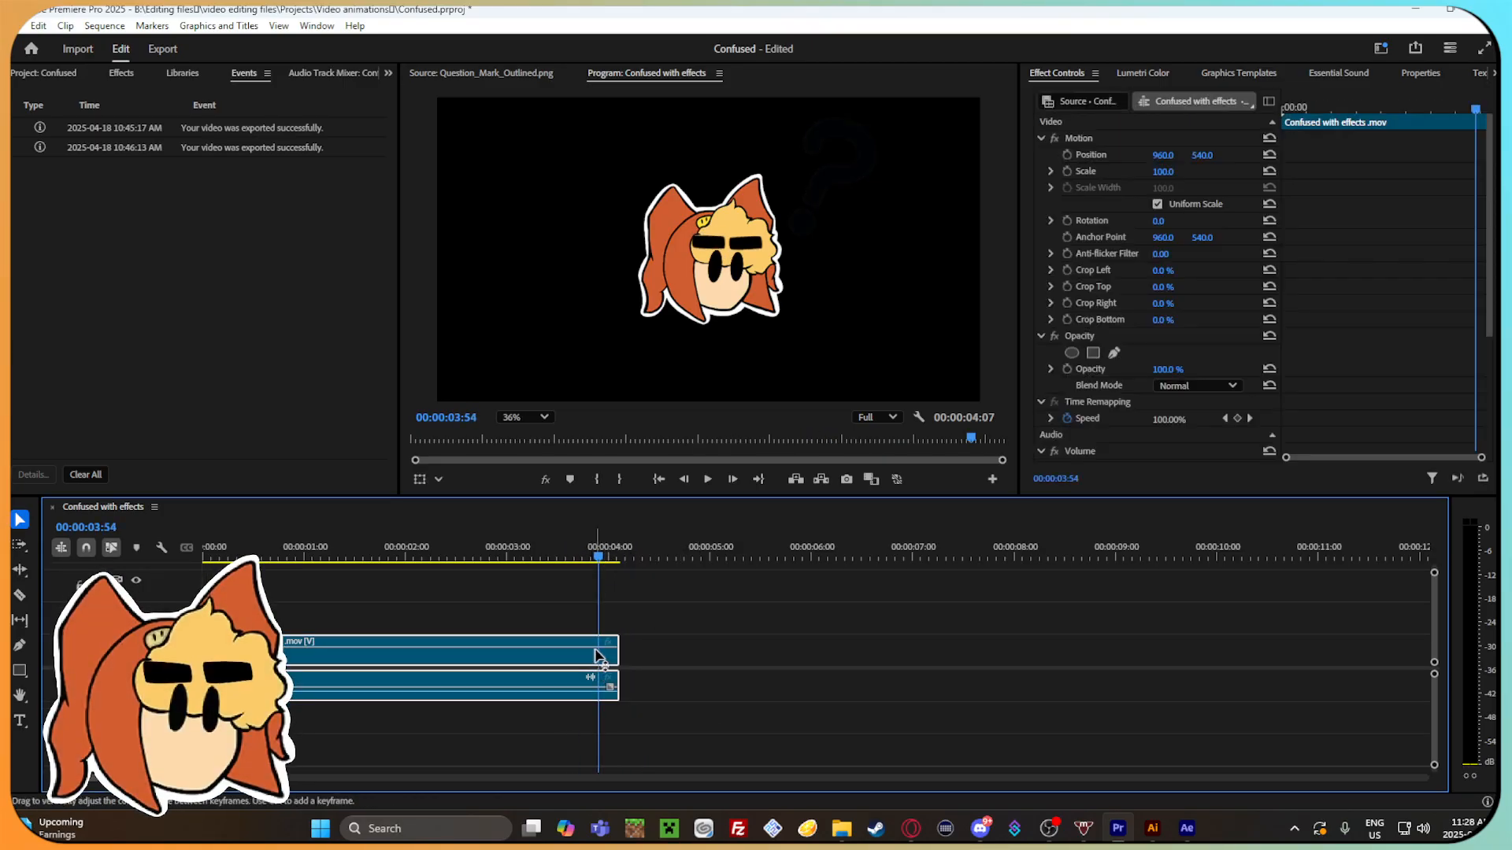
key(ctrl+k)
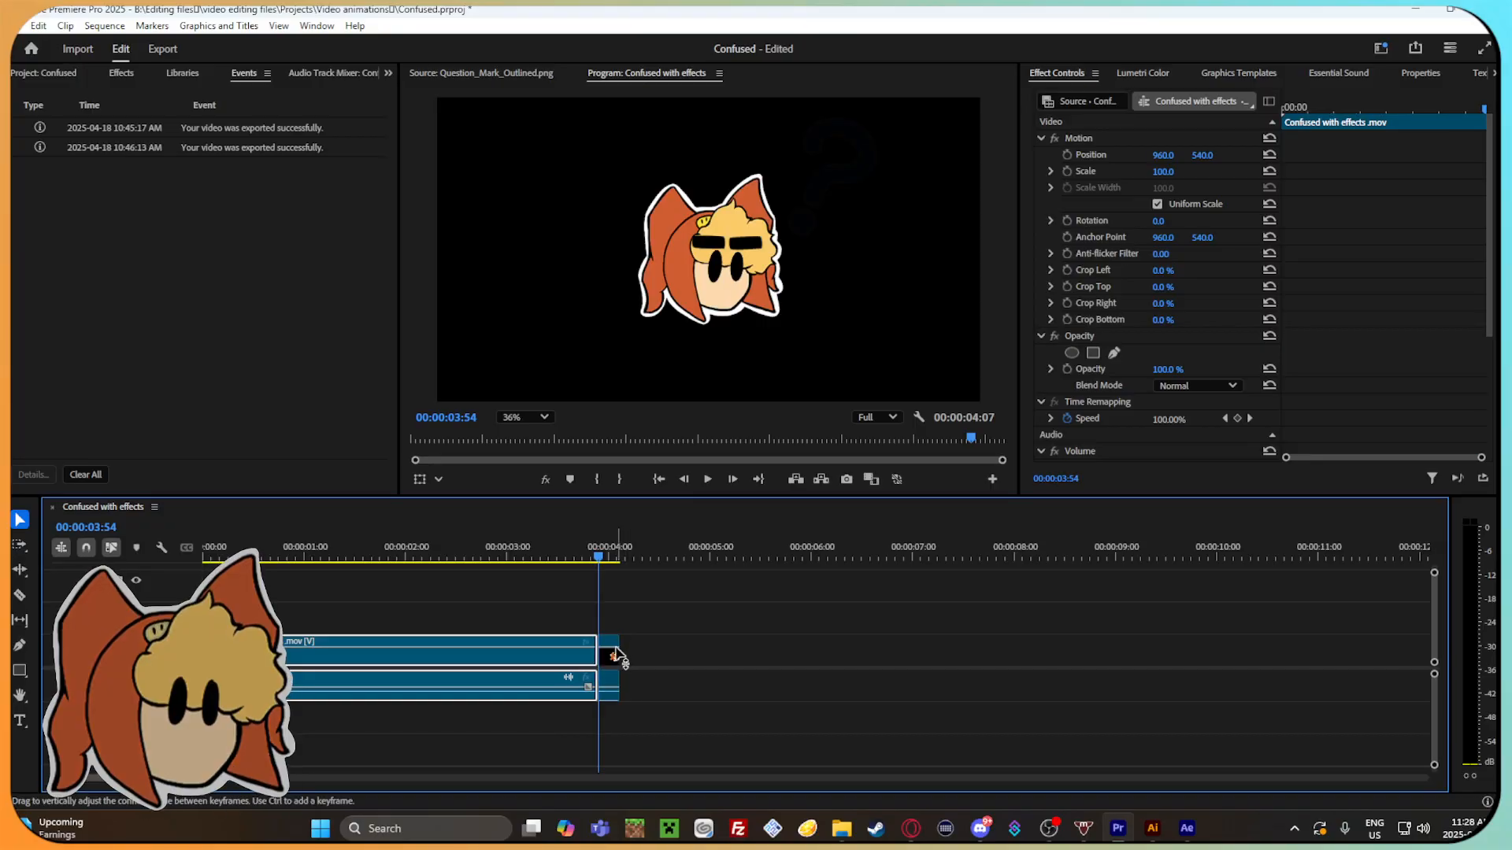
click(611, 655)
drag(611, 651, 705, 650)
click(559, 558)
drag(562, 565, 516, 605)
Undo the cuts, the deletion and the clip insertion until the timeline is empty, and close the Confused with effects sequence.
key(ctrl+z)
key(ctrl+z)
key(ctrl+z)
key(ctrl+z)
key(ctrl+z)
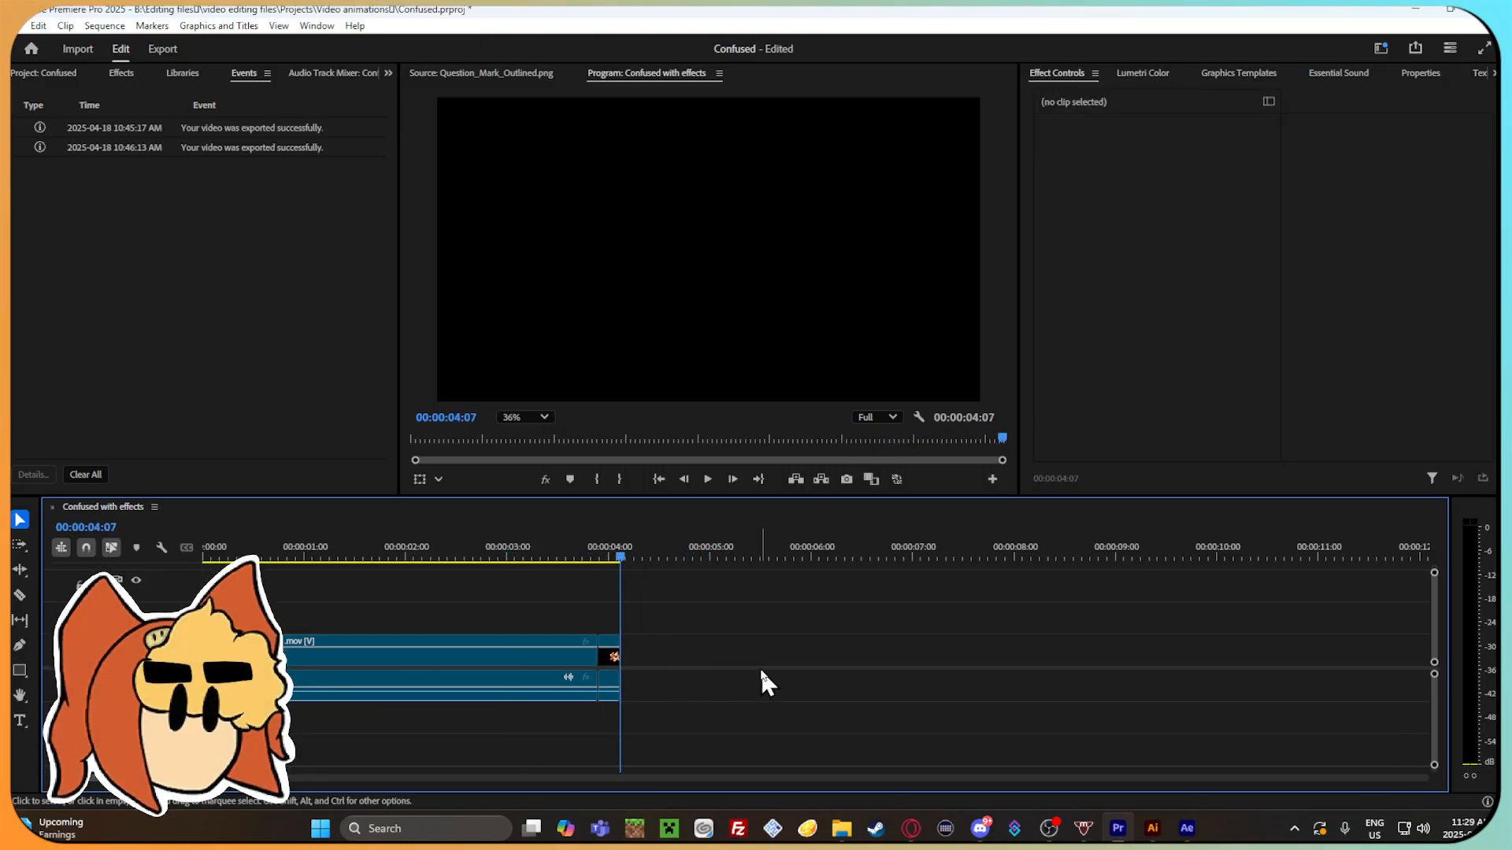
key(ctrl+shift+z)
click(693, 556)
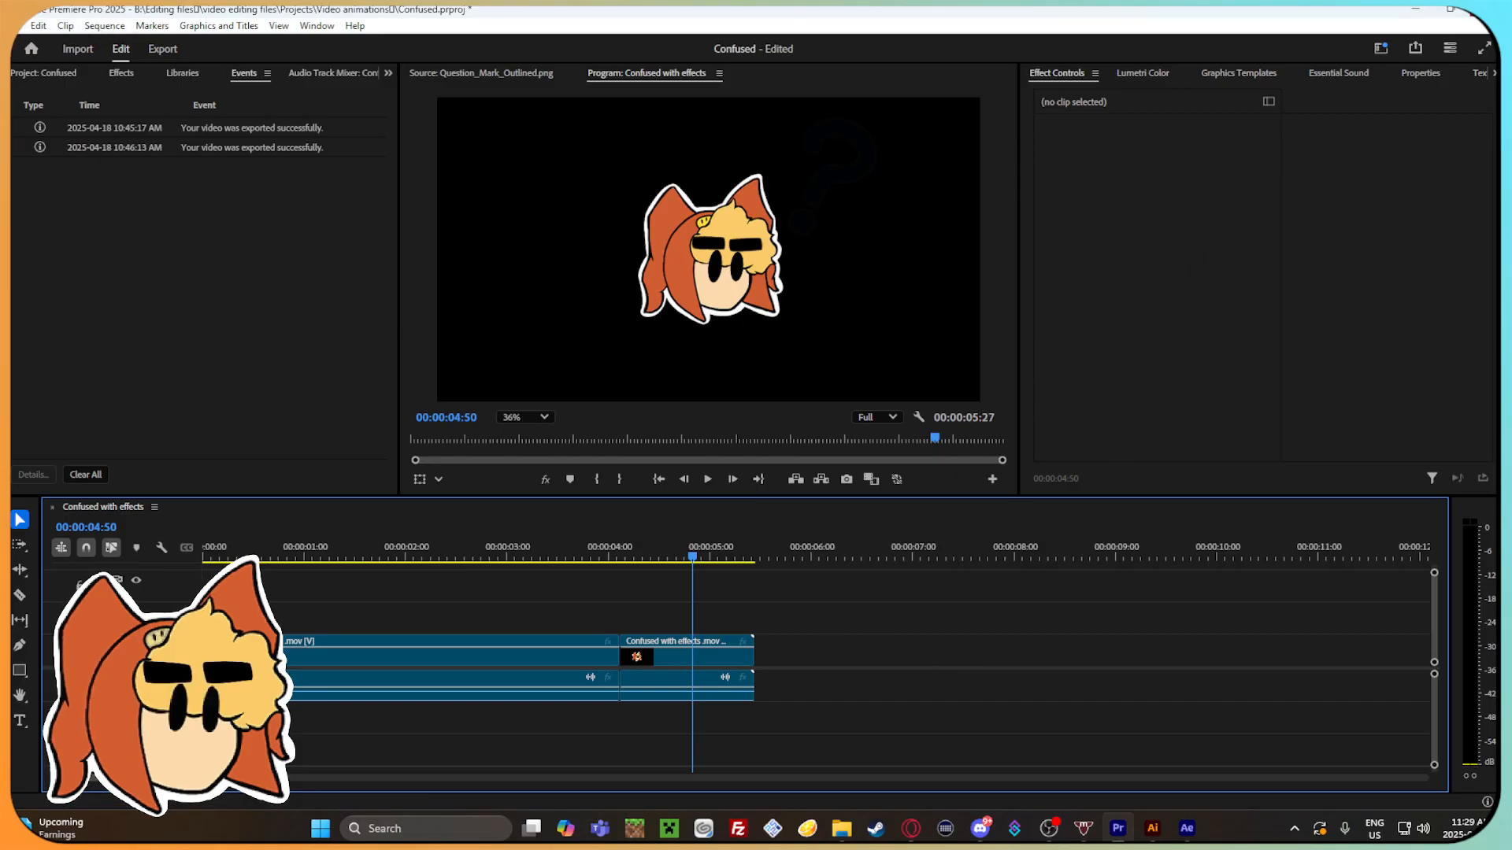
key(ctrl+z)
key(ctrl+z)
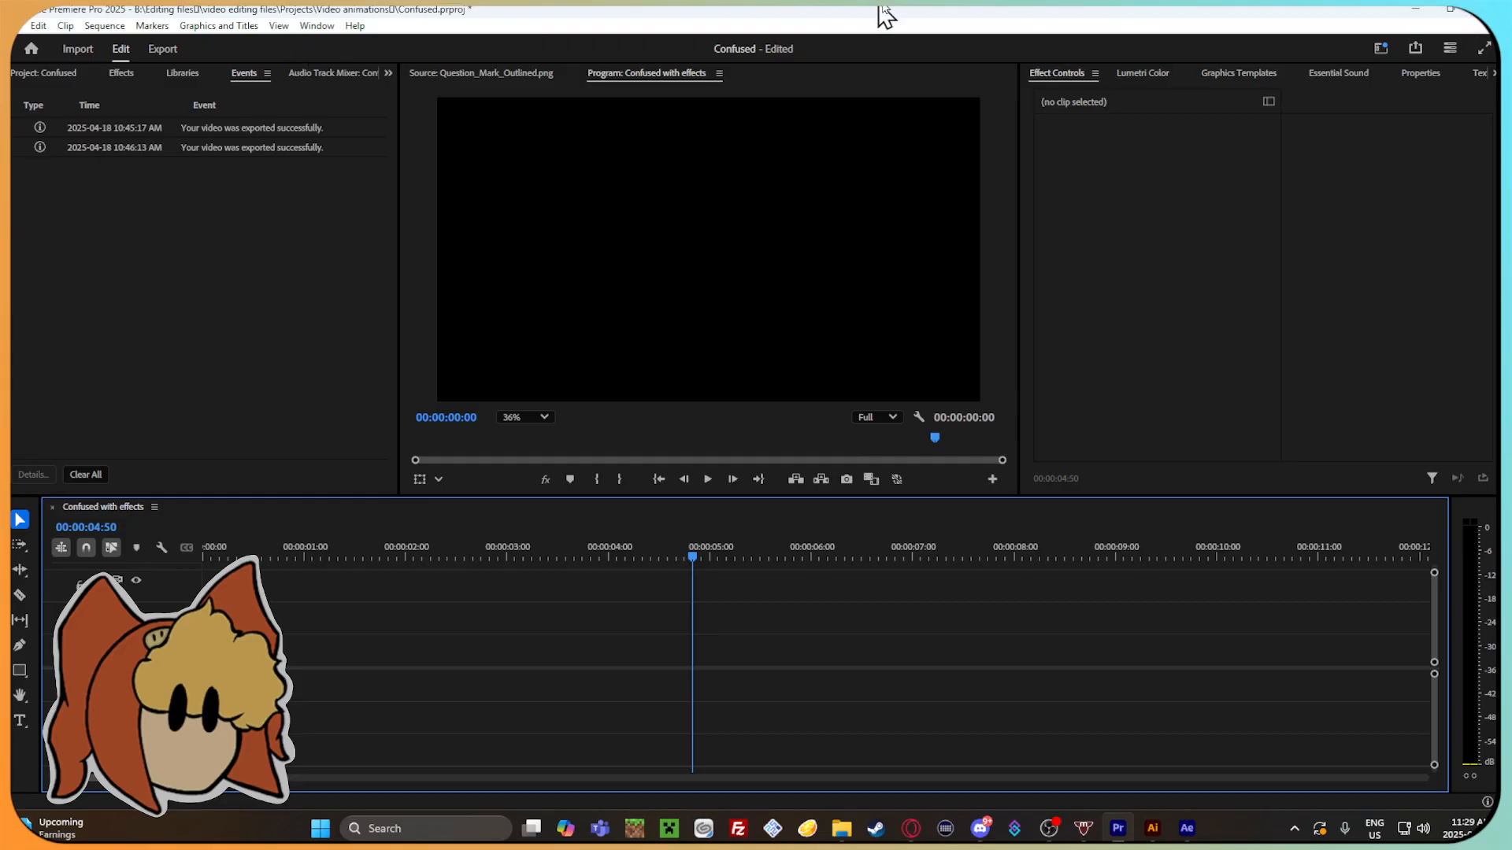
click(52, 508)
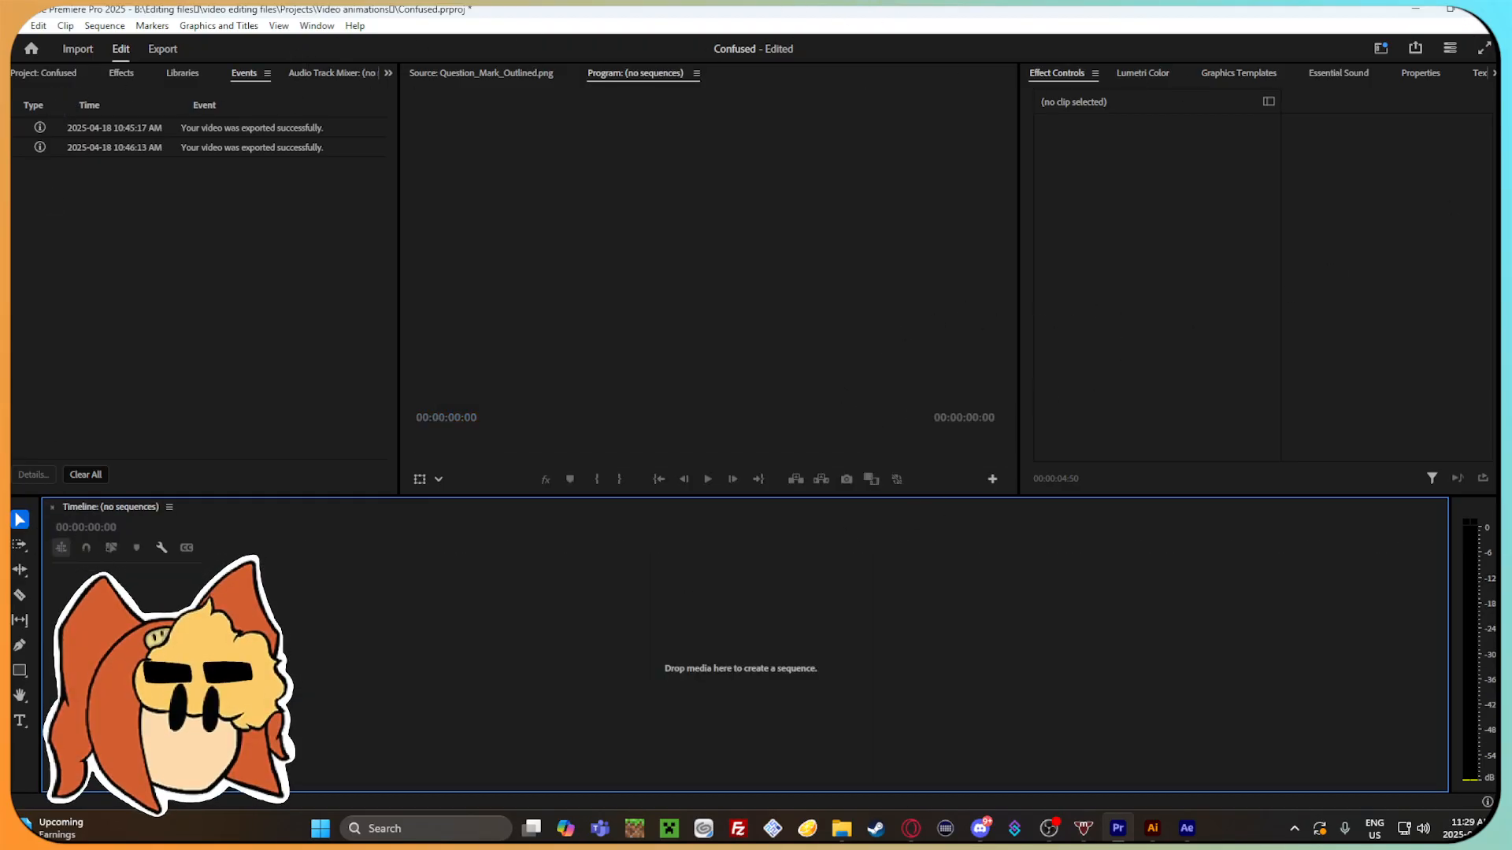
Switch to File Explorer to view the rendered files in the Finished effects folder.
click(841, 828)
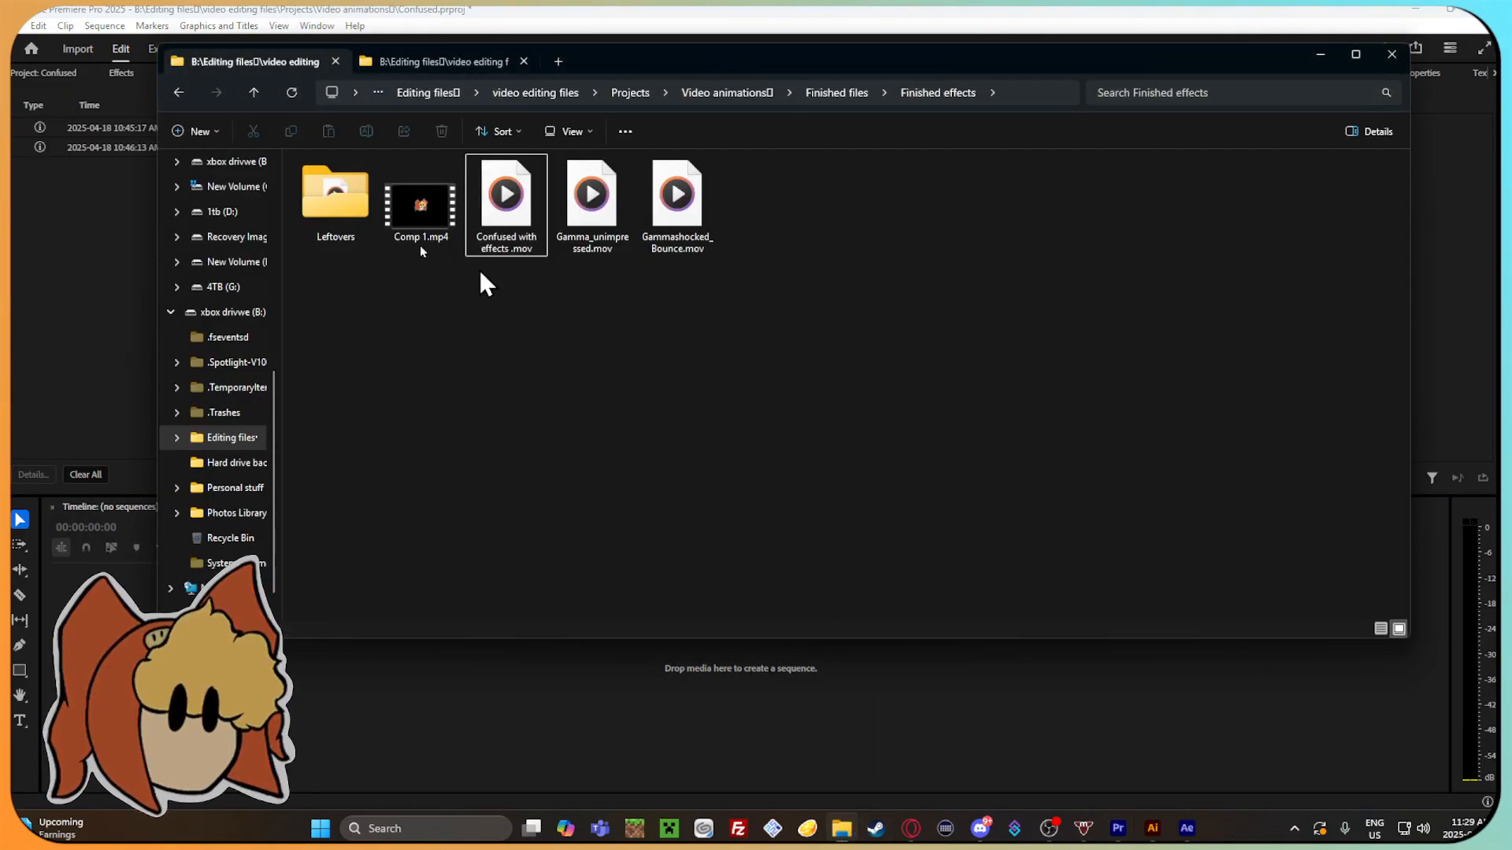
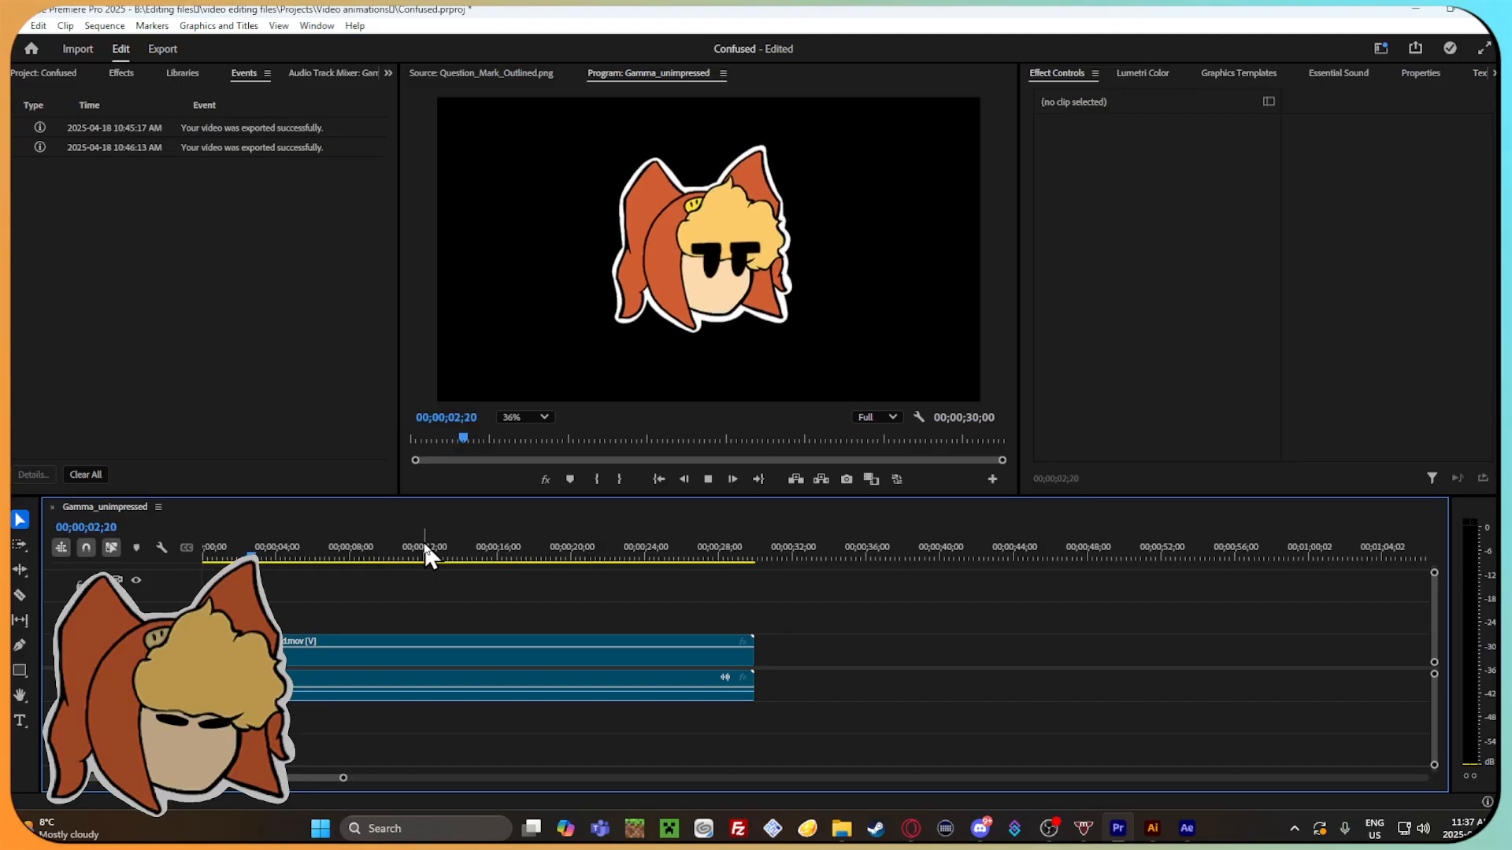
Stop playback, place Gamma_unimpressed.mov from the Finished effects folder after the existing clip, check its frames, and remove it from the timeline.
click(707, 480)
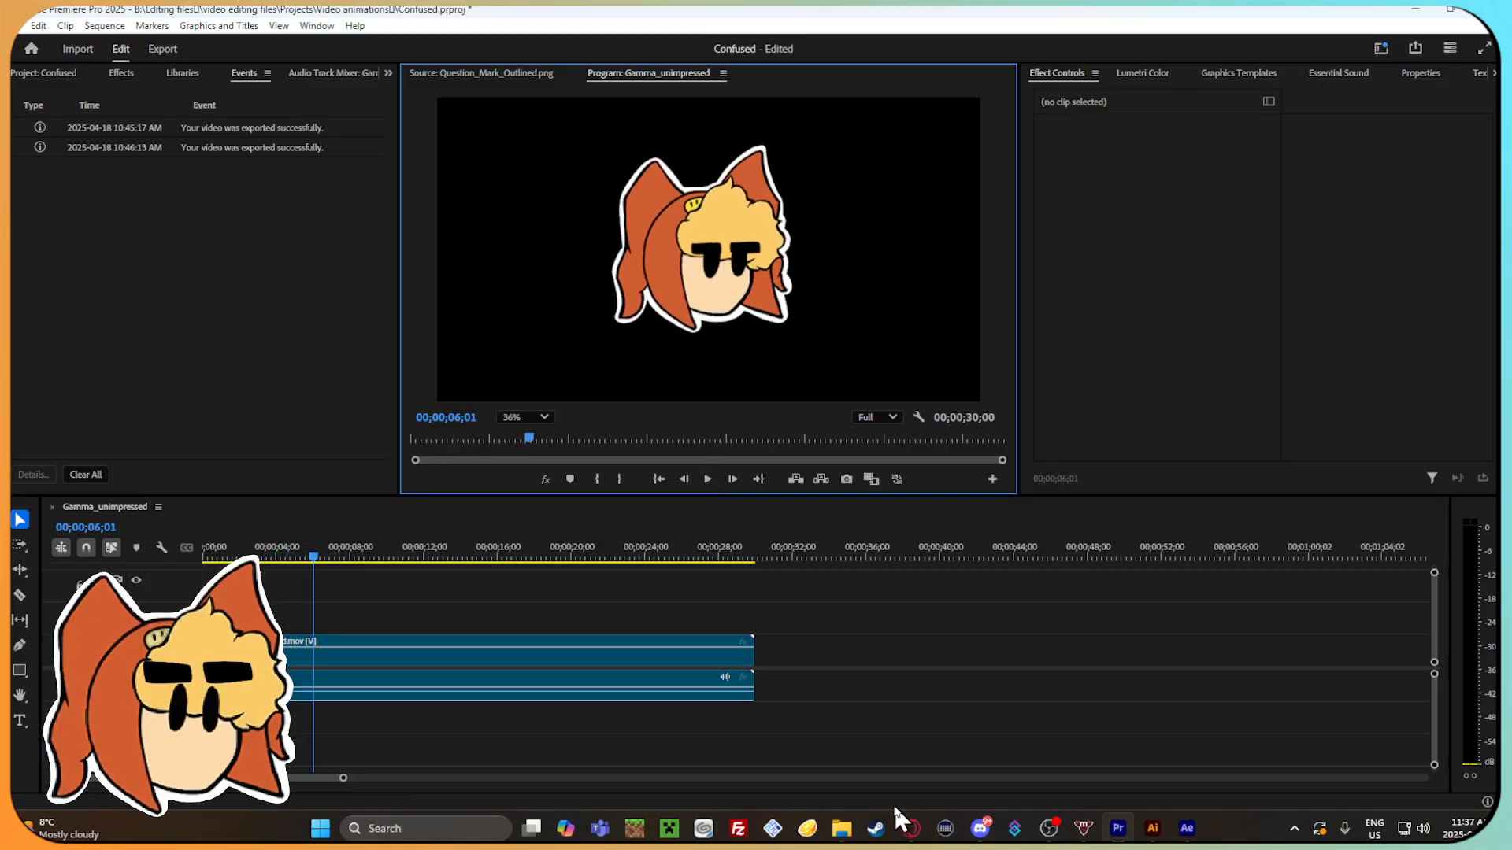
click(842, 828)
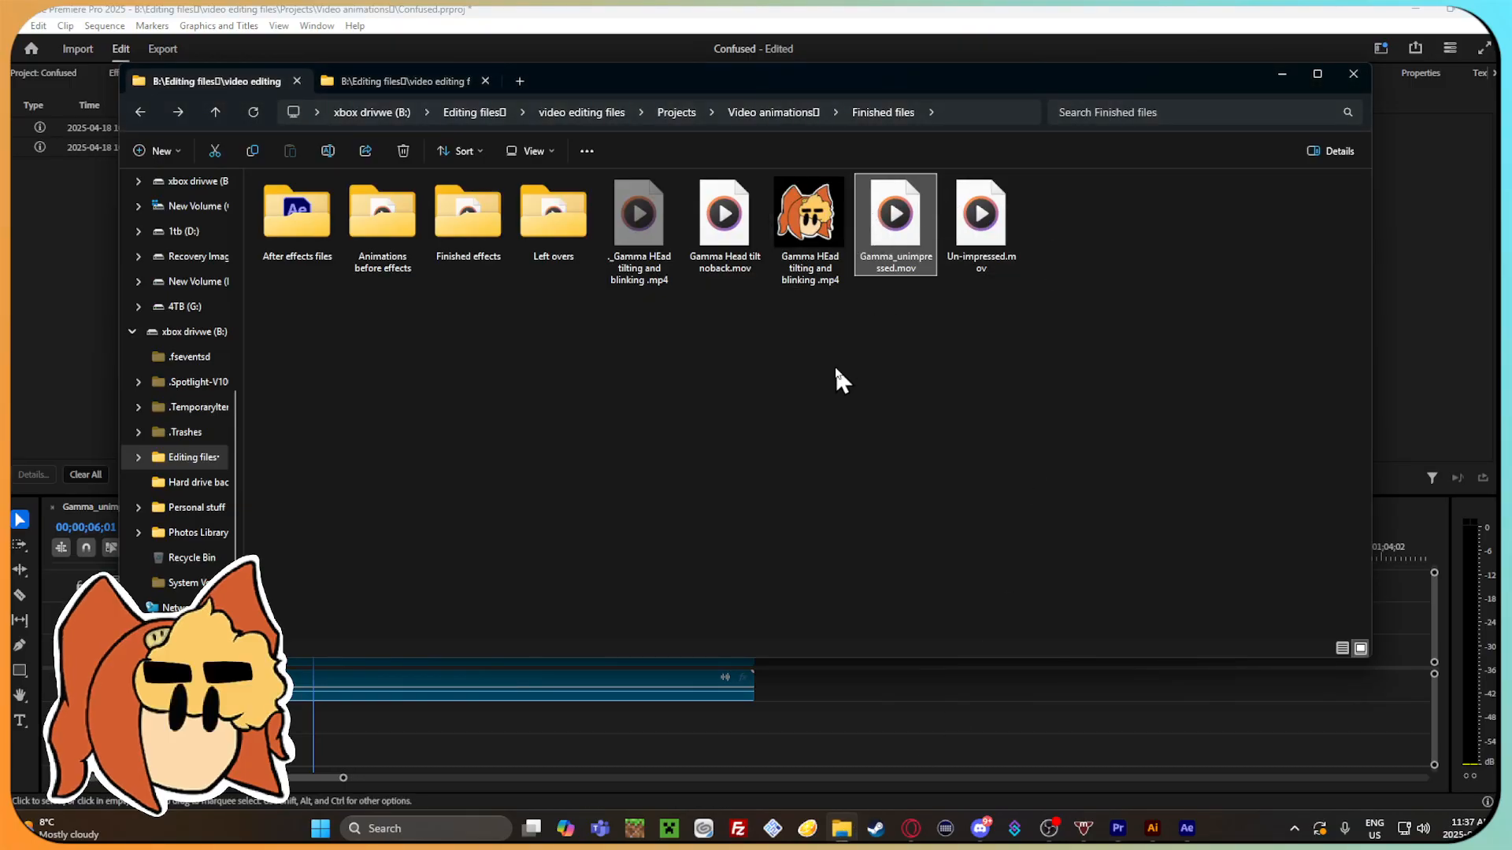
double_click(468, 214)
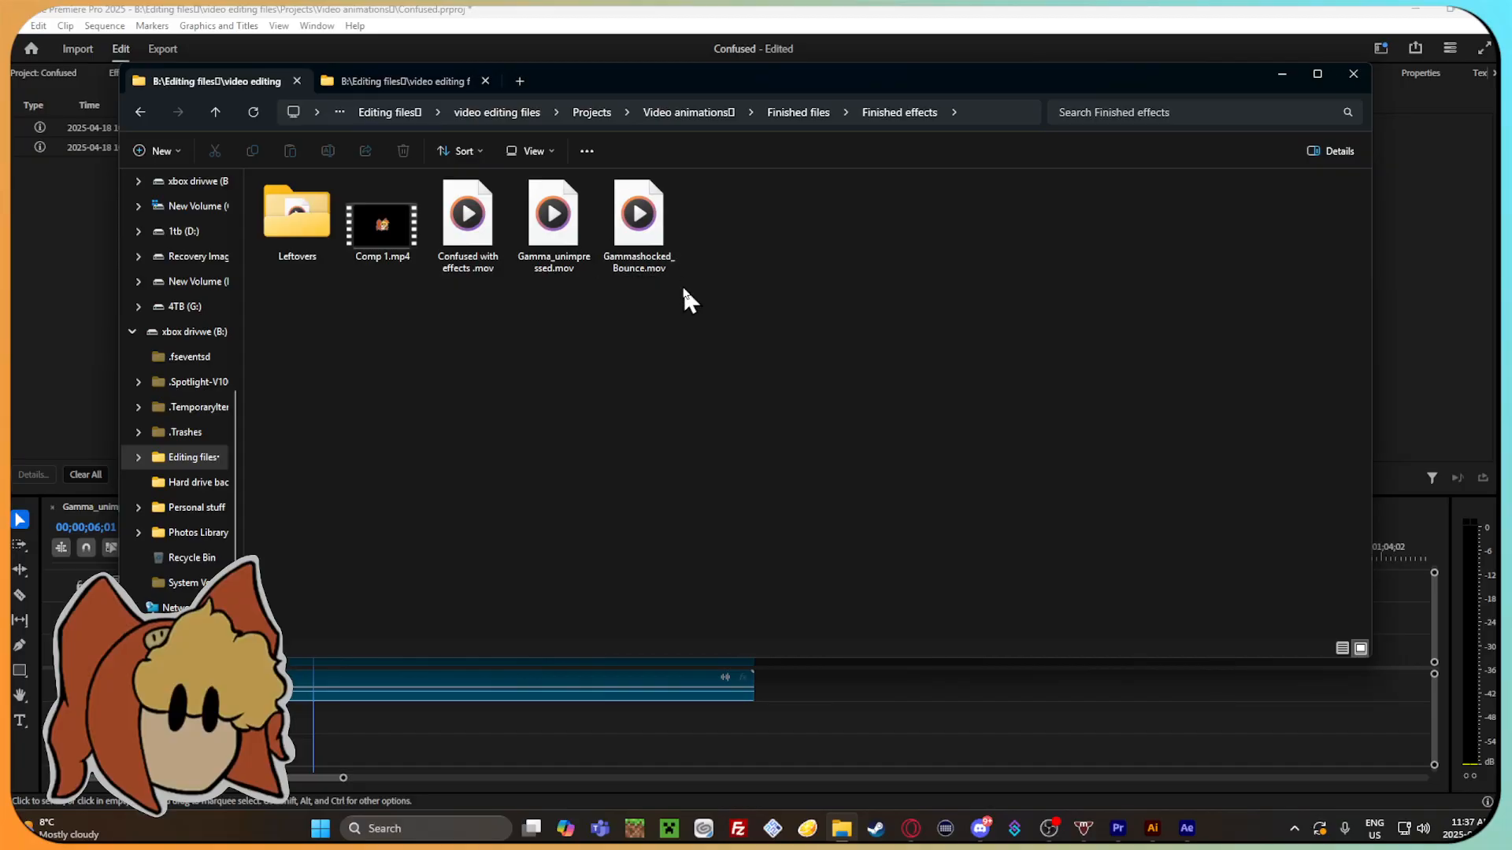
drag(553, 246, 870, 673)
click(971, 664)
click(933, 558)
drag(935, 557, 898, 559)
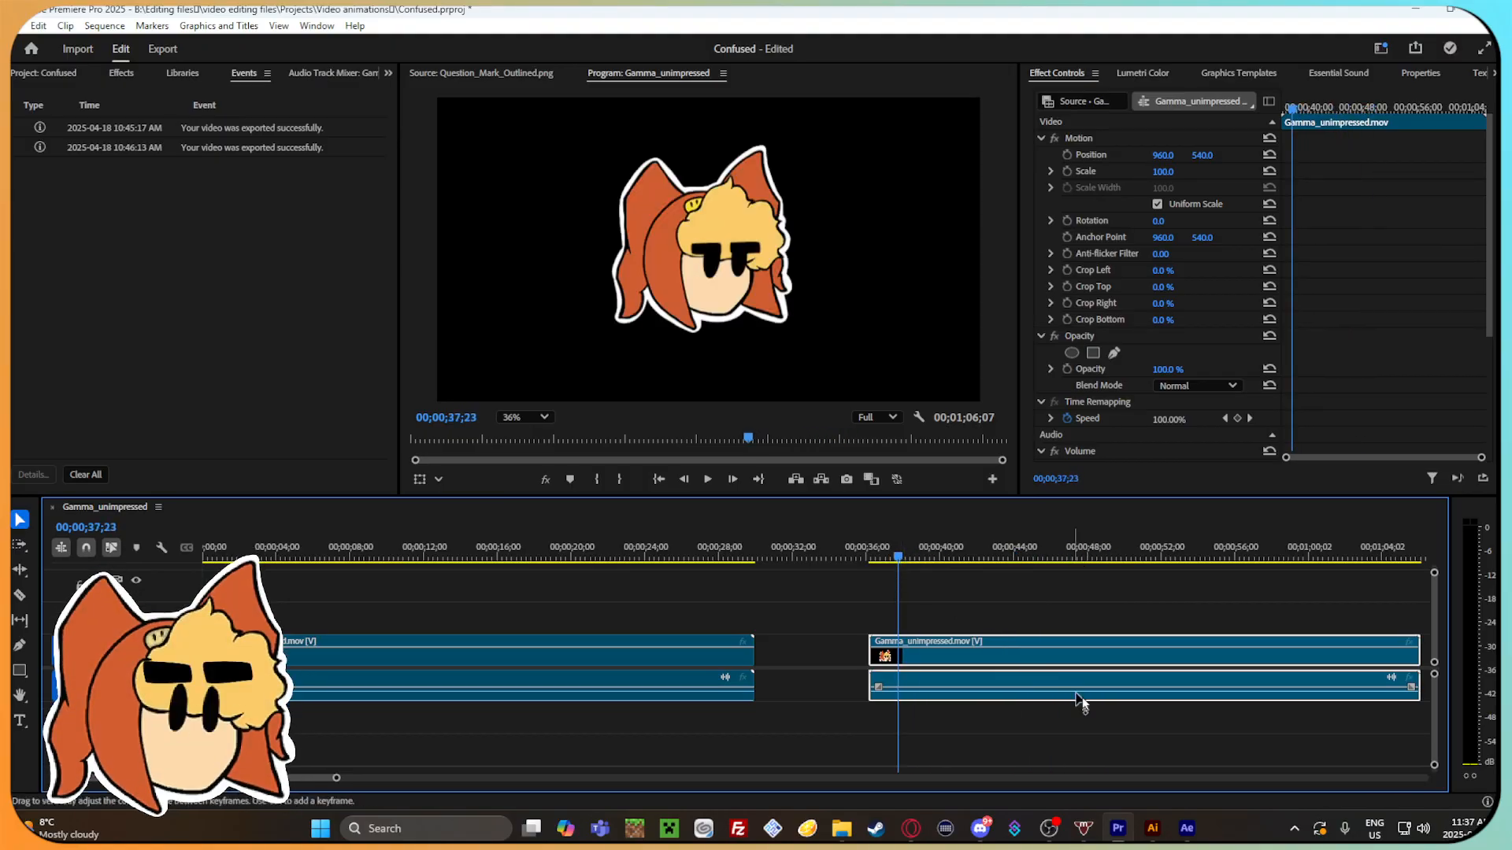
right_click(1061, 636)
click(1118, 51)
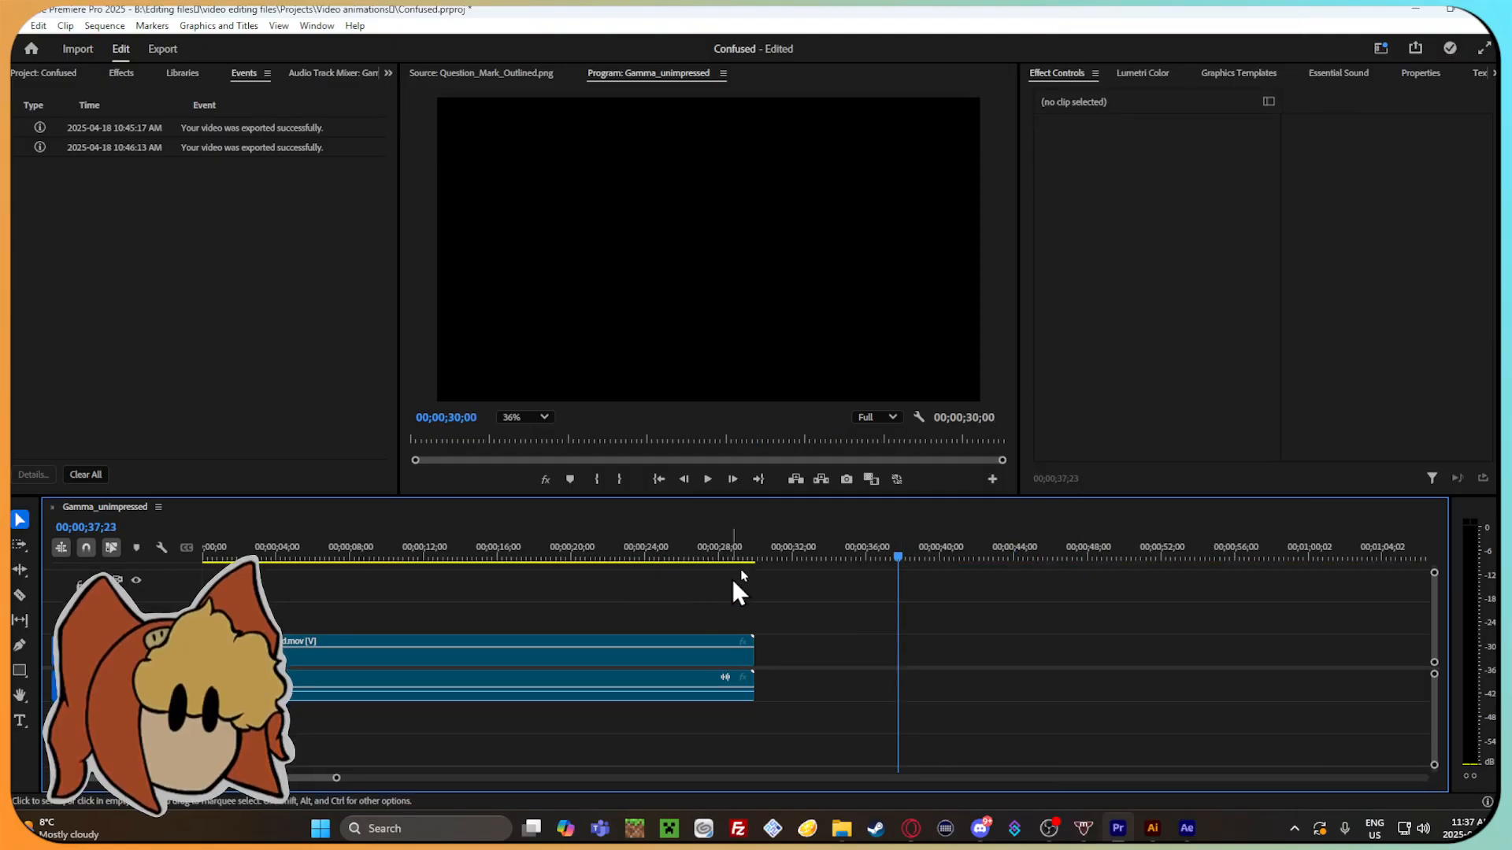
Trim the end of the remaining Gamma_unimpressed clip back to 00;00;06;13 and return the playhead to 00;00;00;13.
click(276, 559)
drag(275, 561, 323, 573)
click(285, 654)
drag(754, 652, 328, 652)
drag(318, 546, 210, 551)
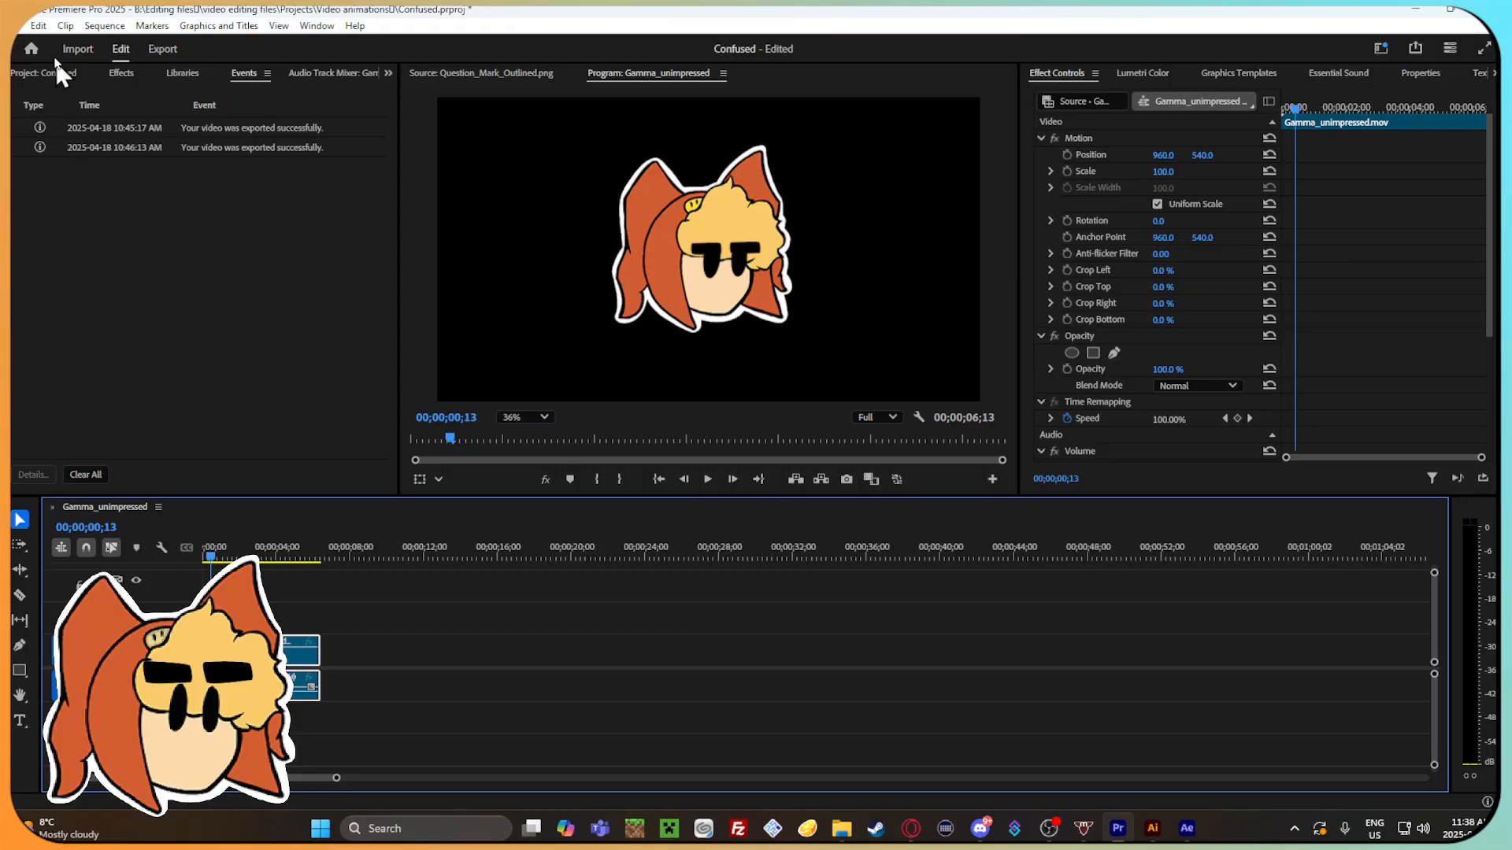
Open the media export settings for the Gamma_unimpressed sequence and review the QuickTime video codecs and the depth setting.
click(17, 29)
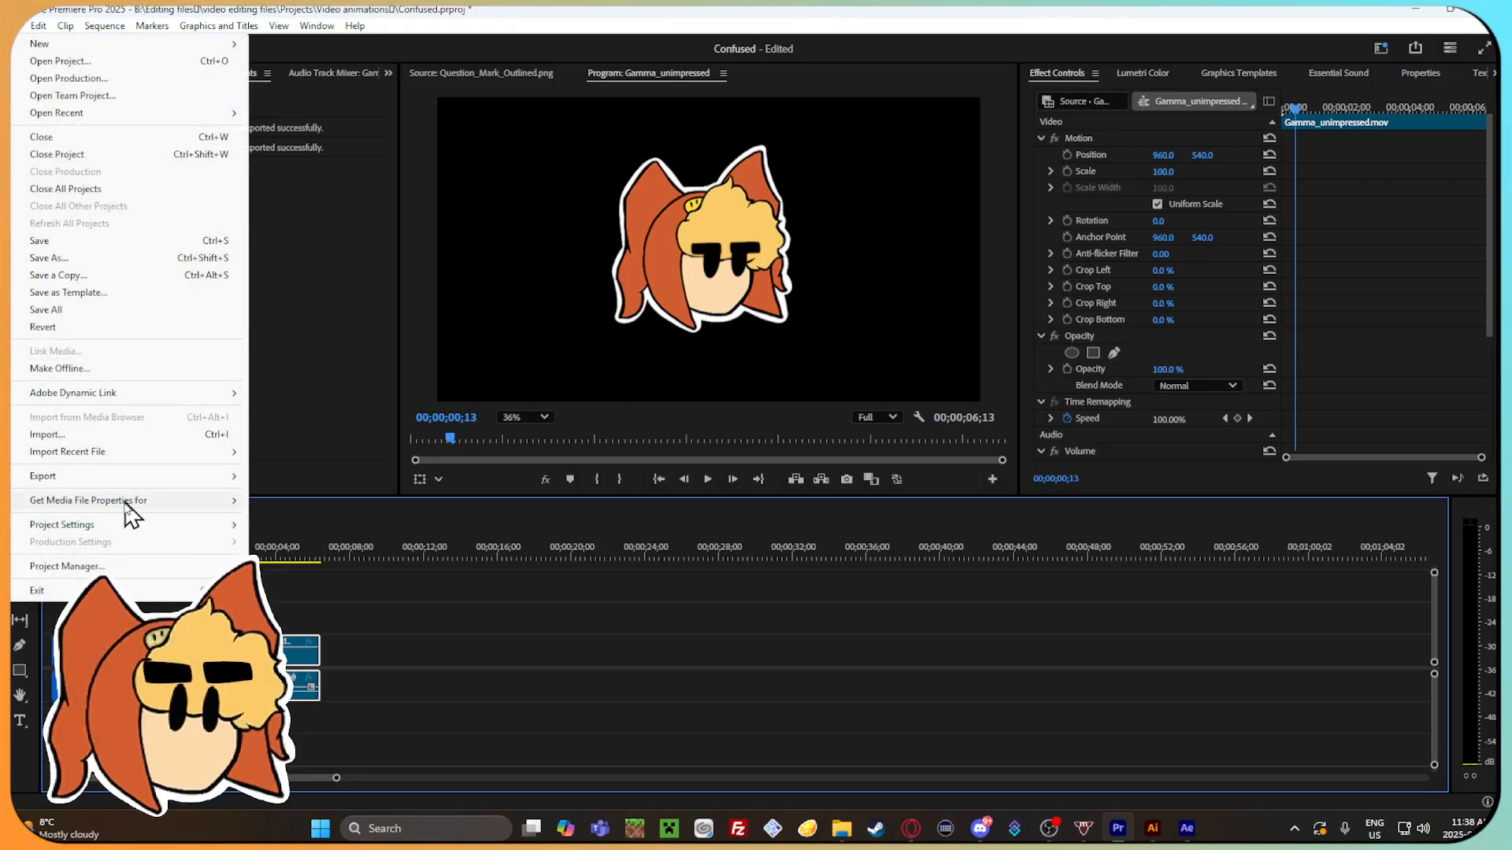
mouse_move(175, 492)
click(337, 477)
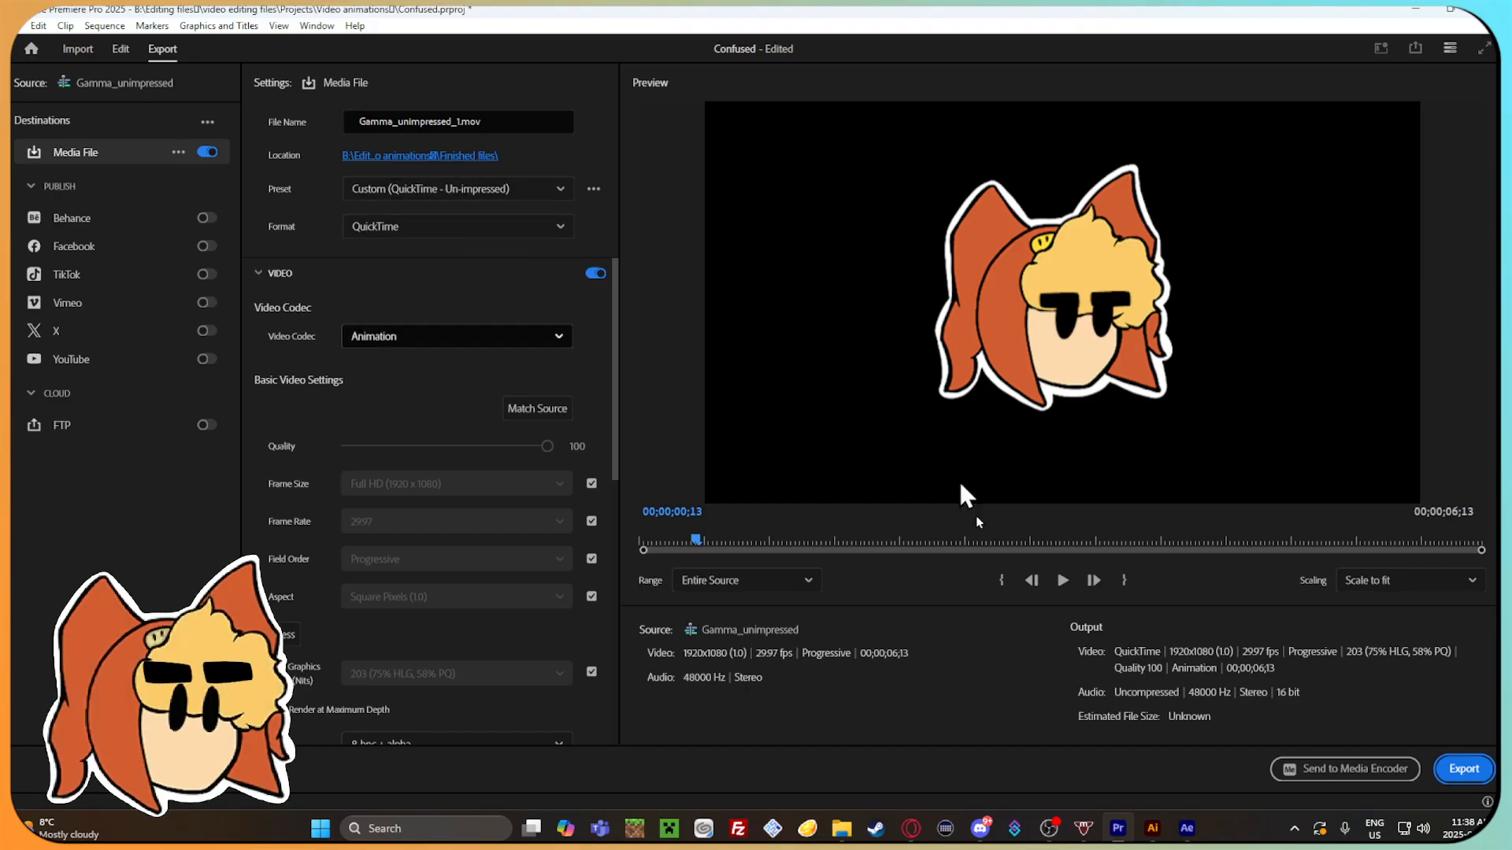
click(551, 336)
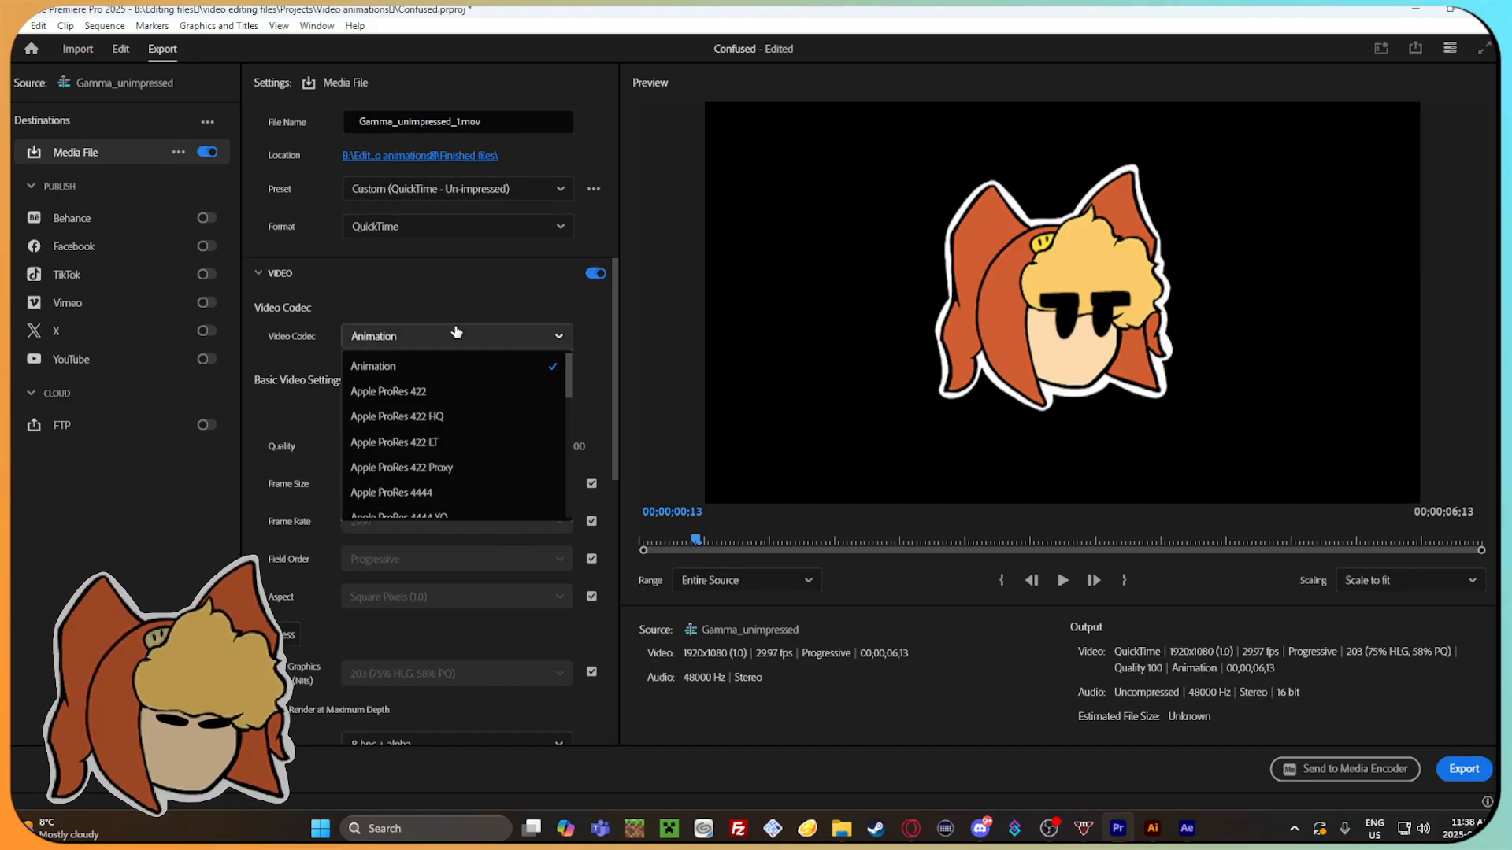
scroll(471, 484, down, 1)
scroll(471, 490, down, 1)
click(489, 332)
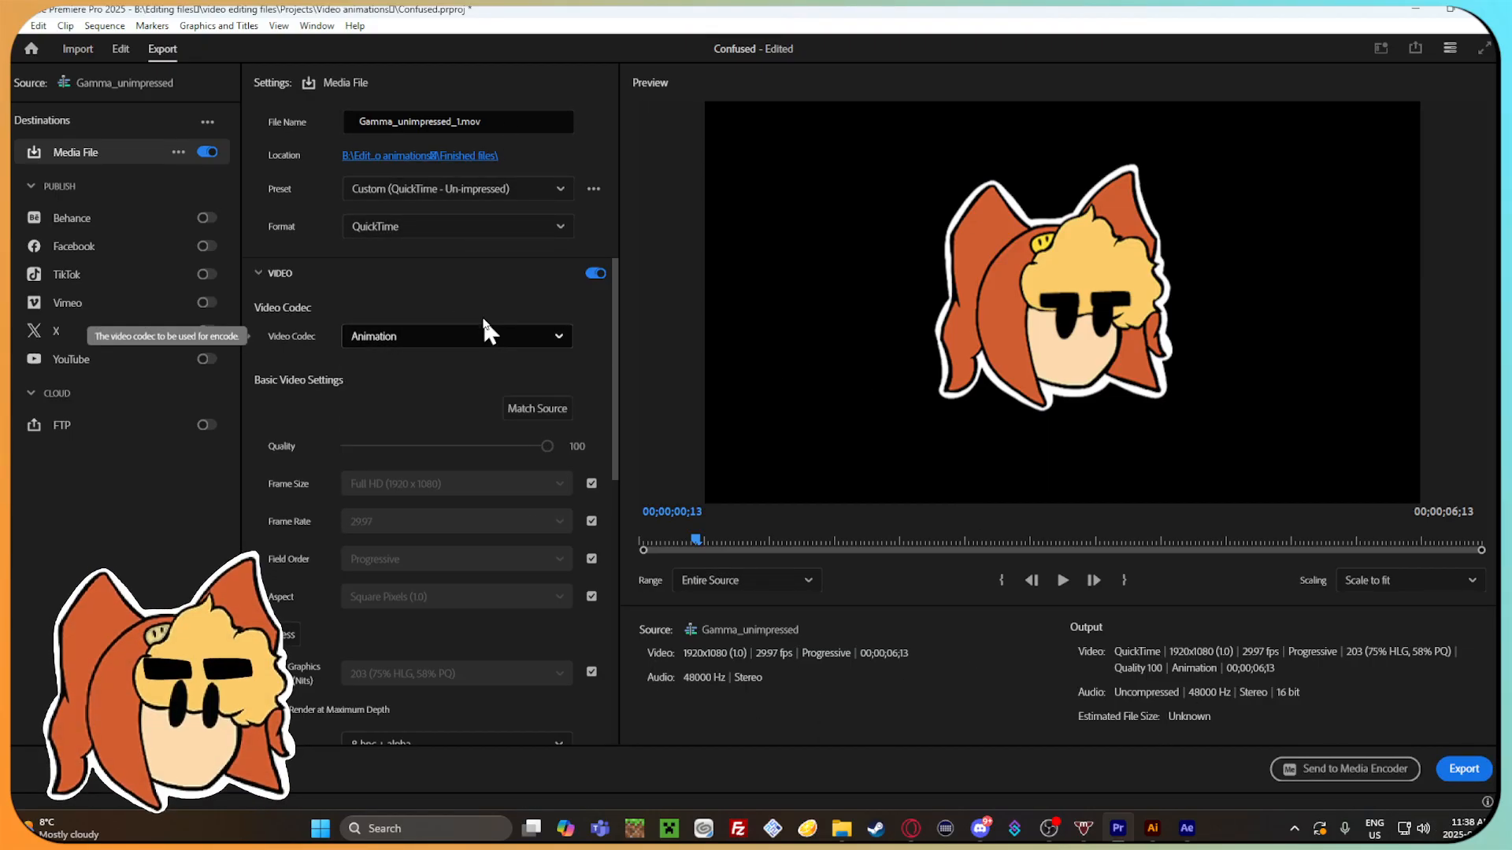
scroll(472, 337, down, 3)
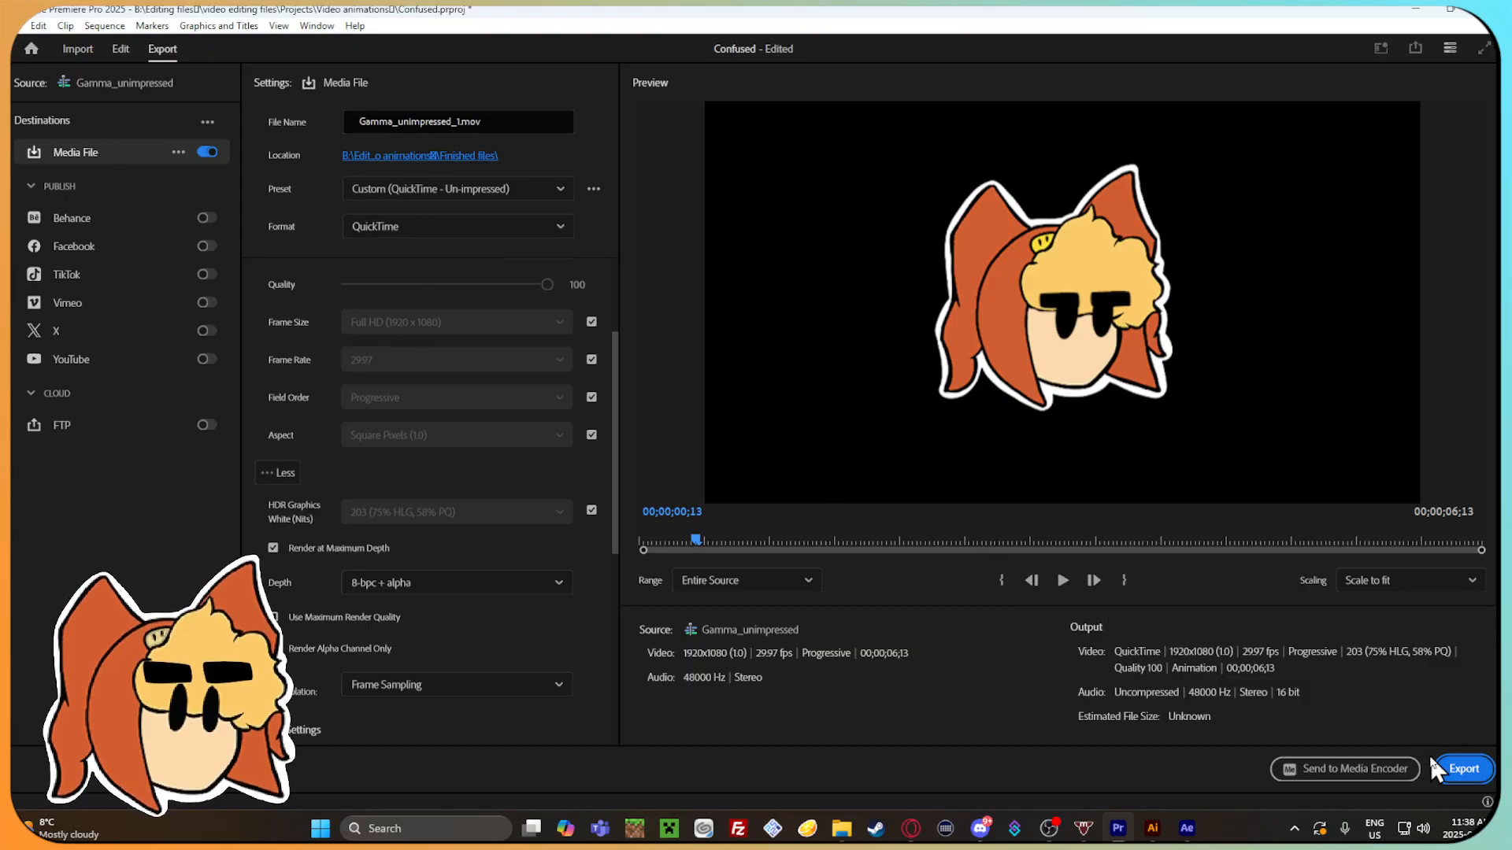
Name the export file Gamma_unimpressed_short.mov and export it as QuickTime with the Animation codec and 8-bpc + alpha depth.
click(482, 123)
key(BackSpace)
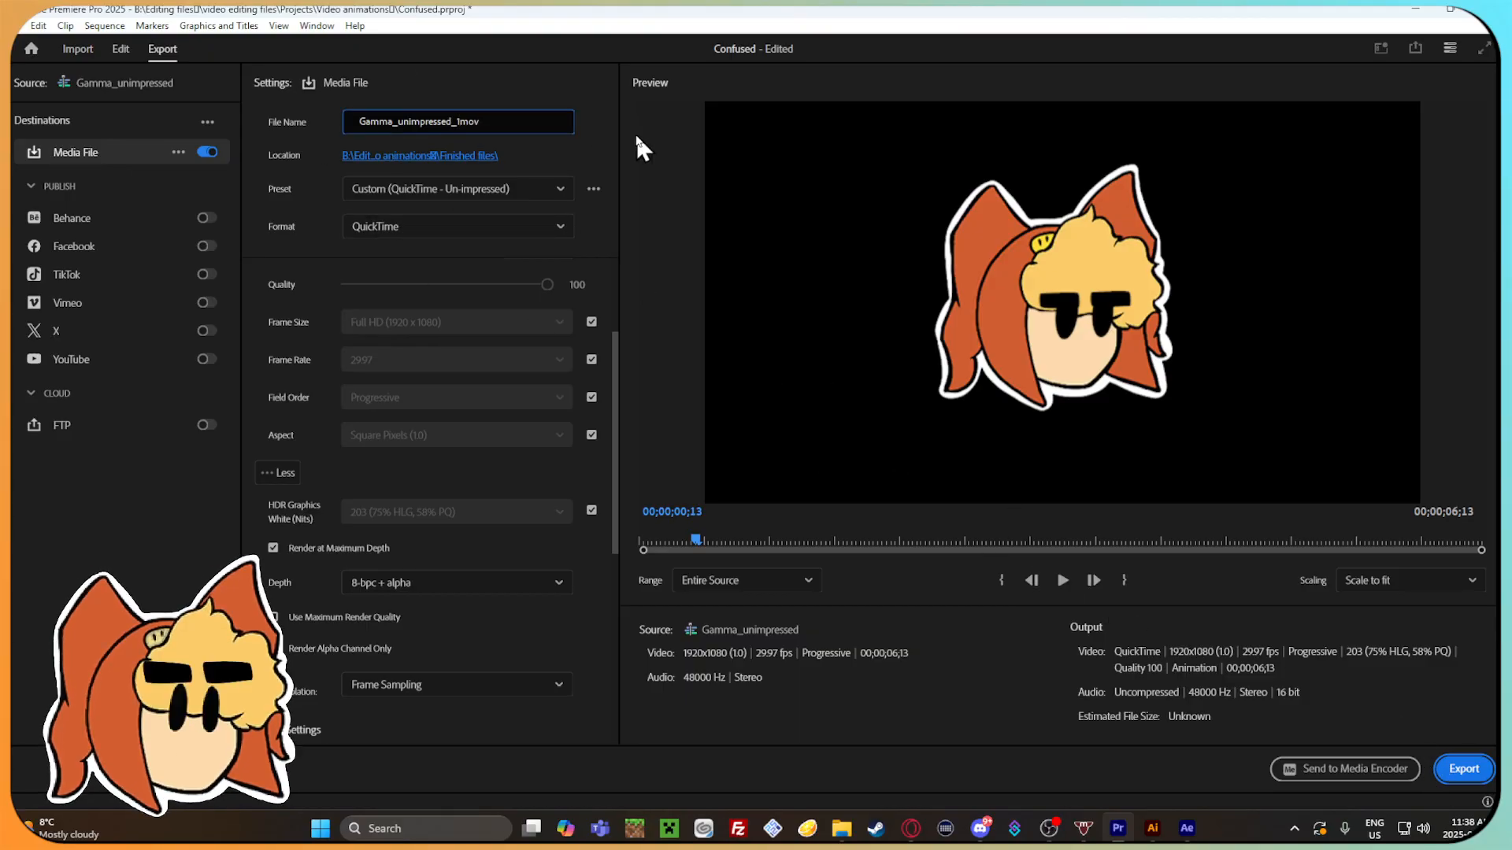
text(short)
click(1465, 767)
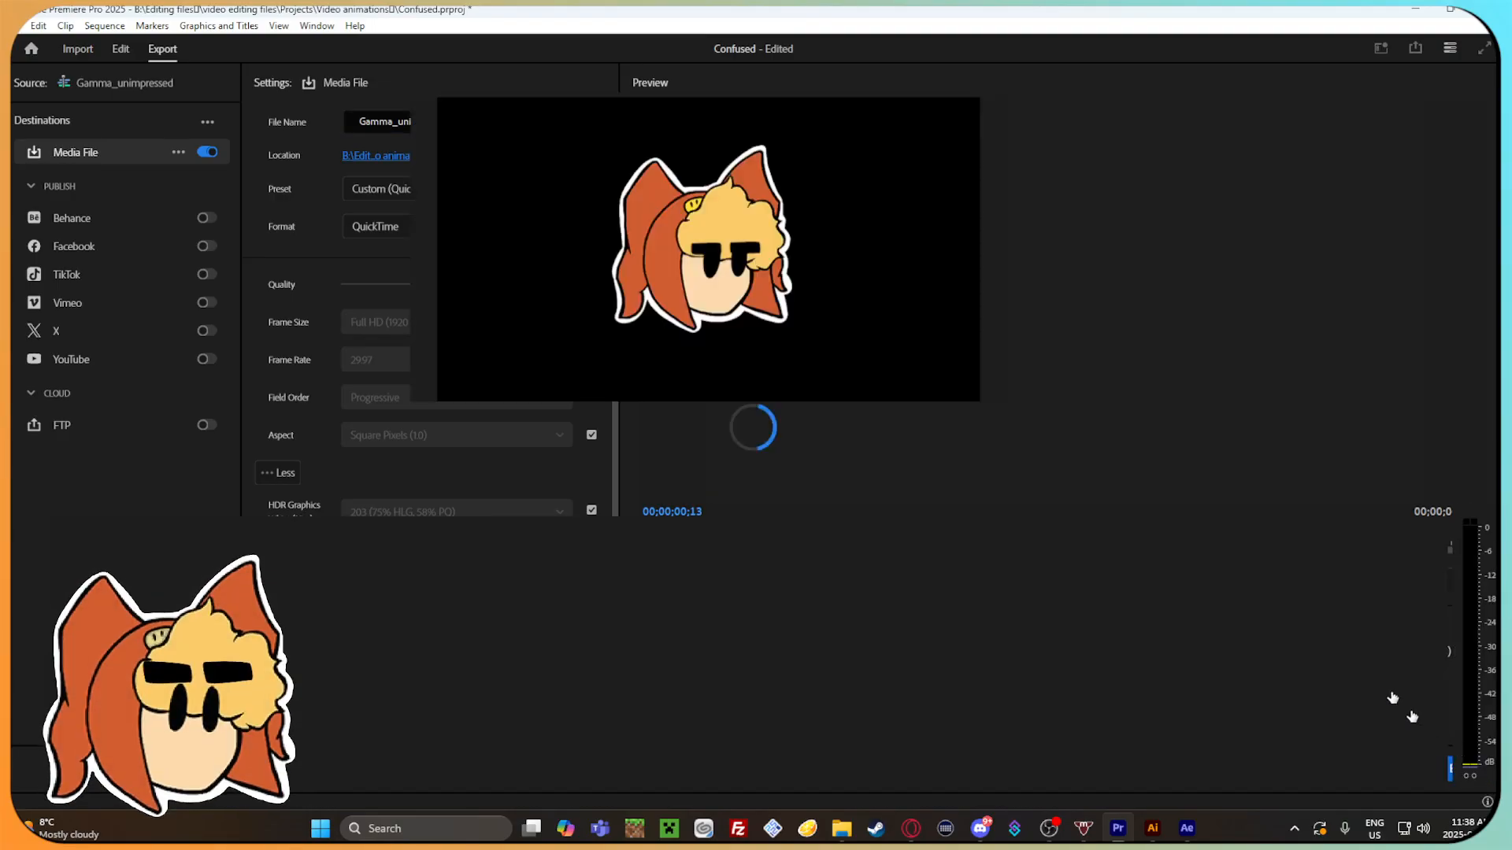
Switch to File Explorer and look for the exported short clip in the Finished files folder.
click(841, 828)
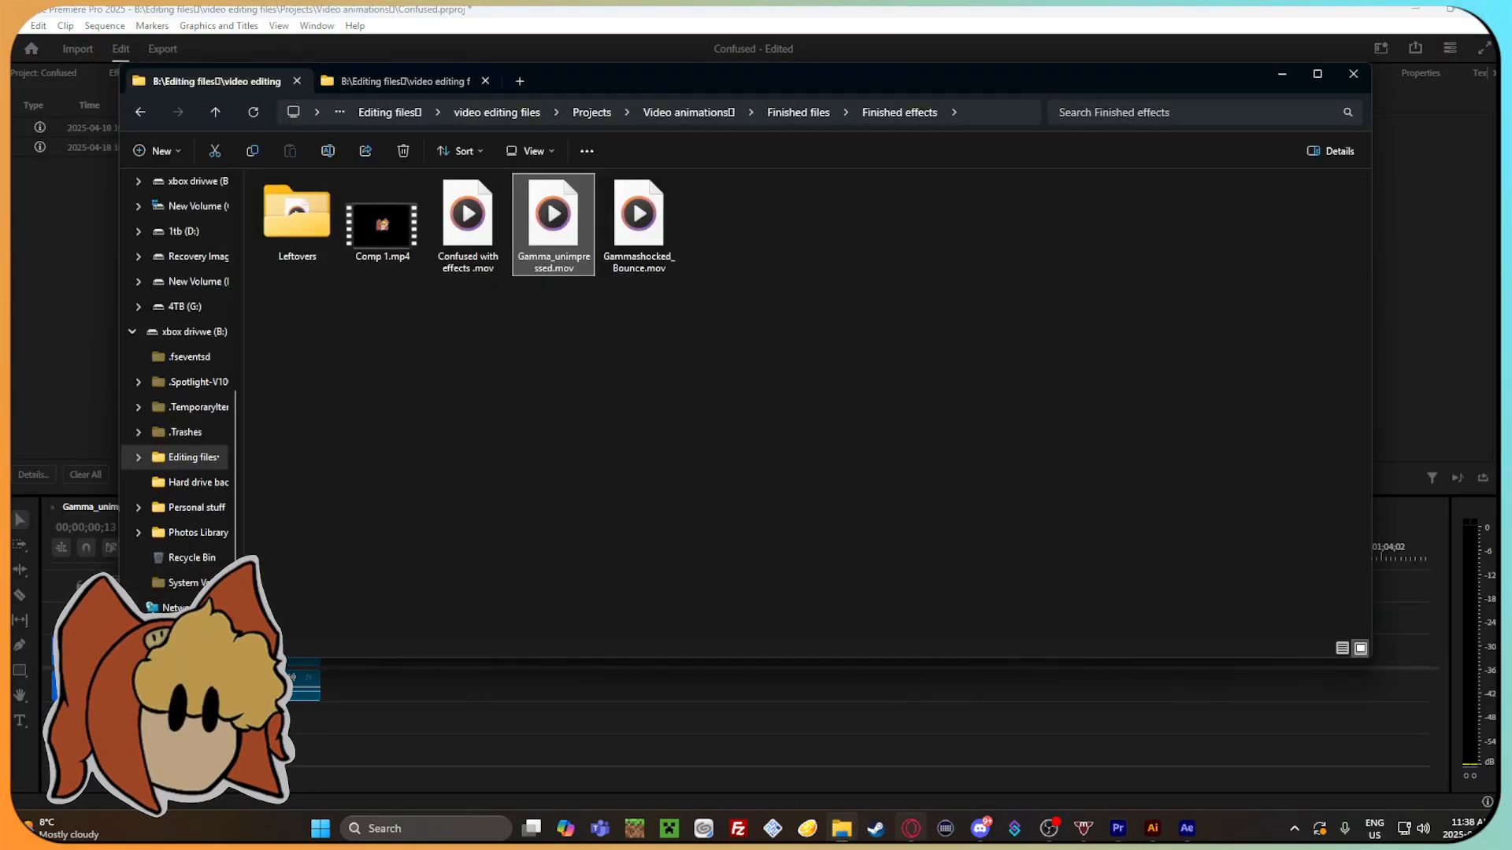
click(1015, 685)
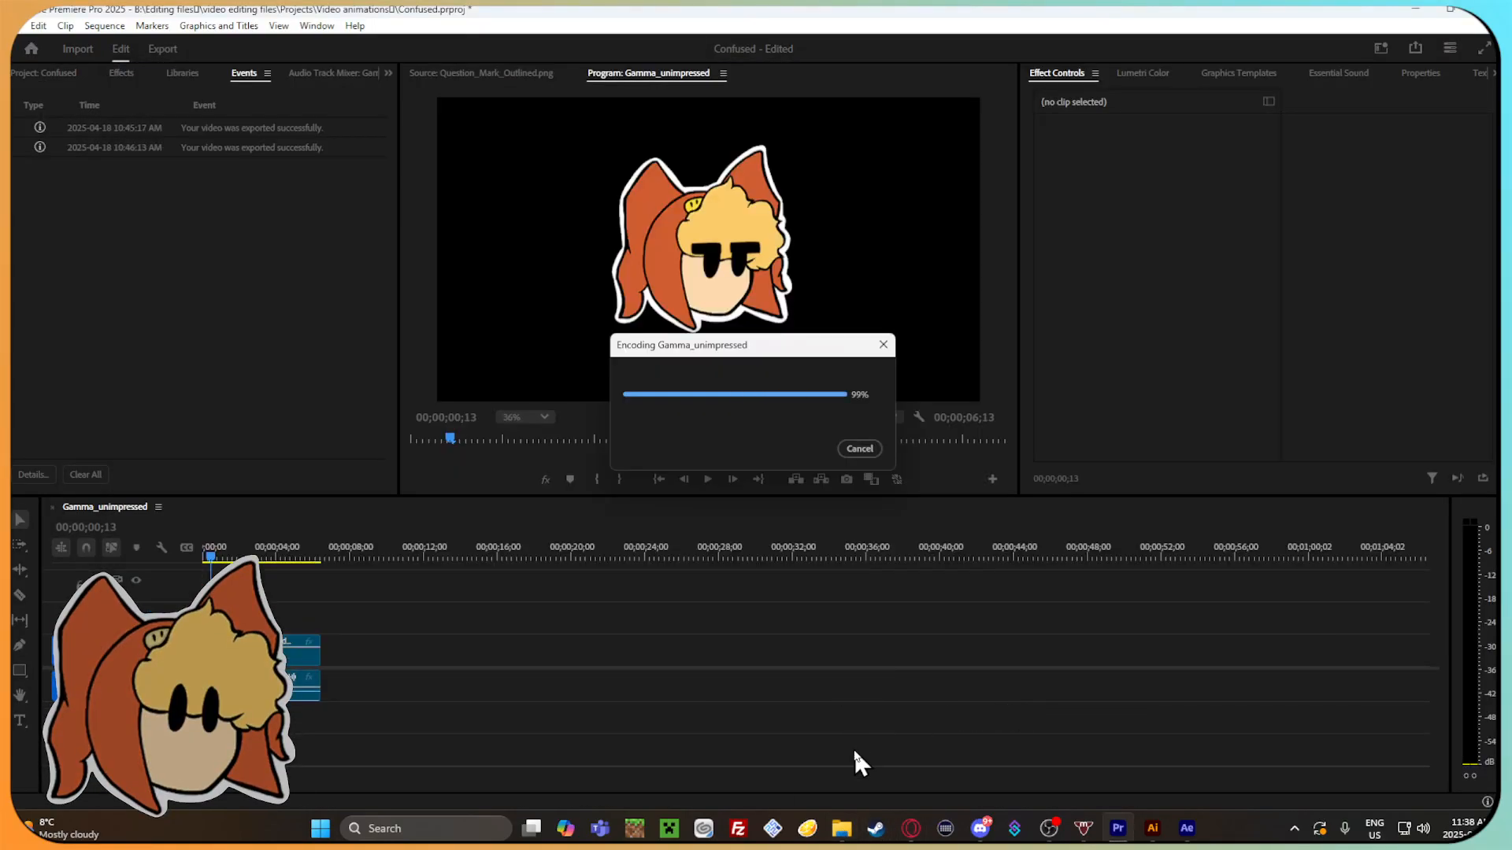
mouse_move(847, 832)
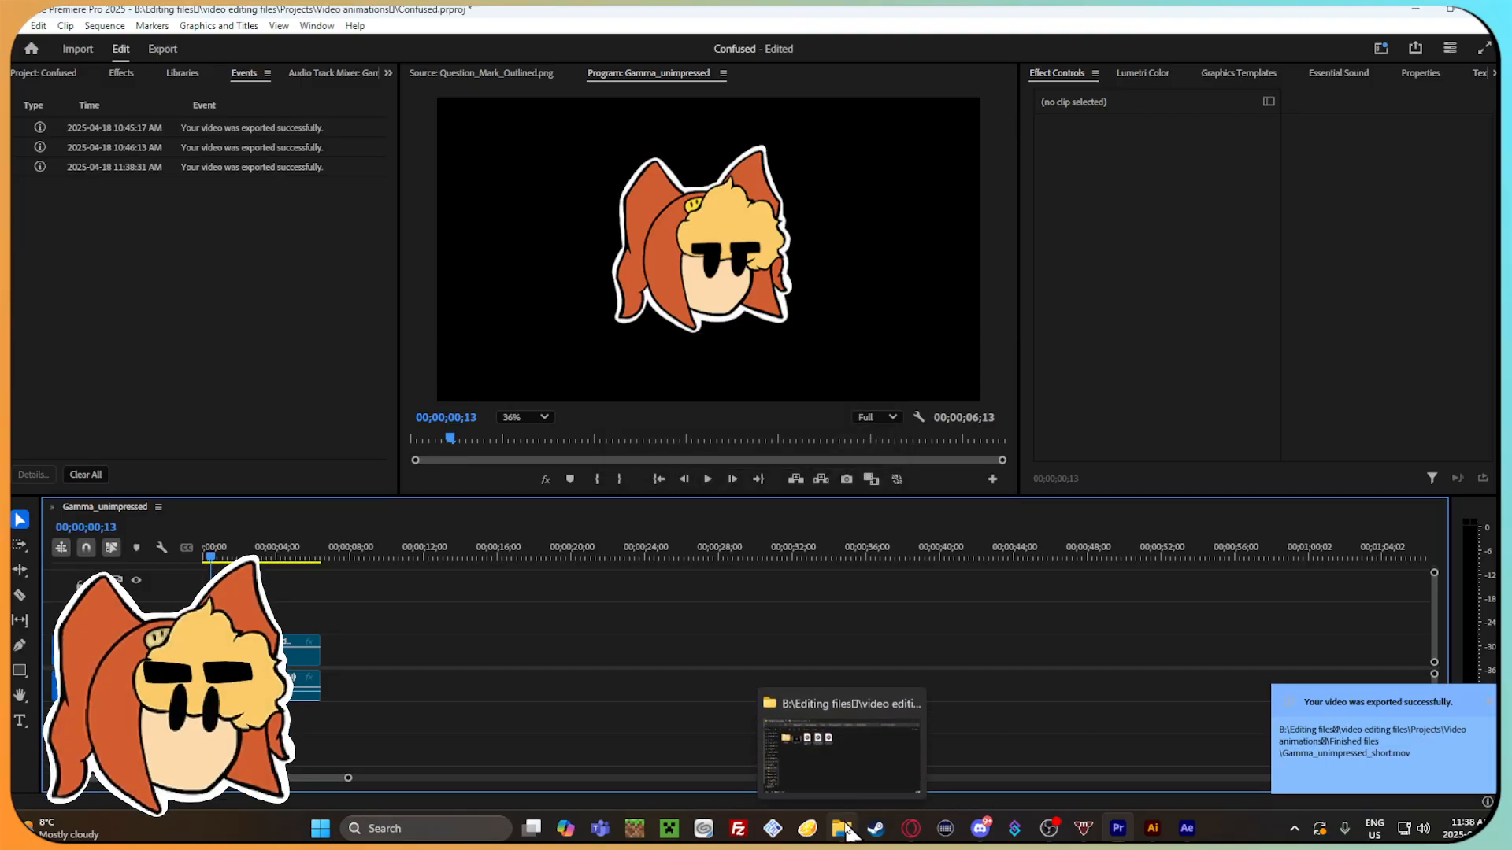
click(847, 832)
click(140, 111)
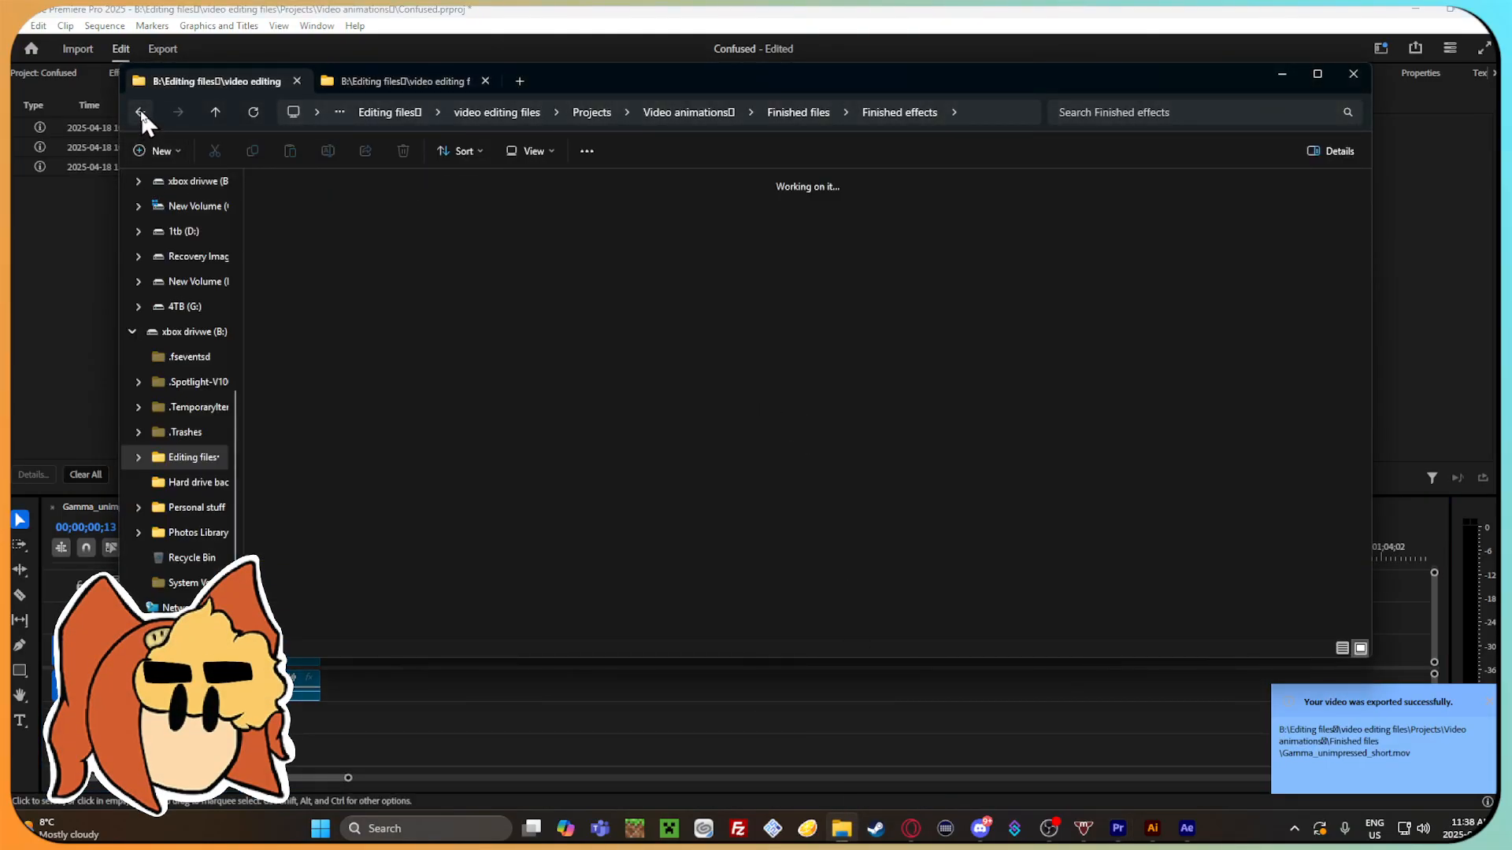
click(494, 362)
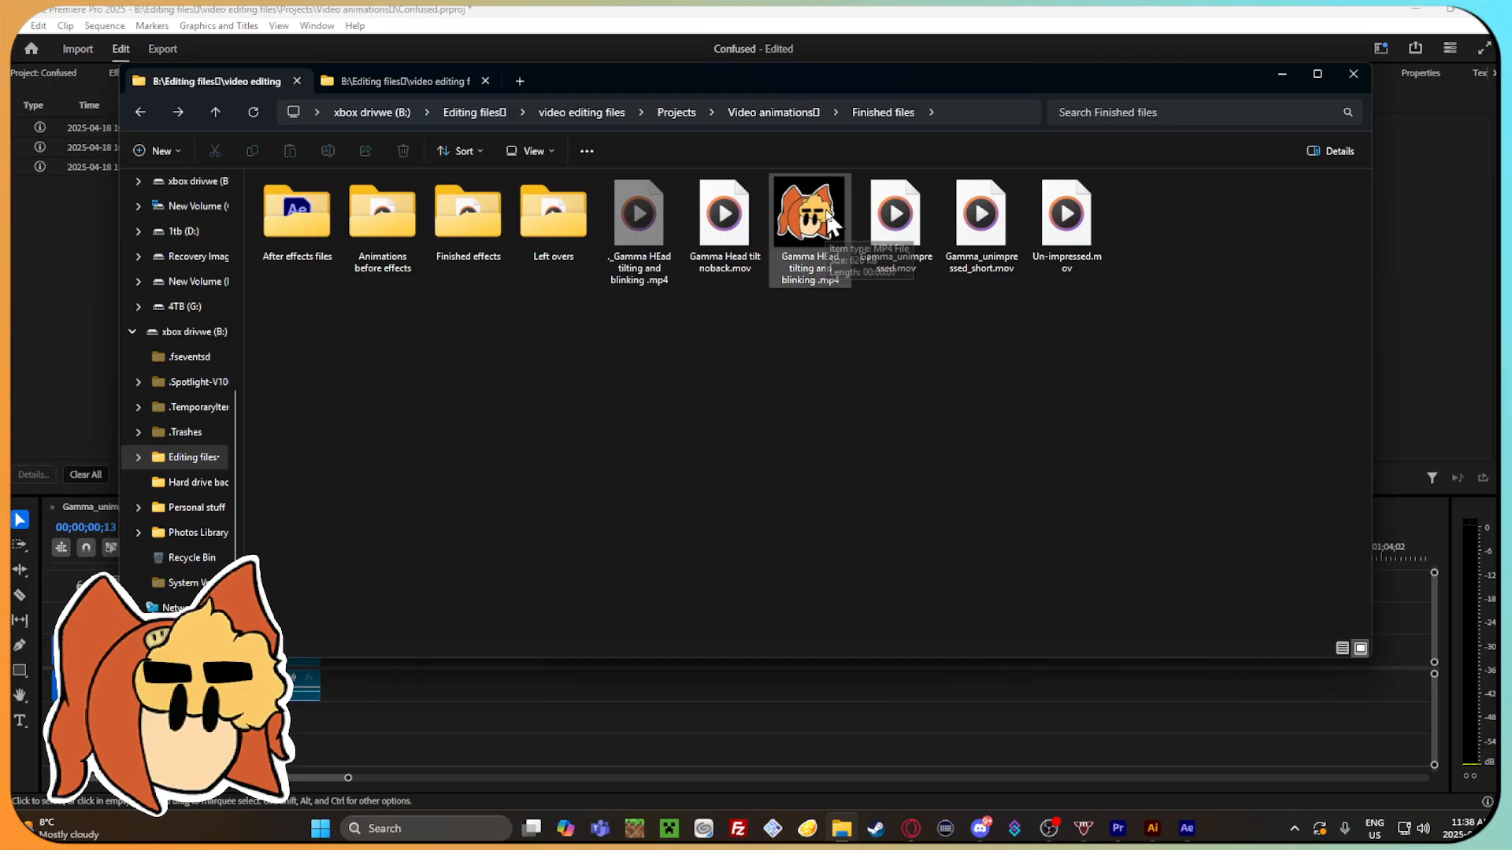
Return to Premiere Pro and delete the trimmed Gamma_unimpressed clip from the timeline.
click(1225, 740)
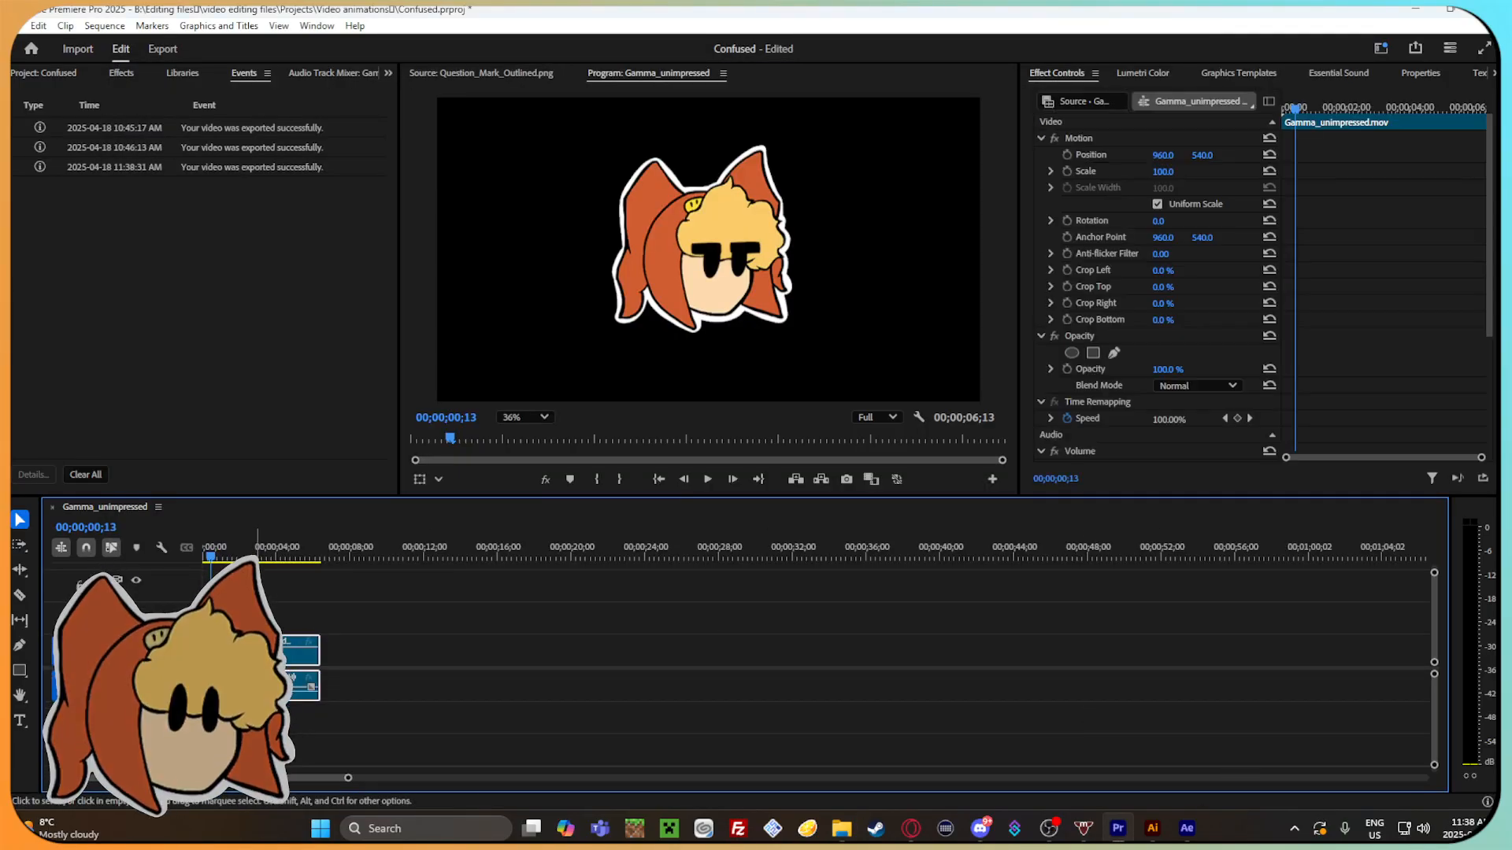
right_click(258, 654)
click(311, 28)
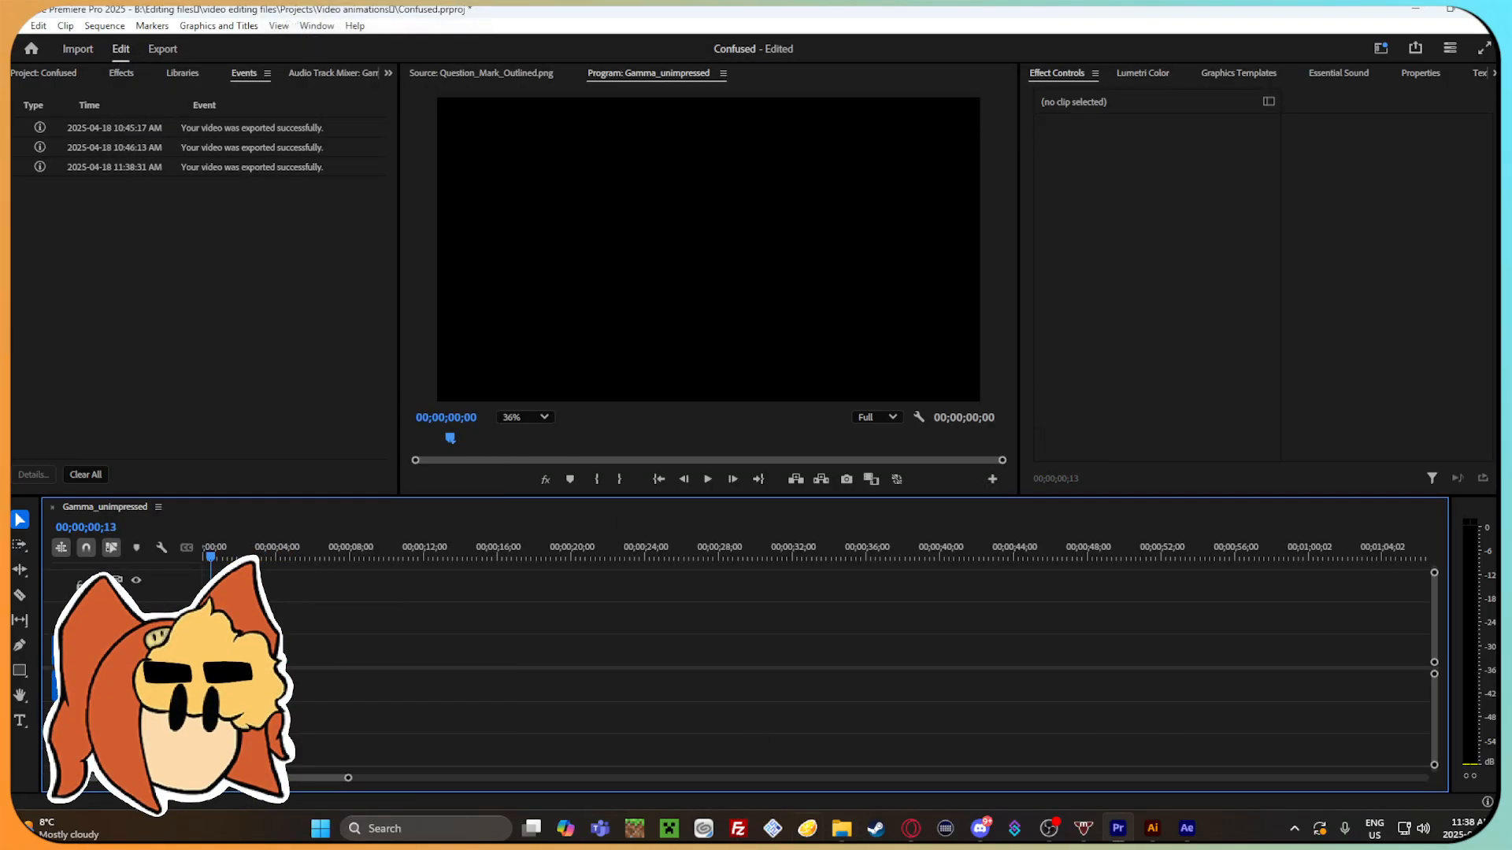
In File Explorer, play Comp 1.mp4 from the Finished effects folder, close the player, and go back to Finished files.
click(843, 828)
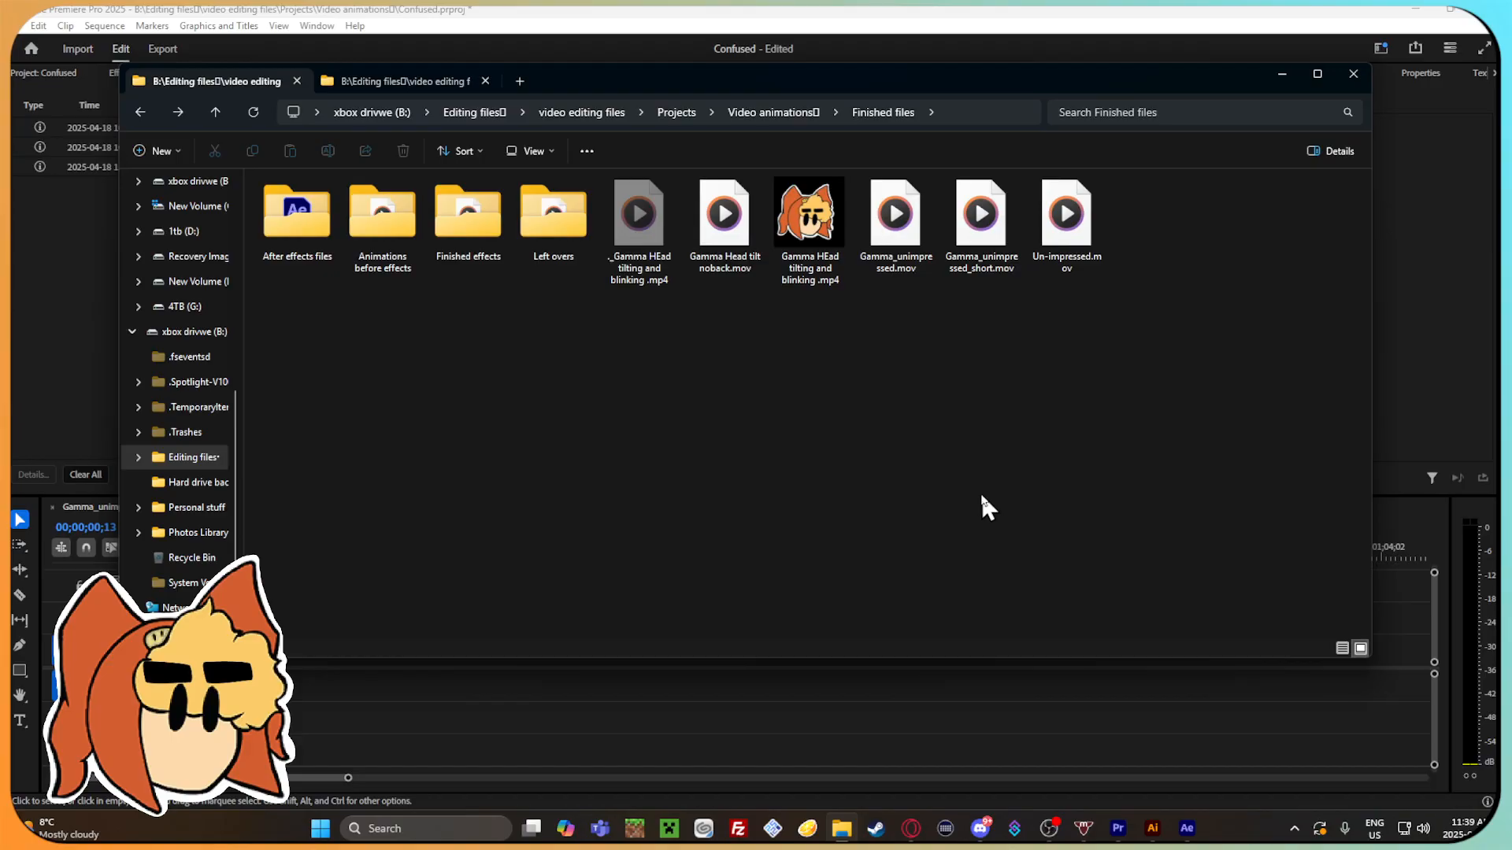
double_click(464, 236)
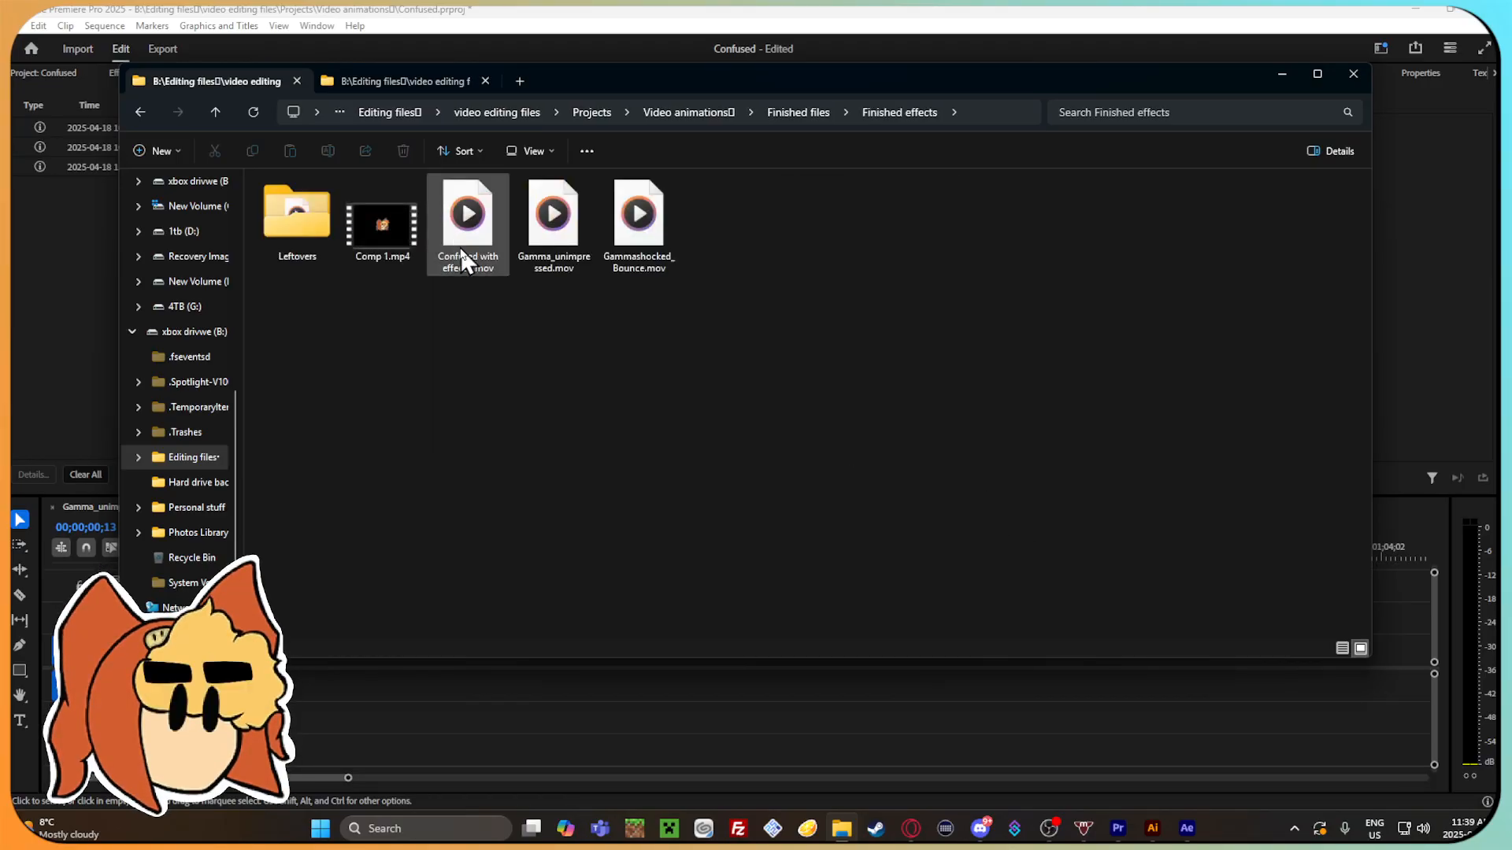
double_click(417, 228)
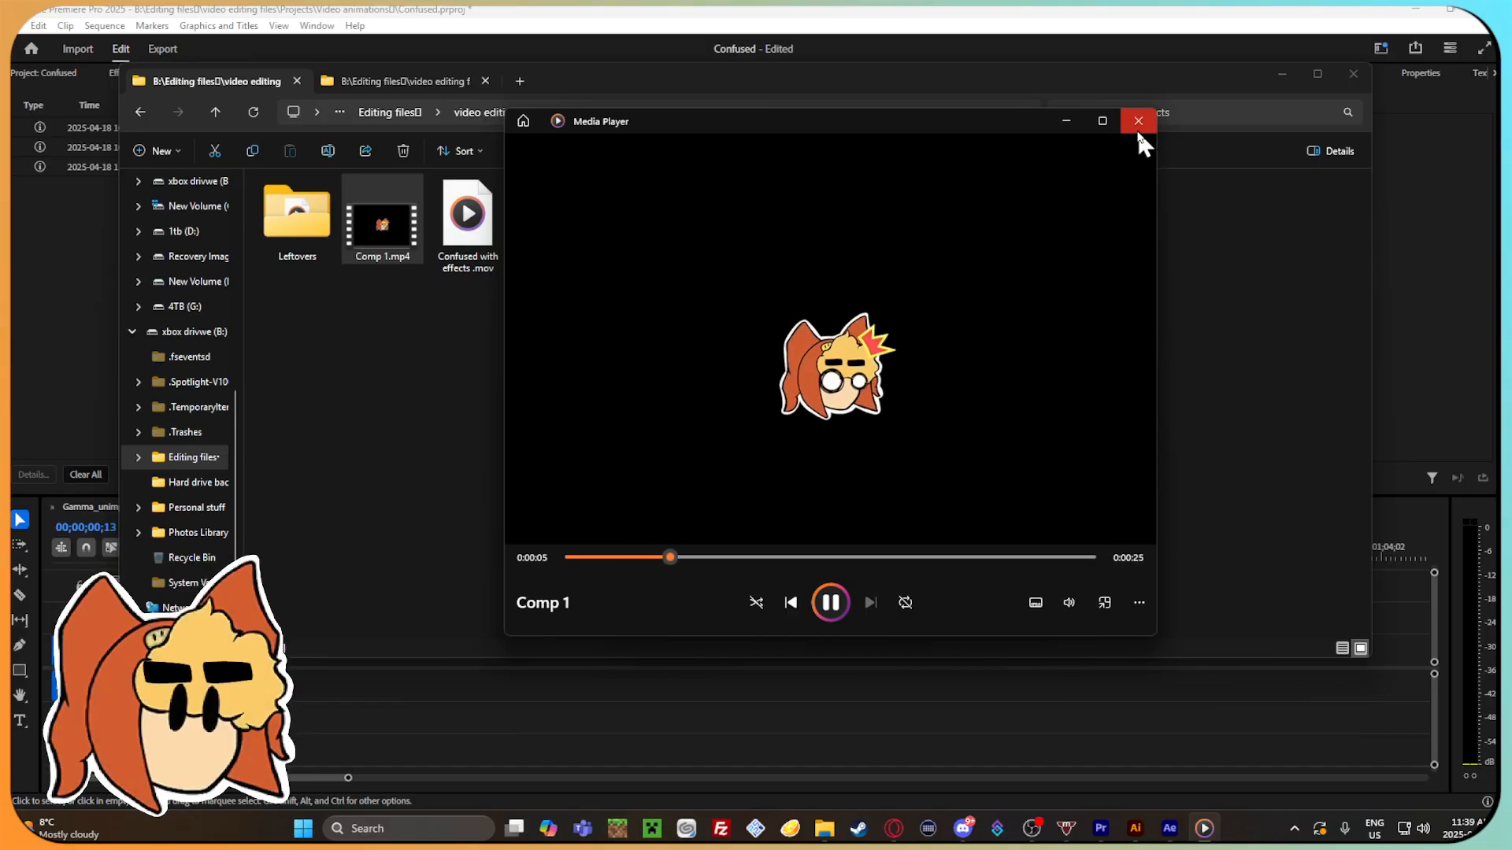
click(1138, 126)
click(145, 113)
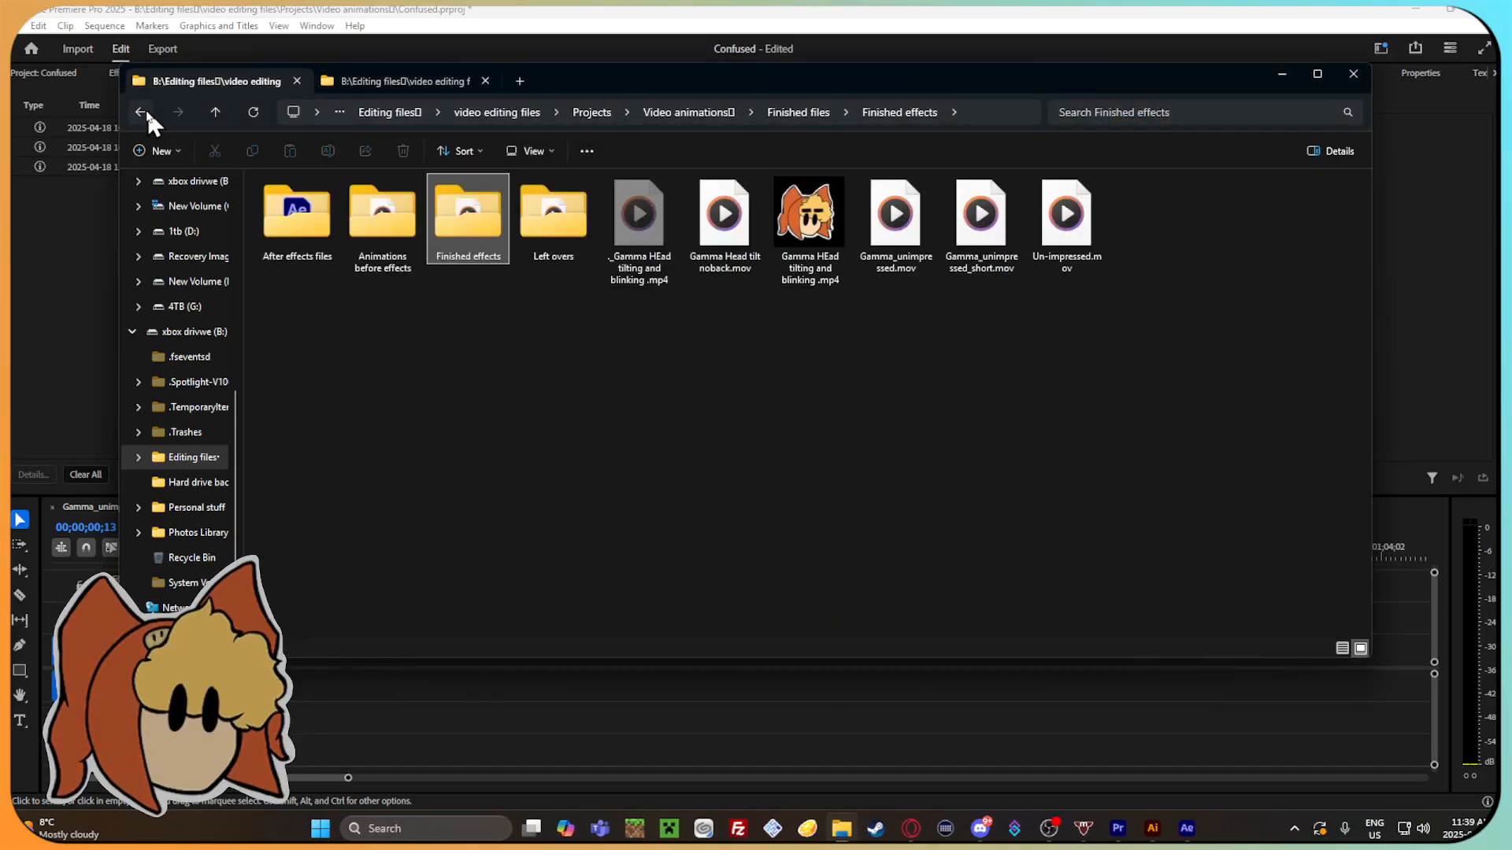
Place Gamma Head tilt noback.mov in the timeline with the sequence settings changed to match, check its frames, and delete the clip.
drag(729, 228, 811, 715)
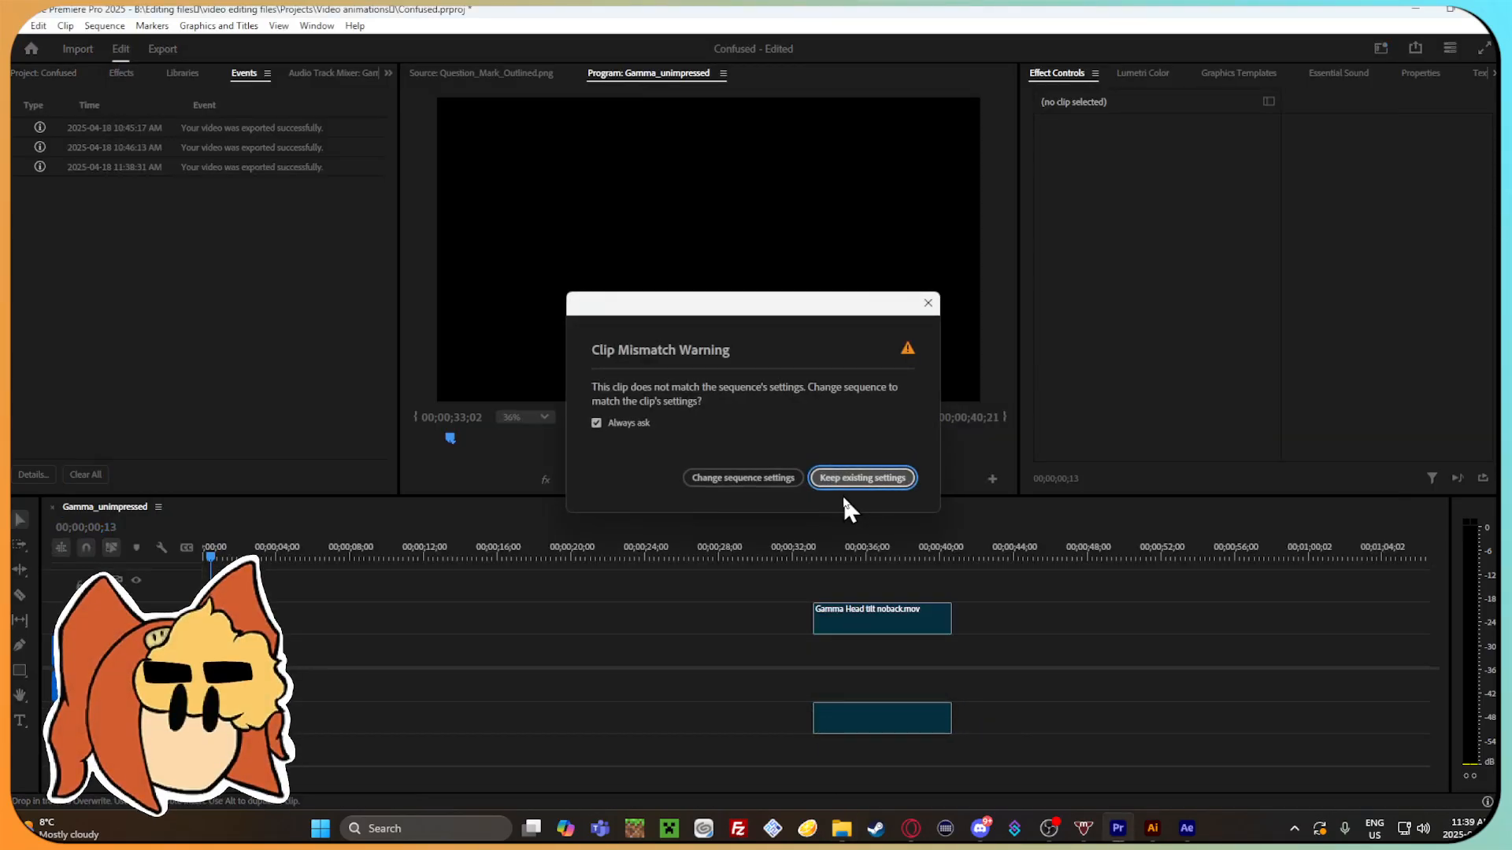
click(860, 478)
click(868, 556)
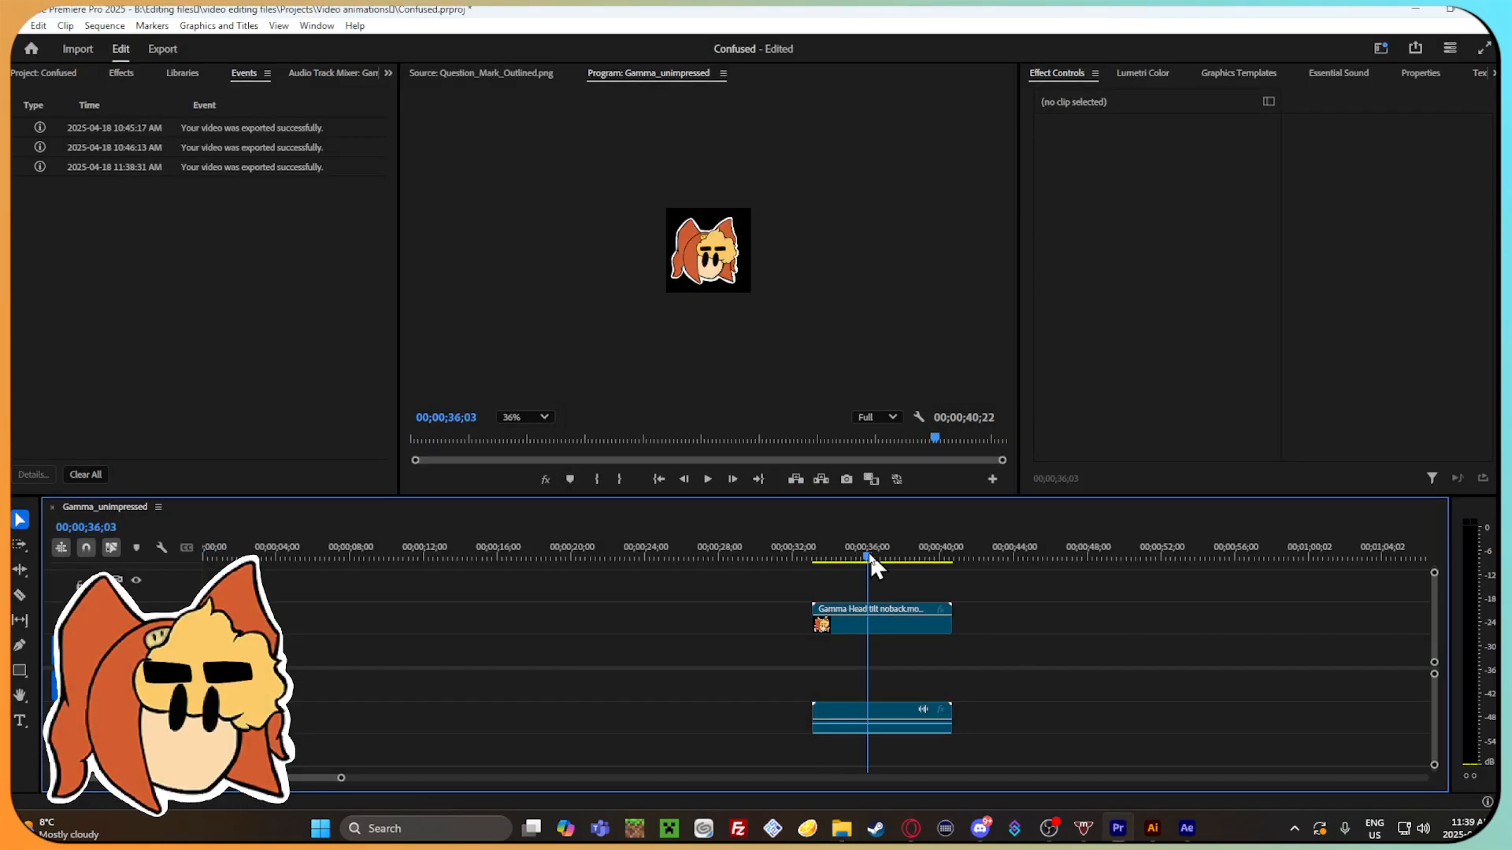
mouse_move(871, 551)
mouse_down()
mouse_move(822, 529)
mouse_move(864, 543)
mouse_up()
drag(1012, 733, 838, 623)
right_click(904, 622)
click(1053, 28)
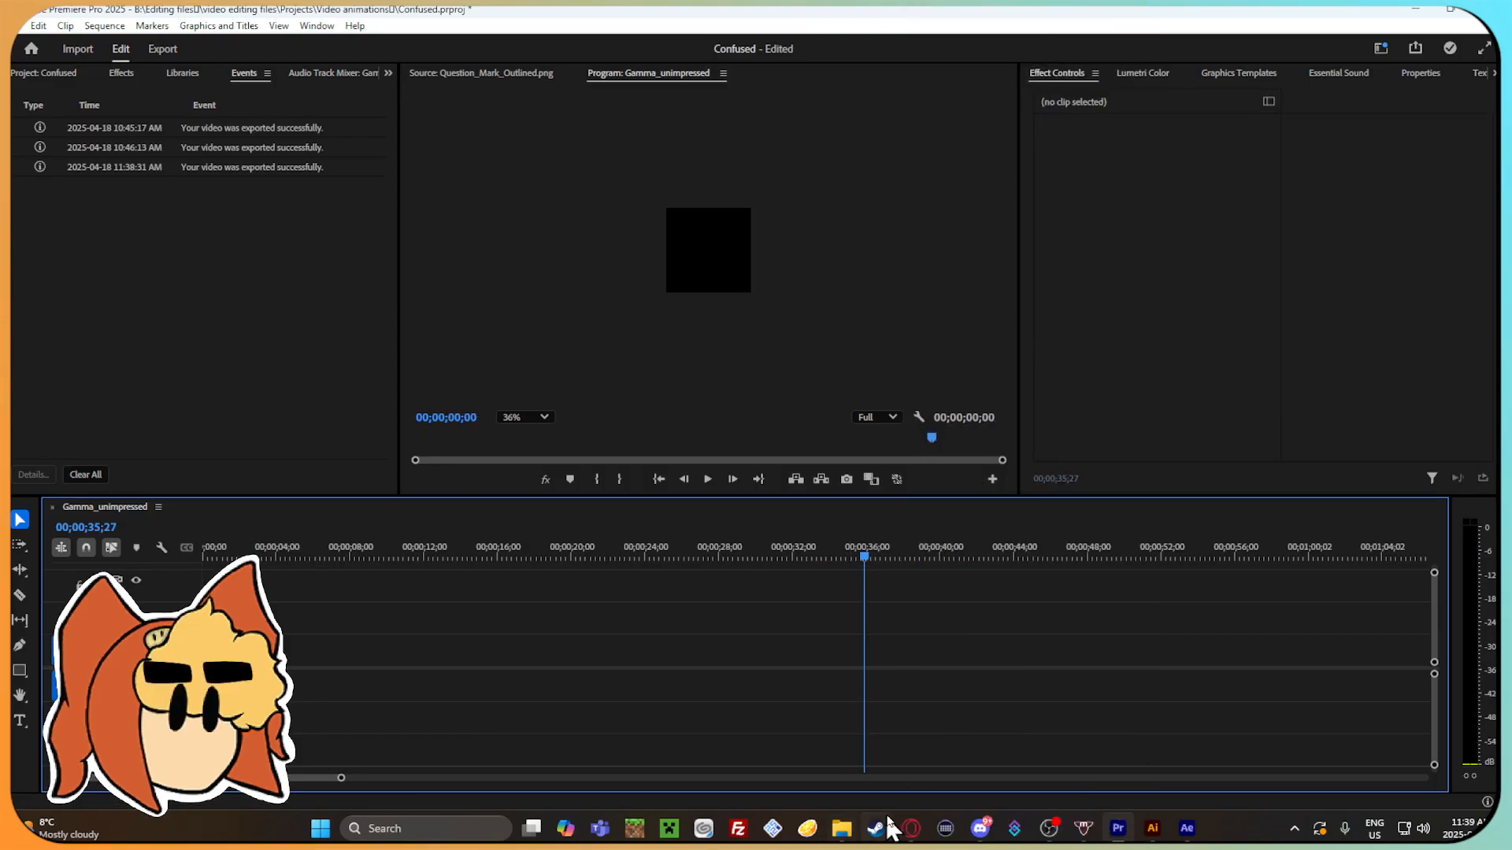
Place Un-impressed.mov from Finished files in the timeline with matching sequence settings, check it at 00;00;39;09, and clear it.
click(841, 828)
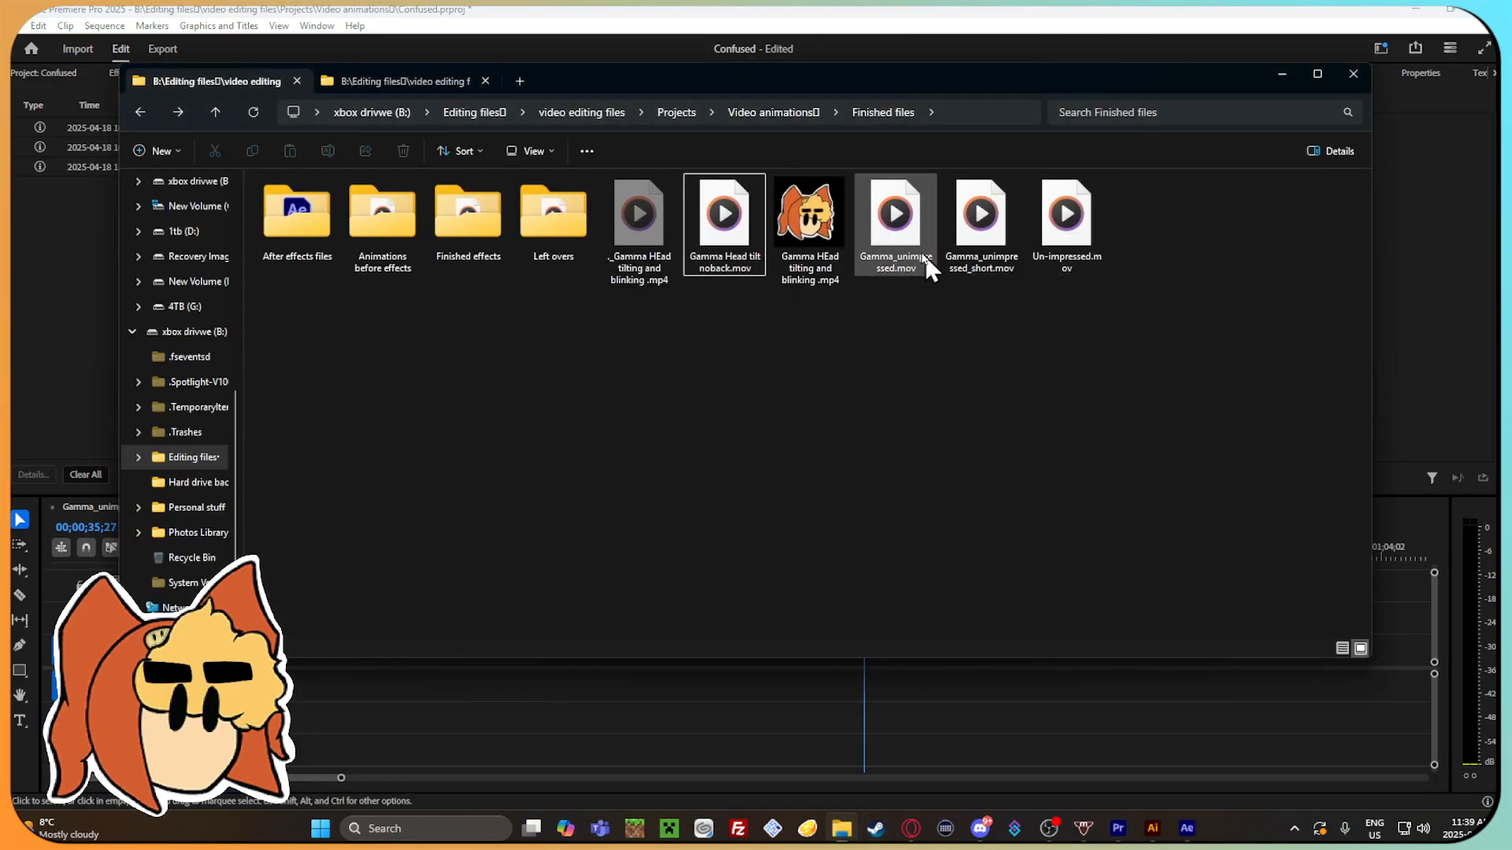
drag(1055, 252, 913, 679)
click(748, 475)
mouse_move(950, 562)
mouse_down()
mouse_move(1001, 557)
mouse_move(915, 551)
mouse_move(928, 556)
mouse_up()
right_click(965, 623)
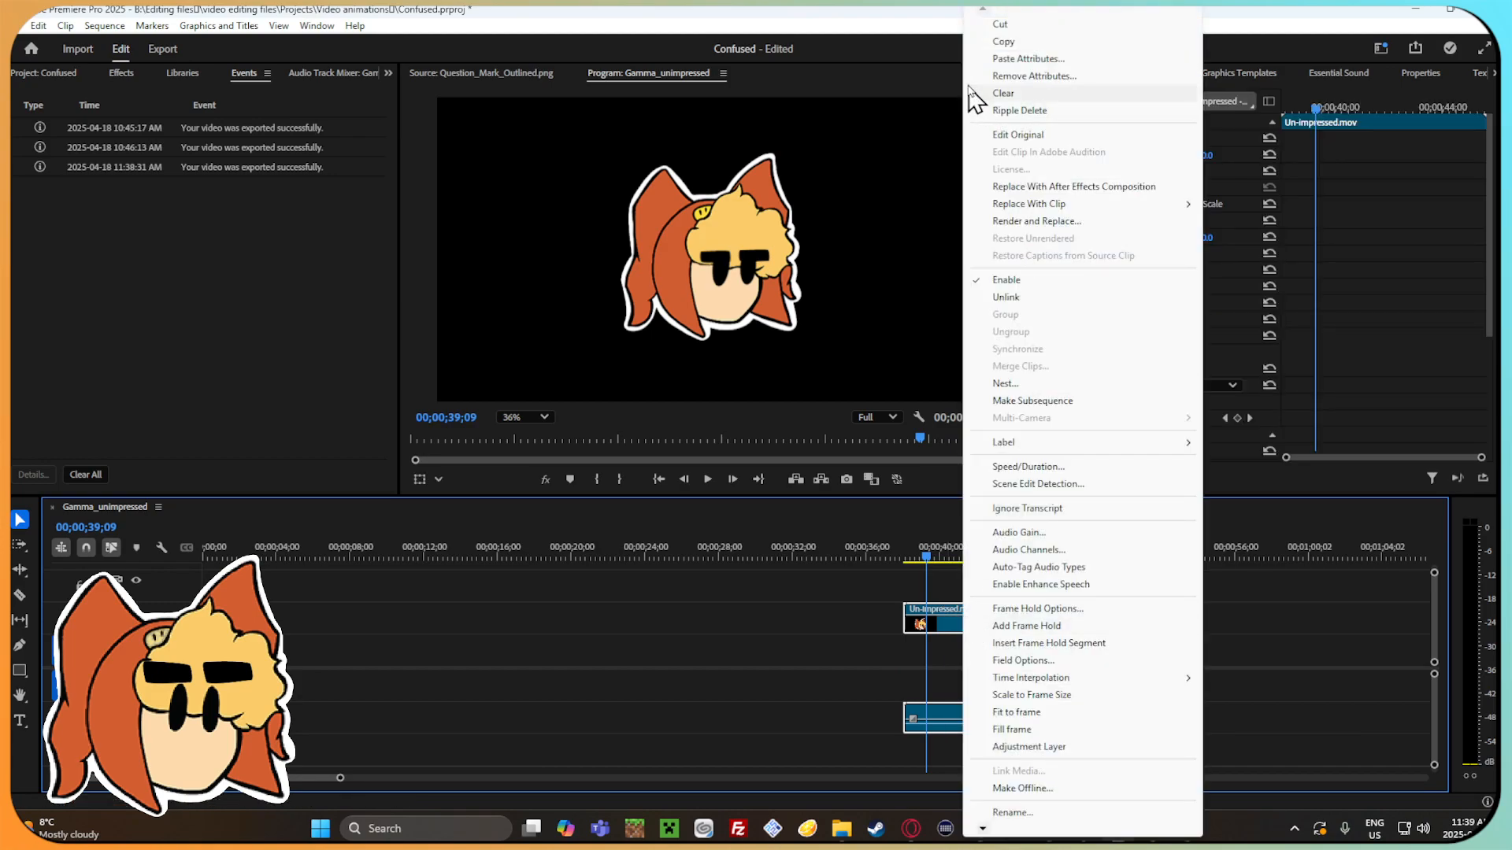
click(1003, 93)
Look for another rendered clip in File Explorer, checking the Animations before effects folder and going back up to the Projects folder.
click(841, 829)
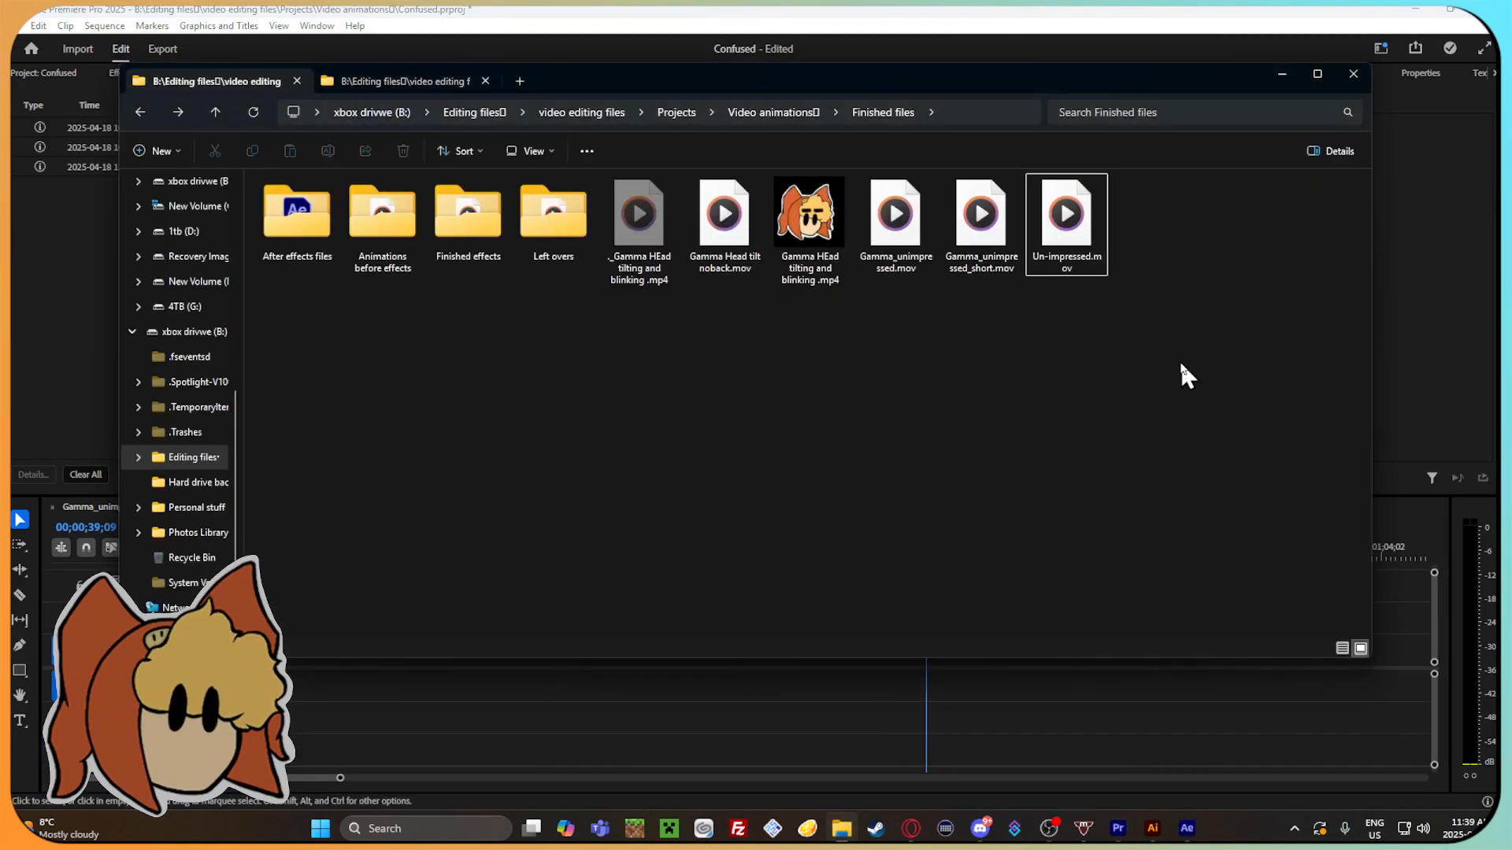
drag(1086, 236, 603, 470)
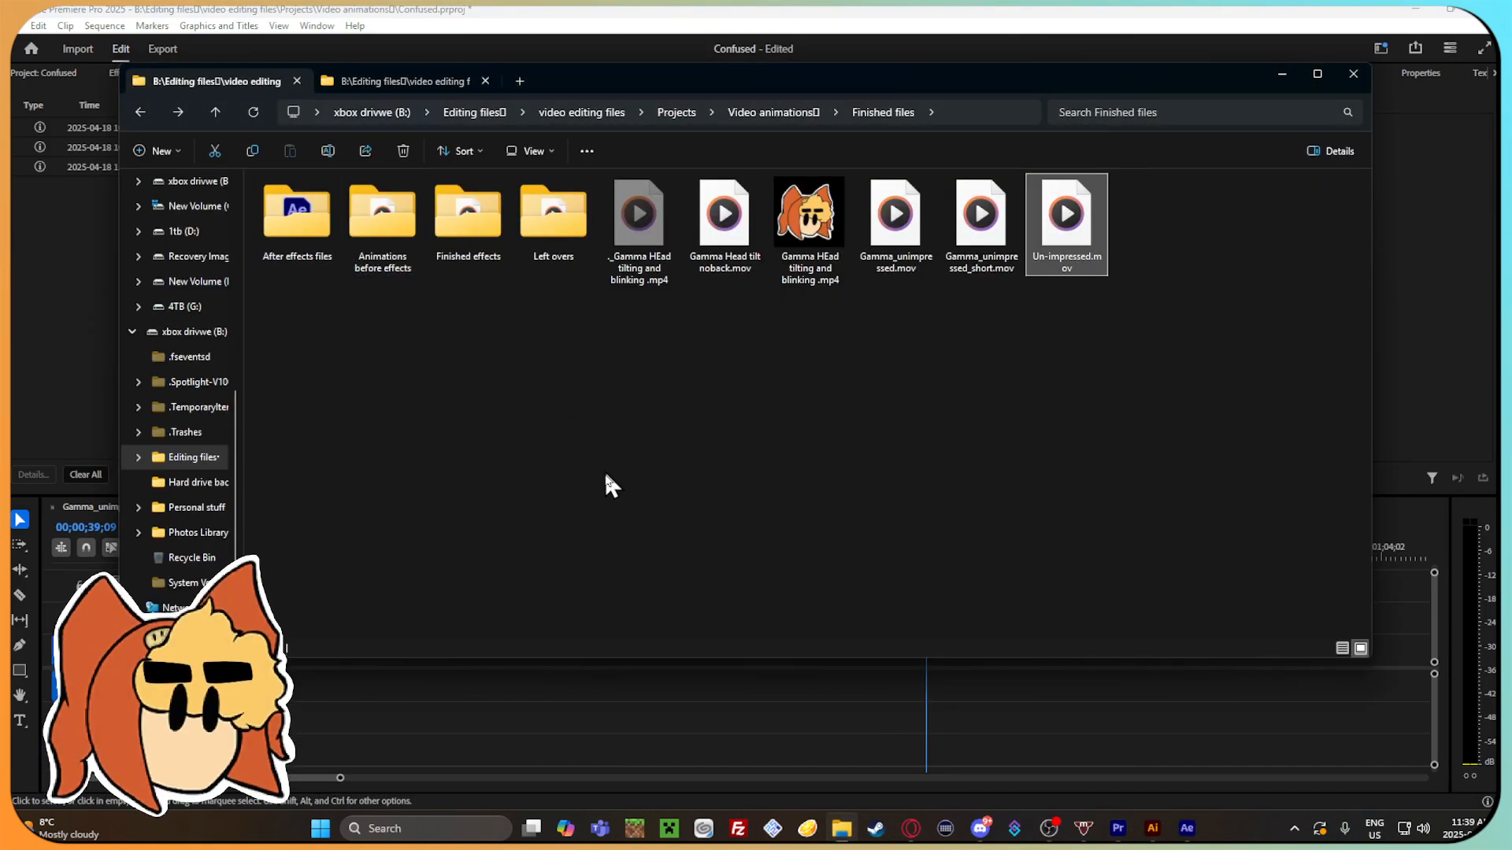
double_click(384, 219)
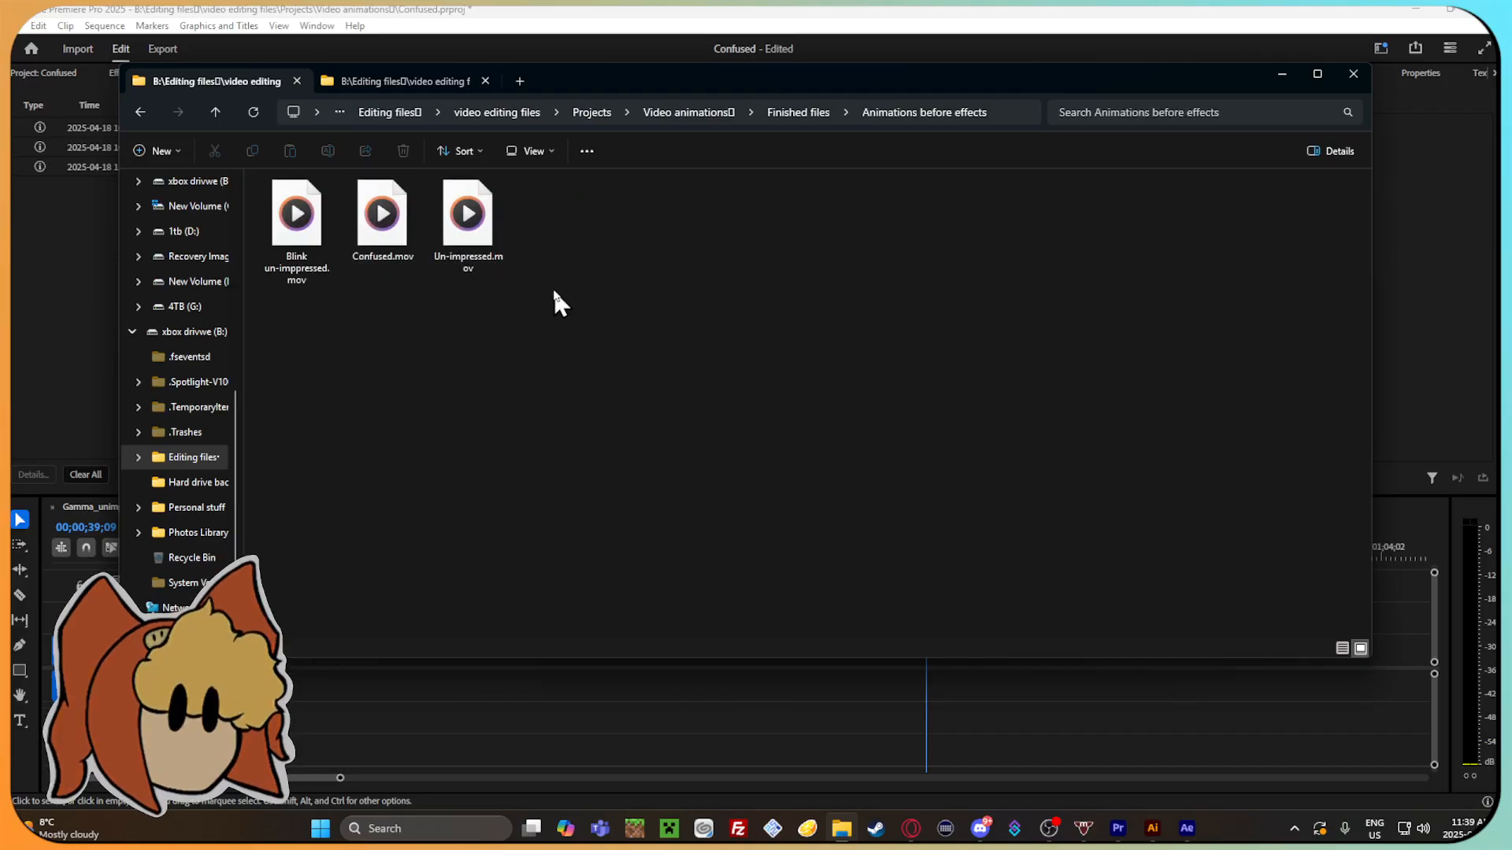
click(140, 110)
click(140, 110)
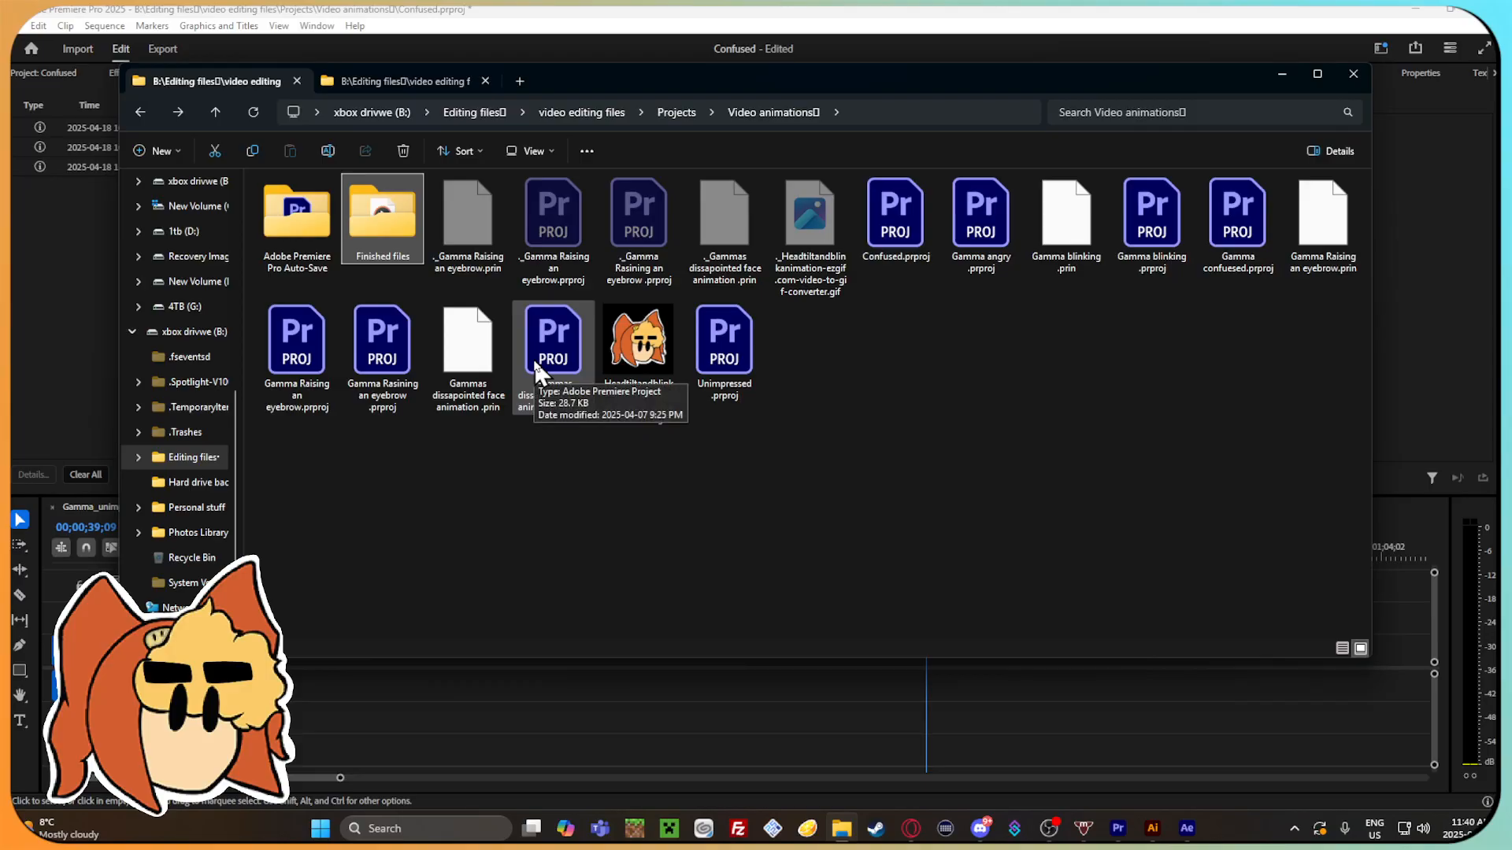
click(140, 112)
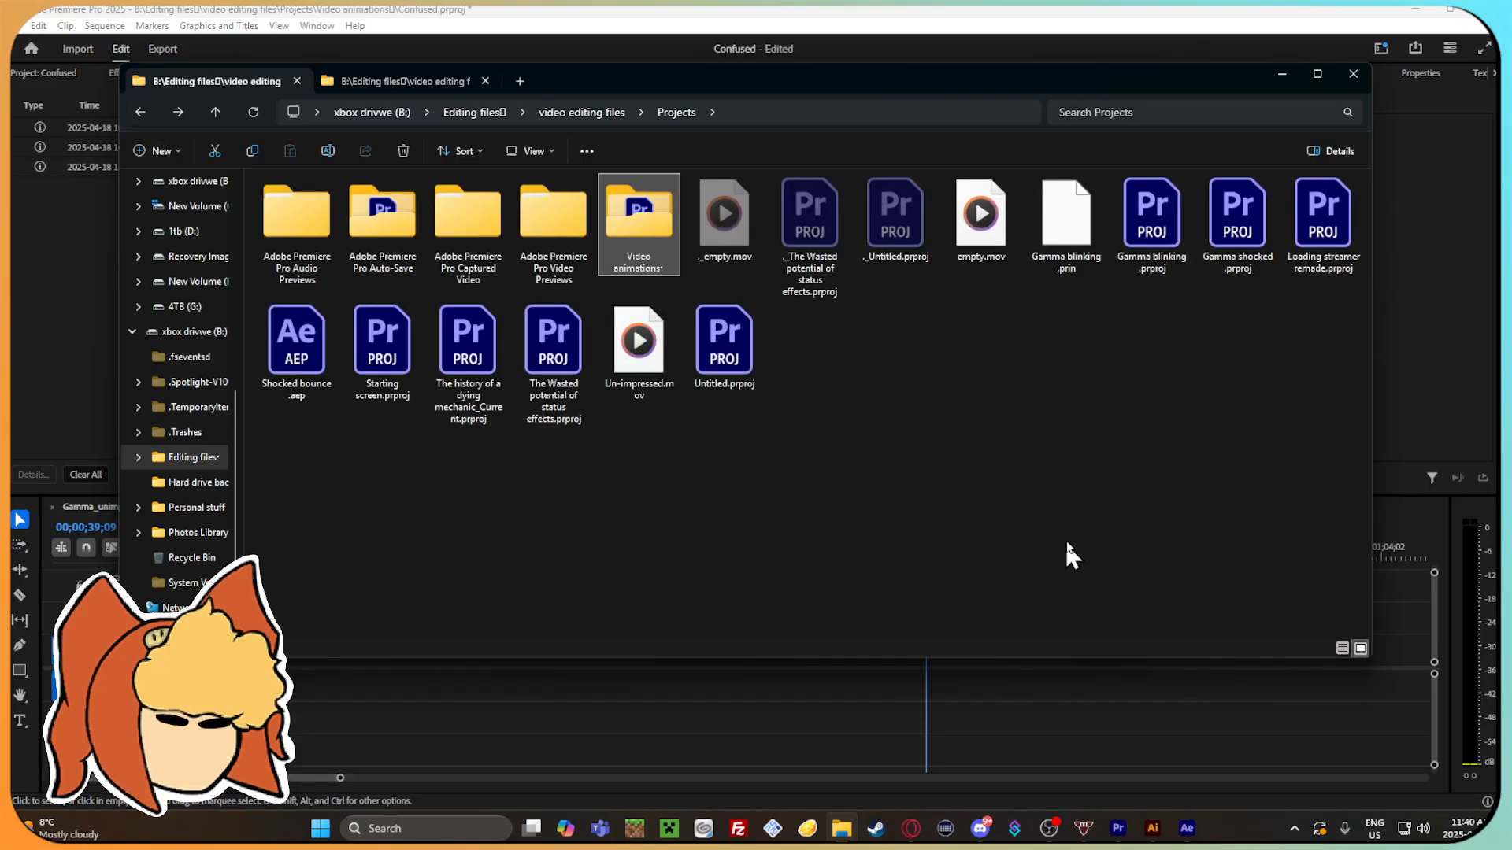
Place empty.mov from the Projects folder in the timeline at about 42 seconds and check its frame at 00;00;42;14.
drag(980, 220, 979, 718)
mouse_move(980, 546)
mouse_down()
mouse_move(1016, 541)
mouse_move(992, 537)
mouse_up()
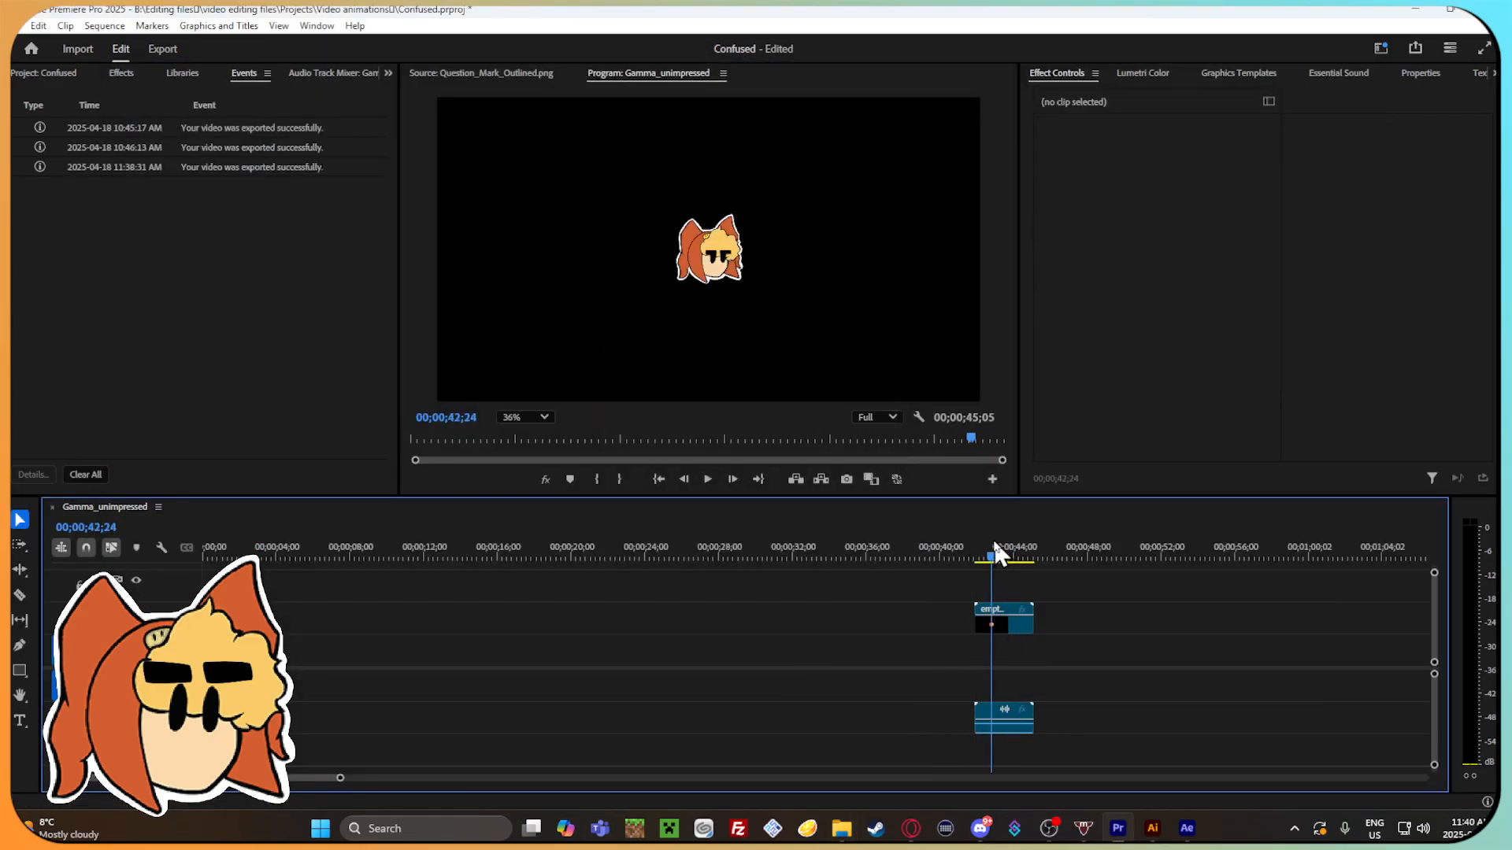
Cut the empty.mov clip out of the Gamma_unimpressed timeline.
click(1018, 625)
right_click(1019, 625)
click(1055, 23)
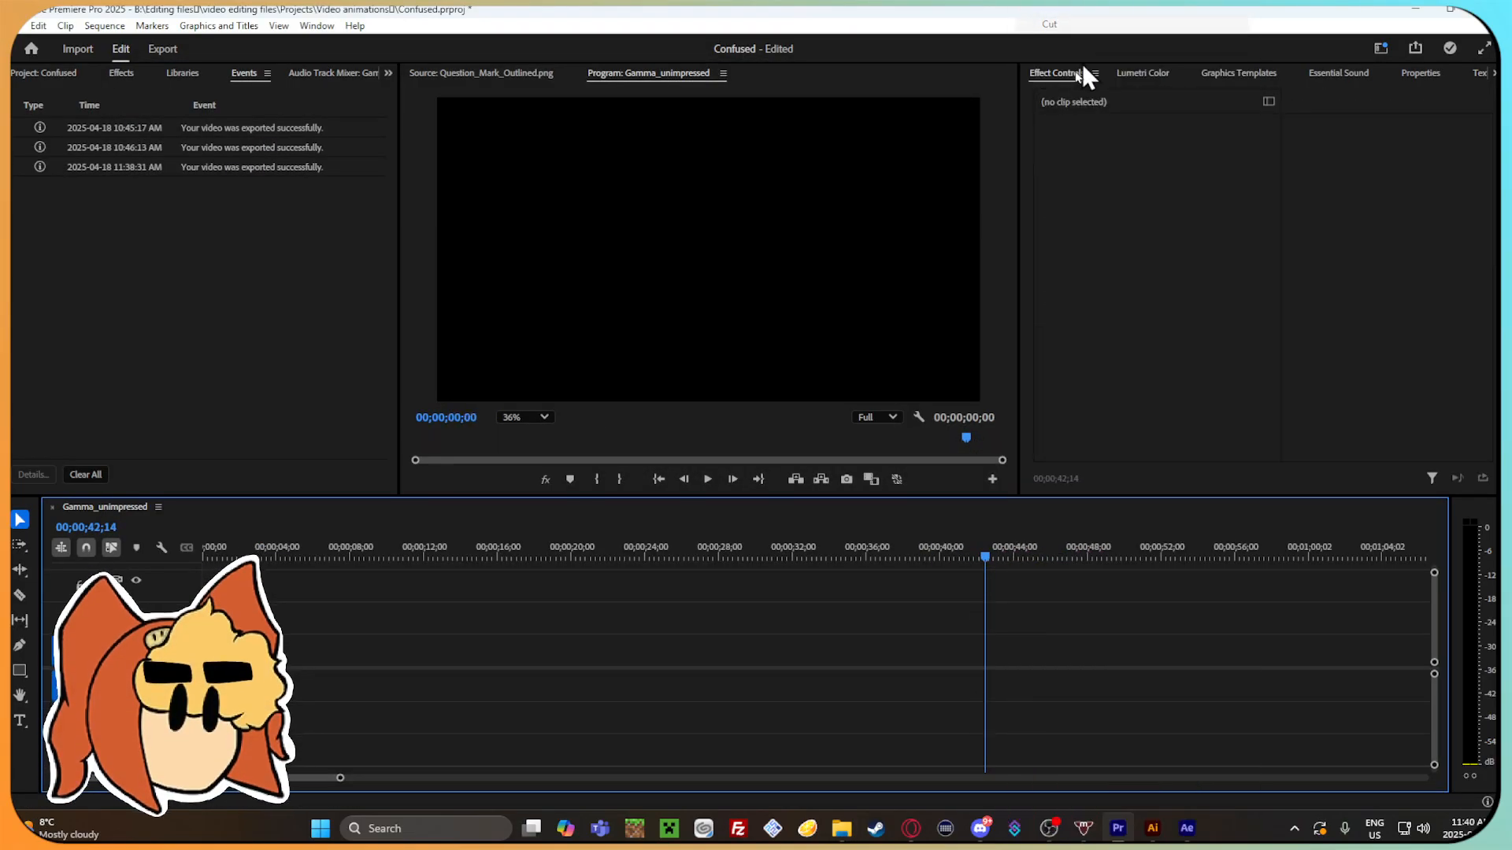
Place Un-impressed.mov from the Projects folder in the timeline at about 46 seconds, check its frames, and cut it out.
click(844, 828)
click(1014, 384)
drag(638, 343, 1056, 719)
click(863, 477)
drag(1068, 559, 1055, 557)
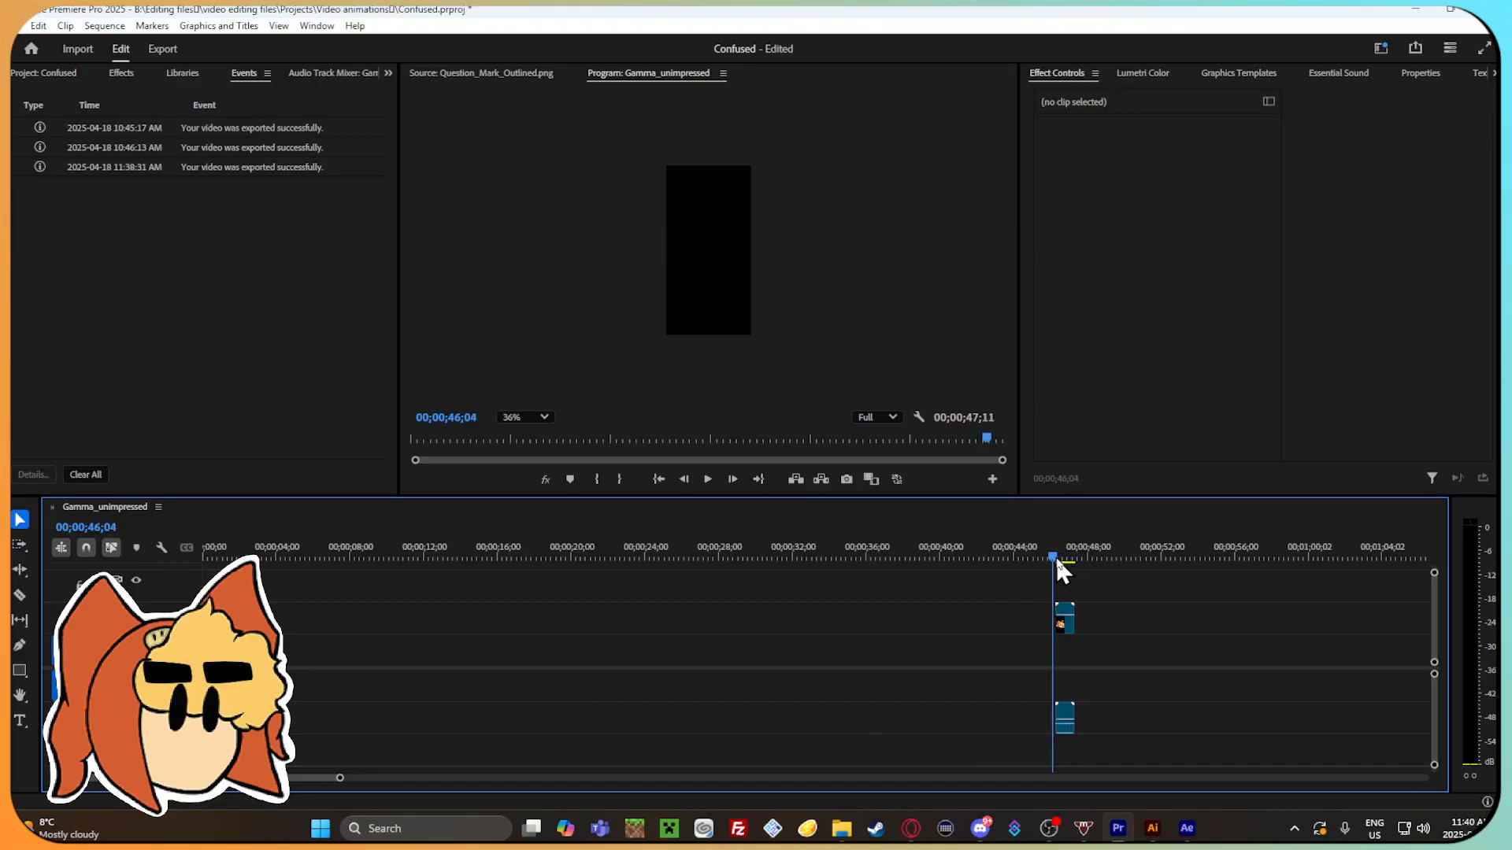
click(1065, 718)
right_click(1069, 718)
click(1109, 22)
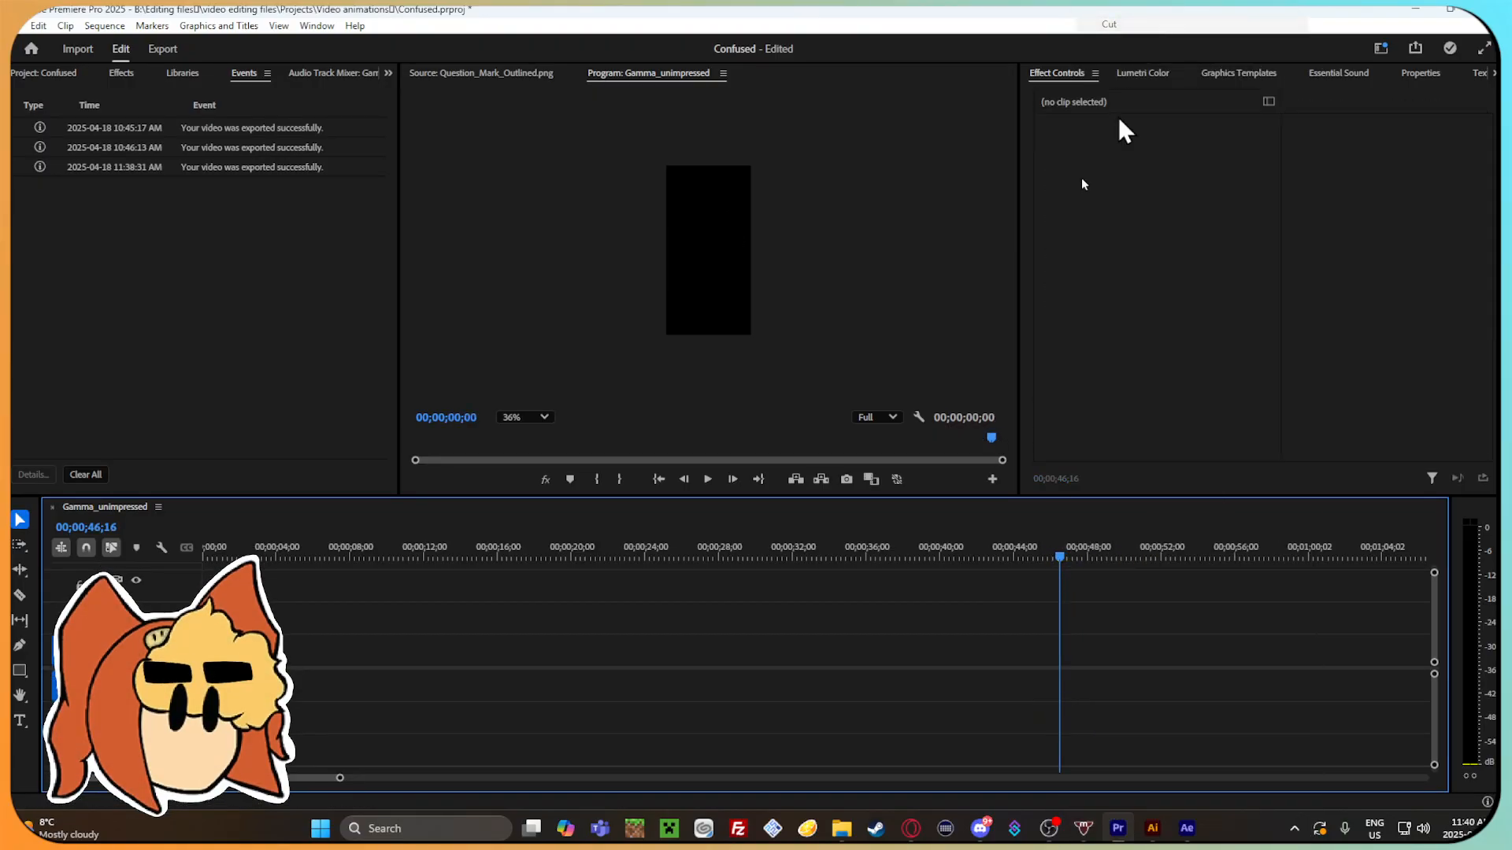
Place the Headtiltandblink animation GIF from the Video animations folder in the timeline, scrub through it, and delete it.
click(841, 829)
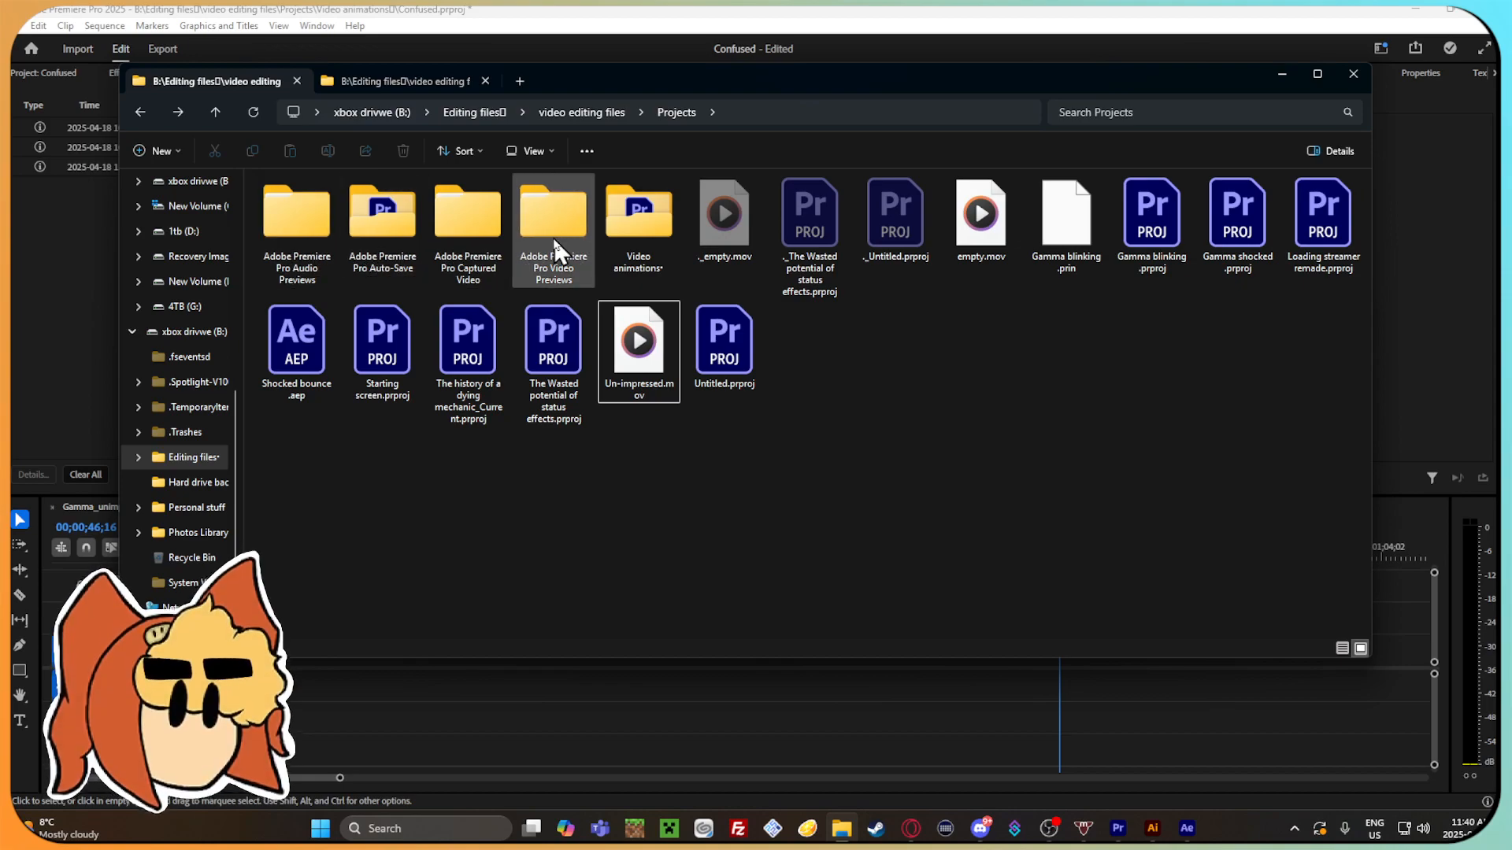
double_click(642, 224)
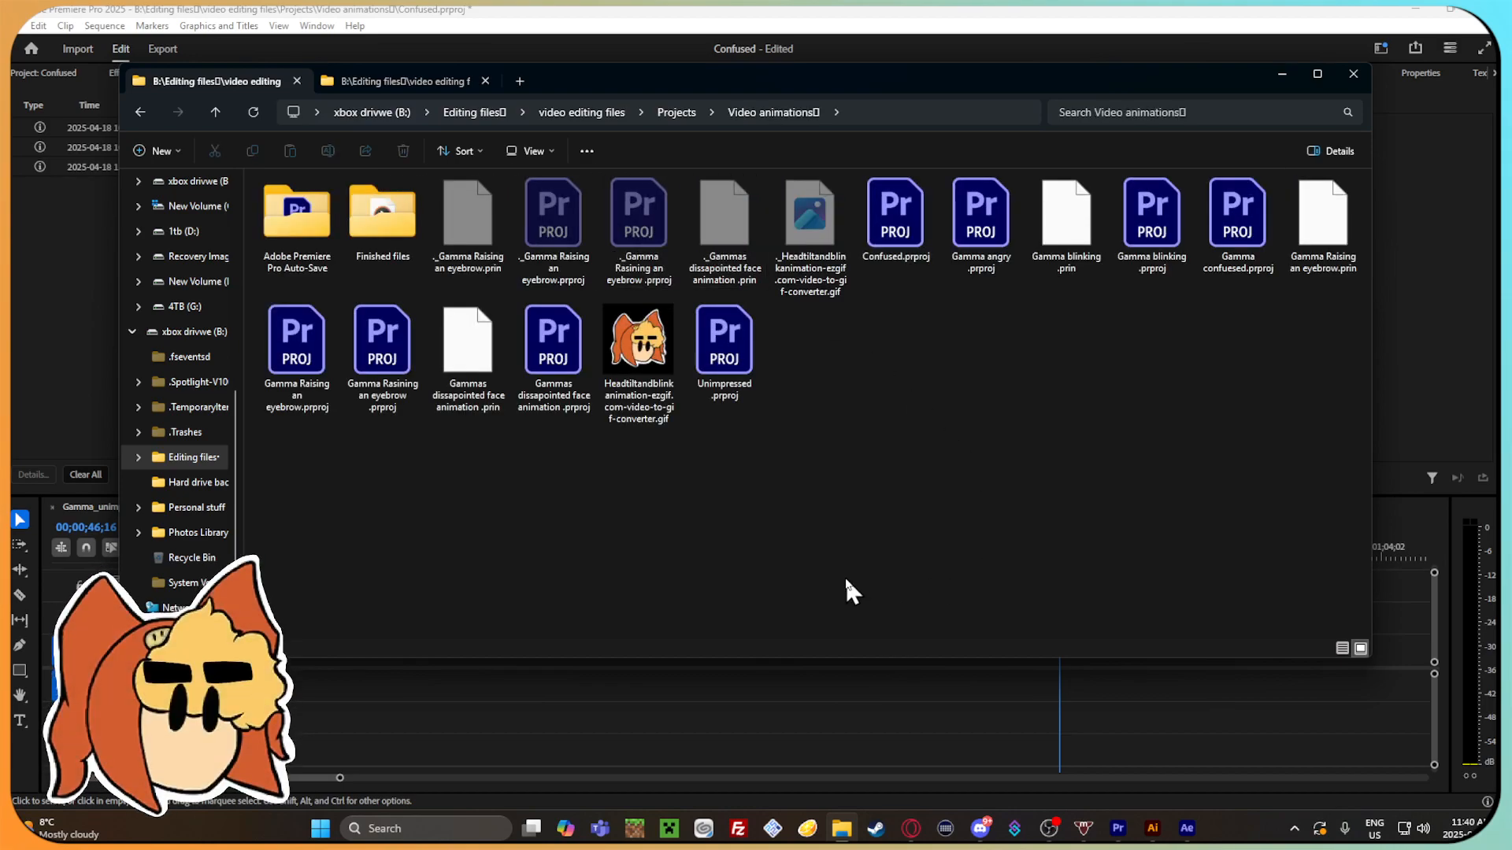
drag(678, 343, 1013, 678)
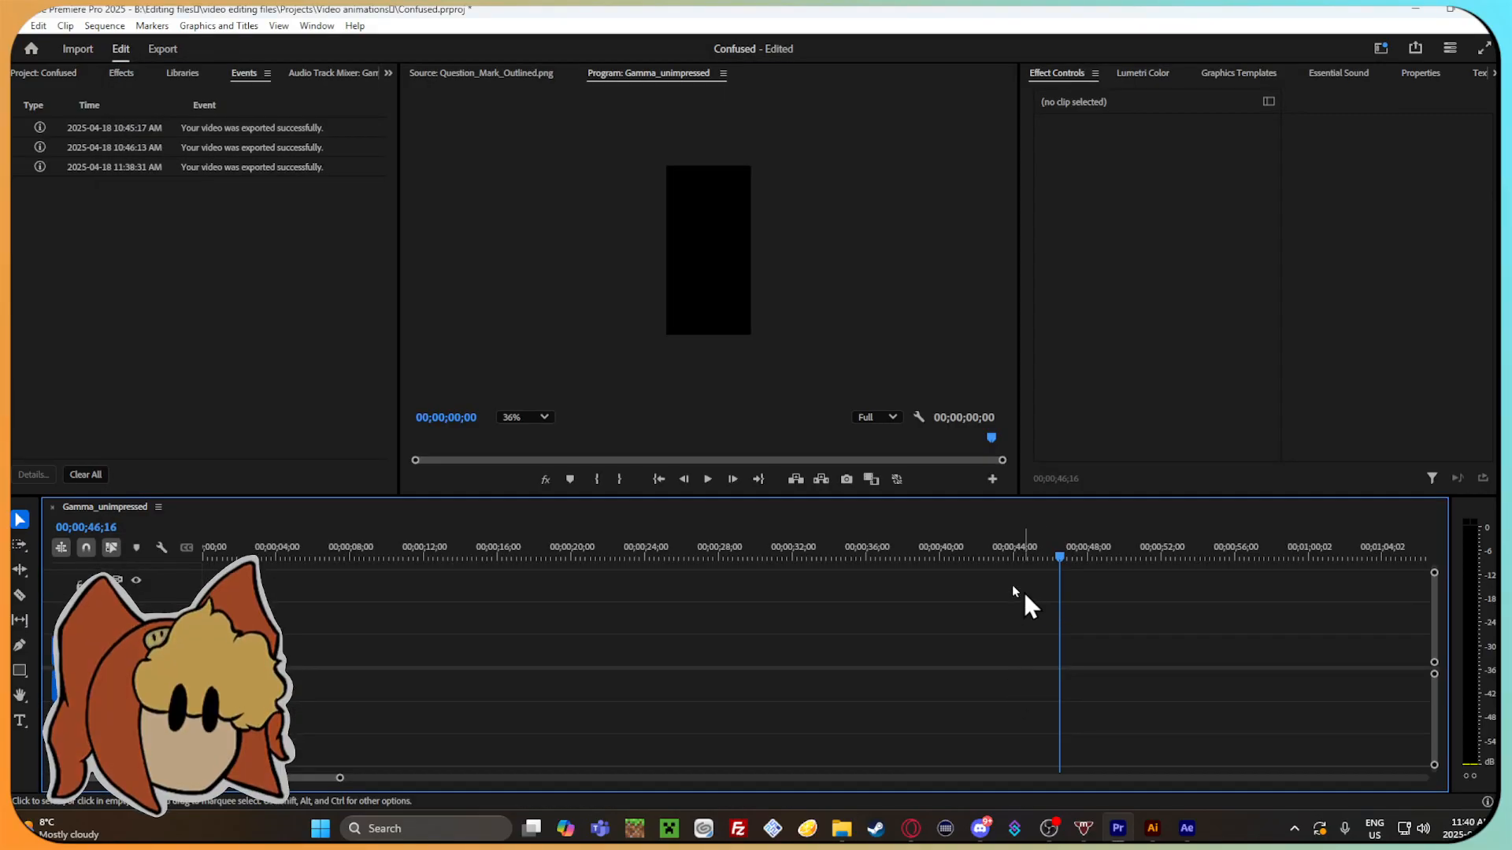
click(843, 829)
drag(639, 346, 1403, 654)
click(769, 478)
drag(1386, 551, 205, 554)
click(1403, 650)
key(Delete)
Look through the After effects files folder and its AFter effect effects and Project Files subfolders, returning to Finished files.
click(841, 829)
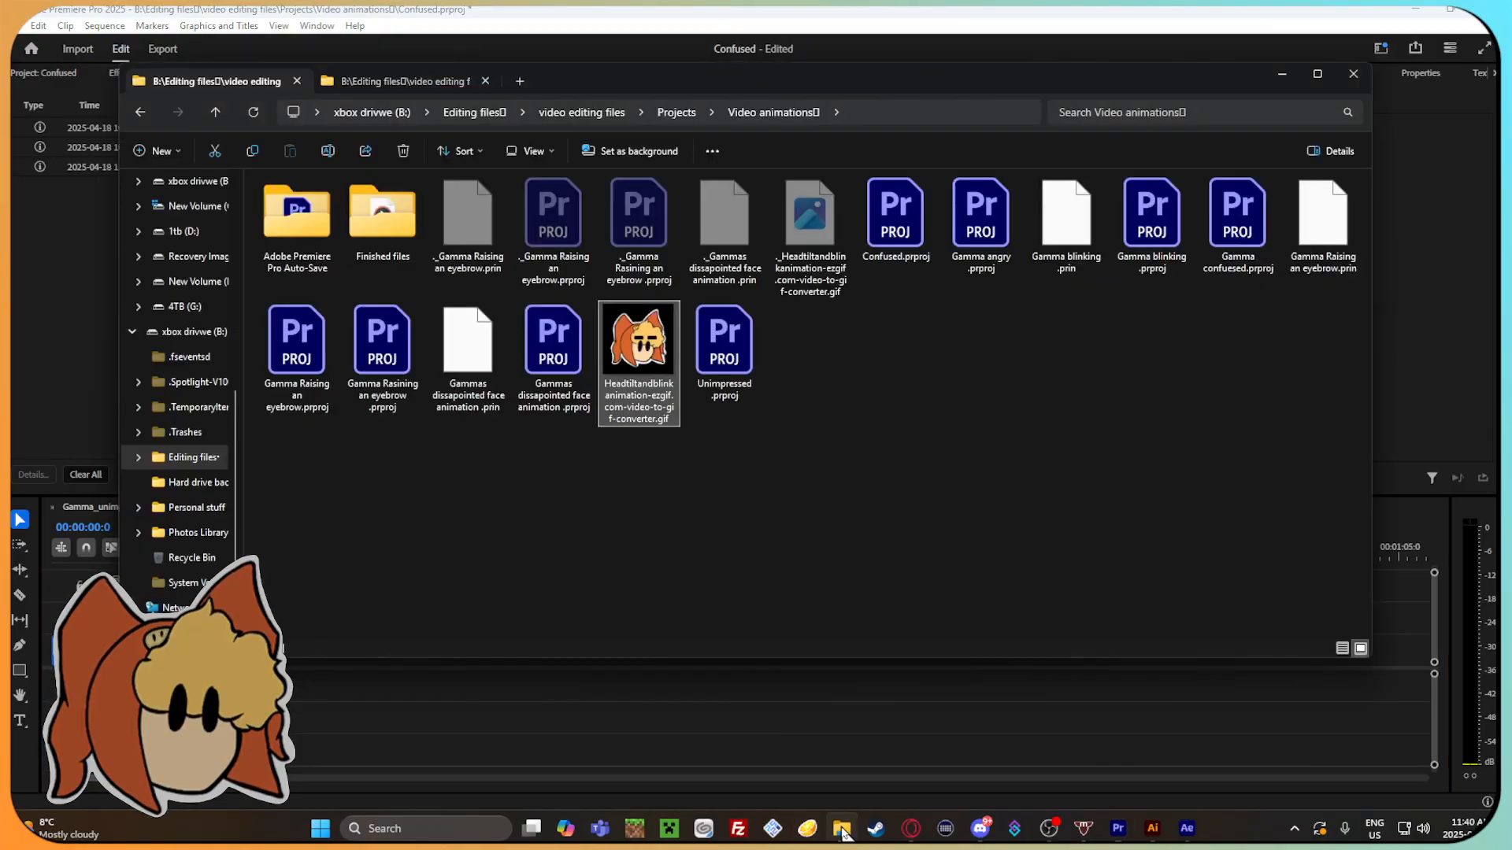
click(945, 392)
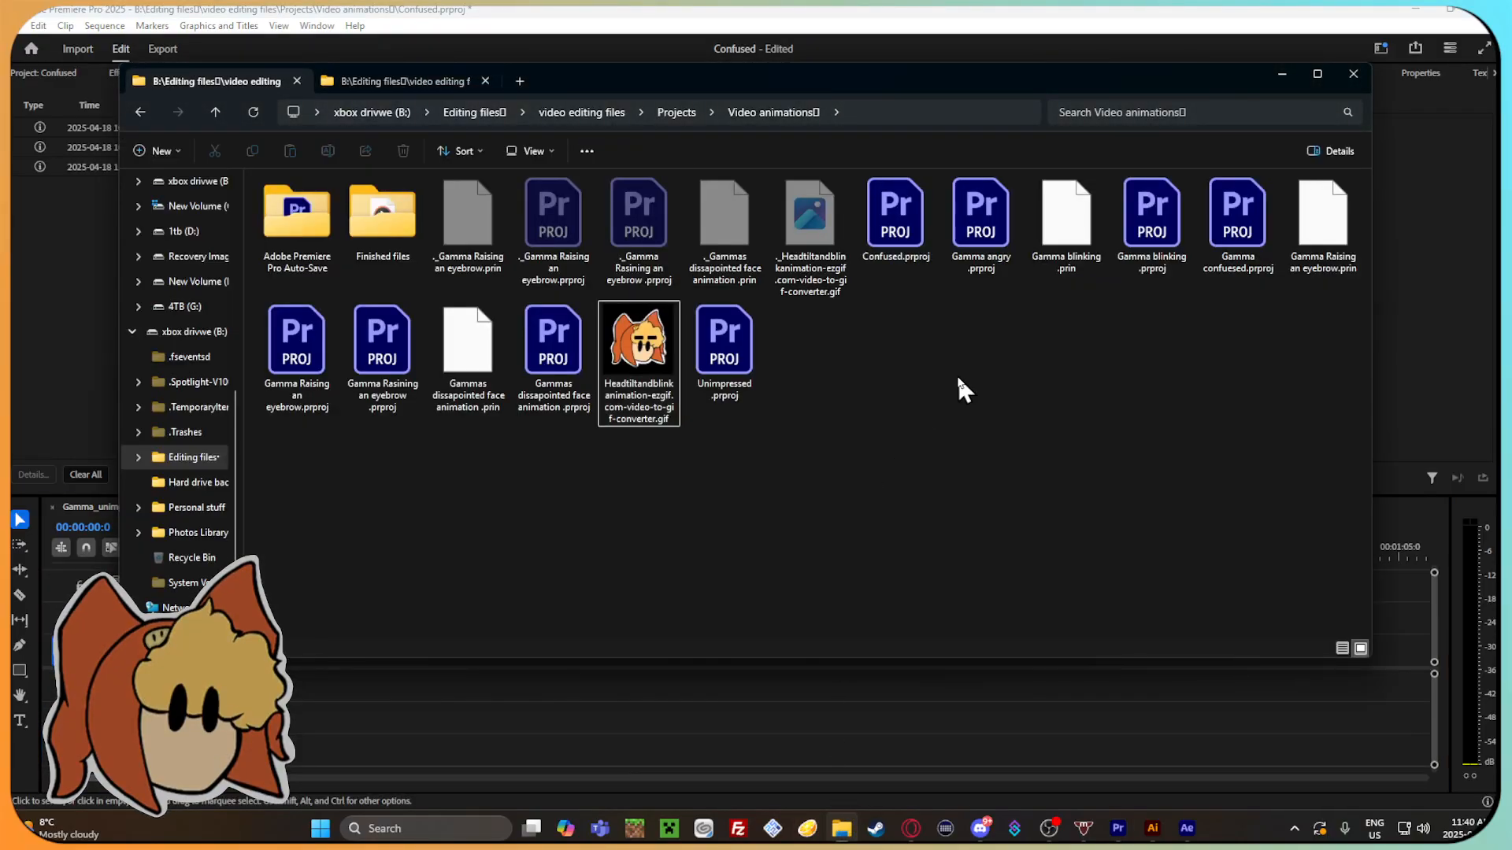
double_click(364, 228)
double_click(334, 223)
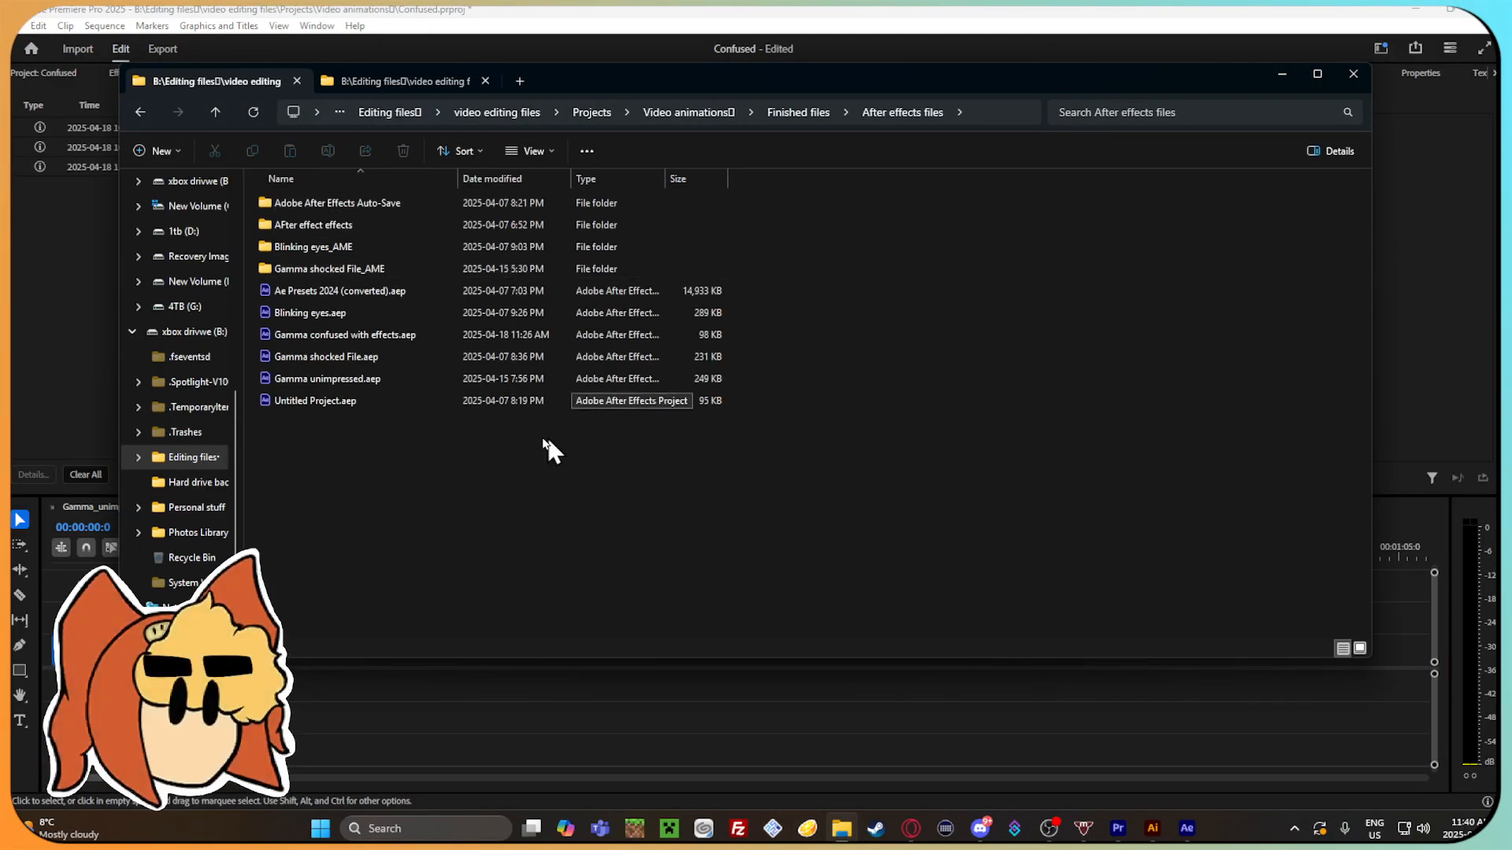
double_click(390, 225)
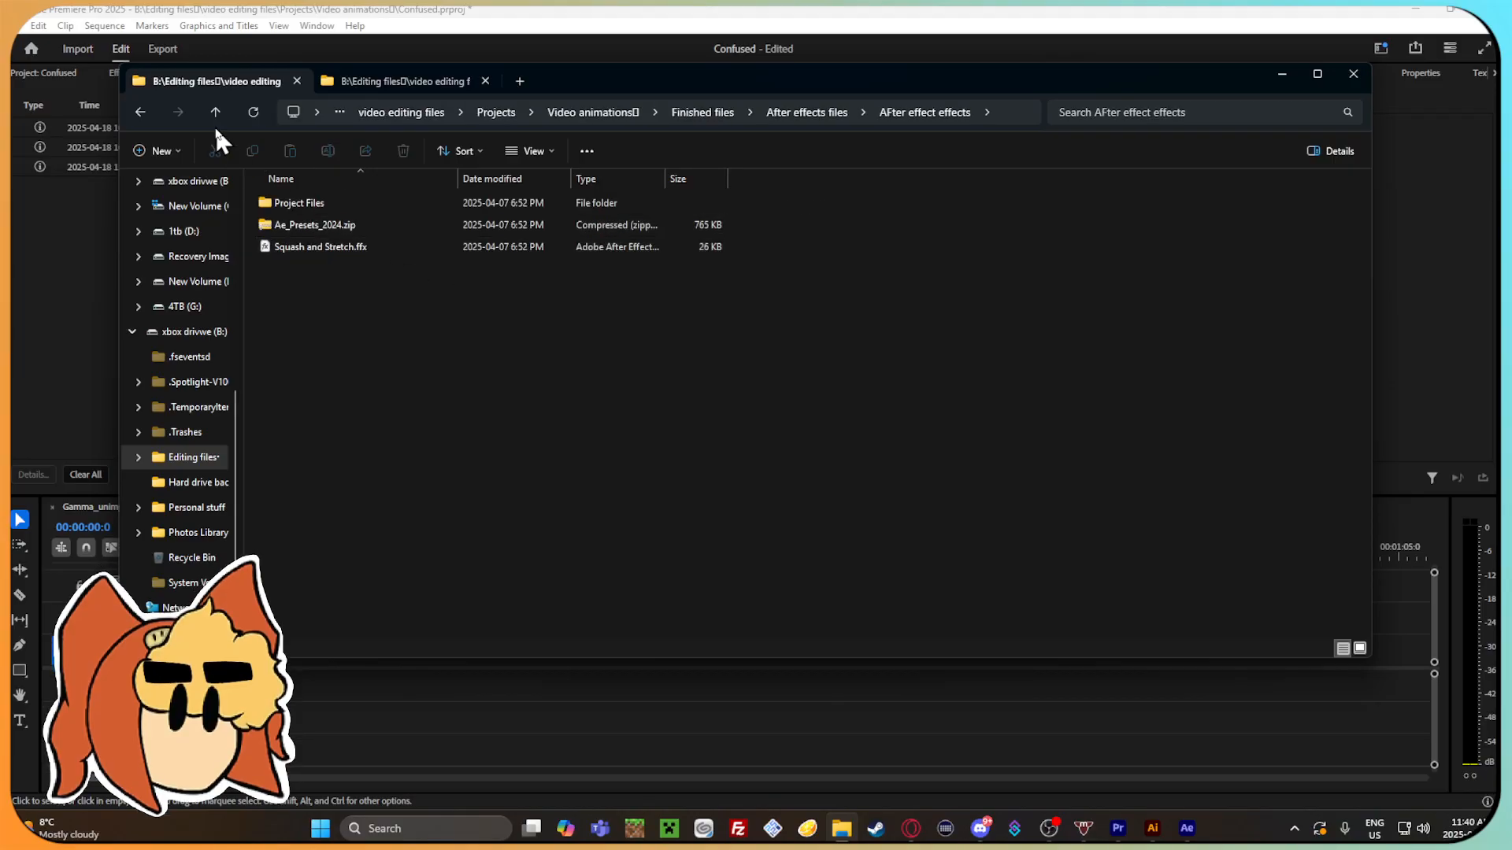
double_click(349, 206)
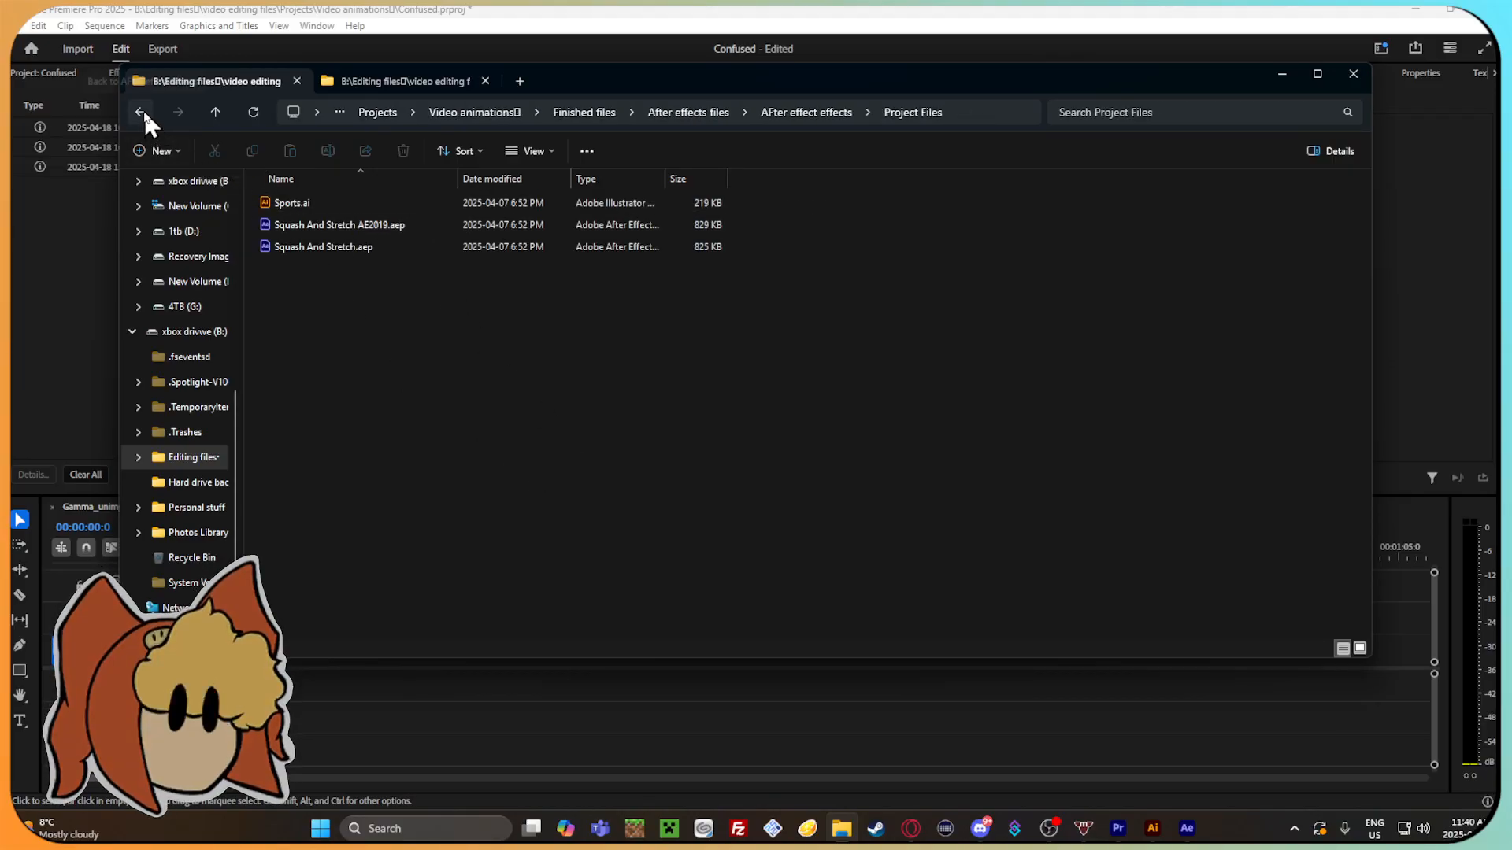
click(144, 107)
click(144, 108)
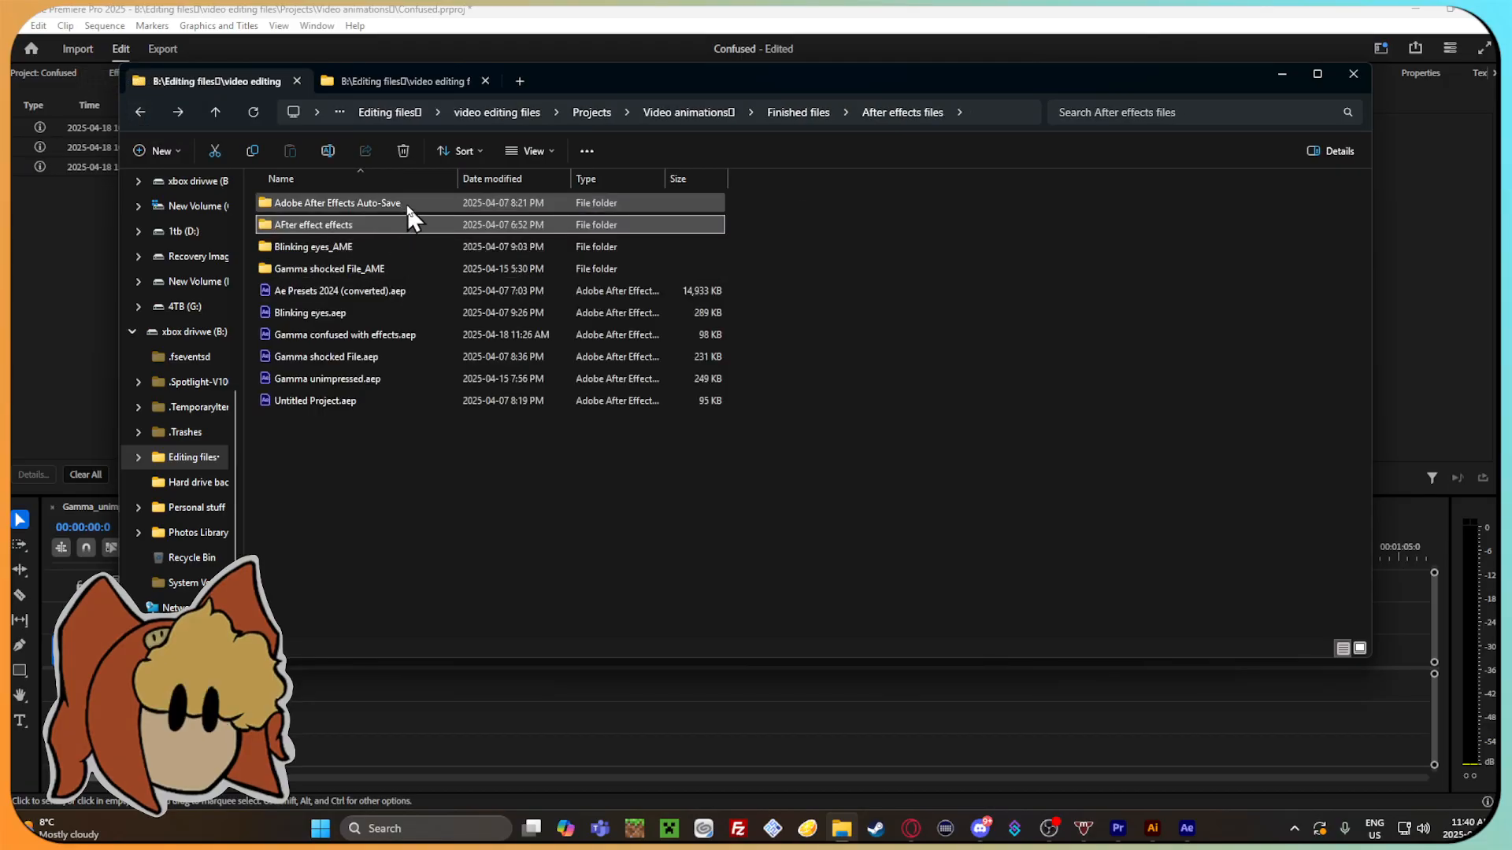
click(148, 112)
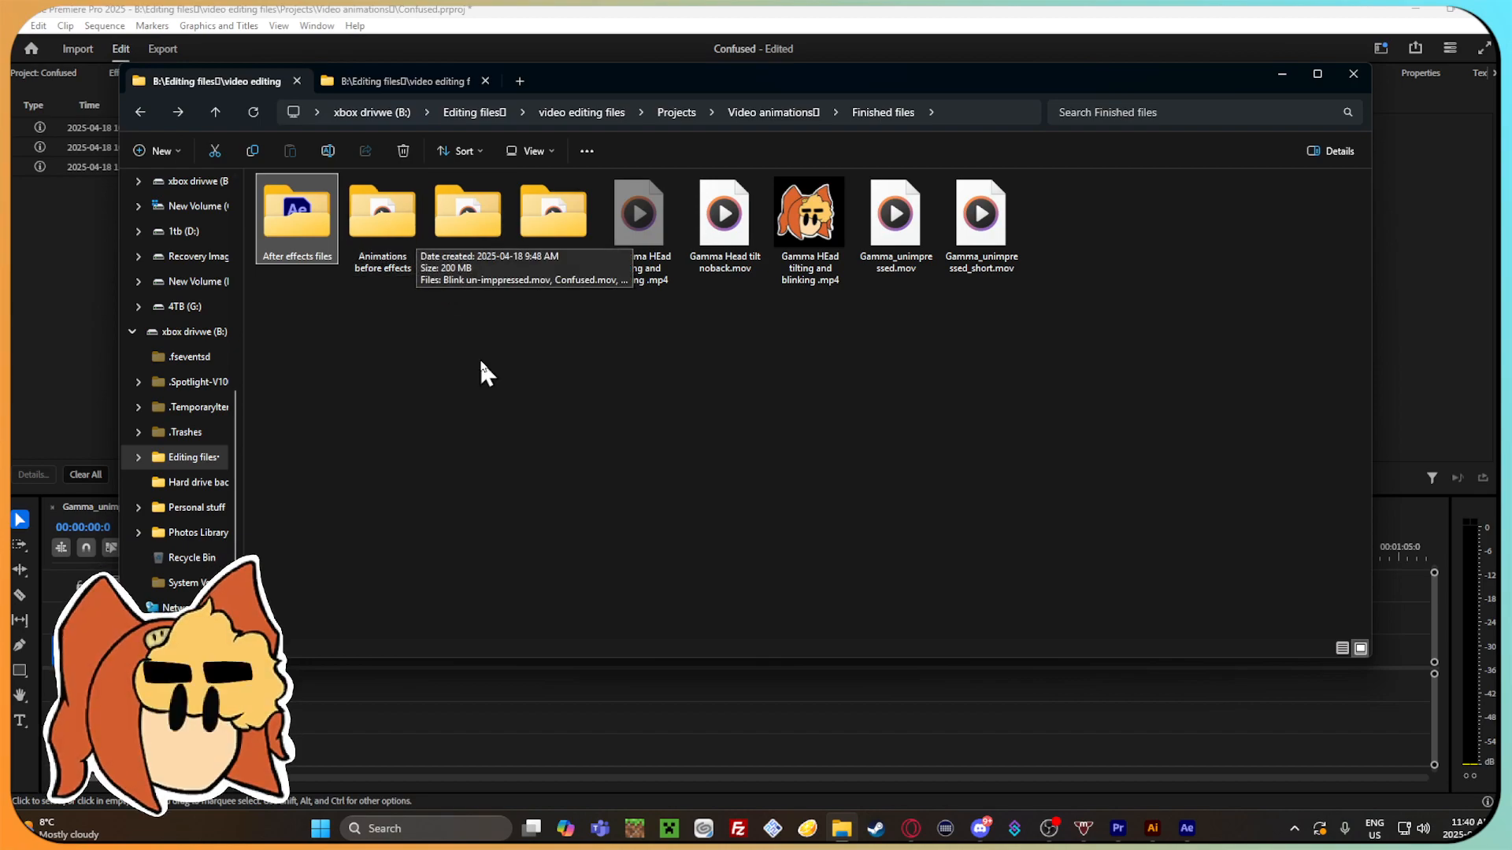
Place Unimpresed.mov from the Left overs folder in the timeline with the sequence settings changed to match, and delete the clip.
double_click(560, 224)
drag(300, 221, 957, 693)
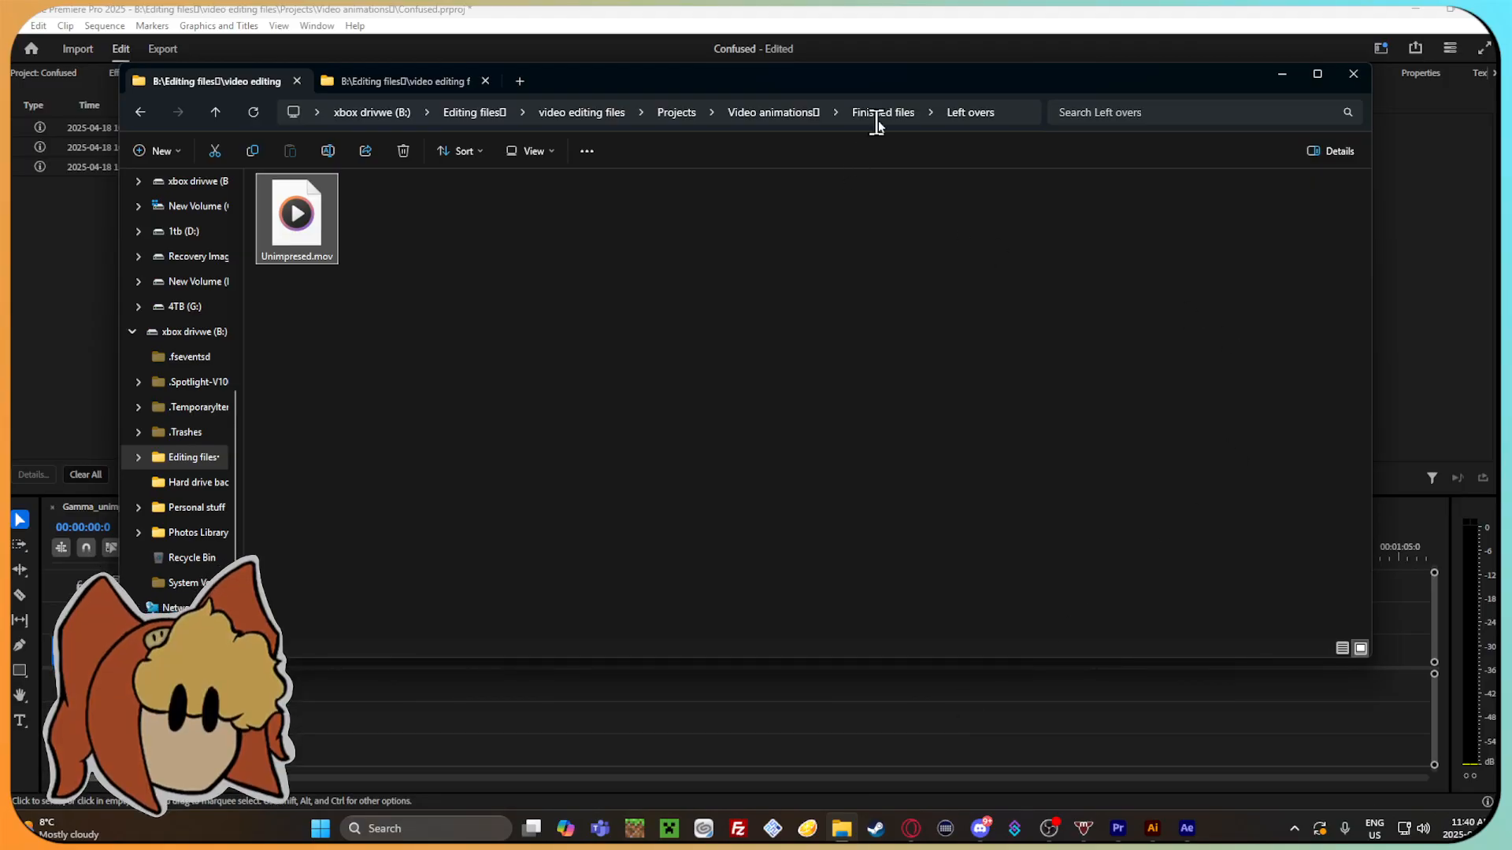
drag(914, 79, 1317, 189)
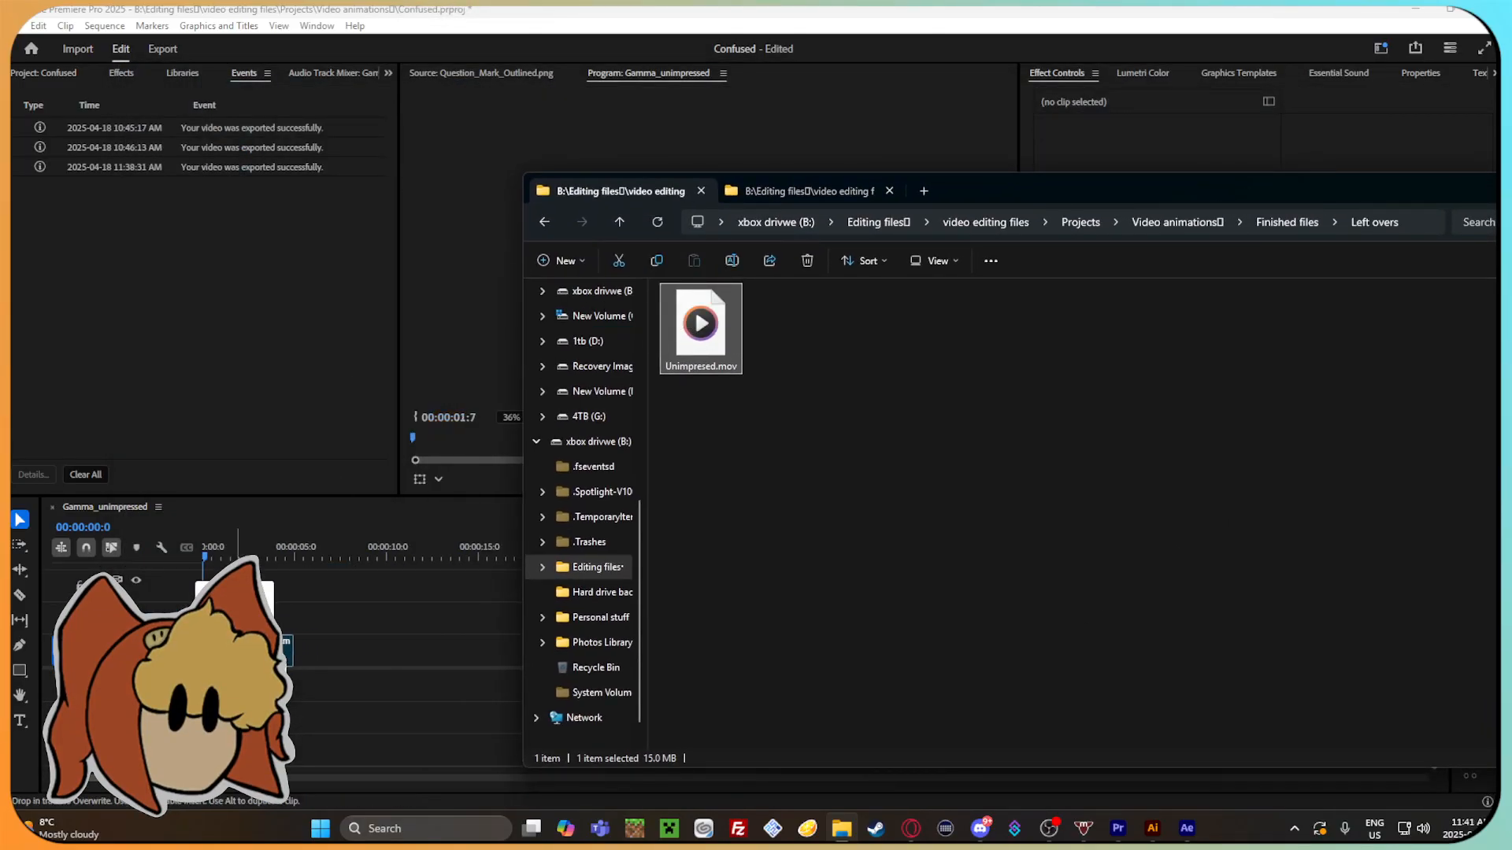
drag(700, 327, 249, 546)
click(780, 478)
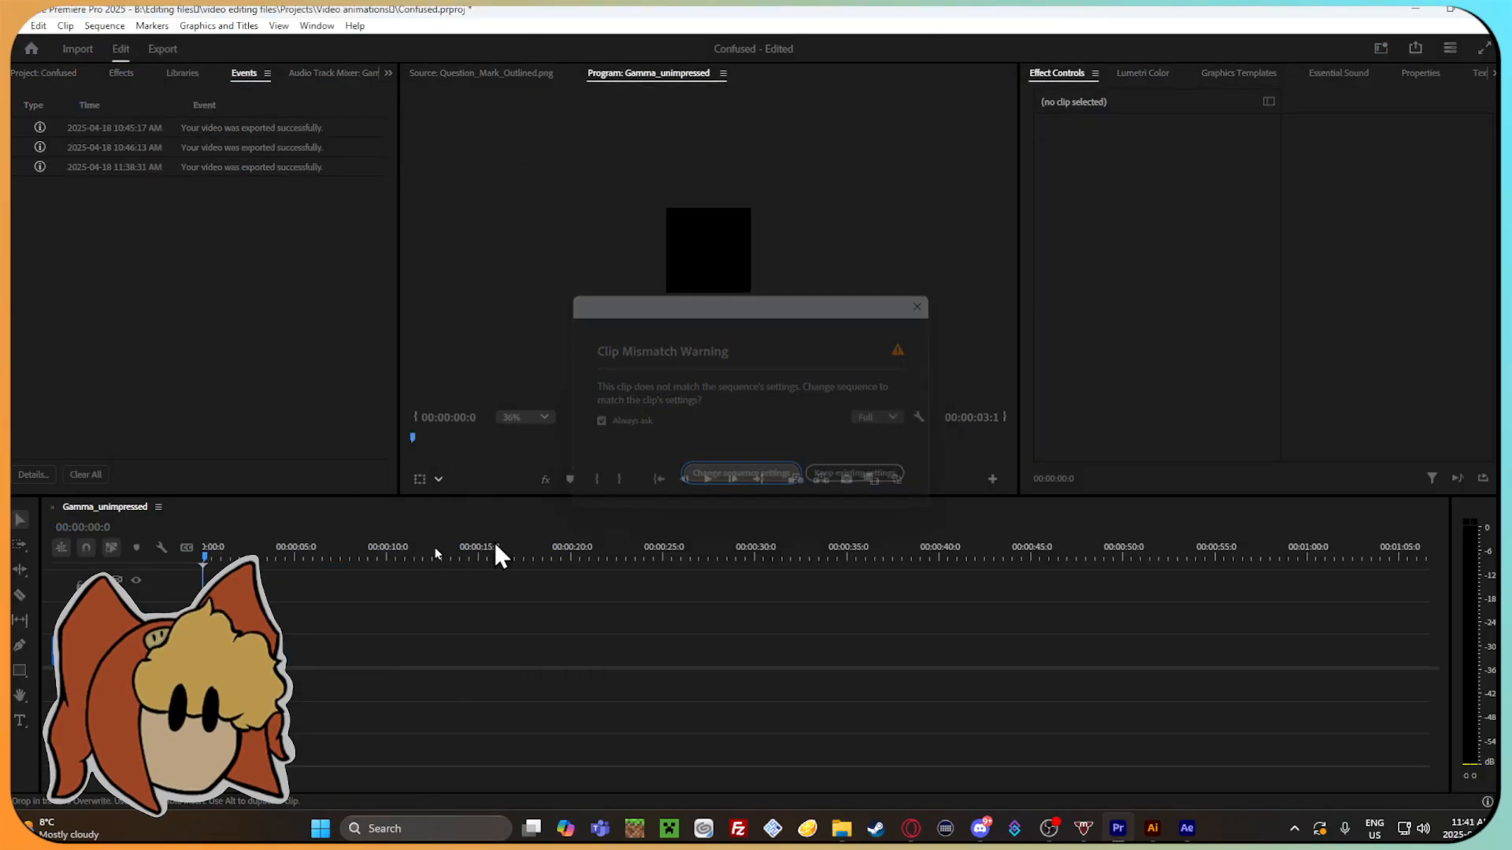
key(Delete)
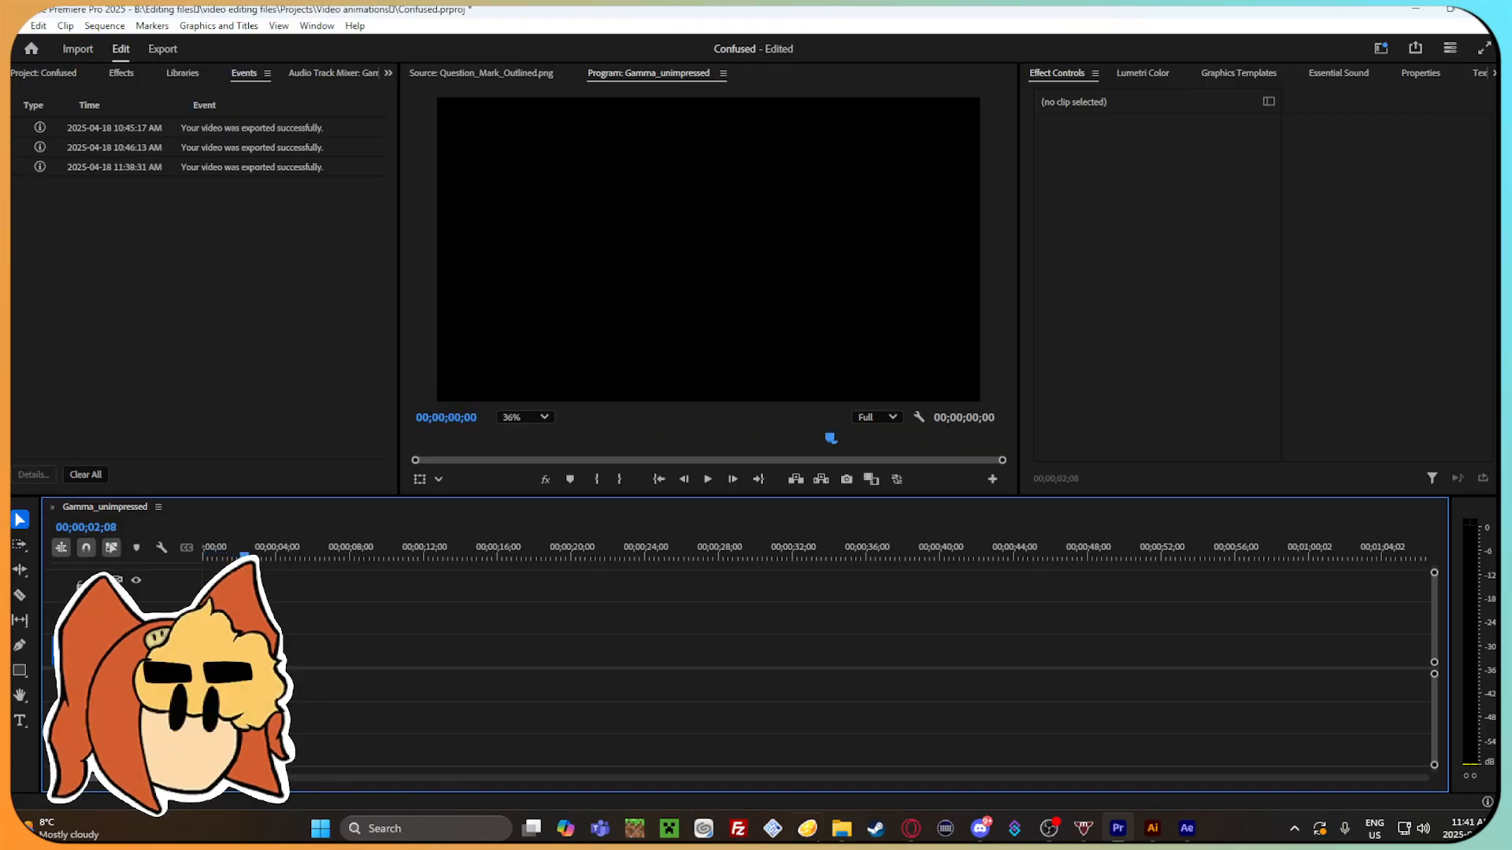
Place empty.mov from the Leftovers folder inside Finished effects in the timeline, check it at 00;00;04;01, and cut it out.
click(841, 831)
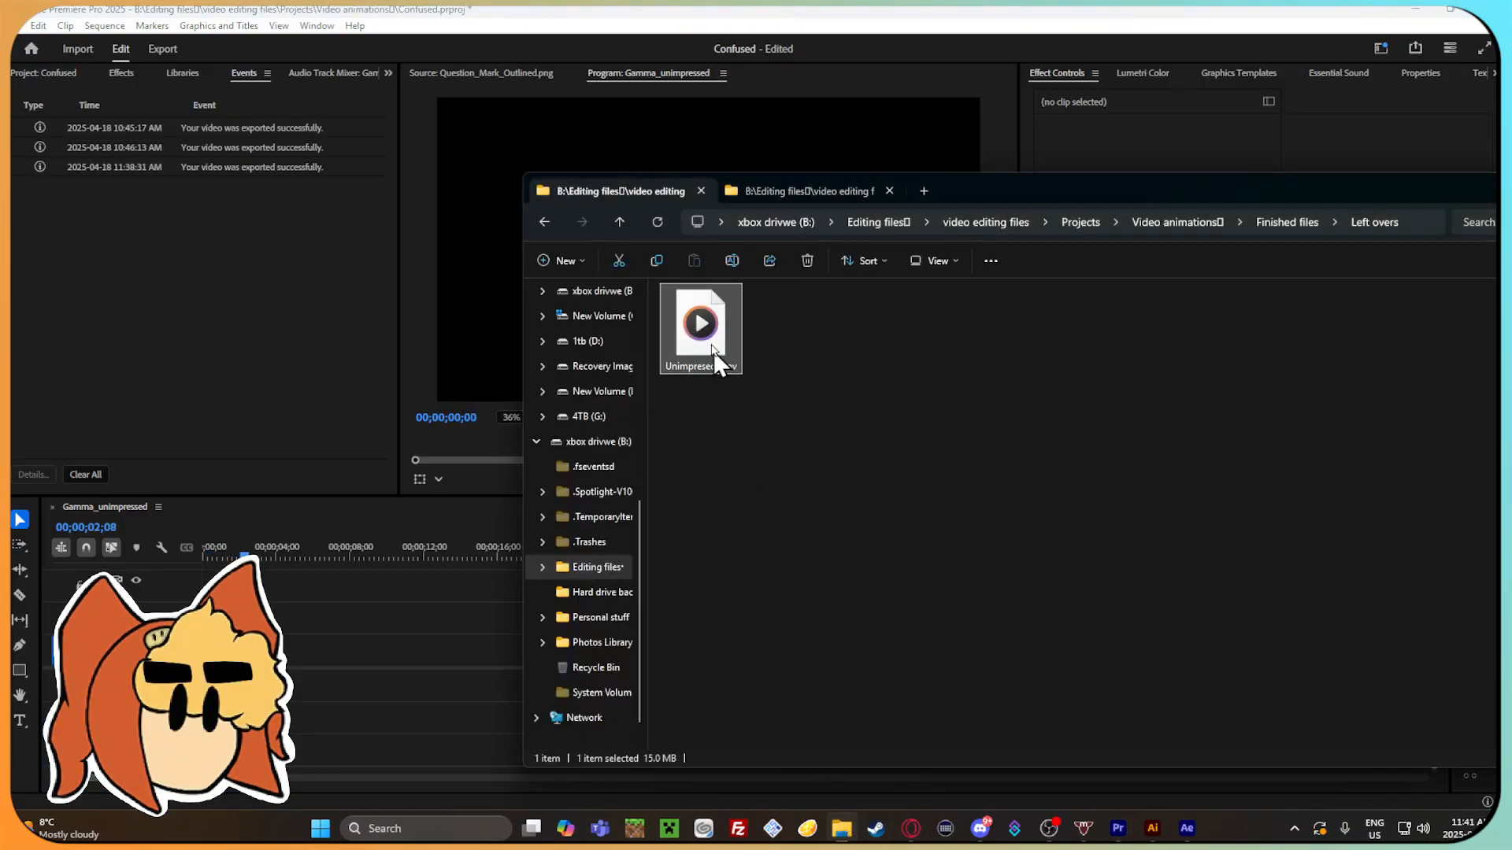
click(541, 222)
double_click(868, 325)
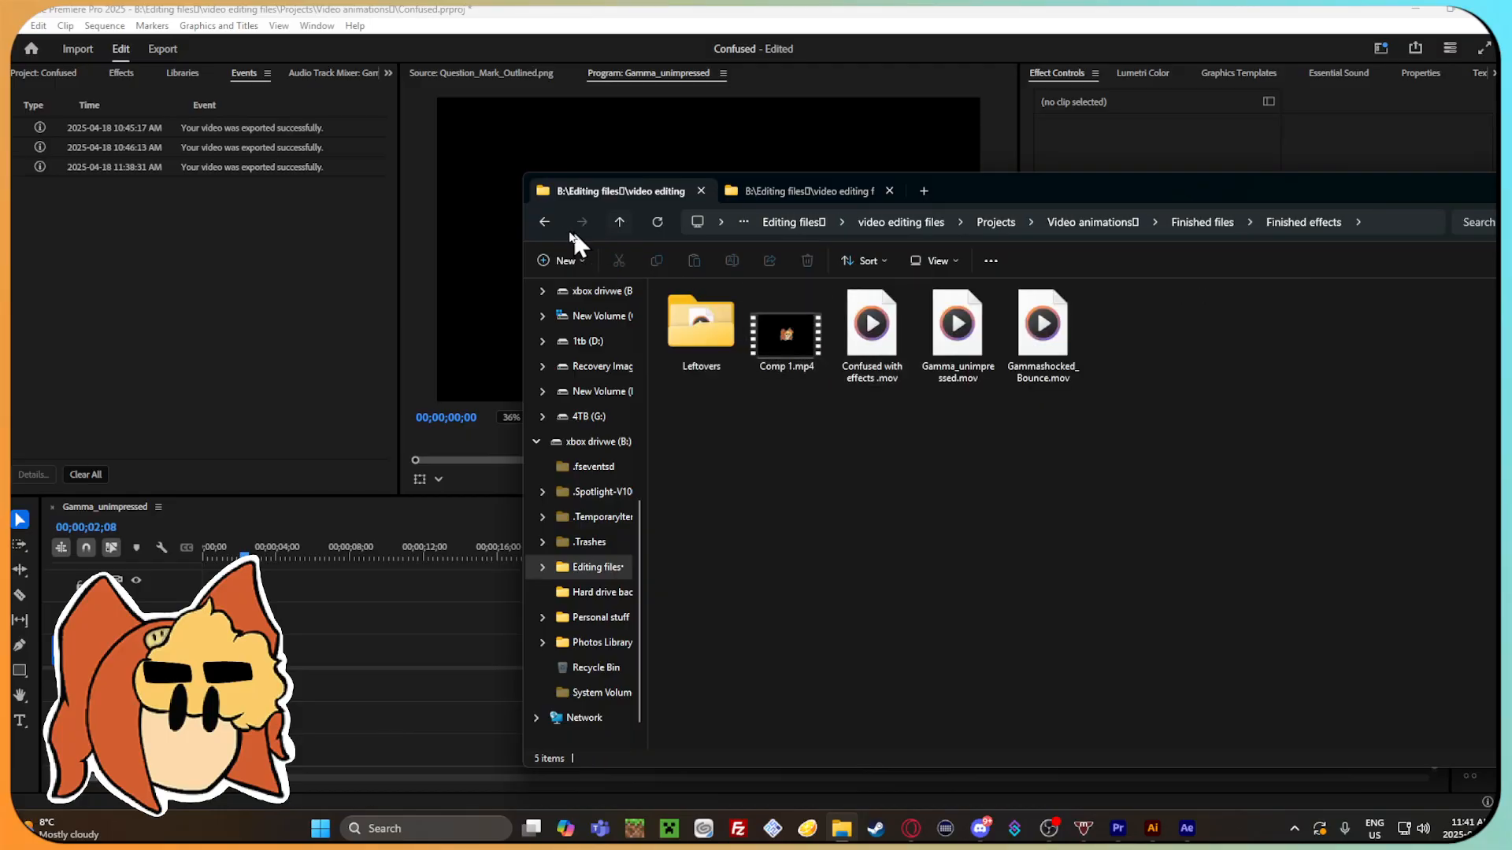
double_click(720, 348)
drag(786, 327, 277, 555)
click(907, 472)
right_click(409, 648)
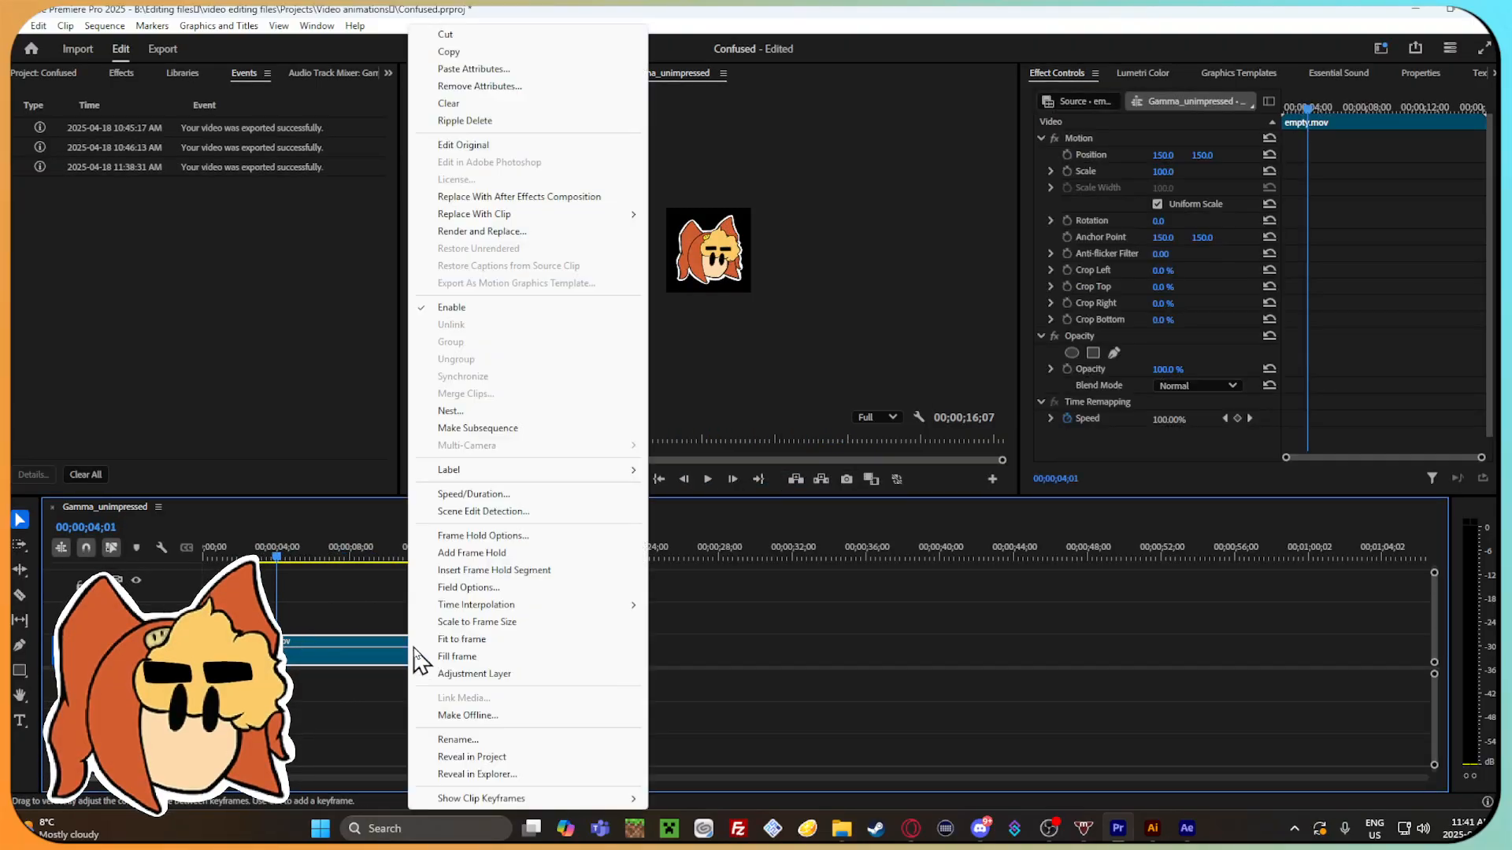
click(497, 31)
Place Comp 1_1.mov from Leftovers at about 6 seconds with matching sequence settings, check it at 00;00;13;21, and cut it out.
click(841, 828)
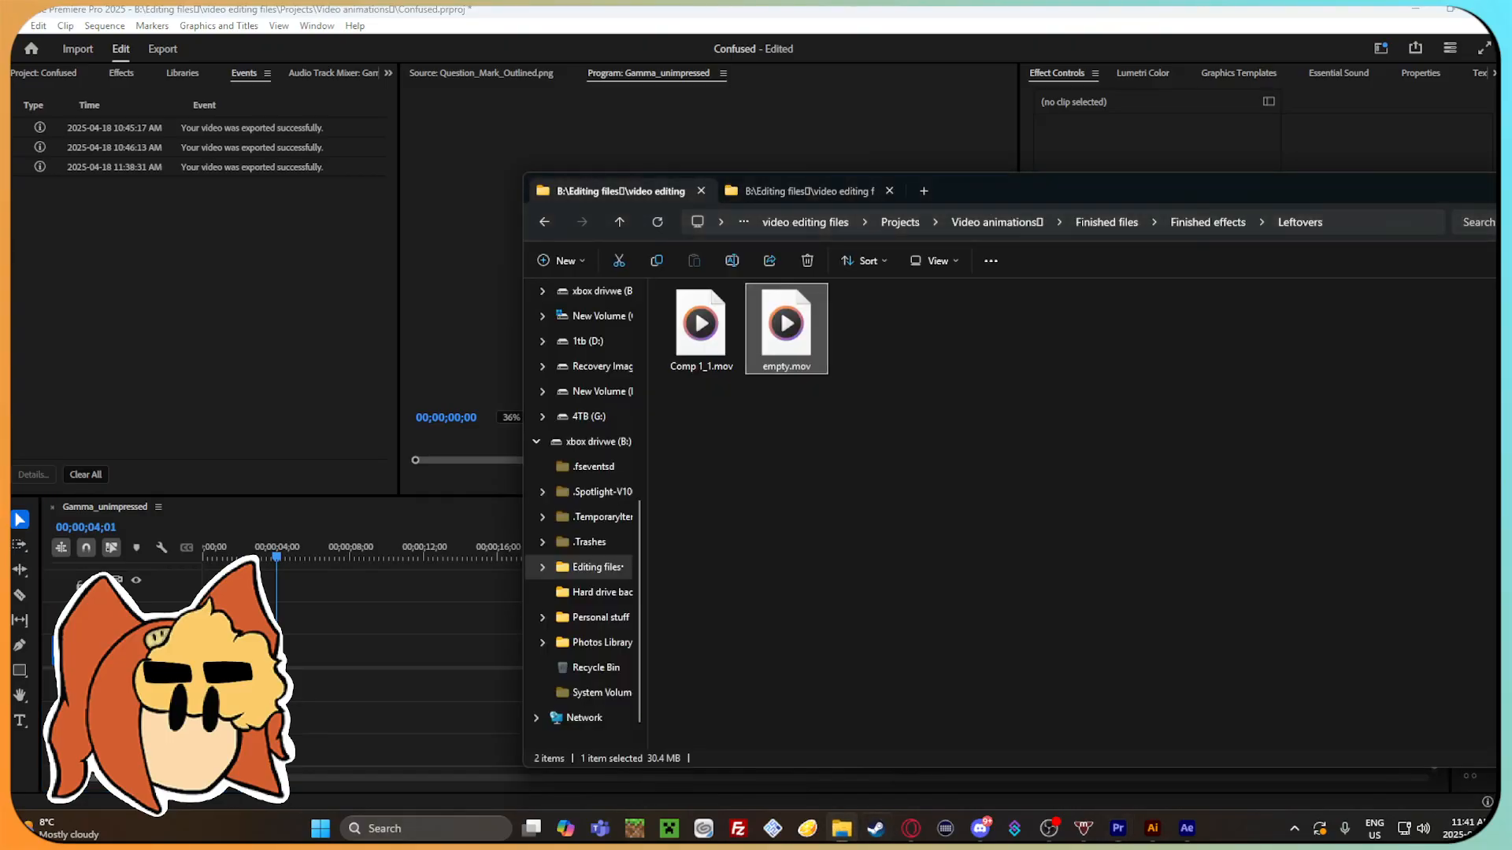
drag(701, 327, 339, 642)
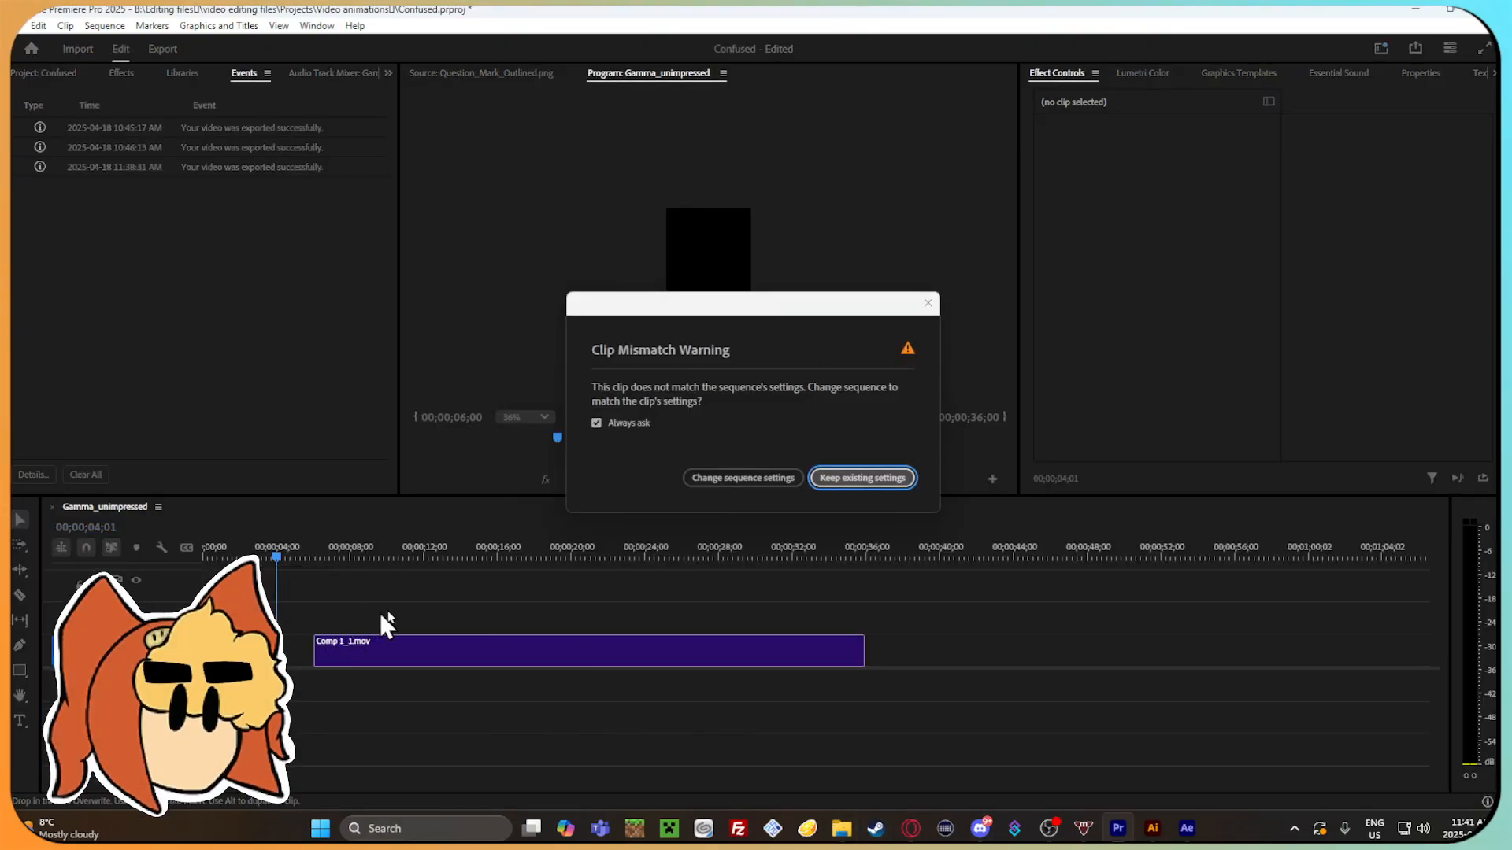
click(743, 478)
drag(362, 557, 454, 558)
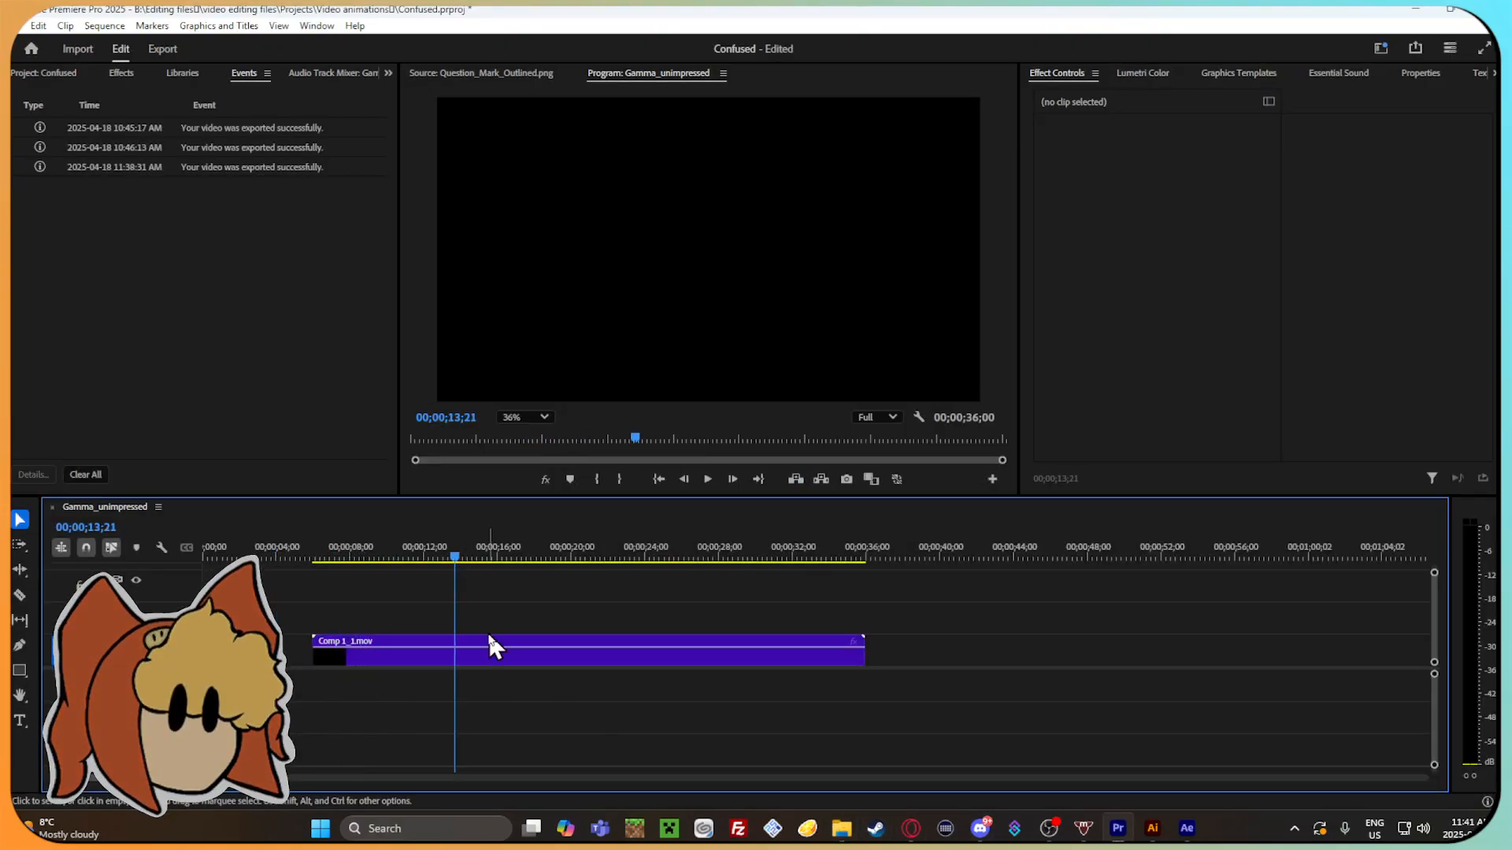
right_click(489, 642)
click(556, 35)
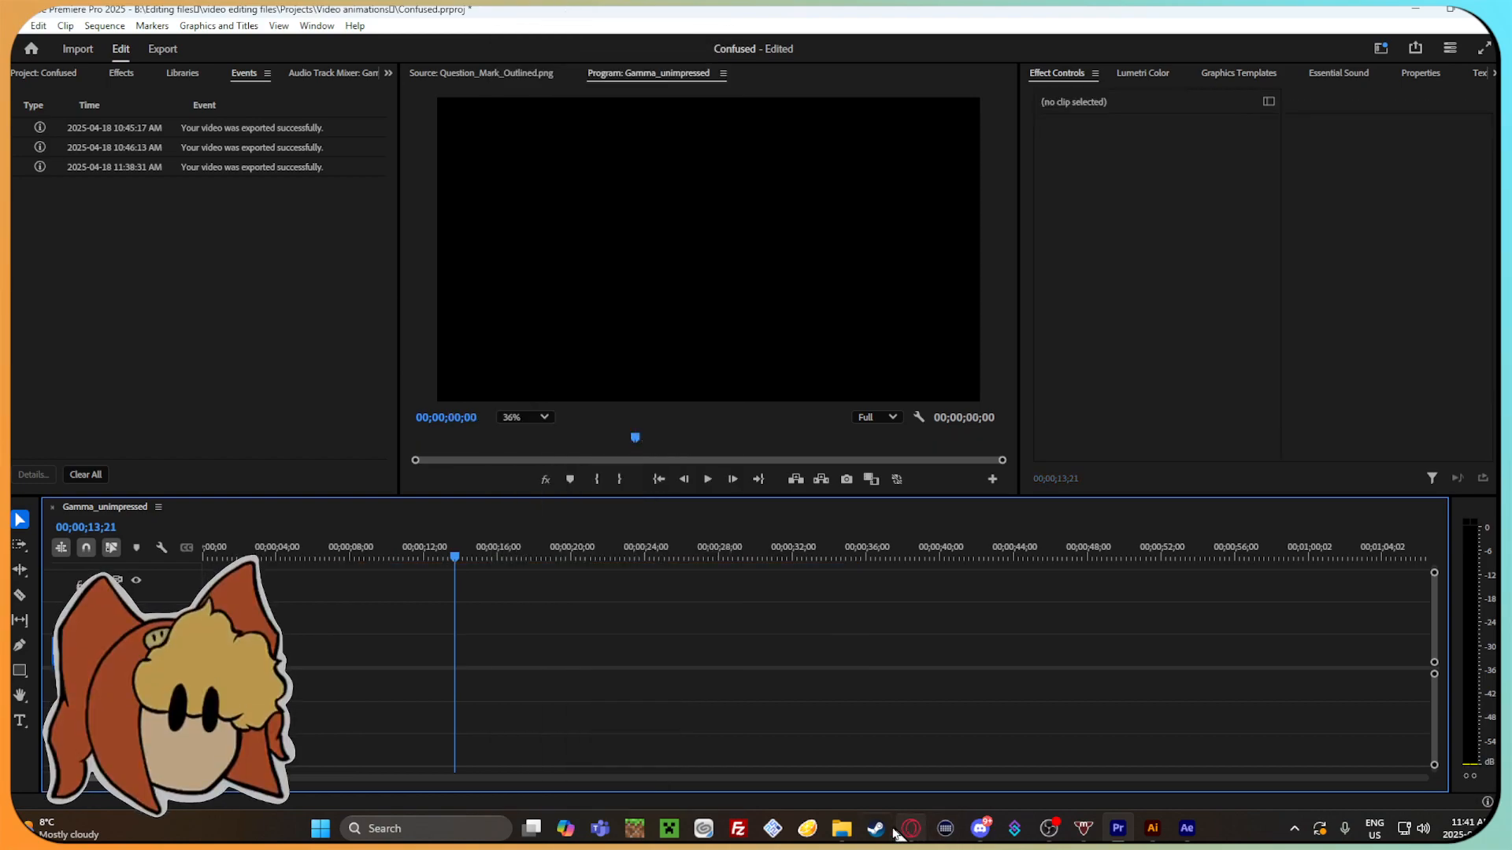
Look in File Explorer for the needed animation, checking the Finished effects and Finished files folders and returning to Video animations.
click(841, 829)
right_click(725, 299)
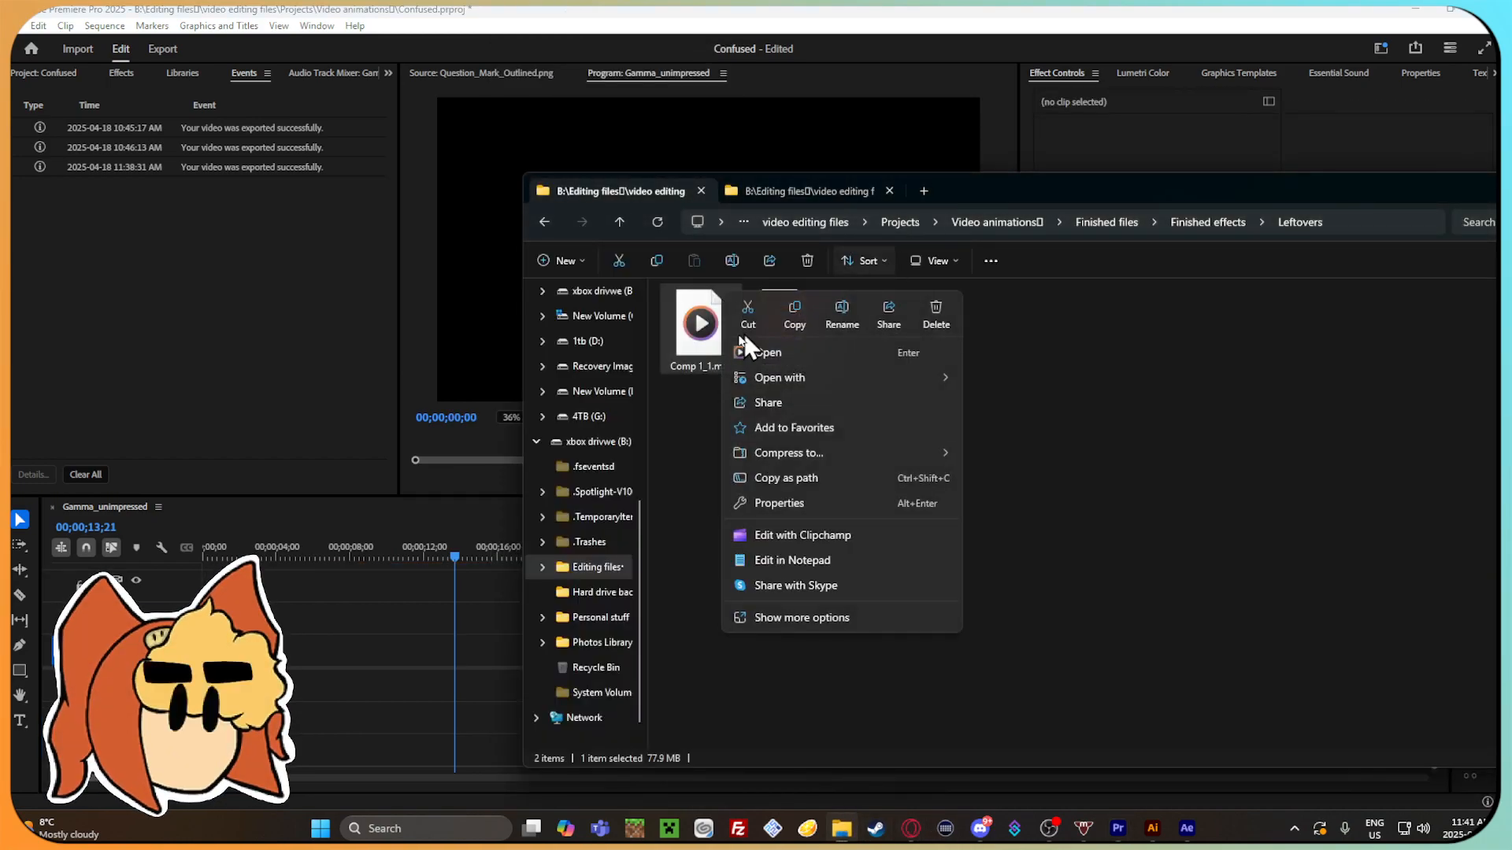
click(798, 257)
click(543, 222)
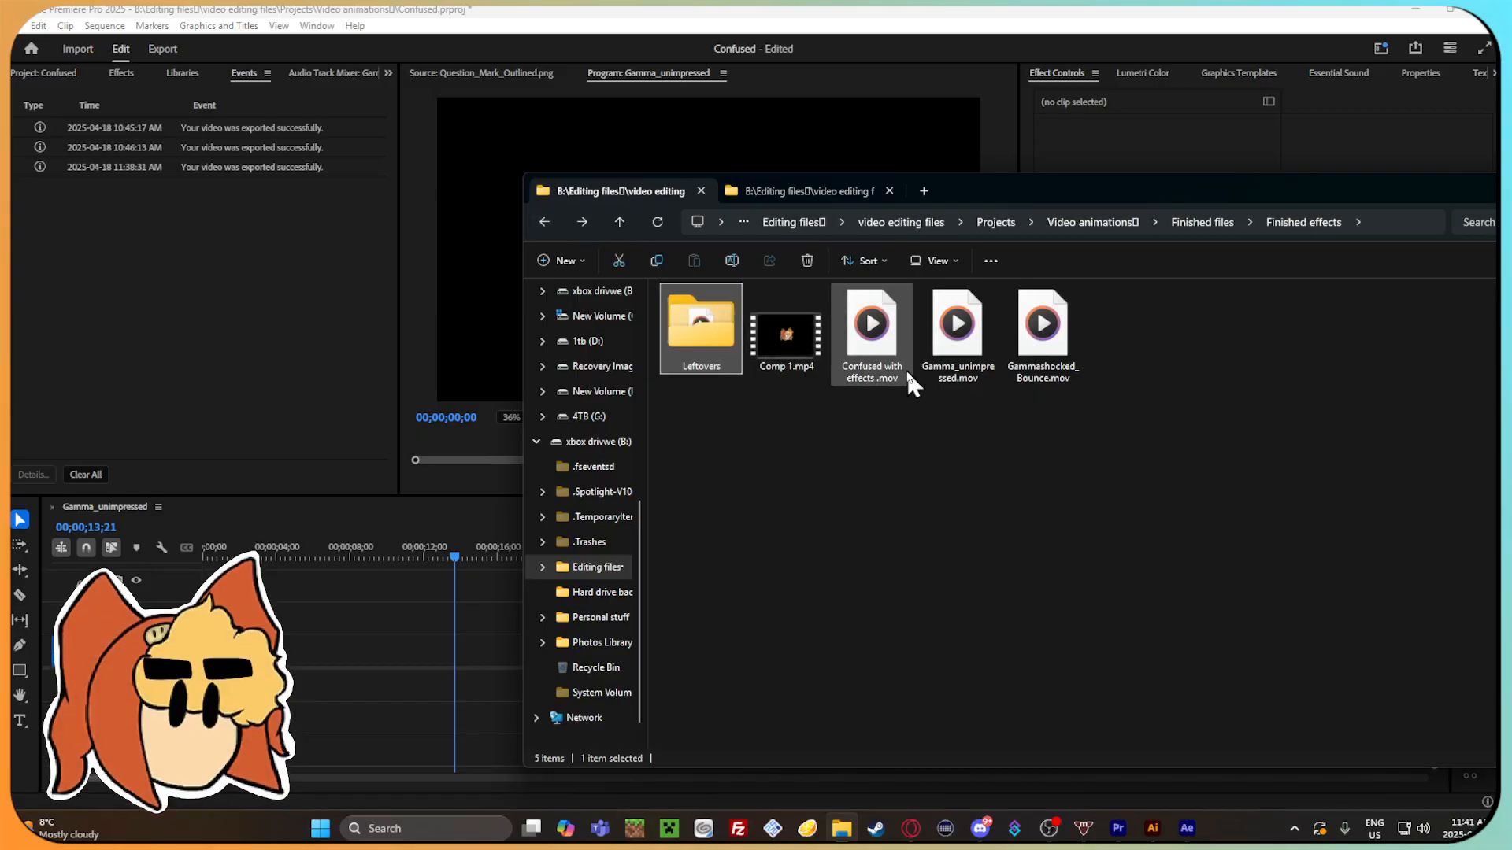
click(545, 221)
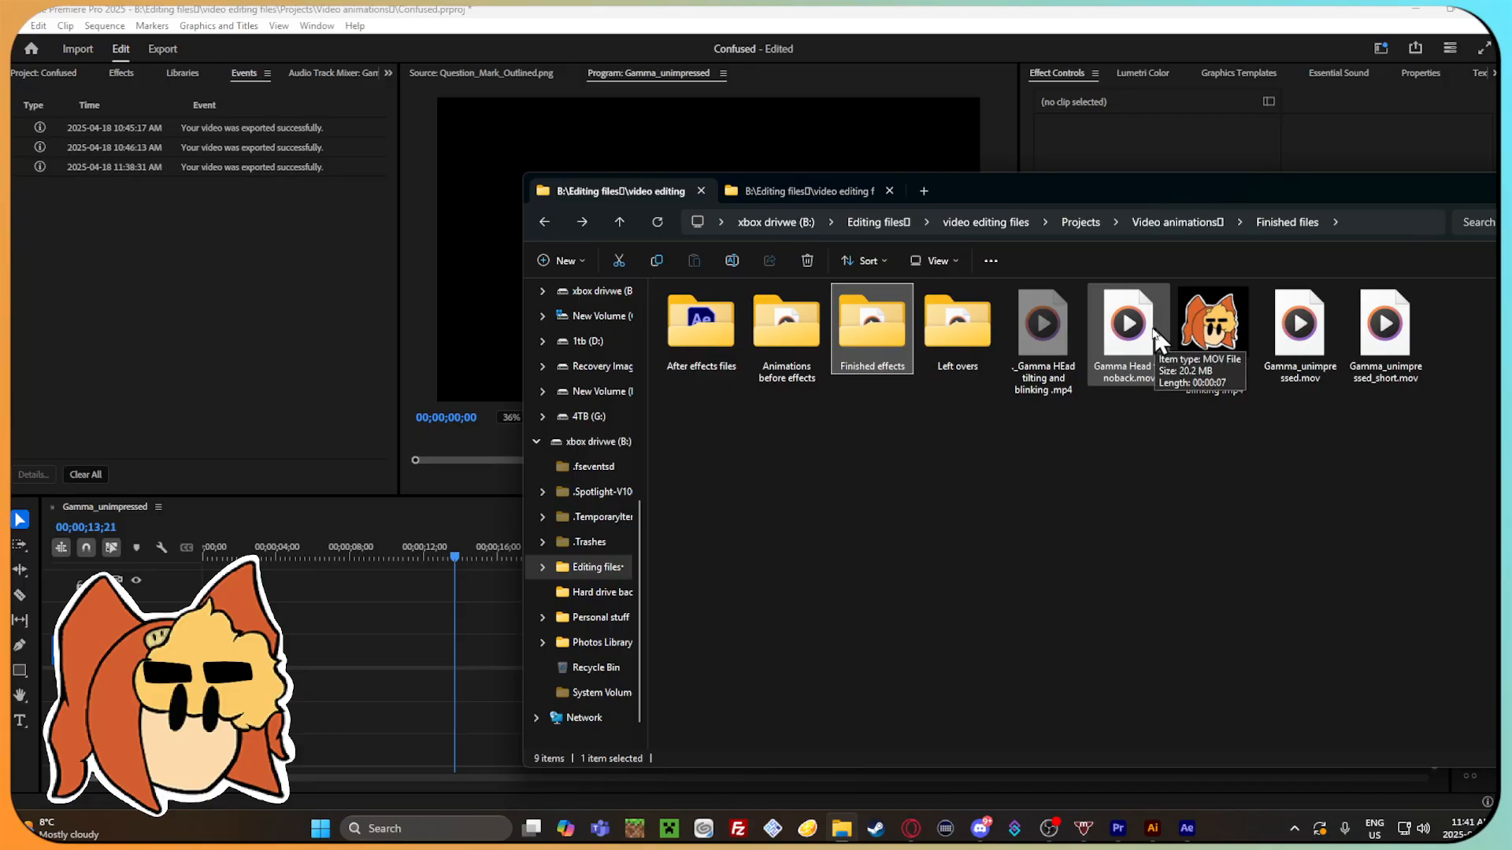
double_click(955, 339)
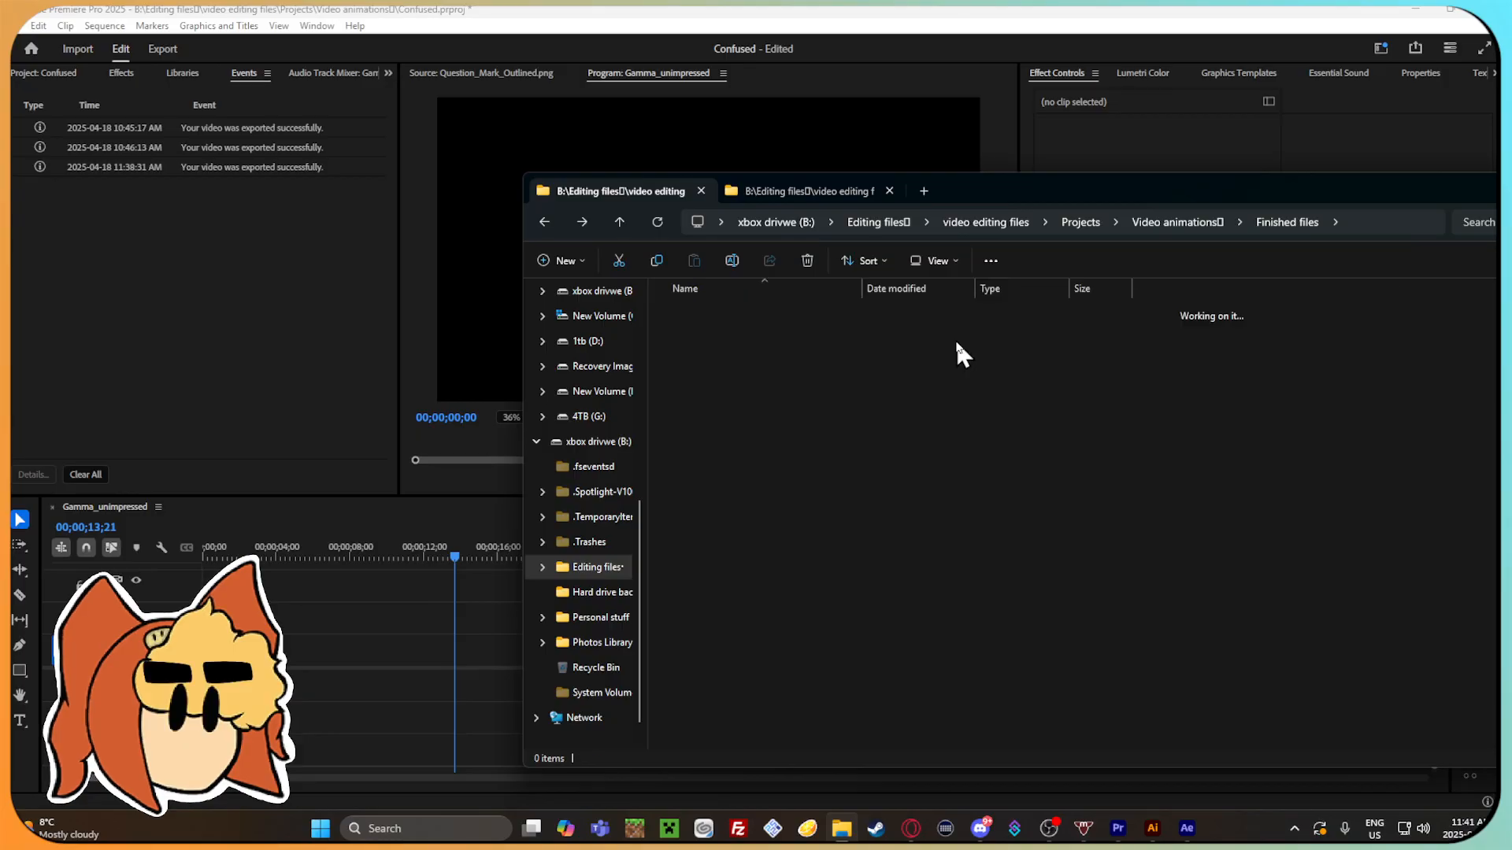
click(533, 223)
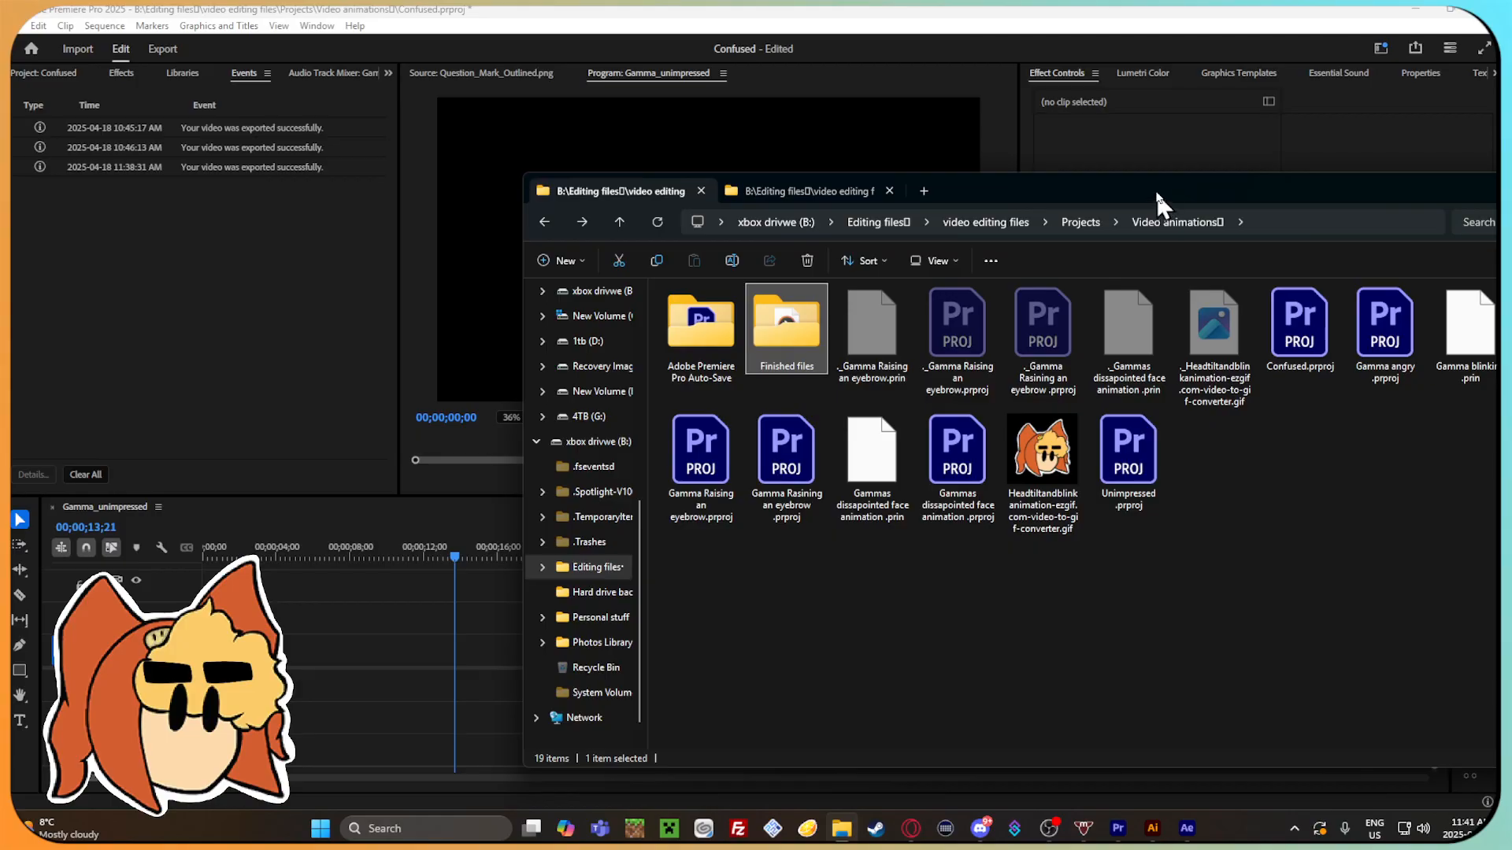
drag(1157, 198, 847, 182)
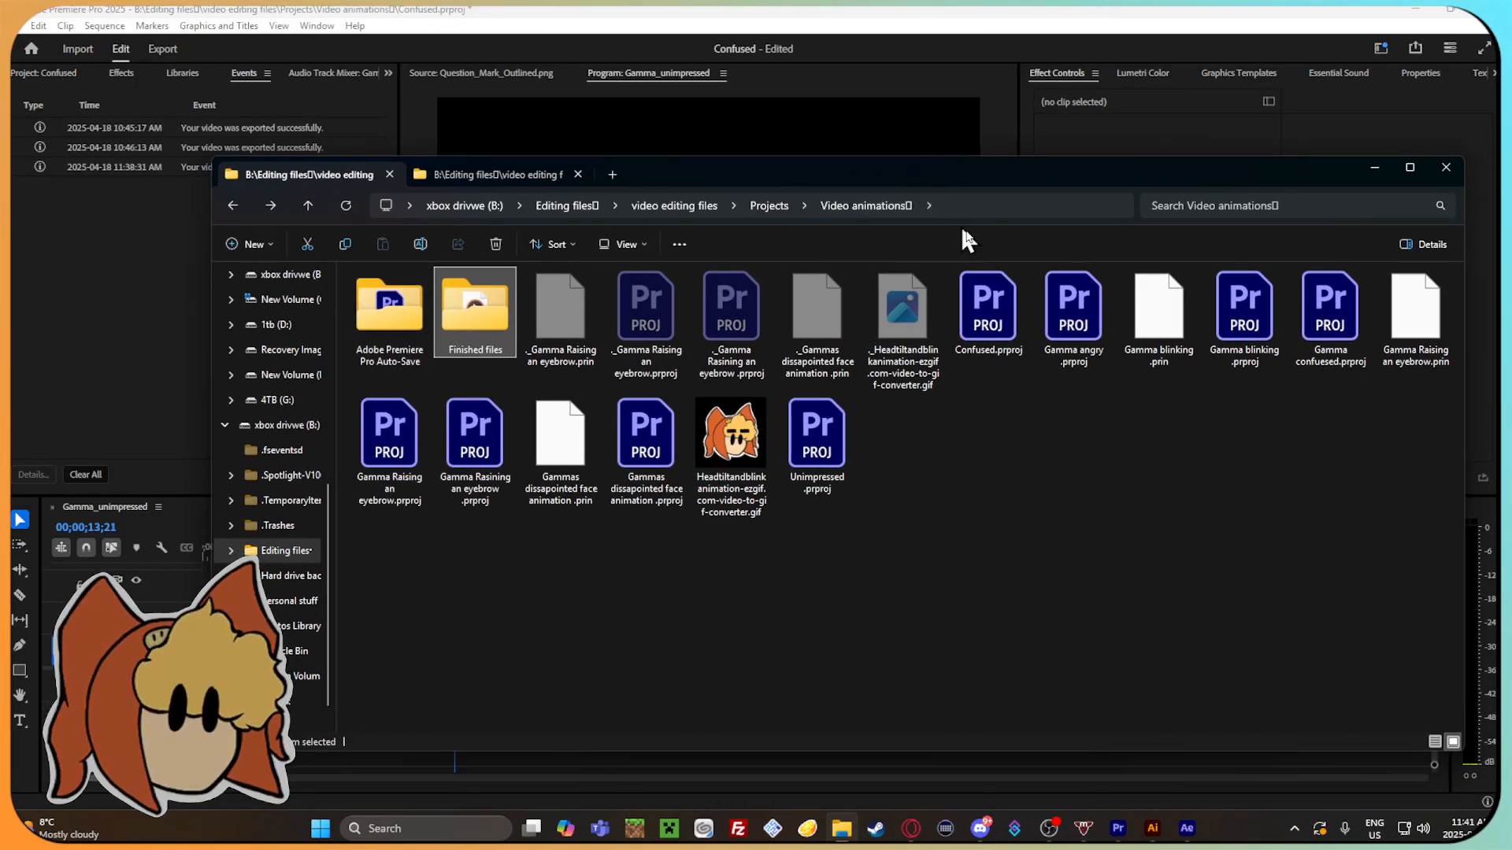
Open Gamma Raising an eyebrow.prproj, relink its missing media by searching drive B: for EYEBROW.png, and continue in this version.
double_click(390, 437)
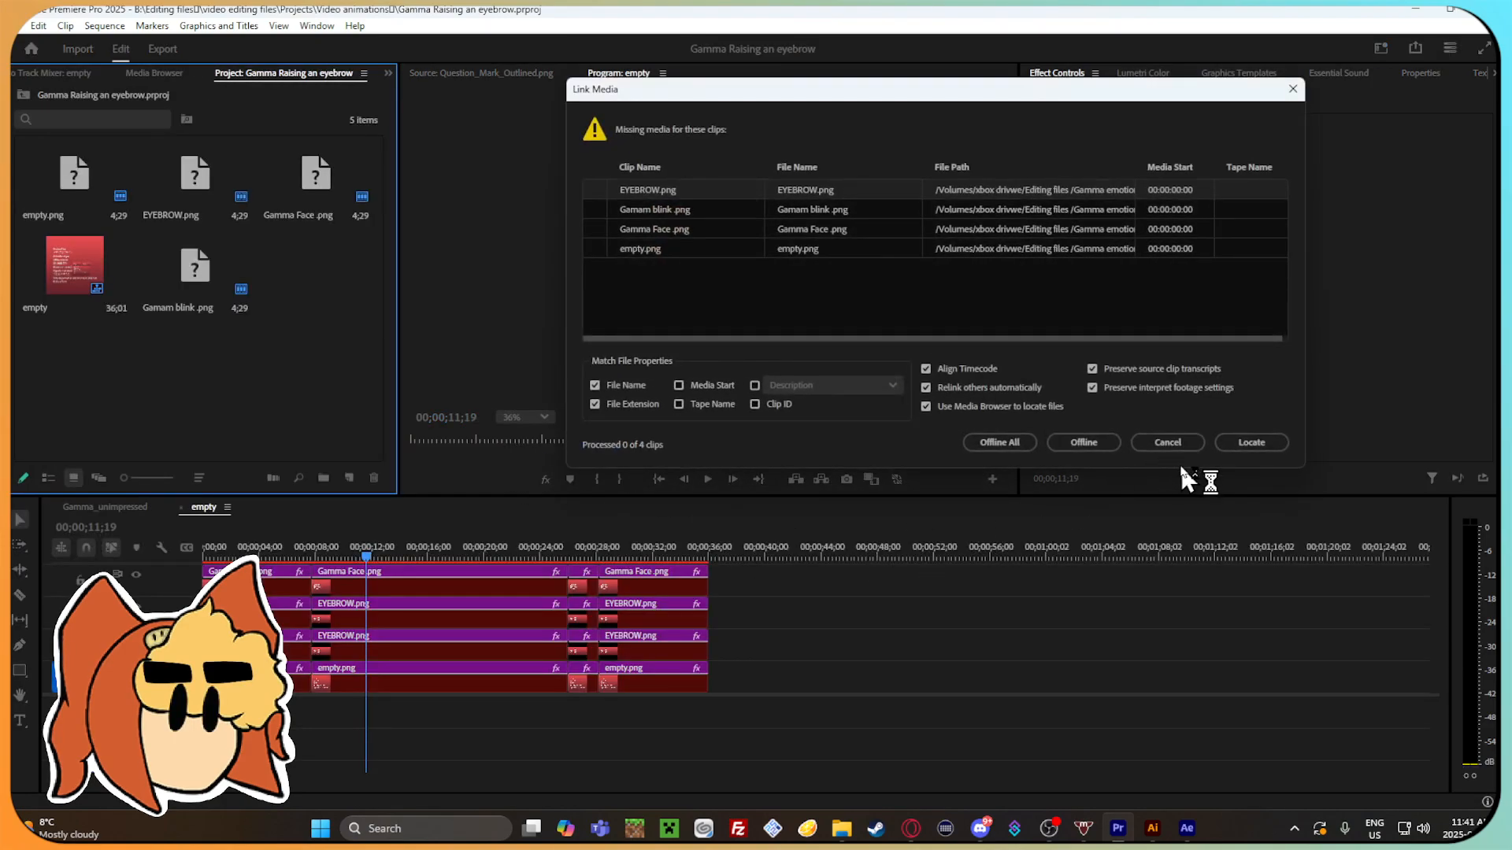
click(1249, 441)
scroll(622, 353, up, 1)
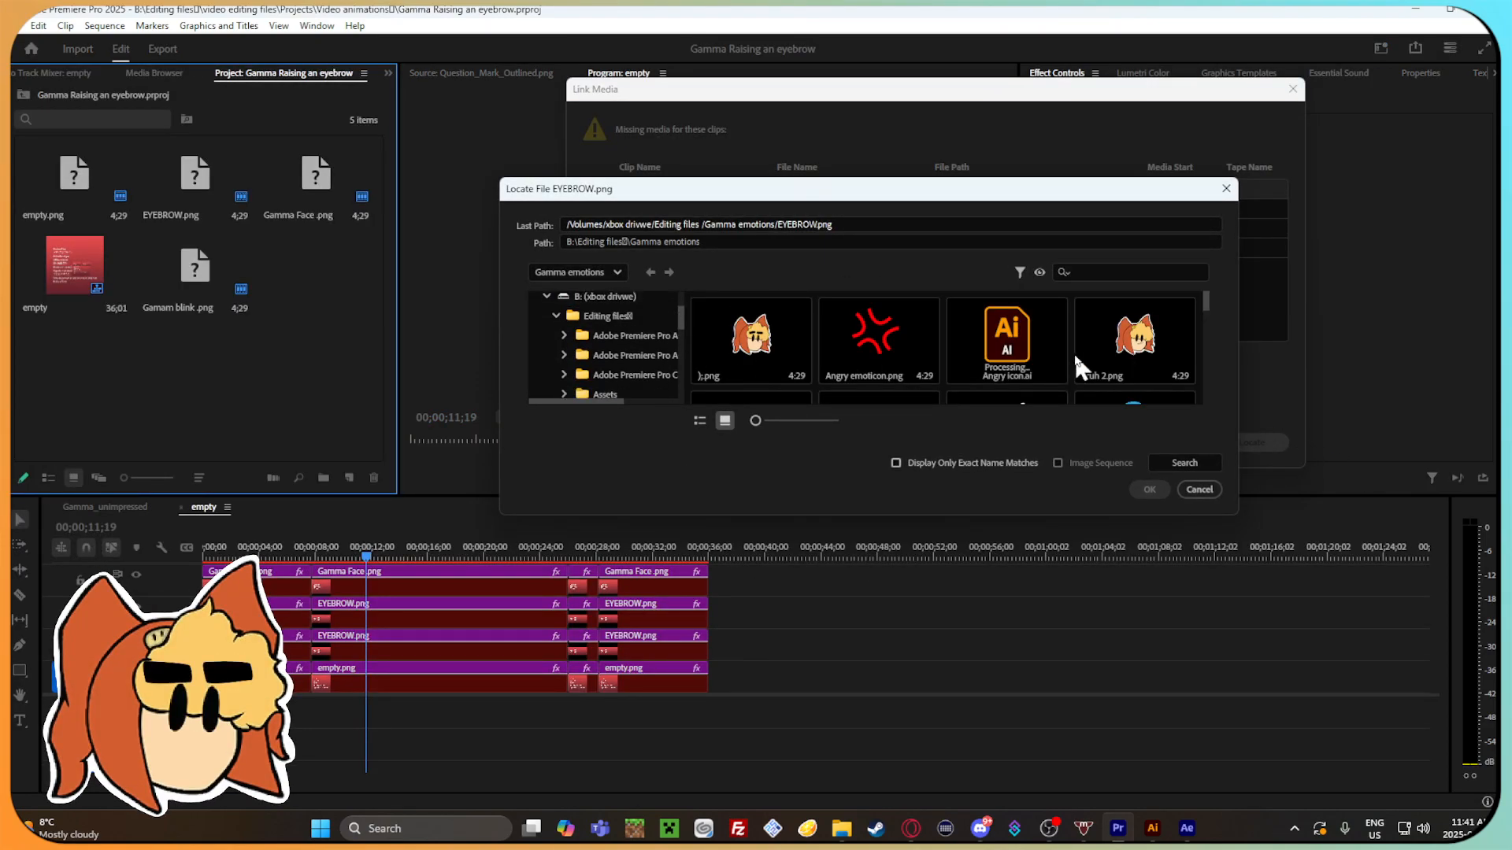
click(619, 308)
click(1185, 463)
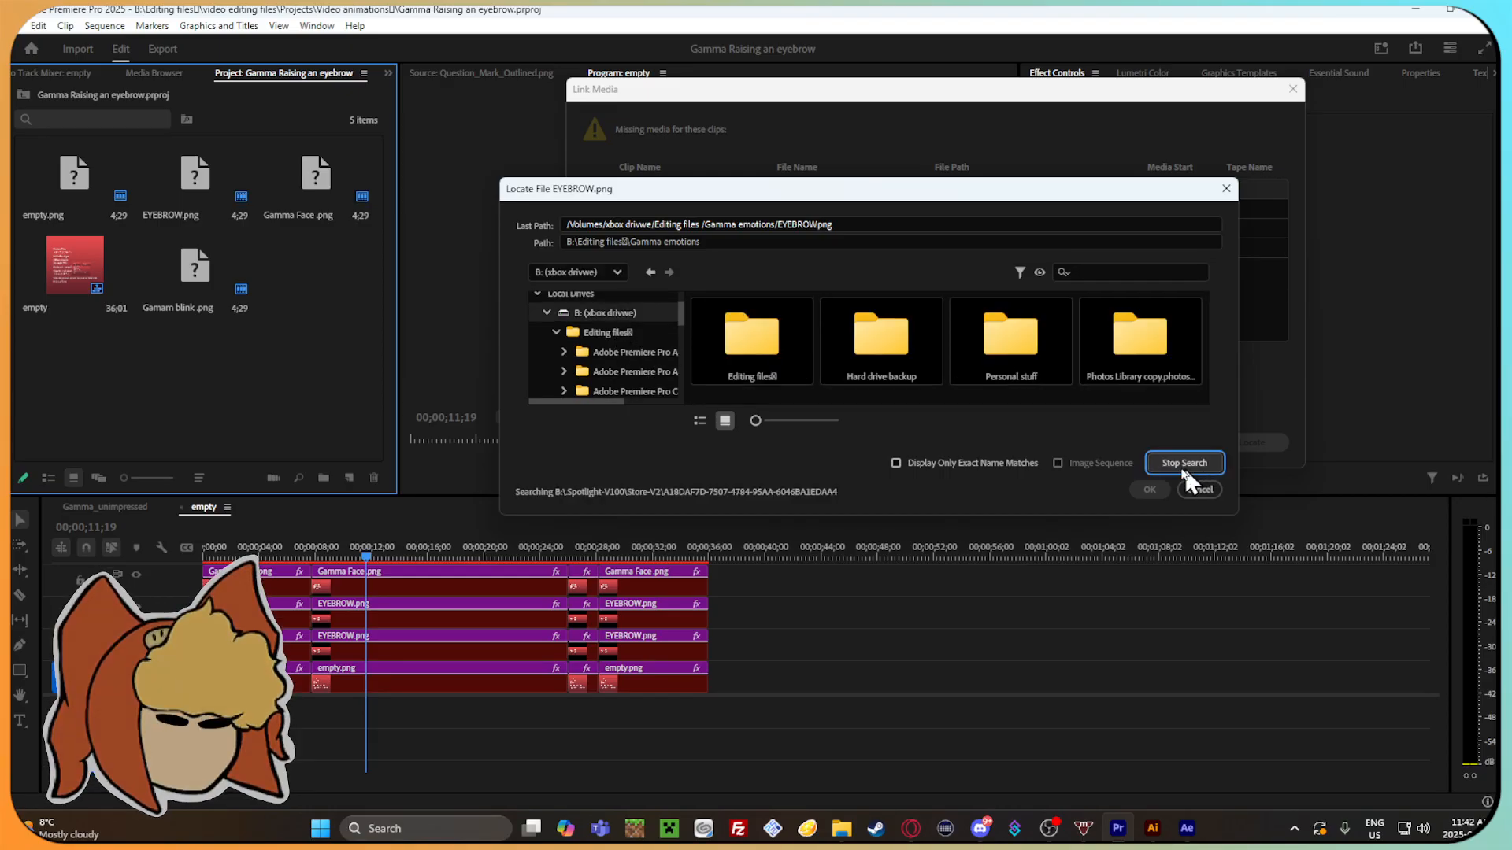
click(1149, 489)
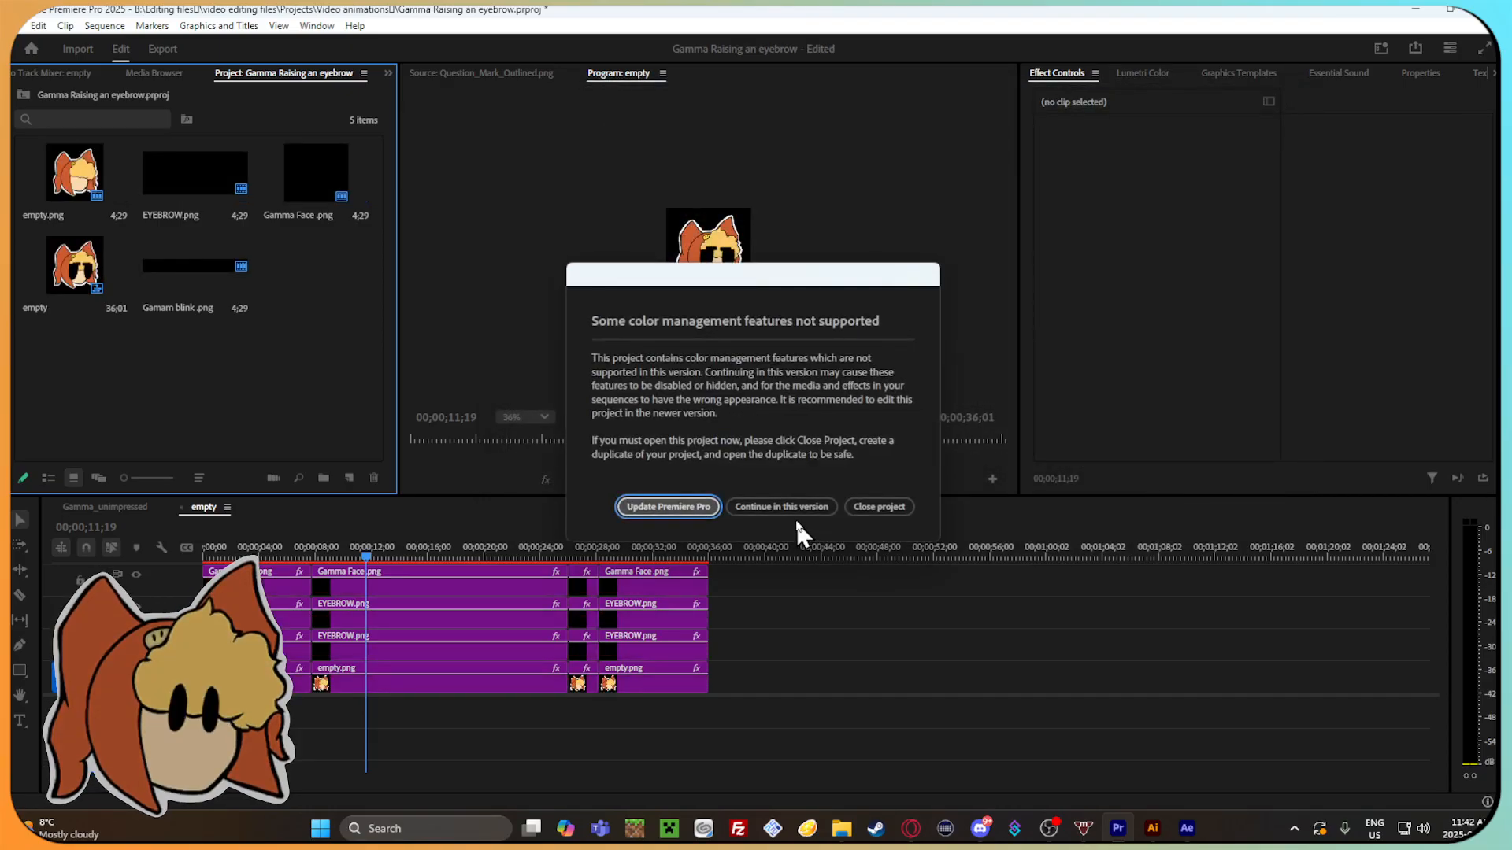
click(782, 506)
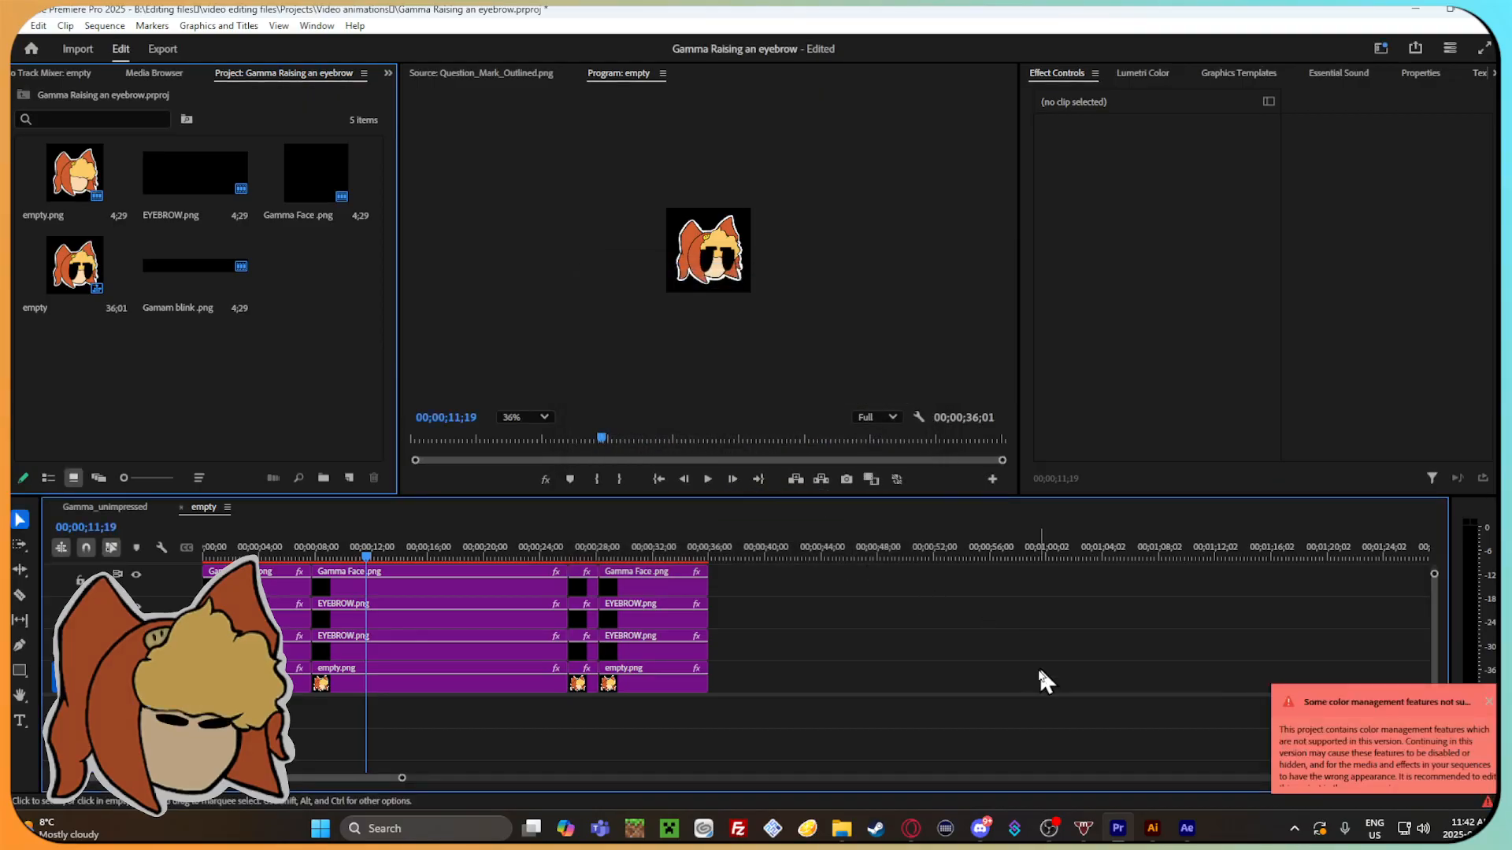
Scrub back and forth through the empty sequence of Gamma Raising an eyebrow to review its animation.
drag(382, 558, 240, 555)
drag(392, 558, 659, 555)
drag(282, 559, 419, 558)
drag(589, 549, 414, 553)
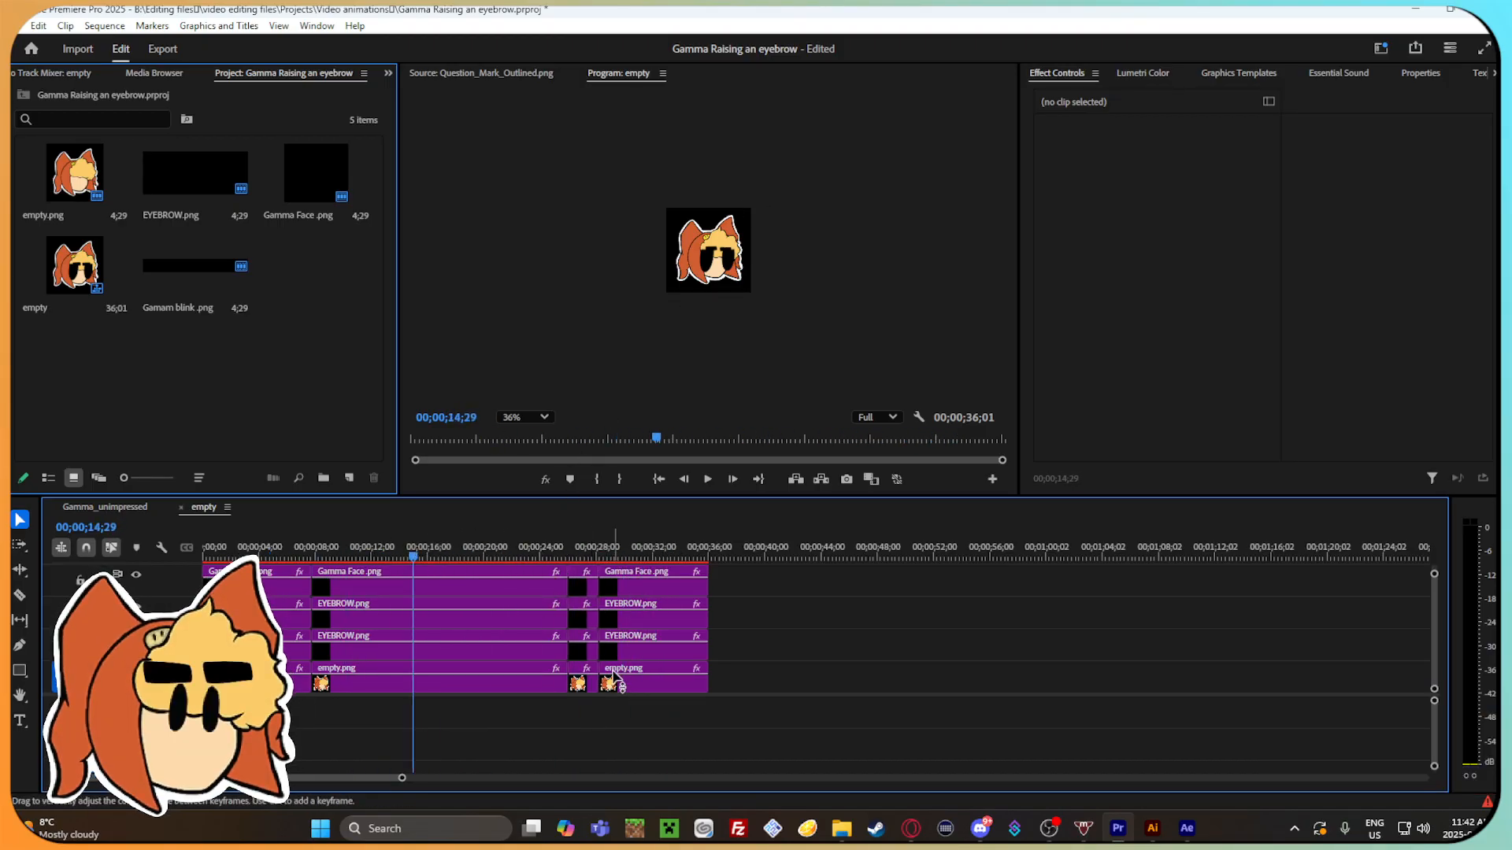
key(ctrl+a)
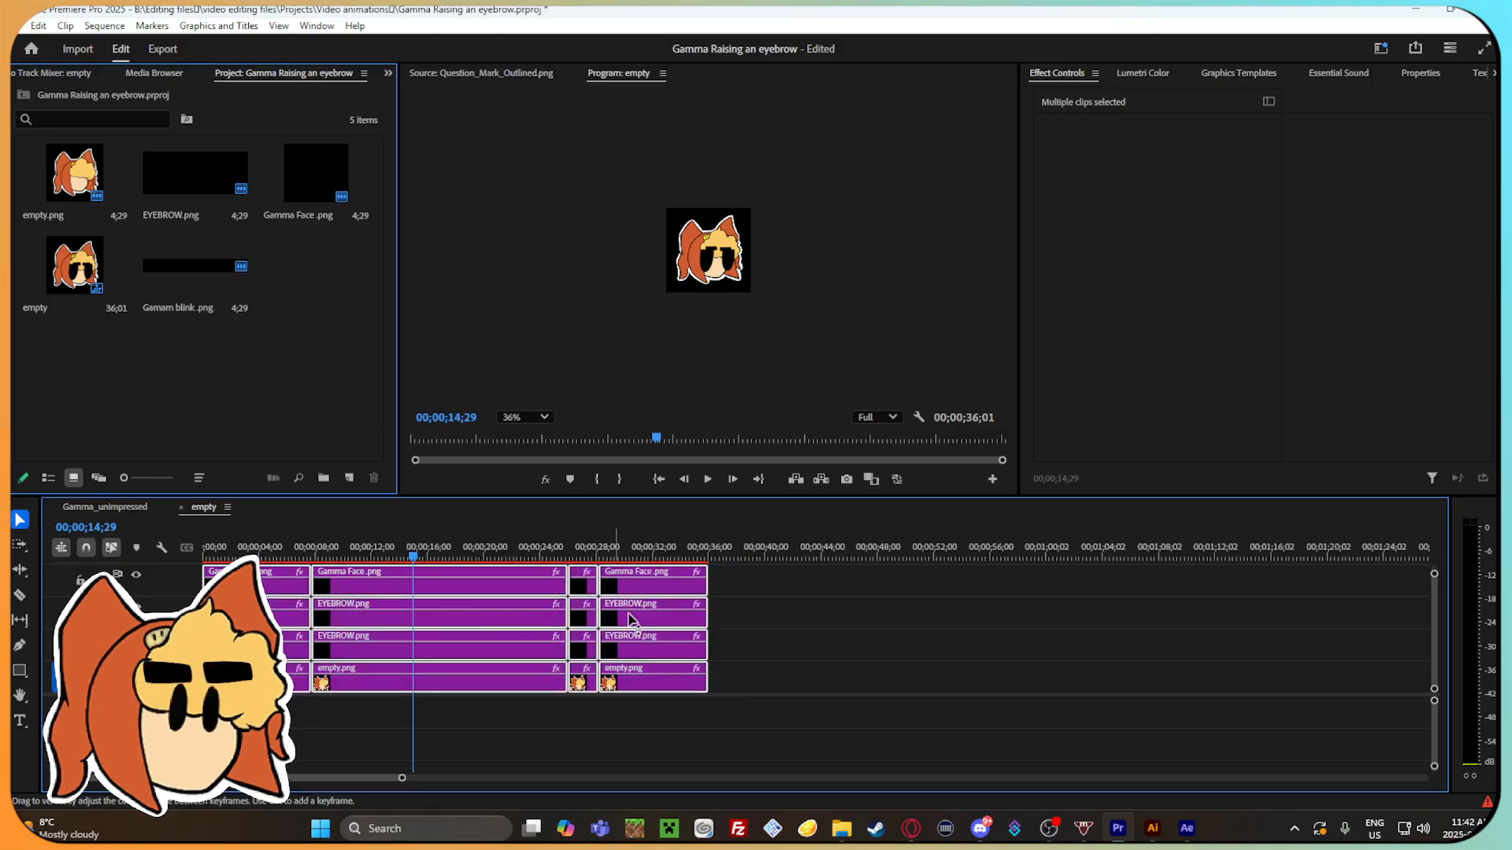
click(831, 661)
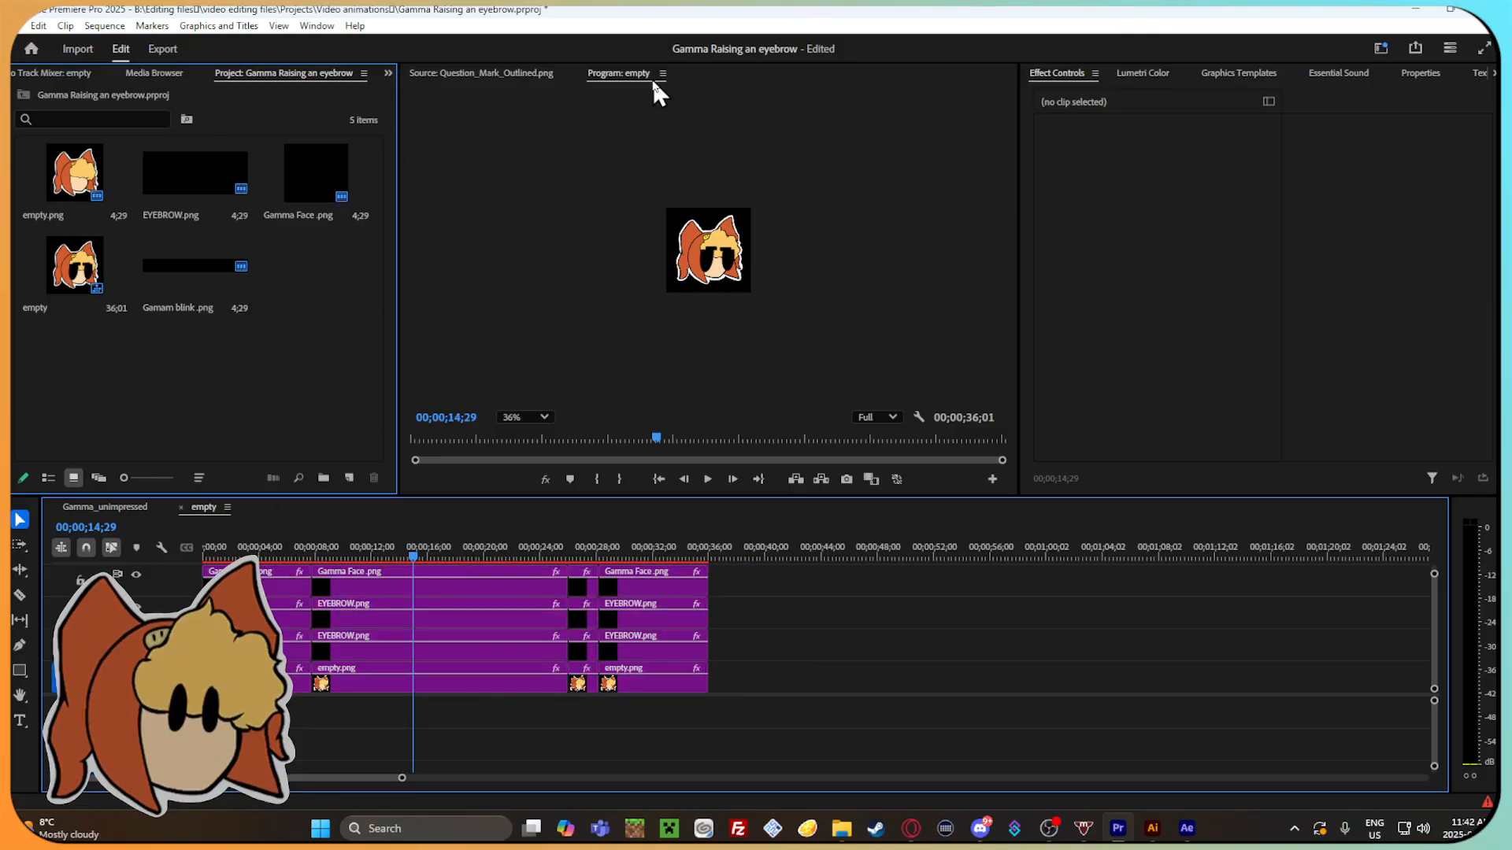
Close the empty sequence and cut Comp 1_1.mov out of the Gamma_unimpressed timeline.
click(181, 508)
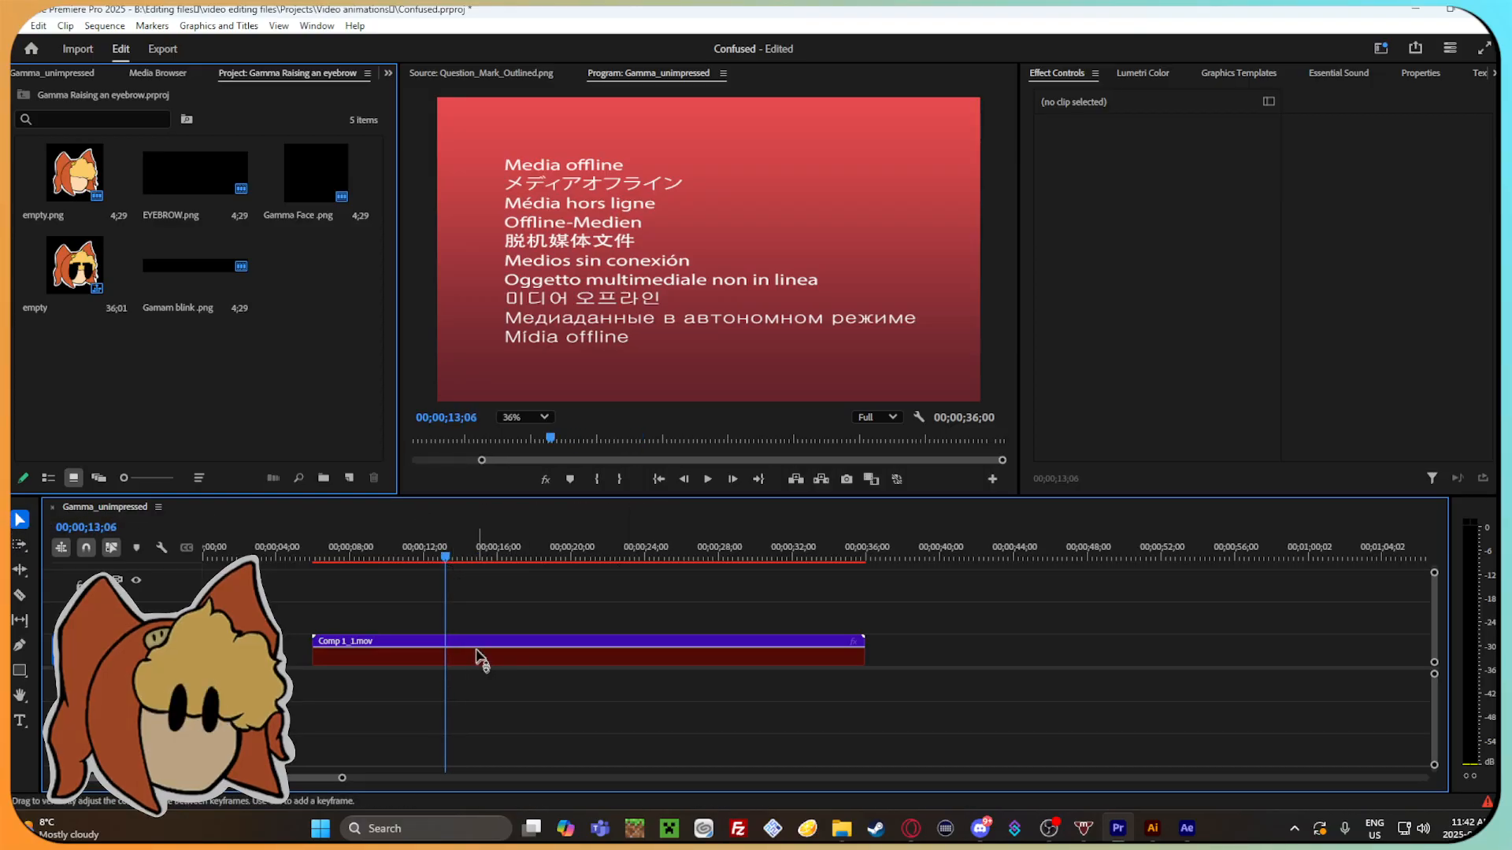
right_click(482, 665)
click(535, 71)
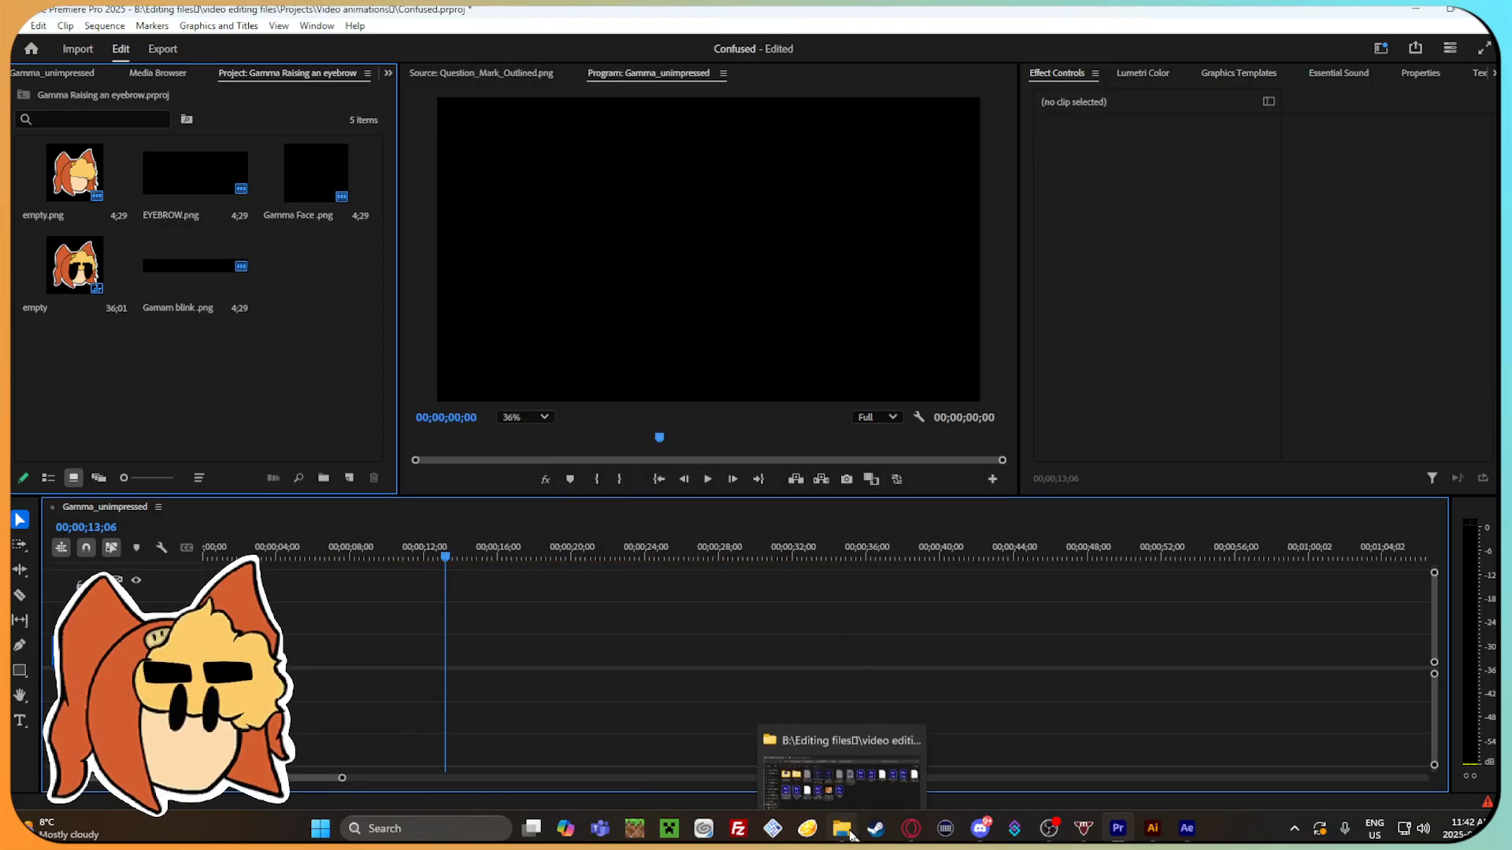
Open Gamma angry.prproj from Video animations, search drive B: for the missing Blinking eyes no background.mov, and continue in this version.
click(852, 835)
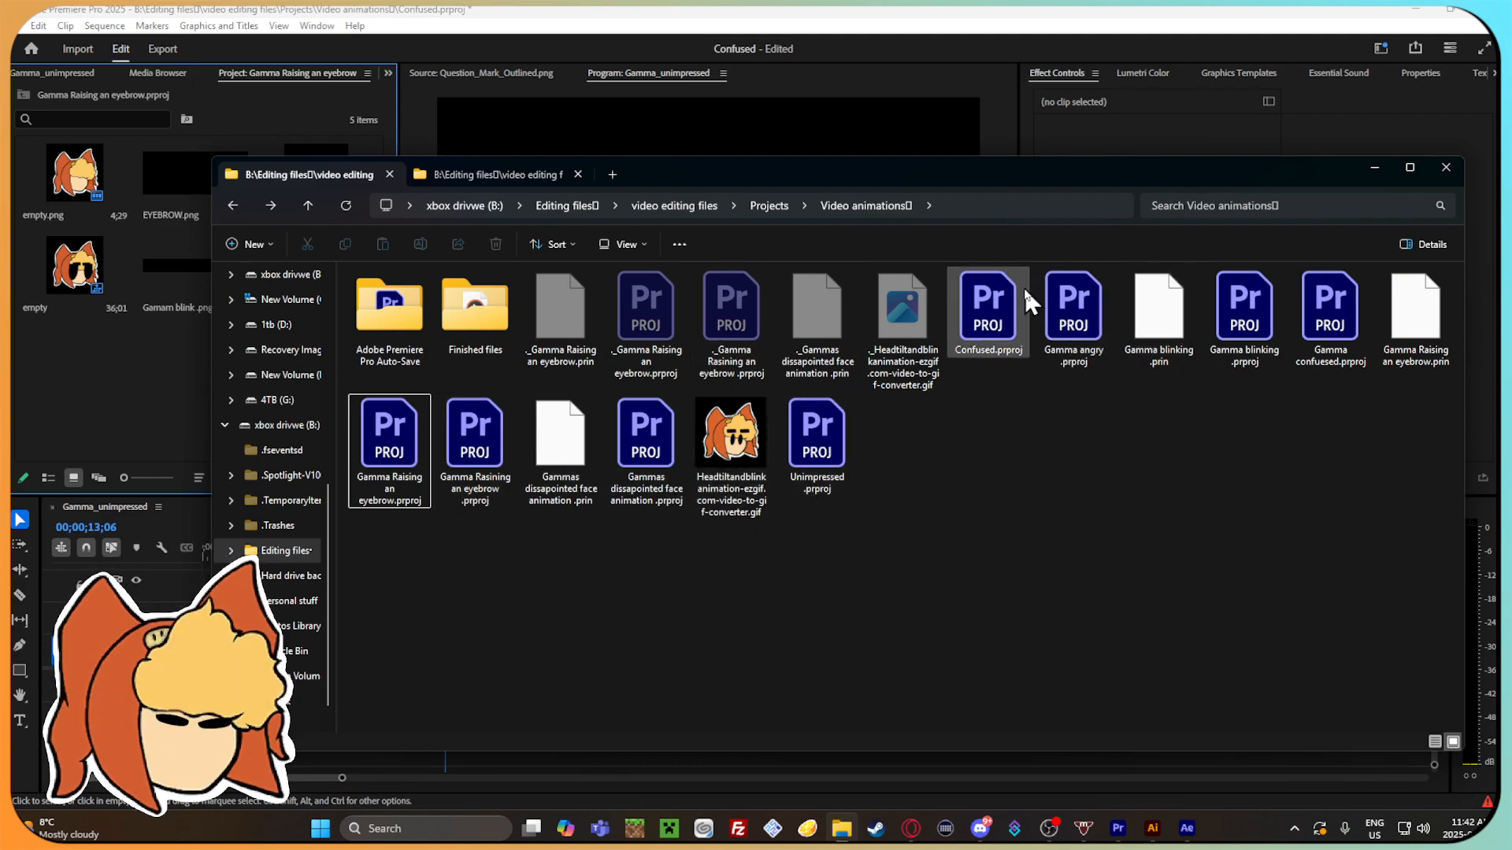
double_click(1055, 303)
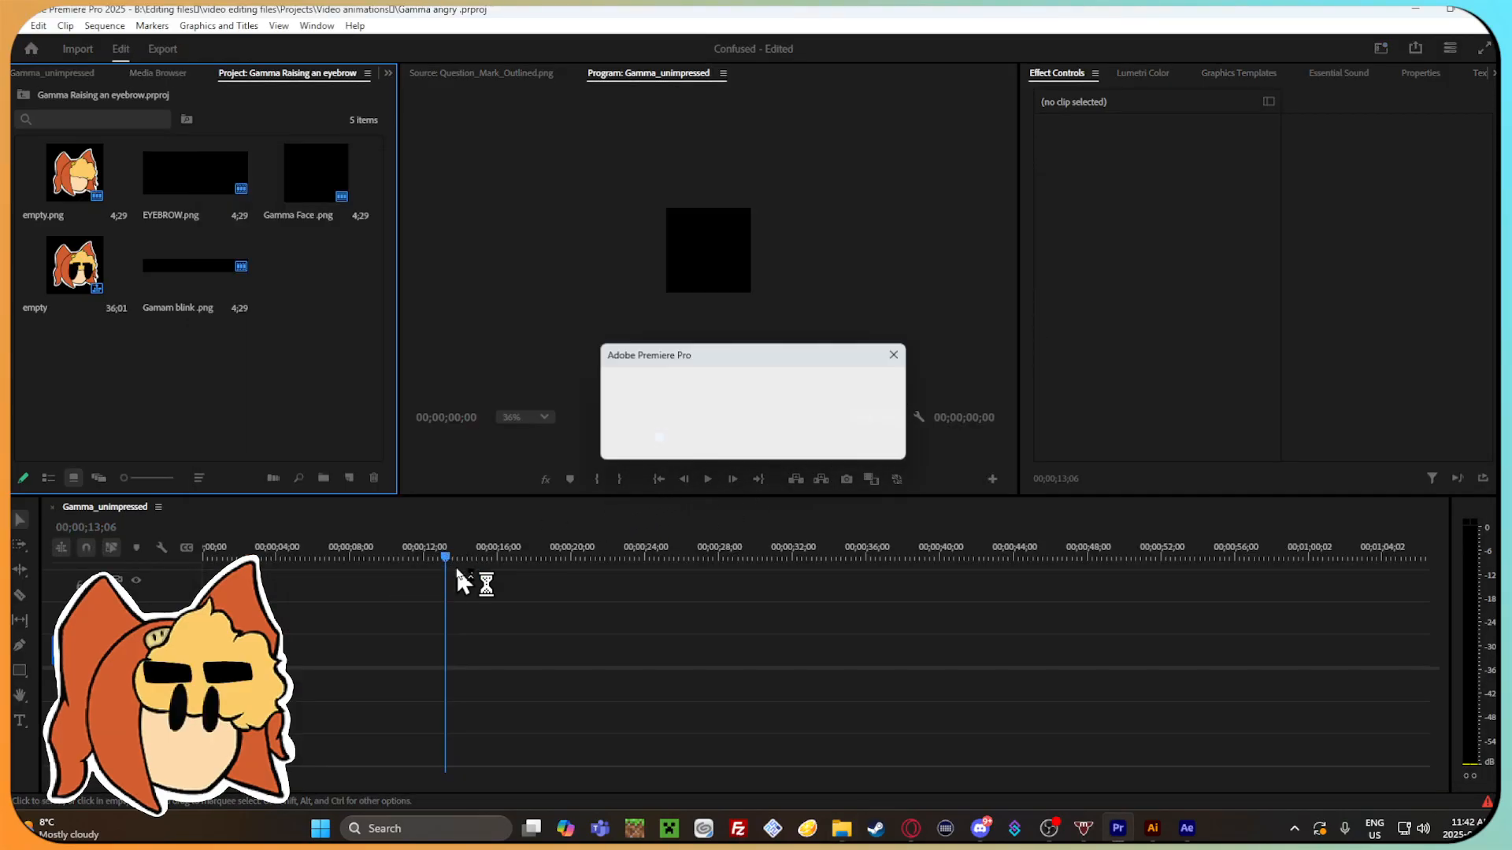
click(1233, 443)
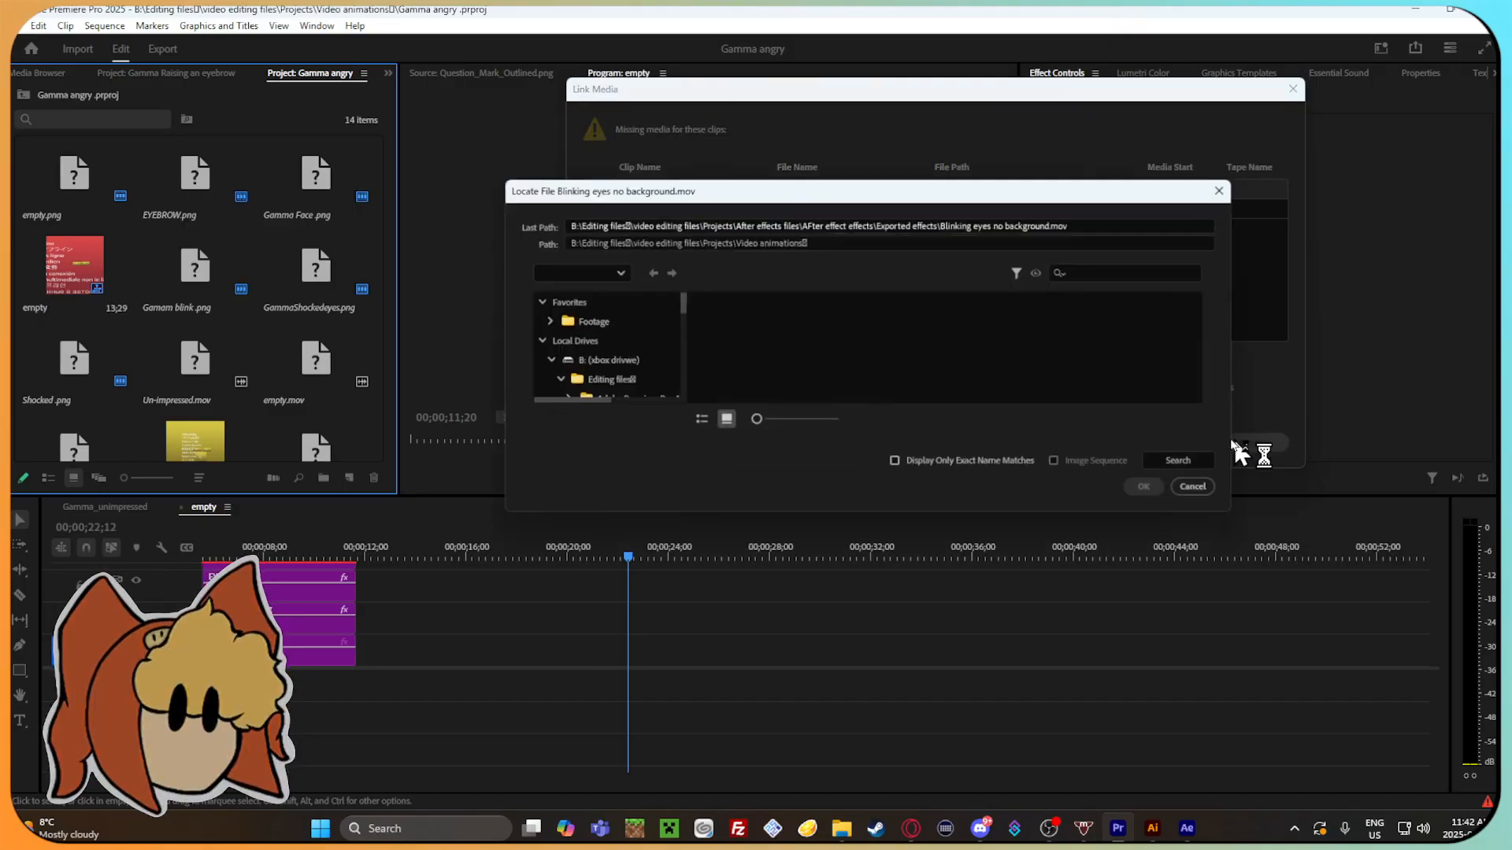
scroll(616, 346, up, 6)
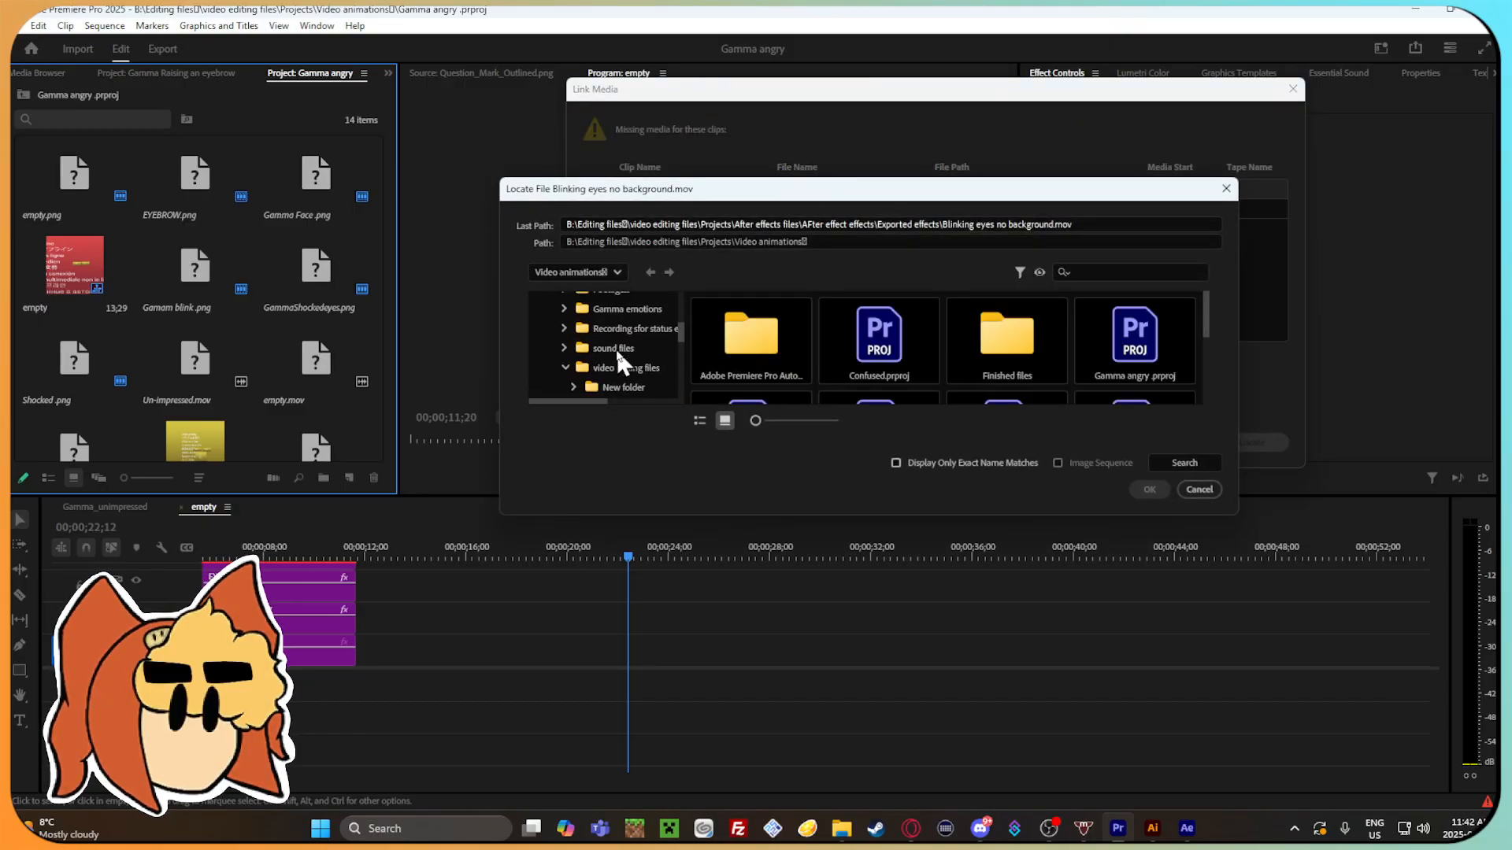
scroll(614, 352, up, 2)
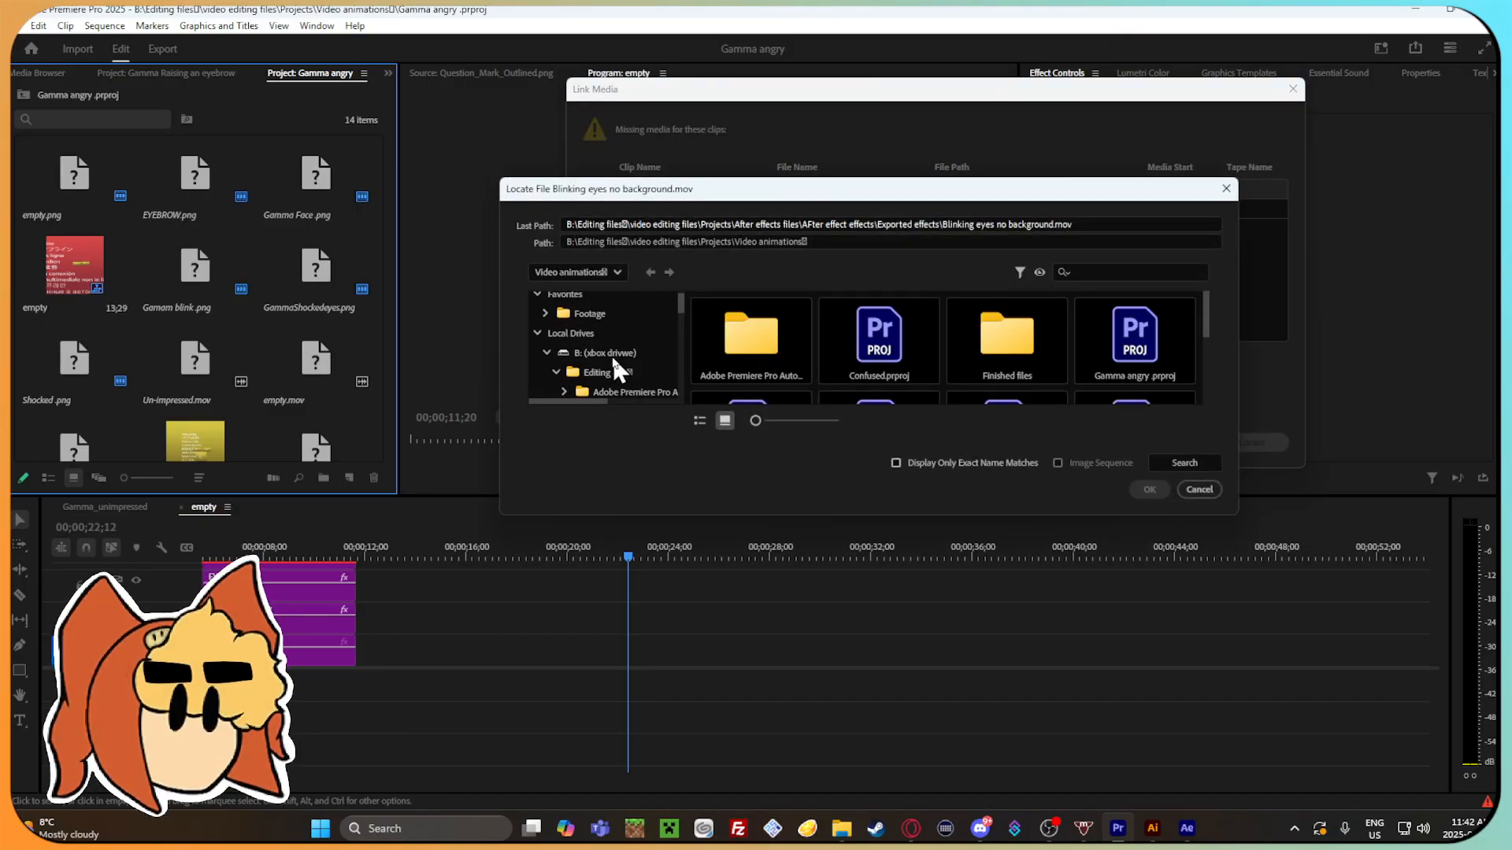
click(644, 351)
click(1206, 461)
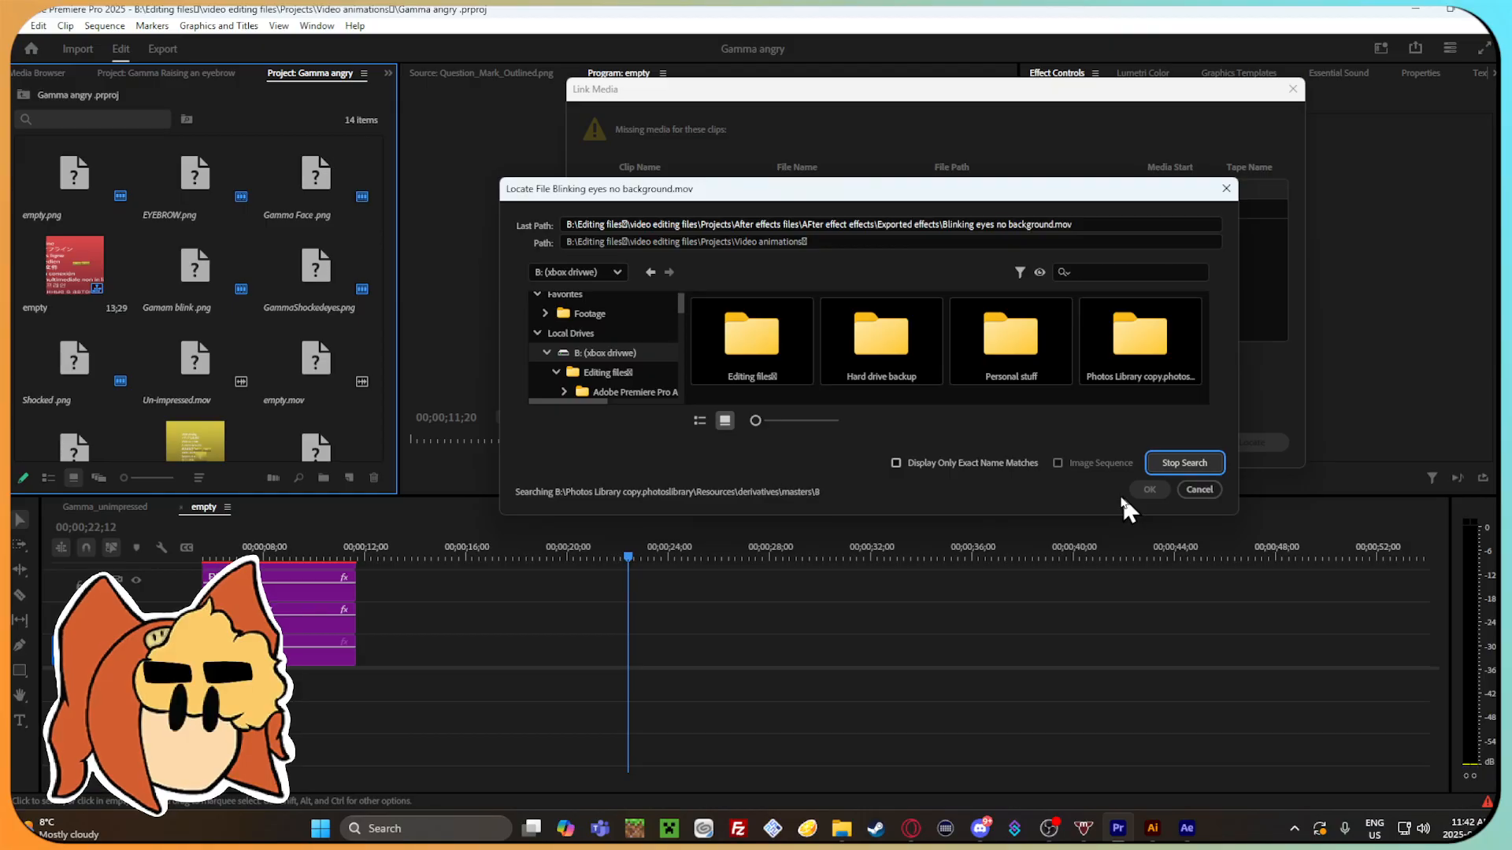
click(1185, 498)
click(1181, 442)
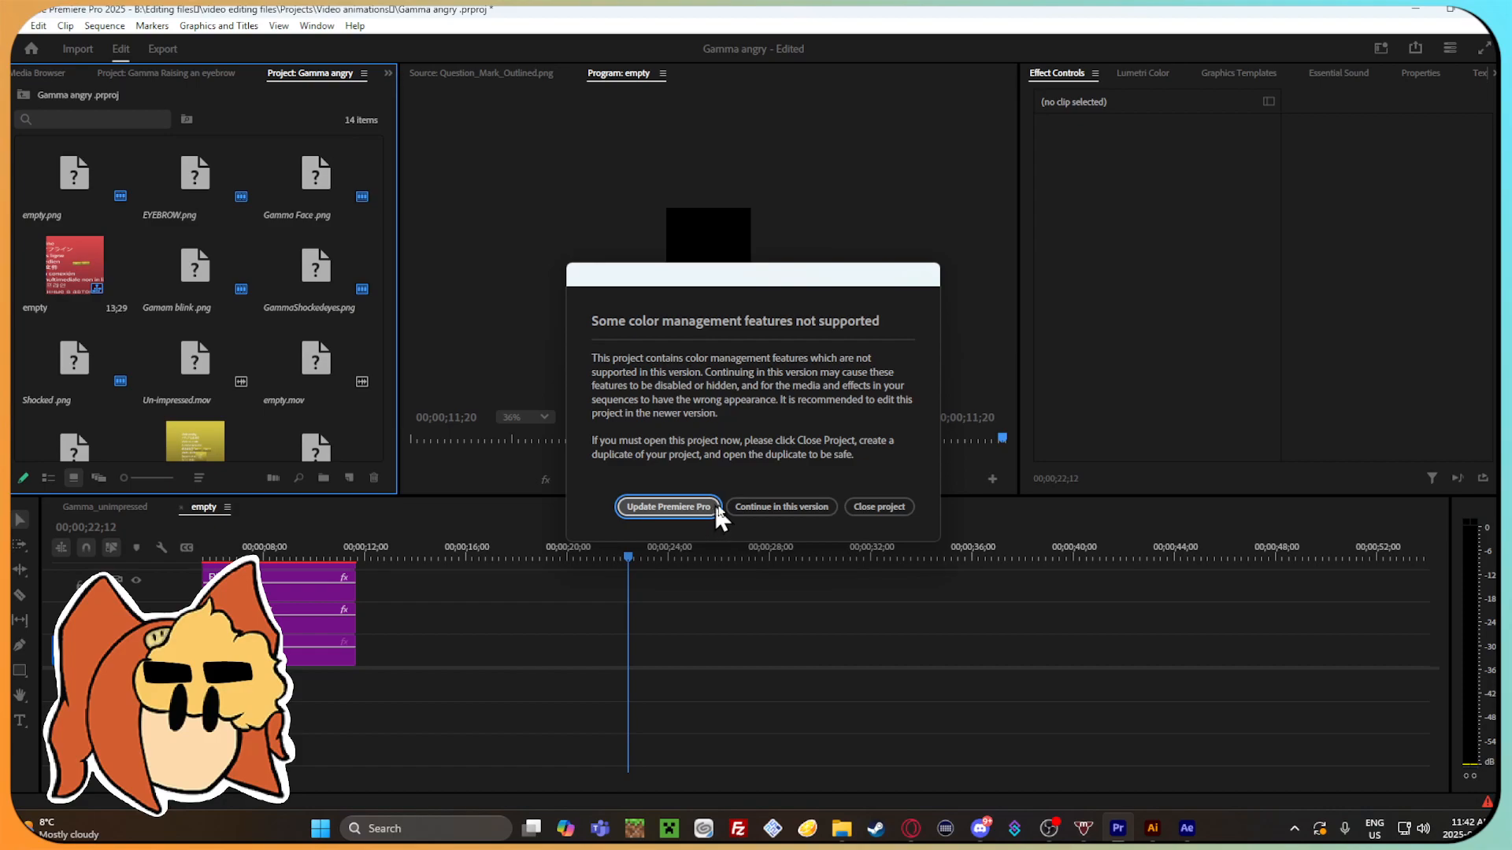
click(781, 507)
Cut the offline clip out of the empty sequence and extend Gamma Face.png back to the sequence start.
drag(630, 557, 218, 568)
drag(344, 602, 347, 546)
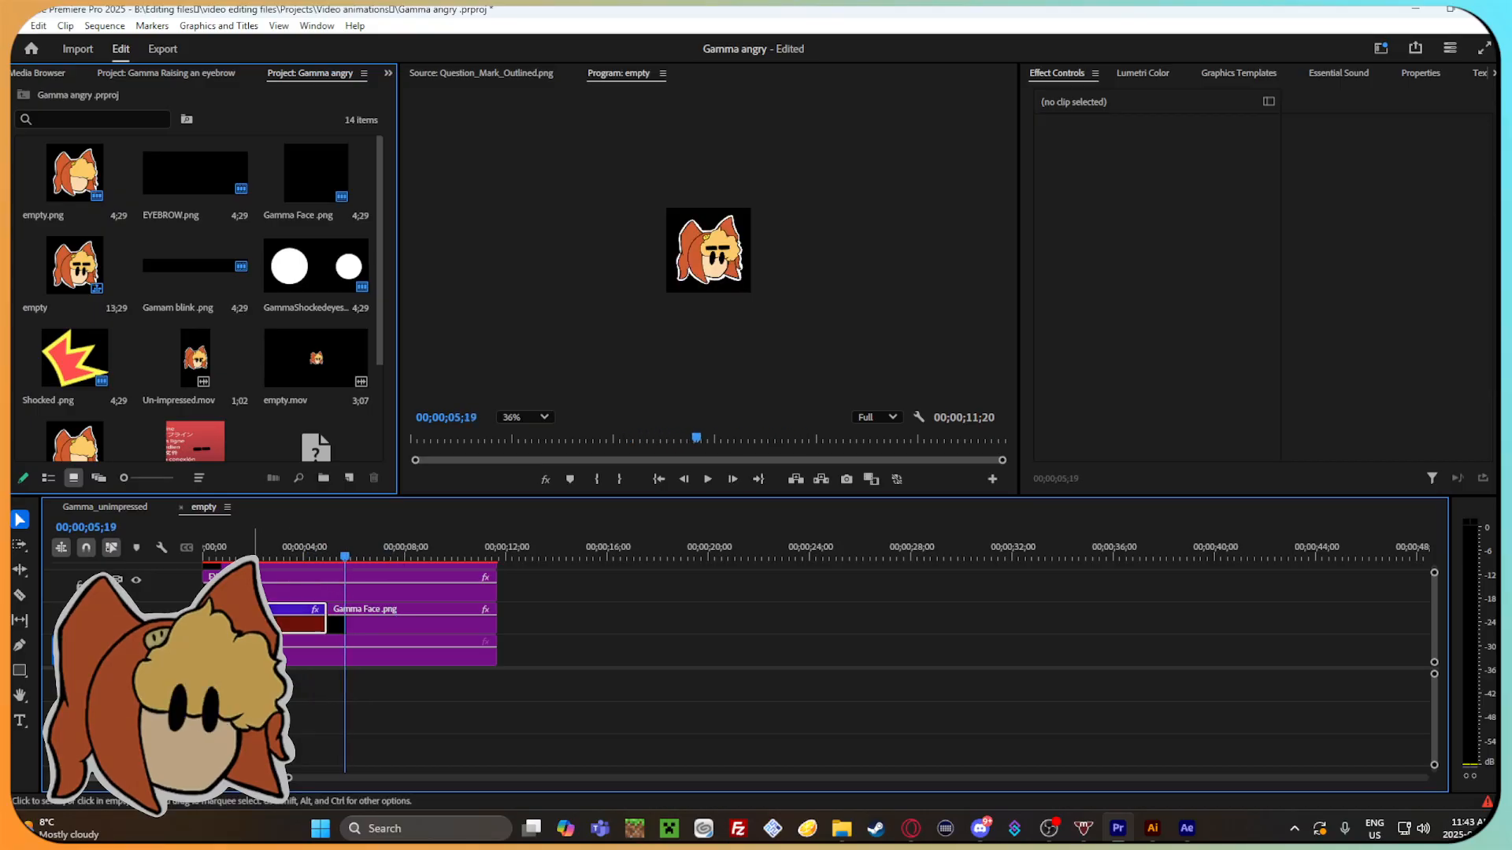
right_click(272, 618)
click(328, 41)
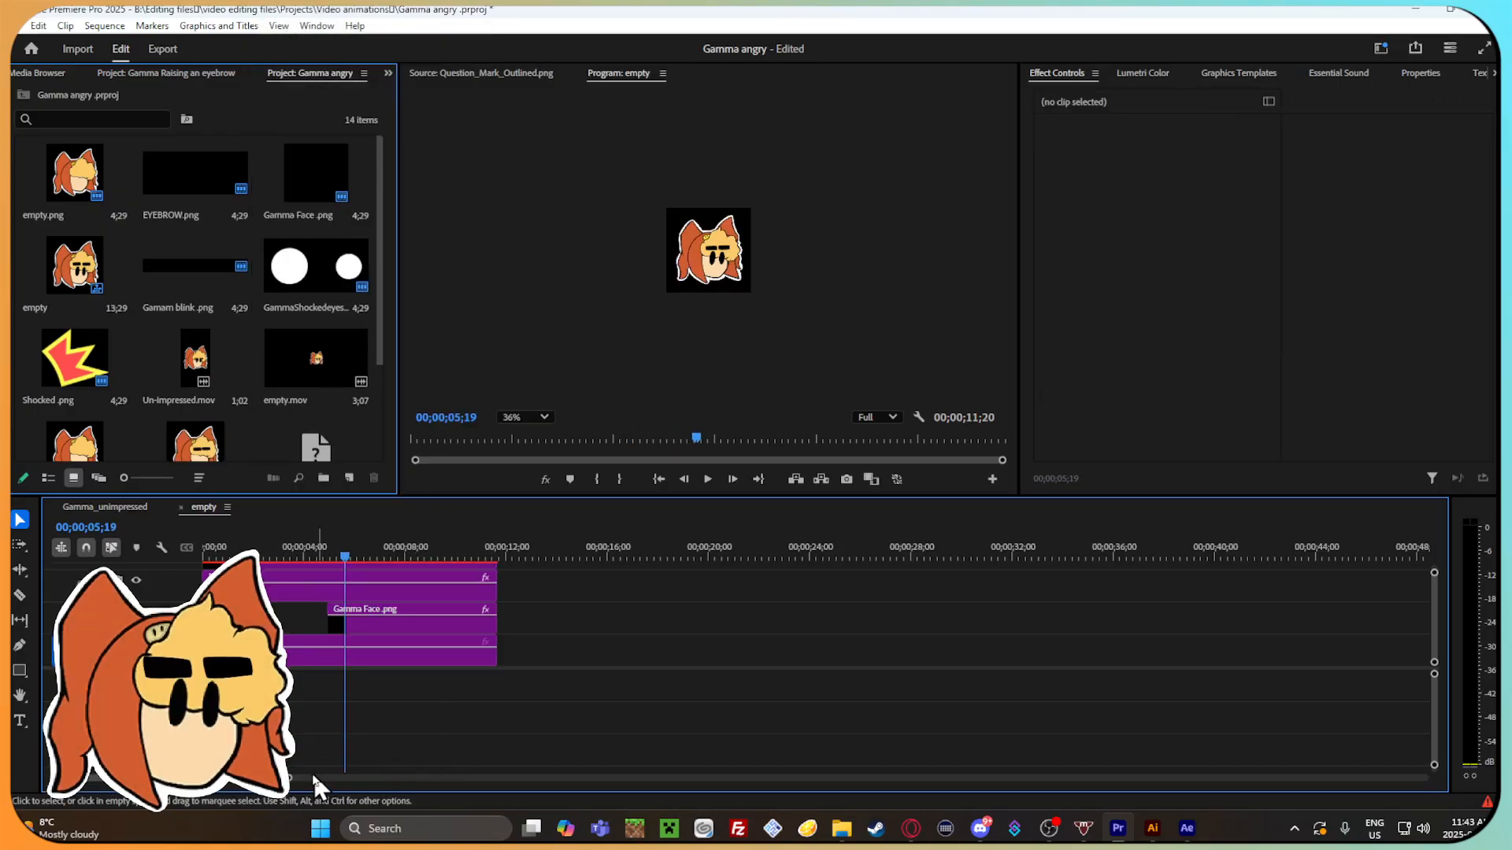
drag(289, 778, 191, 767)
drag(455, 618, 201, 620)
Play and scrub the empty sequence of Gamma angry with an enlarged preview to review the change of expression.
drag(488, 554, 229, 558)
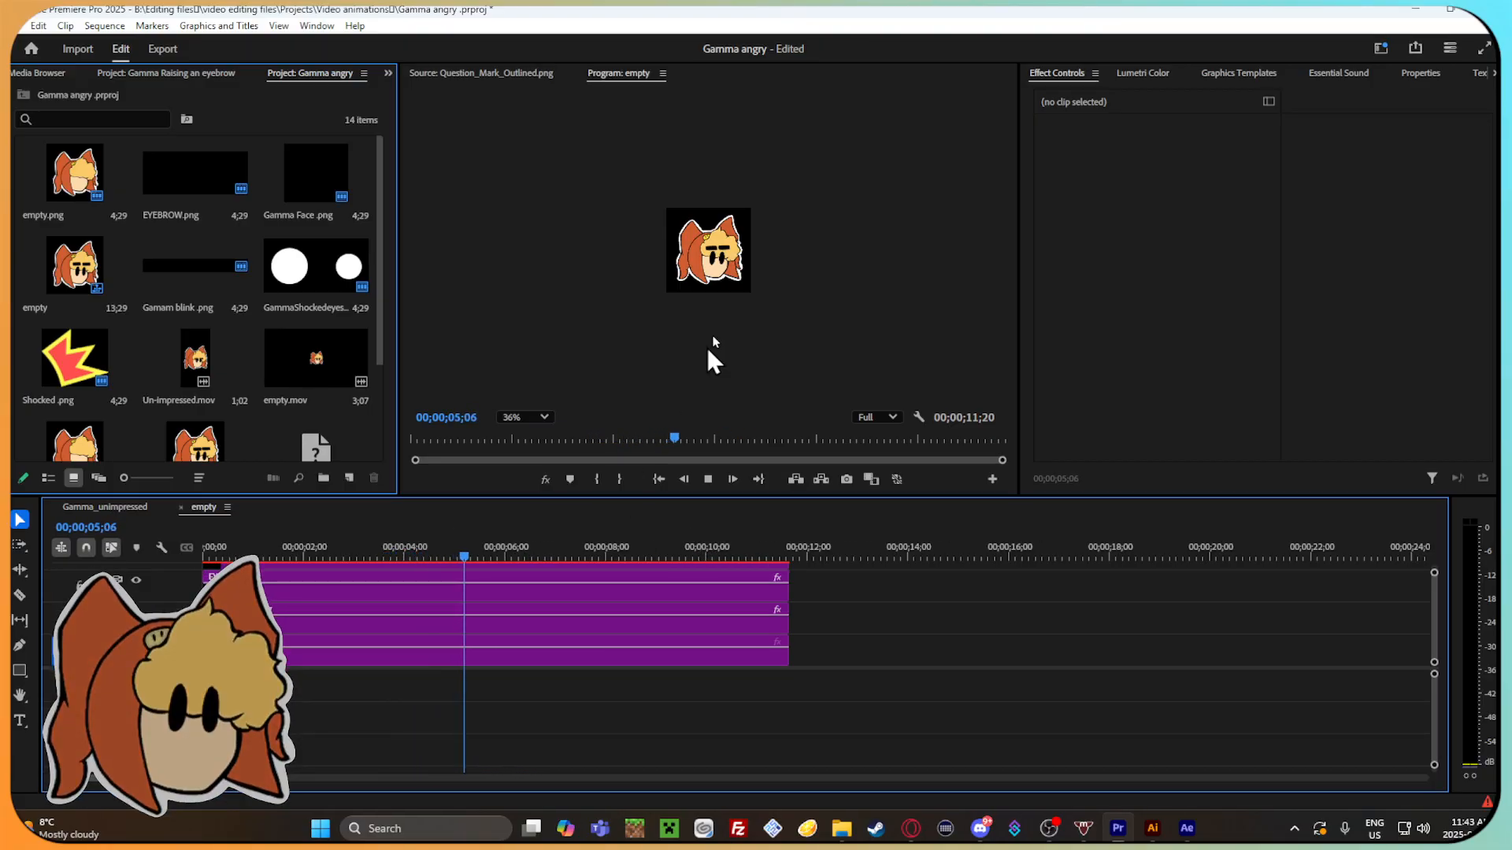
scroll(744, 261, up, 10)
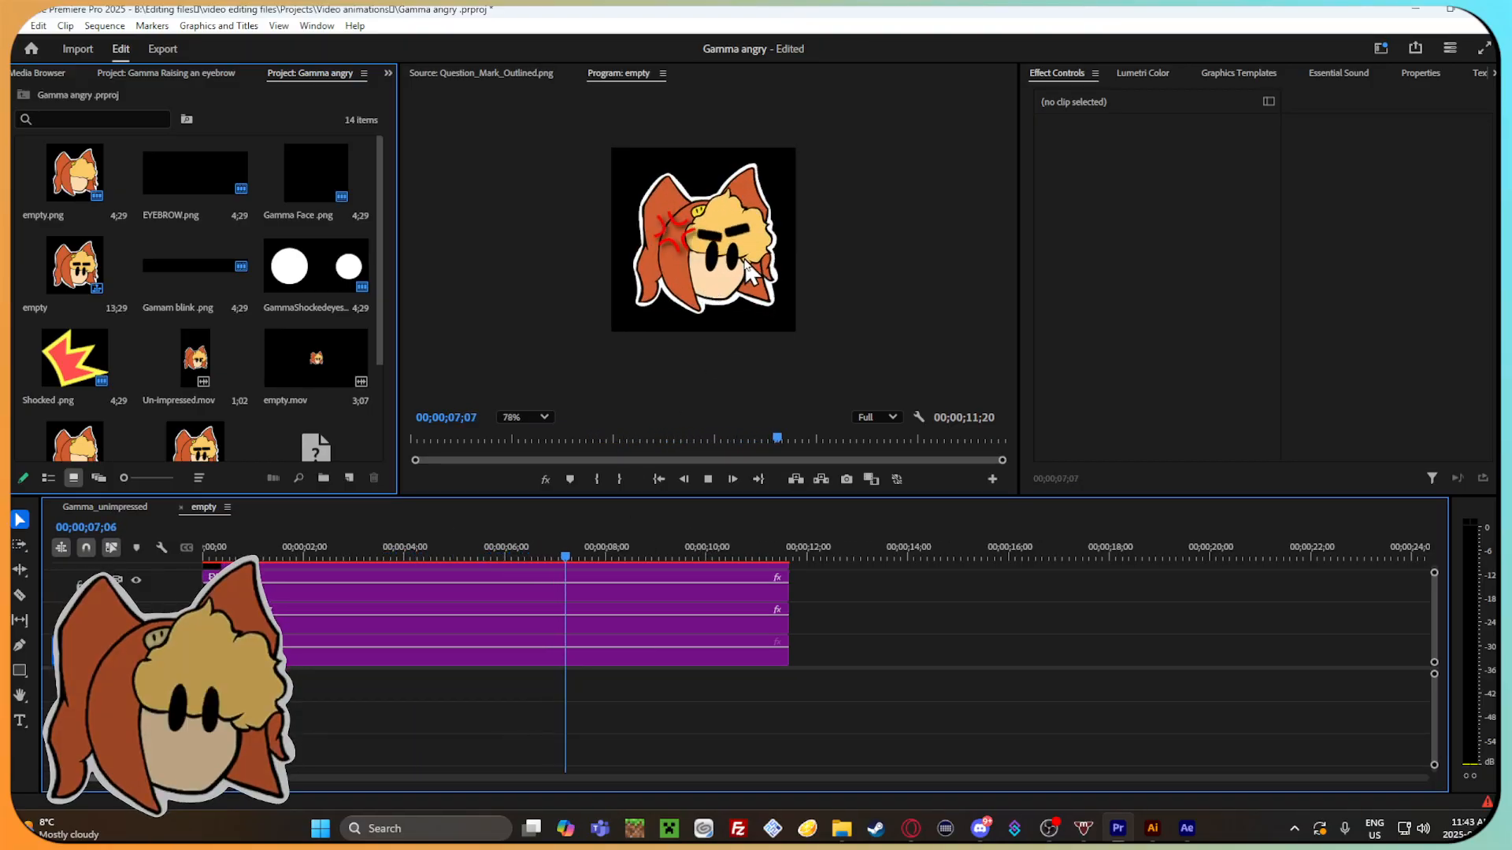
drag(551, 551, 402, 548)
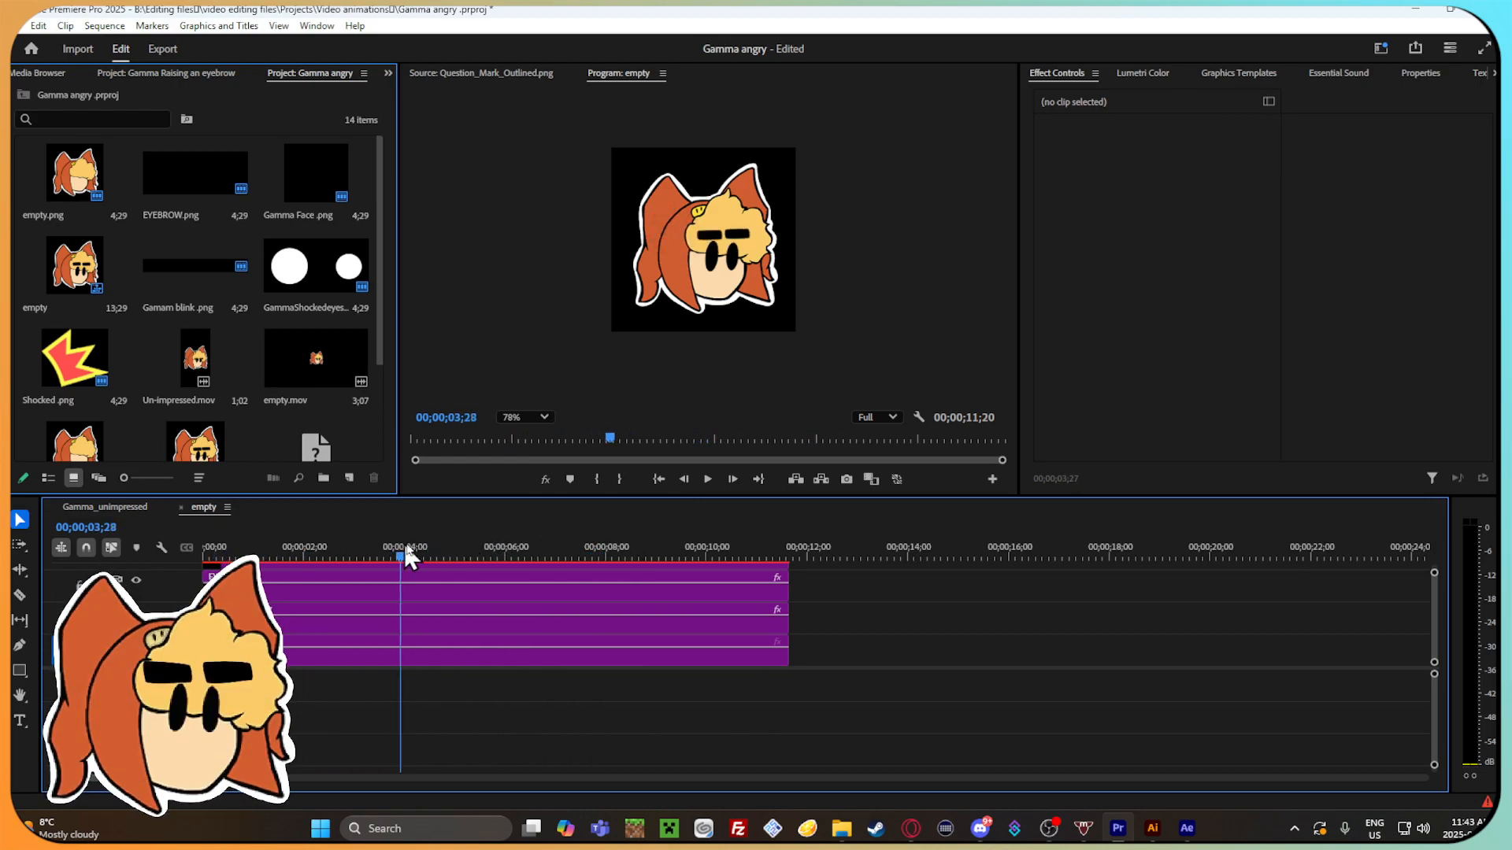
drag(561, 543, 773, 543)
drag(551, 547, 315, 627)
scroll(814, 639, down, 2)
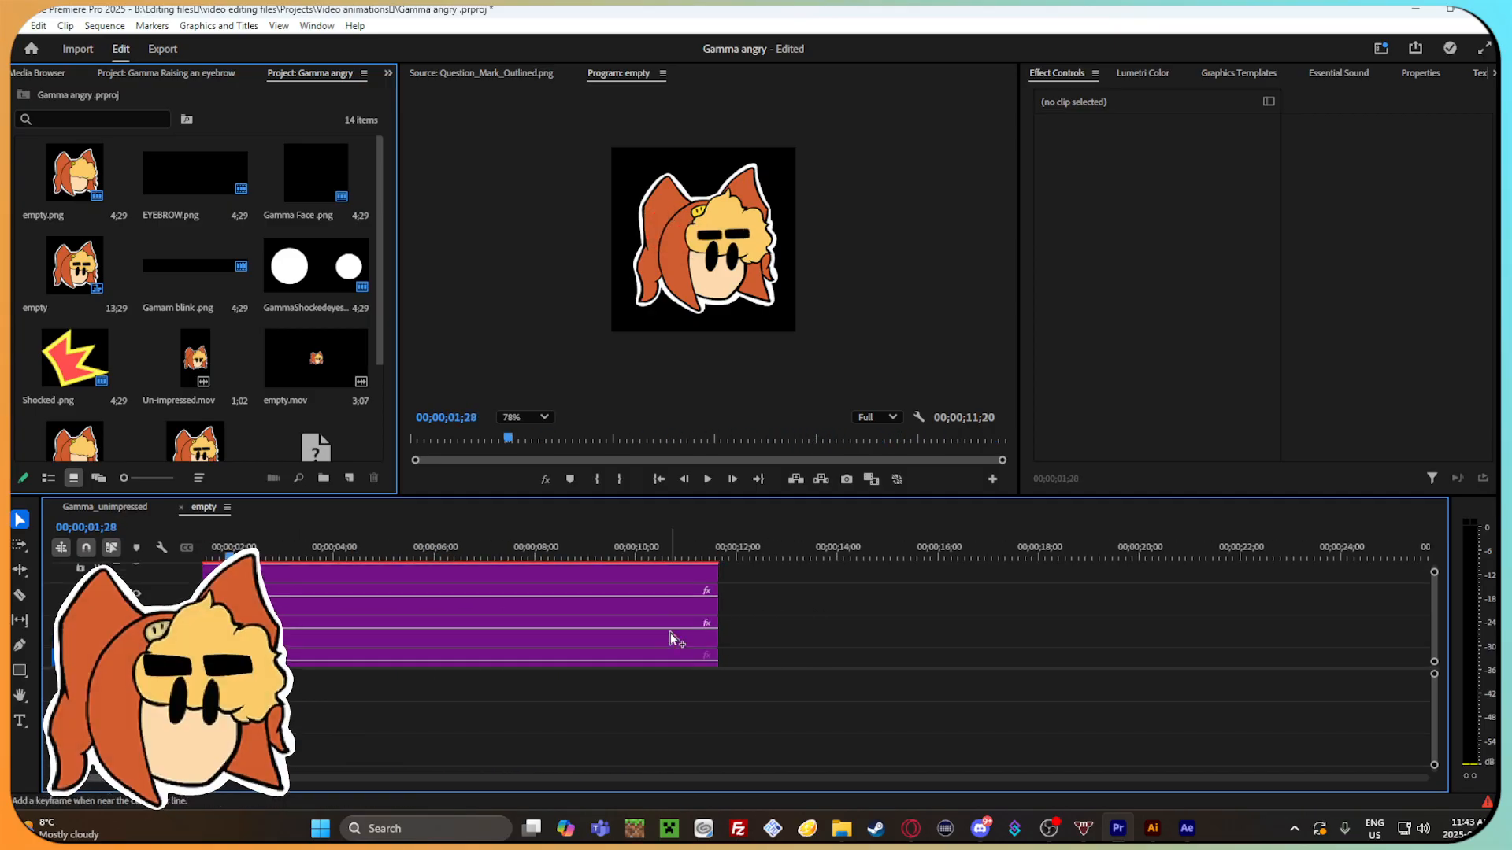
scroll(745, 631, down, 4)
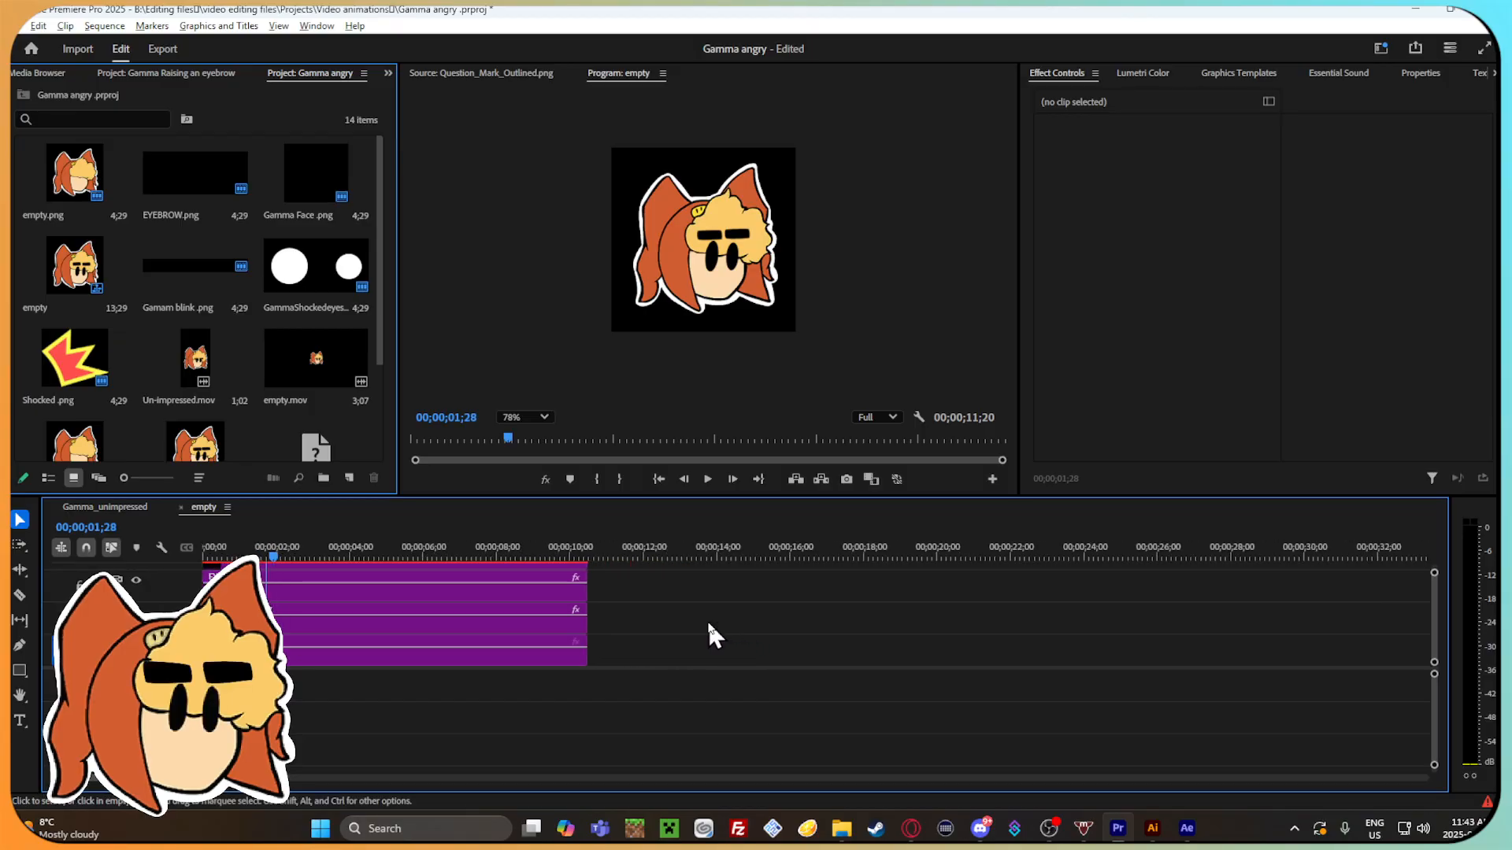
scroll(594, 622, up, 2)
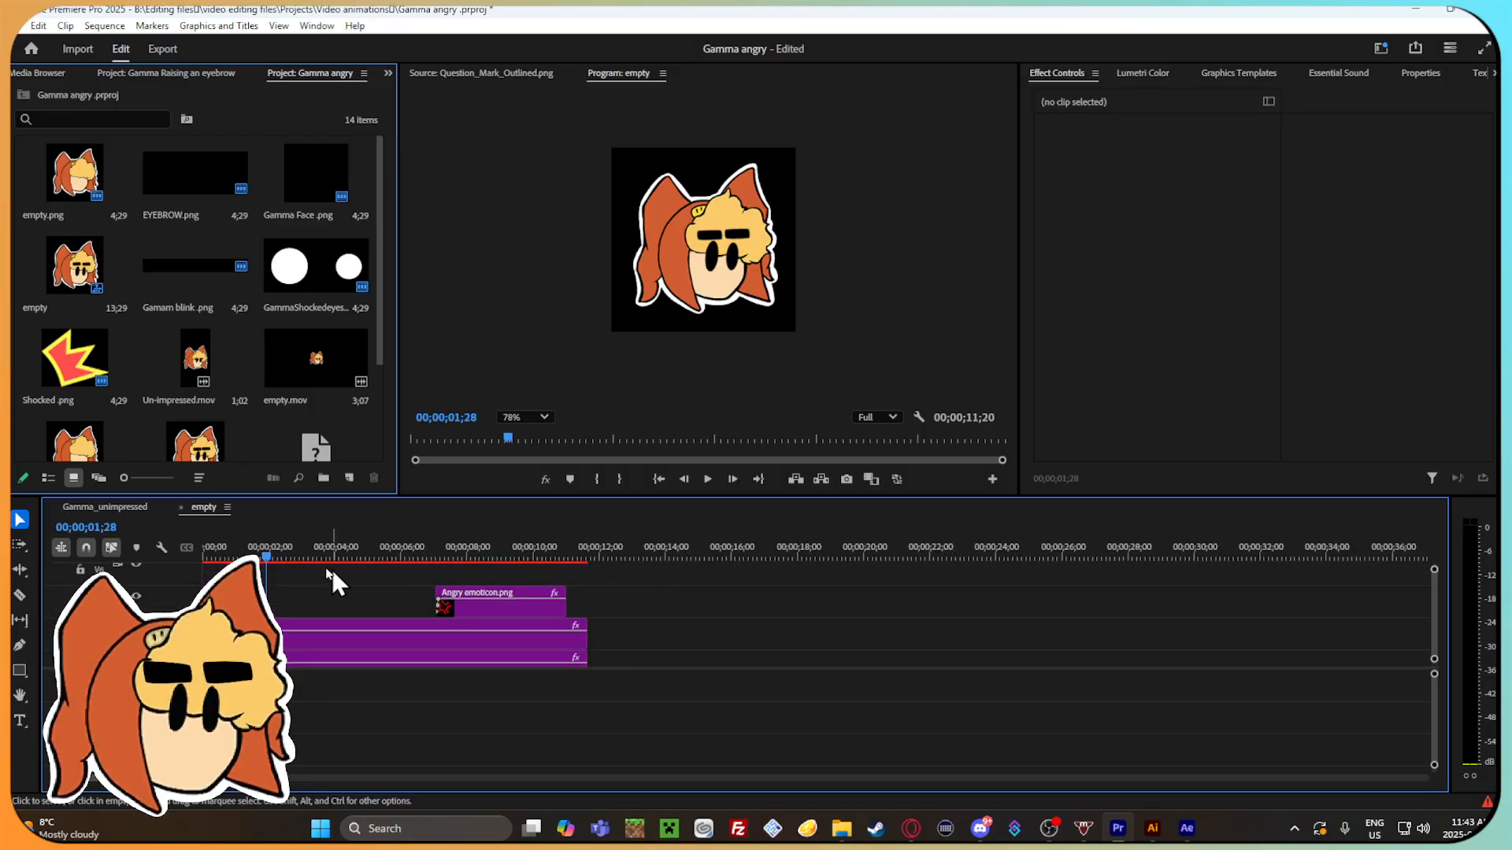
Examine the section with the Angry emoticon.png clip up to the sequence end, and return to about 00;00;03;08.
drag(399, 561, 518, 557)
drag(256, 776, 346, 764)
scroll(587, 618, down, 2)
scroll(443, 619, down, 1)
scroll(449, 610, up, 2)
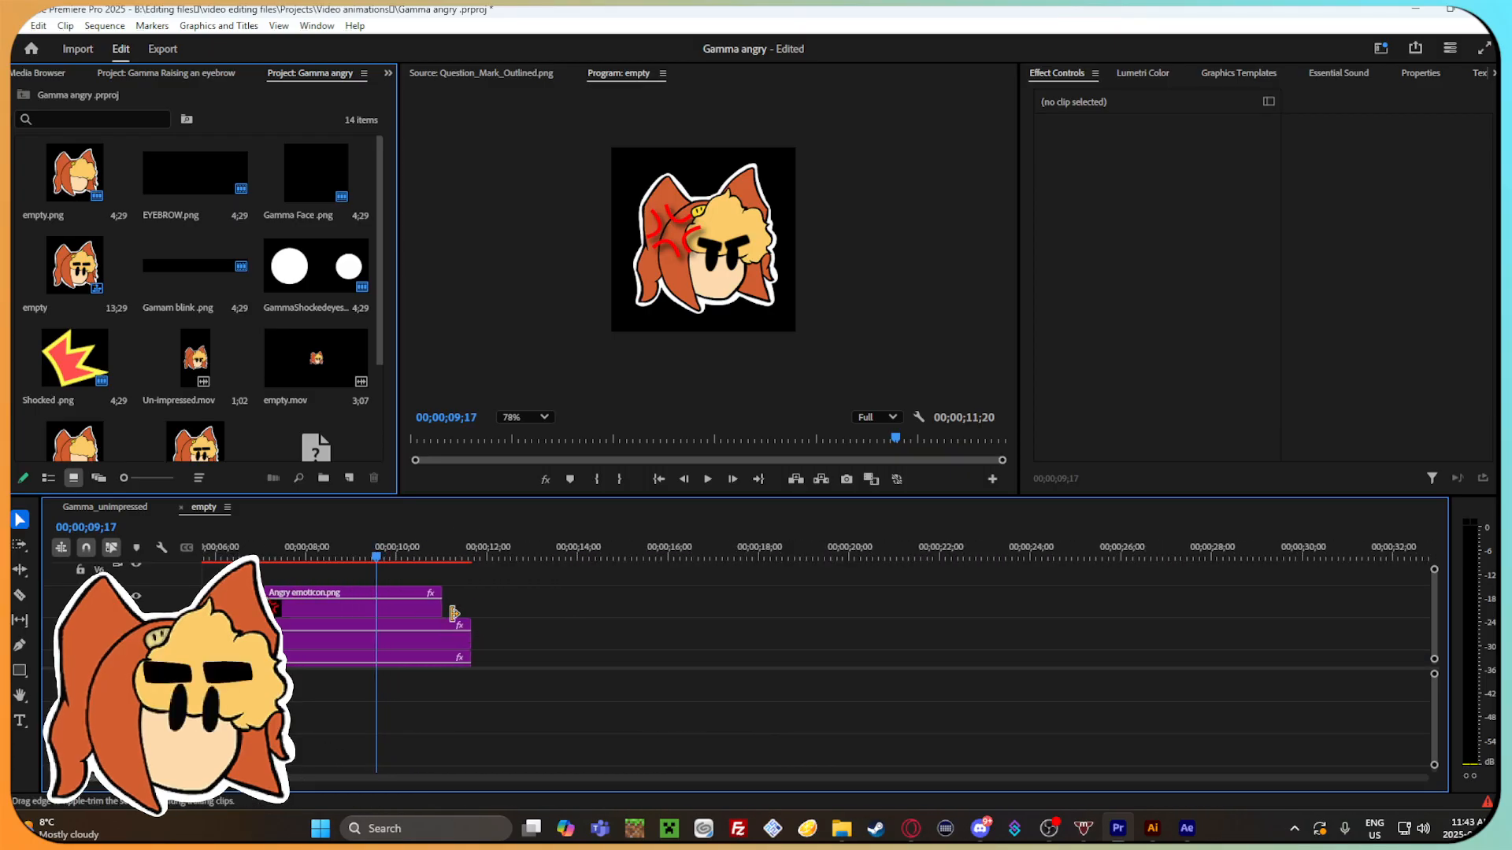
scroll(451, 614, down, 2)
scroll(452, 618, down, 2)
drag(260, 778, 209, 778)
drag(536, 546, 312, 514)
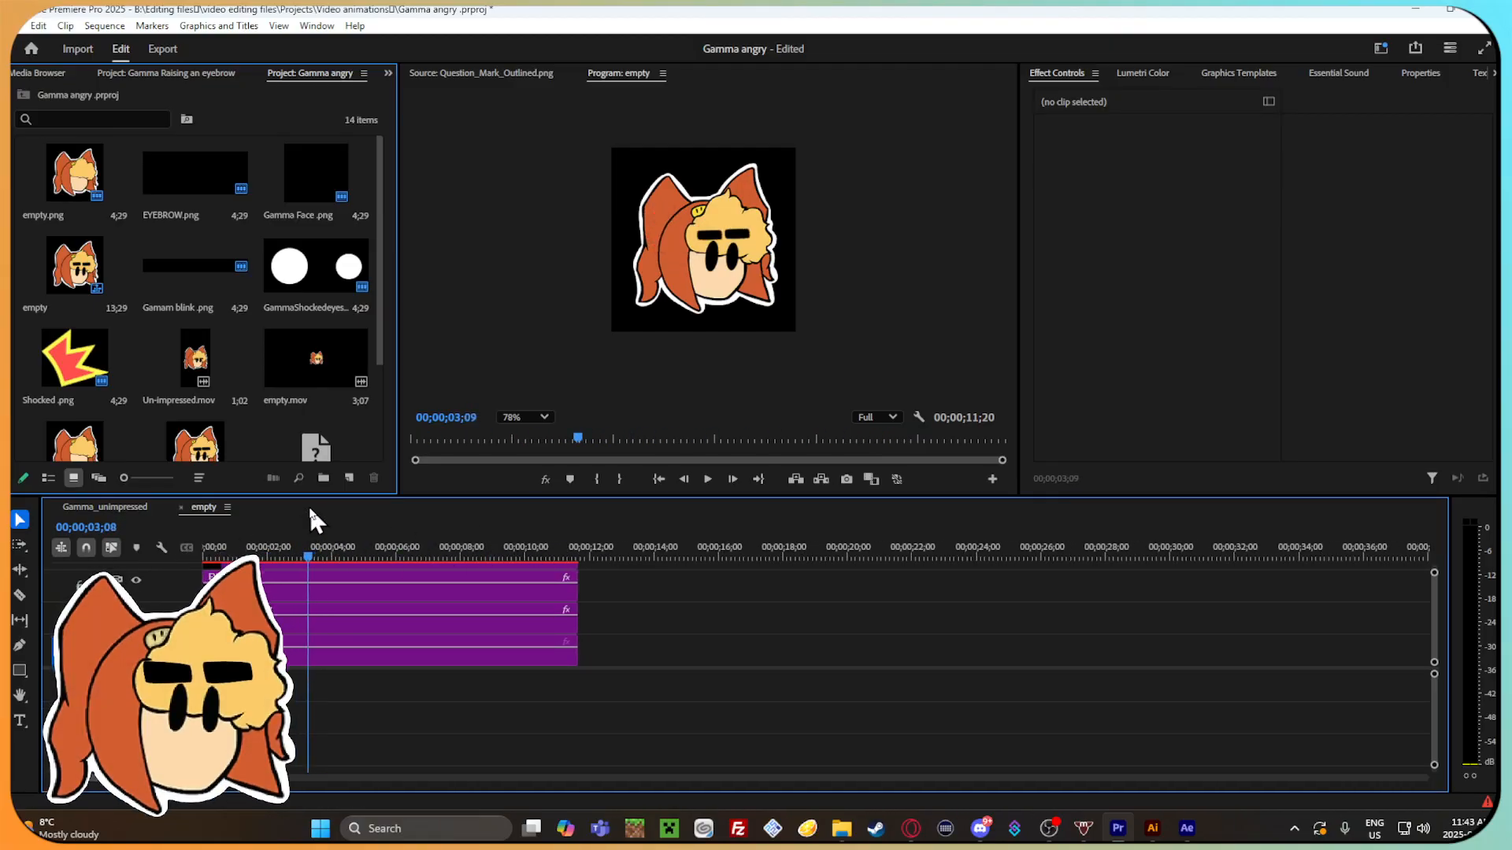
Start Position keyframes on the uppermost EYEBROW.png clip near 00;00;00;27.
drag(394, 542, 274, 536)
drag(242, 778, 134, 778)
click(466, 583)
mouse_move(463, 581)
mouse_down()
mouse_move(462, 597)
mouse_move(460, 584)
mouse_up()
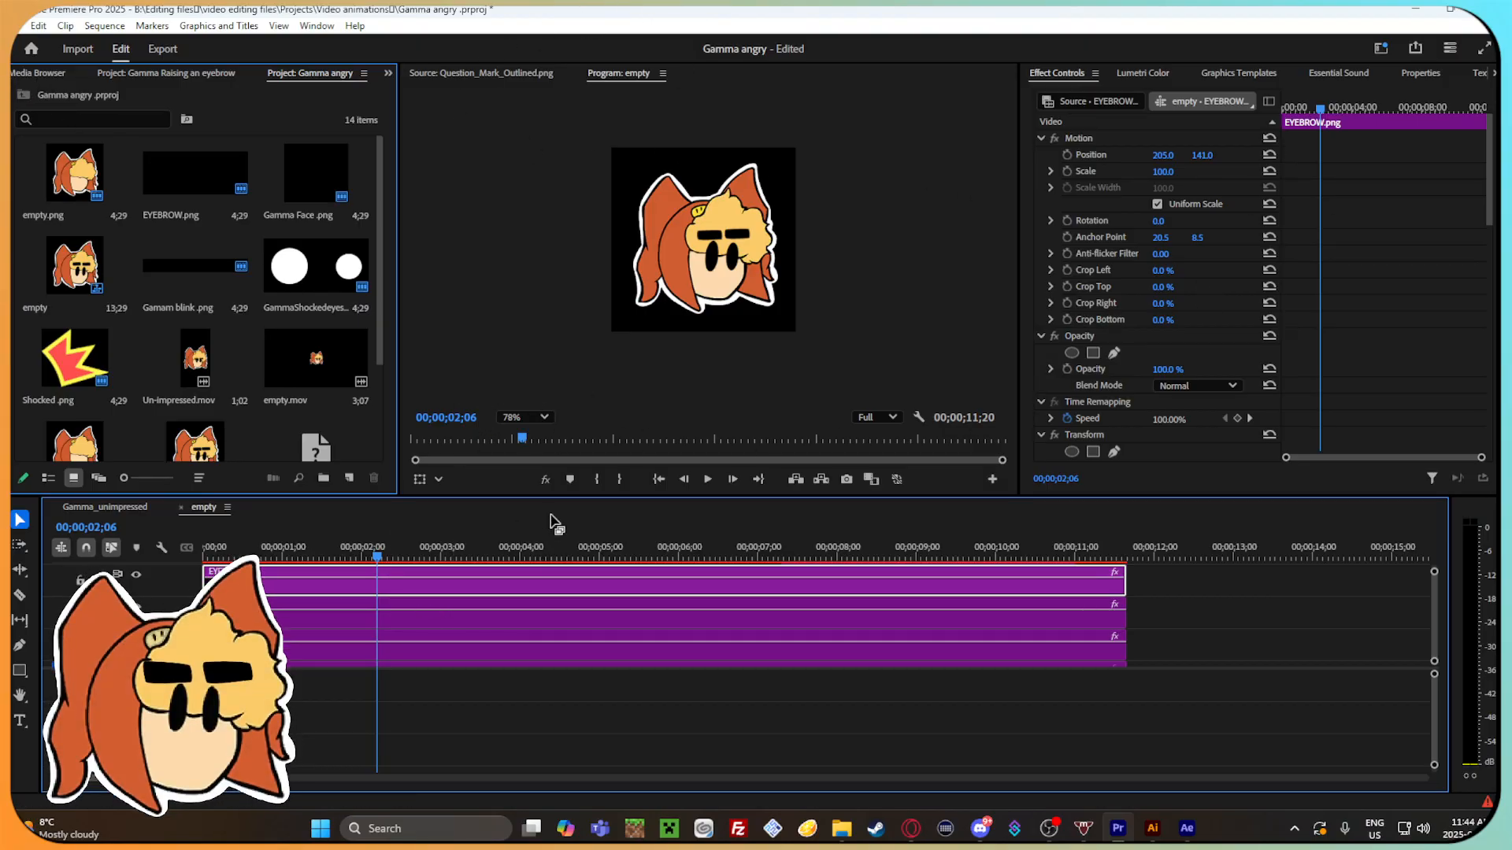
click(260, 558)
mouse_move(260, 557)
mouse_down()
mouse_move(669, 541)
mouse_move(997, 551)
mouse_move(390, 595)
mouse_move(275, 582)
mouse_up()
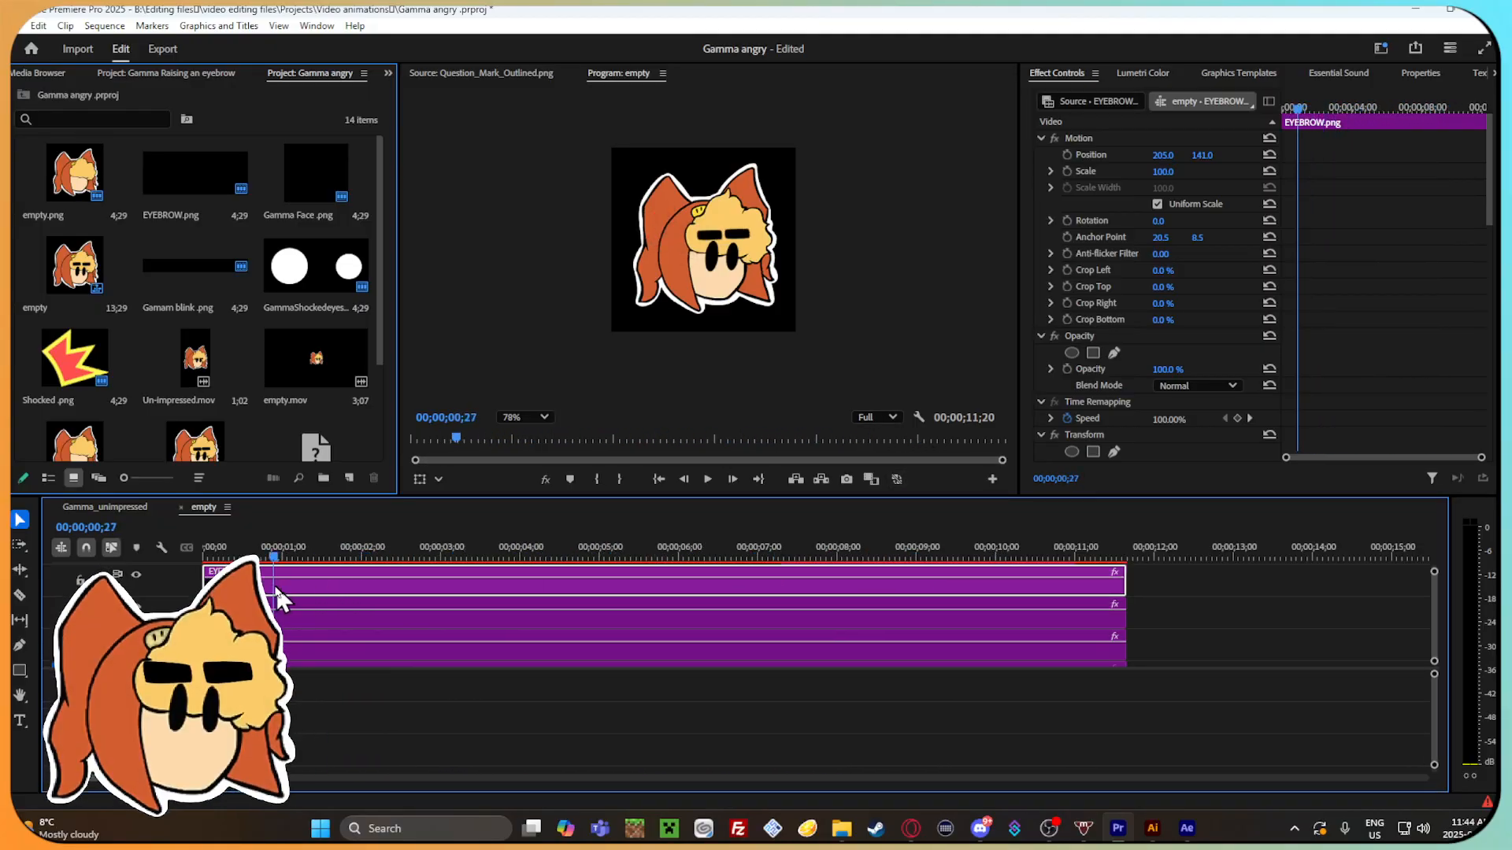
click(1067, 155)
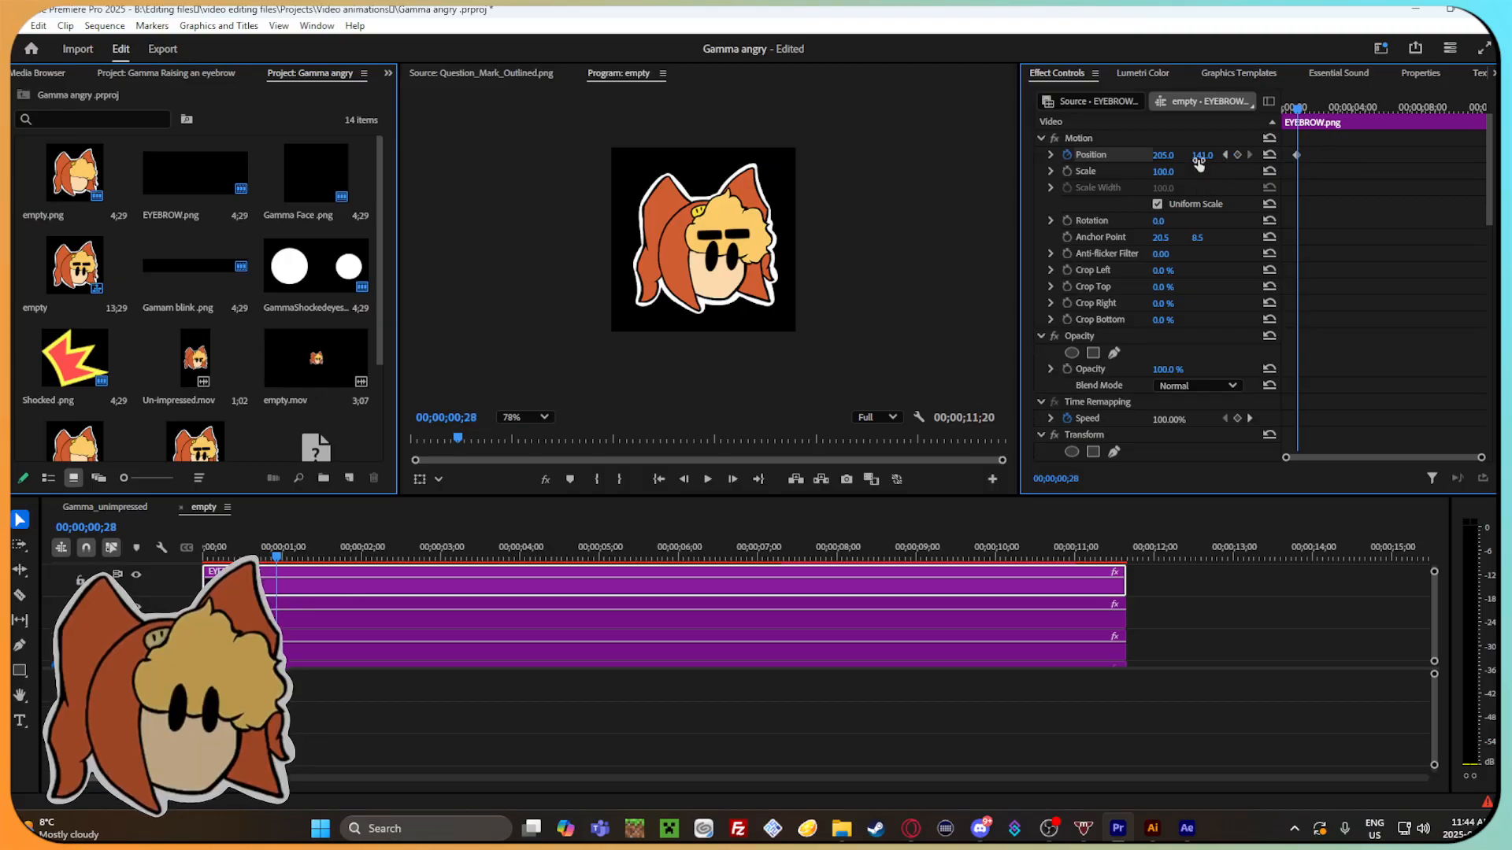
Keyframe the uppermost eyebrow's vertical Position frame by frame, lowering it over the eye and raising it back to 144 before 00;00;01;09.
drag(1208, 156, 1211, 156)
key(Right)
key(Right)
key(Right)
key(Right)
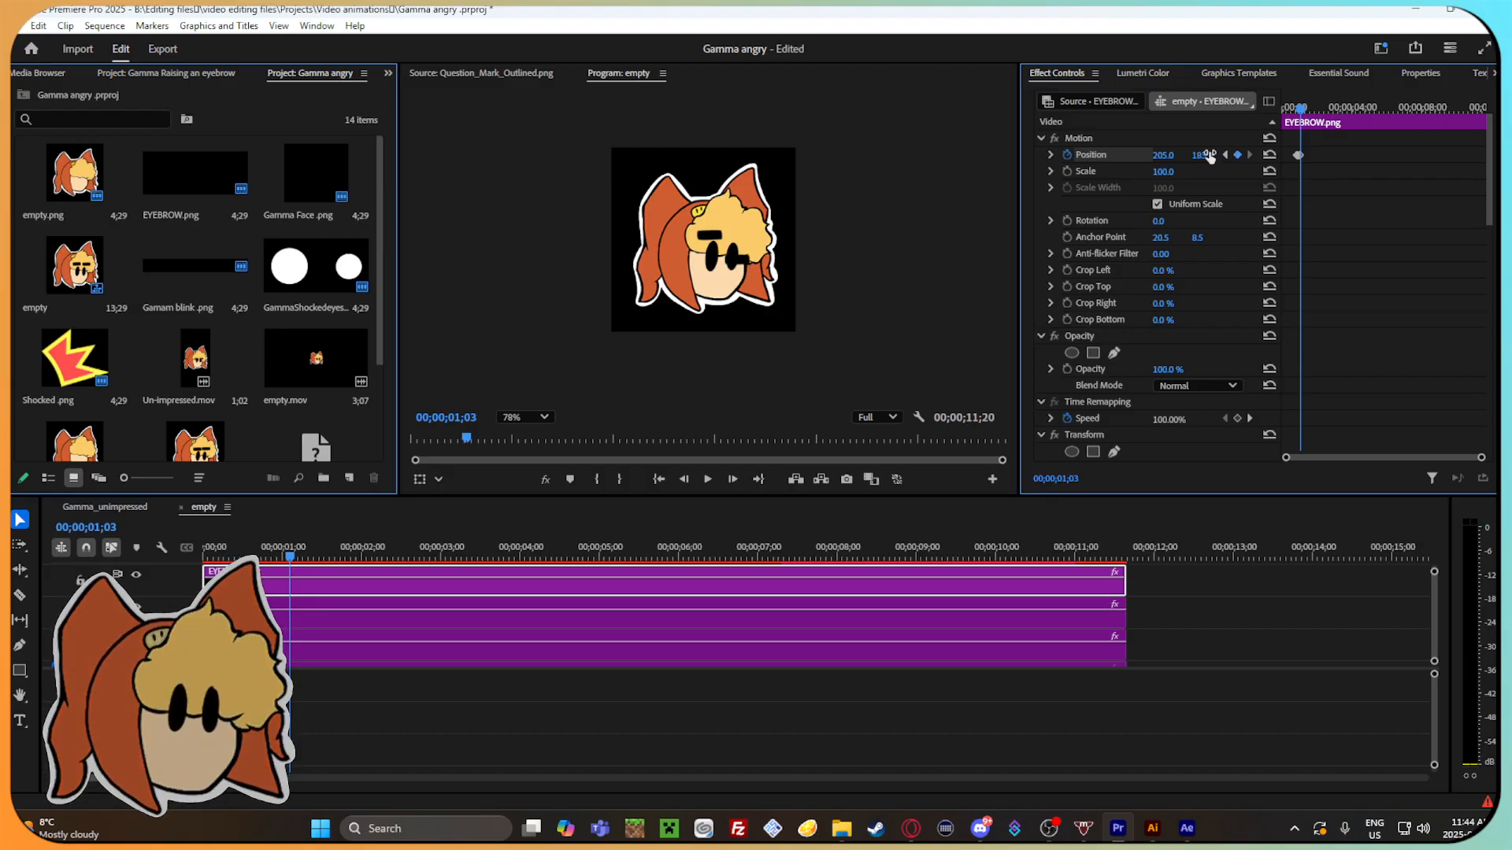
key(Right)
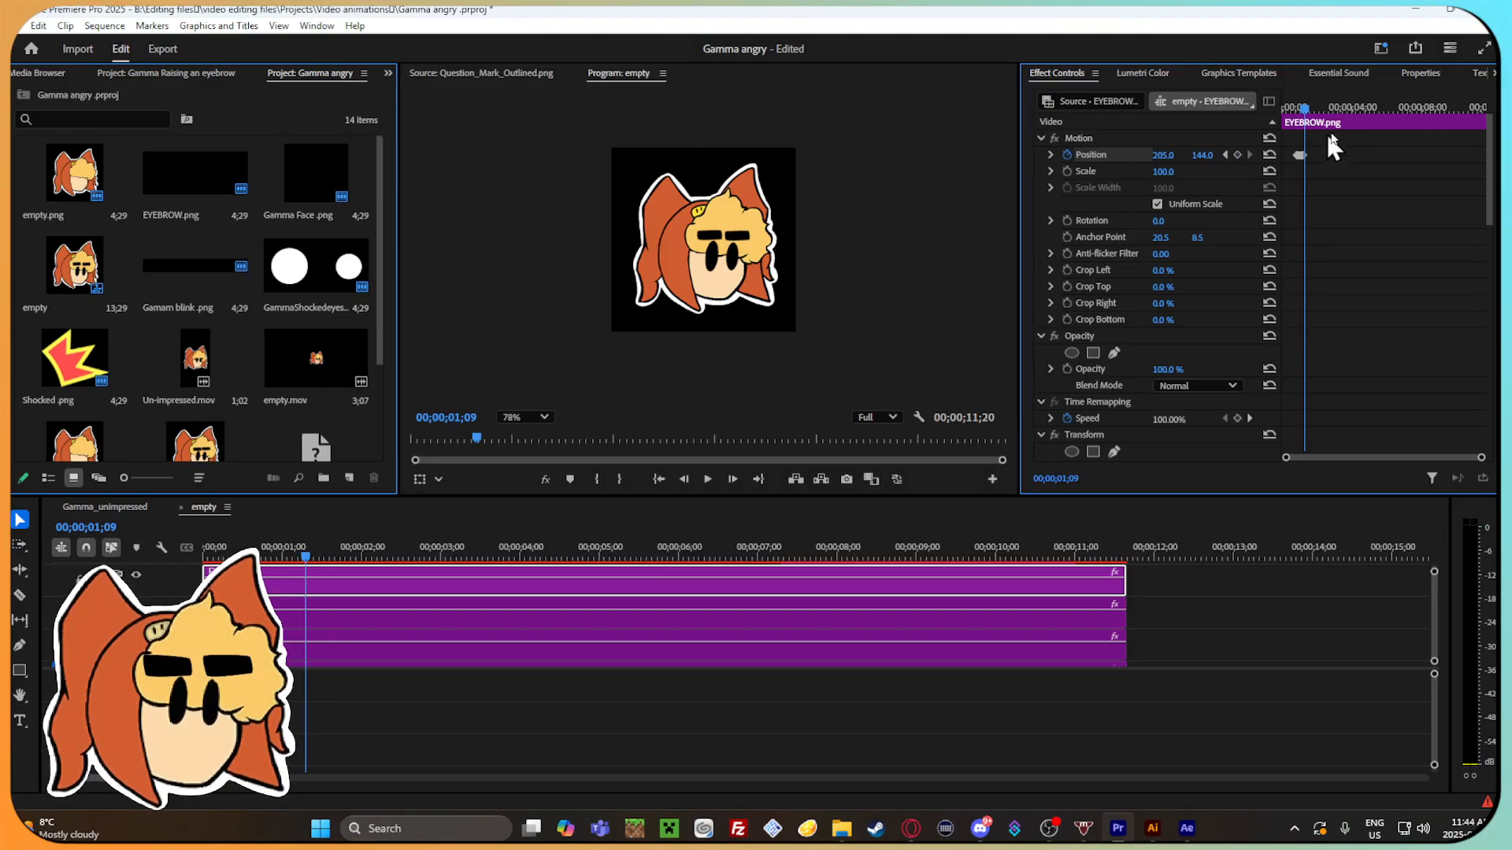
Check the uppermost eyebrow's keyframes, return to 00;00;00;27, and start Position keyframes on the second EYEBROW.png clip.
mouse_move(1310, 122)
mouse_down()
mouse_move(1289, 124)
mouse_move(1324, 114)
mouse_move(1300, 120)
mouse_up()
drag(1480, 458, 1331, 458)
drag(1392, 107, 1413, 115)
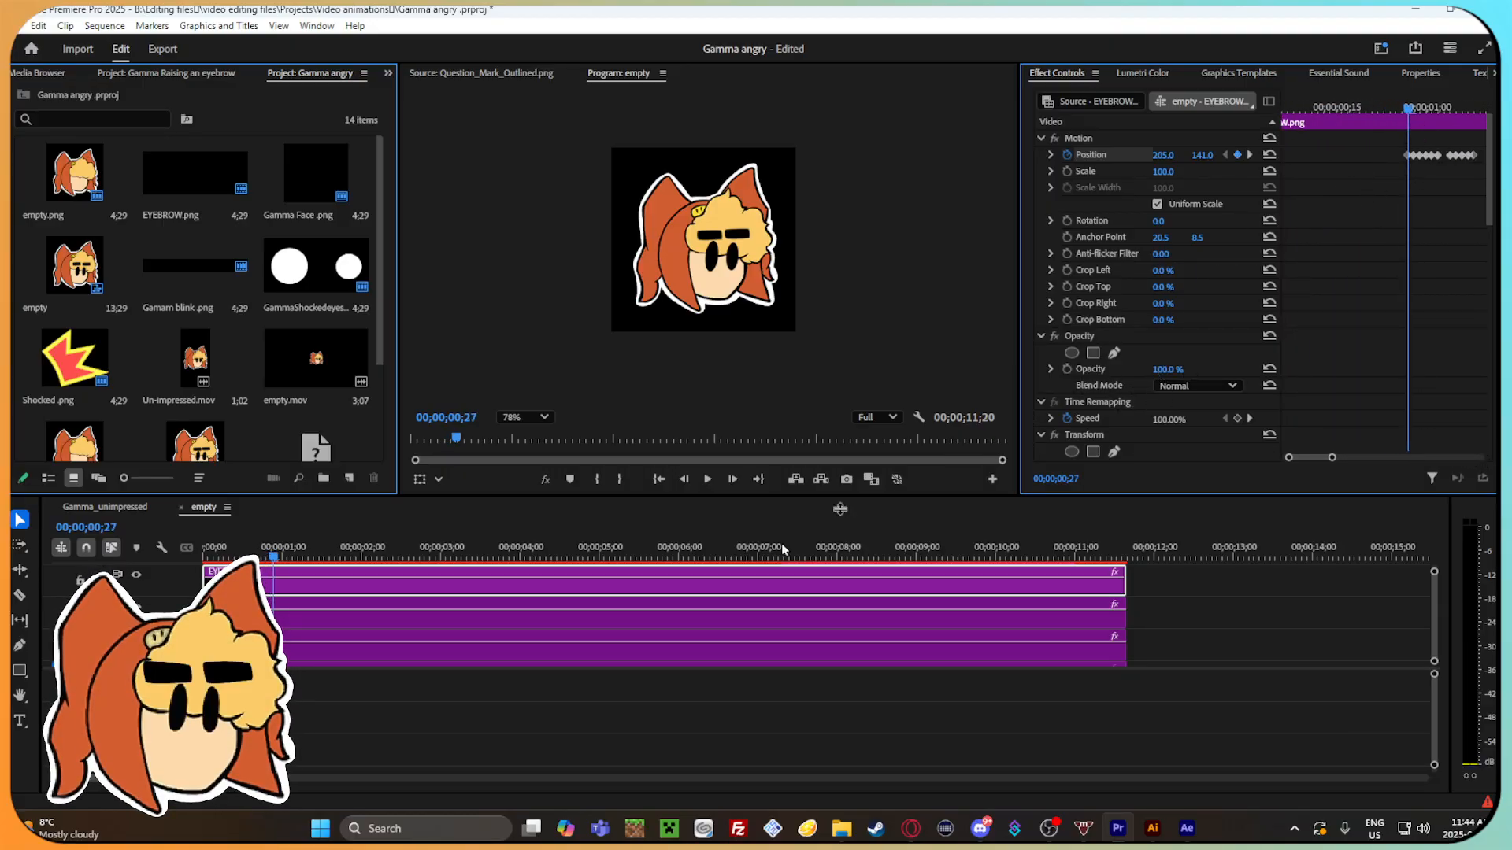
click(560, 617)
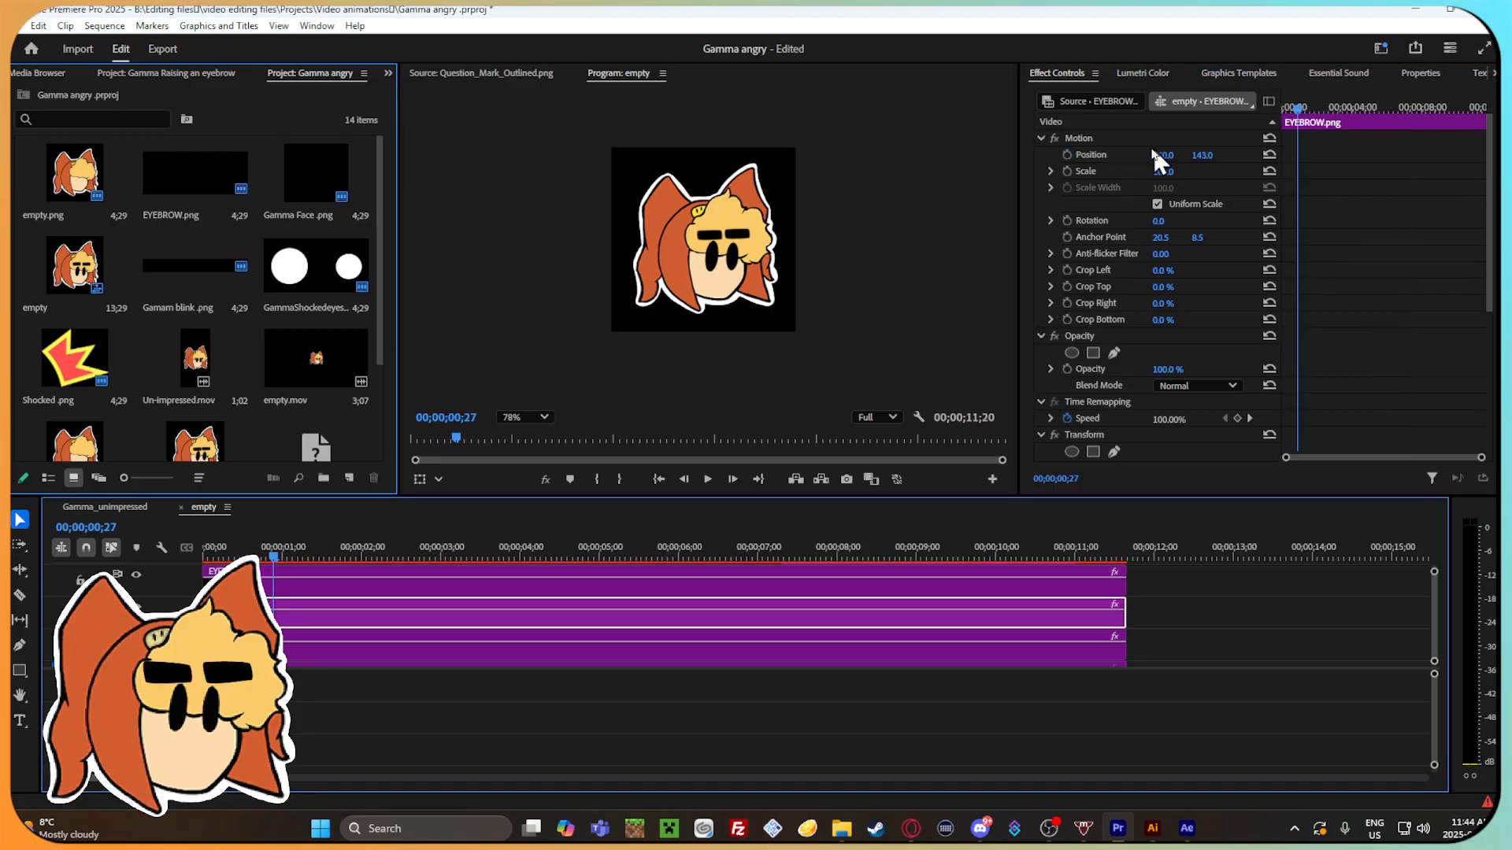
click(1068, 155)
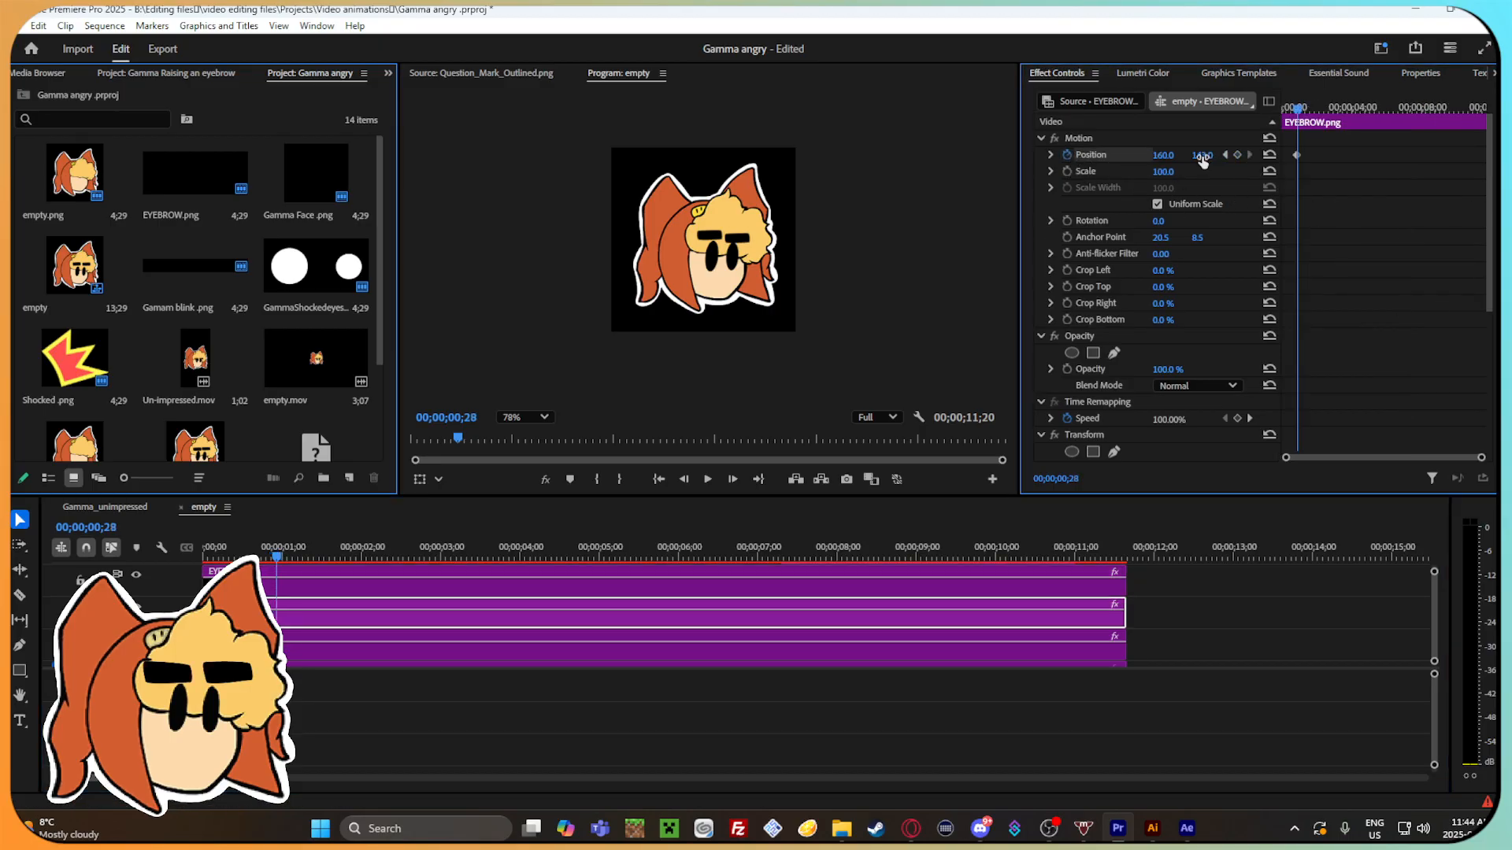
Lower the second eyebrow over the eye with vertical Position keyframes from 00;00;00;28, and compare the frames between 00;00;01;01 and 00;00;01;03.
drag(1202, 155, 1219, 155)
key(Right)
key(Right)
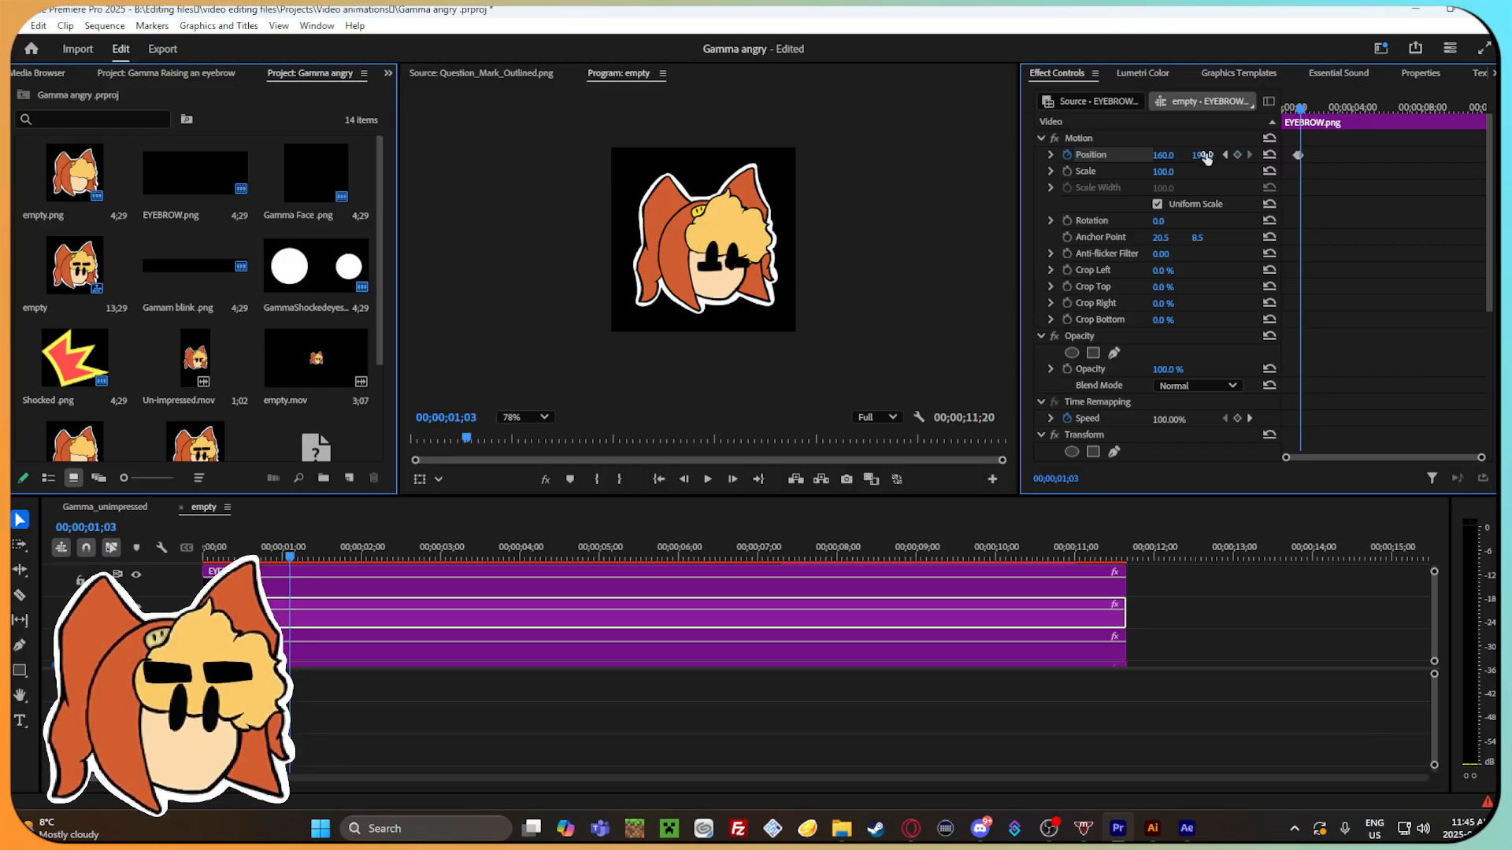
key(Left)
key(Left)
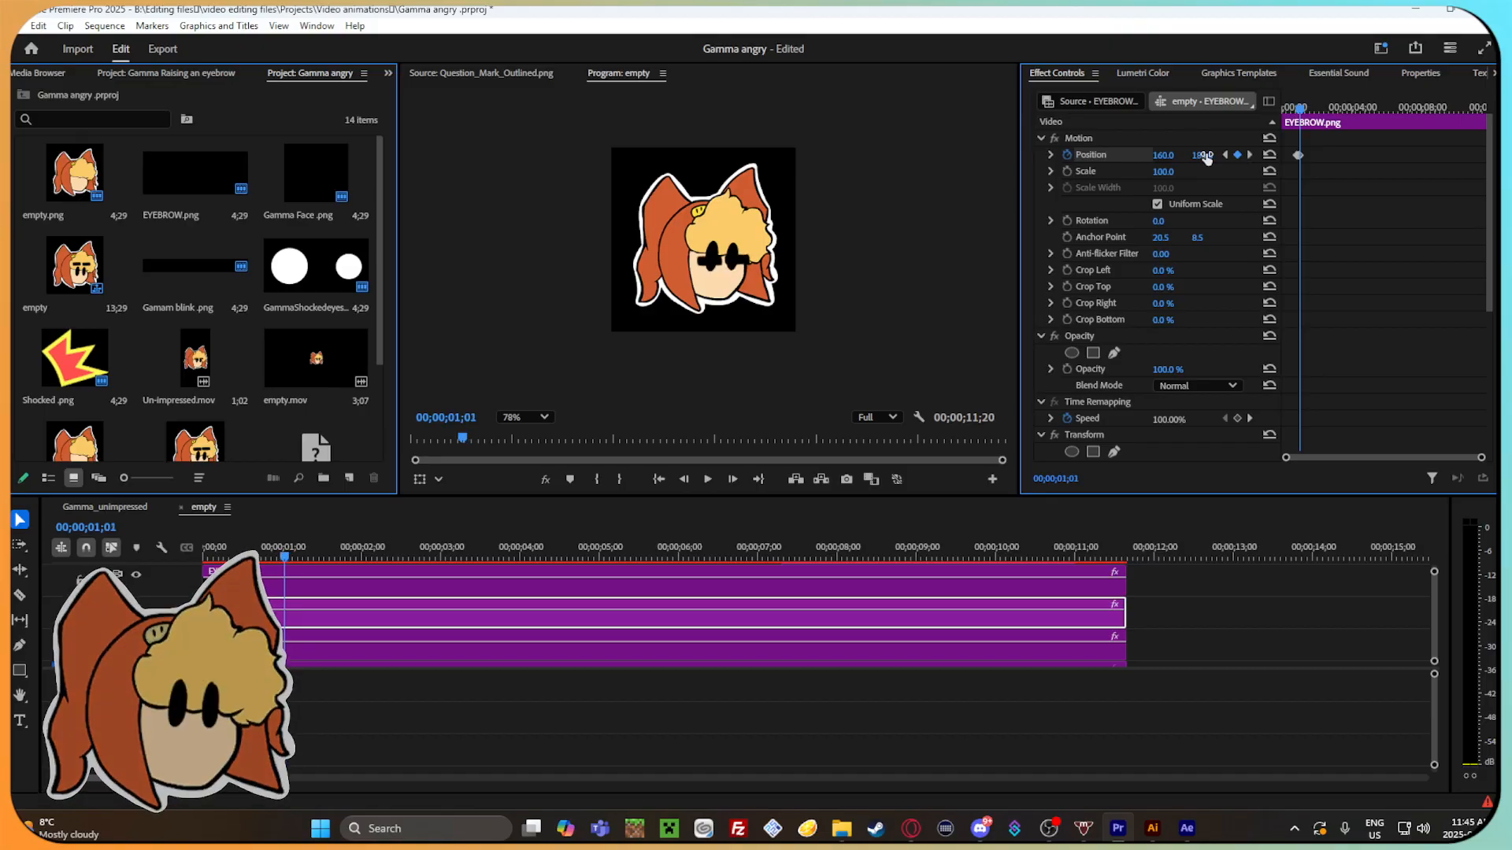
key(Right)
key(Right)
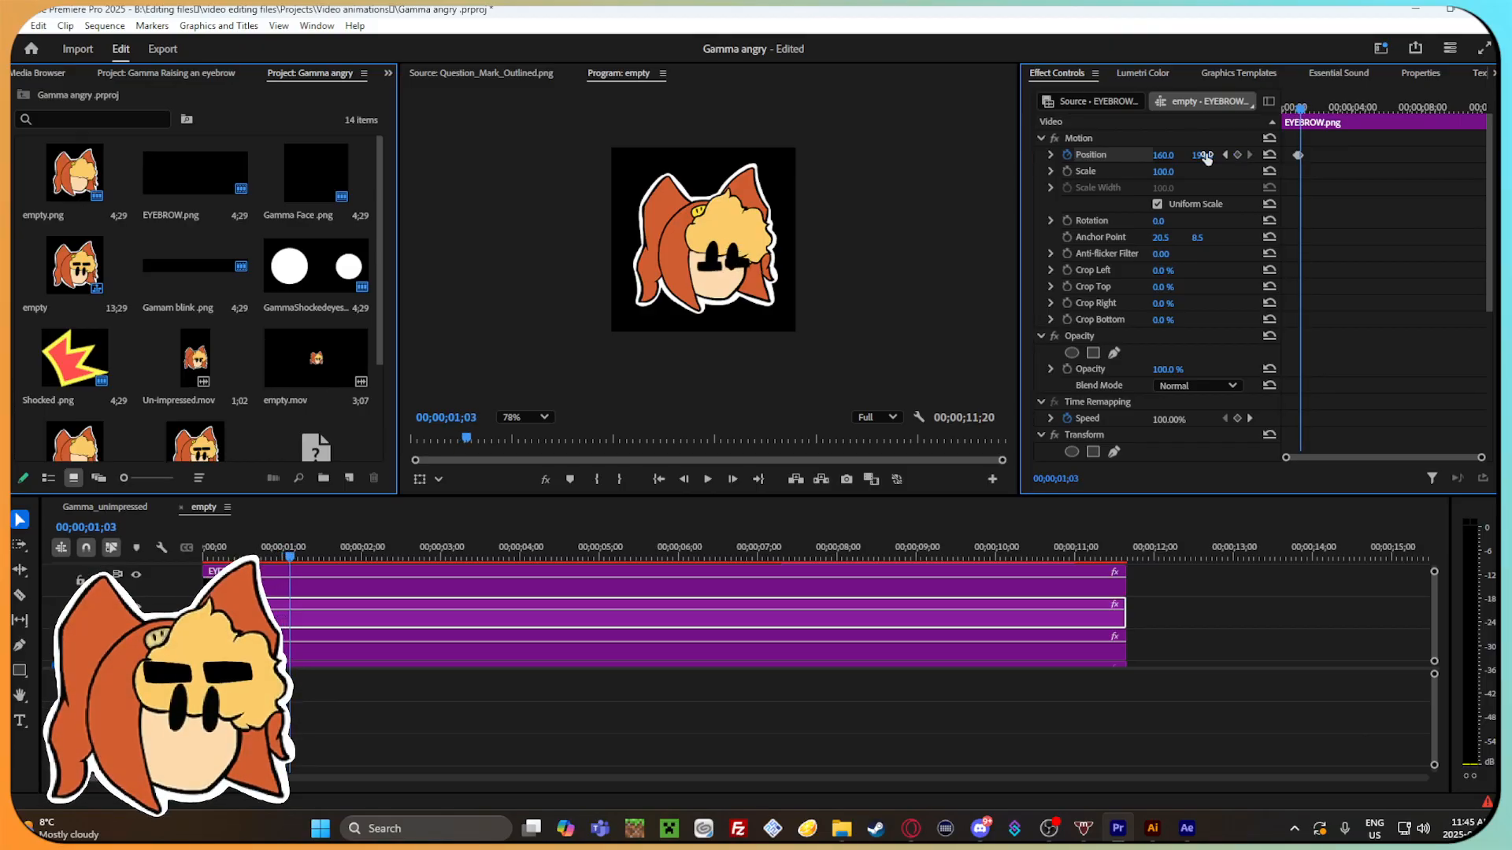
Raise the second eyebrow frame by frame to a vertical Position of 143 from 00;00;01;03, and scrub through the result.
drag(1206, 156, 1204, 155)
key(Right)
key(Right)
key(Right)
key(Right)
key(Right)
key(Right)
mouse_move(1326, 110)
mouse_down()
mouse_move(1303, 110)
mouse_move(1316, 115)
mouse_up()
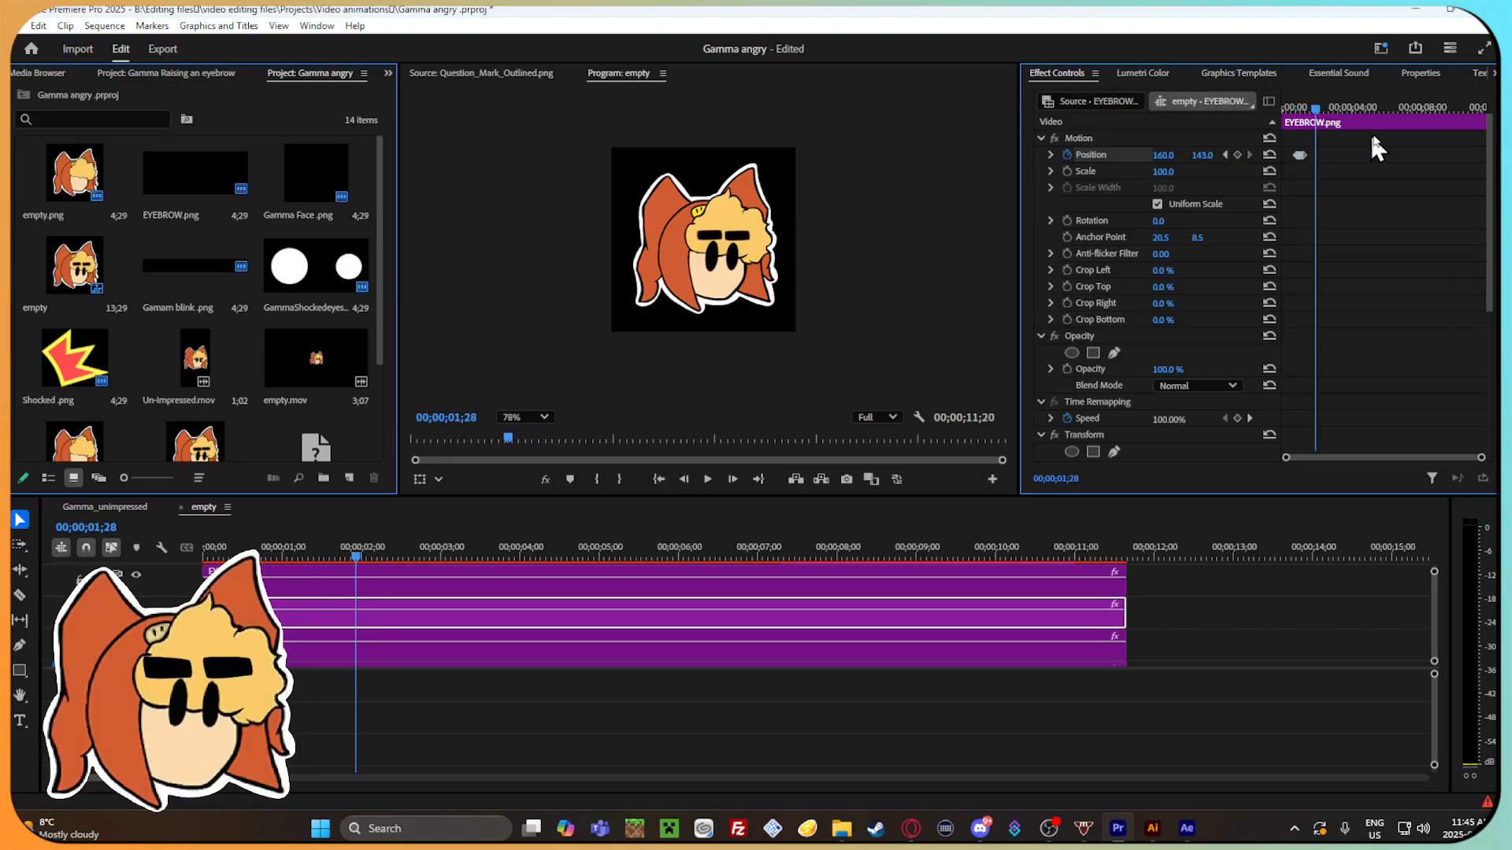
mouse_move(1326, 110)
mouse_down()
mouse_move(1297, 108)
mouse_move(1320, 111)
mouse_up()
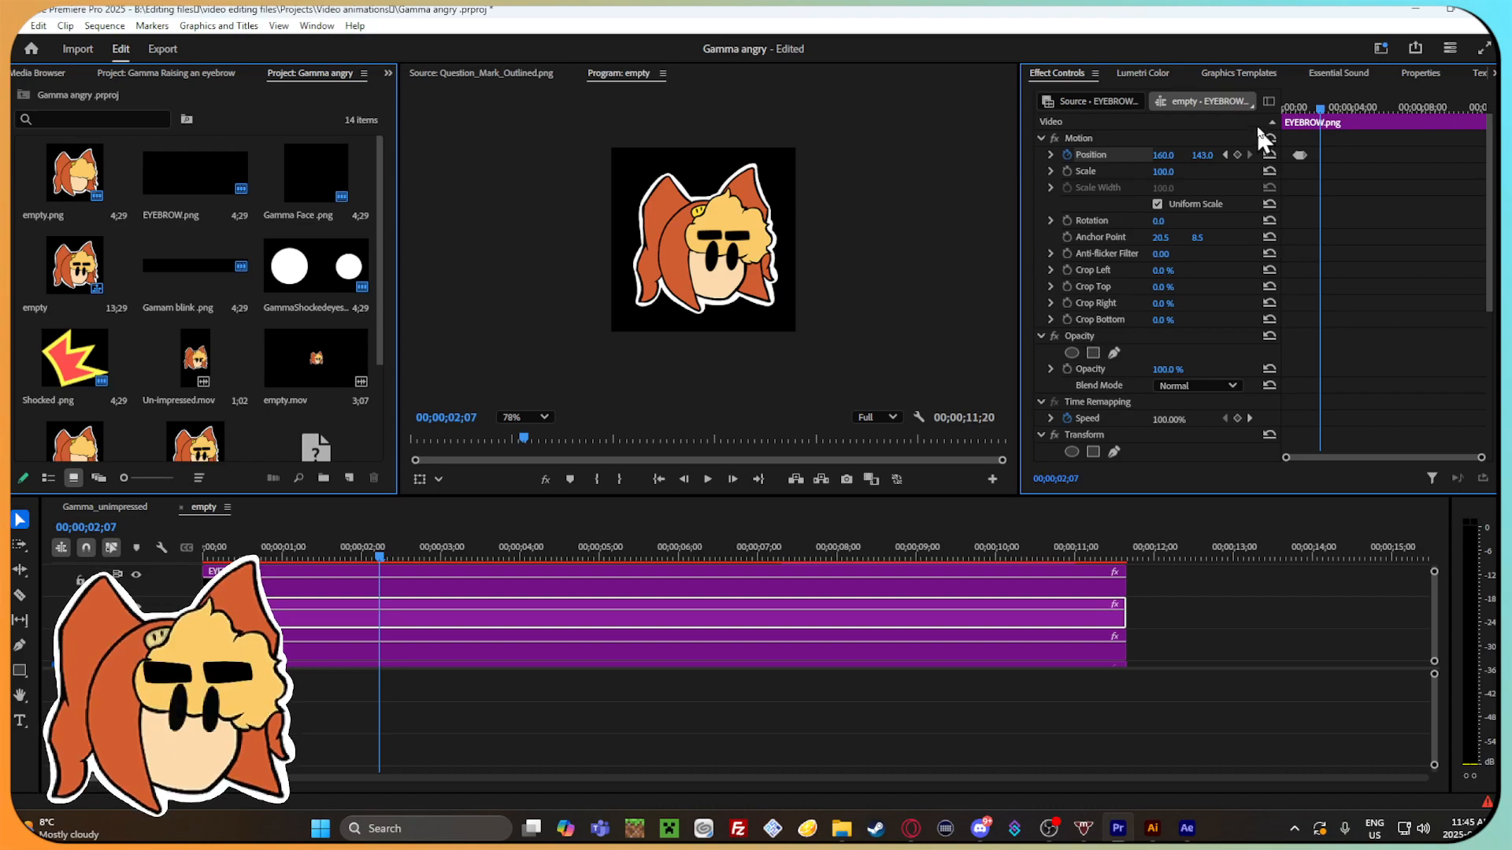
Scrub past the eyebrow dip to 00;00;02;00, open the event log, and select the 11:42:04 AM color management warning.
drag(1311, 110, 1304, 110)
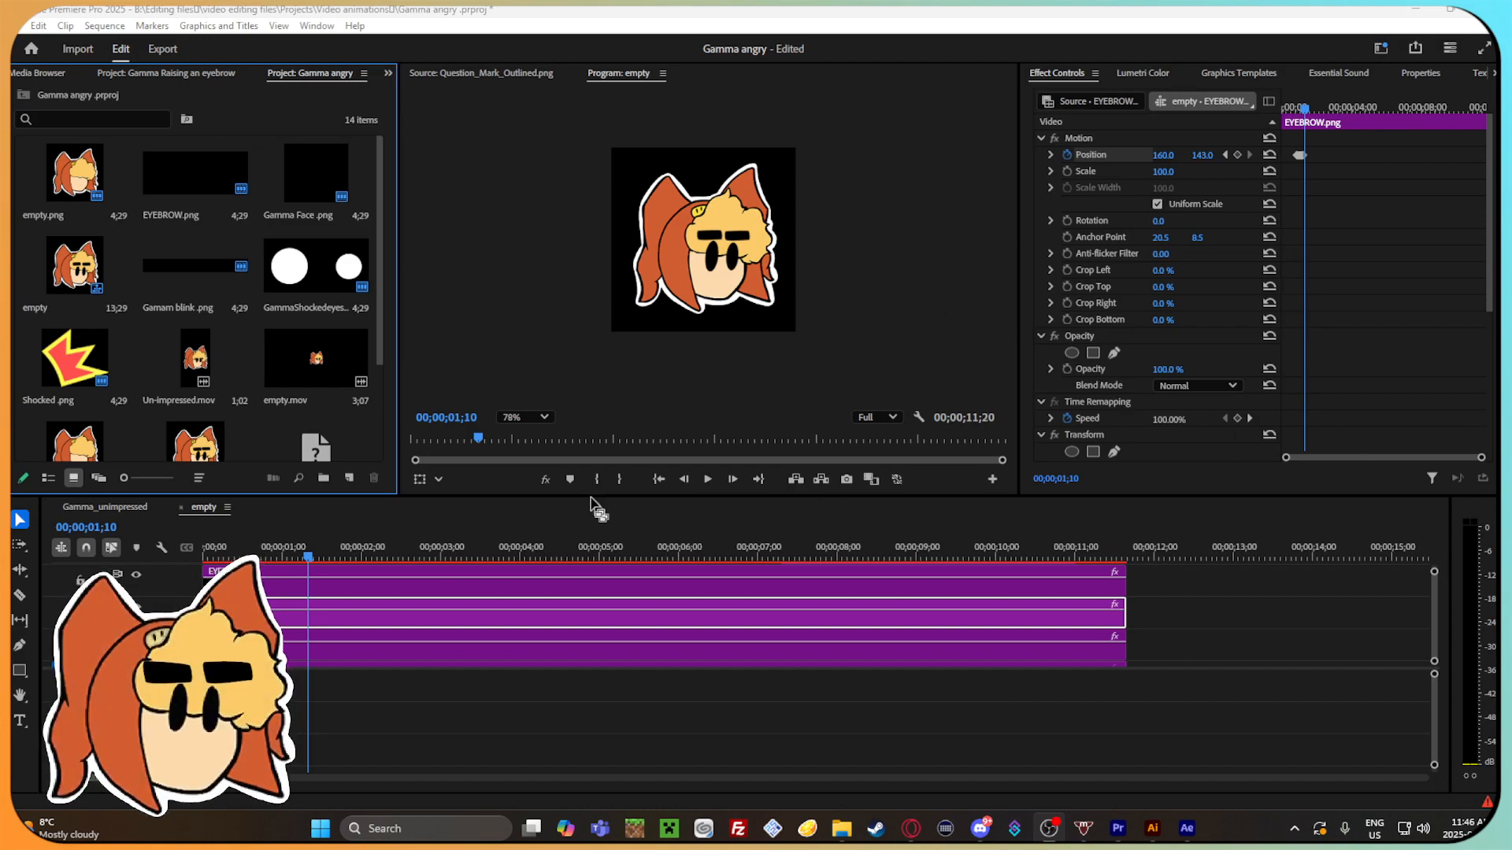
drag(292, 549, 363, 558)
click(1488, 803)
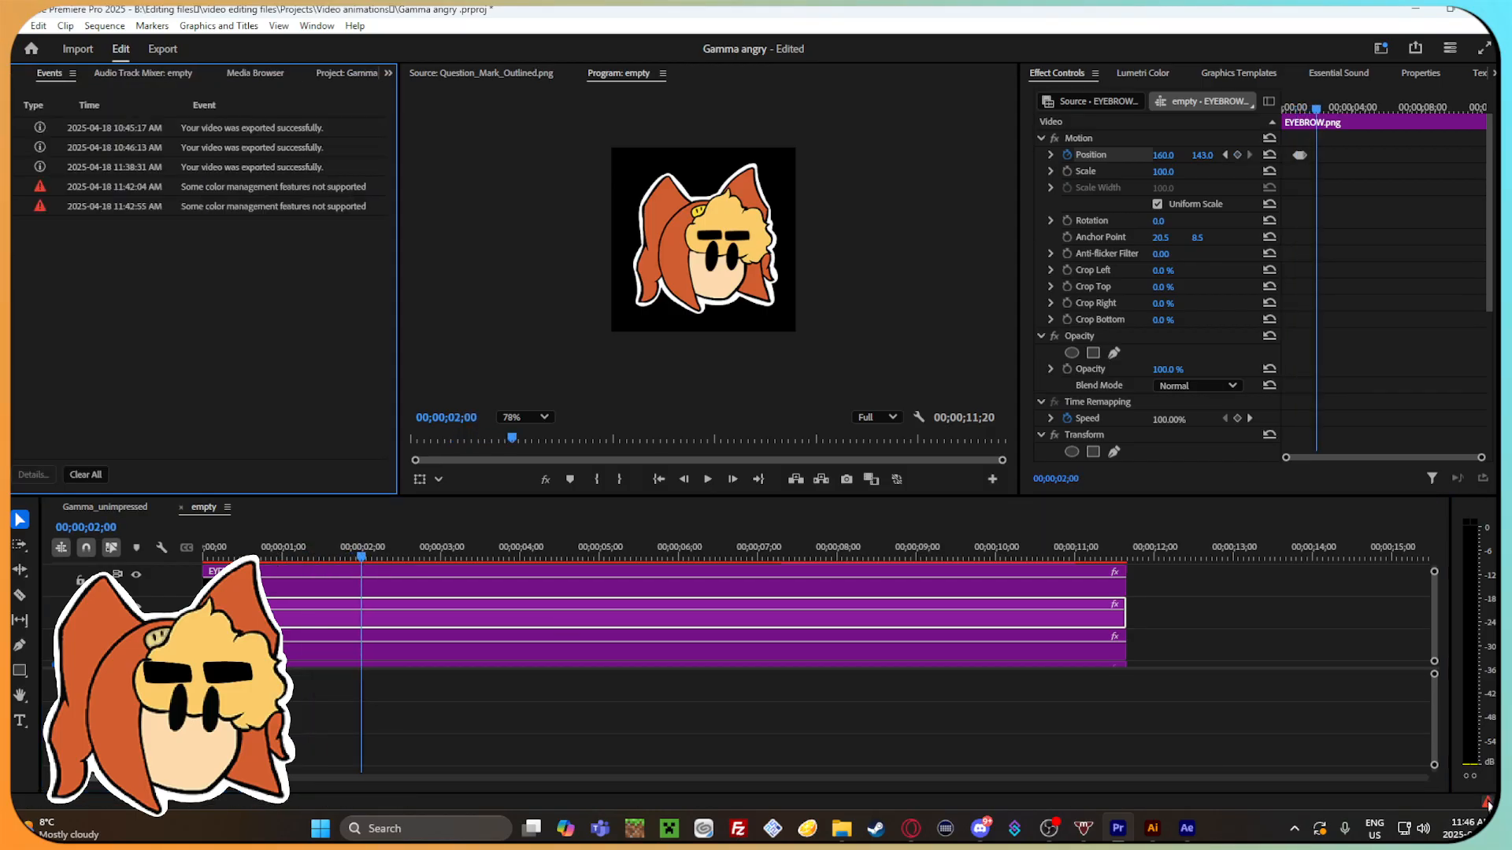
click(216, 189)
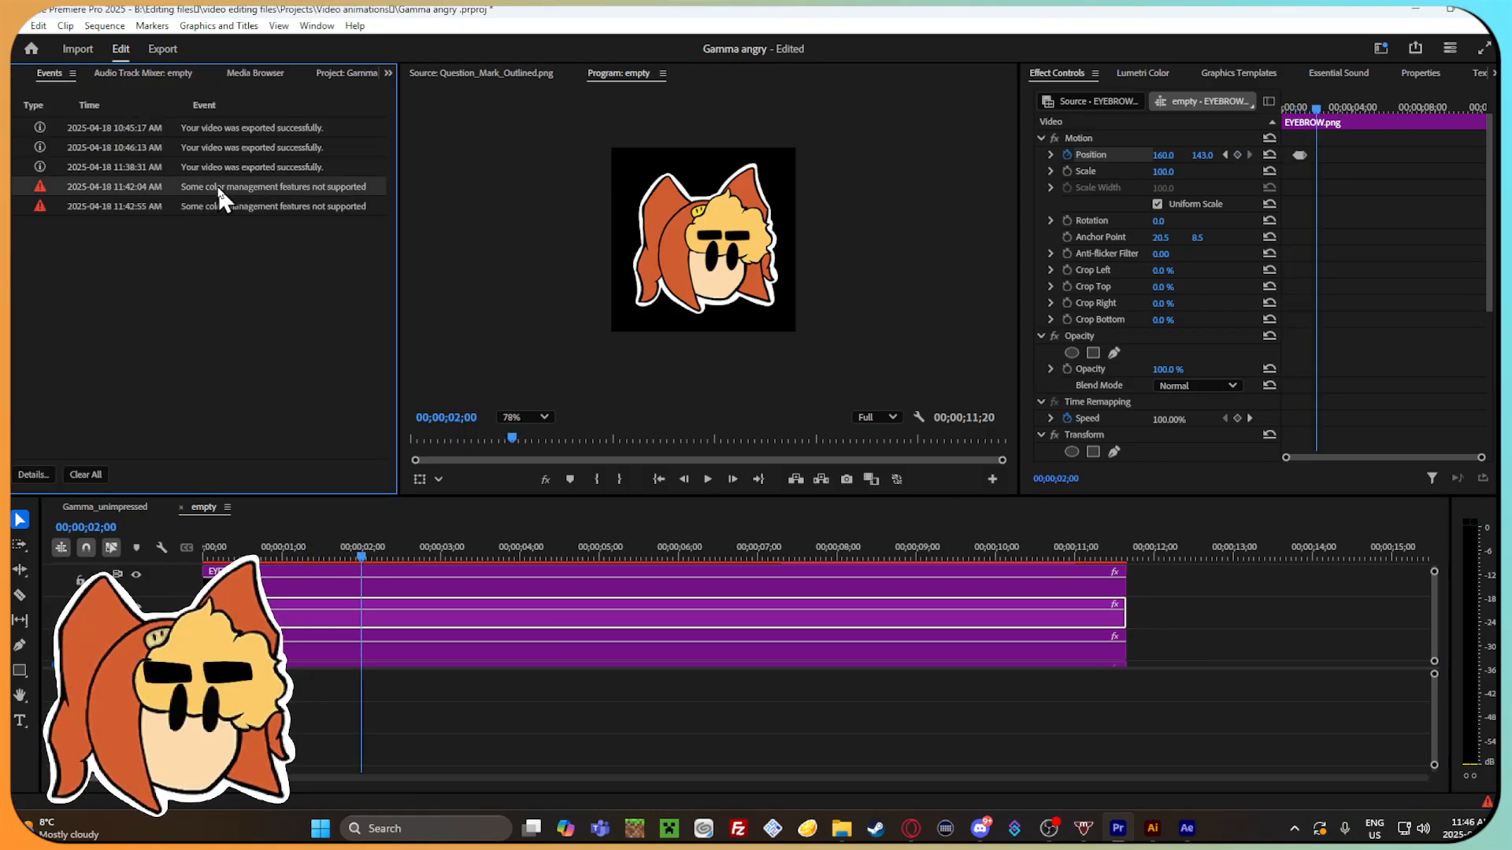
Apply temporal Ease In and Ease Out to the second EYEBROW.png clip's Position keyframes.
drag(419, 554, 210, 555)
scroll(415, 633, up, 2)
scroll(415, 628, up, 2)
scroll(316, 597, right, 1)
scroll(314, 594, right, 1)
scroll(309, 615, down, 2)
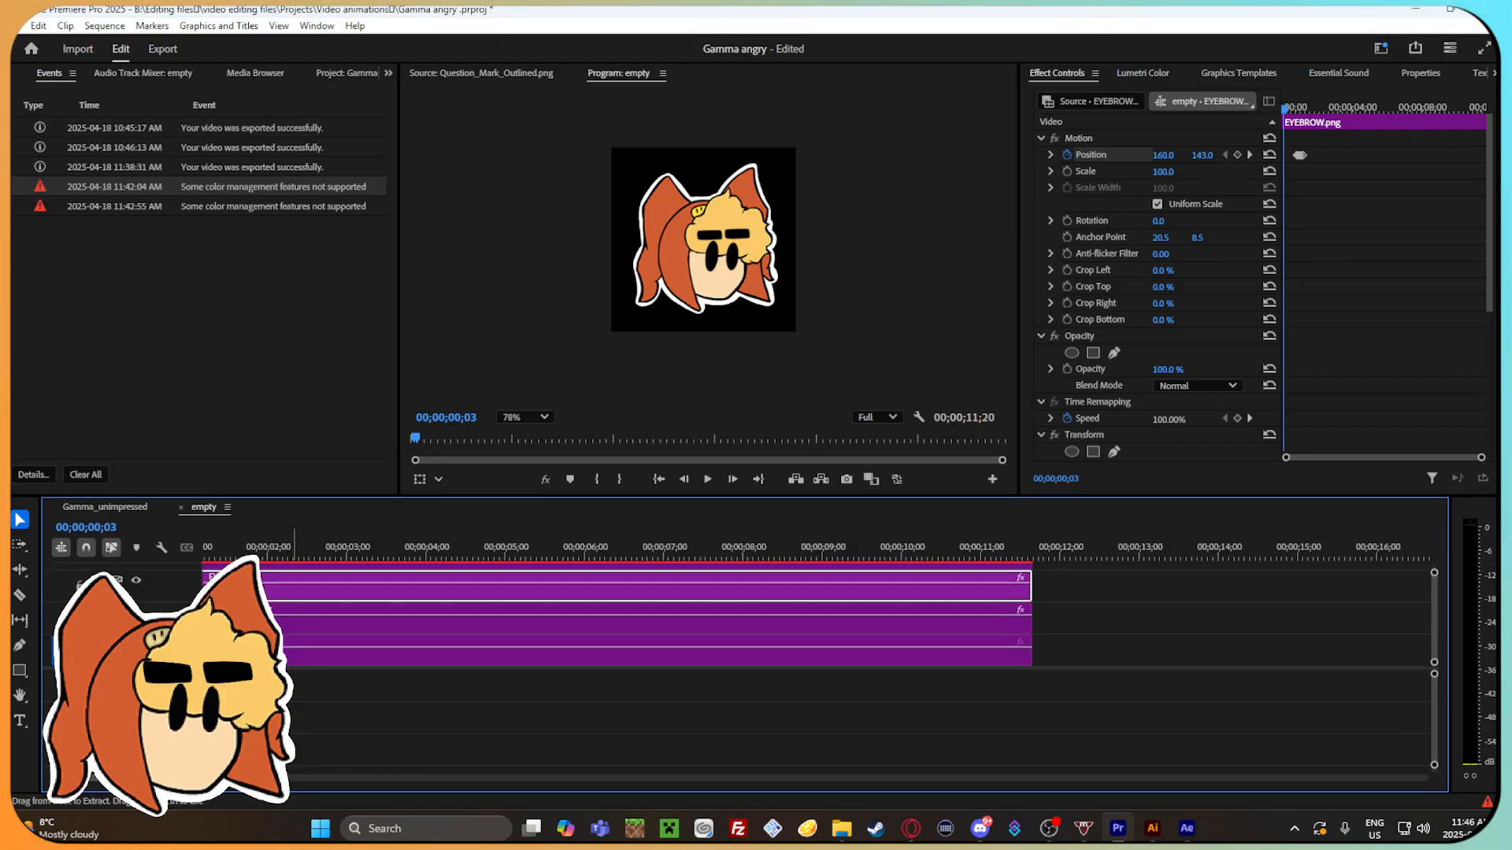
drag(174, 778, 205, 778)
drag(207, 555, 272, 553)
right_click(1302, 157)
mouse_move(1378, 292)
click(1249, 385)
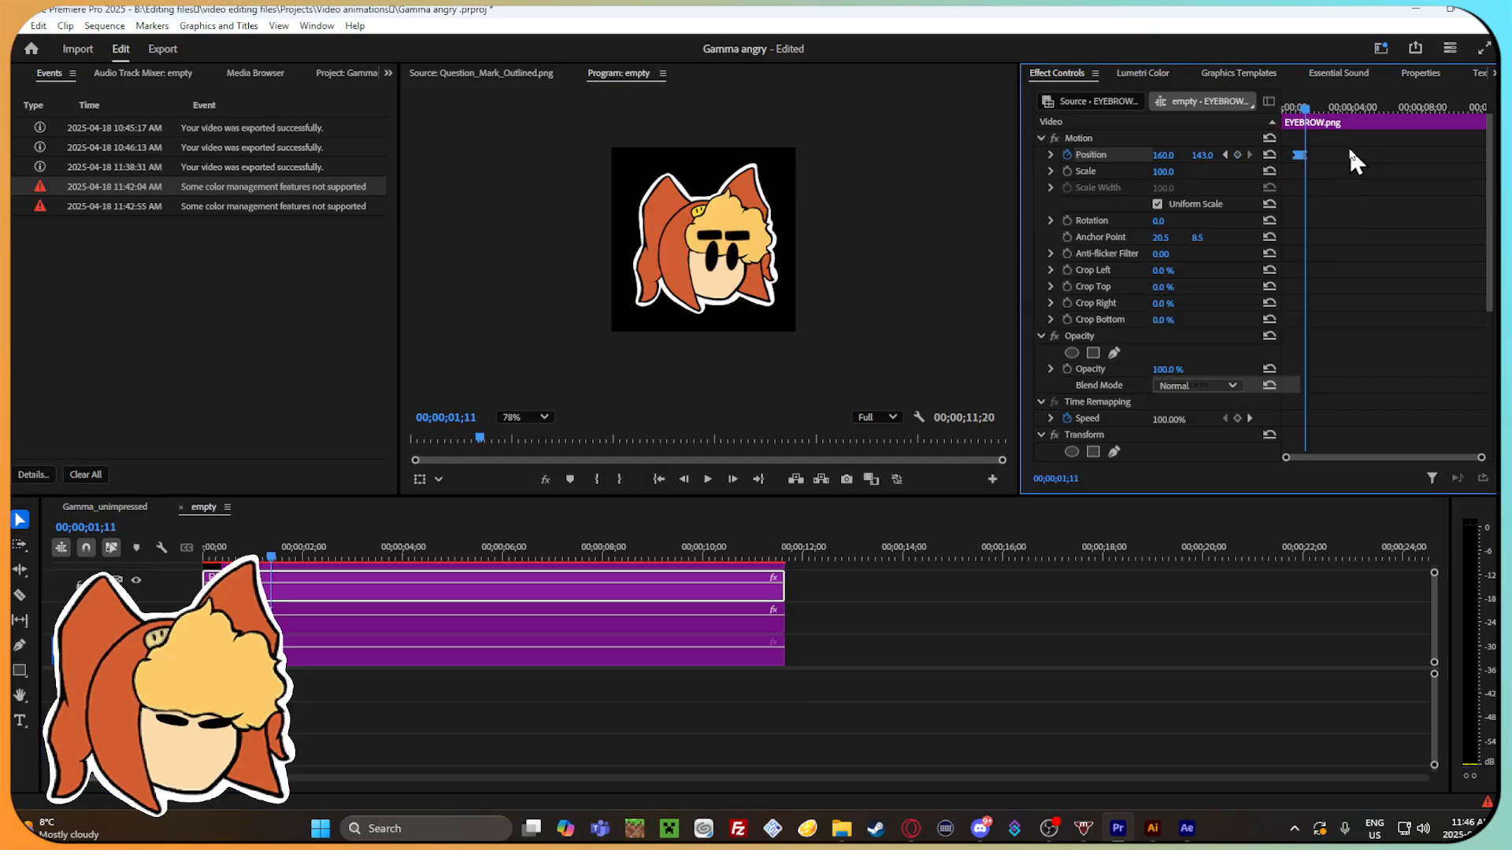
right_click(1299, 157)
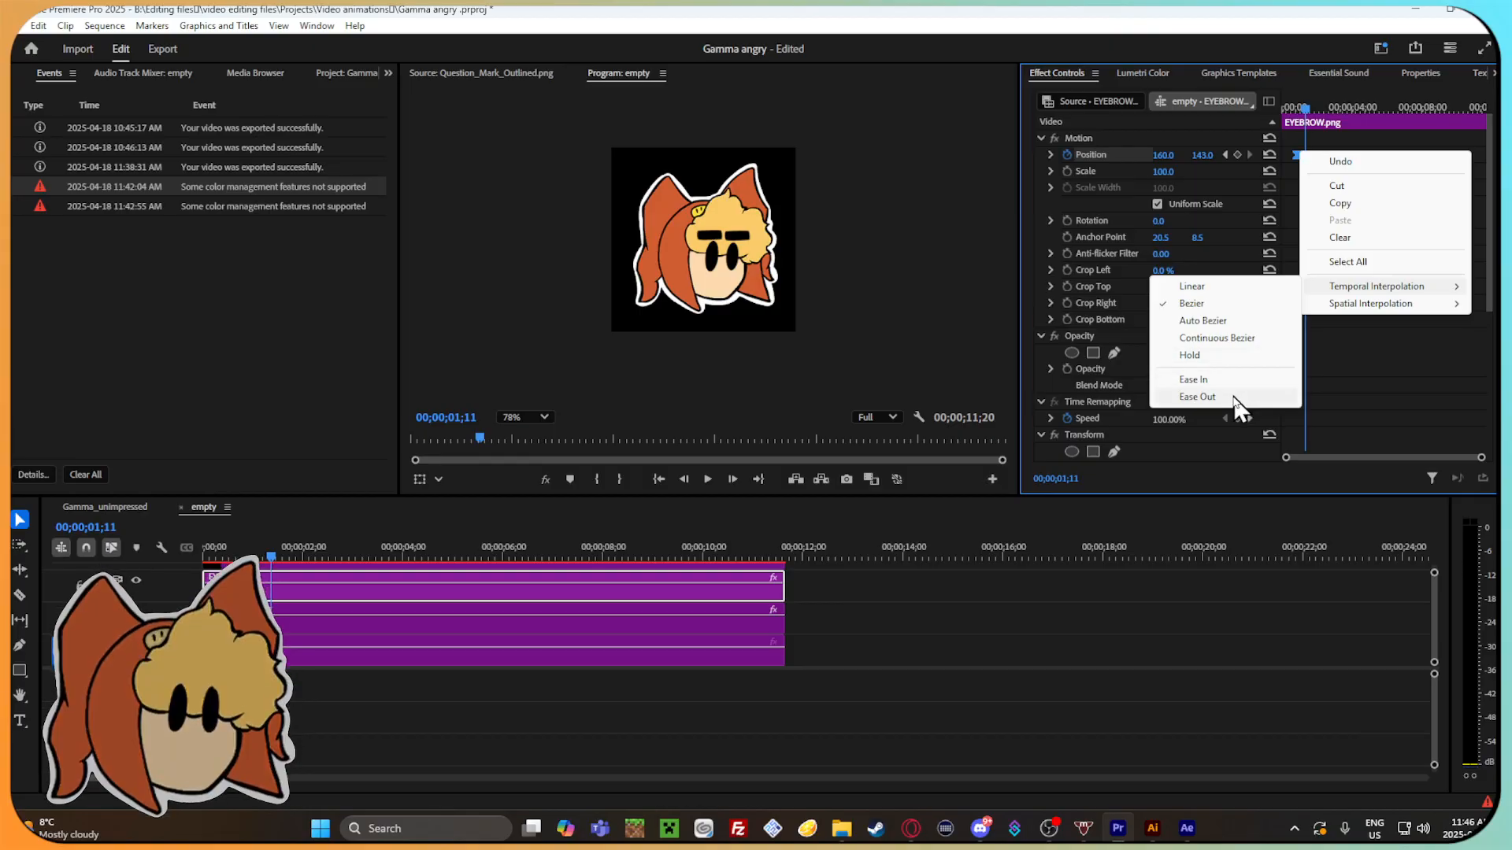
click(1248, 403)
Apply temporal Ease In and Ease Out to the Position keyframes of the uppermost EYEBROW.png clip.
click(334, 626)
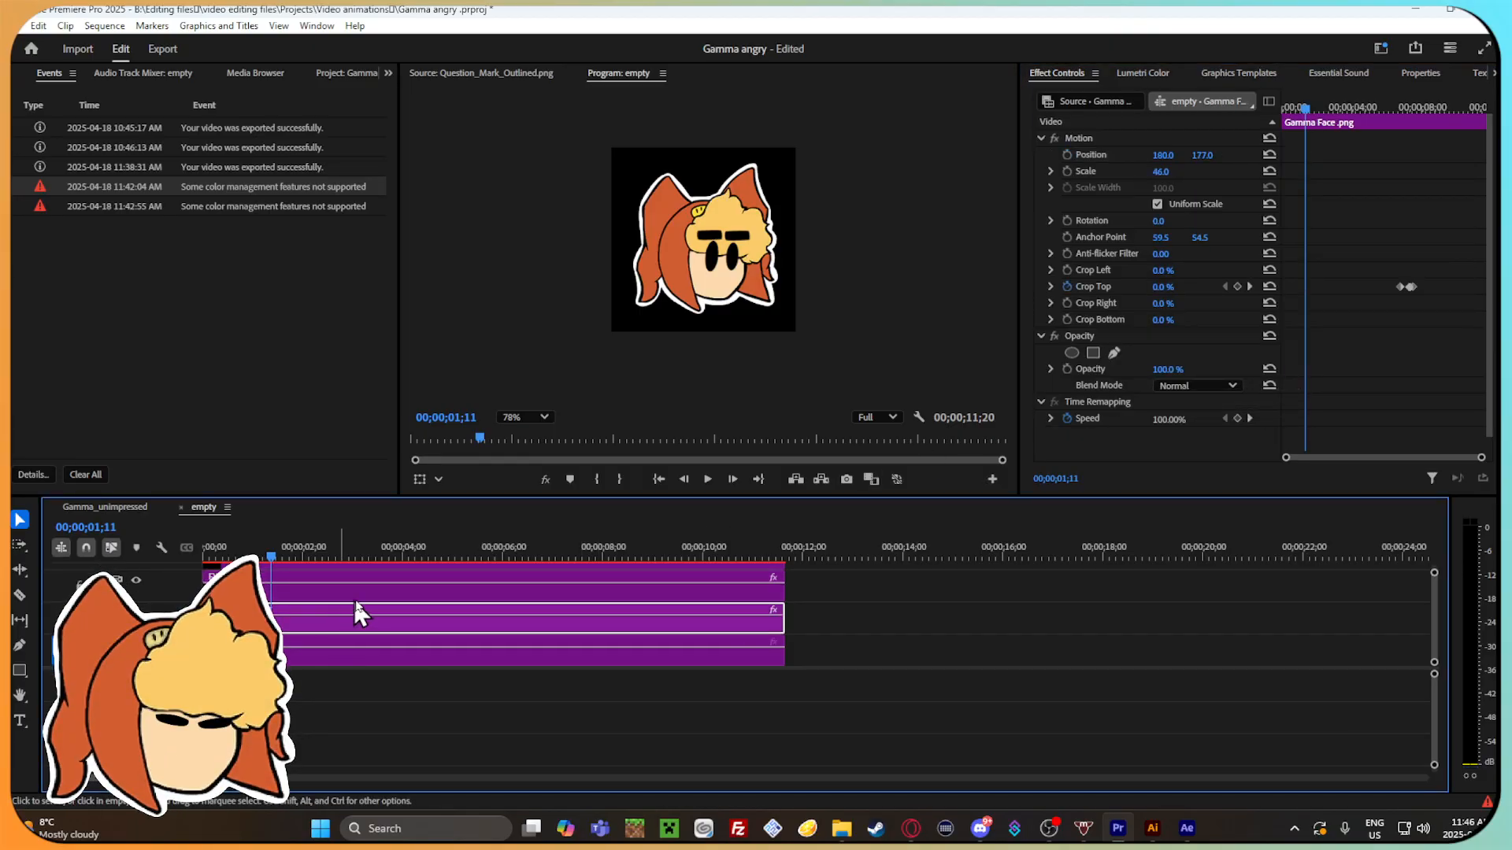
click(364, 598)
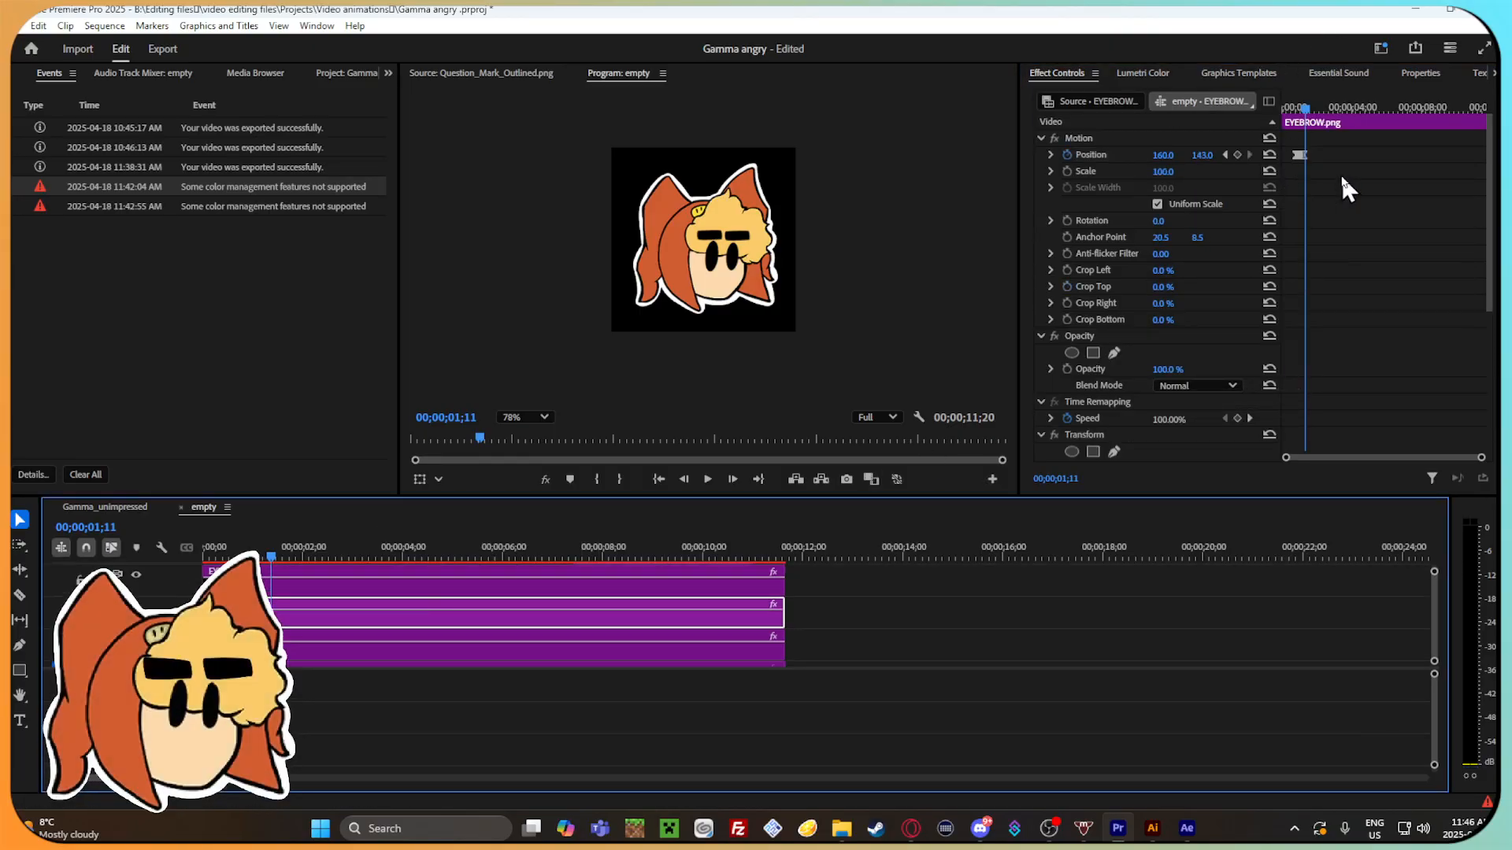
click(498, 583)
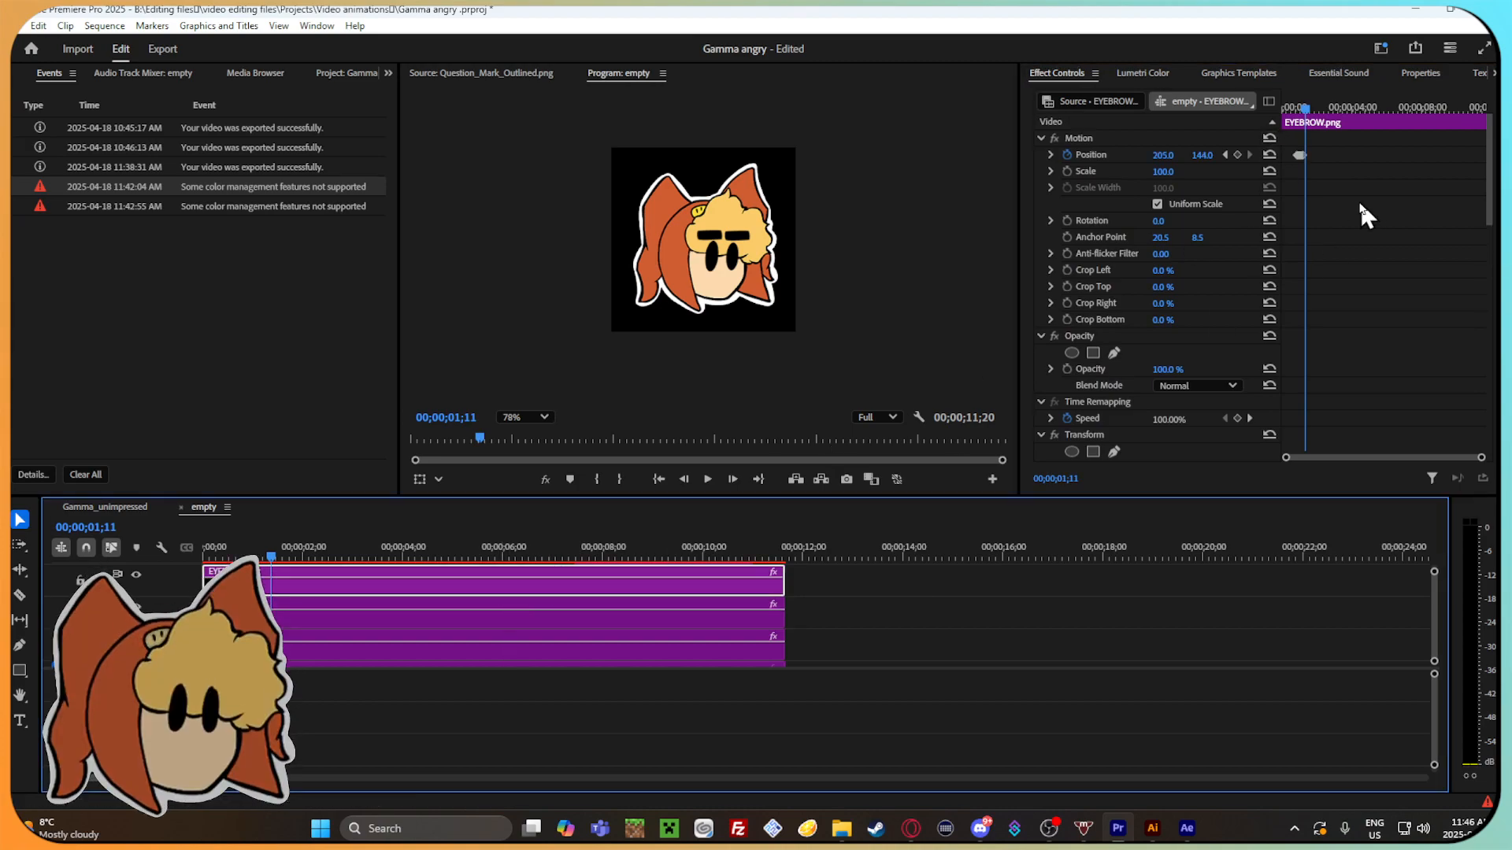
right_click(1301, 155)
mouse_move(1383, 301)
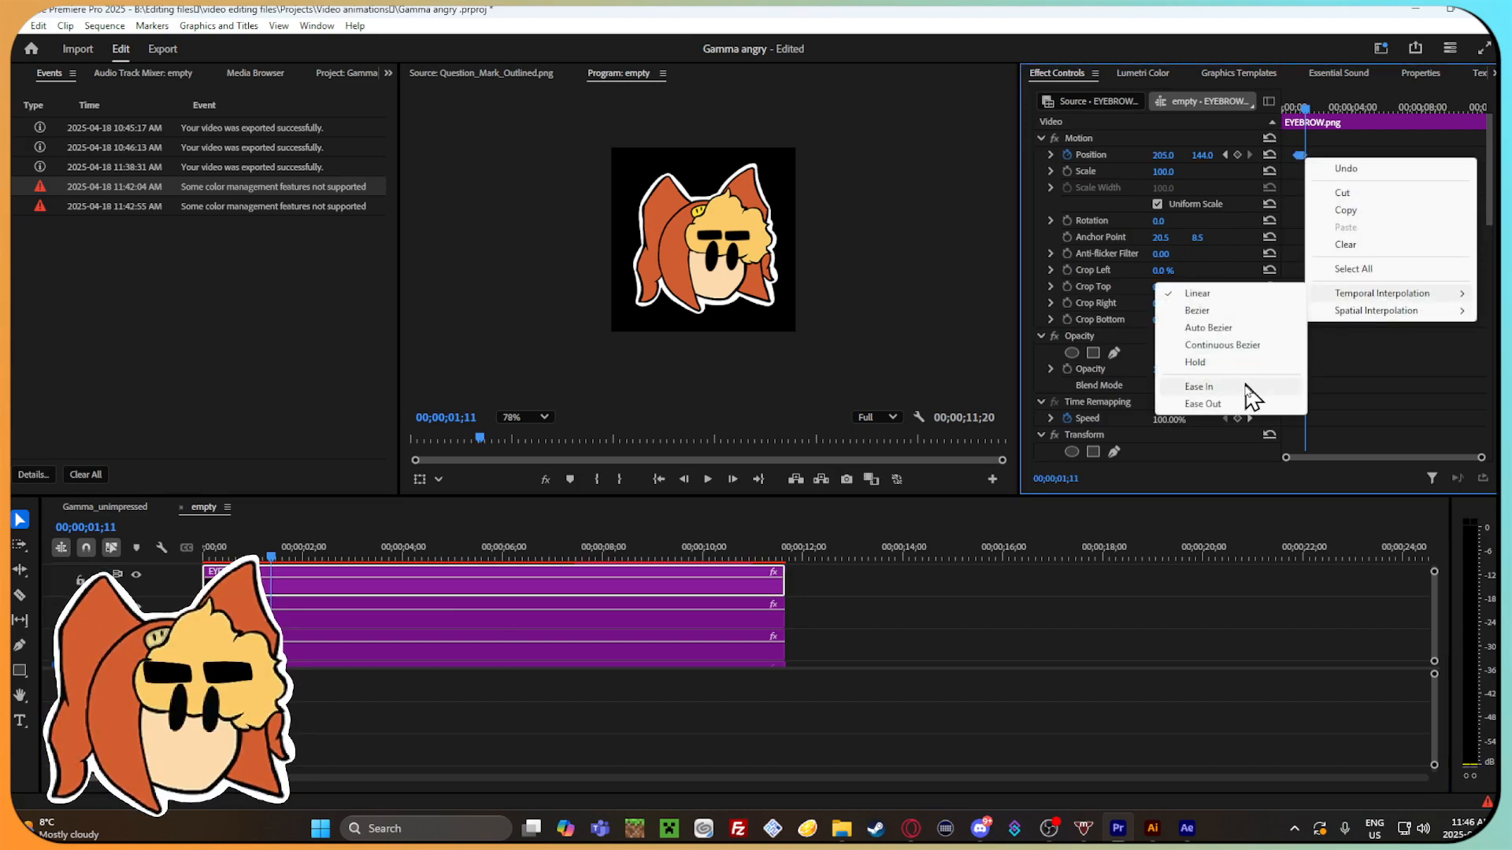
click(1249, 397)
right_click(1304, 155)
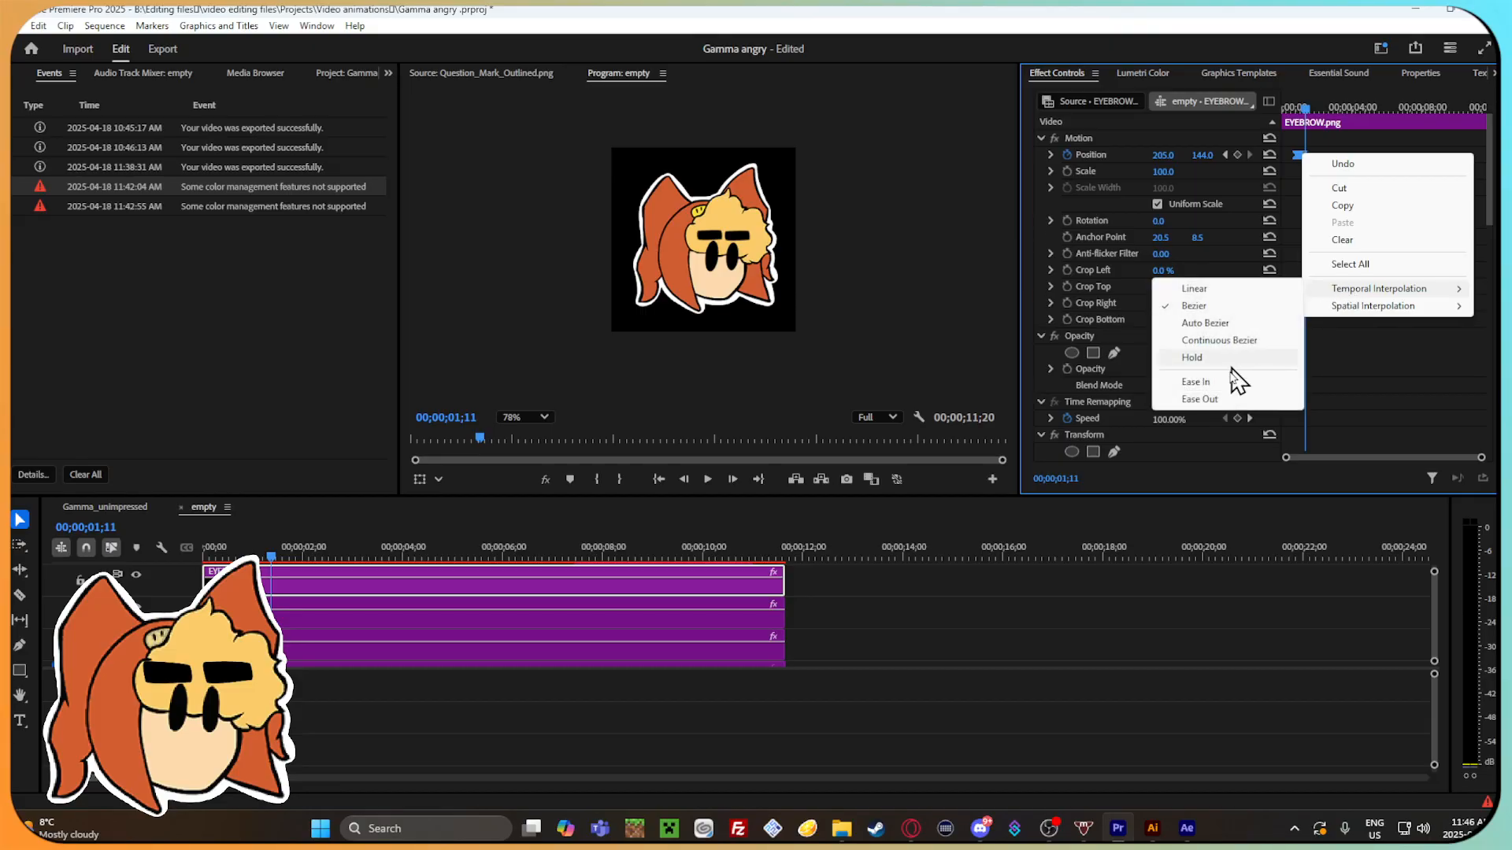
click(1226, 400)
Add a 0.0% Crop Top keyframe to the Gamma Face.png clip just before 00;00;00;28.
mouse_move(1293, 106)
mouse_down()
mouse_move(1309, 104)
mouse_move(1293, 110)
mouse_up()
scroll(309, 653, up, 3)
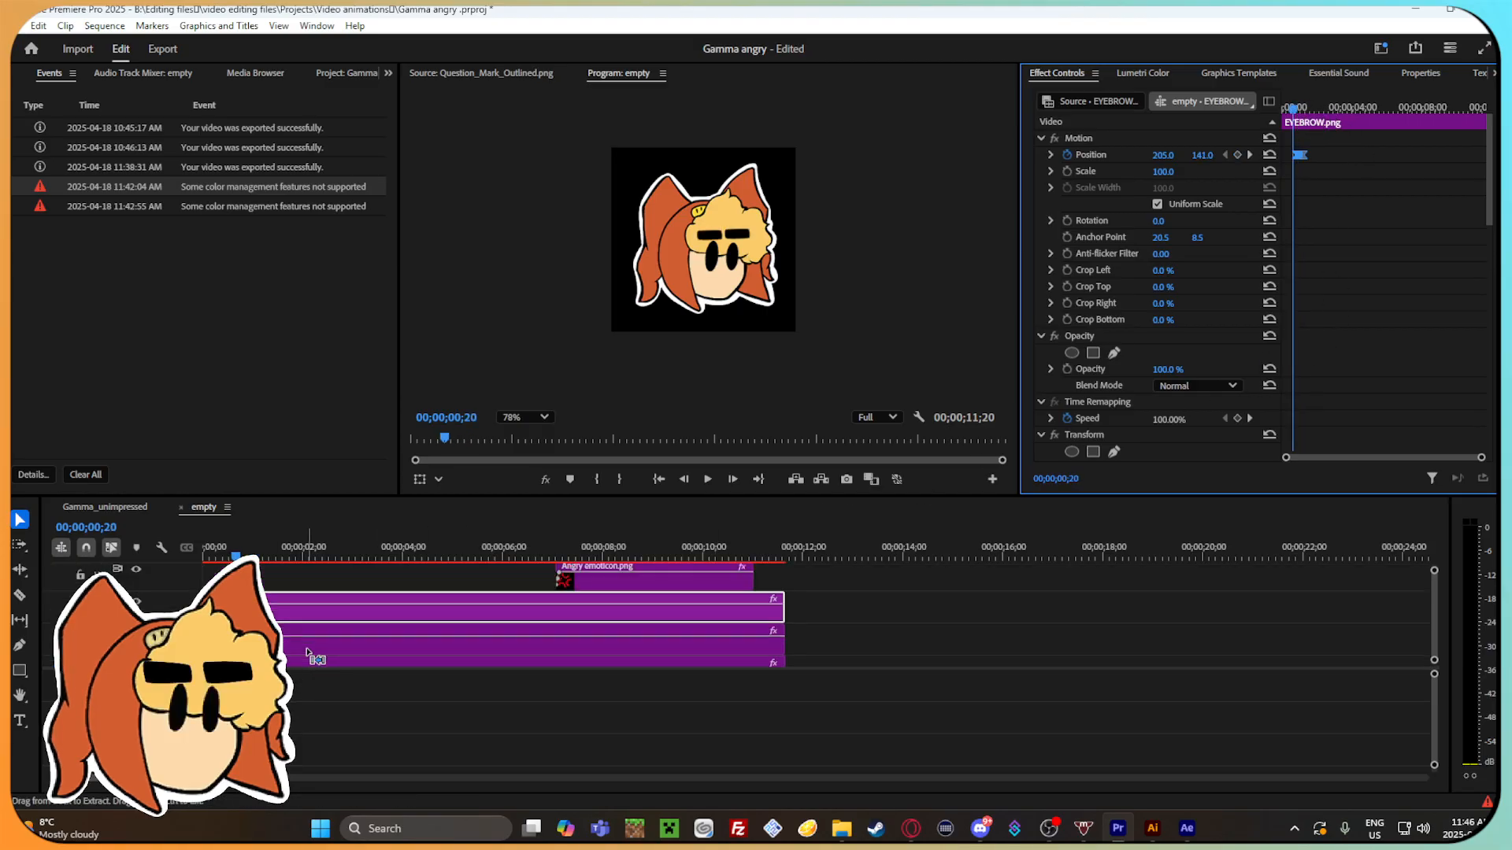
scroll(314, 655, down, 4)
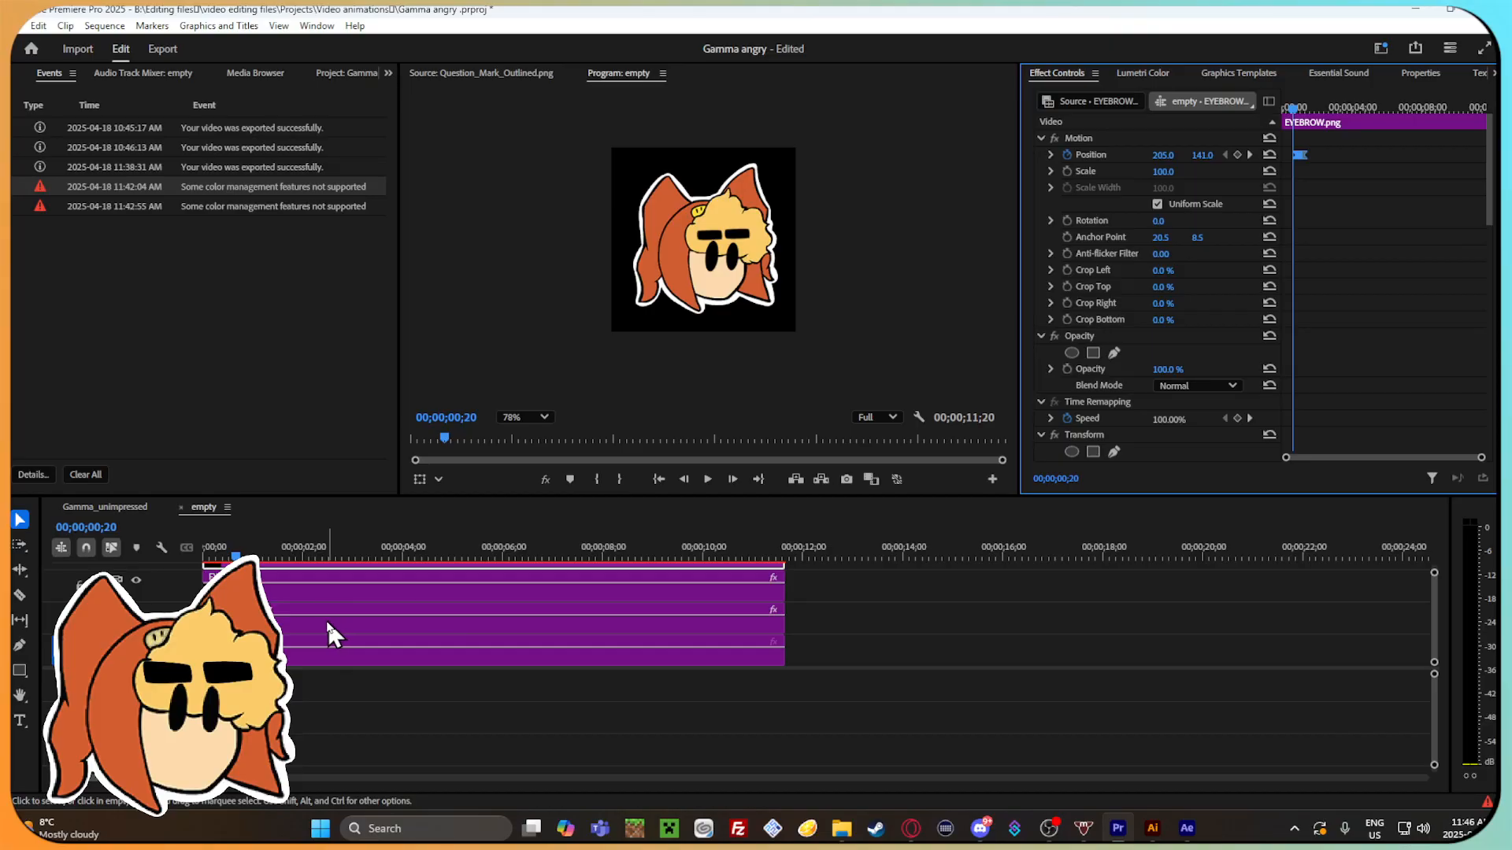
click(332, 622)
mouse_move(1307, 106)
mouse_down()
mouse_move(1415, 162)
mouse_move(1298, 154)
mouse_move(1306, 167)
mouse_move(1307, 134)
mouse_up()
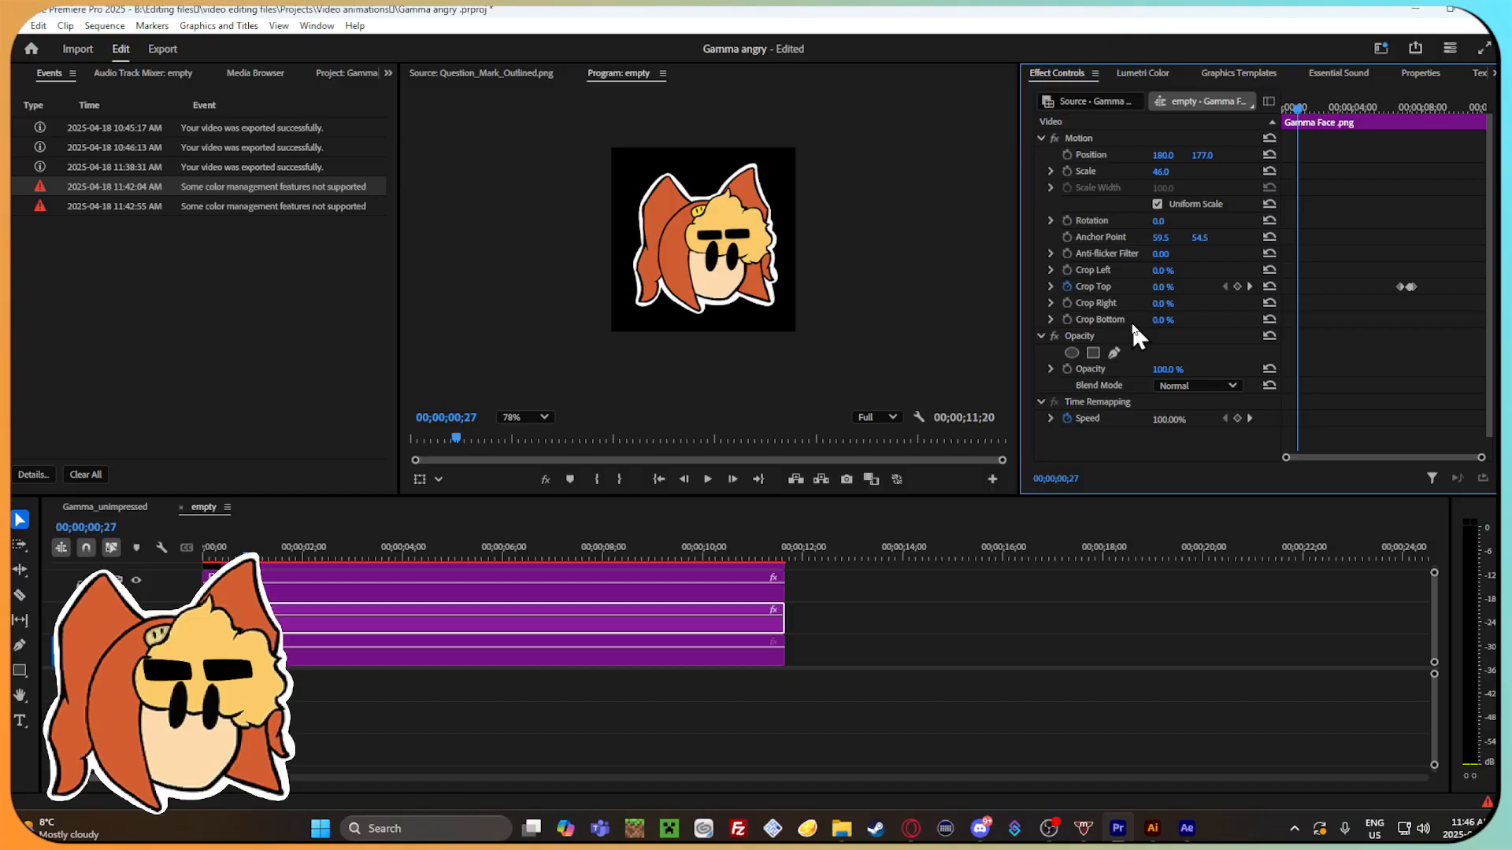
key(Right)
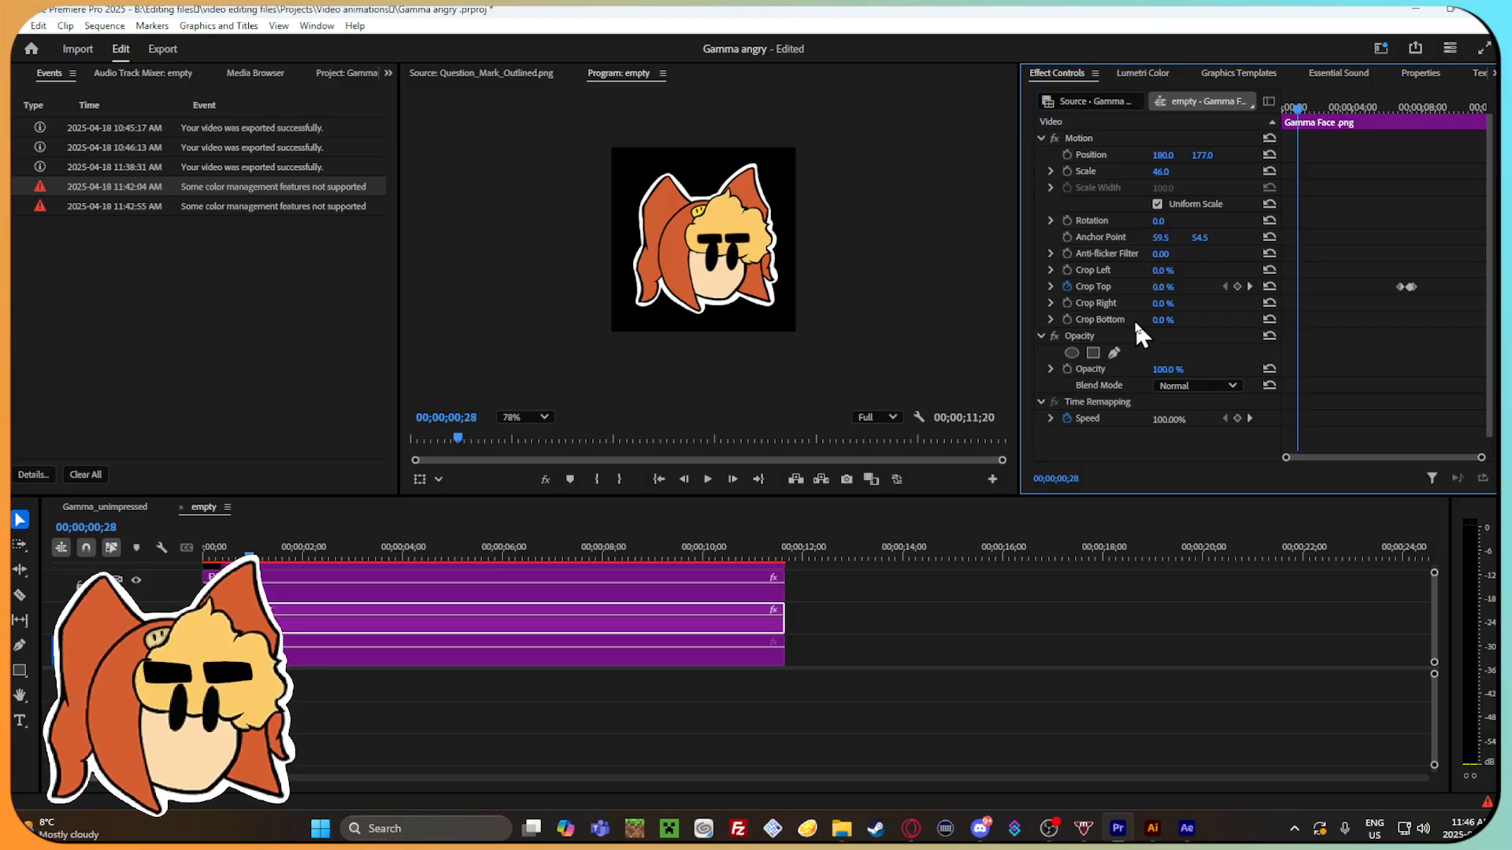
click(1237, 287)
key(Right)
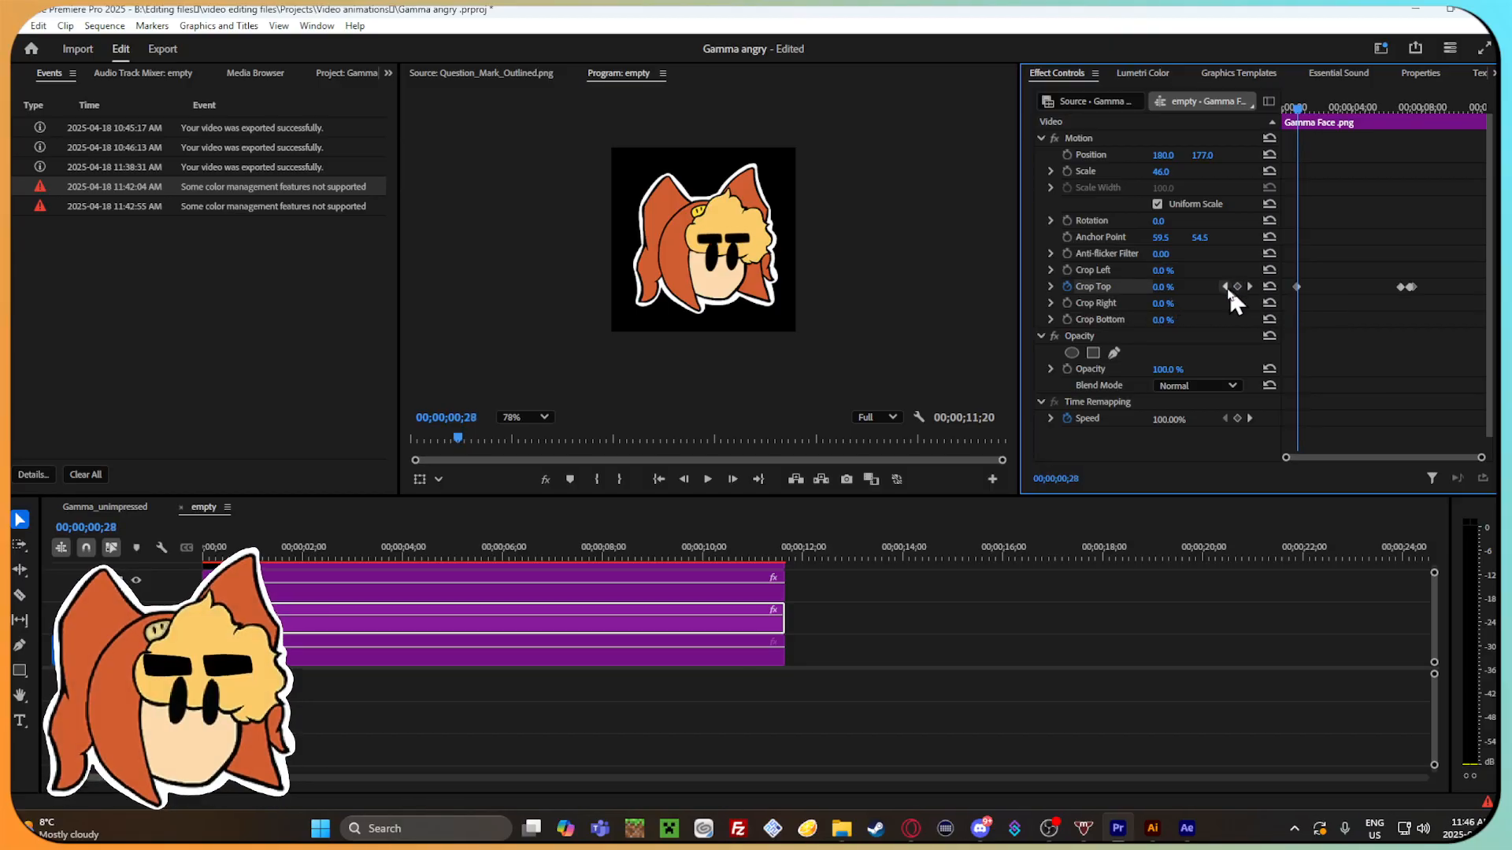
Crop the top of Gamma Face.png frame by frame as the eyebrows lower, using 36.0% at 00;00;01;00.
key(Right)
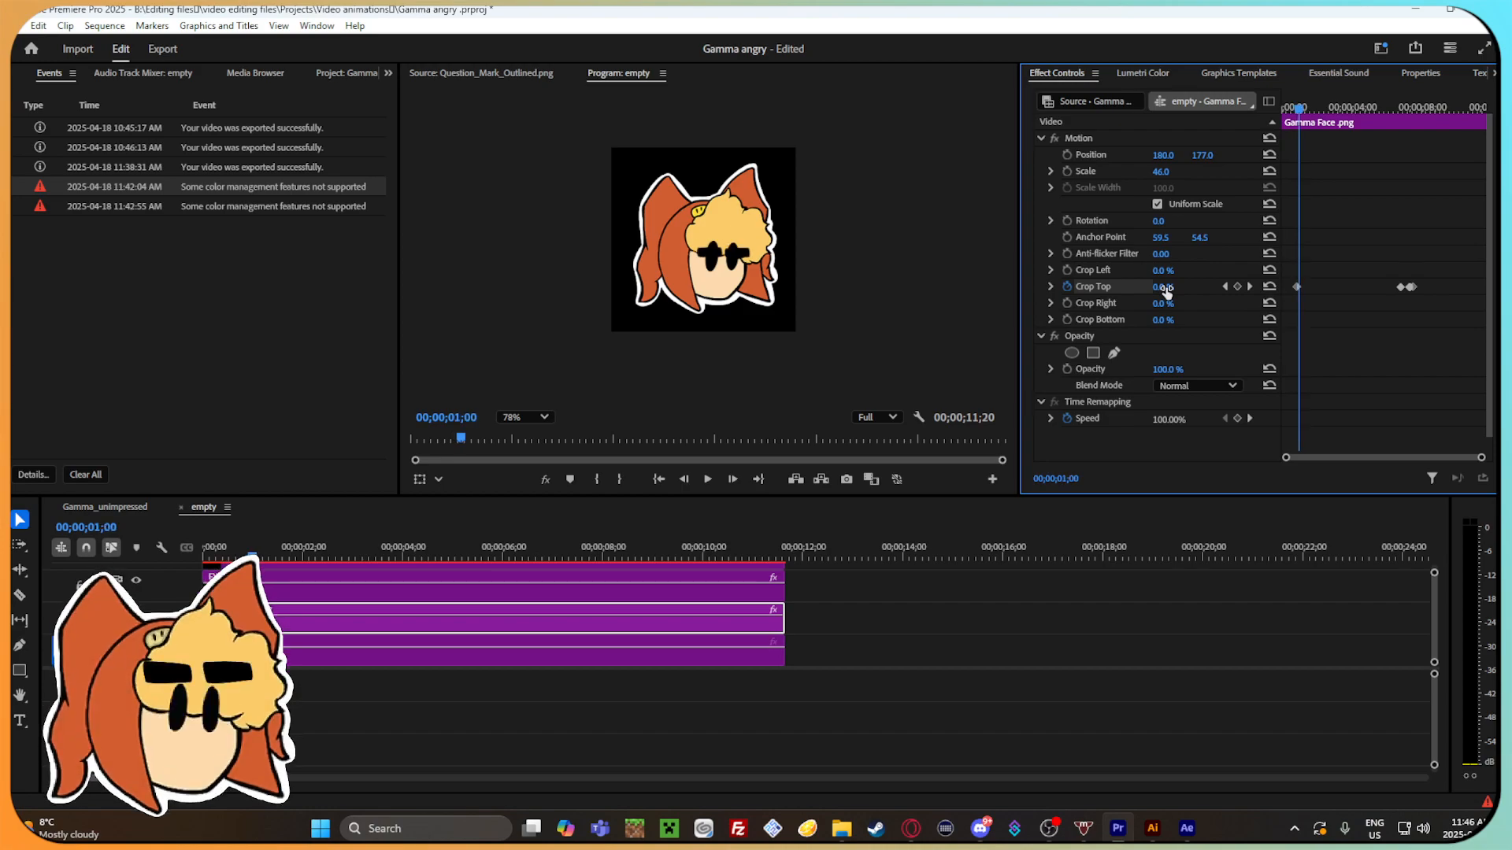
drag(1165, 286, 1156, 286)
key(Right)
key(Right)
Bring the Gamma Face.png Crop Top keyframes back to 0.0% by 00;00;01;08.
key(Right)
key(Right)
key(Right)
drag(1174, 288, 1149, 288)
key(Right)
key(Right)
key(Right)
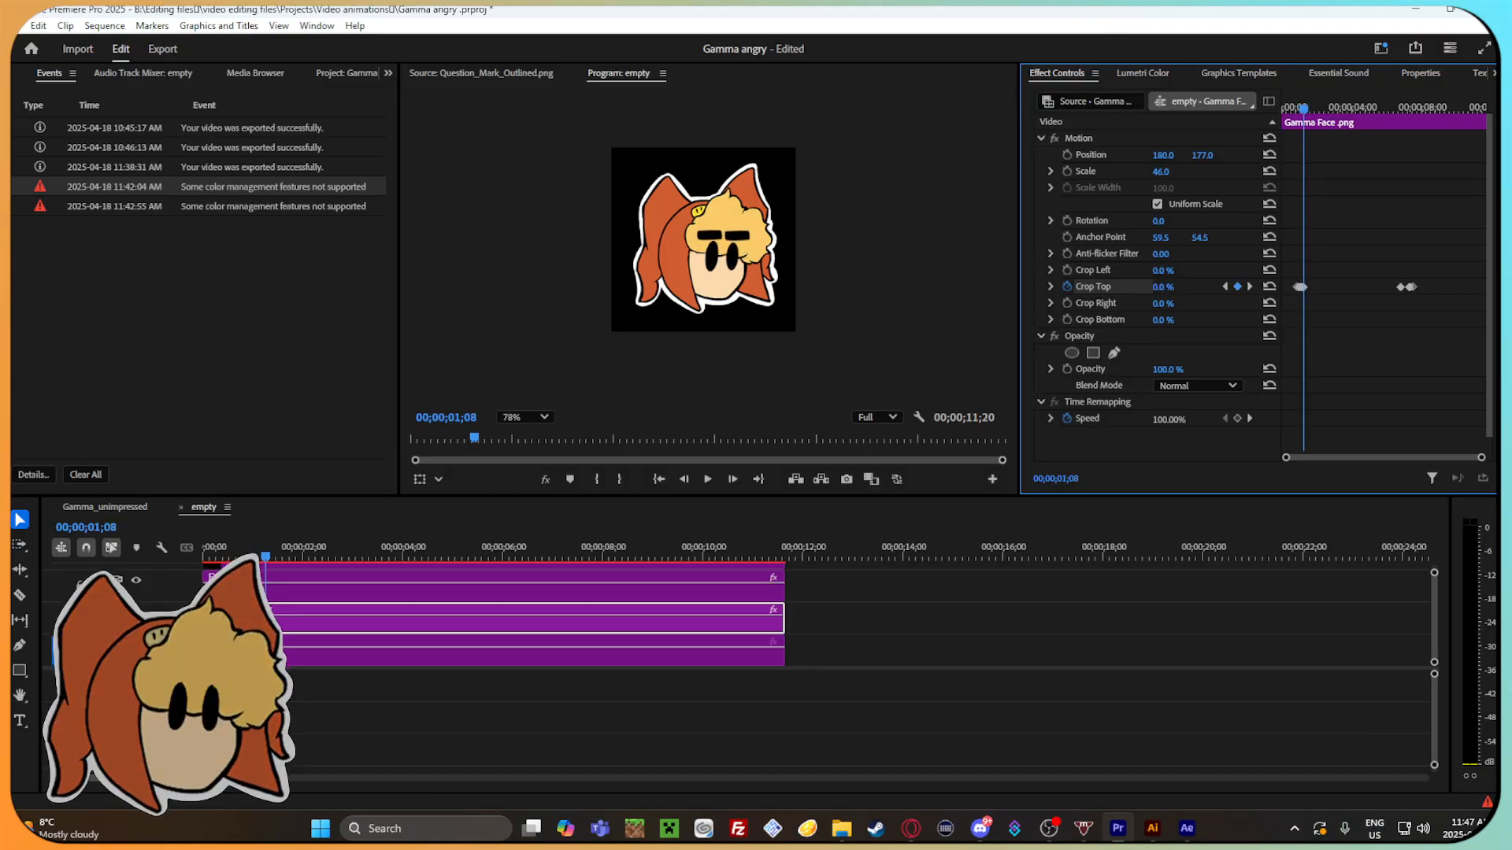
Apply Ease In and Ease Out to the new group of Crop Top keyframes on Gamma Face.png near one second.
drag(1302, 110, 1321, 165)
mouse_move(1287, 459)
mouse_down()
mouse_move(1326, 459)
mouse_move(1255, 439)
mouse_move(1287, 430)
mouse_up()
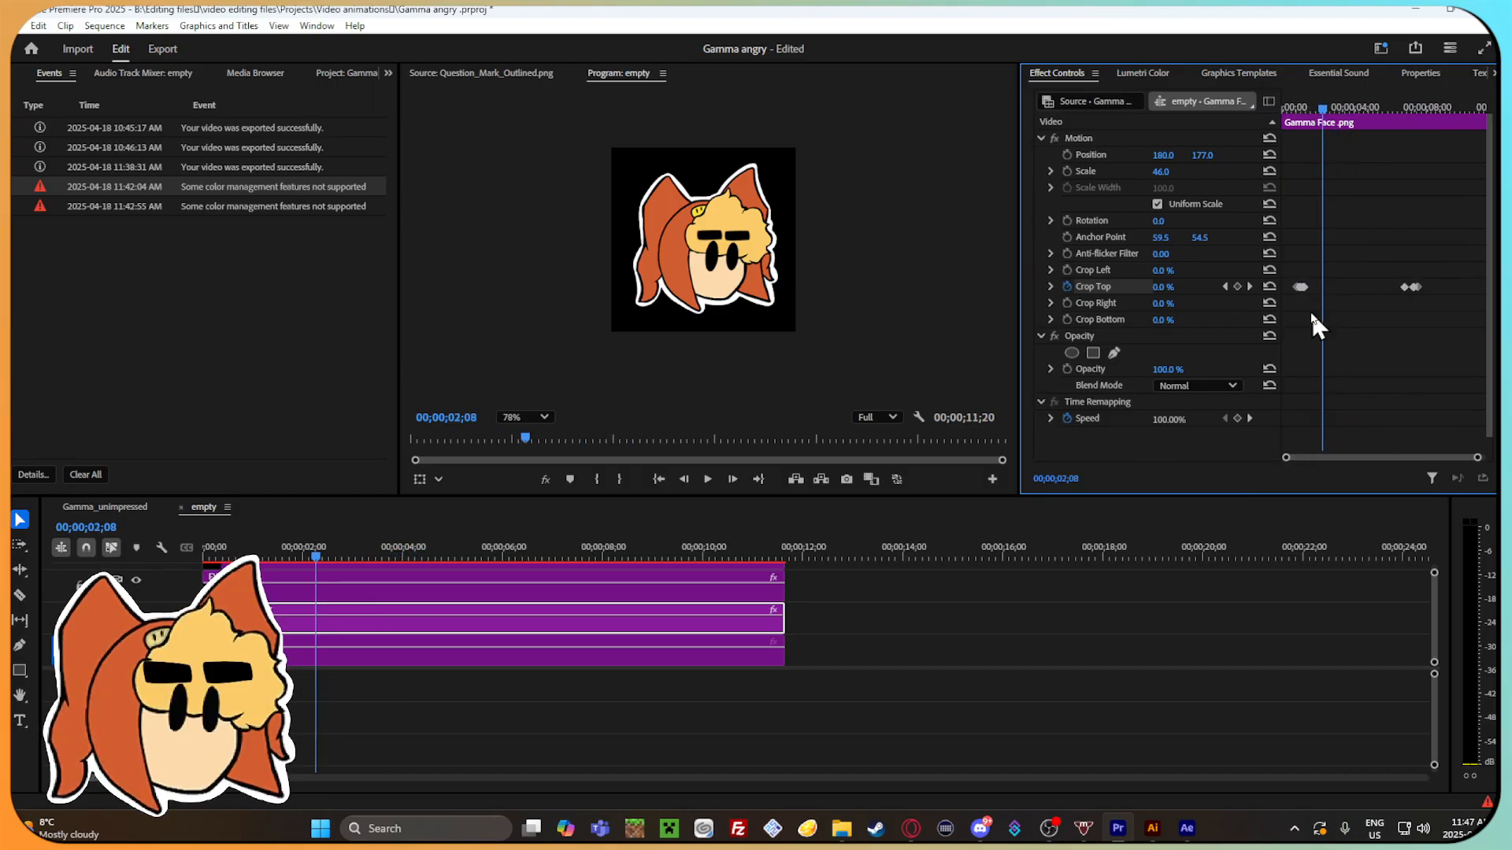
drag(1289, 254, 1291, 256)
right_click(1300, 276)
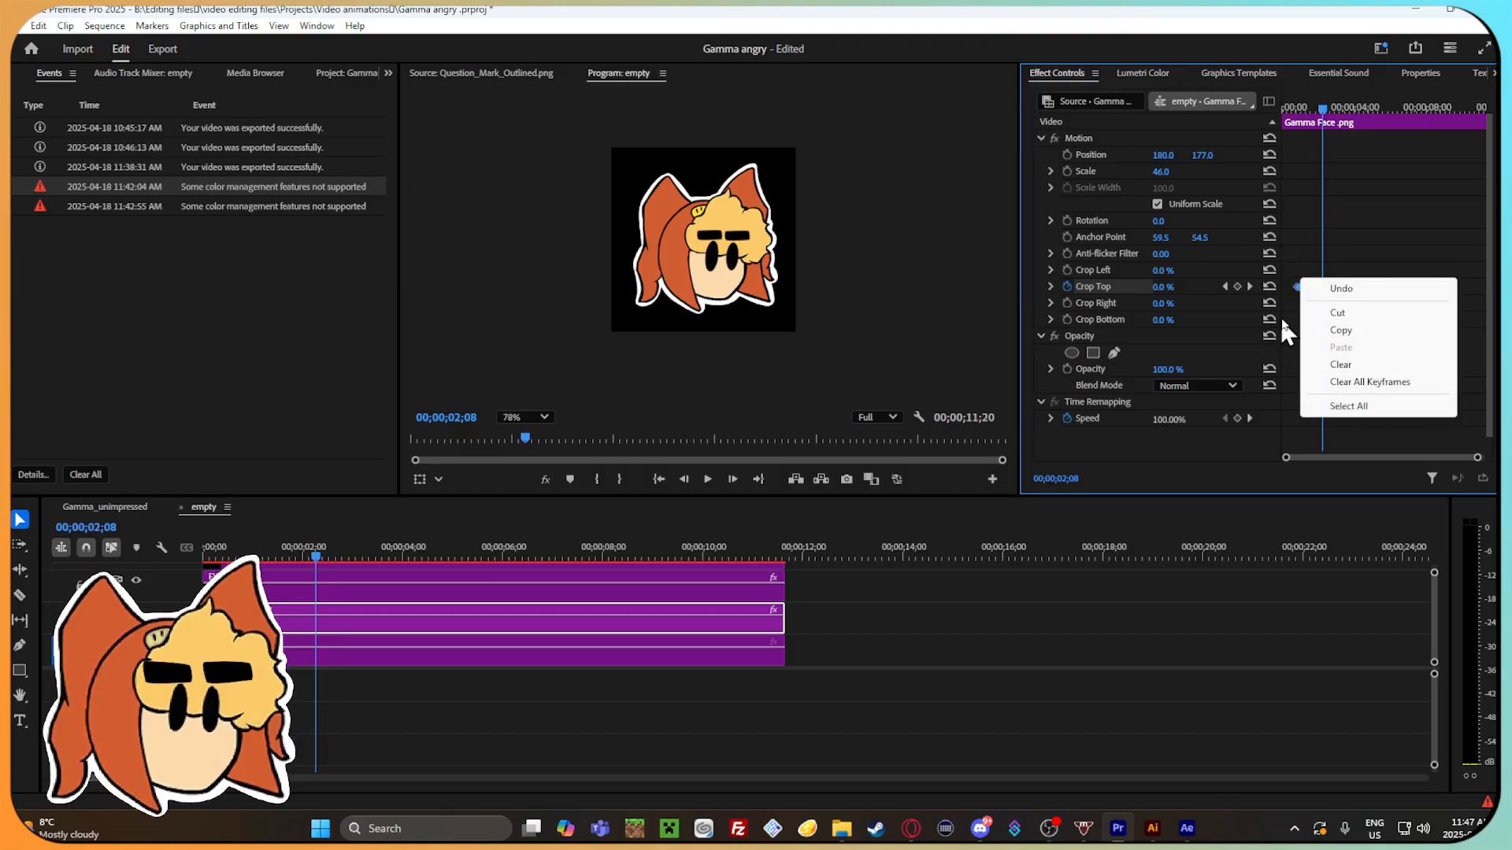
click(1295, 280)
click(1301, 287)
right_click(1303, 286)
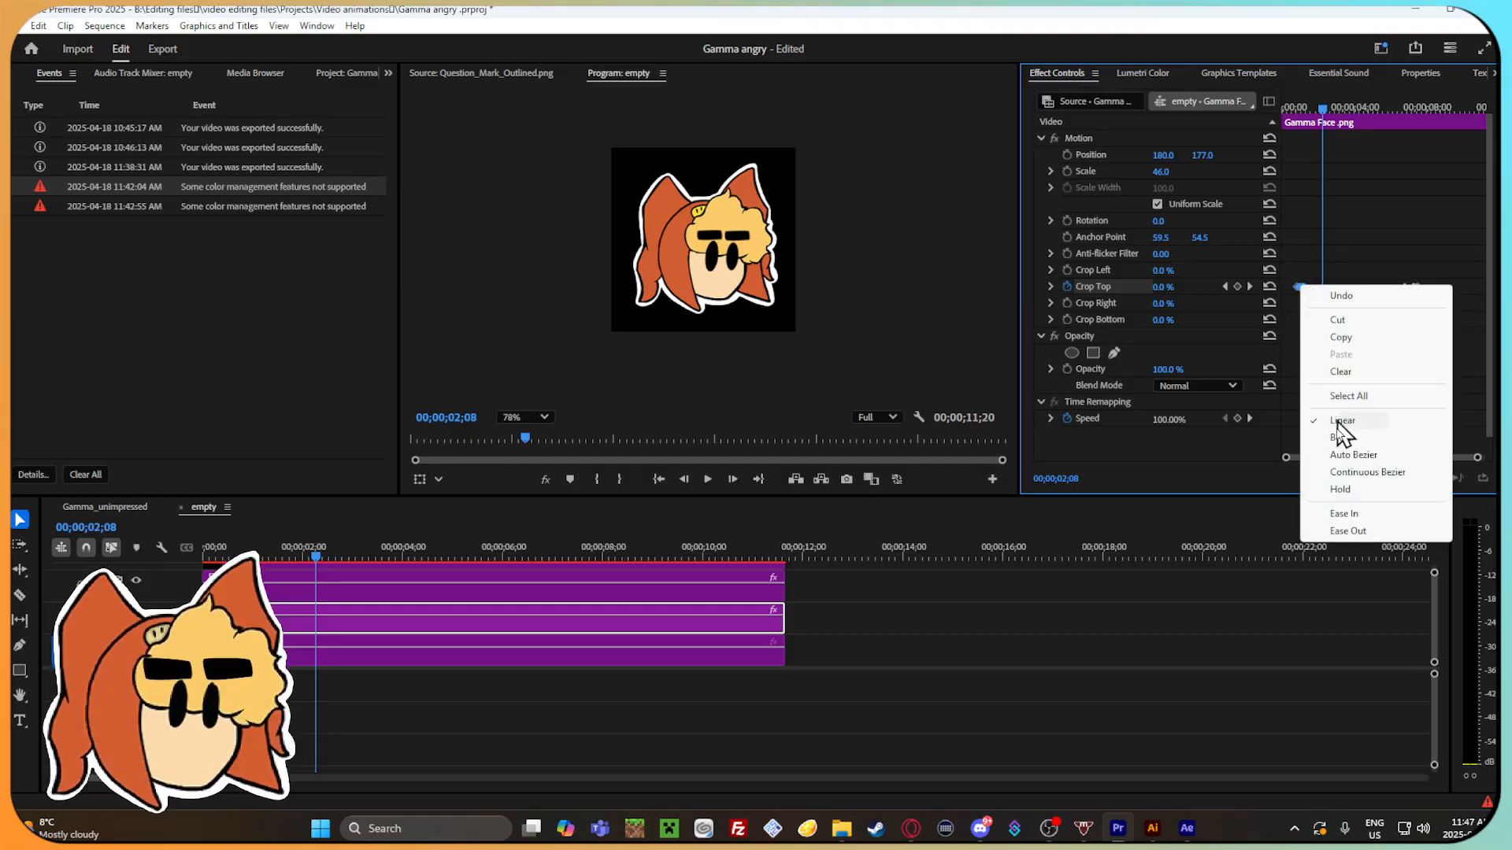
click(1356, 520)
right_click(1300, 285)
click(1348, 531)
Play the blink from the start several times and stop at 00;00;01;00 to check the eased motion.
drag(1293, 110, 1298, 111)
key(space)
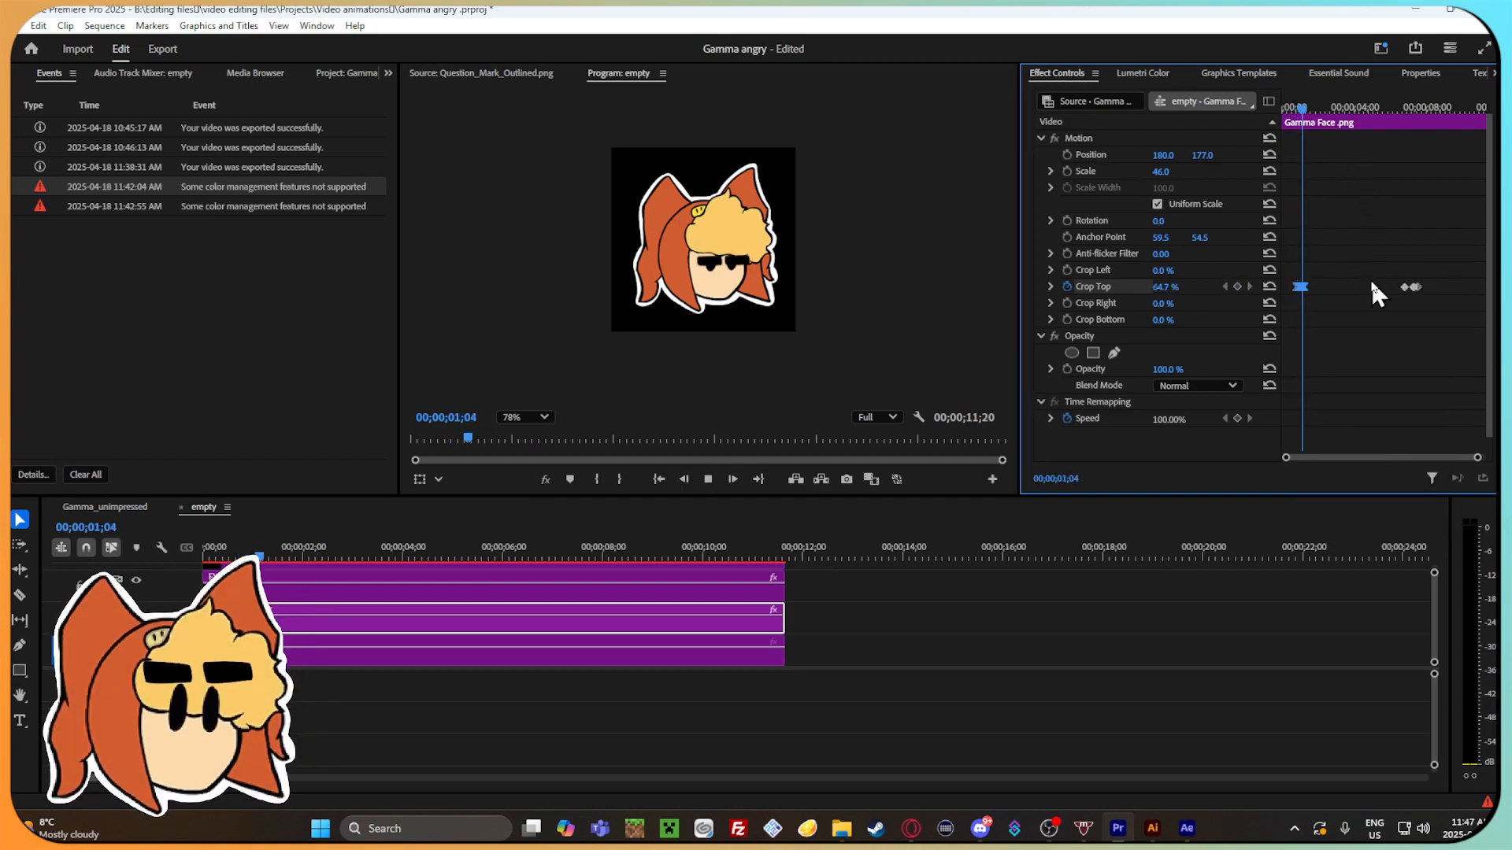
key(minus)
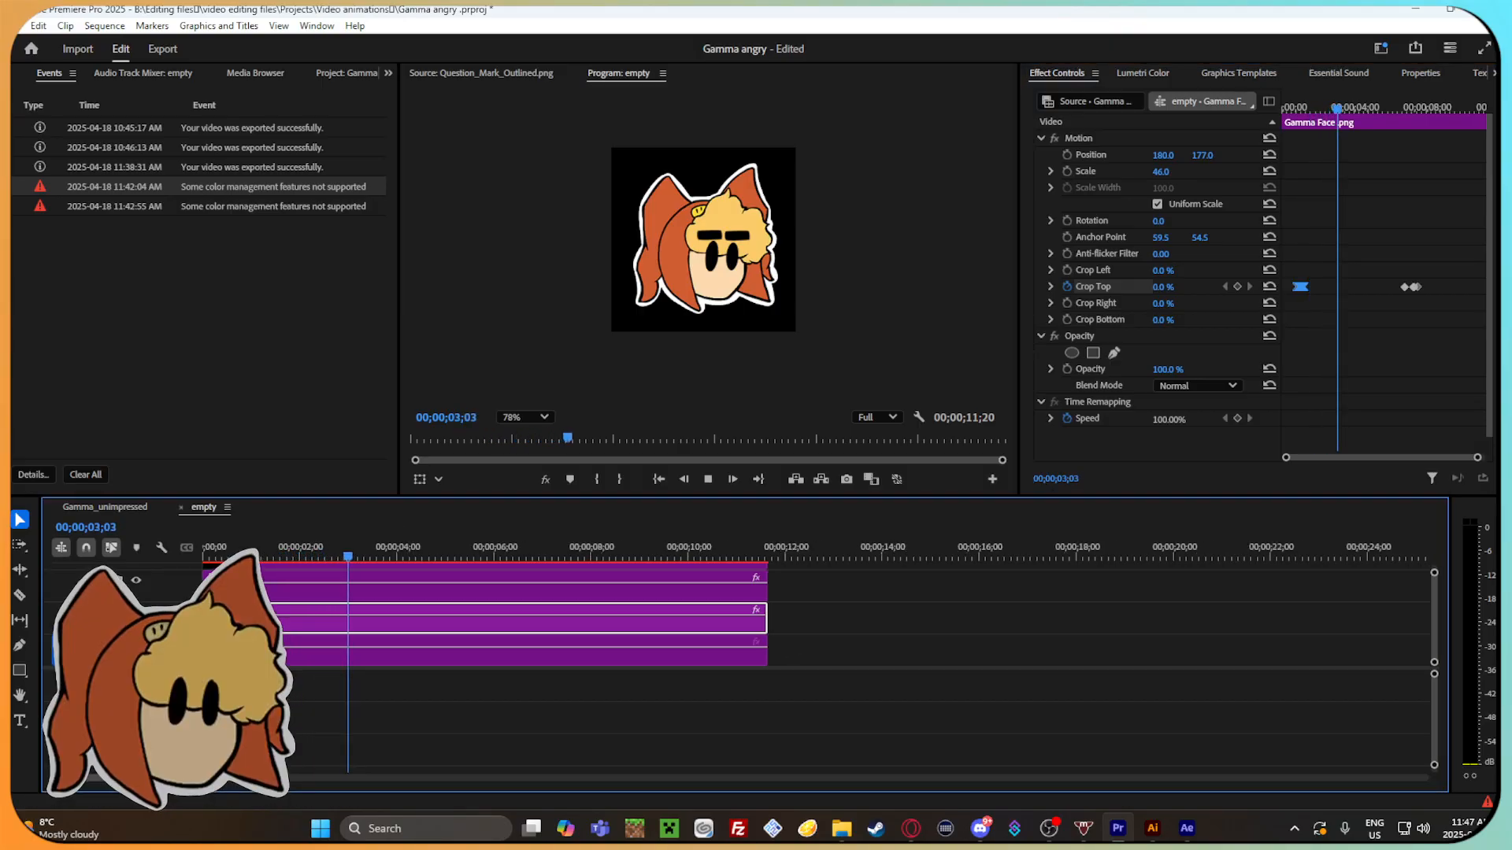
drag(223, 556, 204, 556)
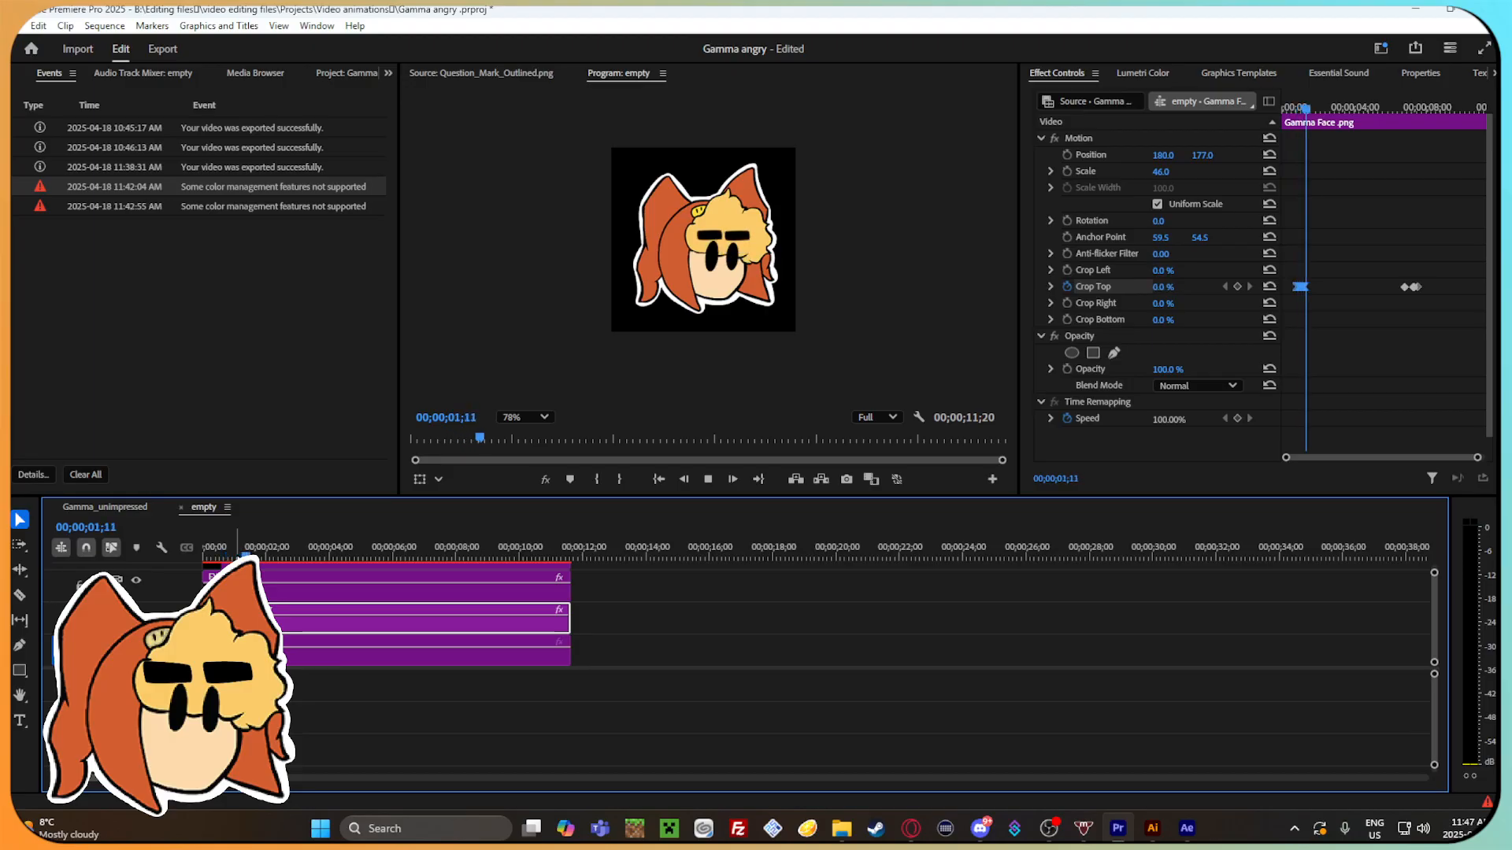
drag(320, 550, 187, 561)
key(space)
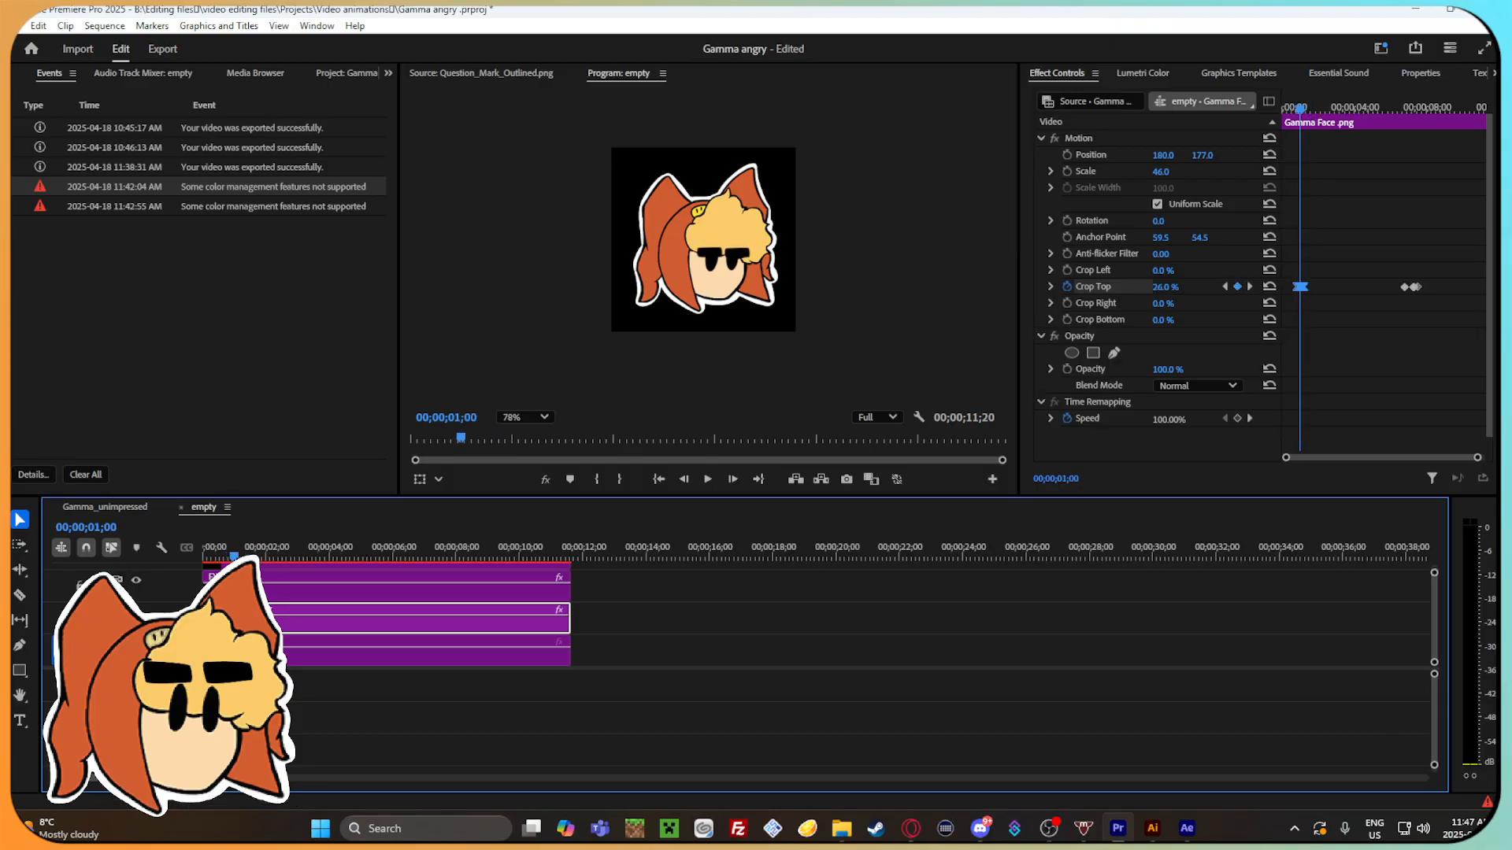
Inspect the keyframes of both EYEBROW.png clips and the Gamma Face.png clip around 00;00;01;00.
click(290, 589)
drag(1479, 457, 1396, 458)
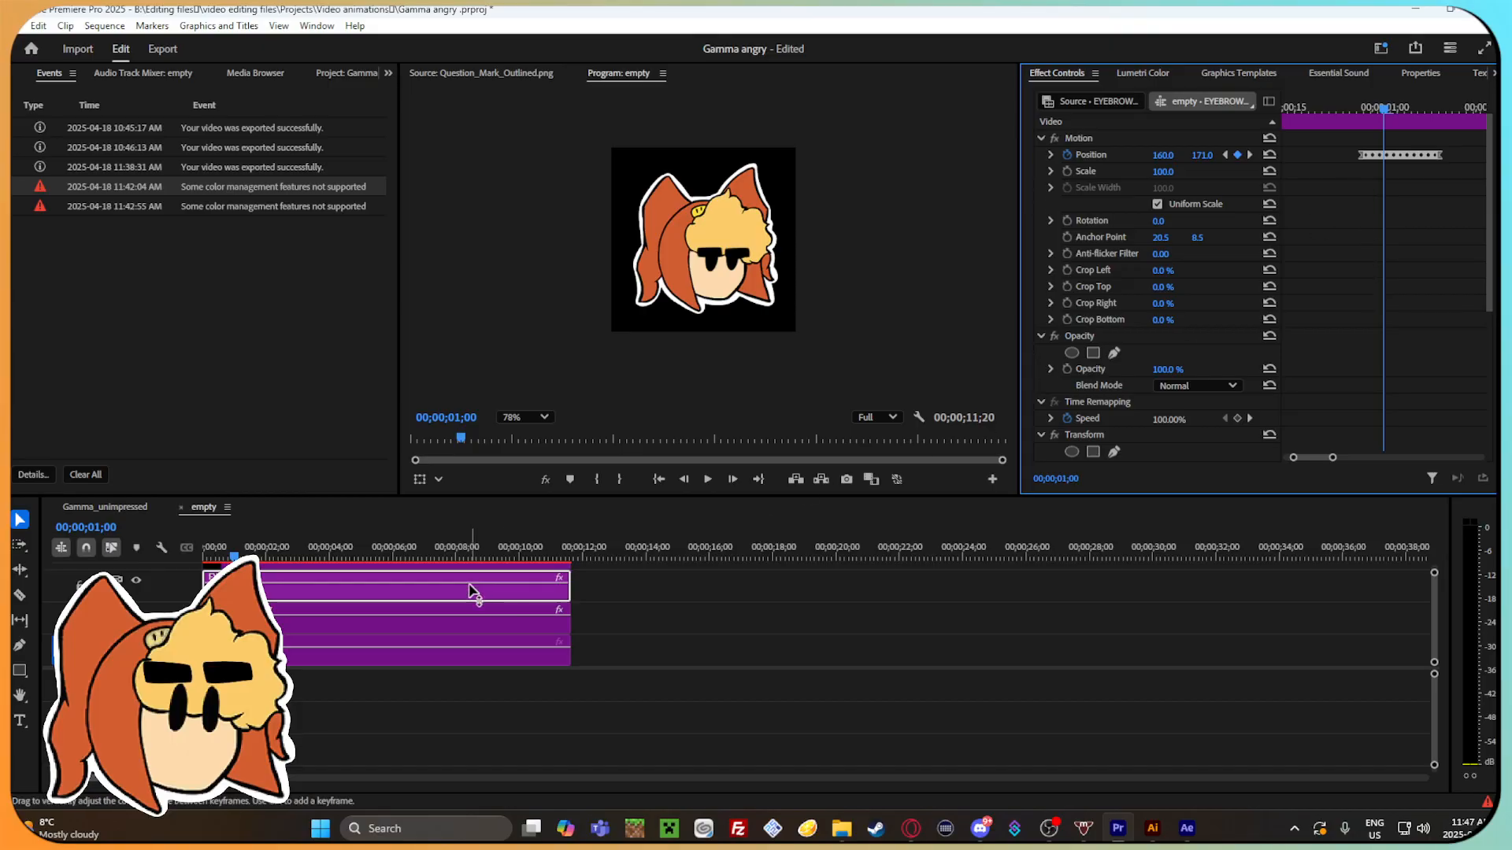
click(384, 609)
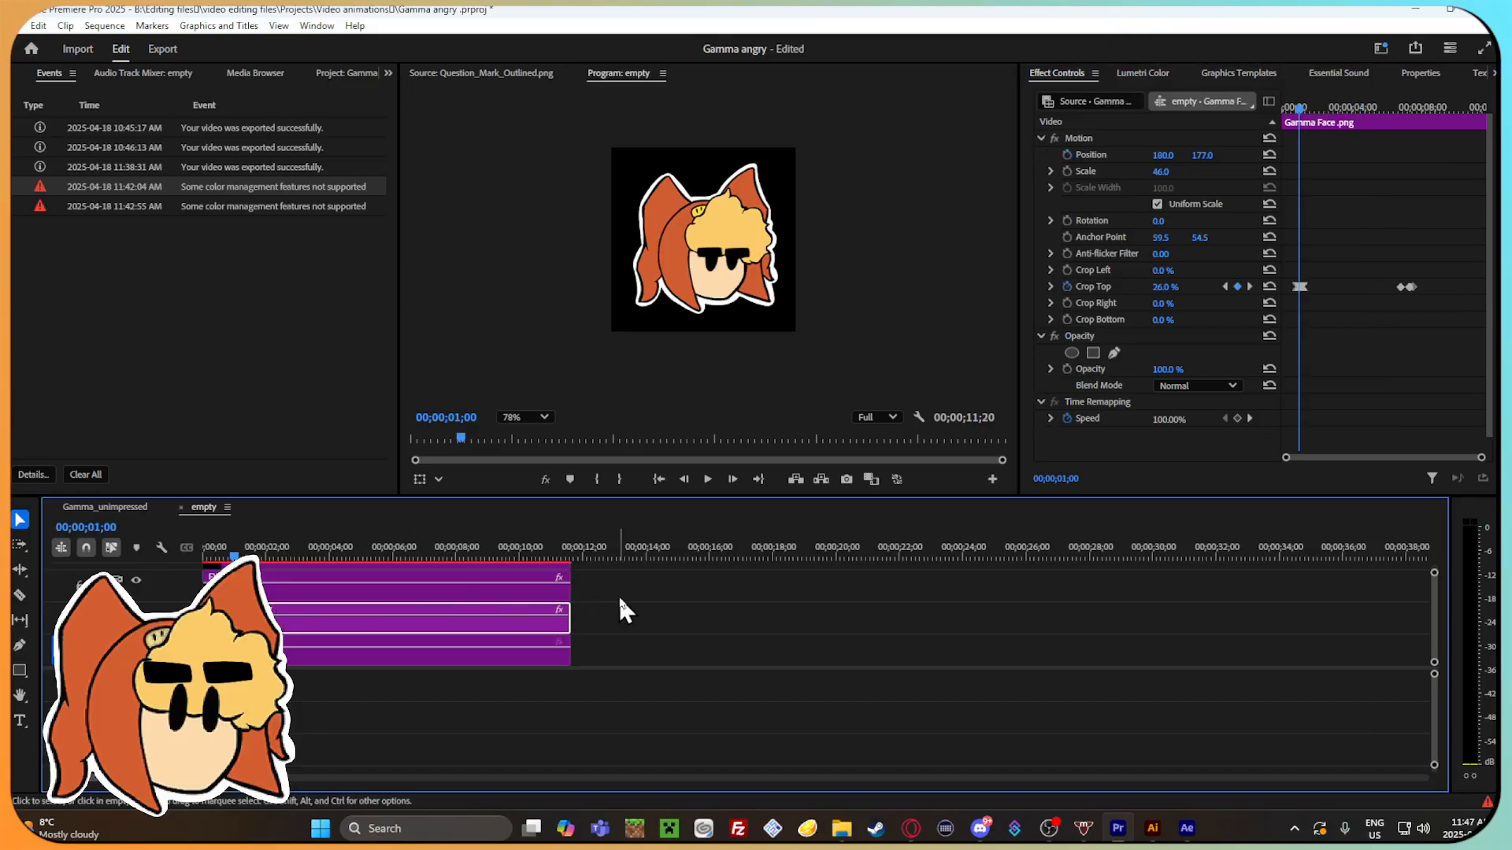
scroll(616, 602, up, 2)
click(421, 596)
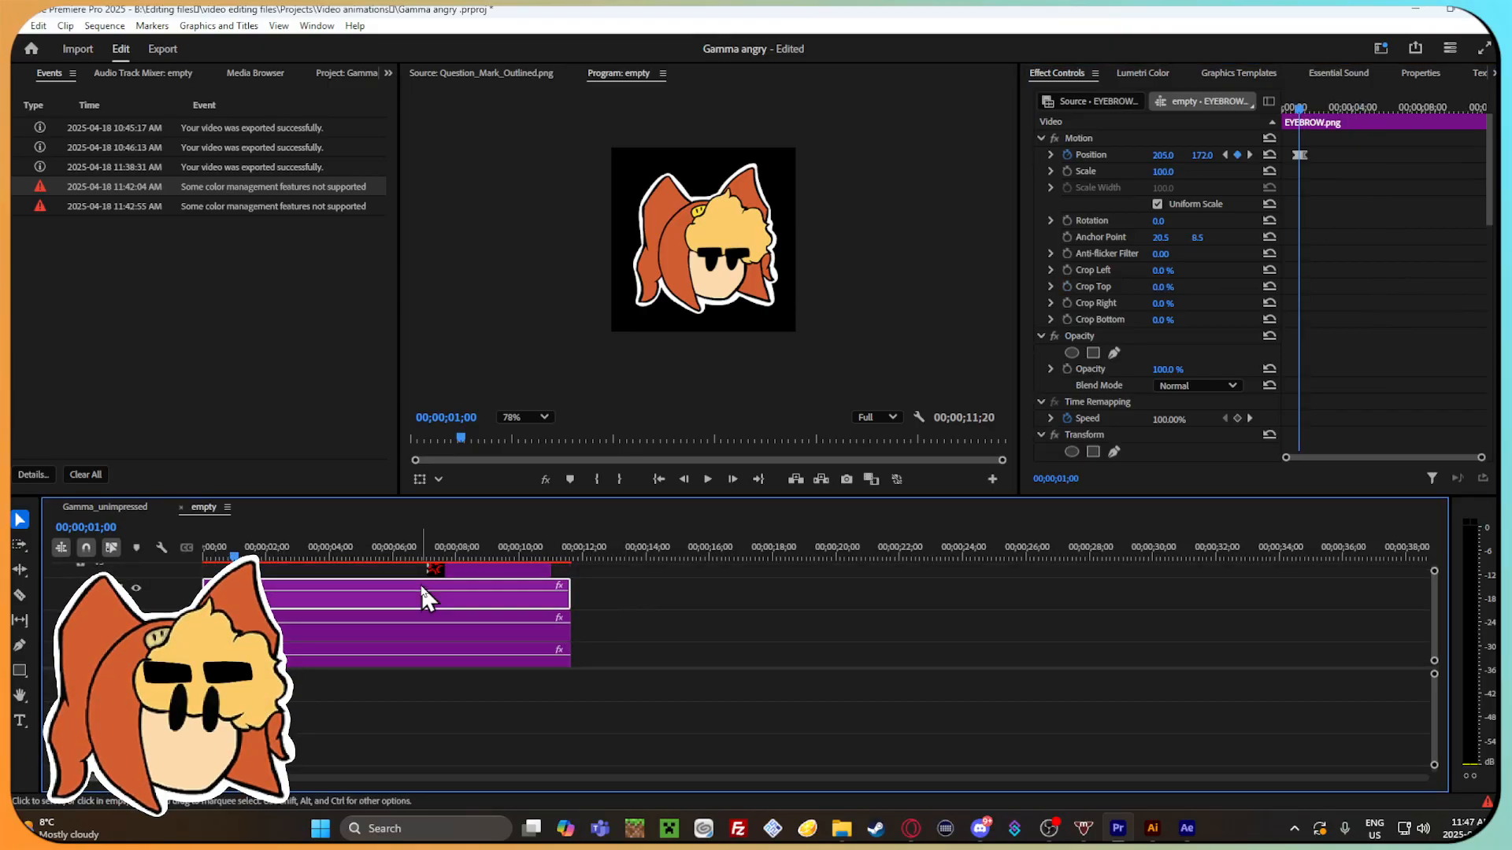
click(267, 570)
Play the sequence through the eyebrow dip and on to the angry expression past 00;00;08;00.
mouse_move(218, 557)
mouse_down()
mouse_move(256, 556)
mouse_move(234, 554)
mouse_up()
key(space)
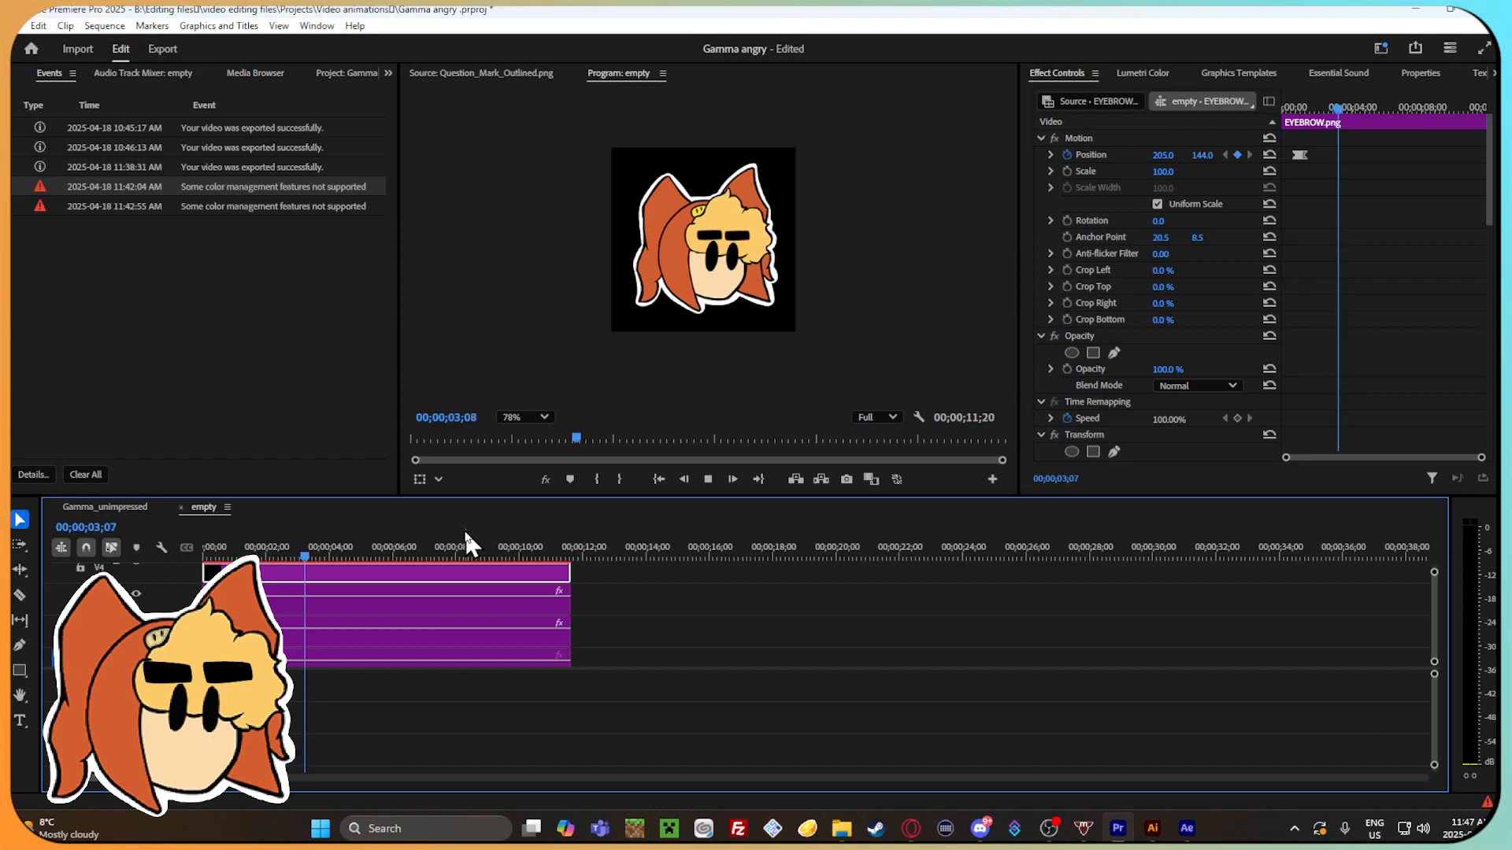
click(333, 555)
drag(336, 556, 389, 532)
key(space)
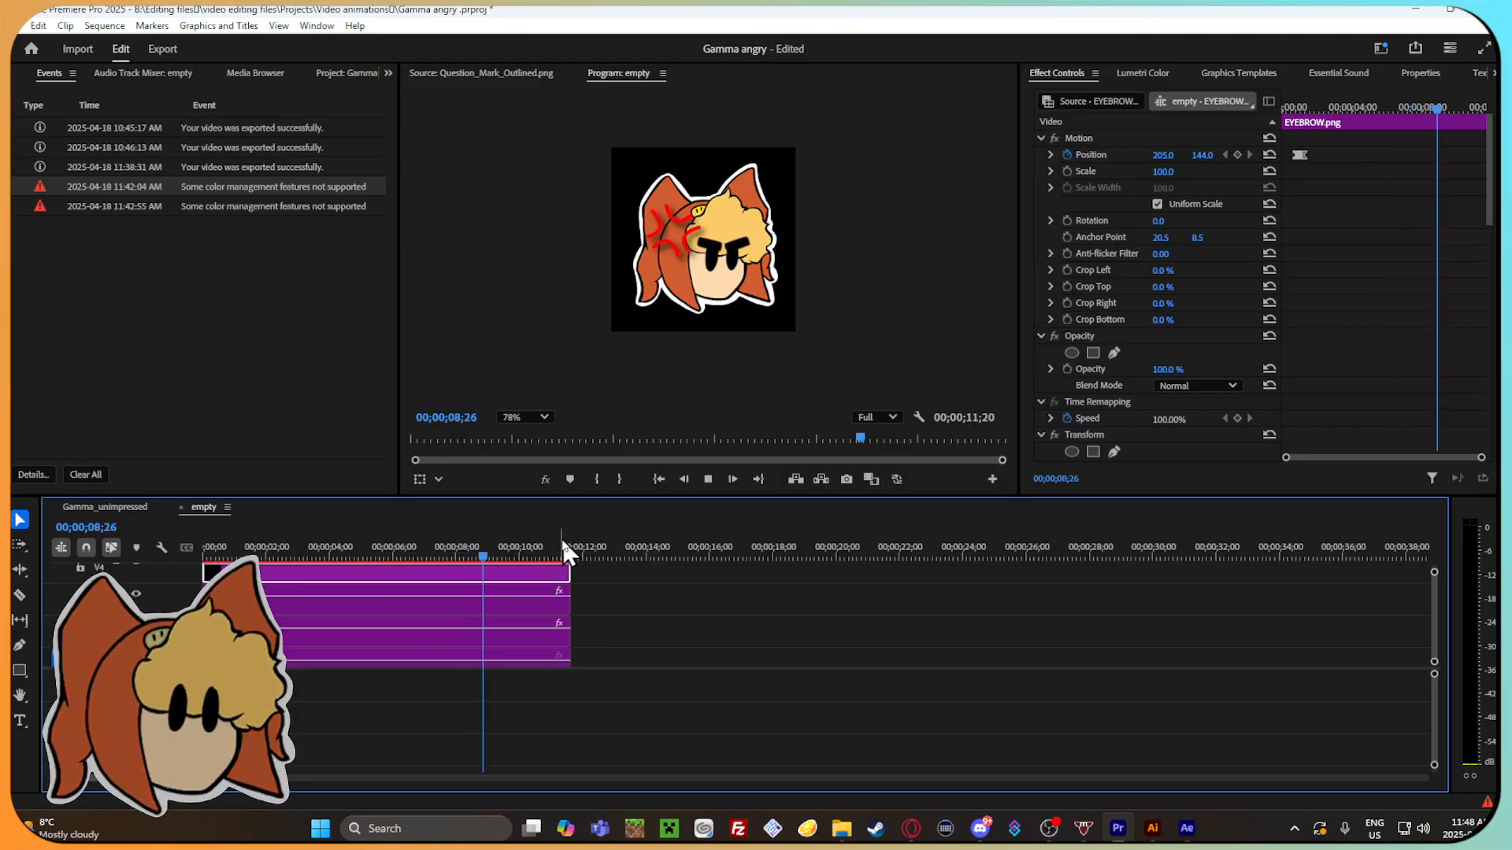
Return the playhead to 00;00;01;27 and save the project.
drag(537, 558, 262, 555)
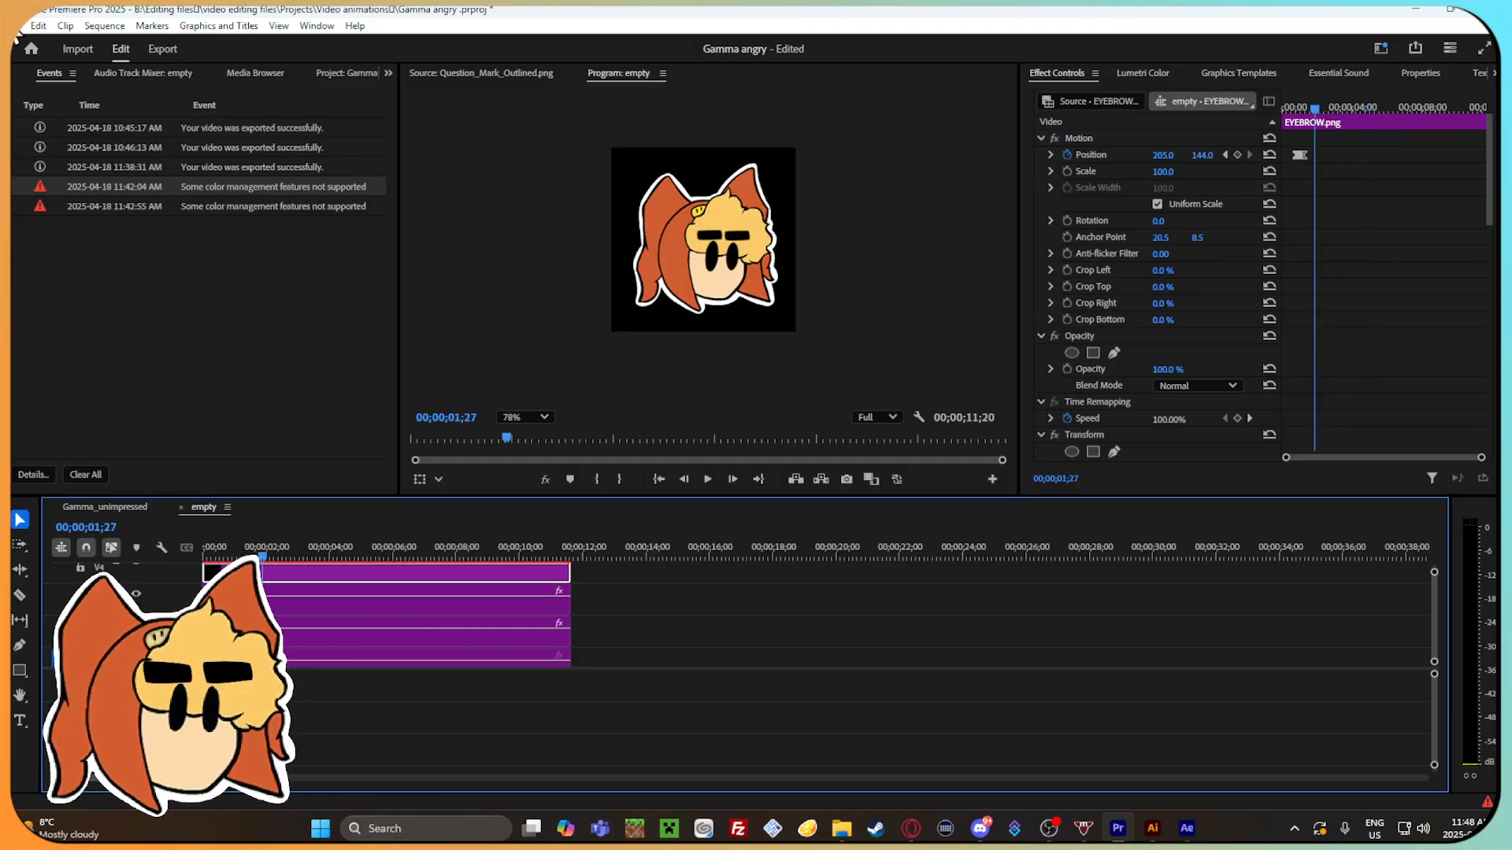
click(18, 26)
click(55, 240)
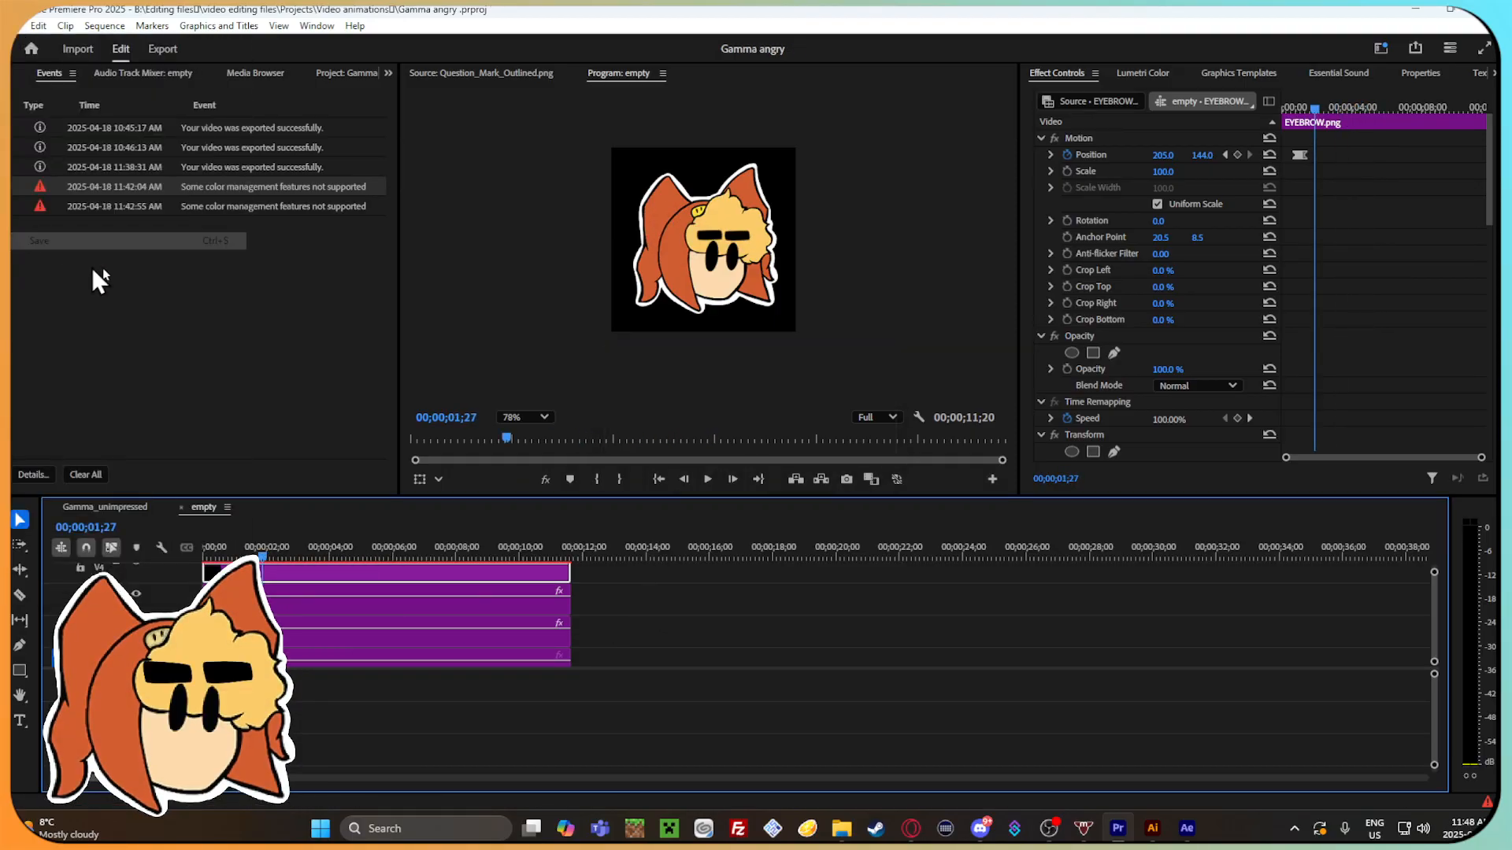
Read the details of the 11:42:04 AM color management event, and close them.
click(169, 199)
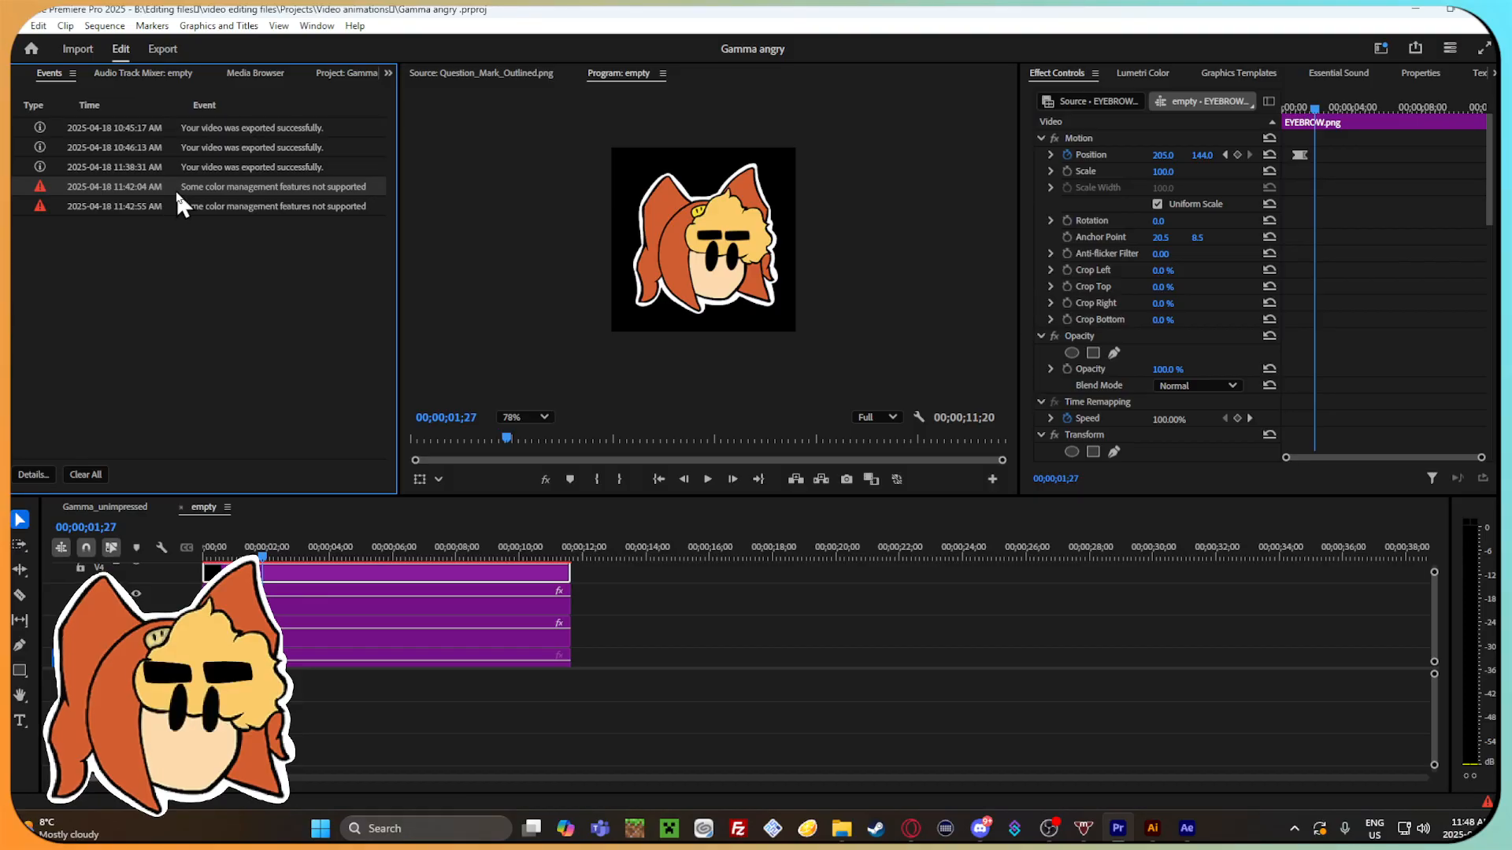
double_click(169, 186)
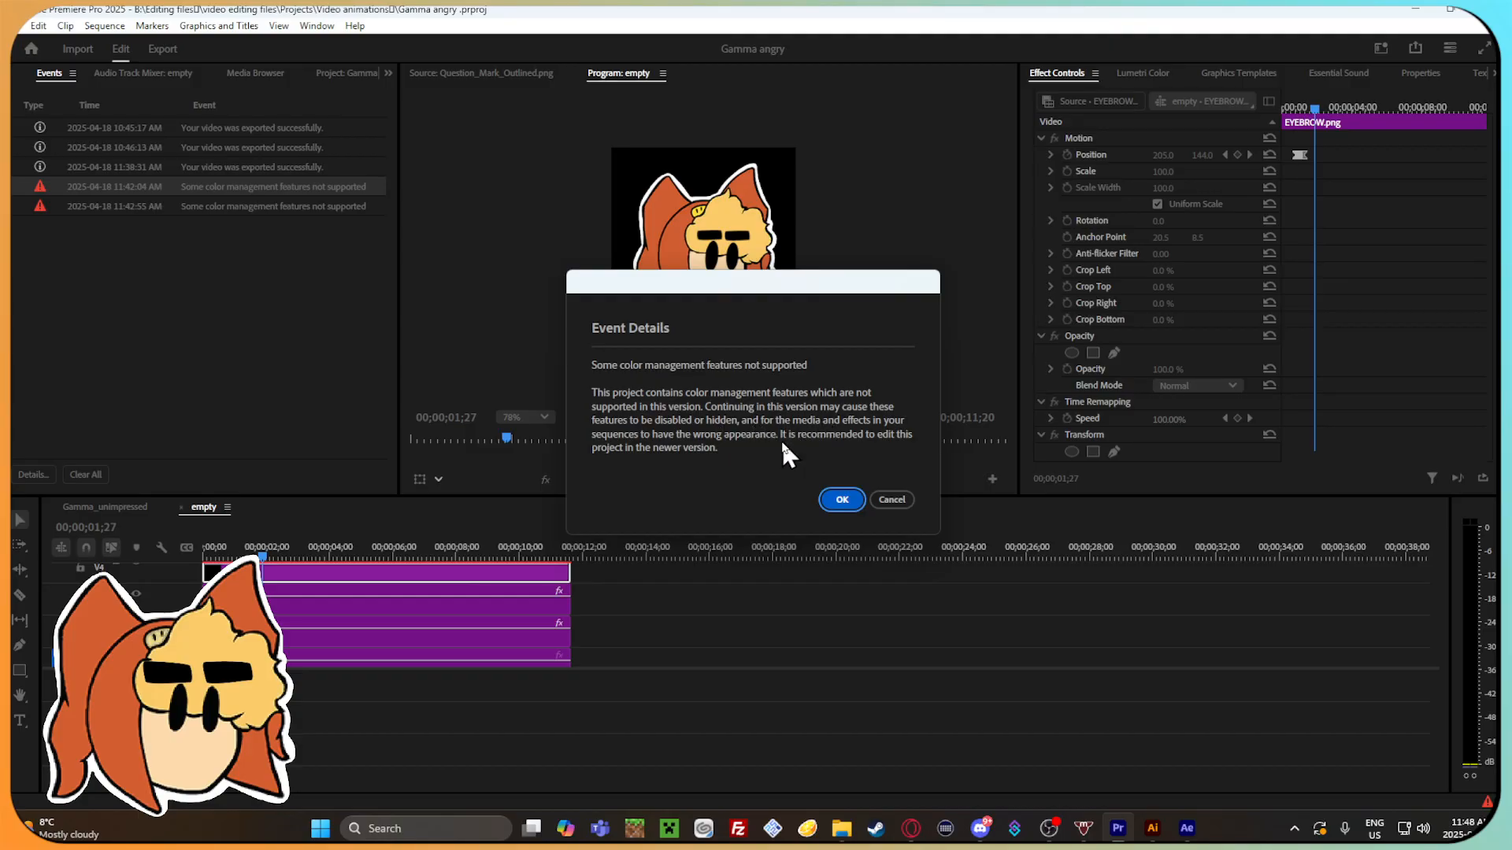
click(840, 499)
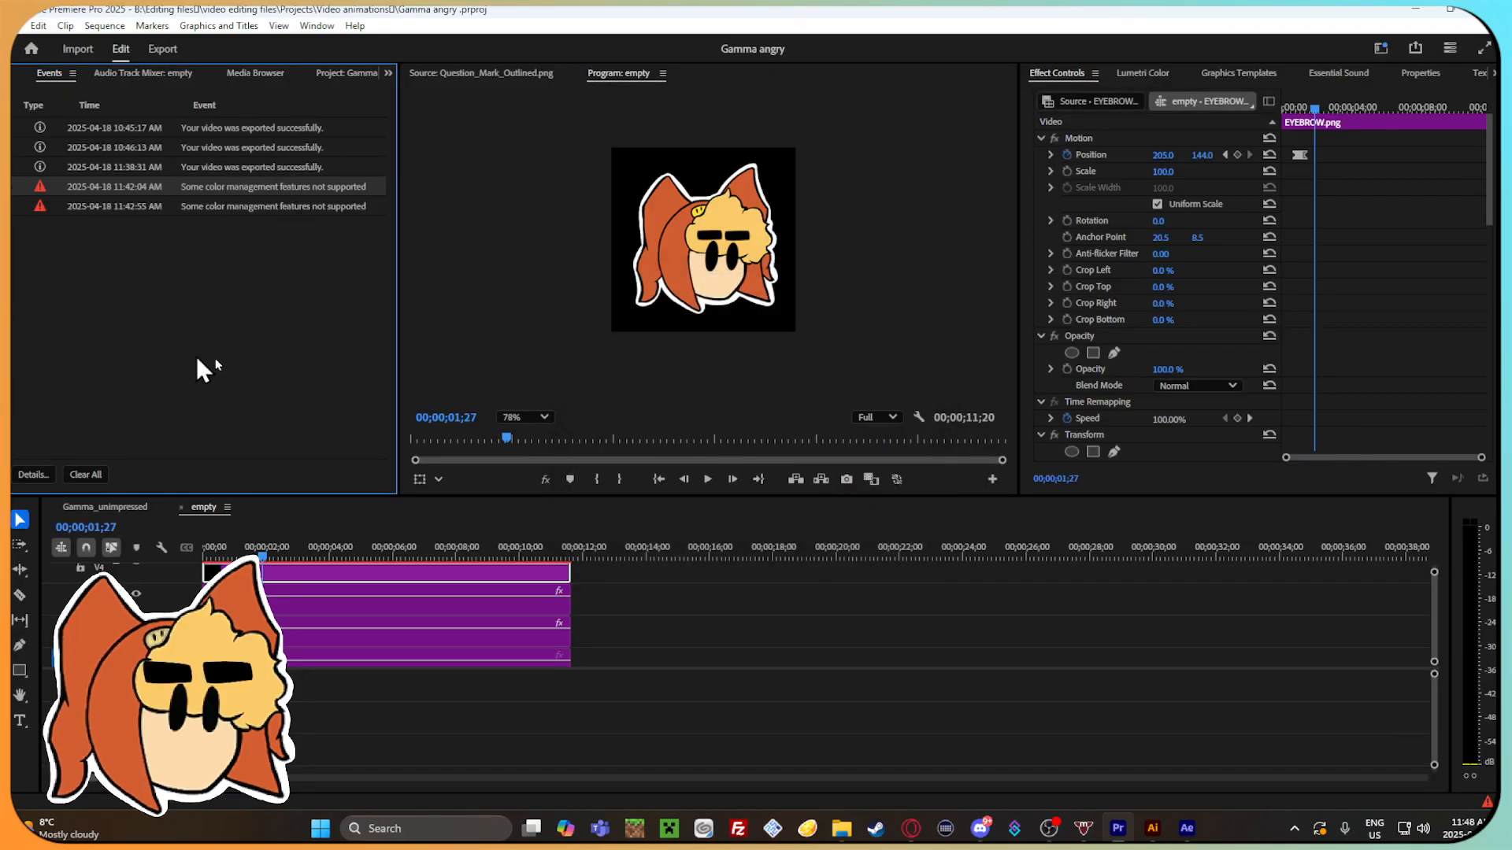
Save the project again as Gamma angry .prproj in the Video animations folder, replacing the existing file.
scroll(583, 655, up, 3)
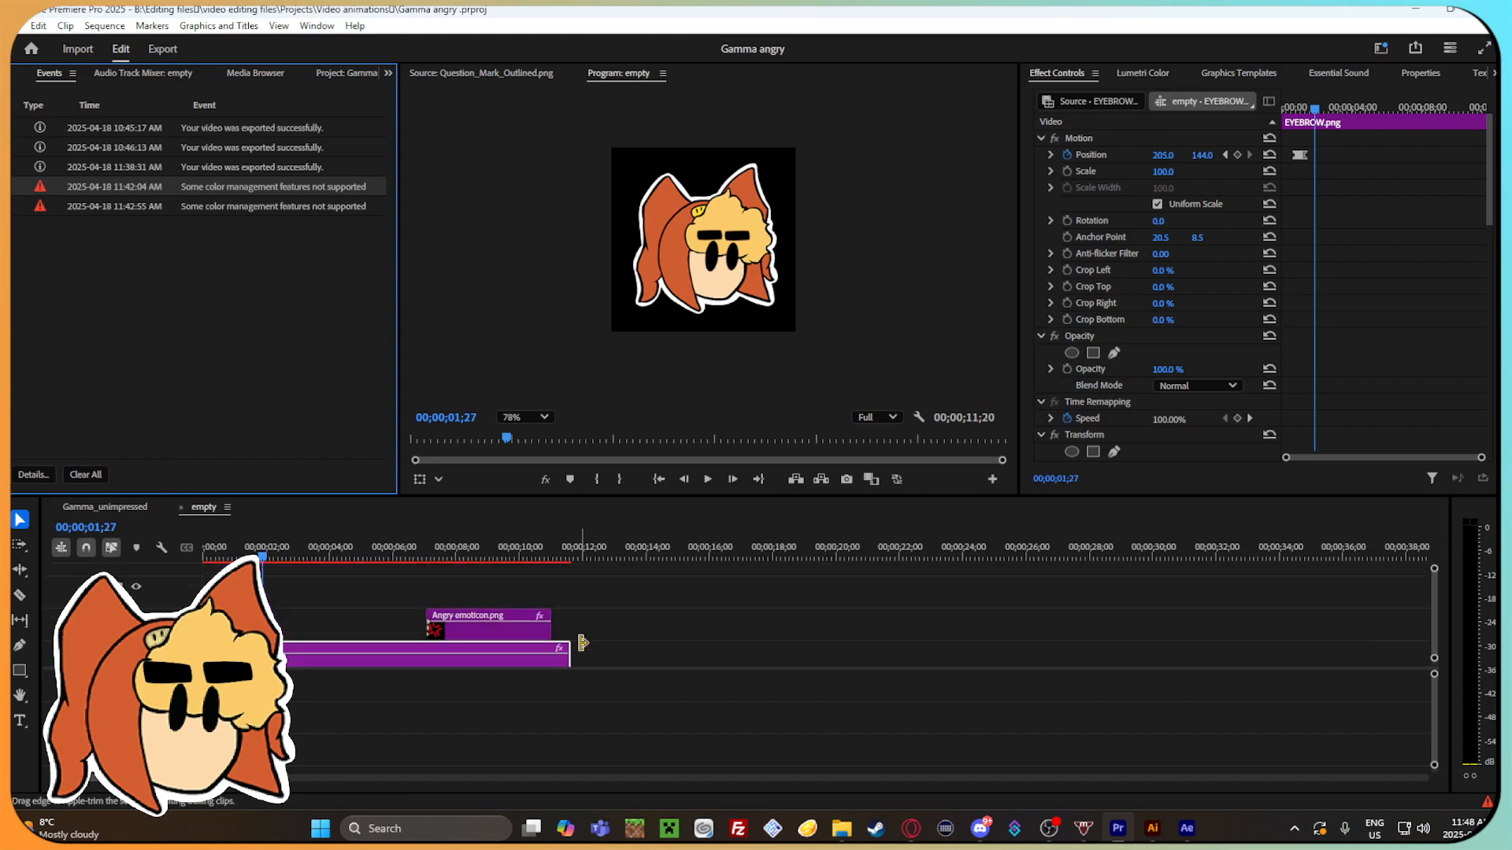
click(22, 30)
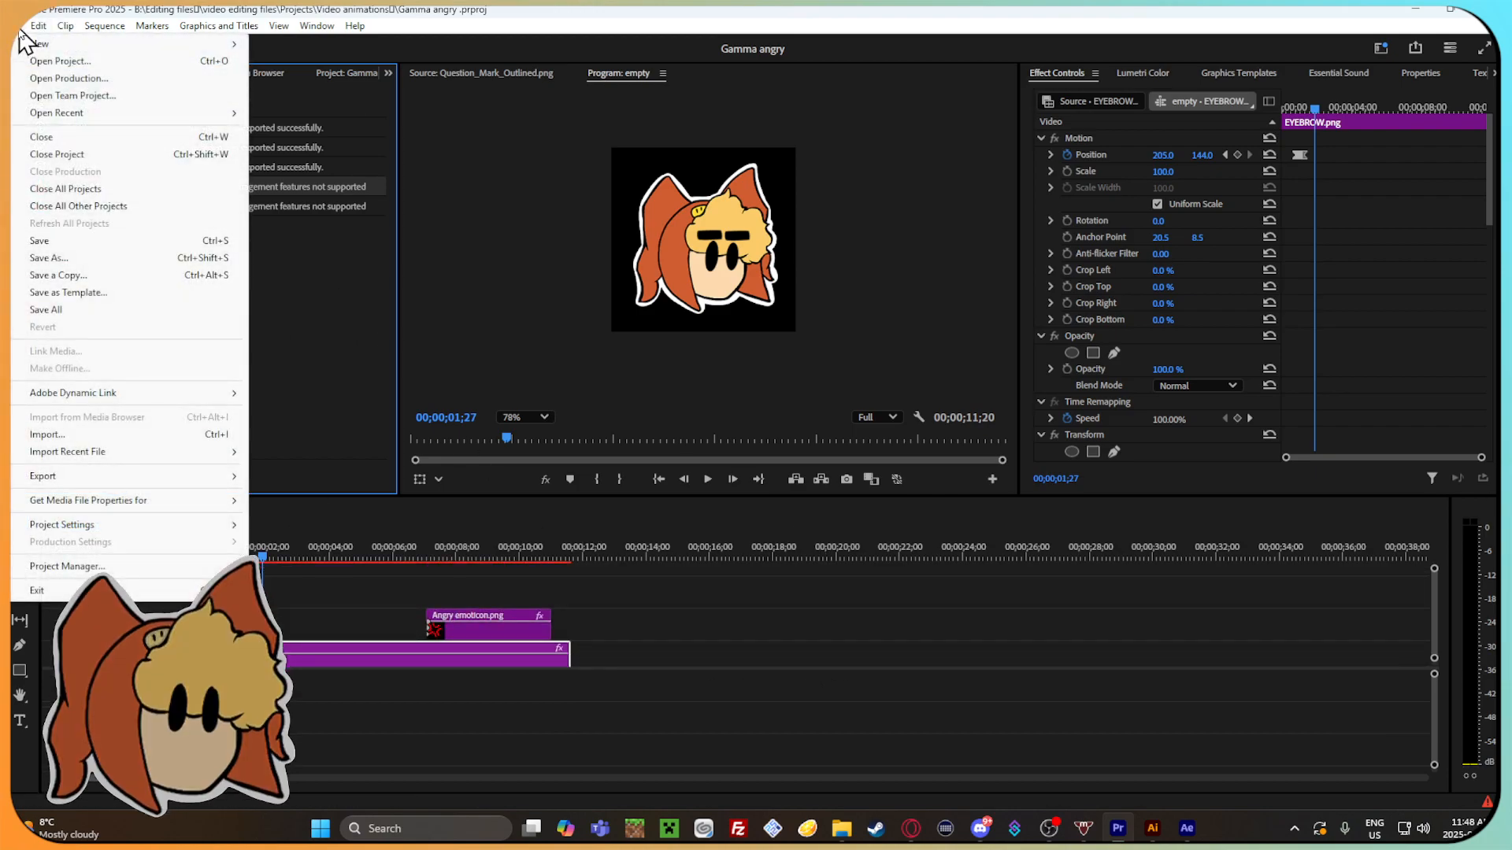
click(337, 382)
click(19, 26)
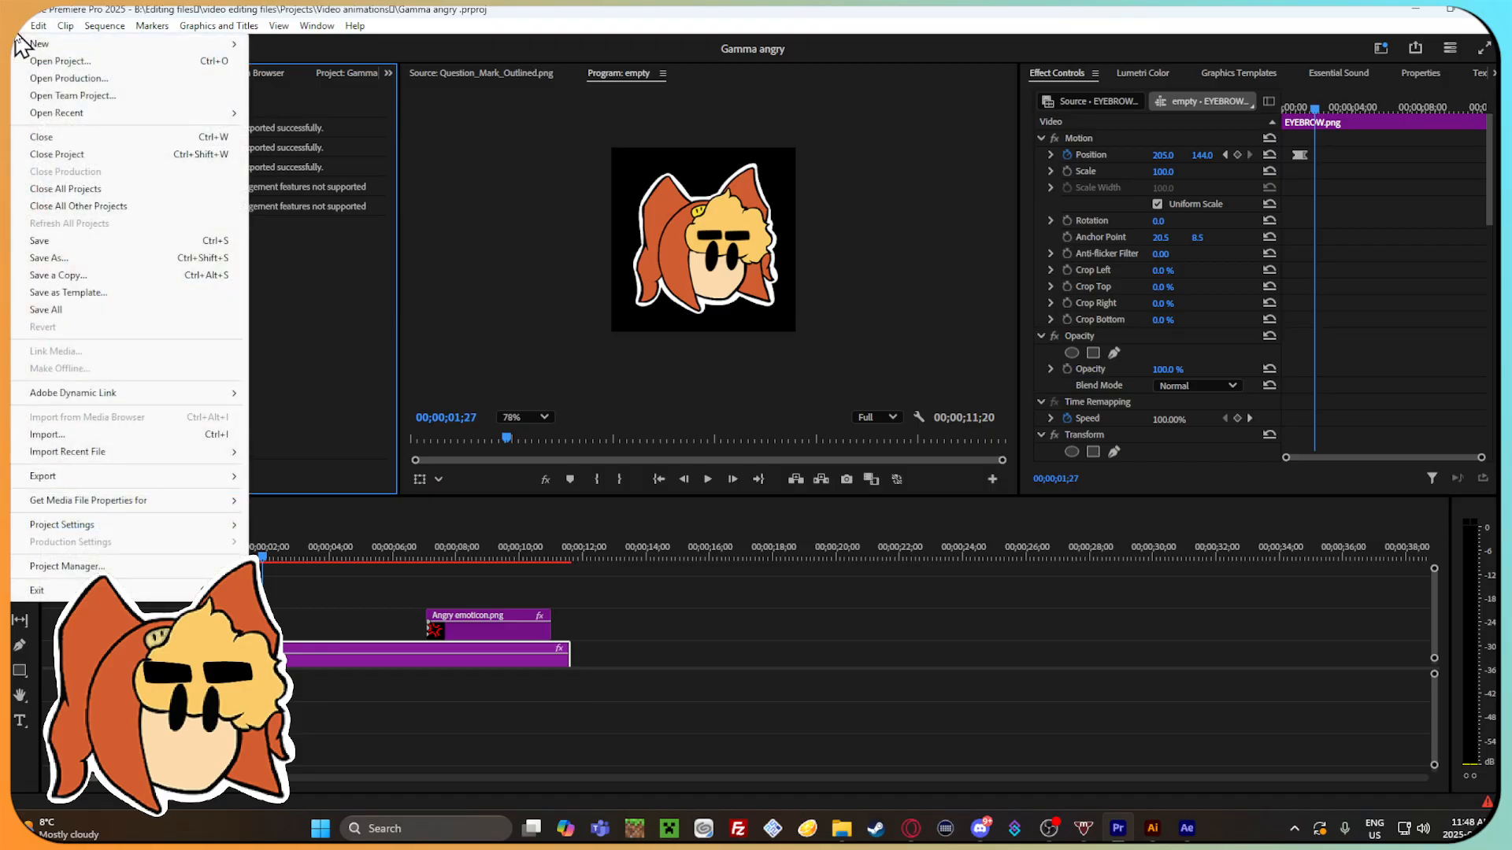
click(118, 260)
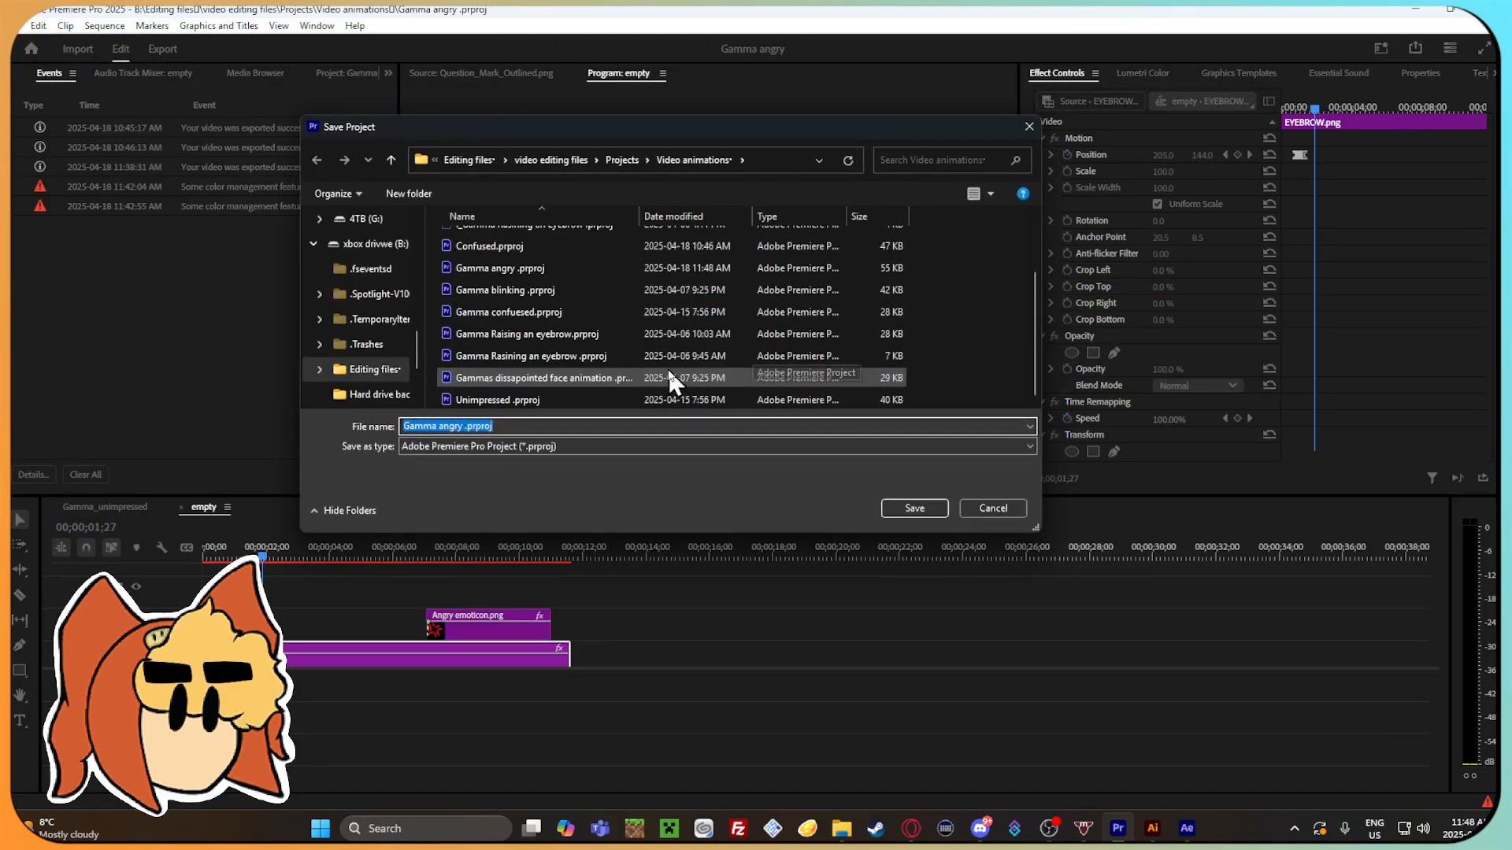
click(526, 254)
scroll(552, 299, down, 2)
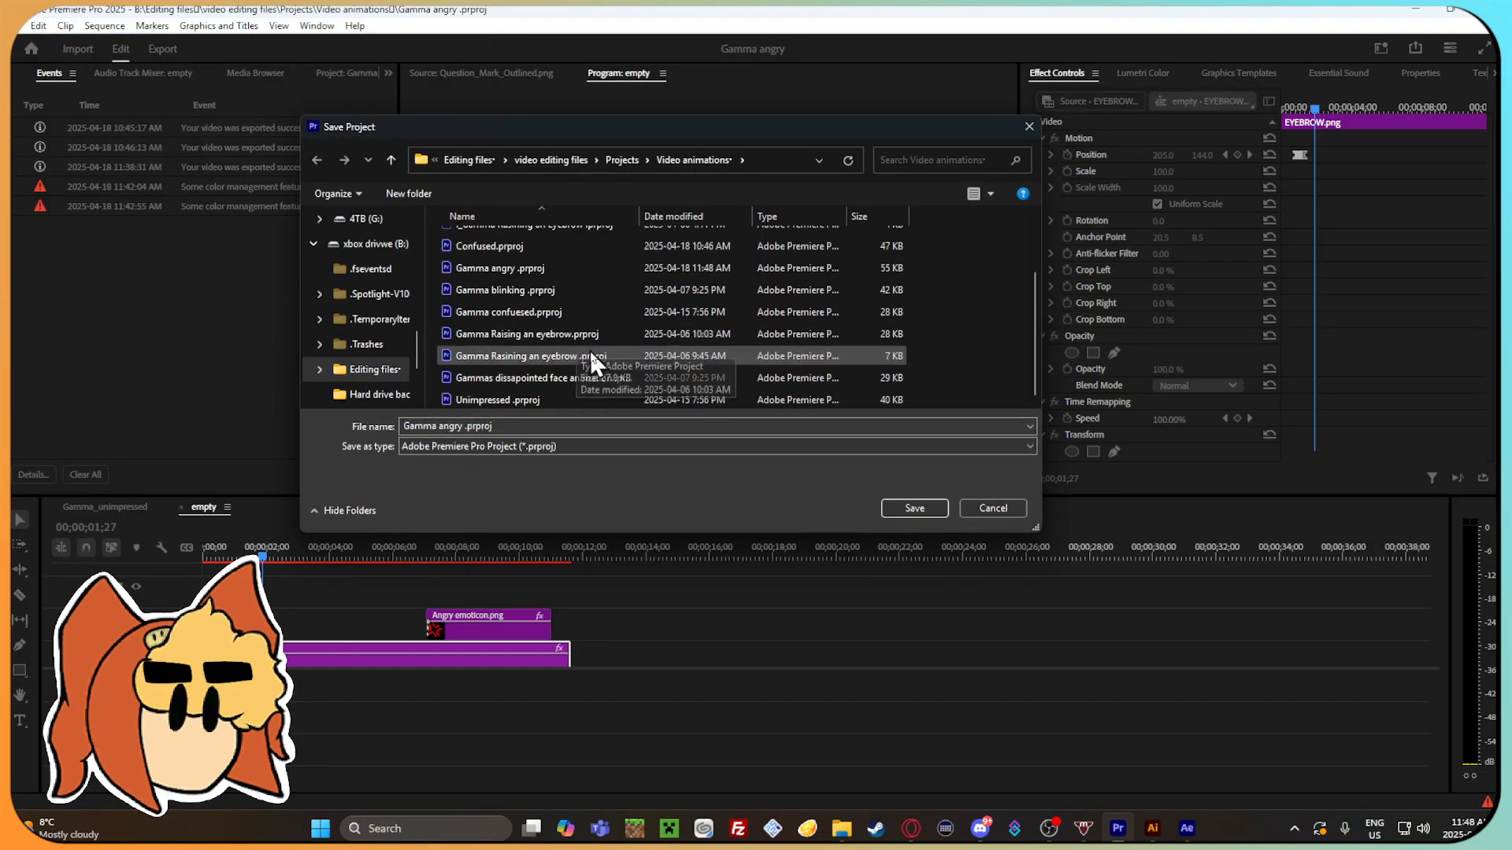
click(724, 425)
click(723, 425)
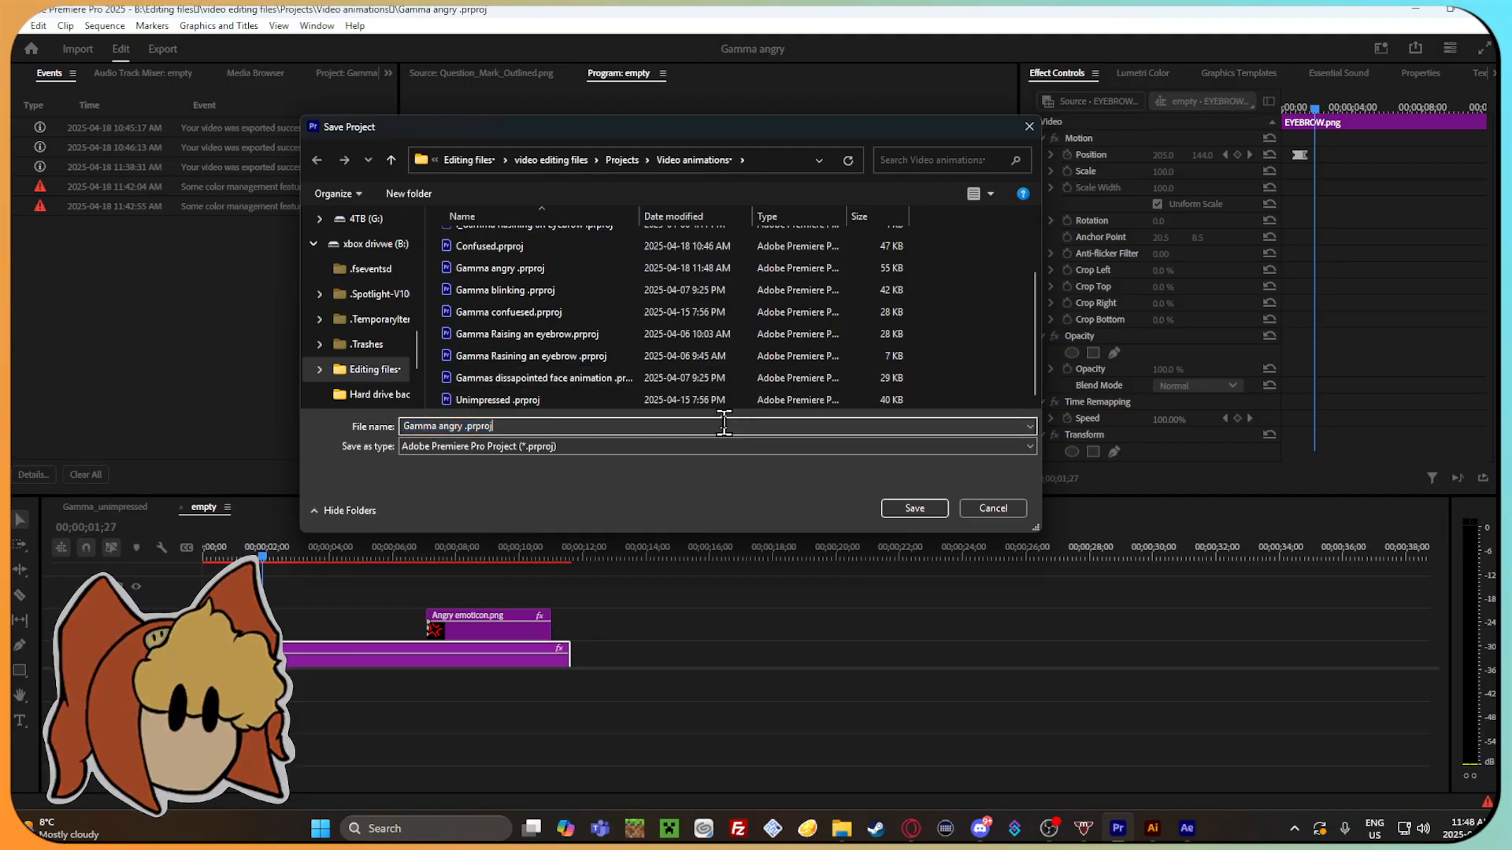
click(914, 508)
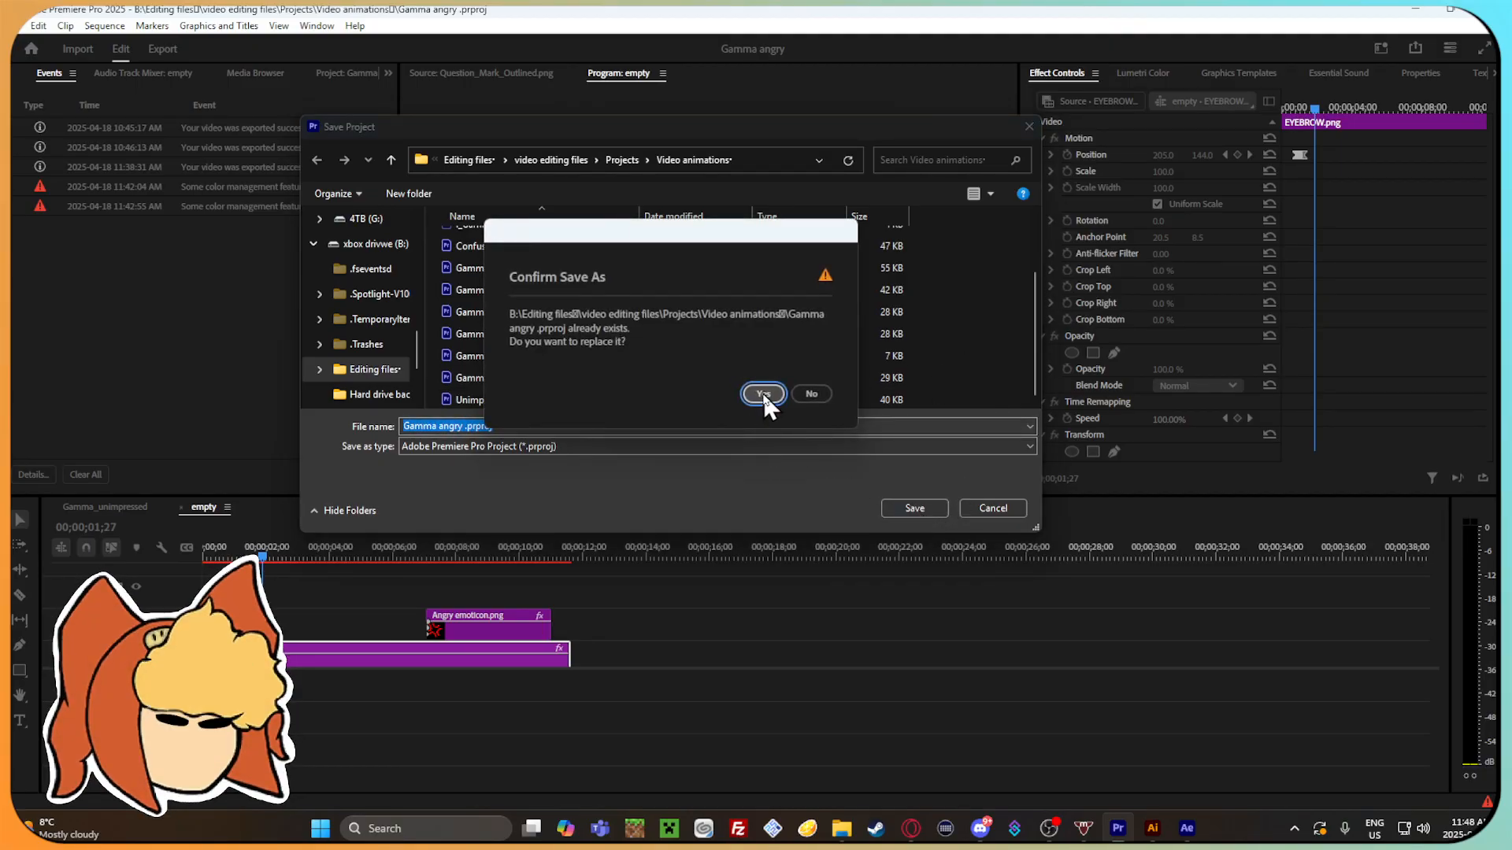
click(762, 392)
Open the media export settings for the empty sequence.
scroll(562, 615, right, 3)
scroll(562, 617, down, 2)
scroll(546, 620, down, 2)
click(135, 646)
drag(232, 778, 368, 776)
click(13, 33)
mouse_move(126, 475)
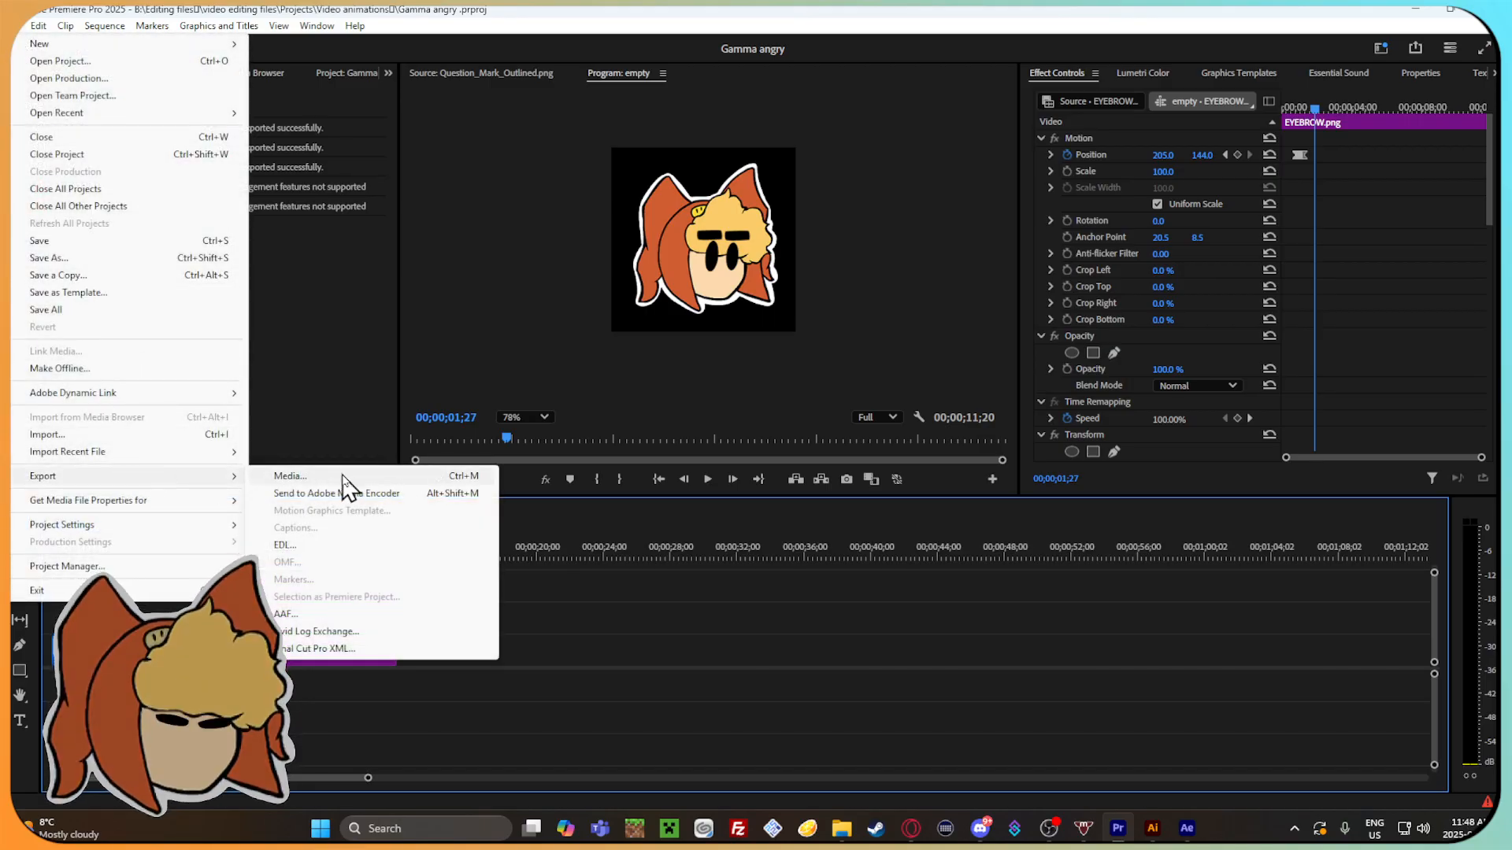
click(321, 477)
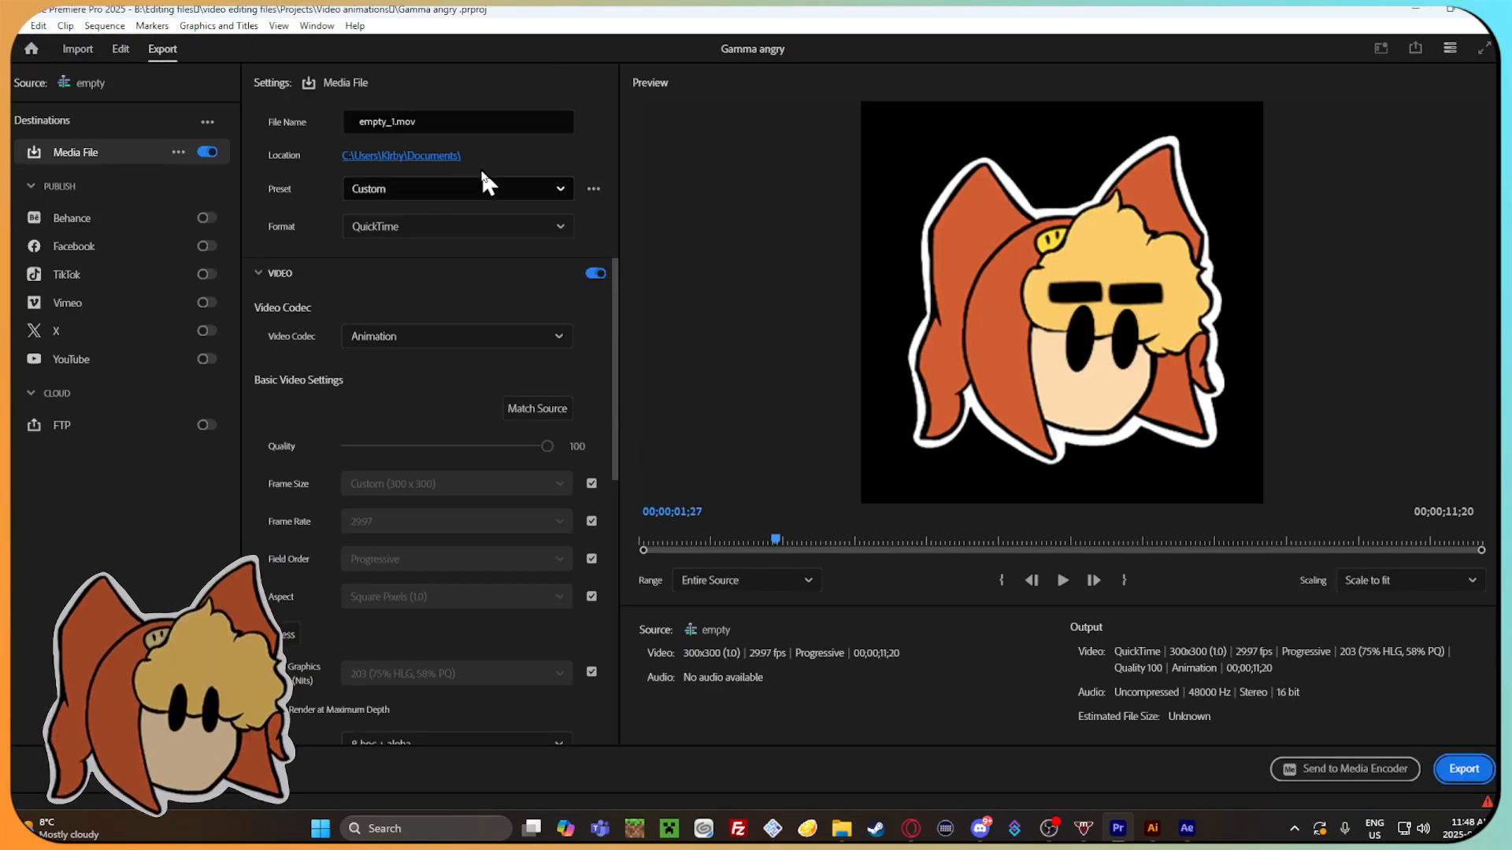
Name the export file Gamma_Angry.mov.
click(471, 122)
key(BackSpace)
text(Gamma_AN)
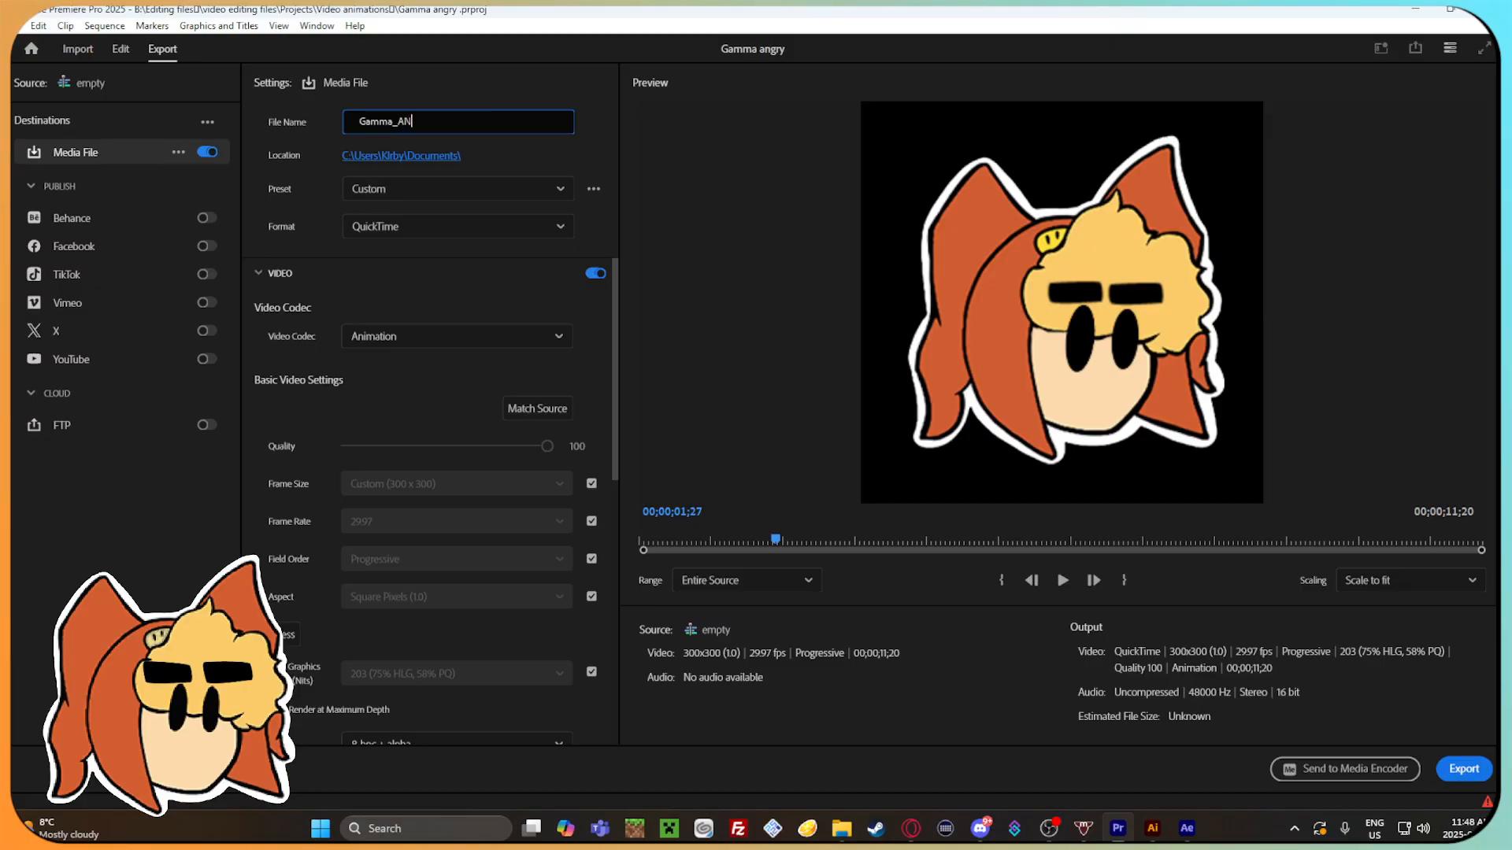
key(BackSpace)
key(BackSpace)
key(BackSpace)
text(An)
Apply the Custom (QuickTime - Gamma_unimpressed) preset and export the sequence.
click(492, 197)
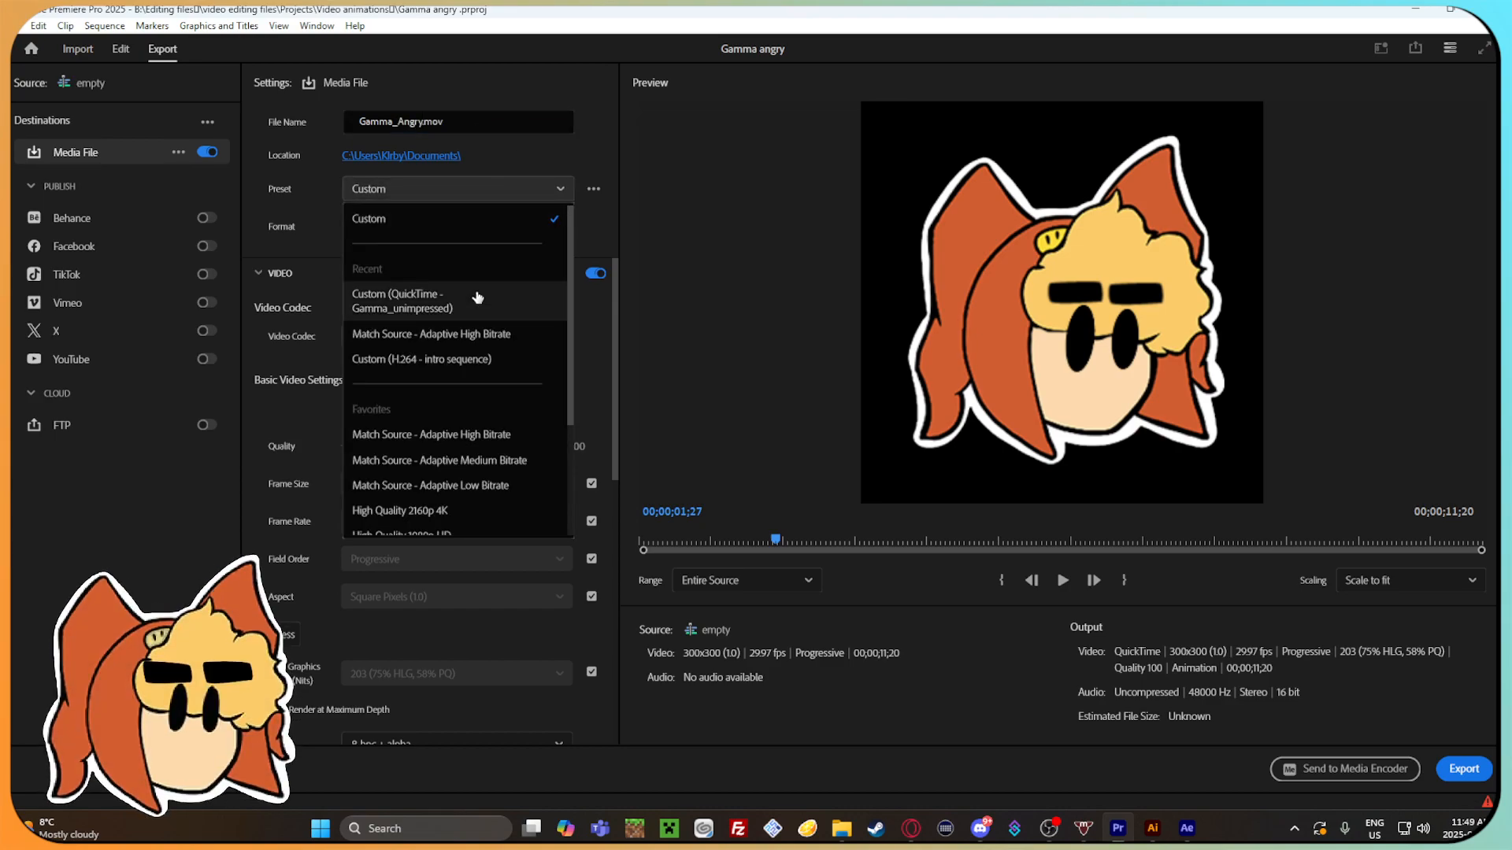
click(426, 302)
scroll(406, 477, down, 2)
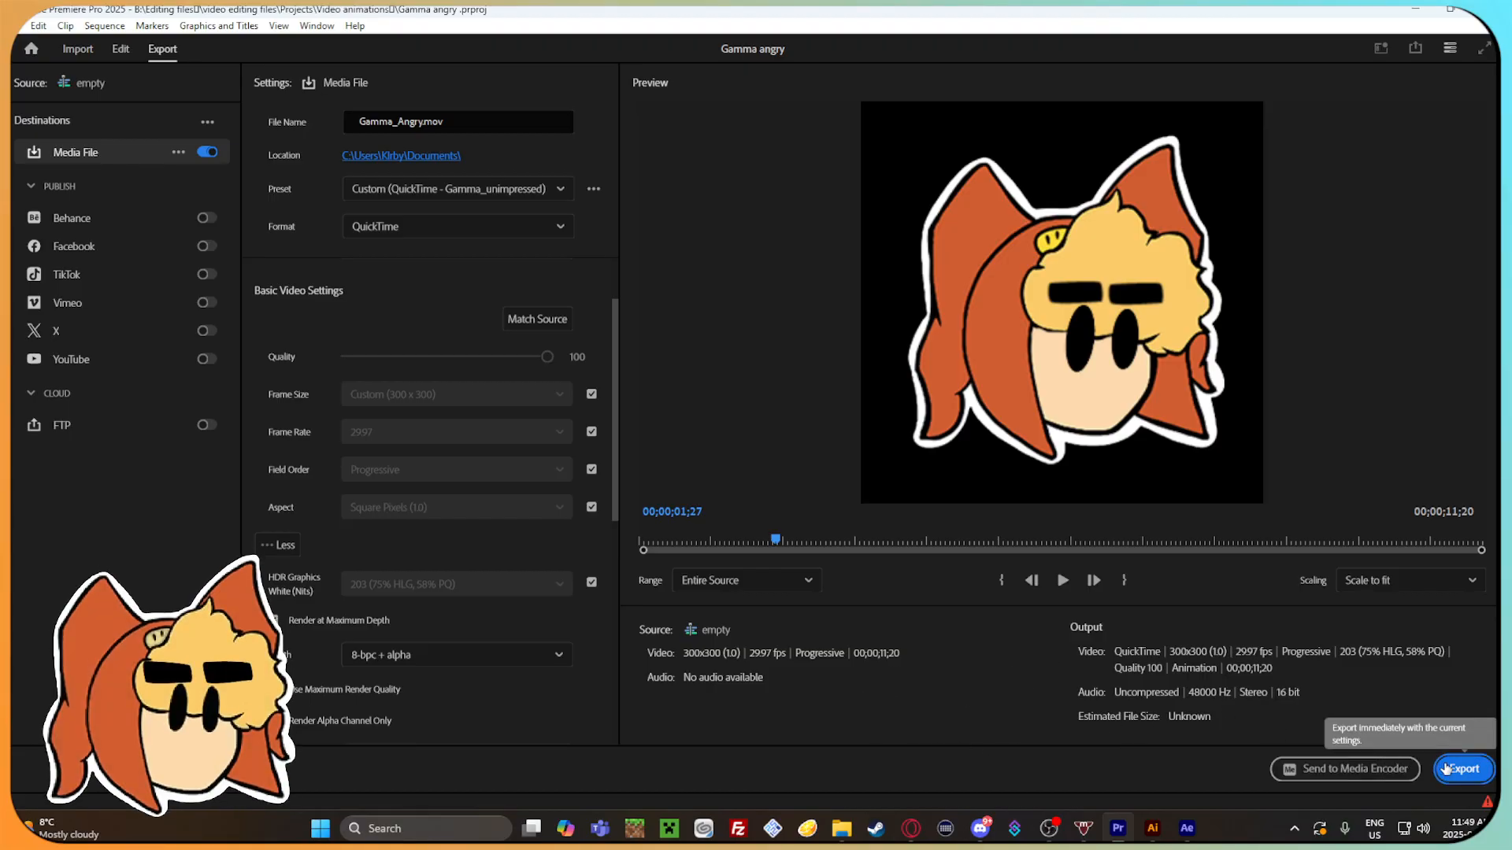
click(1447, 769)
Switch to File Explorer and look for the exported video in the Finished files, Video animations and Projects folders.
key(alt+Tab)
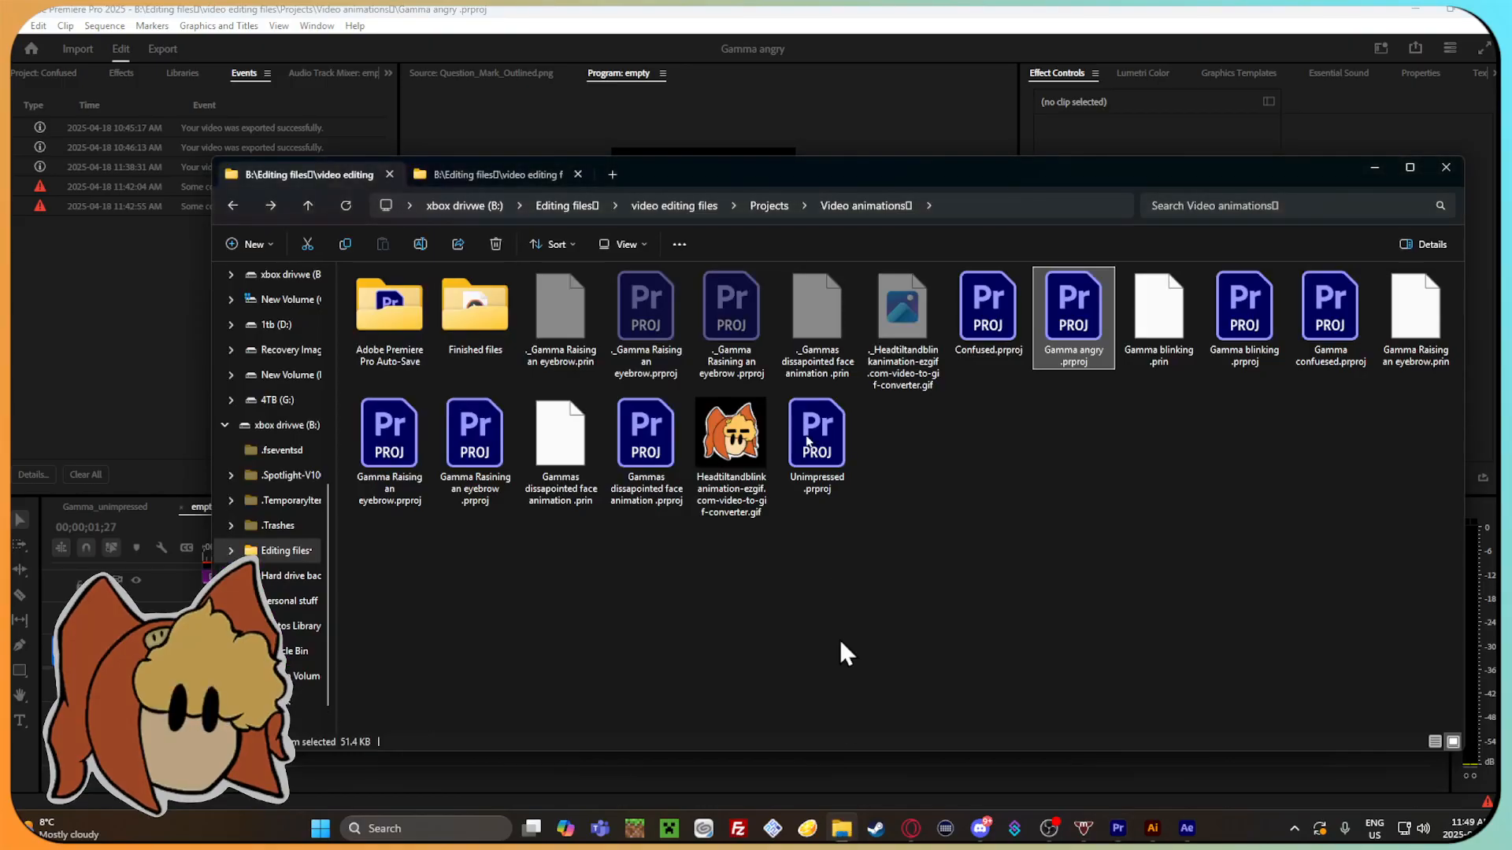
double_click(475, 311)
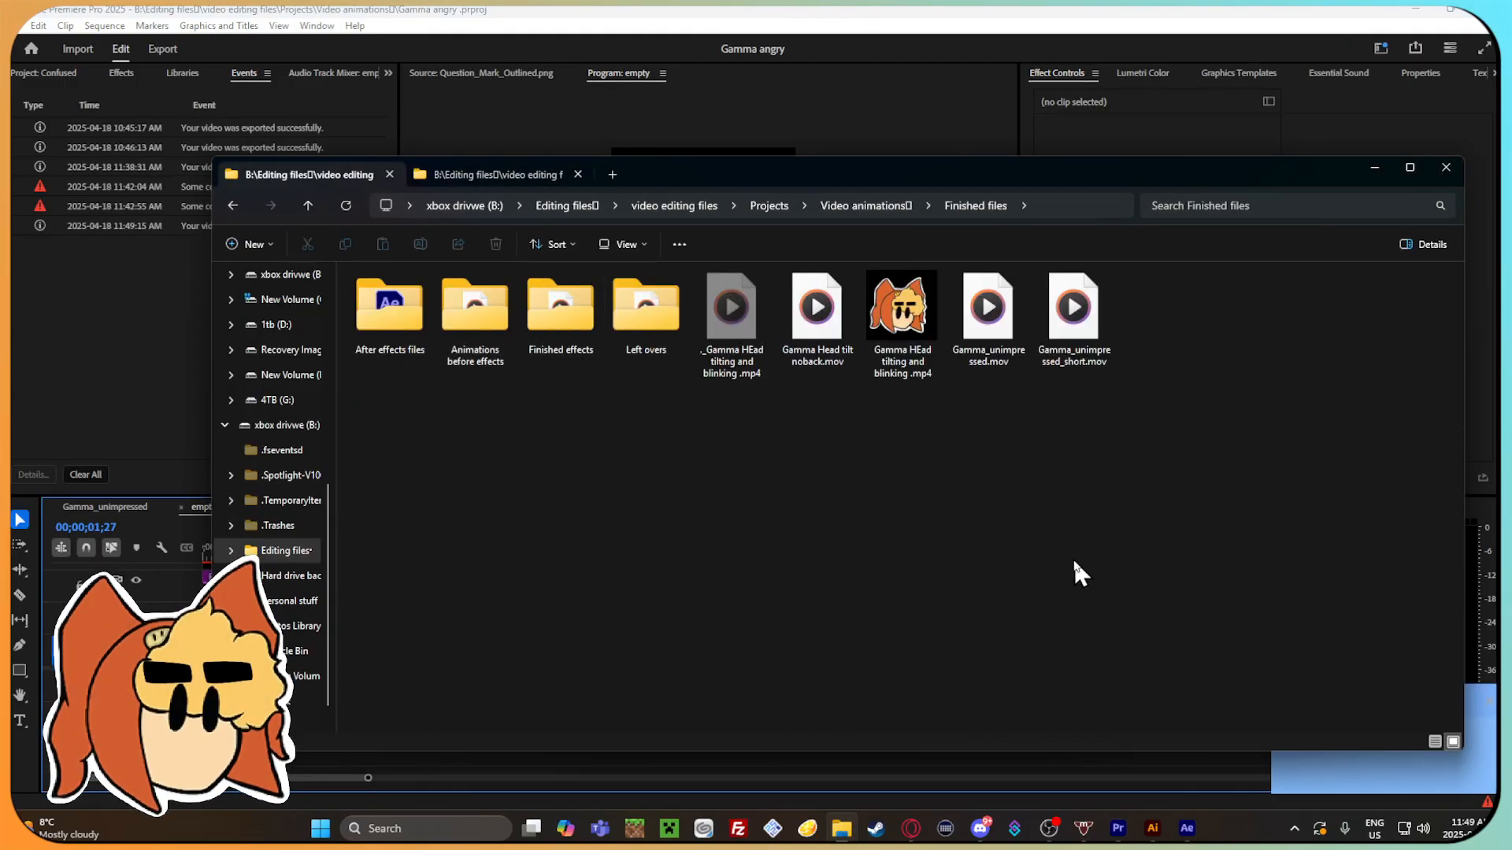
click(1410, 763)
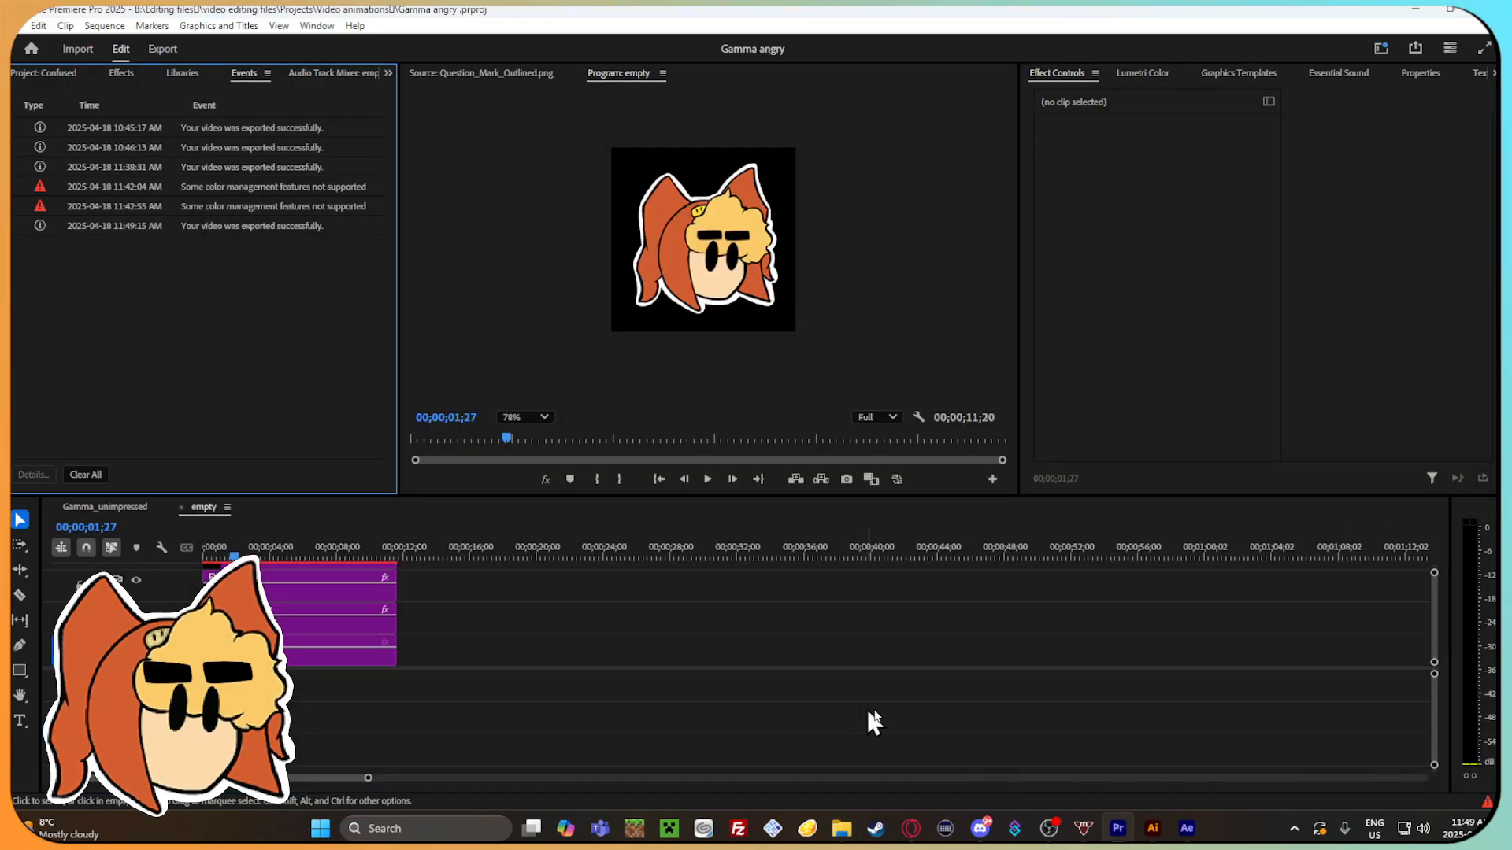
click(842, 827)
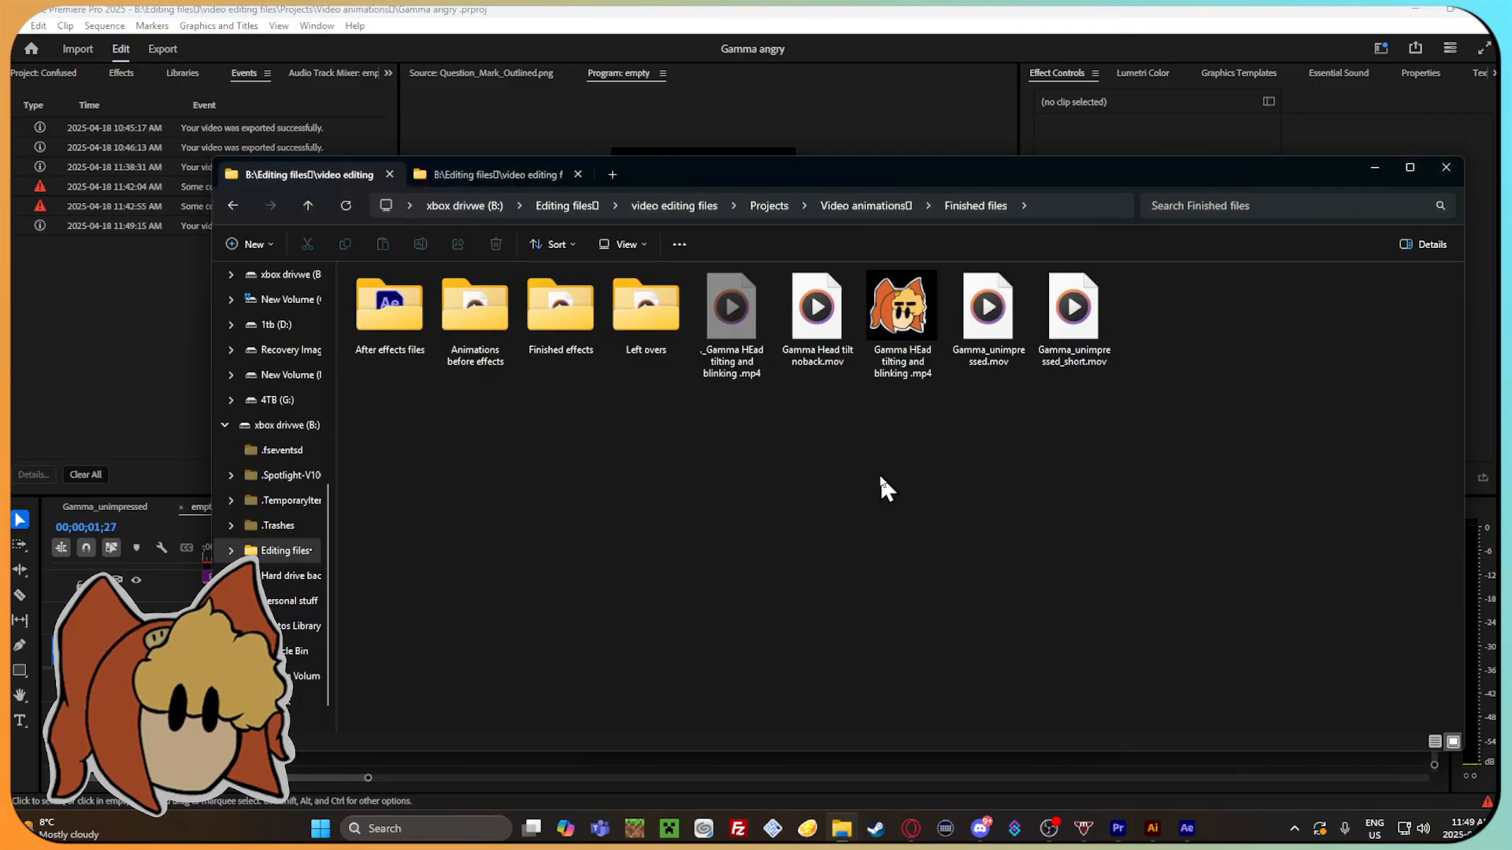
click(231, 202)
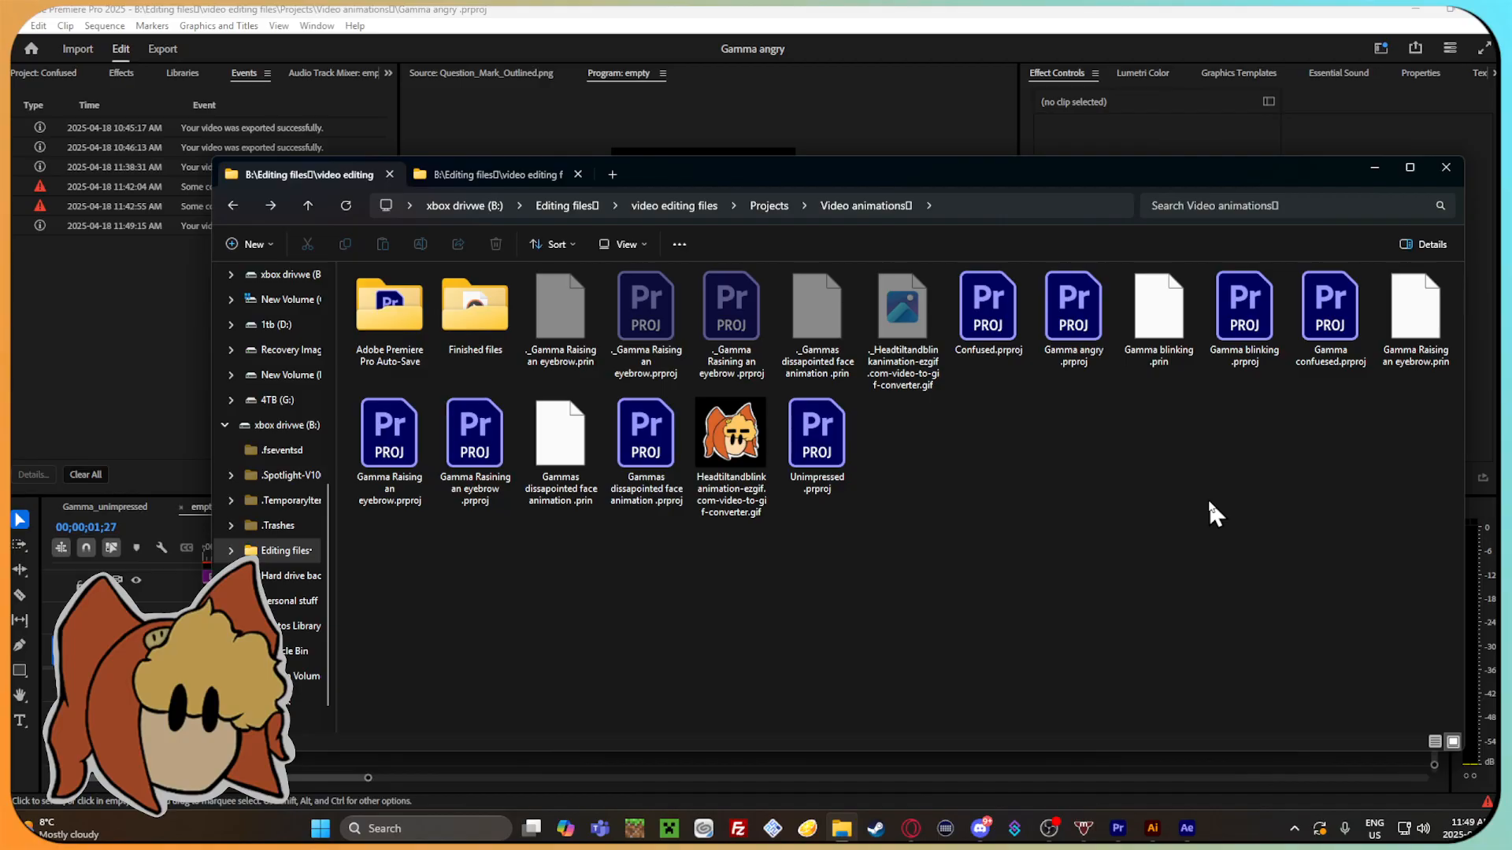
click(232, 206)
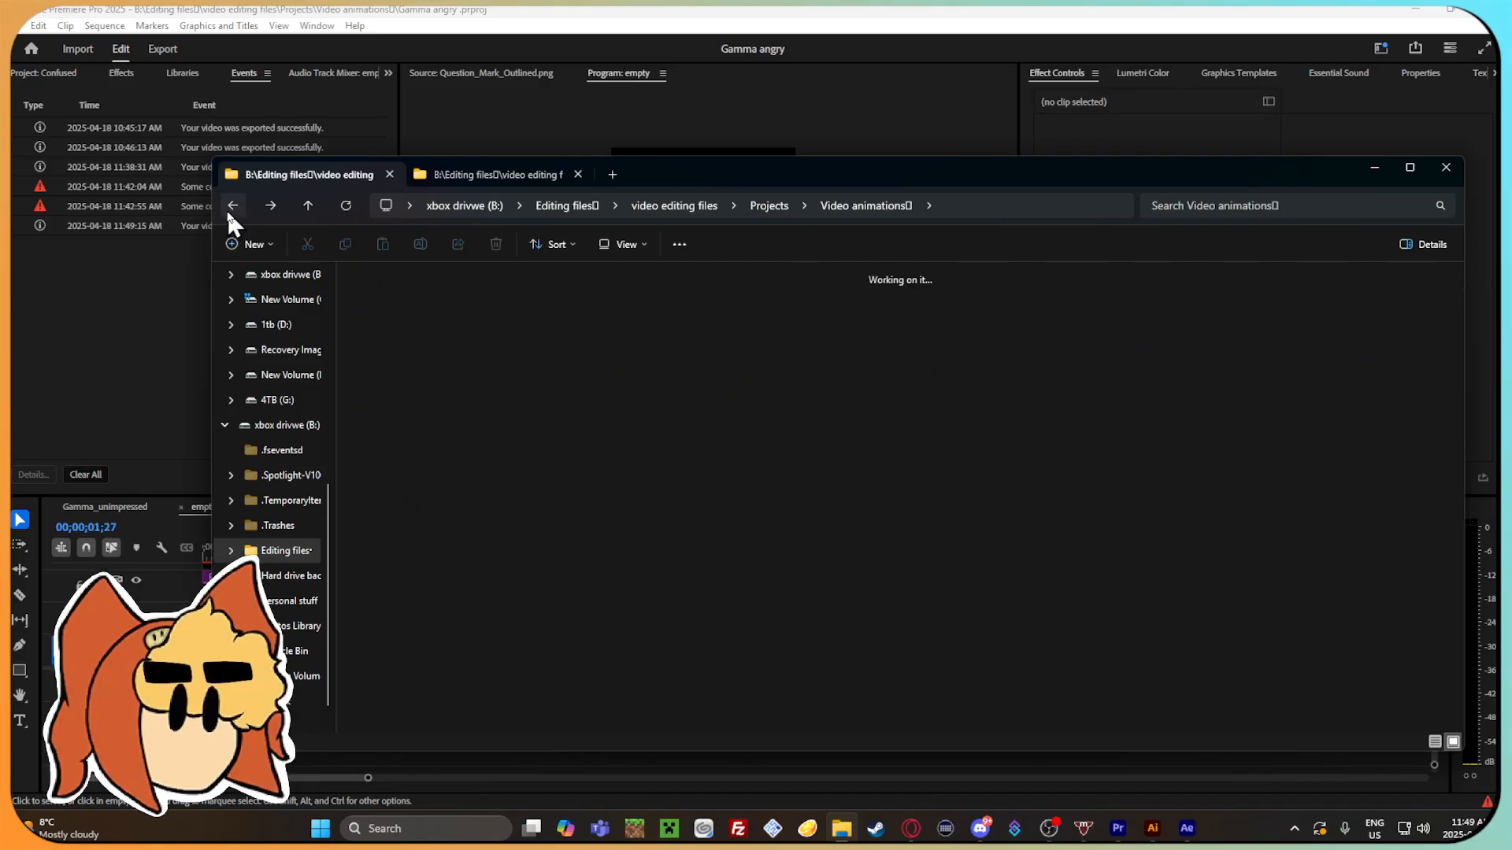
click(1060, 591)
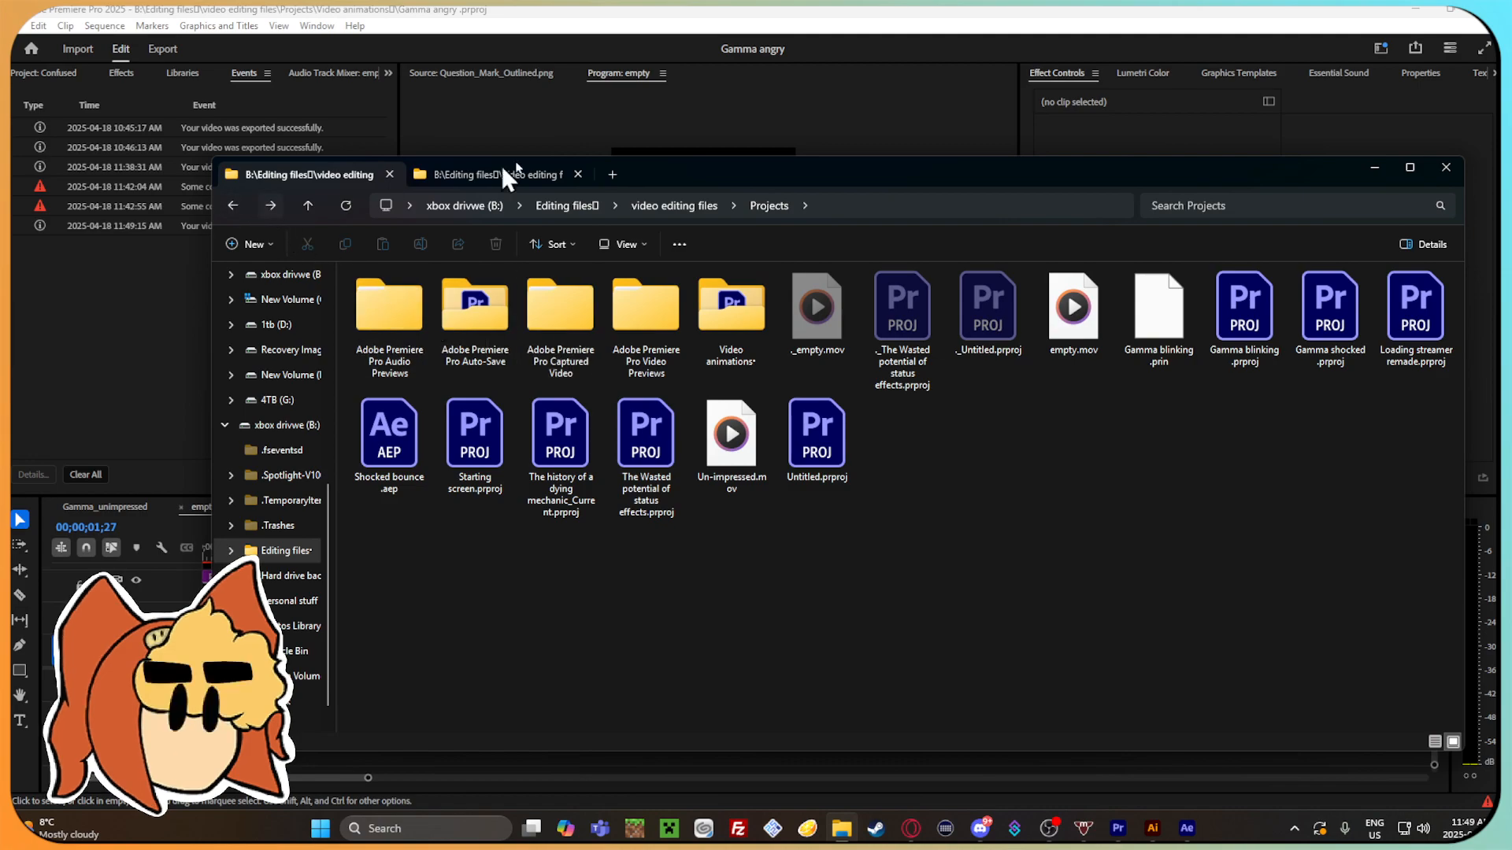
Return to Premiere Pro and check the output location in the media export settings.
click(674, 104)
click(17, 25)
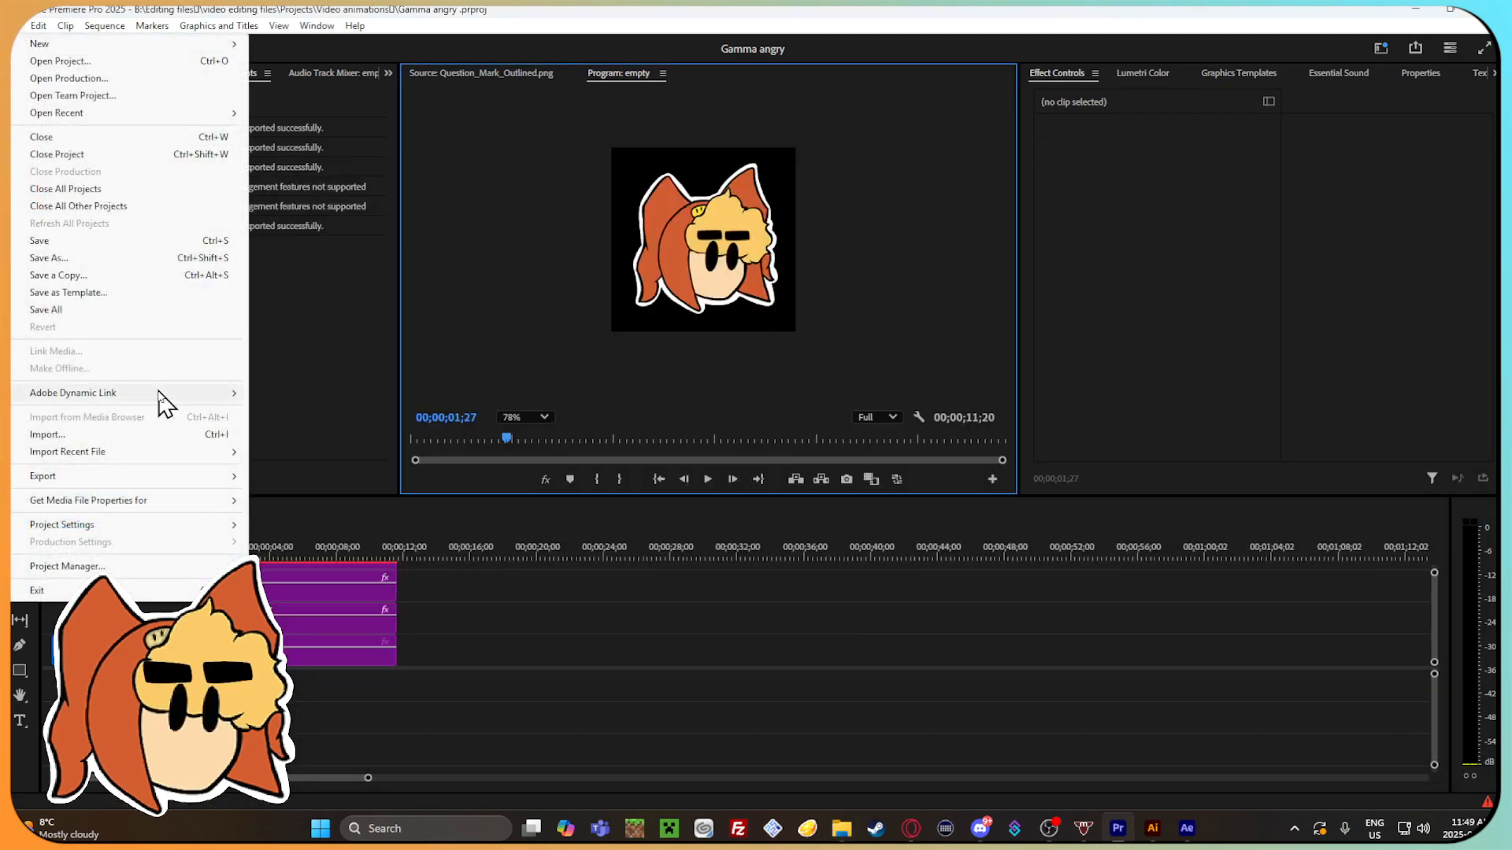
mouse_move(142, 476)
click(333, 476)
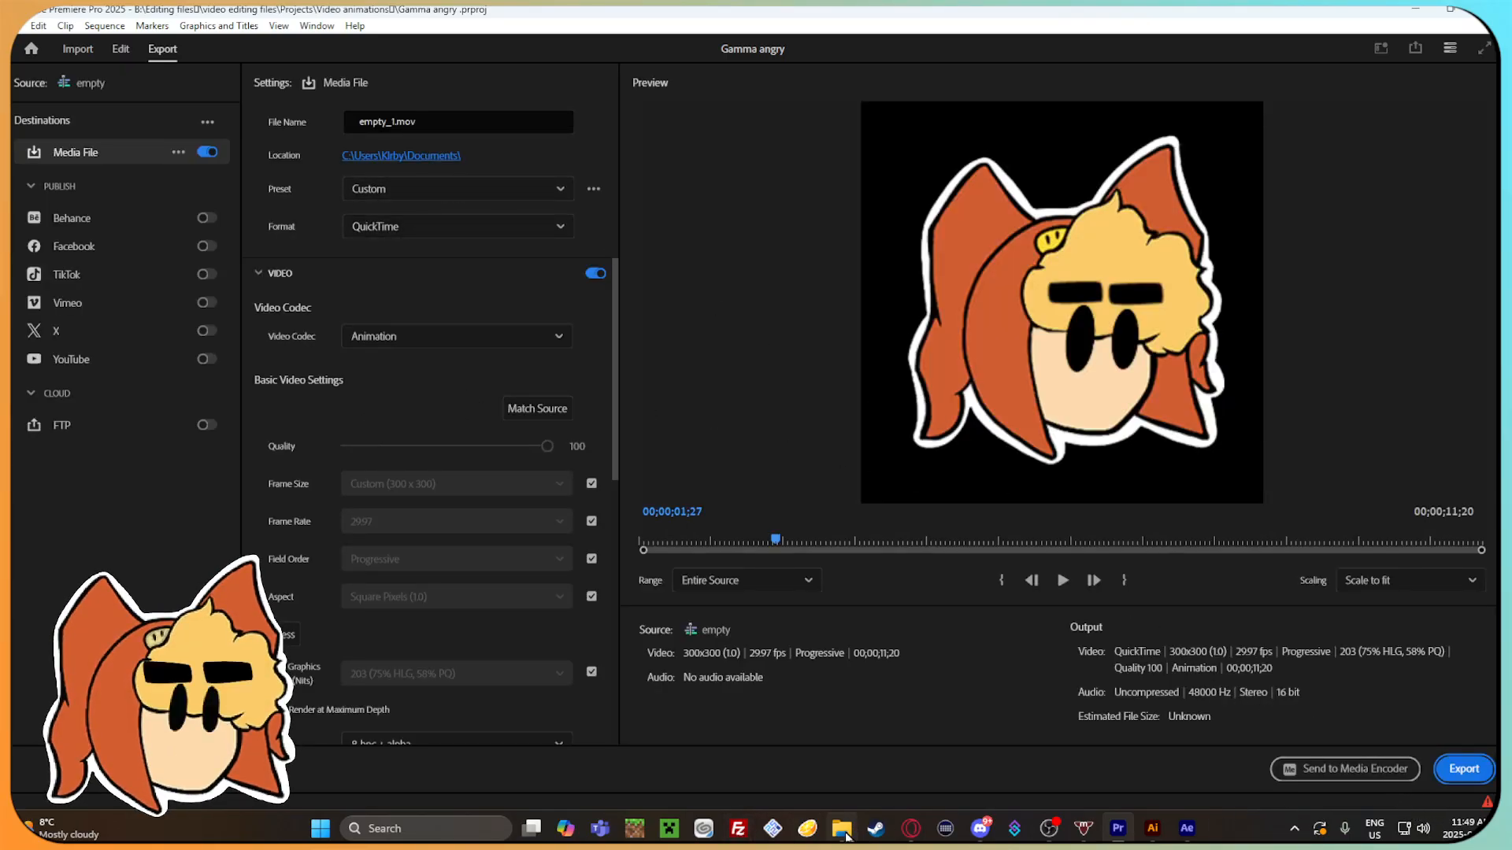
Switch to File Explorer and move Gamma_Angry.mov from Documents into the Finished effects folder.
click(842, 829)
scroll(300, 548, up, 5)
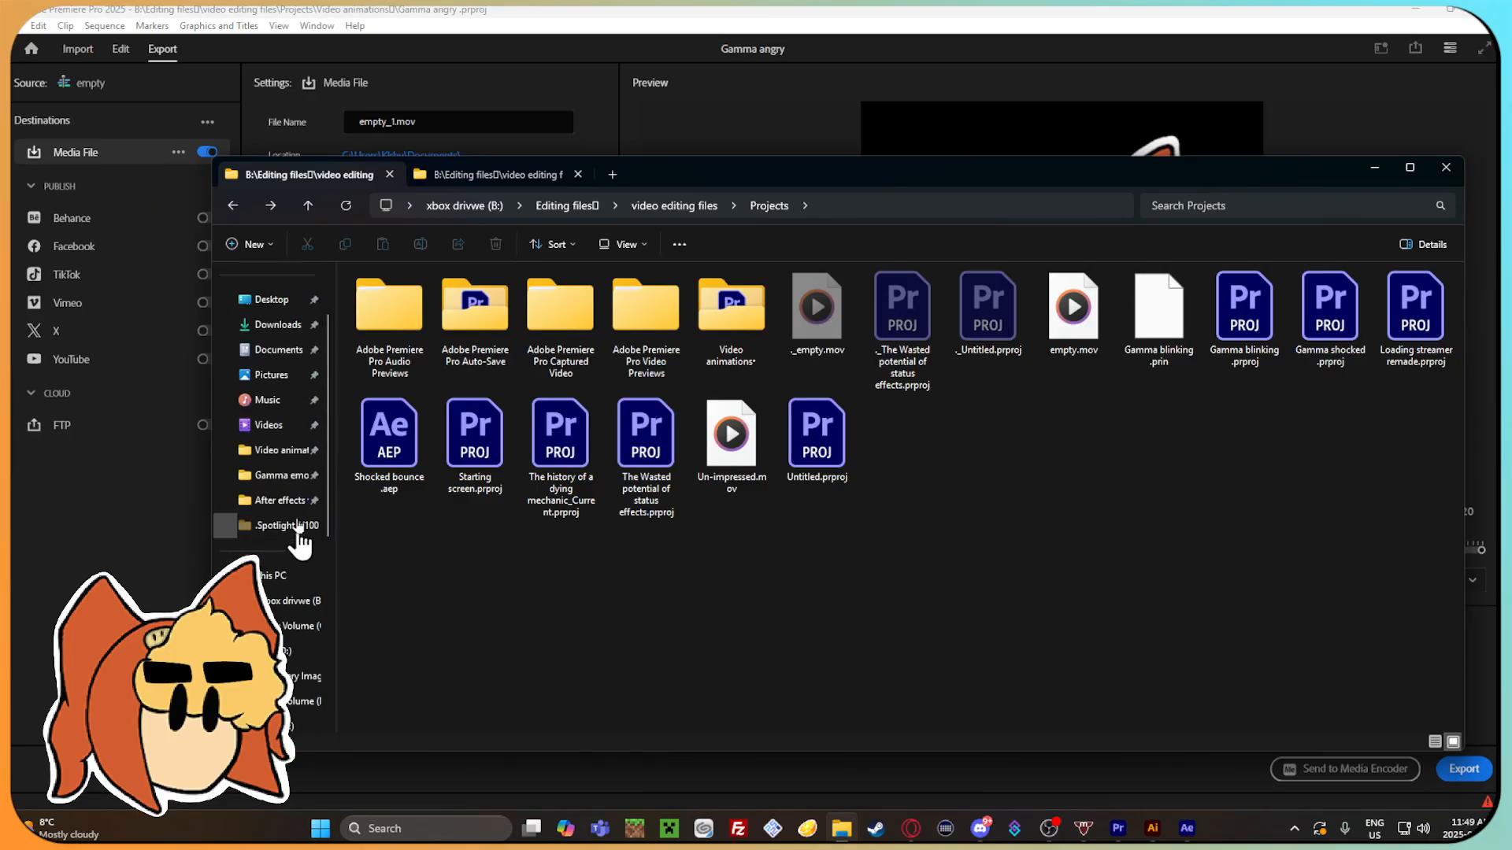
click(303, 349)
drag(400, 296, 543, 461)
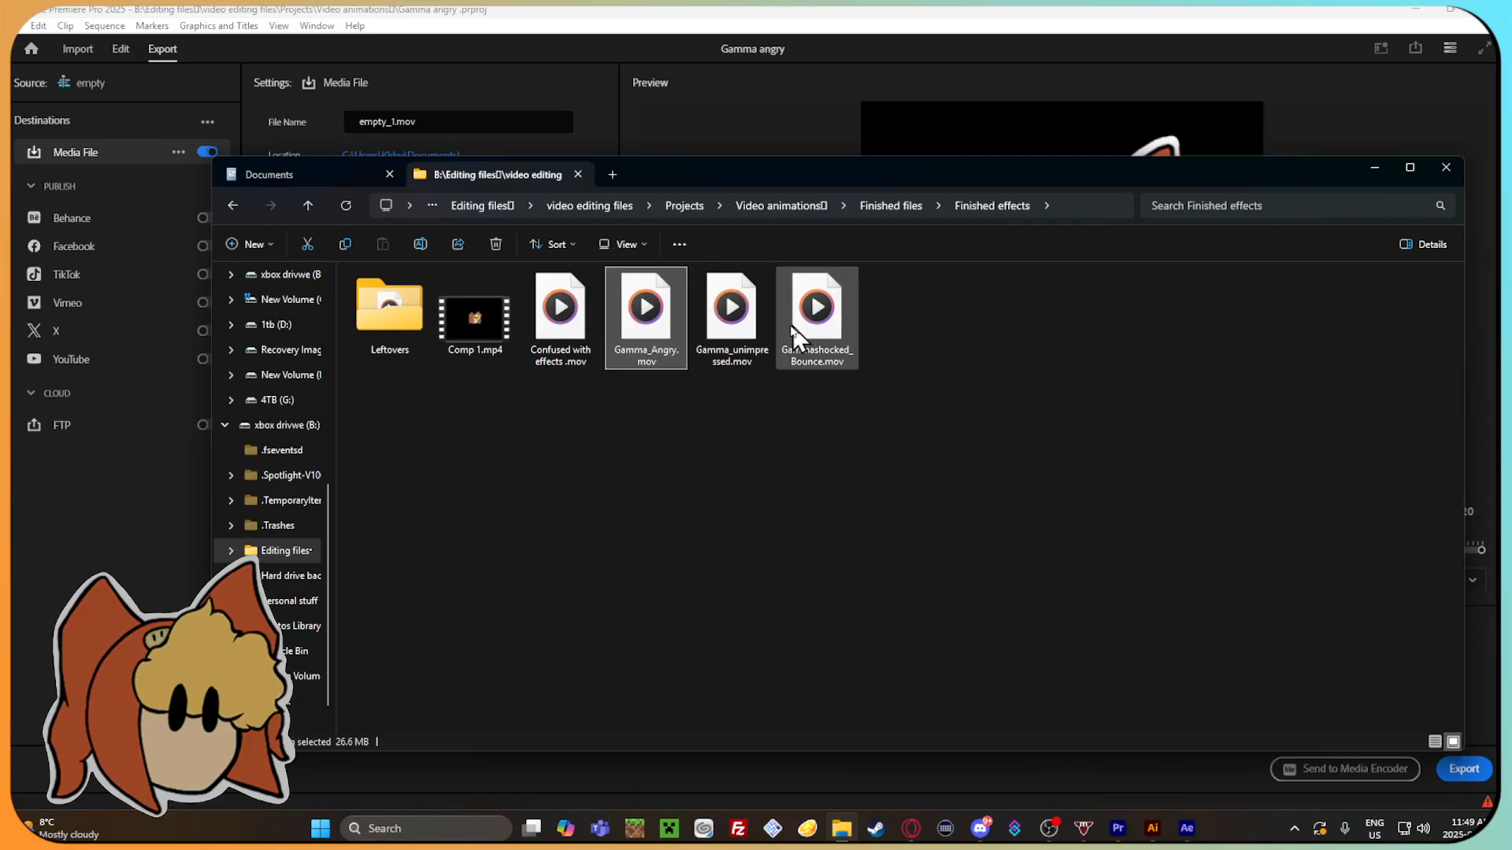
Move Gamma_Angry.mov from Finished effects into the Animations before effects folder.
click(237, 205)
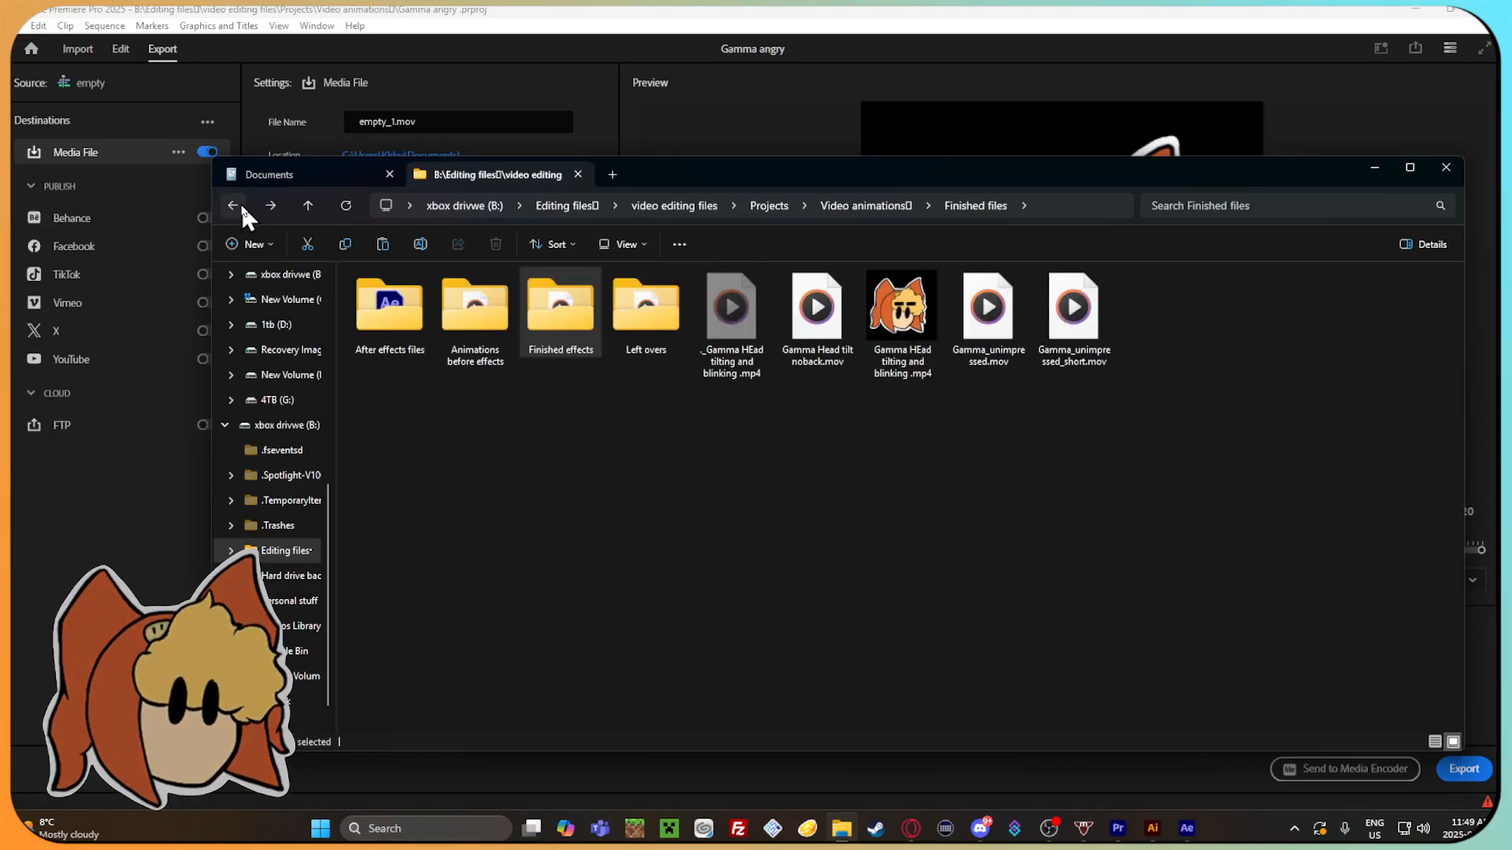
click(923, 518)
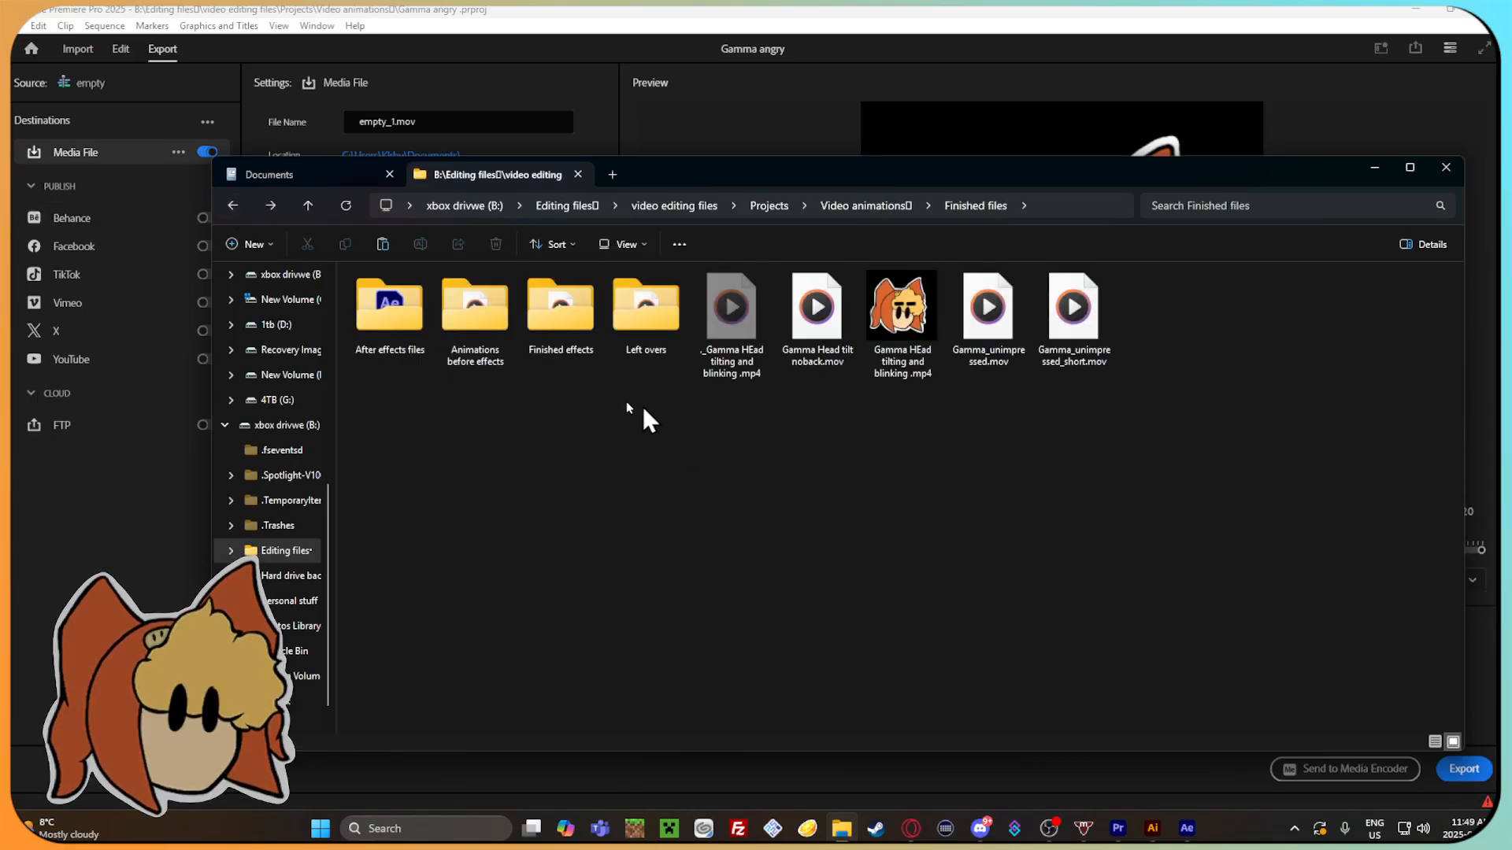
double_click(475, 307)
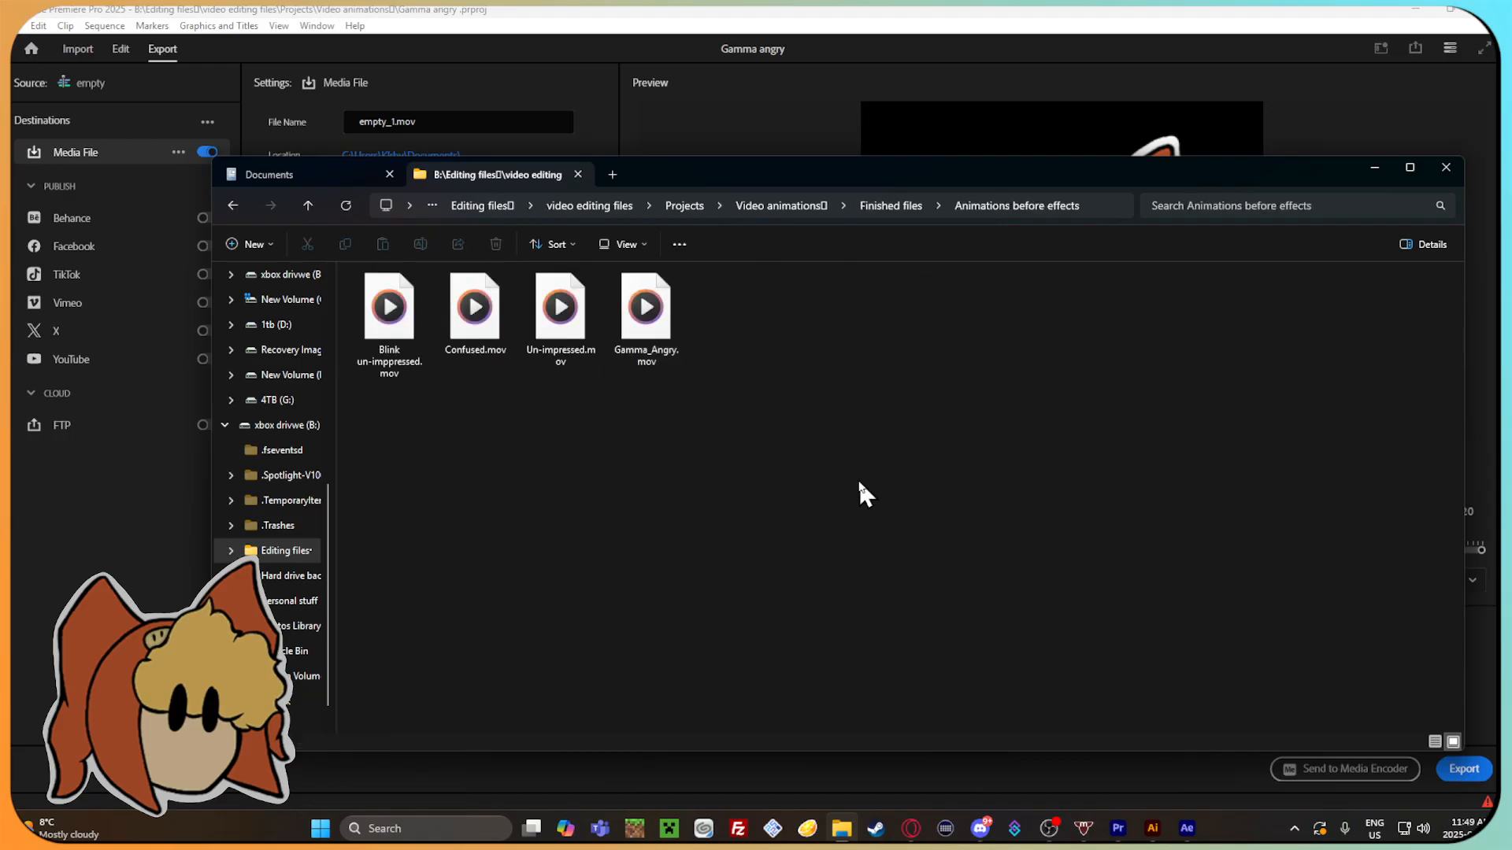
Check the contents of the Finished effects folder, go back up to Video animations, and return to Premiere Pro.
click(232, 205)
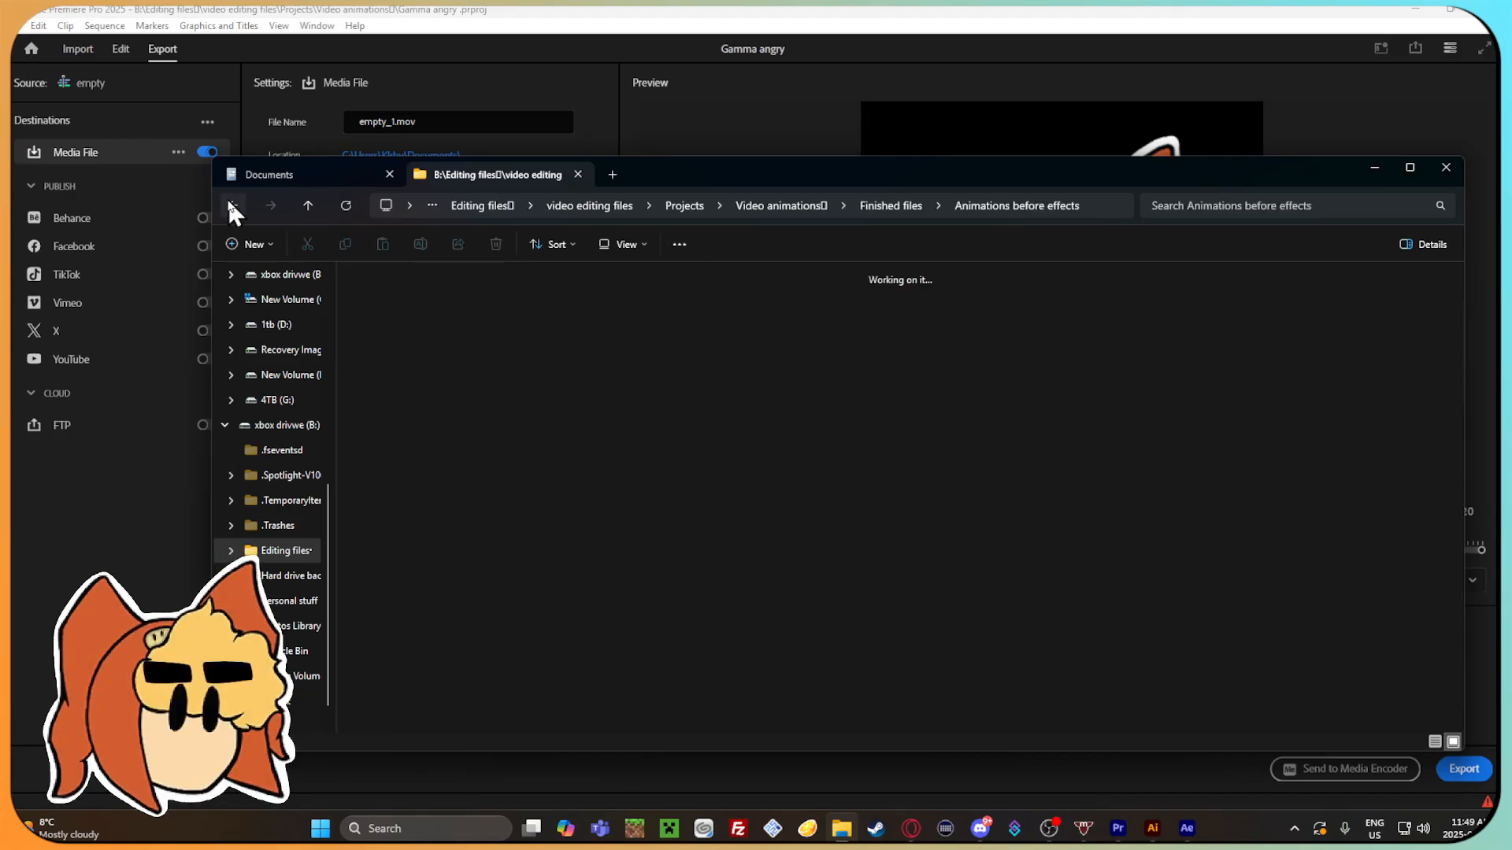
double_click(560, 311)
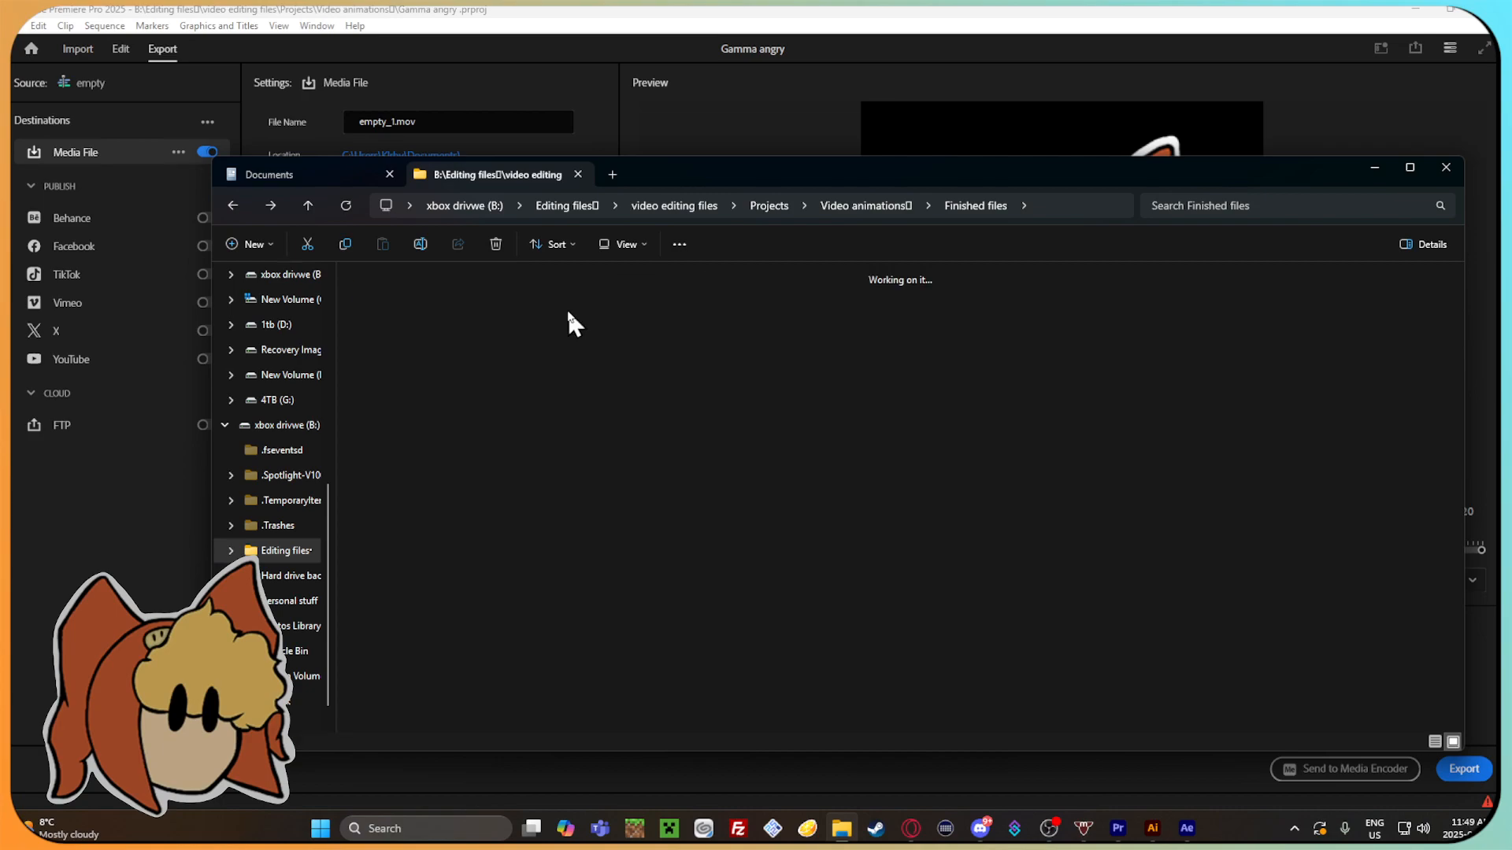
double_click(233, 204)
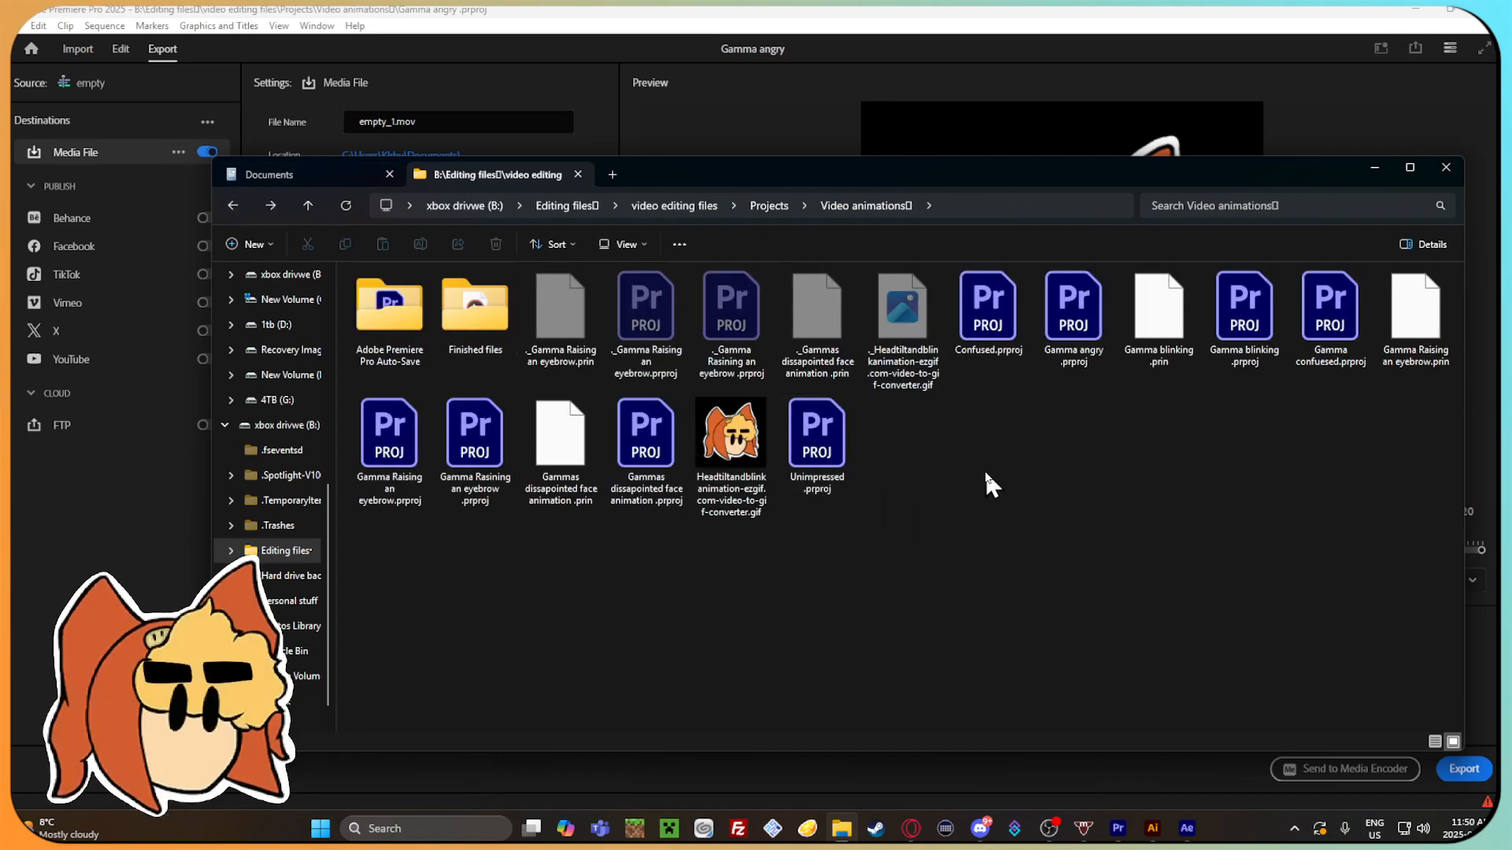
click(1126, 780)
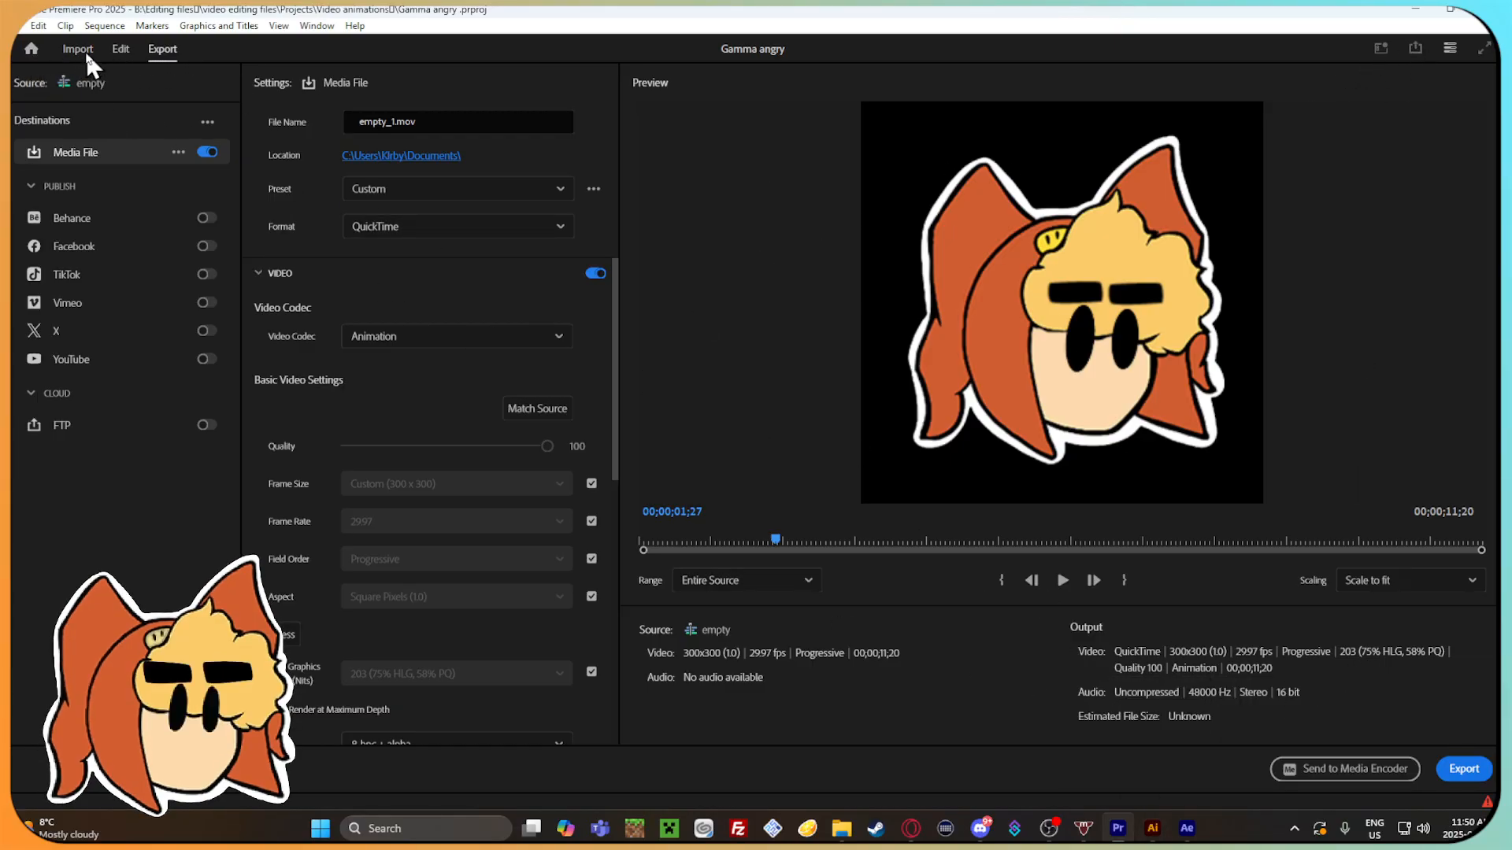
Leave the export settings for the editing workspace and split the stacked full-length clips of the empty sequence at 00;00;01;19.
click(120, 48)
scroll(414, 641, up, 3)
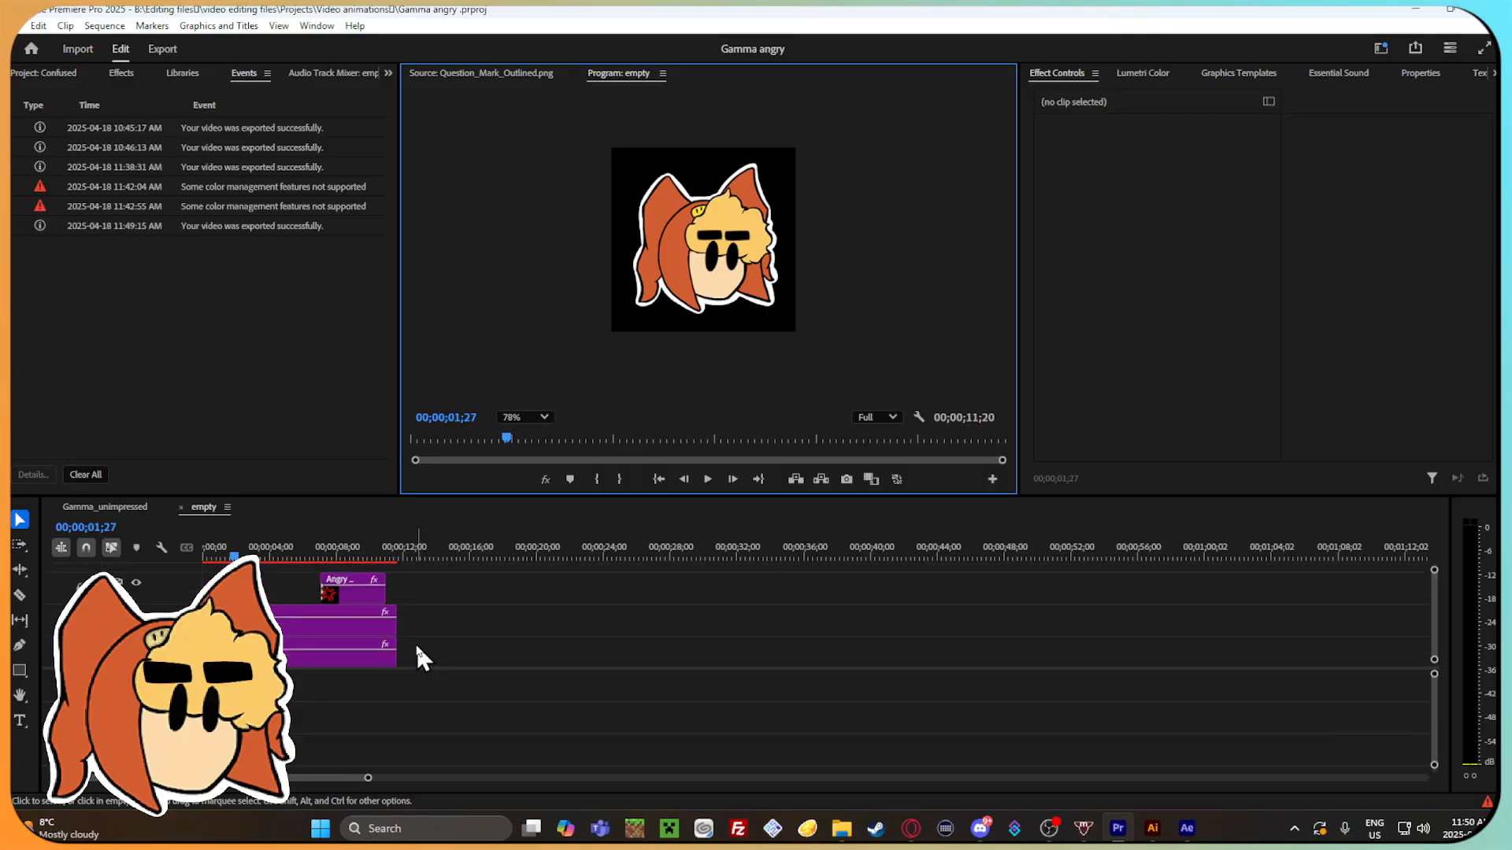
click(228, 557)
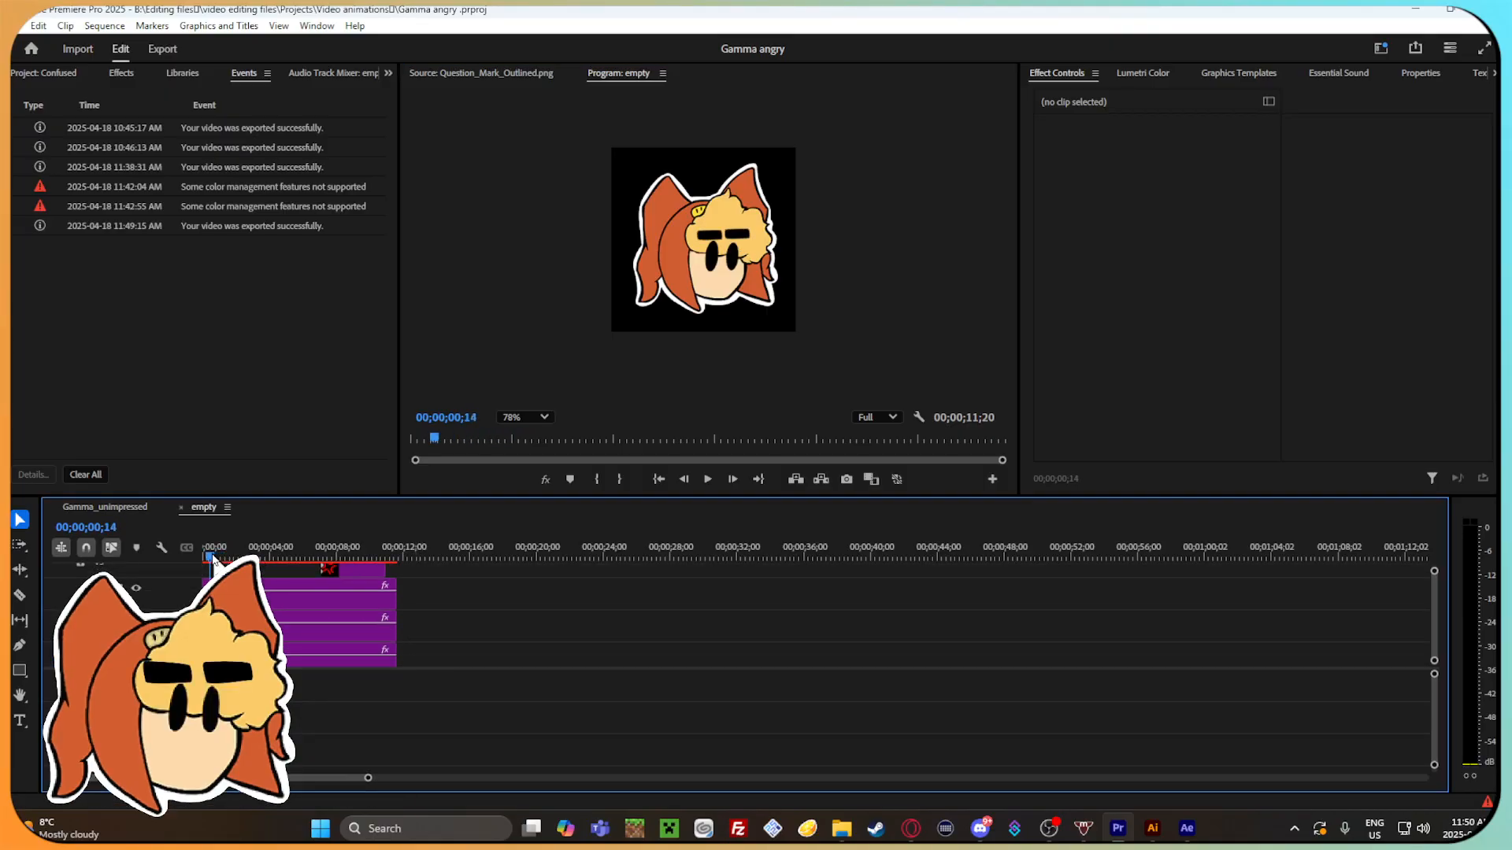
click(260, 600)
drag(479, 660, 298, 581)
scroll(474, 622, down, 1)
scroll(474, 621, down, 1)
scroll(347, 644, down, 1)
drag(376, 652, 277, 568)
scroll(334, 608, up, 4)
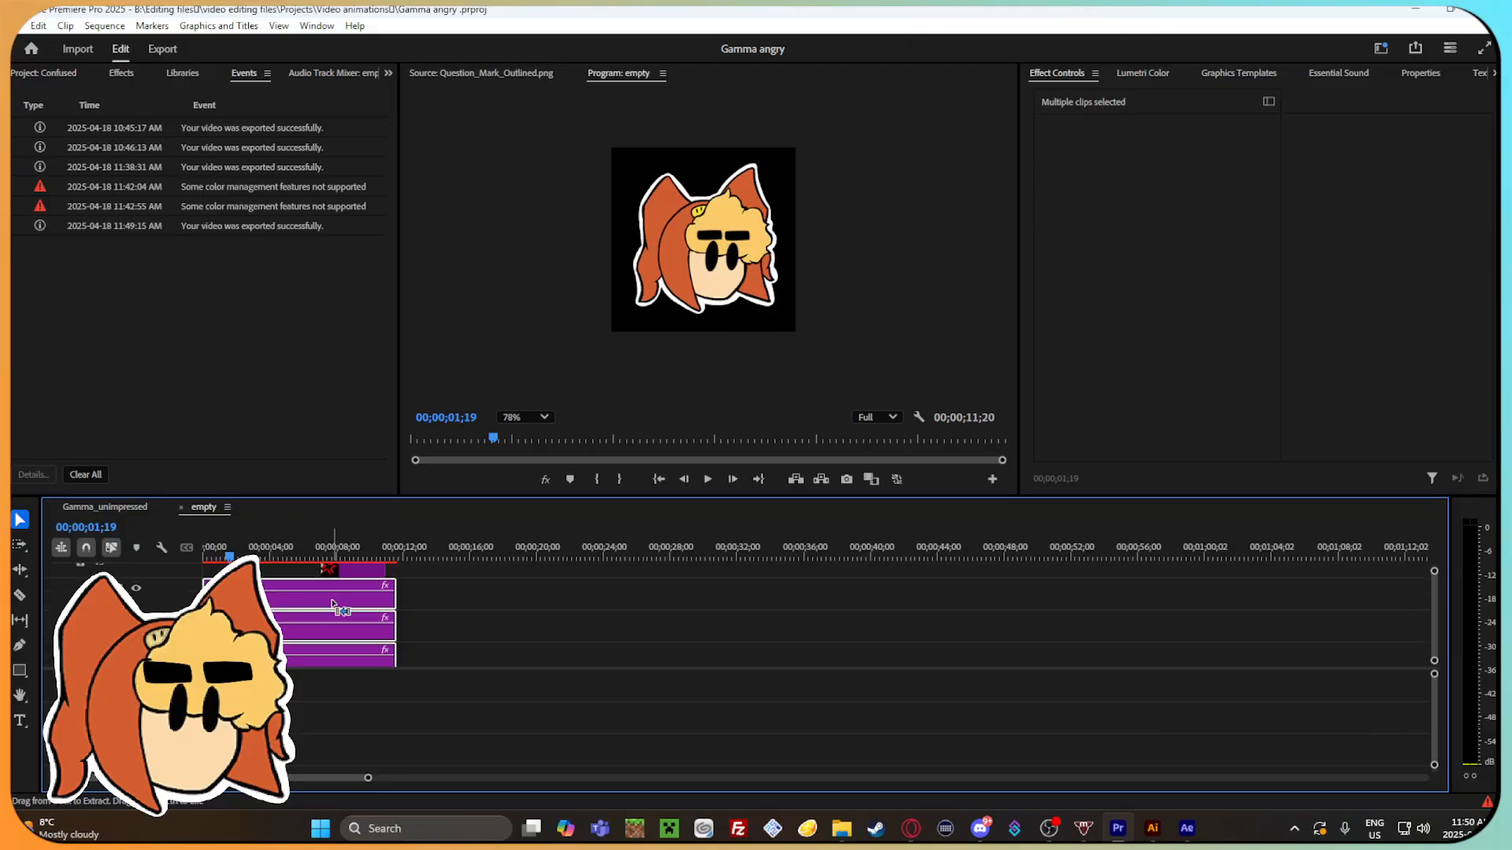
scroll(335, 607, down, 3)
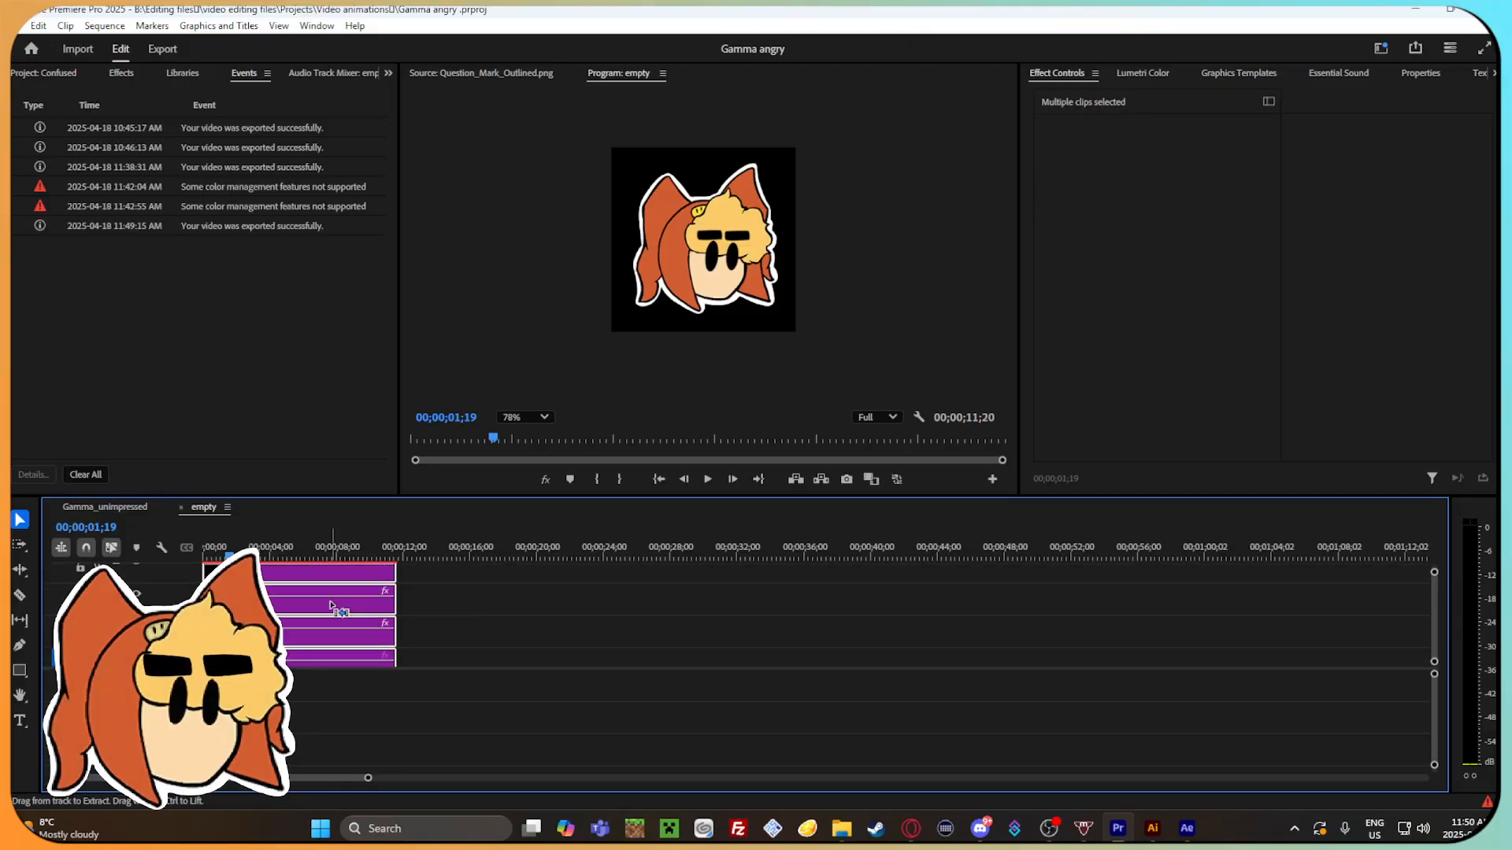
key(ctrl+k)
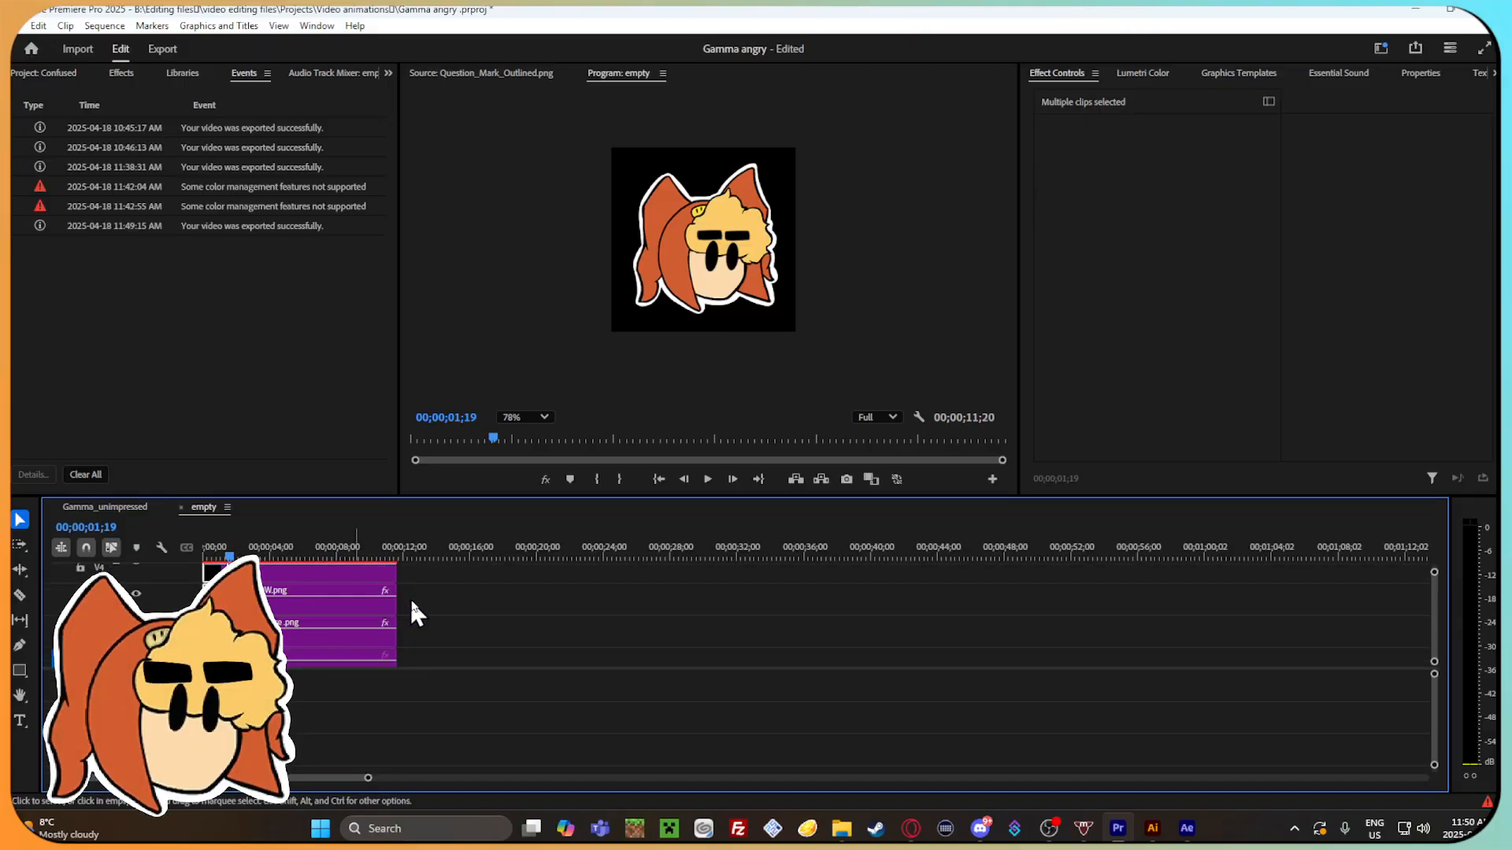
Try deleting all clips after the 00;00;01;19 cut, and undo the deletion.
drag(398, 500, 398, 387)
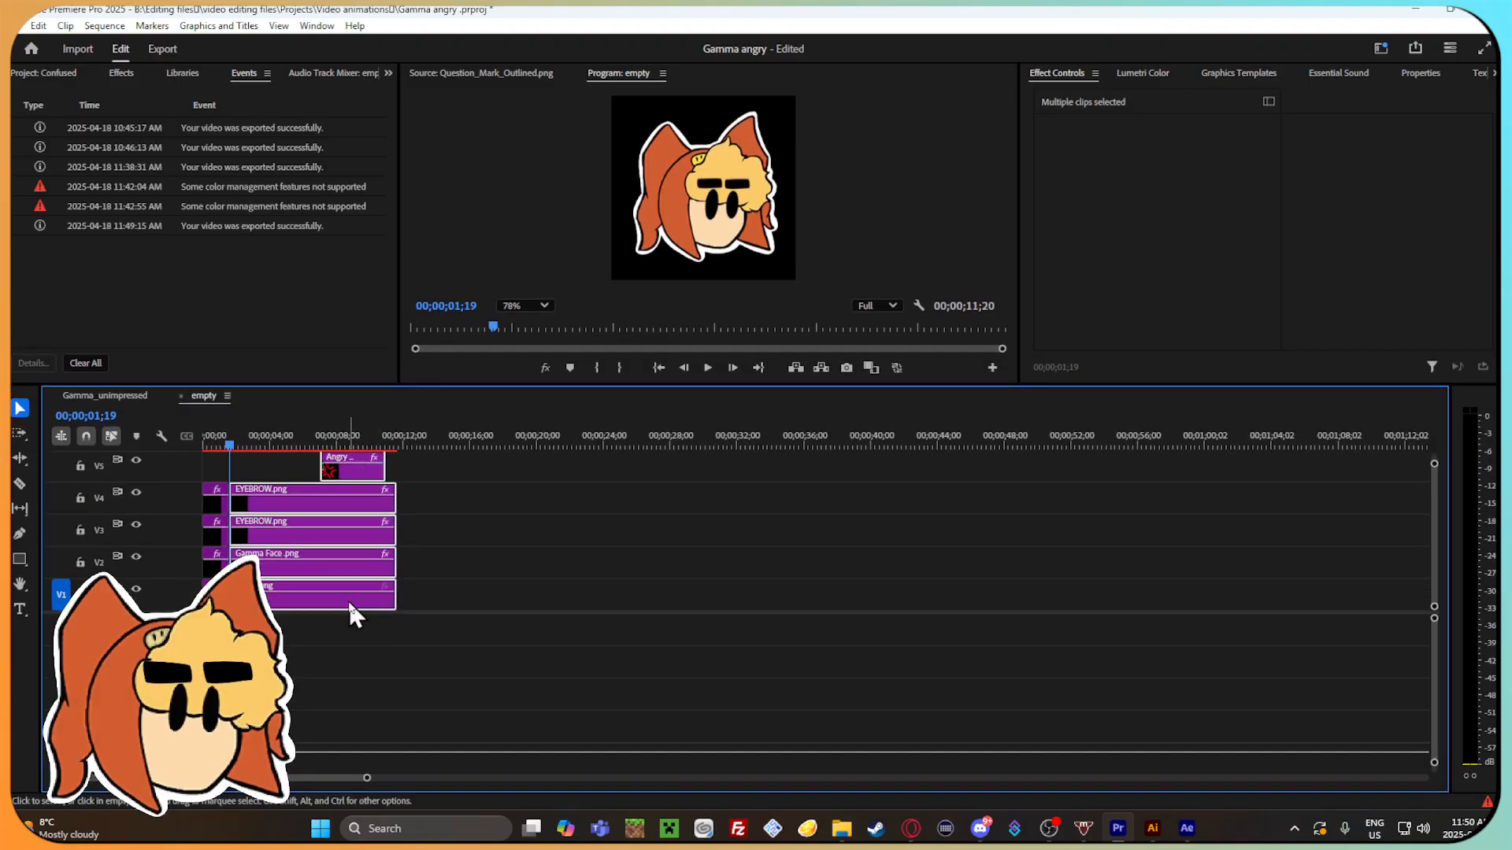
key(Delete)
drag(229, 445, 214, 442)
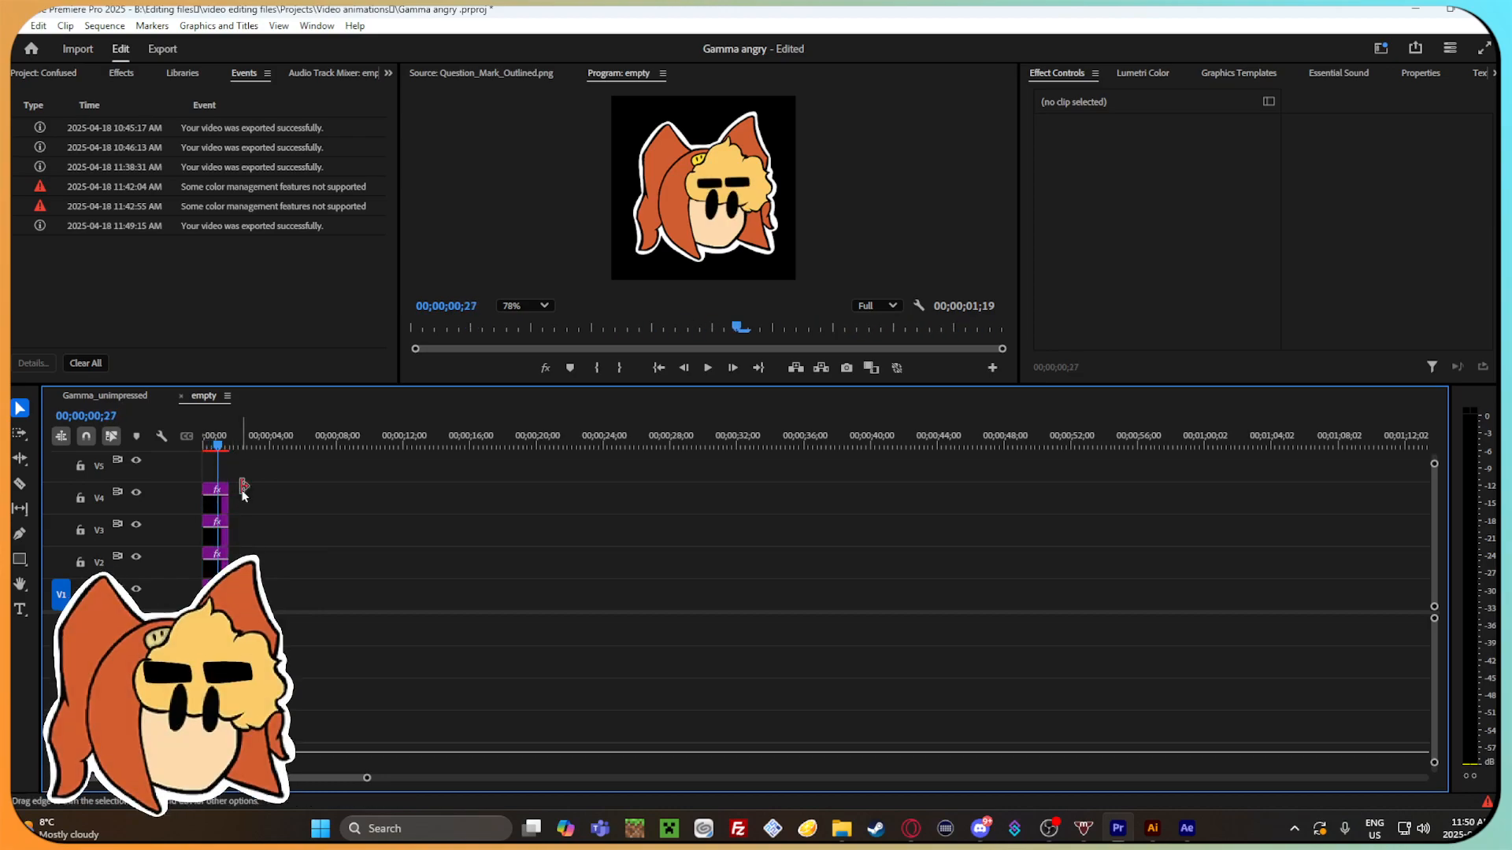
drag(252, 587, 206, 511)
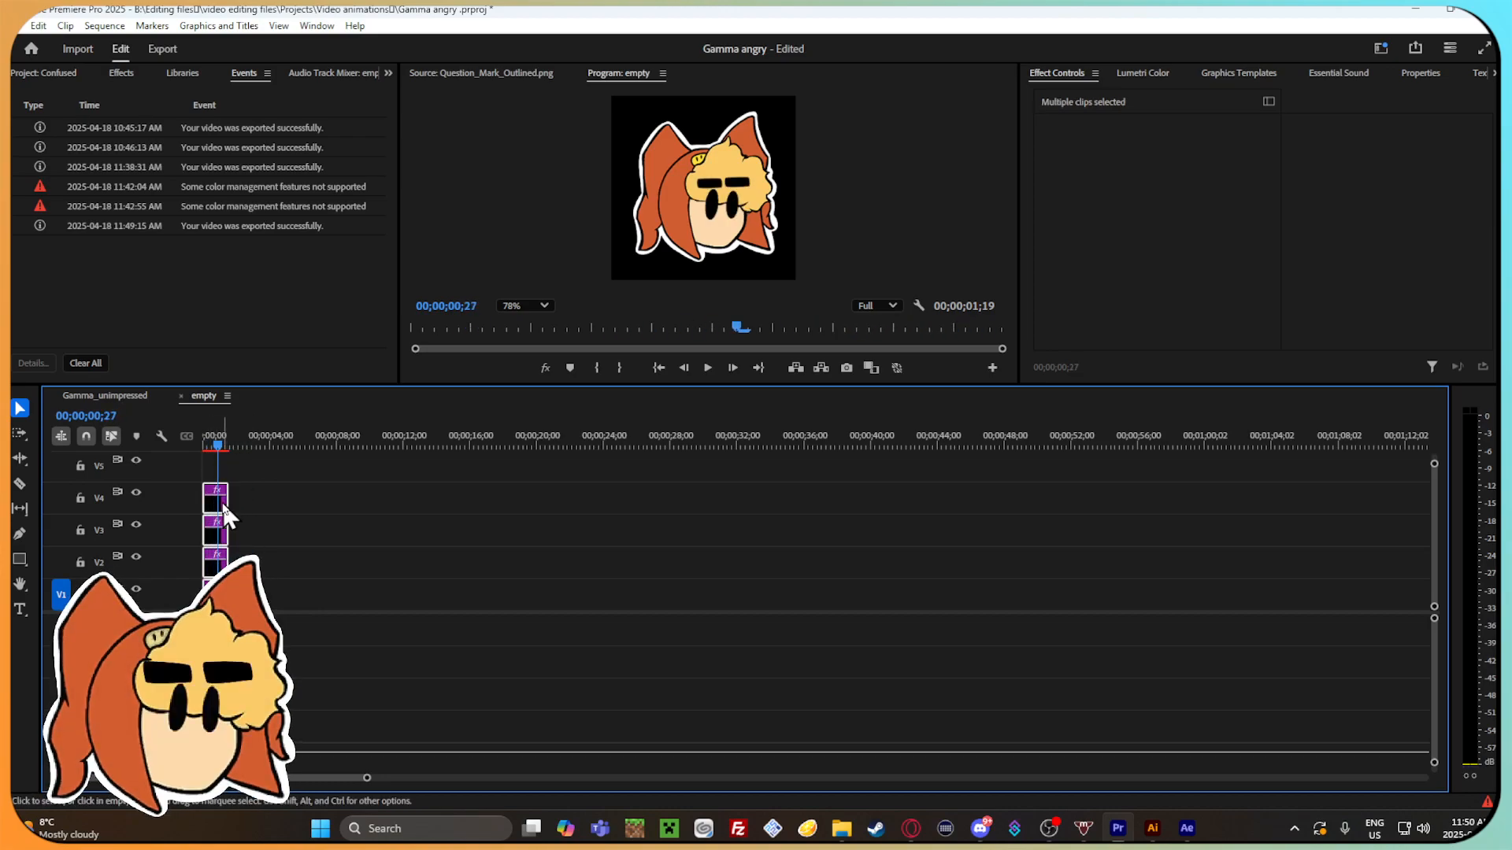
click(218, 438)
key(ctrl+z)
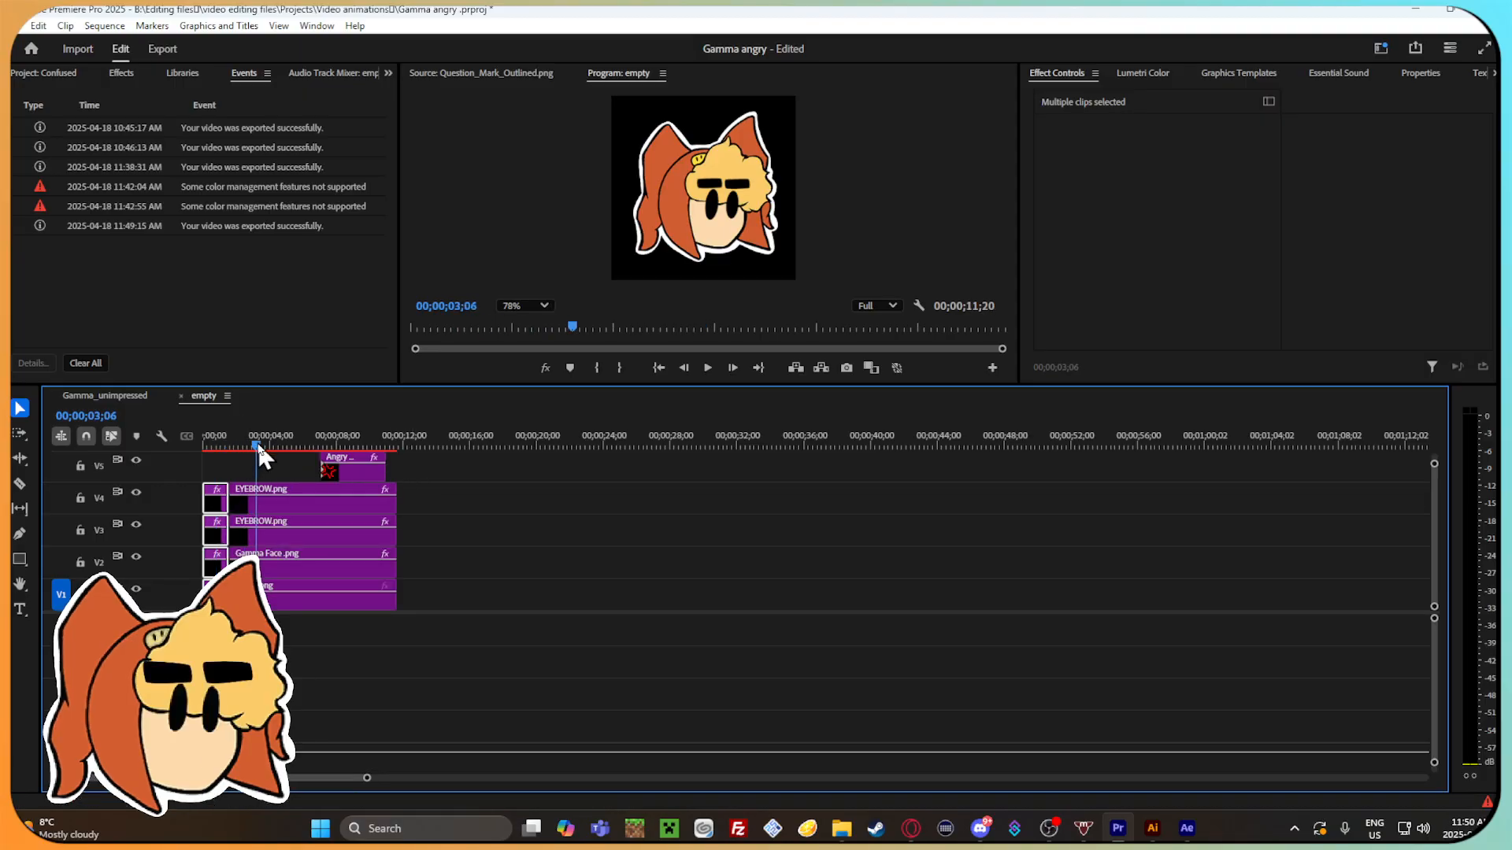
Split the stacked clips at 00;00;06;06 and delete everything after the cut, including the Angry emoticon clip.
click(262, 442)
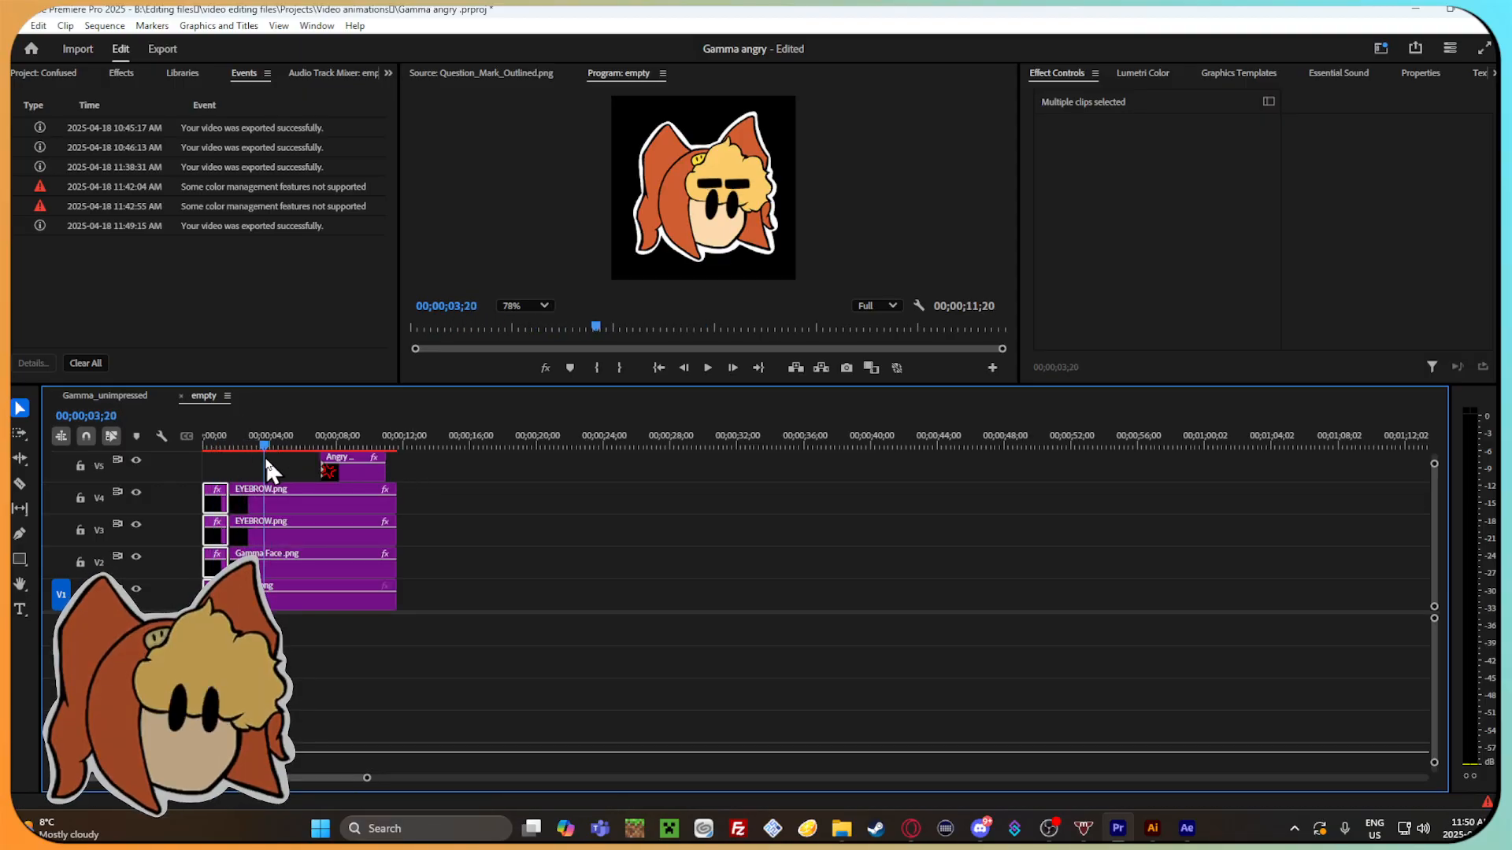
click(325, 503)
drag(409, 596, 308, 468)
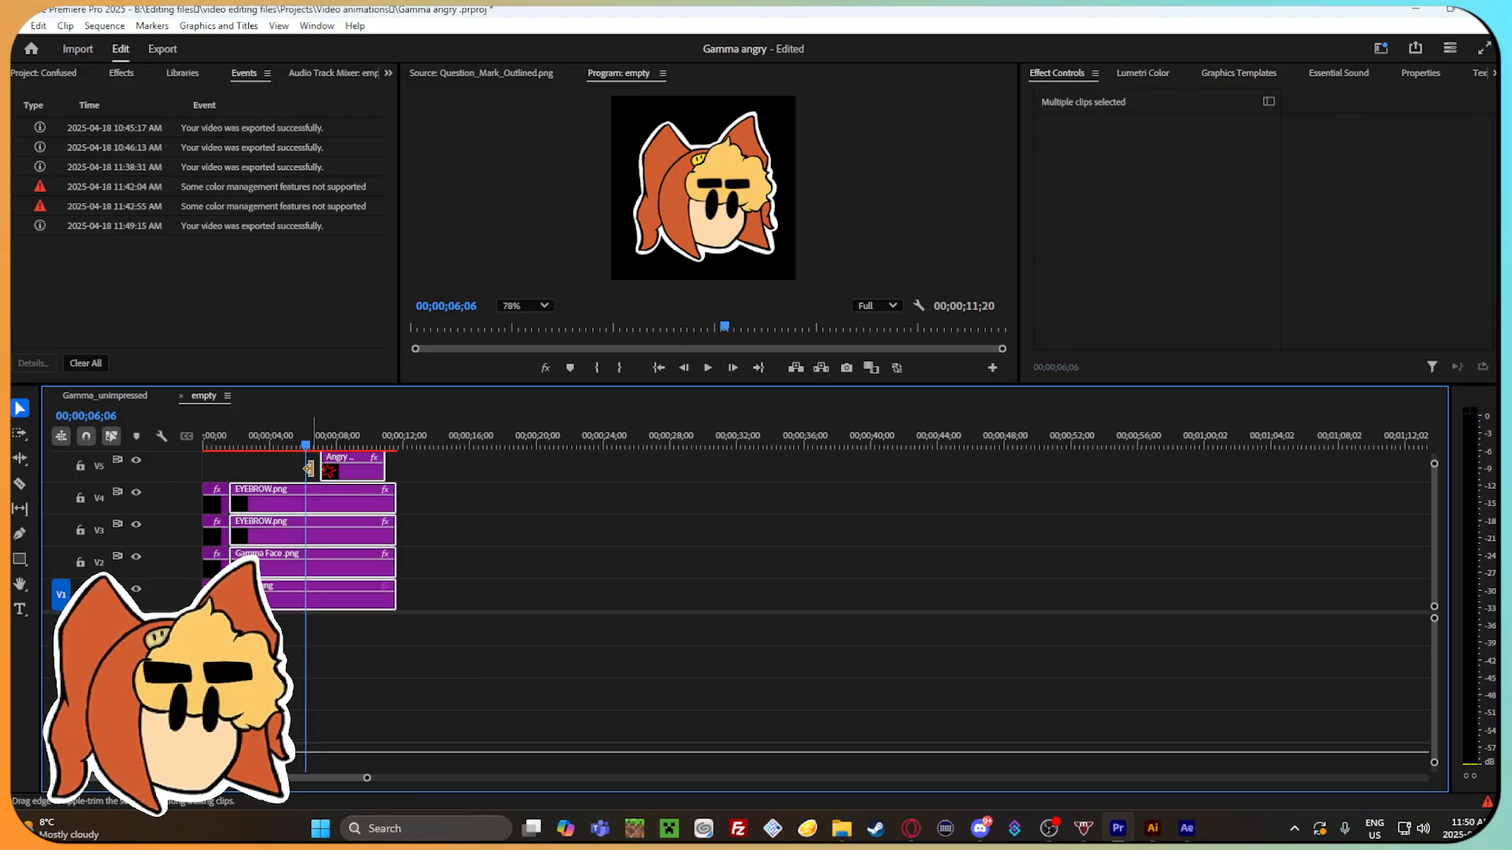
key(ctrl+k)
drag(333, 472, 336, 477)
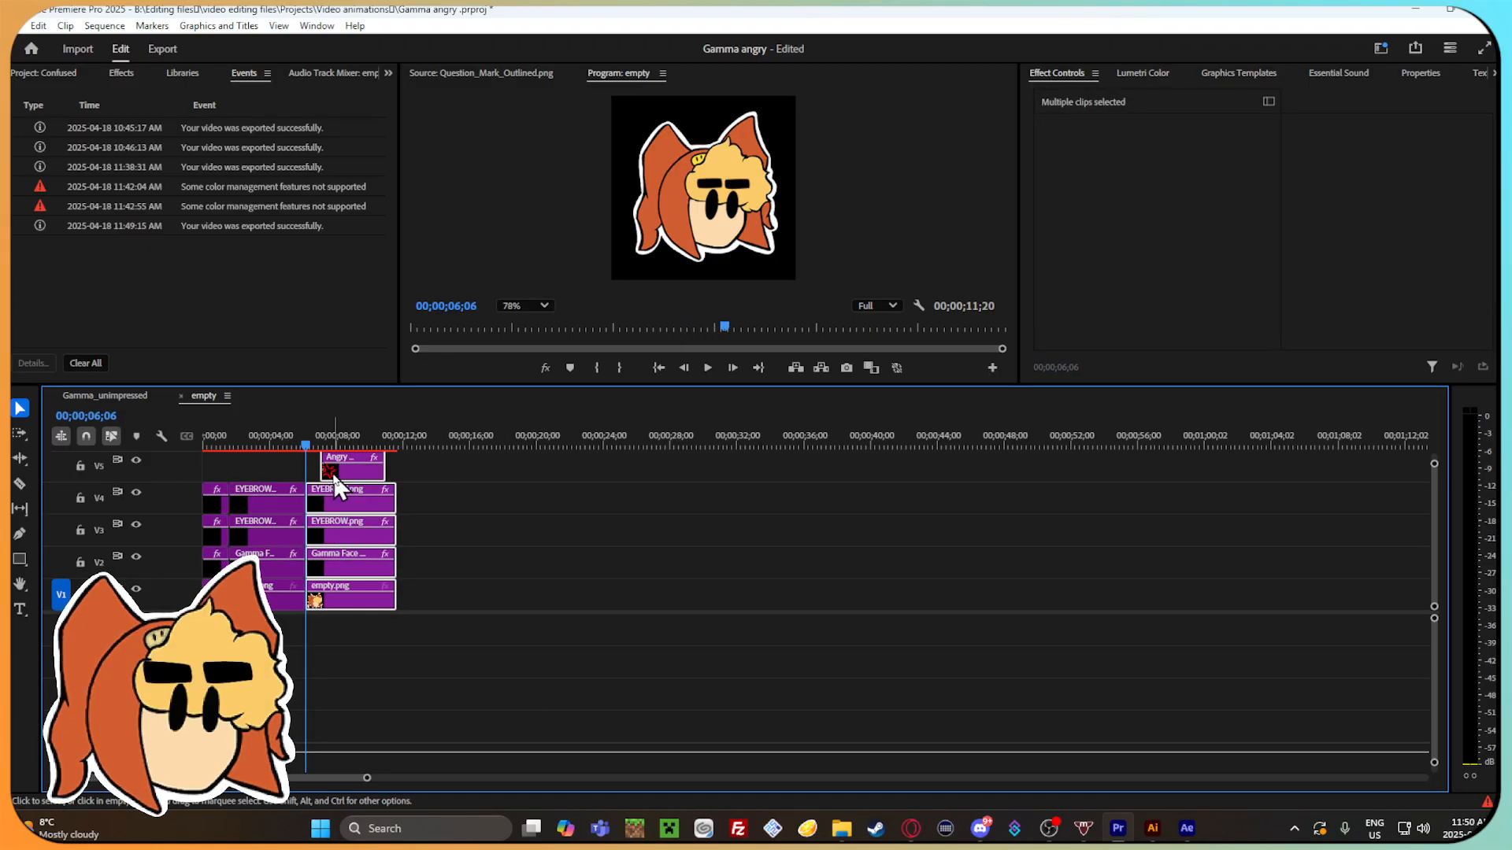
key(Delete)
Duplicate the remaining clip stack twice, end to end from 00;00;06;06, and play back the repeats.
drag(369, 607, 191, 484)
key(ctrl+v)
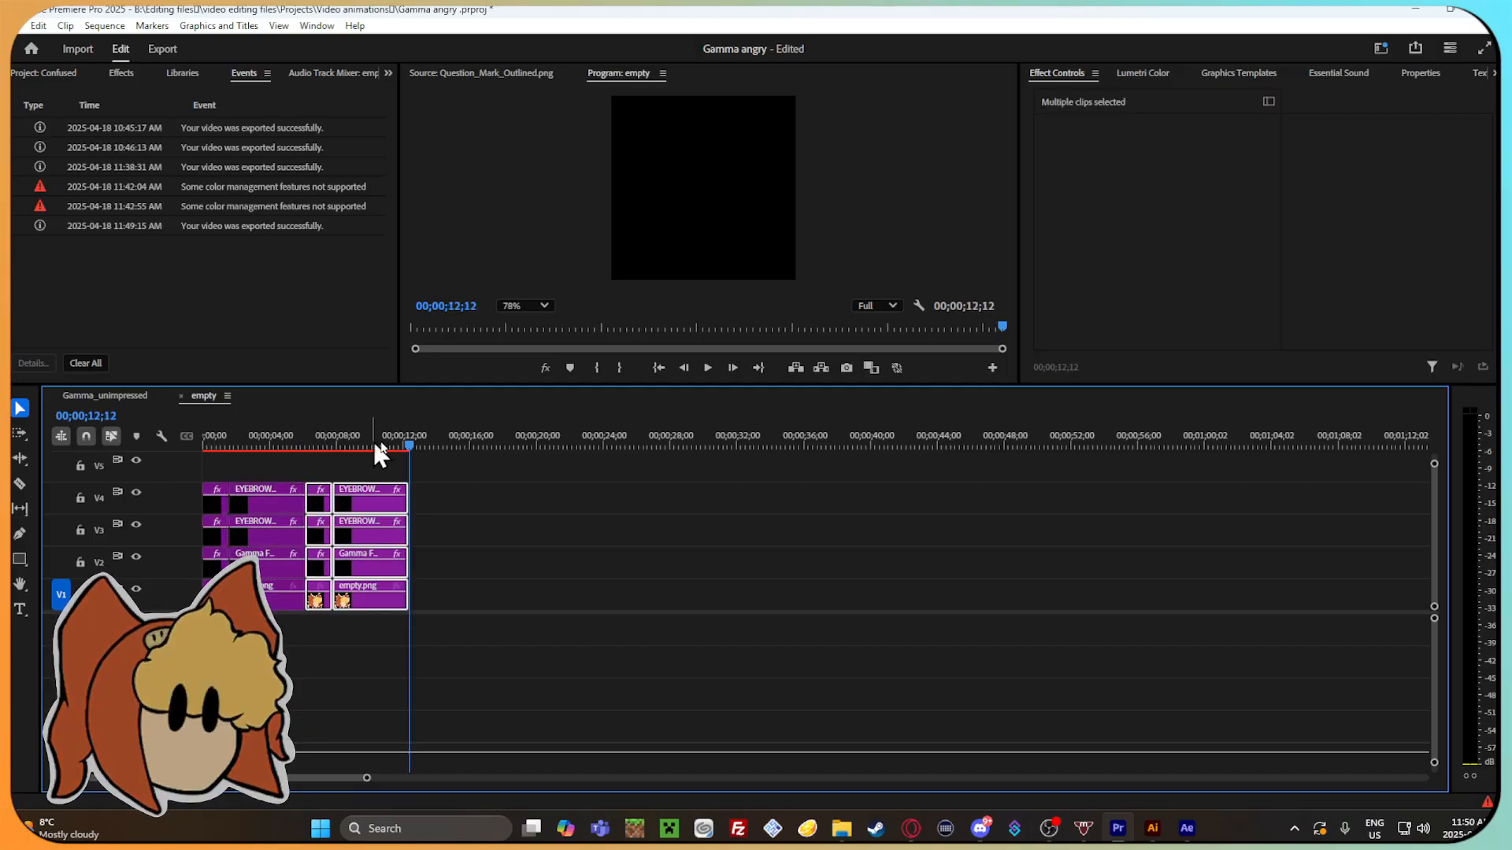
key(ctrl+v)
drag(506, 442, 398, 462)
key(space)
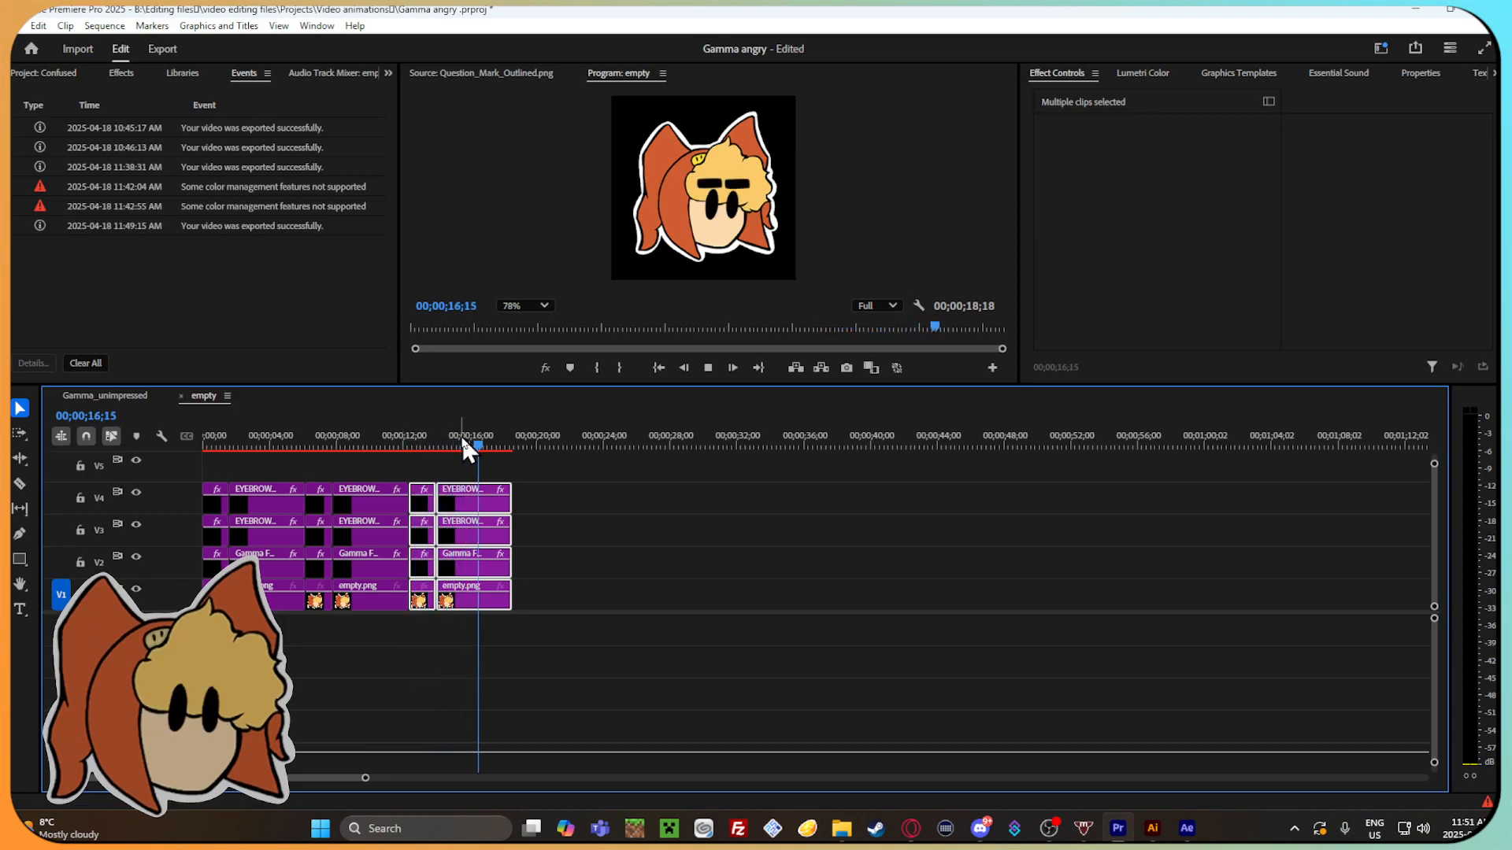
Recheck the join between the repeats around 00;00;12;15 and undo both pasted copies.
drag(543, 444, 395, 443)
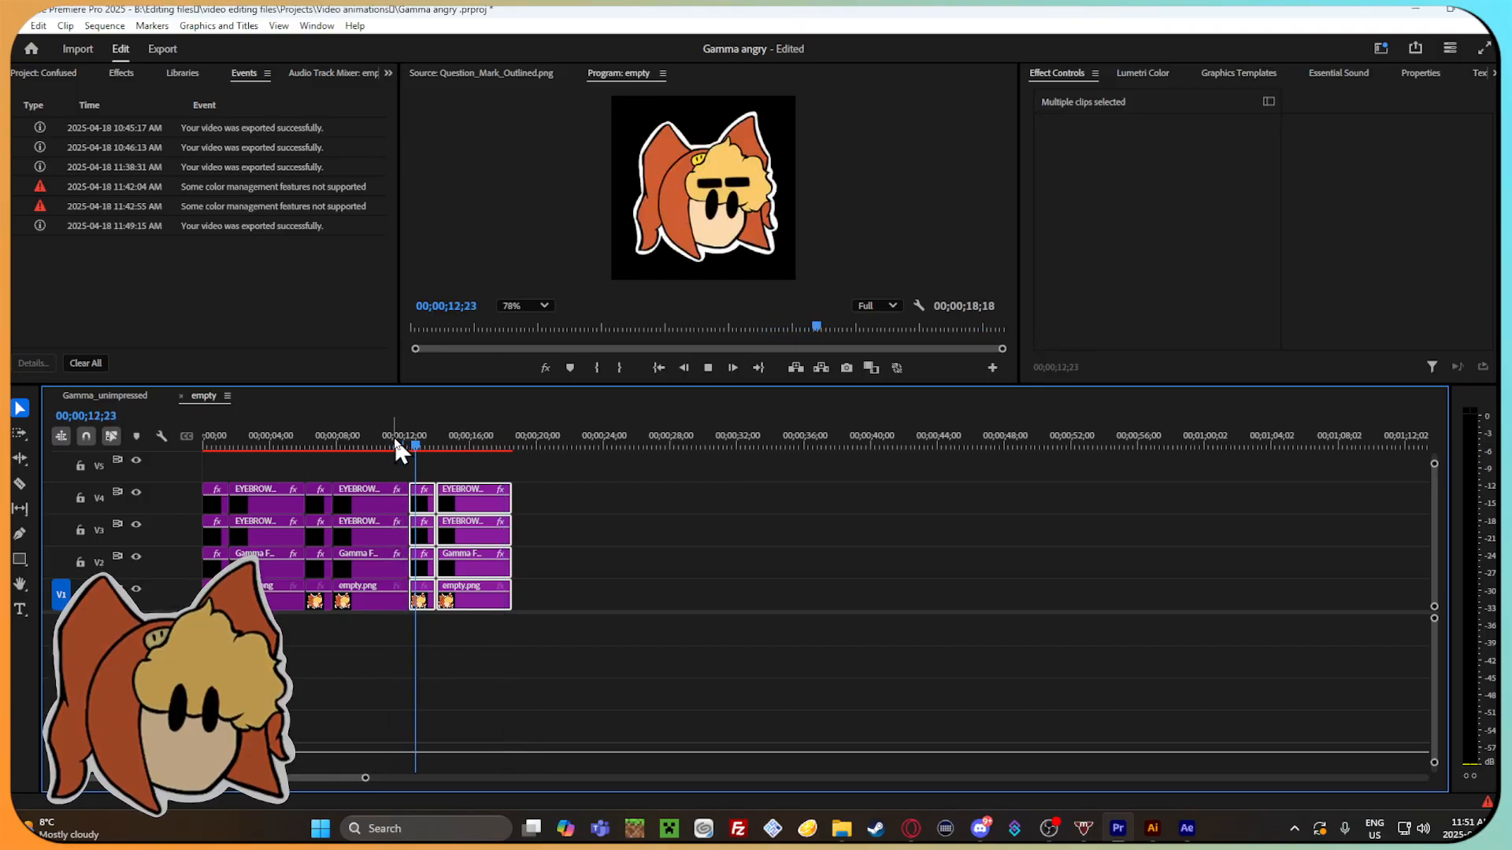
click(412, 444)
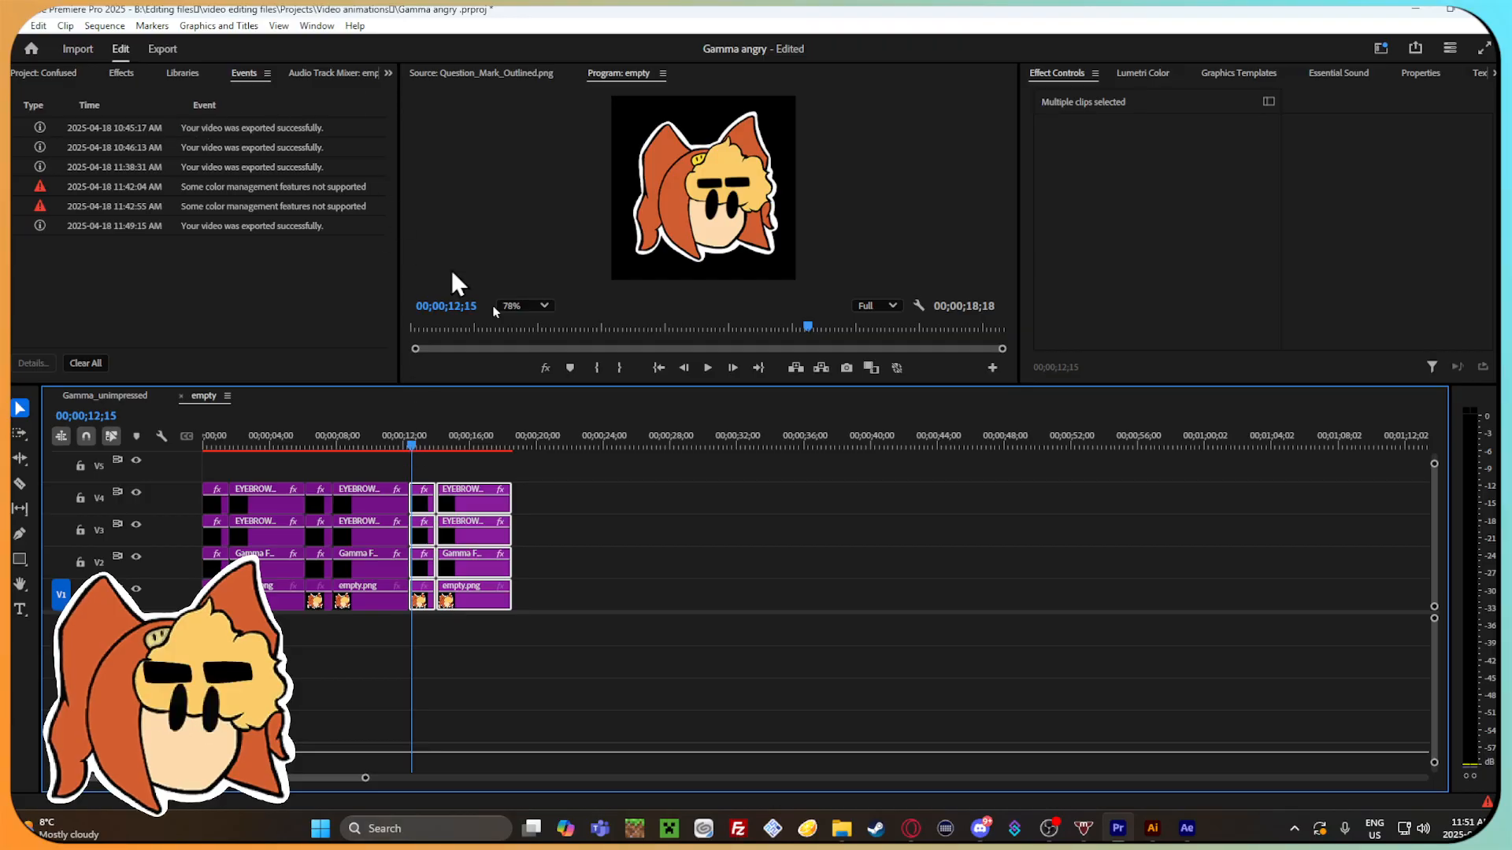
key(ctrl+z)
key(ctrl+z)
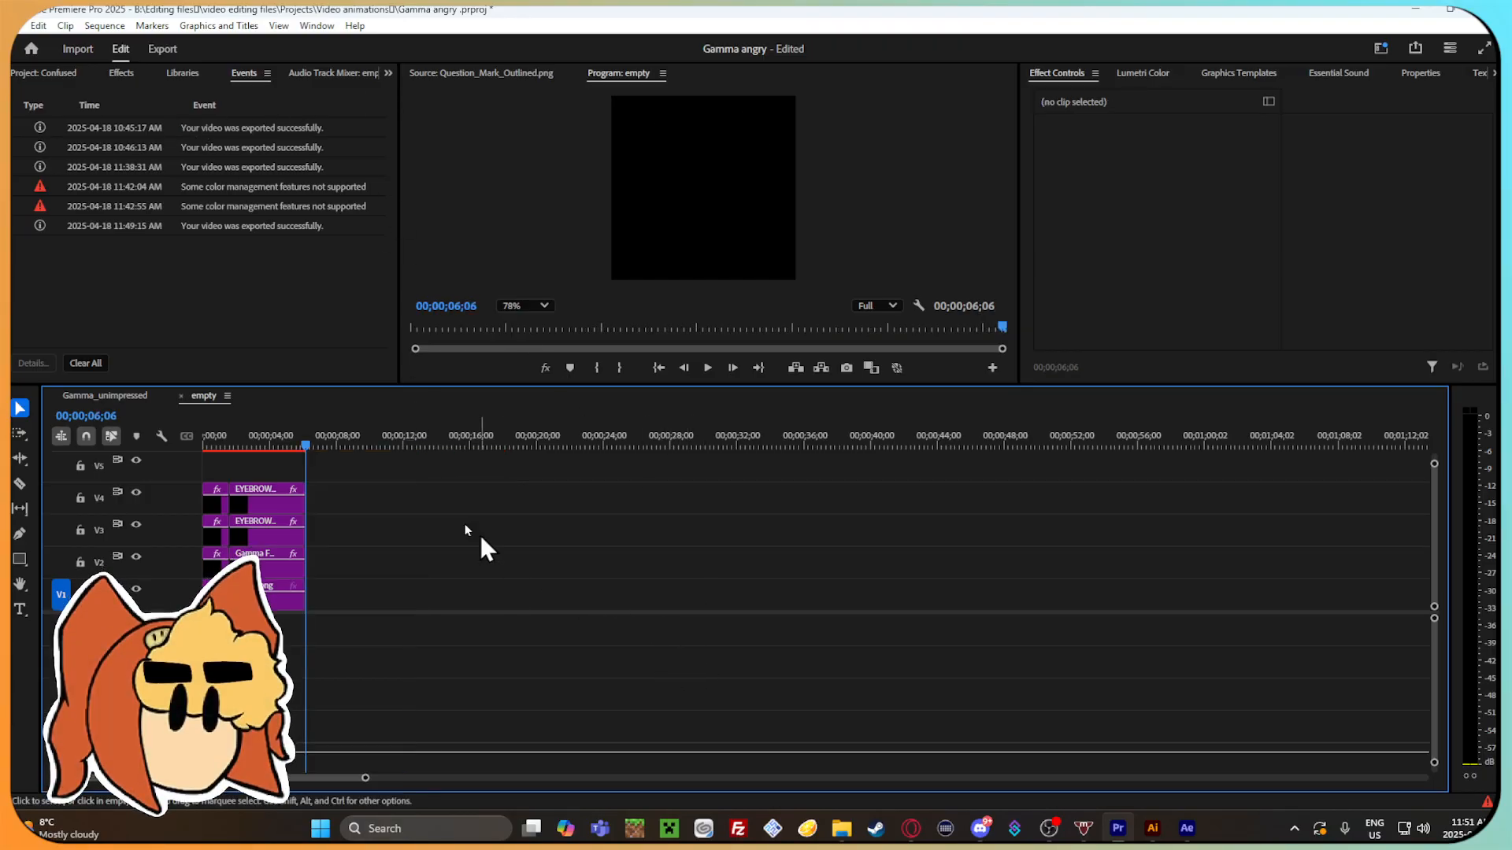
Examine the Position keyframes of the first EYEBROW.png clip on V4, comparing 00;00;01;09 with 00;00;00;27.
drag(297, 443, 225, 441)
click(215, 499)
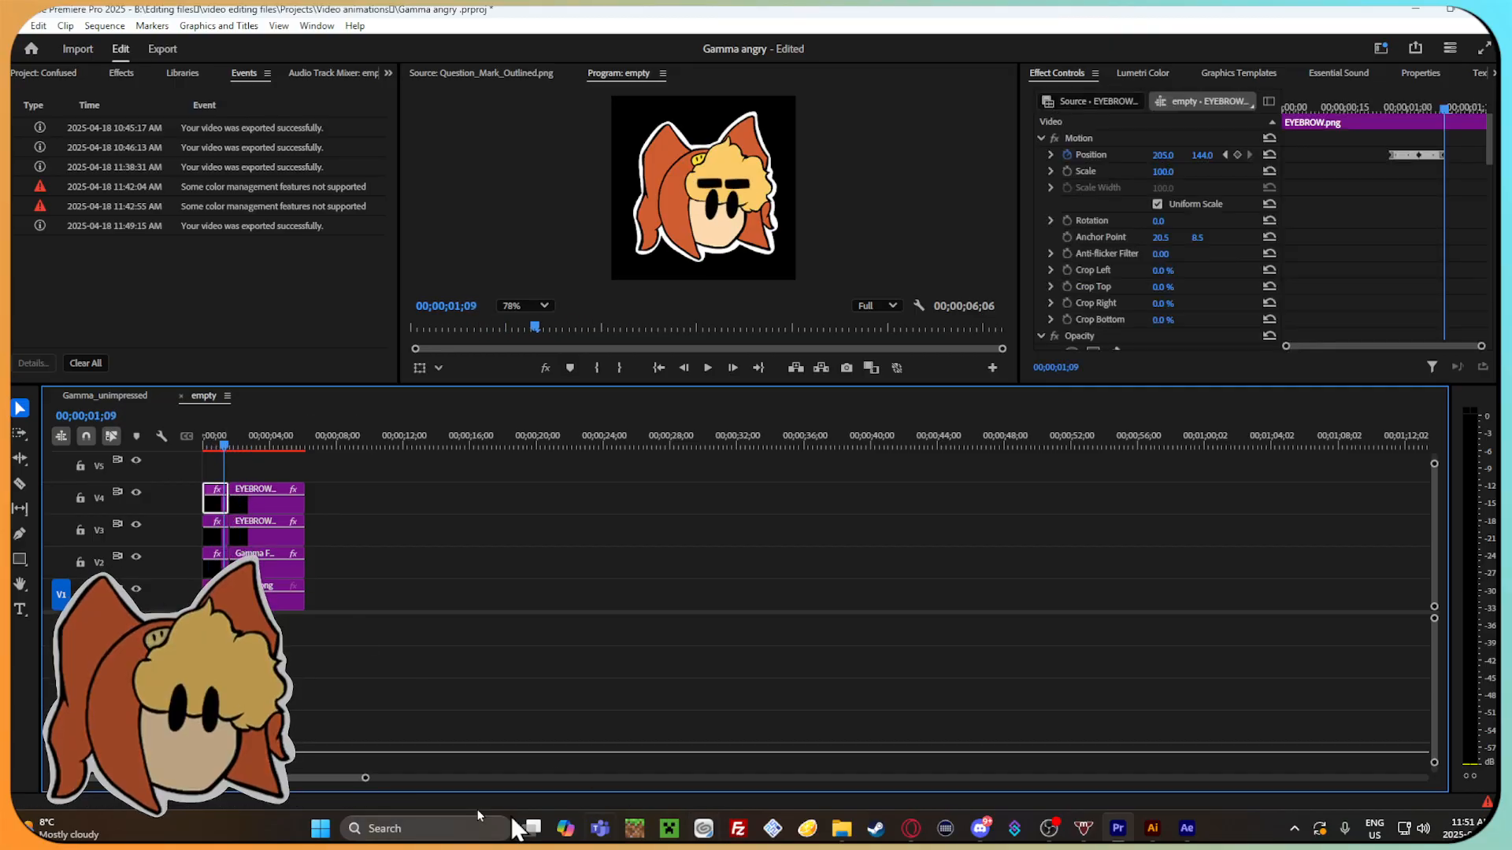
drag(366, 778, 312, 778)
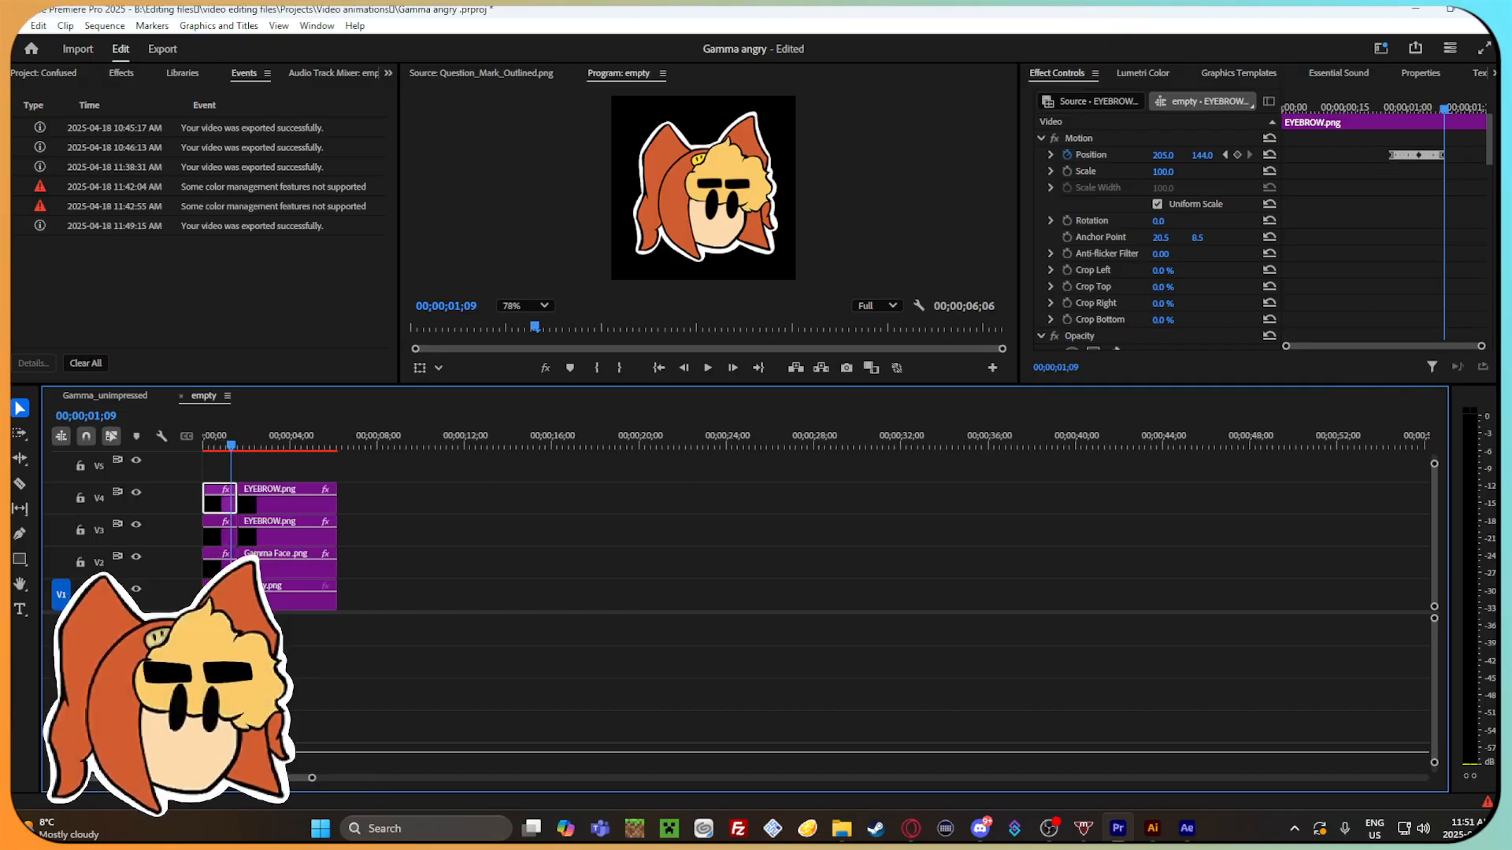
drag(1481, 352, 1398, 347)
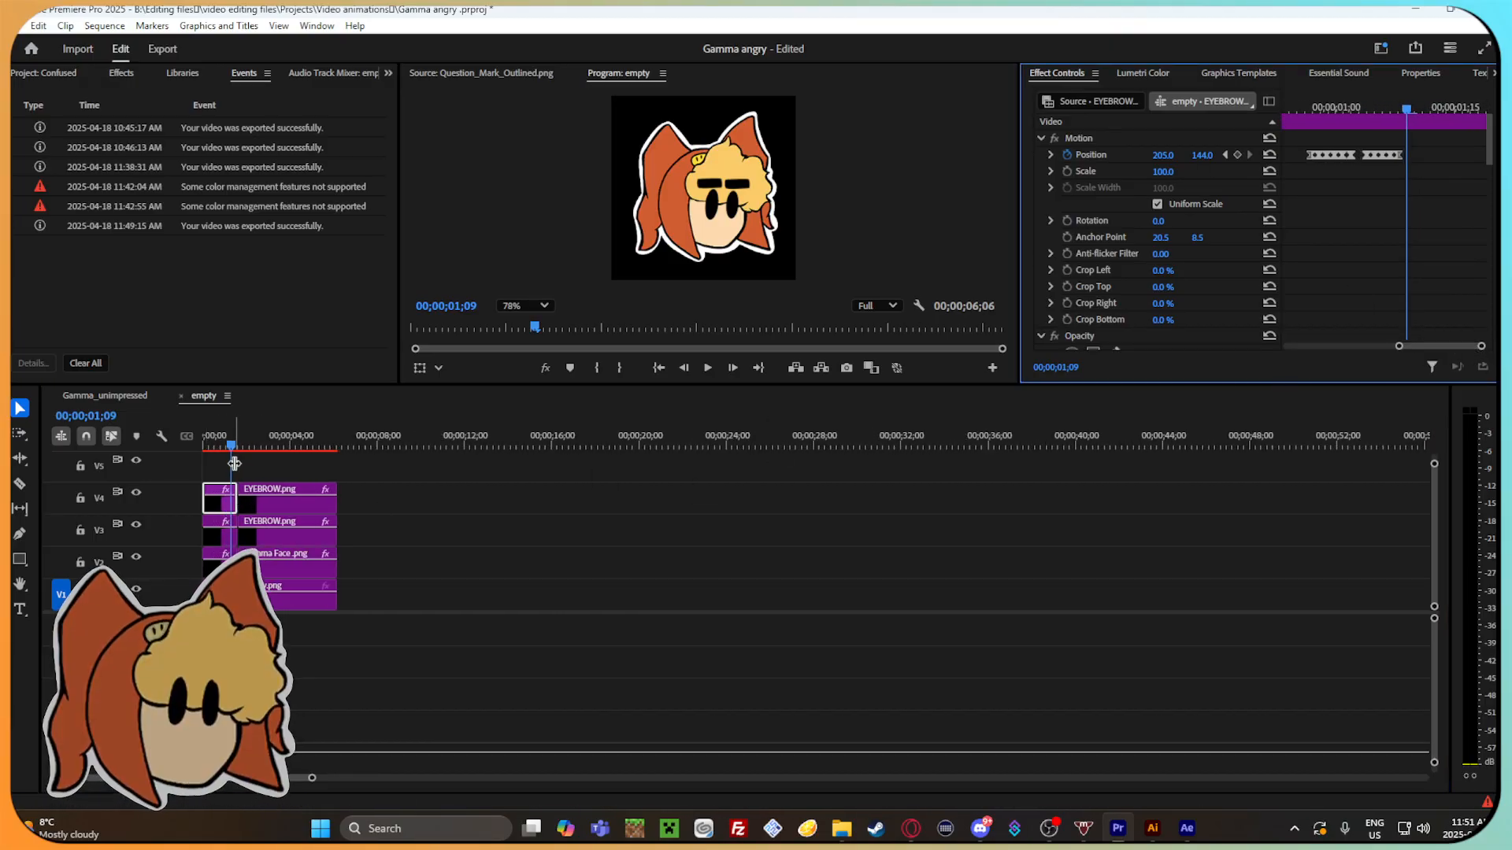
click(222, 439)
click(246, 500)
click(742, 206)
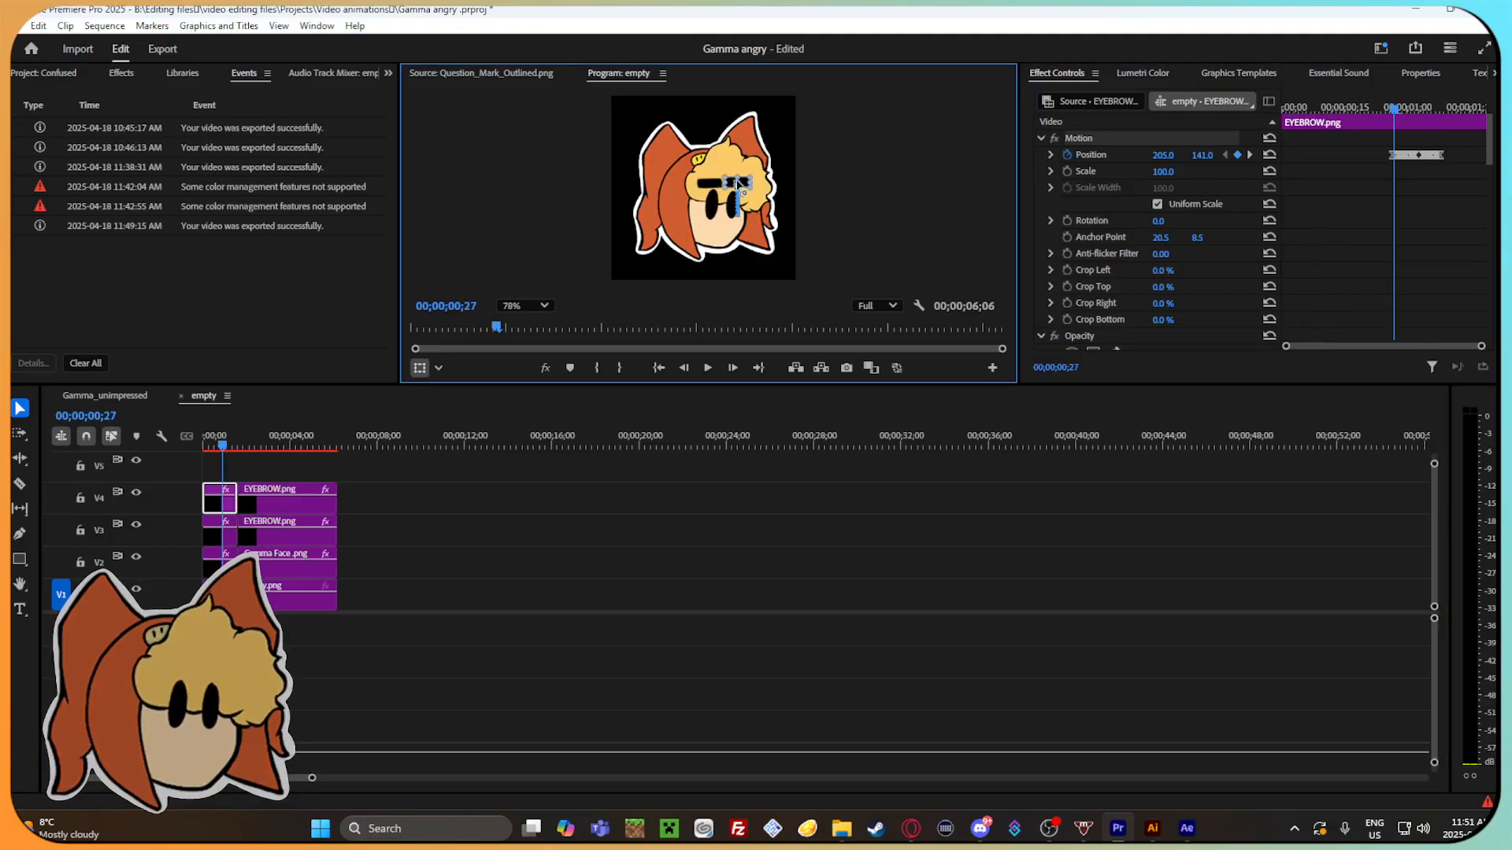
Set the vertical Position of the first V4 EYEBROW.png clip to 141 at 00;00;01;08.
drag(311, 778, 279, 778)
mouse_move(1481, 346)
mouse_down()
mouse_move(1400, 351)
mouse_move(1453, 347)
mouse_up()
click(1377, 107)
click(1452, 108)
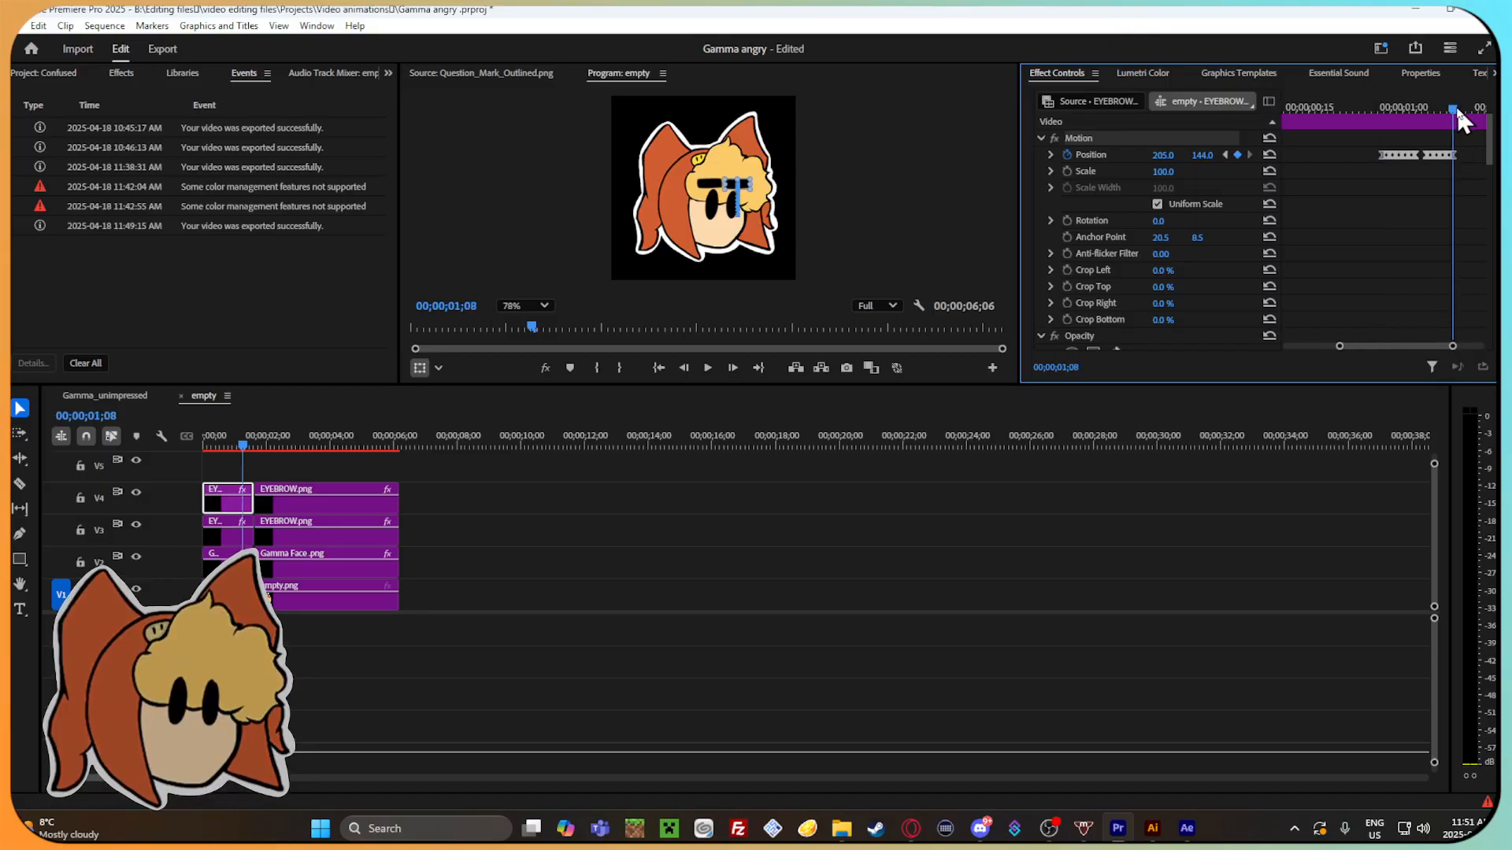
click(1202, 156)
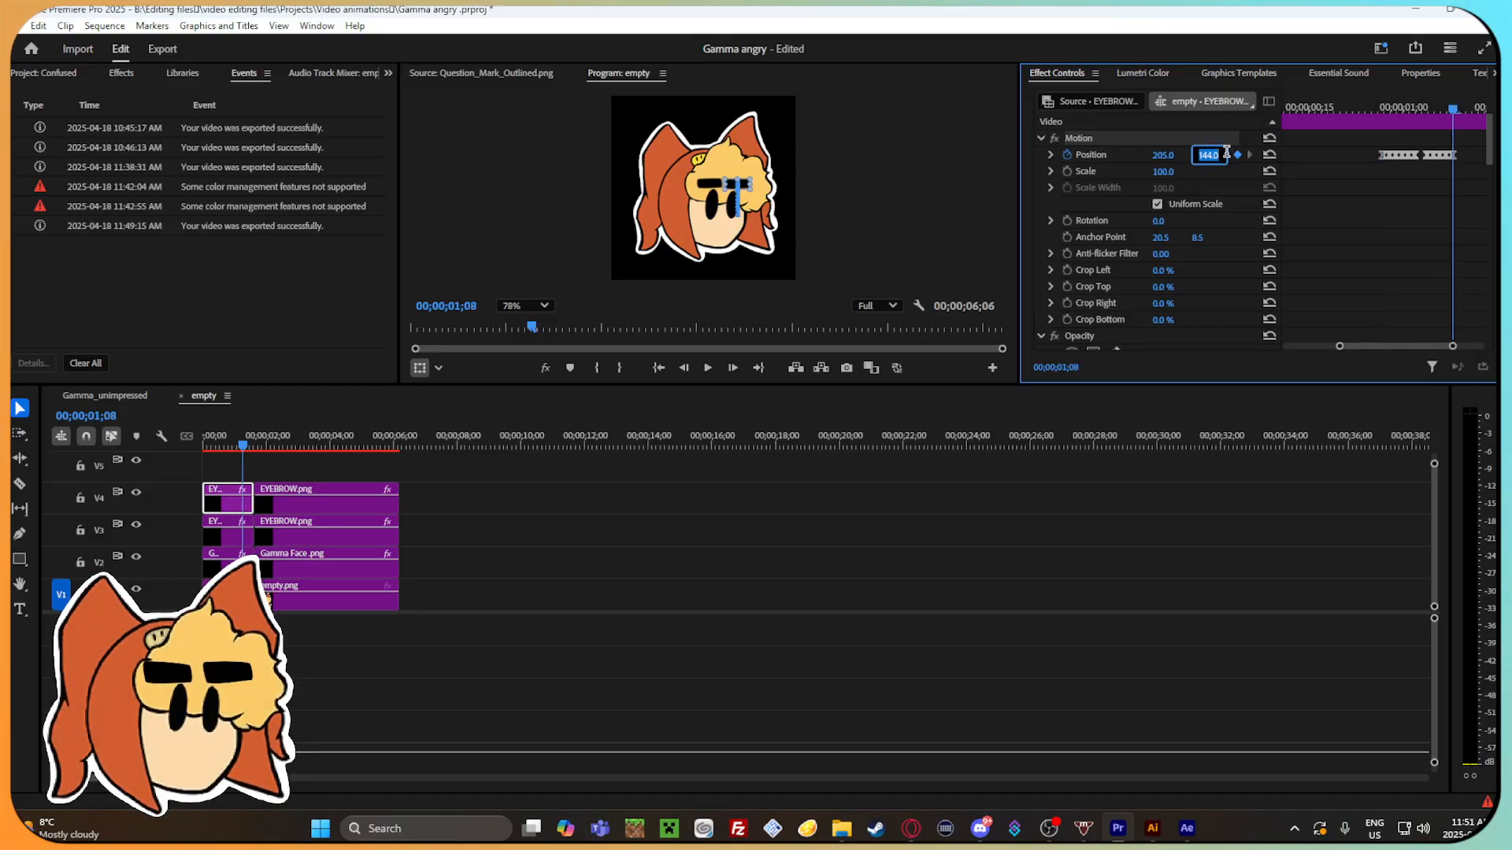
text(141)
key(Return)
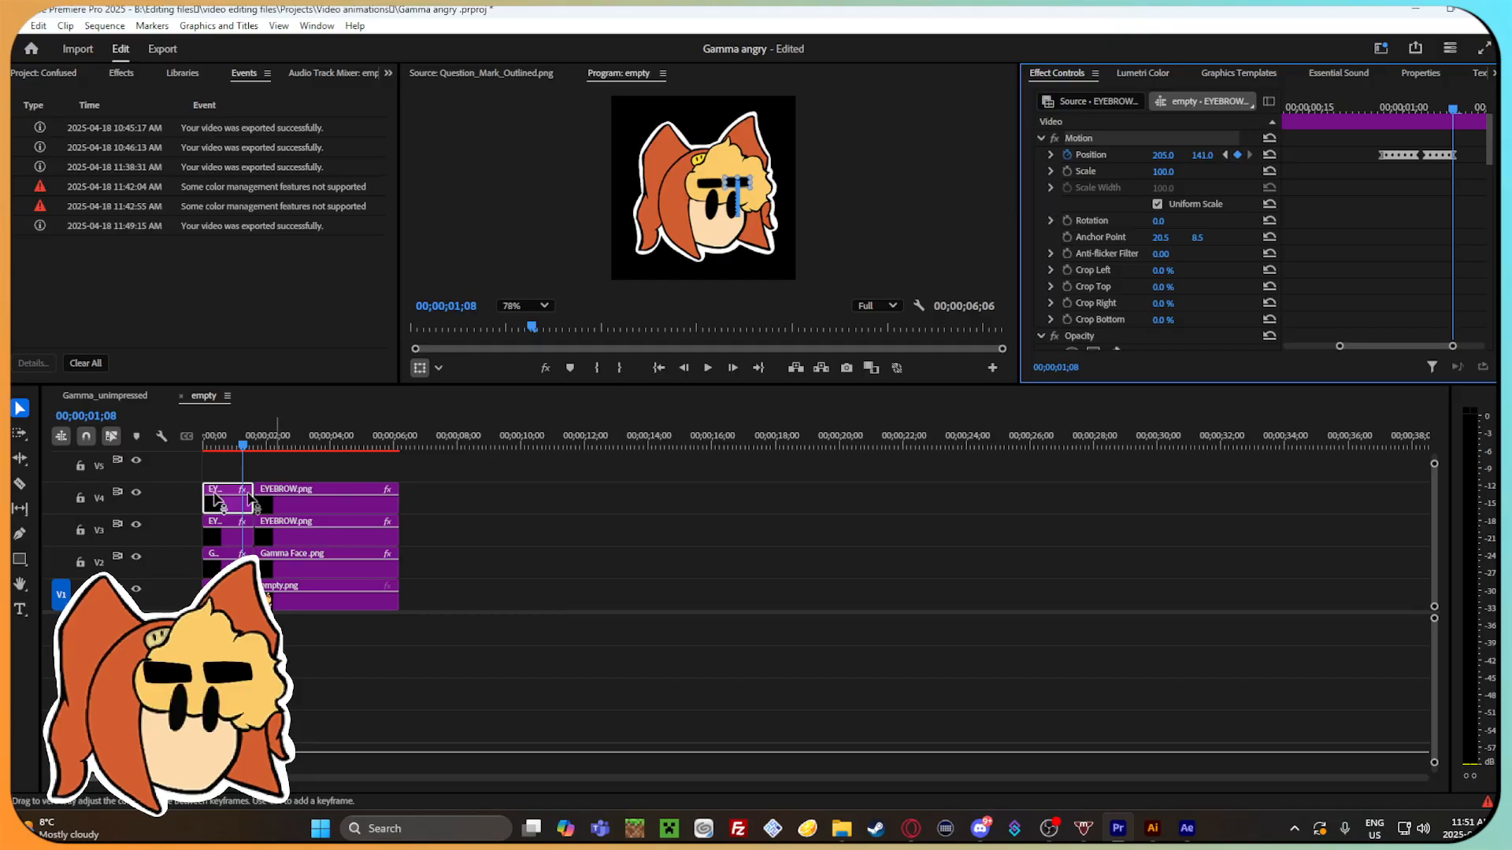
Paste a copy of the whole clip stack at 00;00;04;24 and check the second V4 eyebrow clip at 00;00;01;20.
mouse_move(246, 440)
mouse_down()
mouse_move(203, 444)
mouse_move(371, 464)
mouse_move(216, 451)
mouse_move(270, 450)
mouse_up()
drag(438, 597, 216, 490)
drag(373, 444, 355, 448)
key(ctrl+v)
drag(444, 438, 259, 458)
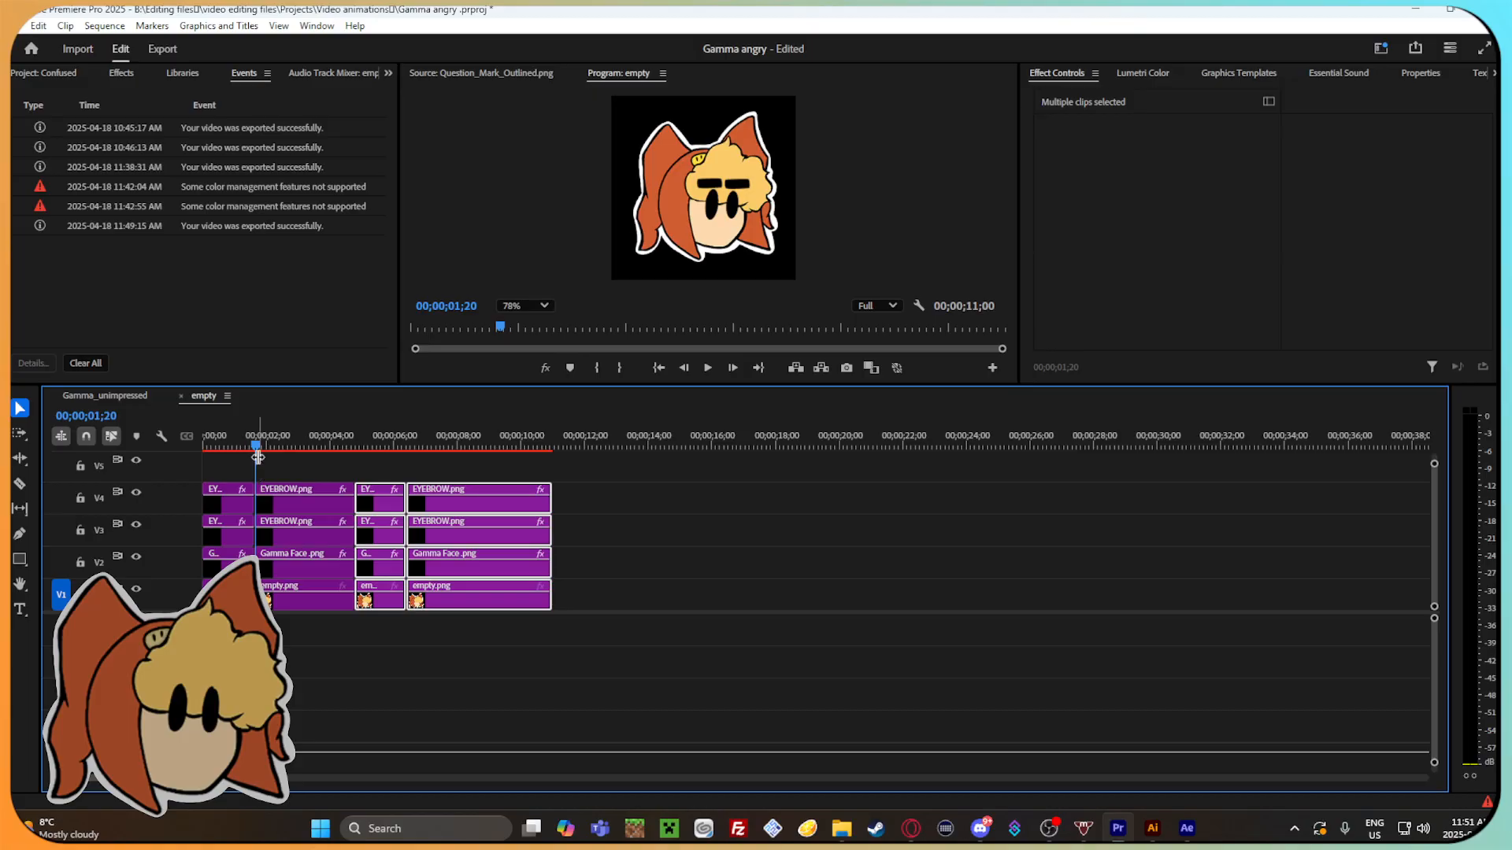
click(281, 492)
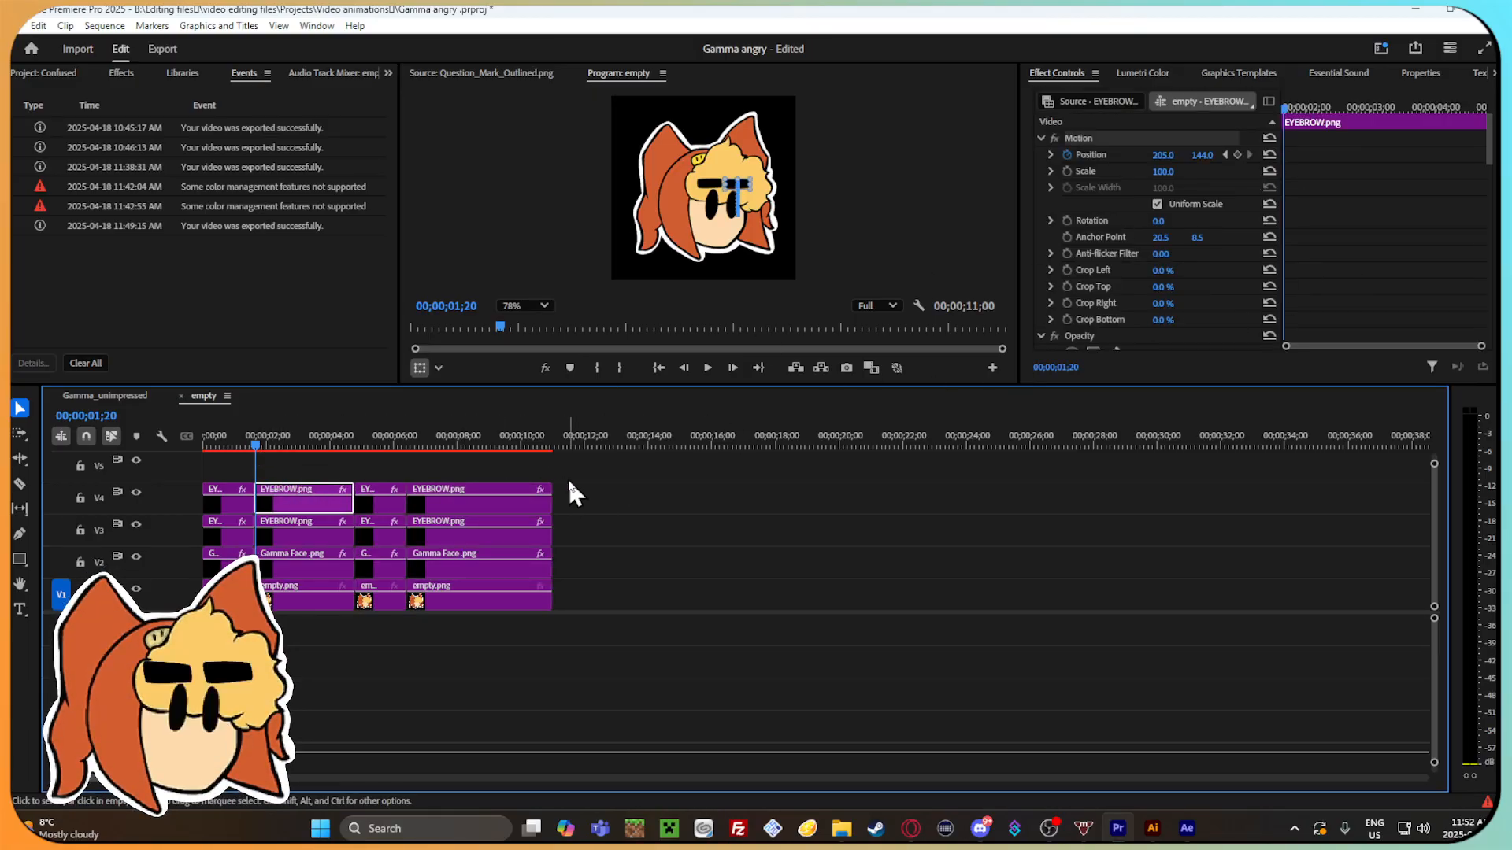
Undo the cuts, deletions and pasted copies back to the uncut clip stack, and save the project.
drag(334, 438, 351, 457)
key(ctrl+z)
key(ctrl+z)
key(ctrl+z)
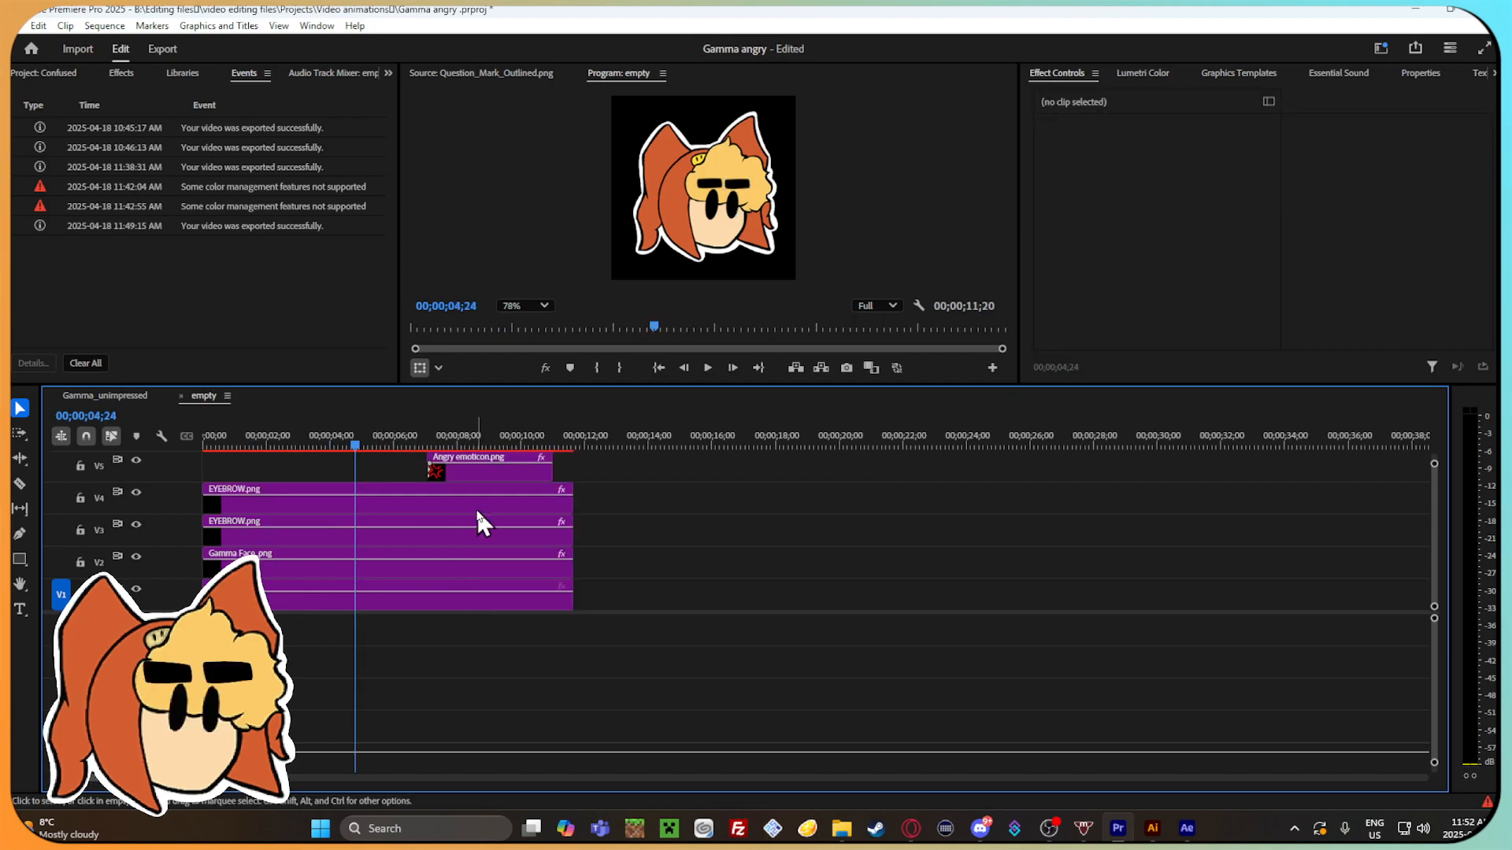
key(ctrl+s)
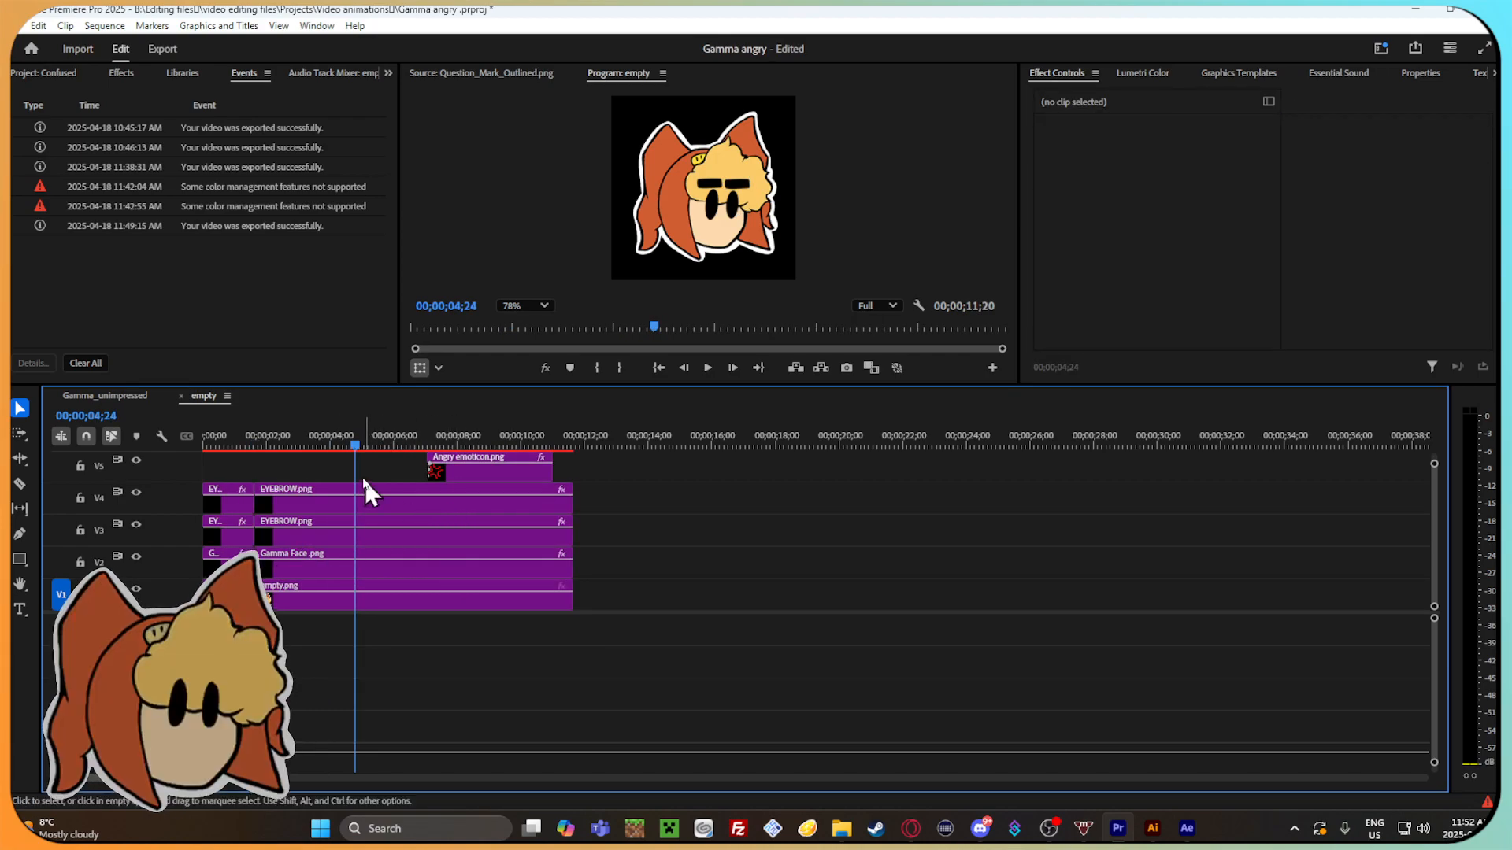
Split the stacked clips at 00;00;06;23 and cut everything after that point, including the Angry emoticon clip.
mouse_move(356, 450)
mouse_down()
mouse_move(282, 449)
mouse_move(421, 462)
mouse_up()
click(454, 508)
click(639, 598)
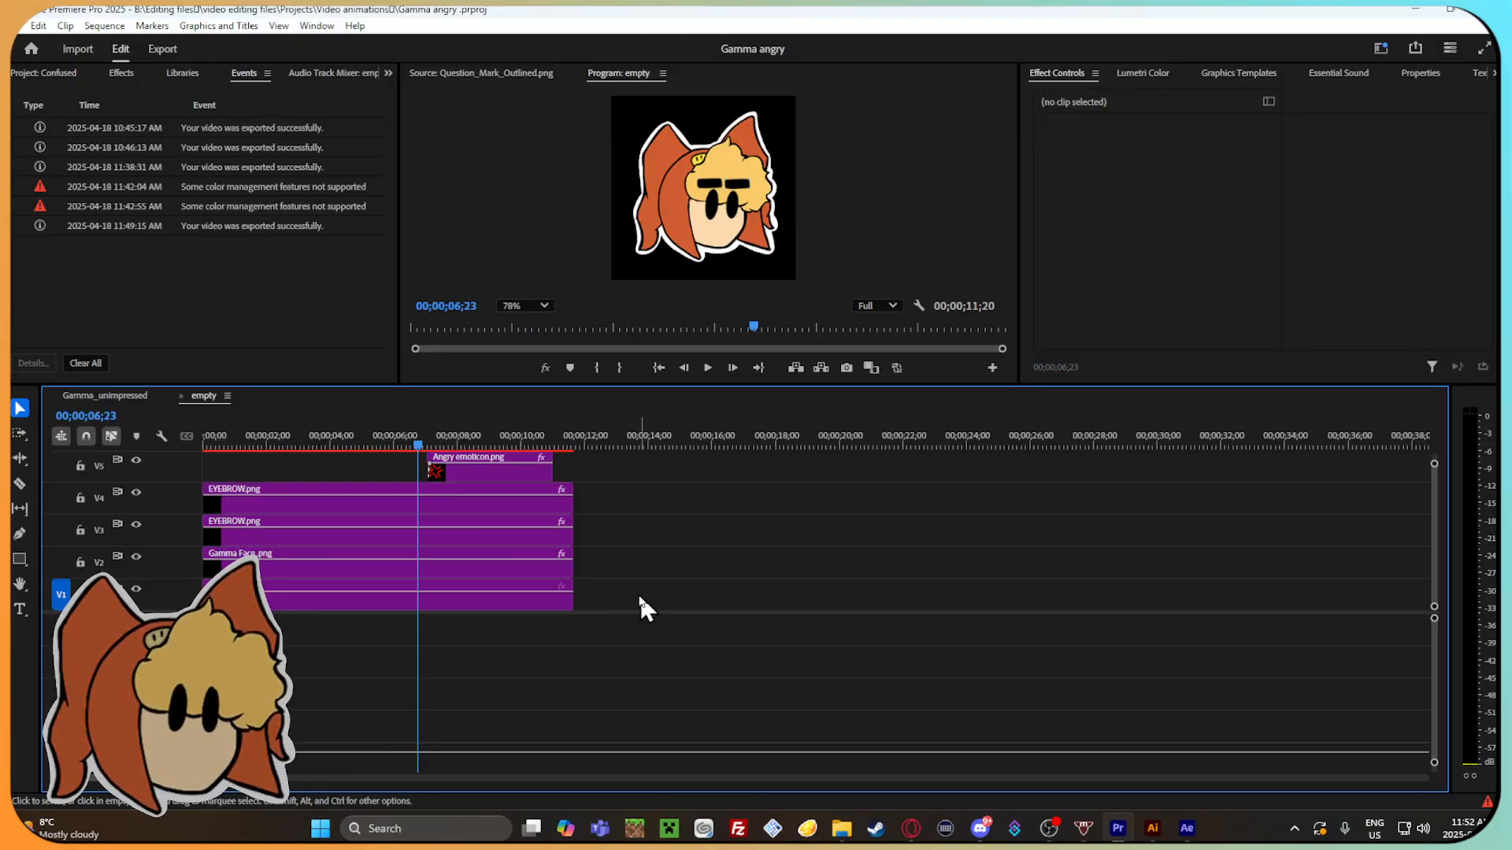
drag(635, 607, 423, 472)
key(ctrl+k)
drag(633, 594, 468, 476)
right_click(470, 503)
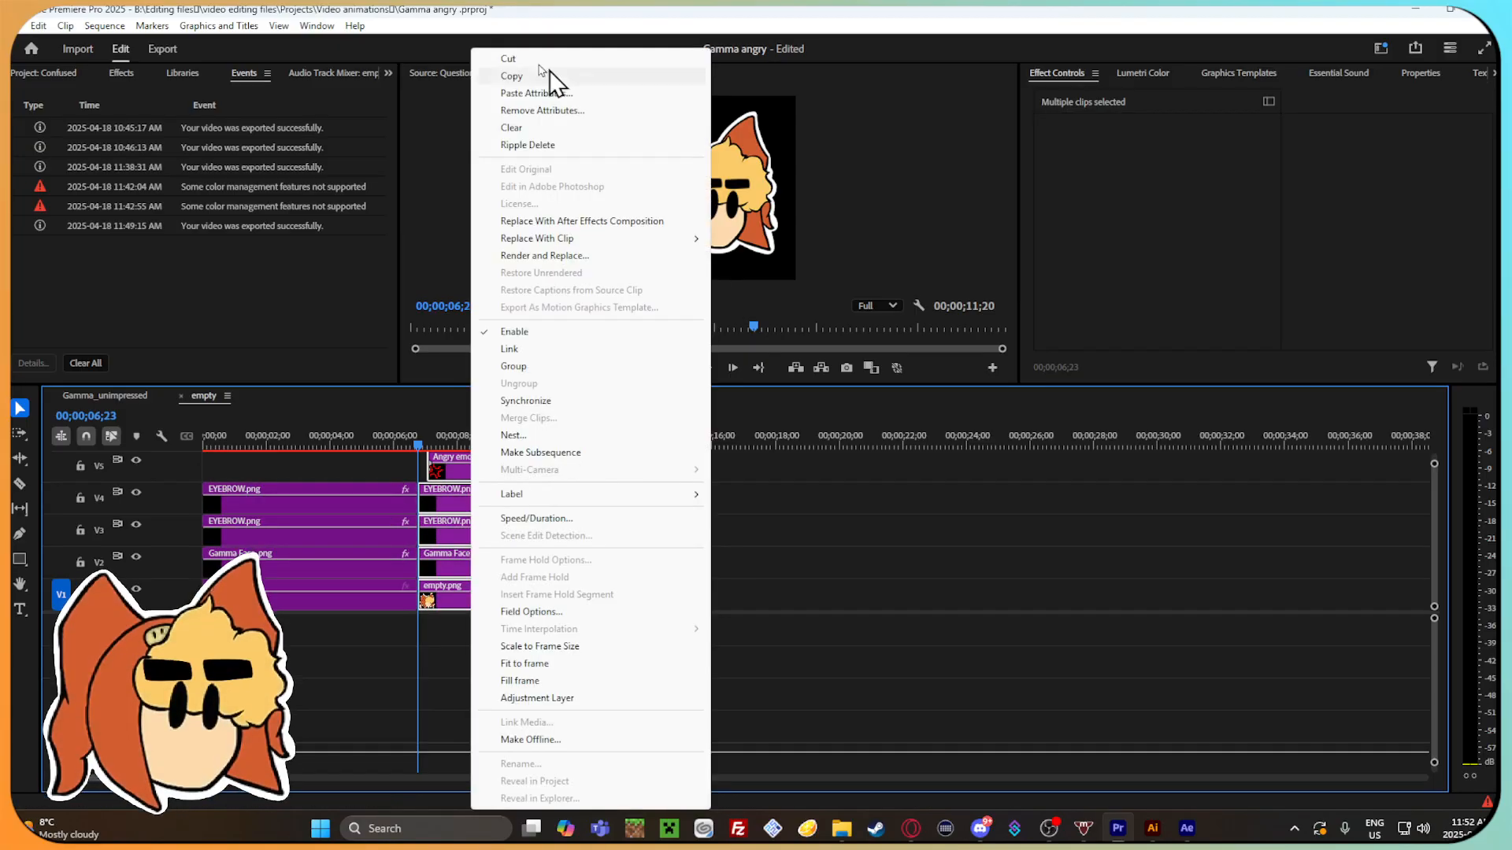
click(508, 59)
Set the V4 EYEBROW.png clip's vertical Position to 141 at its last blink keyframe, 00;00;01;08.
drag(421, 446, 239, 431)
click(279, 492)
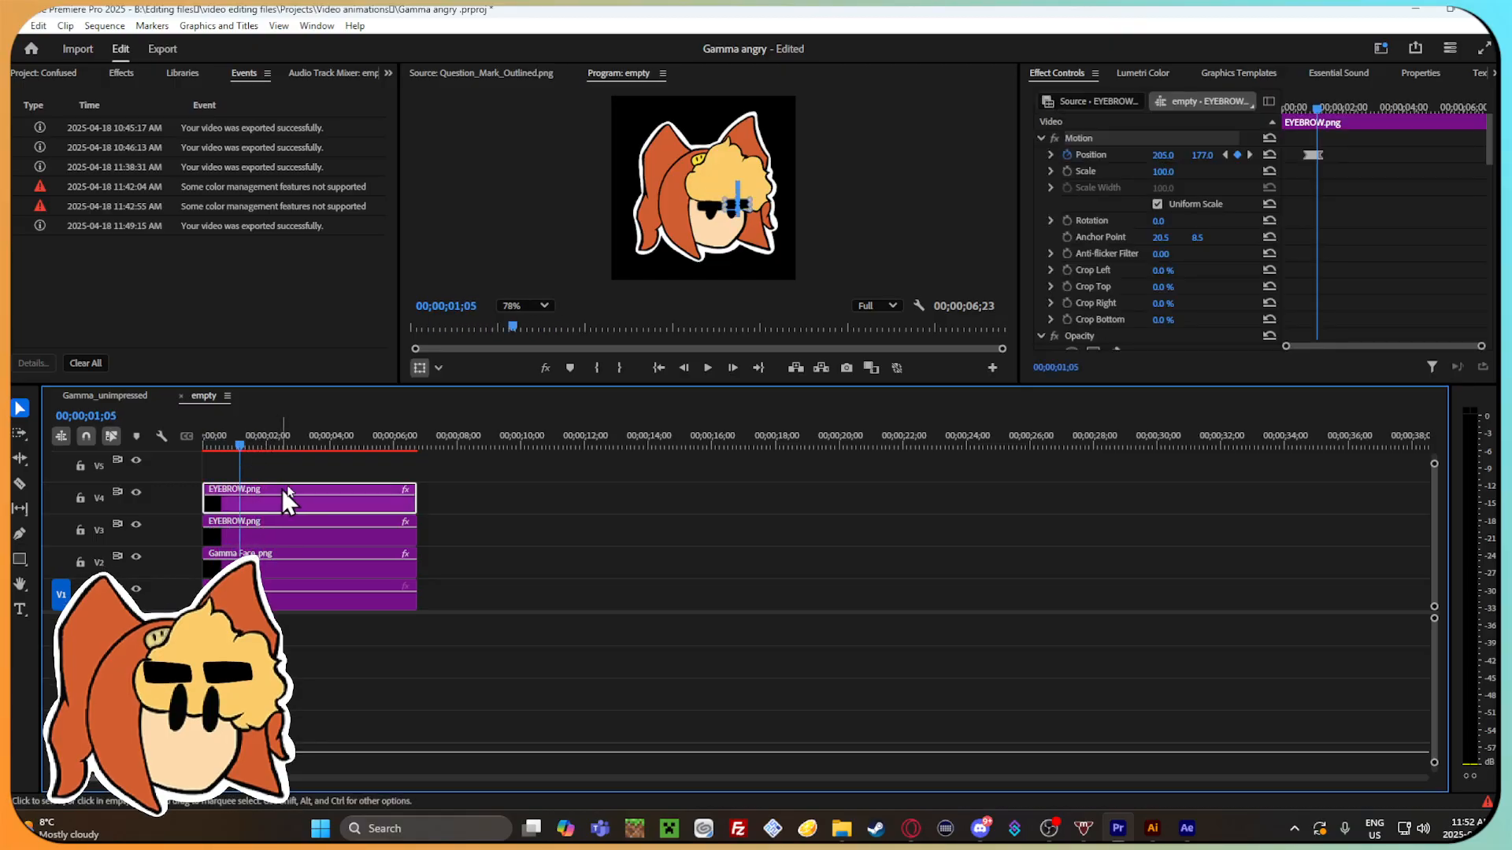
drag(1481, 346, 1397, 344)
drag(1383, 109, 1411, 108)
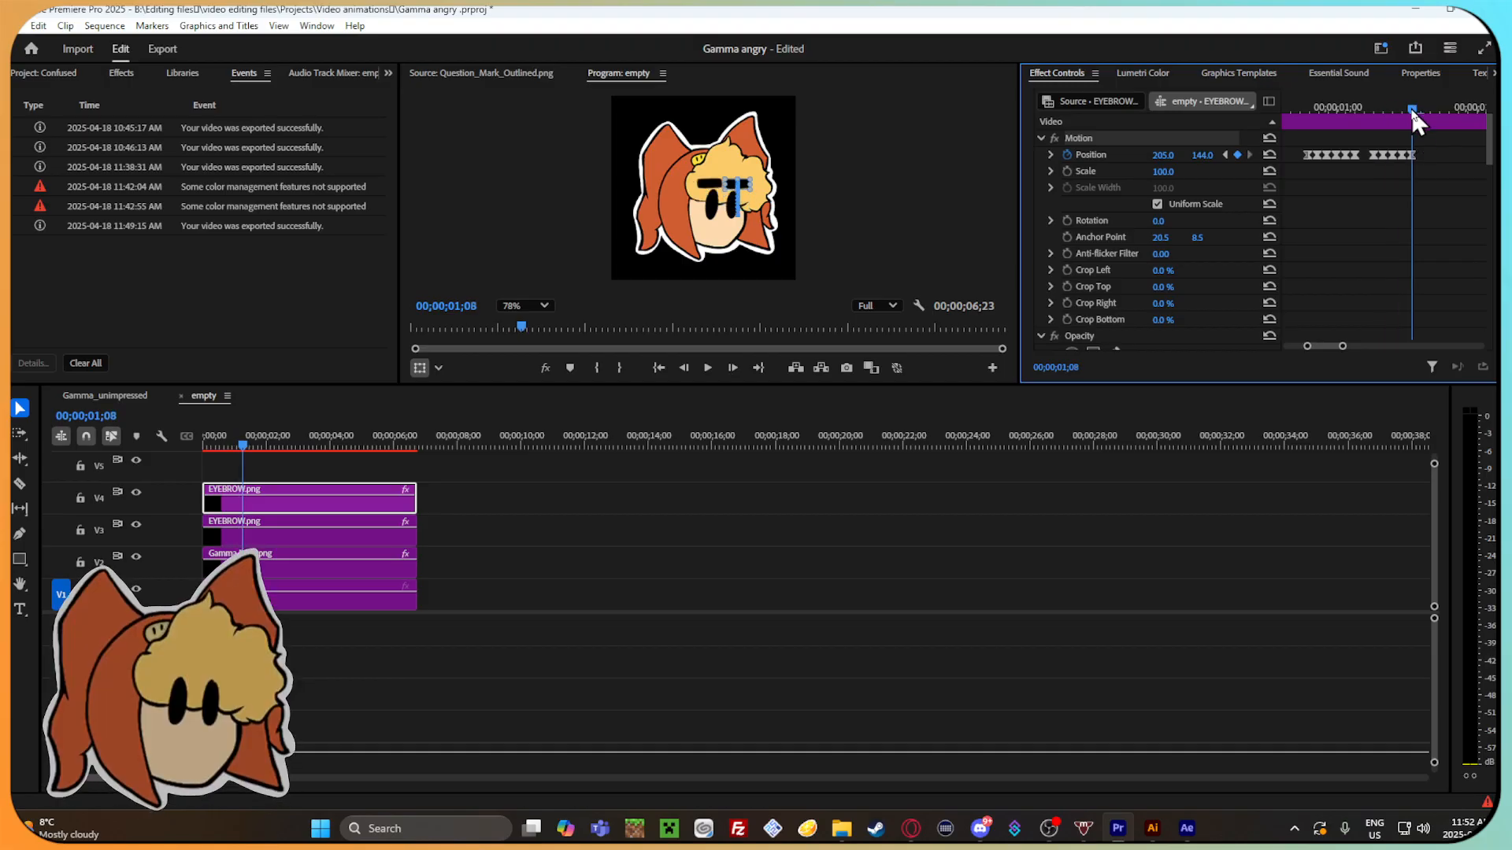
click(1203, 154)
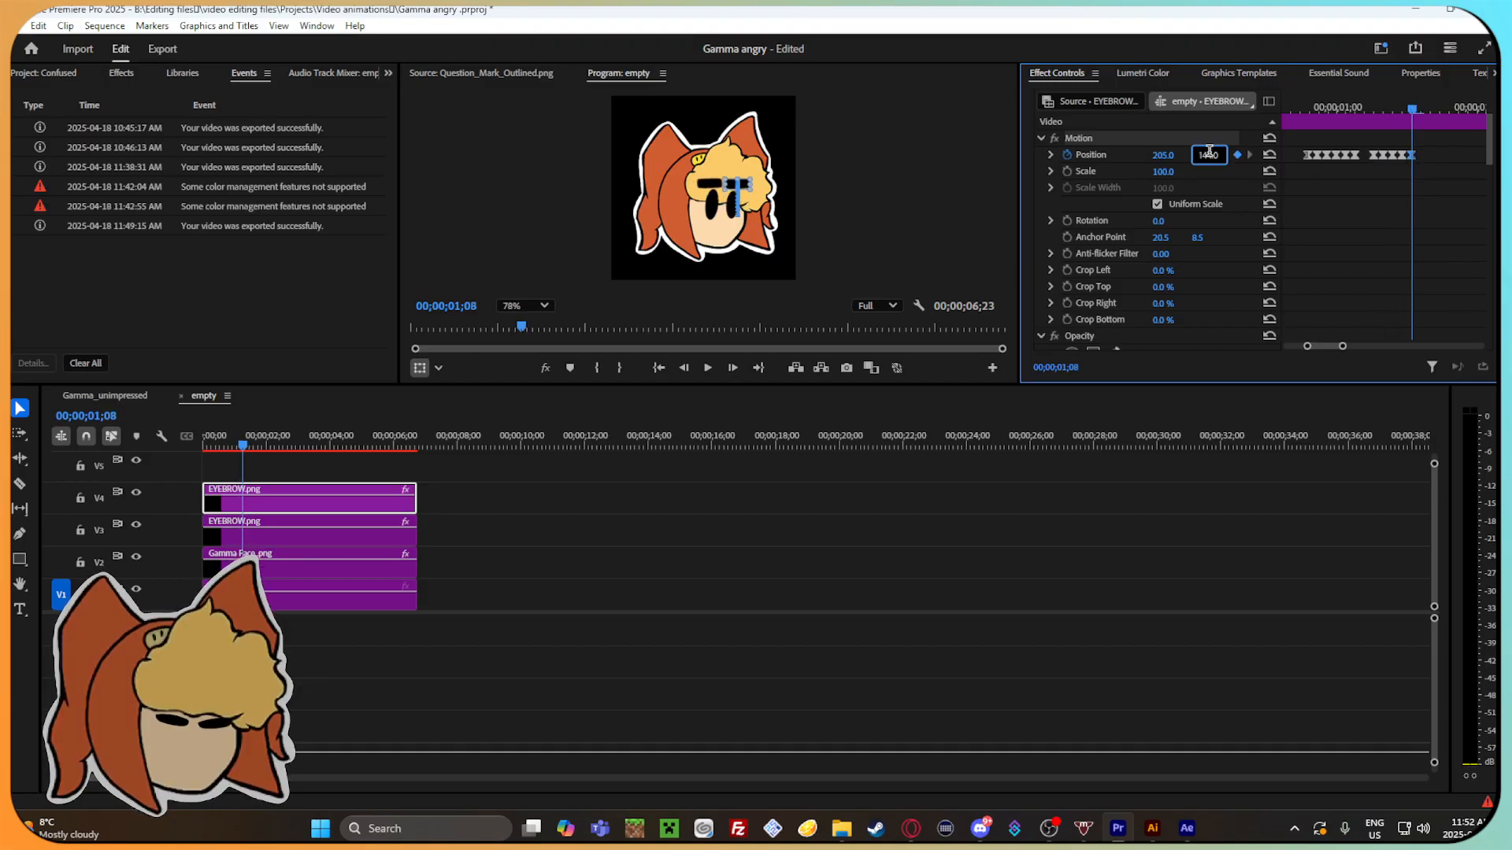
key(BackSpace)
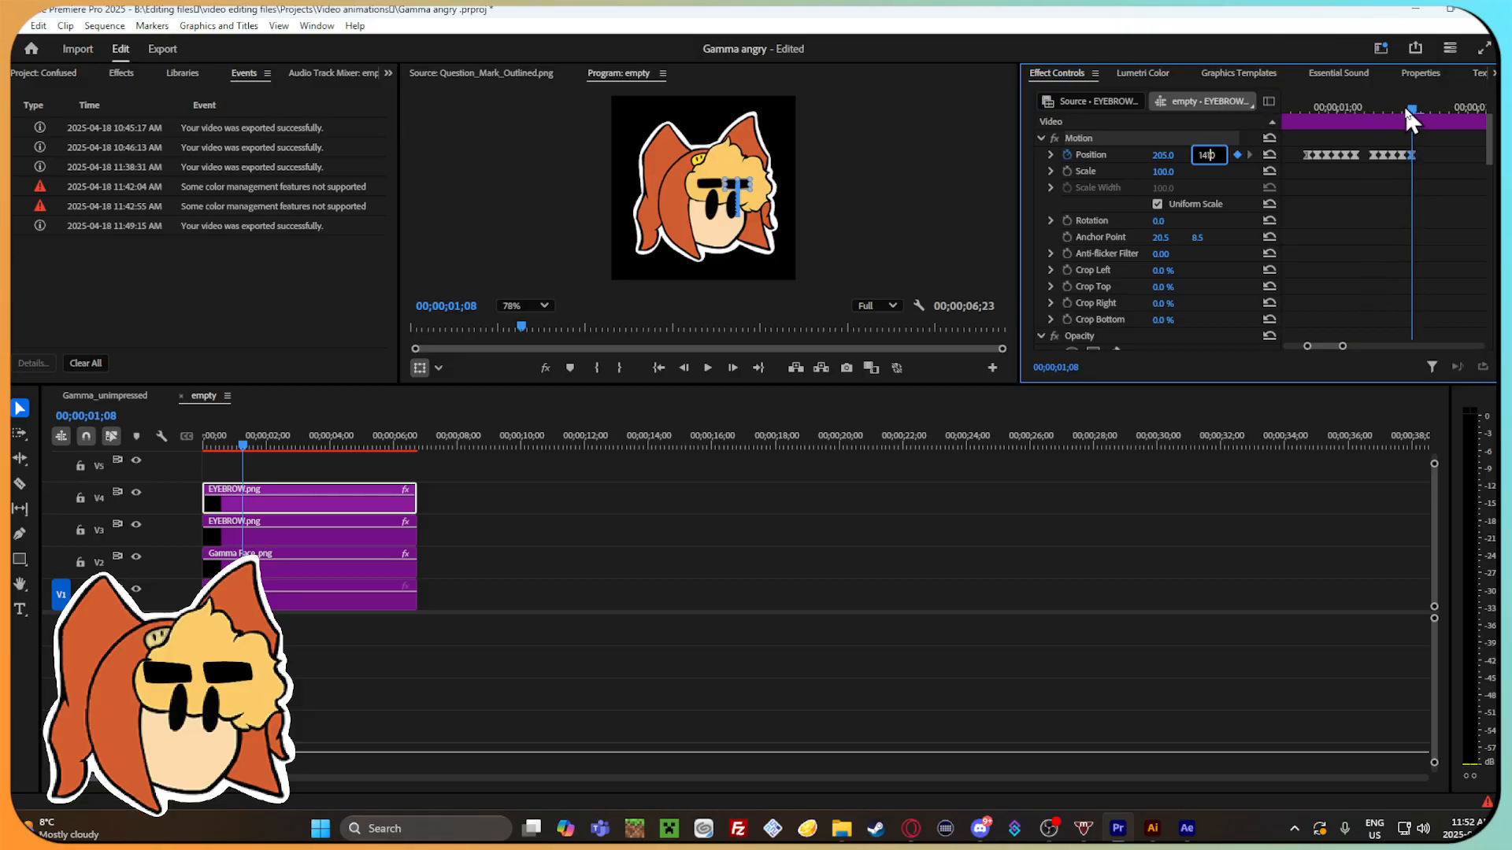
mouse_move(1405, 105)
mouse_down()
mouse_move(1294, 96)
mouse_move(1423, 140)
mouse_move(1417, 114)
mouse_up()
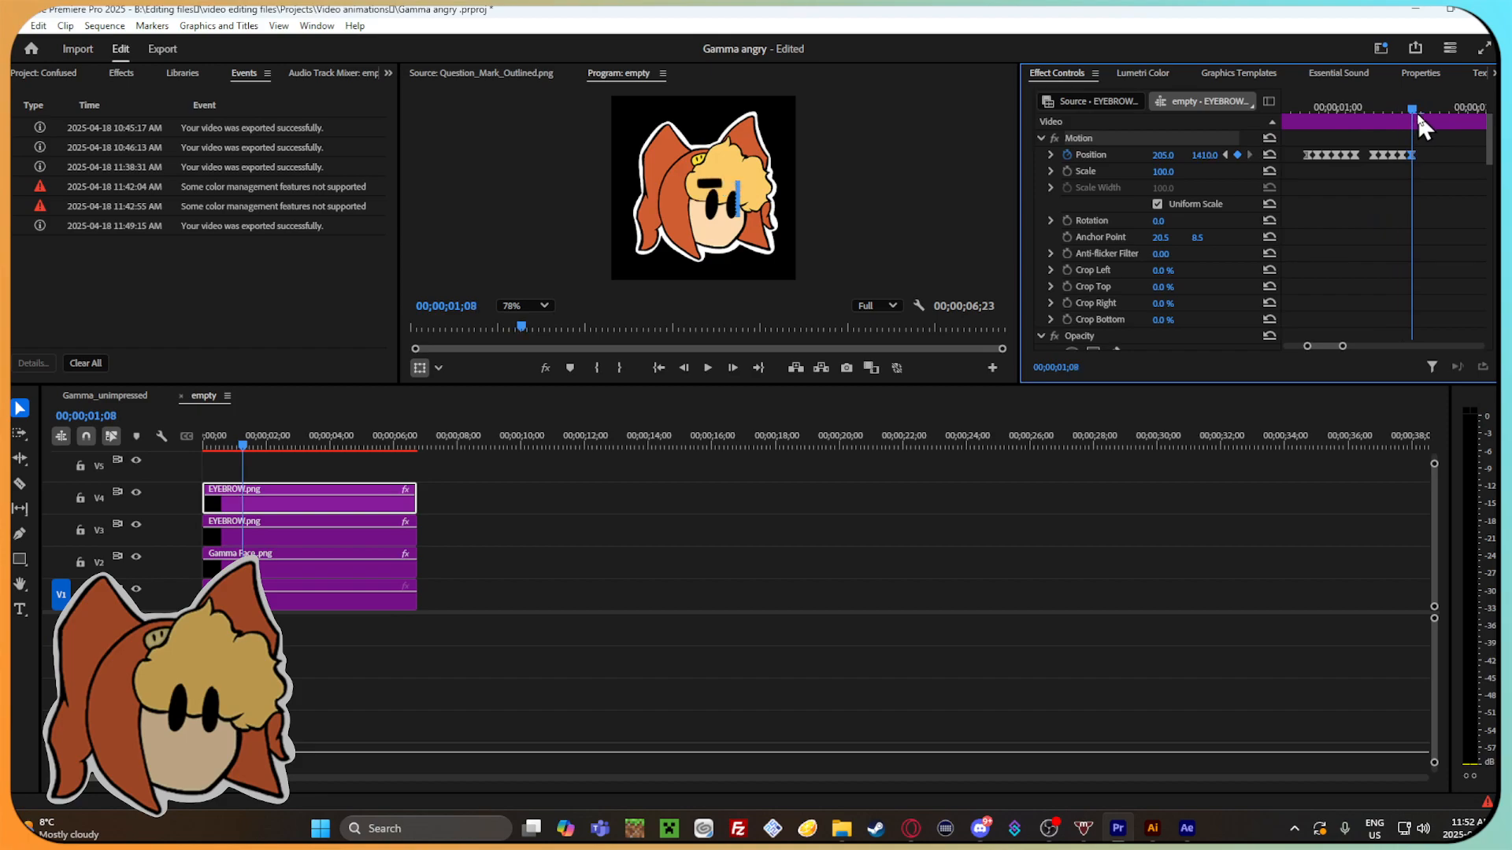
click(1206, 154)
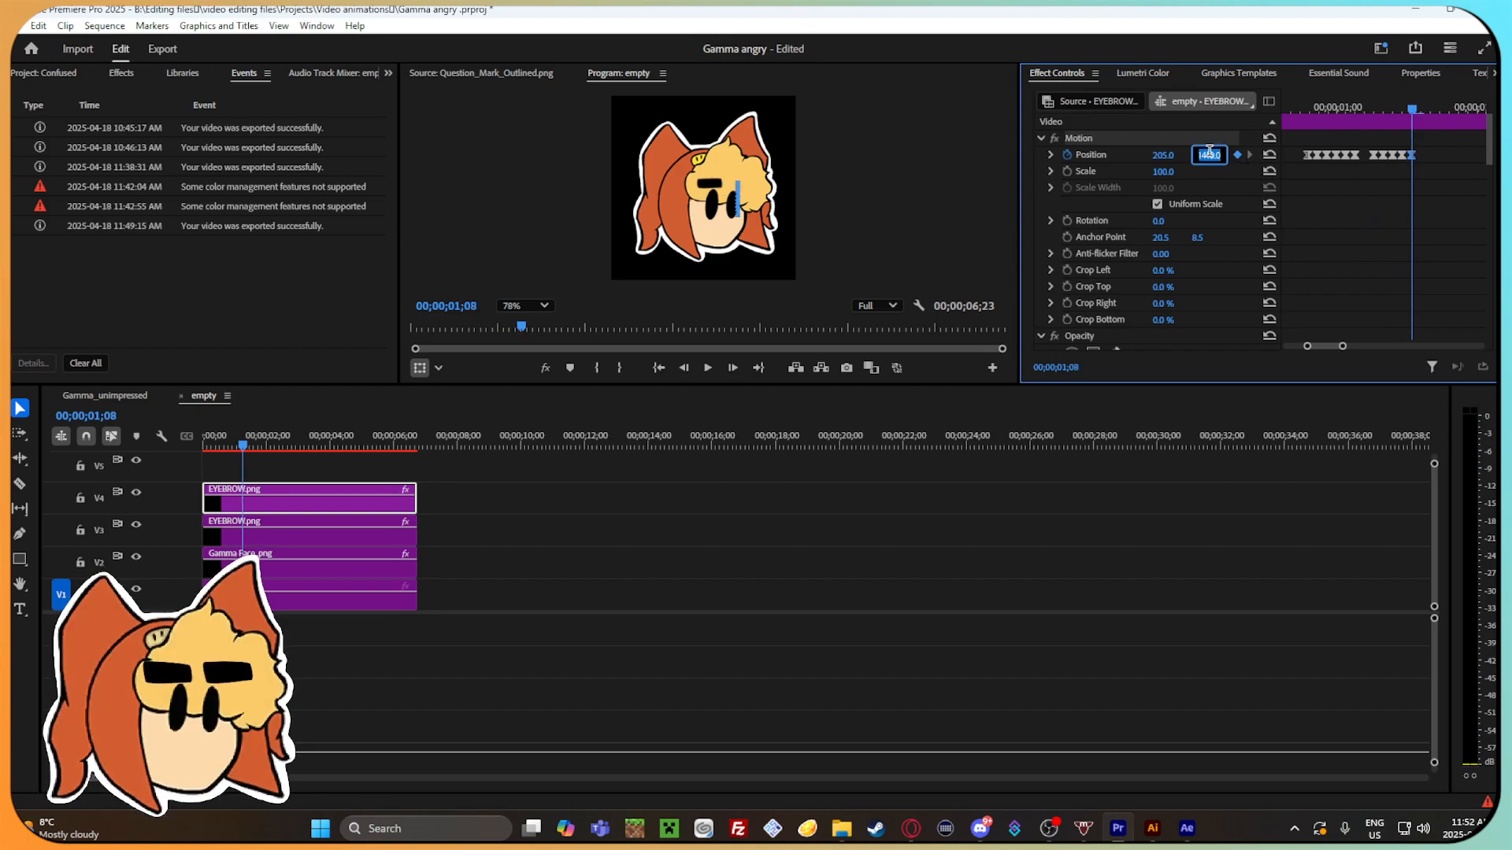
text(141)
key(Return)
drag(1371, 107, 1422, 118)
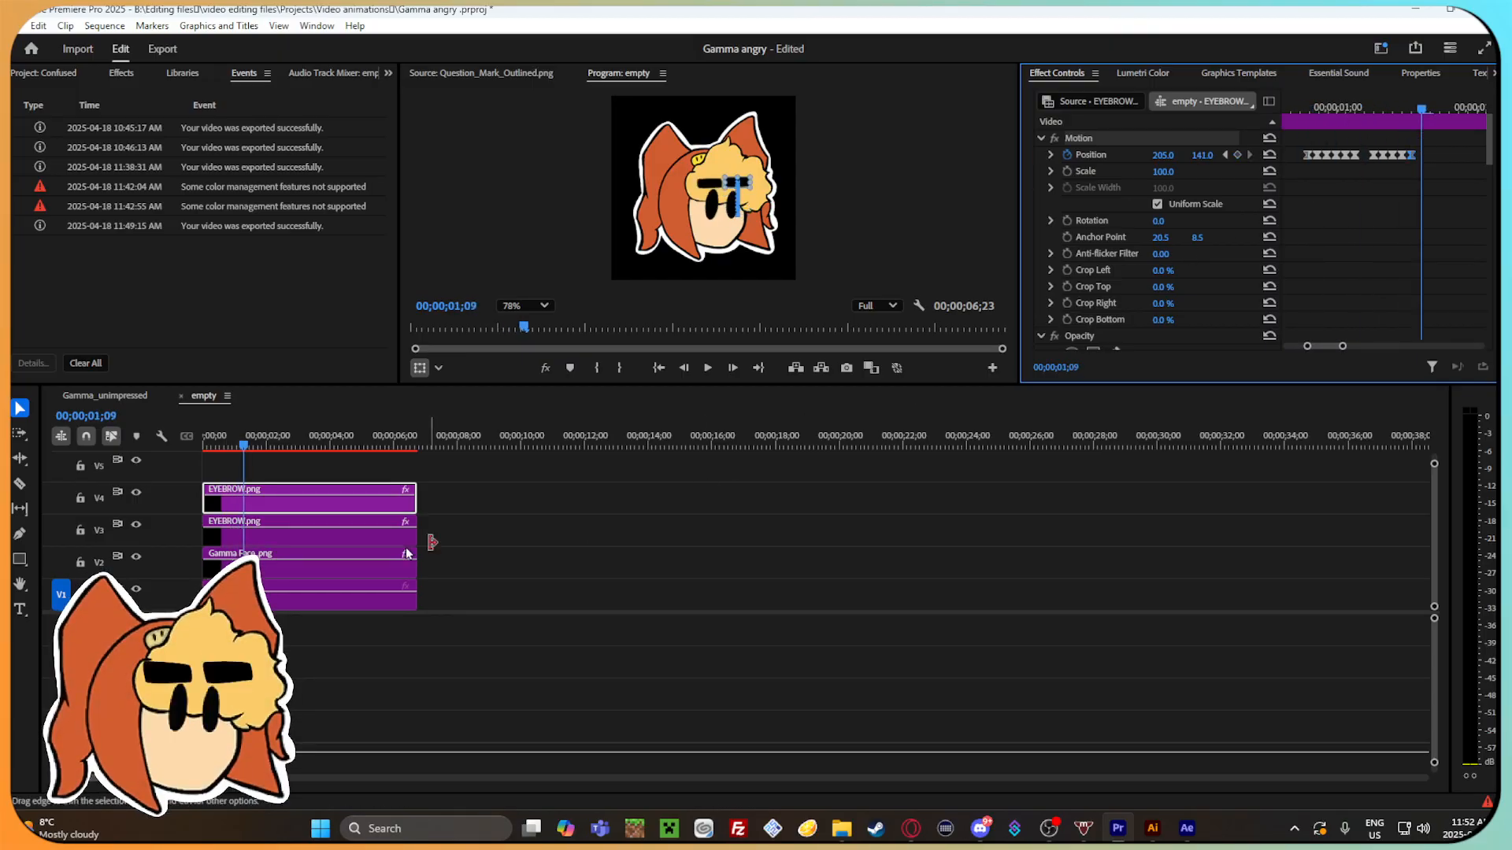
Copy the full clip stack and paste it at about 00;00;03;10 and again at 00;00;10;02.
mouse_move(245, 446)
mouse_down()
mouse_move(211, 437)
mouse_move(269, 449)
mouse_up()
click(461, 504)
click(250, 445)
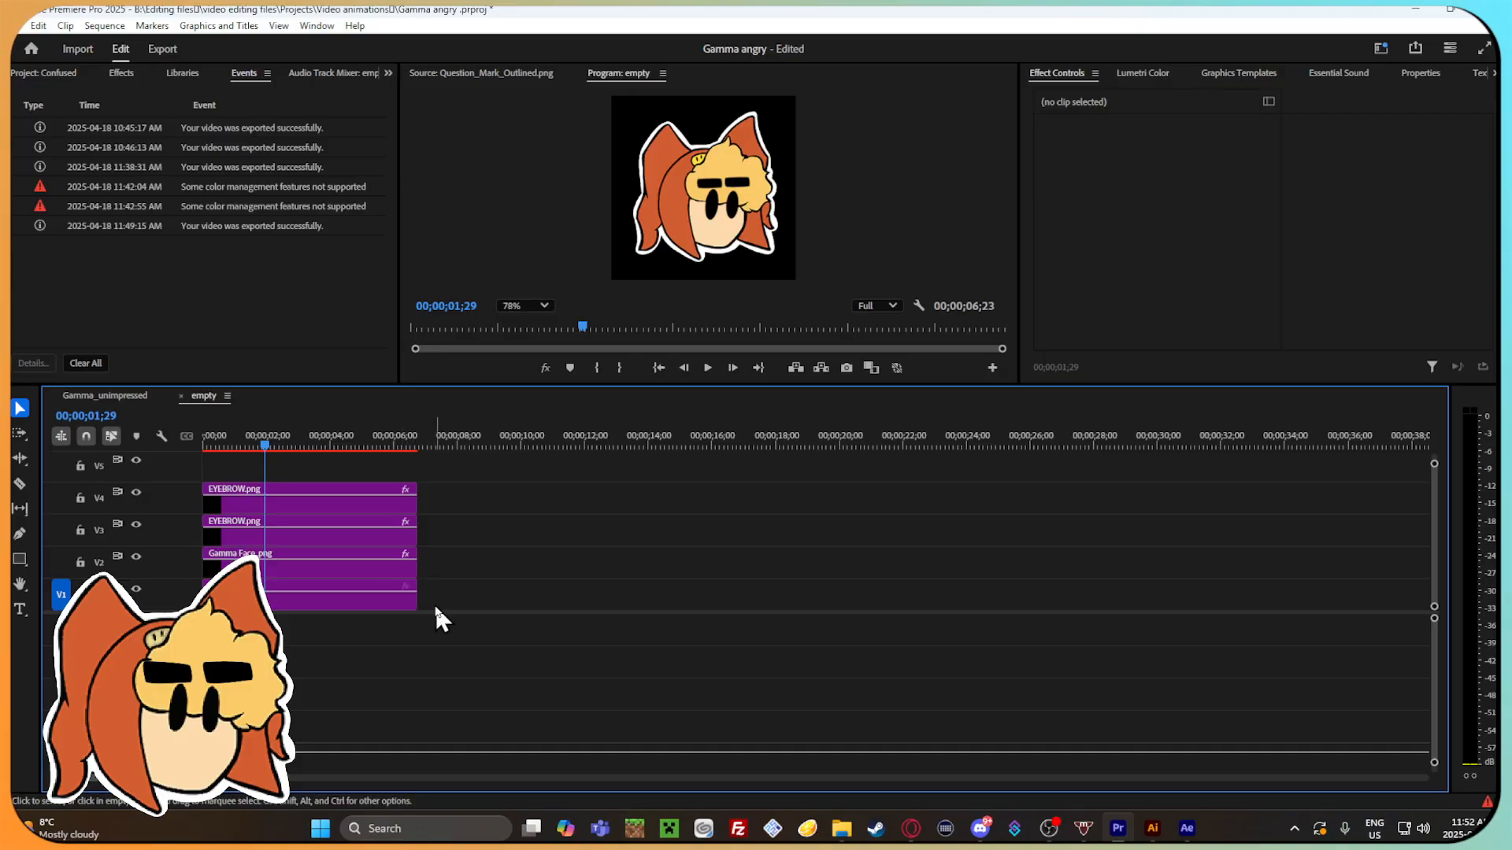
drag(434, 604, 209, 479)
drag(281, 443, 524, 474)
key(ctrl+v)
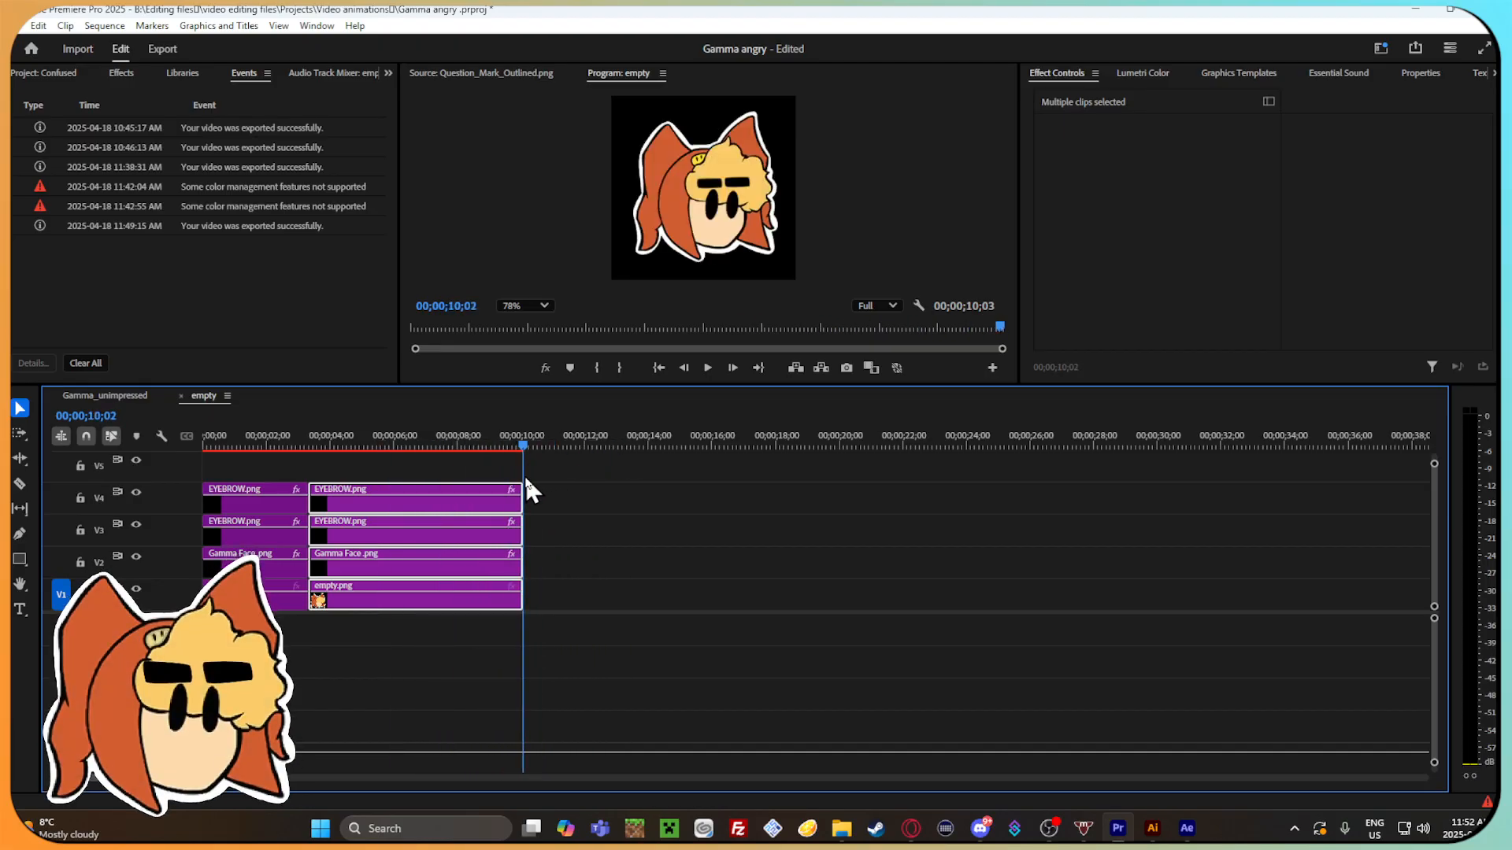
key(ctrl+v)
Scrub through the repeated blink clips to the end of the sequence to review the joins.
click(413, 452)
drag(414, 456, 745, 525)
click(746, 542)
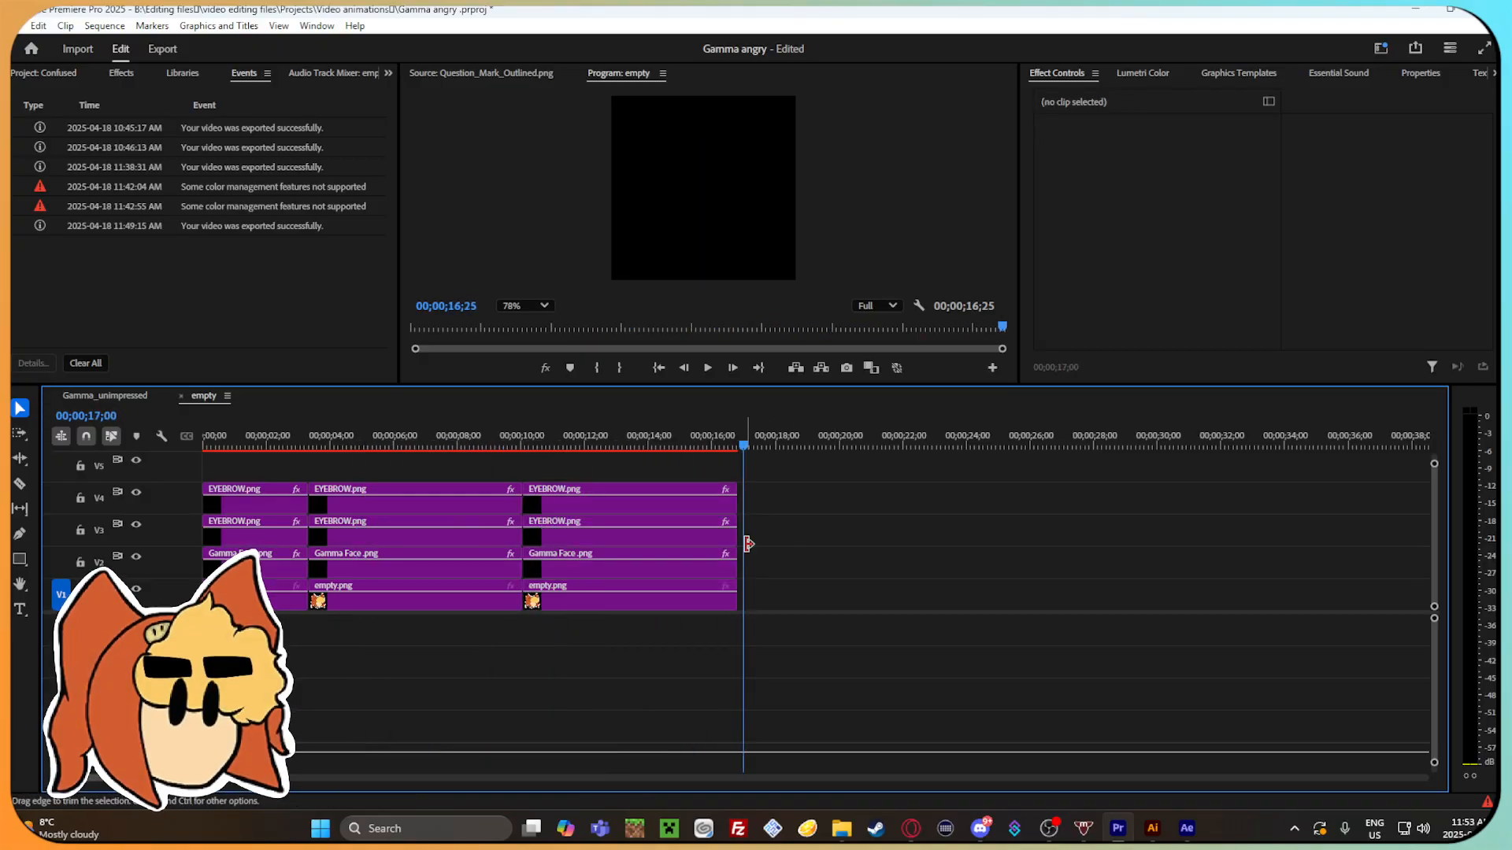
Scrub through the repeated blinks and save the project as Gamma_Blink_Neutral.prproj in the Video animations folder.
drag(743, 443, 288, 442)
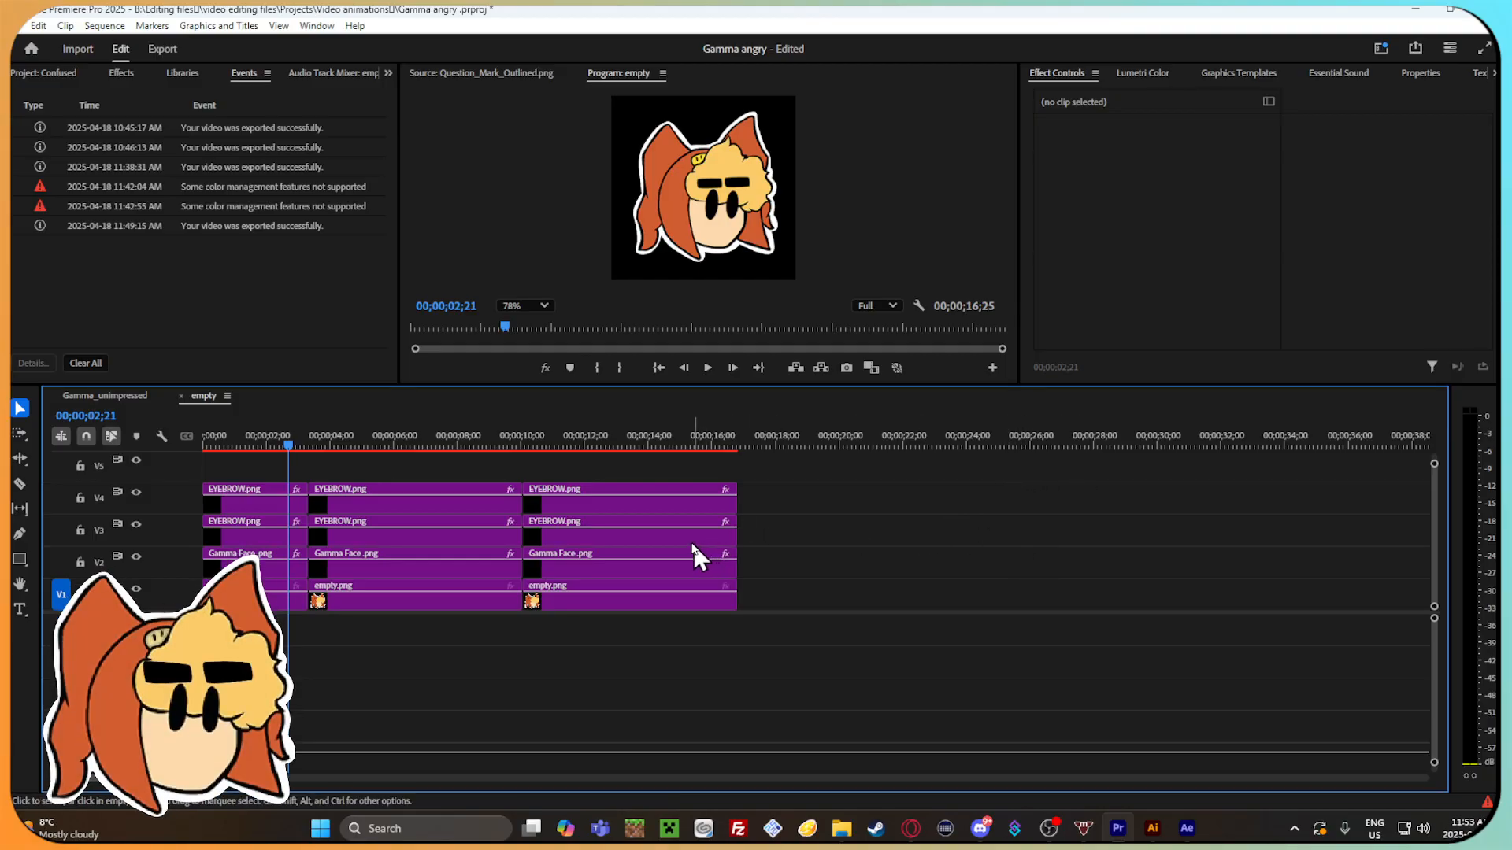
drag(395, 433, 612, 461)
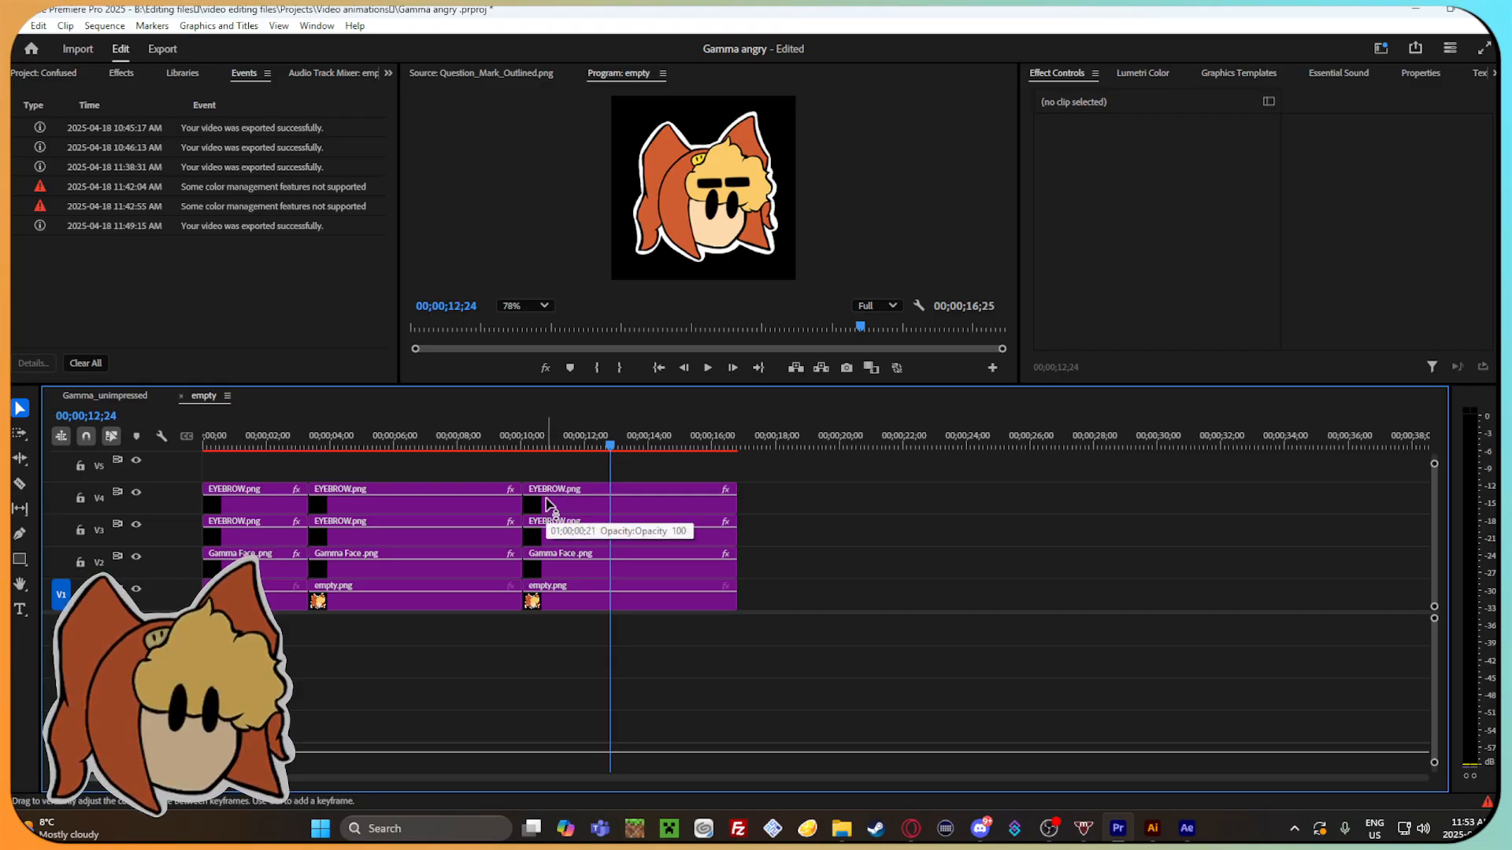
click(15, 25)
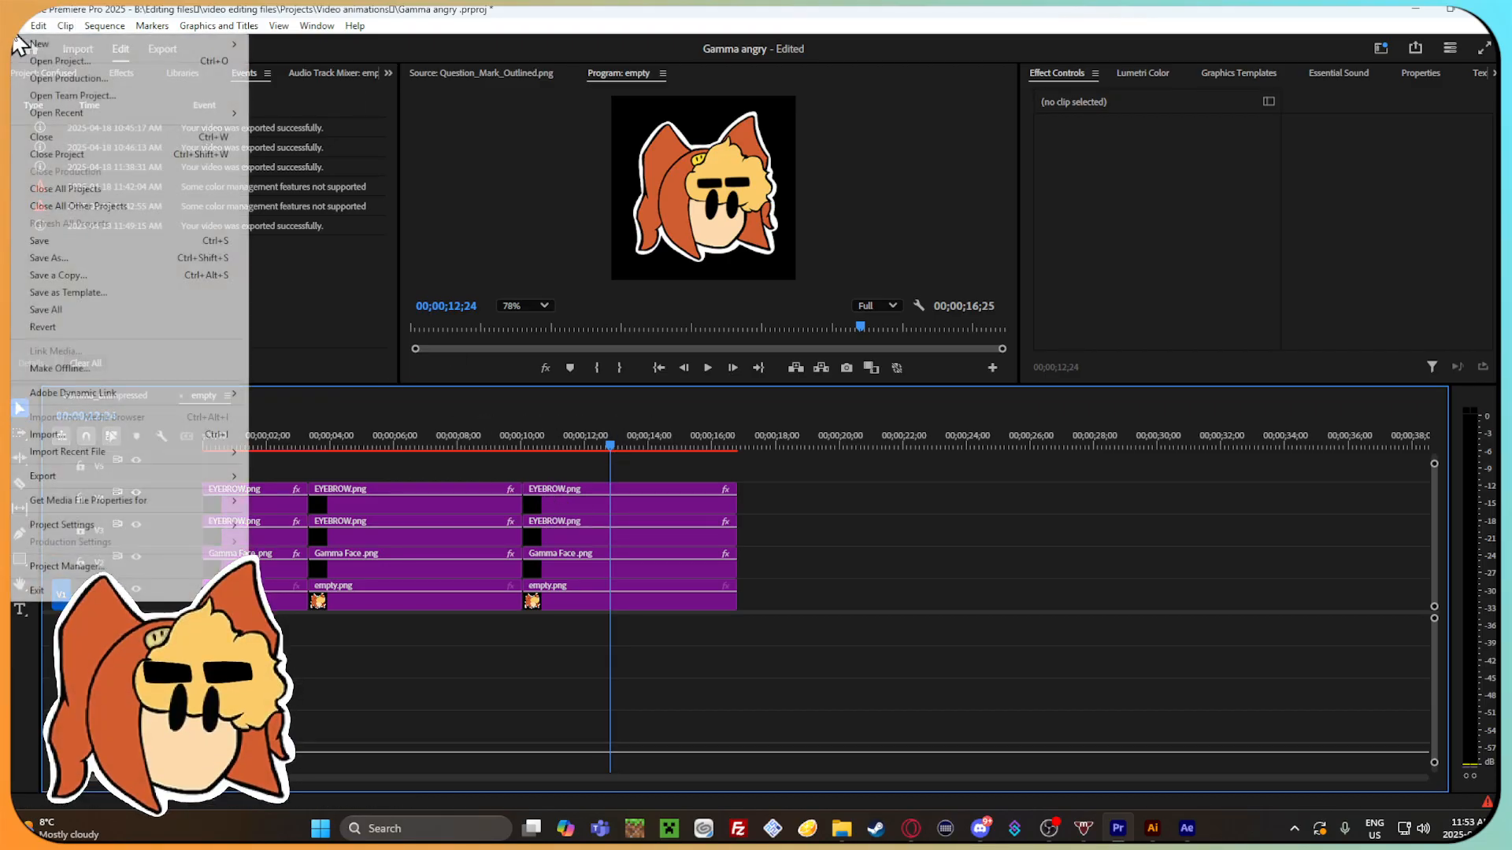
click(89, 258)
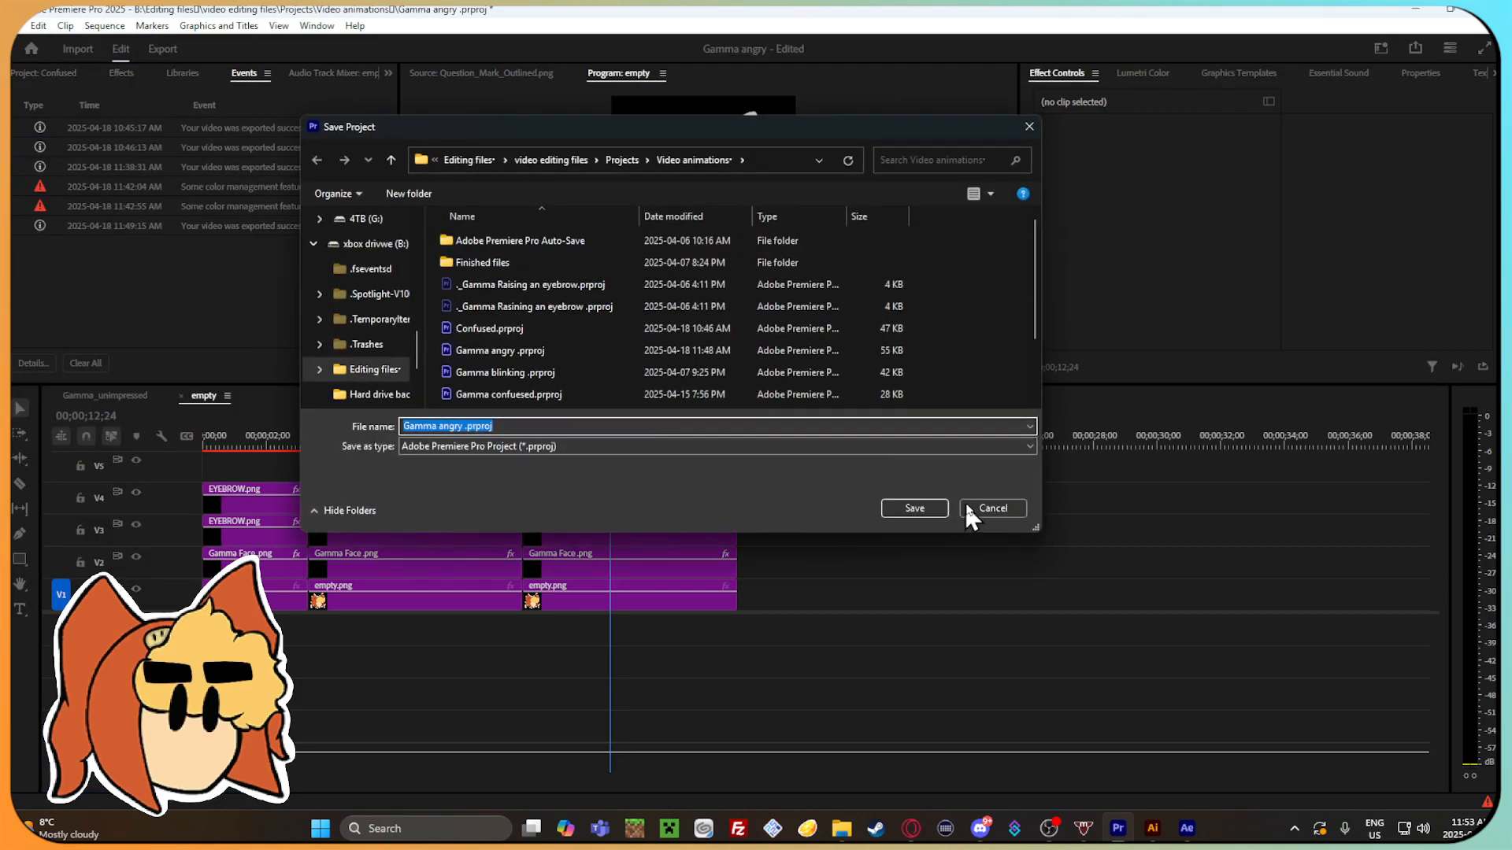
key(BackSpace)
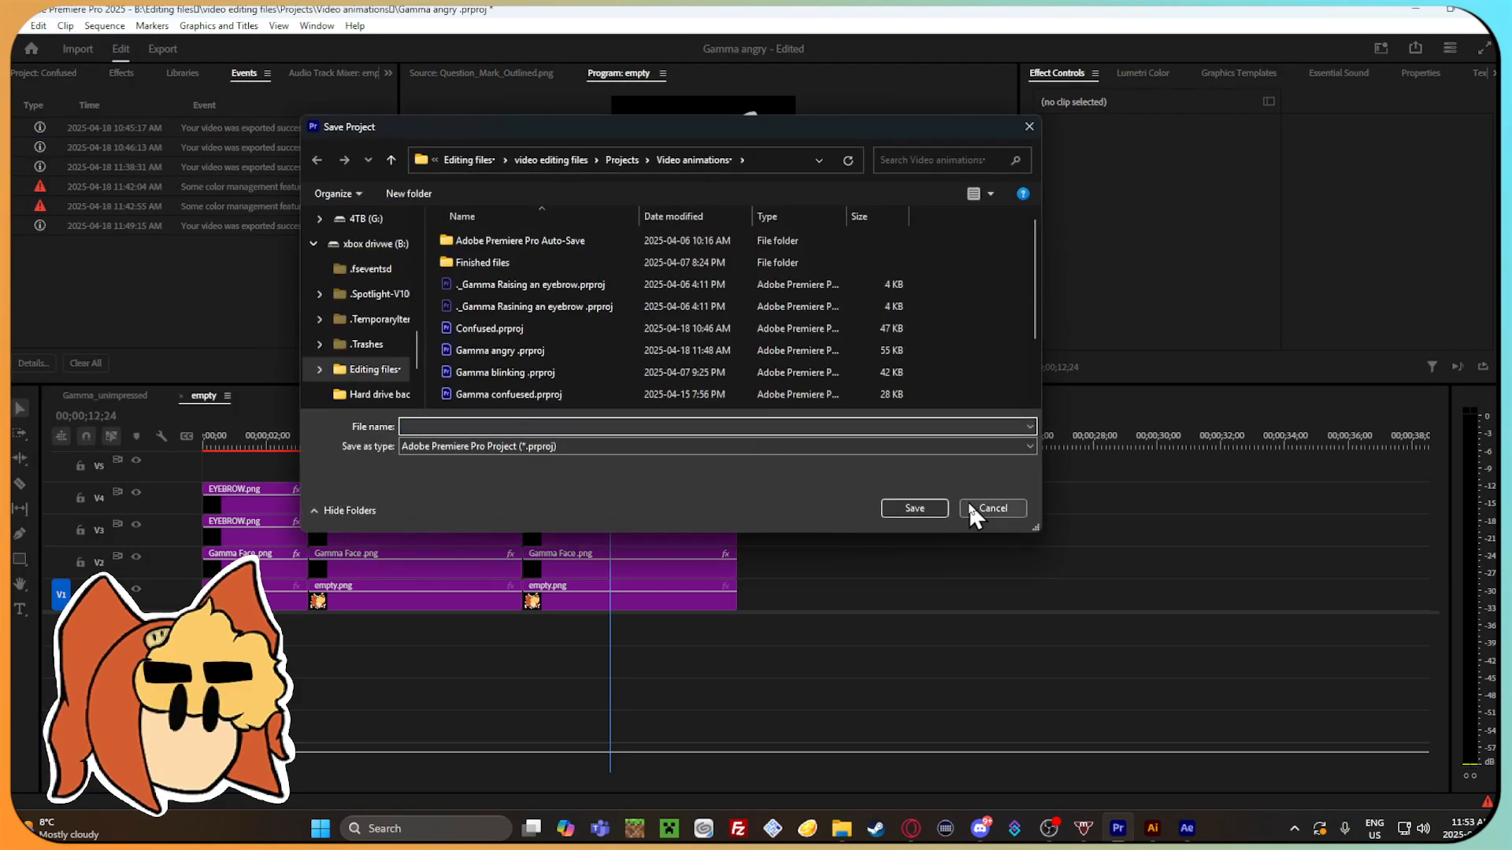
text(Gamma_Blink_N)
double_click(550, 259)
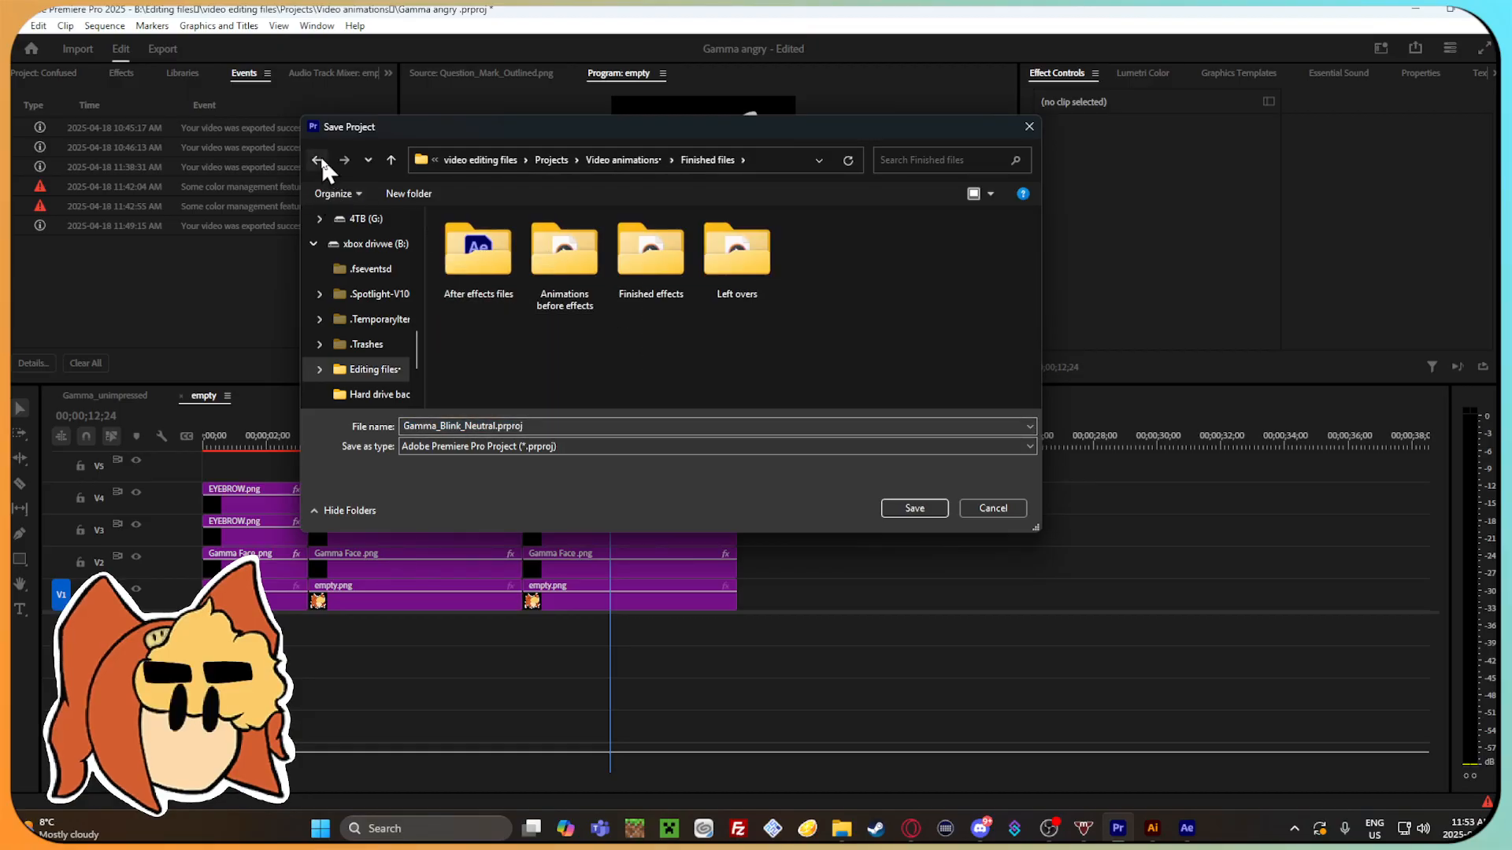
click(317, 160)
click(931, 504)
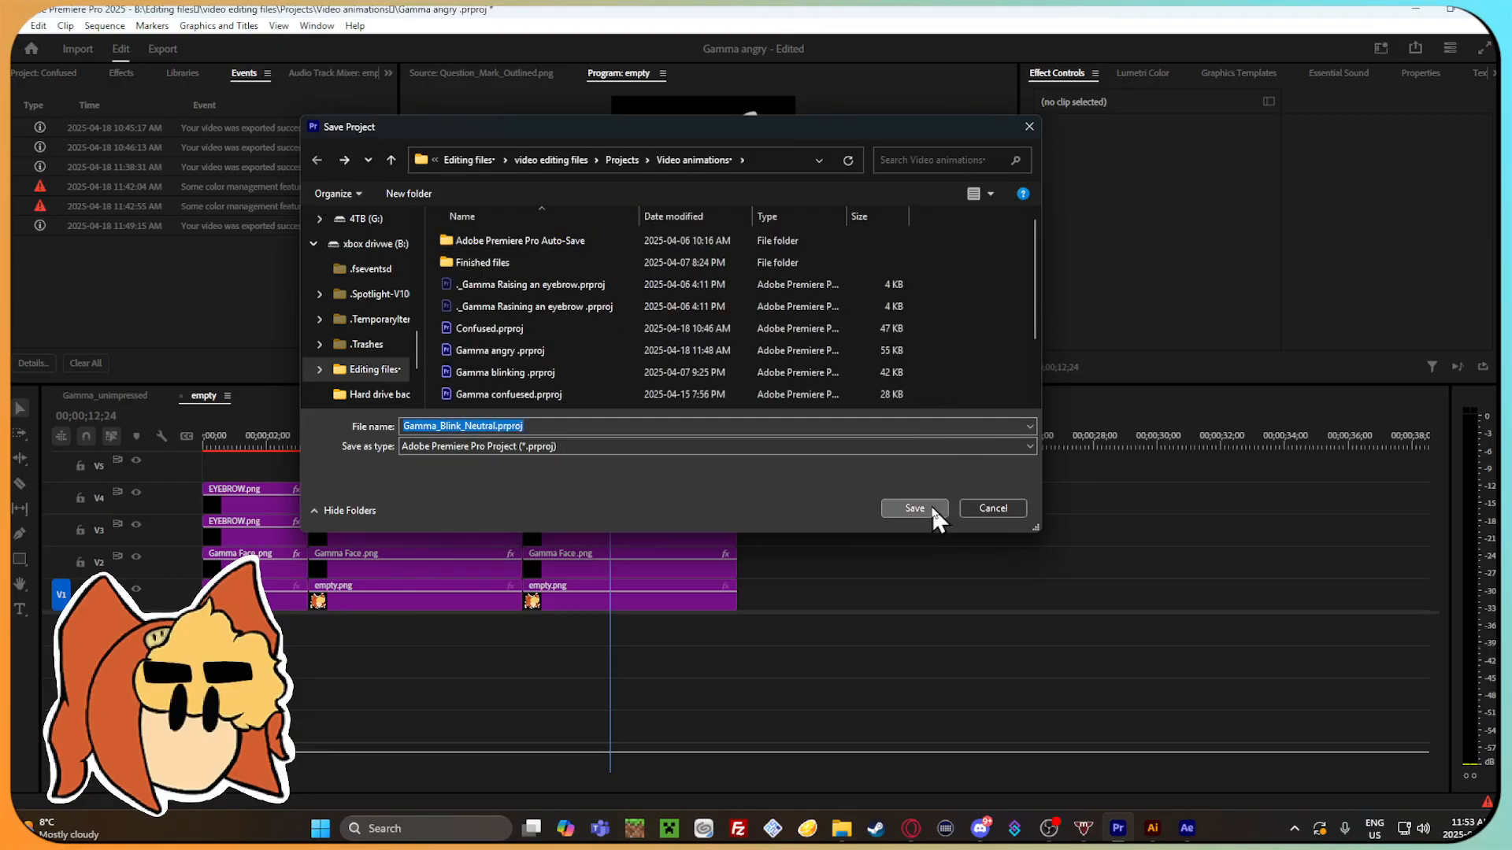
click(930, 508)
click(317, 159)
scroll(949, 333, down, 1)
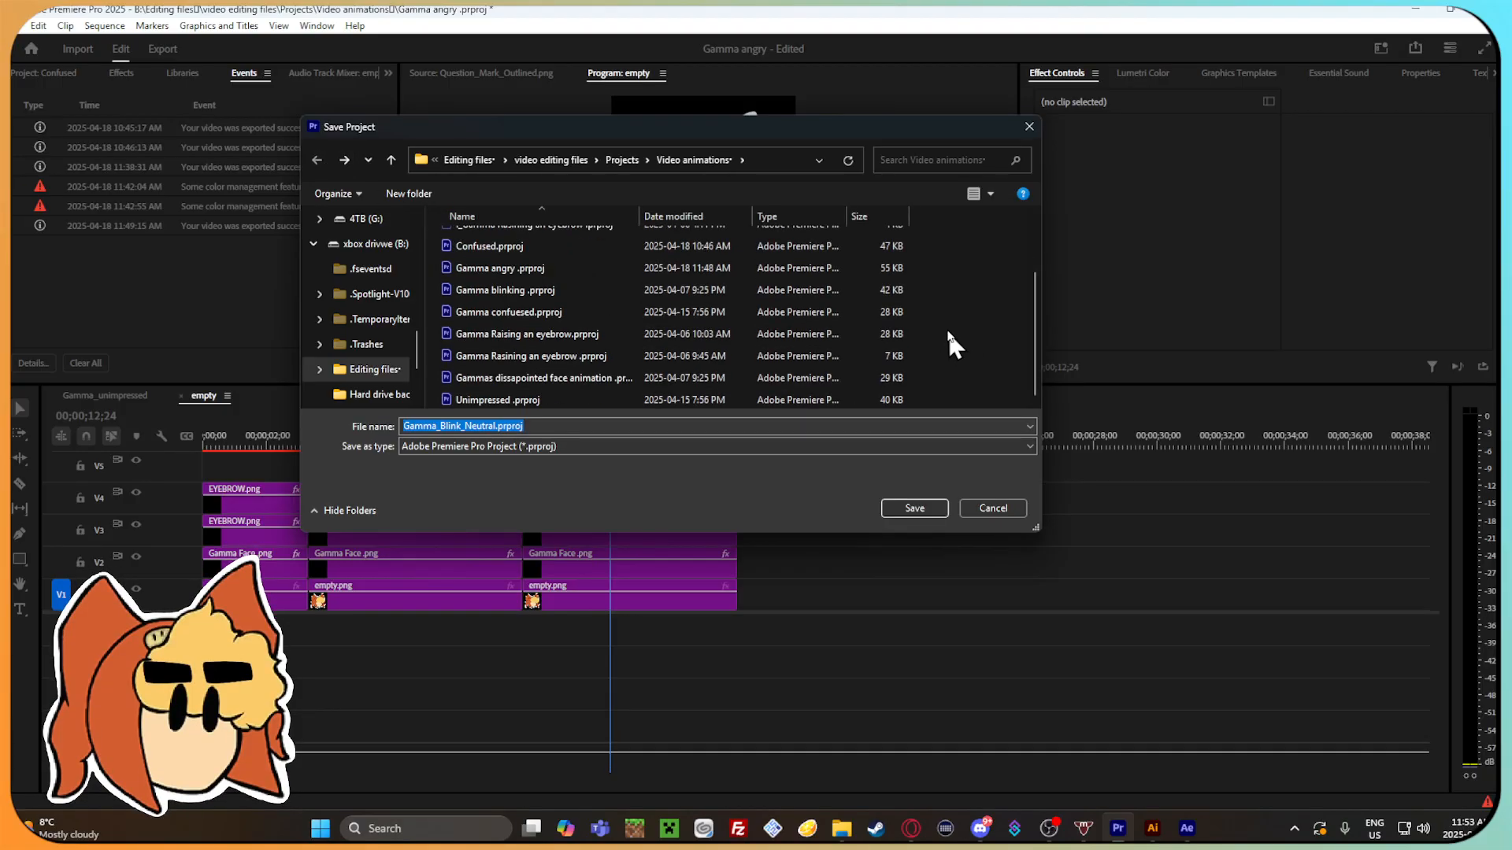
click(928, 504)
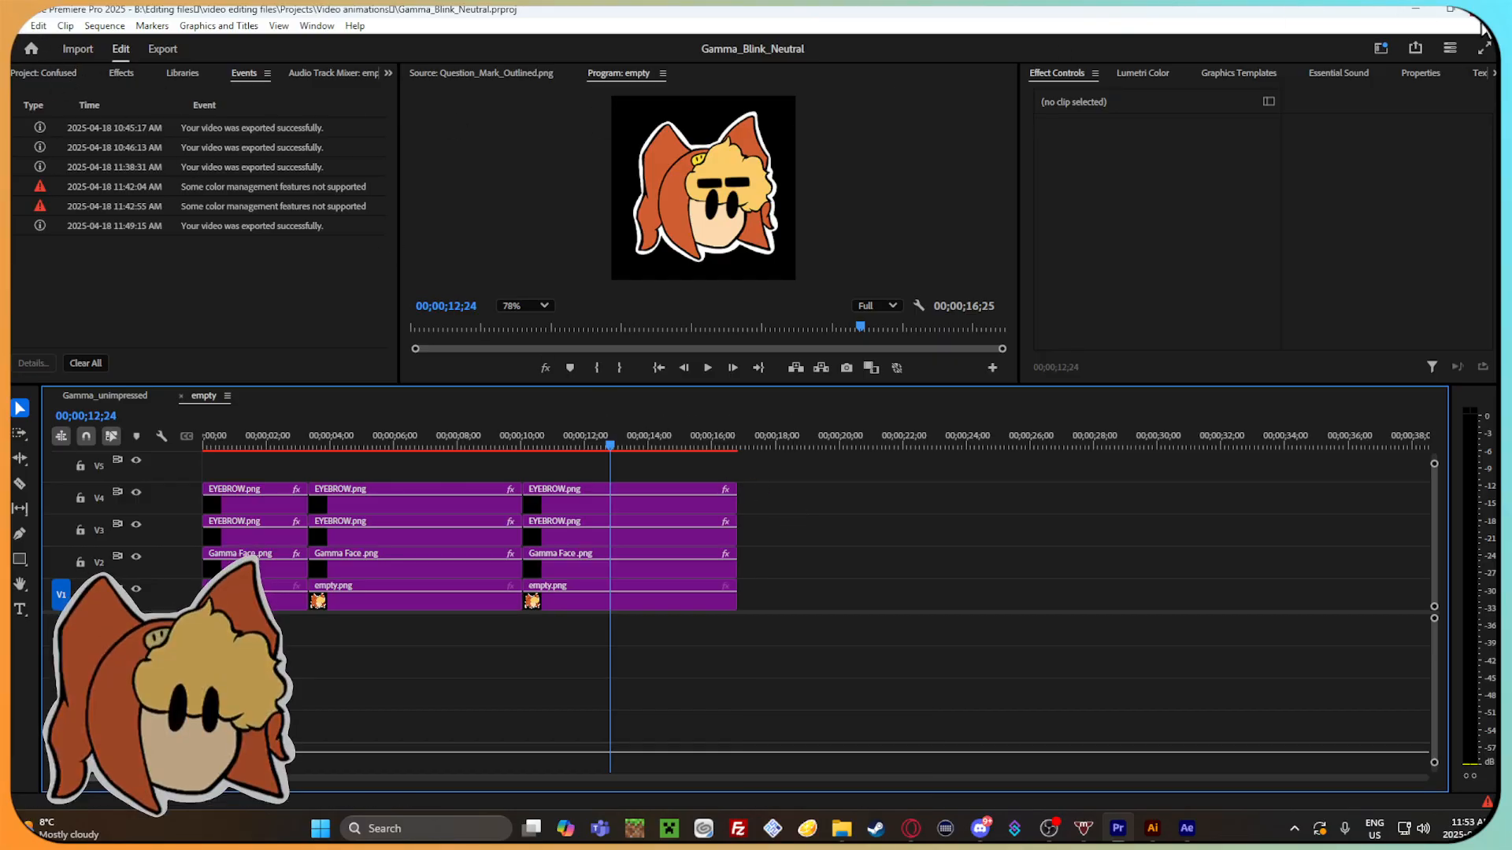
Check the project files in the Video animations folder and save the Gamma_Blink_Neutral project again.
click(841, 832)
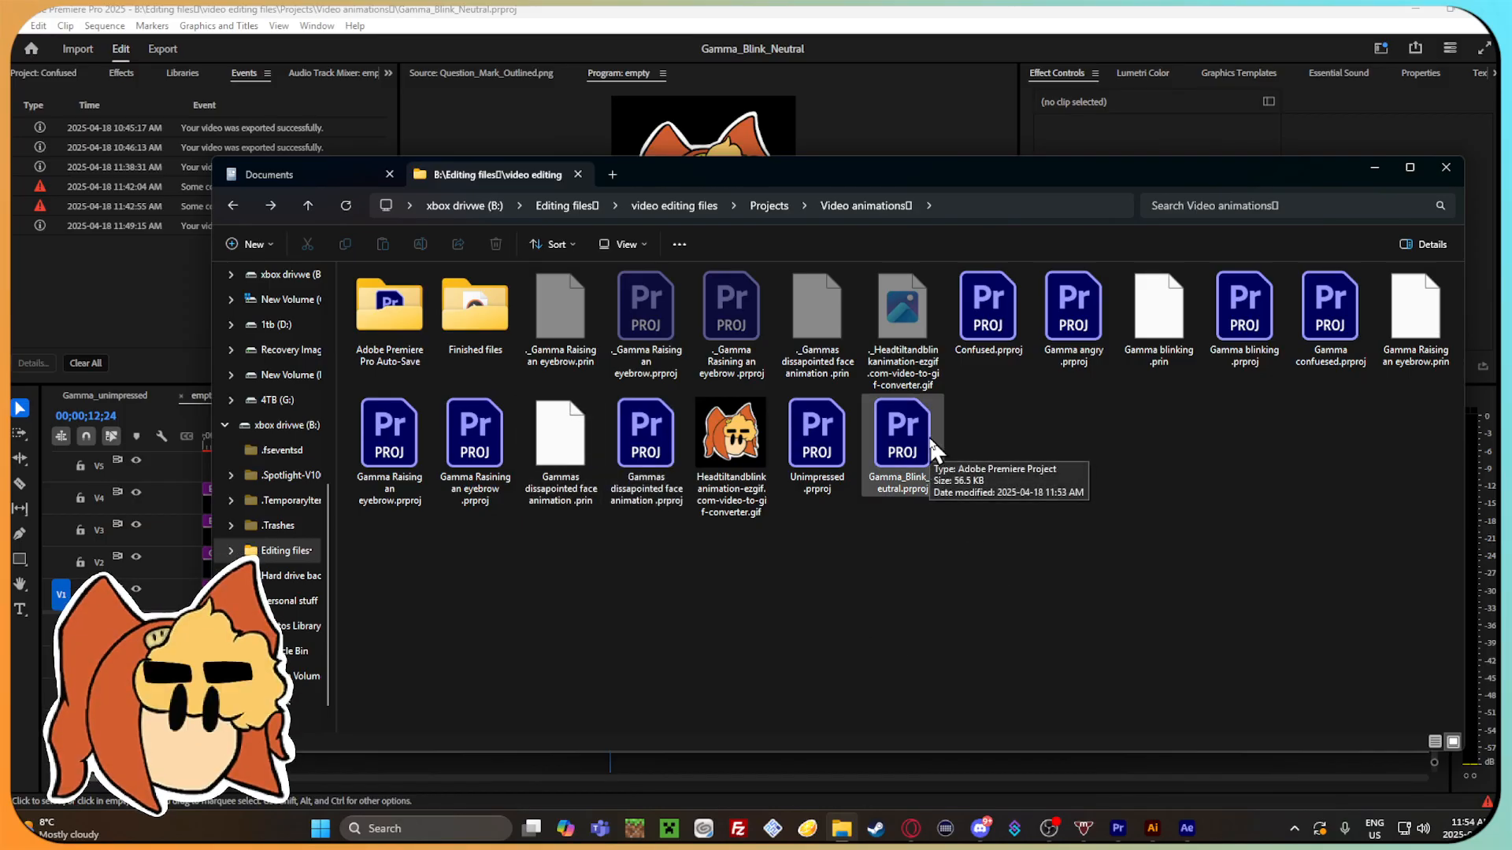
click(1177, 115)
click(1008, 168)
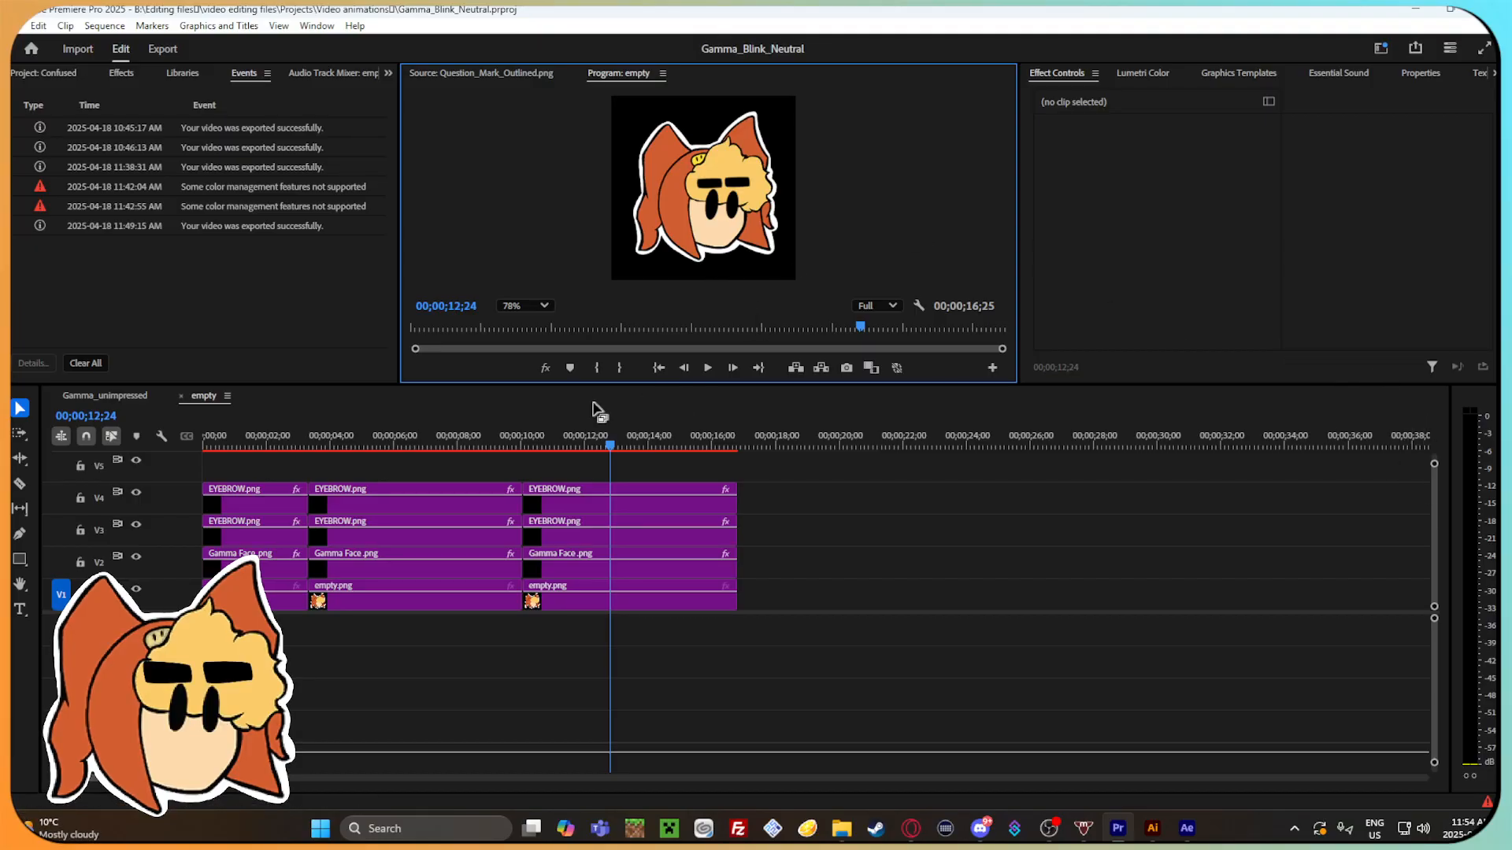
drag(620, 444, 391, 429)
click(17, 27)
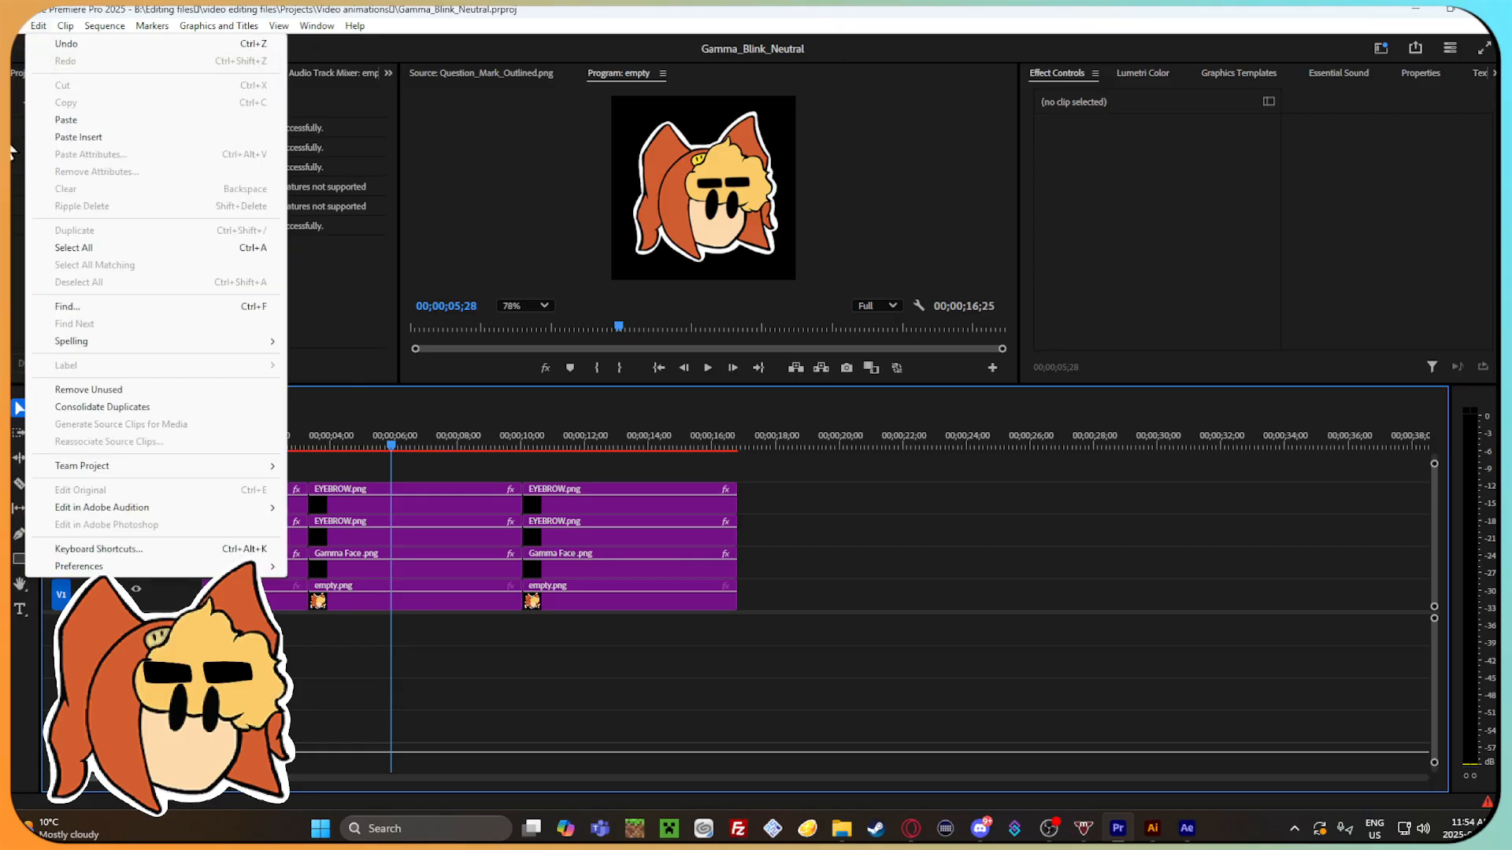
click(79, 241)
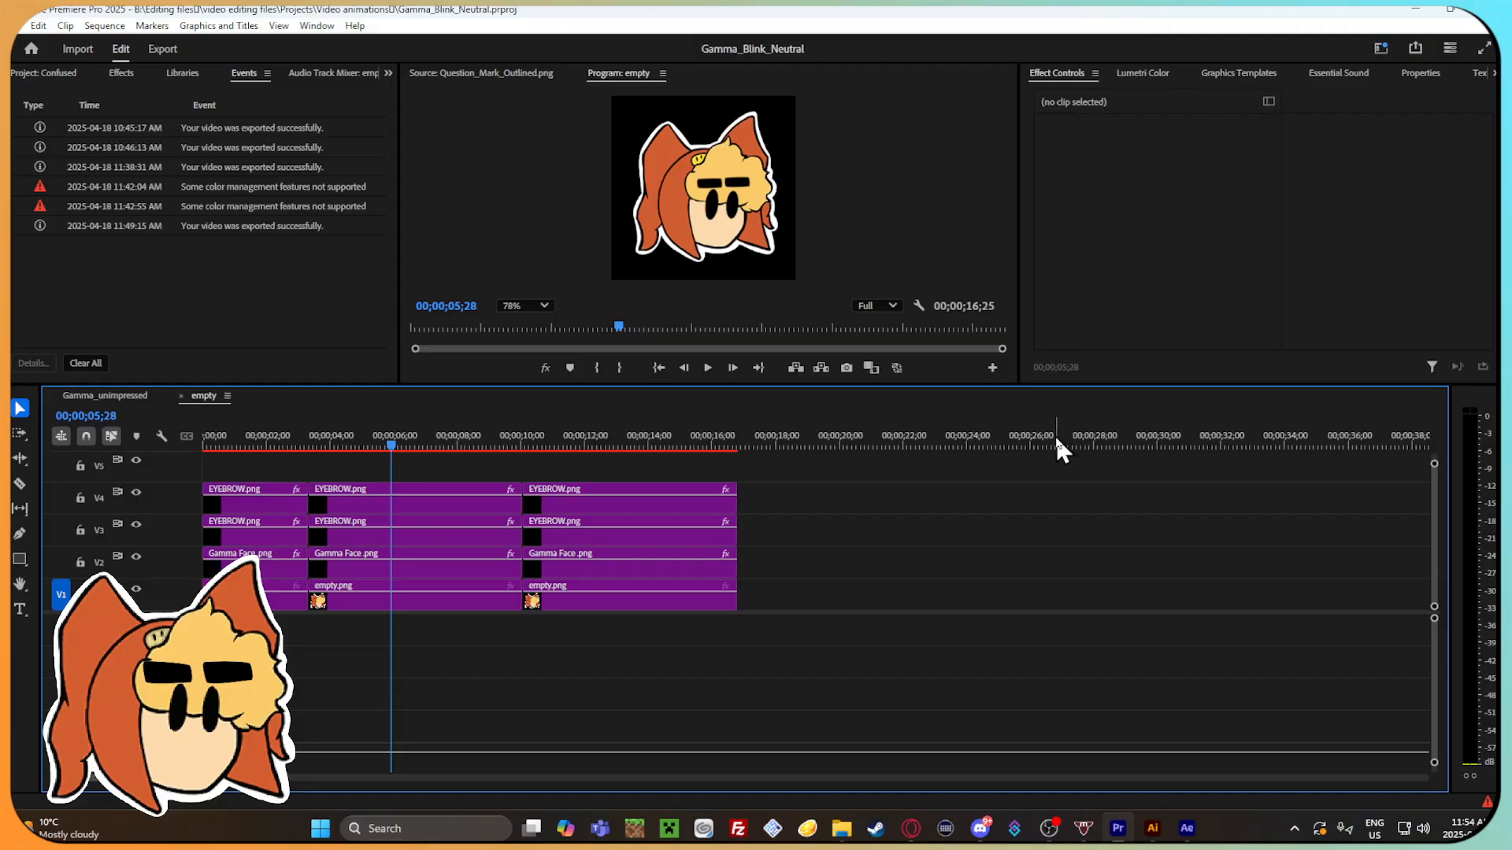
Open the Gamma angry project from the Video animations folder without relinking its missing media, continuing in this version.
click(842, 829)
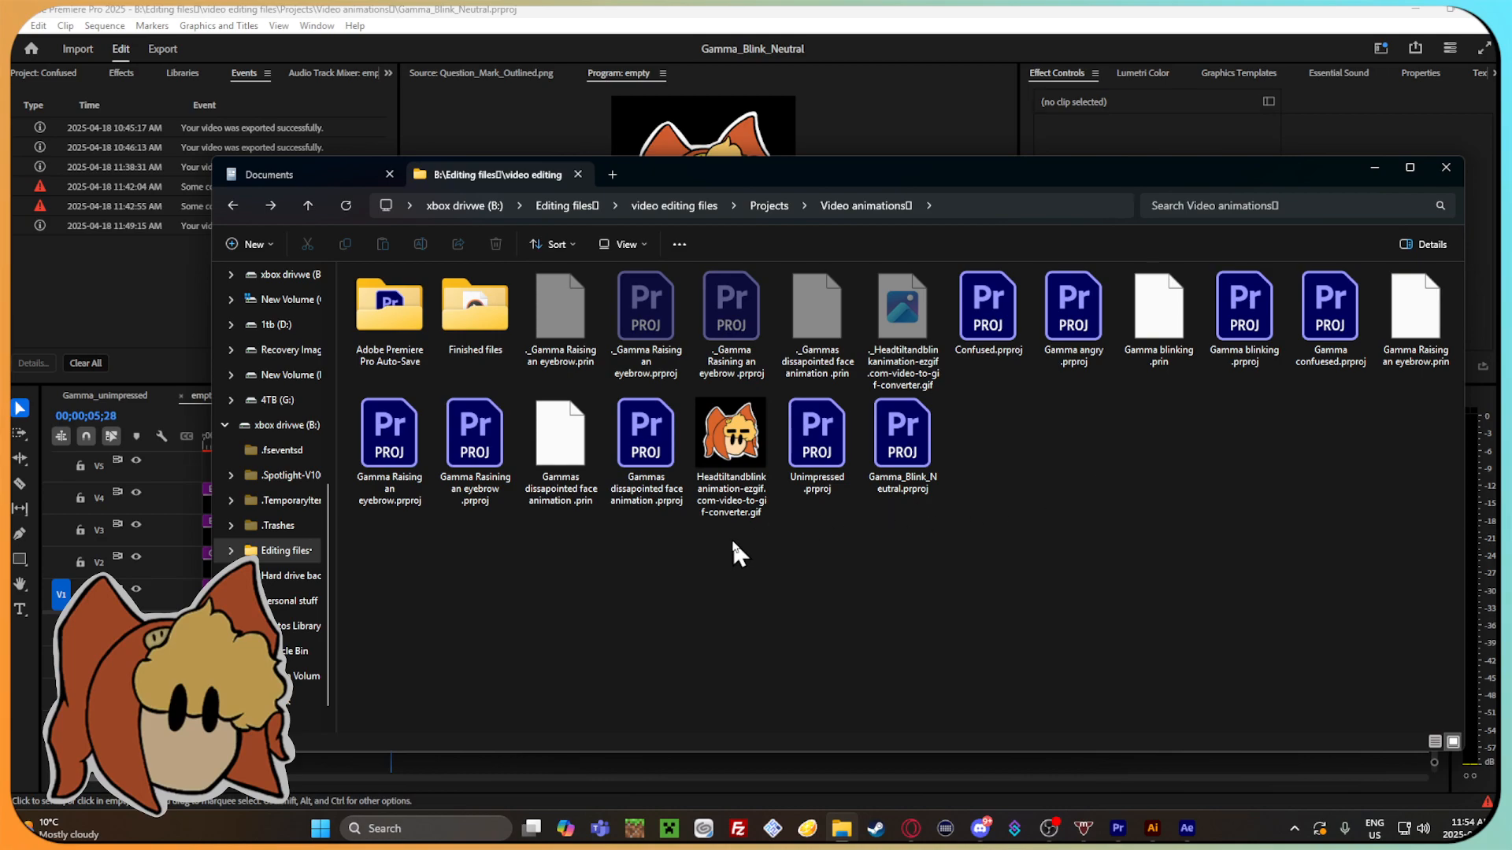
click(1099, 311)
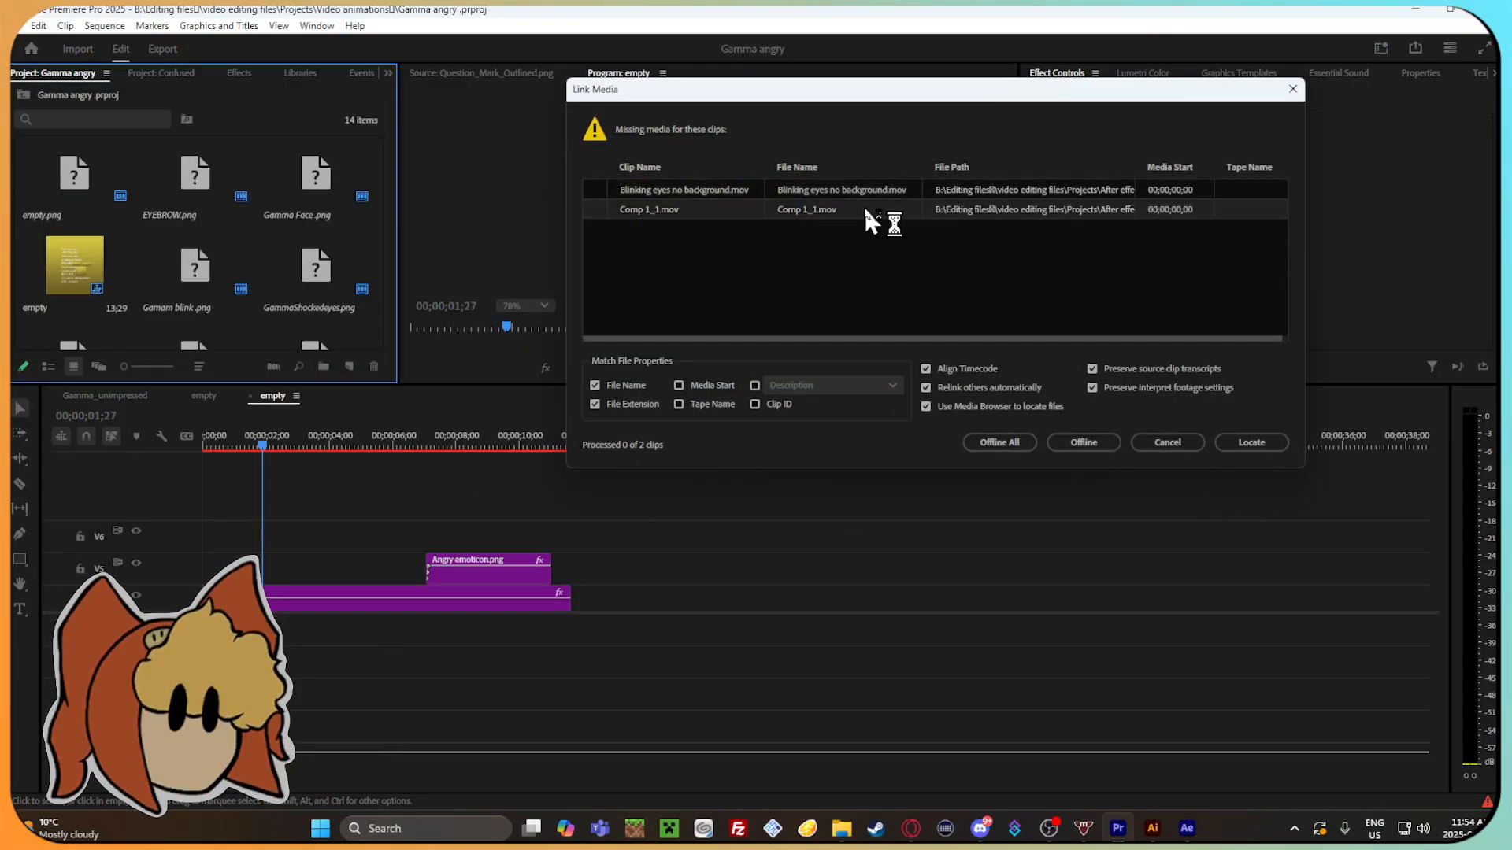
click(1241, 438)
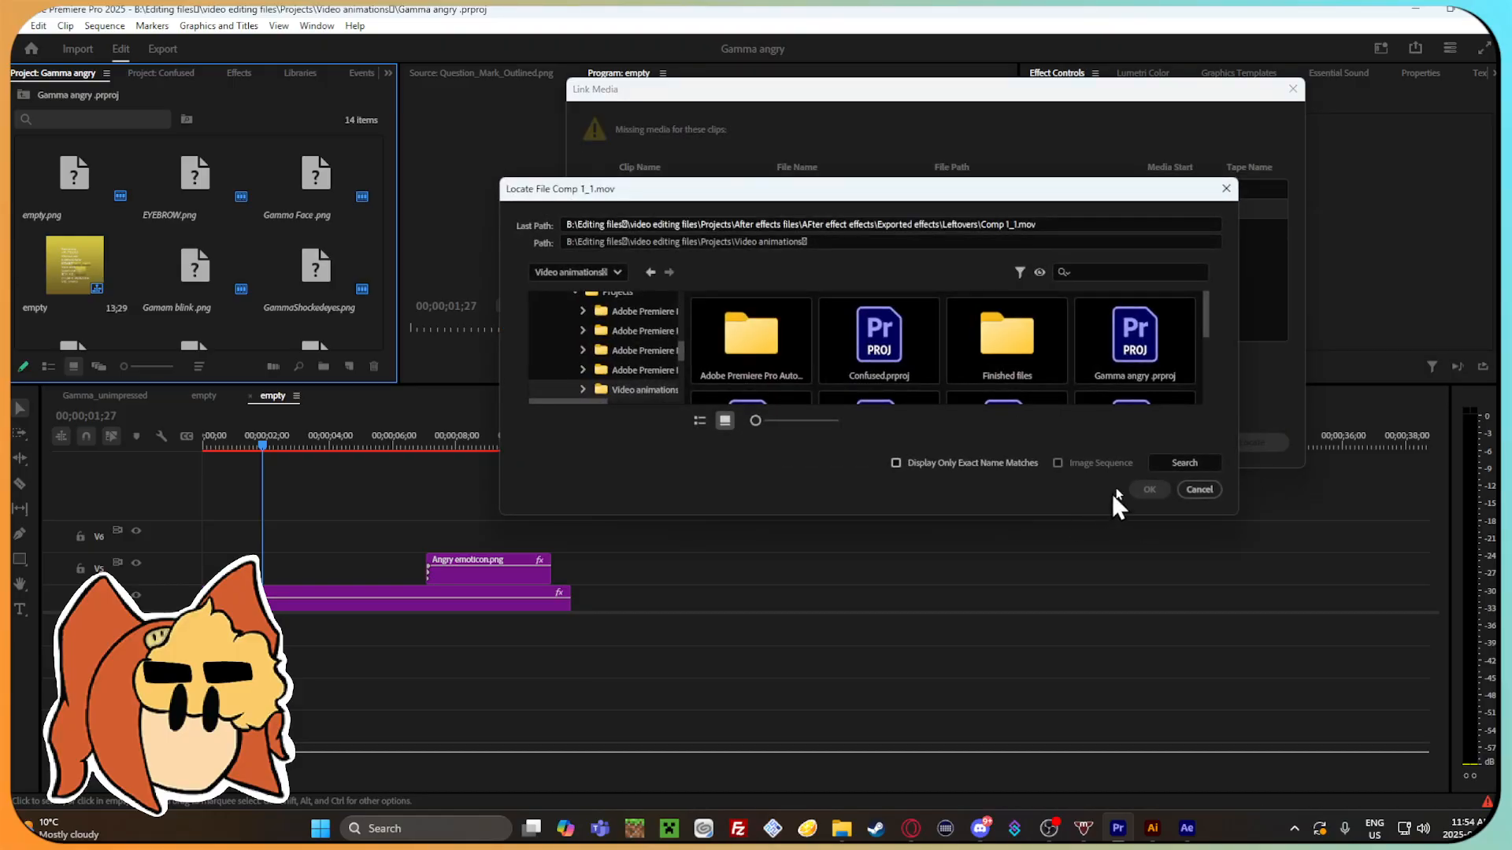
click(1201, 489)
click(1150, 444)
click(825, 502)
Scrub the Gamma angry sequence to 00;00;08;00 and cut all of its clips, including the Angry emoticon clip.
scroll(393, 543, right, 2)
scroll(394, 543, down, 3)
scroll(356, 551, left, 1)
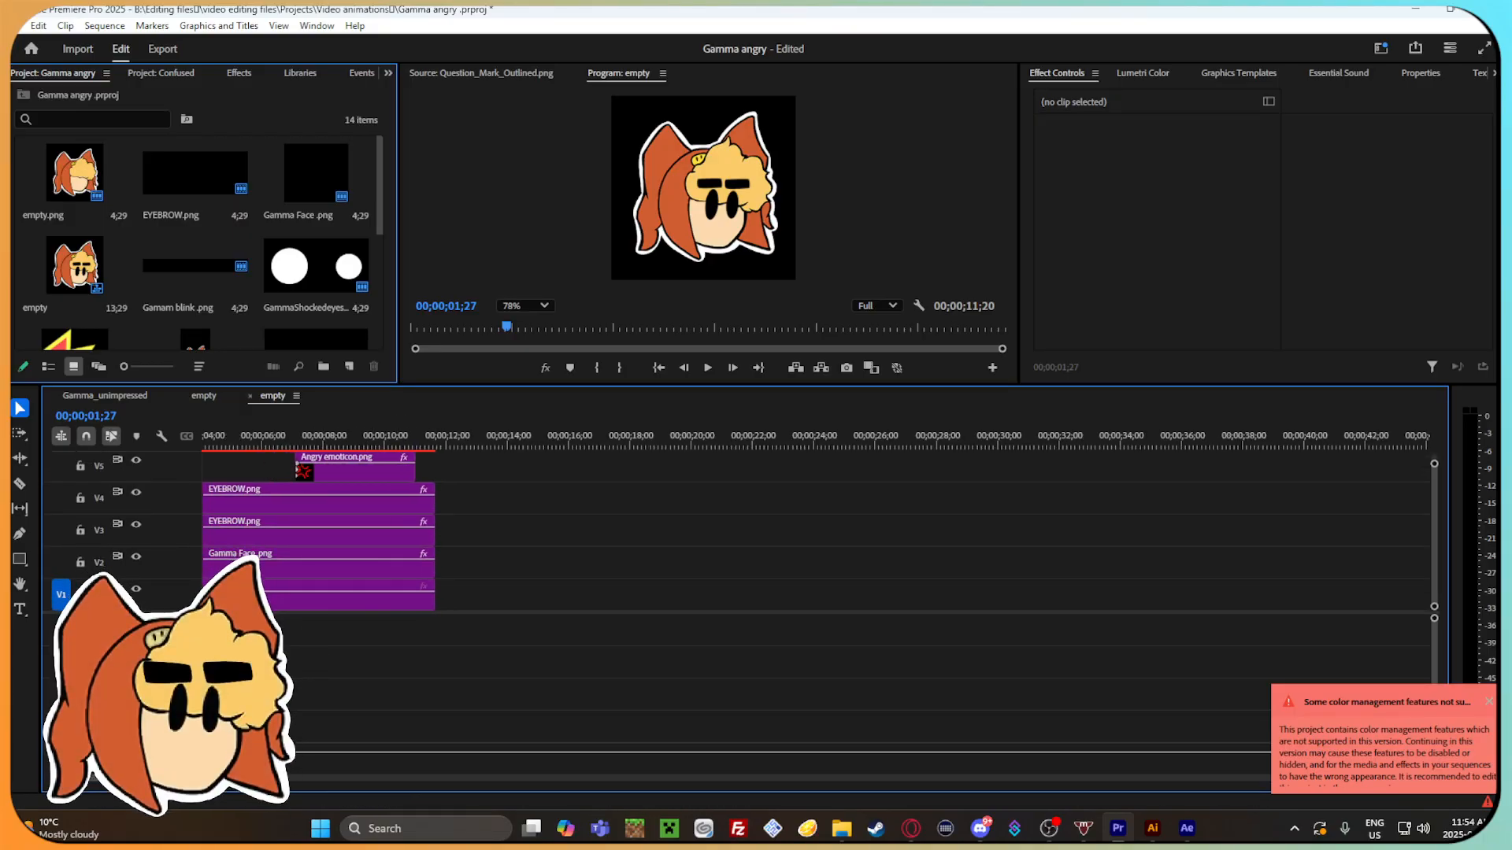
scroll(331, 709, left, 2)
click(304, 434)
drag(305, 440, 431, 445)
drag(642, 613, 307, 477)
right_click(483, 497)
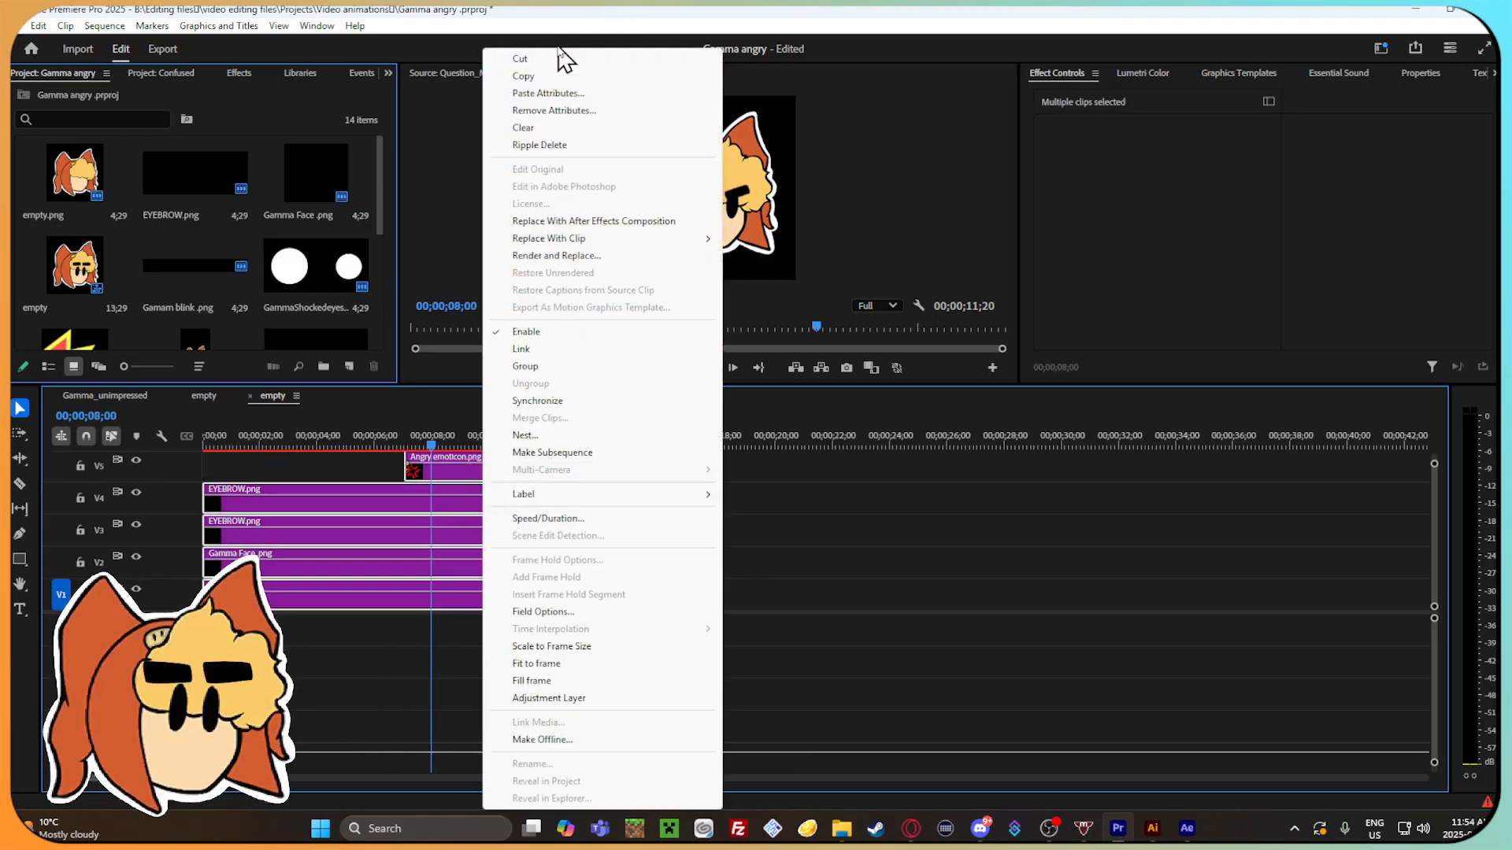
click(521, 58)
Look through the auto-saved project versions in the Video animations folder and return to the Projects folder.
click(842, 829)
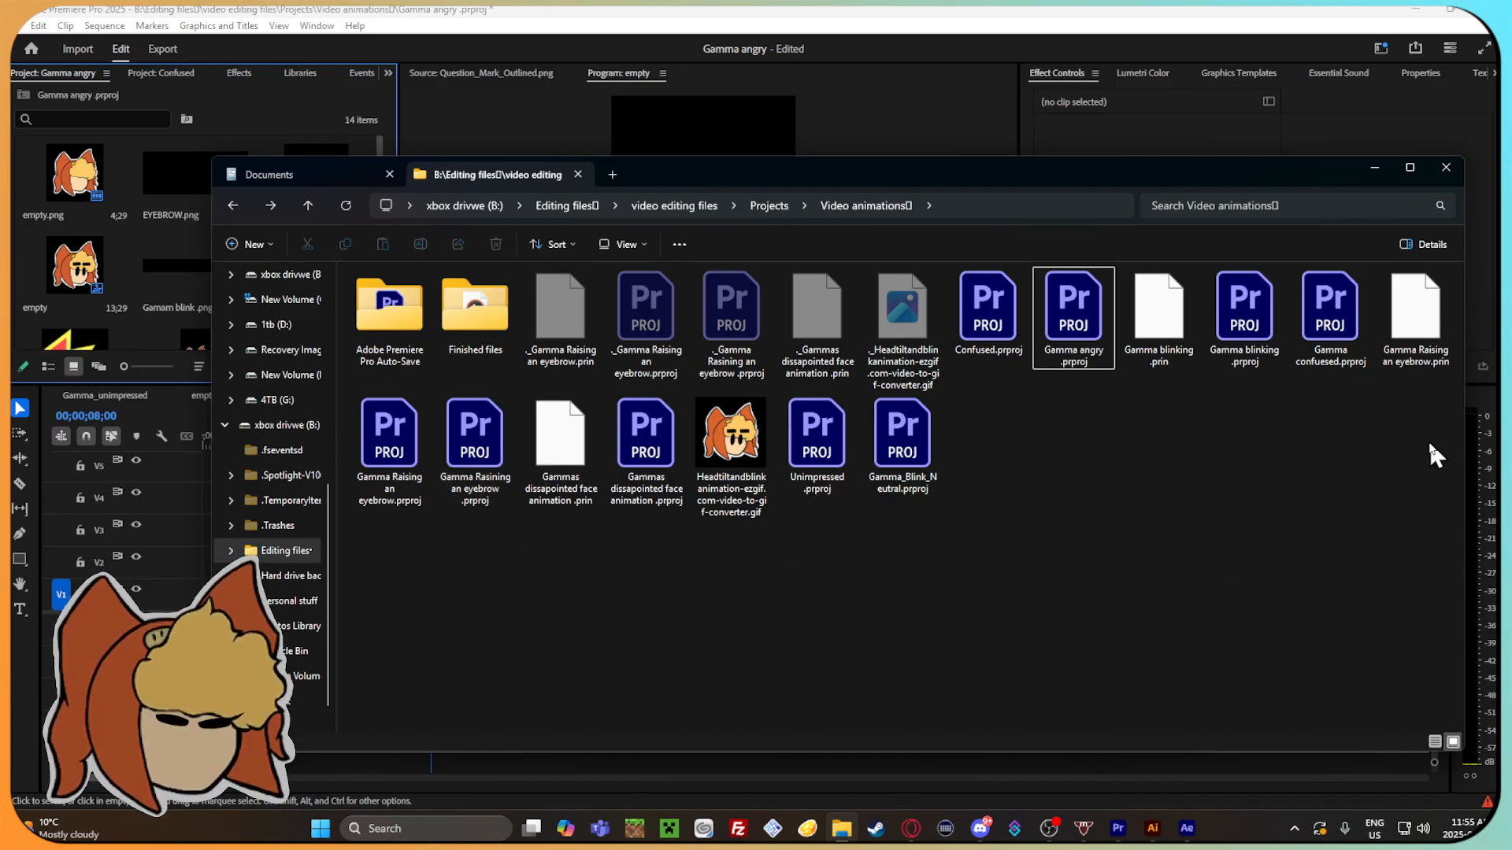
double_click(389, 309)
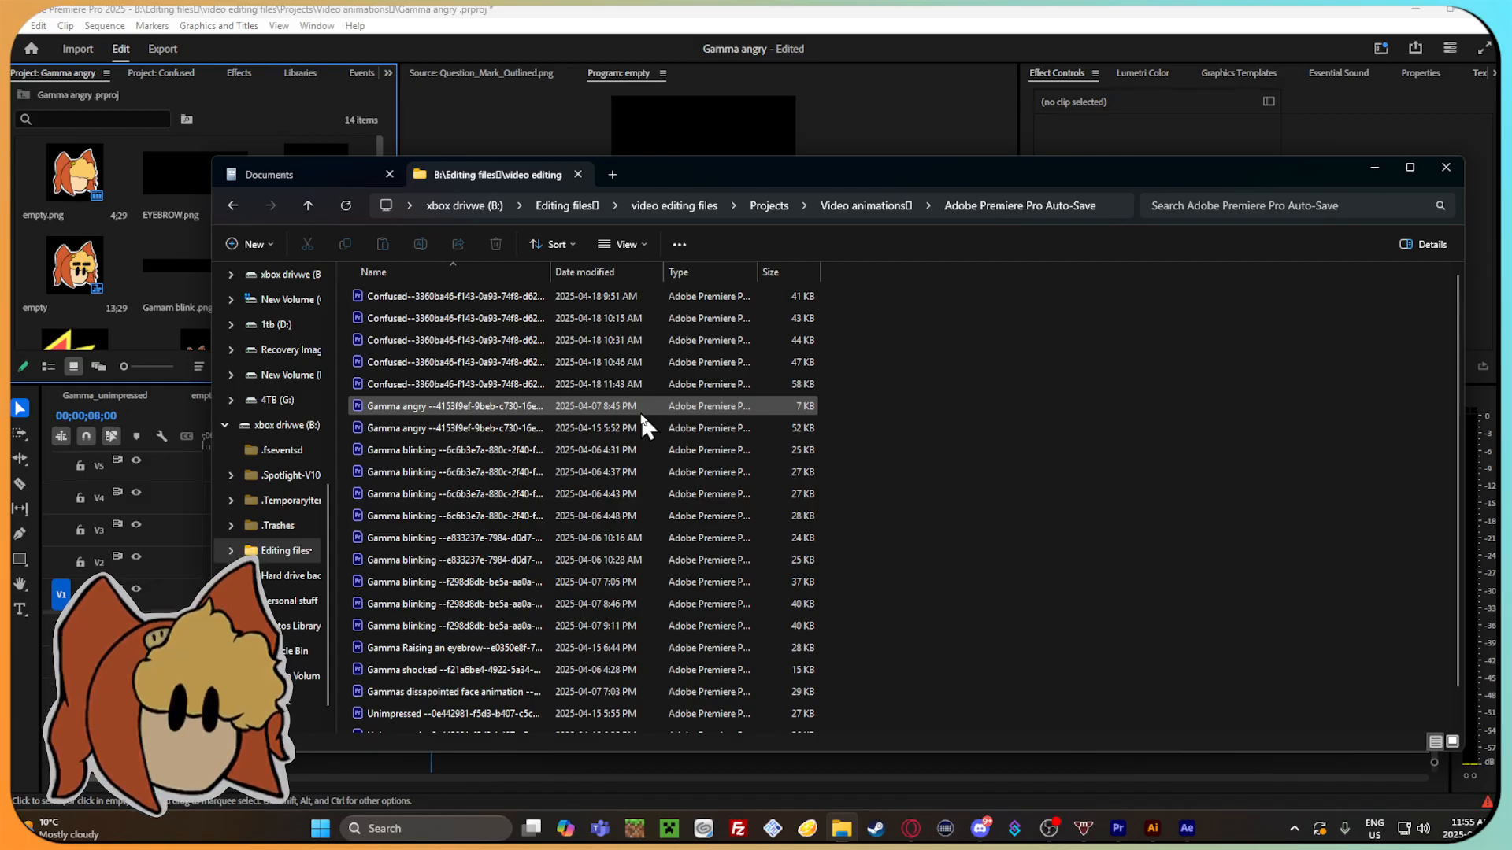
scroll(634, 409, down, 1)
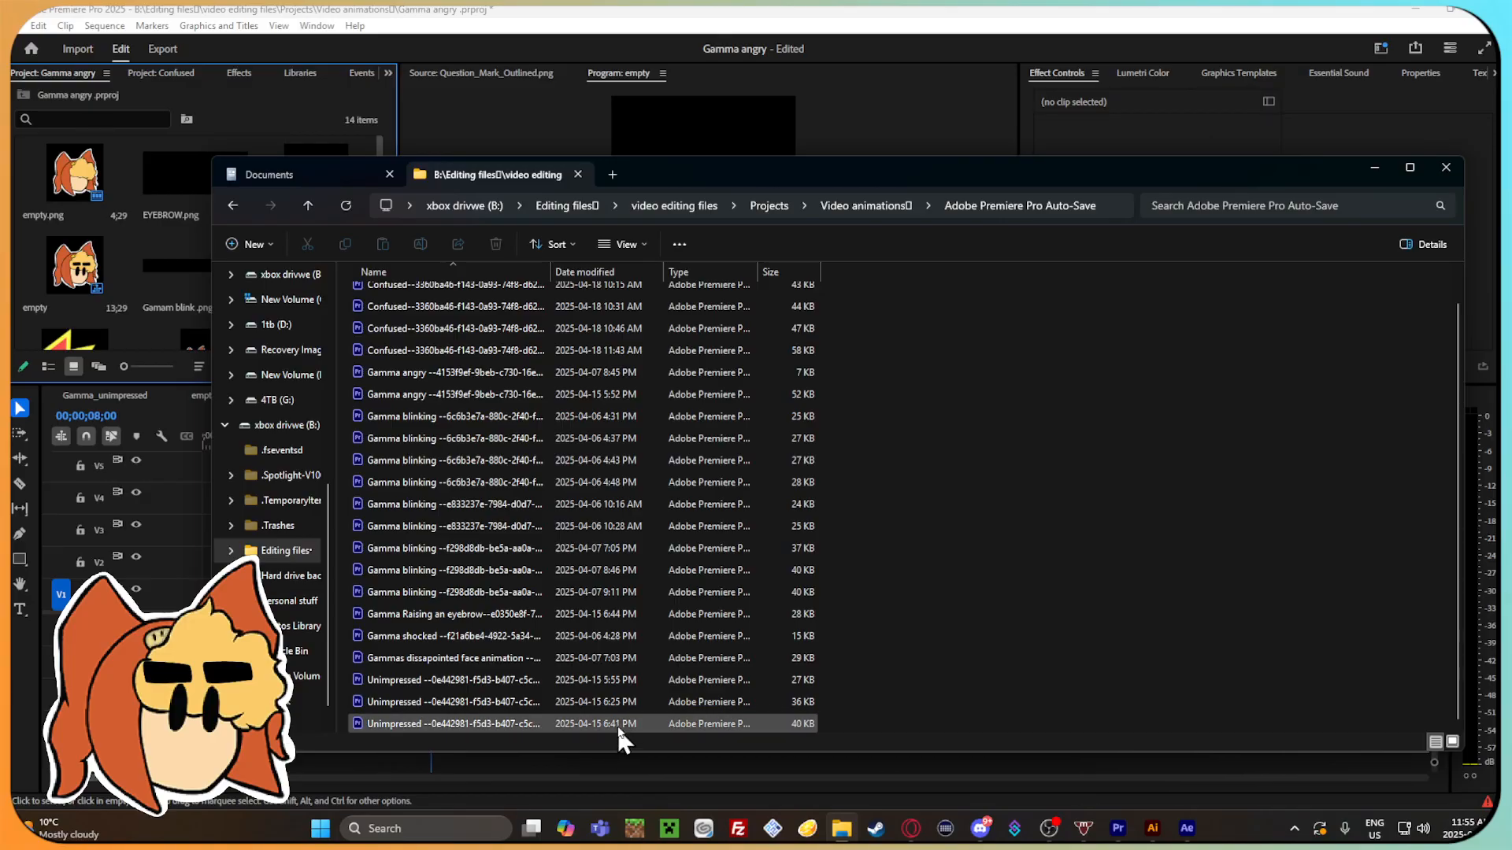
scroll(618, 721, up, 1)
click(231, 206)
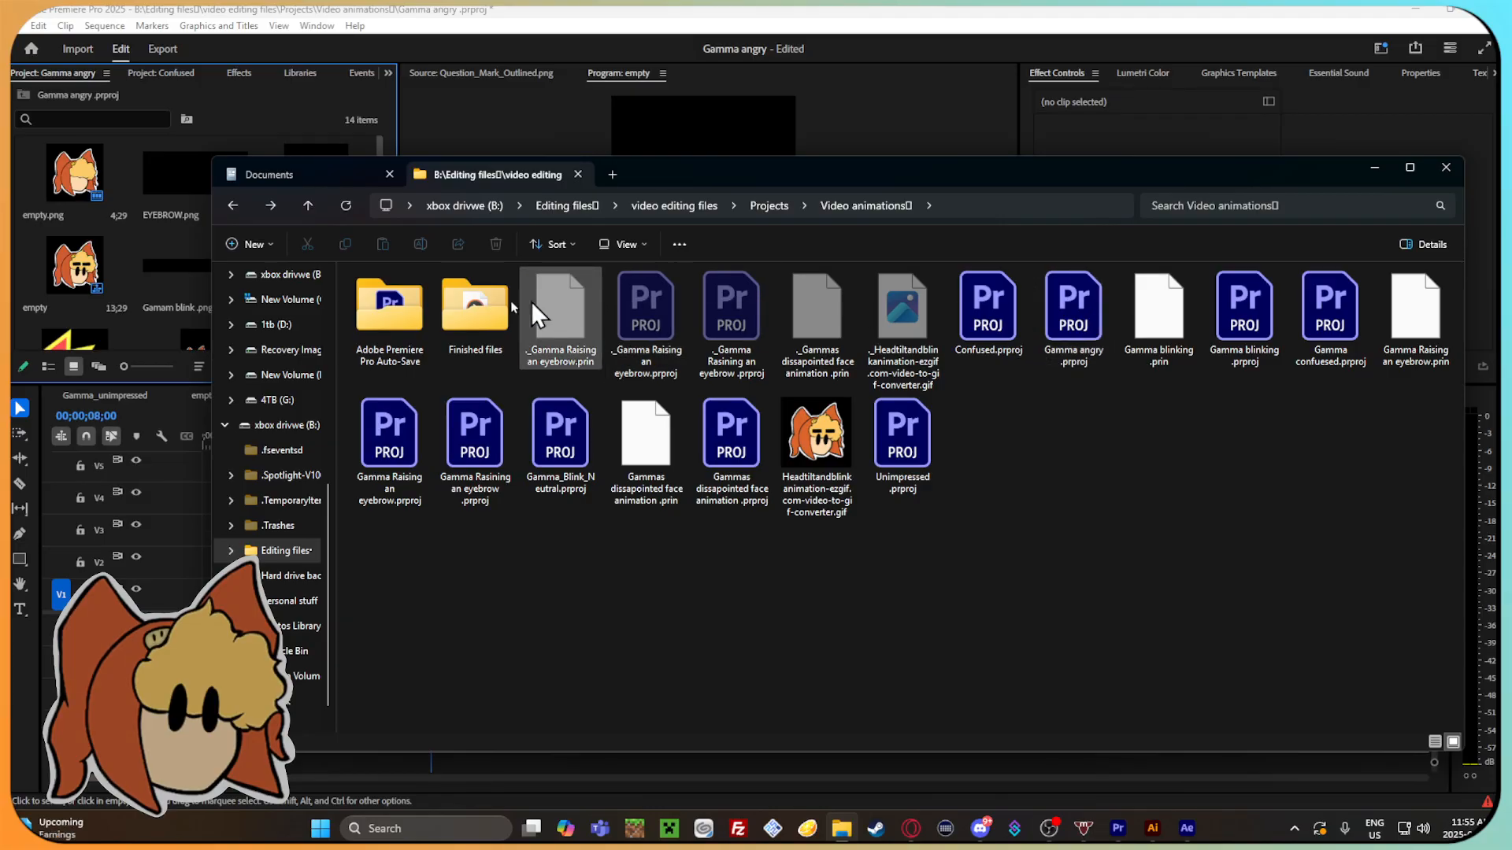
click(233, 206)
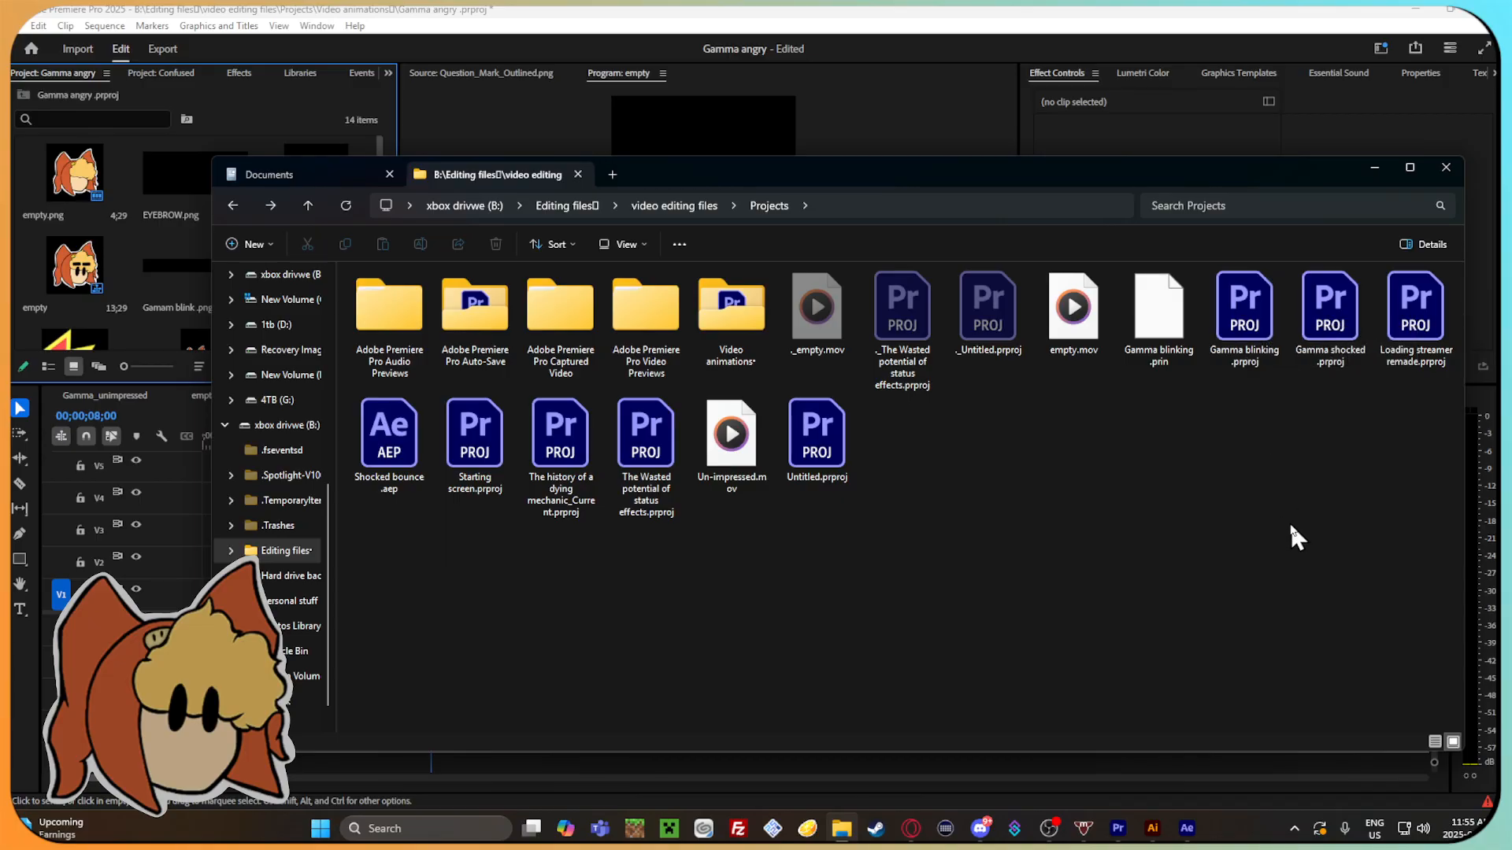
Open the Gamma blinking project from the Projects folder in this version and scrub its sequence back to 00;00;00;28.
double_click(1266, 313)
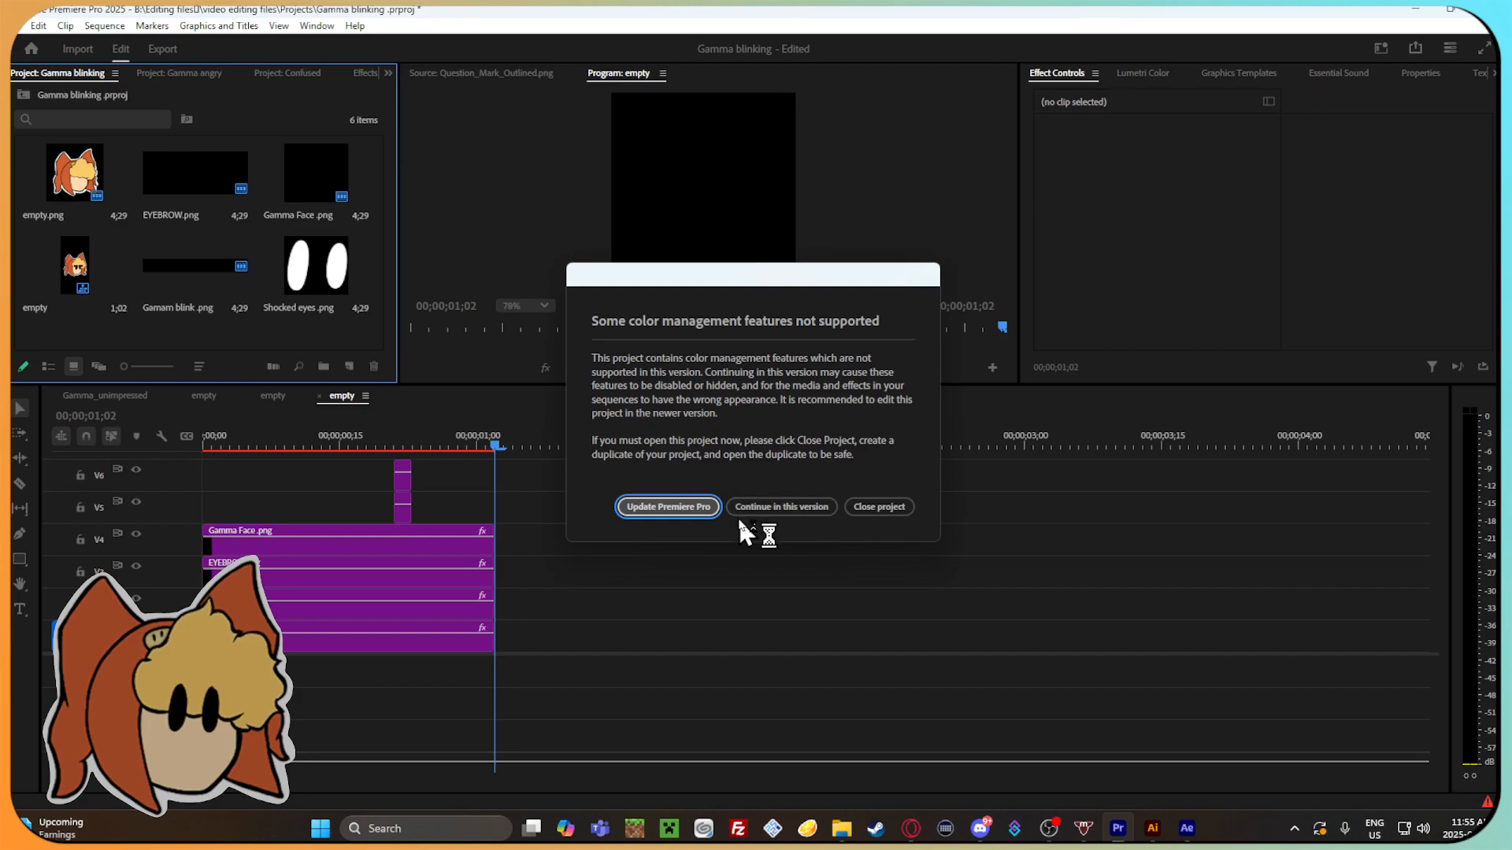
click(782, 506)
drag(491, 436, 460, 461)
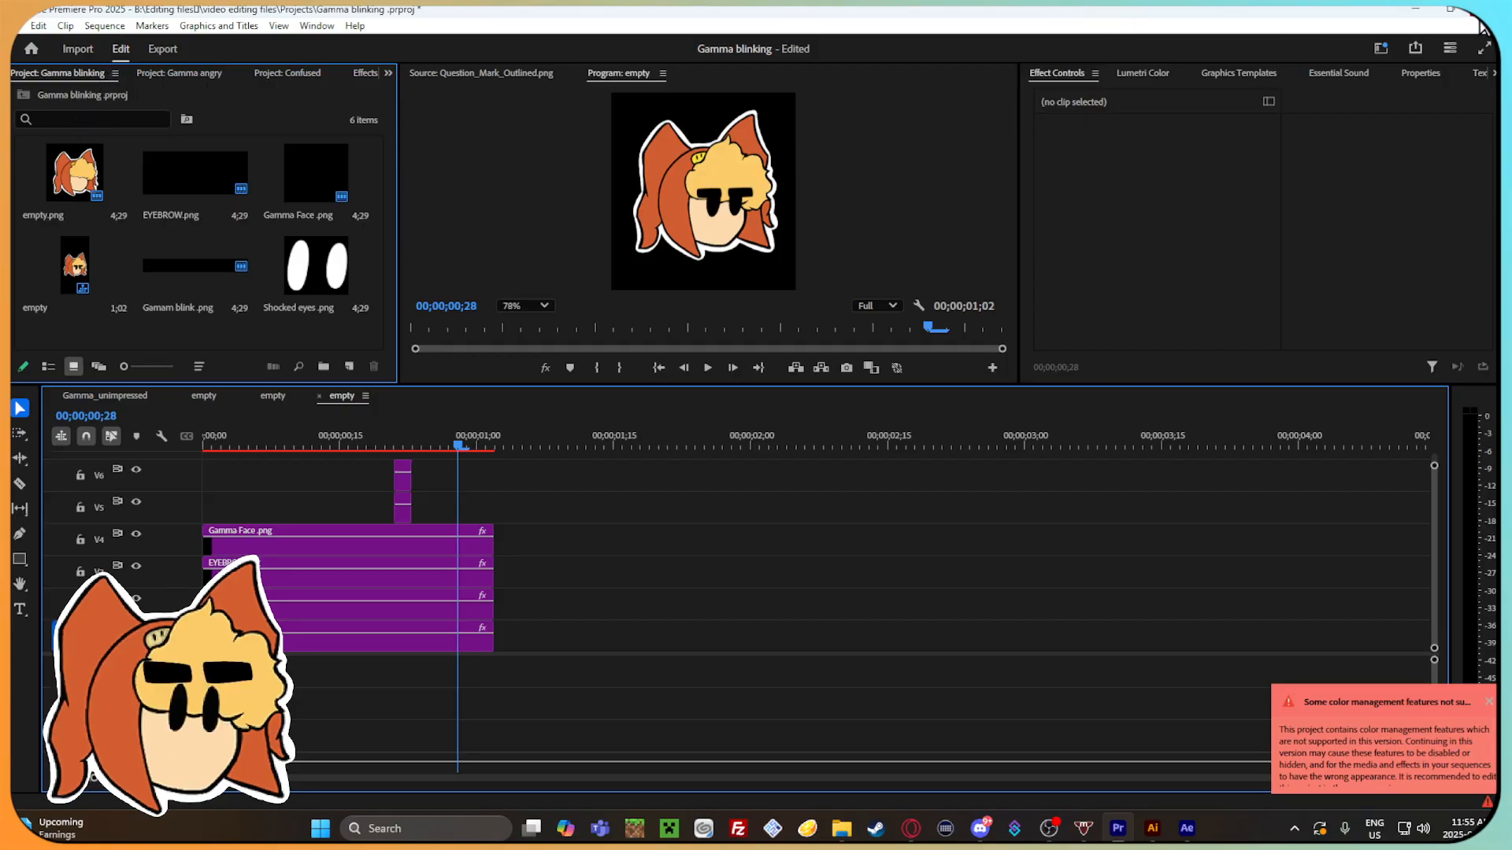
Close the Gamma blinking and Gamma angry sequences and scrub the Gamma_Blink_Neutral sequence to 00;00;04;13.
click(319, 396)
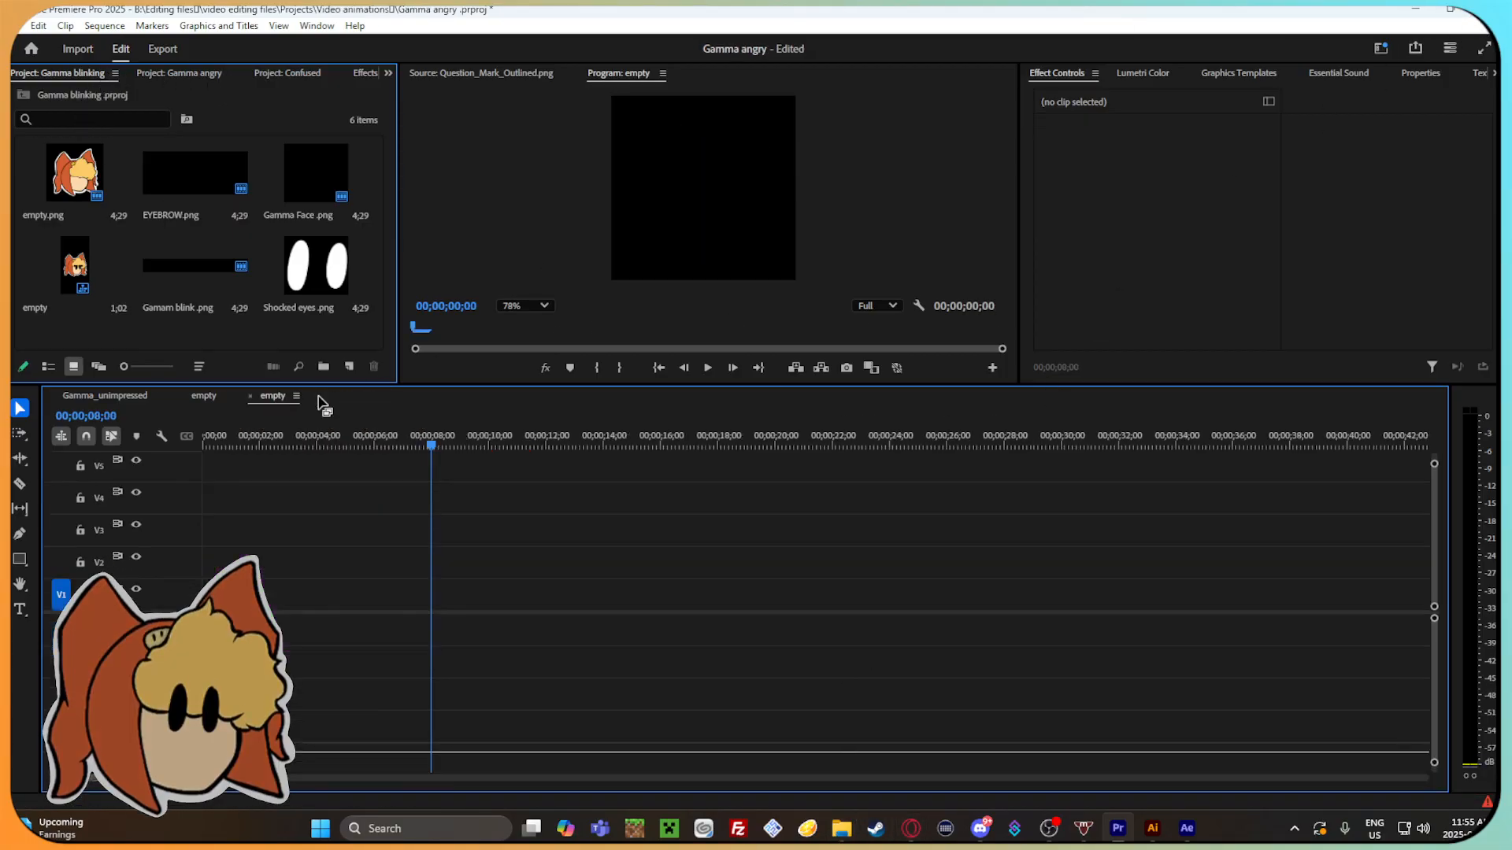
click(249, 397)
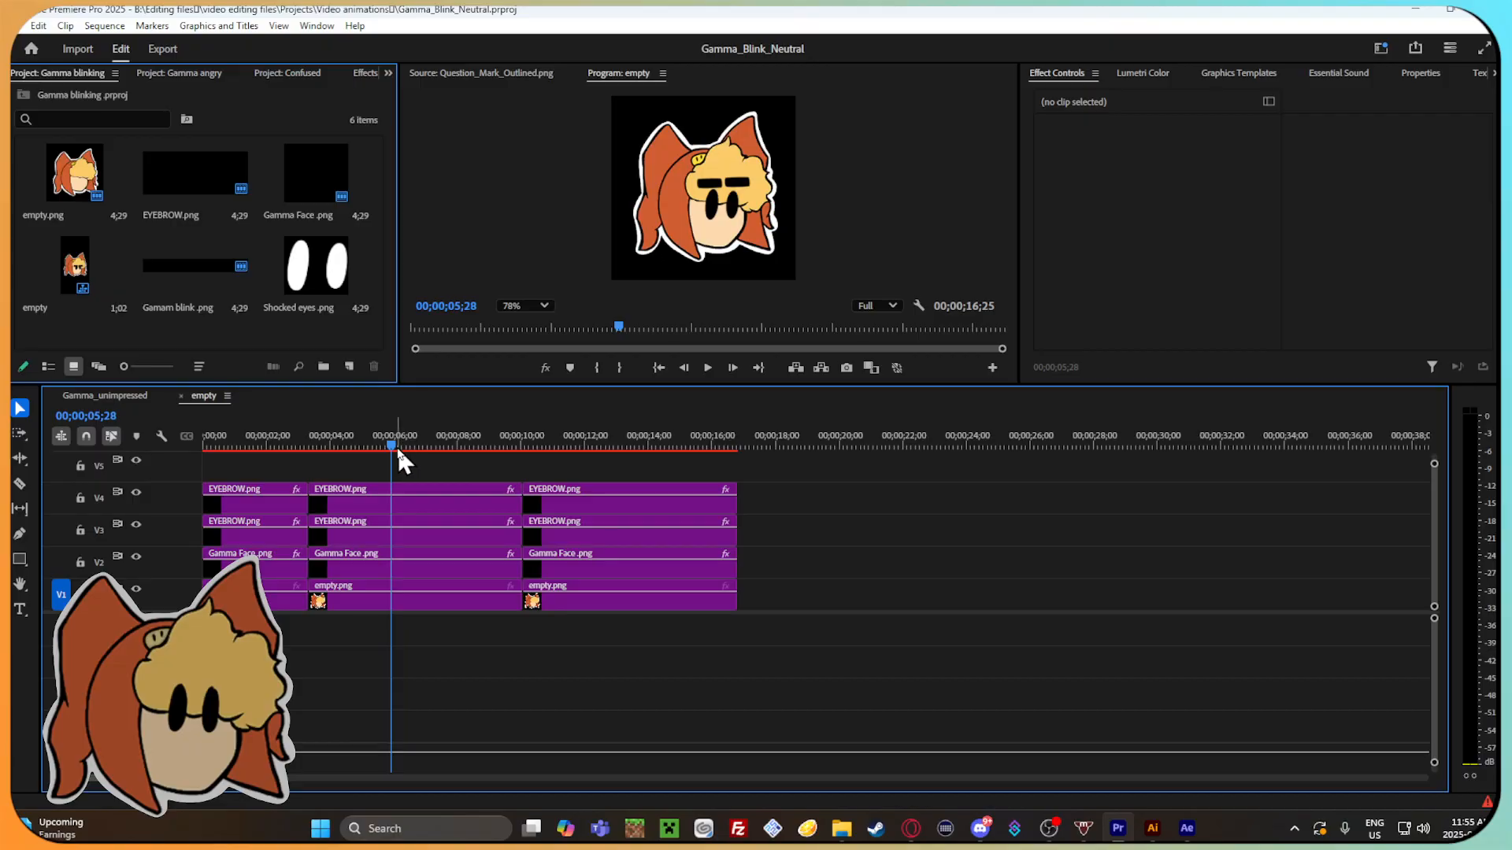
drag(397, 443, 348, 446)
Search the Video animations folder and the Projects auto-saves for earlier Gamma project files, ending in Video animations.
click(842, 828)
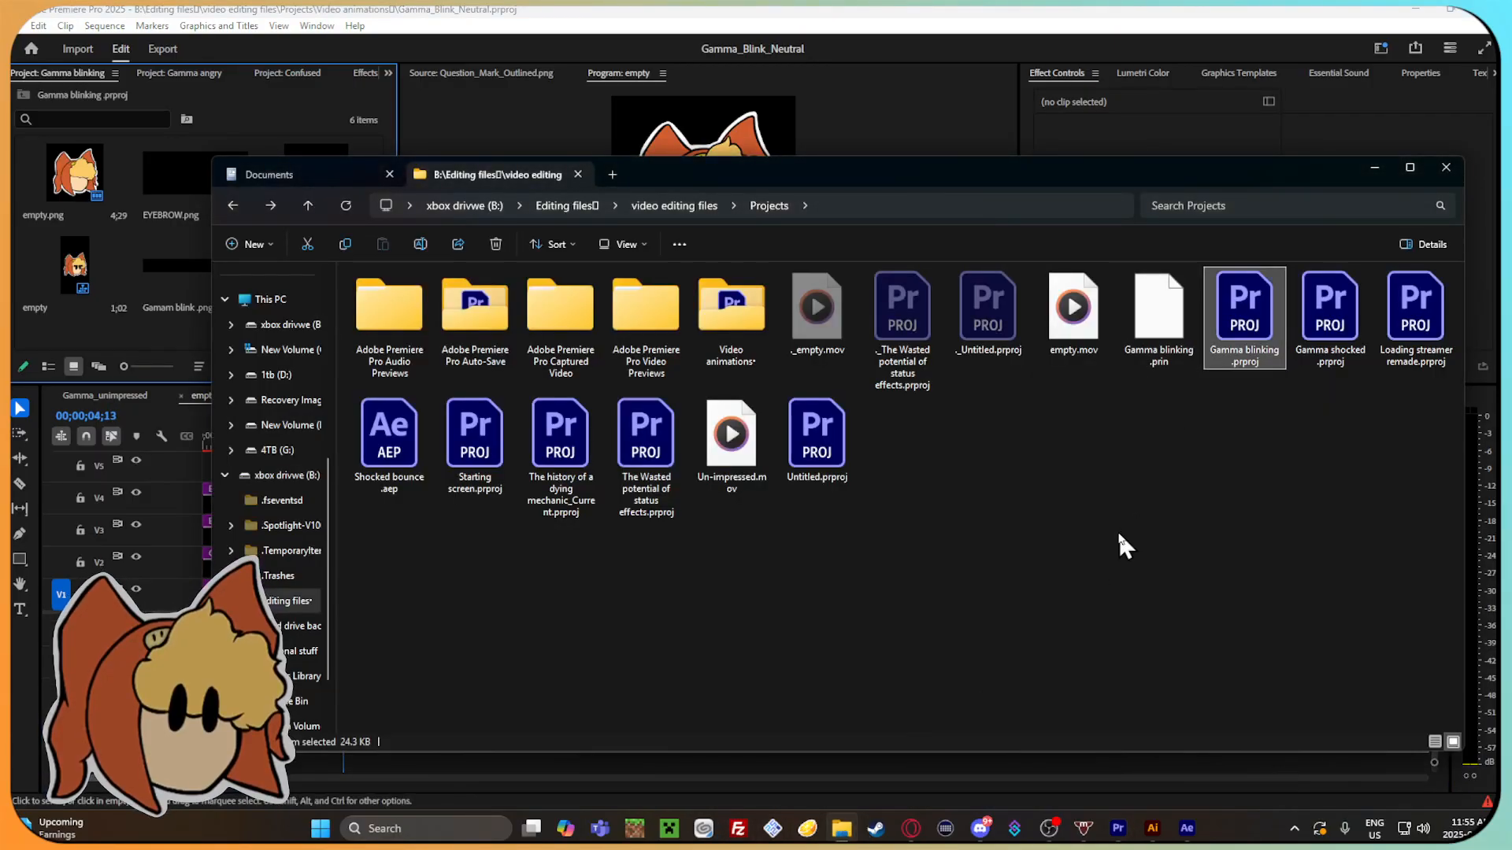
click(723, 315)
double_click(723, 315)
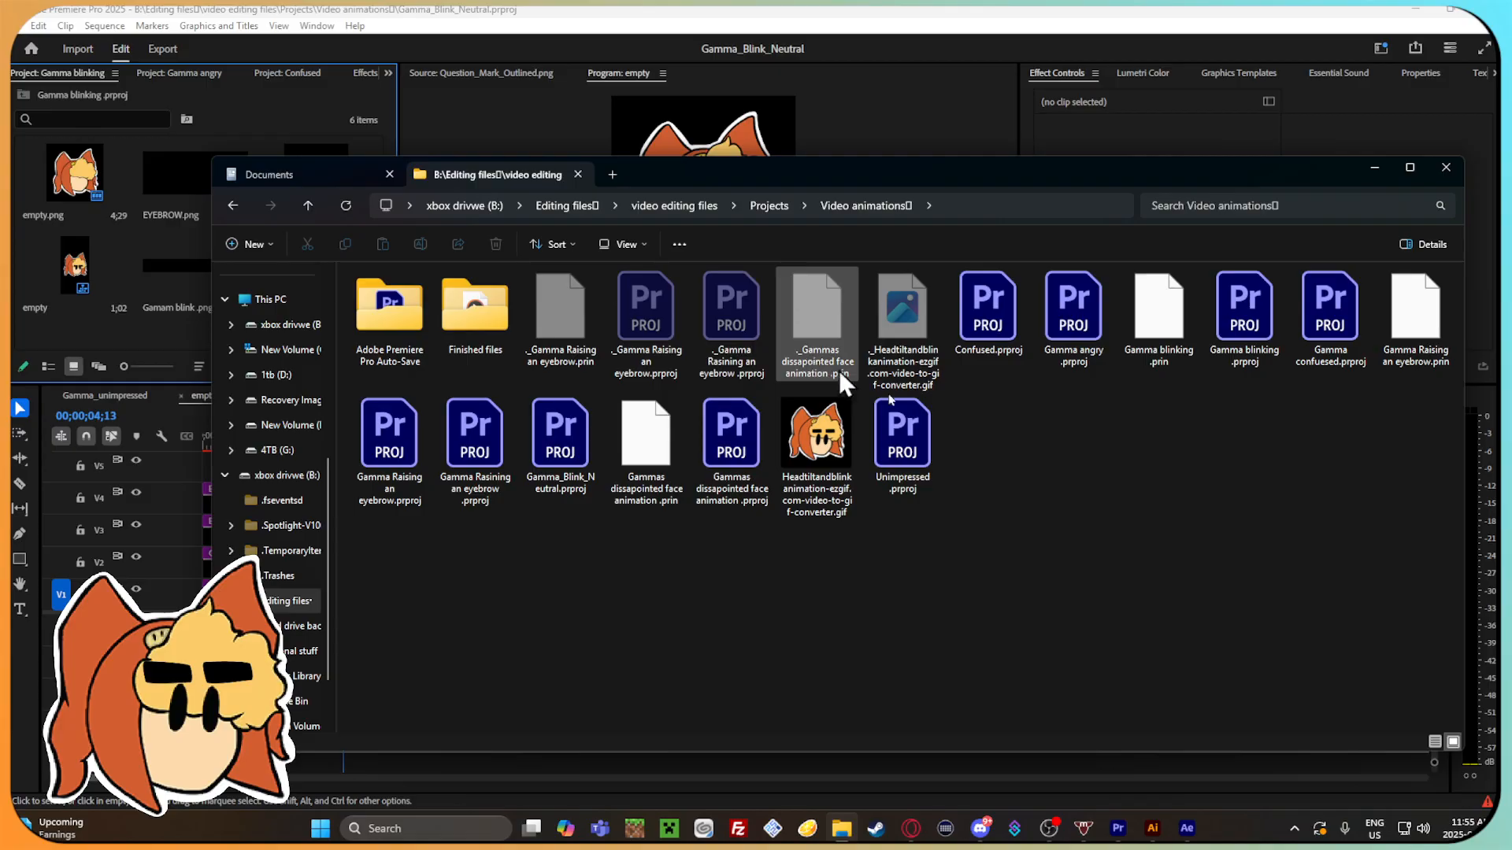
click(233, 205)
double_click(476, 298)
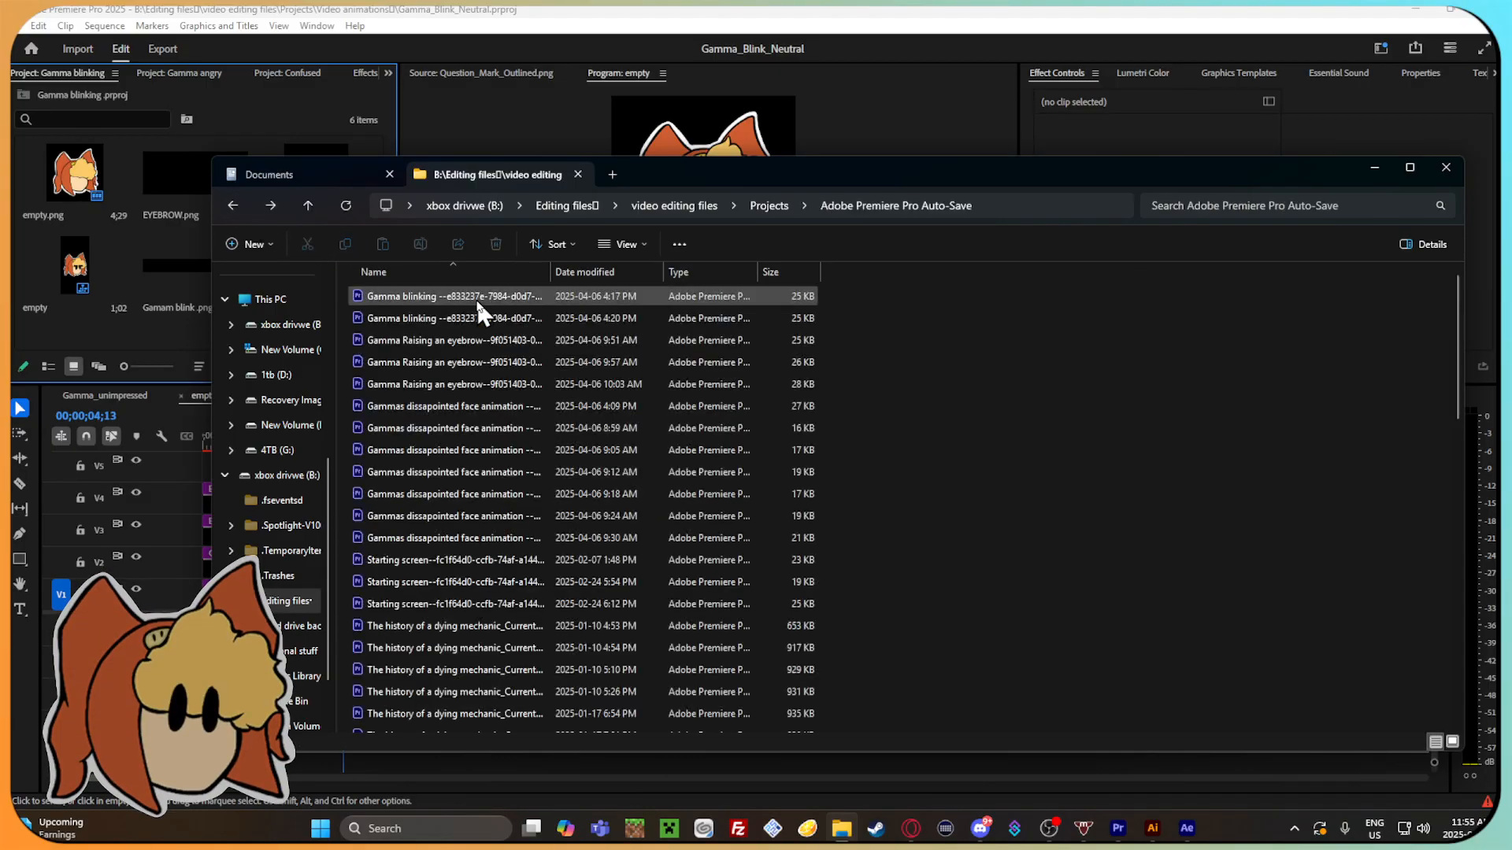
scroll(499, 408, down, 12)
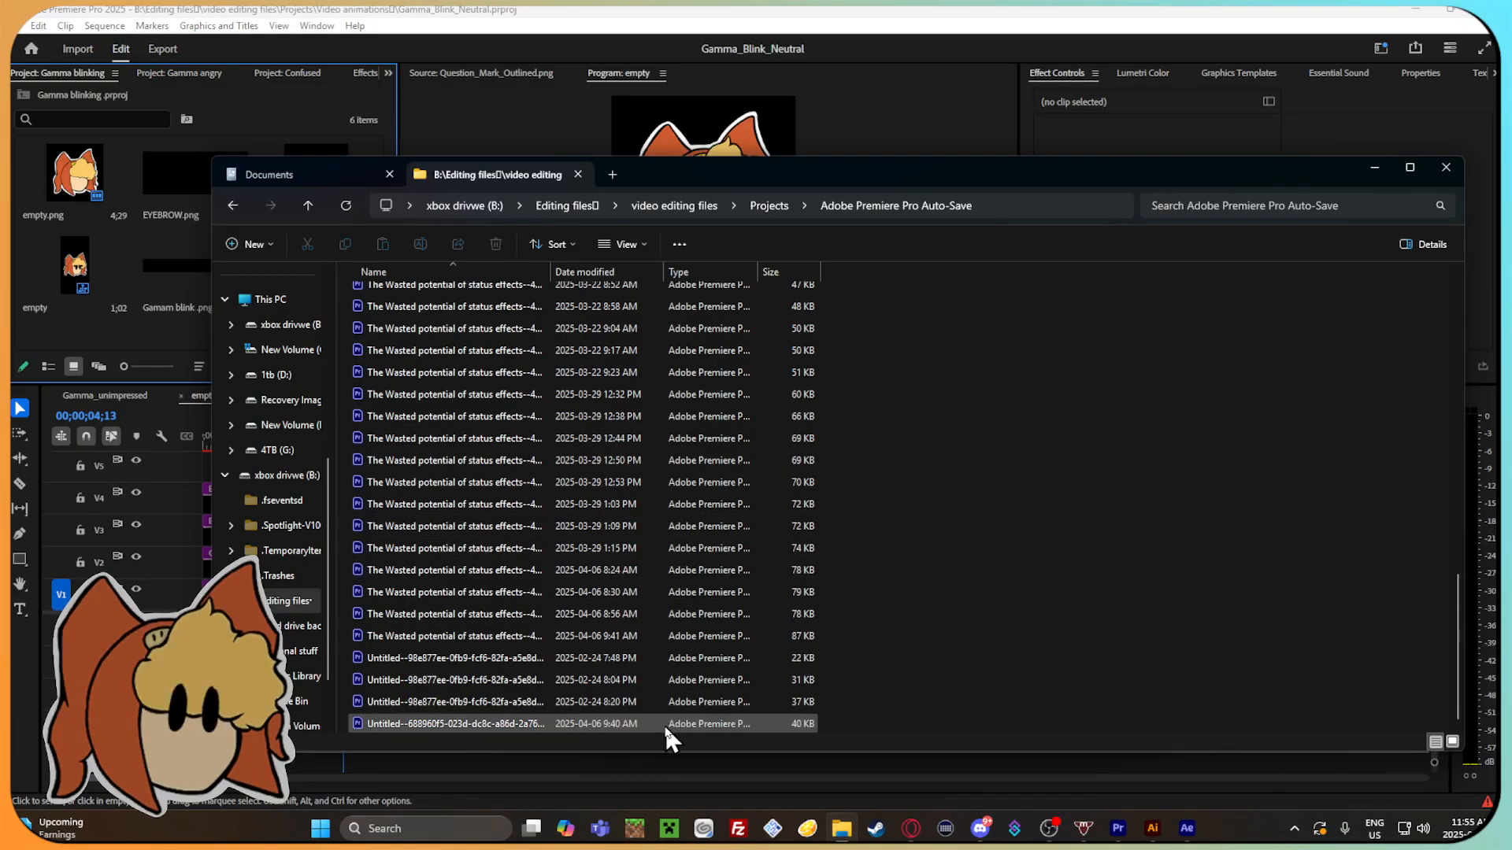
scroll(664, 724, up, 10)
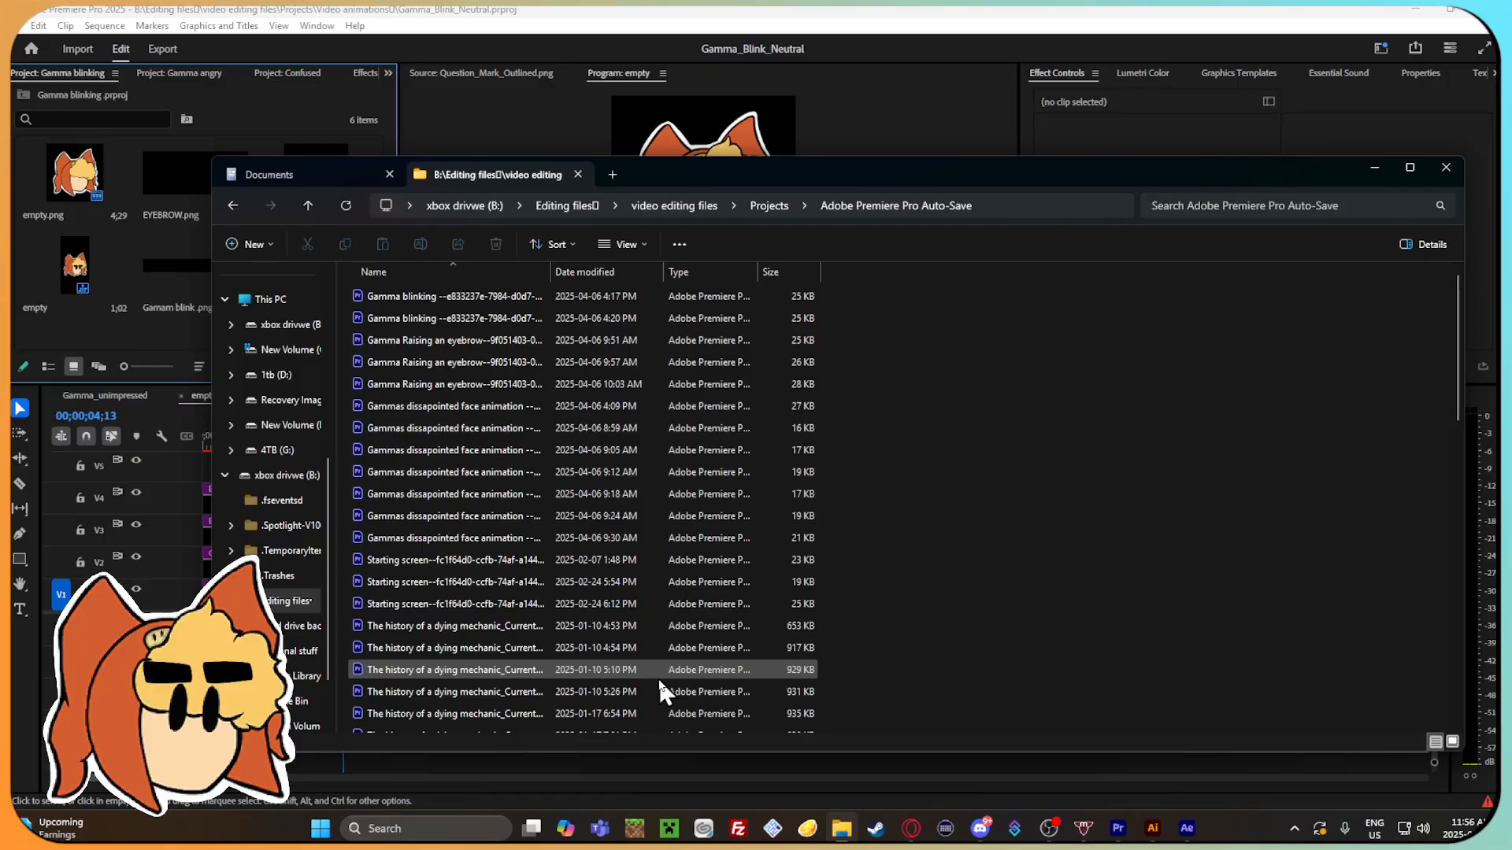
scroll(658, 678, down, 5)
scroll(651, 674, up, 5)
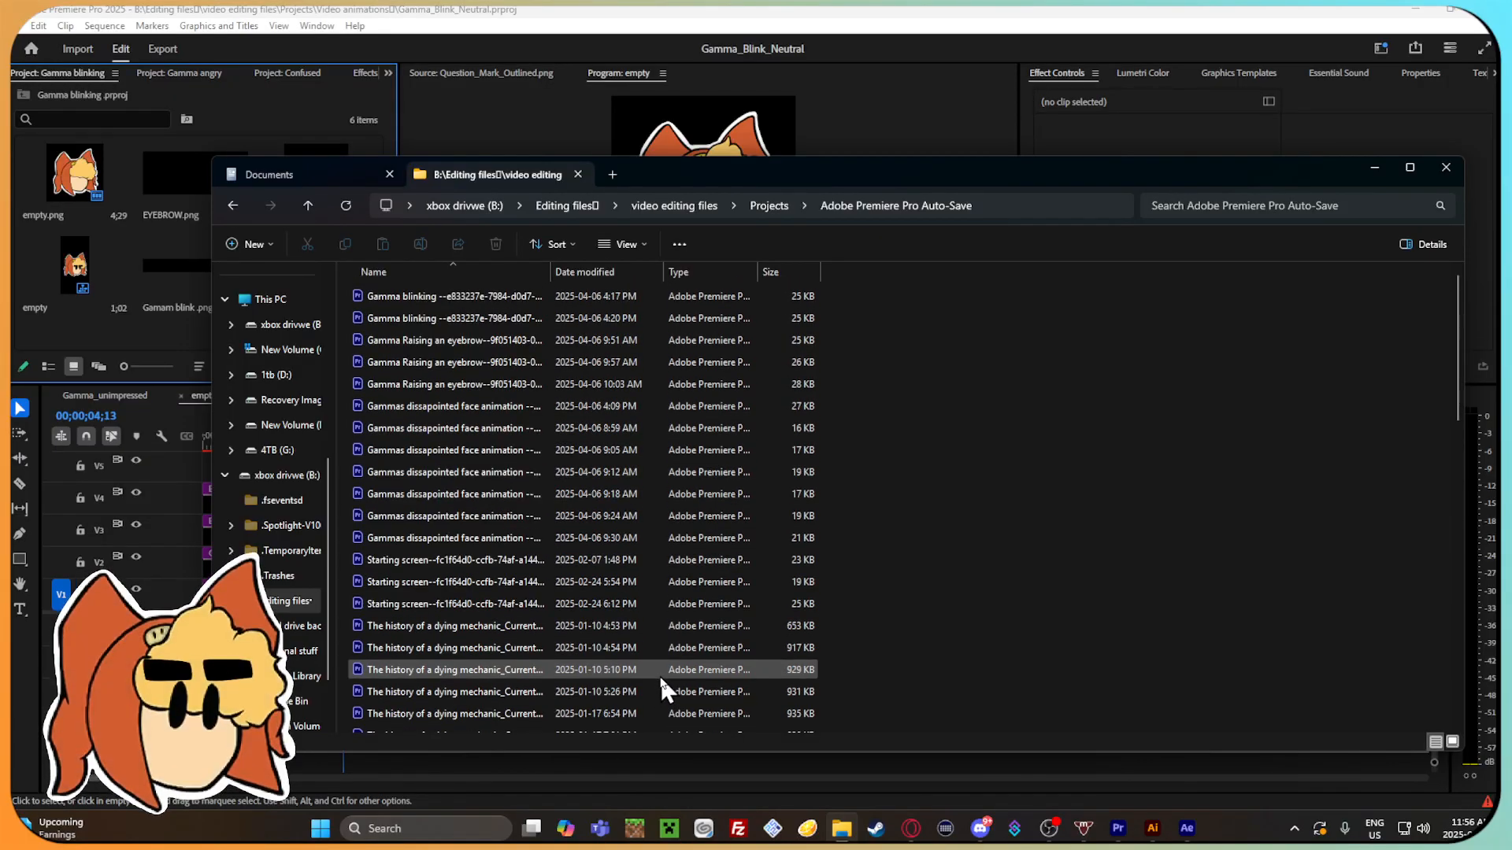
click(224, 201)
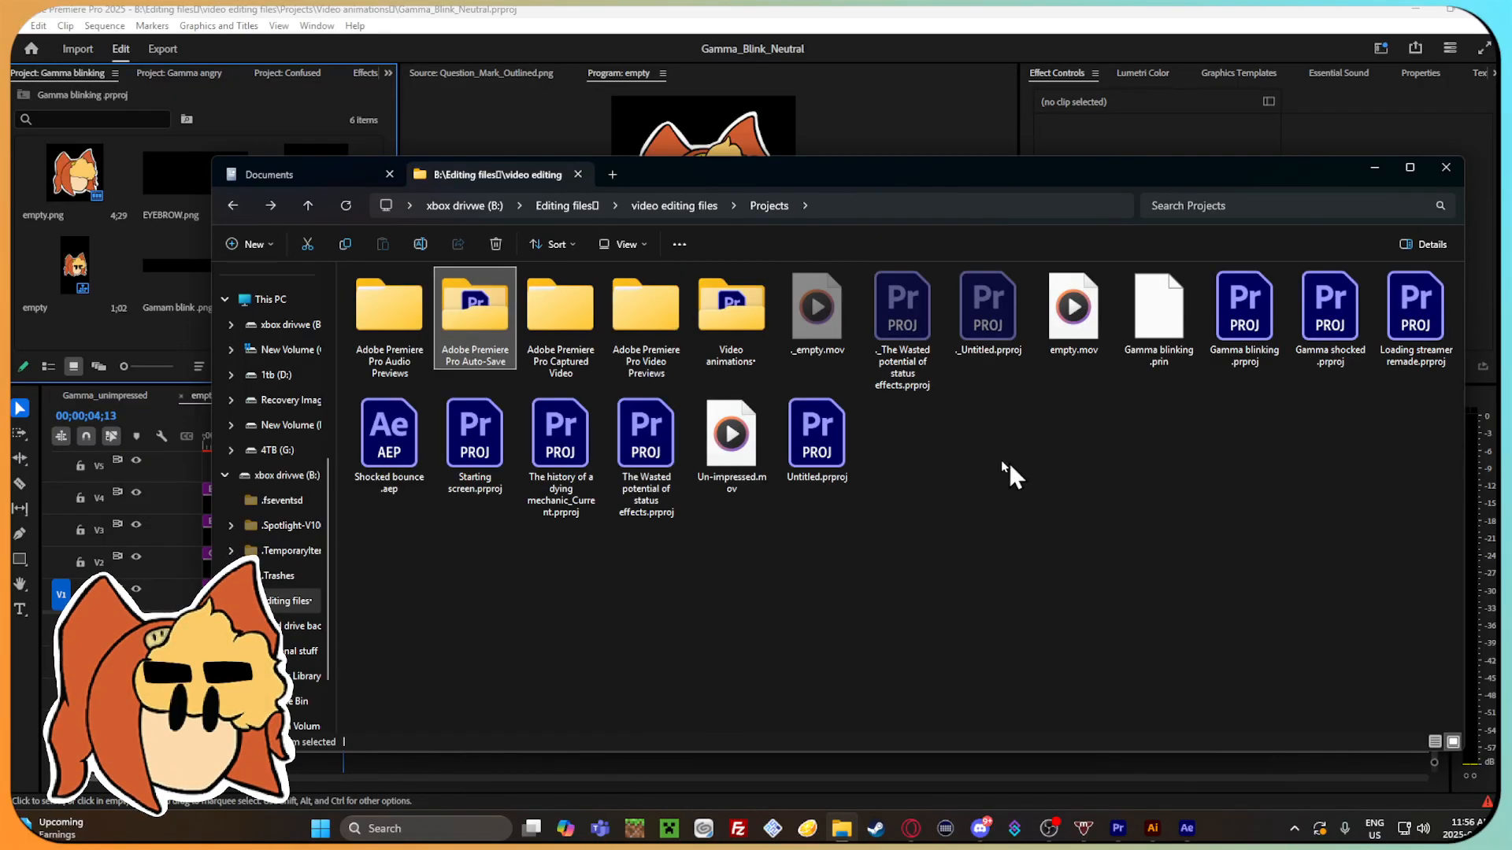
double_click(731, 311)
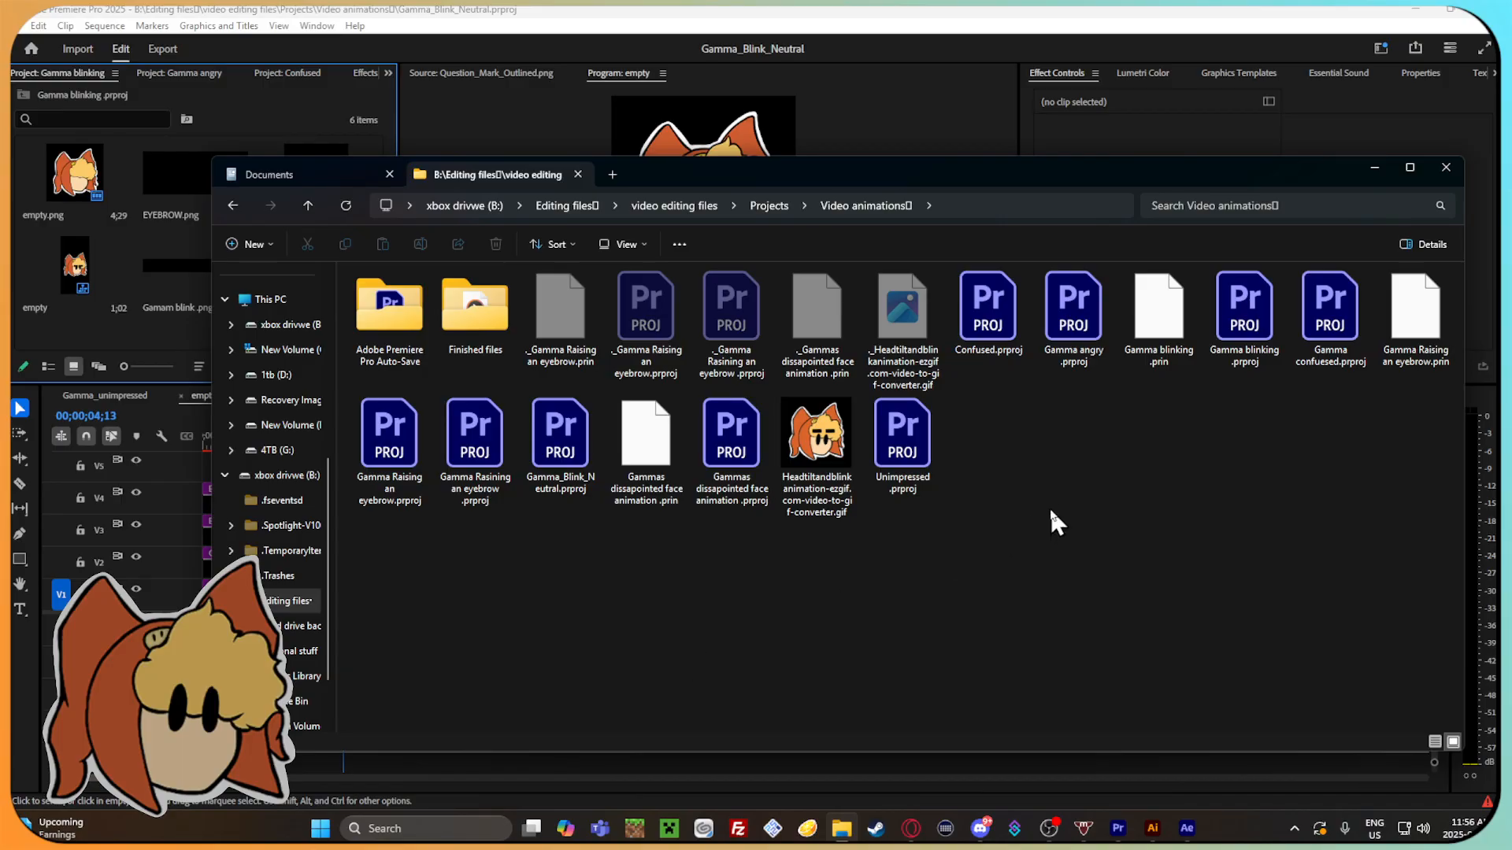
Look through the auto-save folder and the After effects files folder inside Finished files, and switch back to Premiere Pro.
double_click(389, 307)
click(233, 207)
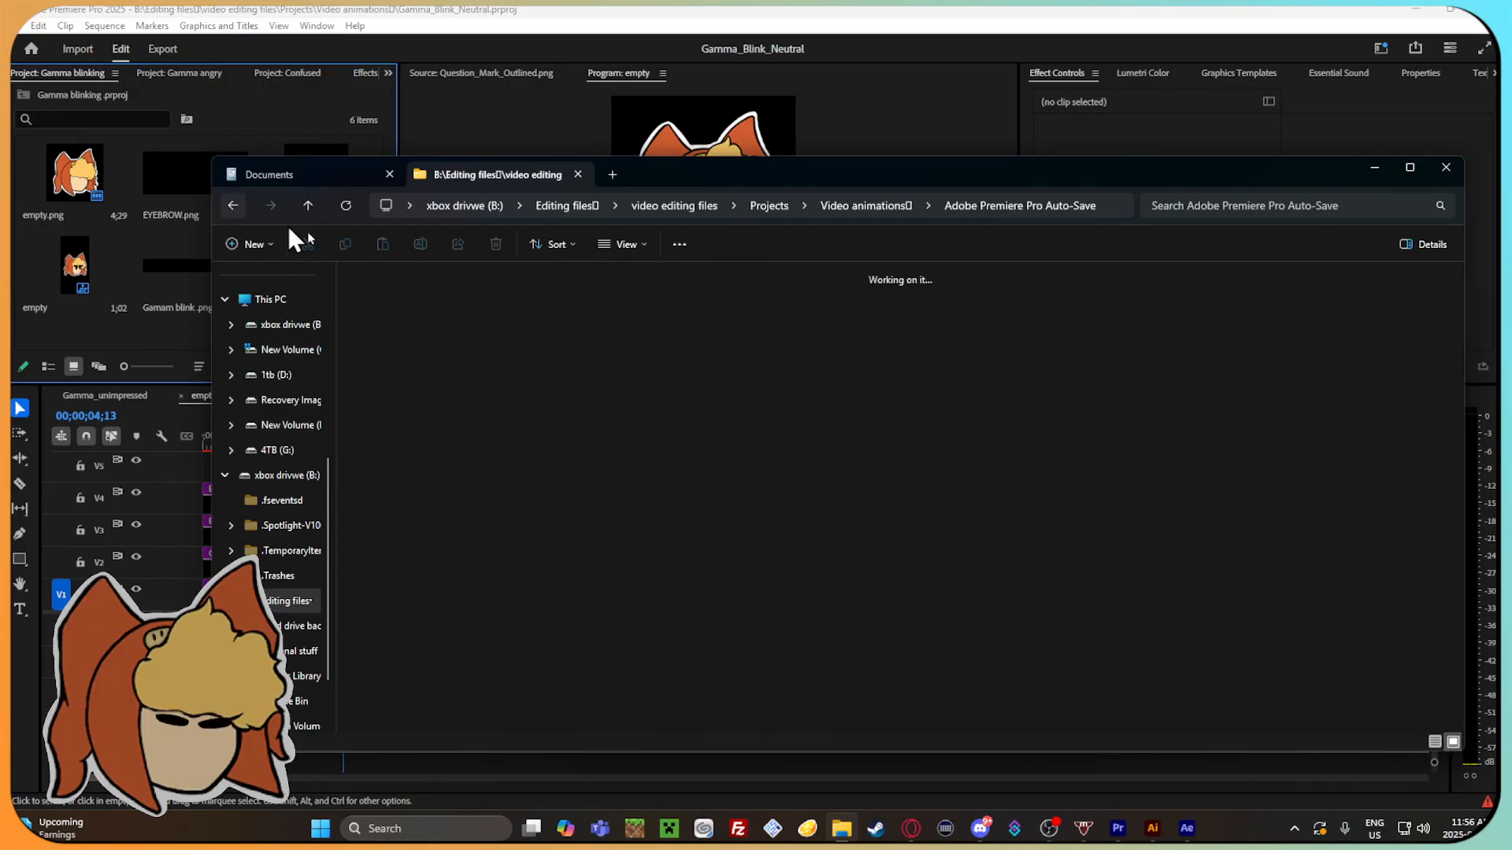
double_click(470, 307)
double_click(386, 311)
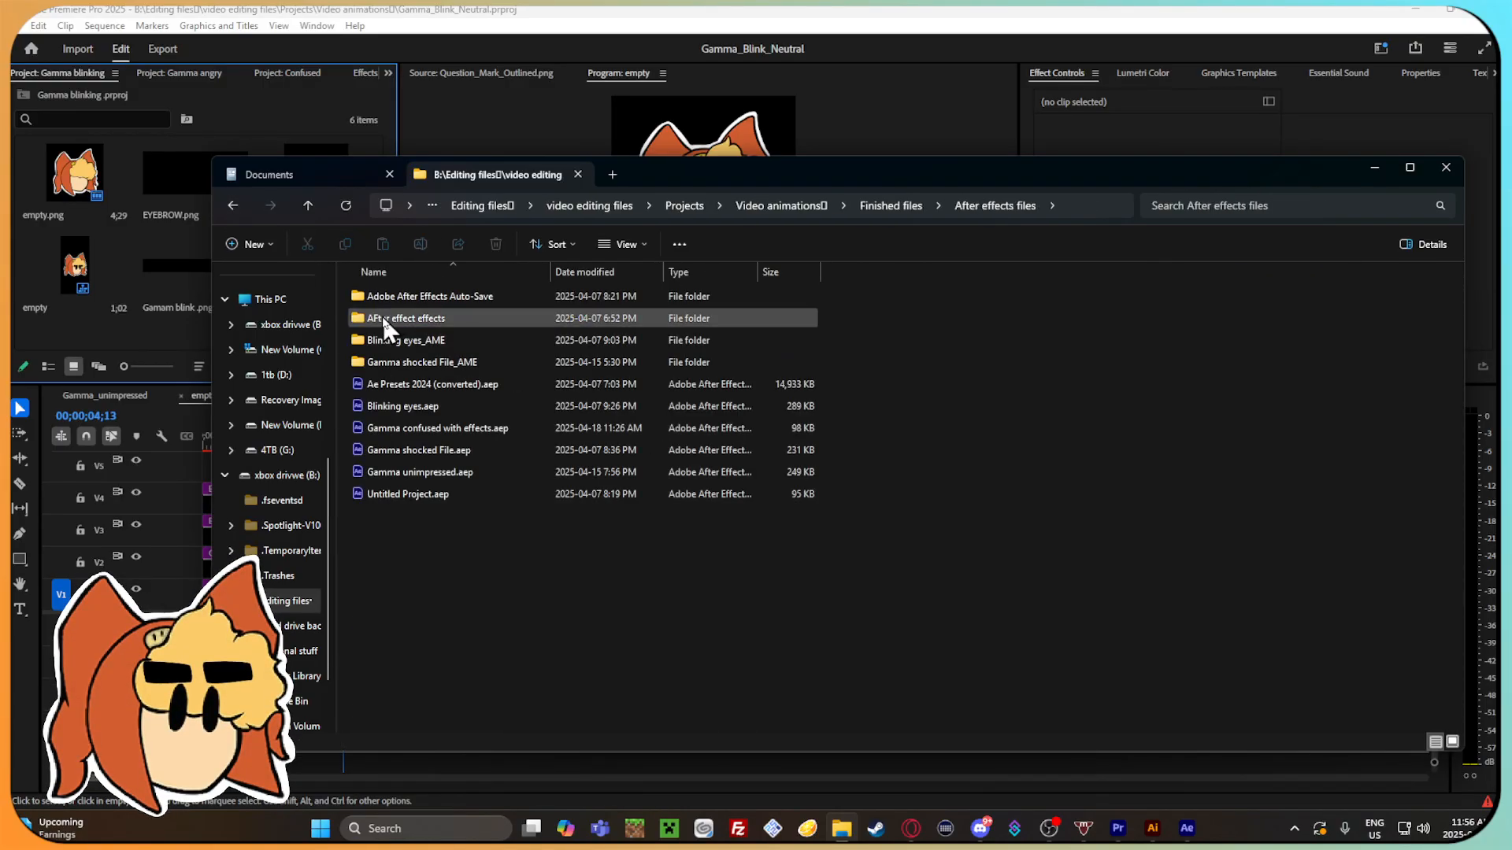
click(234, 204)
click(235, 204)
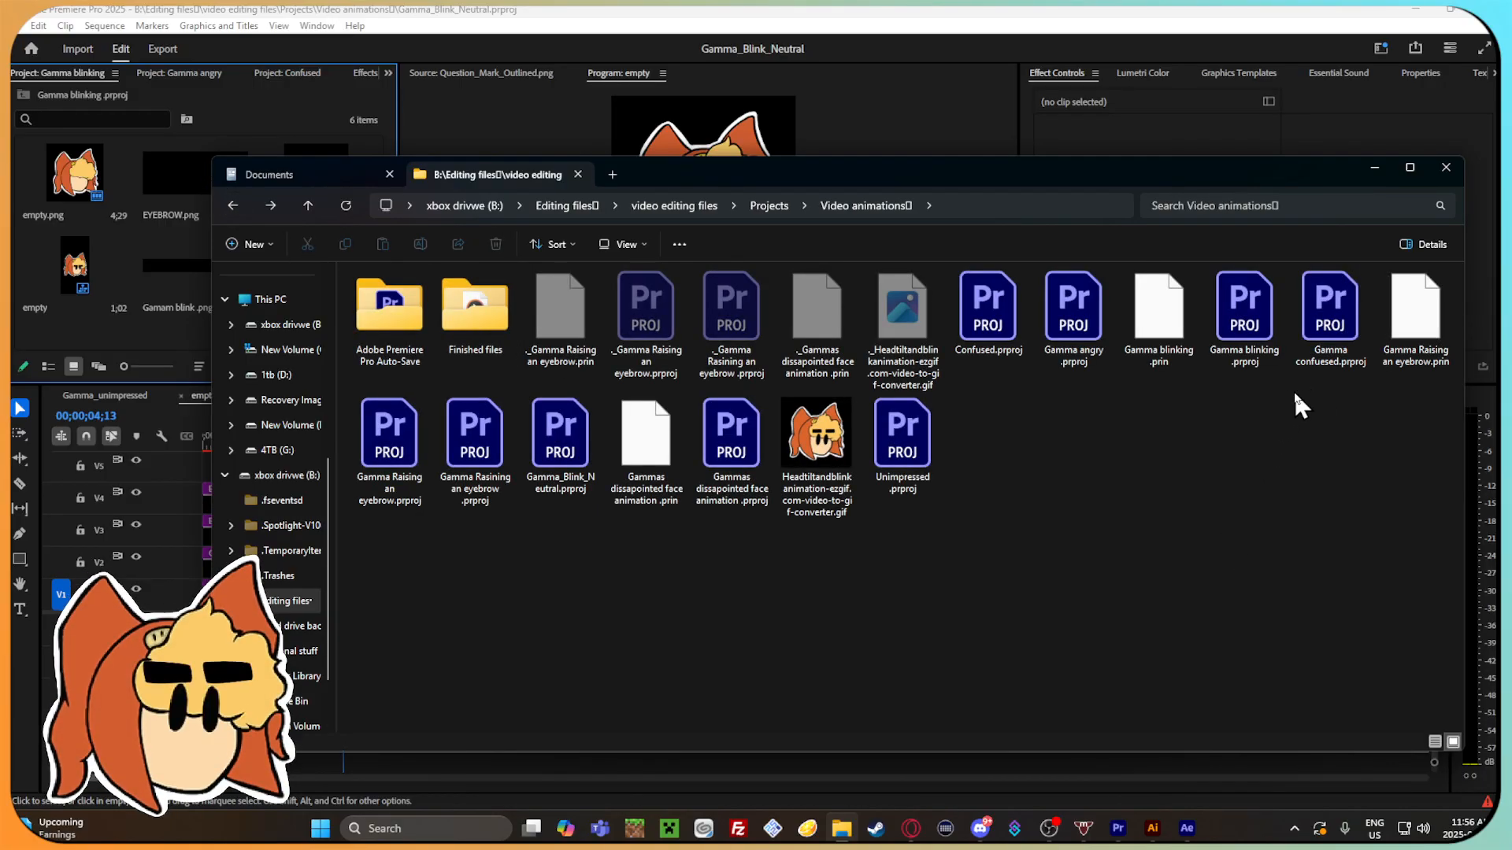
click(1337, 130)
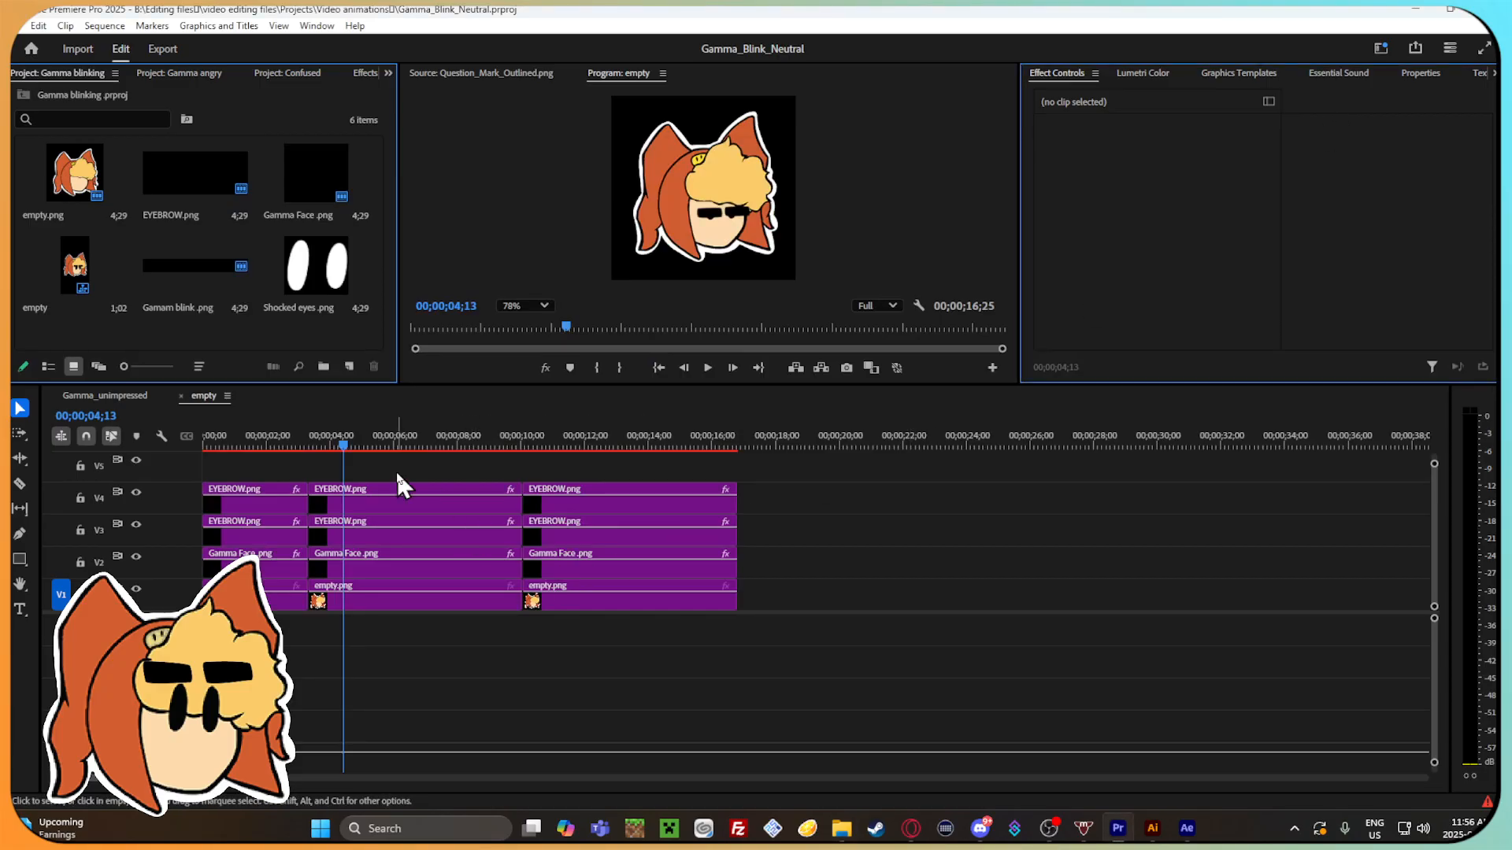
Undo the empty sequence's recent edits back to the version with the Angry emoticon clip and scrub to 00;00;10;27.
click(273, 445)
mouse_move(276, 449)
mouse_down()
mouse_move(253, 438)
mouse_move(296, 438)
mouse_up()
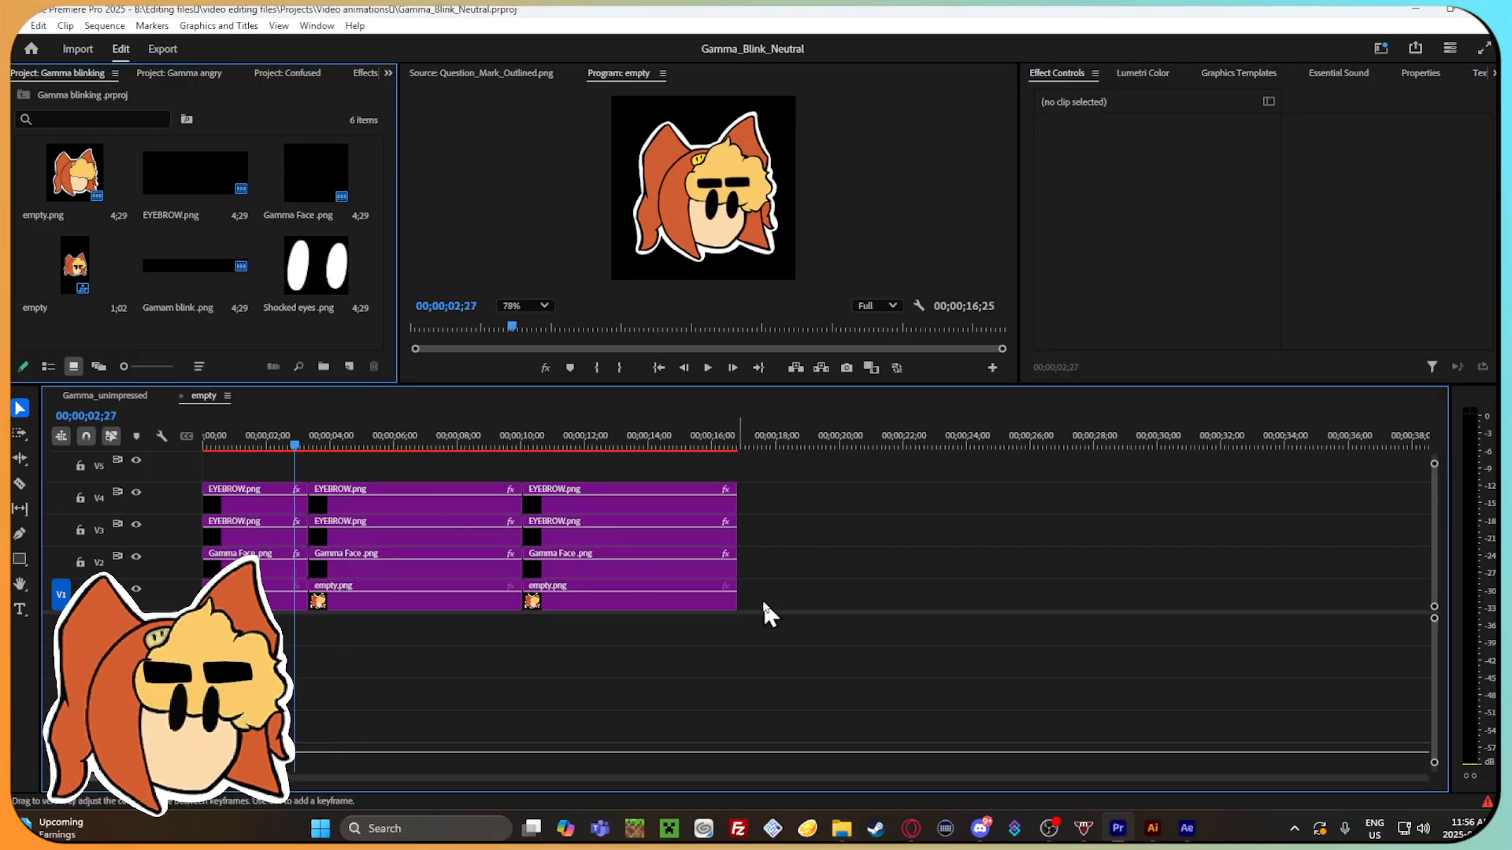
key(ctrl+z)
key(ctrl+z)
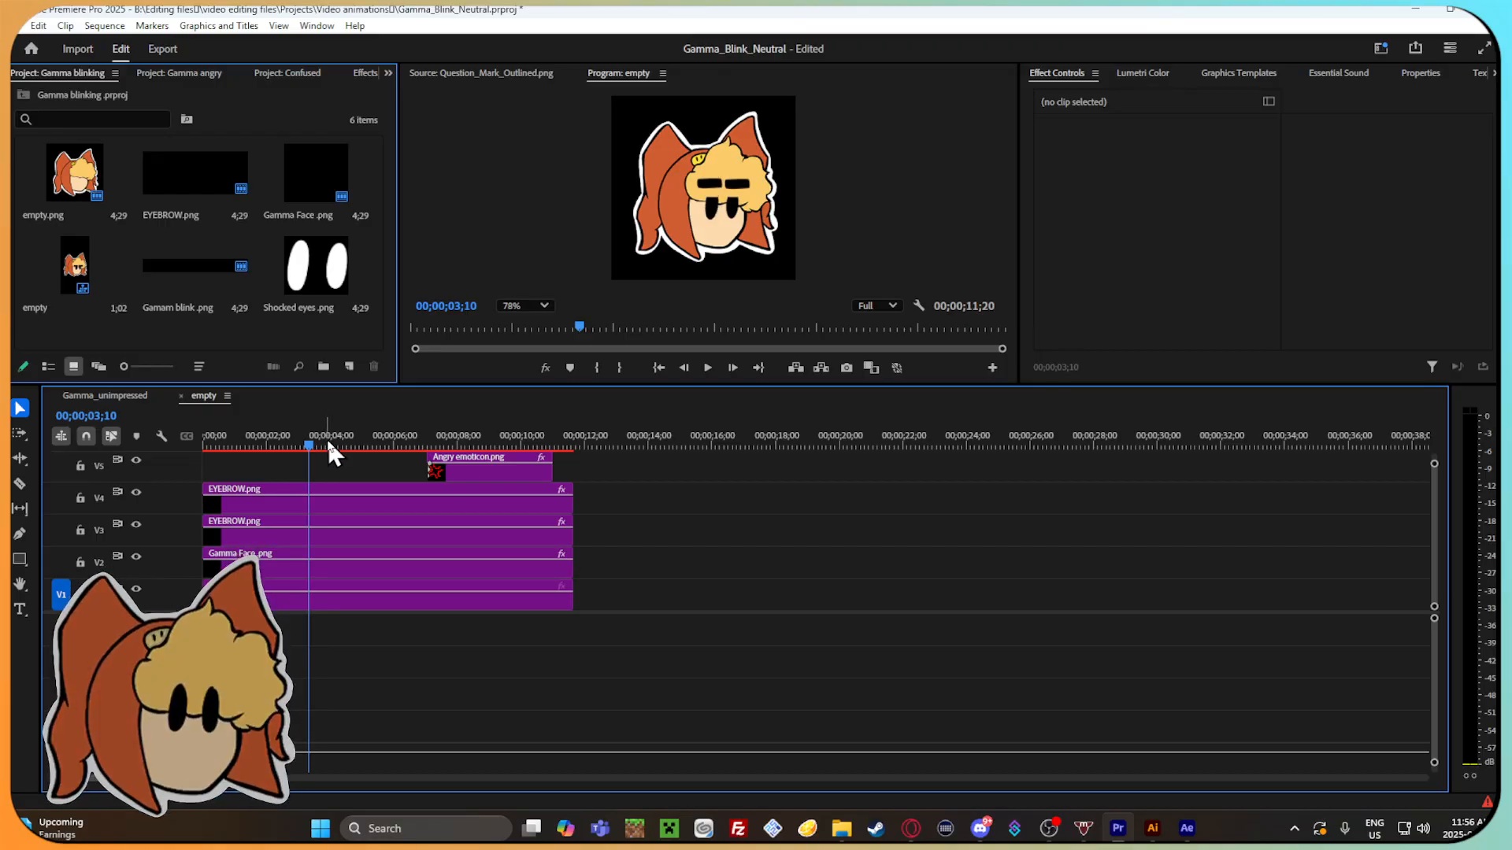
key(ctrl+z)
key(ctrl+z)
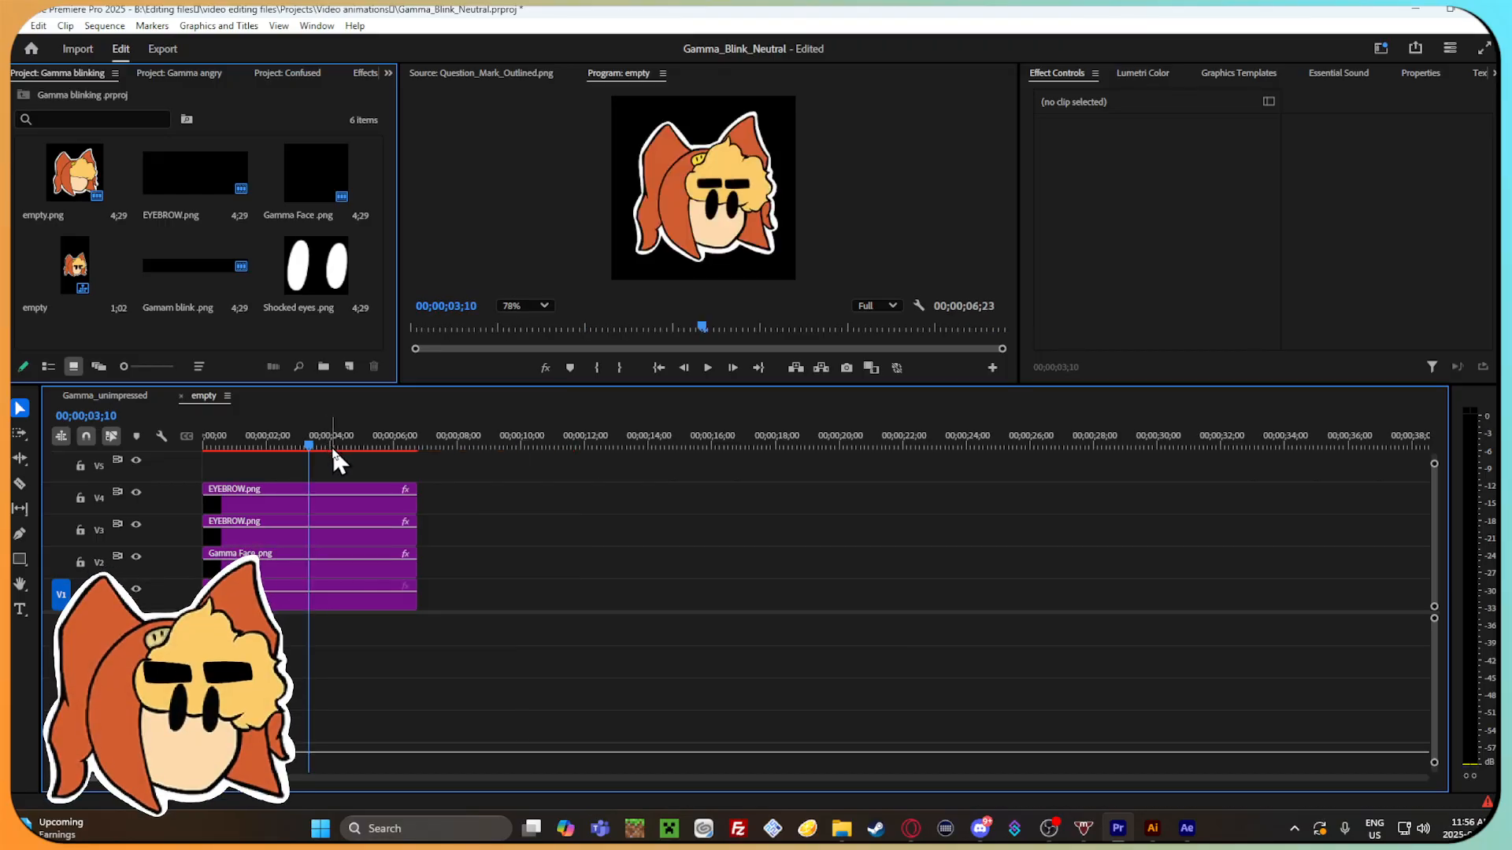
key(ctrl+z)
drag(324, 447, 549, 446)
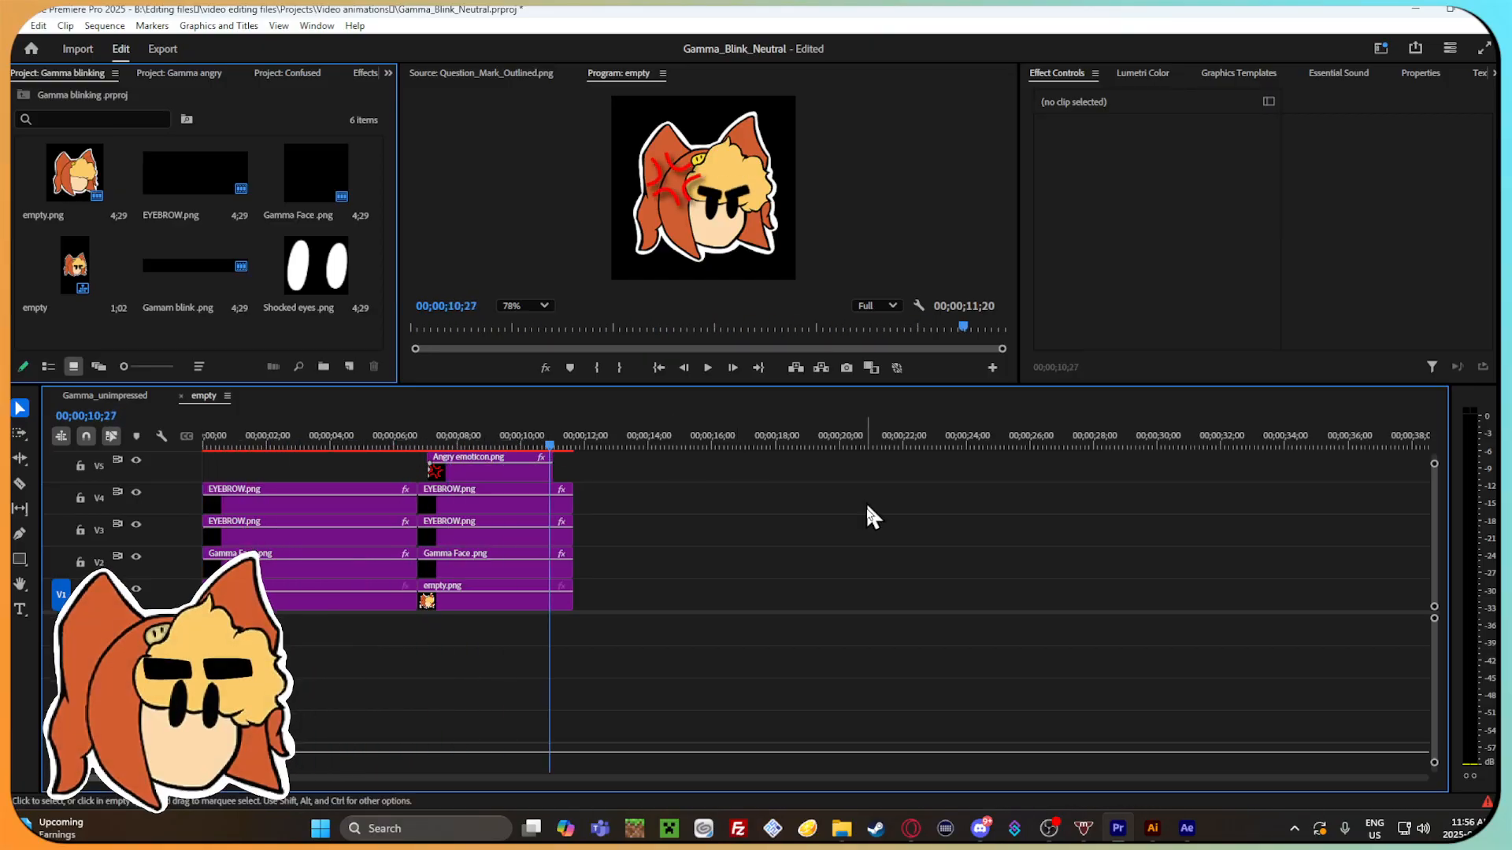
Save a copy of the project as Gamma_Angry in the Video animations folder and check for the file in File Explorer.
click(22, 26)
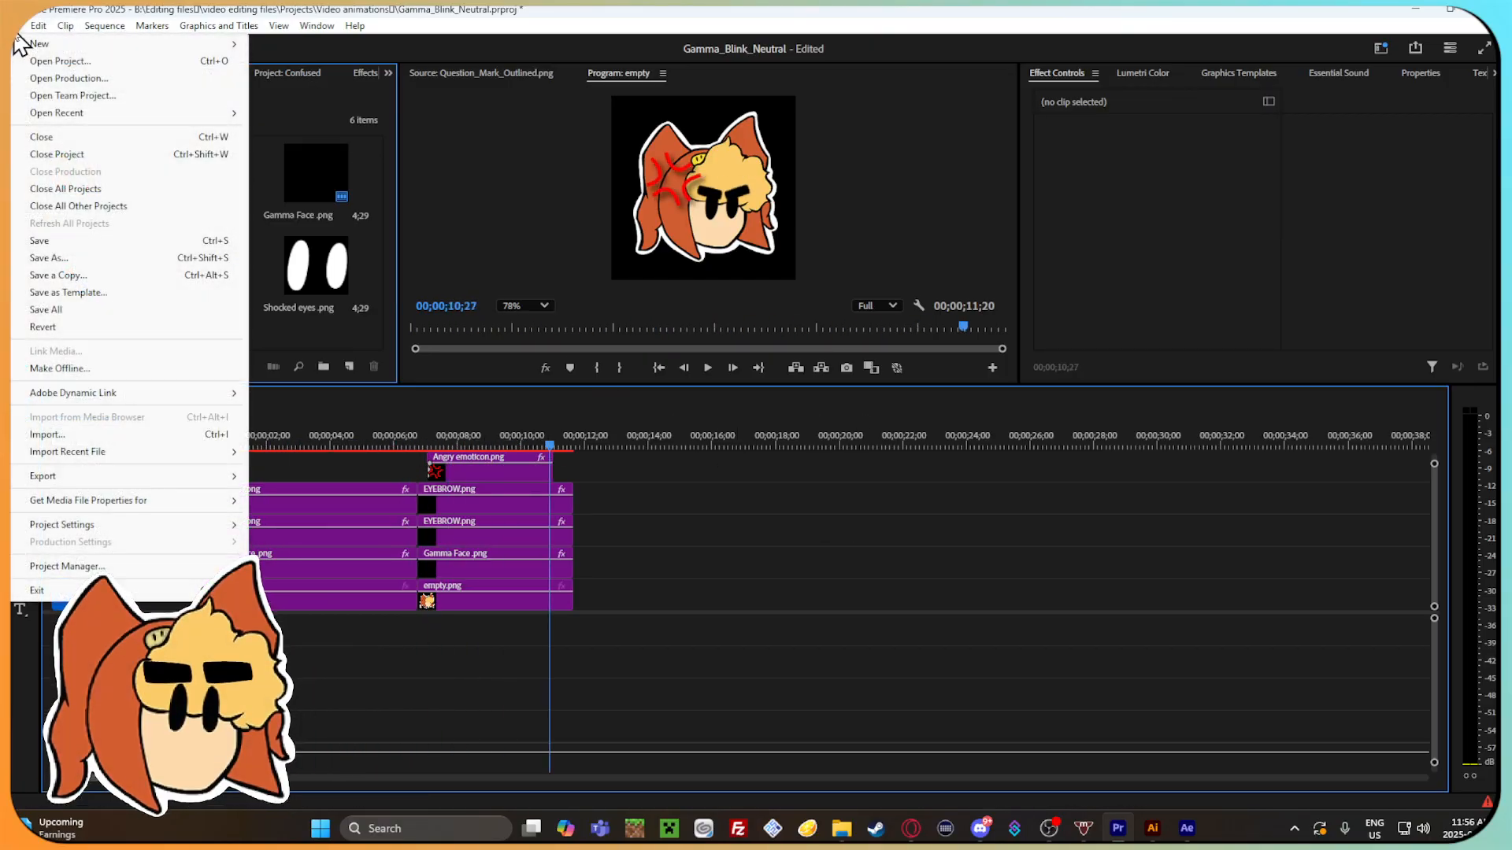
click(129, 292)
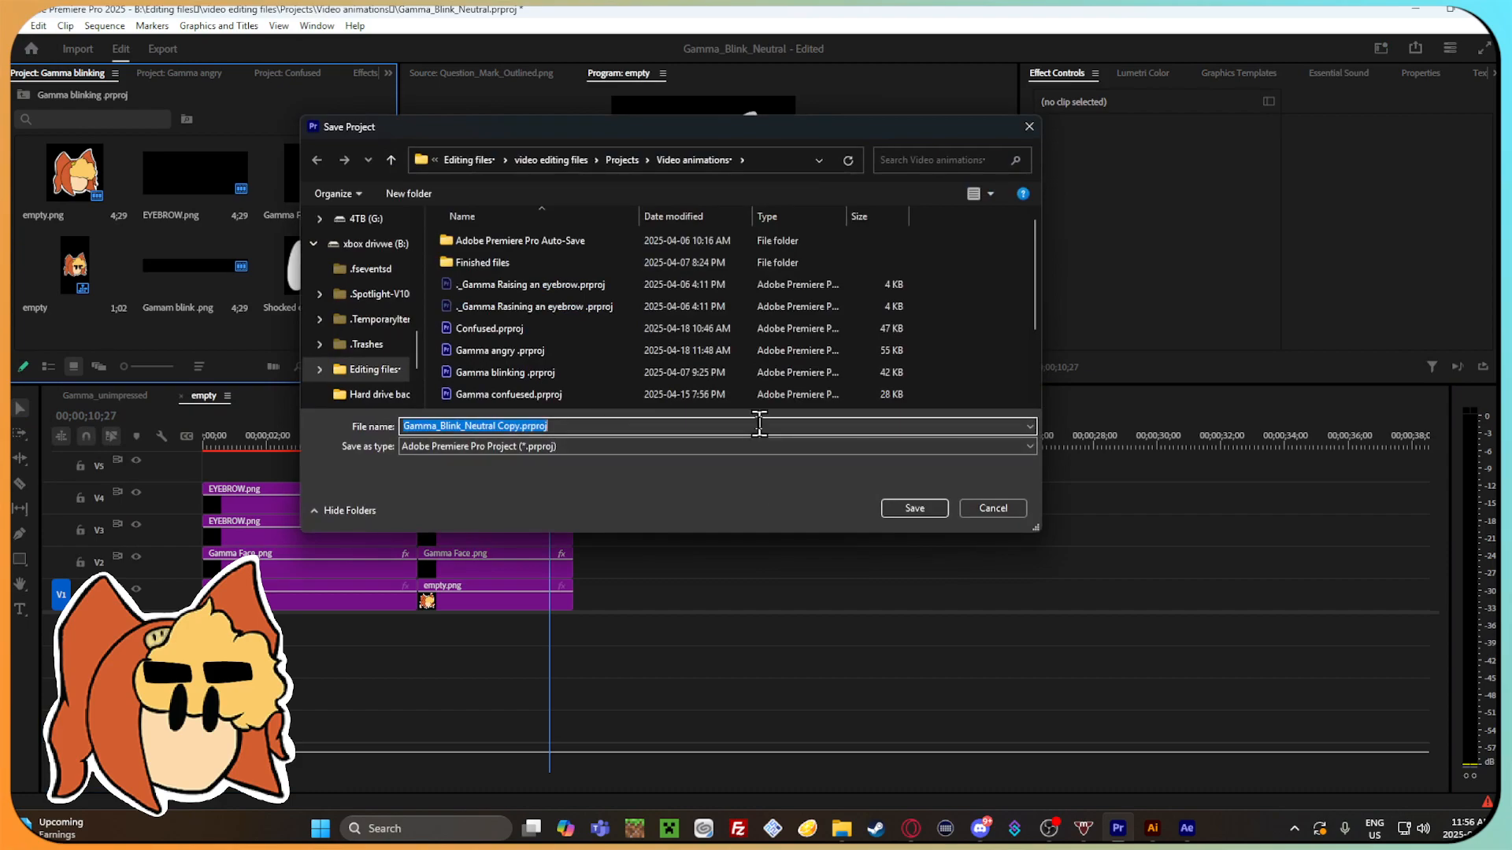
key(BackSpace)
text(Premi)
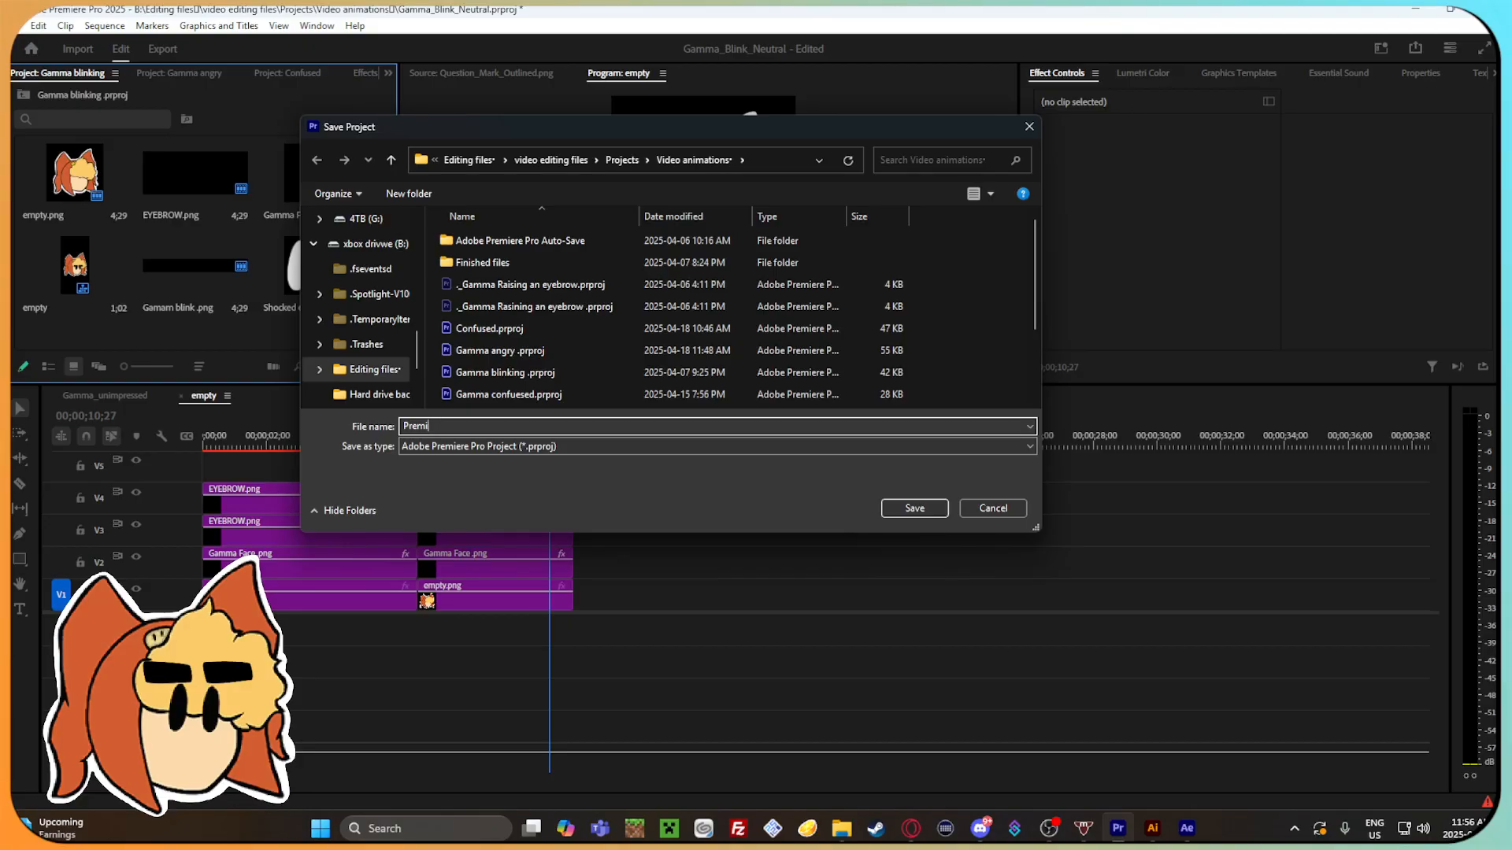
text(rGamma_)
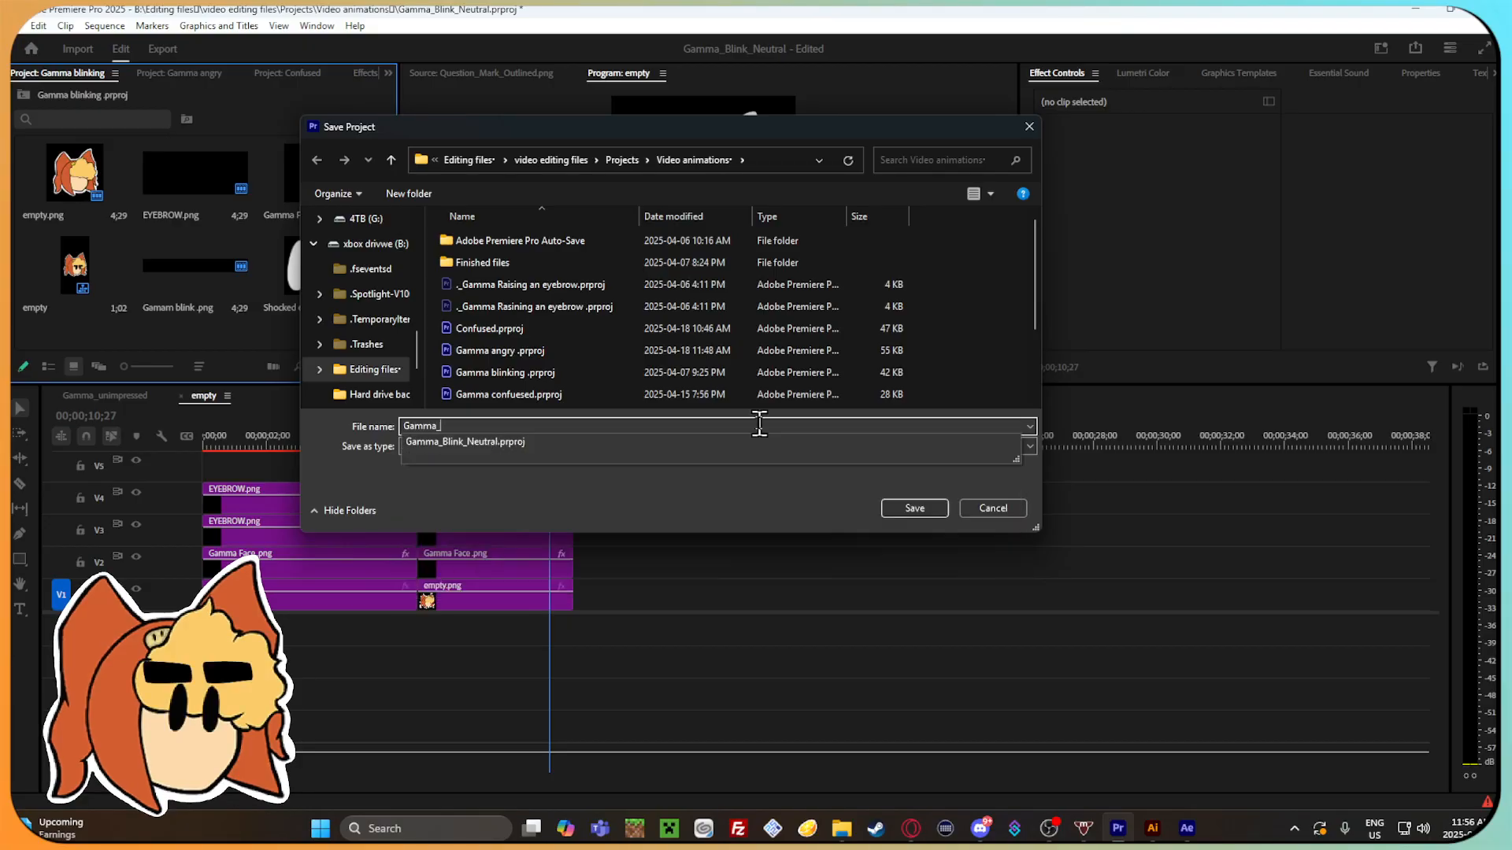
text(Angry)
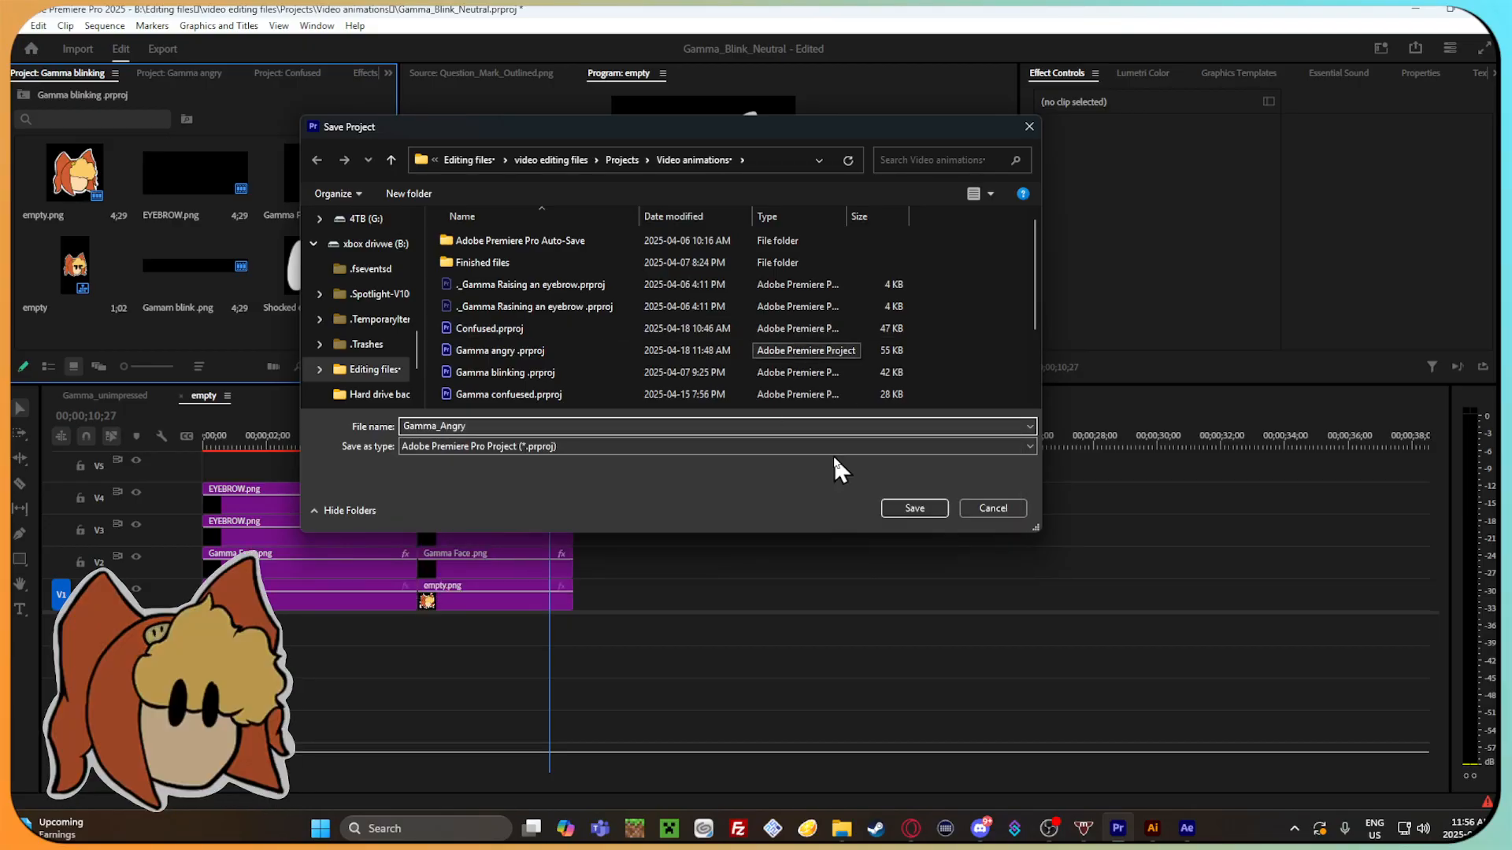
click(914, 508)
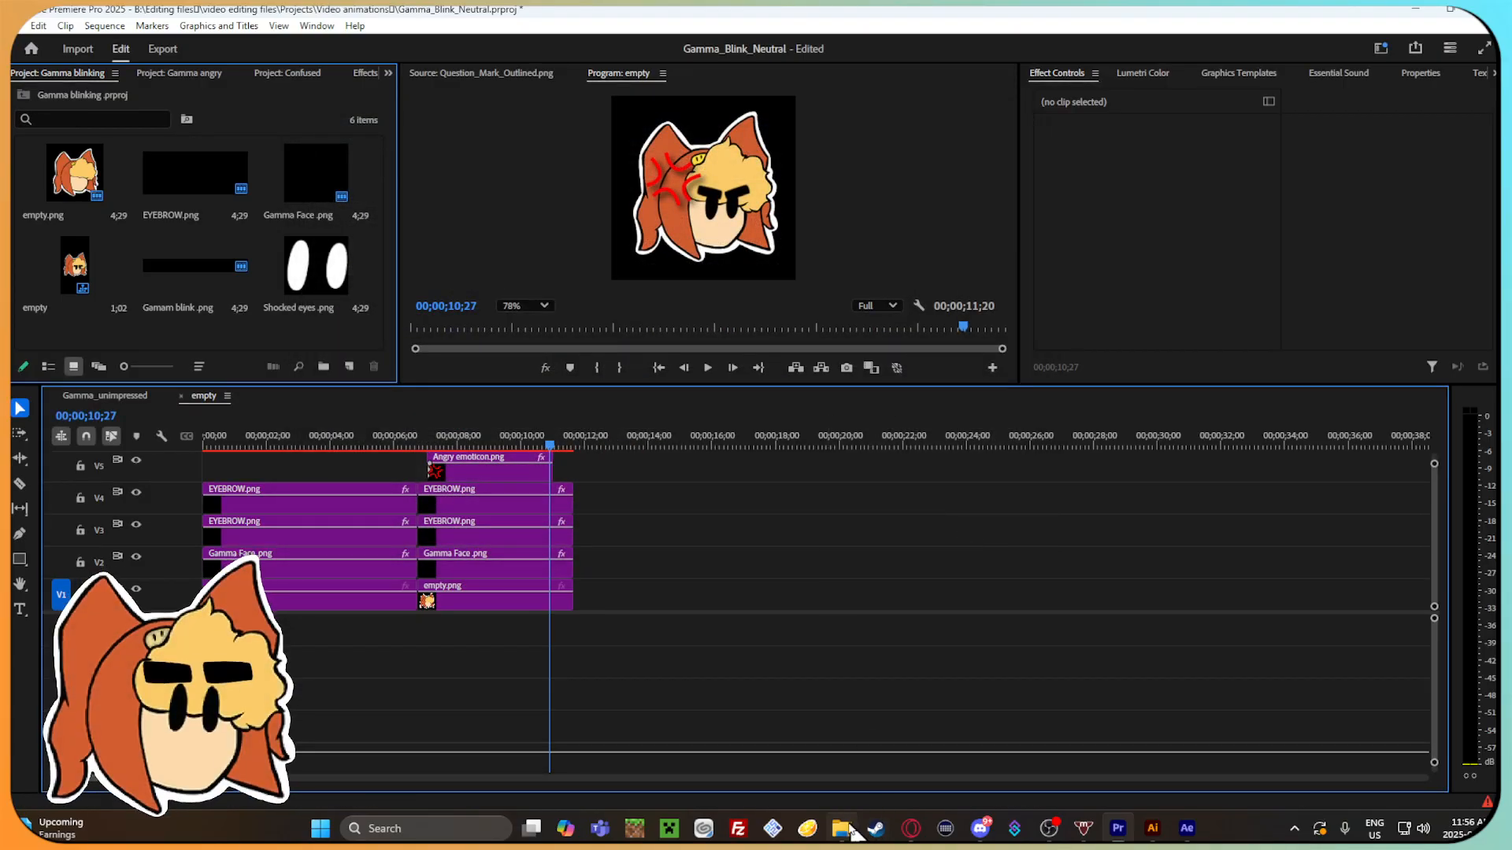
key(alt+Tab)
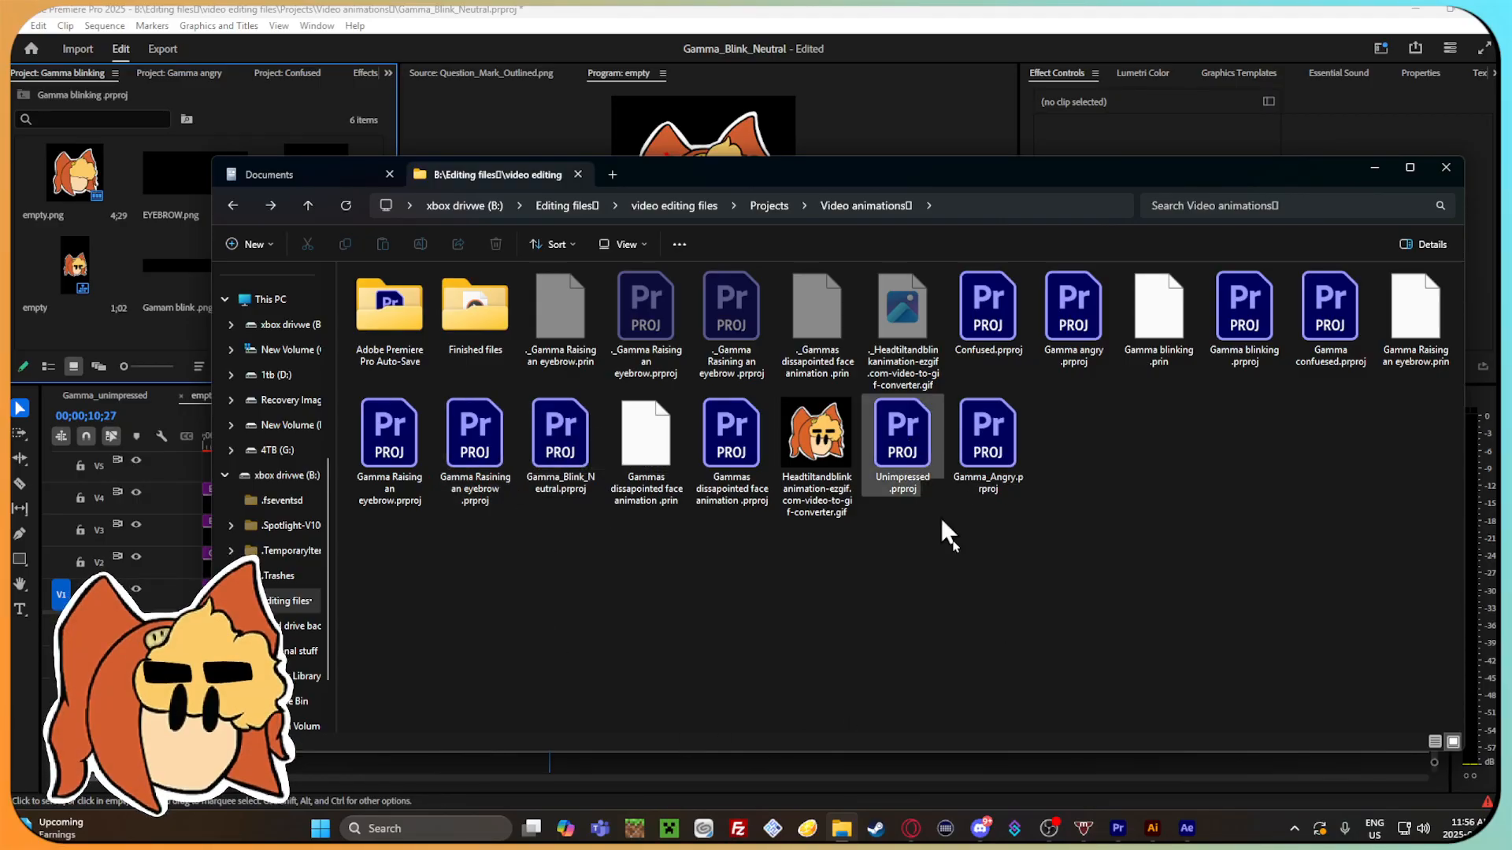
click(1184, 134)
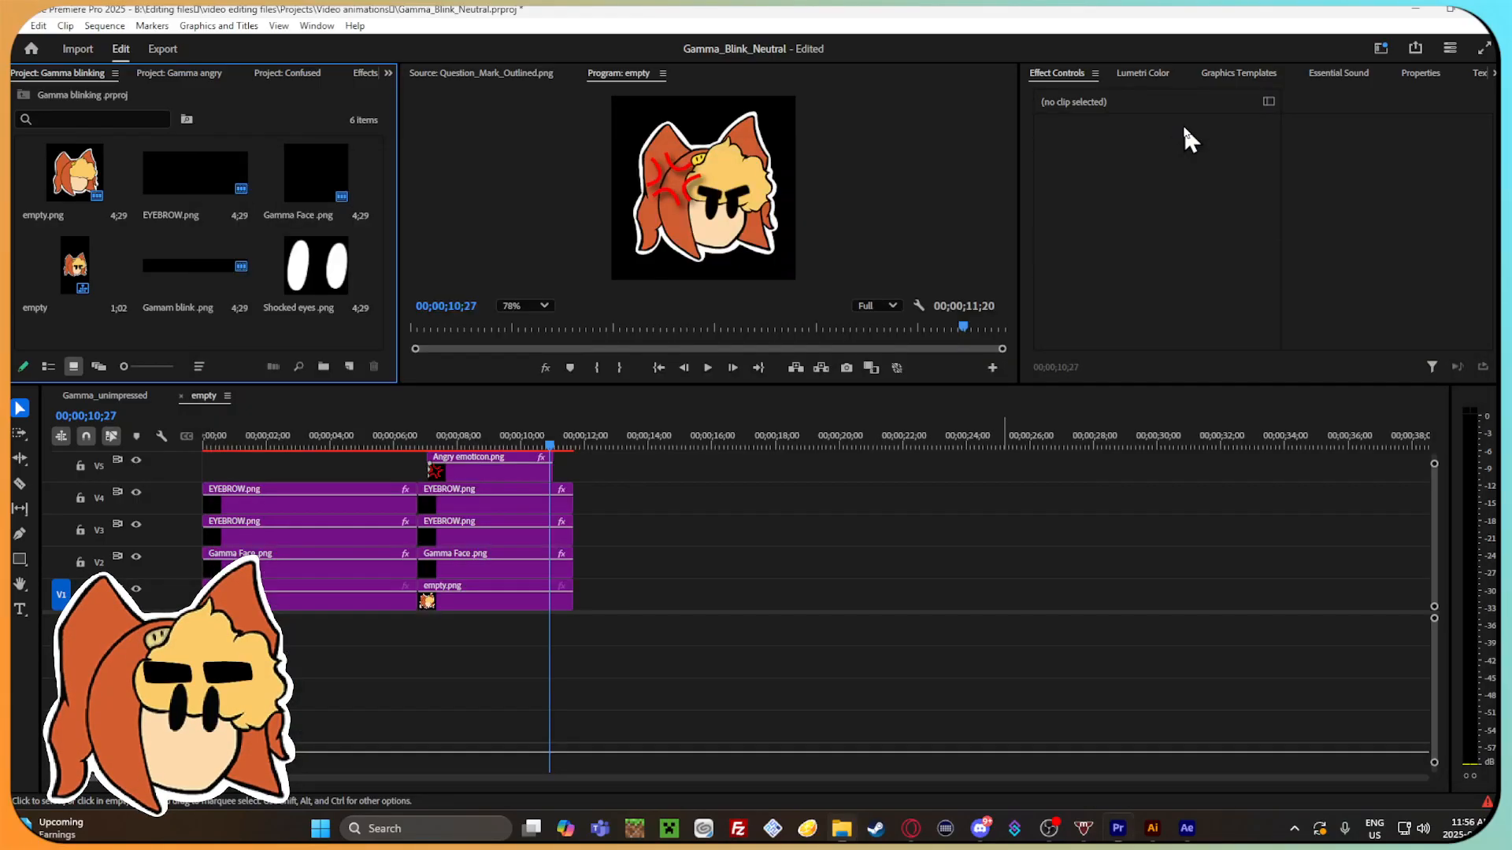